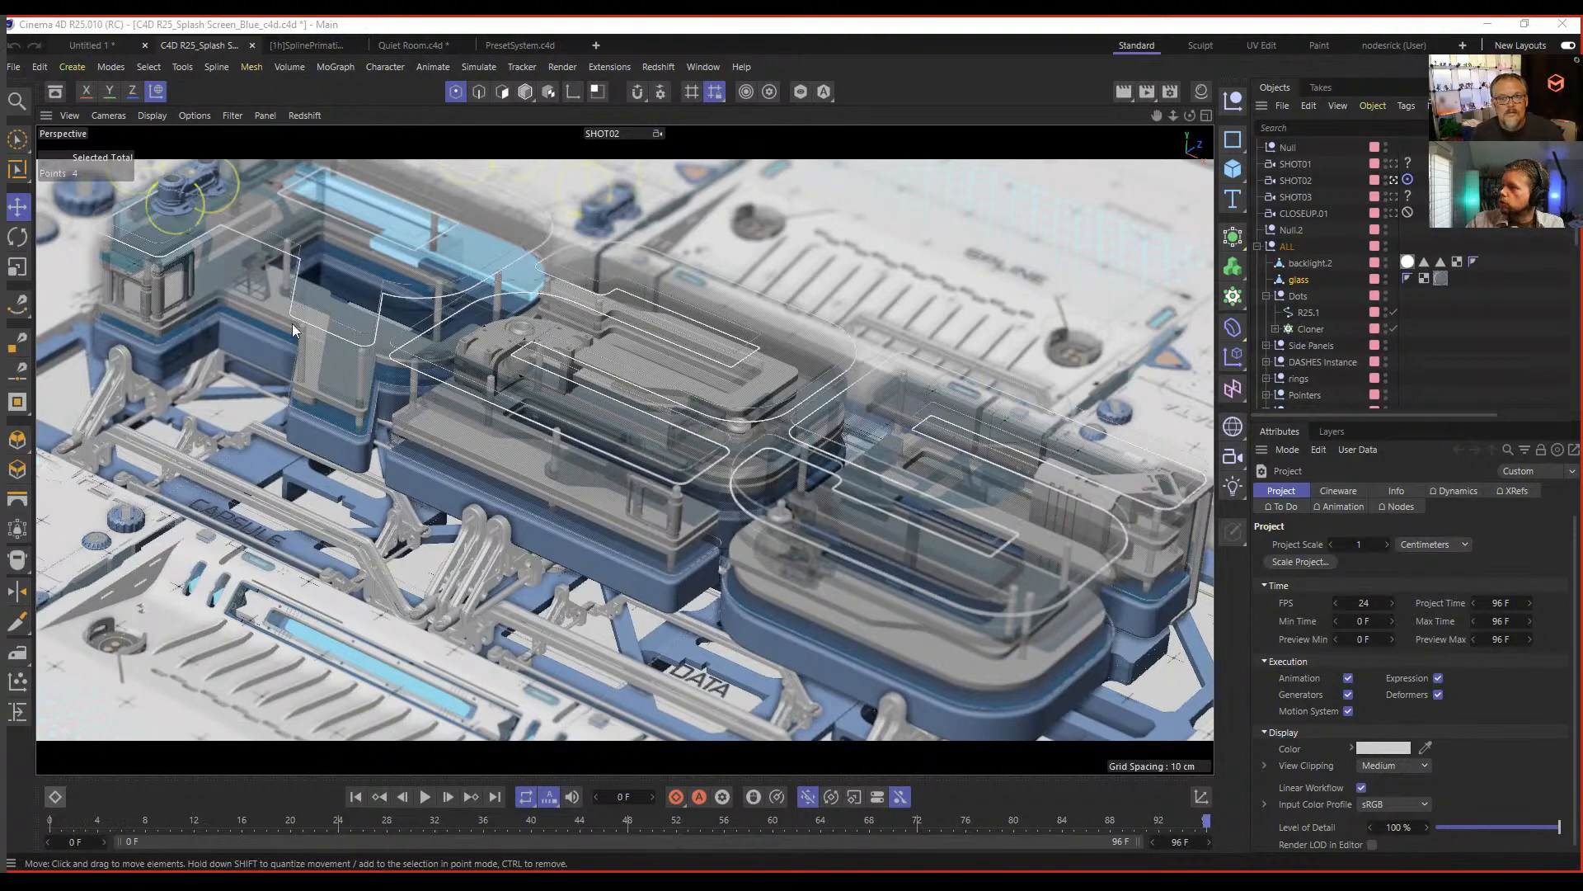
Switch between the open splash screen and spline primitive projects and view the splash screen project's document options.
click(110, 44)
click(172, 43)
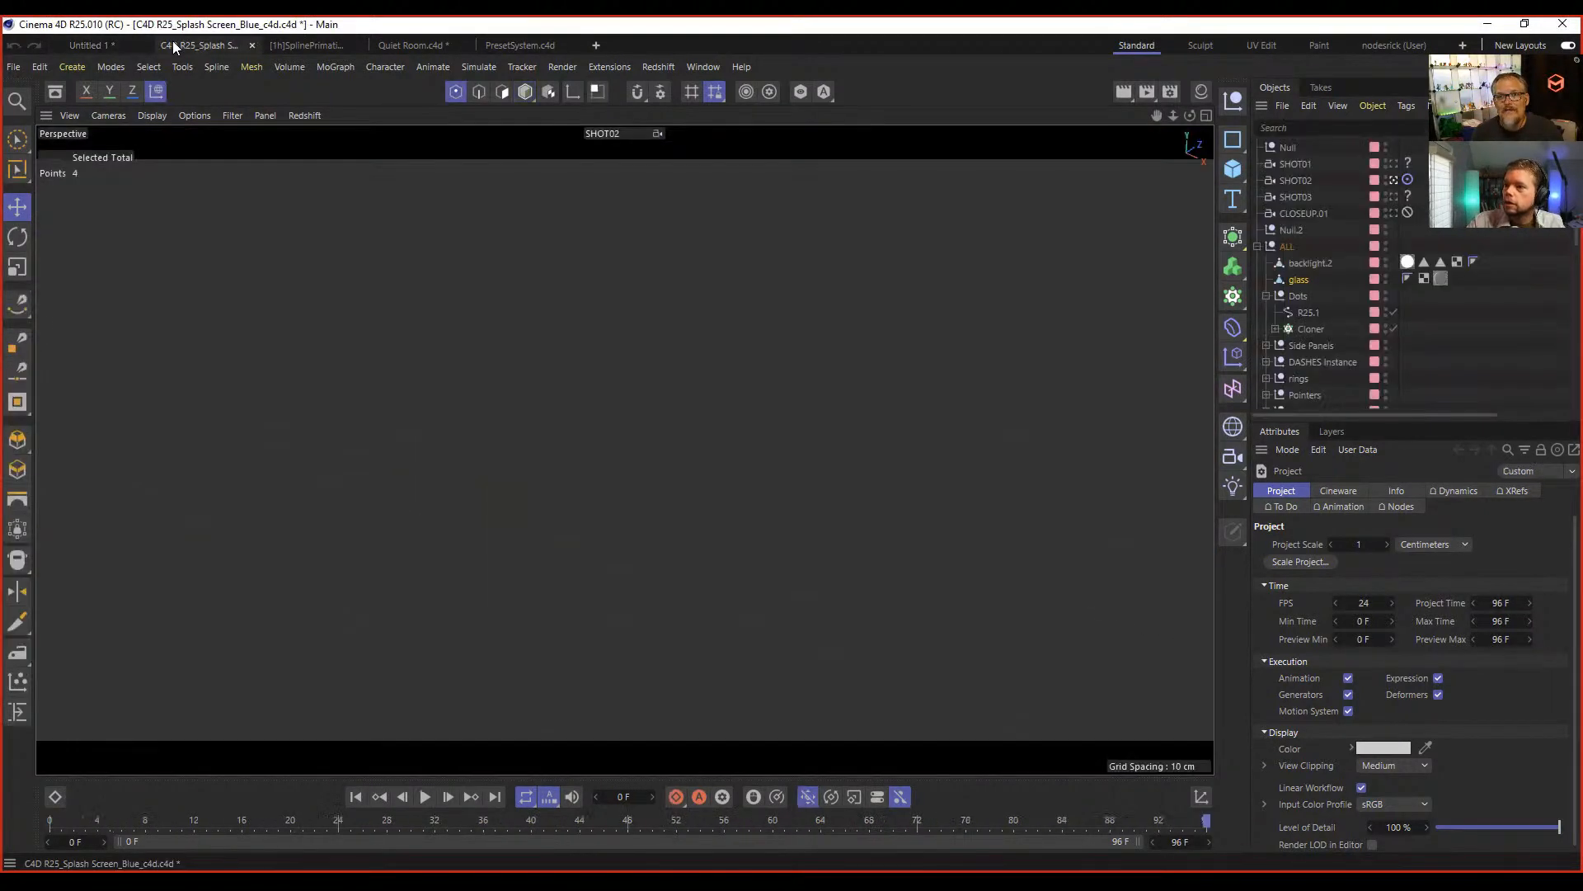
click(278, 47)
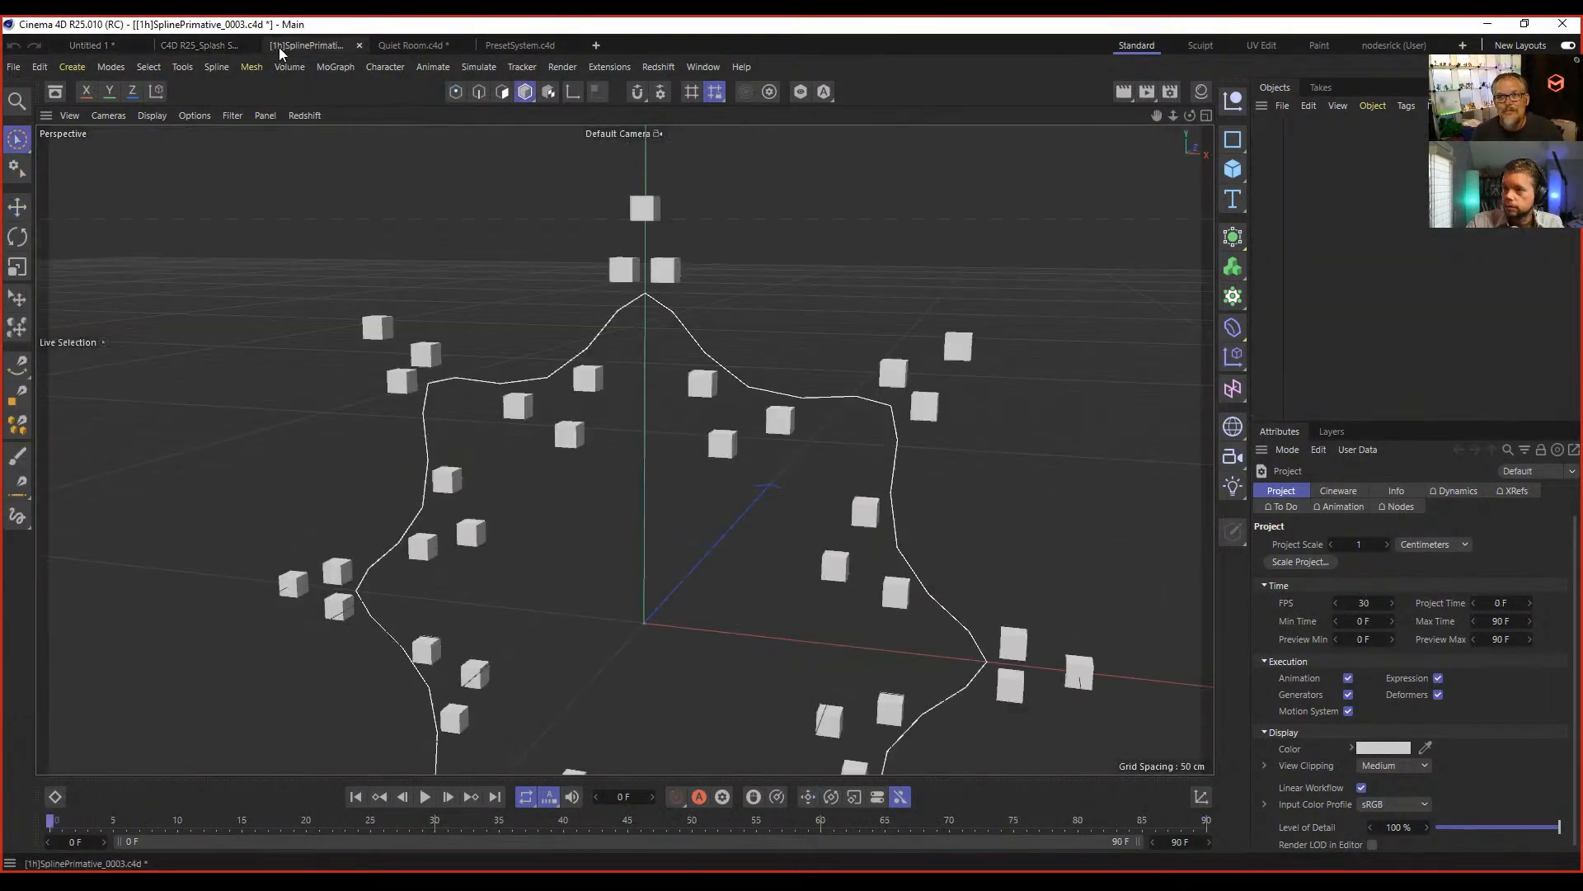
click(199, 47)
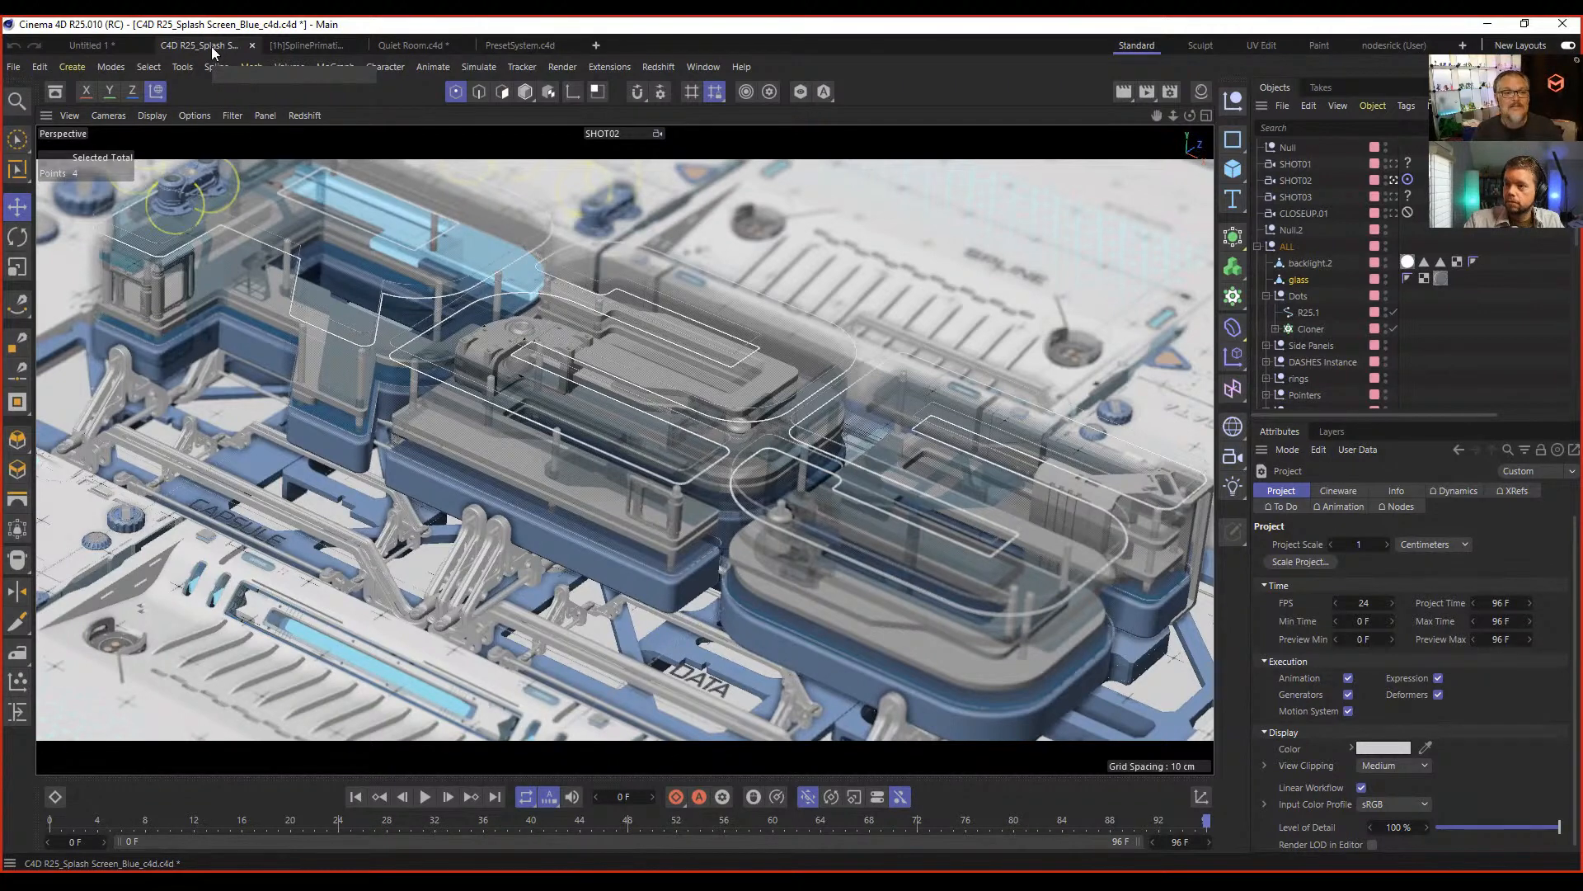
right_click(212, 52)
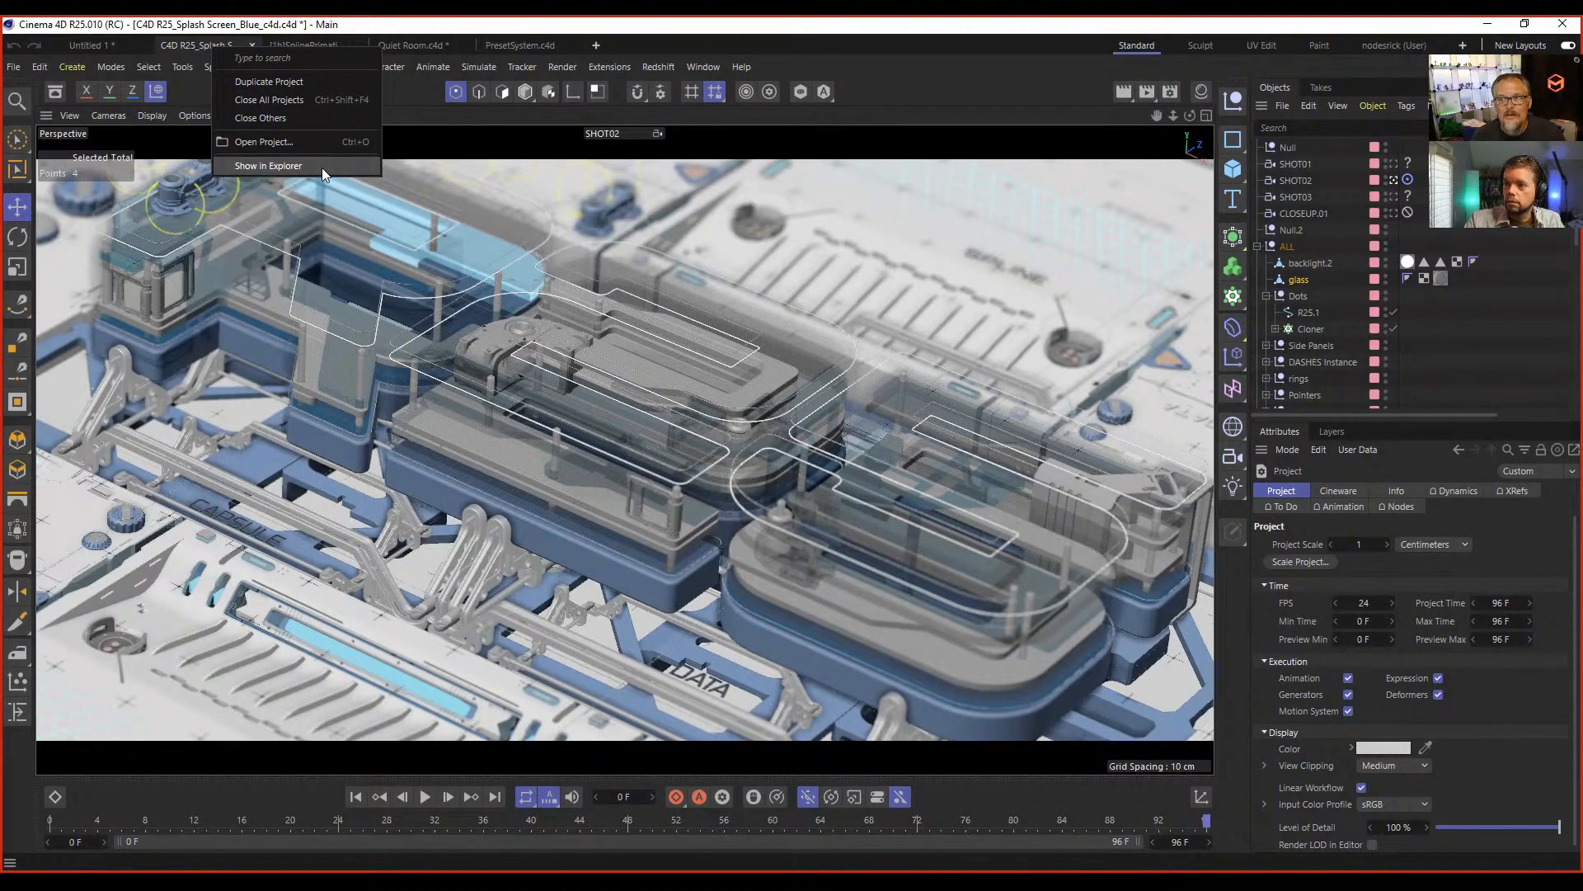
Create a new empty project, close it, and return to the splash screen project.
click(600, 43)
click(596, 44)
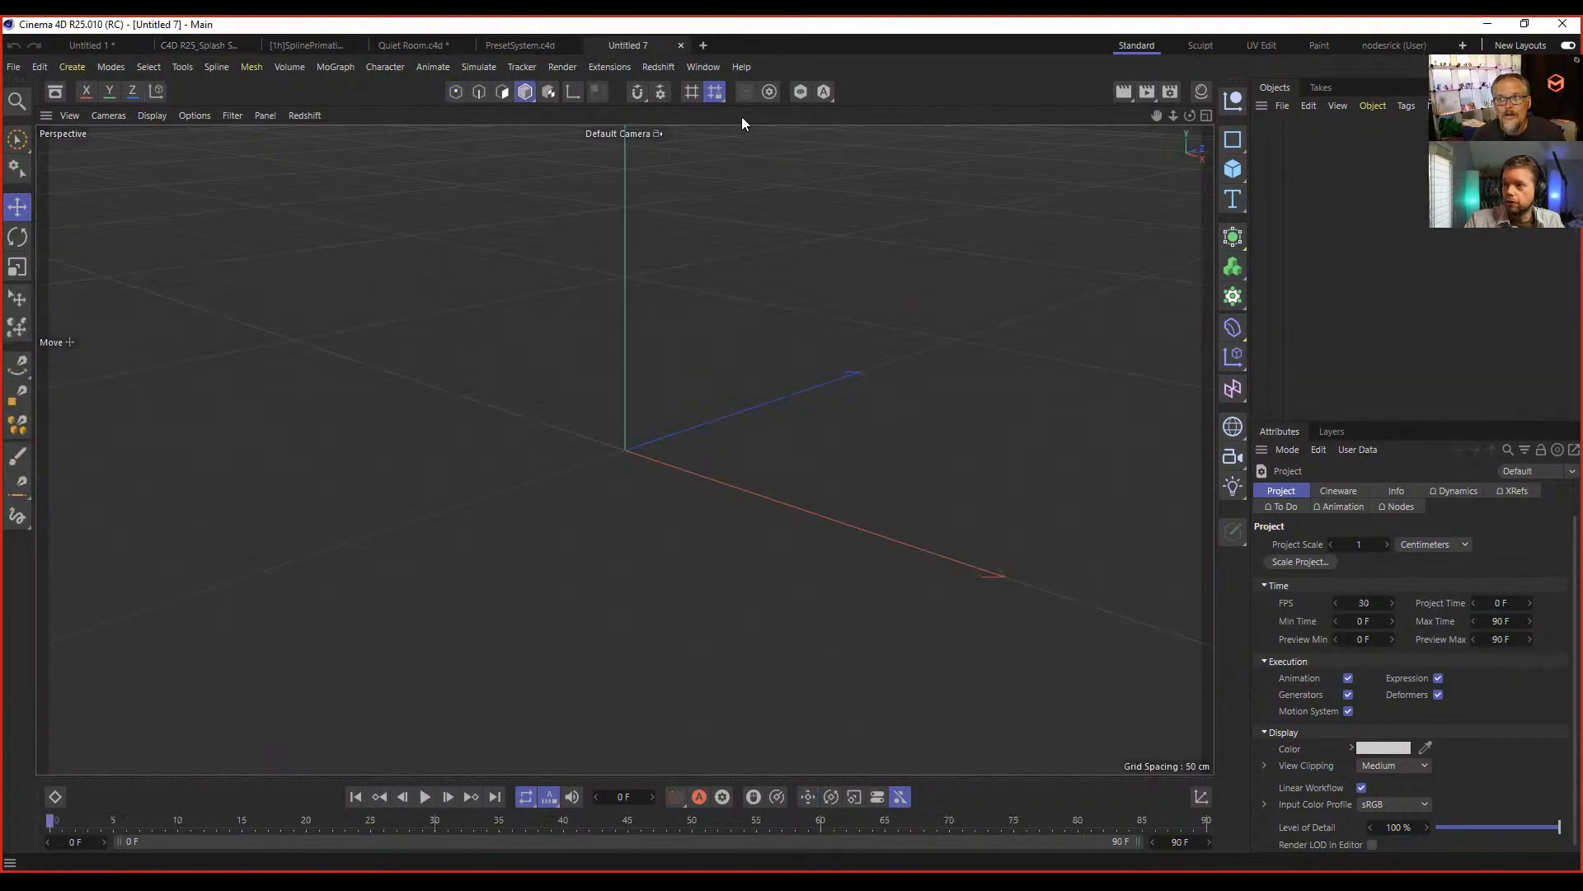
click(681, 45)
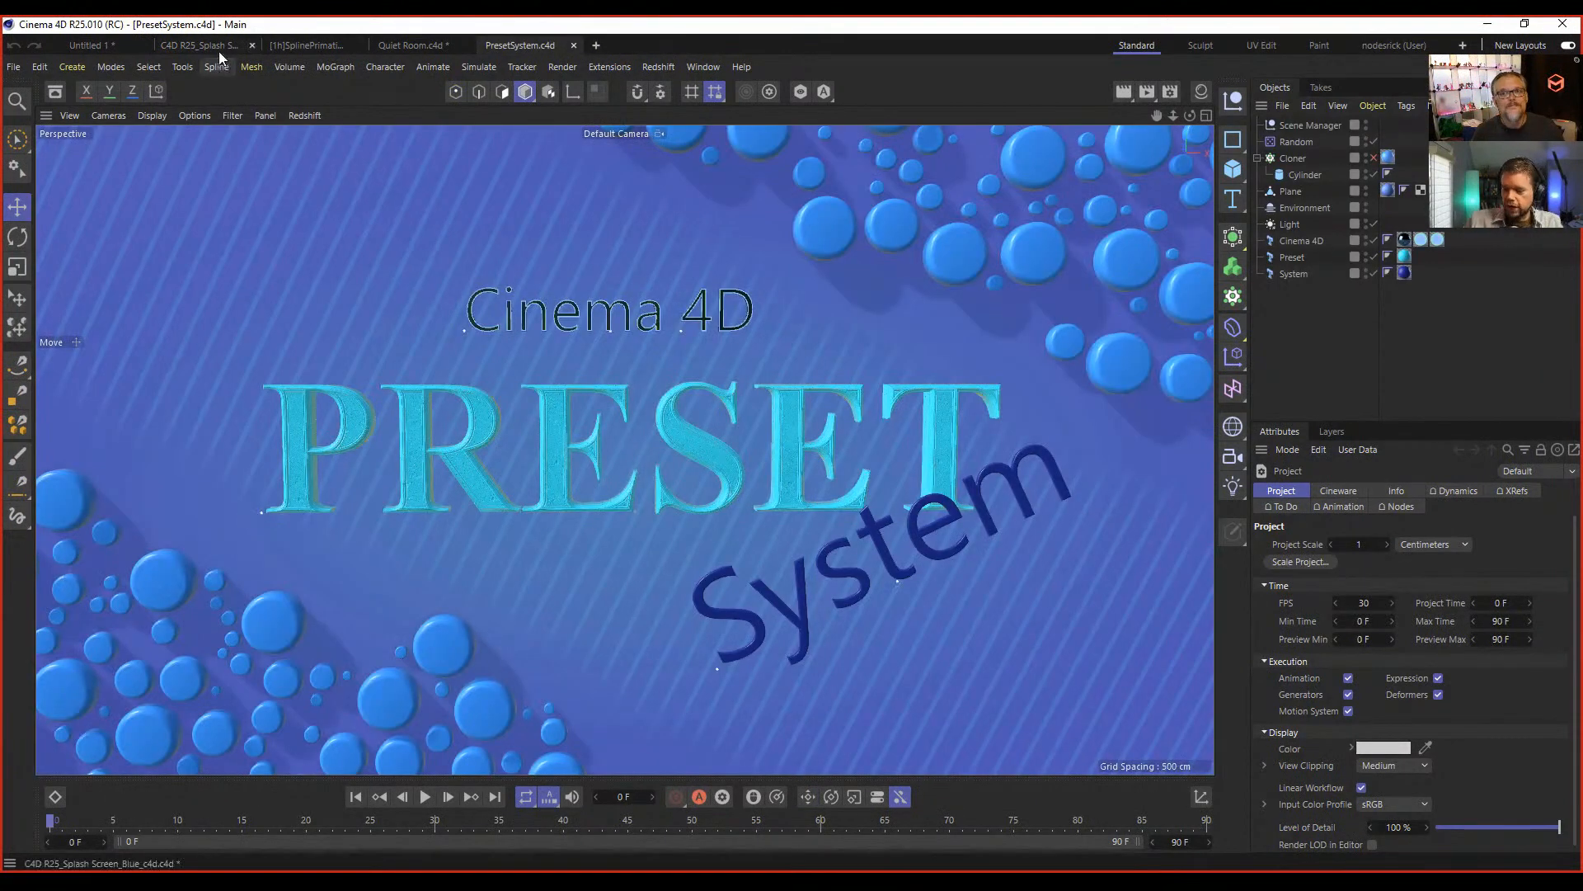
click(219, 49)
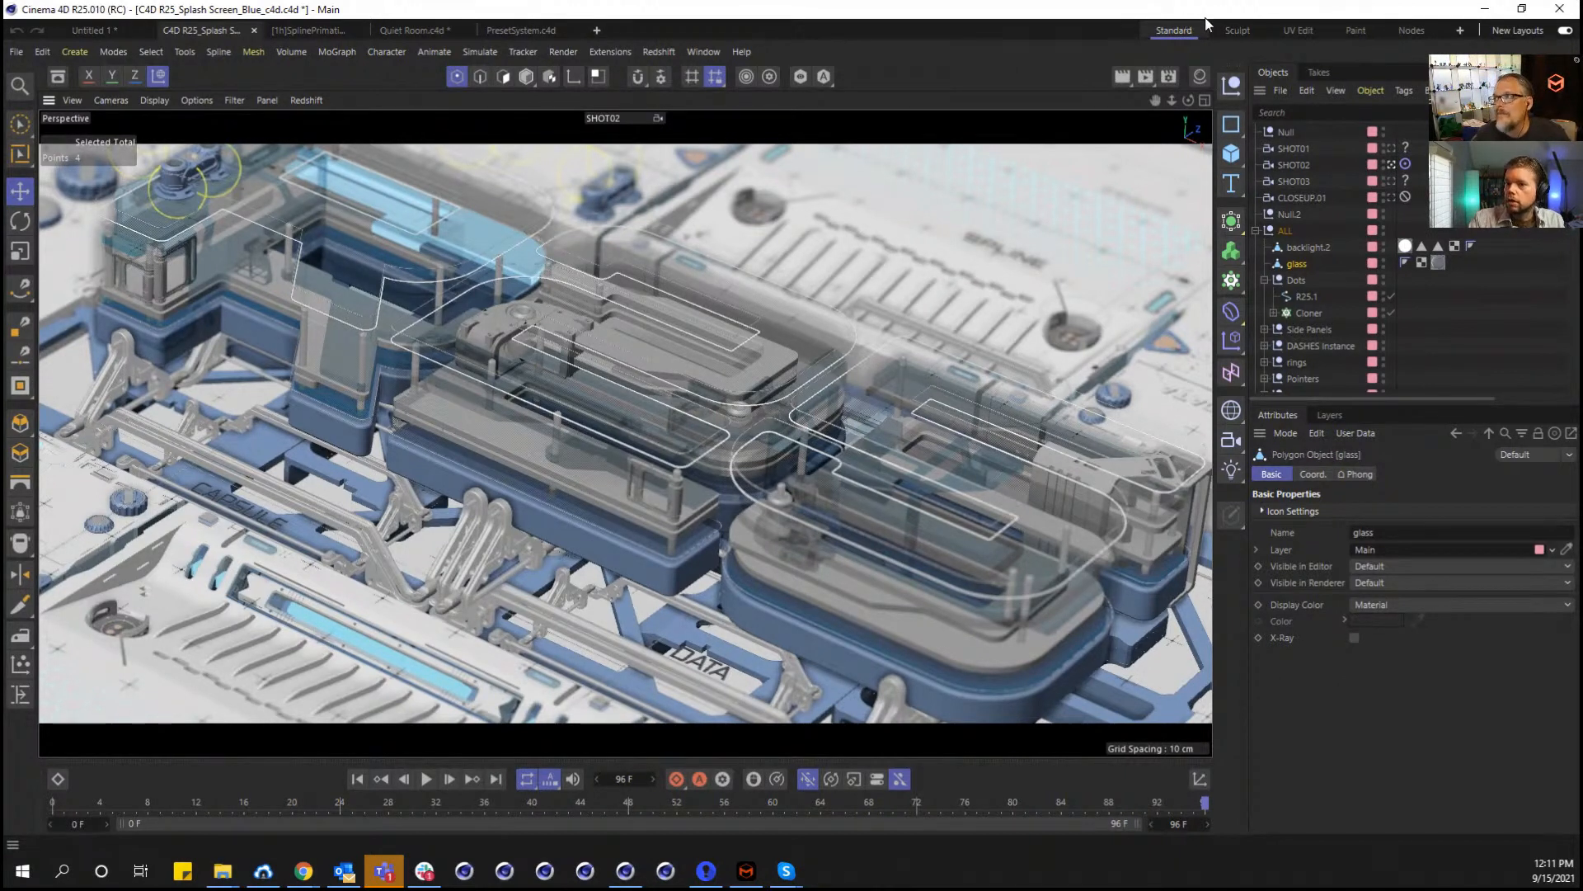
Preview the Sculpt layout and return to the Standard layout.
click(1249, 33)
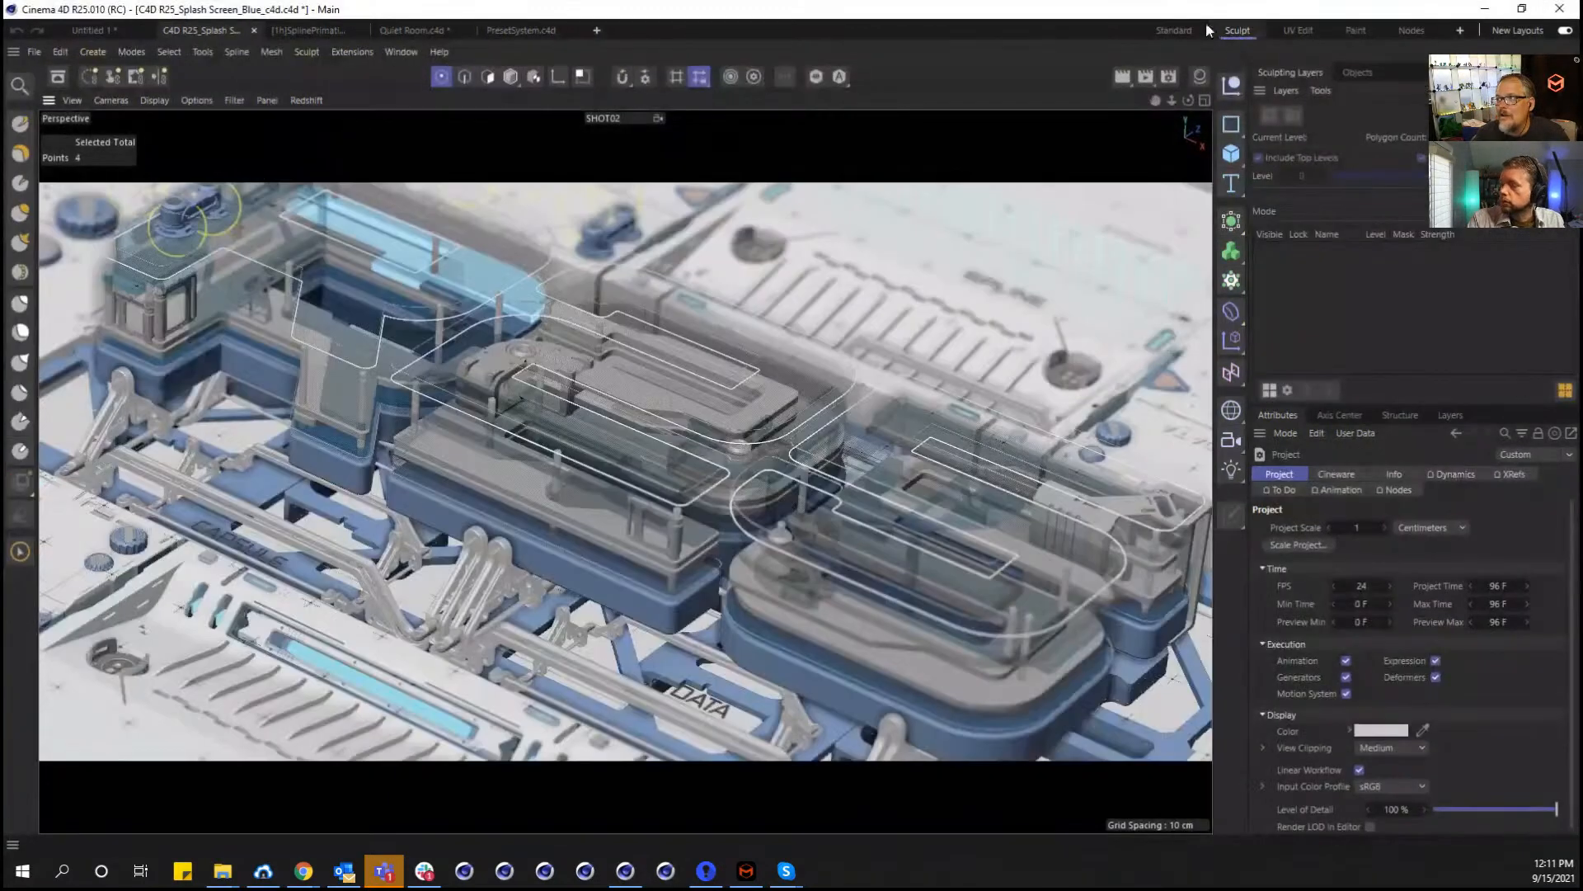
click(1178, 31)
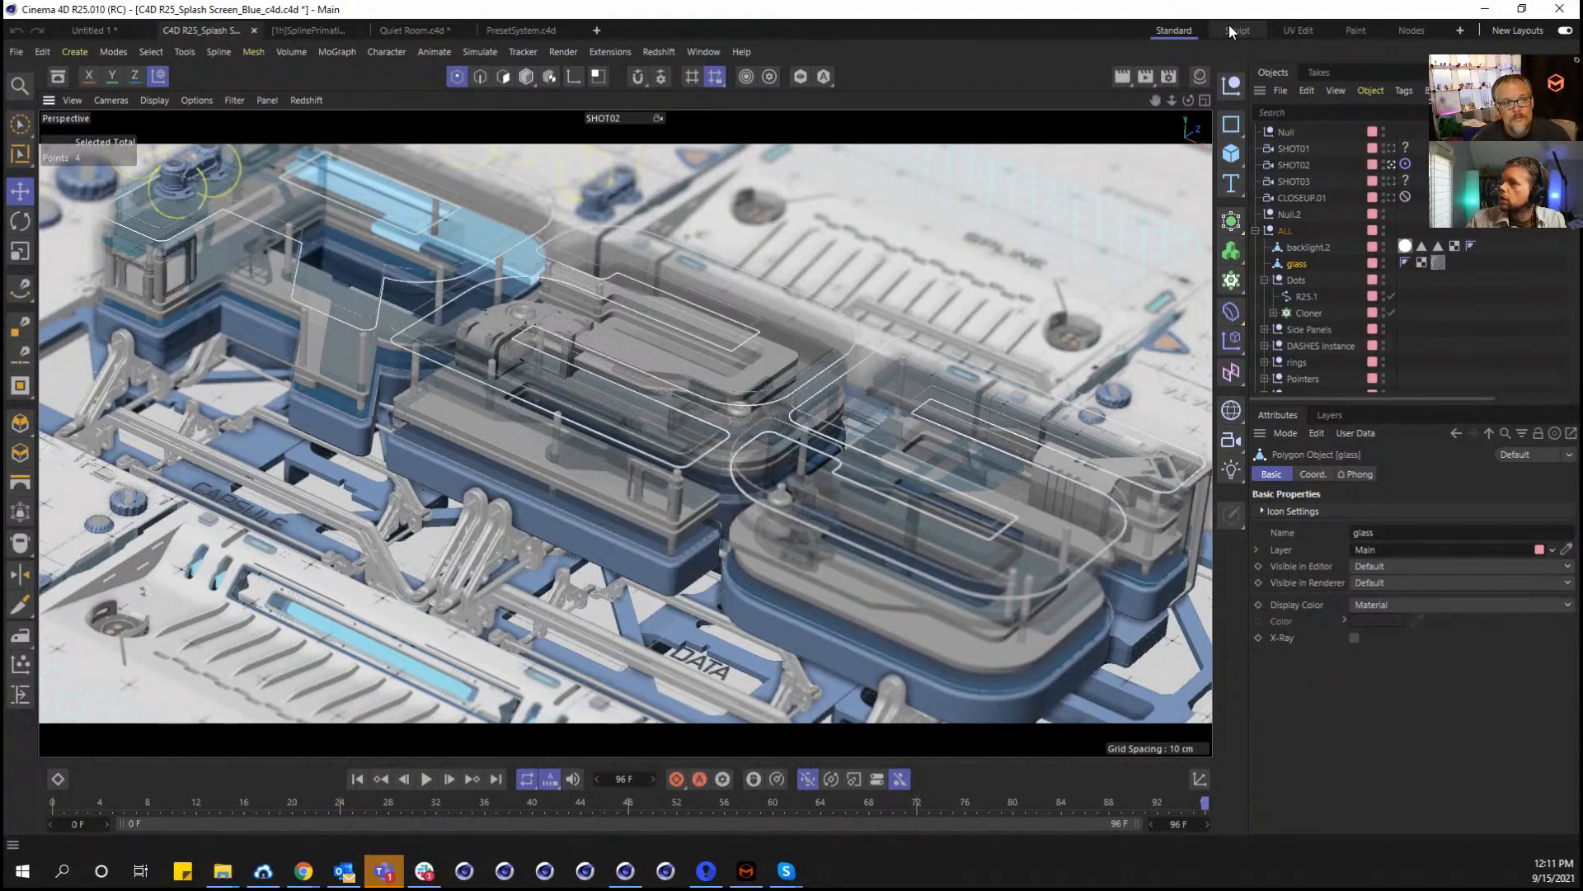
Add the Script layout to the visible layouts, remove it, and view the remaining layout options.
click(1460, 30)
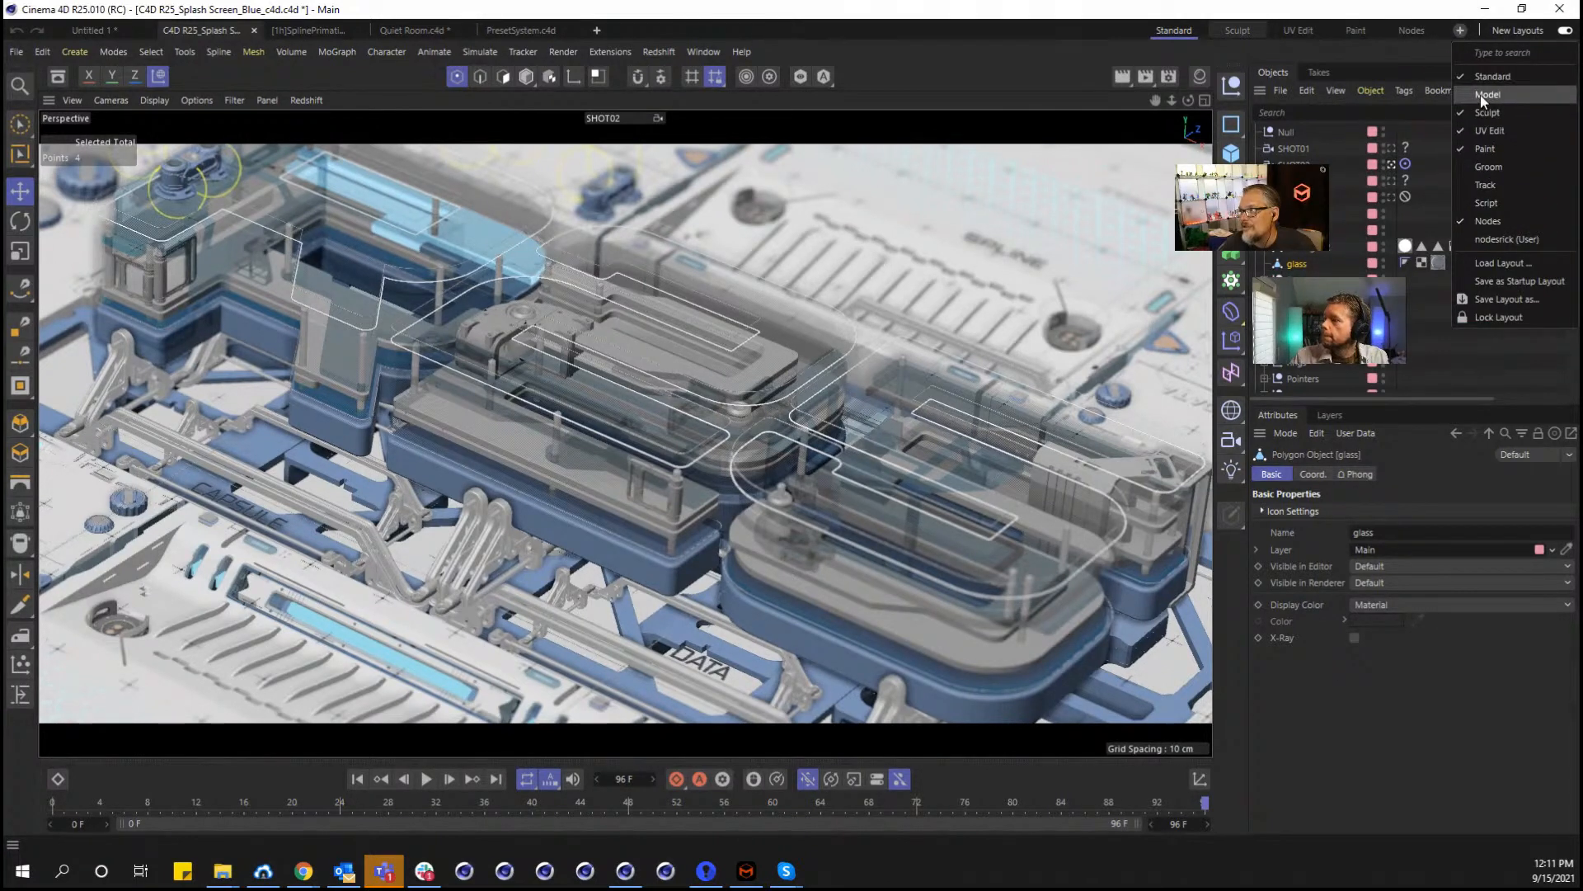
click(1489, 204)
click(1460, 31)
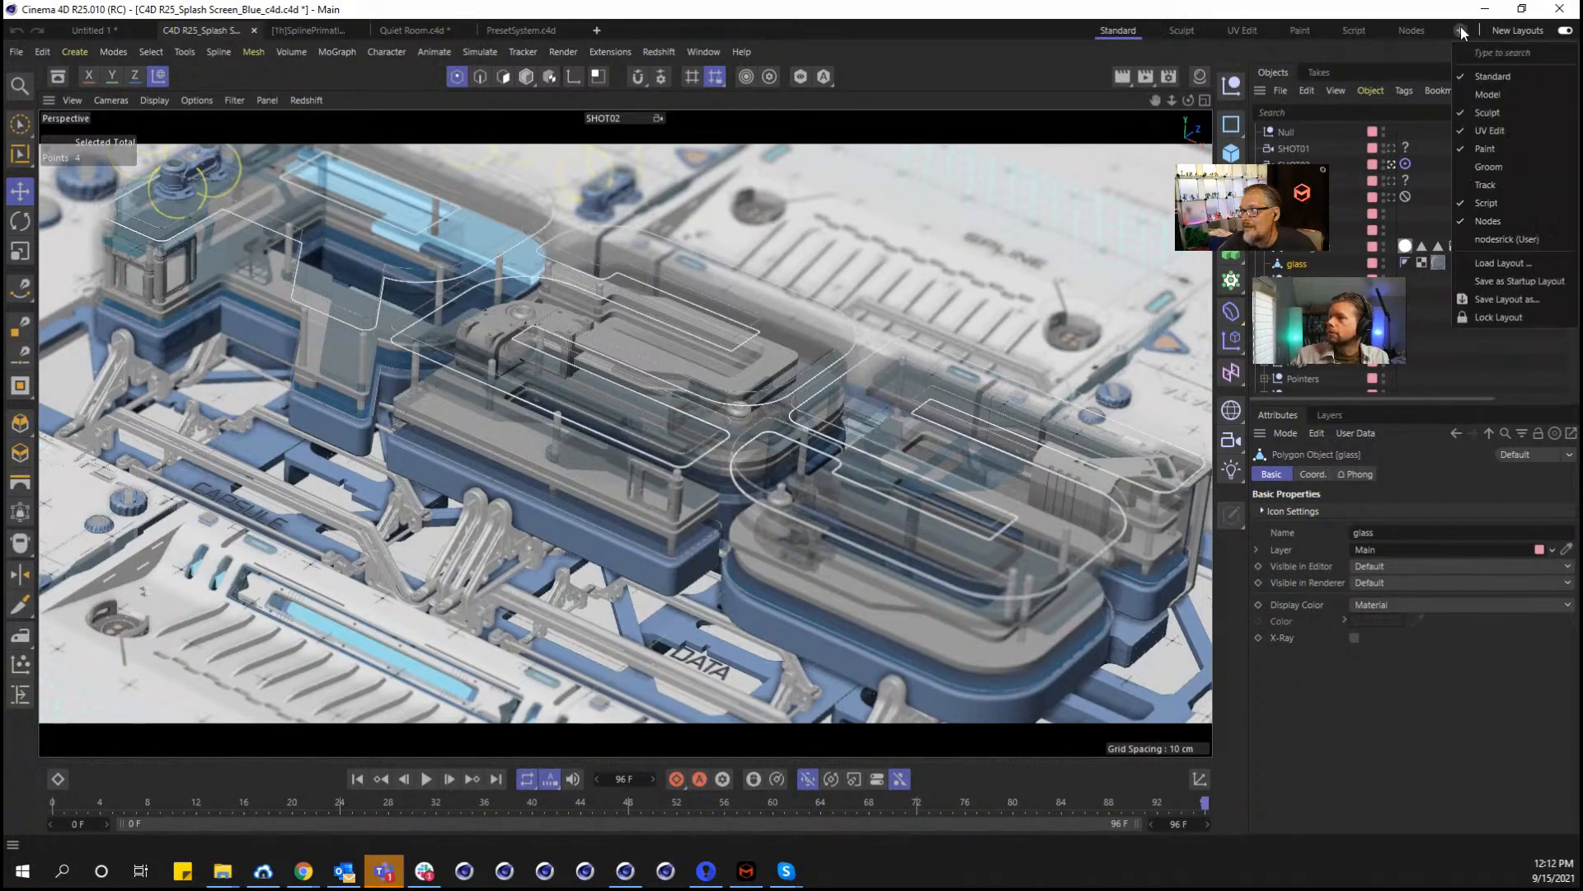
click(1466, 206)
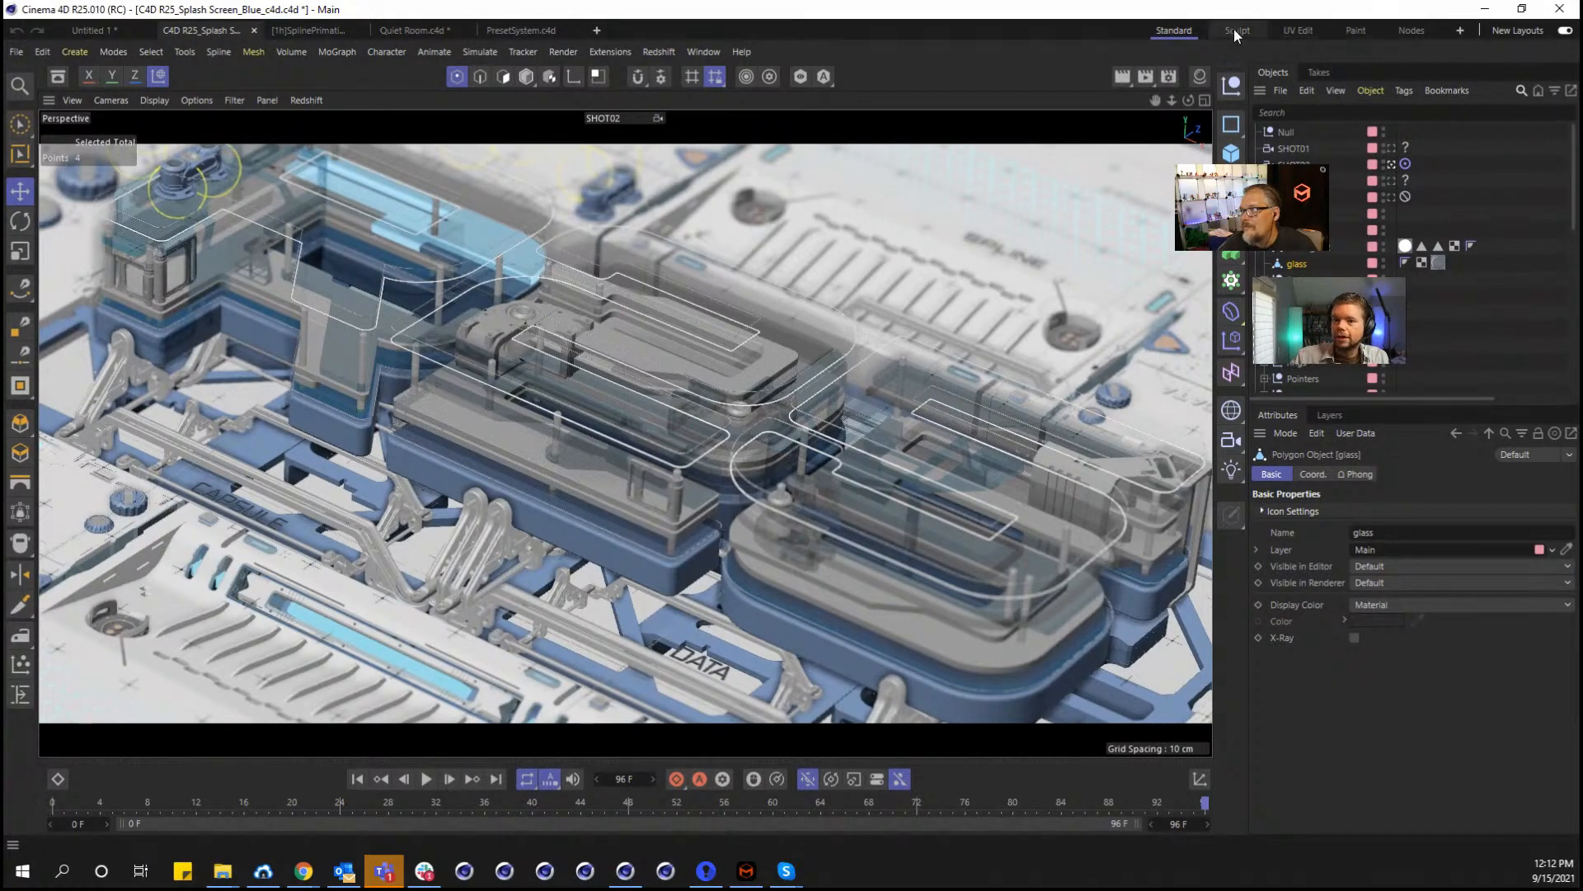
click(1460, 31)
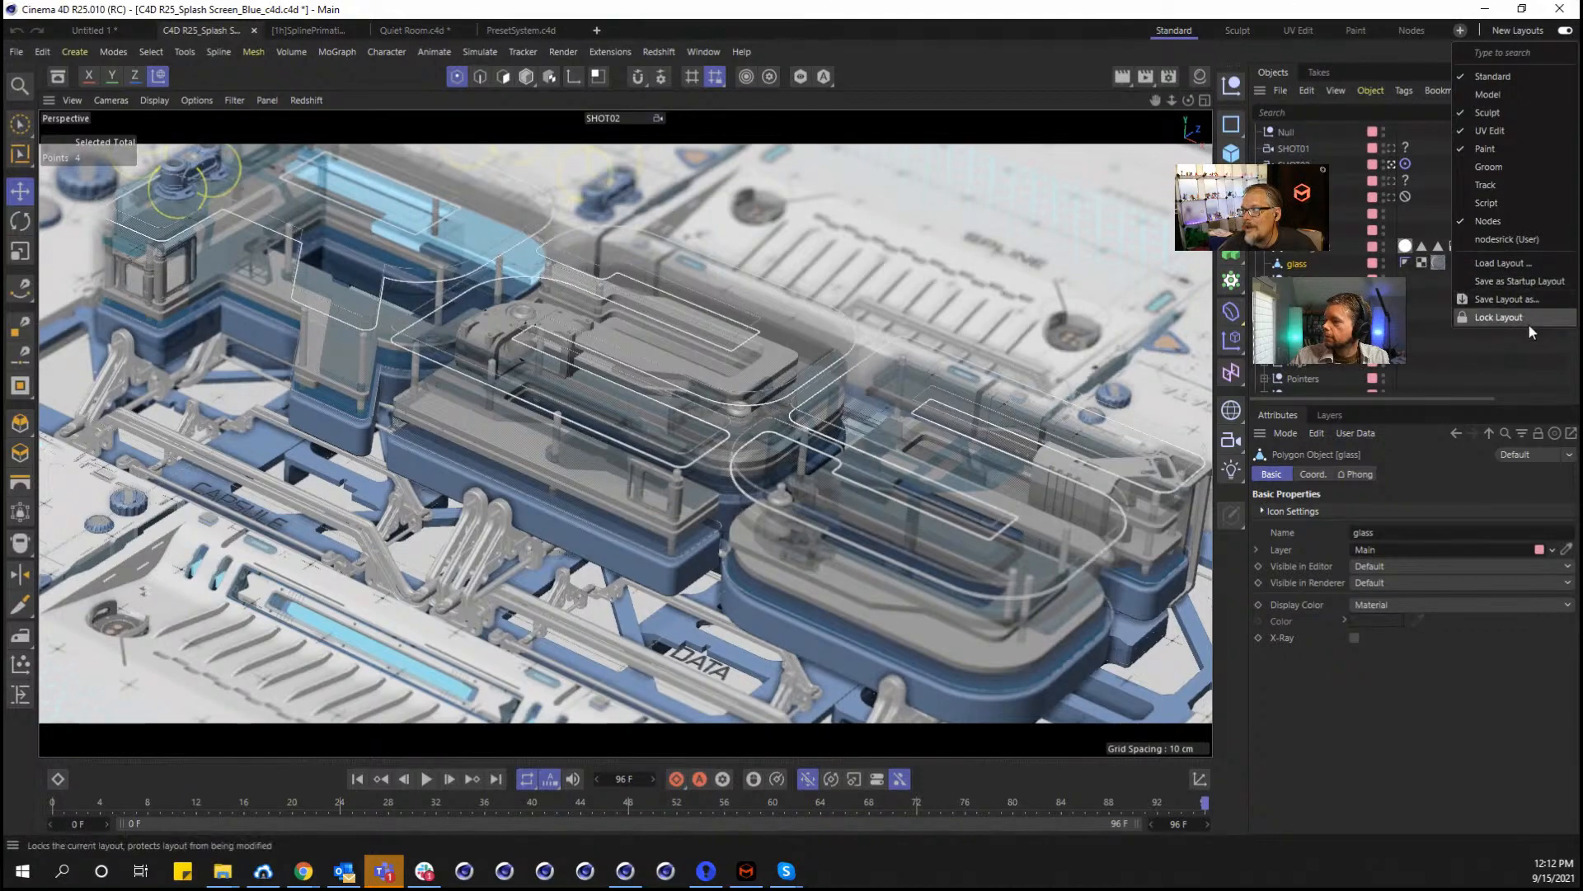
click(992, 82)
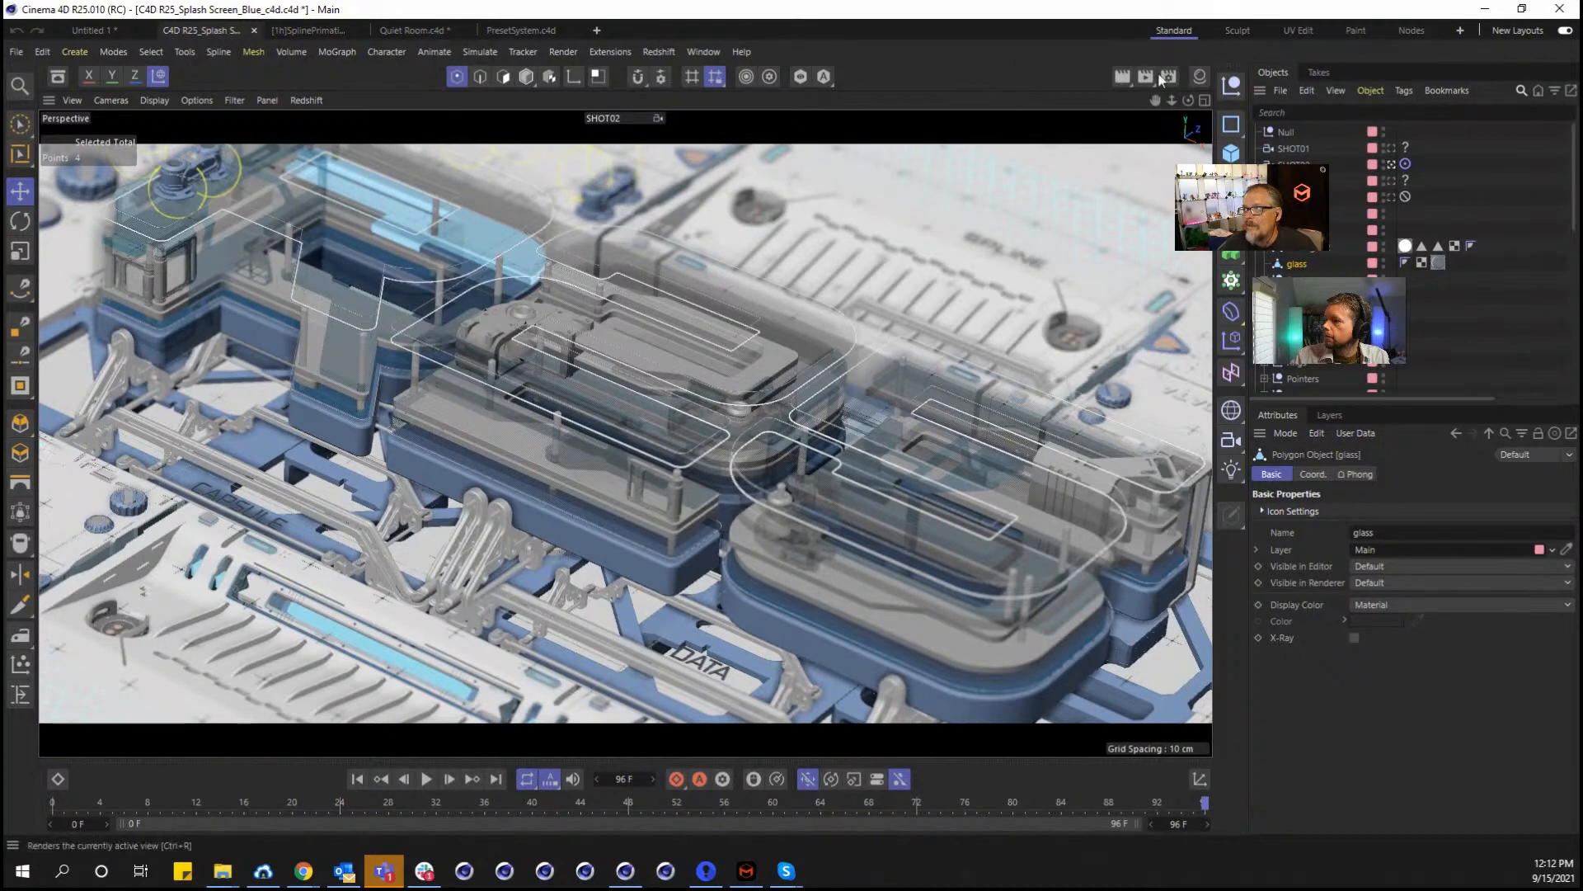
Turn off New Layouts to load the old Standard layout, and restore the new Standard layout.
click(1565, 31)
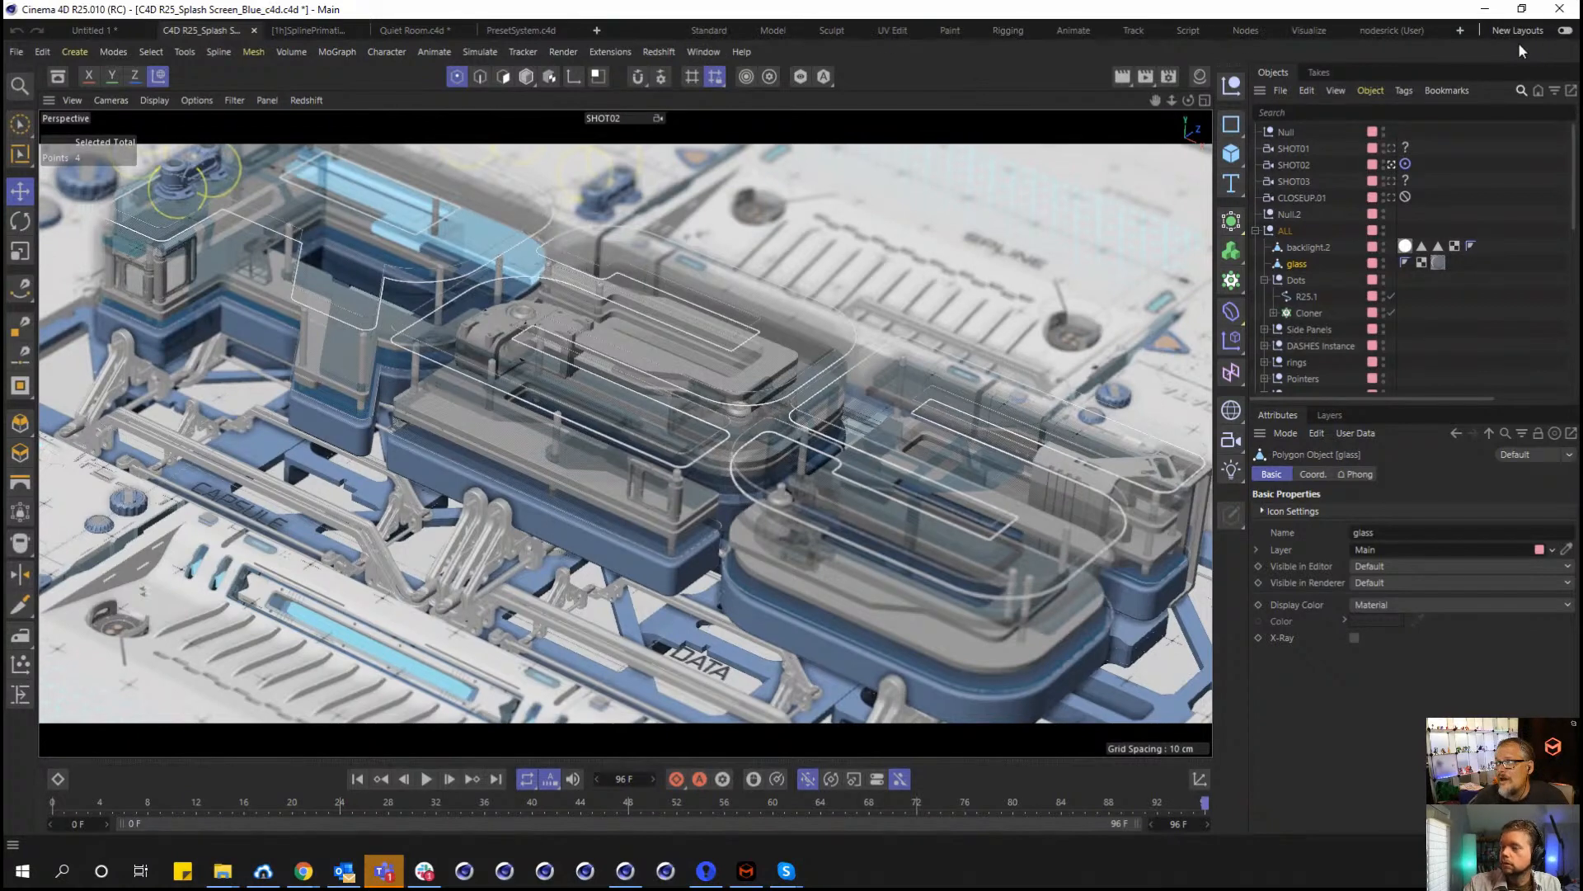
click(720, 31)
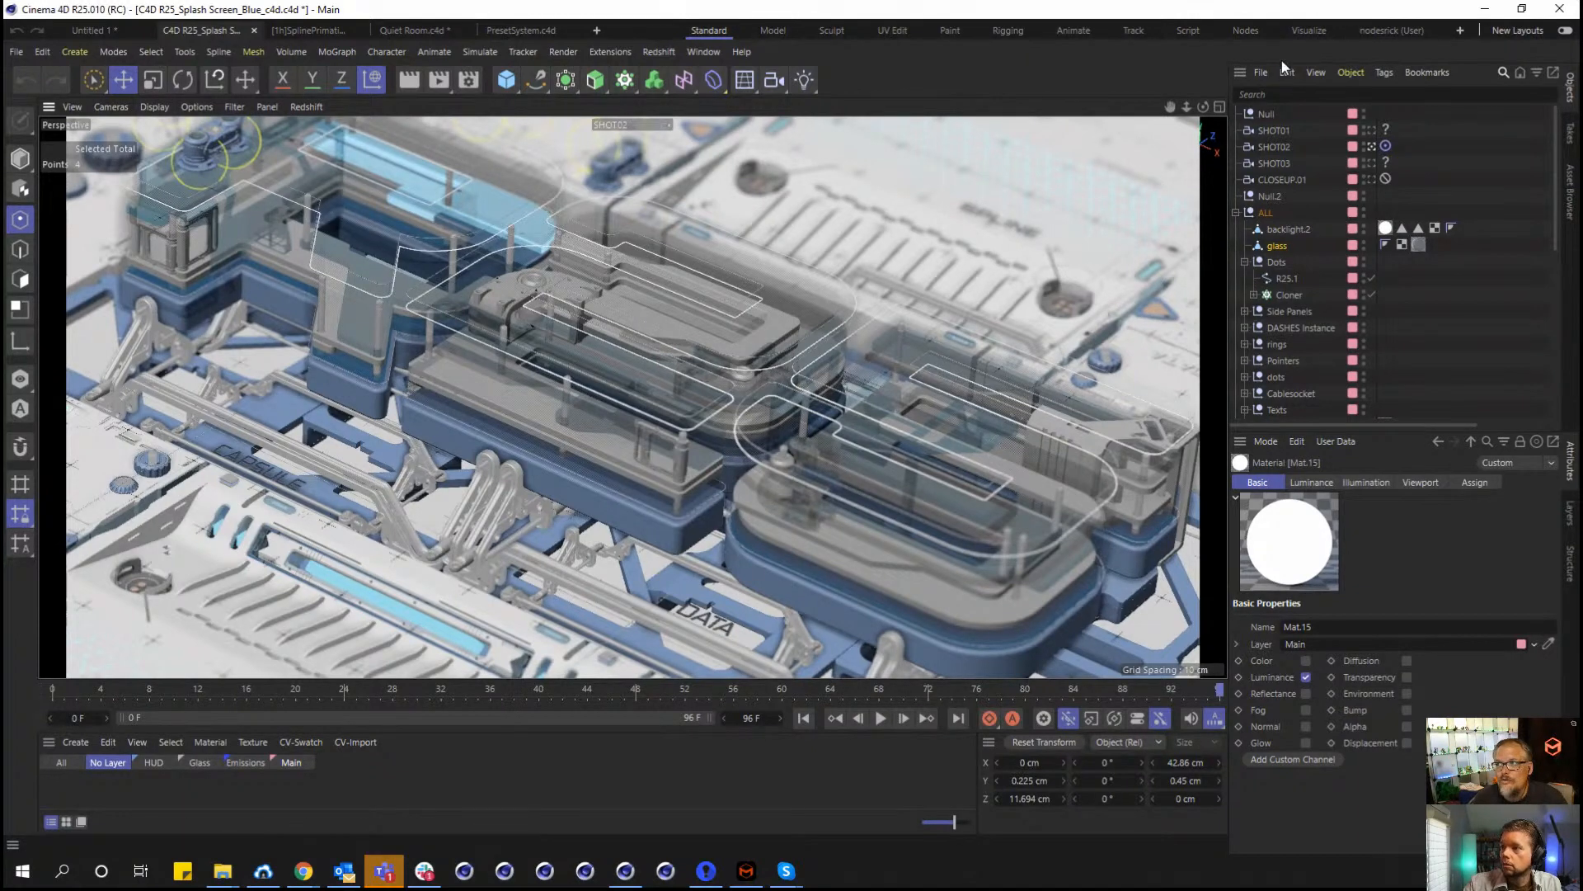
click(1565, 31)
click(1171, 29)
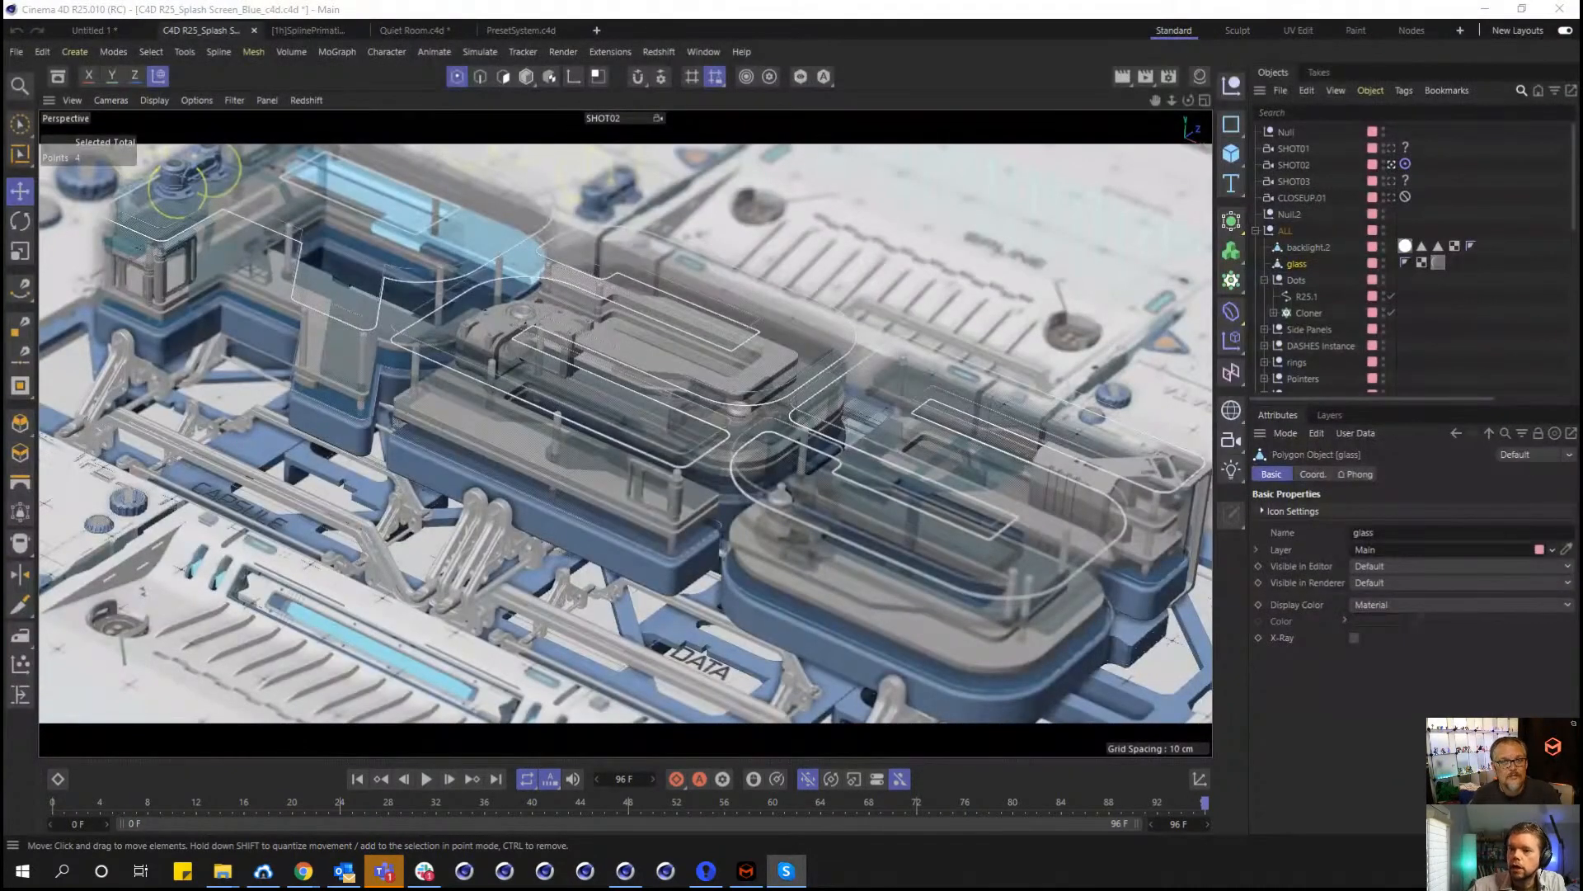
Show the Asset Browser beside the viewport and hide it again.
key(alt+Tab)
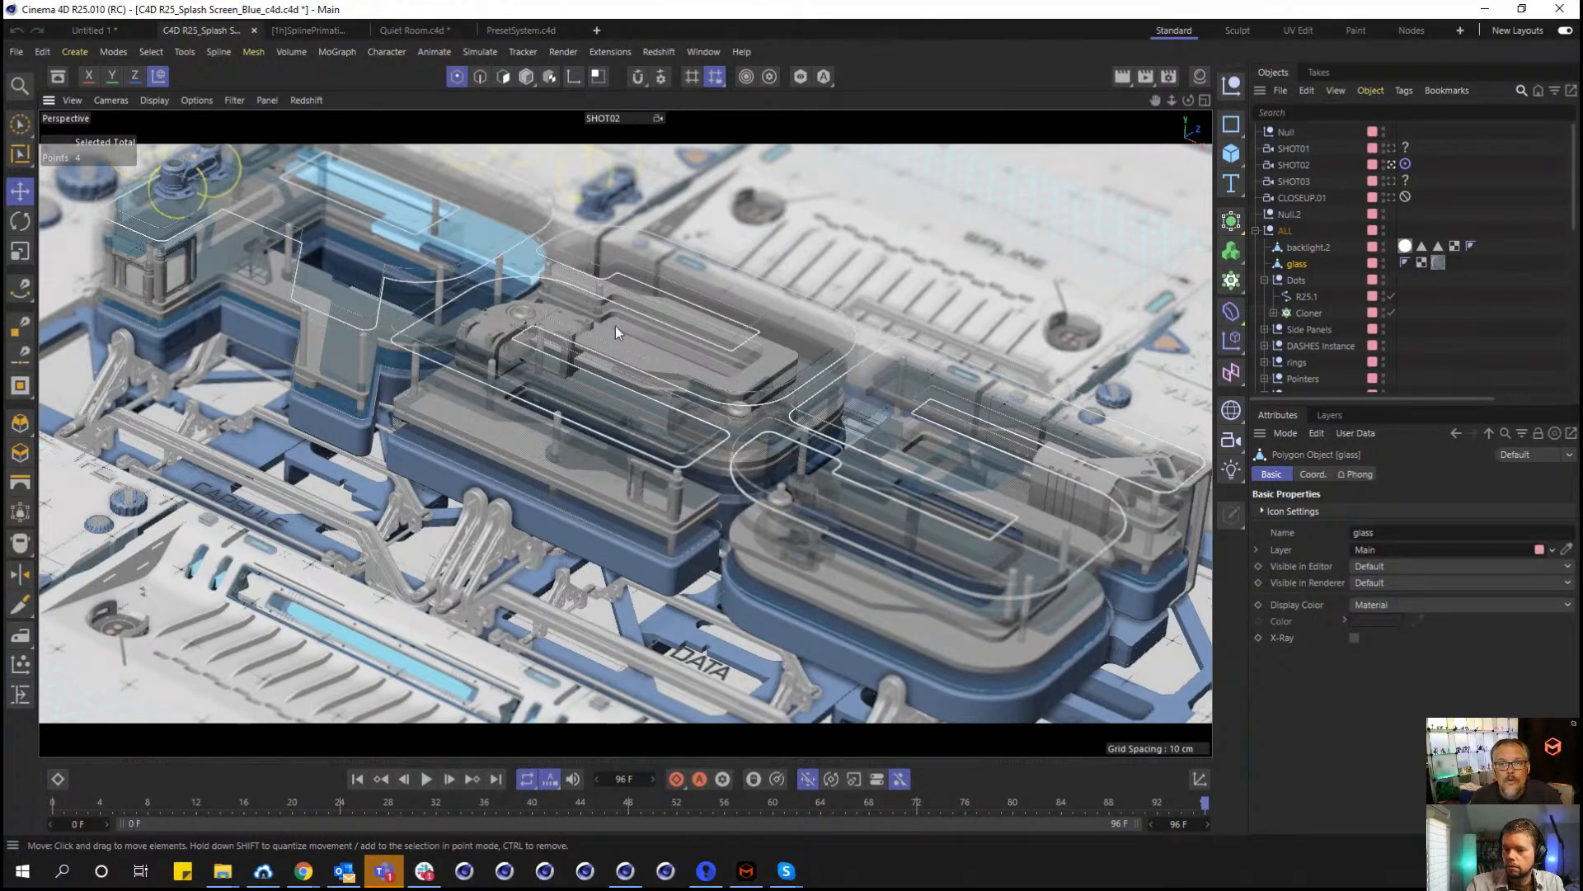
click(66, 77)
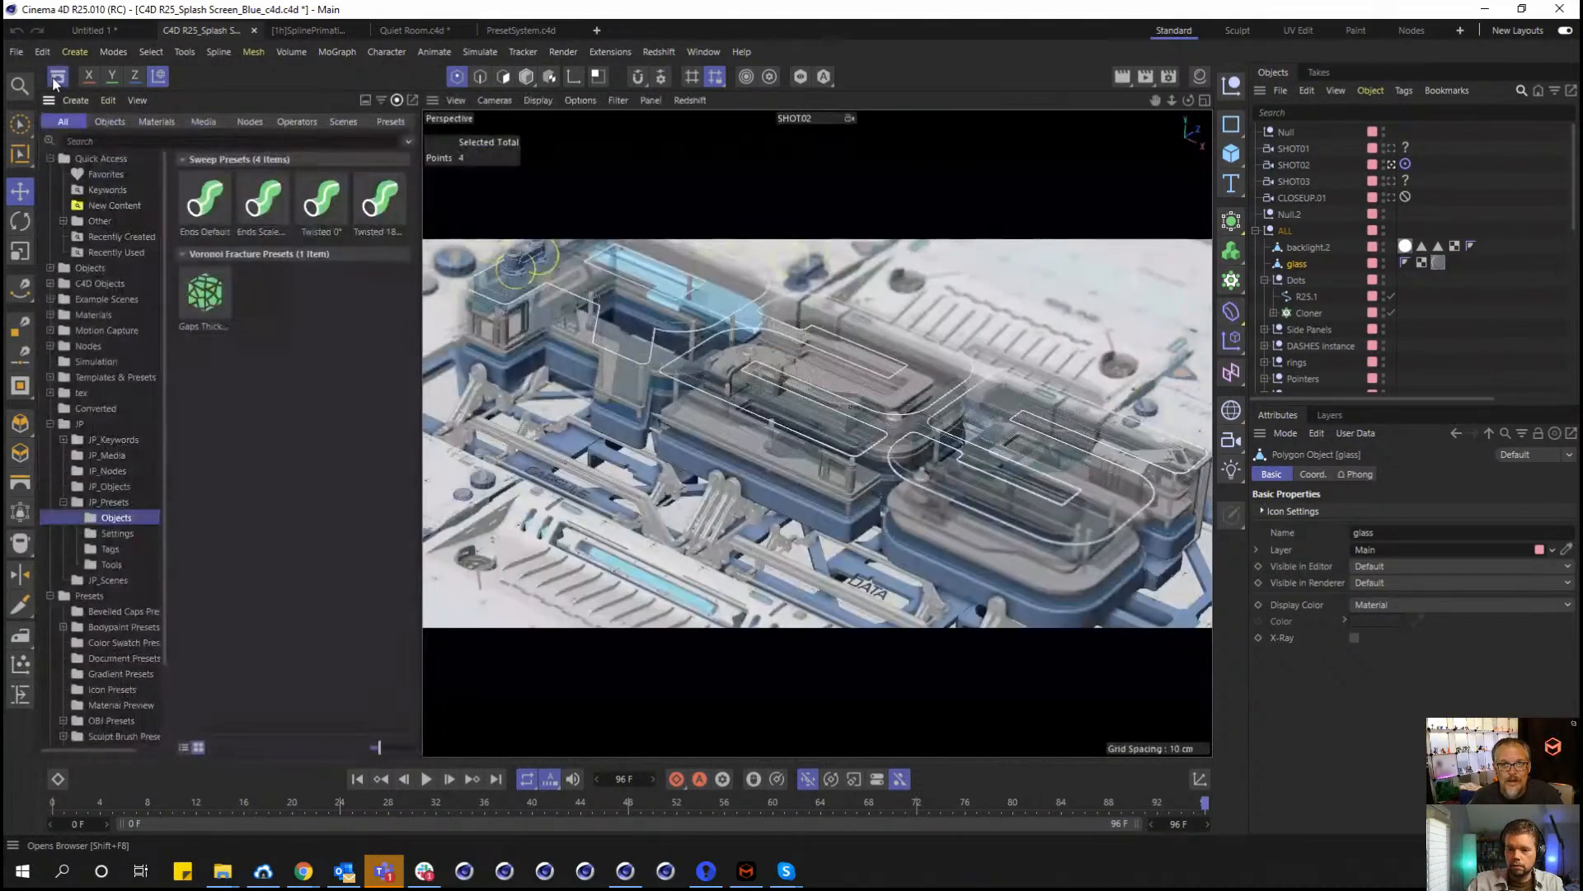
click(54, 81)
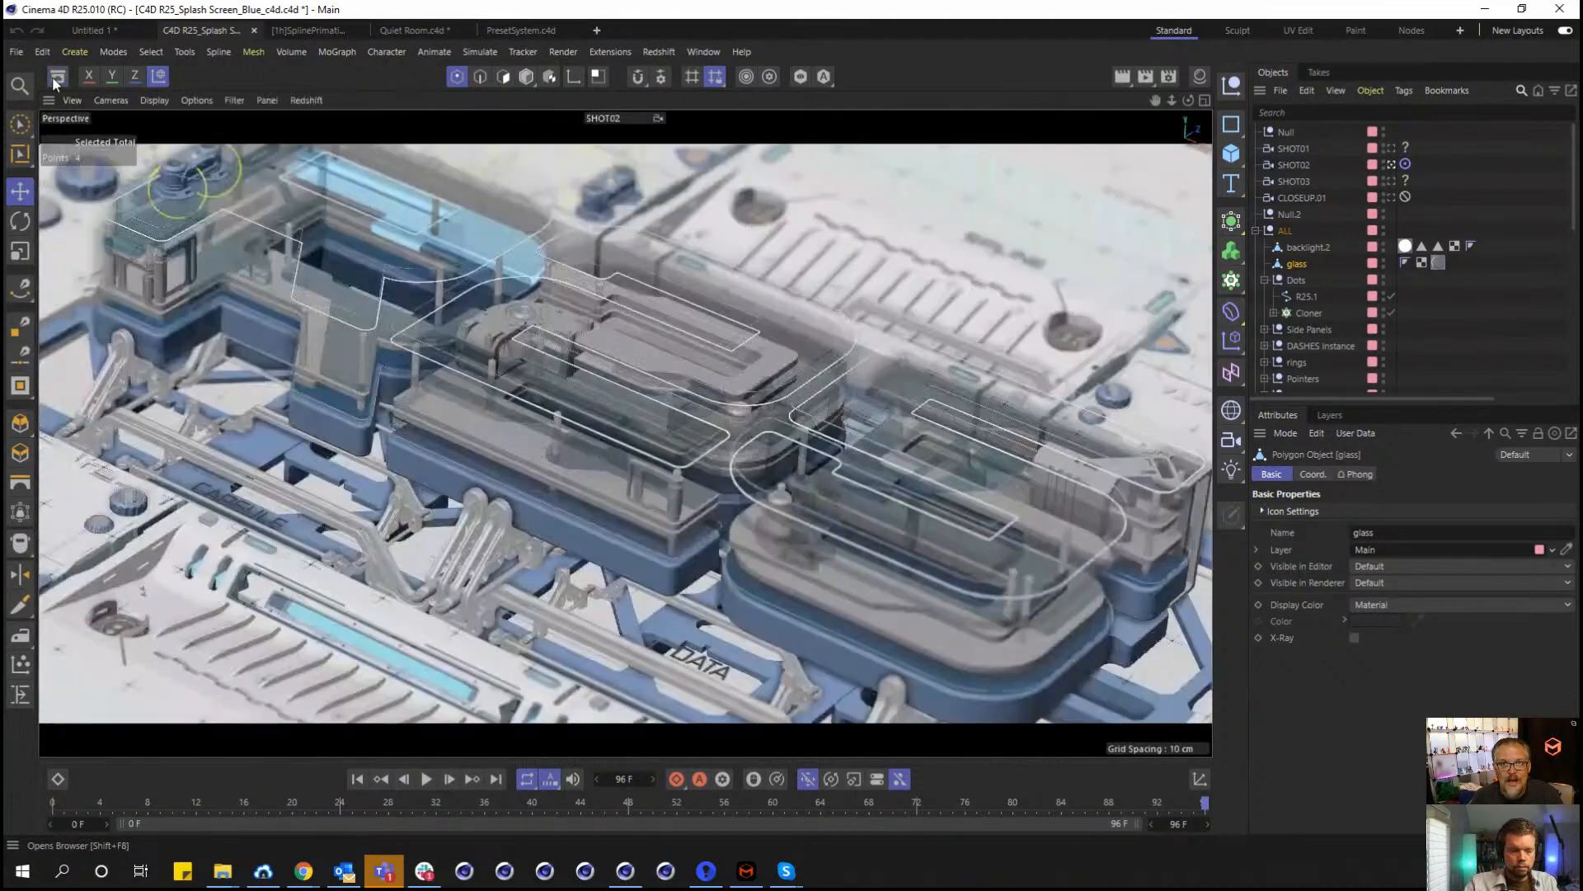
Open the Material Manager and browse the materials of all layers.
click(1202, 76)
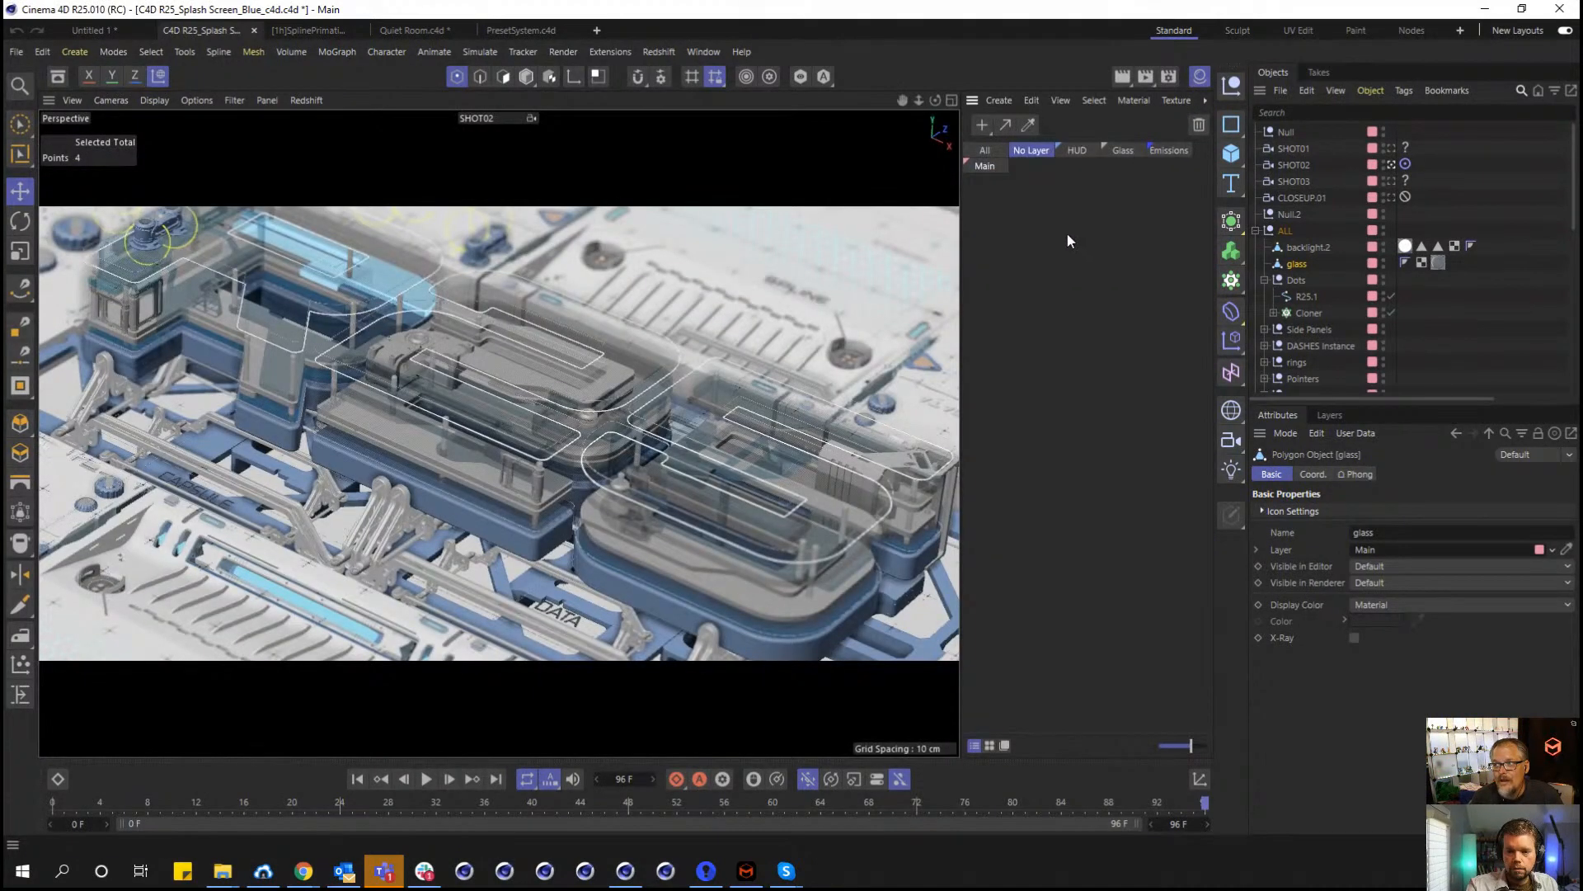
click(987, 167)
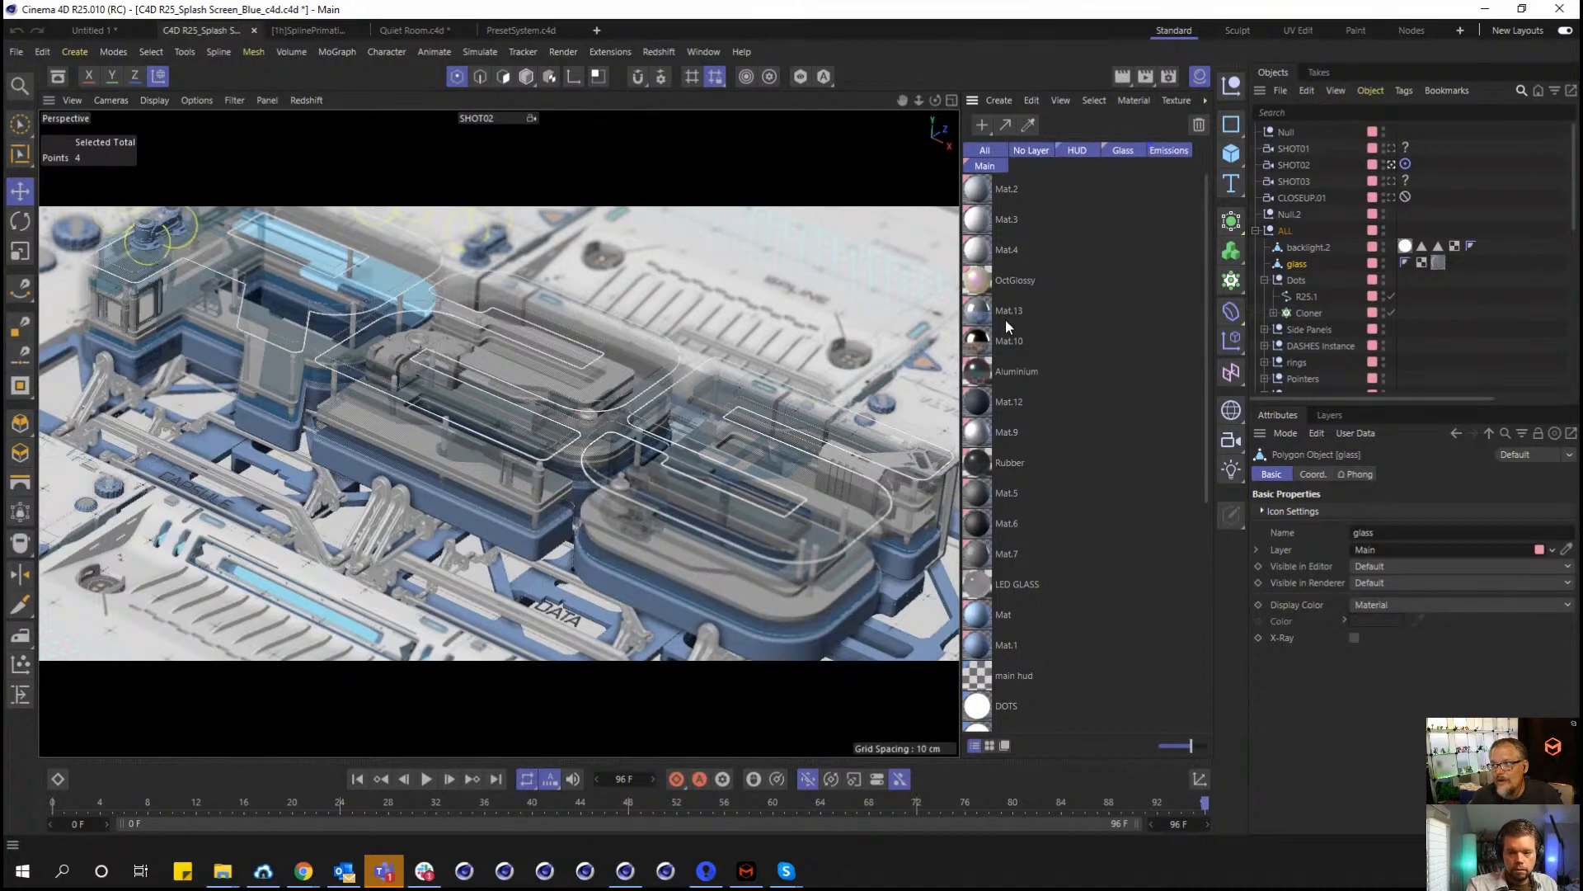
scroll(1106, 221, down, 5)
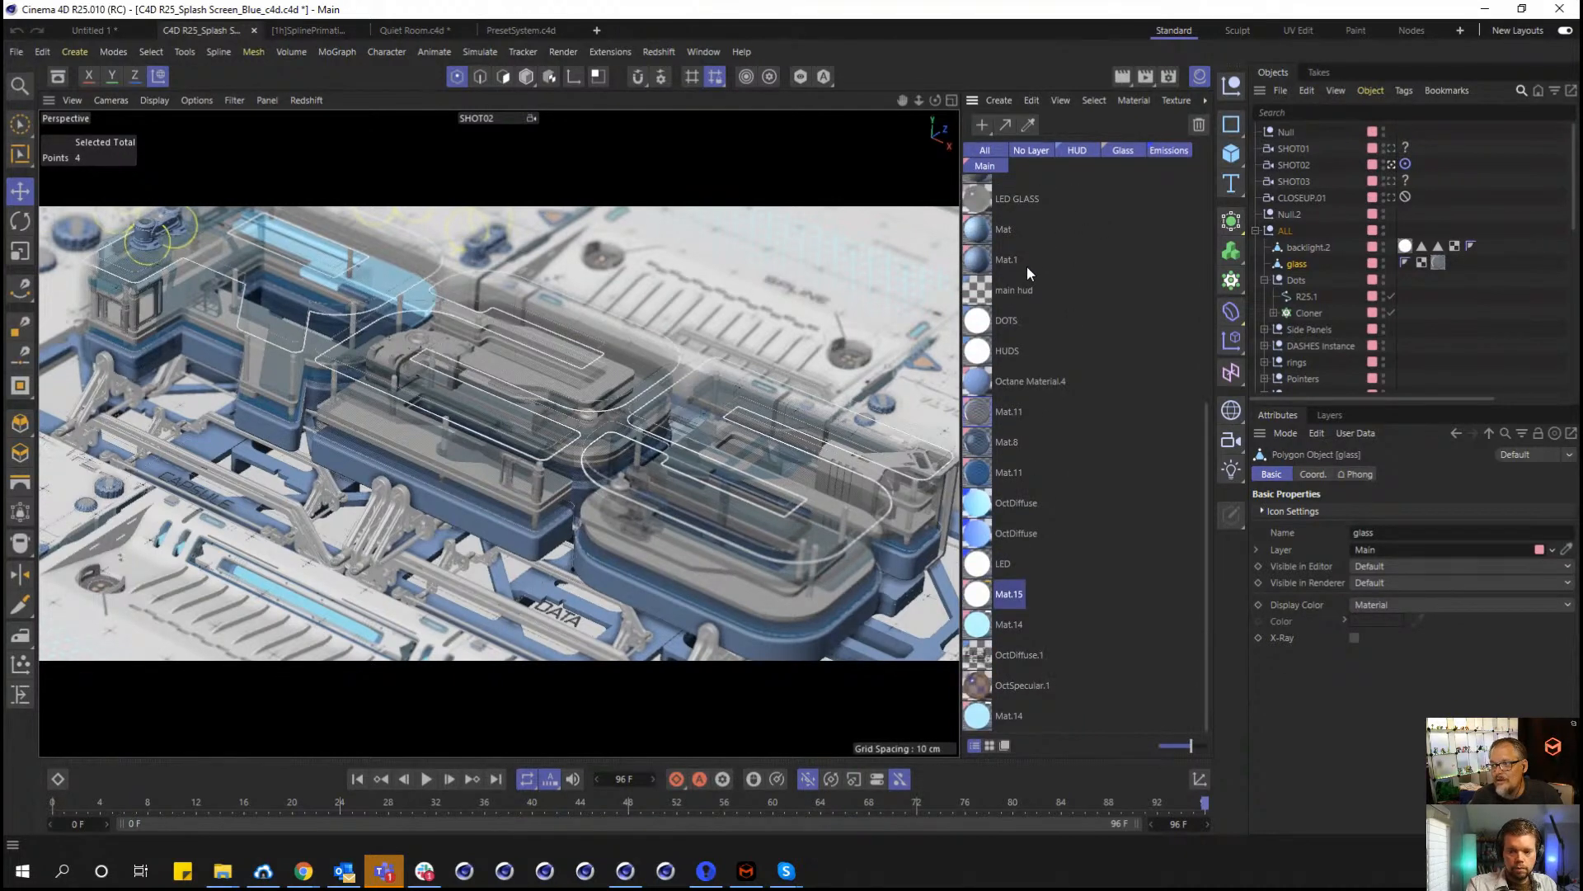
scroll(1027, 266, up, 5)
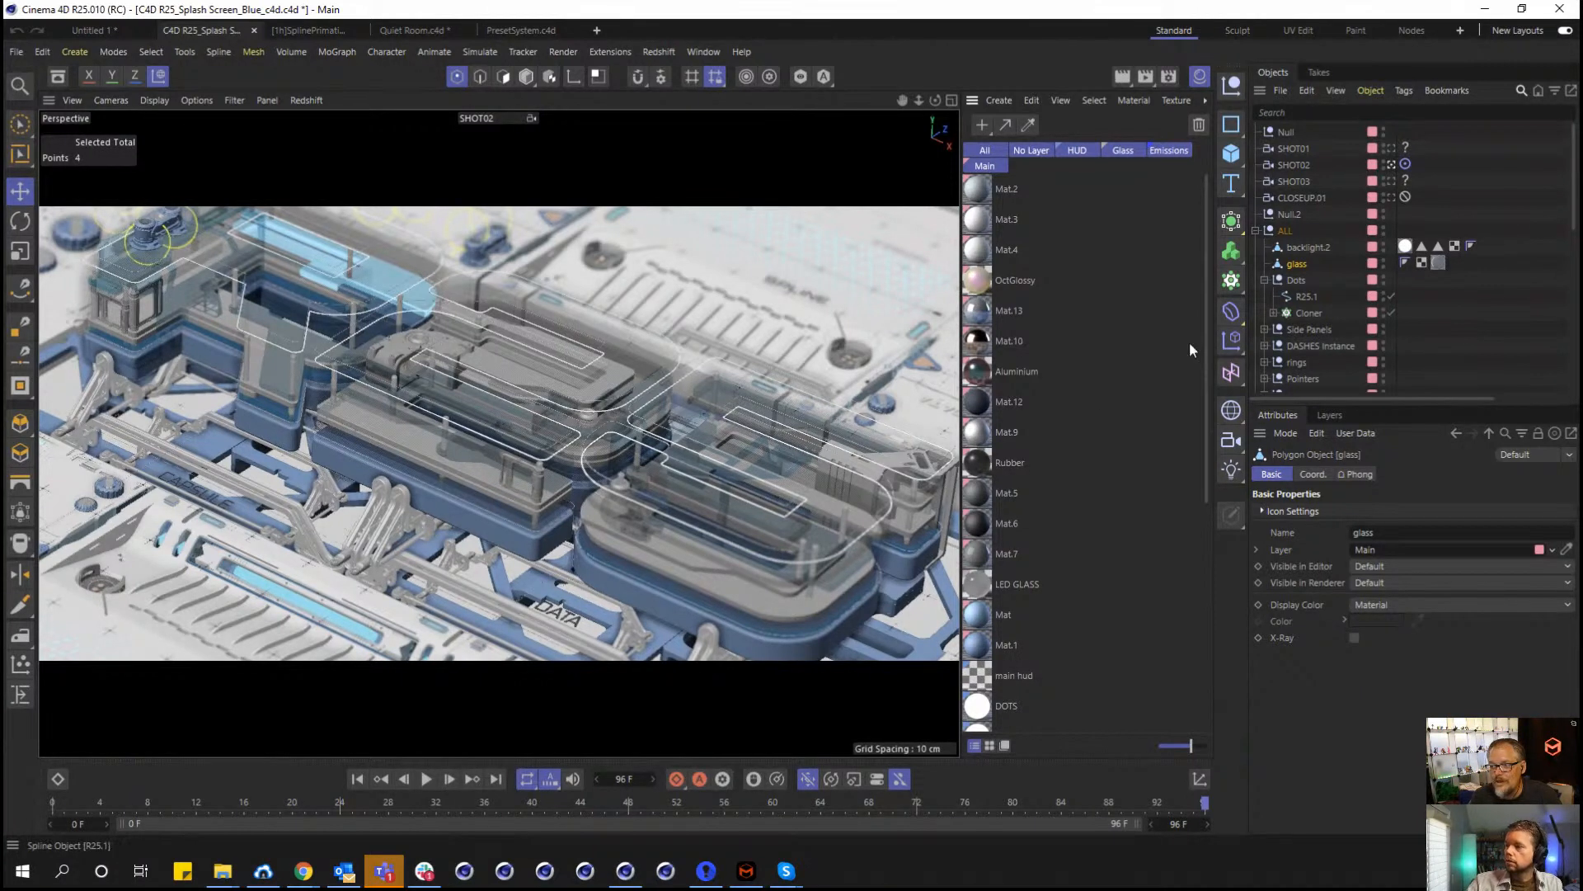
Display the materials as icons, return them to the list view, and close the Material Manager.
click(989, 747)
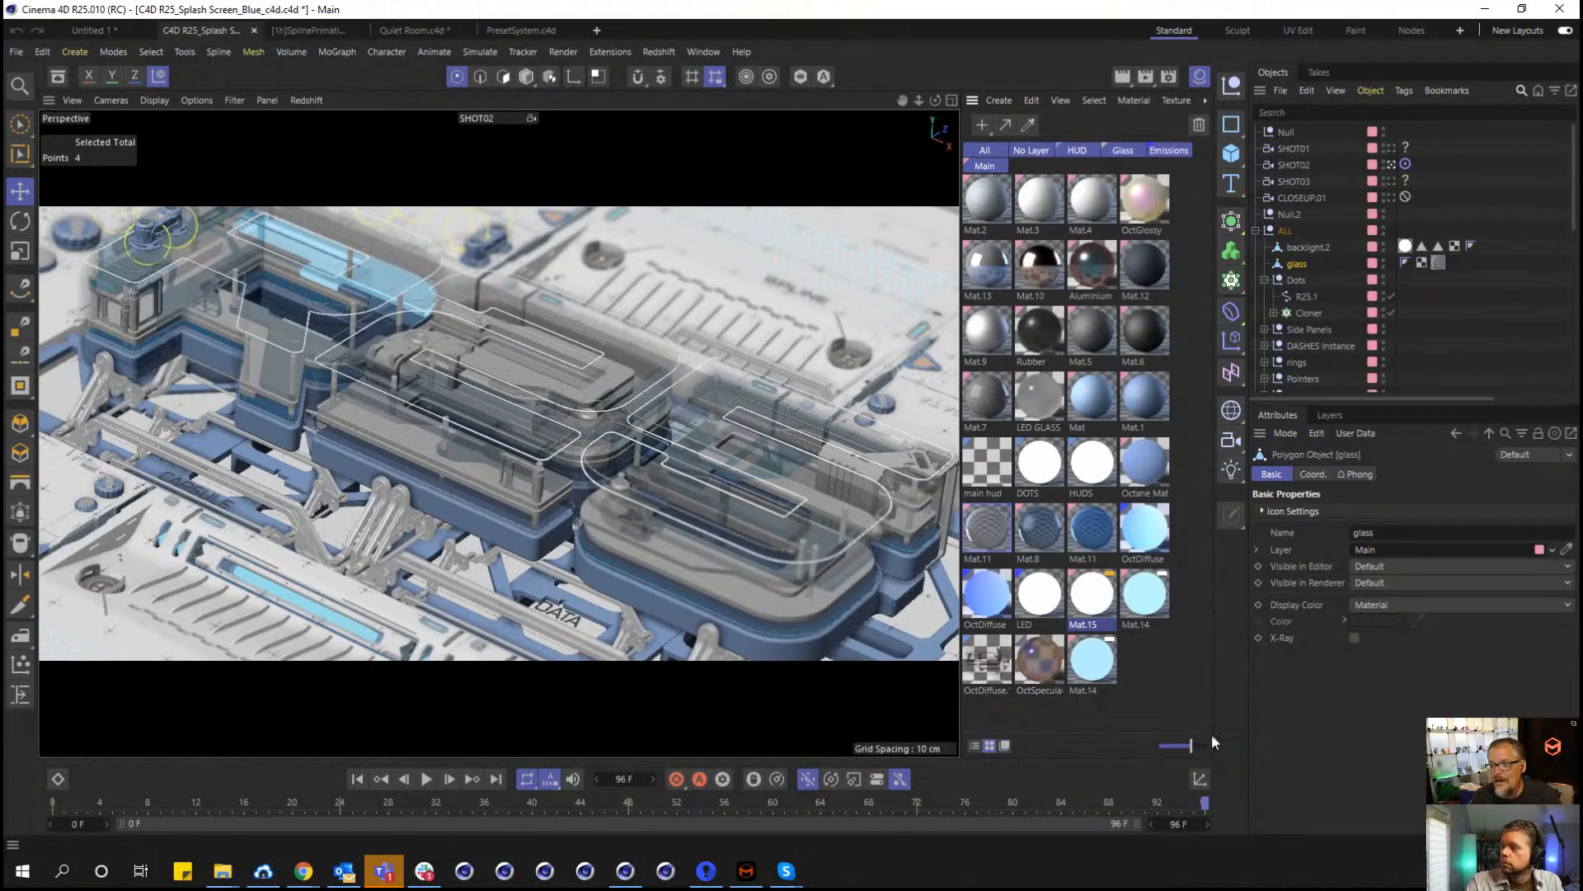
mouse_move(1191, 746)
mouse_down()
mouse_move(1160, 745)
mouse_move(1190, 749)
mouse_up()
click(974, 745)
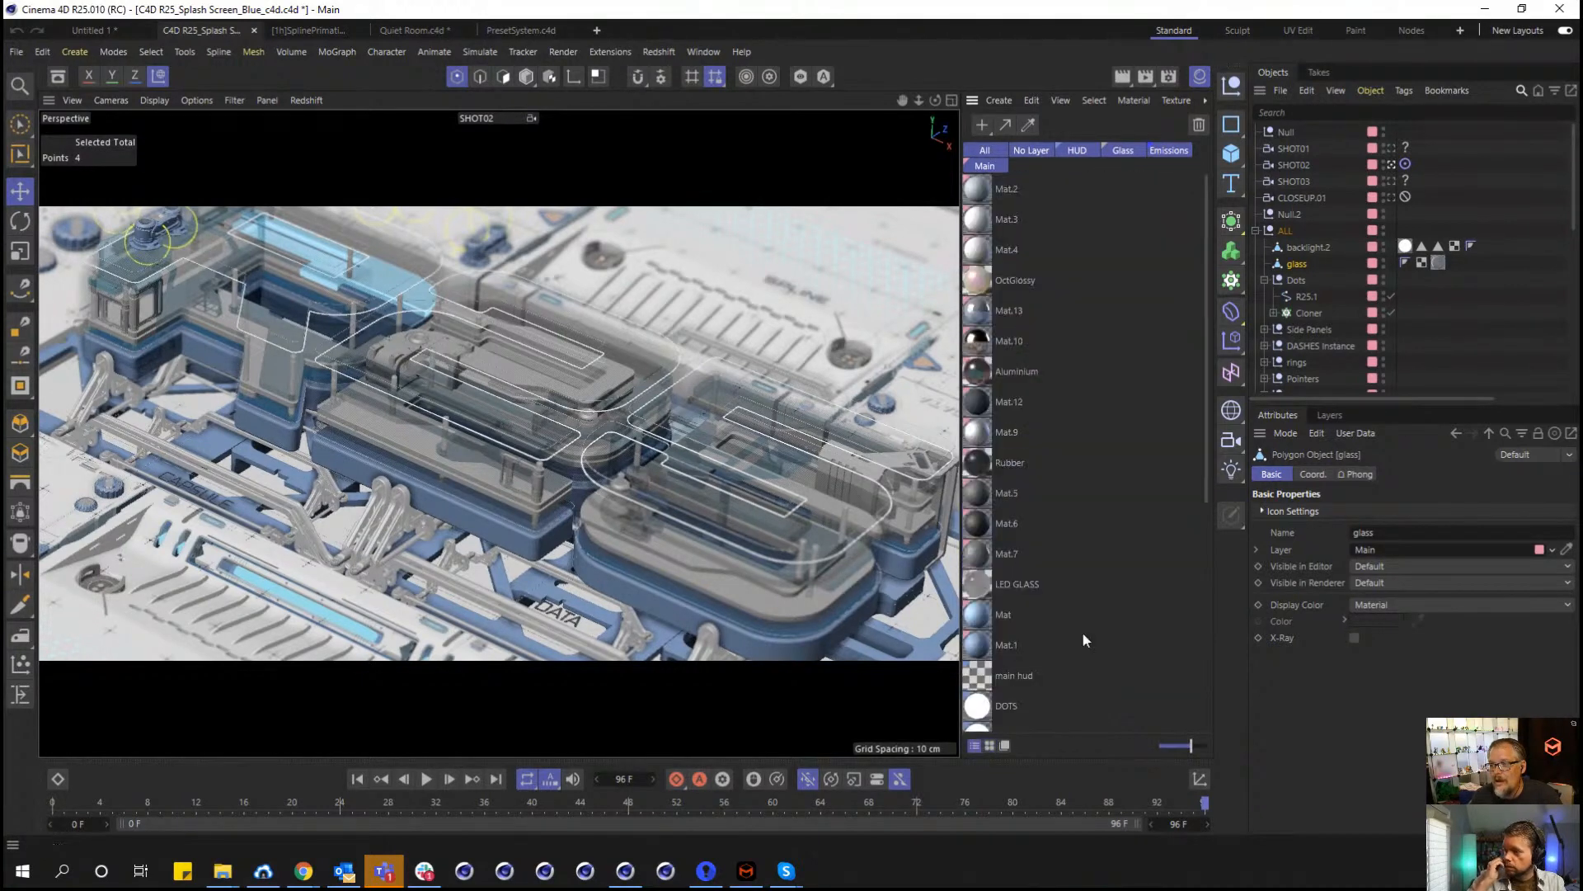
click(1200, 76)
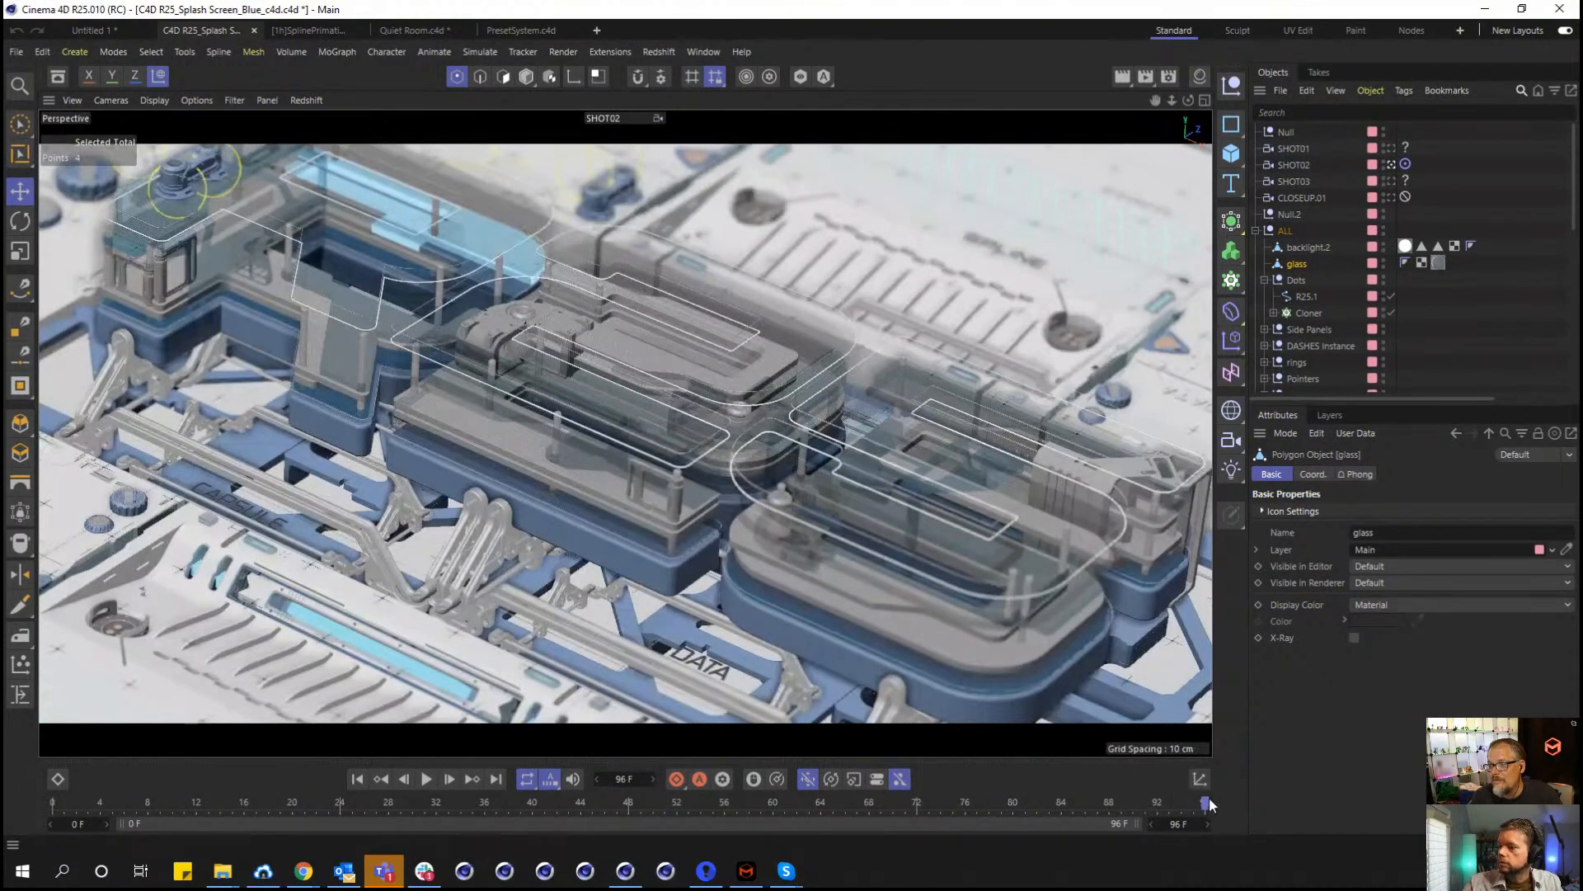
Show the Coordinate Manager for the glass object and hide it again.
click(1200, 778)
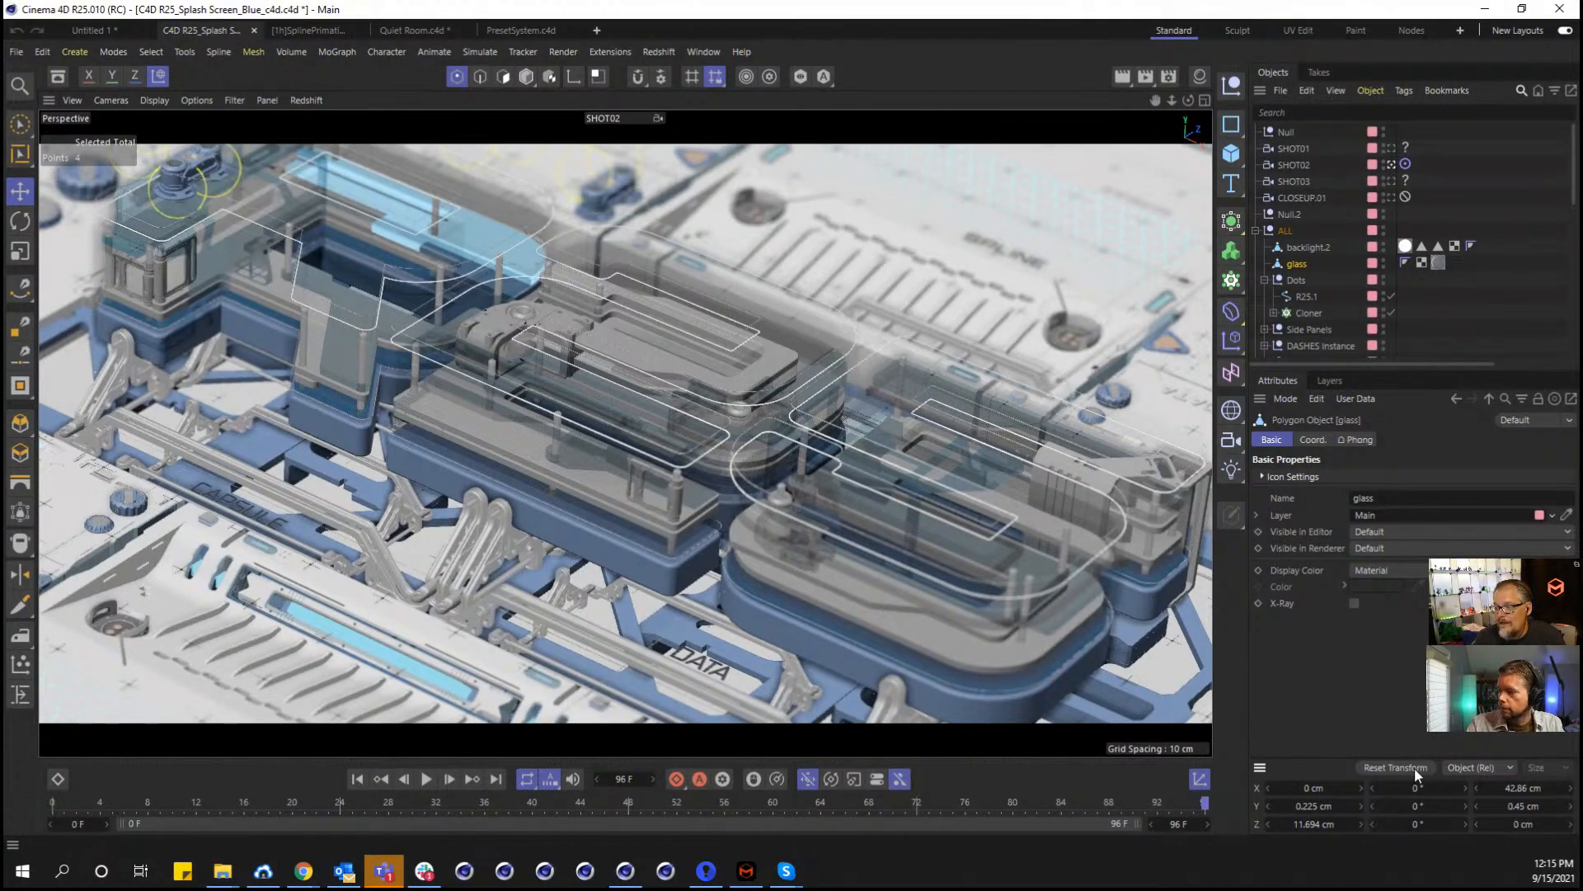
click(1201, 780)
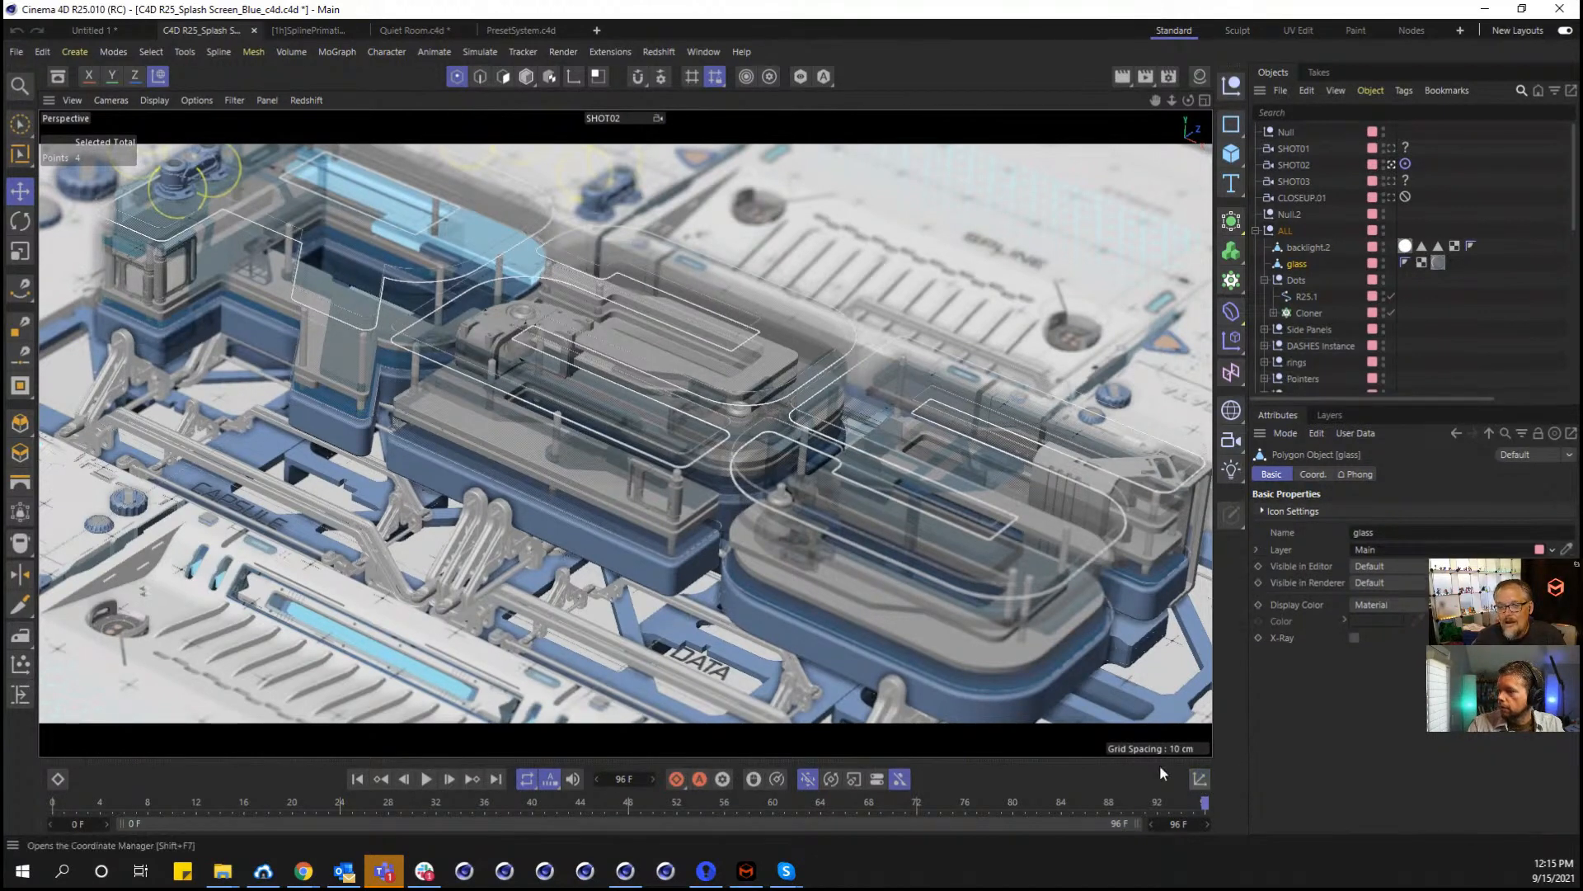
Open the Timeline, enlarge it to view the SHOT02 camera's keyframe tracks, and close it.
click(58, 779)
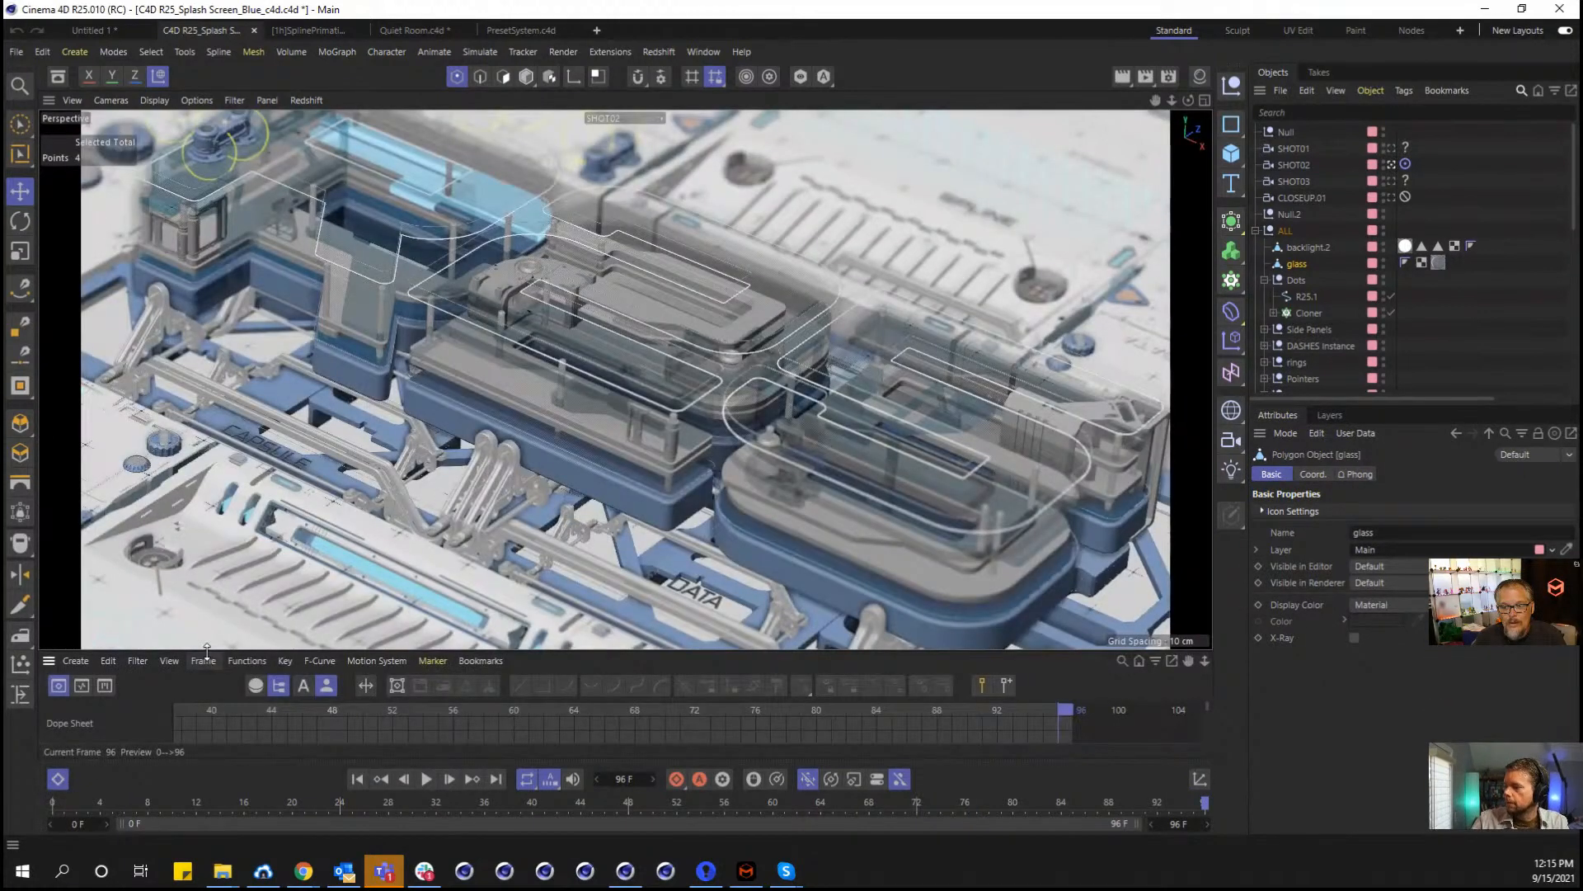
drag(207, 651, 232, 548)
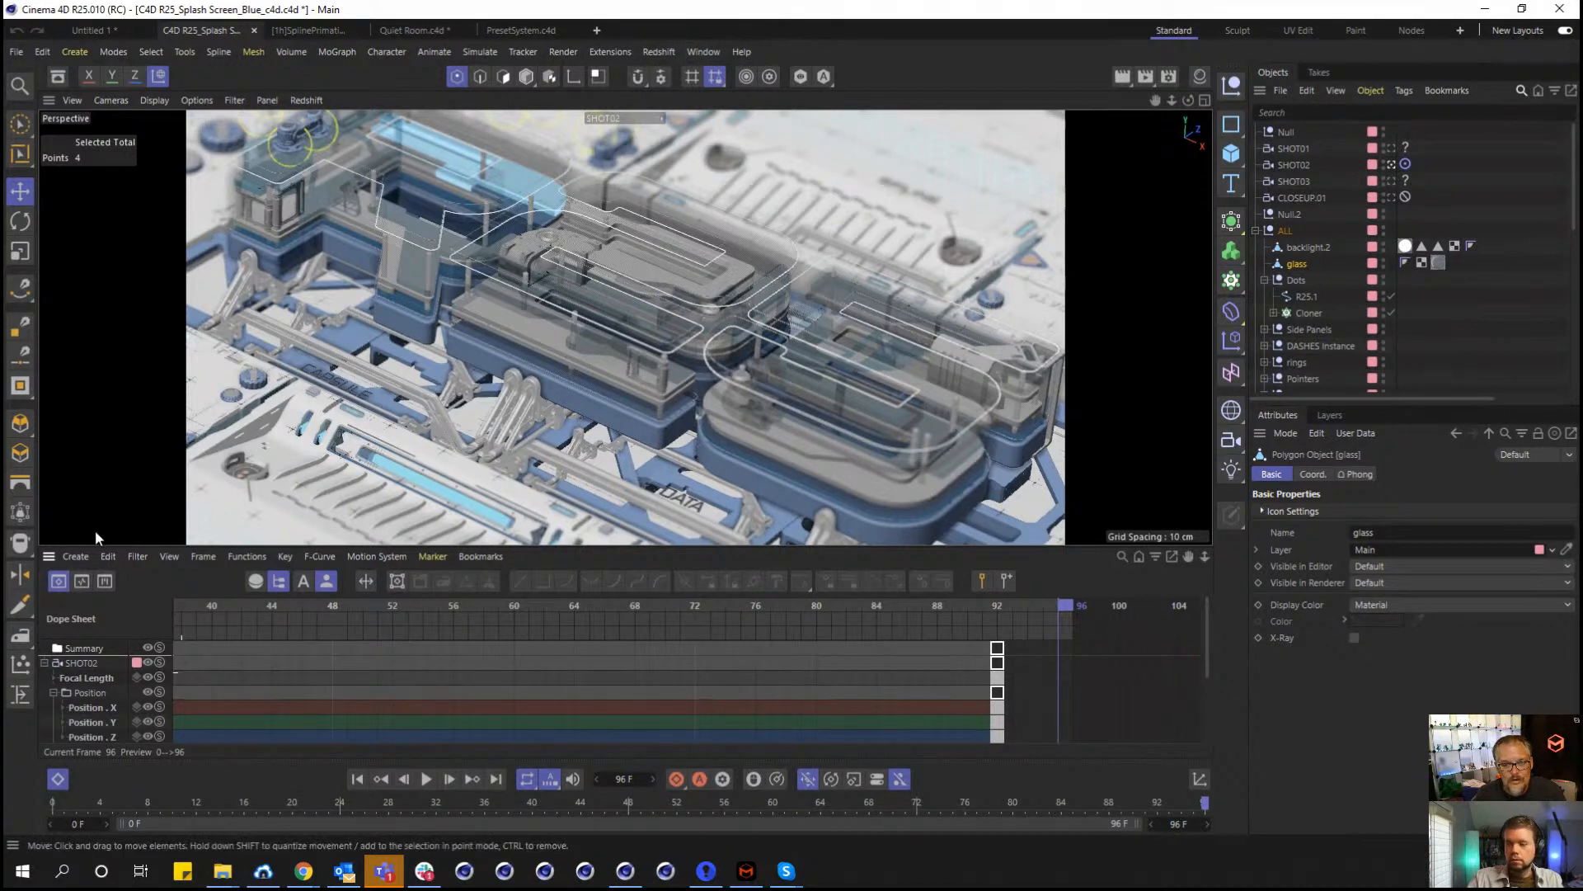
click(58, 780)
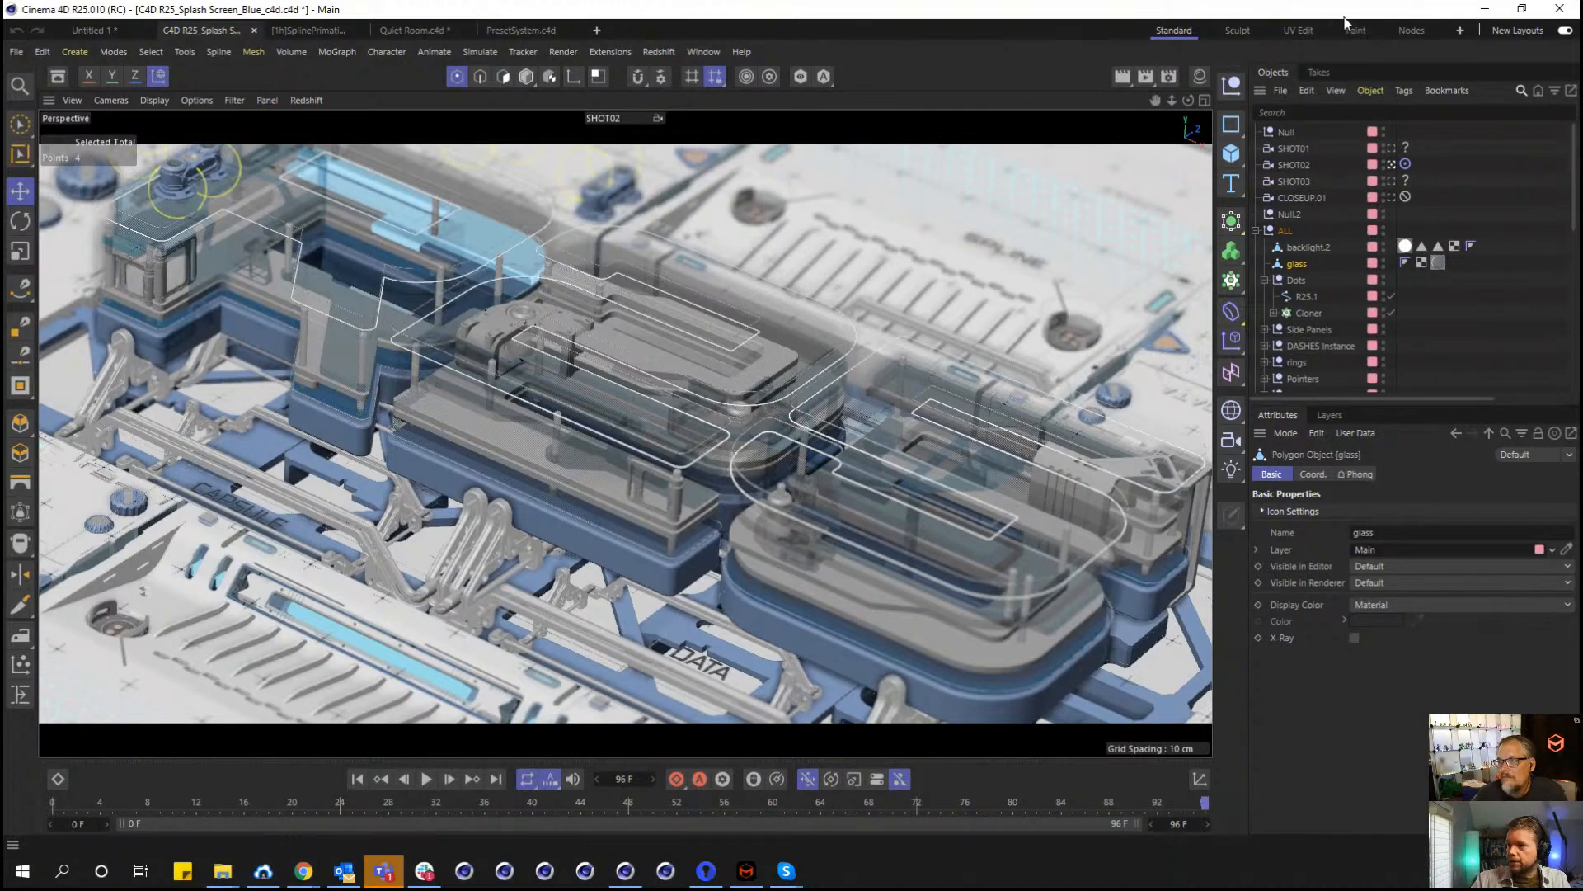
Reopen the Material Manager and look through its full material list.
click(1200, 77)
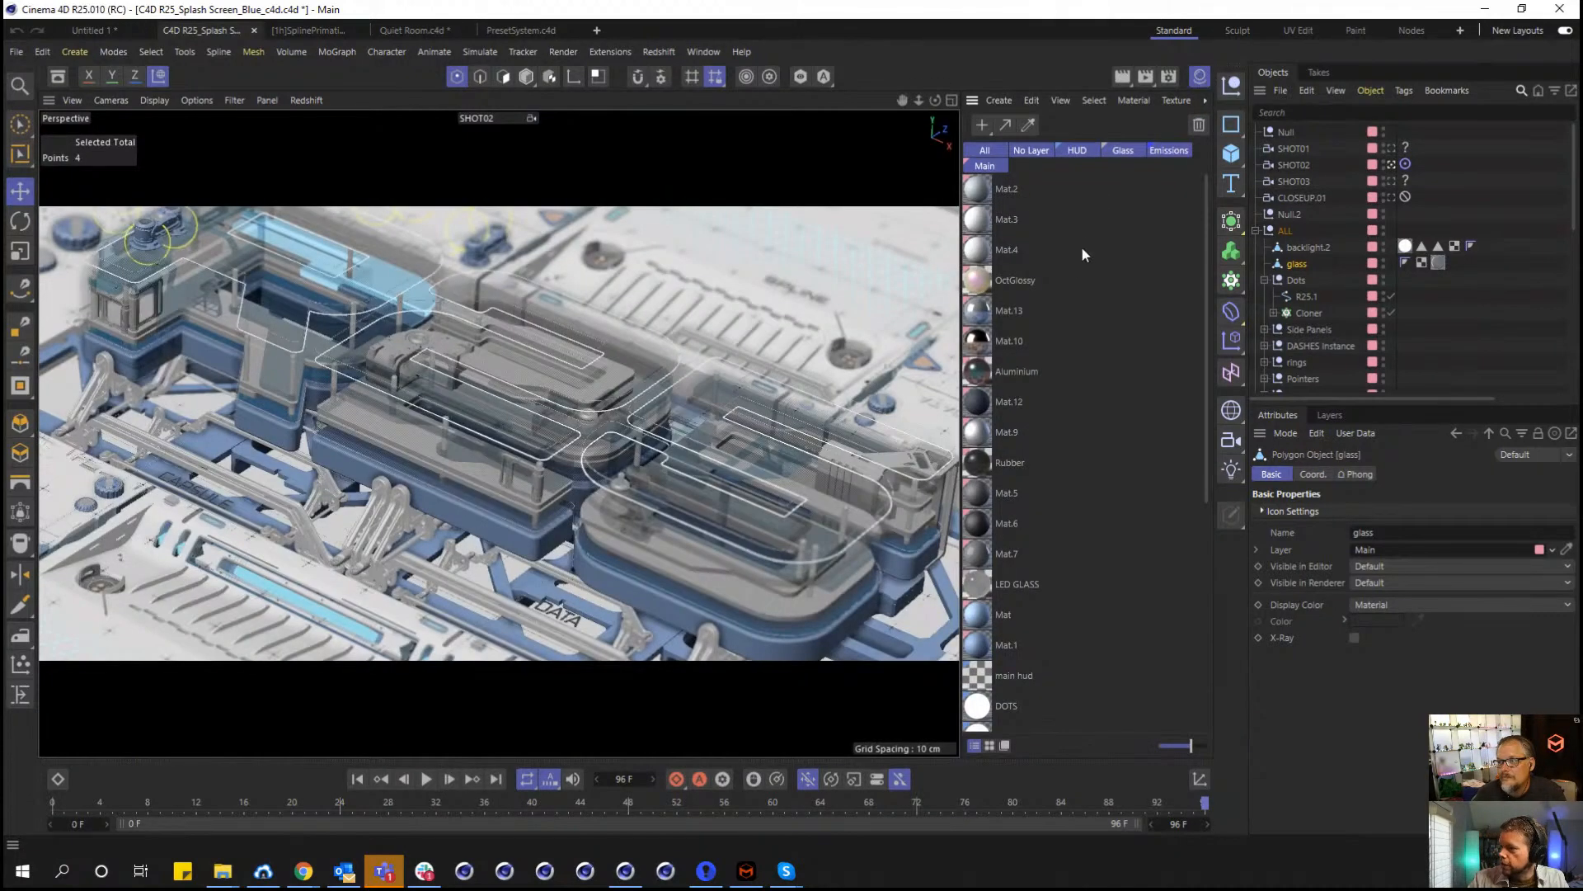
scroll(1055, 330, down, 5)
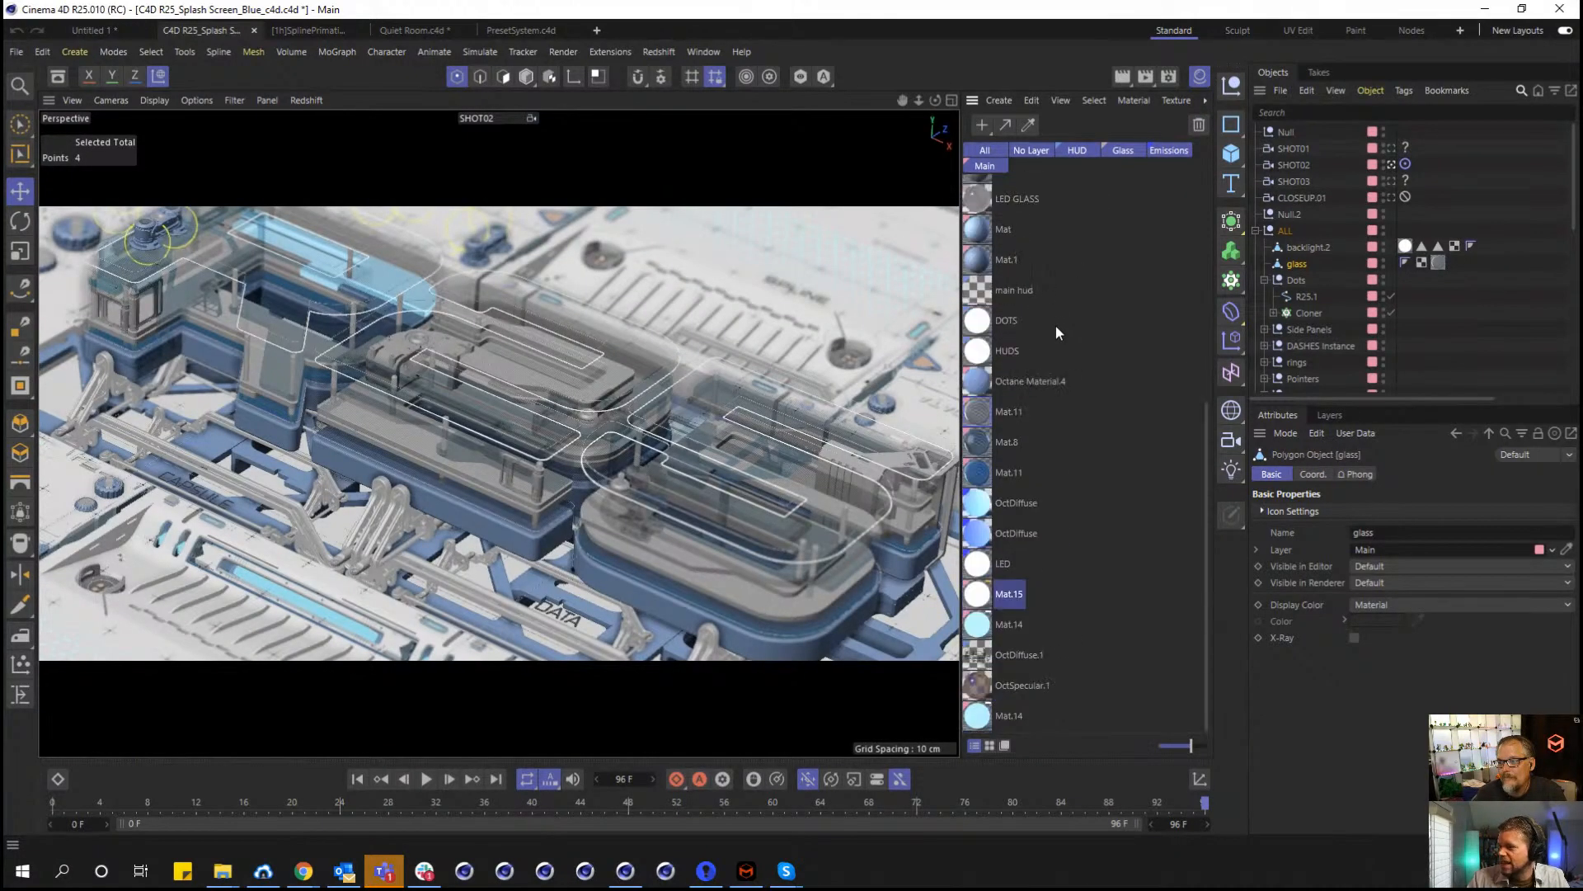
scroll(1056, 328, up, 5)
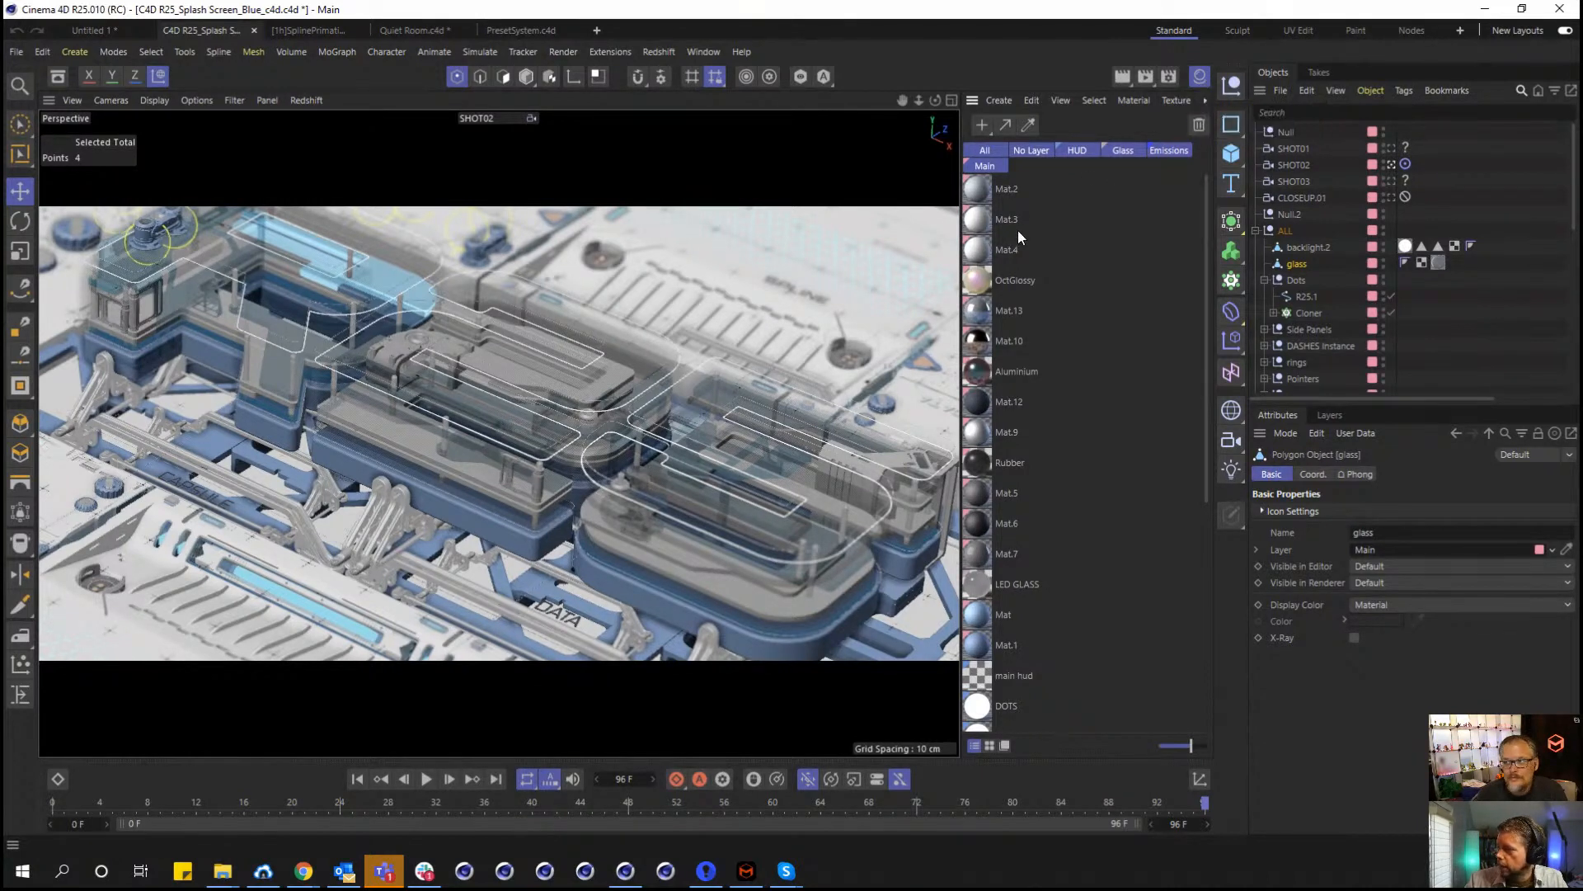
Assign the existing LED material to the glass object and delete the added material tag again.
right_click(990, 285)
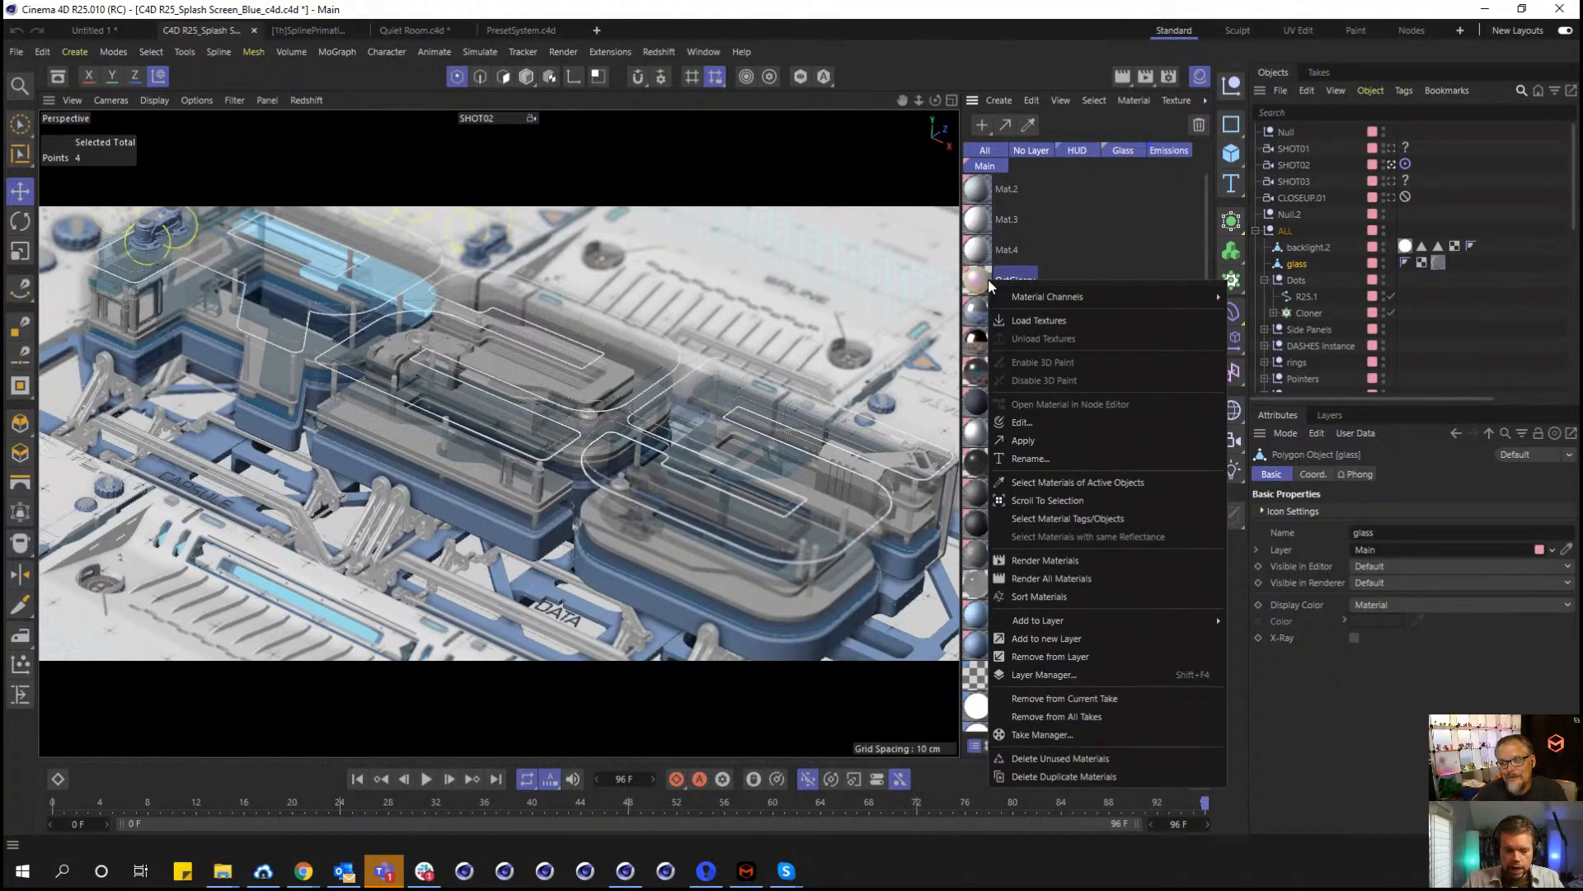
click(1198, 80)
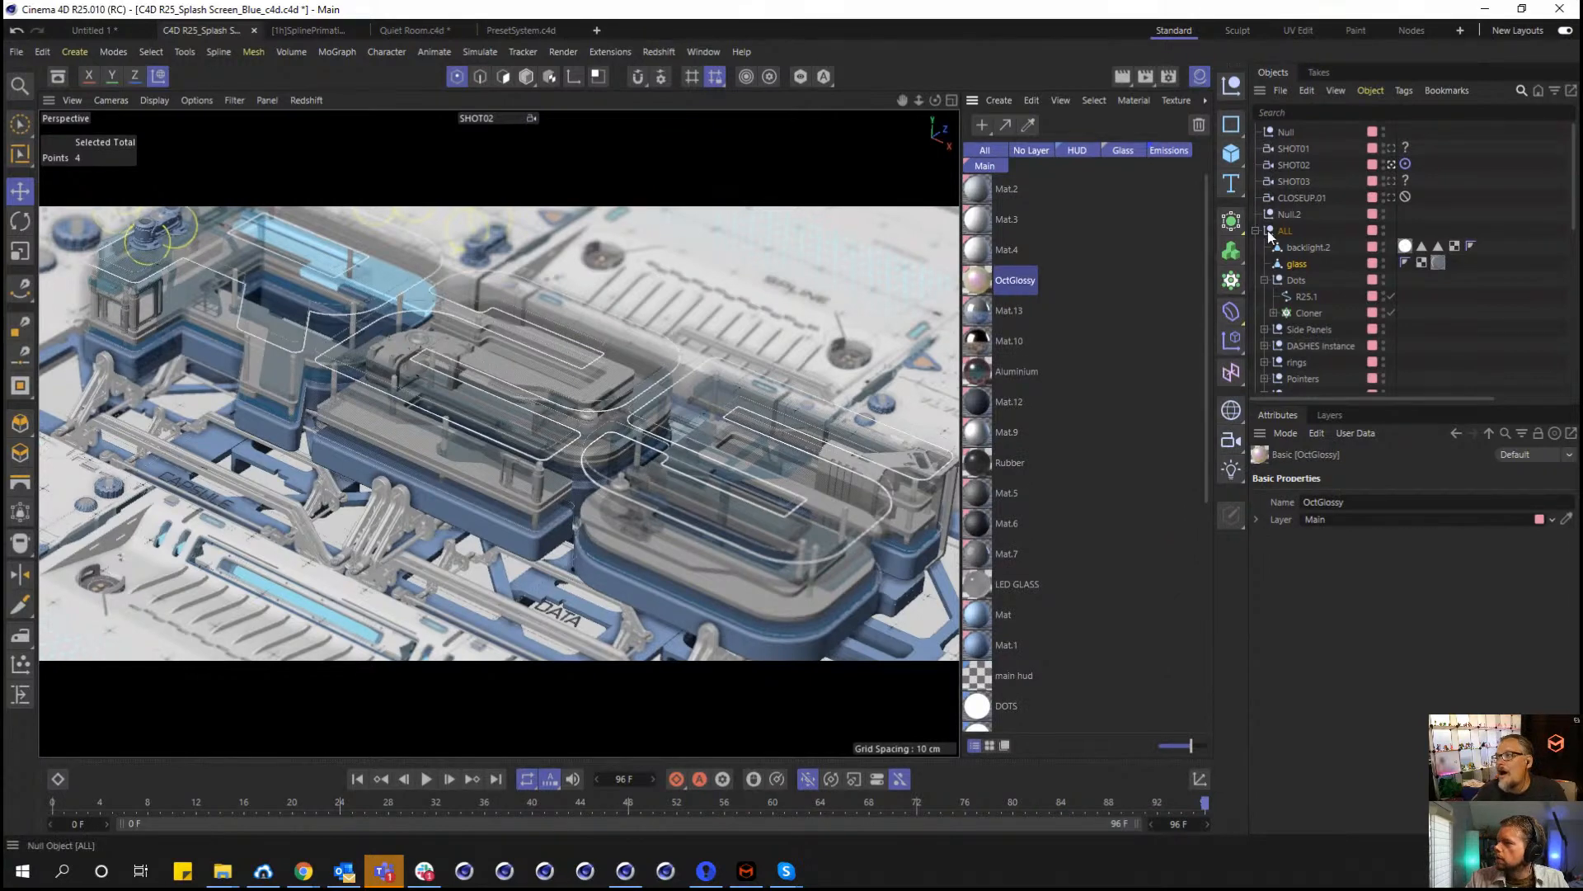
right_click(1291, 262)
mouse_move(1314, 246)
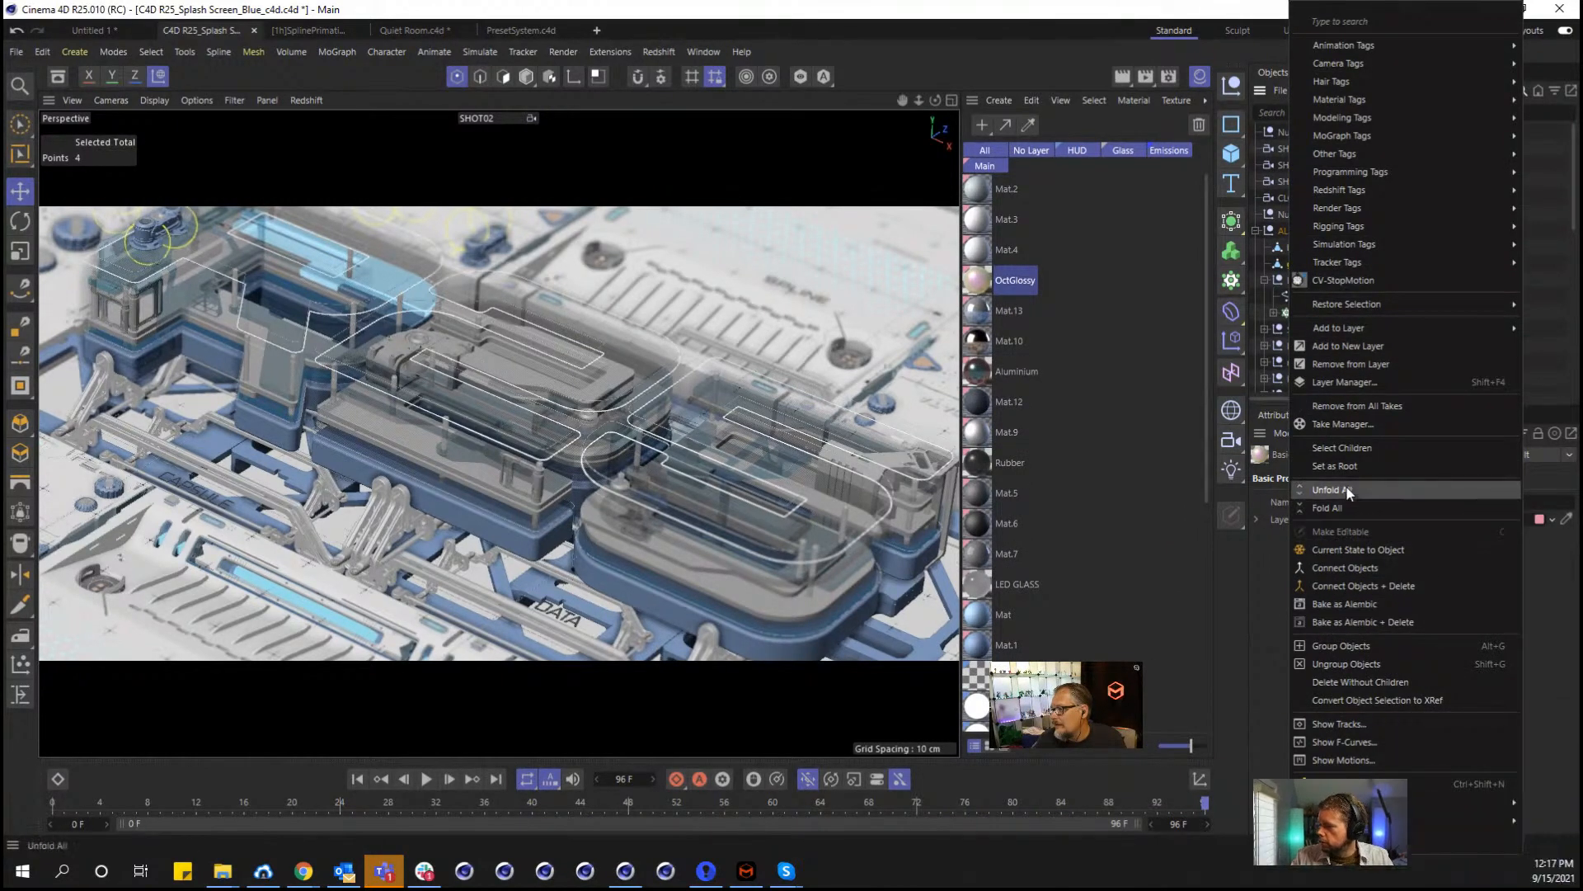
mouse_move(1320, 840)
mouse_move(1345, 758)
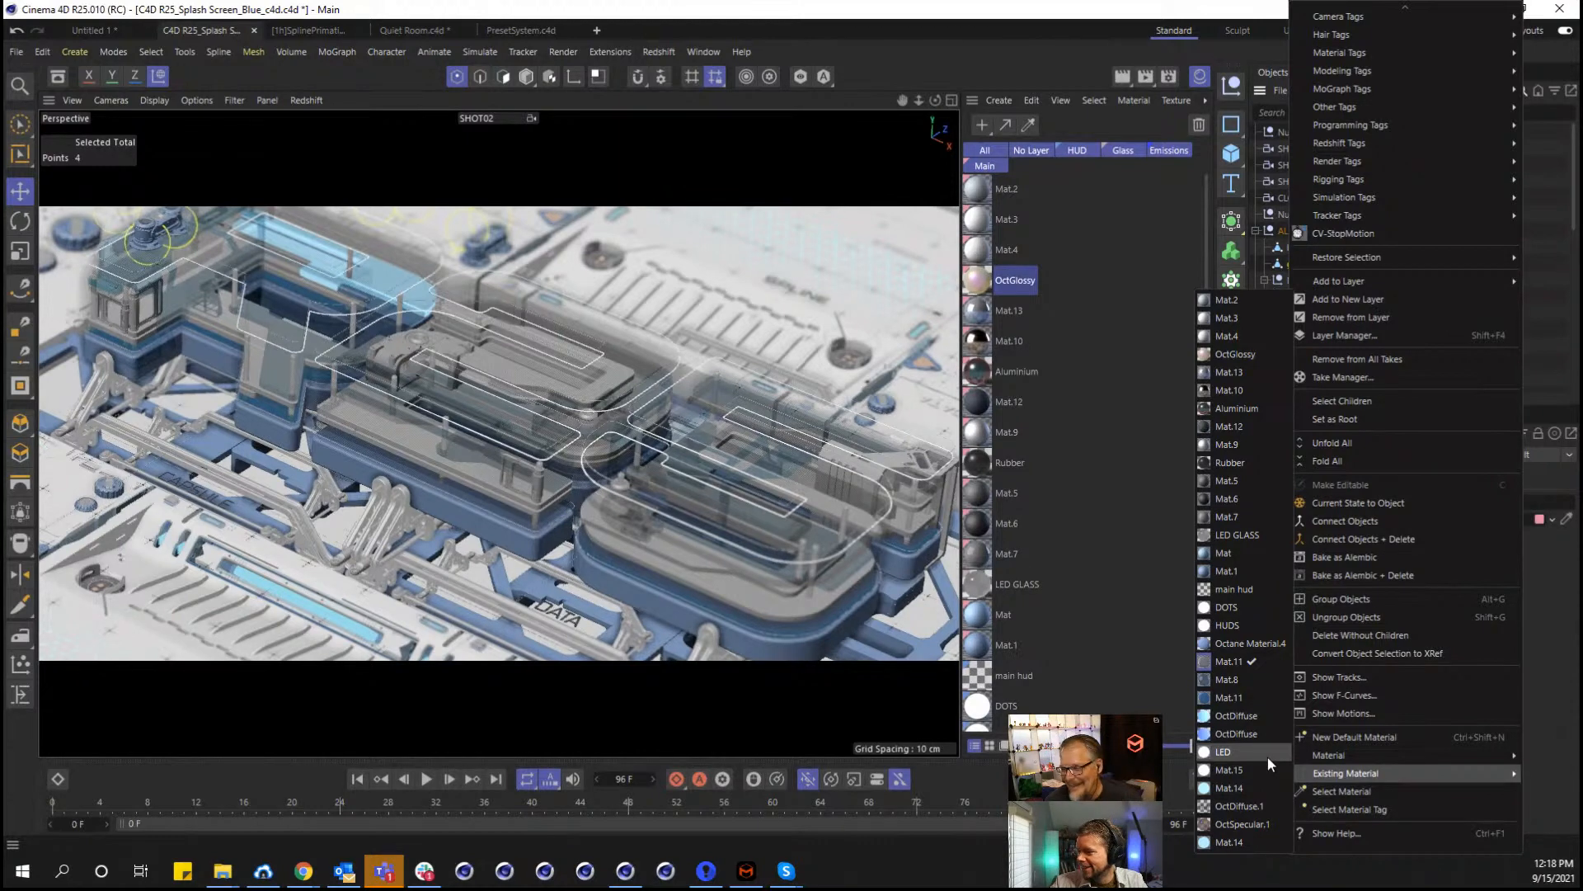
click(1269, 758)
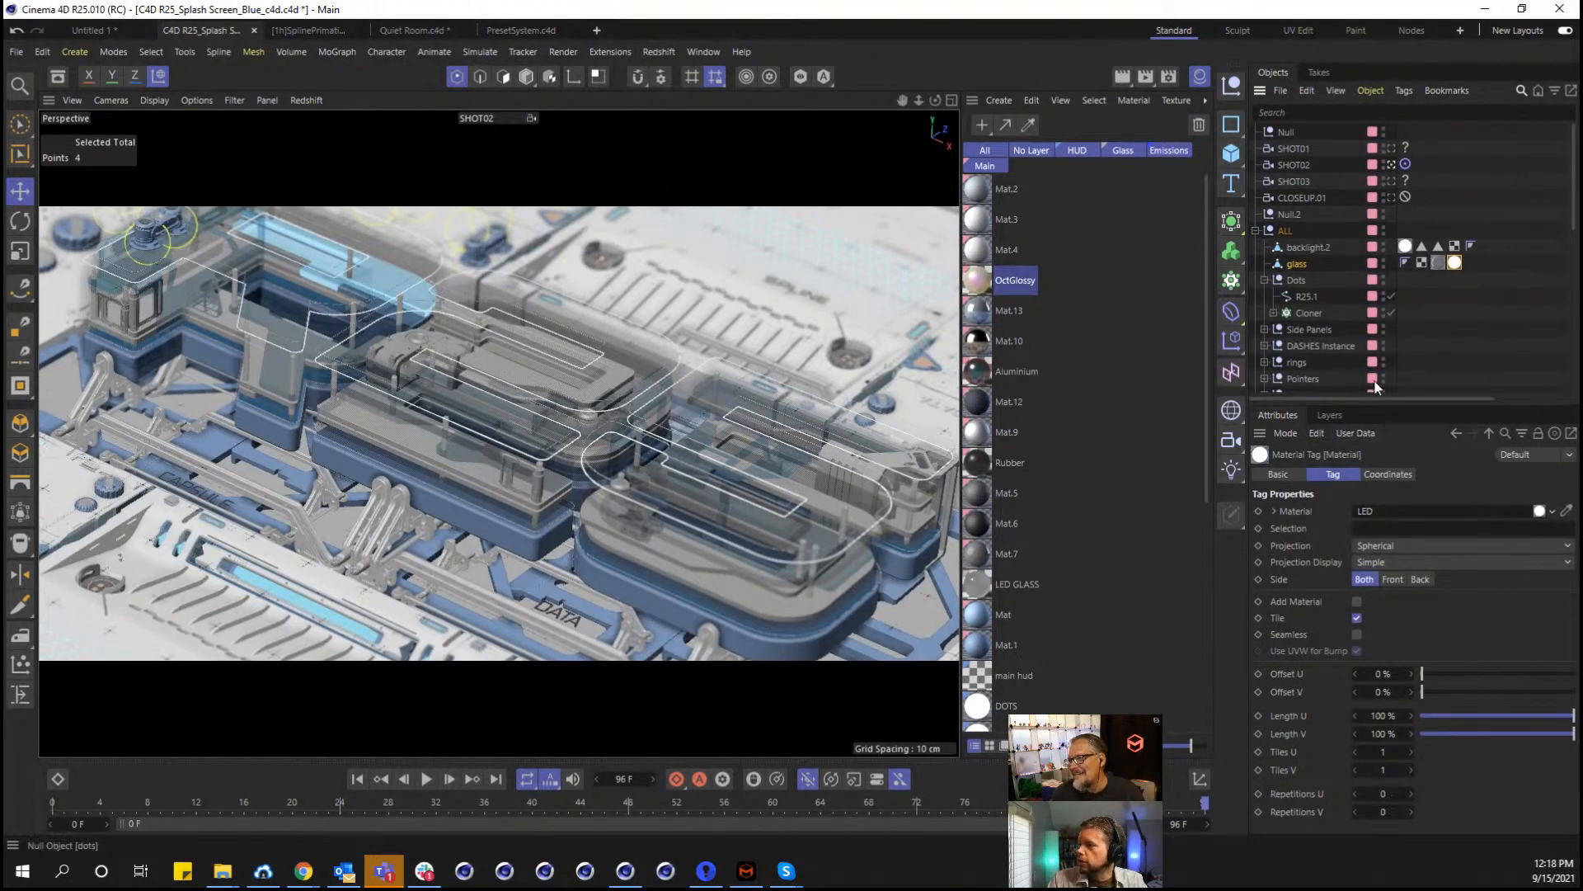
key(Delete)
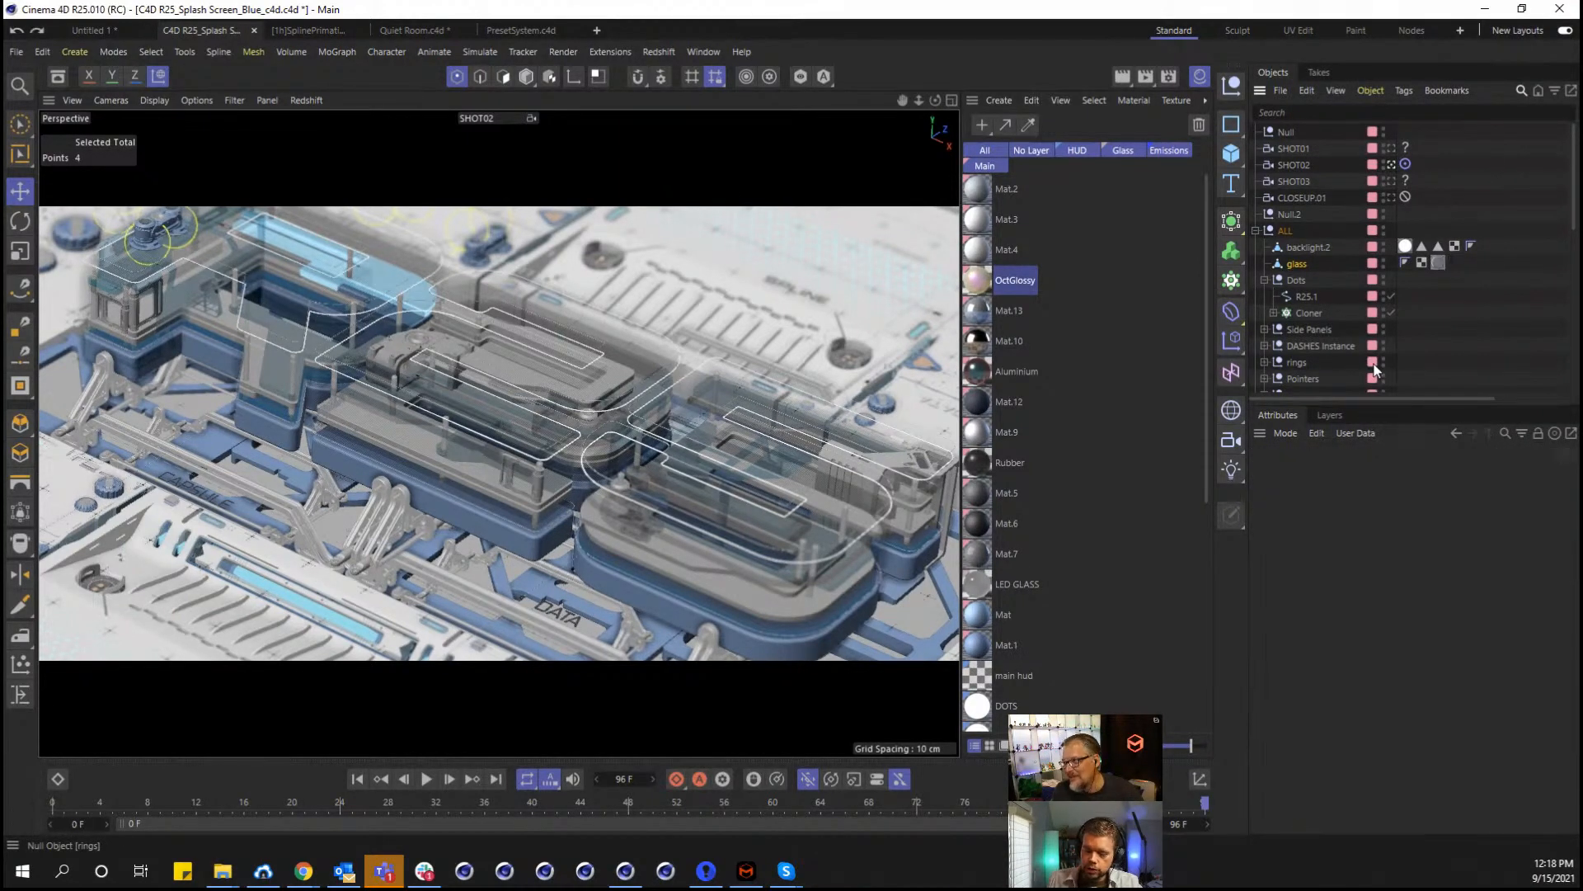
Look through the existing materials that can be assigned to the glass object and close the Material Manager.
right_click(1308, 262)
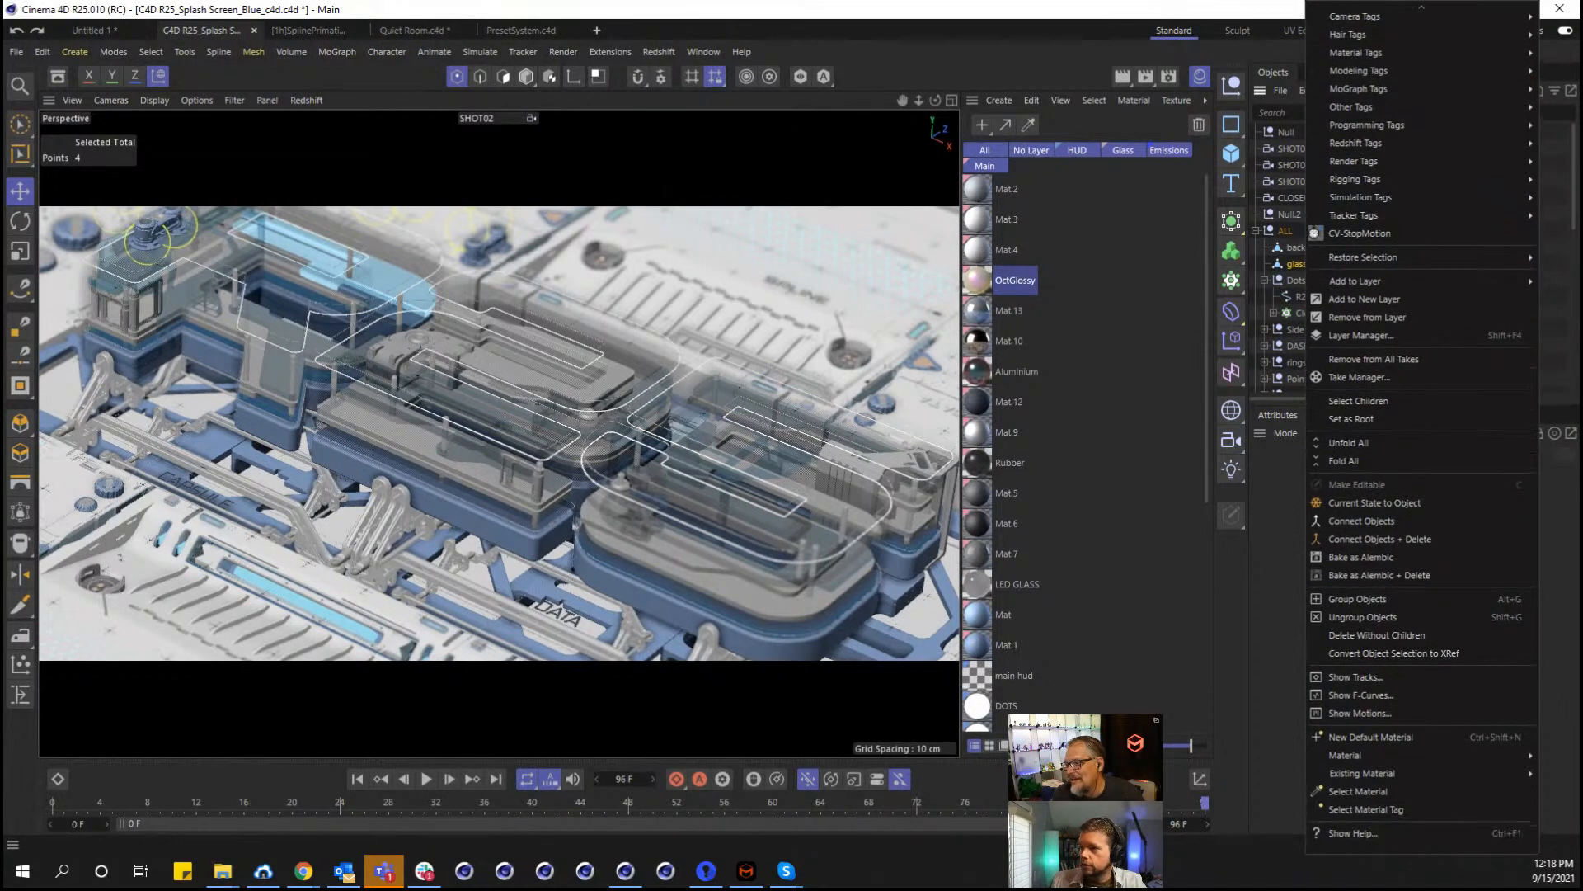
mouse_move(1410, 779)
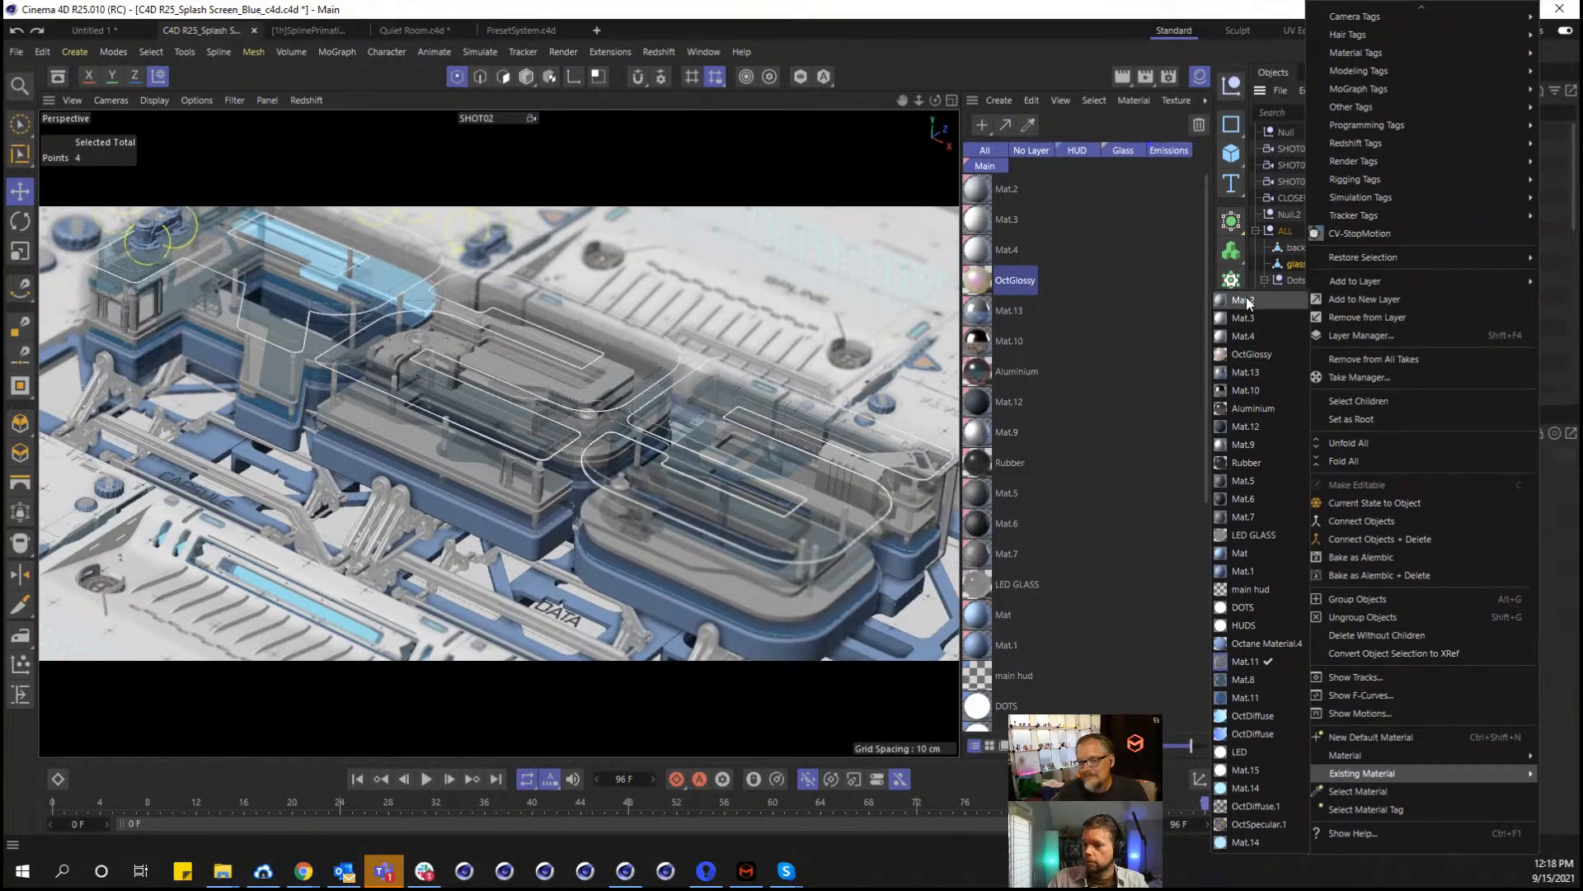
click(1211, 72)
click(1200, 76)
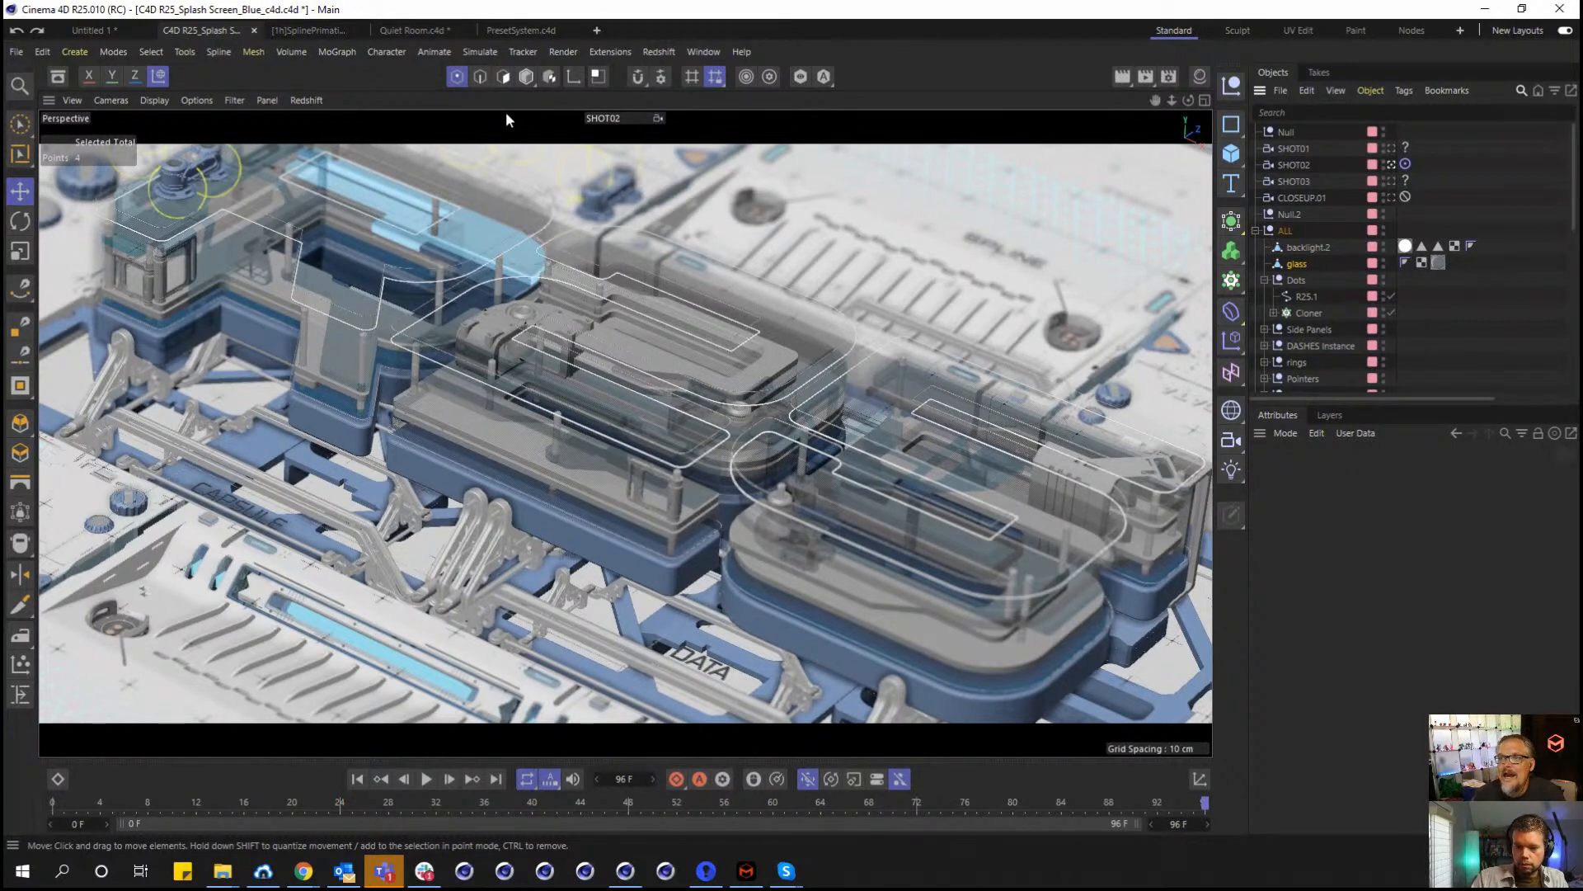
Add a cube to a new project and reduce its X size to about 131 cm.
click(595, 30)
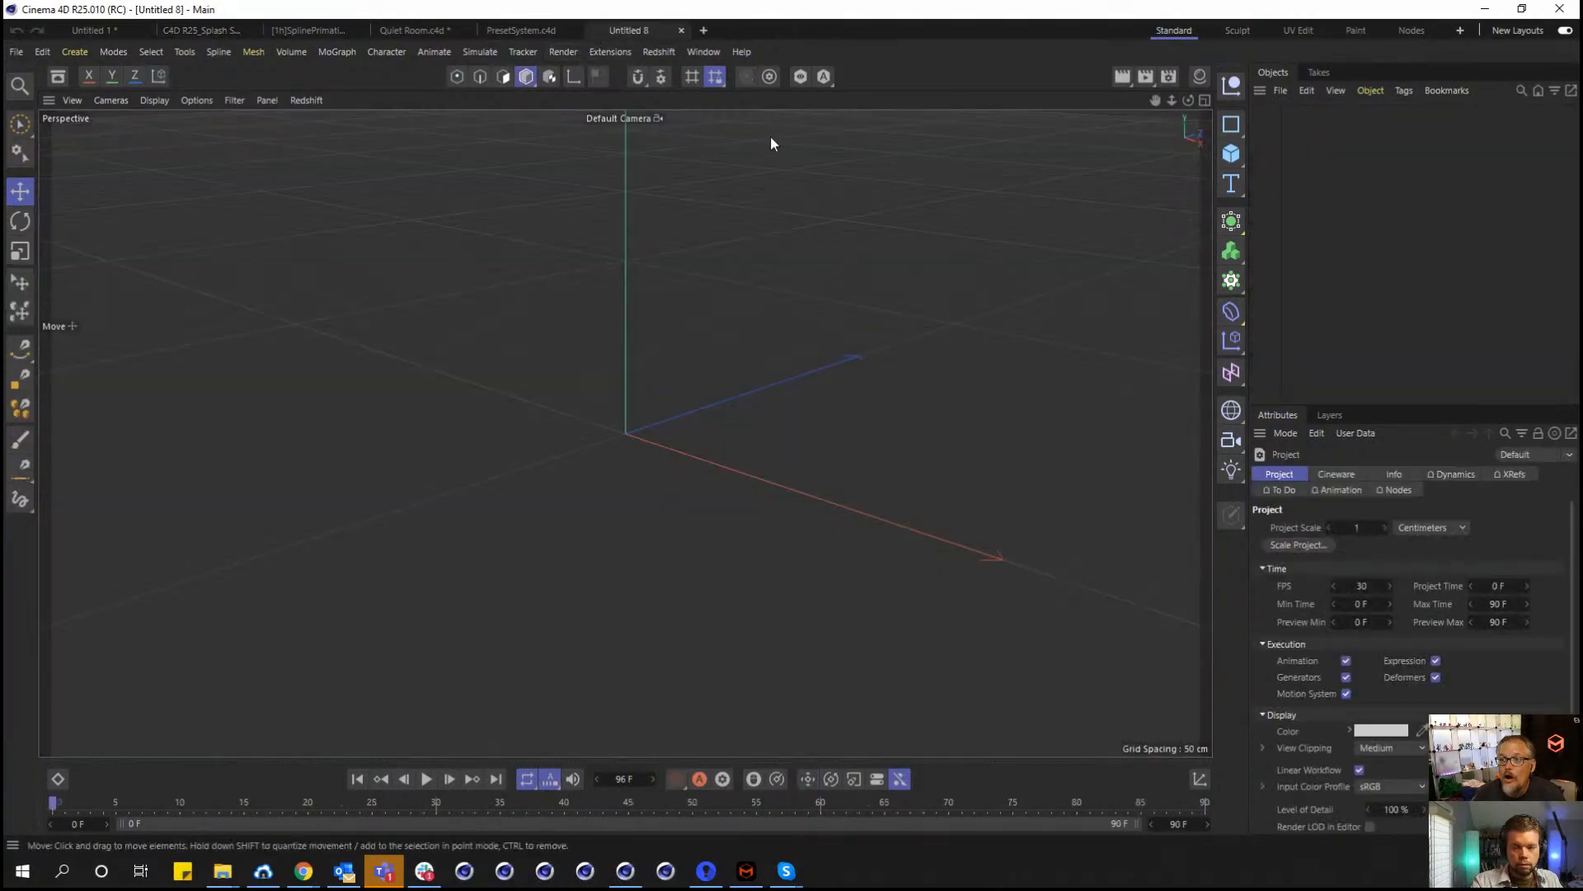
click(1228, 155)
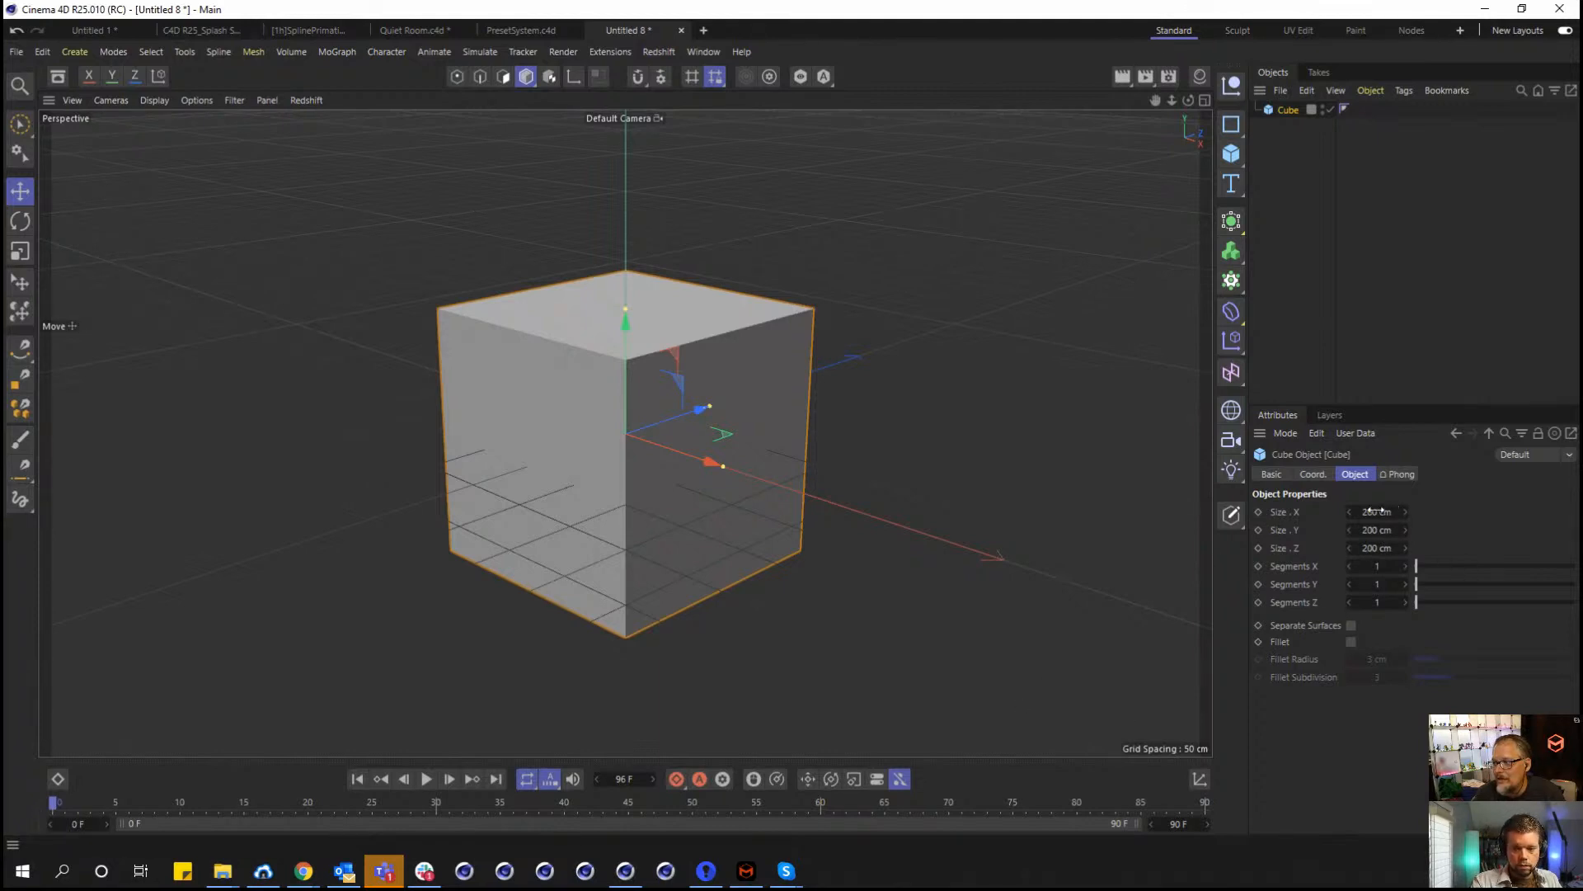
mouse_move(1382, 513)
mouse_down()
mouse_move(1546, 514)
mouse_move(1229, 514)
mouse_move(1575, 514)
mouse_move(1059, 514)
mouse_move(1386, 512)
mouse_up()
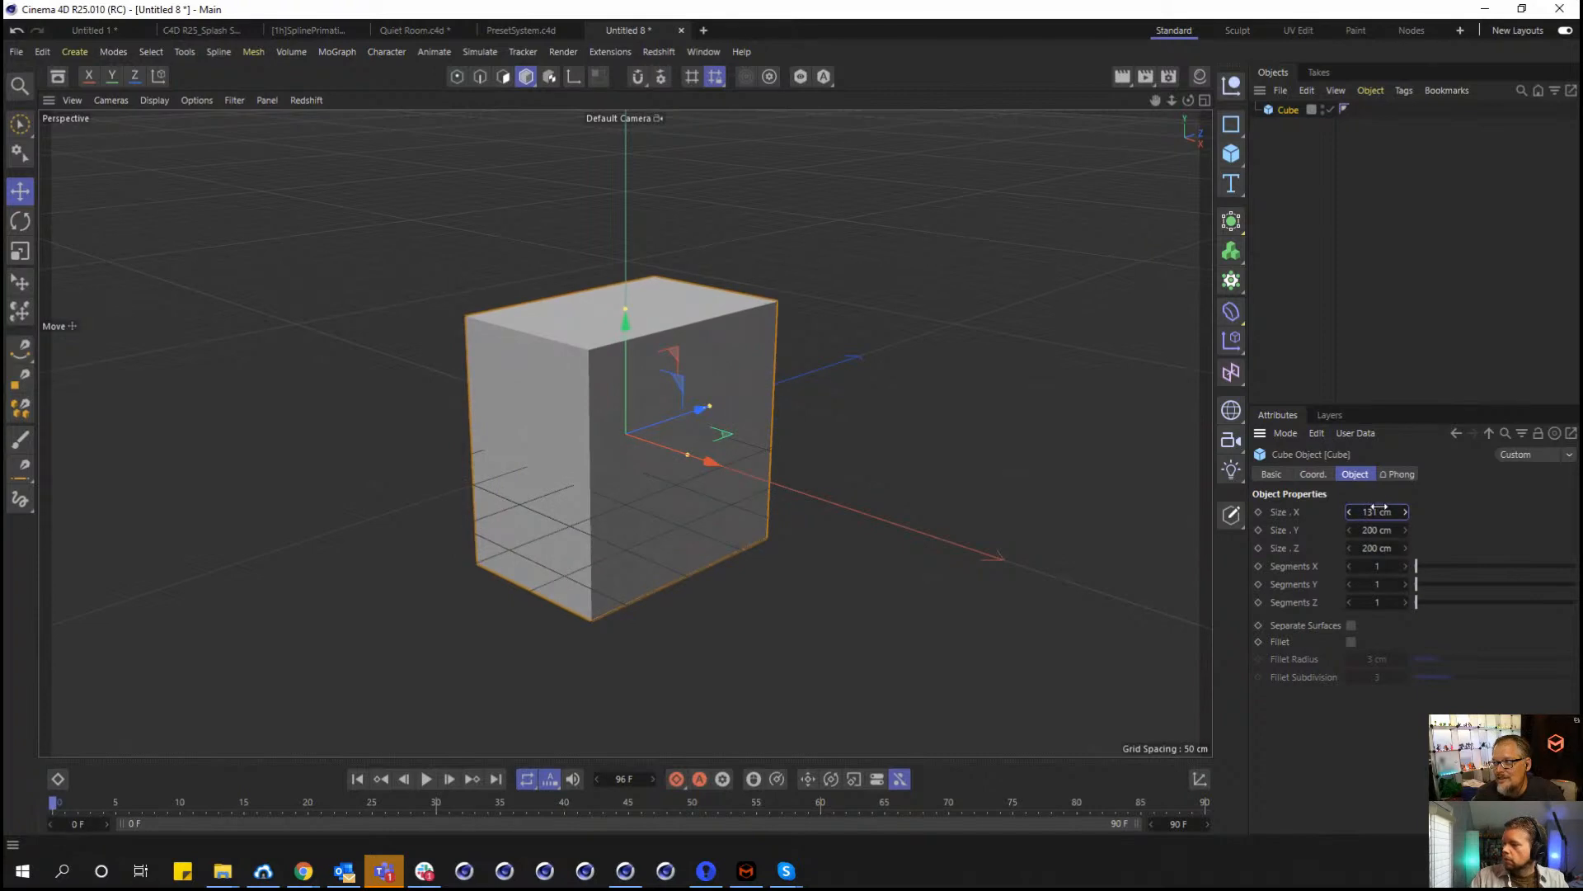
Step the ones digit of the cube's X size up and down in 1 cm increments, ending at 129 cm.
click(1377, 509)
click(1377, 509)
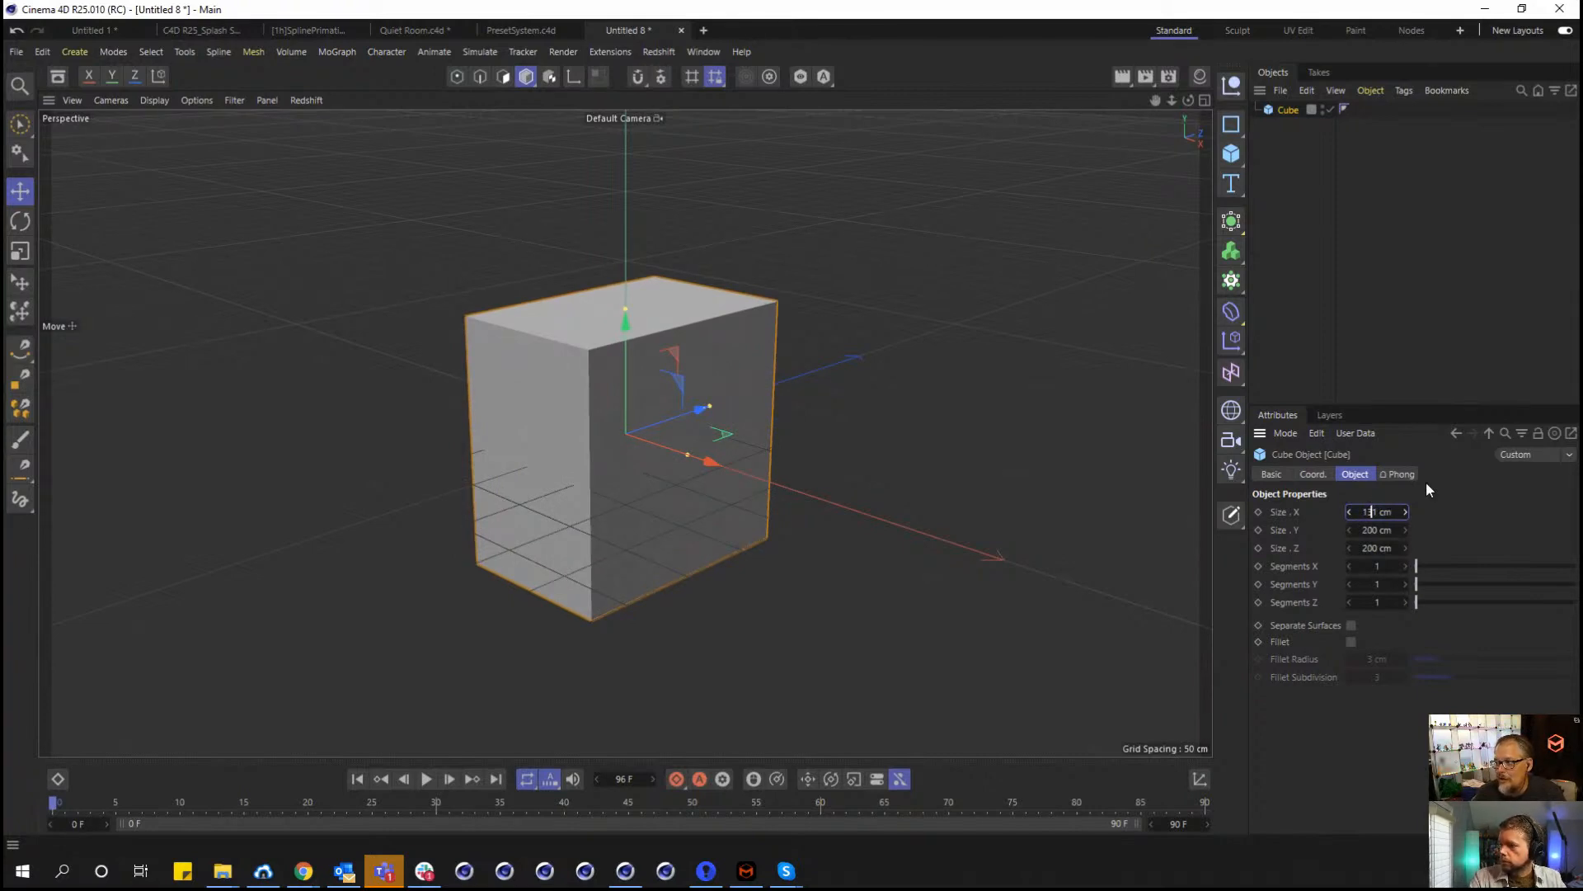
key(Up)
key(Up)
key(Up)
key(Up)
key(Up)
key(Up)
key(Up)
key(Up)
key(Up)
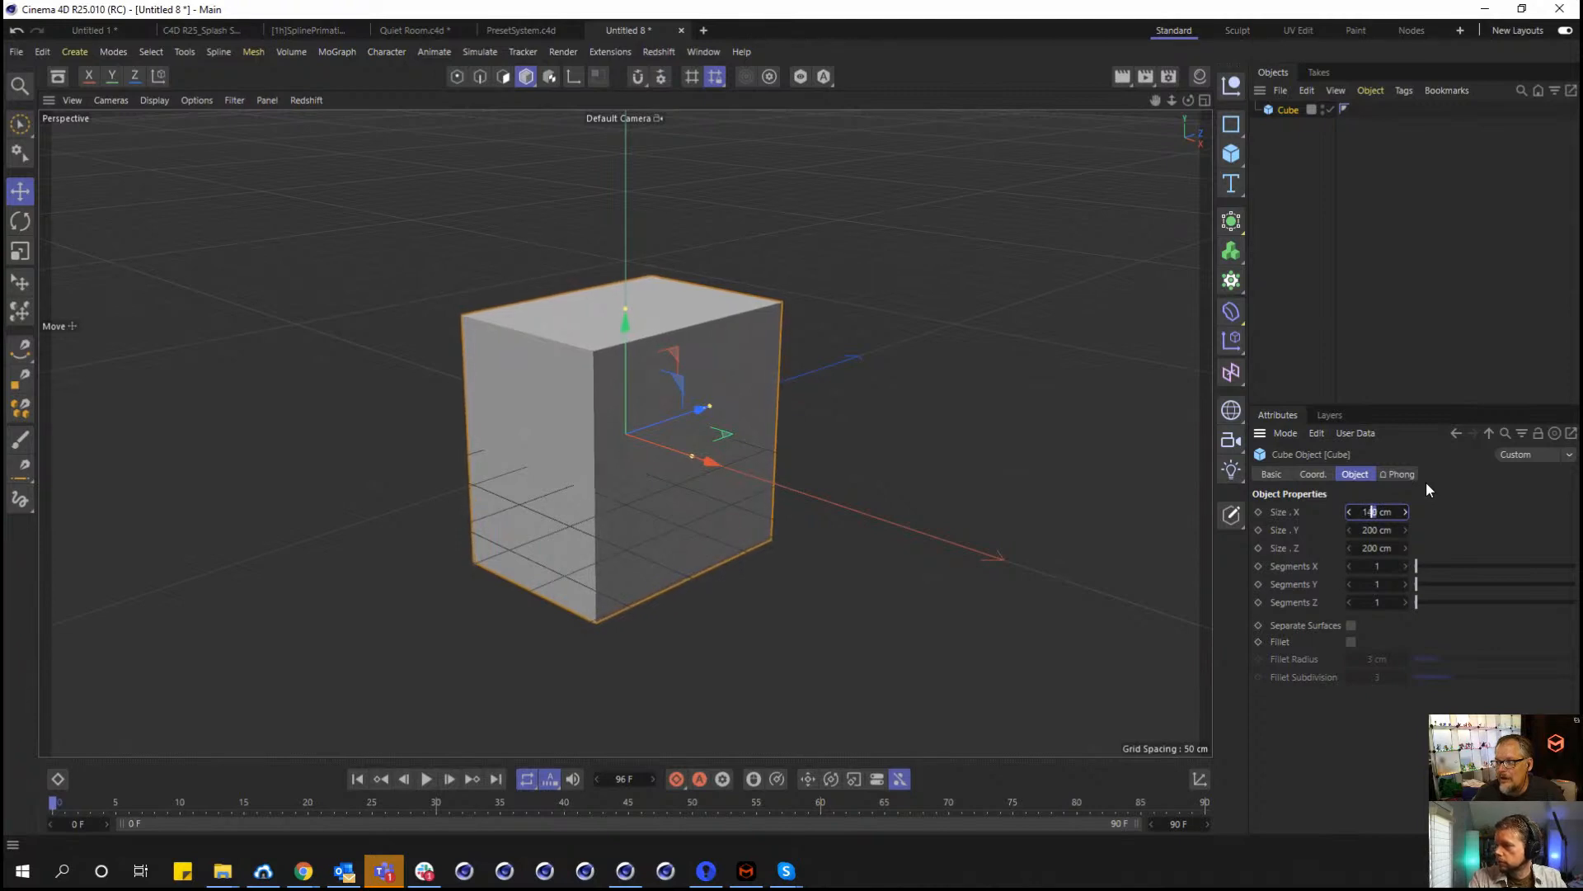
key(Up)
key(Up)
key(Up)
key(Up)
key(Up)
key(Up)
key(Up)
key(Up)
key(Up)
key(Up)
key(Up)
key(Up)
key(Up)
key(Up)
key(Up)
key(Up)
key(Up)
key(Up)
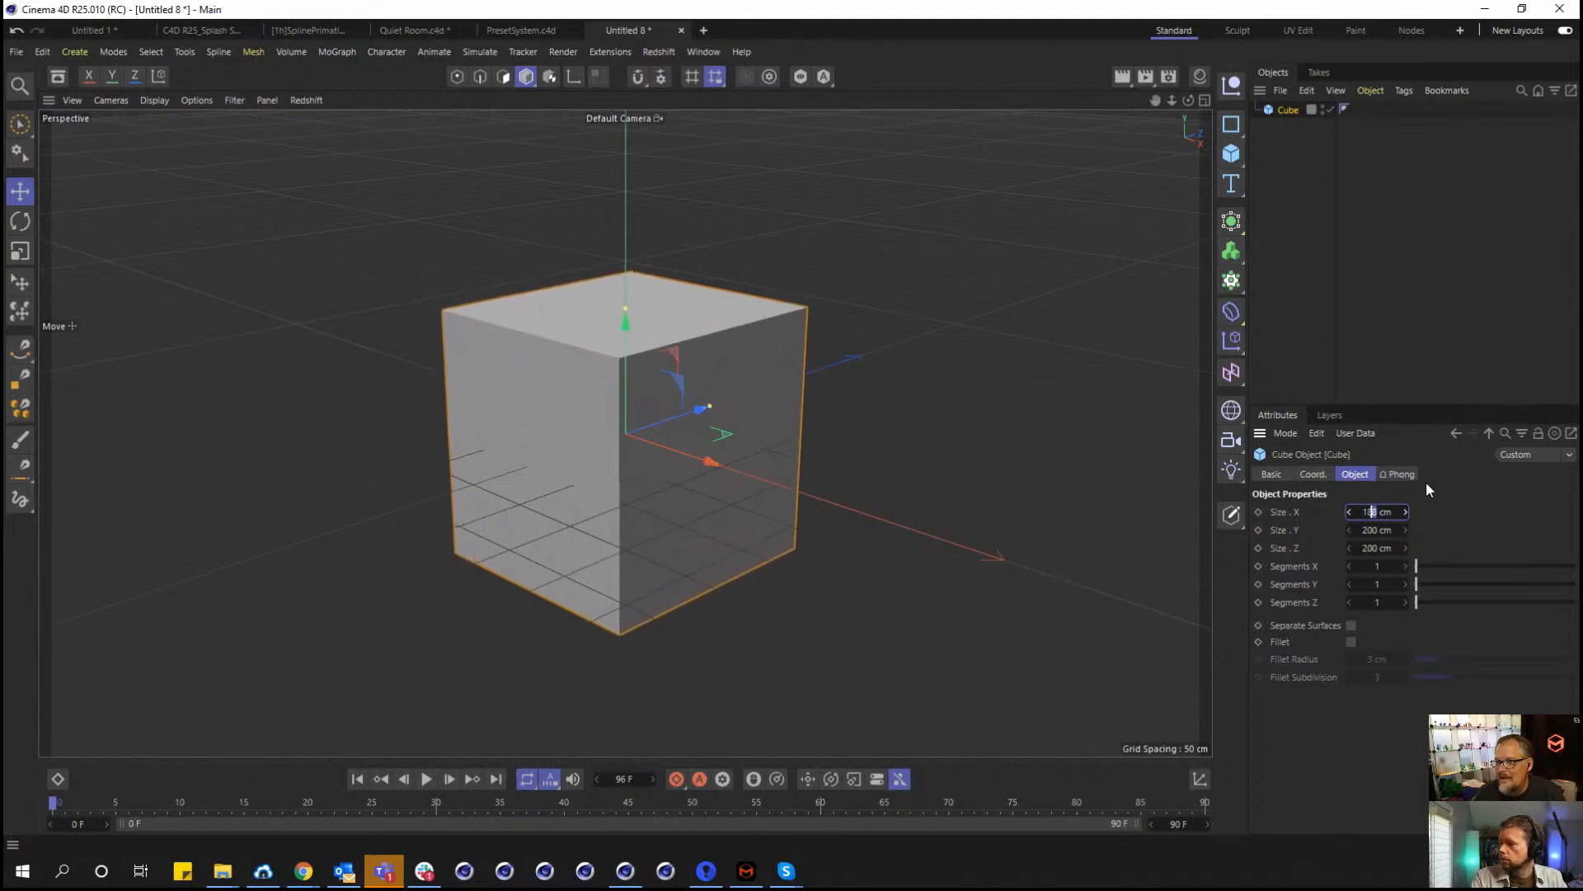
key(Down)
key(Down)
key(Down)
key(Down)
key(Down)
key(Down)
key(Down)
key(Down)
key(Down)
key(Down)
key(Down)
key(Down)
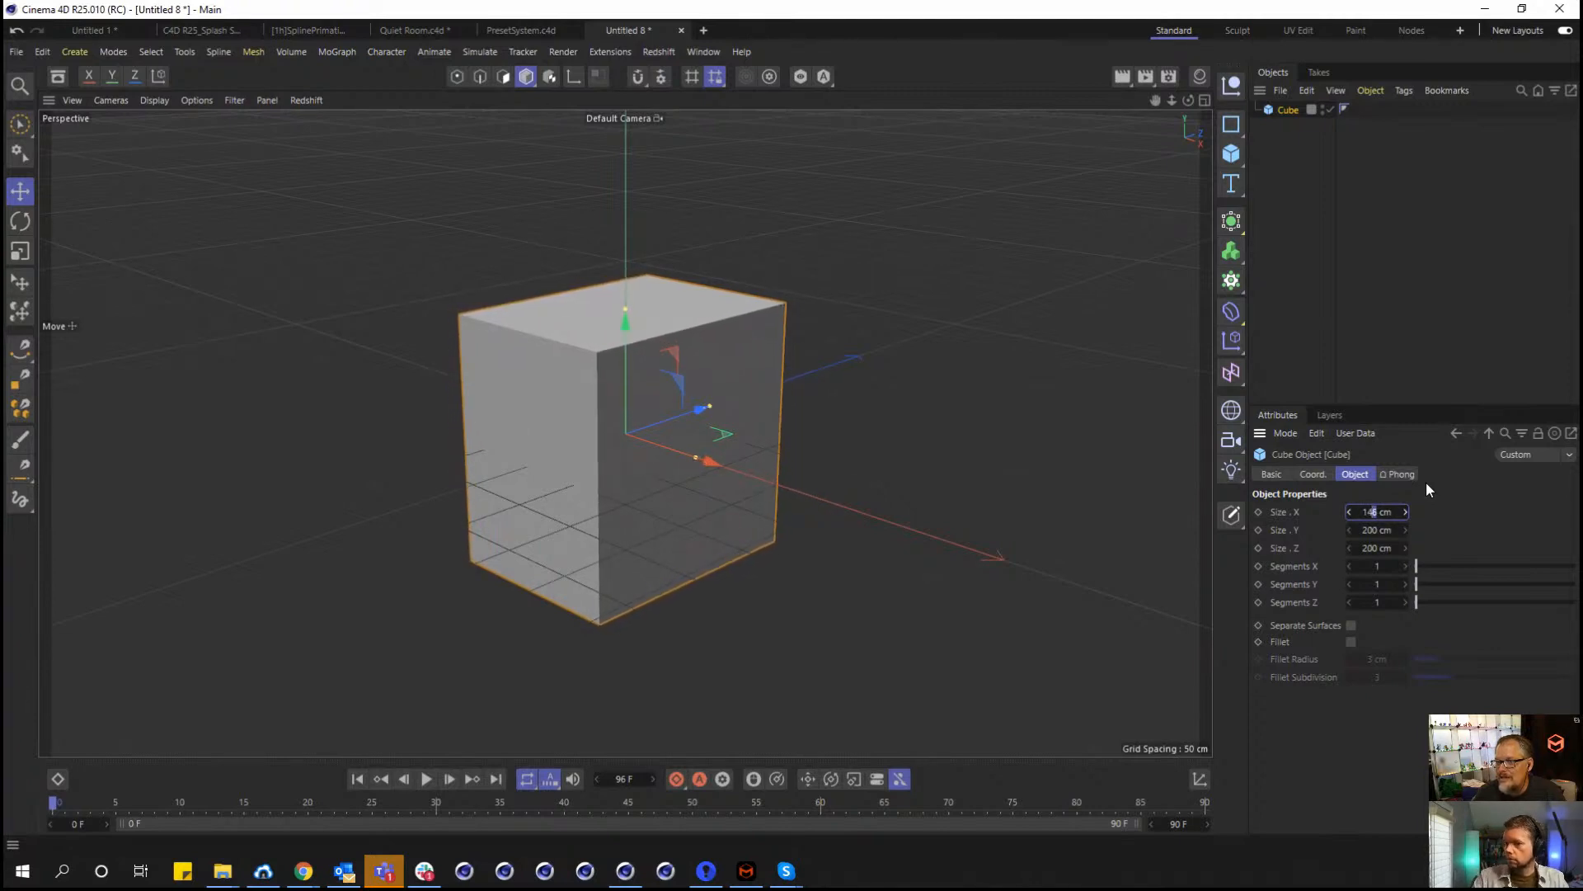
key(Down)
key(Down)
key(Down)
key(Down)
key(Down)
key(Down)
key(Down)
key(Down)
key(Down)
key(Down)
key(Down)
key(Down)
key(Down)
key(Down)
key(Down)
key(Down)
key(Down)
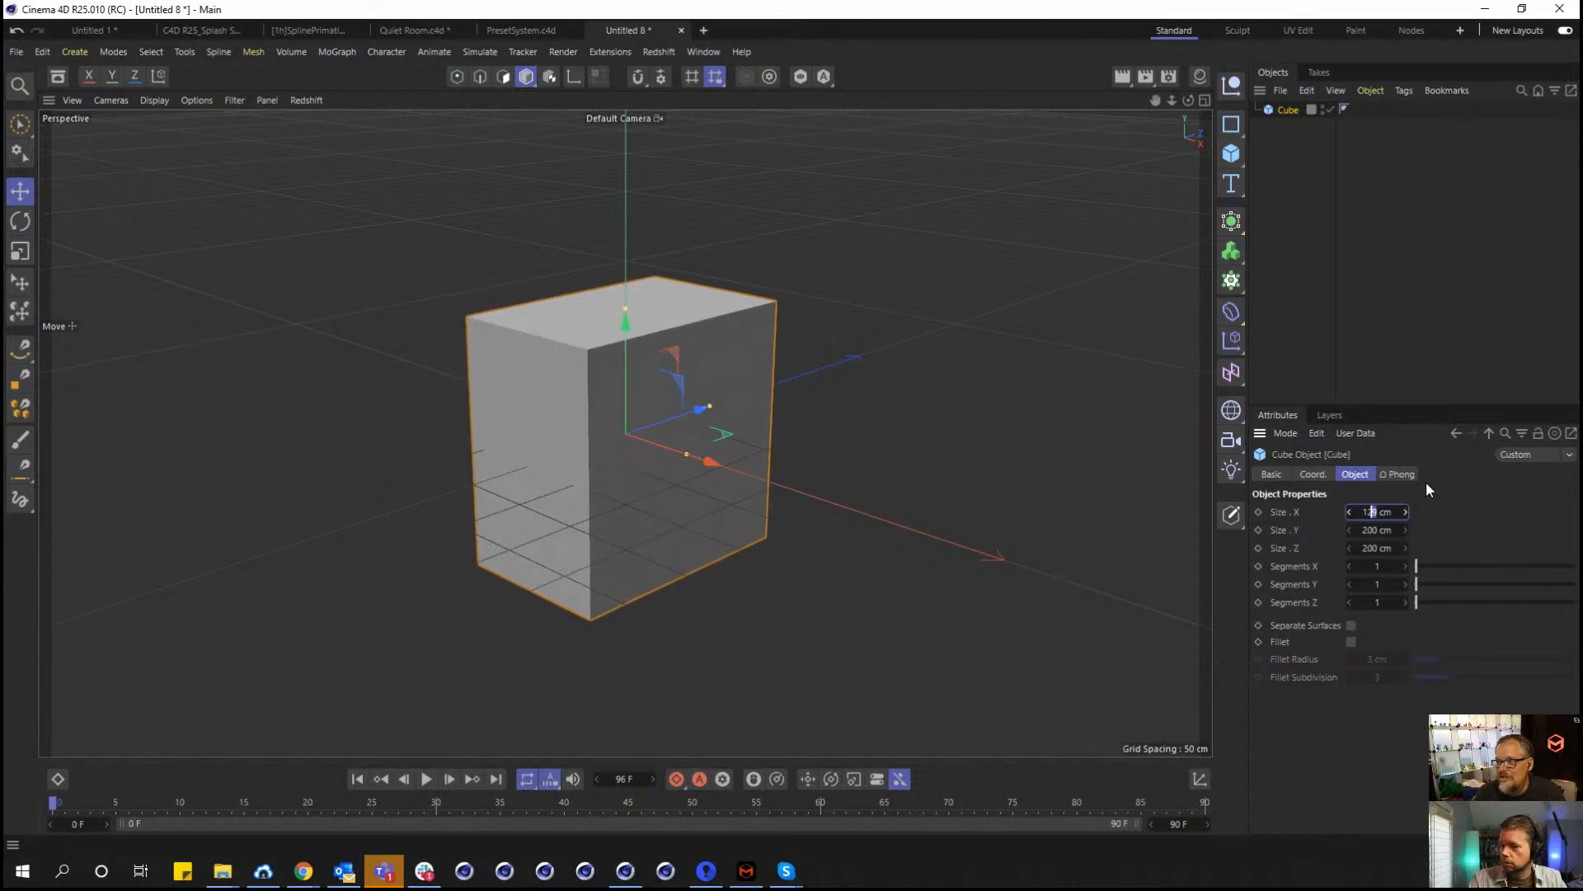
Raise the tens digit of the cube's X size in 10 cm increments up to 669 cm.
key(Left)
key(Up)
key(Up)
key(Up)
key(Up)
key(Up)
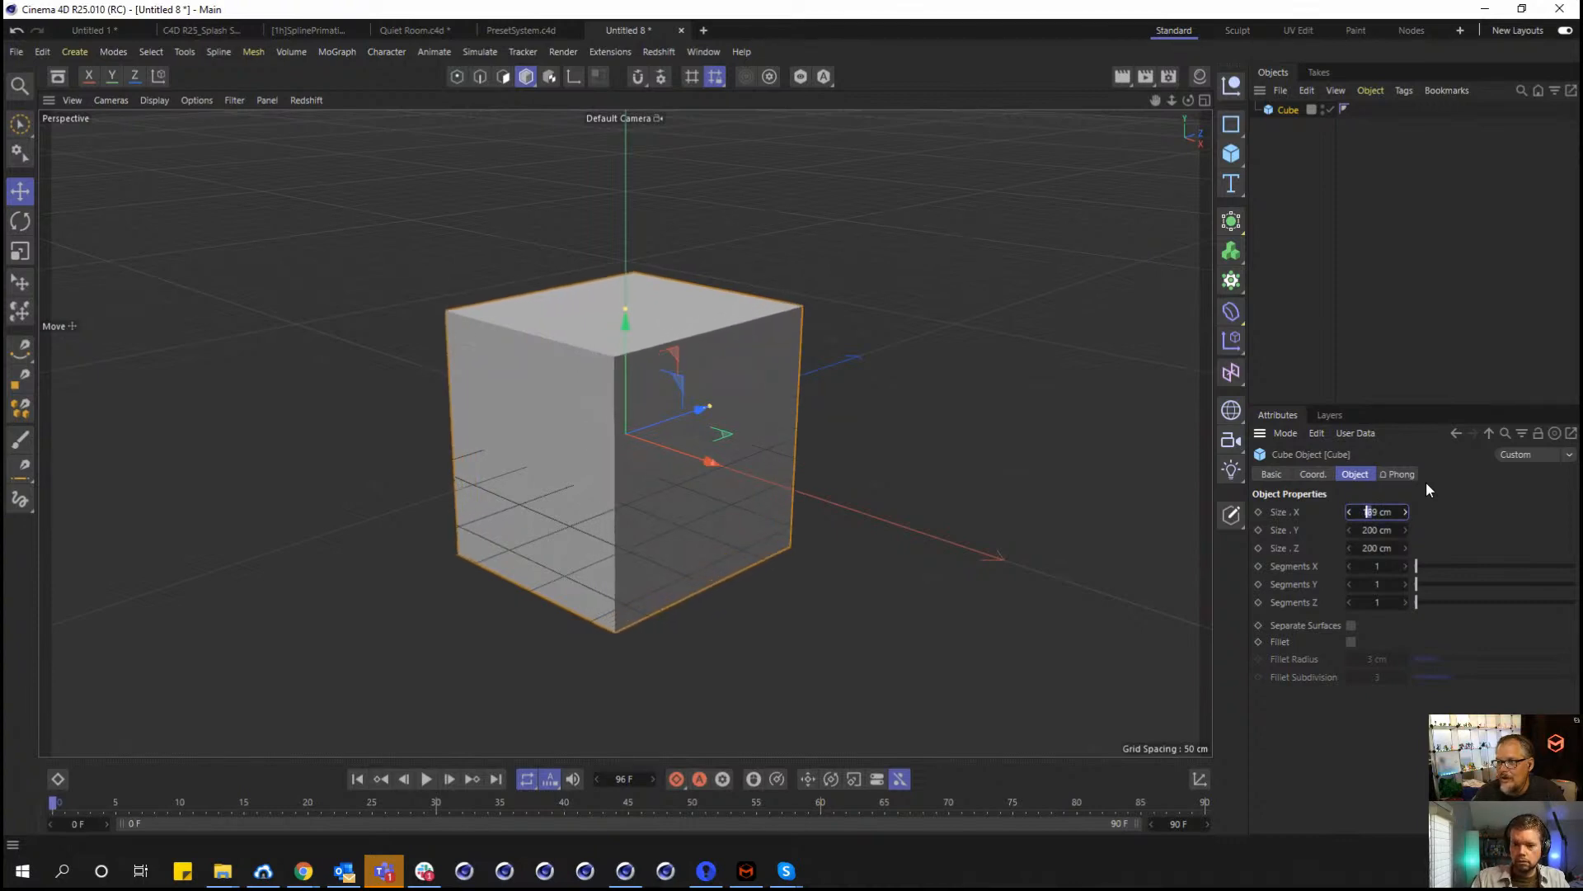
key(Up)
key(Up)
key(Up)
key(Up)
key(Up)
key(Up)
key(Up)
key(Up)
key(Up)
key(Up)
key(Up)
key(Up)
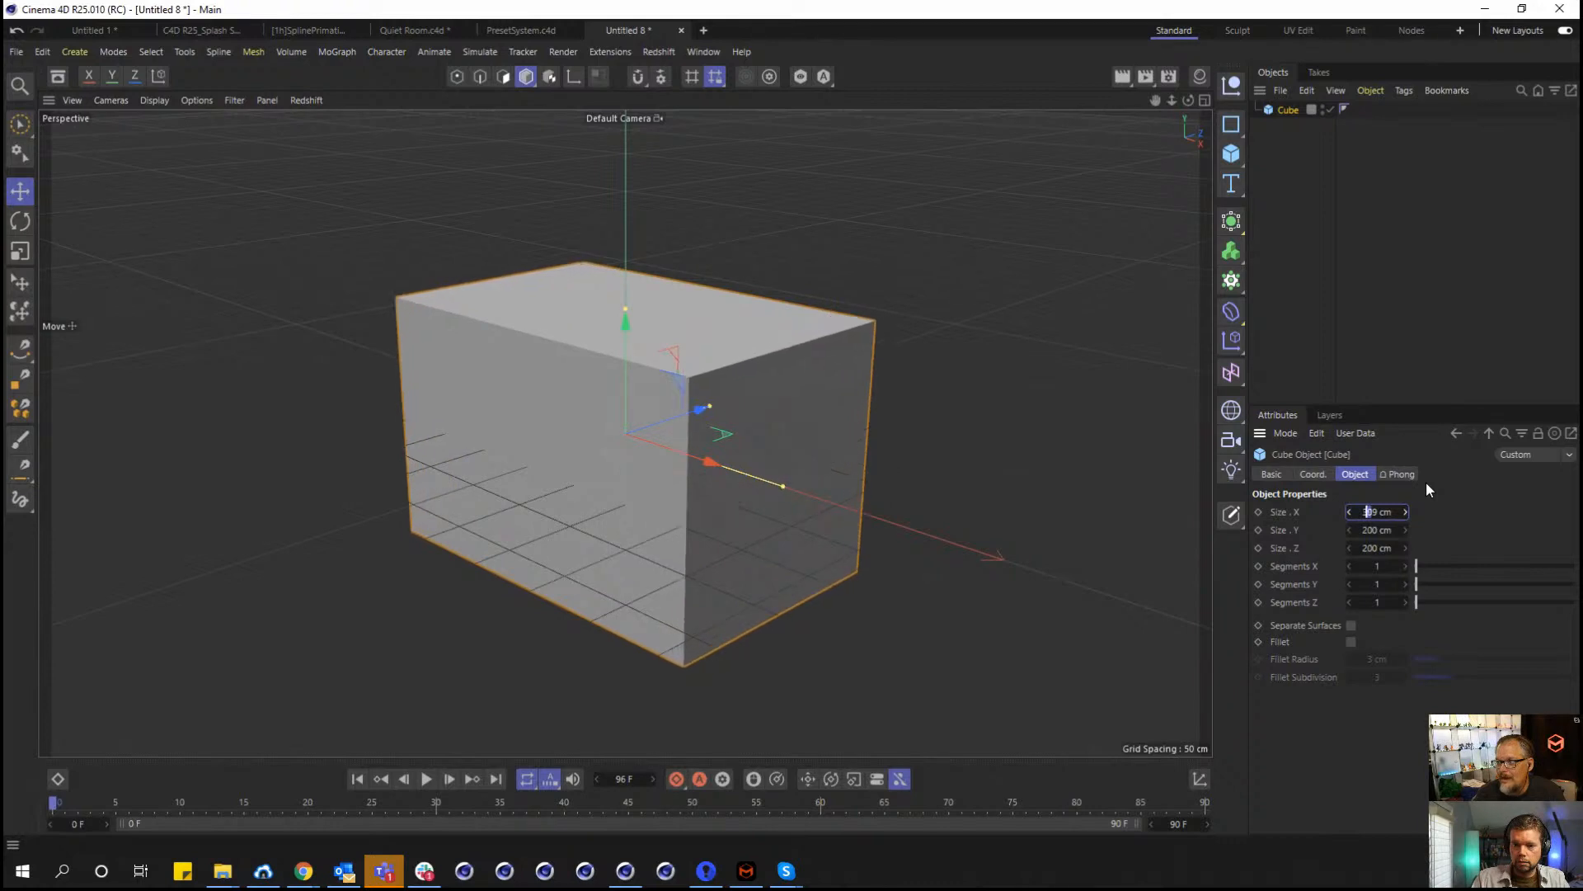
key(Up)
key(Up)
key(Up)
key(Up)
key(Up)
key(Up)
key(Up)
key(Up)
key(Up)
key(Up)
key(Up)
key(Up)
key(Up)
key(Up)
key(Up)
key(Up)
key(Up)
key(Up)
key(Up)
key(Up)
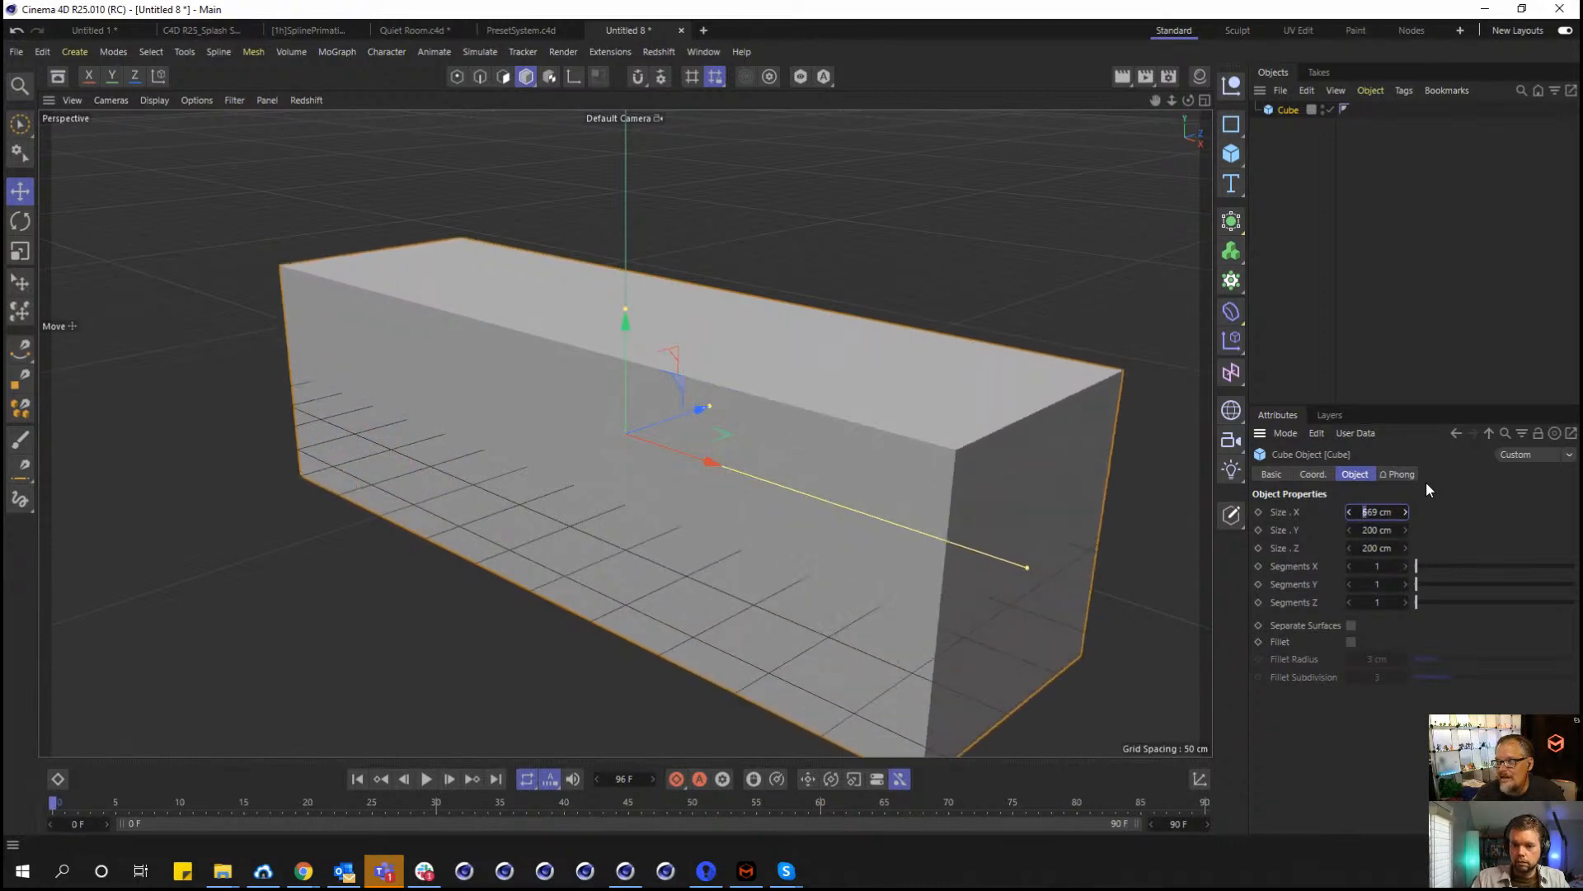
Step the hundreds digit of the cube's X size up and down and bring the value to 1100 cm.
key(Left)
key(Up)
key(Up)
key(Up)
key(Up)
key(Up)
key(Up)
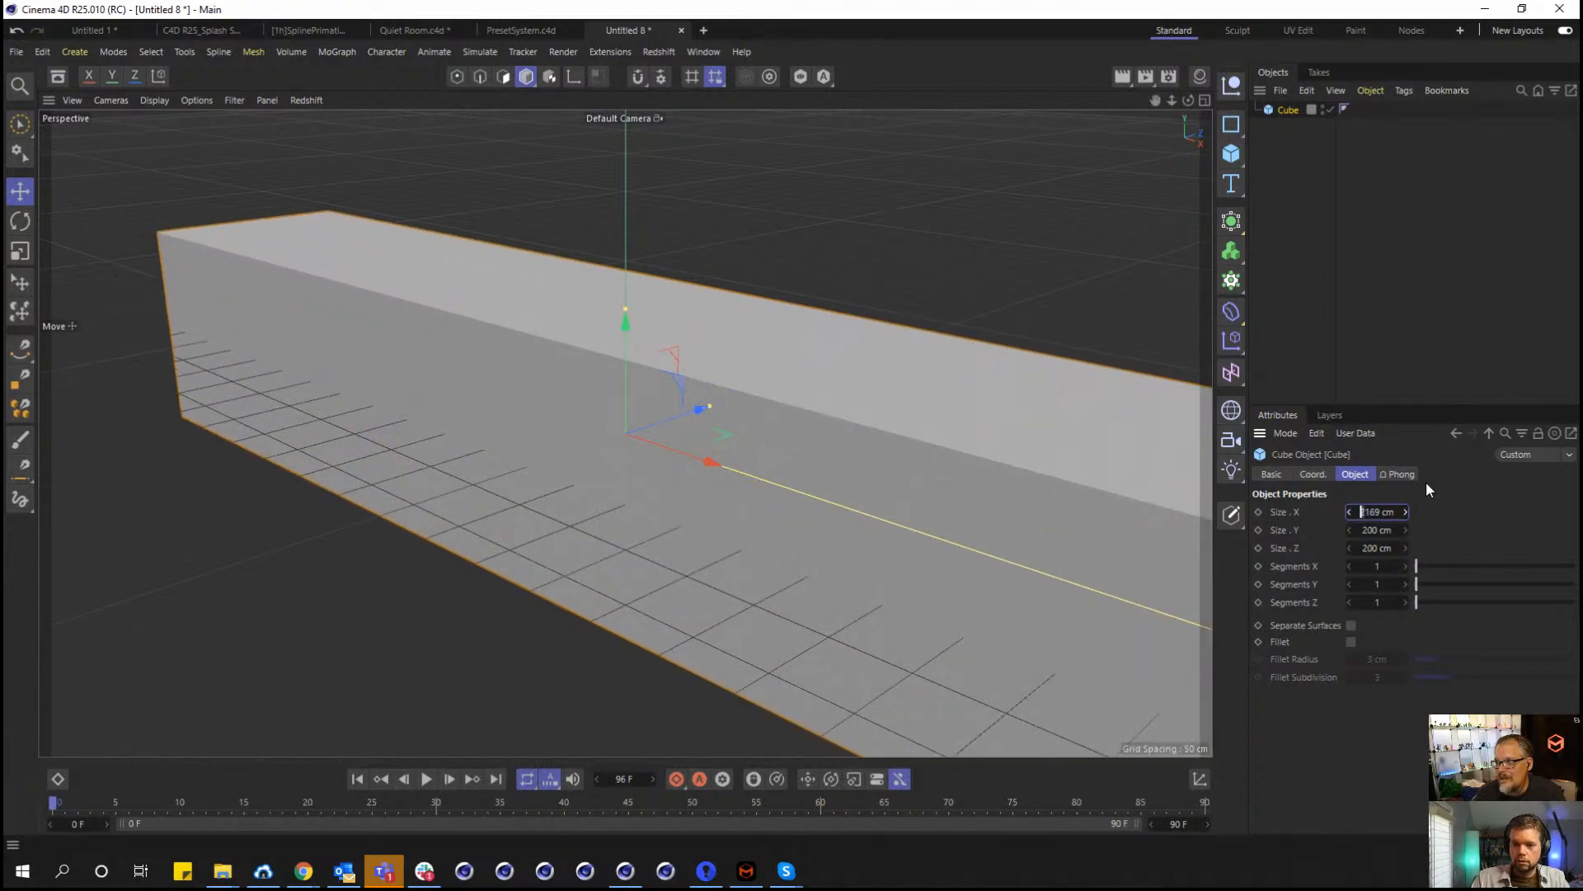
key(Up)
key(Up)
key(Up)
key(Down)
key(Down)
key(Down)
key(Down)
key(Down)
key(Down)
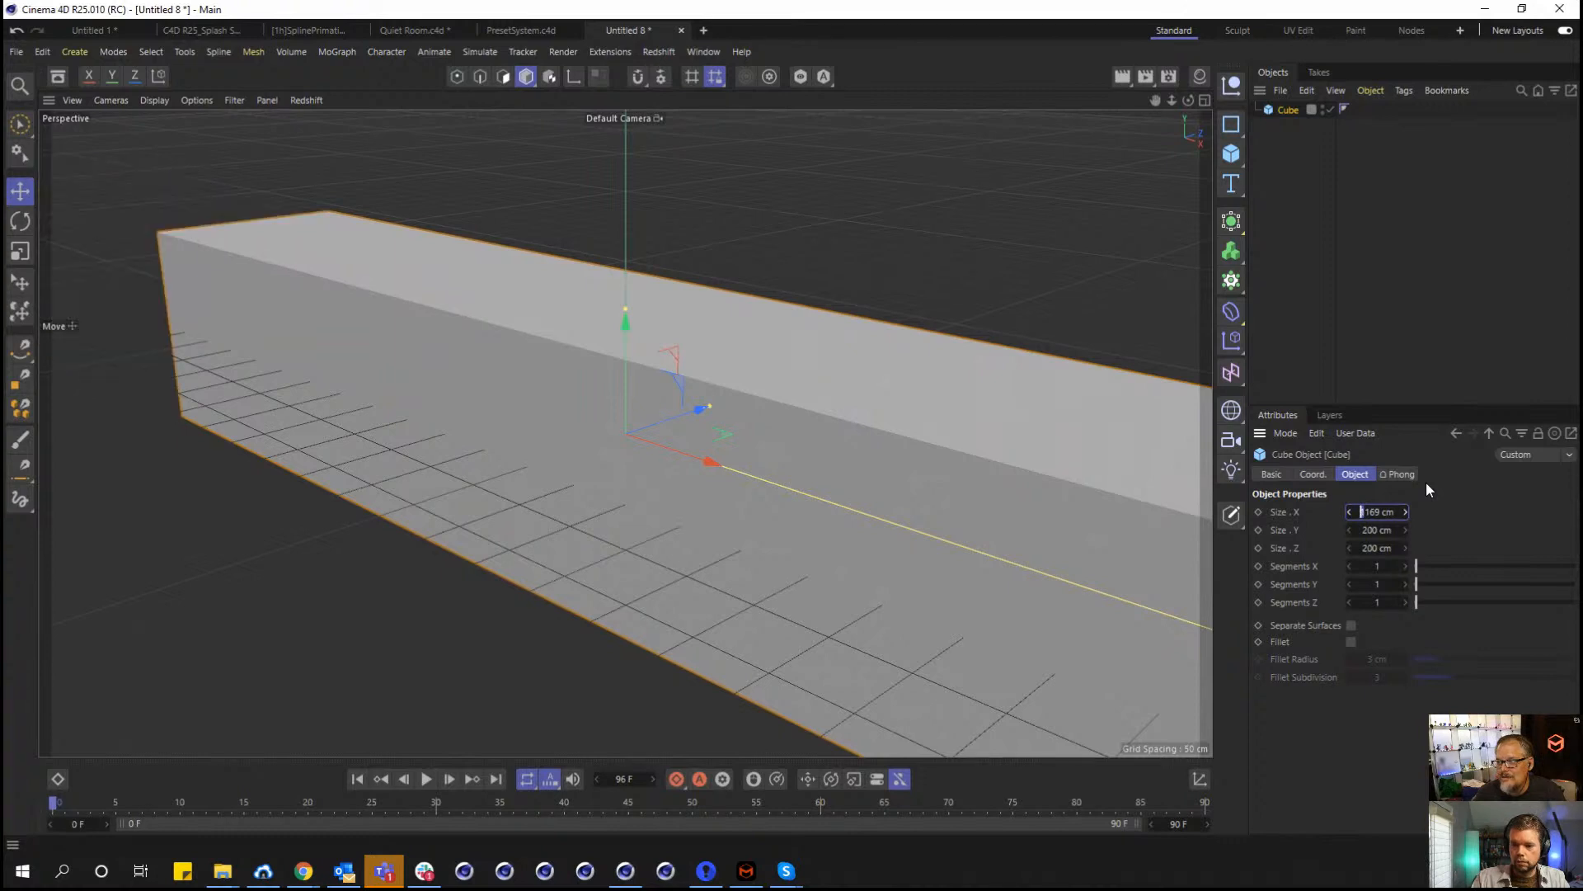
key(Up)
key(Right)
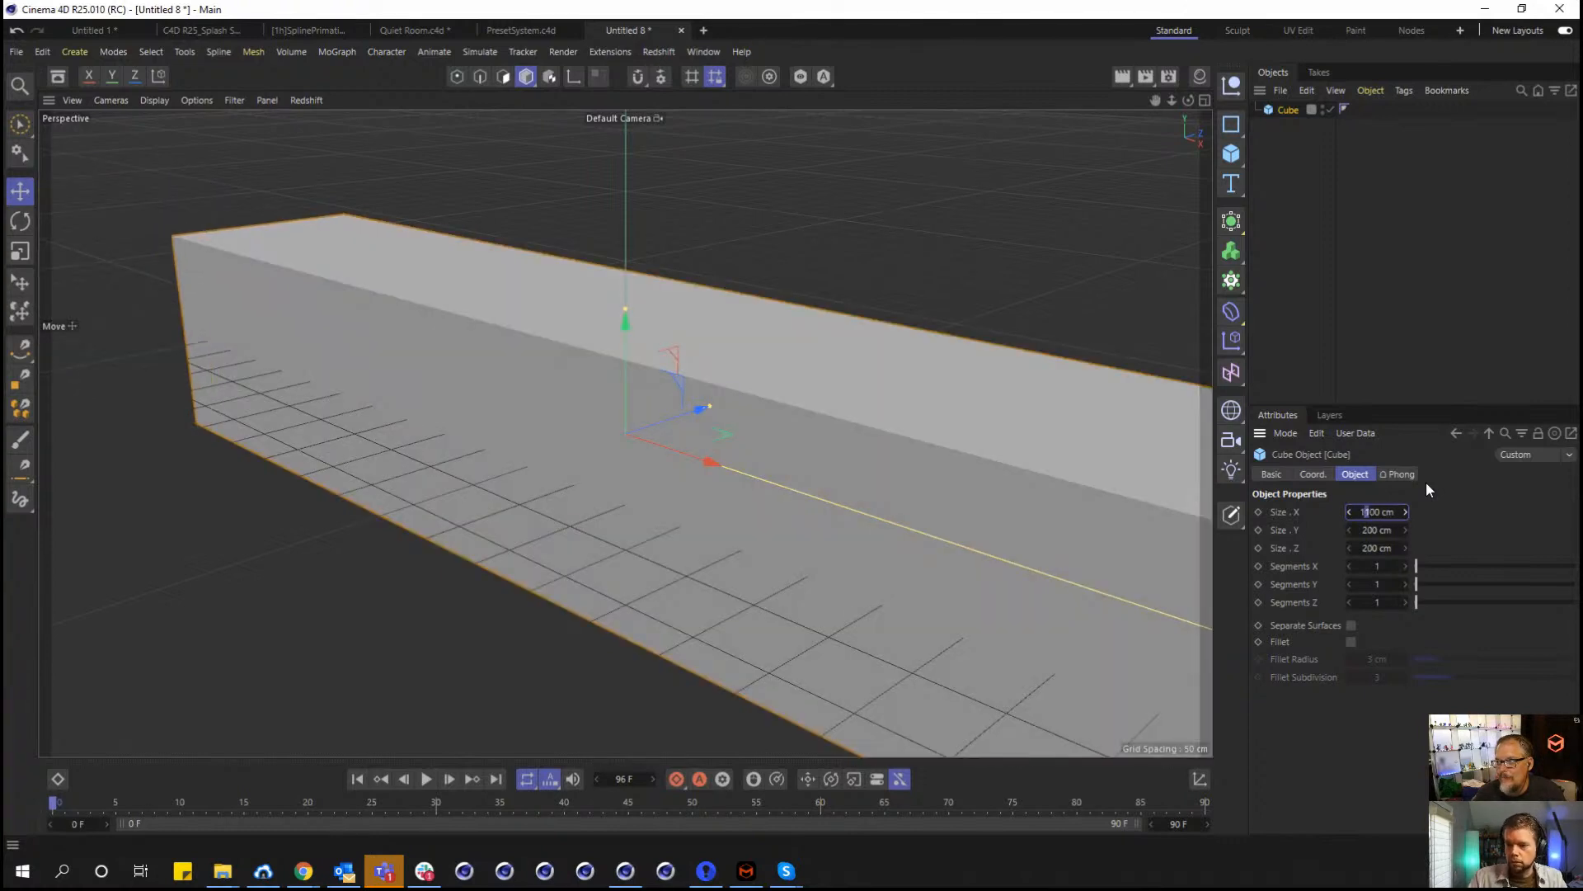
Lower the cube's X size in 100 cm increments to 300 cm and reduce it further to 250 cm.
key(Down)
key(Down)
key(Down)
key(Down)
key(Down)
key(Down)
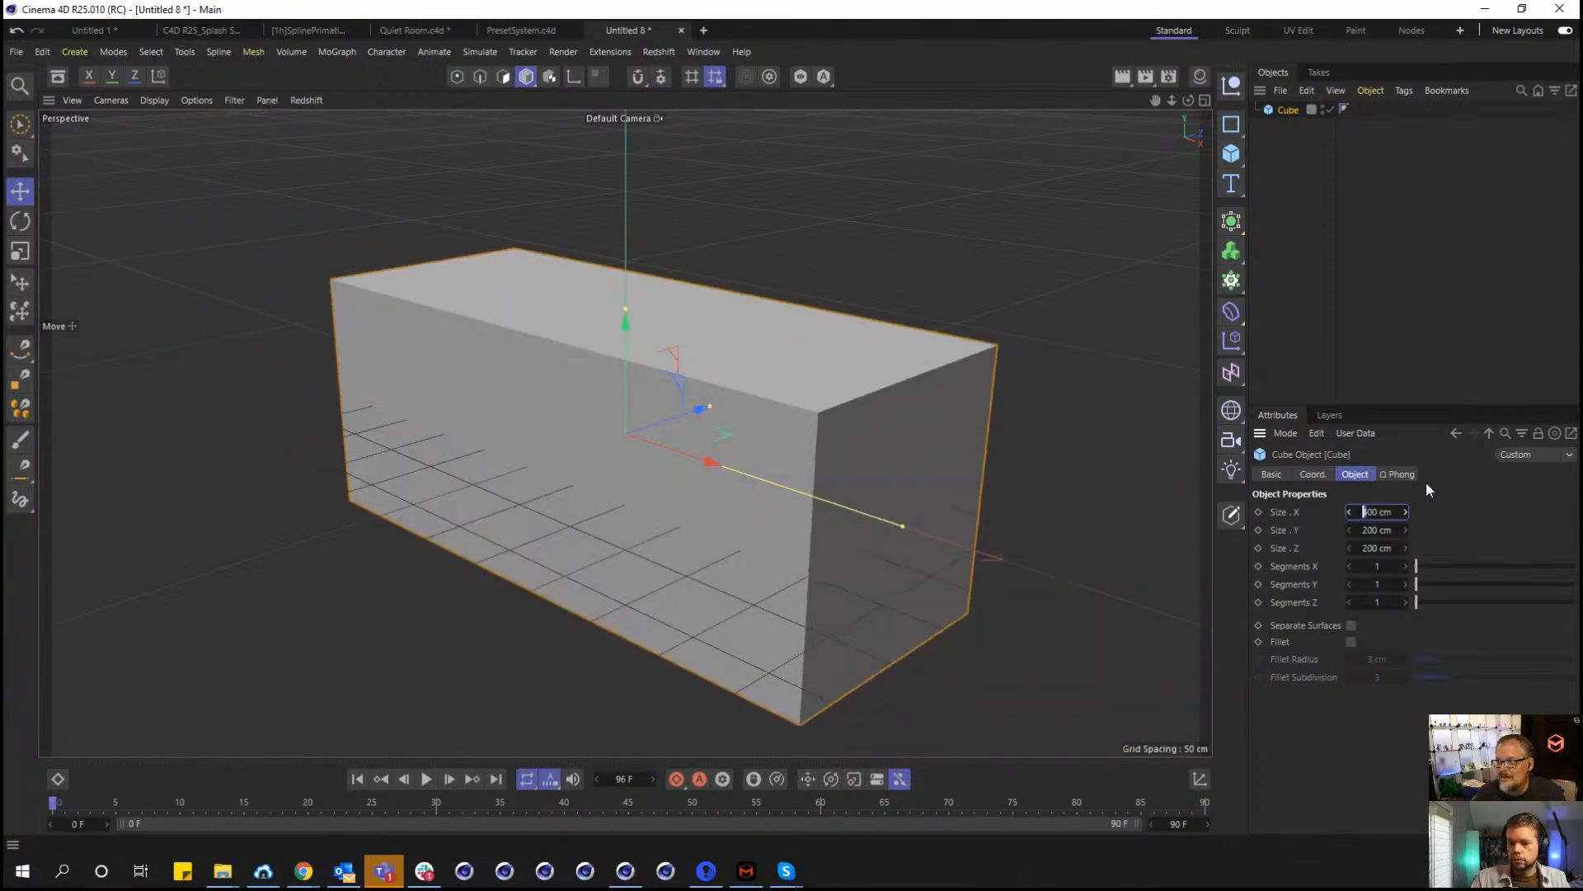
key(Down)
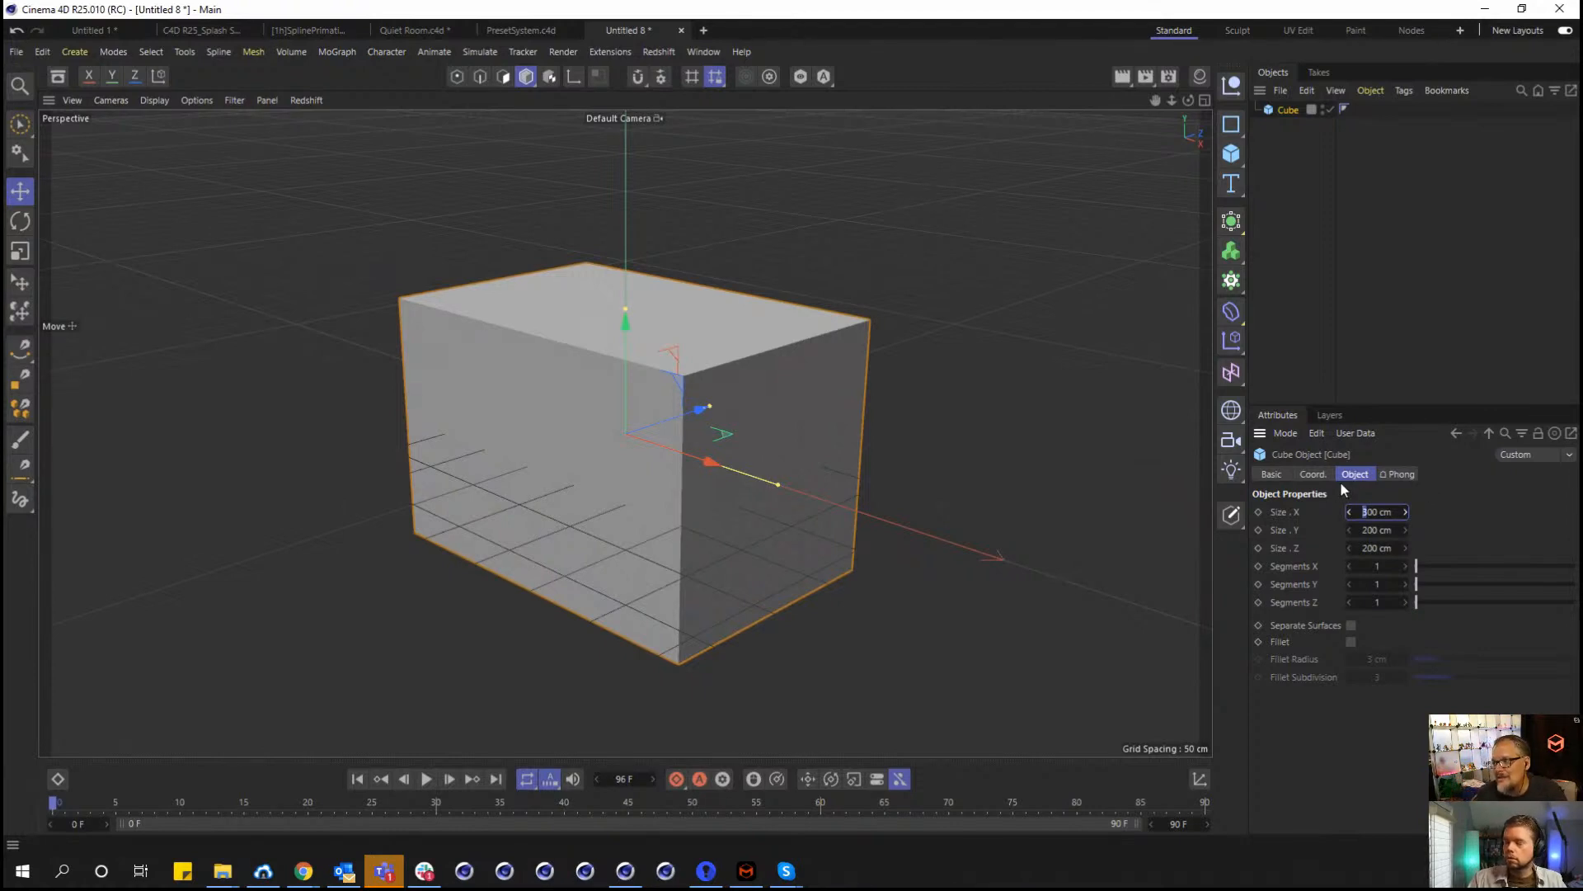
drag(1376, 511, 1227, 541)
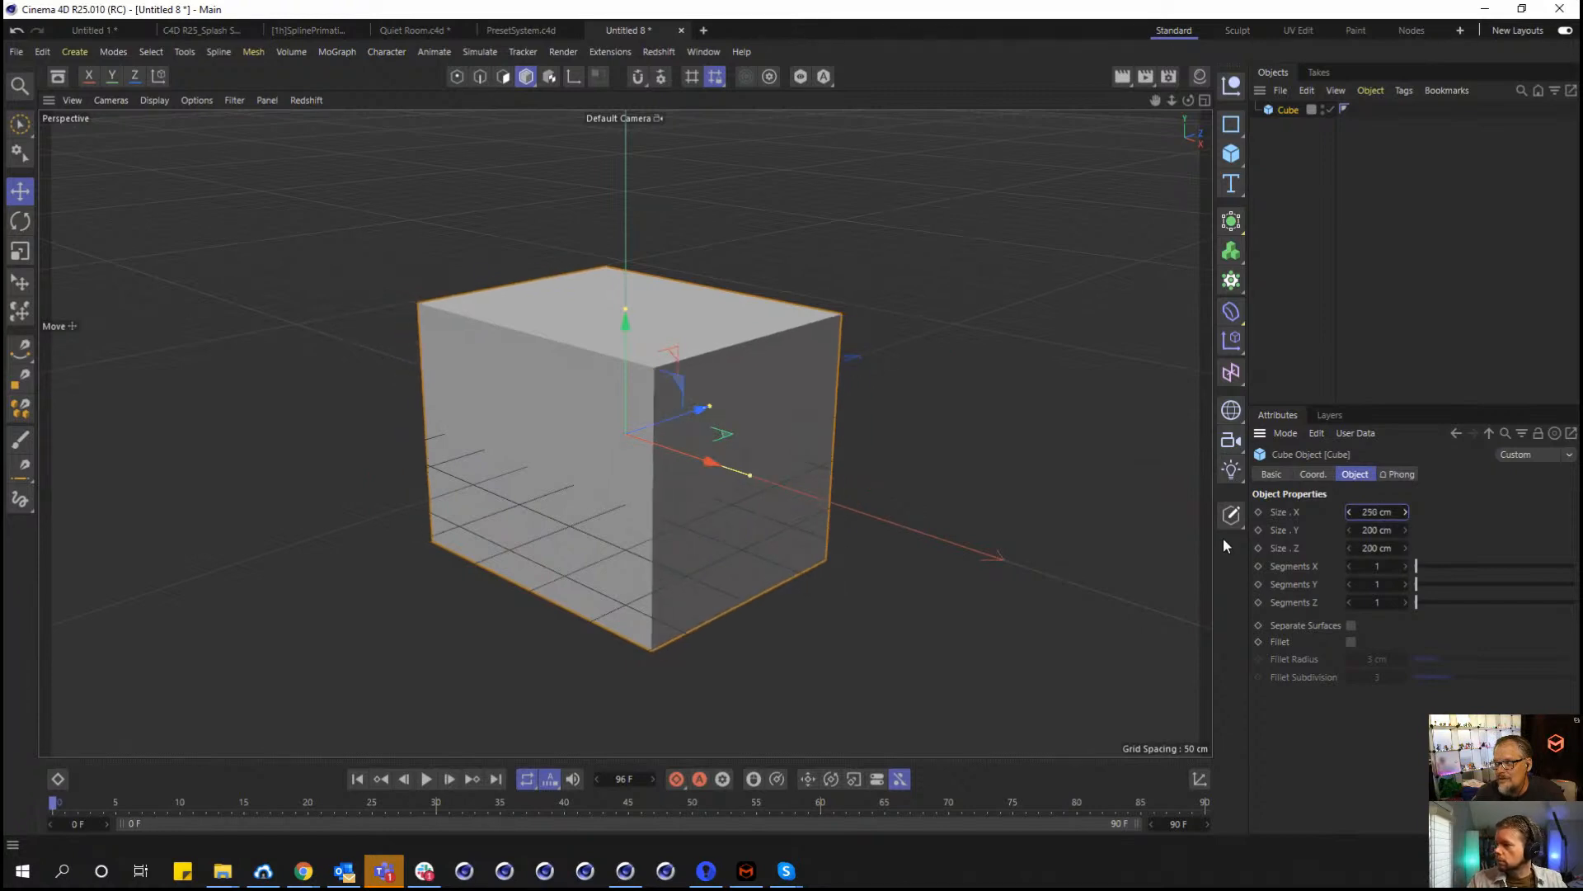
Enlarge the cube's X size, step its individual digits up and down, and reduce it to 210.9 cm.
mouse_move(1363, 514)
mouse_down()
mouse_move(1431, 512)
mouse_move(1376, 511)
mouse_up()
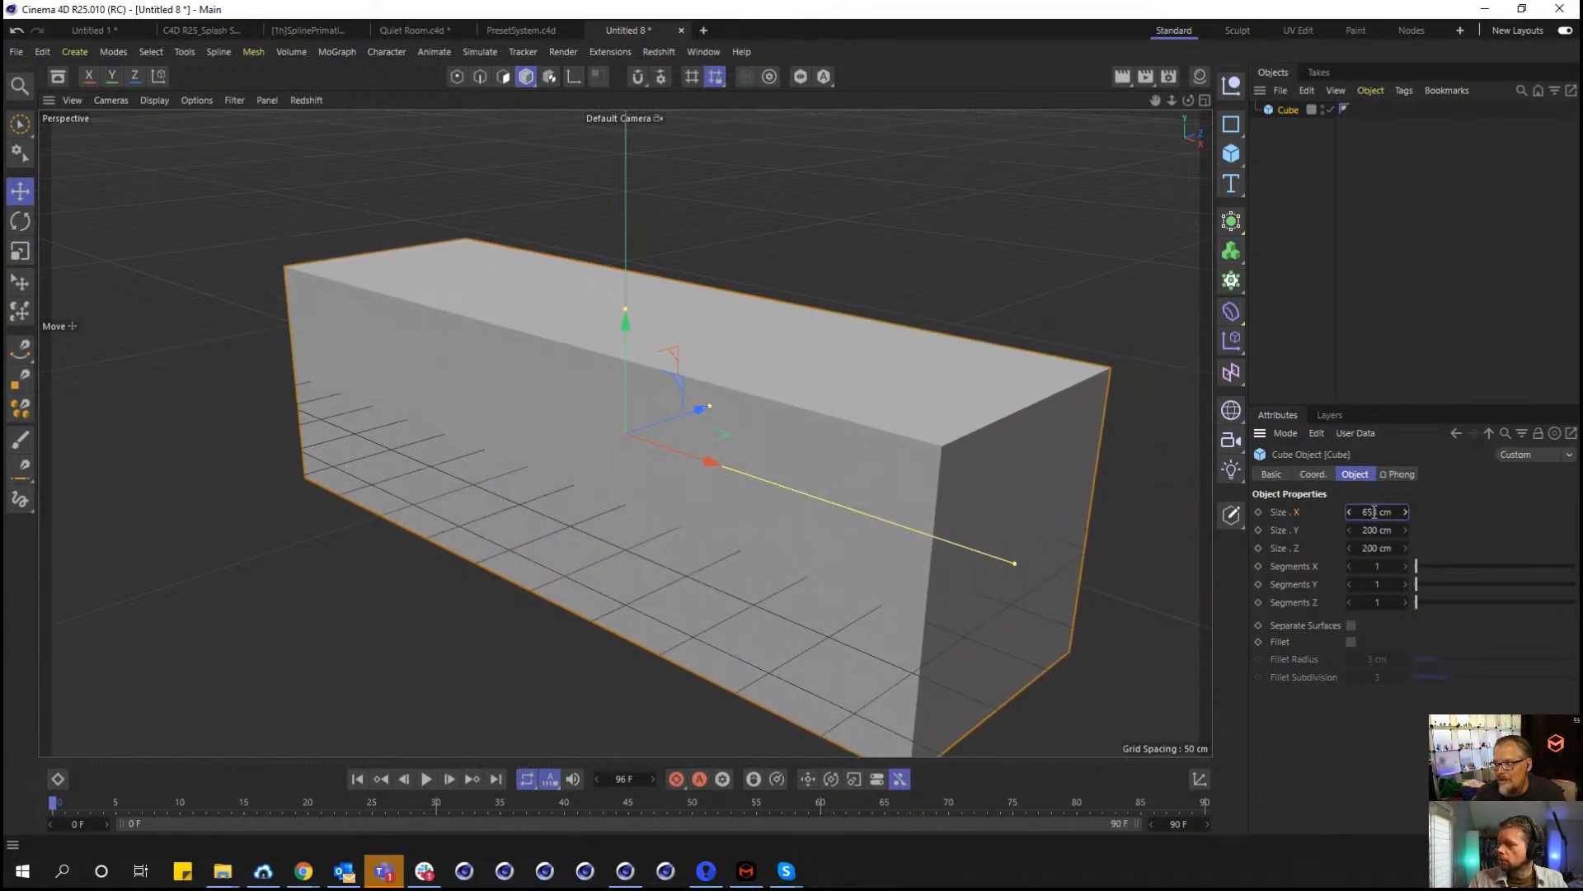
double_click(1373, 511)
key(Up)
key(Up)
key(Up)
key(Up)
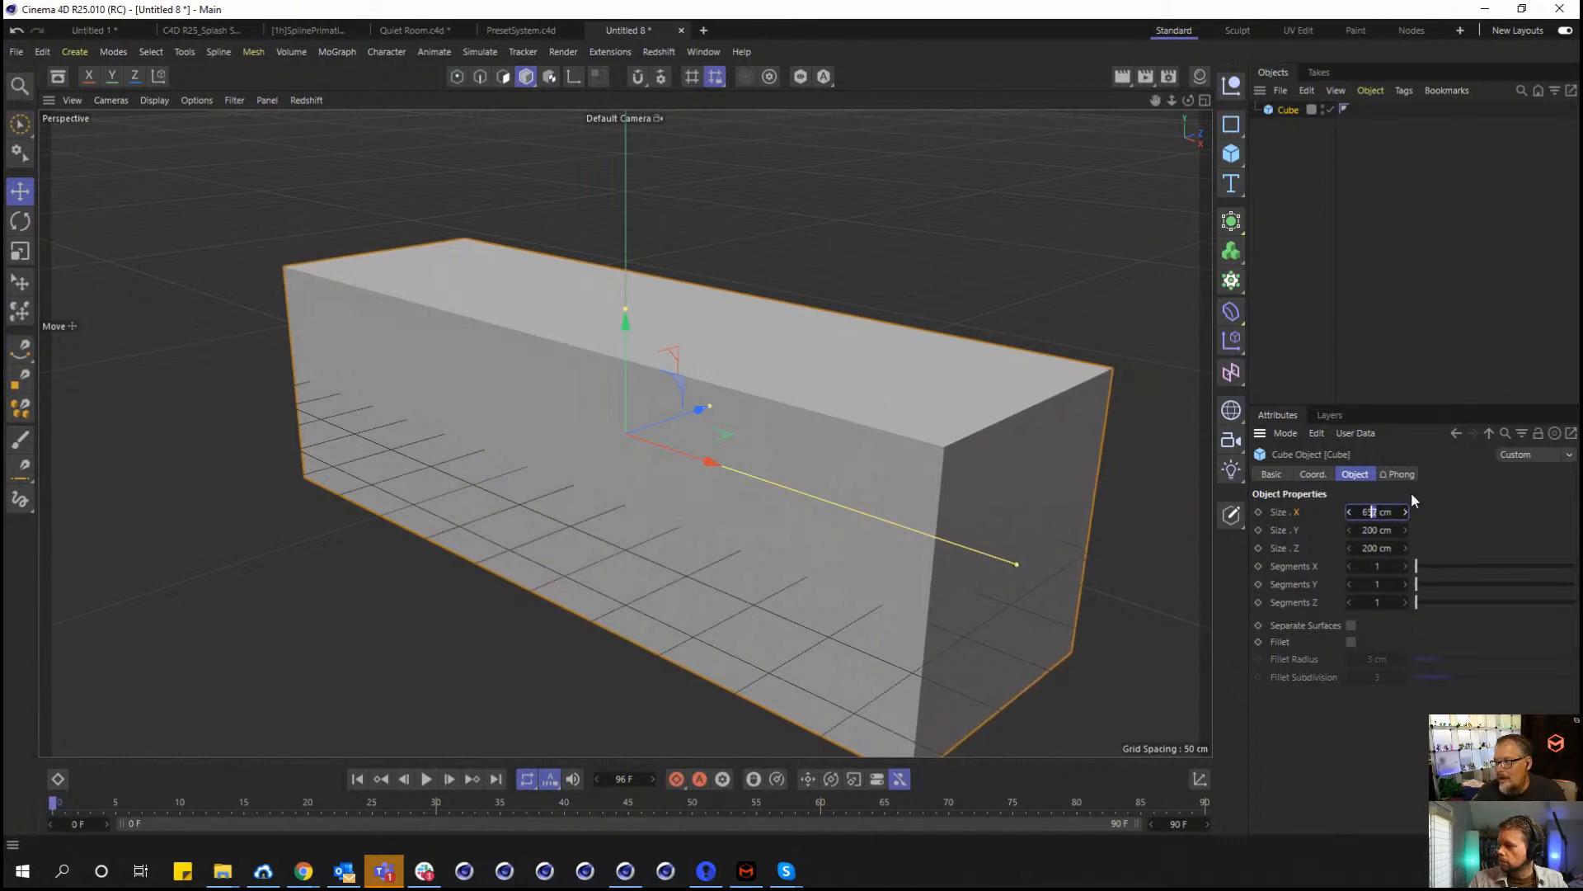
key(Left)
key(Up)
key(Left)
key(Up)
key(Up)
key(Down)
key(Down)
key(Down)
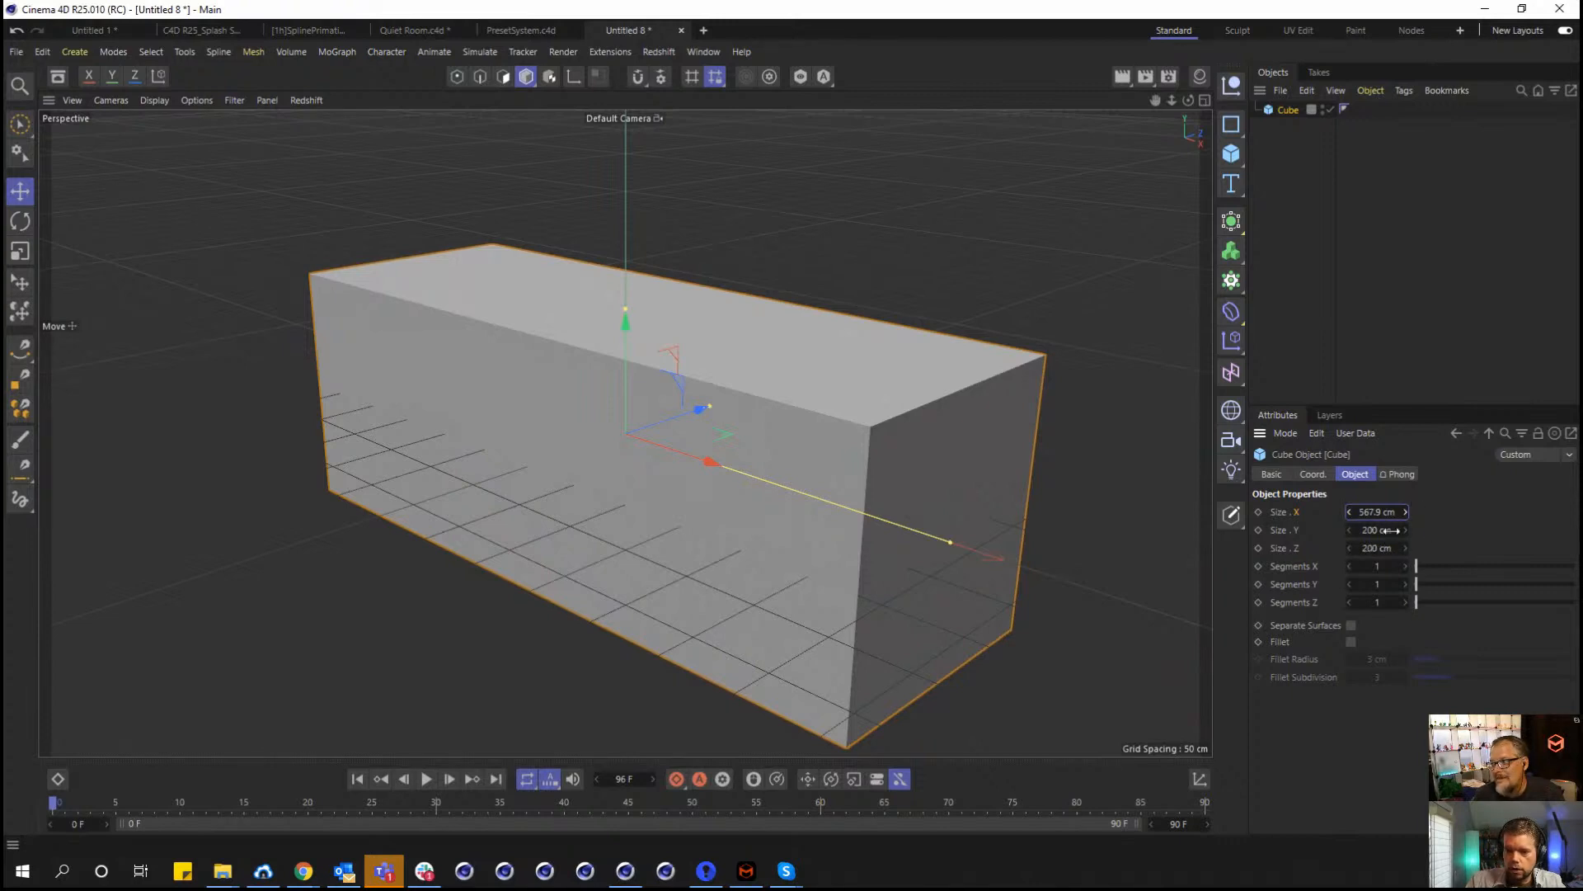
drag(1375, 512, 1080, 512)
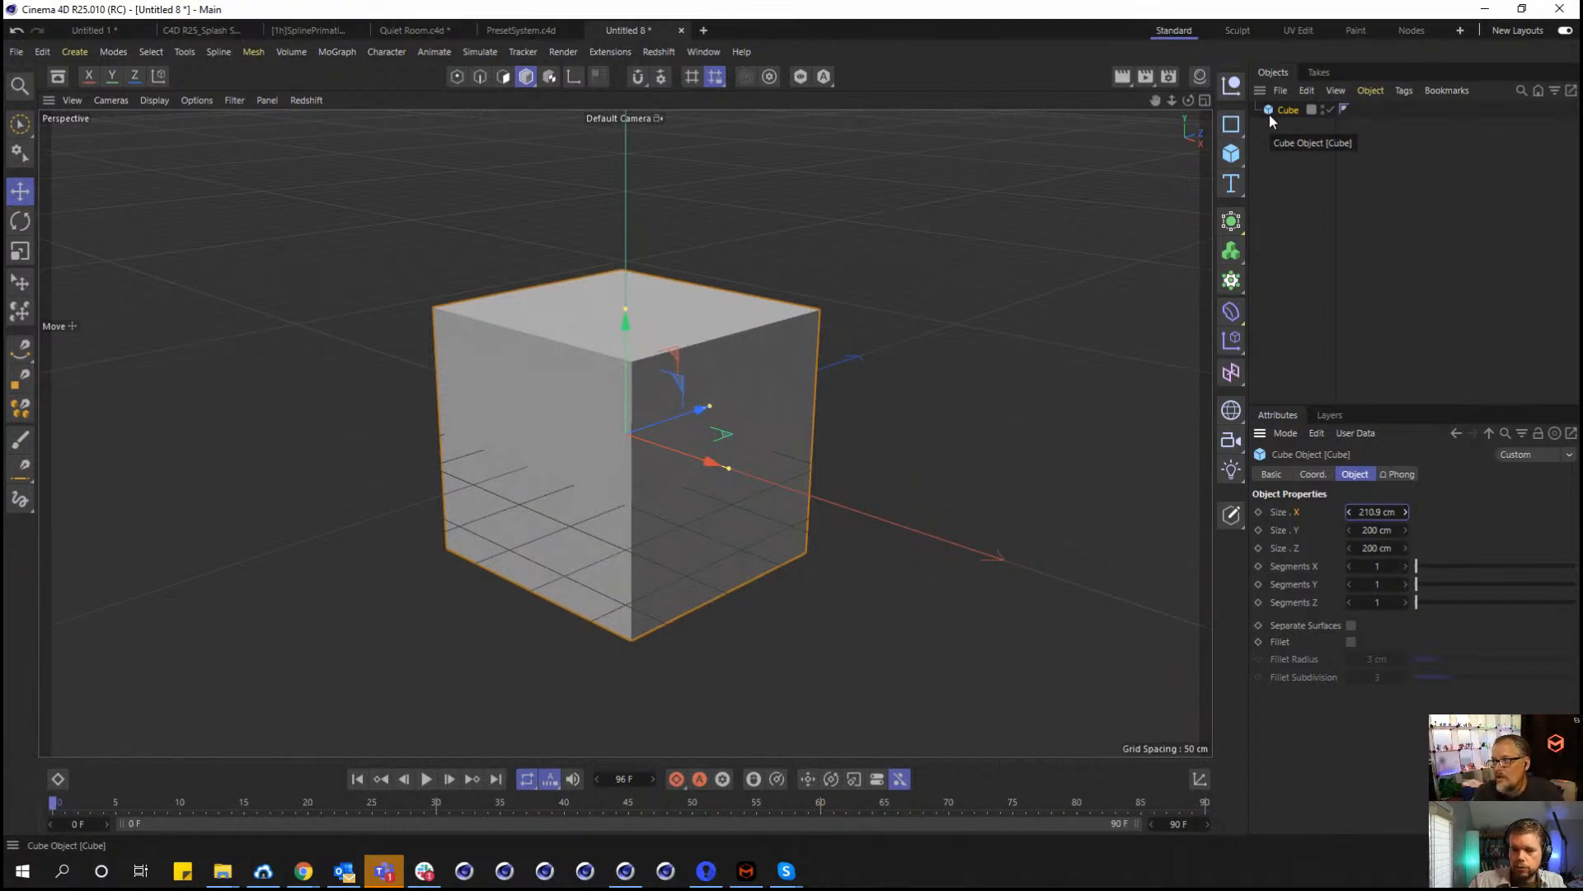
Add a Compositing tag to the cube by filtering the available tags for "compo".
right_click(1290, 115)
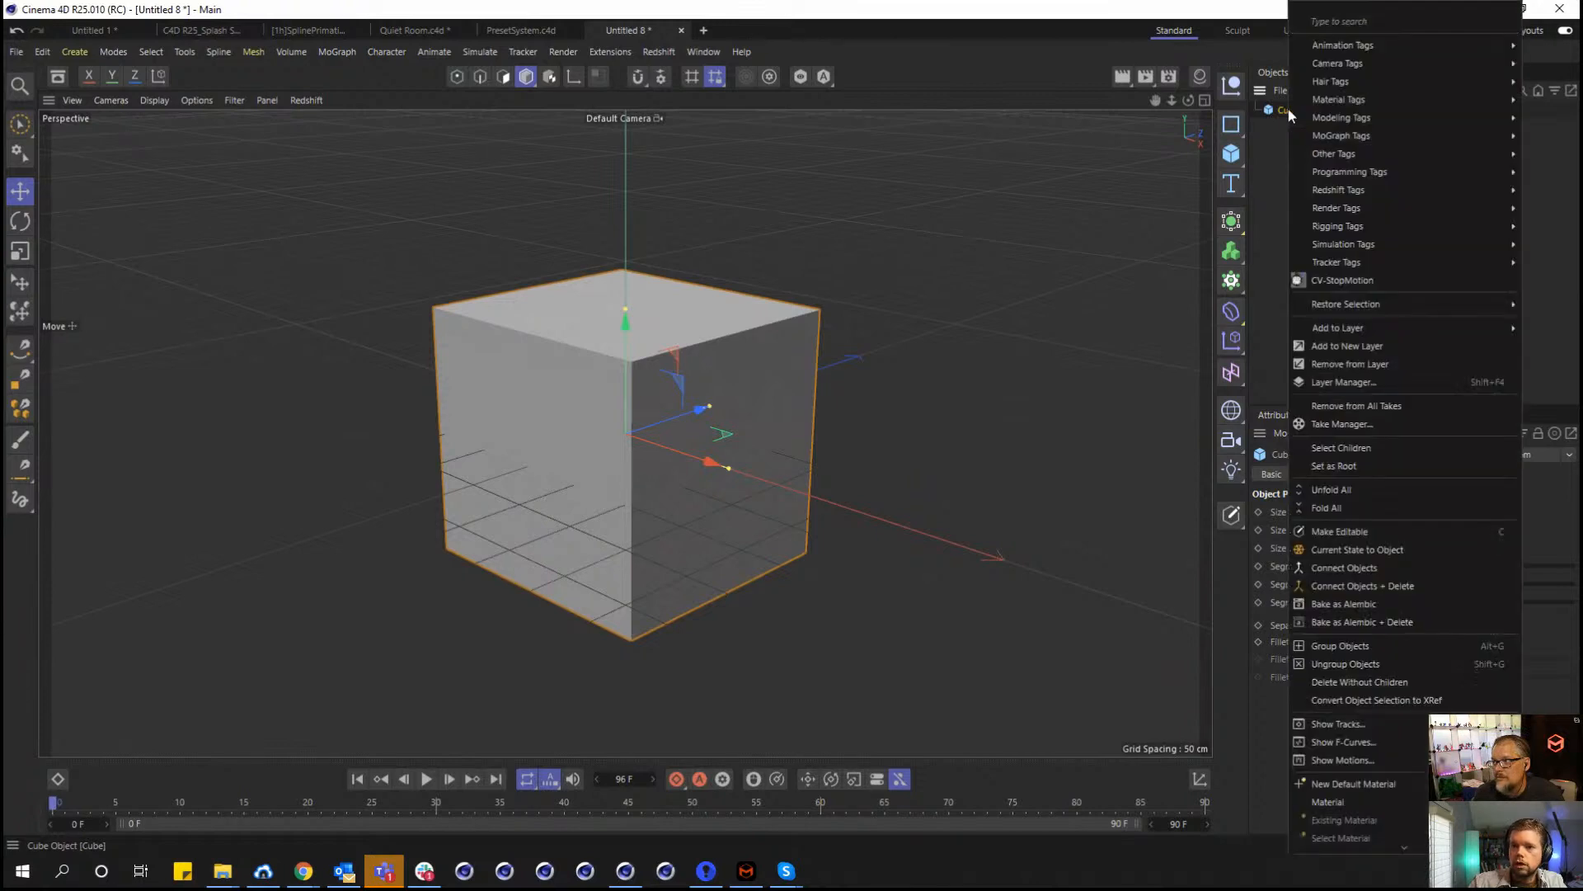
click(1286, 115)
right_click(1284, 115)
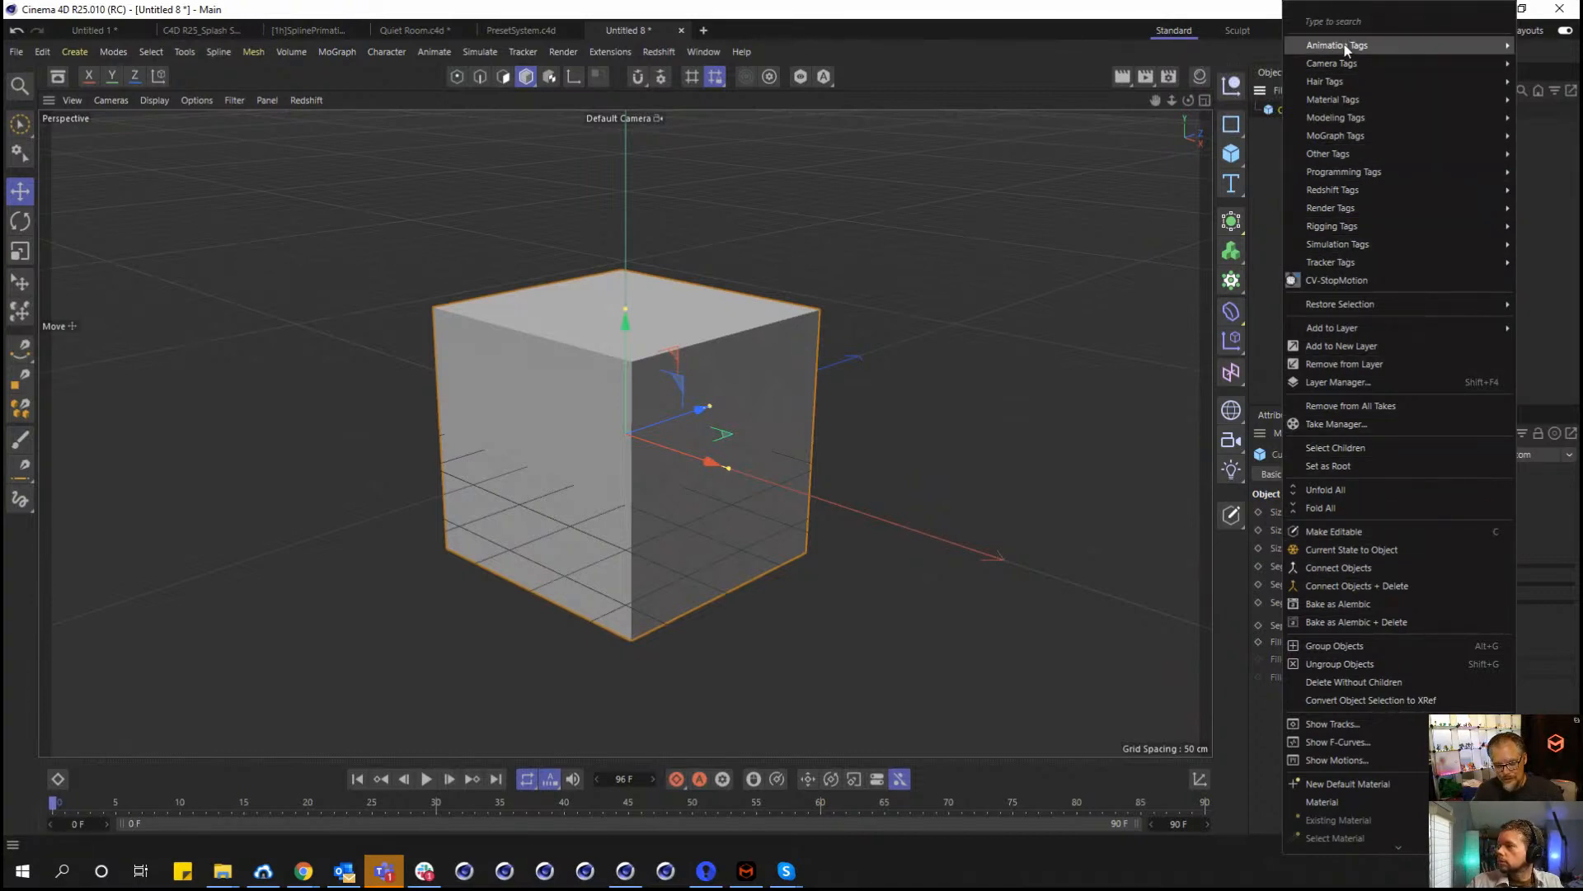
mouse_move(1347, 47)
text(compo)
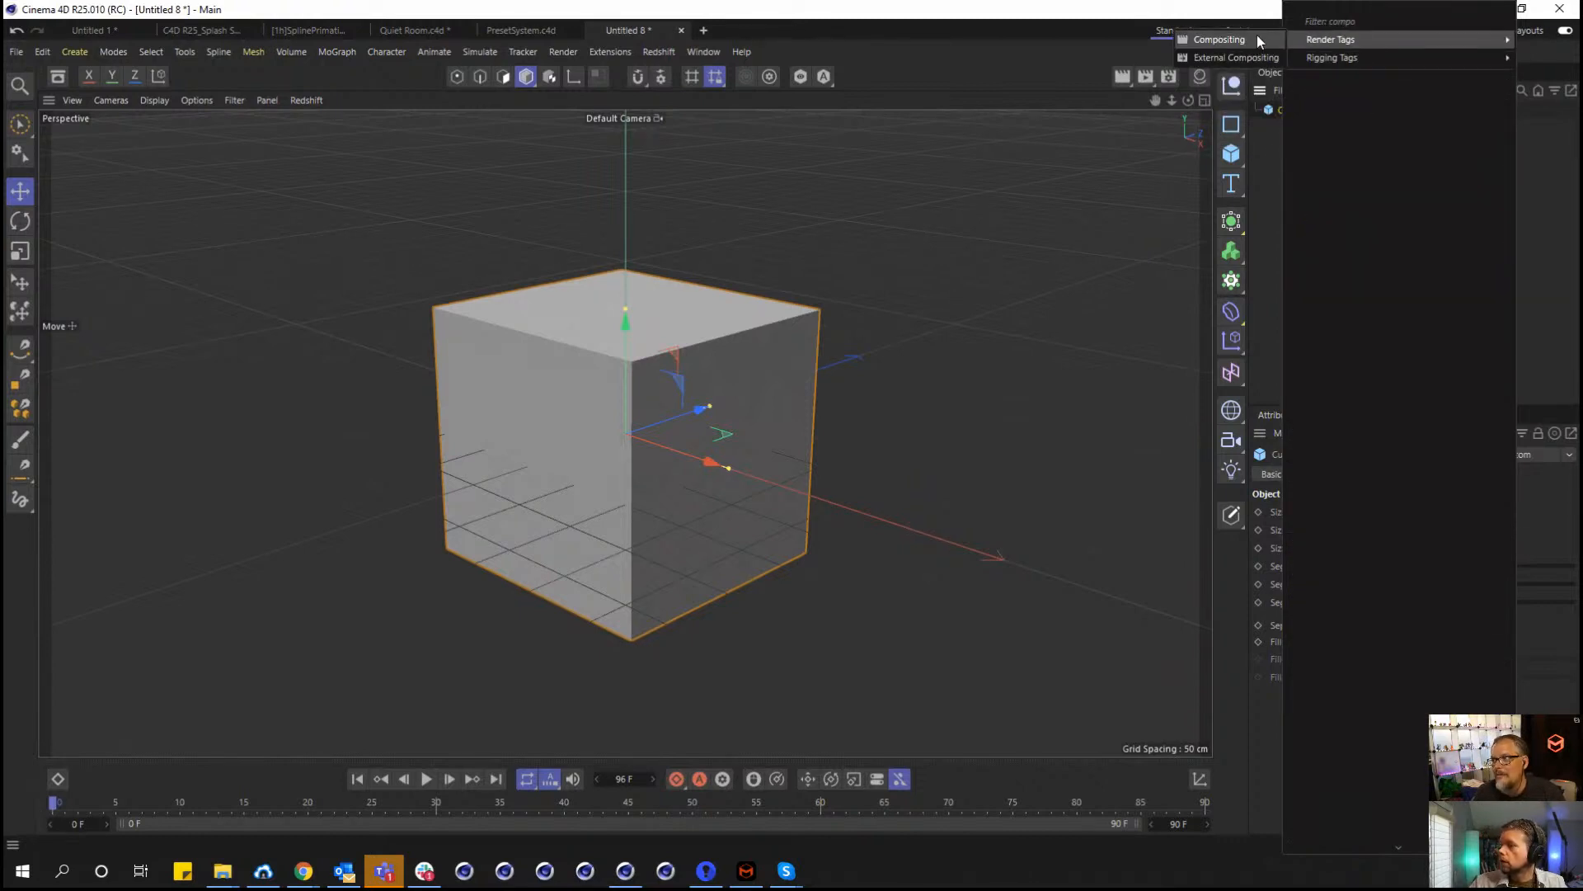
click(1255, 37)
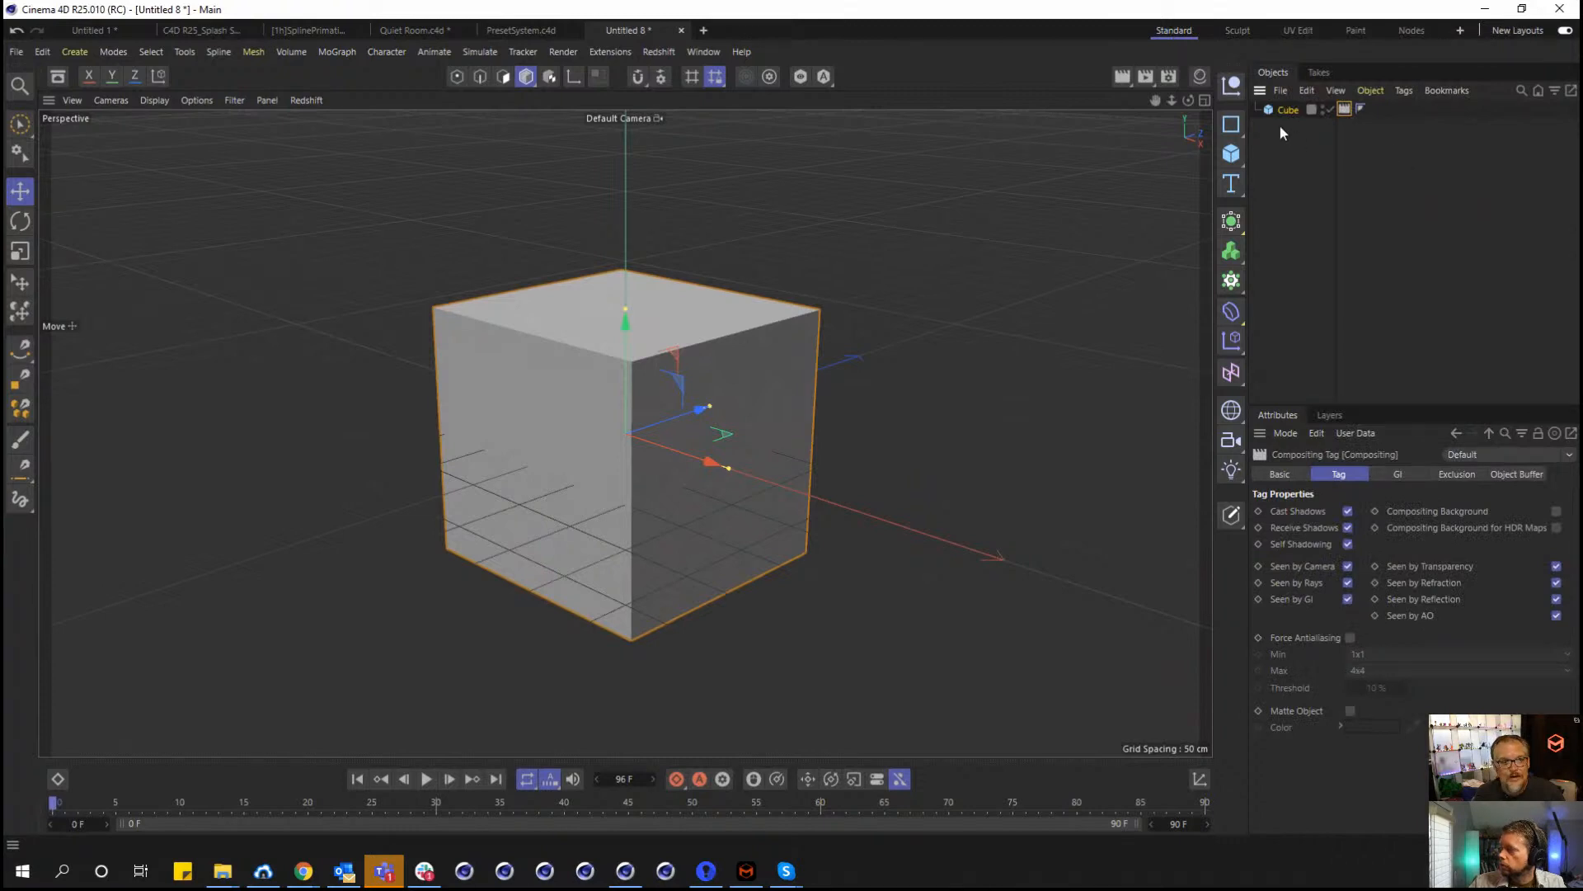
Open the Material Manager, create a new material and load the Checkerboard surface shader as its colour texture by filtering for "check".
click(1198, 77)
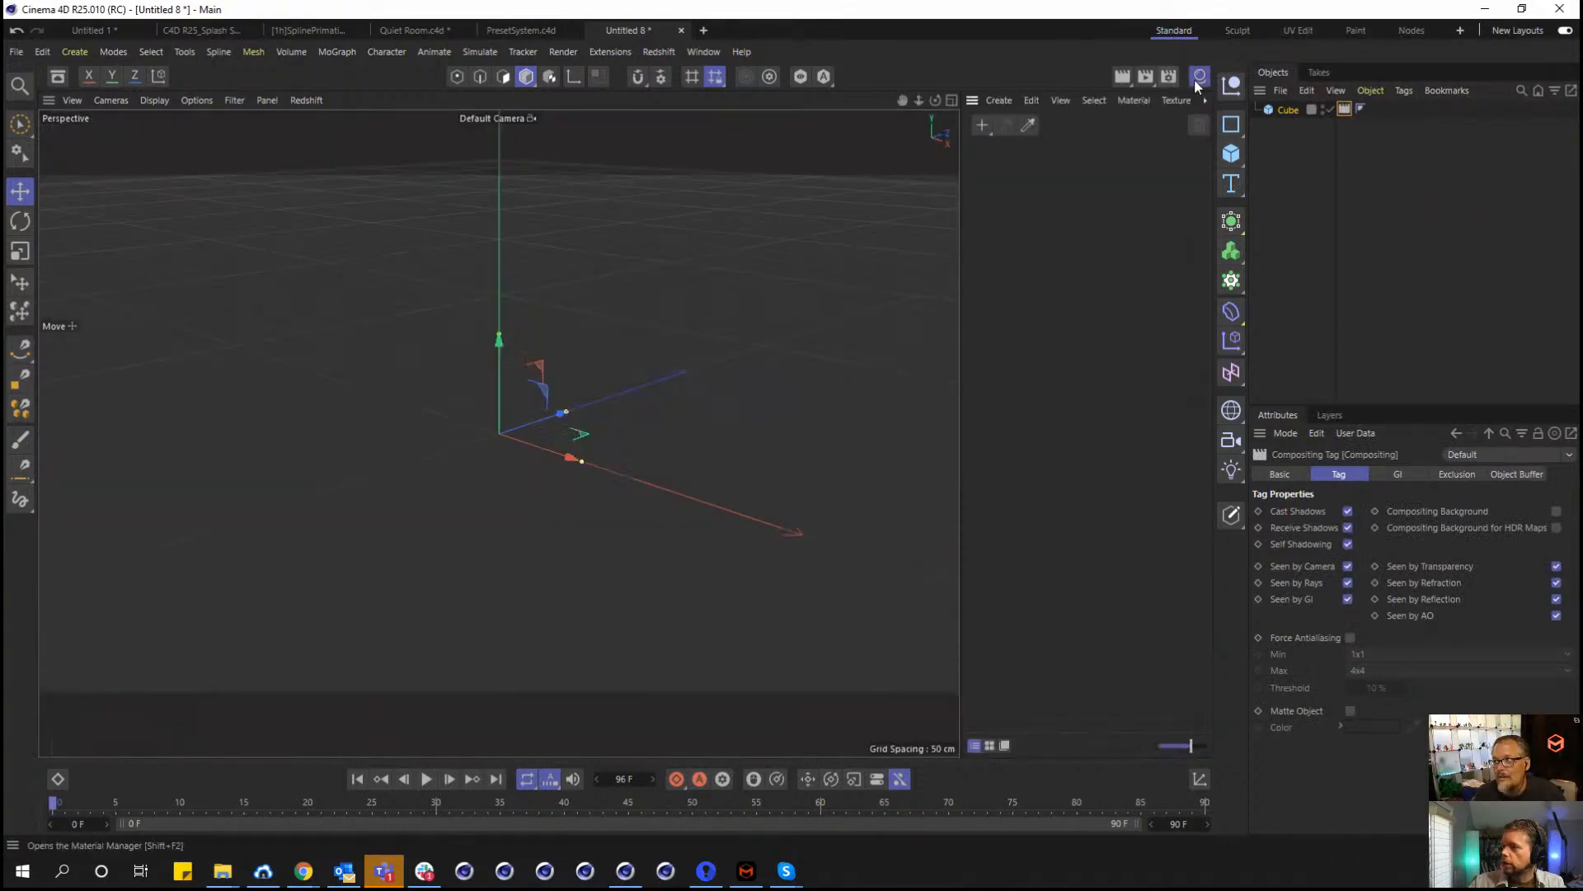
double_click(1026, 188)
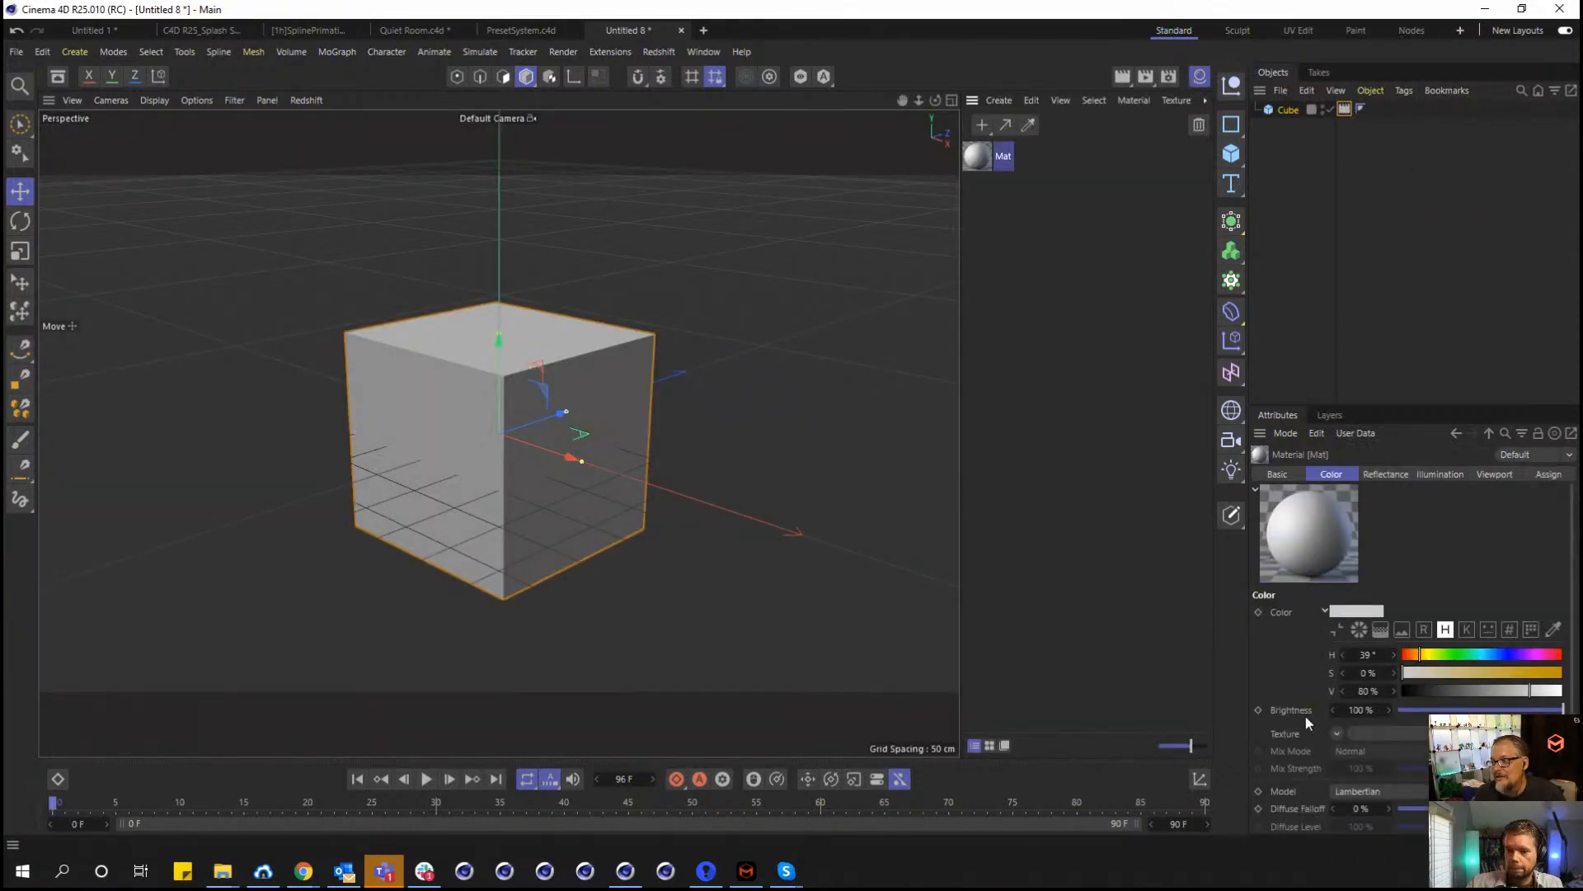
click(1338, 733)
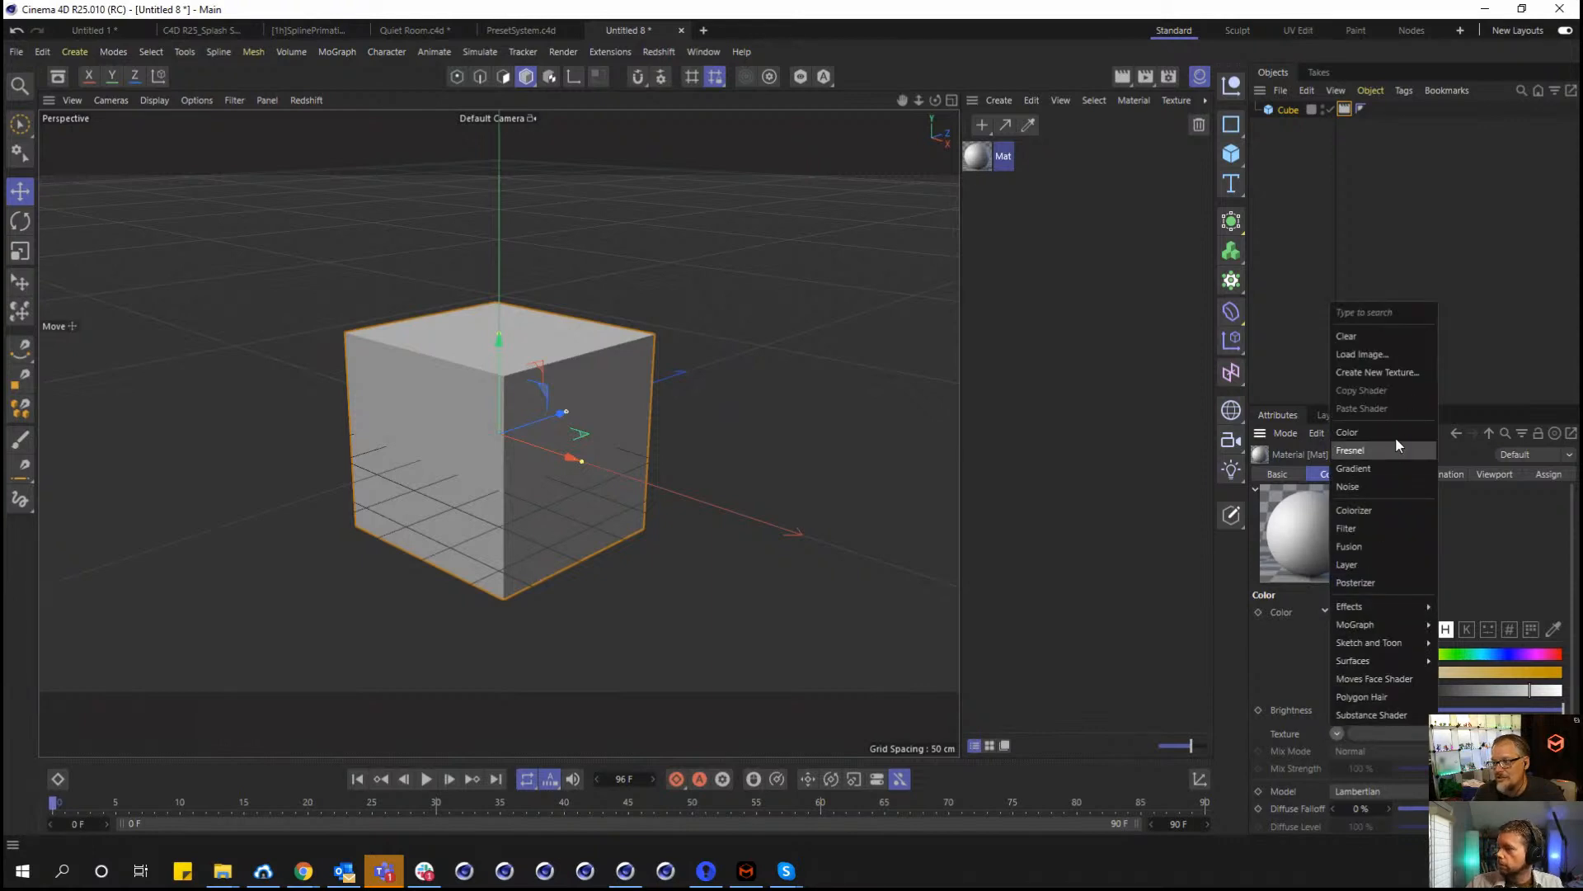
text(check)
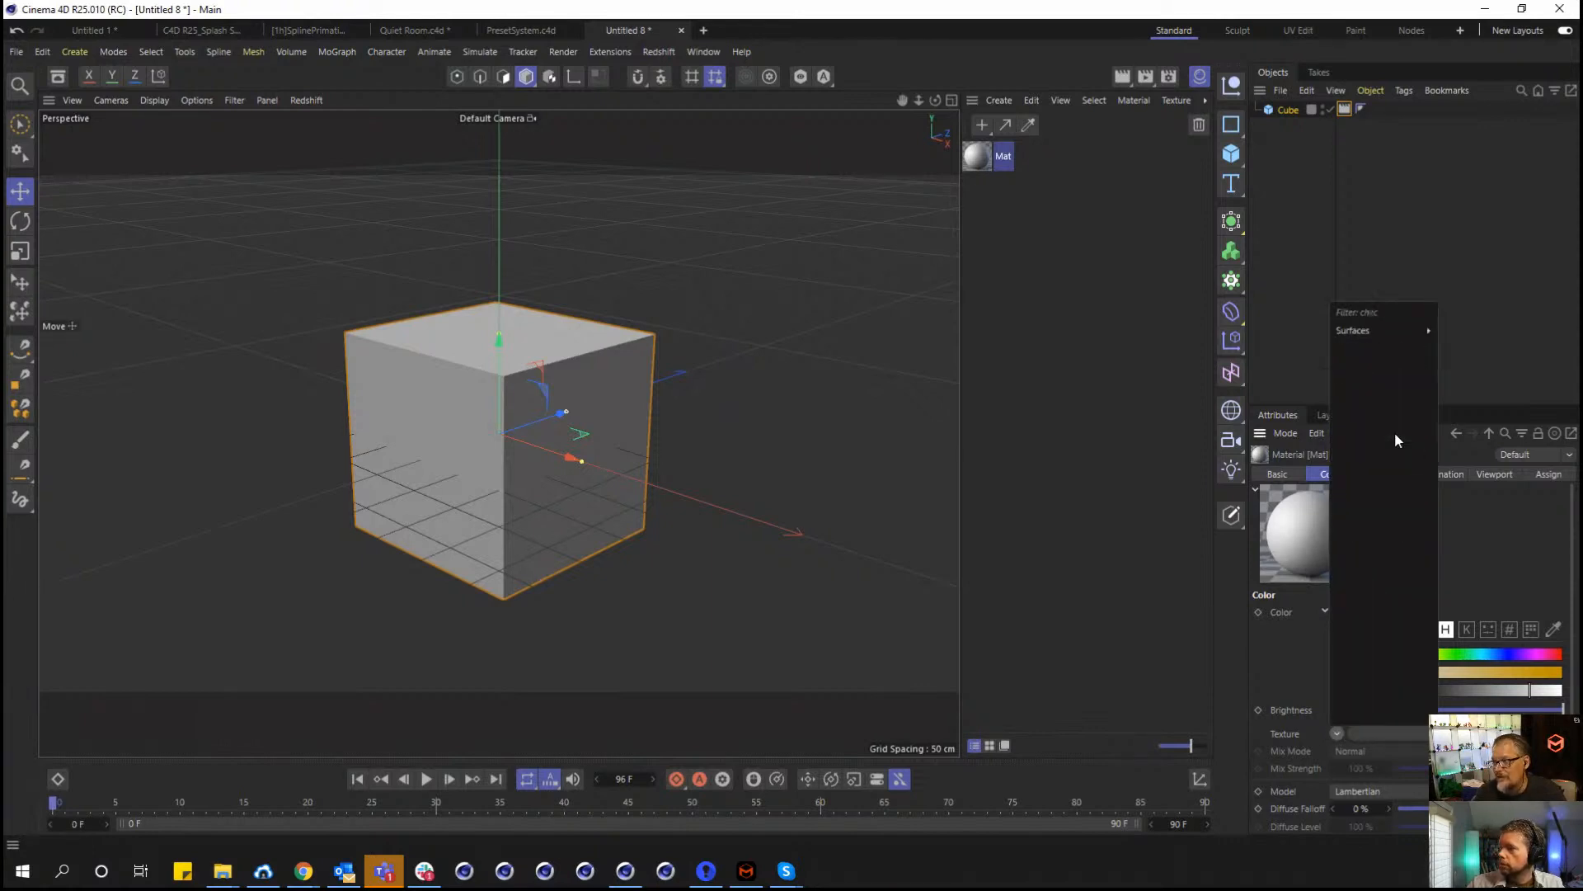
mouse_move(1387, 330)
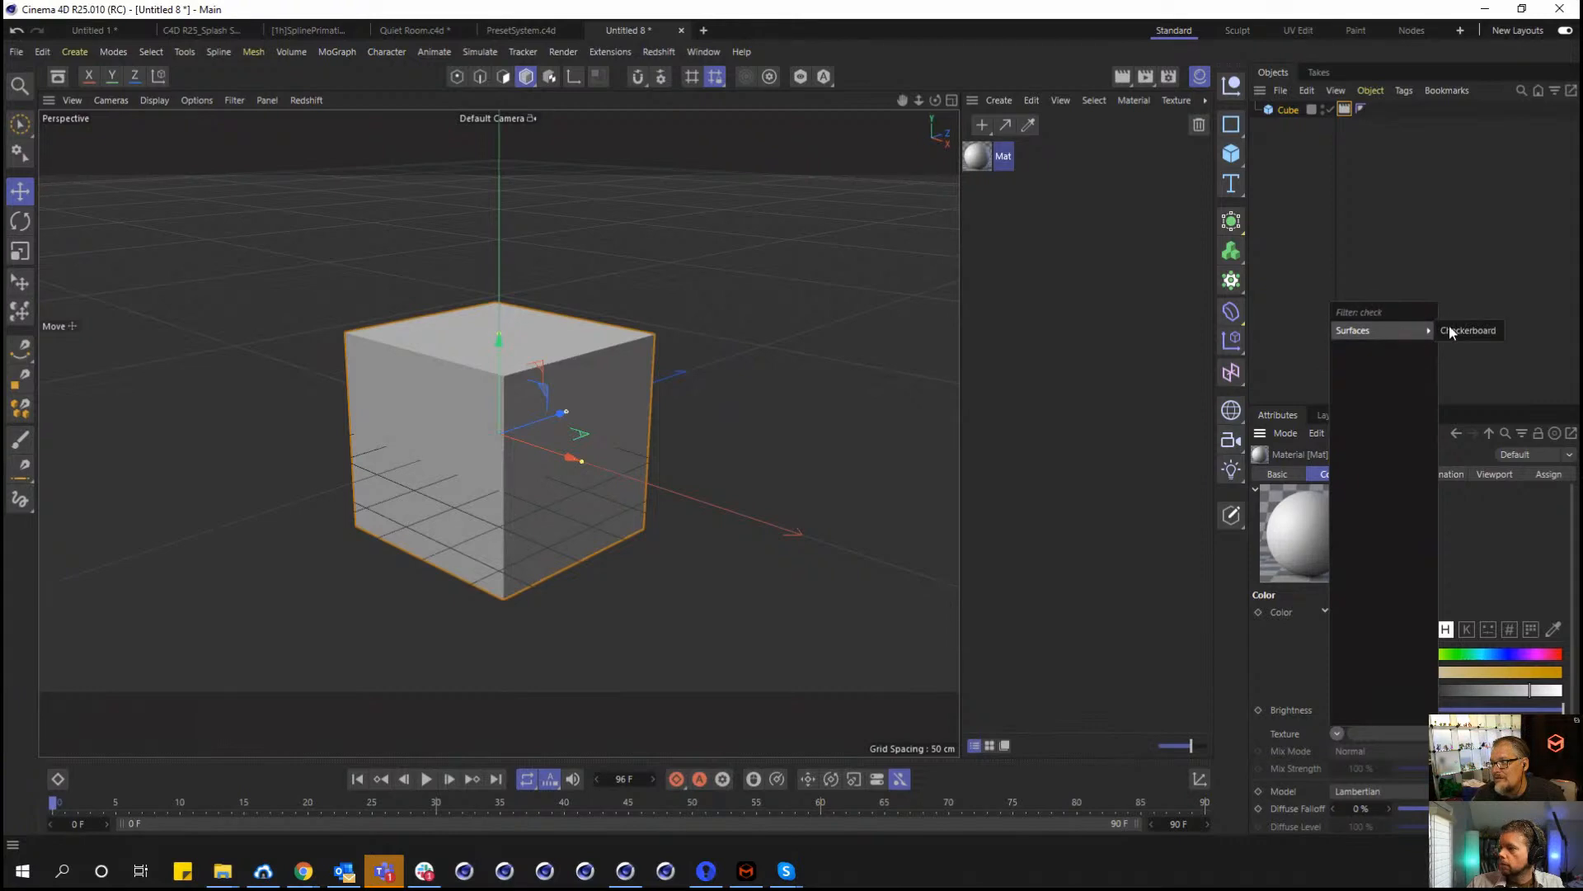
click(1453, 330)
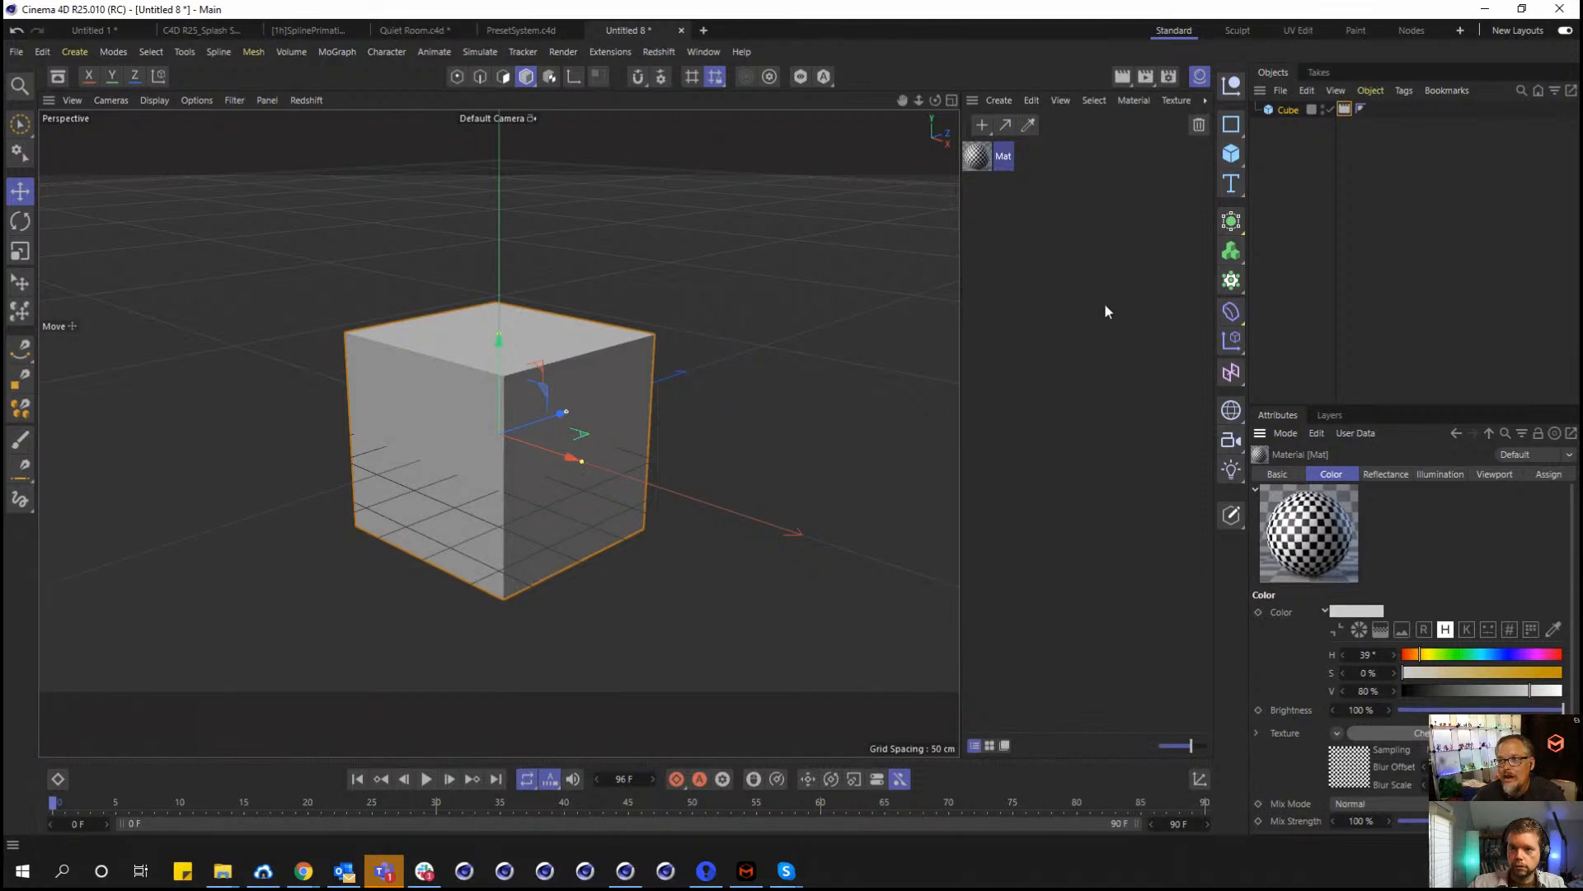
Switch to the C4D R25 Splash Screen project and cycle through edge, point and polygon modes to model mode, checking the available object commands.
click(225, 30)
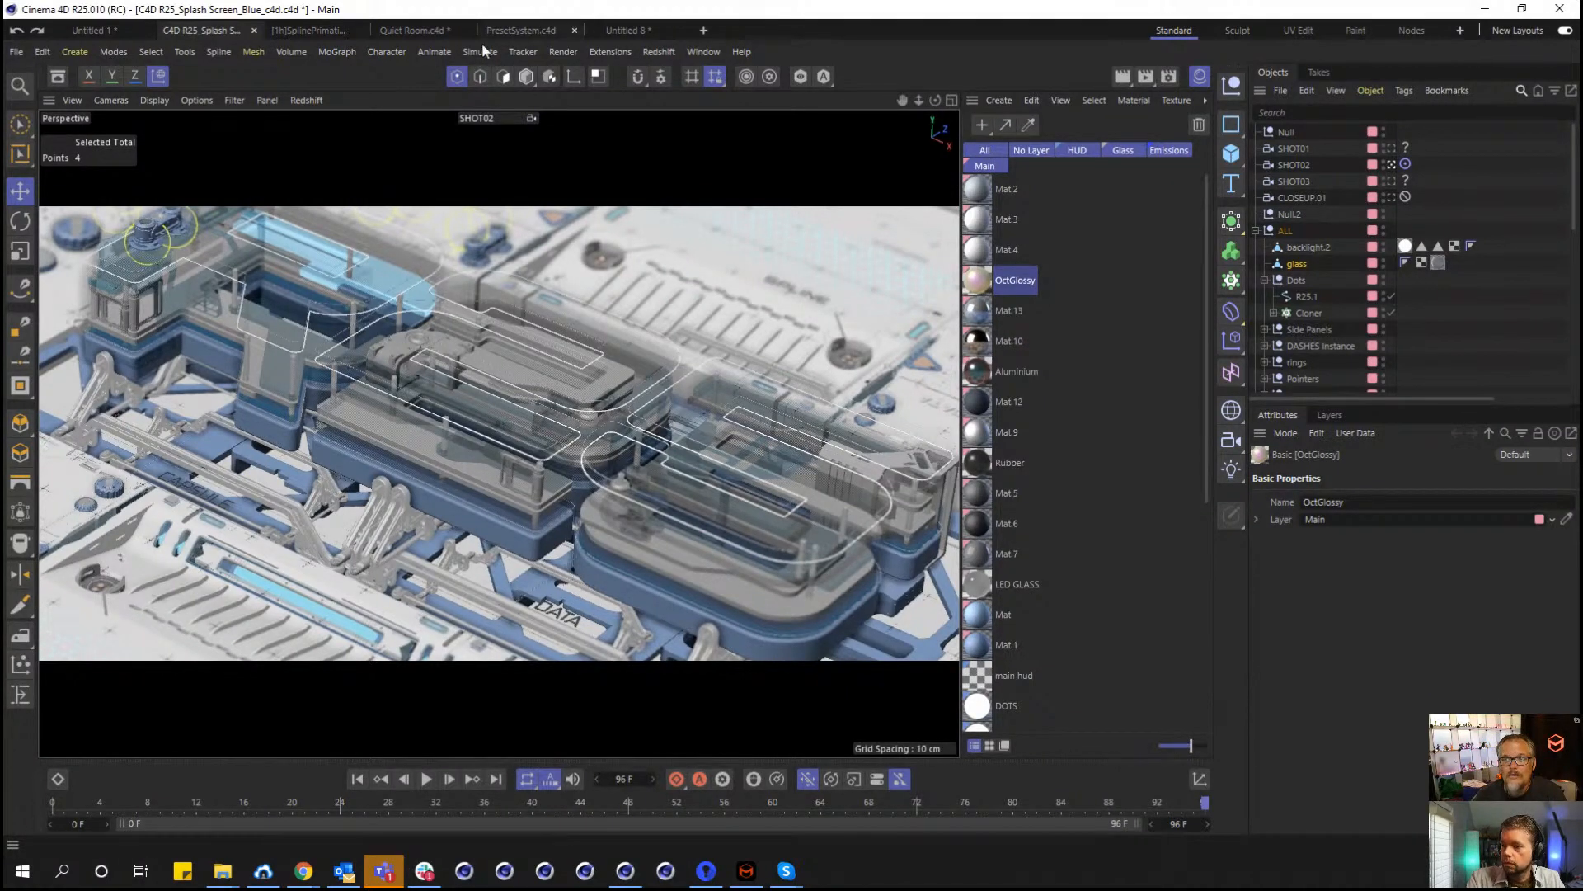
click(482, 77)
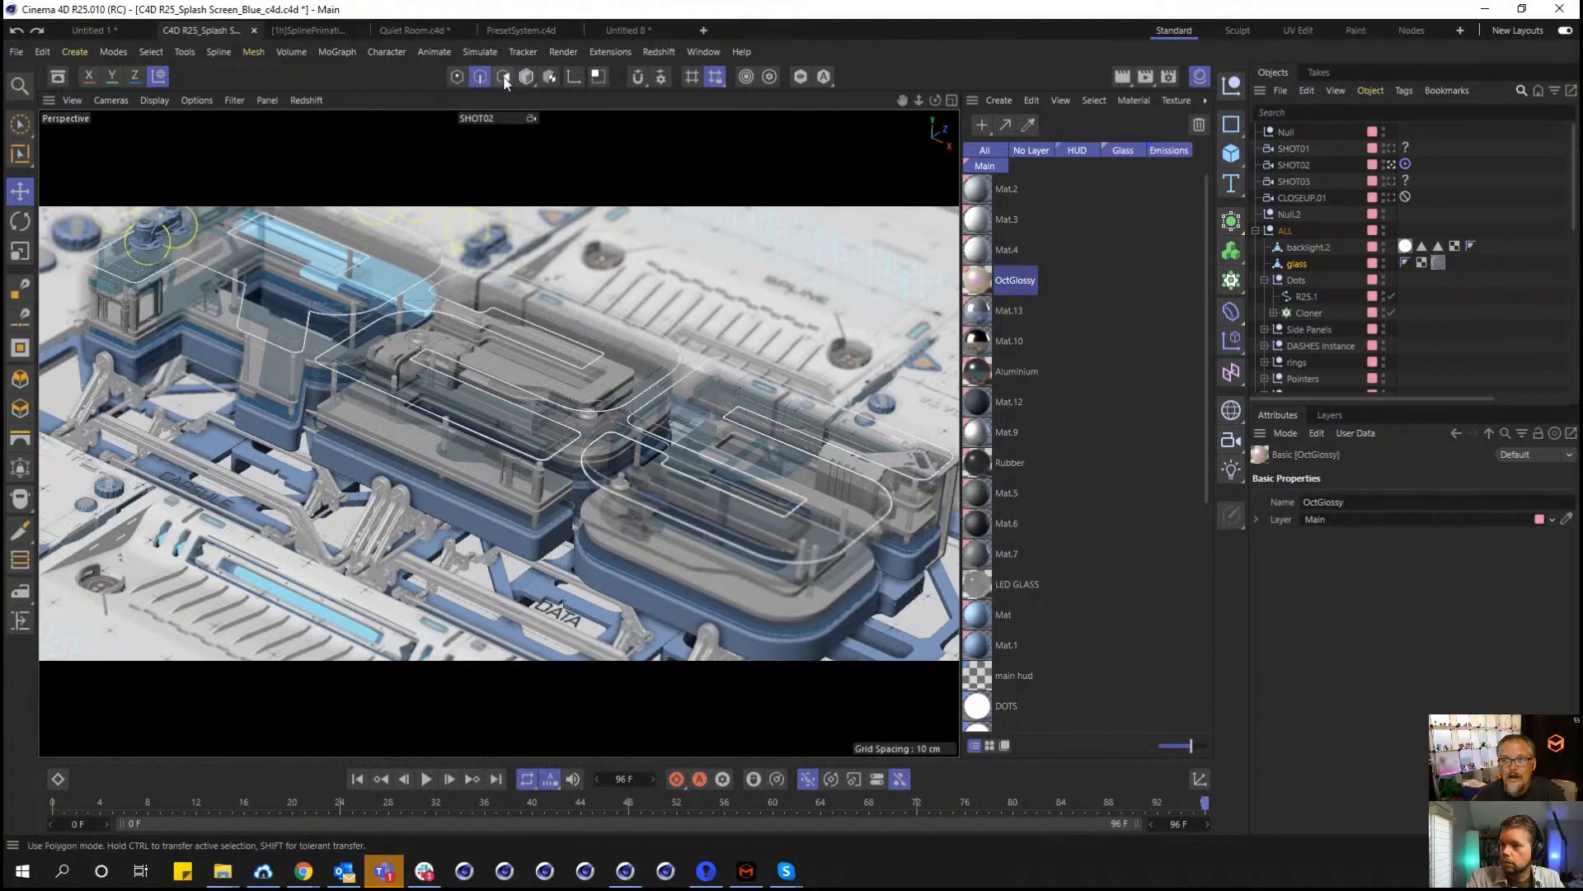
click(458, 77)
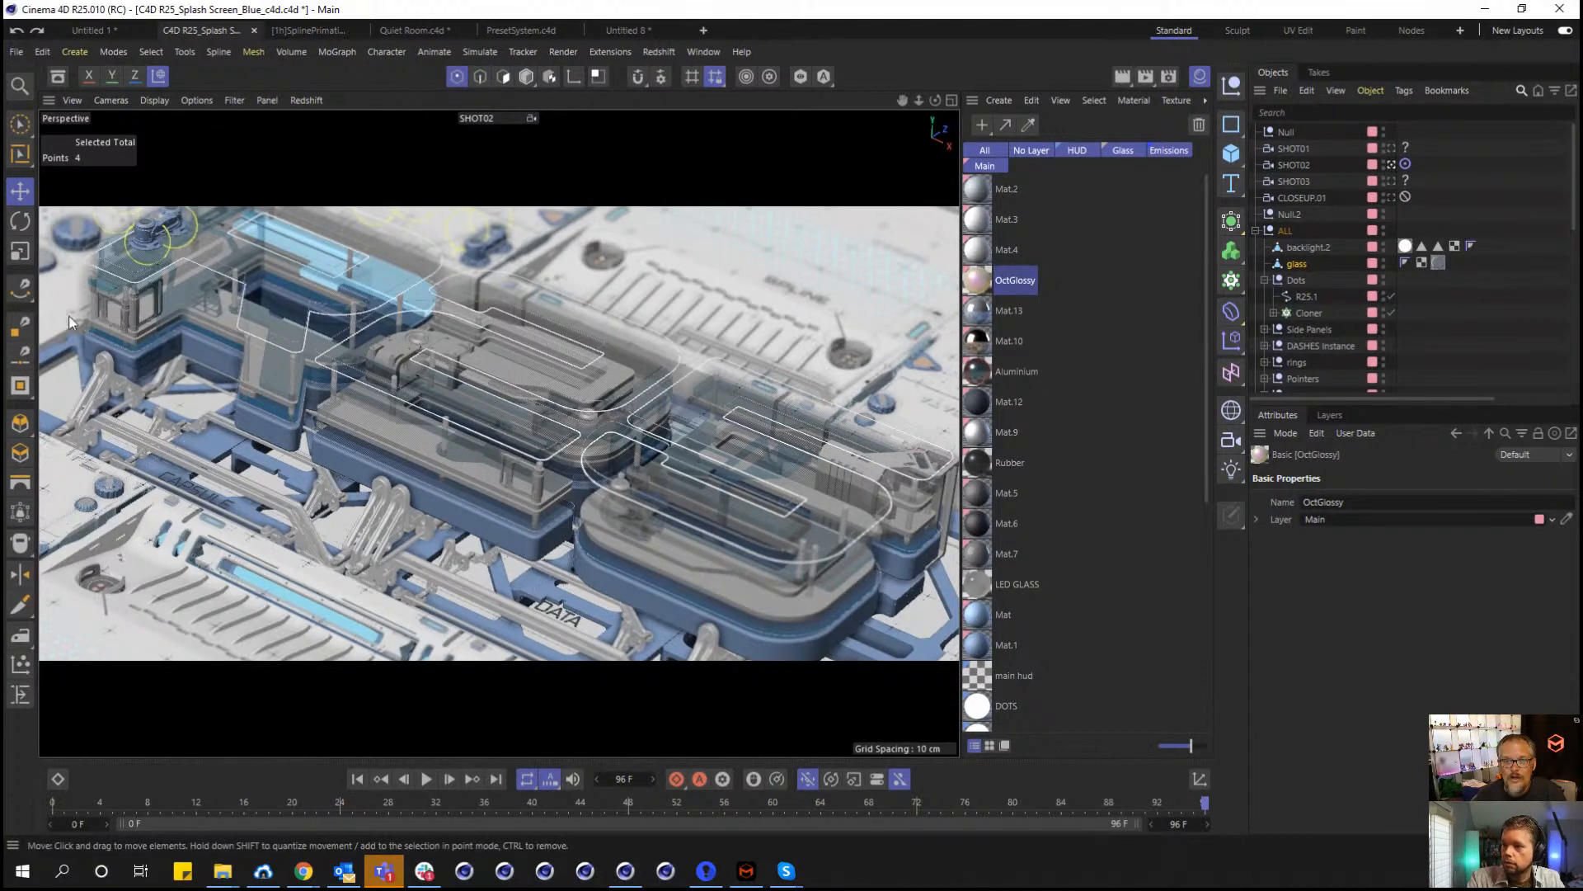
click(479, 79)
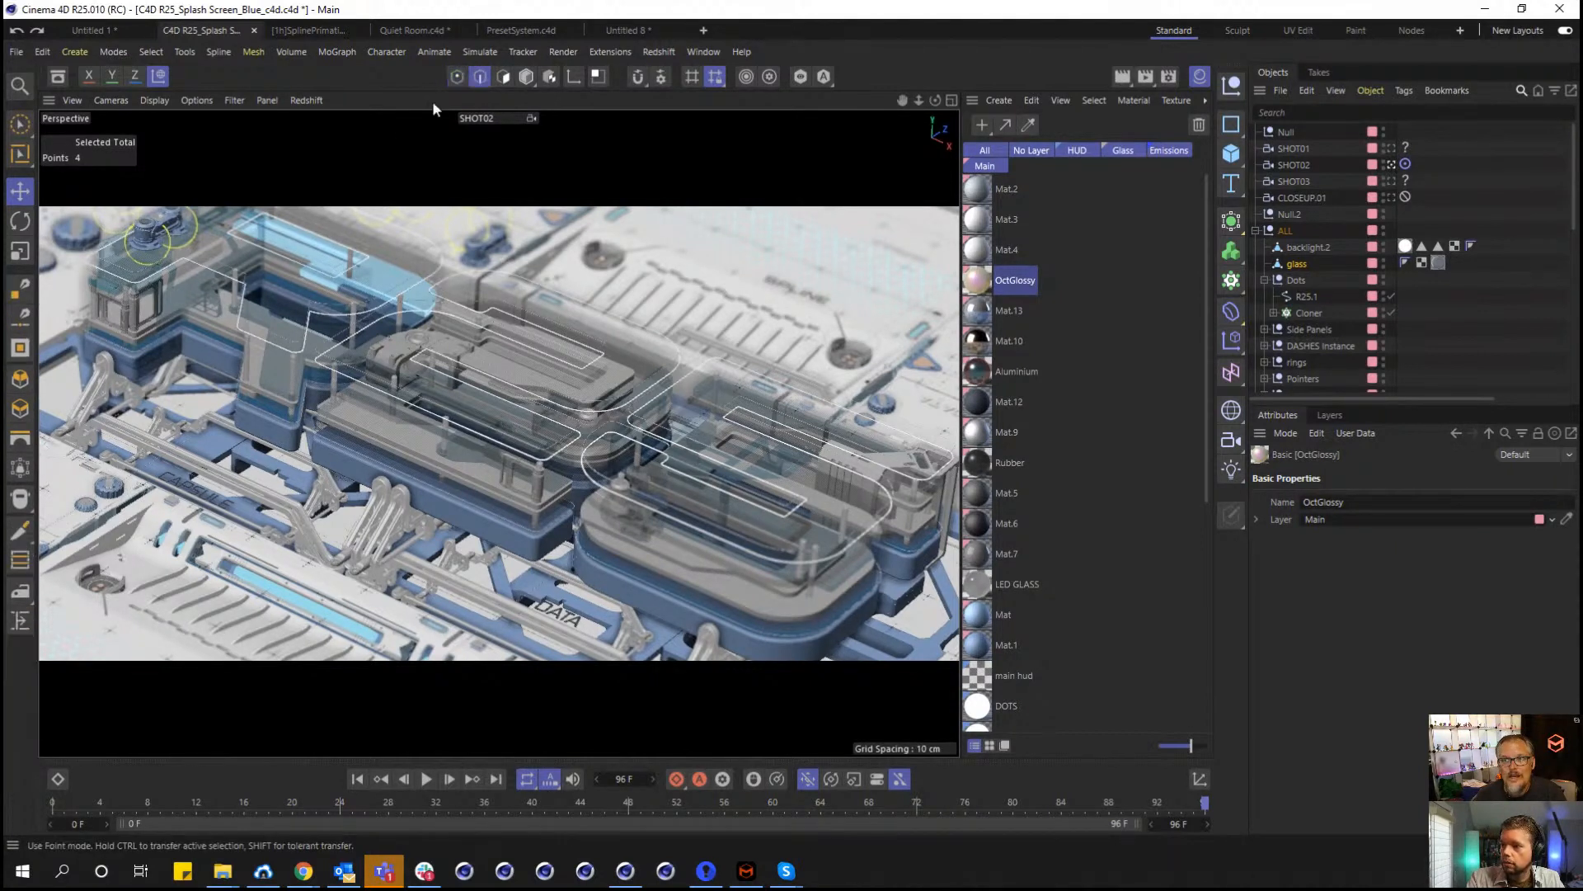
click(503, 76)
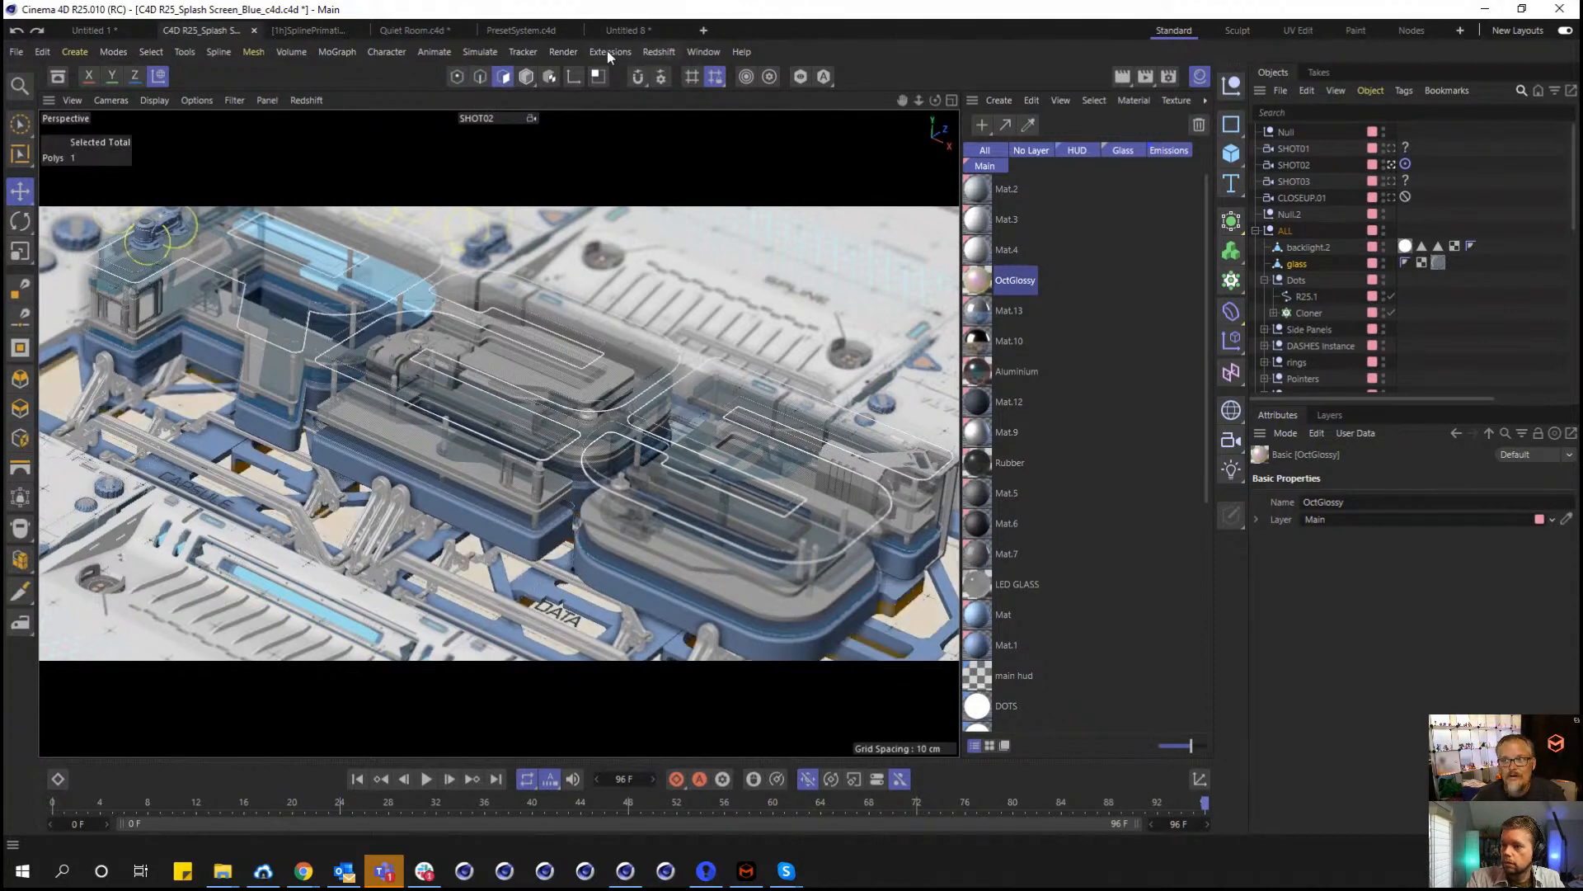
click(526, 77)
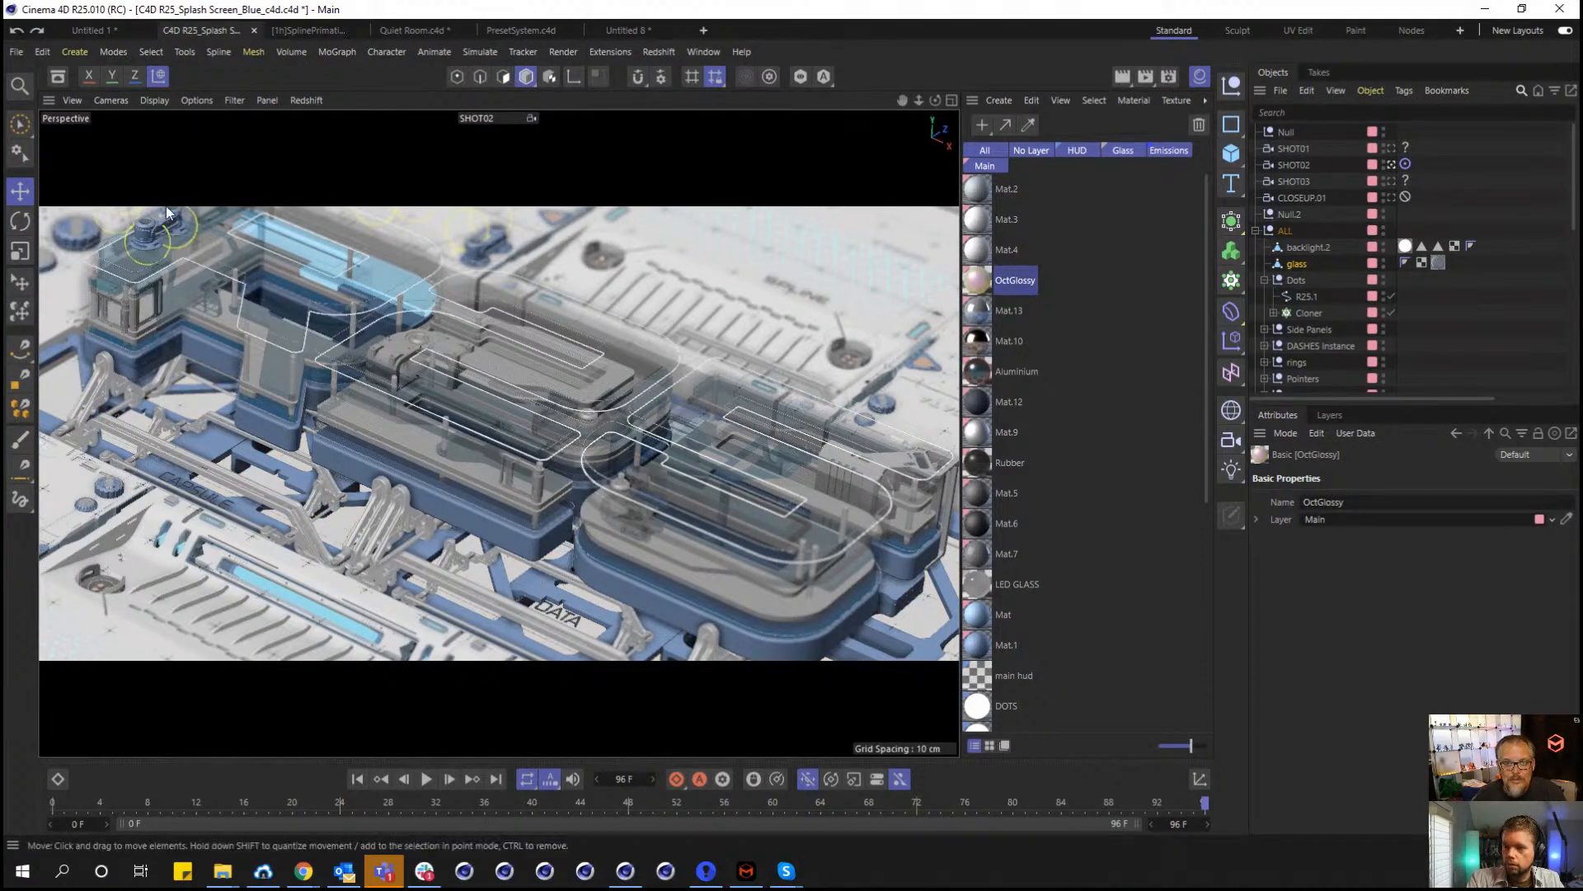
right_click(68, 457)
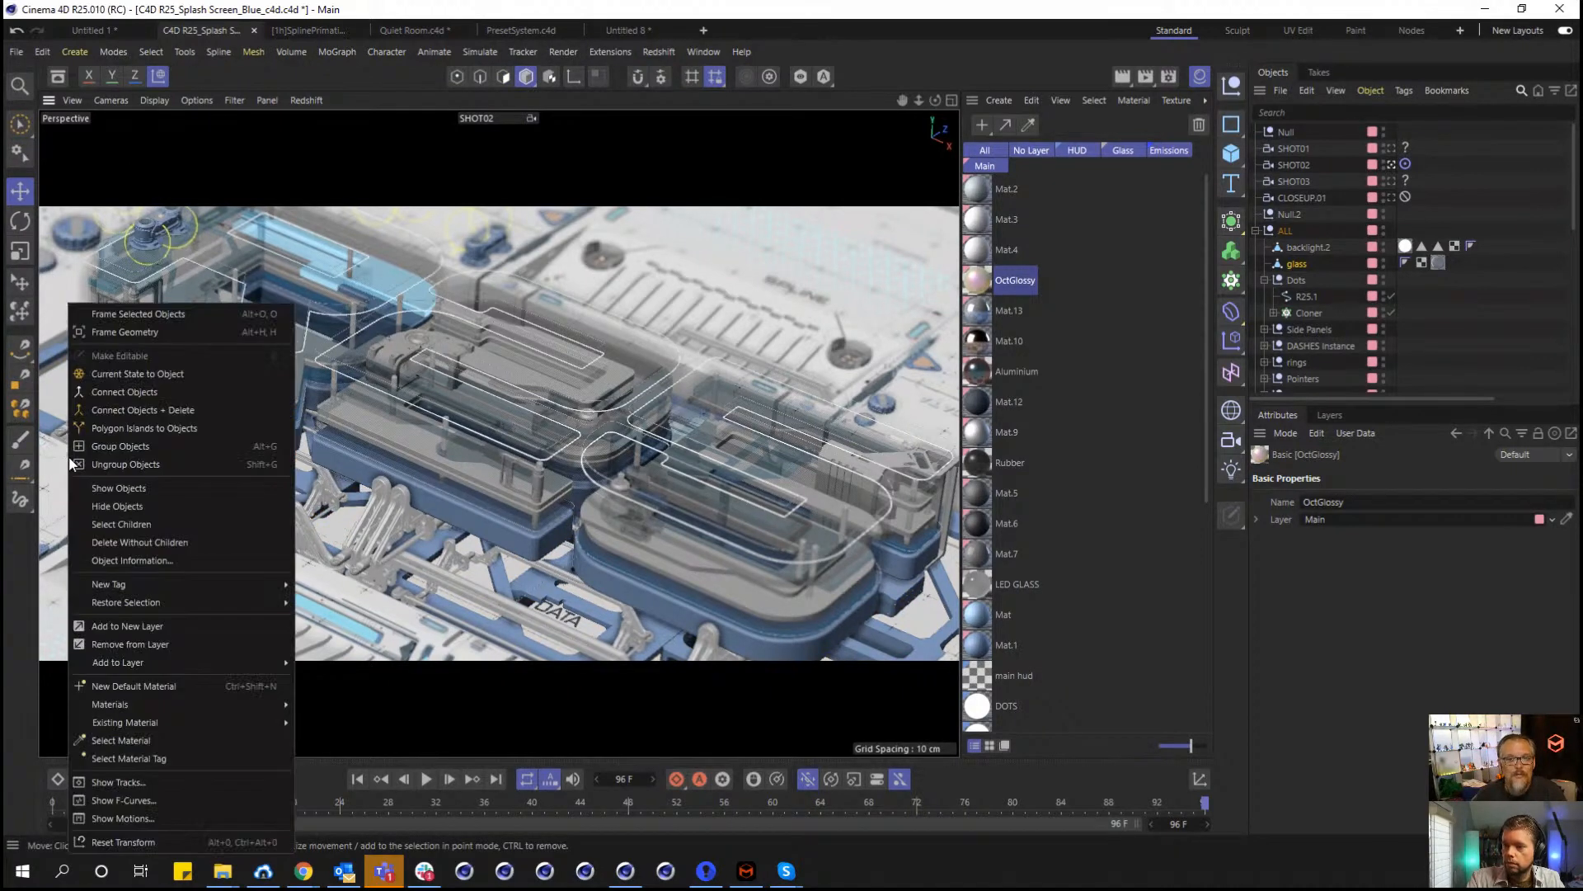
click(157, 170)
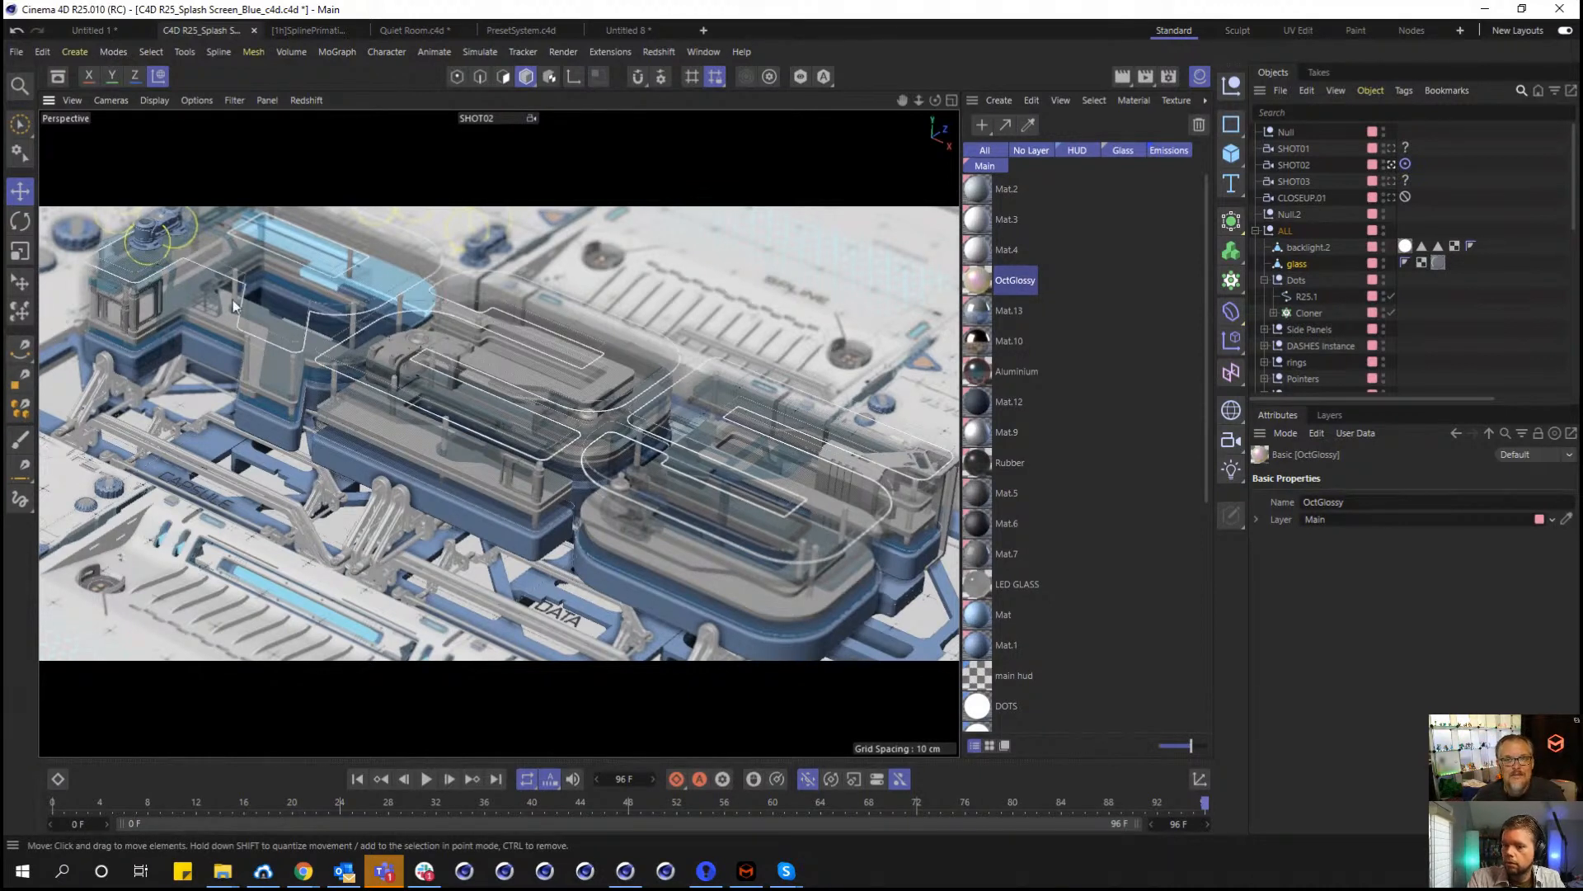
Cycle the component mode through polygons, edges and points and return to polygon mode.
click(501, 78)
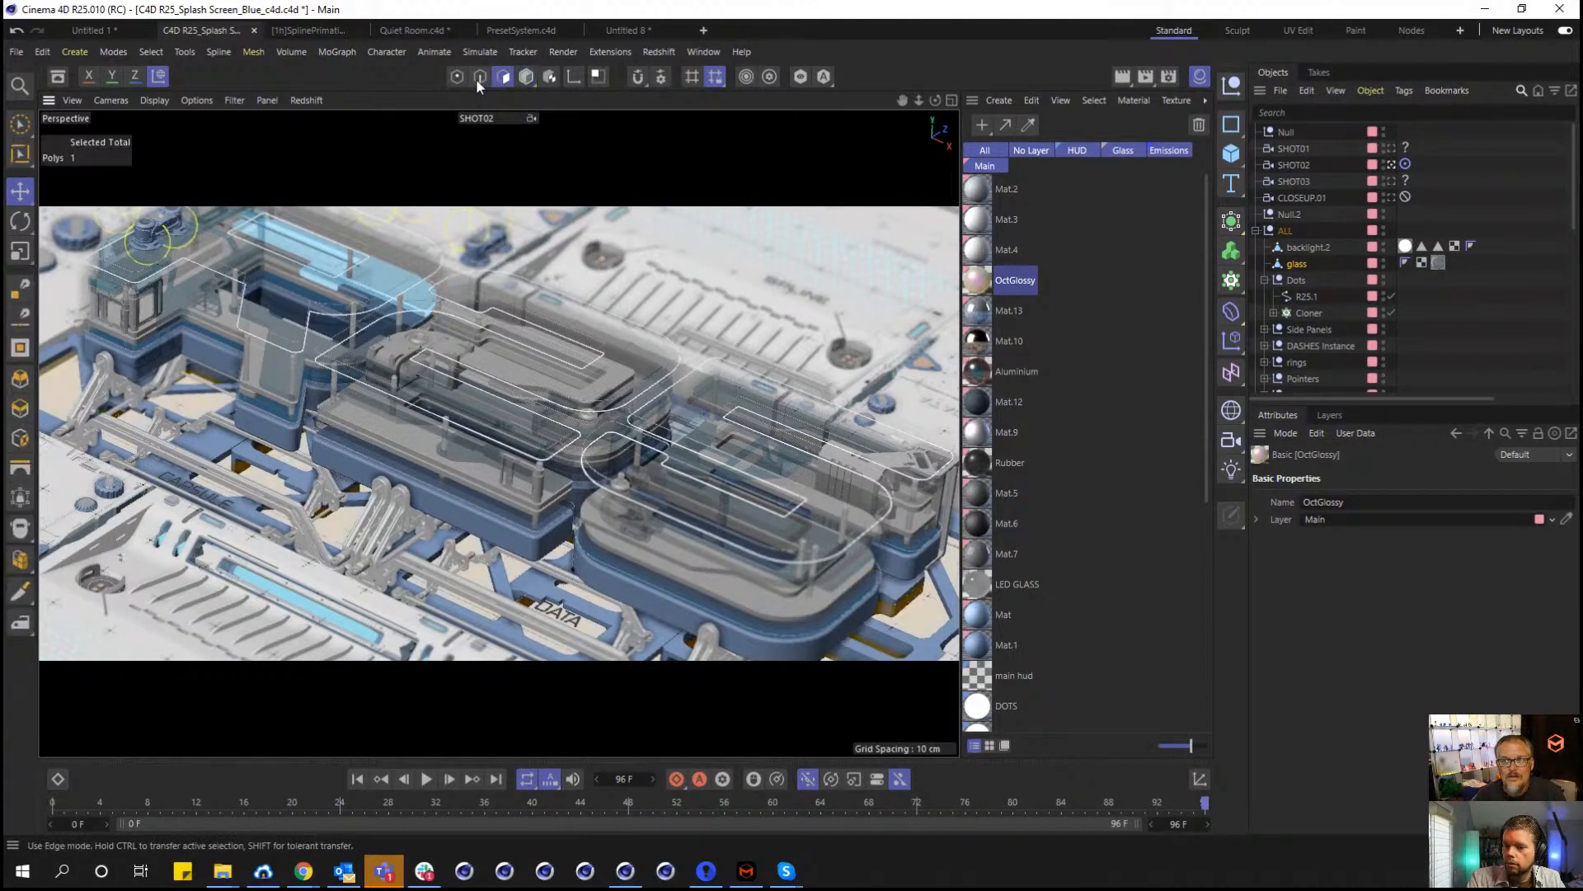
click(480, 79)
click(455, 79)
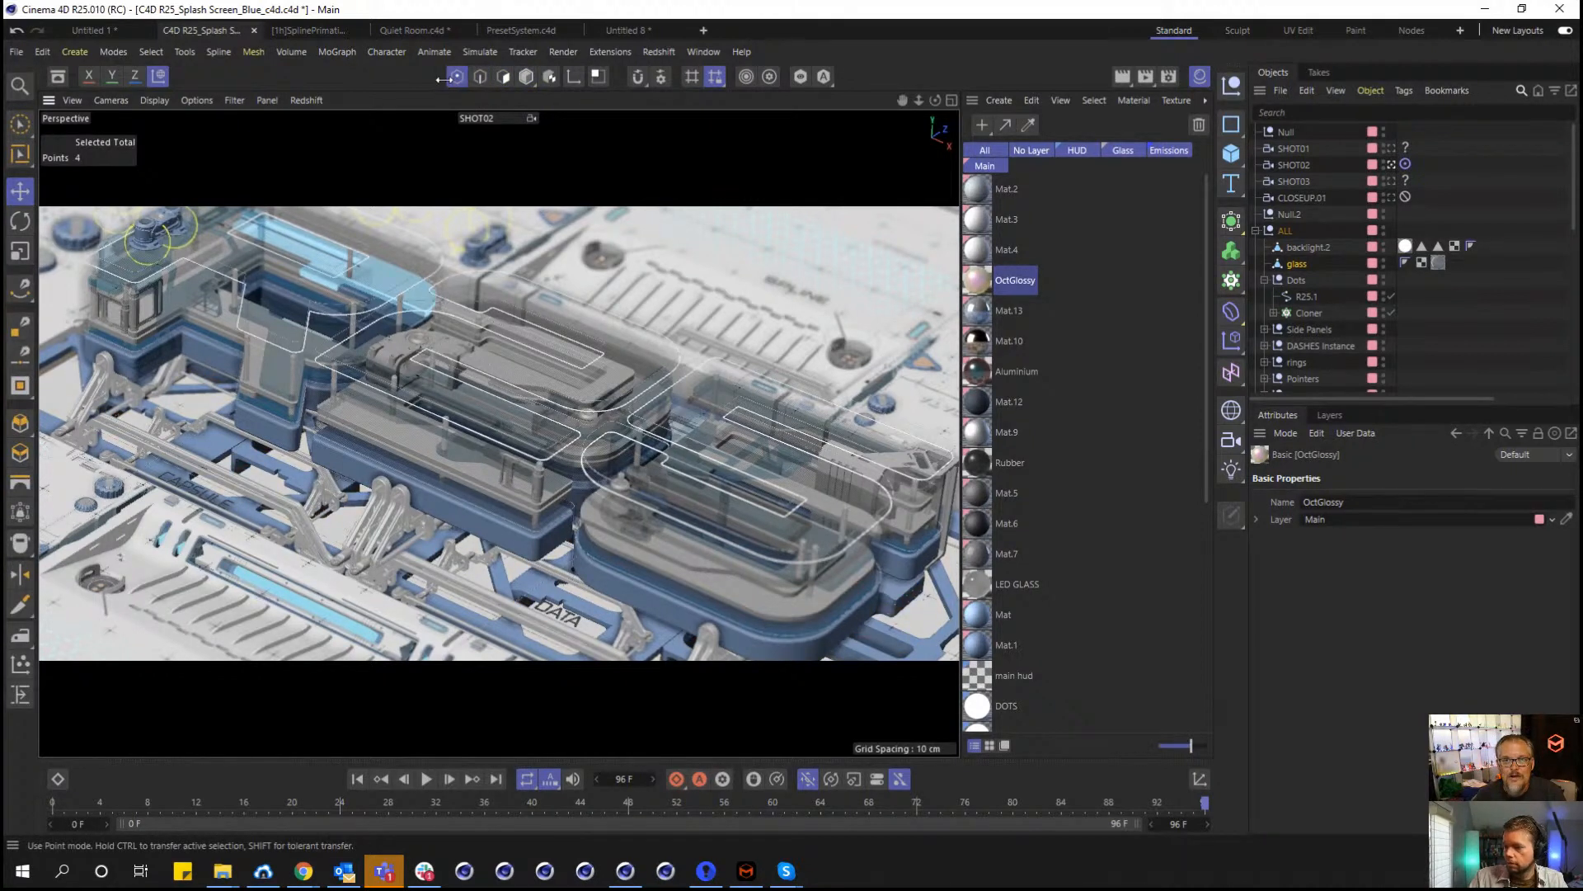
click(483, 78)
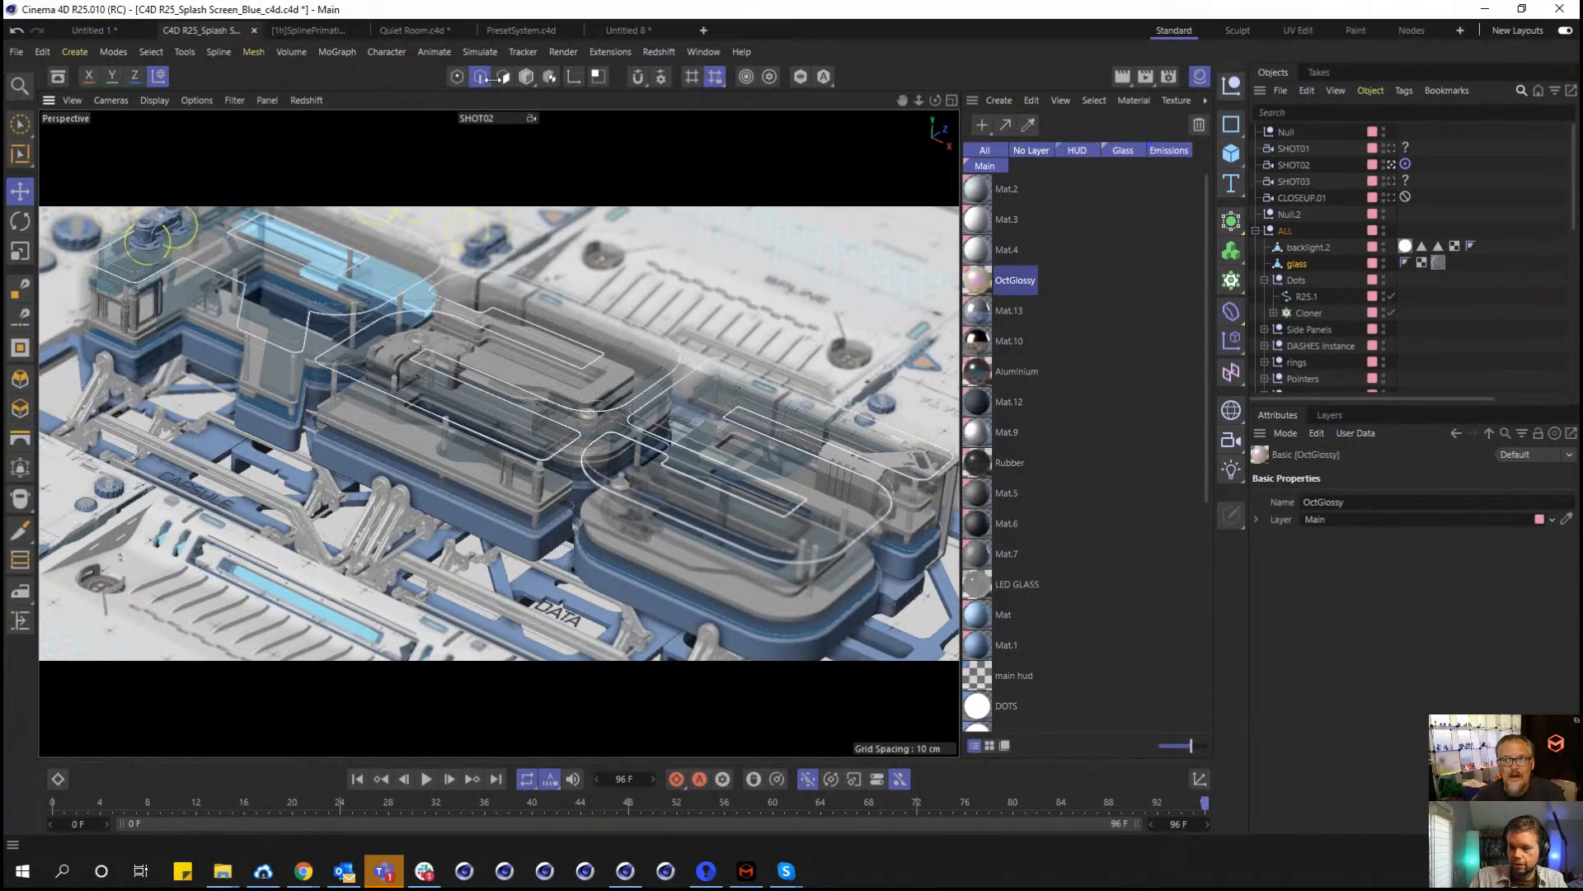
click(502, 78)
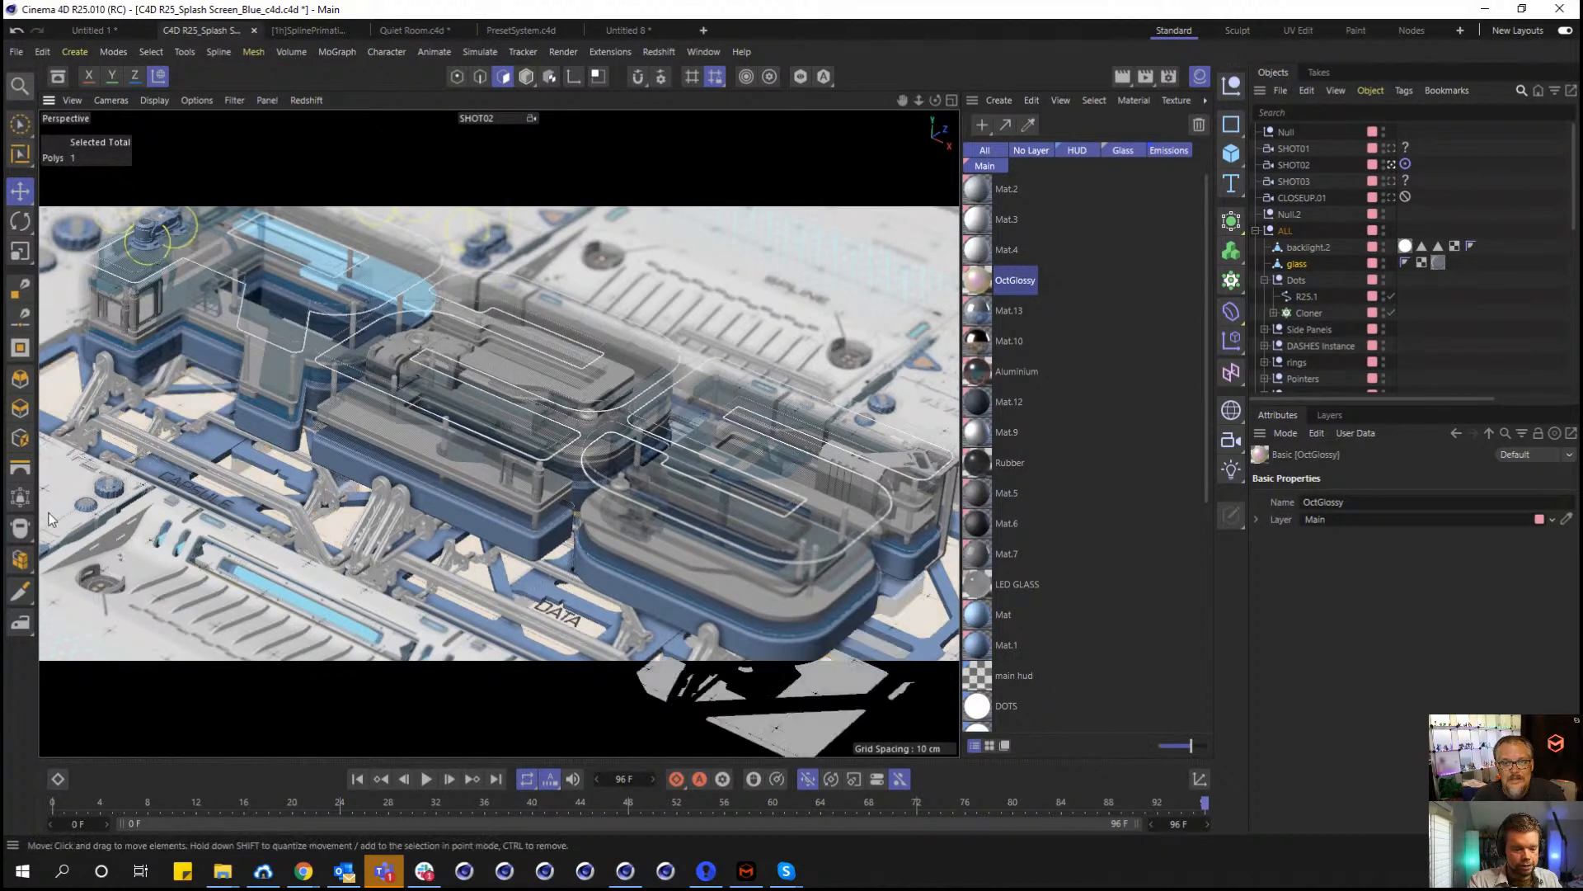
Examine the Dynamic Content options of the mode-dependent tool palette.
right_click(16, 671)
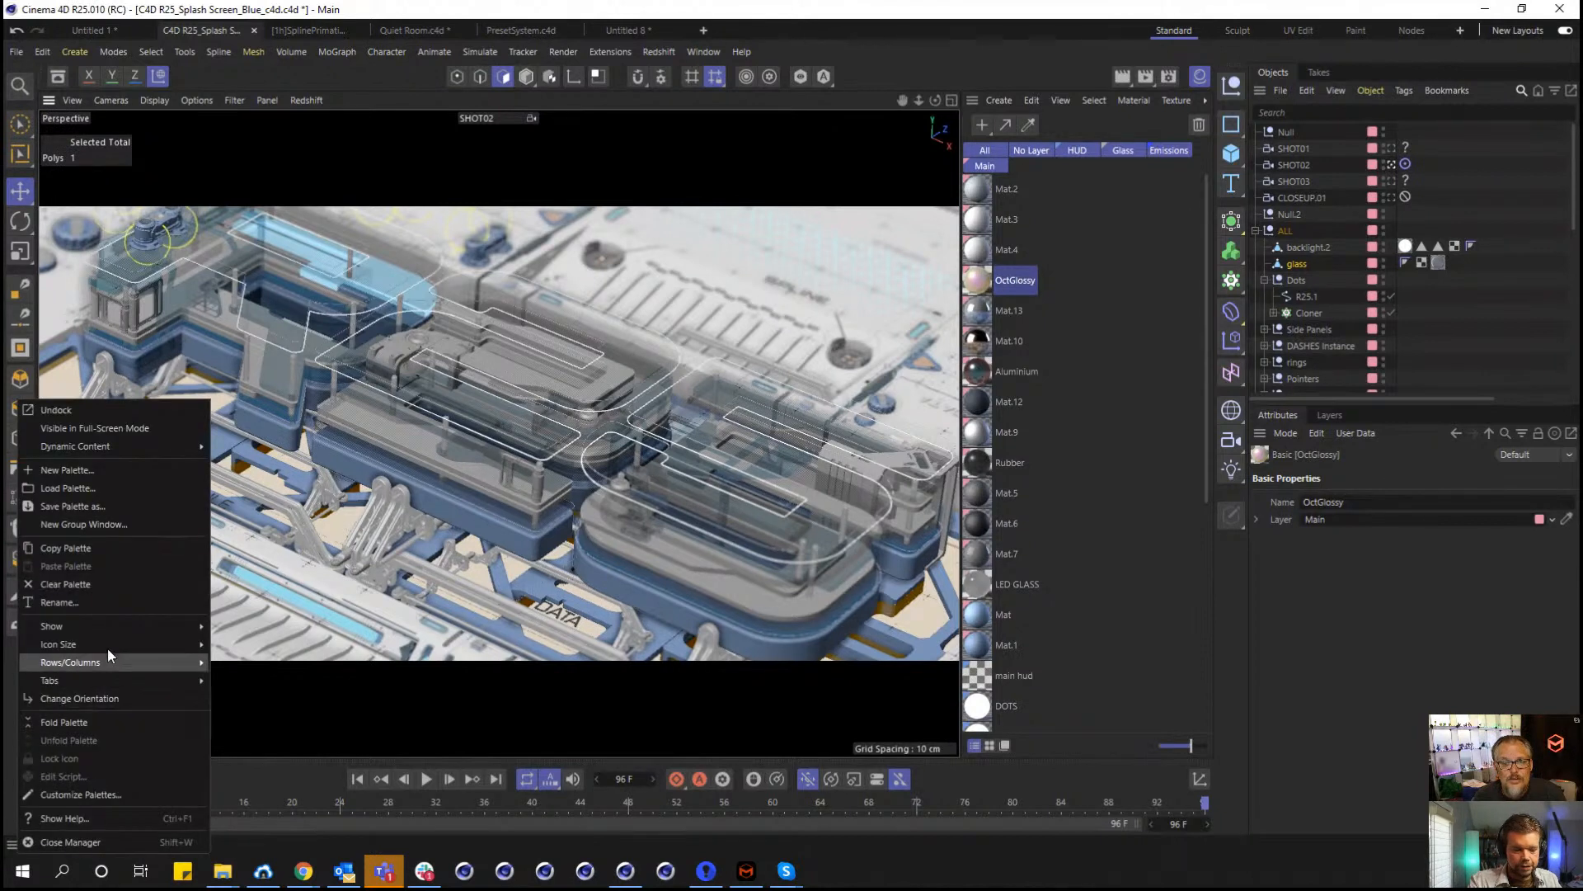
mouse_move(151, 446)
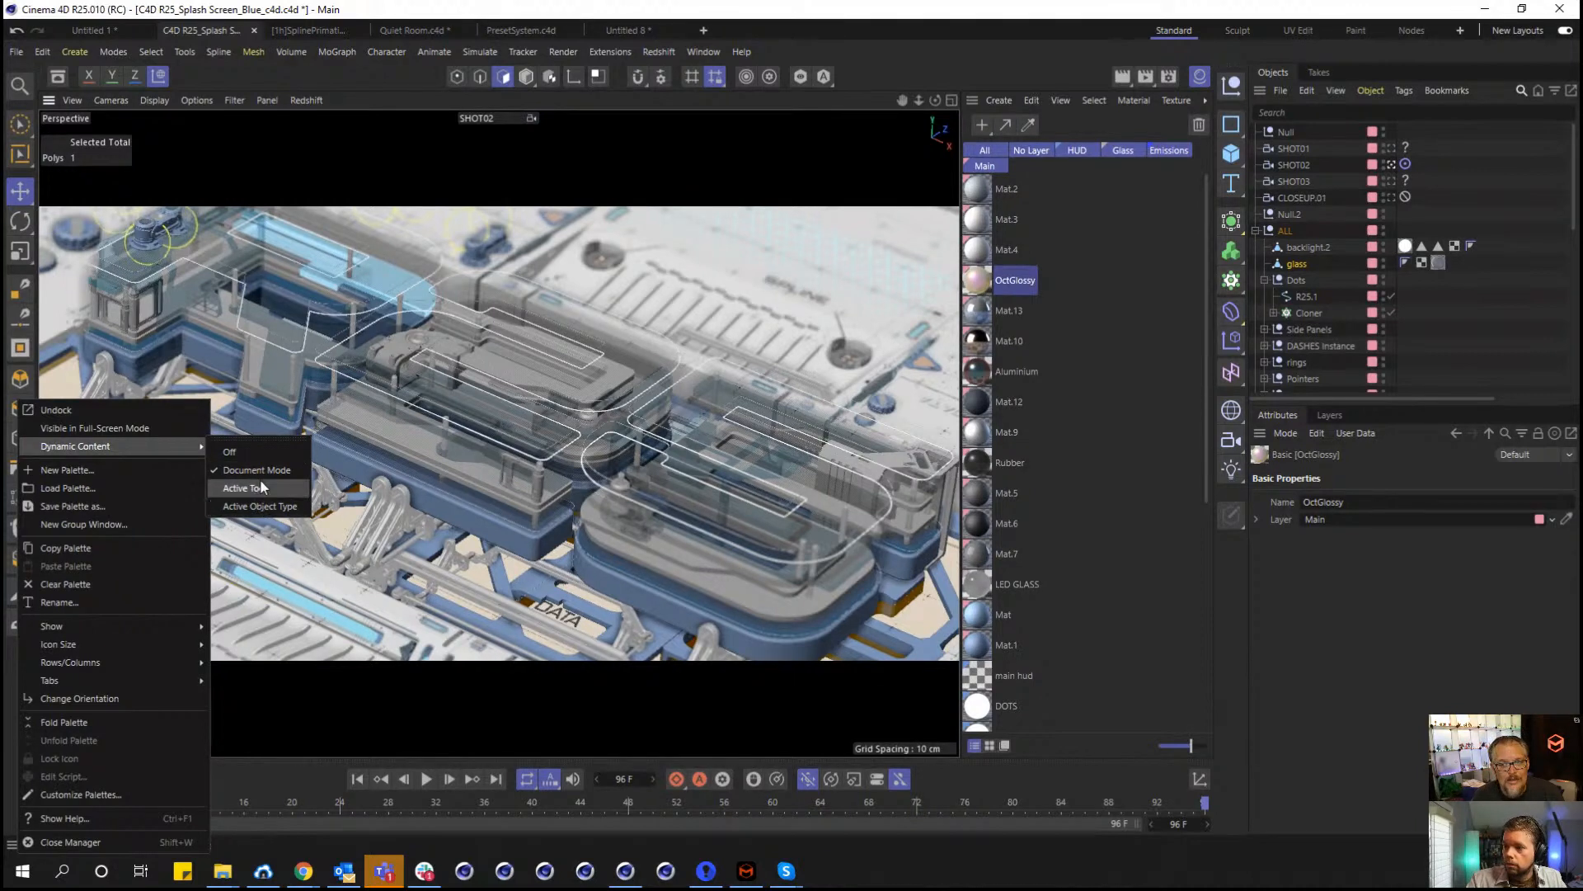
click(373, 81)
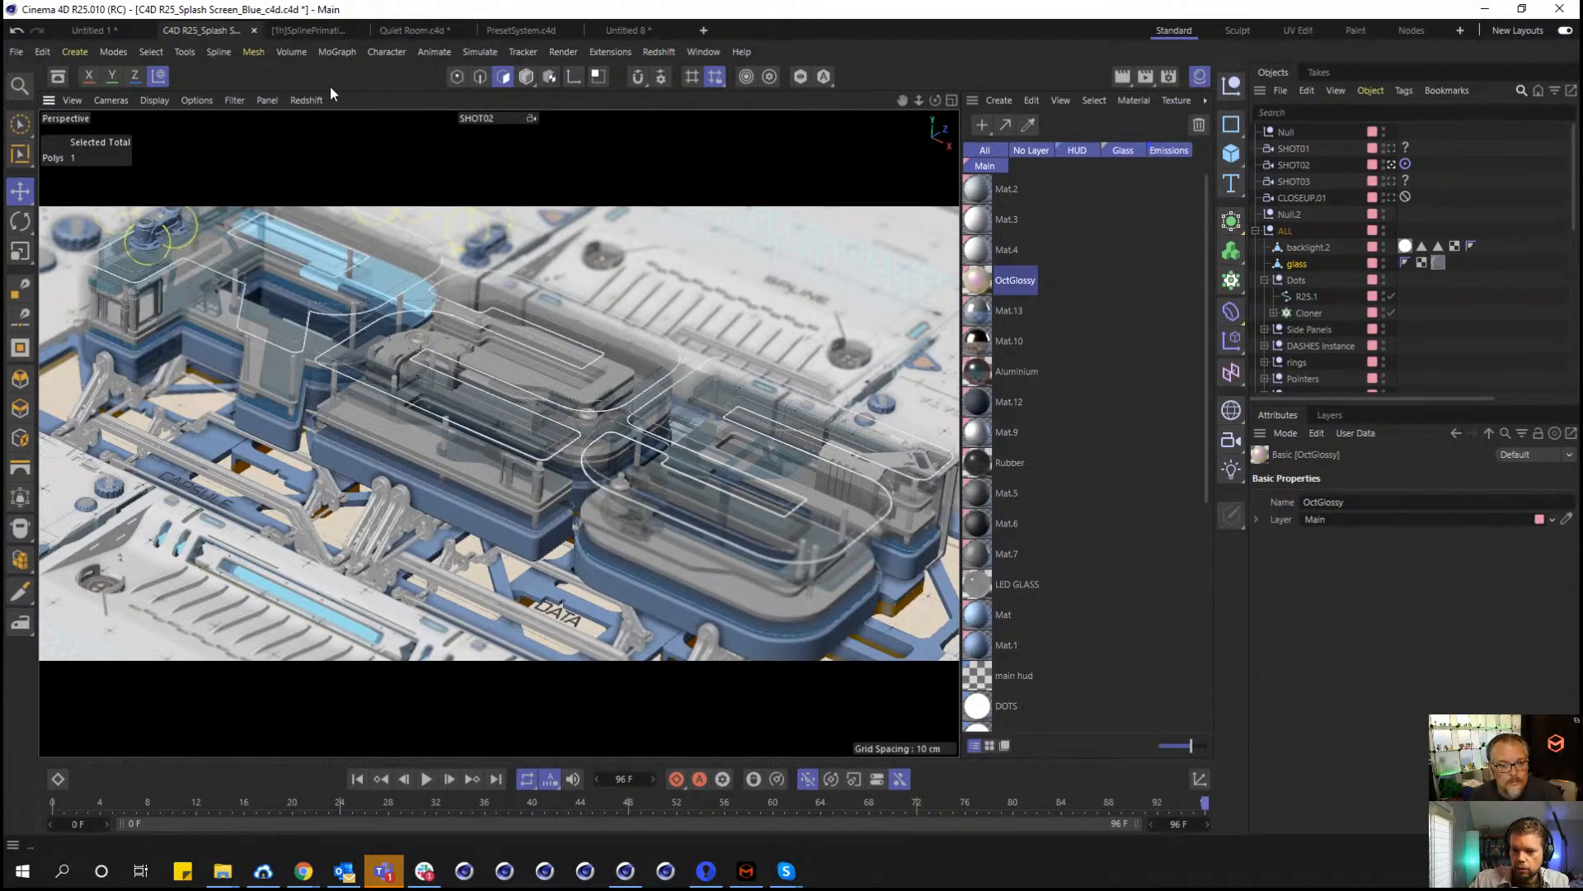
Open the Asset Browser and look through the Objects category and the New Content assets.
click(57, 79)
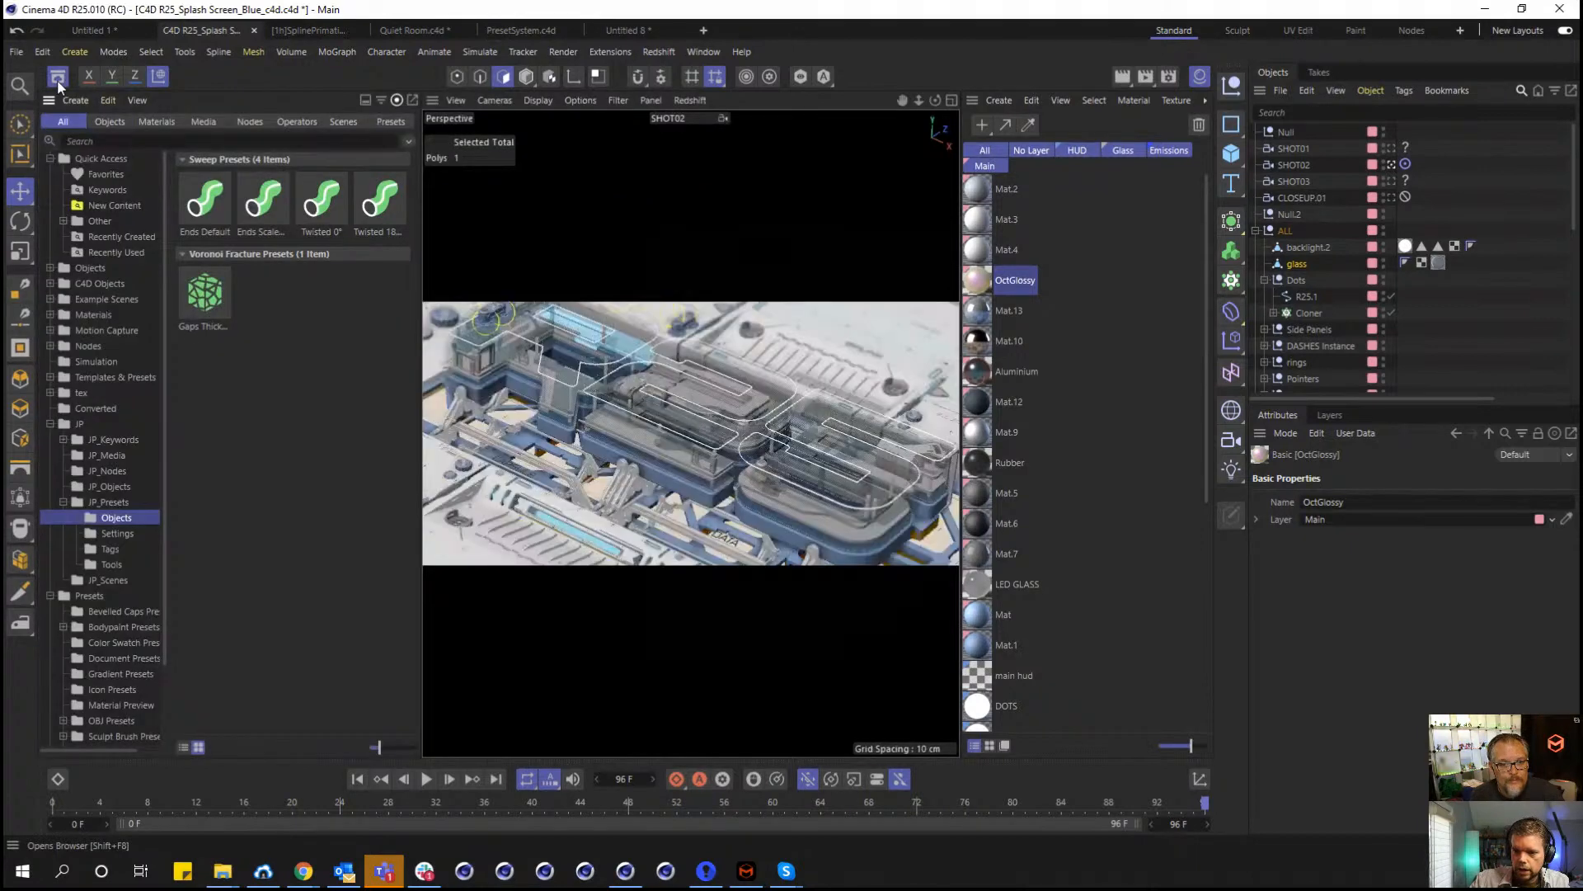
click(108, 267)
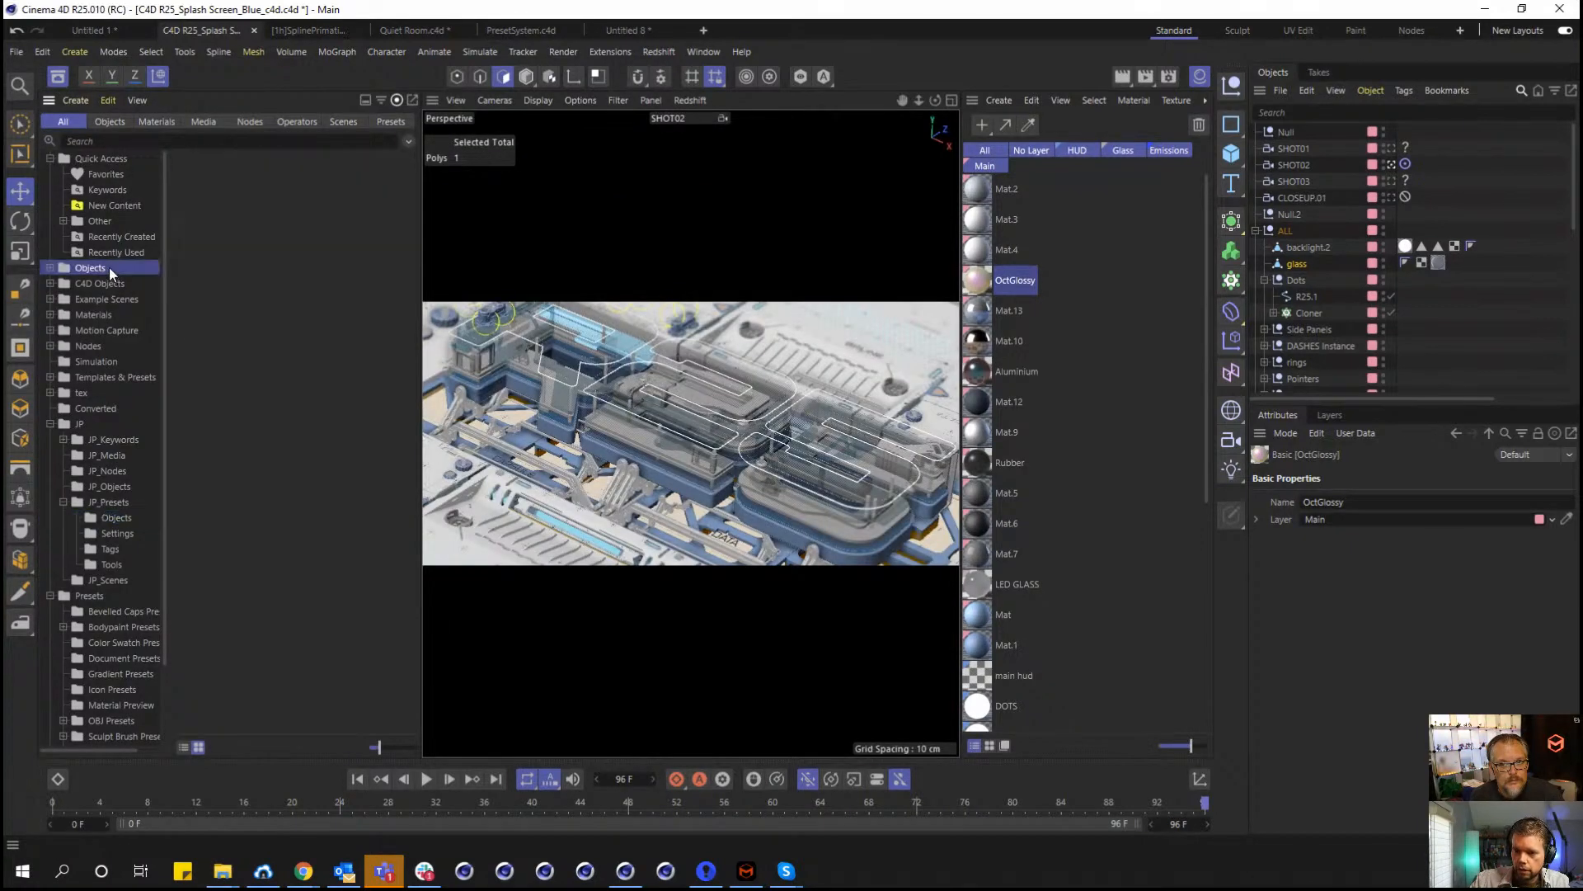
click(136, 211)
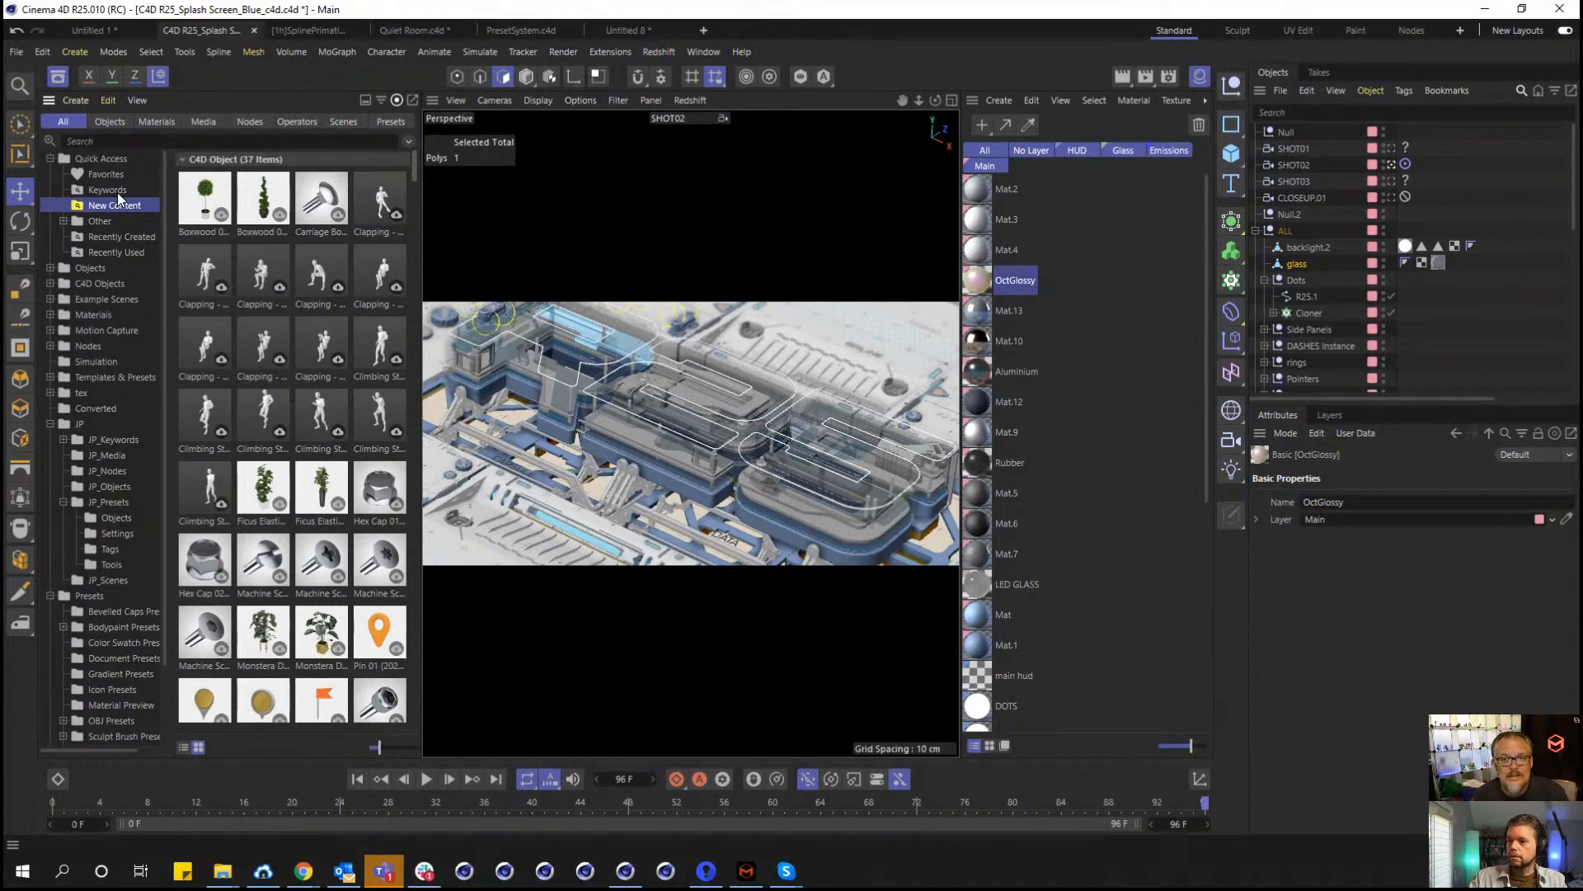
scroll(268, 318, down, 5)
scroll(266, 318, down, 3)
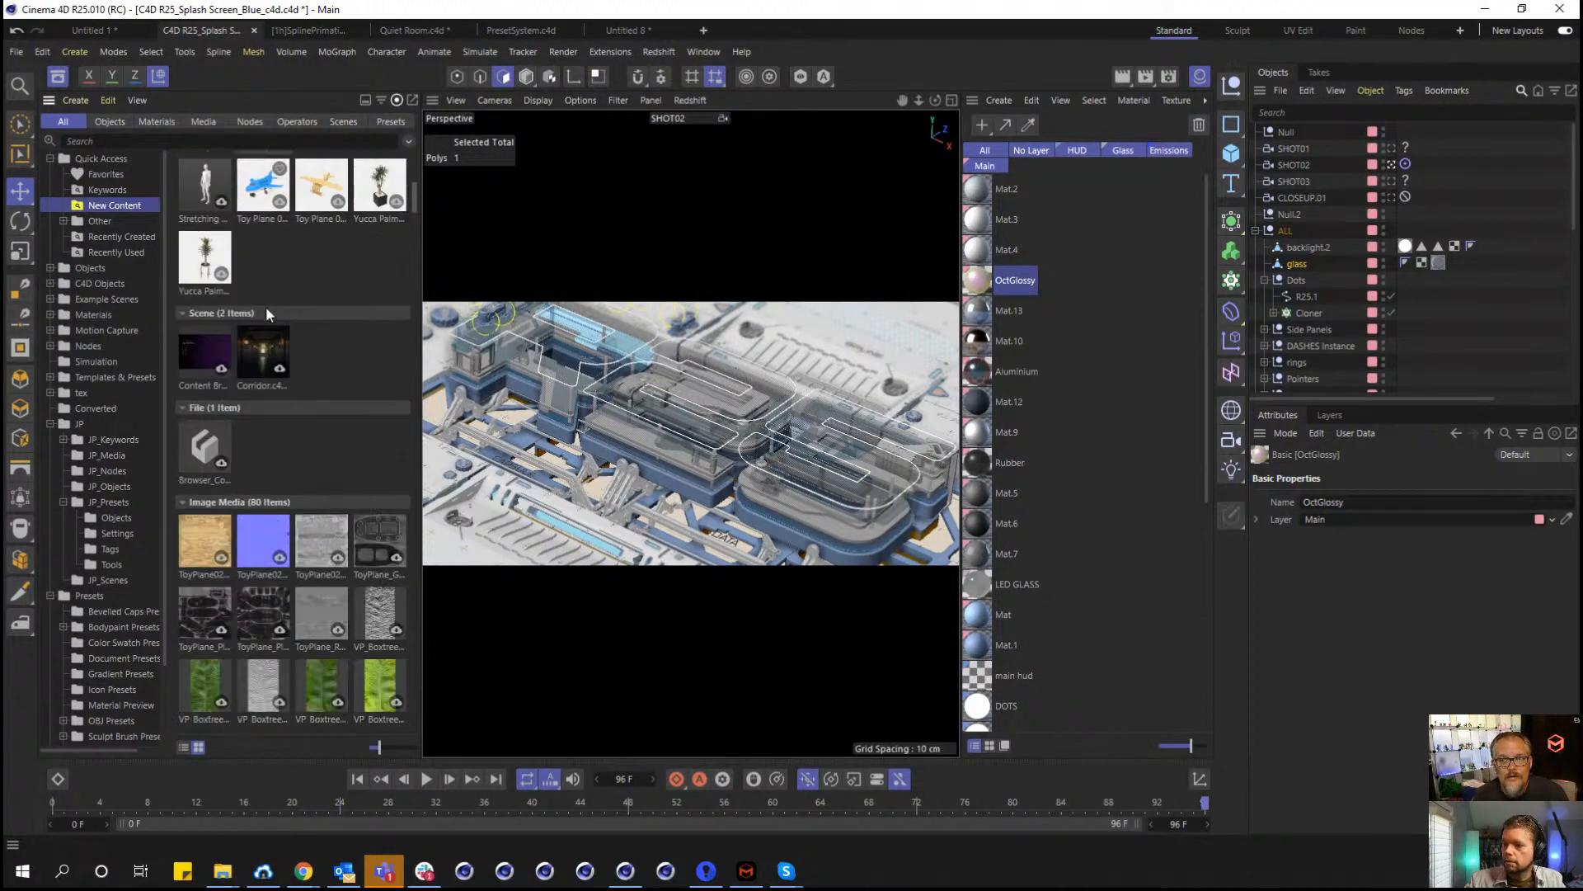
scroll(265, 311, up, 10)
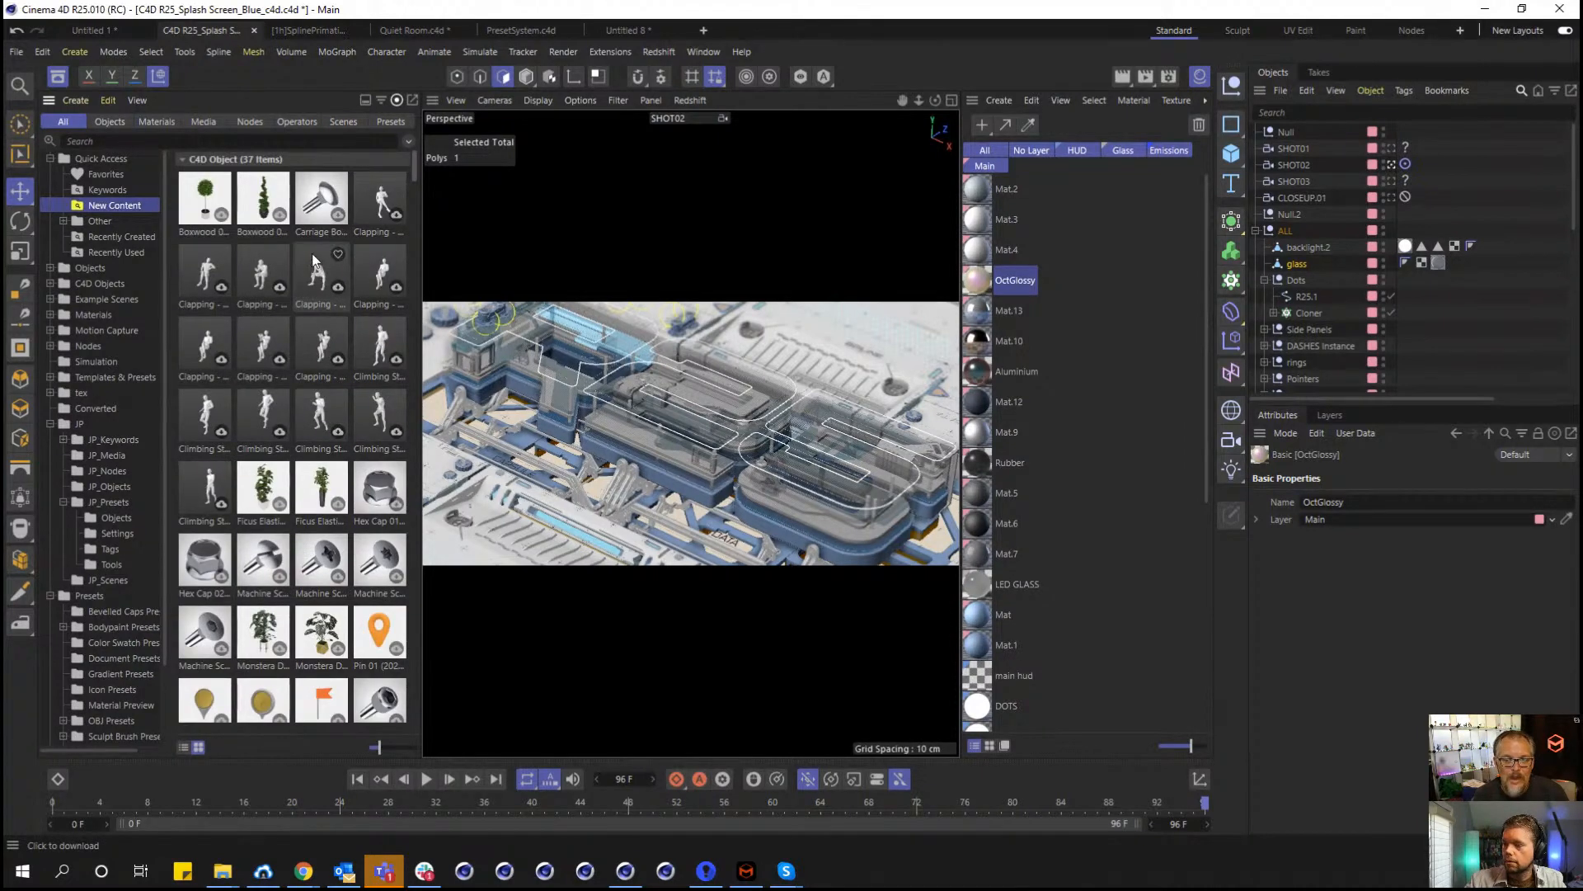
scroll(317, 298, down, 3)
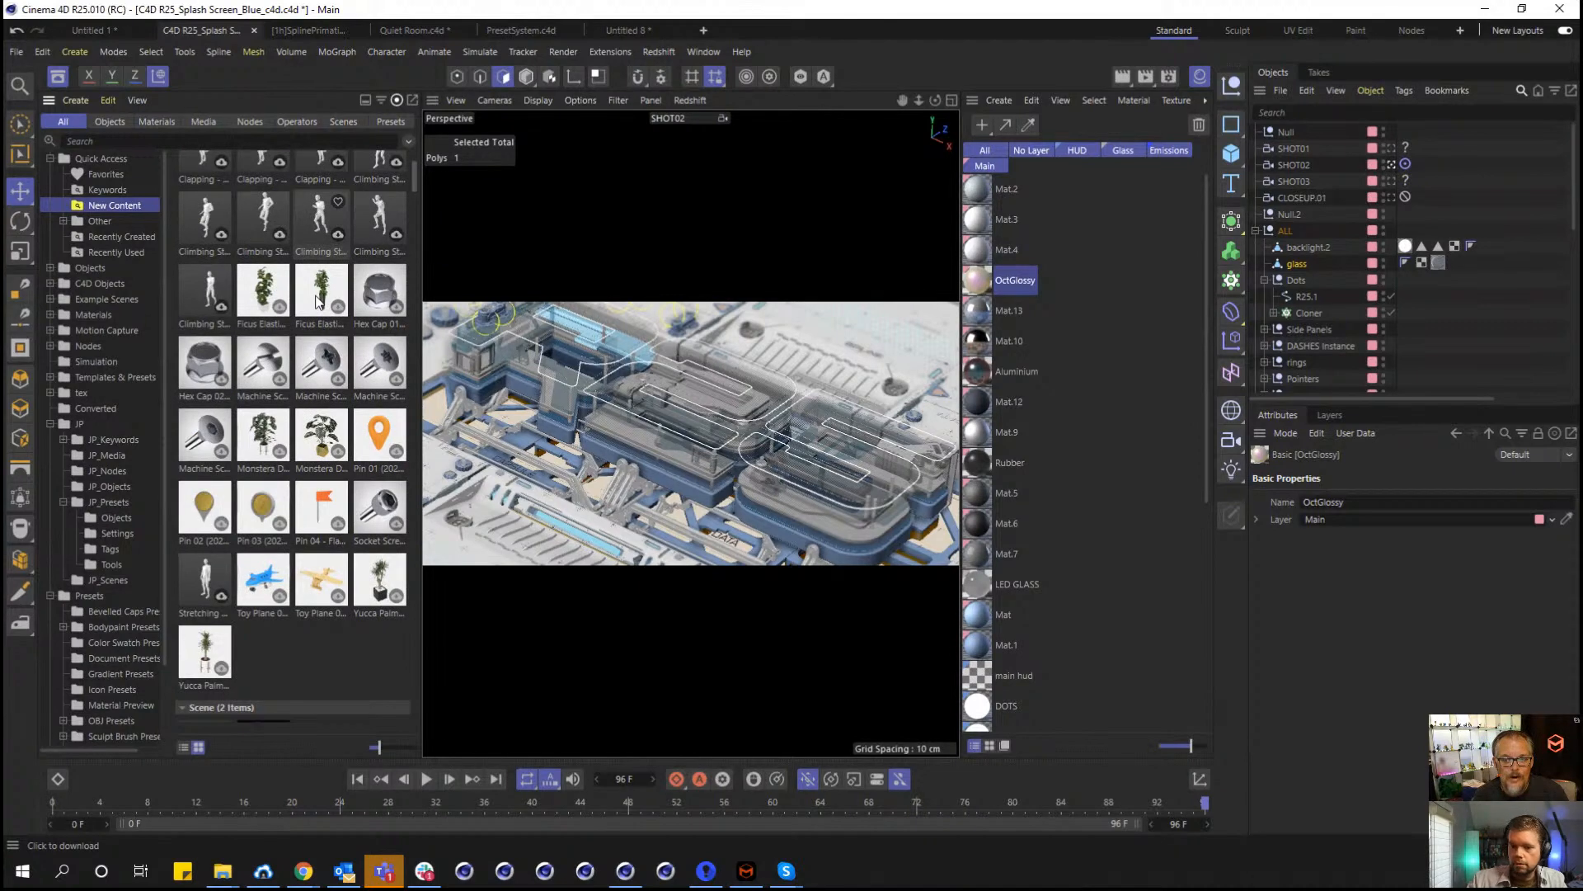
scroll(317, 300, down, 6)
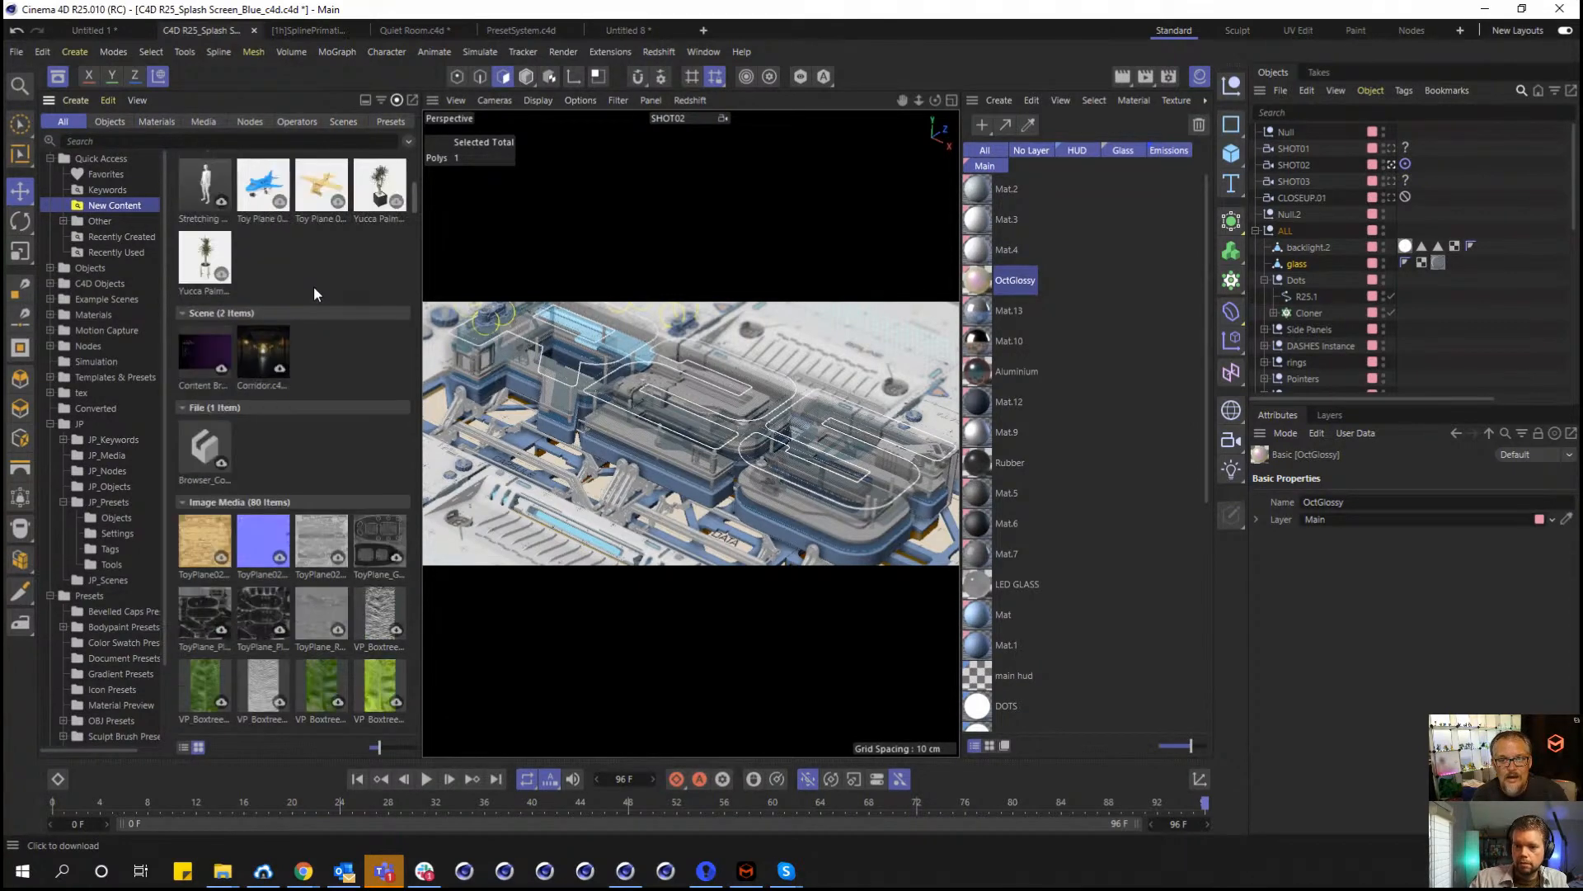
scroll(315, 291, up, 9)
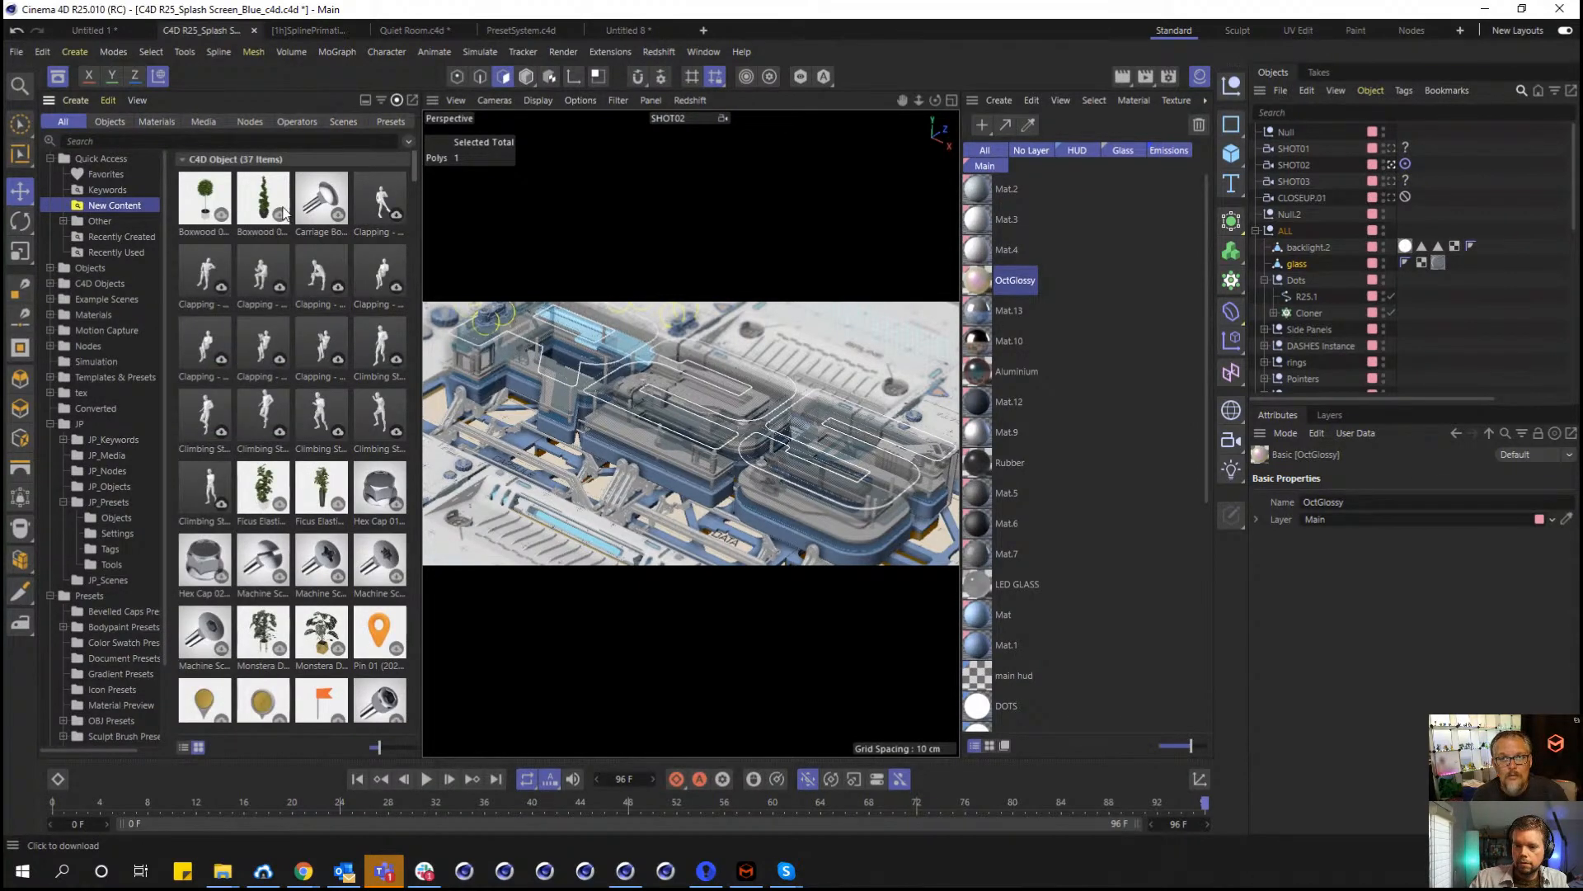
Review the Asset Browser's creation and import commands, including Import Legacy Library, and browse the Presets category.
click(86, 103)
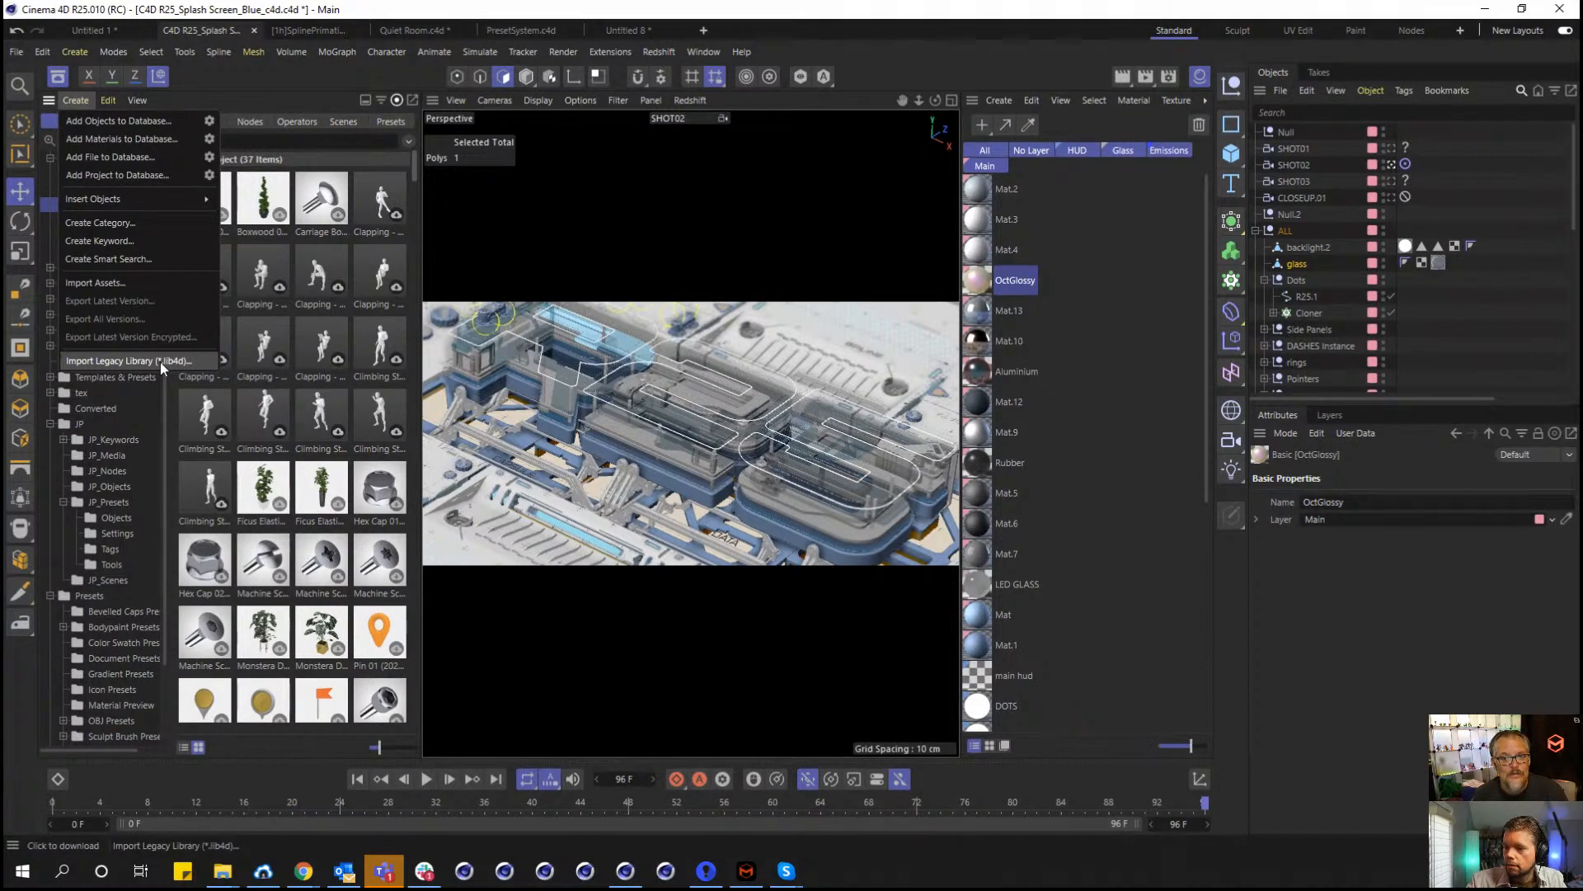
click(314, 102)
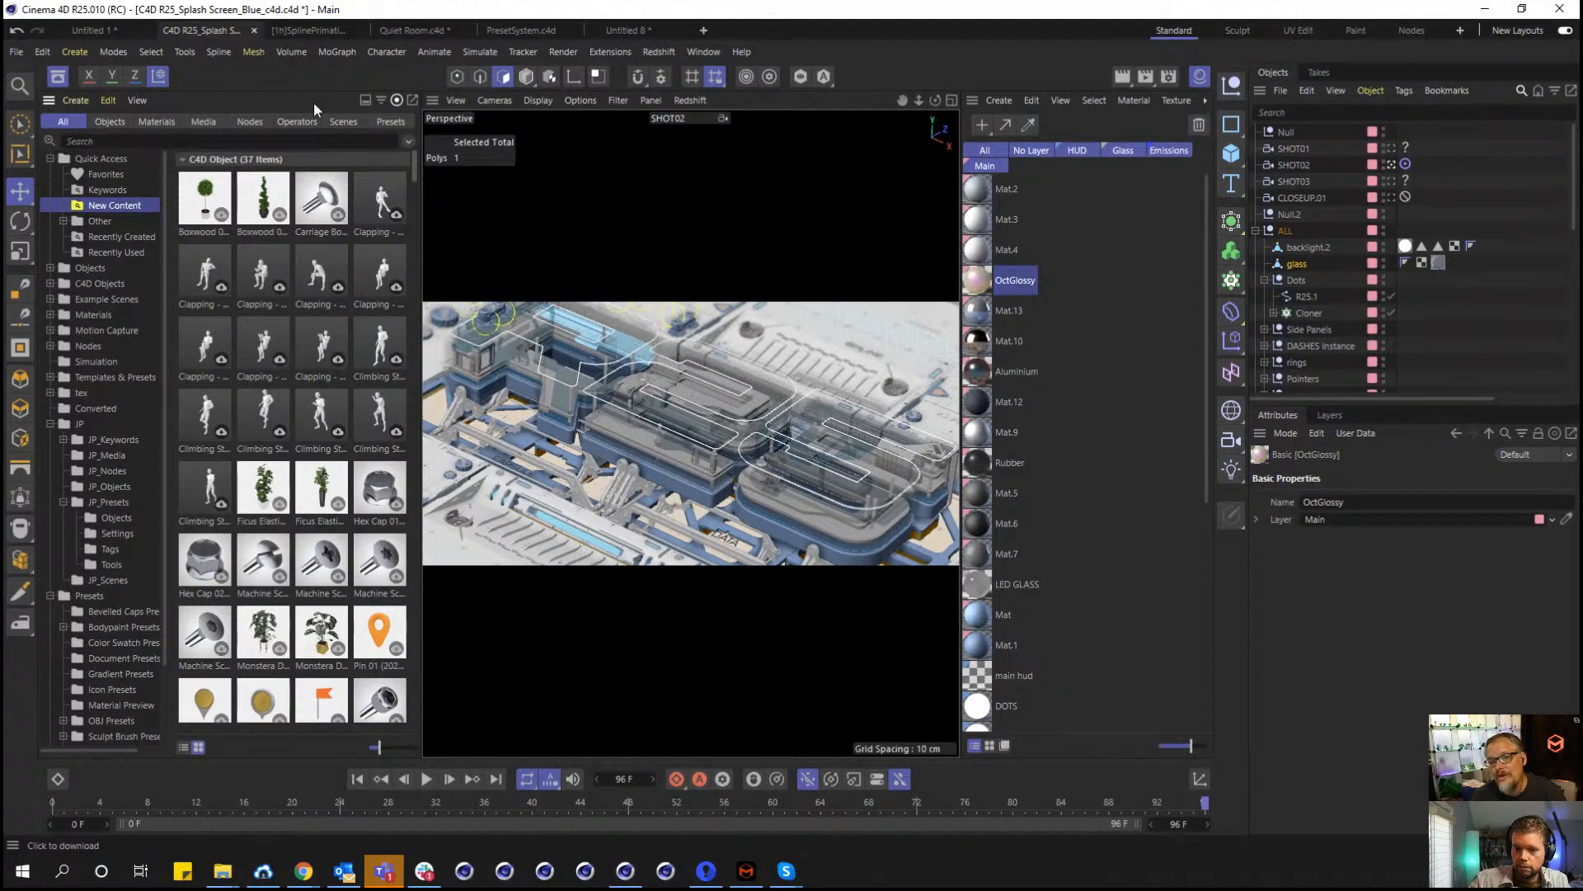
click(96, 597)
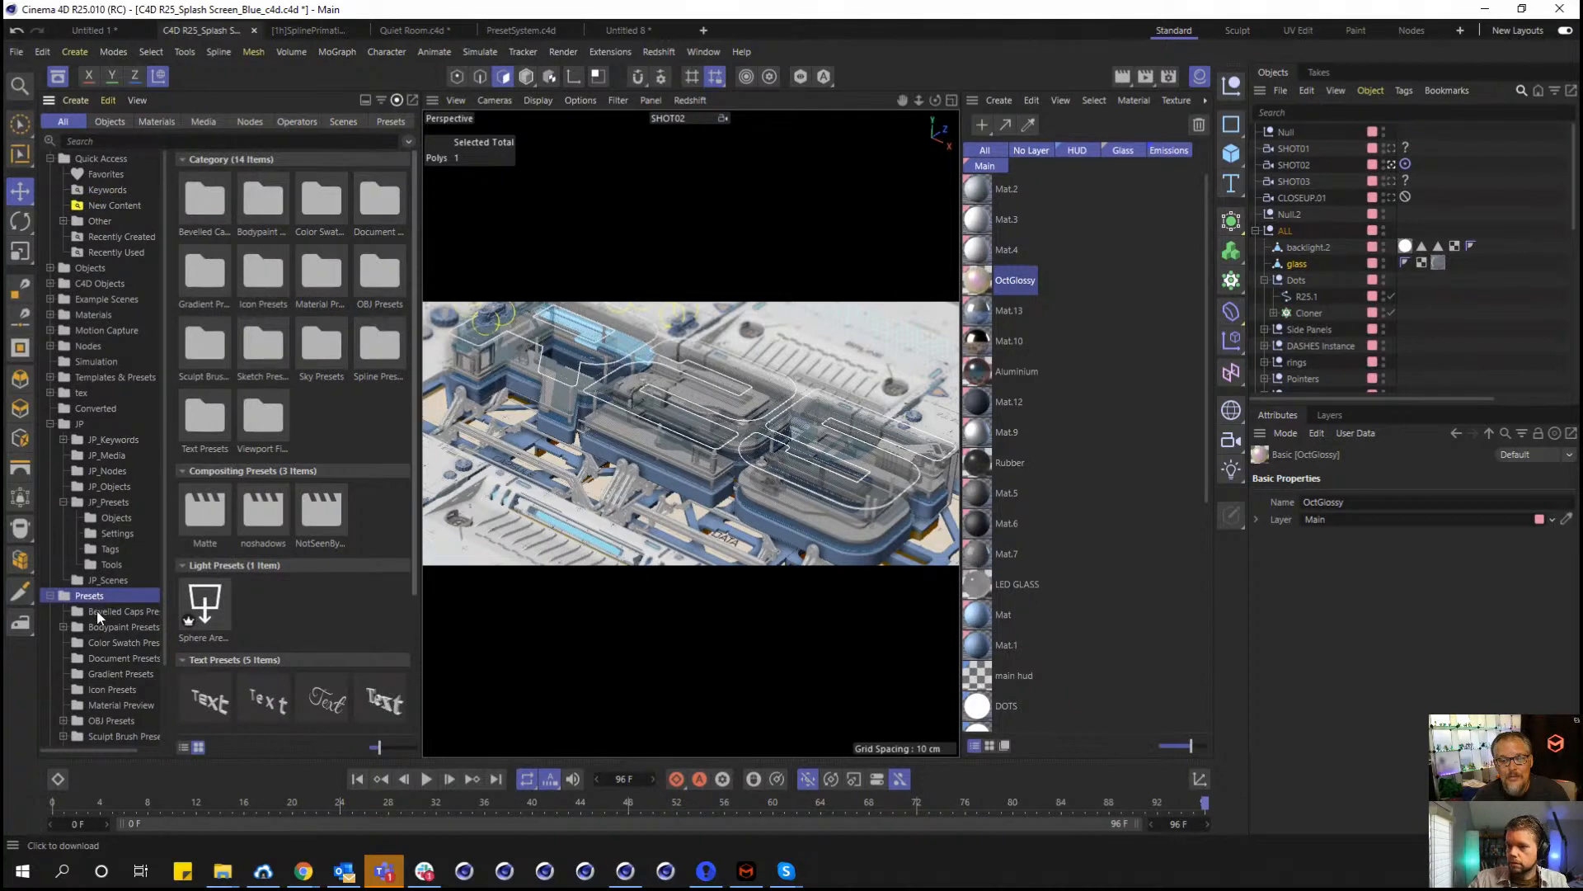
scroll(81, 713, down, 3)
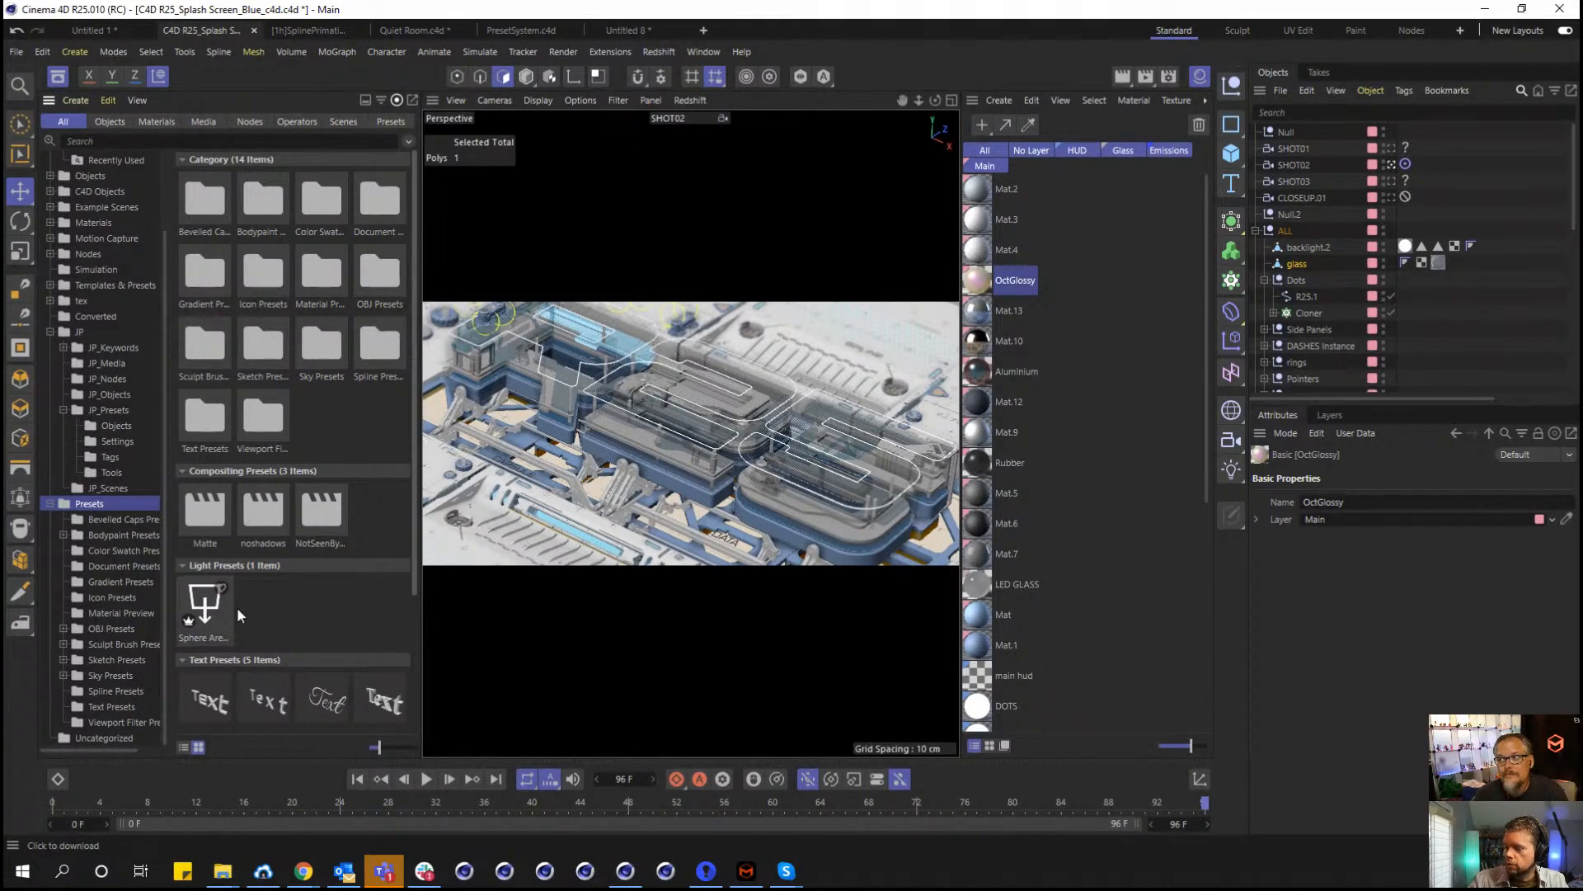
Close the Material Manager and add a light object to the scene.
click(1200, 76)
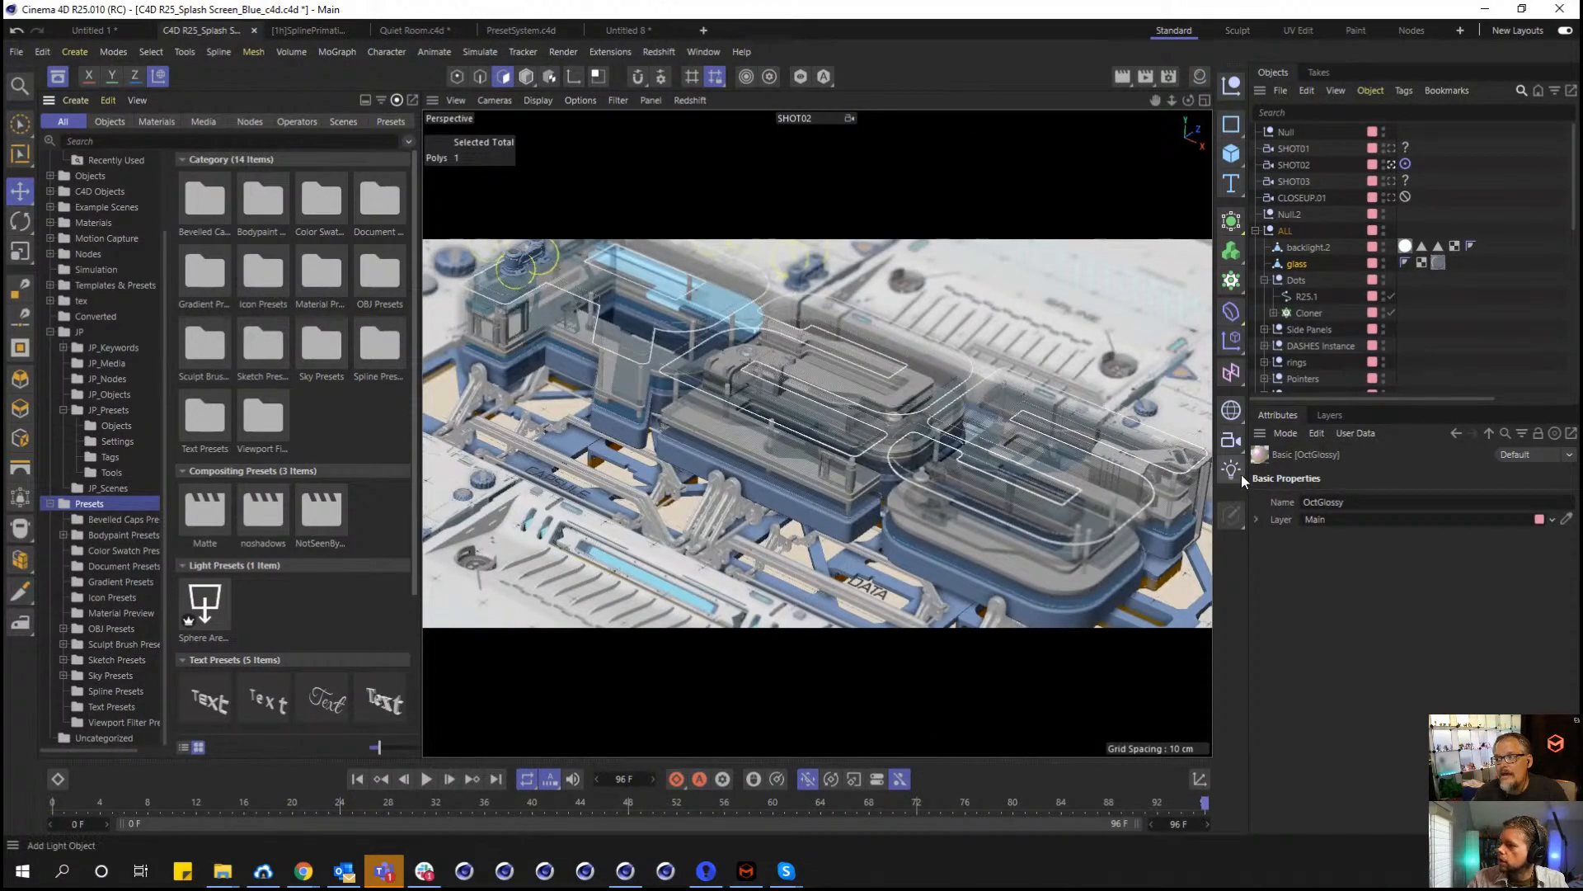
drag(1240, 473, 1282, 494)
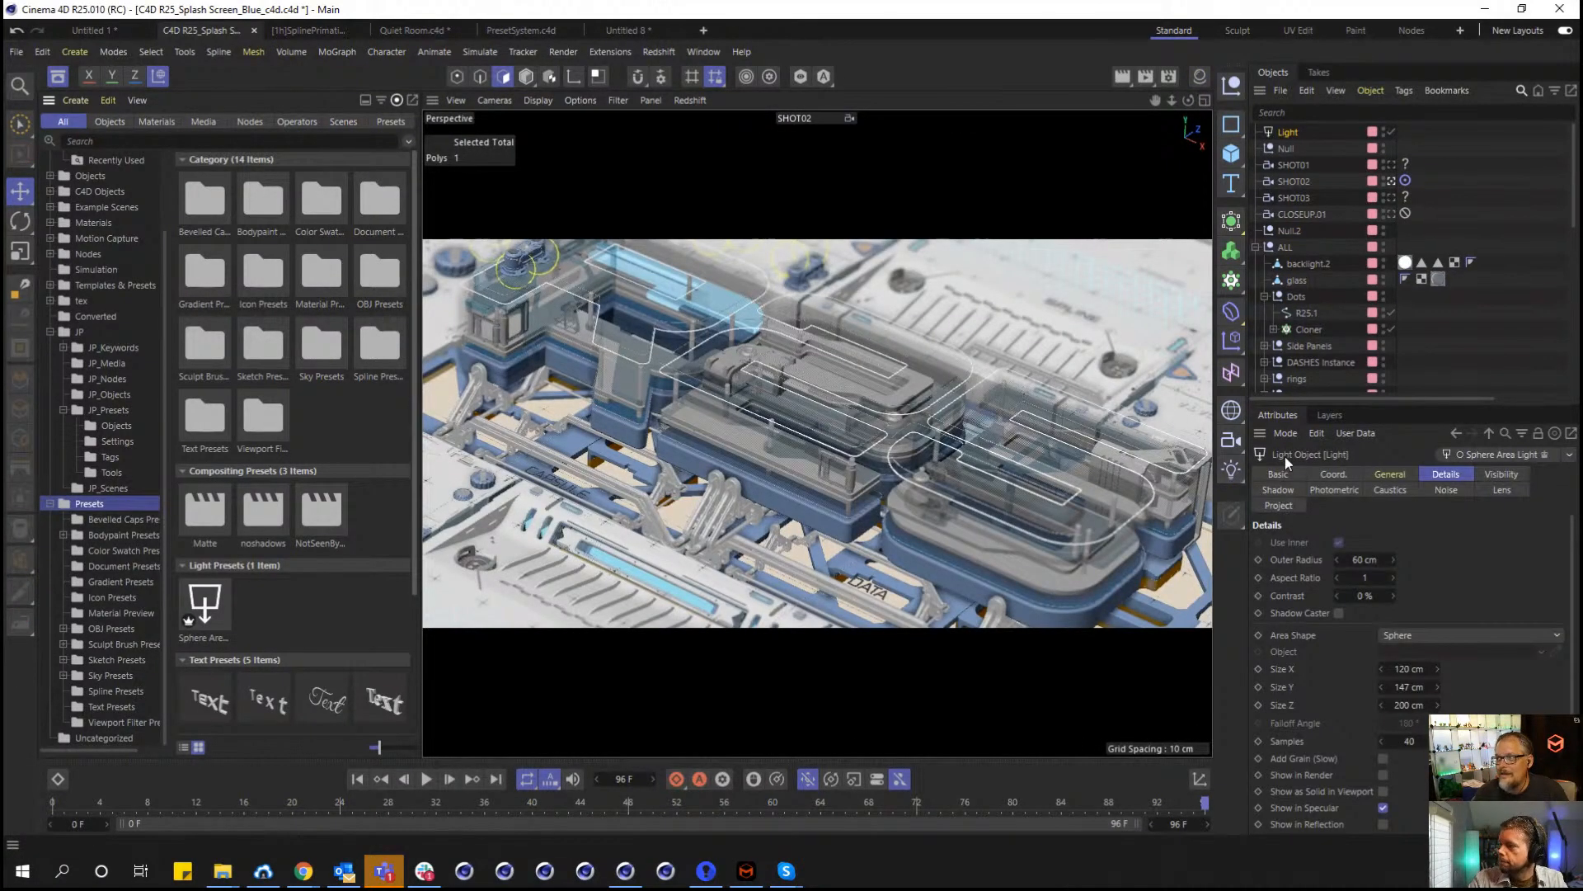
Convert the selected light to a Redshift light and delete the converted light from the scene.
click(1371, 472)
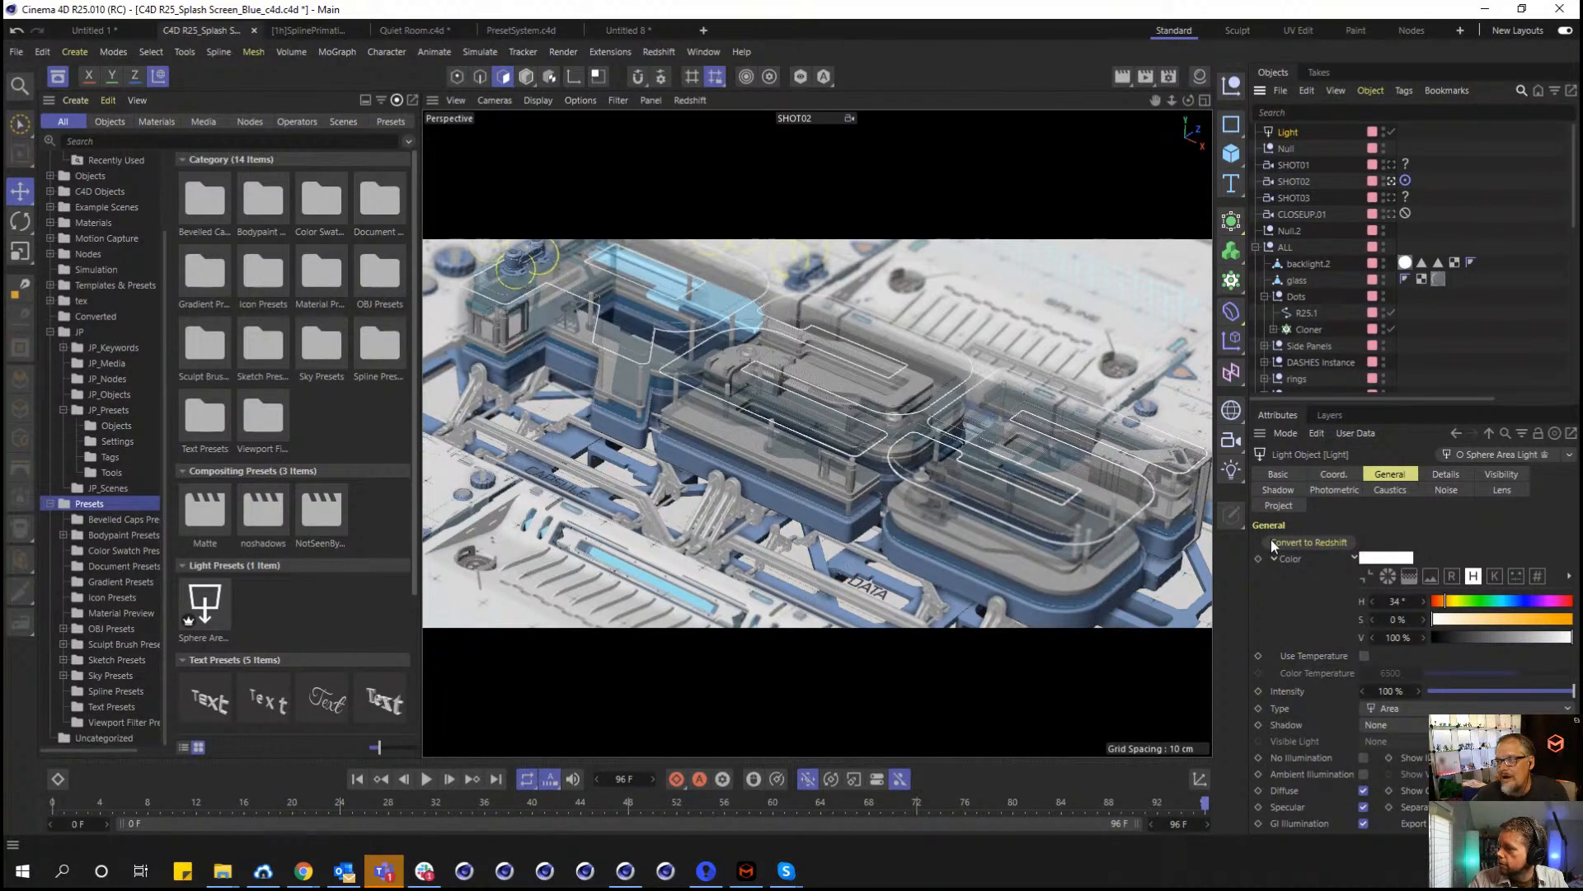
click(1305, 546)
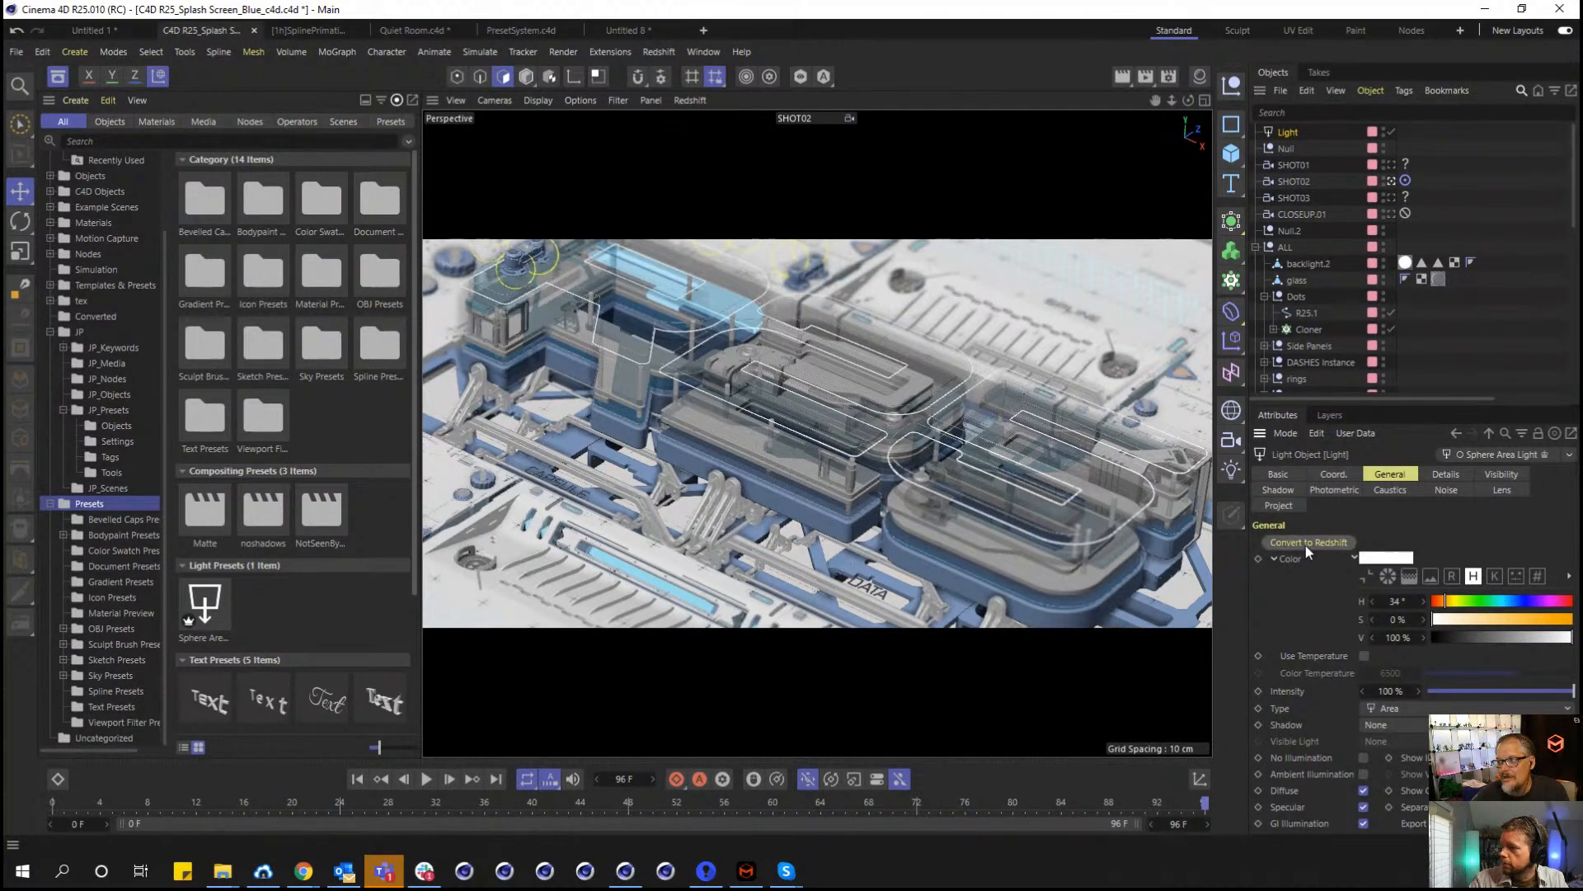
click(1317, 137)
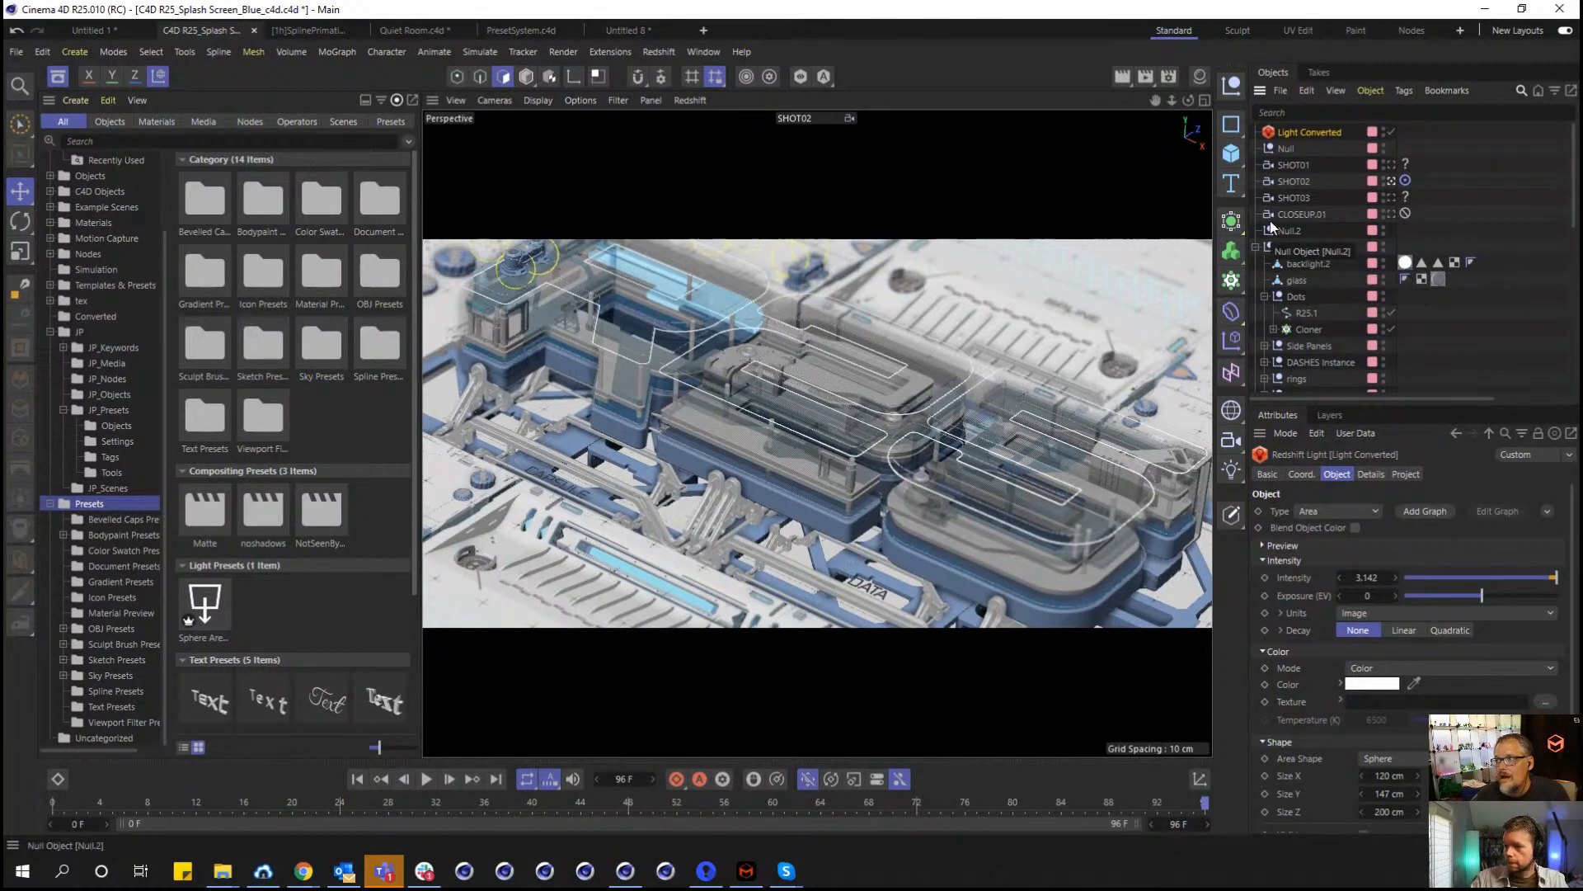
key(Delete)
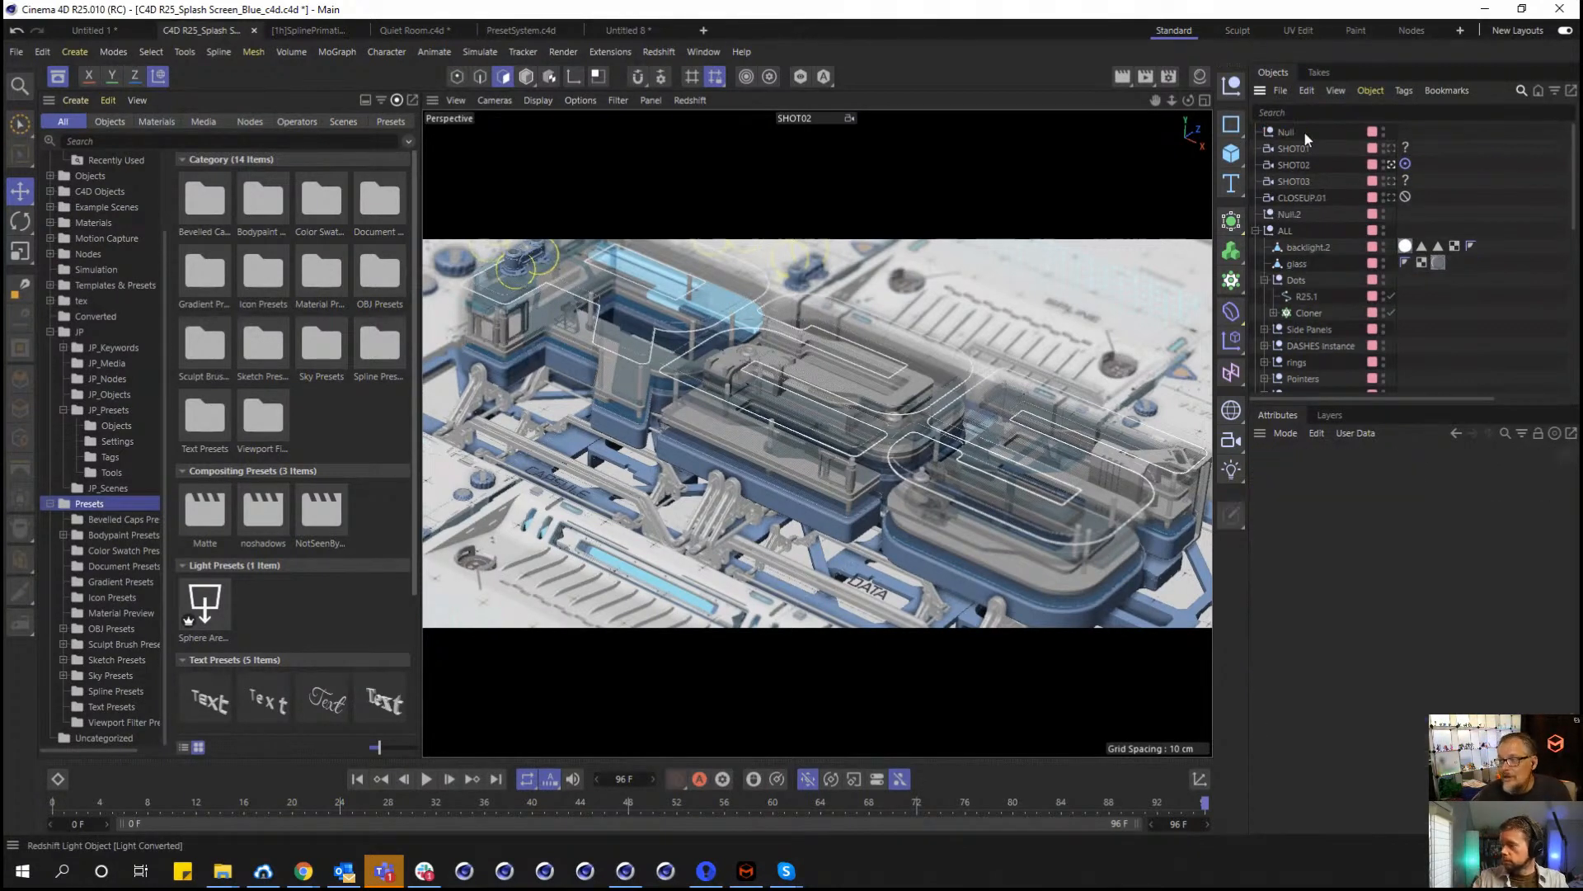
Review the standard and Redshift light types available for creation.
click(81, 54)
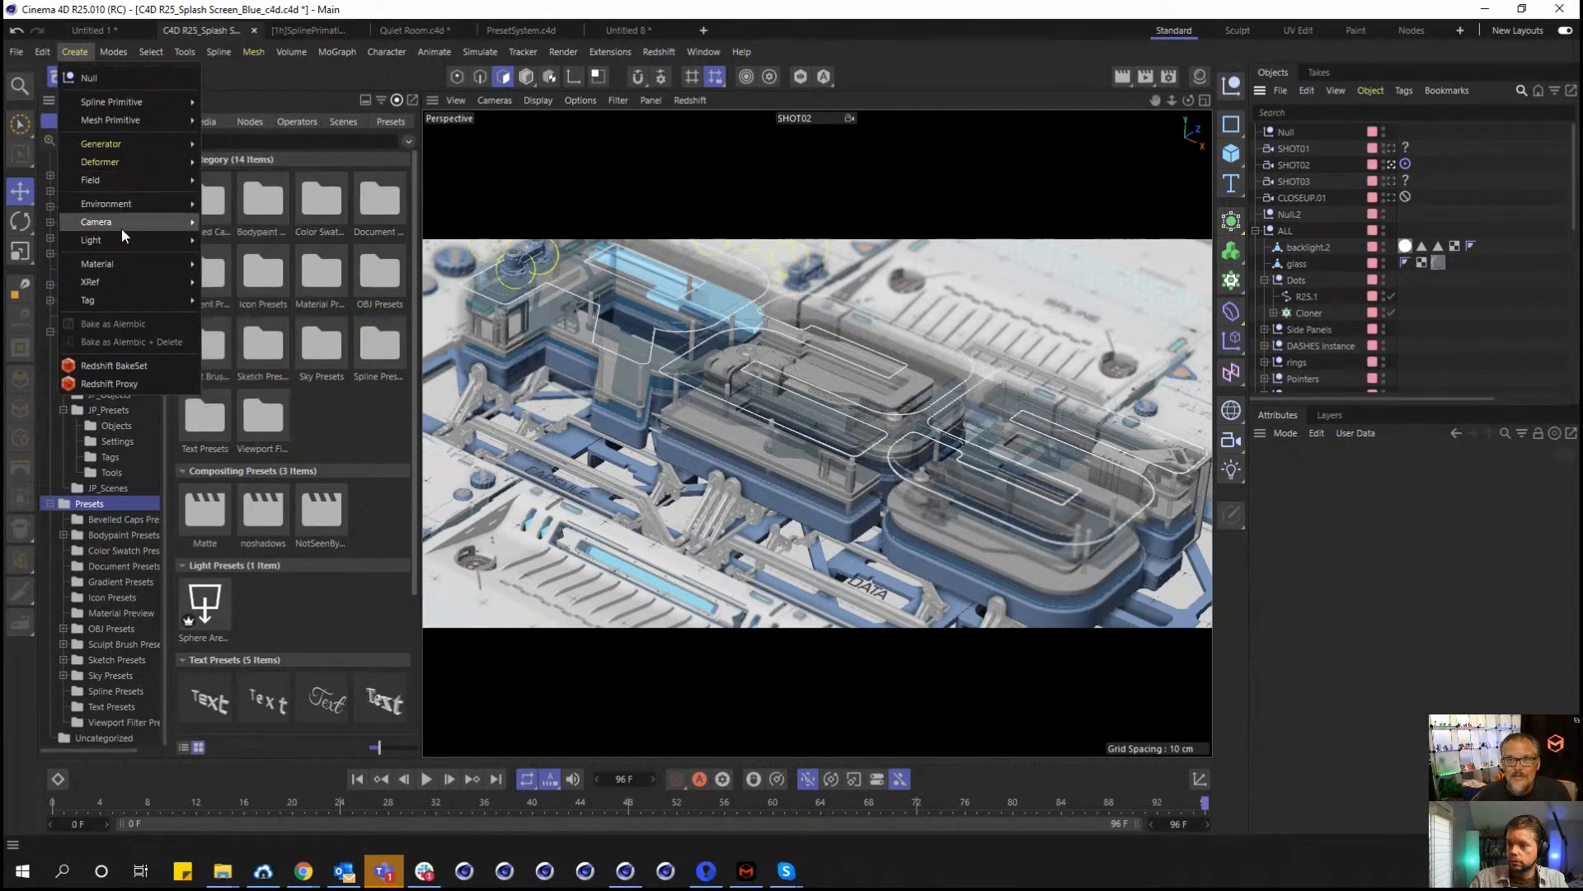
mouse_move(112, 243)
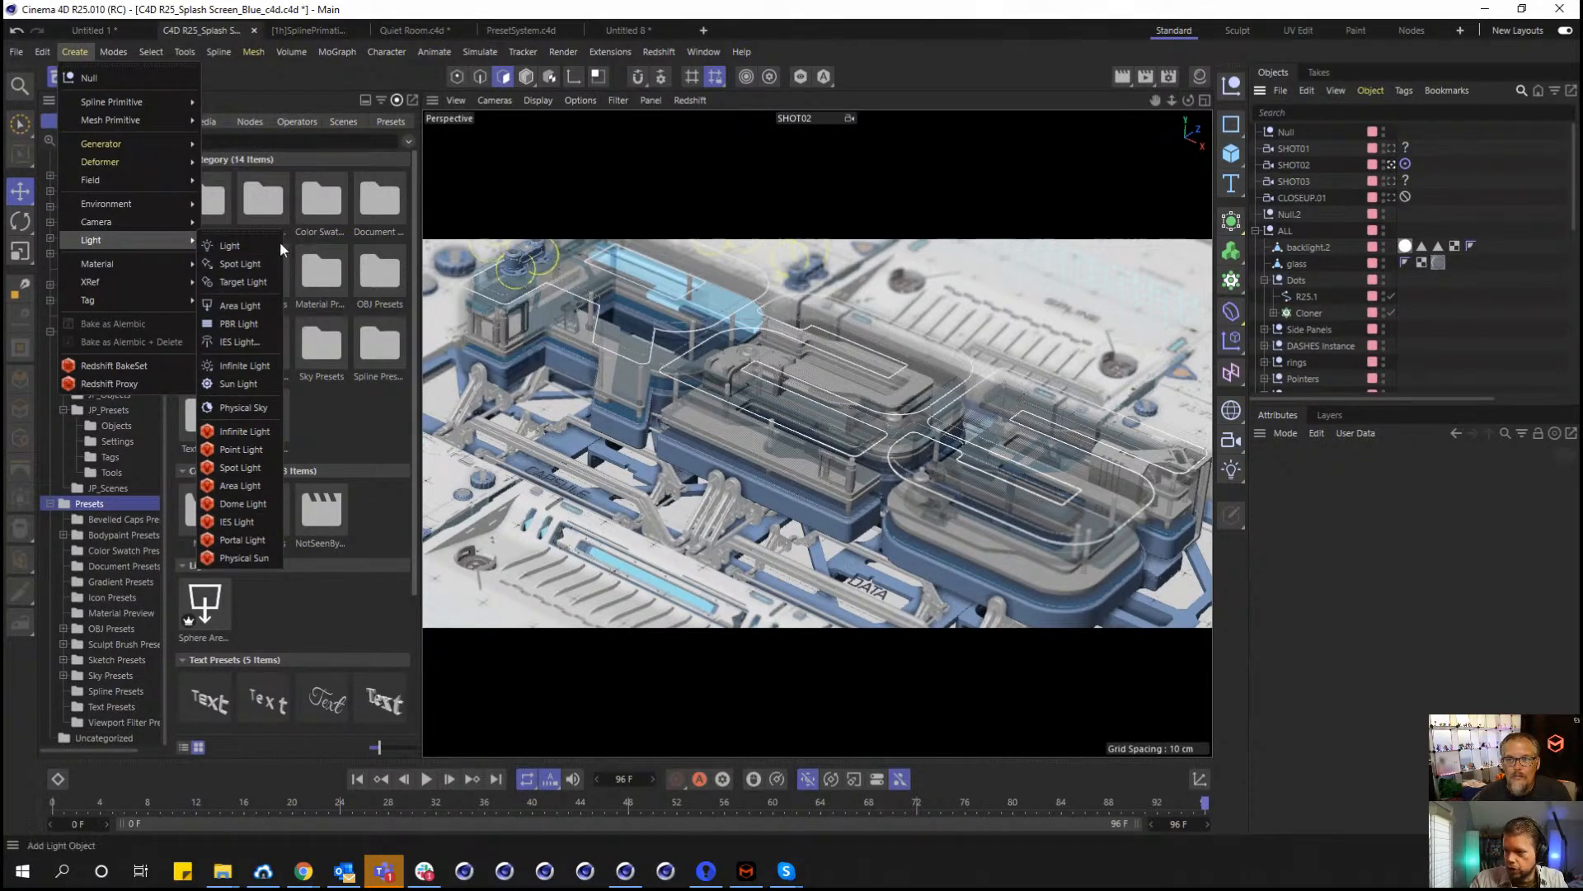
click(676, 194)
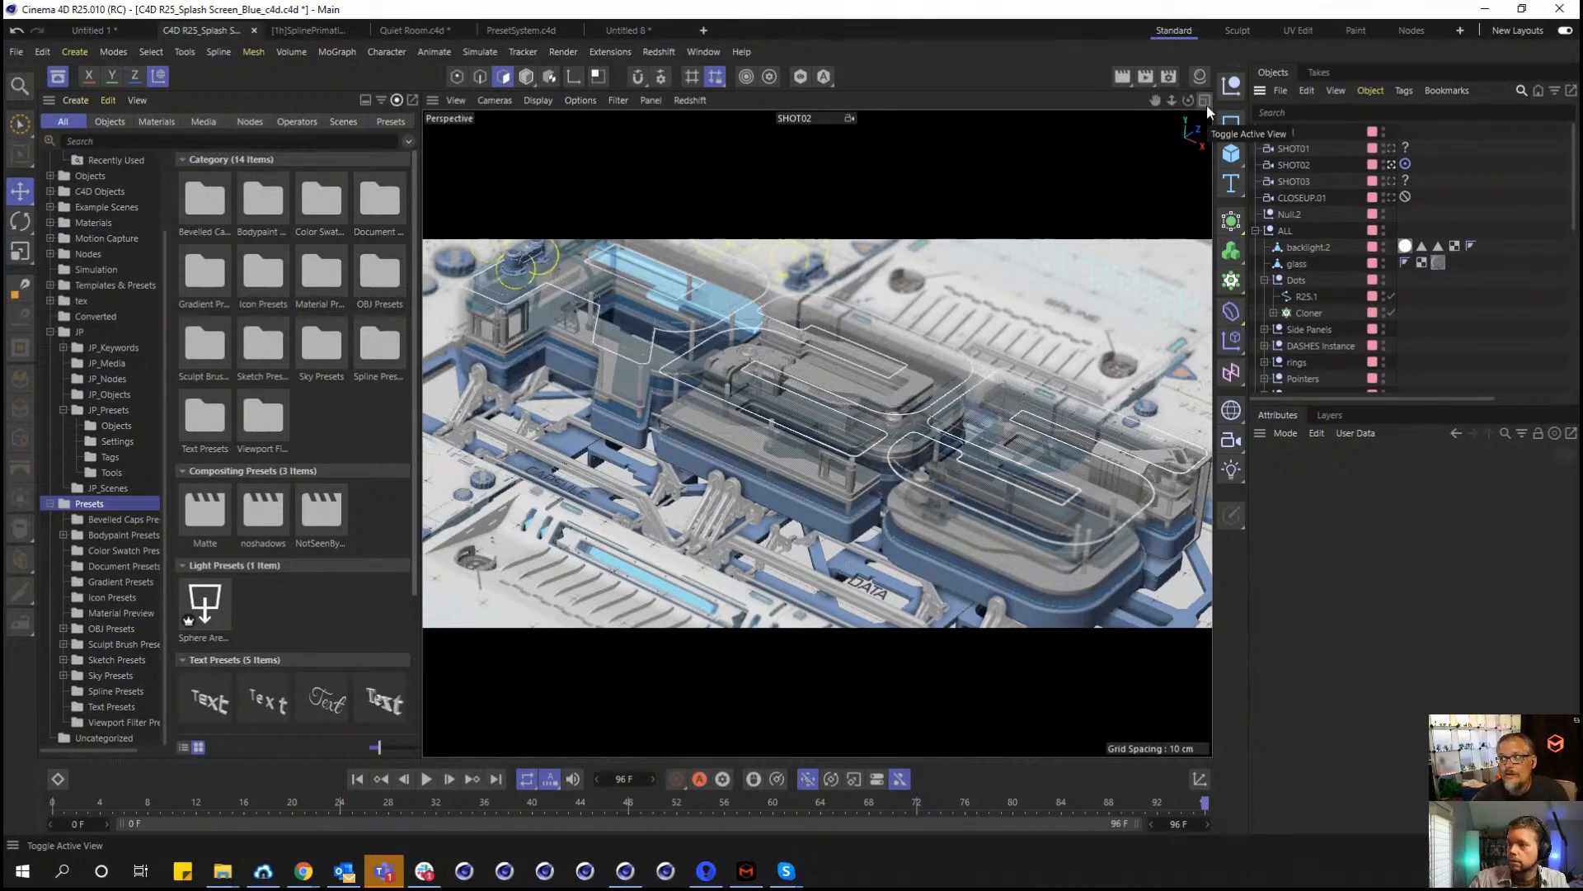
Set the renderer to Redshift, view its render settings in Basic mode, and close the Render Settings.
click(1168, 76)
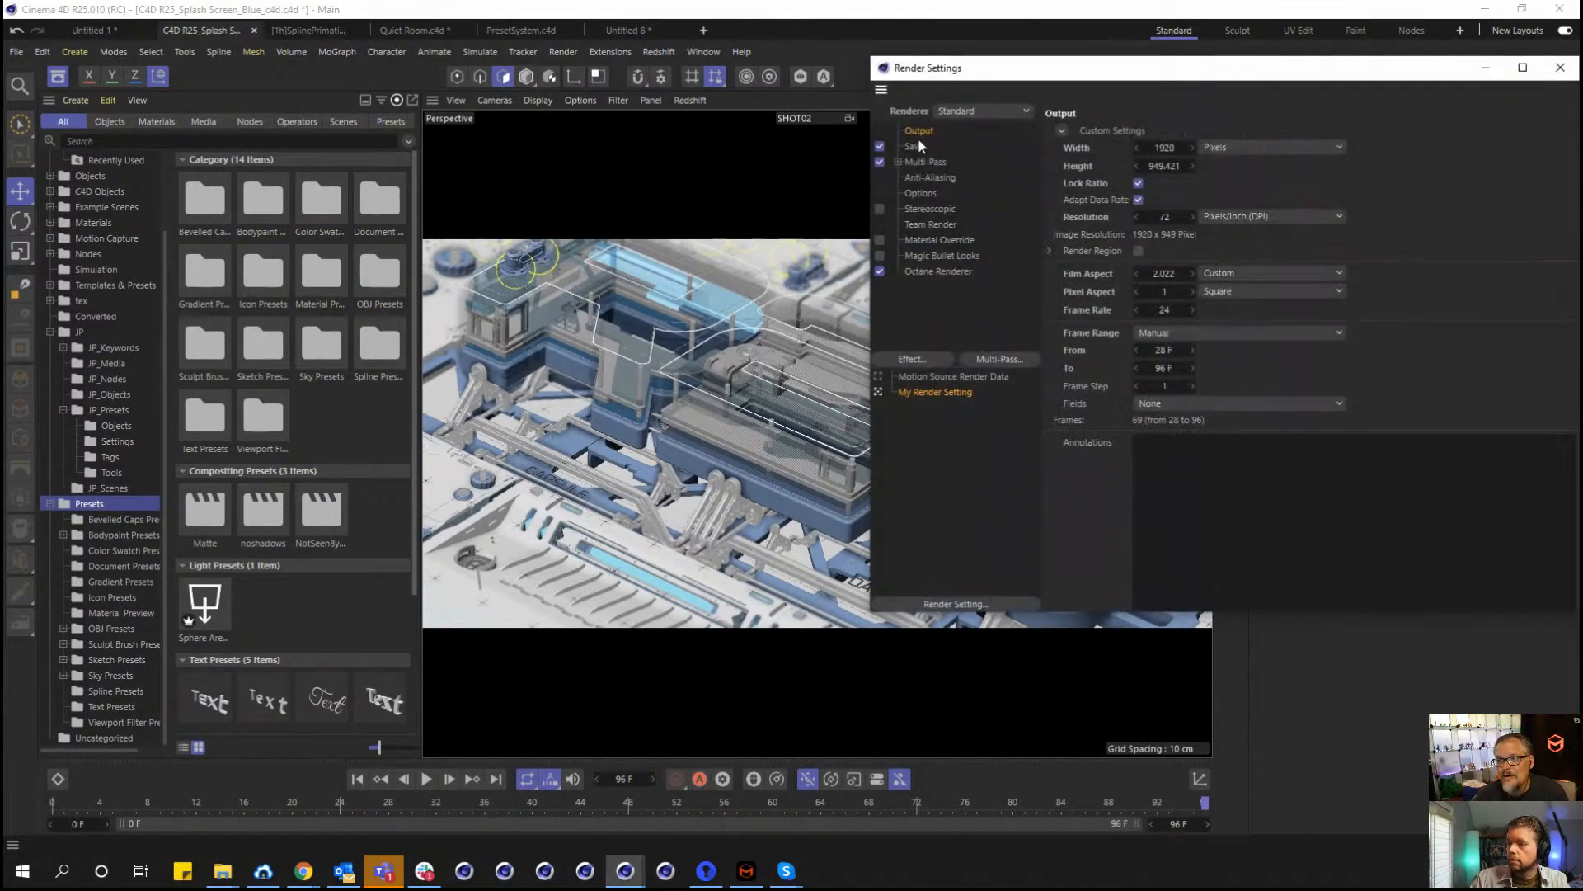
click(981, 110)
click(978, 182)
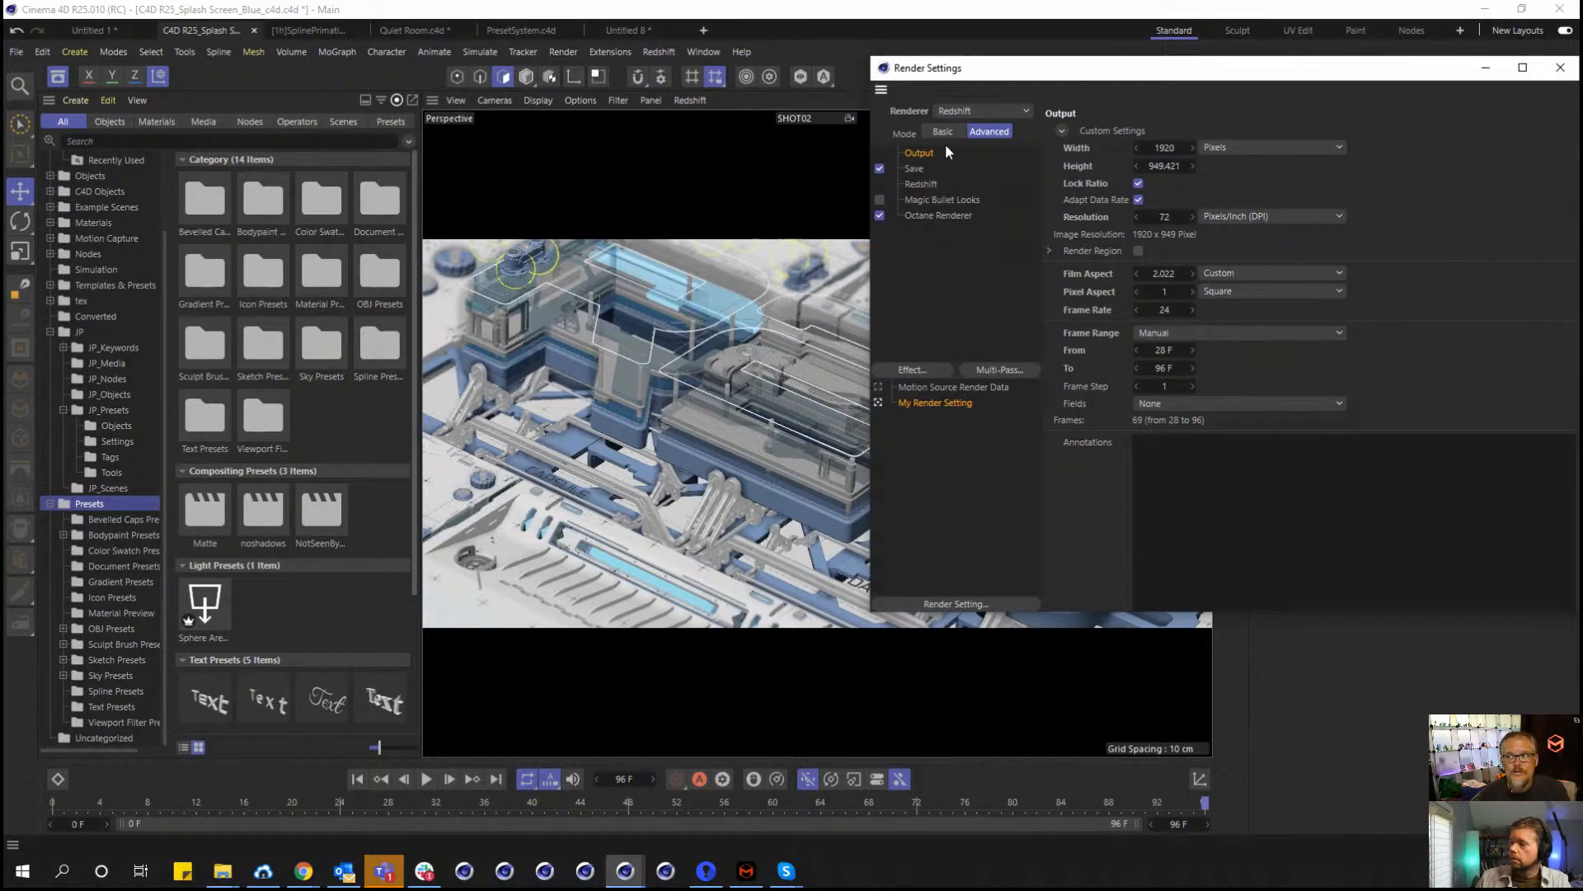
click(918, 184)
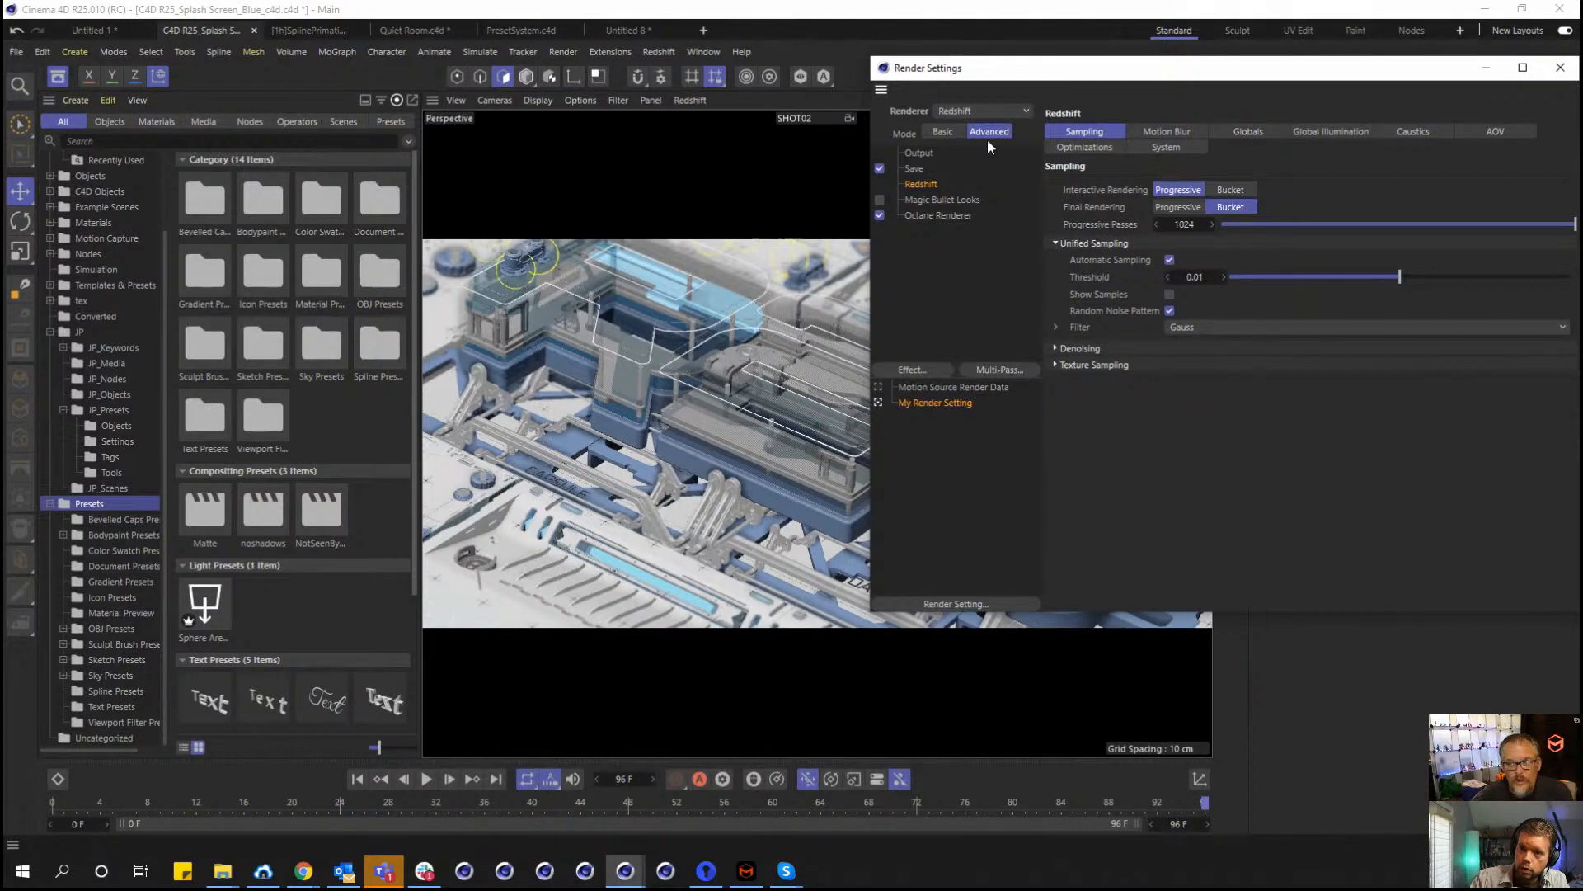
click(944, 132)
click(1558, 68)
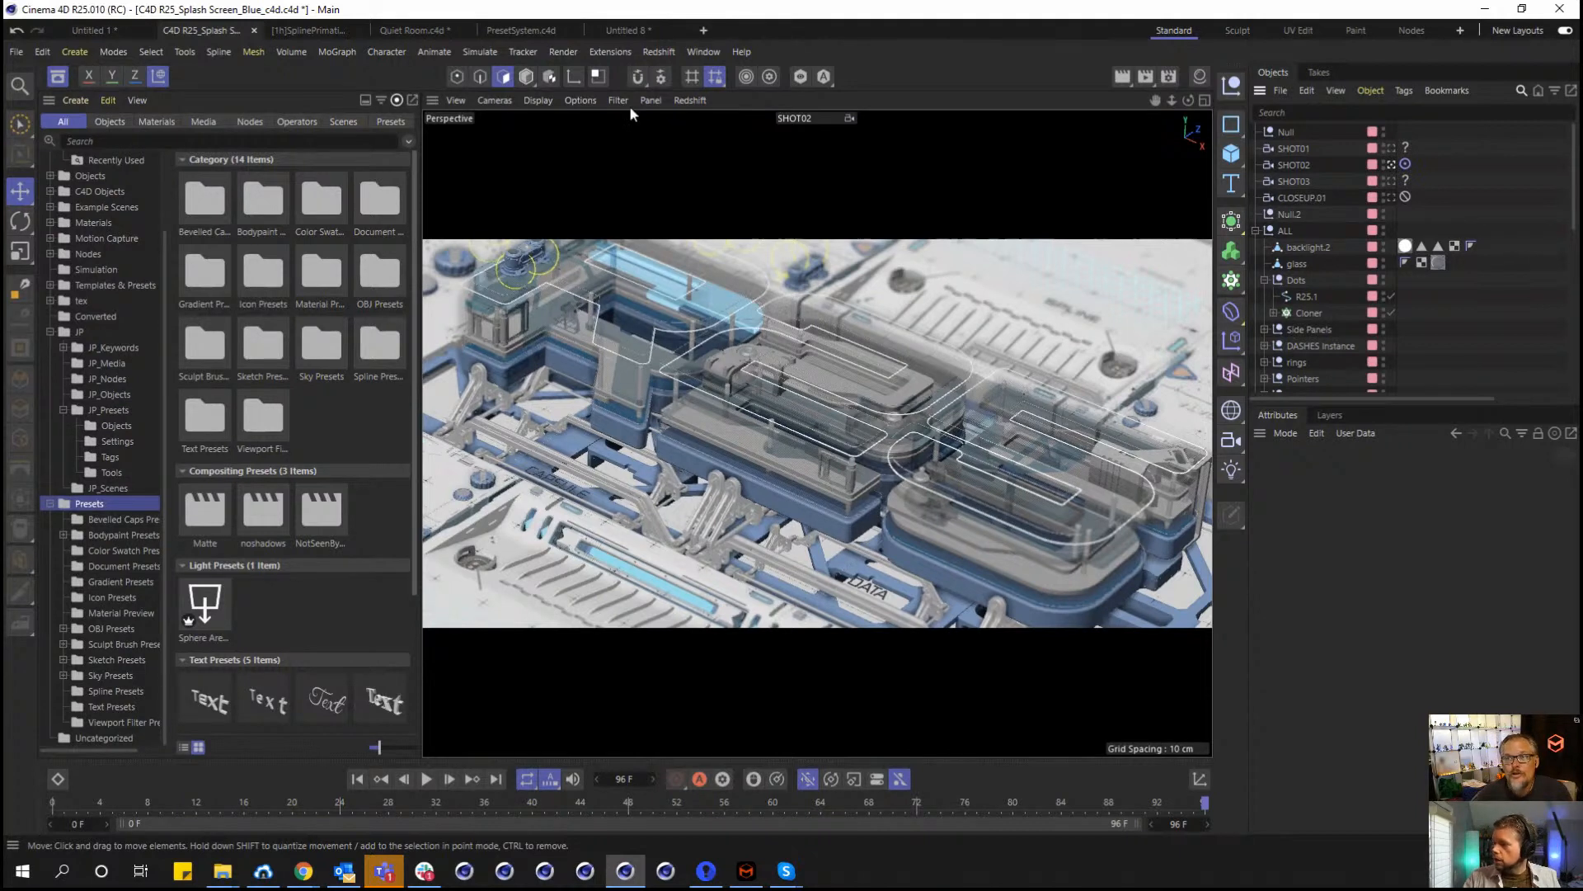
Switch to the PresetSystem.c4d project and close the Asset Browser.
right_click(497, 33)
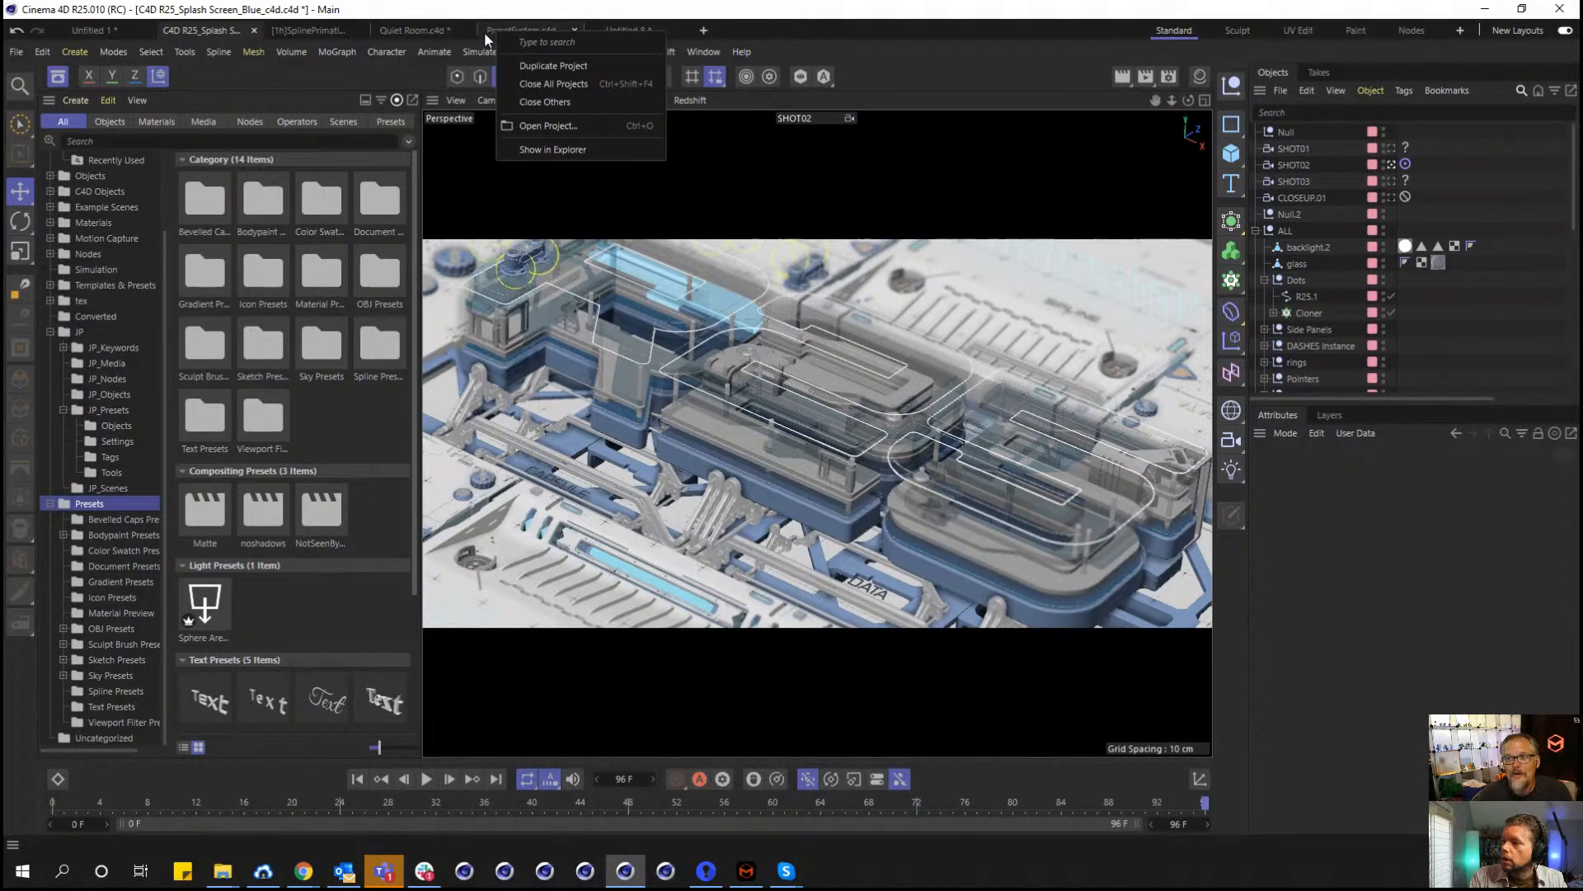
click(485, 35)
right_click(508, 35)
click(508, 36)
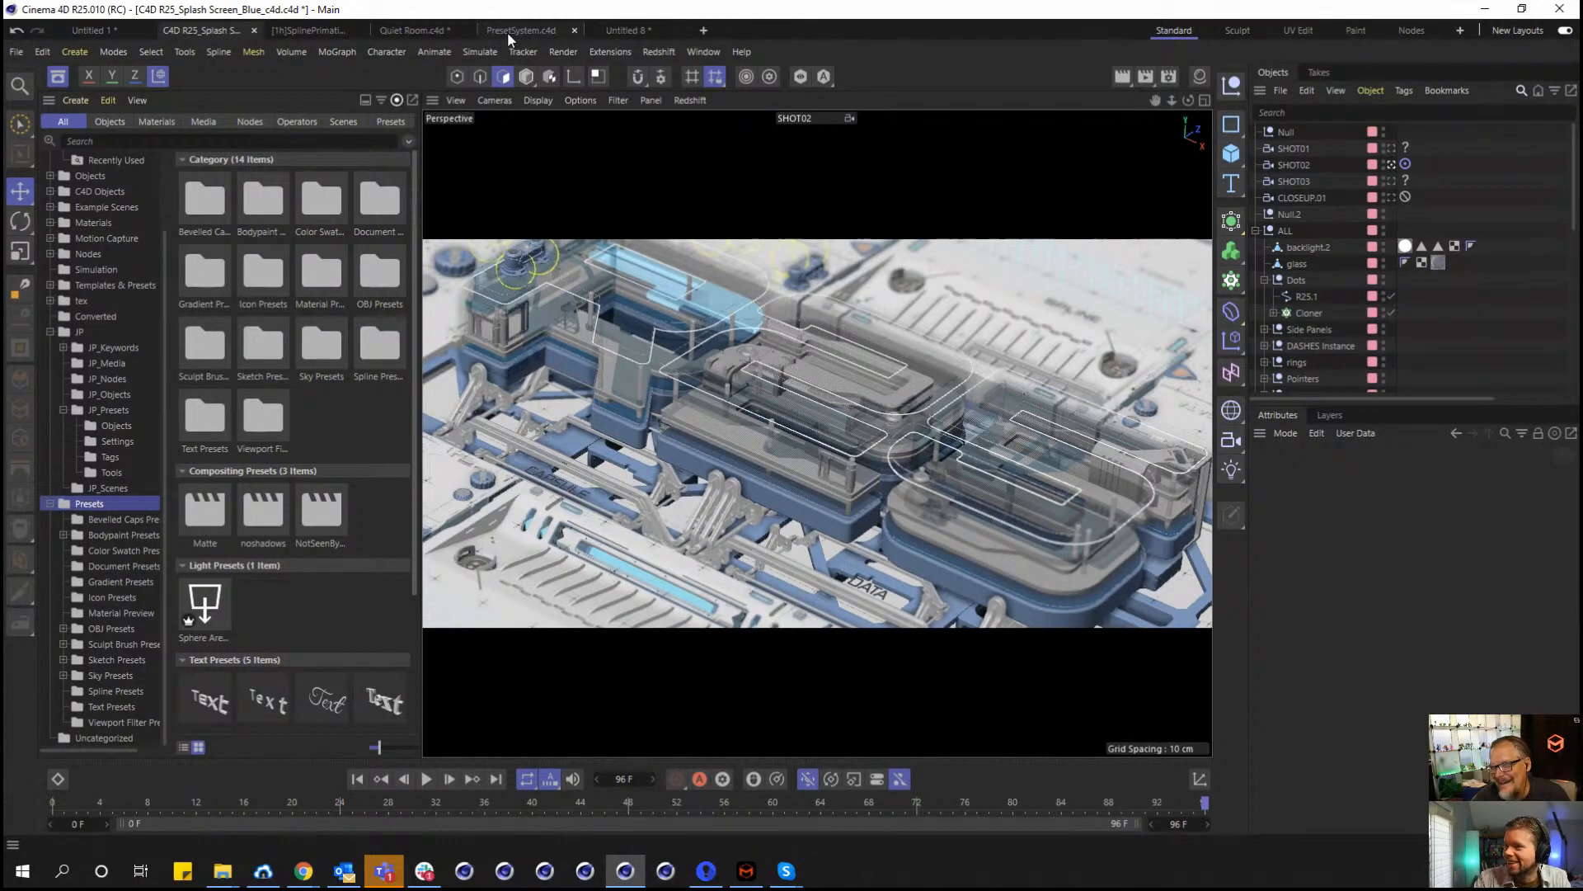
click(507, 32)
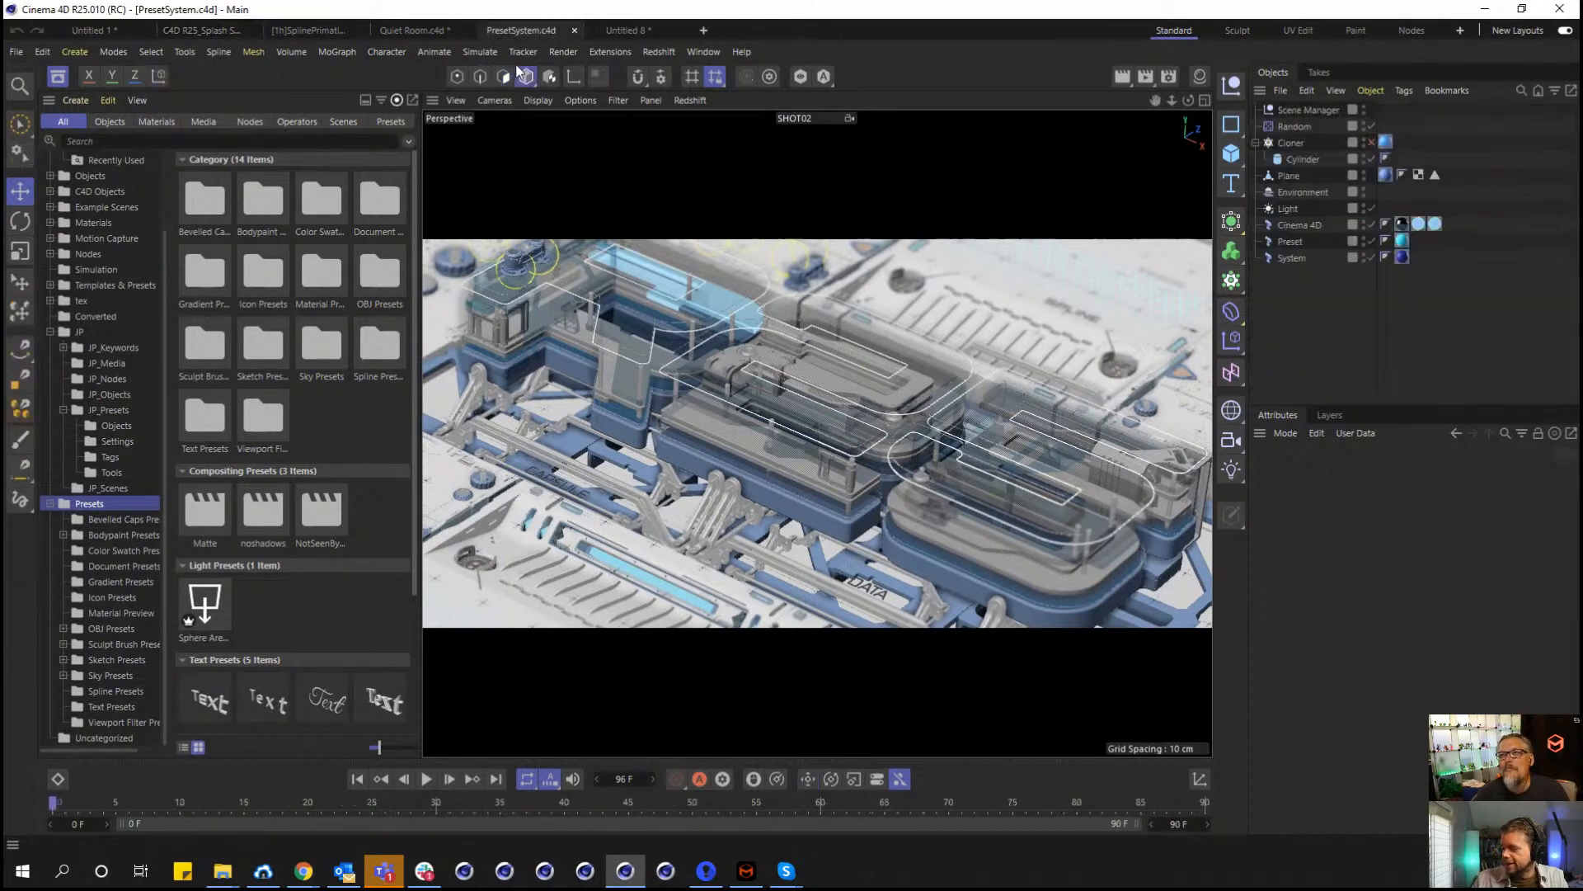
right_click(525, 47)
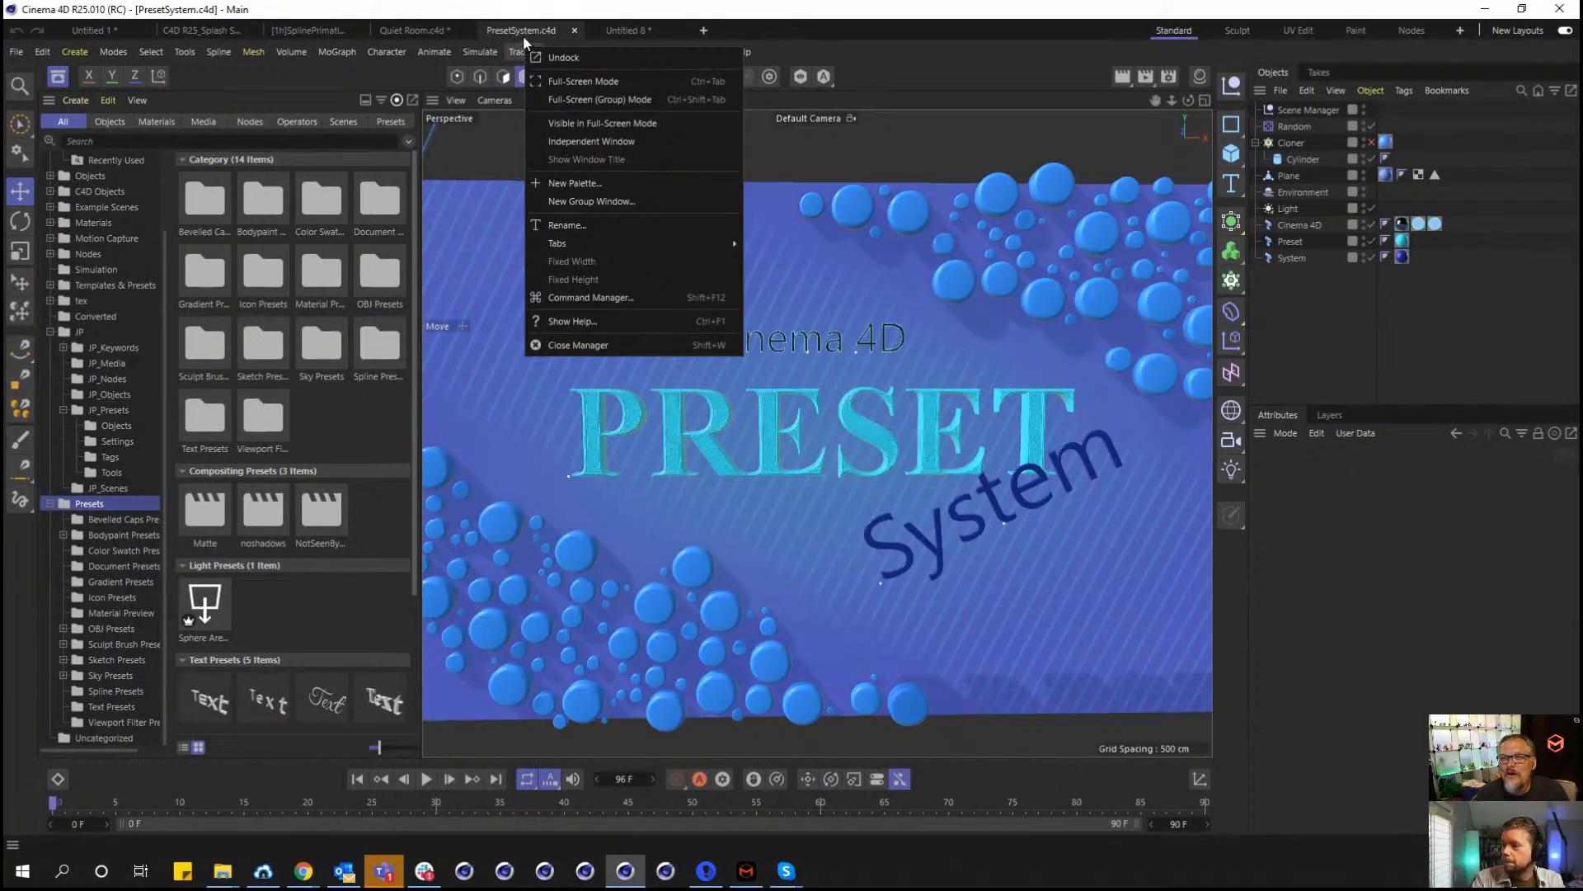
click(516, 35)
click(56, 80)
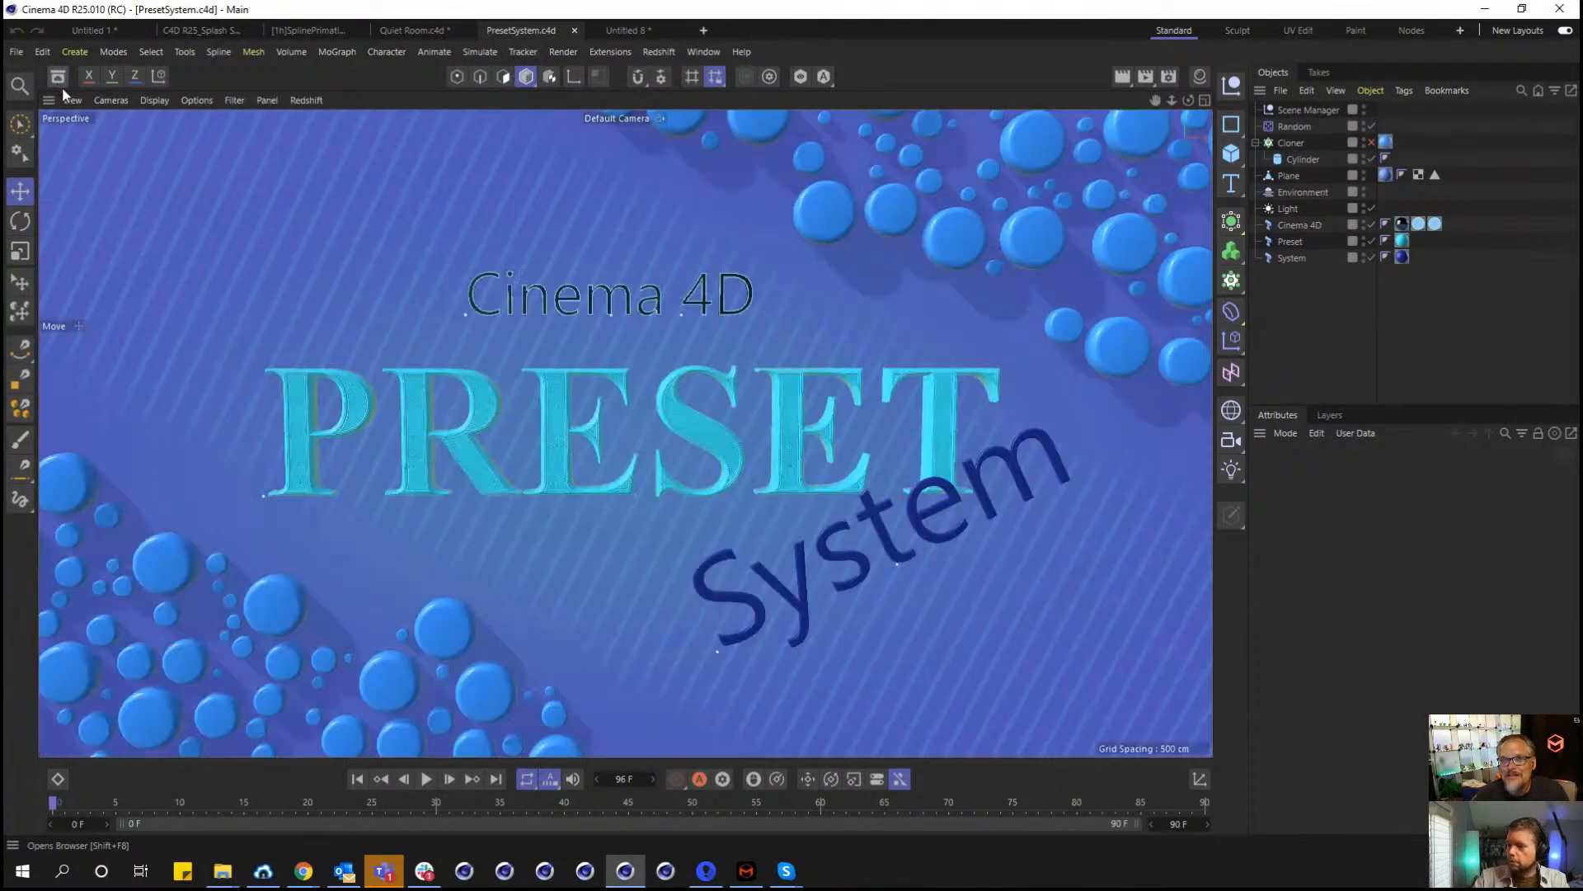
Open the BG material for editing and load a Gradient shader as its Color channel texture.
click(1300, 225)
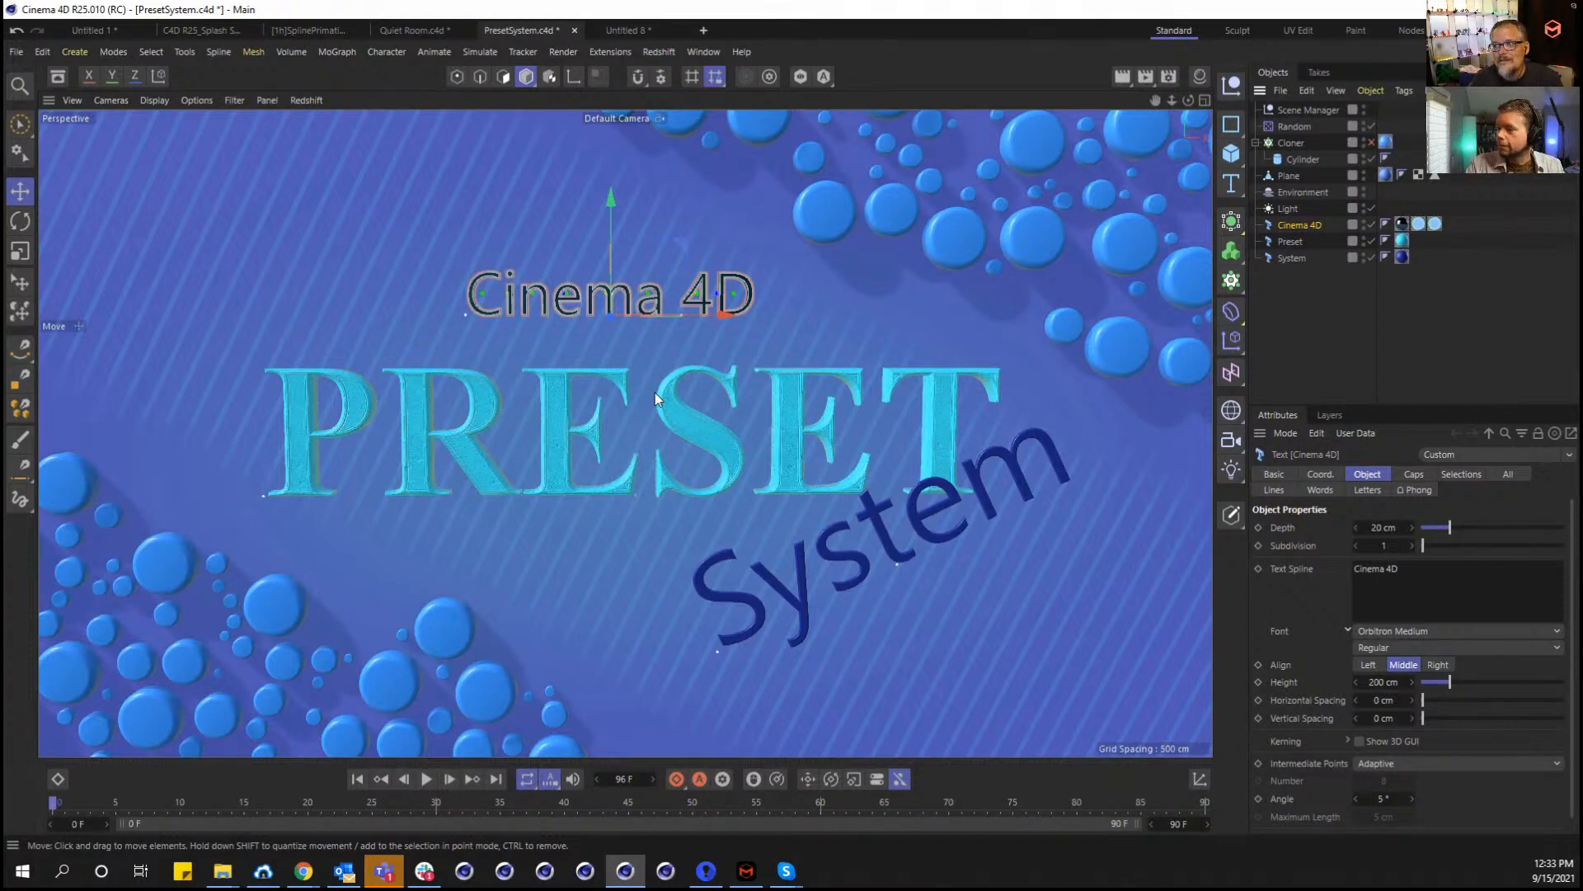
click(1200, 76)
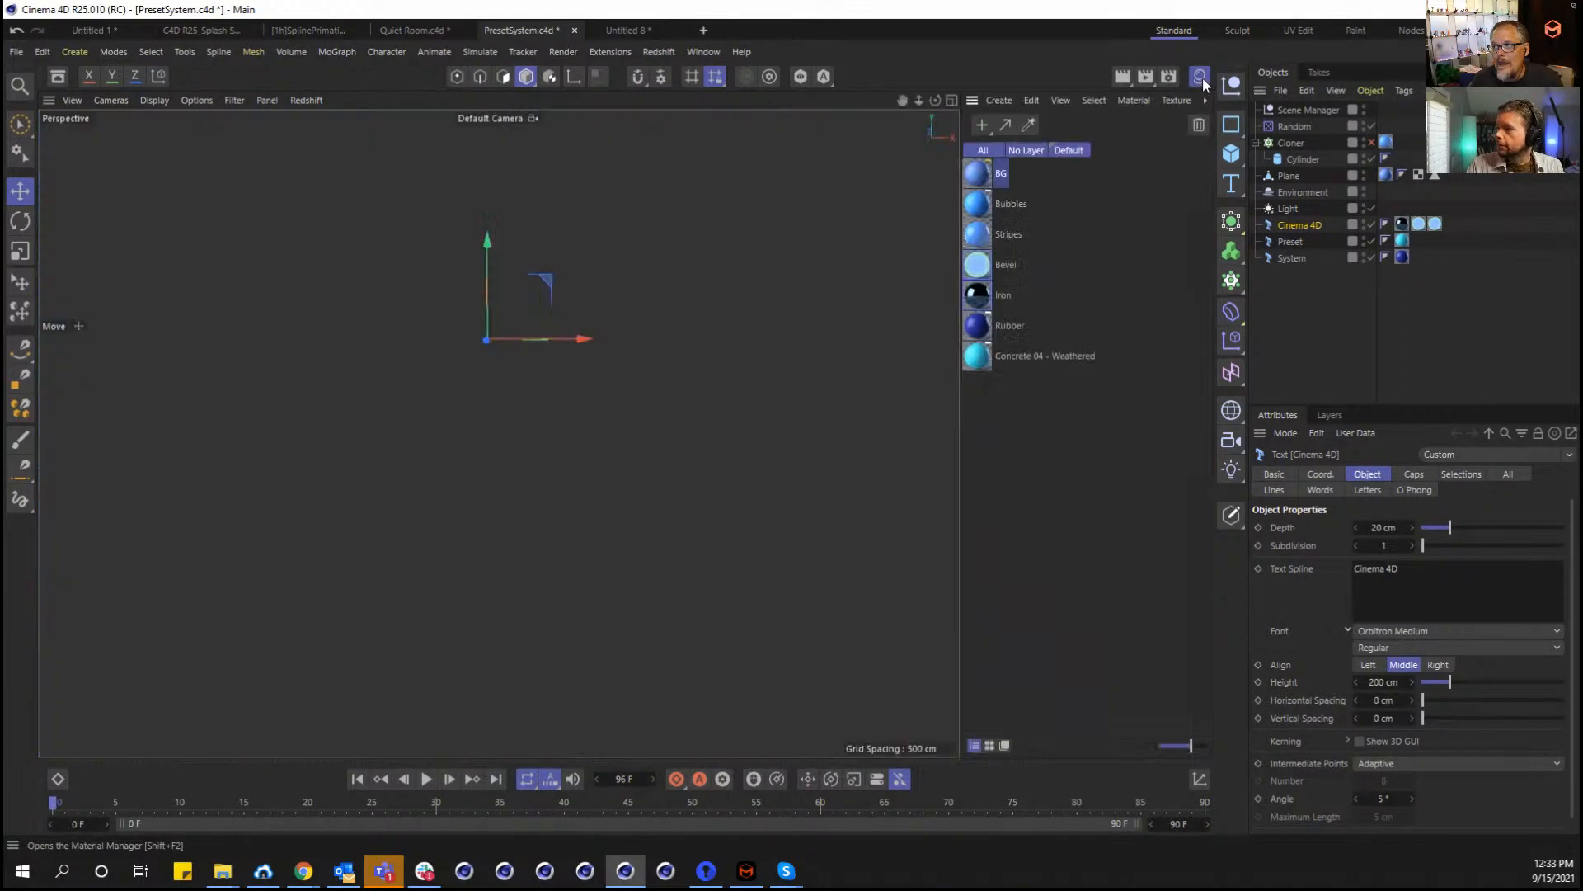
double_click(979, 174)
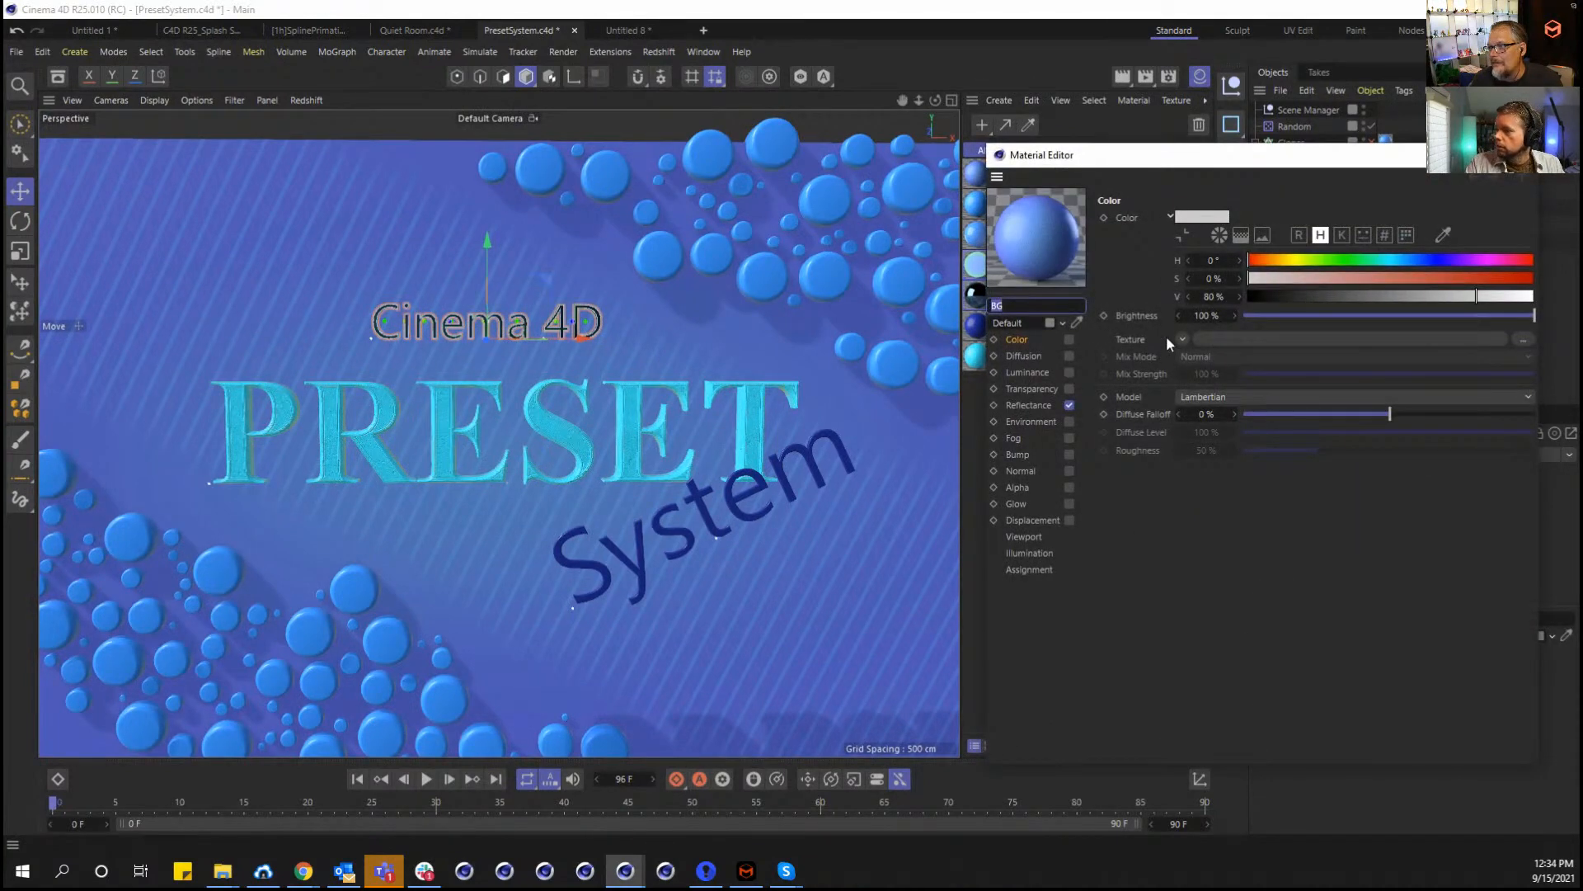
click(1182, 339)
click(1221, 535)
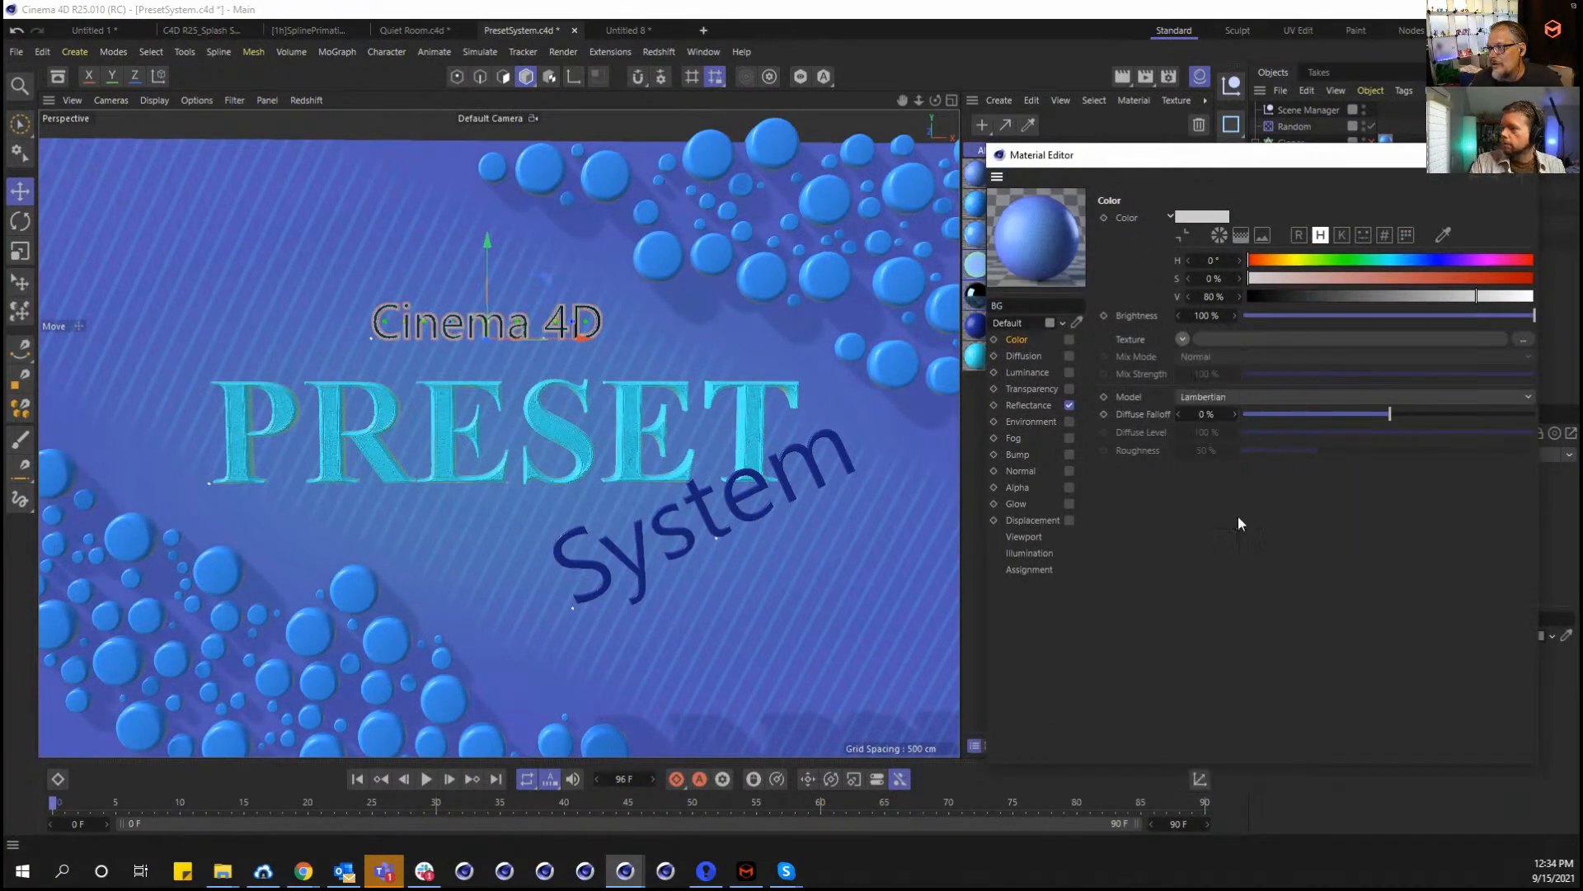
click(1289, 345)
Browse the presets for the Gradient shader and search them for "rai" without loading one.
click(1178, 377)
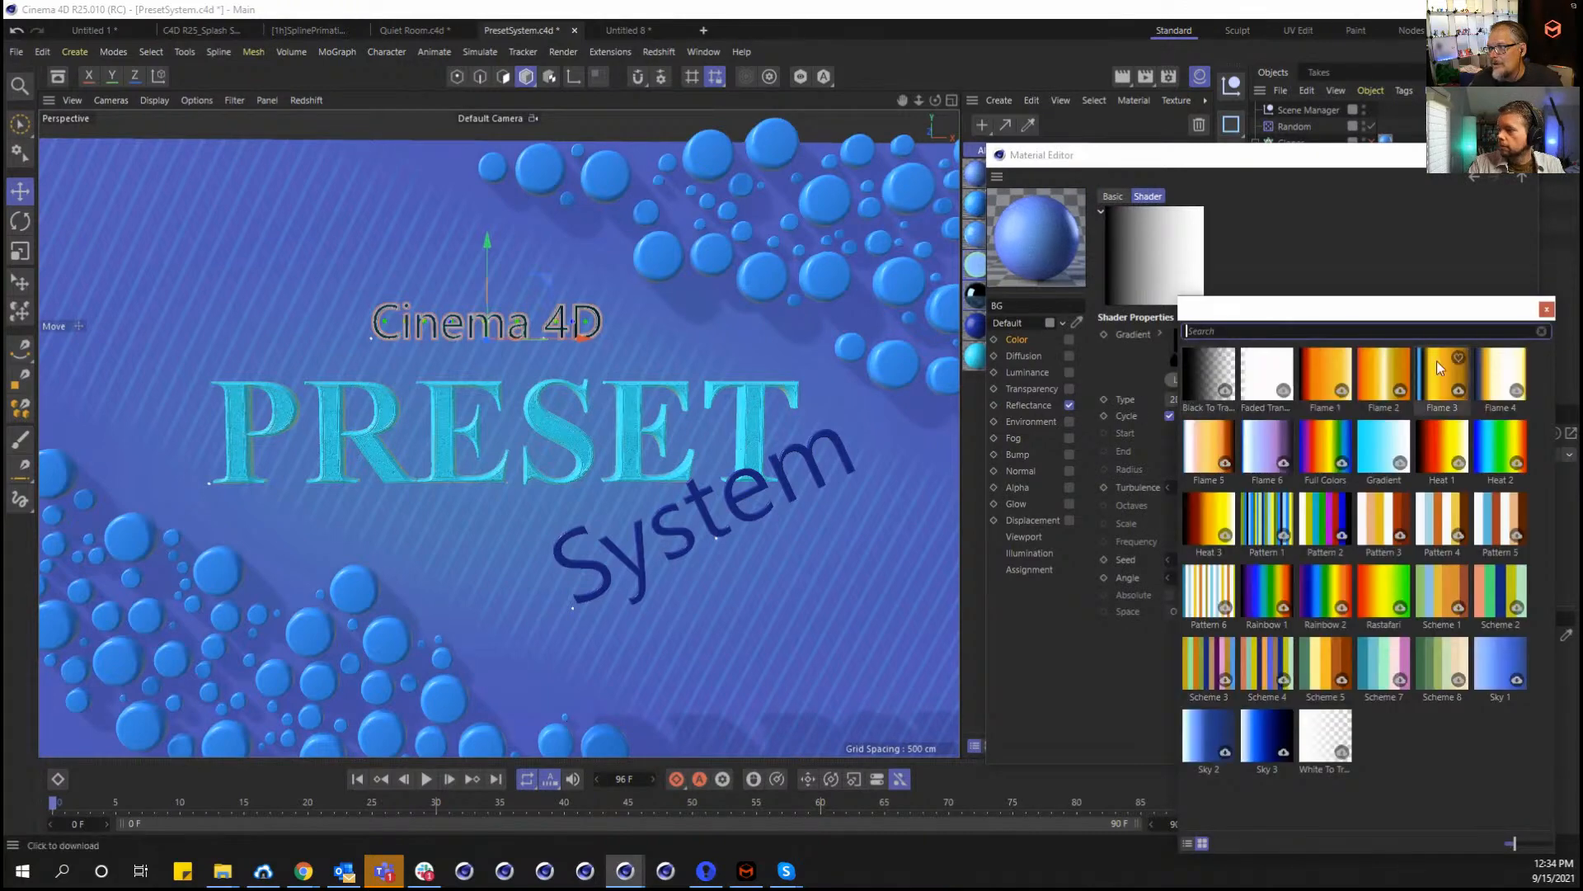
click(1547, 310)
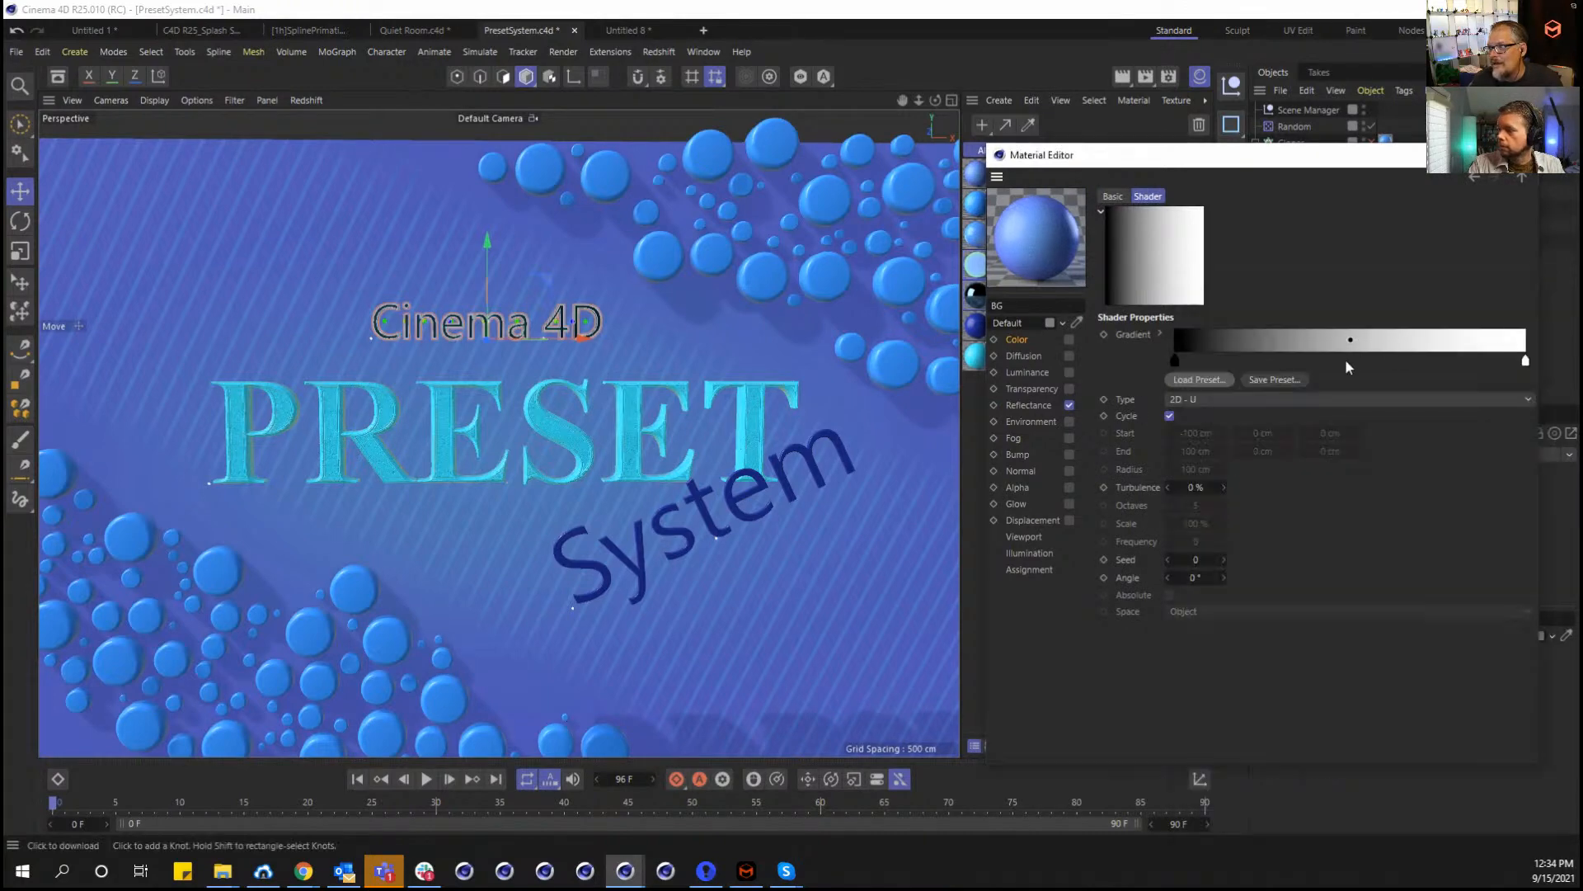
click(1302, 381)
click(1298, 427)
click(1222, 384)
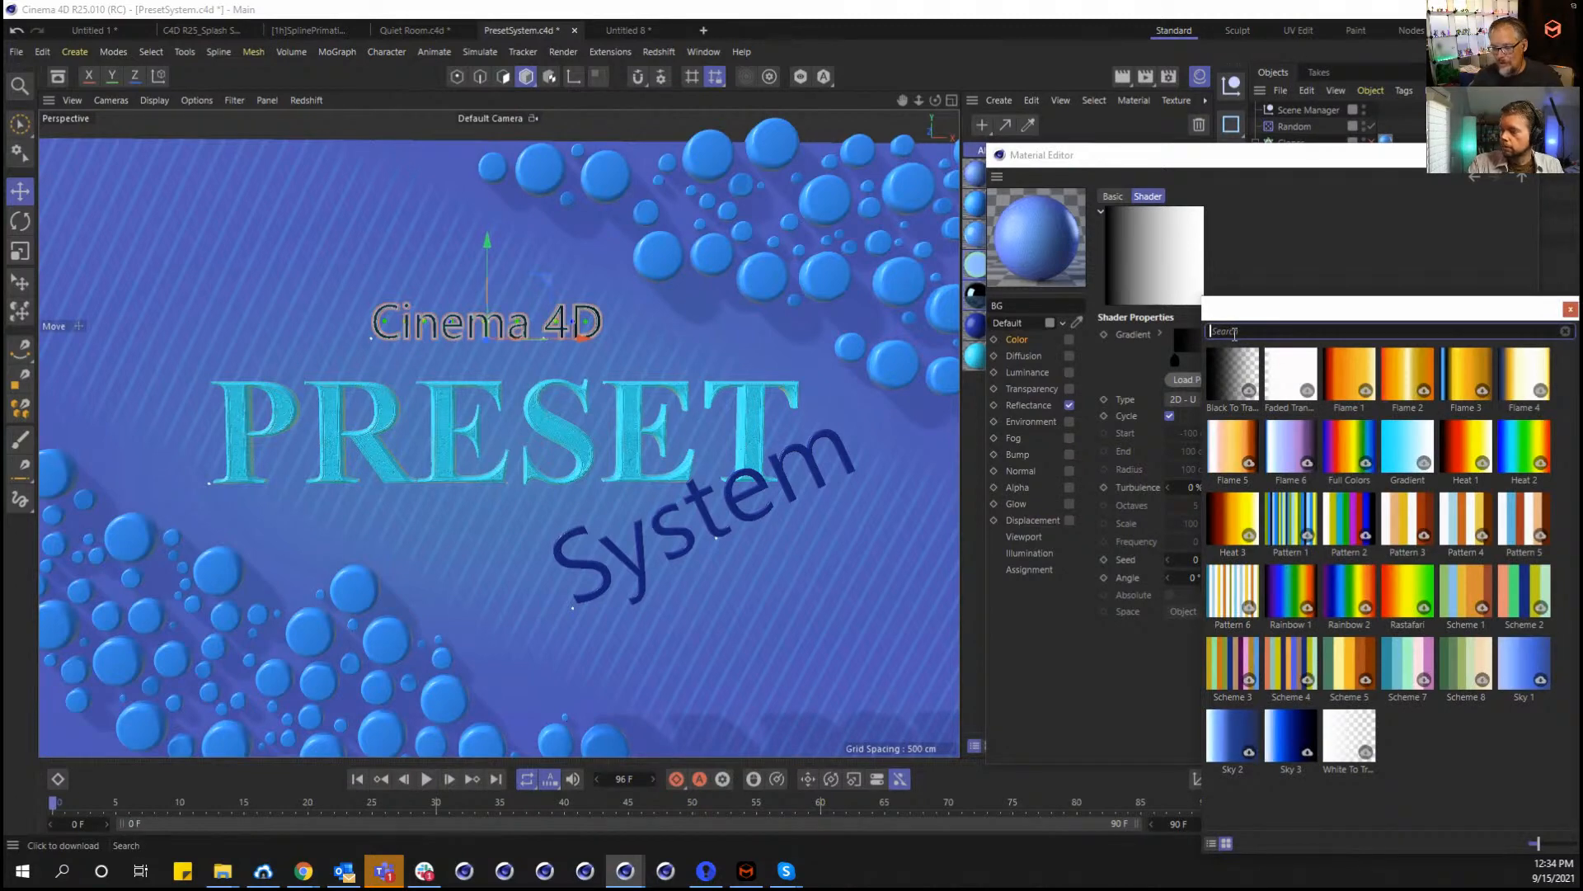
text(rai)
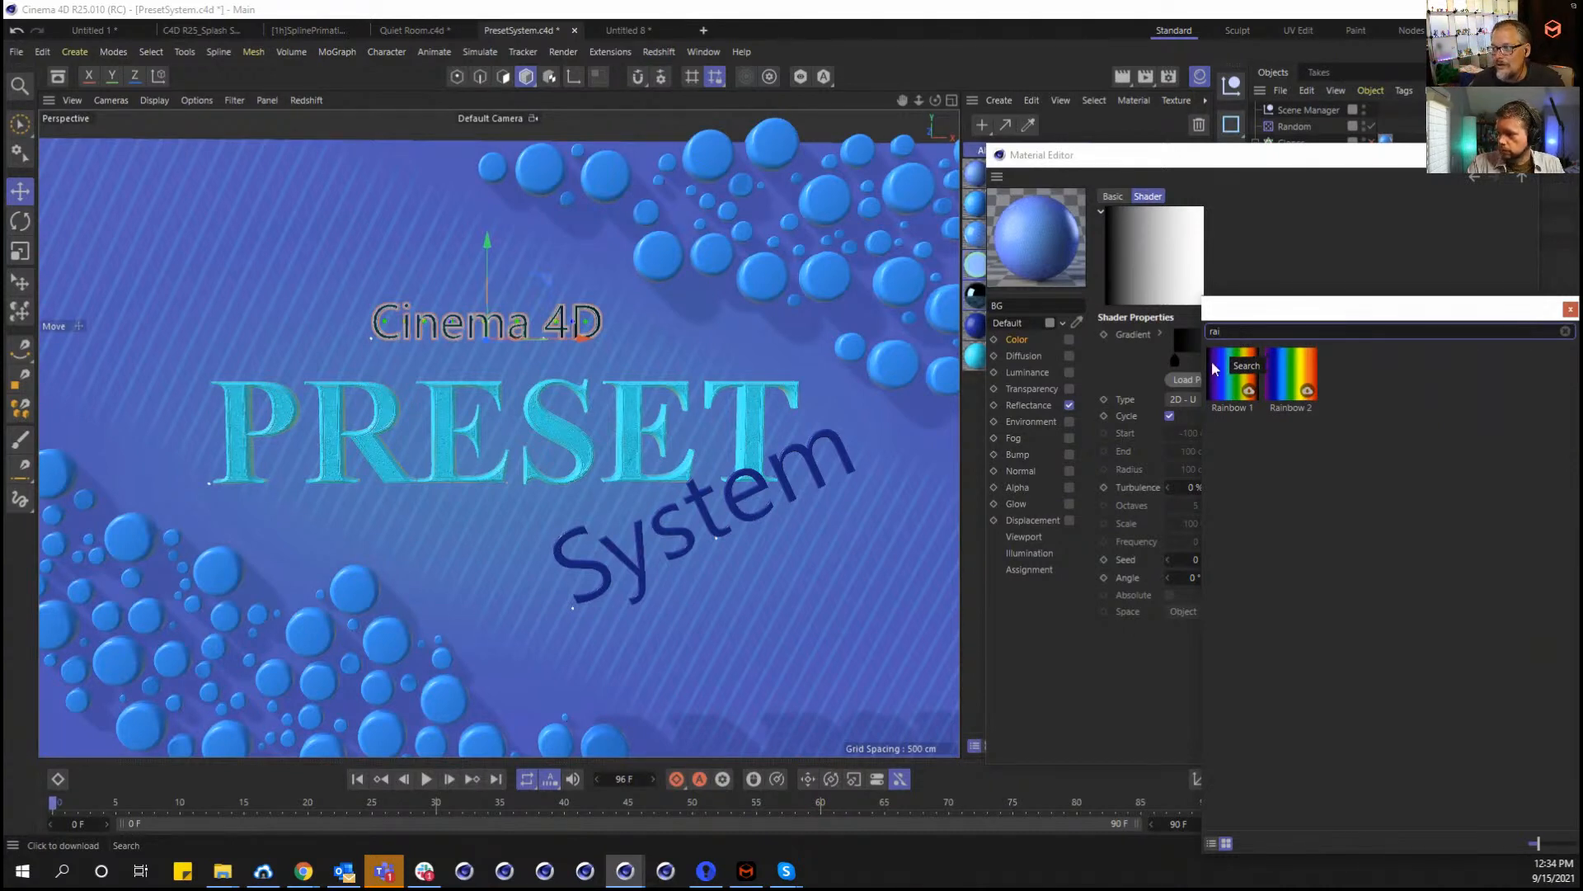
click(1570, 309)
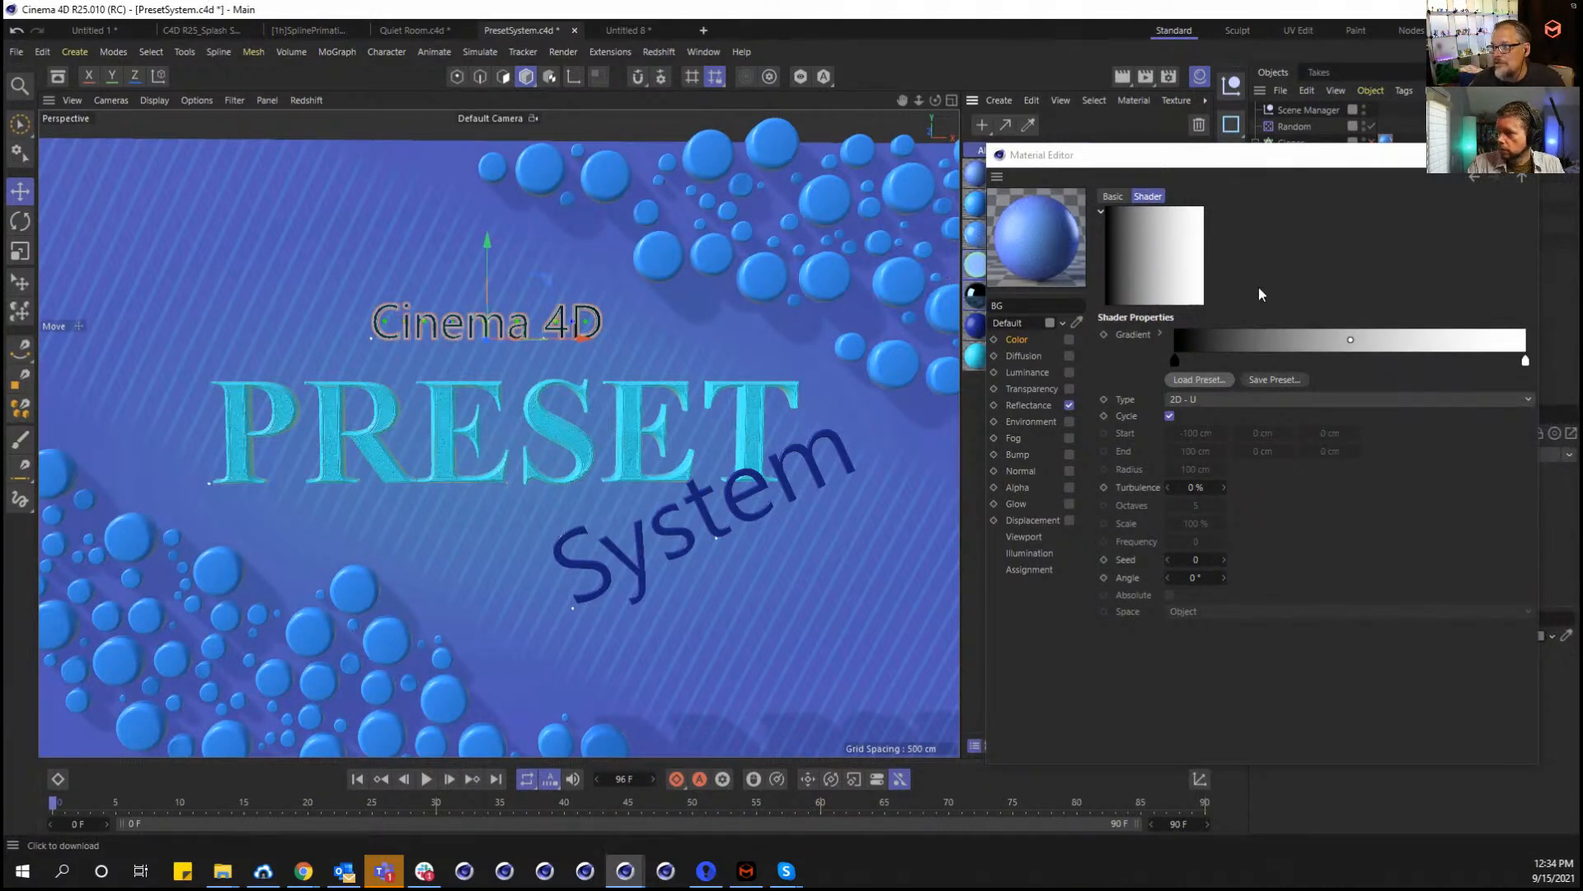
Look through the color swatch palette presets for the BG material's Color channel and close the Material Editor.
click(1041, 342)
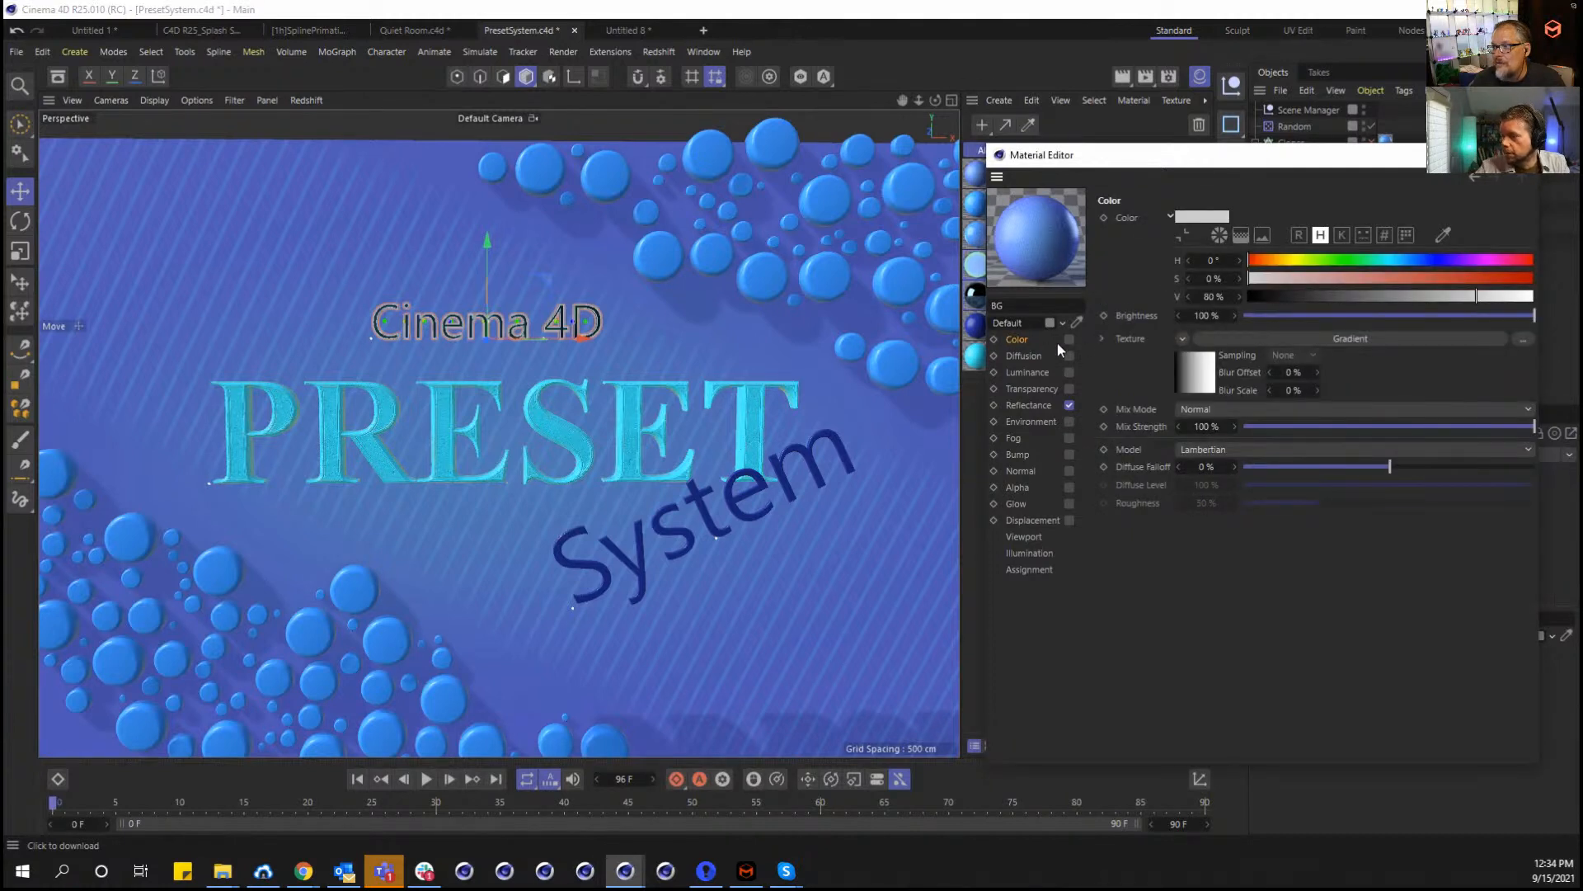
click(1407, 236)
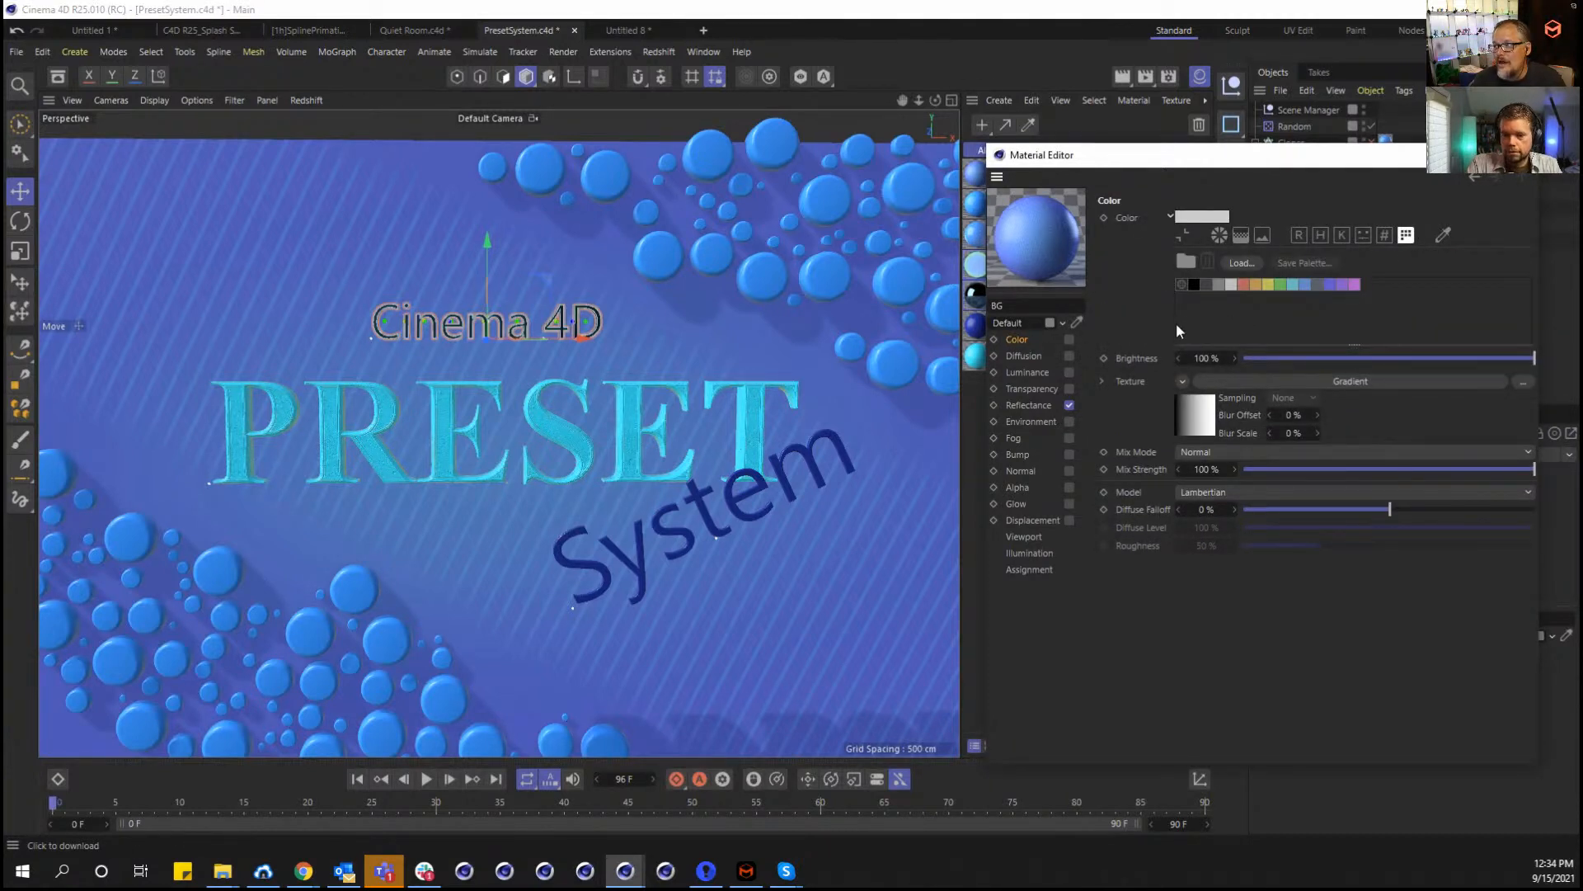
click(1241, 263)
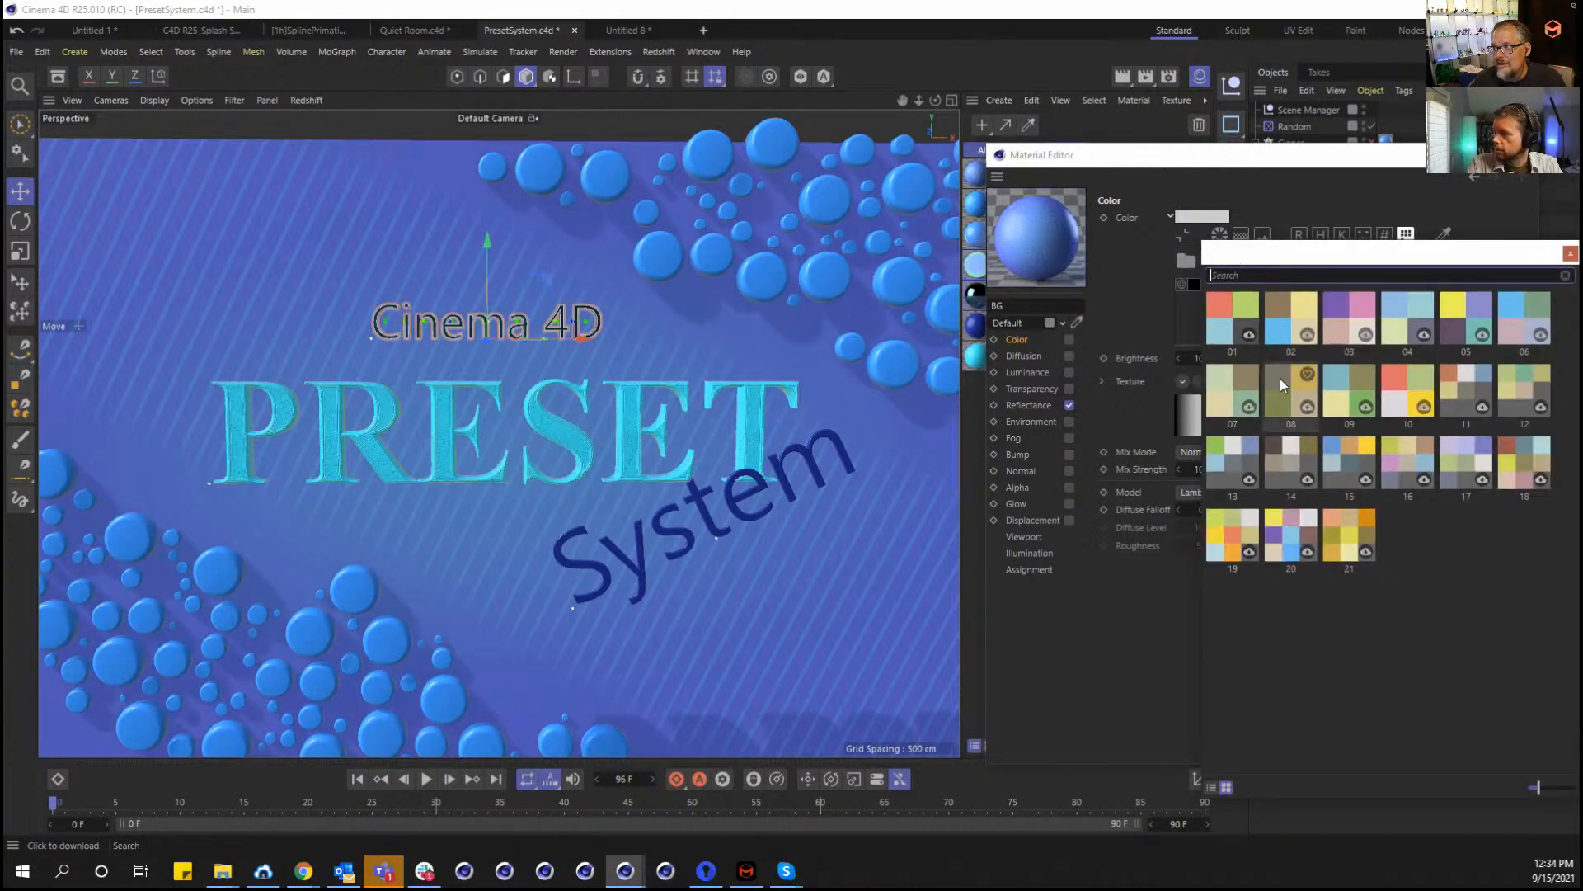
click(1570, 255)
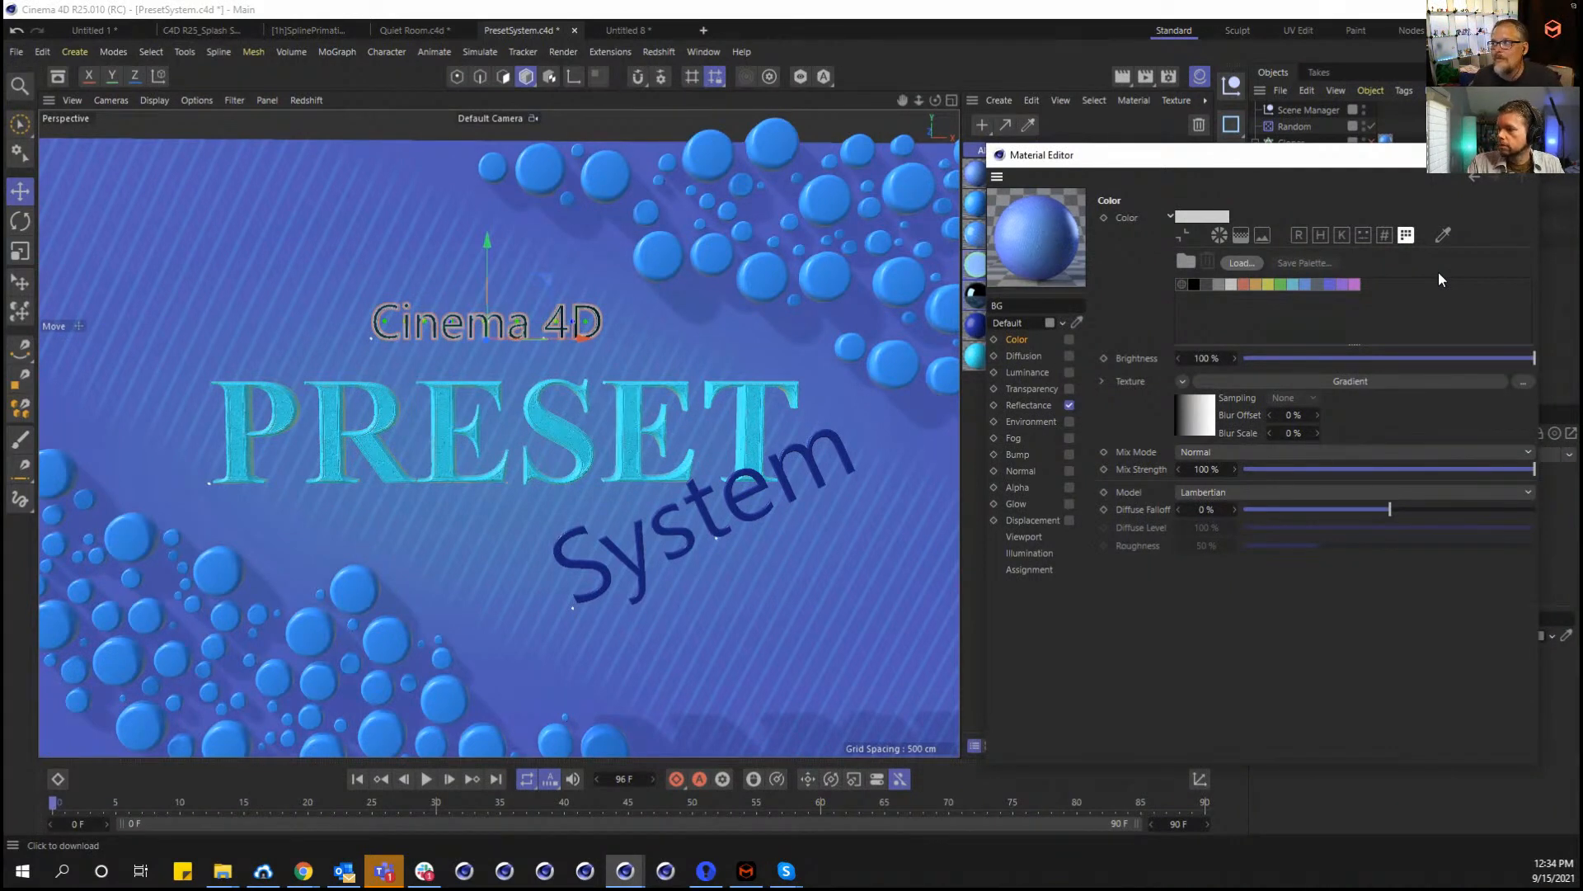
click(1507, 157)
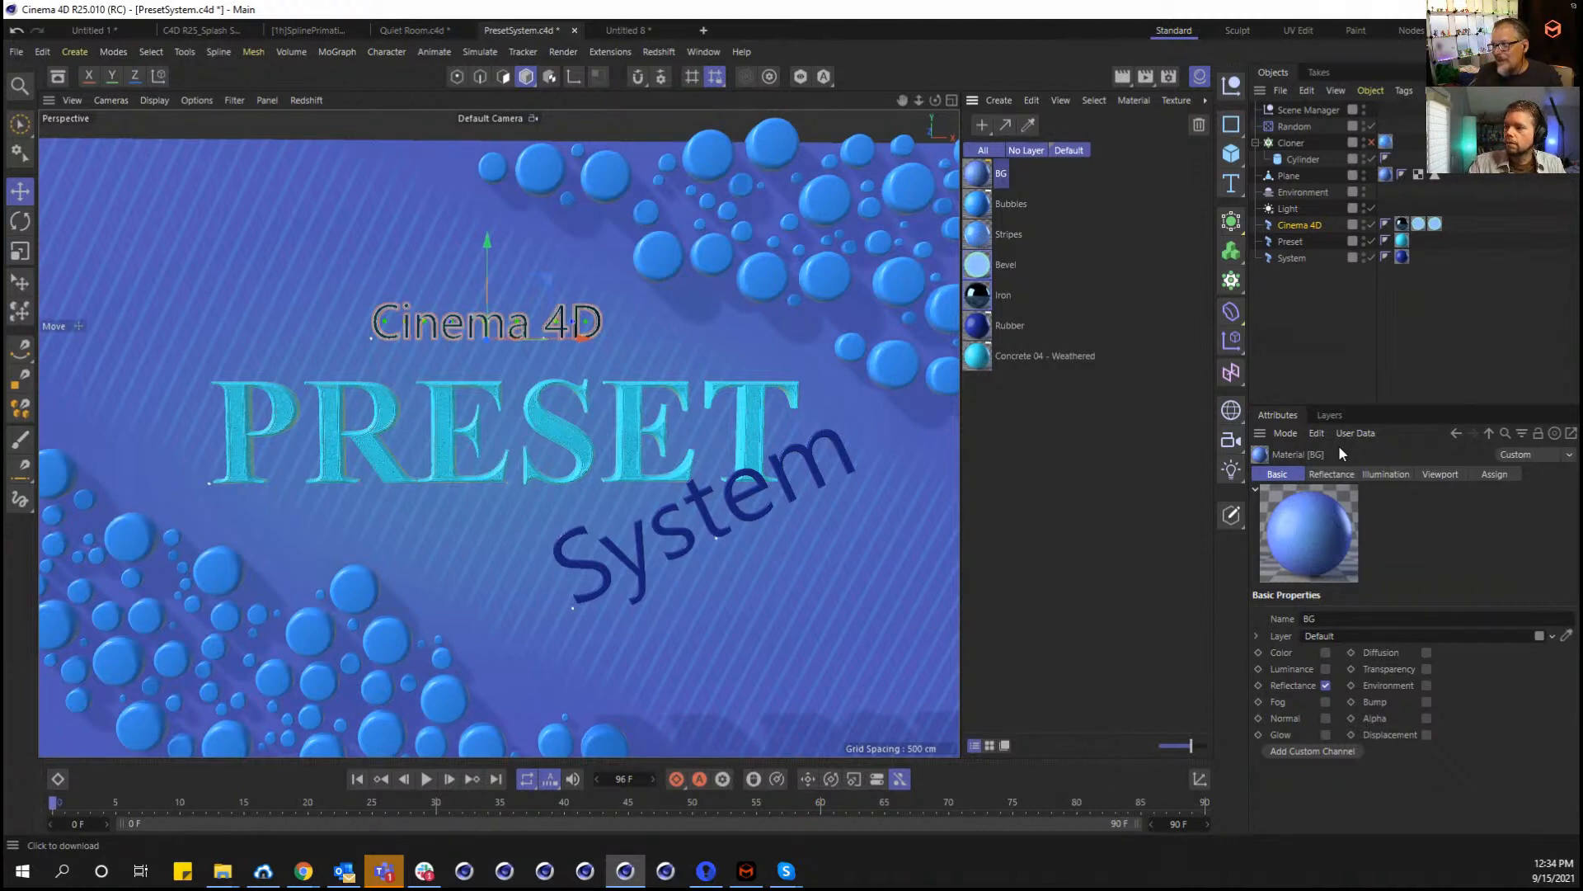
Try the Futuristic preset on the Cinema 4D text object and switch it to the Script preset.
click(1314, 221)
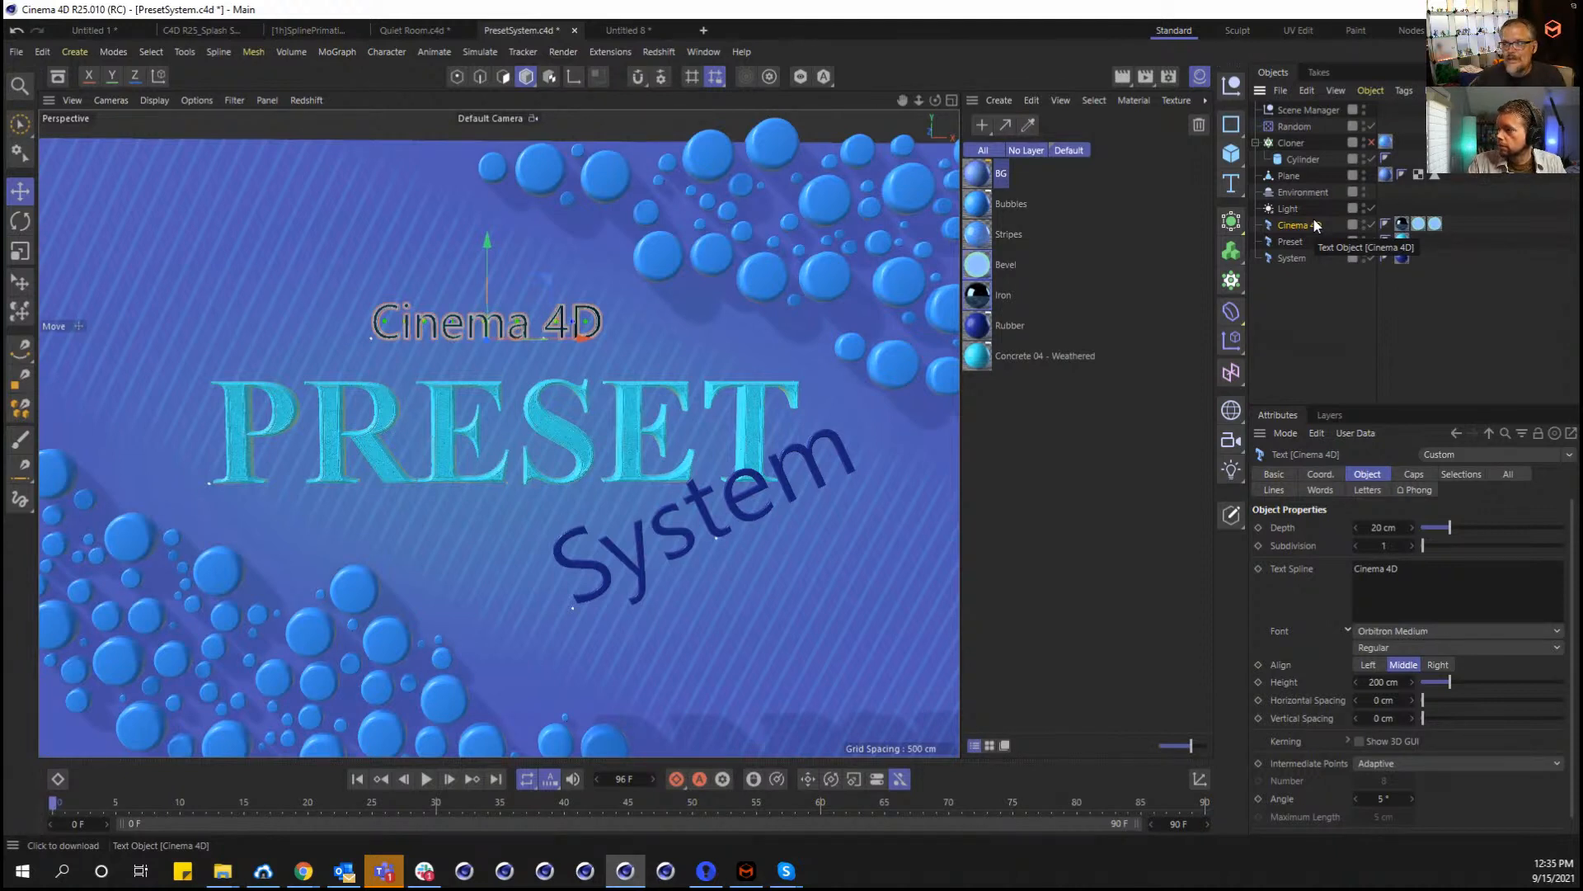
click(1571, 457)
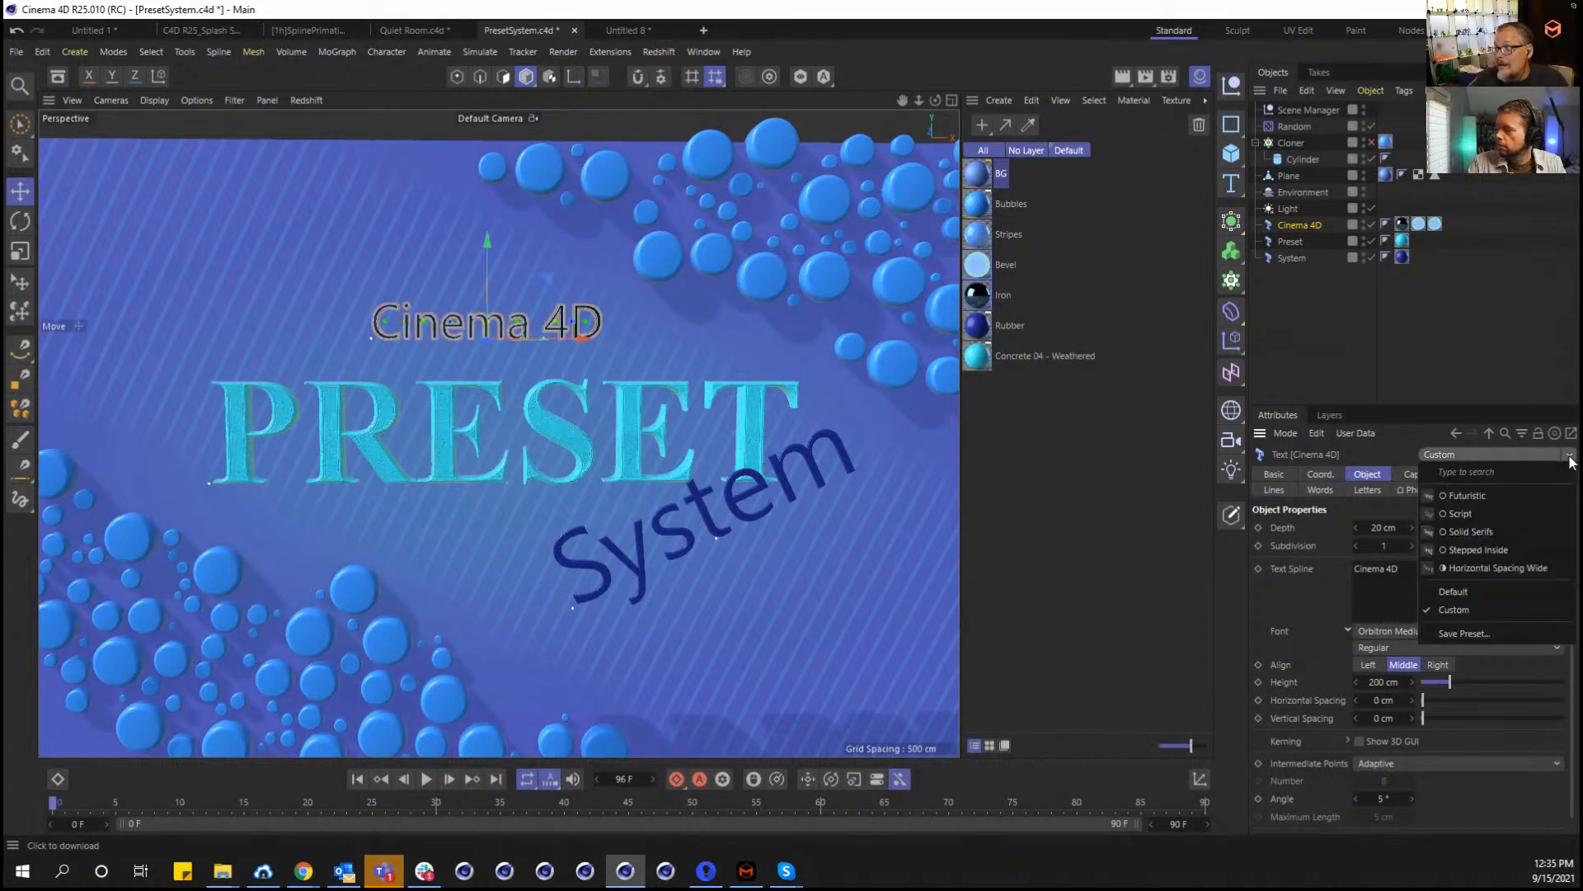
click(1524, 497)
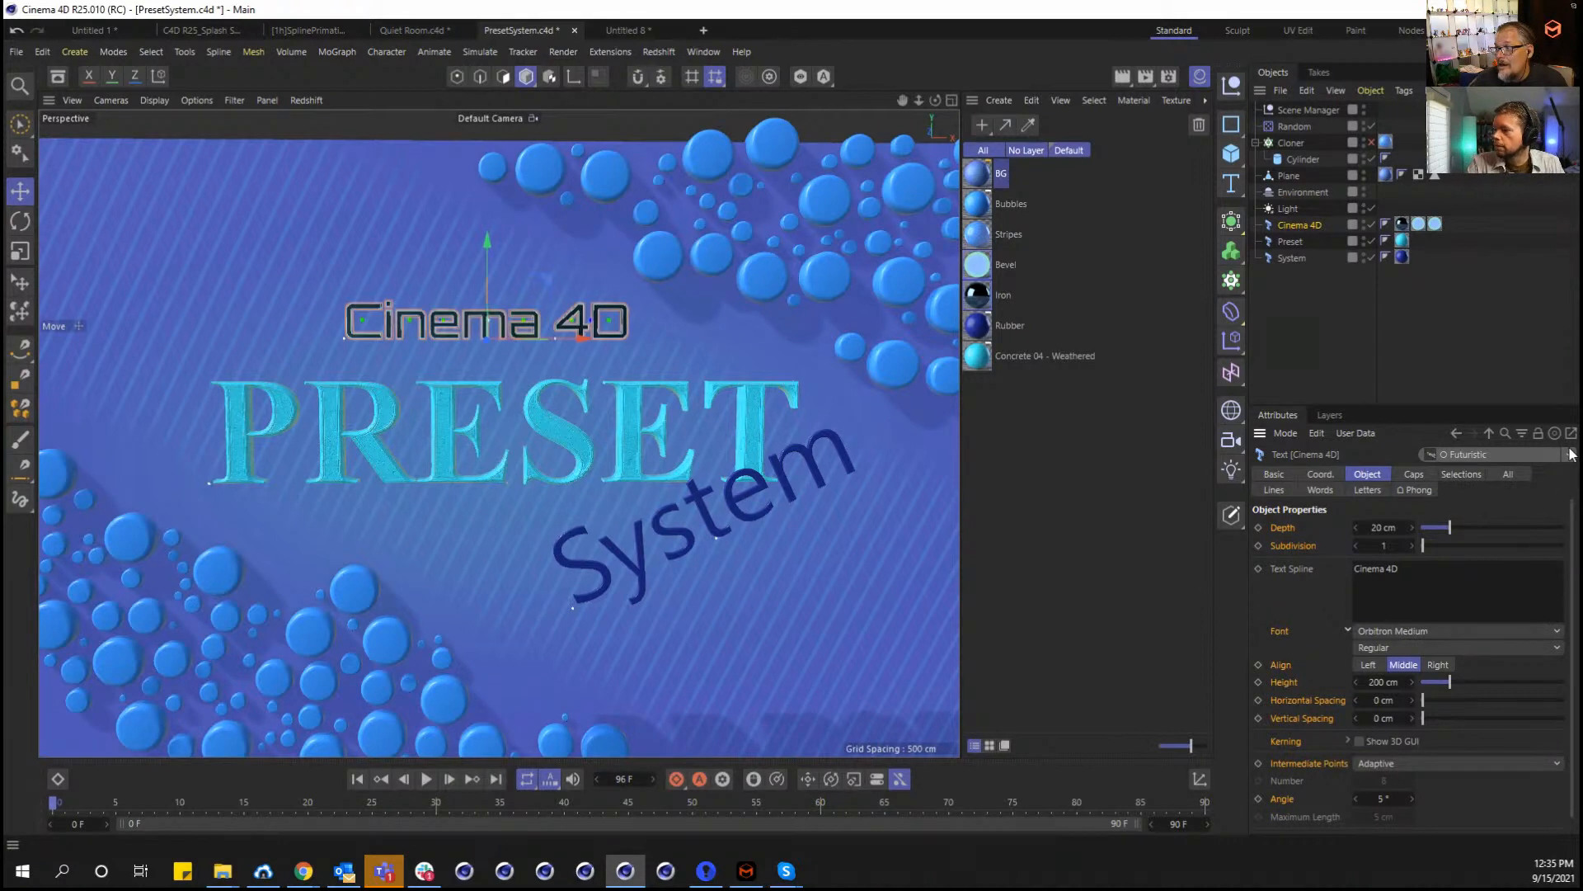
click(1570, 455)
click(1527, 514)
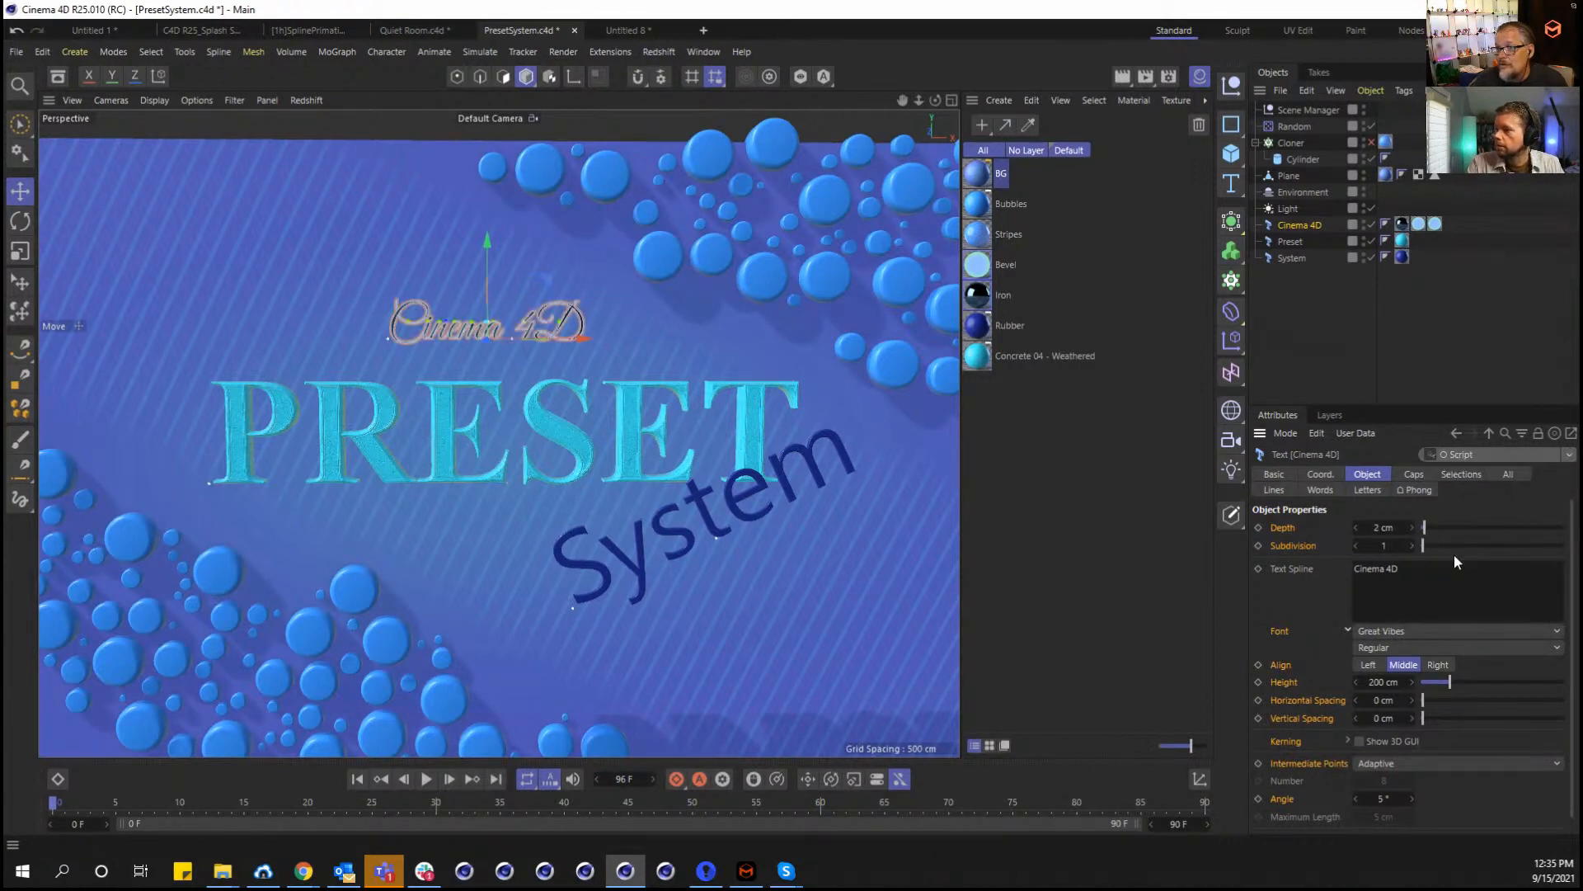
Try the Heebo and Gibson fonts on the Cinema 4D text and increase its height to about 471 cm.
click(1393, 634)
click(1397, 635)
click(1397, 634)
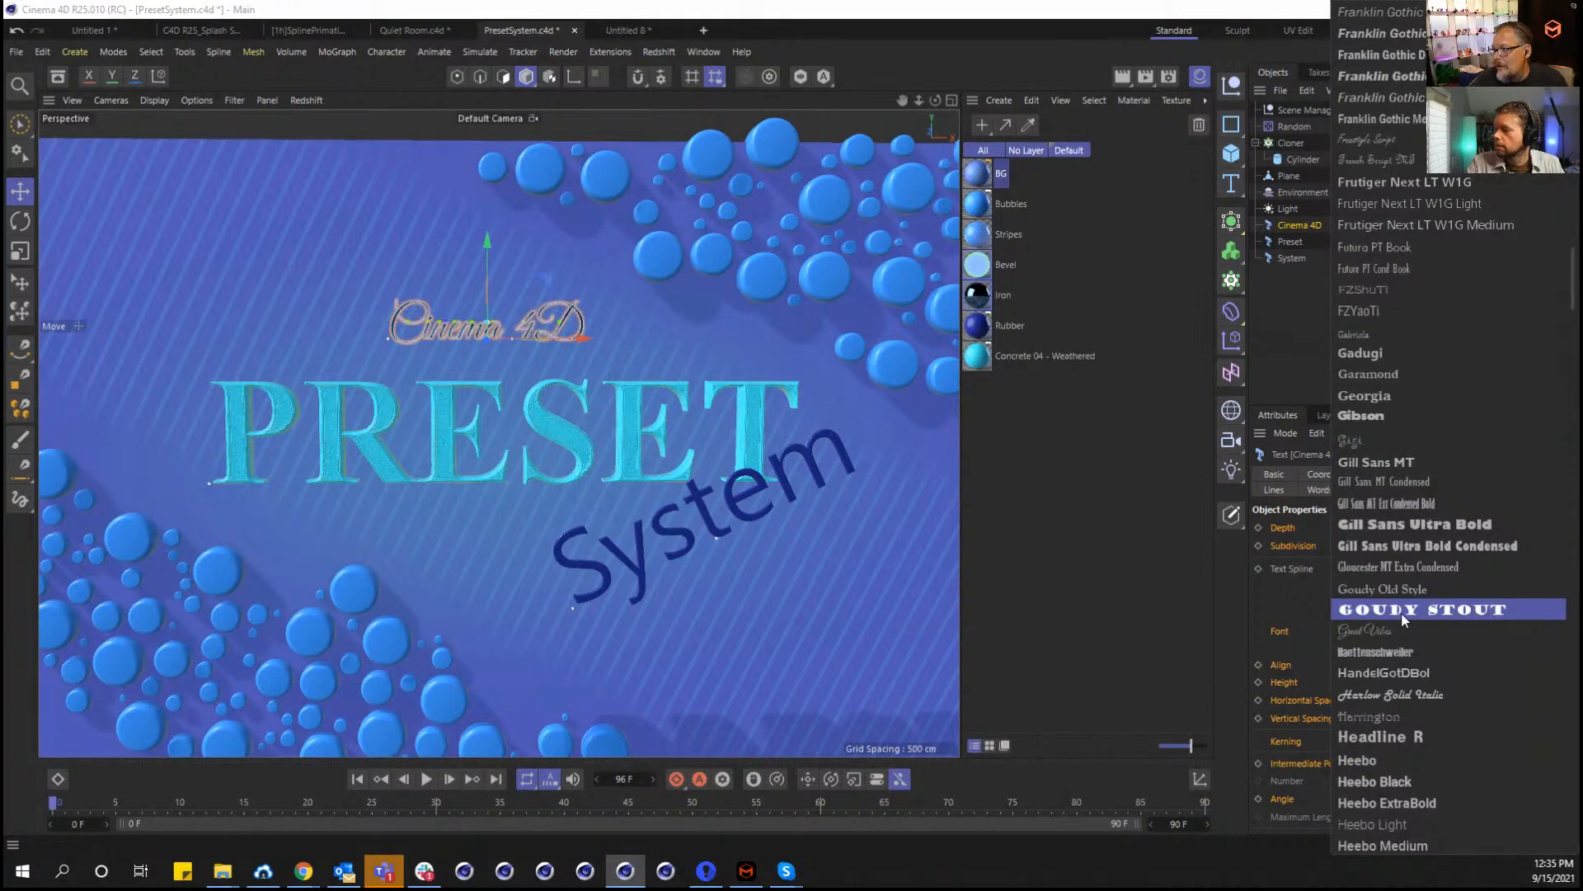
click(1395, 759)
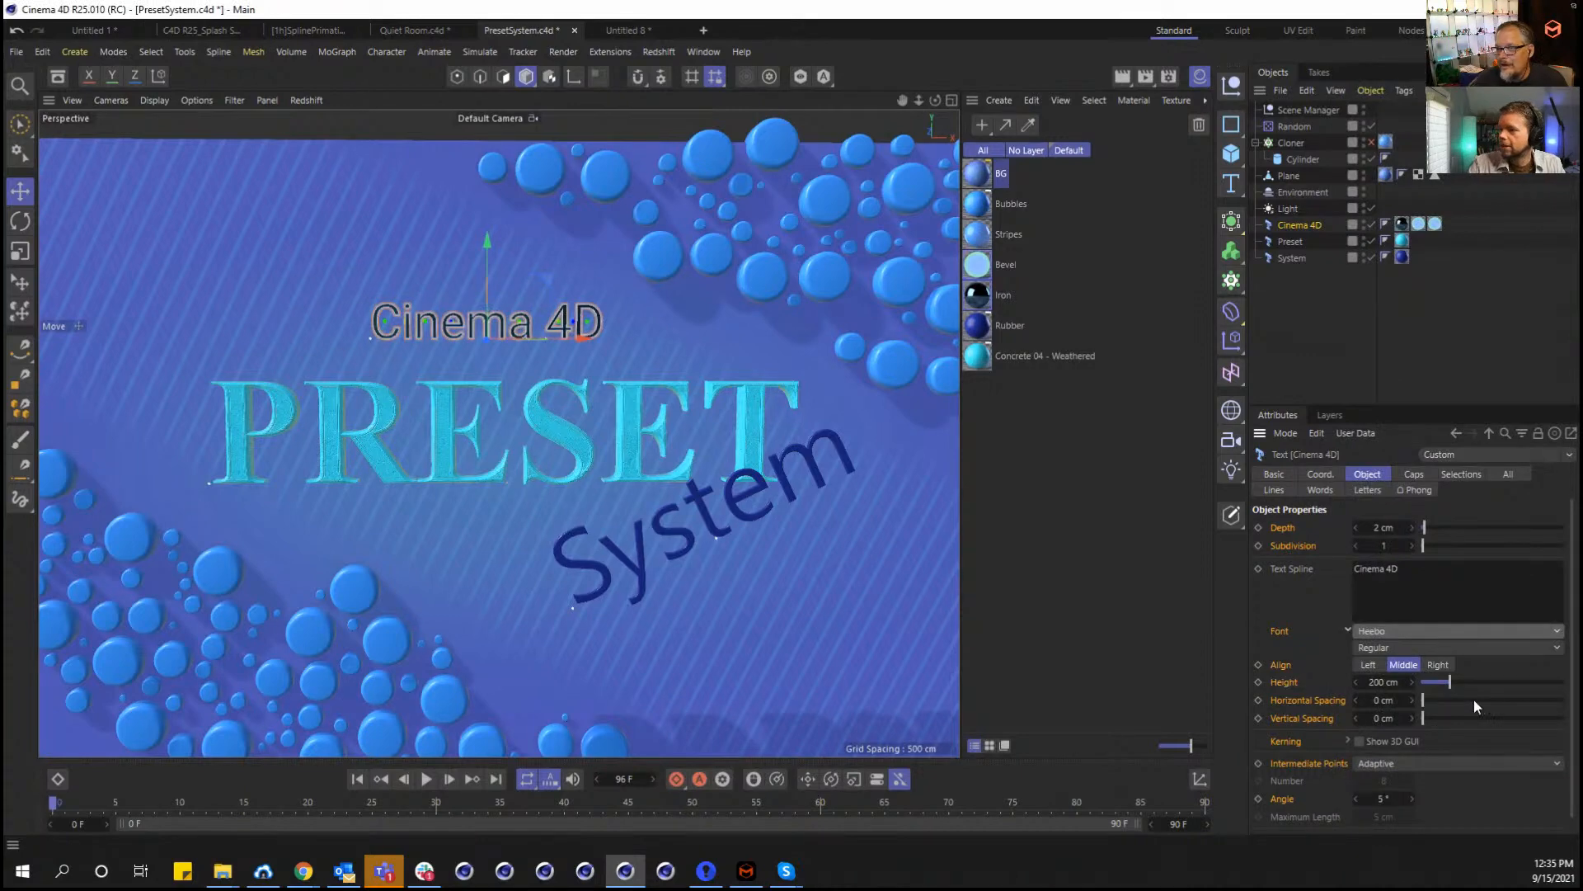
click(1427, 629)
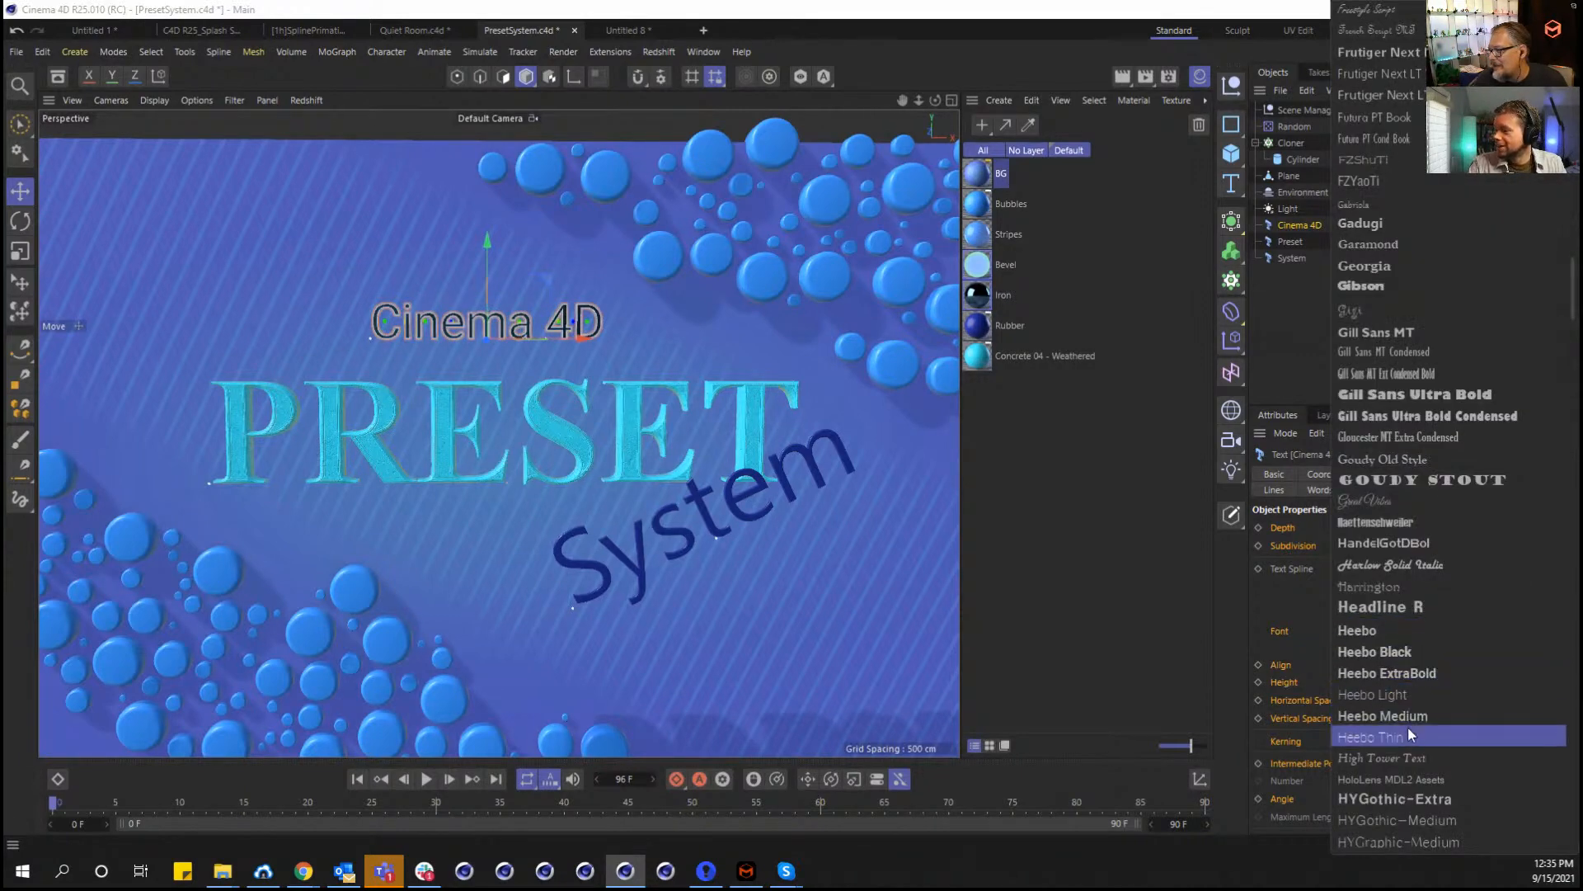
click(1452, 296)
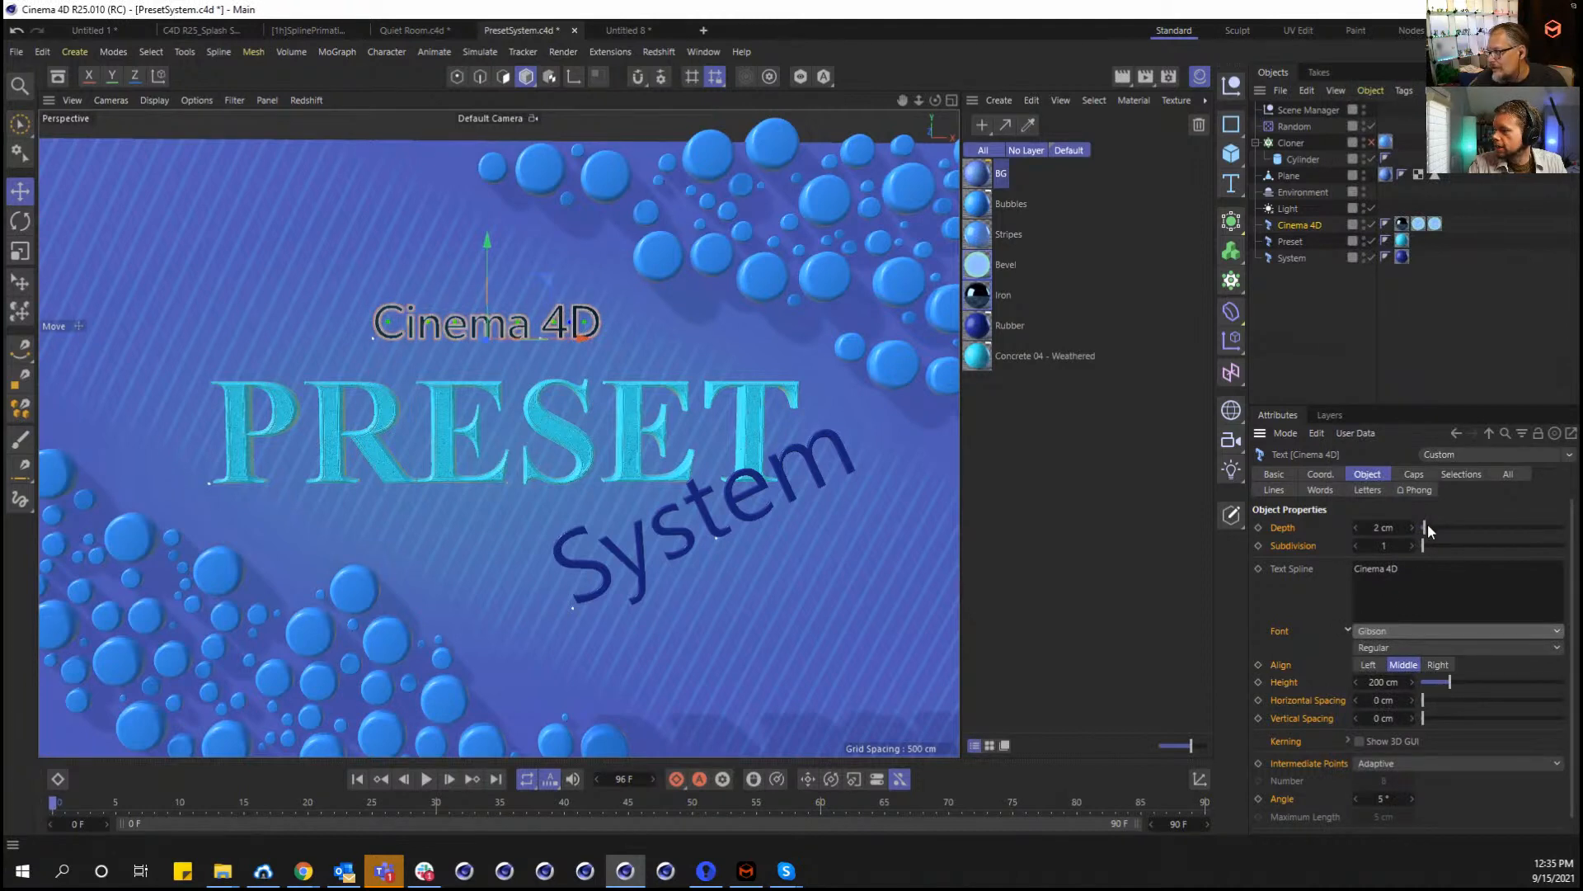
drag(1448, 683, 1489, 682)
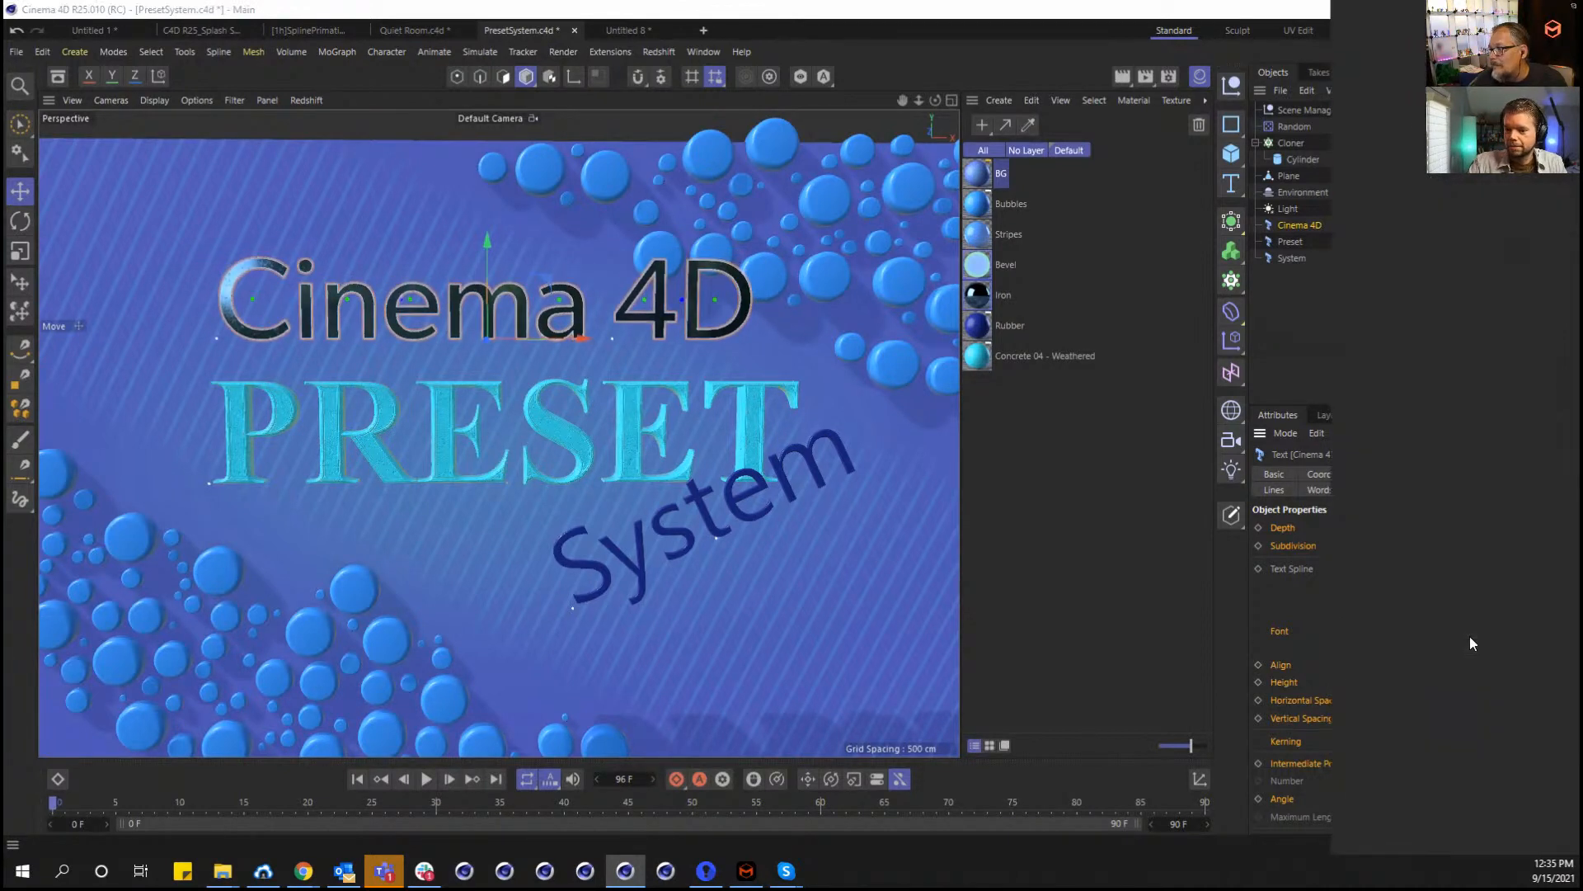
Set the Cinema 4D text's font to Engravers MT and its height to about 306 cm.
click(1469, 632)
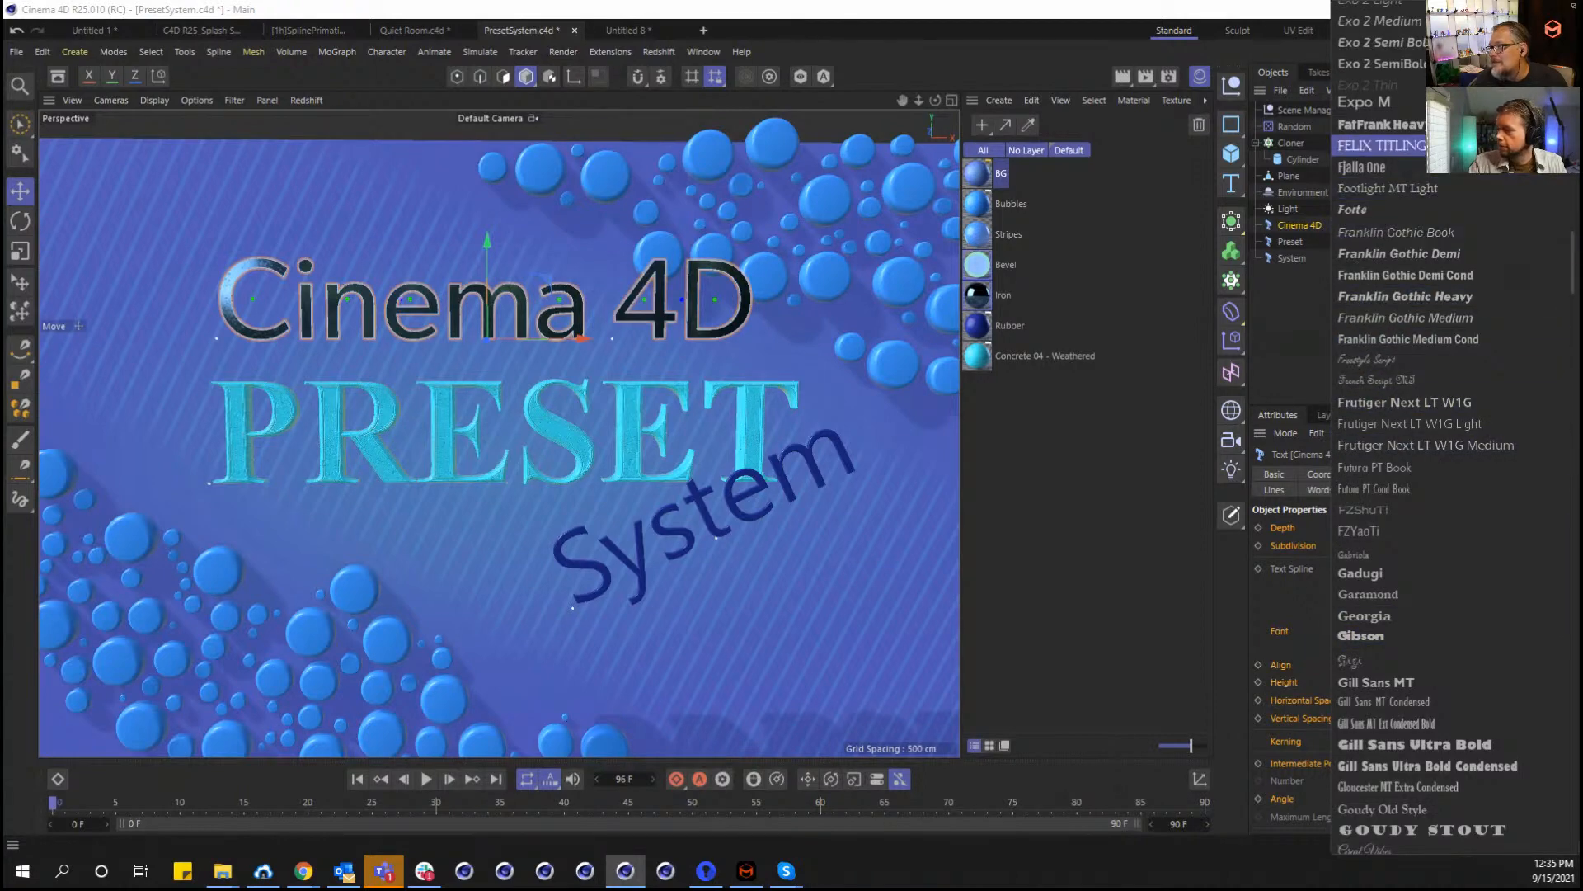
scroll(1485, 17, up, 10)
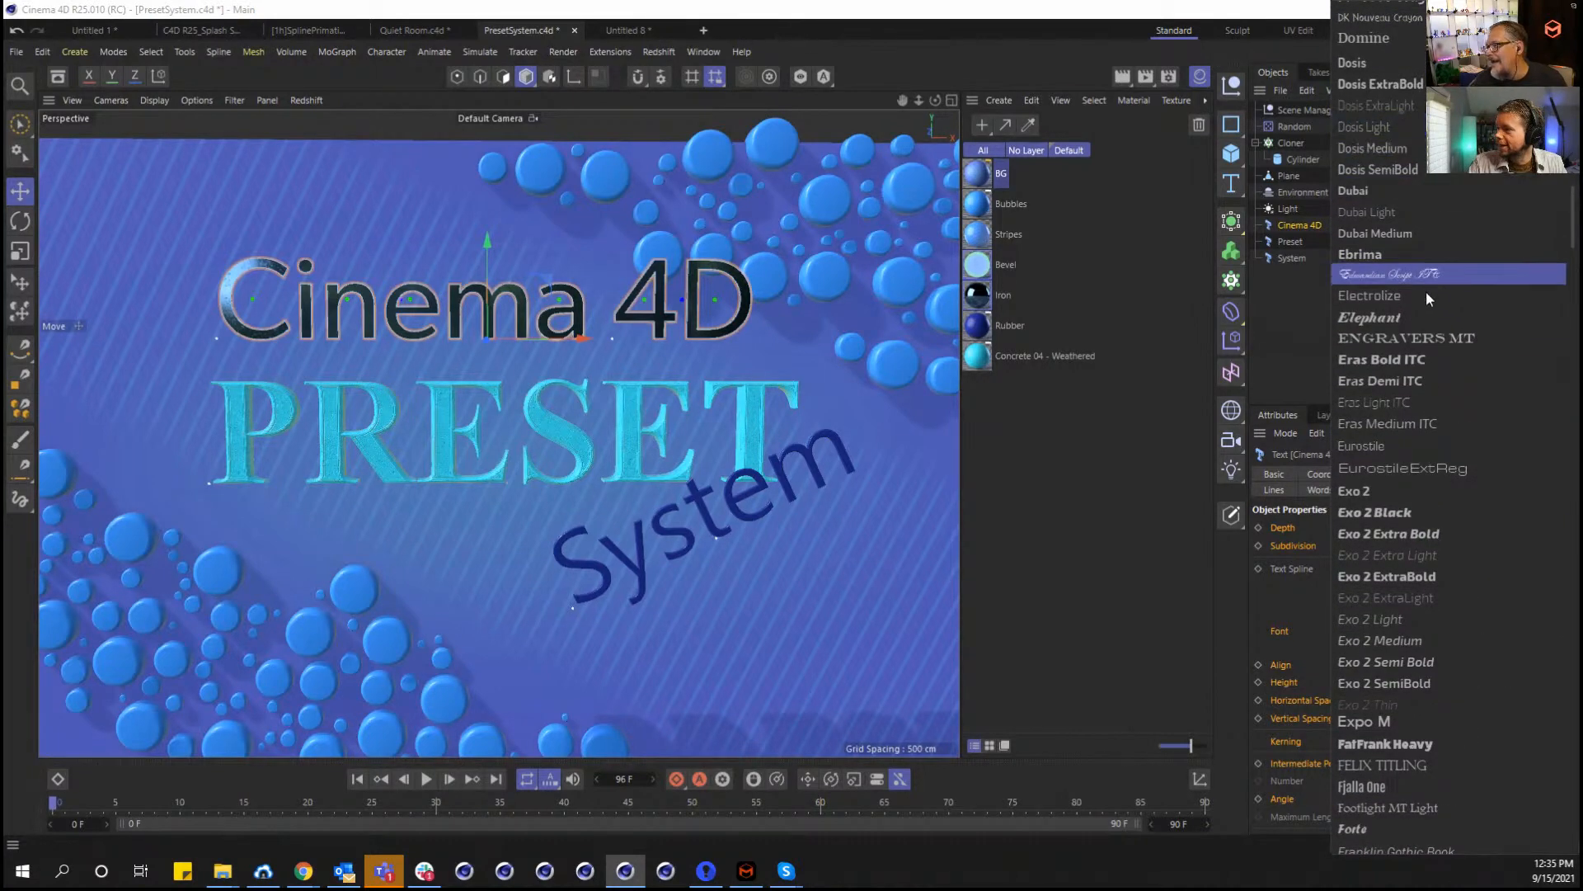
click(1412, 338)
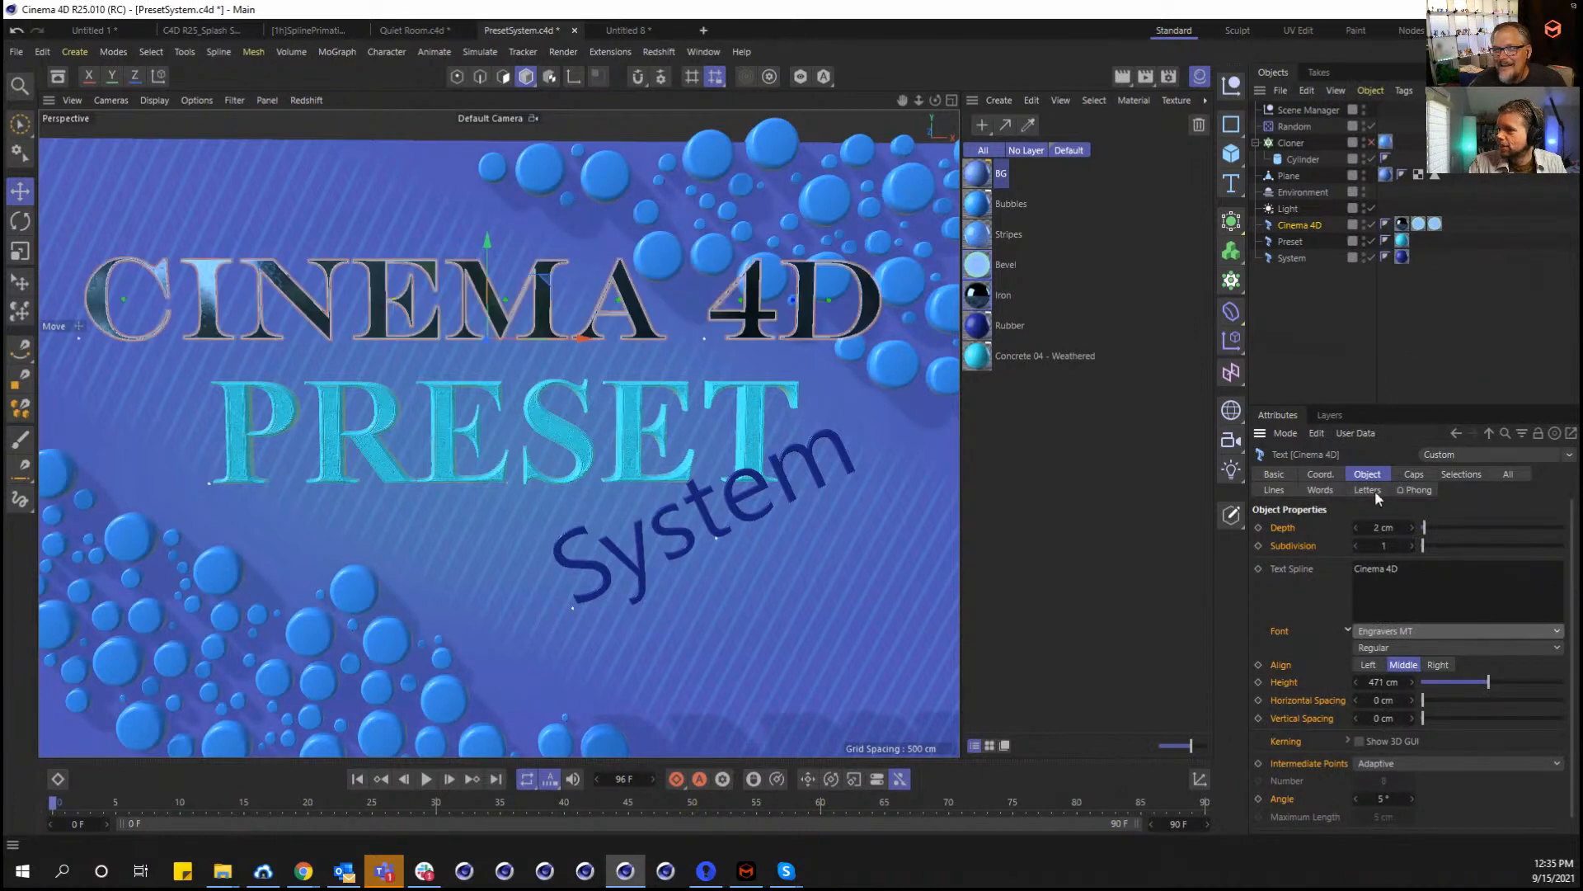
drag(1491, 691, 1467, 690)
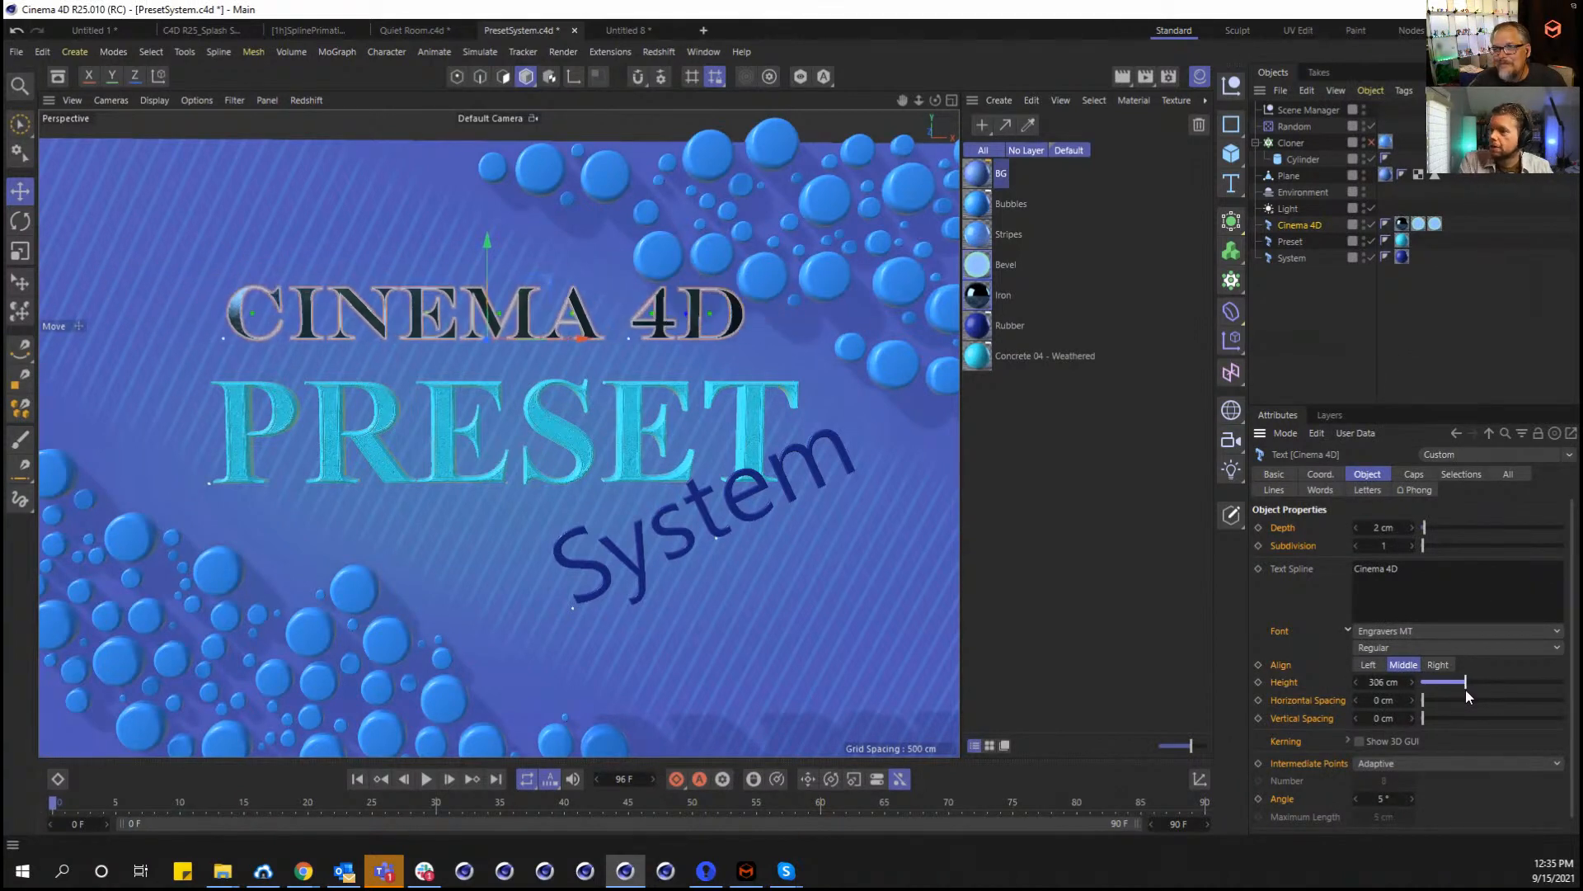
Set the caps bevel size of the Cinema 4D text to about 9.79 cm and save its settings as a preset named Chiseled.
click(1414, 474)
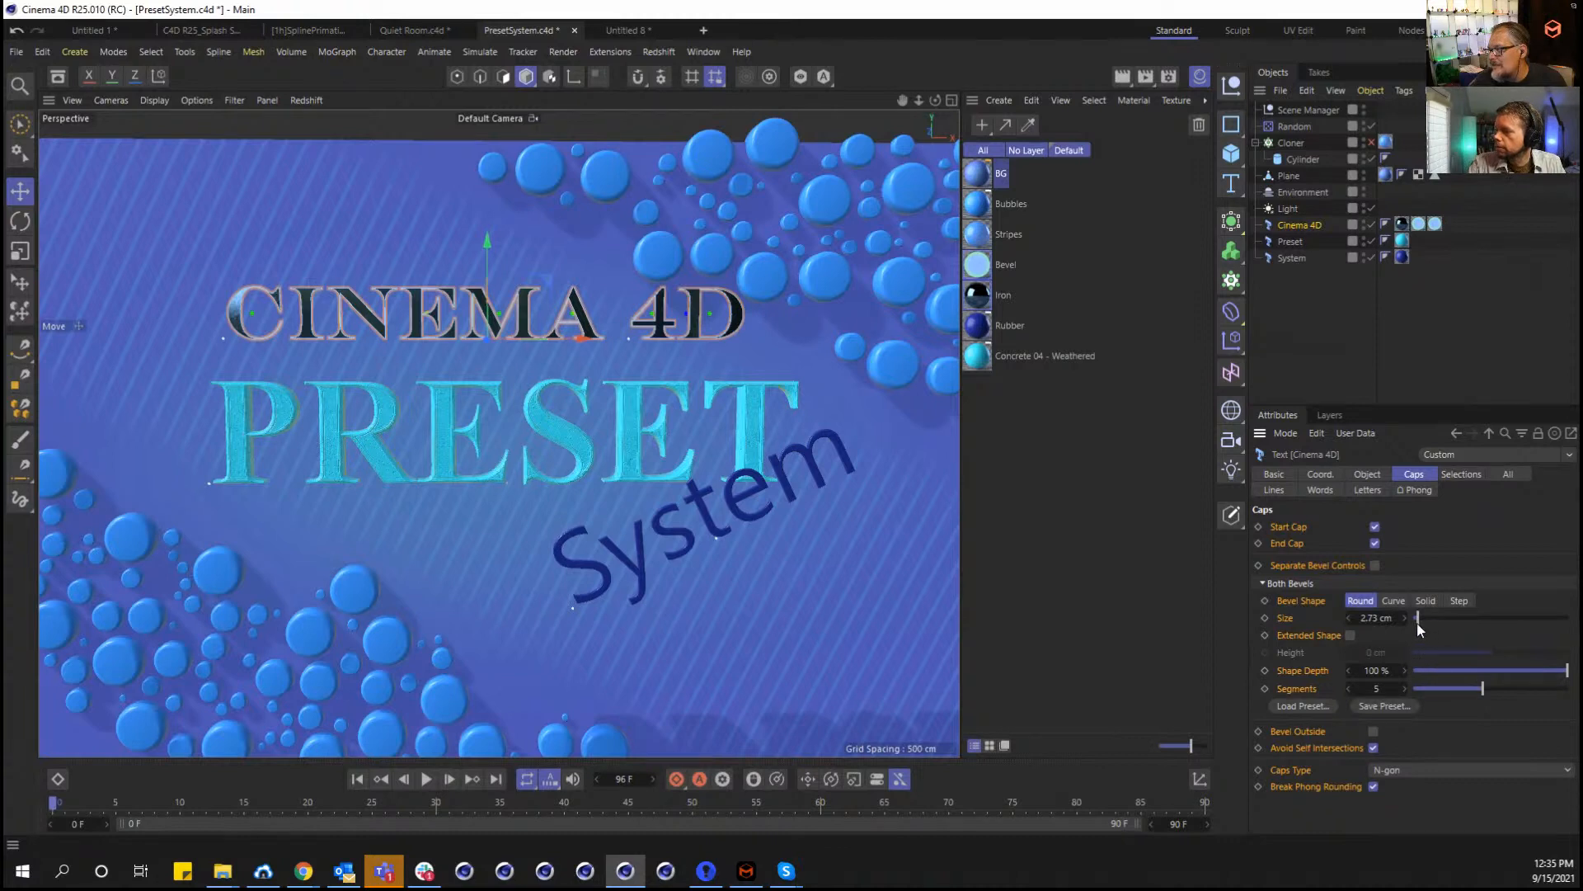
mouse_move(1418, 623)
mouse_down()
mouse_move(1458, 624)
mouse_move(1428, 625)
mouse_up()
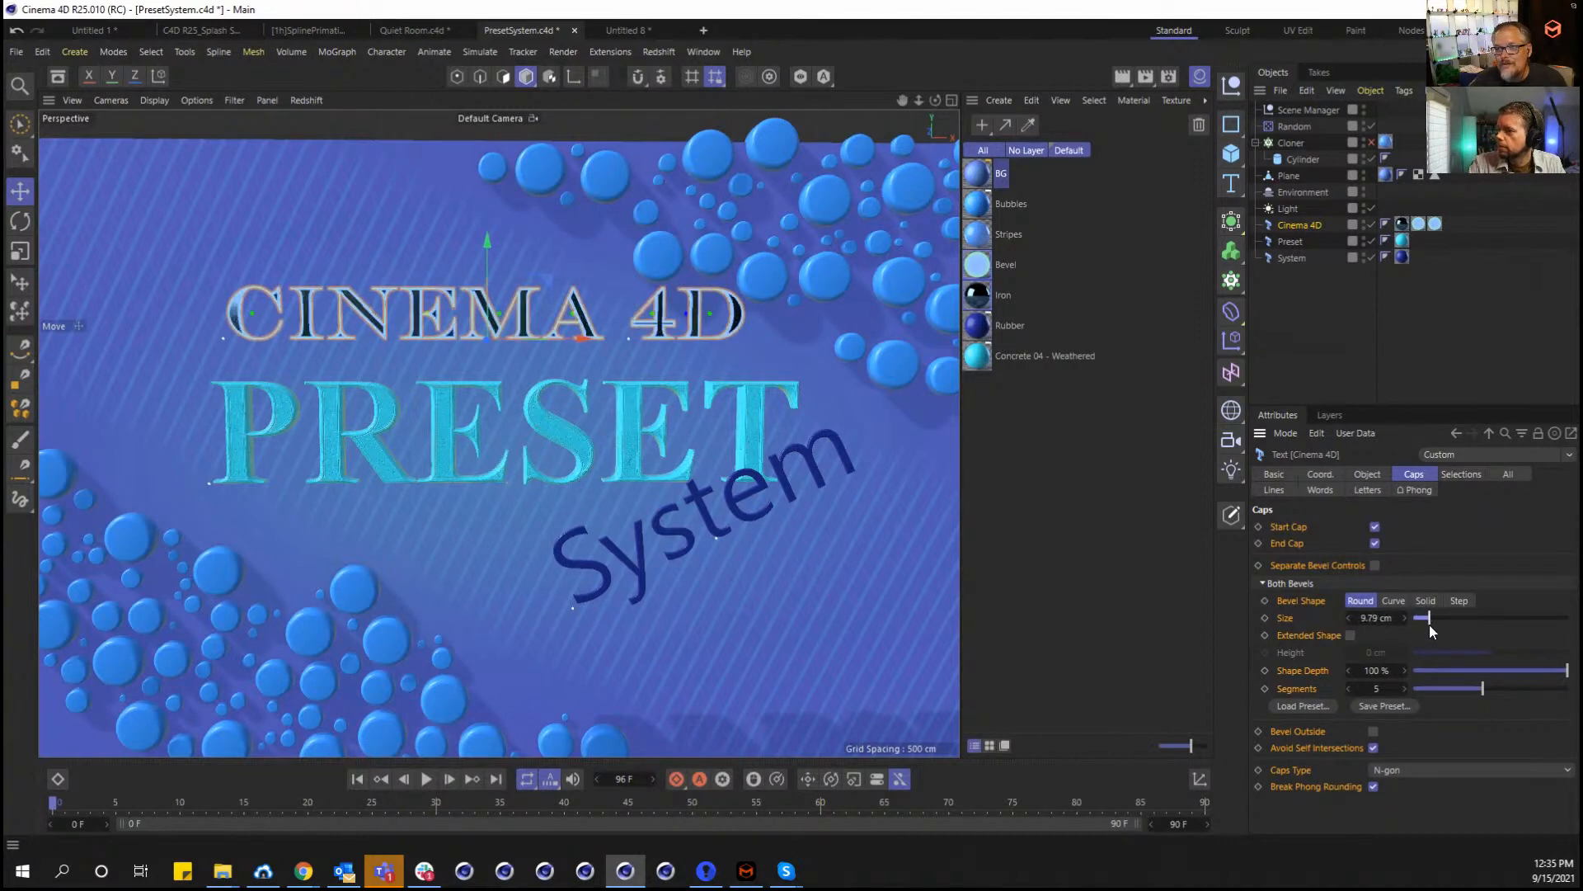
click(1569, 454)
click(1501, 633)
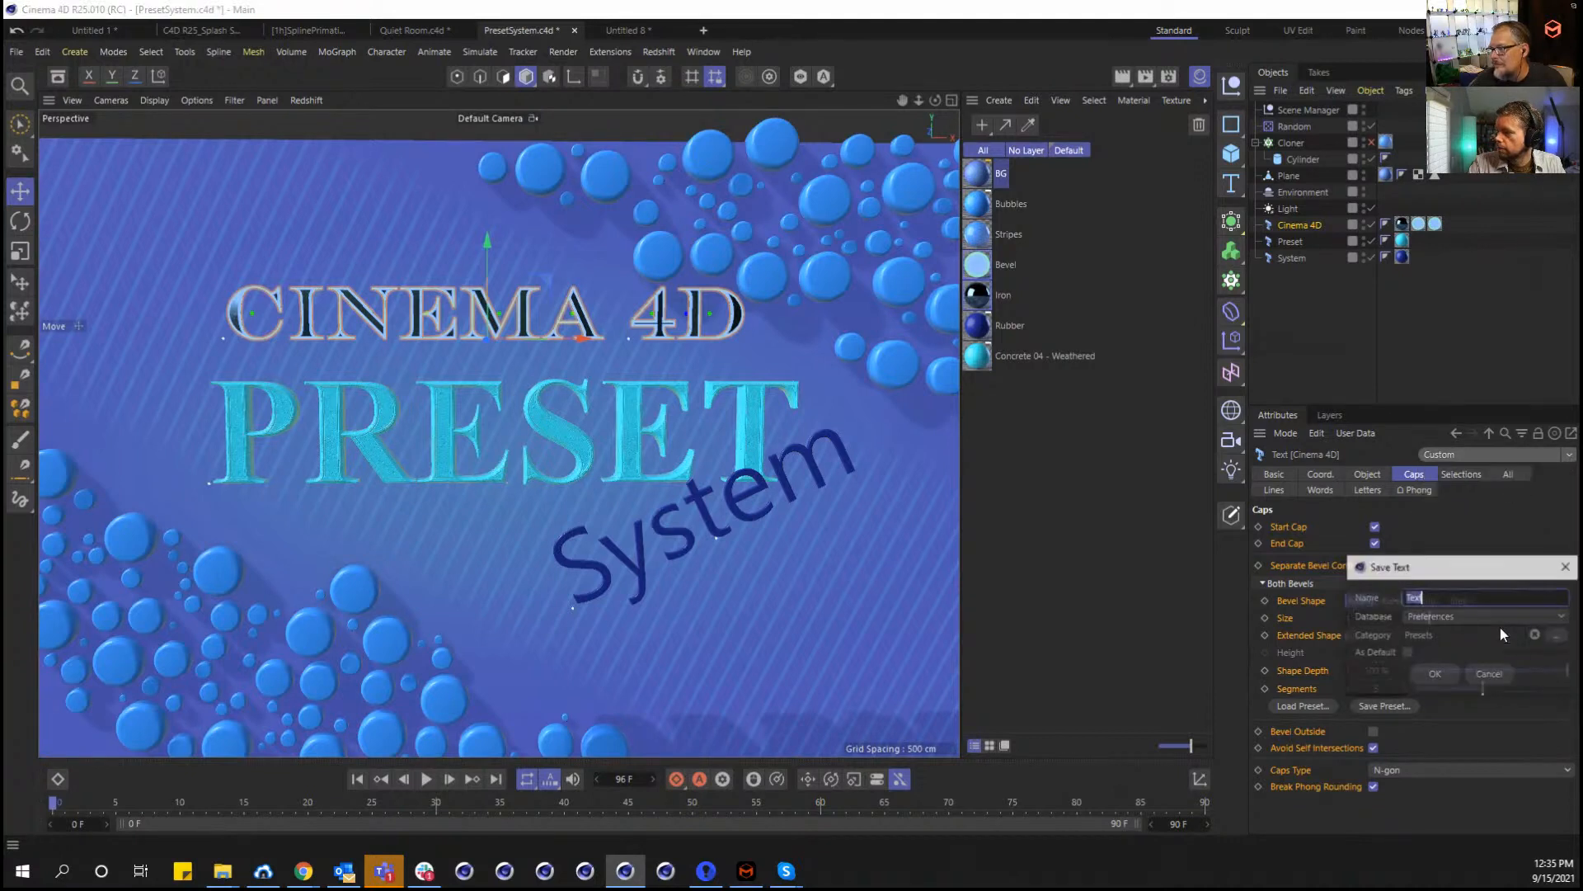
text(Chi)
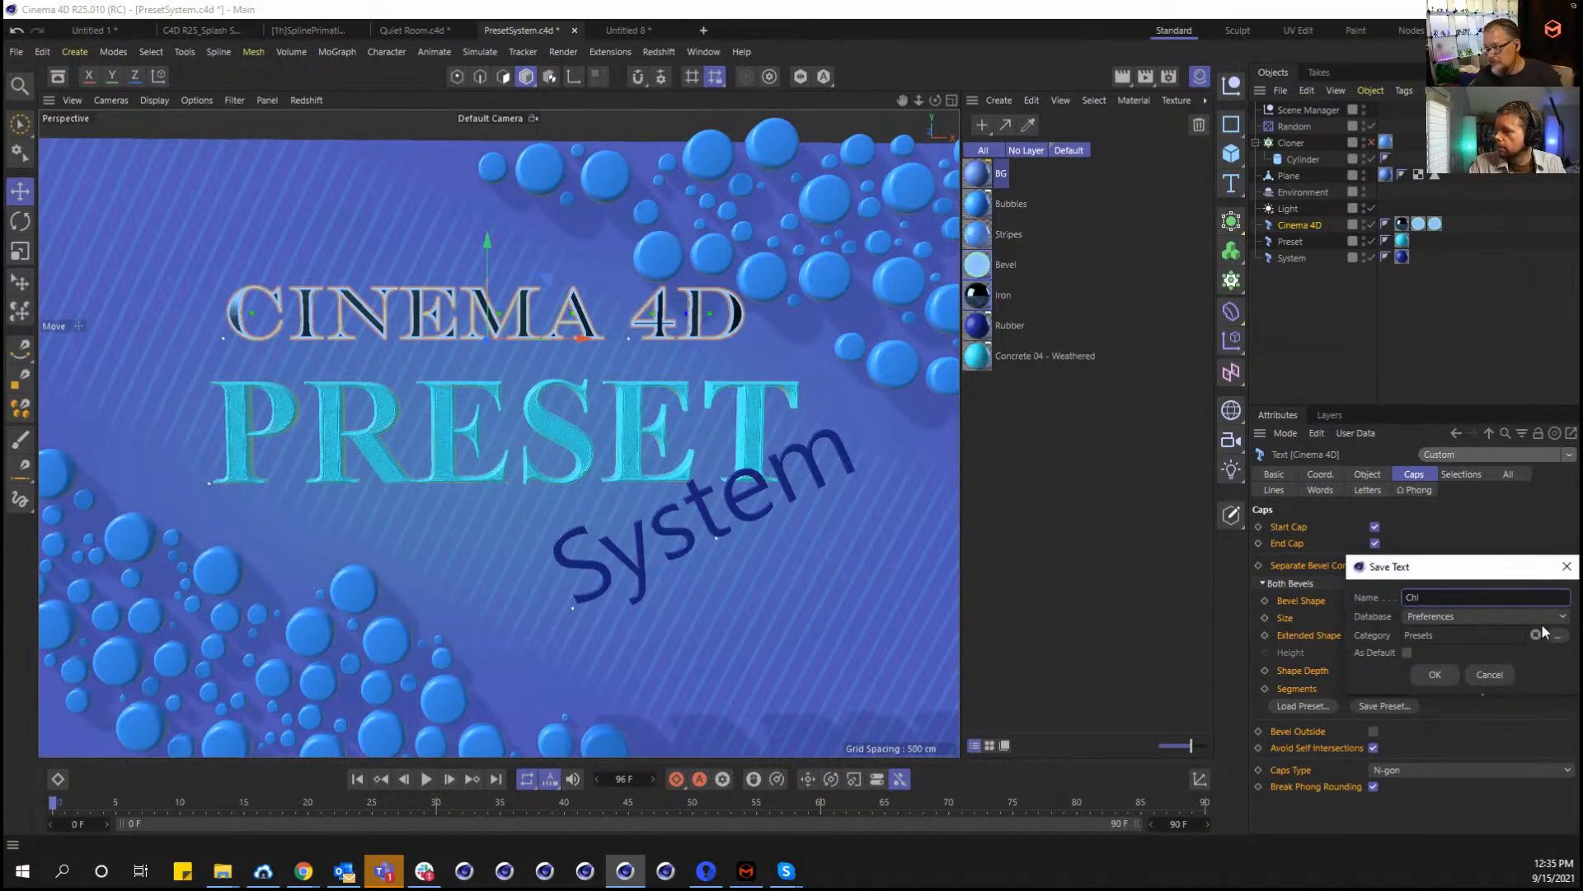
text(seled)
key(Return)
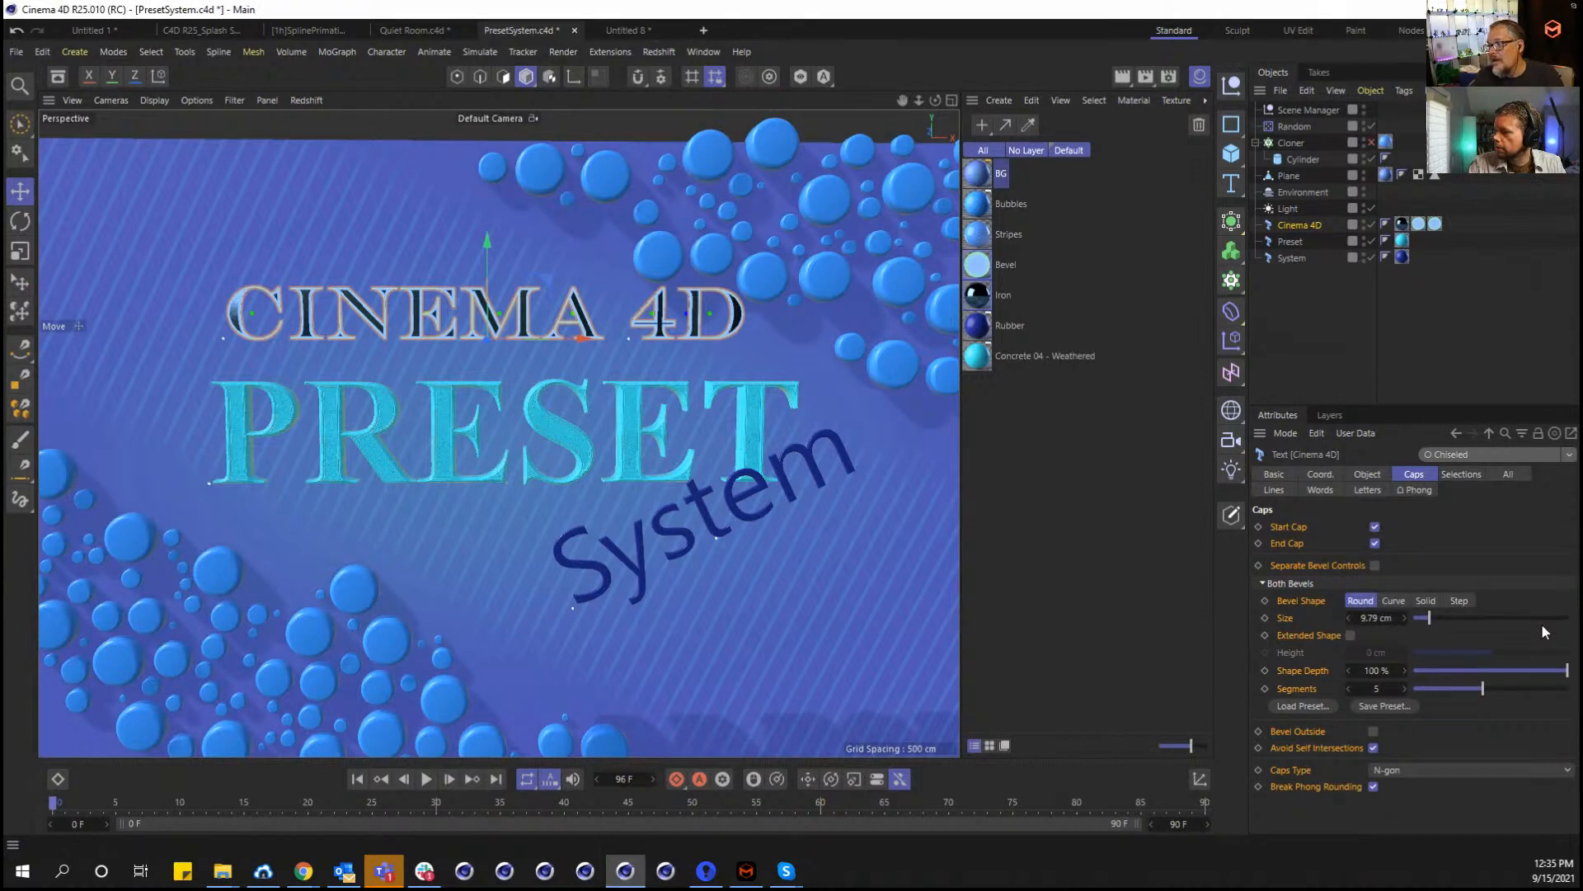
Try the Solid Serifs, Stepped Inside and Script presets on the Cinema 4D text and settle on Futuristic.
click(1368, 475)
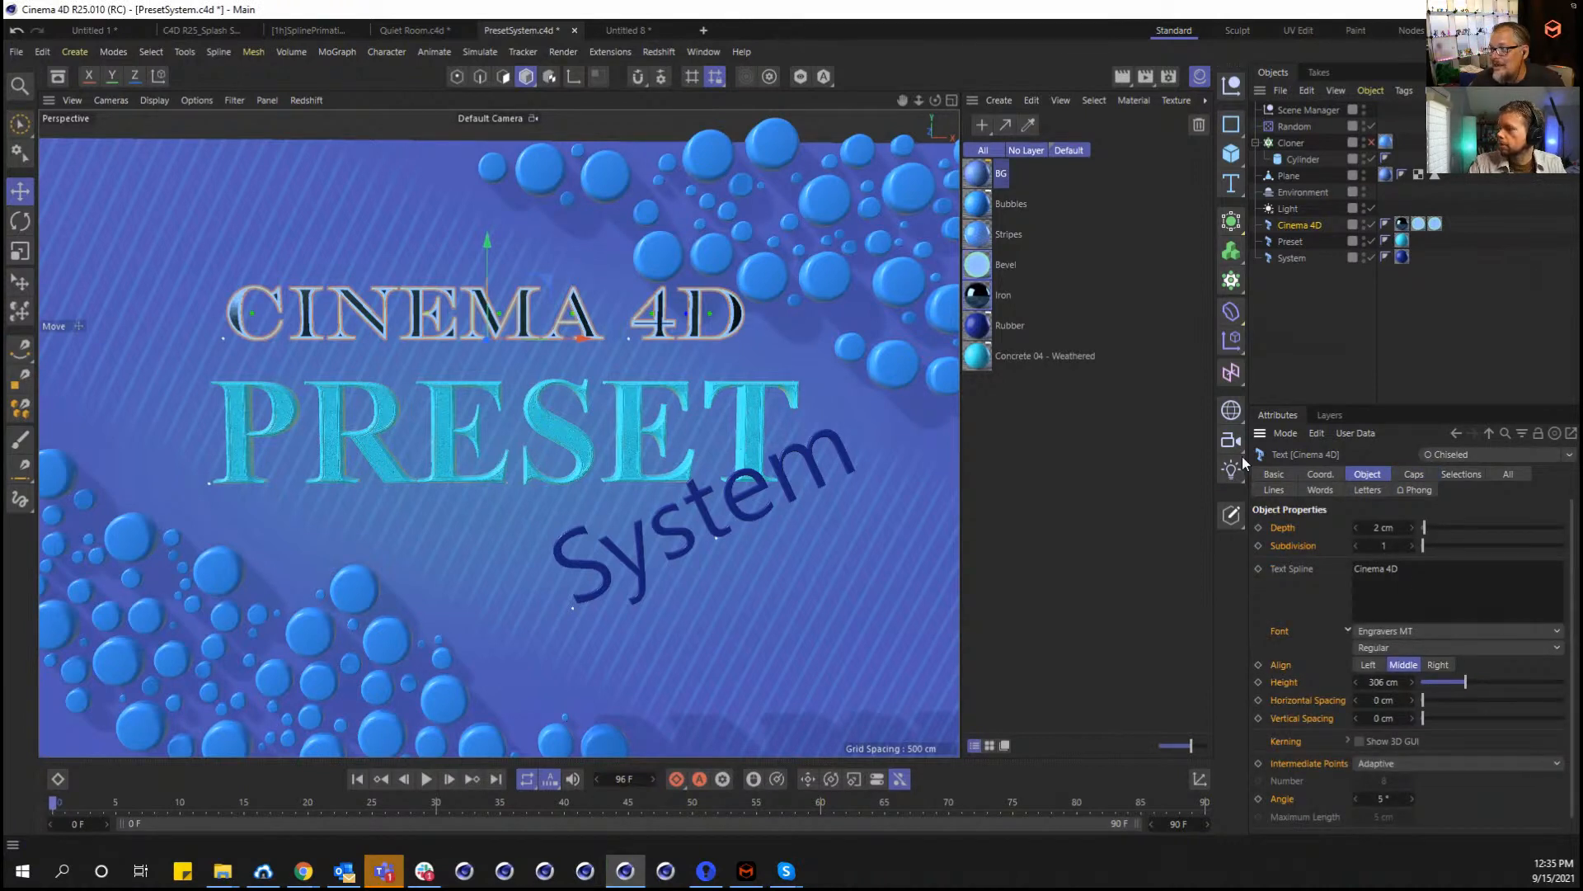
click(1567, 455)
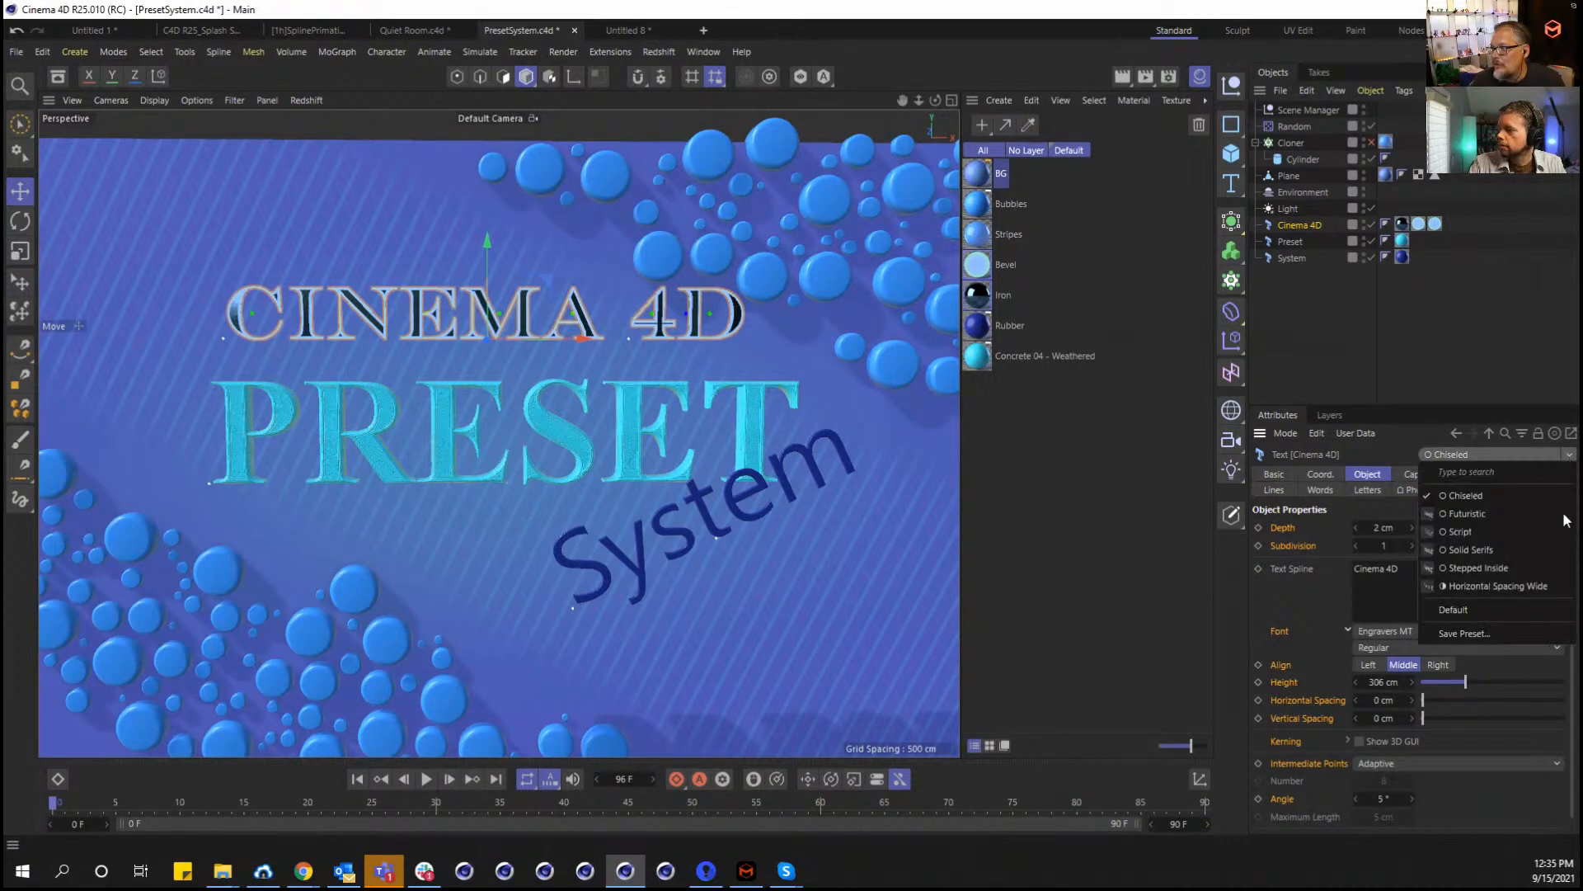
click(1546, 566)
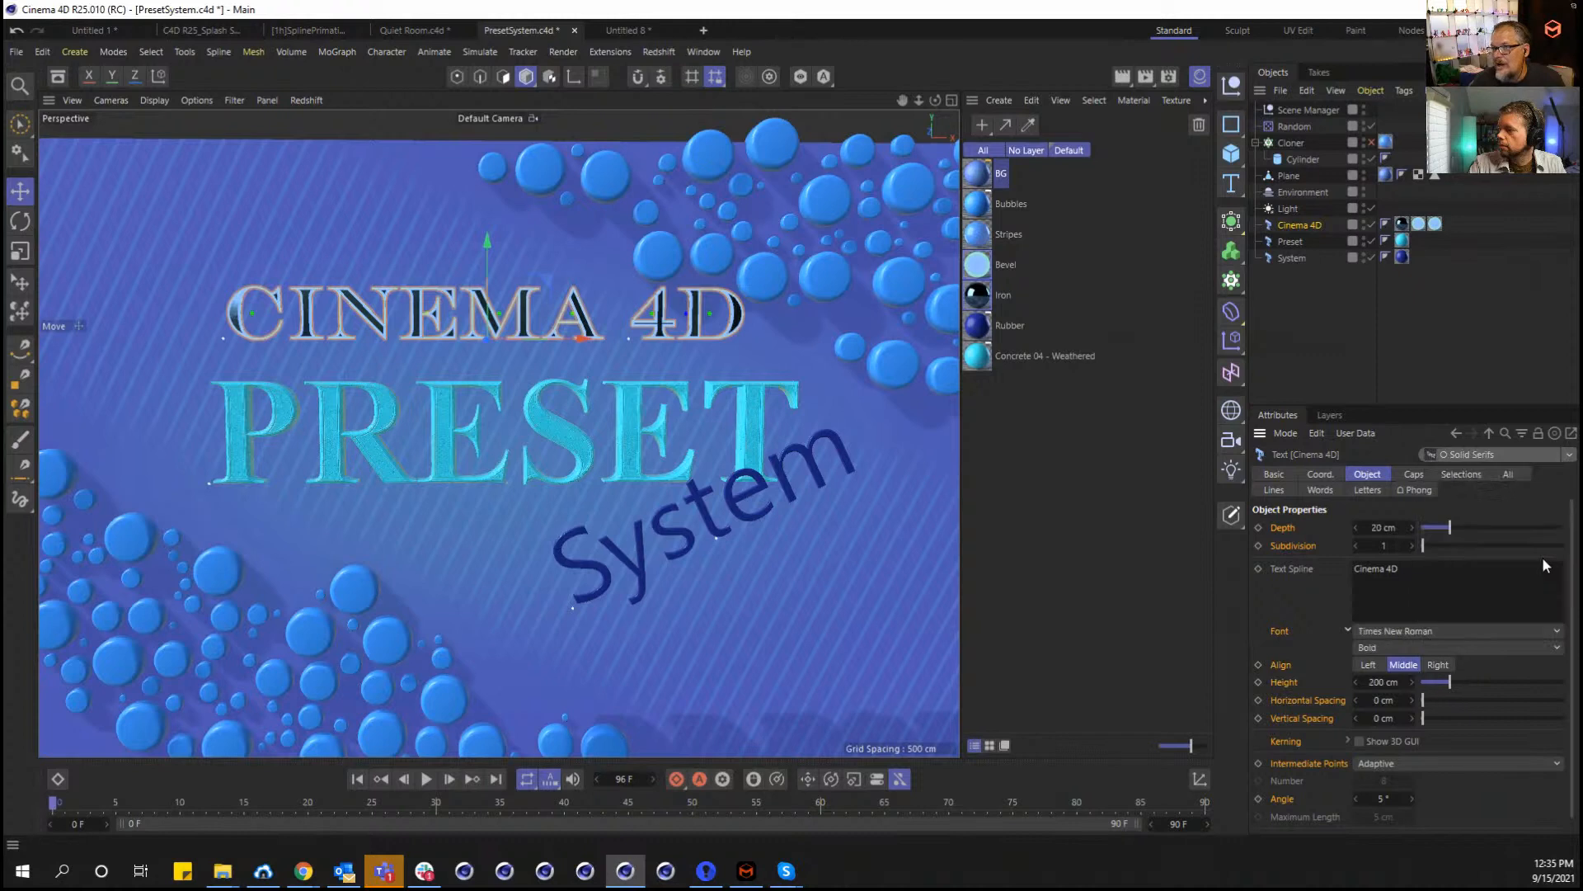
click(1570, 455)
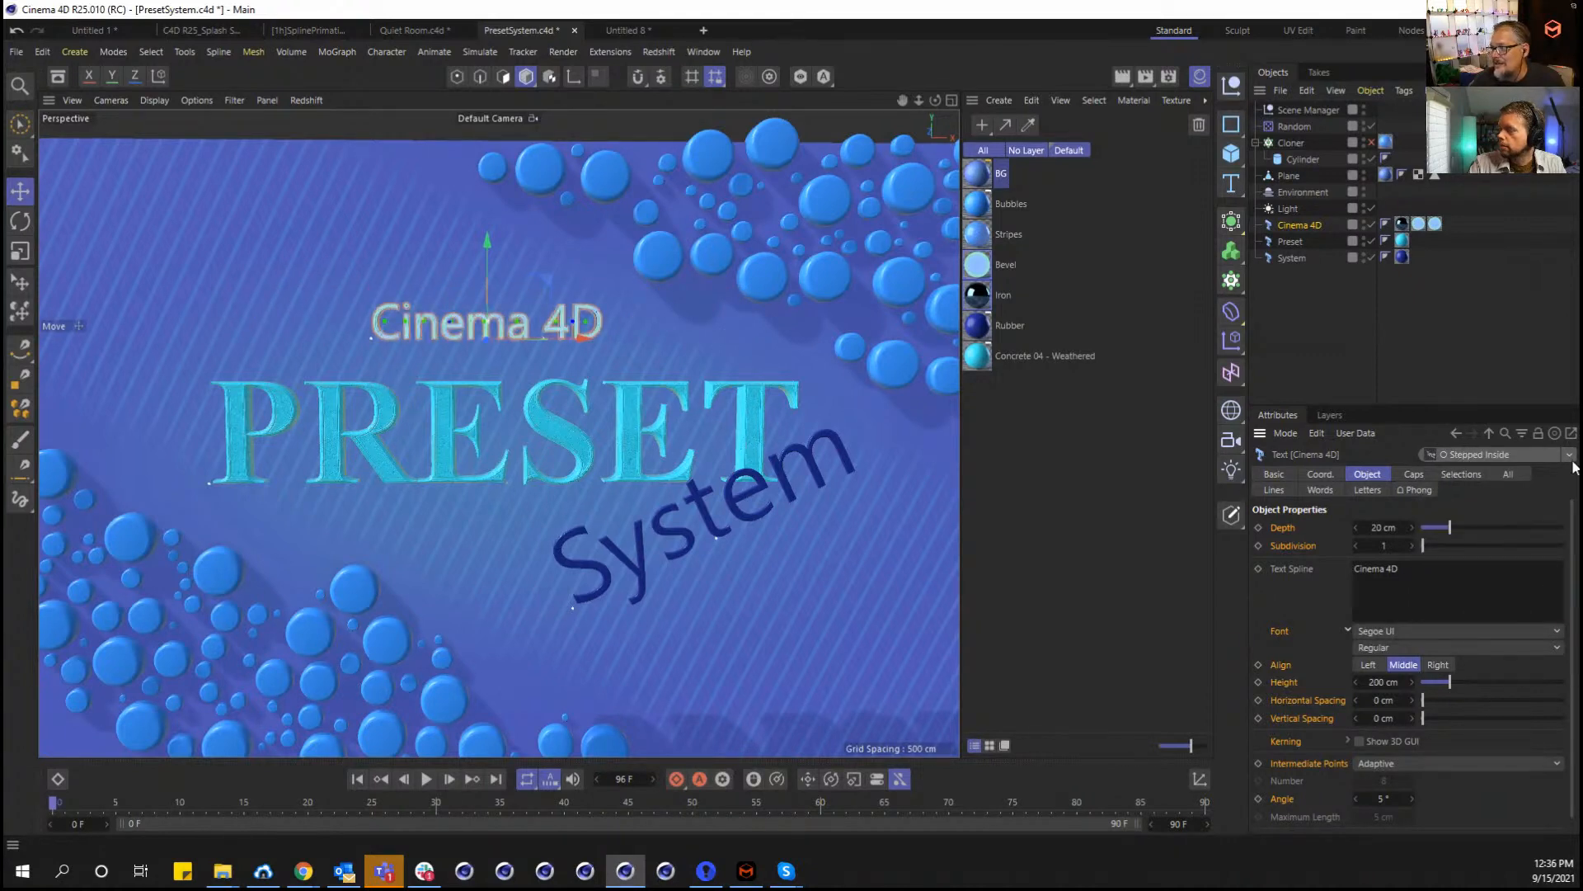
click(1569, 454)
click(1547, 532)
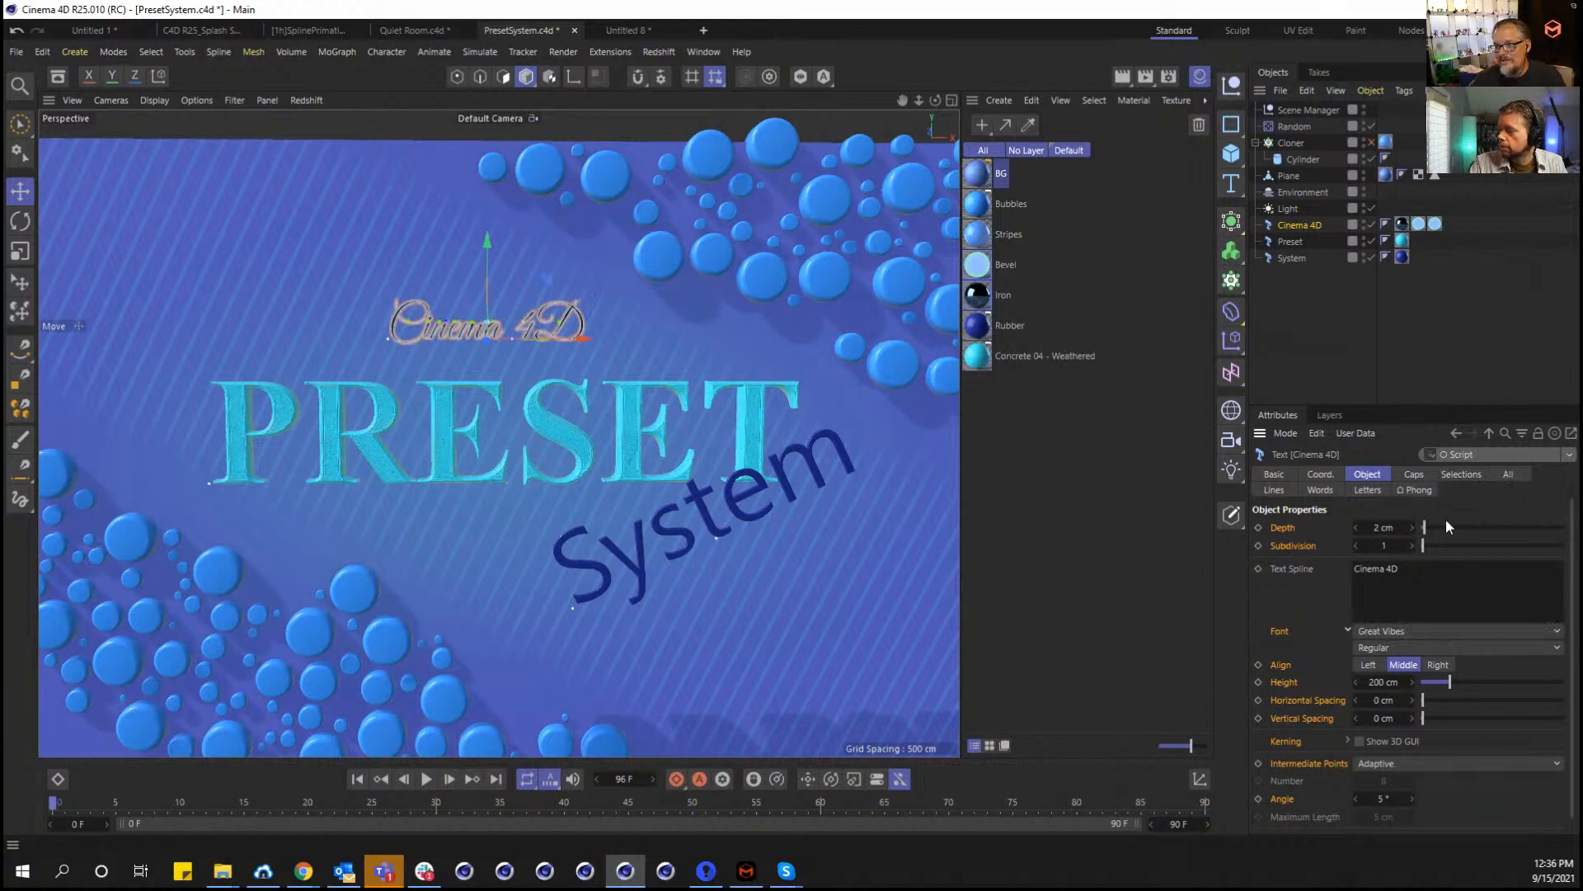
click(1569, 454)
click(1557, 497)
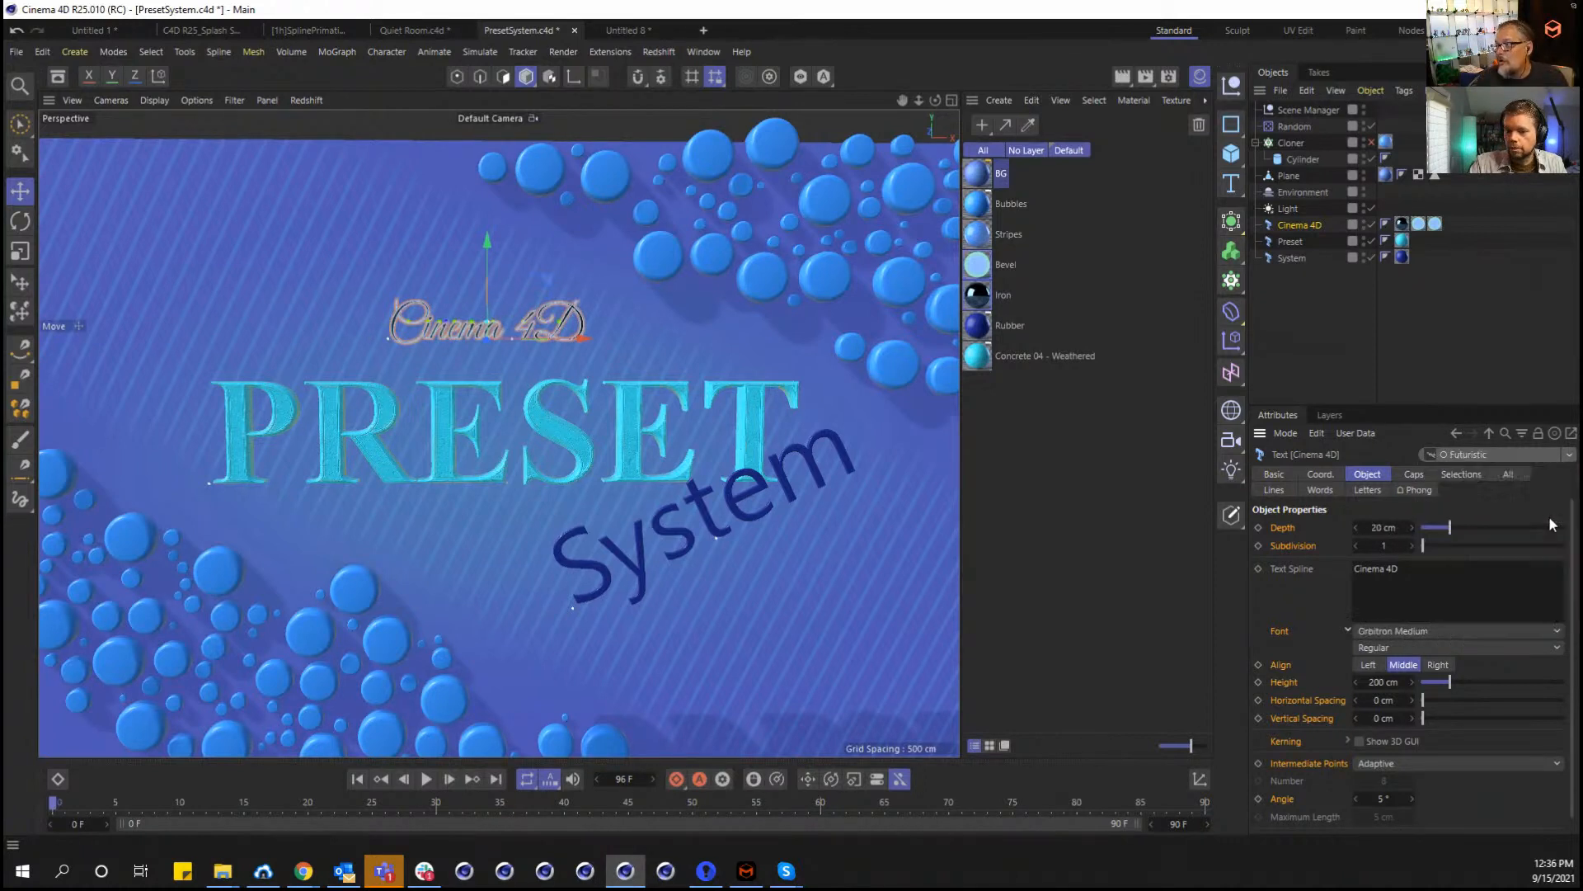
Apply the Script preset to the System text object.
click(1292, 258)
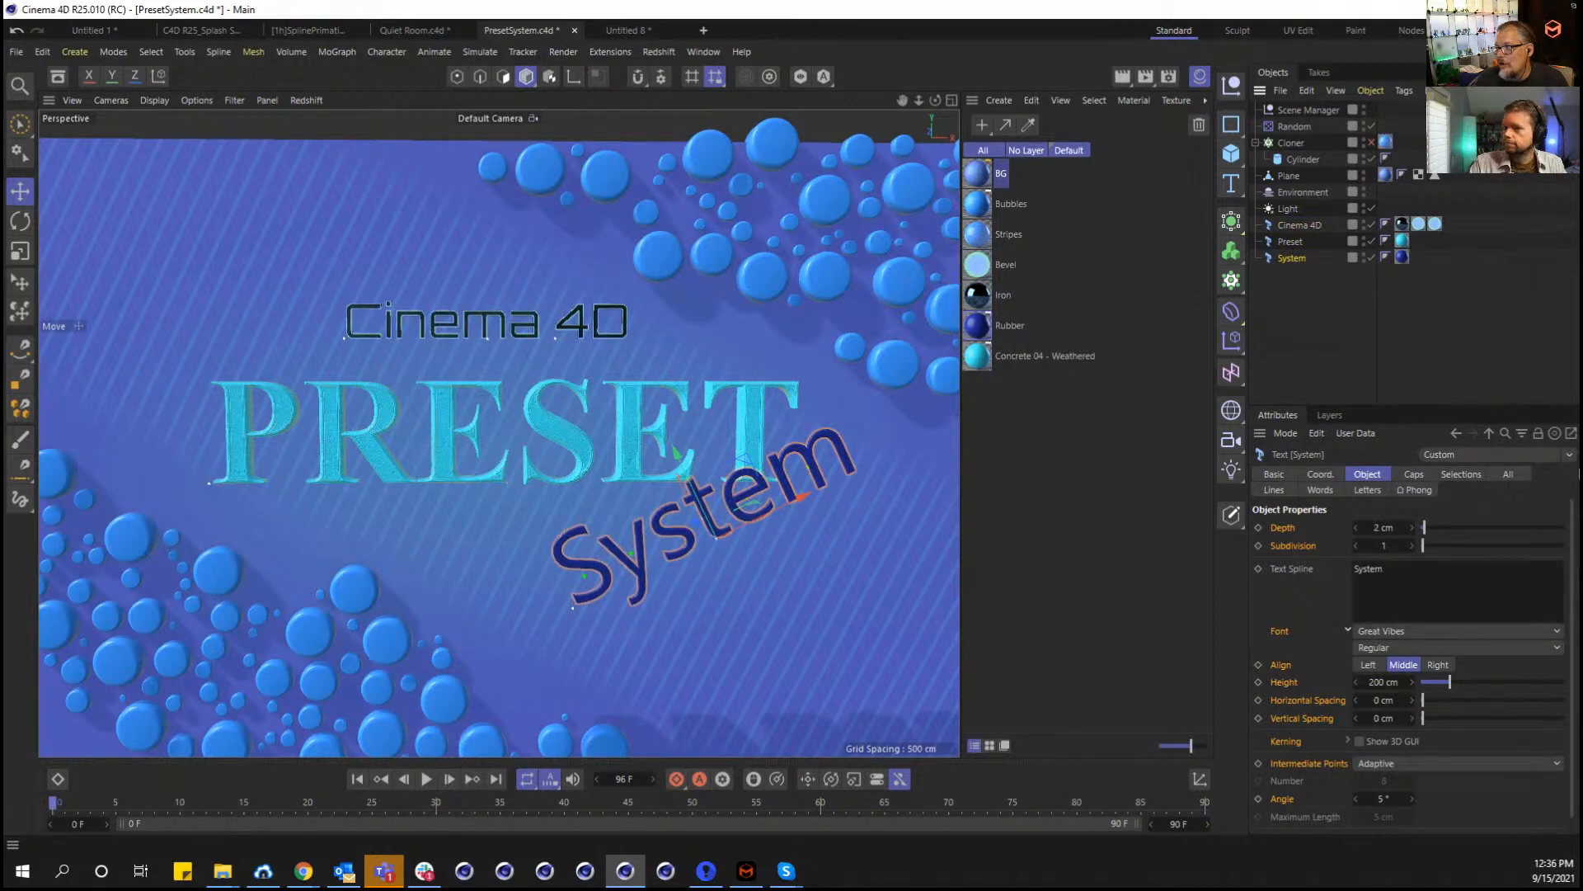
click(1570, 455)
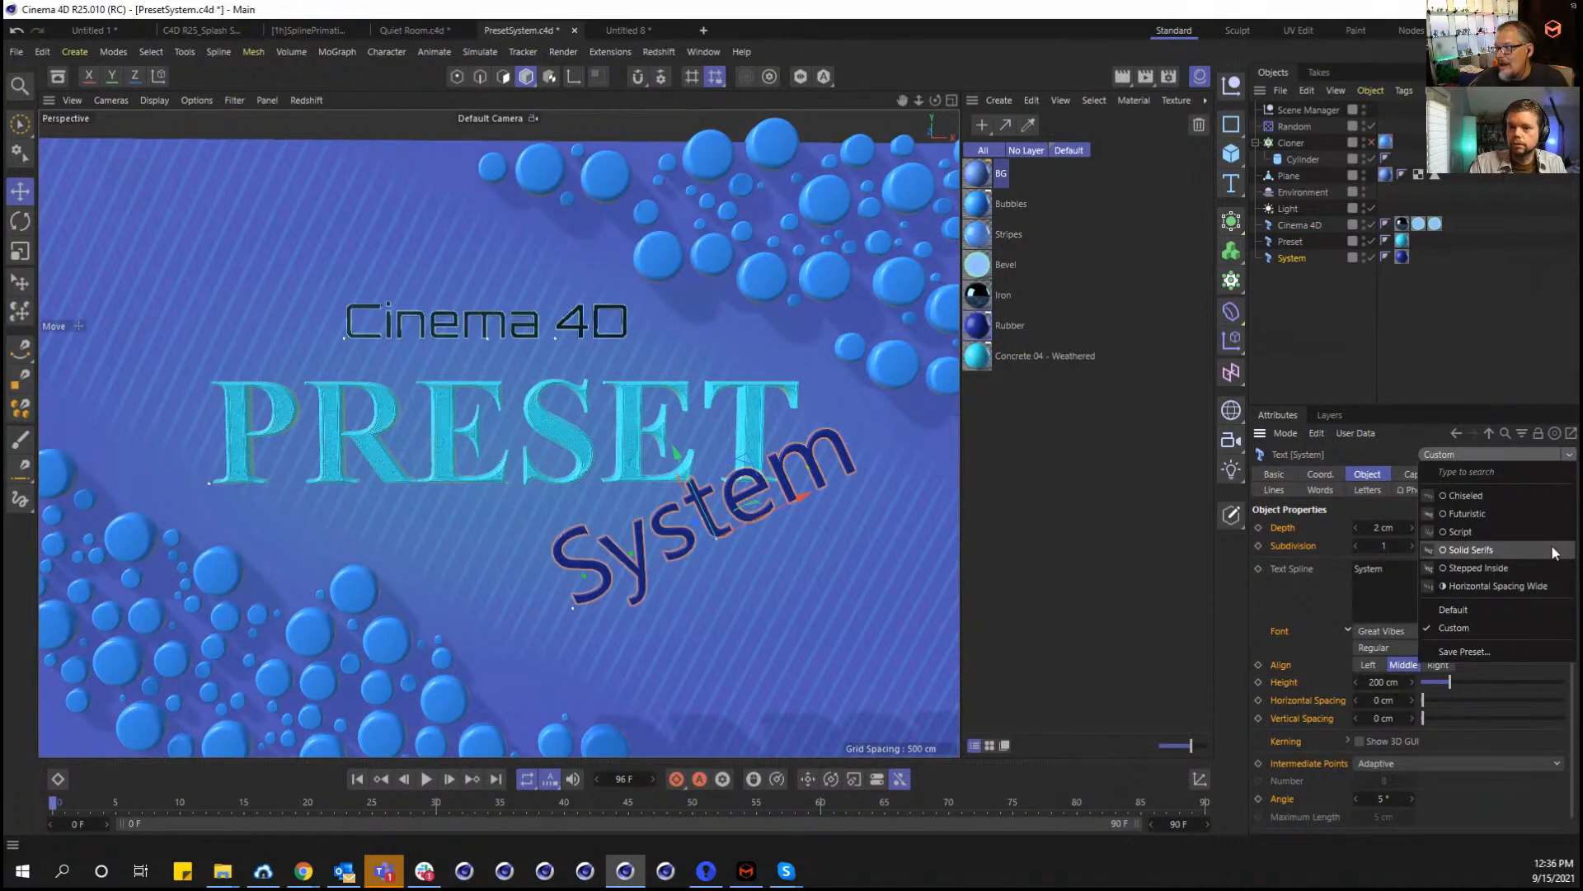
click(1556, 534)
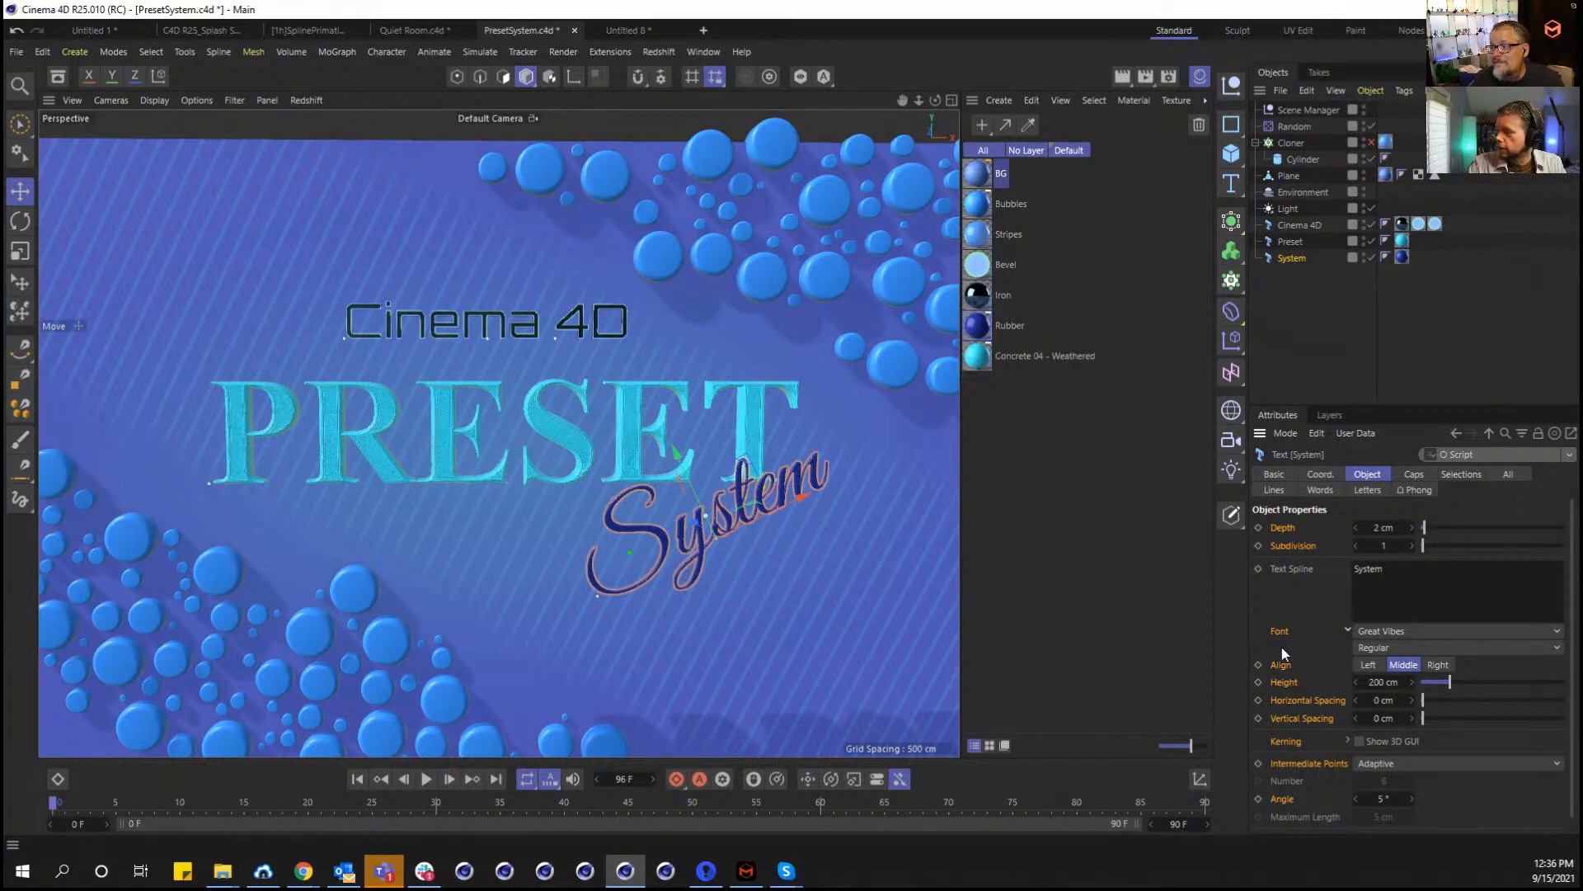
Set the System text's horizontal spacing to about 79 cm and save only that parameter as a preset named Spaced Out.
click(1299, 697)
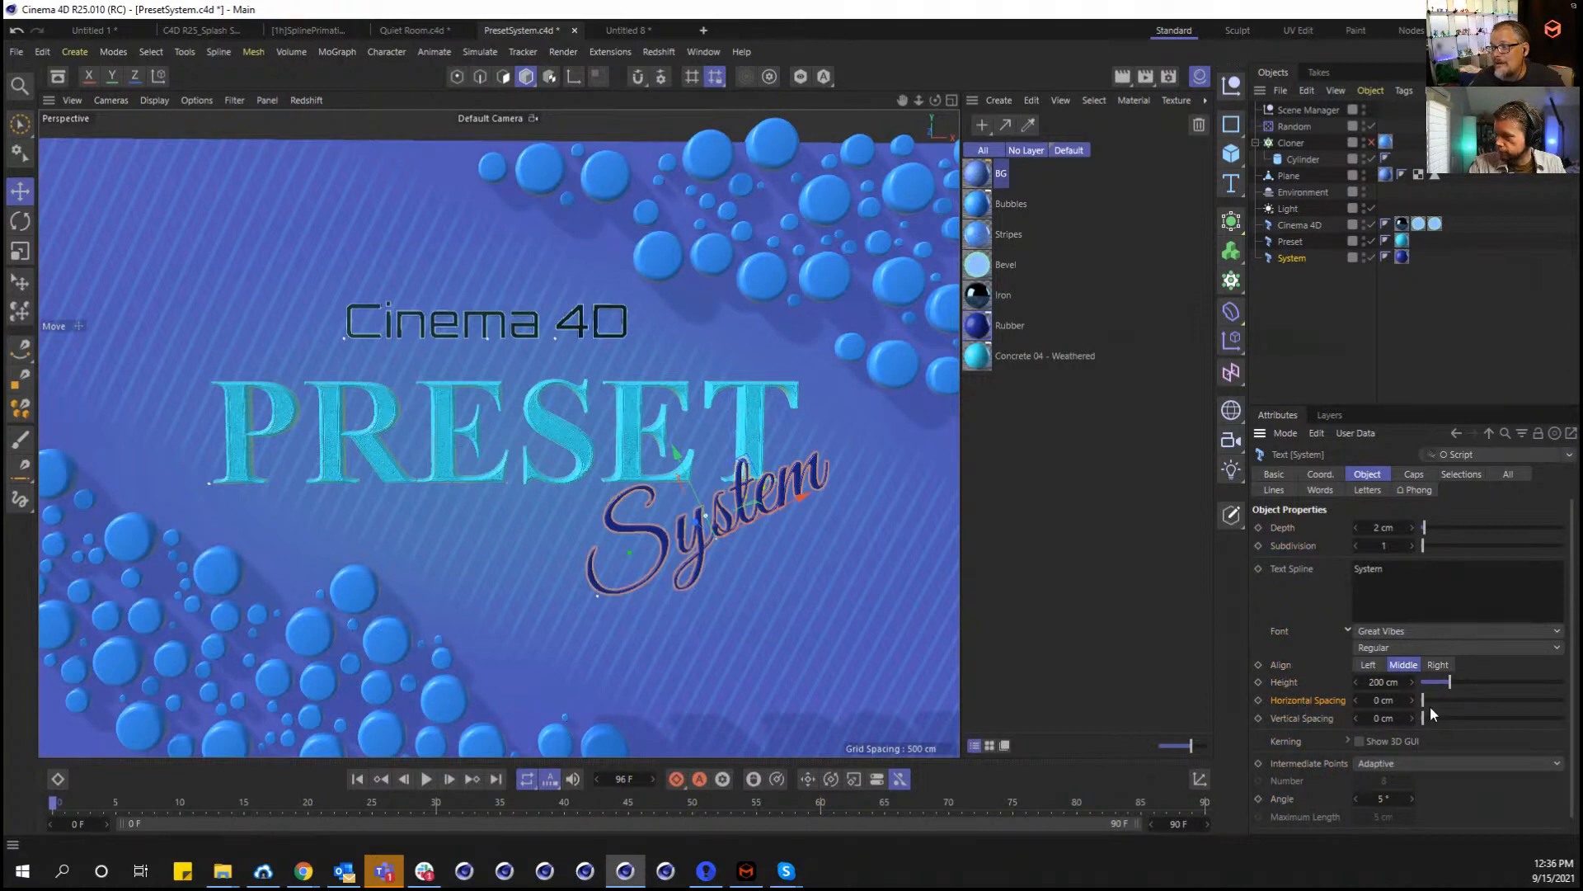
drag(1425, 705, 1535, 701)
right_click(1314, 700)
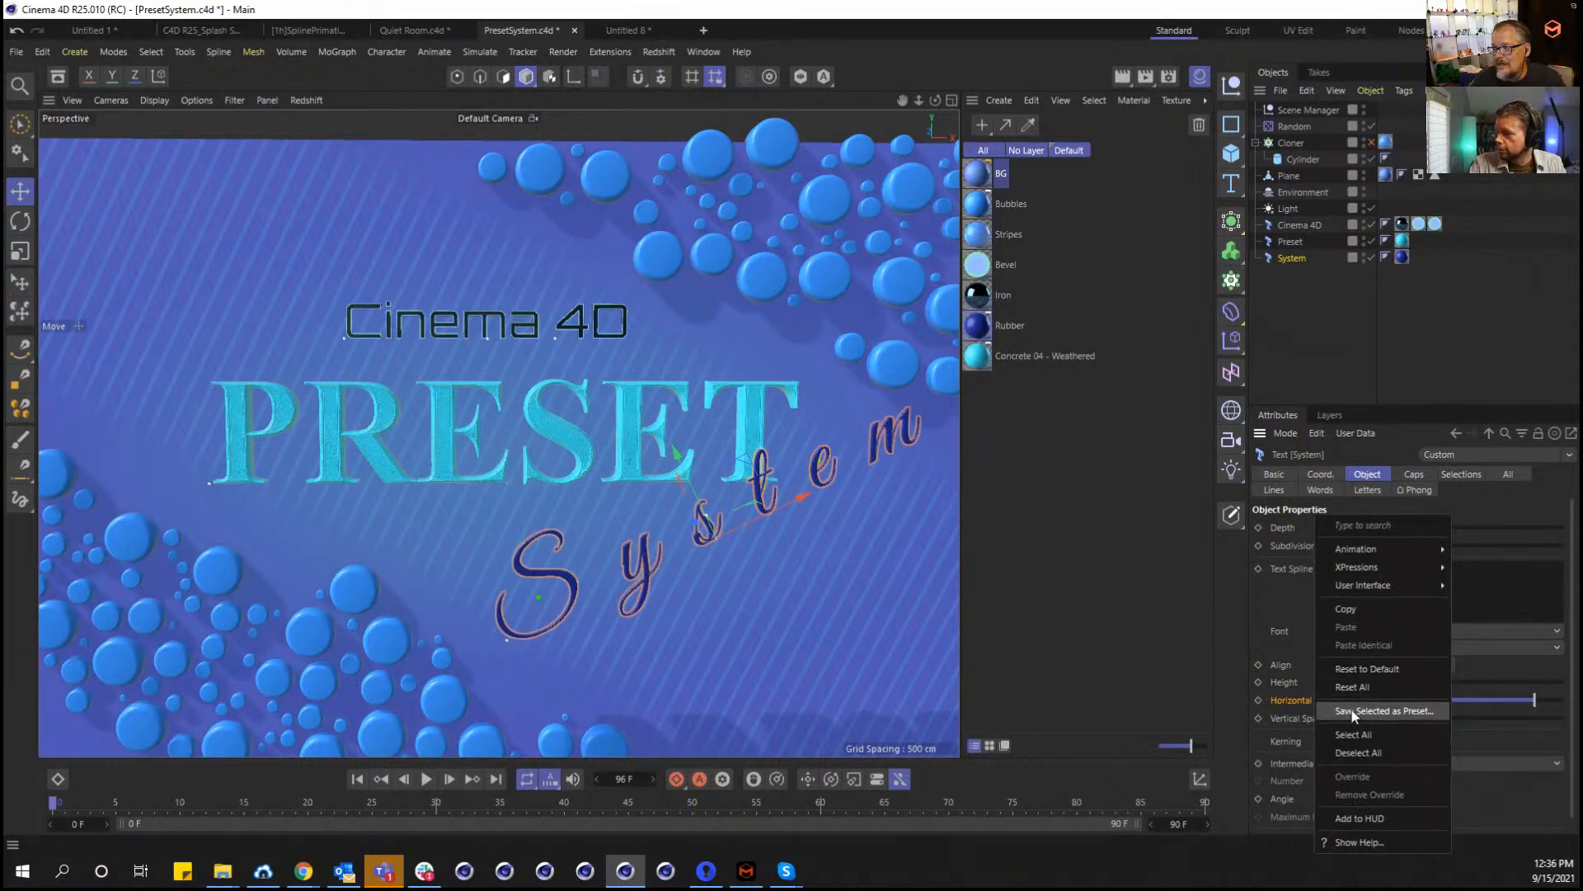
click(1353, 711)
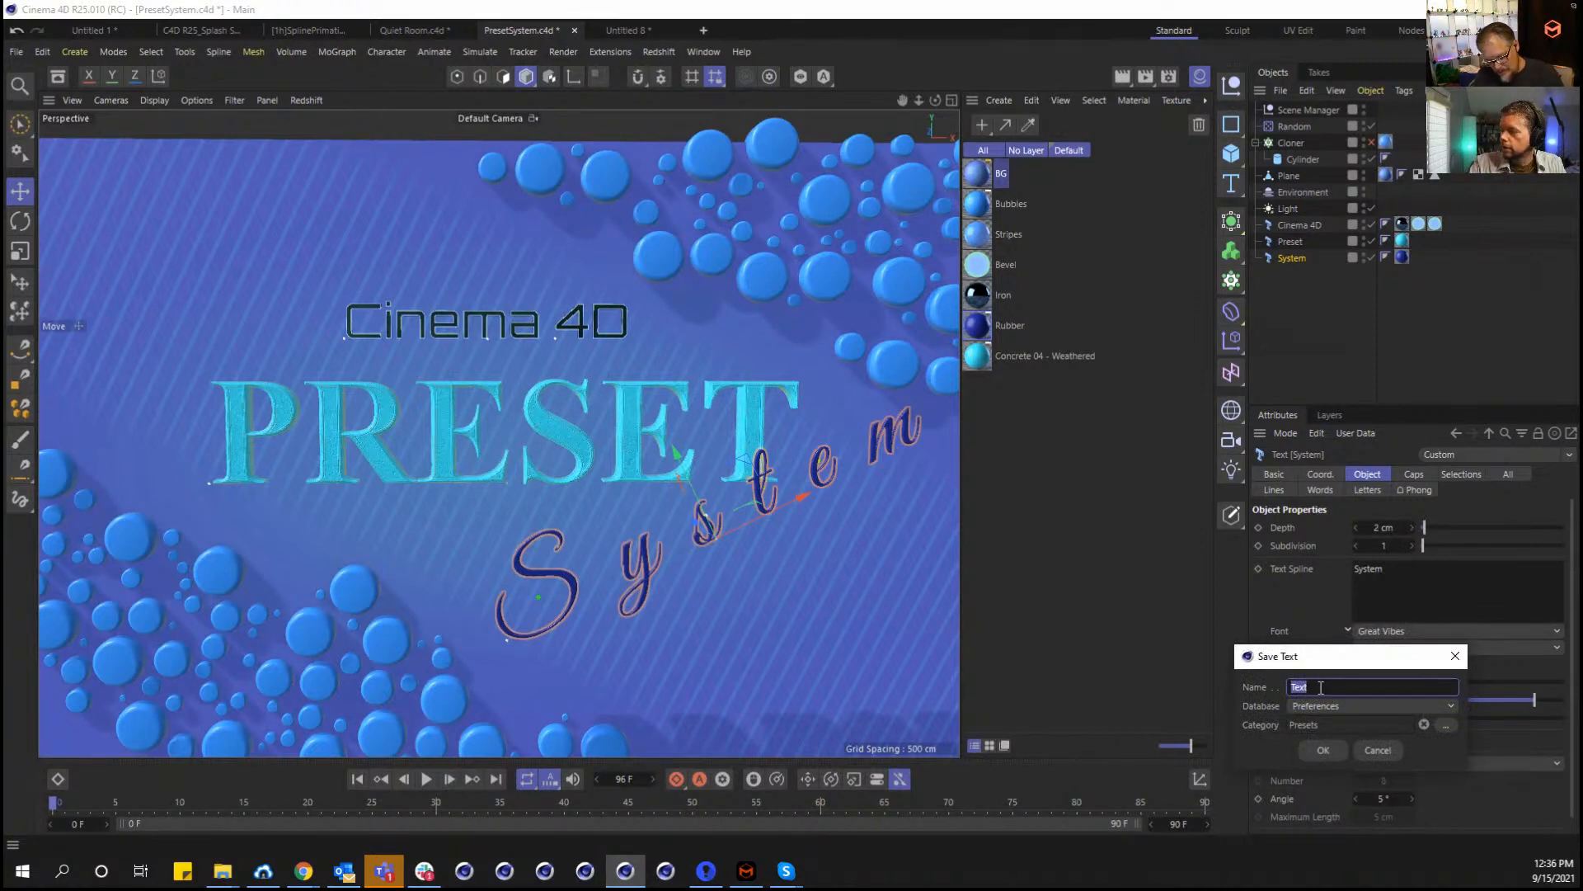
text(Spaced )
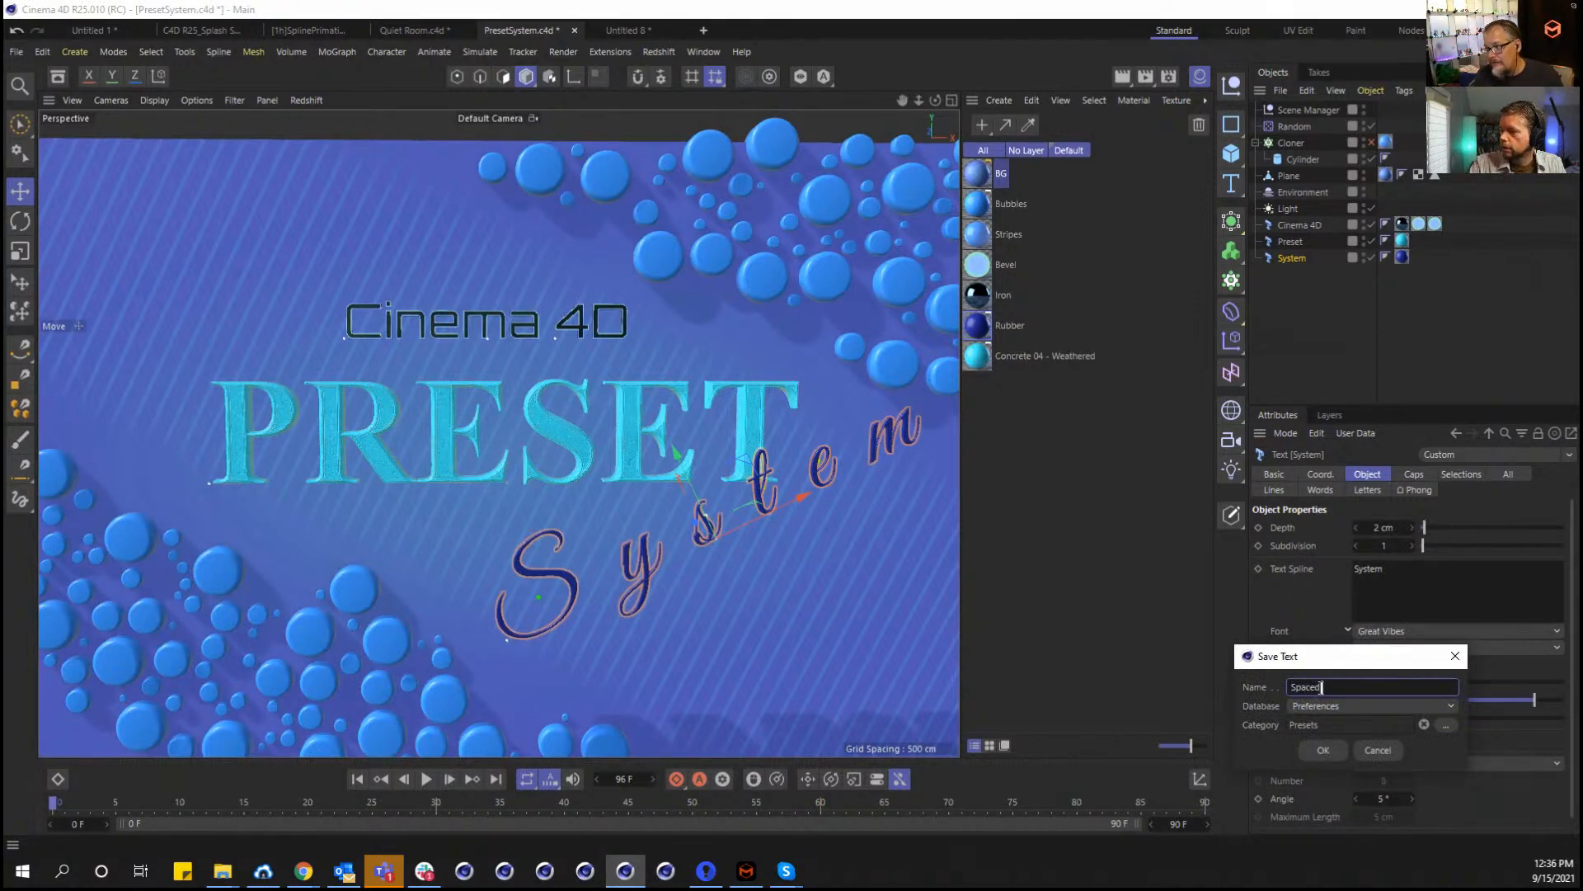
text(Out)
key(Return)
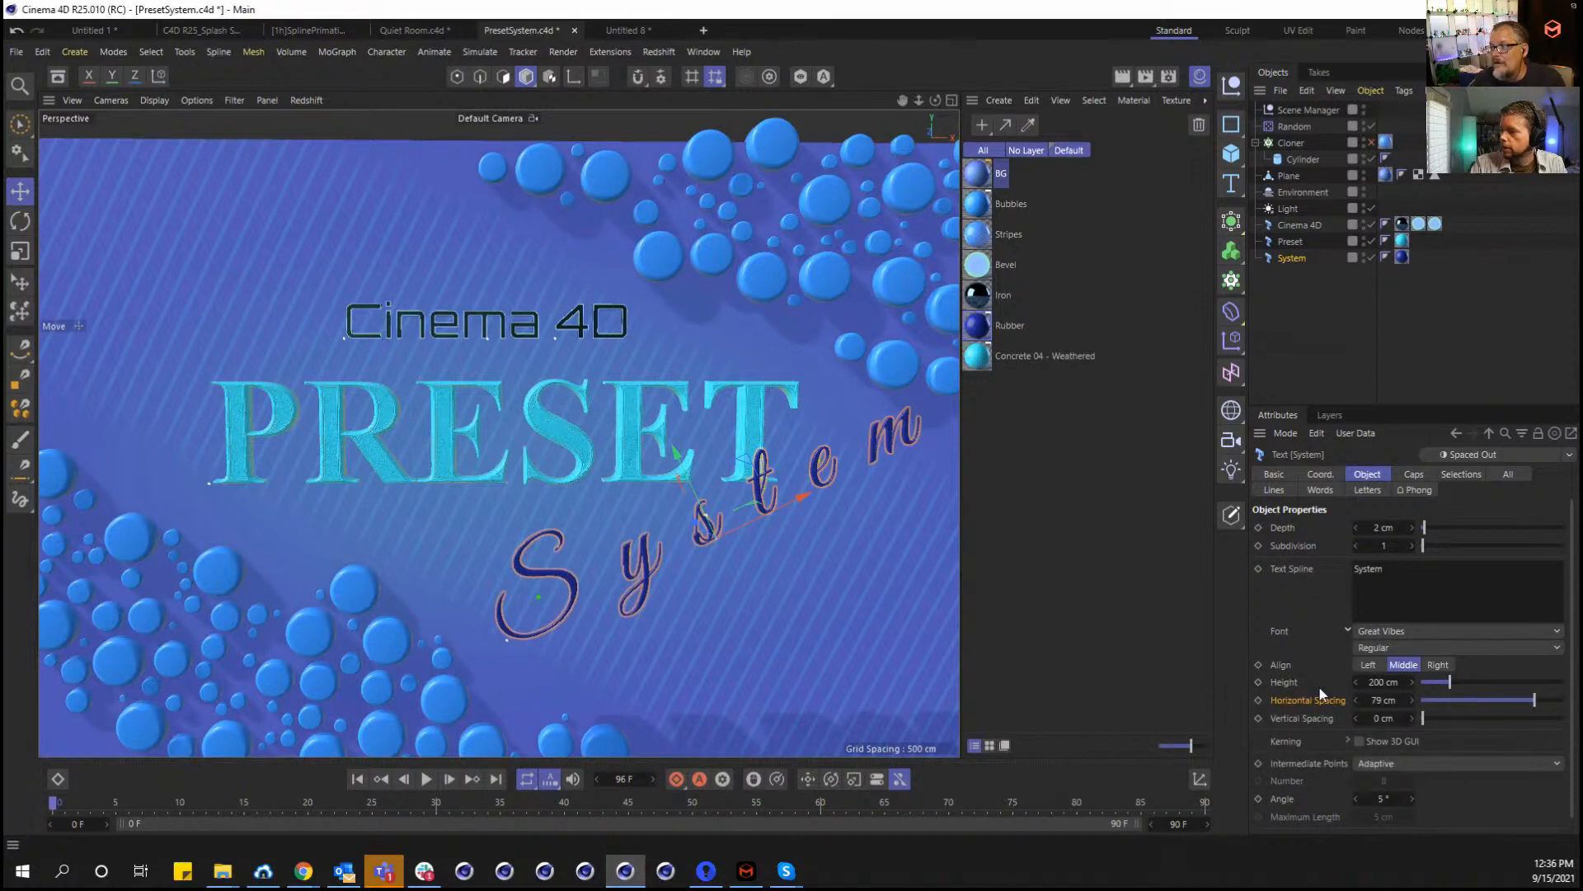
Apply the Futuristic preset to the System text and add the Spaced Out preset on top of it.
click(1569, 456)
click(1524, 514)
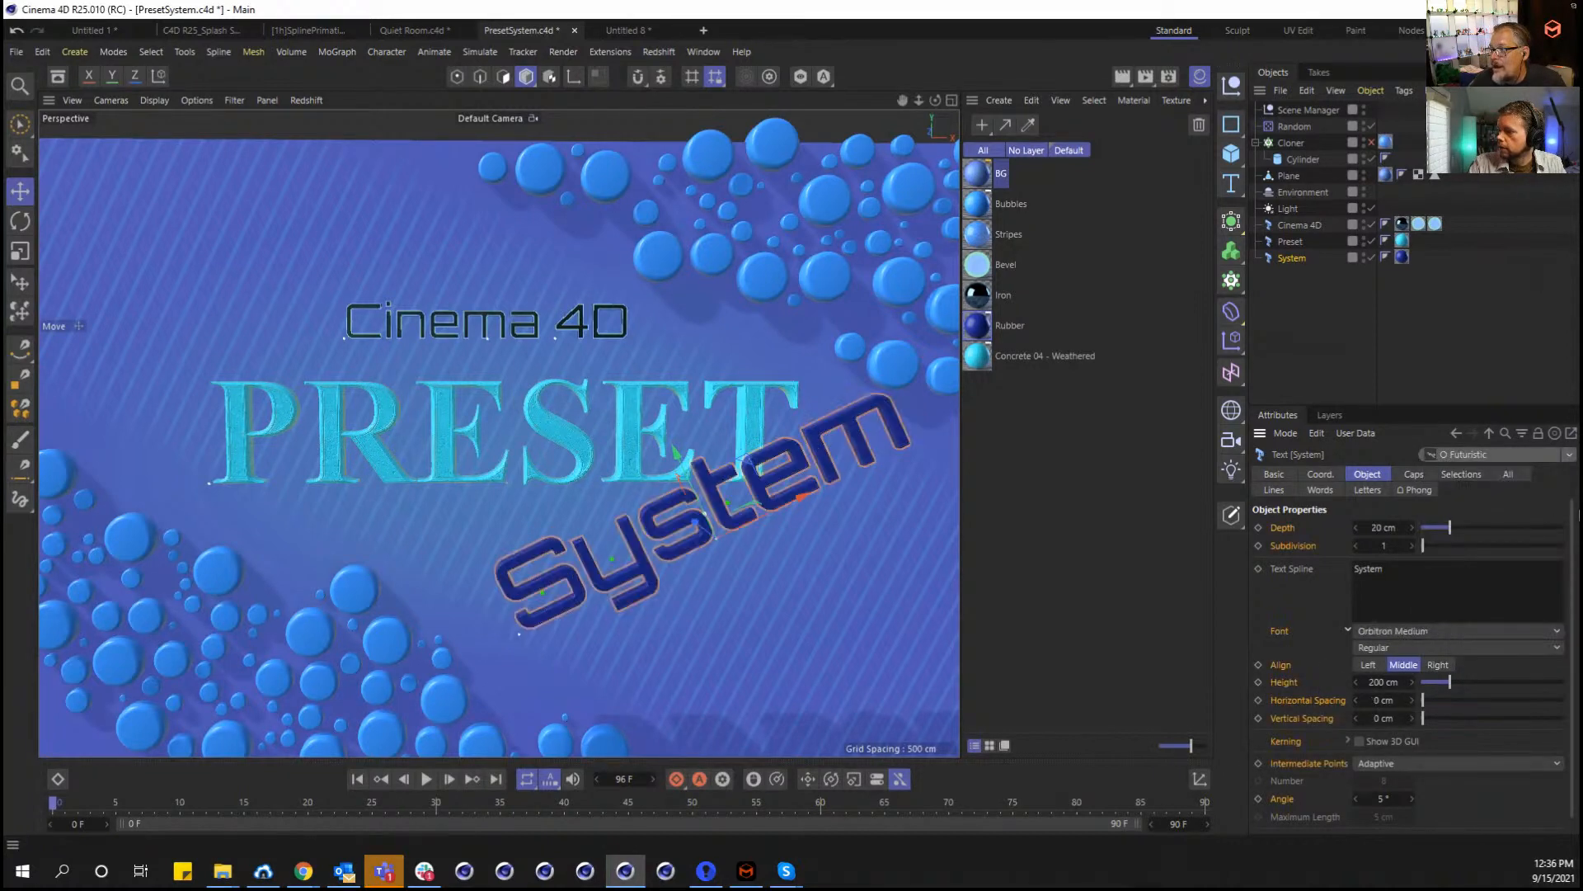
click(1569, 454)
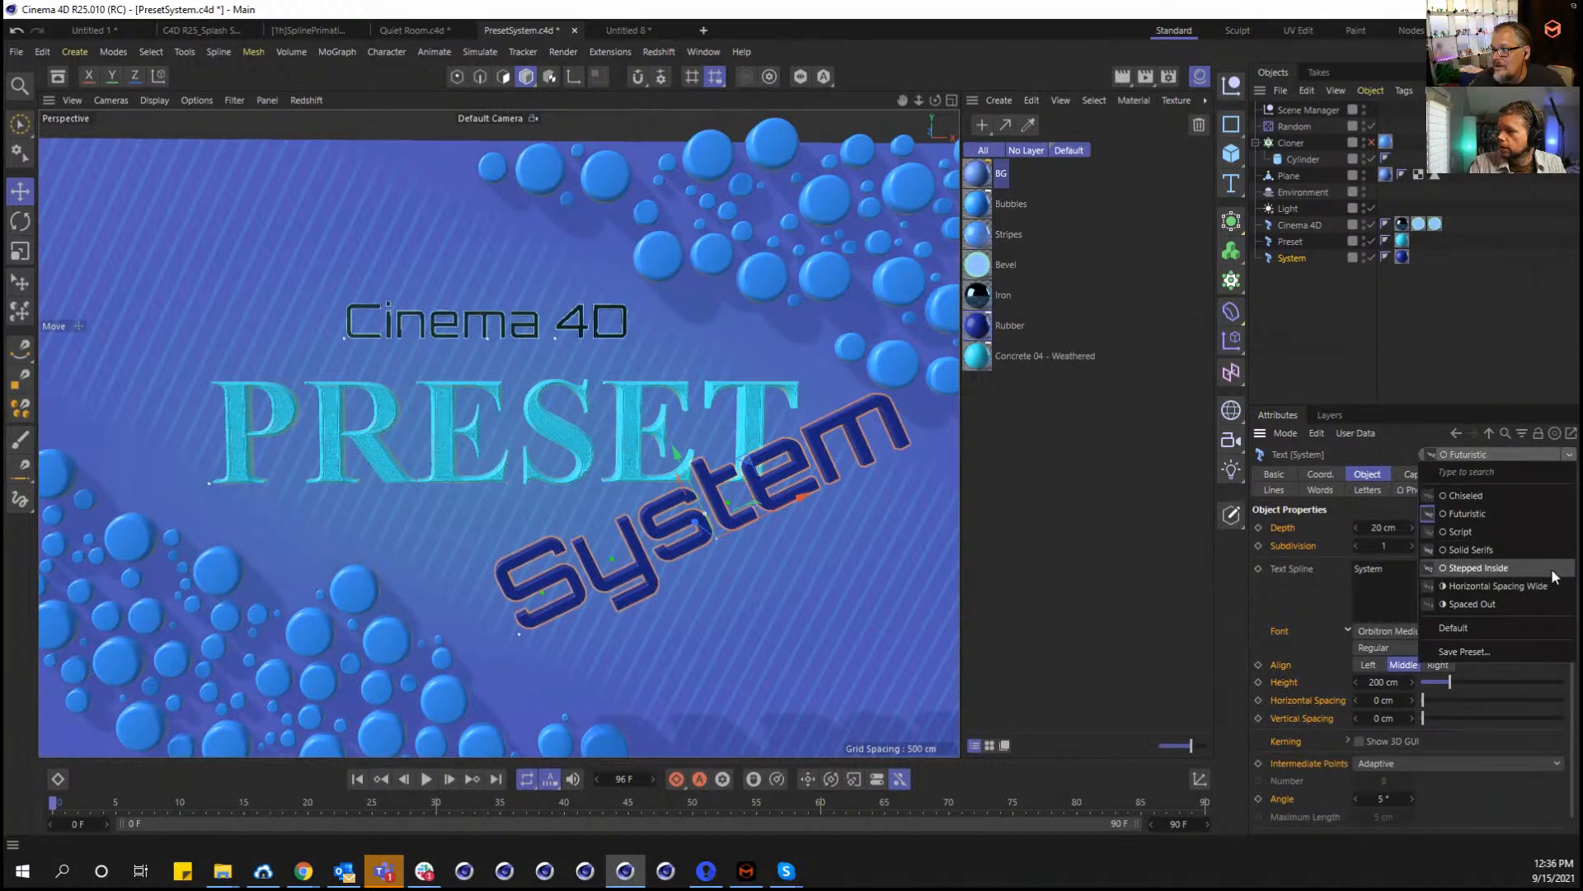
click(1530, 607)
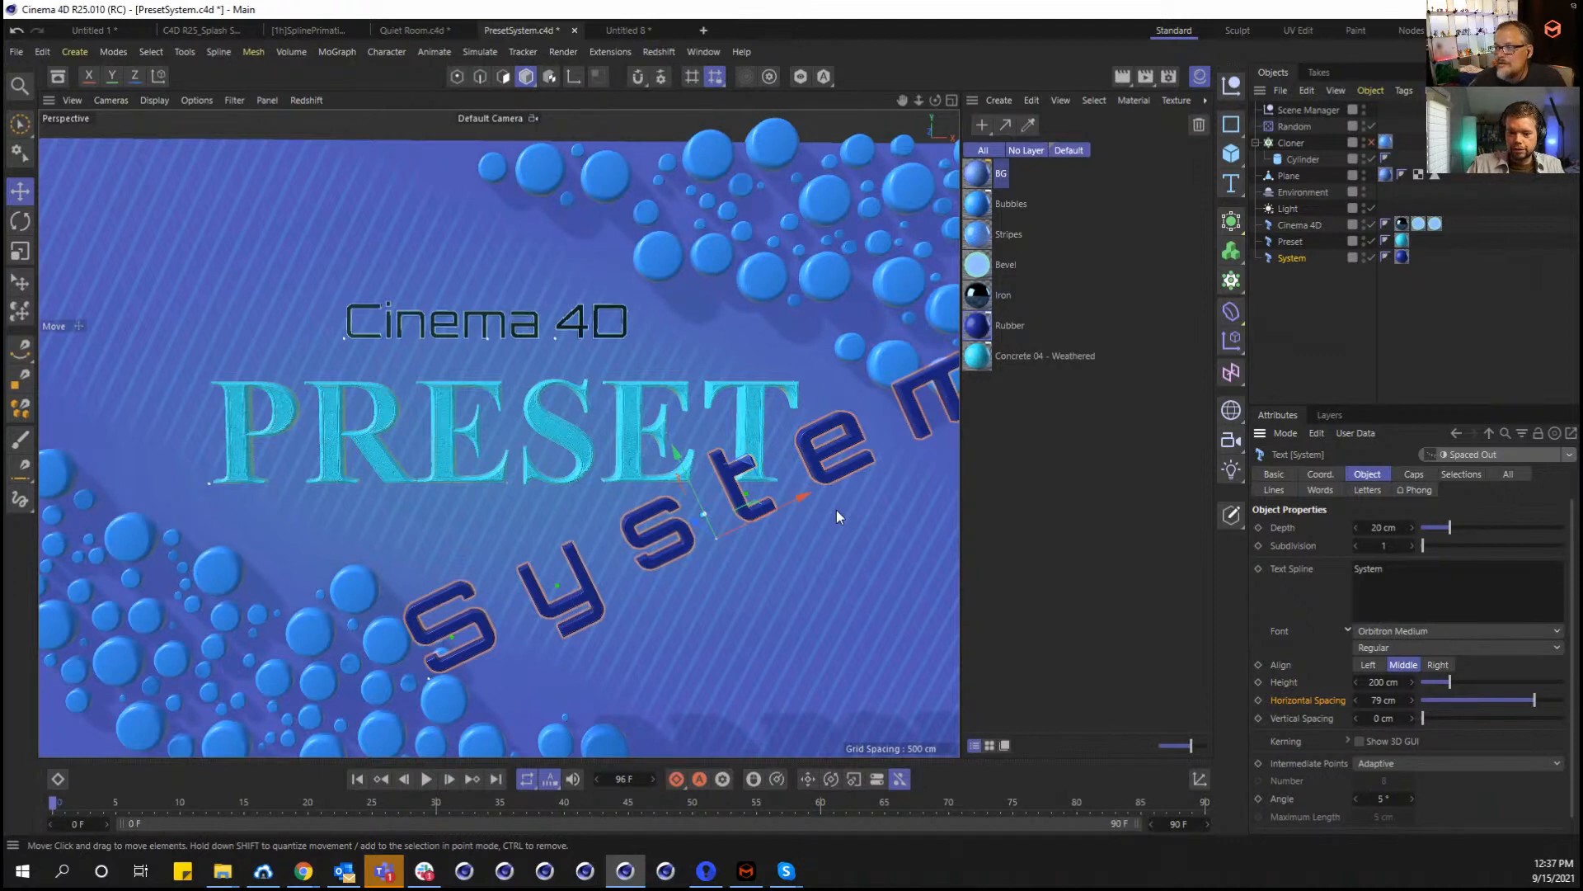
Make Futuristic the default preset for text objects and close the preset selection.
click(1478, 455)
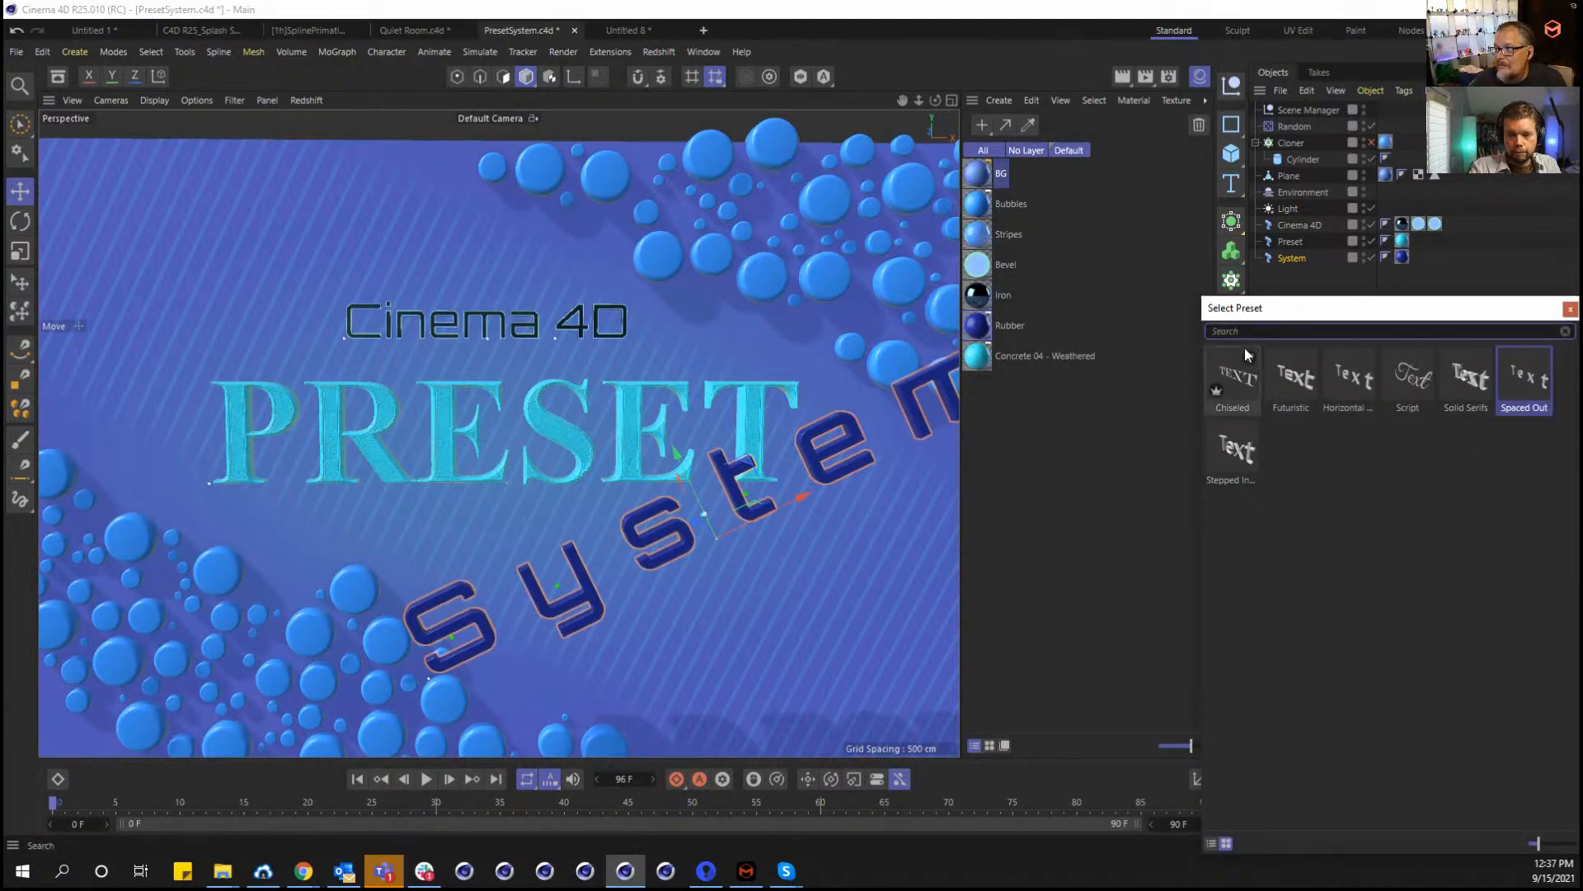
mouse_move(1257, 392)
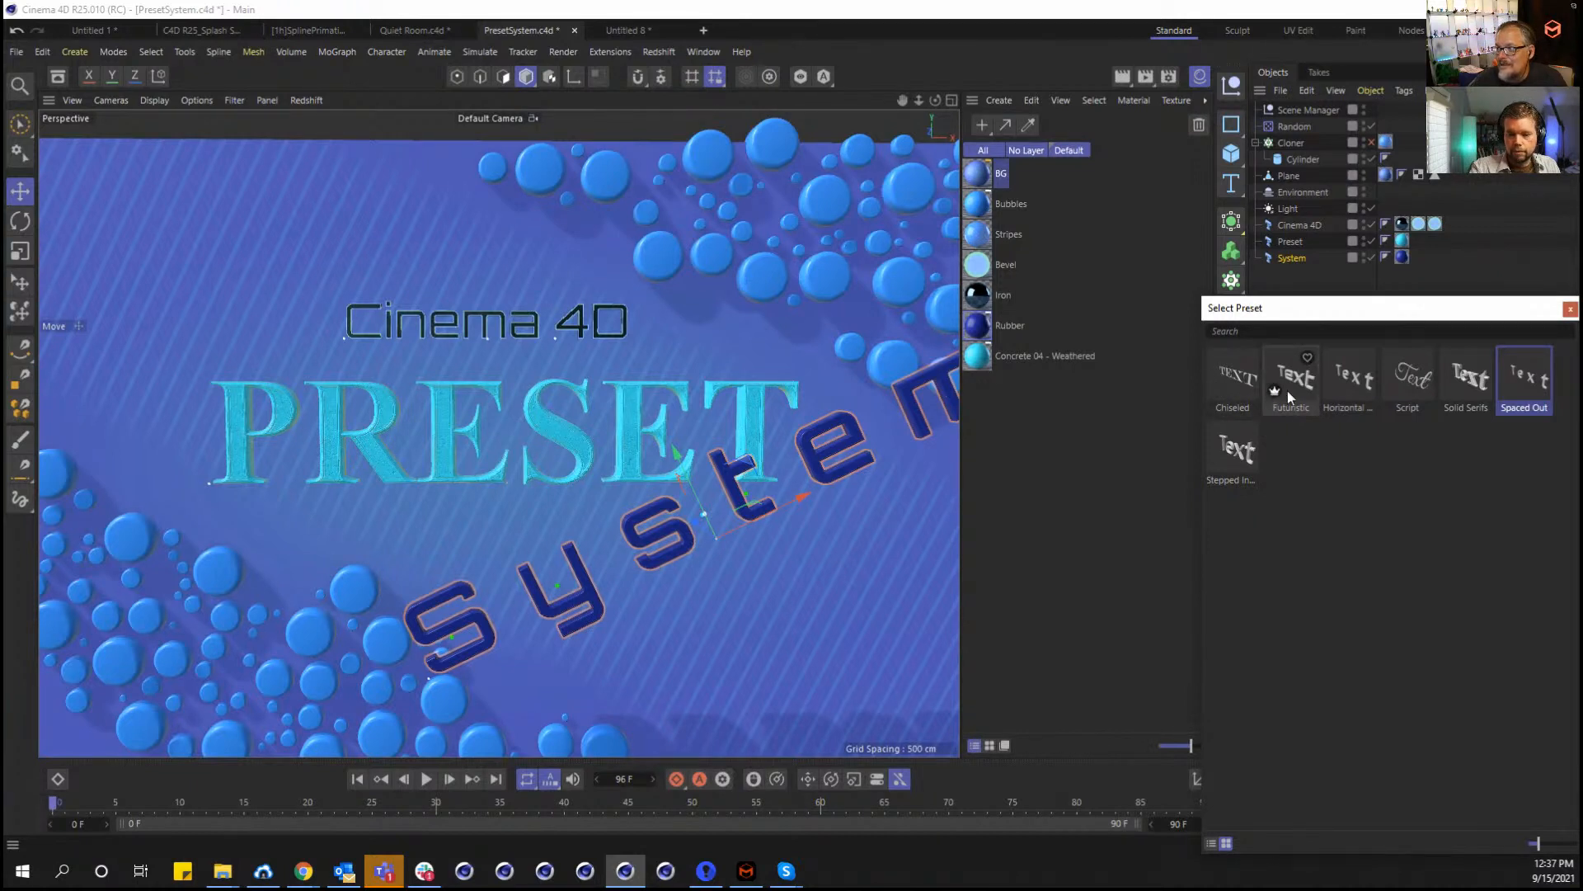
click(1570, 308)
Create a new Text object and move it down below the PRESET text.
click(1231, 183)
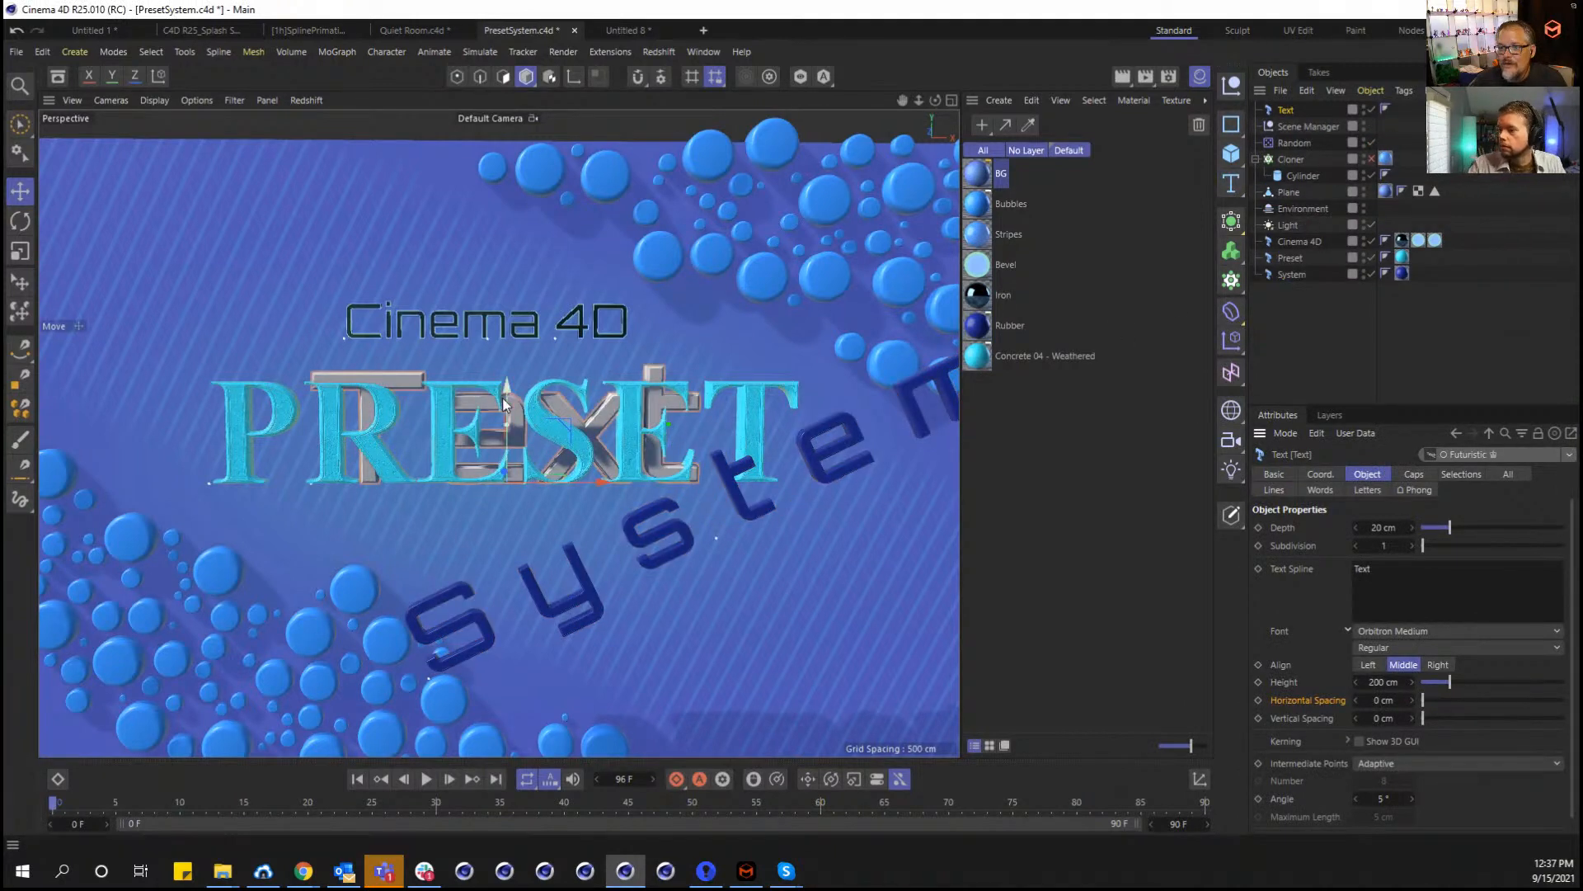
drag(507, 371, 503, 582)
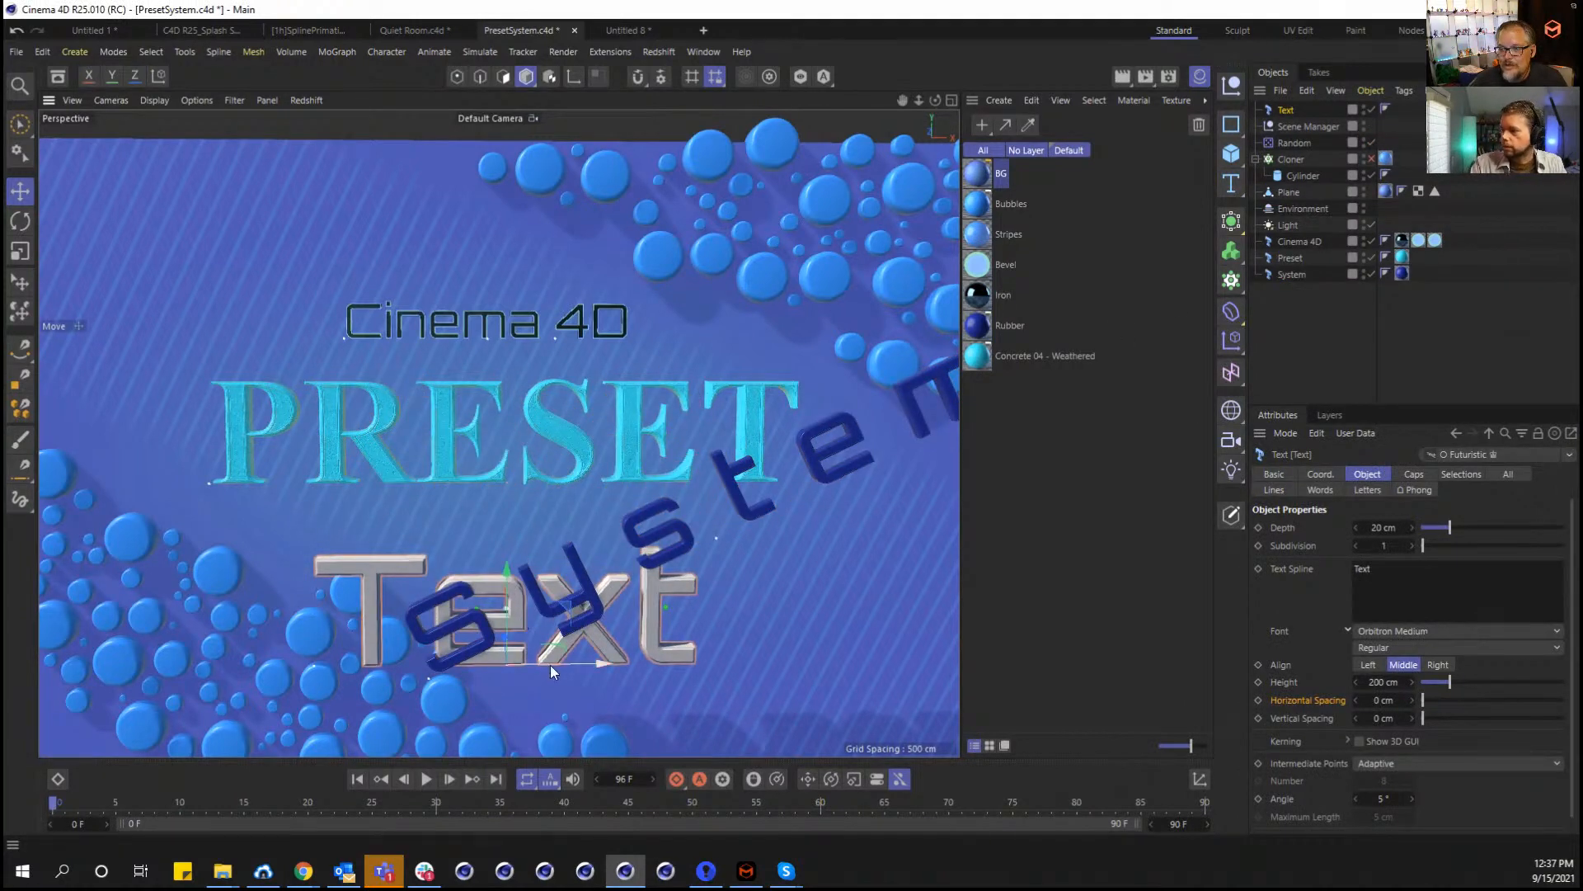
Move the new Text object toward the lower-right corner of the scene and look over its list of available presets.
drag(551, 665, 757, 610)
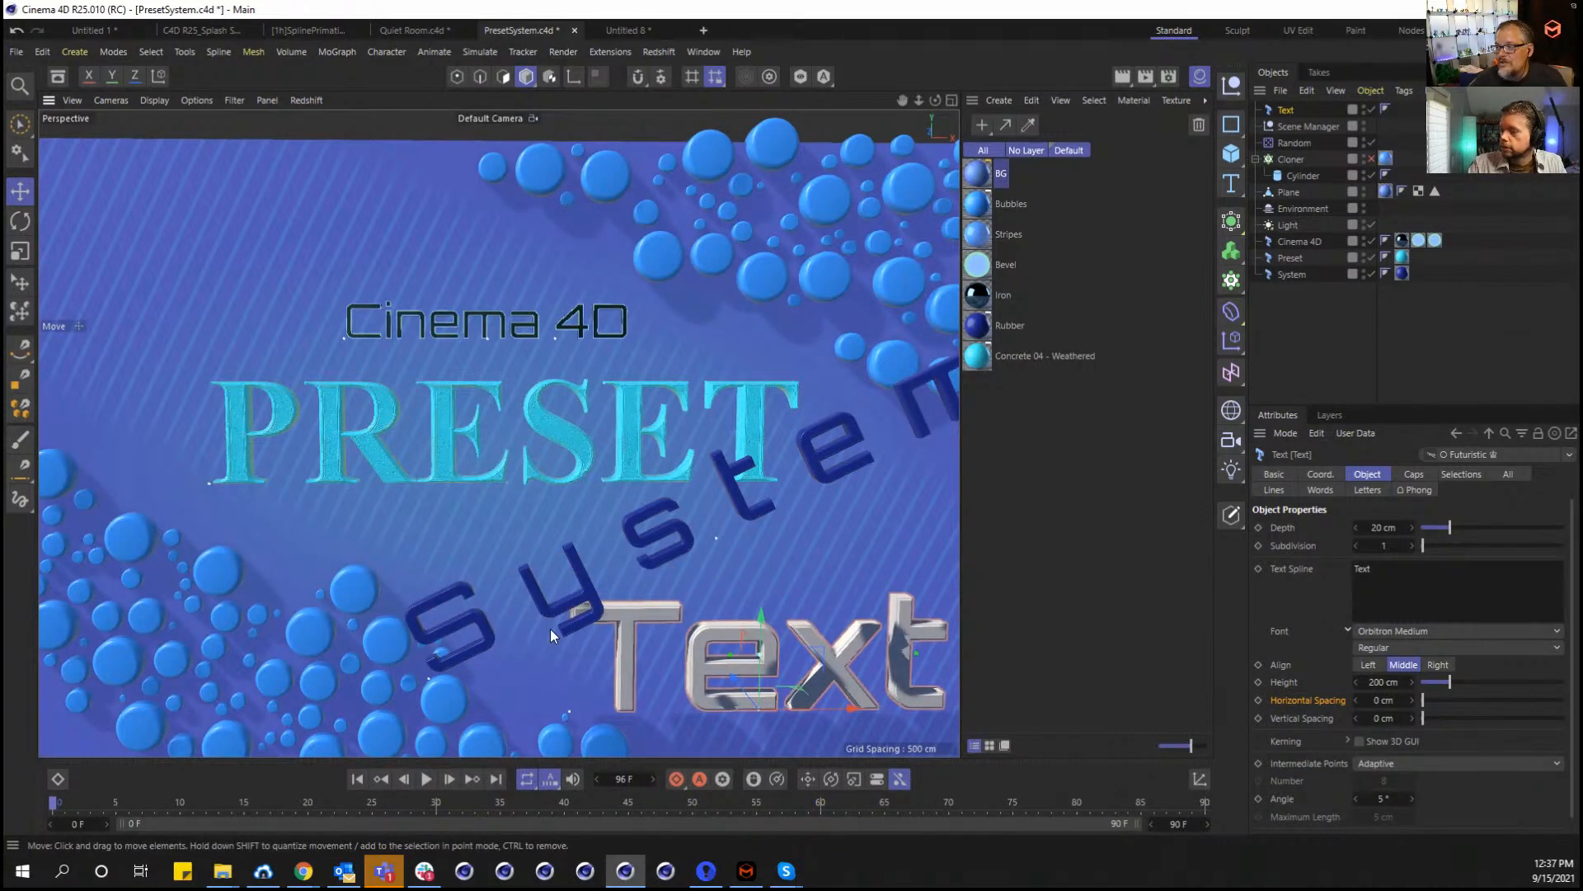
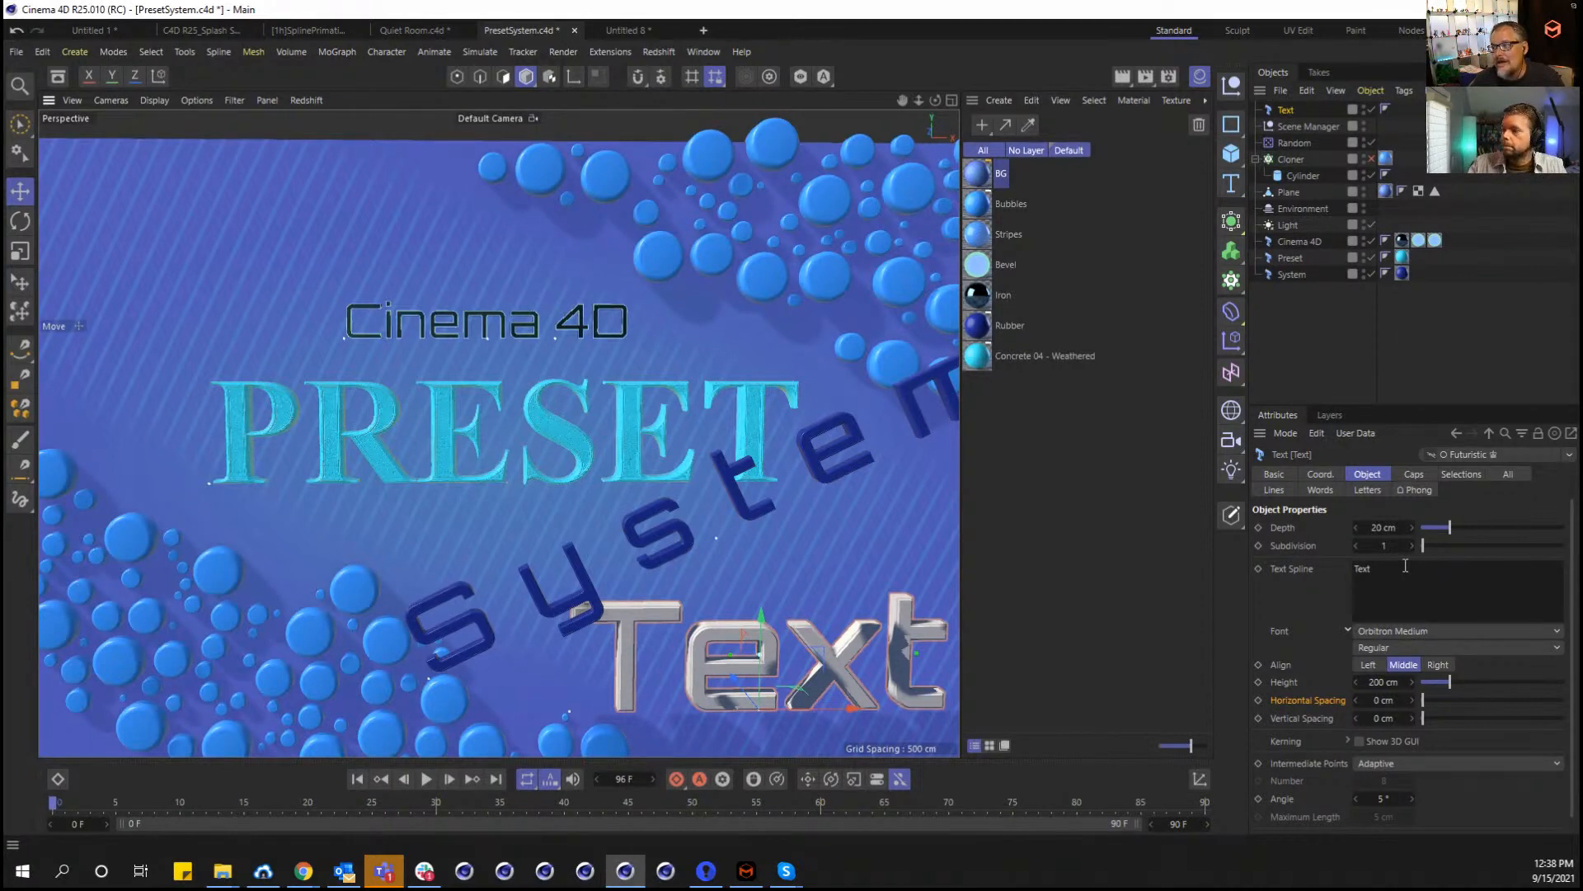
click(1567, 455)
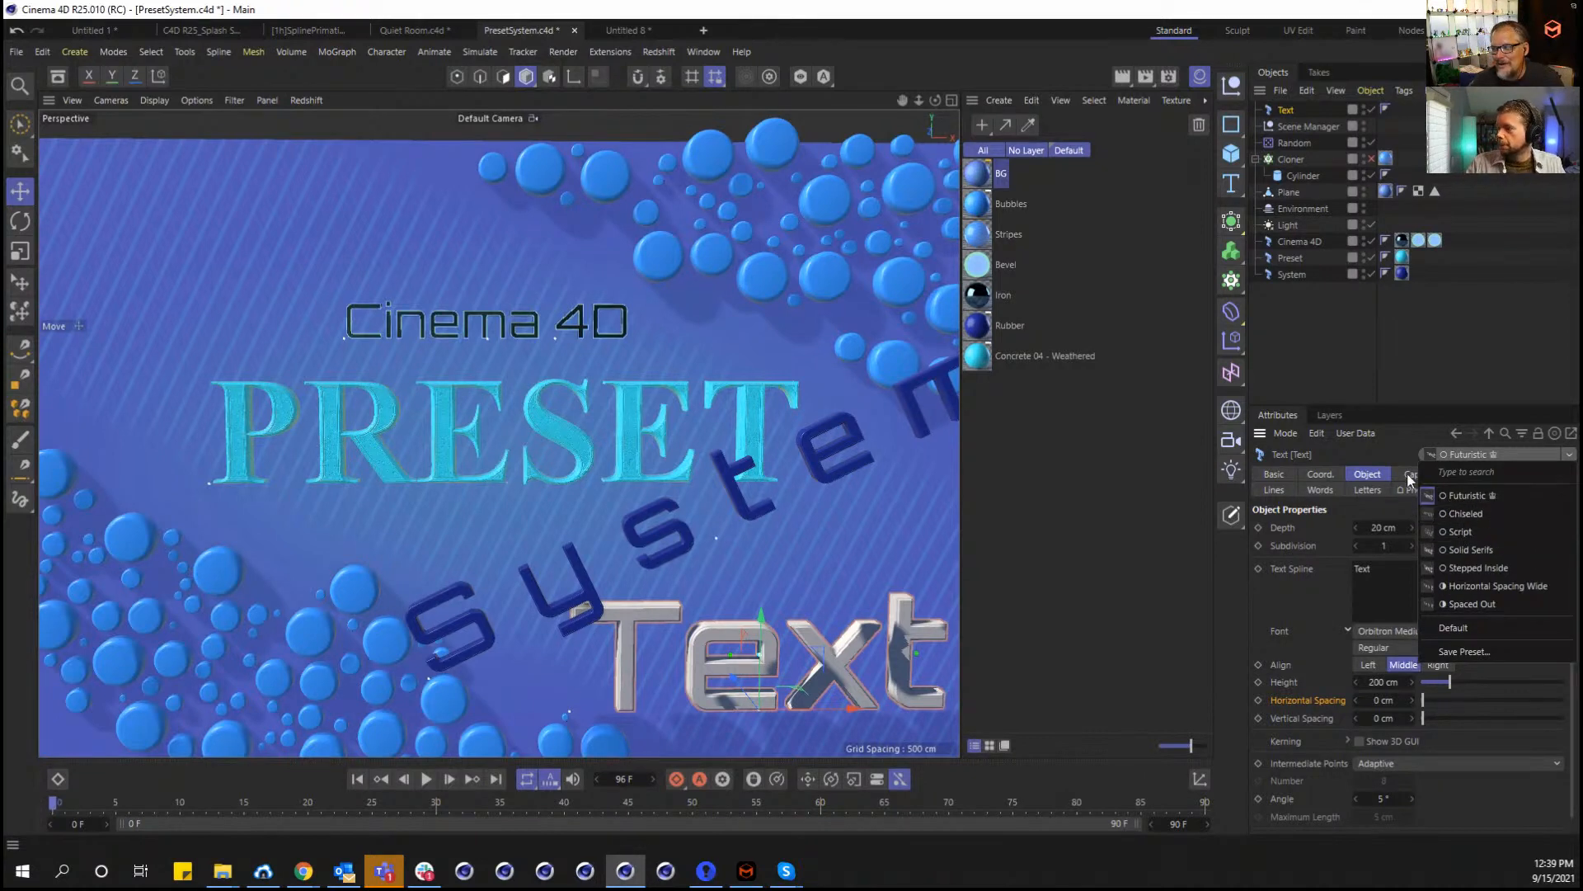
click(1384, 454)
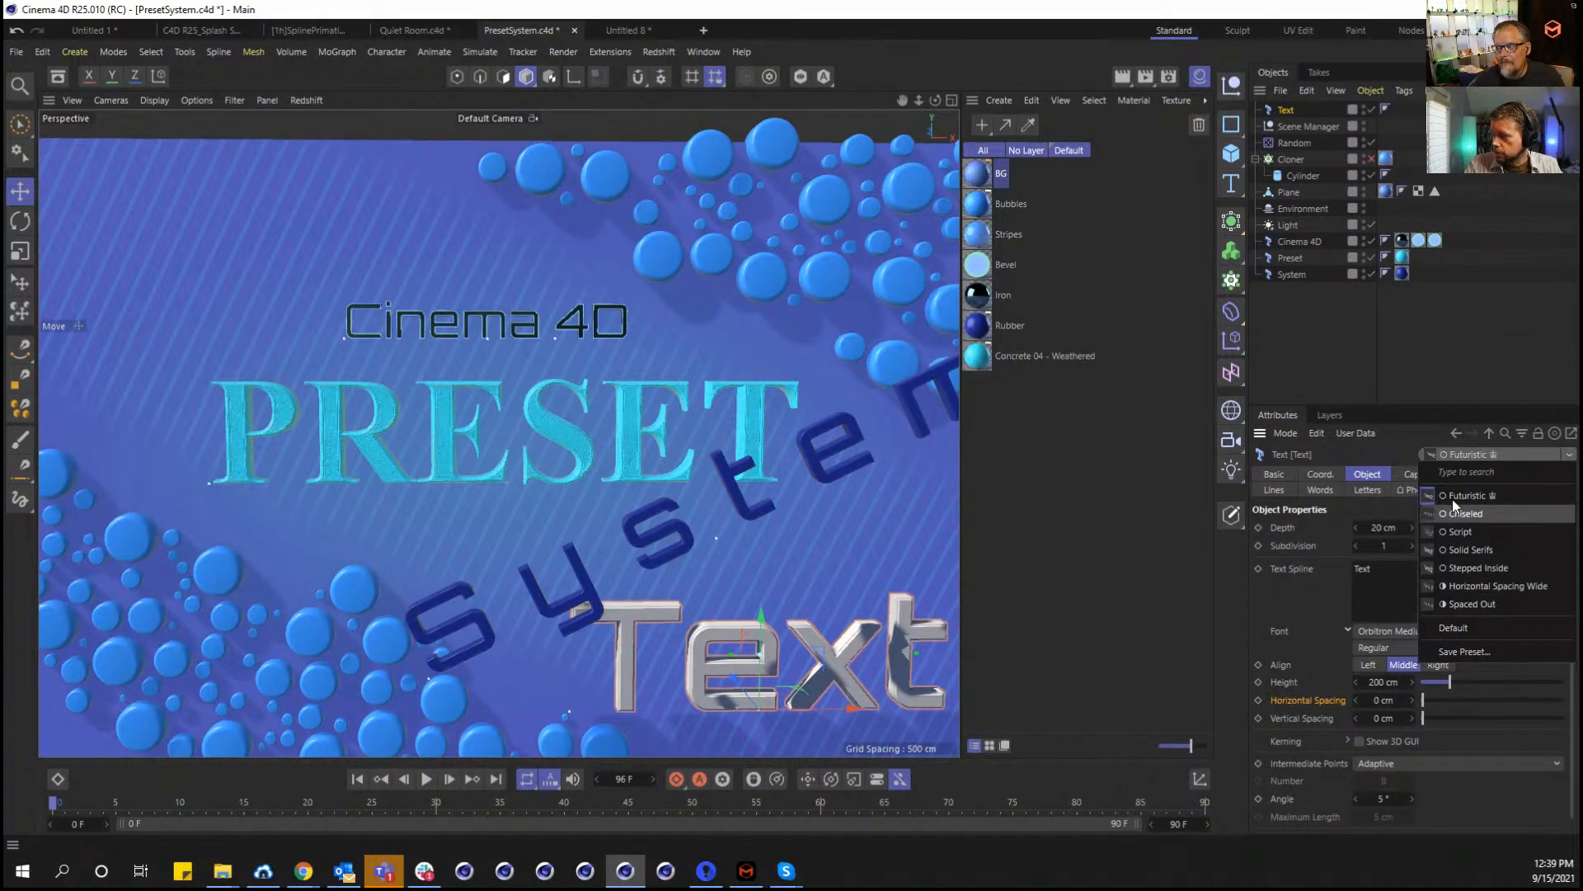
click(1501, 443)
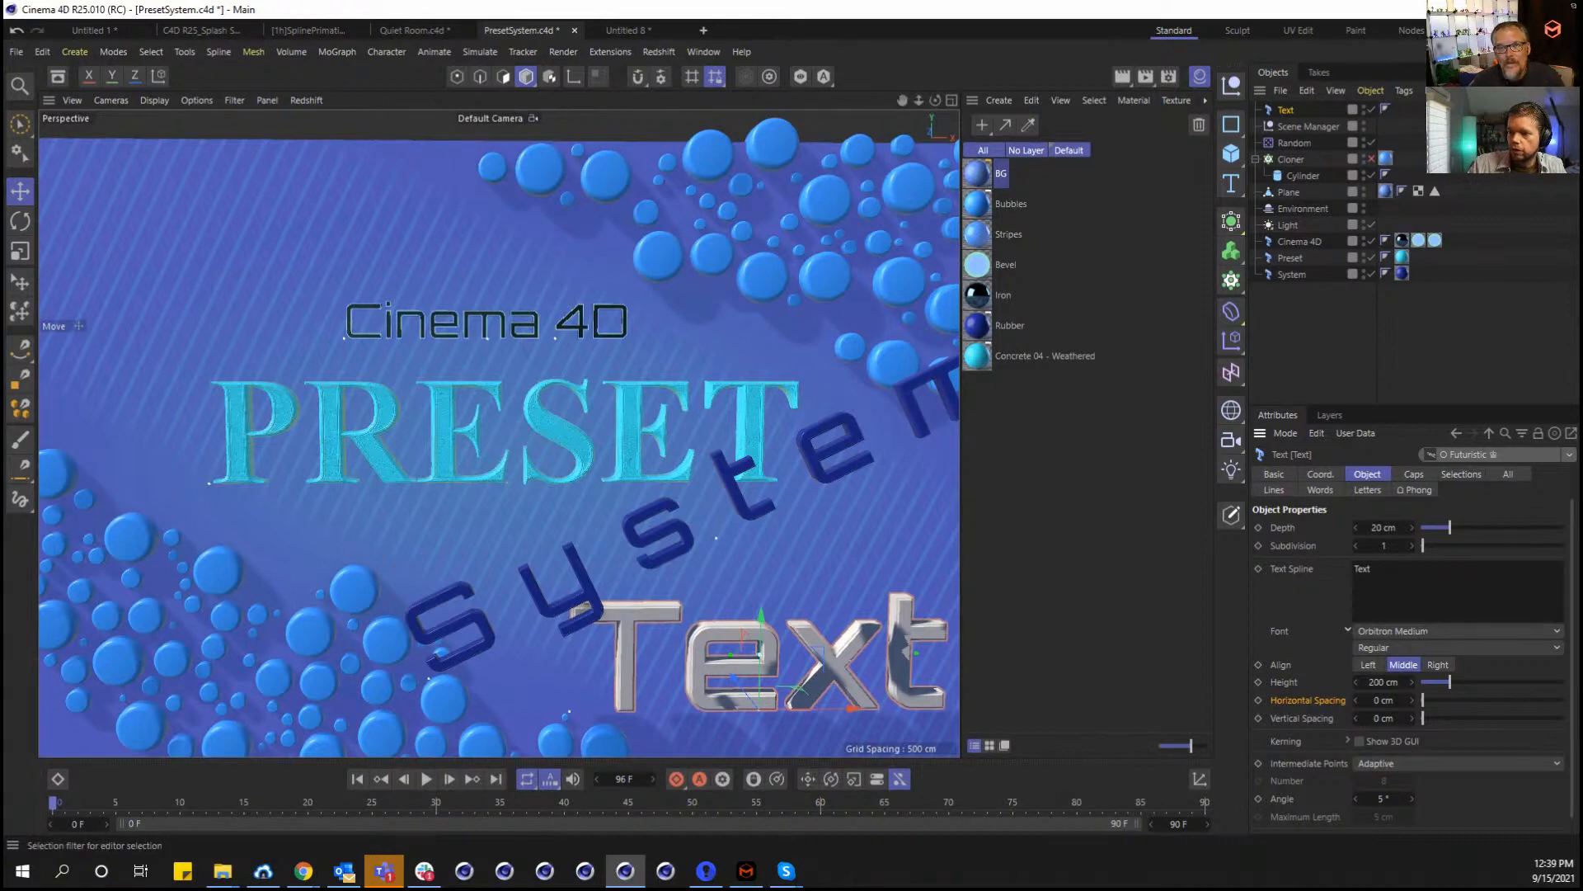
Open the Asset Browser and look through its preset categories, including the gradient, icon, sculpt brush, spline, text and document presets.
click(57, 76)
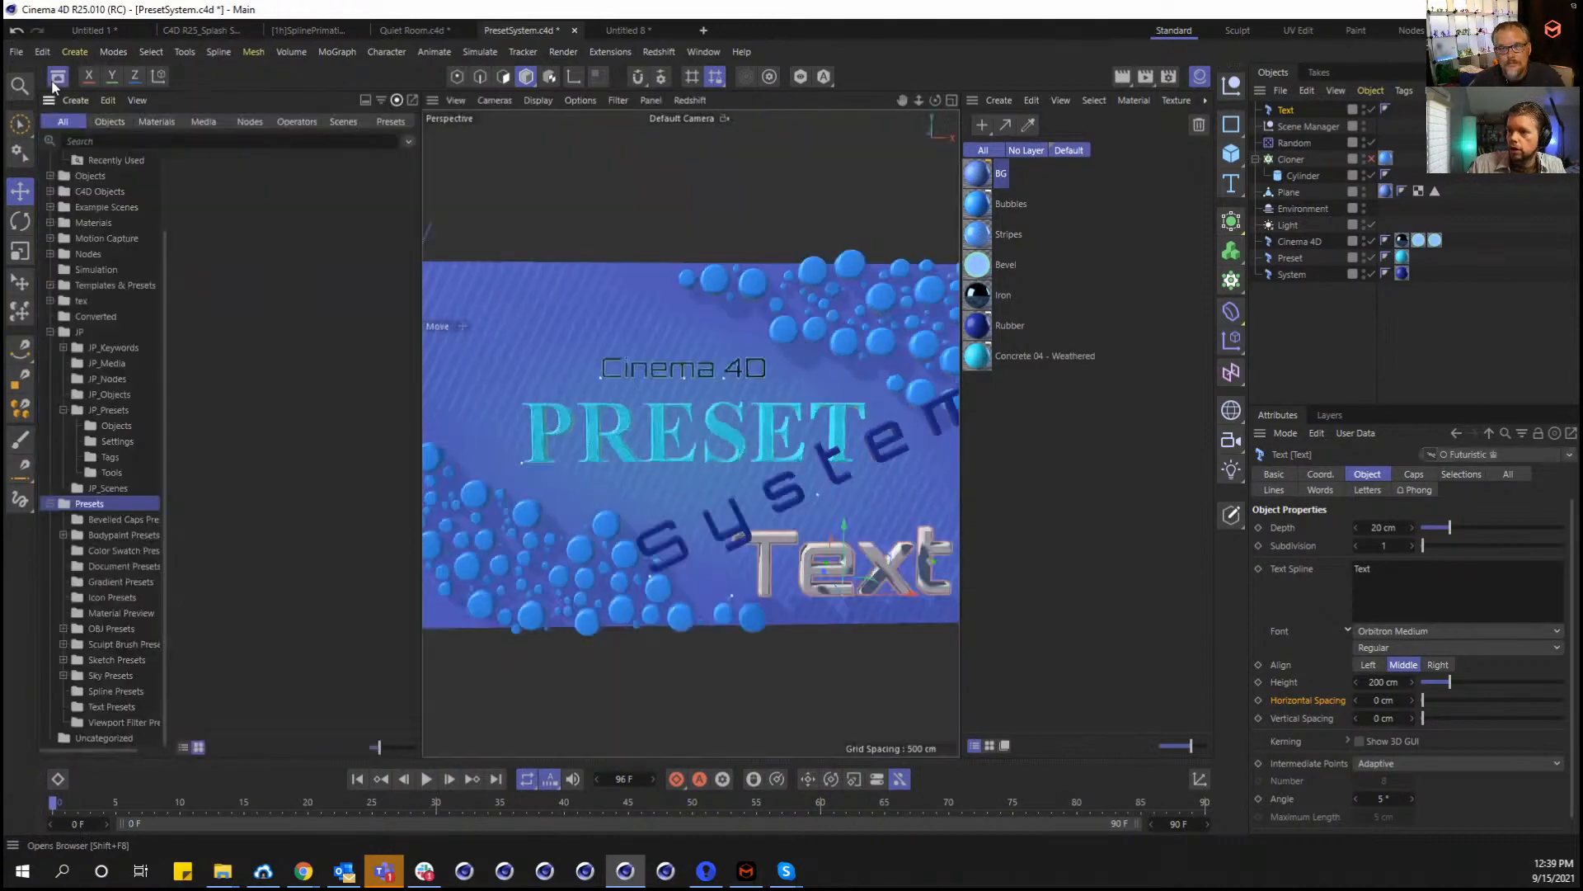
click(119, 568)
click(115, 582)
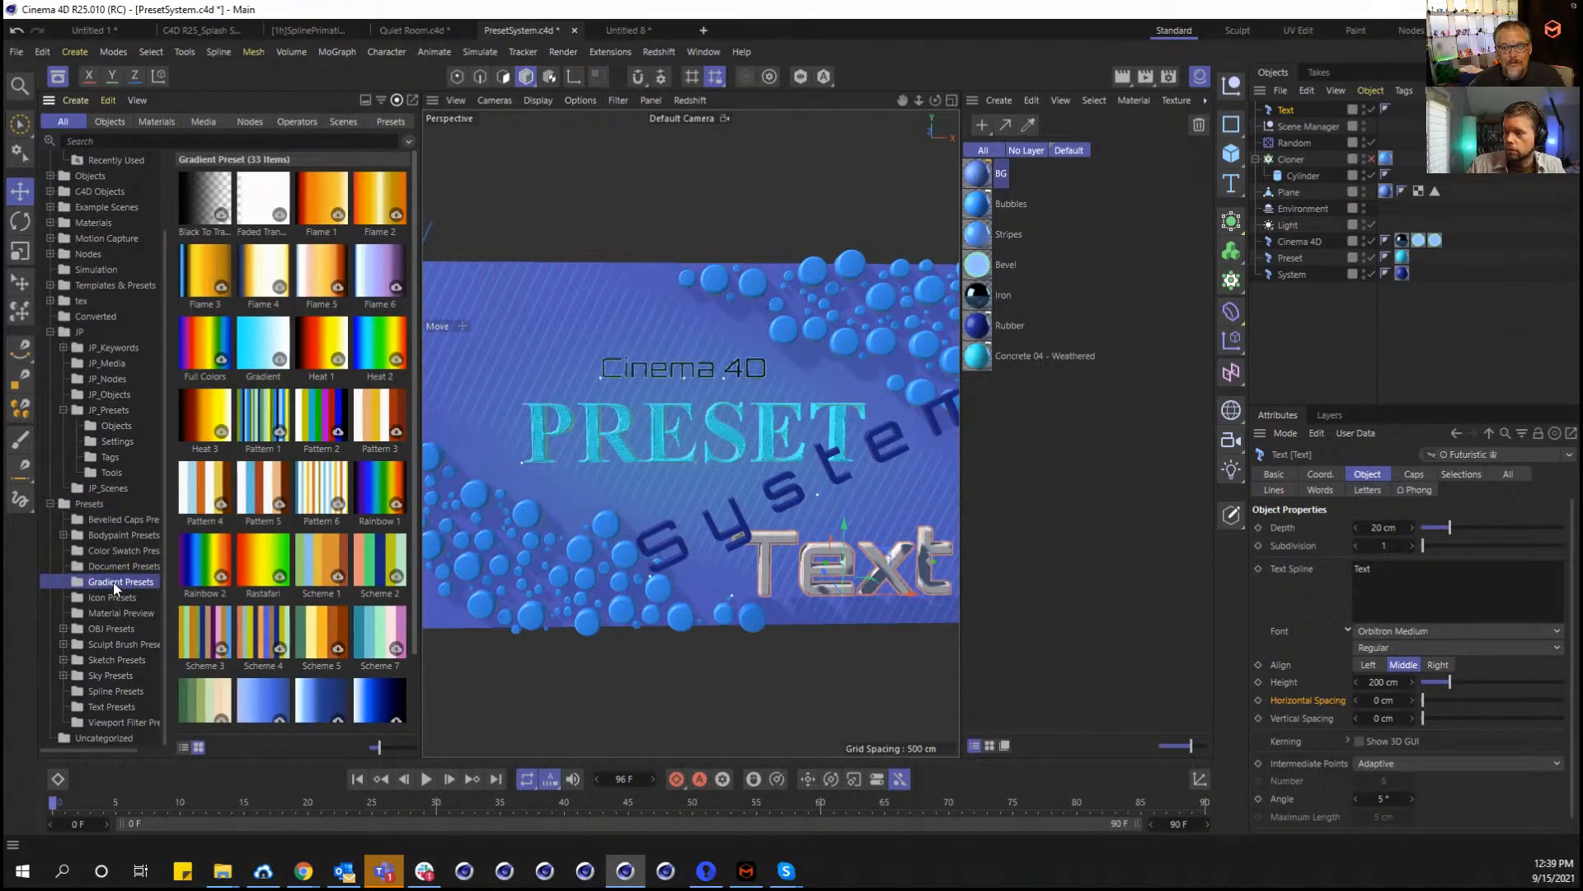
click(107, 596)
click(101, 626)
click(99, 644)
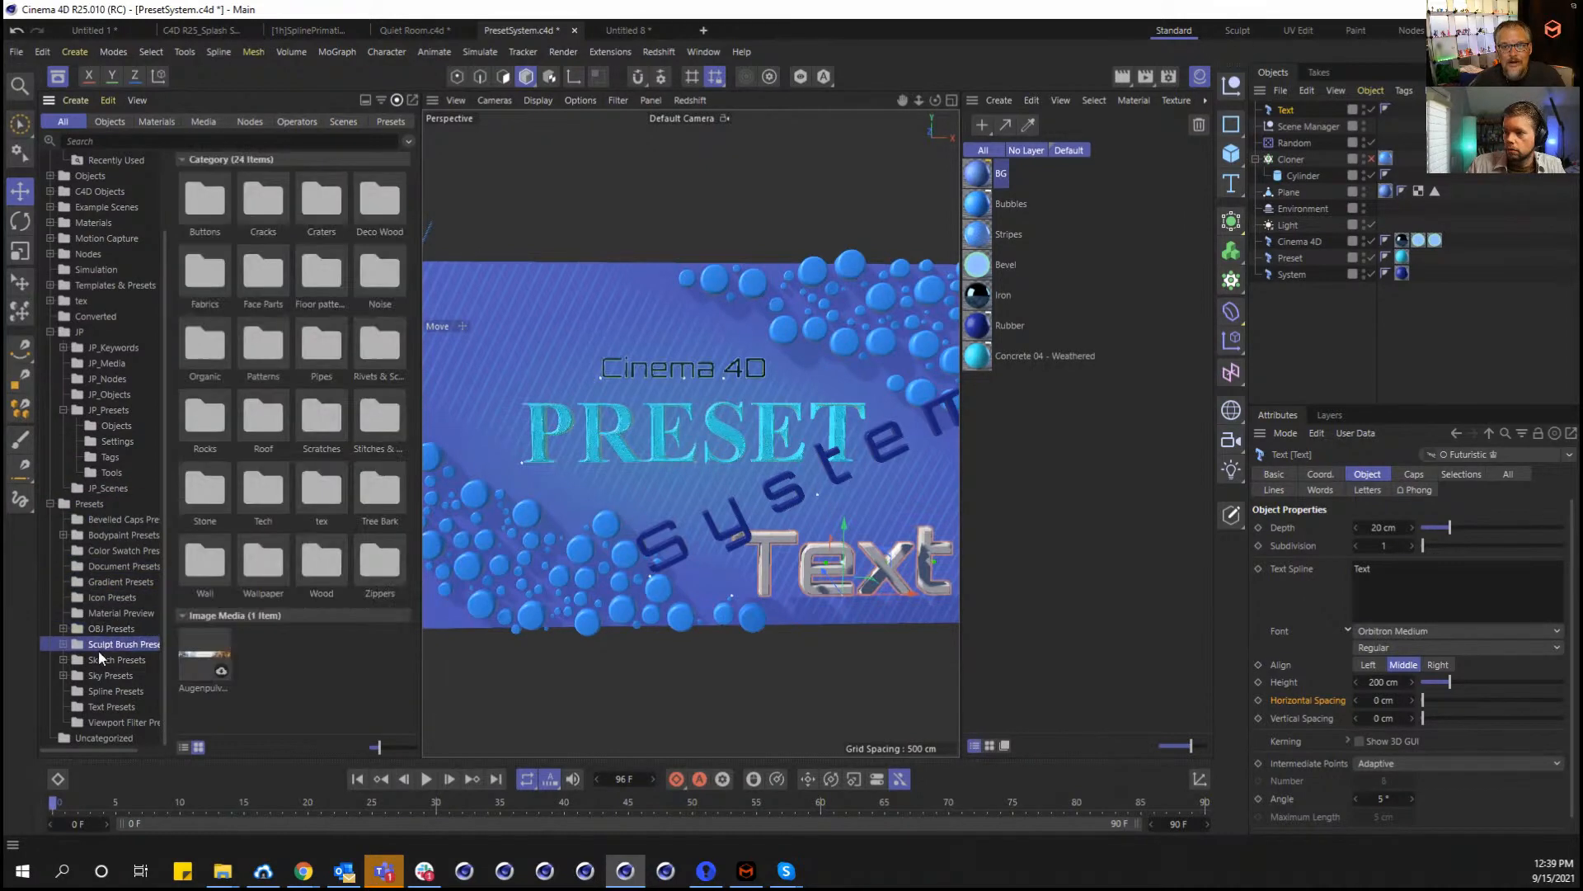
click(95, 676)
click(91, 692)
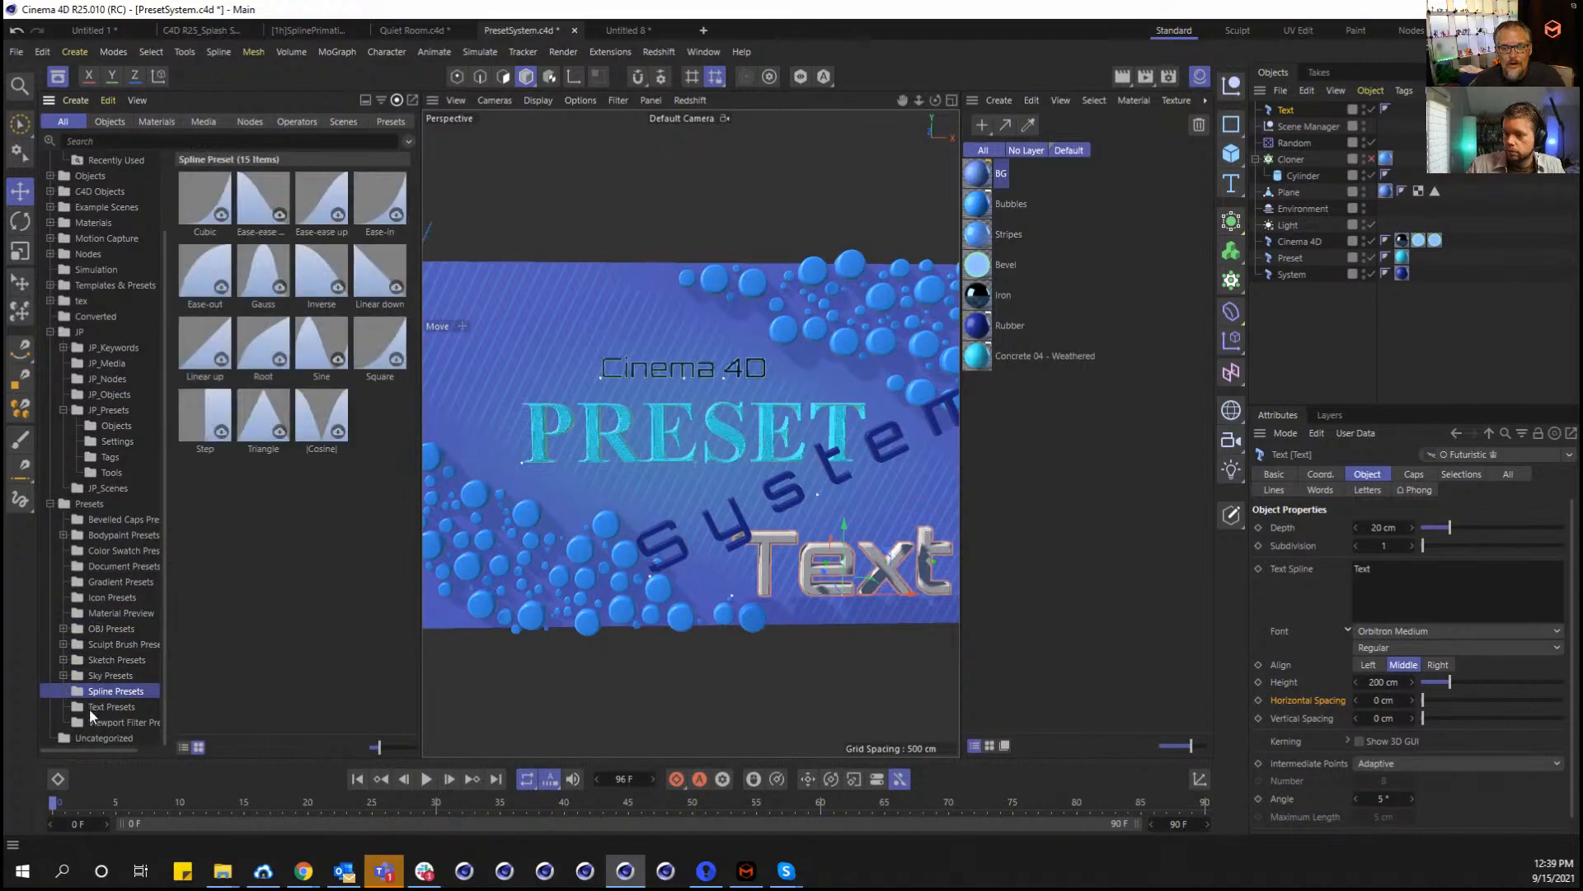
click(89, 707)
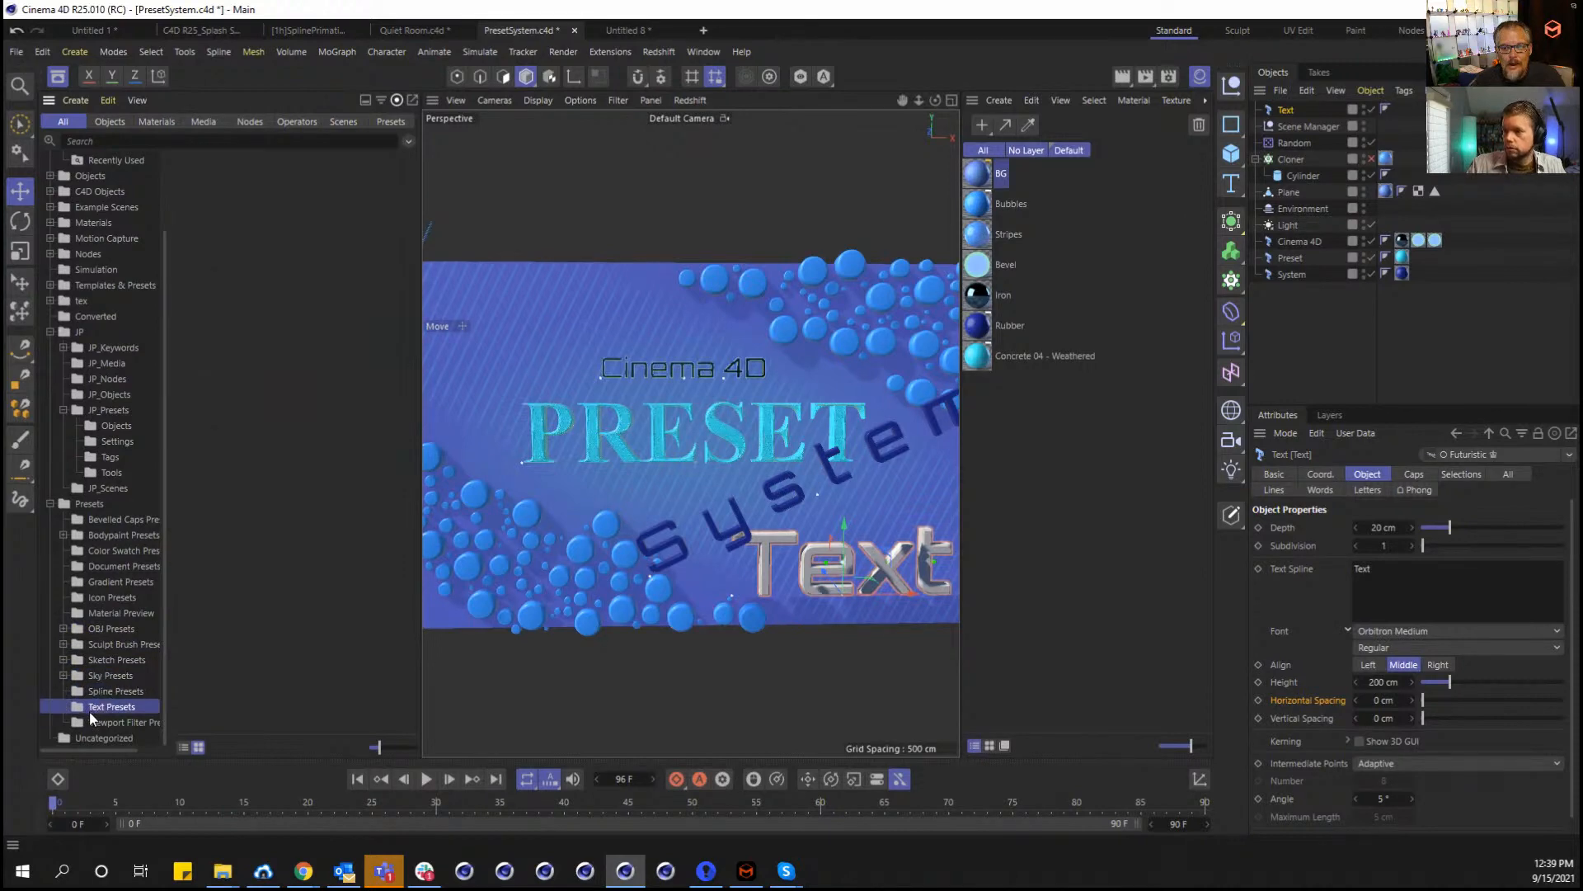
click(130, 614)
click(116, 595)
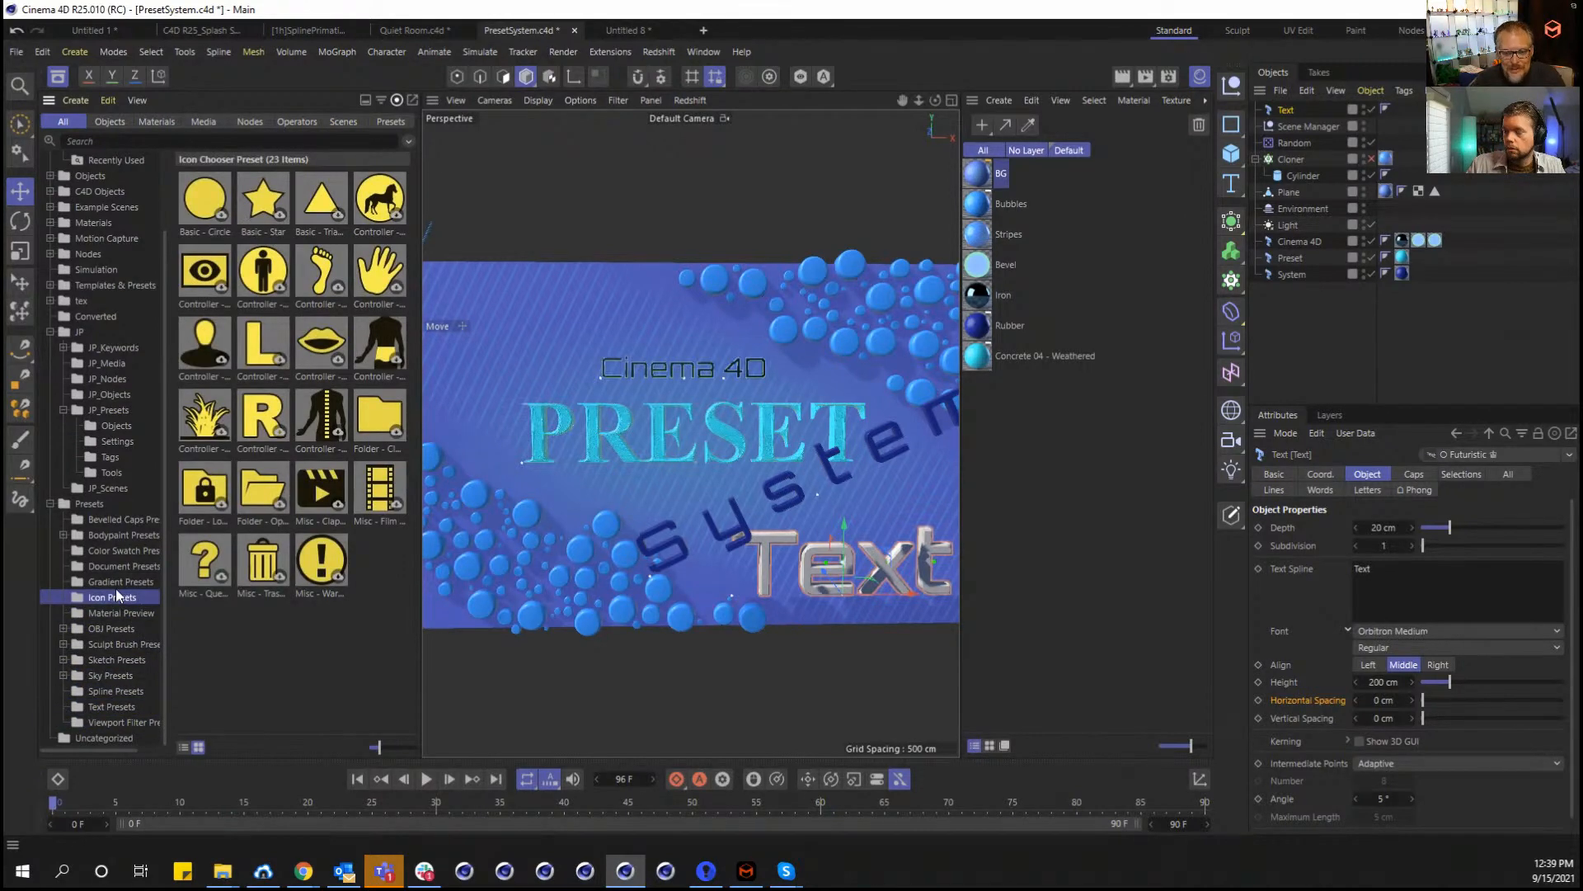
click(116, 581)
click(113, 569)
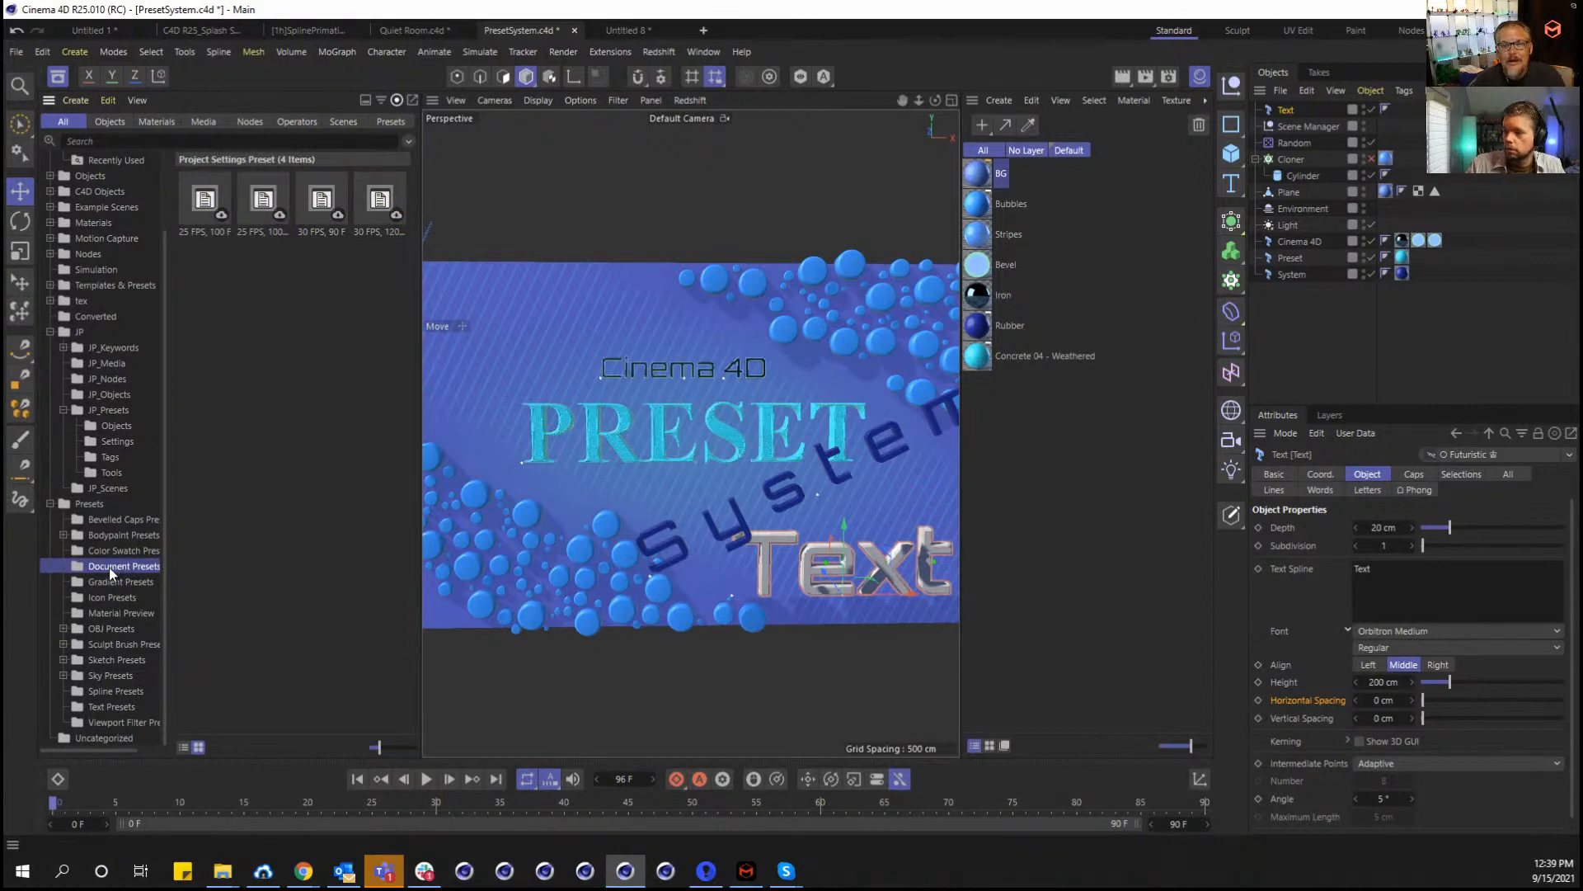
Look over all the gradient presets in the Asset Browser, selecting the visible ones together and clearing the selection.
click(102, 582)
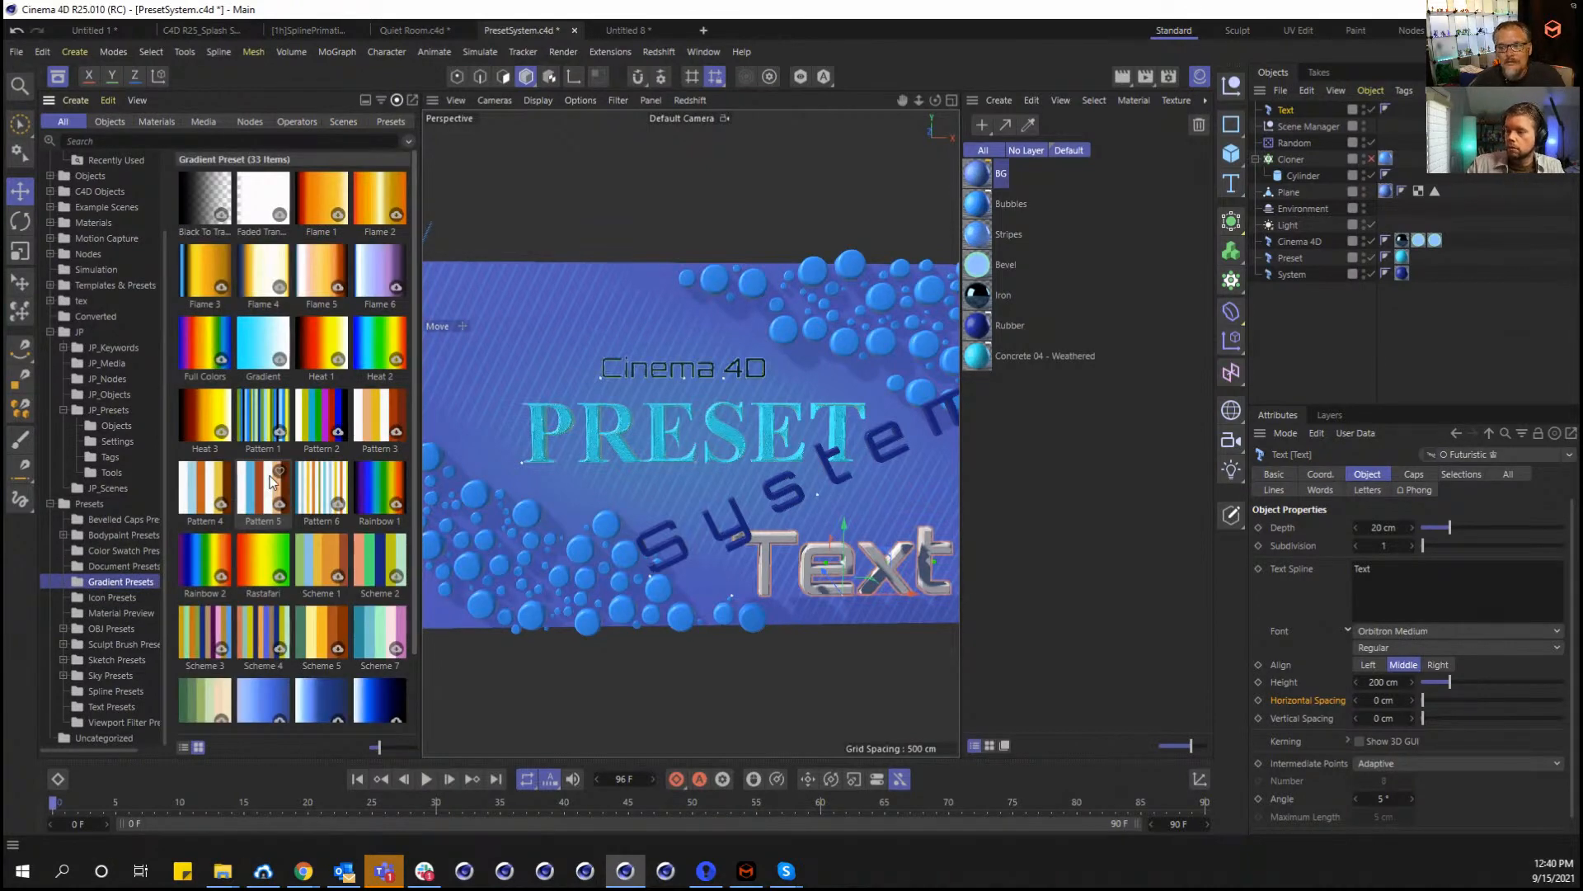
scroll(266, 488, down, 2)
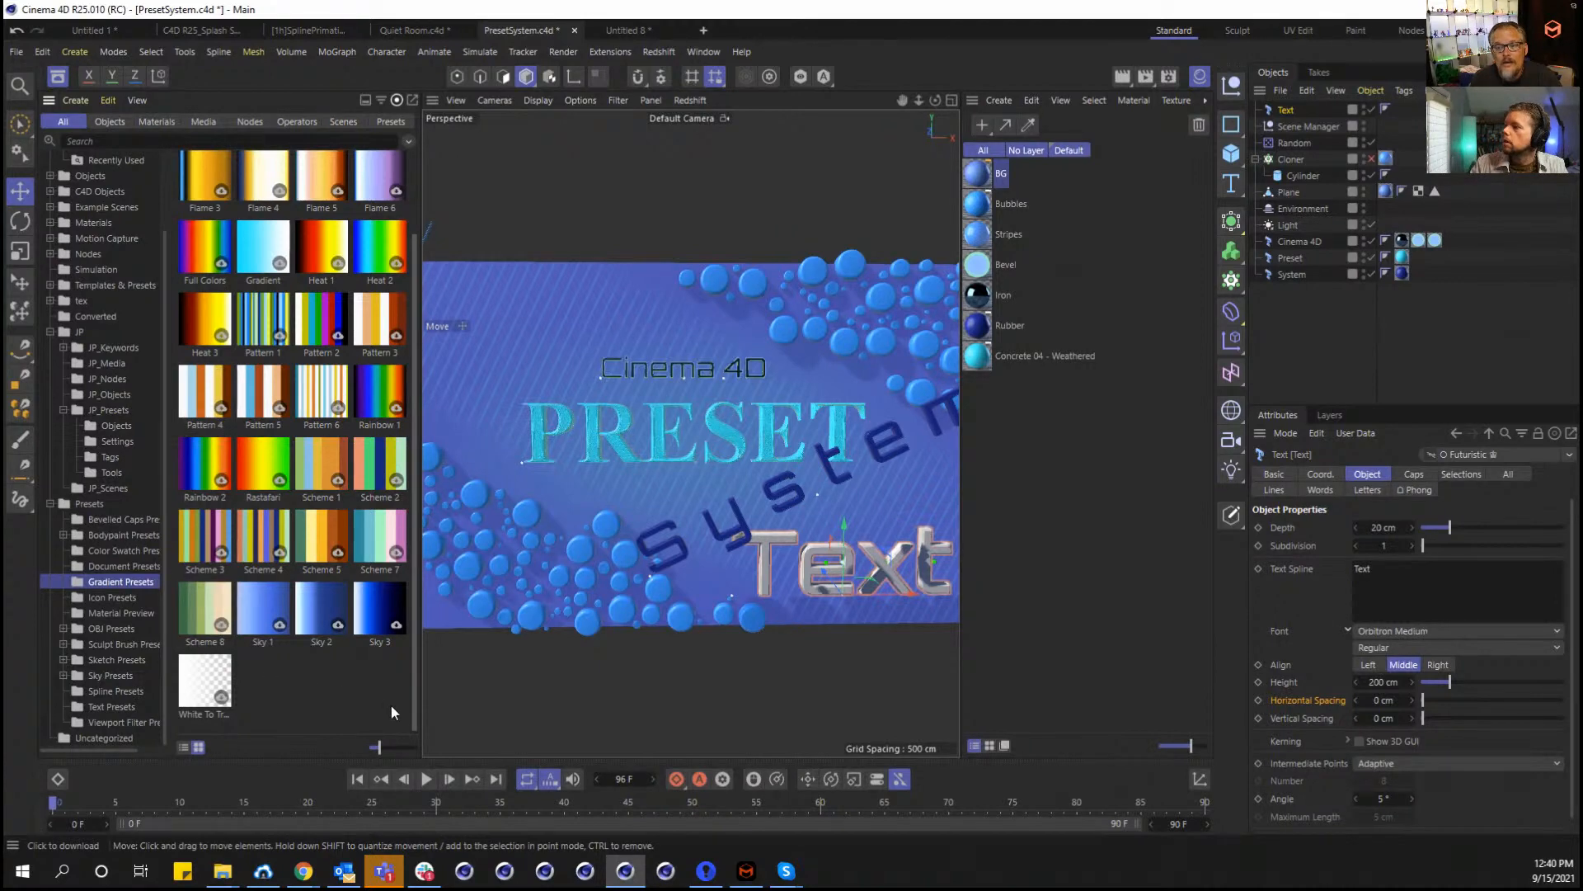
drag(391, 705, 195, 198)
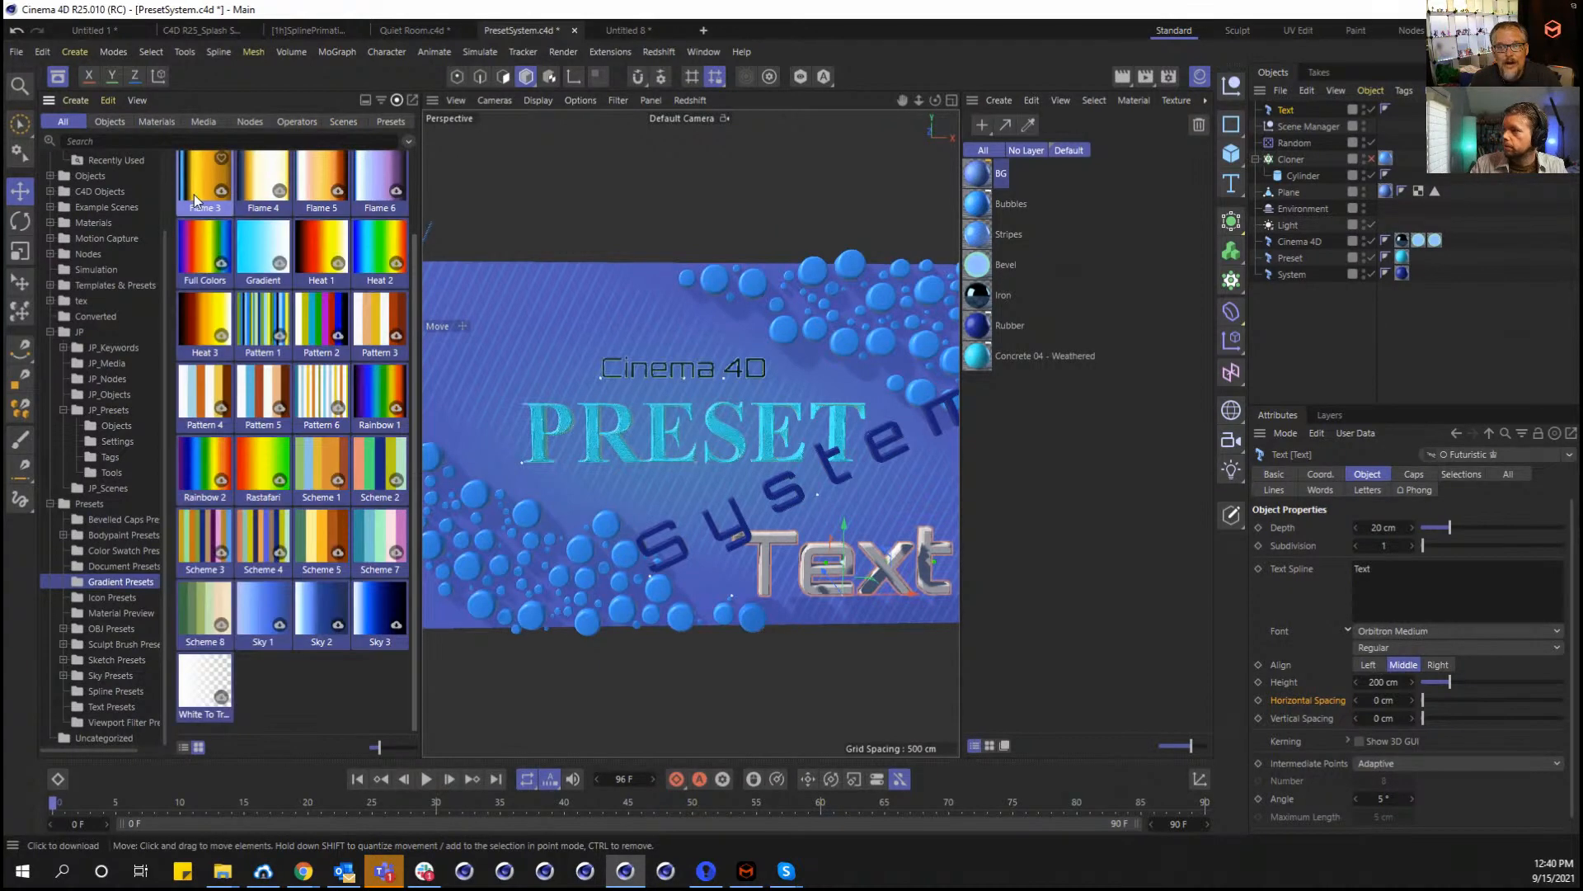
click(281, 676)
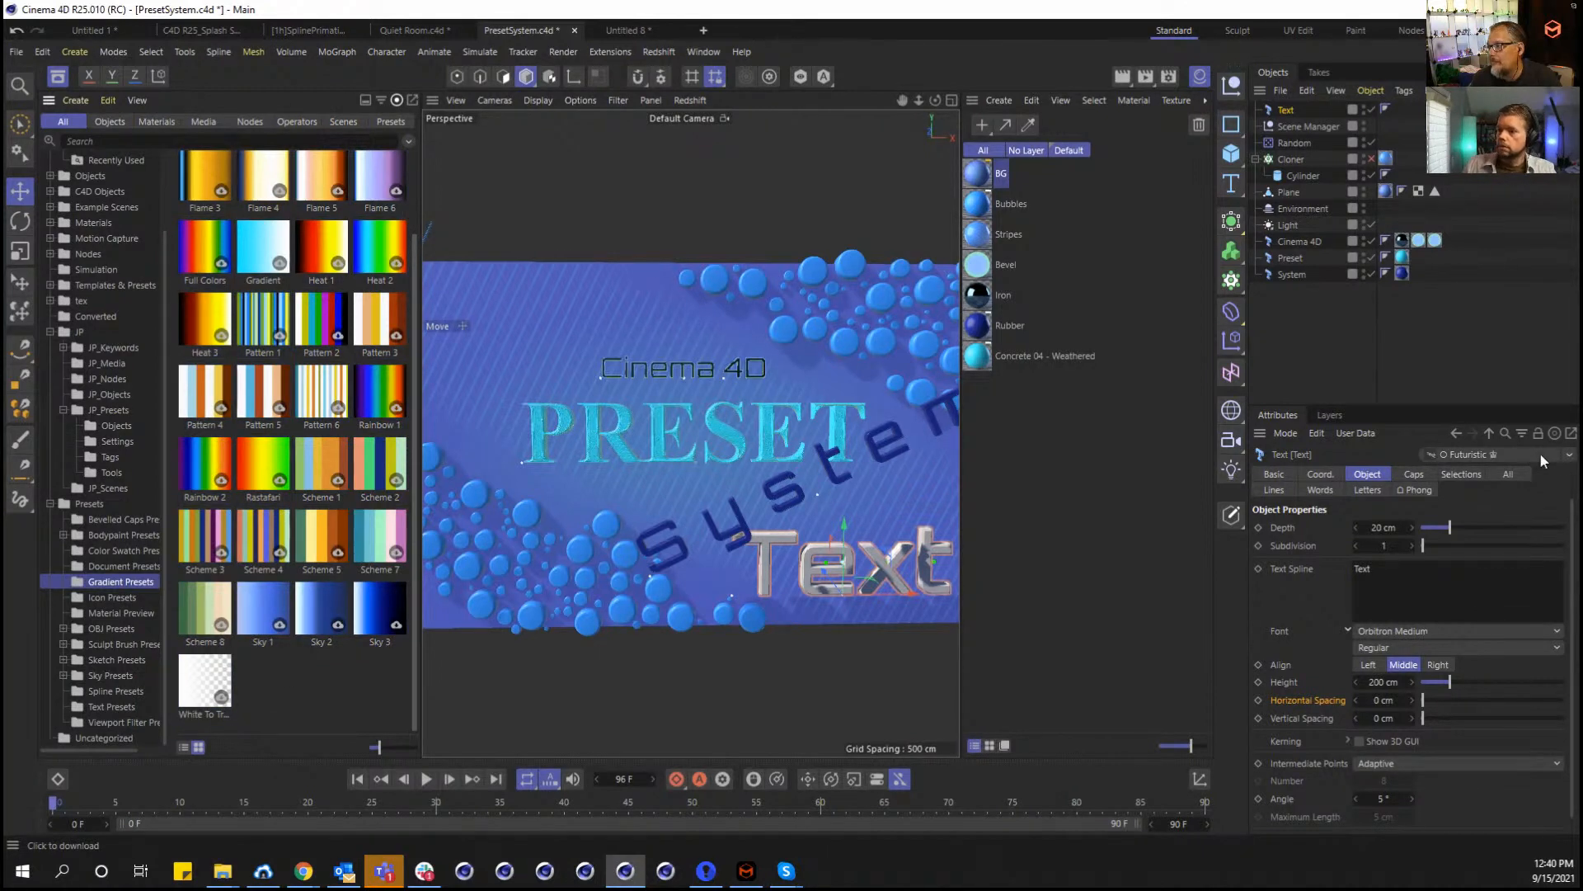
Examine which databases a Text object preset can be saved to, including Create New Database, and leave without saving.
click(1569, 455)
click(1503, 653)
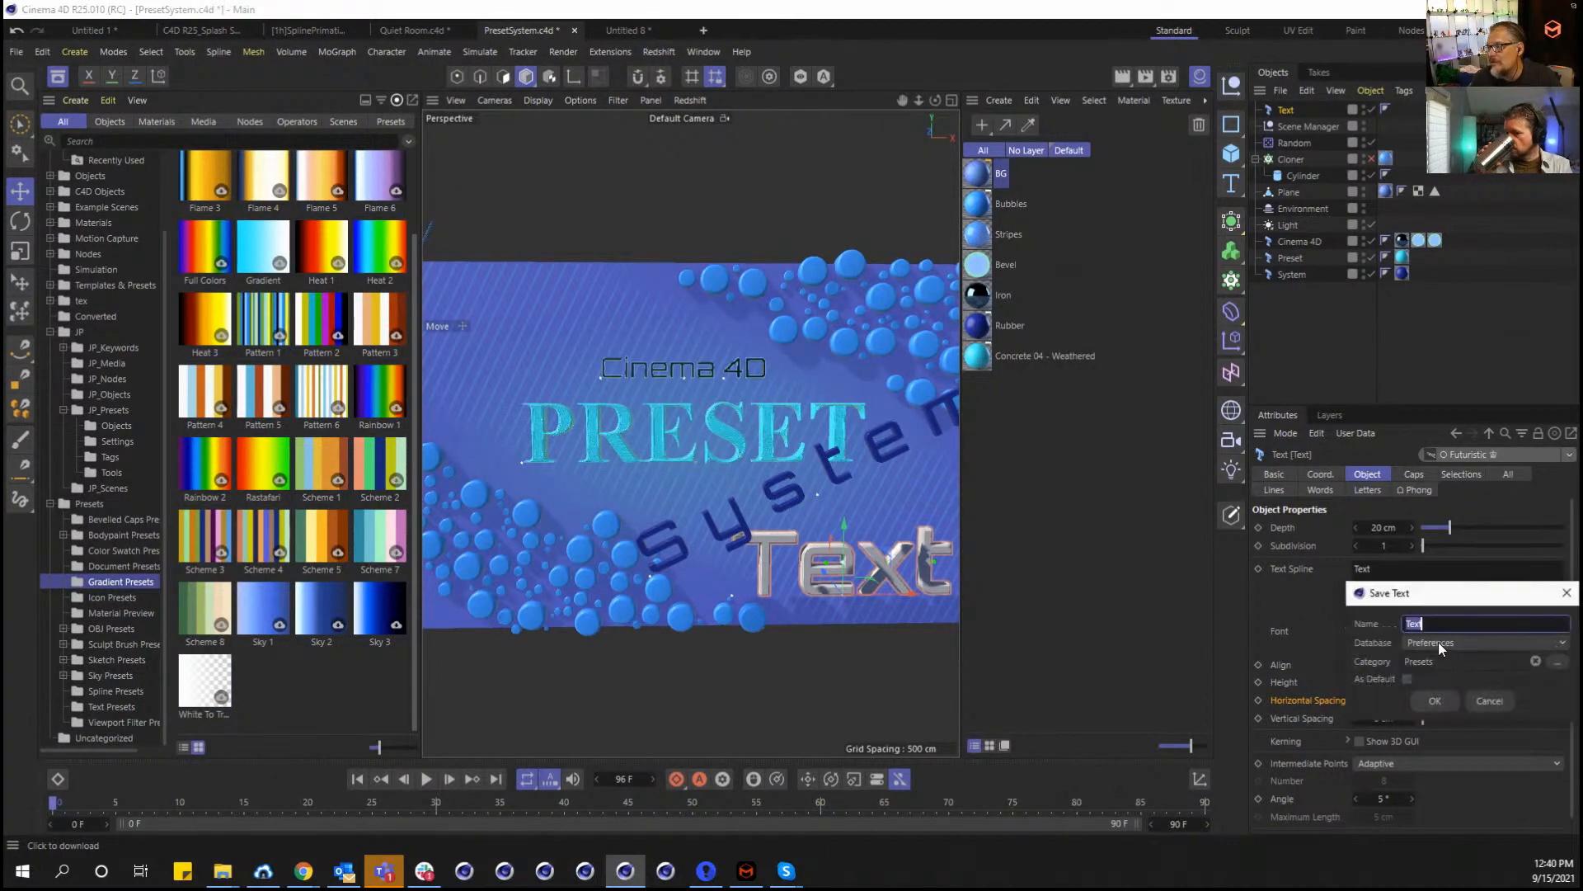
drag(1453, 597, 1289, 495)
click(1291, 542)
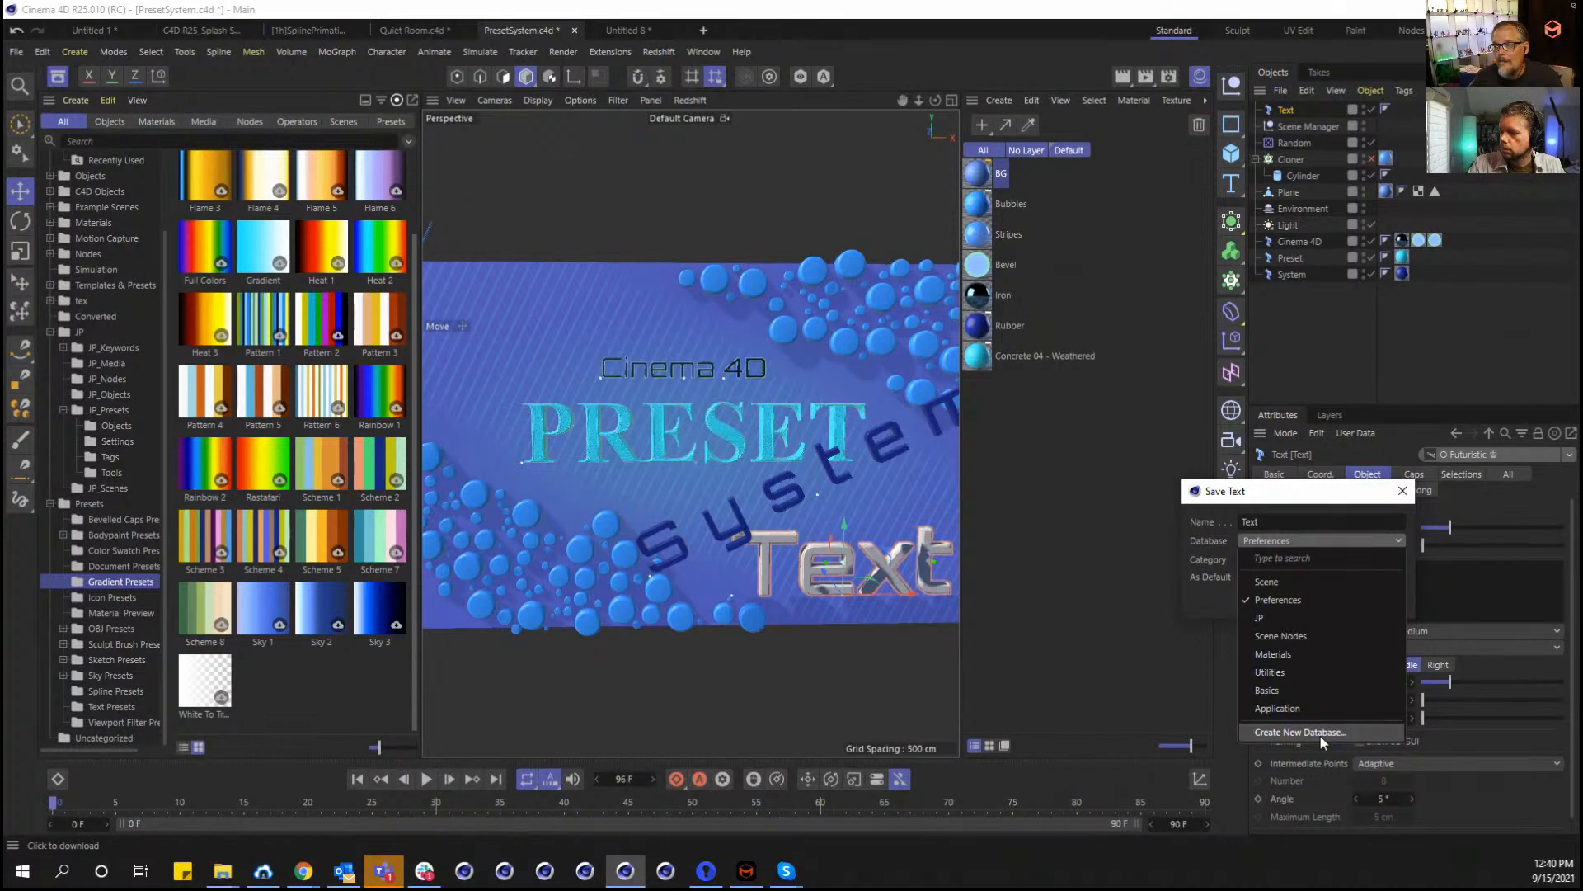
click(1254, 511)
click(1305, 596)
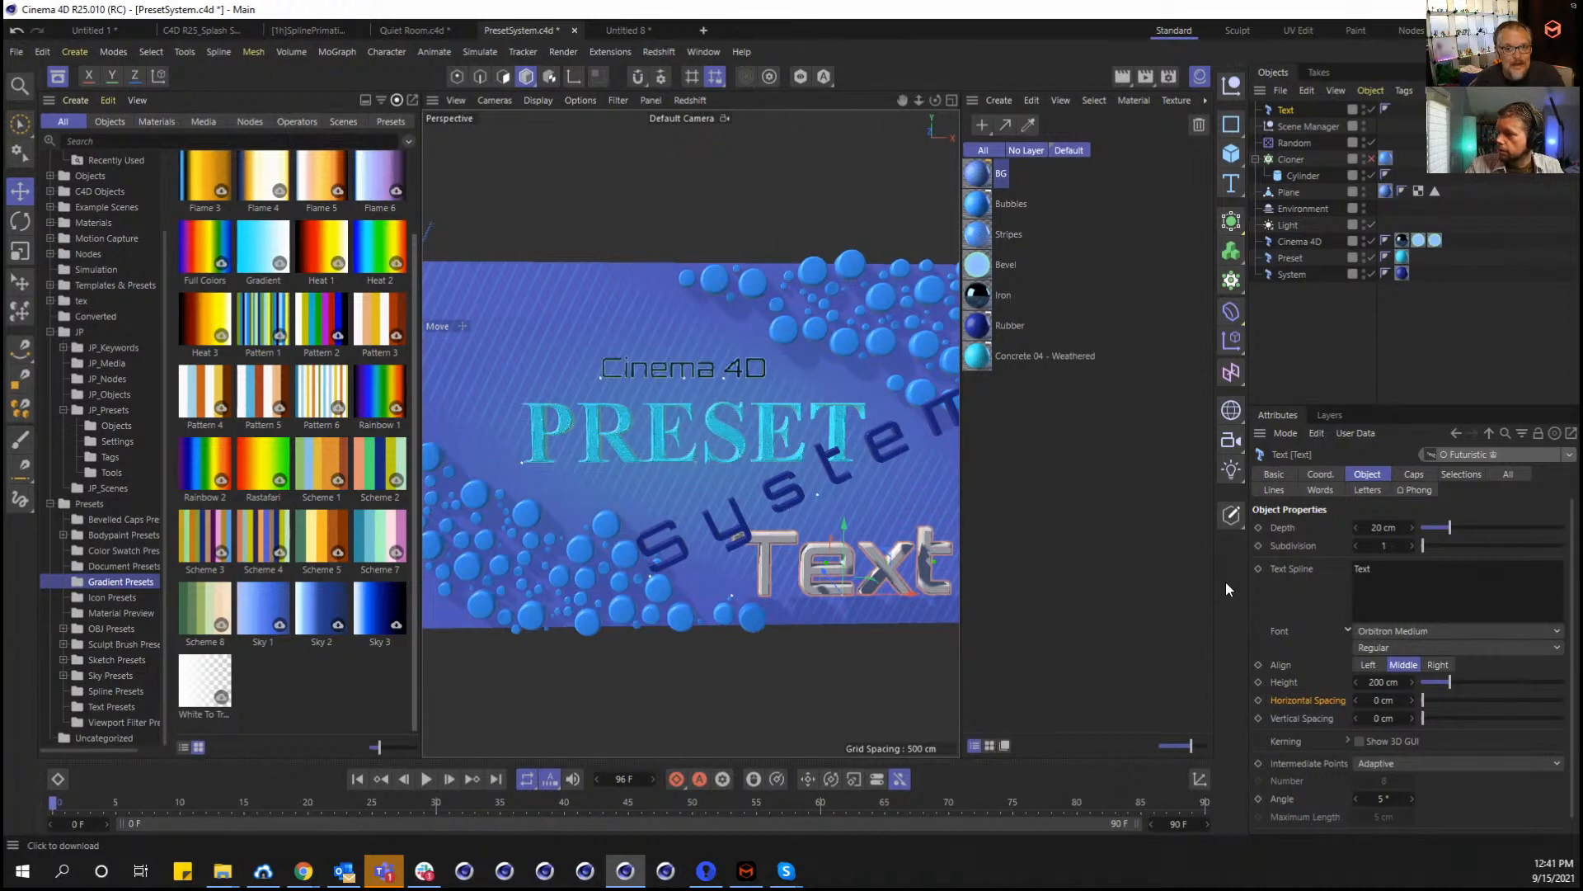
Examine the category folders of the custom JP database, including JP_Keywords, in the Asset Browser.
click(80, 332)
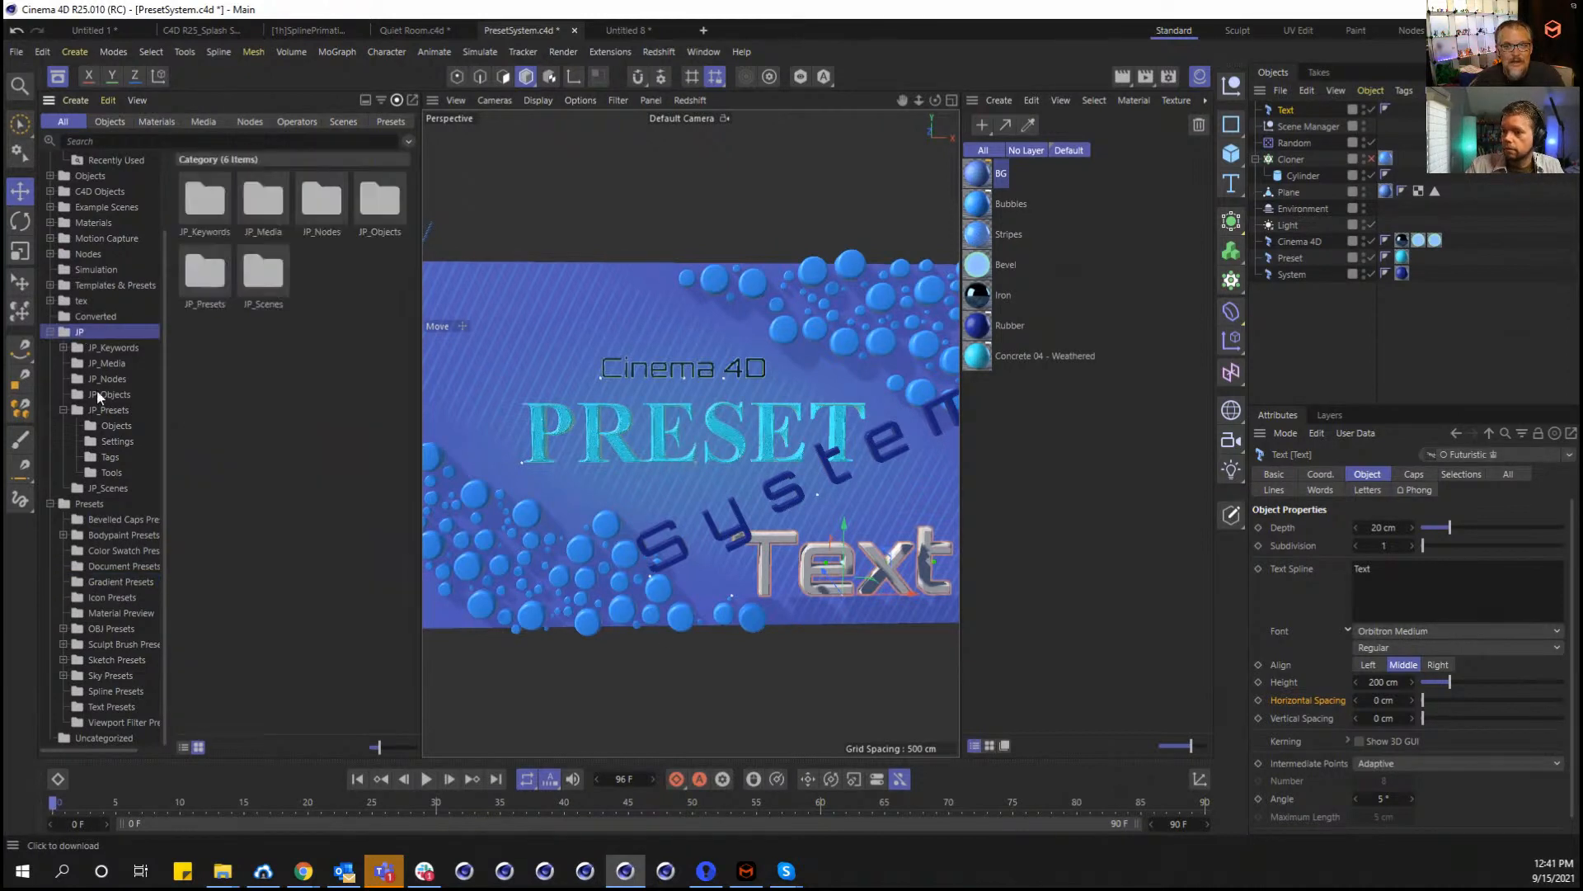
click(102, 349)
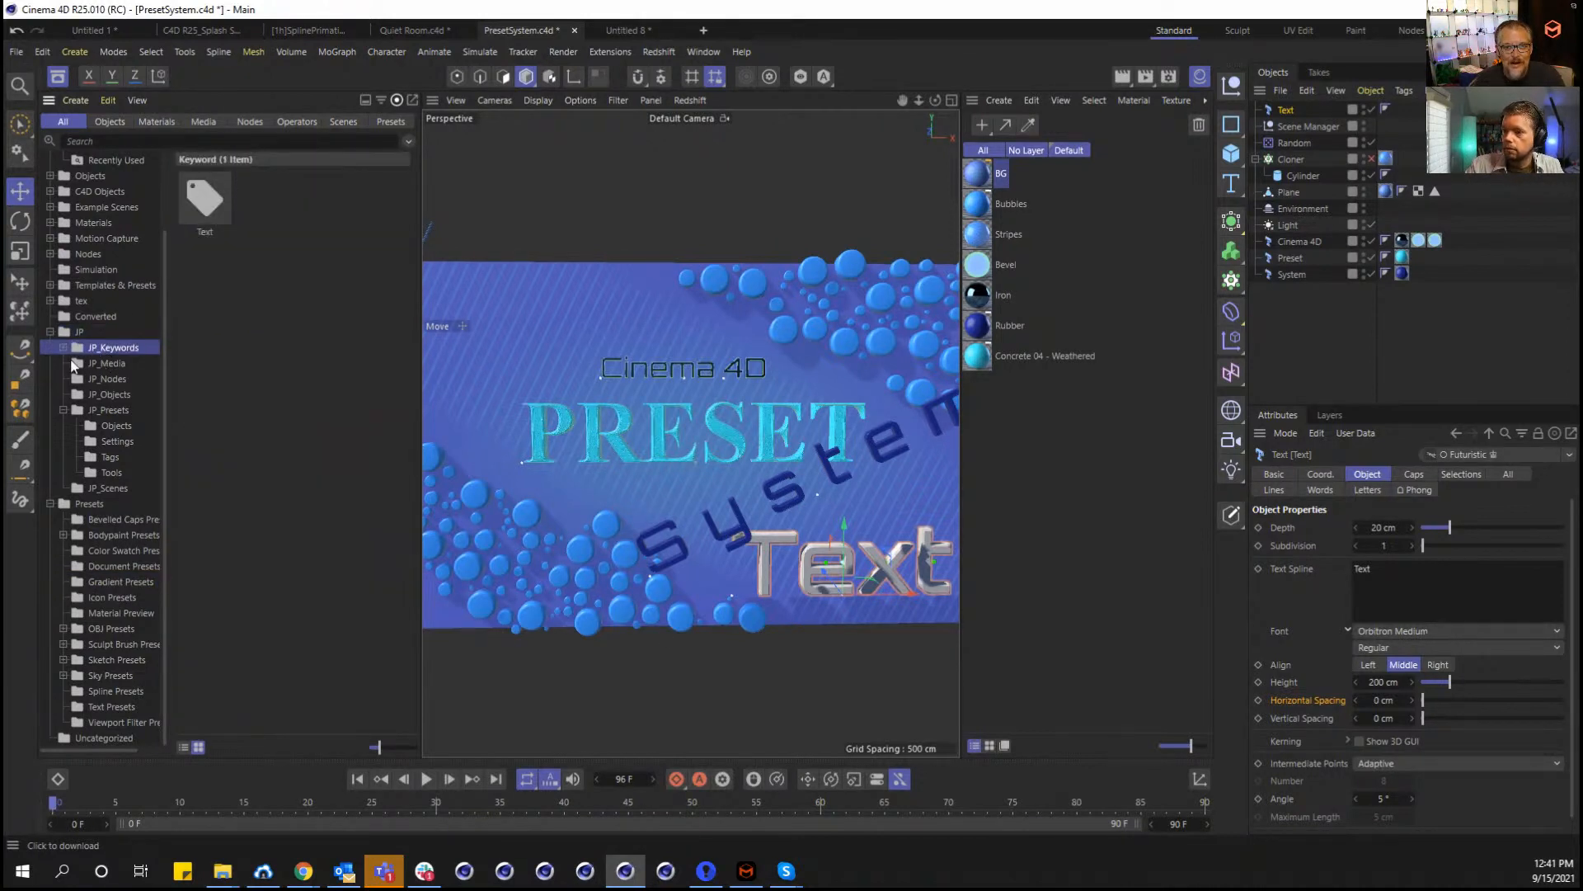
click(64, 333)
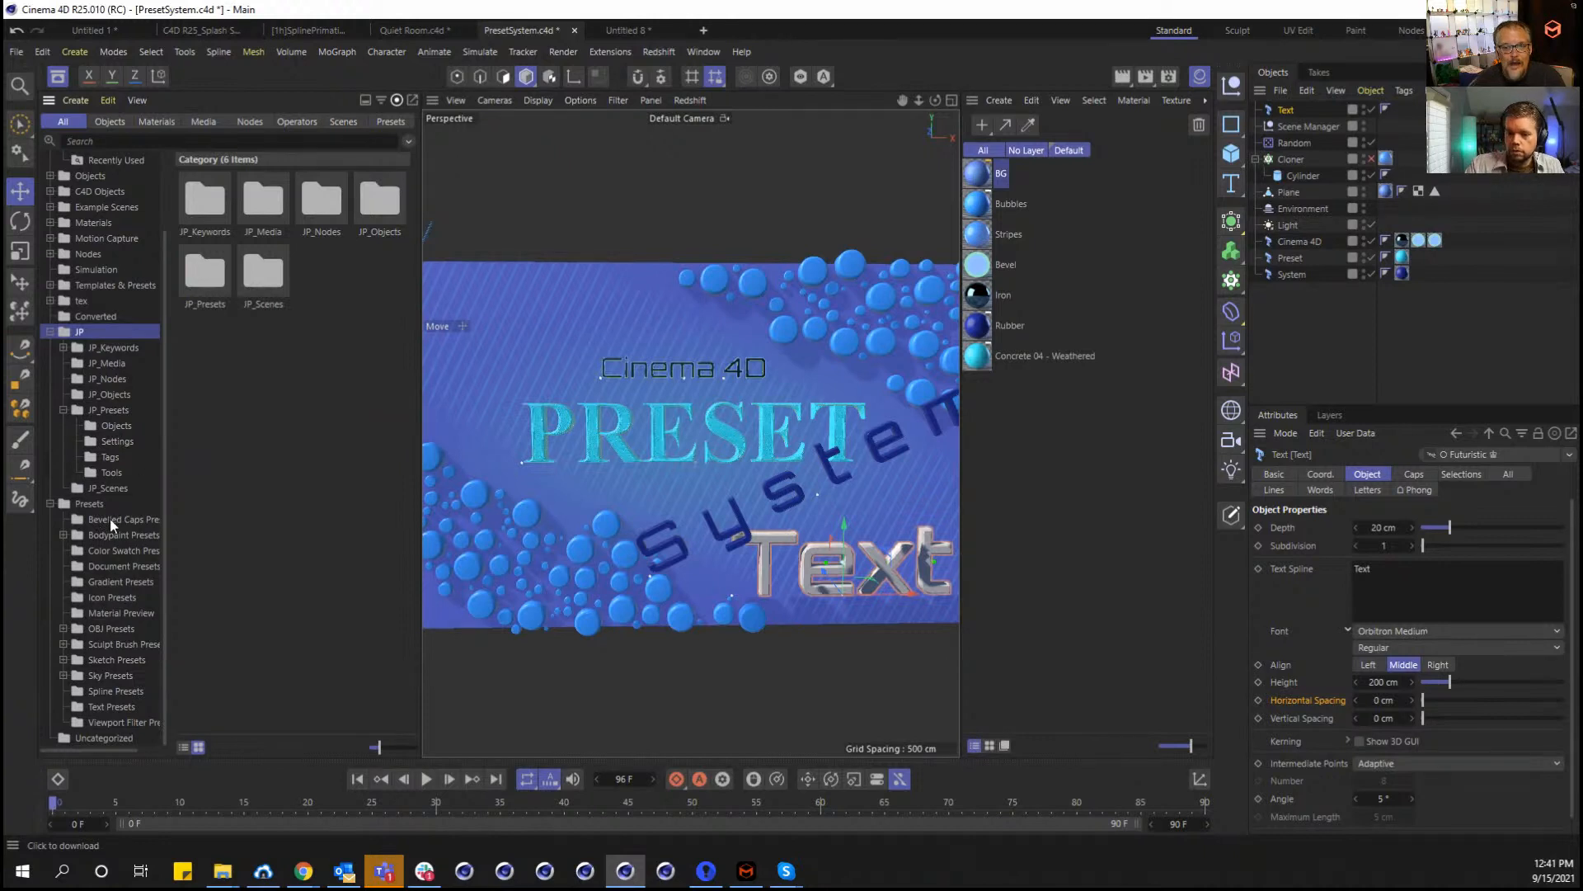
Copy the gradient presets from Heat 3 through Rainbow 1 to the JP database.
click(107, 580)
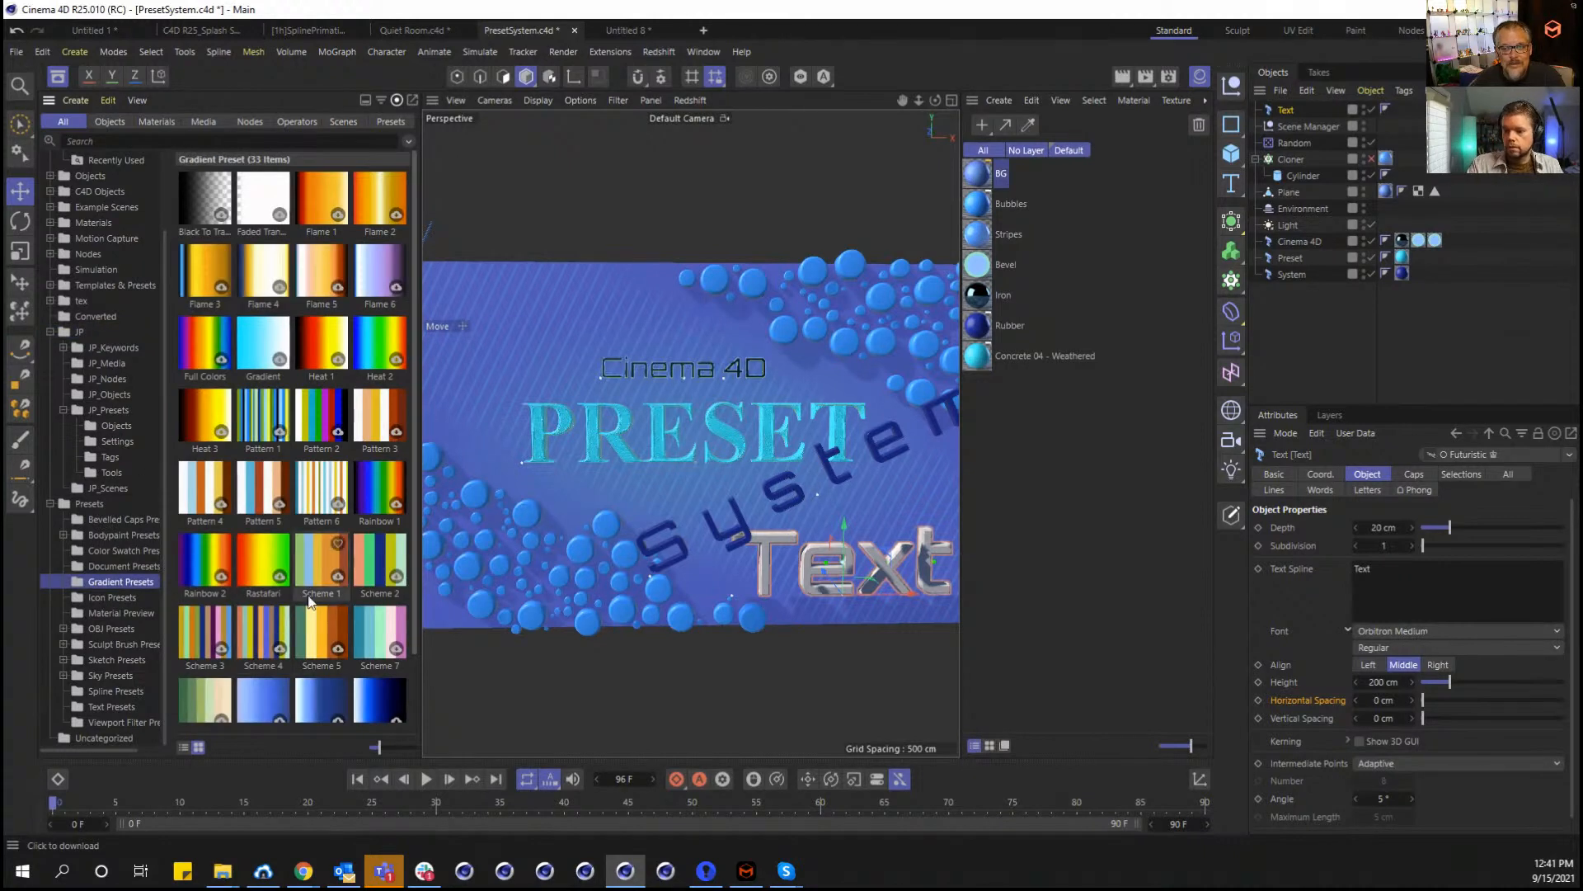
click(195, 413)
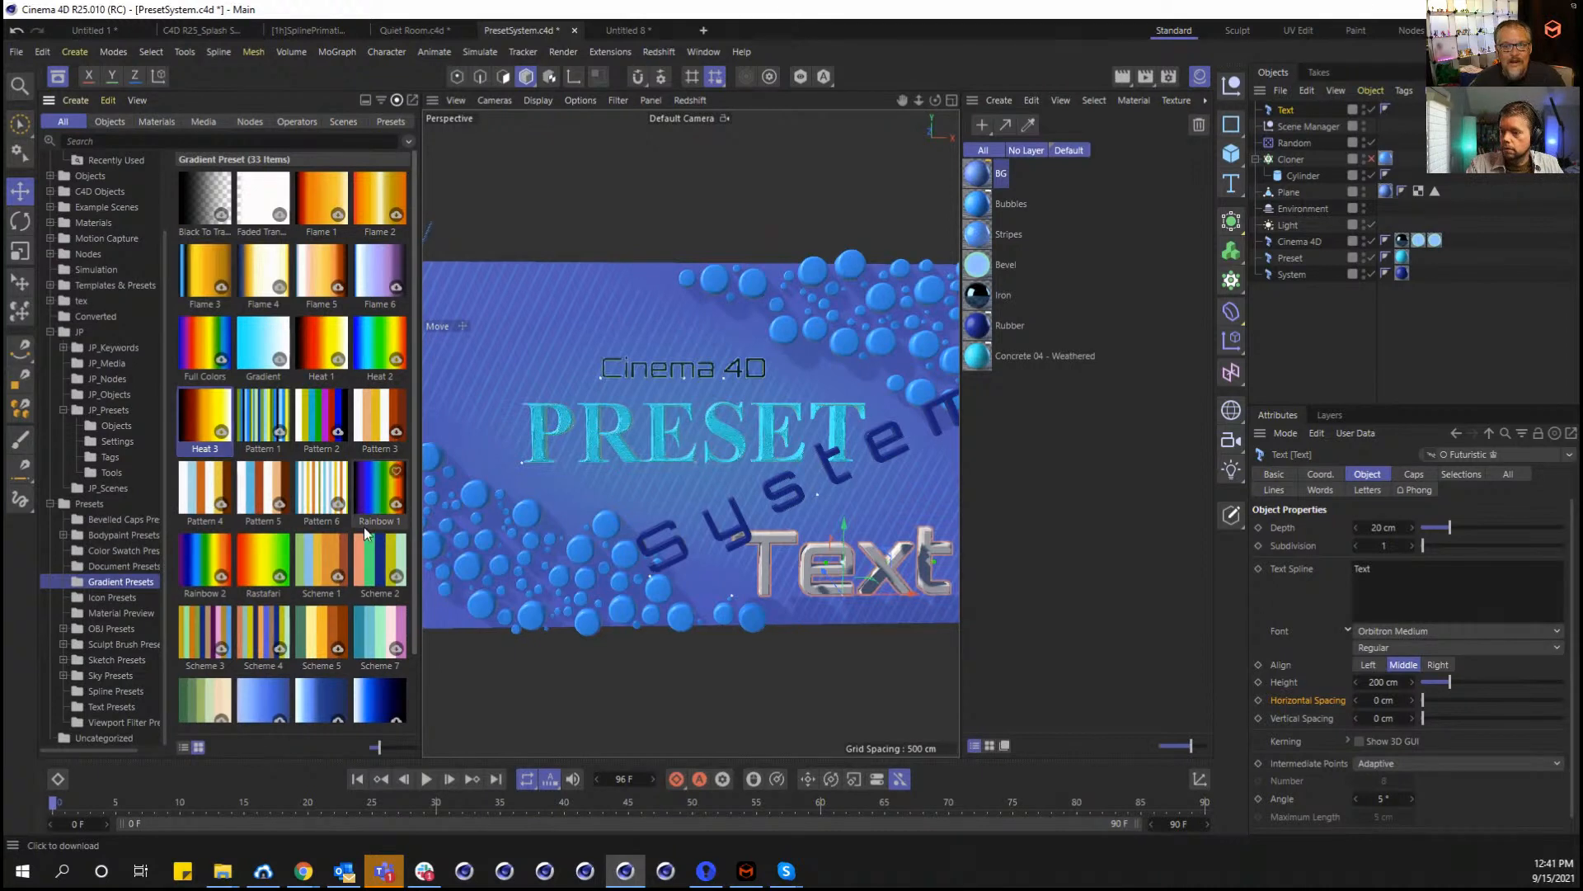
shift+click(363, 501)
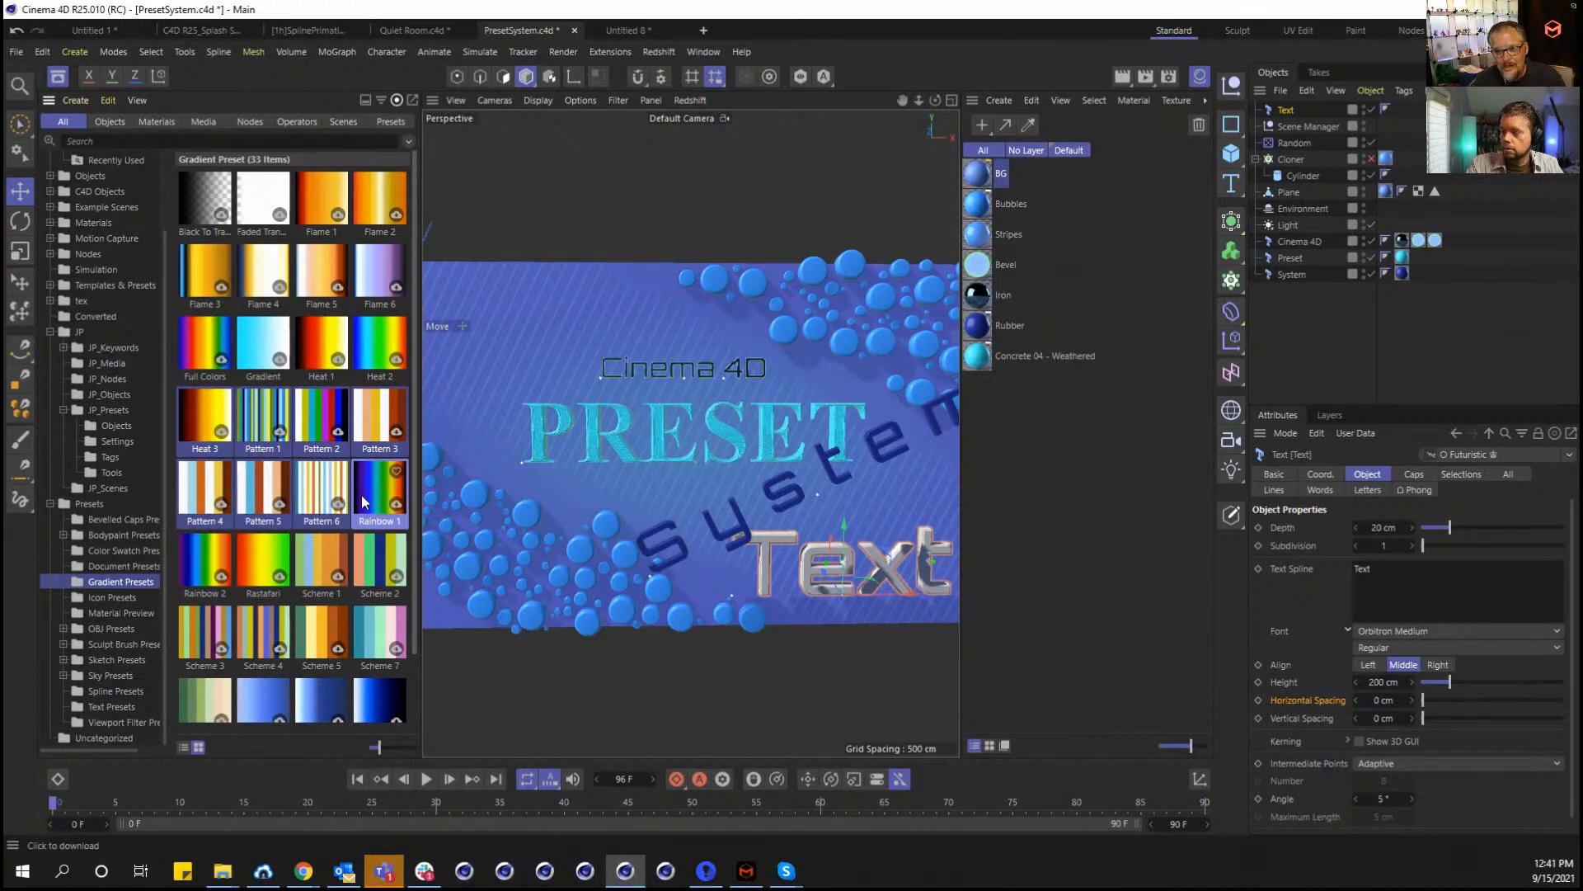
right_click(363, 500)
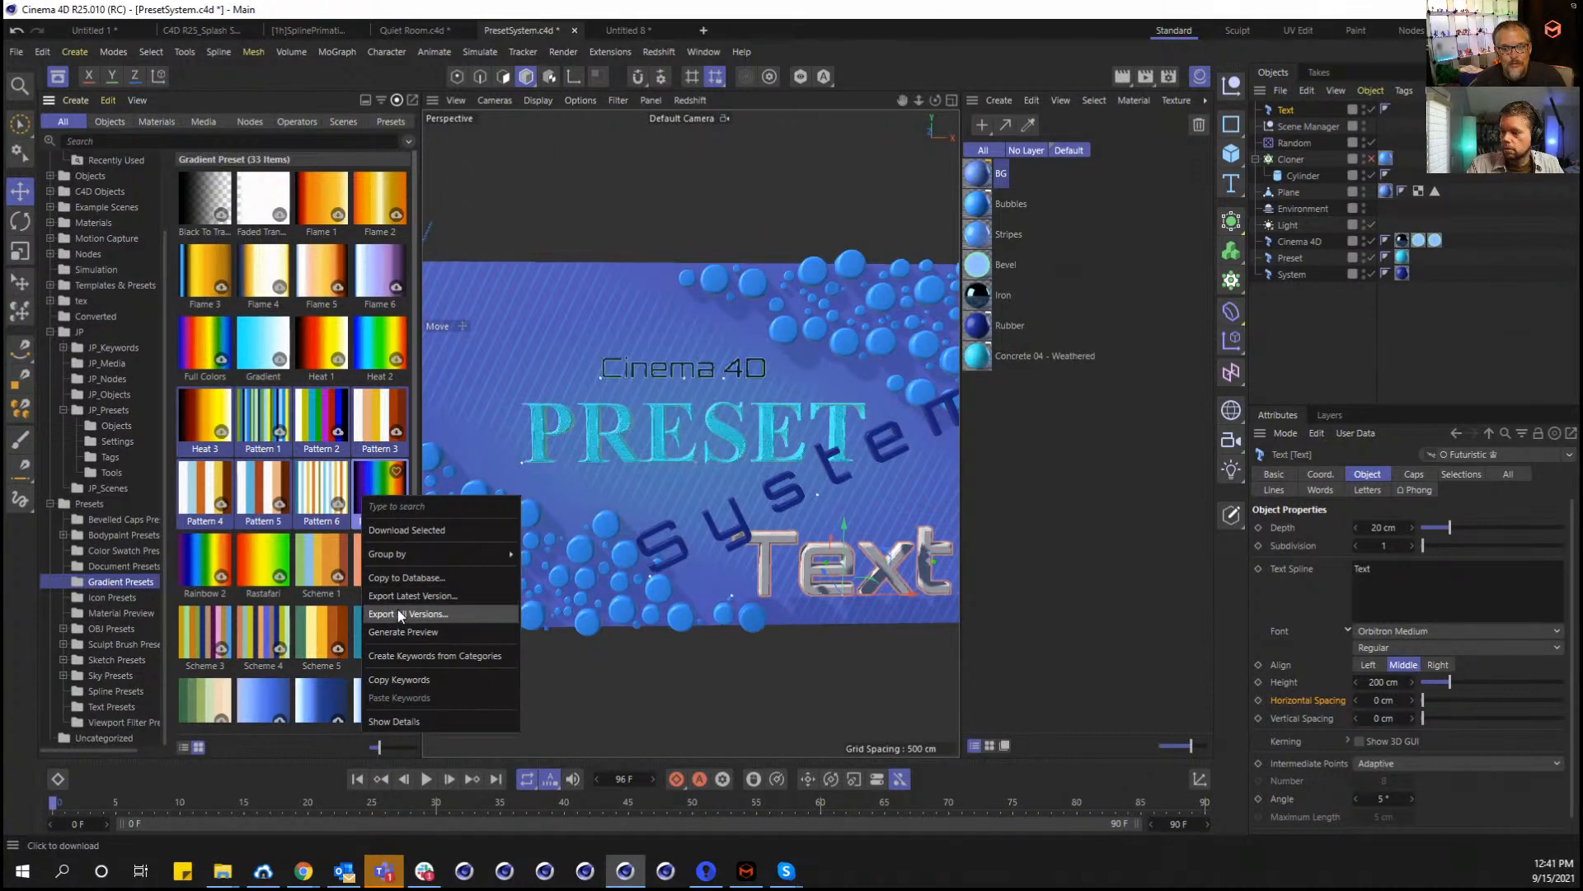
click(402, 576)
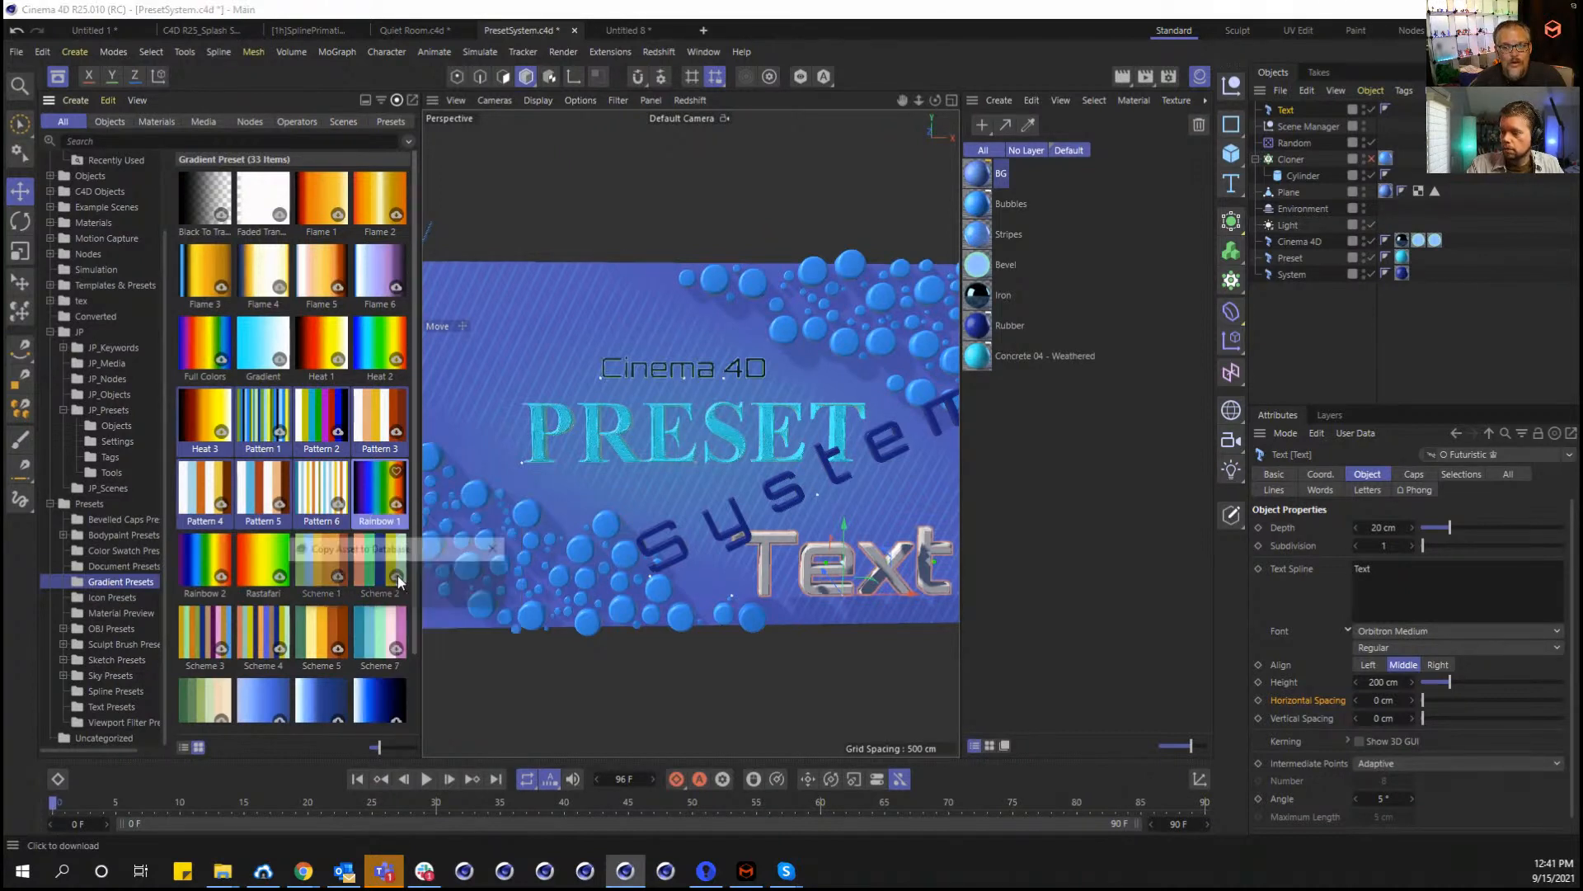
click(399, 575)
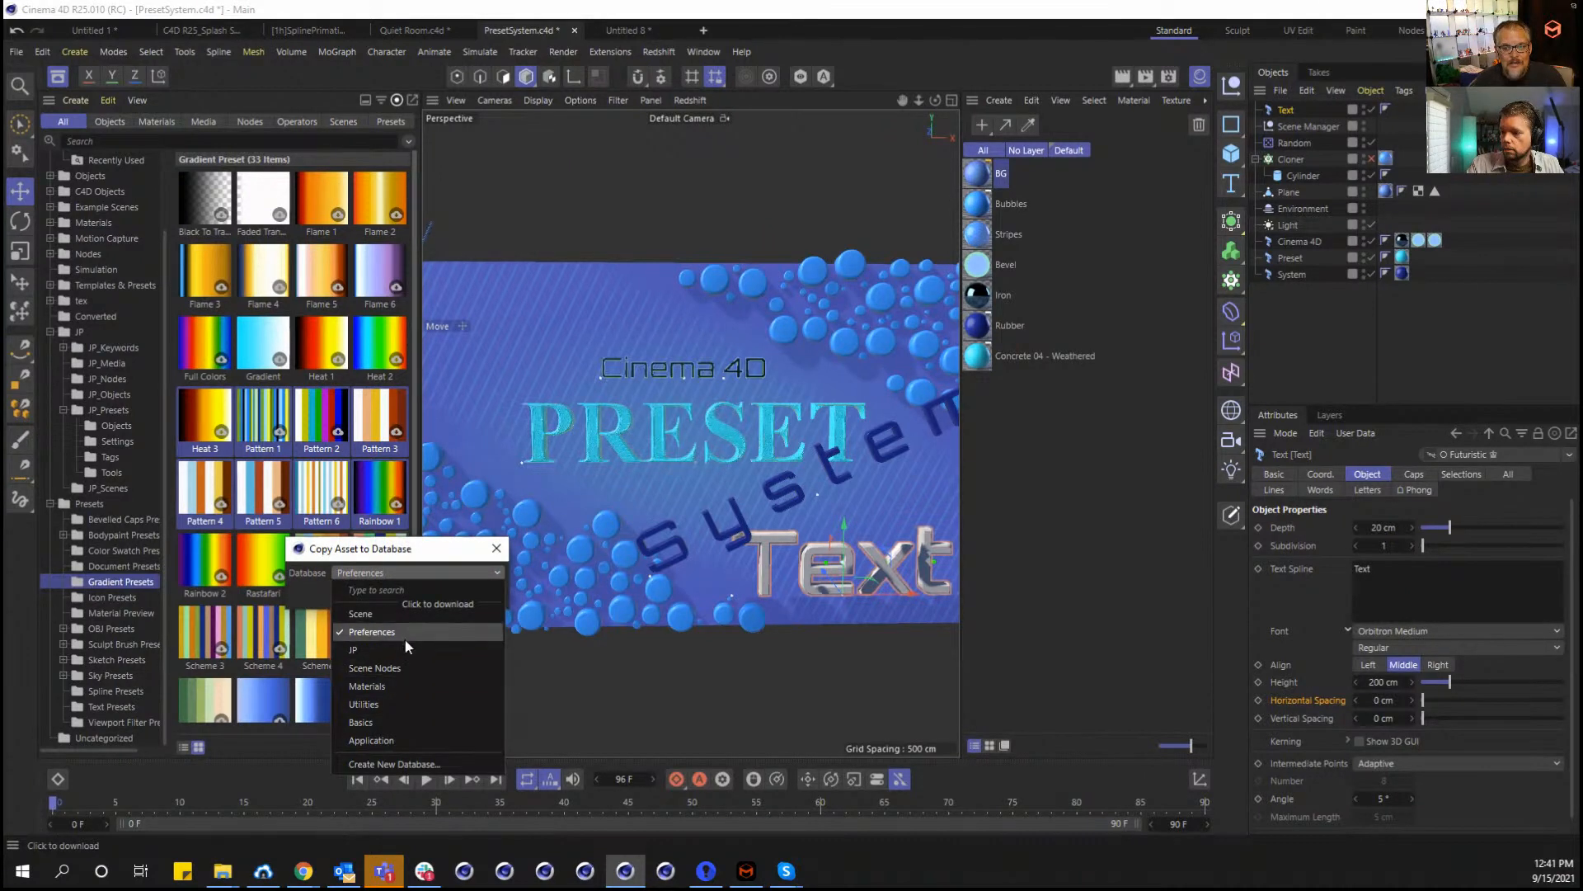
click(476, 654)
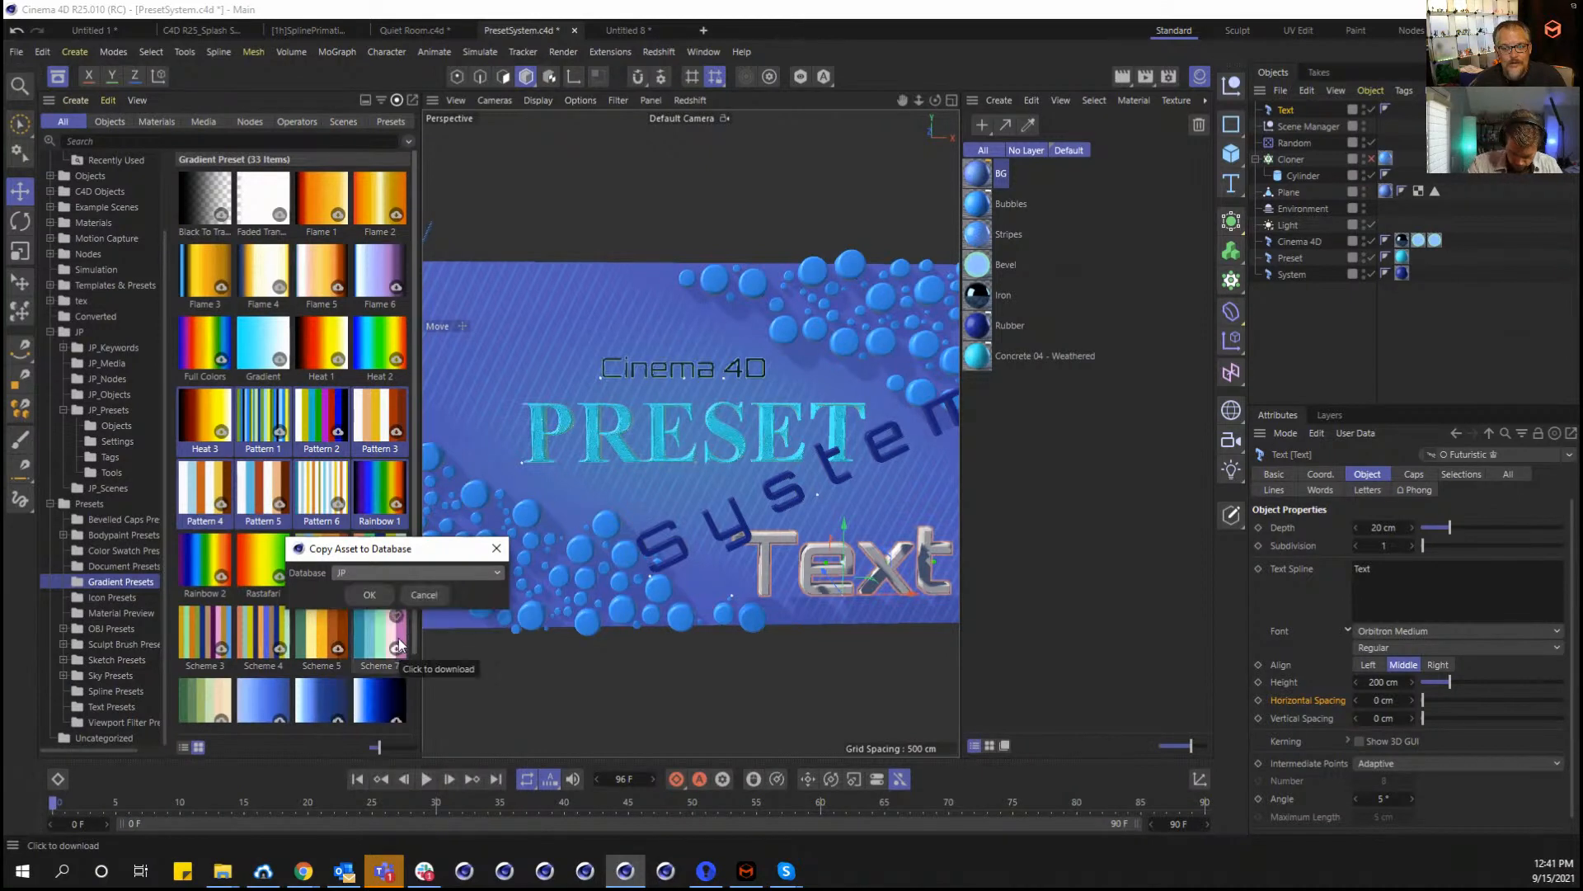
click(356, 592)
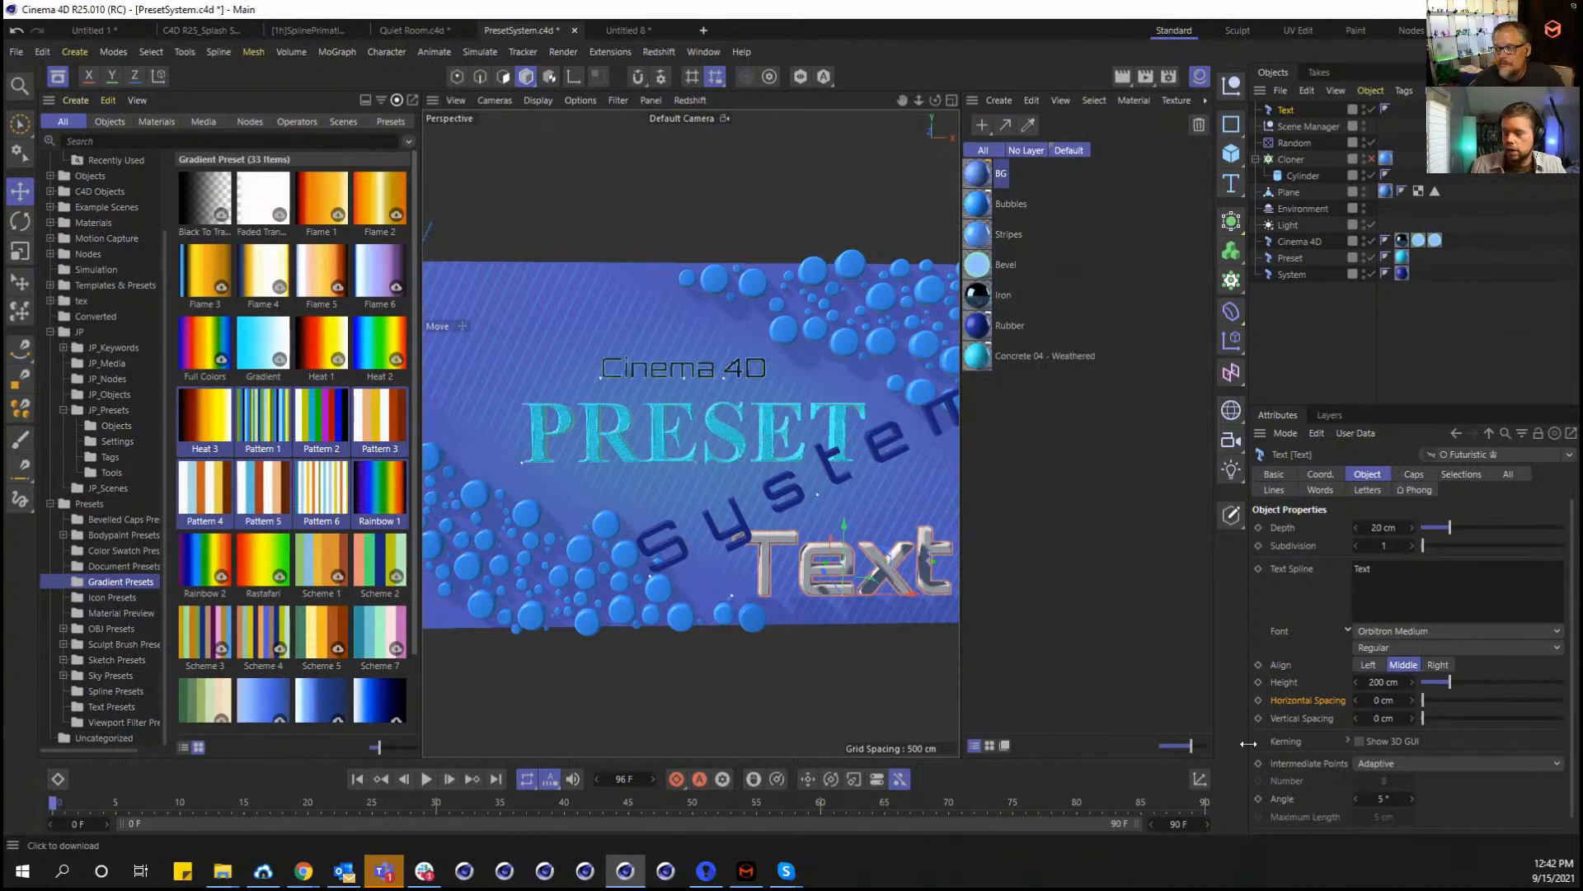
Select Vertical Spacing together with Horizontal Spacing on the Text object and check the option for saving selected parameters as a preset.
shift+click(1331, 721)
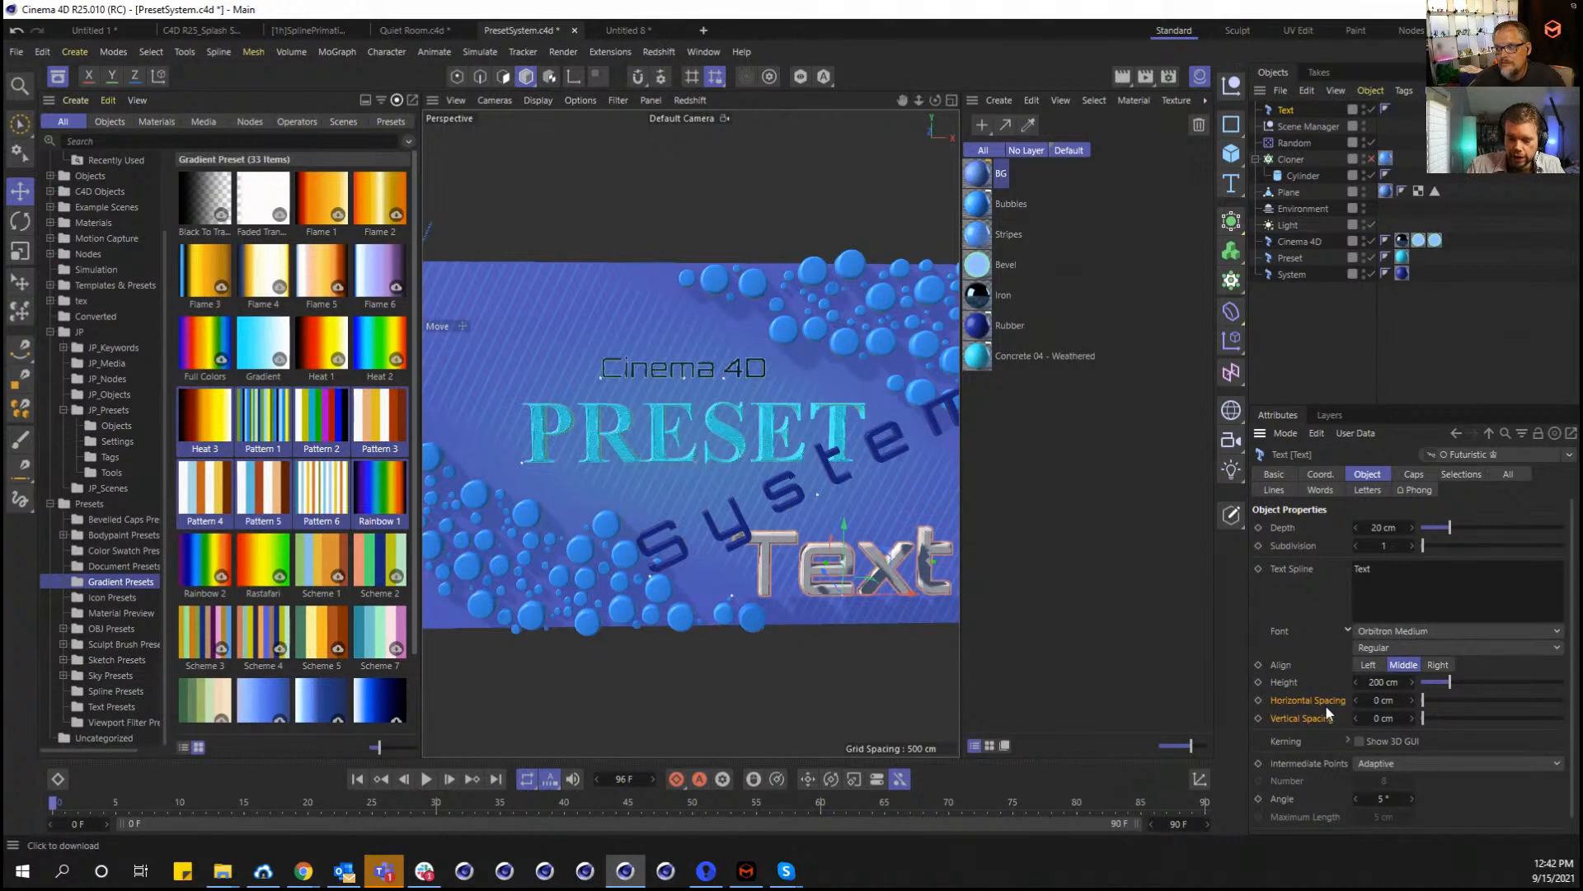
right_click(1325, 705)
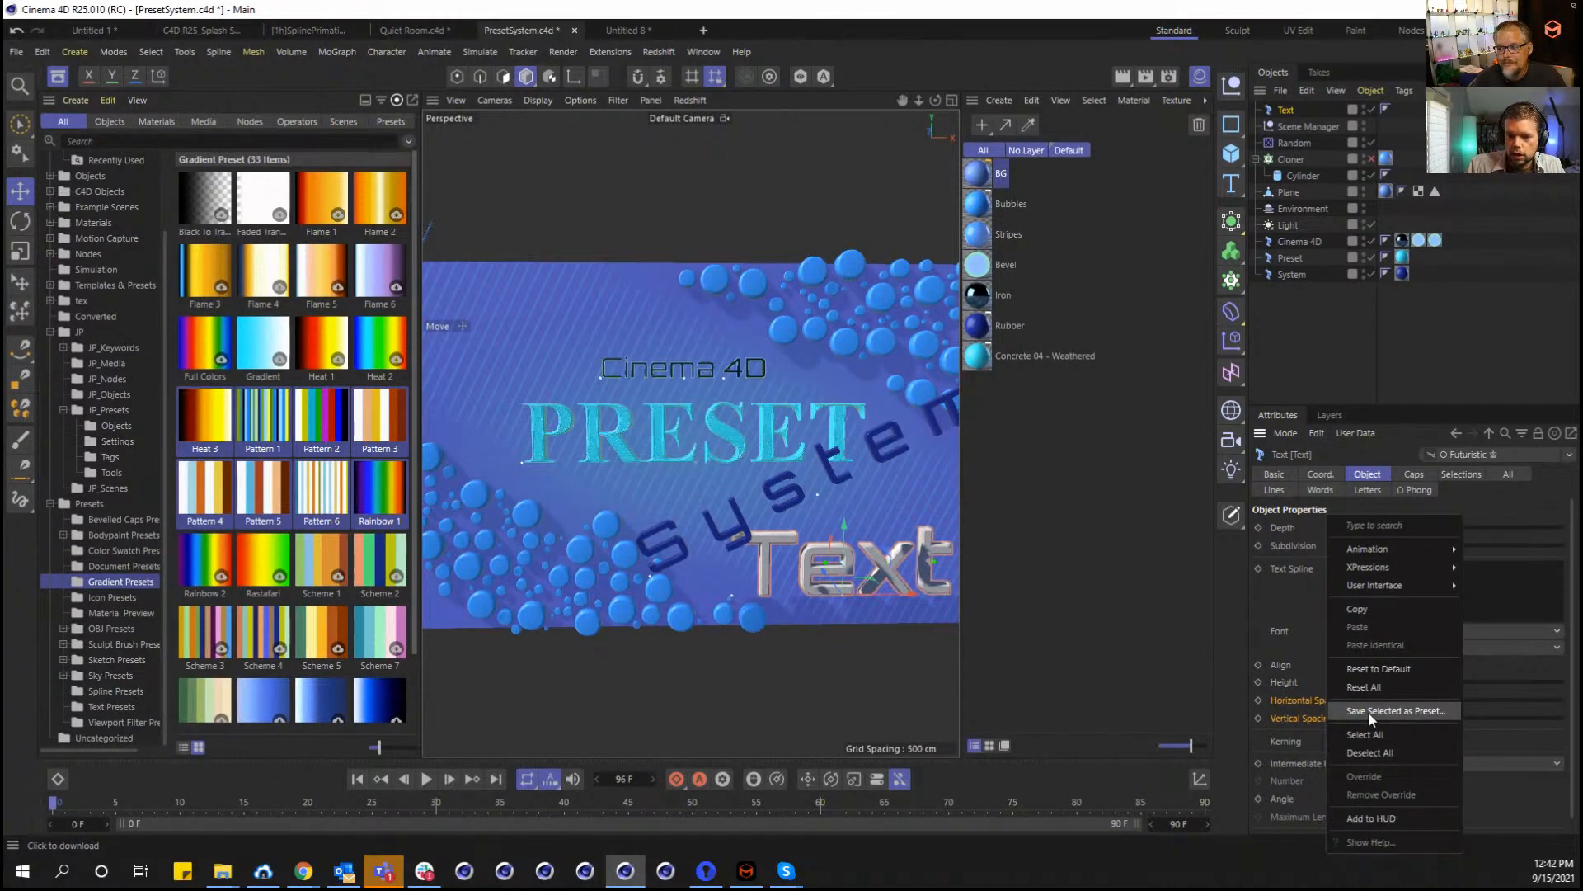
click(1321, 712)
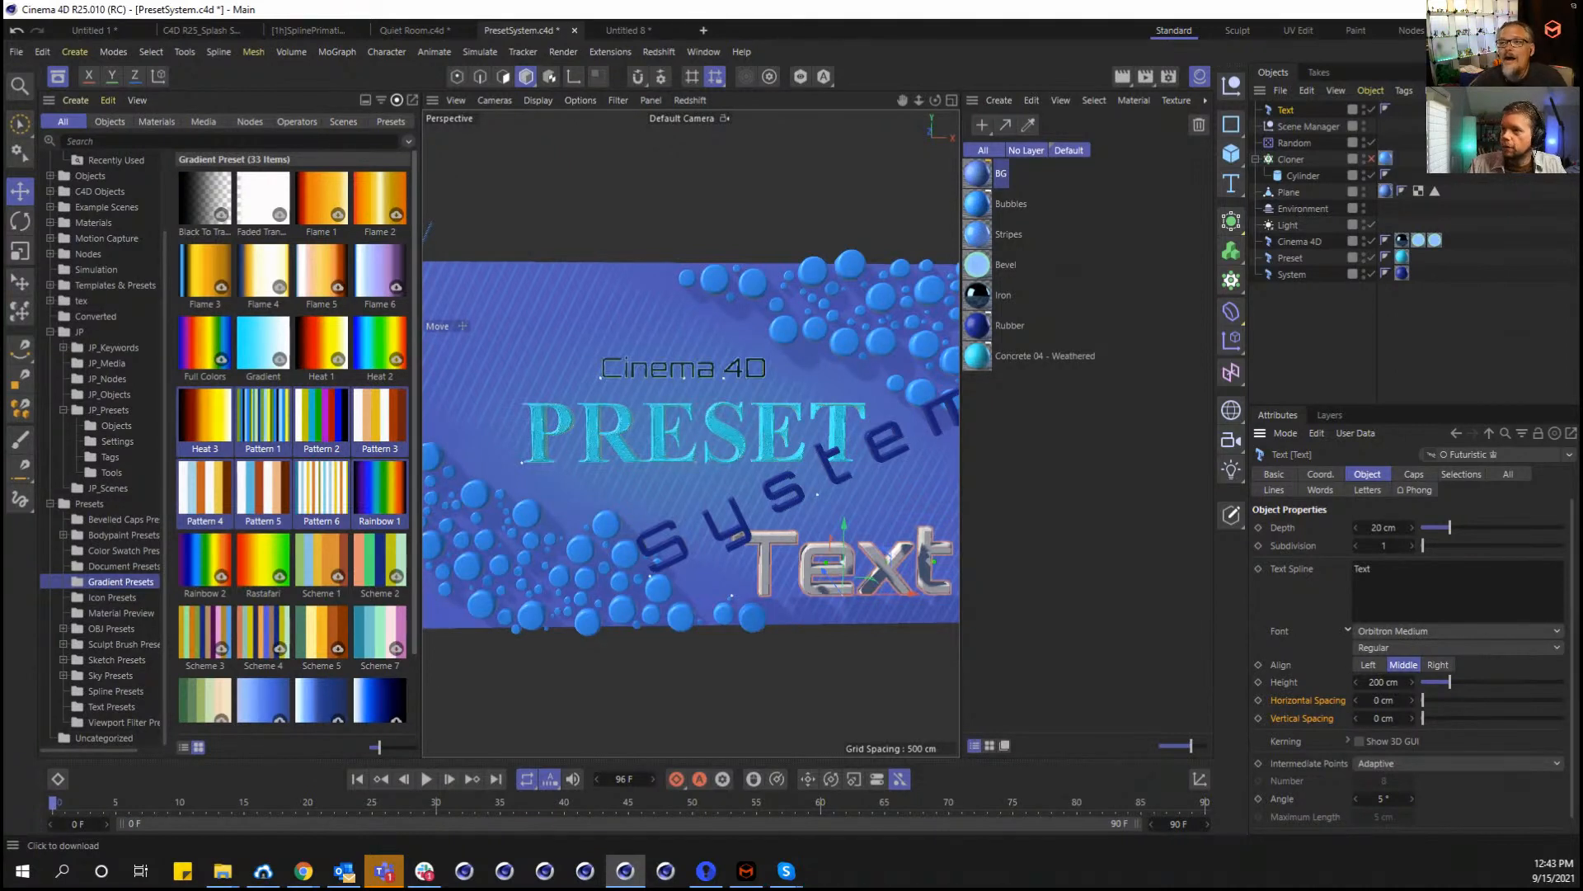
Leave the PresetSystem scene and create a new empty project.
click(606, 26)
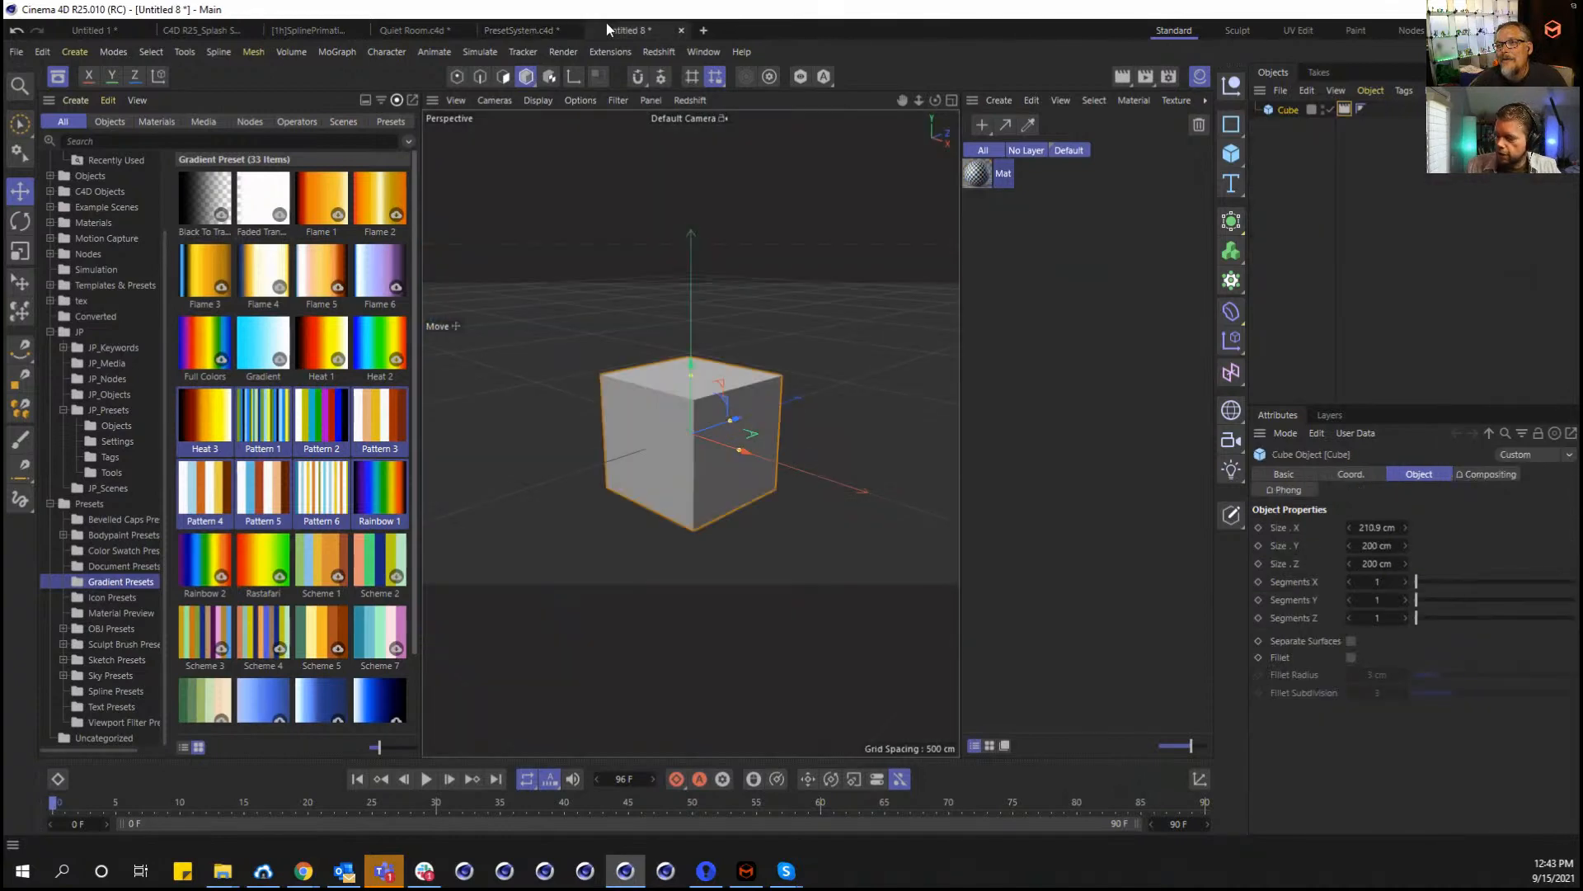
click(703, 30)
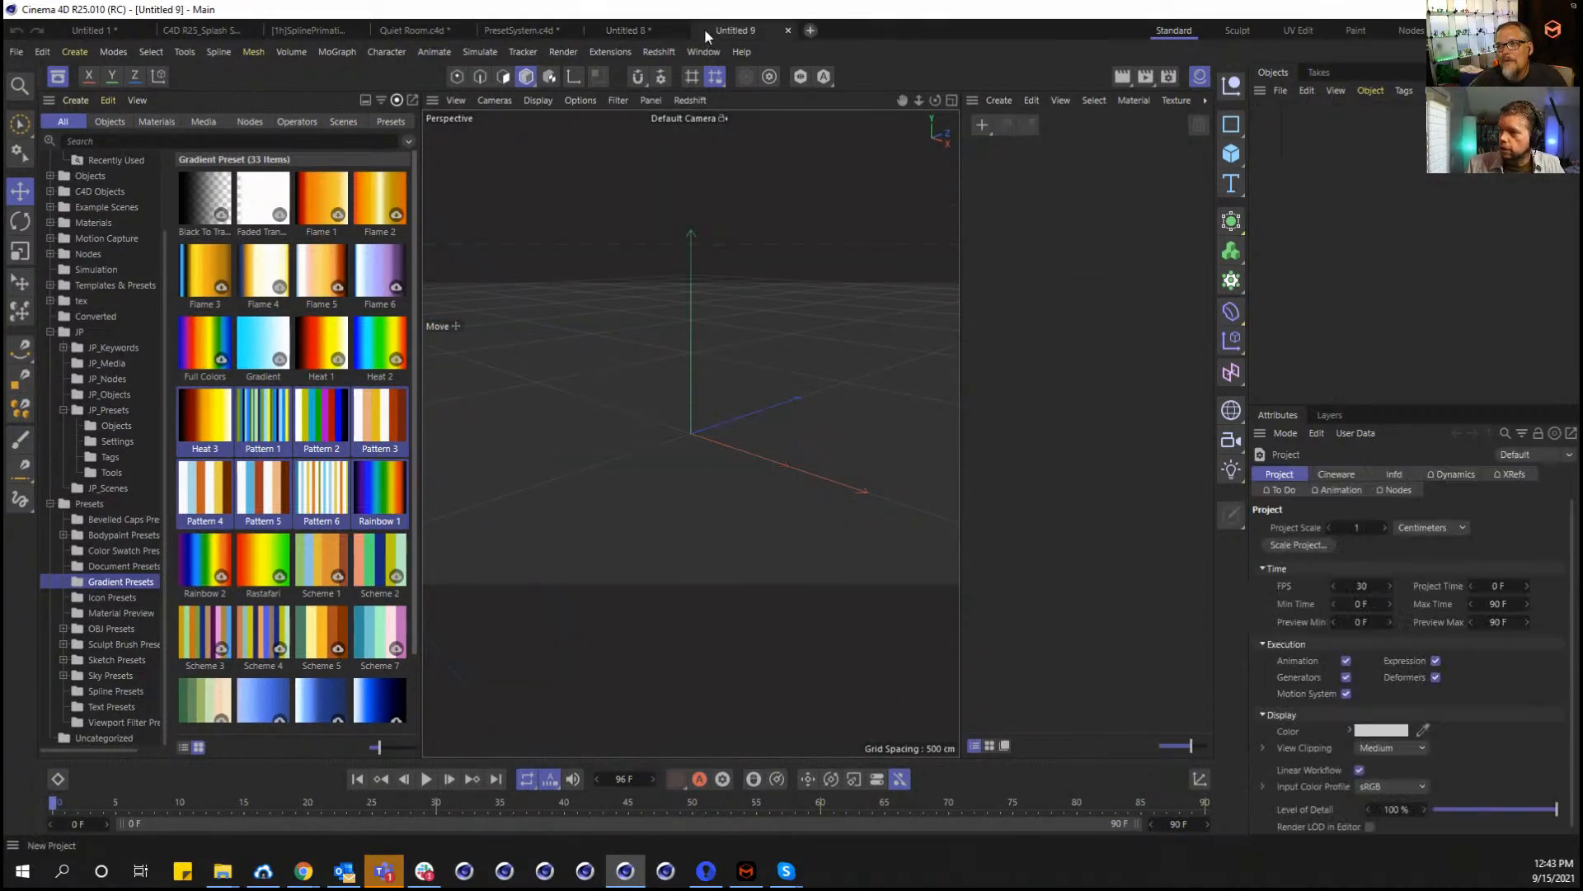
Hide the Asset Browser and add a Cube object to the empty project.
click(58, 76)
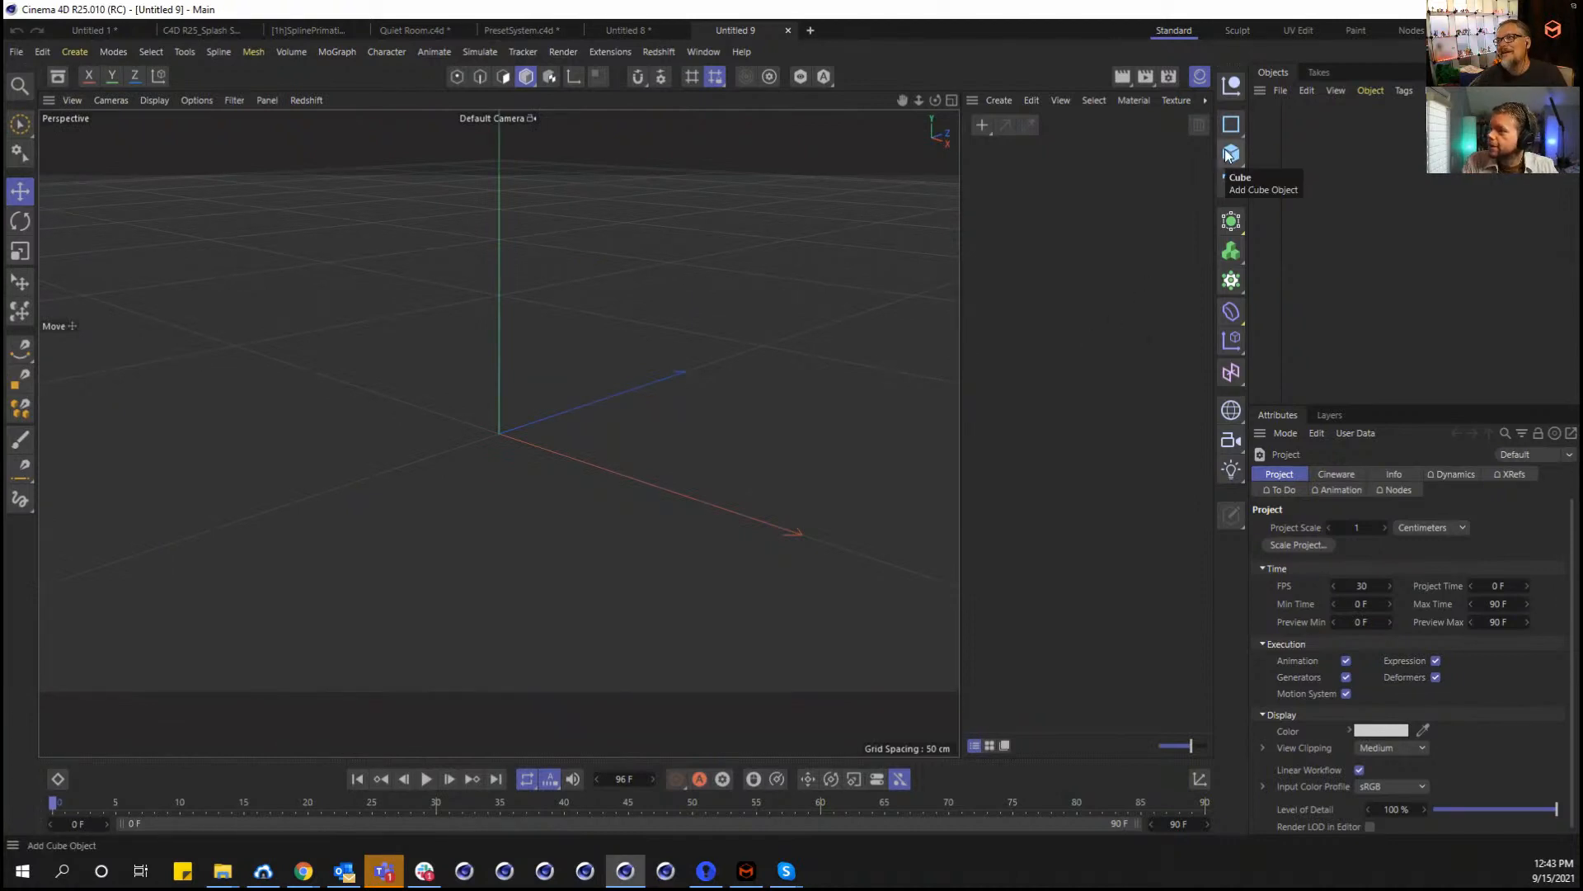
drag(1229, 154, 1275, 176)
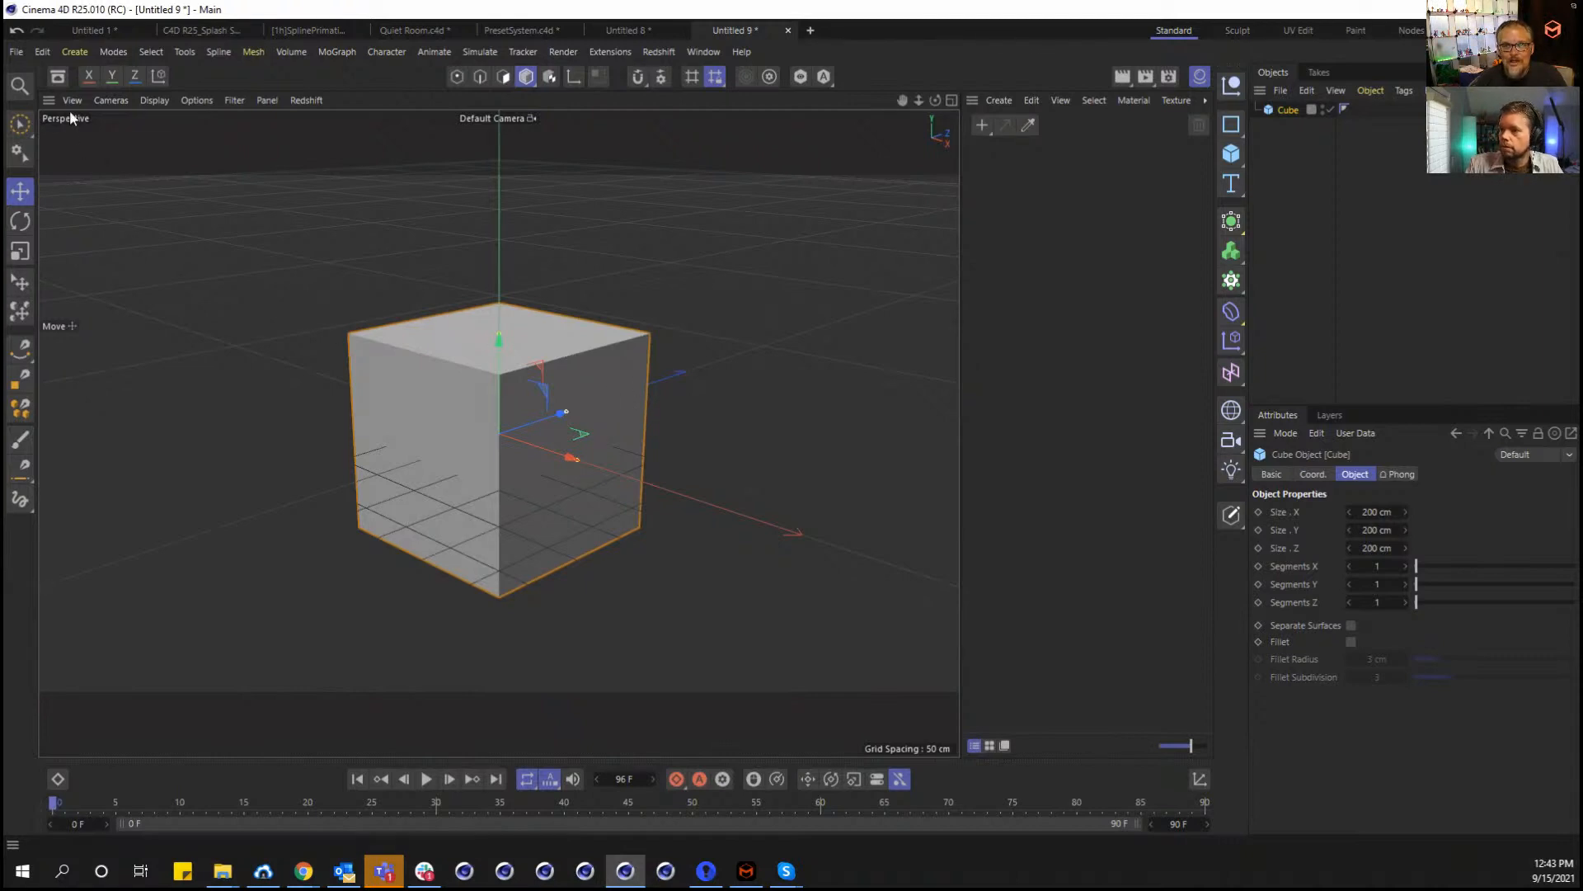
Find the Geometry Axis modifier in the Asset Browser, place it under the Cube and set its Axis Y to 100%.
click(65, 78)
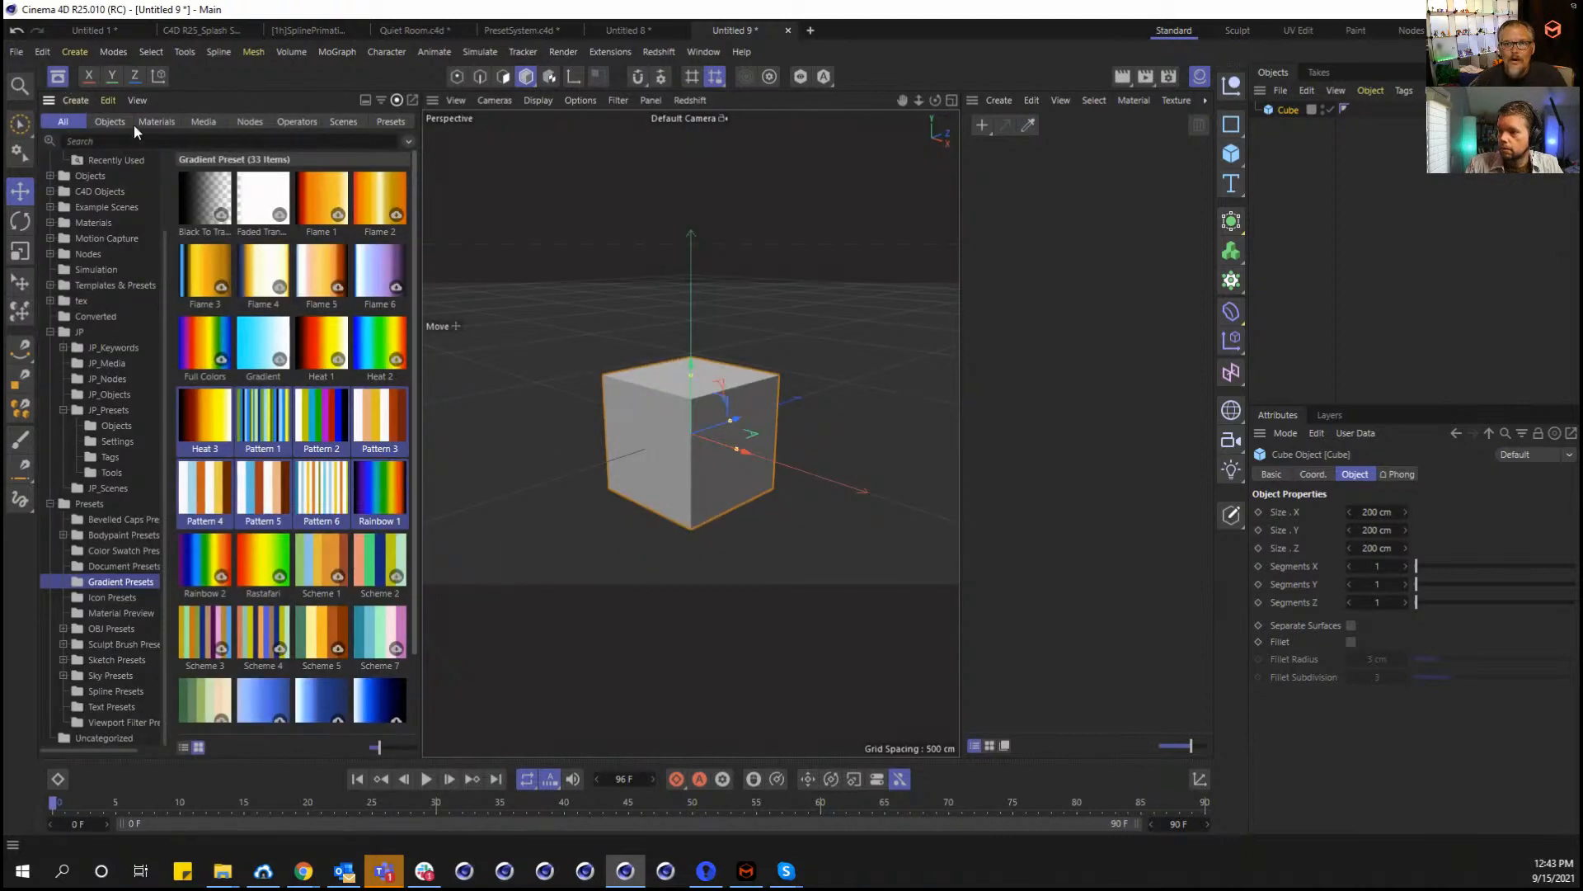
click(142, 138)
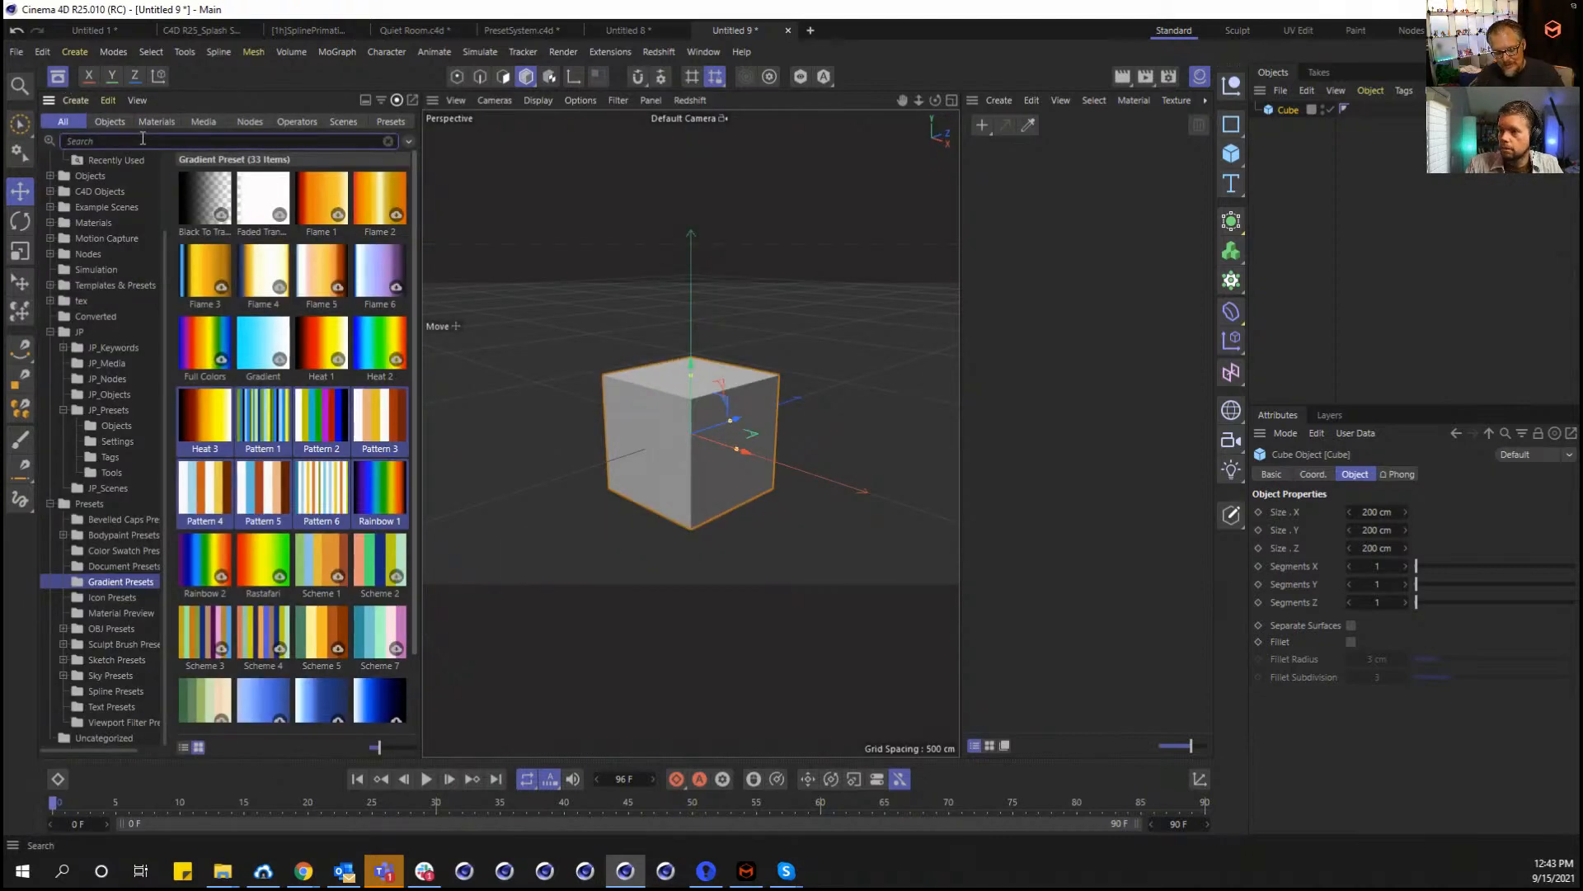
text(deometry ax)
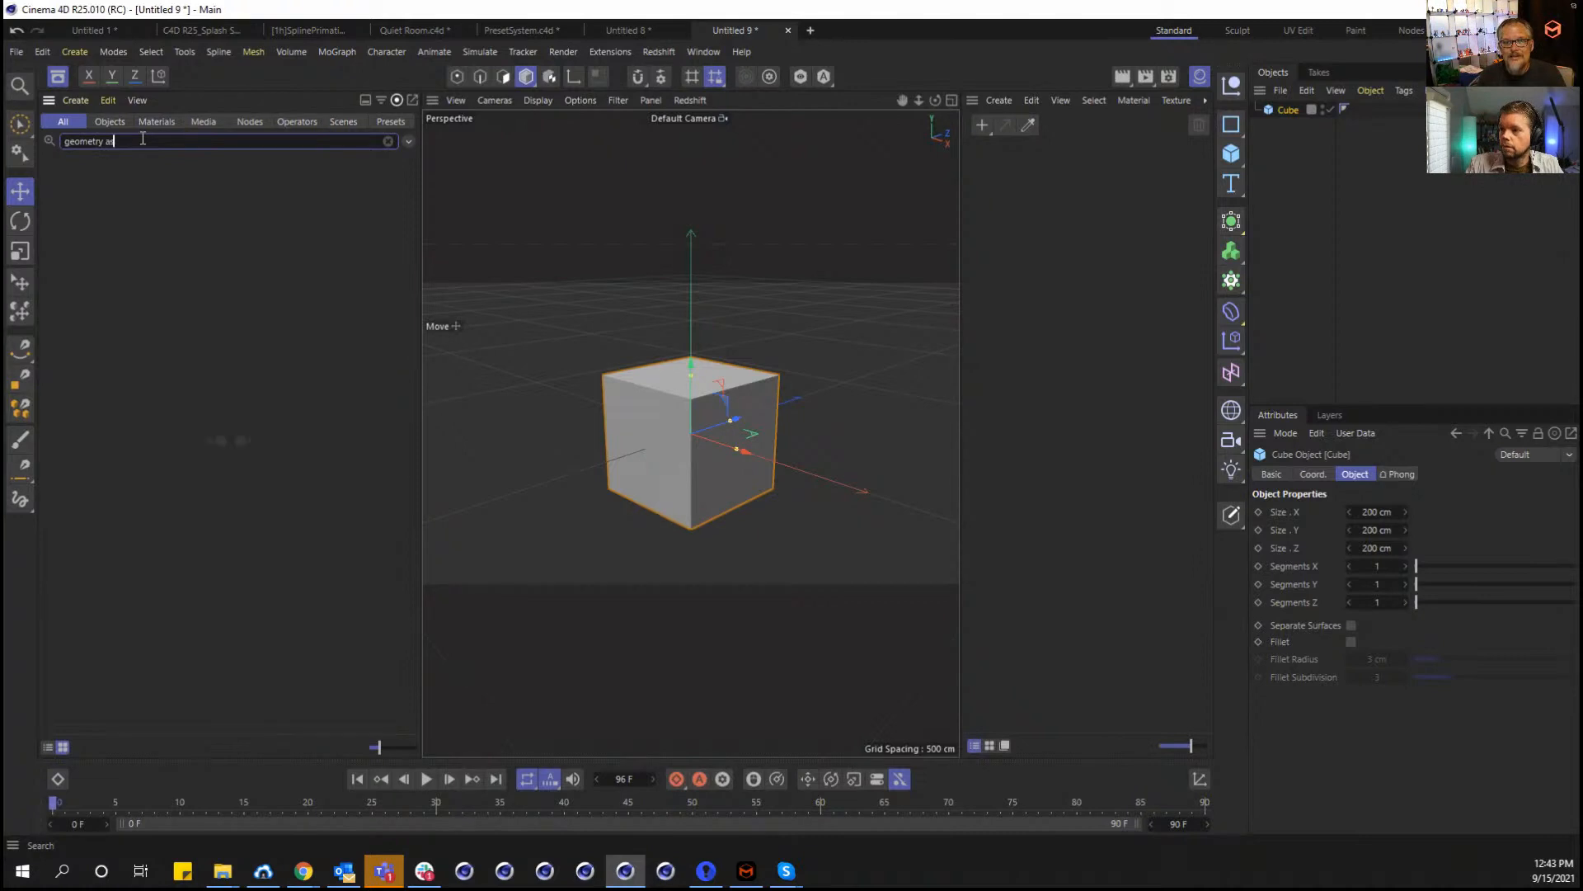
text(is)
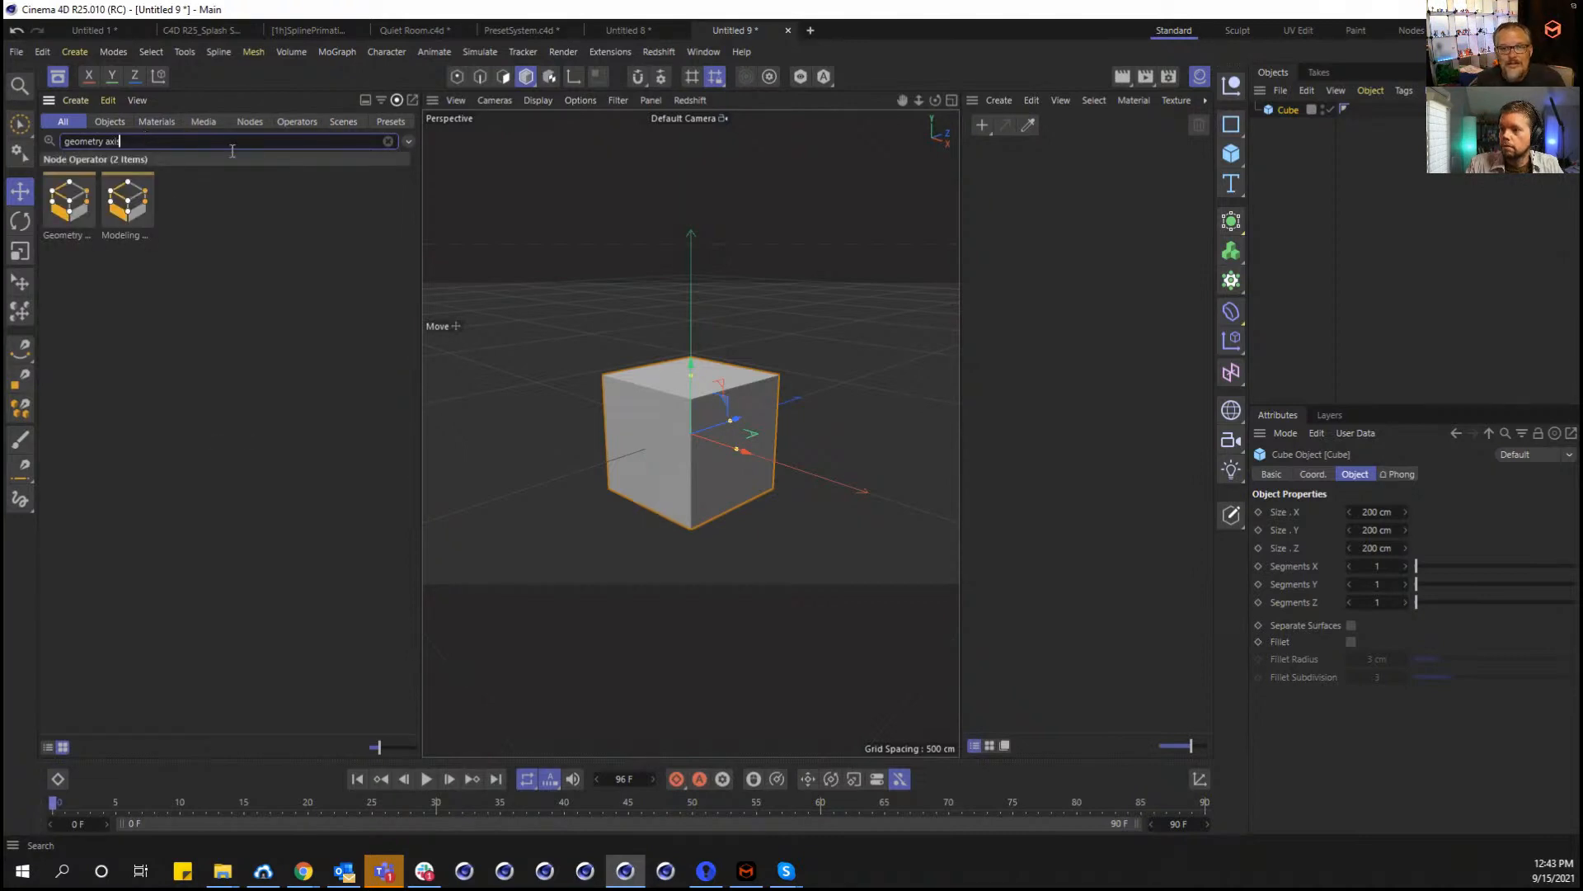
drag(81, 208, 1280, 111)
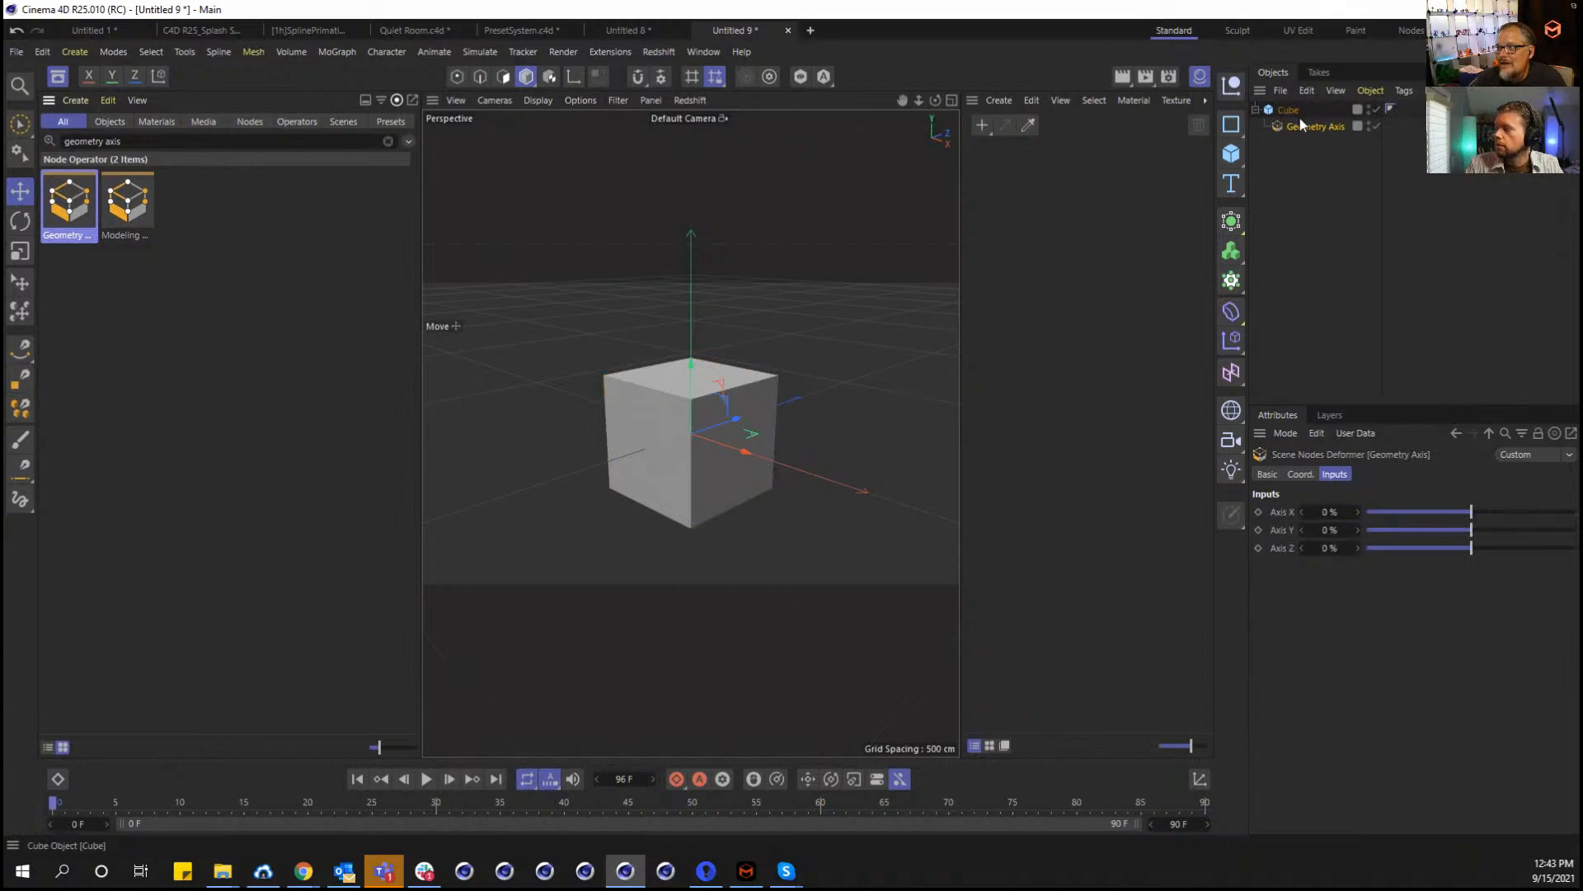
drag(1476, 529, 1574, 529)
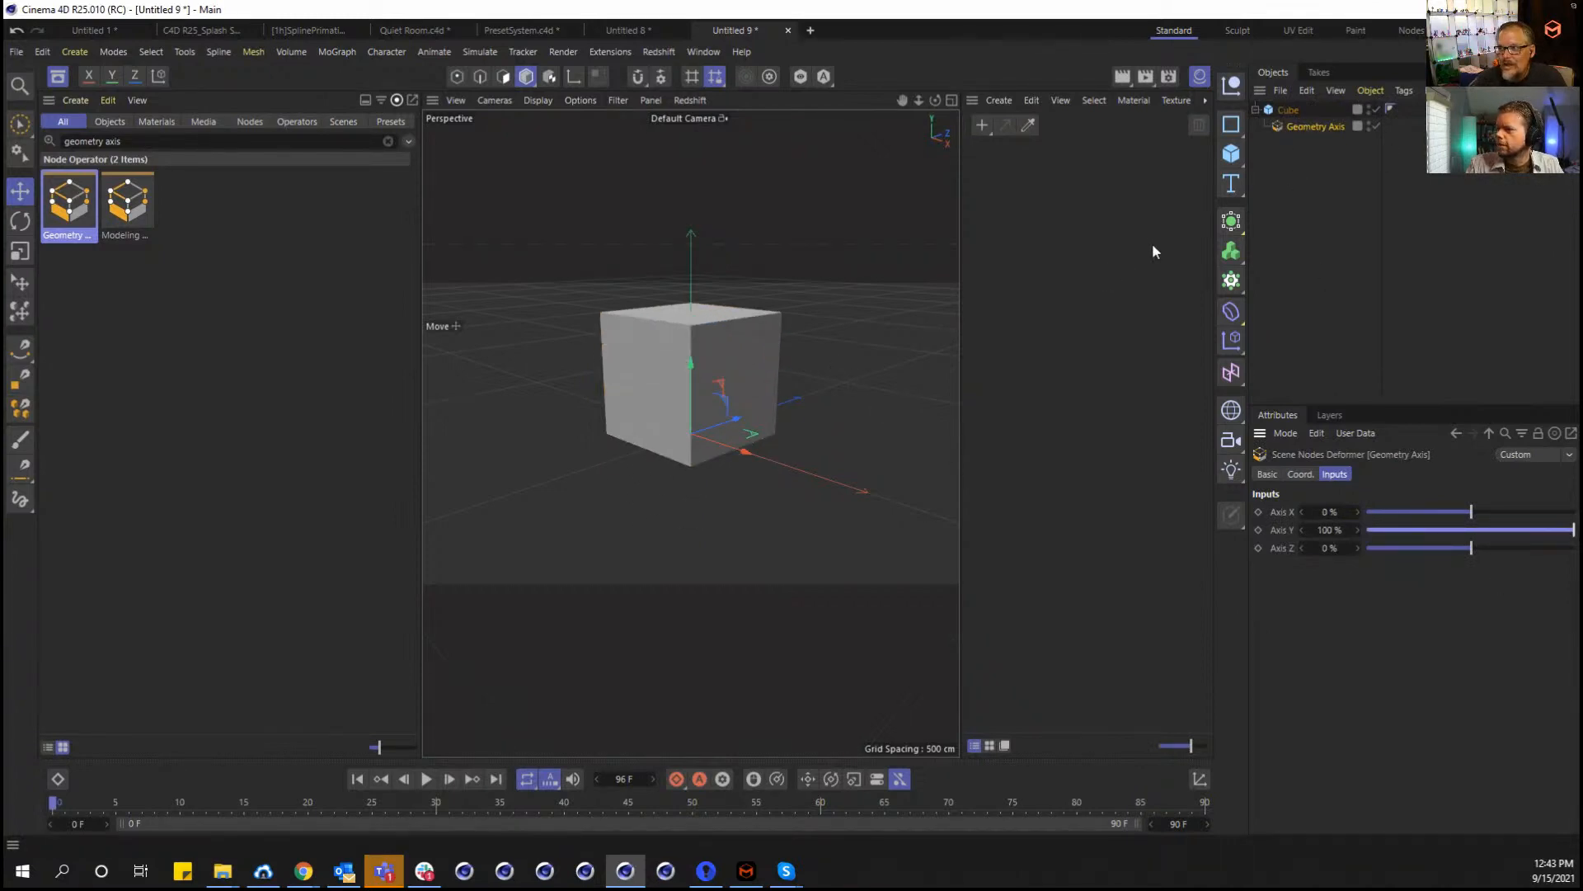
Test rotating the Cube about its base axis, undo the rotation, and stretch the Cube upward to about twice its height.
click(1287, 110)
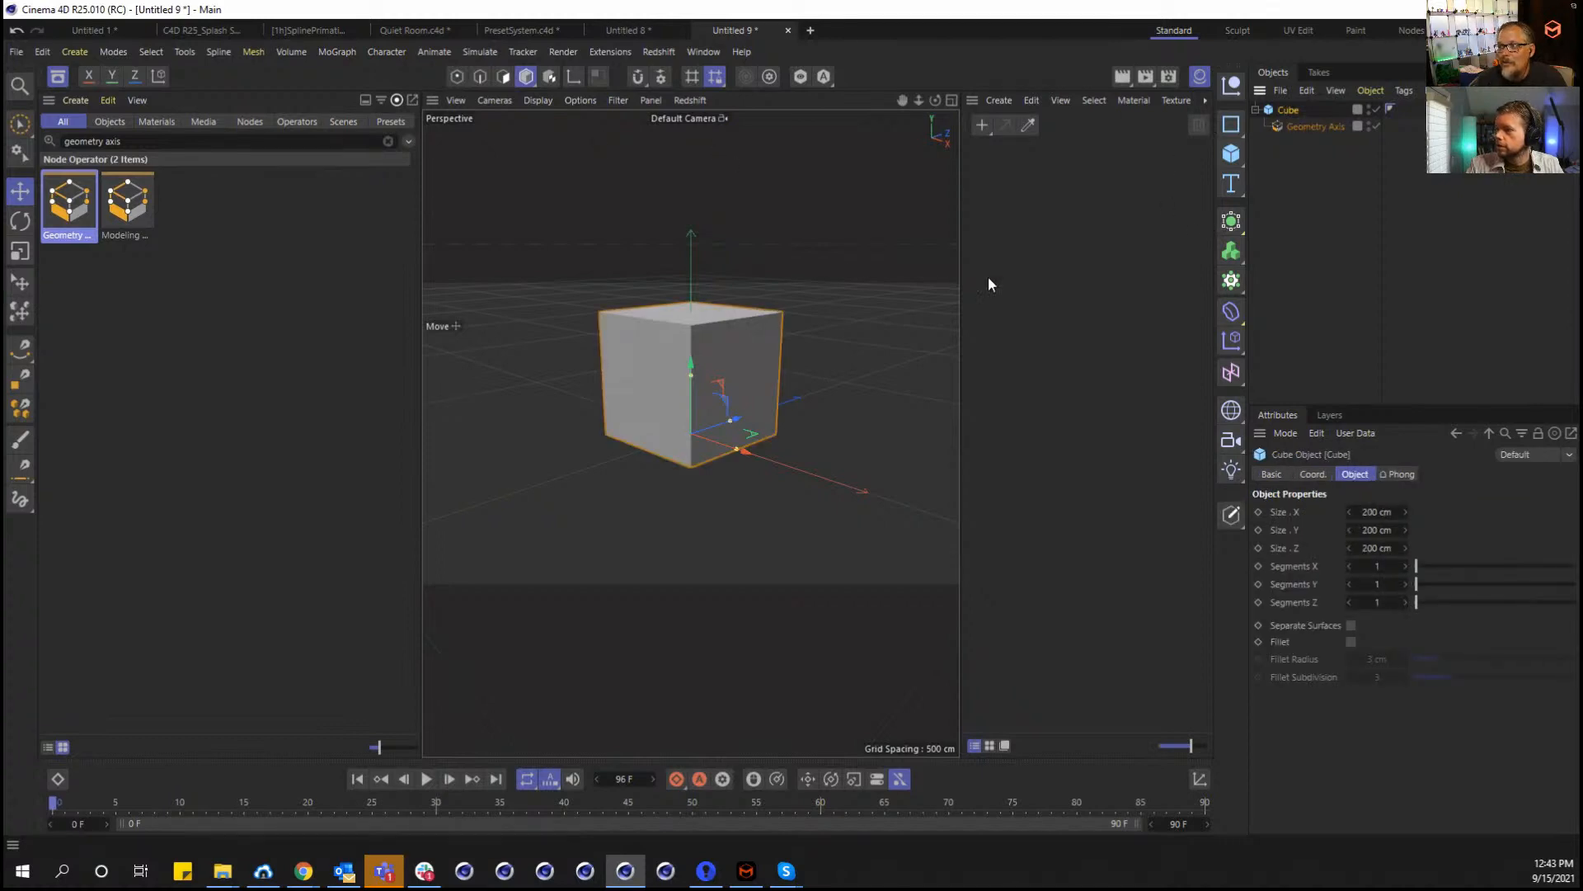
key(r)
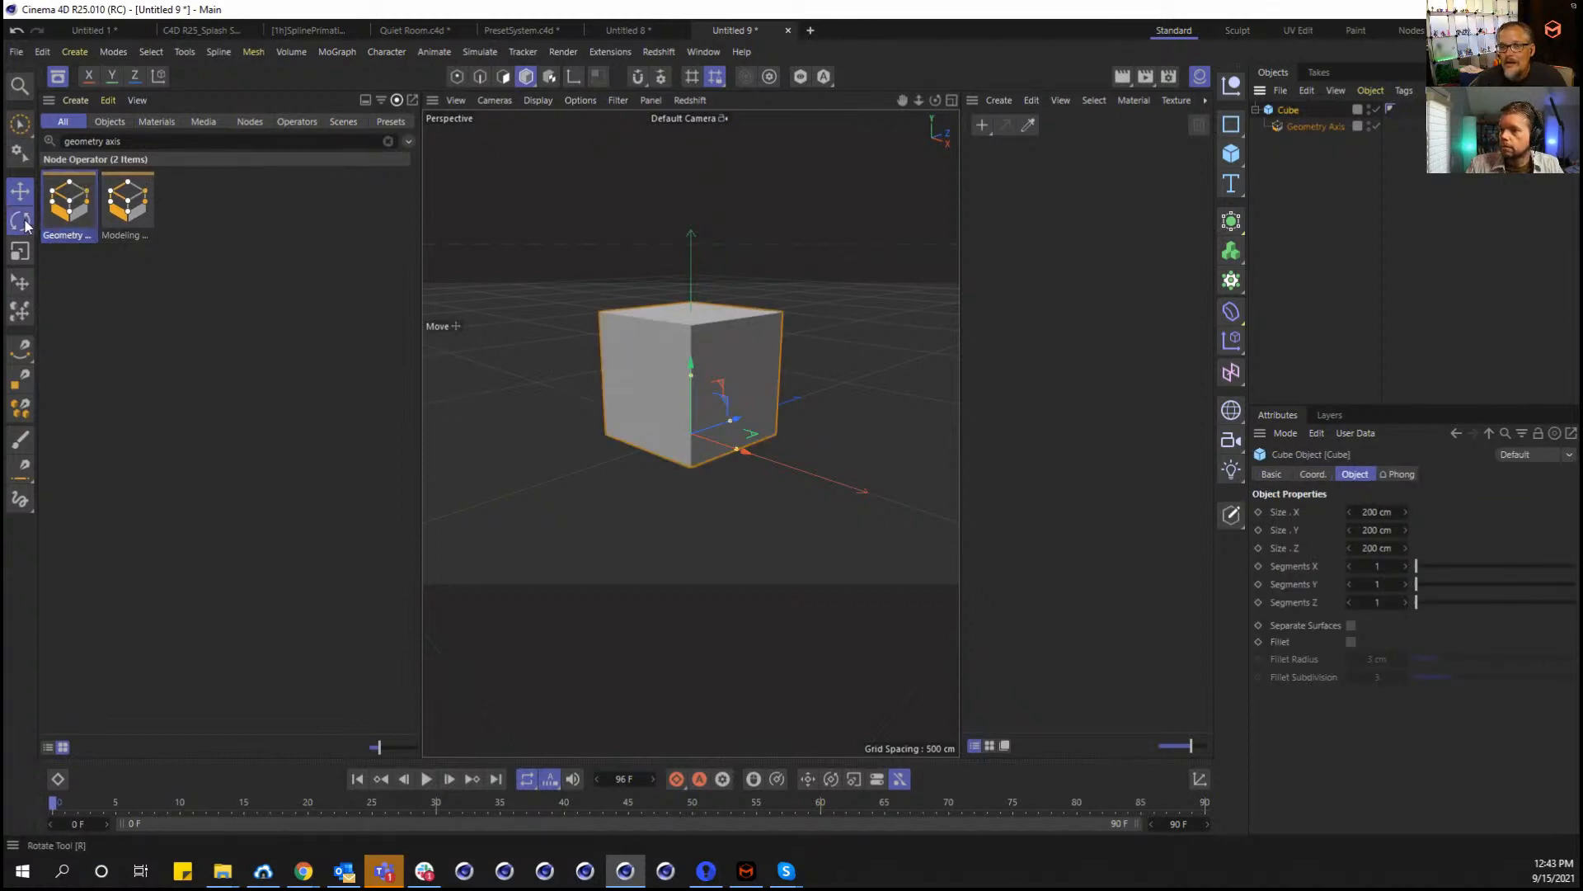
drag(675, 407, 646, 310)
key(ctrl+z)
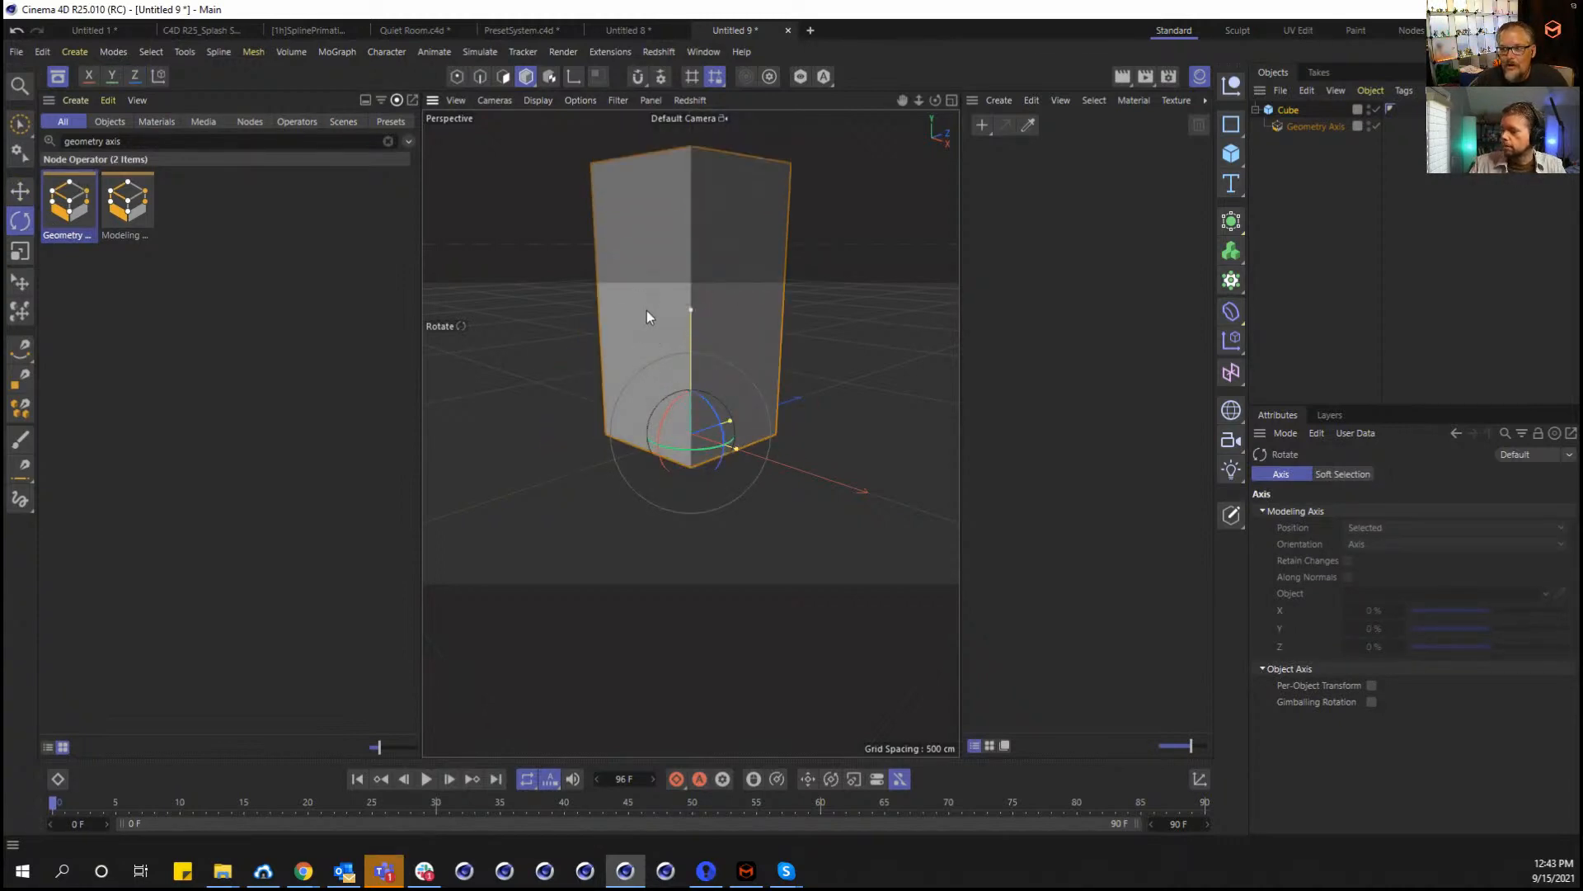
Set the Geometry Axis modifier's Axis X to -100%.
click(1313, 127)
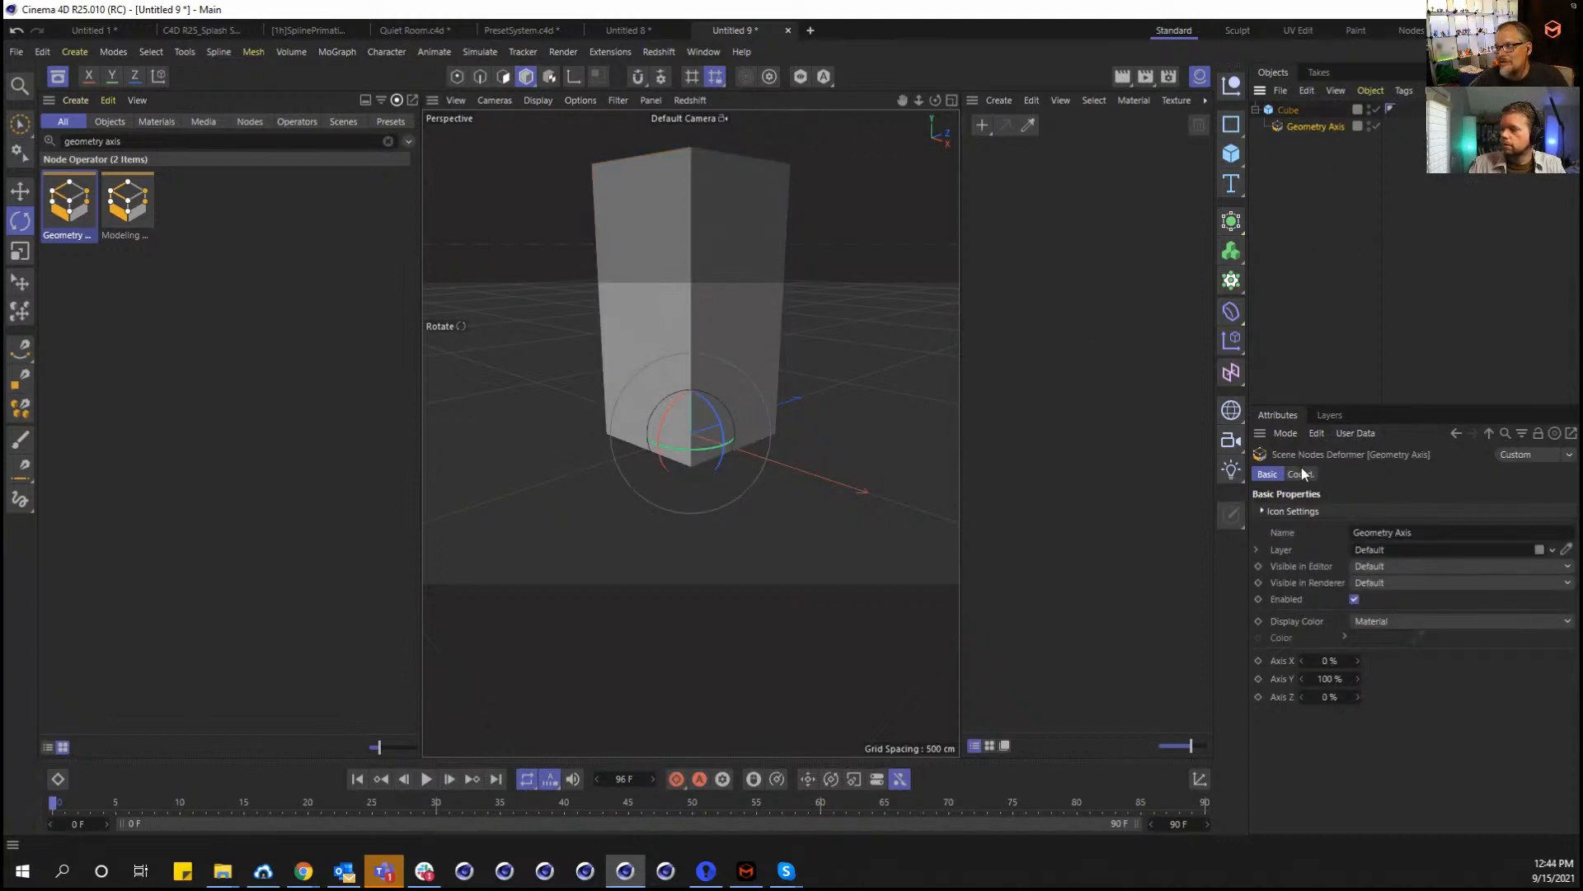
double_click(1328, 661)
text(-100)
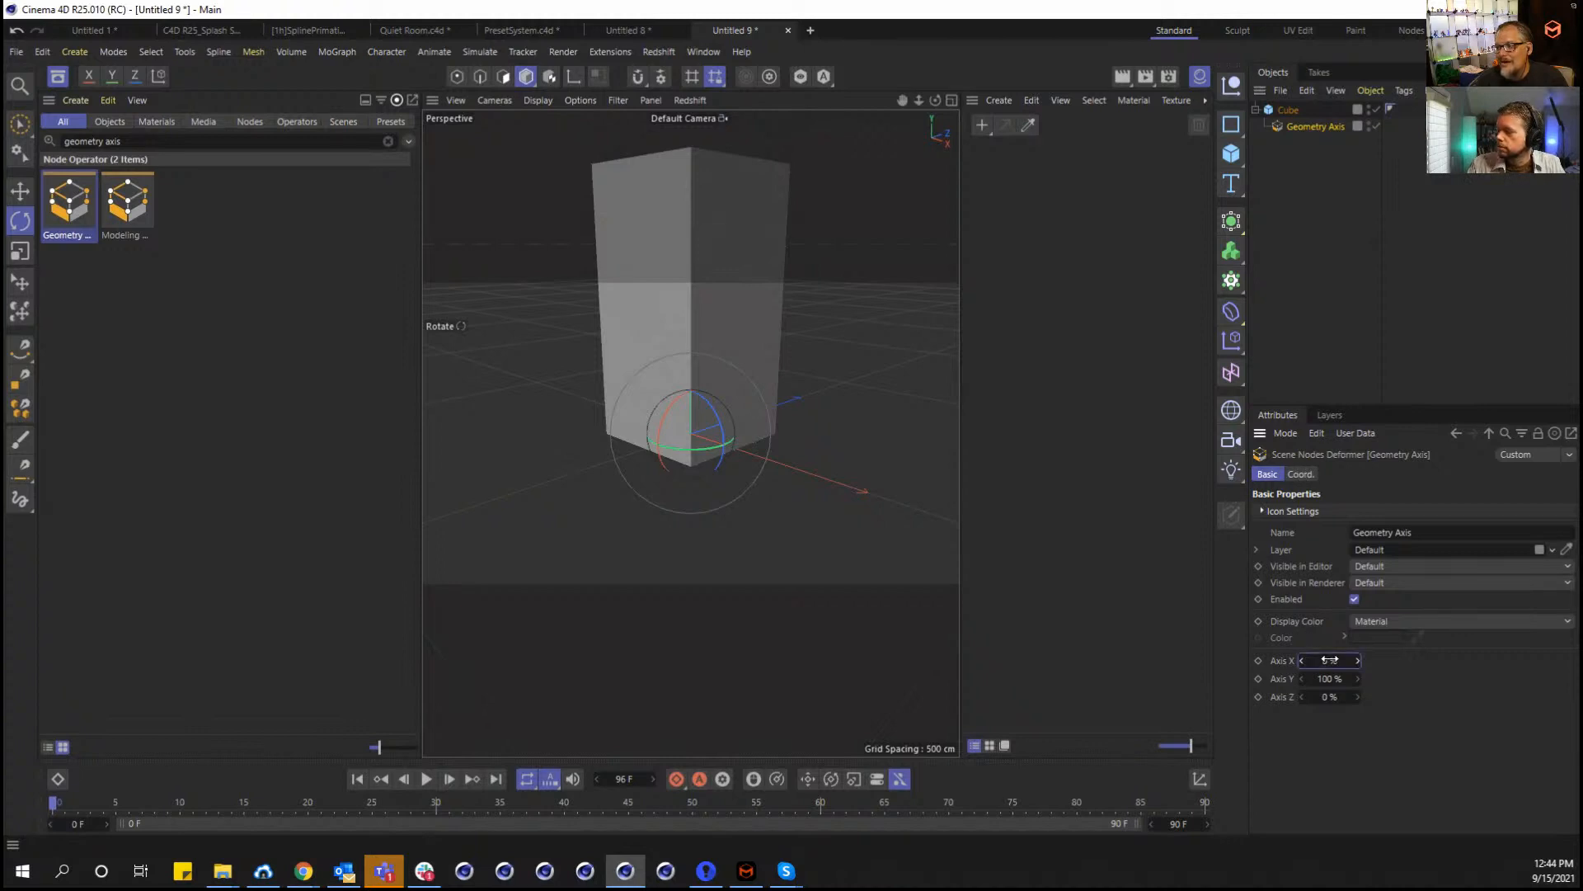
key(Return)
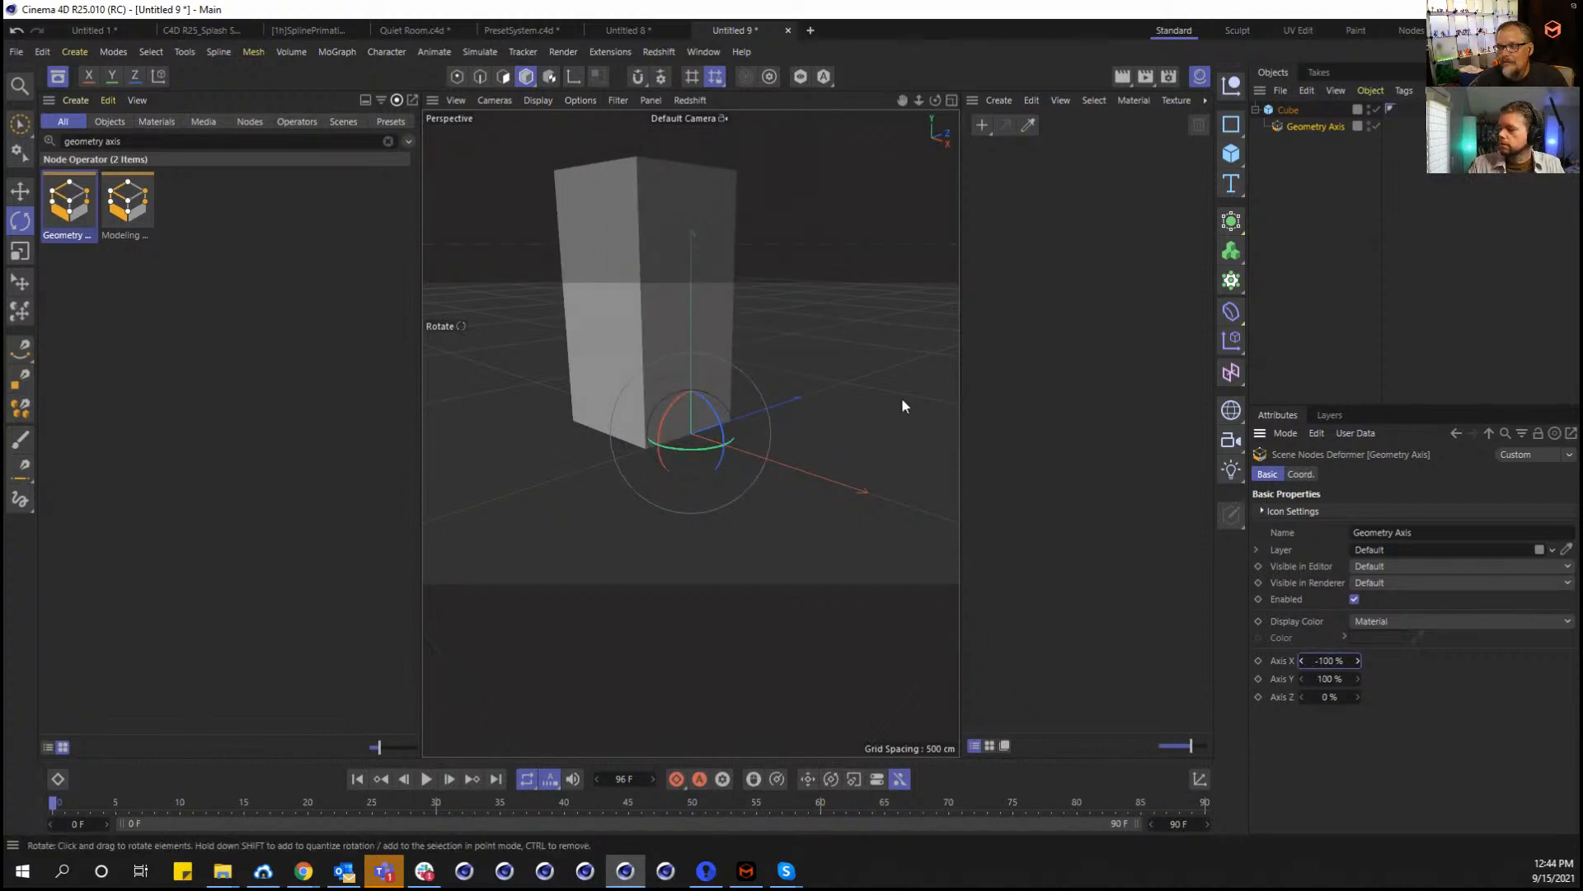
Search the assets for "geometry resi" and add Geometry Resize under the Cube, below Geometry Axis.
double_click(111, 141)
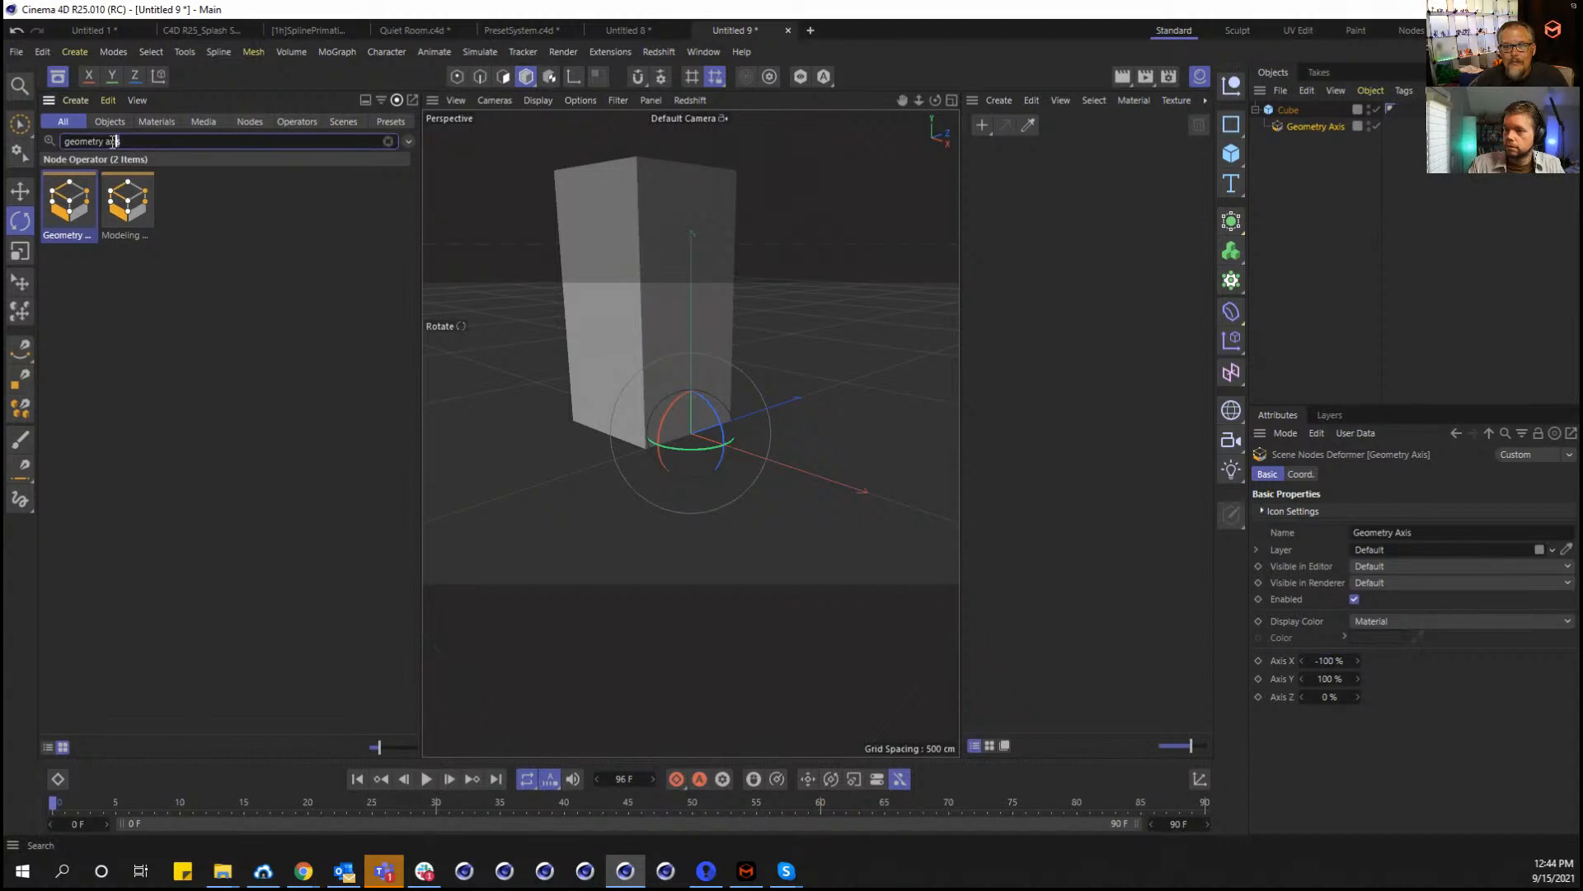
text(resi)
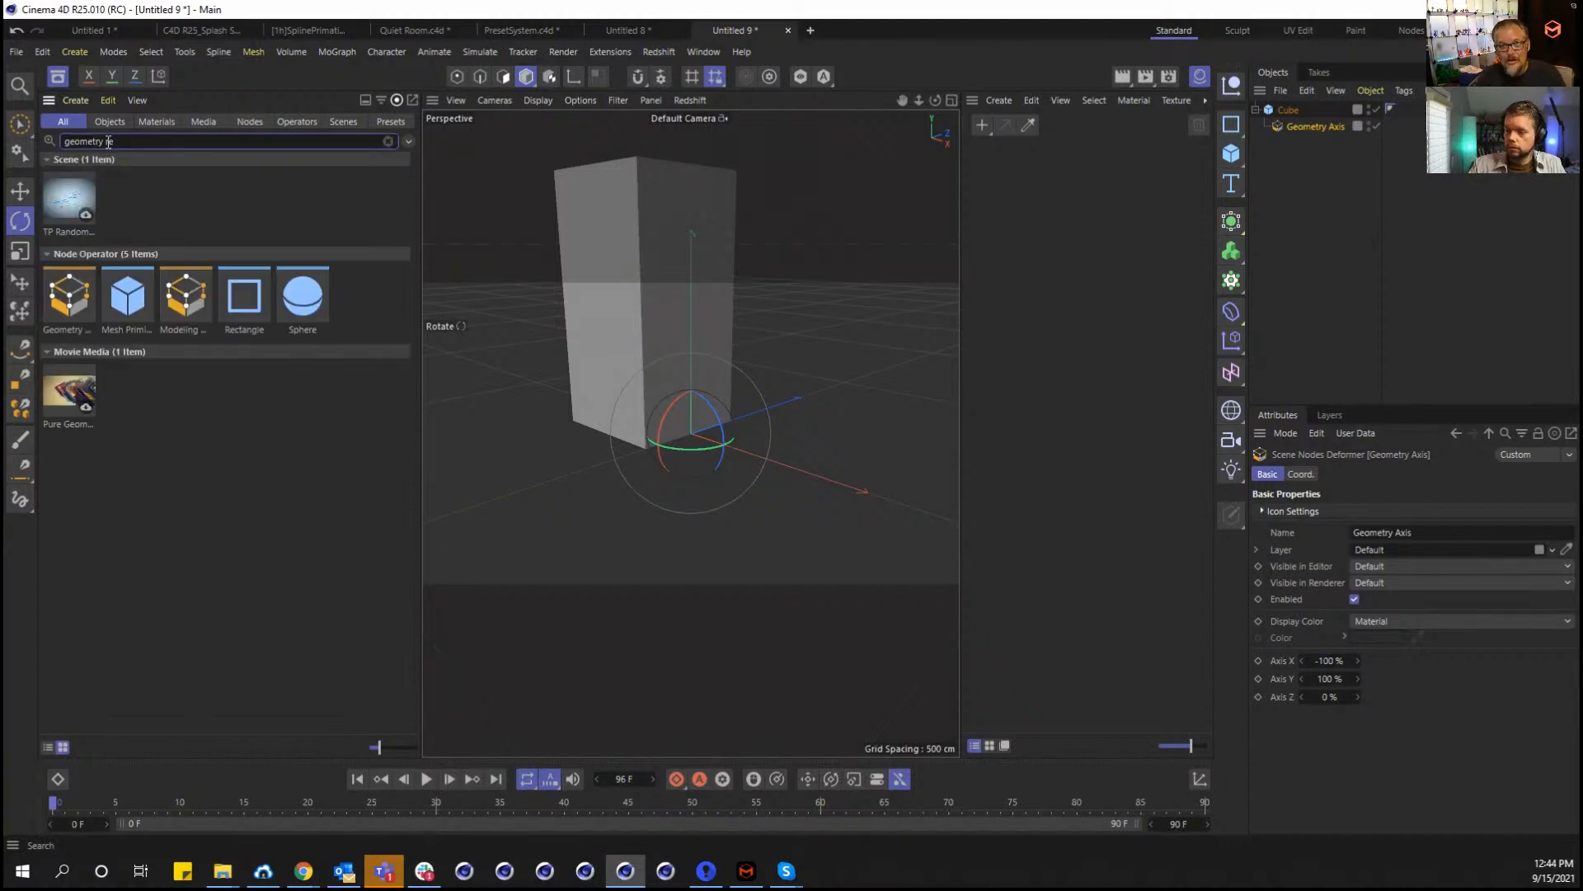
drag(68, 202, 1317, 136)
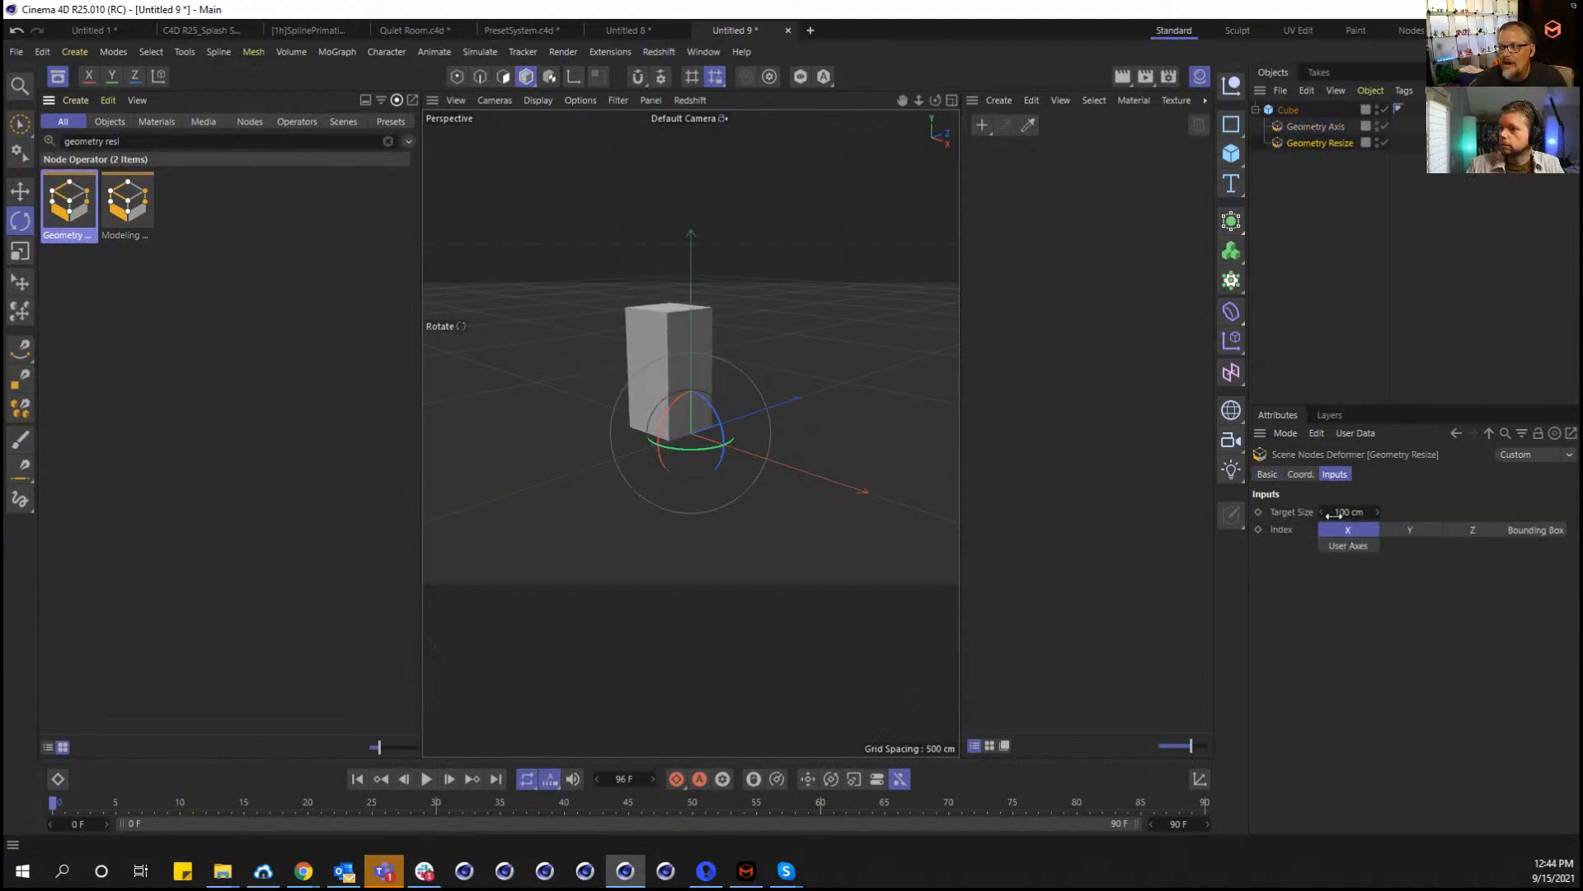
Try a larger target size on Geometry Resize, switch its index to User Axes and set the Y target size to 300 cm.
mouse_move(1324, 512)
mouse_down()
mouse_move(1324, 417)
mouse_move(1299, 512)
mouse_up()
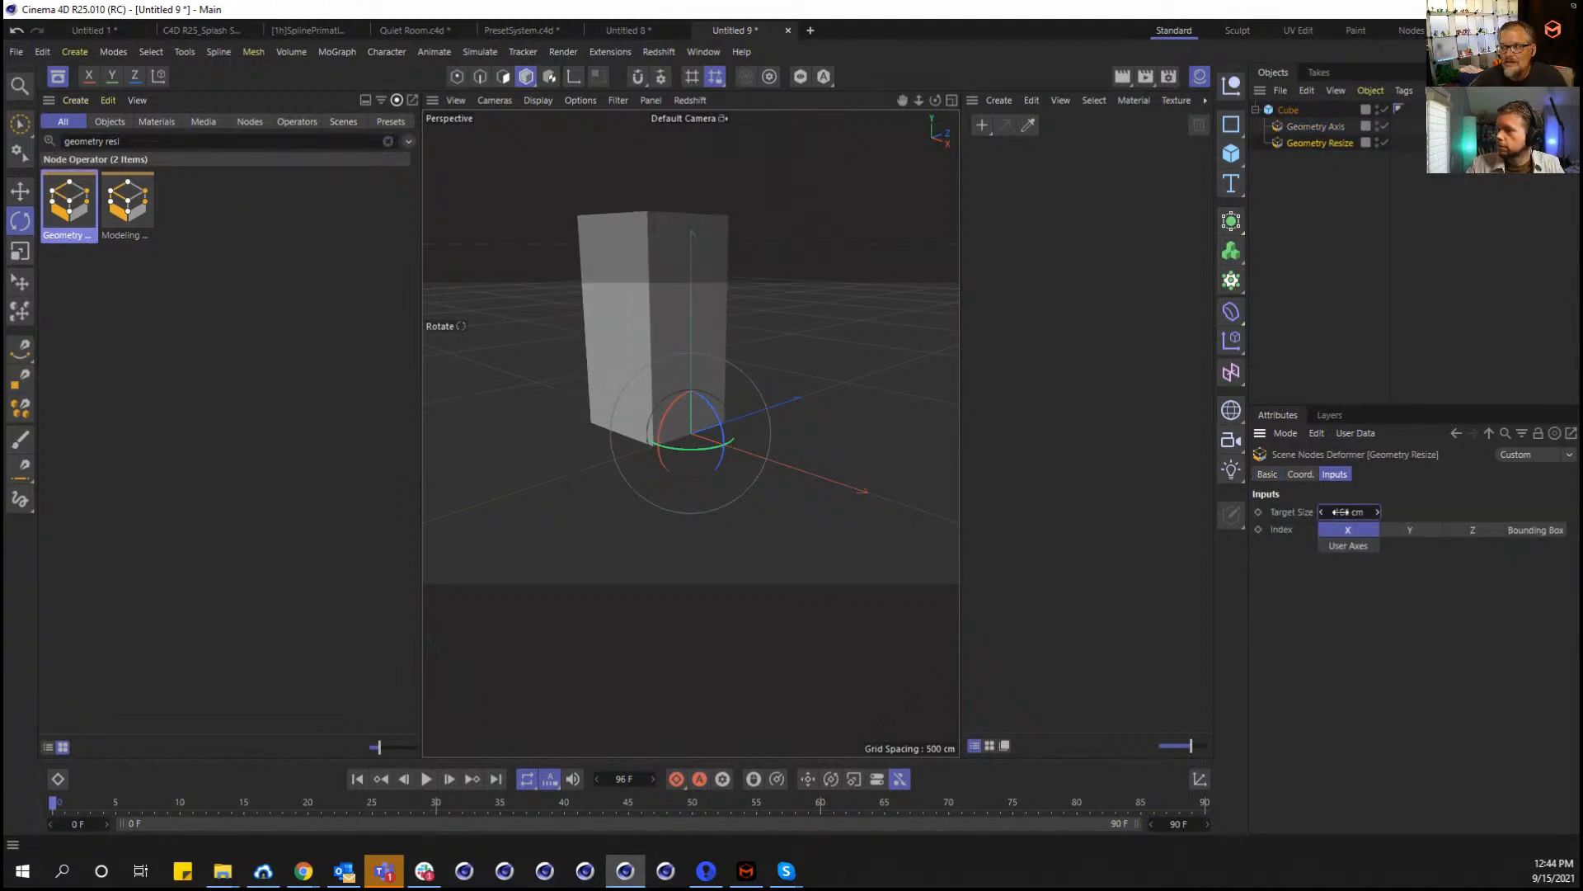
click(1364, 543)
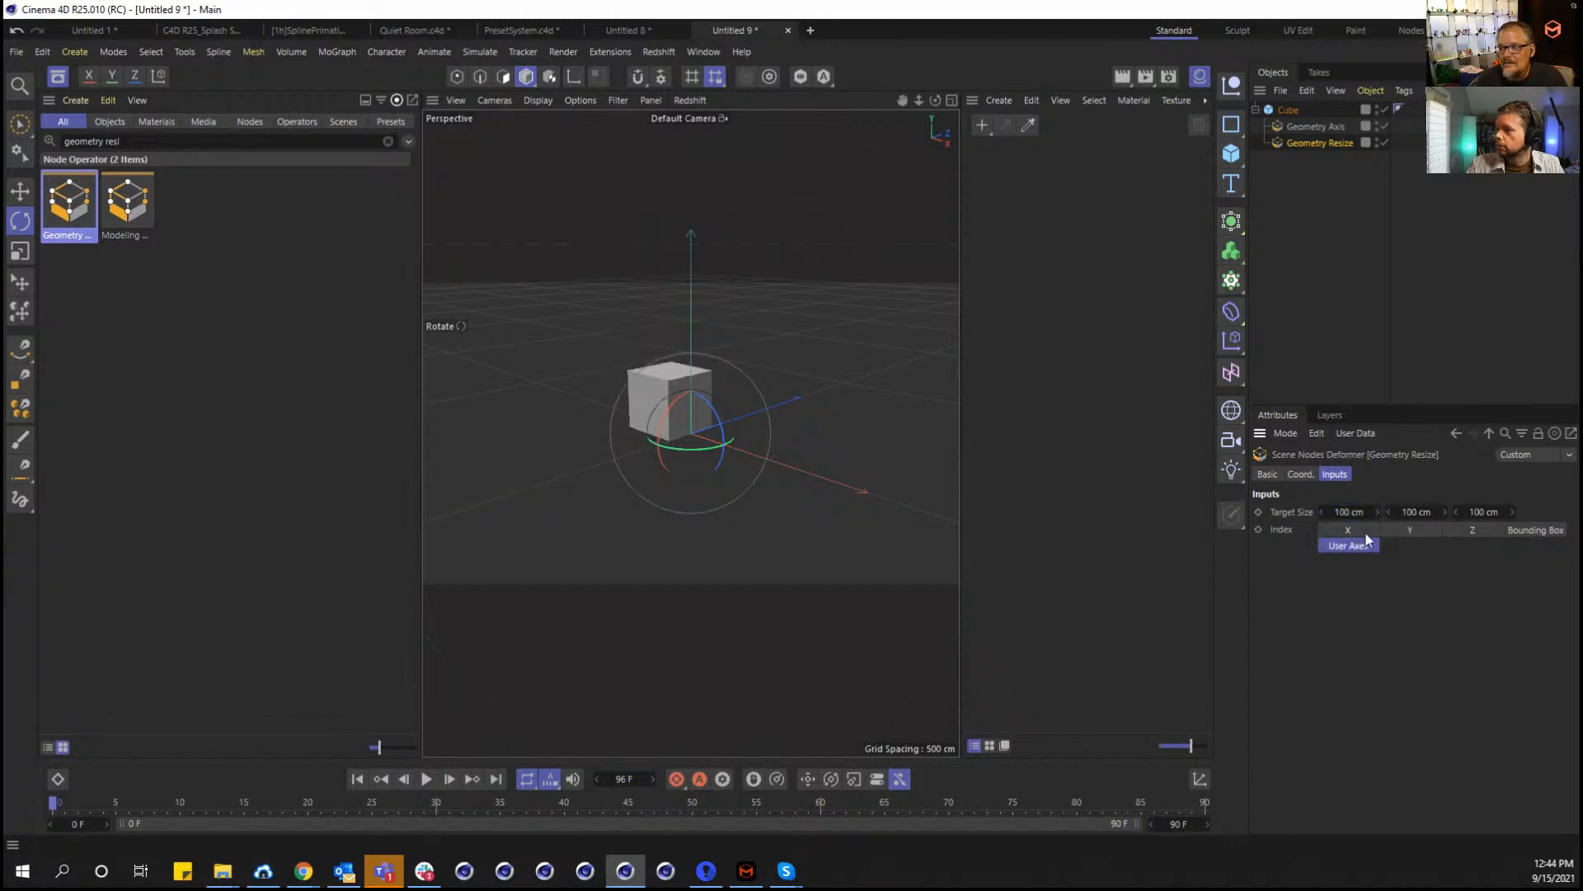
drag(1415, 513, 1518, 513)
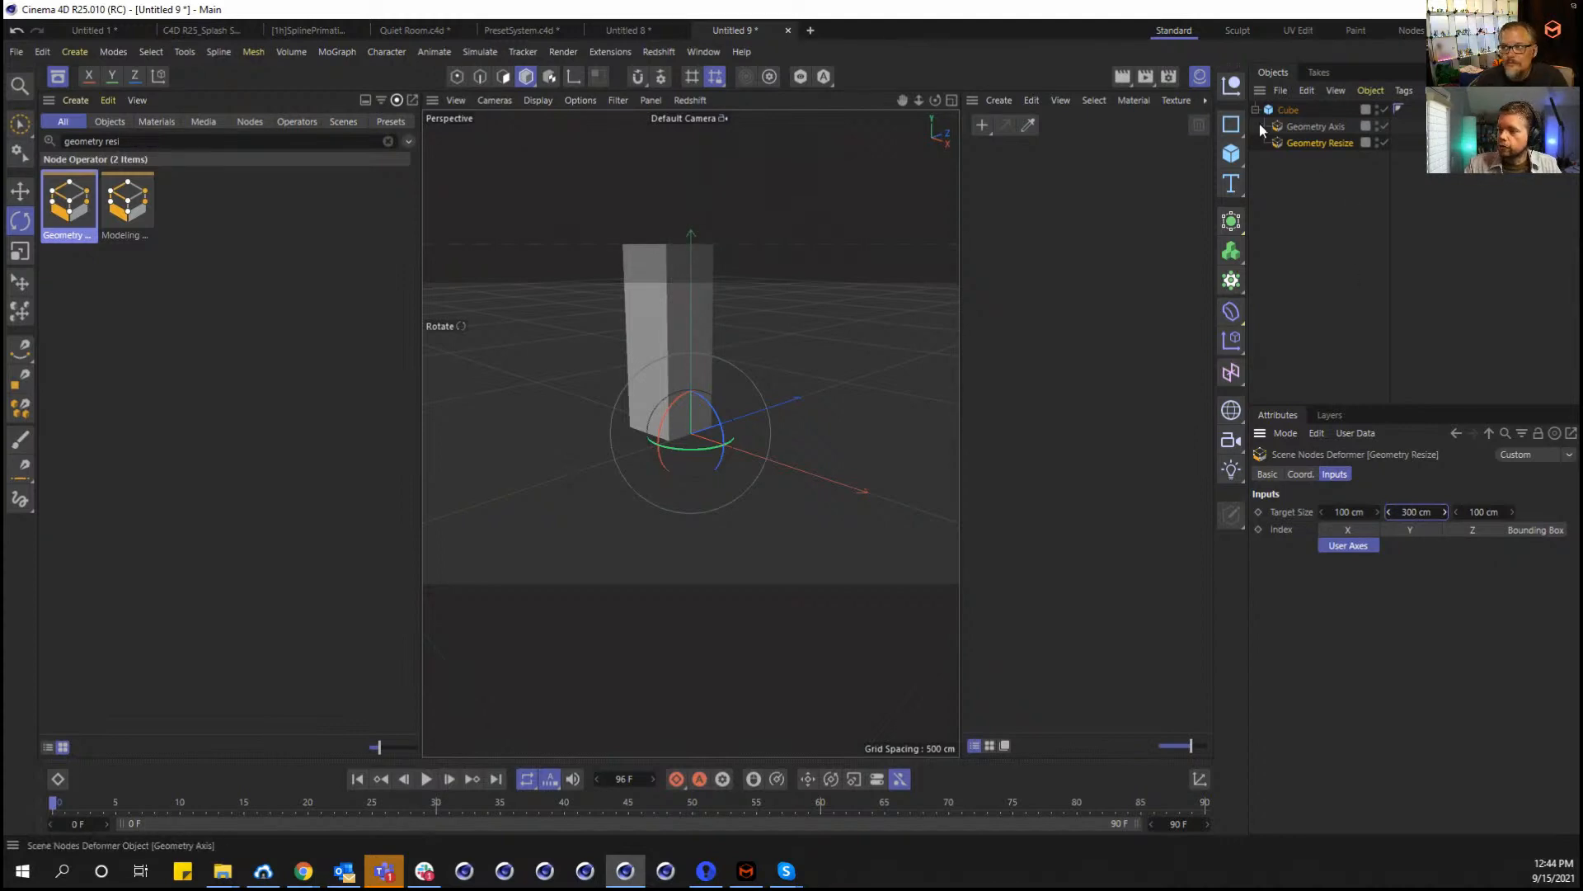
Select the Cube together with its Geometry Axis and Geometry Resize modifiers, and highlight the asset search text.
drag(1301, 167, 1279, 85)
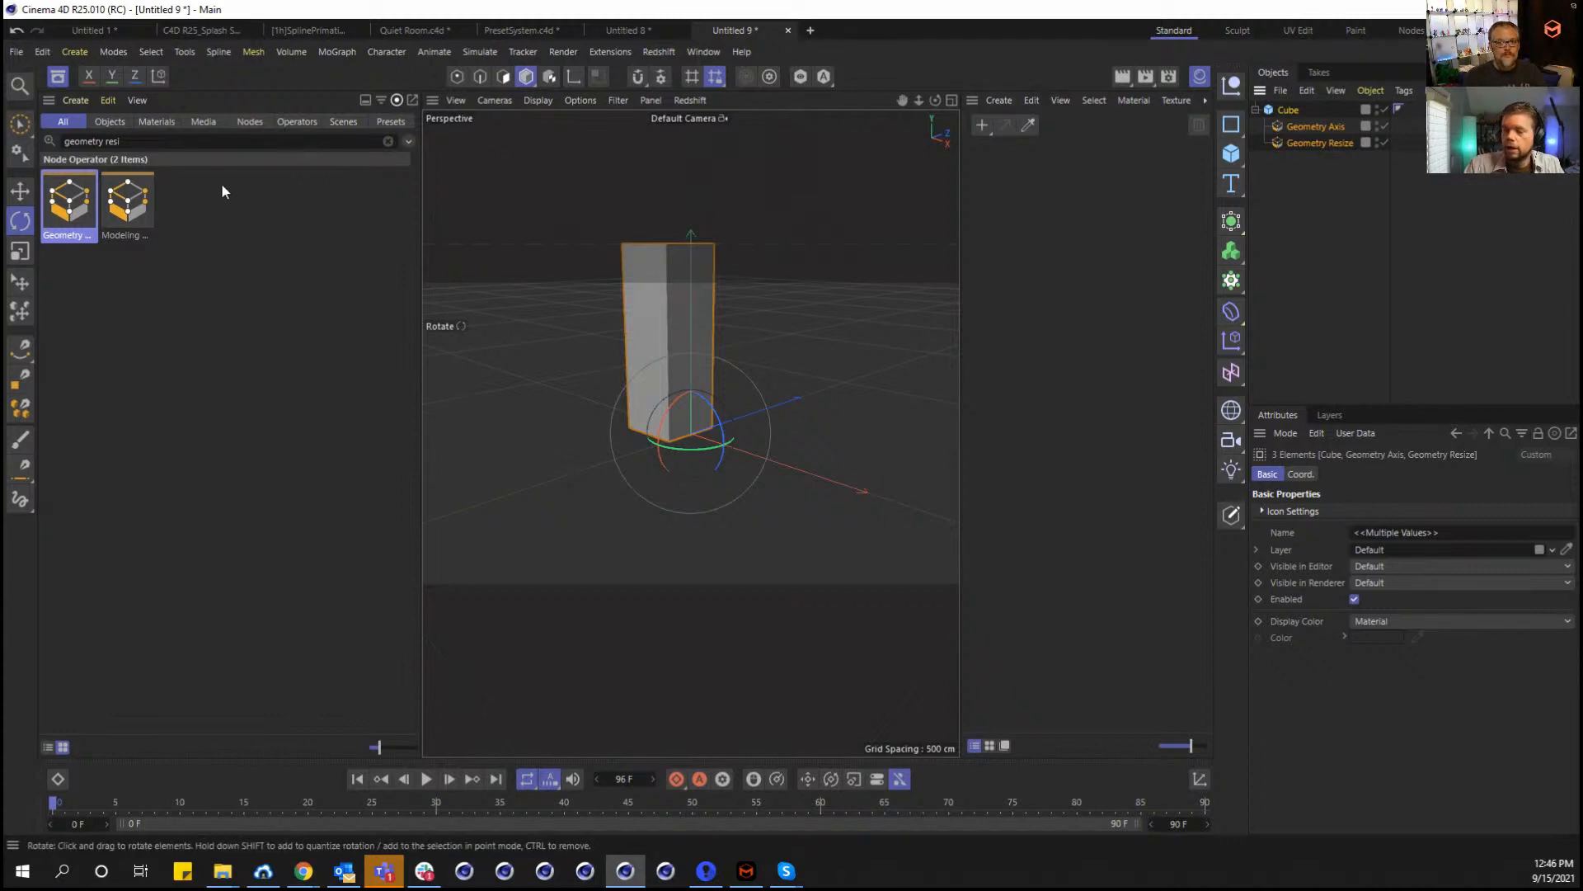
drag(142, 142, 45, 149)
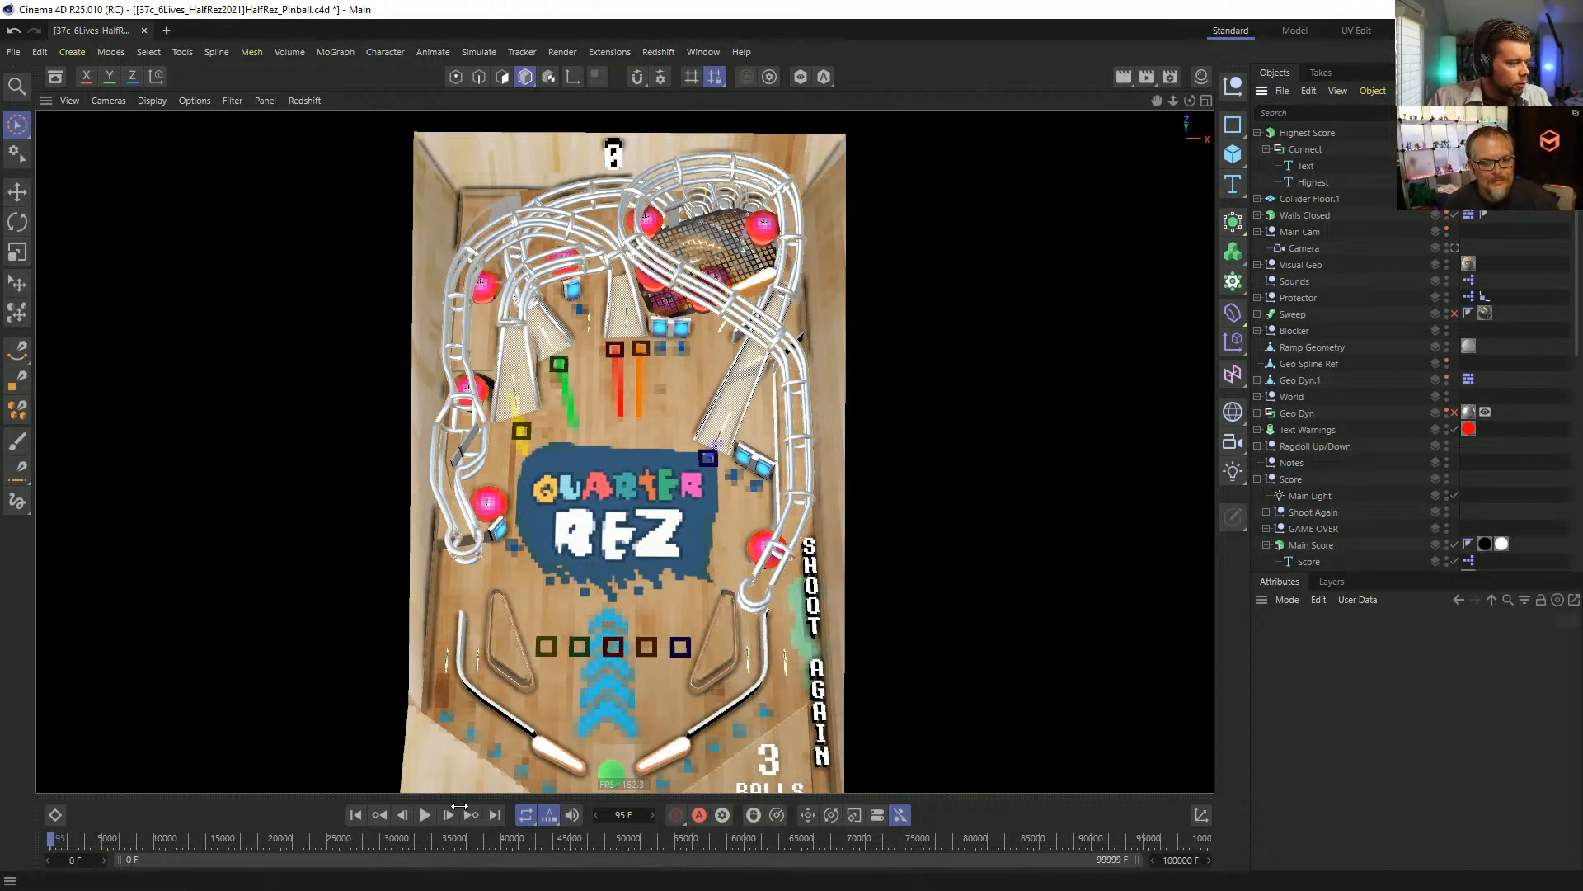
Play the HalfRez pinball scene to watch the ball and score, and stop the playback.
click(425, 814)
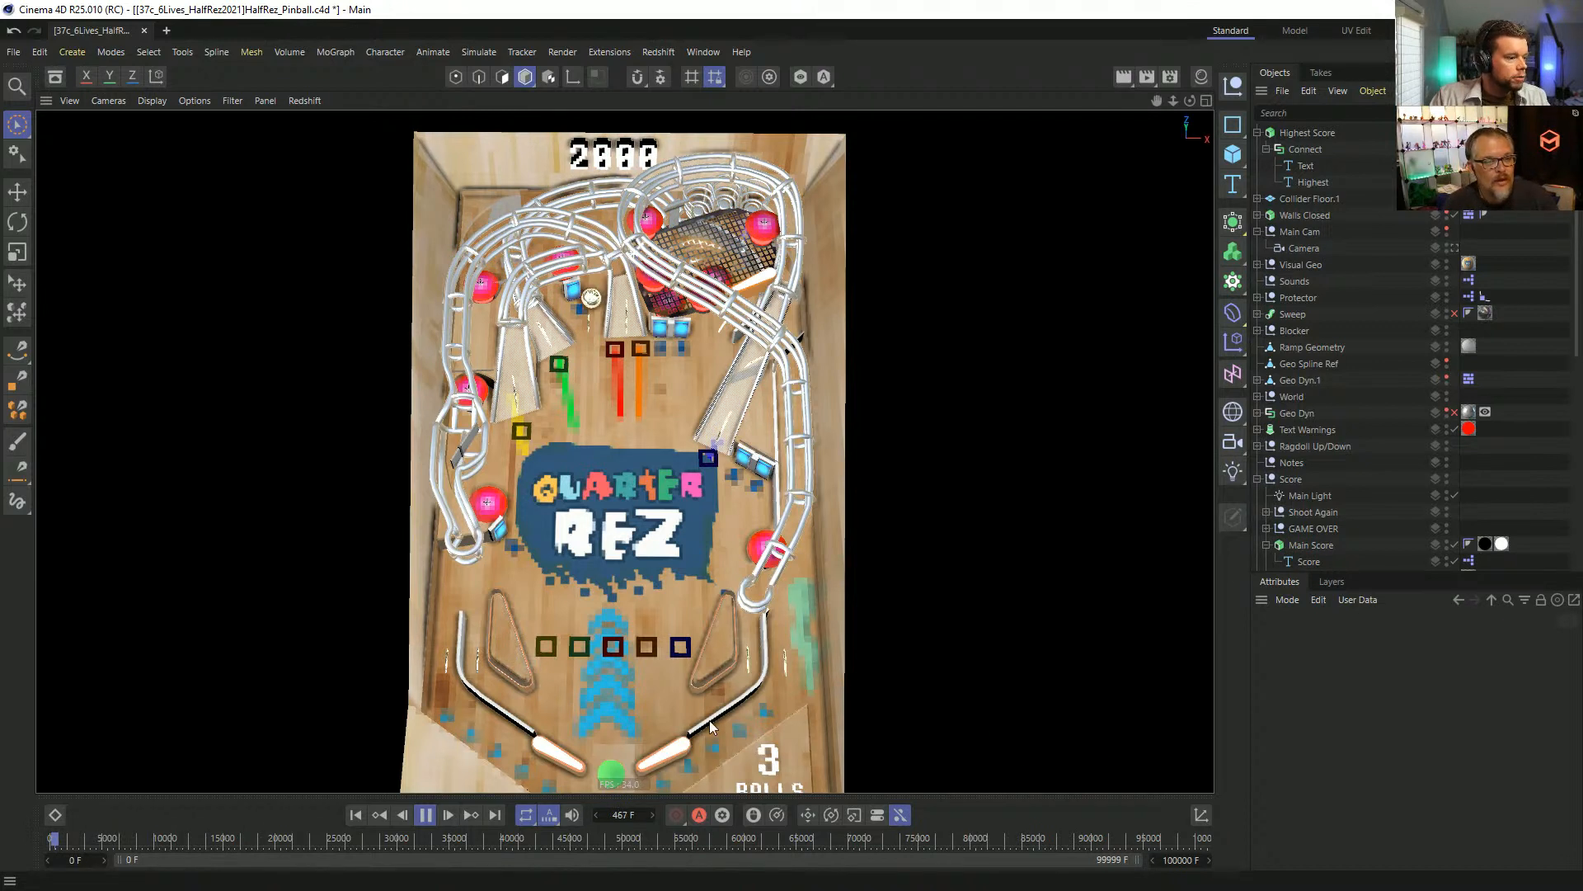
click(425, 815)
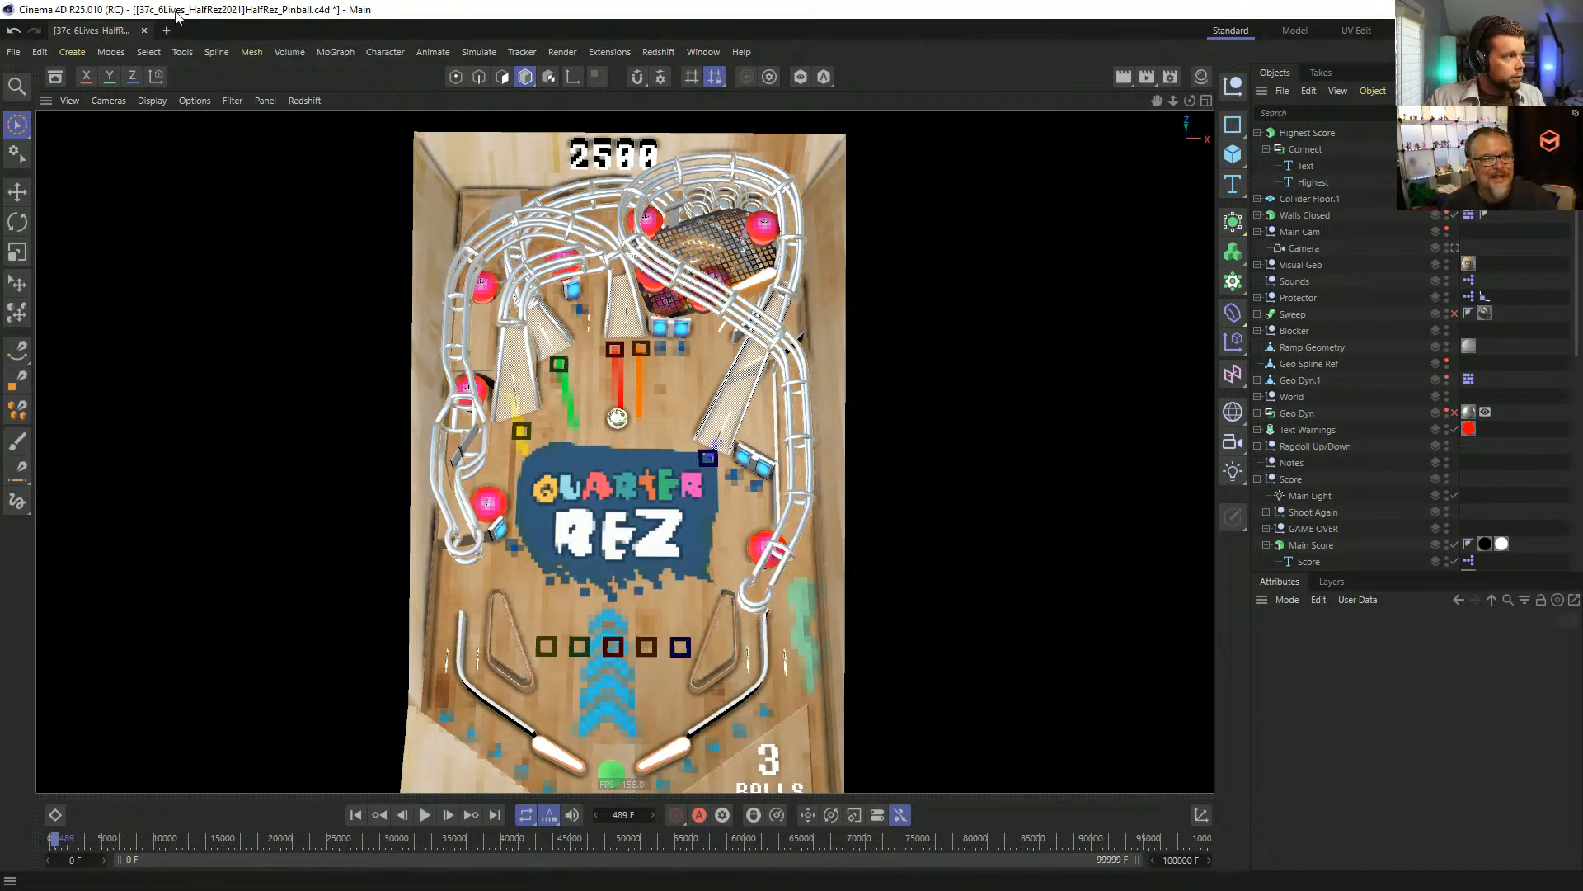
Create a new empty project and show the Nodes category in the Asset Browser.
key(ctrl+n)
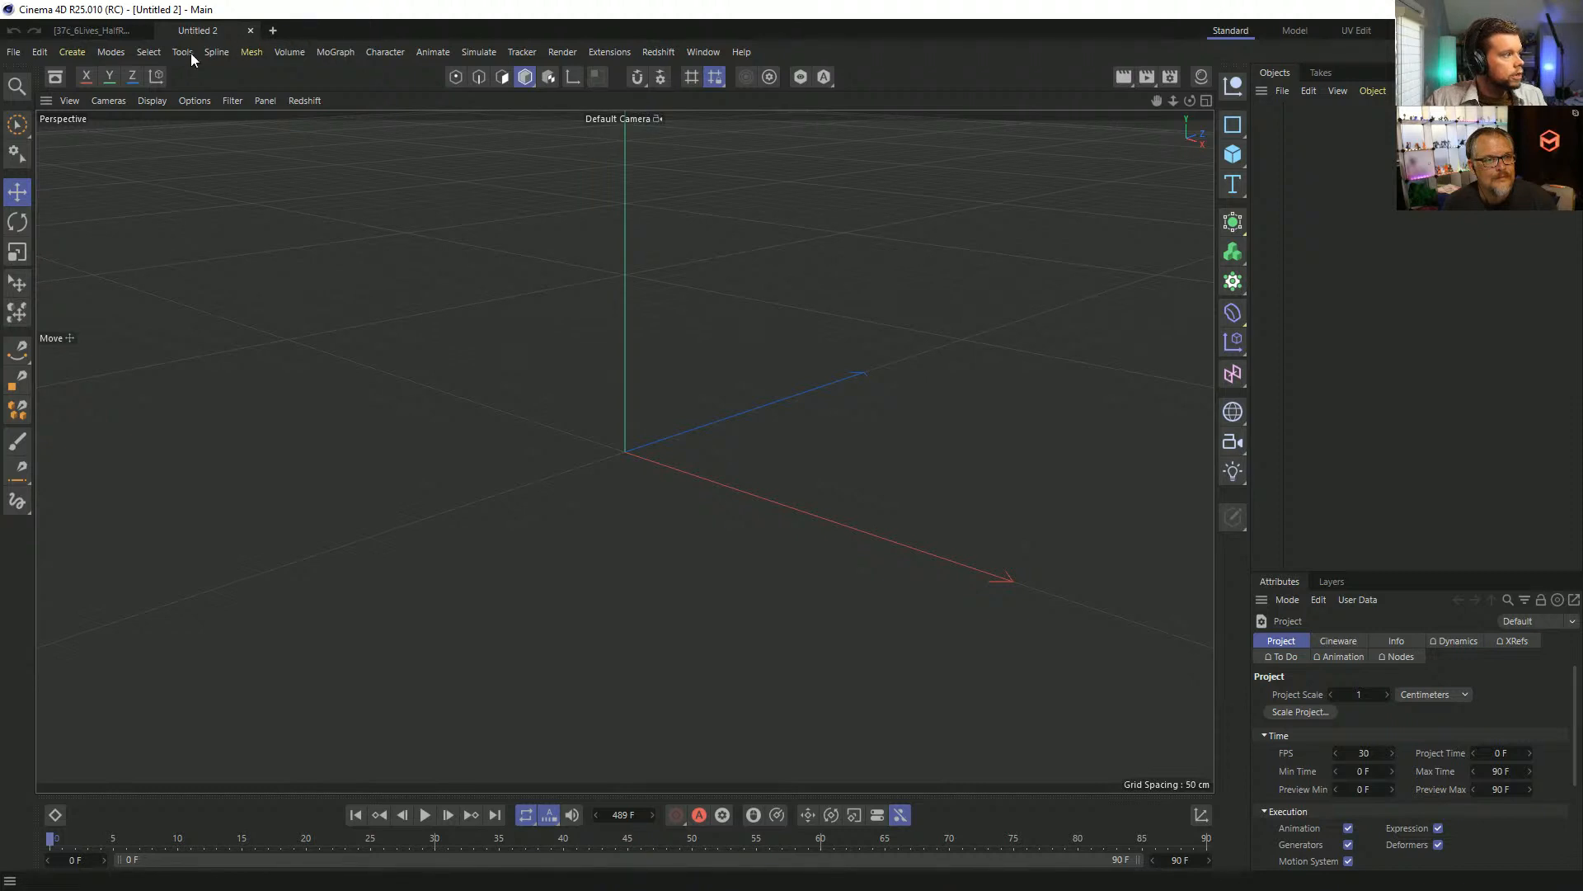
click(56, 76)
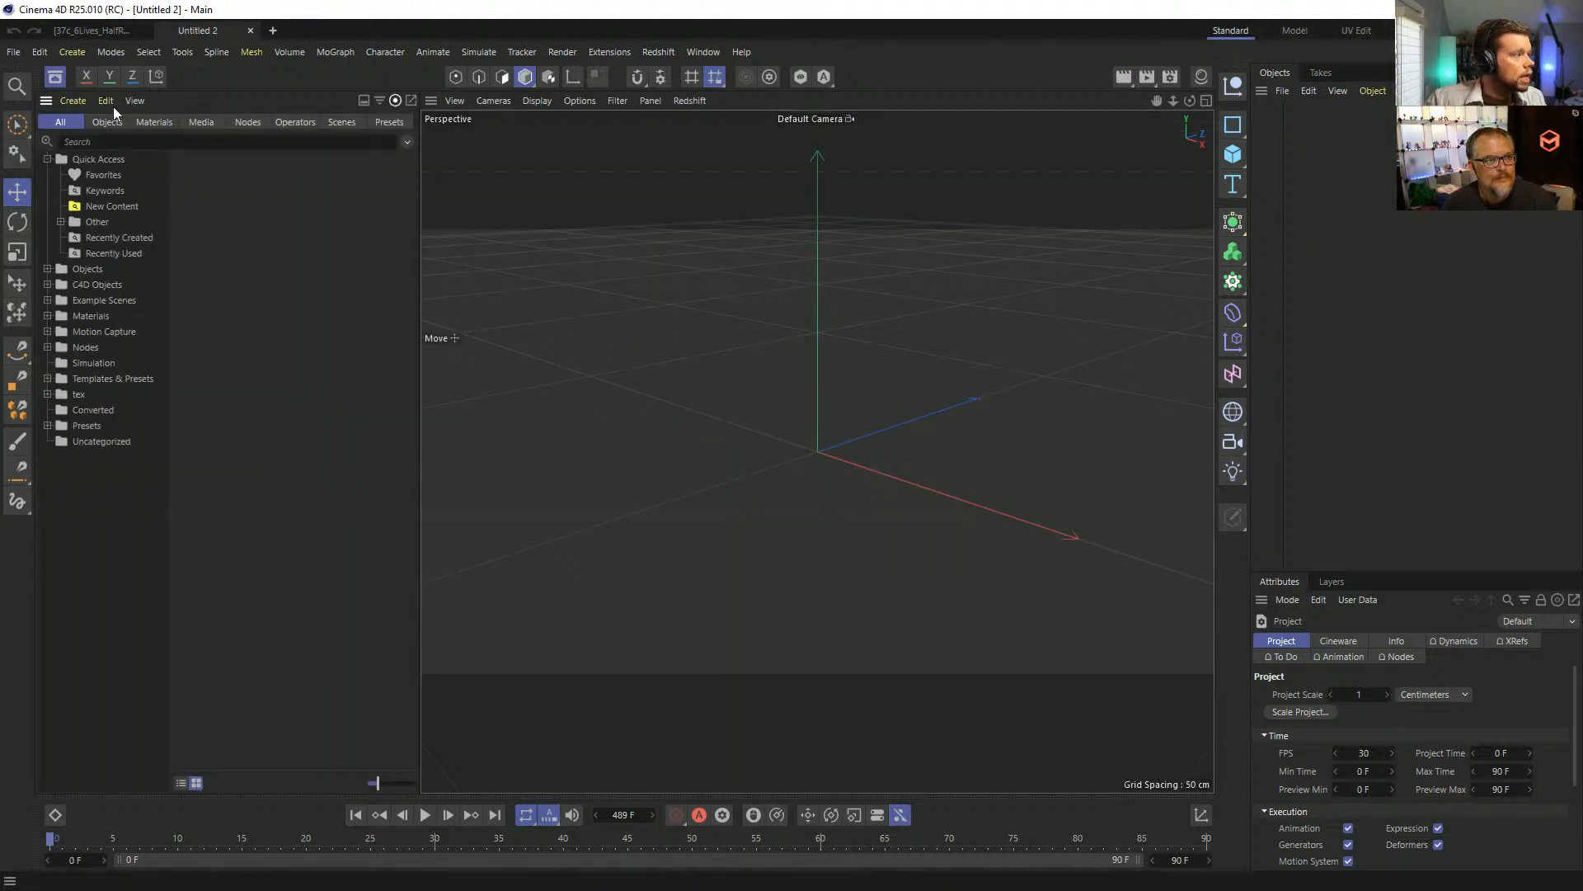
click(245, 123)
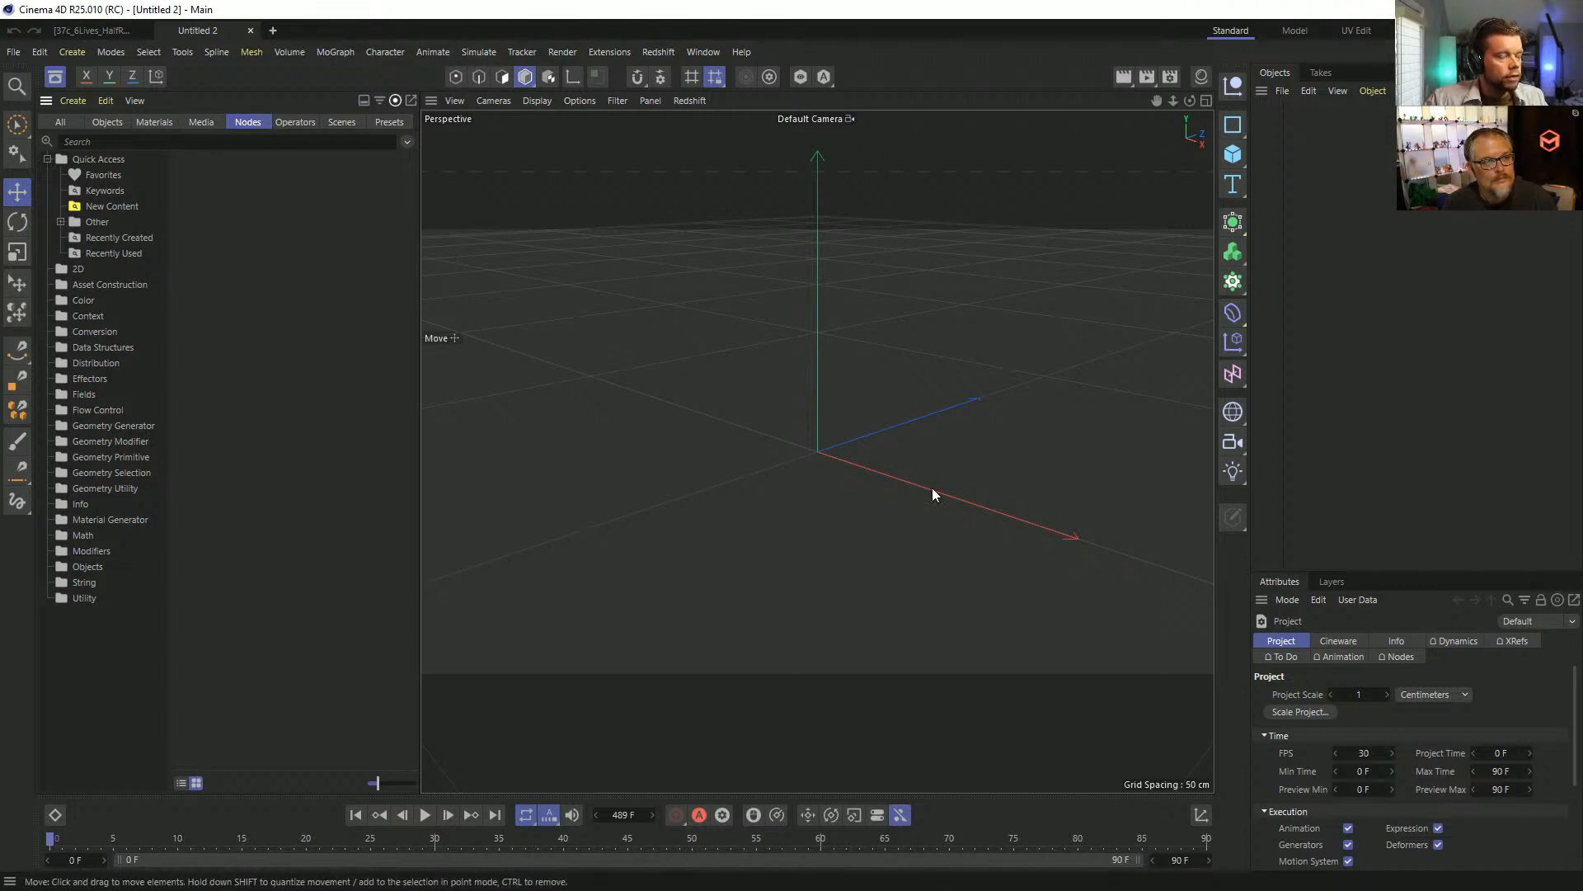
Add a Disc object and set it to 8 disc segments and 31 rotation segments.
click(1233, 153)
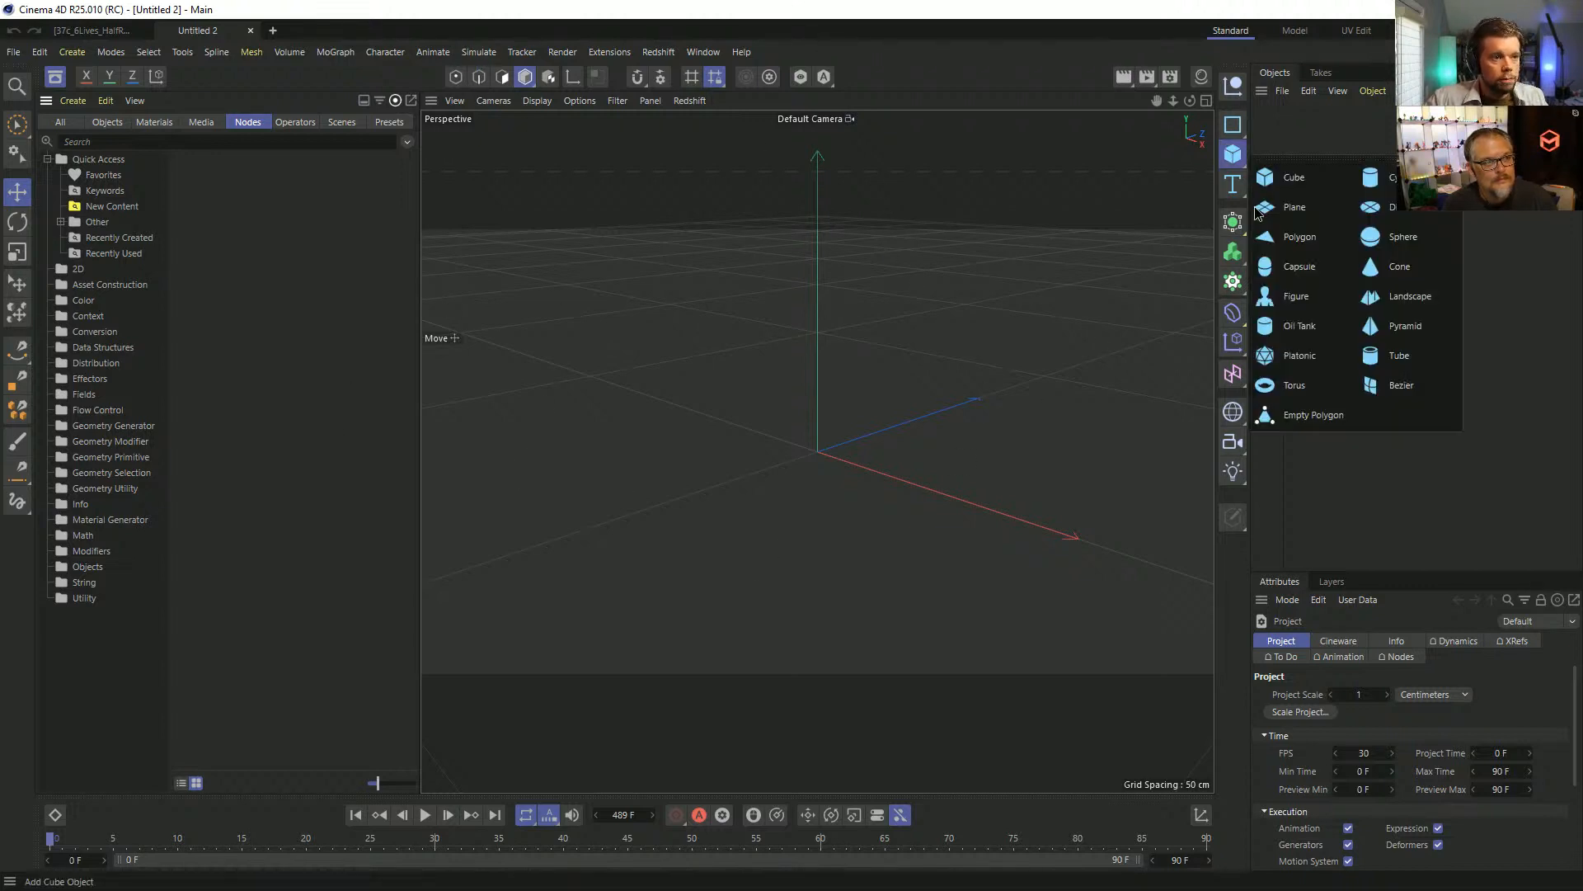
click(1397, 209)
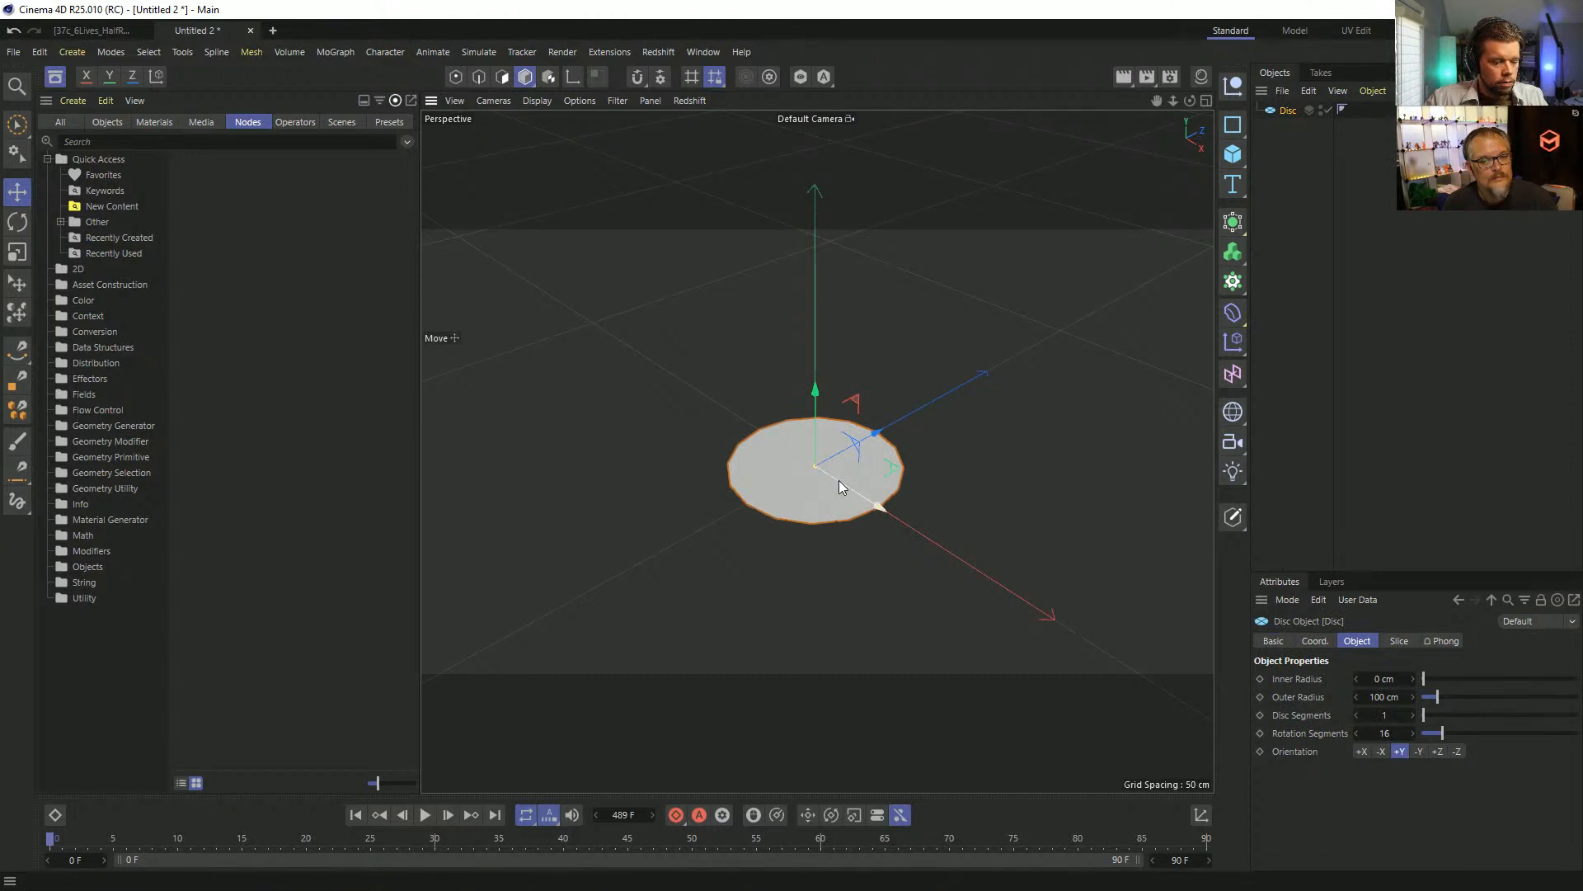
scroll(825, 485, up, 4)
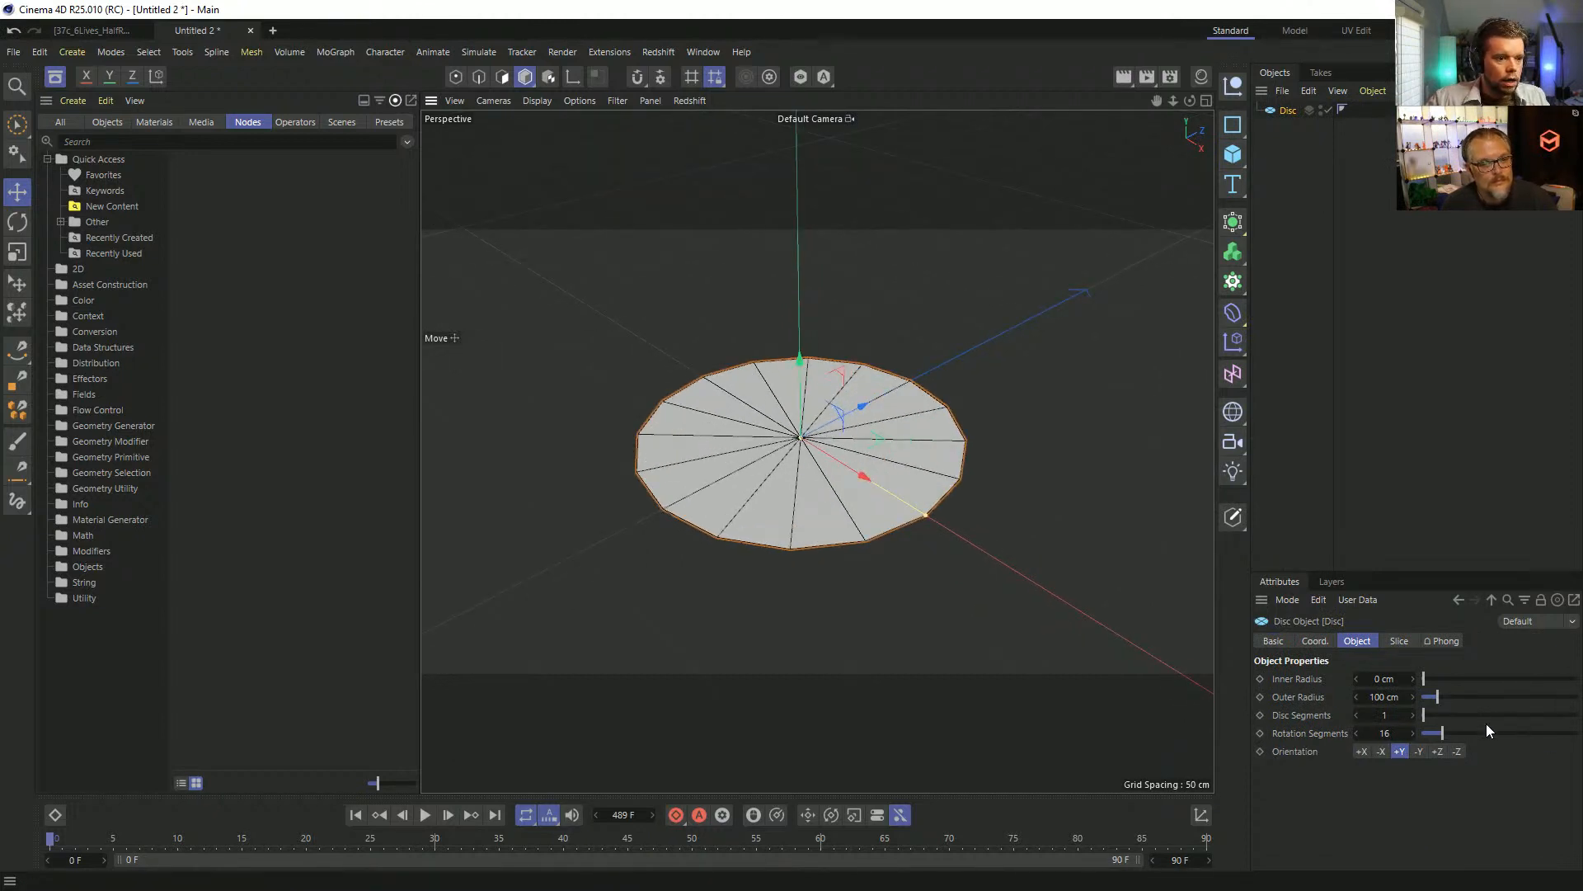
drag(1438, 716, 1433, 717)
drag(1442, 733, 1467, 733)
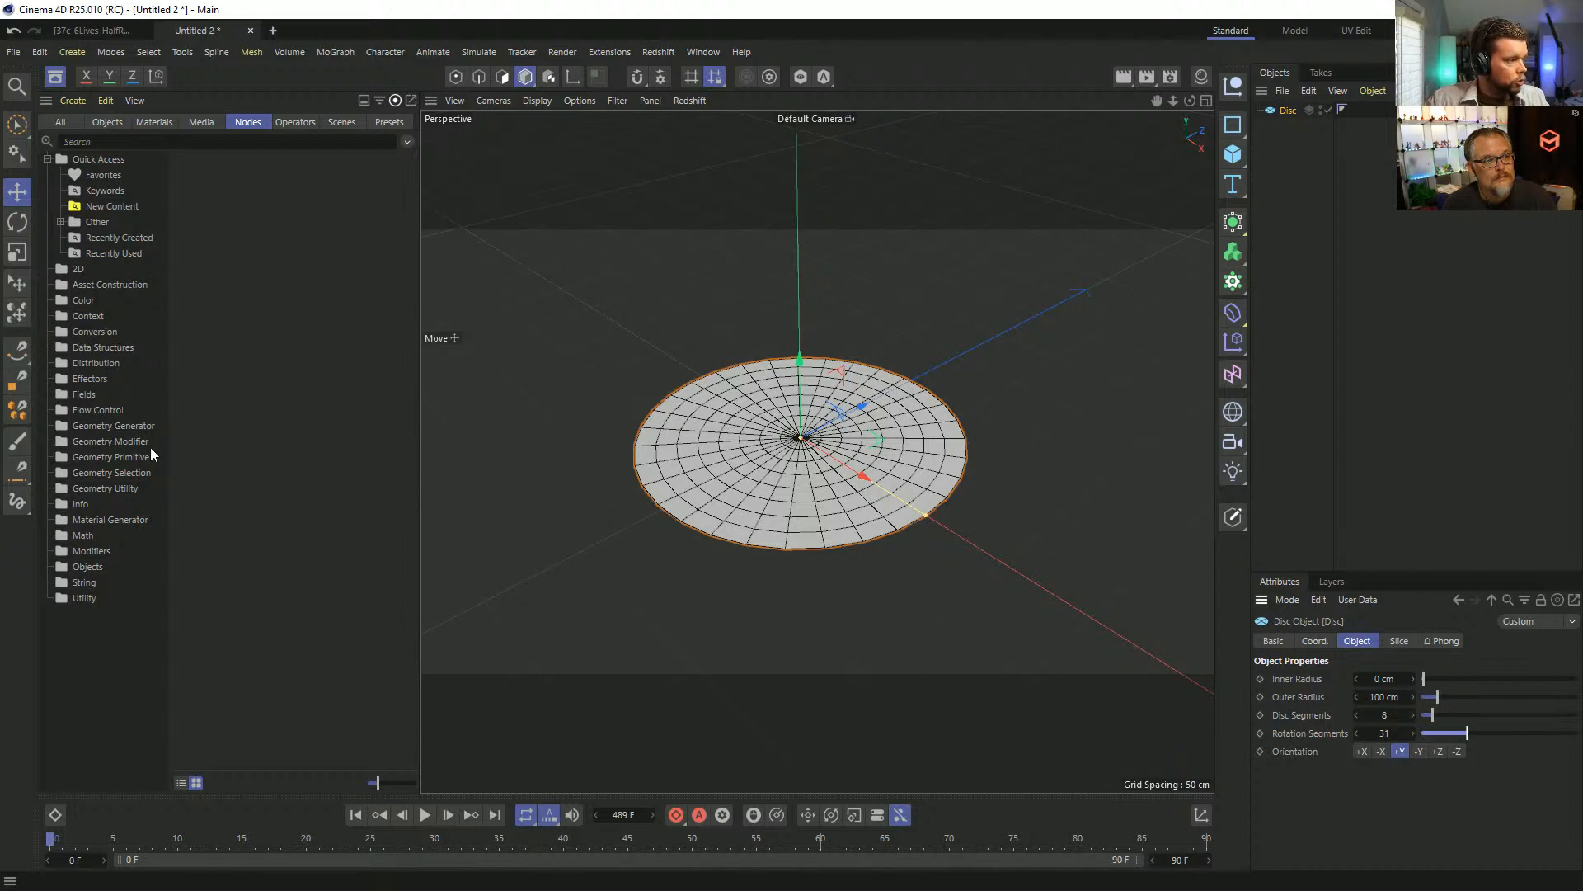
Examine the Geometry Generator, Geometry Modifier and Geometry Selection node categories, switching the assets to list view.
click(129, 427)
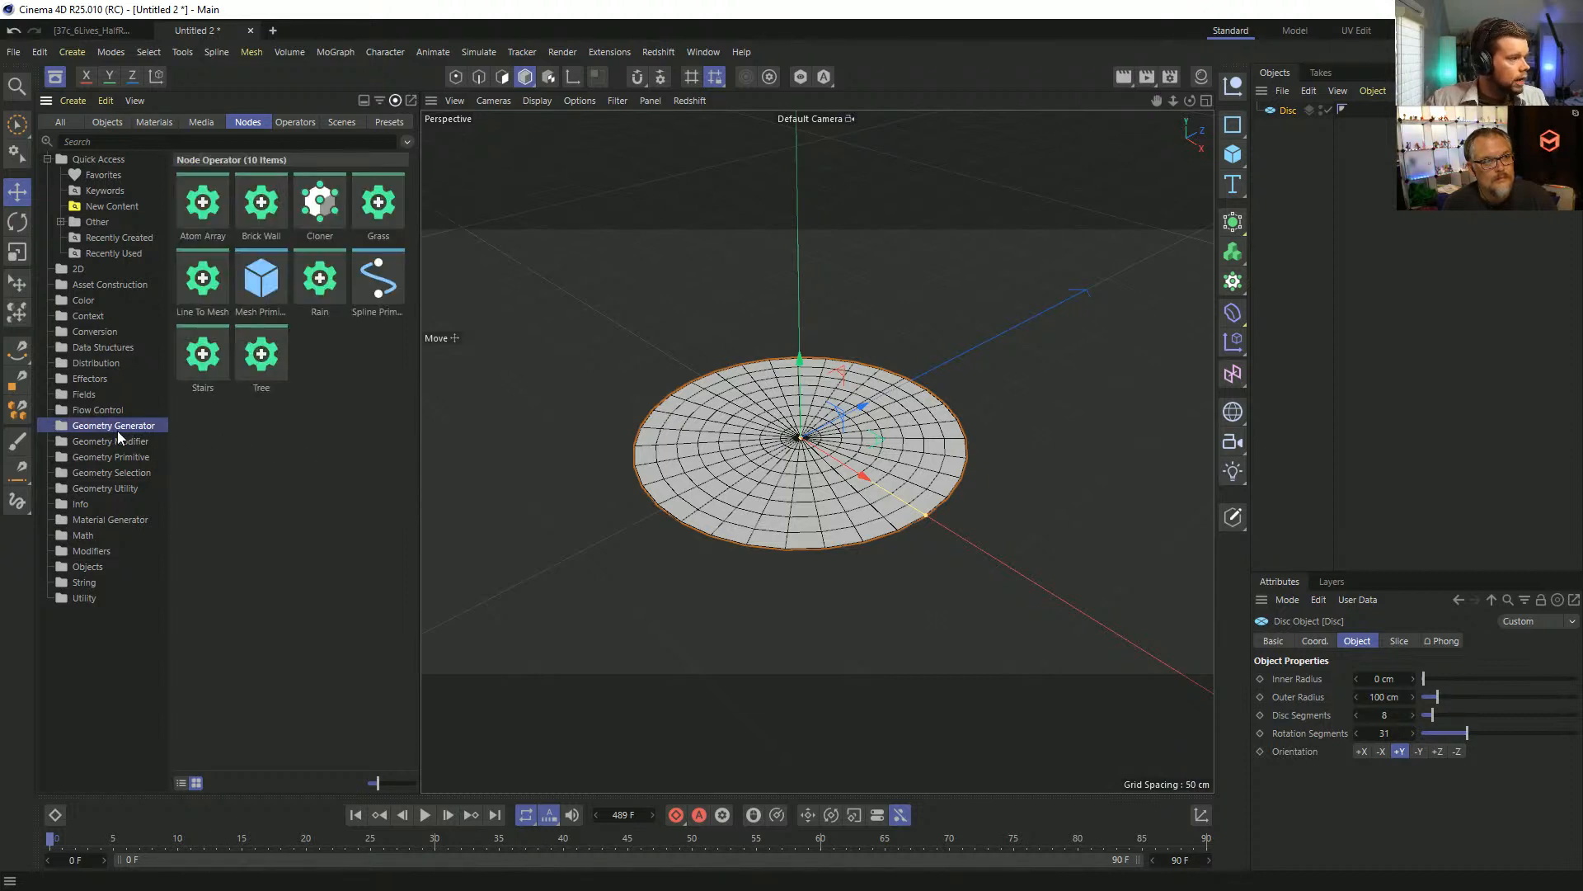
click(124, 441)
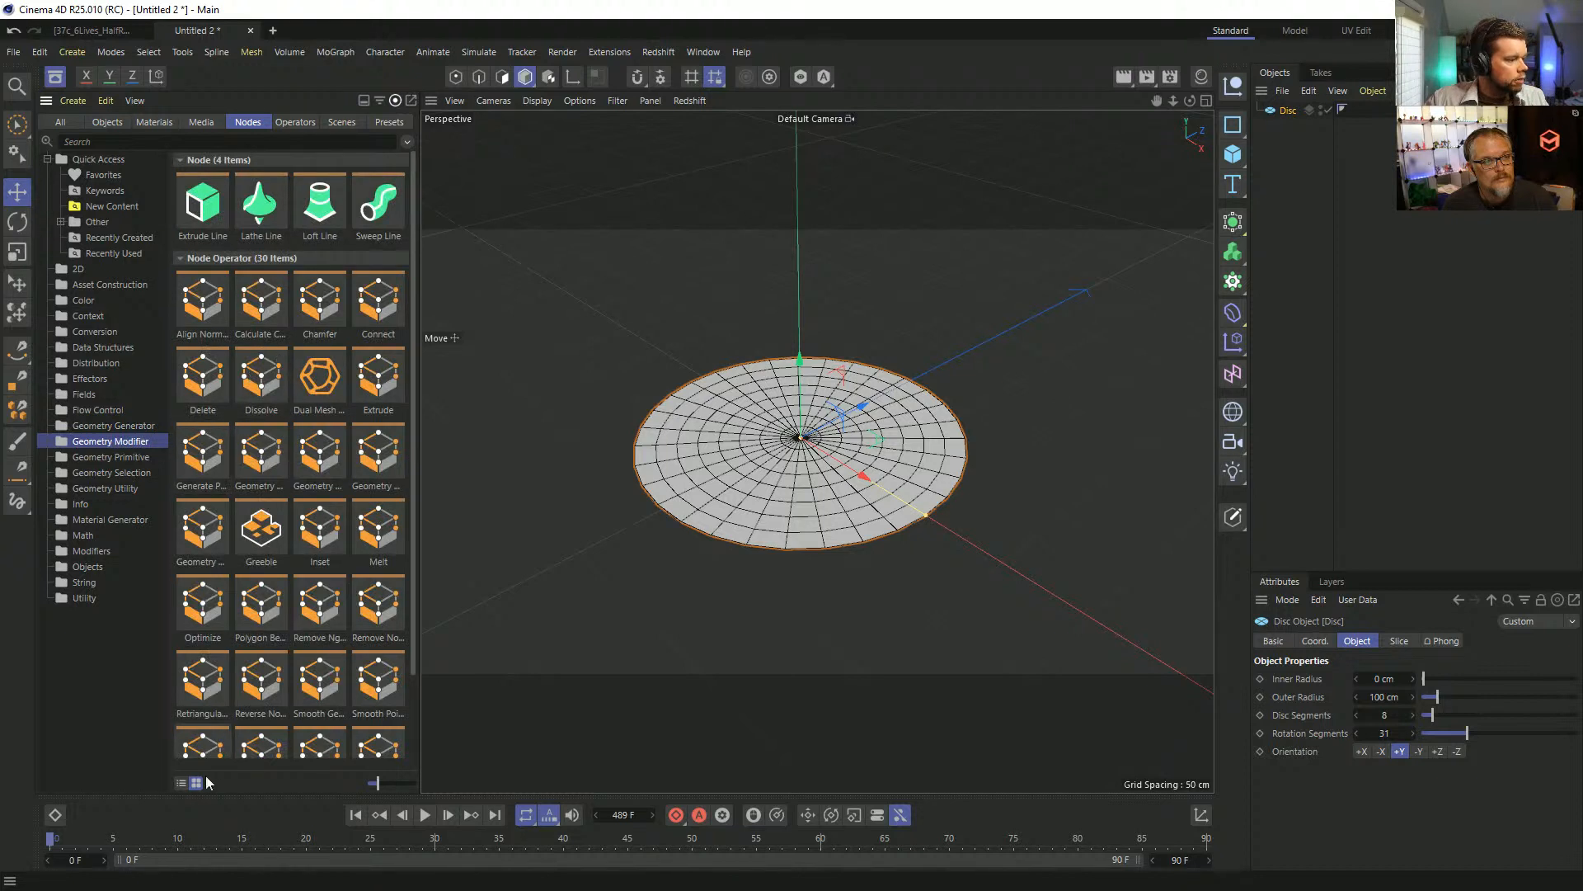
click(181, 783)
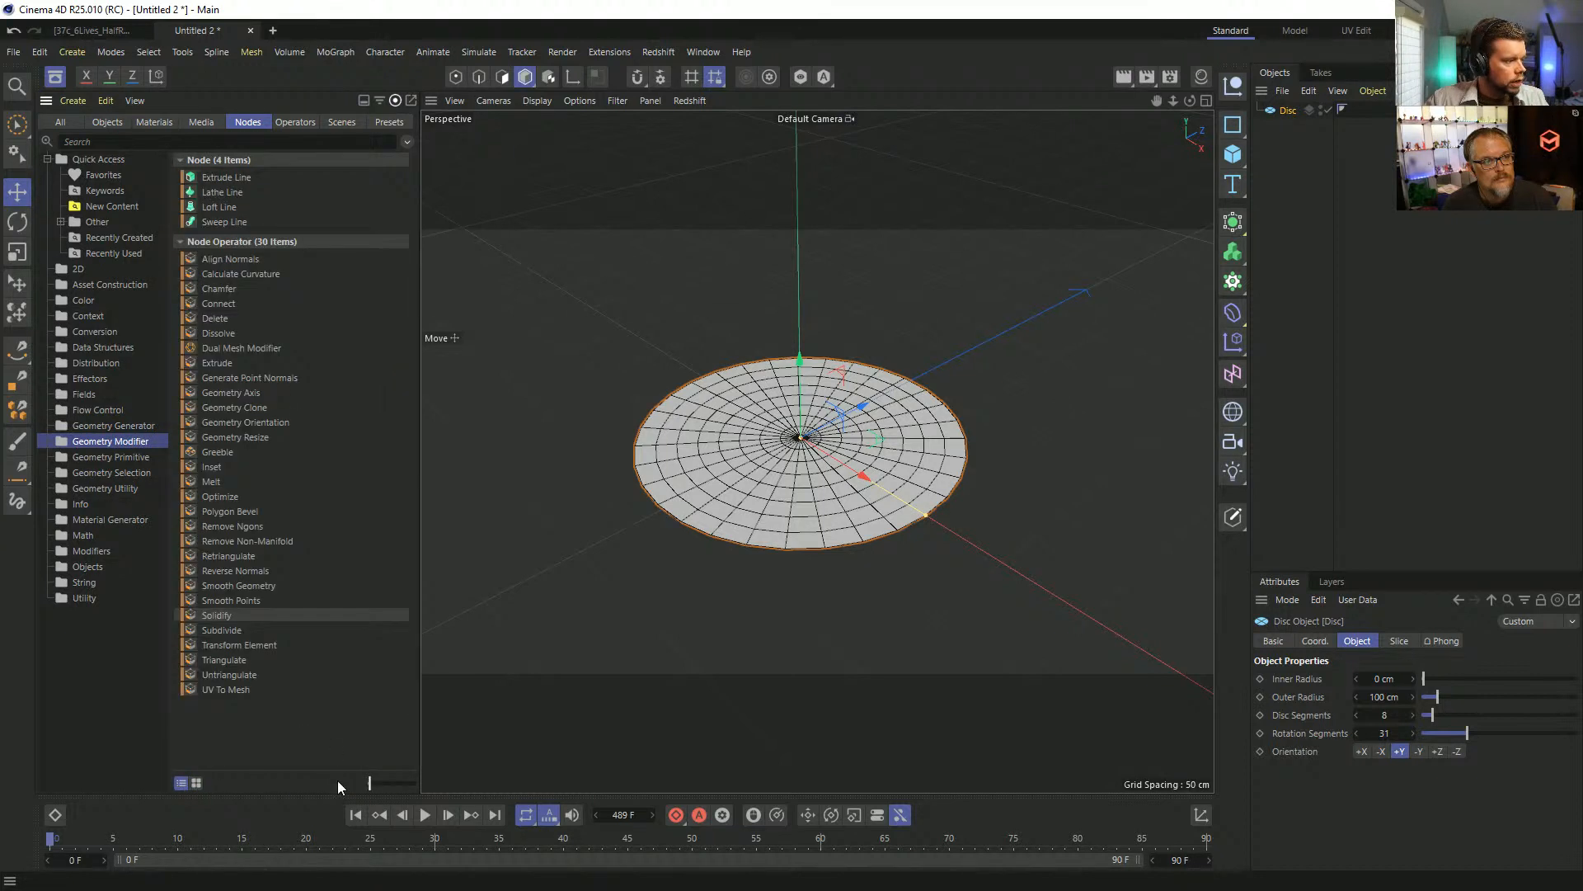
click(92, 473)
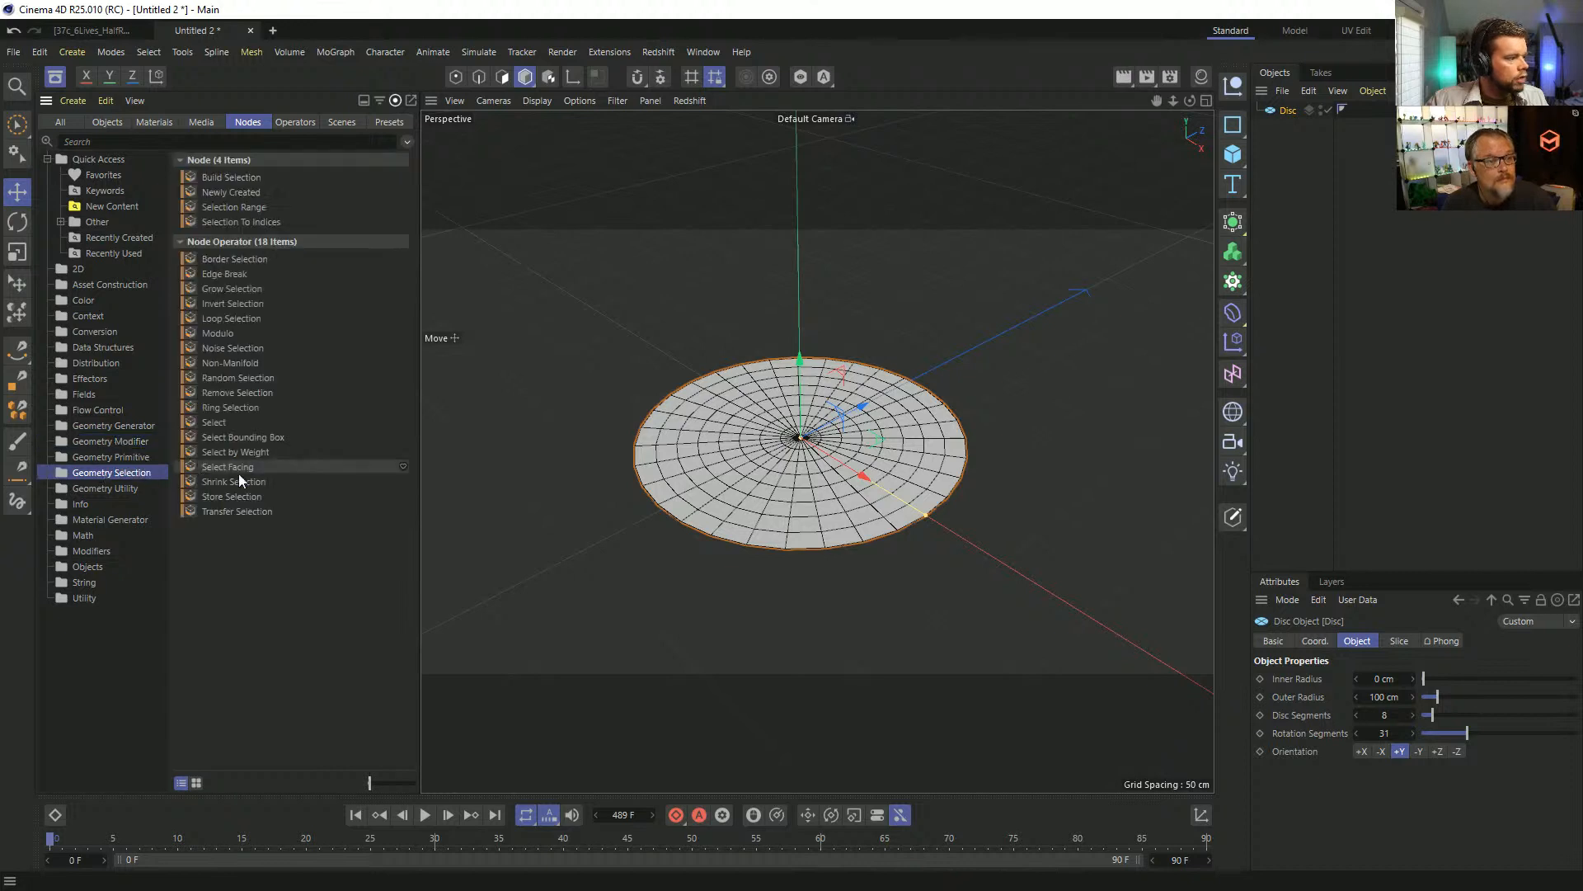
Try the Solidify geometry modifier on the disc, inspect the thickened mesh, and delete the modifier.
click(121, 446)
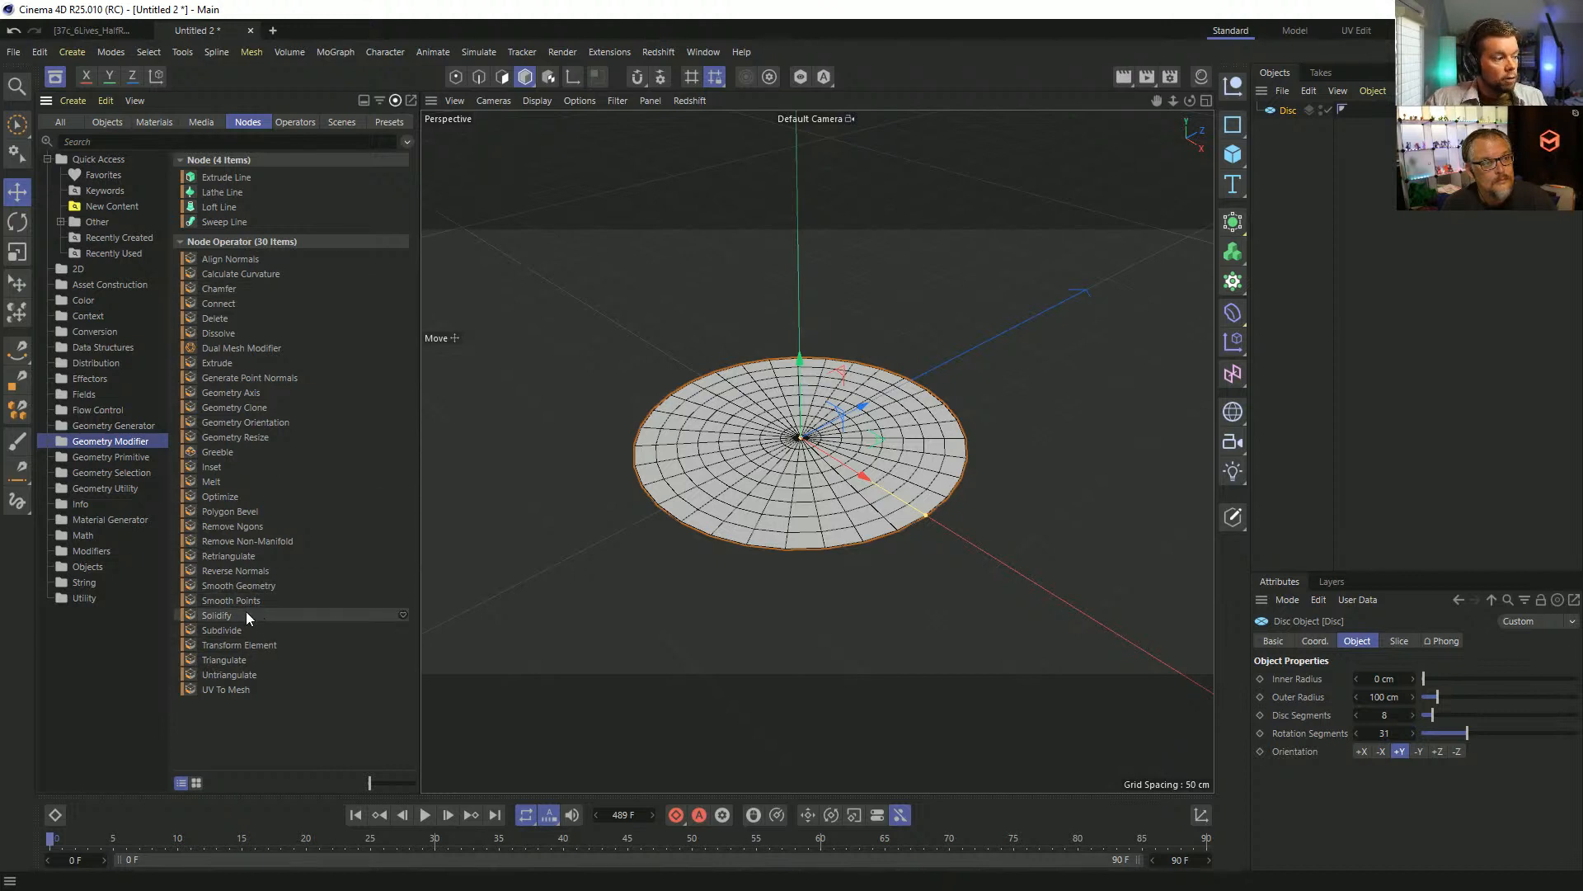
drag(239, 618, 1297, 116)
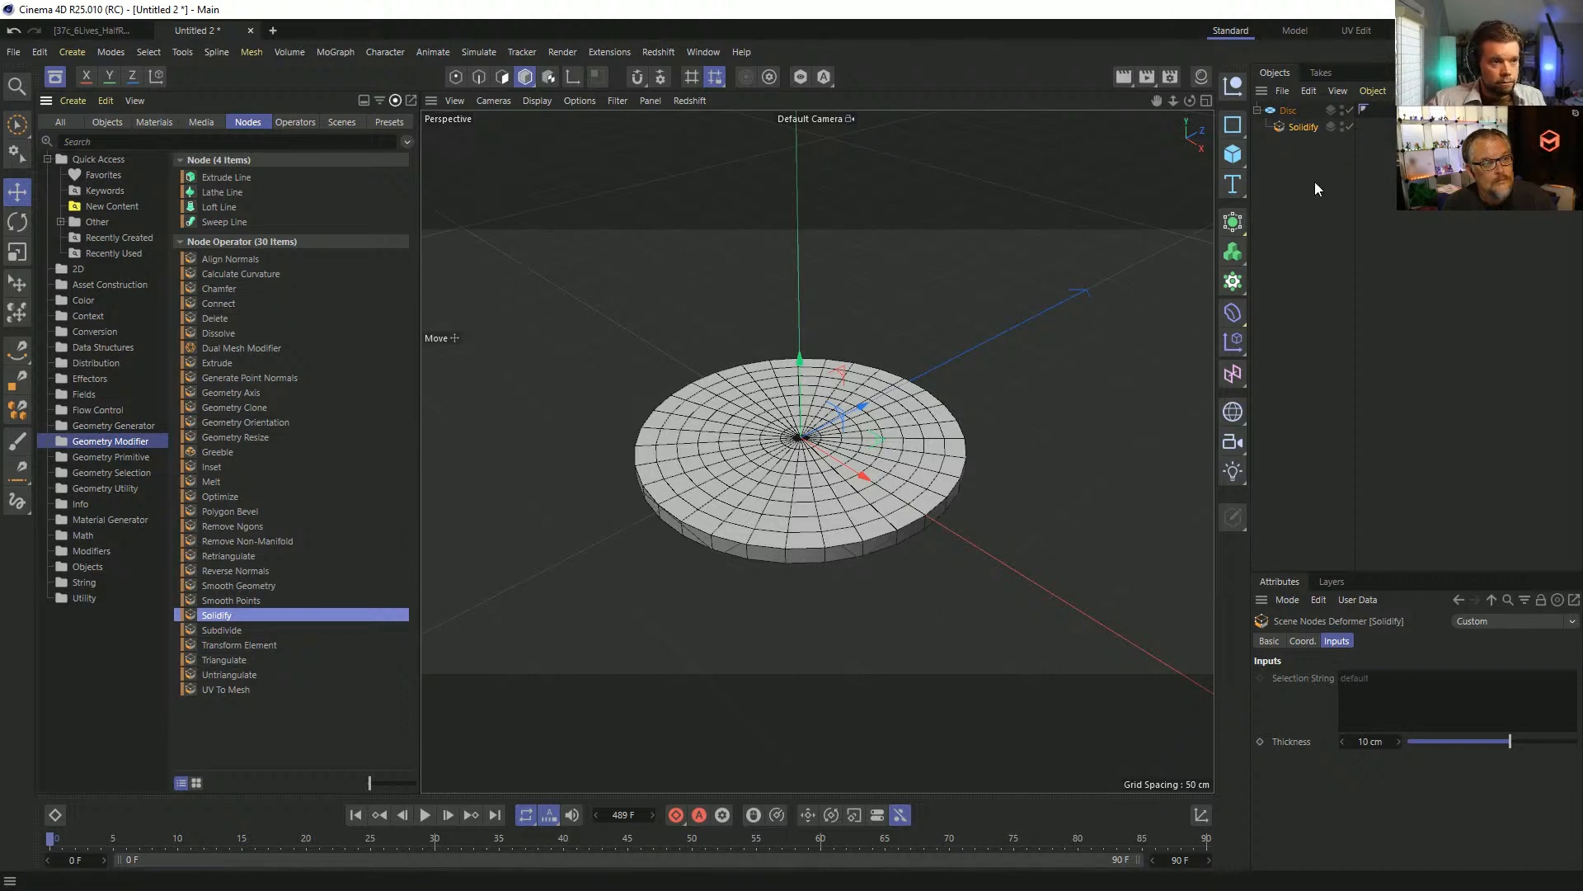
alt+drag(843, 478, 792, 483)
alt+right_drag(792, 482, 860, 433)
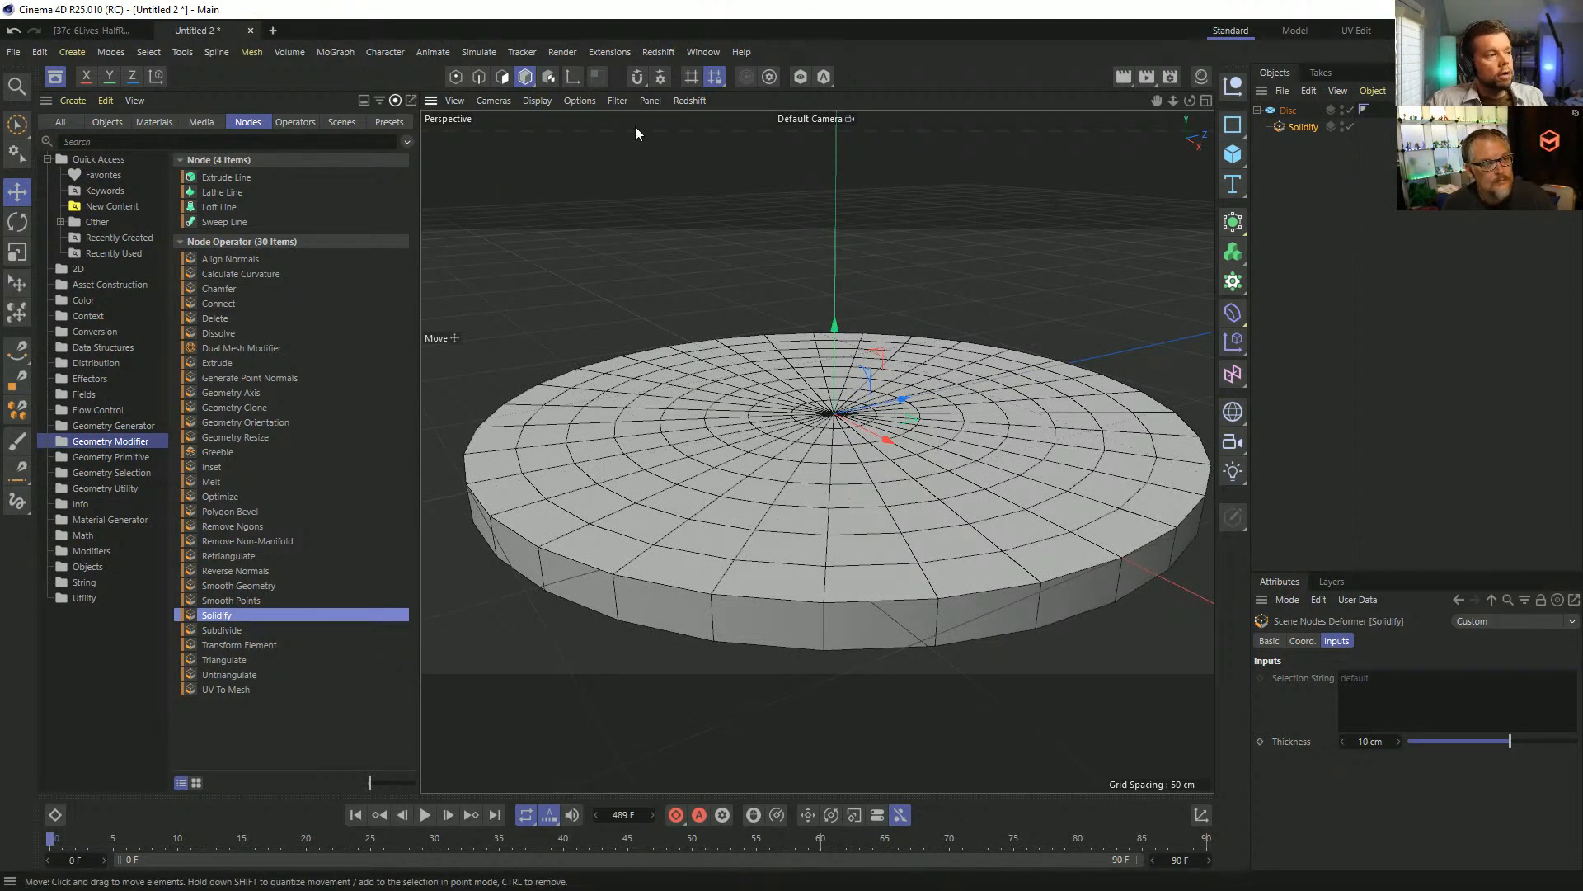
scroll(856, 413, down, 7)
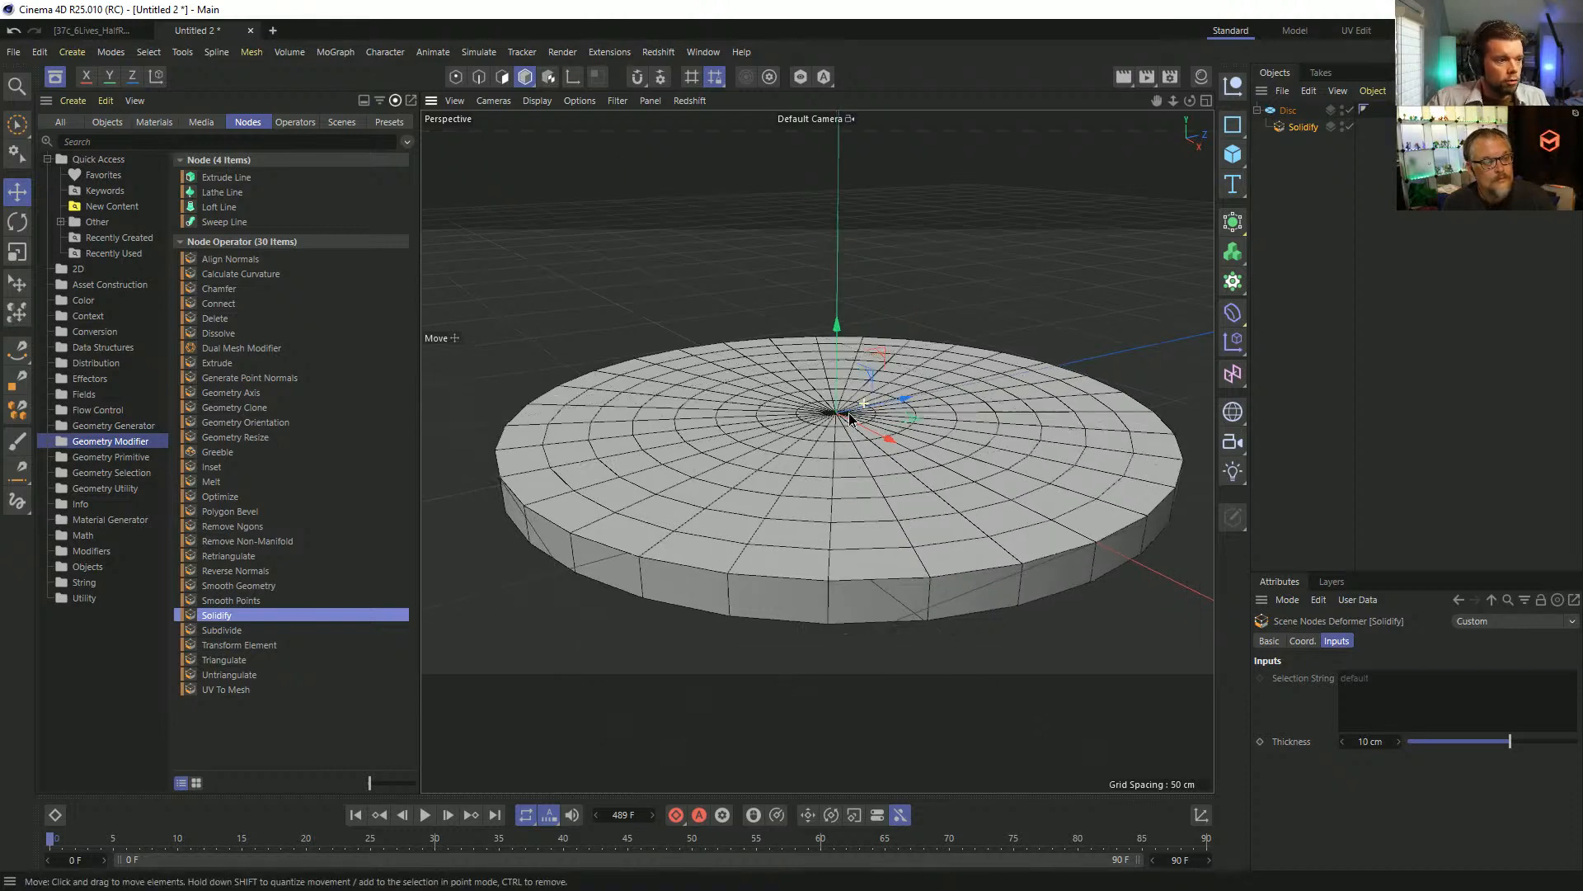
mouse_move(857, 412)
alt+mouse_down()
mouse_move(863, 385)
mouse_move(865, 446)
mouse_move(876, 425)
alt+mouse_up()
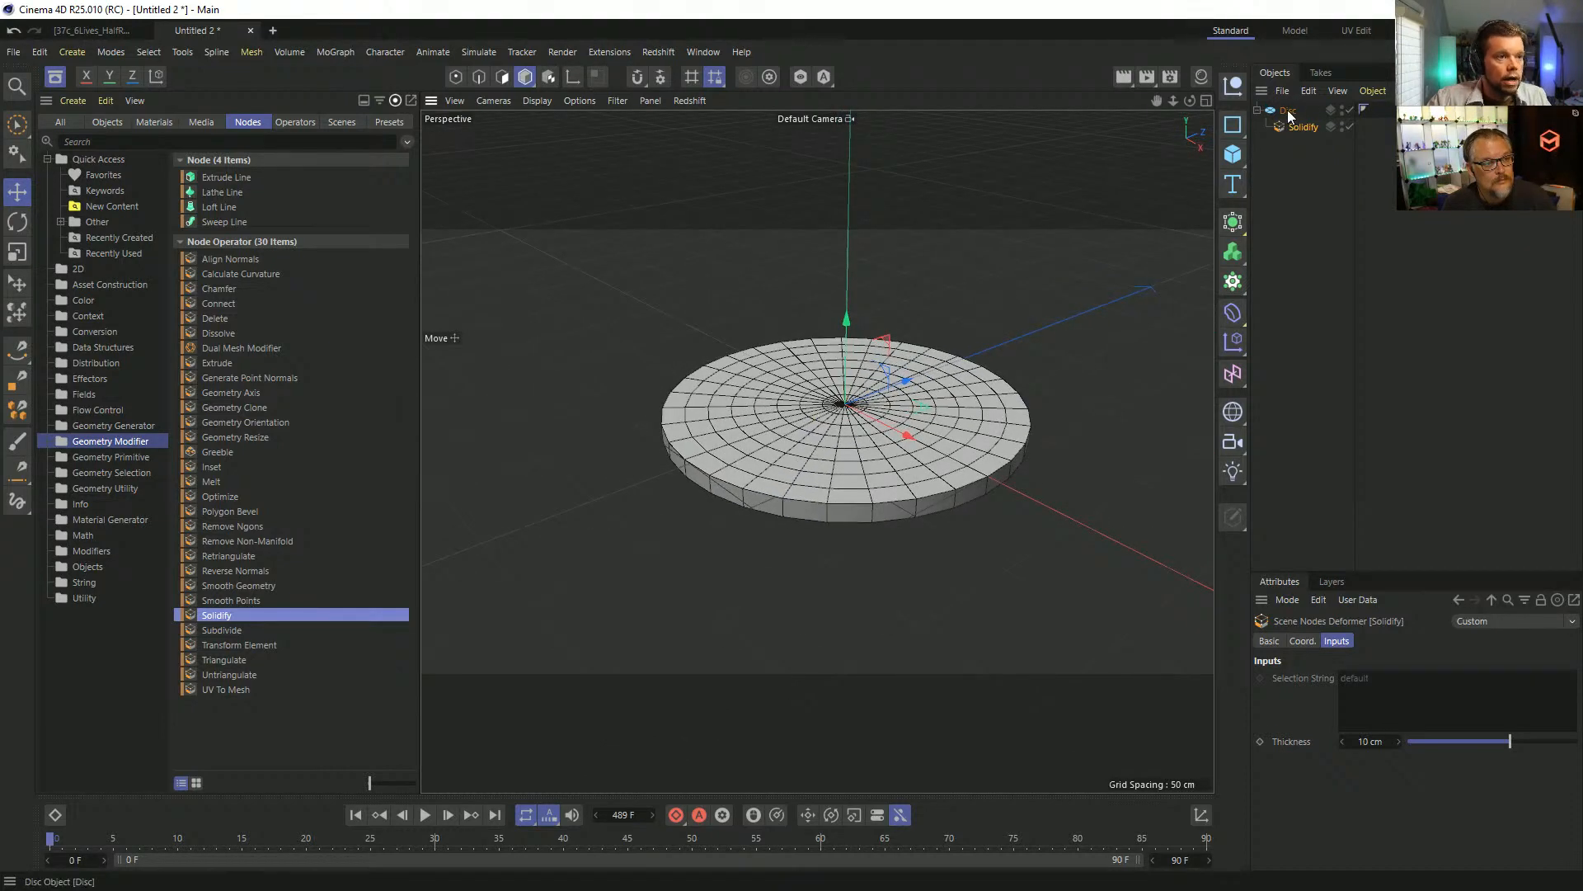
key(Delete)
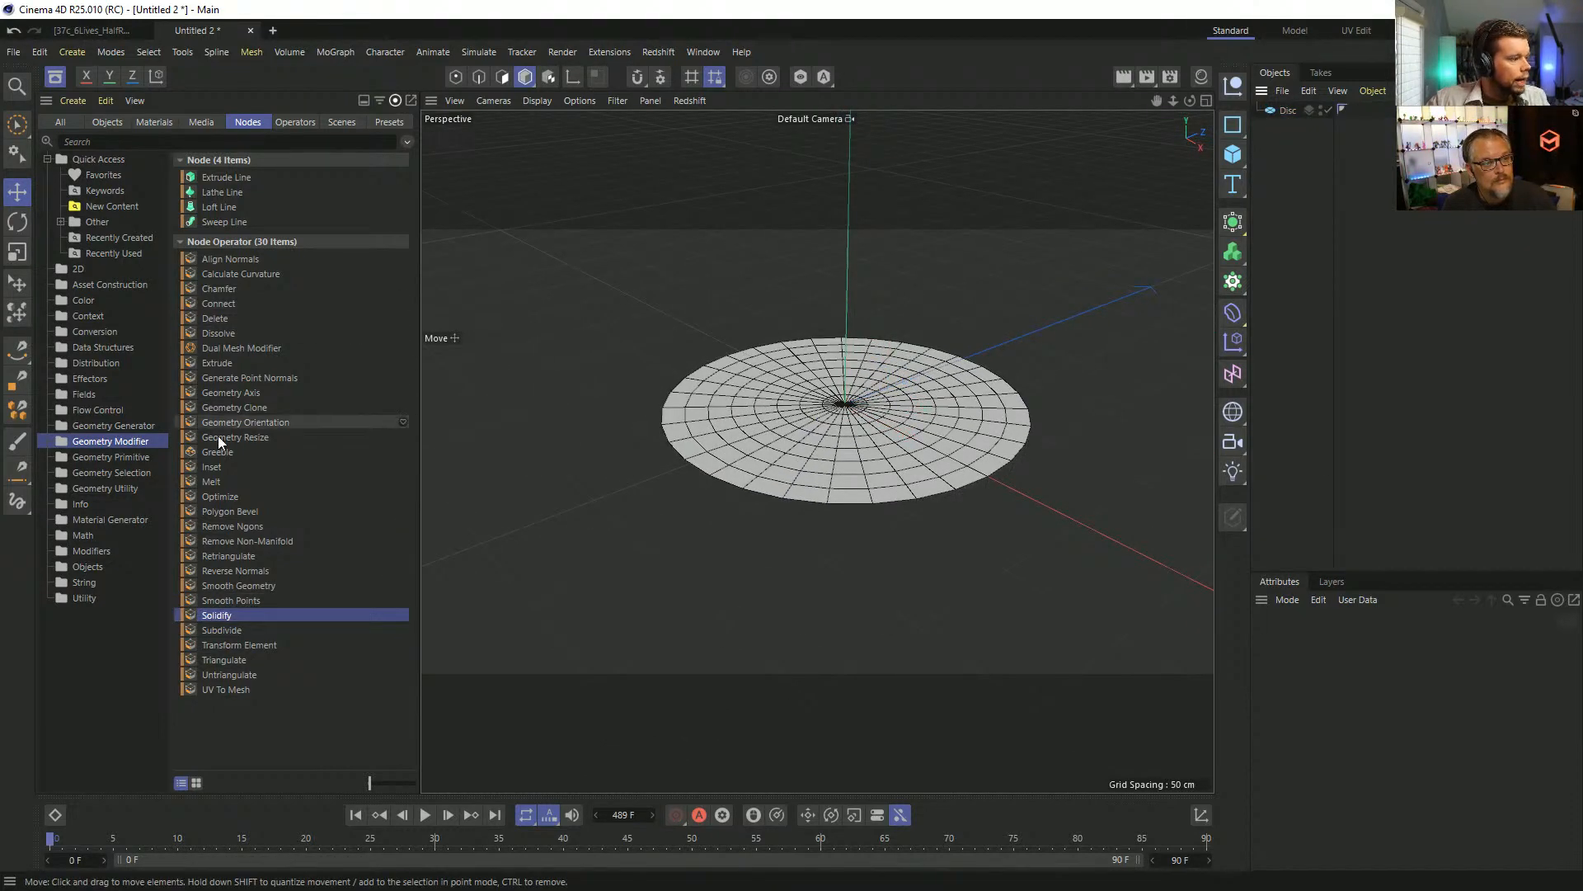
Add the Extrude geometry modifier as a child of the Disc and inspect the underside of the extruded mesh.
drag(222, 366, 855, 438)
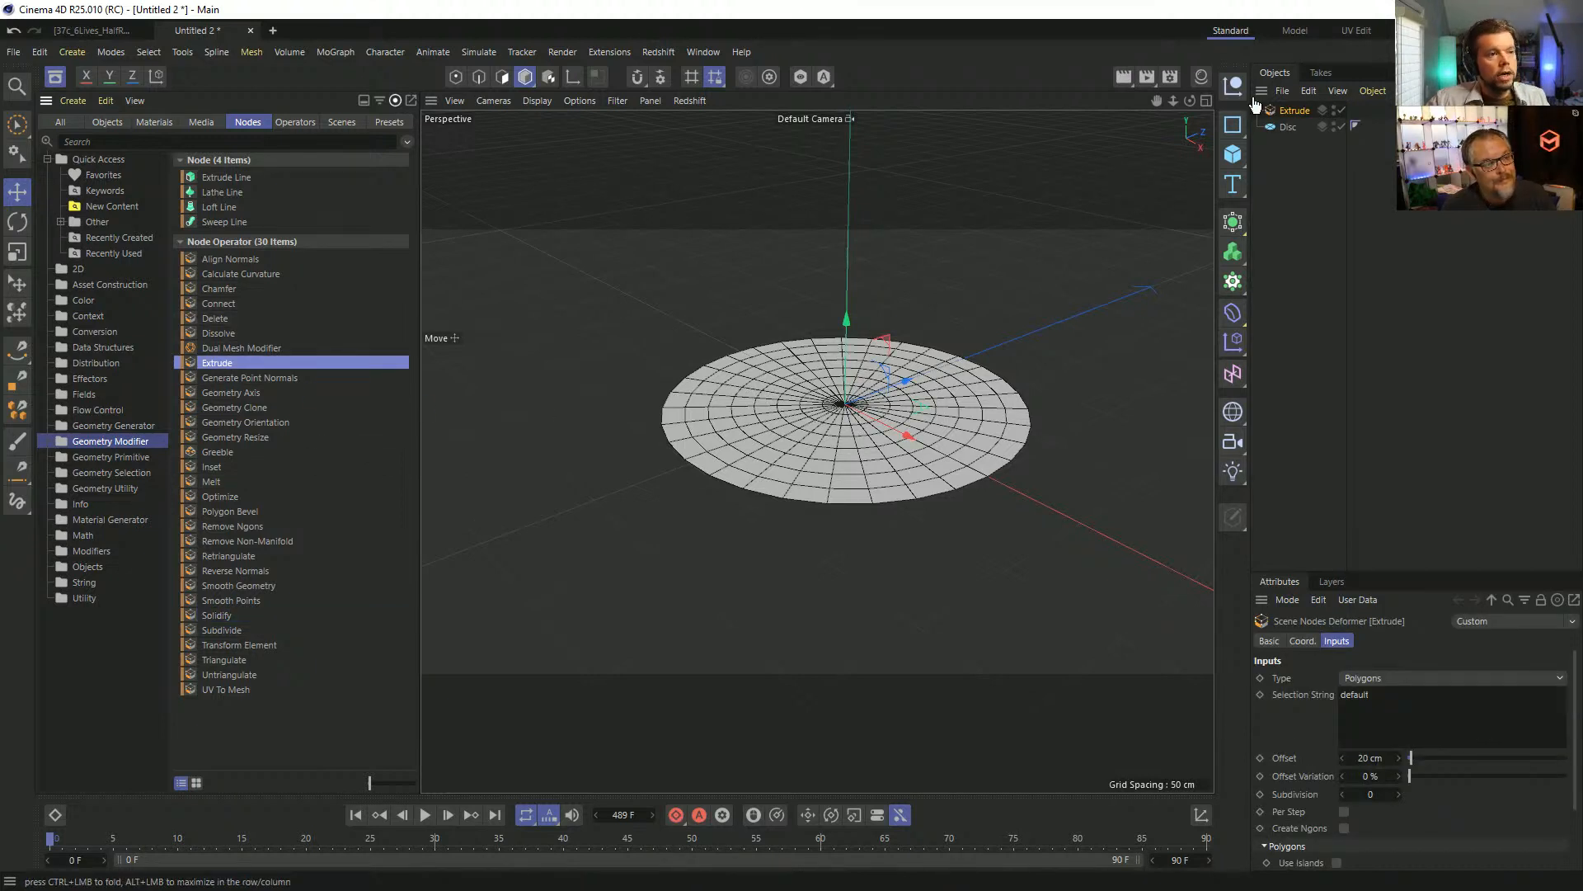
drag(1285, 127, 1291, 131)
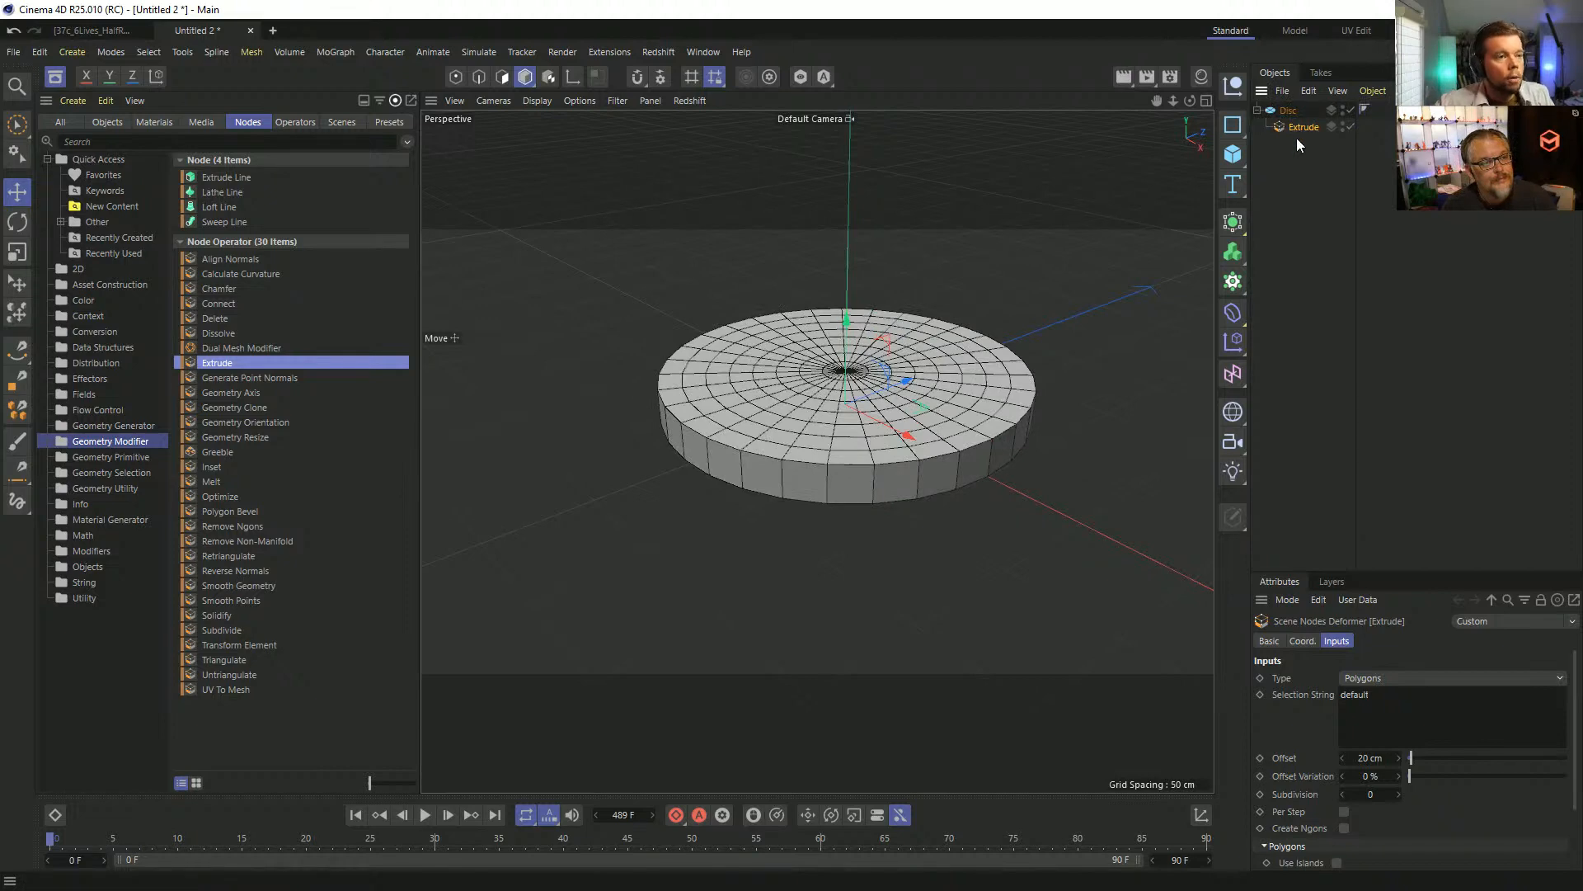
scroll(894, 471, up, 4)
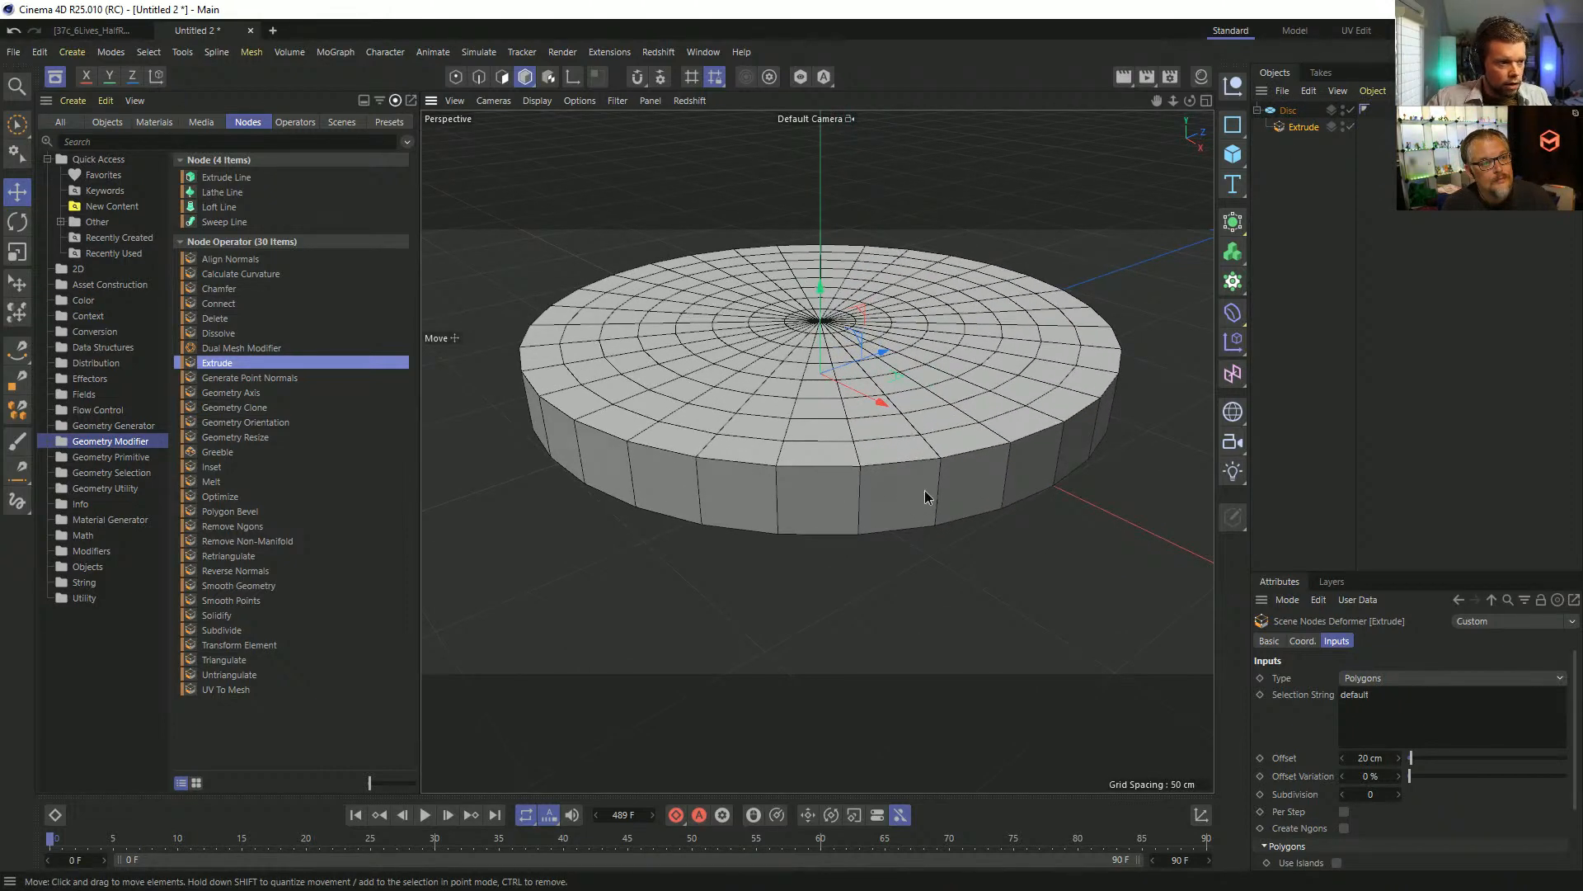
alt+drag(924, 489, 936, 287)
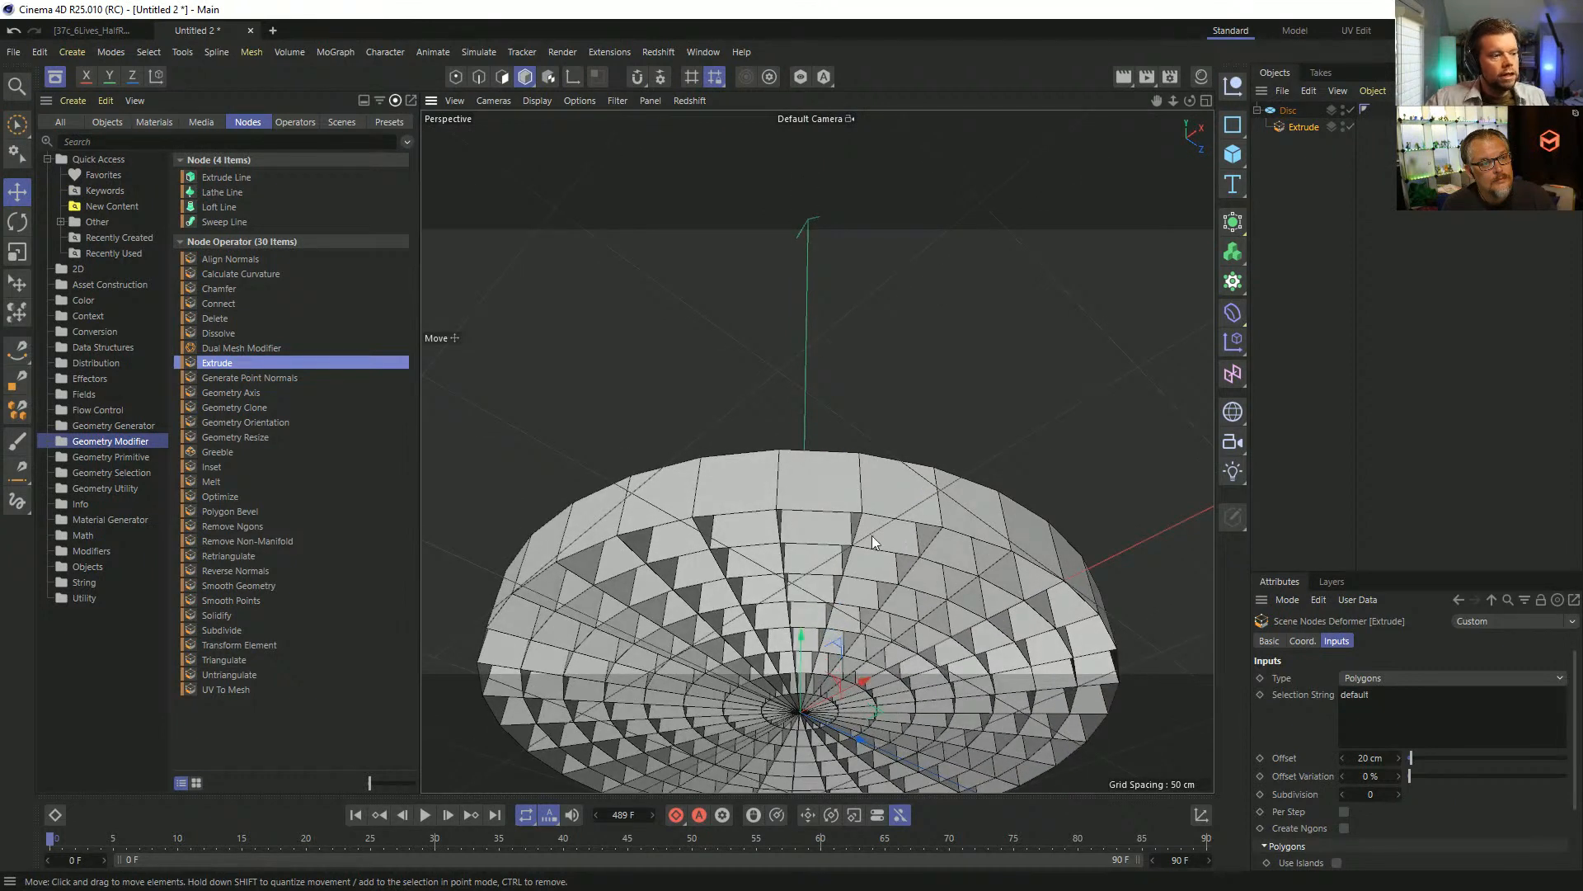
alt+drag(927, 518, 914, 383)
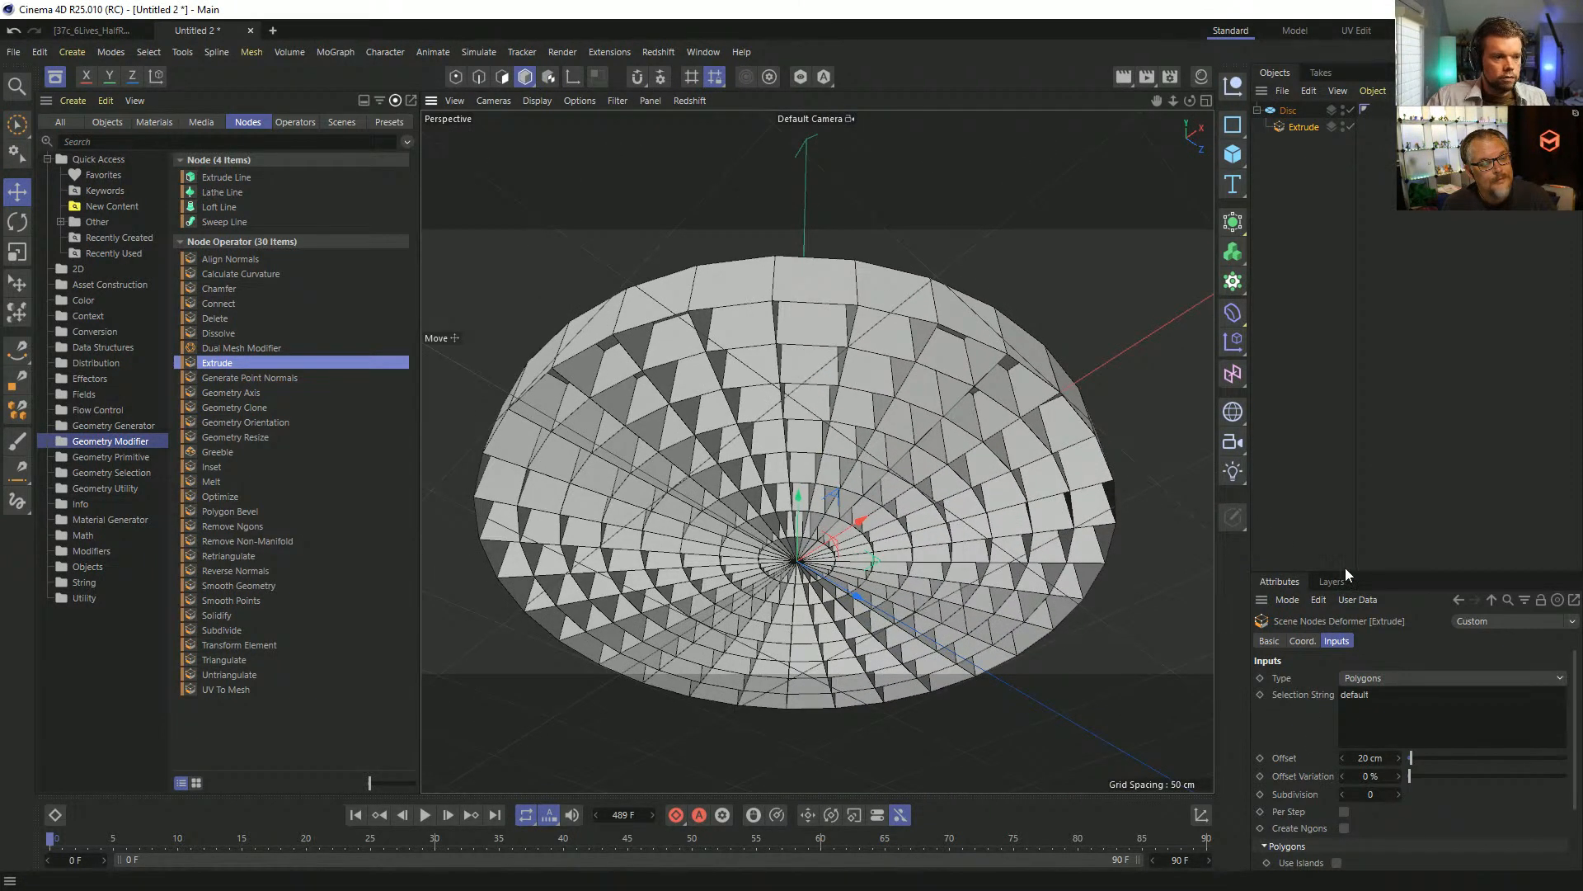
Enlarge the attributes area and turn off the viewport's safe frames.
drag(1339, 569, 1340, 492)
click(493, 100)
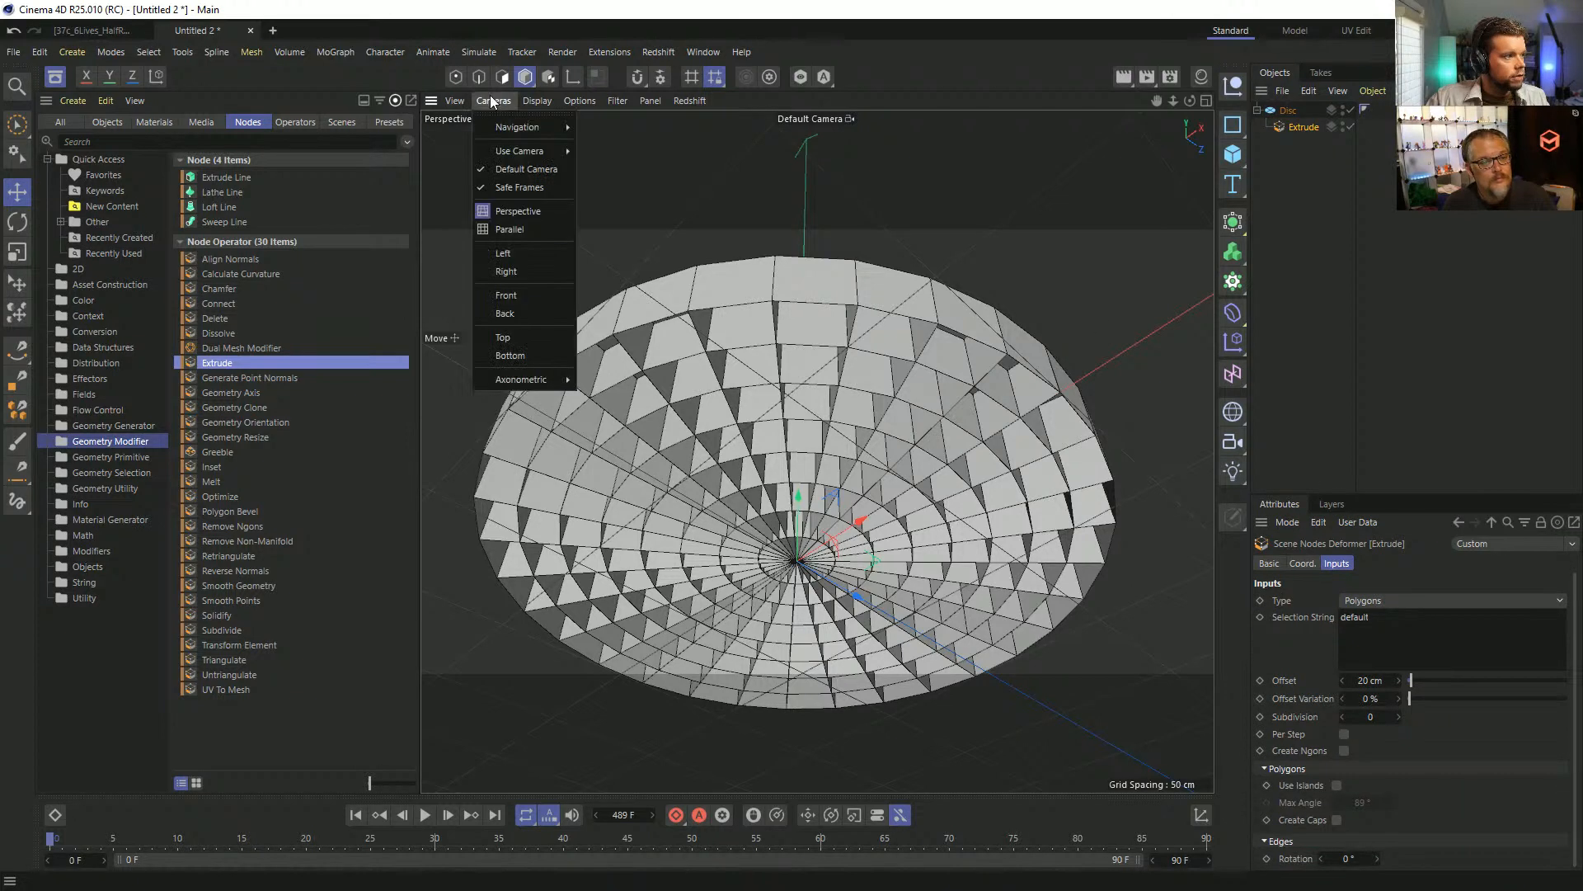
click(519, 187)
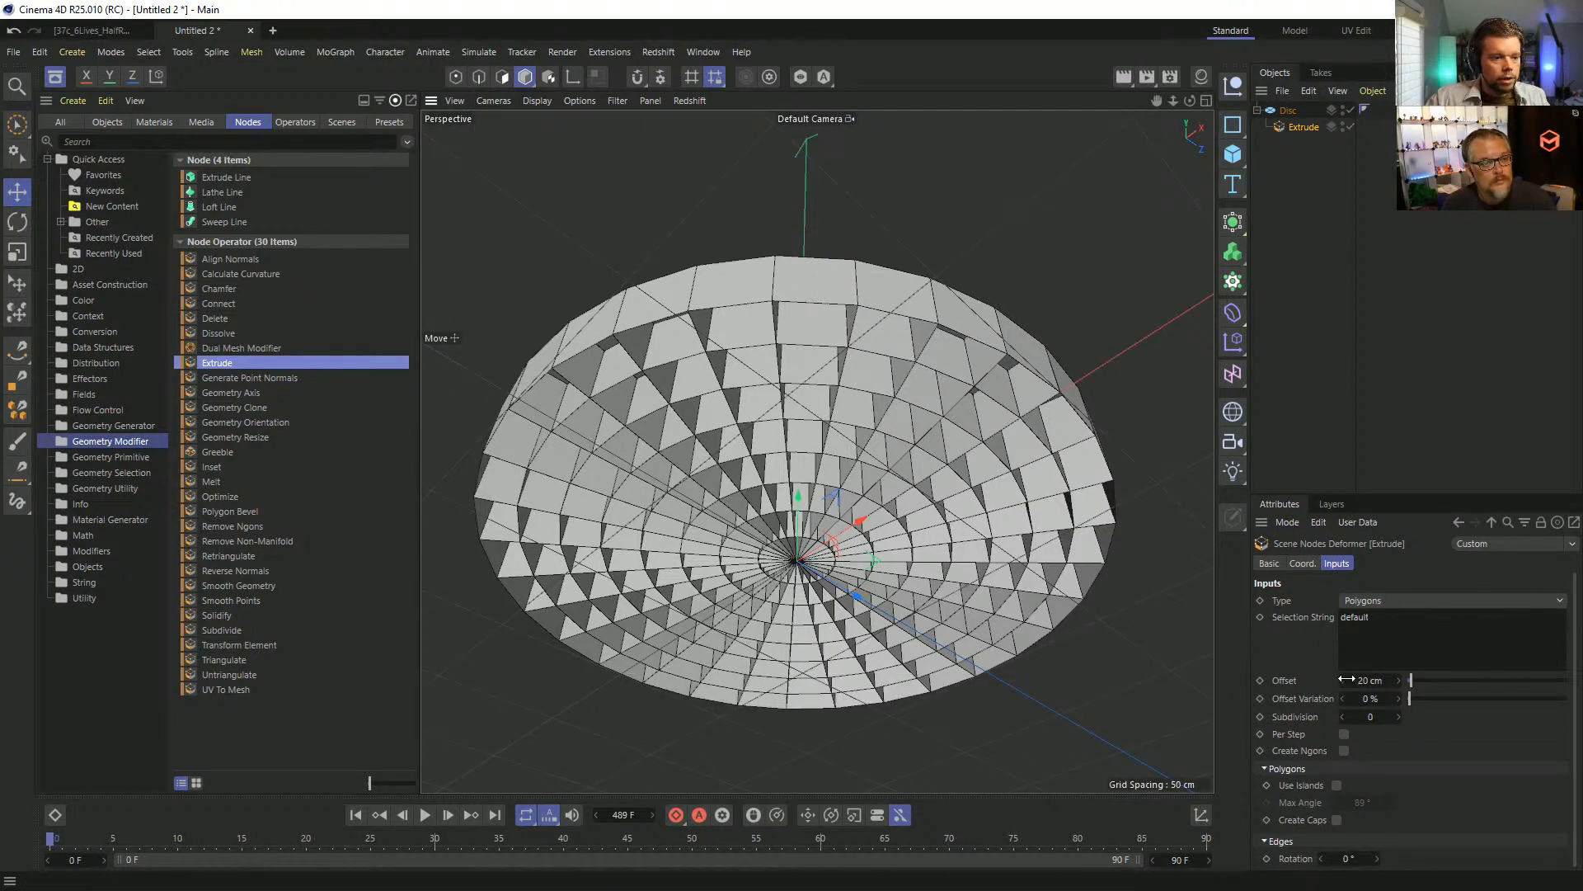
Try Use Islands on the Extrude modifier, turn it off again, and set Offset to 44 cm with 85 % Offset Variation.
click(1336, 785)
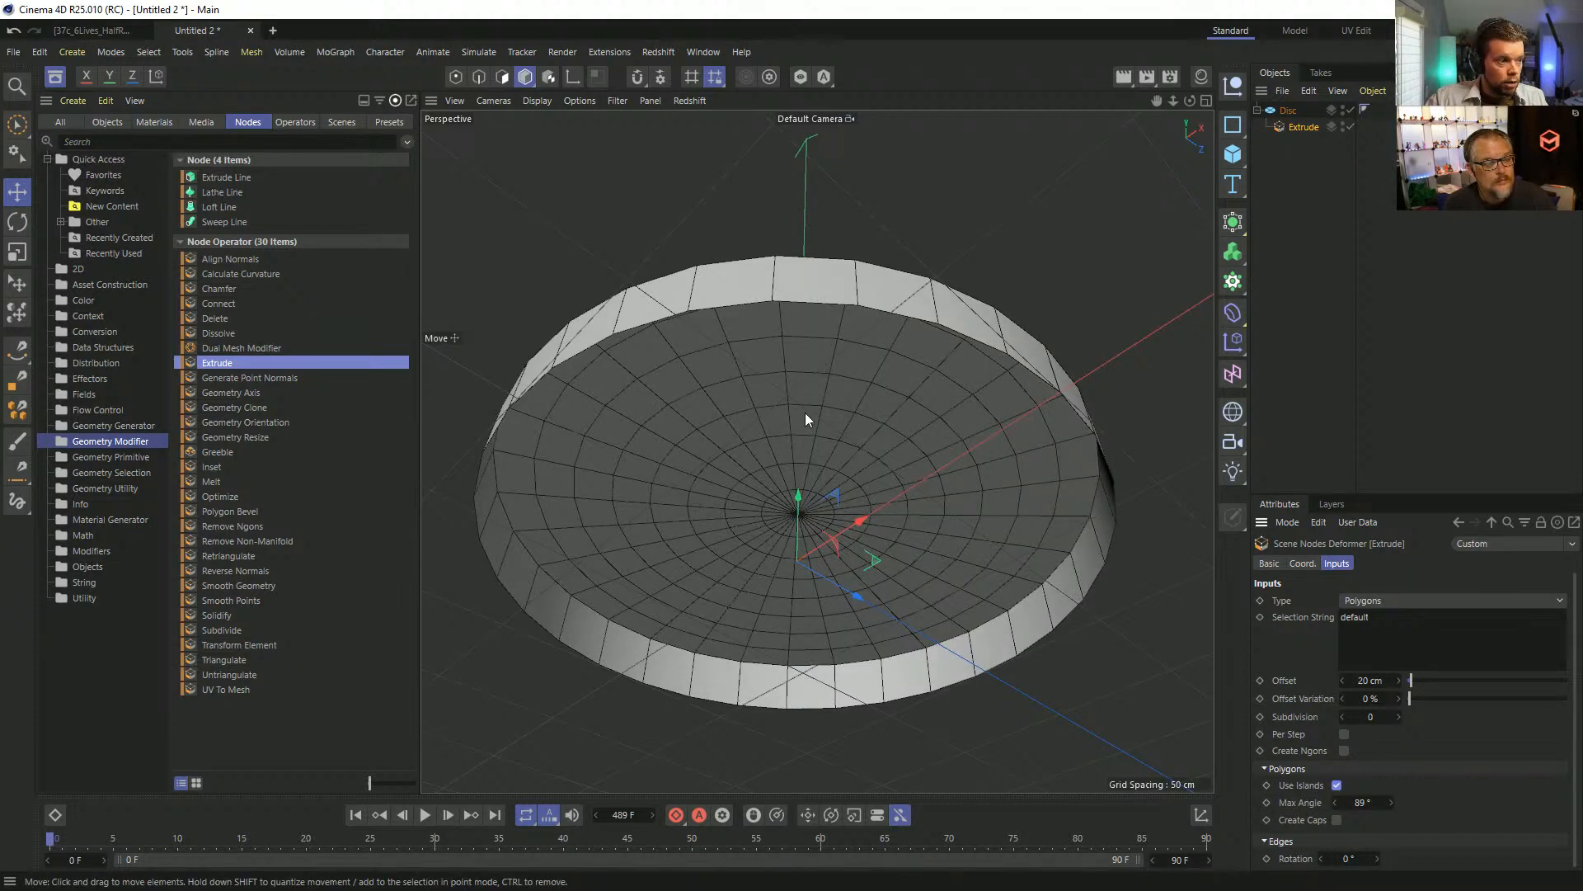
alt+drag(889, 494, 939, 525)
drag(1415, 682, 1541, 694)
click(1337, 786)
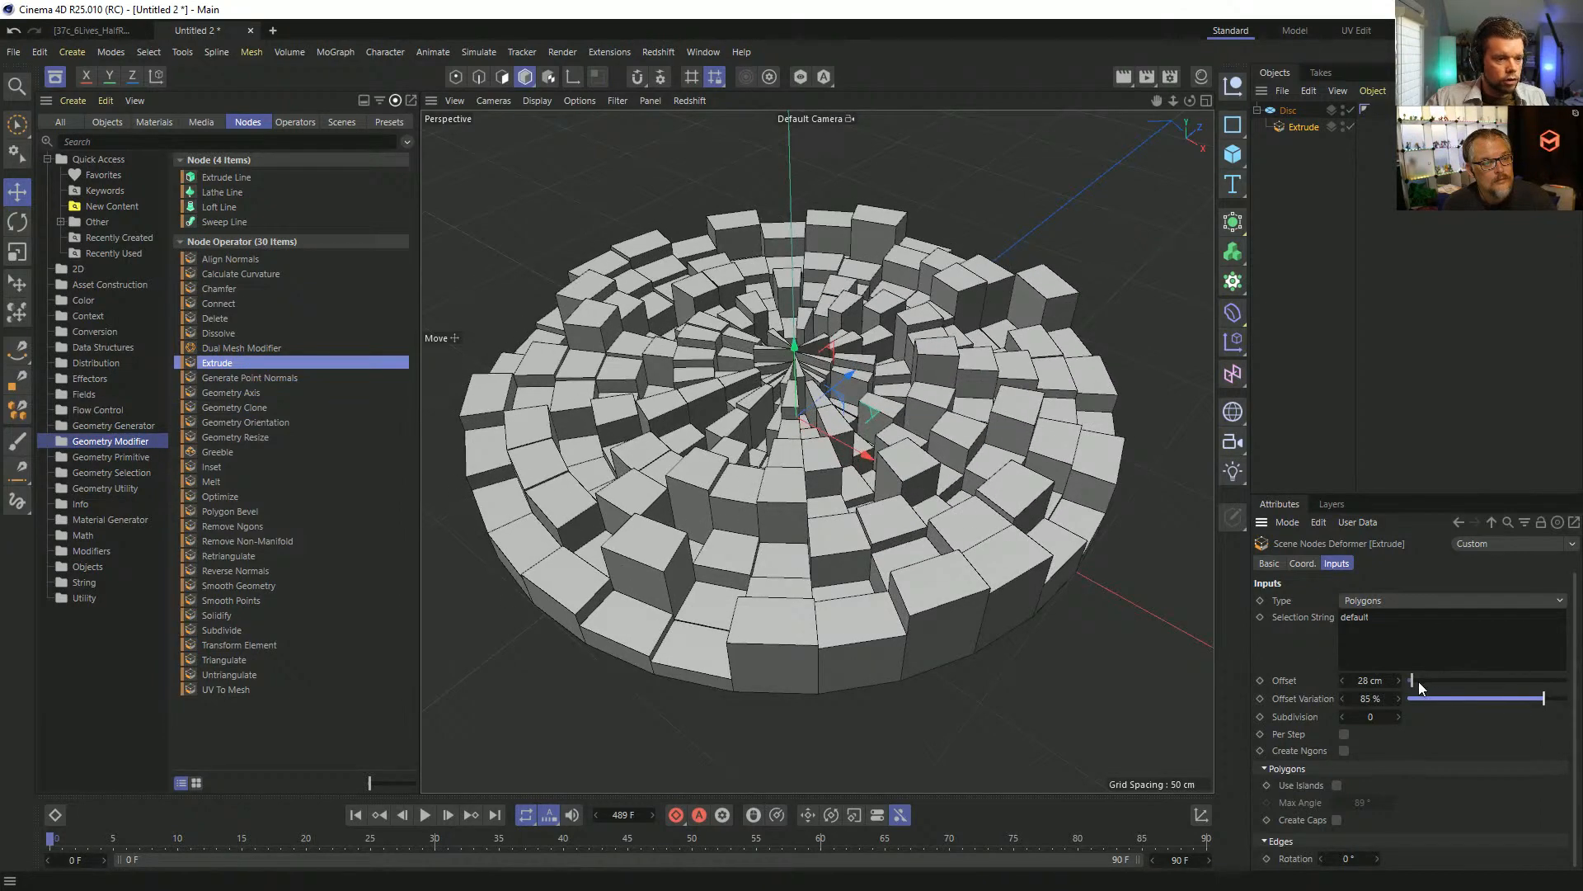
mouse_move(1420, 689)
mouse_down()
mouse_move(1432, 681)
mouse_move(1414, 681)
mouse_up()
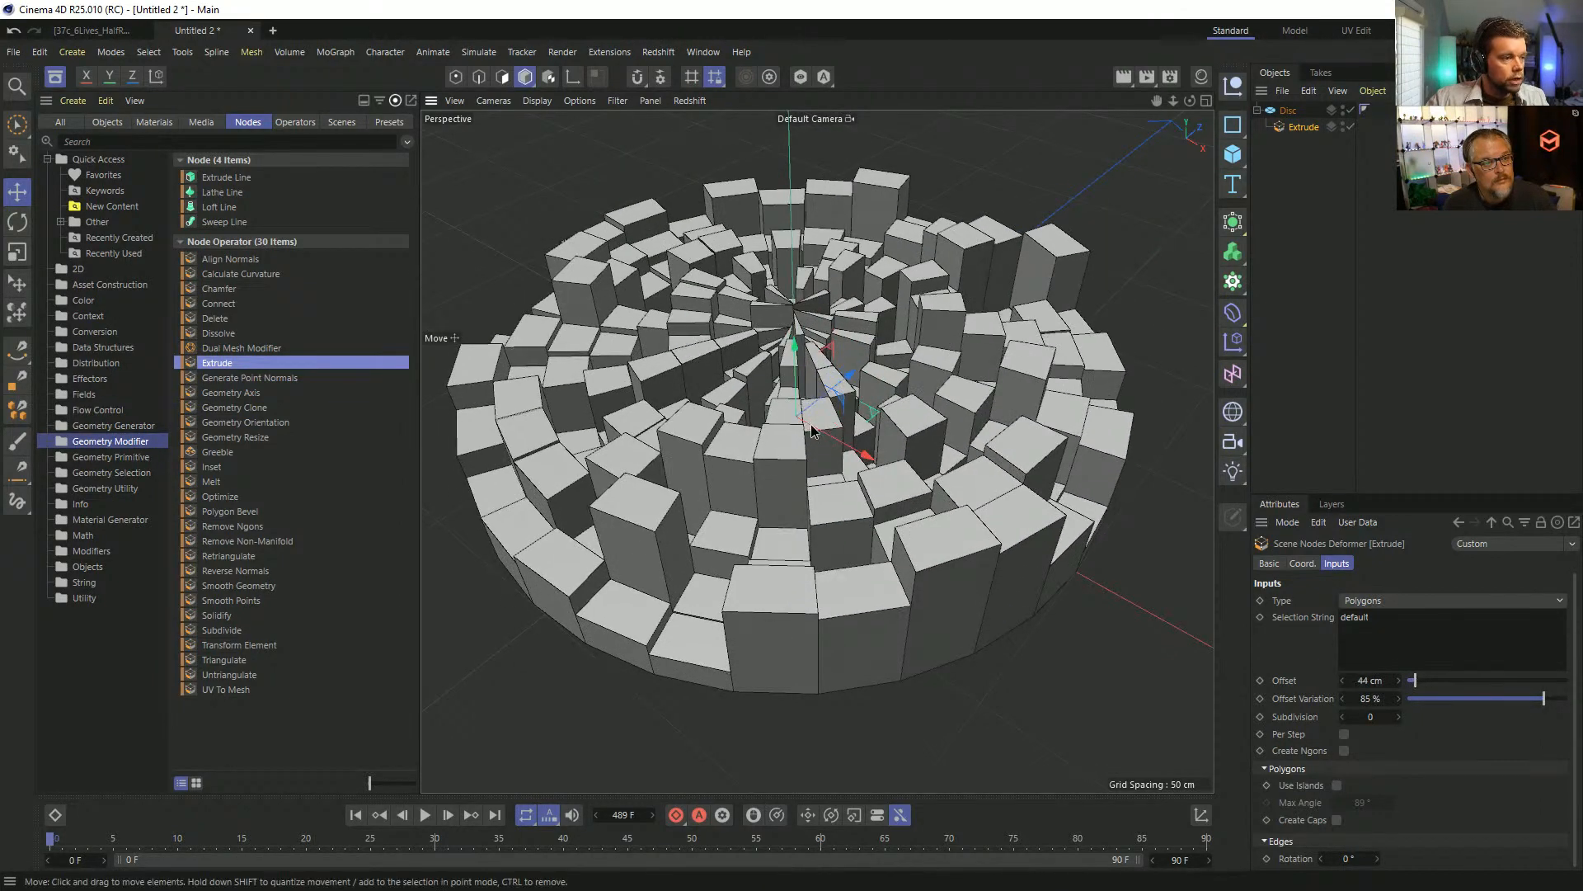
scroll(812, 431, down, 3)
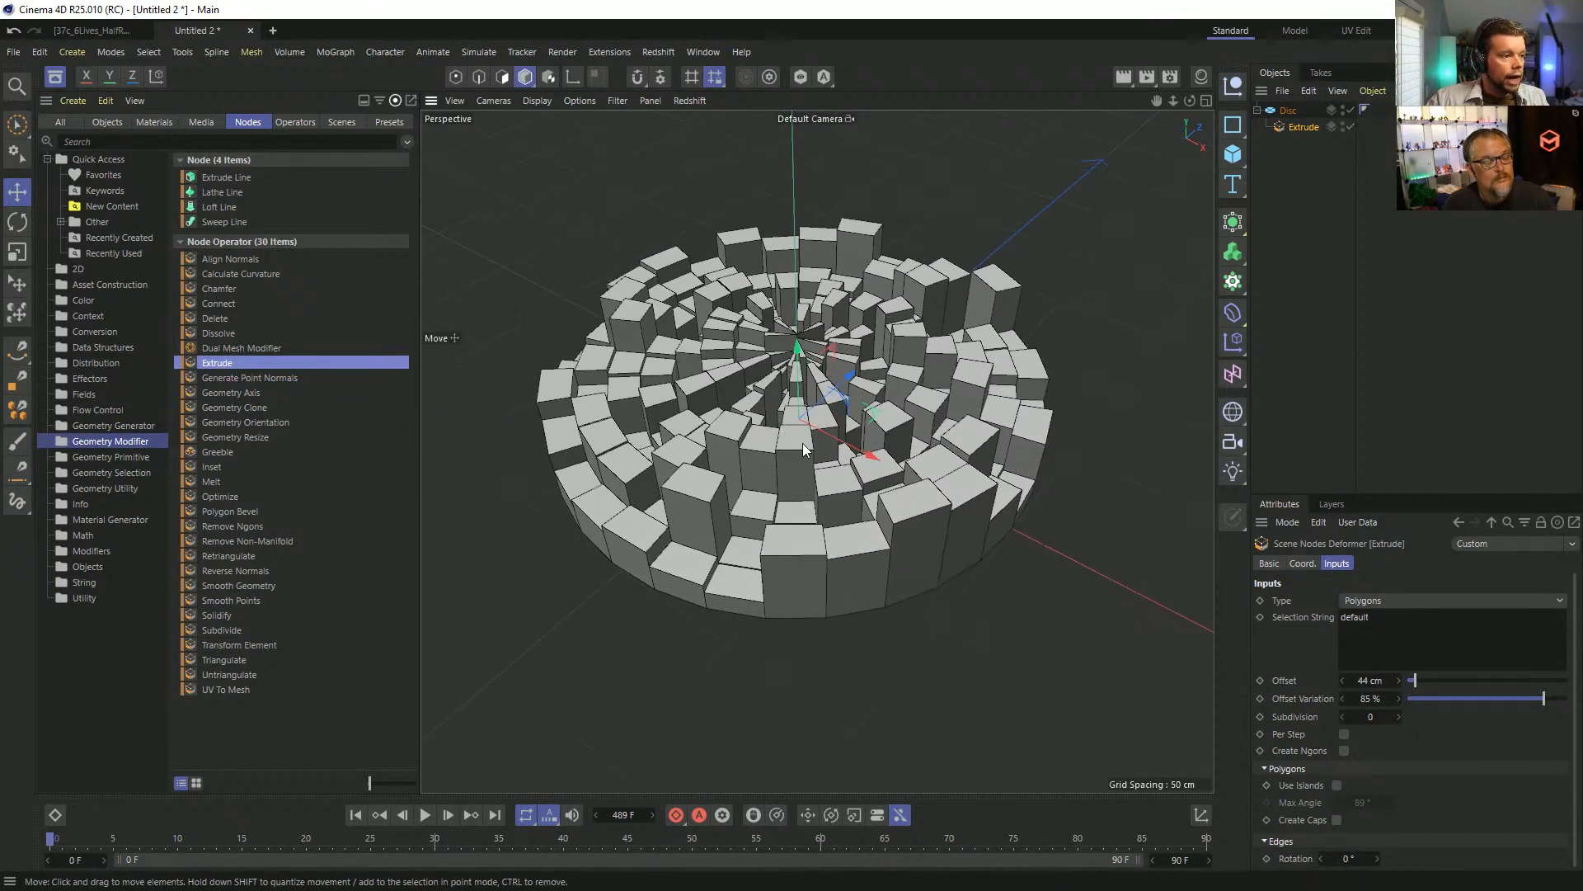
Try the Extrude modifier on a new Sphere, undo the move, and delete the sphere.
click(1290, 111)
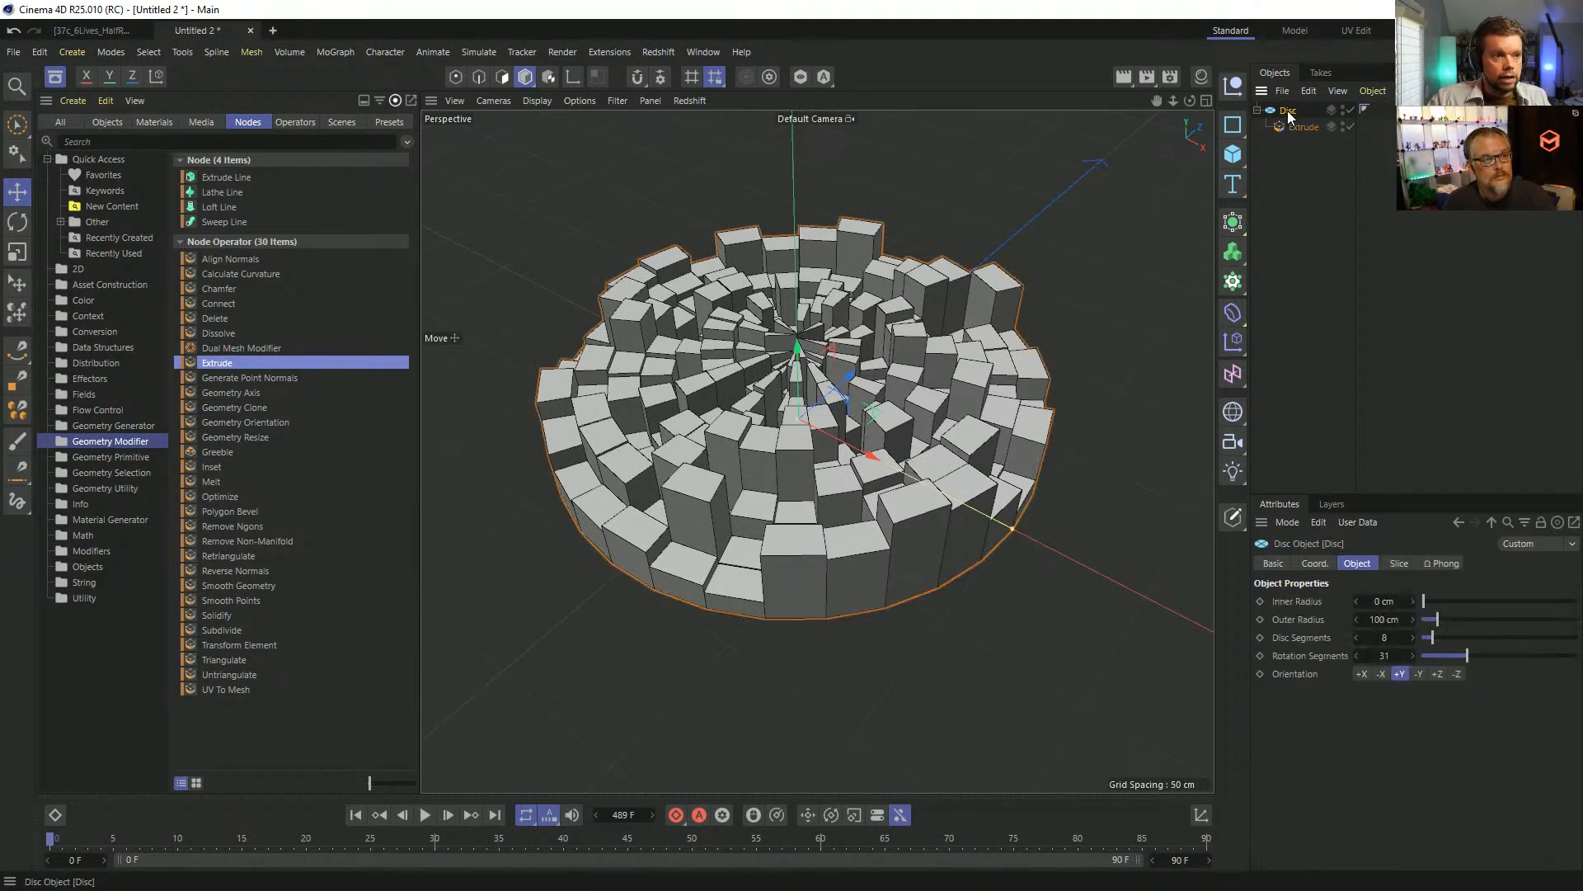
click(1237, 157)
click(1402, 235)
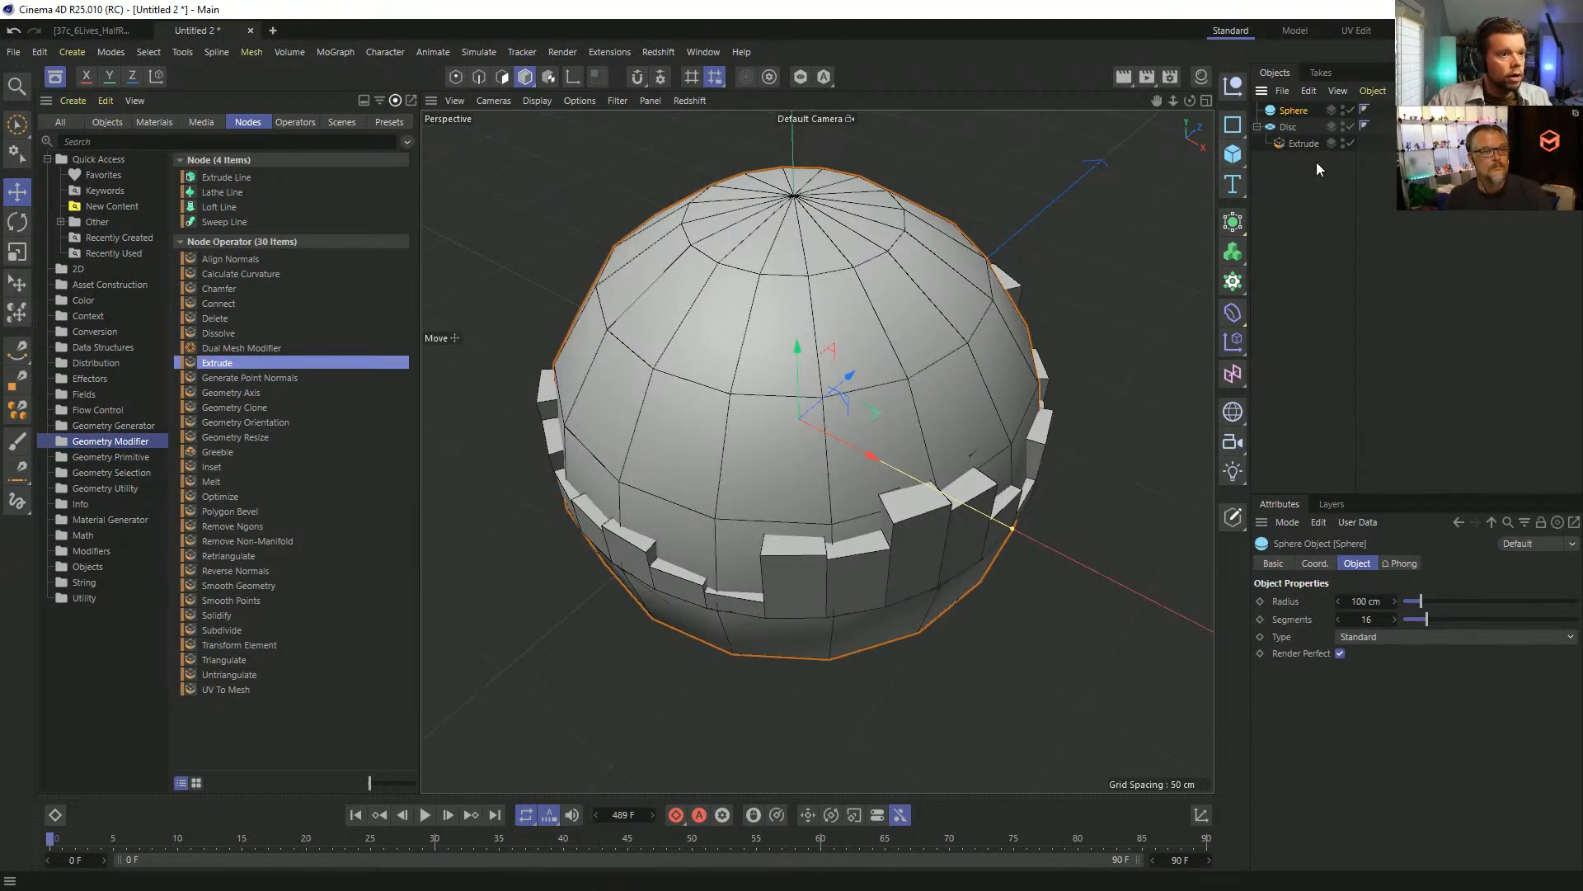
drag(1299, 146, 1295, 113)
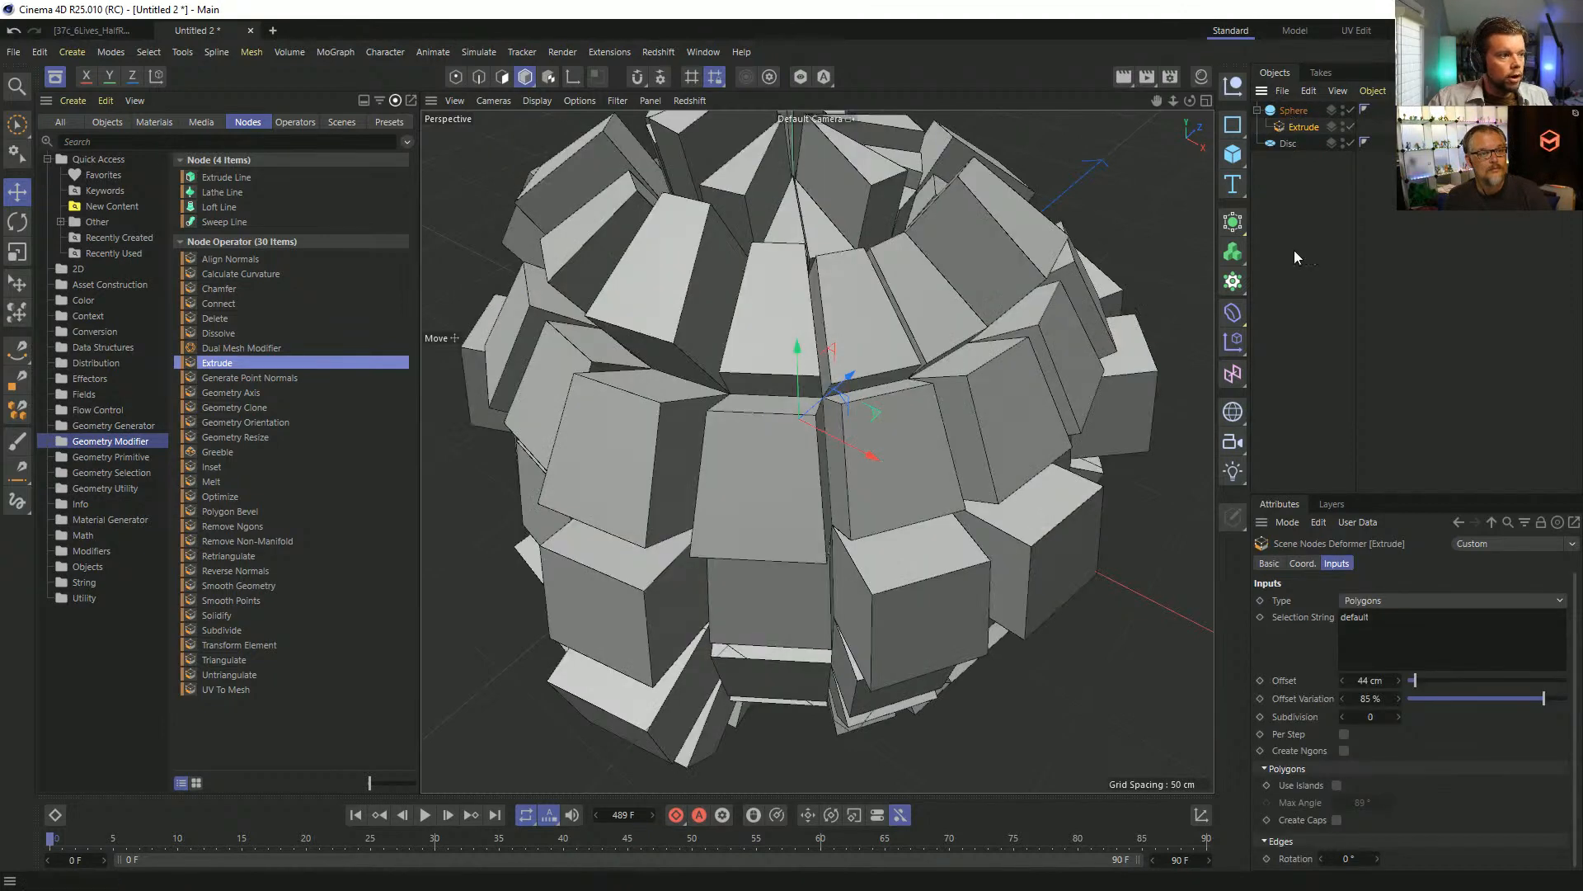
key(ctrl+z)
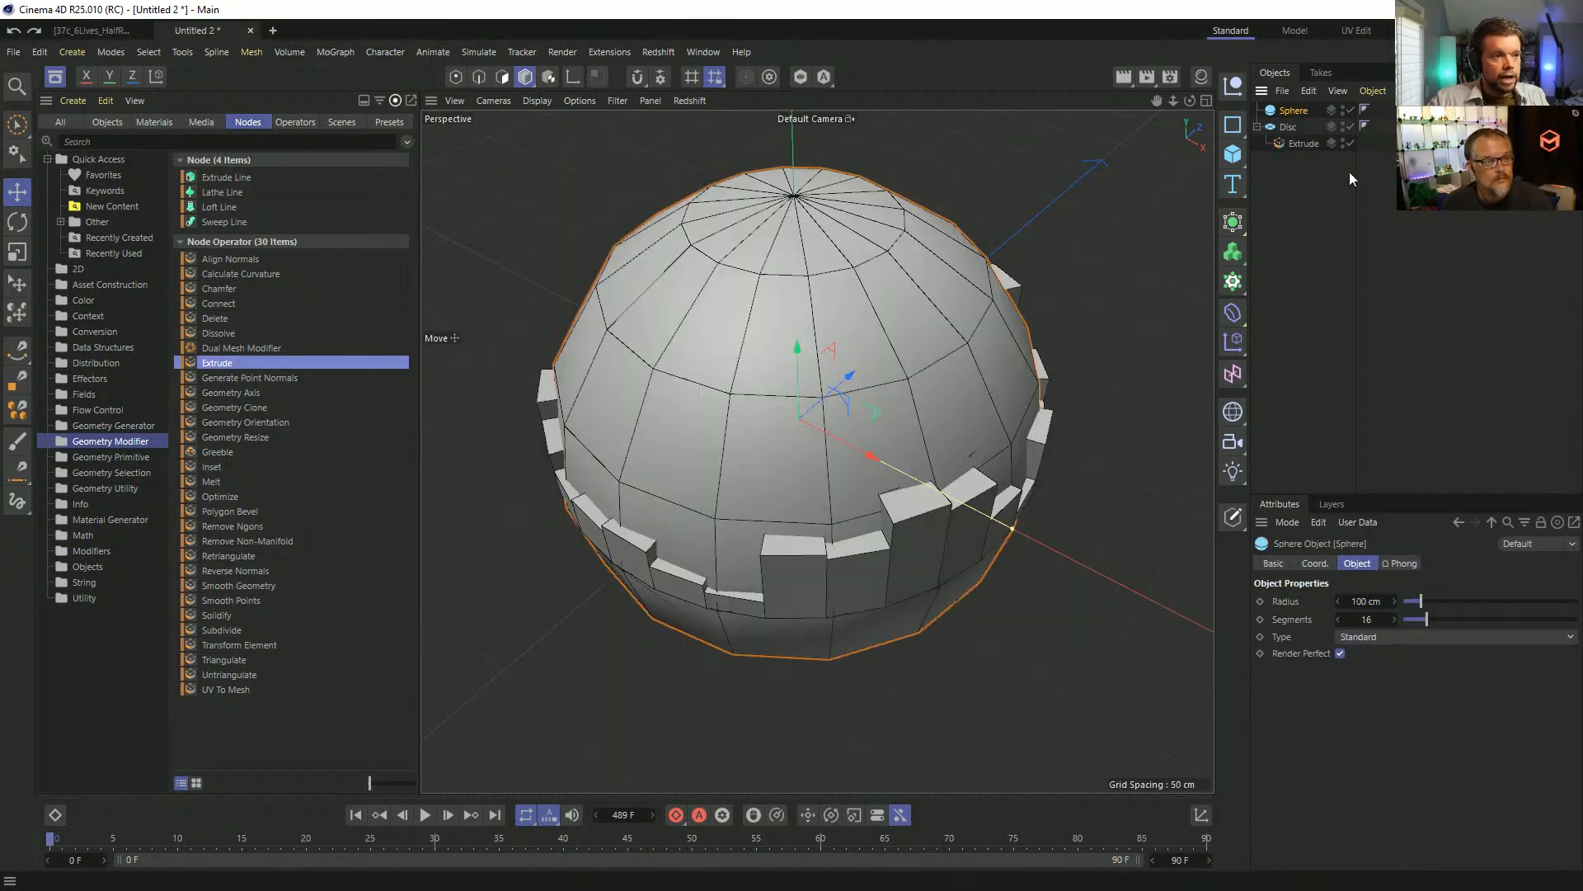
click(1283, 112)
key(Delete)
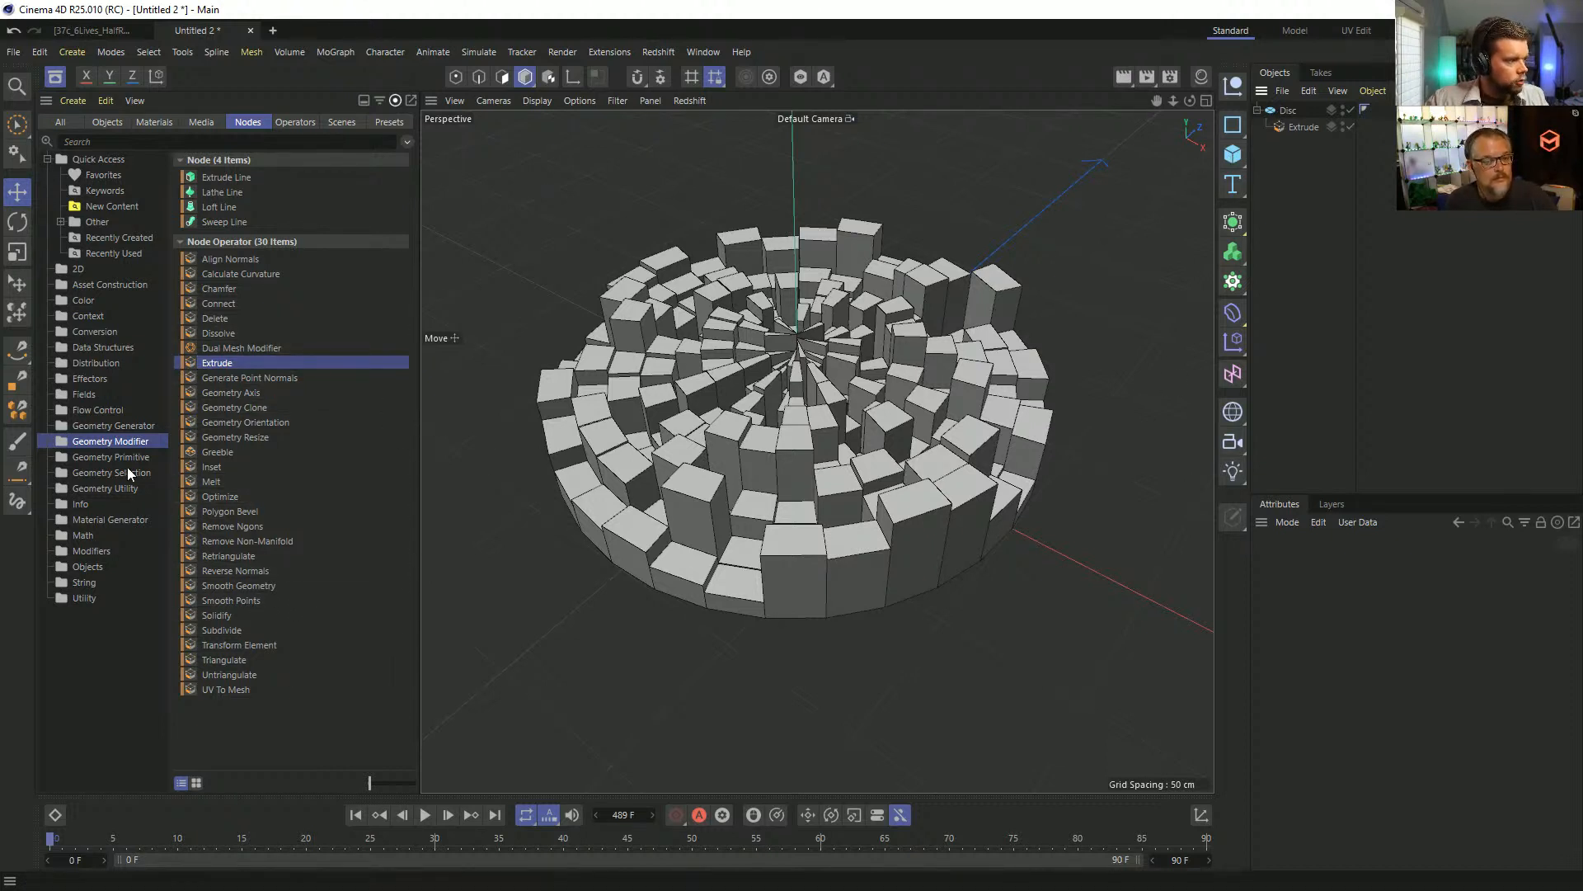
Disable the Extrude modifier and add a Select geometry selection node under the Disc with the selection string "odd".
click(127, 470)
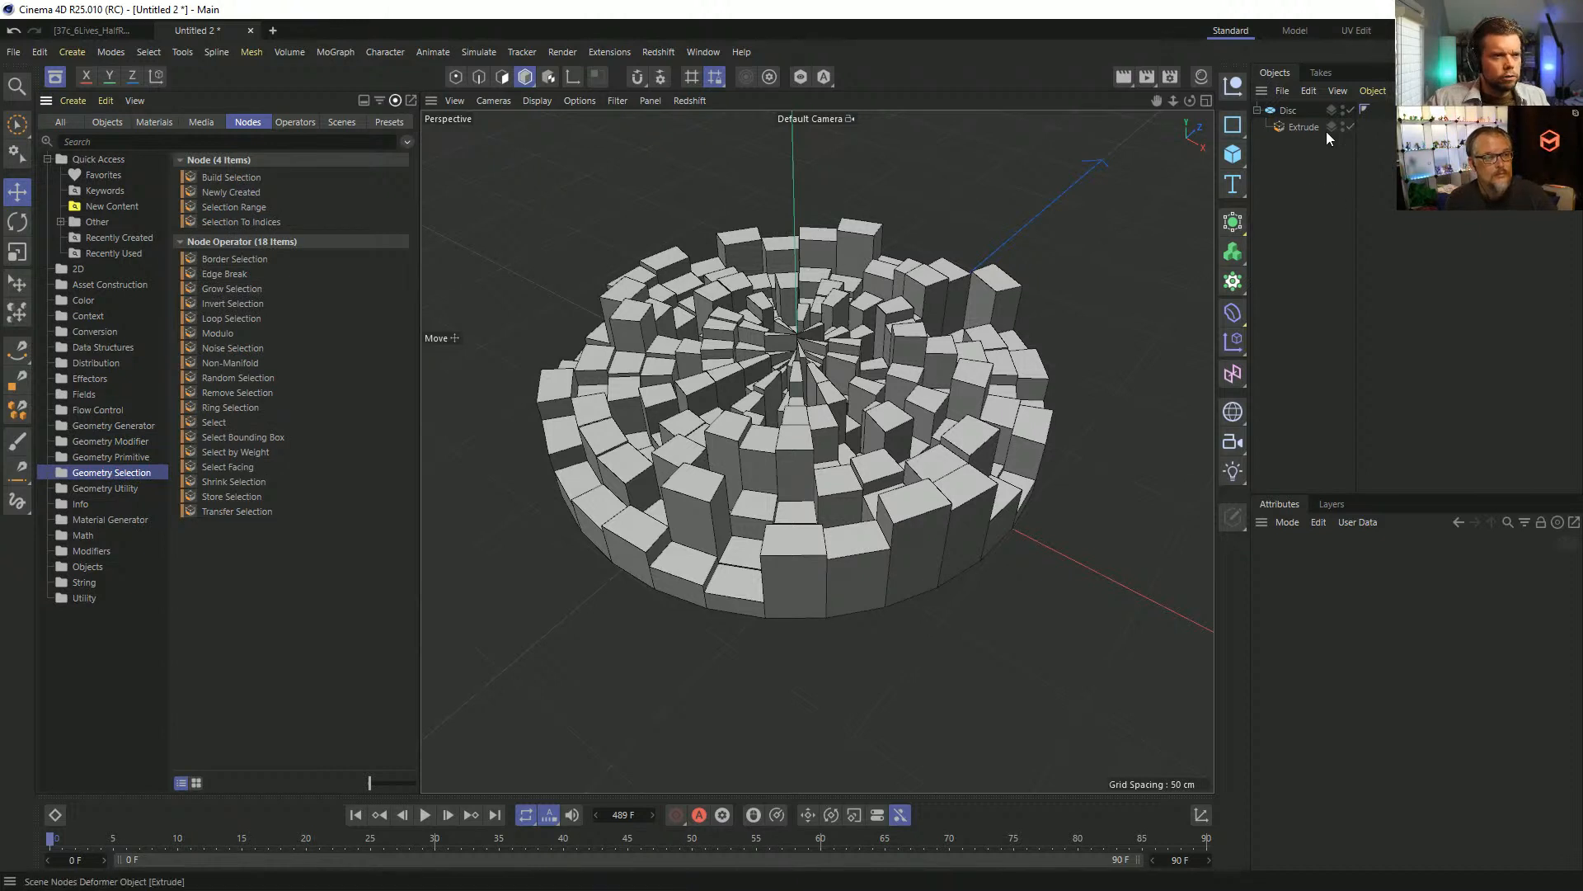
click(1350, 126)
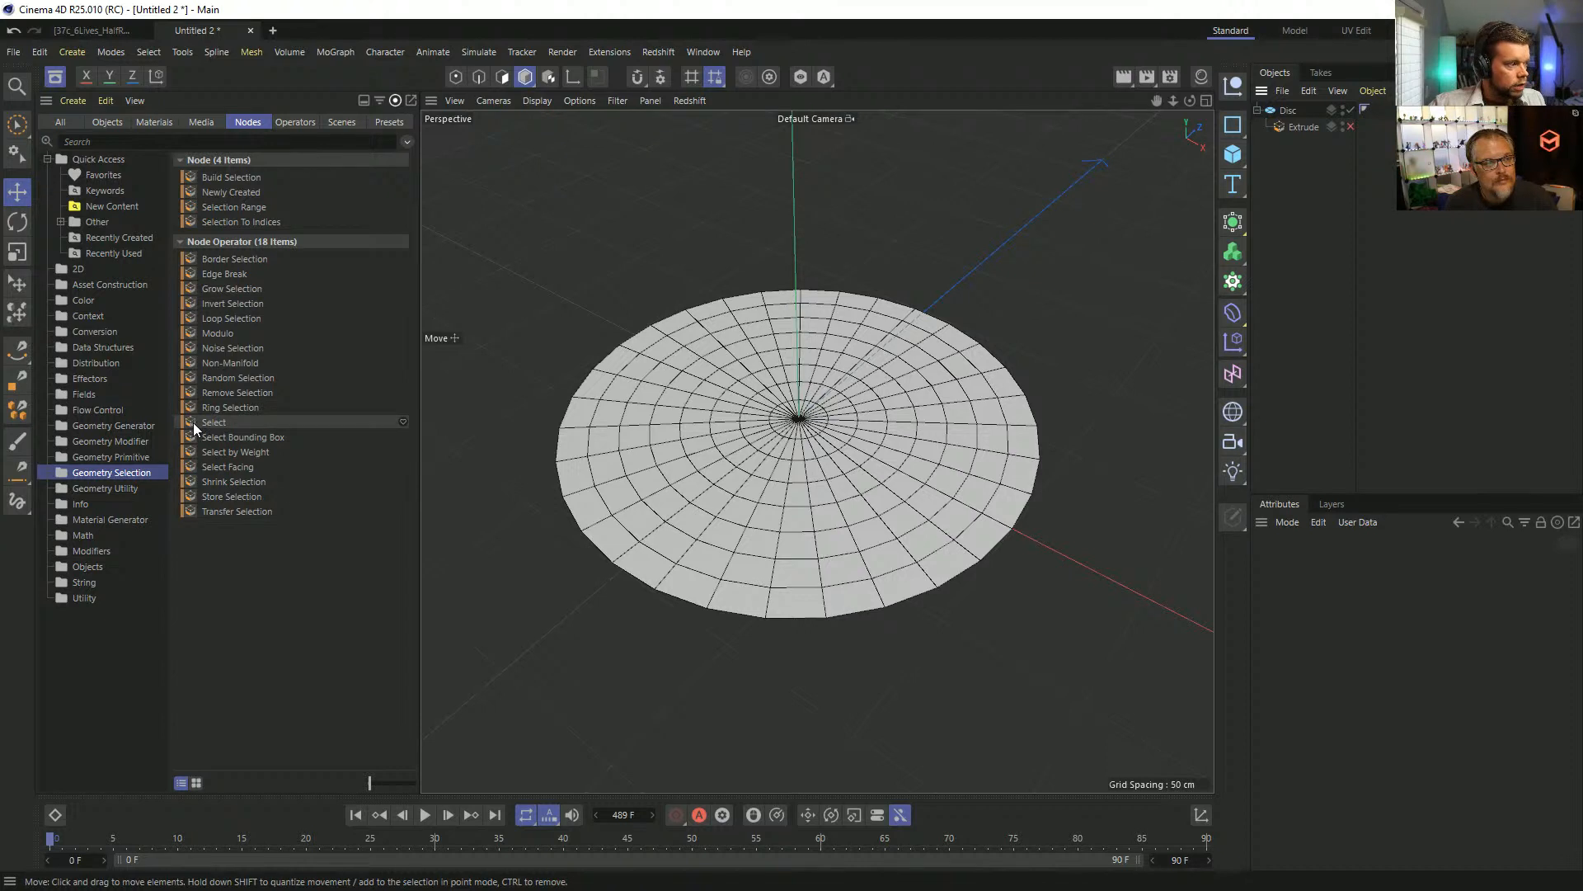
drag(194, 423, 1297, 114)
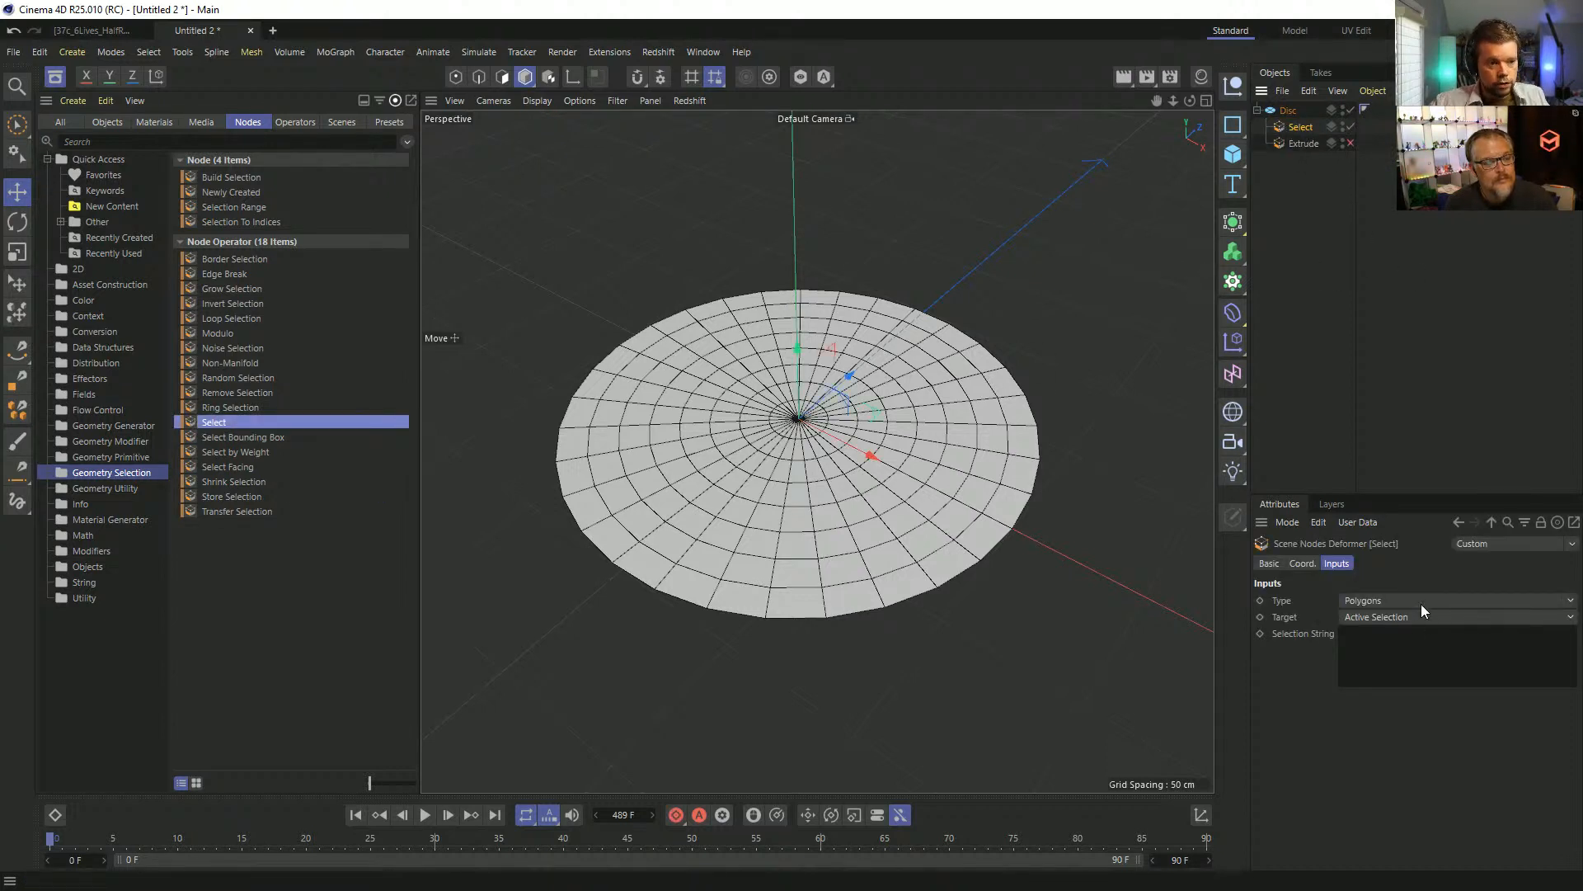
click(1402, 648)
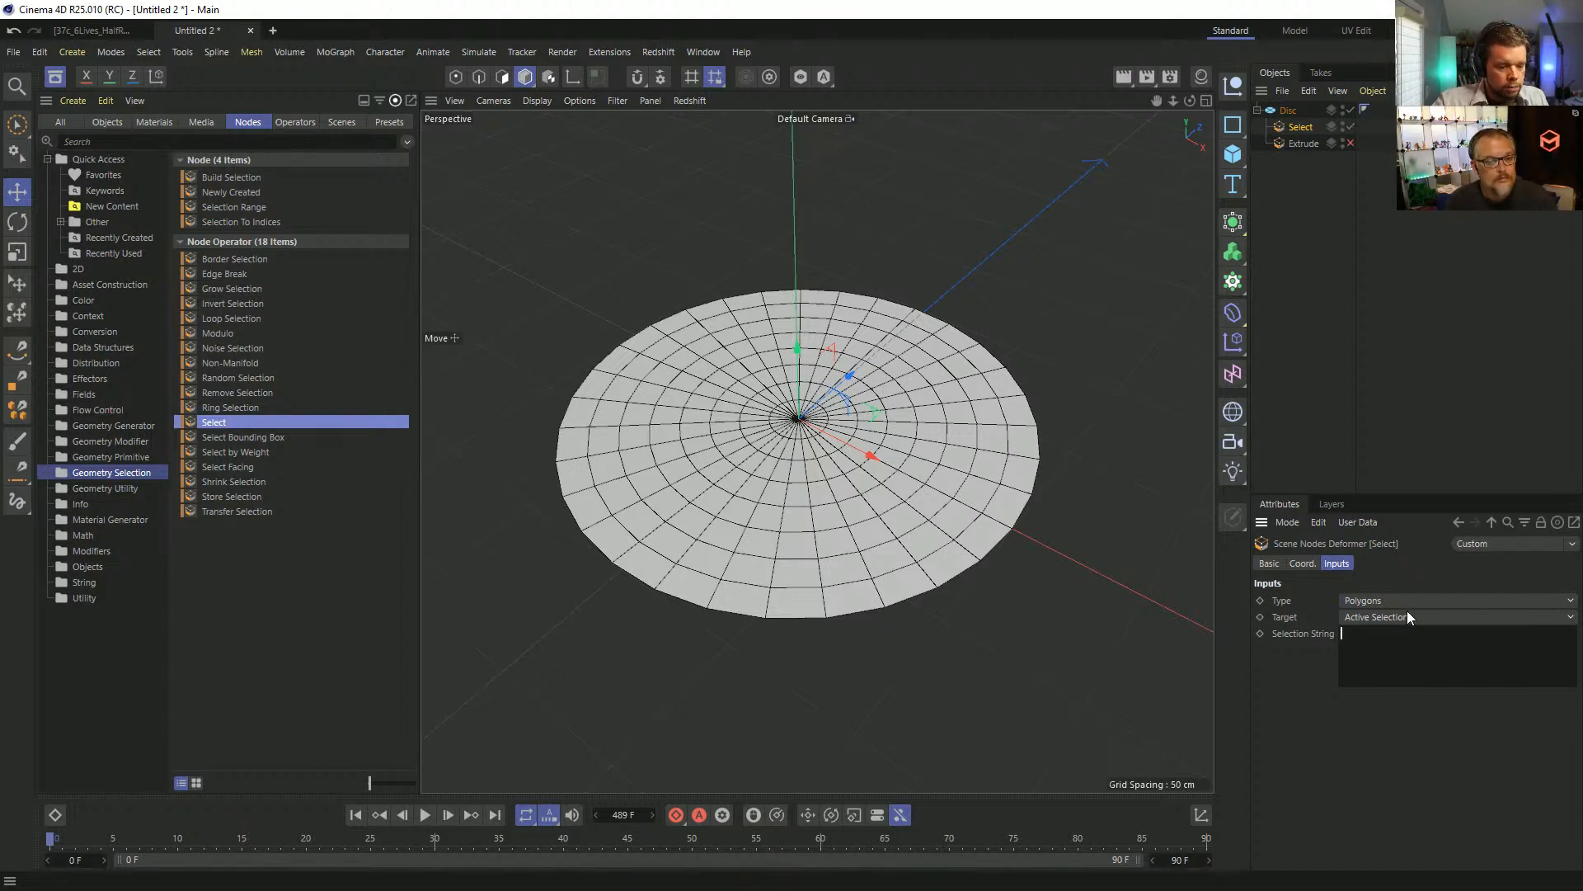
text(odd)
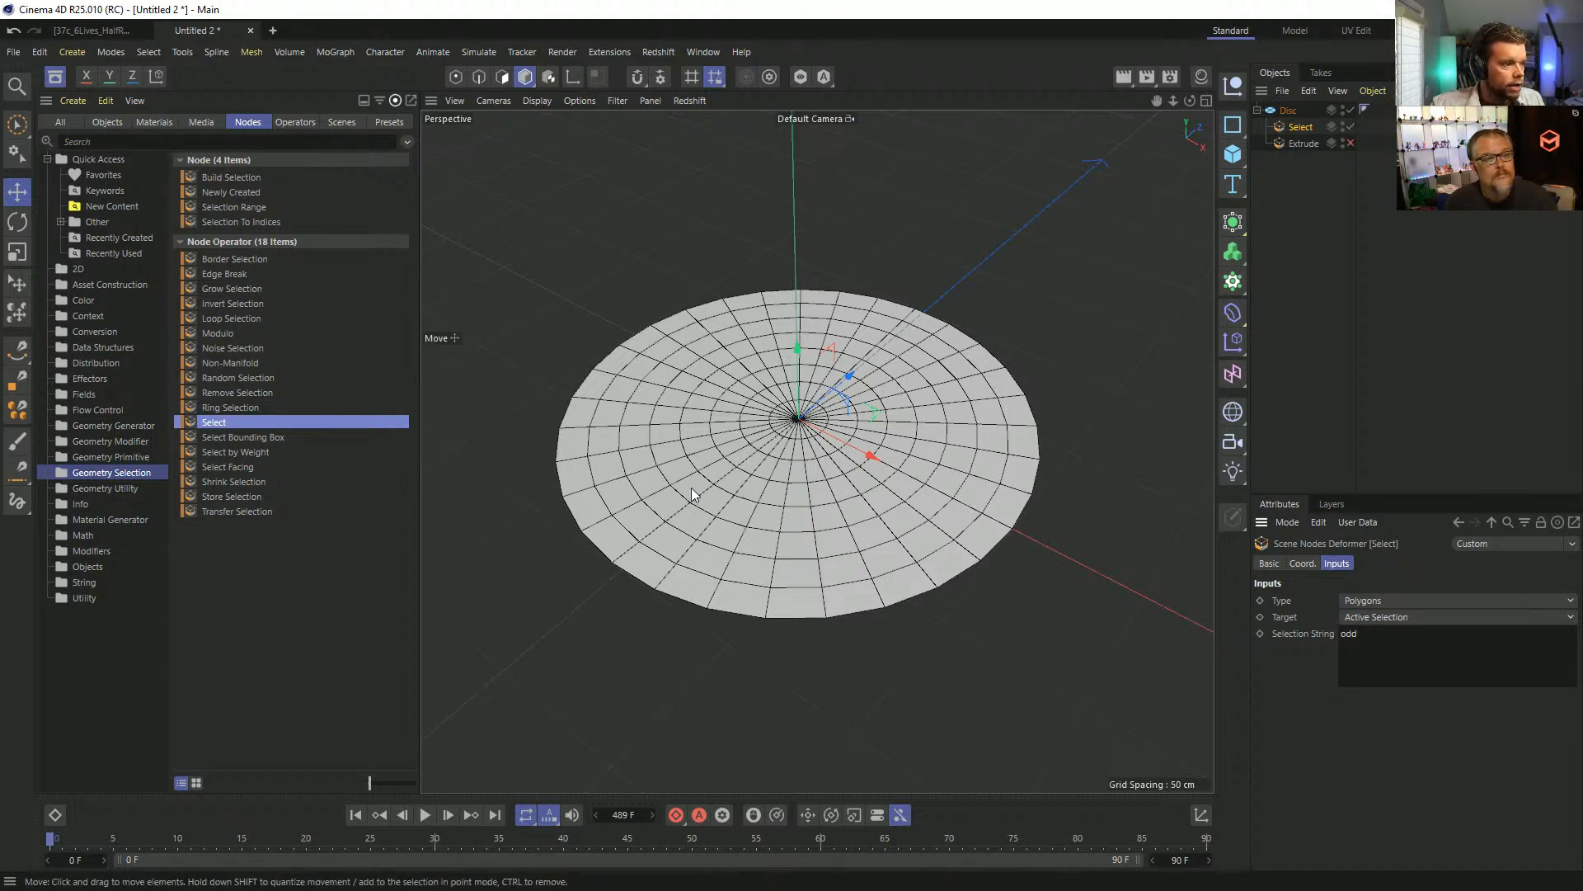
Re-enable the Extrude modifier, turn on Use Islands, and inspect the extruded rings.
click(1292, 142)
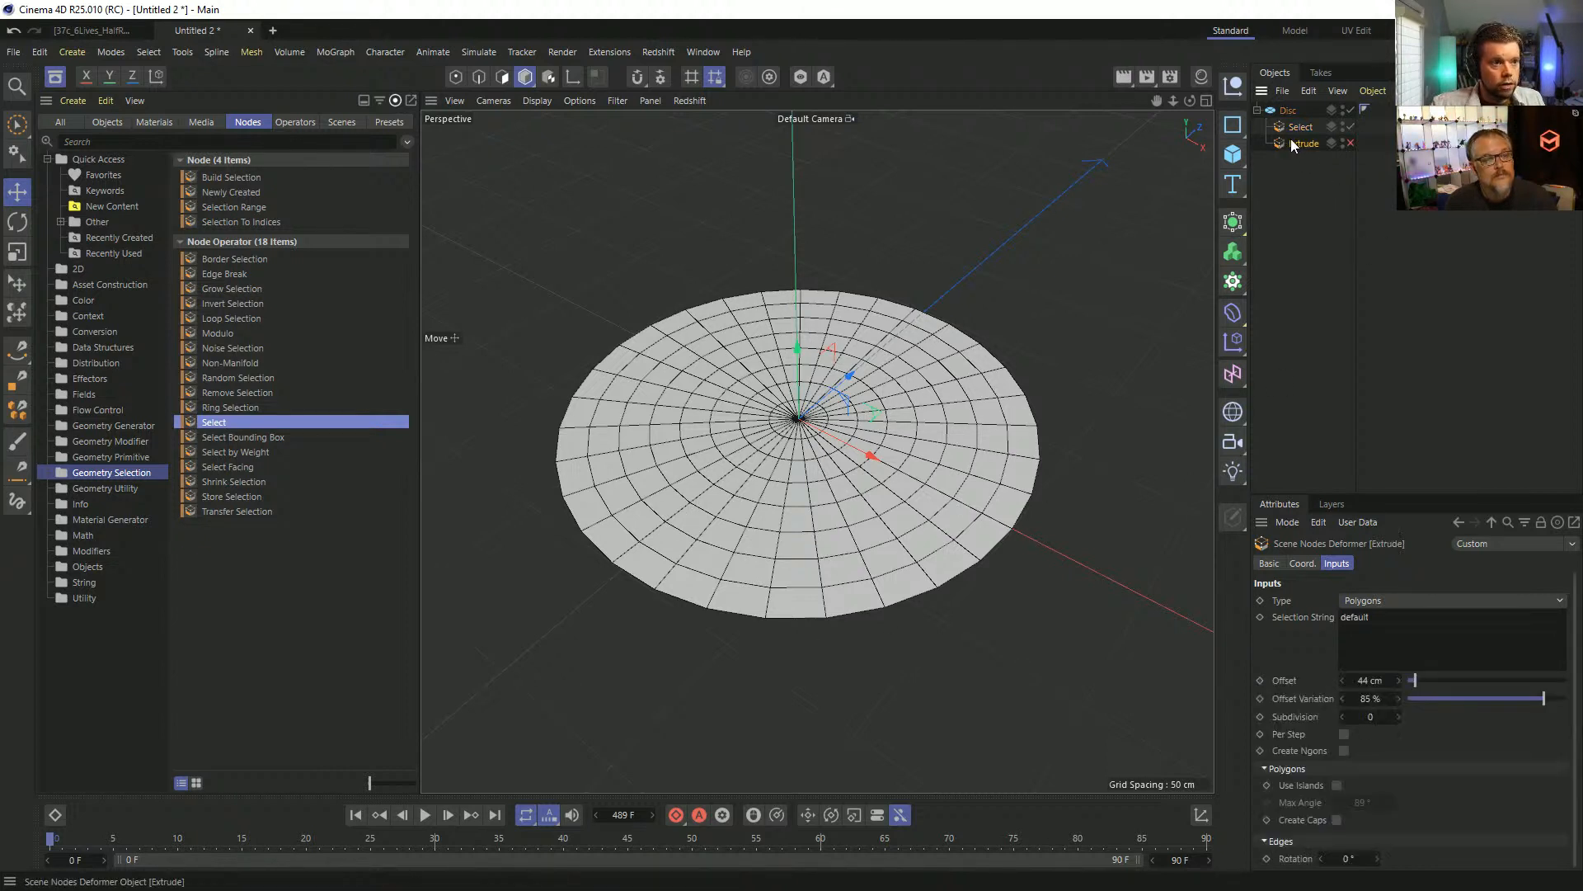
click(1351, 144)
alt+drag(891, 458, 841, 461)
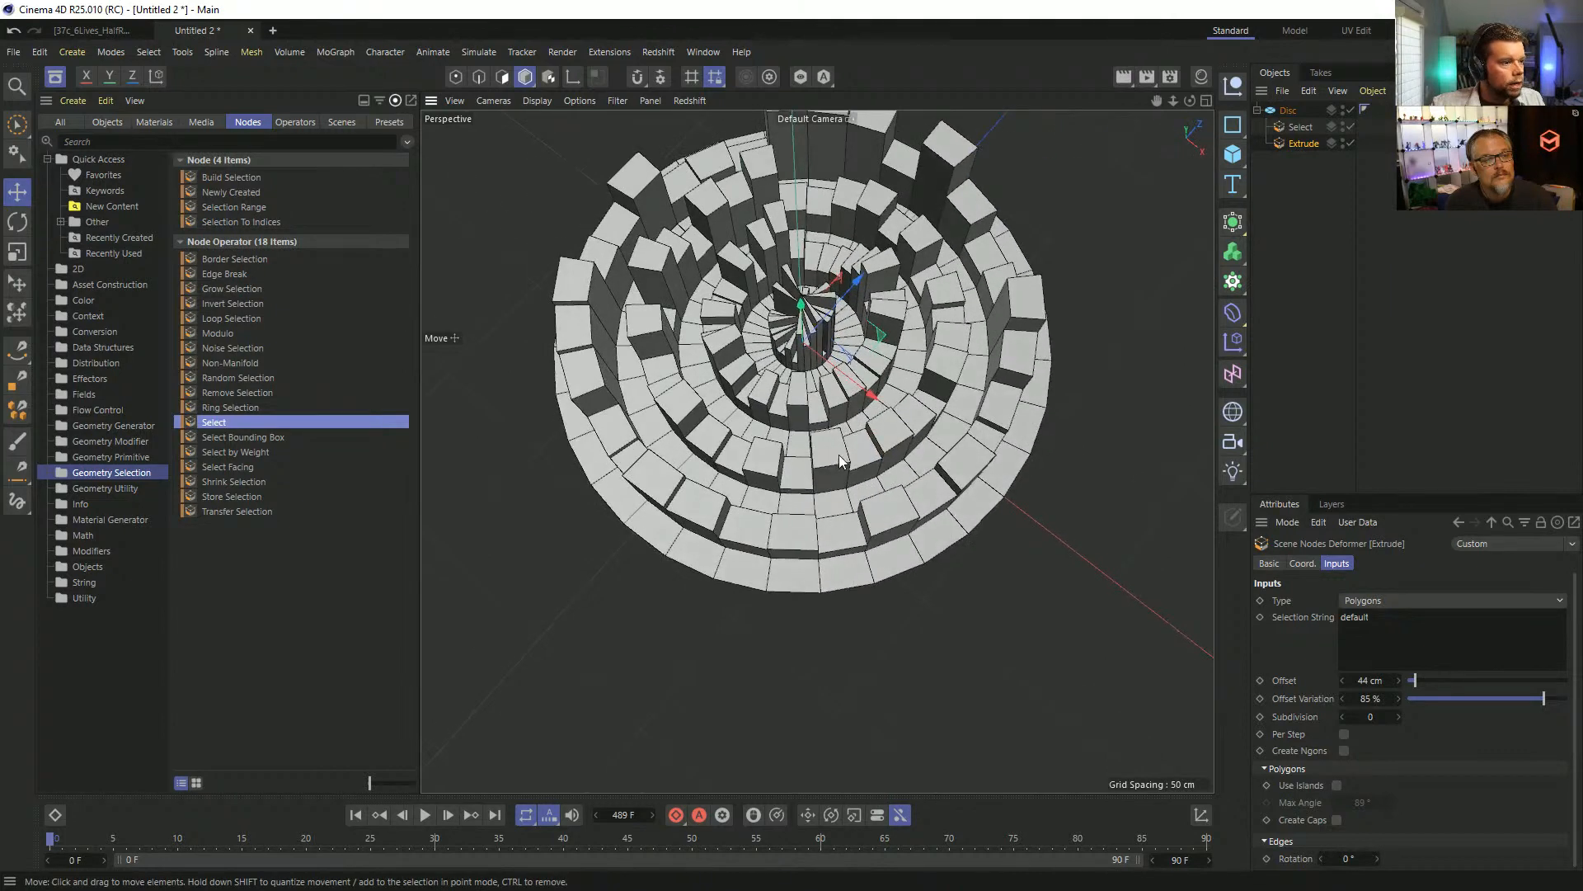
alt+middle_drag(840, 456, 856, 518)
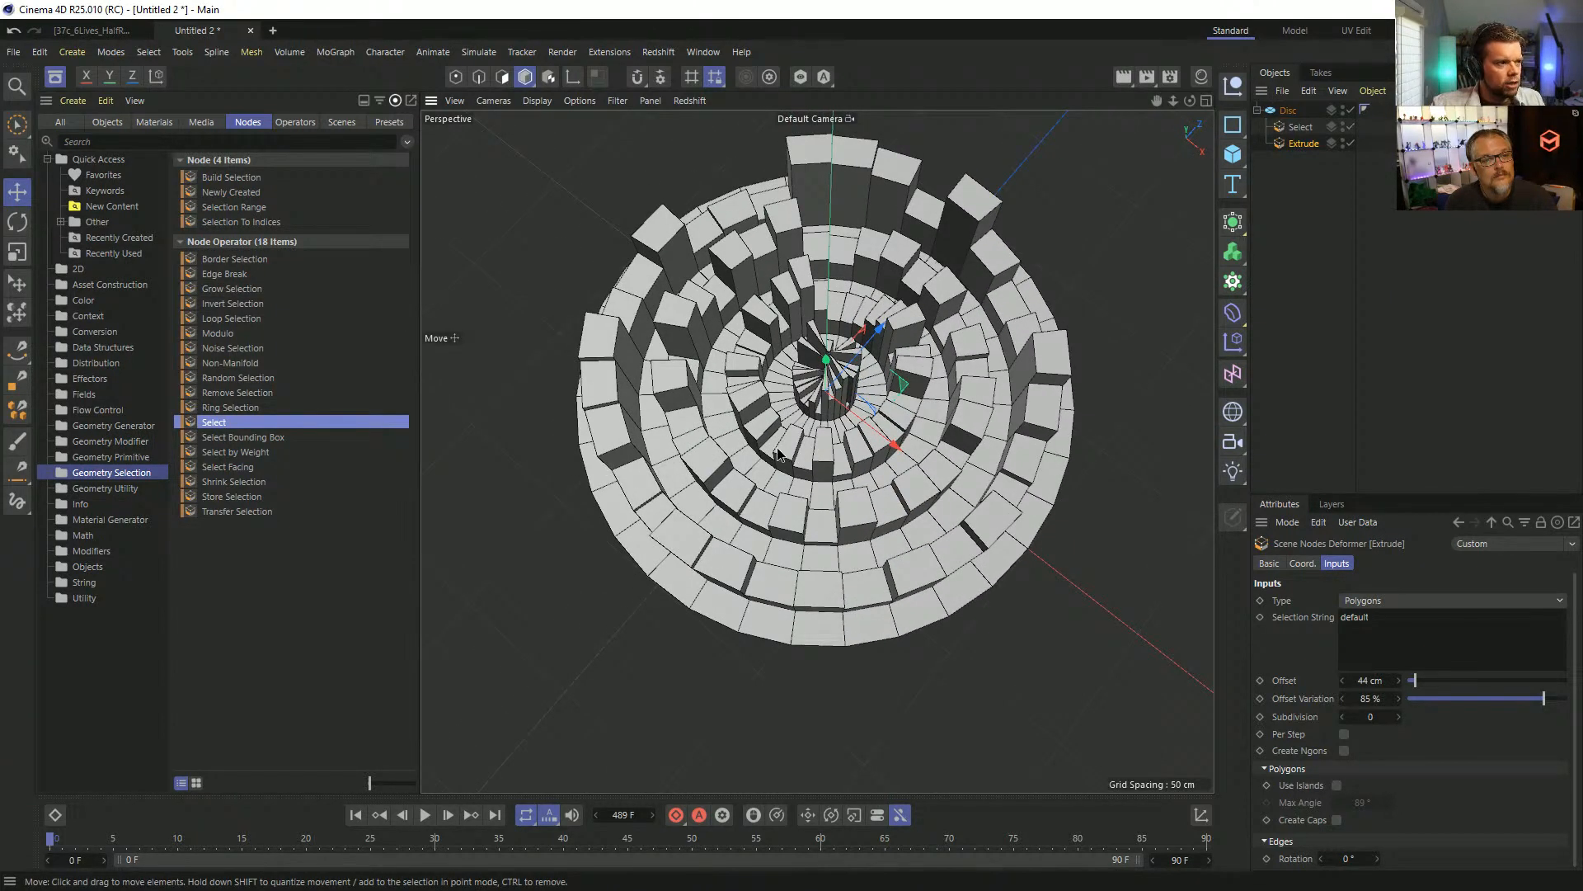
alt+drag(777, 453, 779, 424)
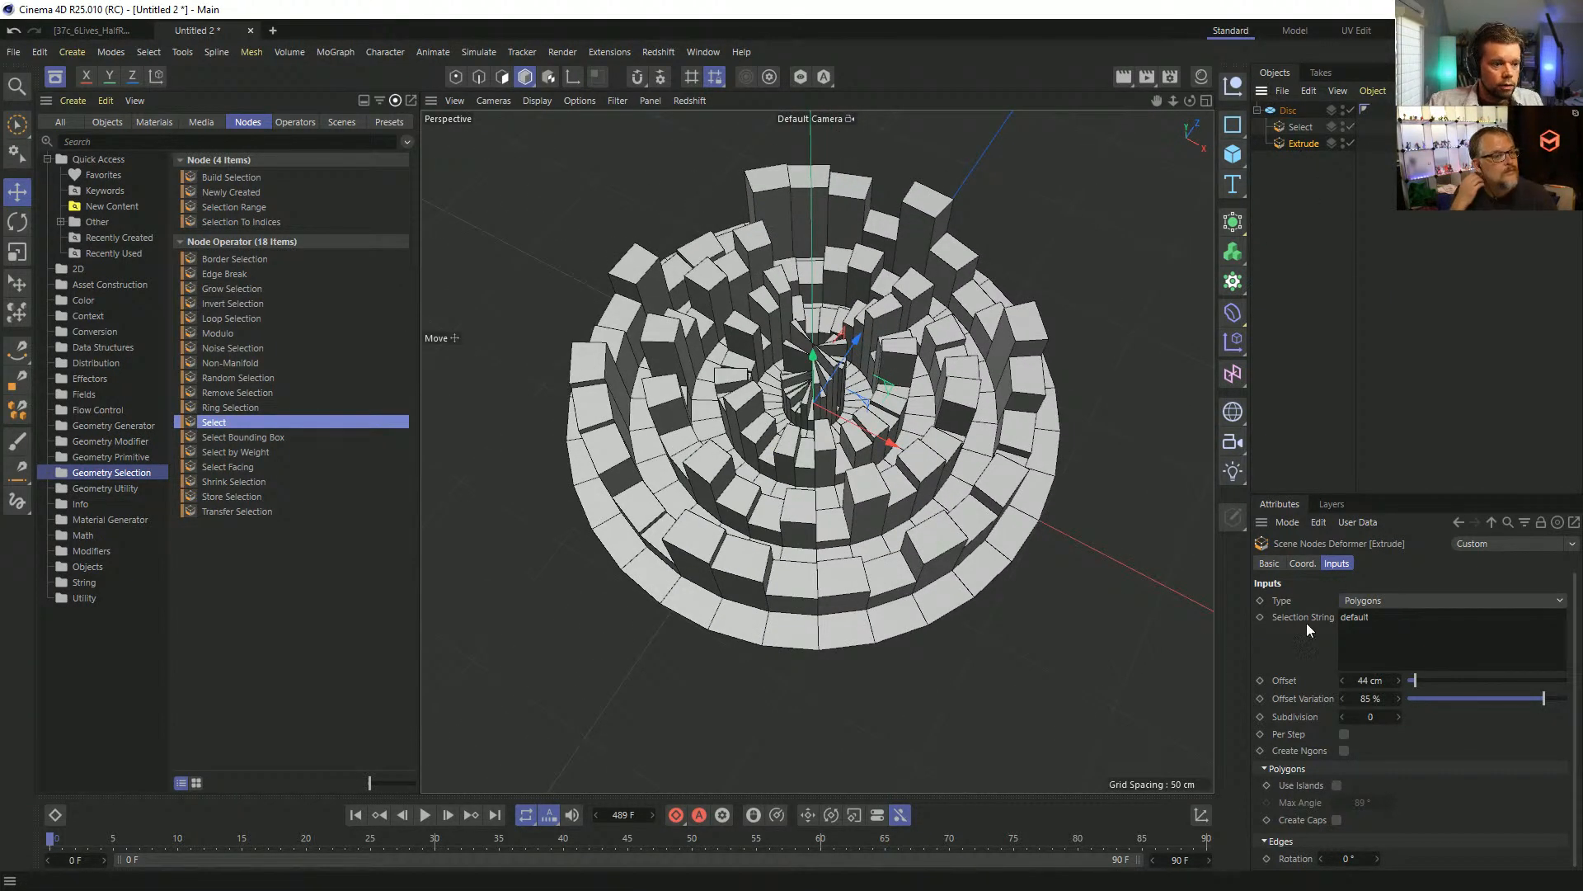
click(1336, 785)
alt+drag(1067, 660, 811, 415)
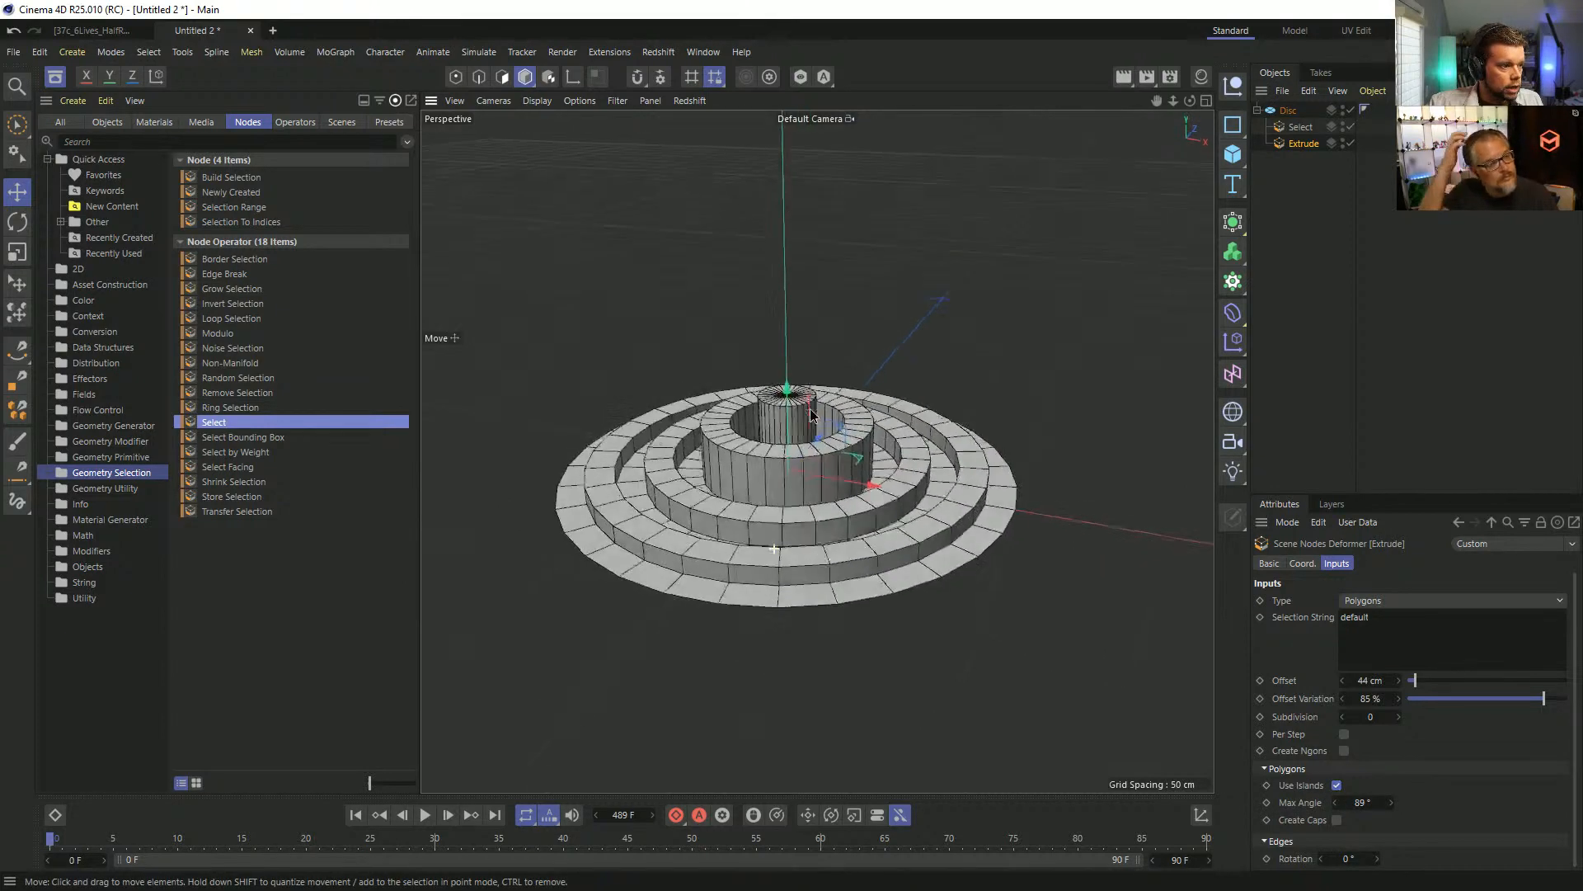
alt+drag(866, 491, 913, 558)
Set the Disc's disc segments to 16.
click(1285, 112)
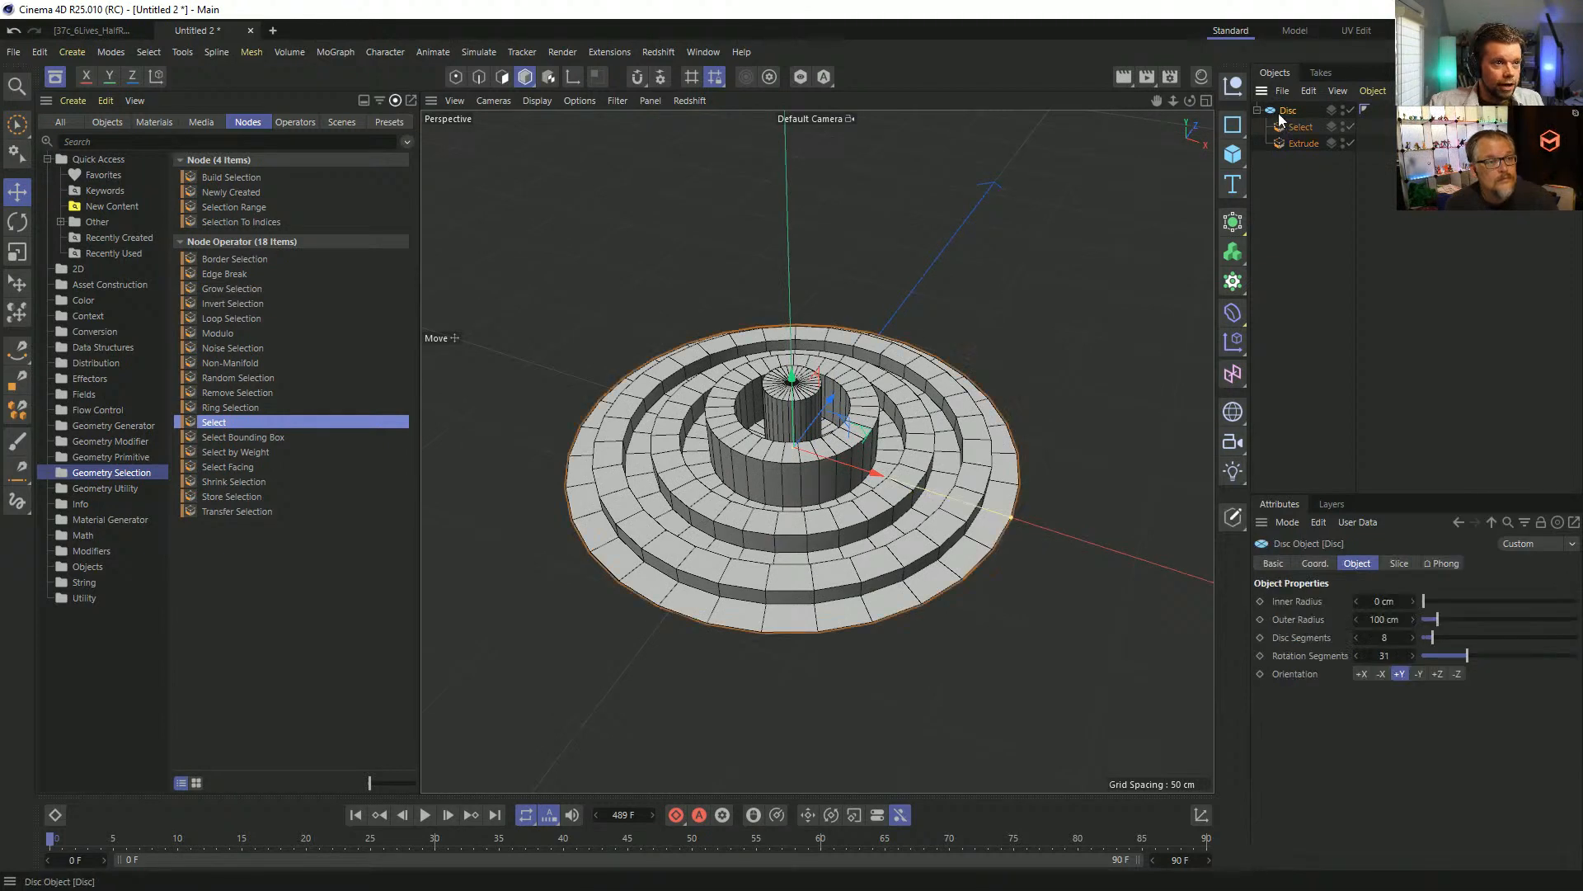
drag(1437, 641, 1442, 638)
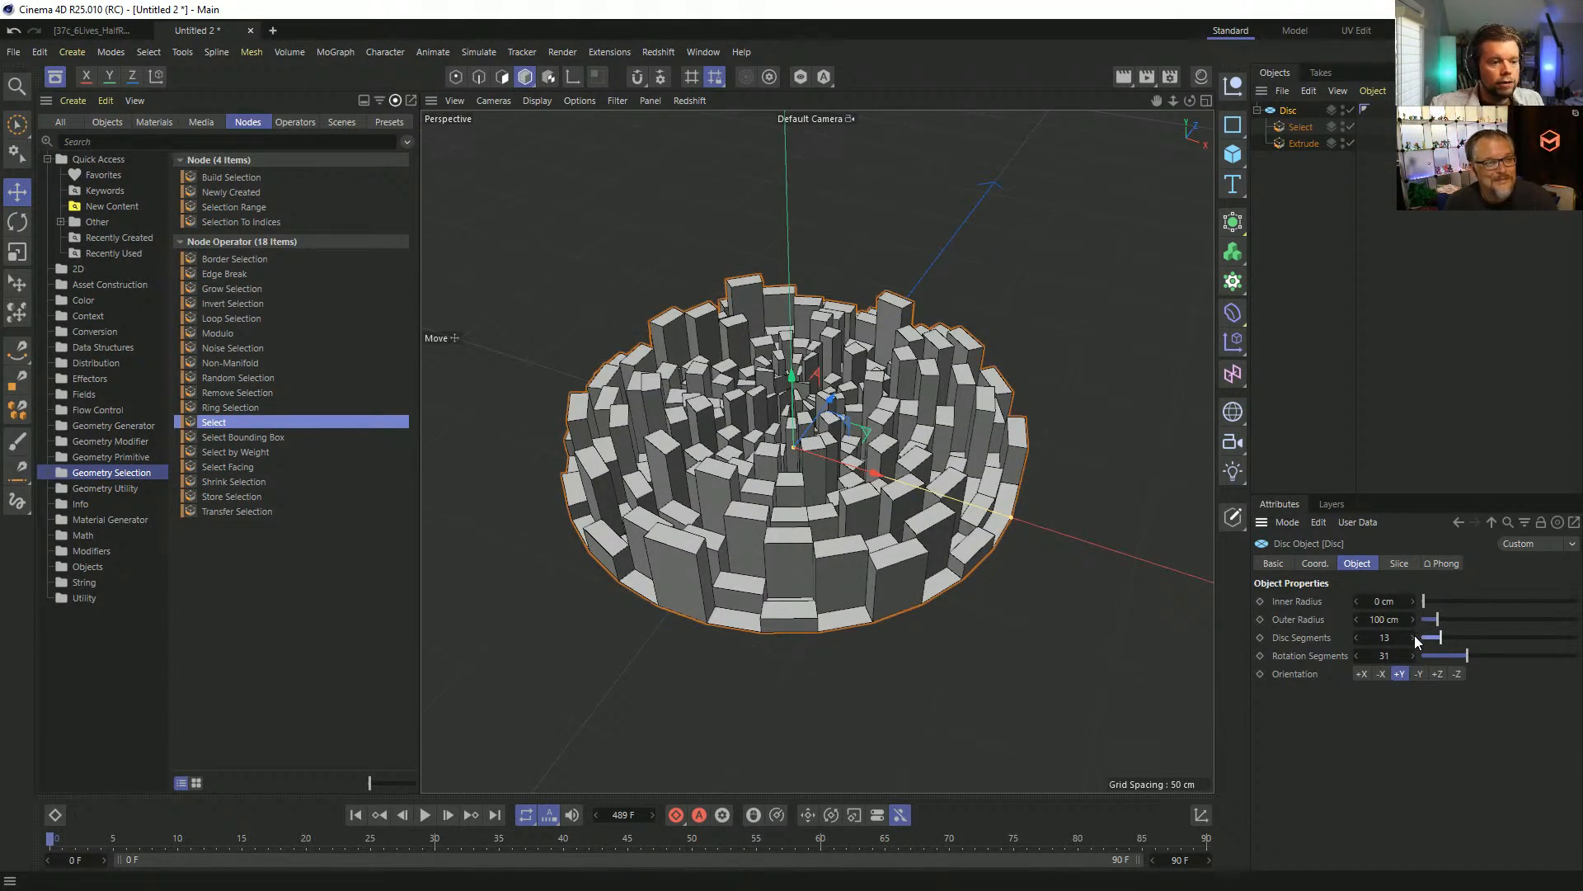
click(1414, 637)
click(1414, 637)
click(1414, 637)
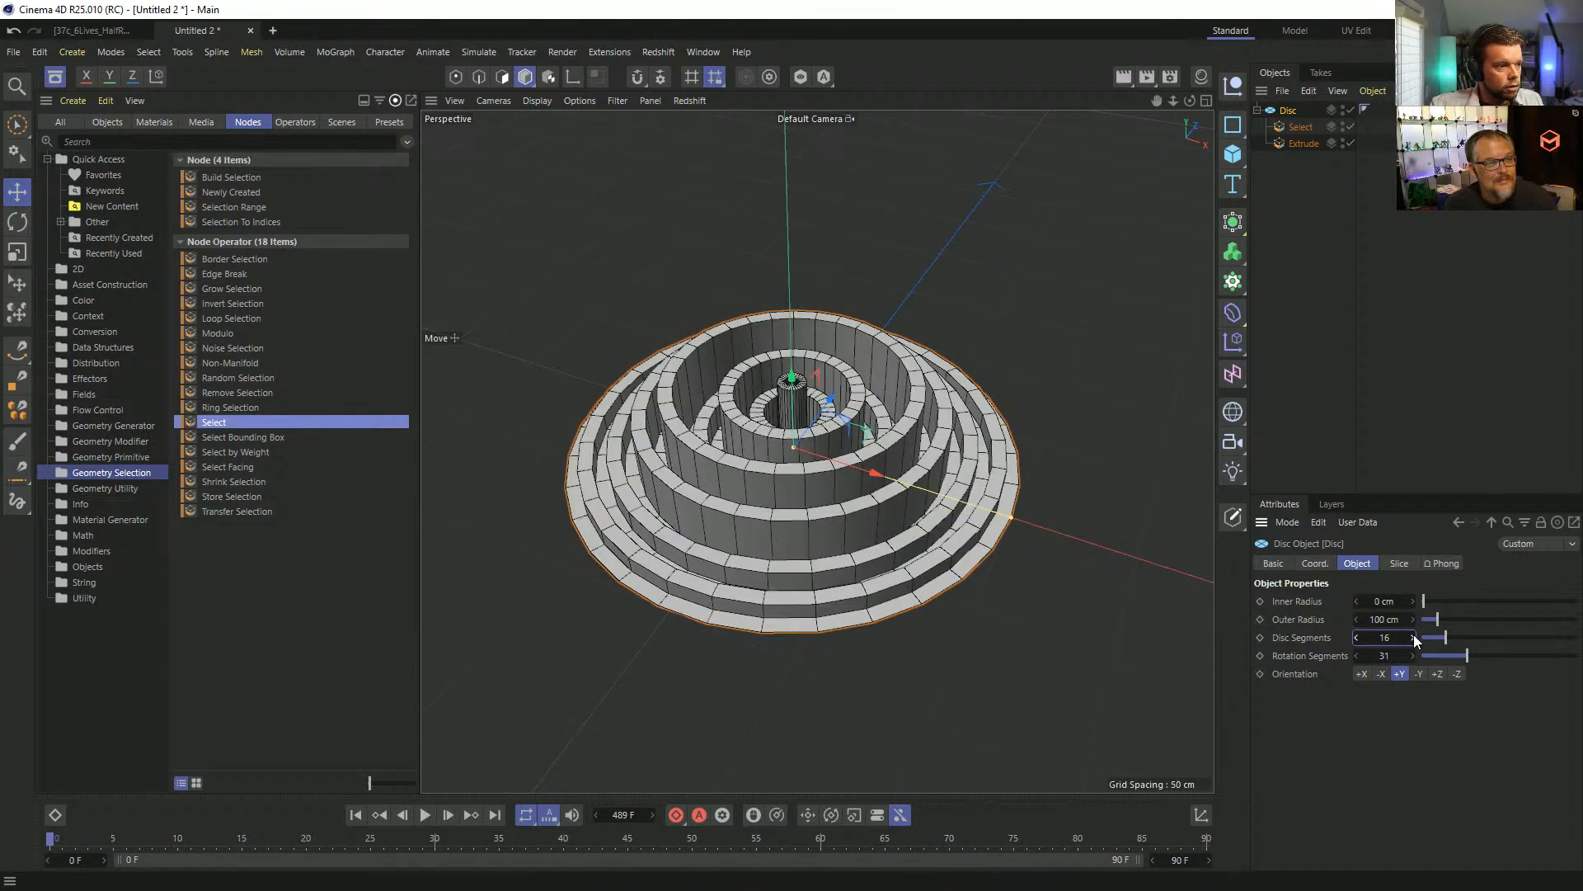
Add a Store Selection node between the Disc's Select and Extrude nodes, name its selection "1", and inspect its polygon selection tag.
alt+drag(767, 452, 862, 433)
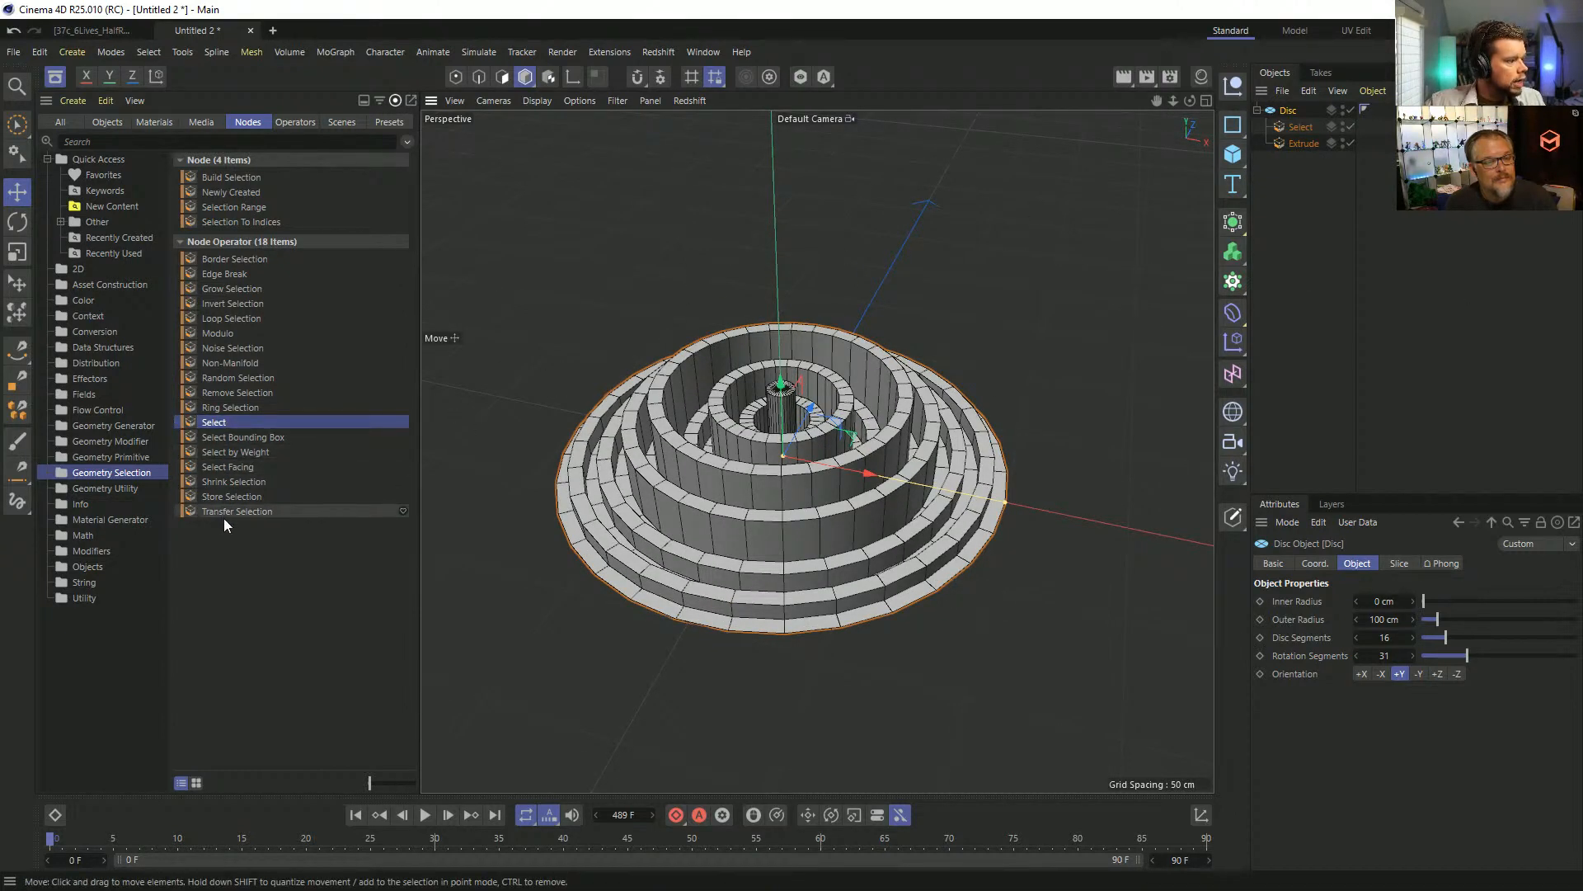
drag(241, 495, 1304, 141)
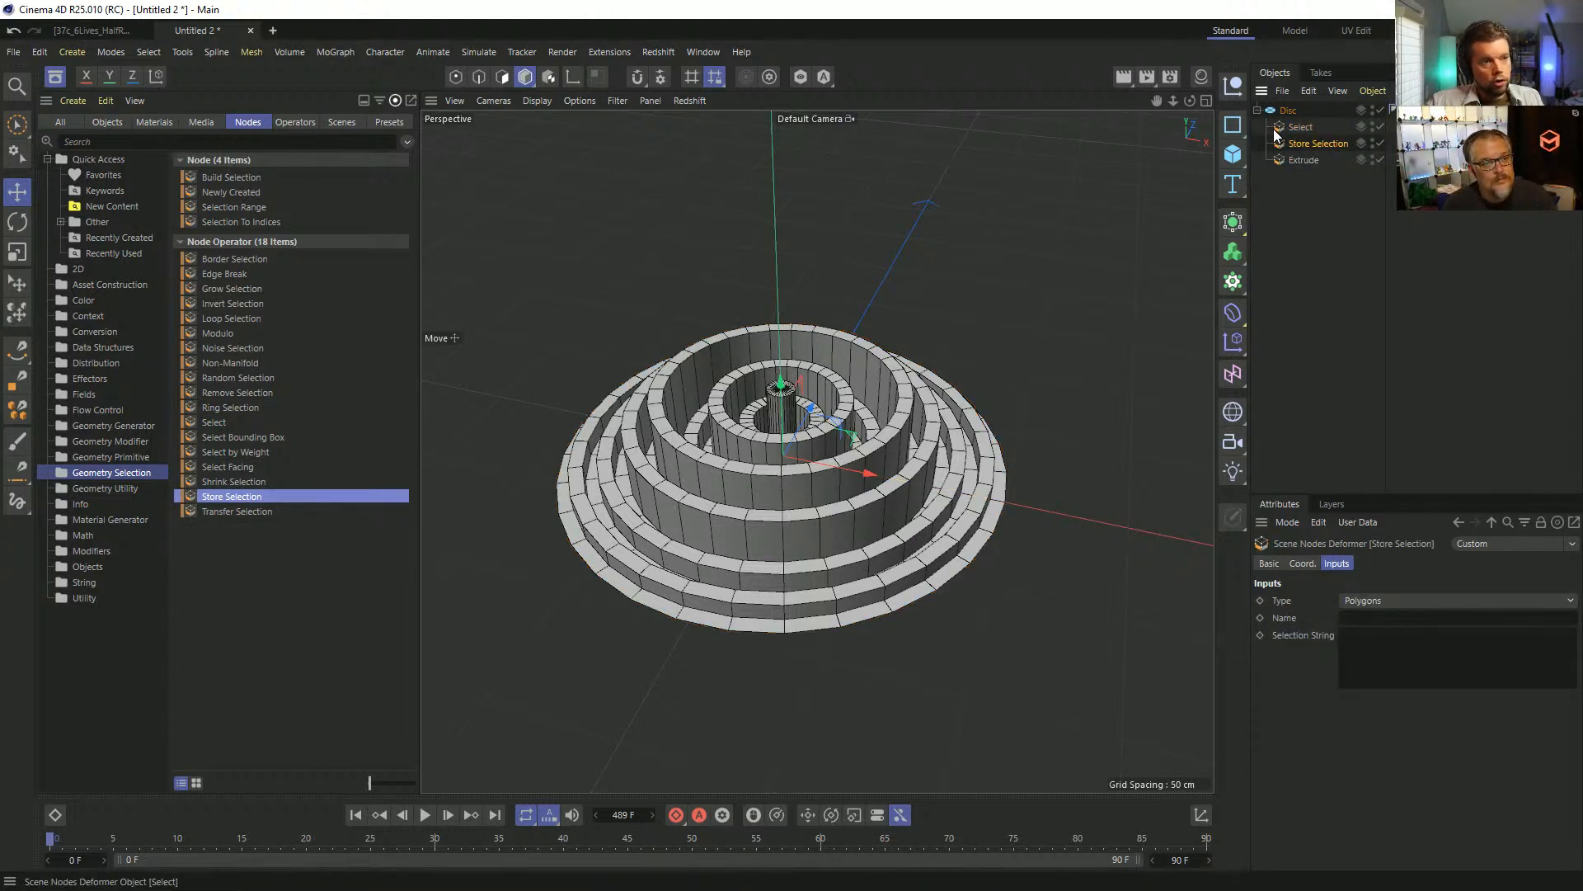
click(1375, 616)
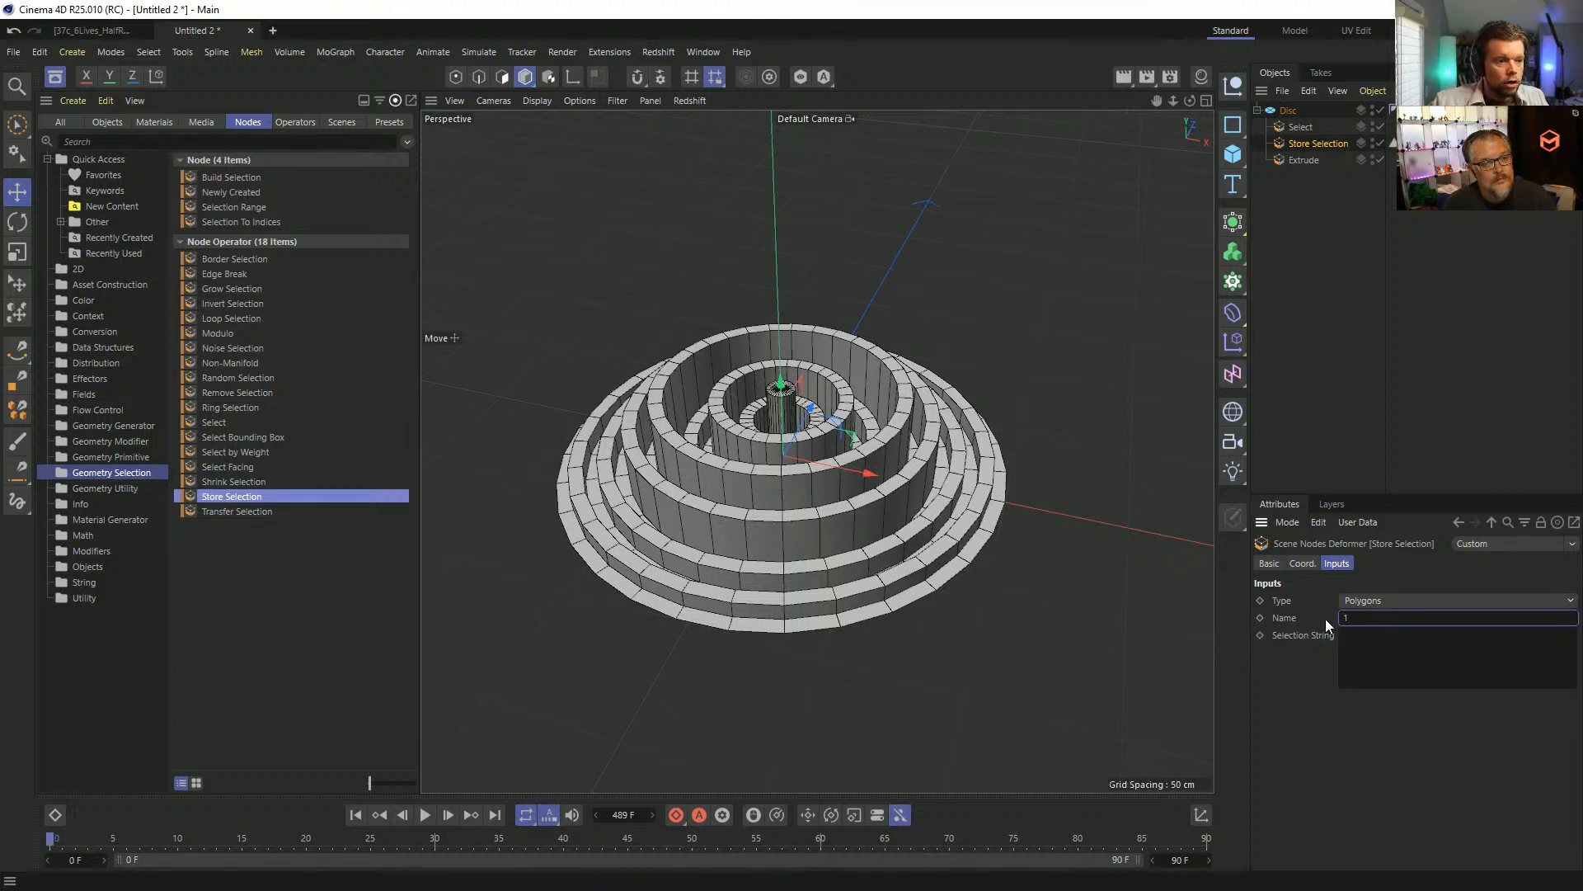
click(1393, 146)
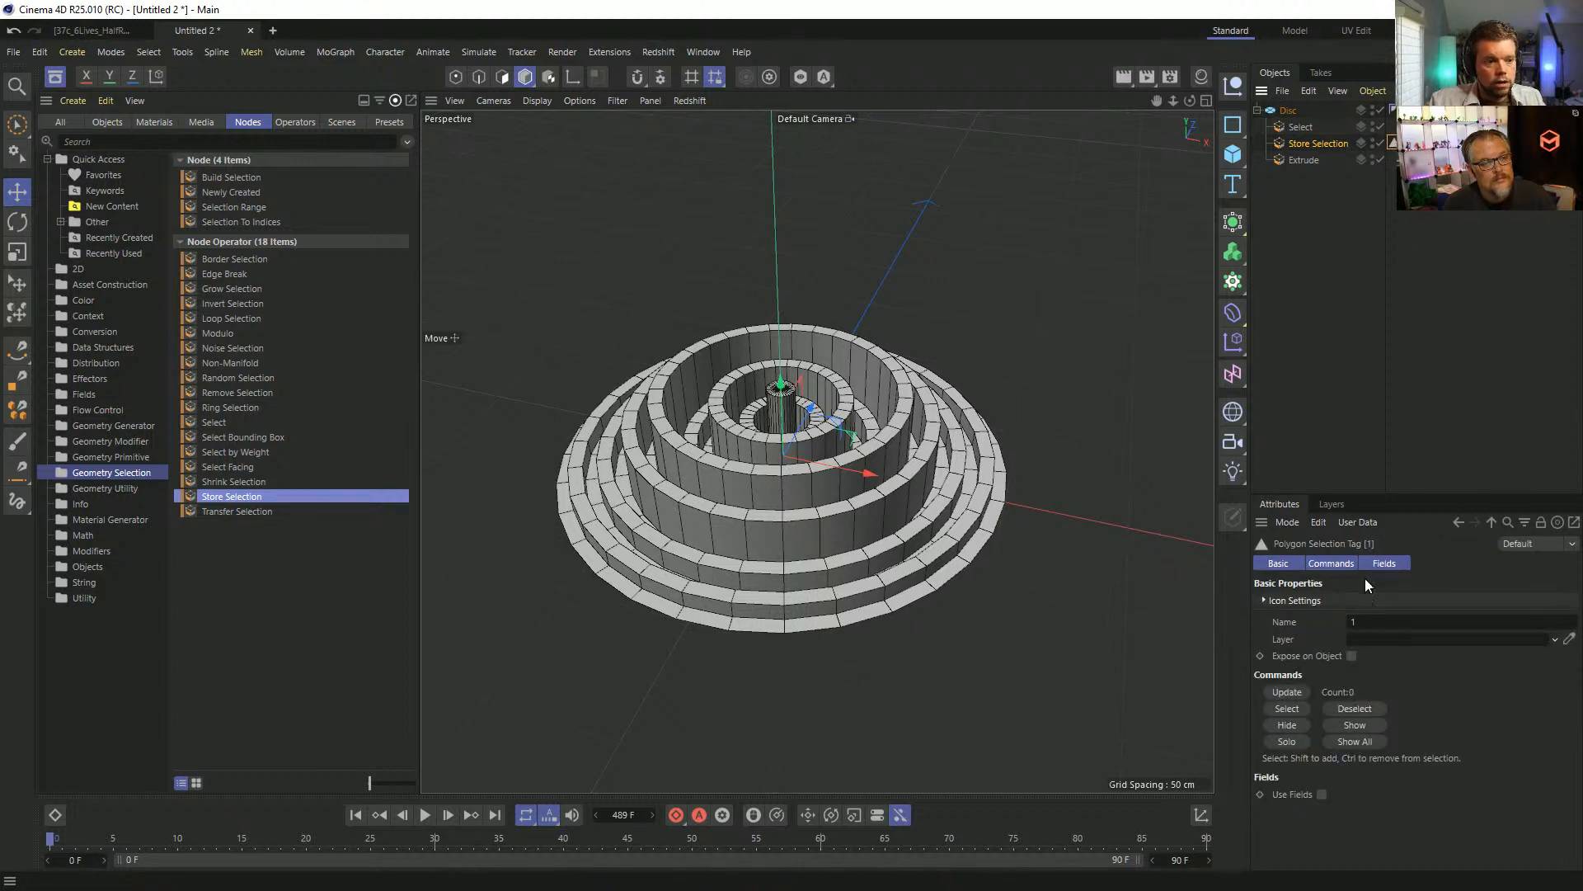
Disable the Extrude modifier, then create a new material and assign it to the Disc.
click(1381, 159)
click(1203, 74)
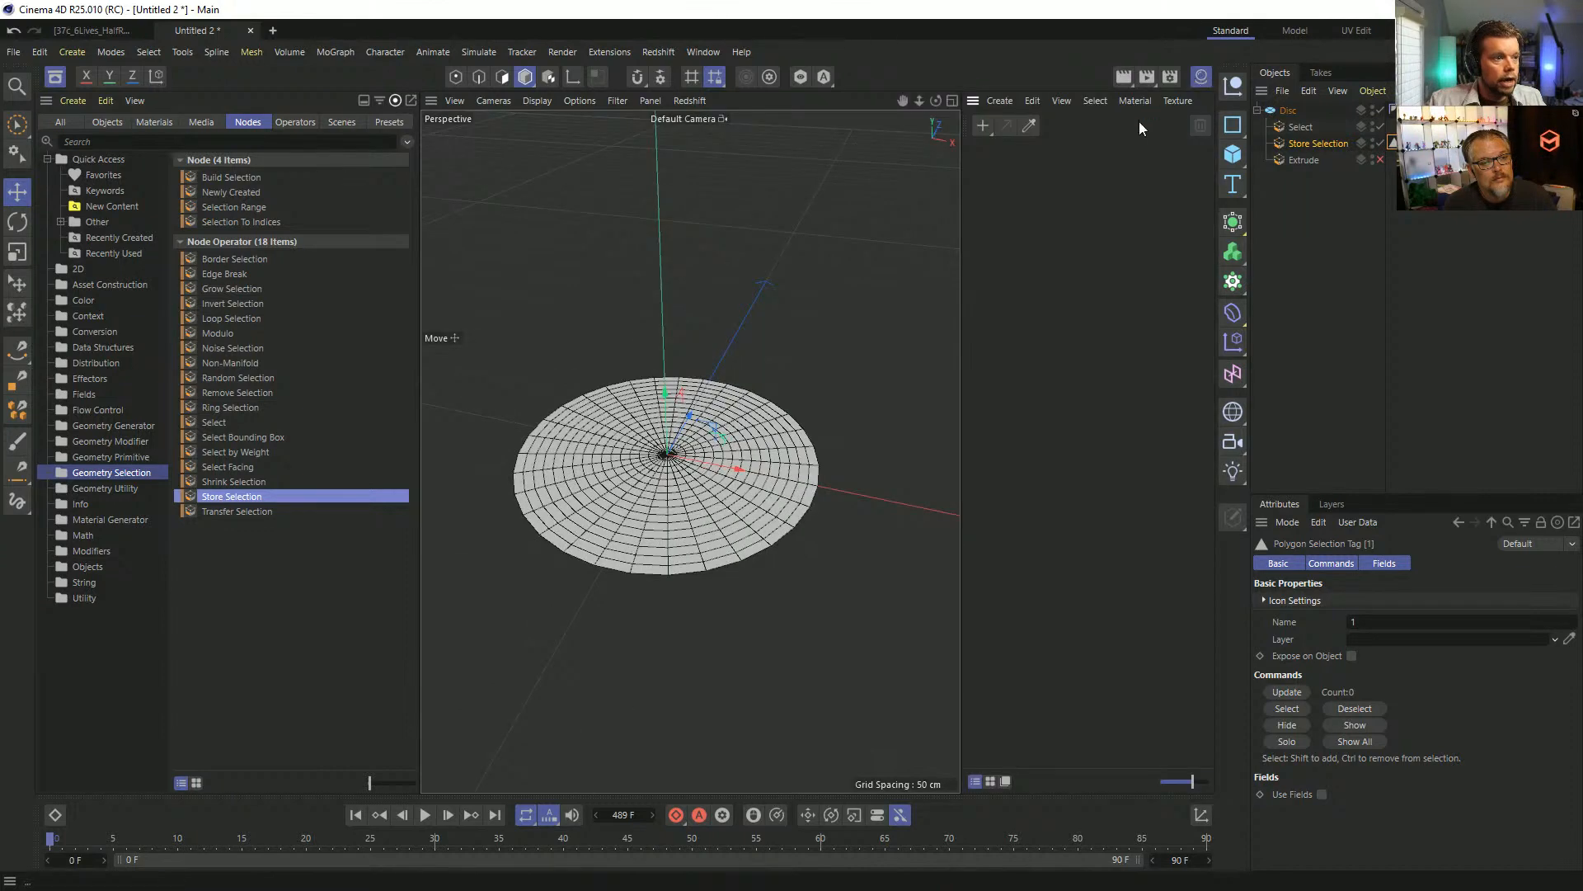
double_click(1037, 196)
drag(978, 162, 1291, 111)
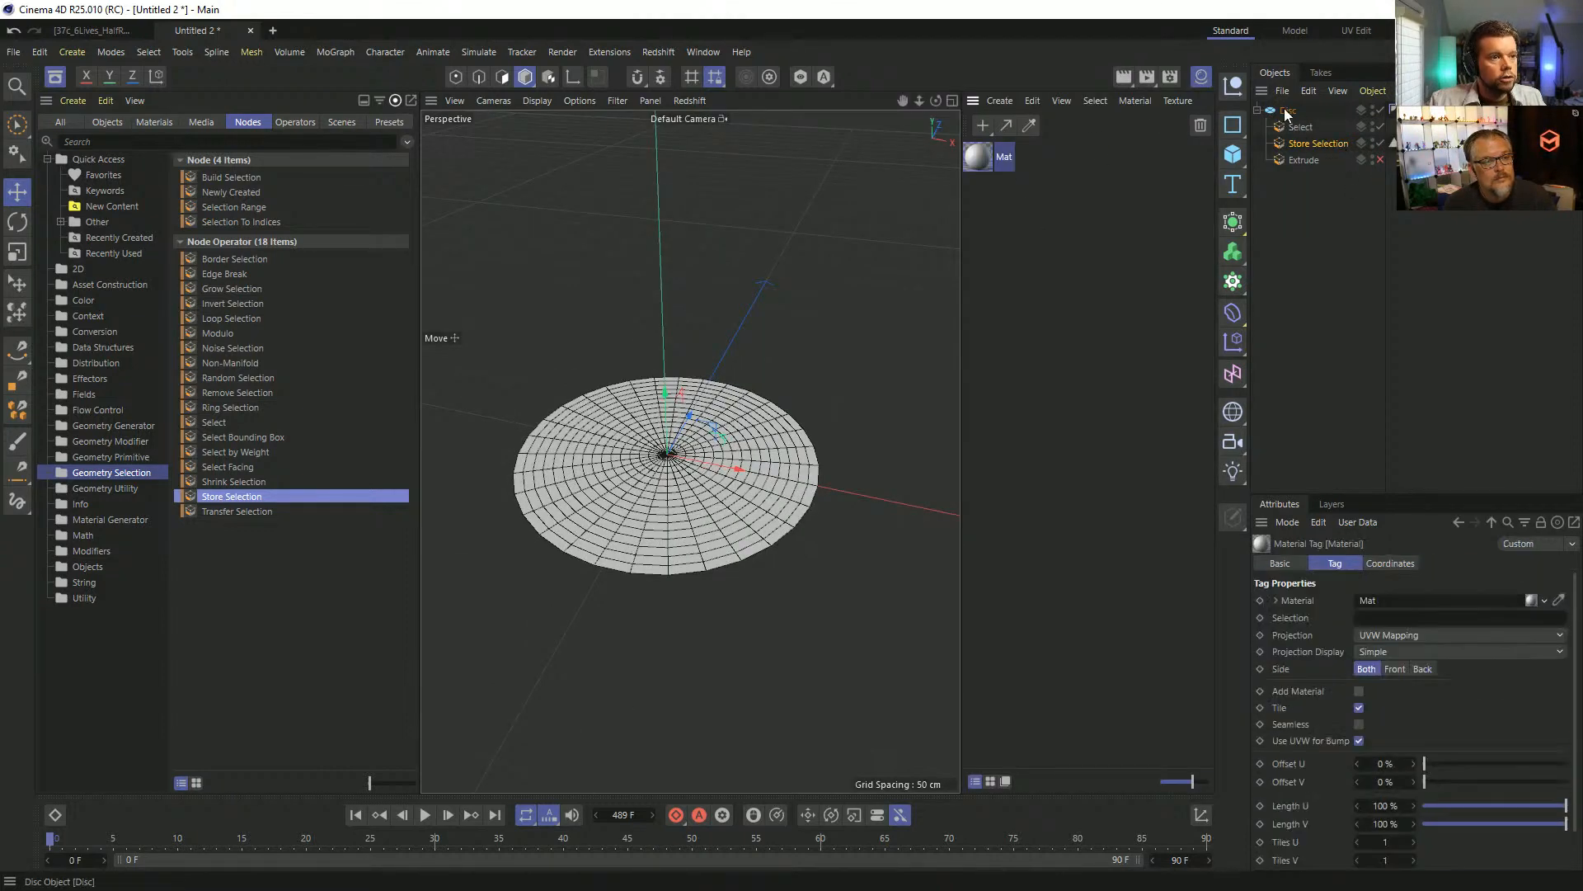
Colour the new material blue with hue 242°, saturation 86% and value 80%.
click(979, 155)
click(1541, 764)
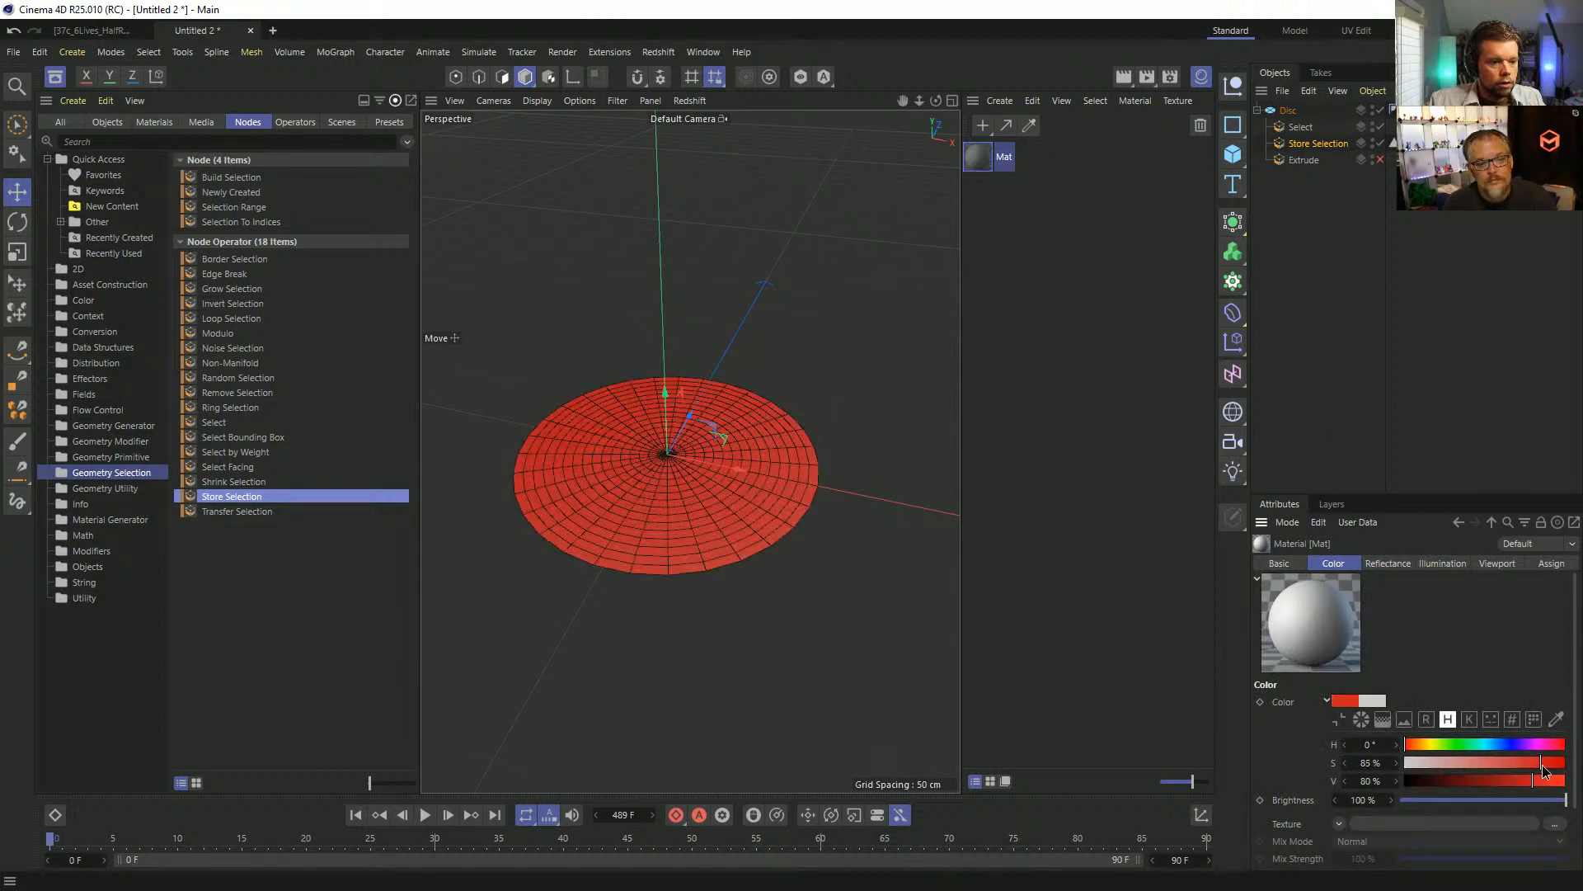
click(1512, 744)
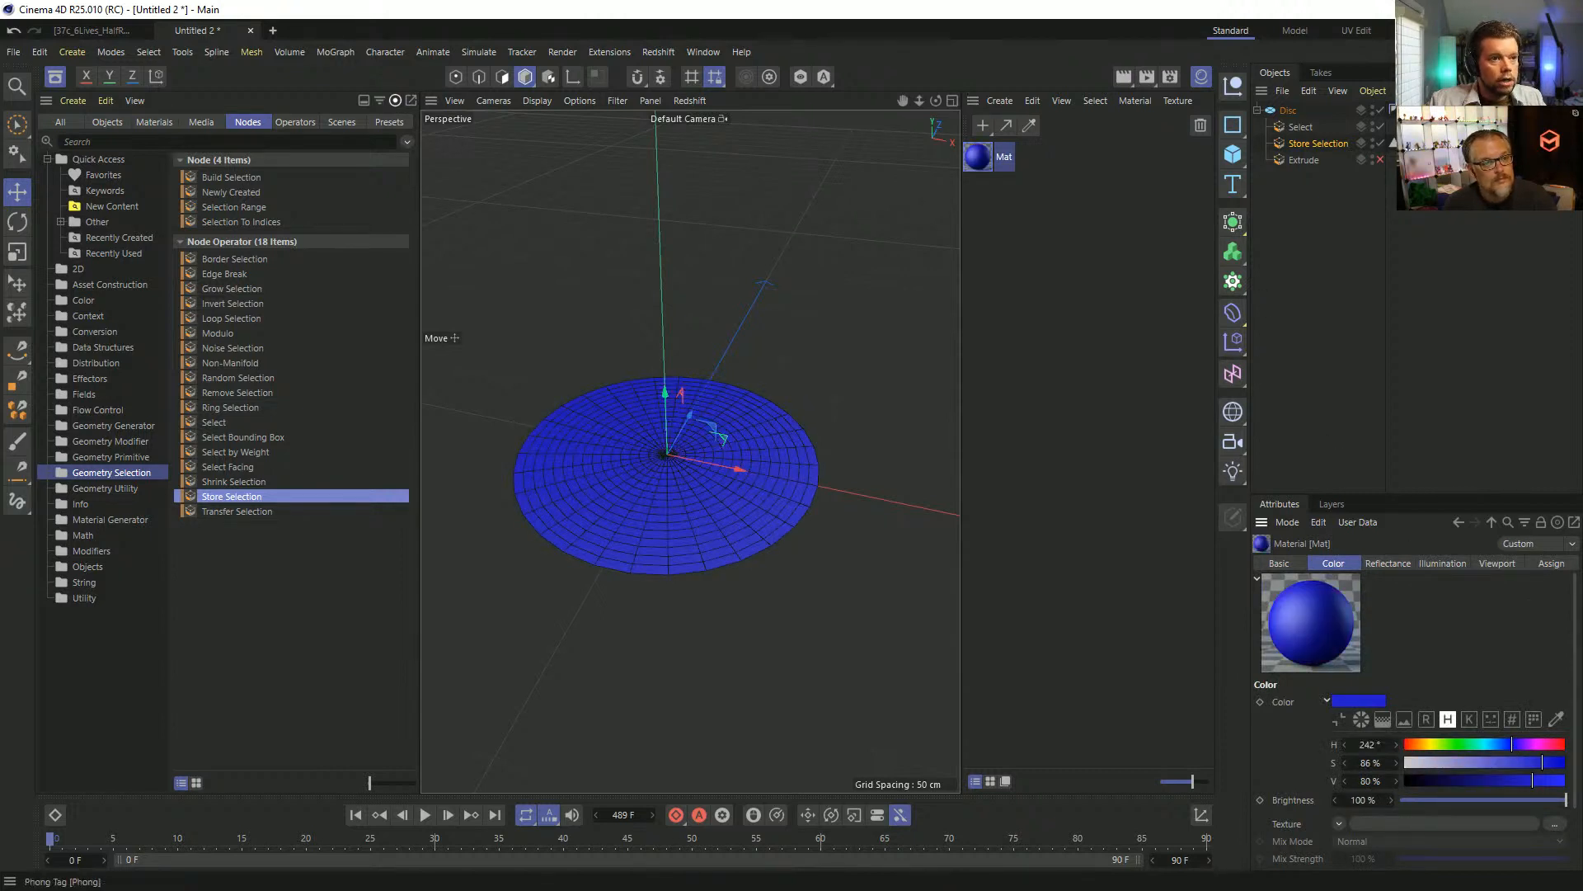
Restrict the Disc's material tag to the stored polygon selection 1 and hide the material manager.
click(1414, 111)
drag(1396, 144, 1394, 622)
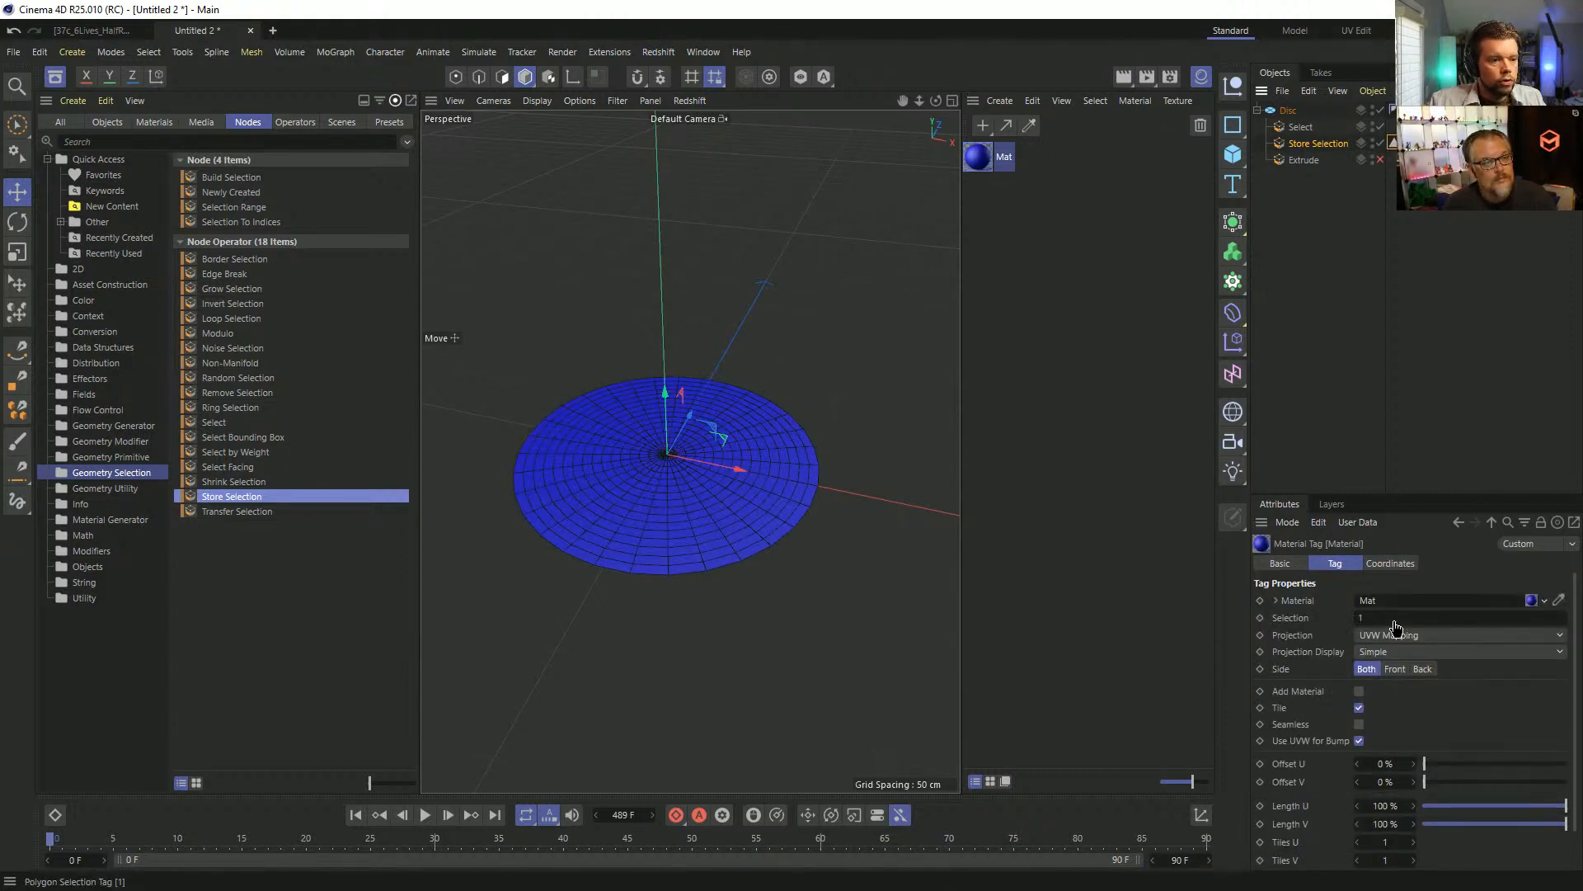
click(1200, 77)
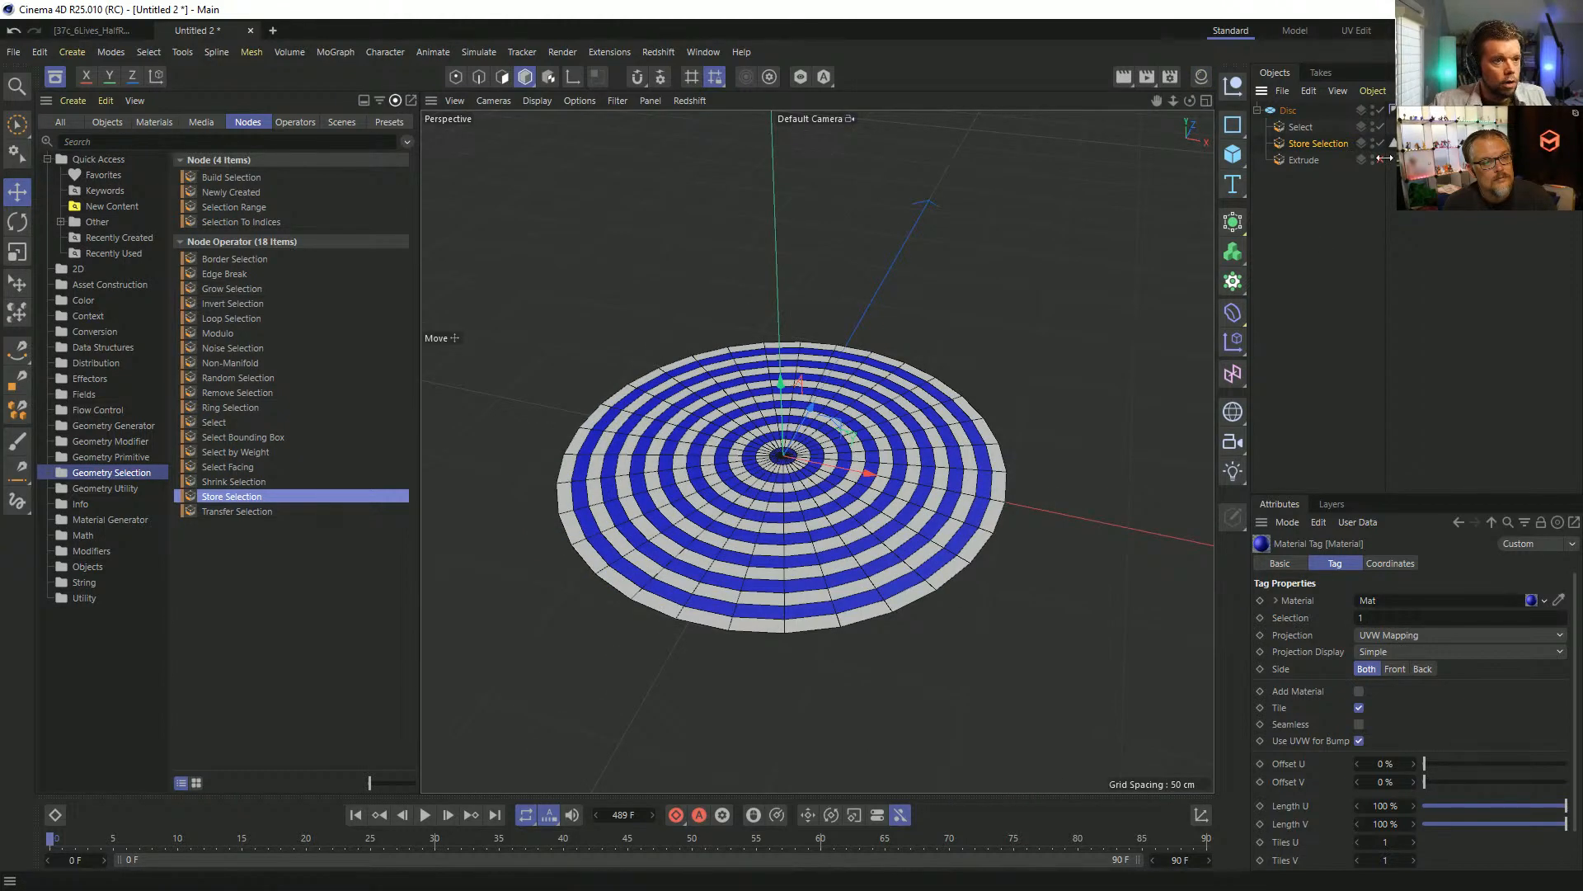
Change the Select node's selection string to "even".
click(1301, 127)
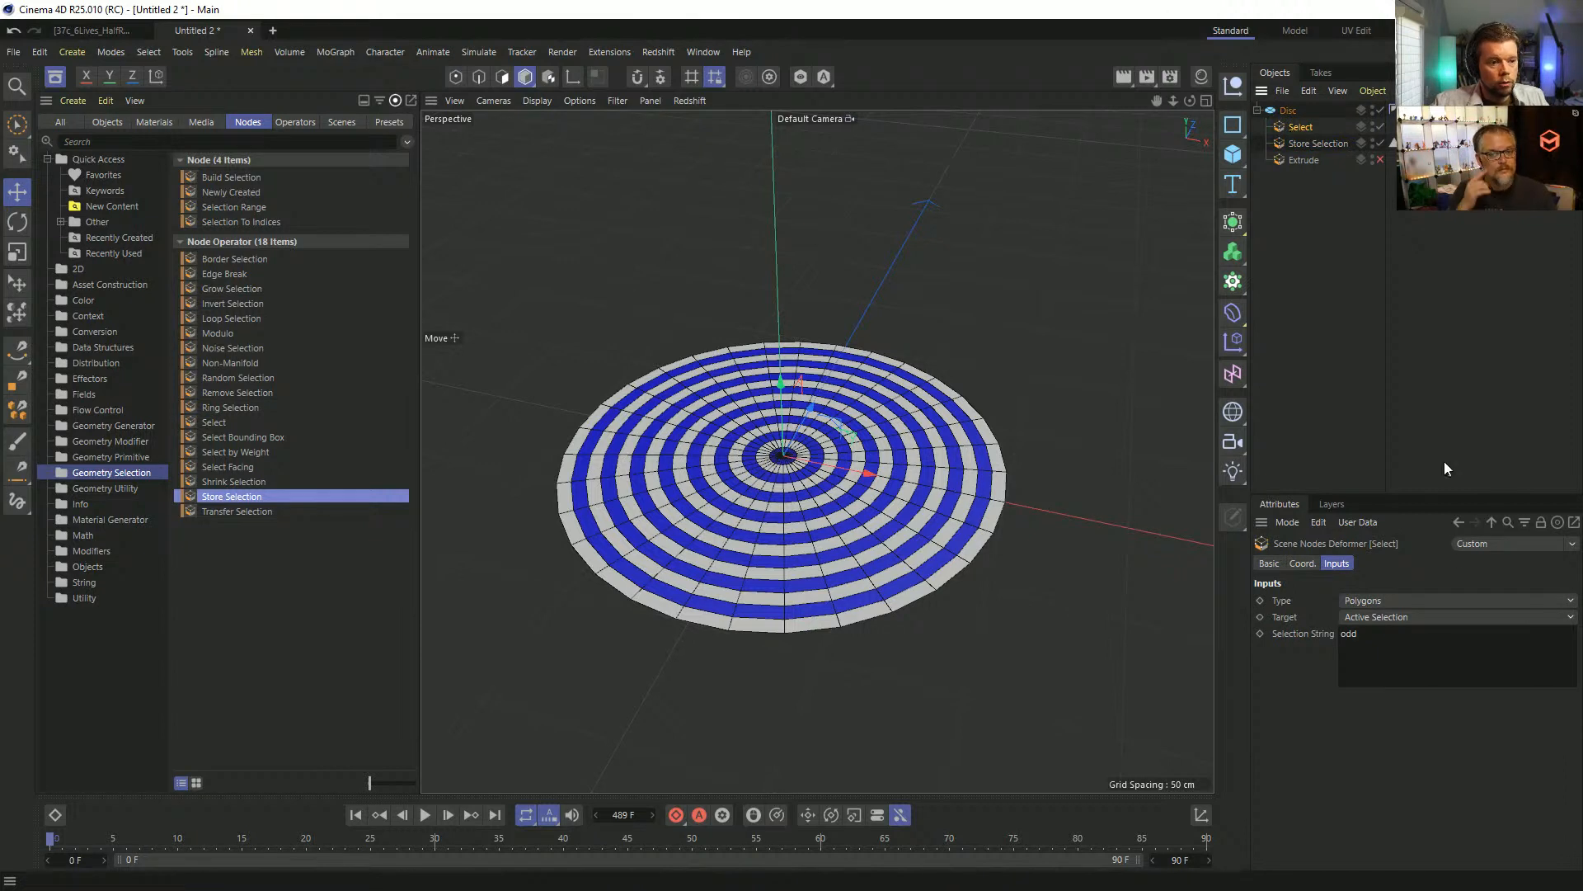
double_click(1348, 633)
text(even)
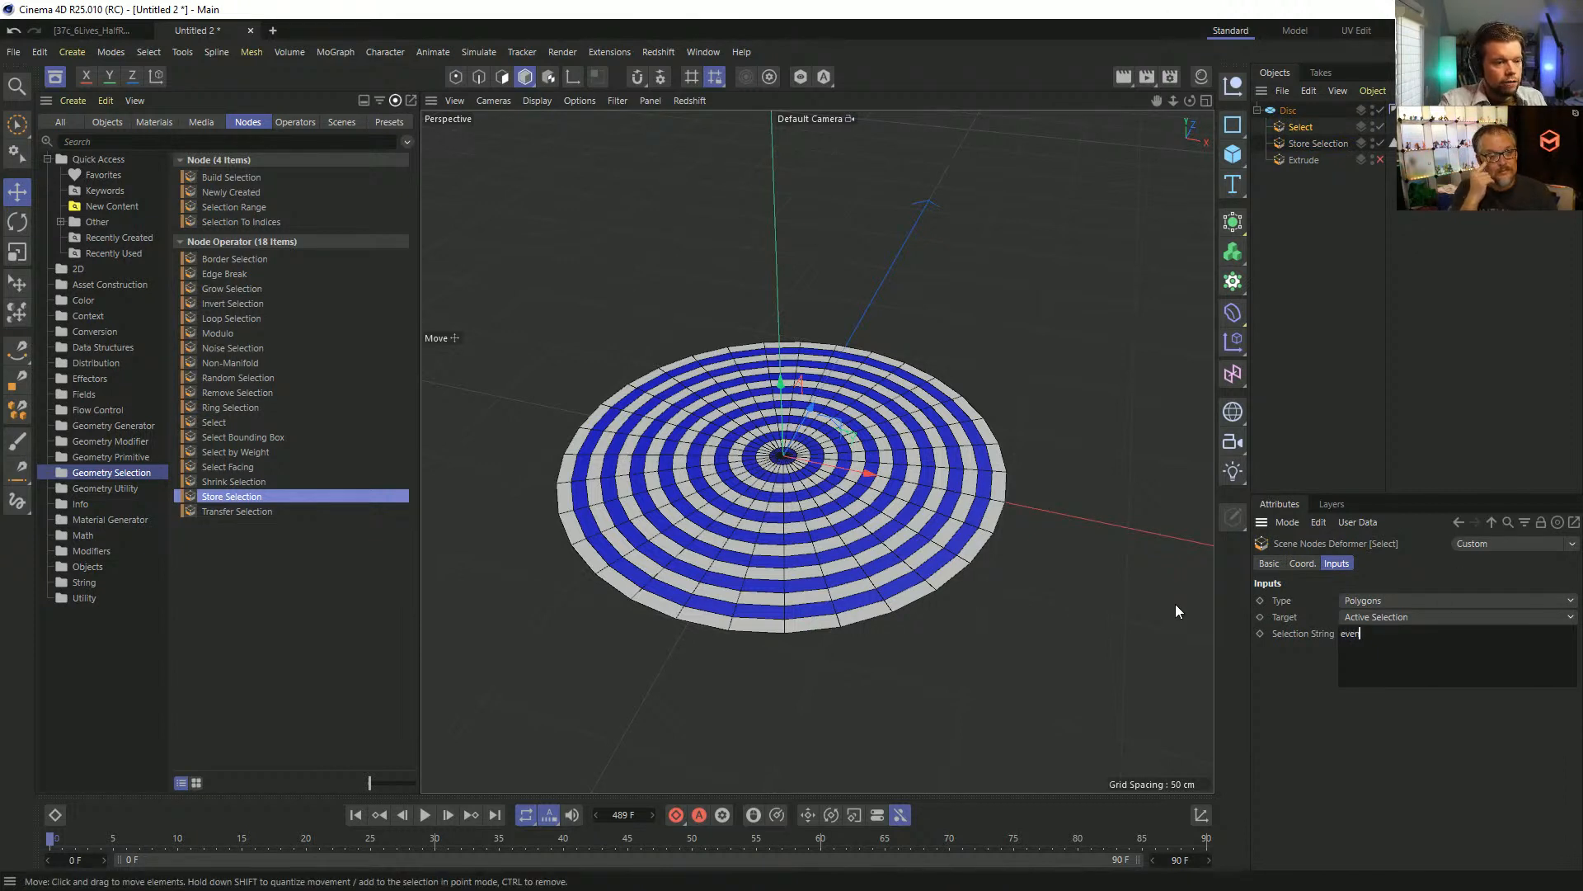
click(1331, 724)
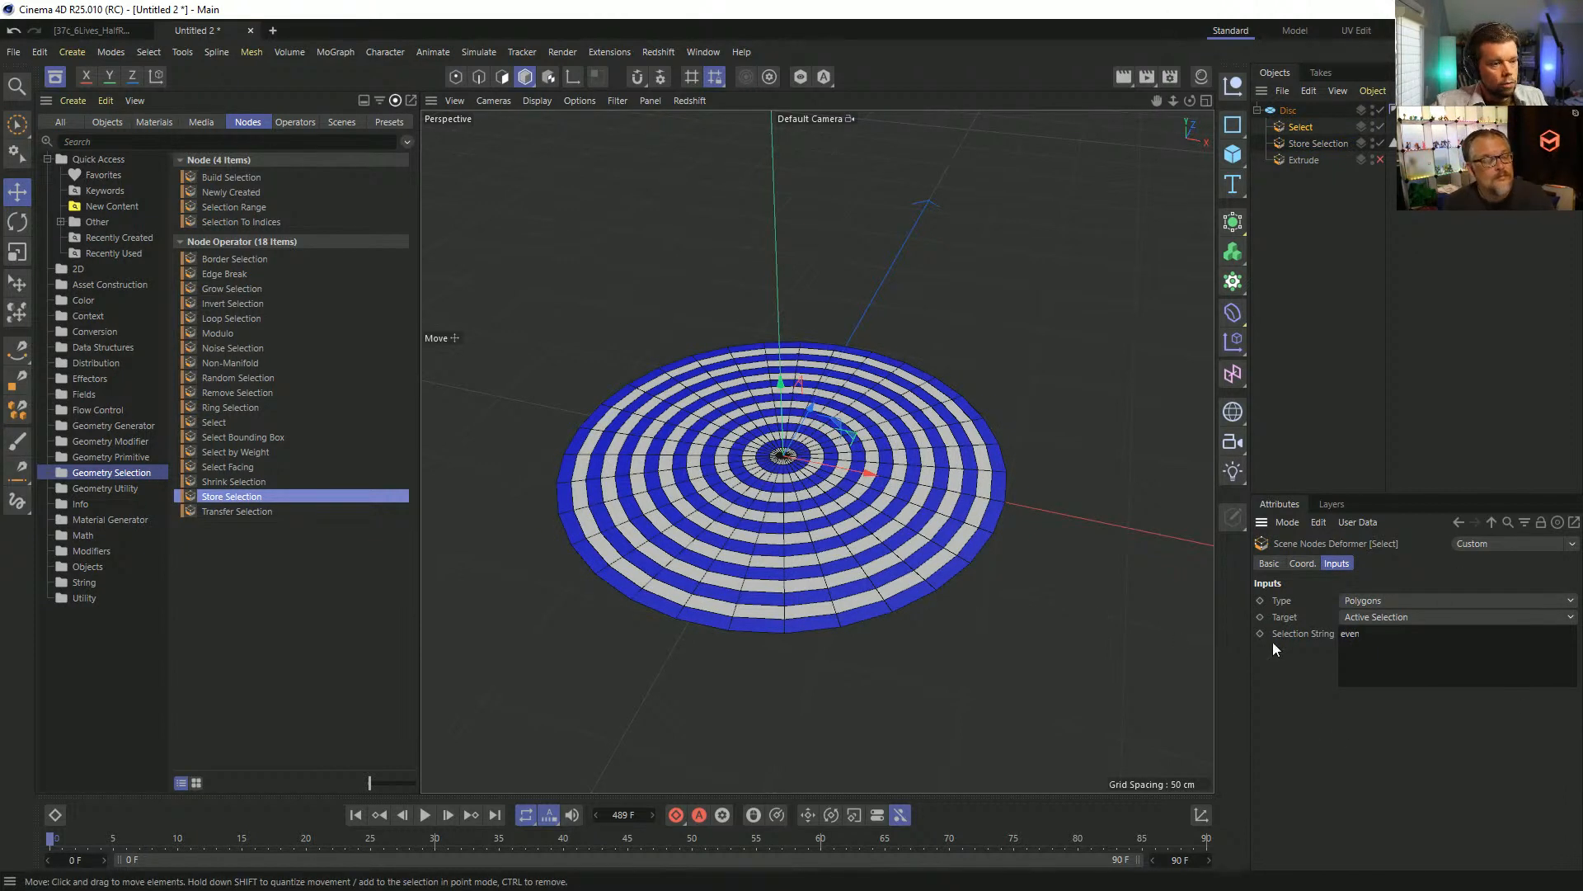
Set the Select node's selection string to the polygon range "1-25".
double_click(1350, 634)
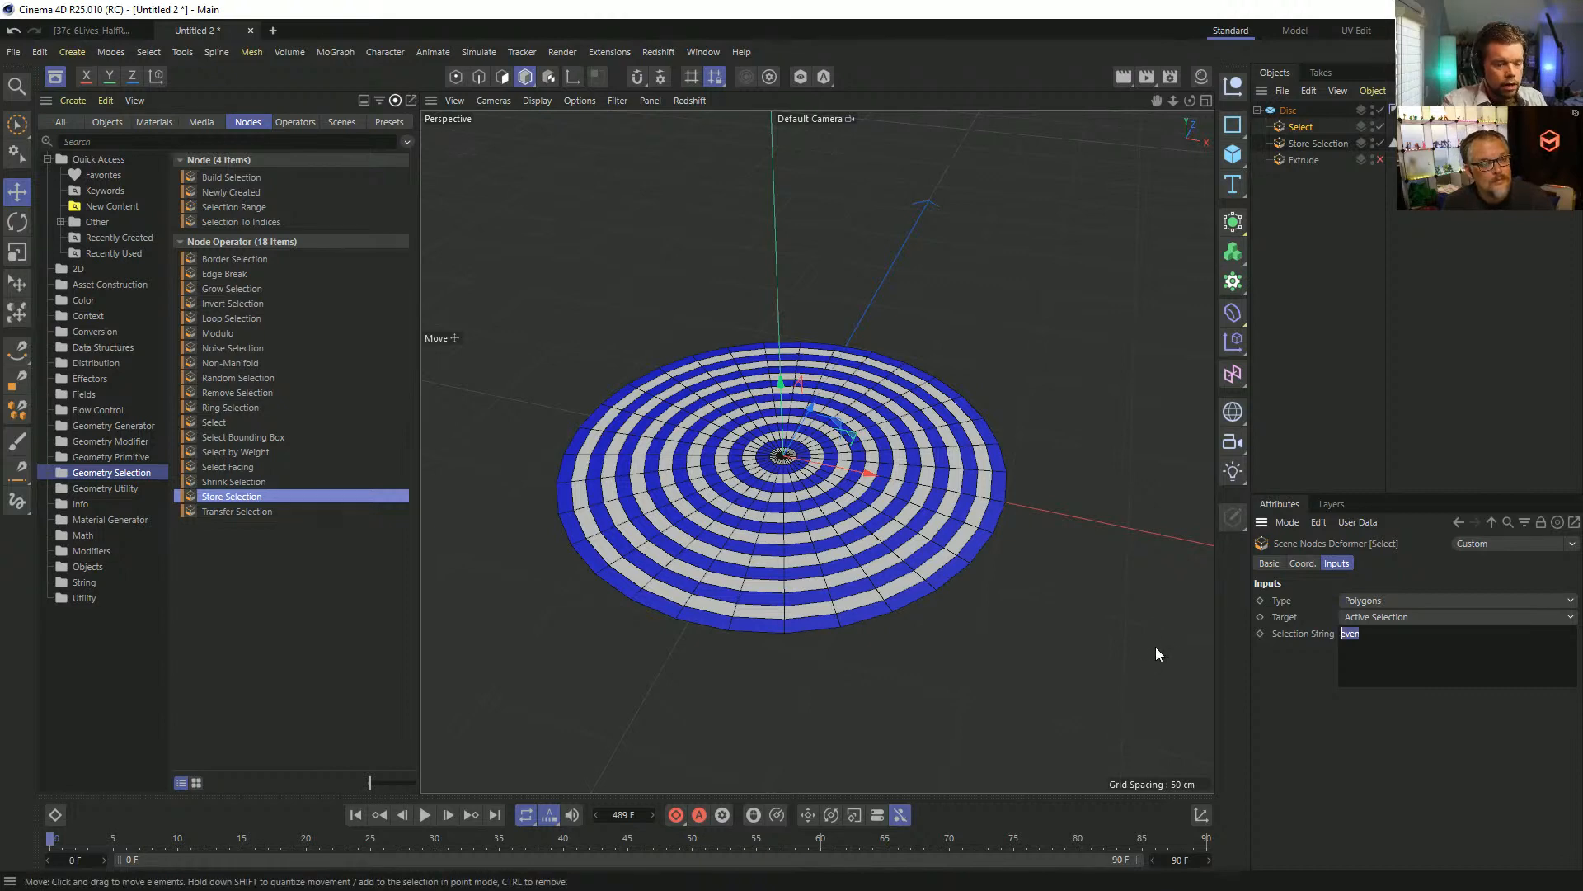
text(1-)
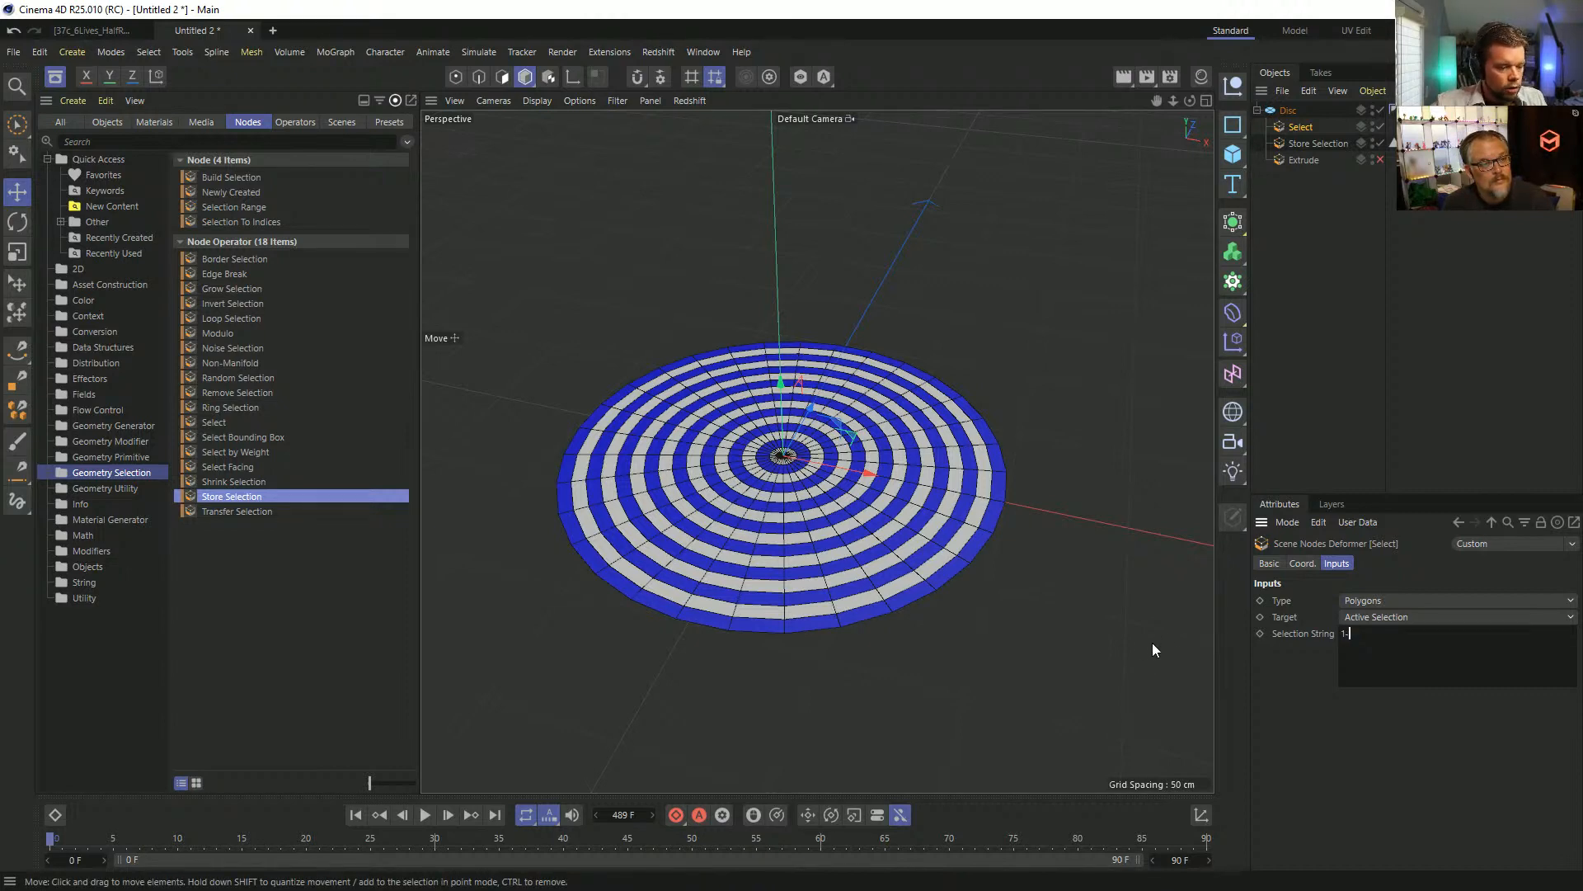
text(25)
key(Return)
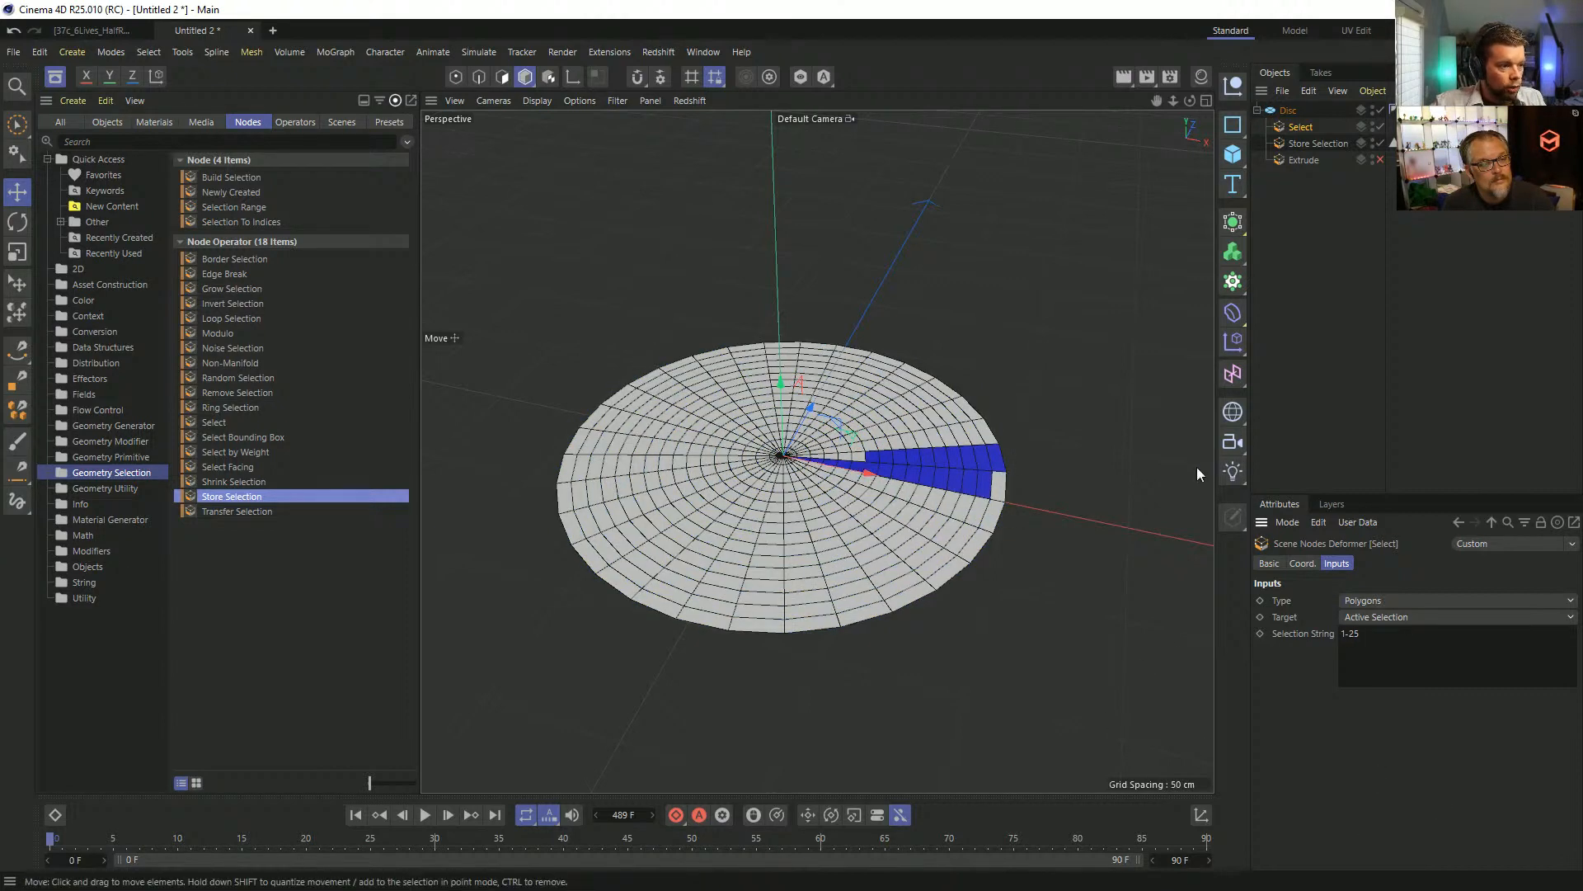
Try the combined selection string "odd or 25-100" in the Select node and inspect the Disc from a higher angle.
drag(1445, 646, 1268, 607)
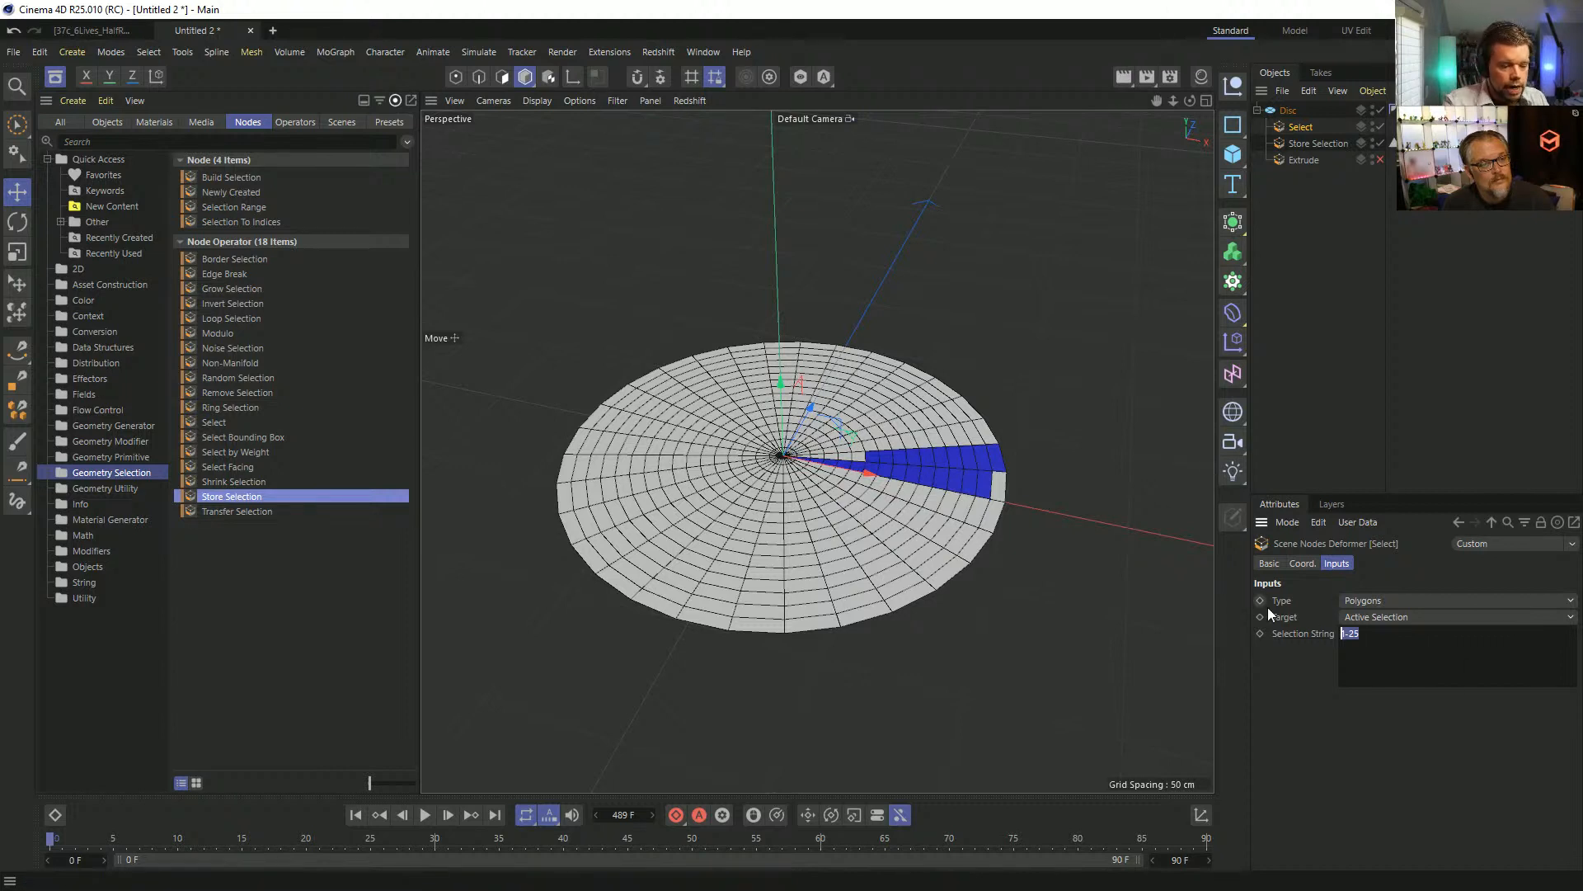
text(odd)
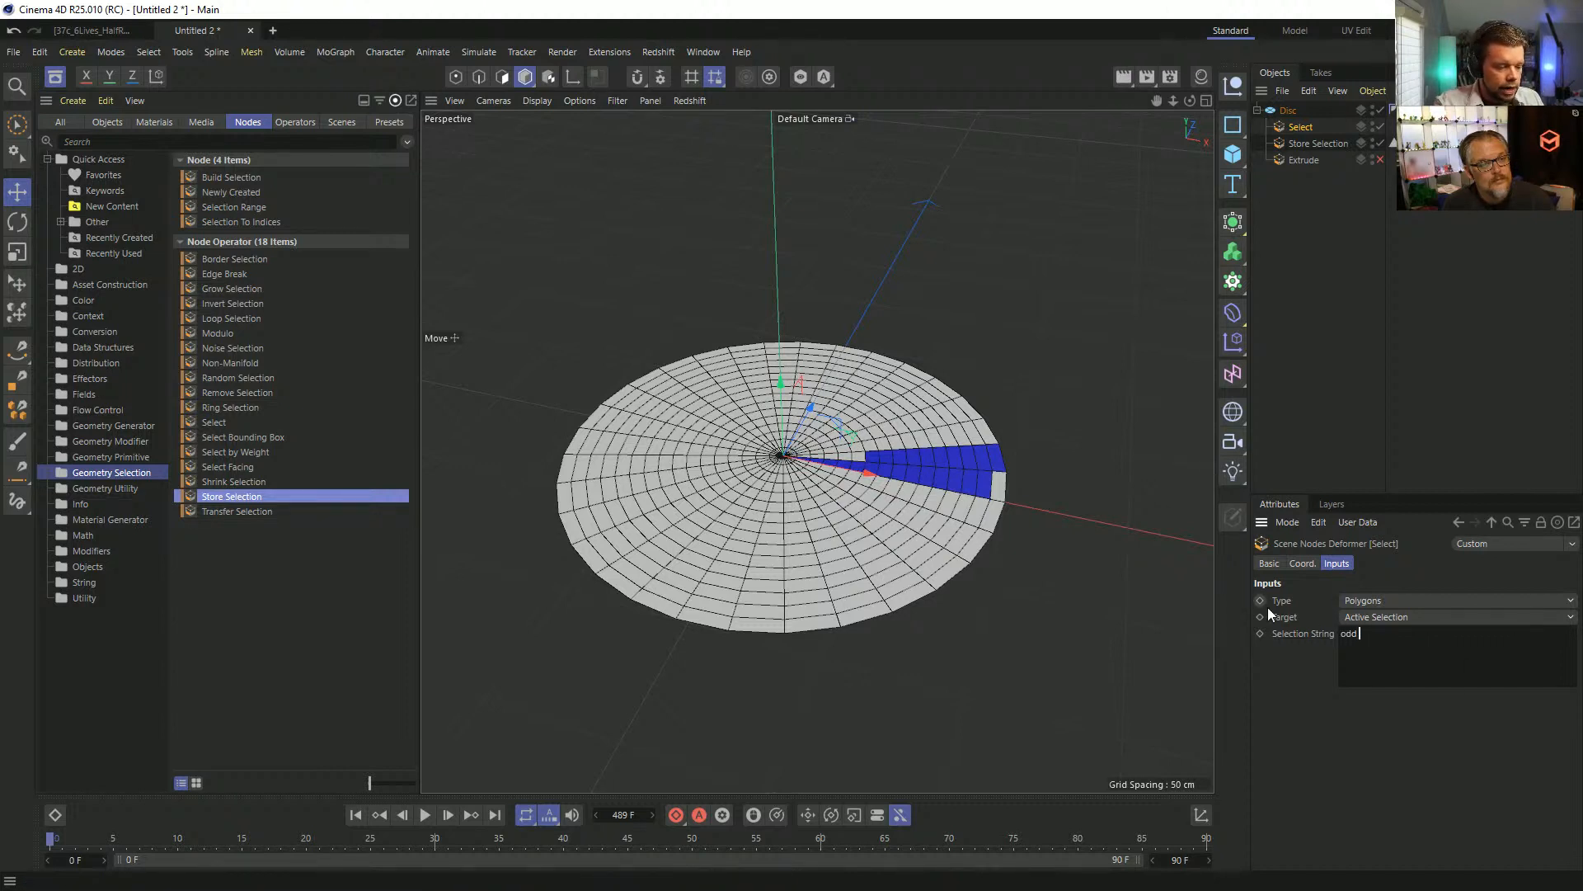
text( or)
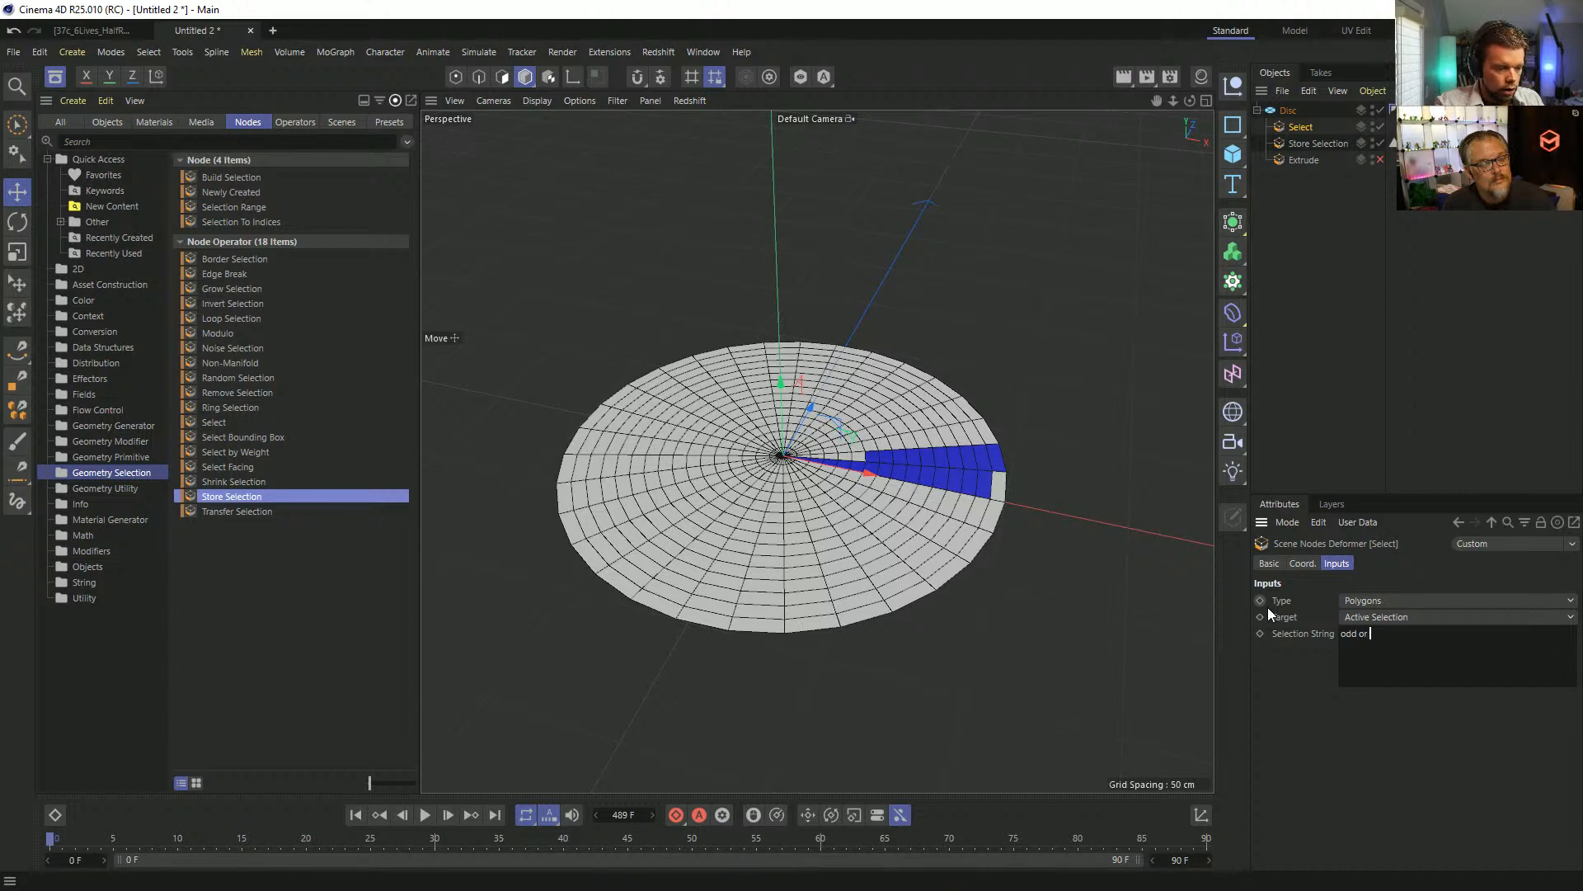
text( 25-1)
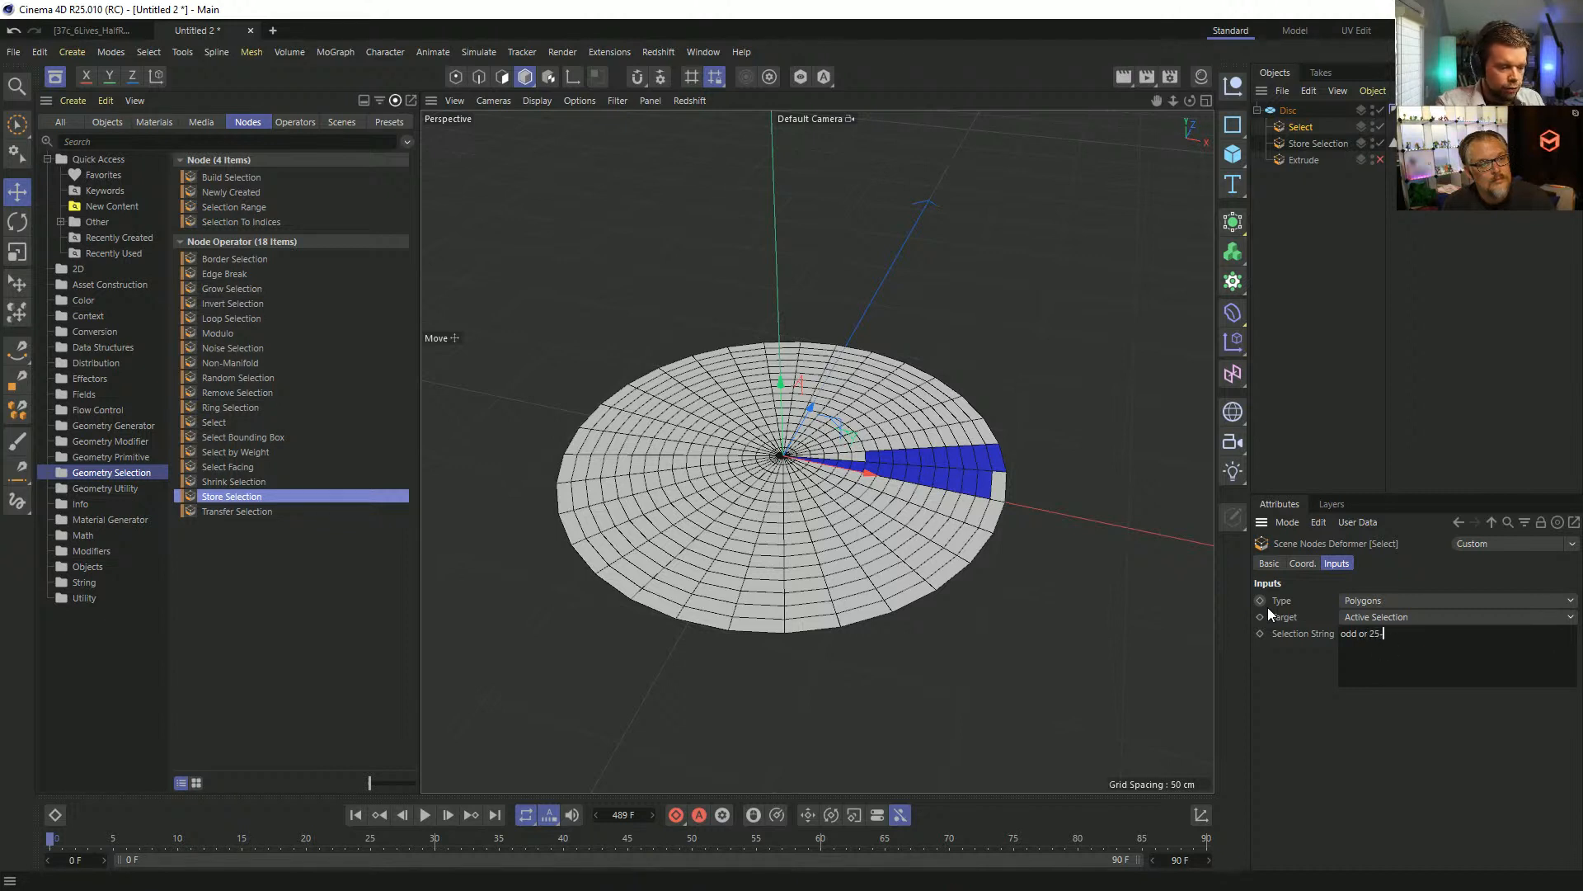
text(00)
click(1412, 760)
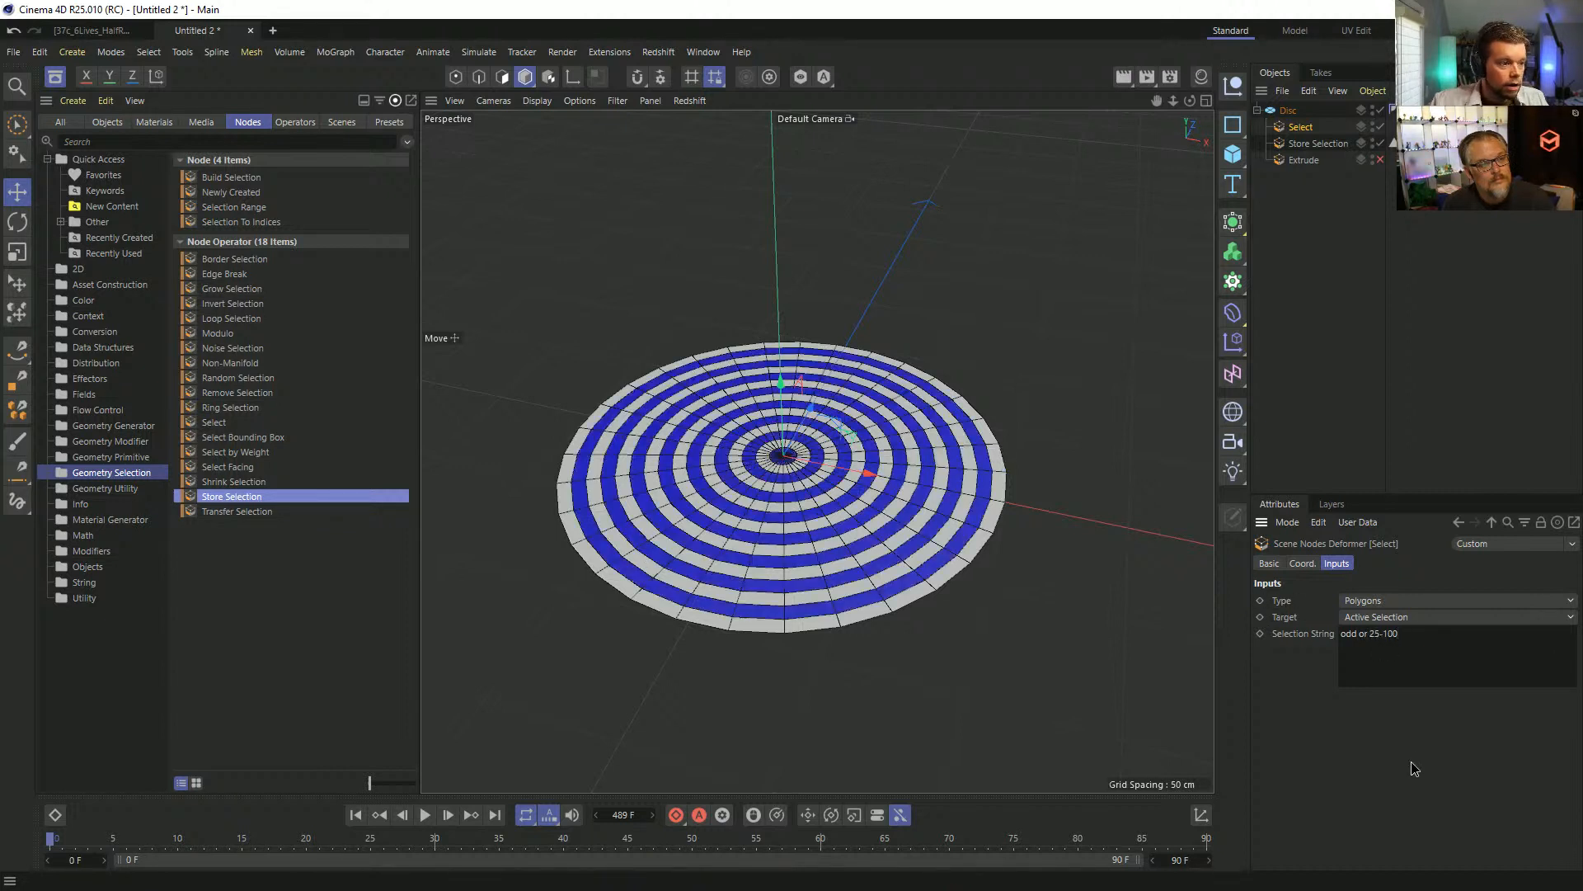
alt+drag(781, 450, 778, 493)
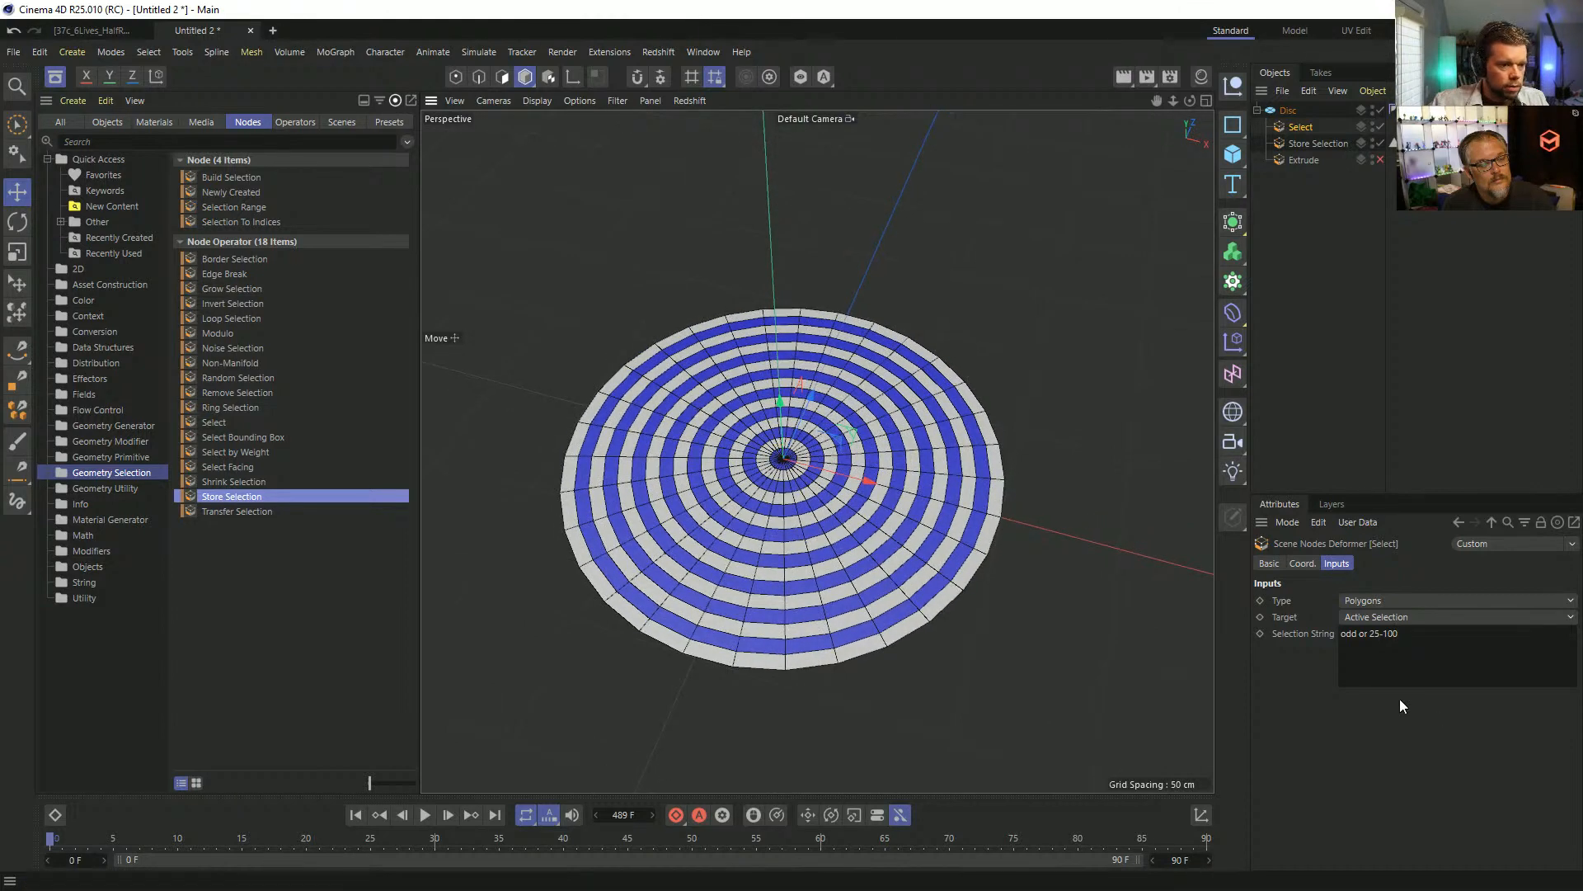
Reorder the Select node's selection string to try "25-100 or odd".
drag(1369, 633, 1404, 631)
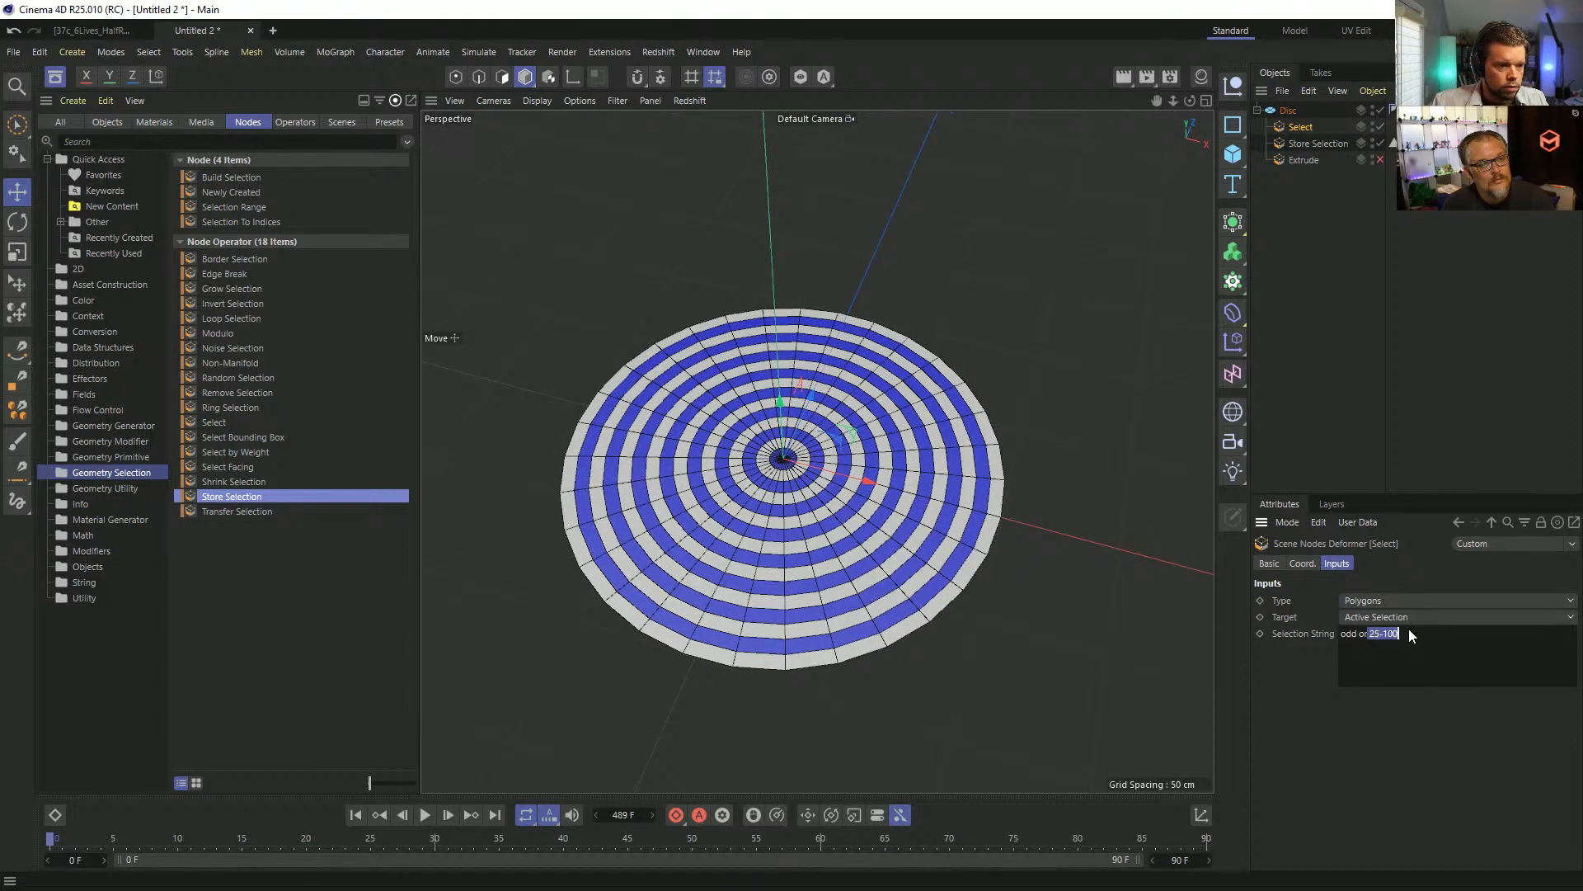
click(1433, 640)
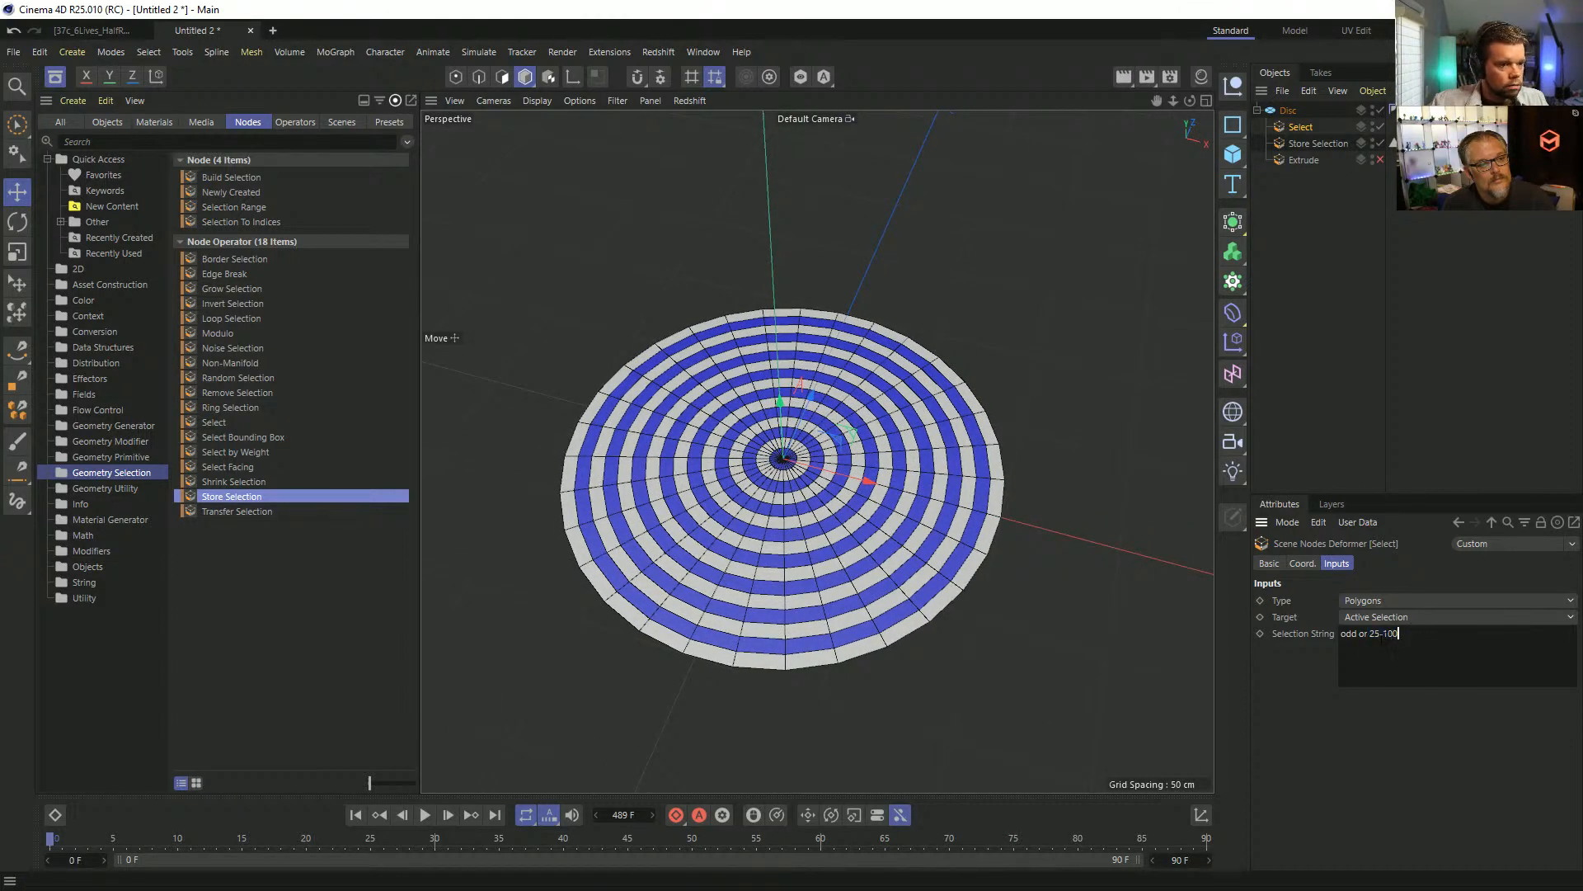
drag(1371, 633, 1342, 634)
key(BackSpace)
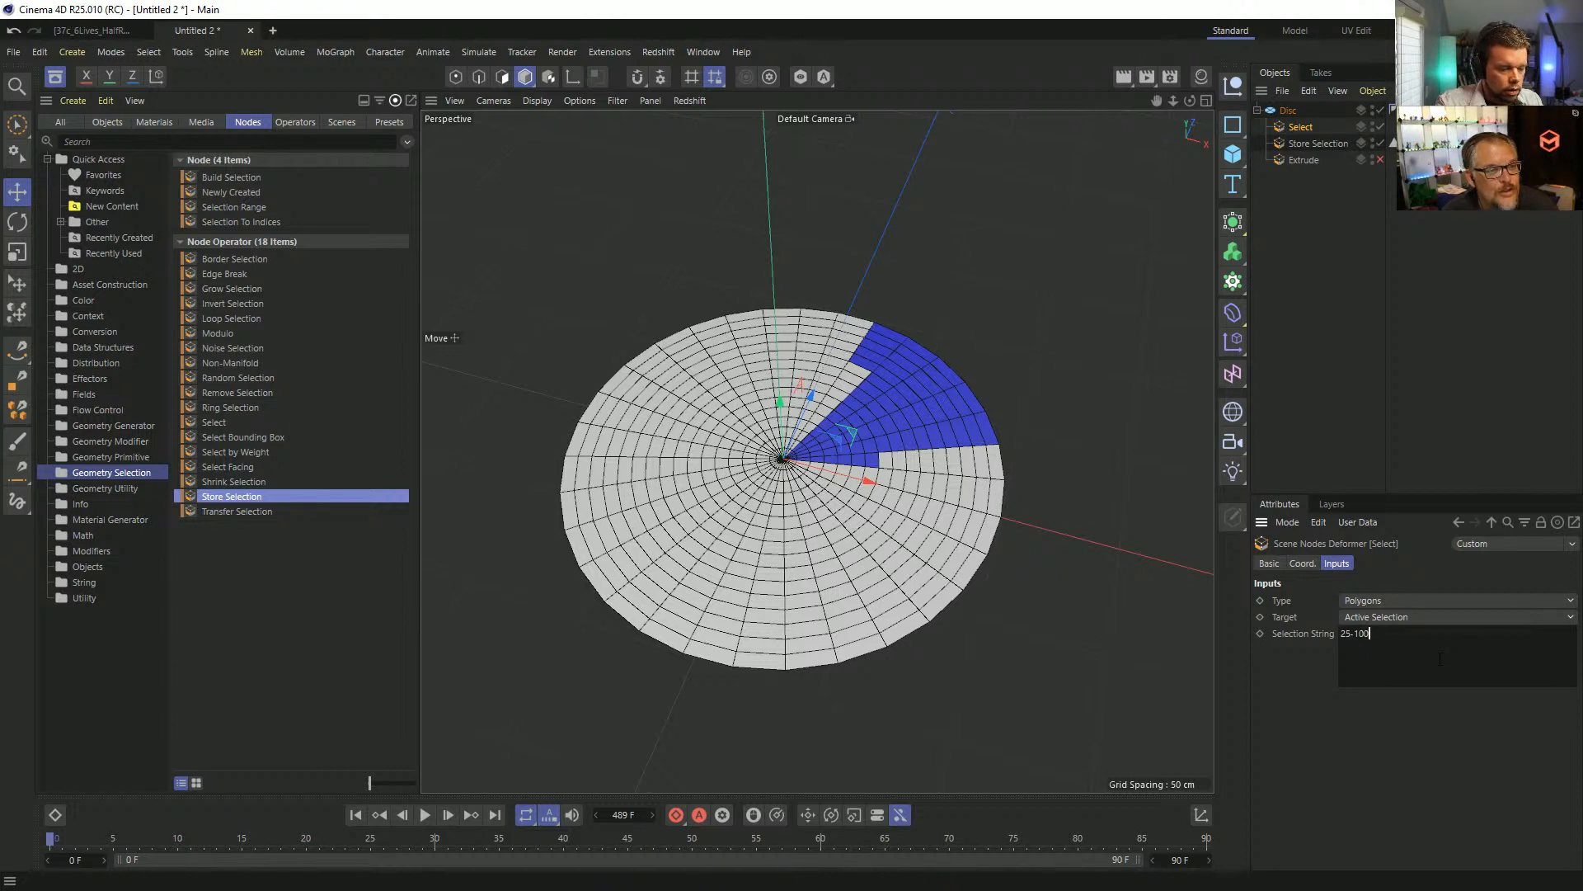
text(or odd)
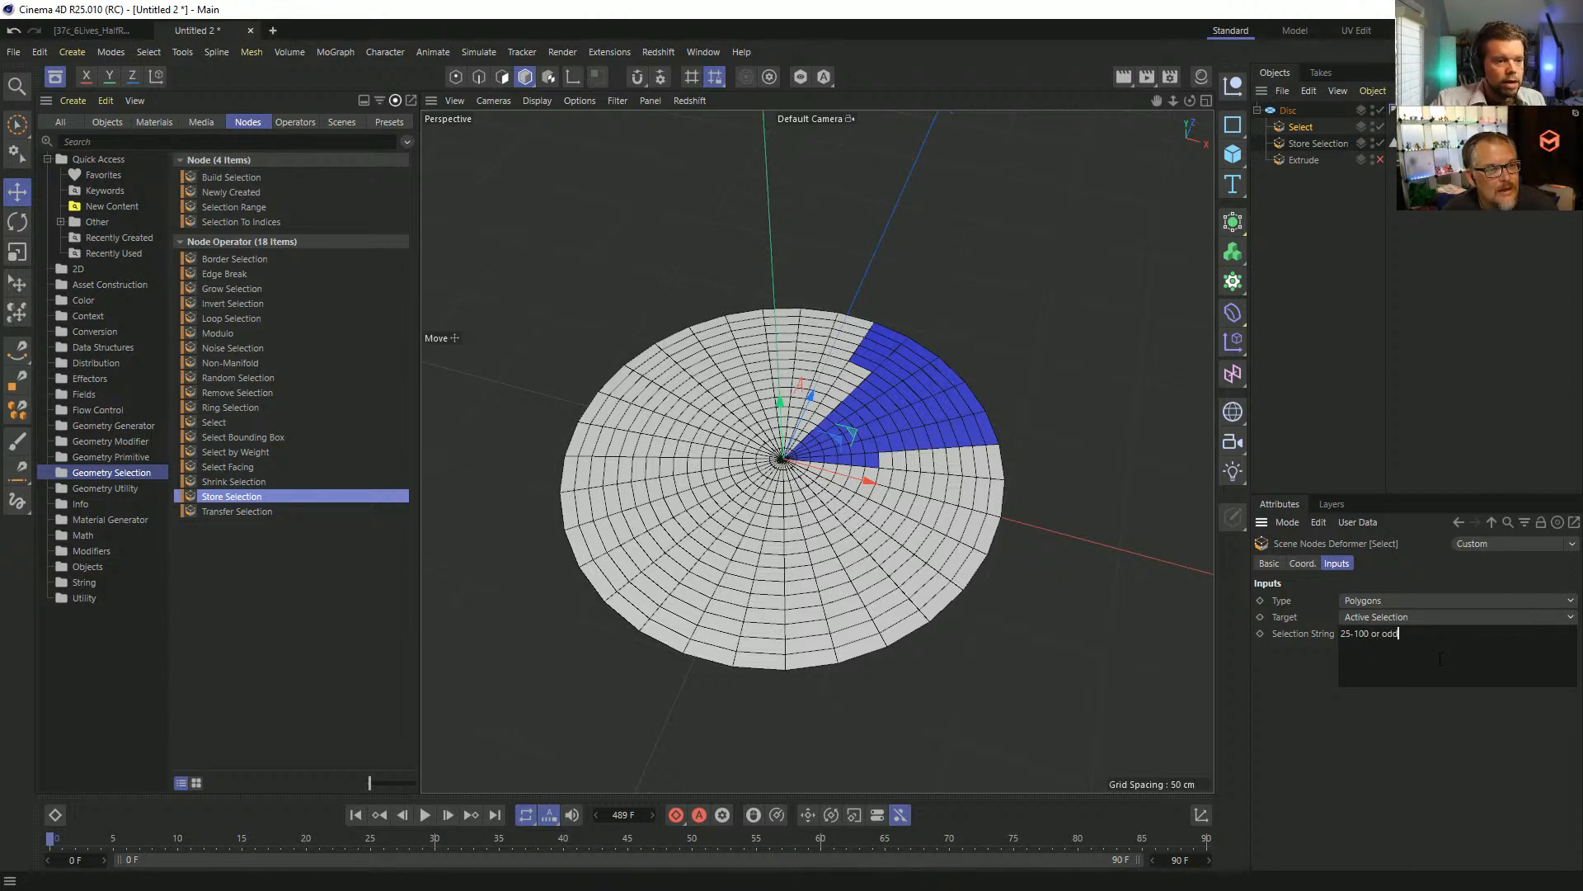
click(1435, 780)
Replace the Select node's selection string with the polygon range "25-100".
drag(1435, 652, 1337, 635)
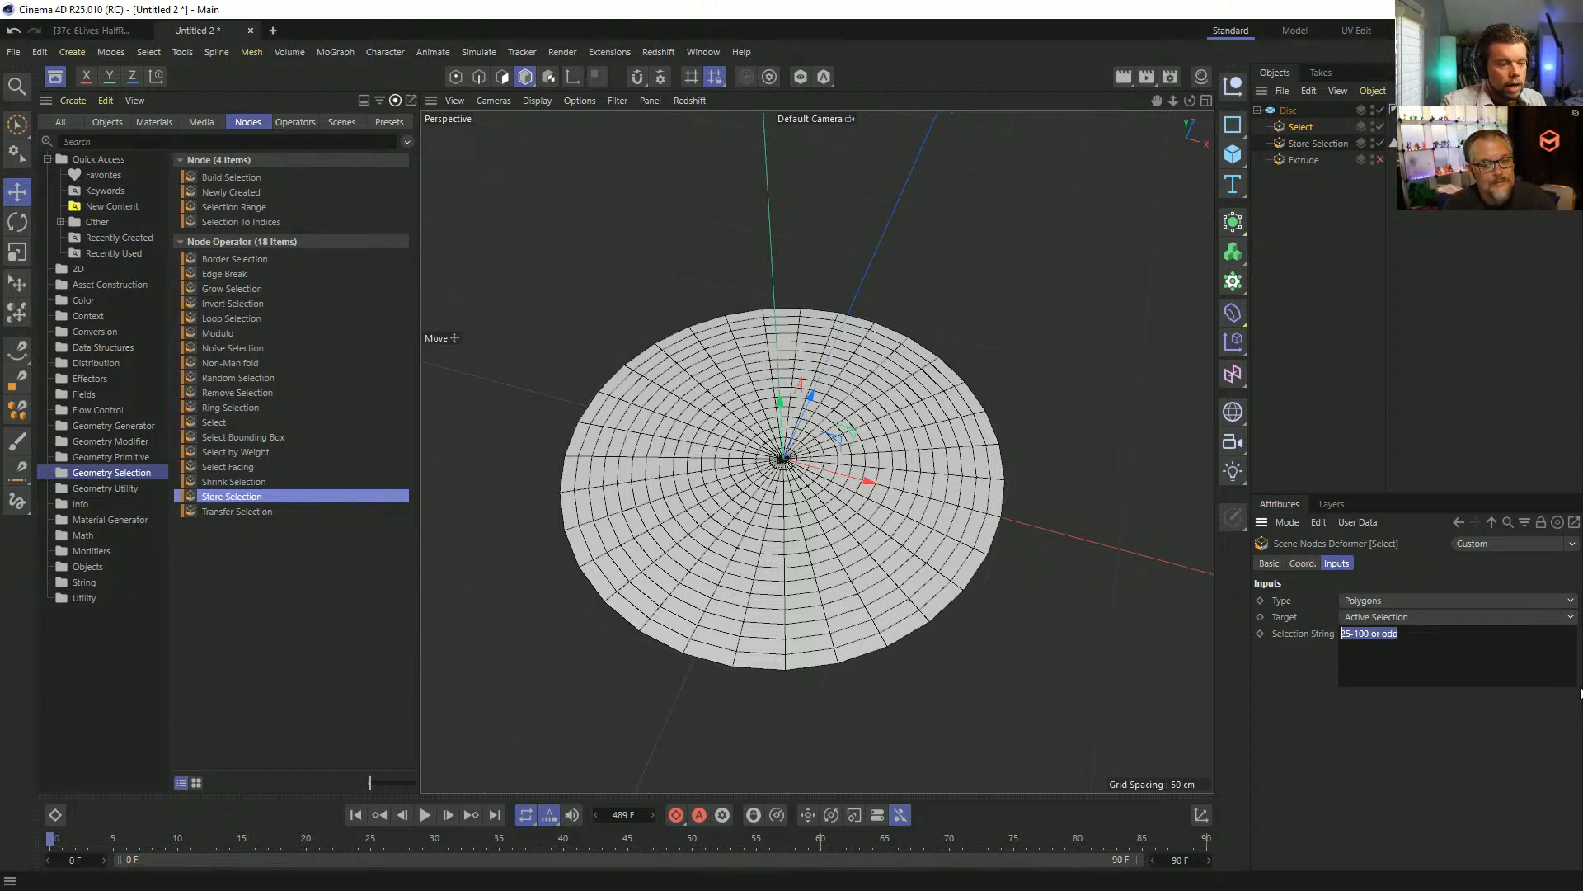
text(25-)
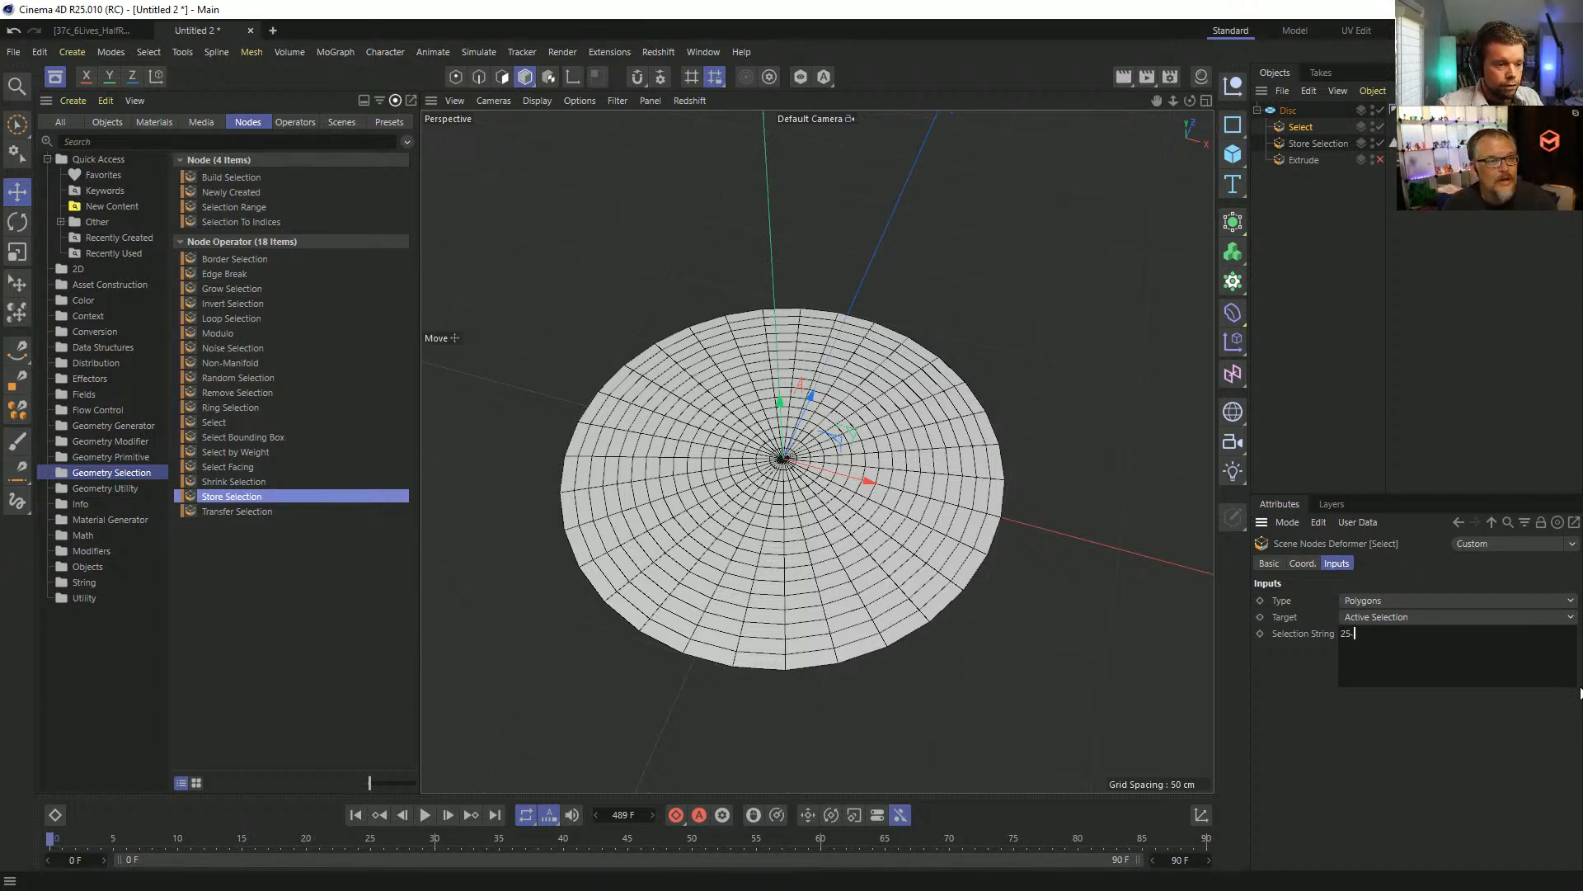
text(100)
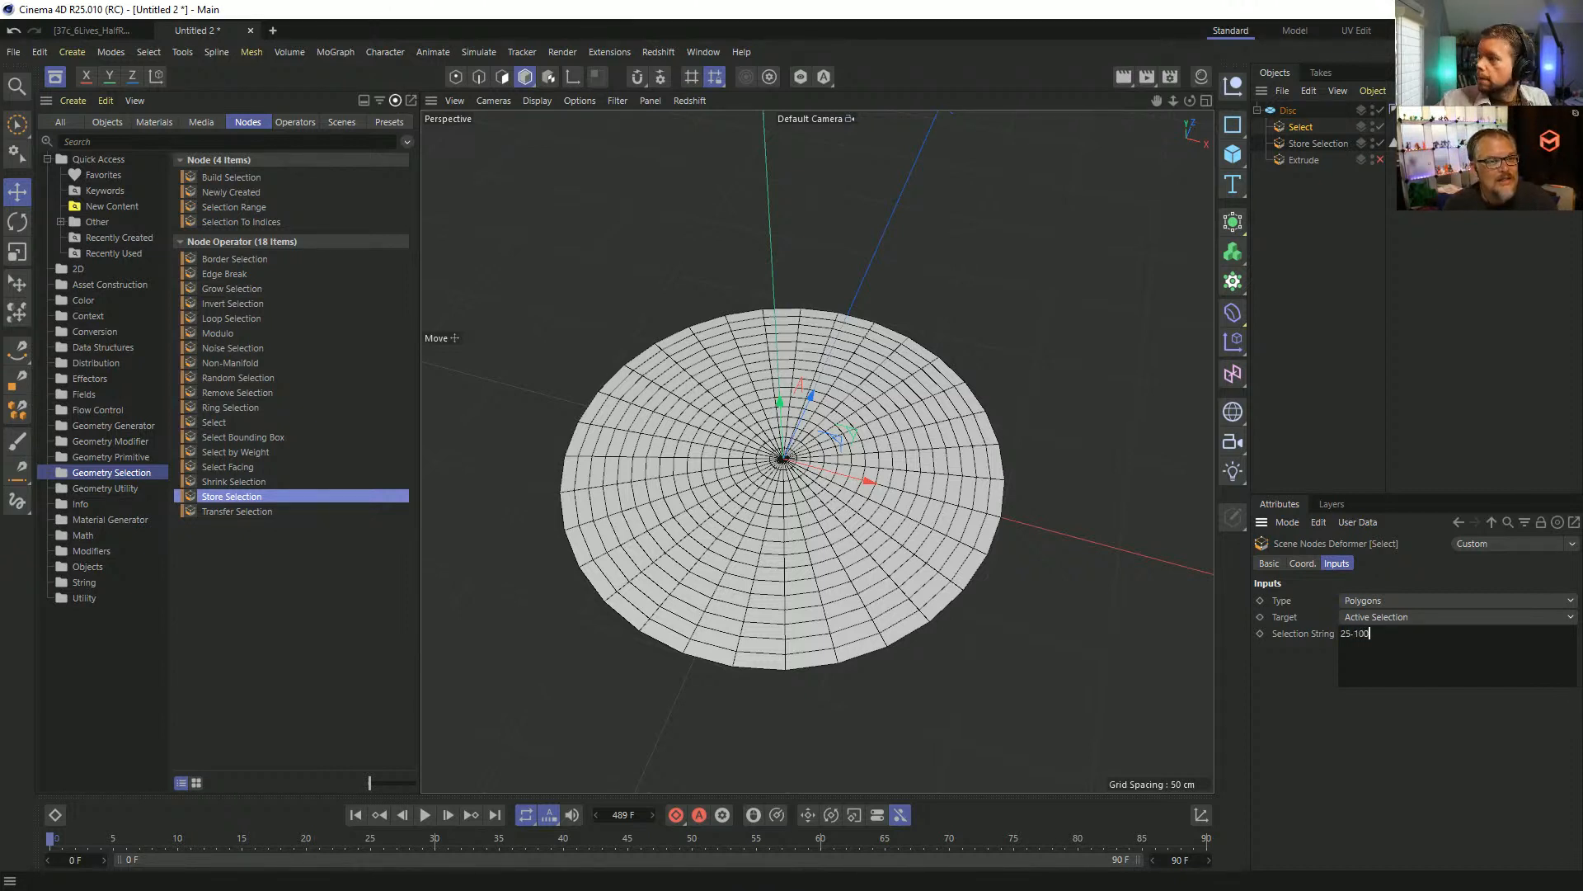
key(Return)
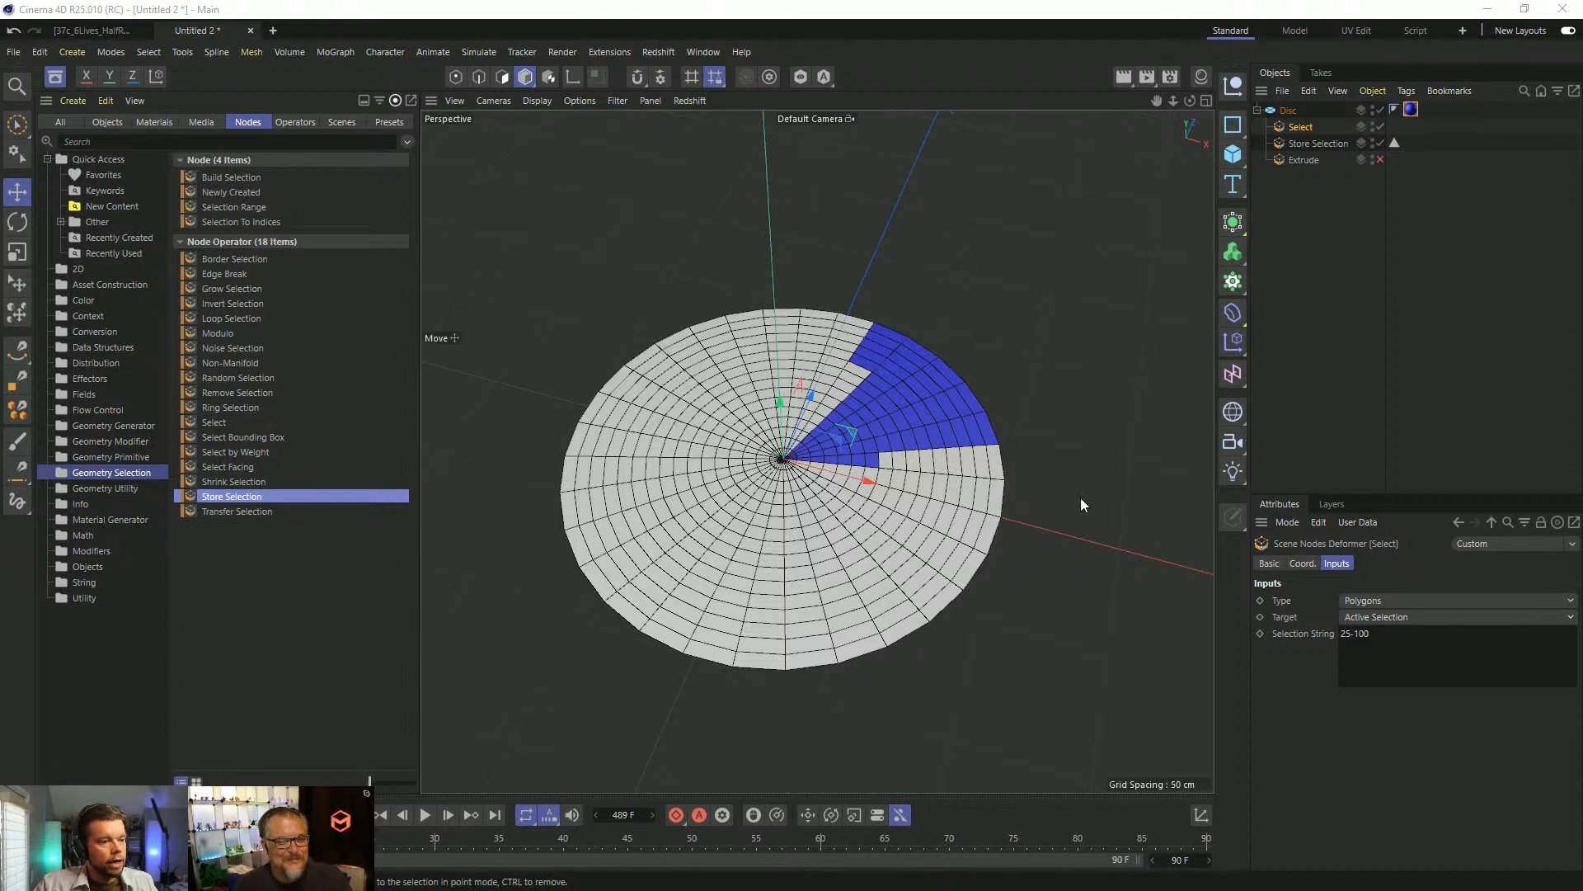
Extend the Select node's selection string to "25-100. 200,150".
click(1369, 634)
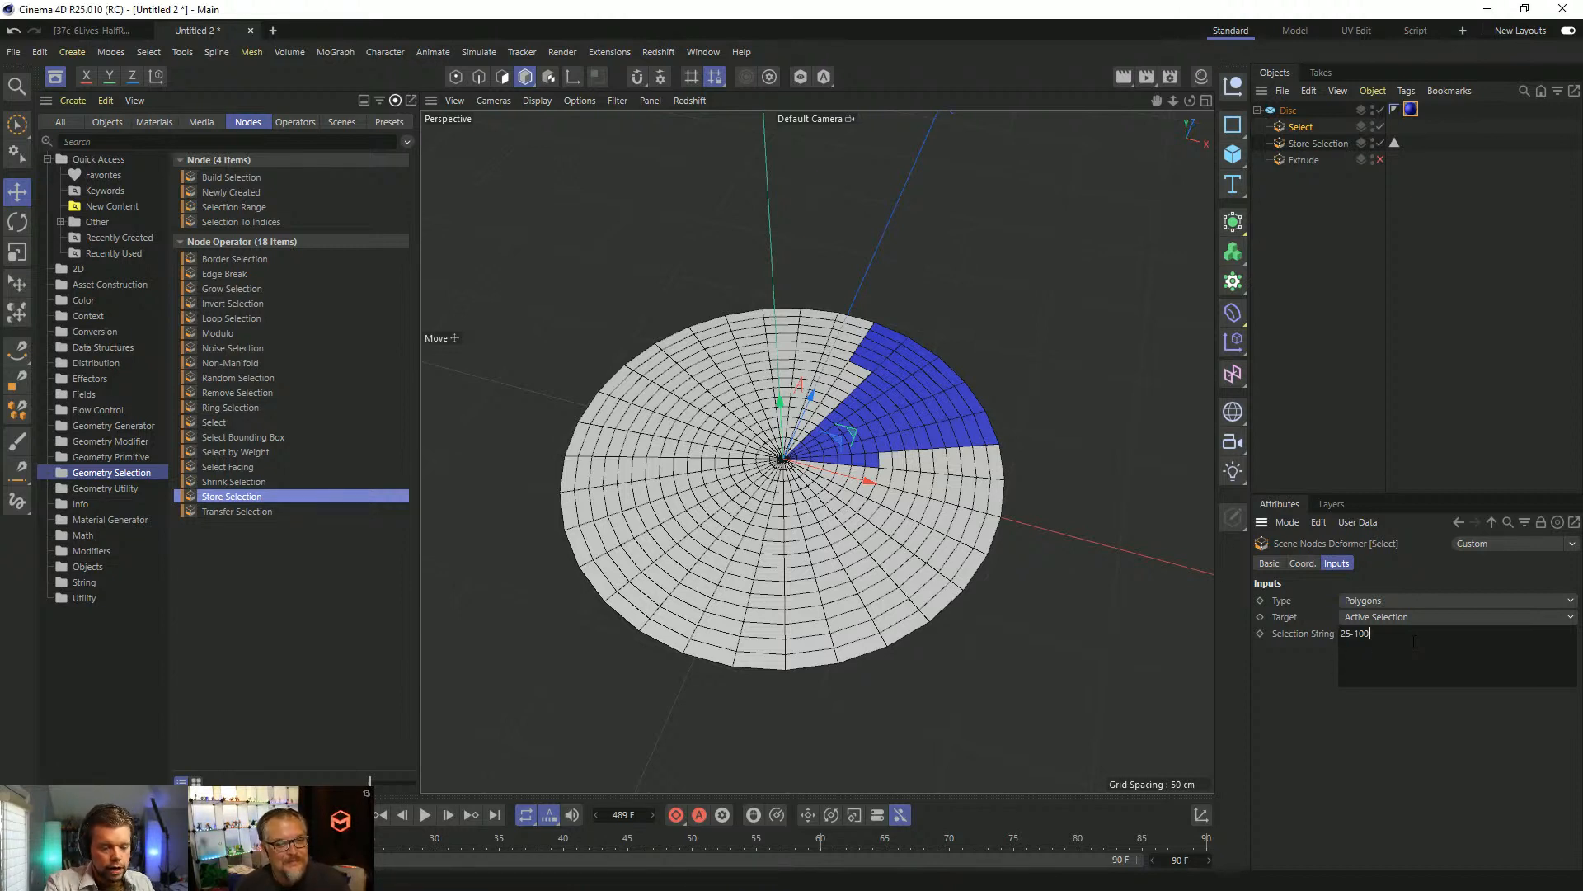
text(,)
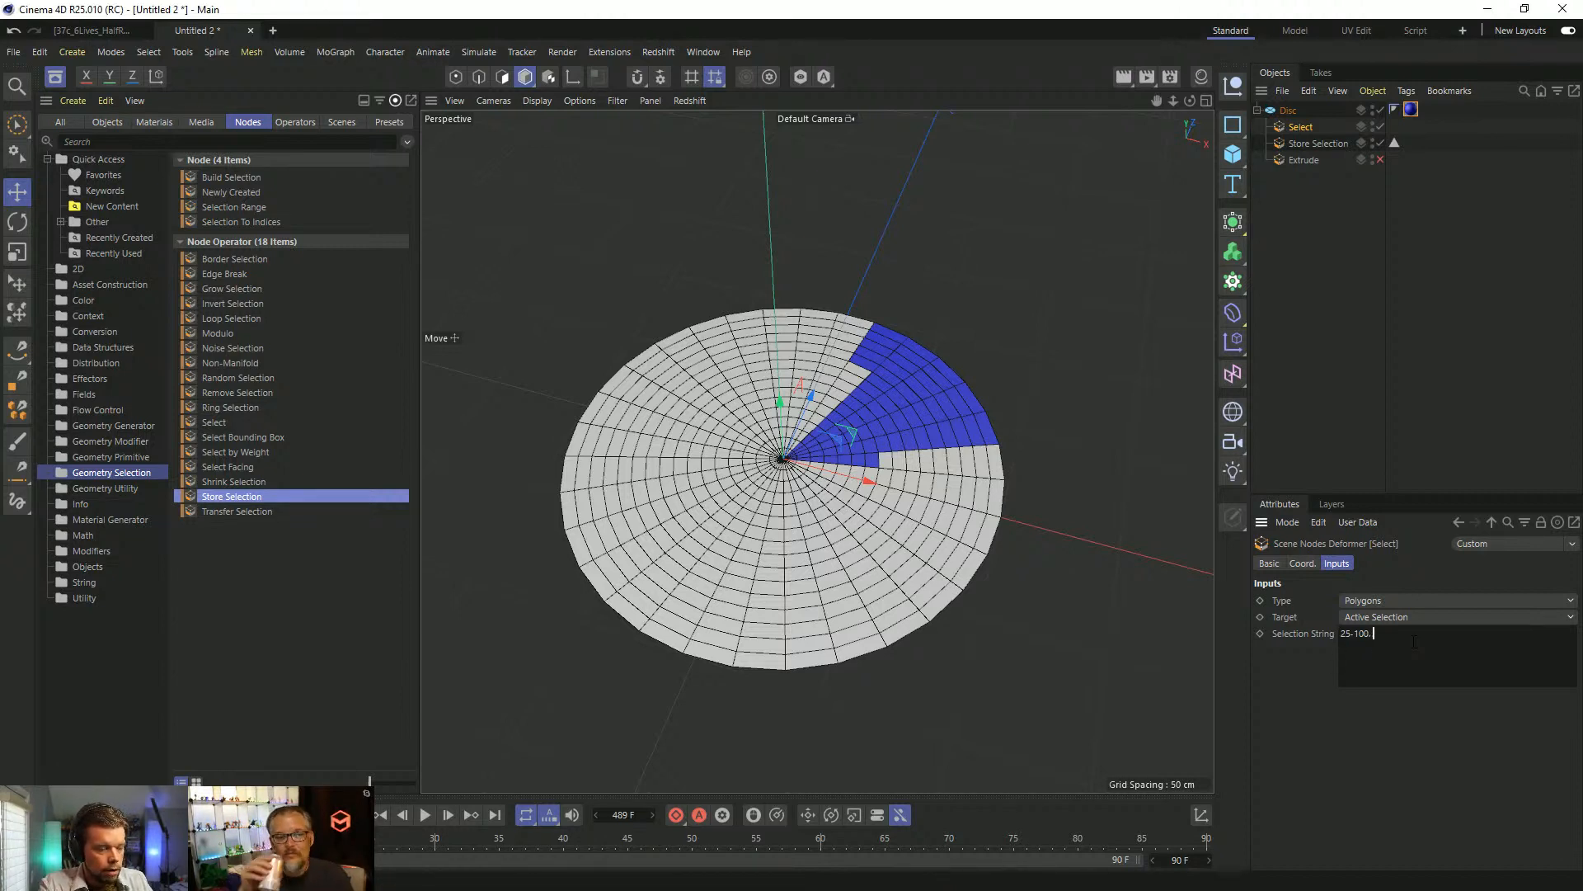
text( 222)
key(BackSpace)
key(BackSpace)
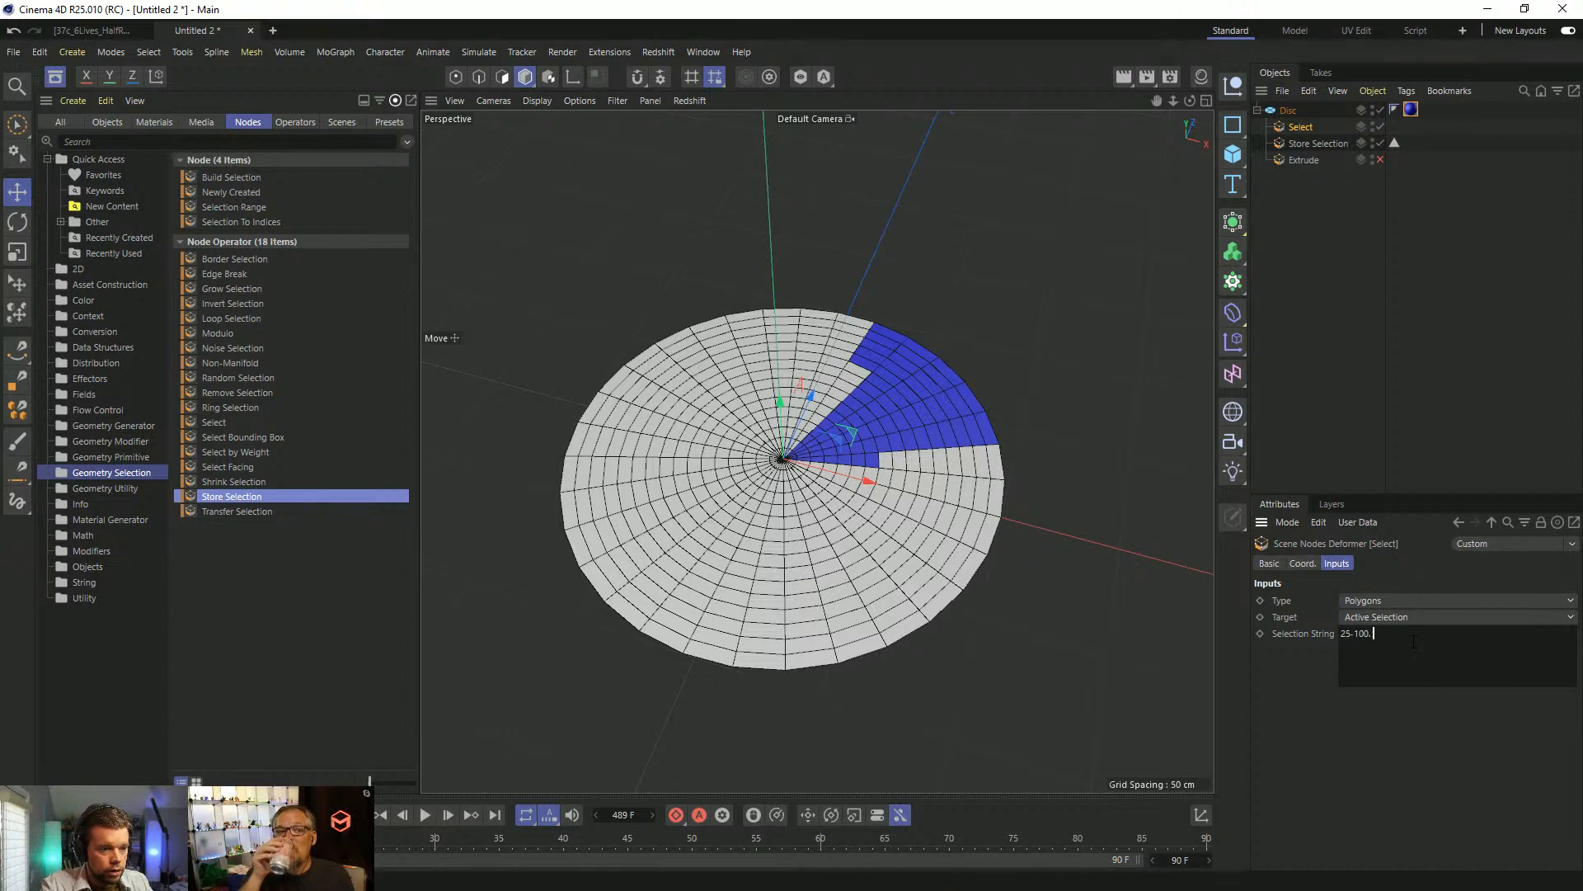
text(00,150)
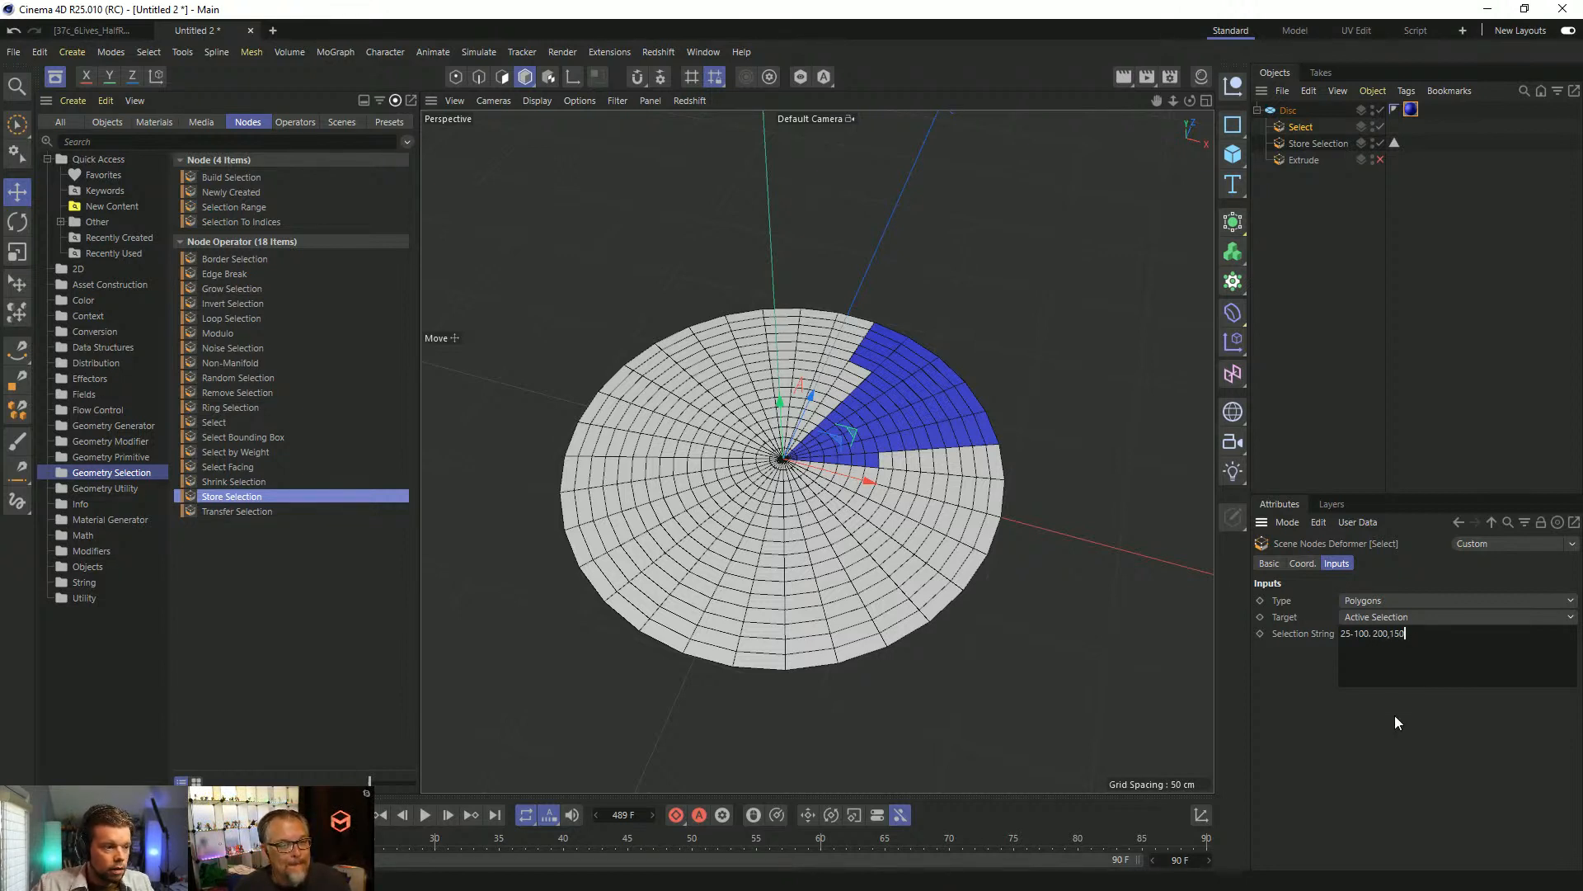
key(Return)
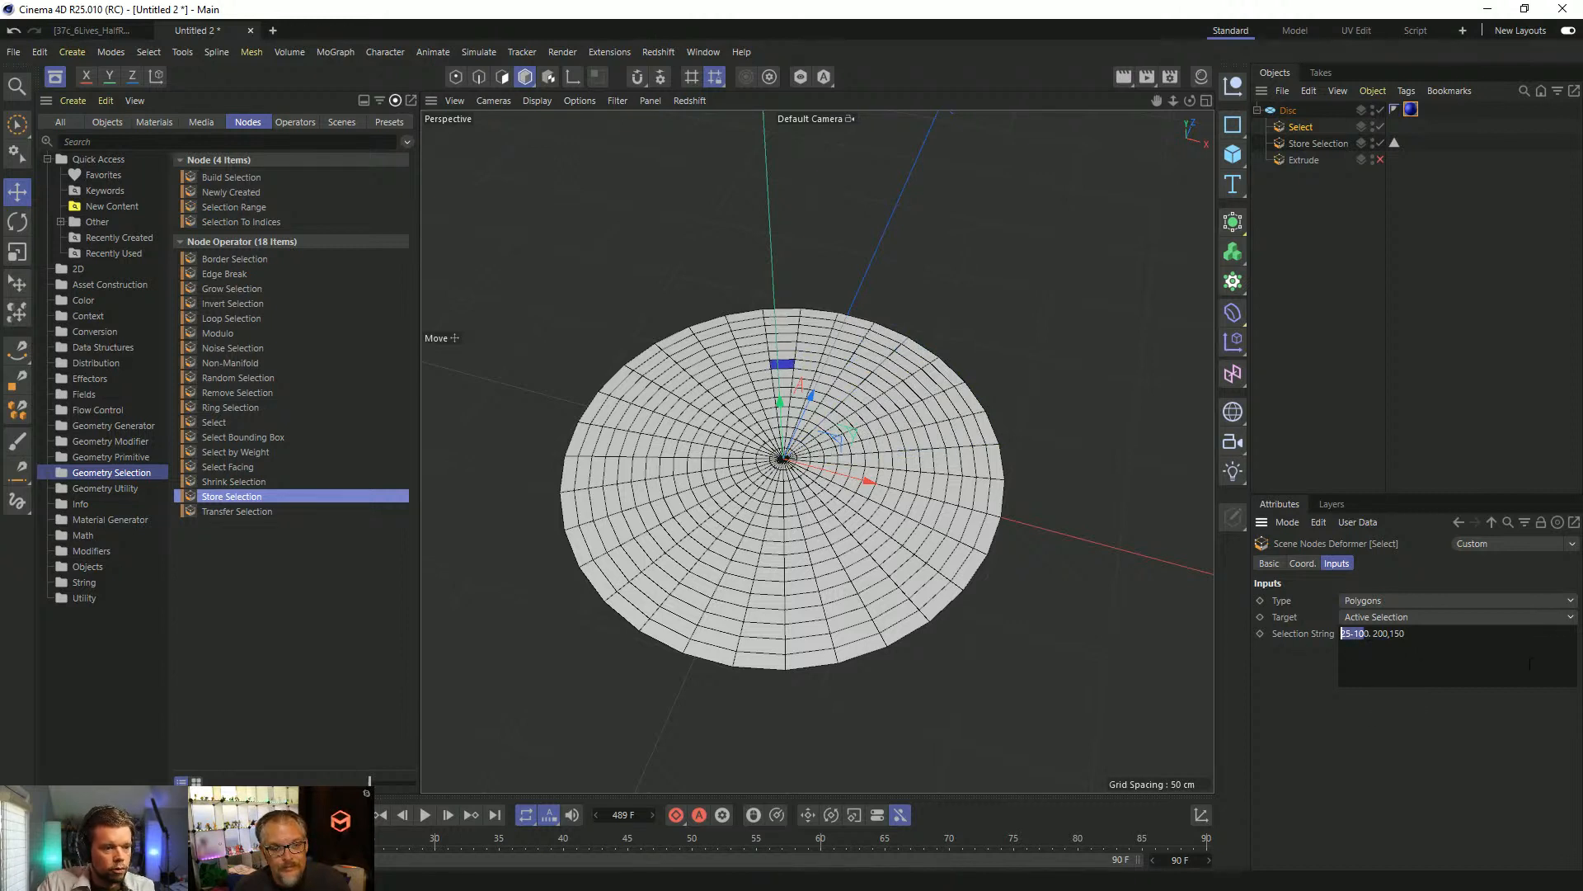
Trim the Select node's selection string to "200,150".
key(Delete)
key(Delete)
key(BackSpace)
key(BackSpace)
key(BackSpace)
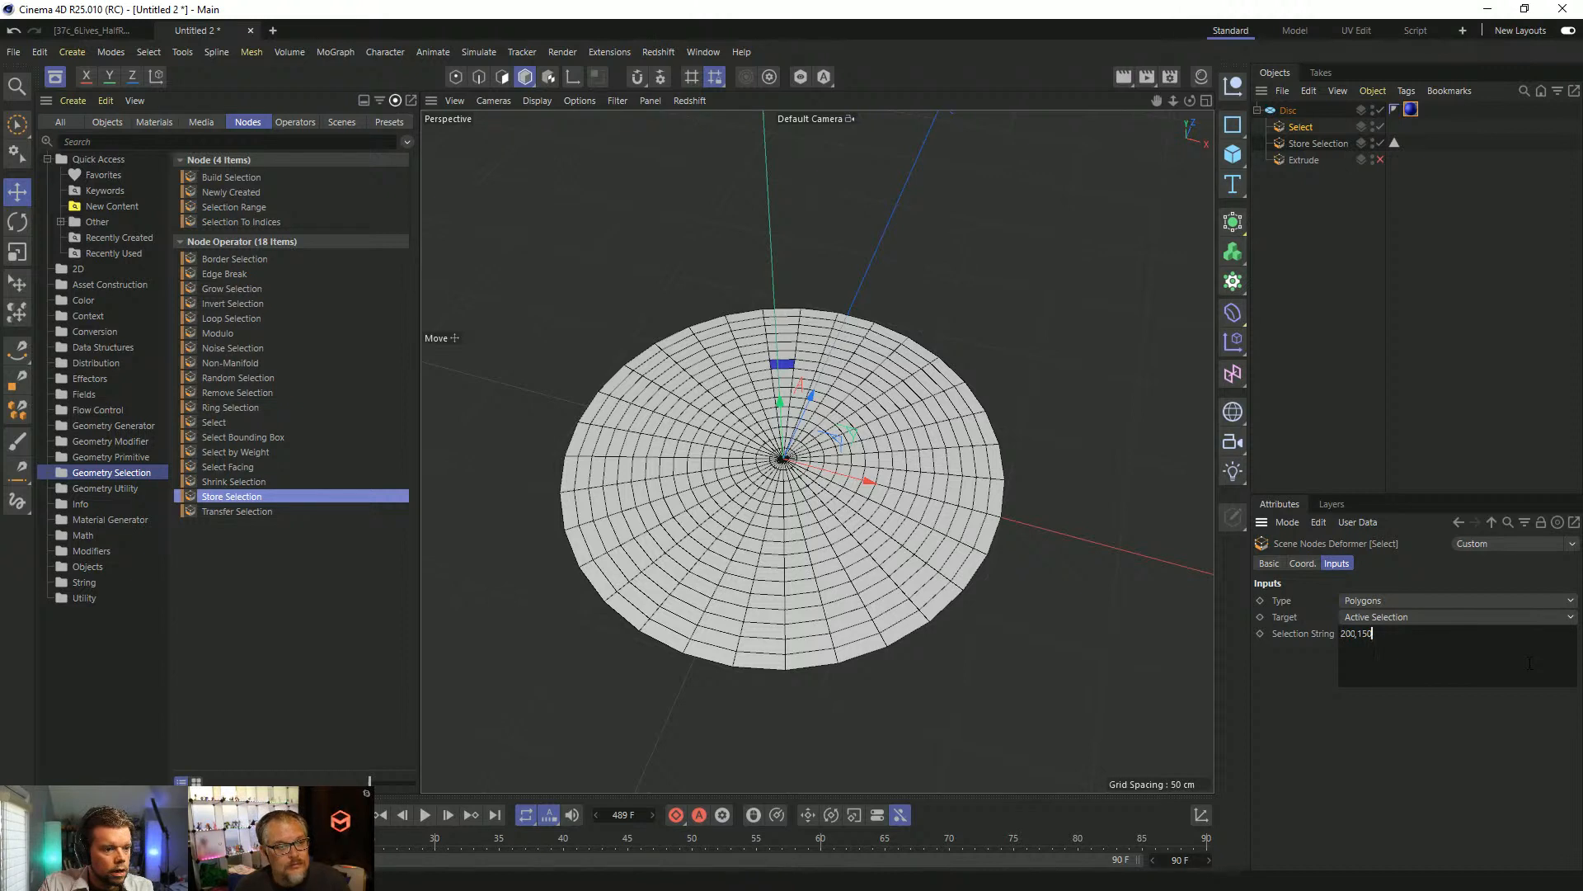
key(Return)
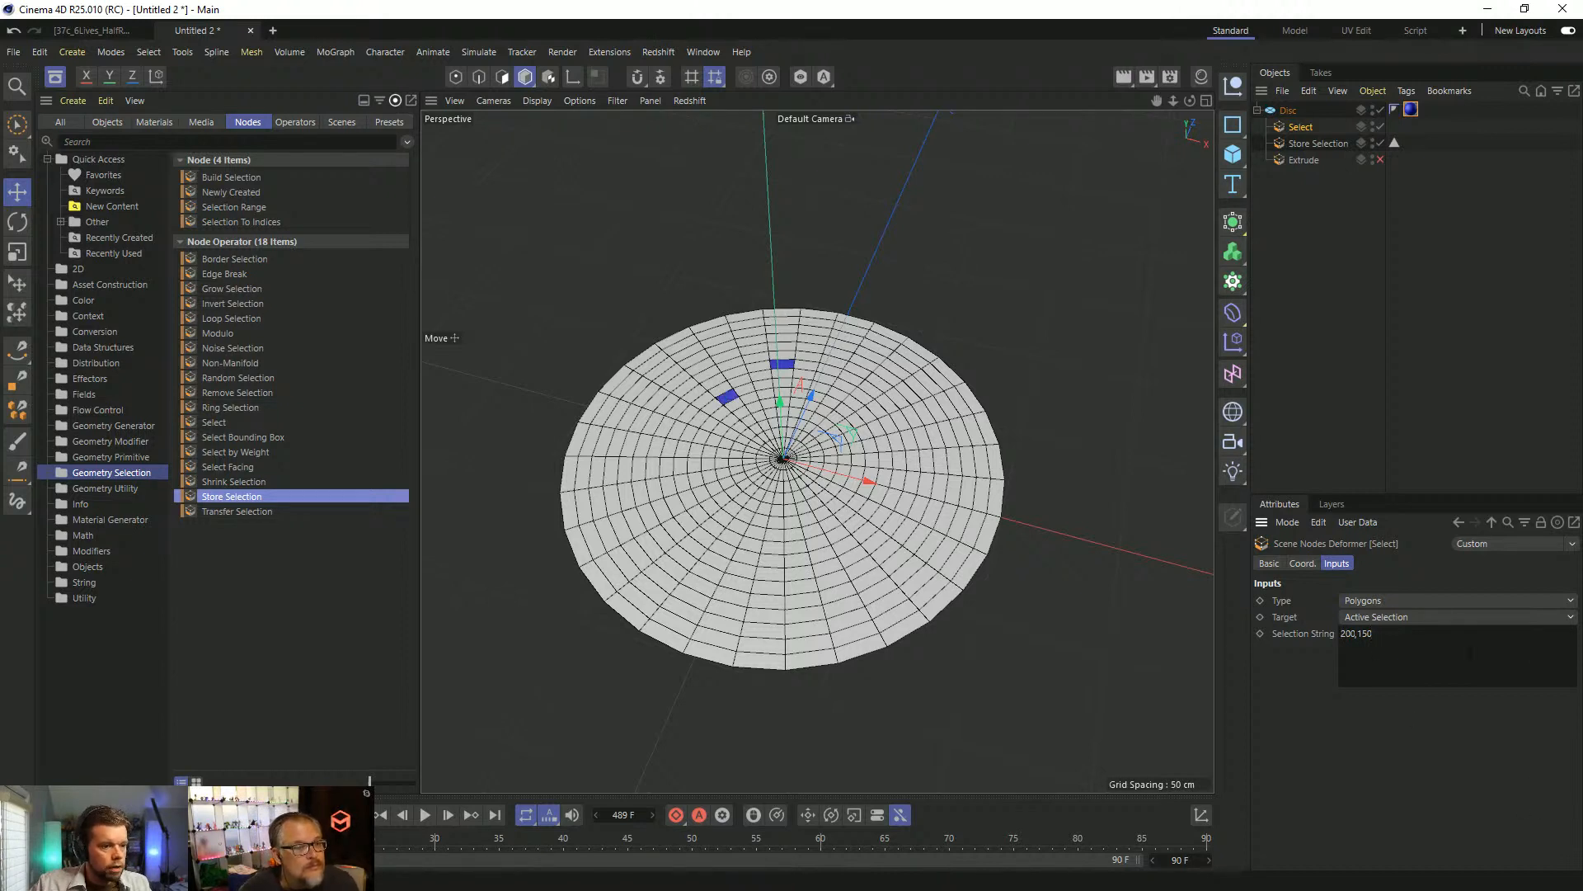
Extend the Select node's selection string to "200,150, 222, 1-22" and inspect the selected polygons on the Disc.
click(1449, 647)
text(, 222)
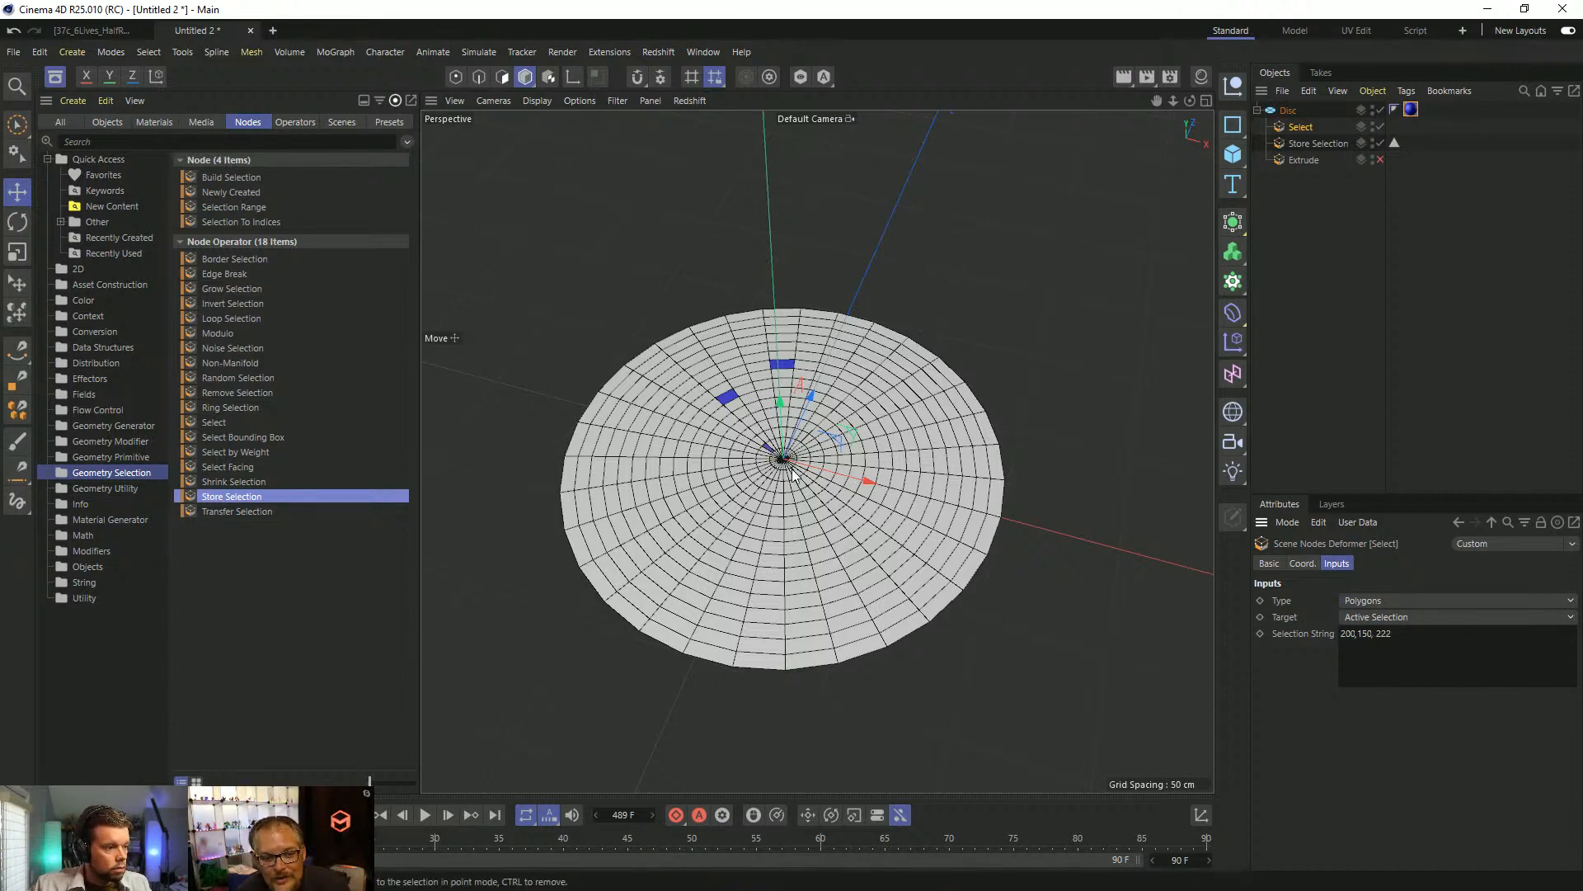
scroll(796, 462, up, 6)
alt+drag(812, 435, 825, 404)
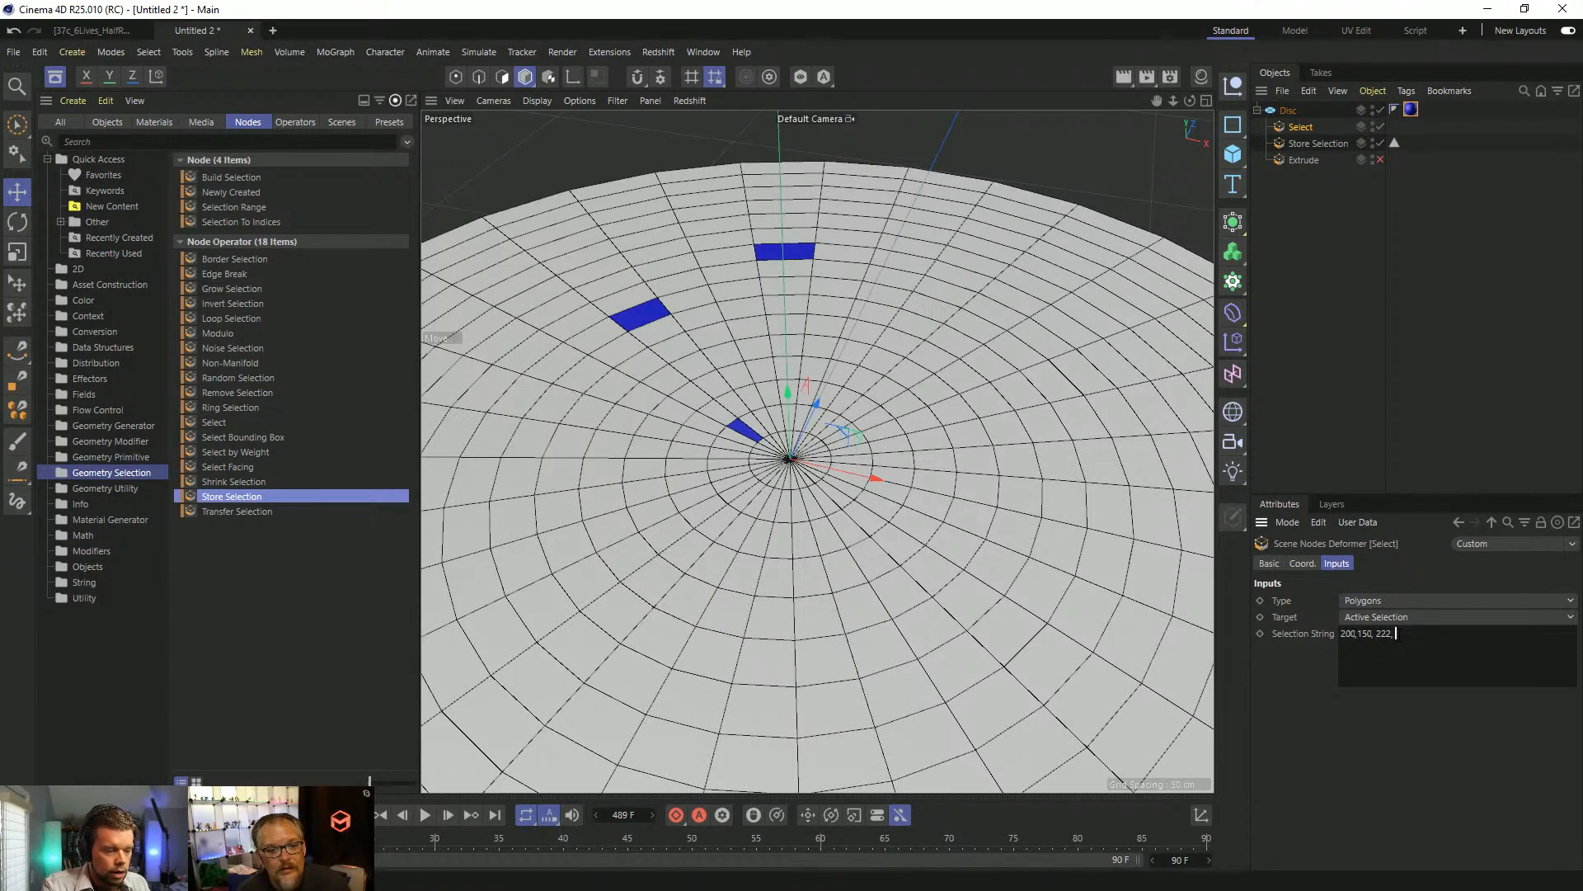
click(1429, 780)
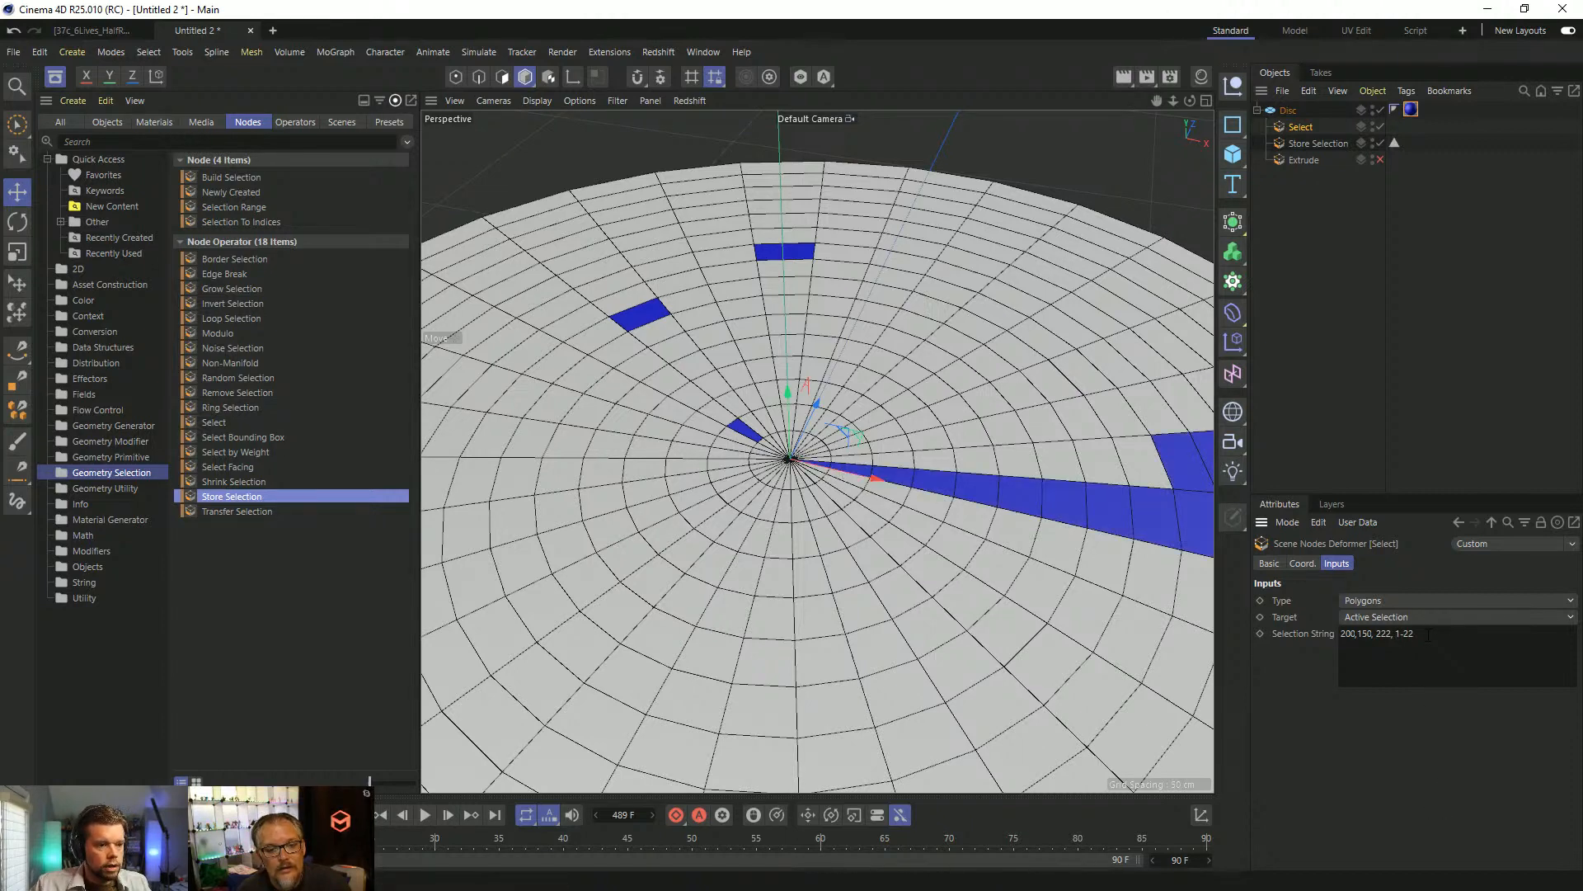
scroll(940, 466, down, 5)
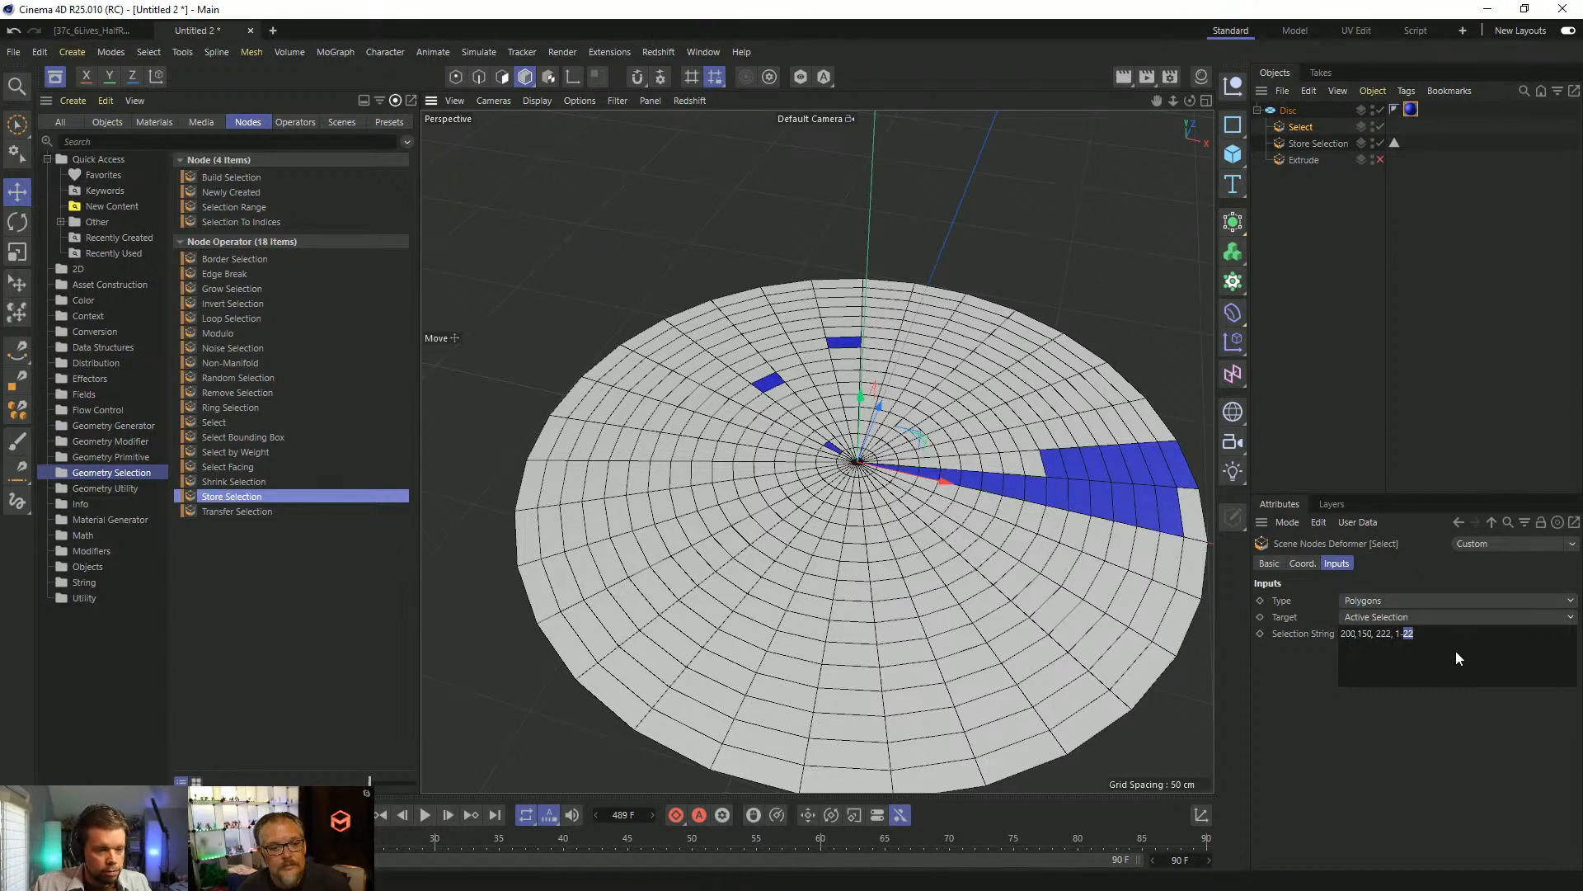
Replace the Select node's selection string with "all".
drag(1457, 650, 1283, 631)
key(BackSpace)
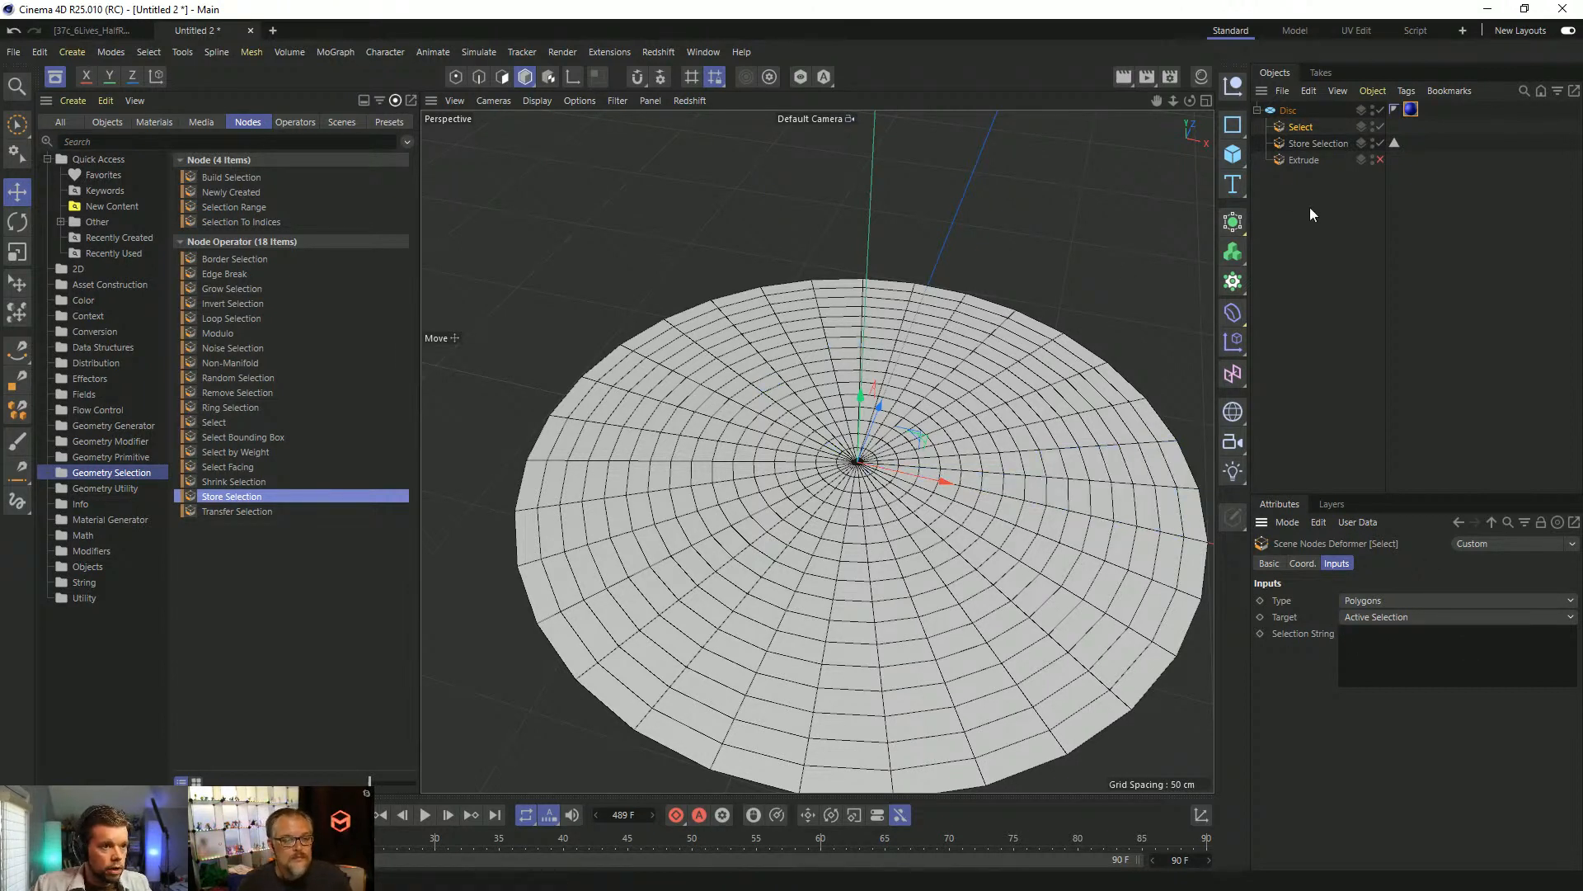
text(all)
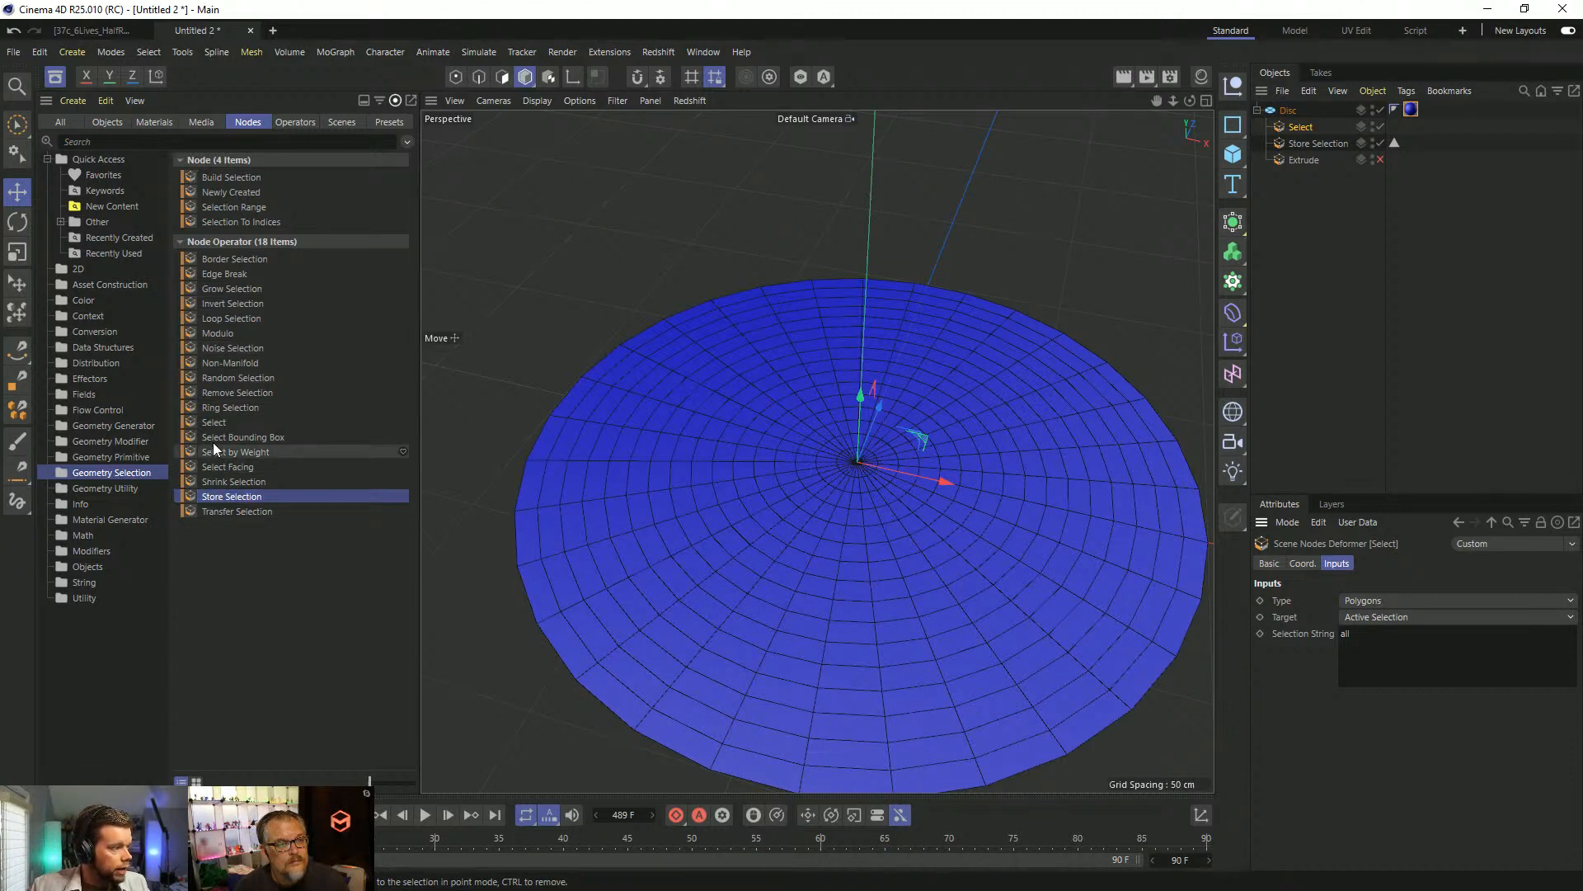
Add a Shrink Selection modifier between Select and Store Selection, and enable the Extrude modifier.
drag(236, 482, 1323, 132)
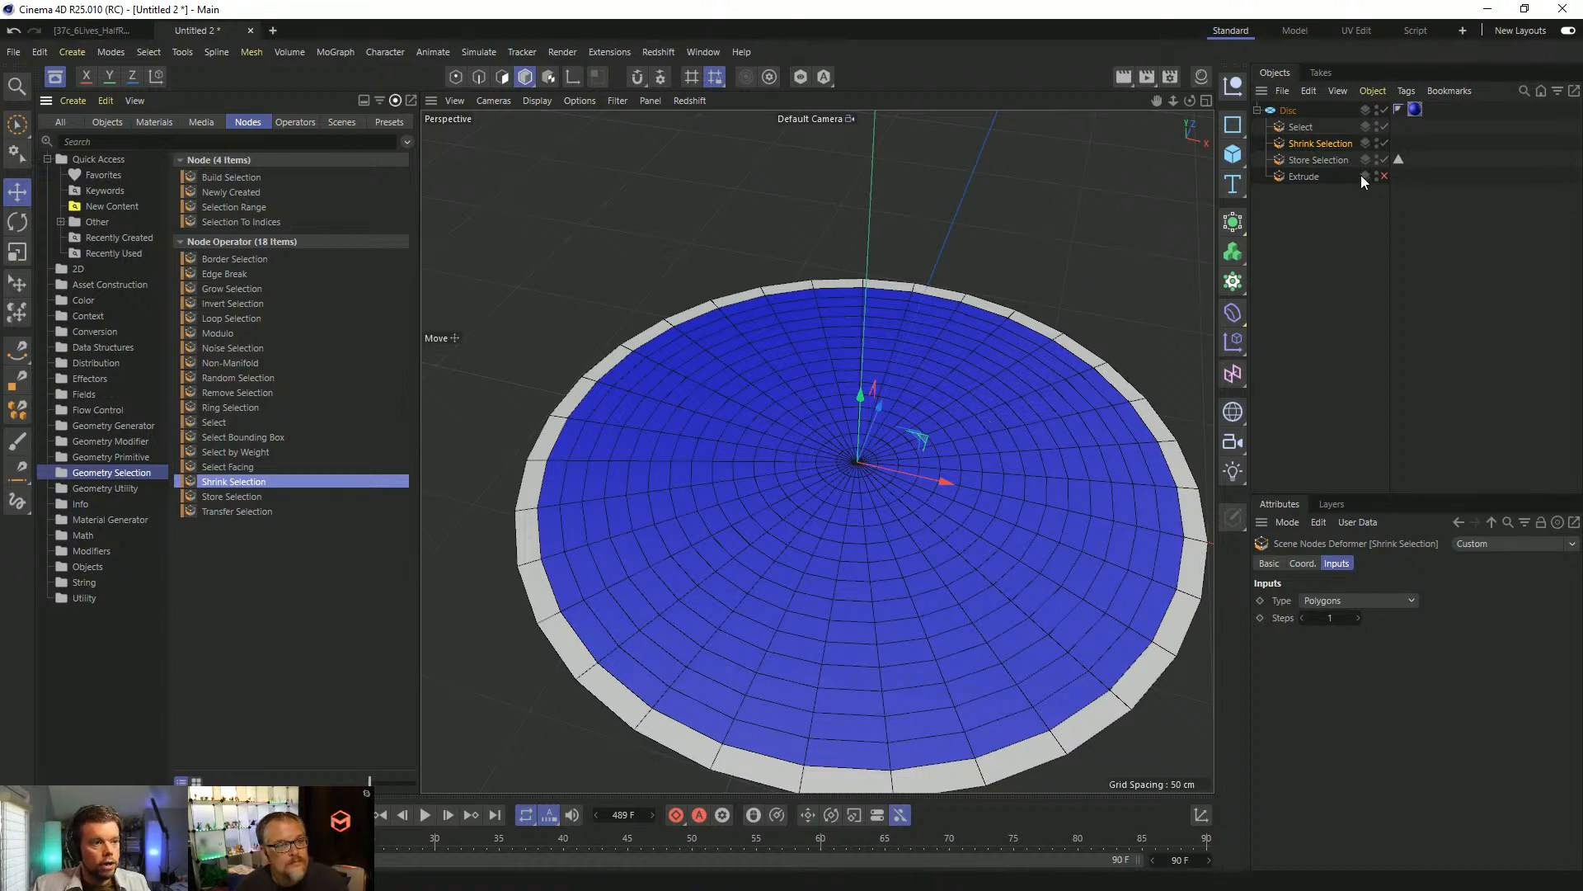
click(1384, 176)
alt+drag(1088, 577, 1006, 482)
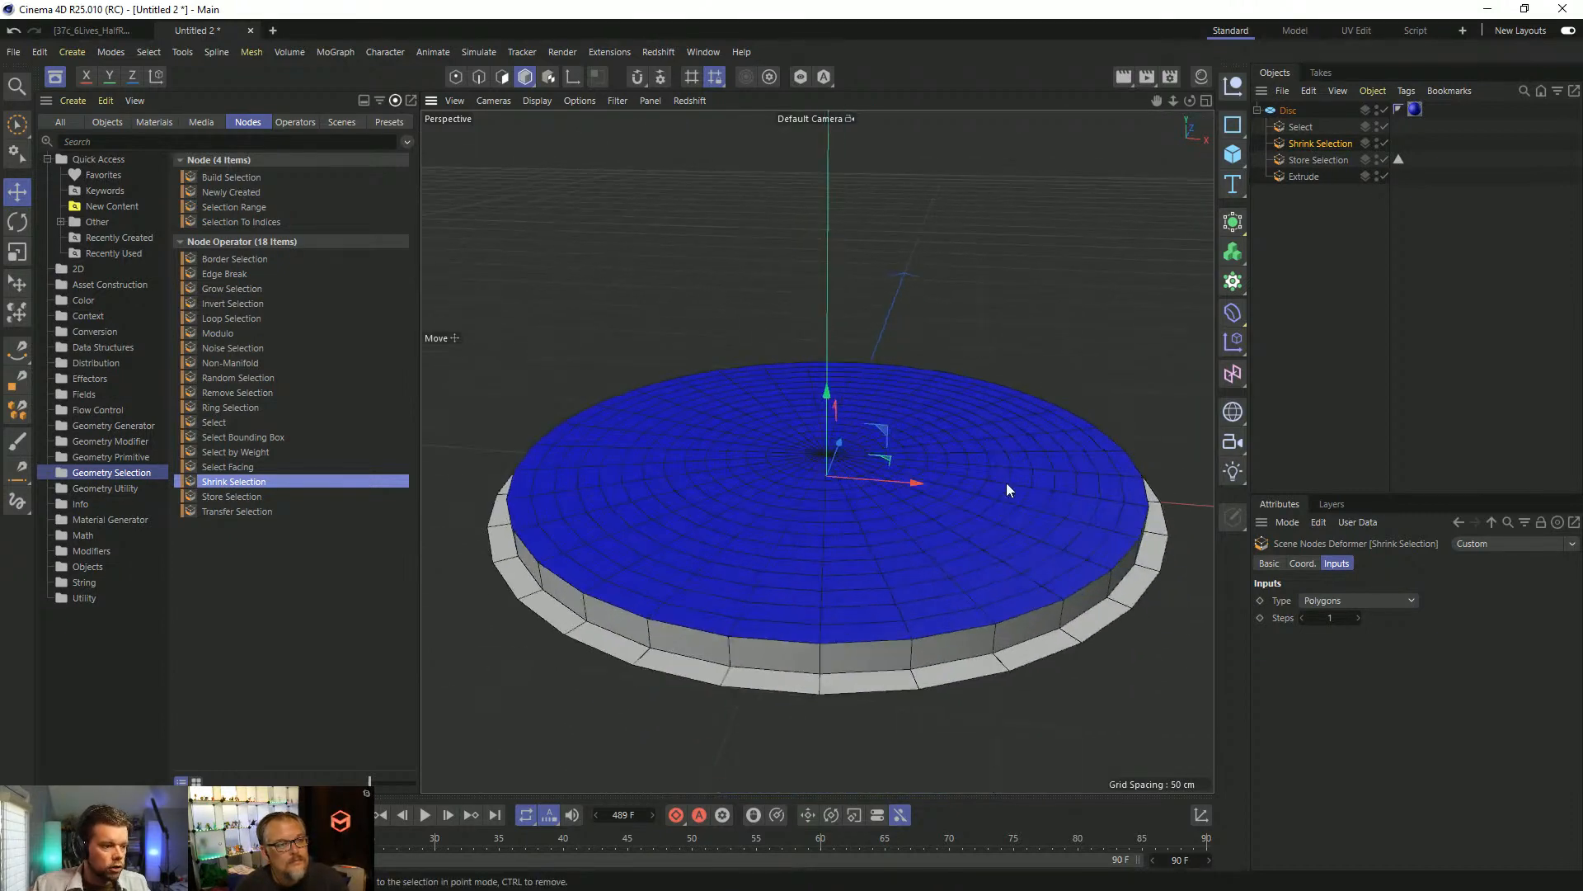
Duplicate Shrink Selection below Extrude with Steps set to 2, and place a copy of Extrude beneath it.
drag(1324, 144, 1320, 188)
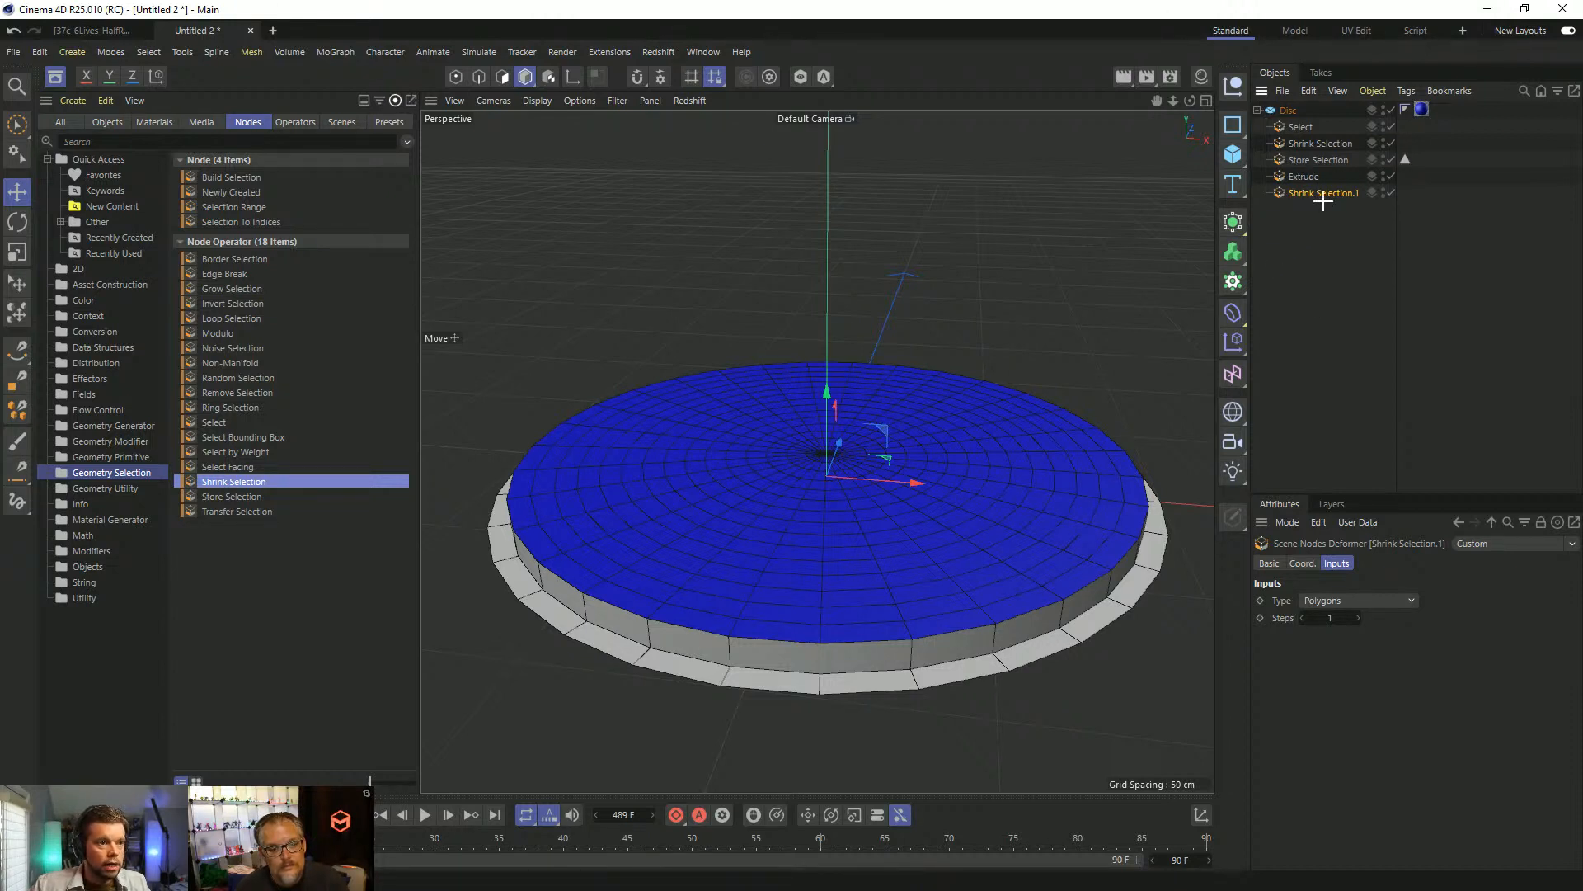
click(1358, 617)
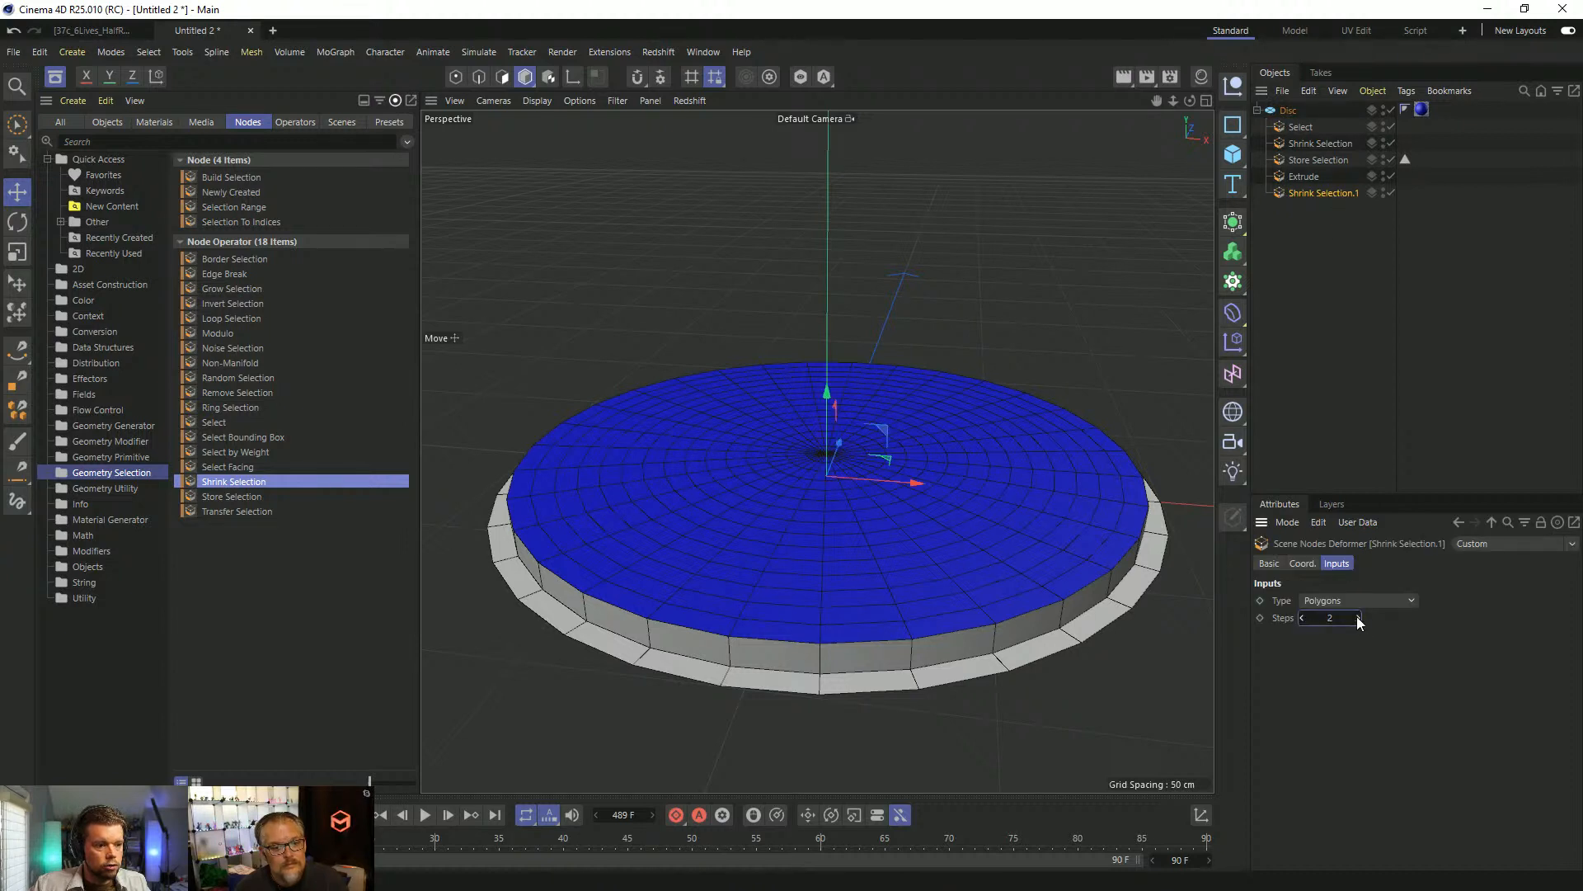
ctrl+drag(1303, 178, 1304, 227)
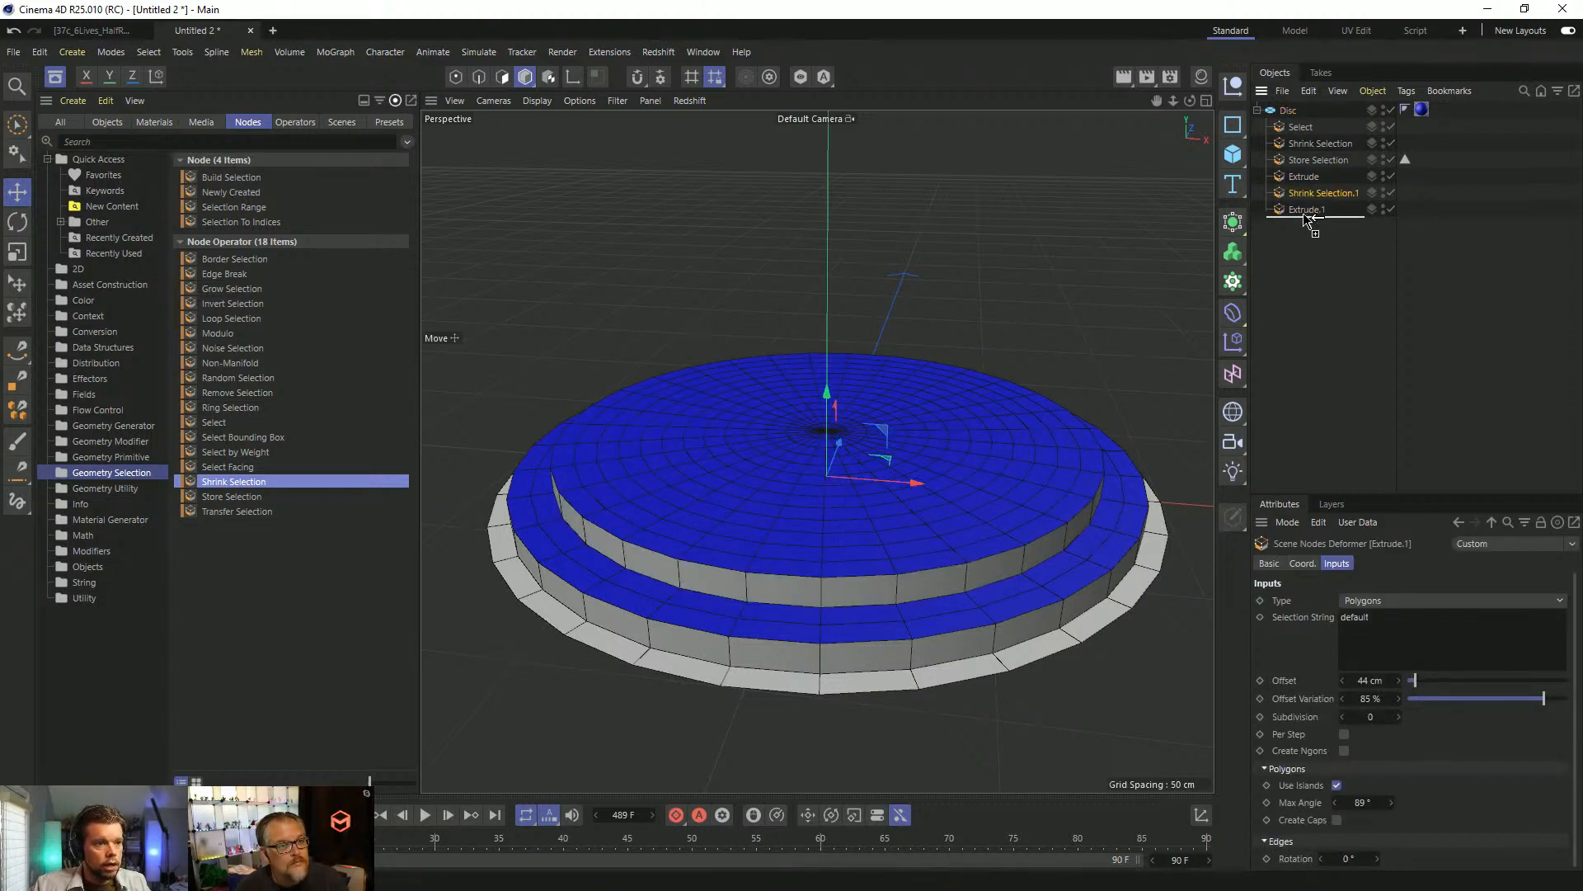
Add a third Shrink Selection and Extrude pair at the end of the stack, raising the shrink's Steps by one.
click(1324, 321)
click(1303, 228)
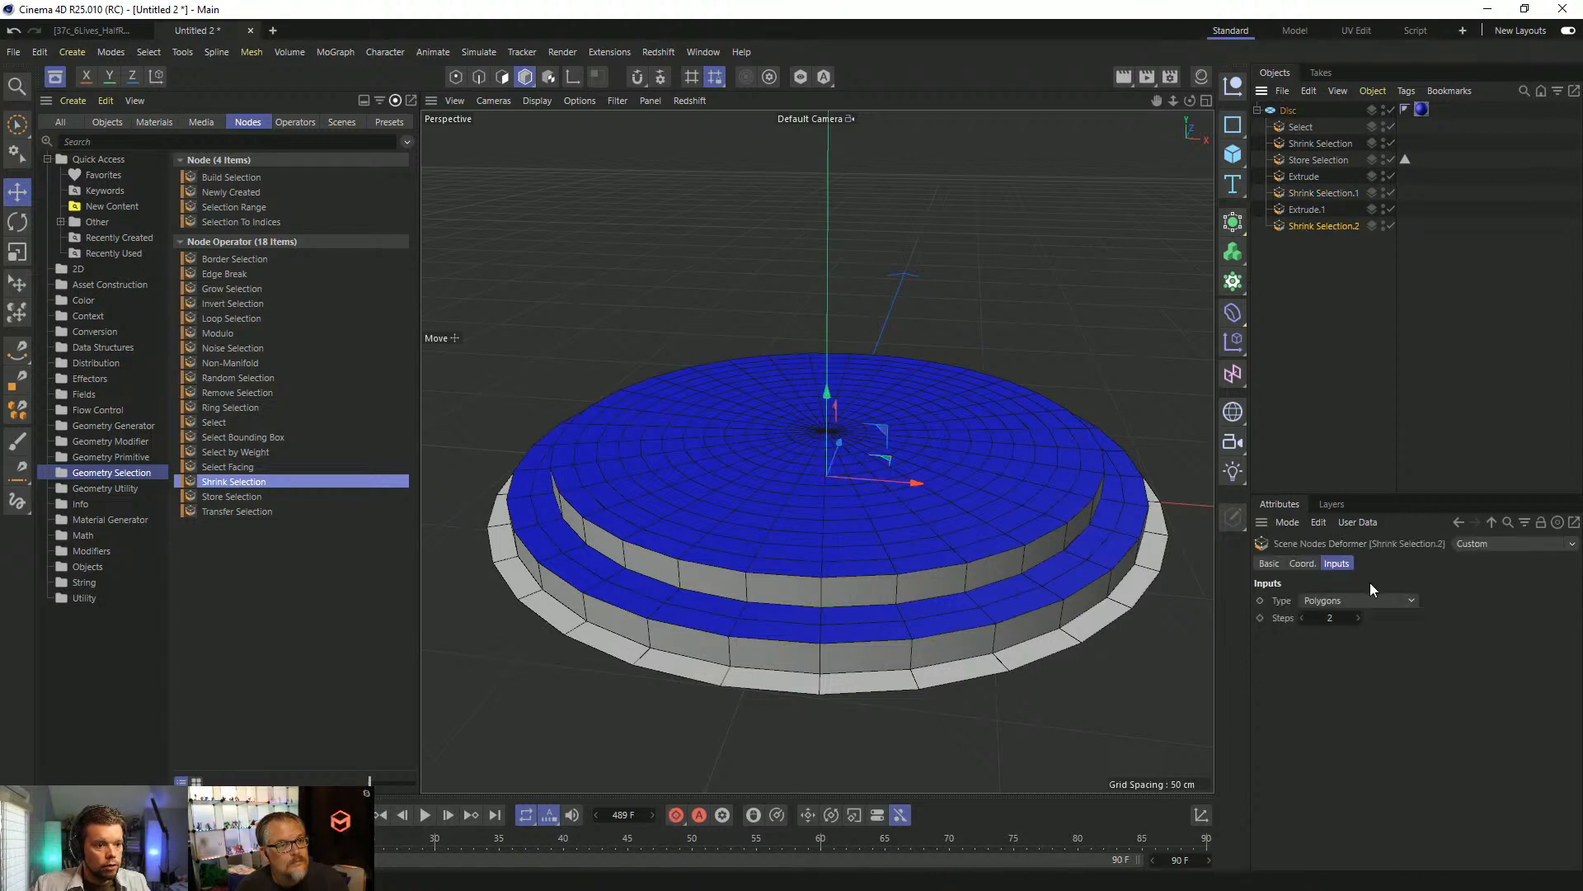
click(1359, 617)
ctrl+drag(1304, 207, 1315, 232)
Set the third Extrude's Offset to -28 cm and its Offset Variation to 0% to recess the disc's center.
alt+drag(1014, 601, 1066, 605)
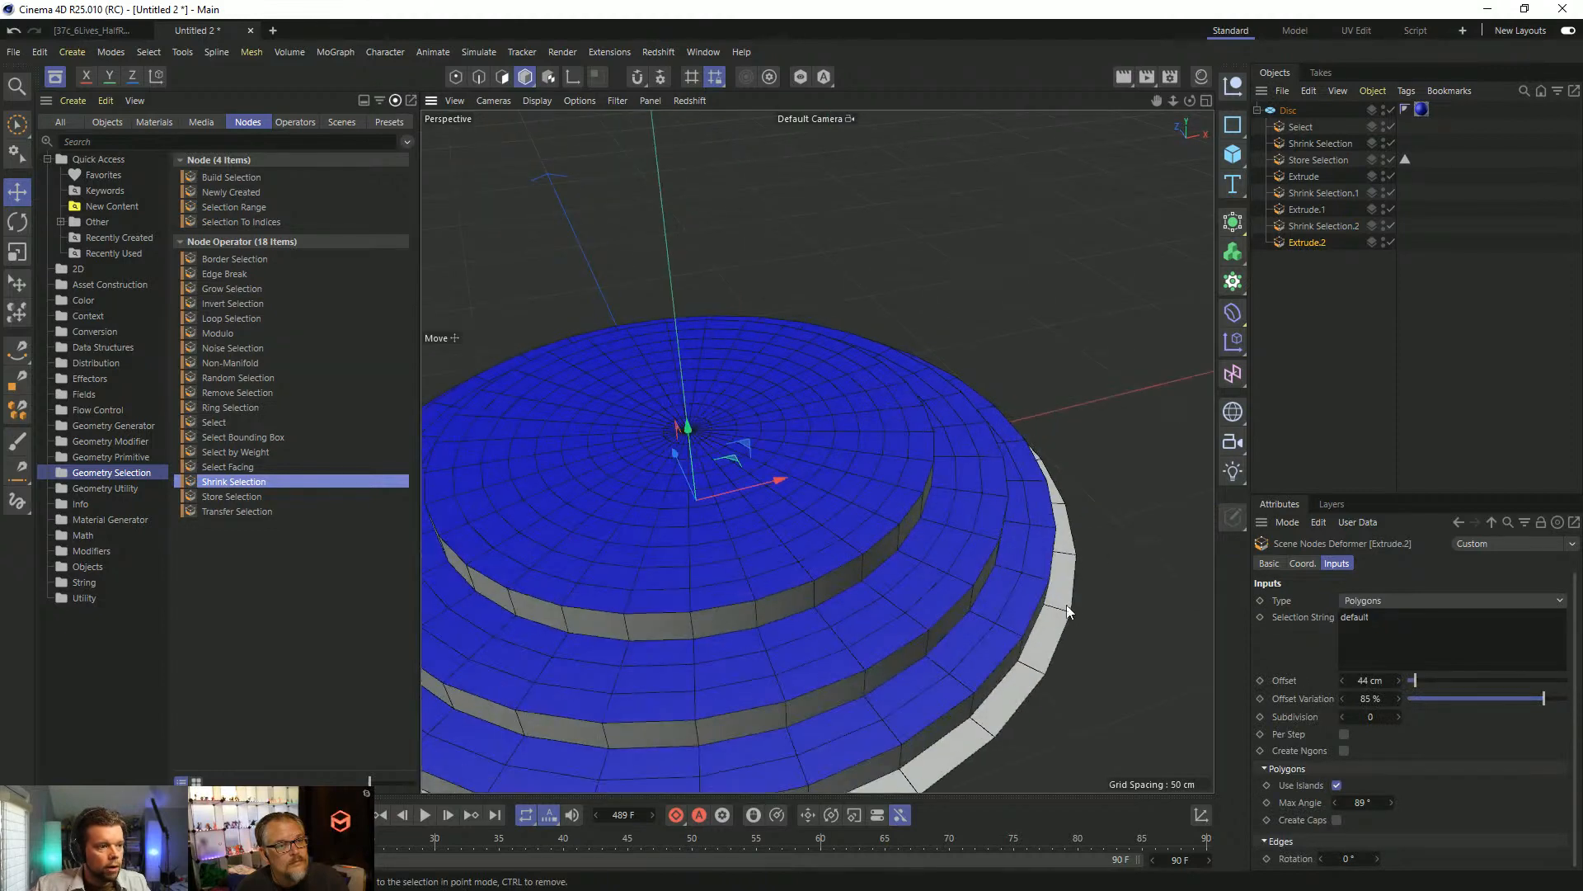
alt+drag(867, 472, 818, 437)
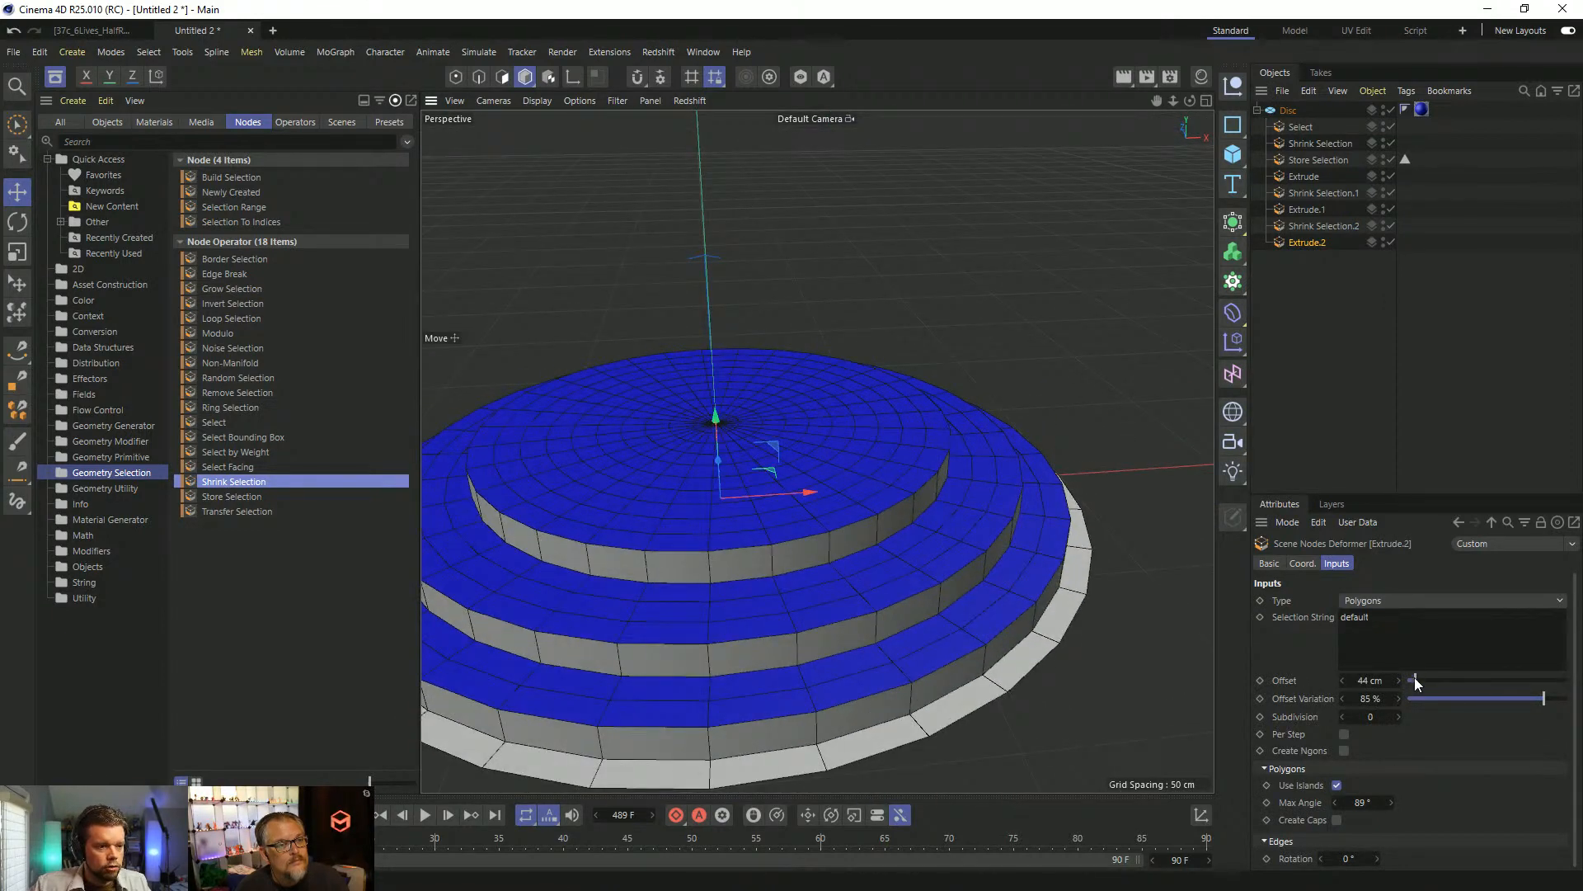
drag(1415, 678, 1373, 681)
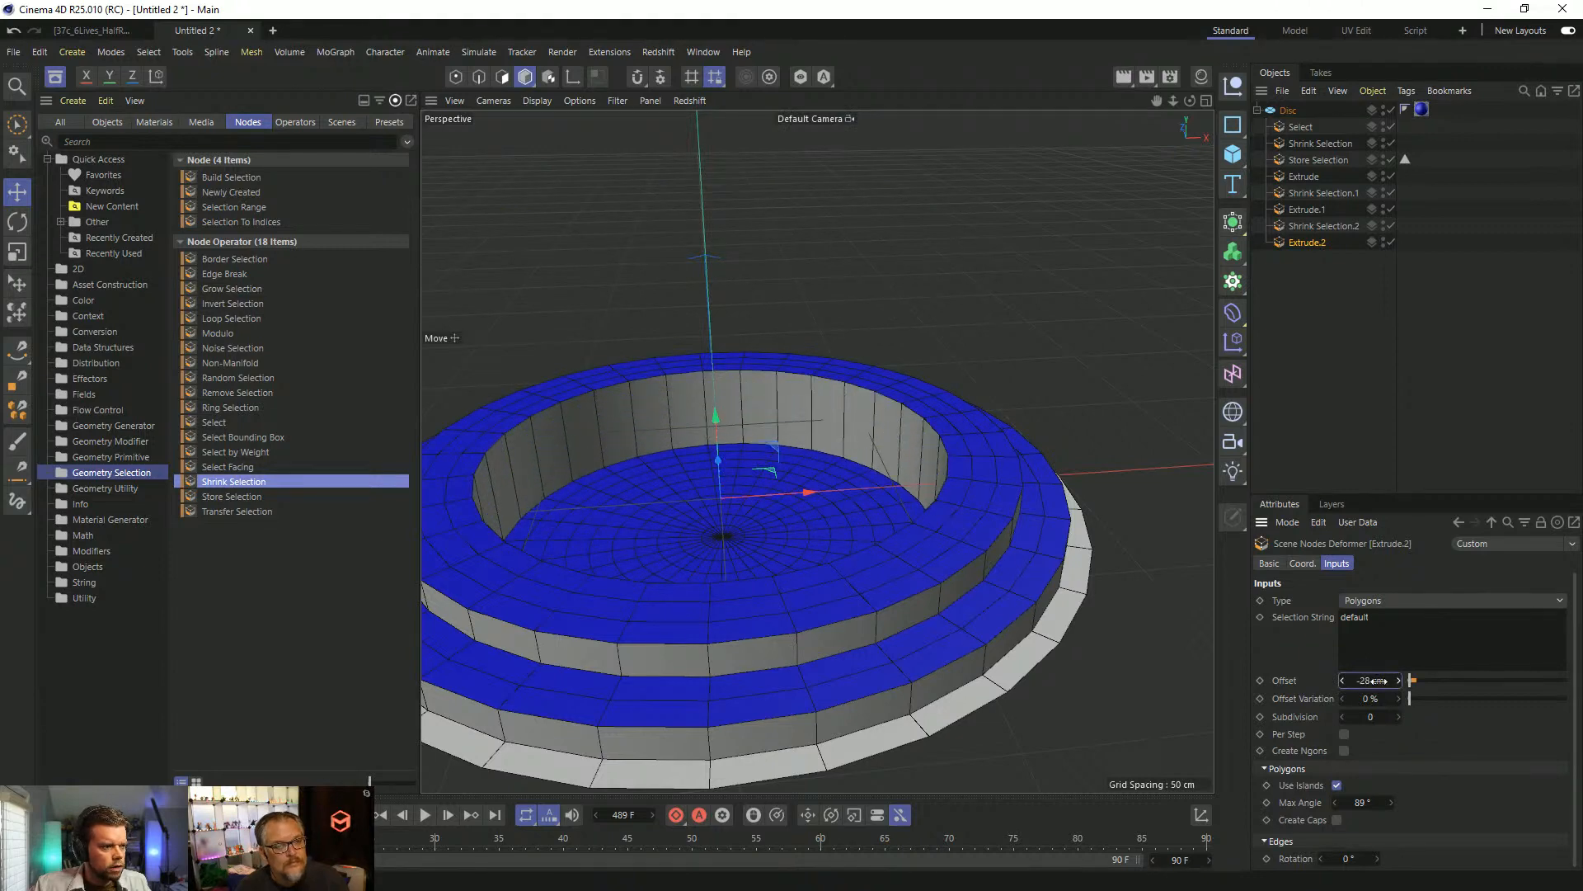
alt+drag(949, 660, 976, 418)
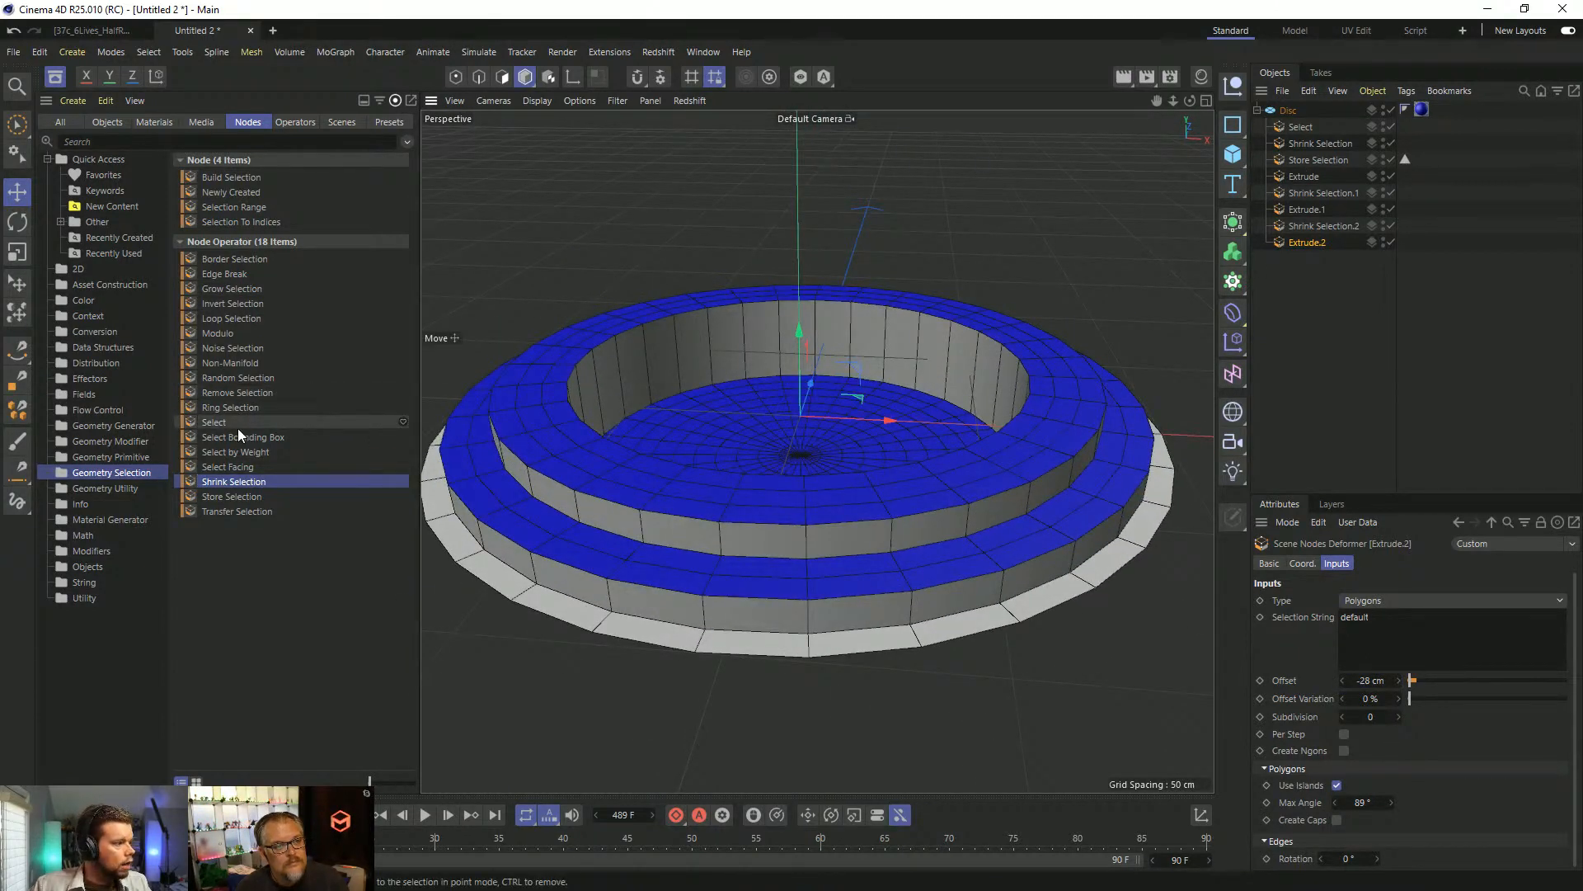
Add a Select node below the last Extrude with the selection string "all".
drag(234, 423, 1321, 254)
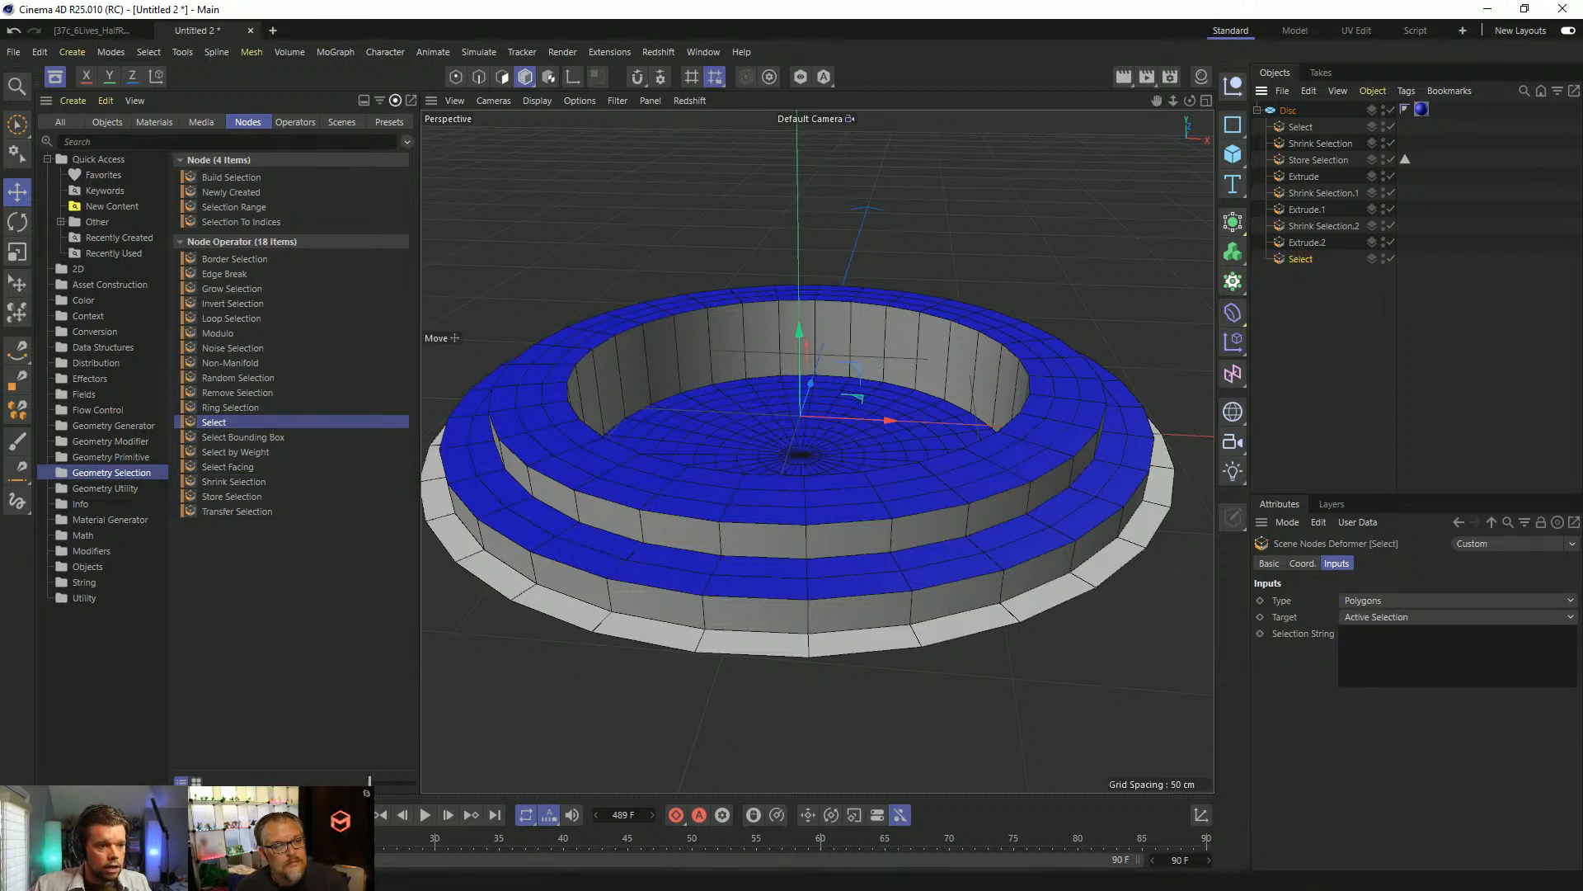
click(1342, 633)
text(all)
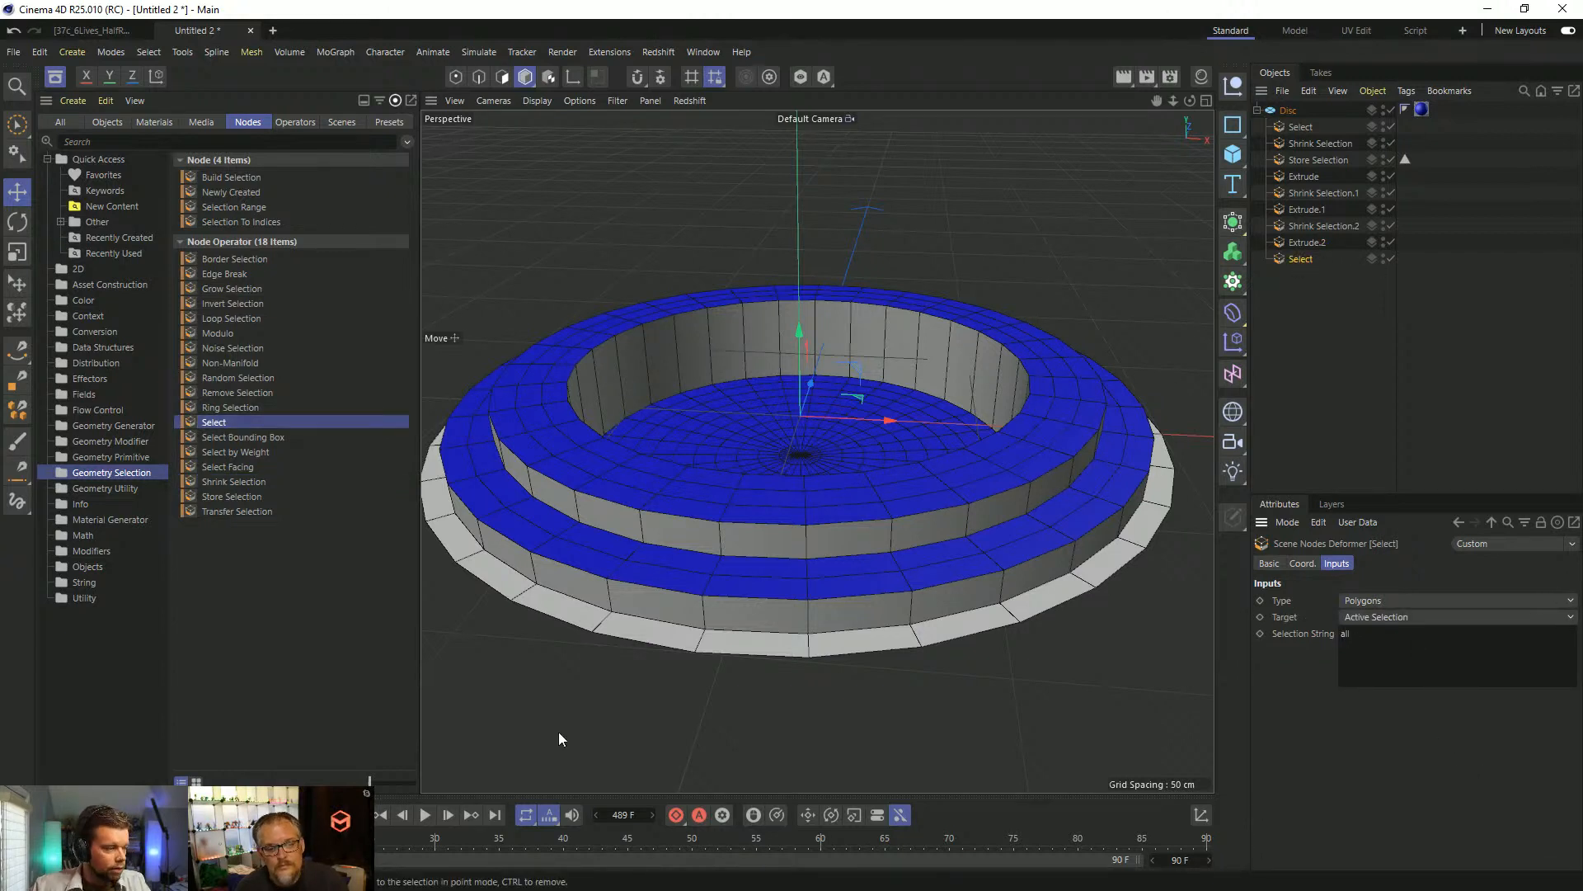
Add a Solidify geometry modifier at the end of the Disc's stack and inspect the thickened shape.
click(135, 440)
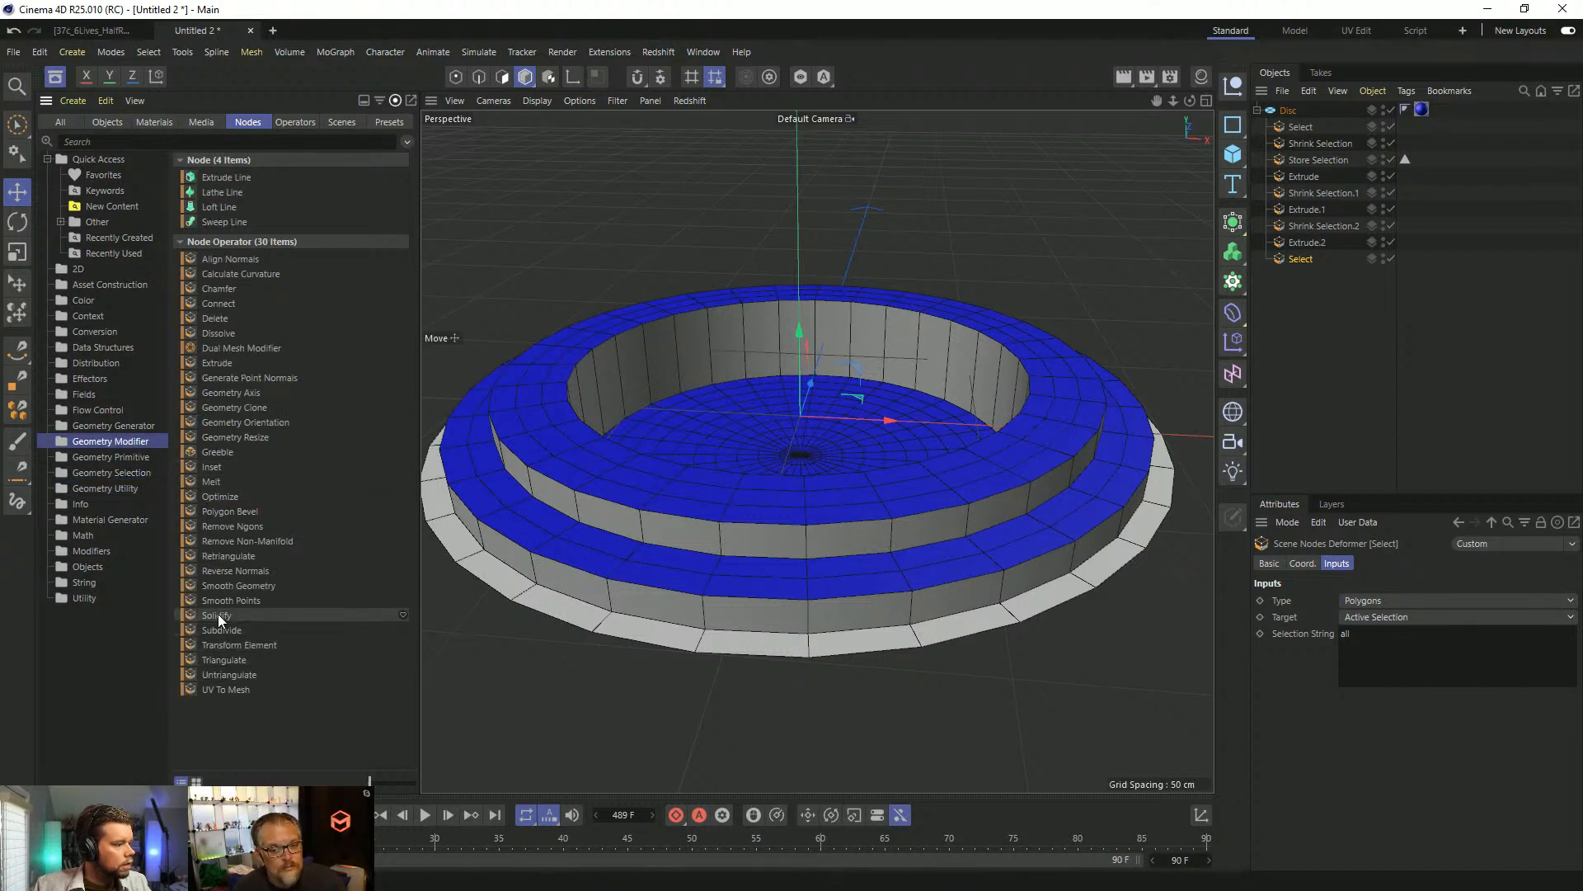
drag(217, 615, 1315, 260)
alt+drag(1028, 539, 1066, 364)
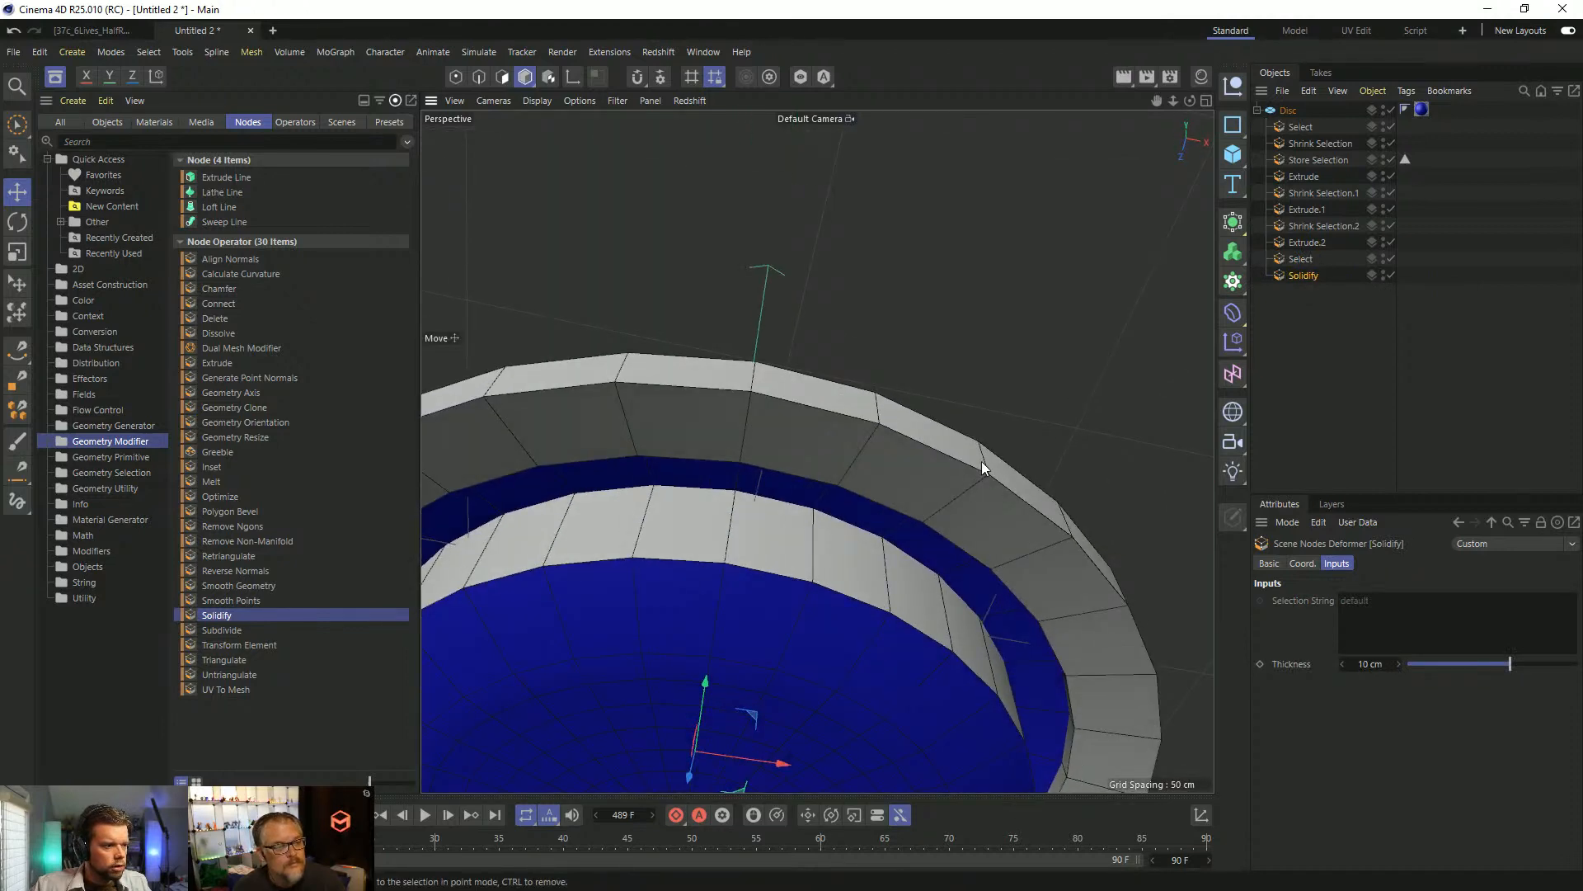
alt+drag(982, 462, 900, 483)
scroll(968, 536, down, 3)
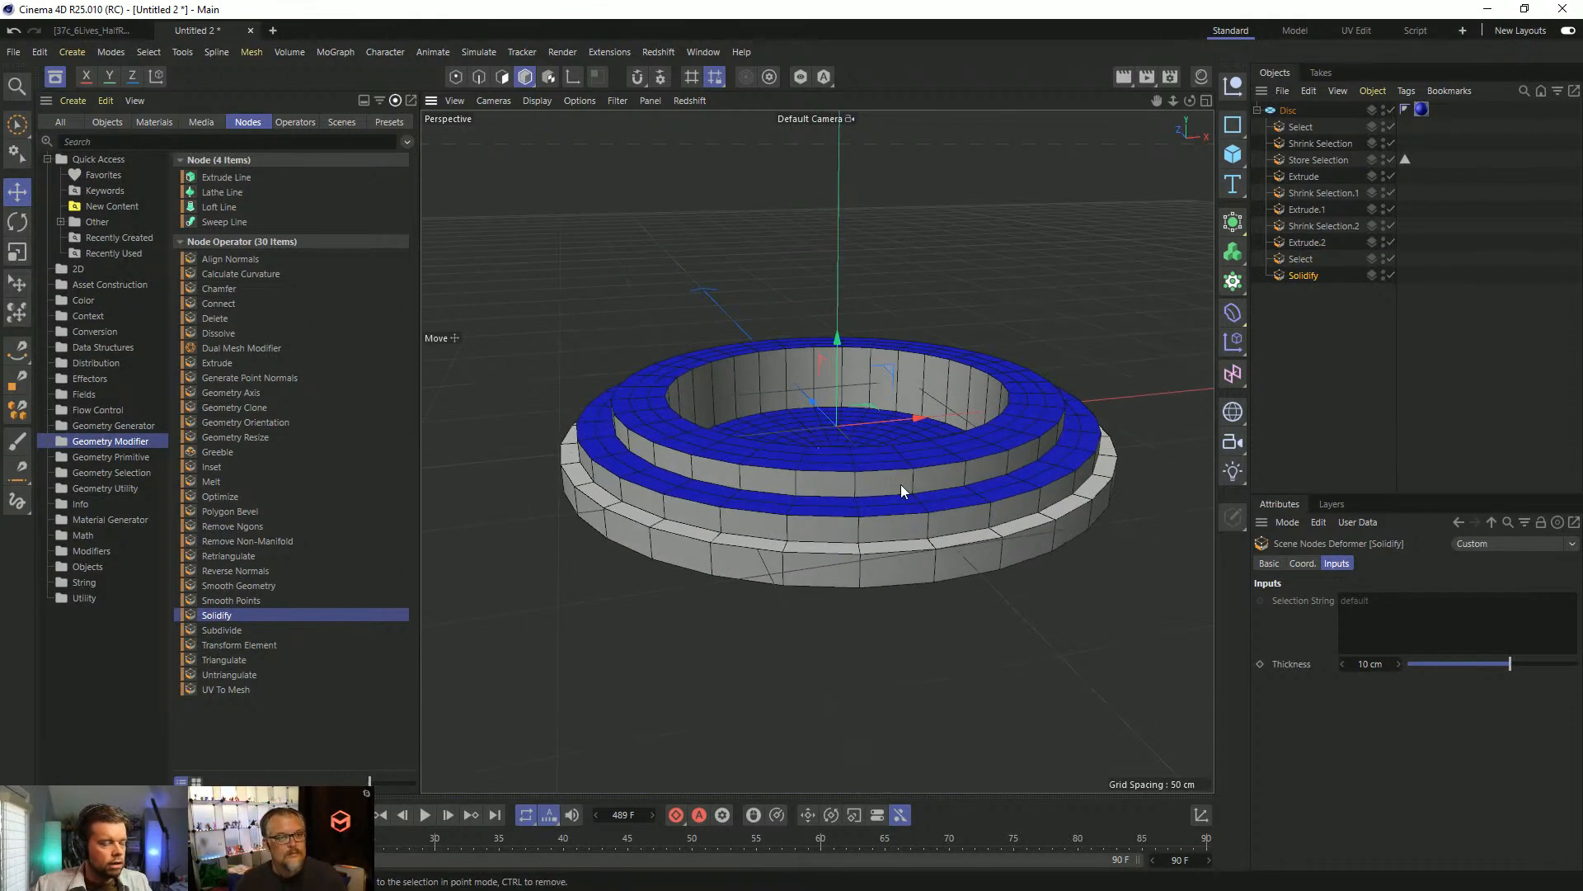
alt+drag(796, 410, 828, 439)
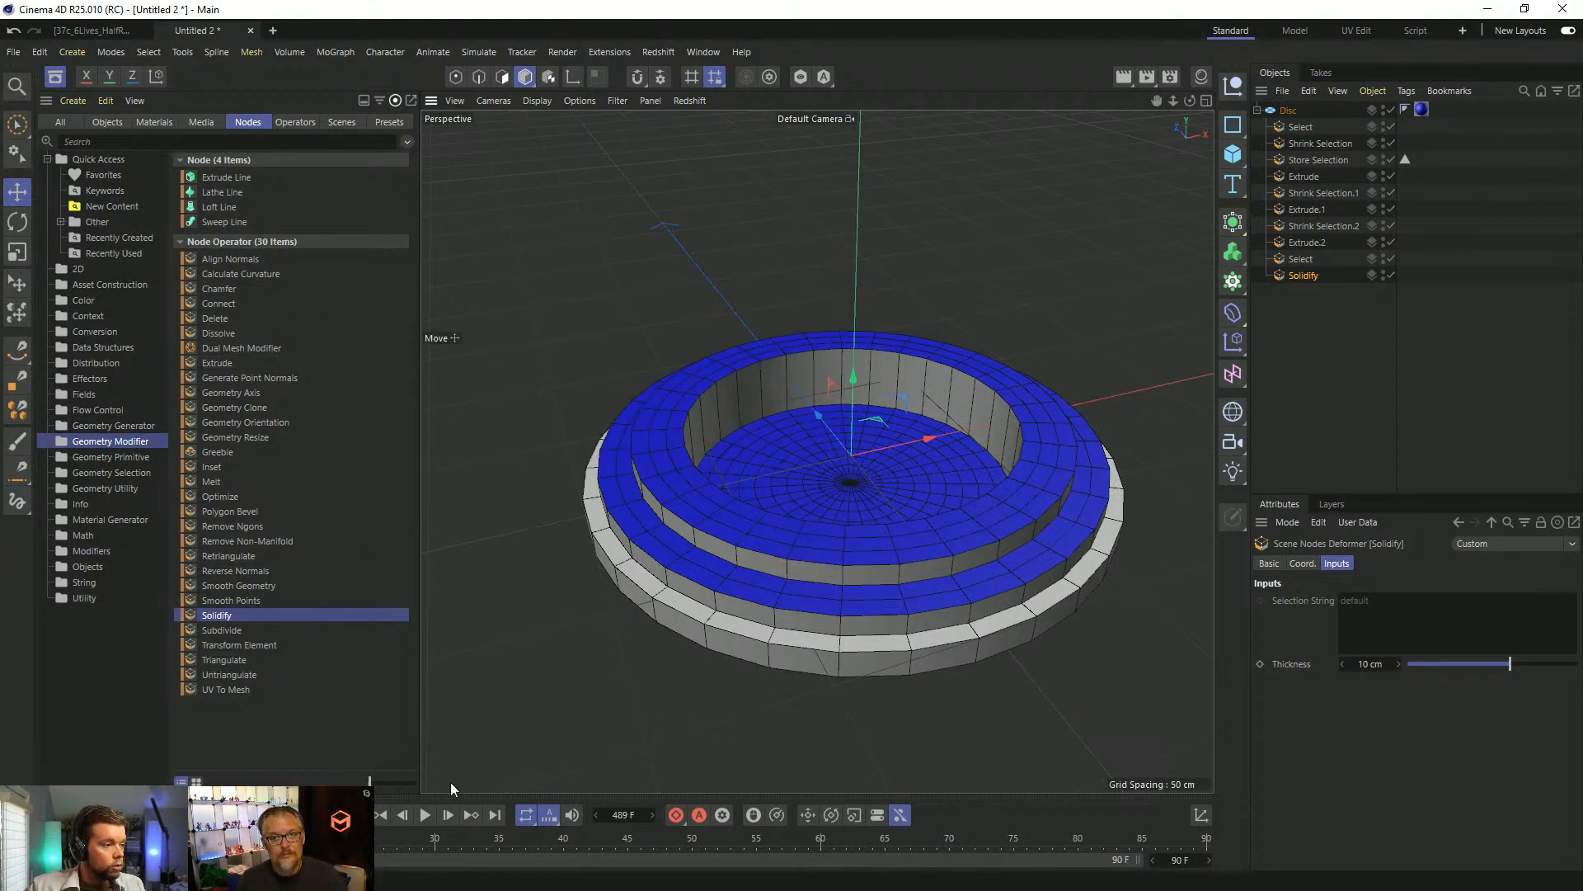
alt+drag(849, 489, 879, 497)
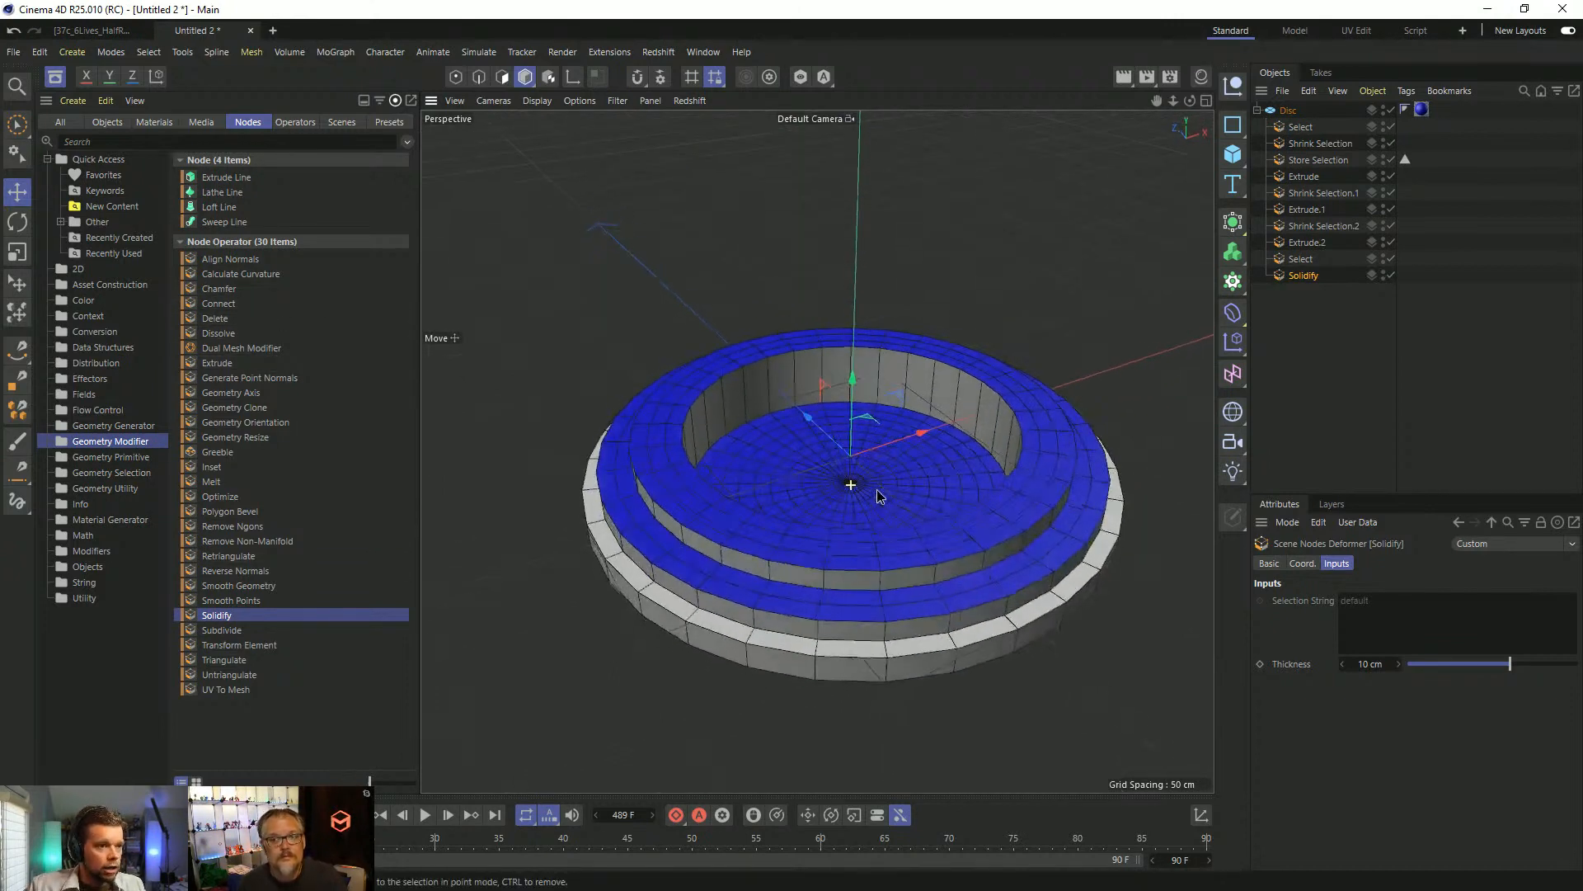
Rename the Select node above Solidify to "Select.all" and place a copy below Solidify, replacing the earlier unnamed duplicate.
ctrl+drag(1300, 259, 1305, 285)
double_click(1311, 260)
click(1321, 259)
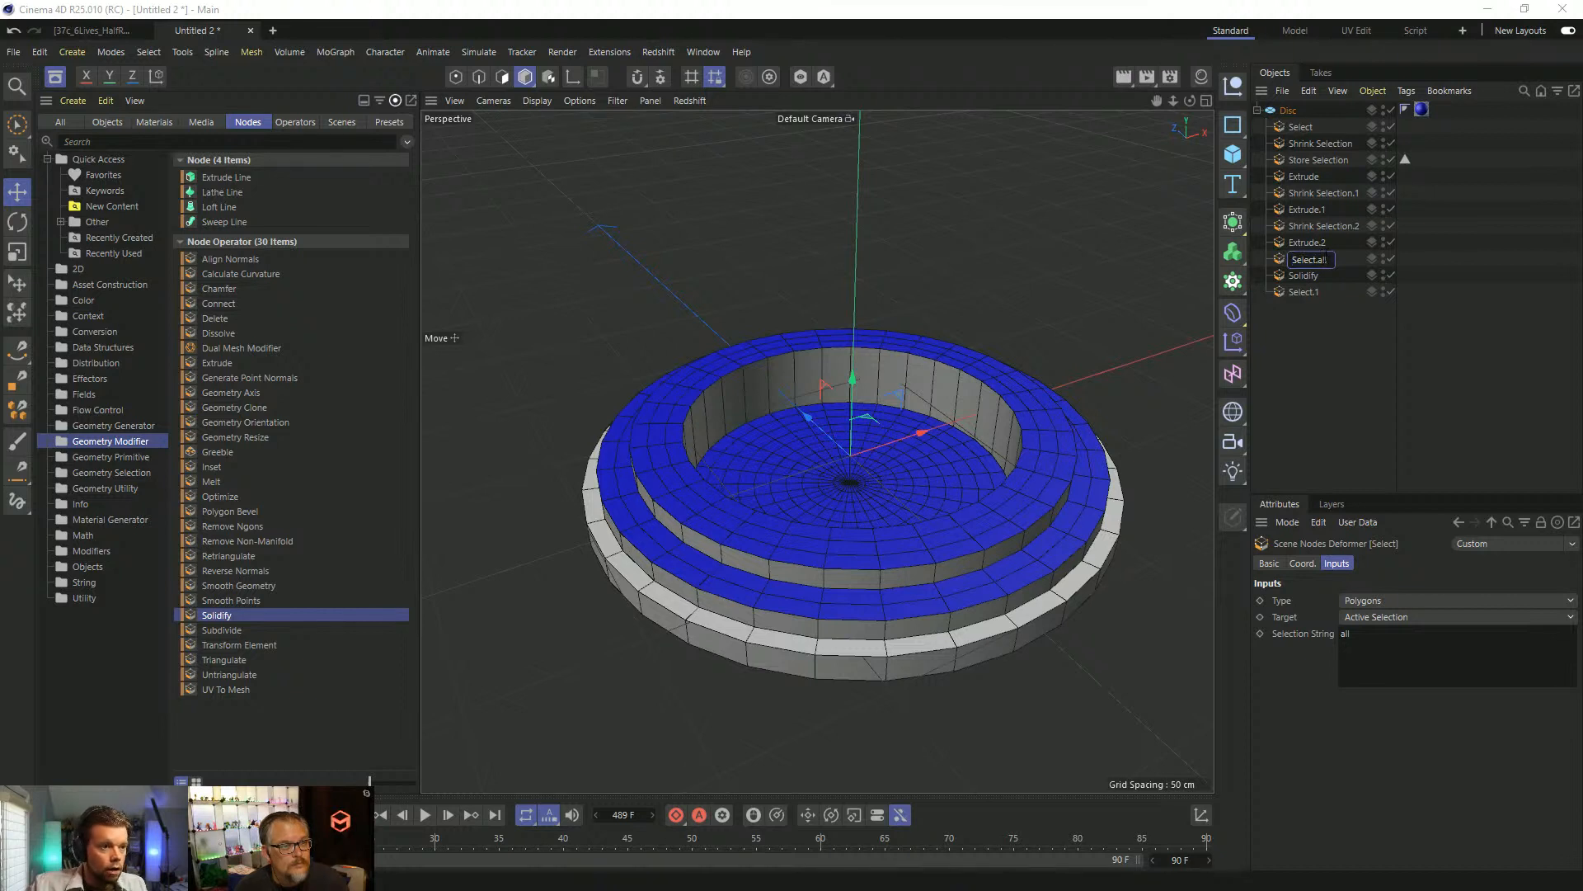
text(.all)
key(Return)
click(1301, 291)
key(Delete)
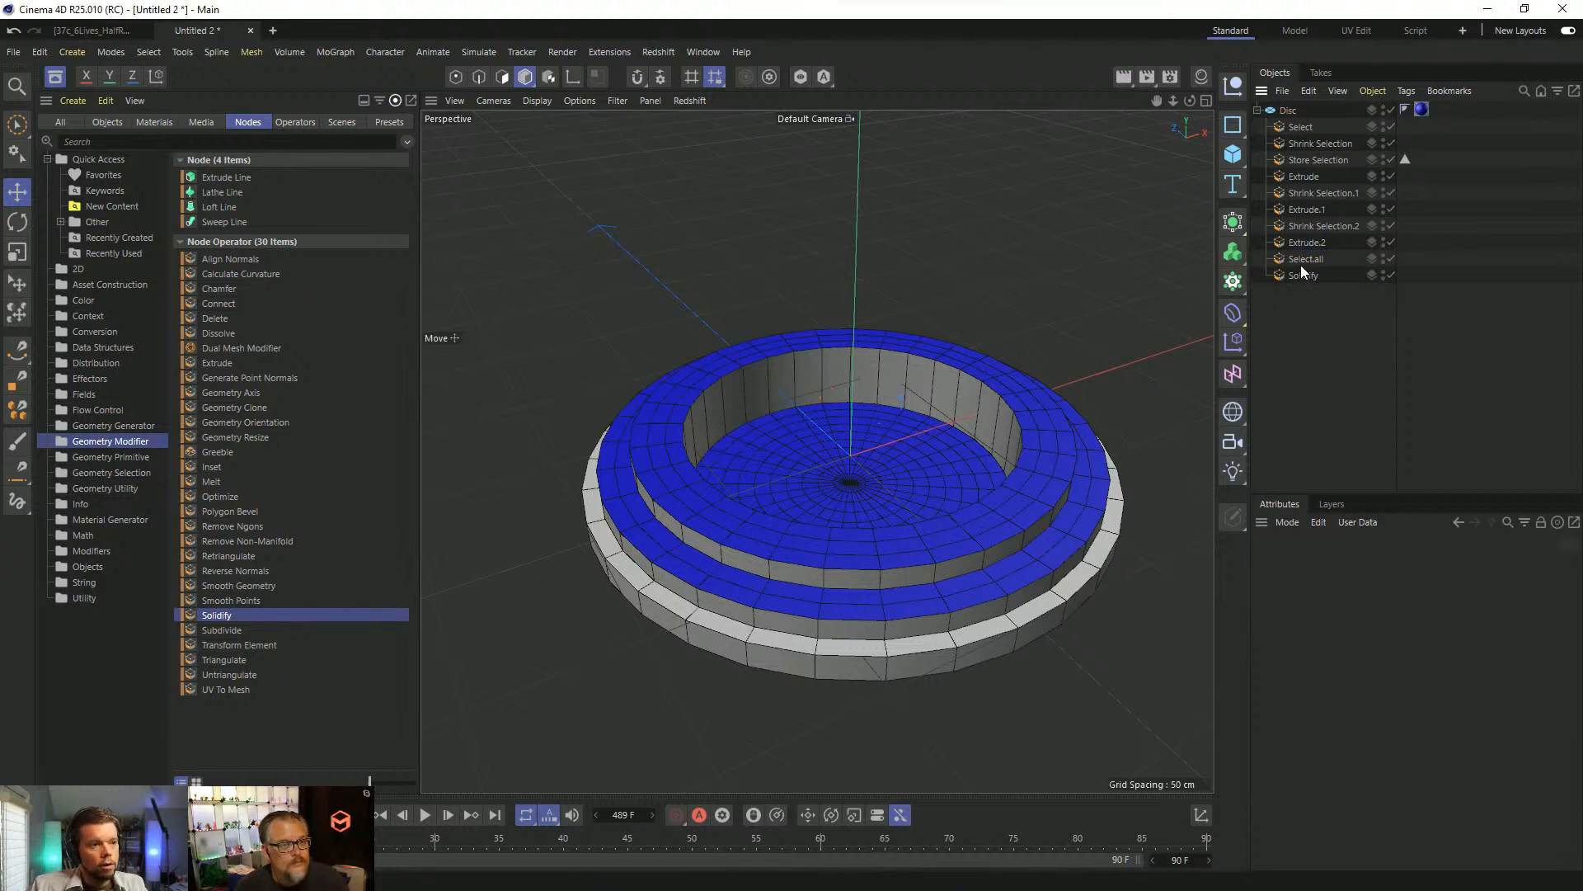
ctrl+drag(1298, 280, 1303, 282)
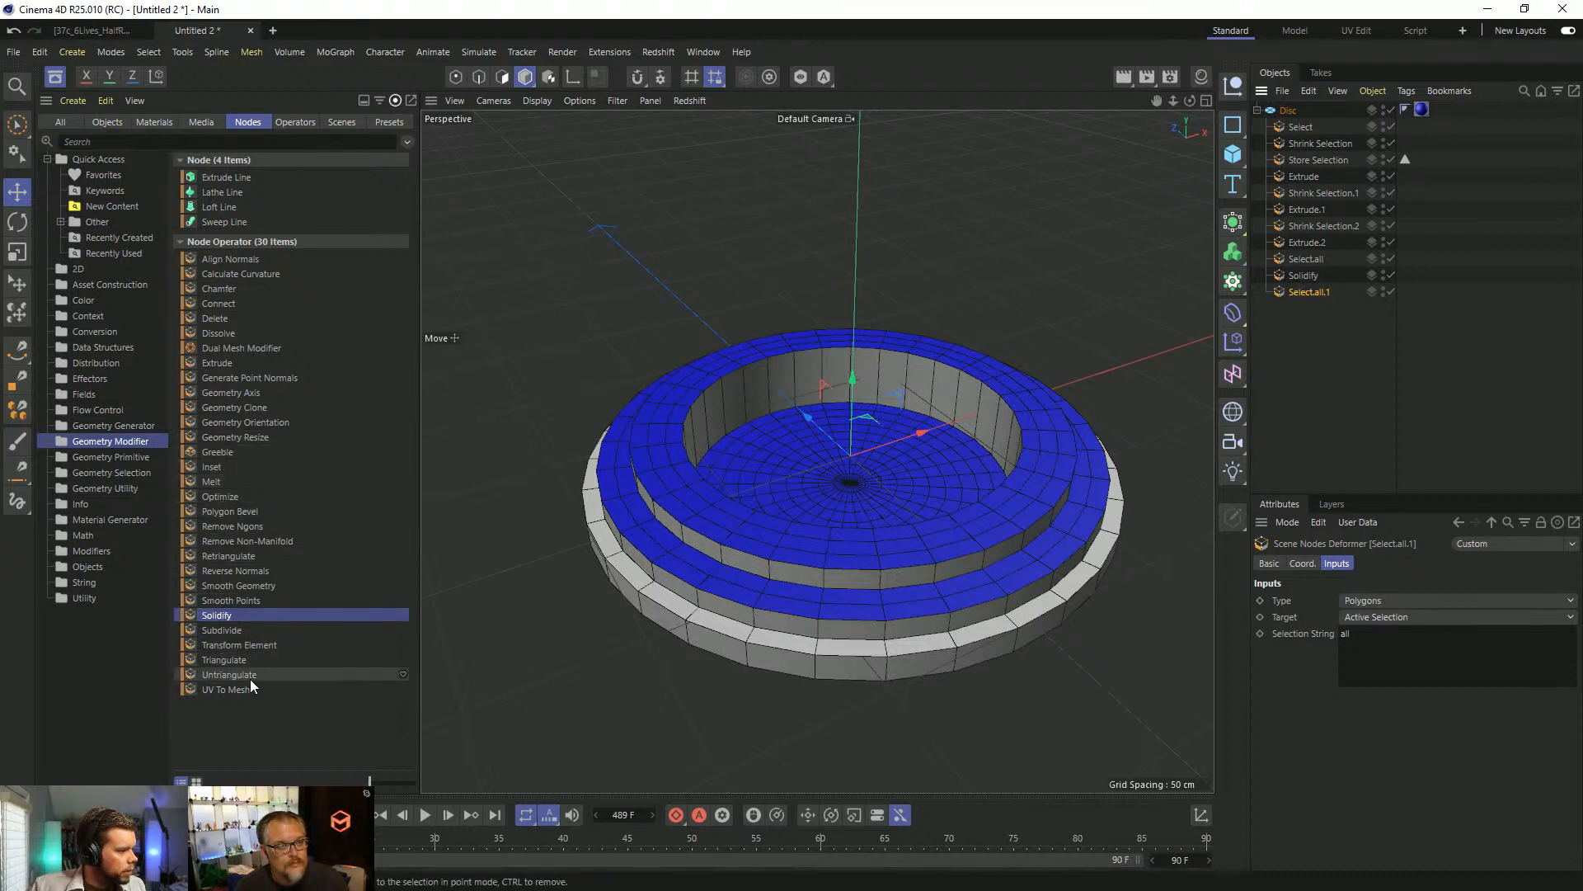
Add an Untriangulate modifier at the end of the stack with Create N-gon enabled and Angle set to 6°.
drag(235, 673, 1310, 302)
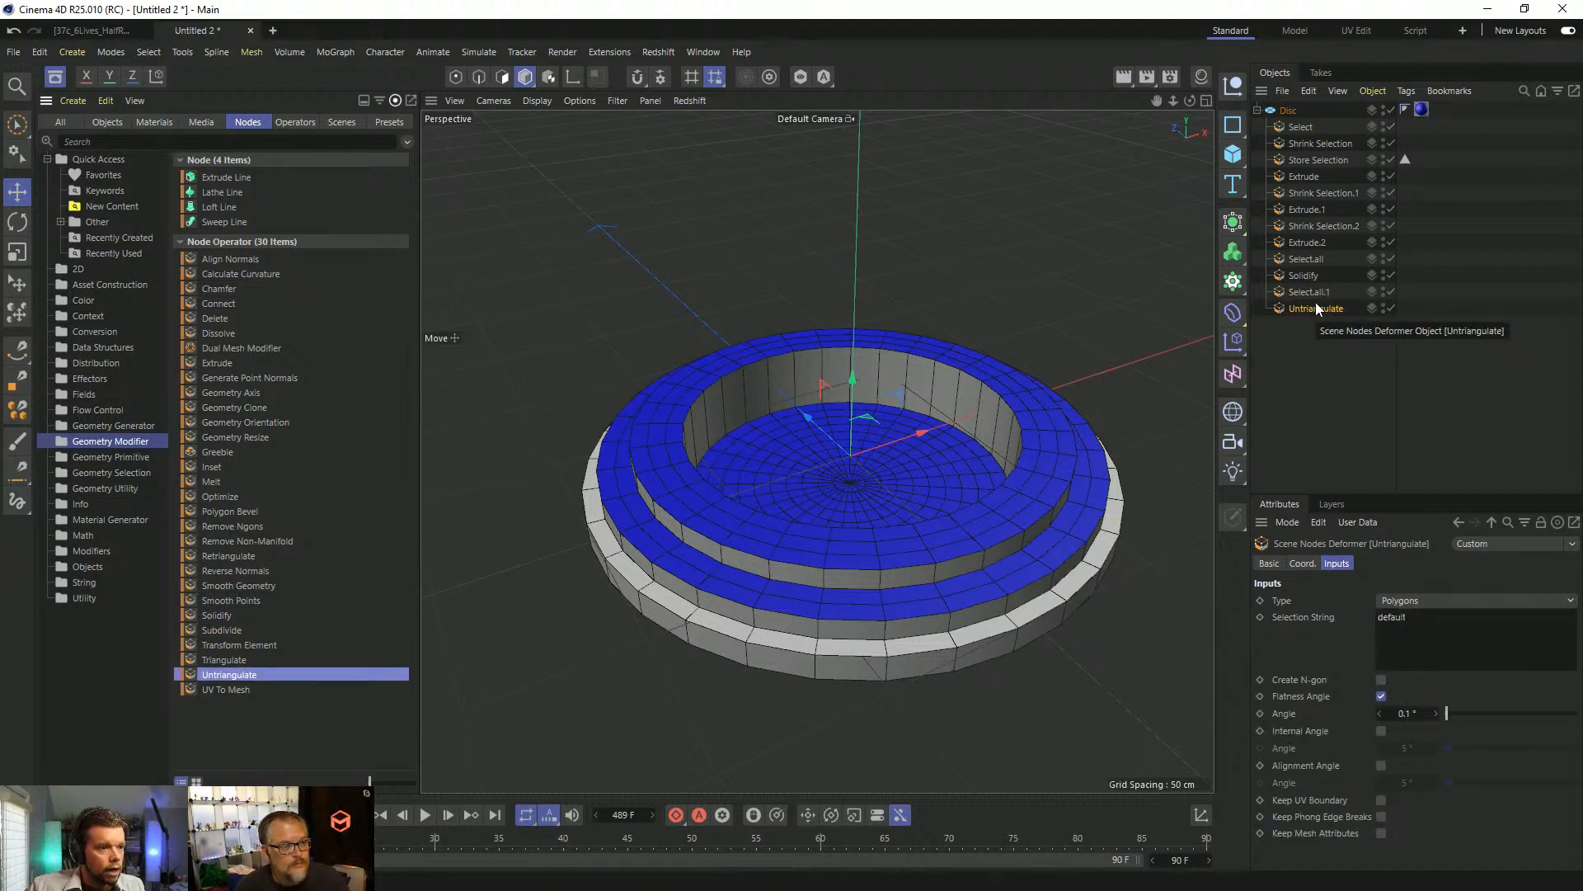
click(1458, 713)
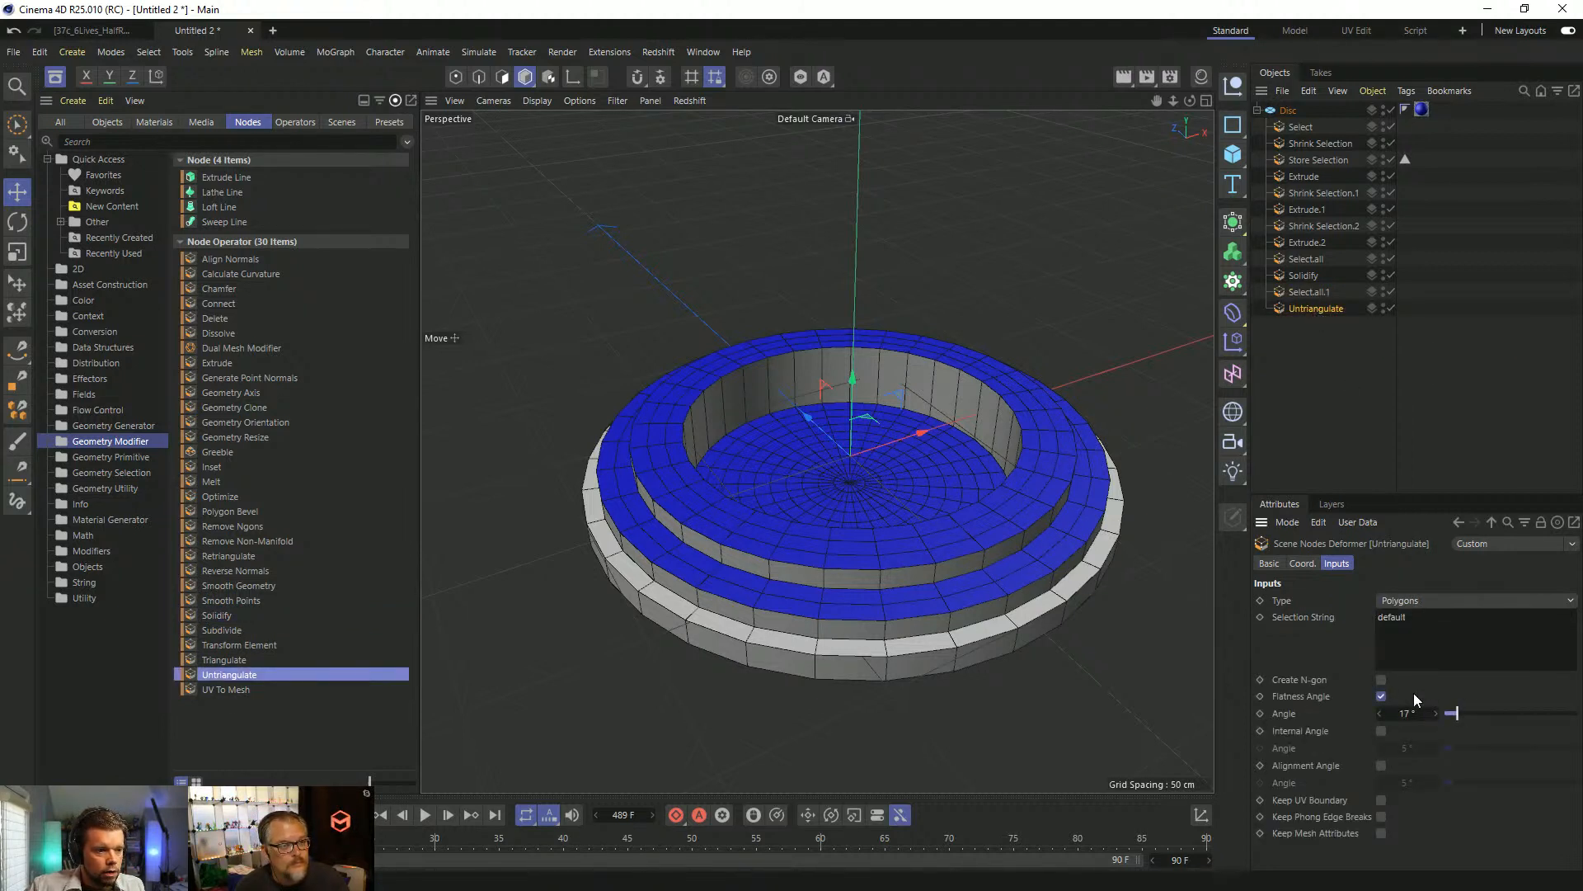
click(1382, 680)
click(1448, 713)
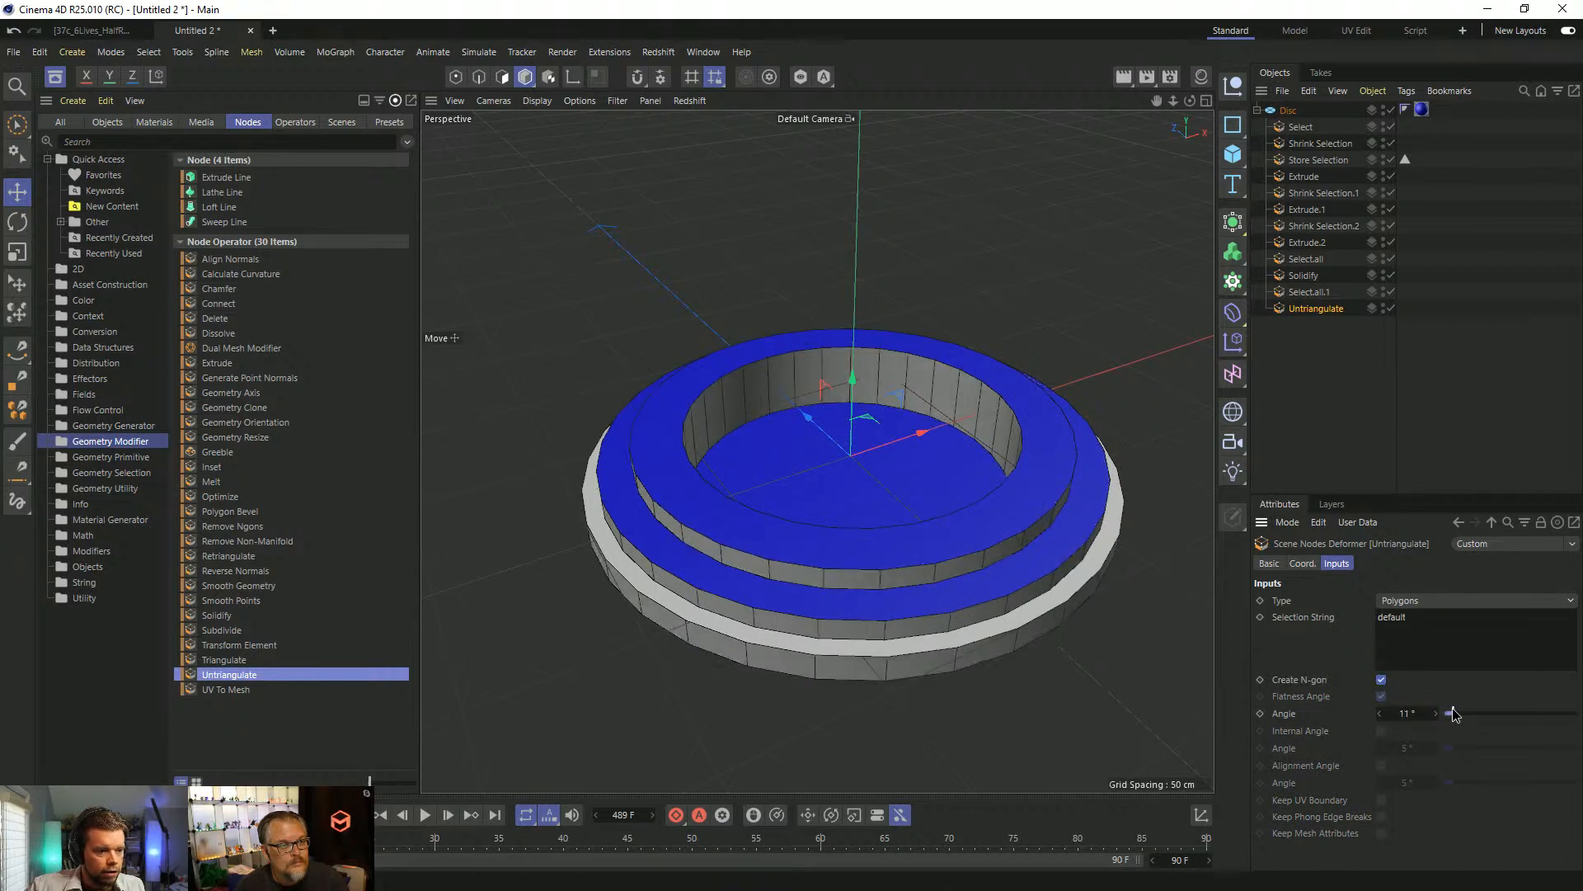
alt+drag(1037, 572, 928, 563)
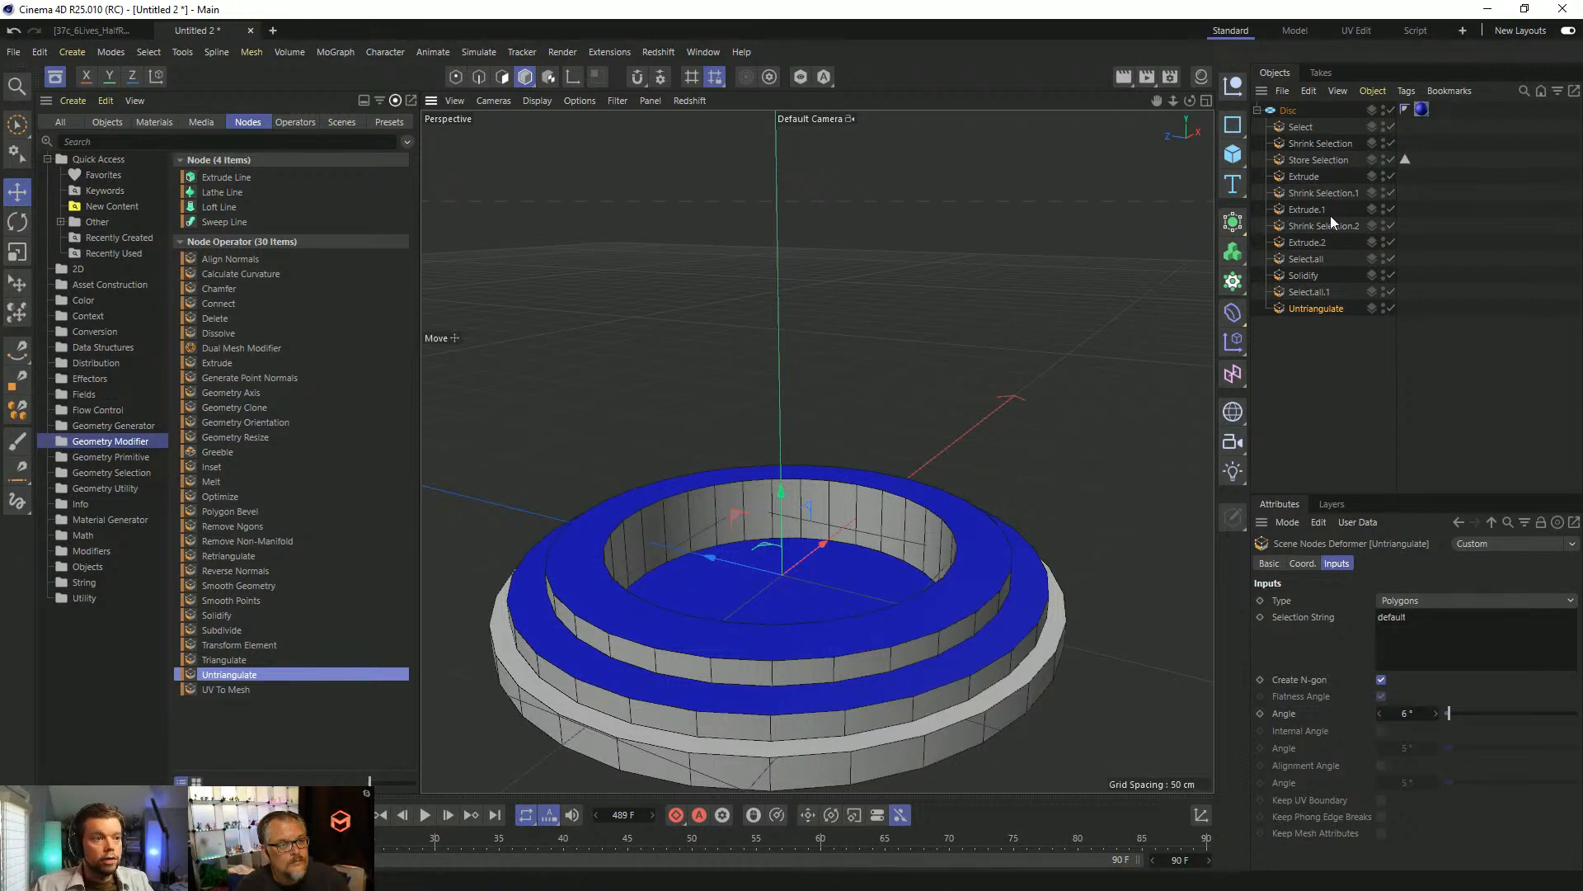
Set the Disc's Inner Radius to 29 cm, Disc Segments to 17 and Rotation Segments to 46, and inspect the result.
click(1288, 111)
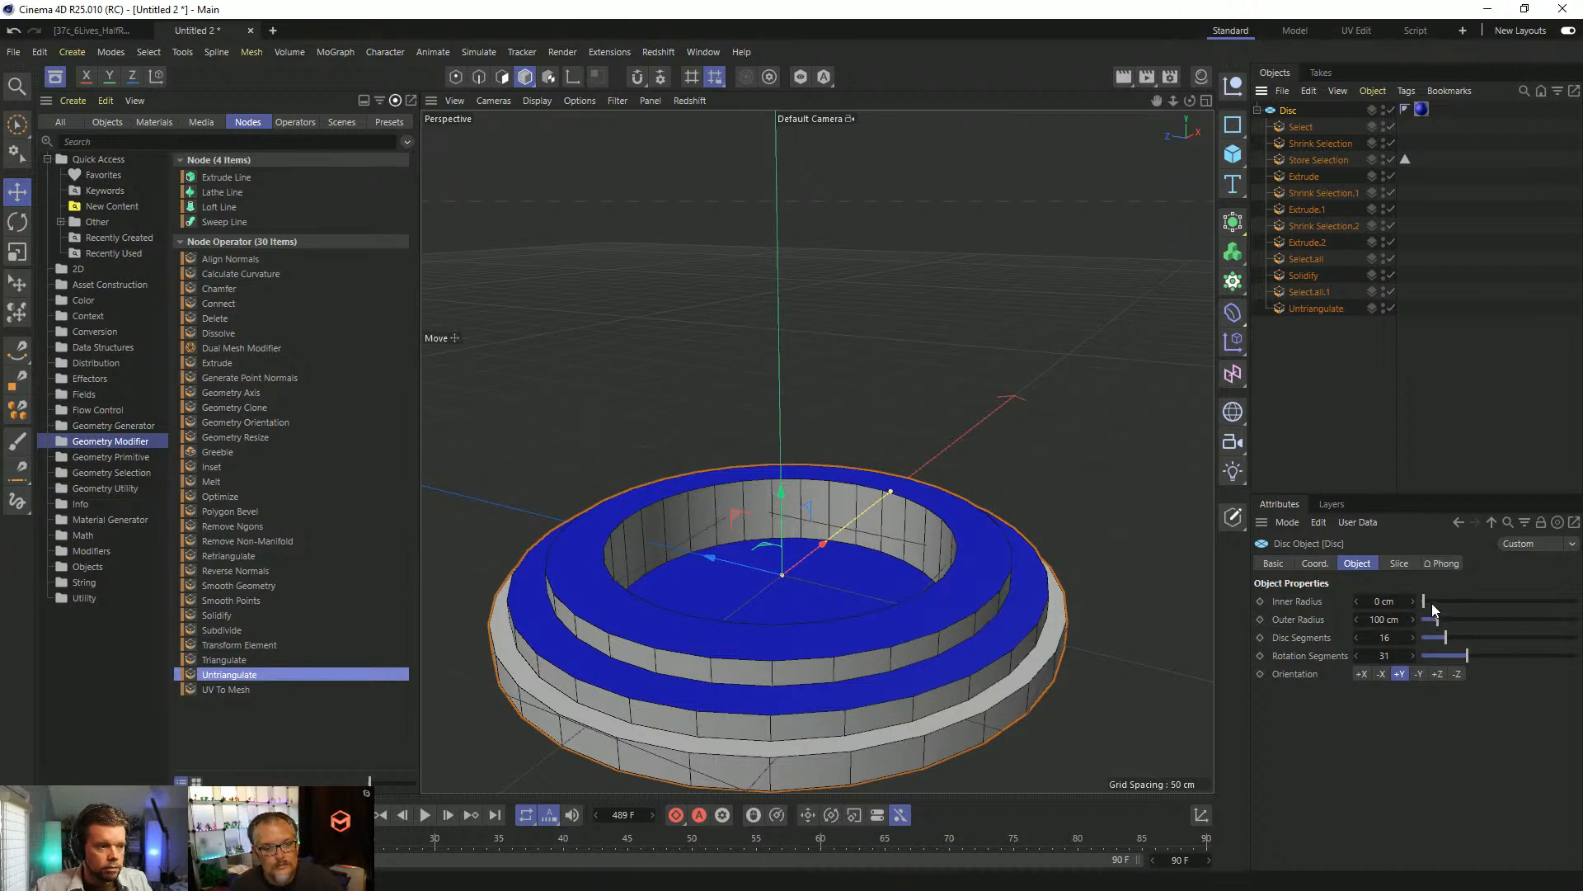
drag(1425, 606, 1426, 602)
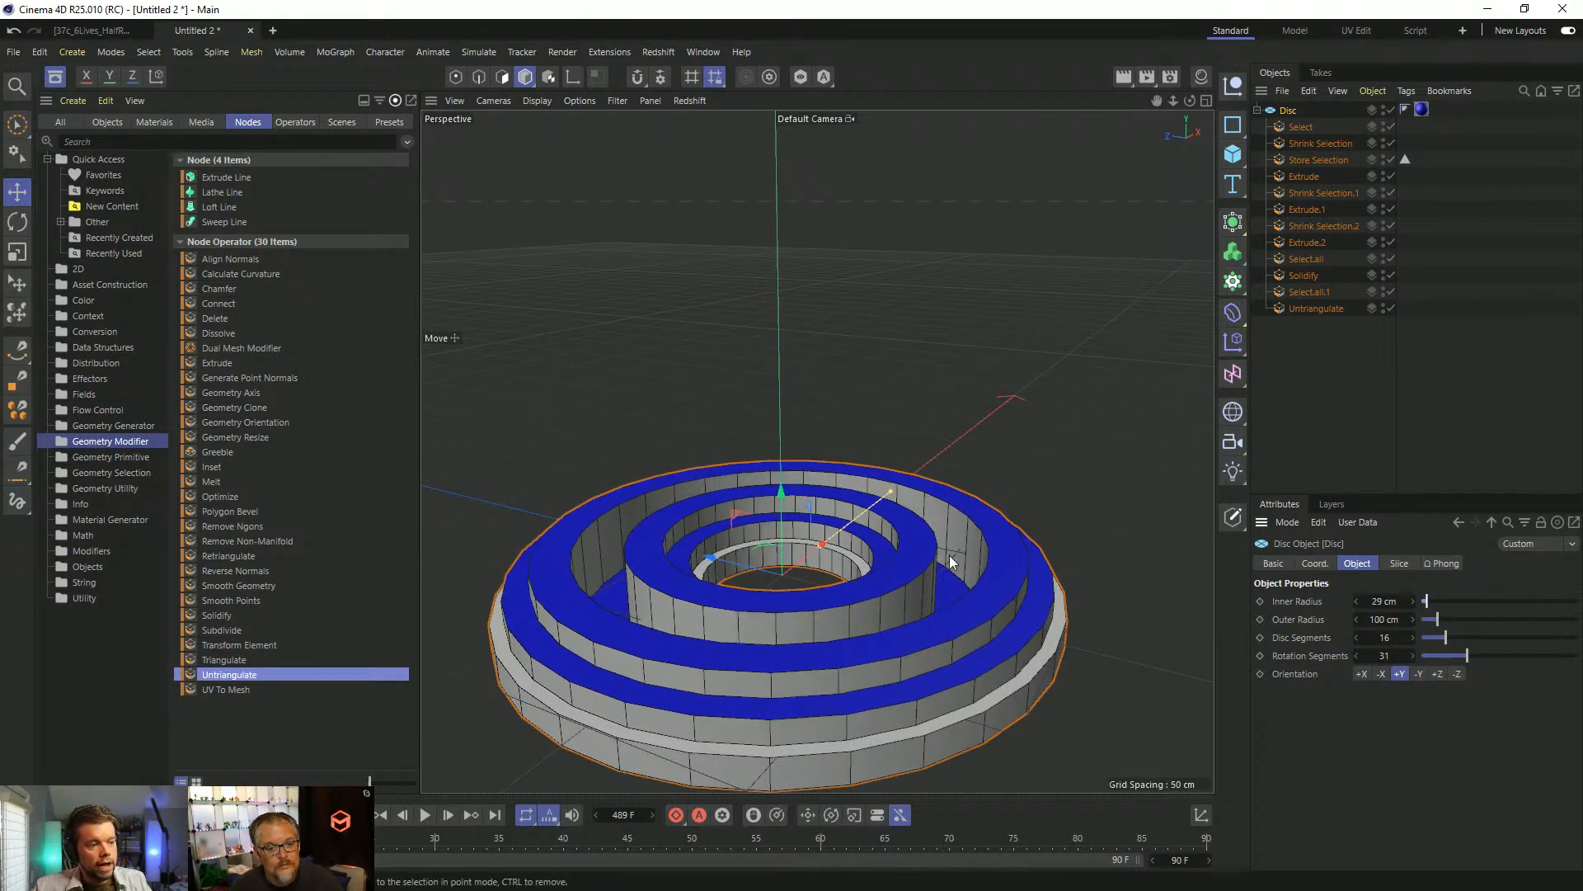
drag(1447, 638, 1491, 655)
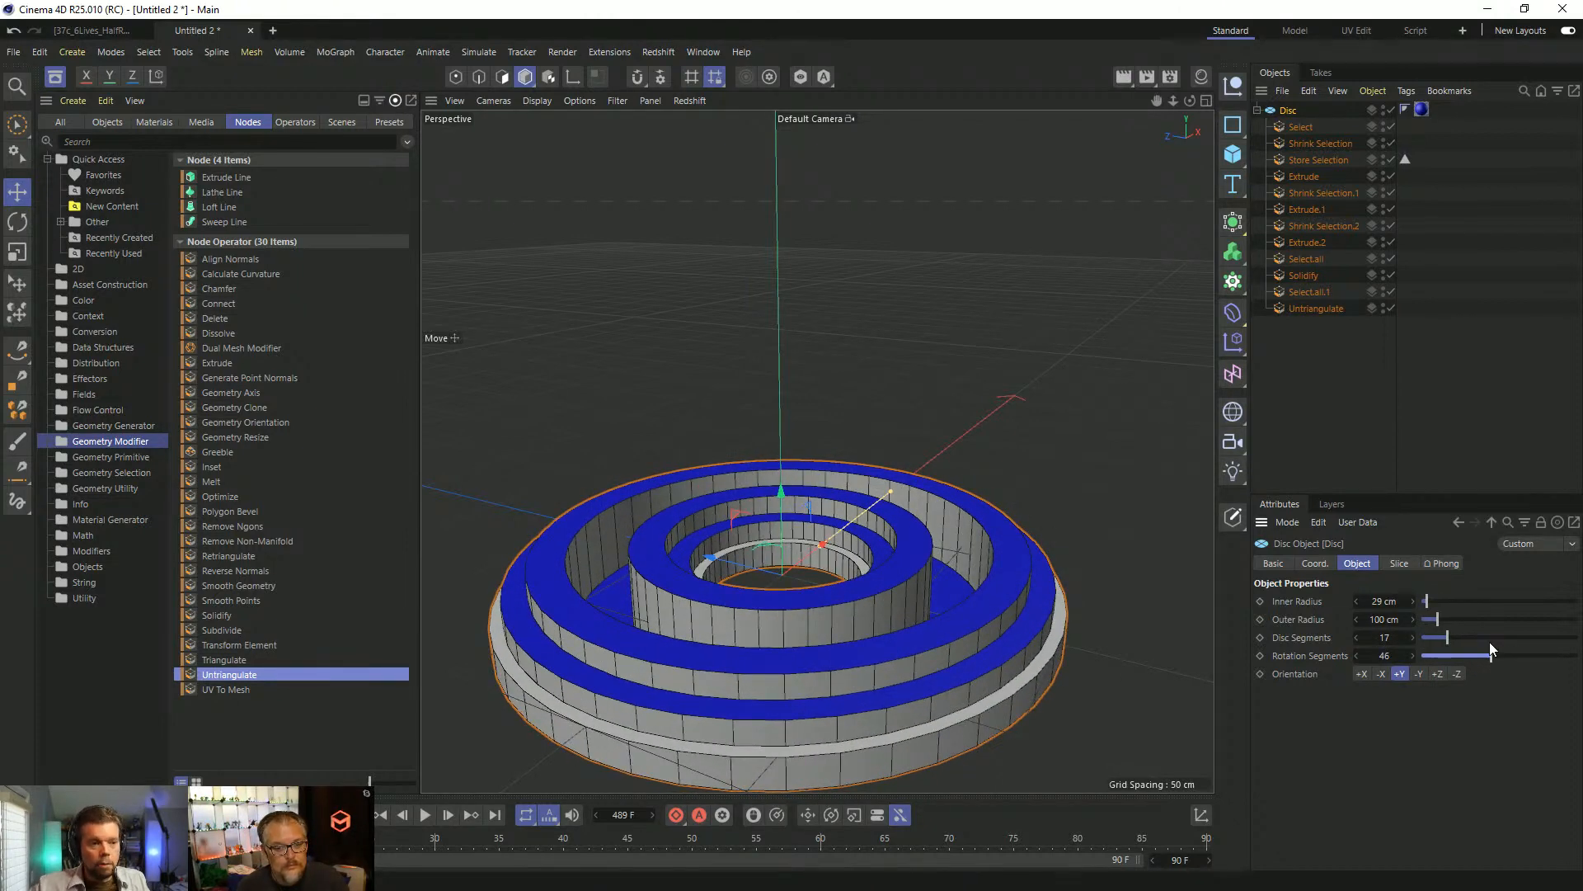
alt+drag(767, 743, 766, 429)
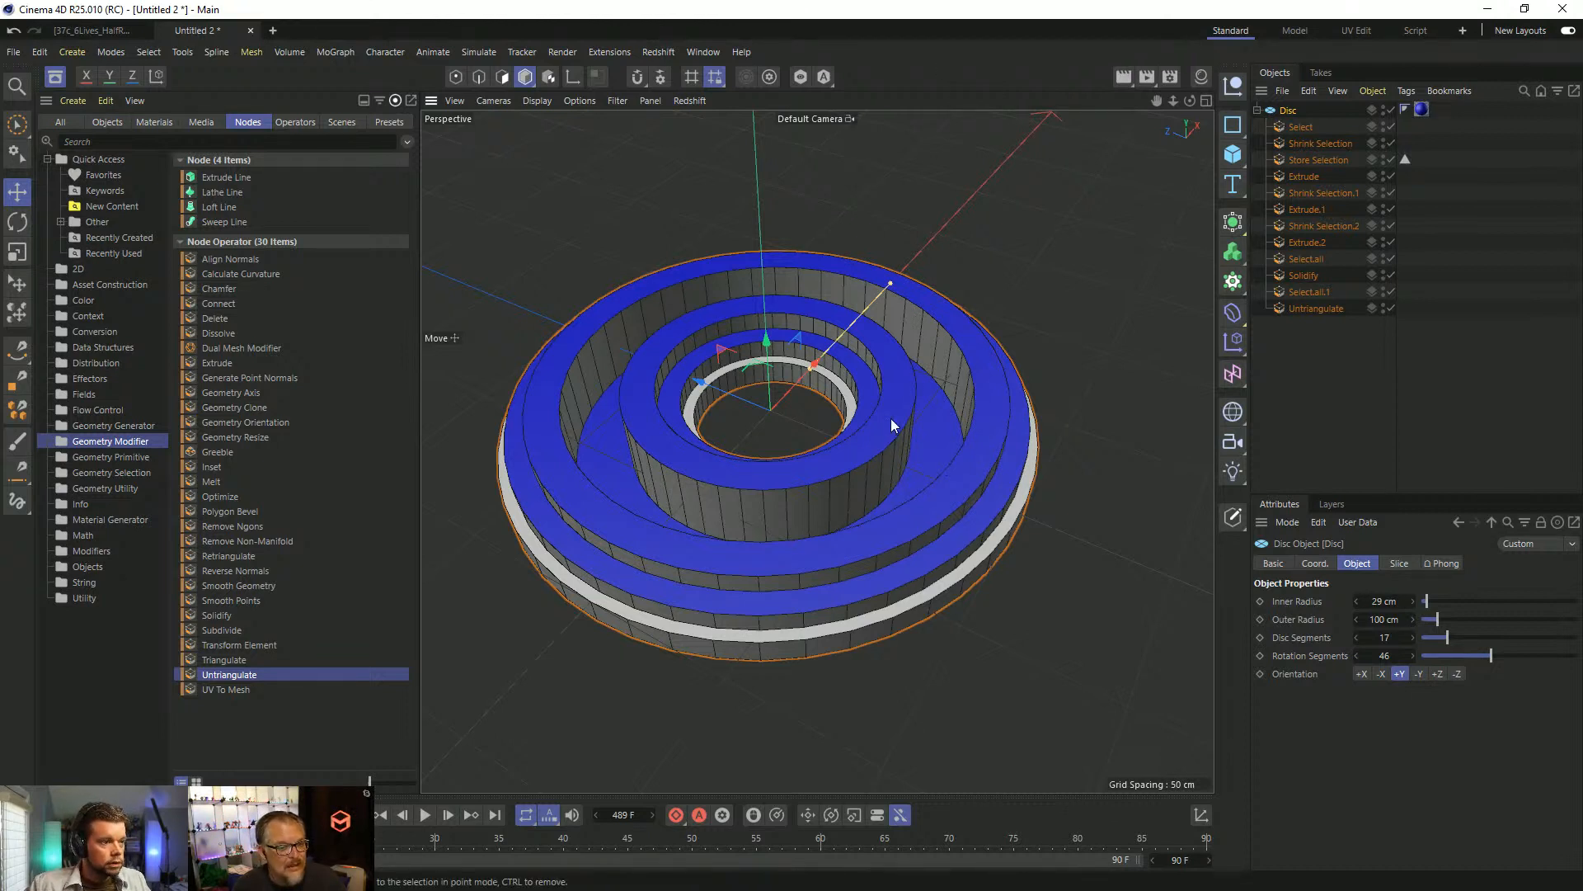
scroll(816, 501, up, 5)
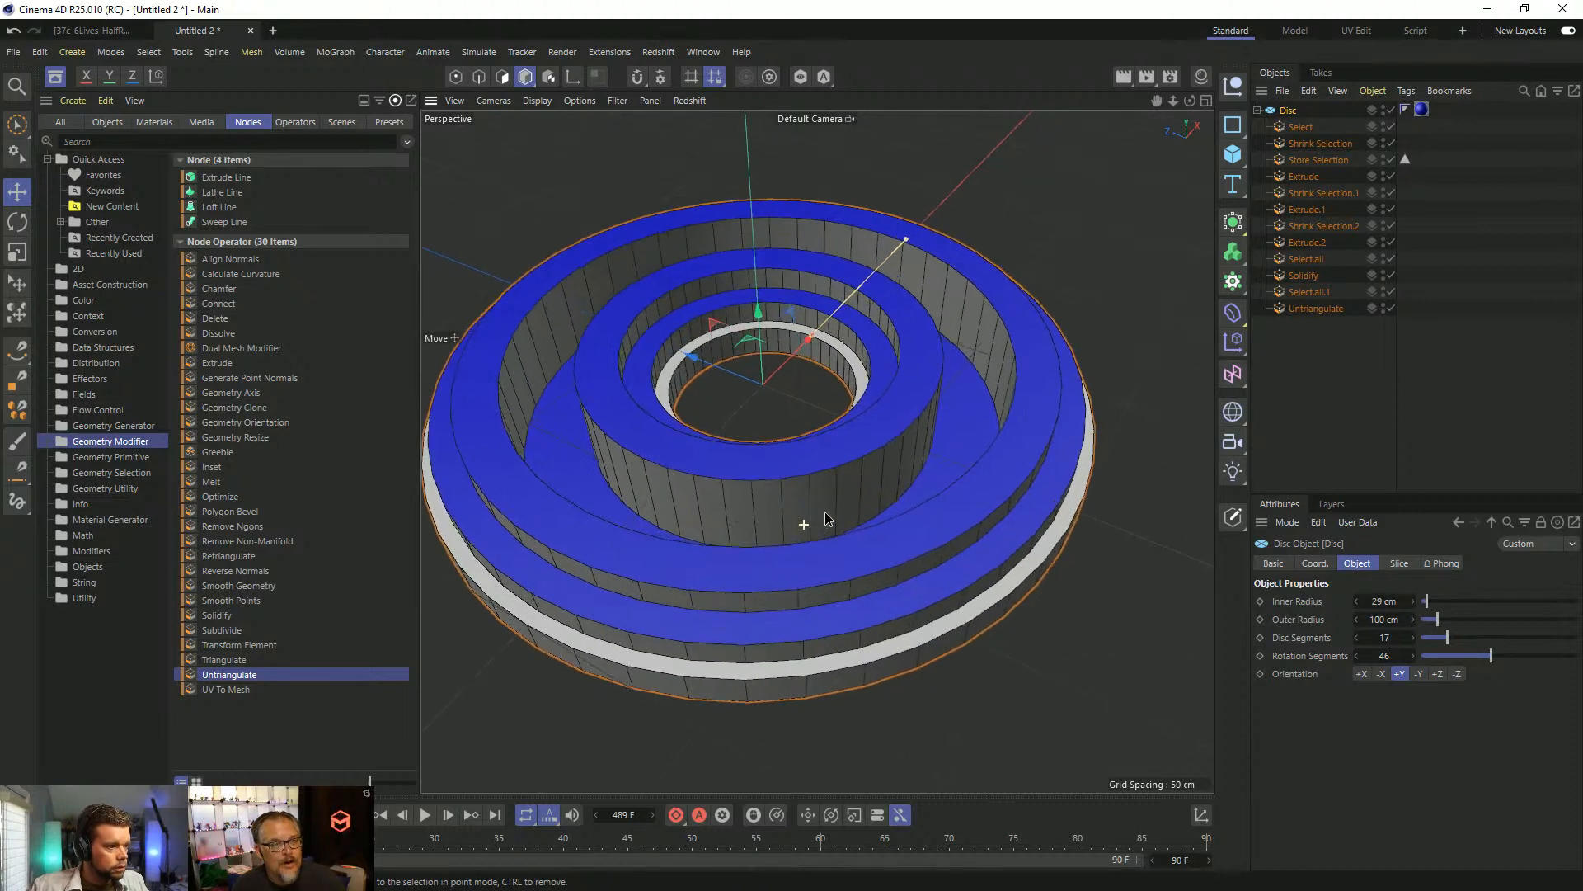
scroll(826, 504, down, 5)
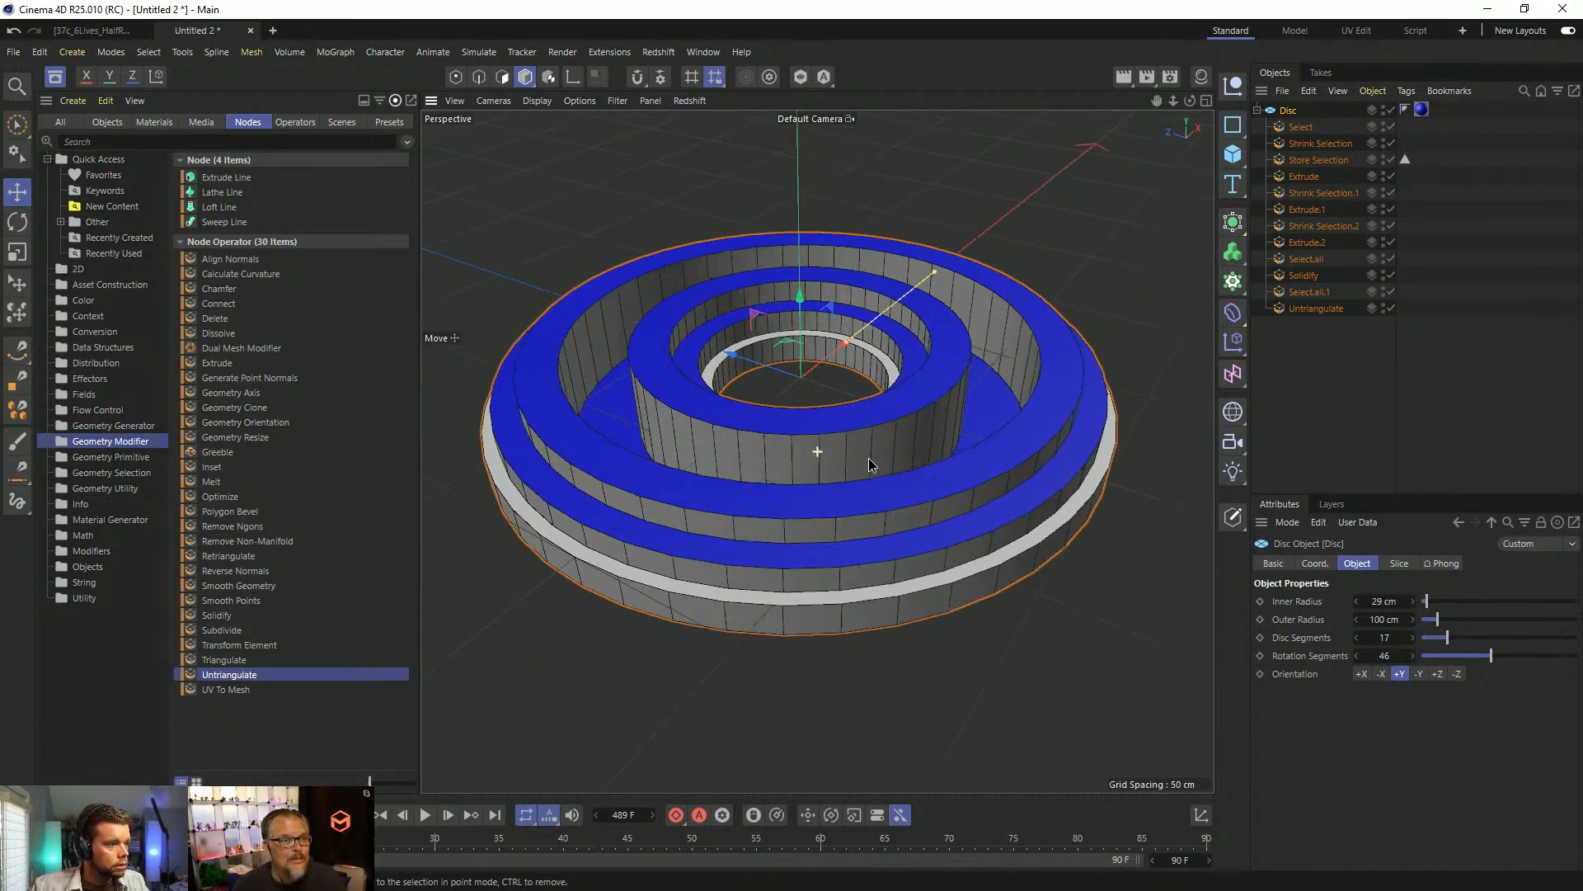
Delete all the node modifiers under the Disc, from Select to Untriangulate, leaving the plain disc selected.
alt+drag(846, 432, 850, 452)
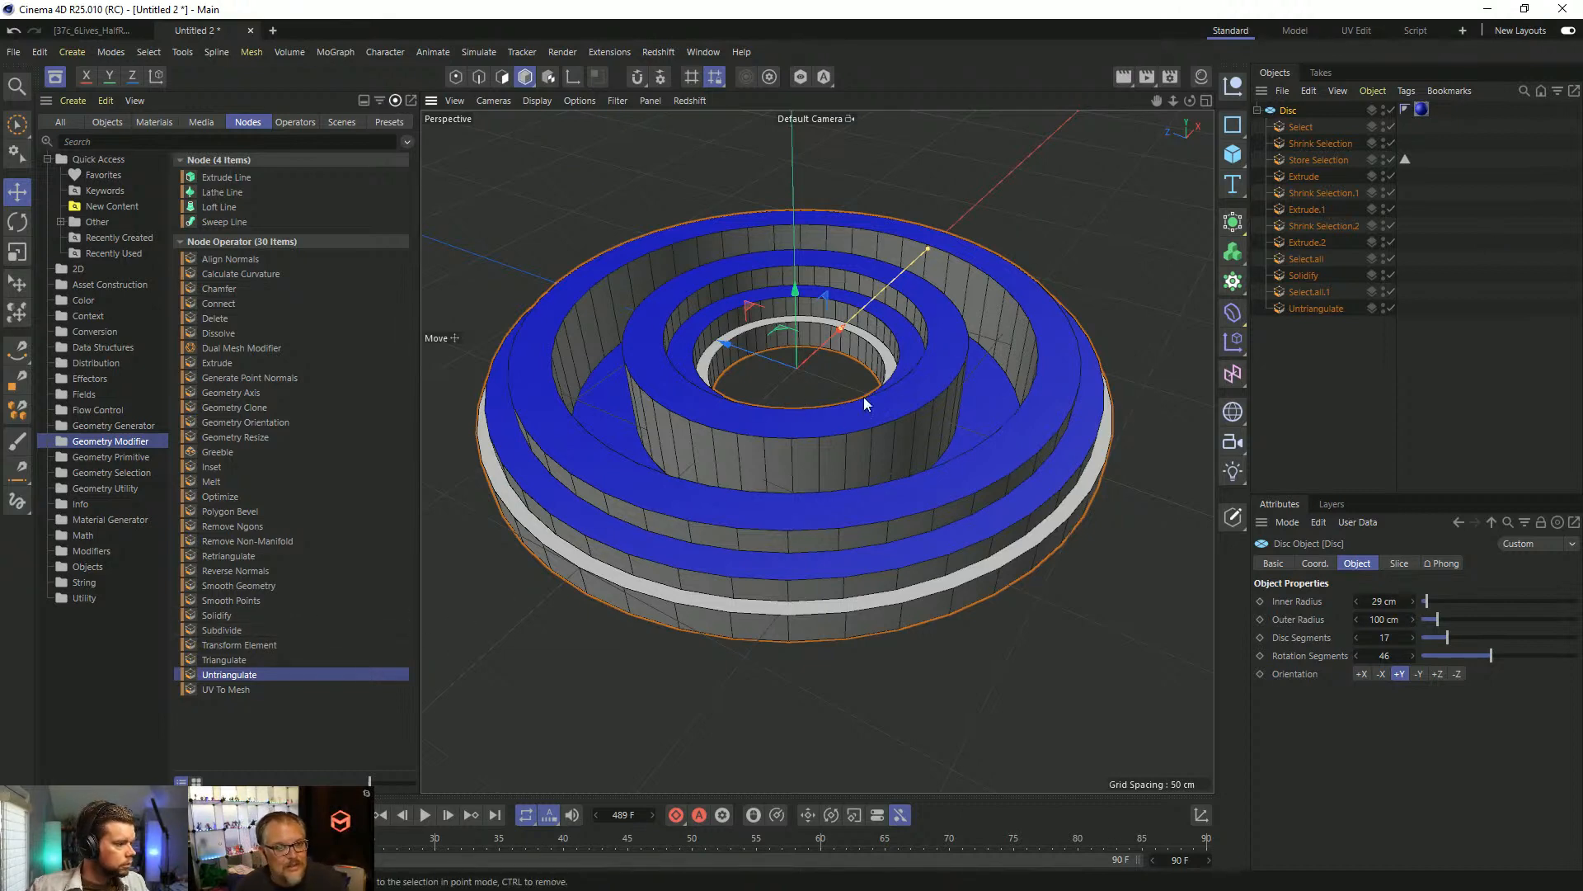
alt+drag(855, 380, 808, 371)
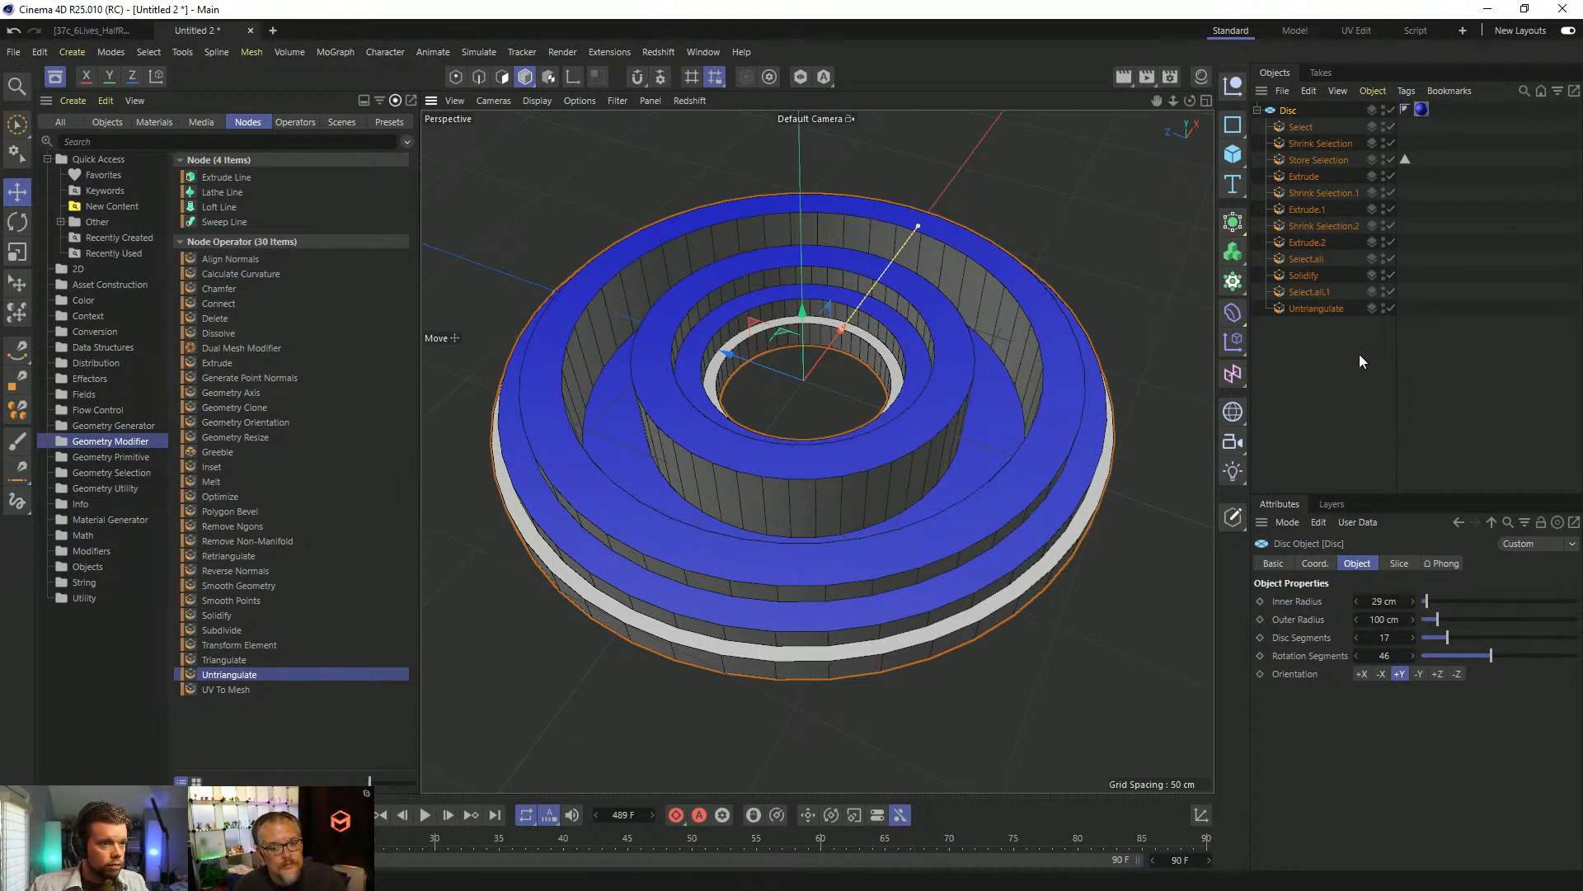
drag(1336, 349, 1283, 132)
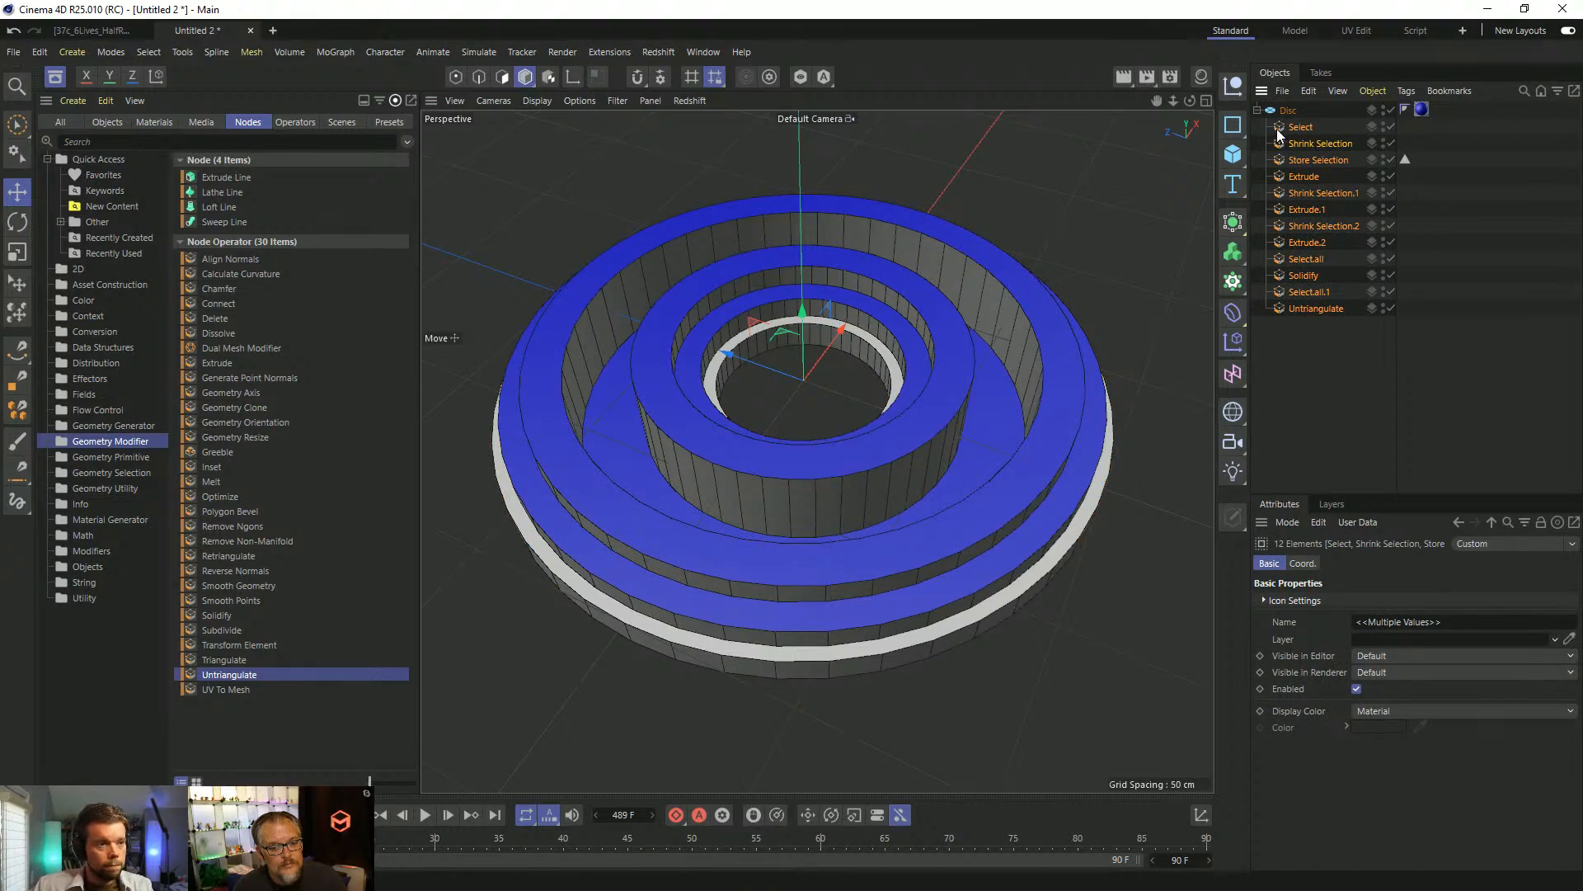
key(Delete)
click(622, 465)
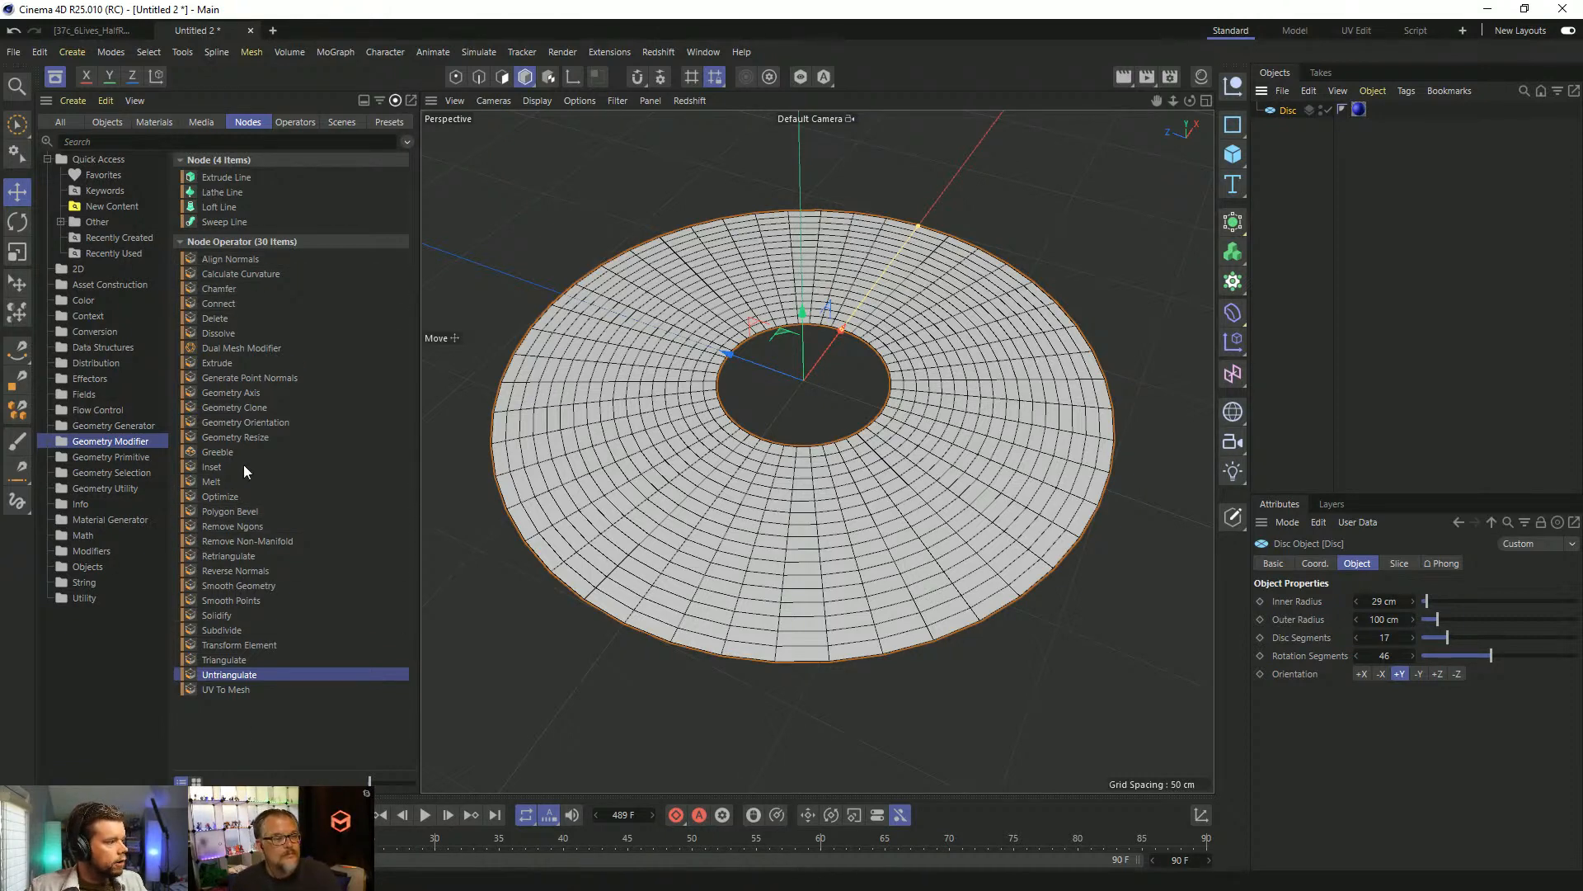
Add a Geometry Modifier Group as a child of the Disc and open it in the Node Editor.
click(114, 285)
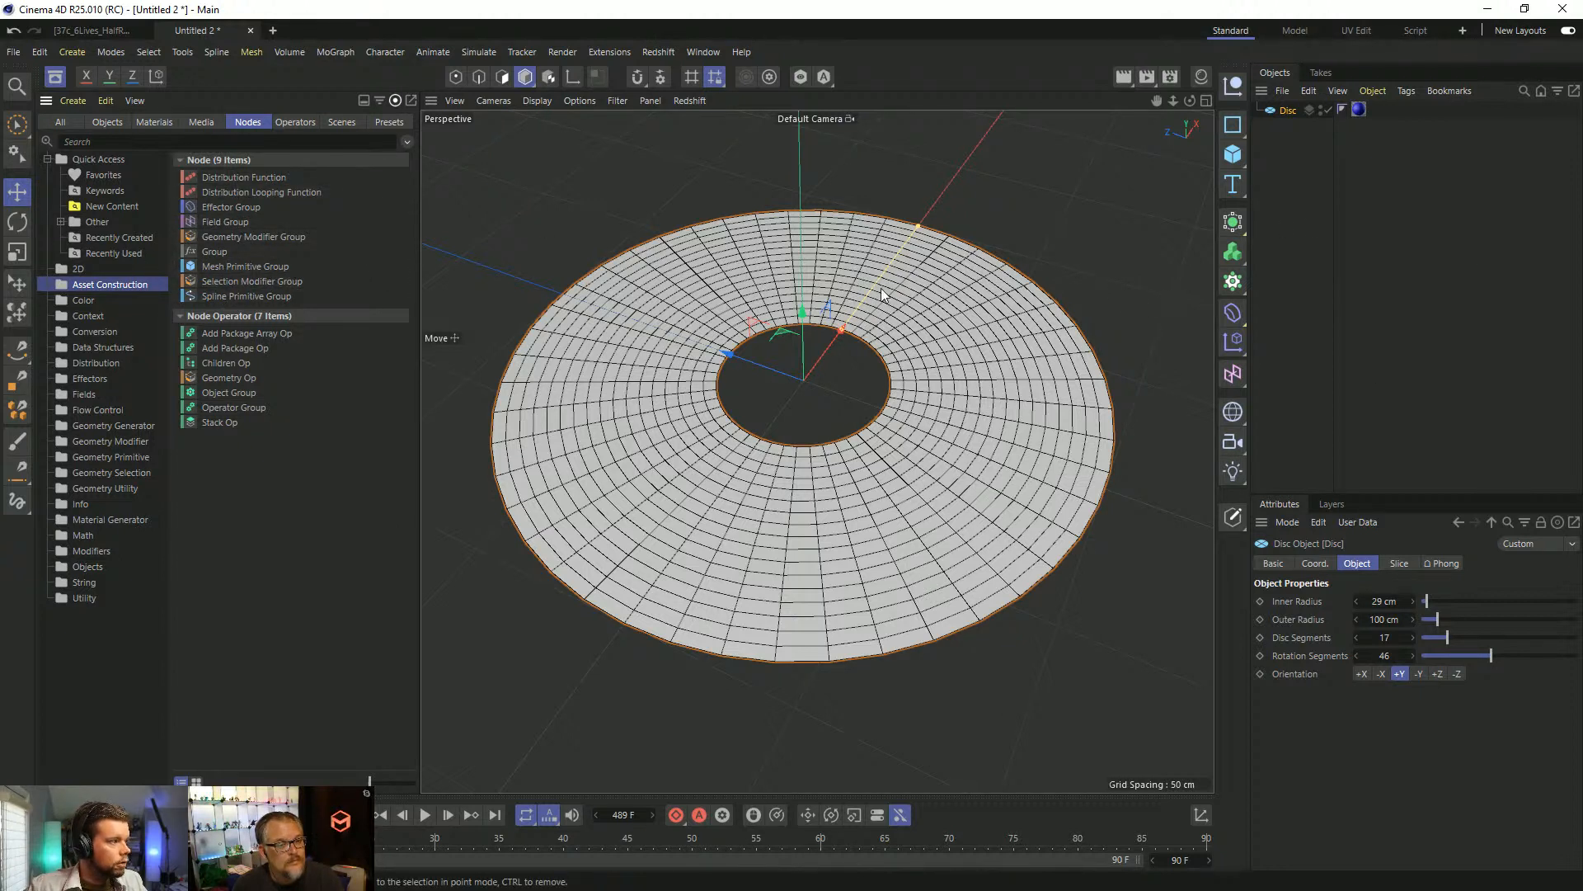
mouse_move(213, 239)
mouse_down()
mouse_move(1367, 299)
mouse_move(1313, 78)
mouse_move(1277, 113)
mouse_up()
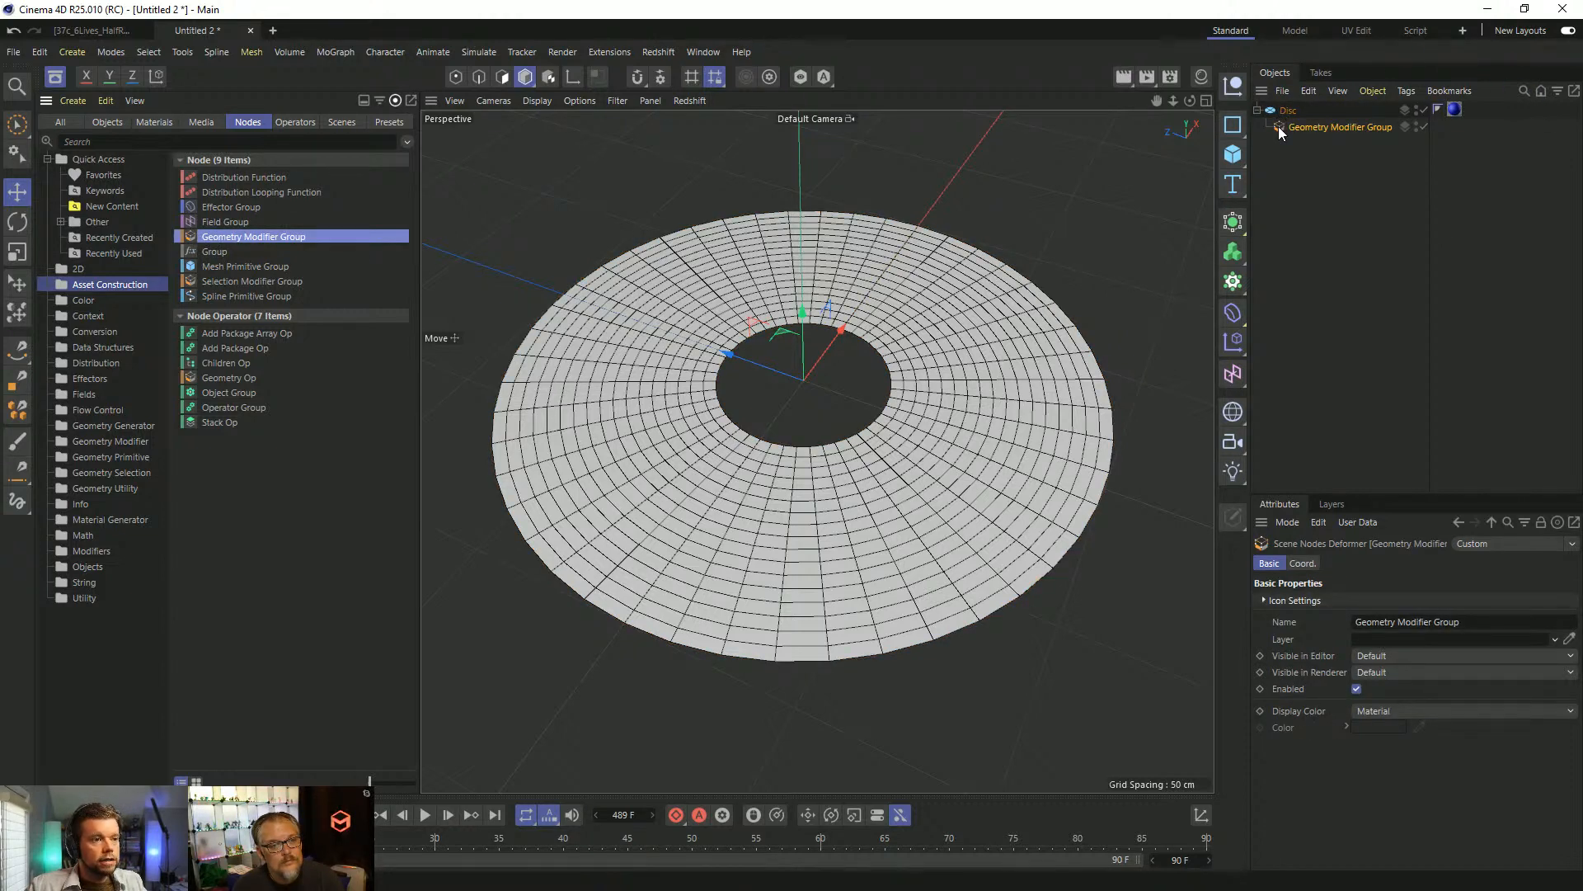
double_click(1278, 128)
drag(945, 18, 909, 194)
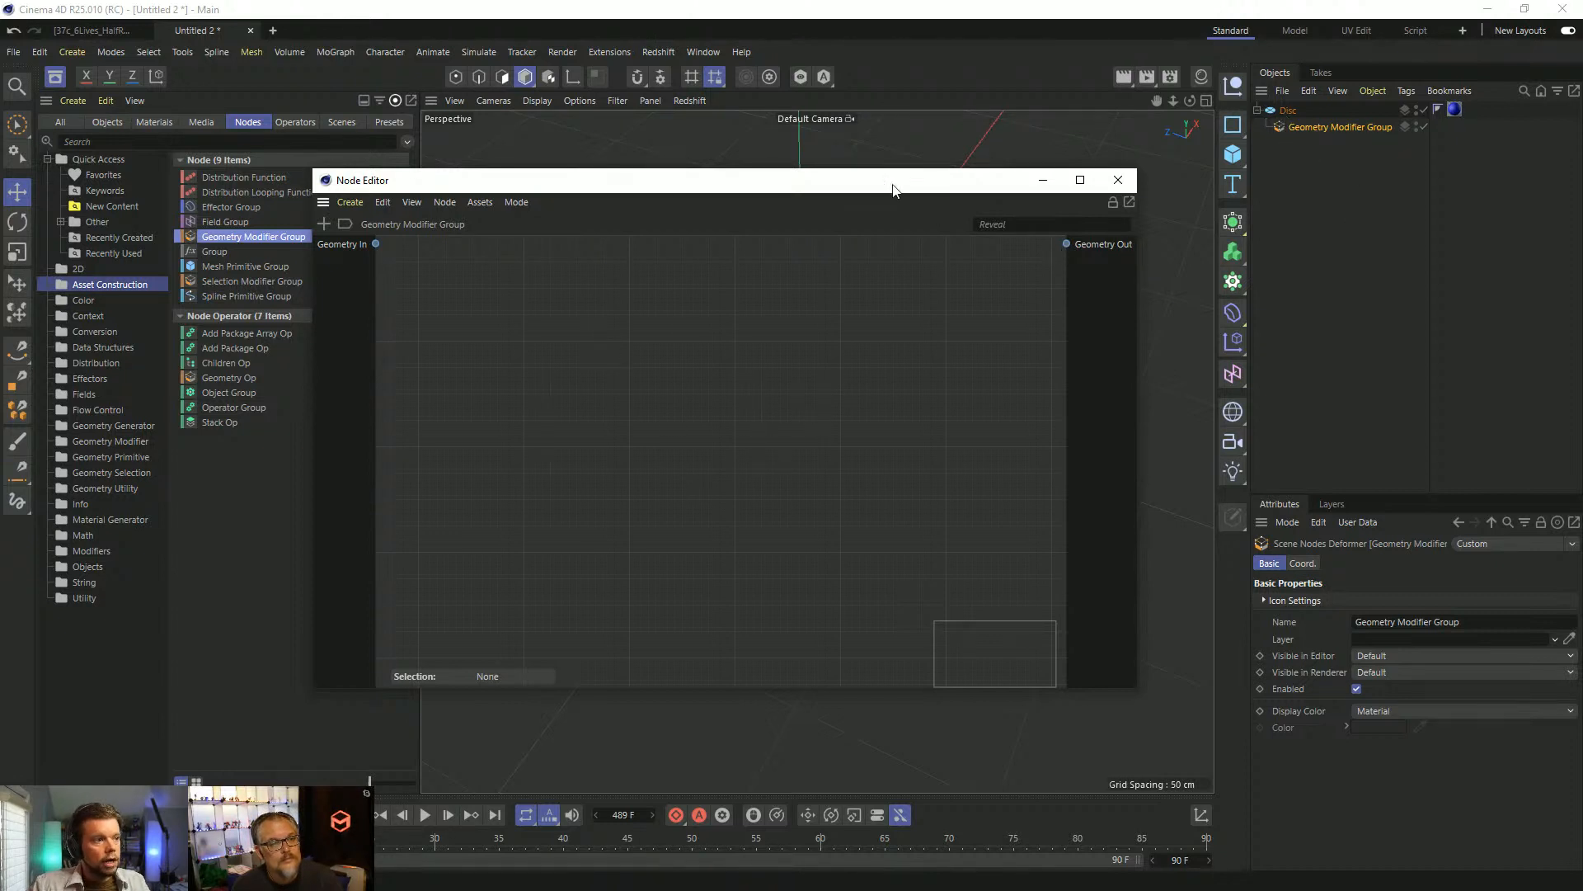
drag(893, 190, 997, 230)
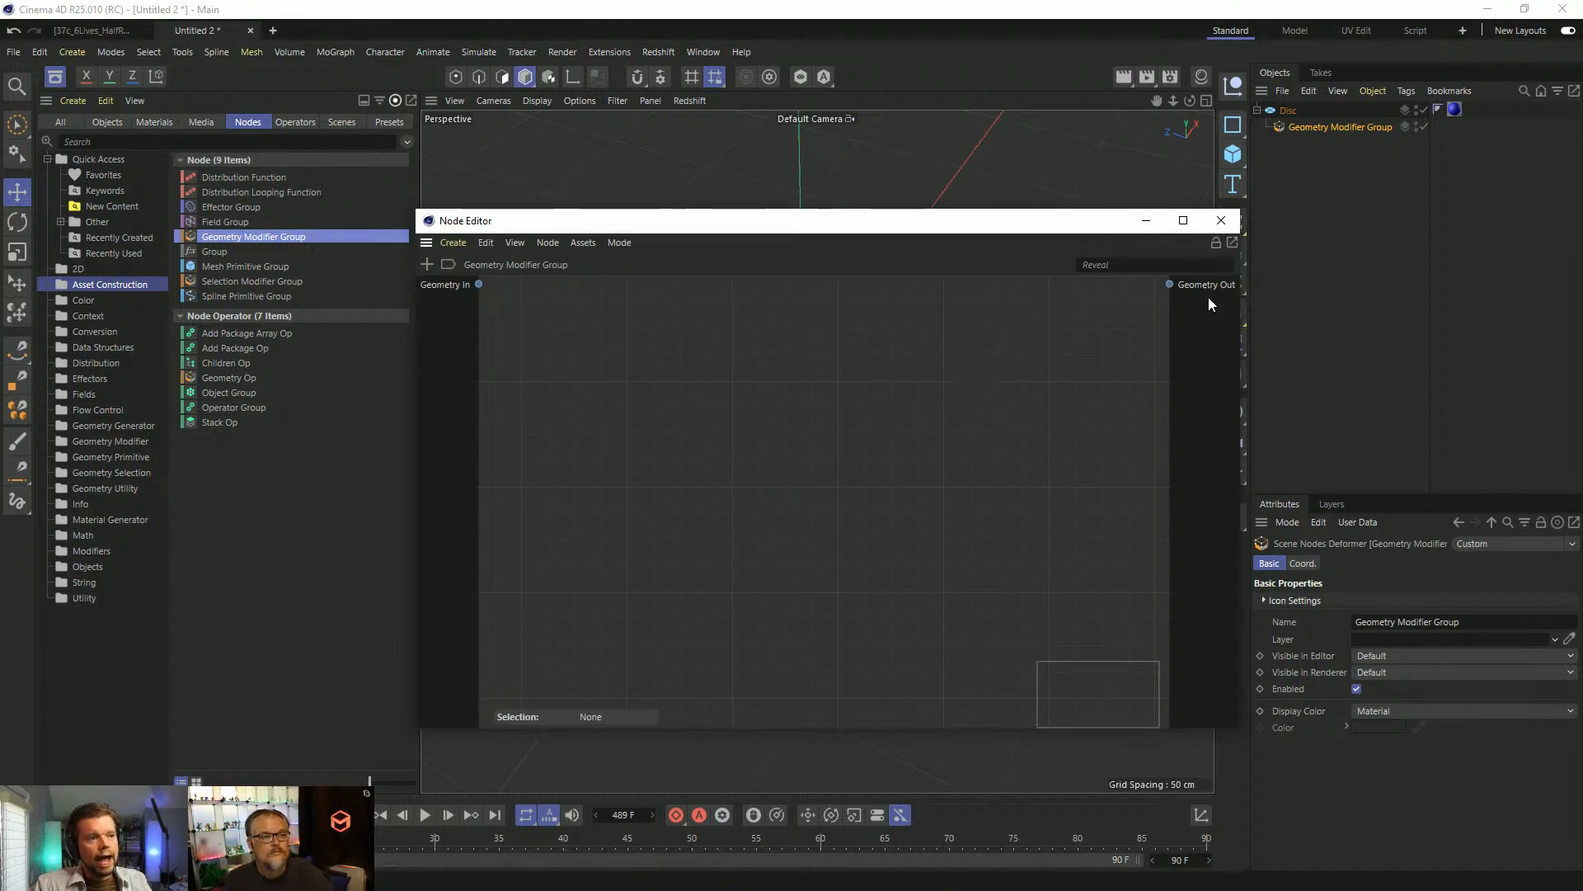
drag(1049, 220, 993, 223)
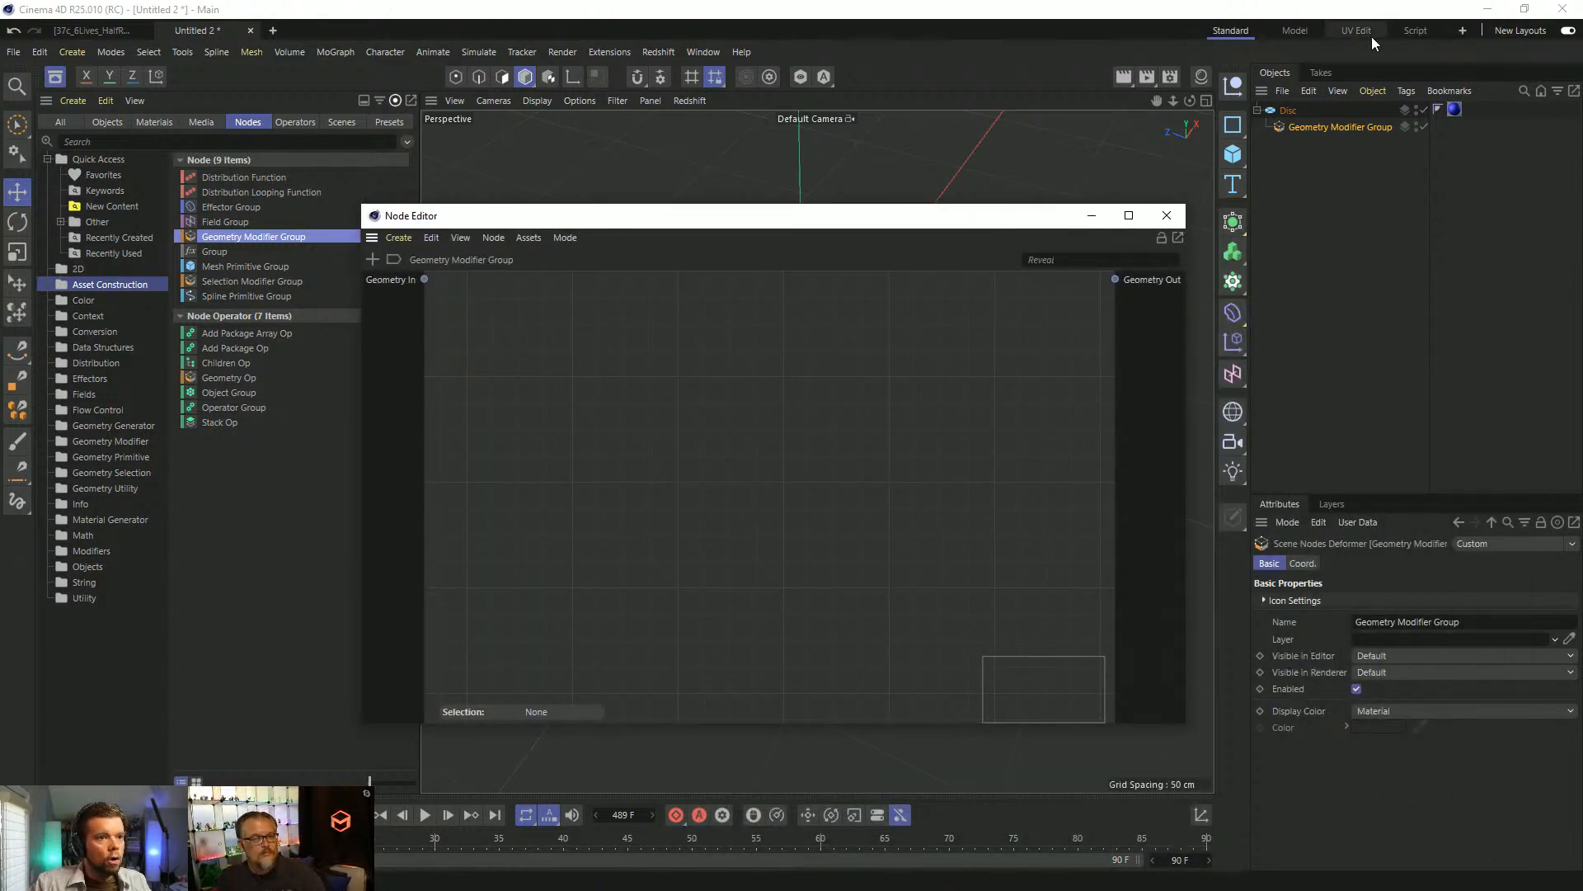
Switch the workspace to the Nodes2 (User) layout.
click(1457, 31)
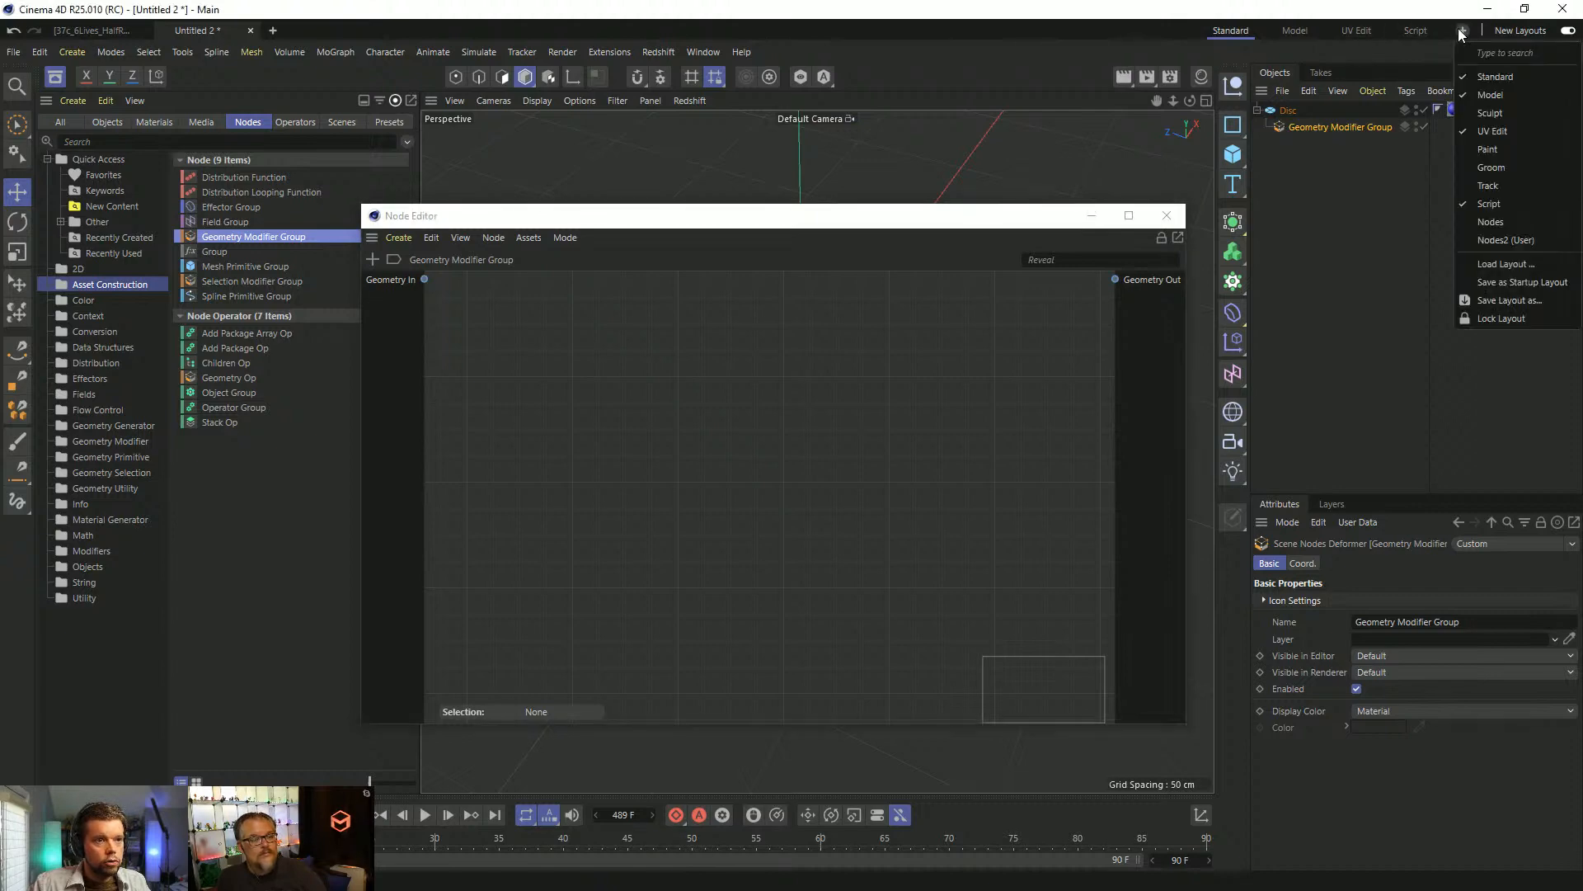
click(1506, 240)
click(1385, 30)
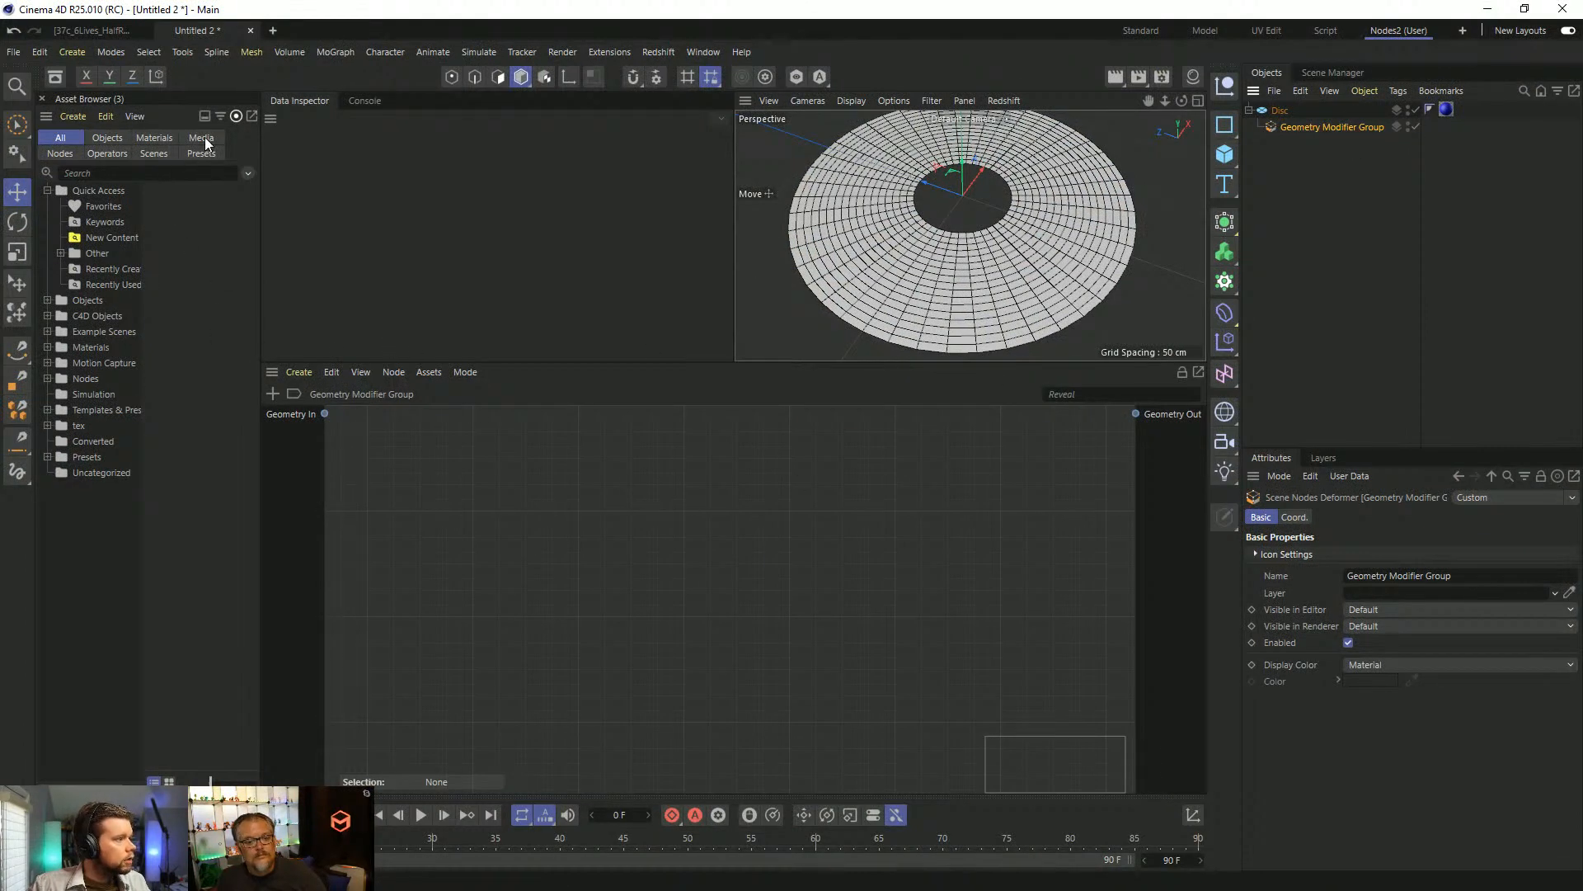
Add an Inset node to the group and wire it between Geometry In and Geometry Out.
click(62, 154)
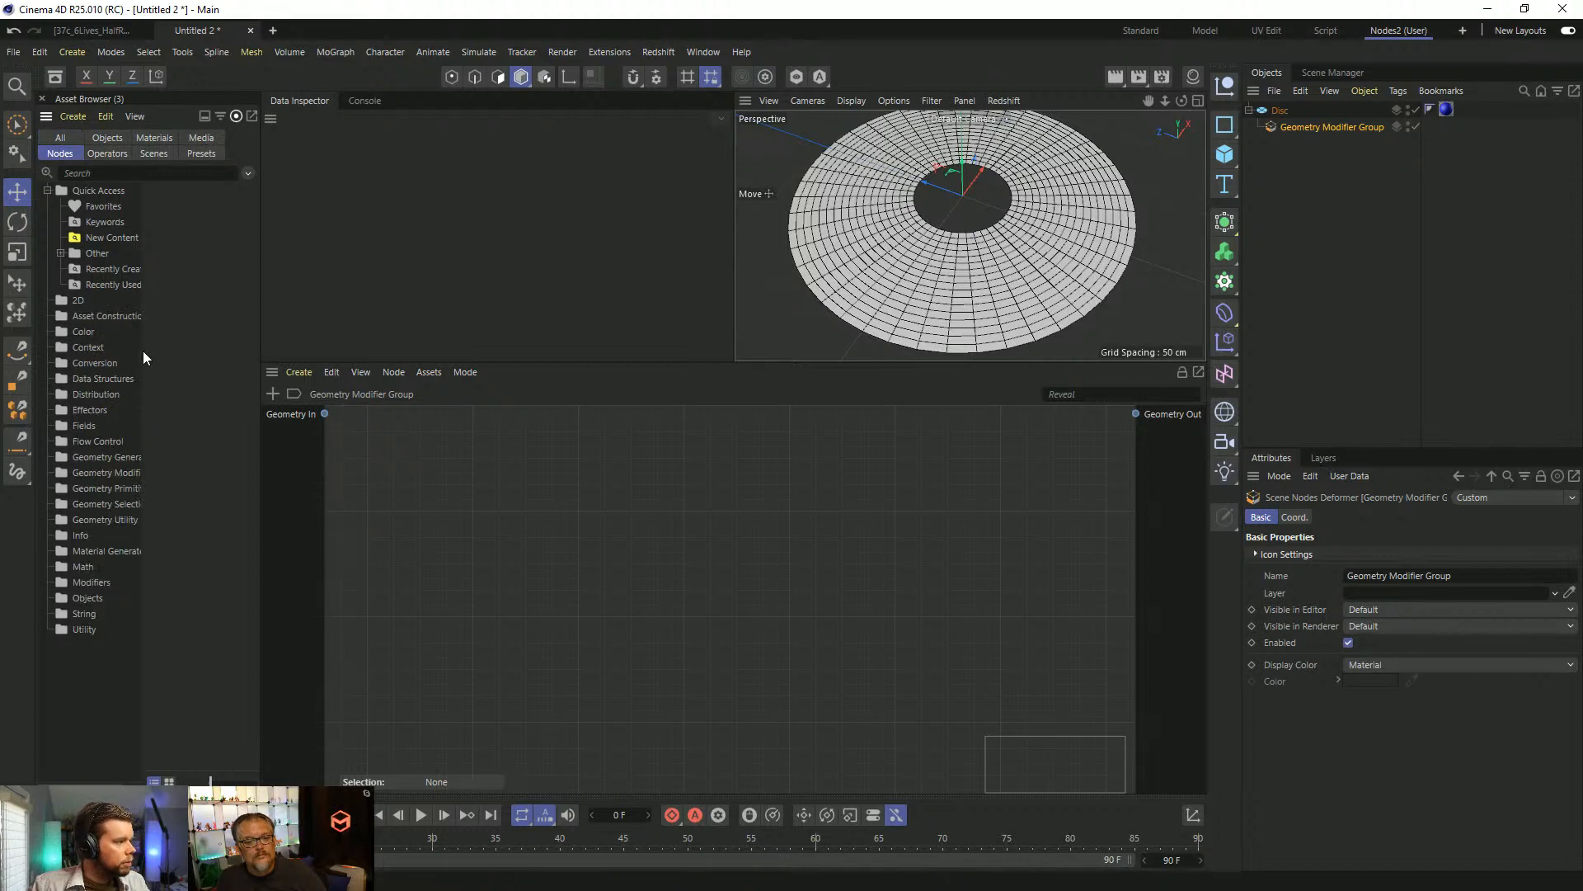
drag(144, 348, 165, 349)
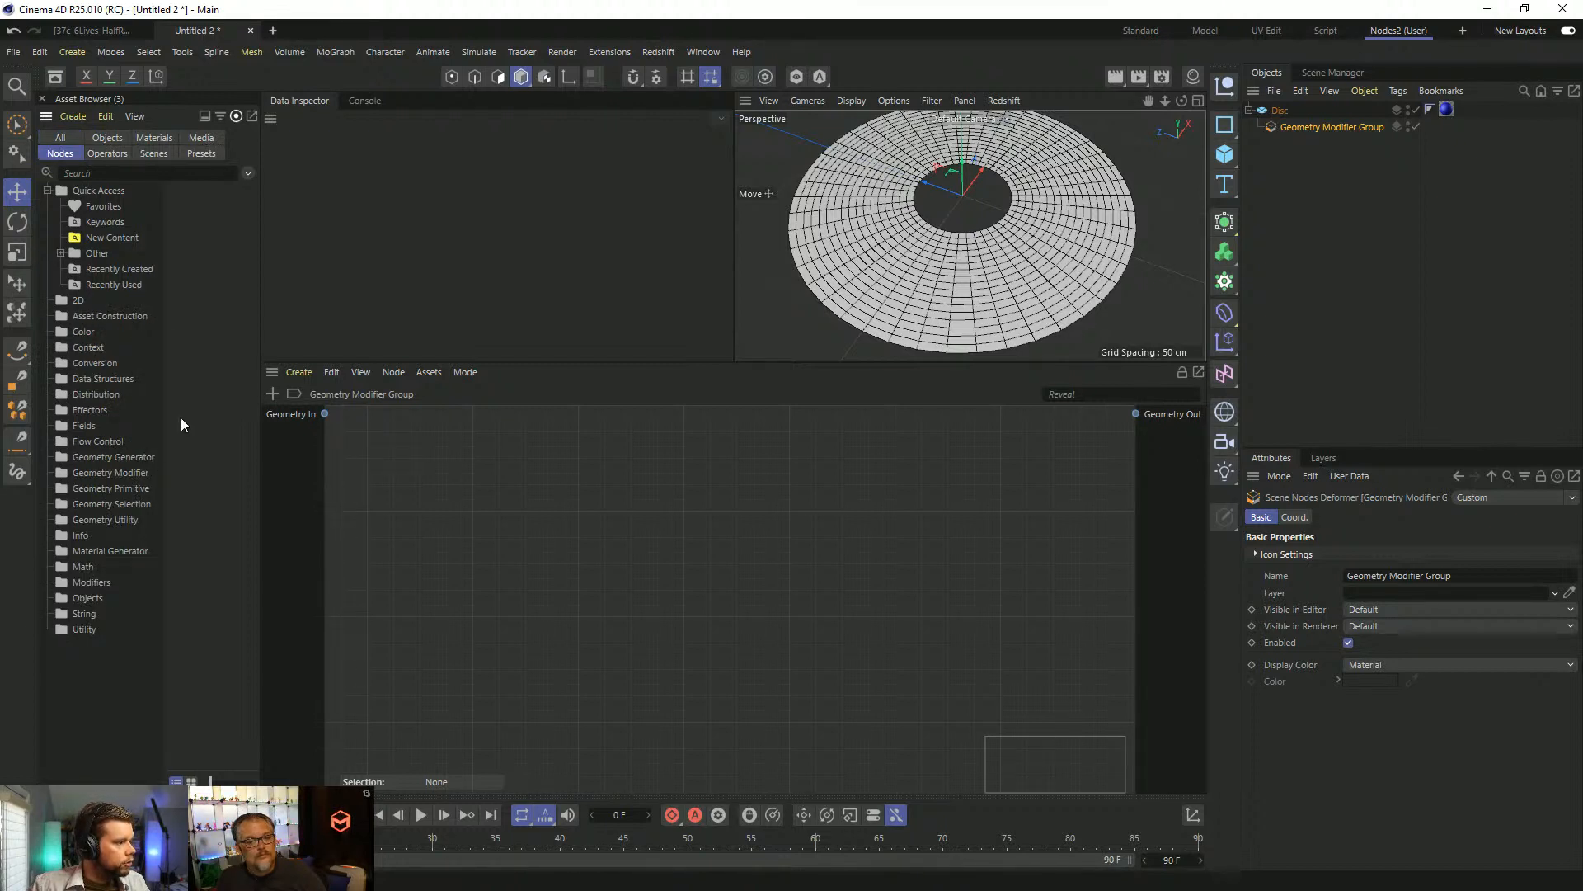
click(137, 475)
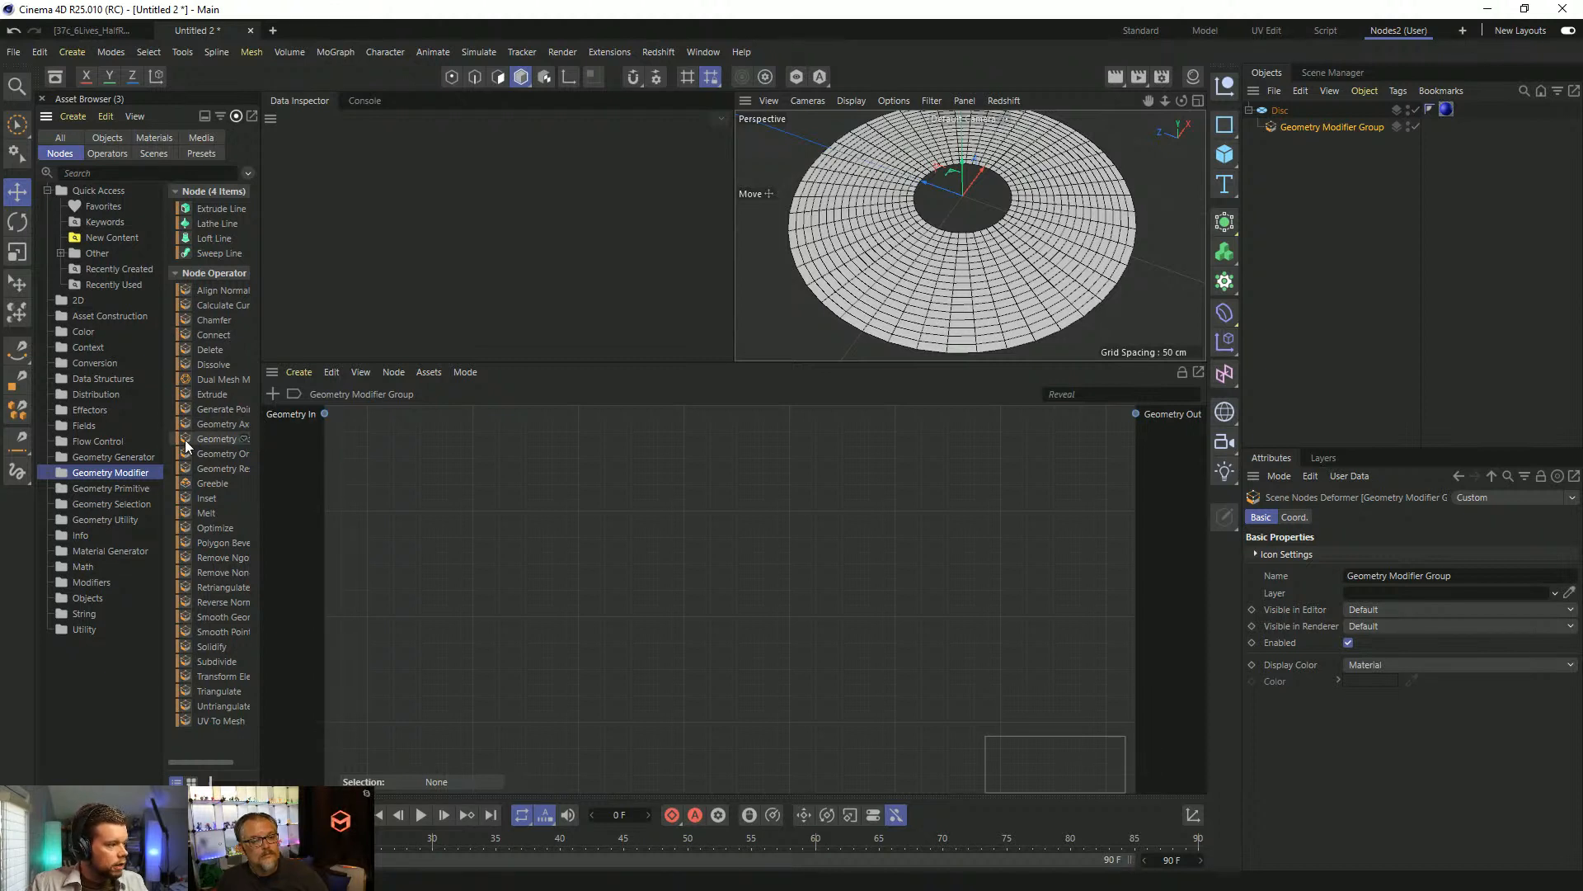
drag(165, 433, 140, 435)
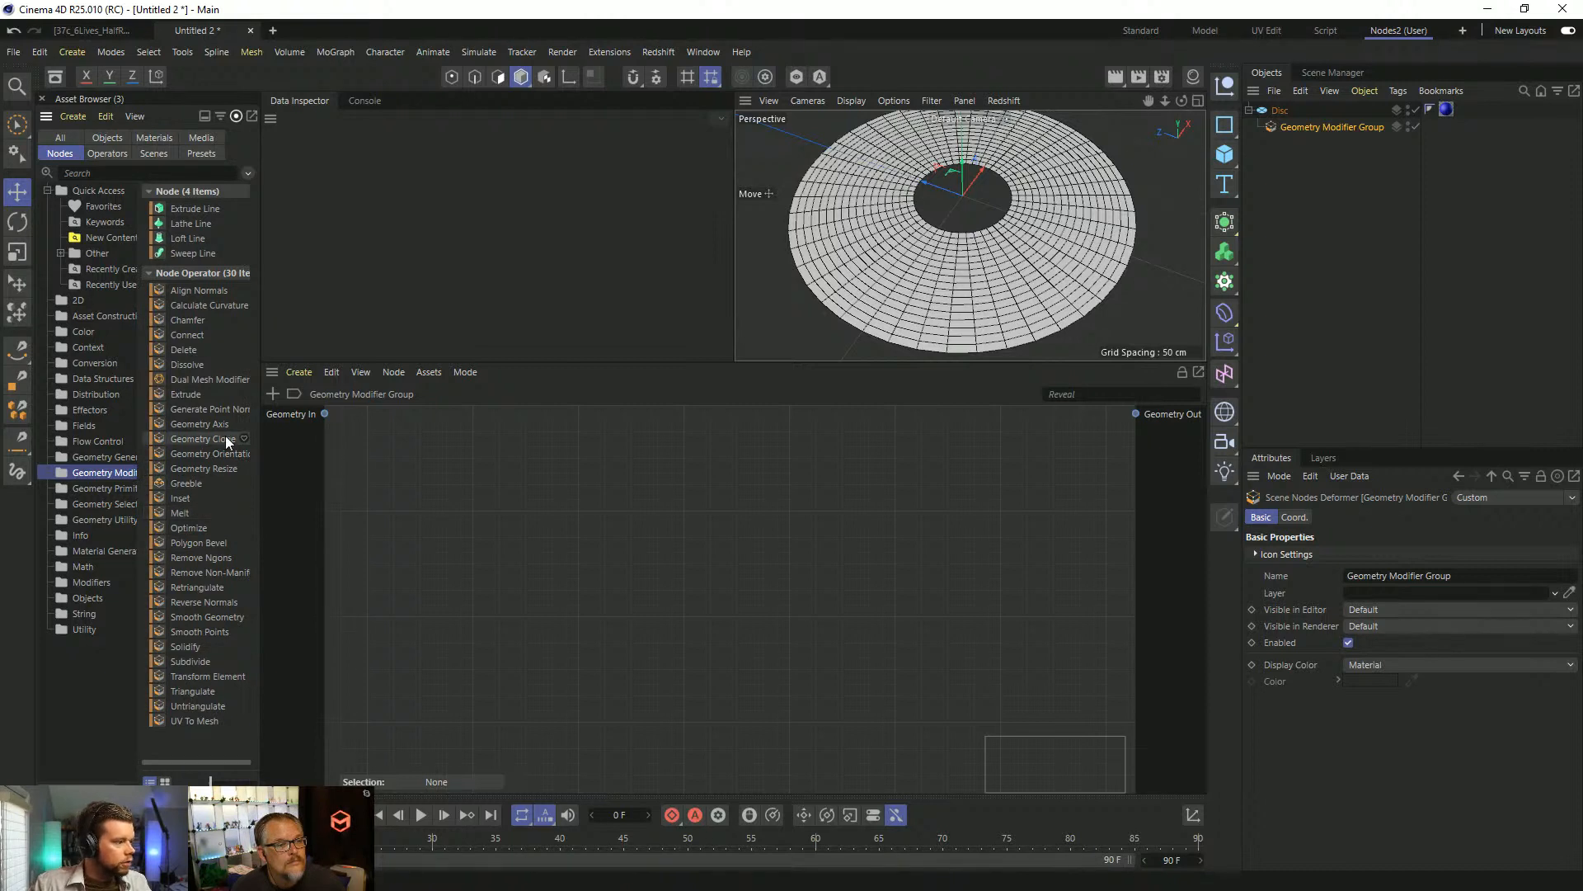
drag(181, 500, 636, 493)
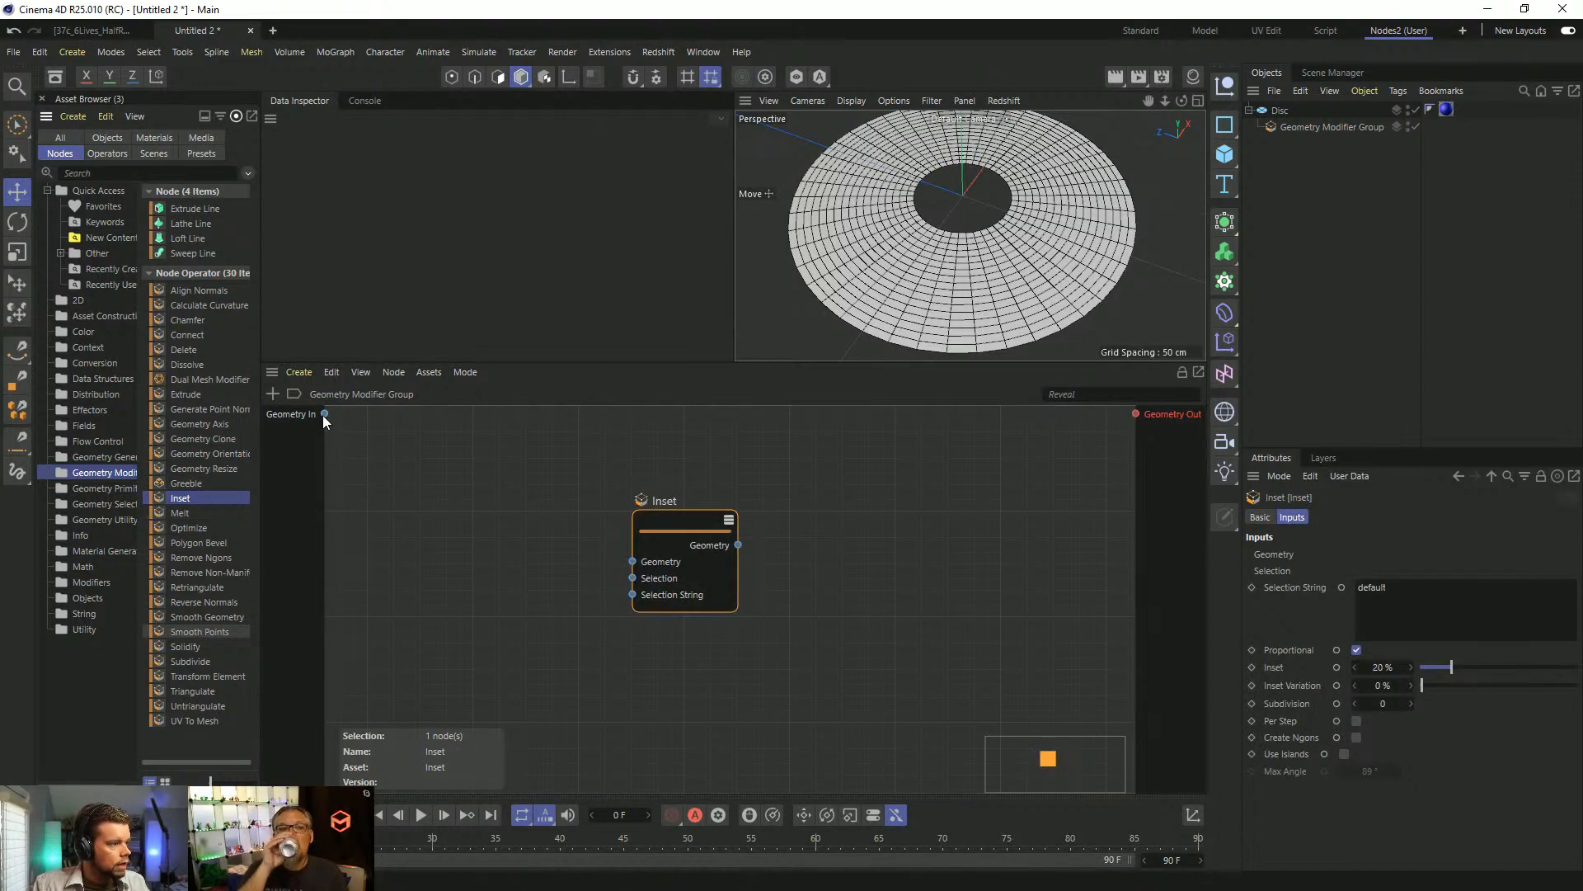
drag(325, 414, 634, 562)
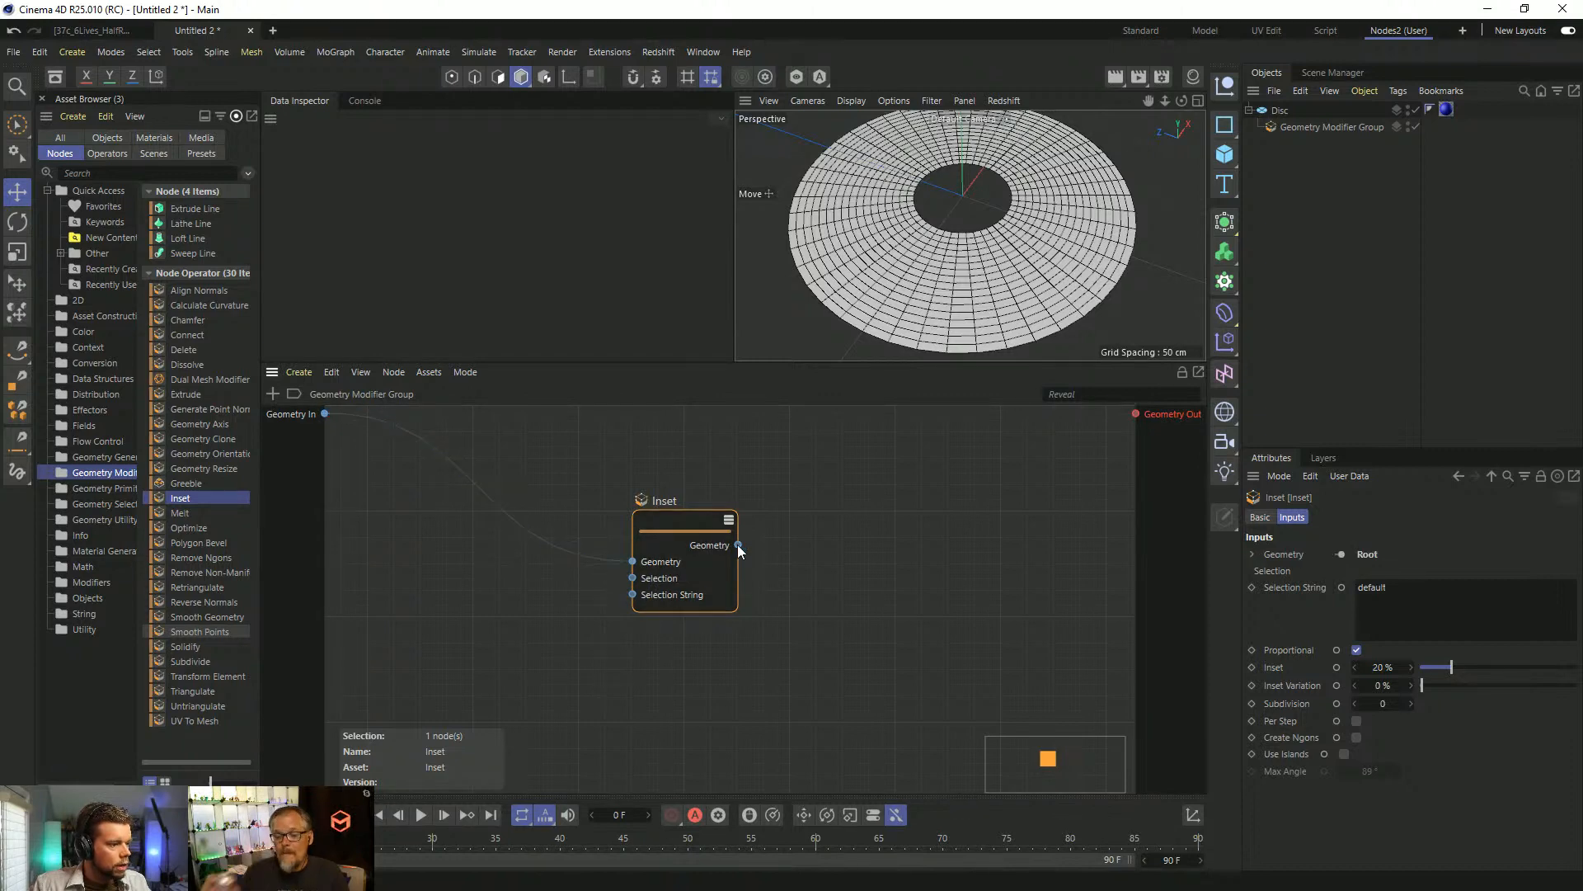
drag(738, 545, 1135, 414)
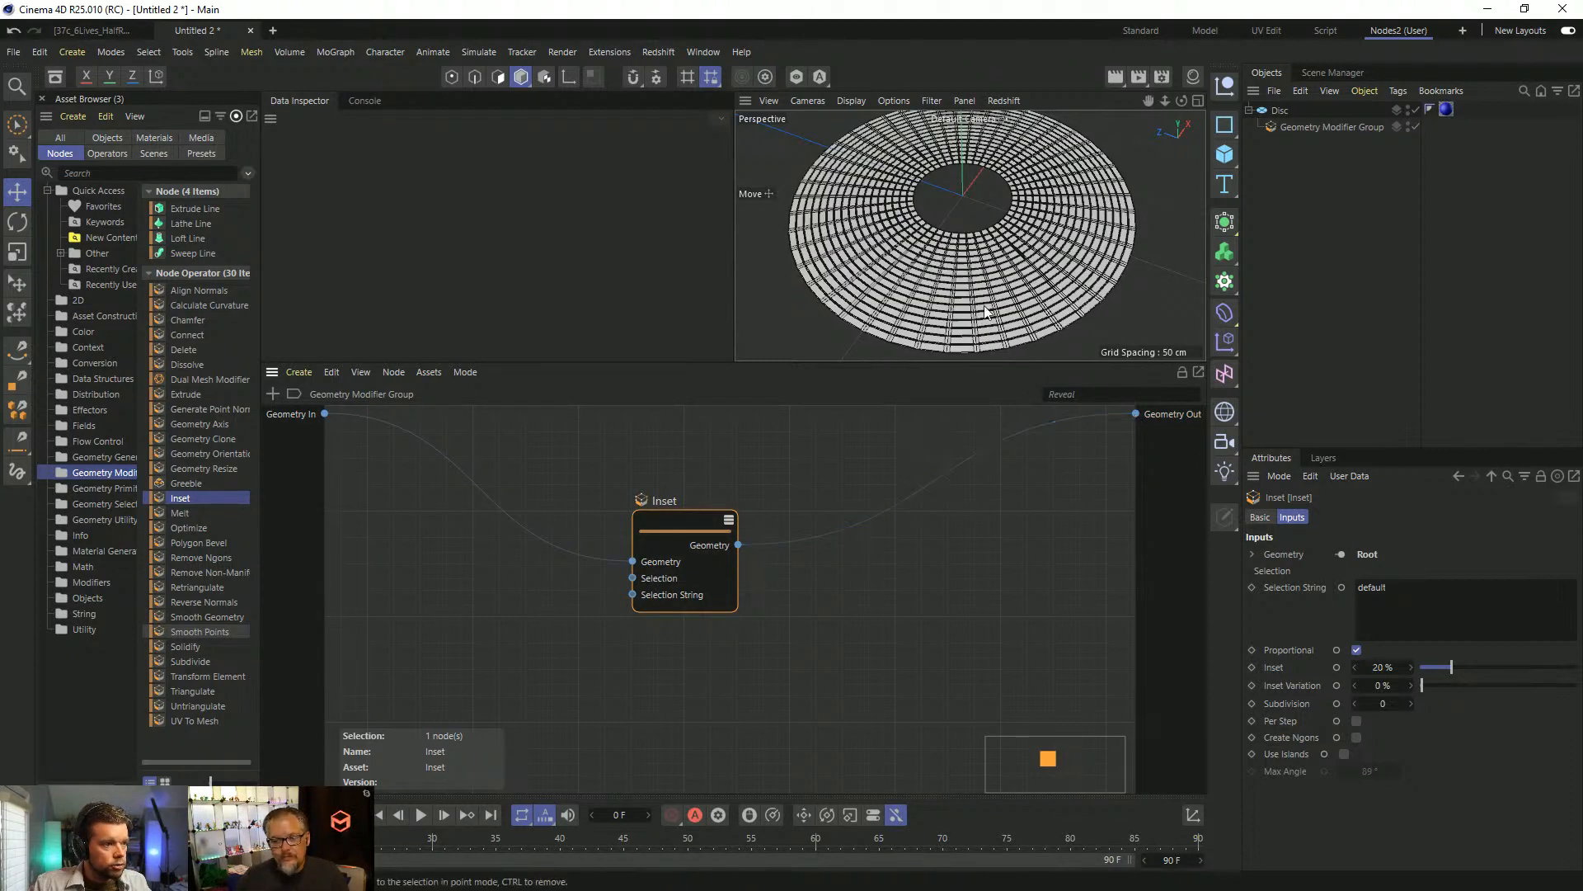
scroll(1026, 311, up, 10)
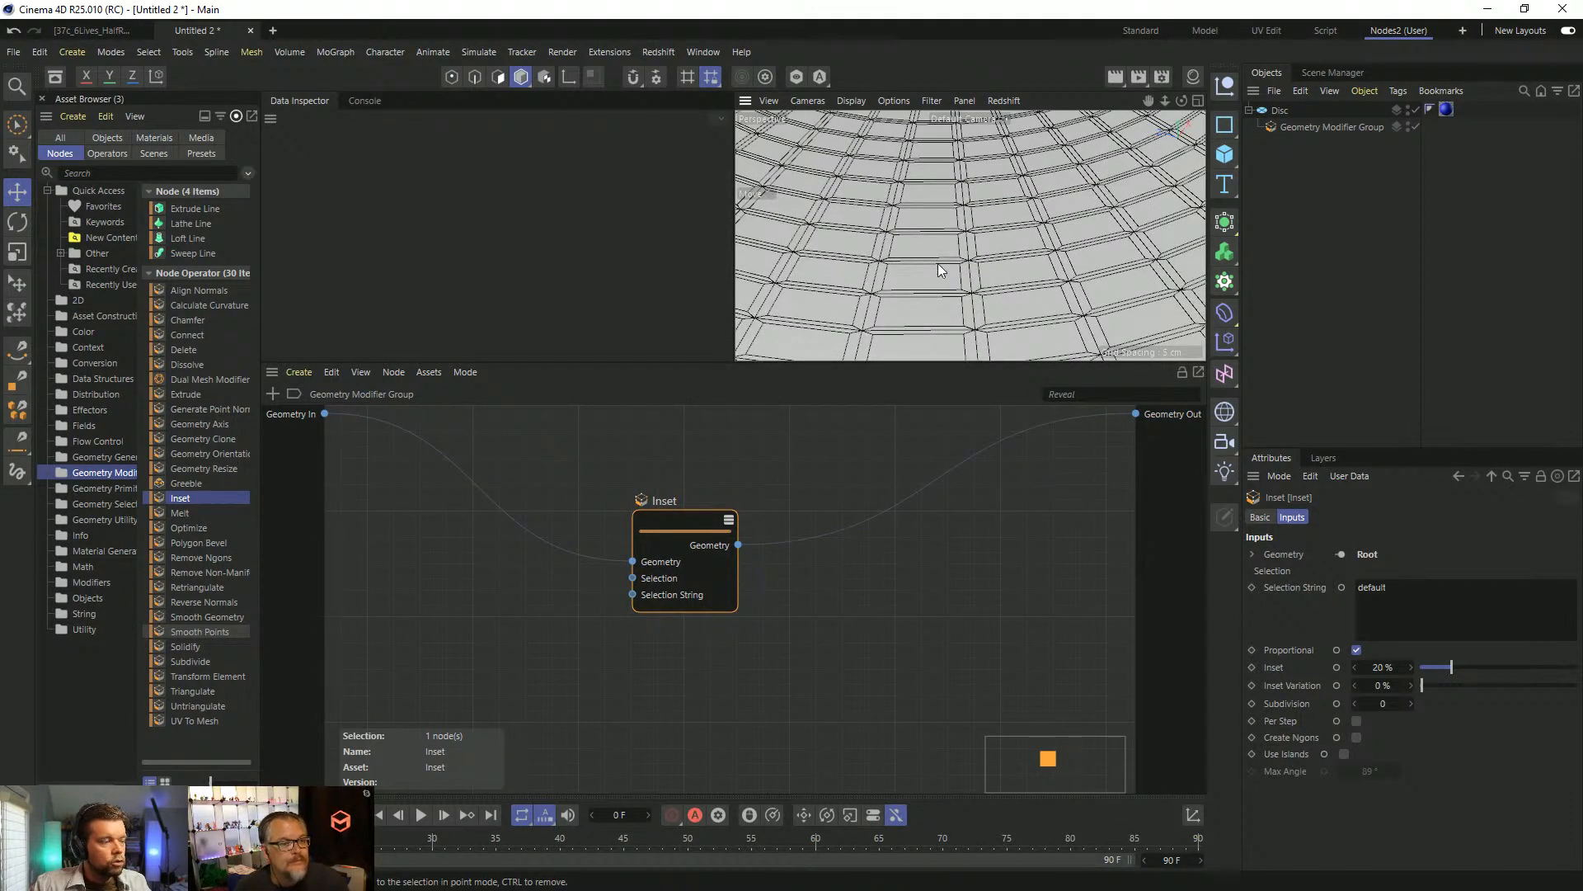
scroll(976, 275, down, 6)
scroll(988, 301, up, 2)
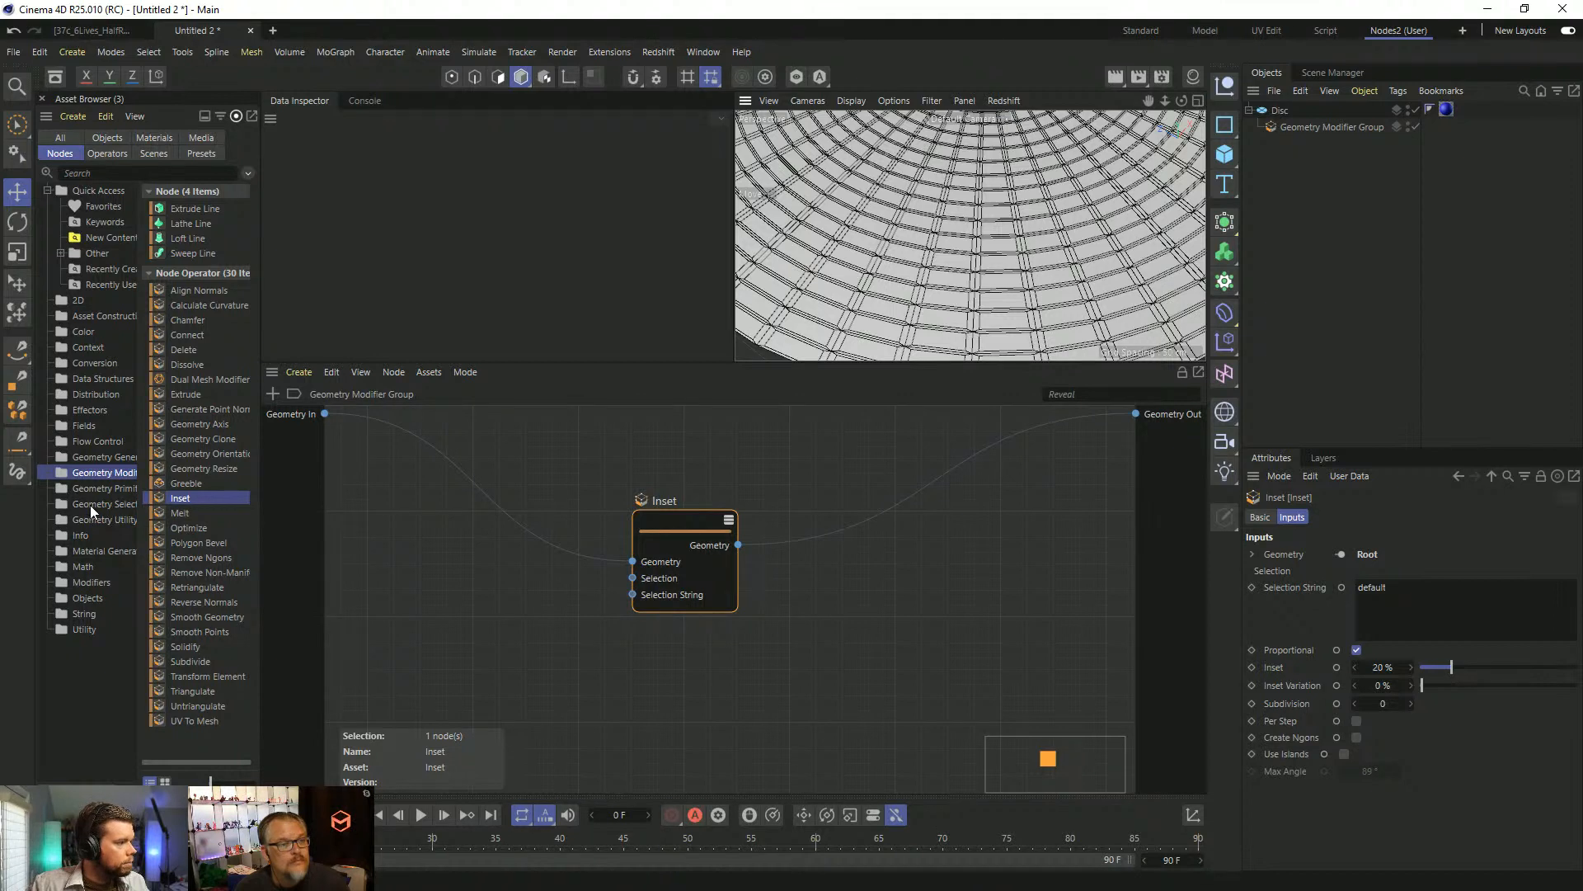
Insert a Select node into the connection between Geometry In and the Inset node.
click(90, 505)
drag(177, 456, 419, 433)
click(1402, 614)
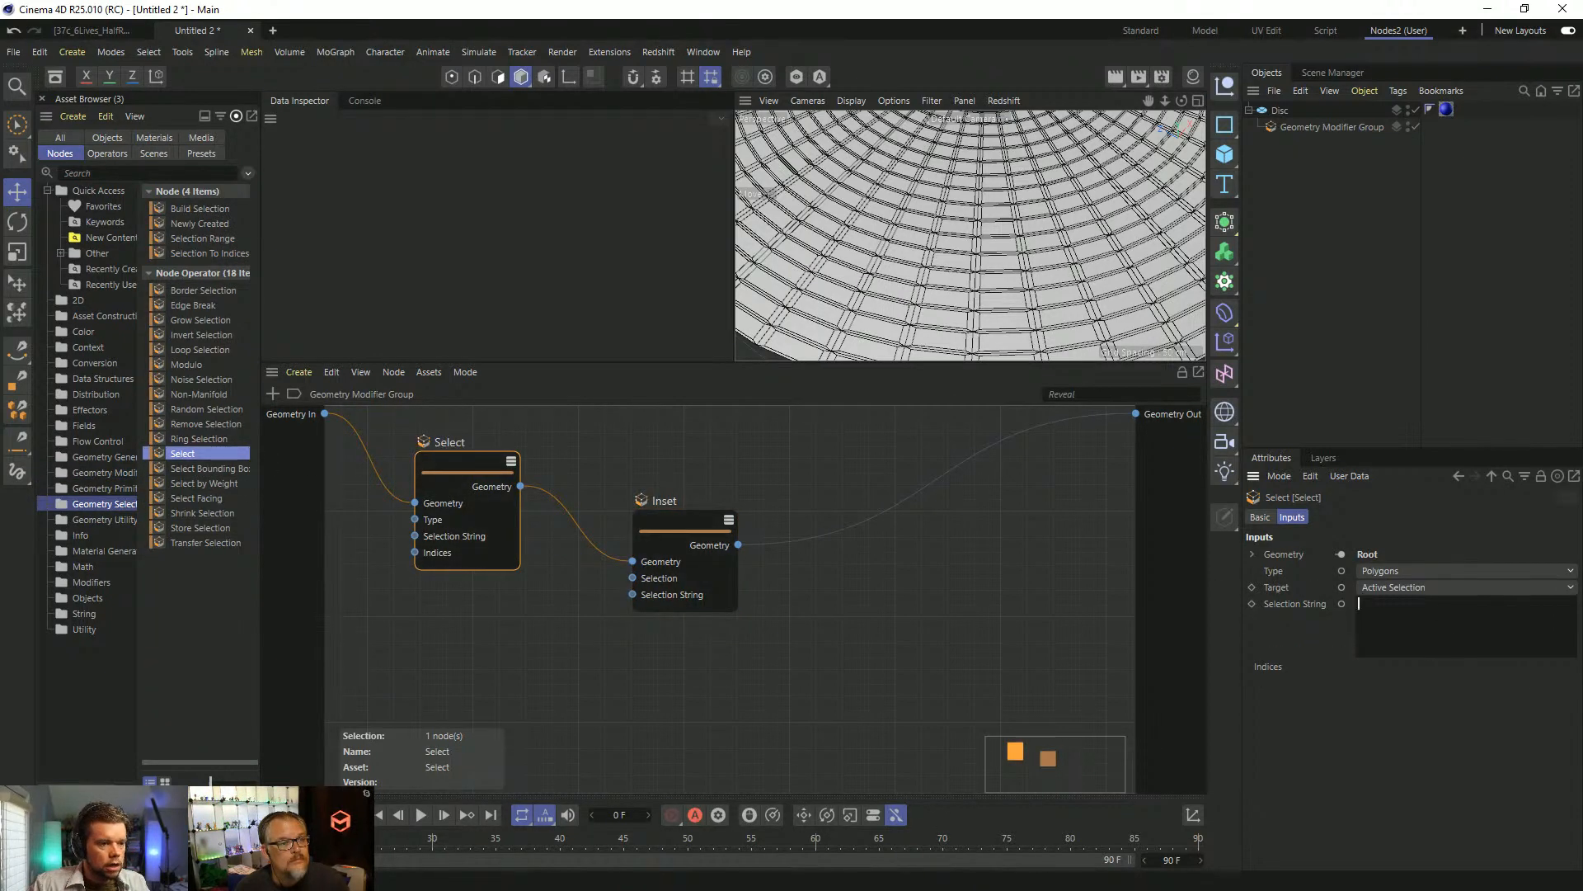
click(657, 578)
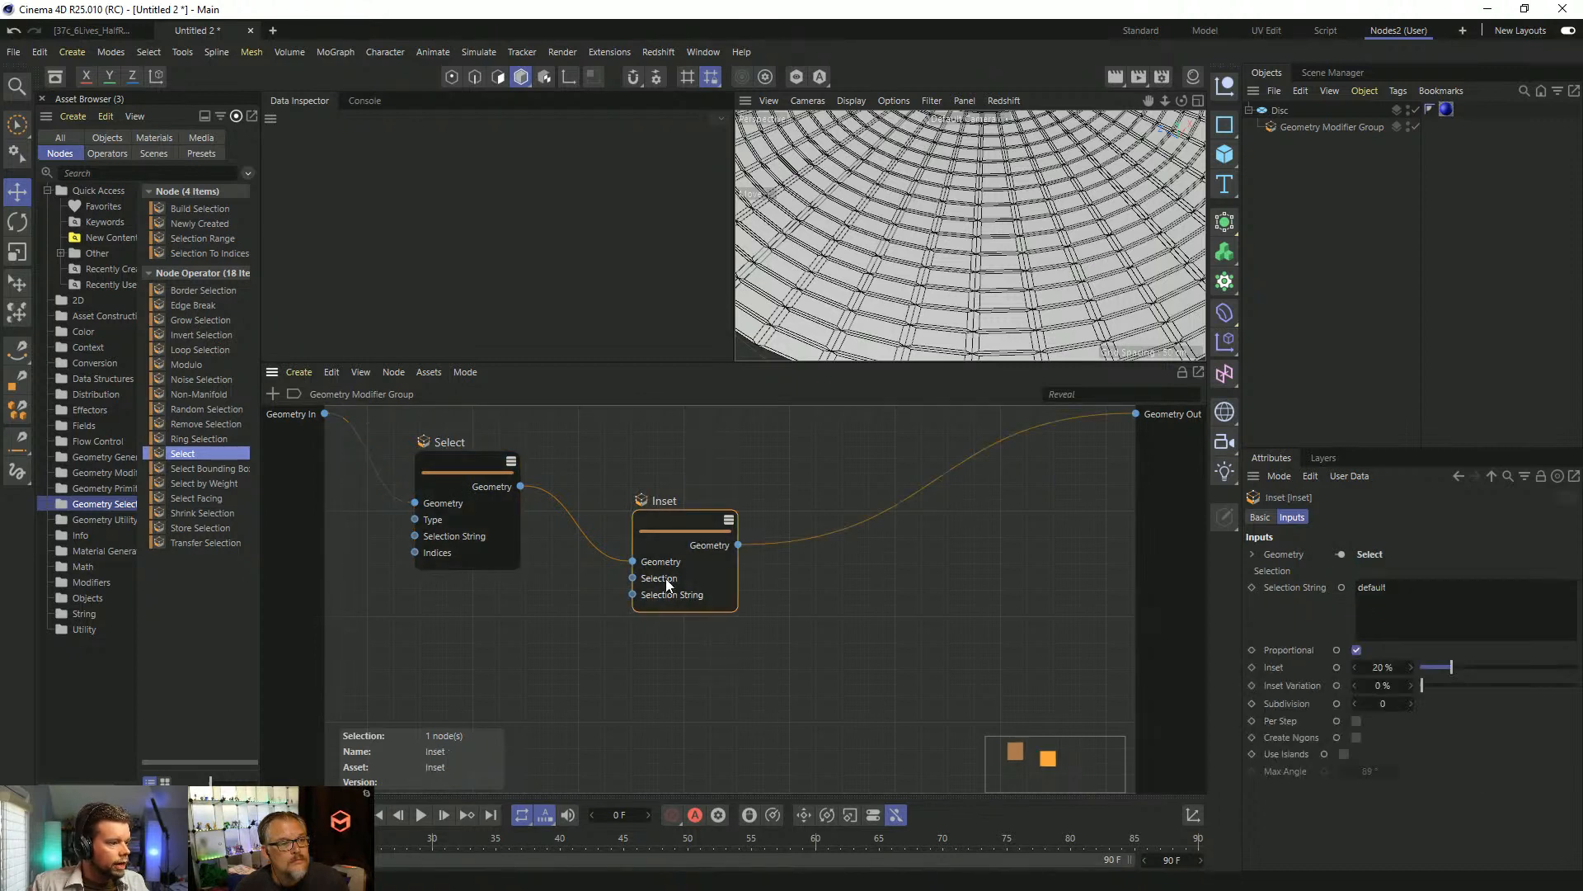
Insert an Extrude node into the connection between the Inset node and Geometry Out.
click(105, 473)
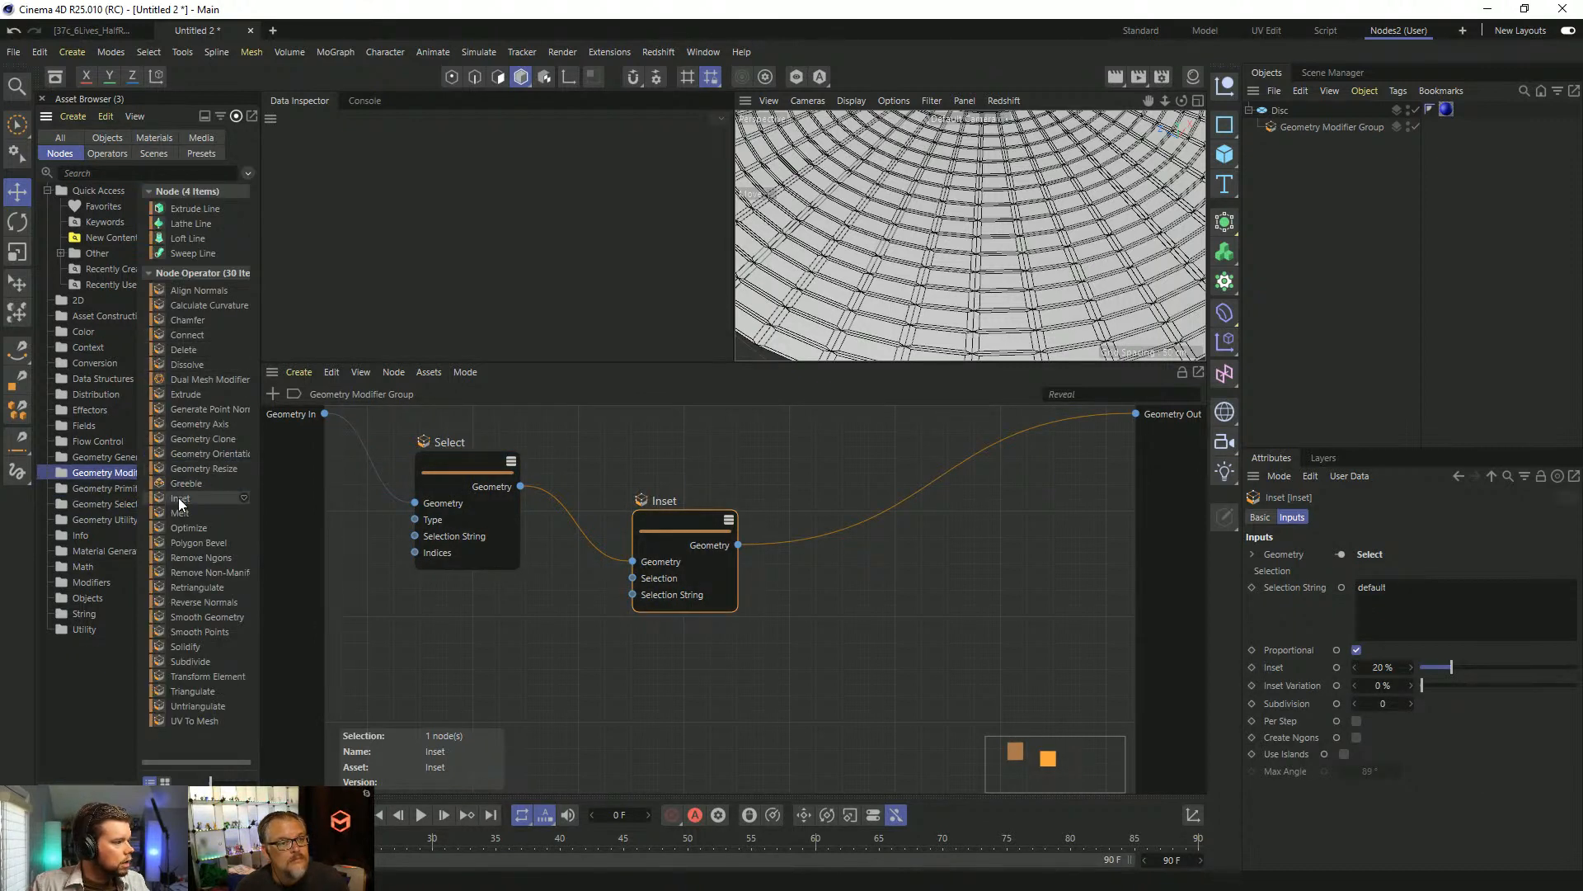
drag(196, 395, 844, 527)
scroll(1028, 269, down, 10)
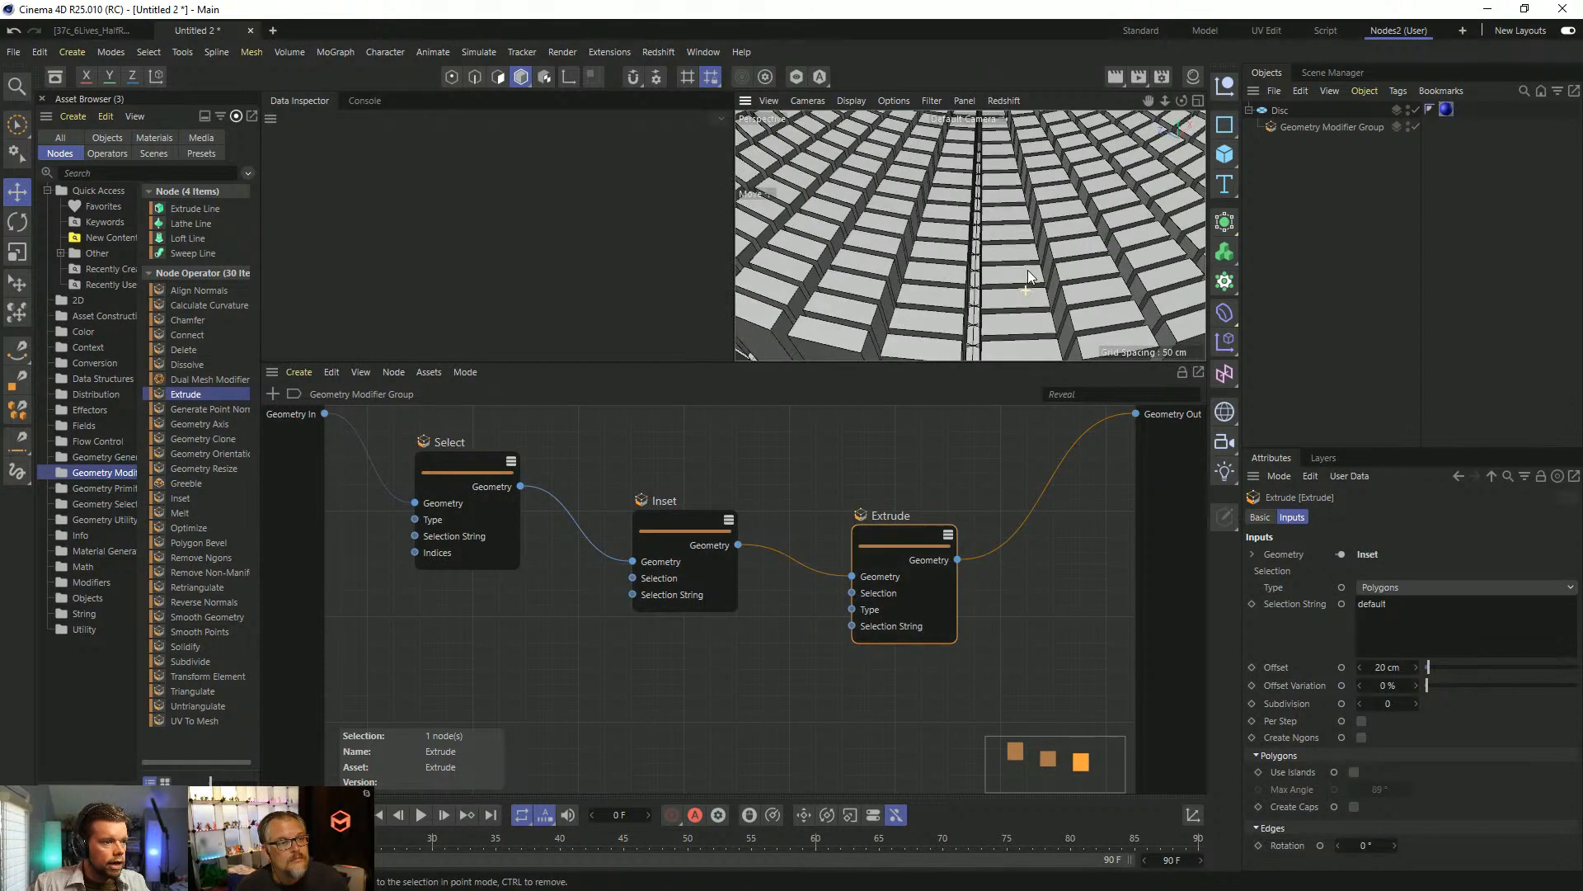
scroll(1041, 278, up, 5)
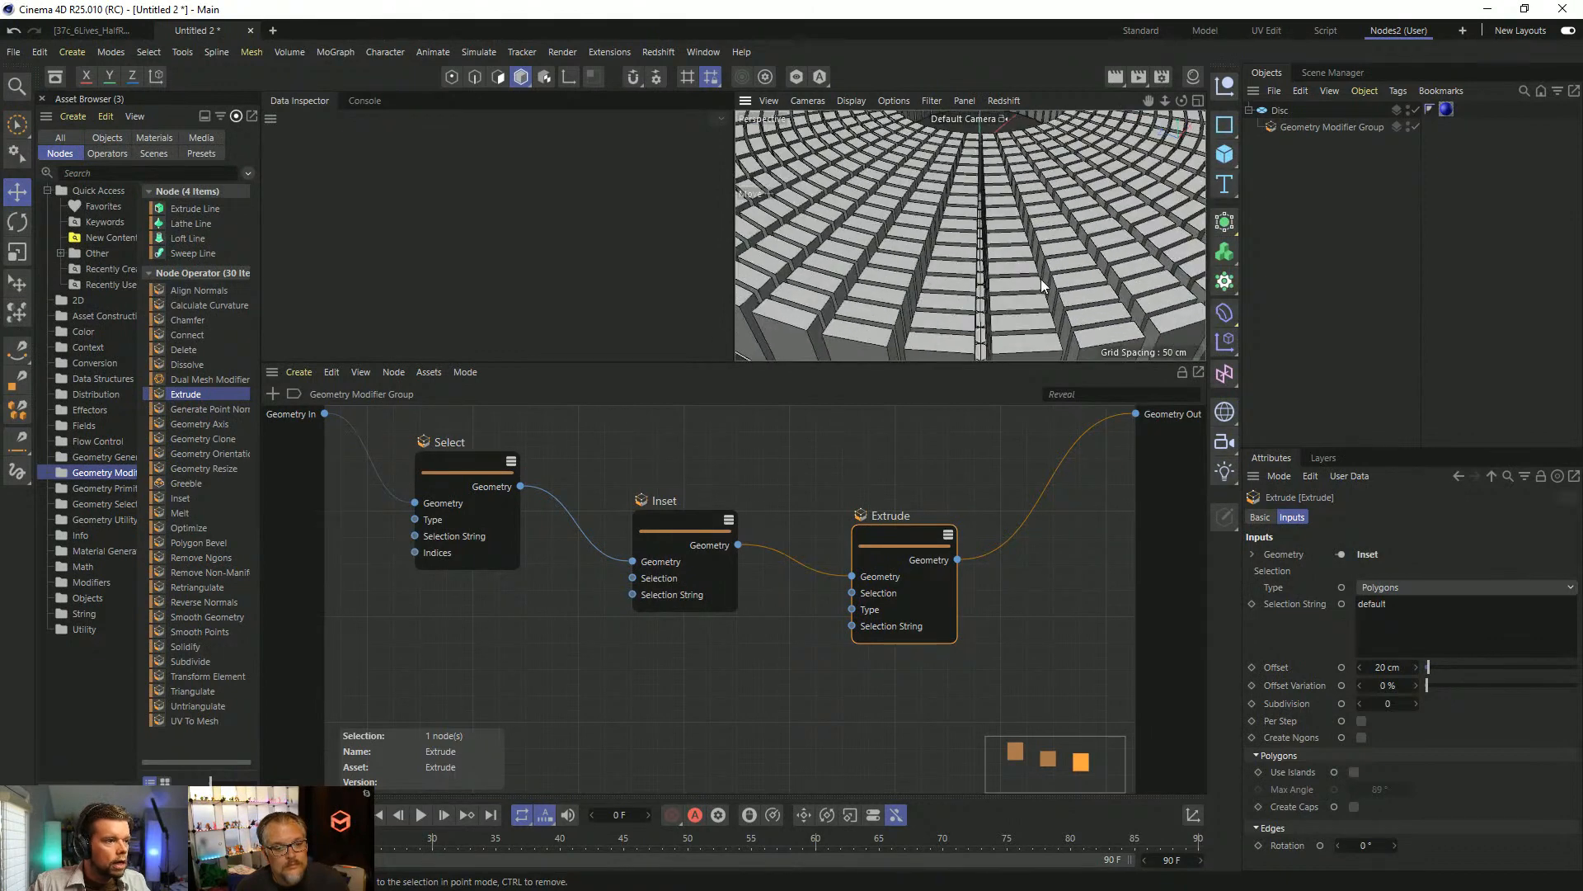
scroll(1013, 309, down, 3)
scroll(957, 325, up, 3)
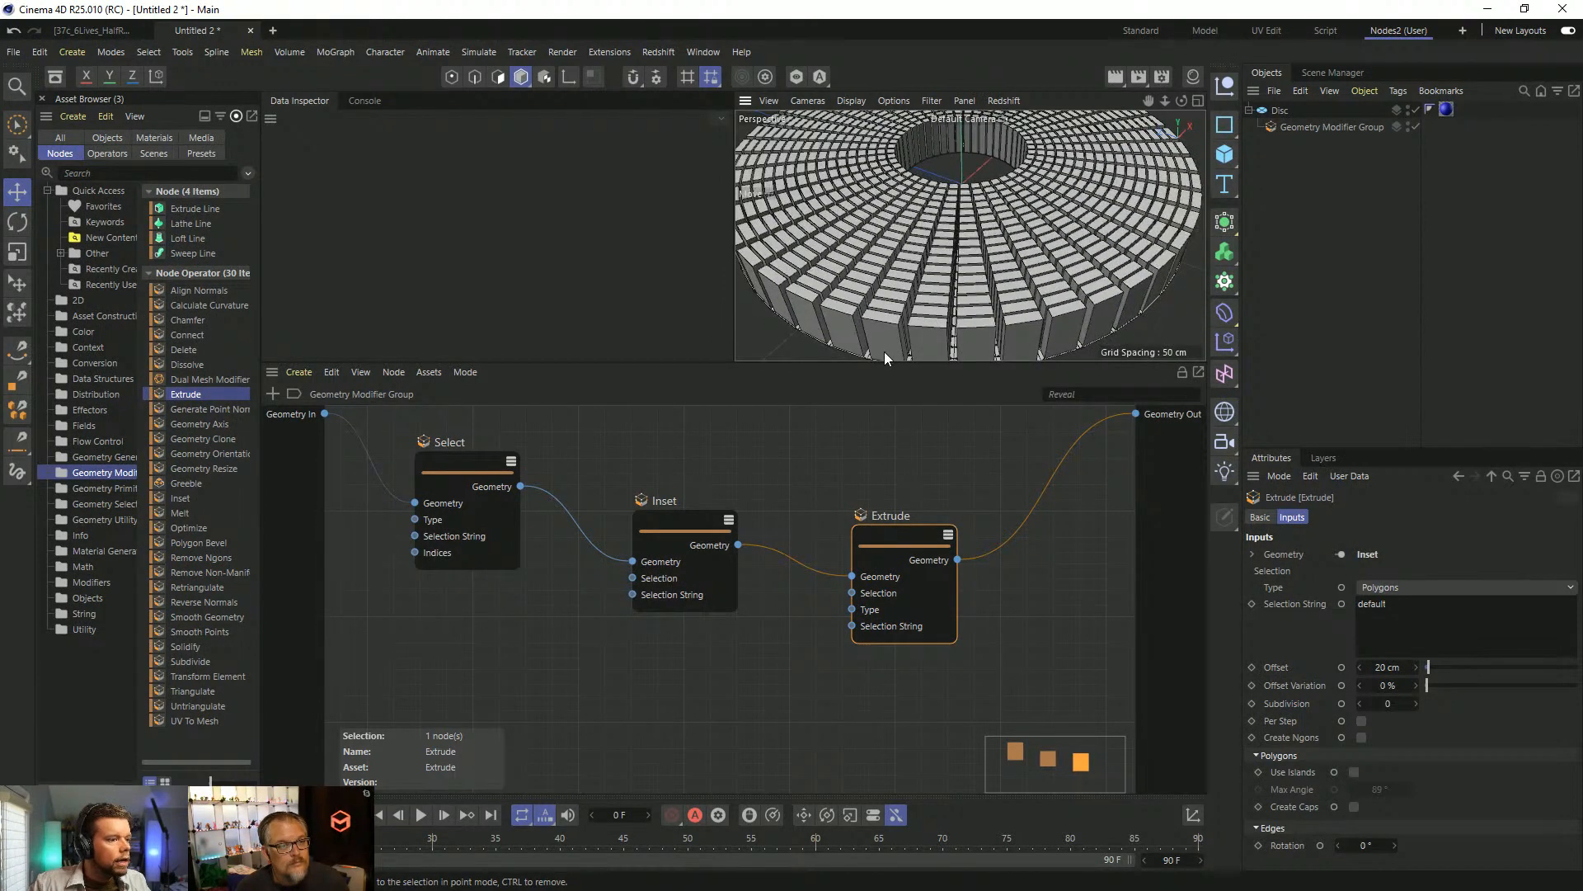
alt+middle_drag(940, 338, 926, 287)
alt+drag(926, 287, 963, 234)
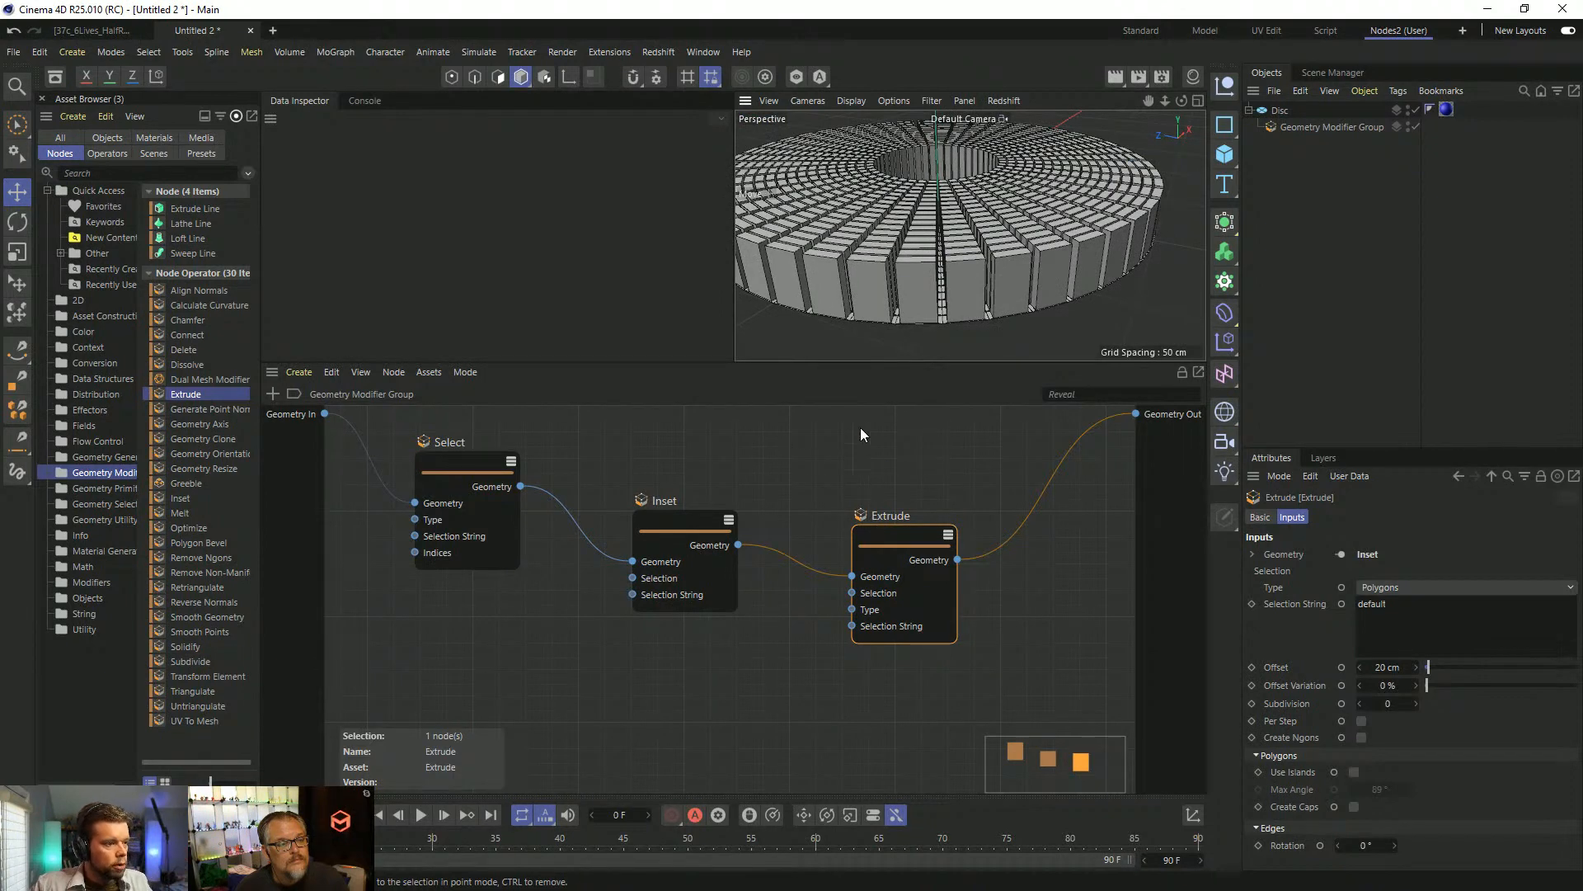
alt+drag(983, 247, 977, 284)
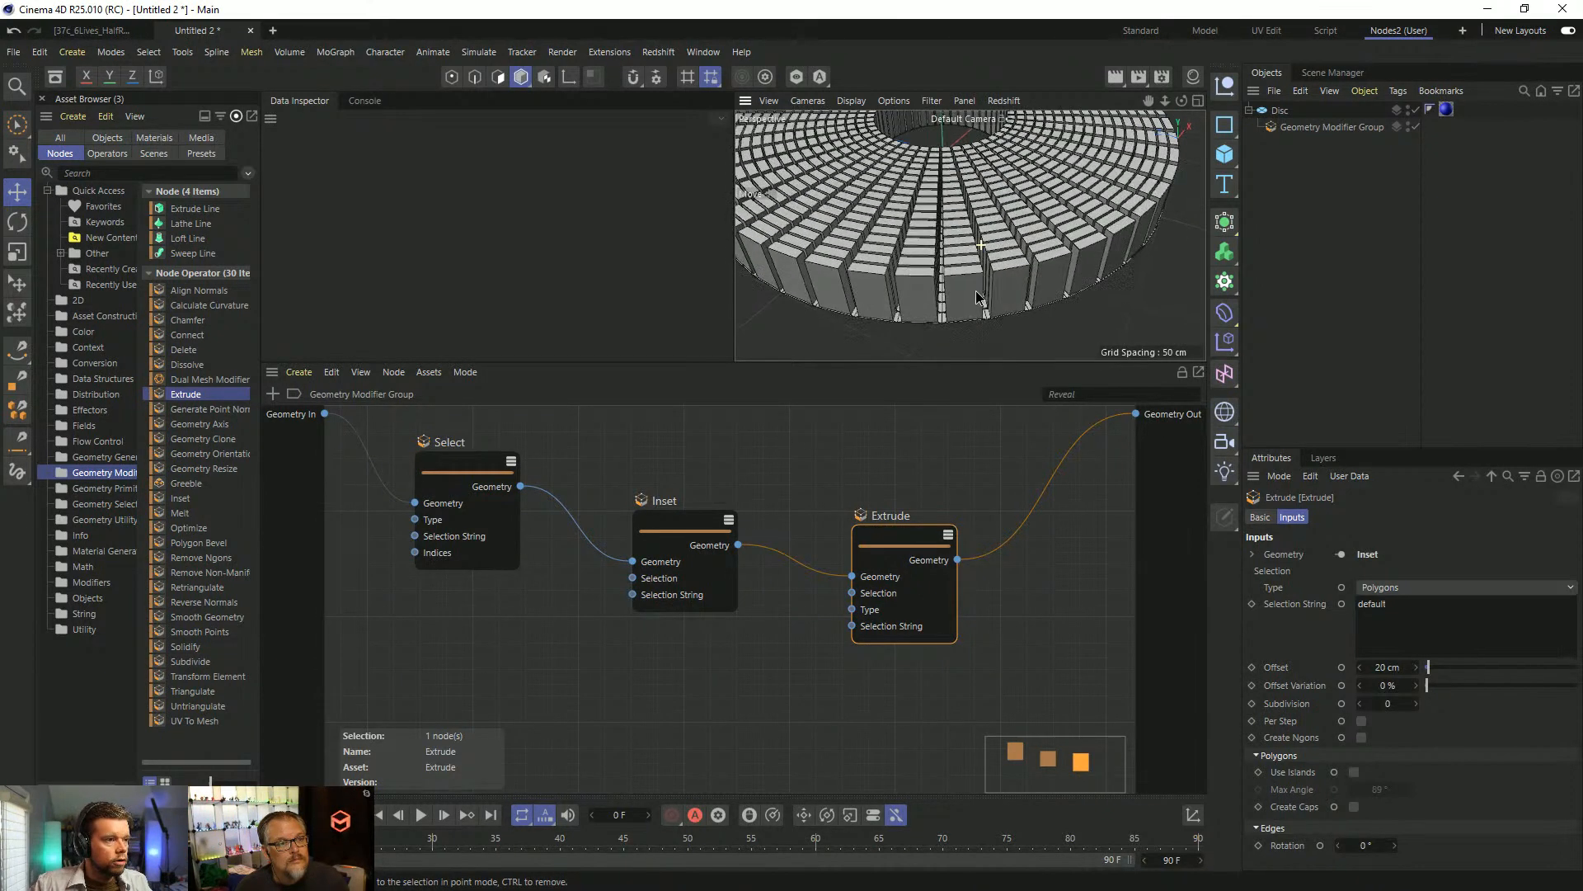
Set the Extrude node's Offset to 5 cm and its Offset Variation to 100%.
scroll(978, 287, up, 3)
double_click(1388, 667)
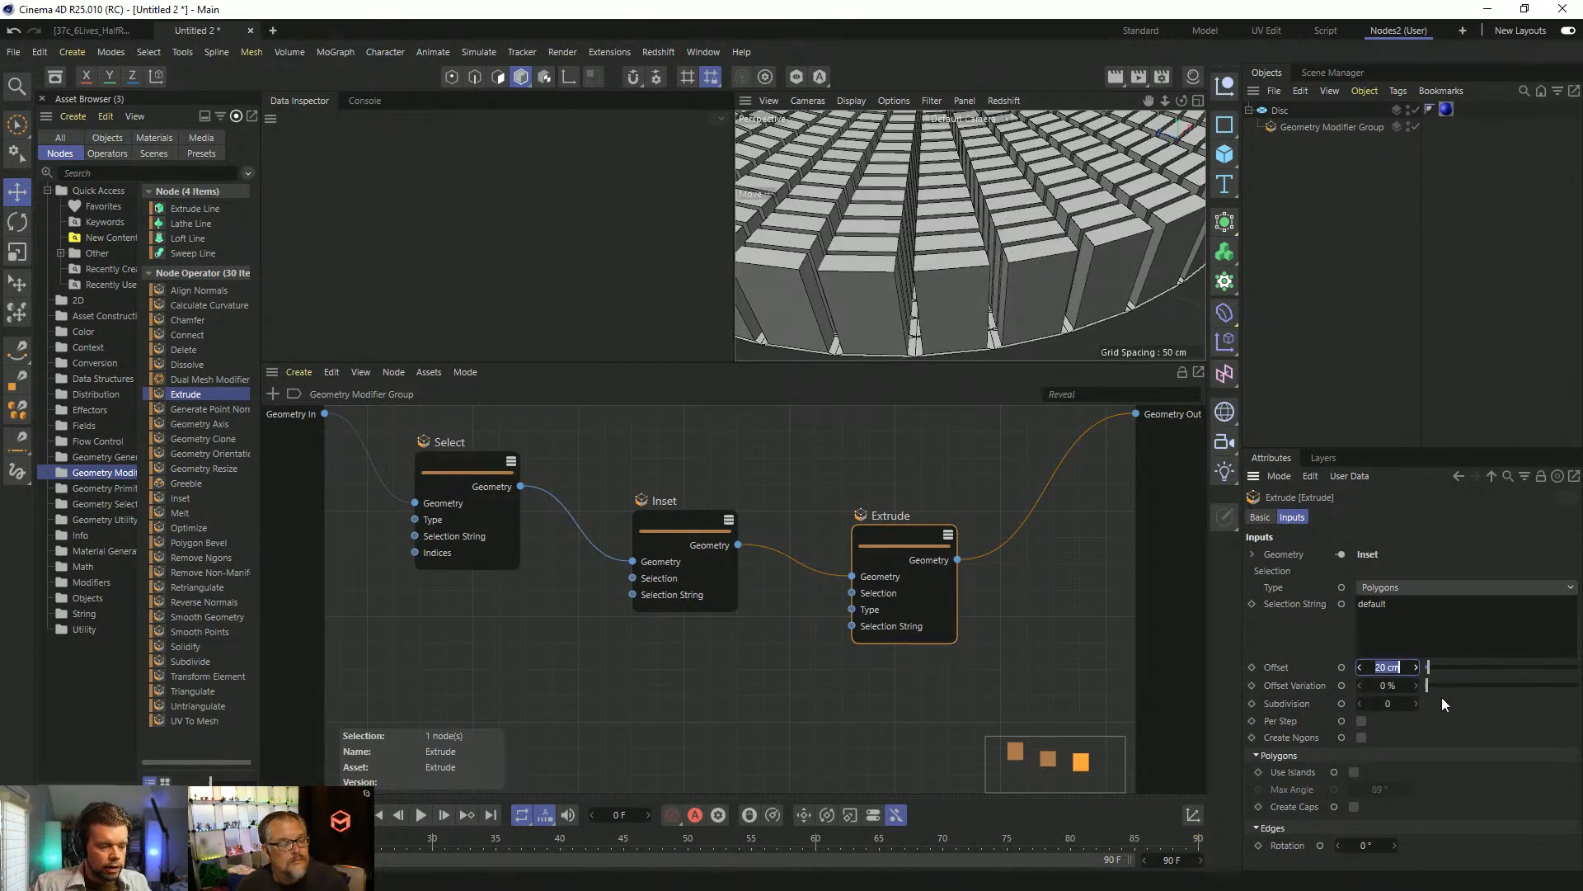
text(5)
key(Return)
scroll(965, 330, down, 5)
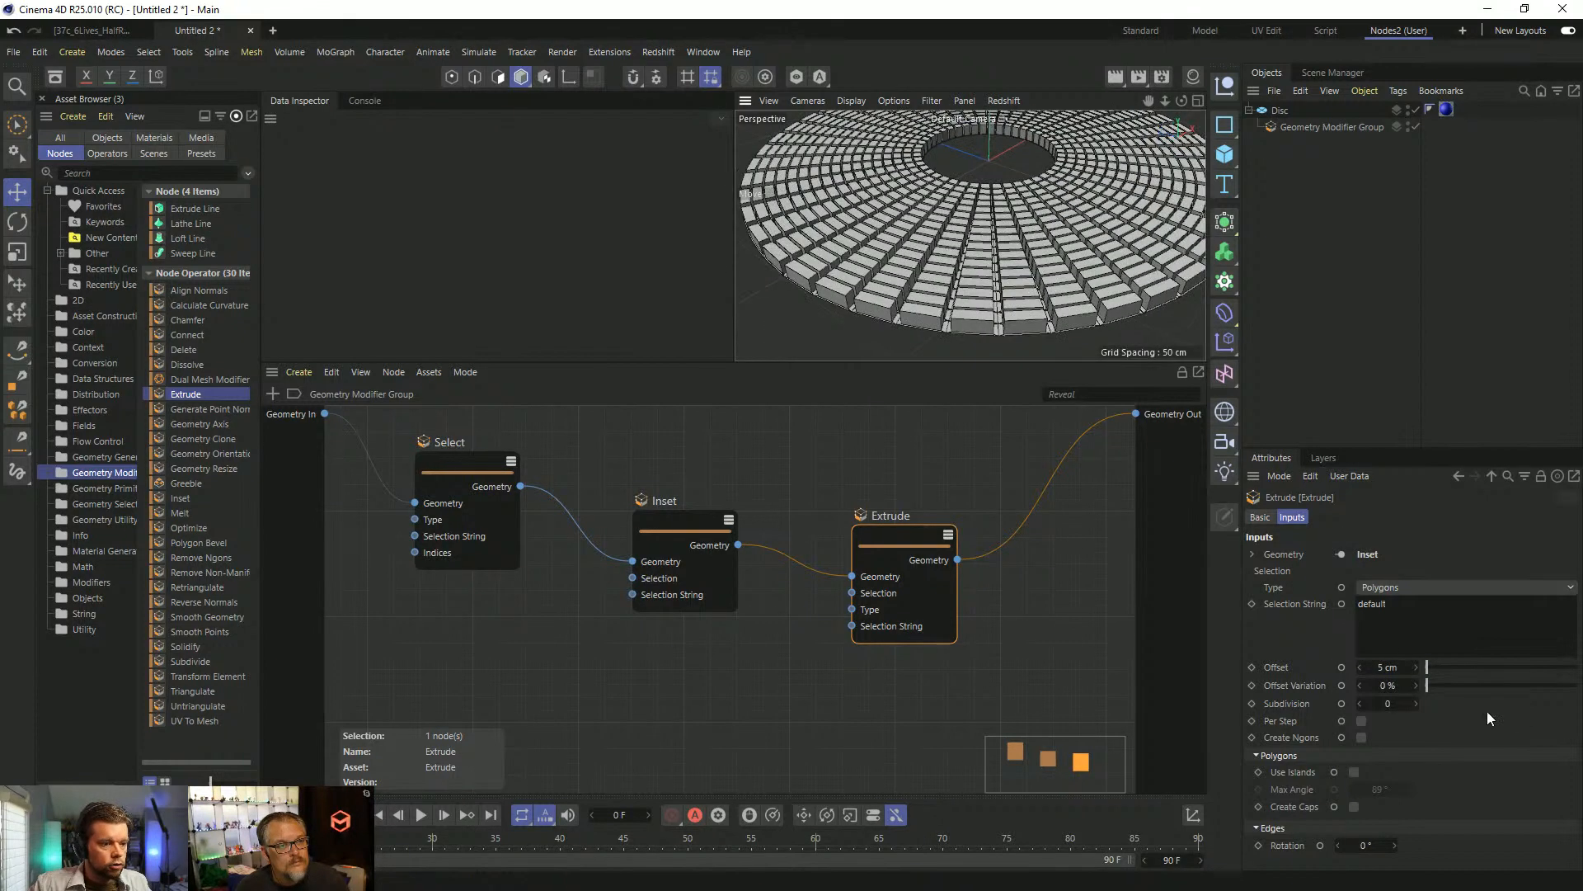
drag(1447, 689, 1578, 690)
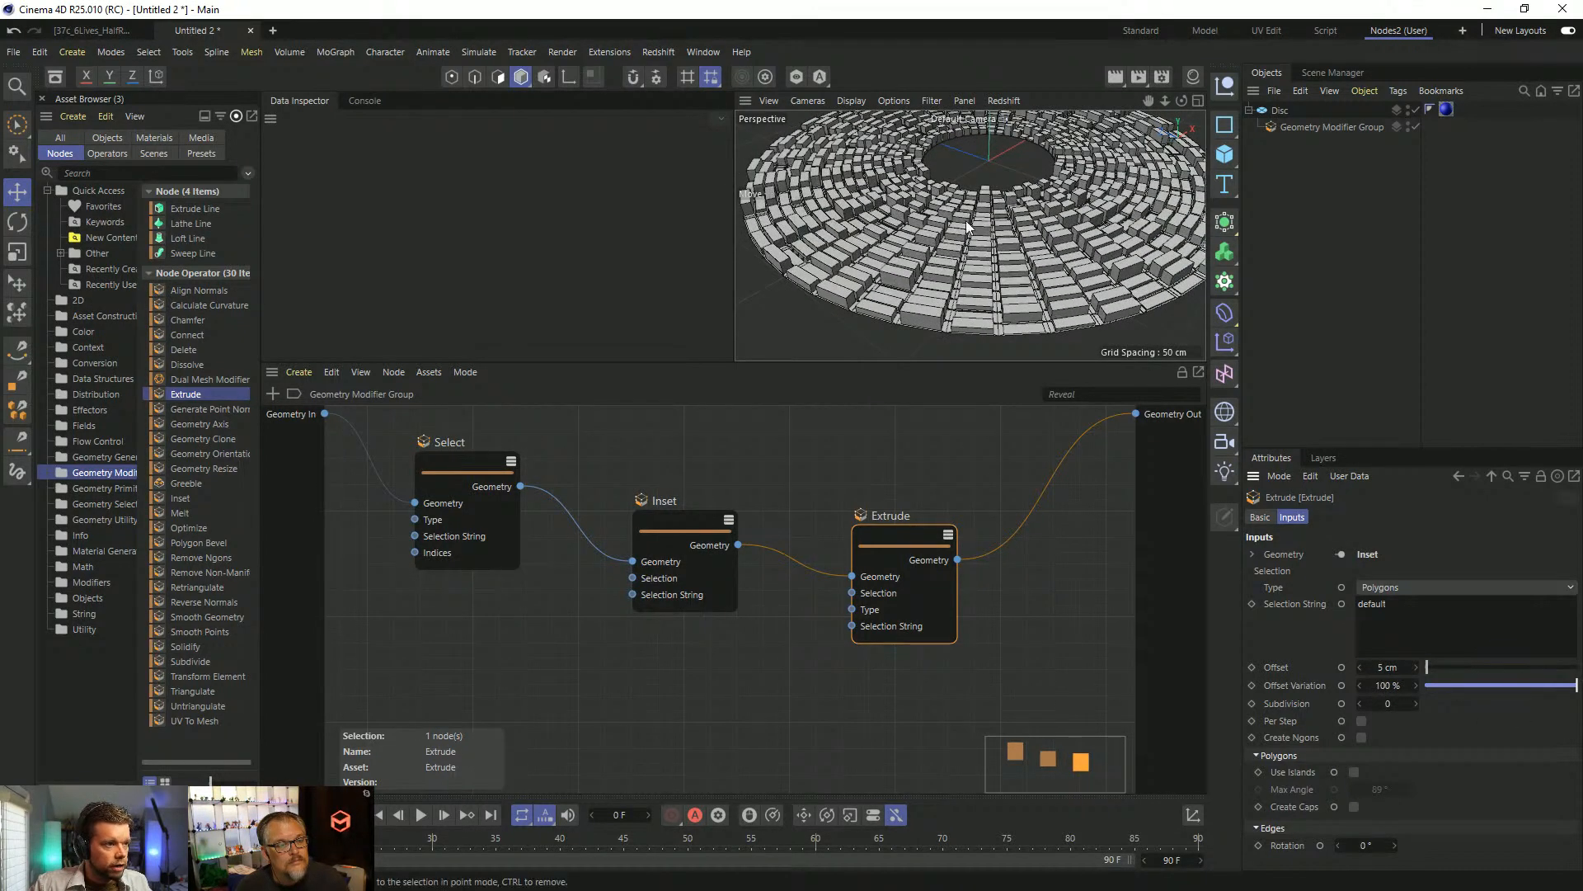
scroll(952, 279, up, 3)
Set the Inset node's Inset Variation to 100% and its Inset to 73%.
click(691, 528)
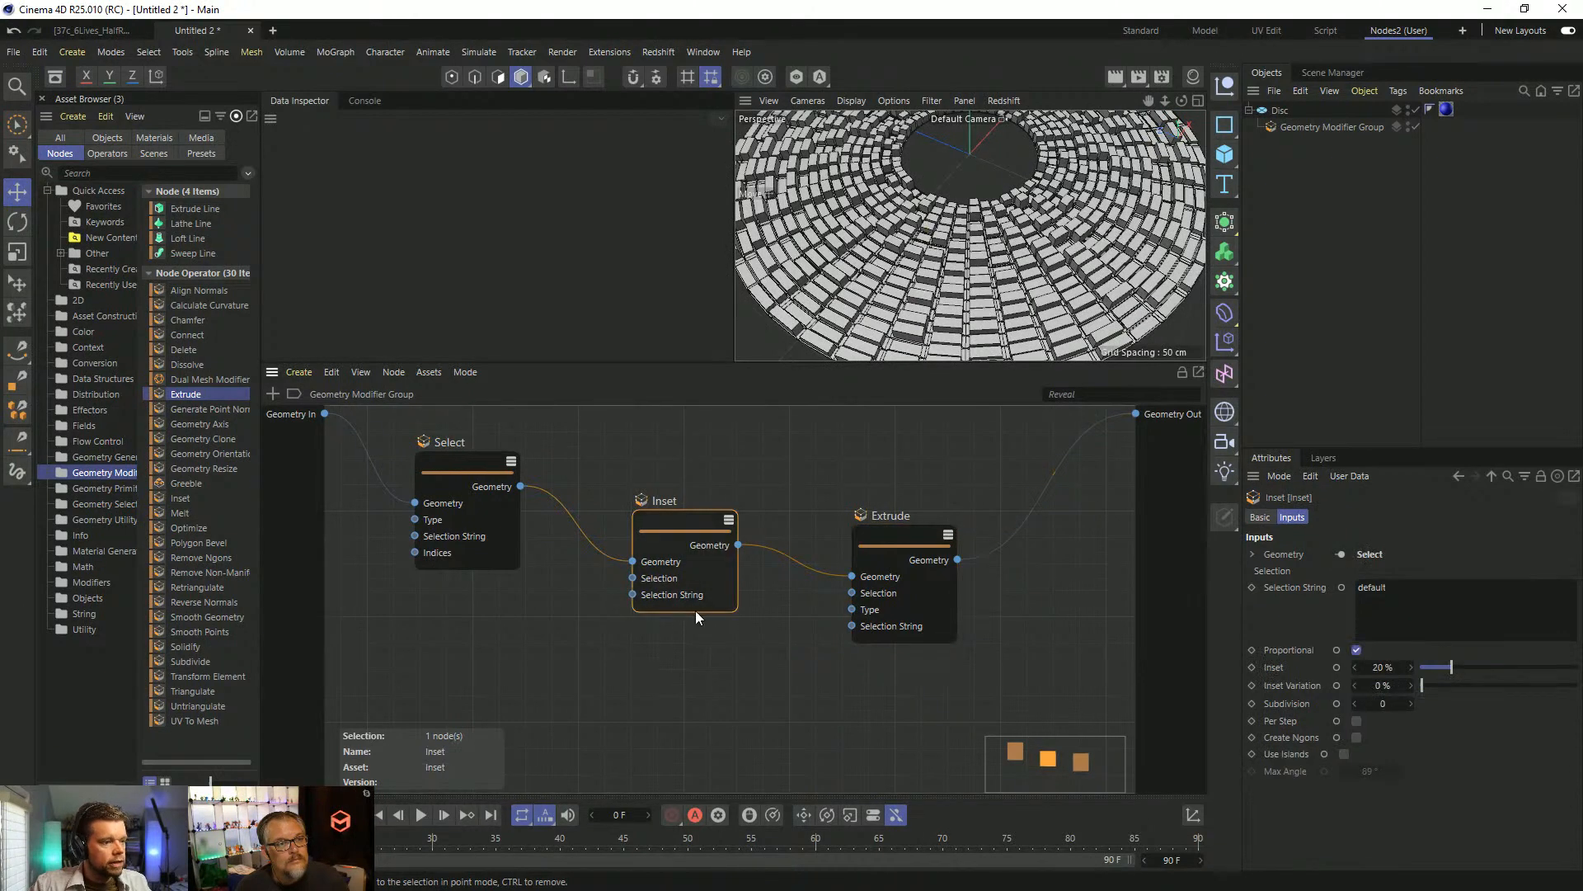
drag(1456, 692, 1576, 685)
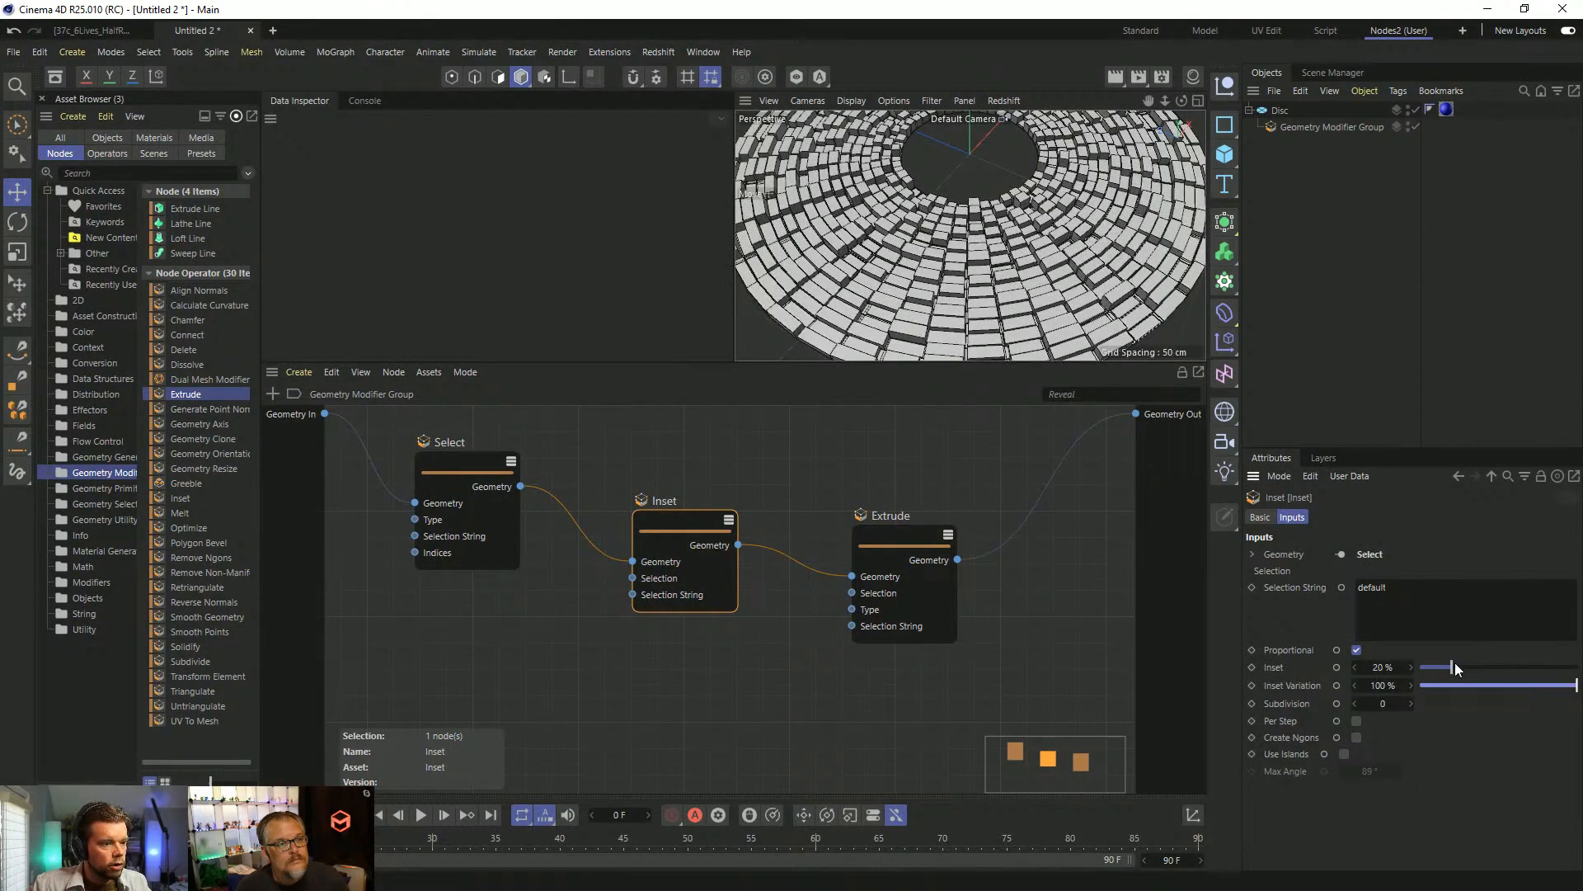
drag(1455, 668, 1535, 667)
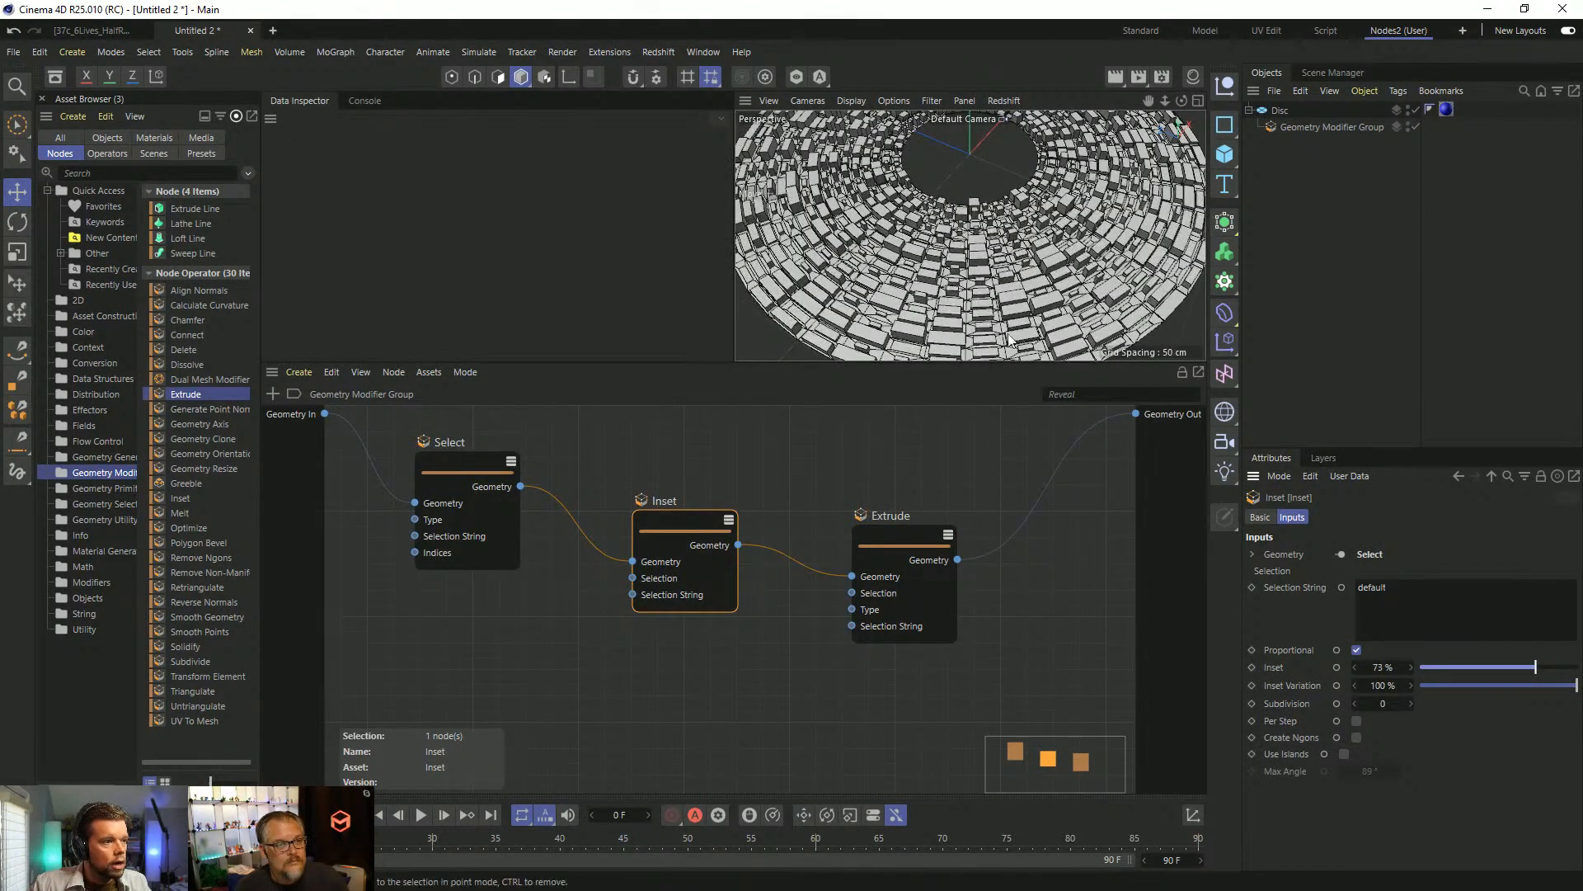
Change the viewport display to Gouraud shading without edge lines, viewing the disc from a lower angle.
alt+drag(1009, 334, 1019, 260)
key(n)
key(a)
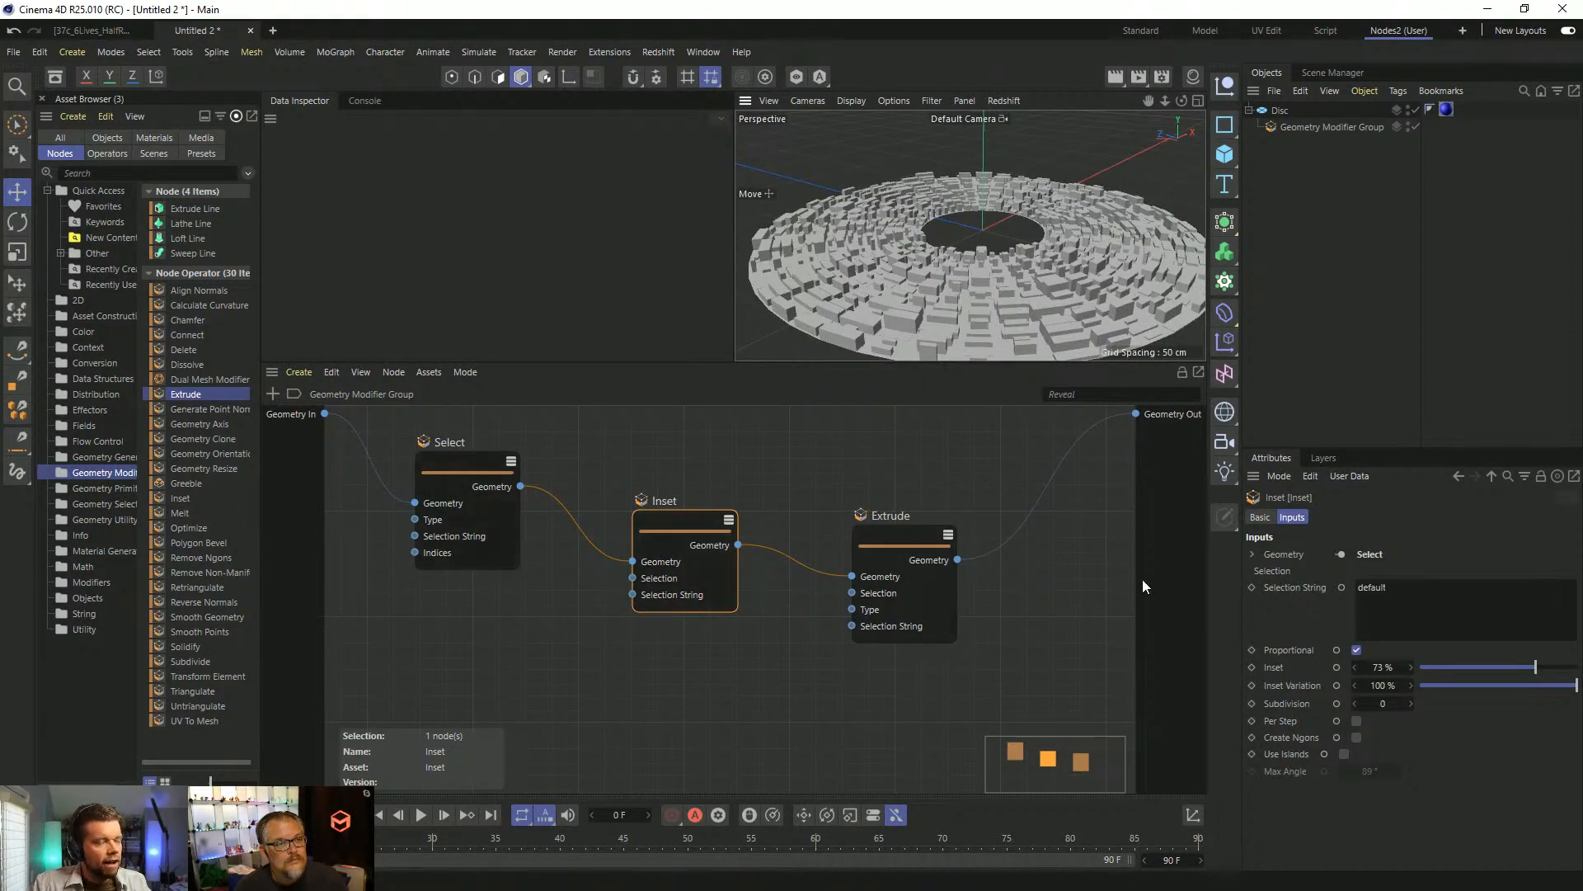
click(1315, 131)
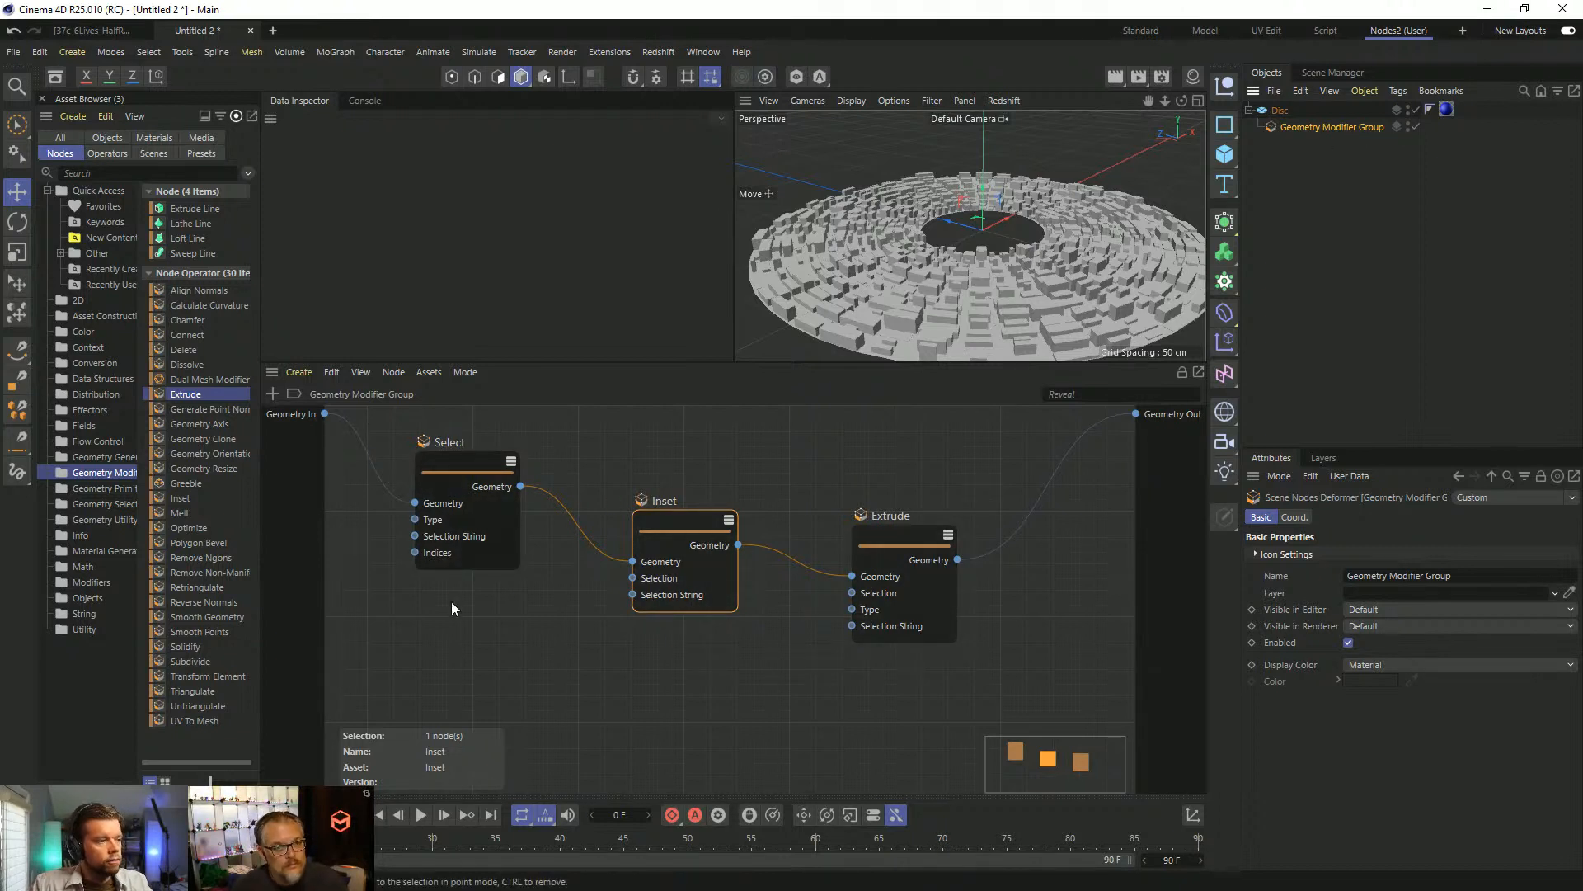
click(1417, 123)
click(1417, 124)
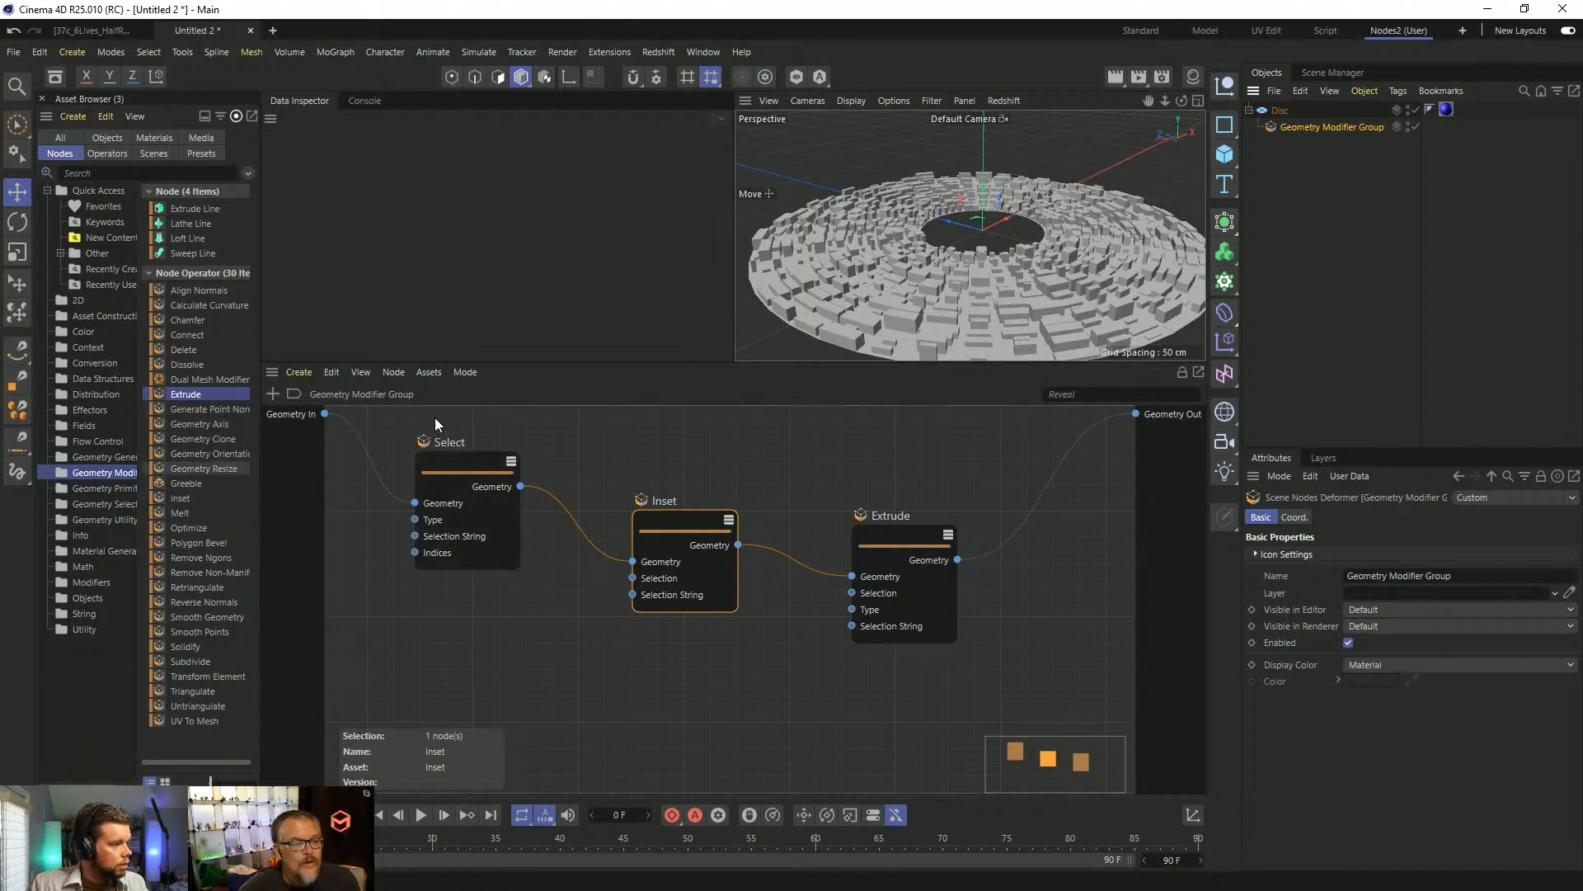
drag(435, 417, 986, 646)
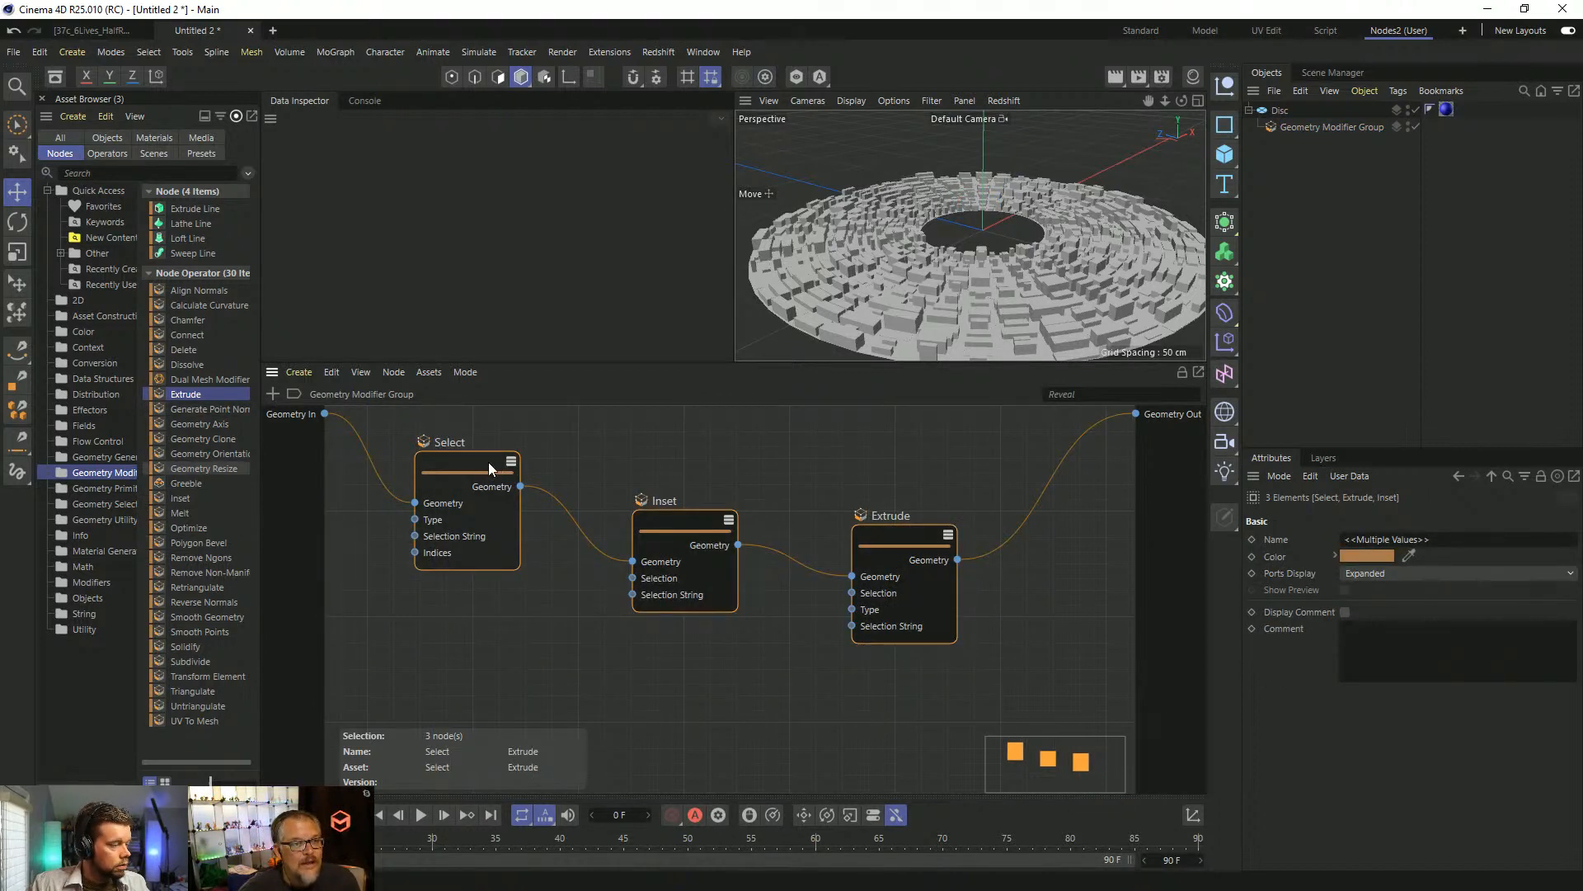
click(429, 373)
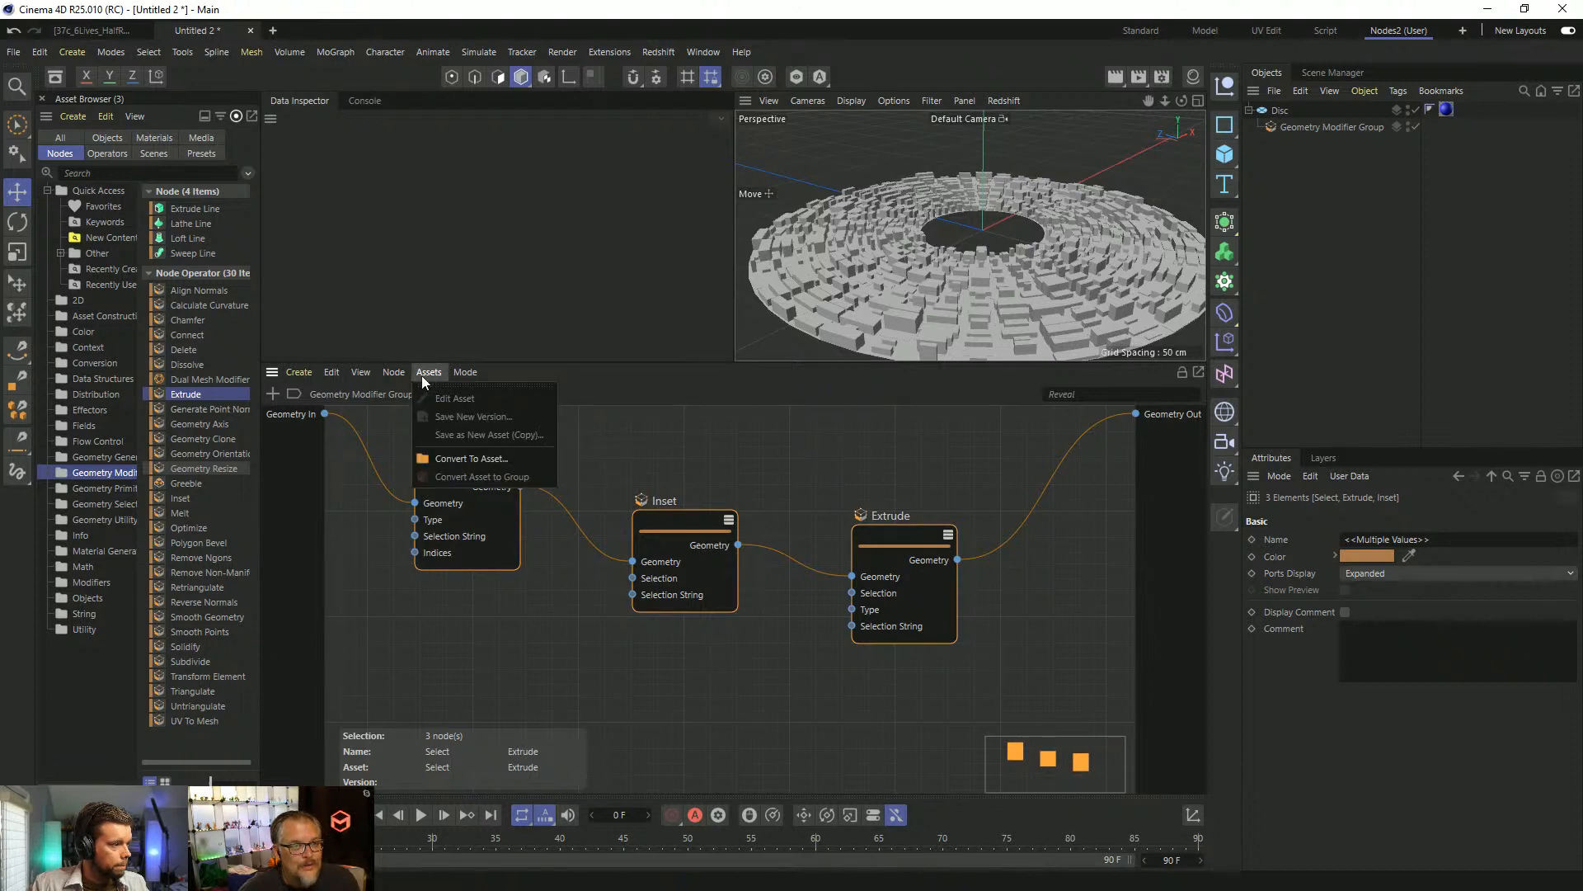
click(670, 452)
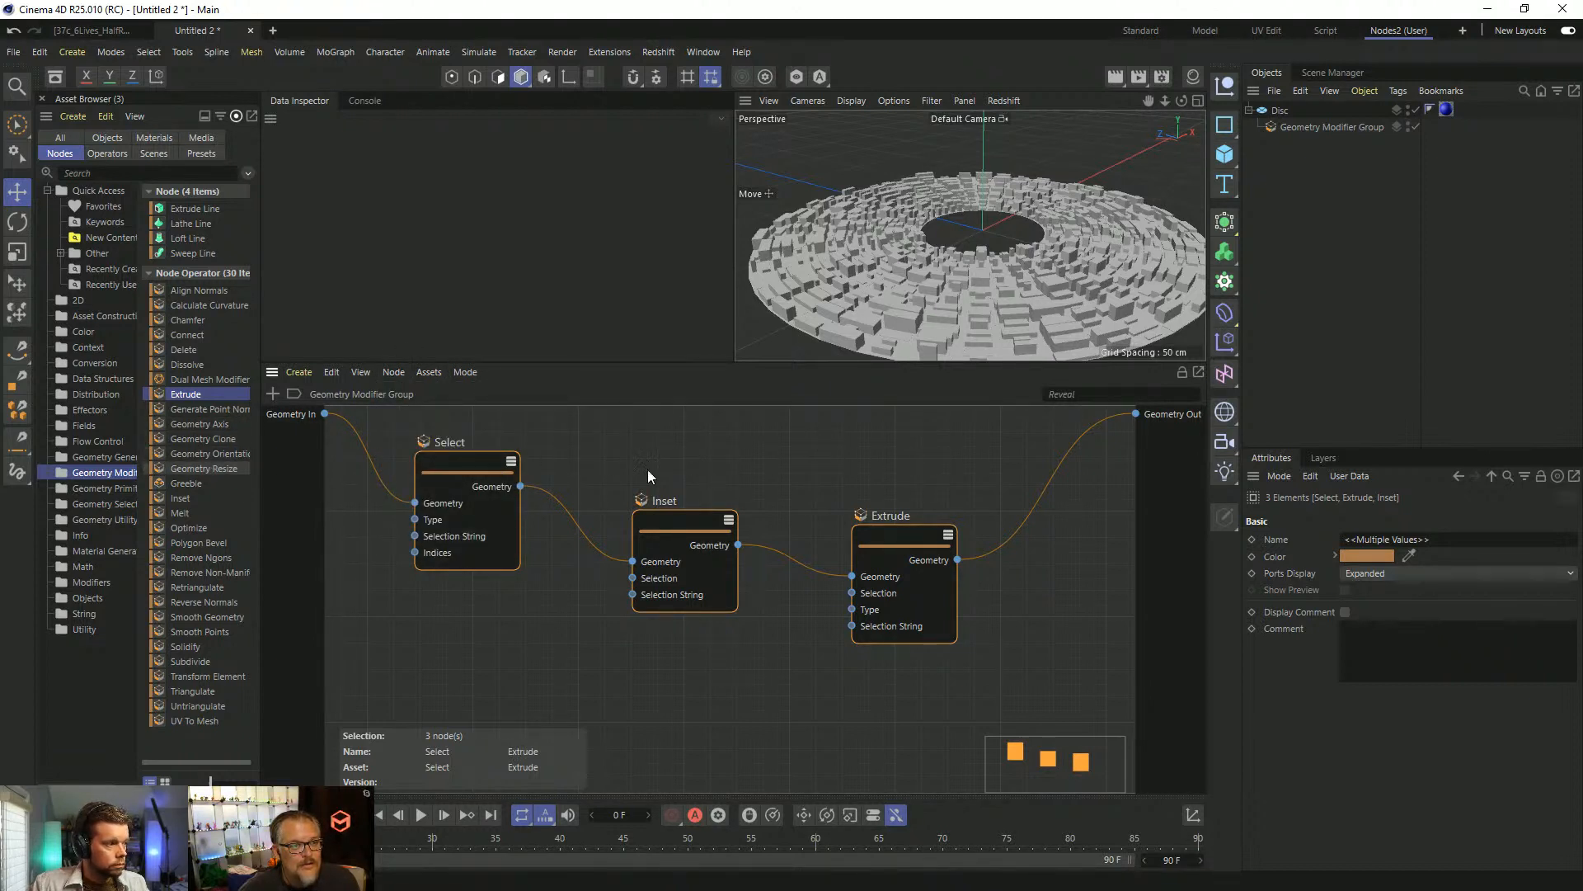
Convert the Geometry Modifier Group into a reusable asset named Greeble2 in the Preferences database.
click(1330, 128)
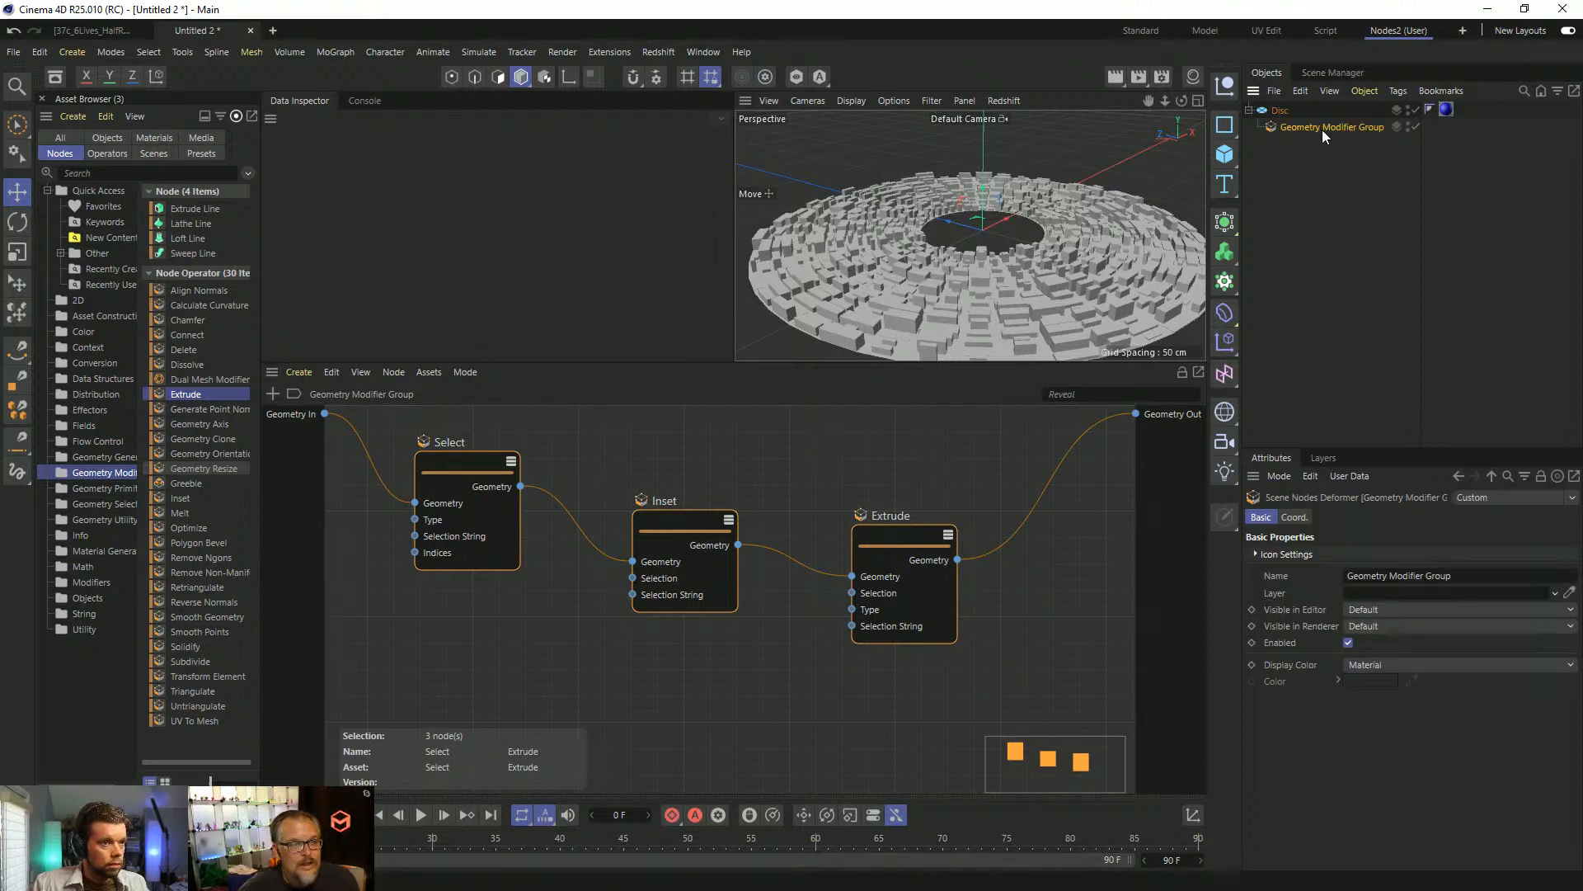
click(1007, 419)
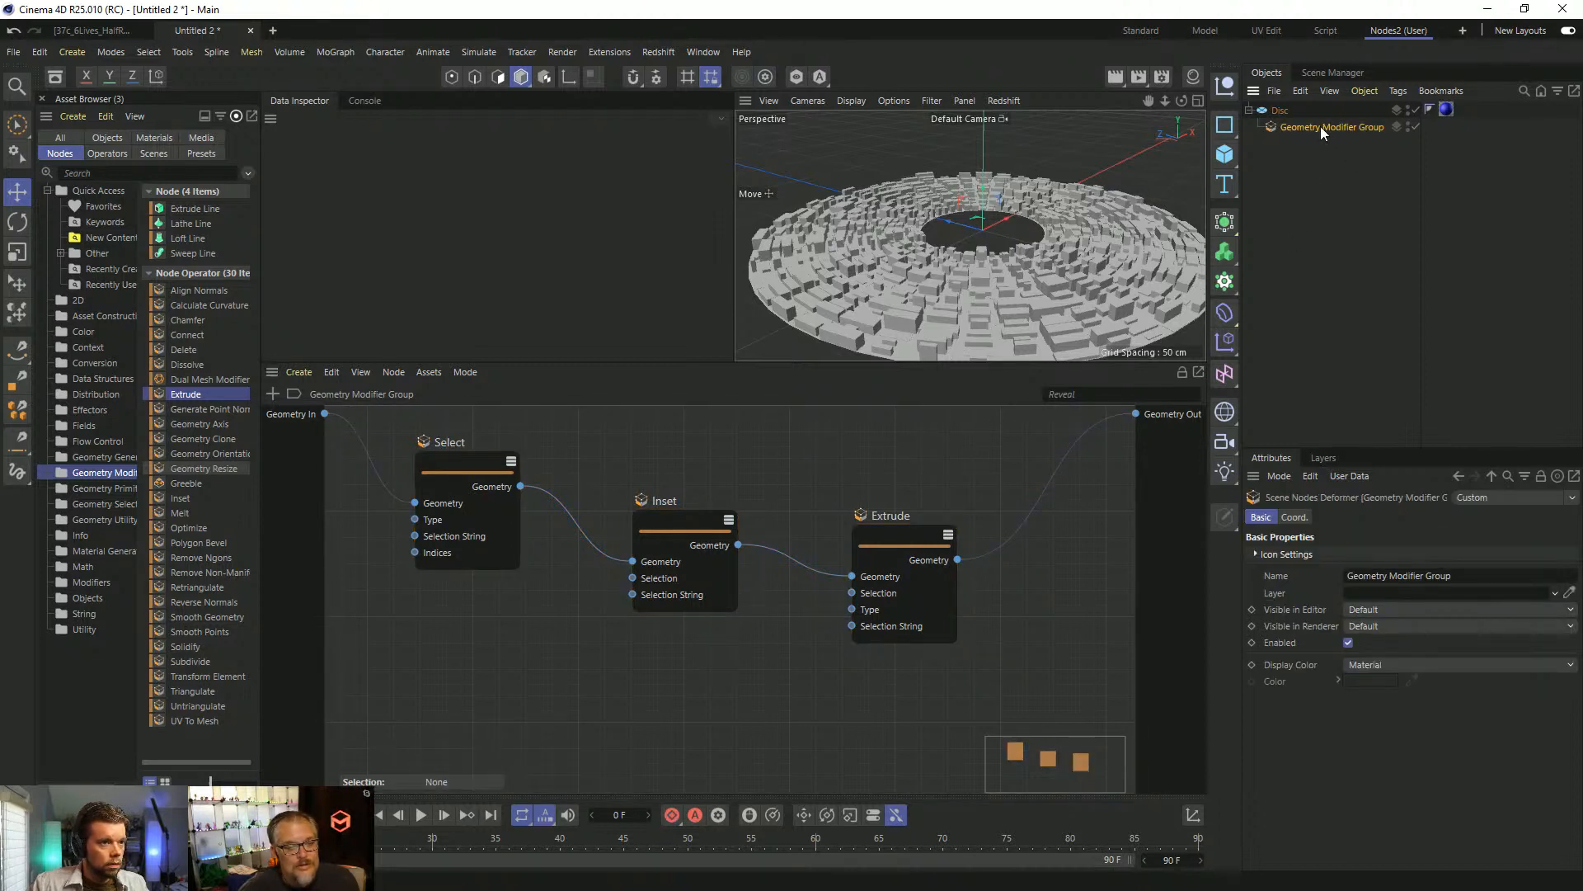
right_click(1271, 124)
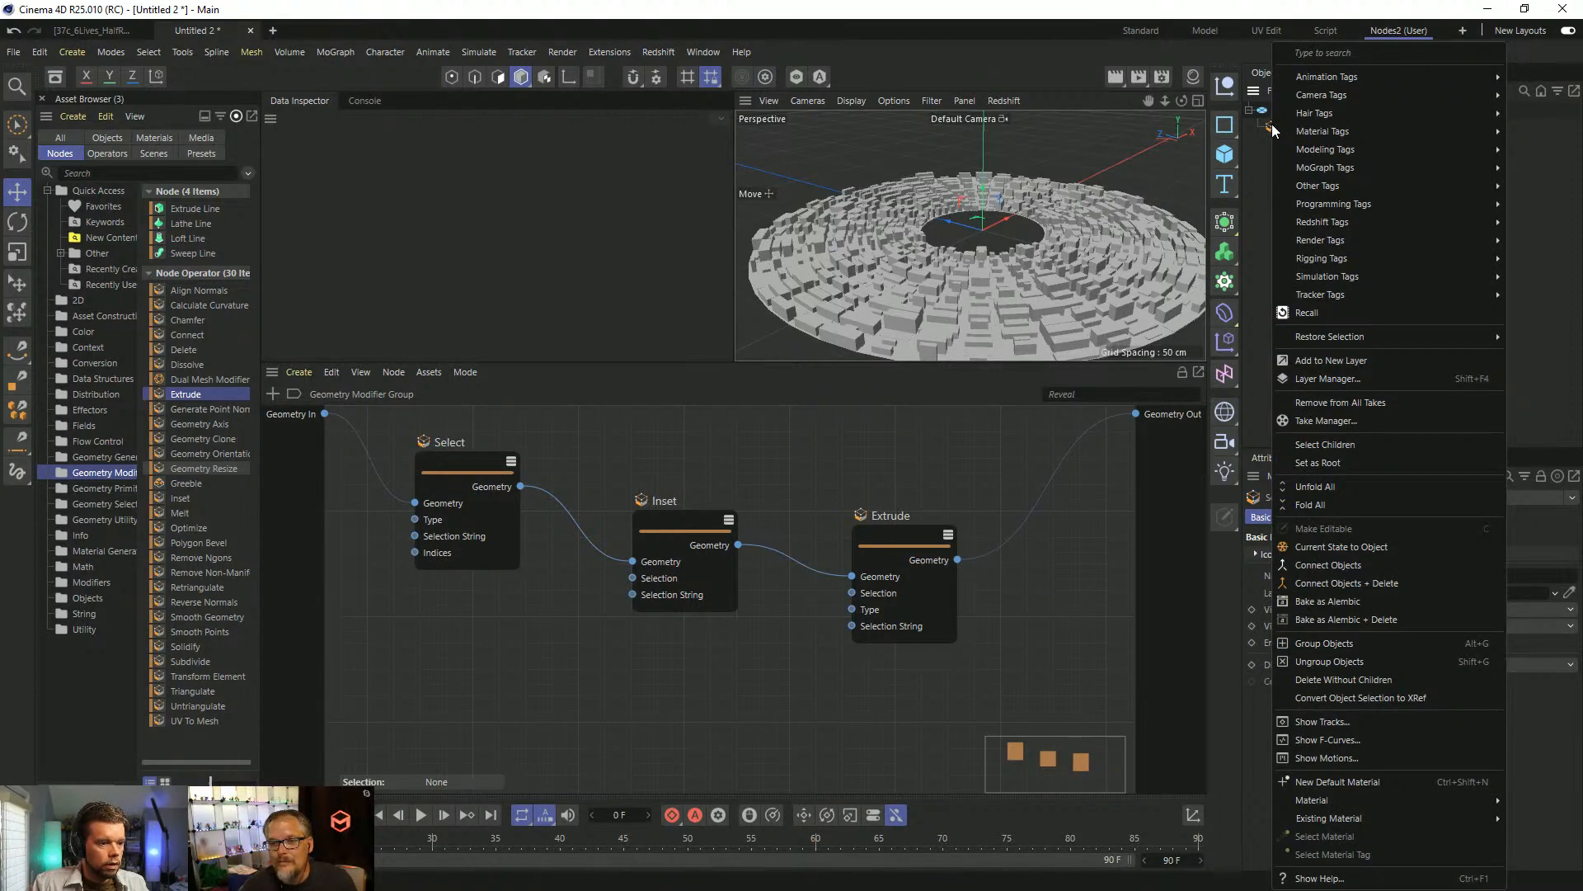
key(Escape)
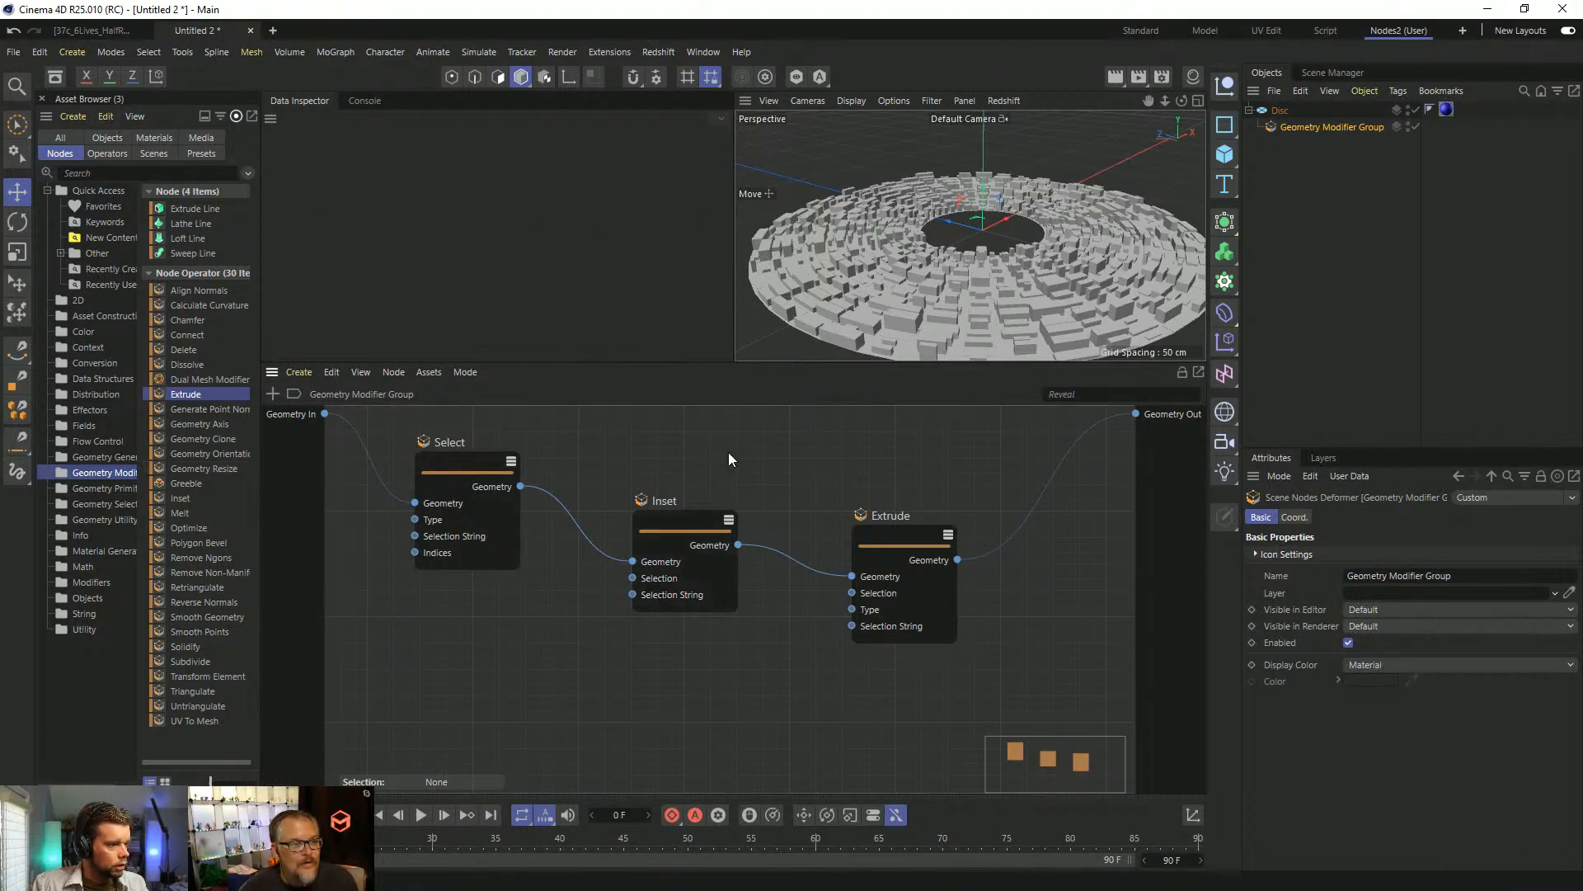
click(442, 376)
mouse_move(406, 377)
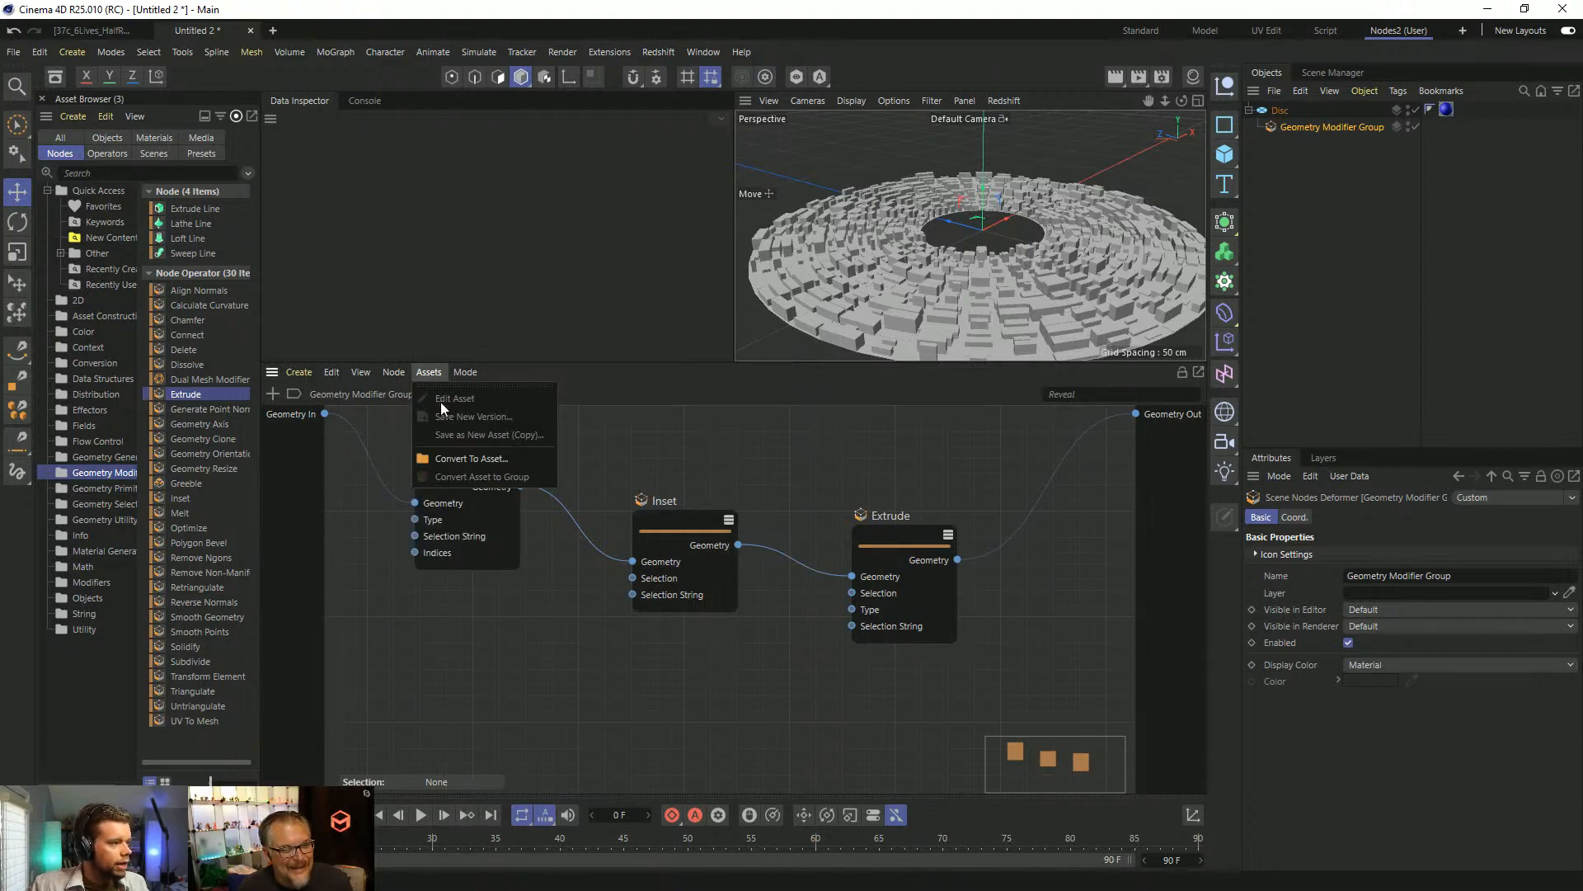
click(450, 457)
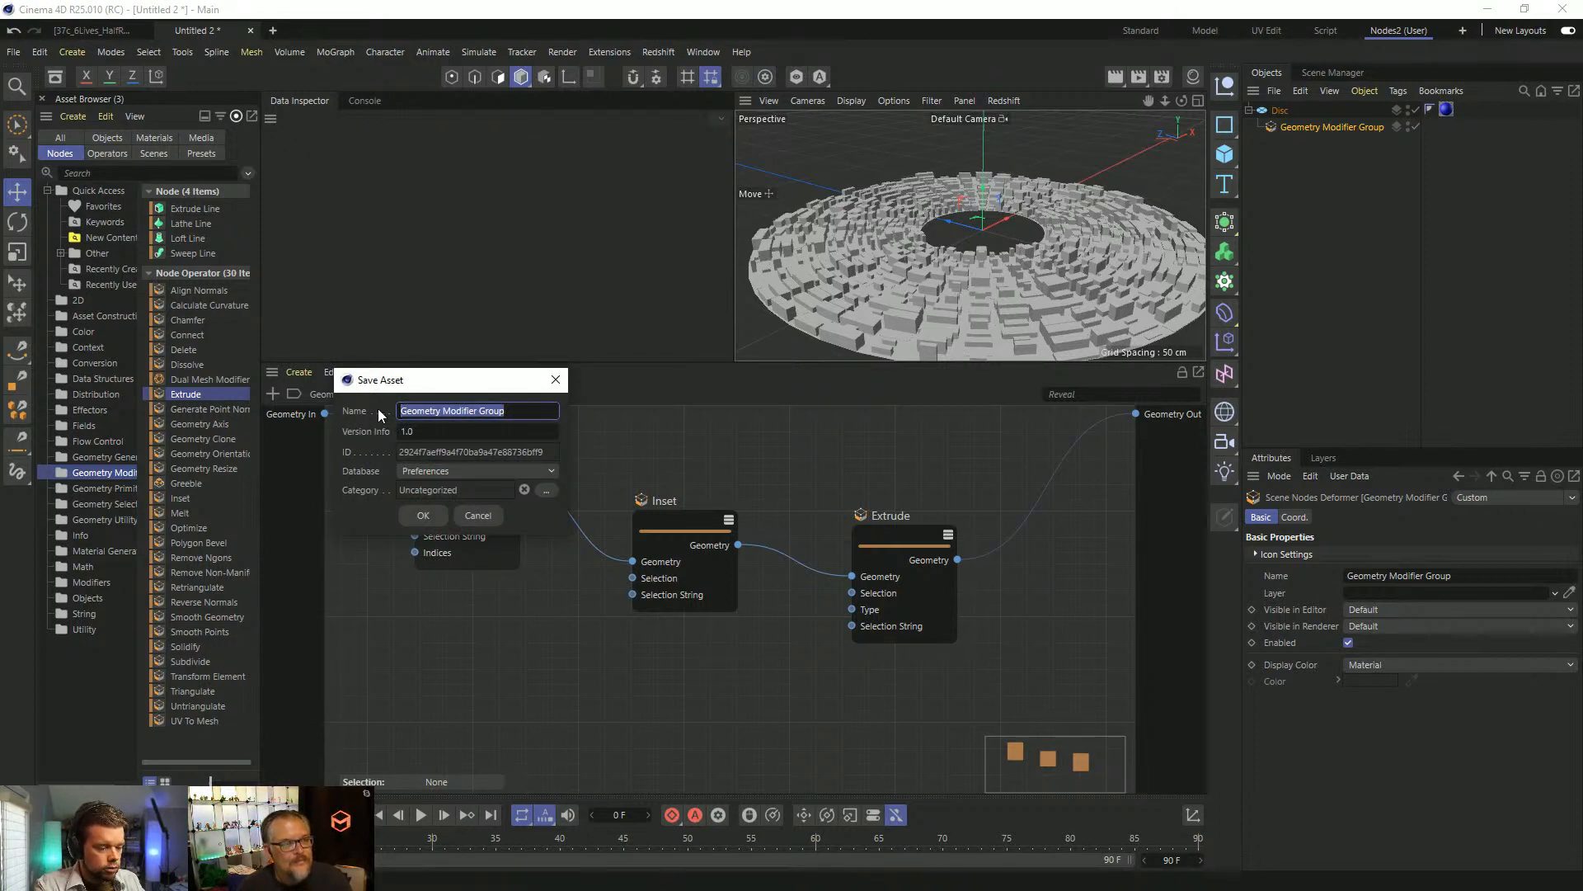
text(Greeble)
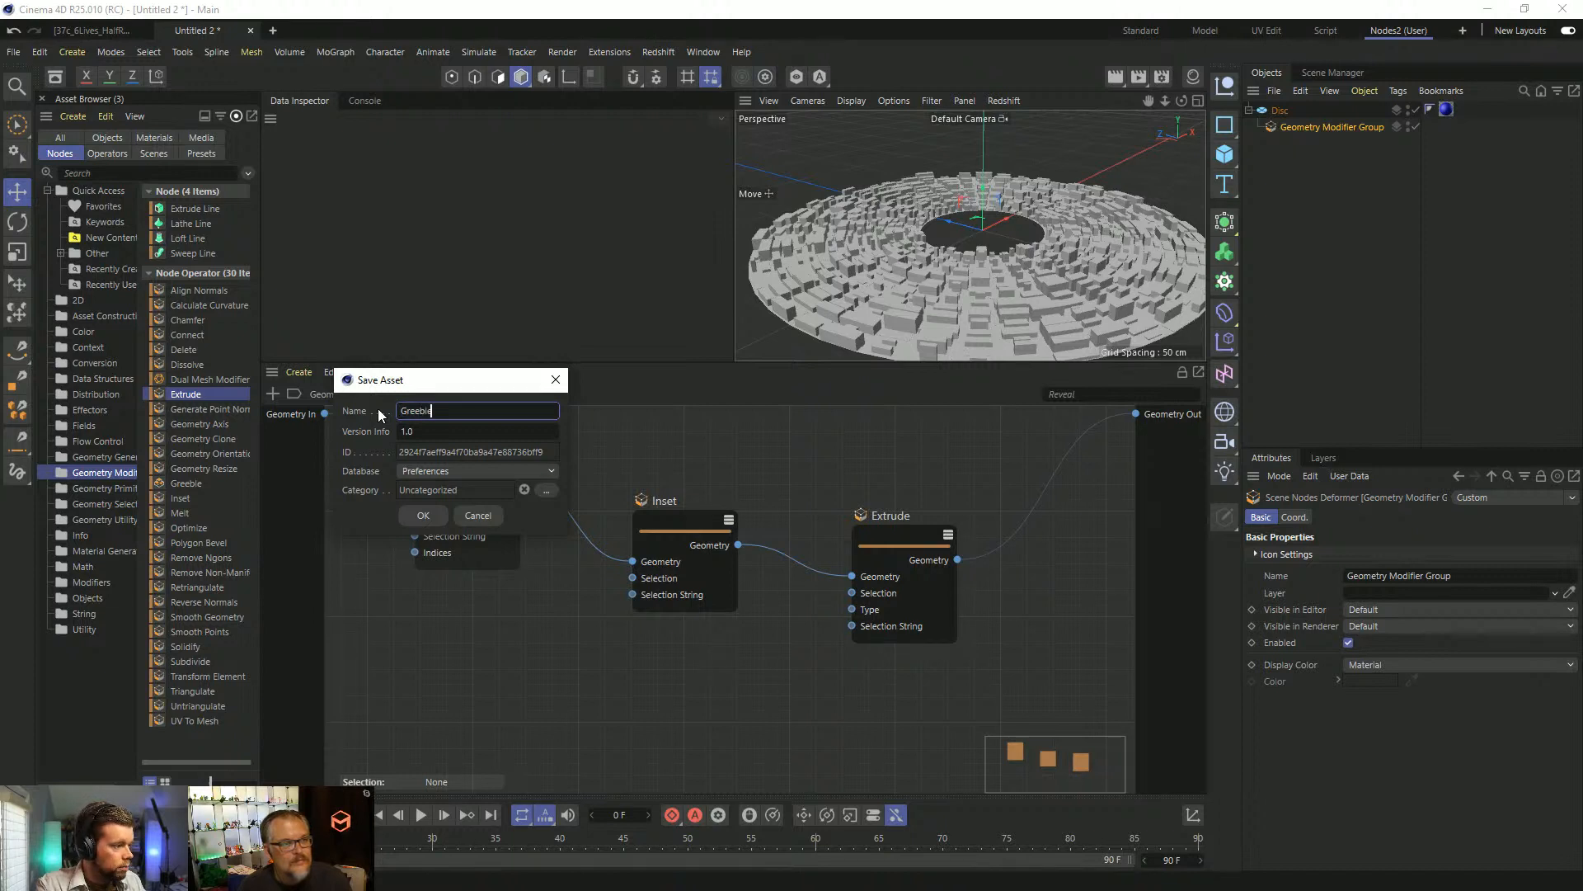
text(2)
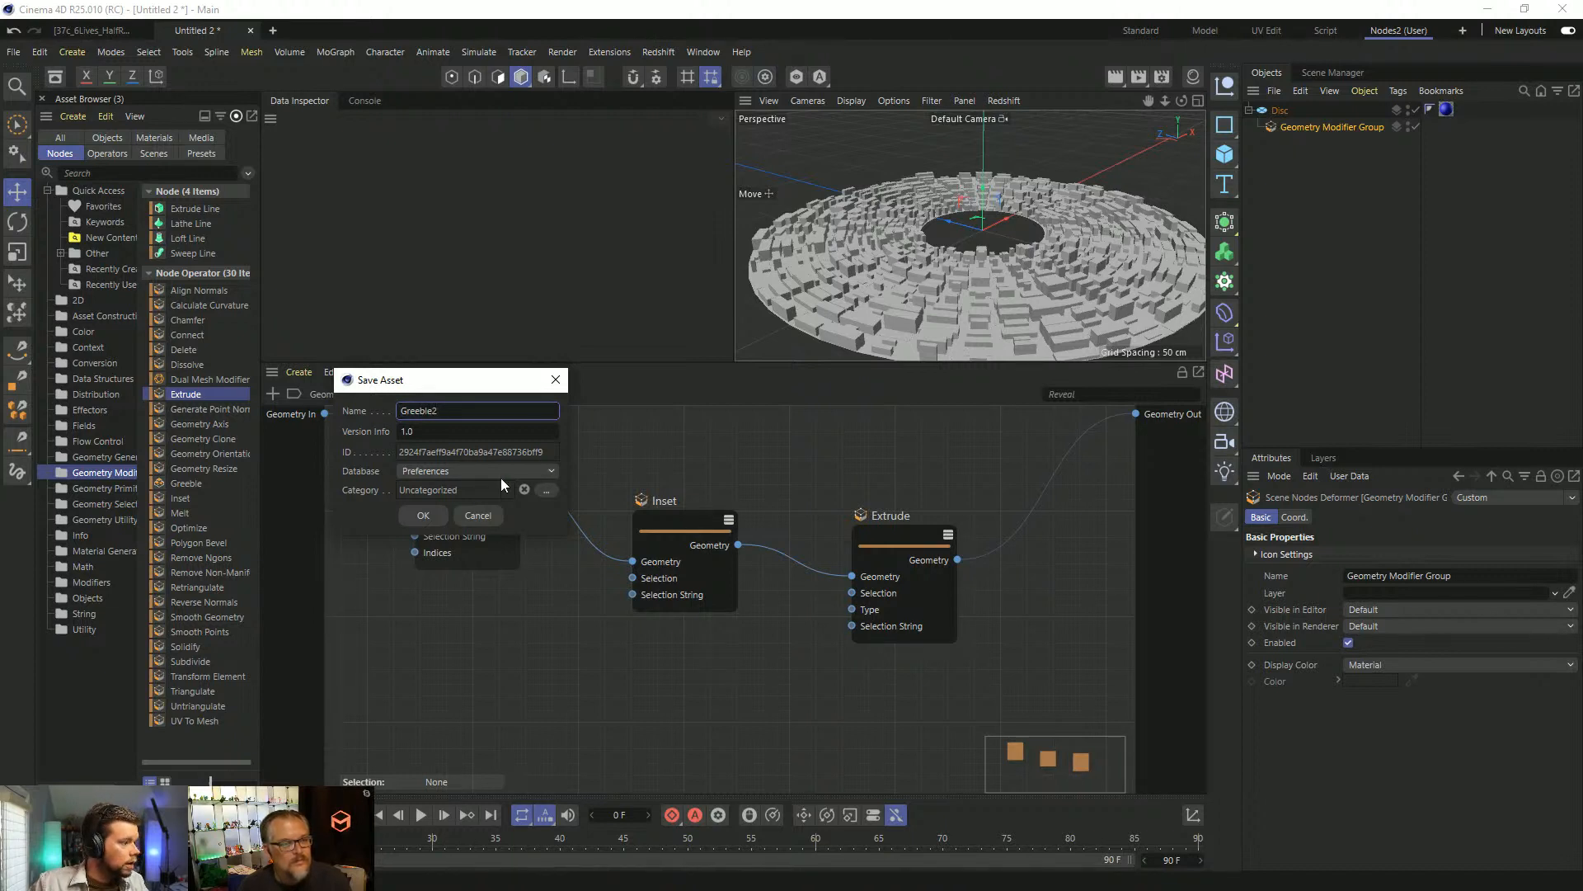
click(425, 516)
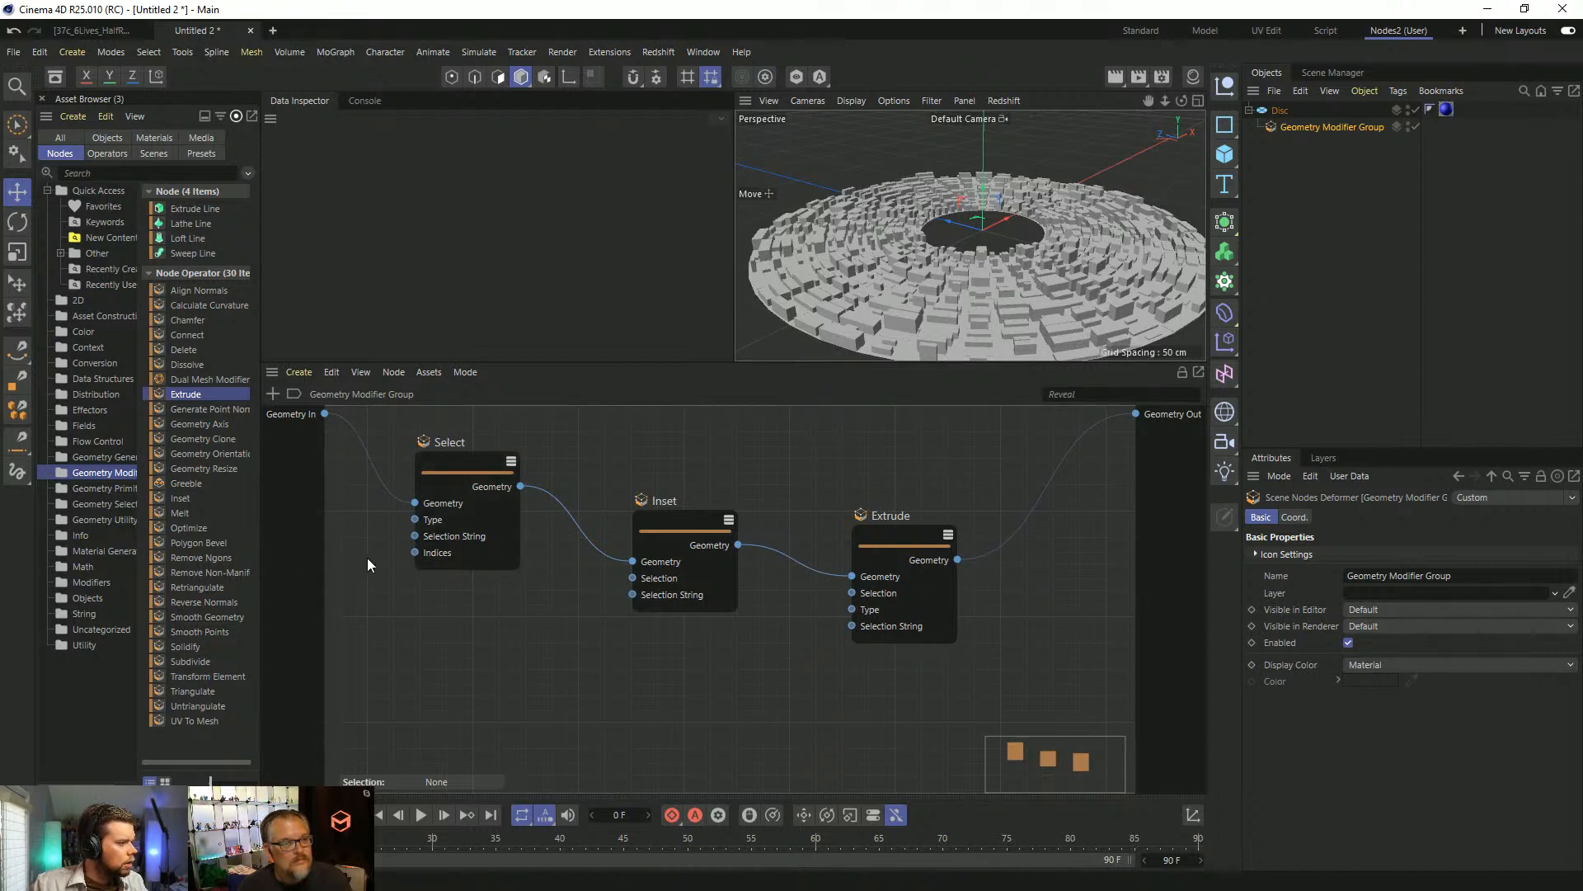
Search the node assets for "greeble" to locate the saved asset.
drag(141, 550, 161, 549)
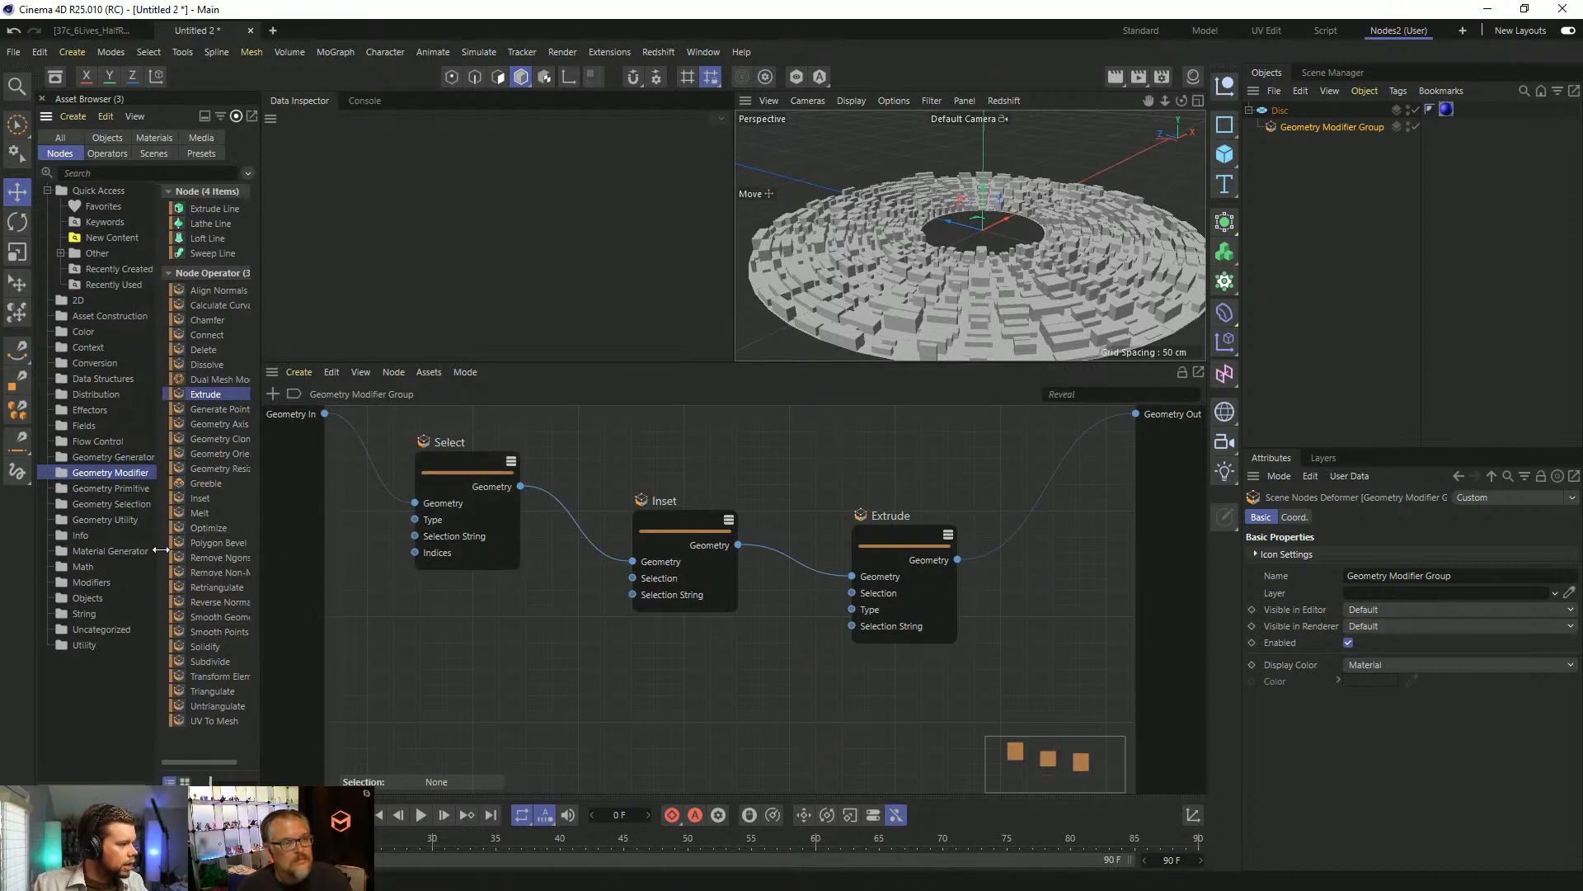
click(89, 521)
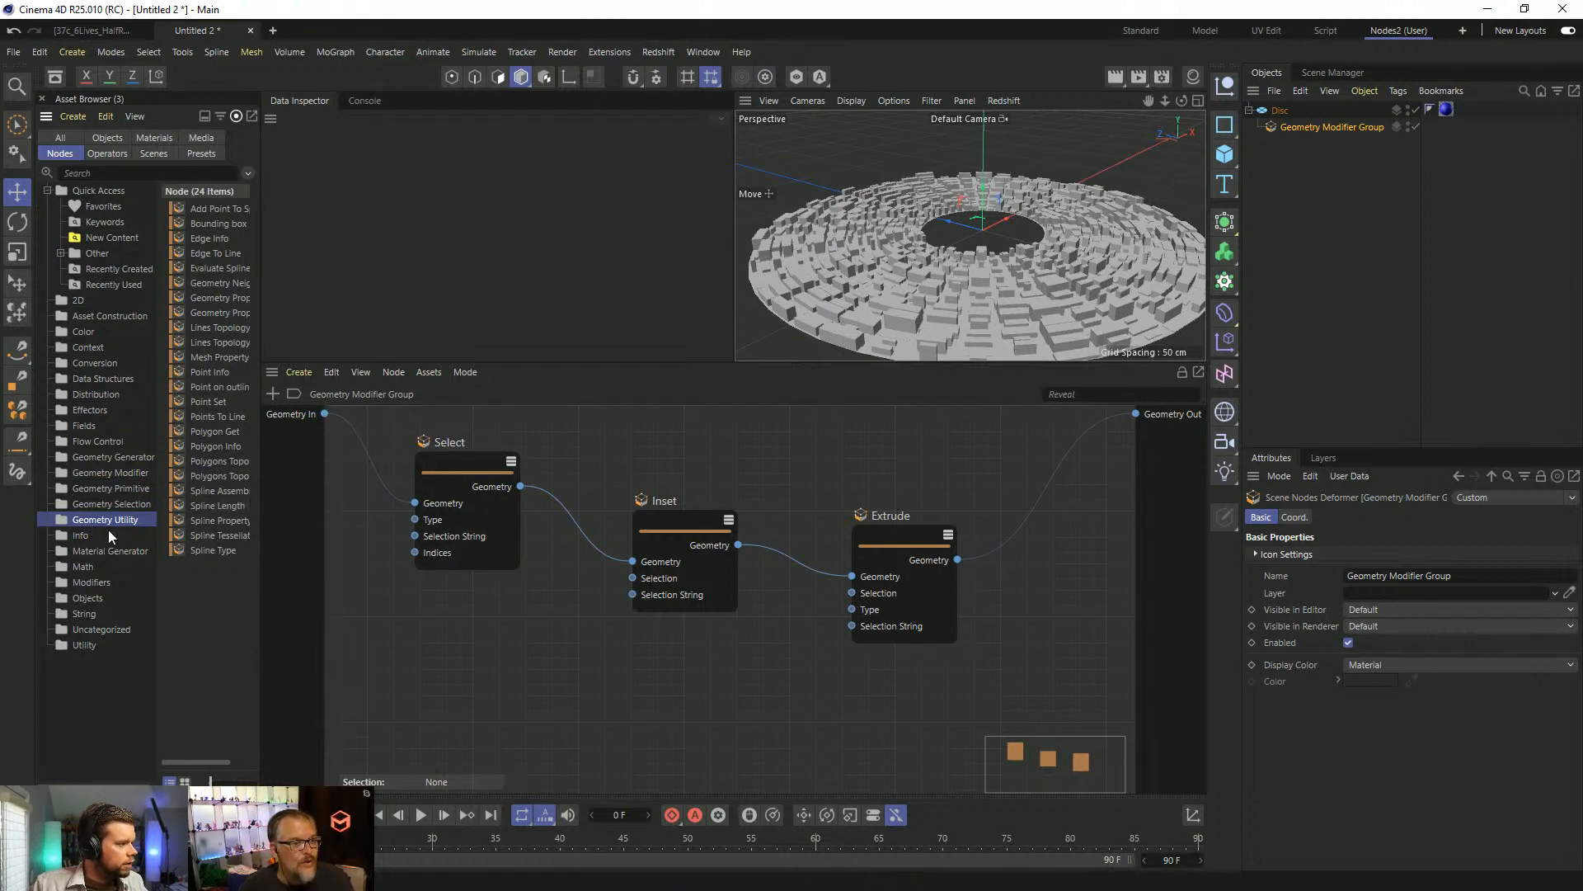
click(112, 473)
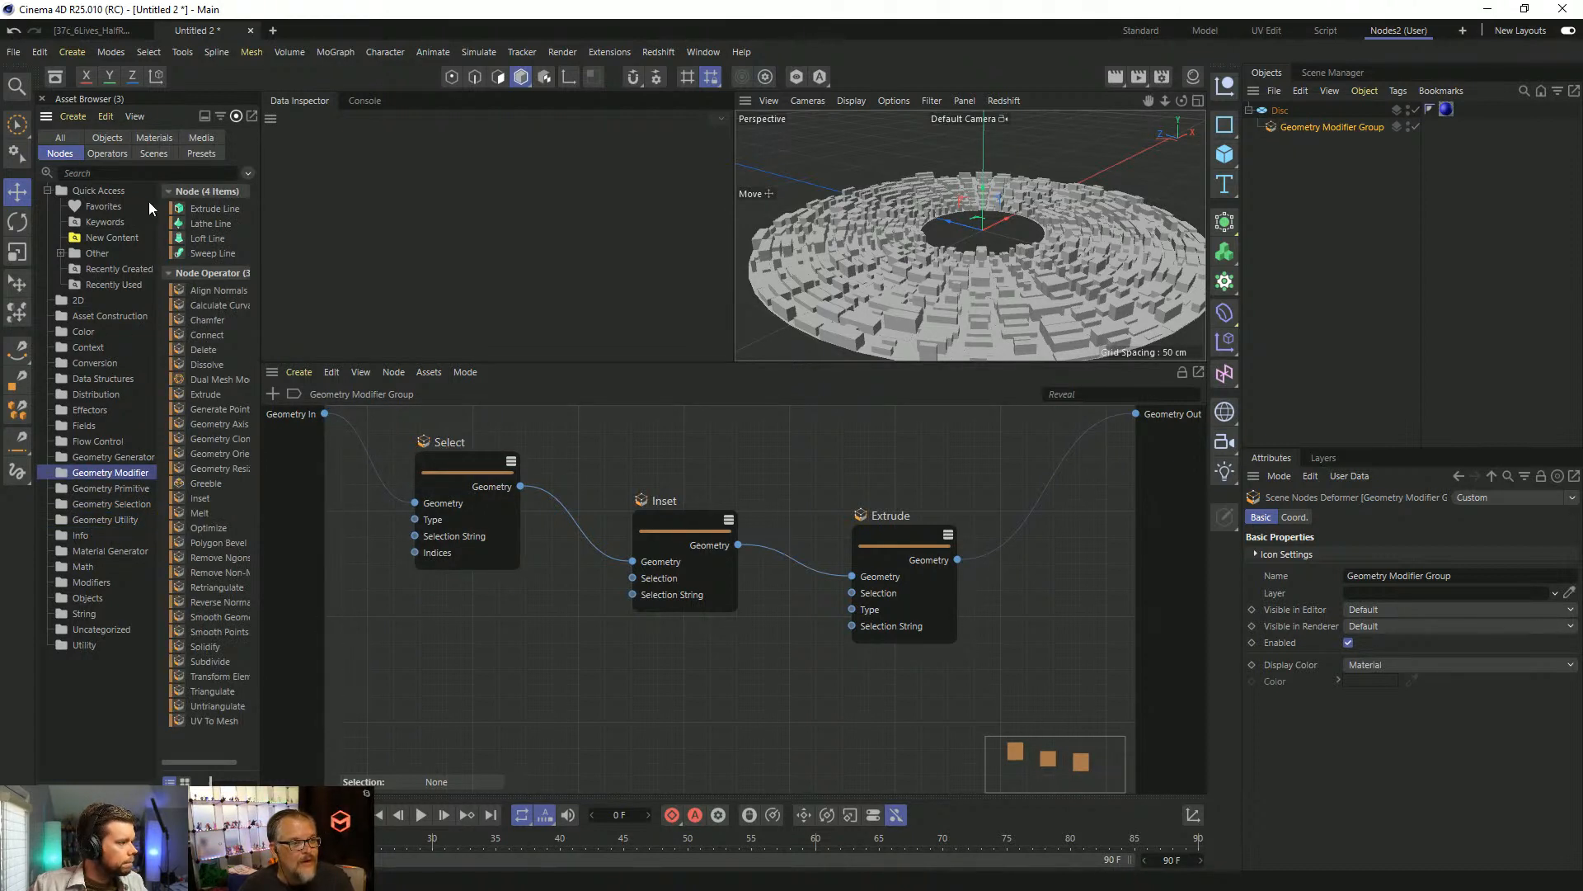
click(122, 174)
text(greeble)
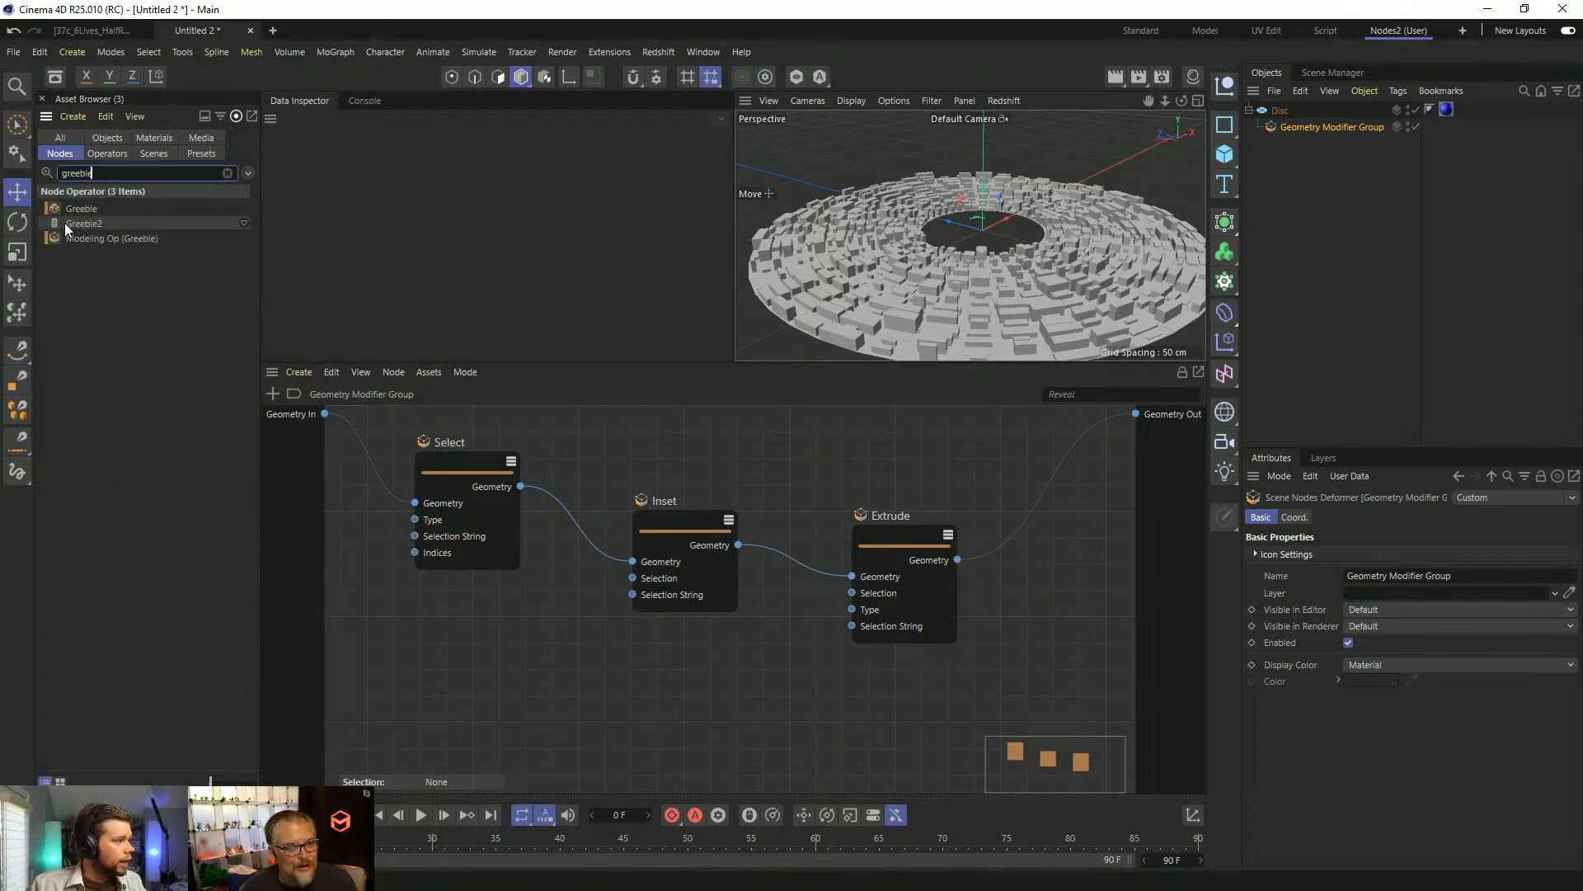
Delete the Geometry Modifier Group and apply the Greeble2 asset to the Disc as its child.
click(1310, 130)
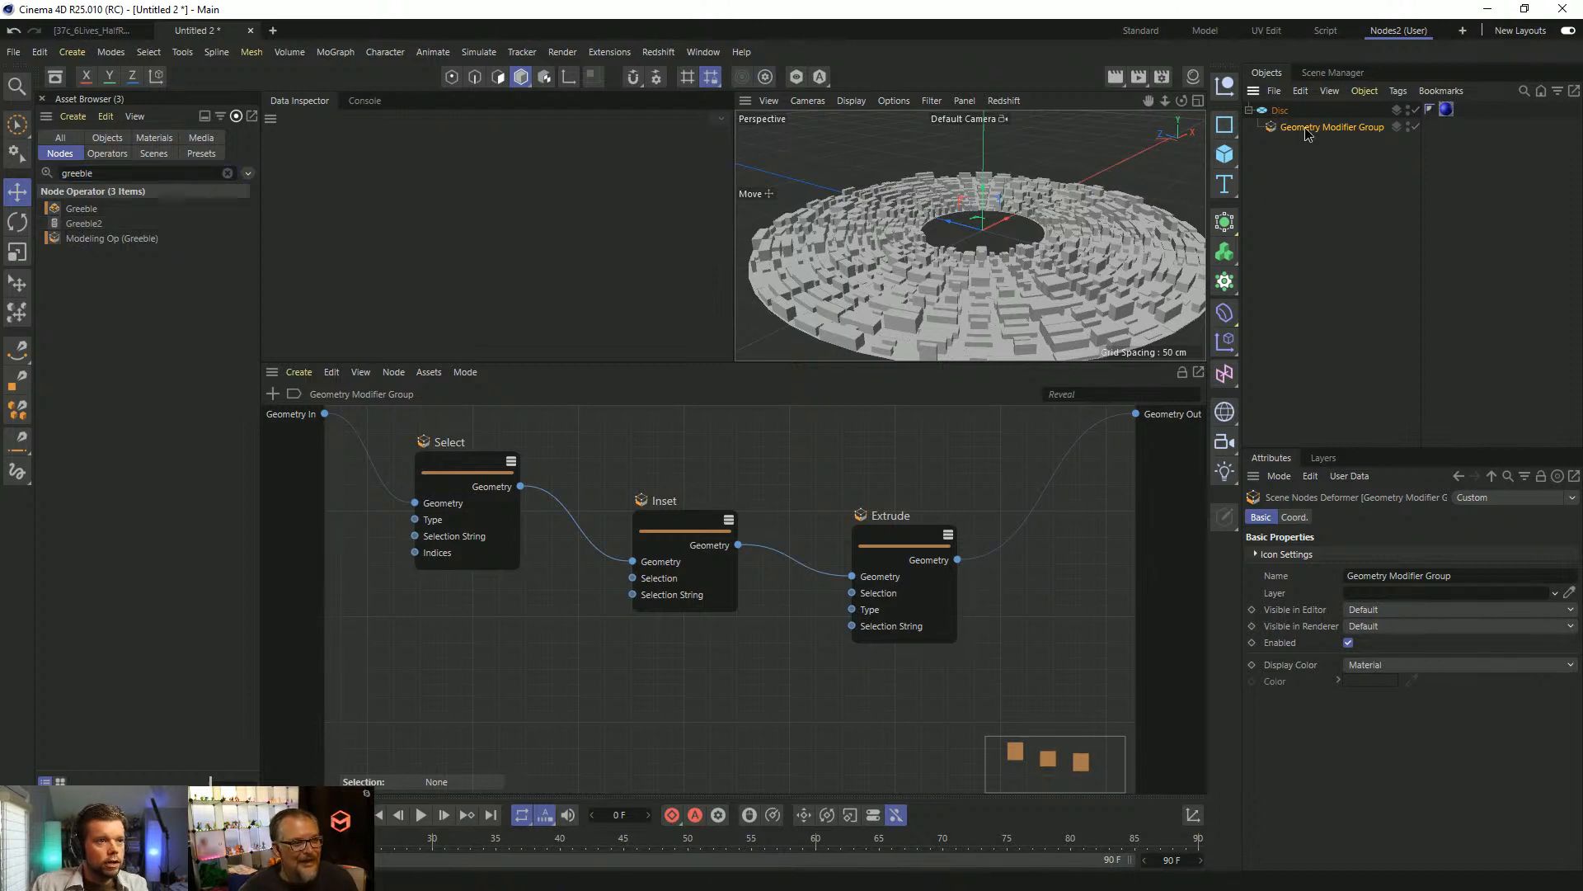
key(Delete)
drag(86, 225, 1410, 183)
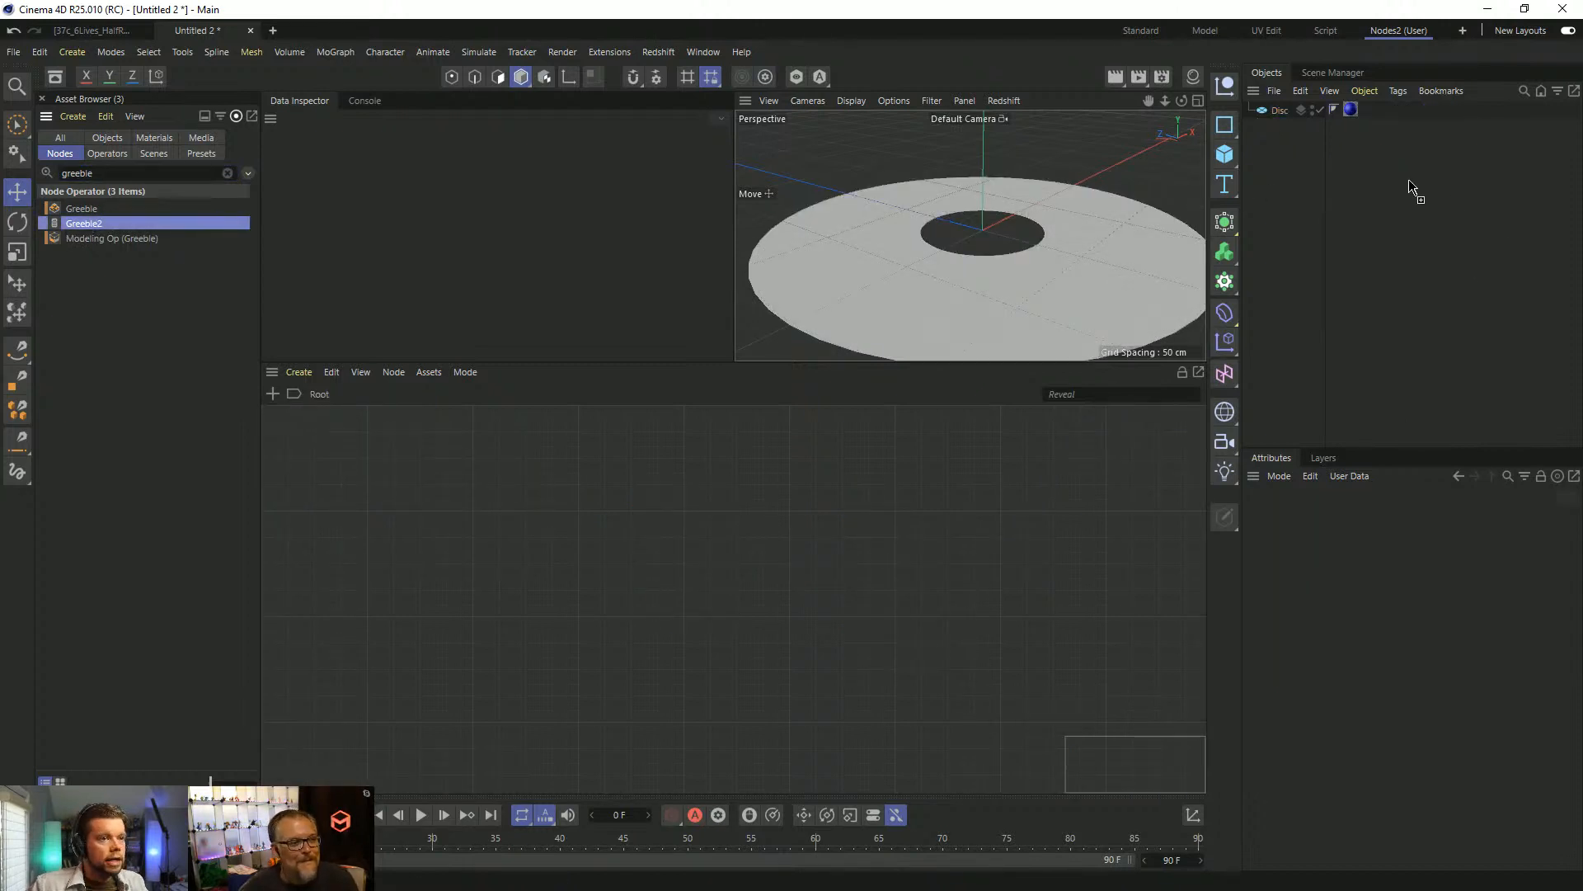
drag(1285, 111, 1287, 112)
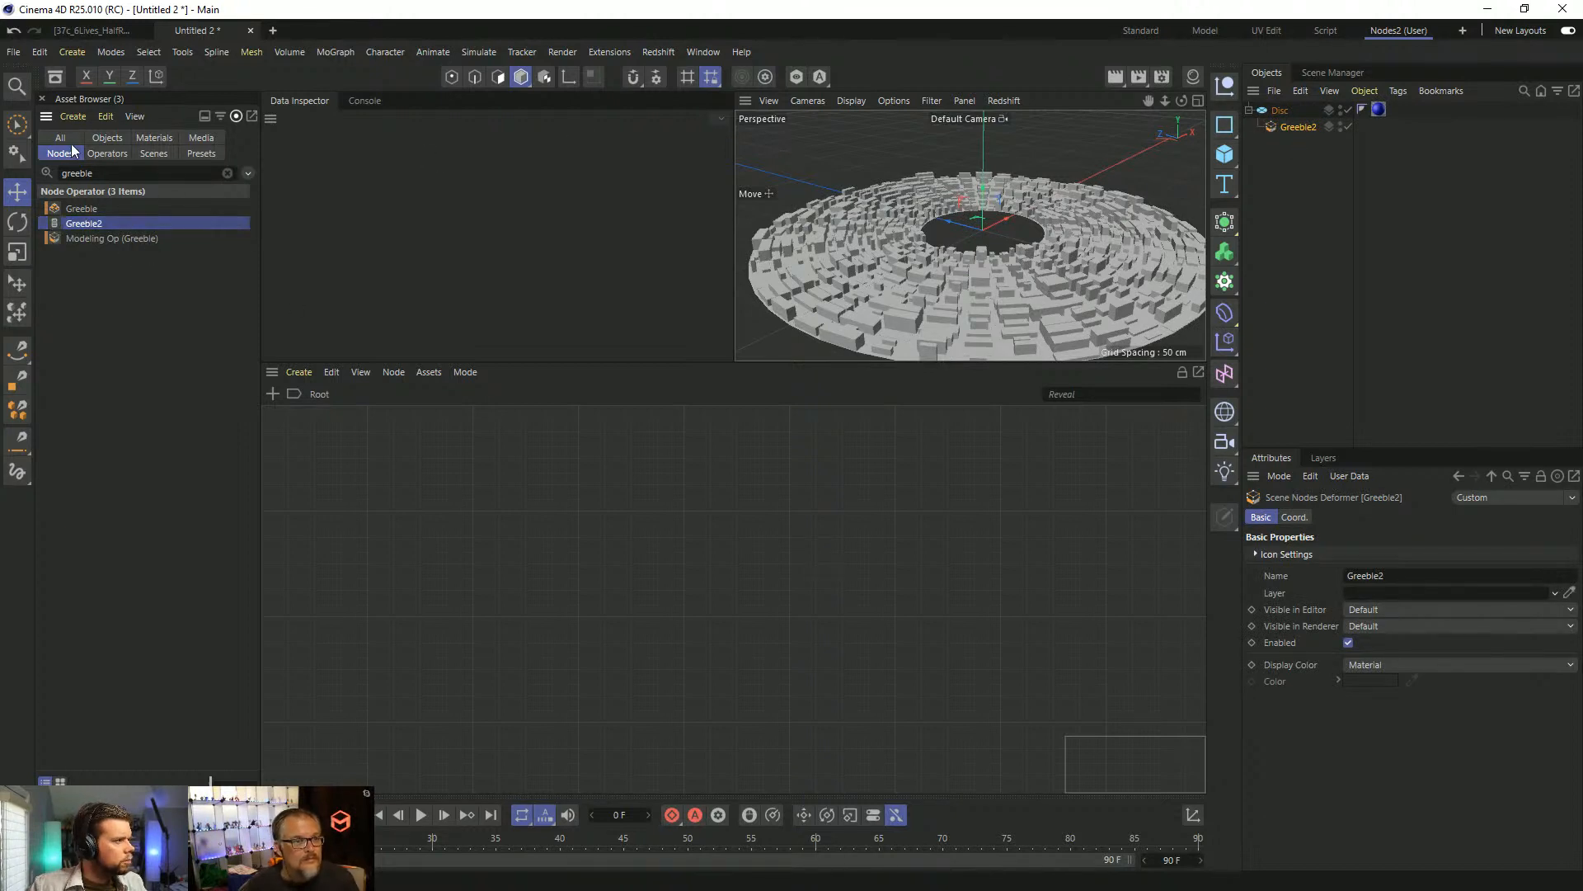
Clear the asset search to list the Nodes categories again and widen the Asset Browser.
click(108, 154)
click(60, 154)
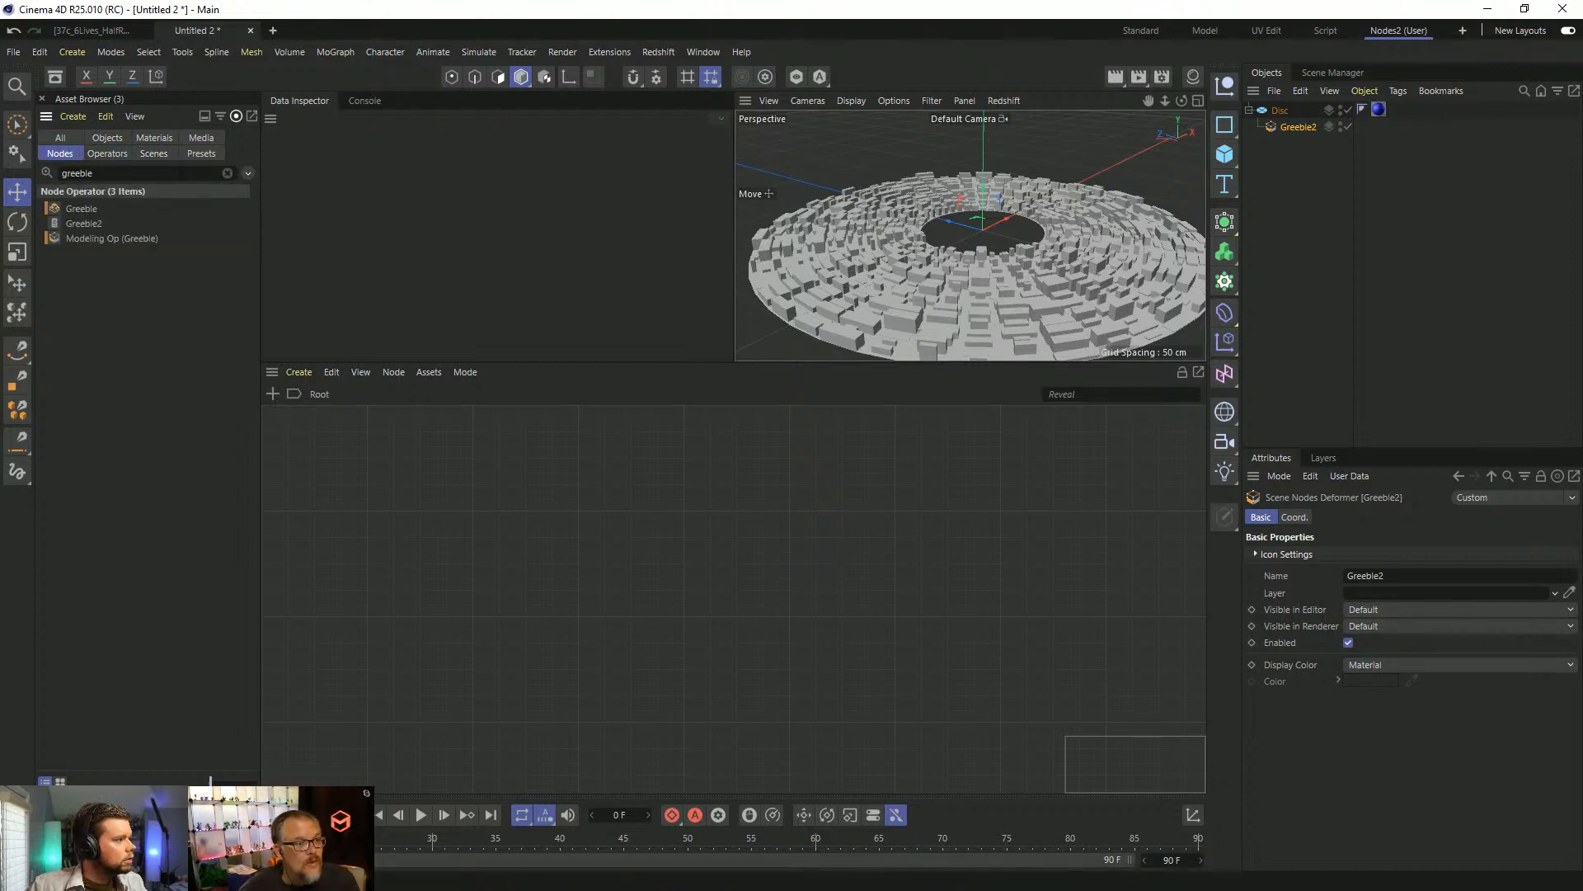
click(227, 173)
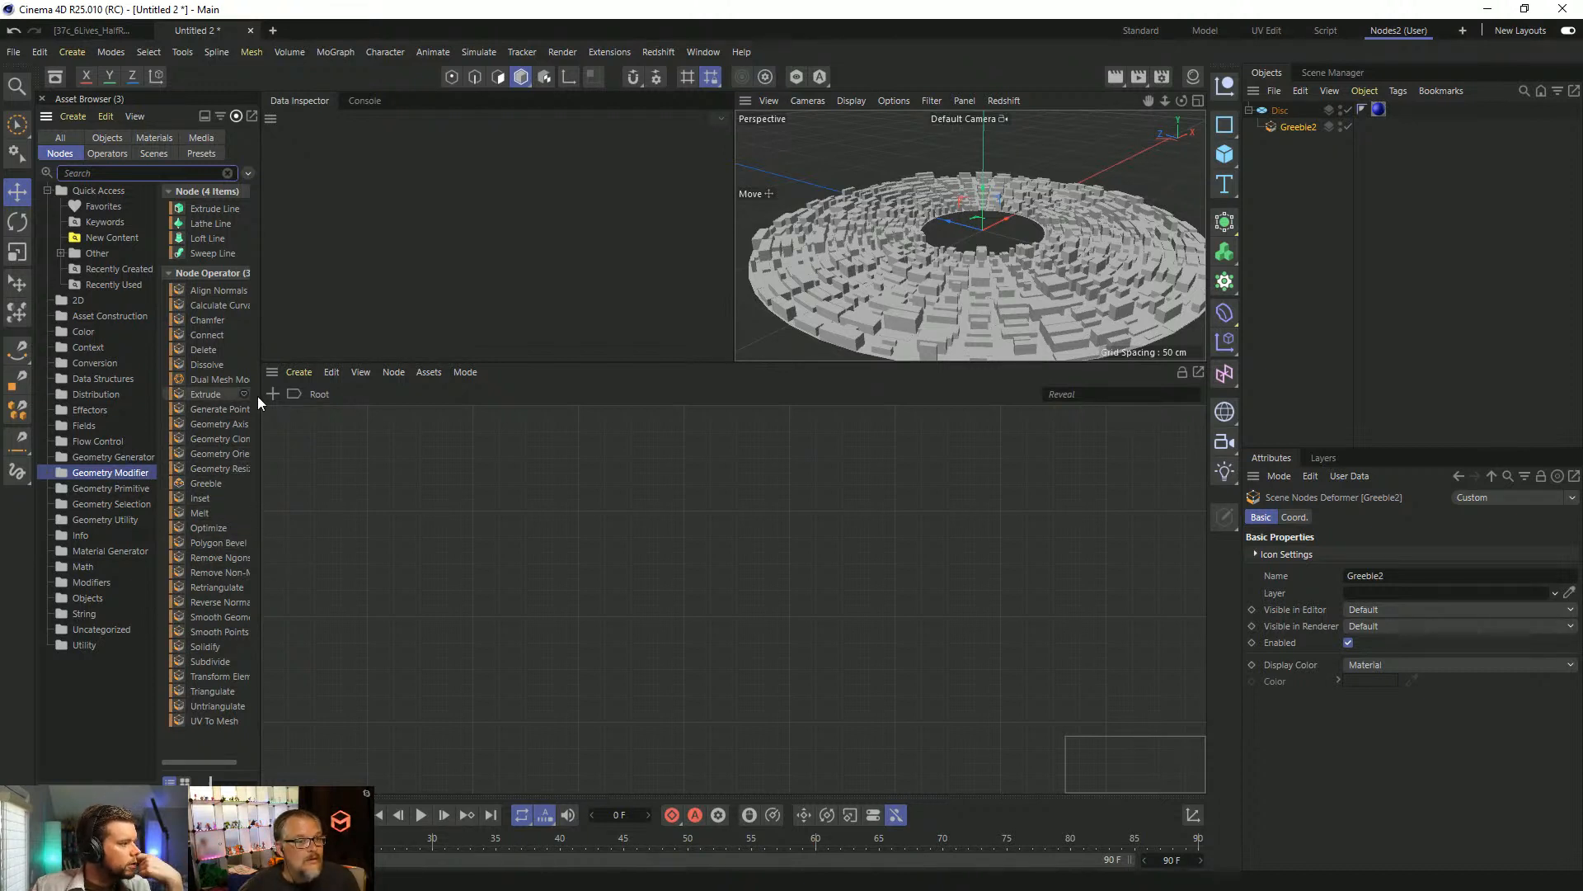
drag(260, 395, 384, 397)
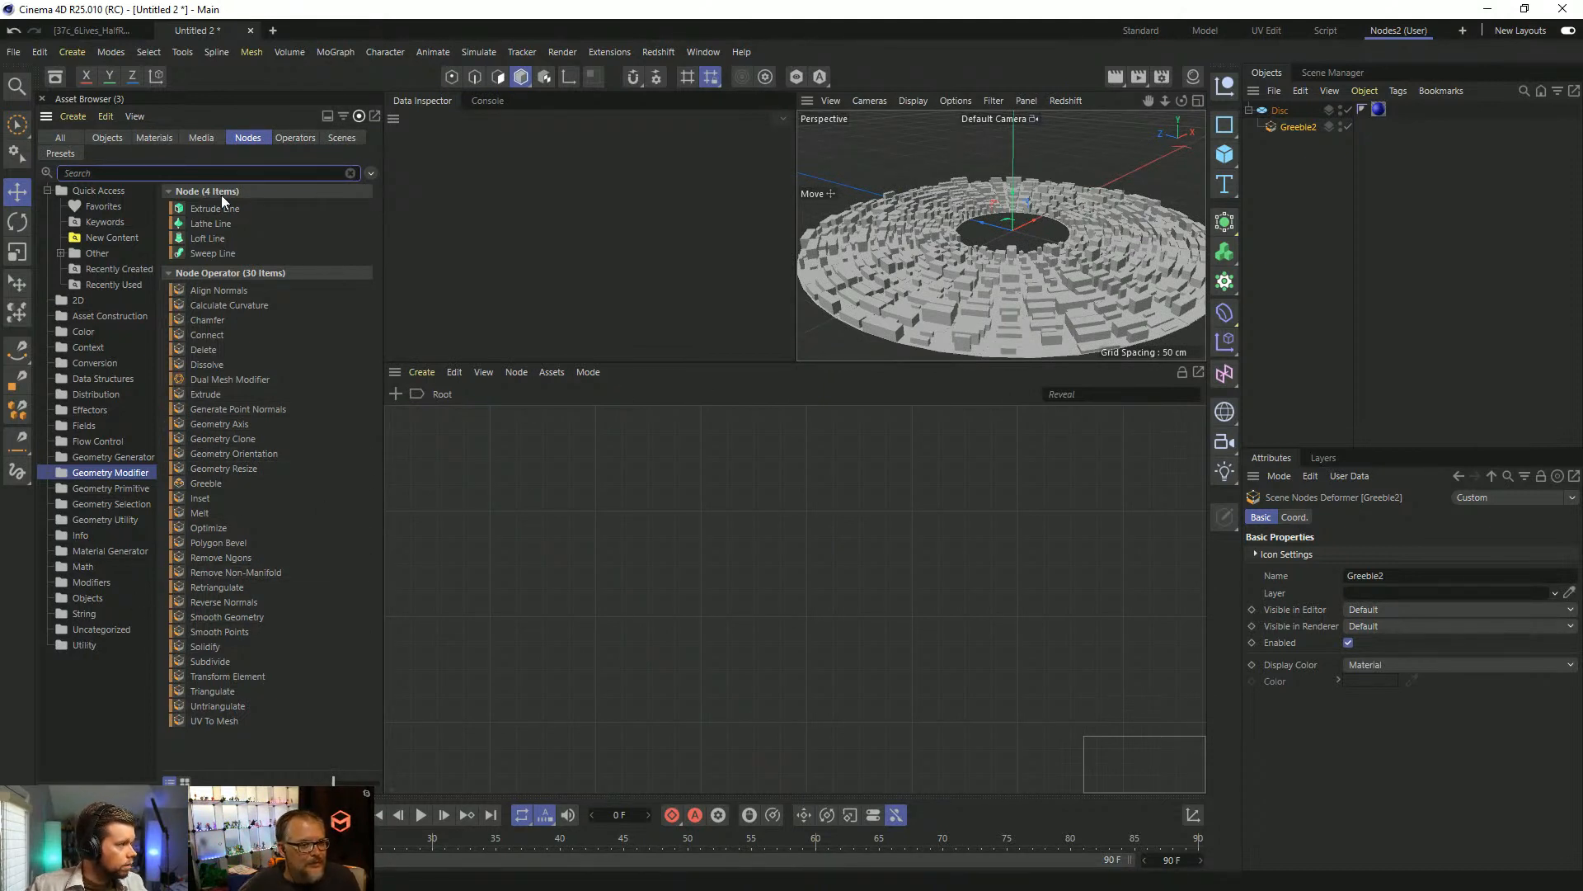
click(67, 115)
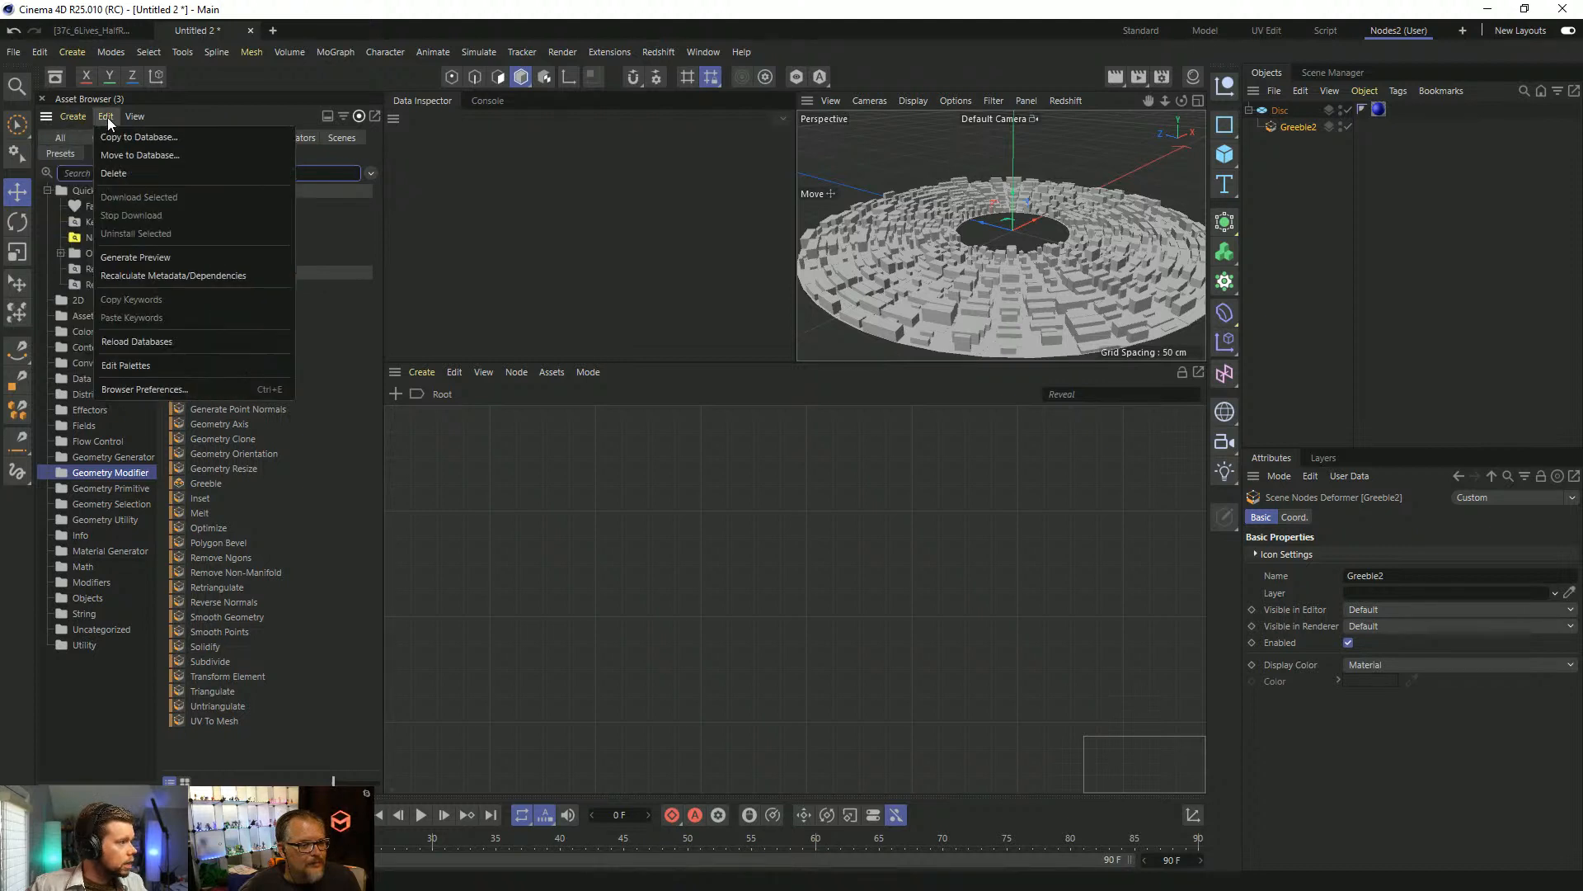
click(71, 113)
Open a second Asset Browser in its own window, move it over the viewport area and enlarge it.
click(375, 116)
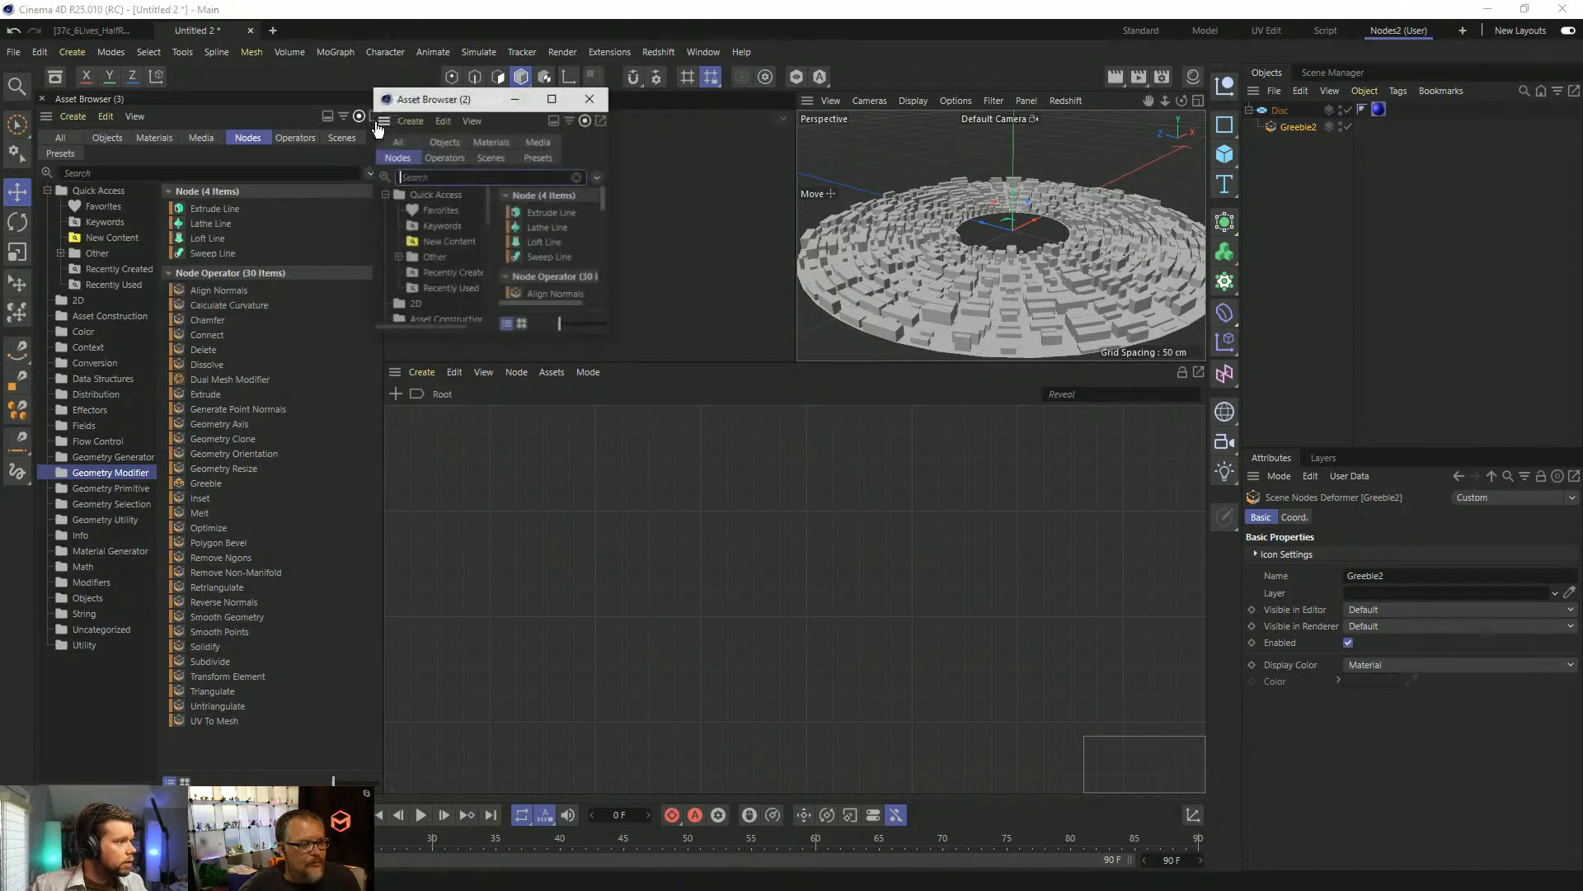
drag(435, 101, 783, 134)
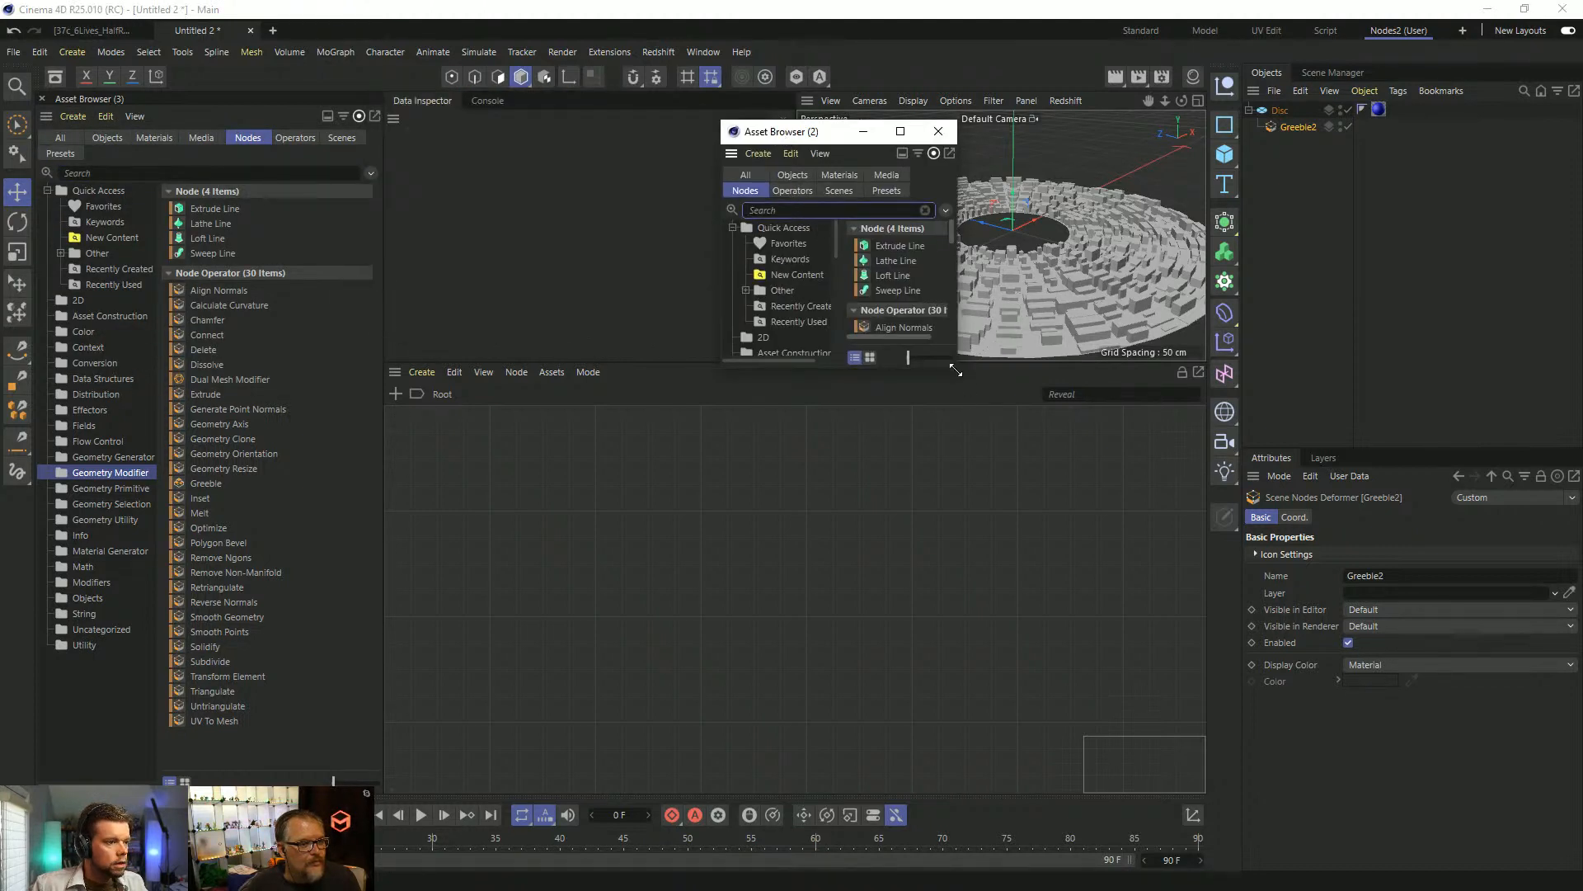
drag(956, 371, 1120, 629)
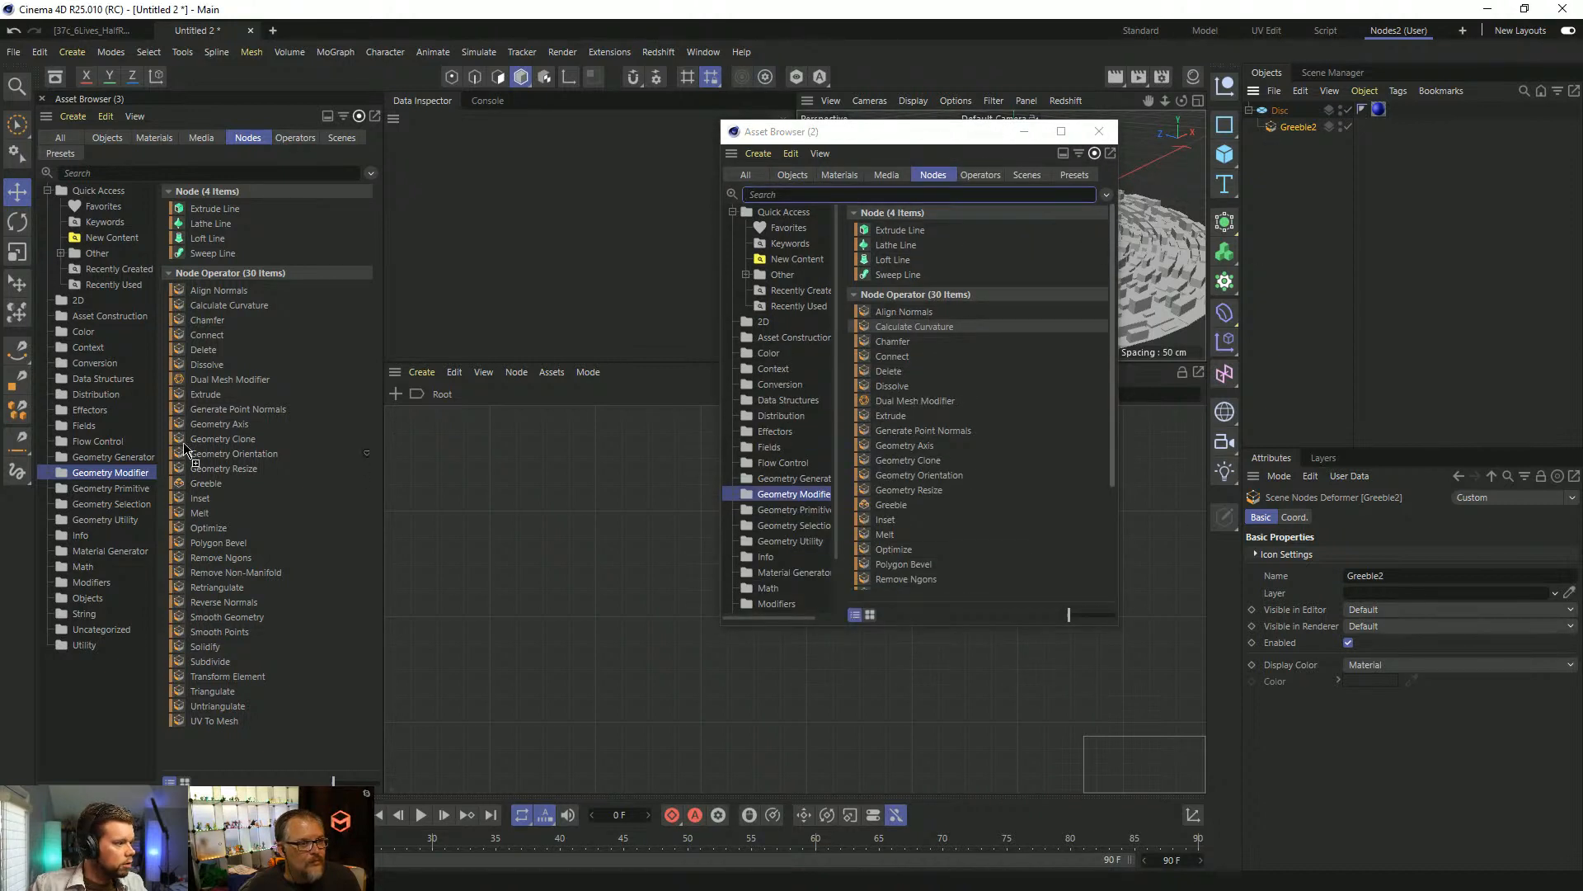
Save the Greeble2 object as an asset named Greeble3 in the Geometry Modifier category of the Preferences database.
drag(204, 483, 204, 476)
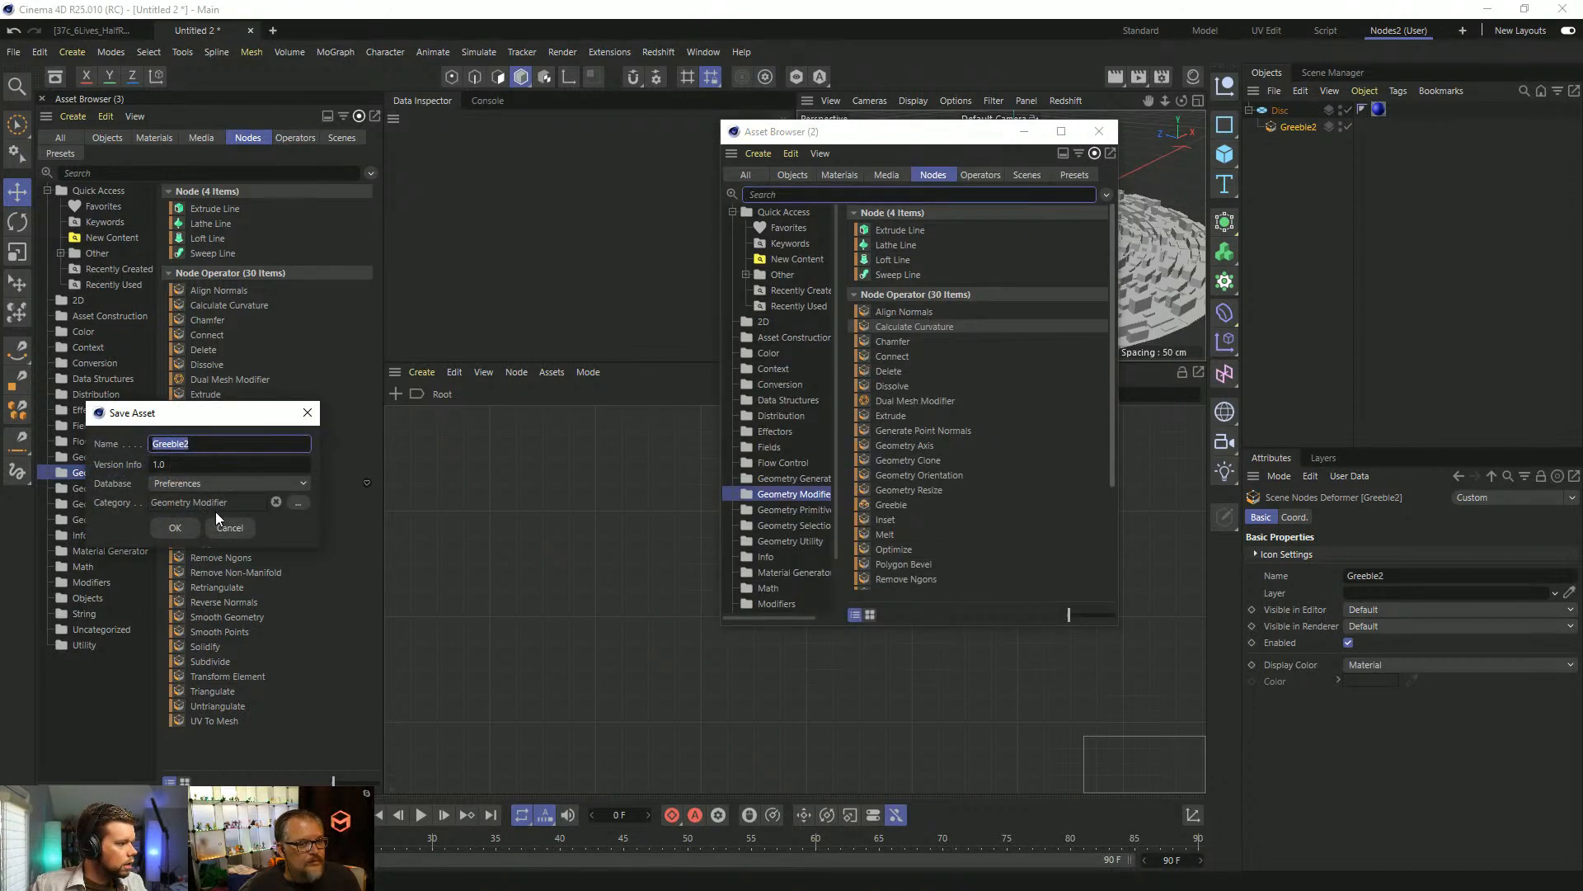
click(205, 446)
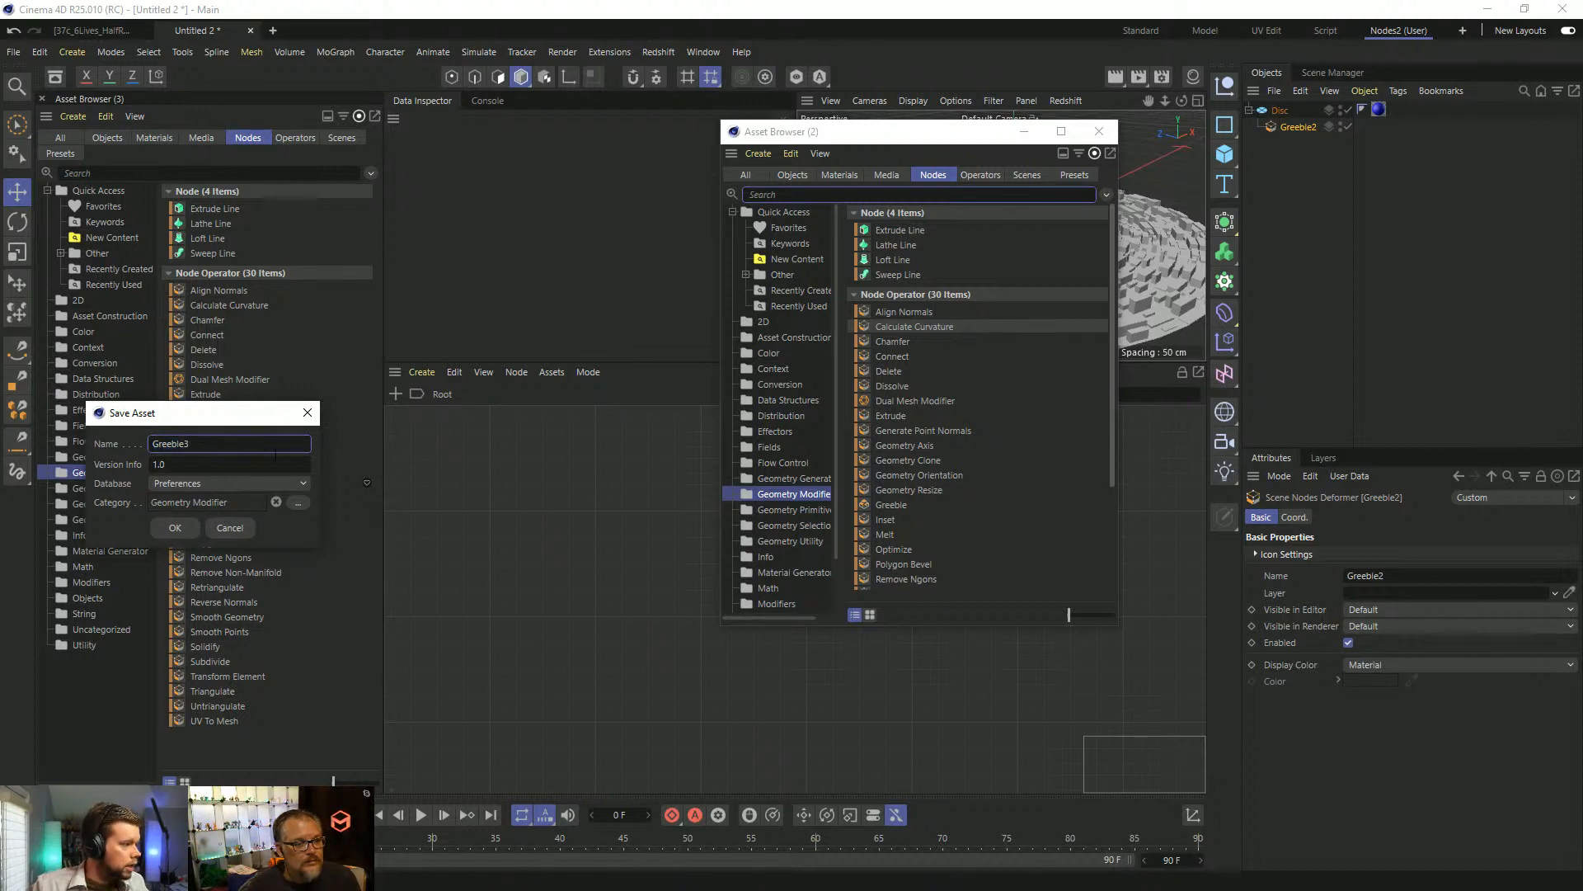
click(187, 525)
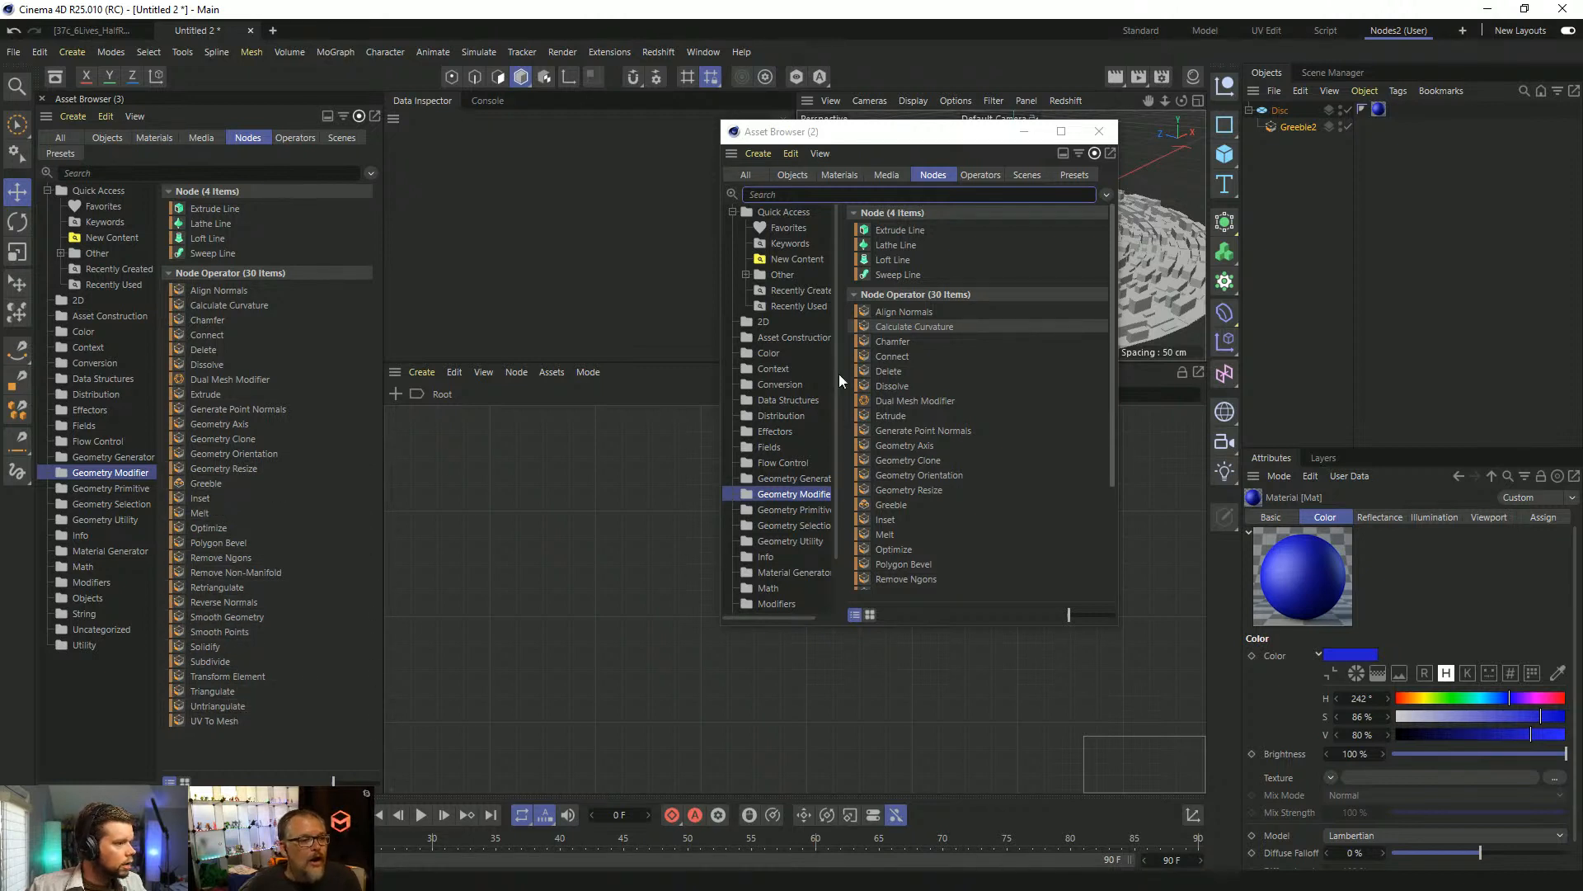
Search for "greeb" in the second Asset Browser and try to move the Greeble2 asset into the Geometry Modifier category.
click(840, 192)
text(gree)
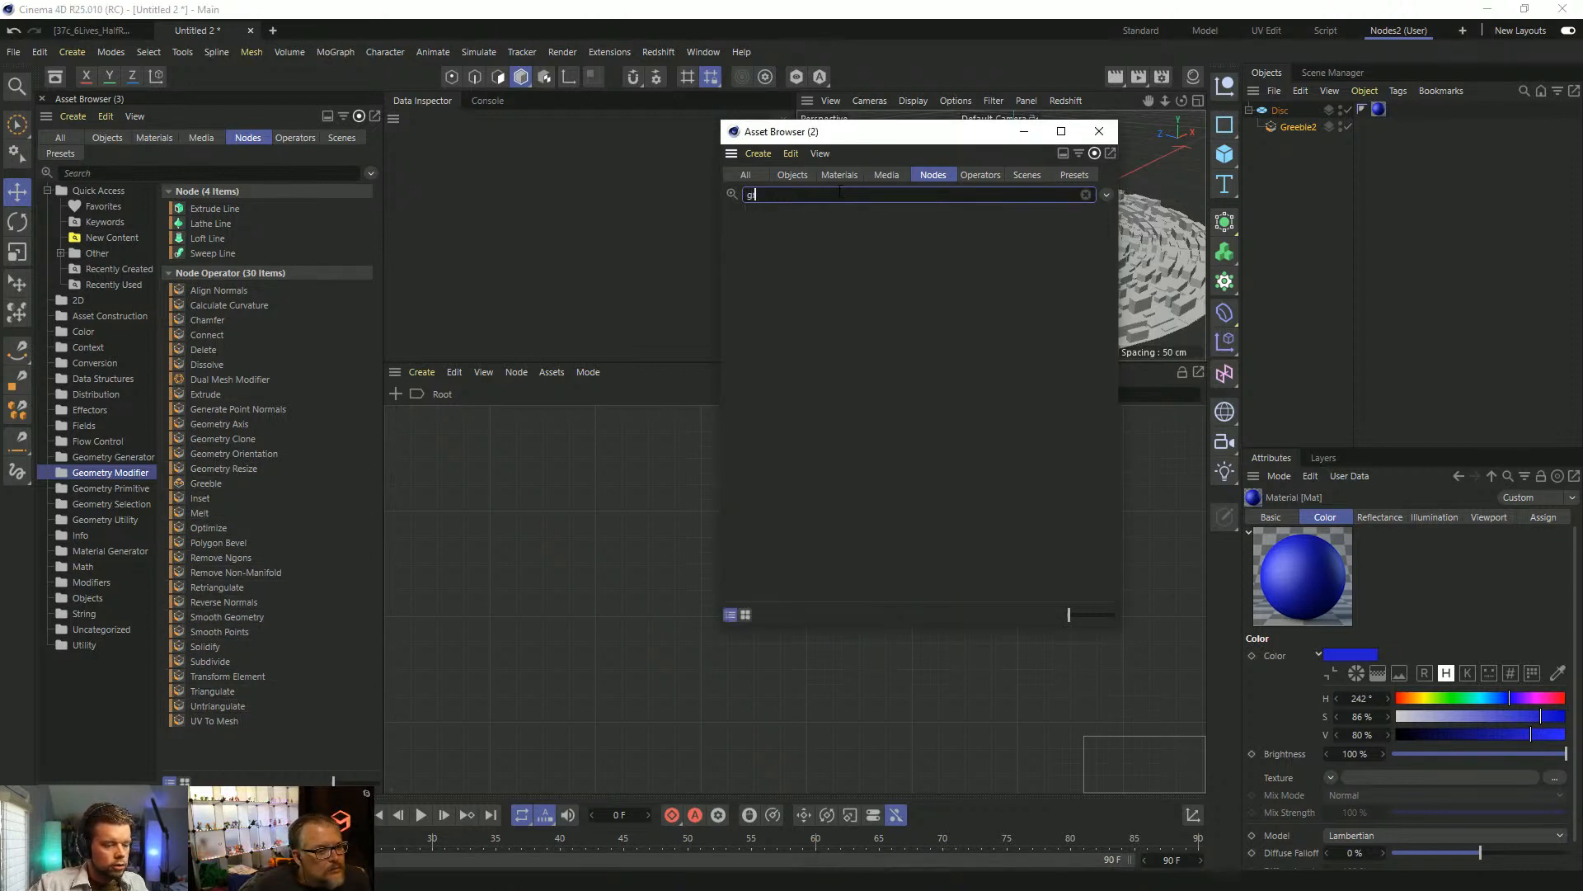
text(b)
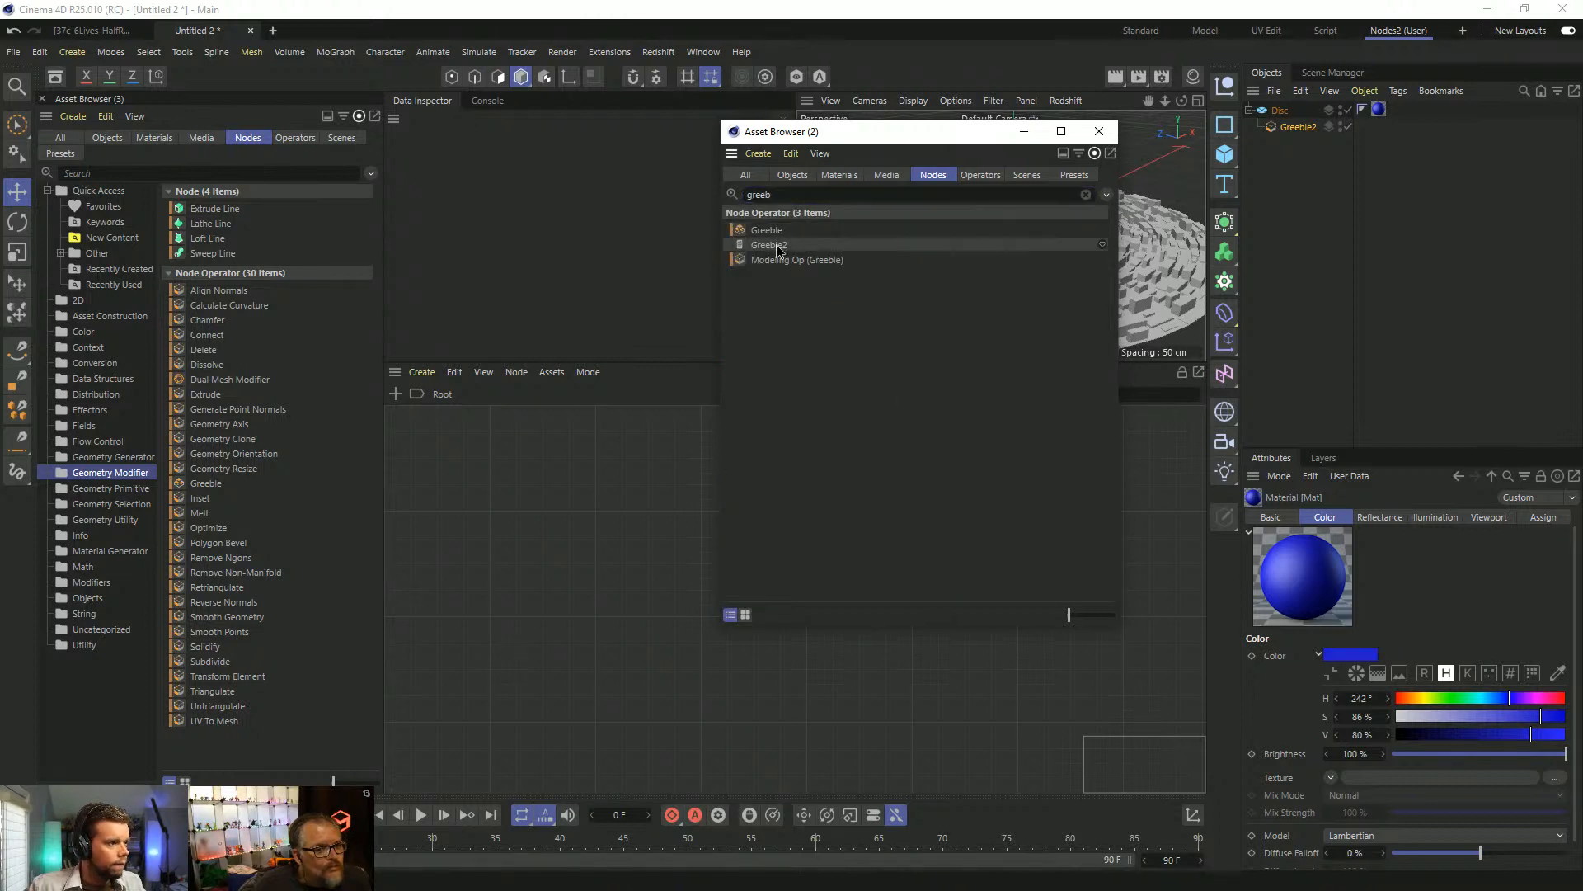
drag(768, 244, 123, 475)
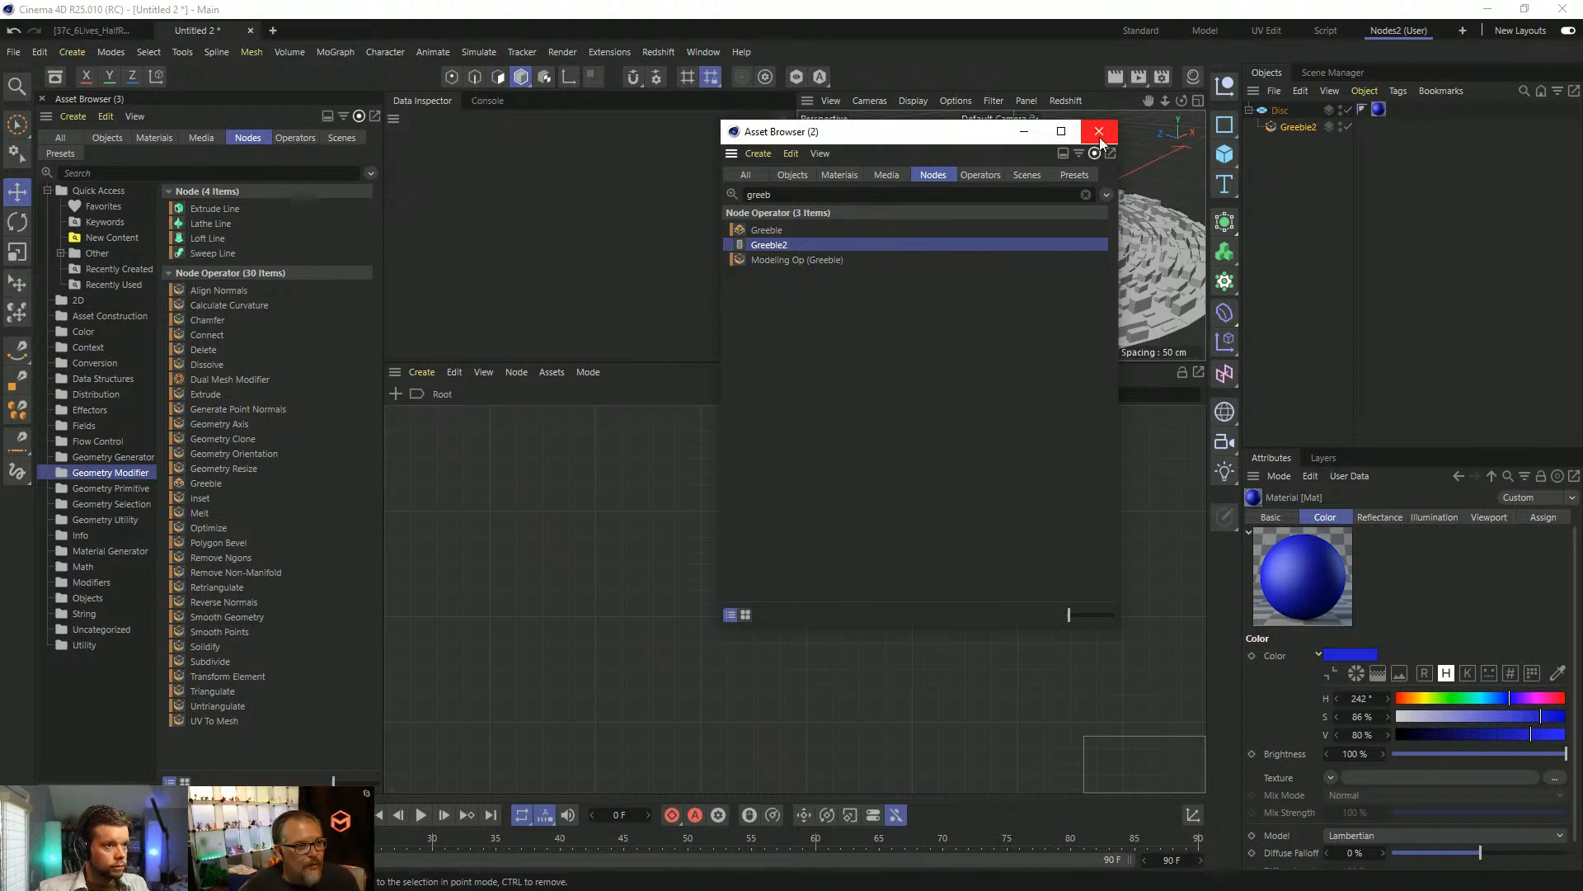
drag(983, 134, 779, 171)
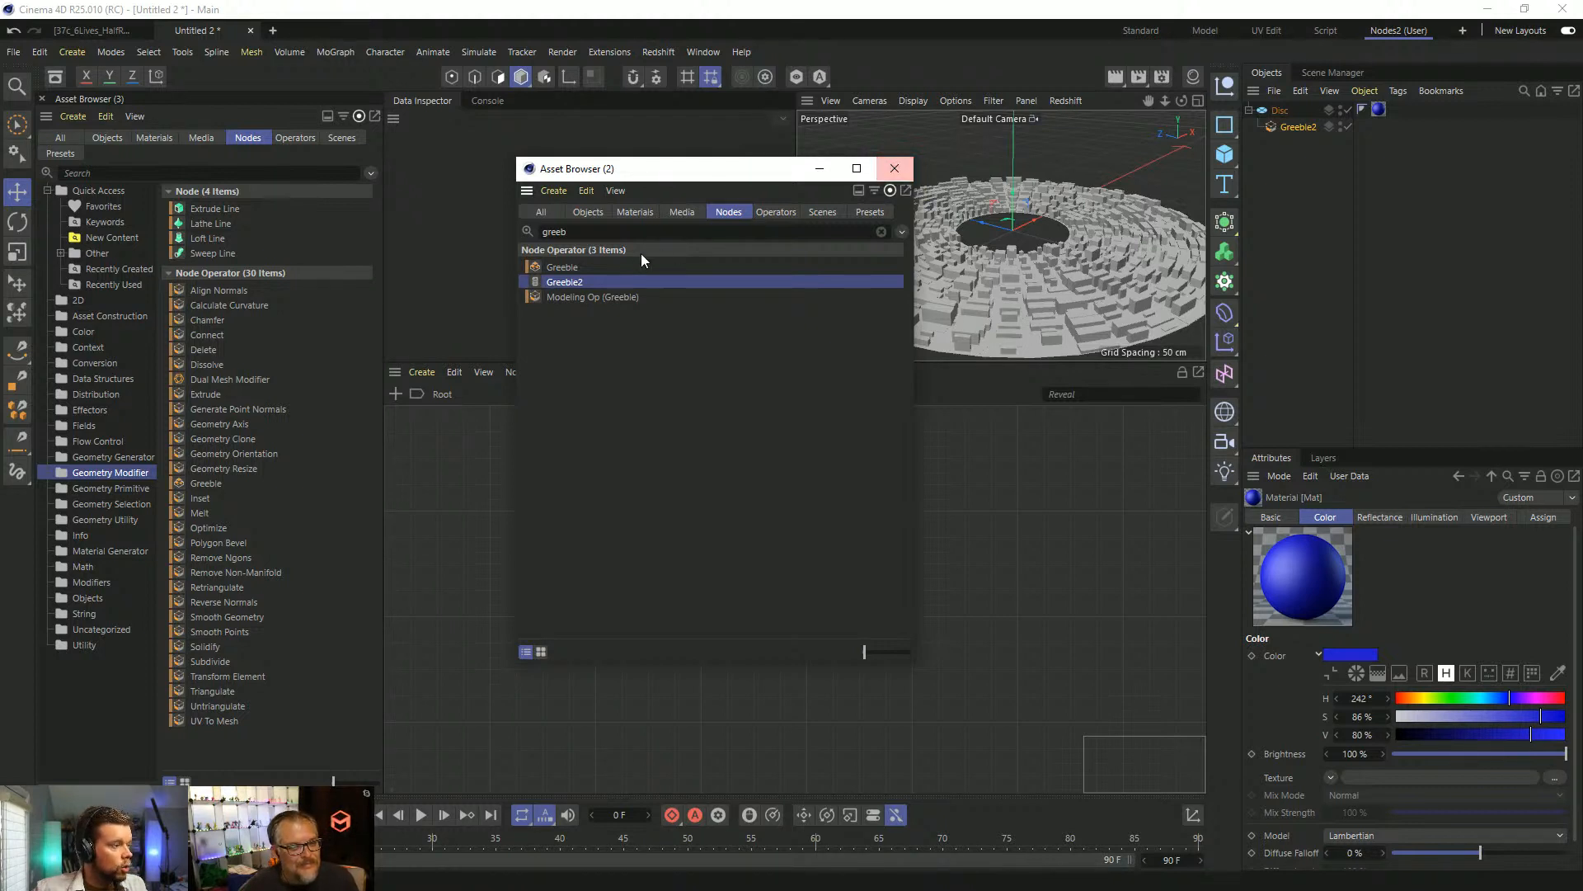
Move the second Asset Browser window aside and close it.
drag(730, 186, 596, 250)
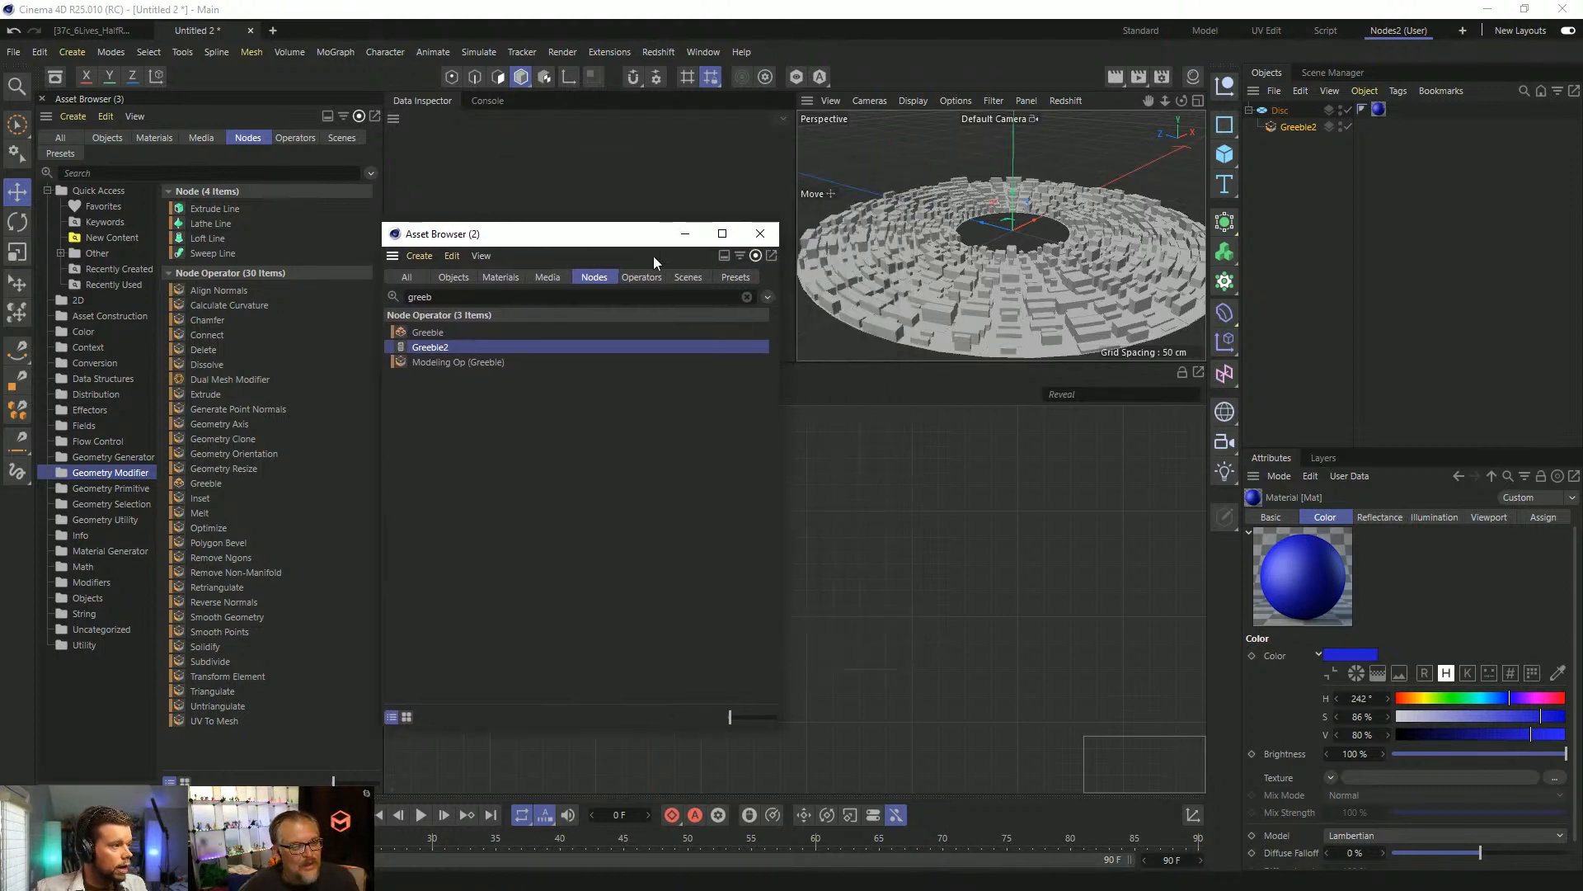
click(760, 234)
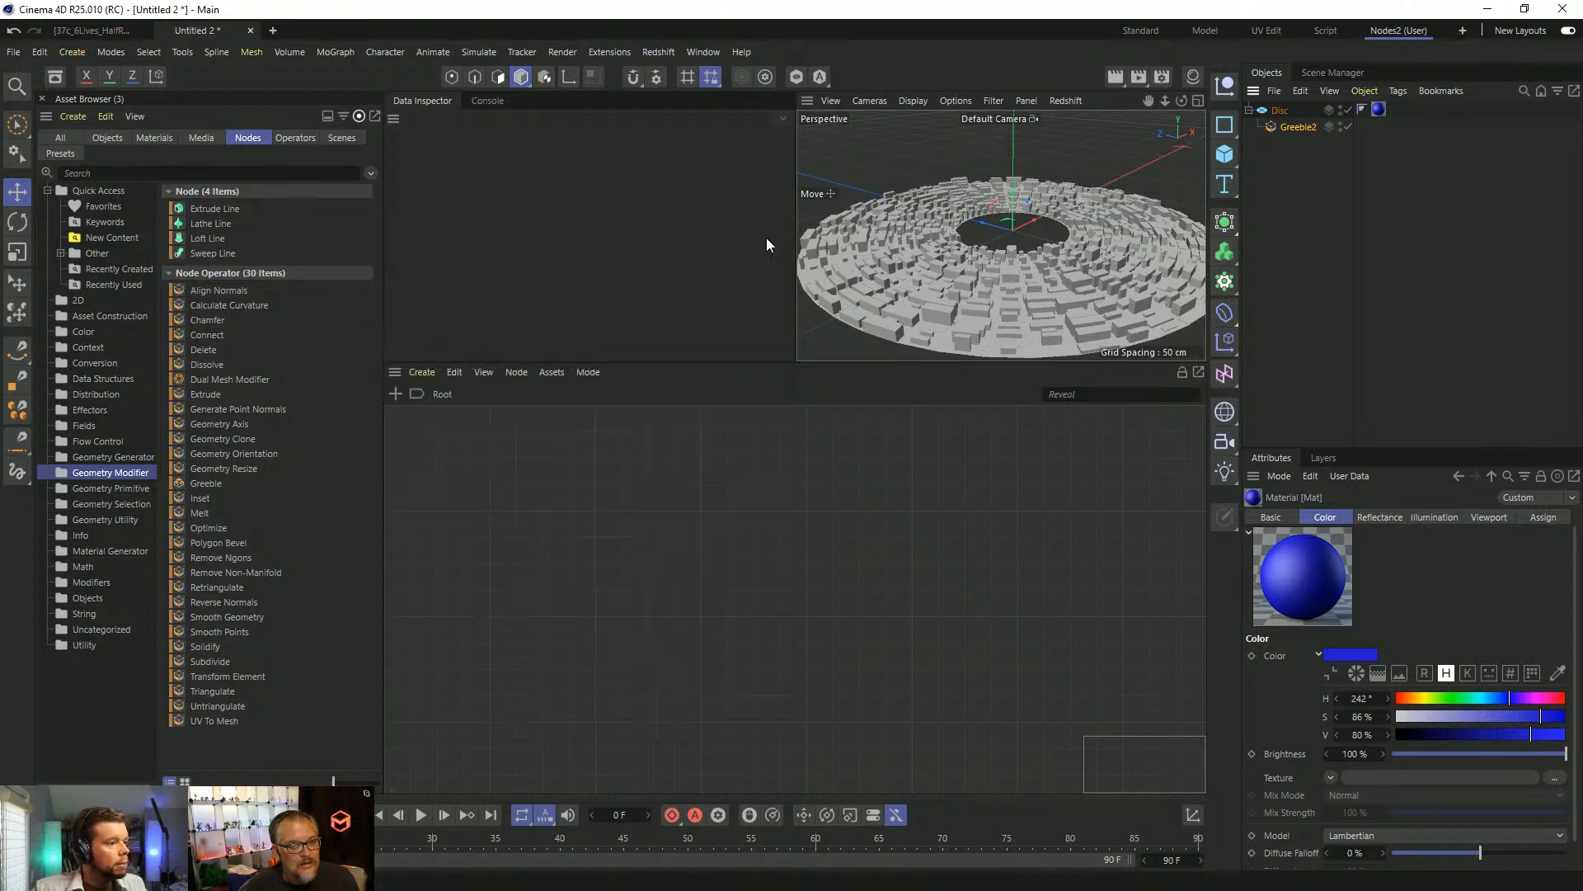
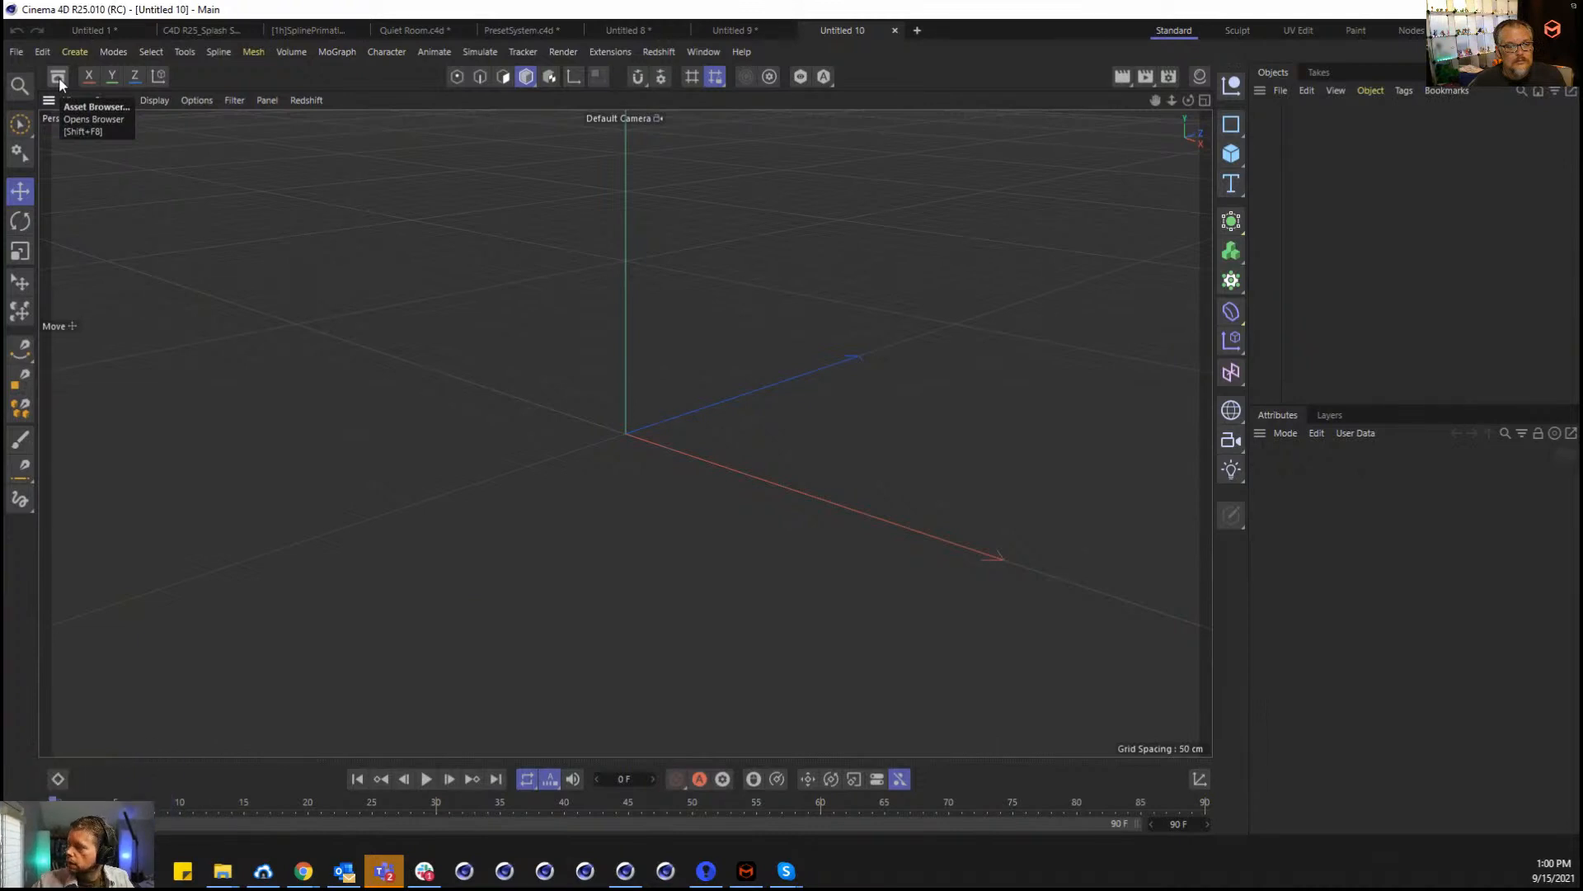
Open the Asset Browser in the empty scene and add a Platonic primitive, deleting the cube created first.
click(57, 76)
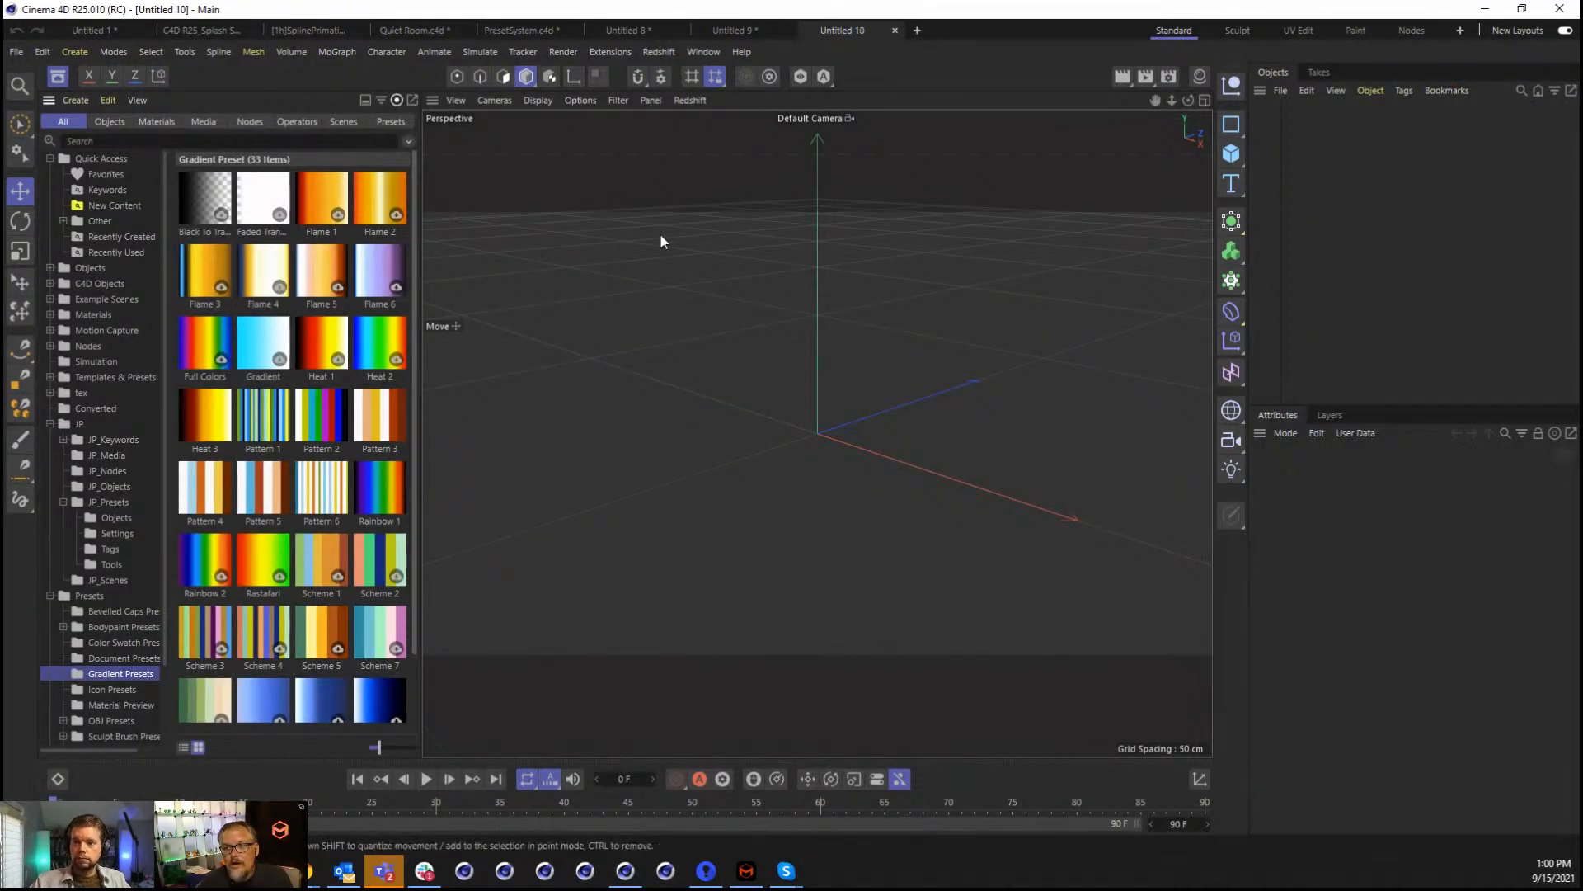
click(1230, 154)
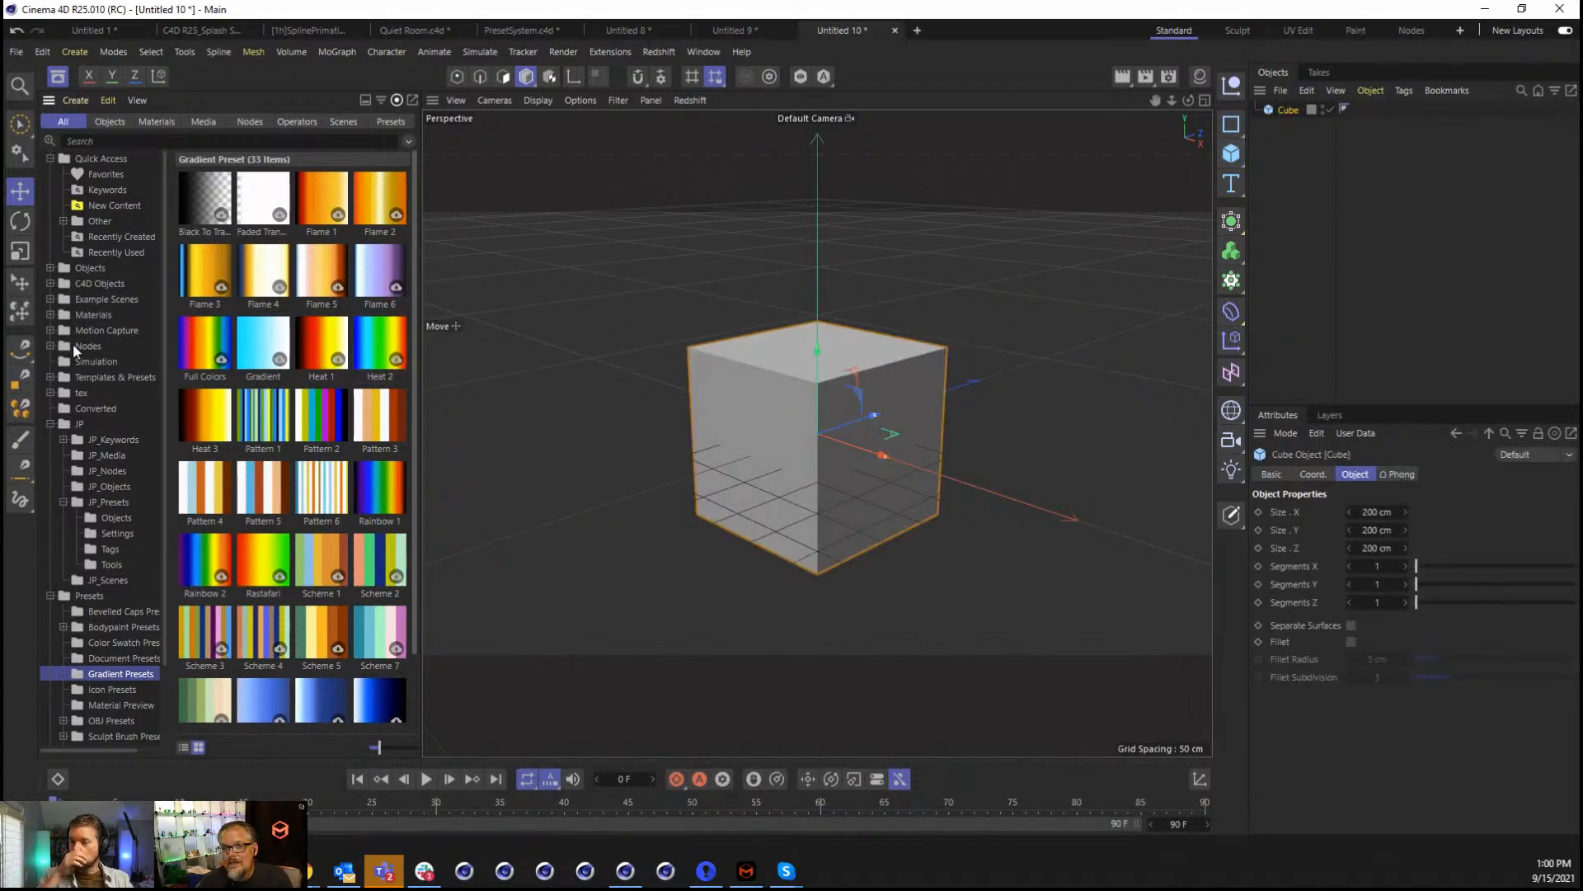
click(49, 424)
click(1241, 152)
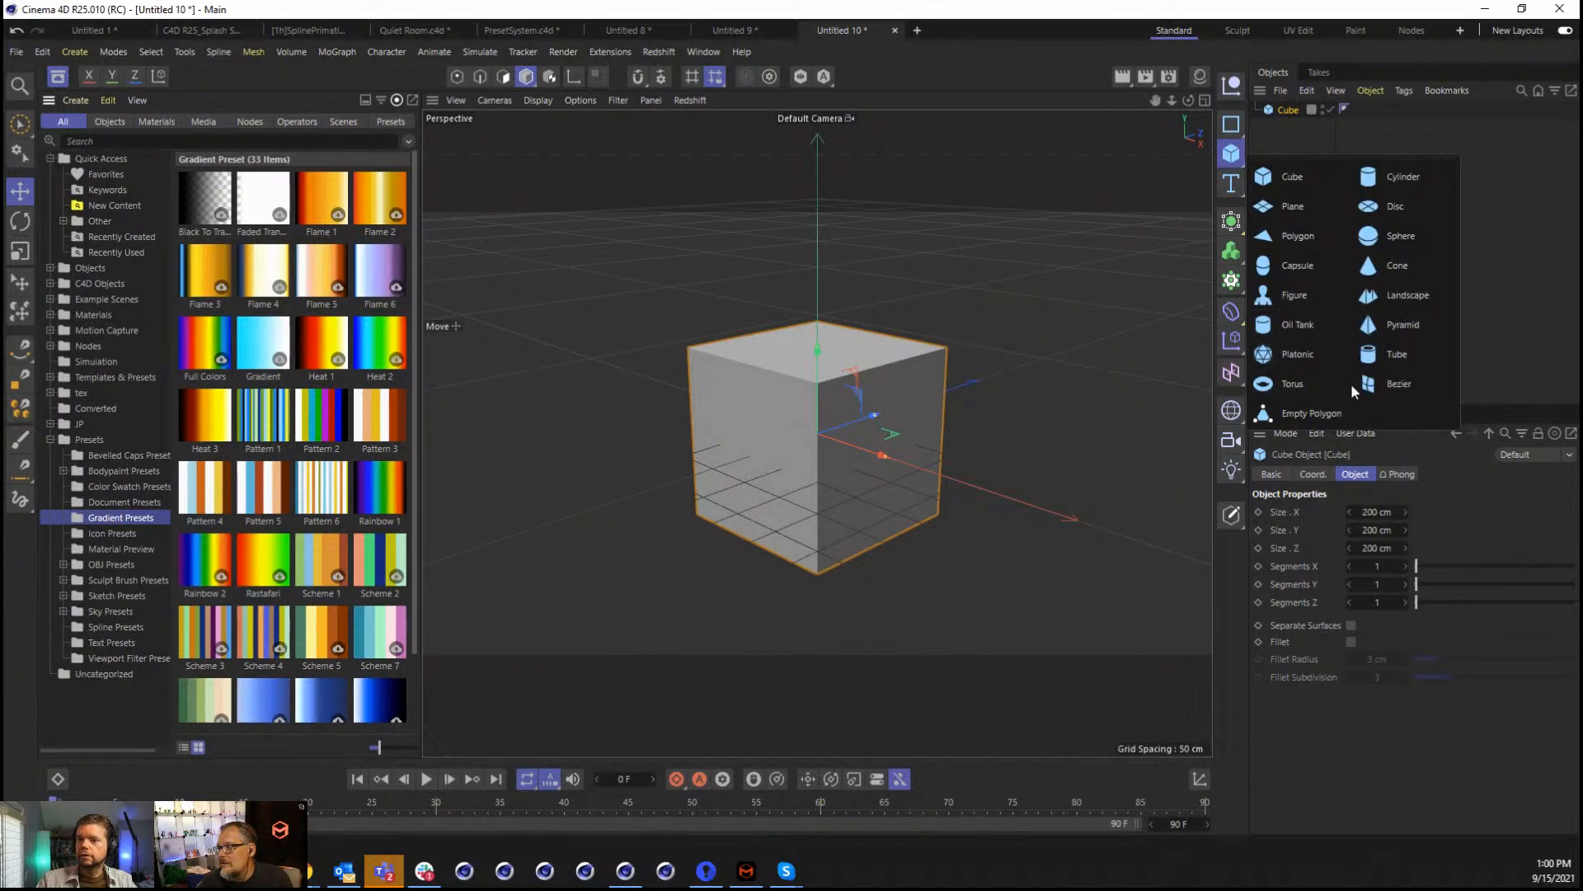
click(1330, 351)
click(1285, 122)
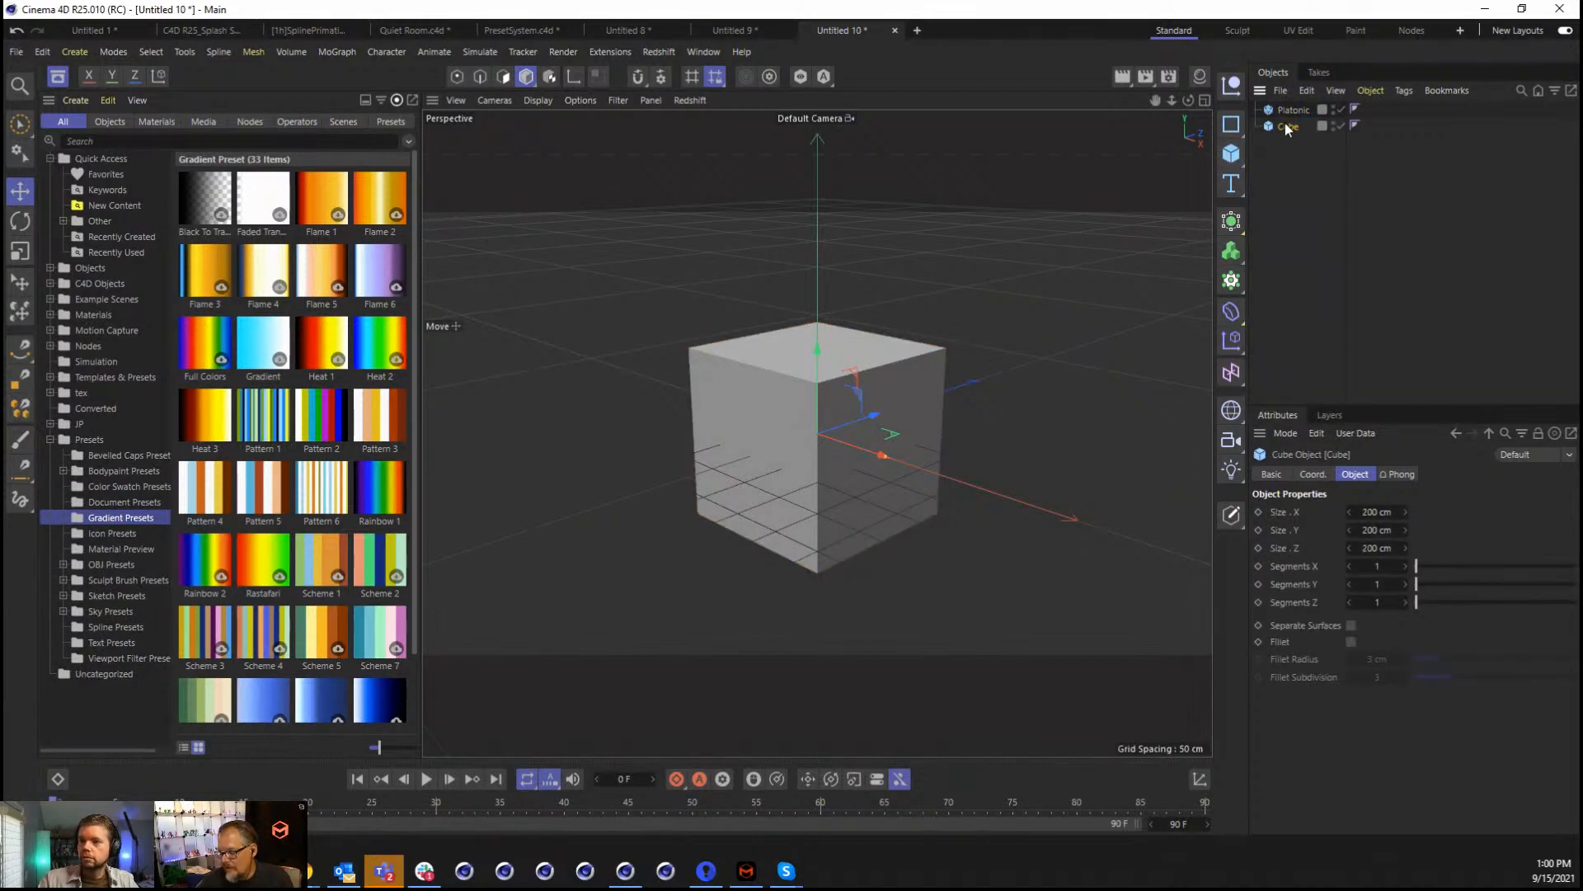
key(Delete)
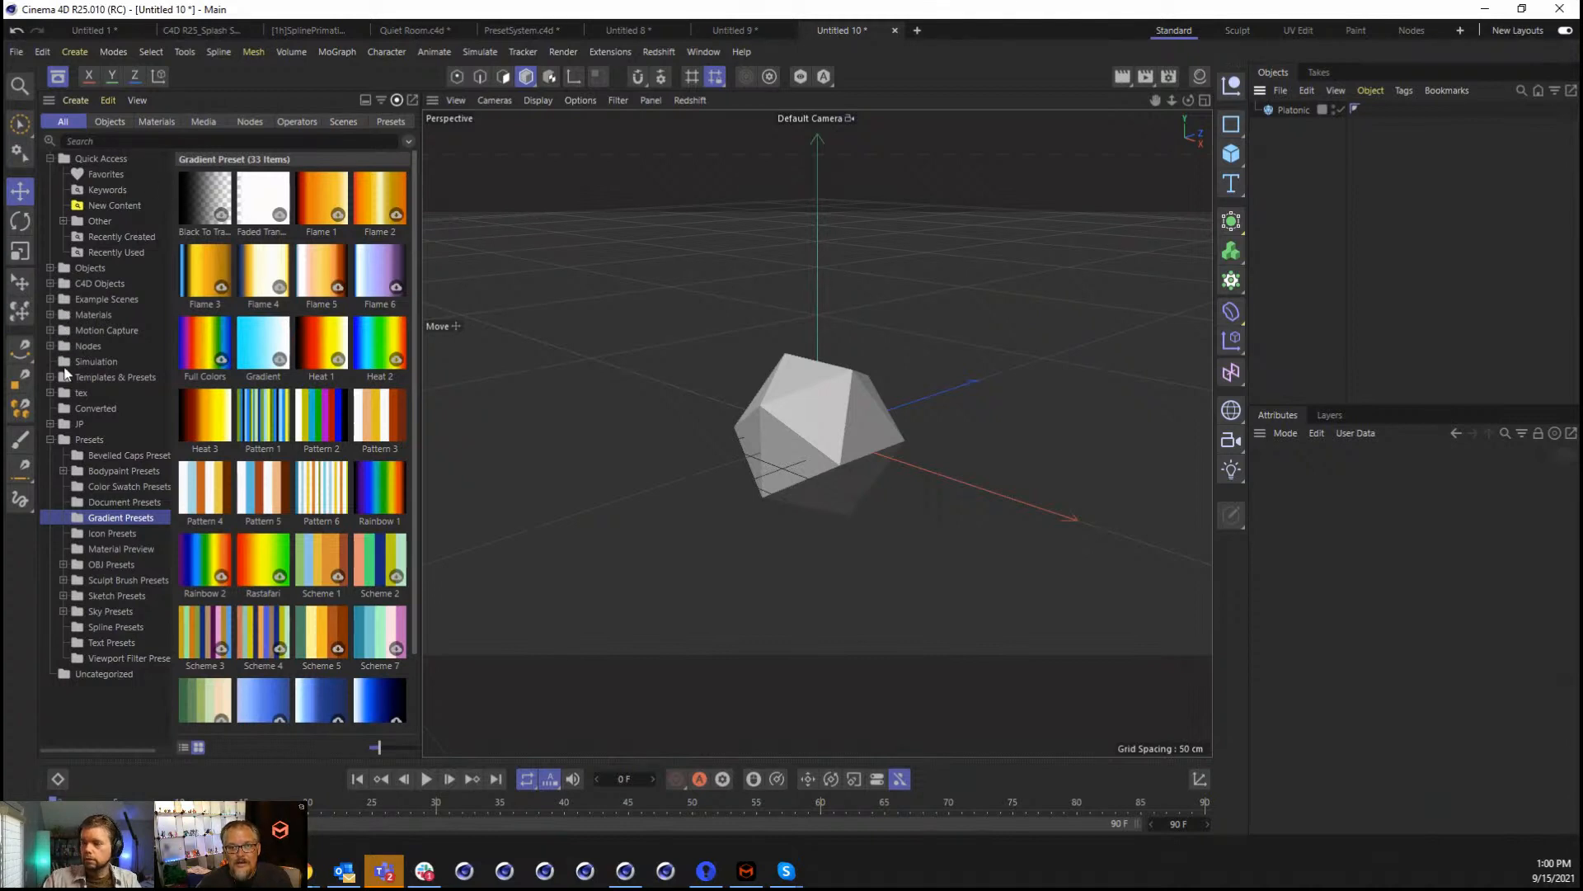
Add the Dual Mesh Modifier from the Geometry Modifier operators as a child of the Platonic object.
click(49, 440)
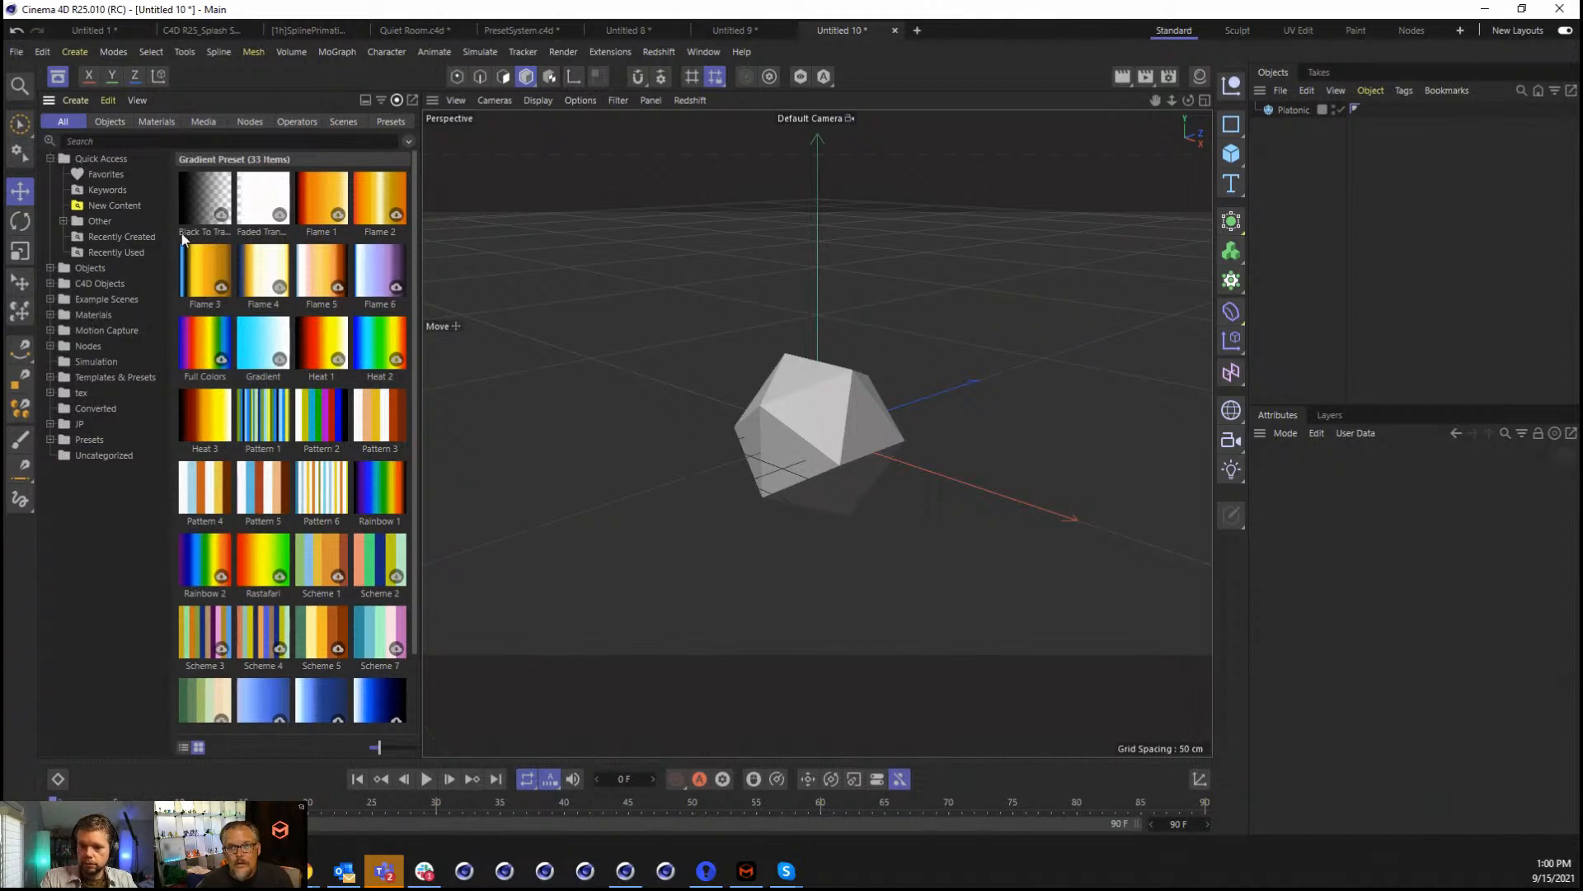
click(295, 123)
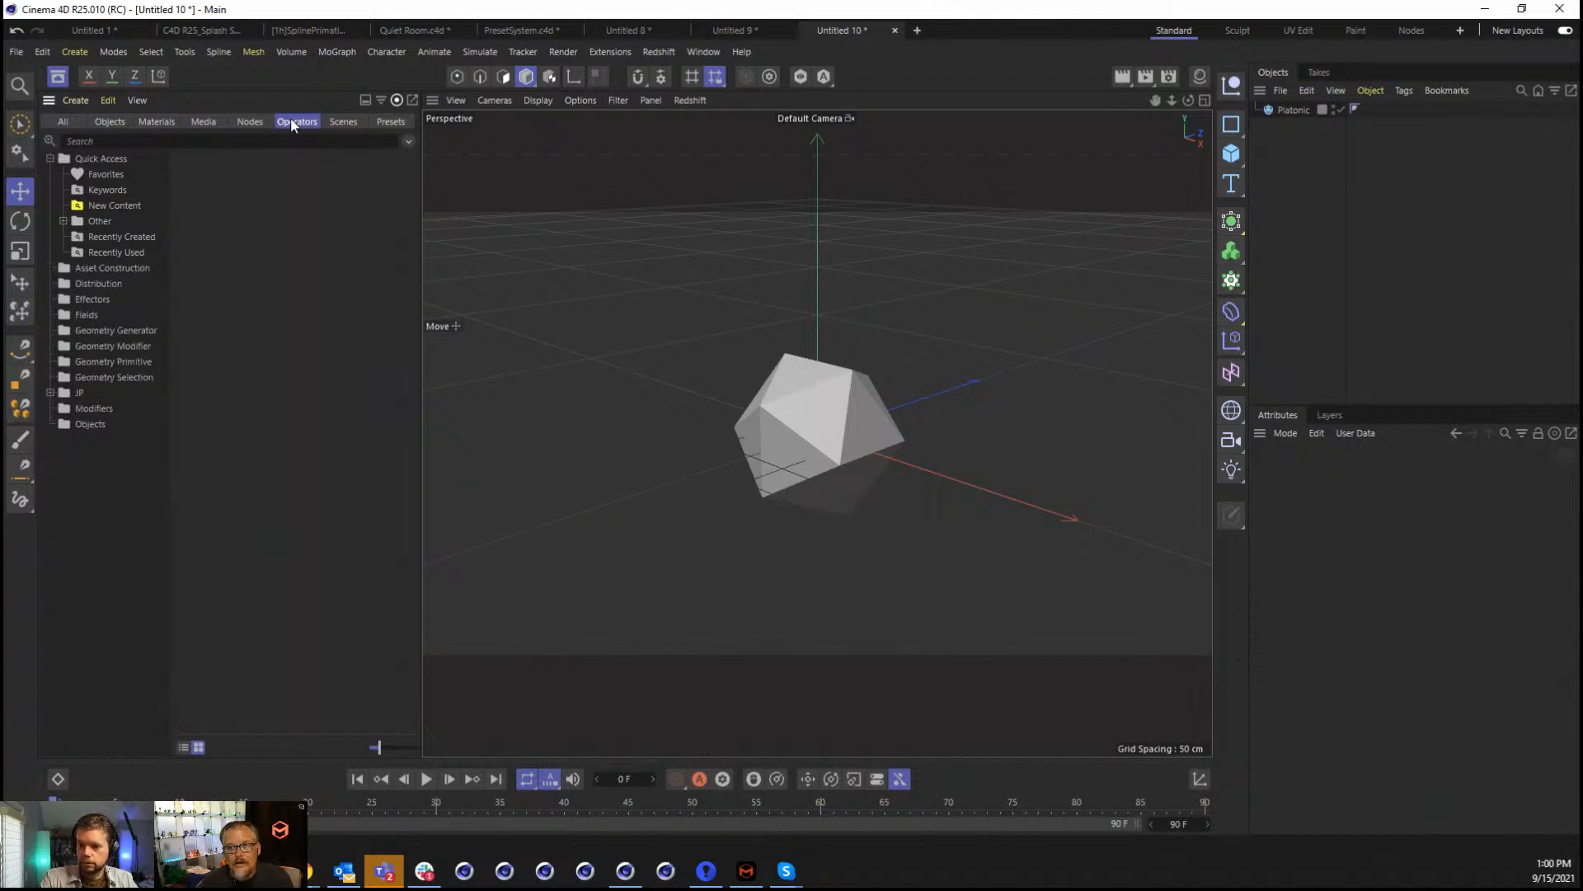
click(111, 342)
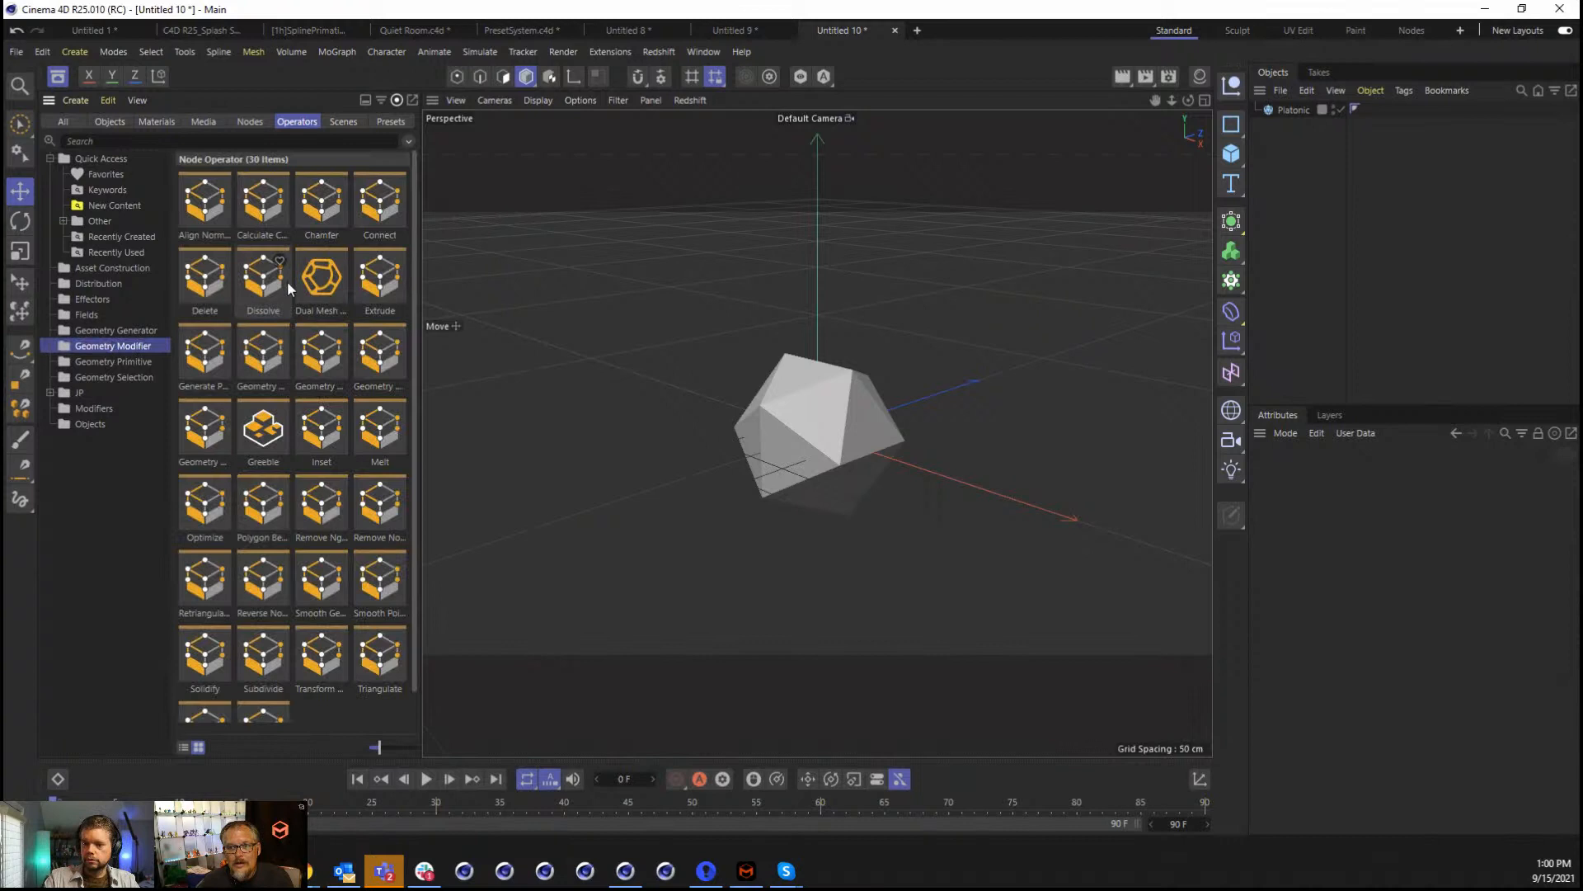
drag(322, 279, 922, 372)
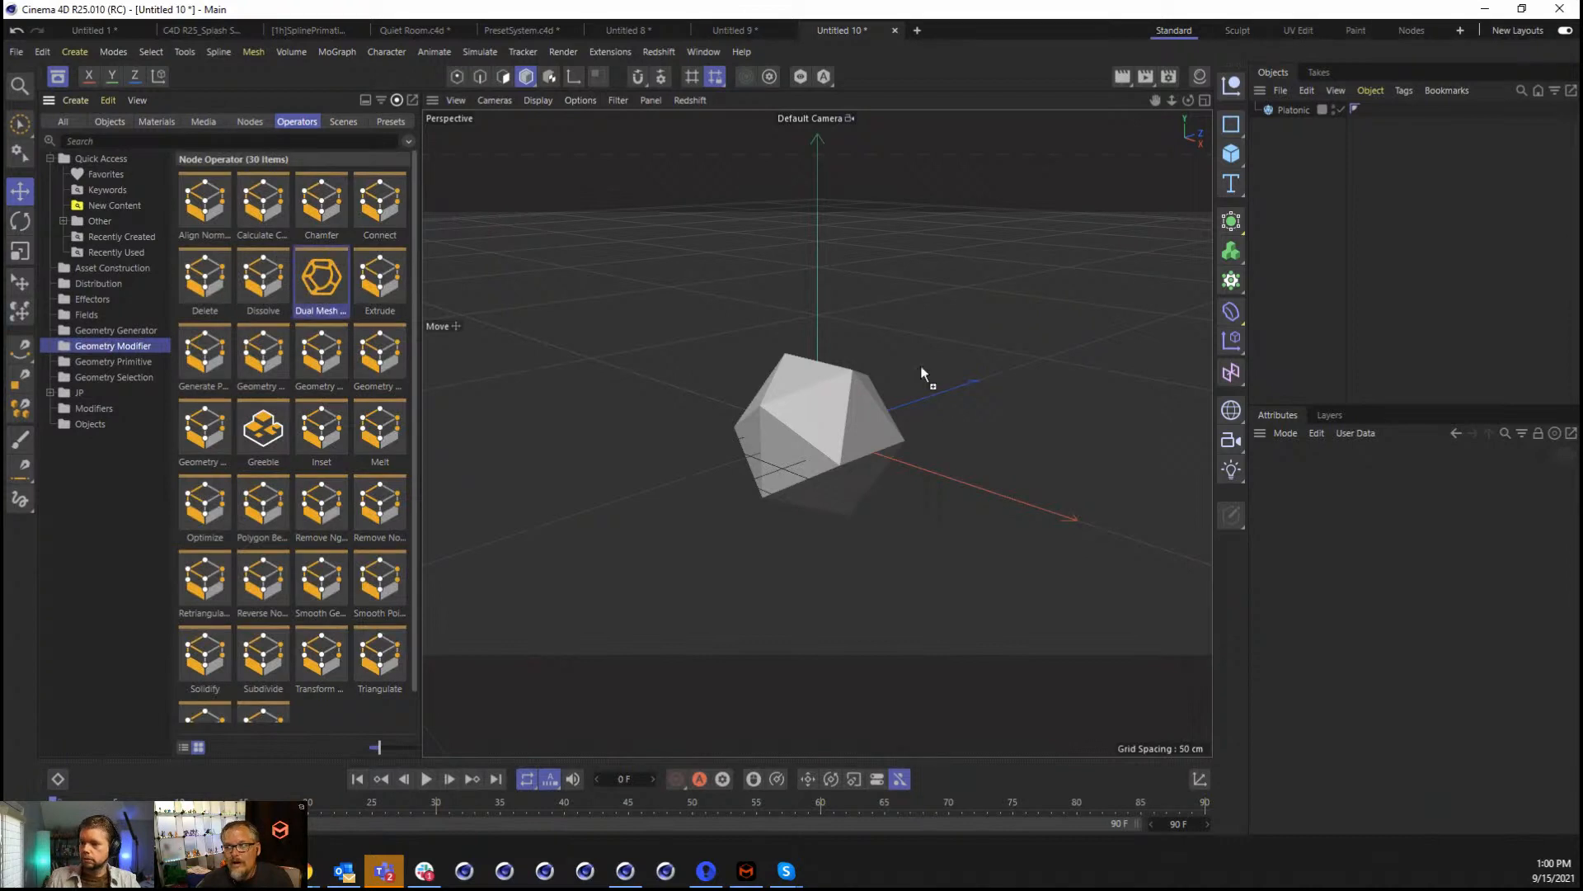
drag(1311, 129, 1306, 107)
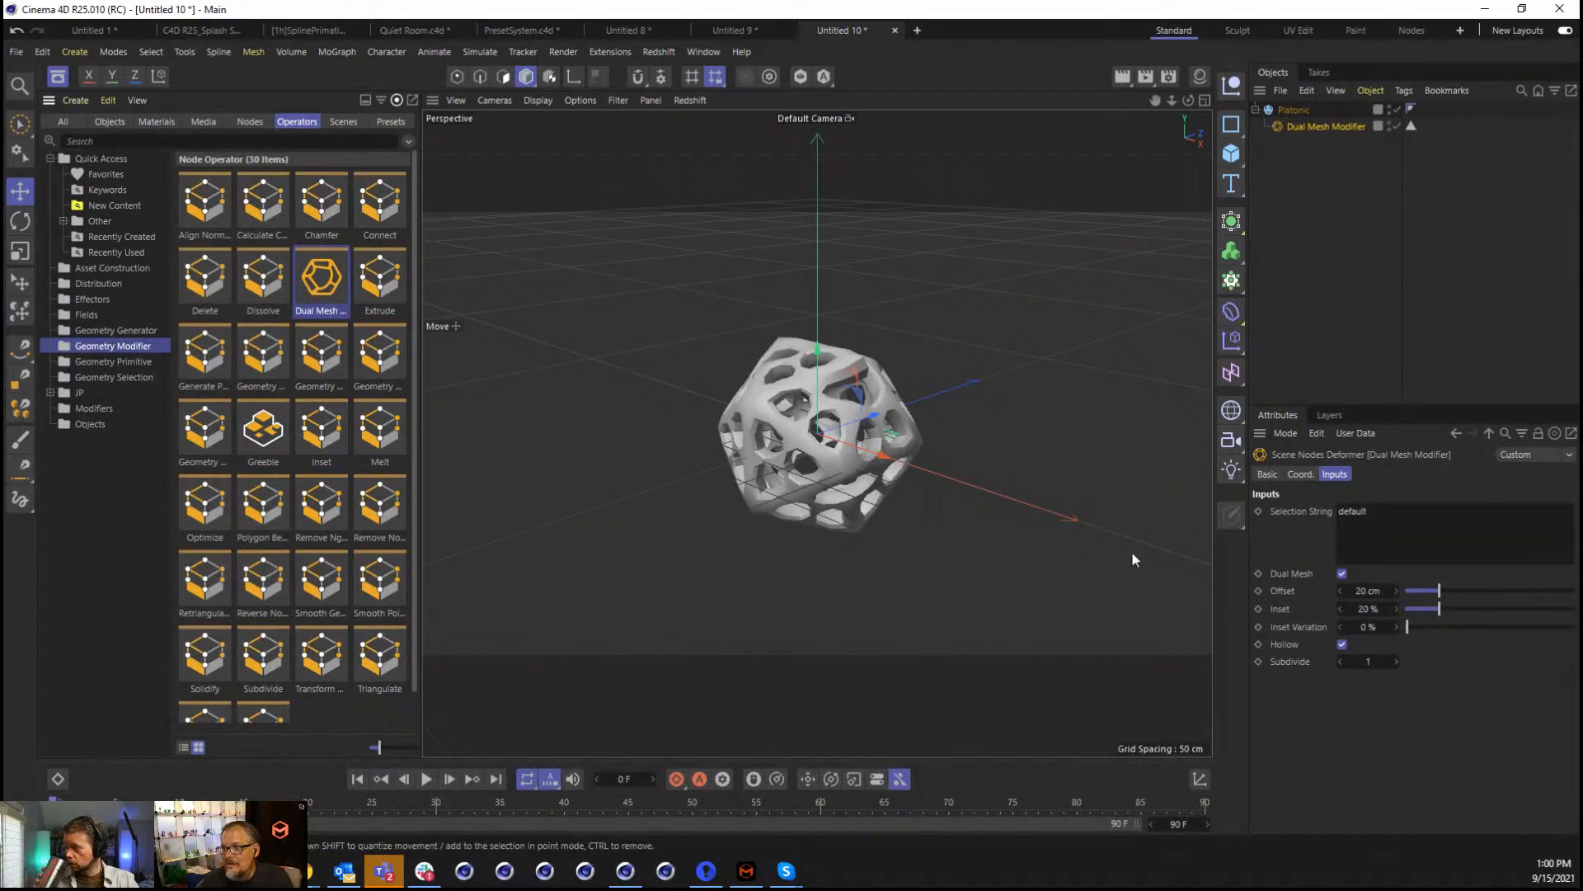
Set the Dual Mesh Modifier to 6 cm offset, 8 % inset, 82 % inset variation and 3 subdivisions.
drag(1436, 587, 1411, 589)
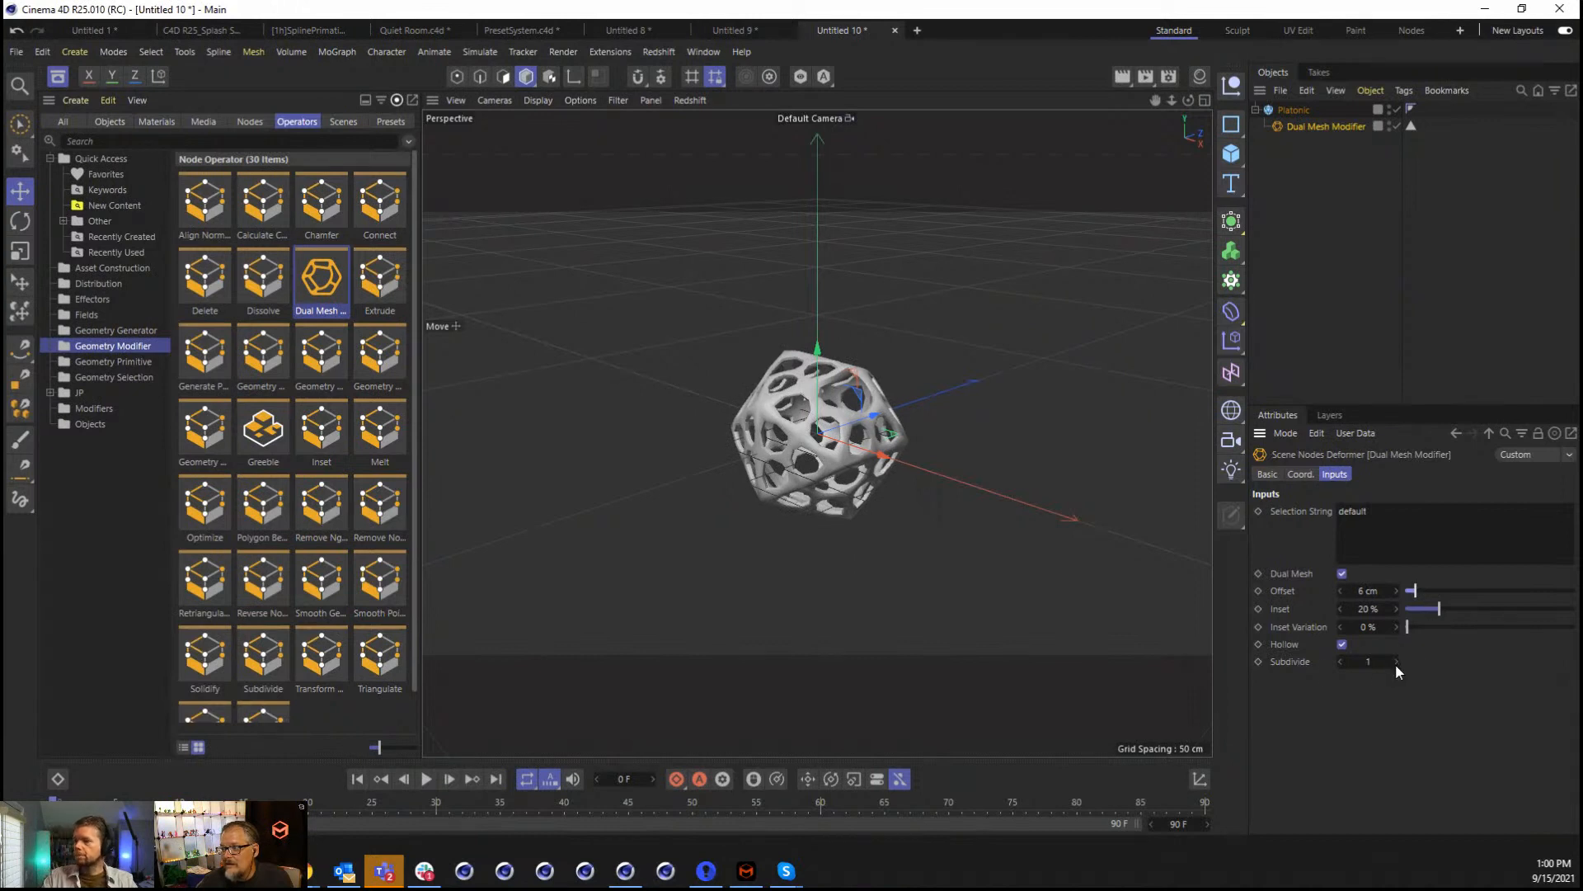
click(1395, 663)
click(1395, 662)
scroll(818, 438, up, 4)
scroll(823, 434, up, 4)
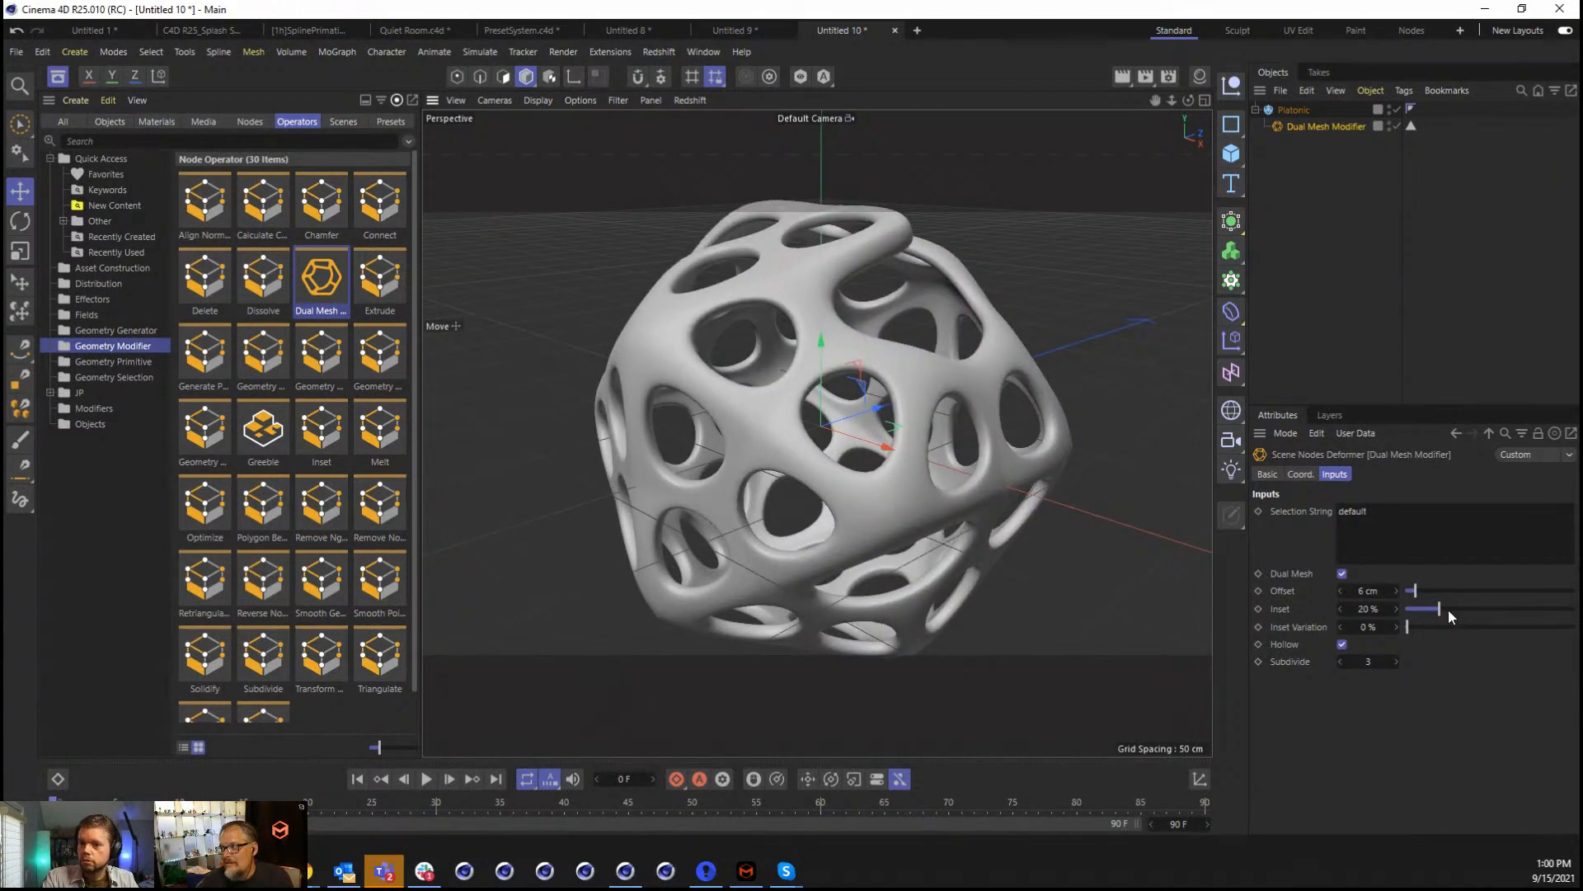
drag(1448, 609, 1547, 645)
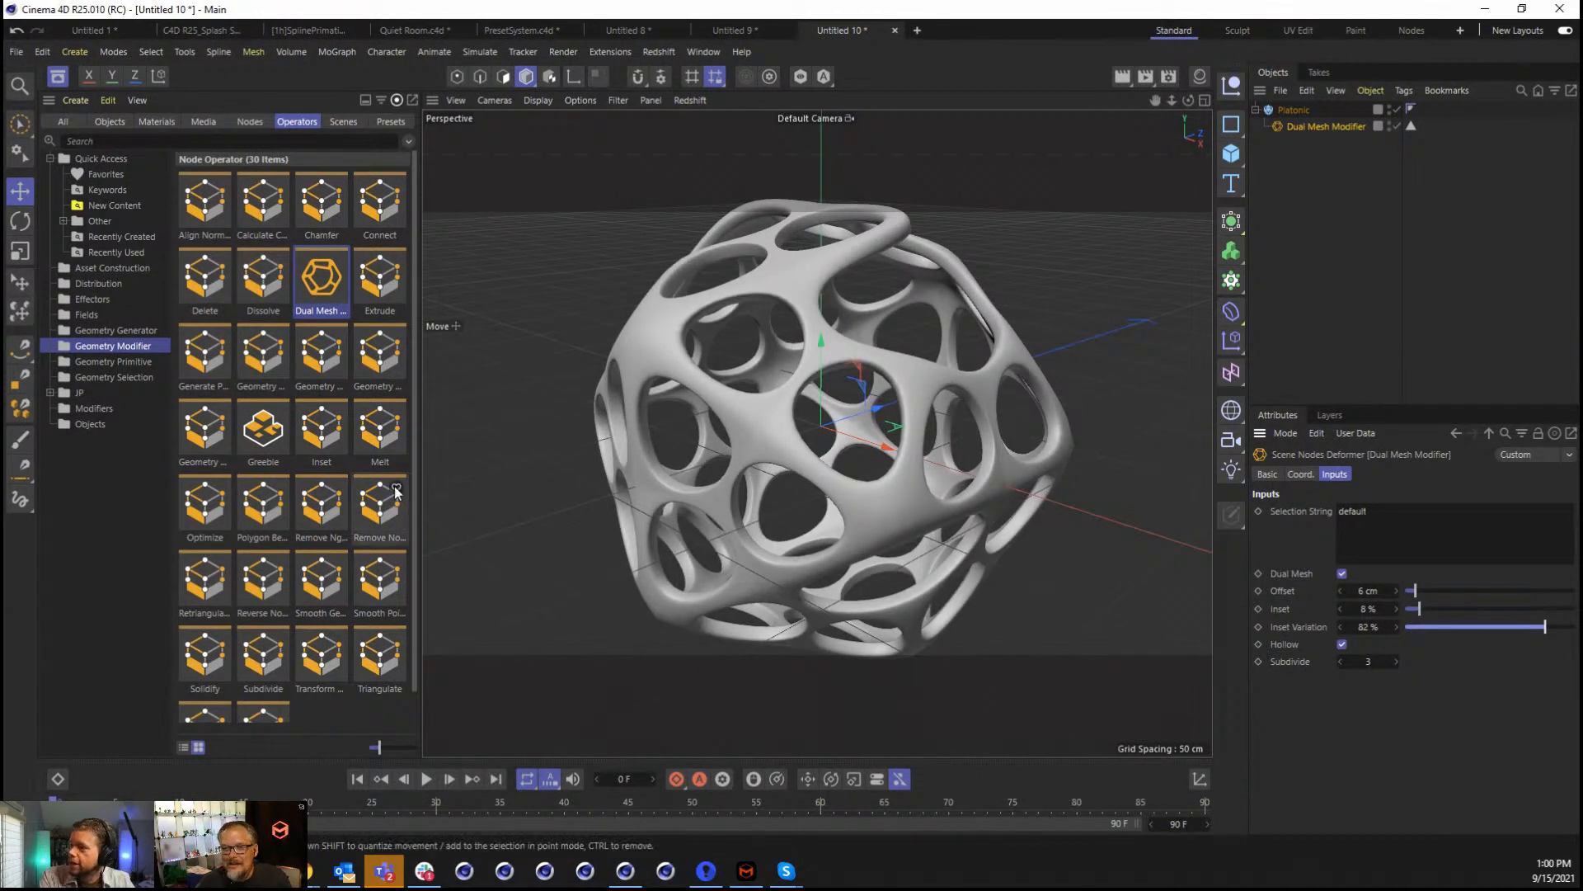
Add the Greeble operator as a child of the Platonic object and disable the Dual Mesh Modifier.
scroll(257, 388, down, 1)
mouse_move(523, 402)
mouse_down()
mouse_move(1352, 173)
mouse_move(1245, 316)
mouse_up()
drag(1323, 274, 1308, 132)
click(1394, 126)
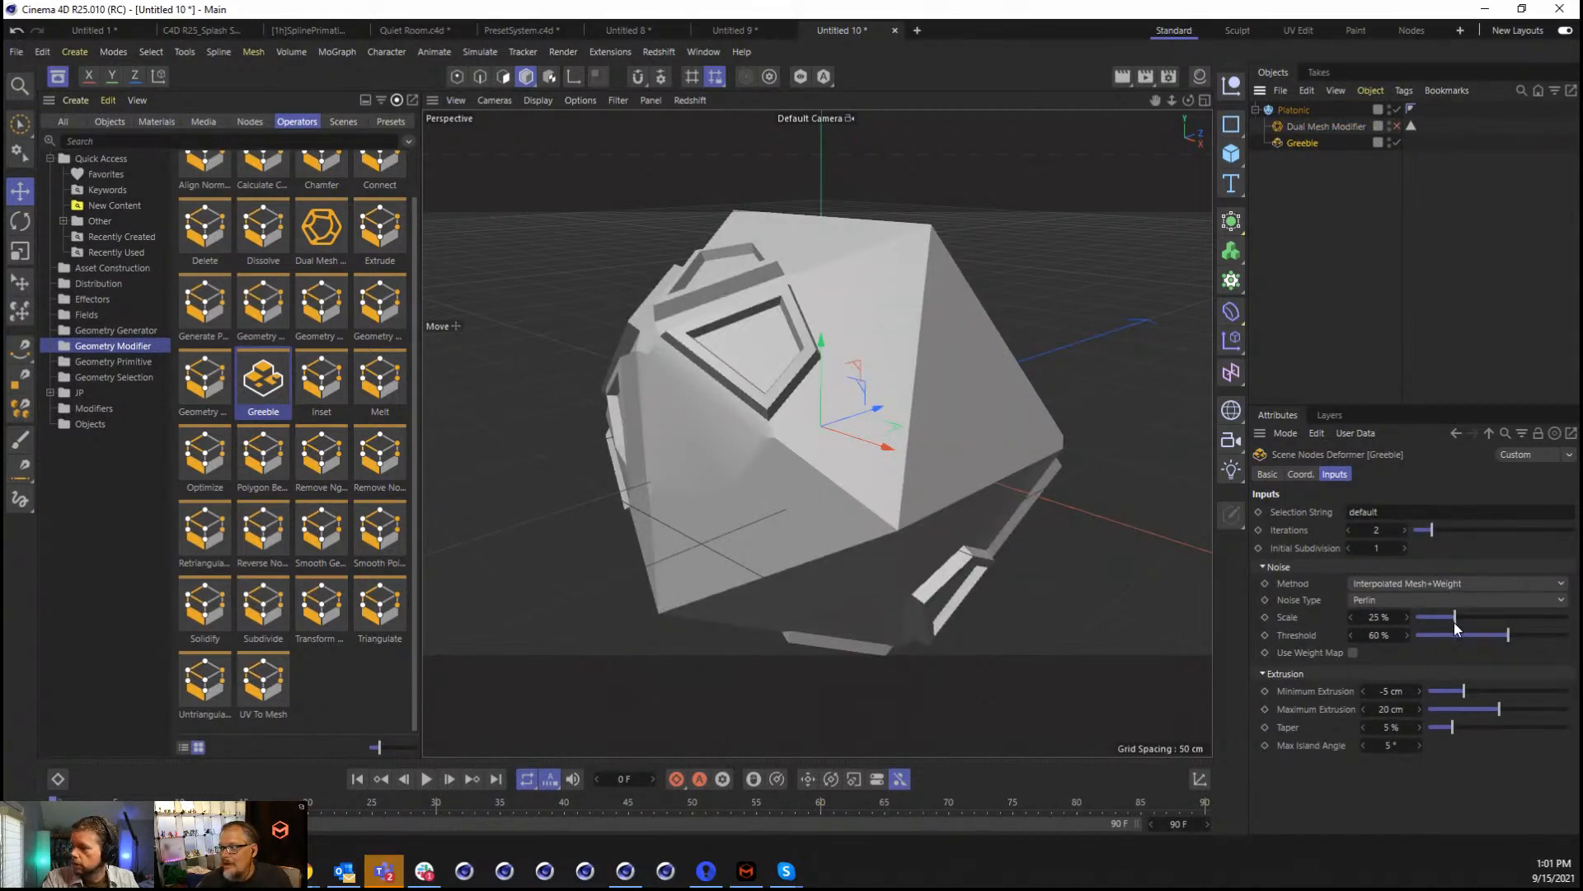
Set the Greeble to 6 iterations, 18 % noise scale, 21 % threshold, 34.7 cm maximum extrusion and 3 % taper.
drag(1453, 622, 1491, 646)
scroll(1023, 469, down, 3)
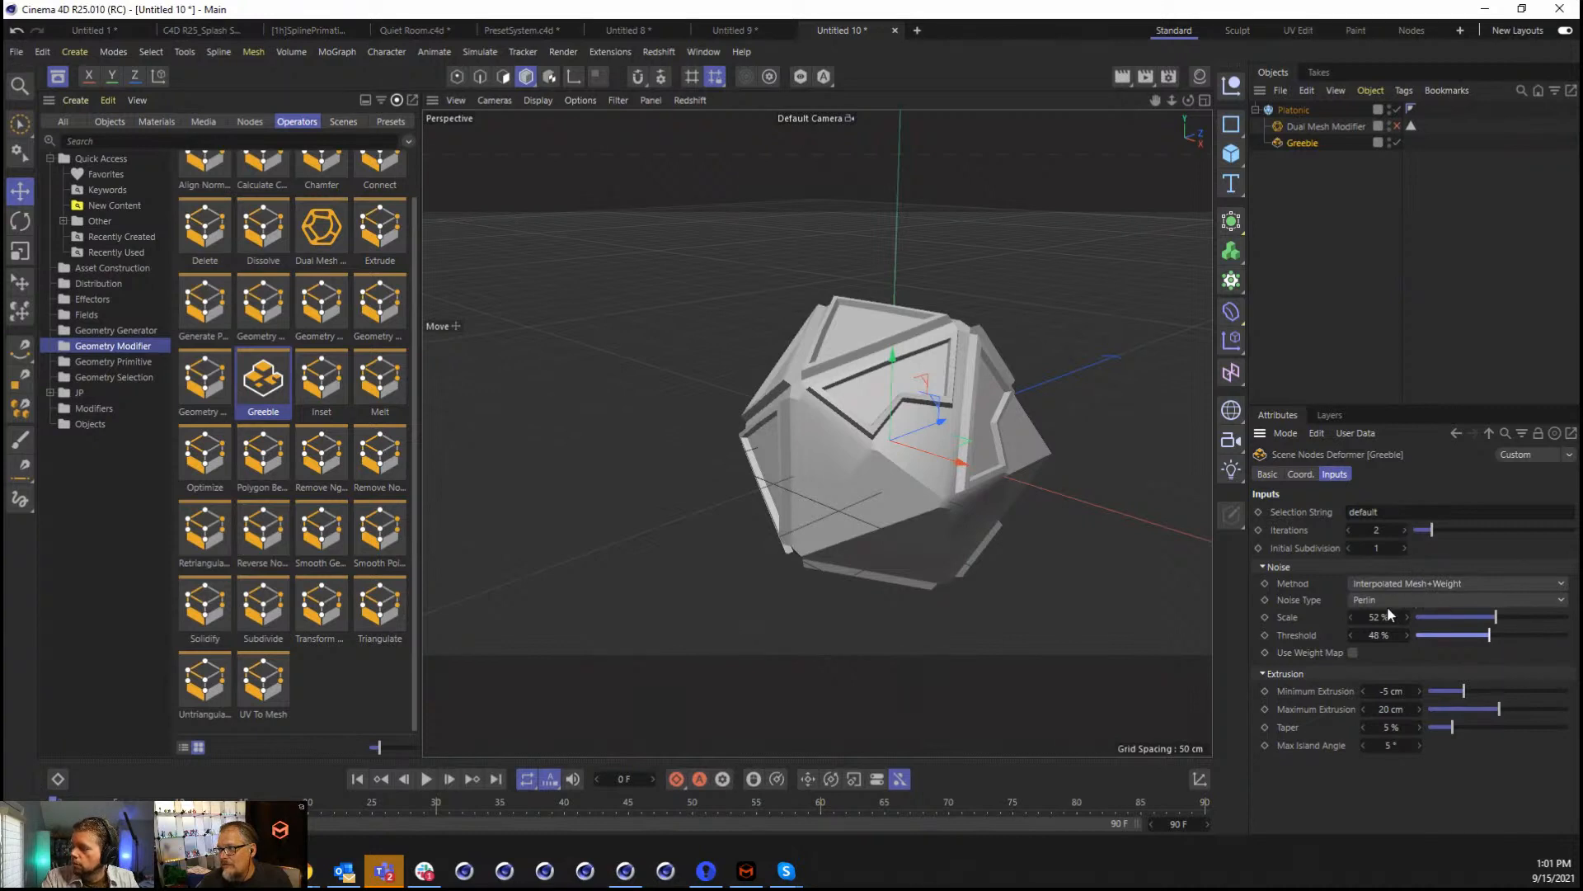
drag(1500, 710, 1532, 709)
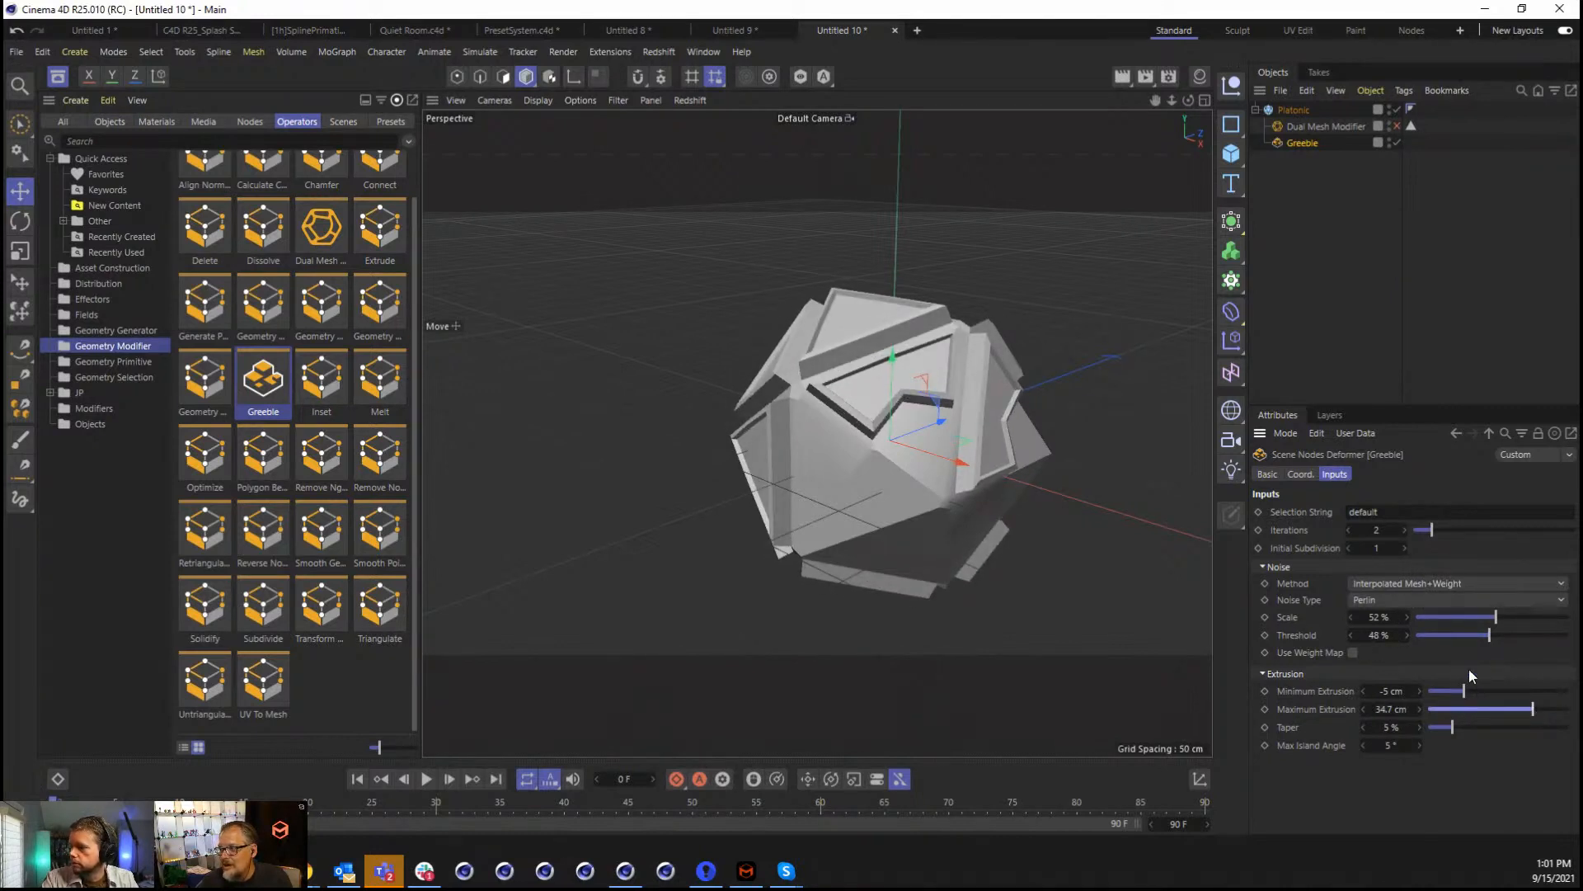
drag(1482, 641, 1442, 628)
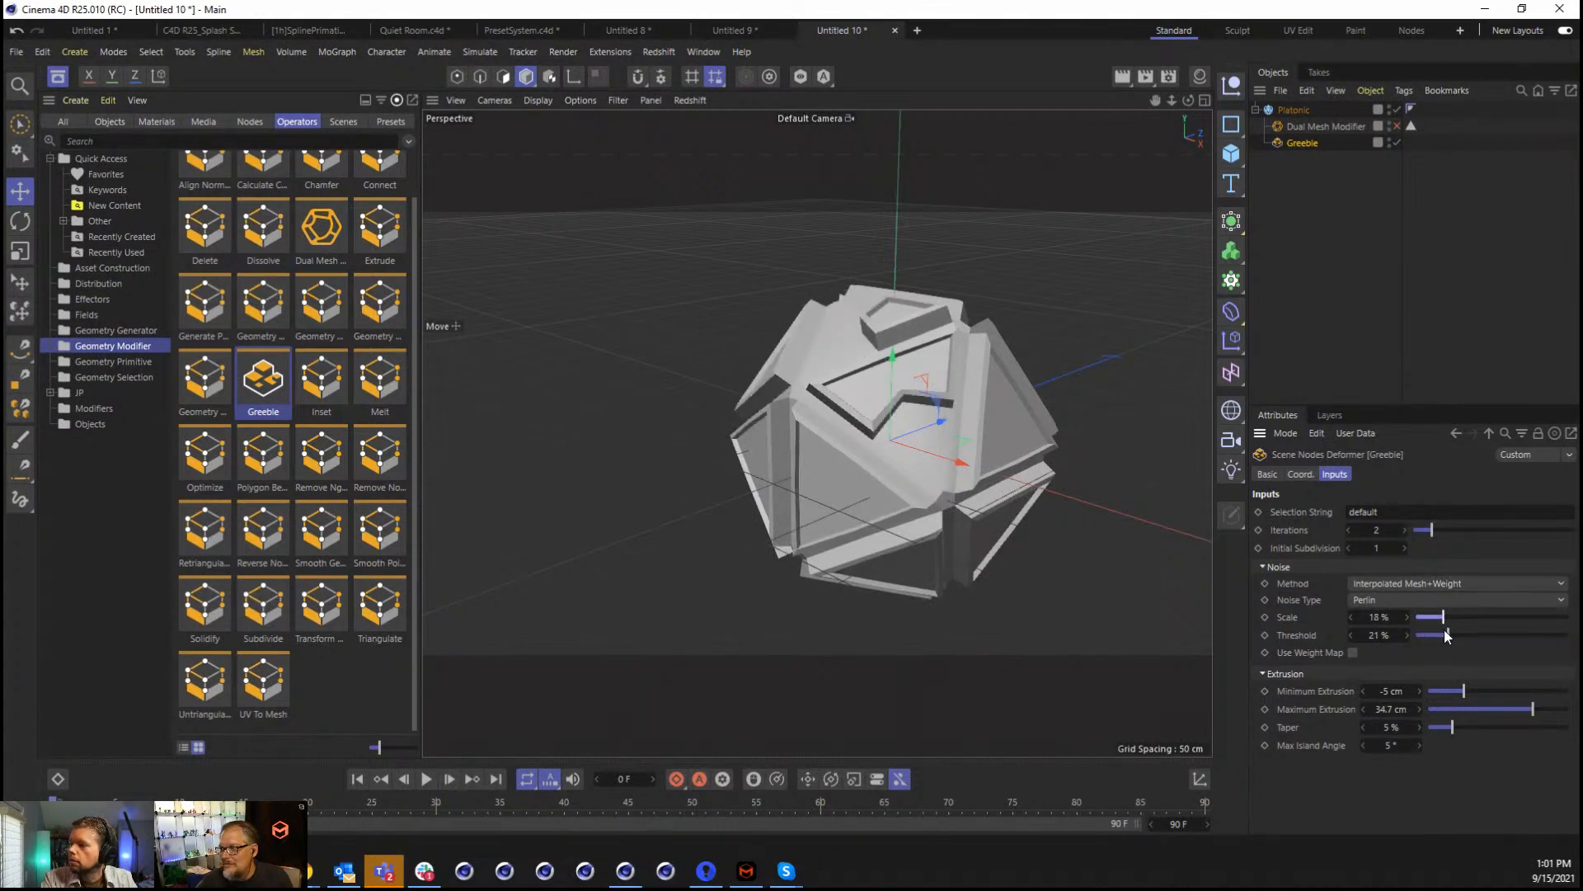
drag(1452, 536, 1505, 541)
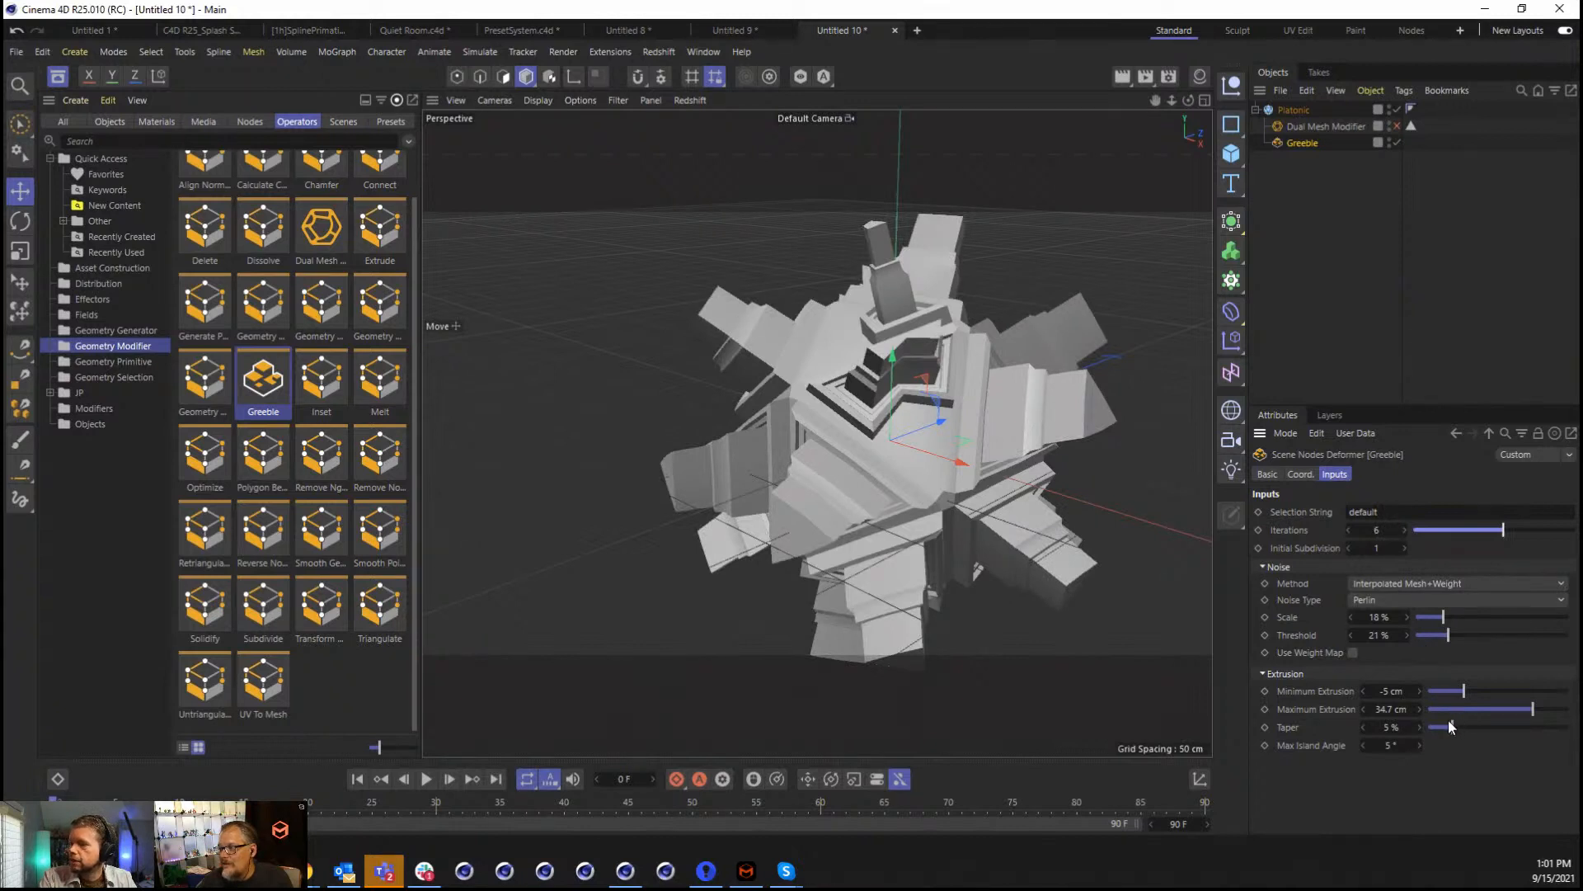
mouse_move(1449, 726)
mouse_down()
mouse_move(1471, 725)
mouse_move(1453, 721)
mouse_up()
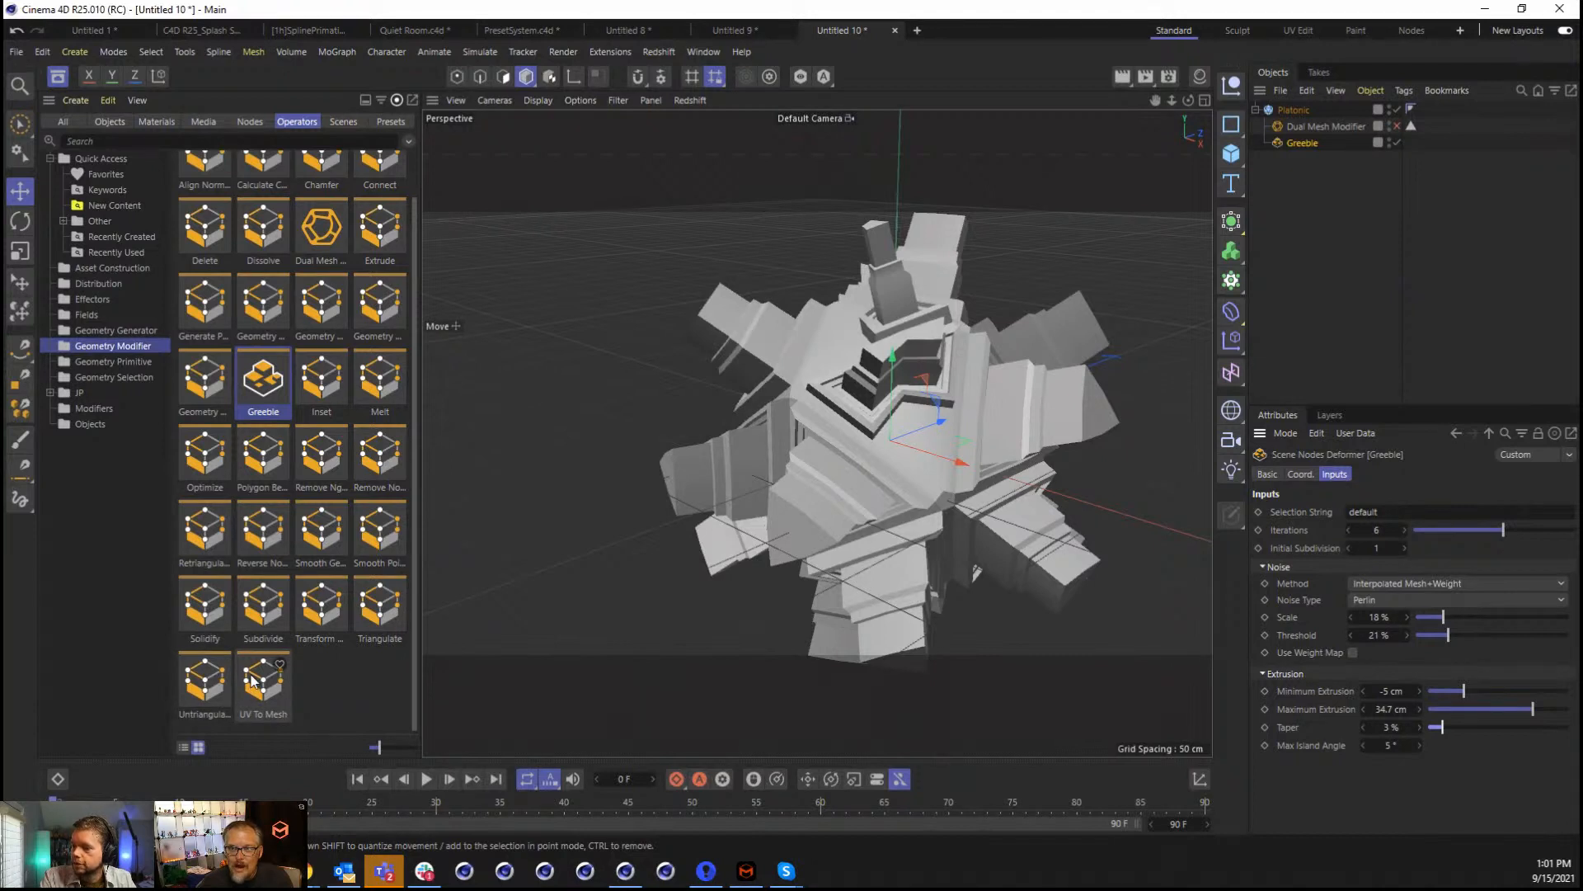
Delete the Dual Mesh Modifier and the Greeble from the Platonic object.
scroll(253, 680, up, 2)
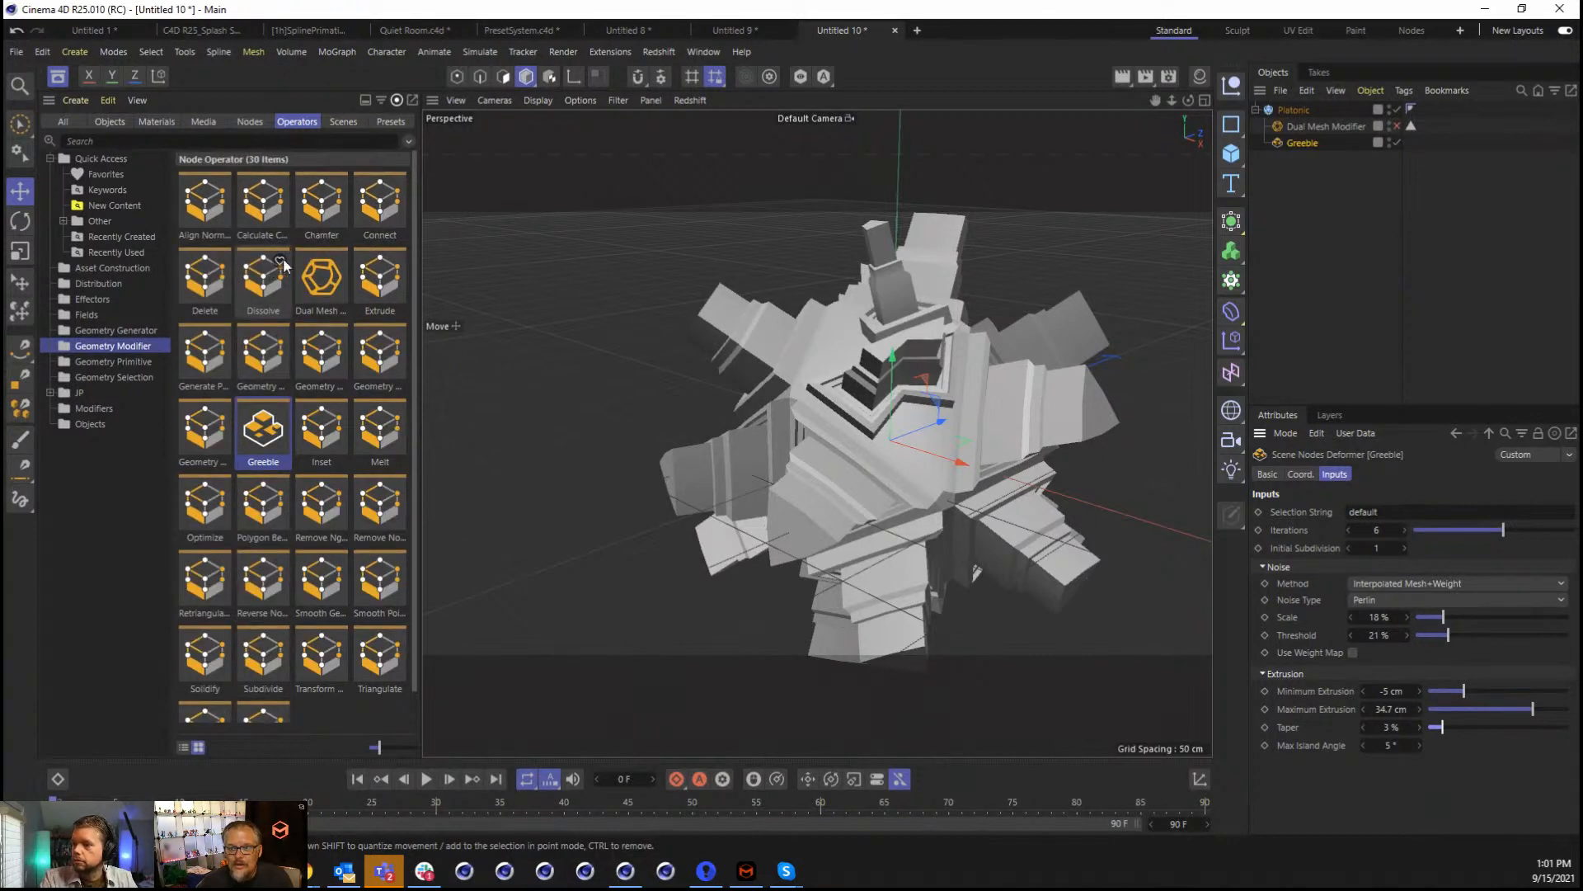
scroll(265, 537, down, 1)
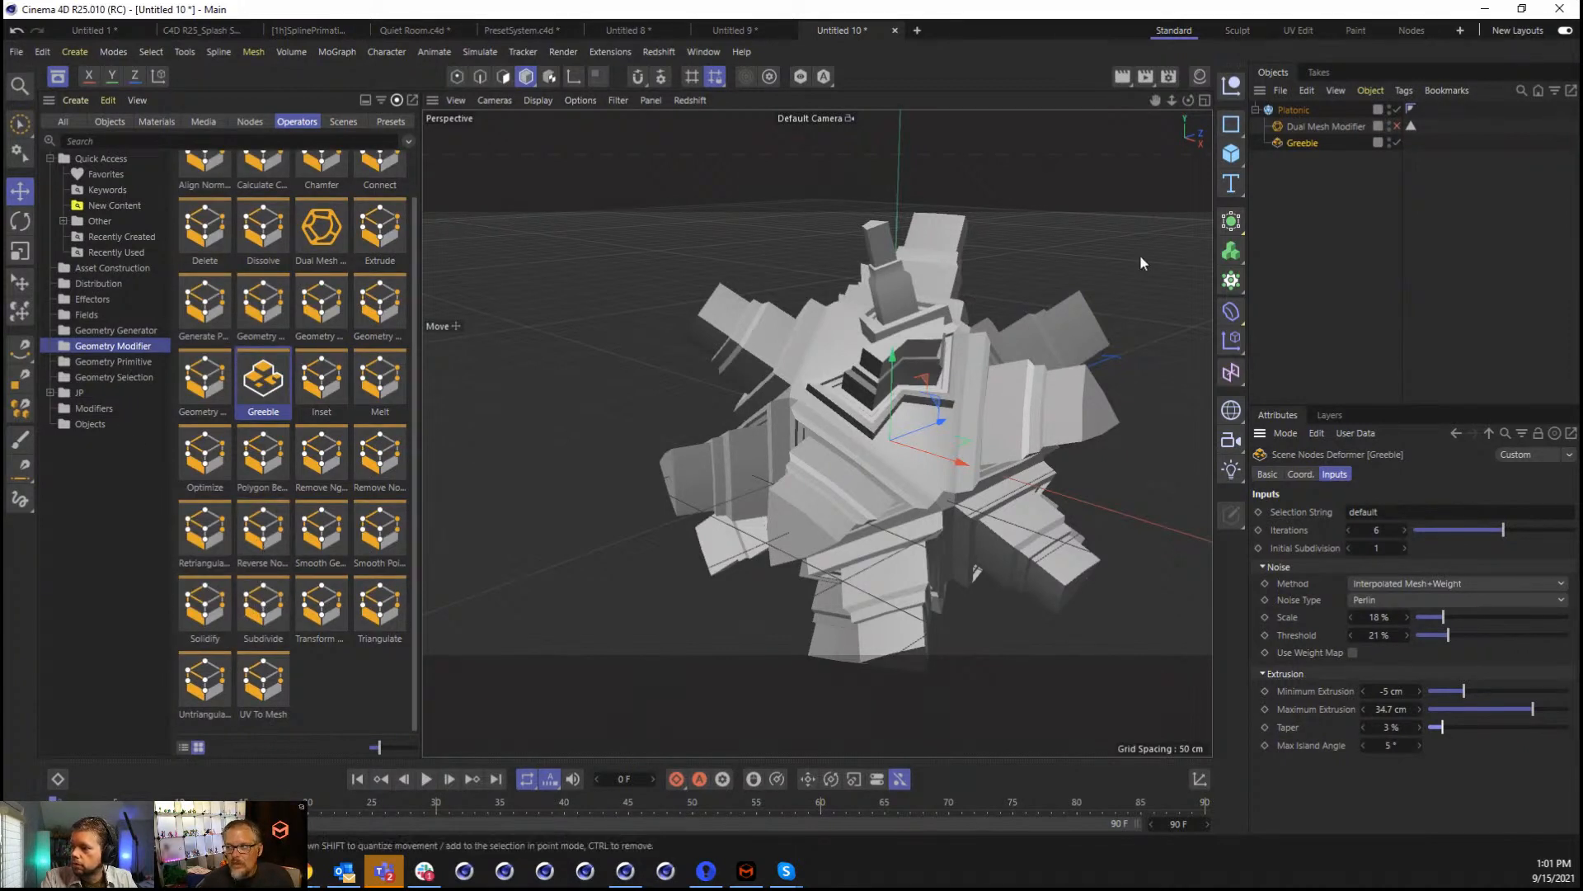
click(1325, 127)
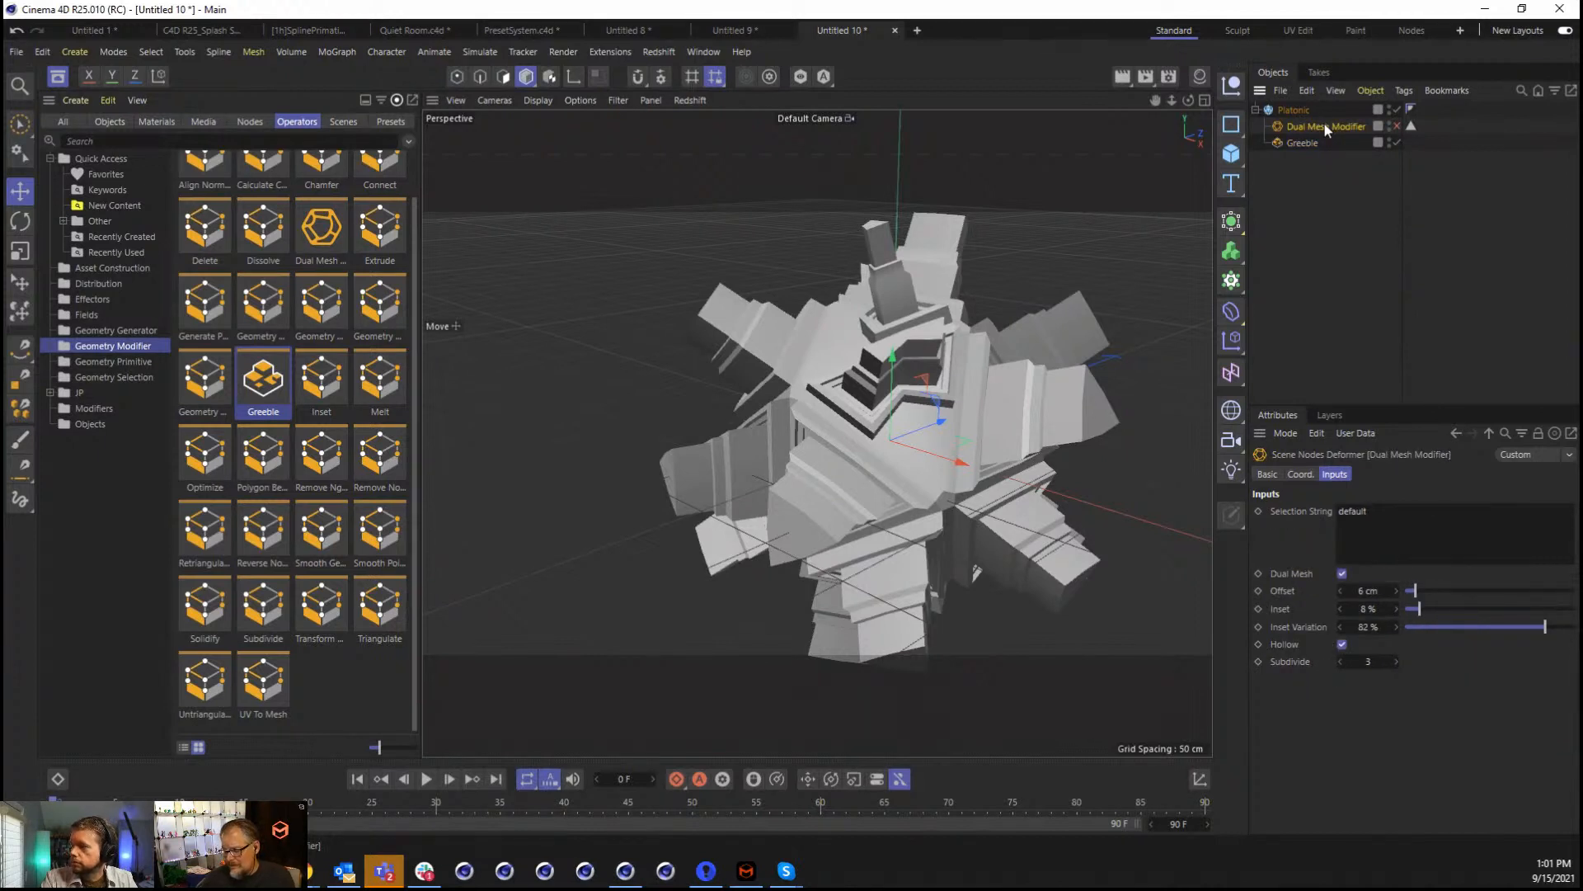
ctrl+click(1301, 143)
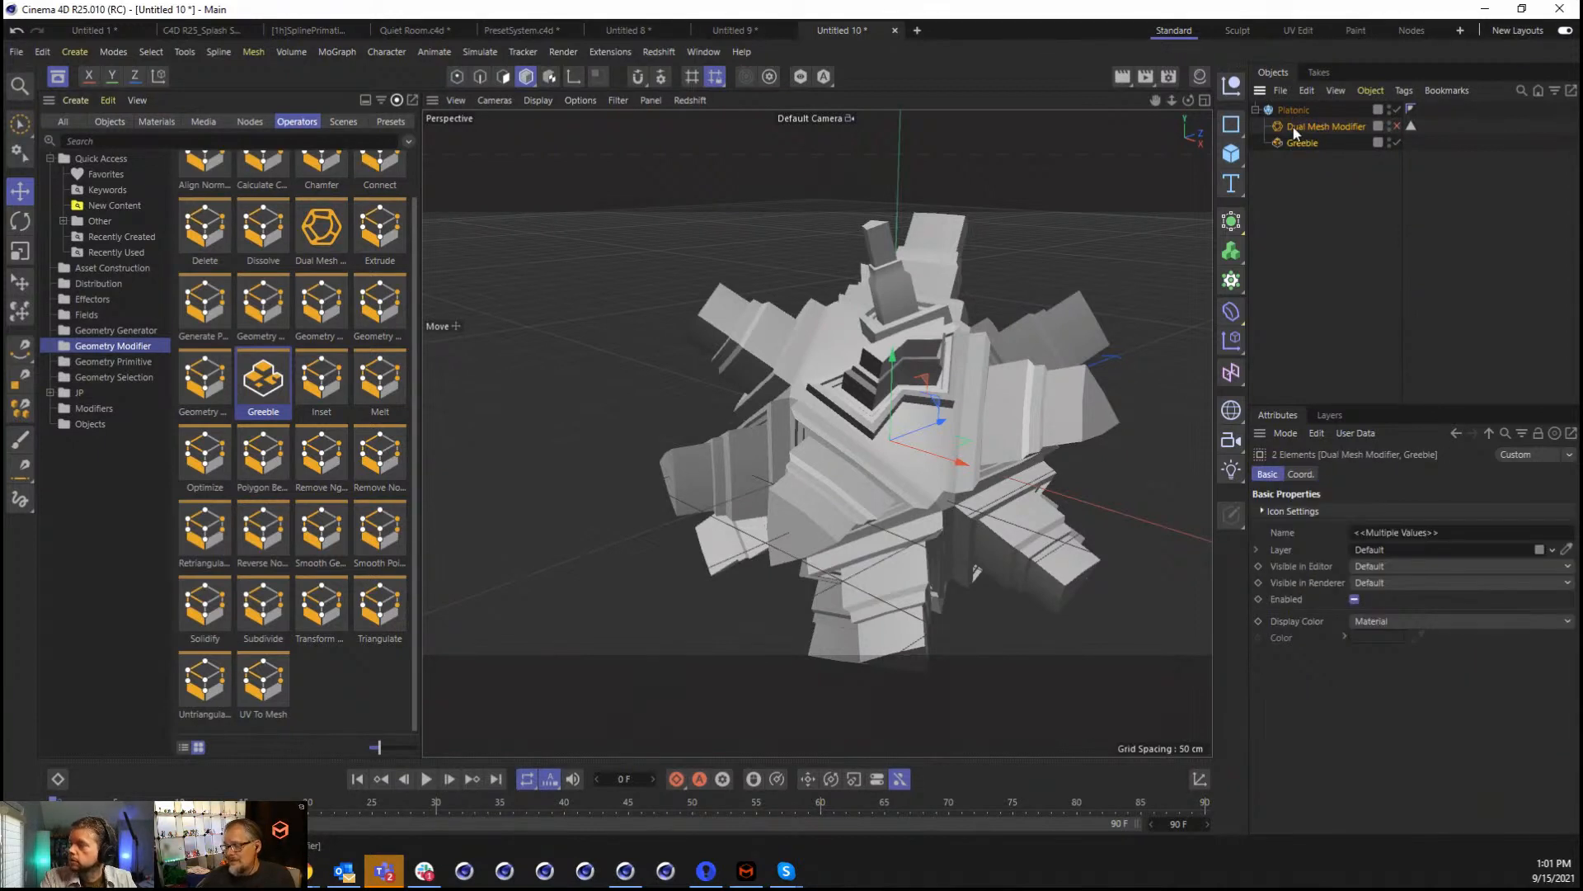
key(Delete)
Open the Geometry Generator operators and try to apply the Grass generator to the Platonic object.
click(116, 330)
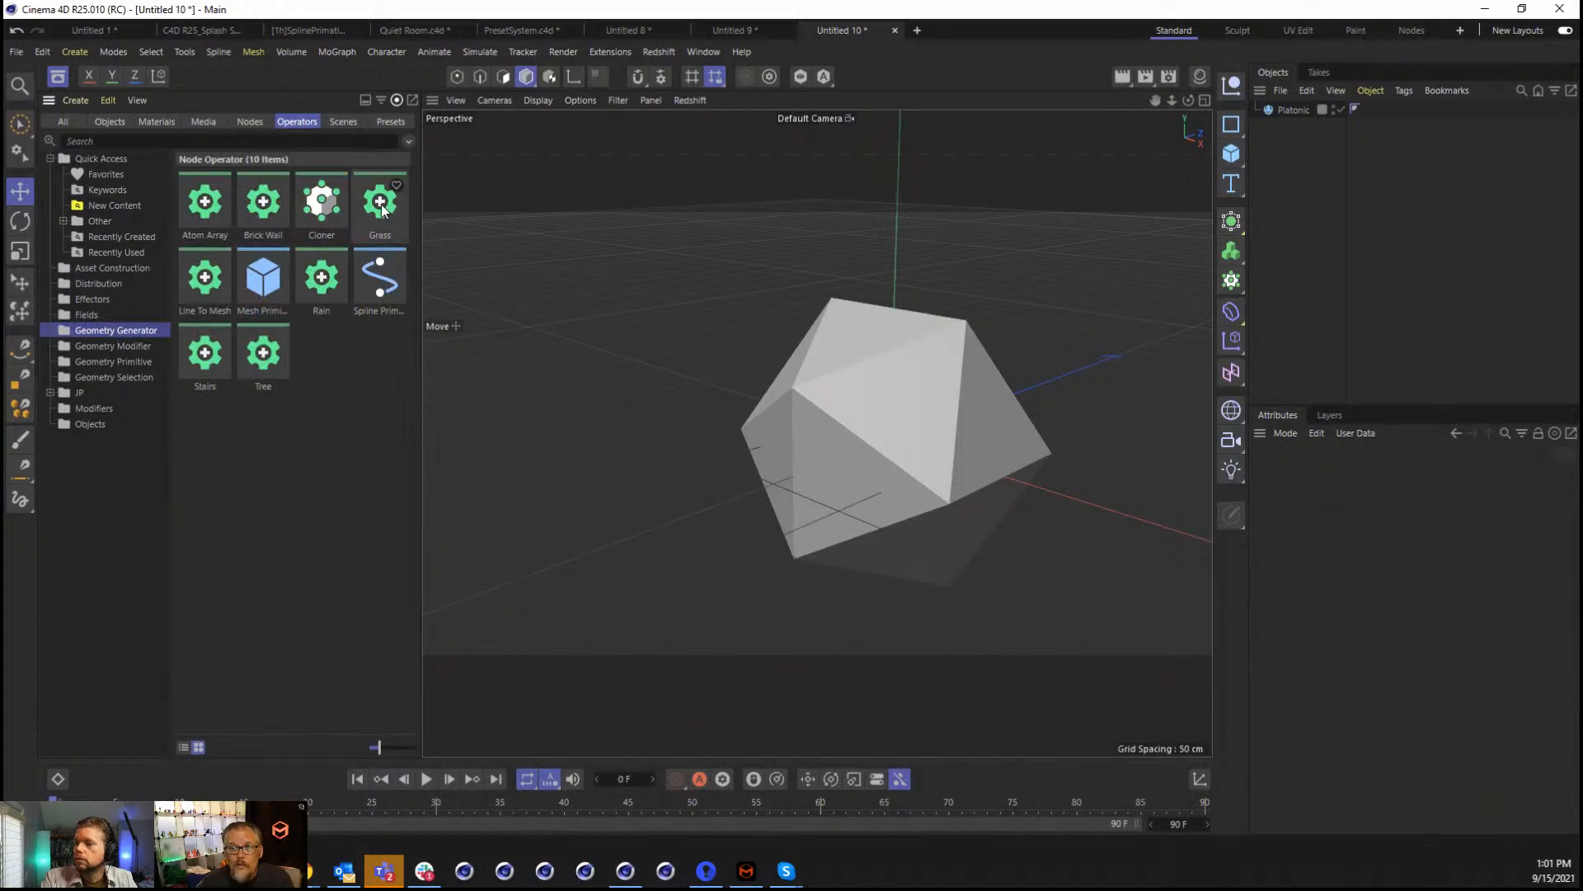
drag(382, 209, 1287, 147)
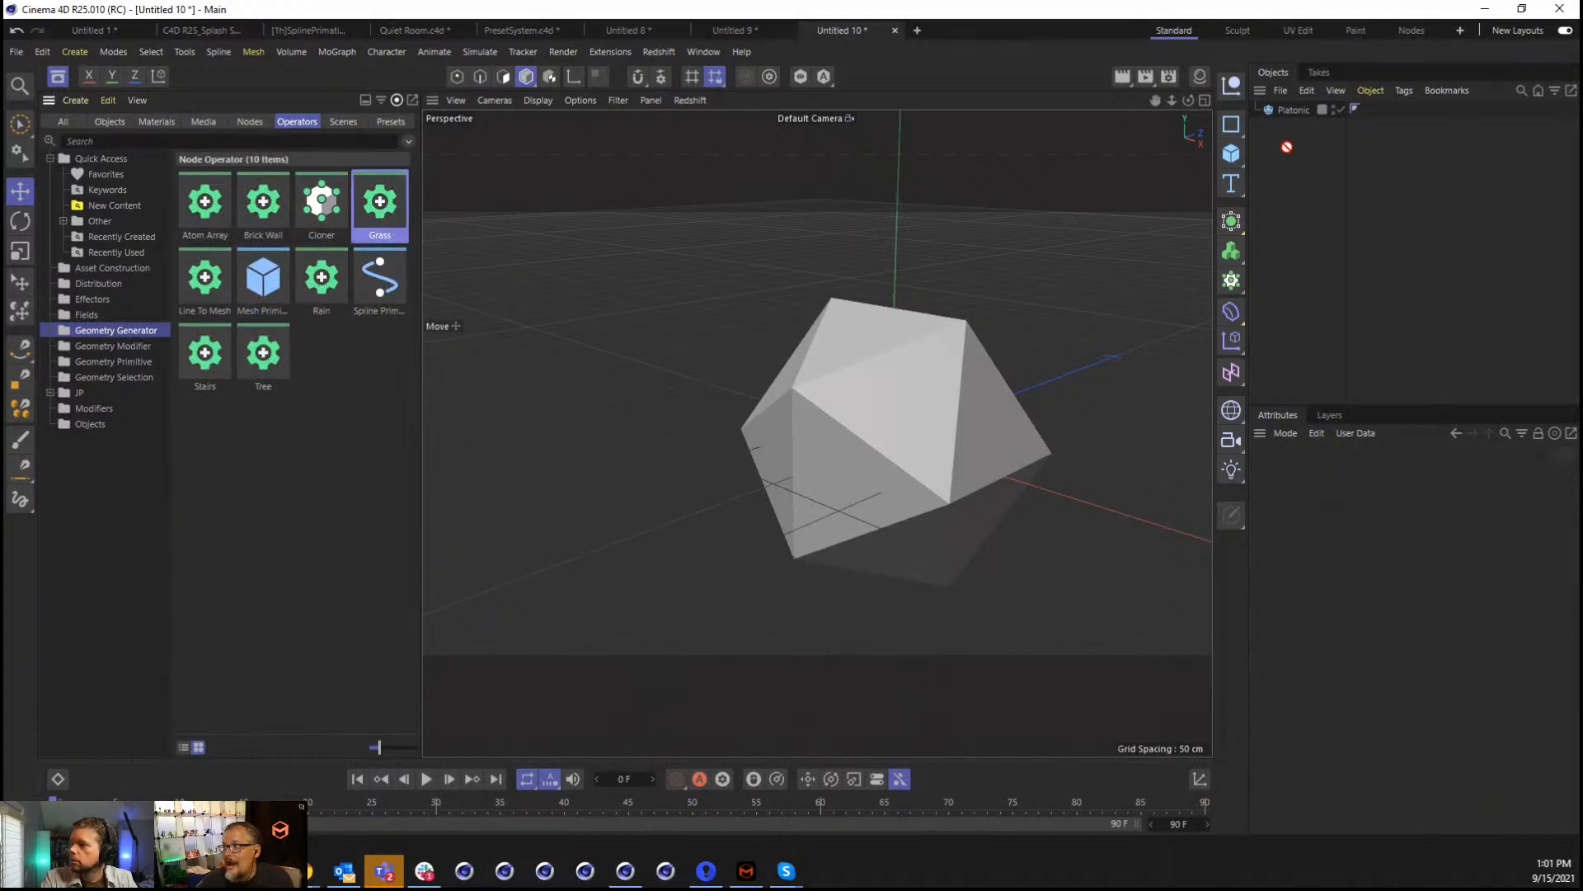
drag(368, 198, 1291, 99)
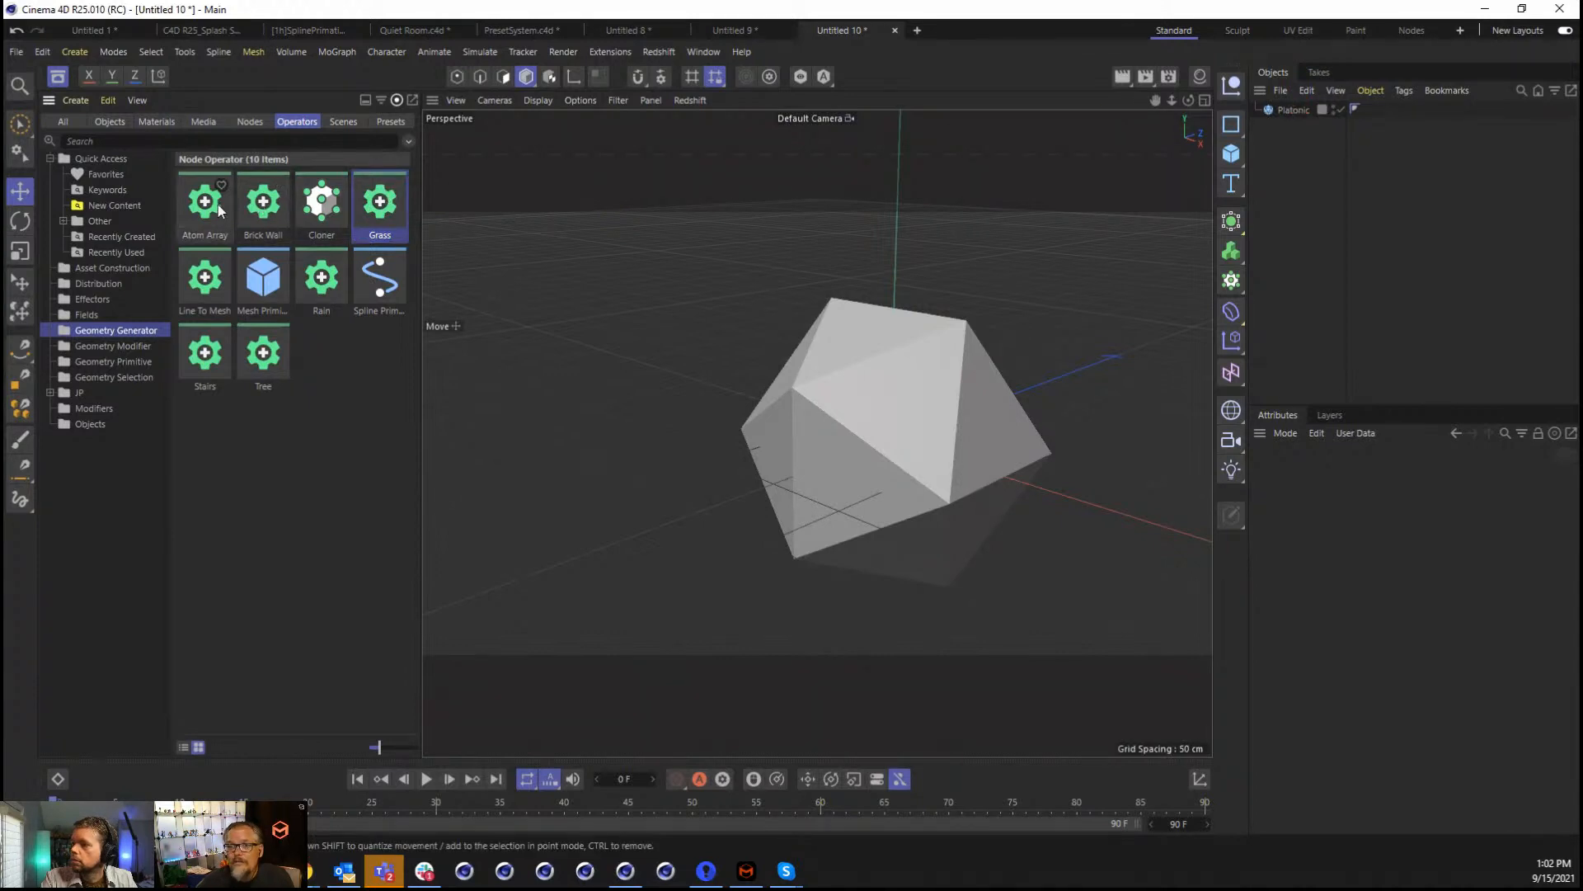
Add the Atom Array generator to the scene and make the Platonic object its child.
drag(218, 206, 1035, 169)
drag(1302, 102, 1300, 112)
double_click(1295, 125)
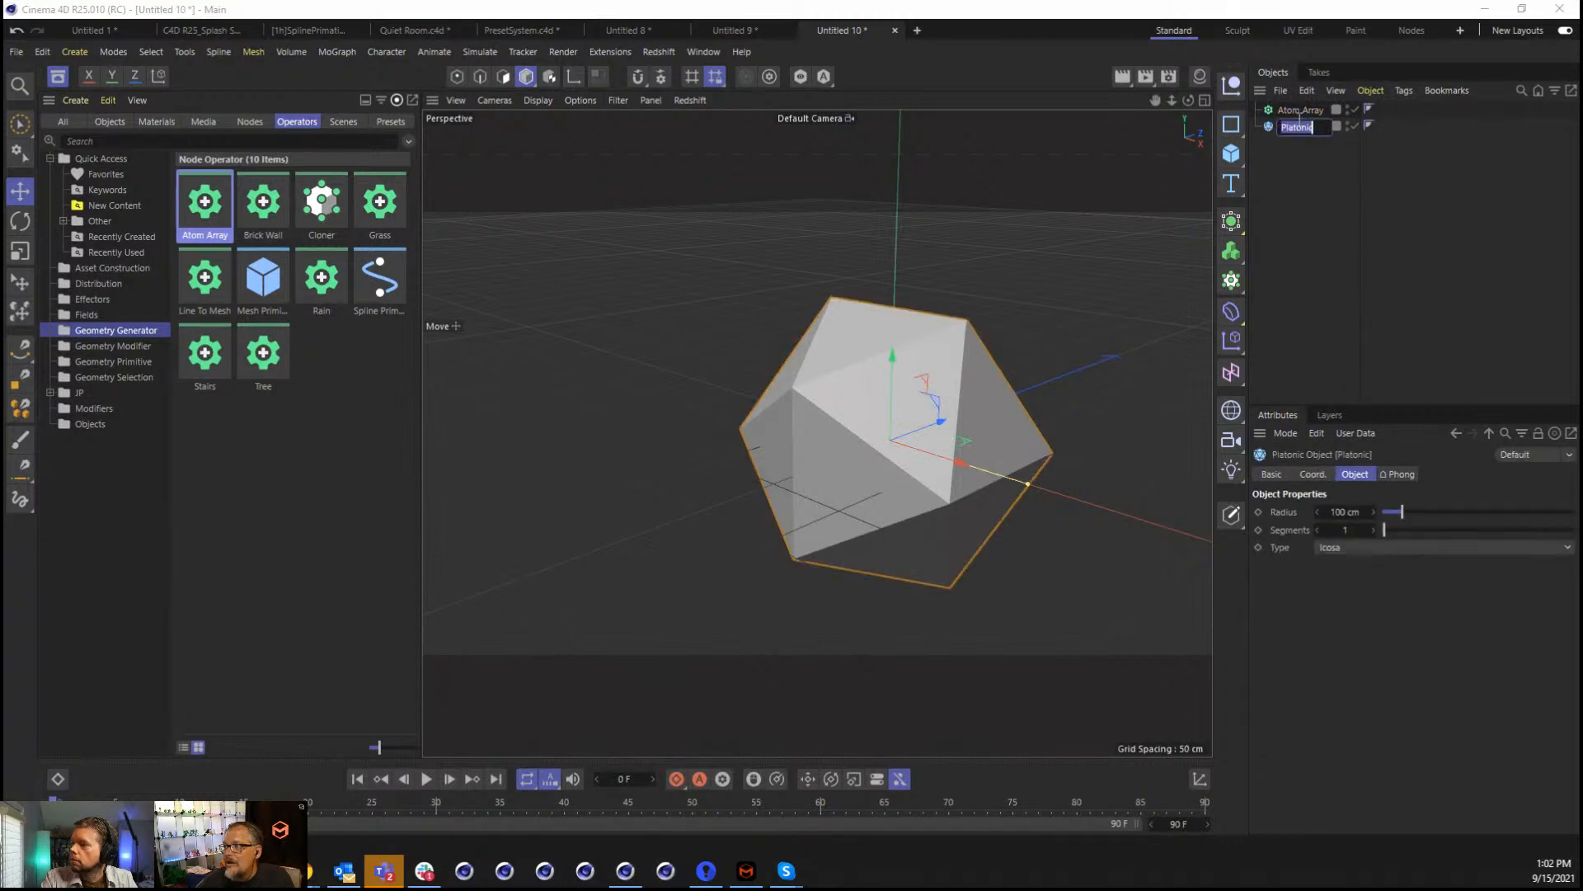
click(1287, 140)
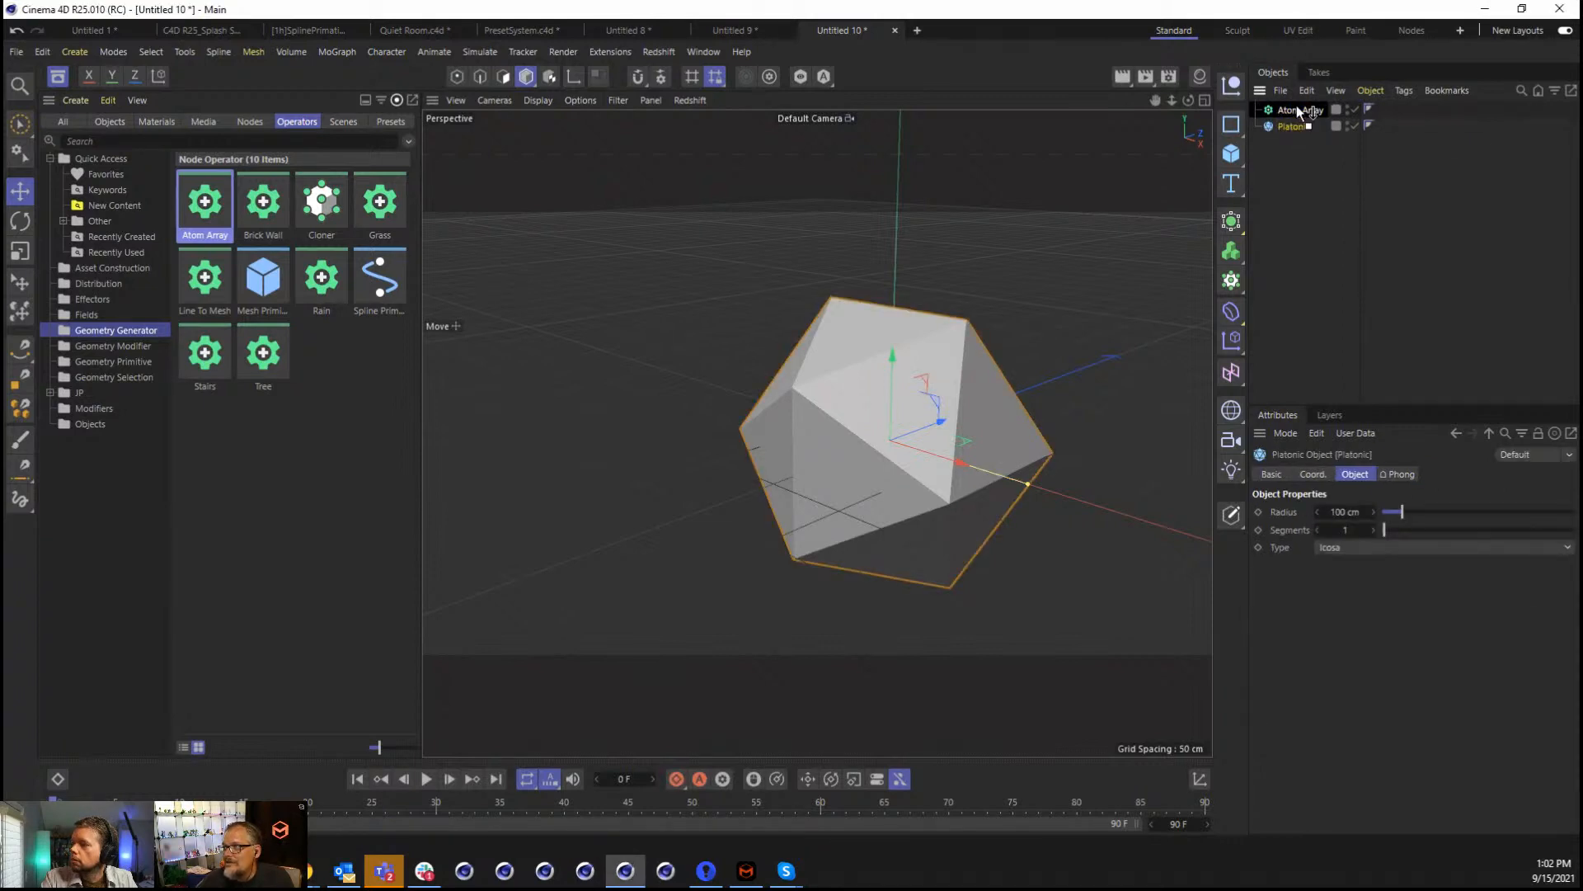
drag(1297, 105, 1297, 107)
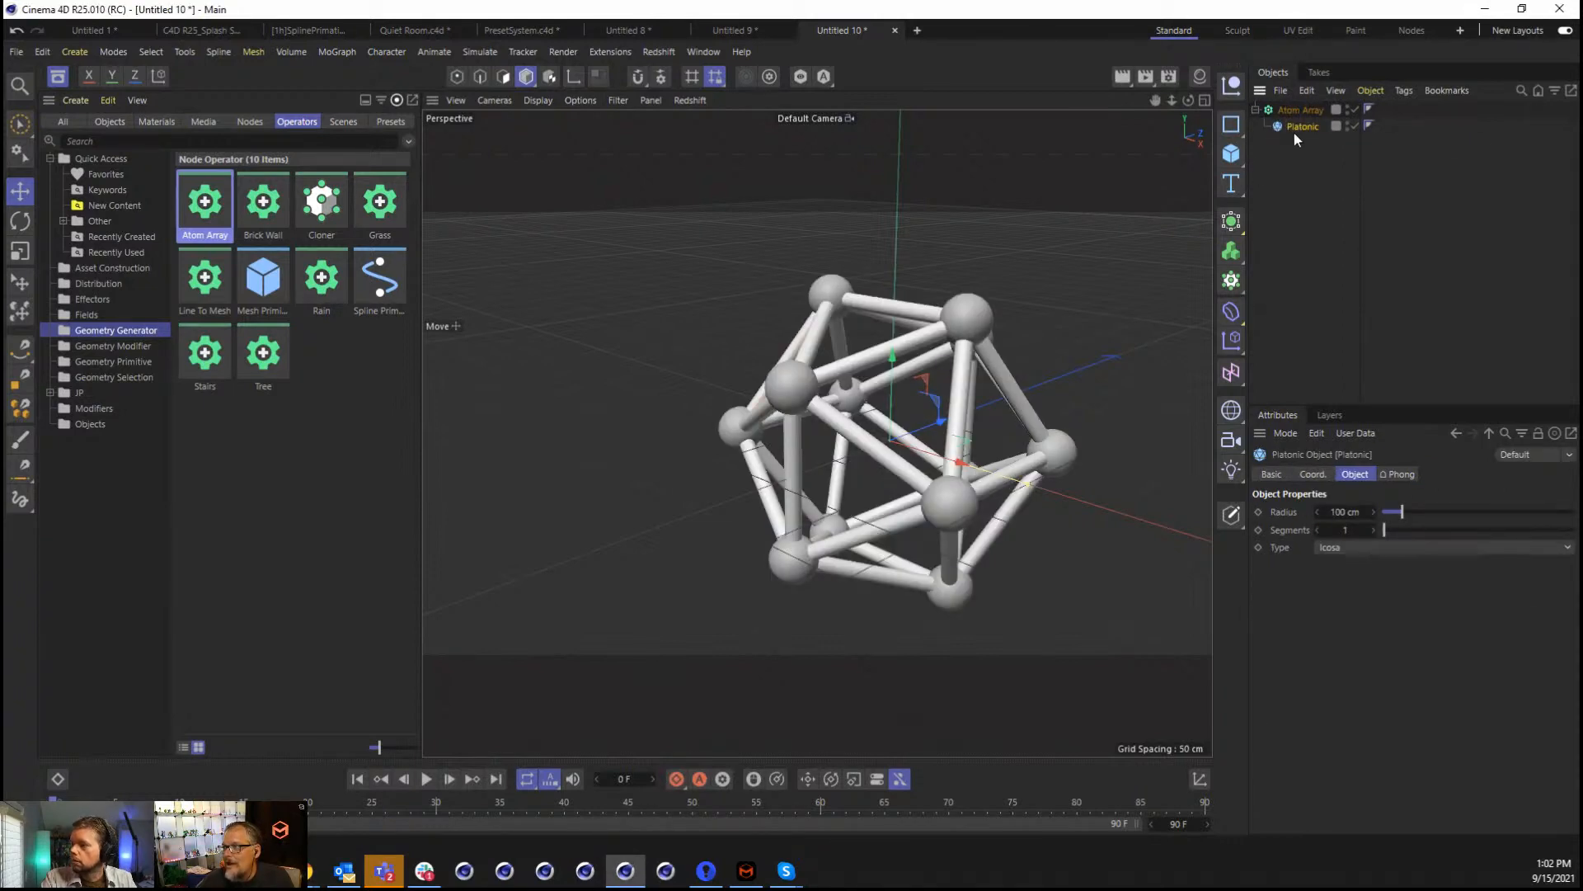
Set the Atom Array's cylinders to 4 rotation segments and a rotation of 31.2°.
click(1301, 110)
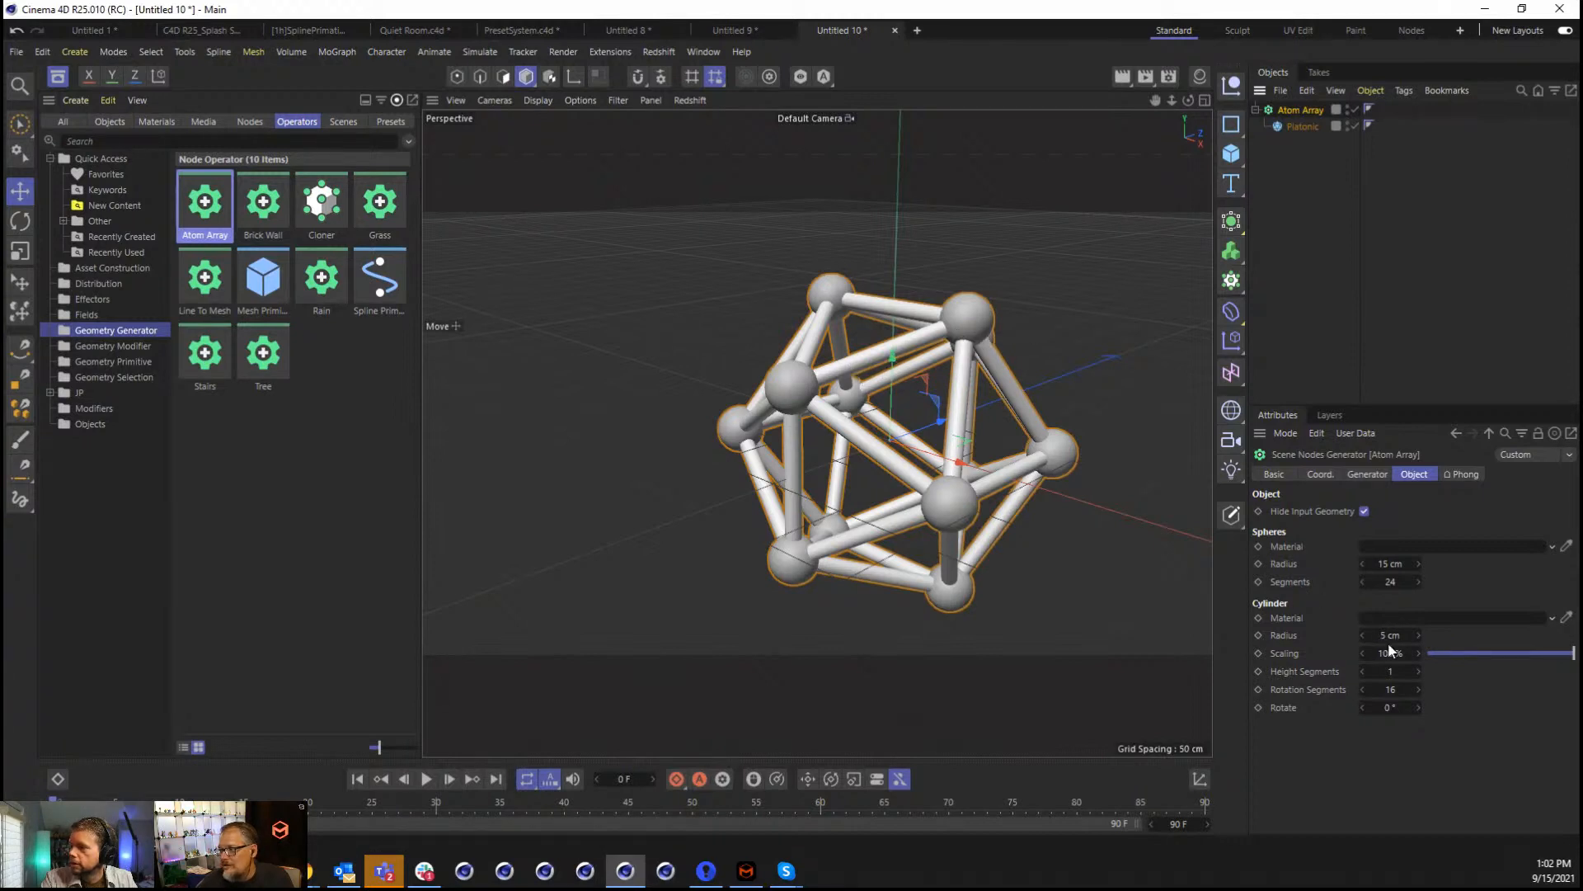
double_click(1390, 692)
text(4)
key(Return)
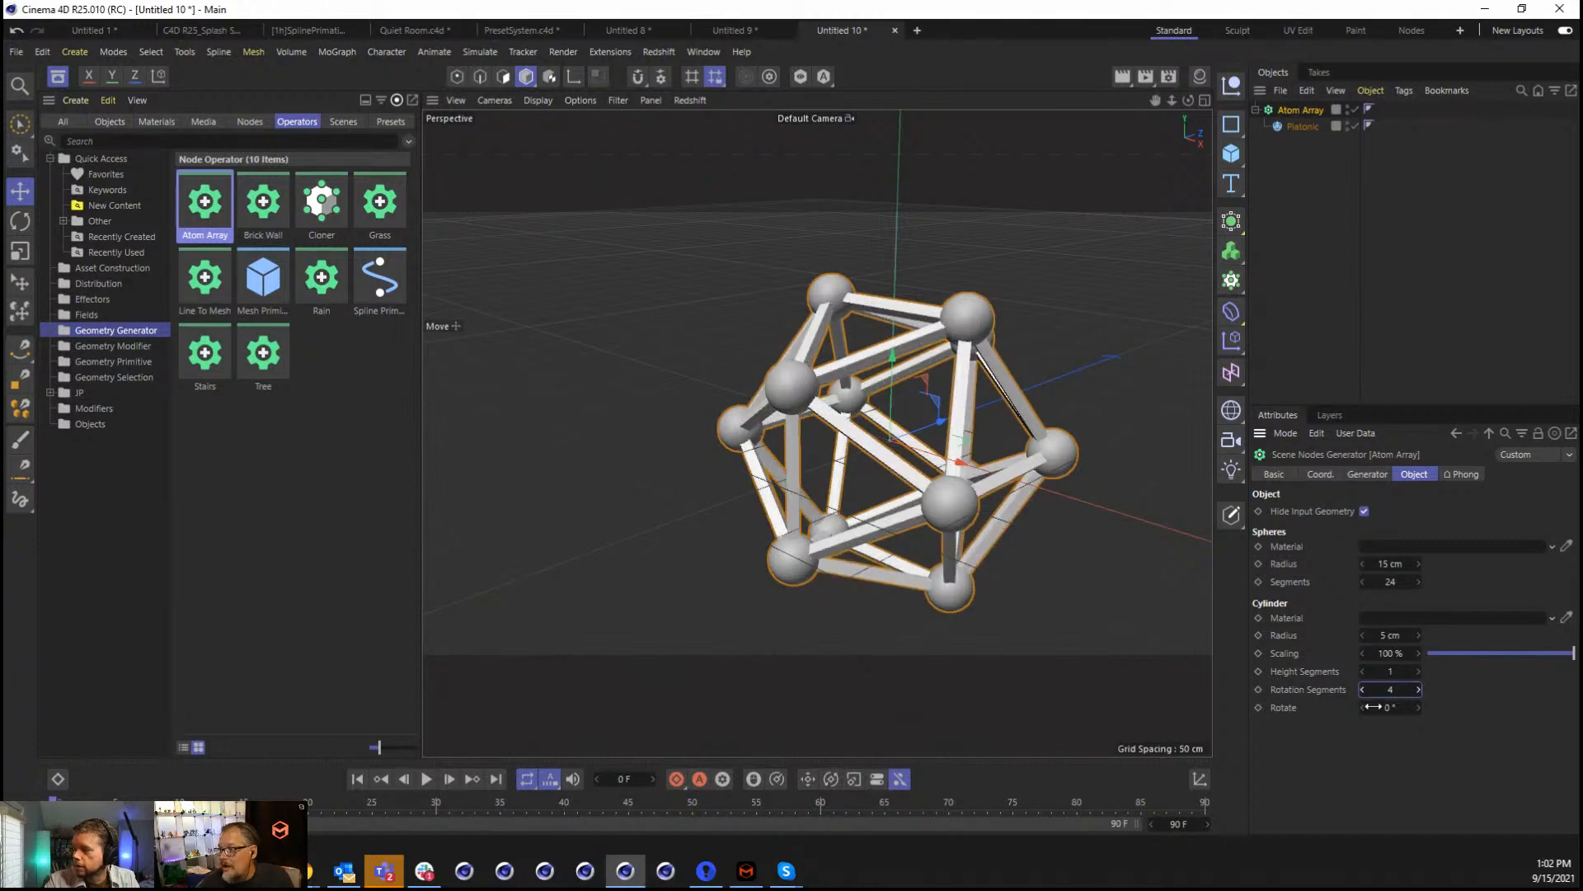
drag(1419, 706, 1419, 676)
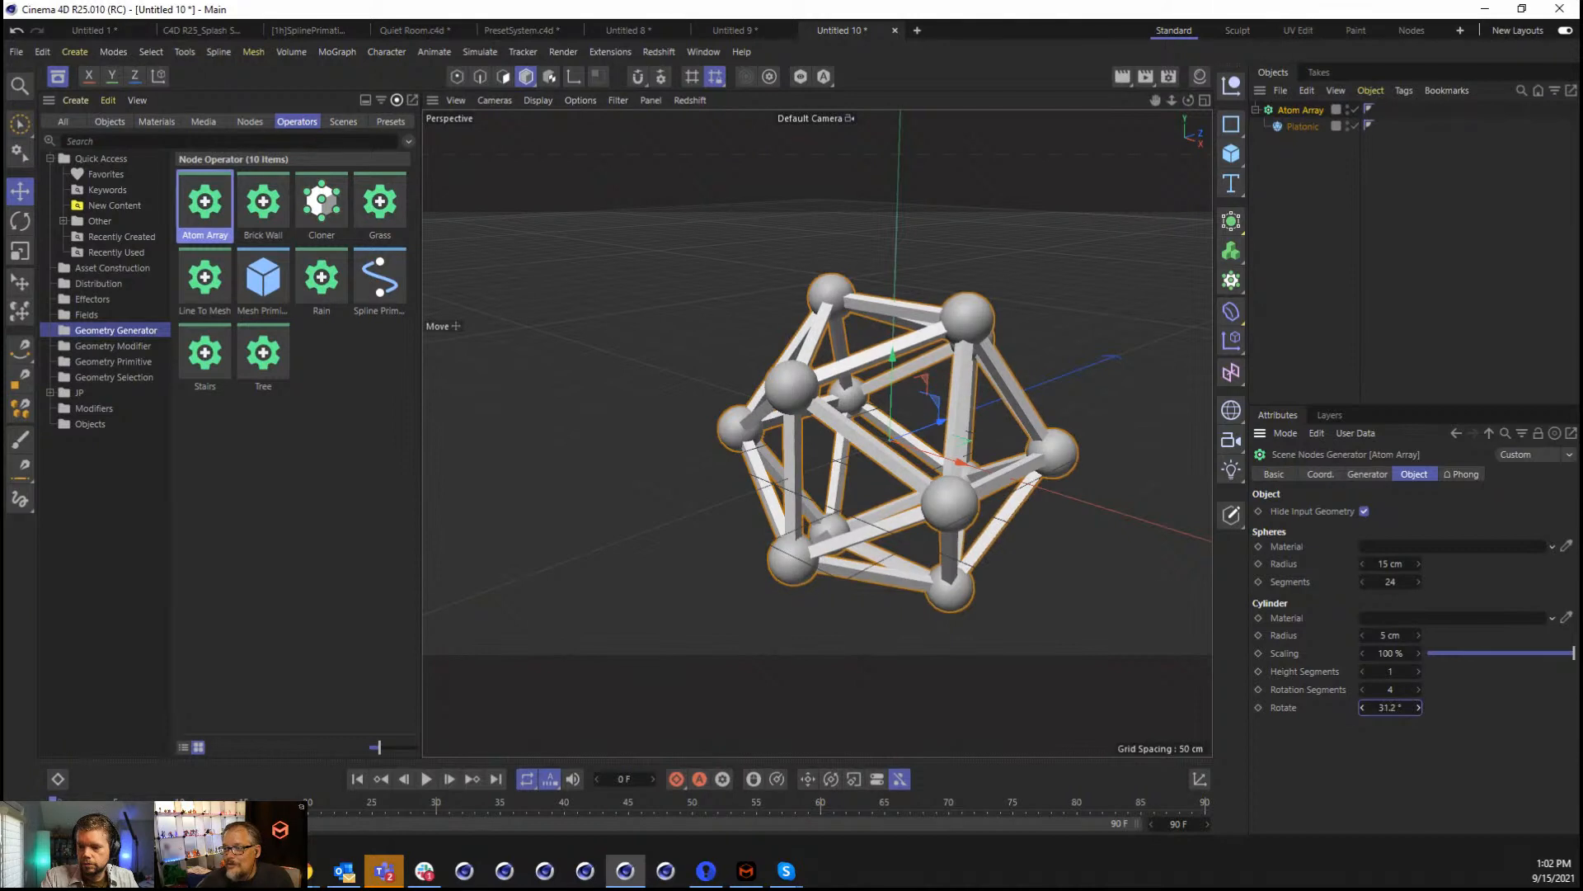
Set the Atom Array's cylinder rotation to 34.4°, and delete the Atom Array together with the Platonic object.
drag(1419, 676, 1418, 674)
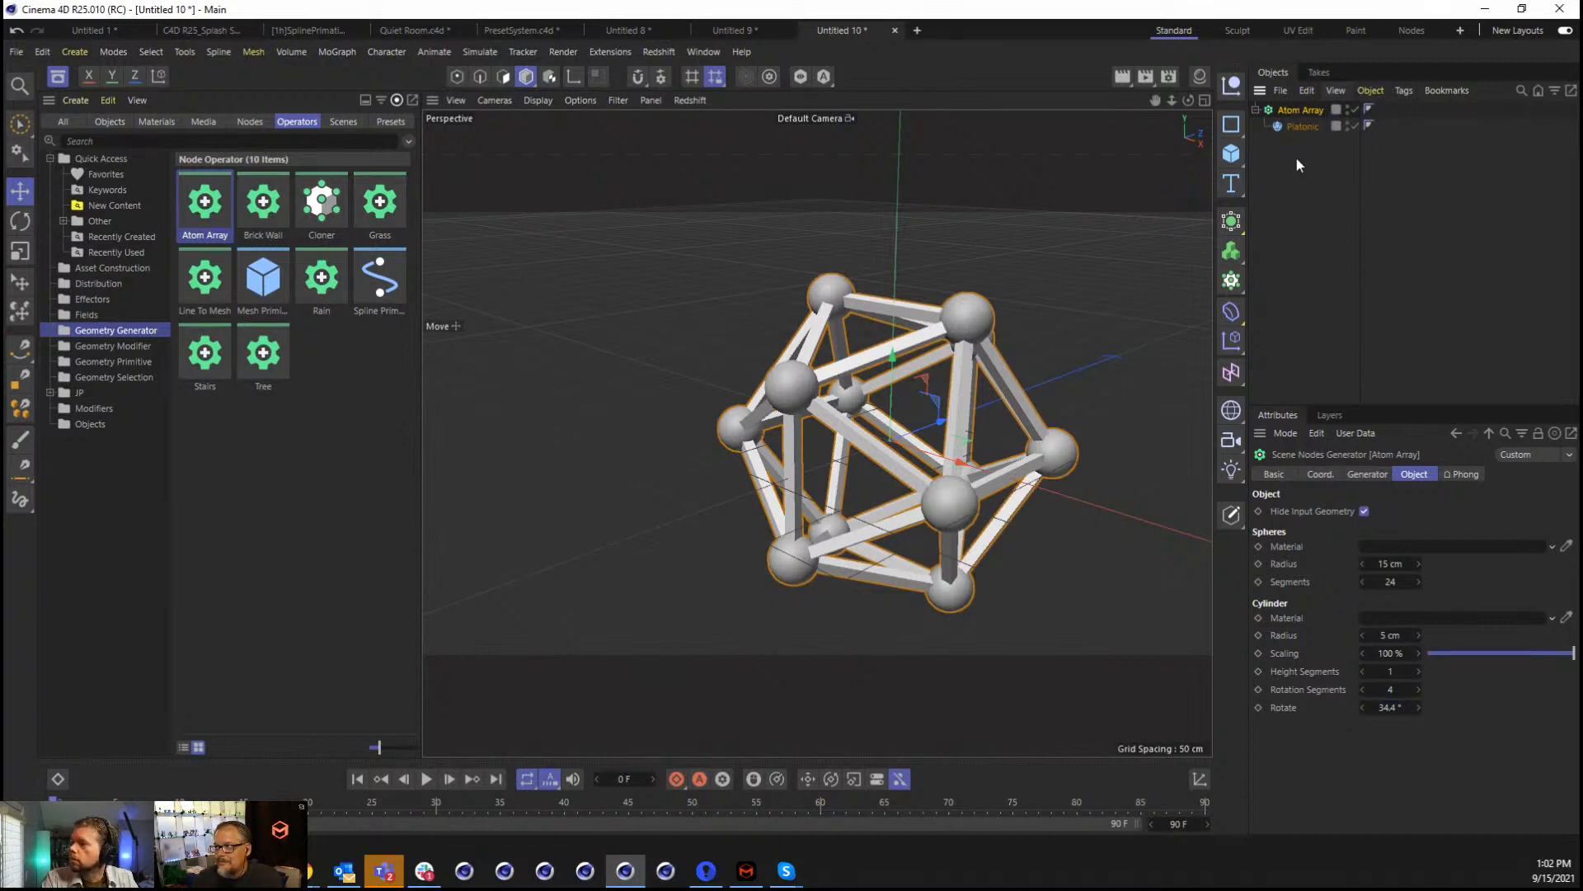
drag(1296, 159, 1302, 91)
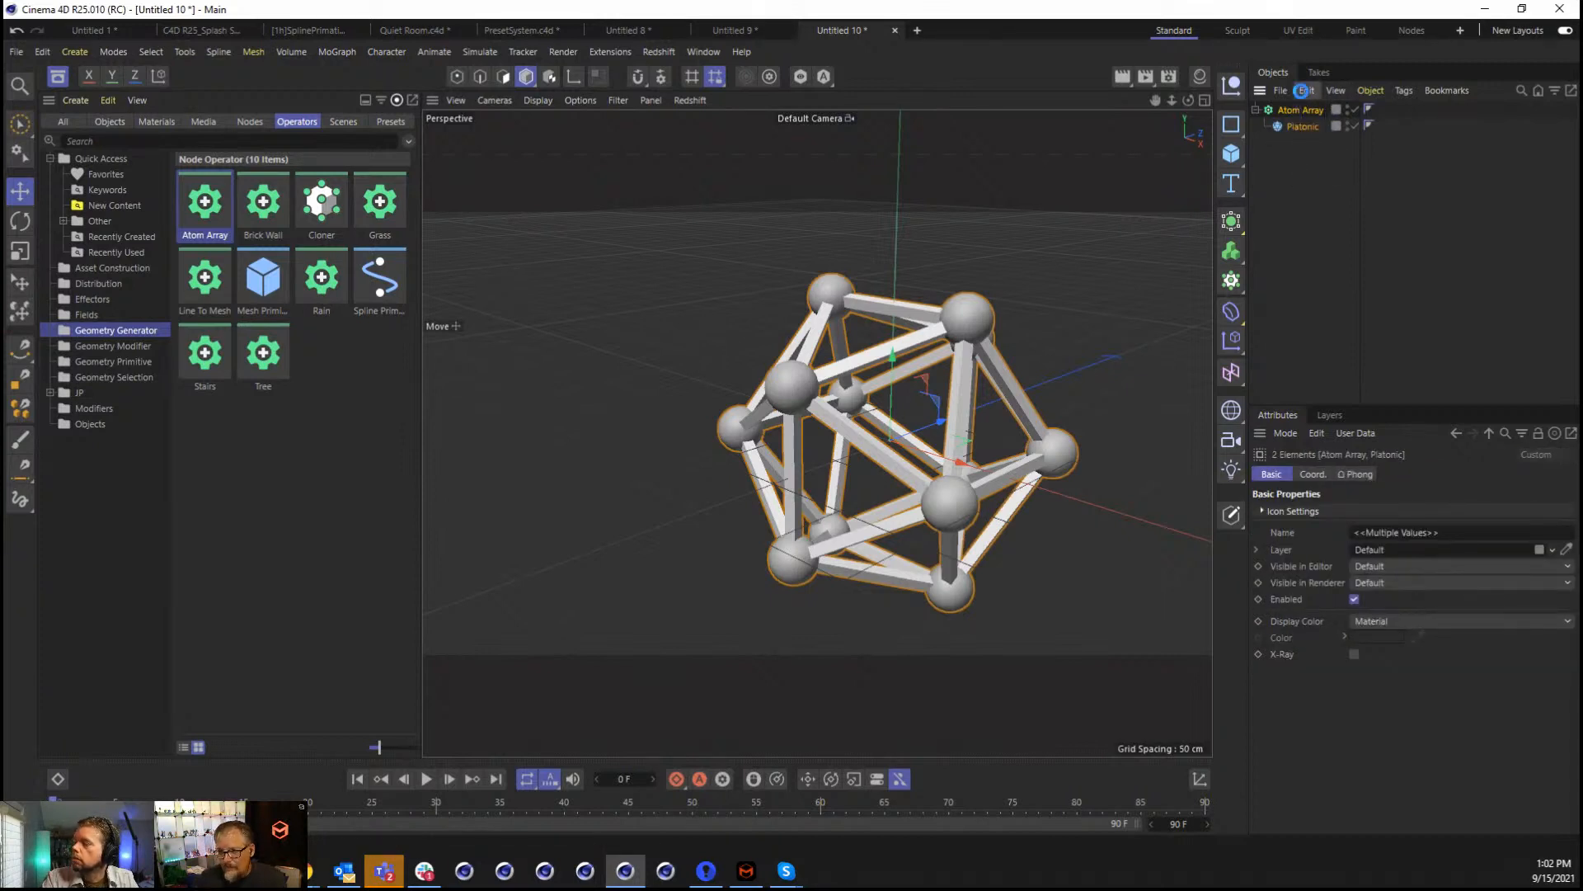
key(Delete)
Add a Spline Primitive generator to the scene and set its primitive type to 7-Segment Display.
drag(368, 294, 1272, 122)
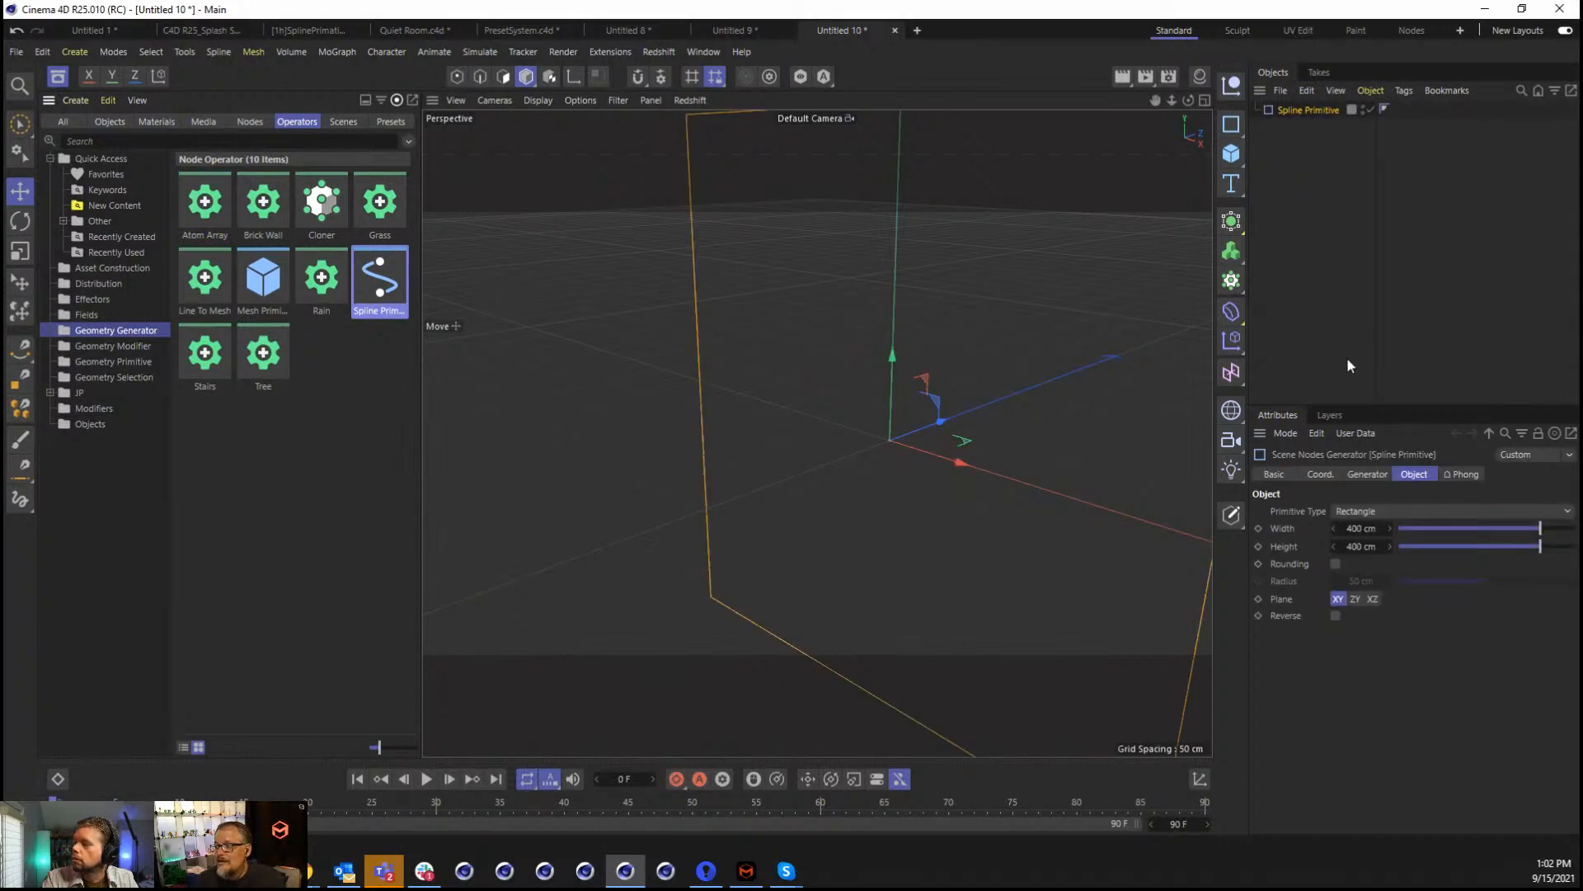
click(1359, 512)
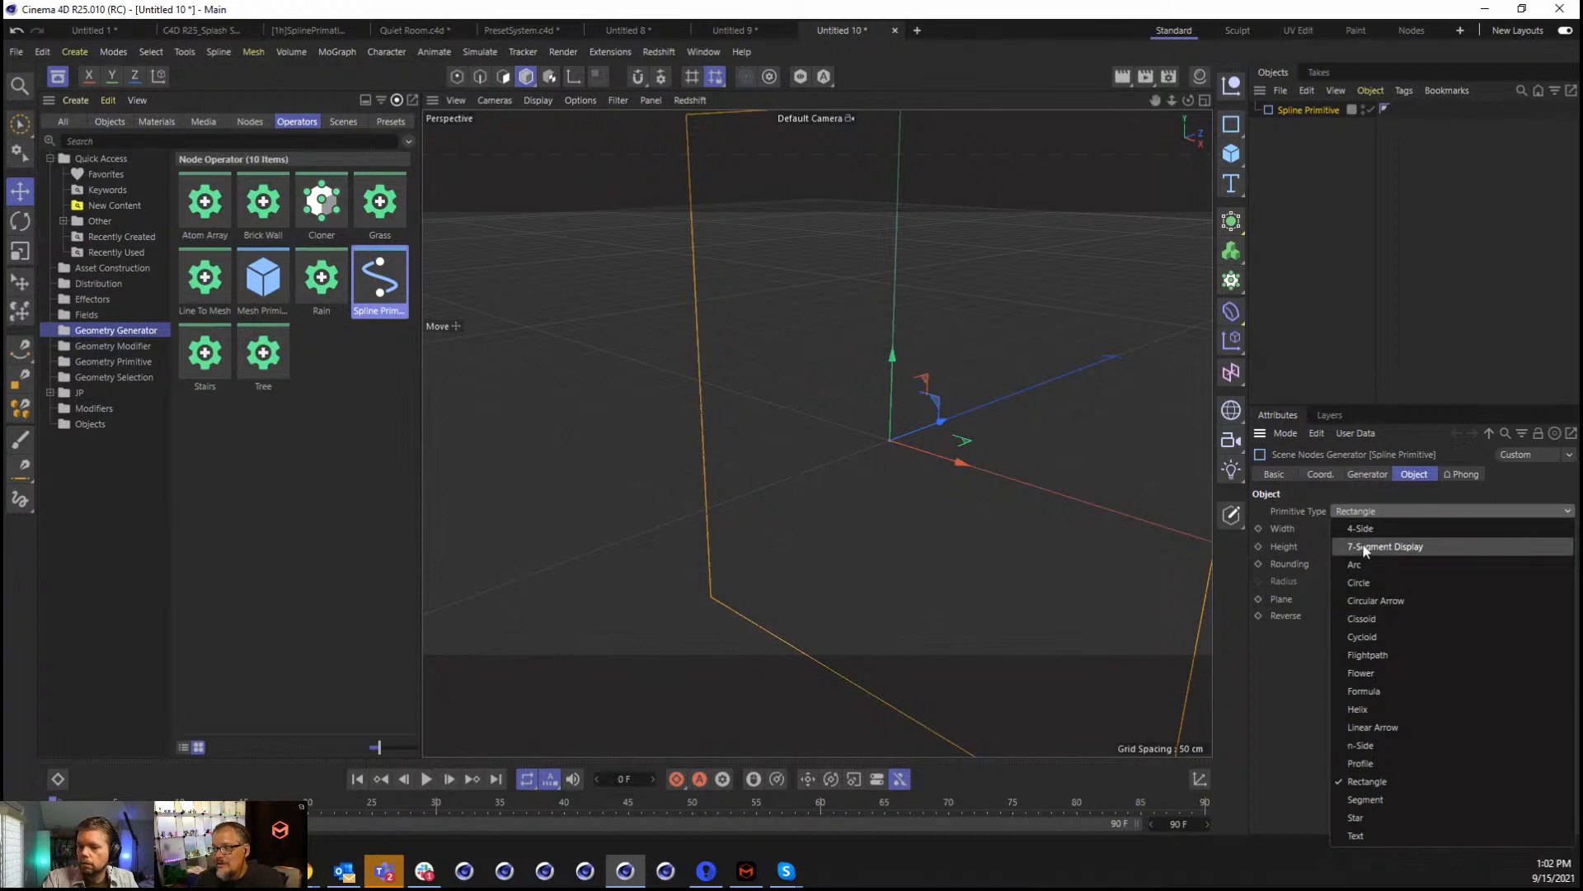
click(1365, 549)
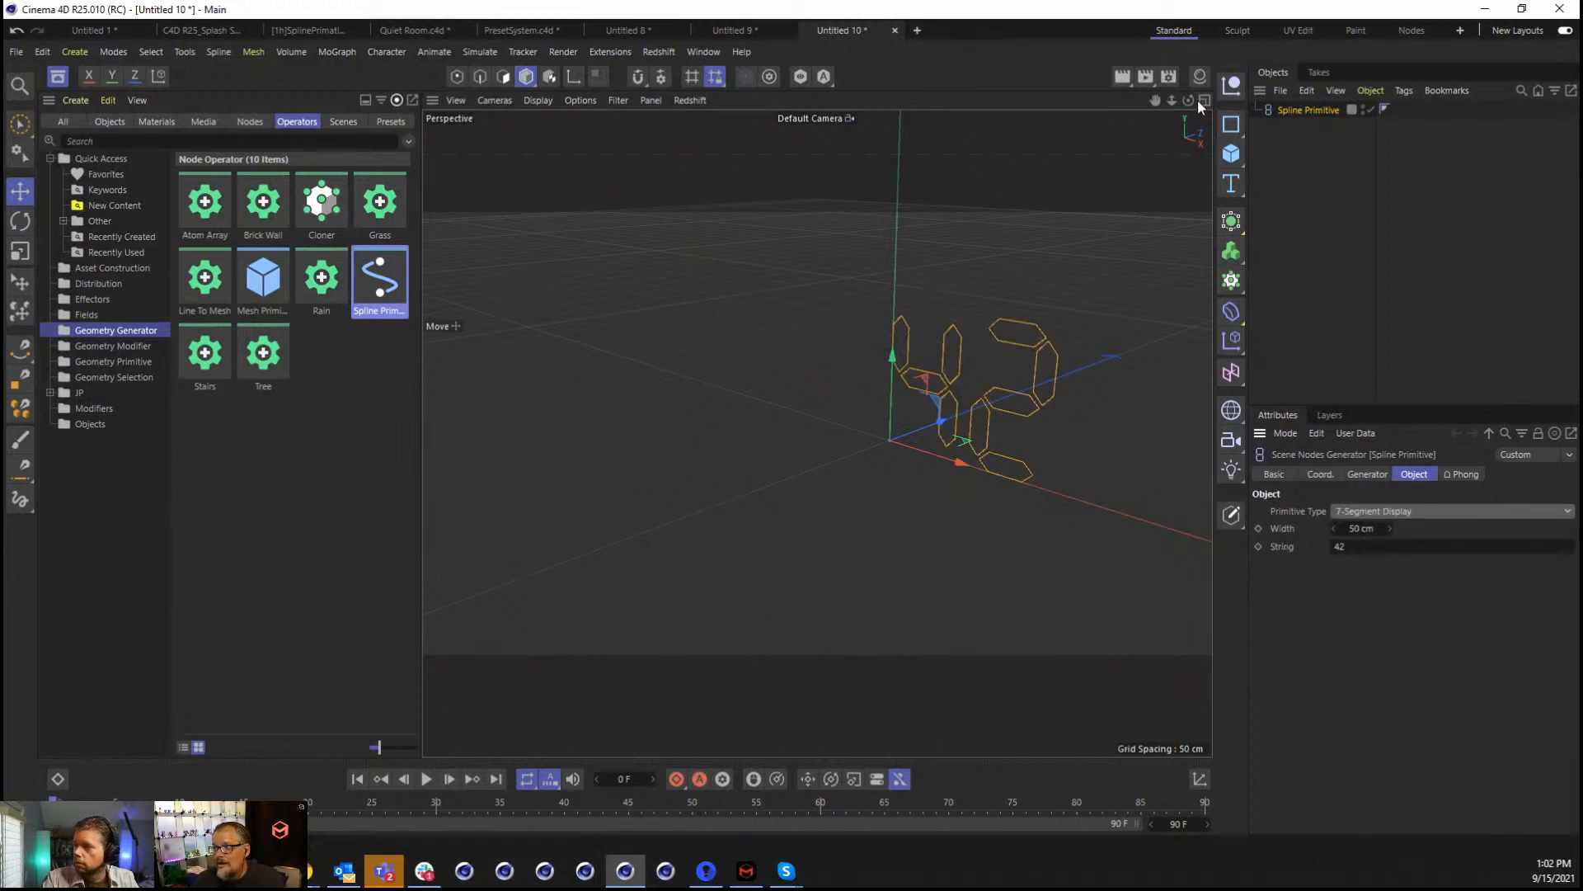
drag(1188, 101, 1245, 81)
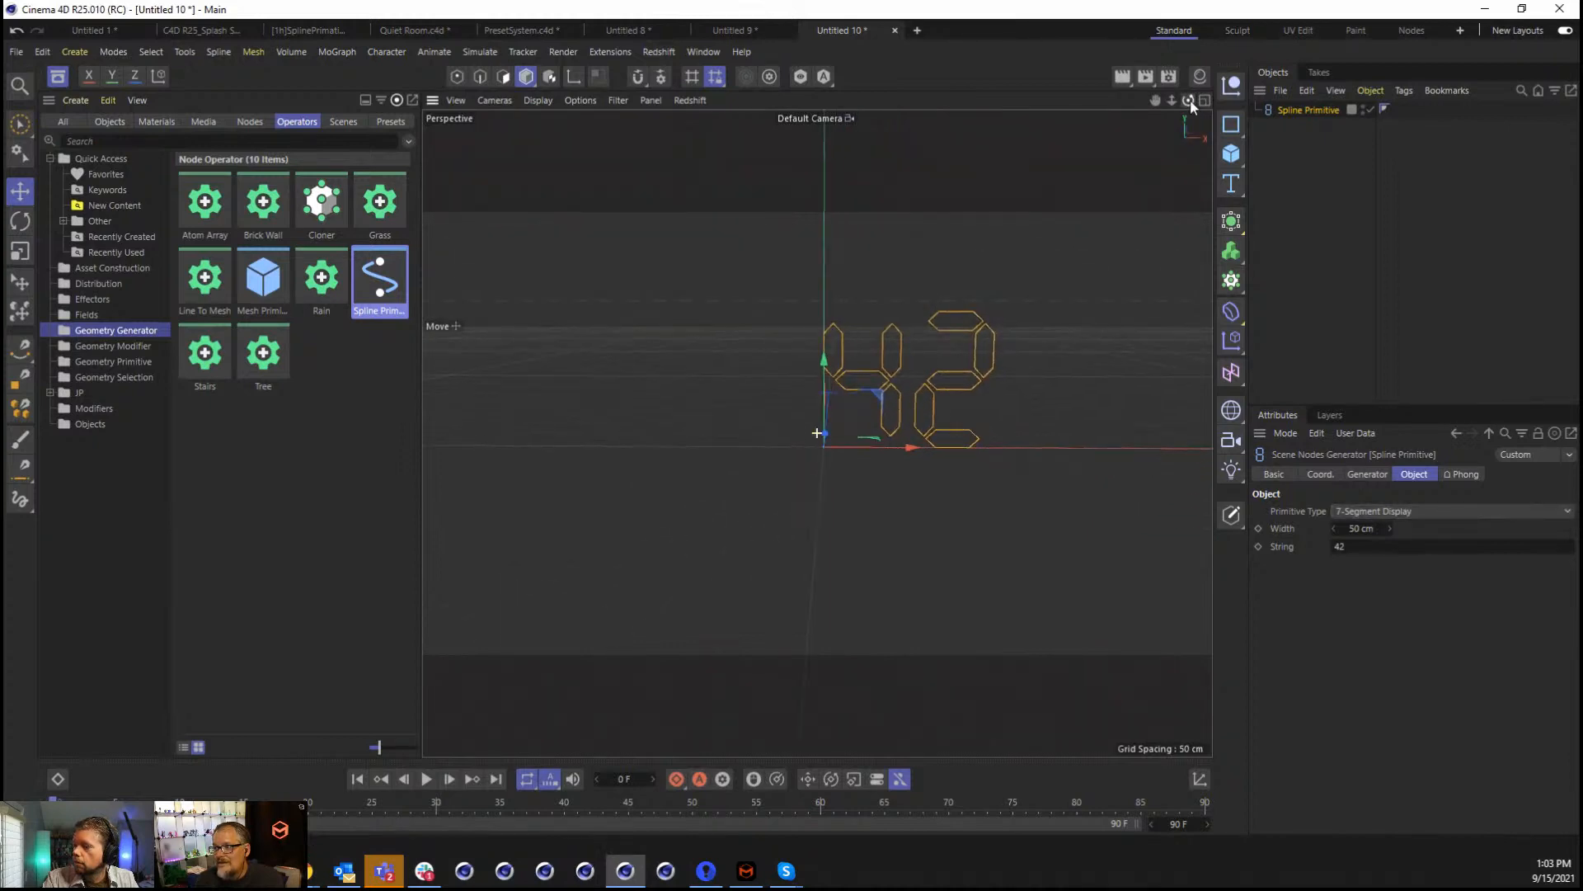
Change the Spline Primitive to a Linear Arrow with a length of 213 cm and a width of 19 cm.
click(1377, 511)
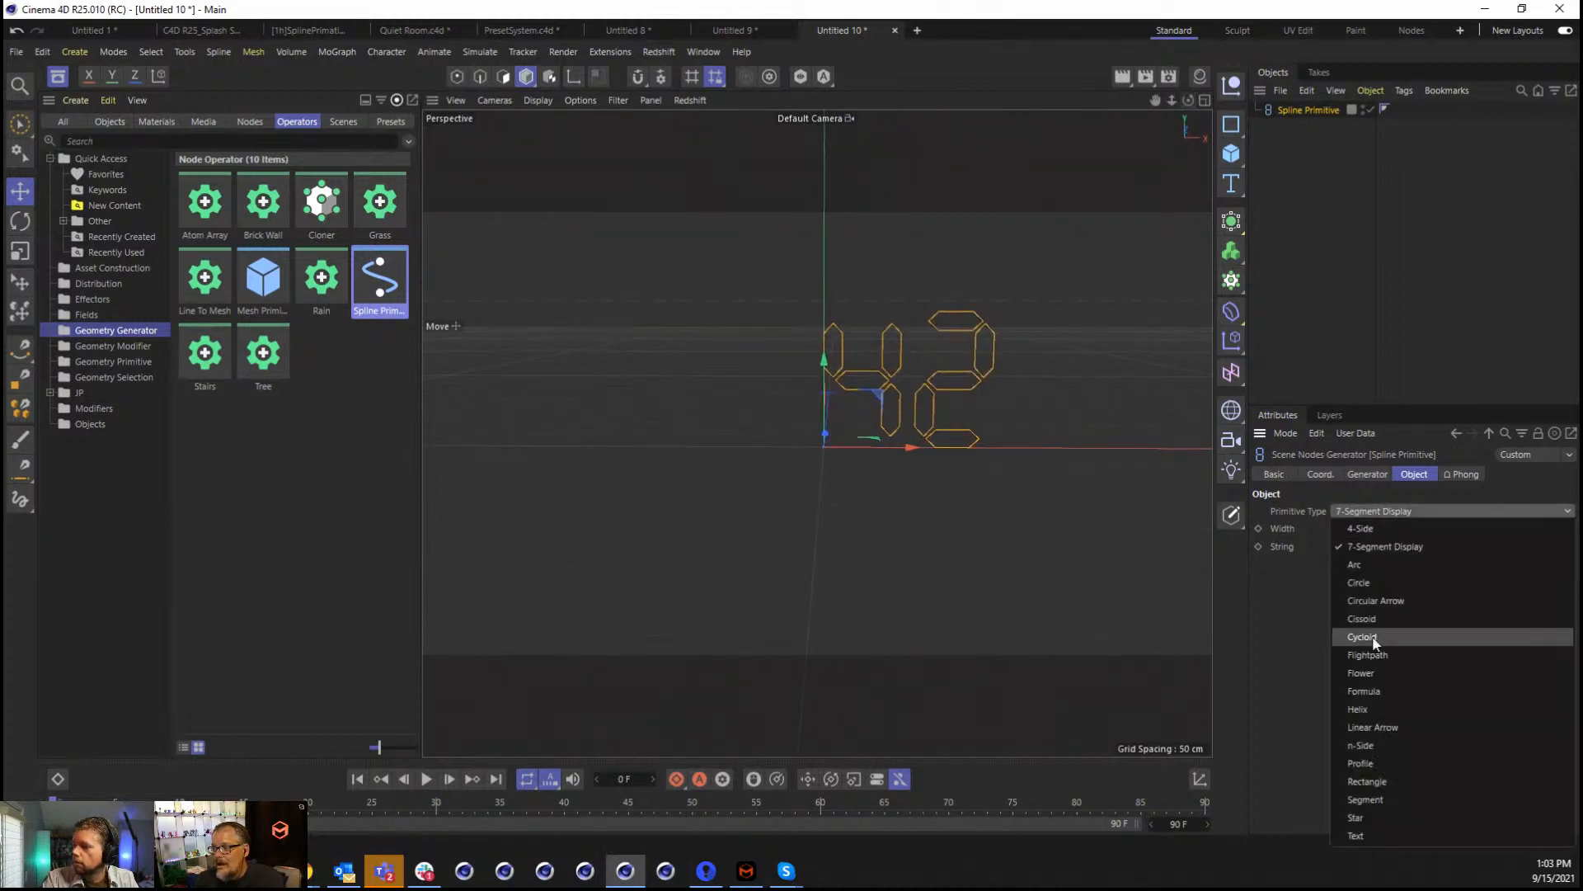
click(1367, 727)
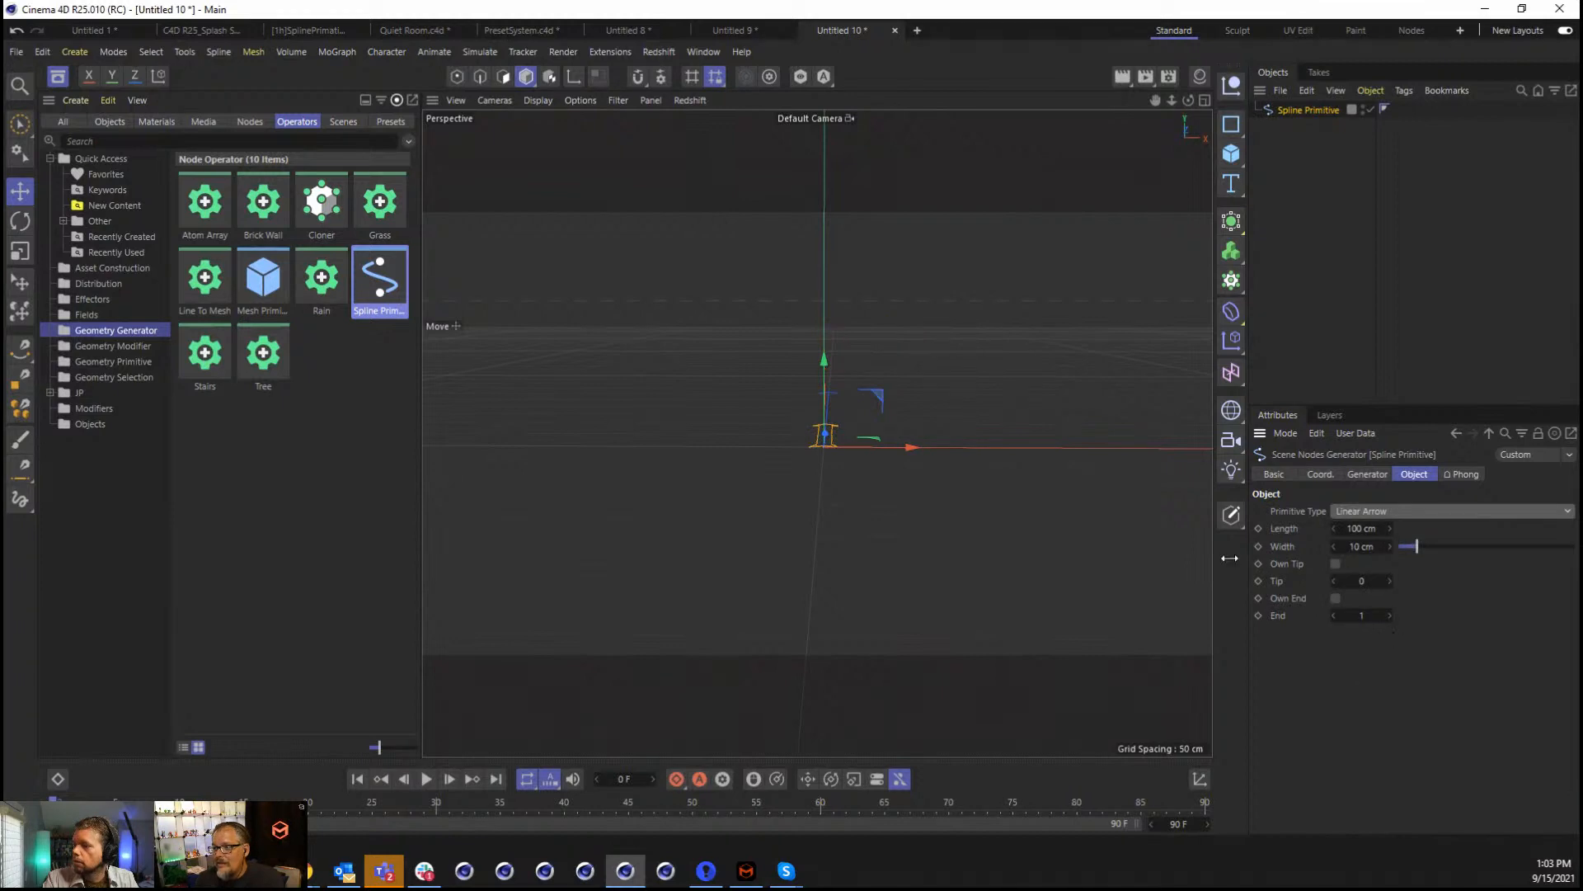
drag(1189, 100, 1241, 375)
drag(1417, 546, 1464, 530)
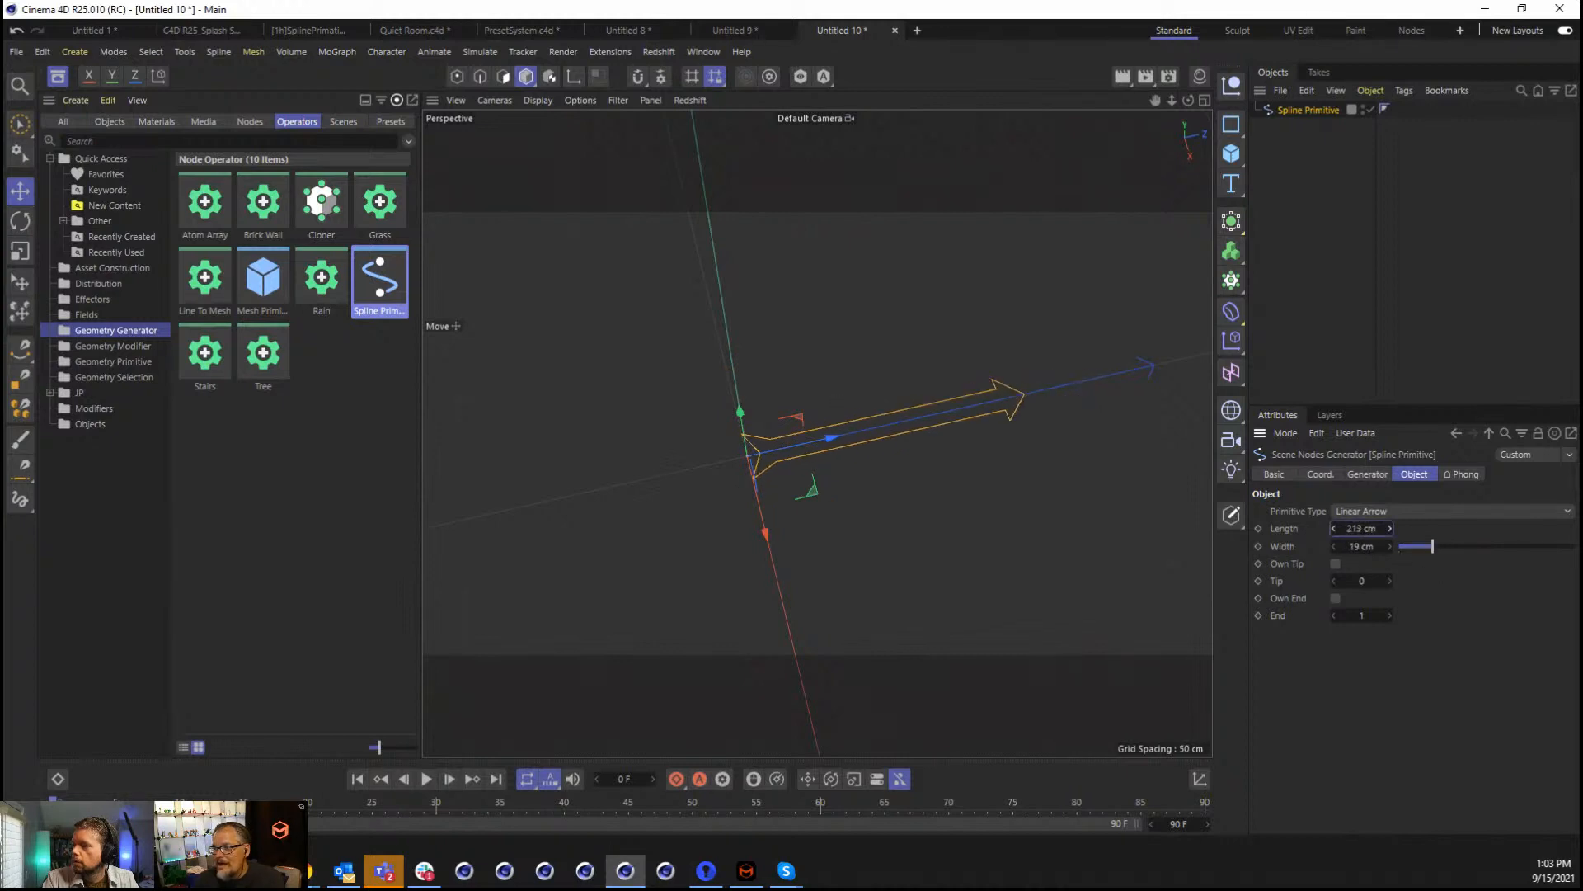
Set the Linear Arrow's tip style to 9 and its end style to 7.
click(1390, 582)
click(1390, 581)
click(1391, 582)
click(1391, 581)
click(1391, 582)
click(1390, 582)
click(1391, 582)
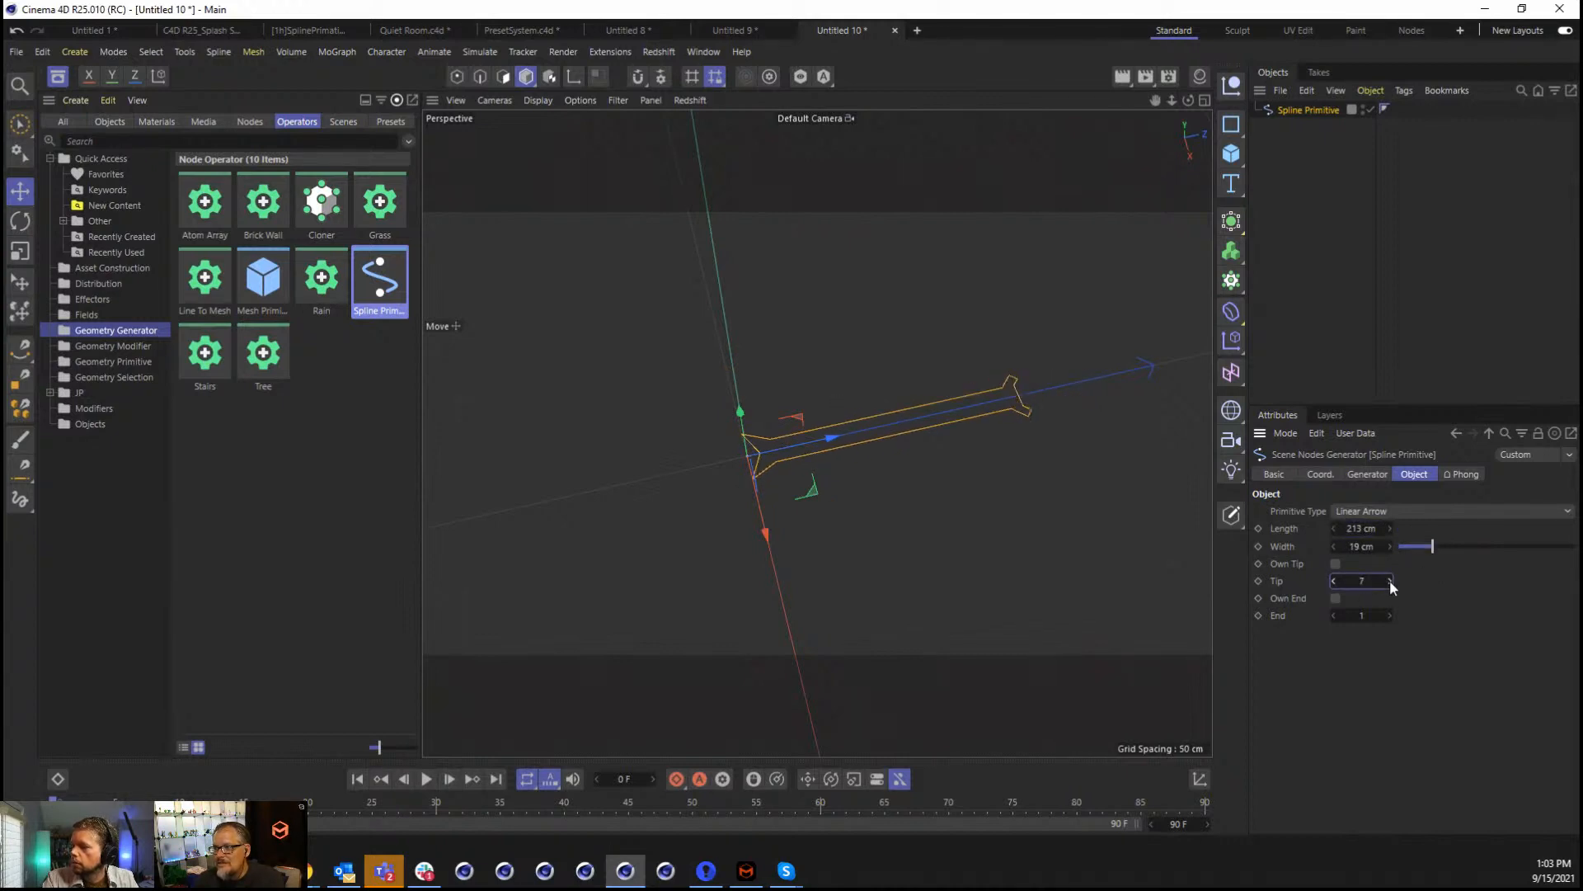
click(1390, 581)
click(1391, 581)
click(1390, 616)
click(1390, 616)
click(1390, 616)
click(1389, 616)
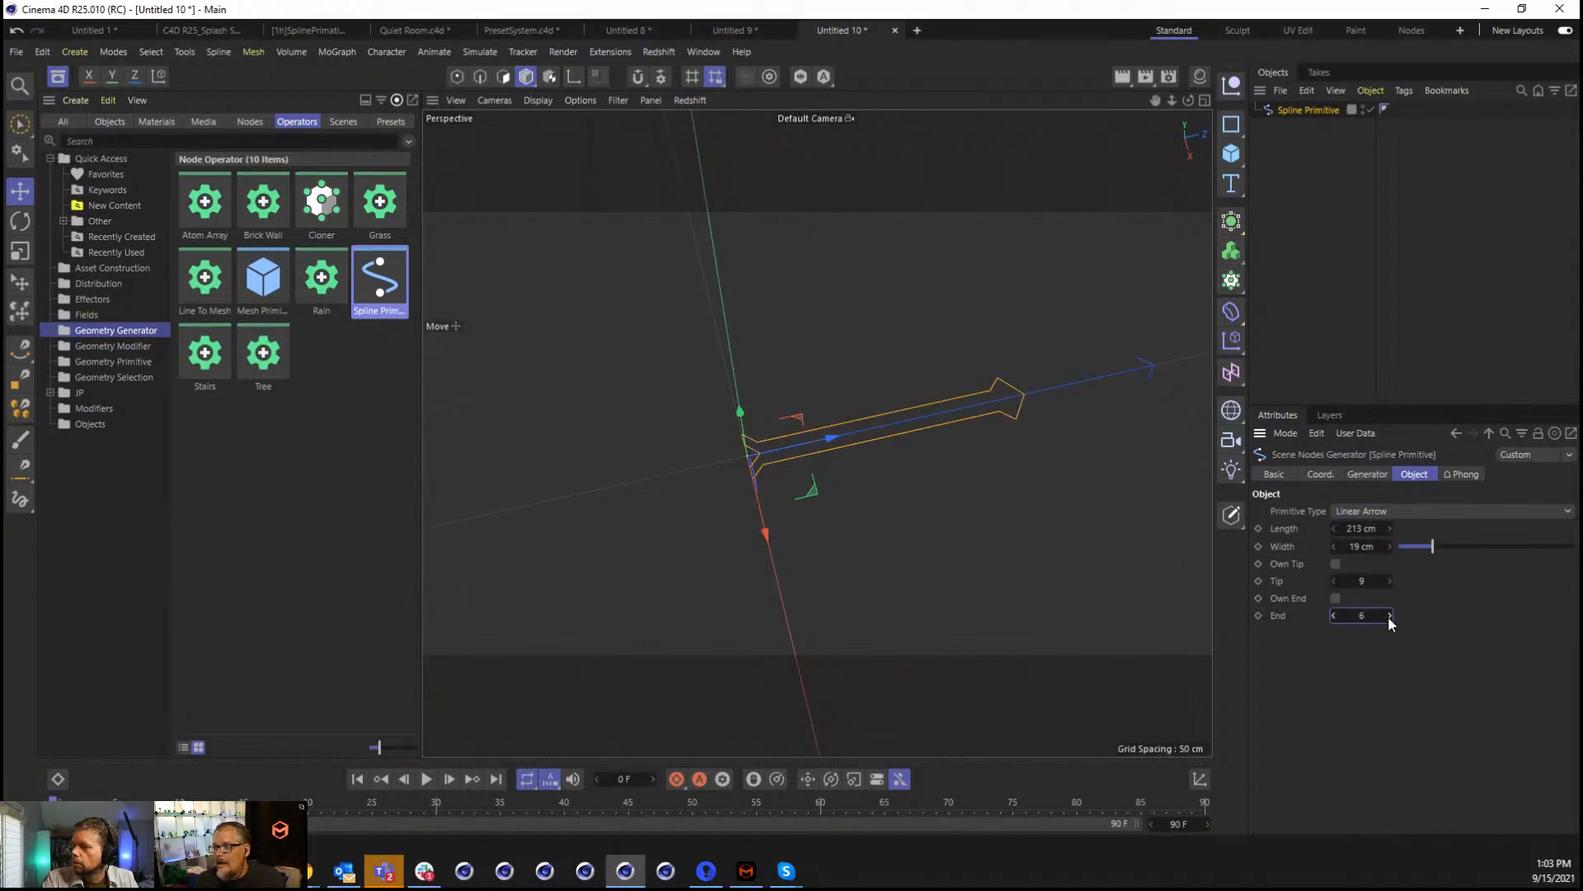
Change the Spline Primitive to a Circular Arrow with an end angle of 302°.
click(1423, 509)
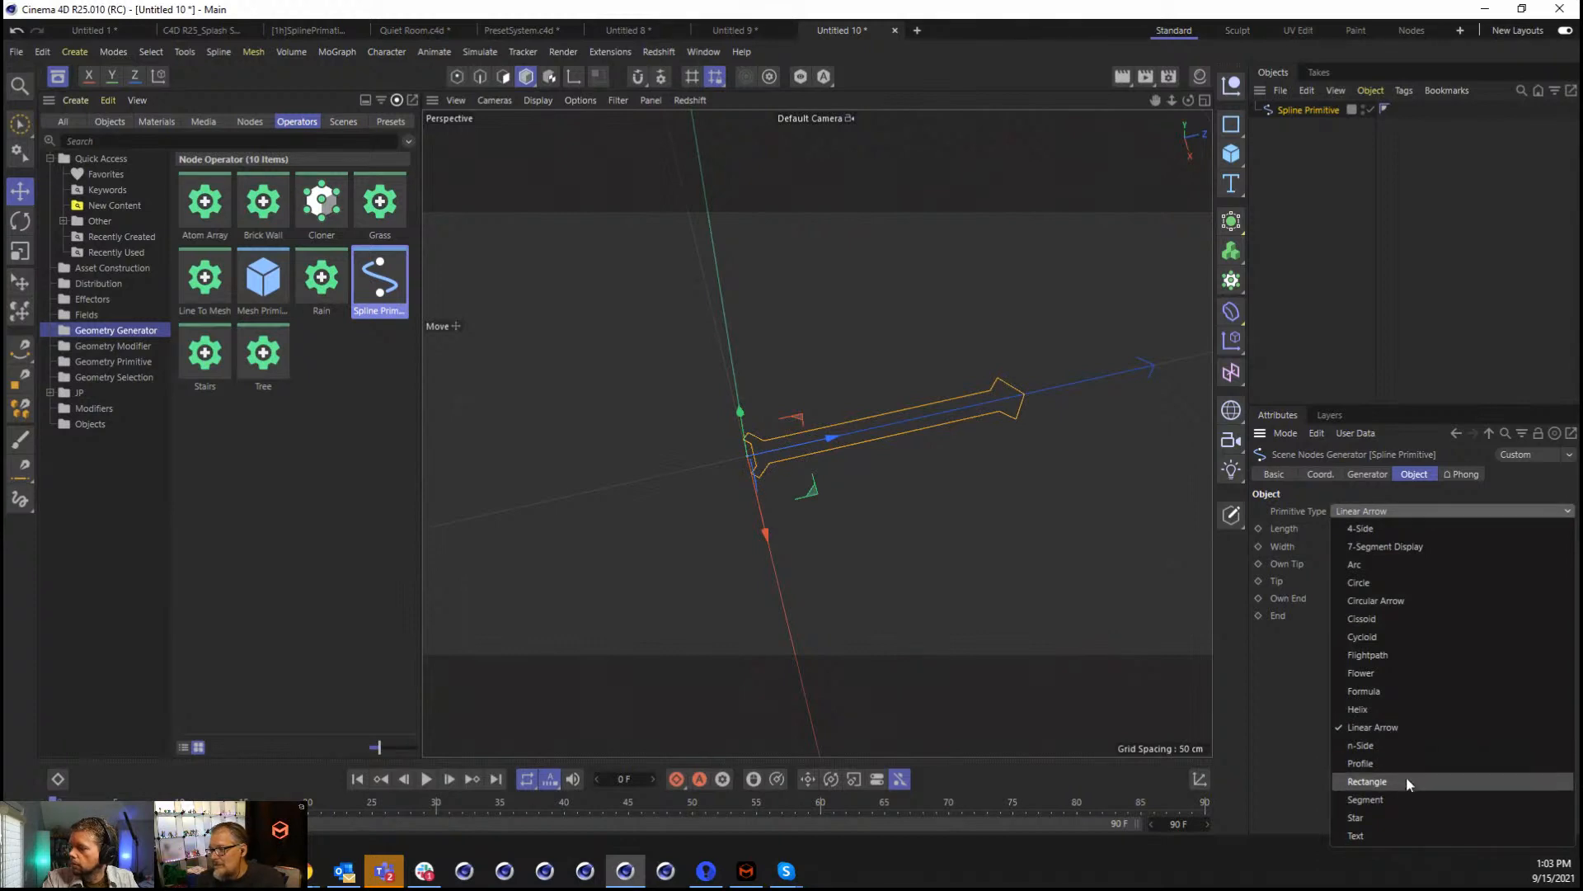
click(1442, 601)
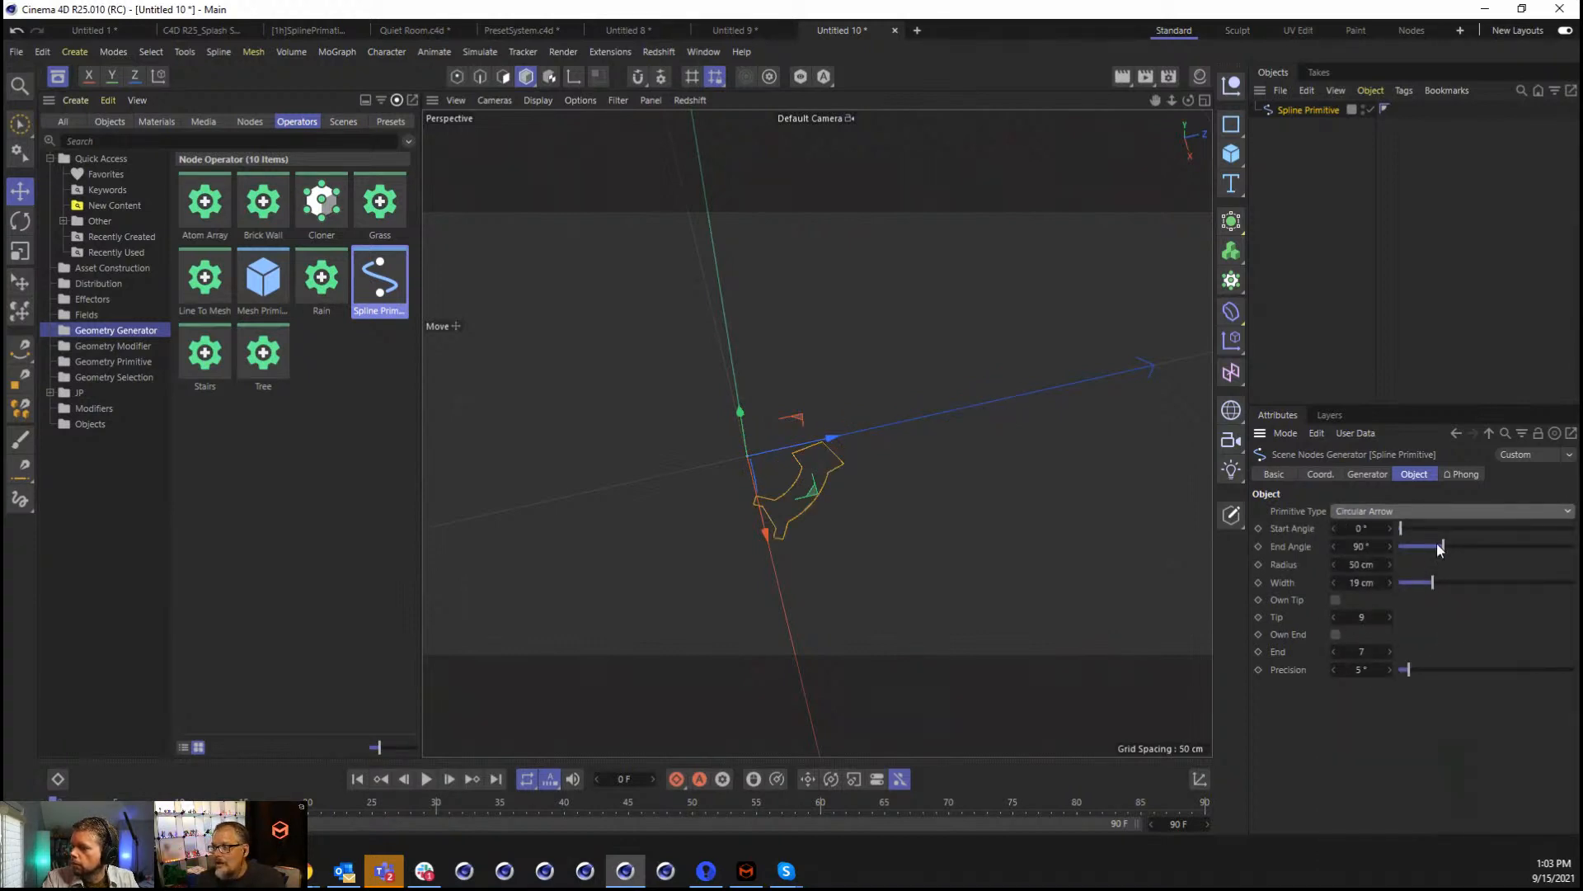
drag(1439, 545, 1547, 546)
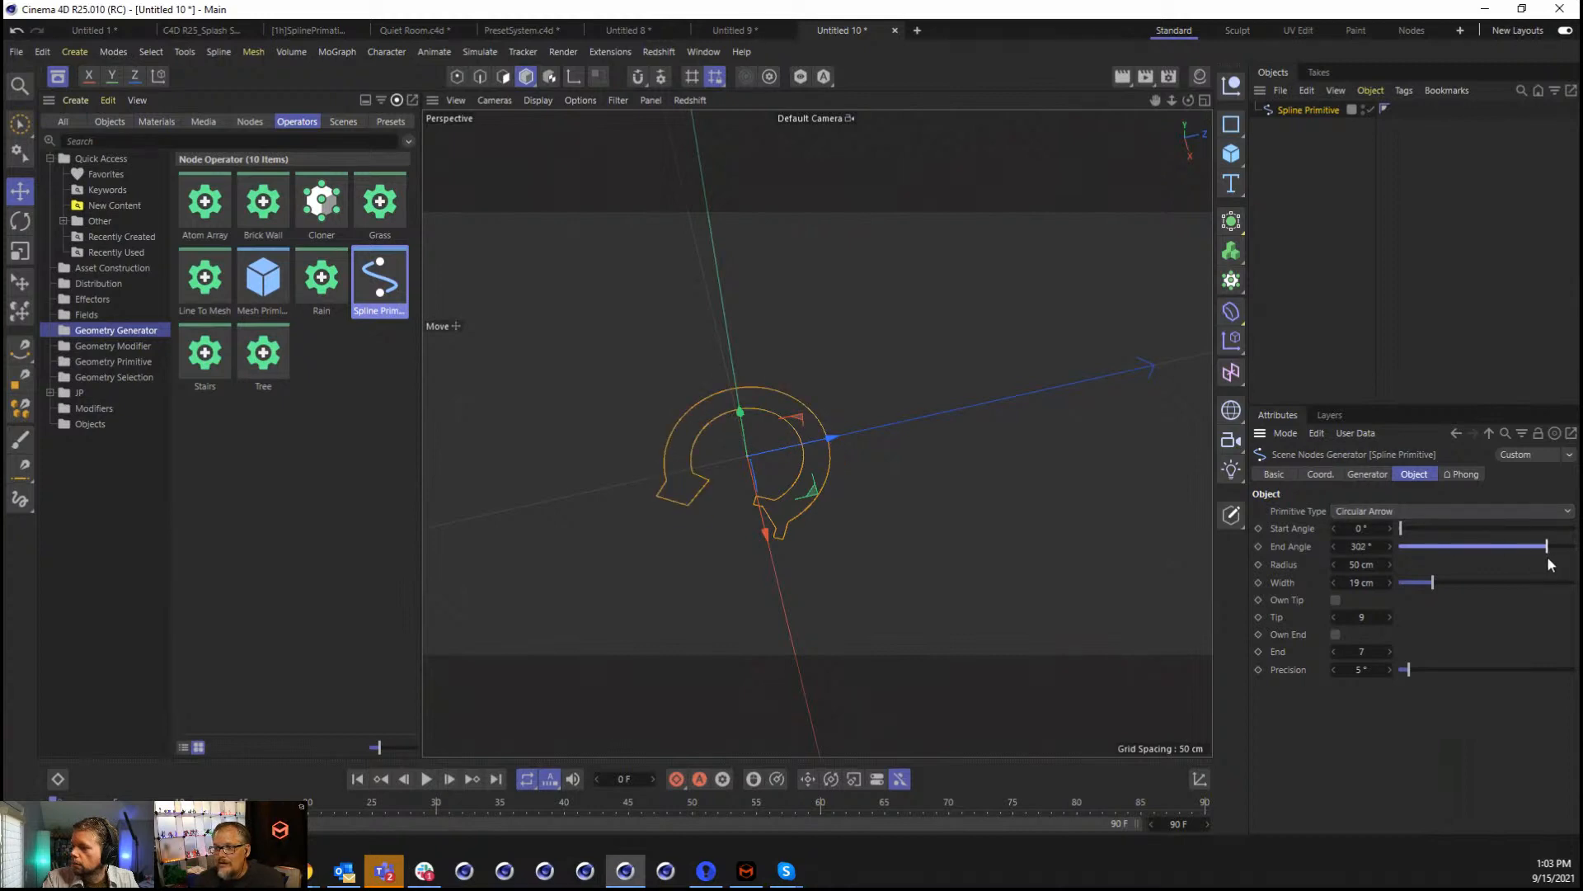
Set the Circular Arrow's end style to 3, its tip style to 0 and its width to 12 cm.
click(1335, 648)
click(1335, 648)
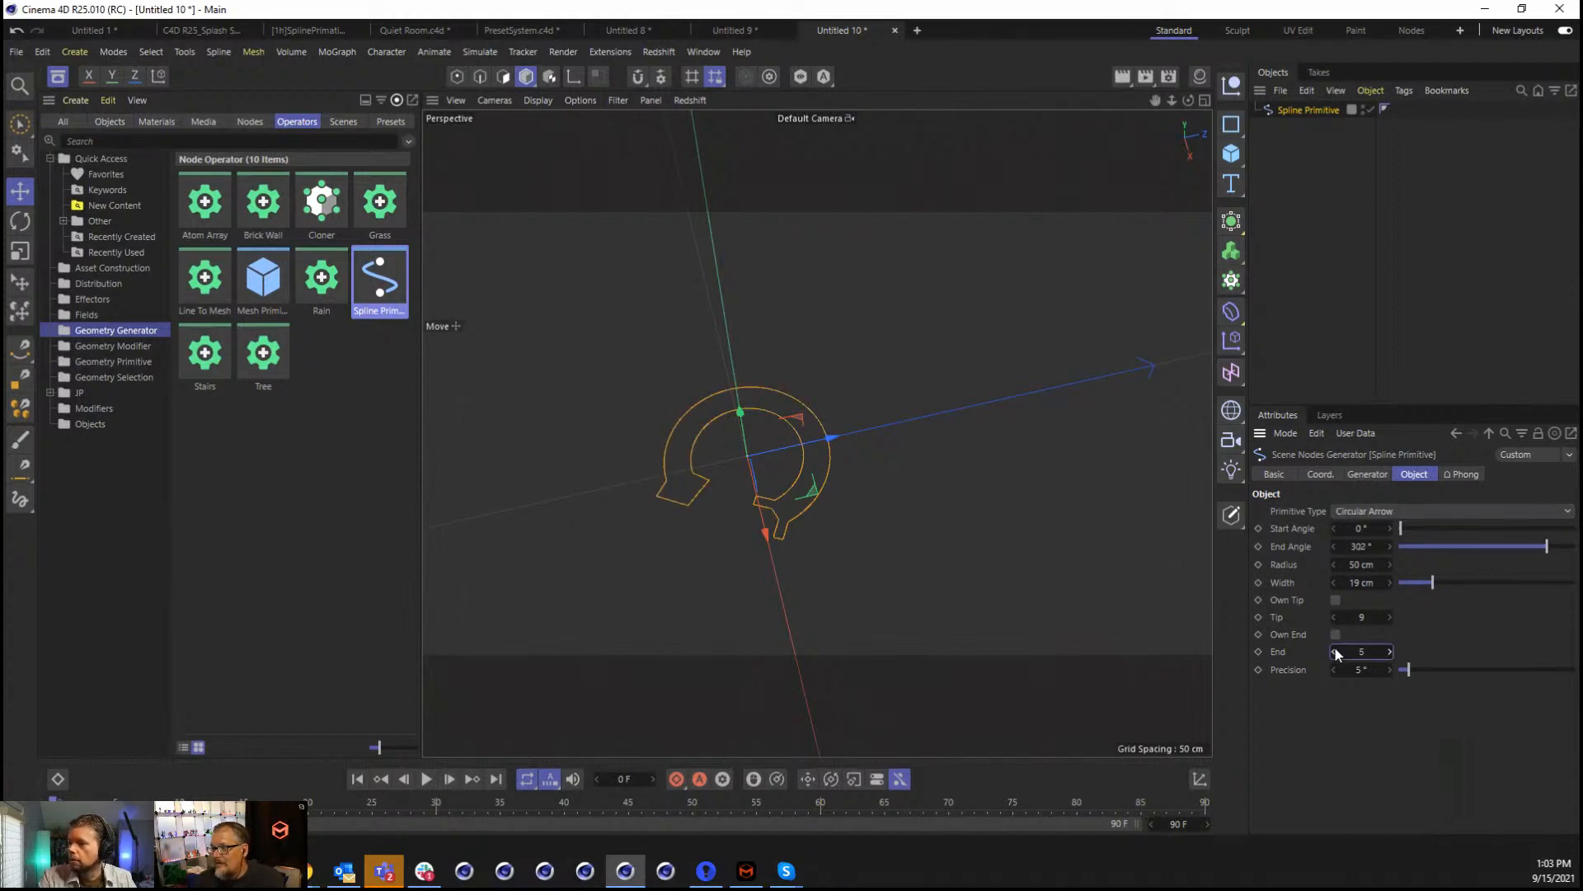
click(1335, 648)
click(1335, 649)
click(1334, 616)
click(1333, 616)
click(1333, 616)
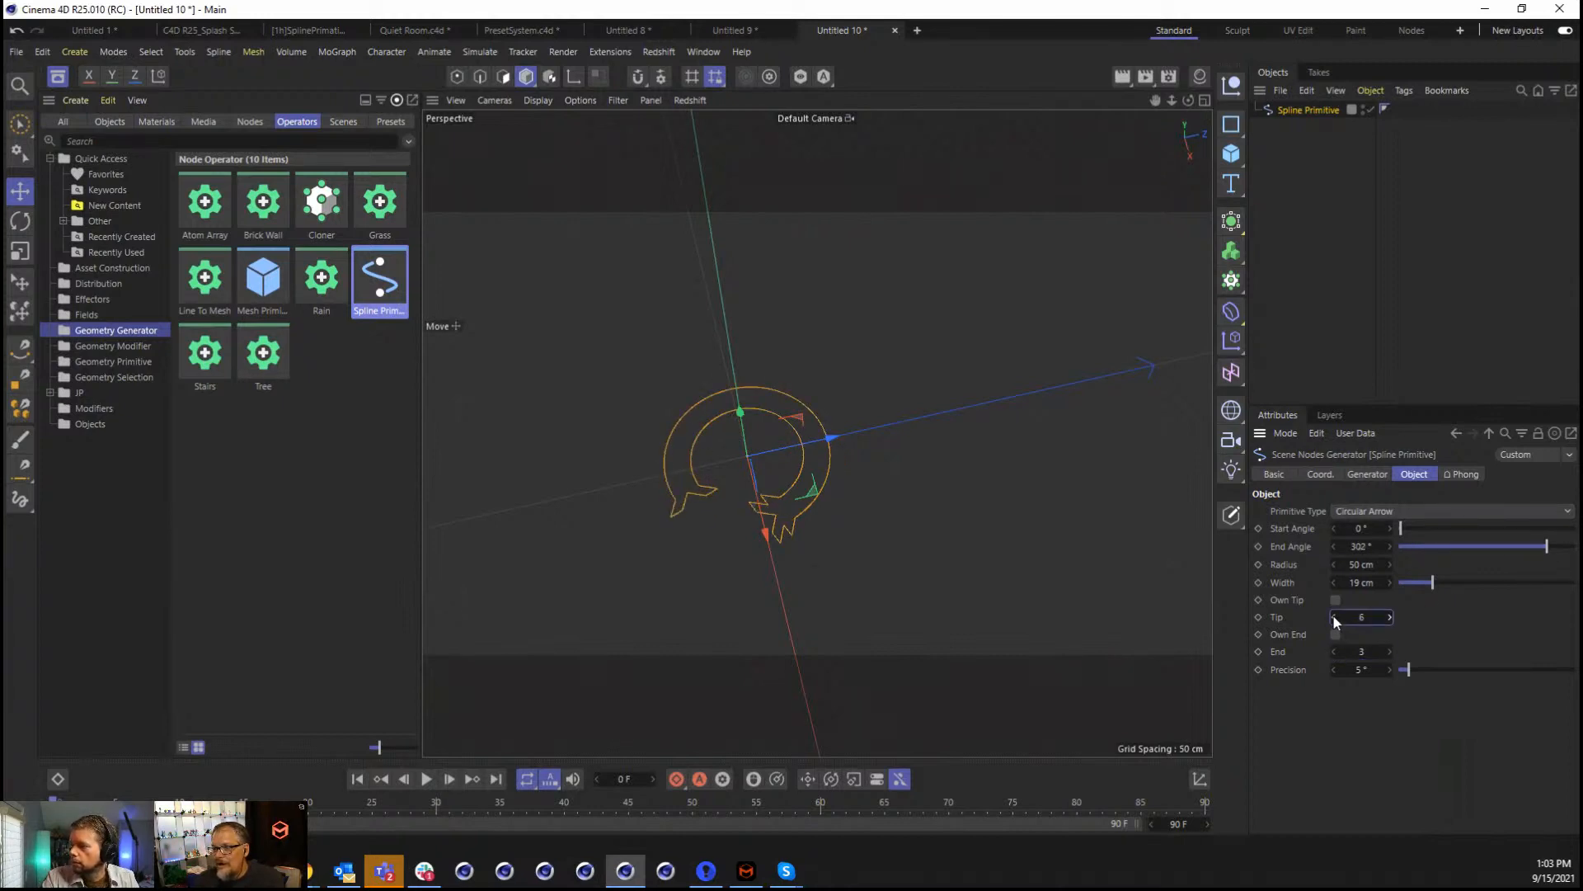
click(1333, 616)
click(1333, 616)
click(1332, 615)
click(1332, 614)
click(1333, 617)
click(1333, 616)
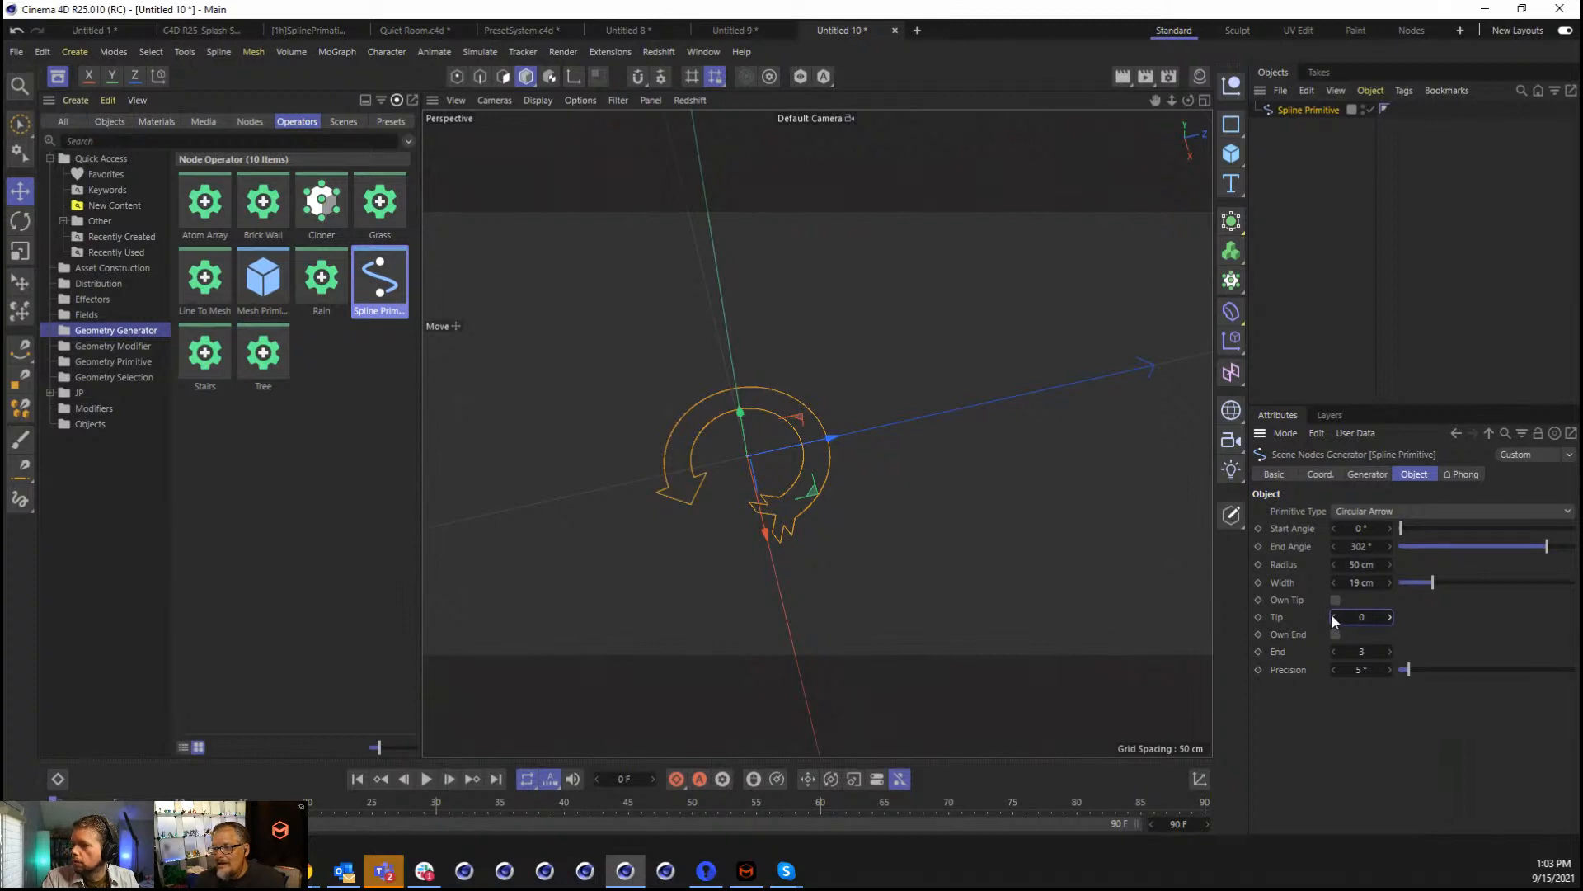
mouse_move(1432, 580)
mouse_down()
mouse_move(1527, 591)
mouse_move(1422, 594)
mouse_up()
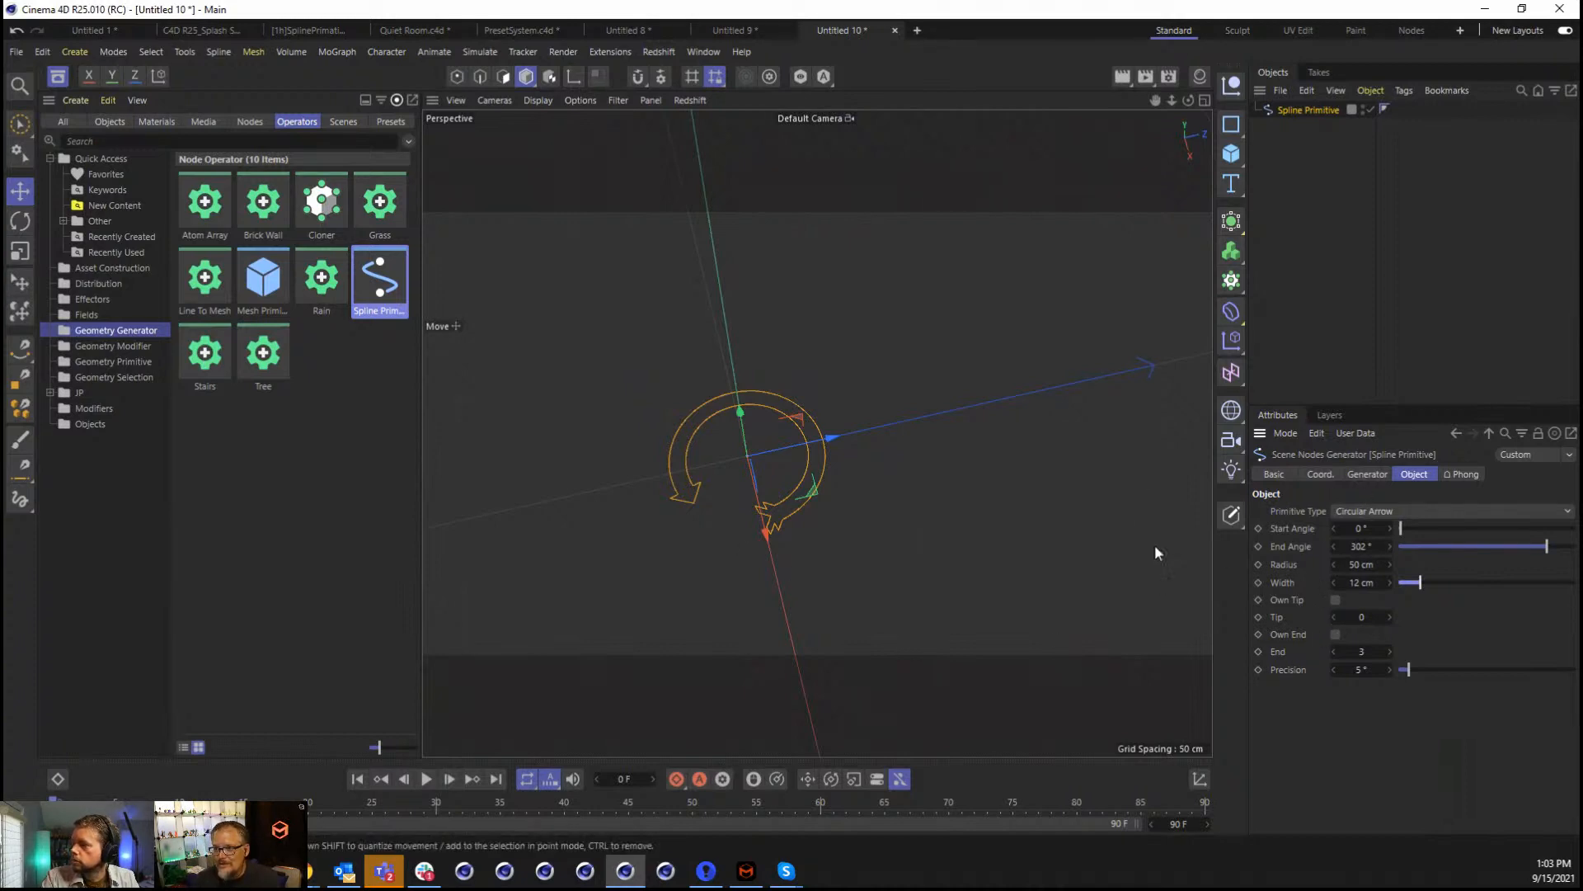
click(1383, 510)
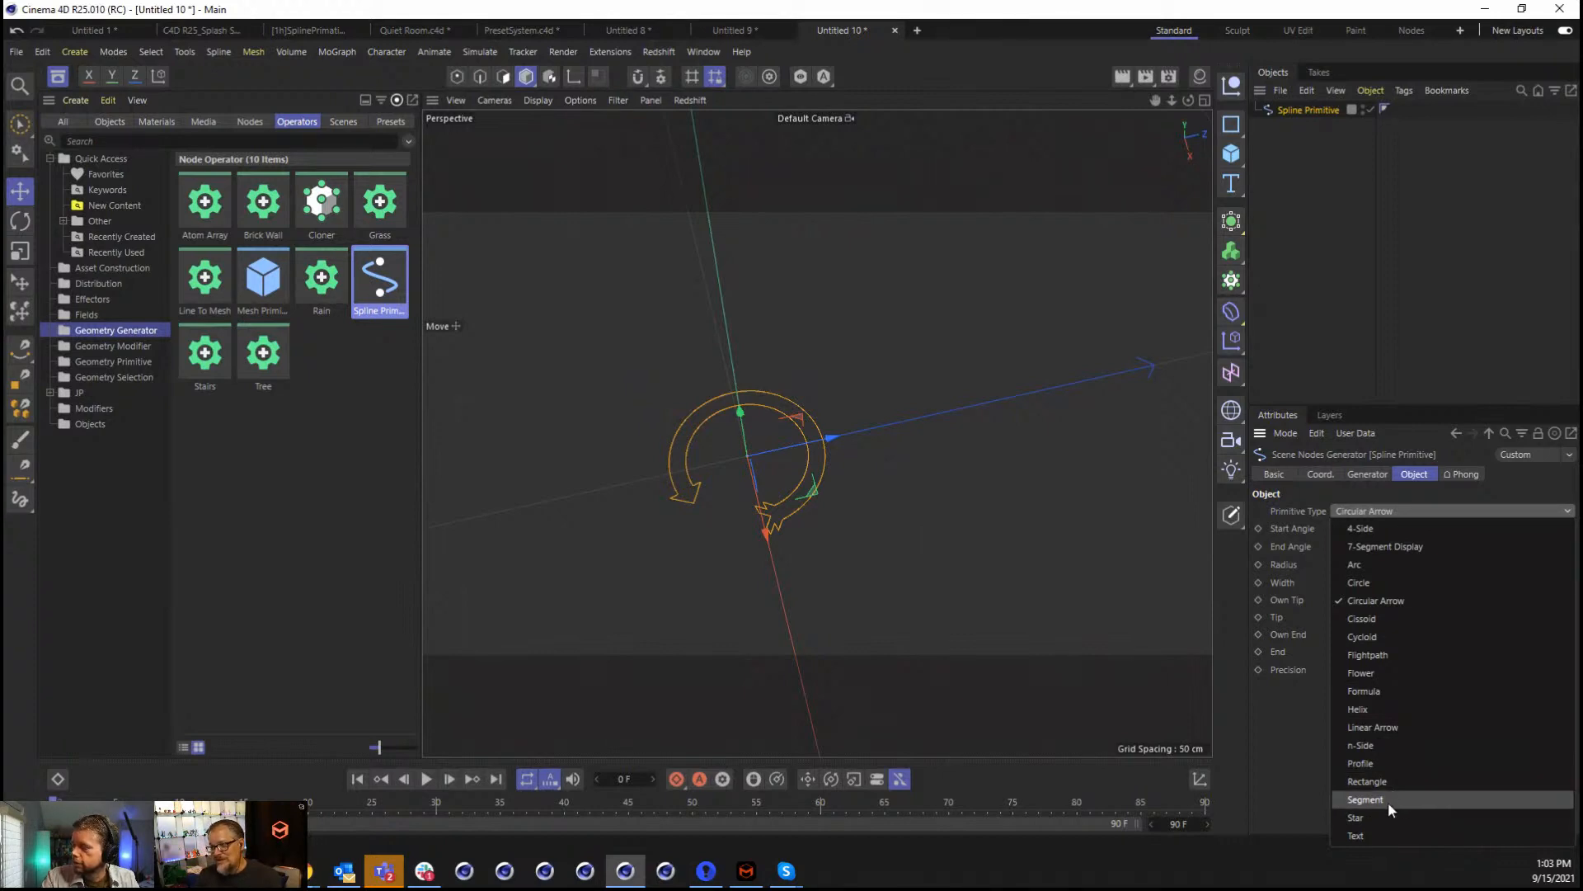
key(Escape)
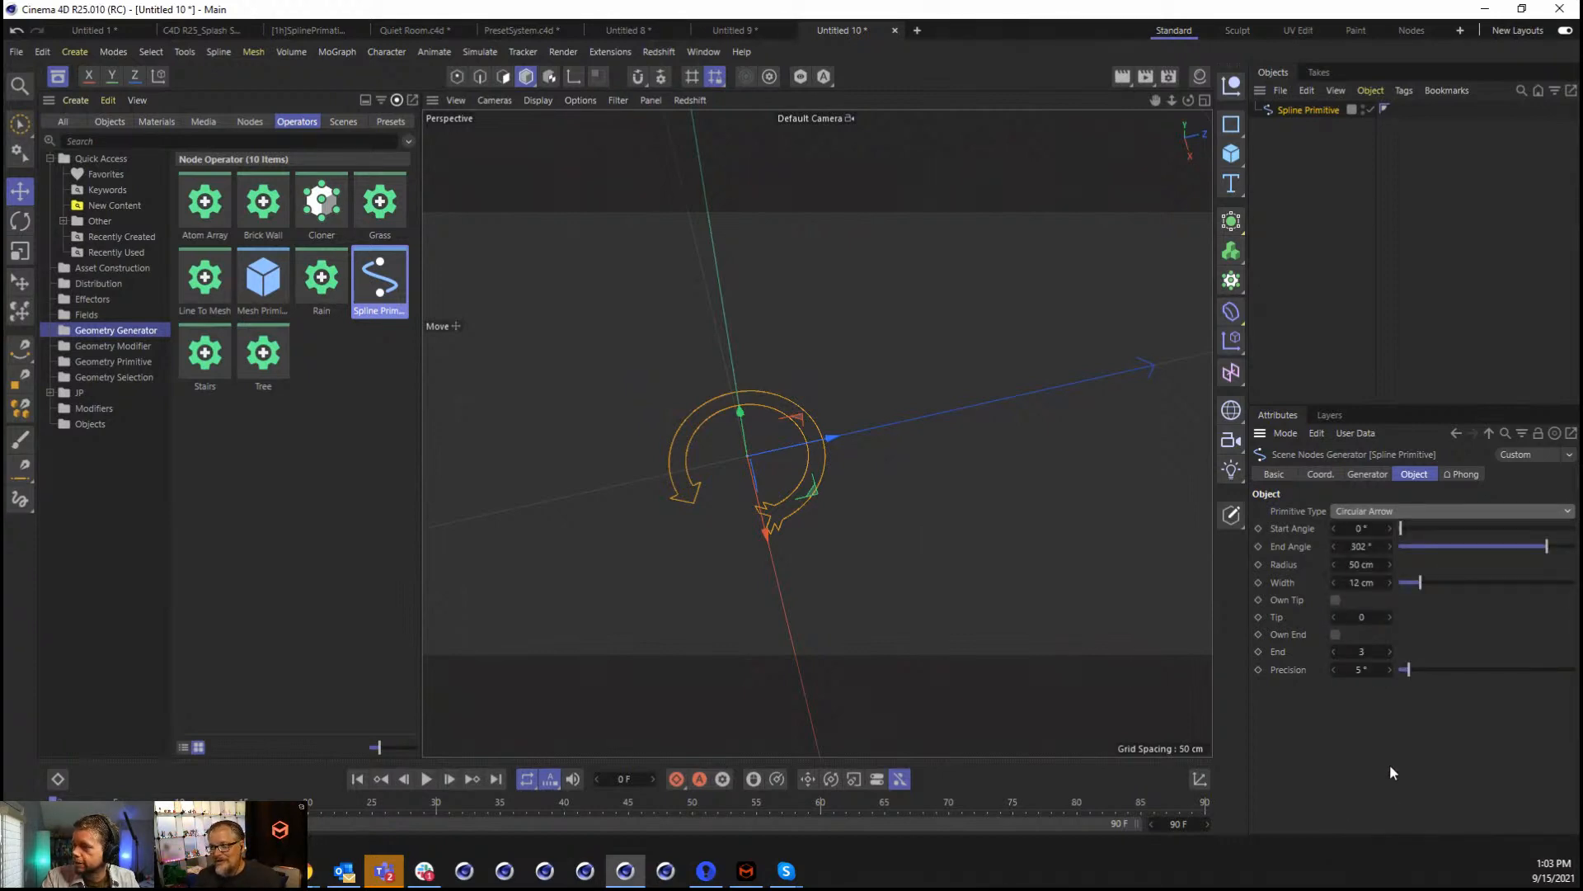
click(1425, 513)
click(1409, 791)
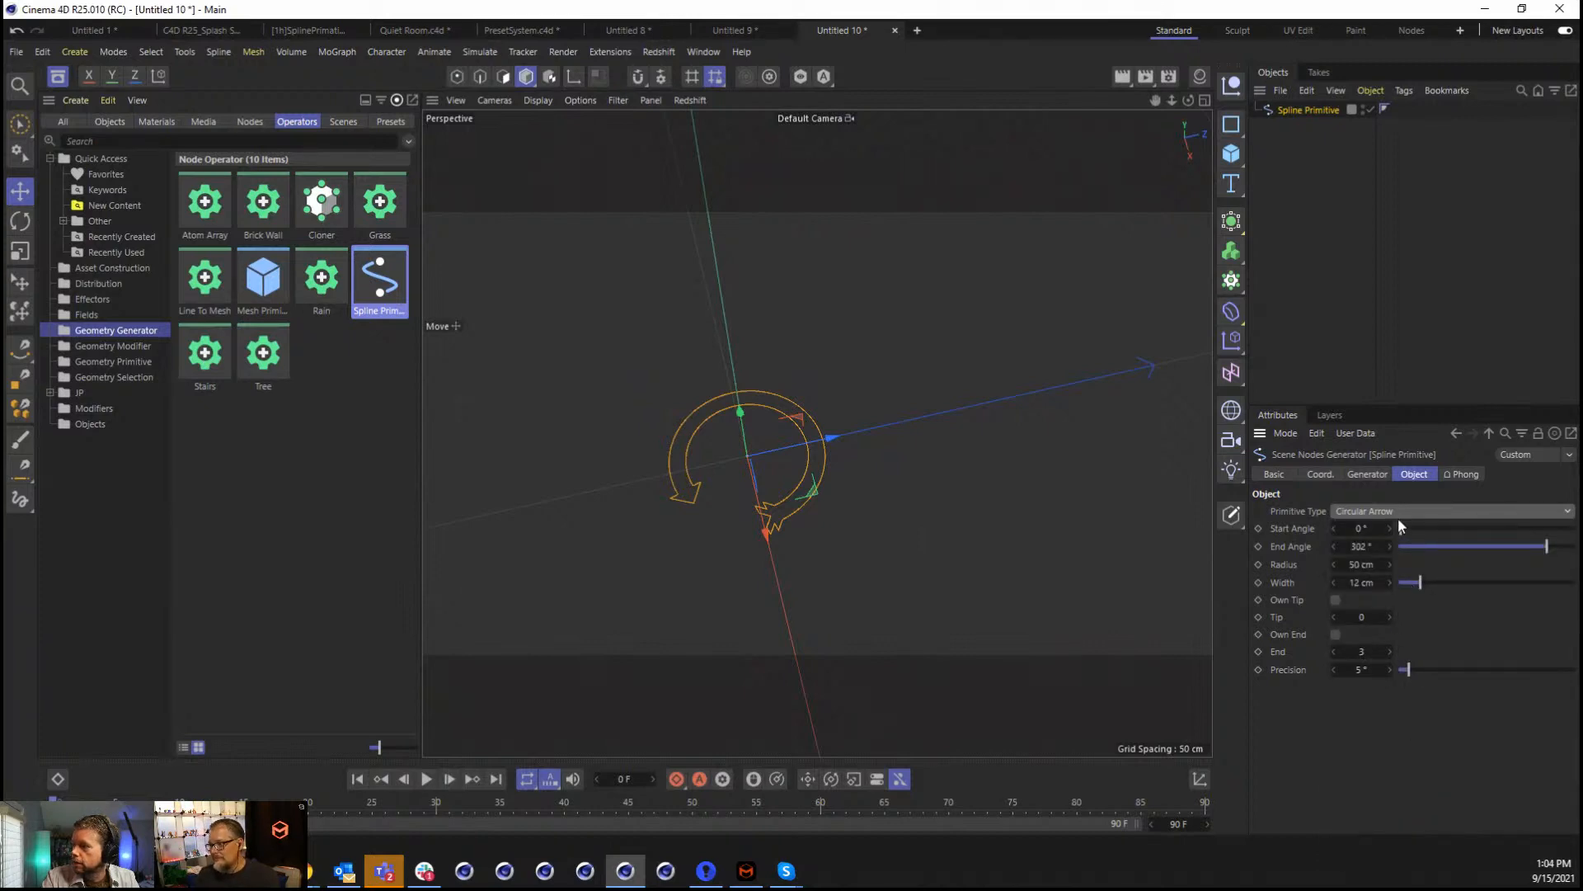
Delete the Circular Arrow Spline Primitive and add a fresh Spline Primitive generator to the scene.
key(Delete)
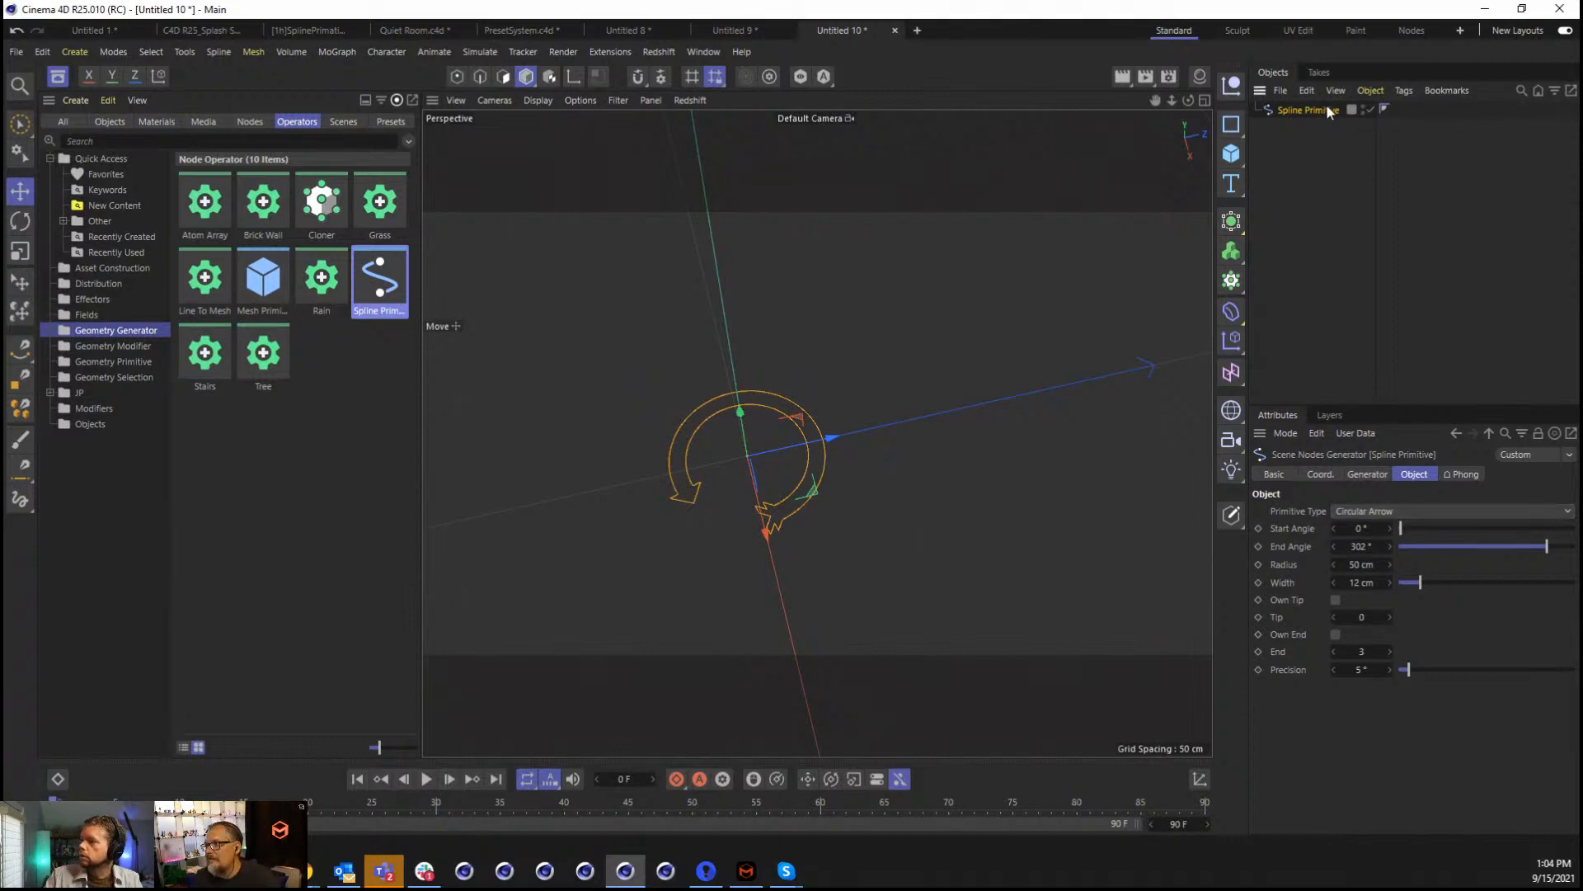
drag(401, 296, 1284, 205)
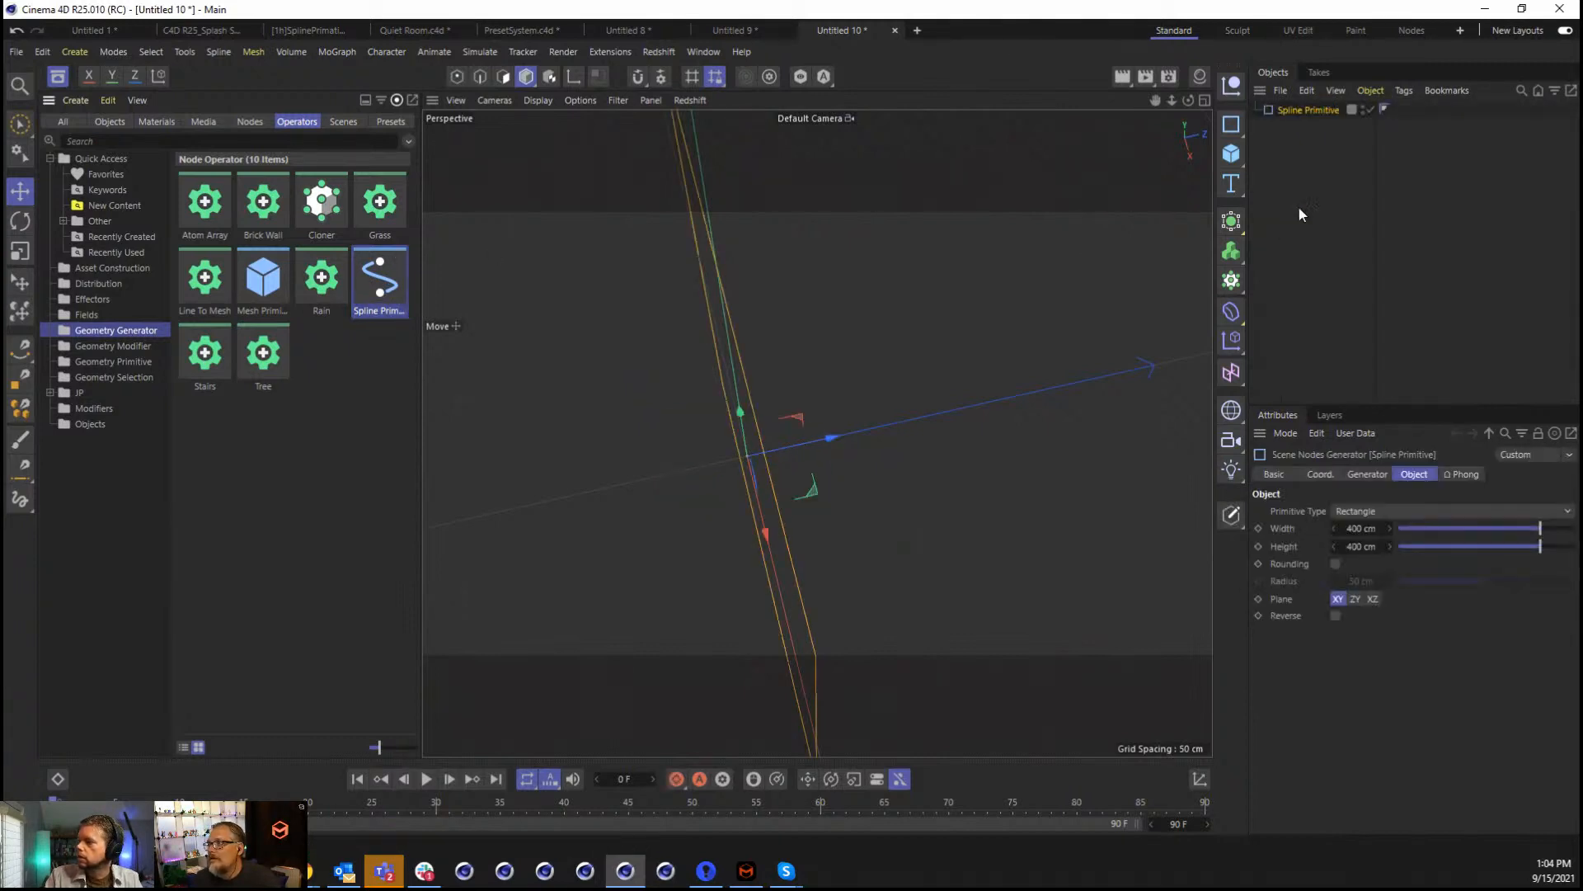
click(1411, 509)
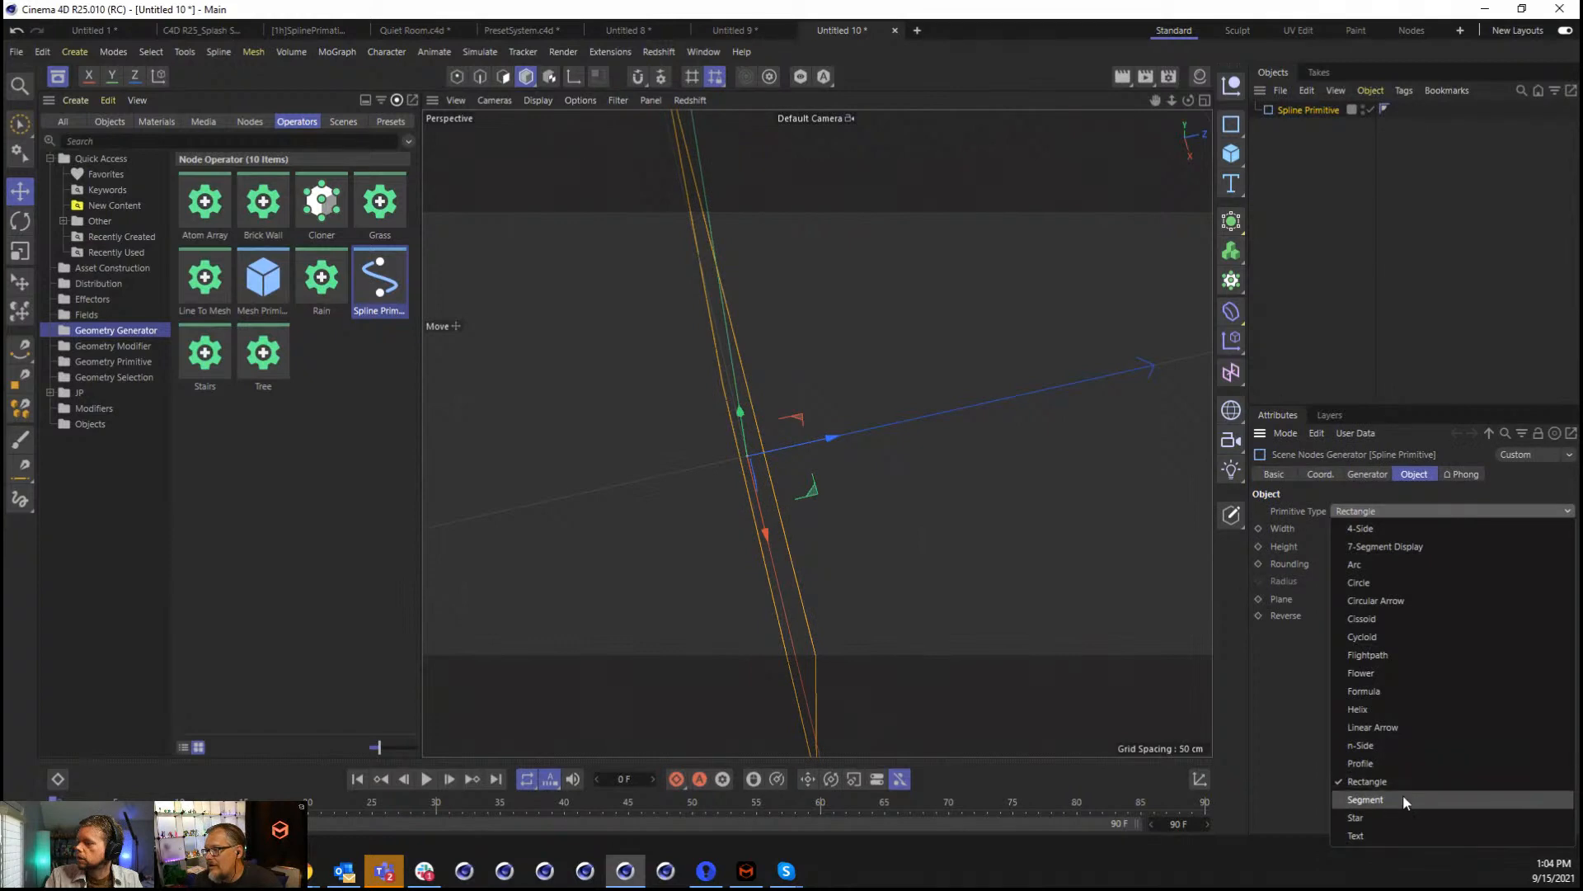
click(1276, 502)
drag(1188, 99, 1295, 104)
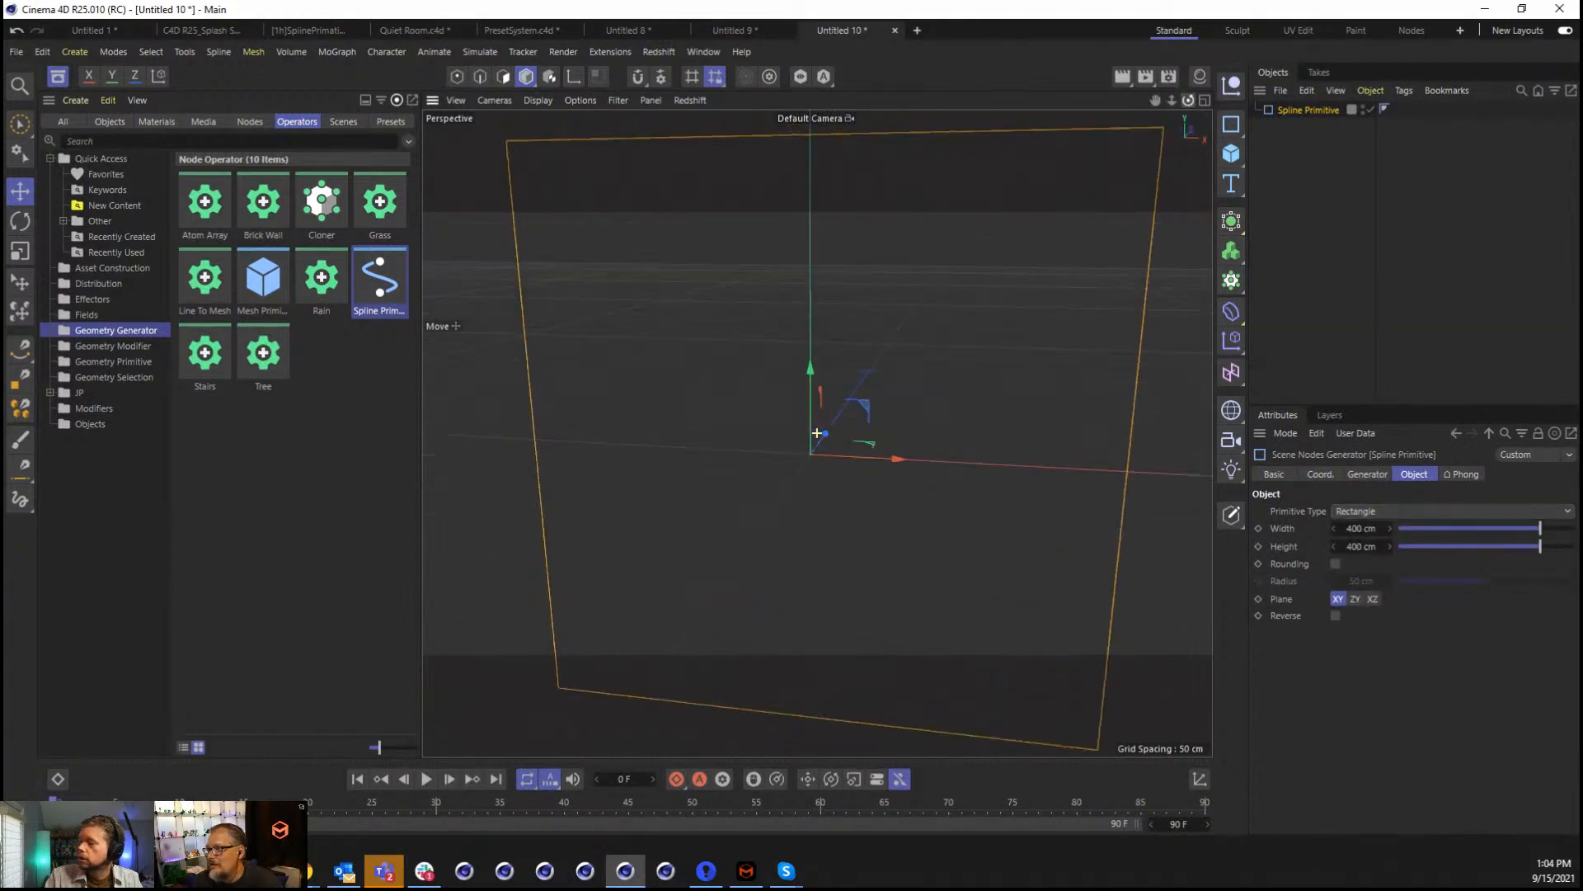
click(1403, 513)
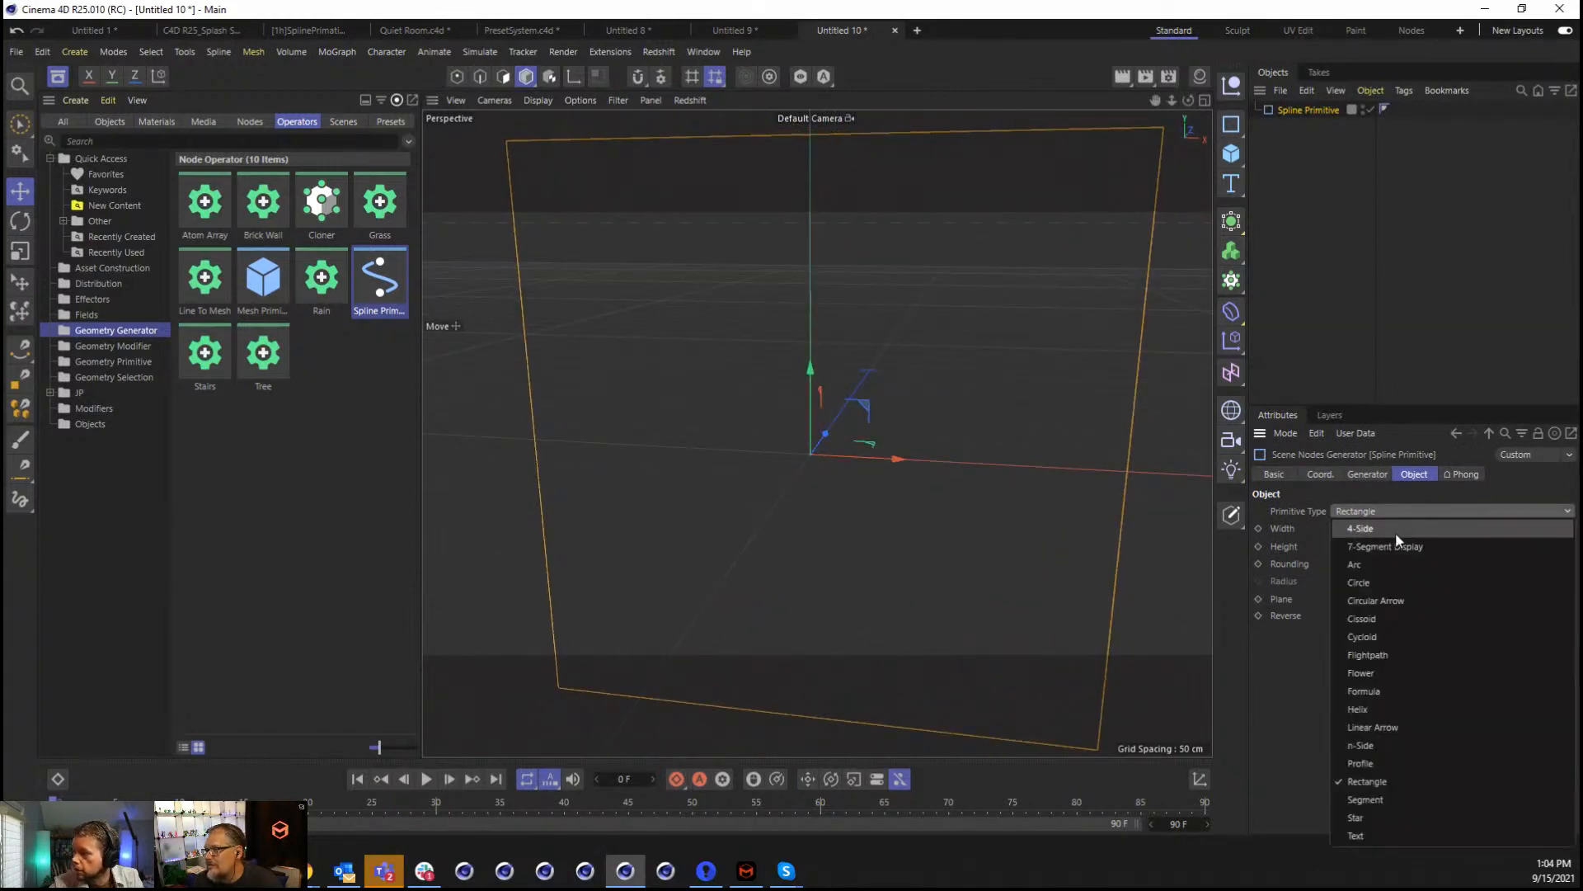
click(1375, 802)
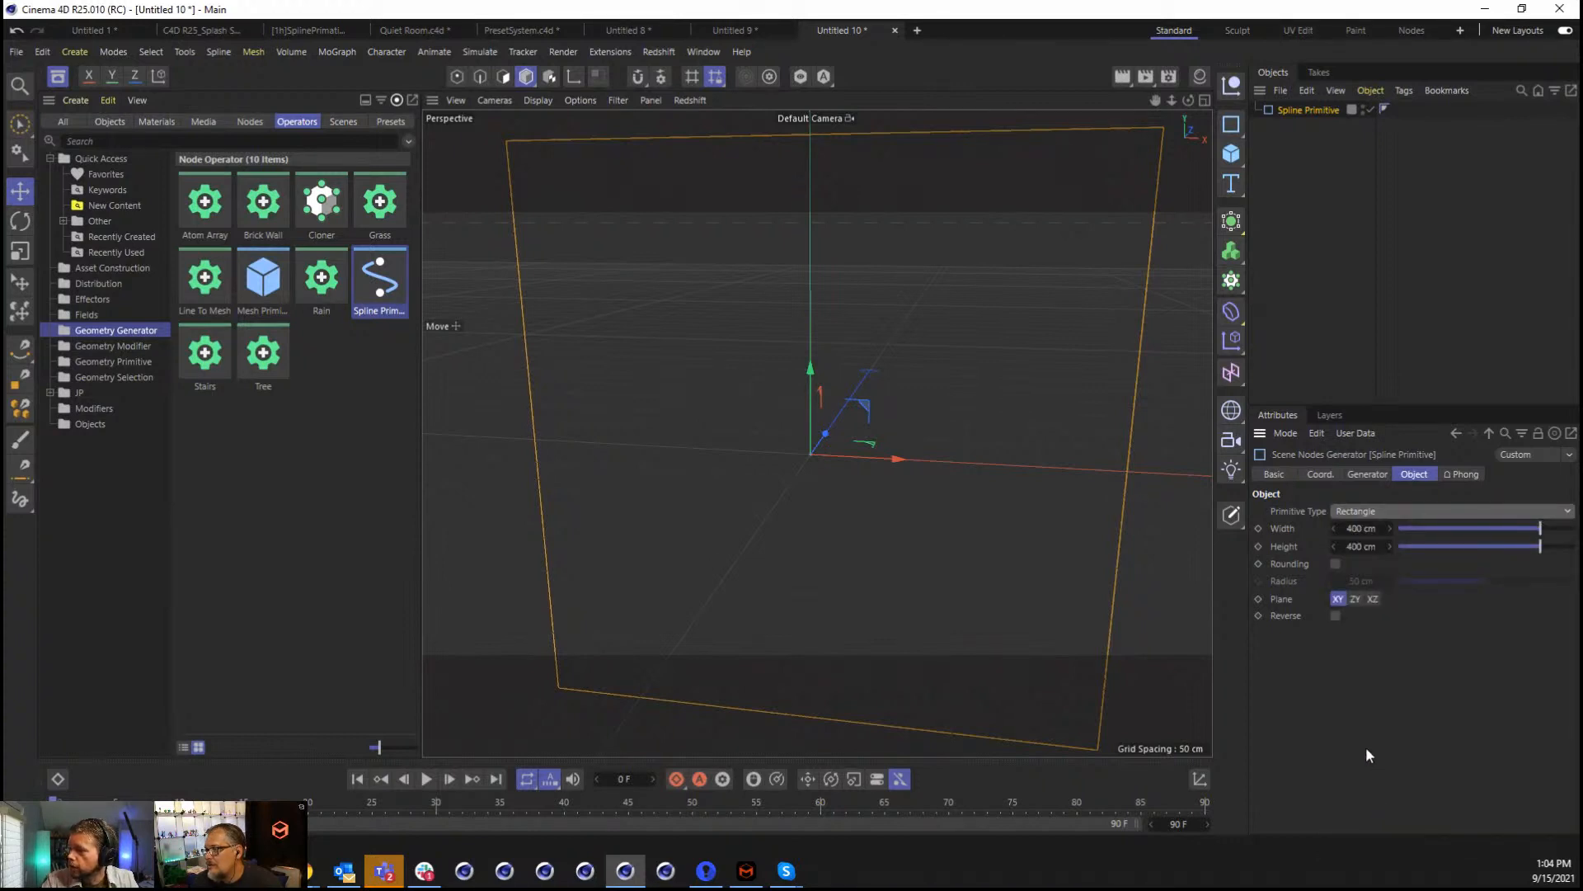
click(1407, 512)
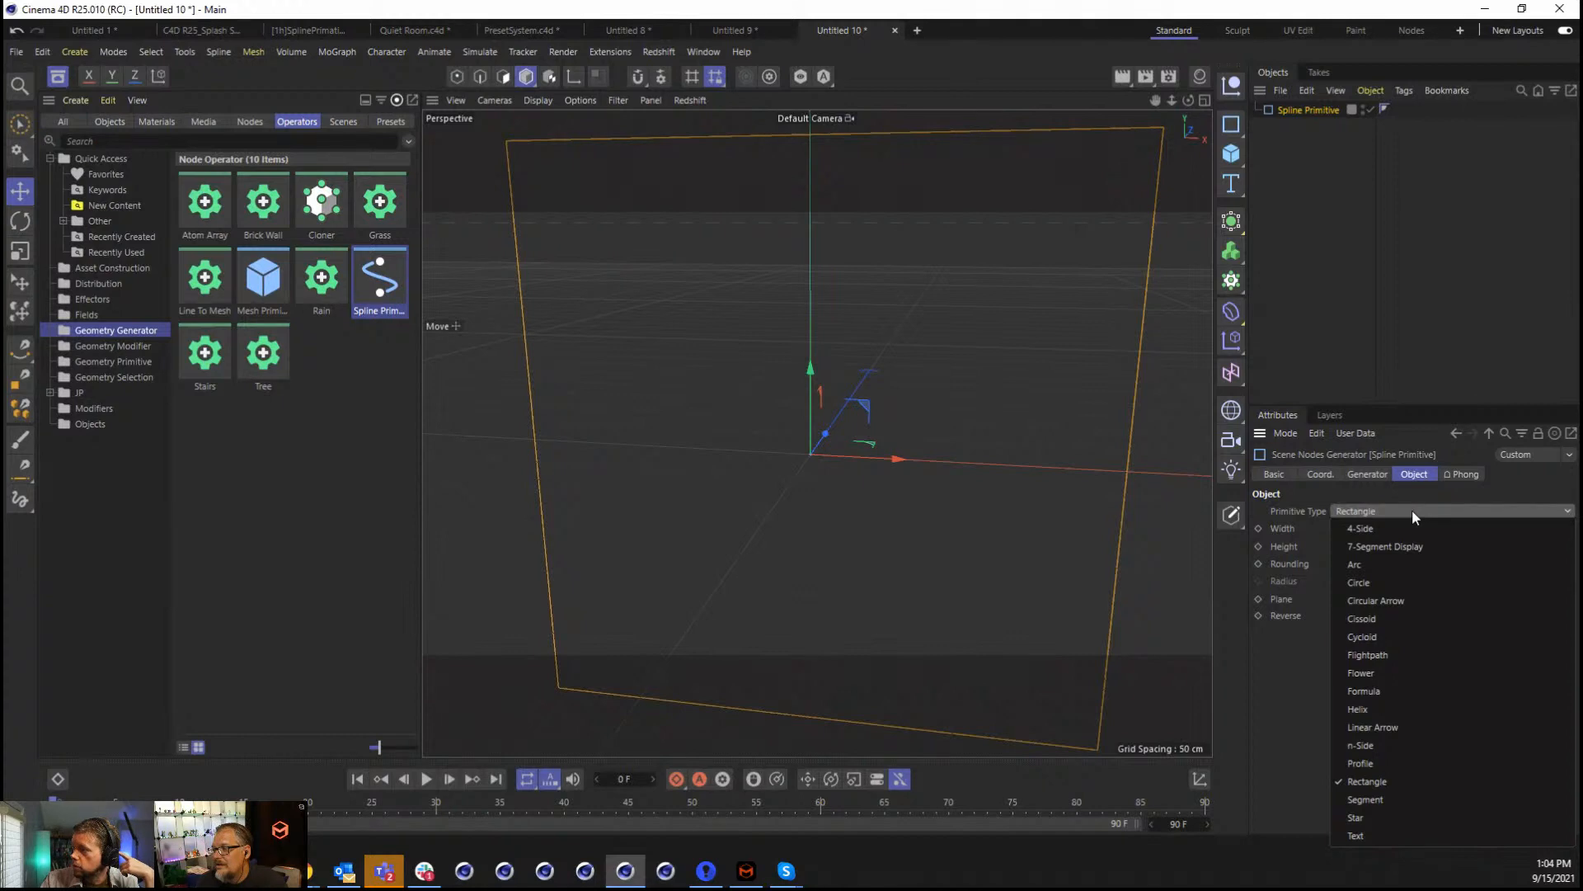
click(1393, 838)
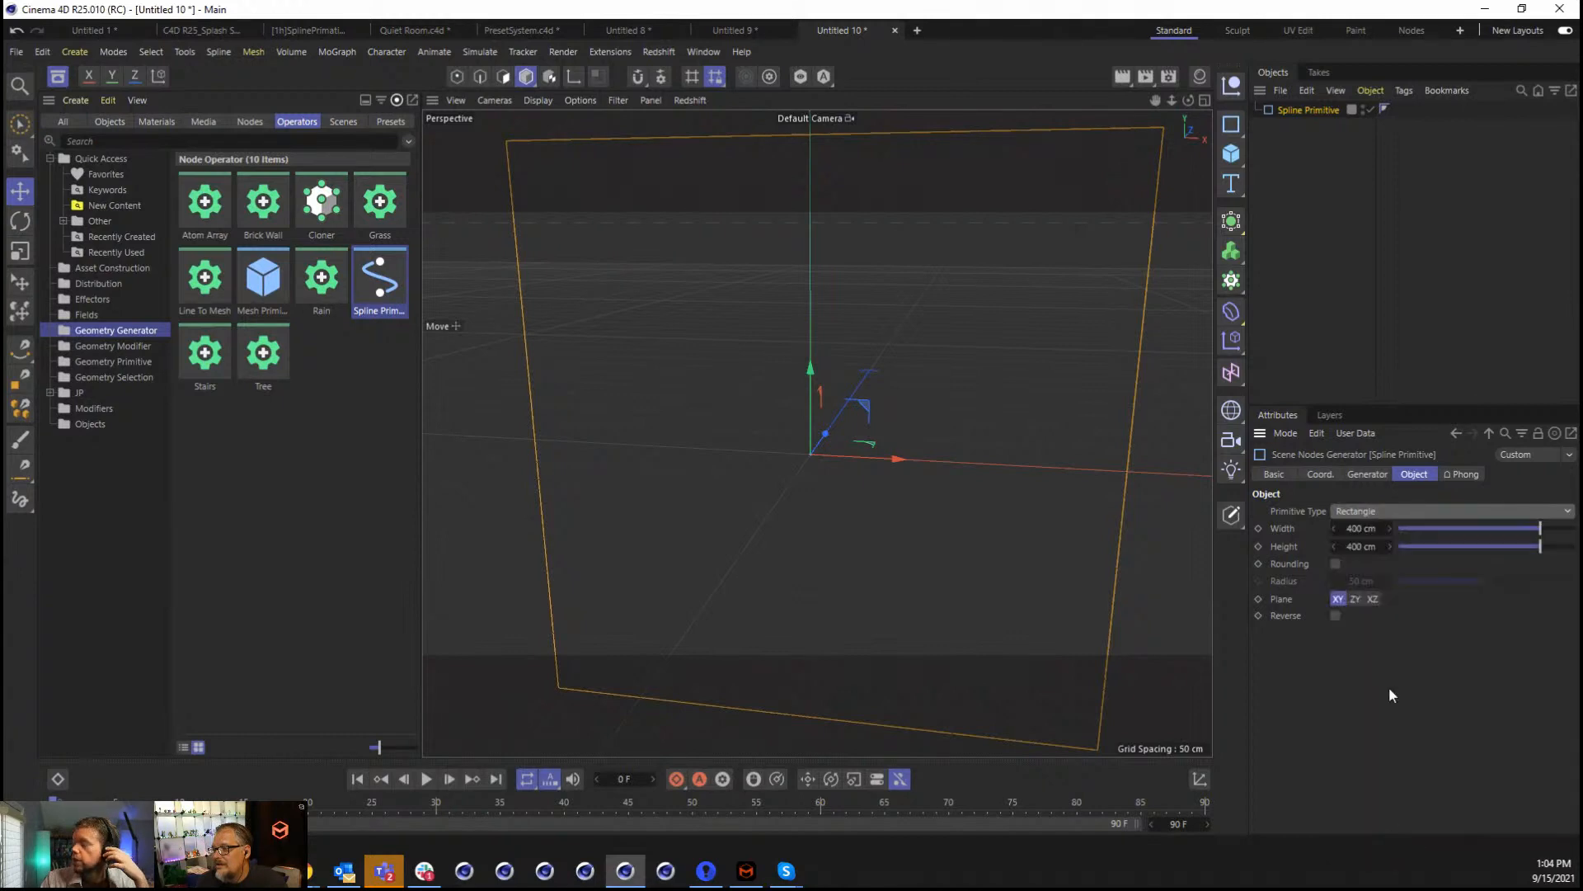
Set the Spline Primitive's type to 7-Segment Display, and delete the object from the scene.
click(1399, 513)
click(1403, 547)
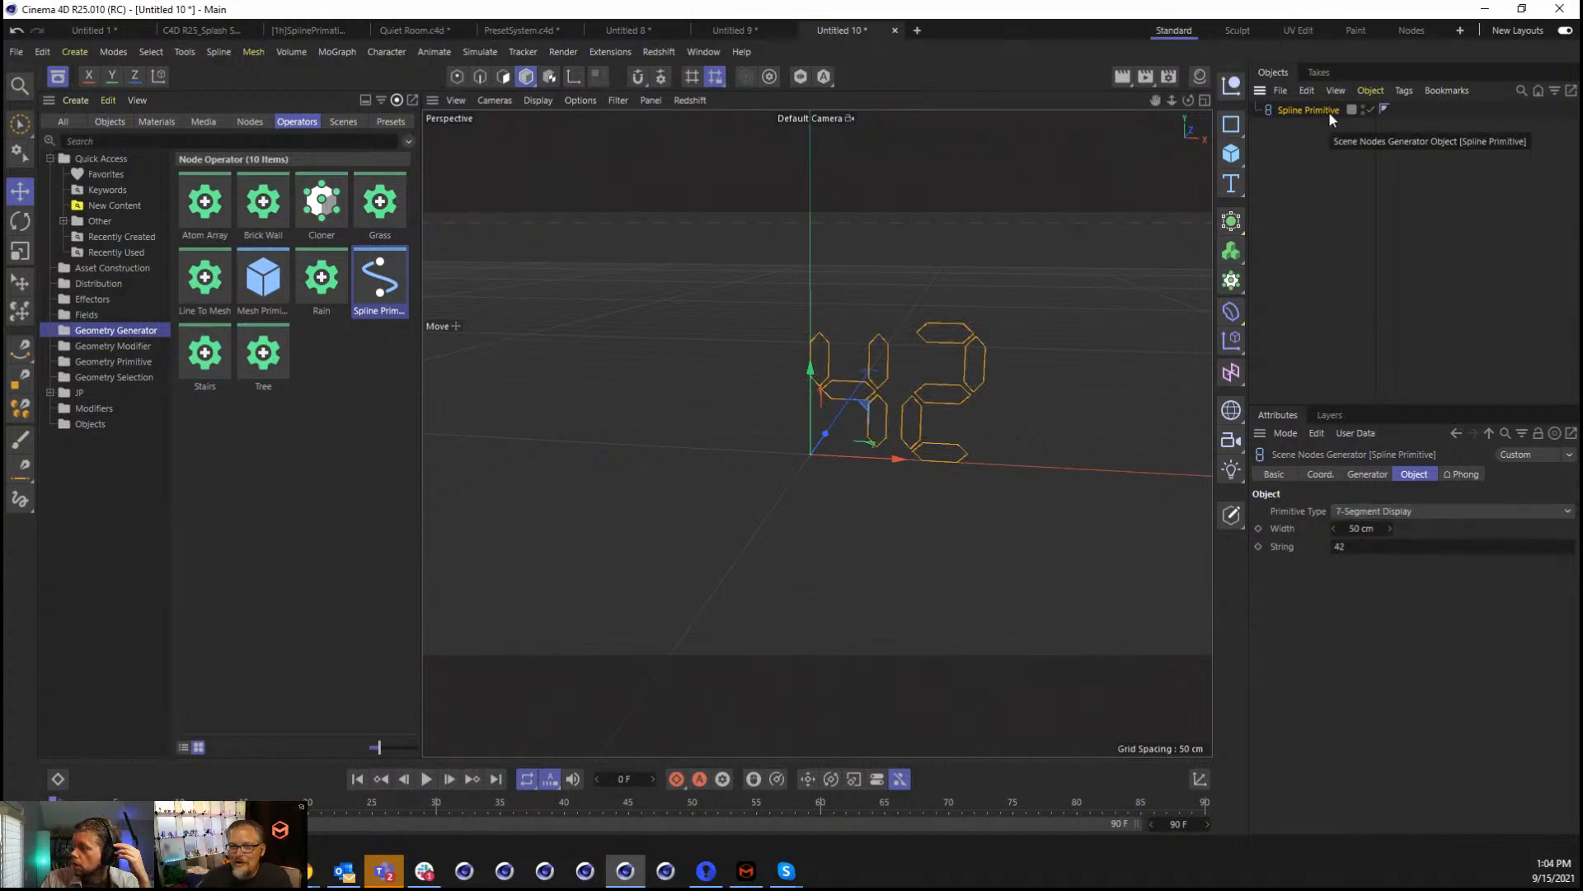
key(Delete)
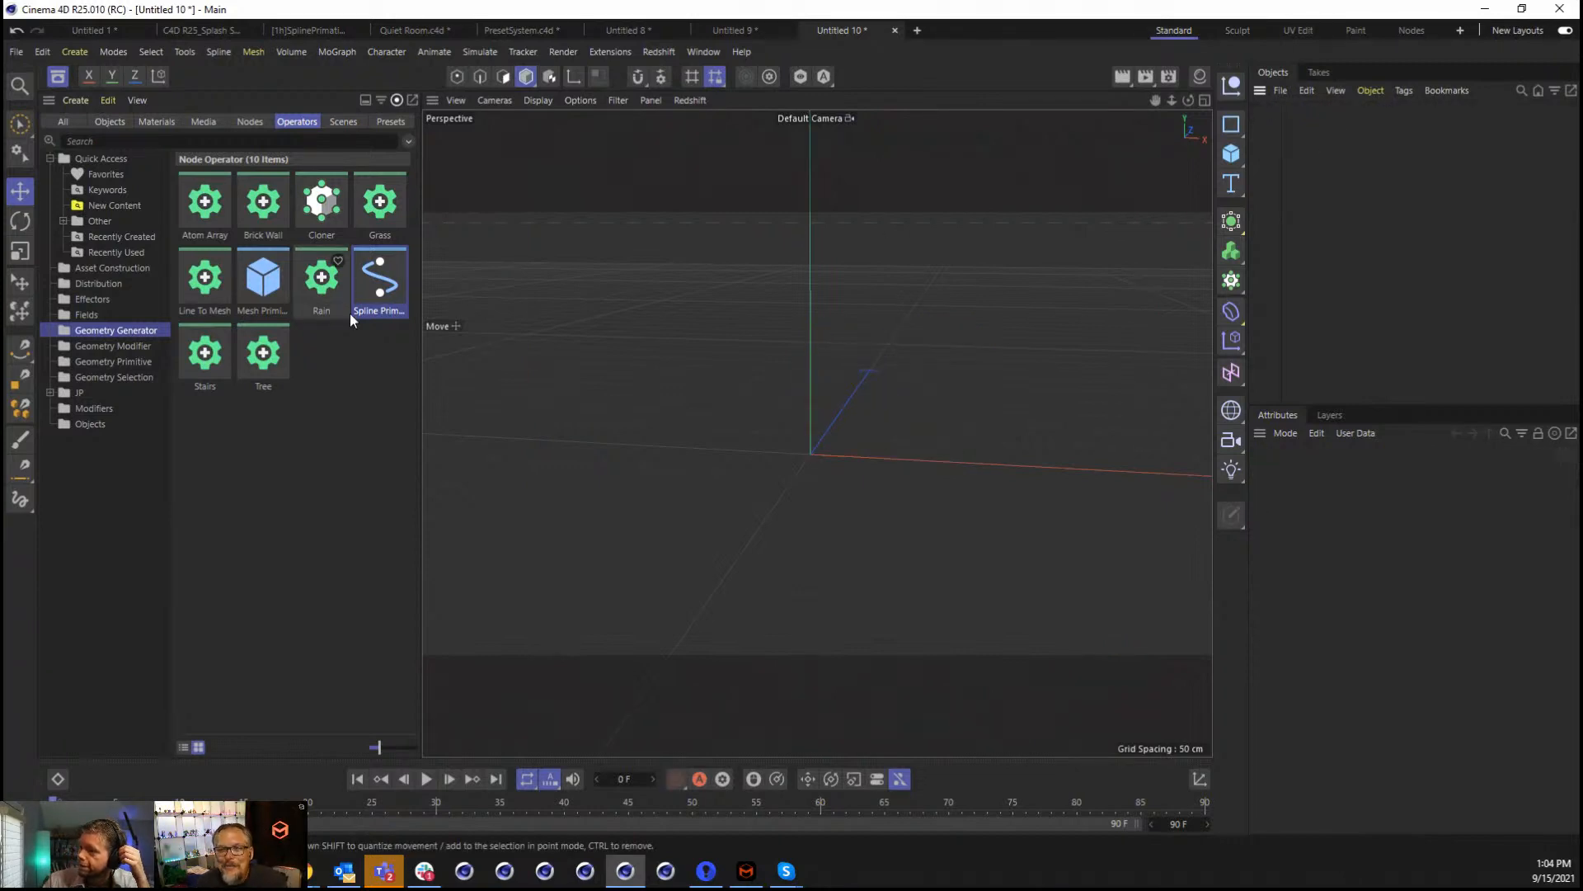
Look through the Geometry Modifier, Geometry Generator, Geometry Primitive and Geometry Selection operators in the Asset Browser.
click(92, 346)
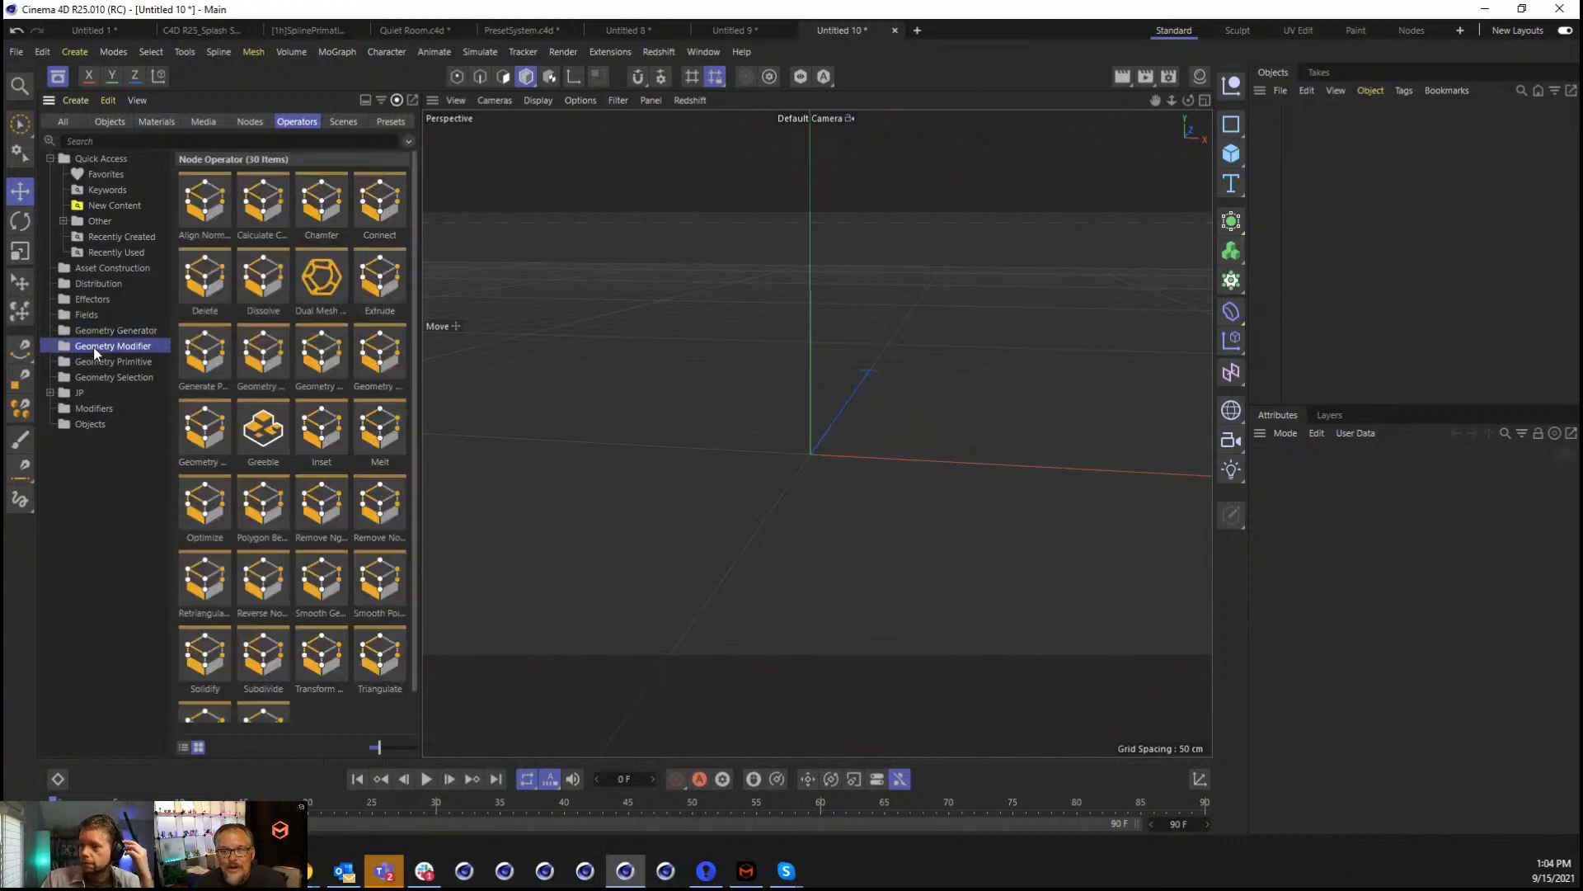
click(136, 330)
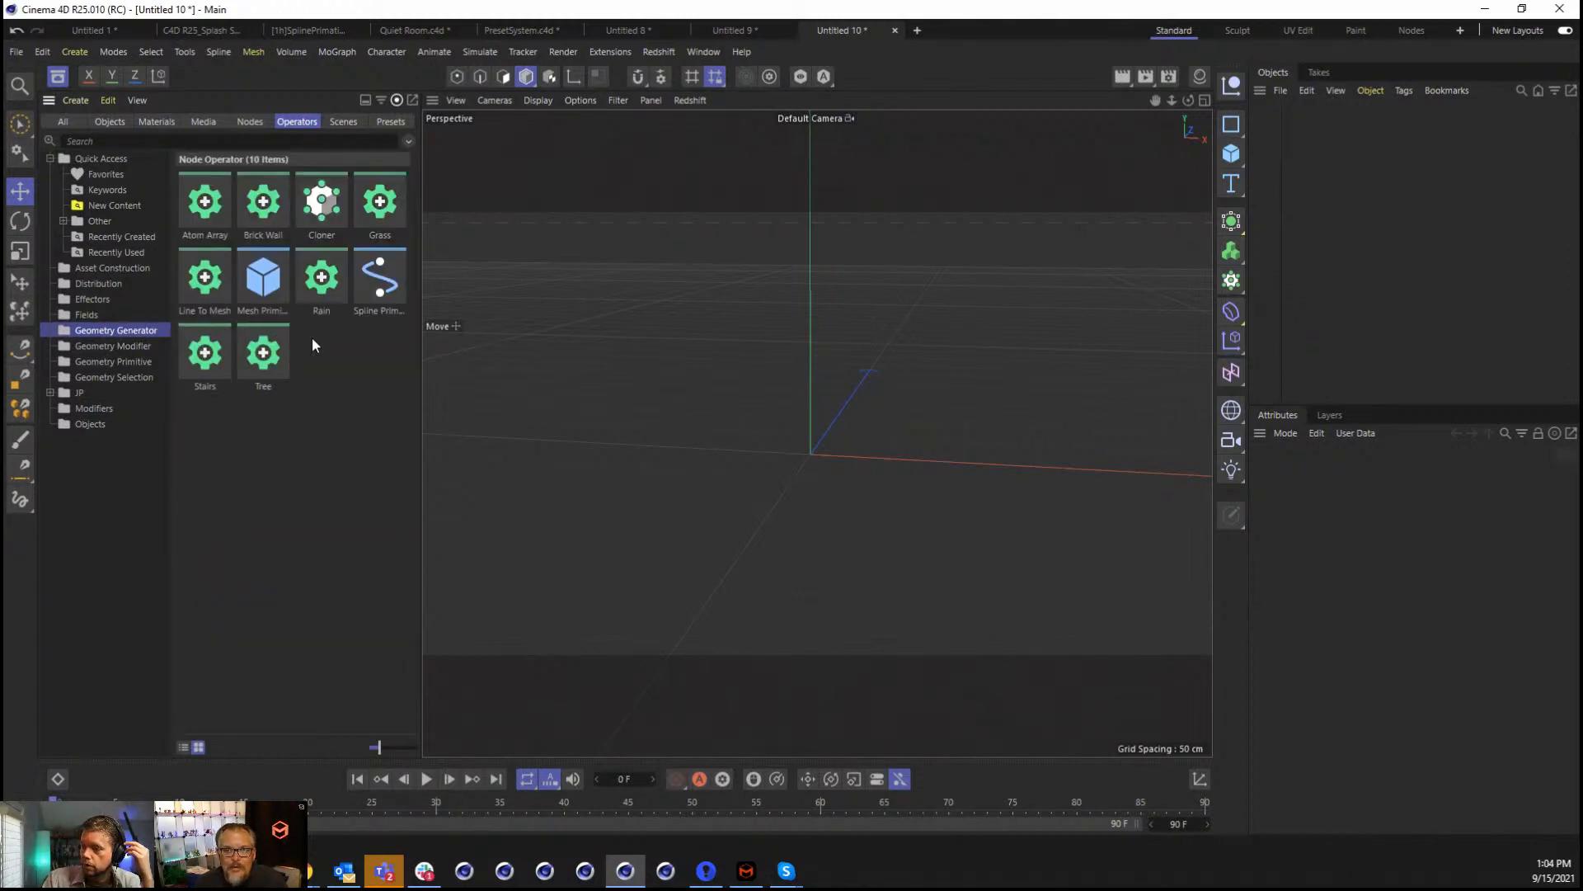
click(112, 362)
scroll(191, 378, down, 1)
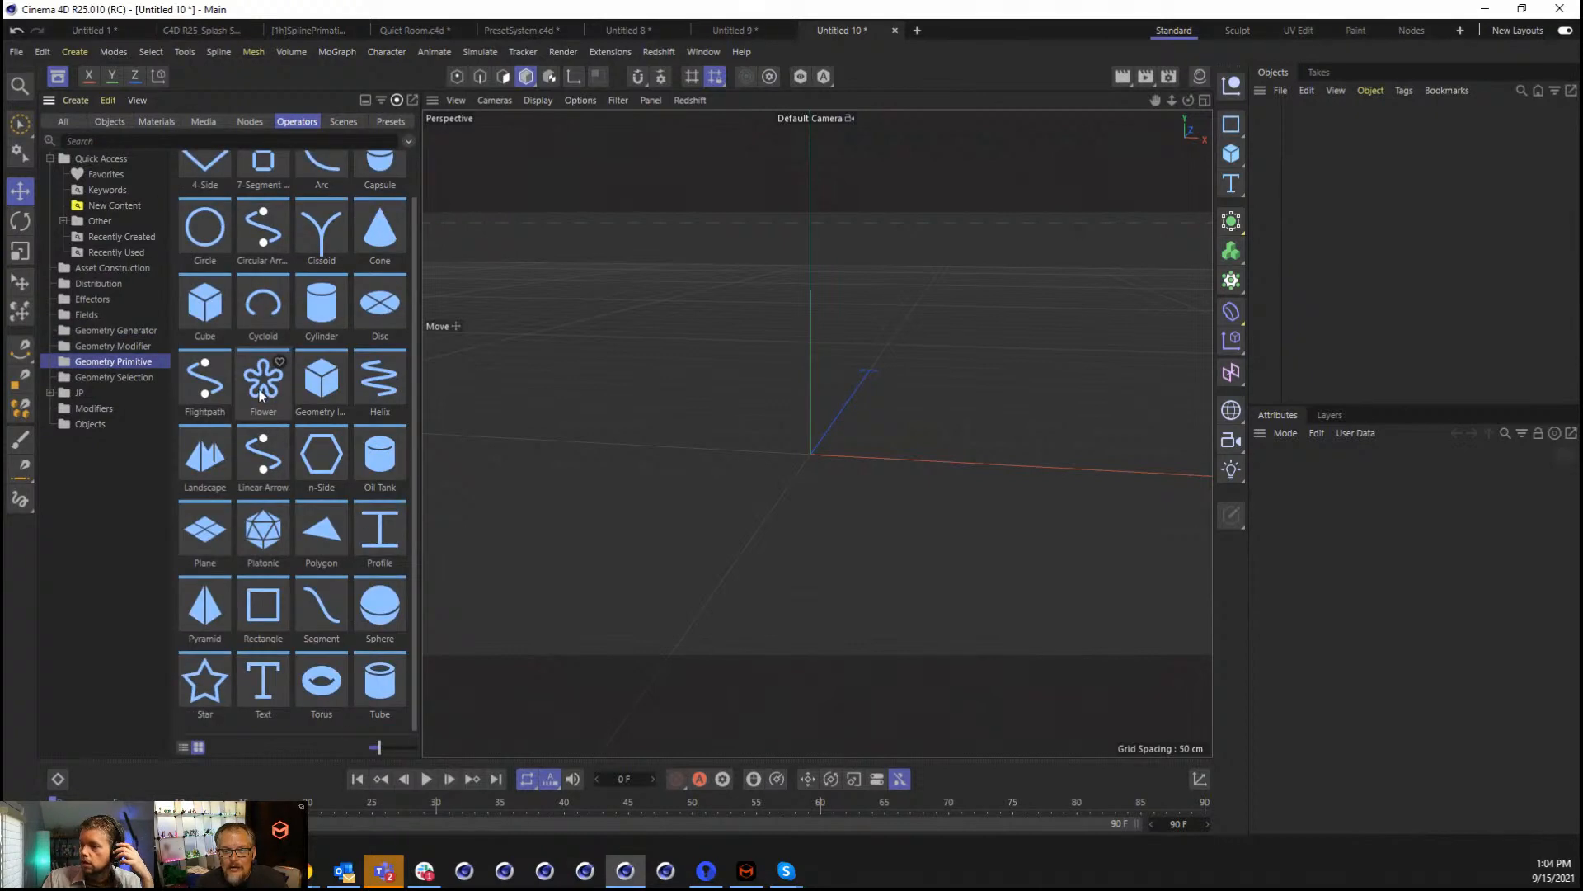
click(133, 376)
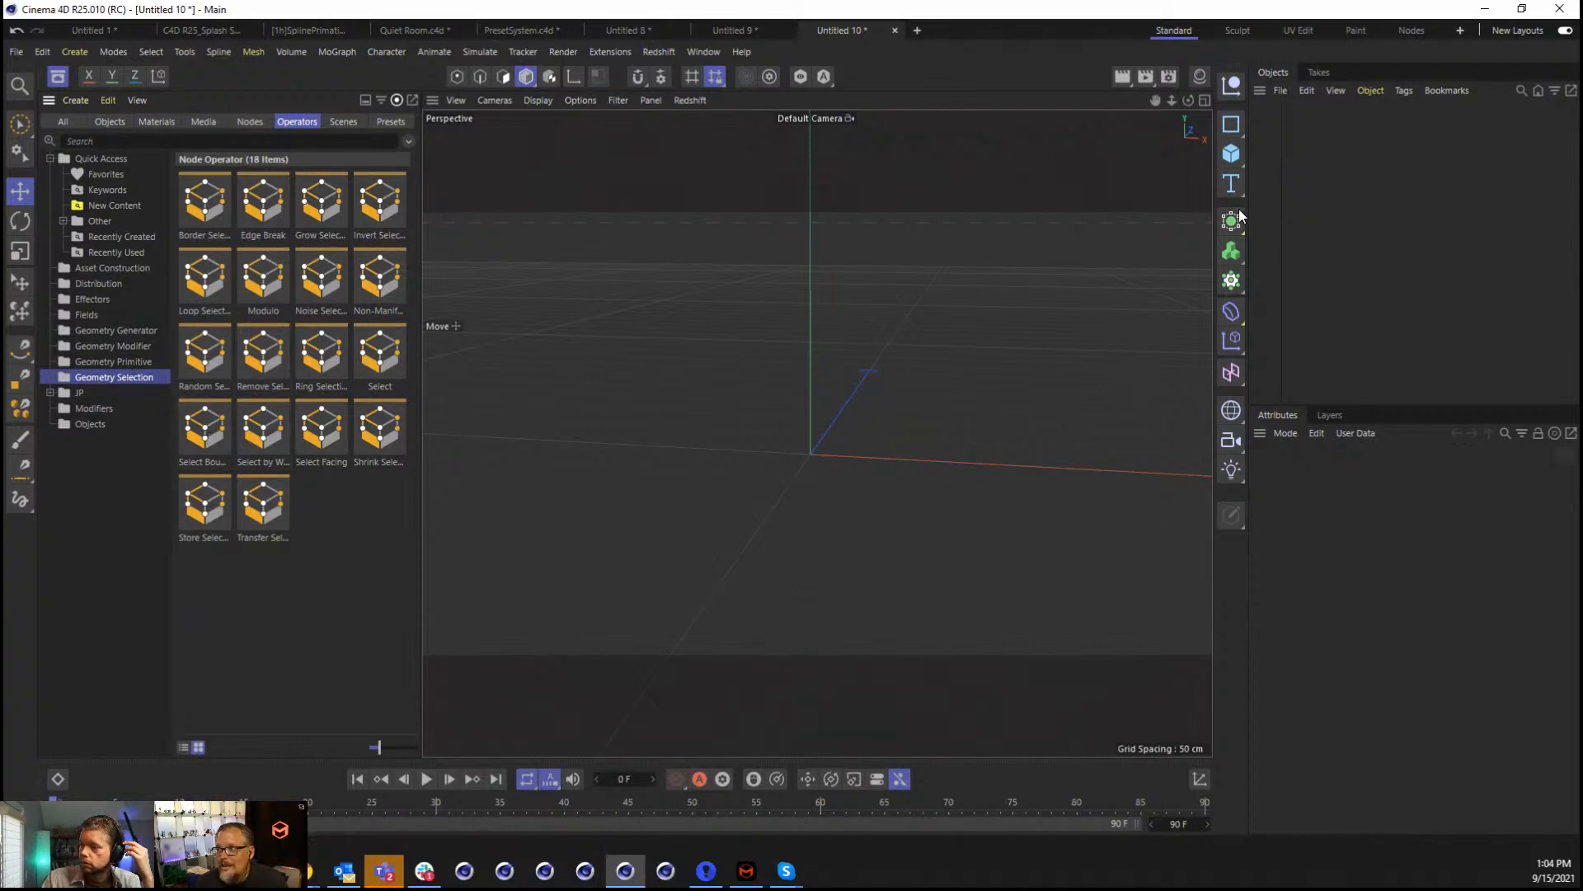
Add a Platonic primitive to the scene and make a Select Facing operator its child.
drag(1234, 157, 1293, 356)
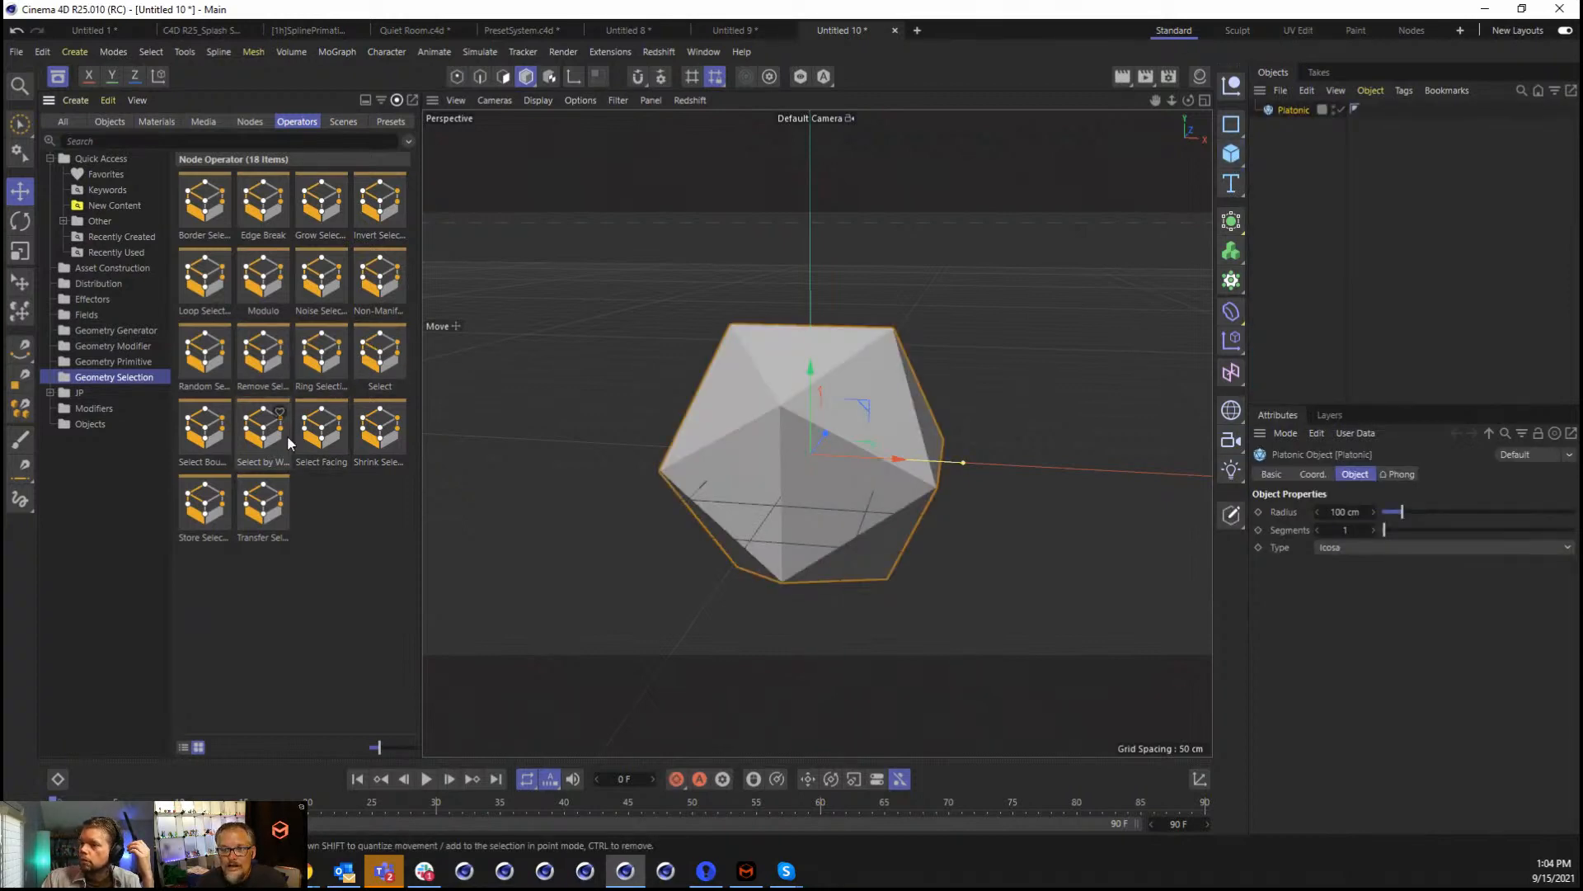
drag(322, 433, 1299, 110)
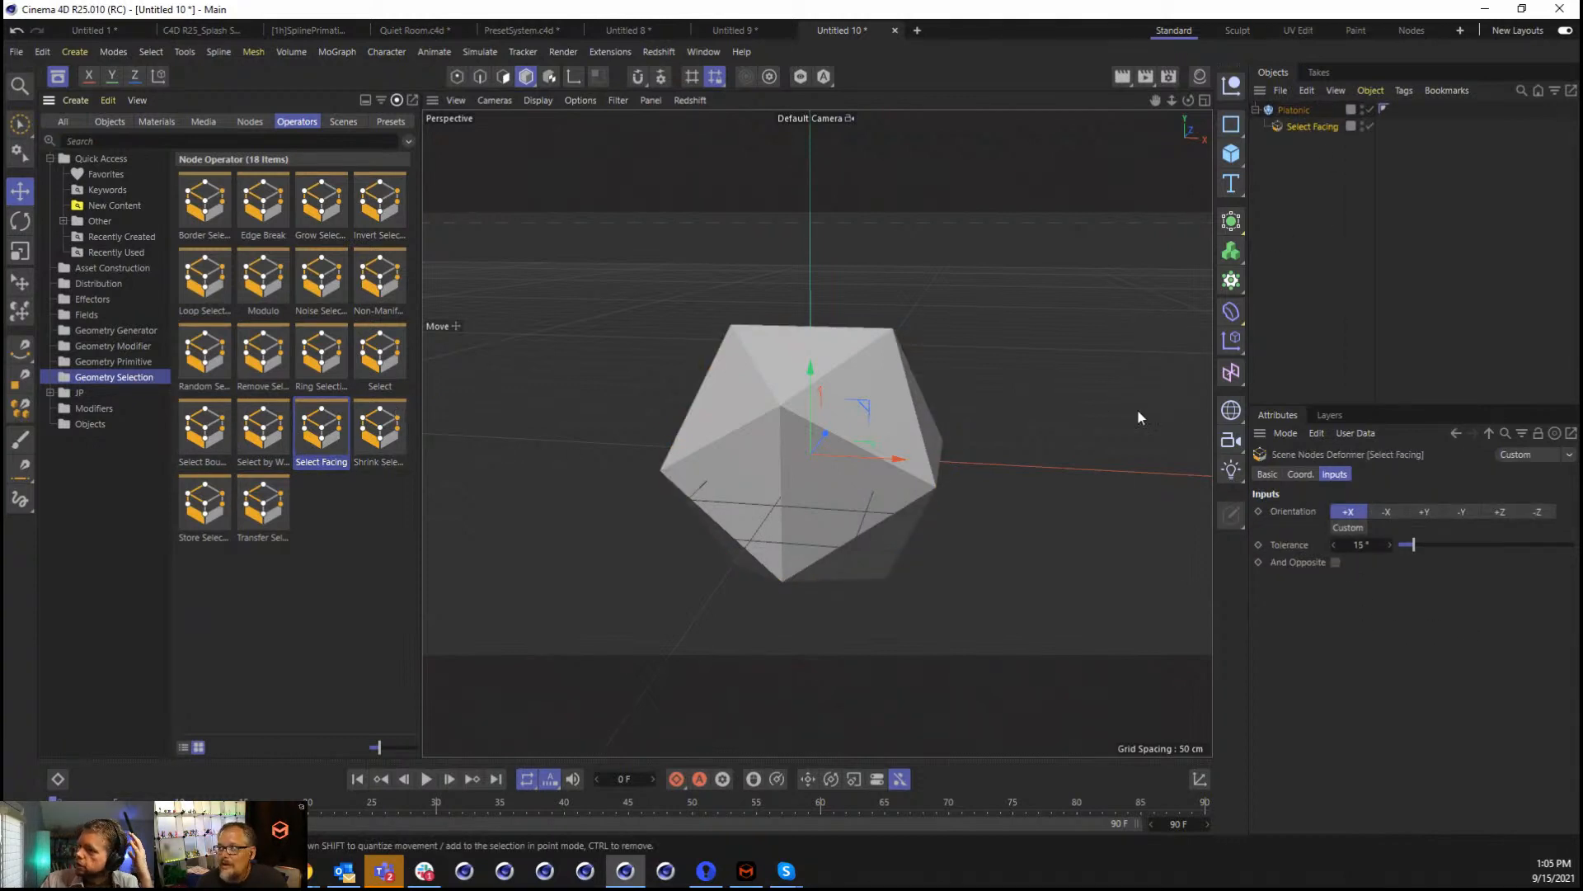
Find the Store Selection operator, place it below Select Facing under the Platonic, and name the stored selection 1.
click(147, 141)
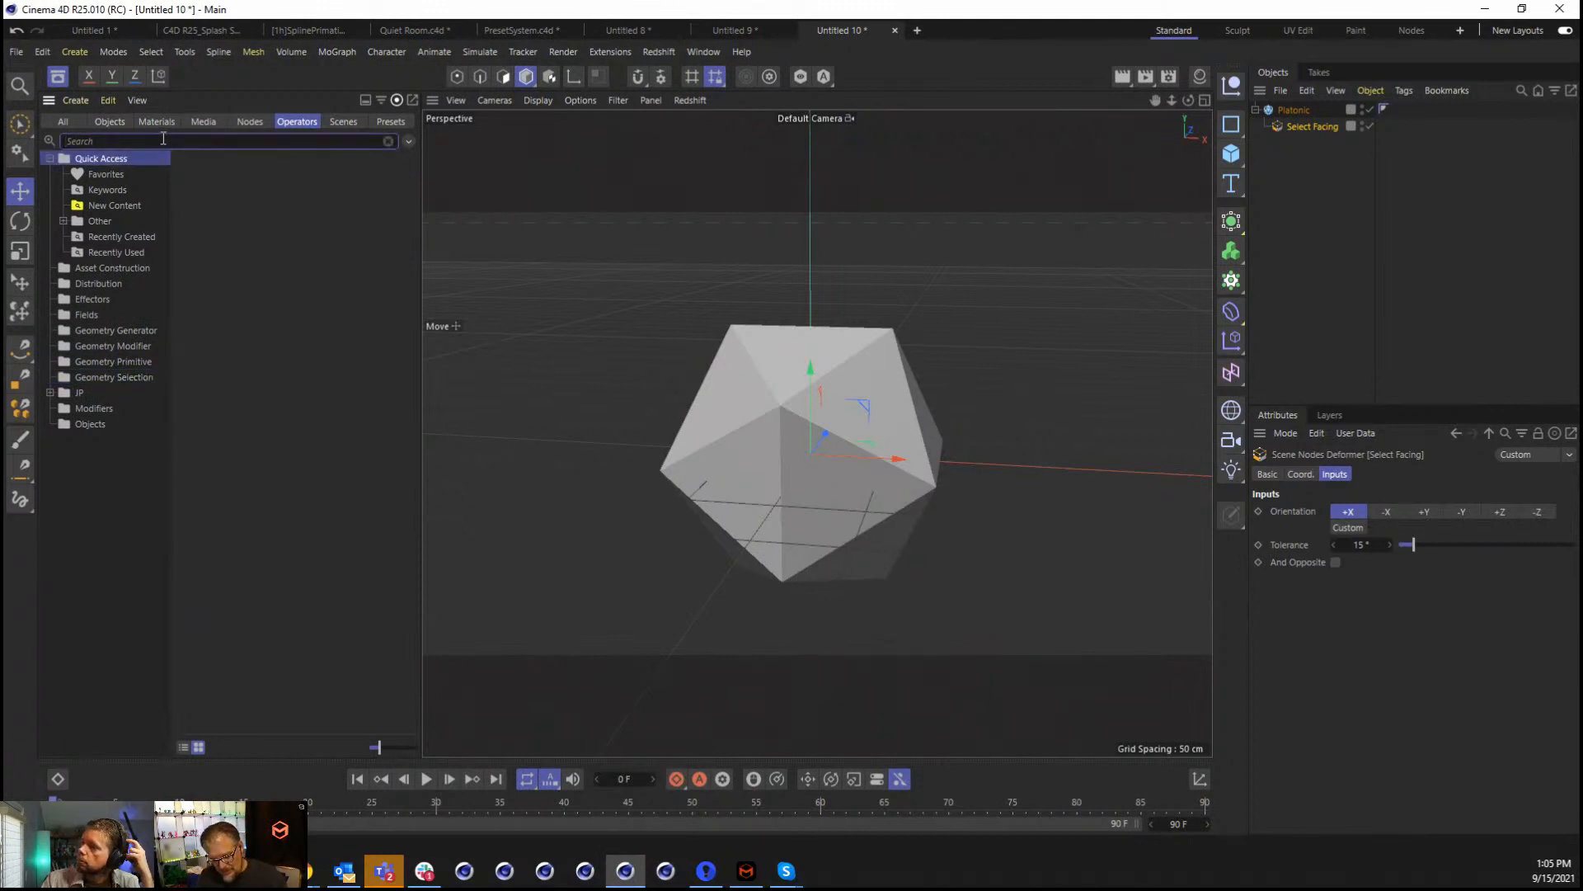
text(stc)
text(r)
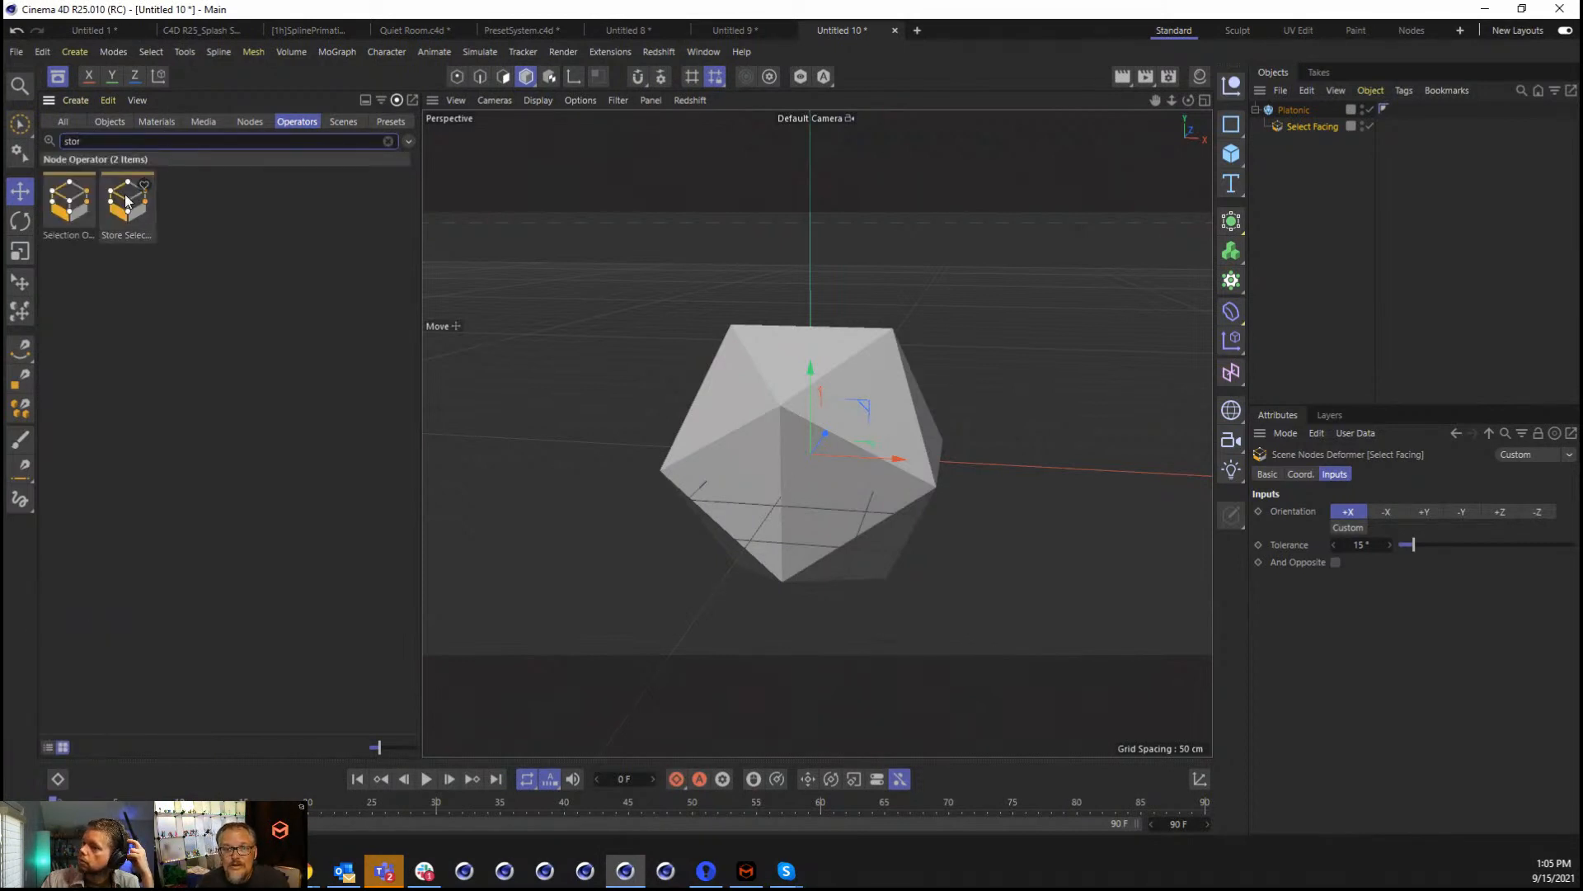
drag(126, 205, 1313, 134)
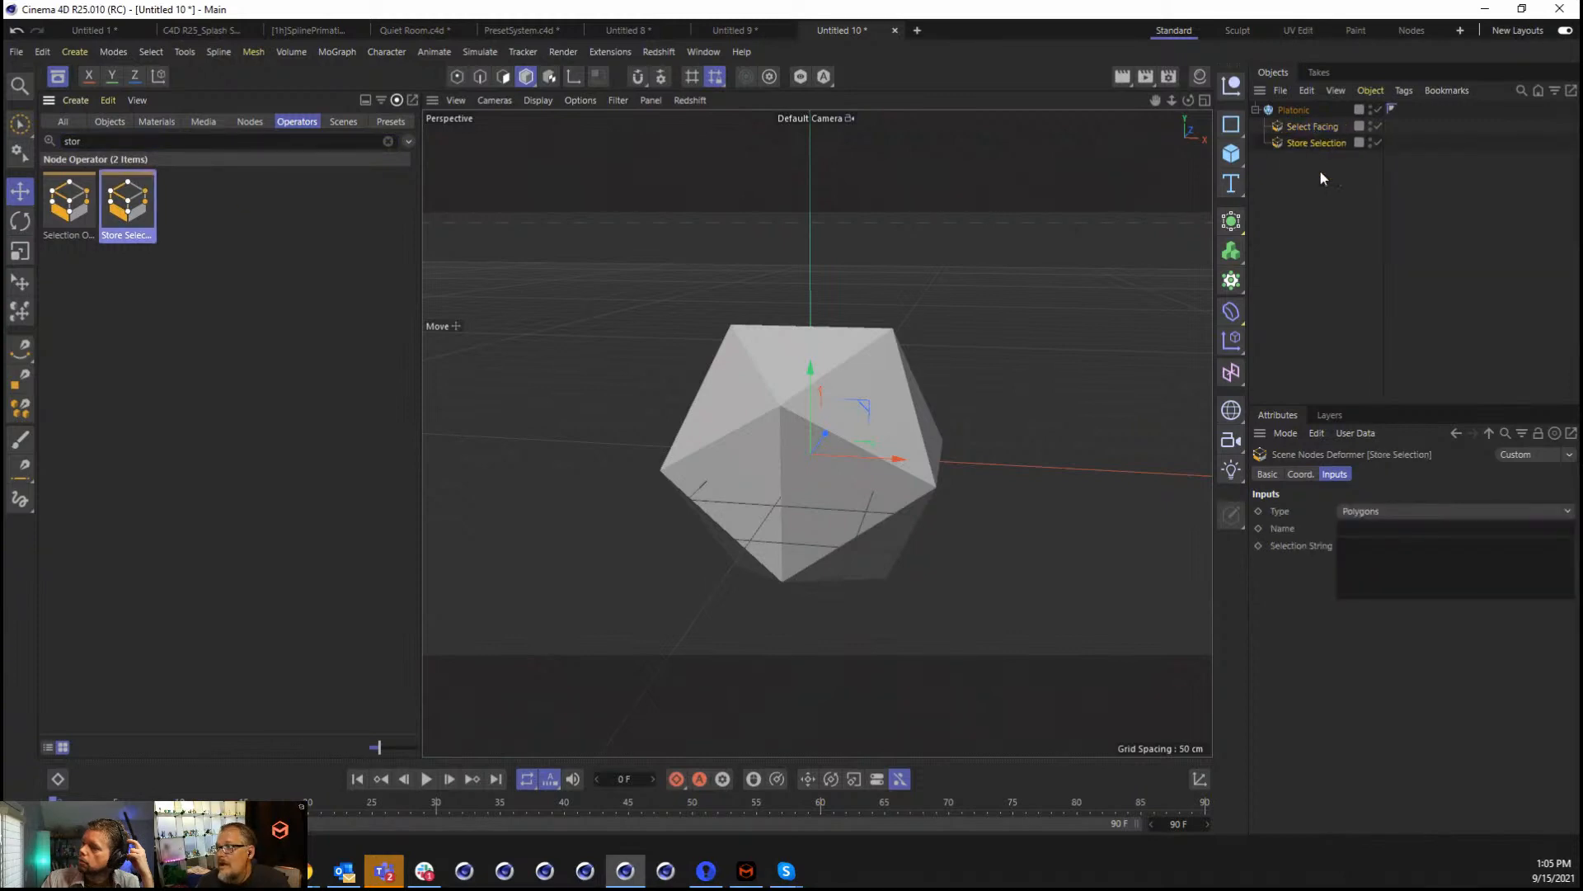
click(1363, 529)
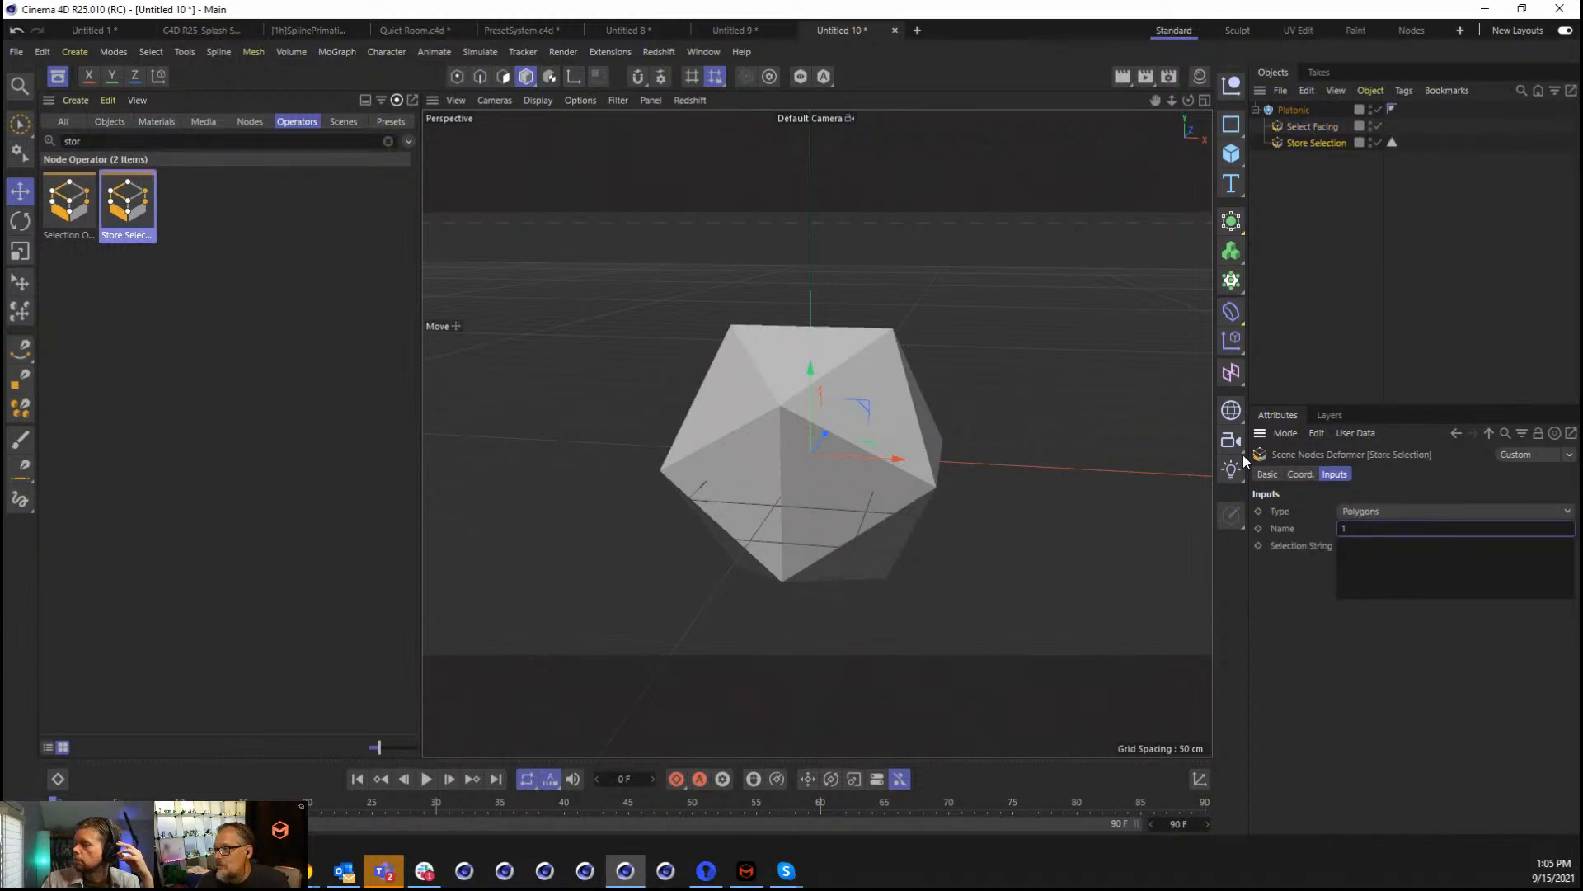
Create a new material and colour it magenta with hue 310° and saturation 87%.
click(1200, 76)
double_click(1097, 262)
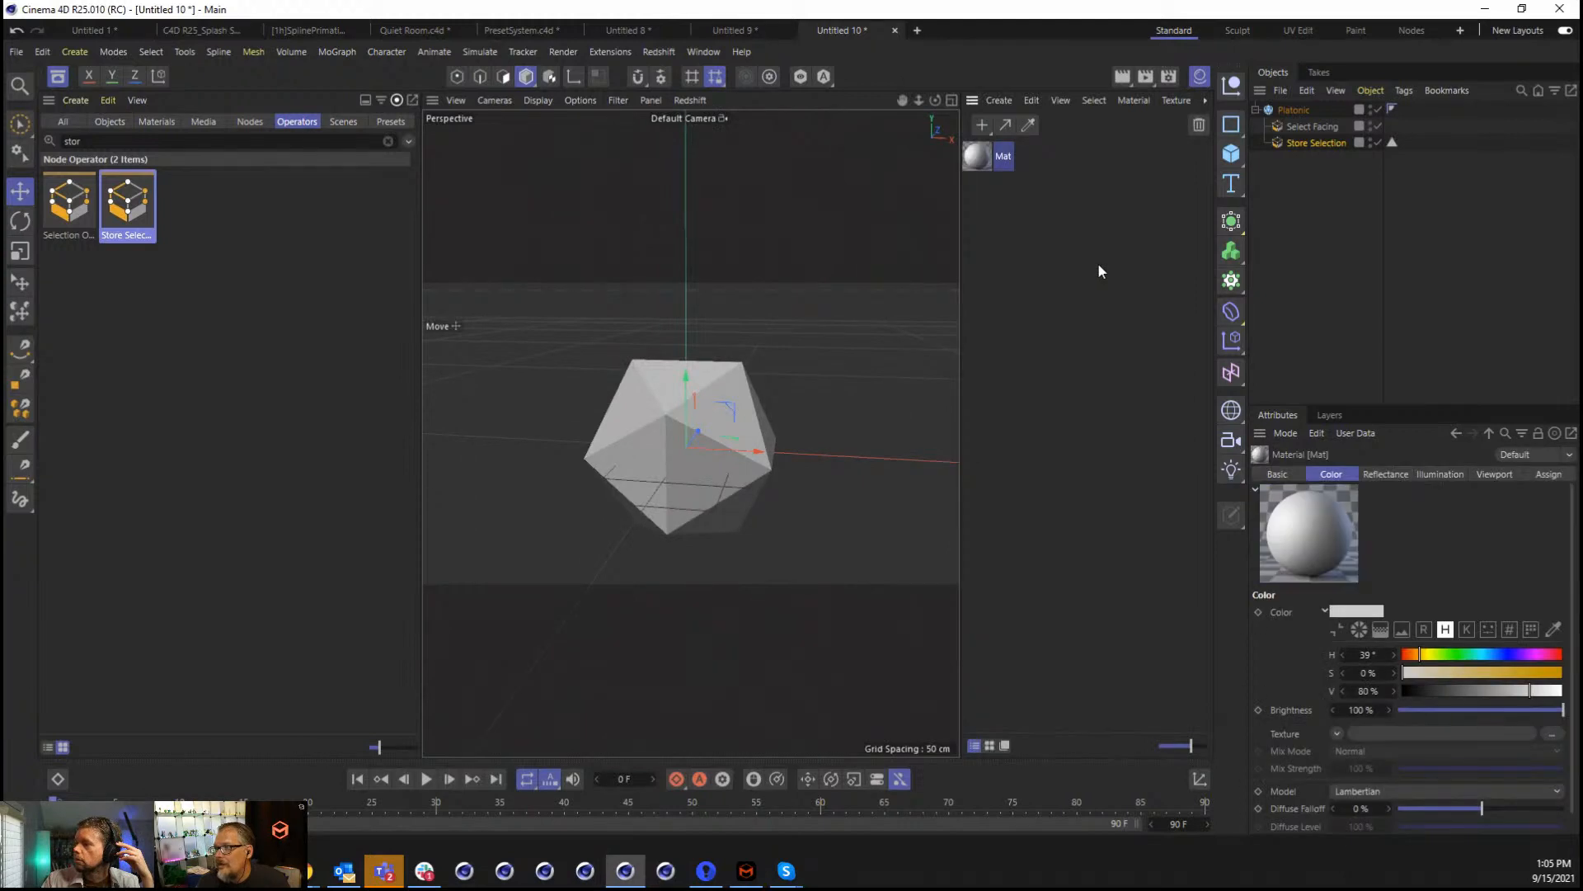
click(1540, 654)
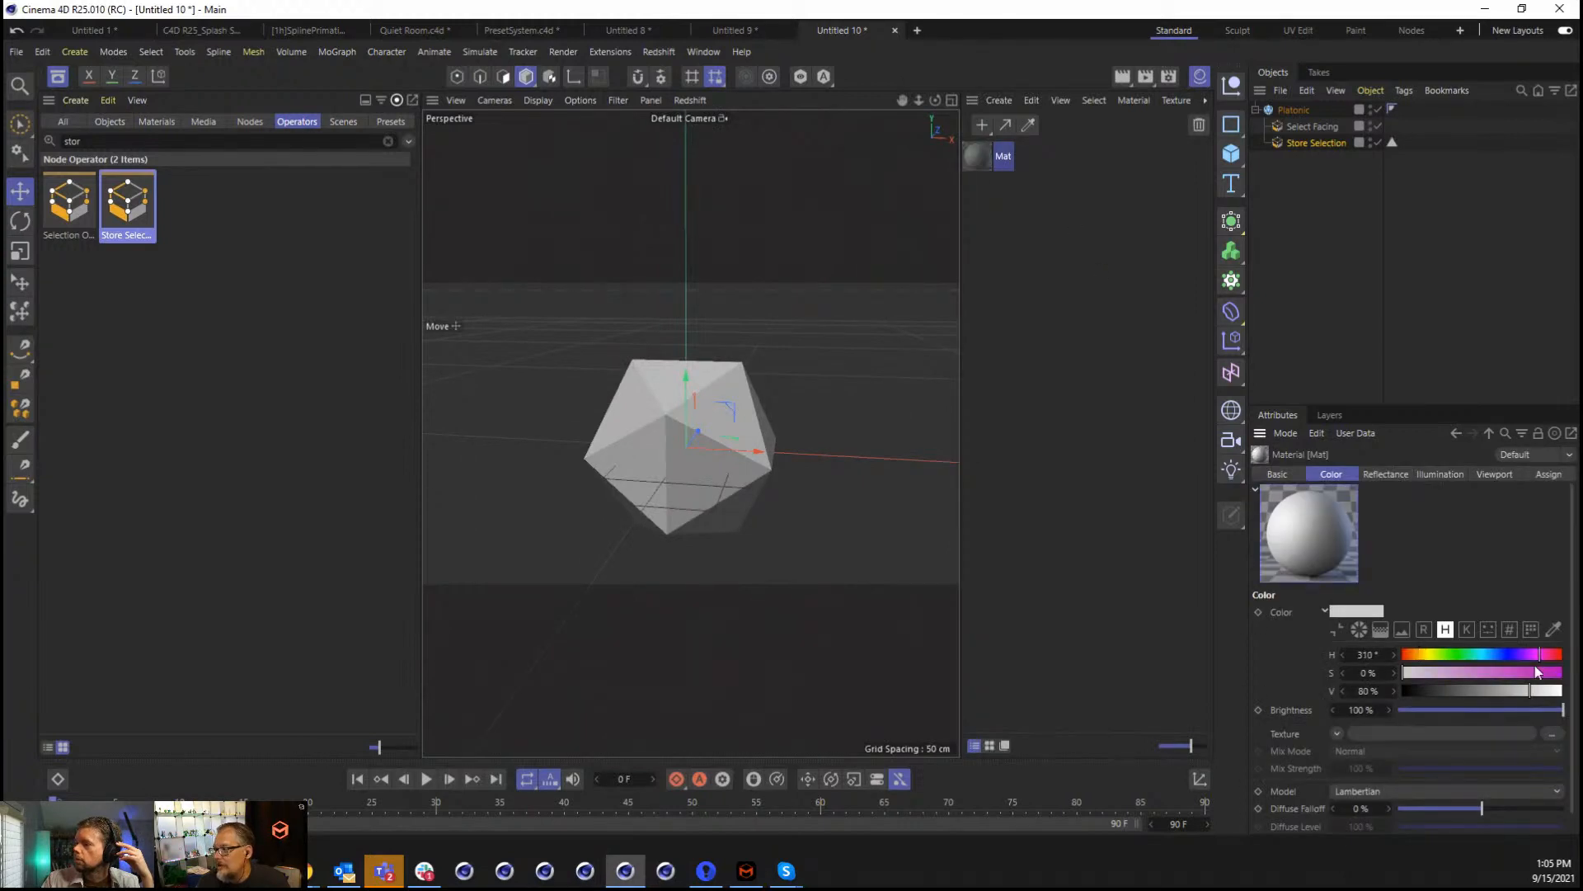
click(1541, 672)
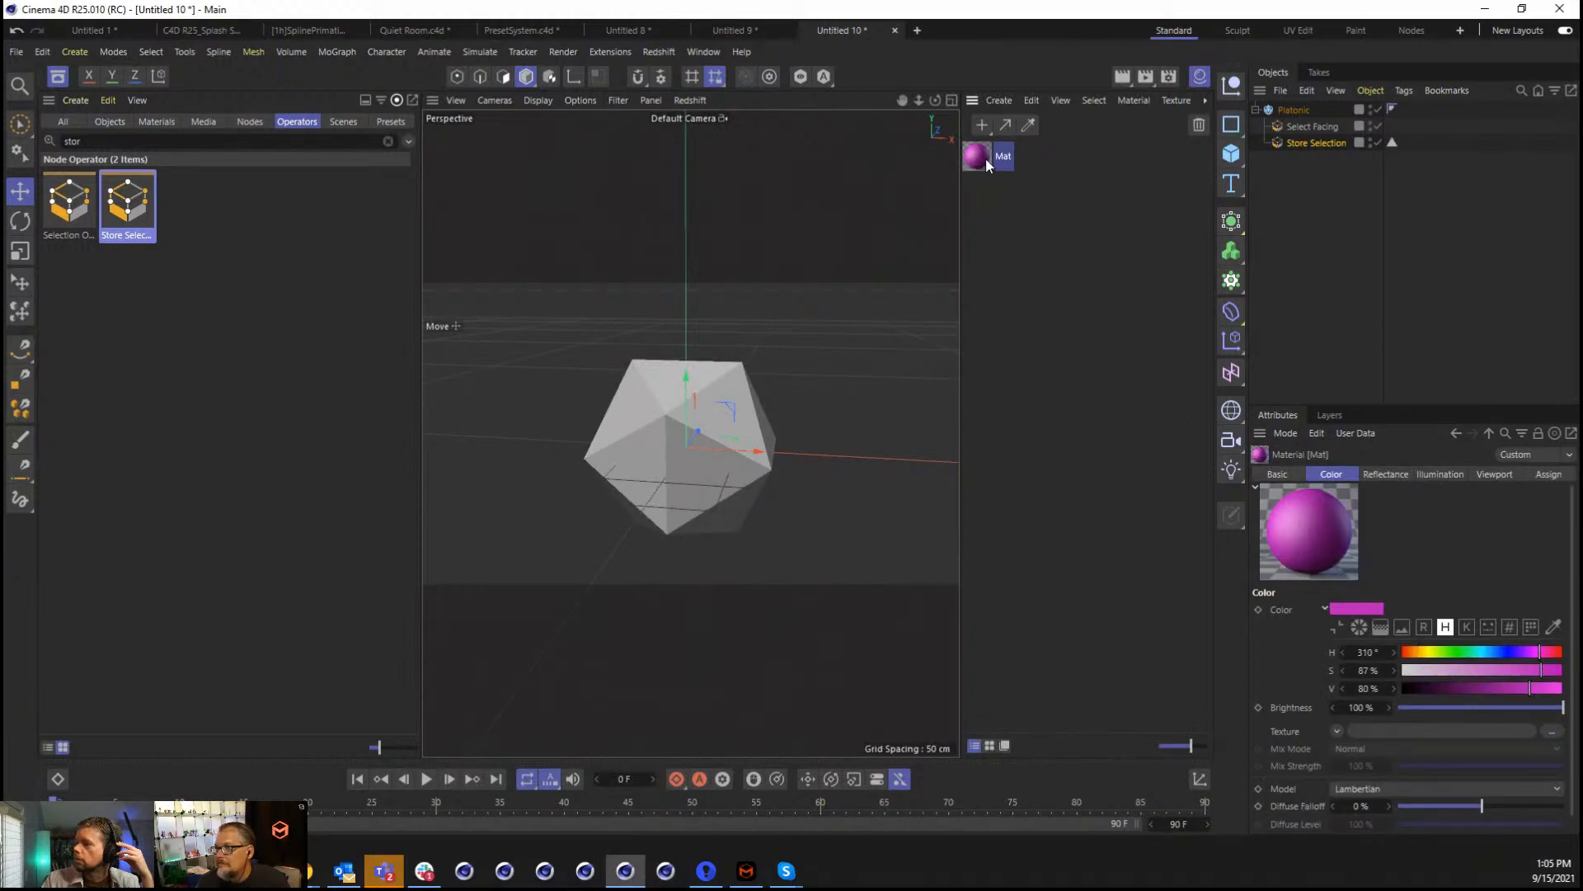
Apply the magenta material to the Platonic and restrict it to selection 1.
drag(1283, 111, 1289, 109)
click(1412, 529)
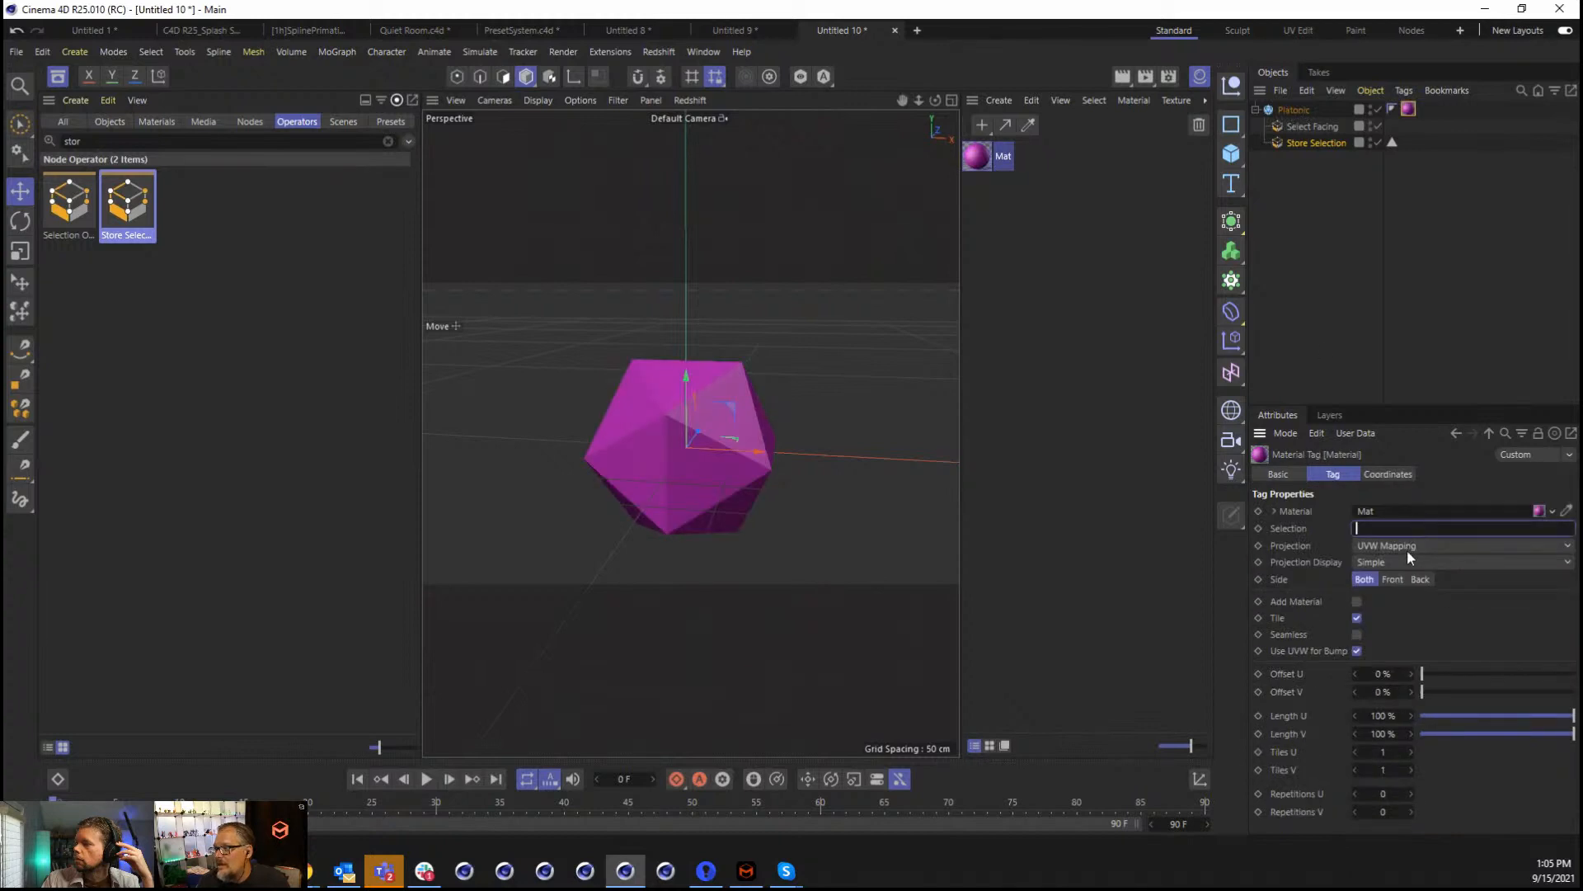
key(Return)
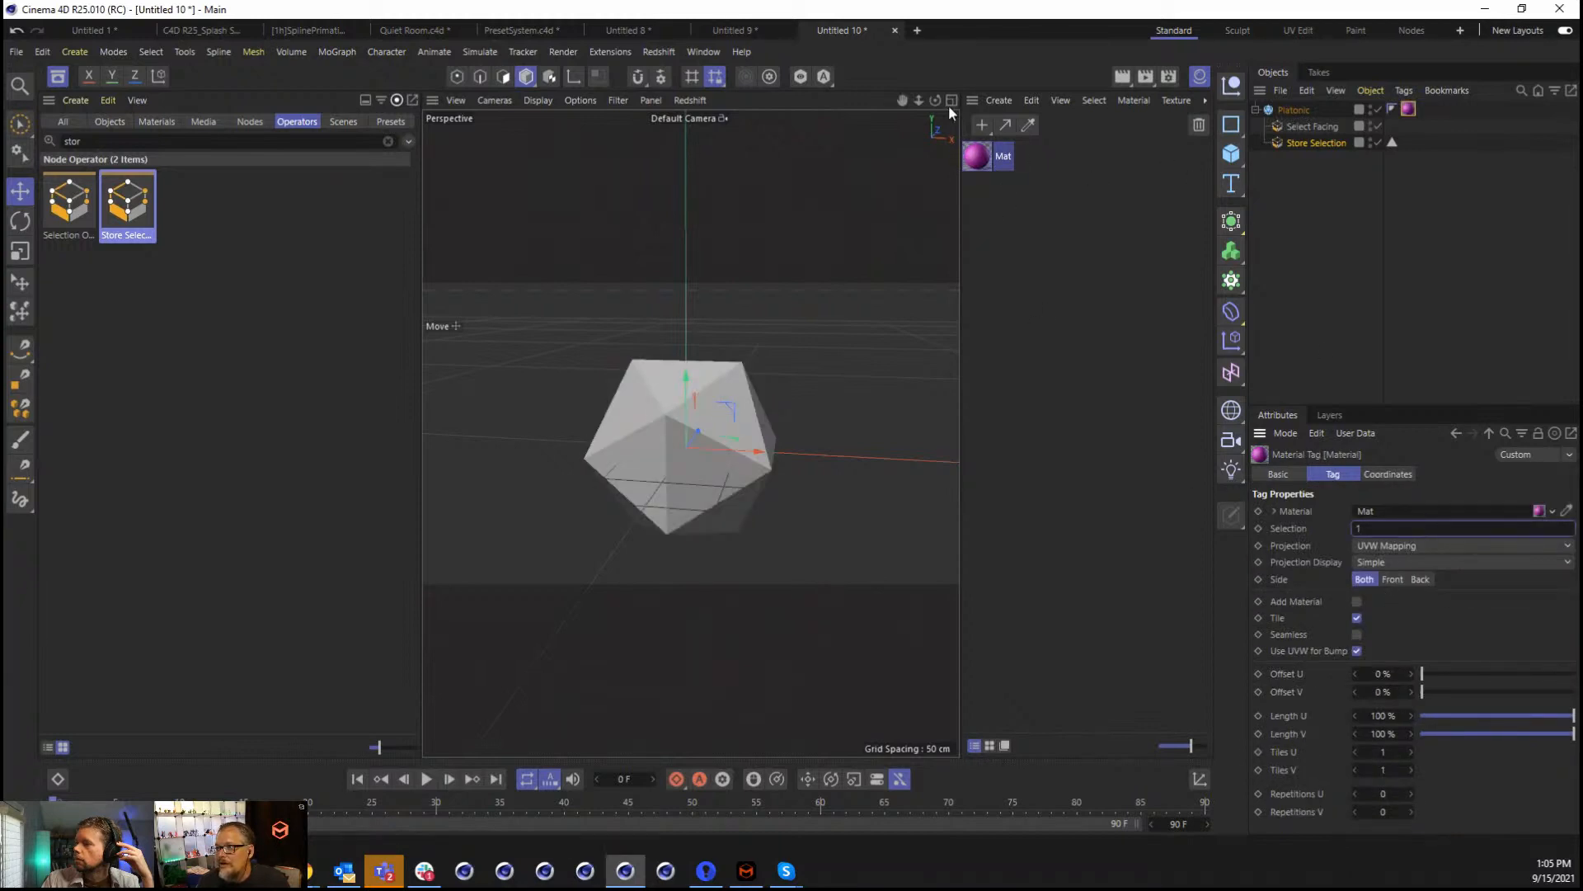
Raise the Select Facing tolerance to 72° and try its different axis orientations, ending on -Z.
drag(936, 100, 1110, 91)
click(1313, 126)
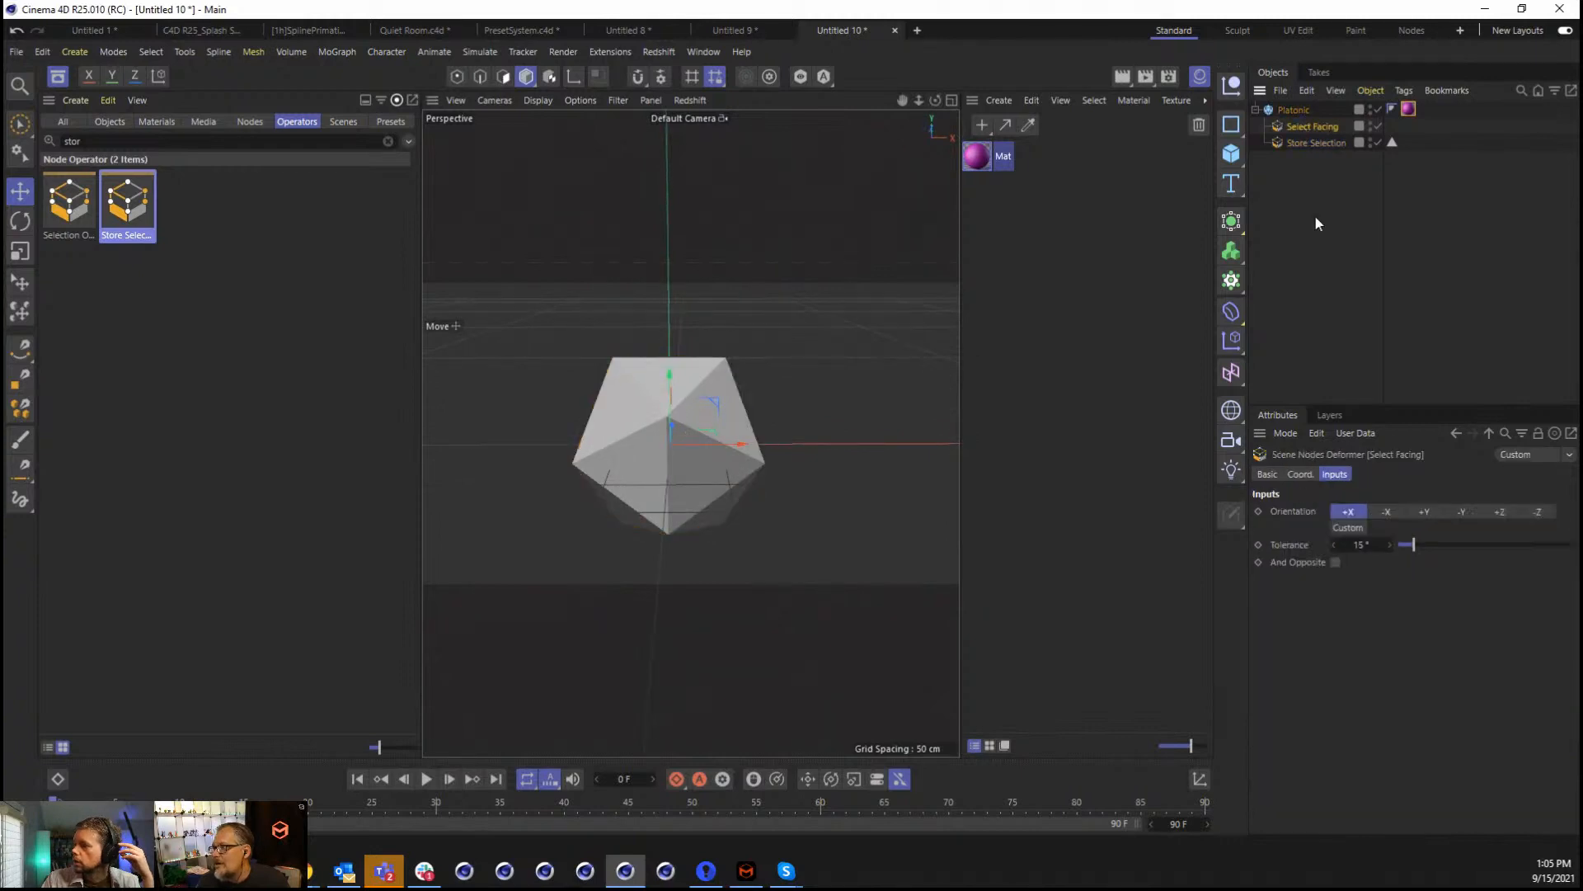
drag(1415, 546, 1469, 551)
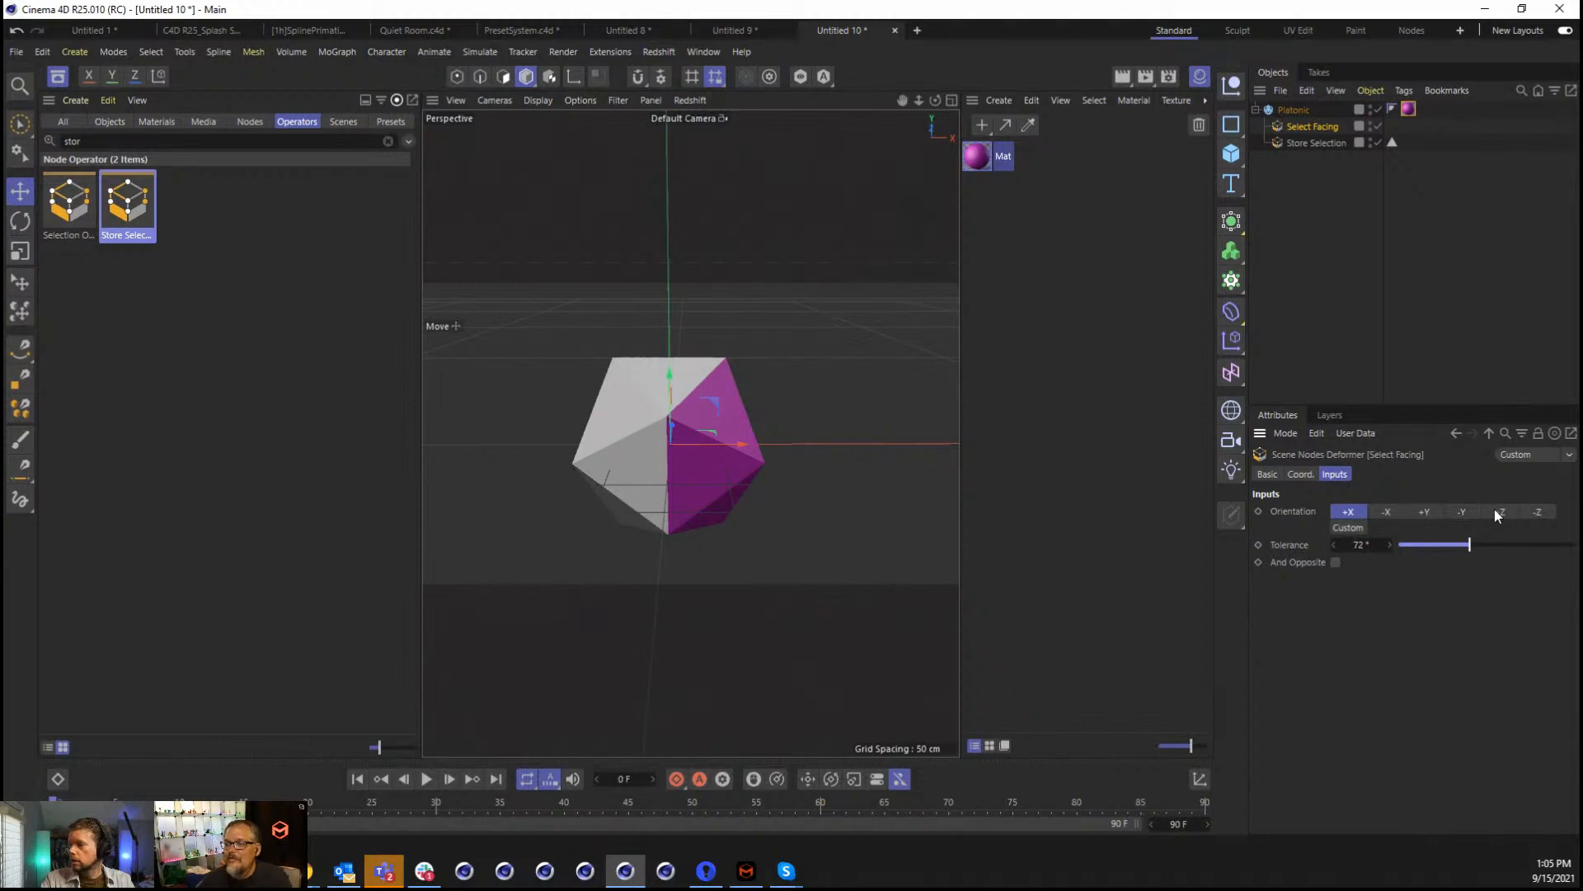
click(1386, 509)
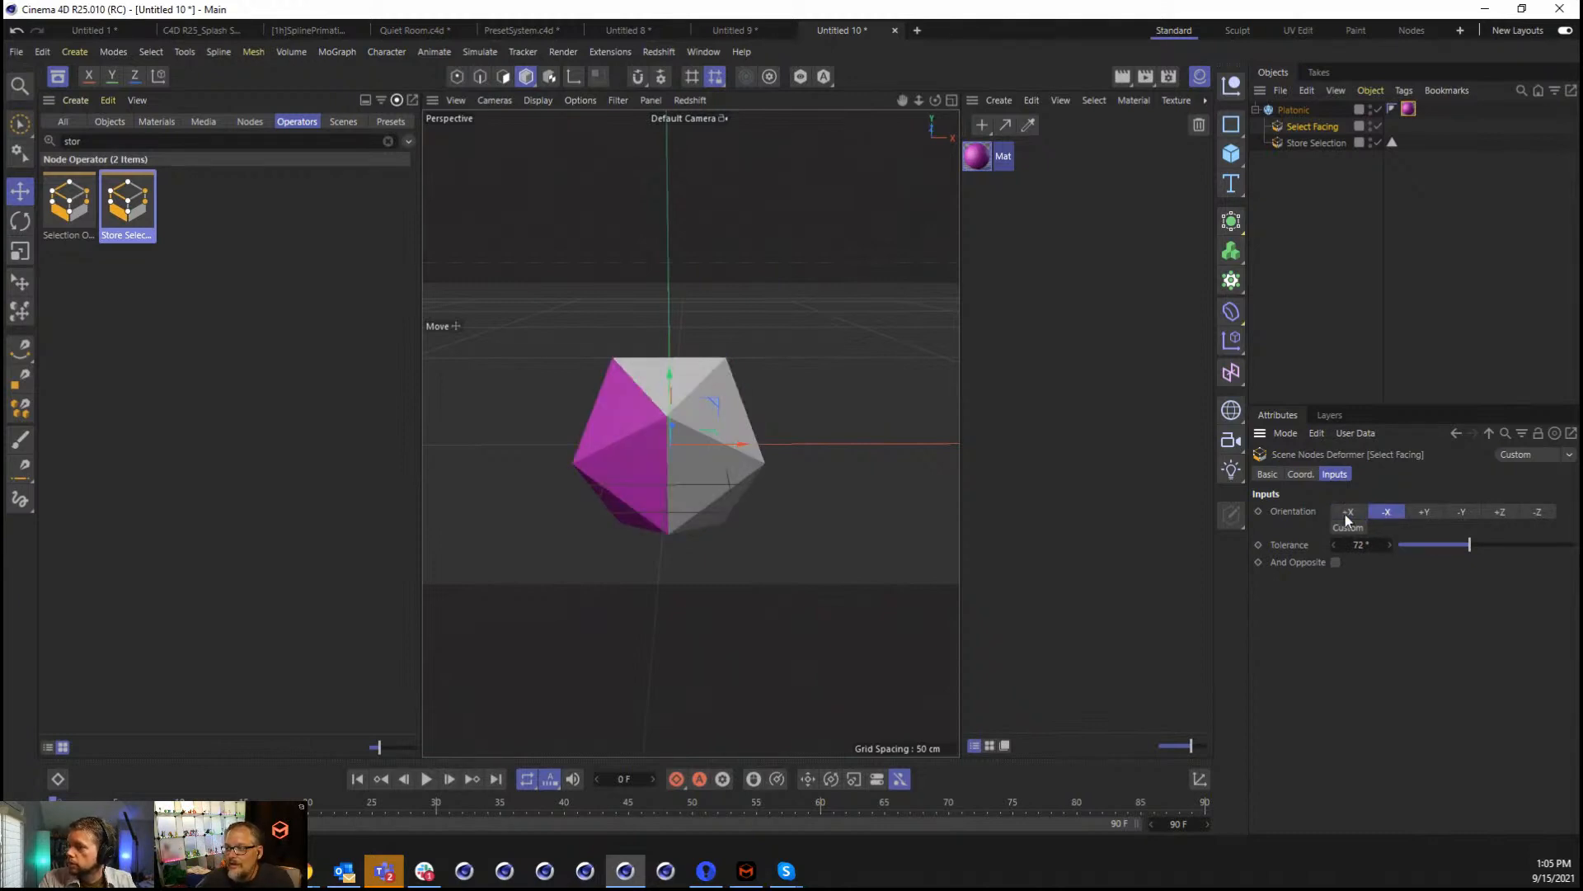
click(1346, 513)
click(1385, 511)
click(1456, 510)
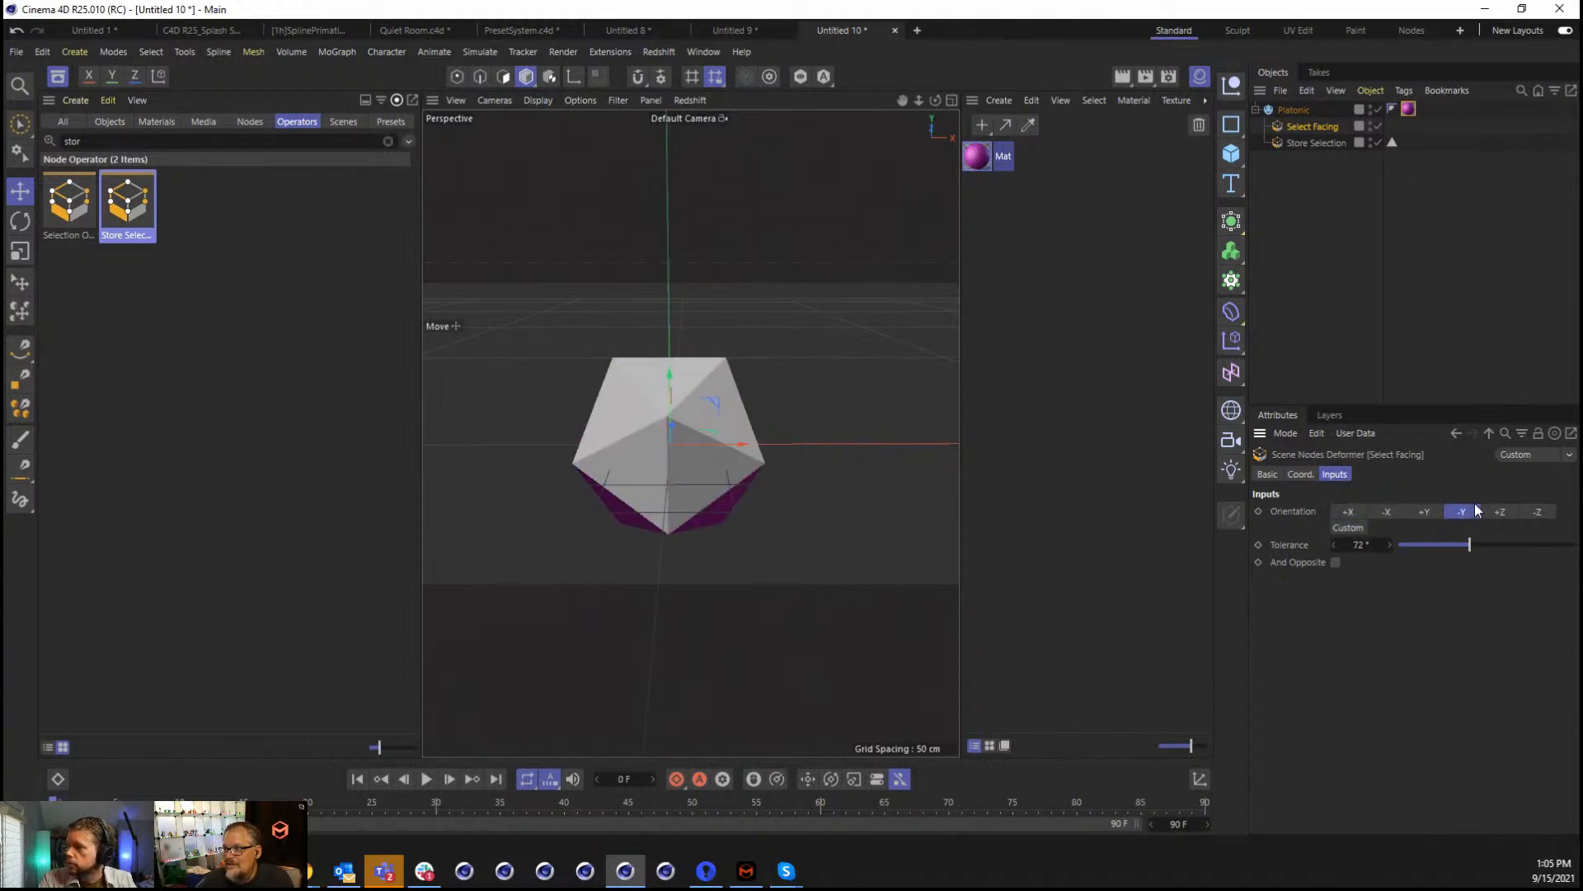
click(1501, 511)
click(1538, 512)
Lower the Select Facing tolerance to 43° and enable And Opposite, inspecting the Platonic from another side.
click(1362, 542)
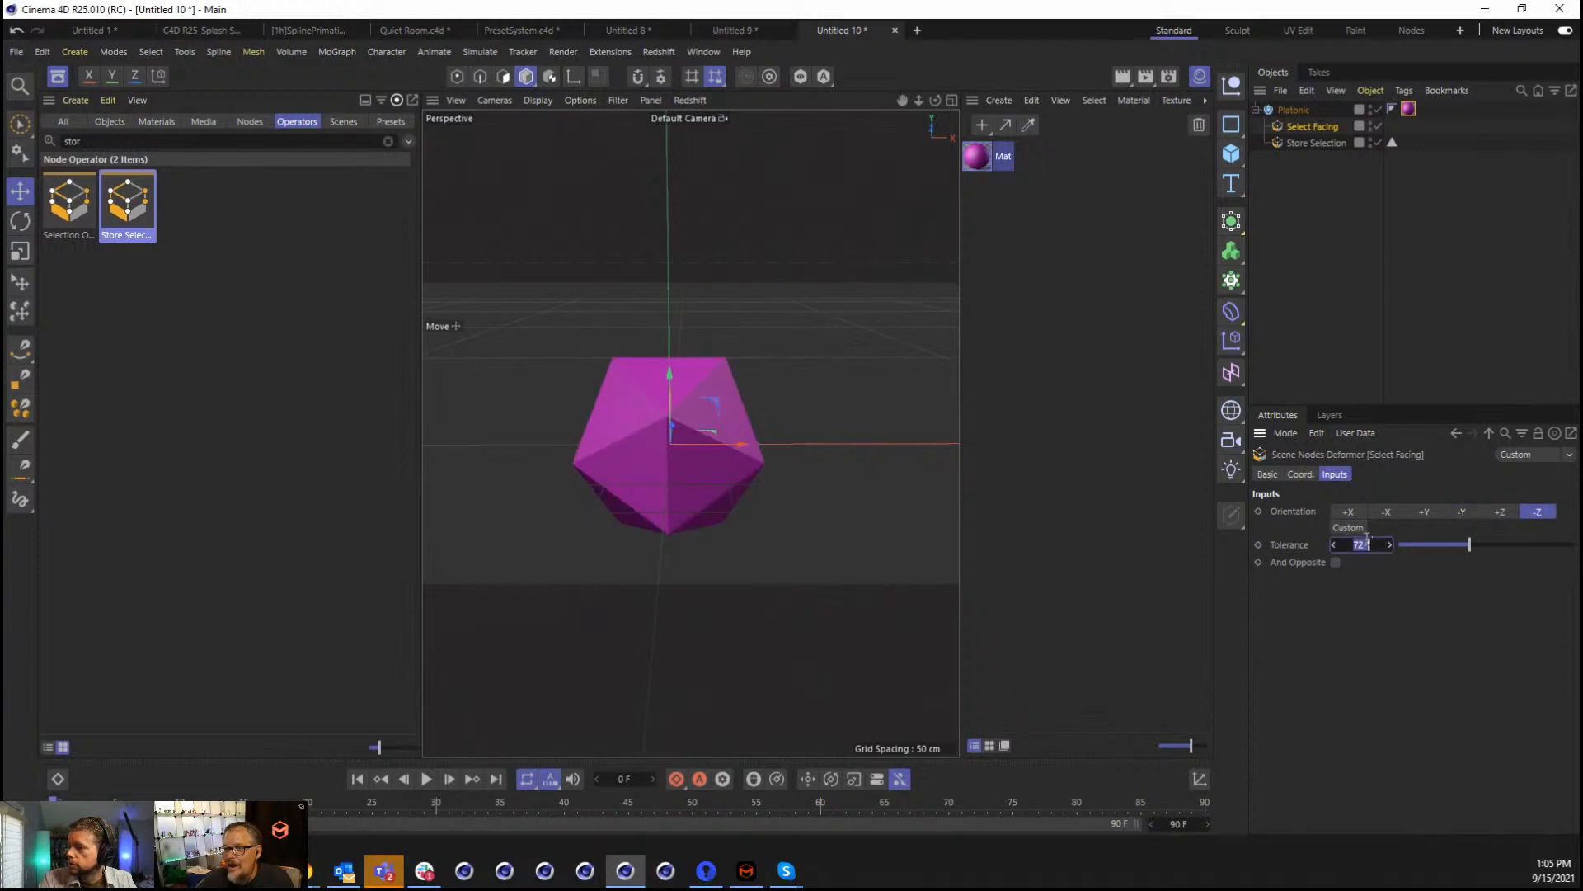
drag(1454, 553, 1443, 560)
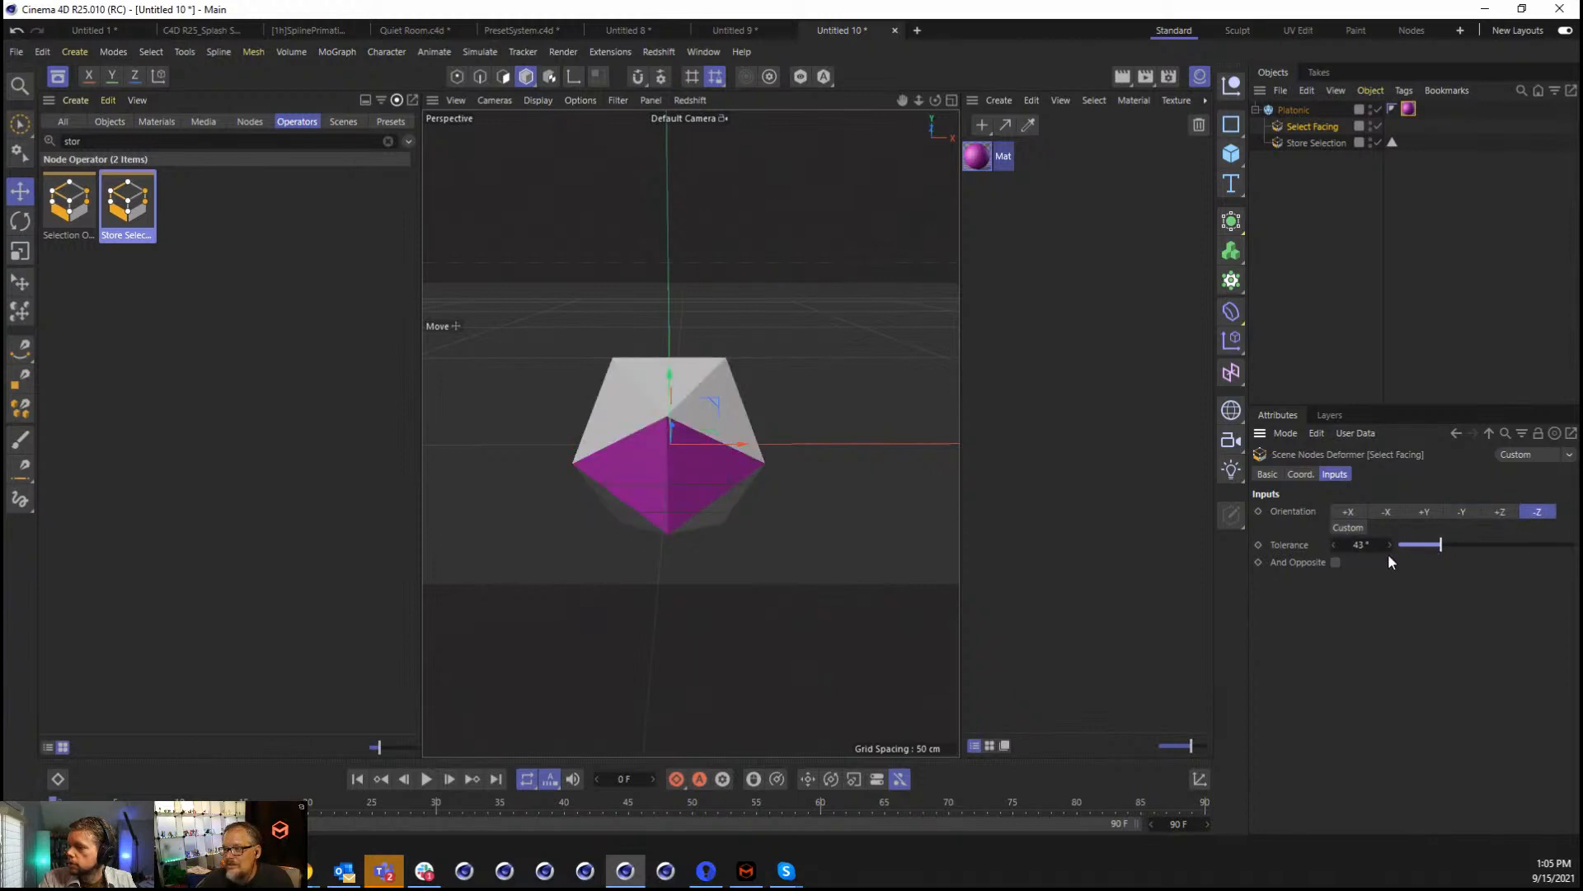
click(1336, 562)
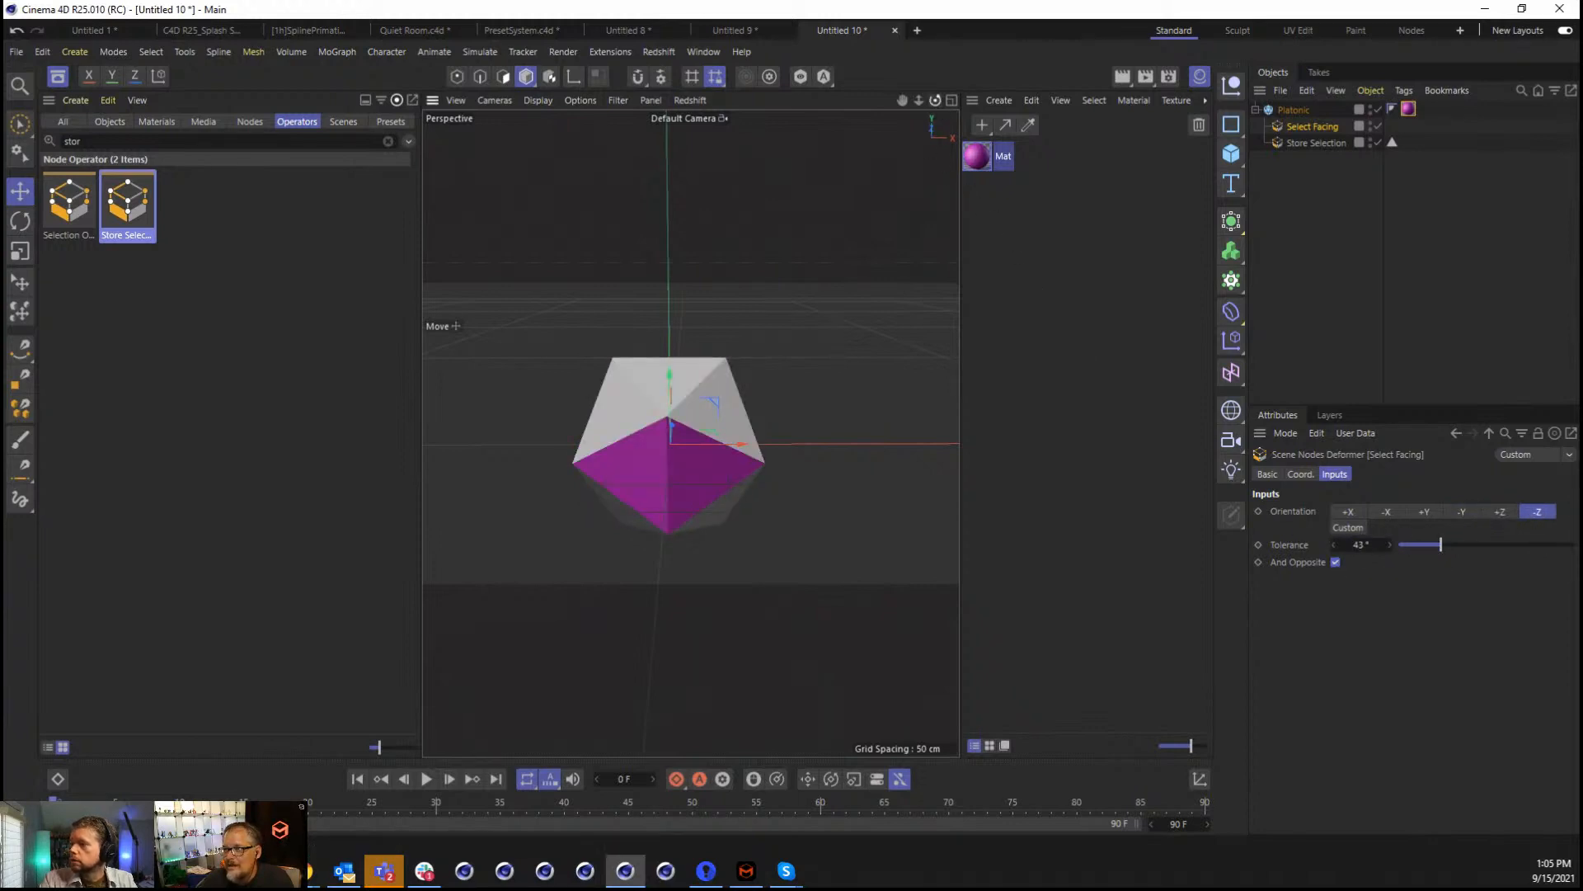
alt+drag(742, 420, 690, 432)
drag(935, 100, 936, 103)
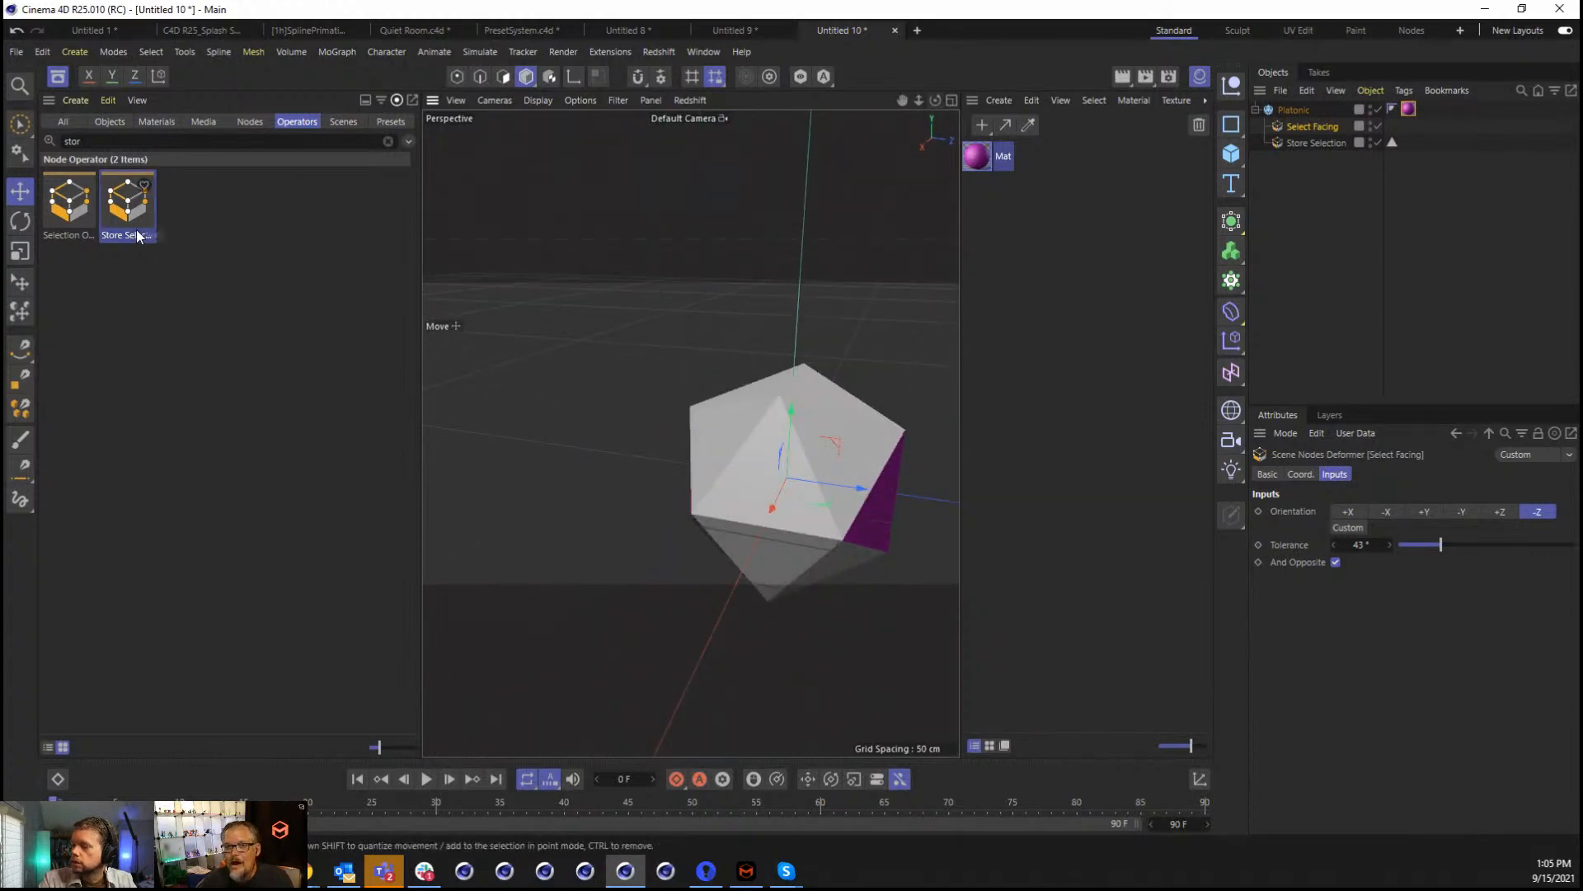
Find the Extrude operator in the Asset Browser and place it below Store Selection under the Platonic.
double_click(118, 142)
text(e)
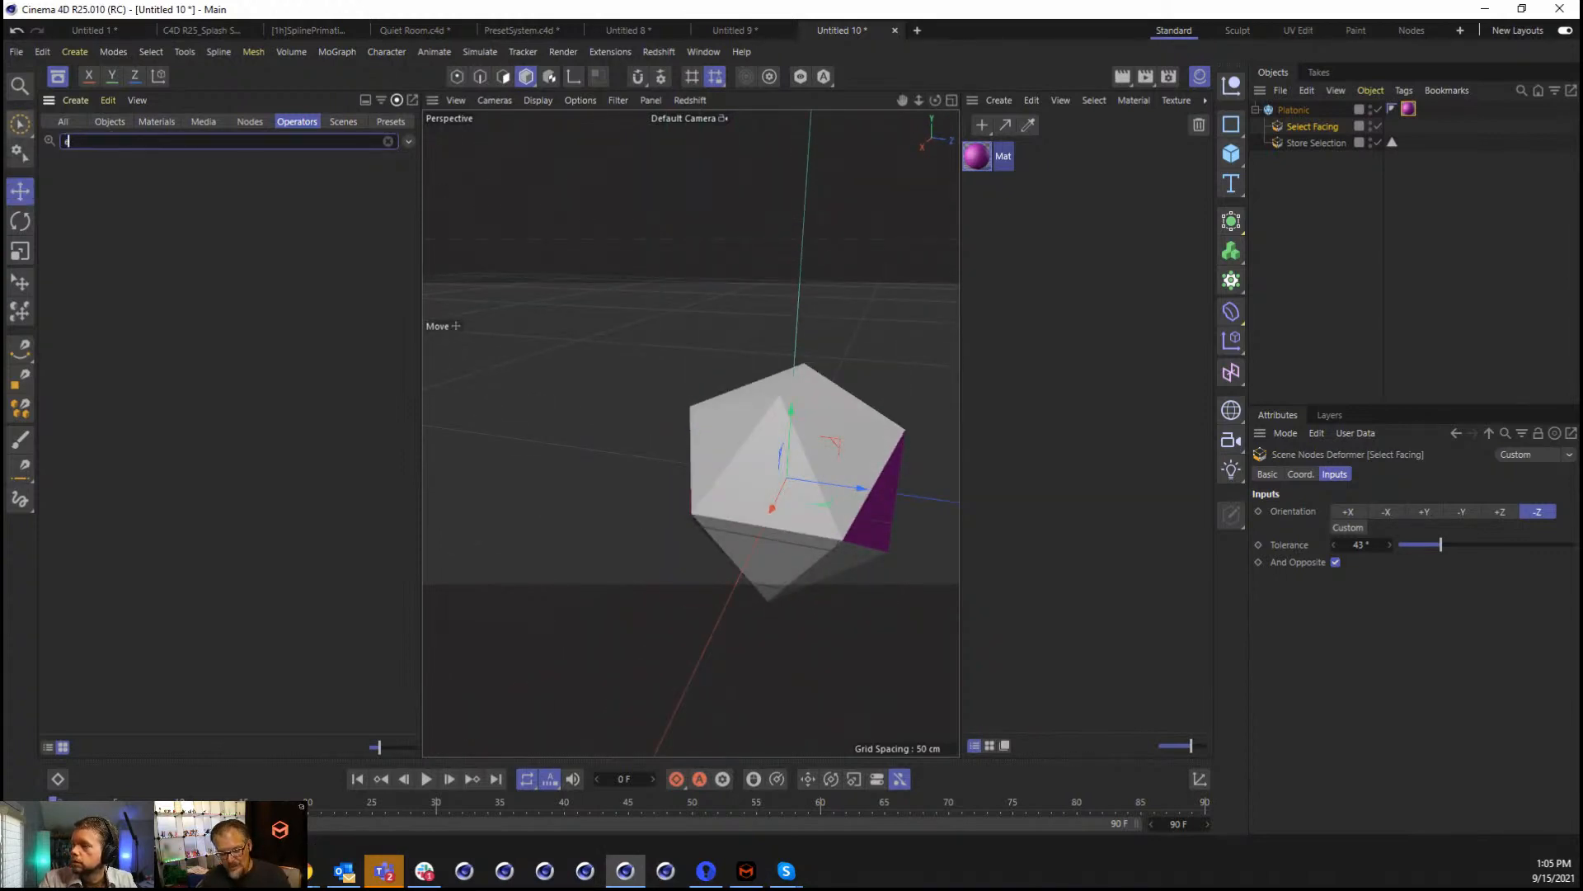
text(xtru)
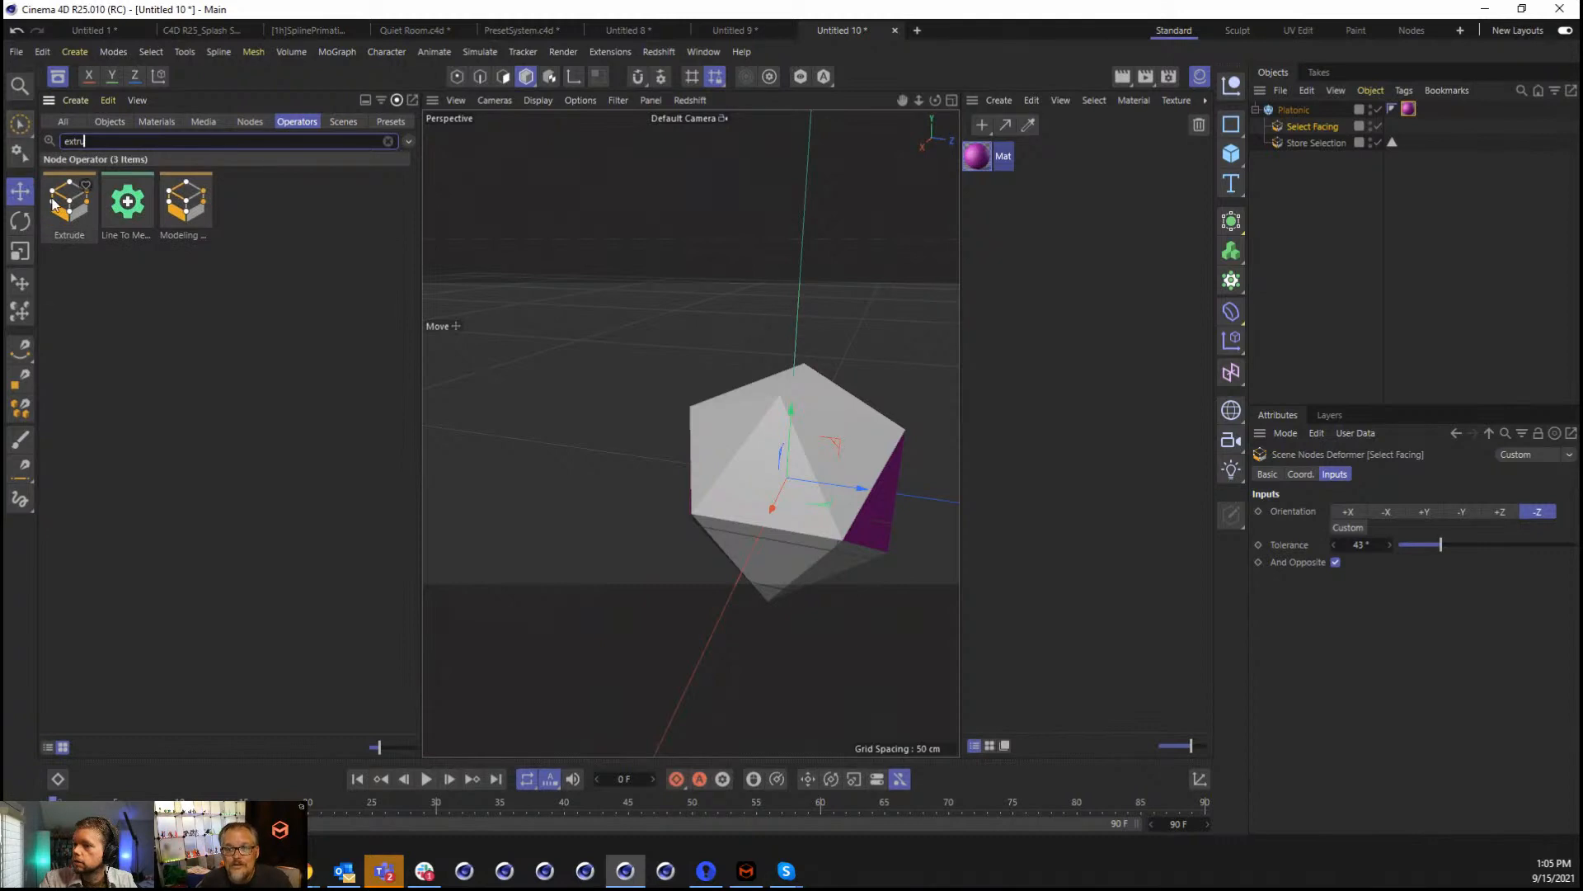
drag(69, 202, 1336, 157)
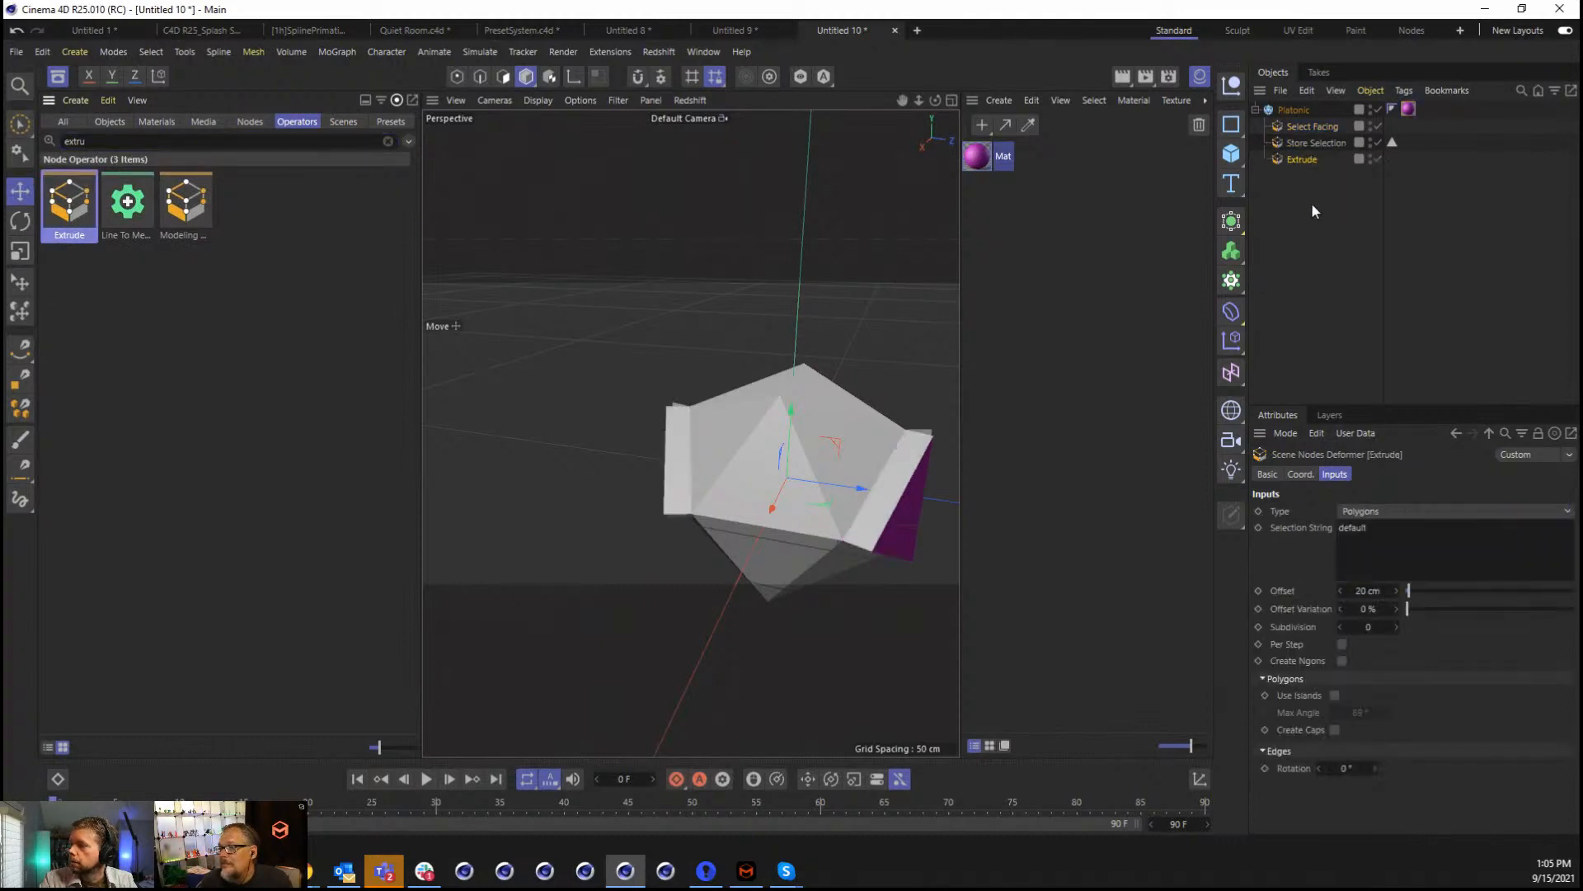
Place an Inset operator between Store Selection and Extrude, with an inset of 40% and an inset variation of 22%.
double_click(74, 142)
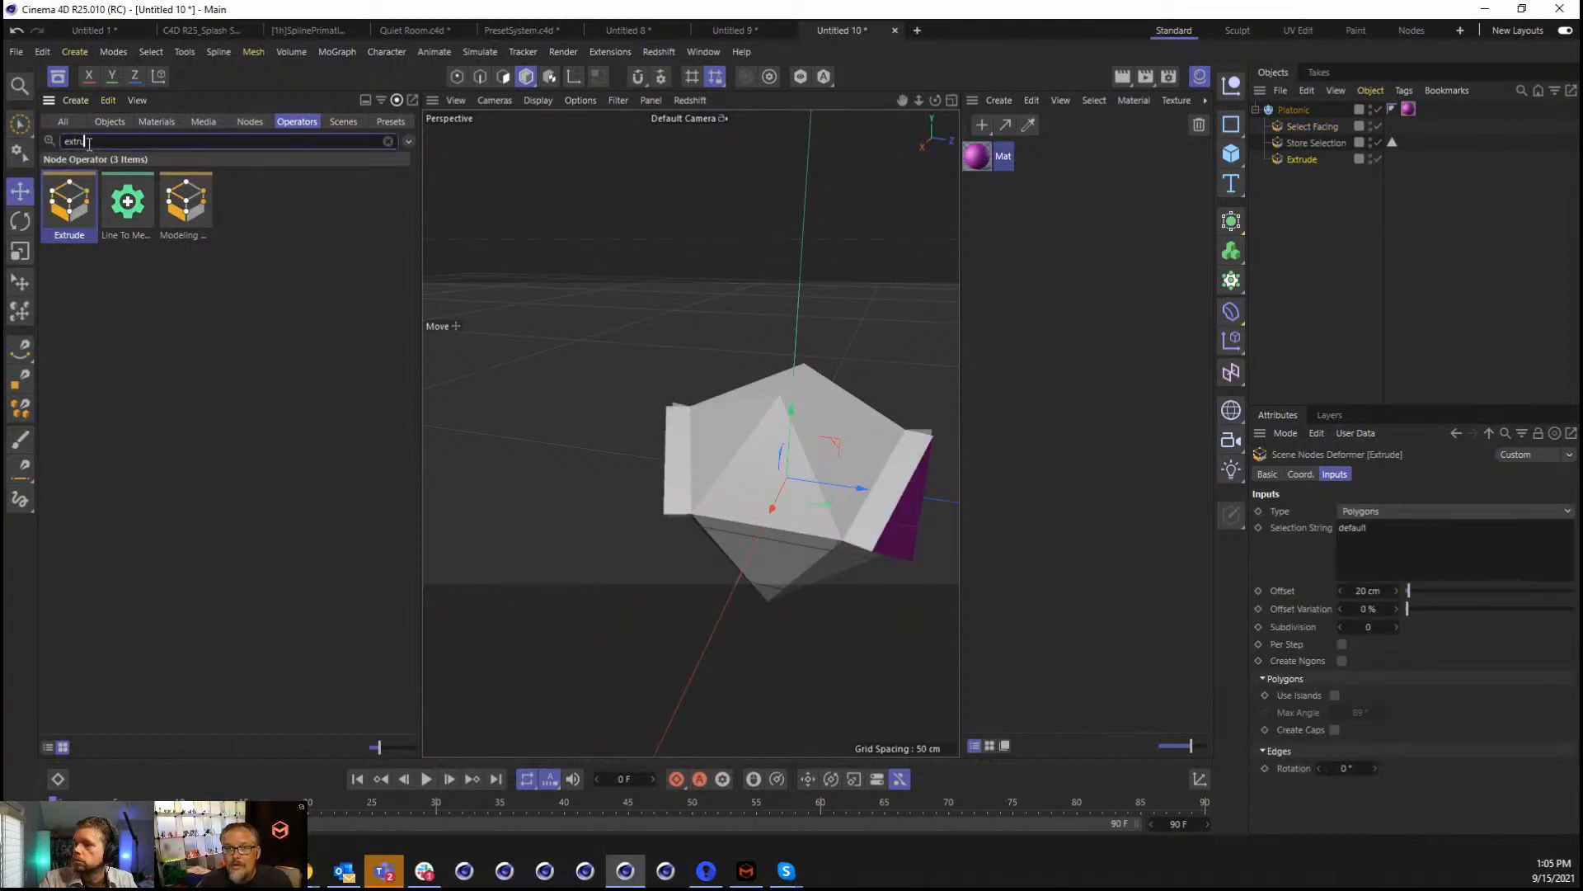
key(BackSpace)
text(in)
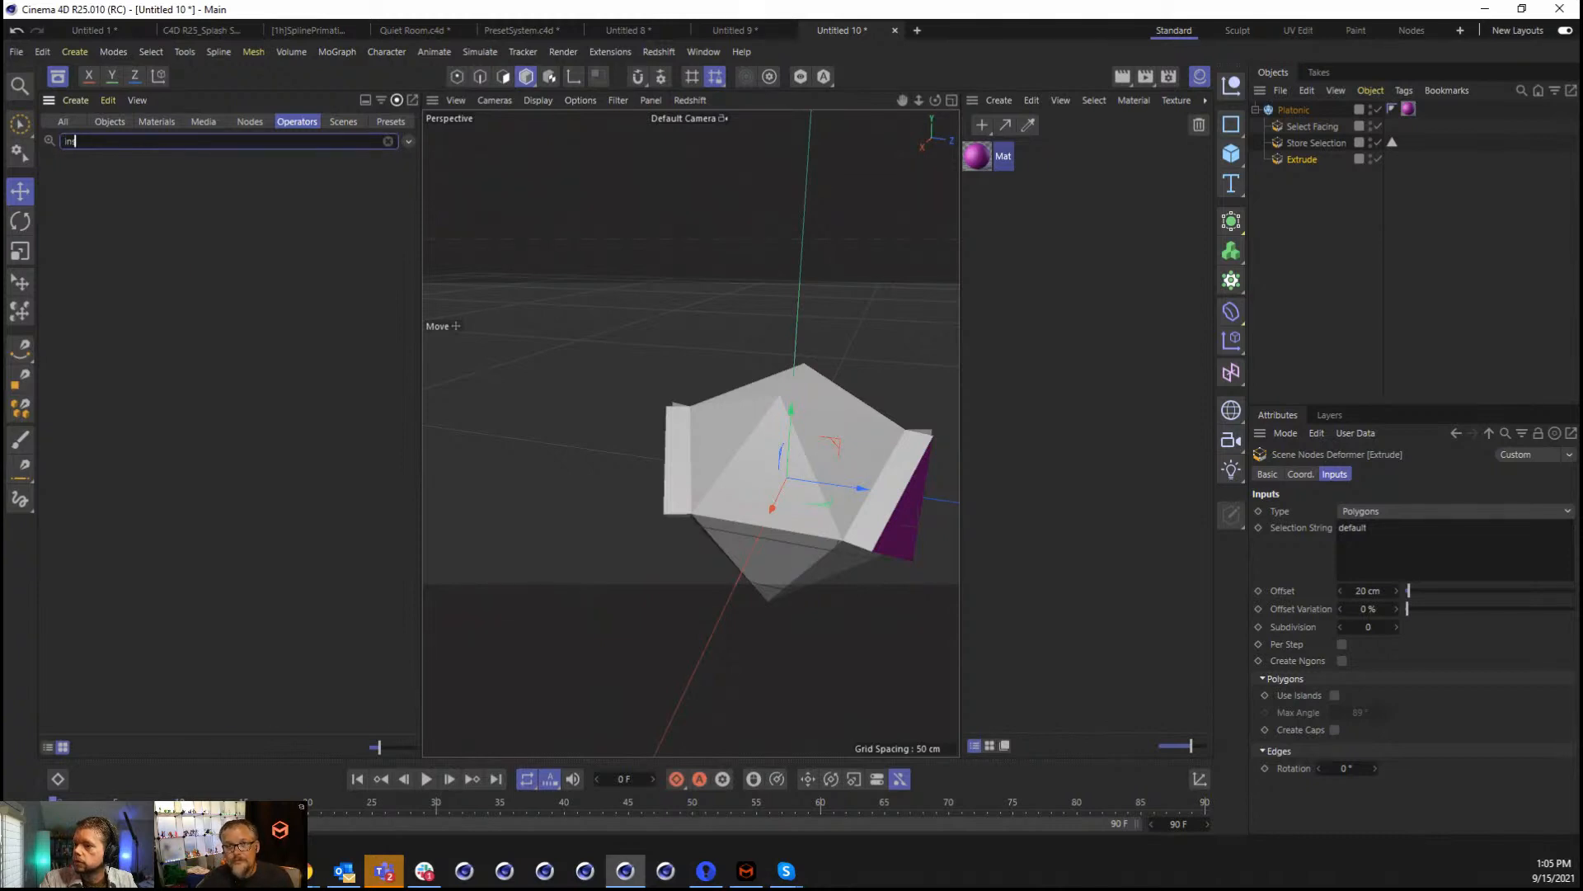
text(se)
drag(69, 202, 1312, 159)
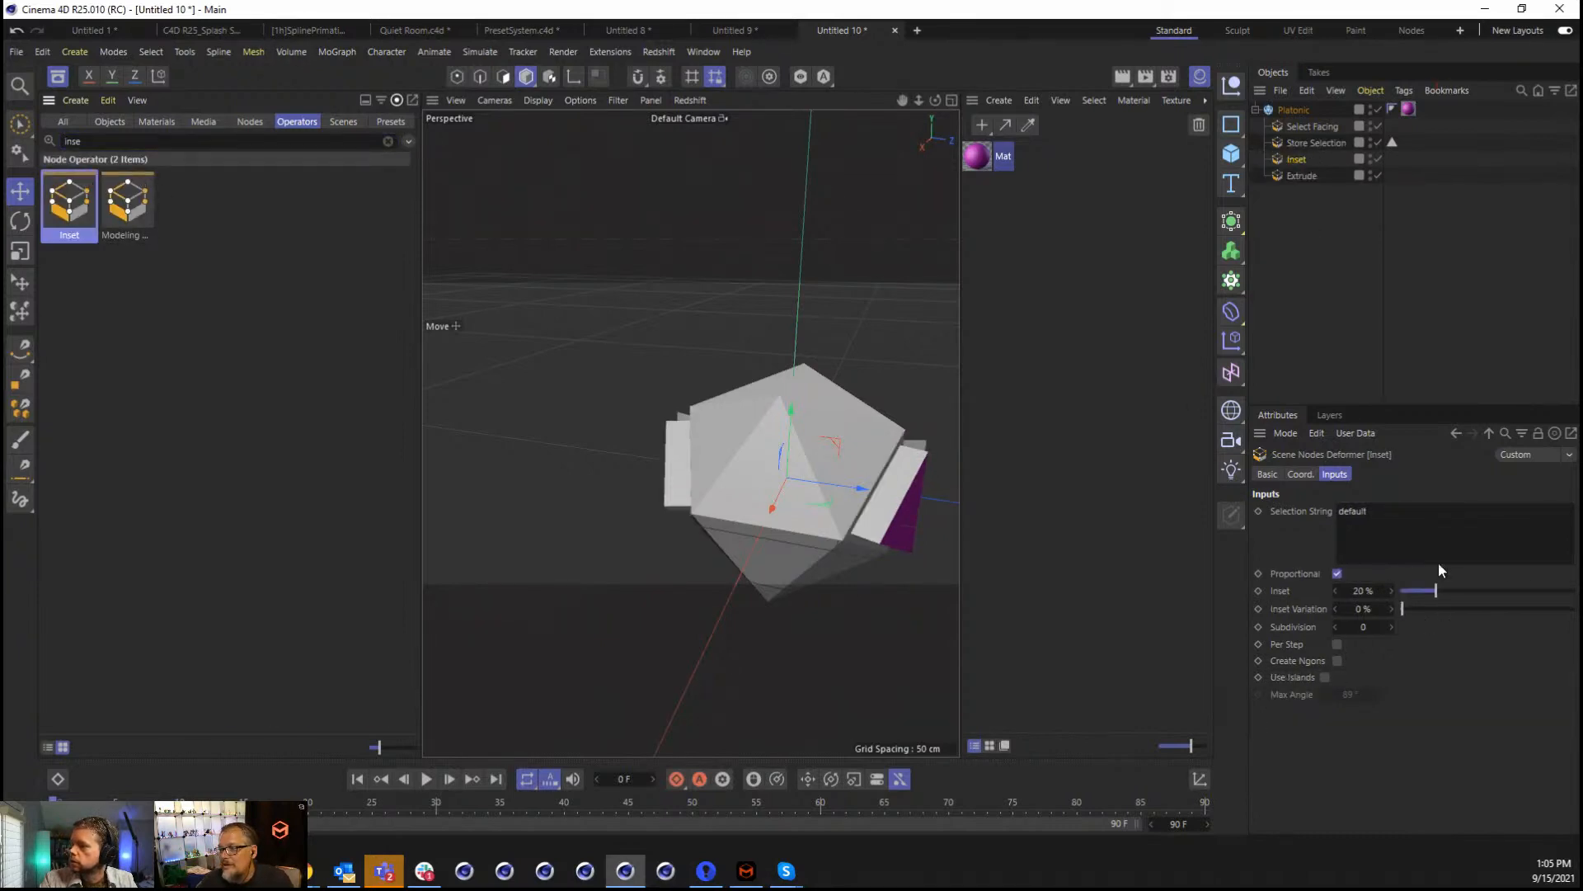
mouse_move(1437, 590)
mouse_down()
mouse_move(1528, 599)
mouse_move(1440, 607)
mouse_up()
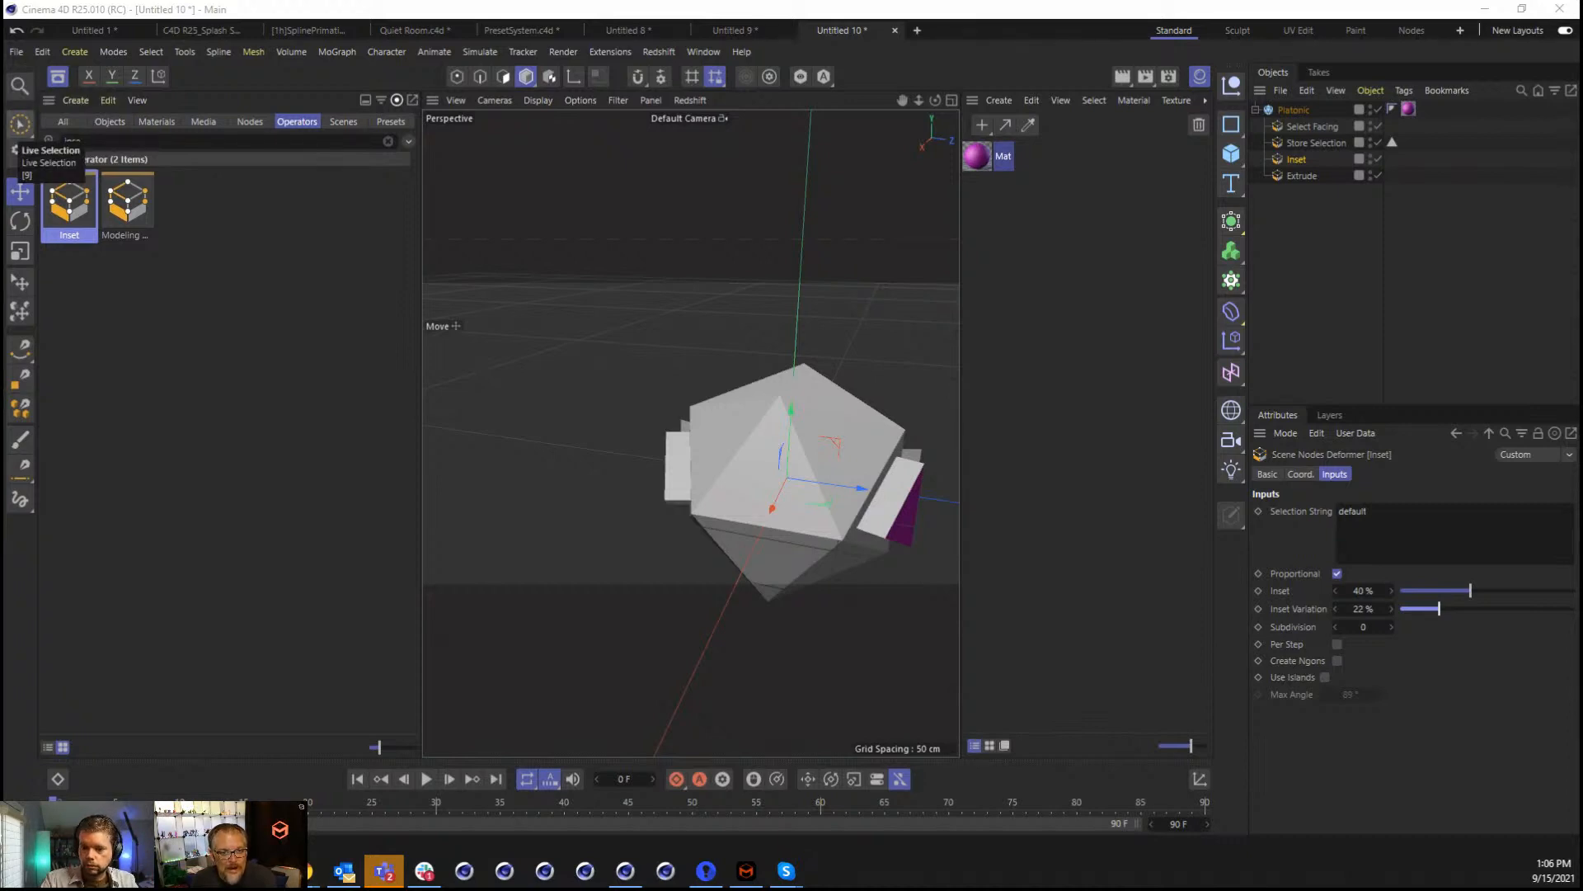
Open the GlobalPins_0076.c4d scene and show it in the Nodes layout with the Asset Browser closed.
drag(269, 258, 735, 342)
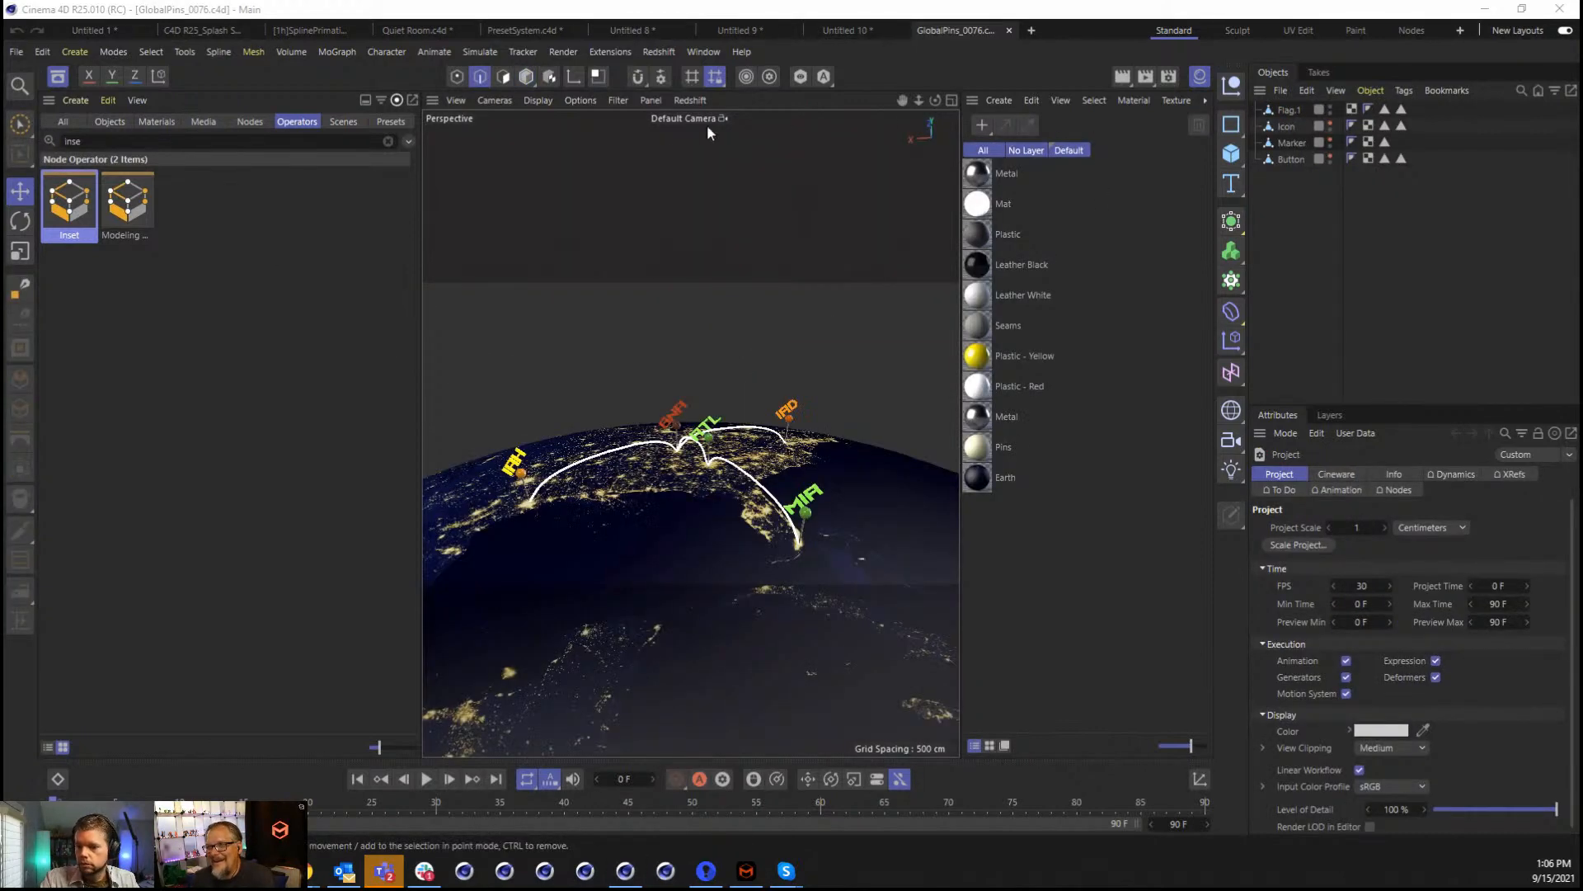
click(54, 80)
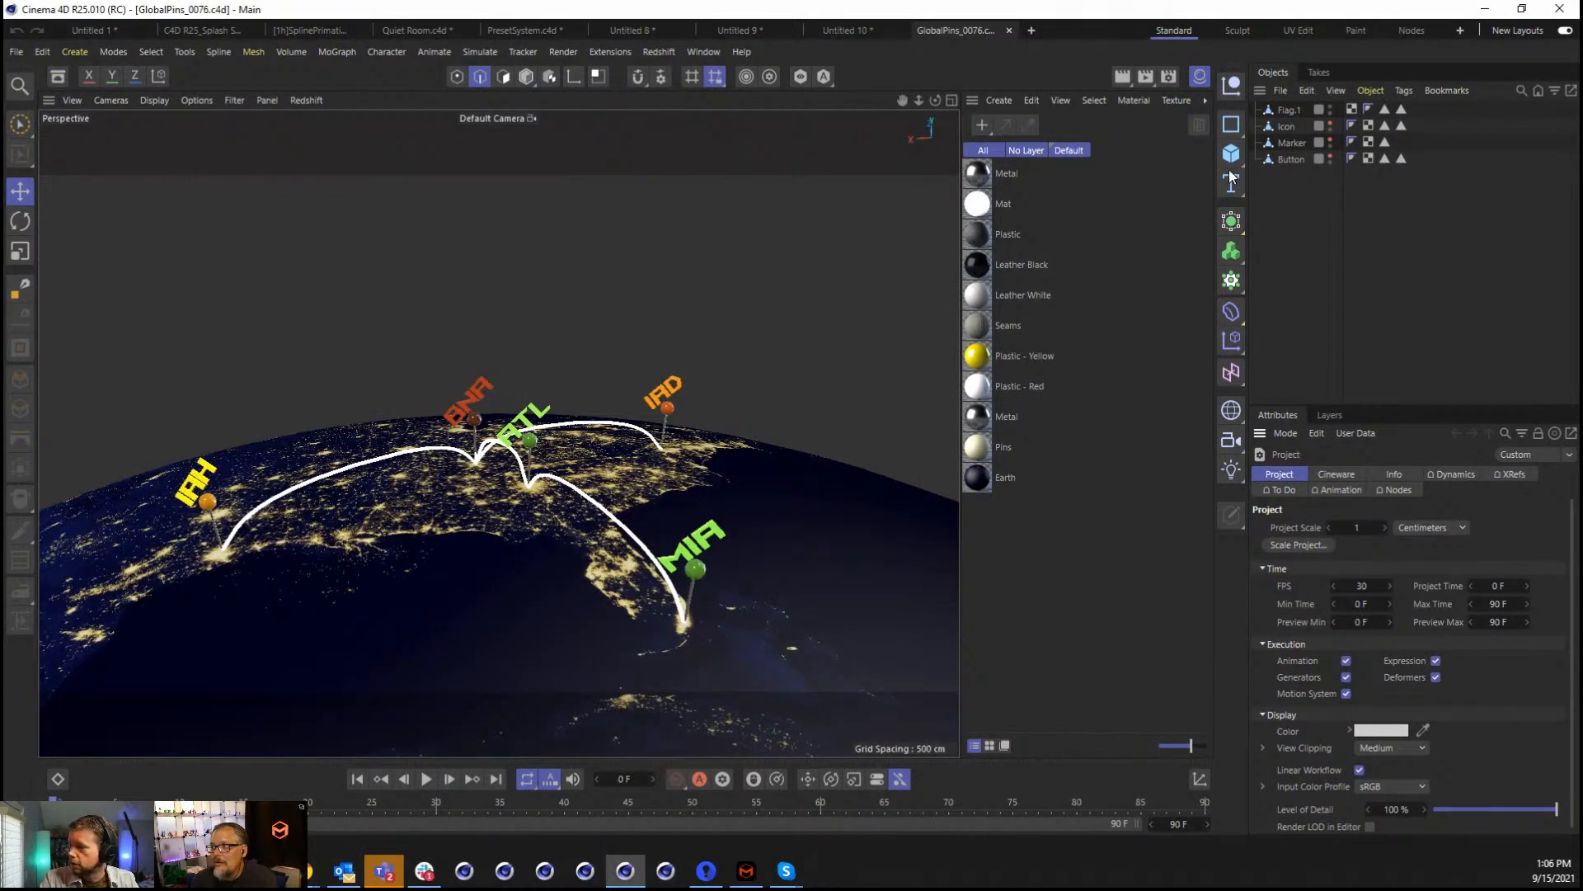
click(1397, 29)
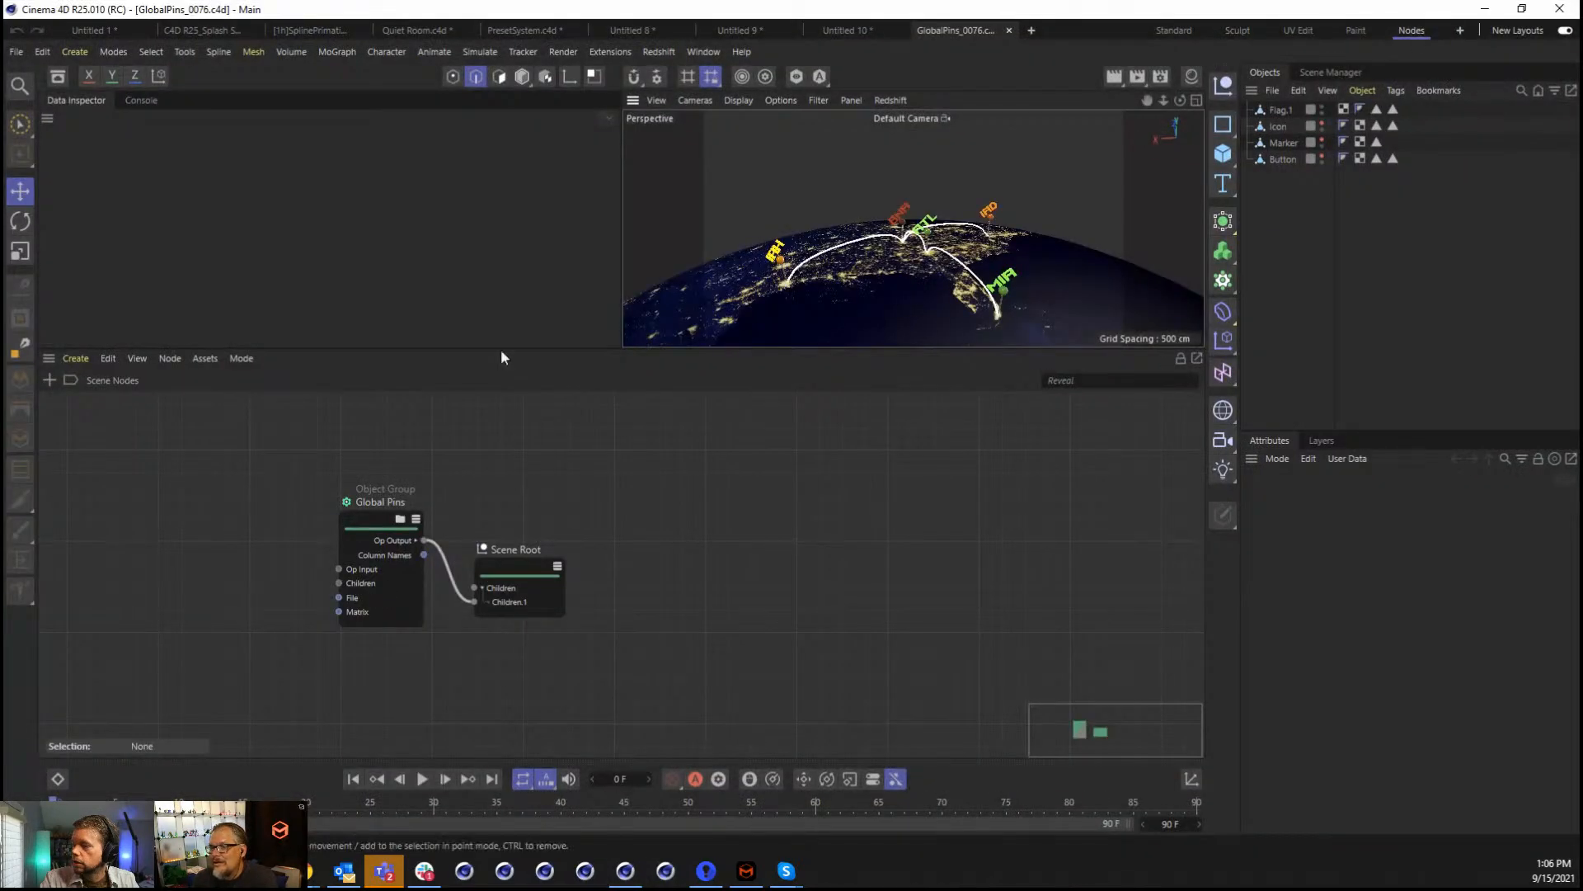
Select the Global Pins group in the Scene Nodes graph and view its Flightpath parameters.
click(379, 527)
scroll(383, 530, up, 4)
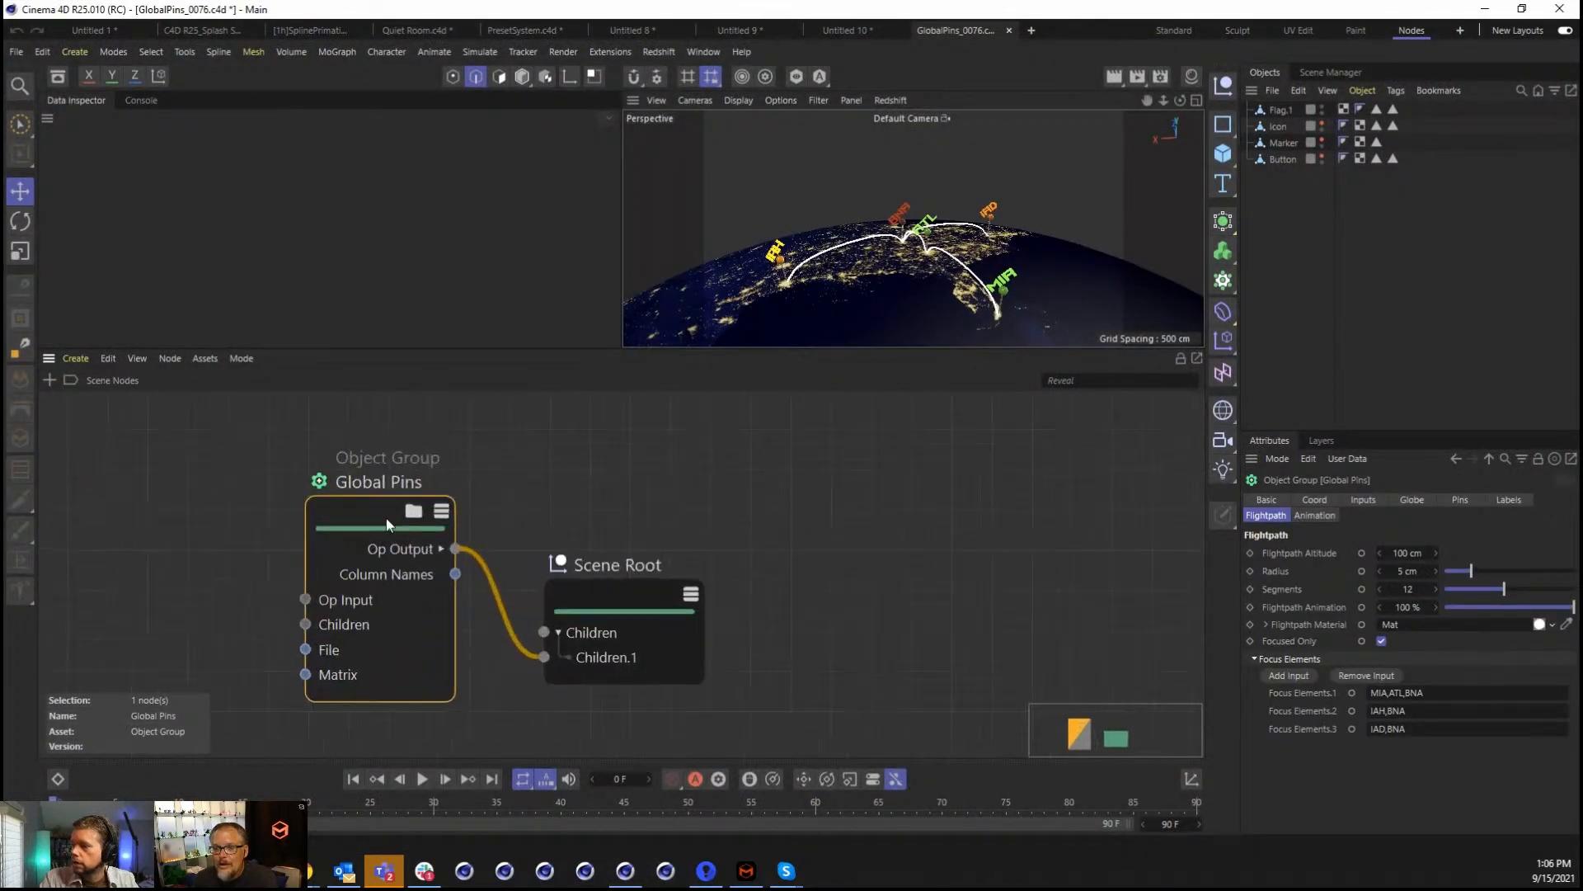
mouse_move(330, 518)
mouse_down()
mouse_move(315, 494)
mouse_move(243, 491)
mouse_move(368, 495)
mouse_move(330, 505)
mouse_up()
scroll(401, 502, down, 2)
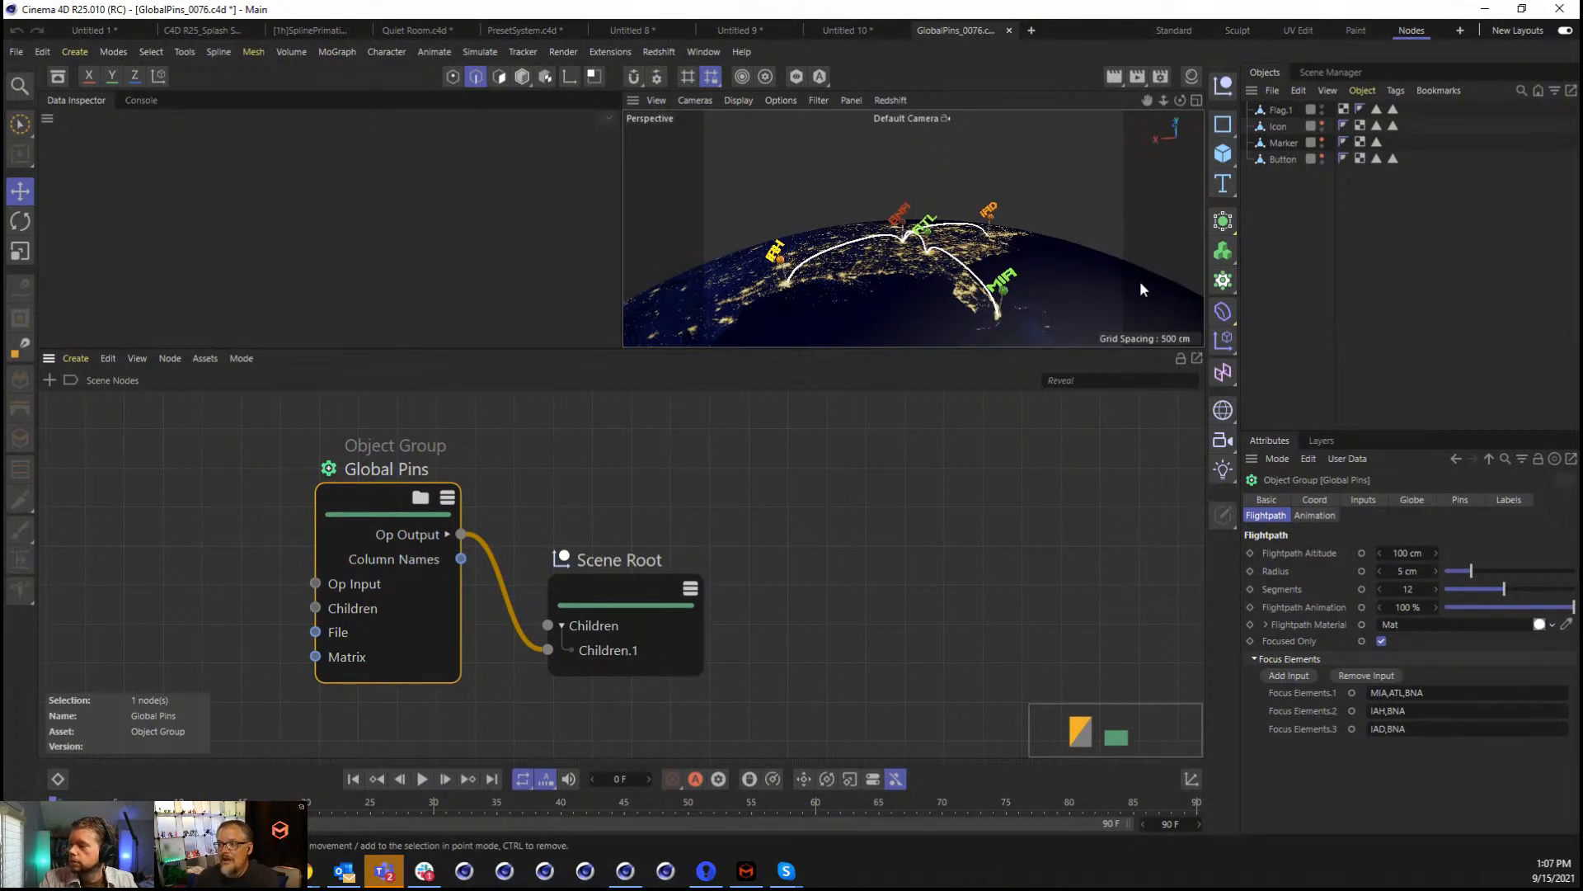
Look through the node network and exposed inputs inside the Global Pins group, and return to the top-level graph.
click(421, 498)
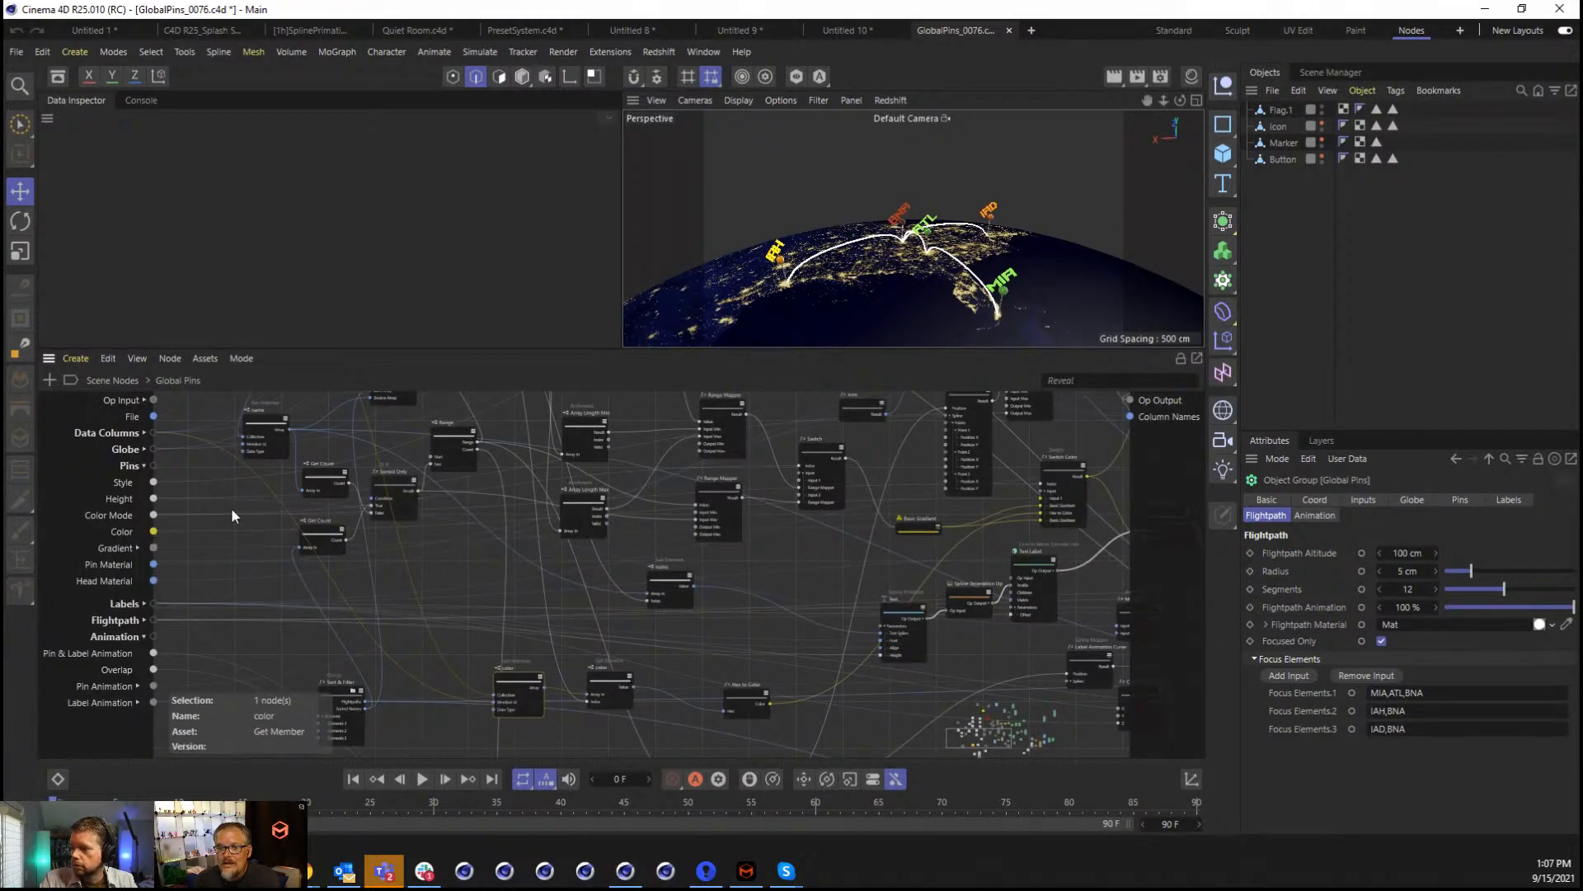
scroll(232, 507, down, 2)
scroll(232, 507, up, 3)
scroll(232, 504, down, 1)
scroll(232, 501, down, 1)
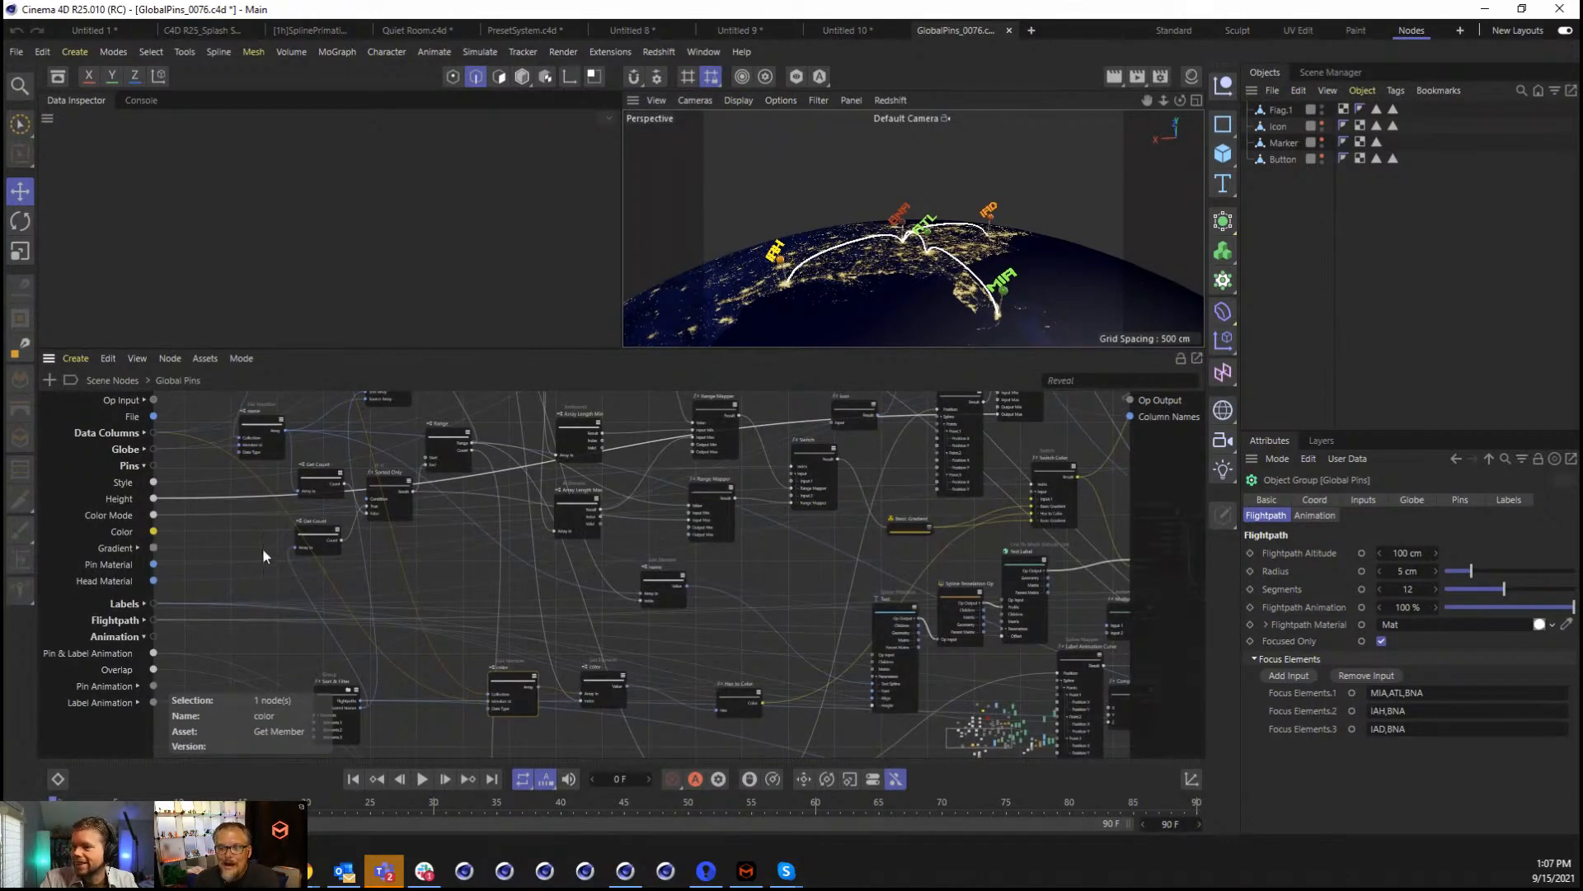
click(205, 520)
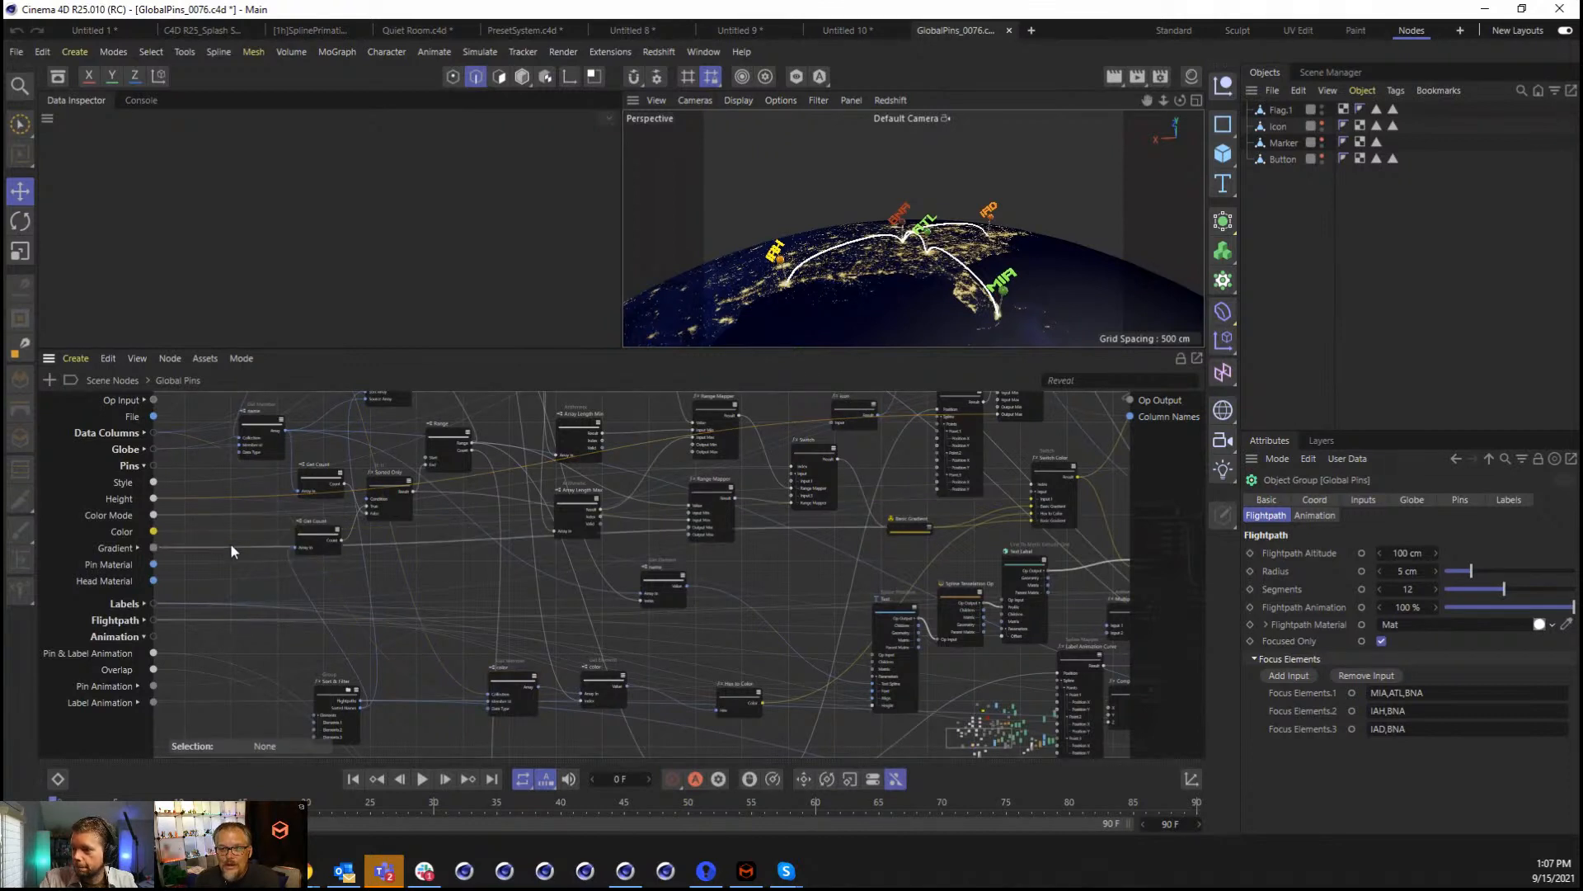
click(112, 380)
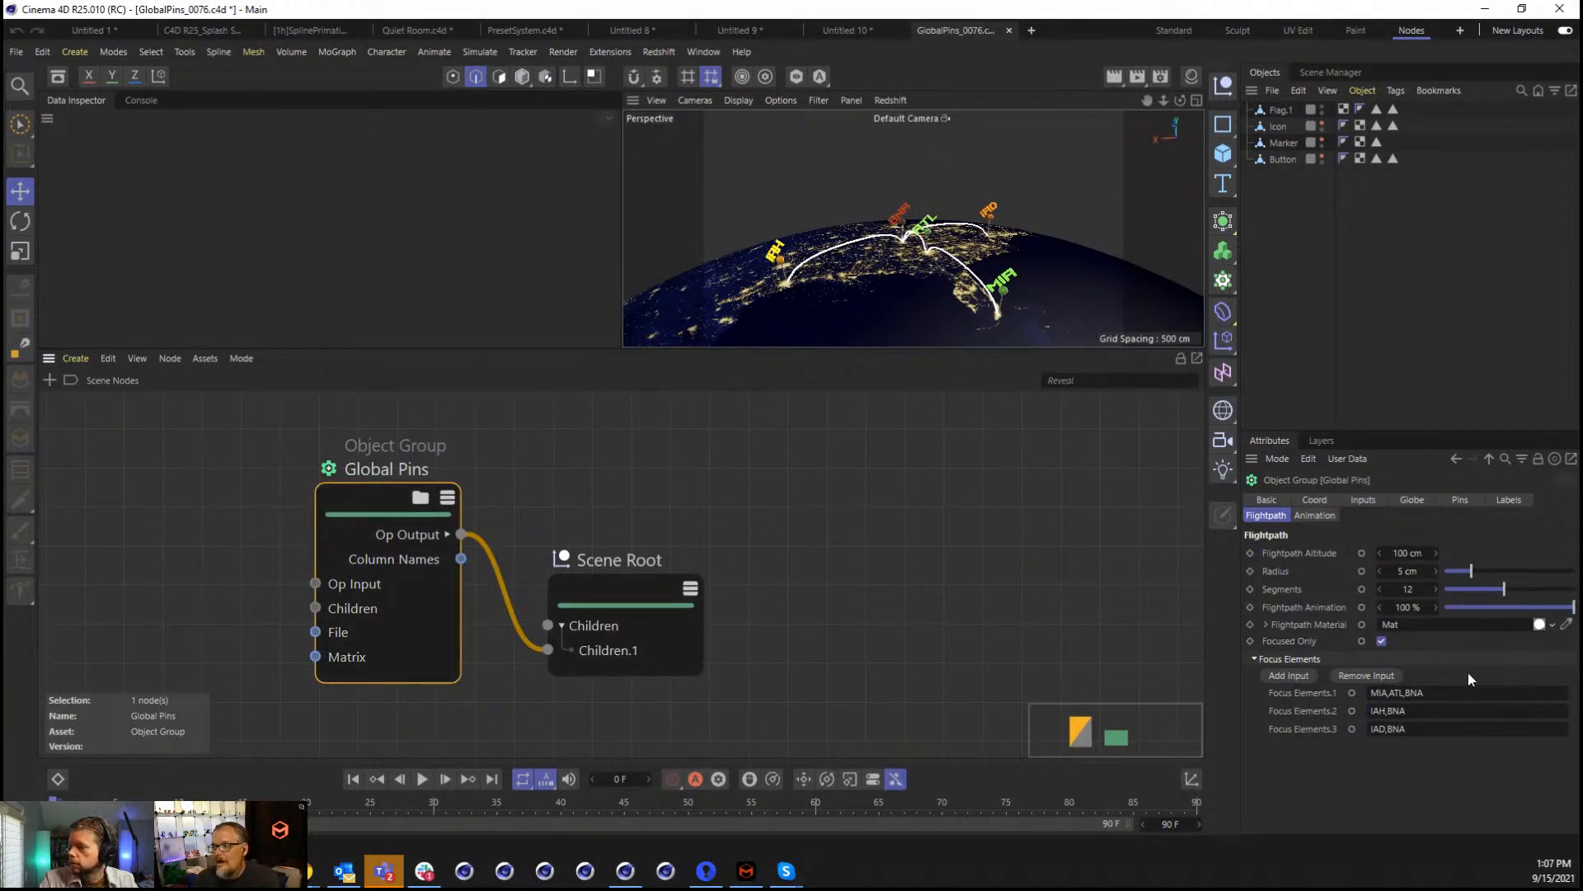
Try the Marker pin style on the Global Pins group, and settle on the Flag style.
click(1403, 500)
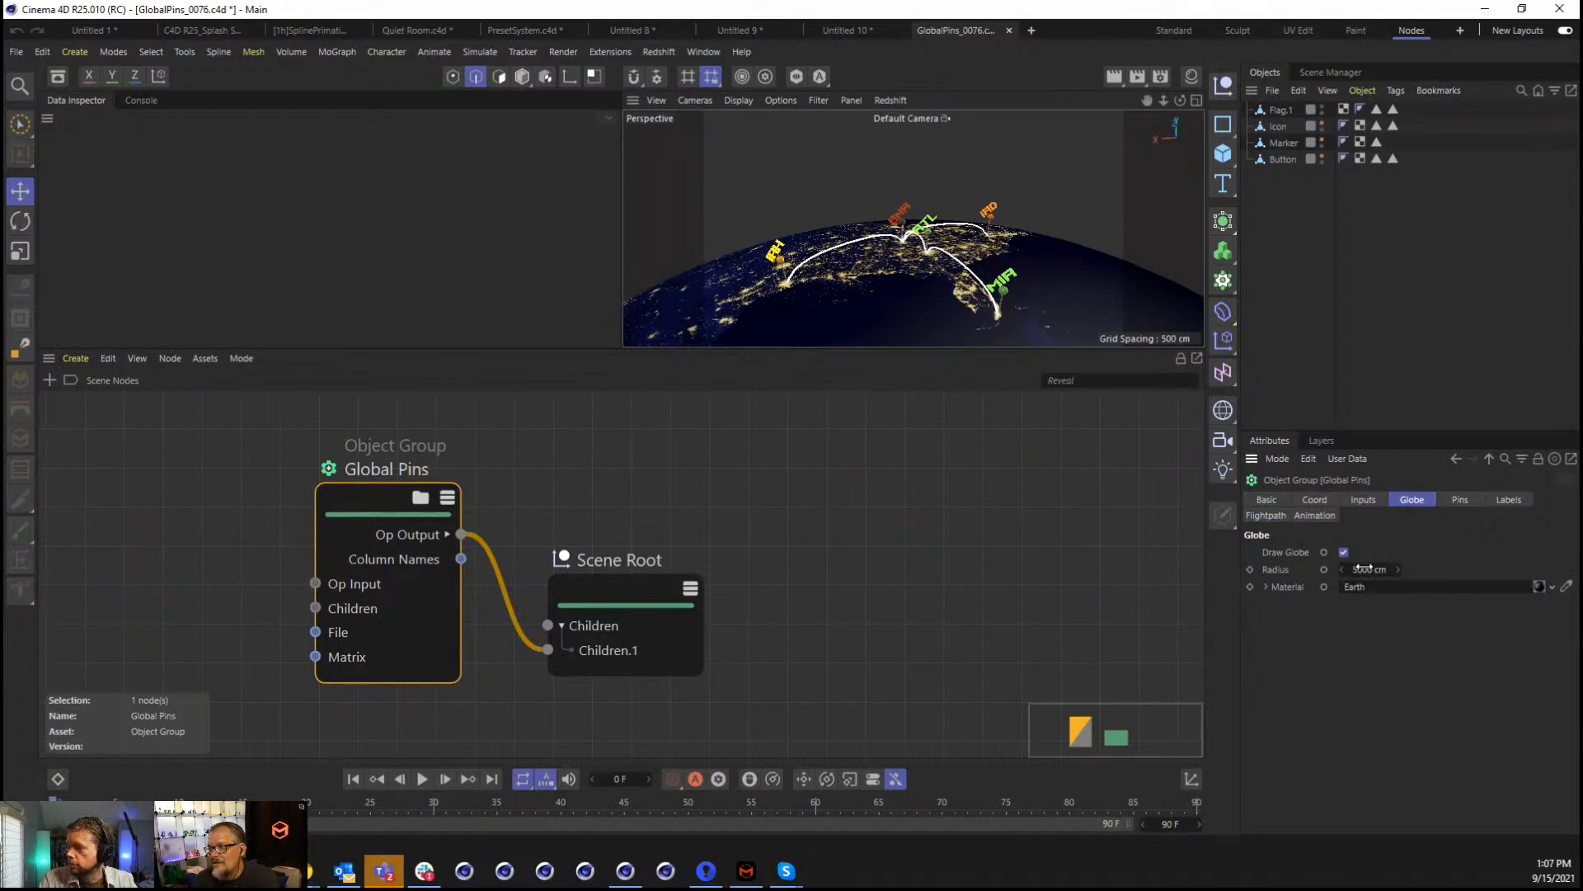
click(1455, 501)
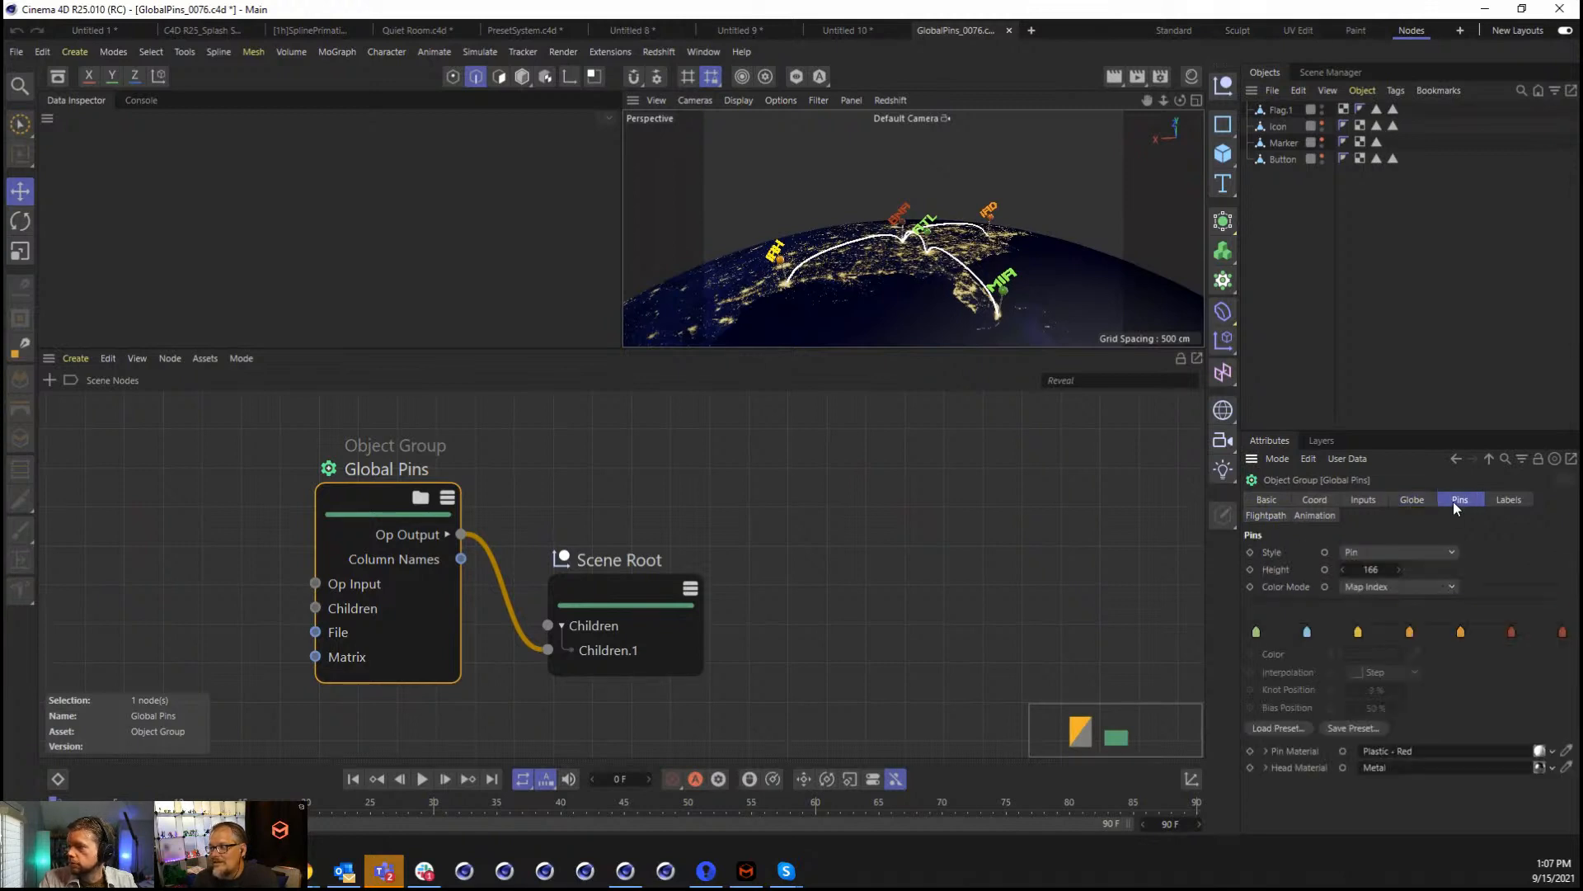
click(1412, 553)
click(1412, 662)
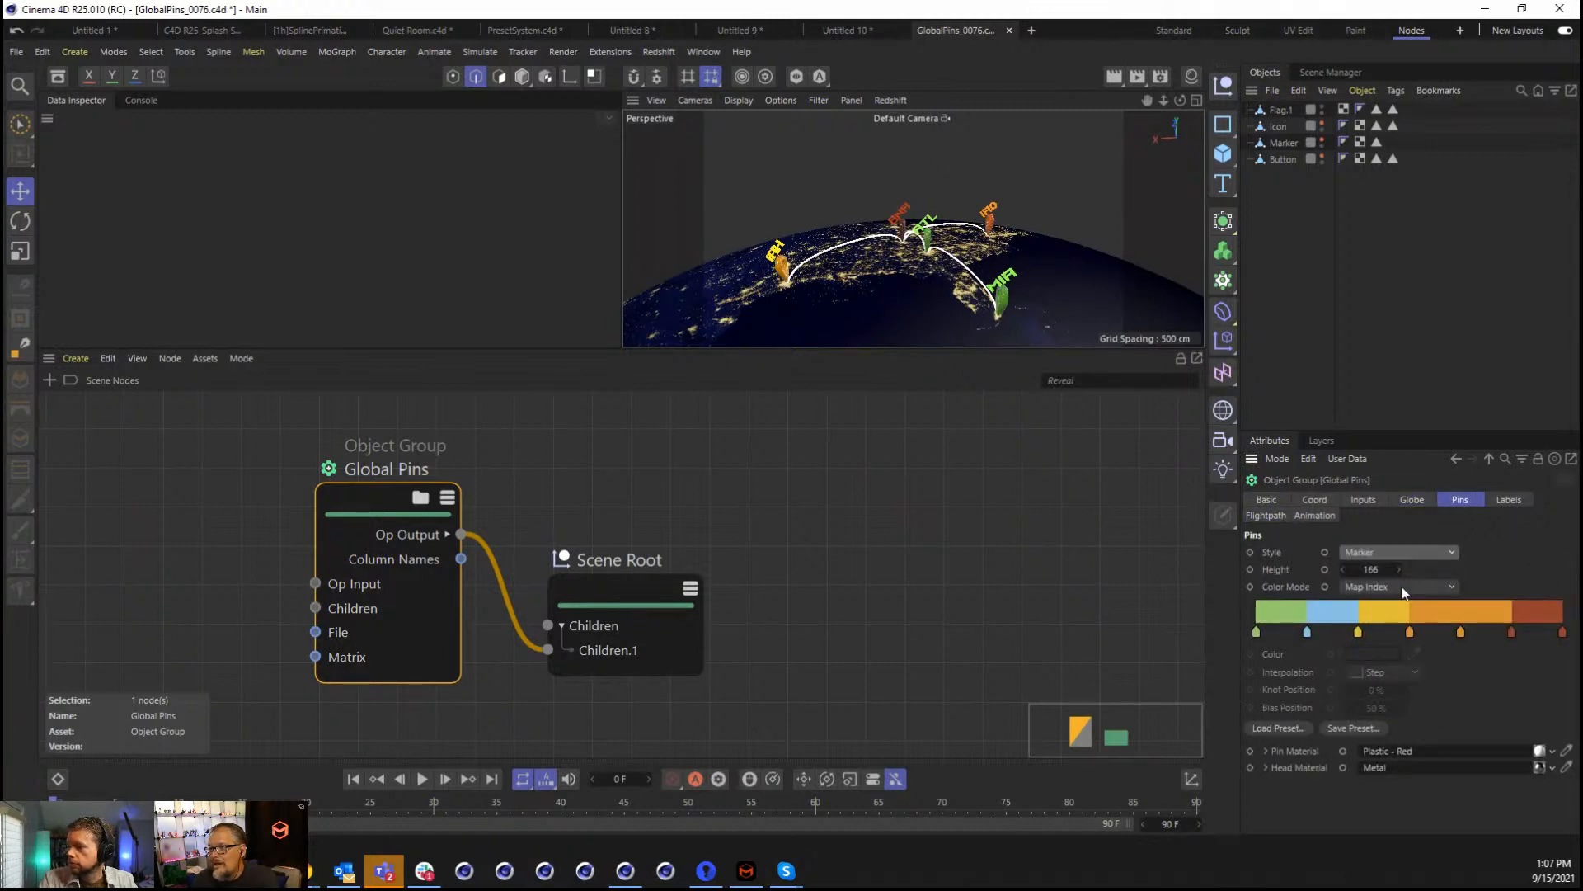
click(1357, 553)
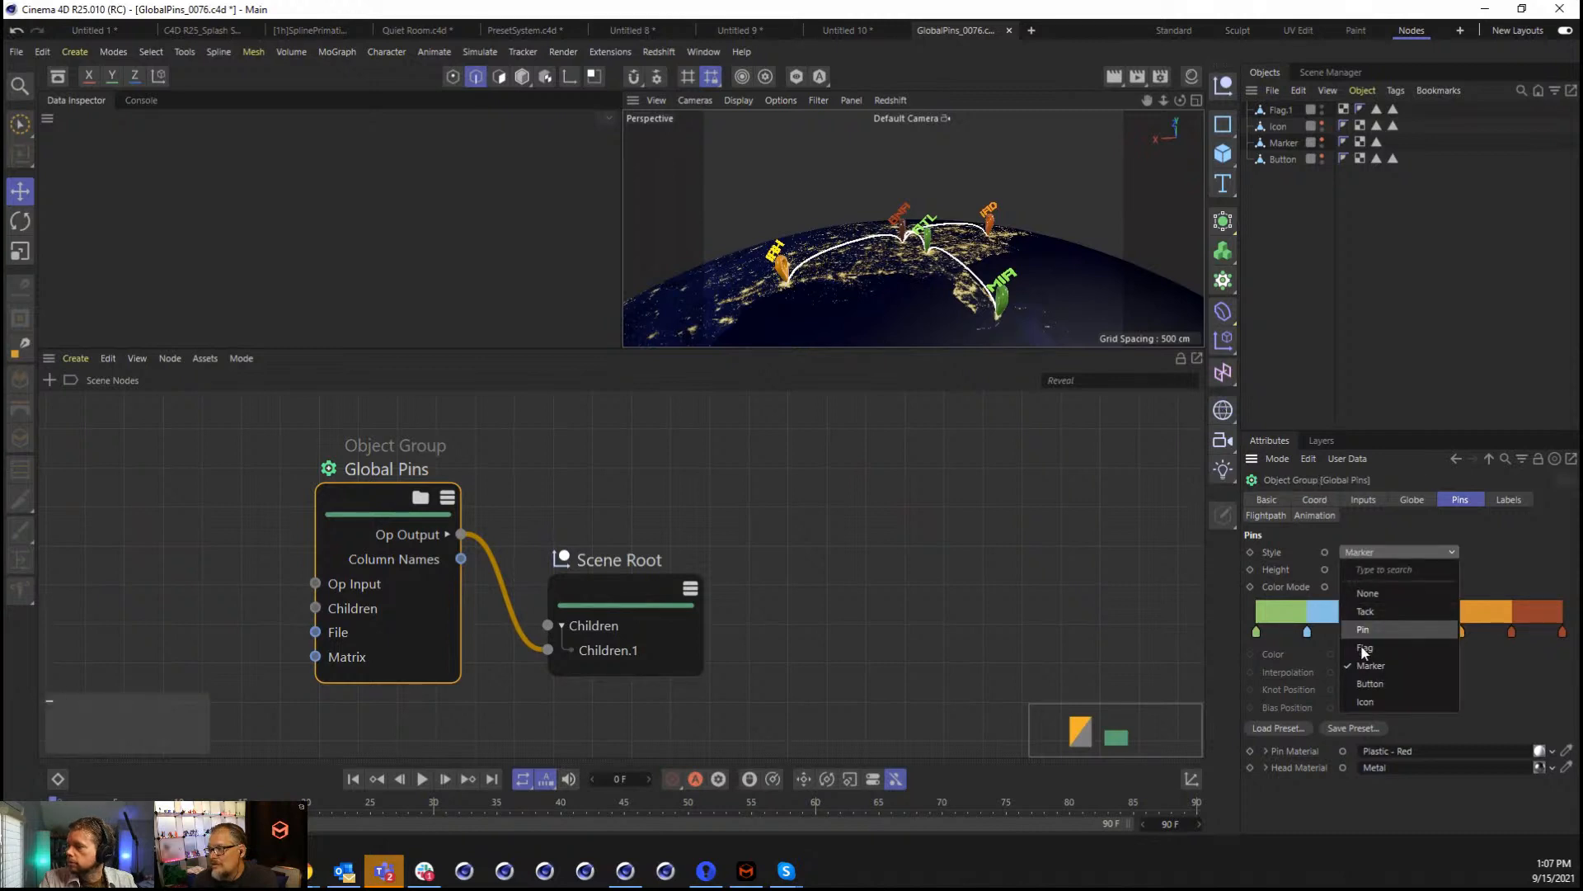
click(1369, 647)
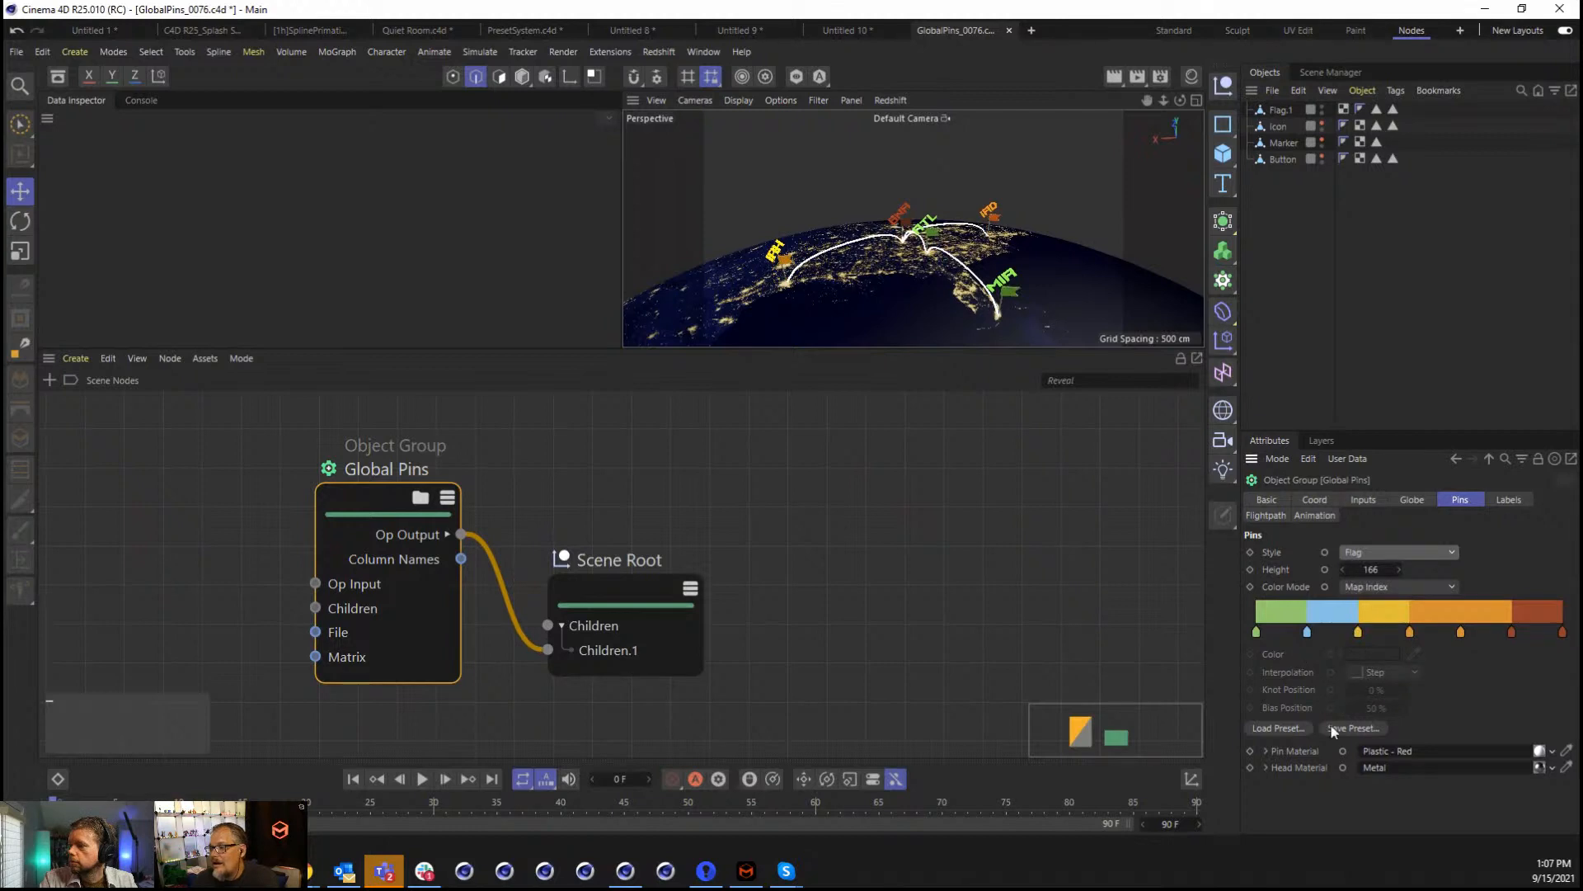
Add a fourth focus element with the route ORD,MIA to the Global Pins flightpath and view it on the globe.
click(1497, 499)
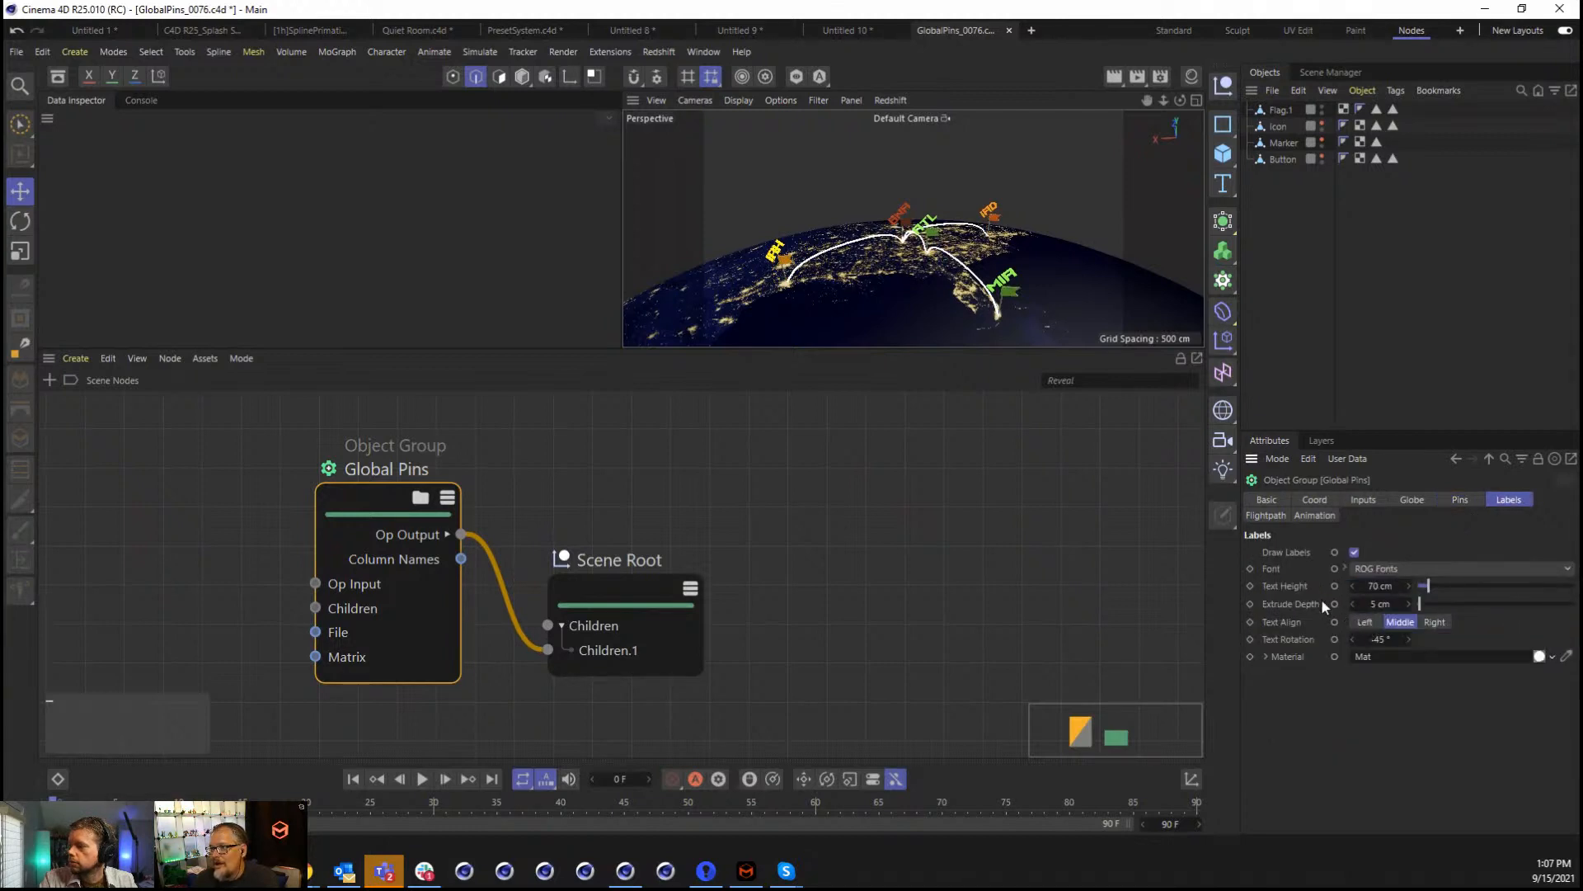
click(1267, 516)
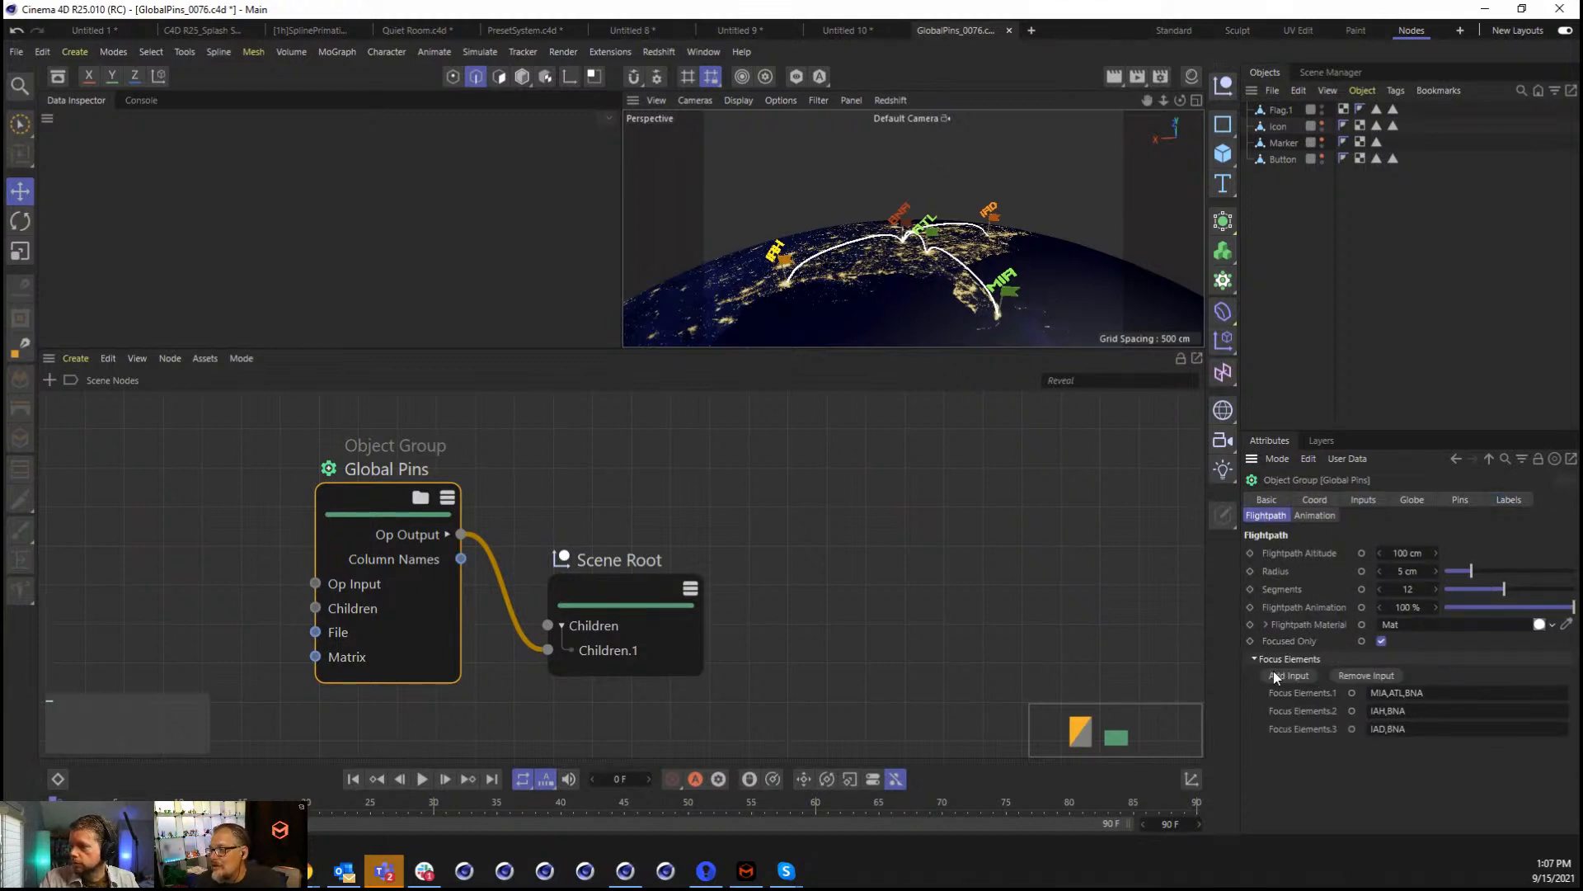
click(1437, 692)
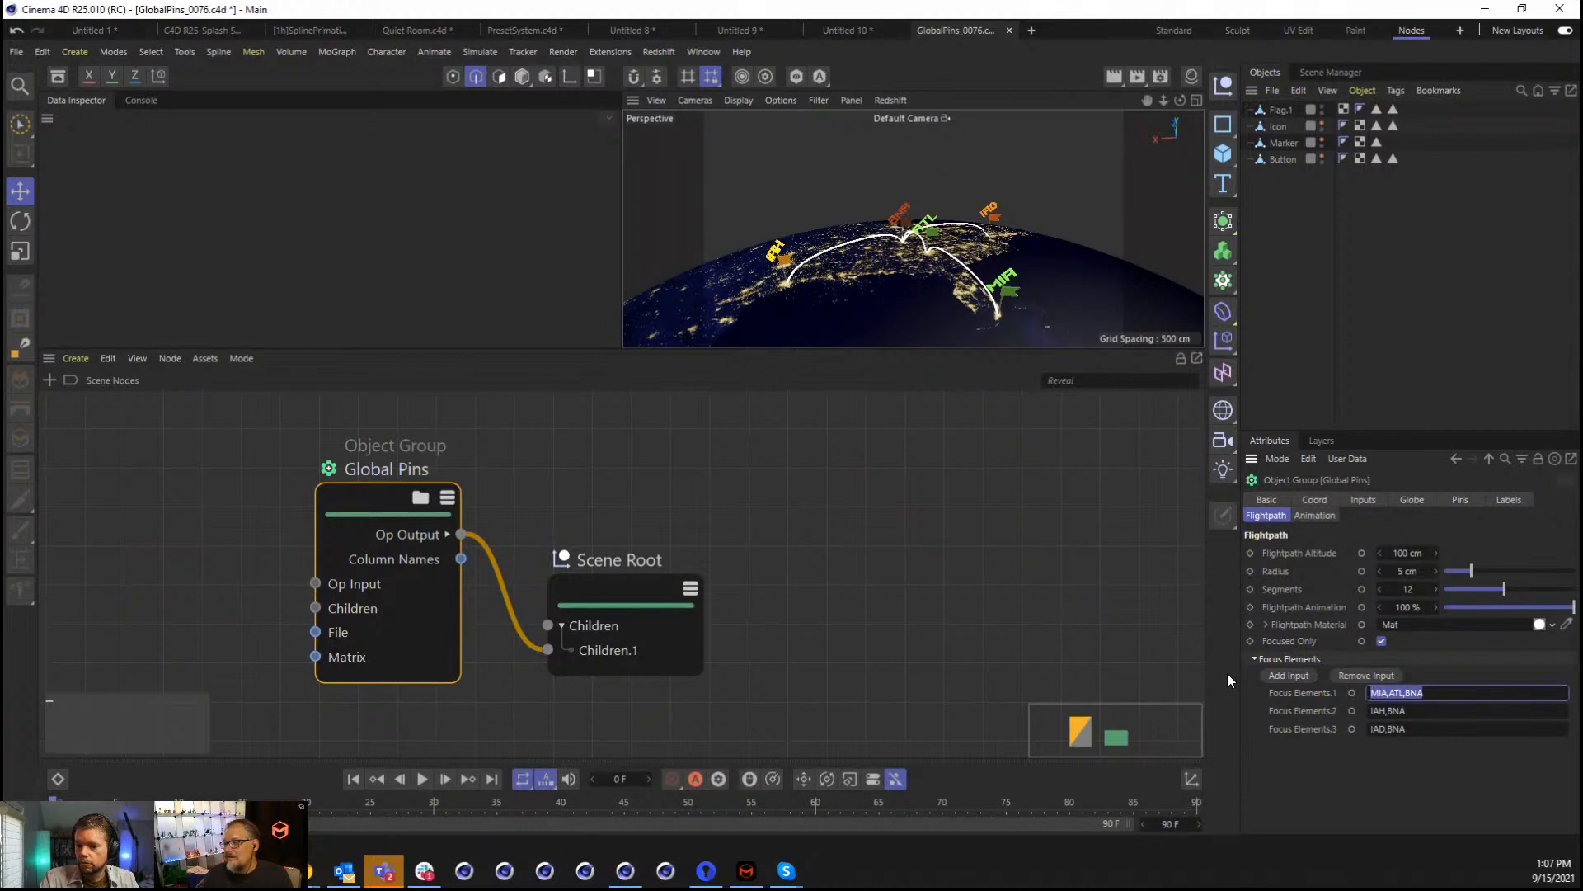
click(1295, 676)
click(1397, 745)
text(OR)
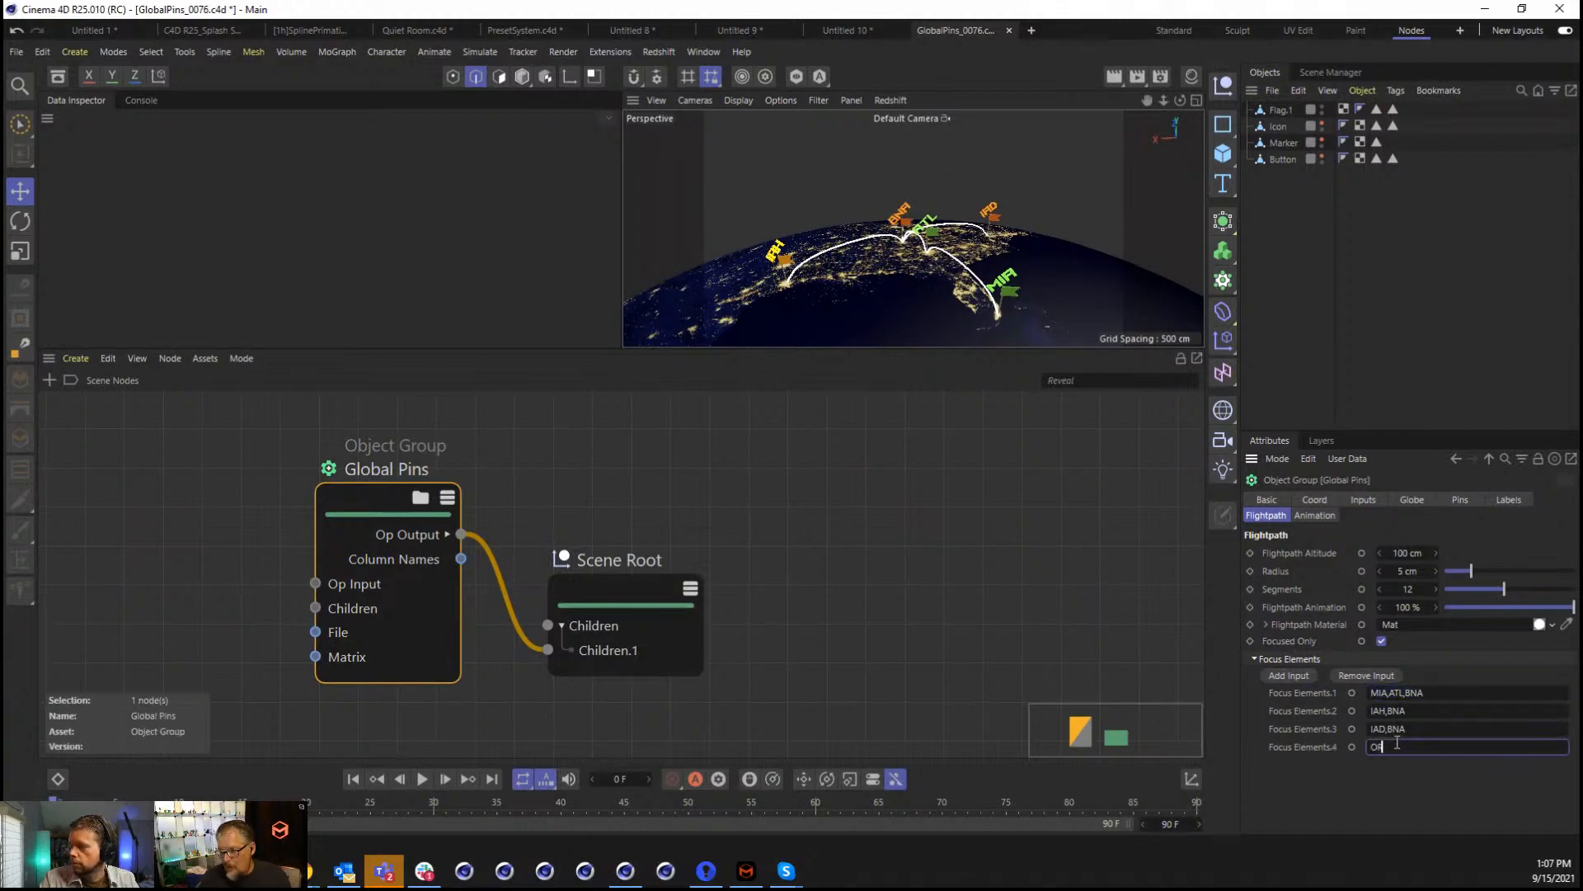
text(D,MIA)
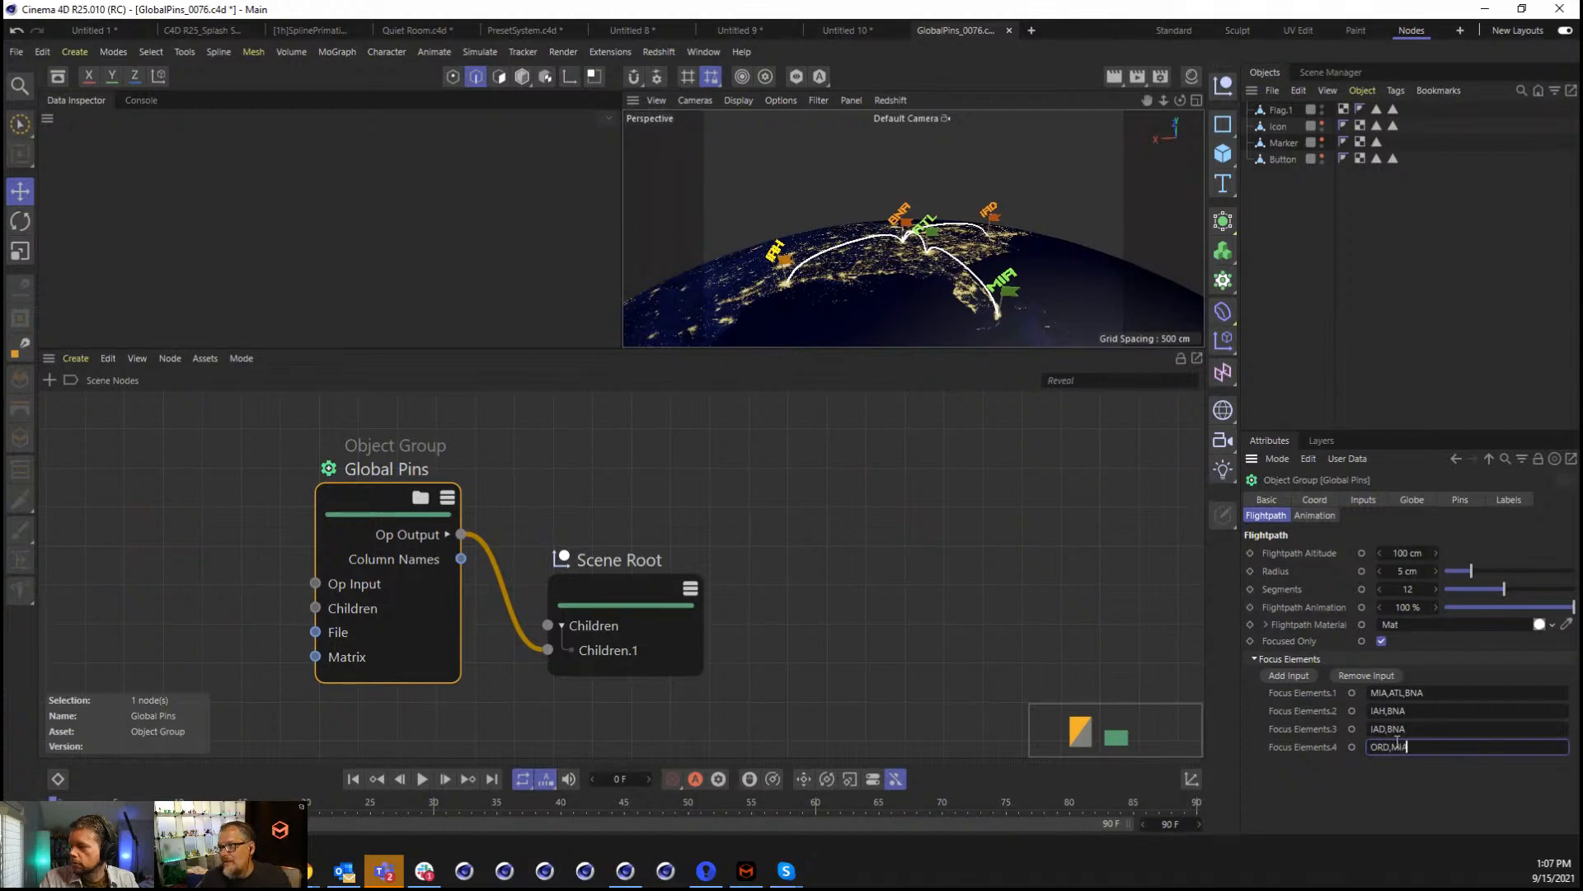
key(Return)
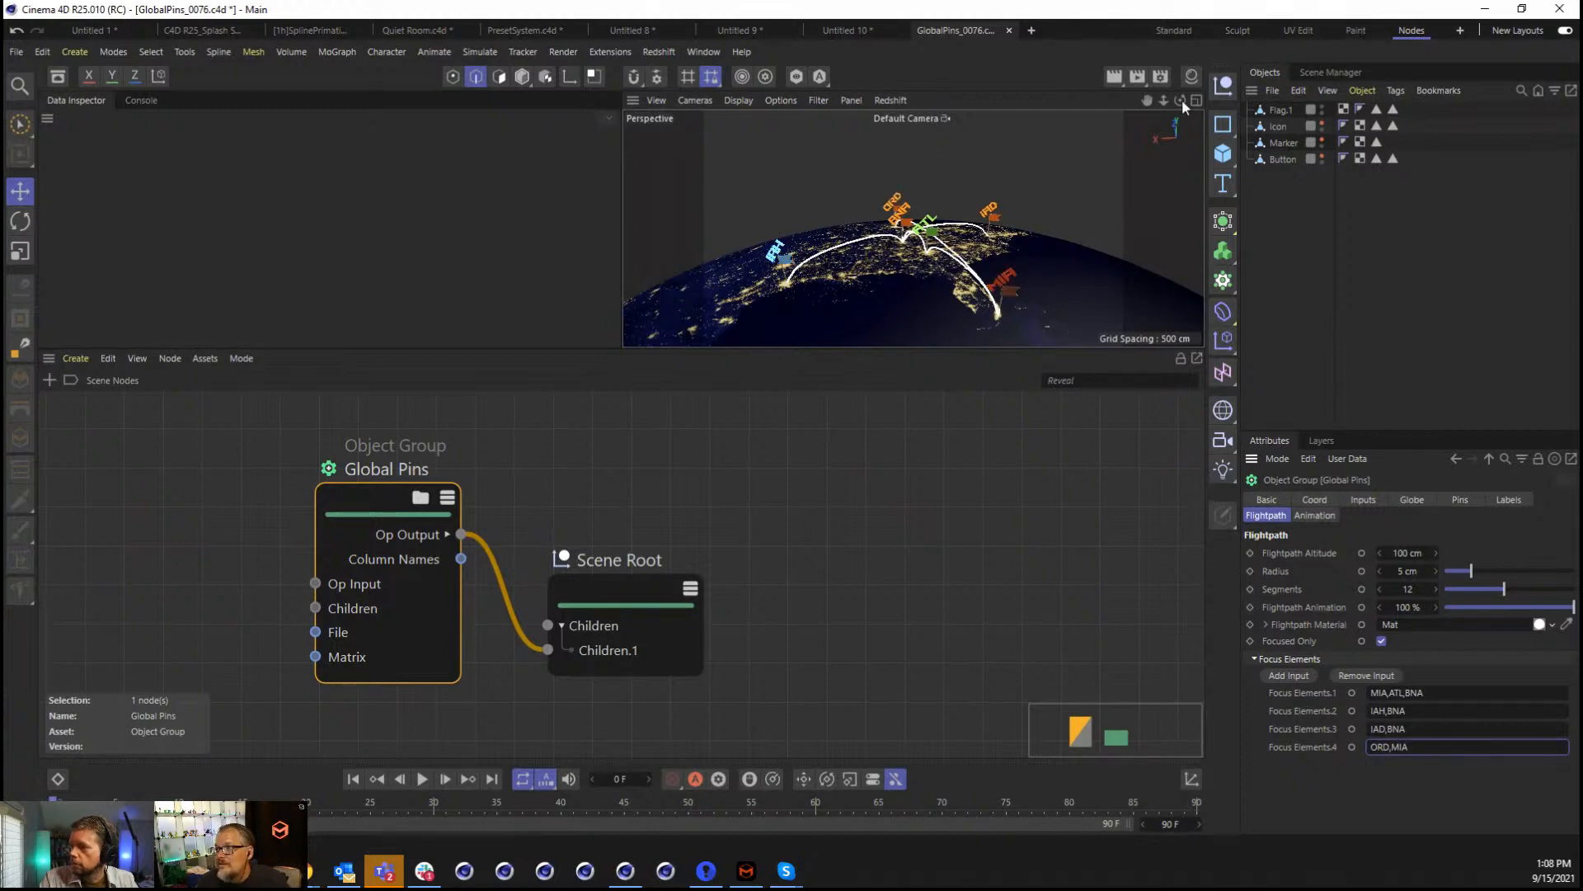
mouse_move(1181, 99)
mouse_down()
mouse_move(1179, 165)
mouse_move(1138, 153)
mouse_move(1154, 107)
mouse_move(1109, 119)
mouse_move(1093, 145)
mouse_move(1122, 108)
mouse_move(1183, 102)
mouse_up()
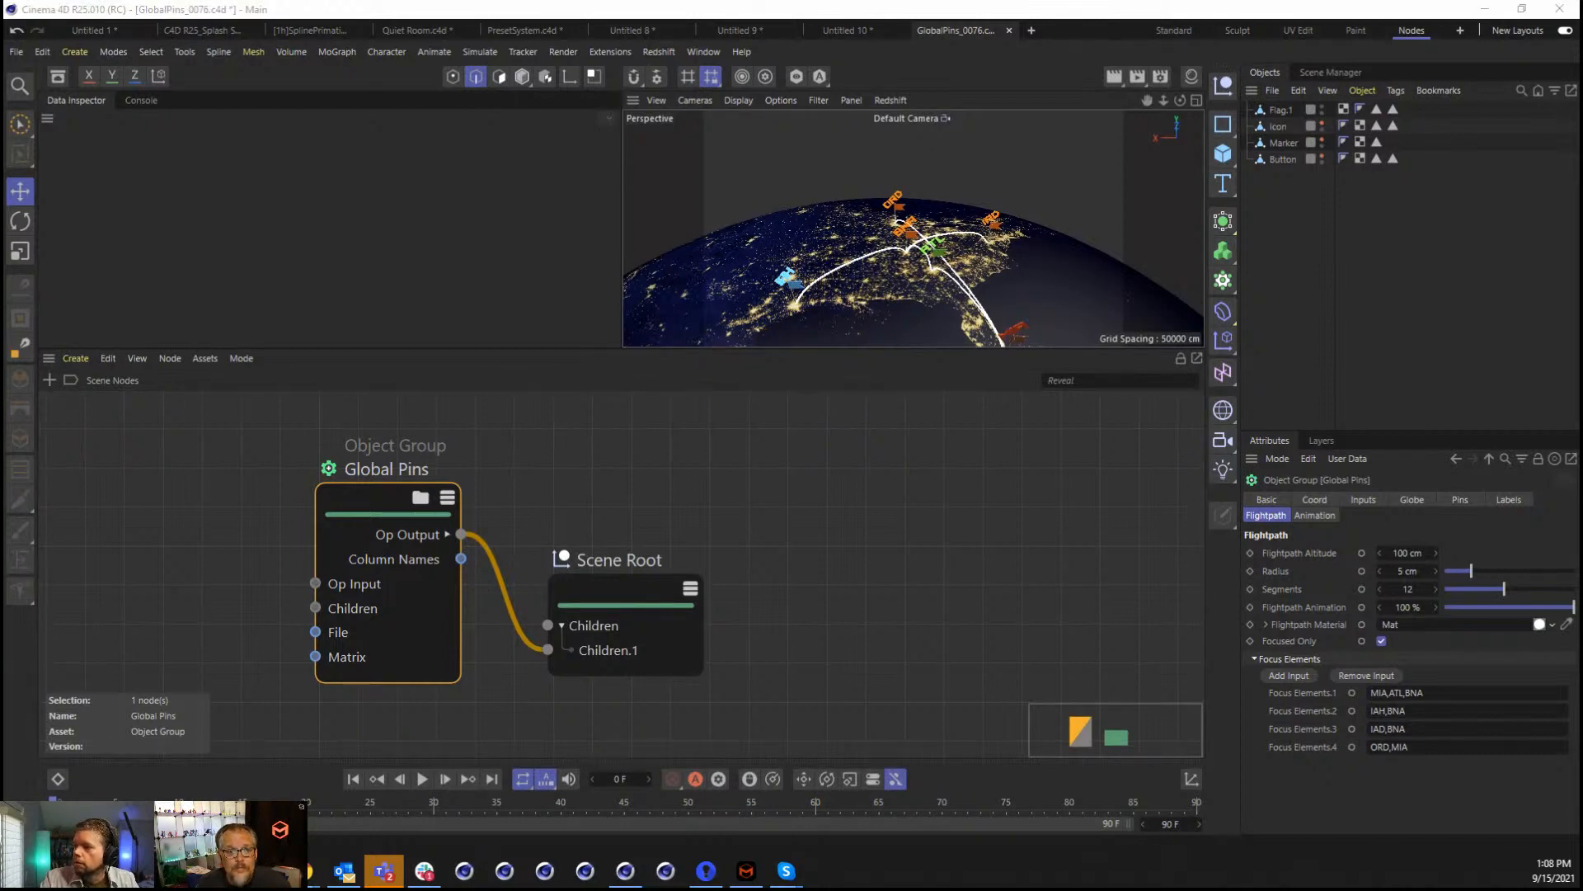
Open the GlobalPins_Example_Data.c4d scene and move the Command Line Argument node closer to Global Pins, viewing its Name and Default inputs.
drag(664, 347, 627, 448)
click(162, 591)
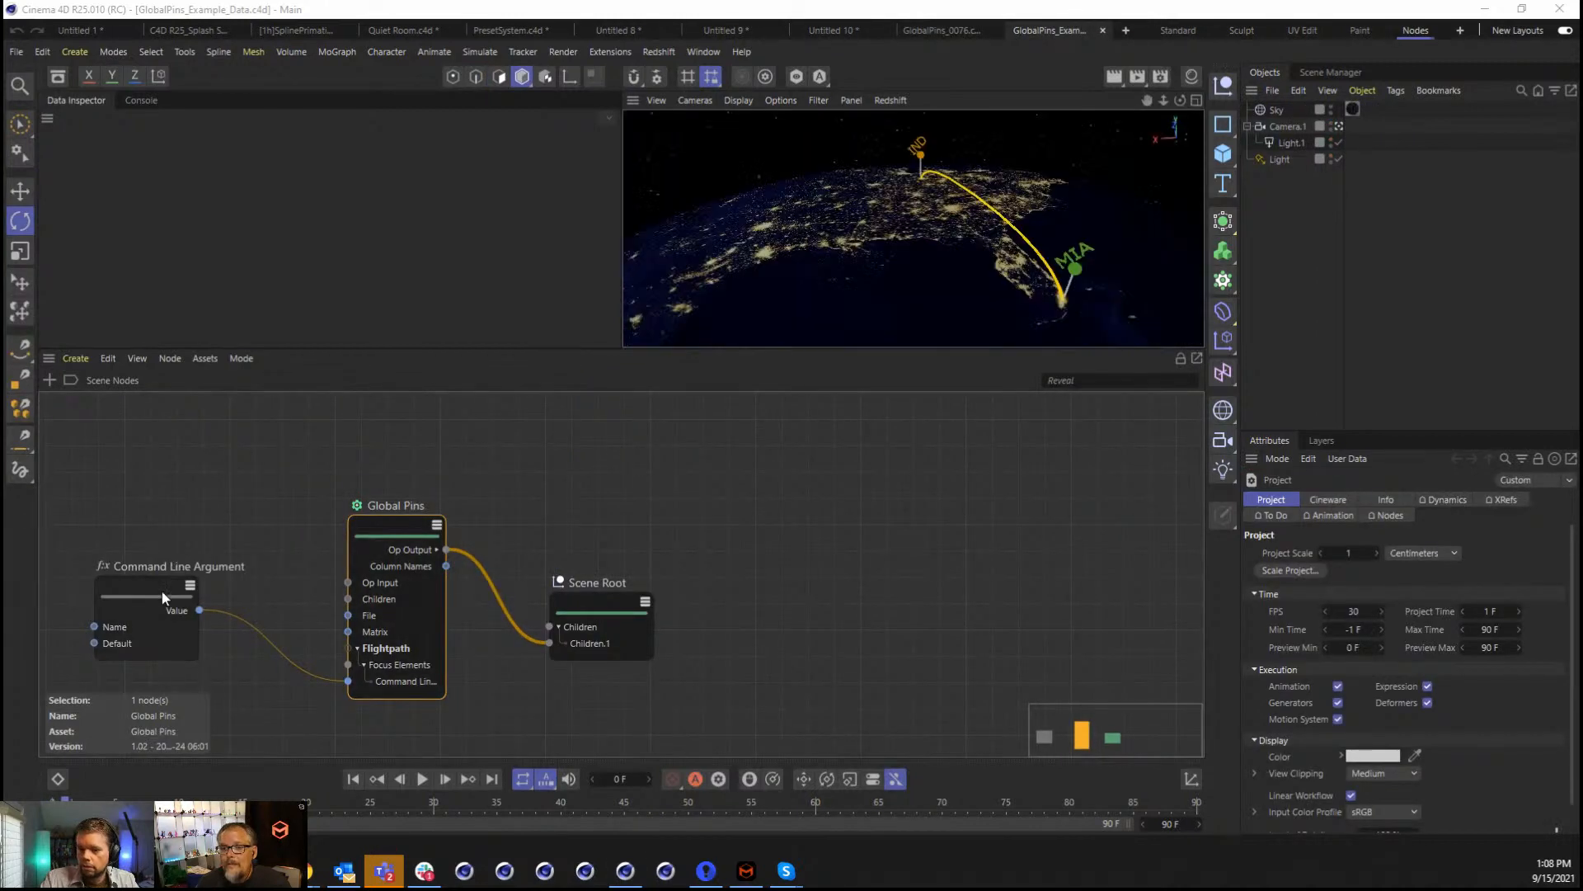
drag(153, 595, 204, 581)
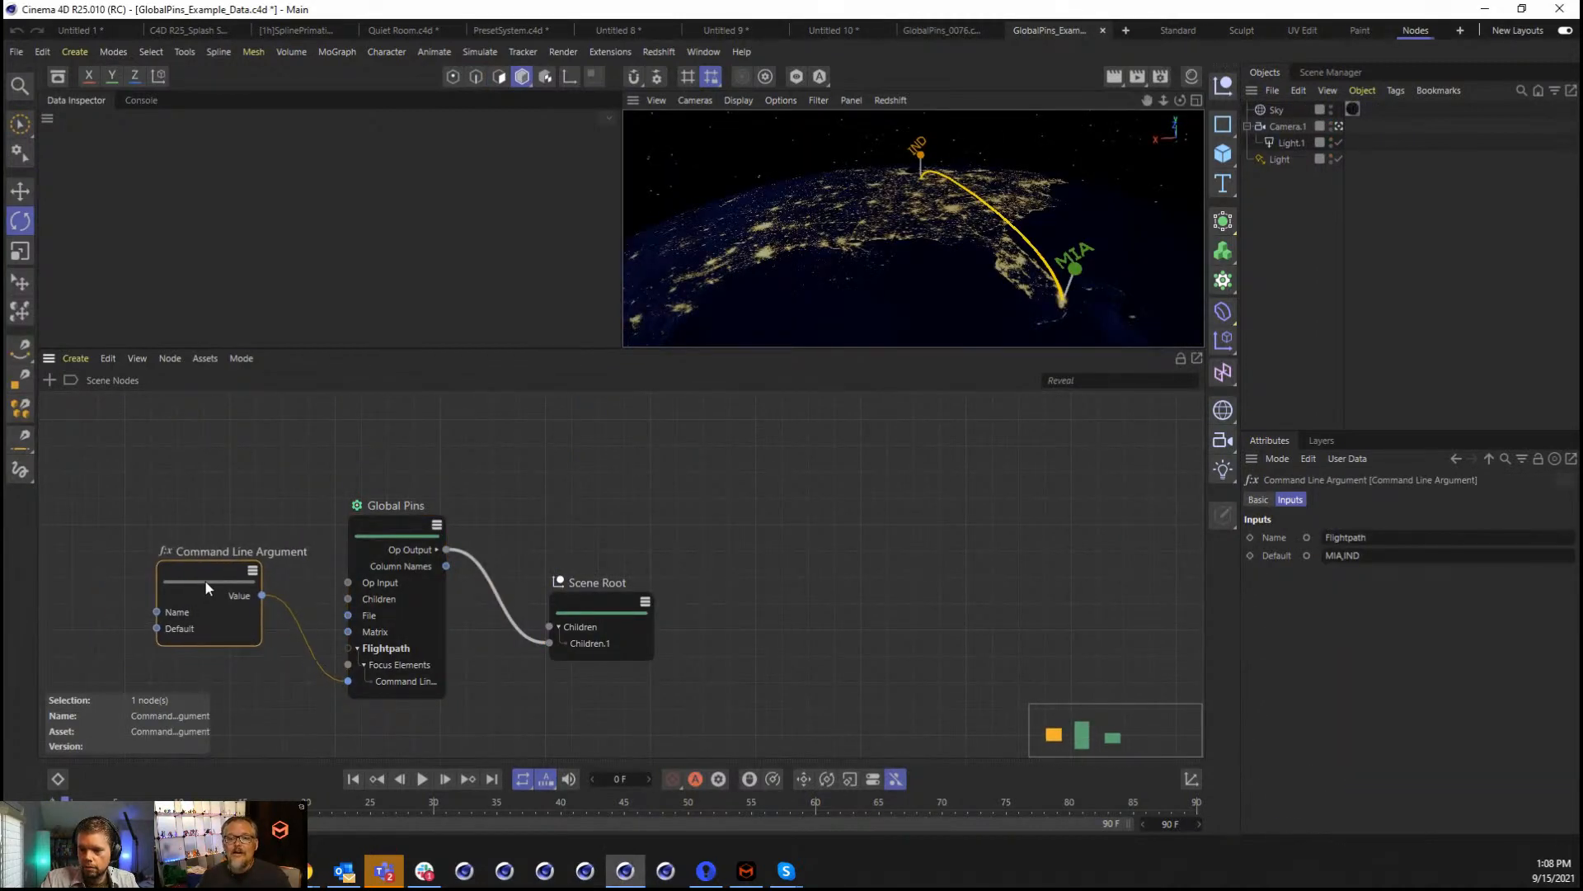
double_click(1411, 534)
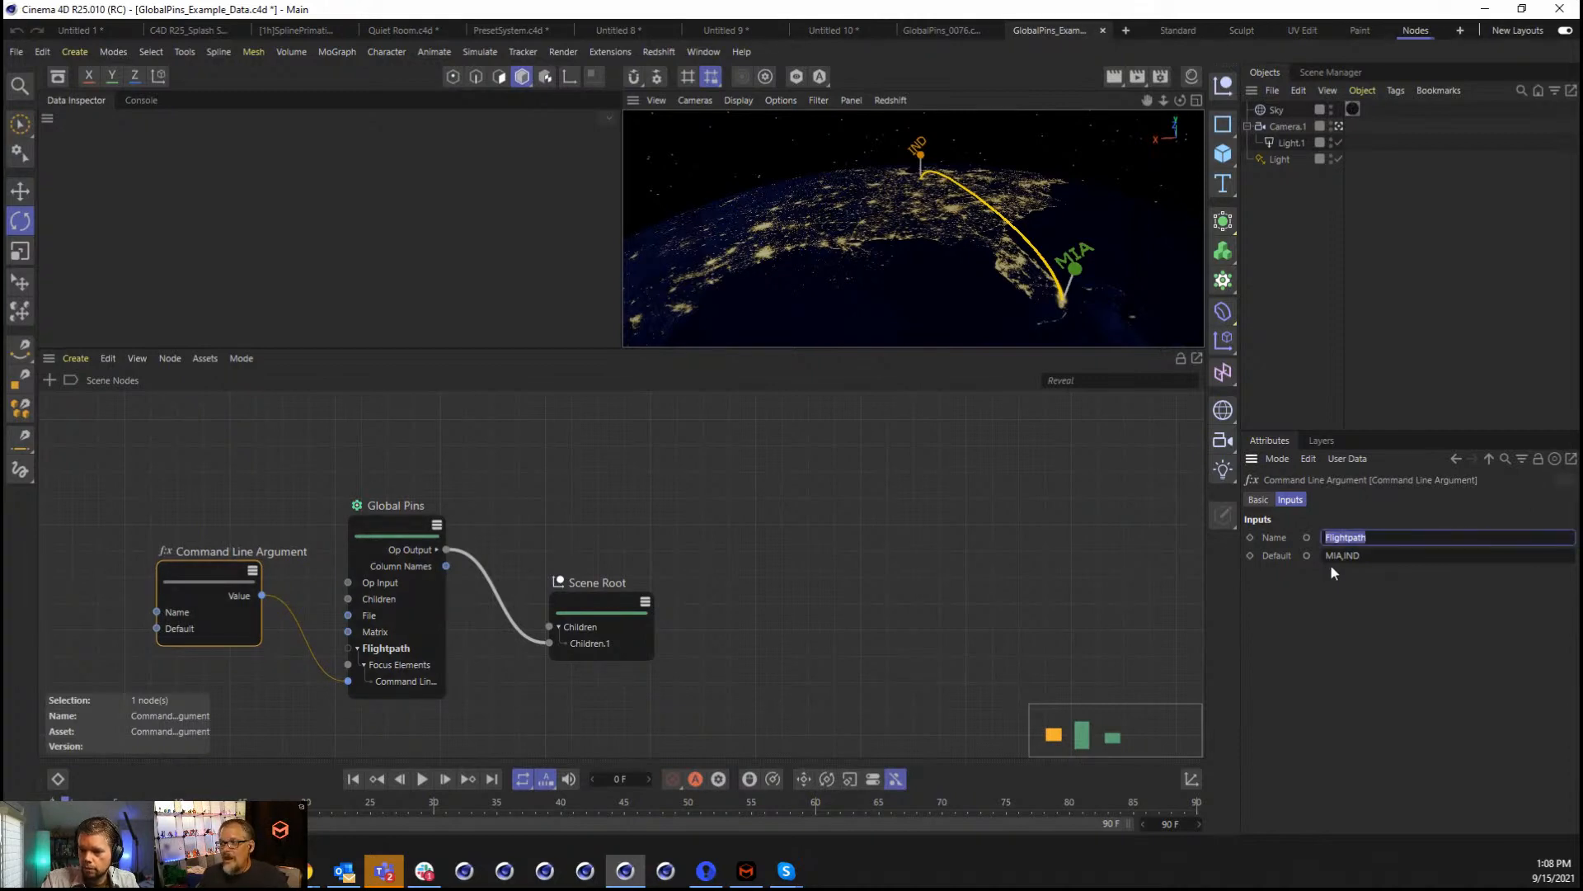
key(Tab)
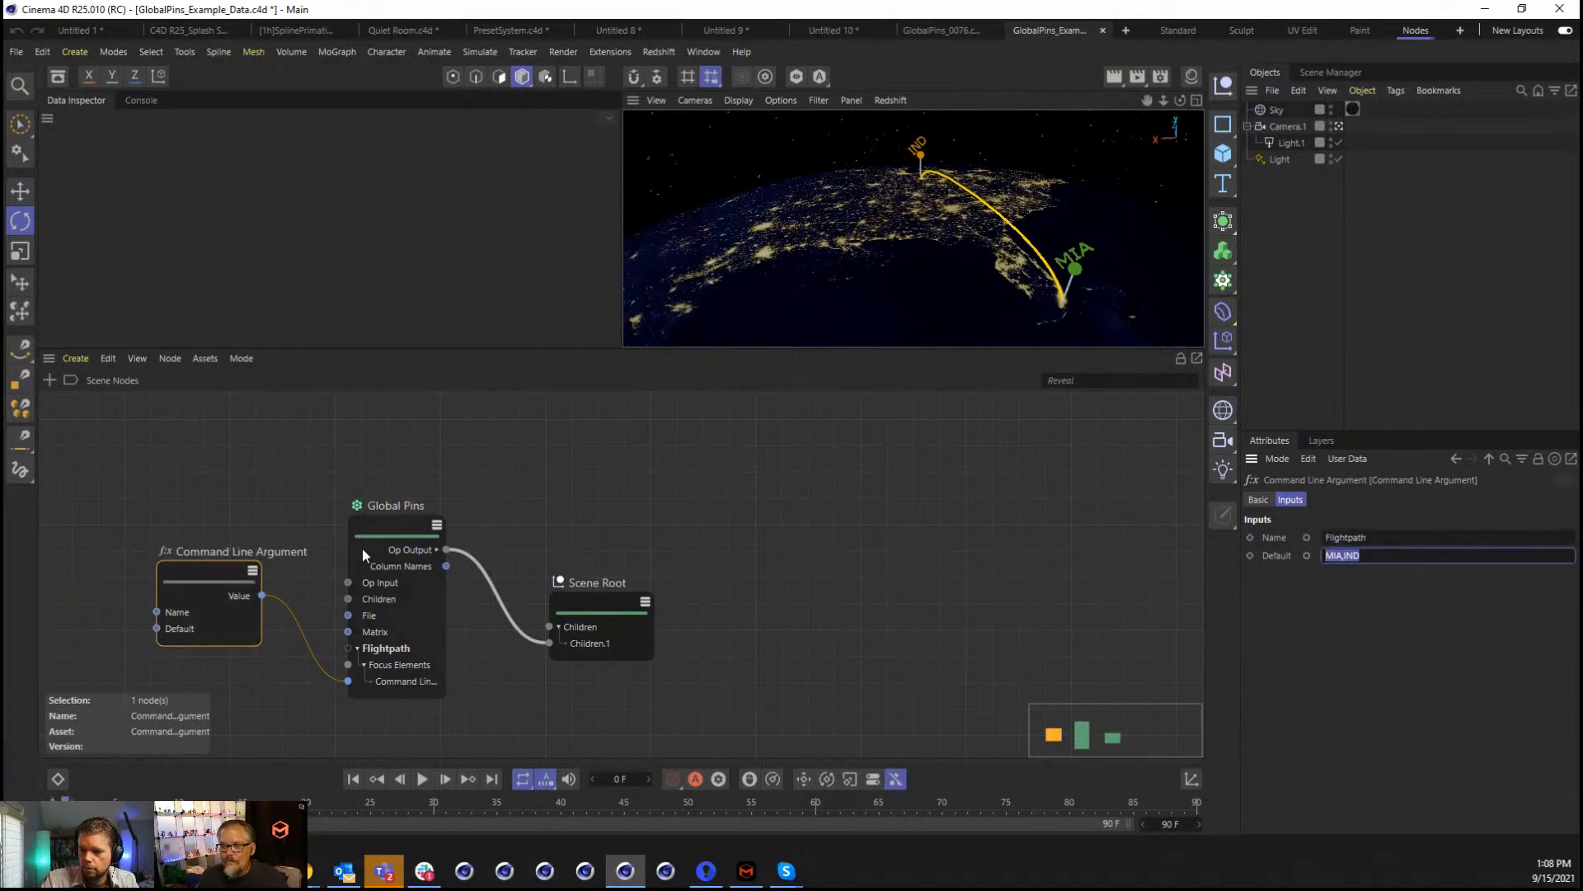
Review the Flightpath, Globe and Inputs parameters of the Global Pins node.
click(408, 643)
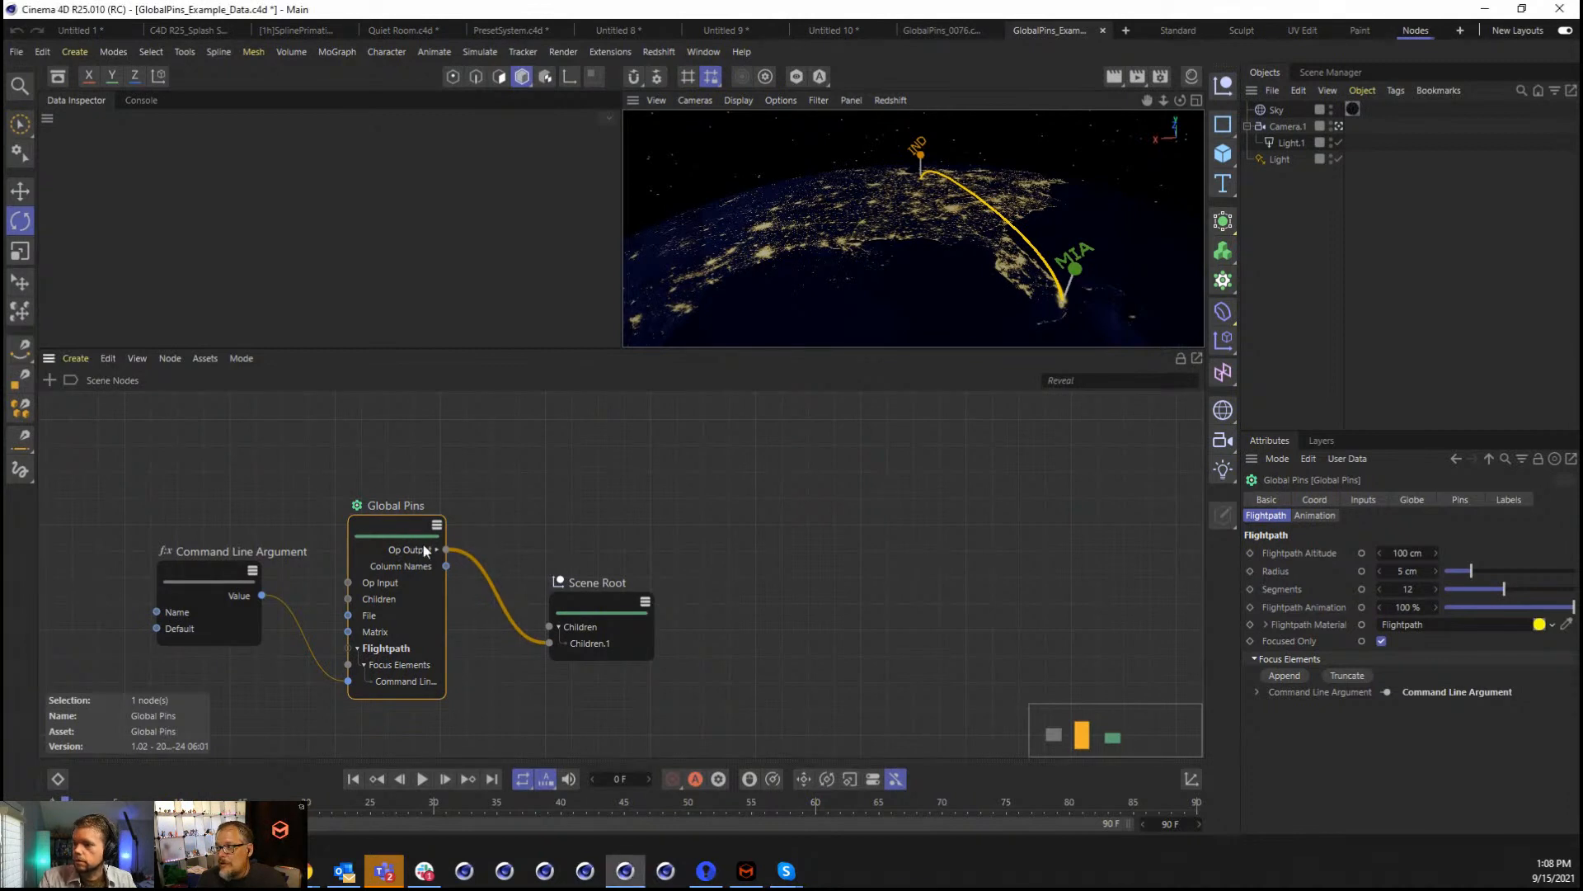
click(1412, 499)
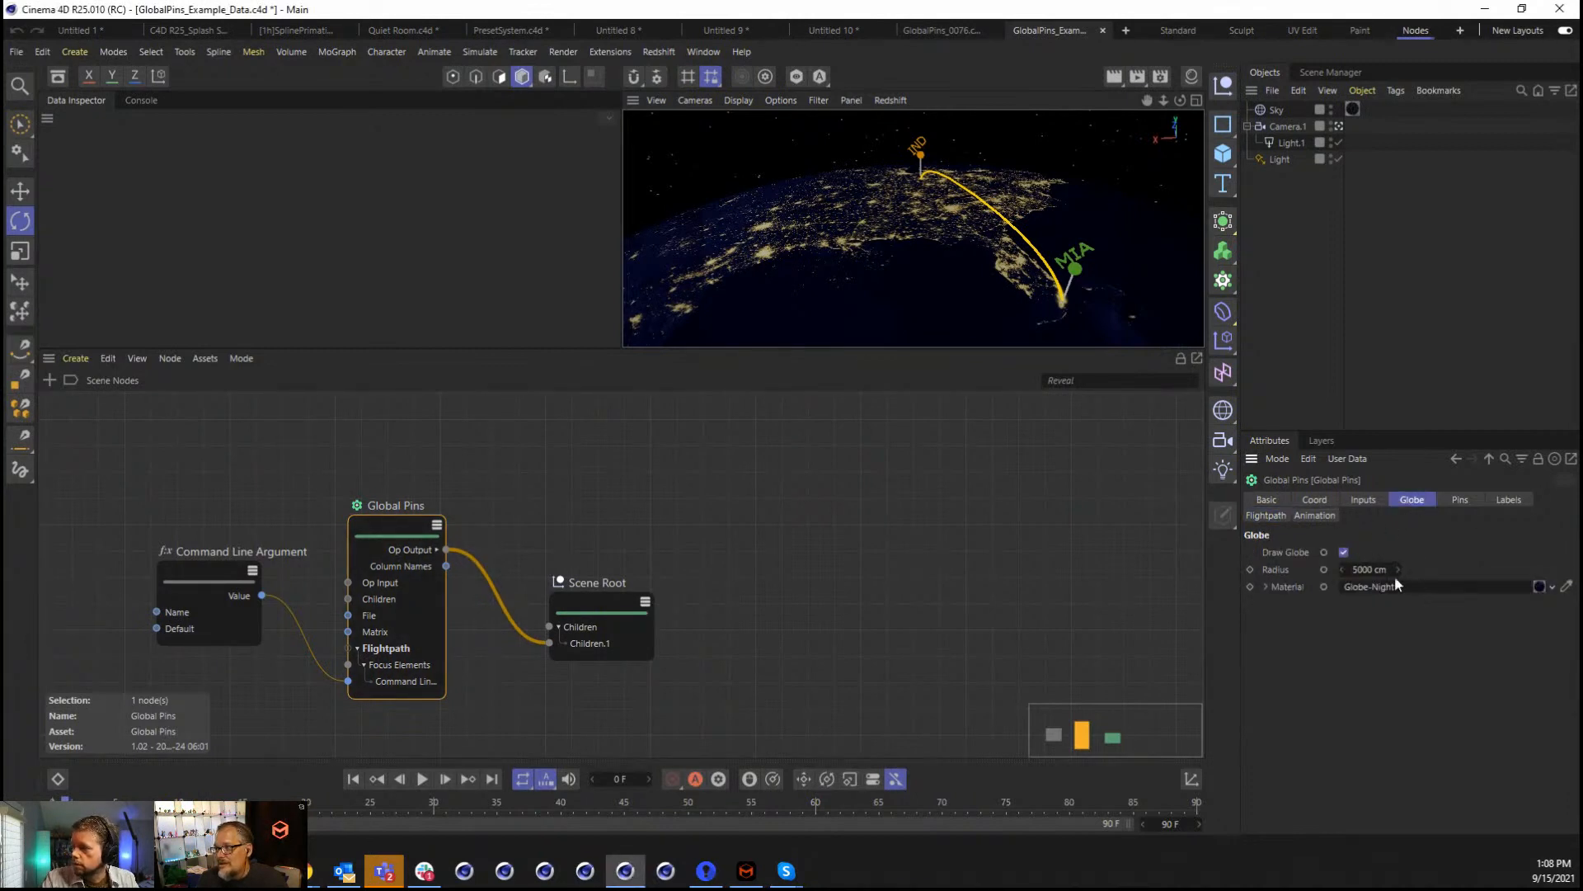
click(1378, 501)
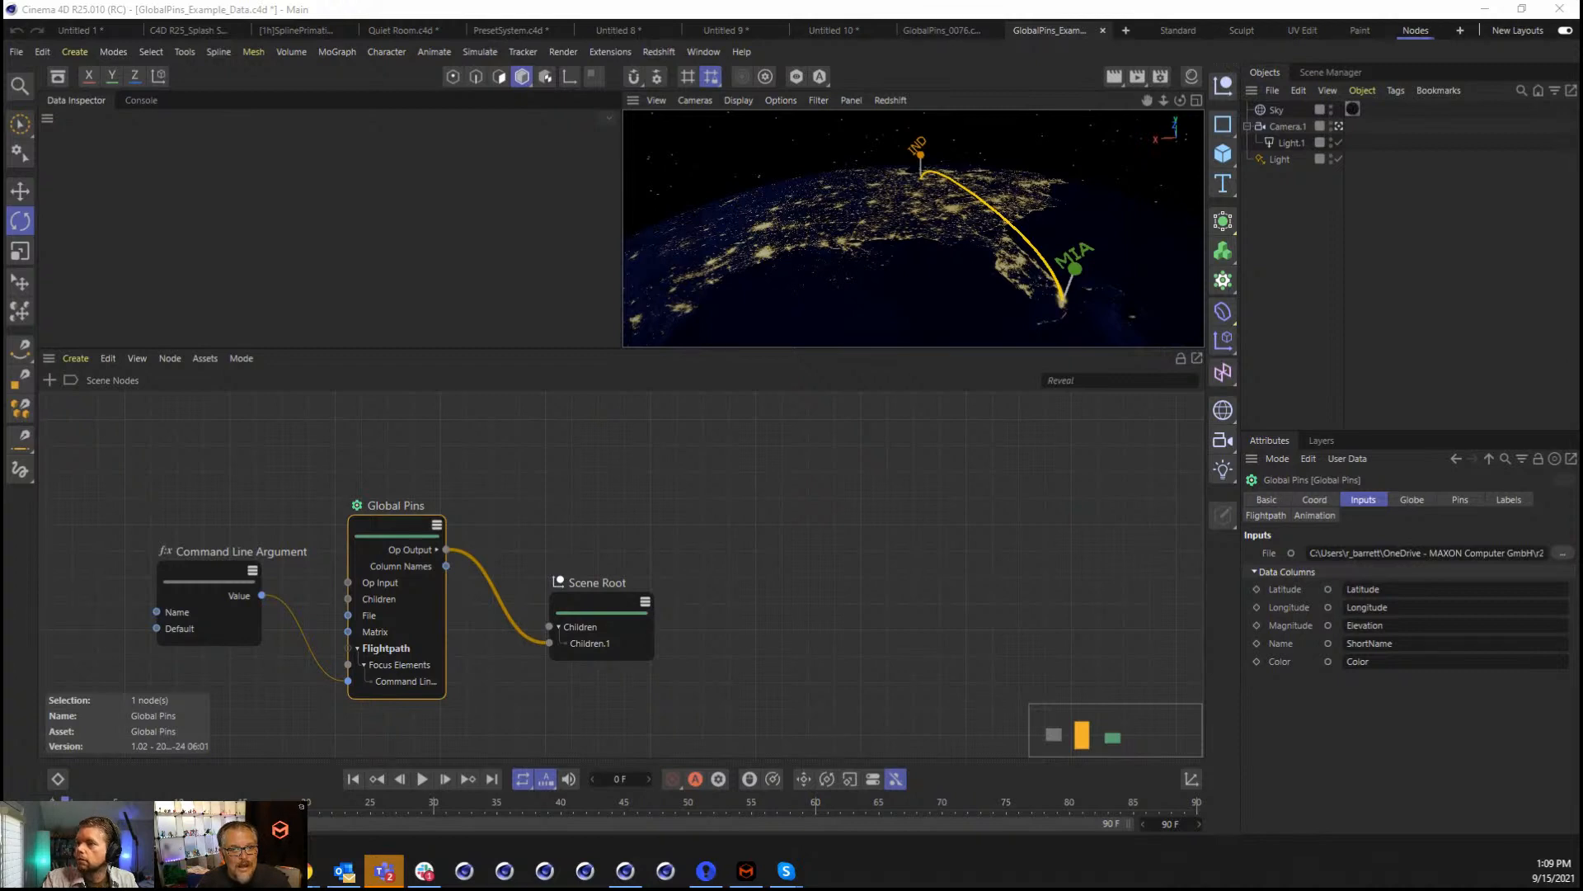
Play render.mp4 full screen in VLC media player and close the player.
drag(4, 561, 624, 545)
click(815, 495)
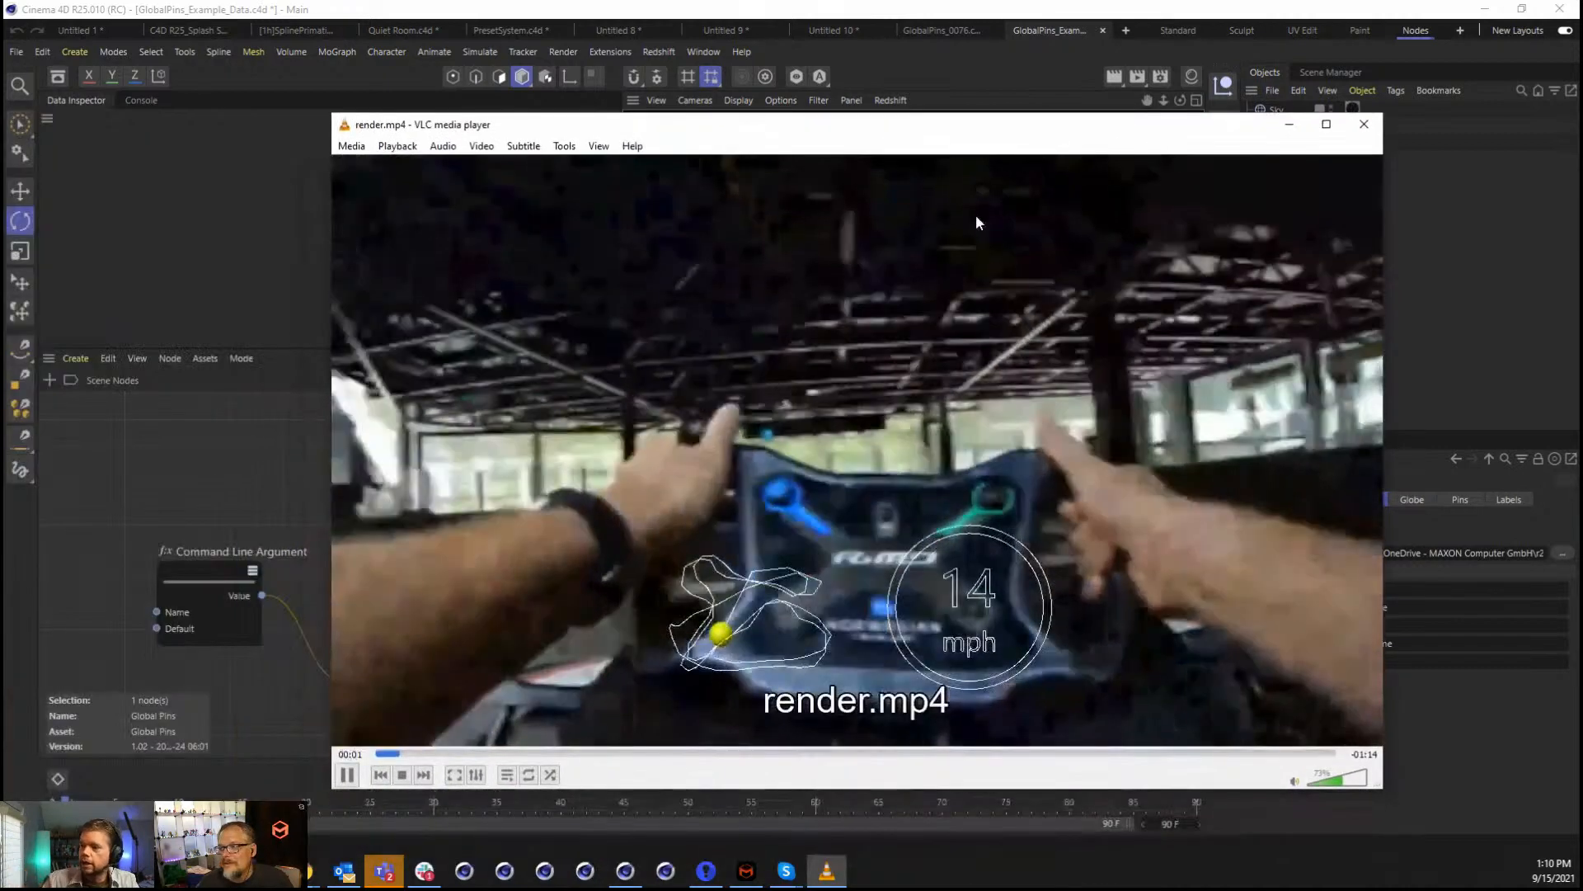
double_click(950, 300)
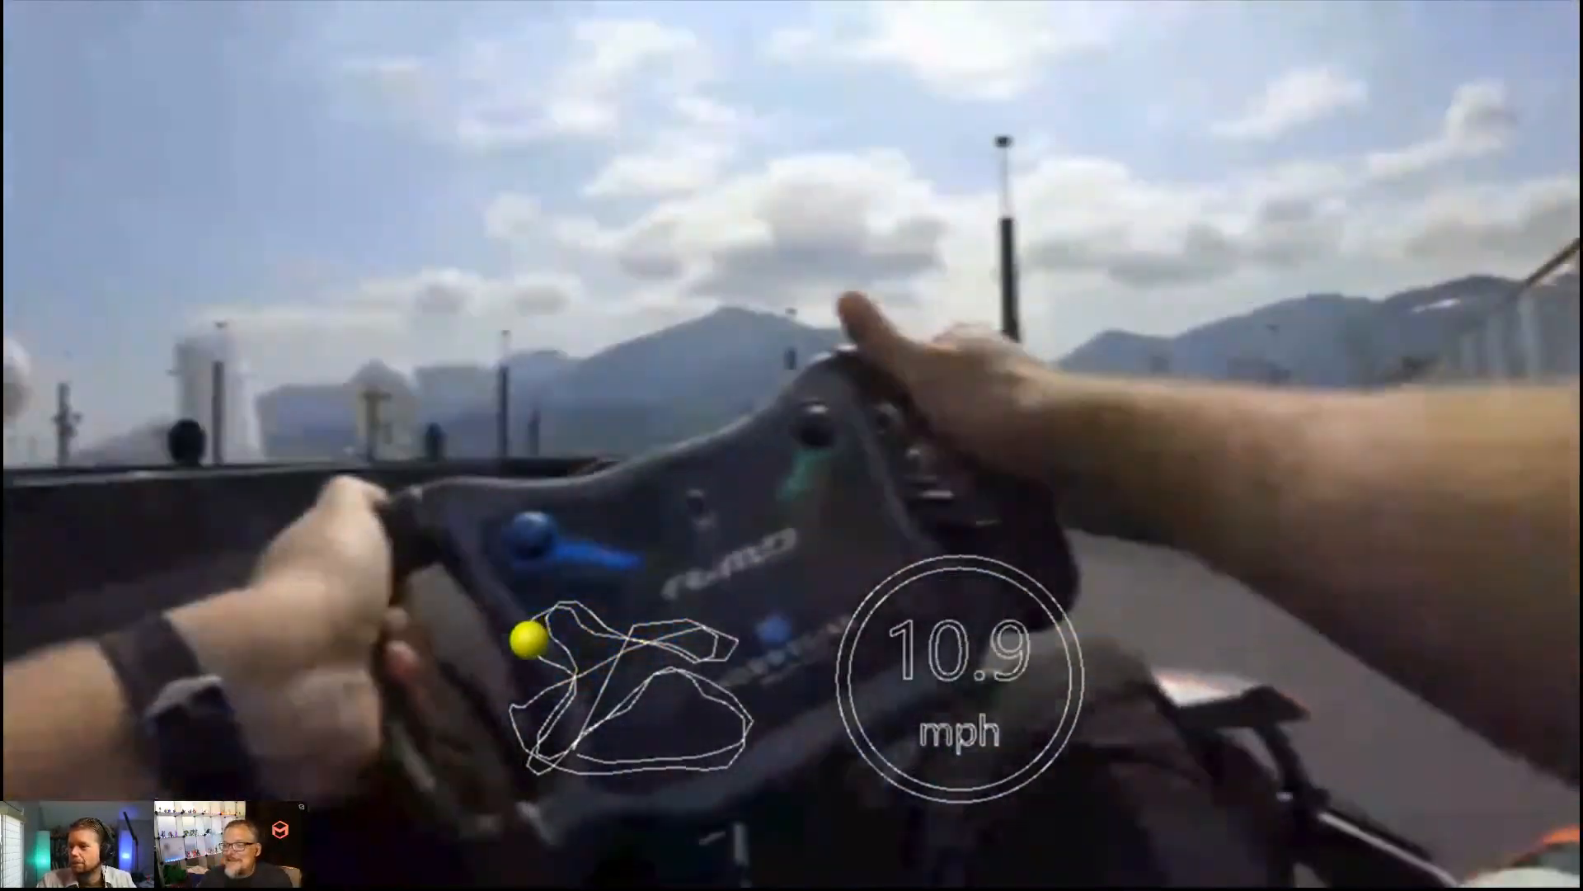
mouse_move(623, 871)
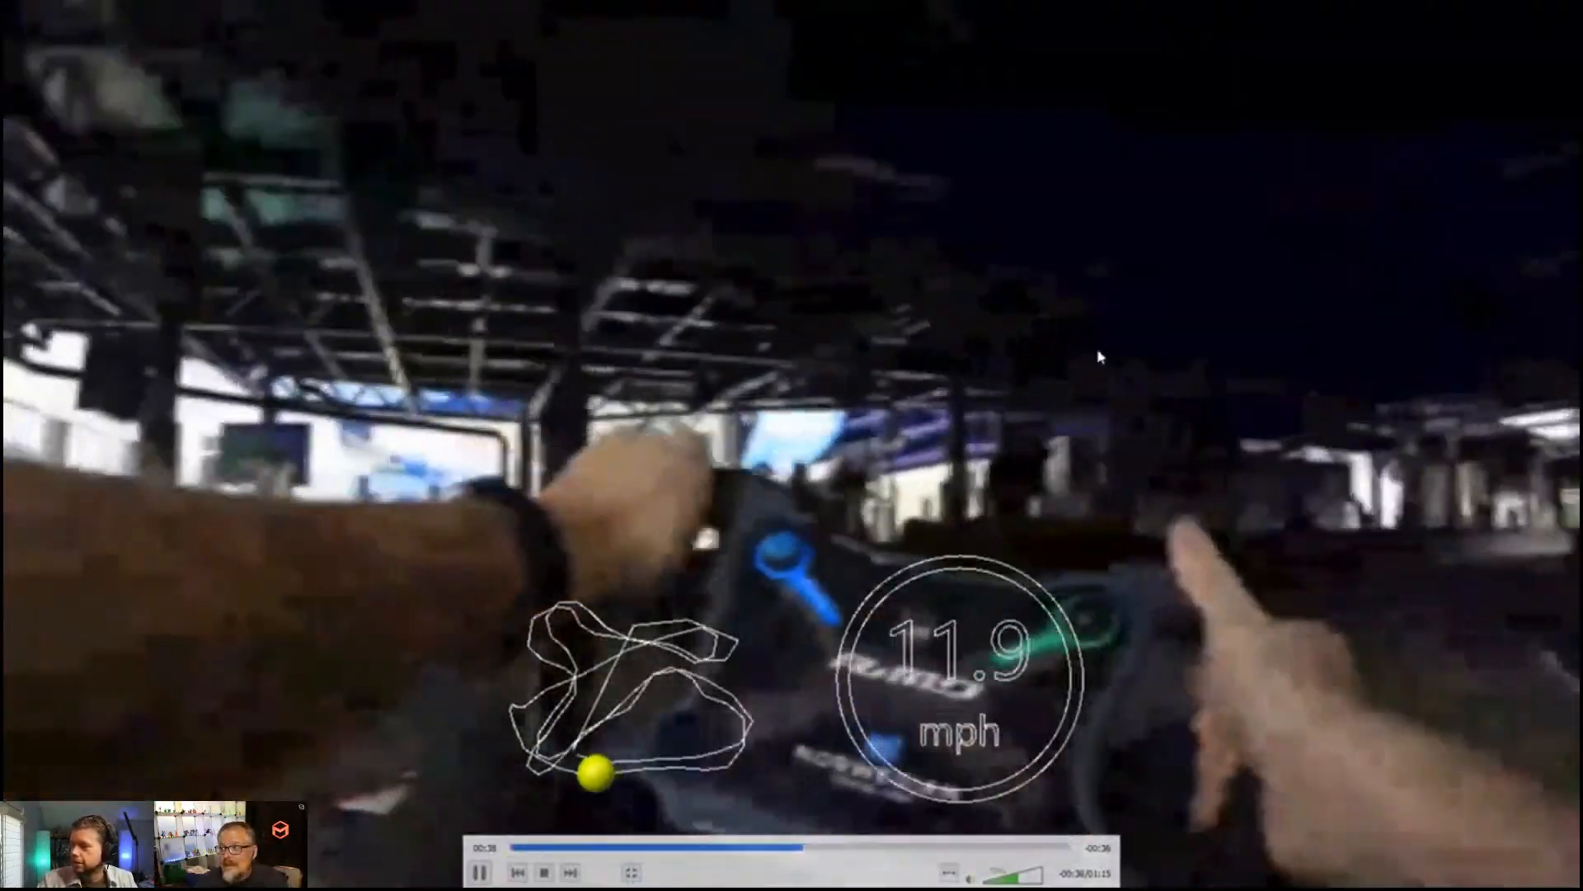
double_click(1099, 355)
click(1367, 127)
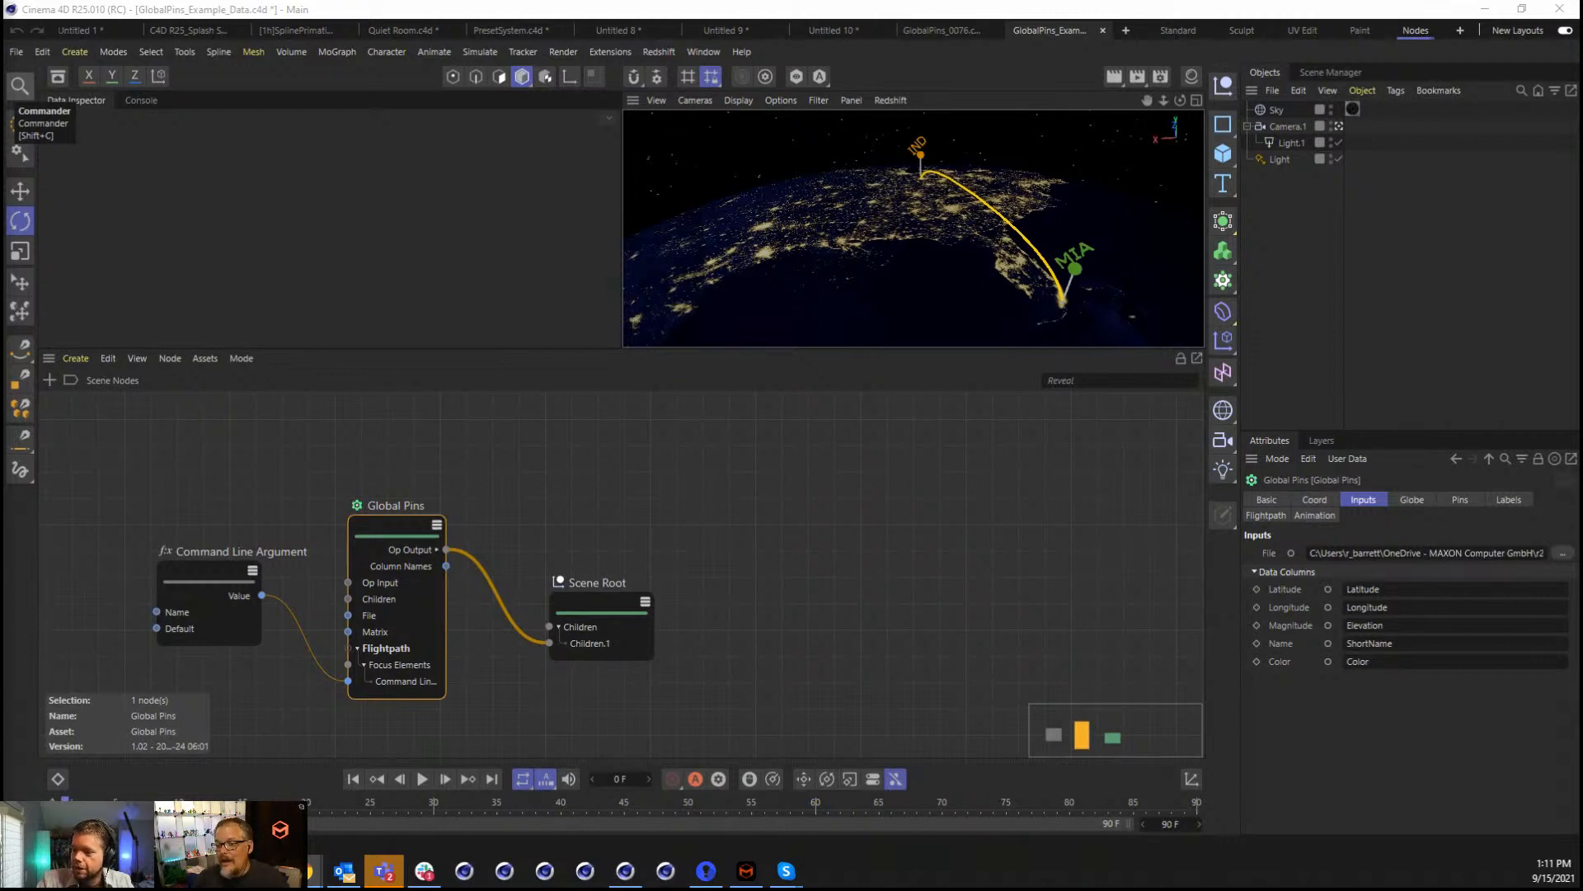
Move the Command Line Argument node higher in the graph and examine its default flightpath value.
click(200, 567)
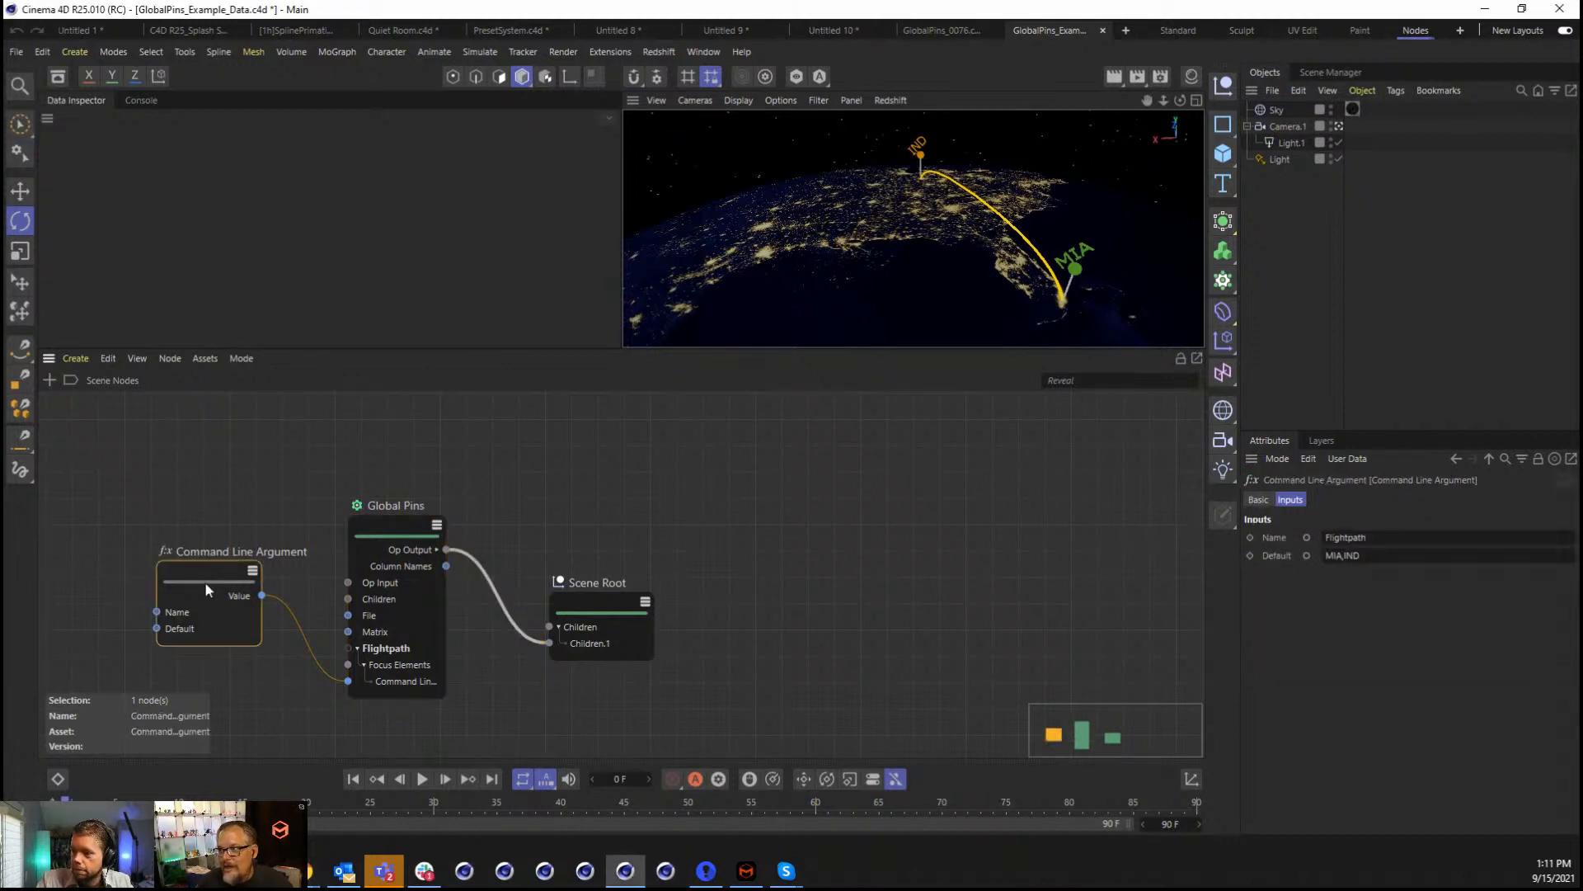
drag(203, 571, 184, 518)
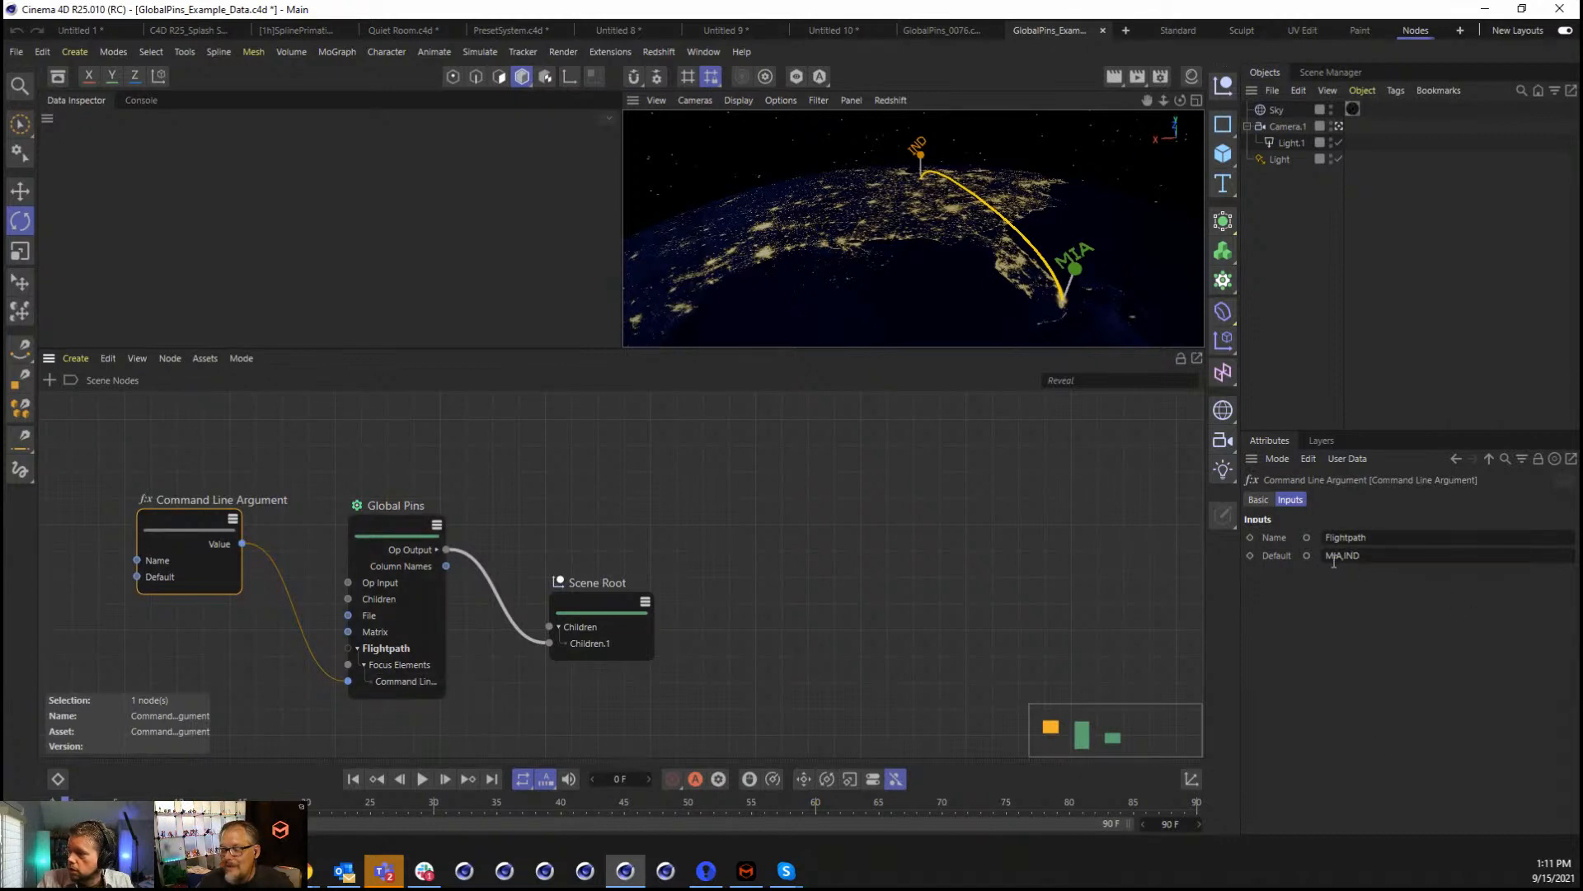
drag(1326, 555, 1372, 555)
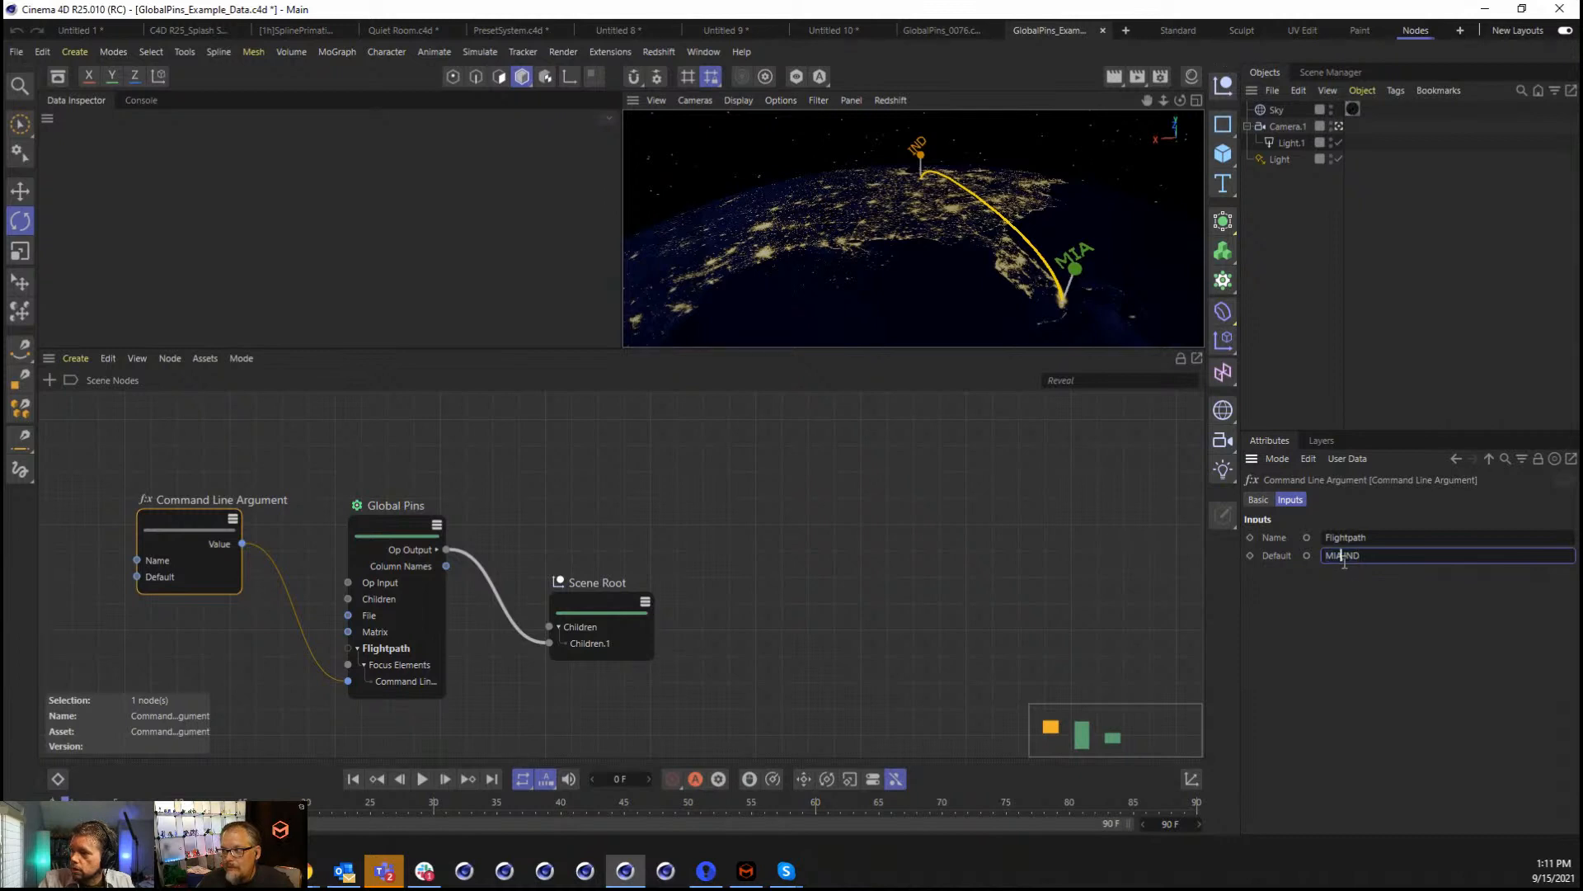
double_click(1345, 563)
drag(1373, 558, 1292, 559)
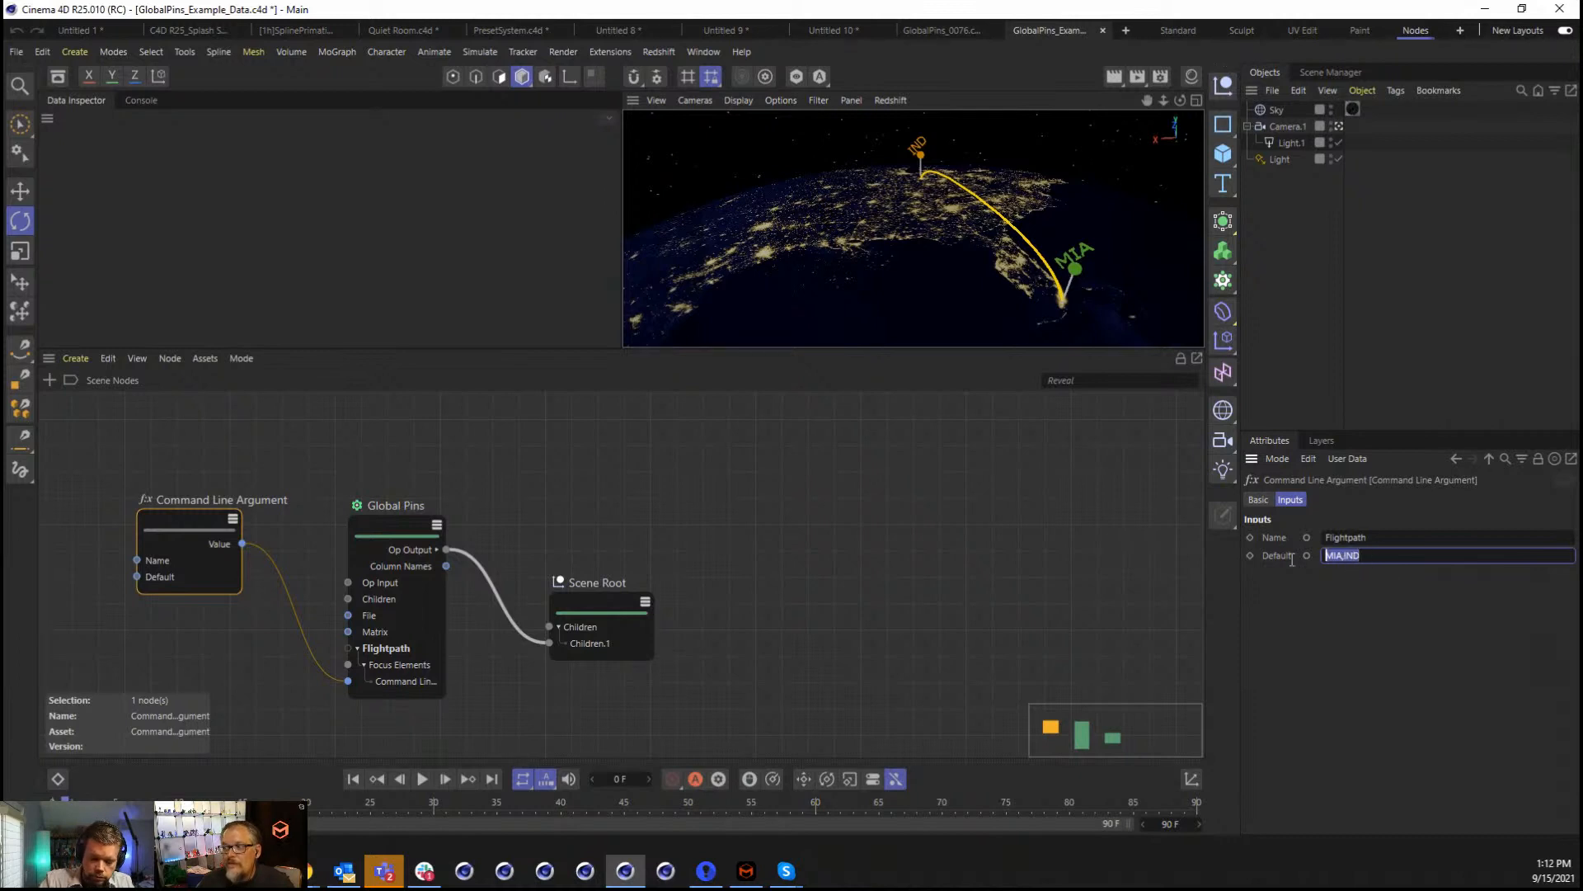
click(1314, 616)
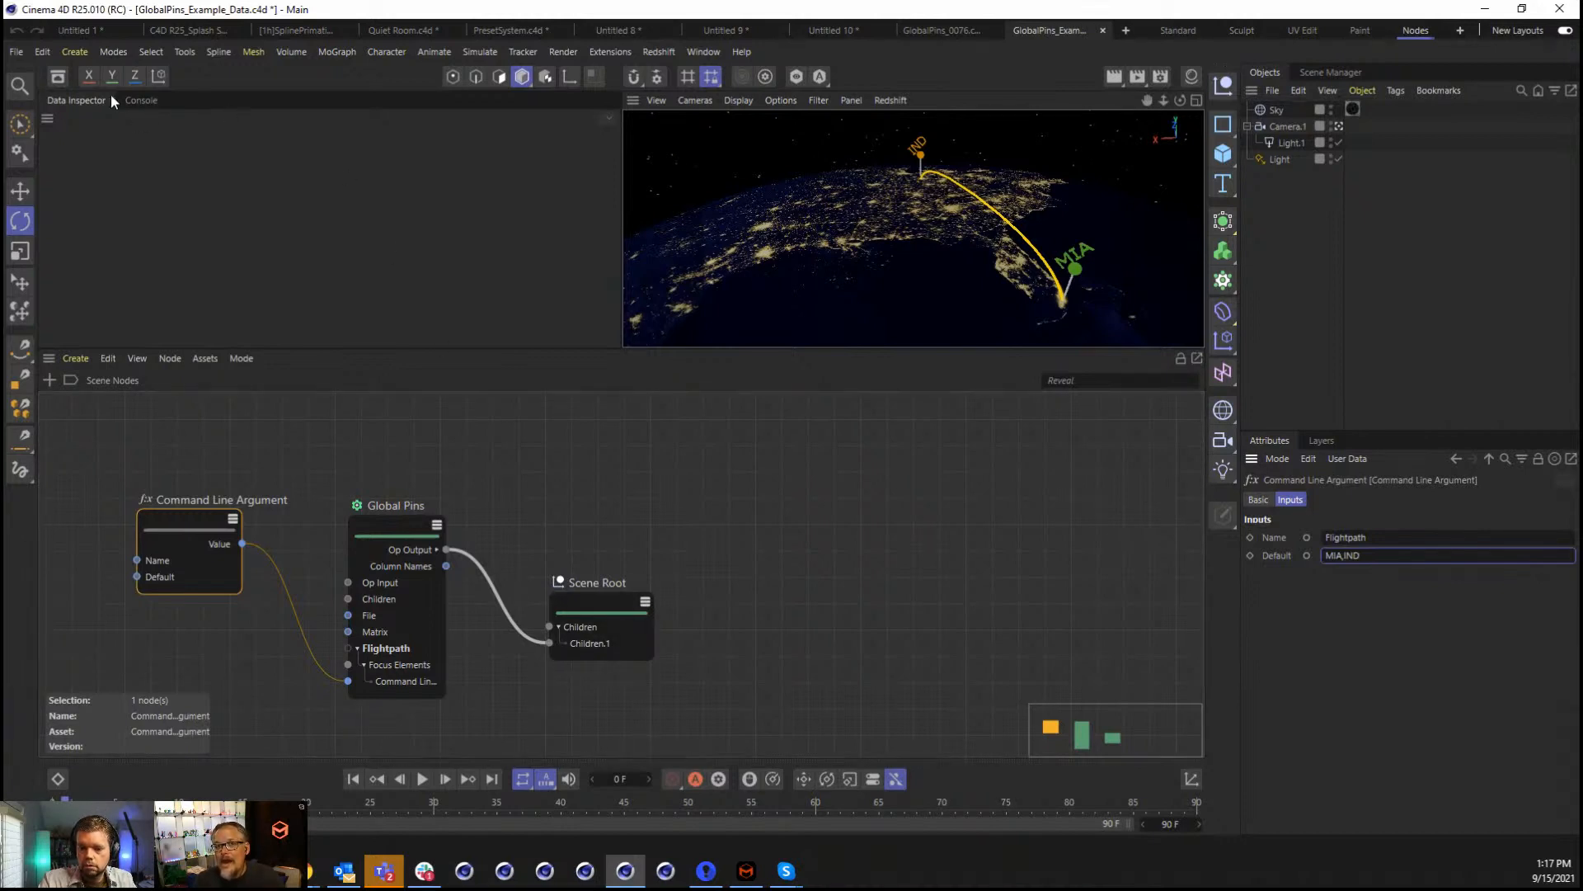
click(428, 527)
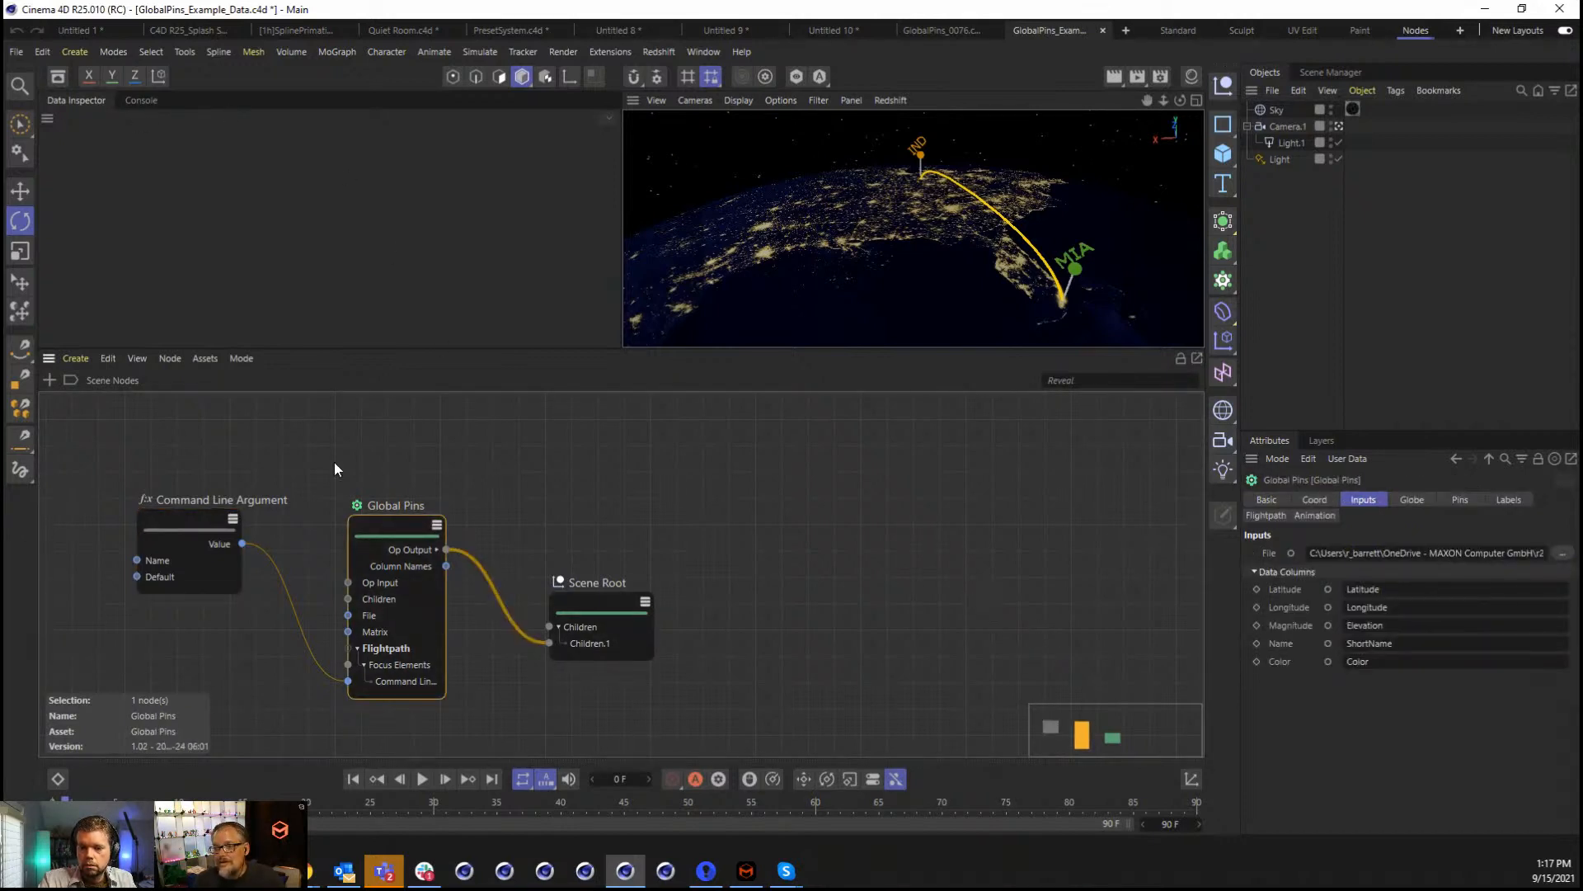
drag(401, 517, 392, 456)
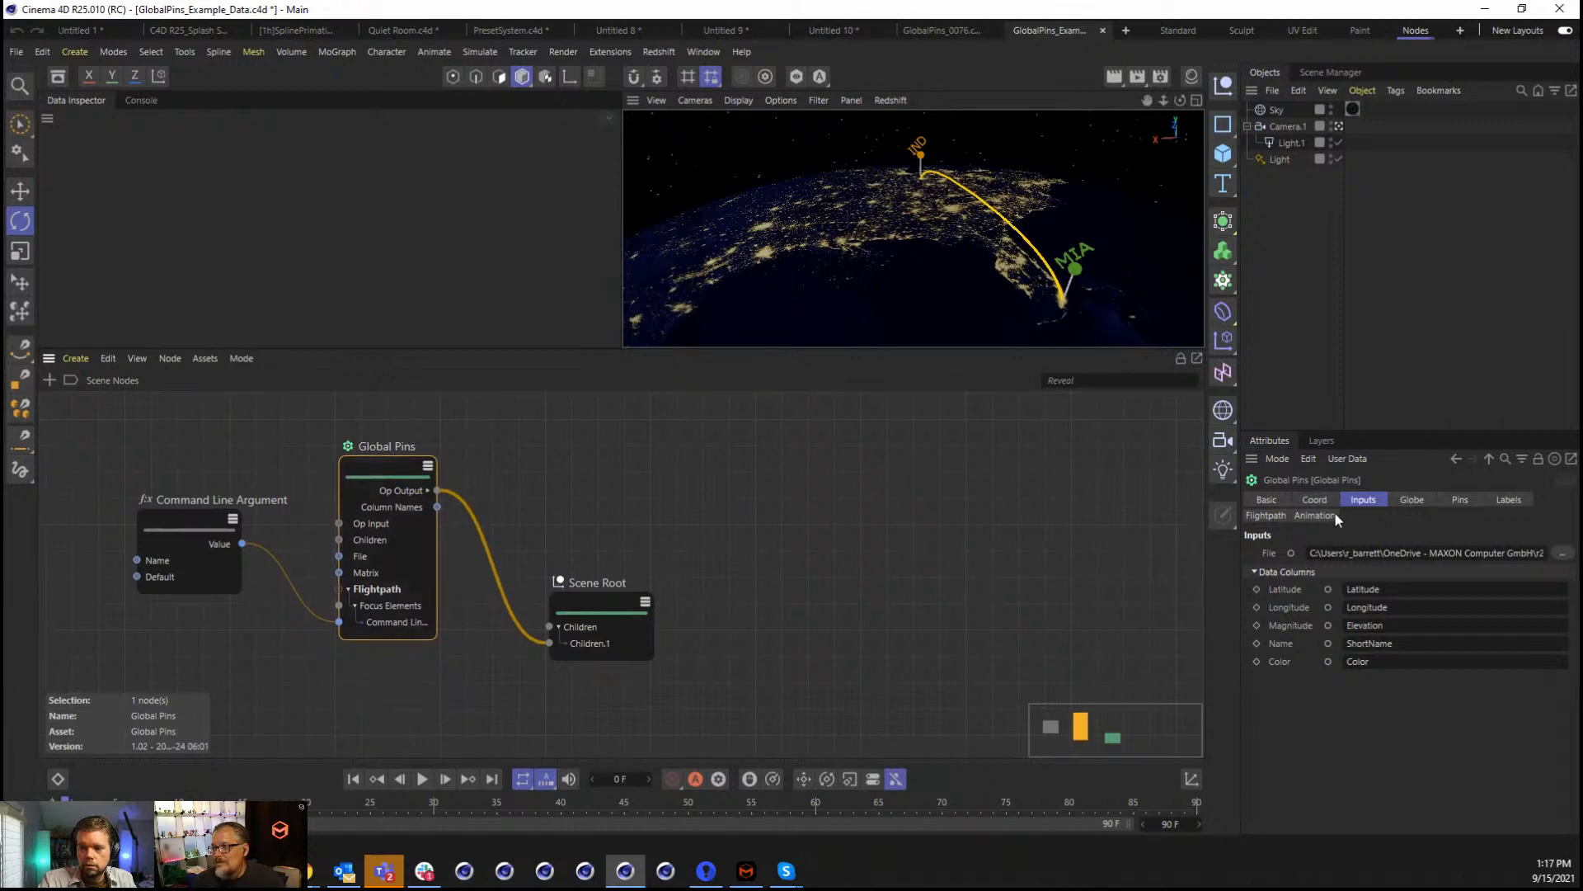
click(1314, 499)
click(1267, 499)
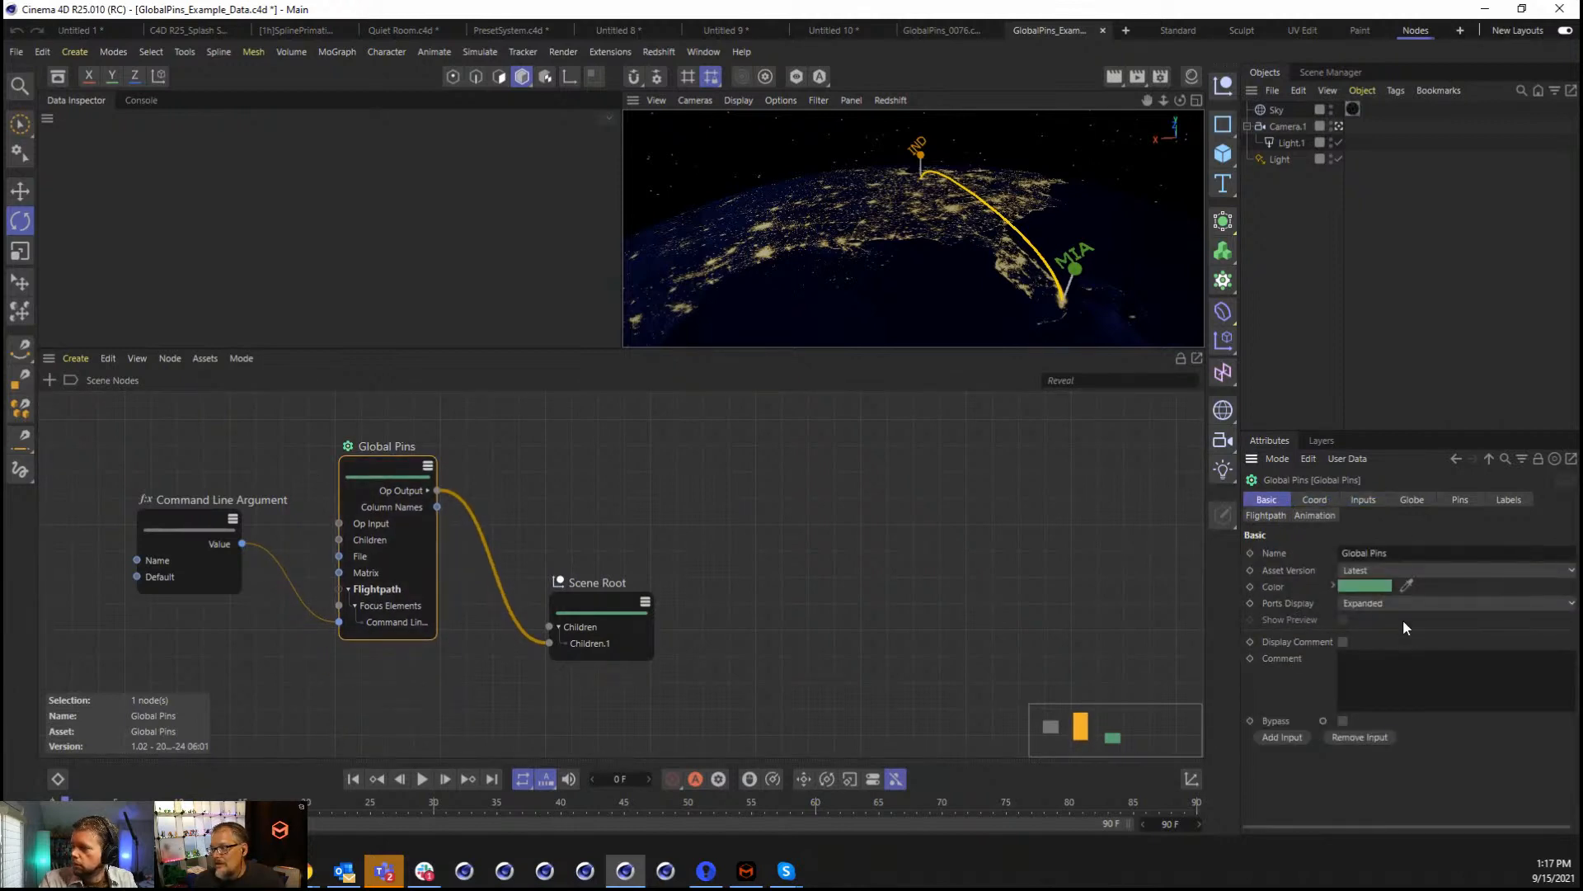
click(1376, 571)
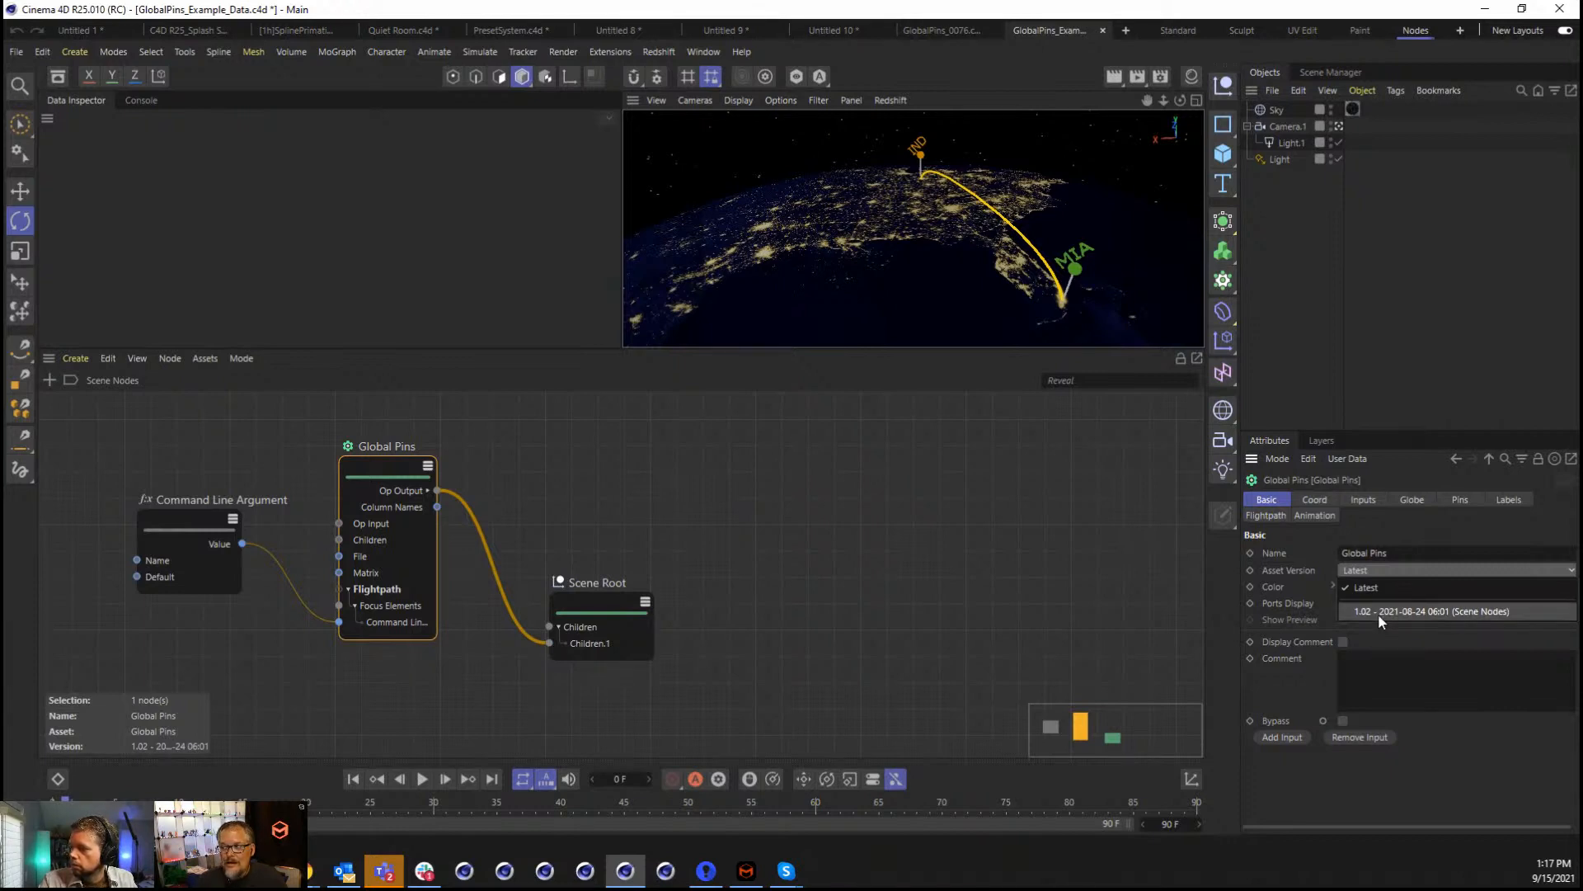
click(1385, 569)
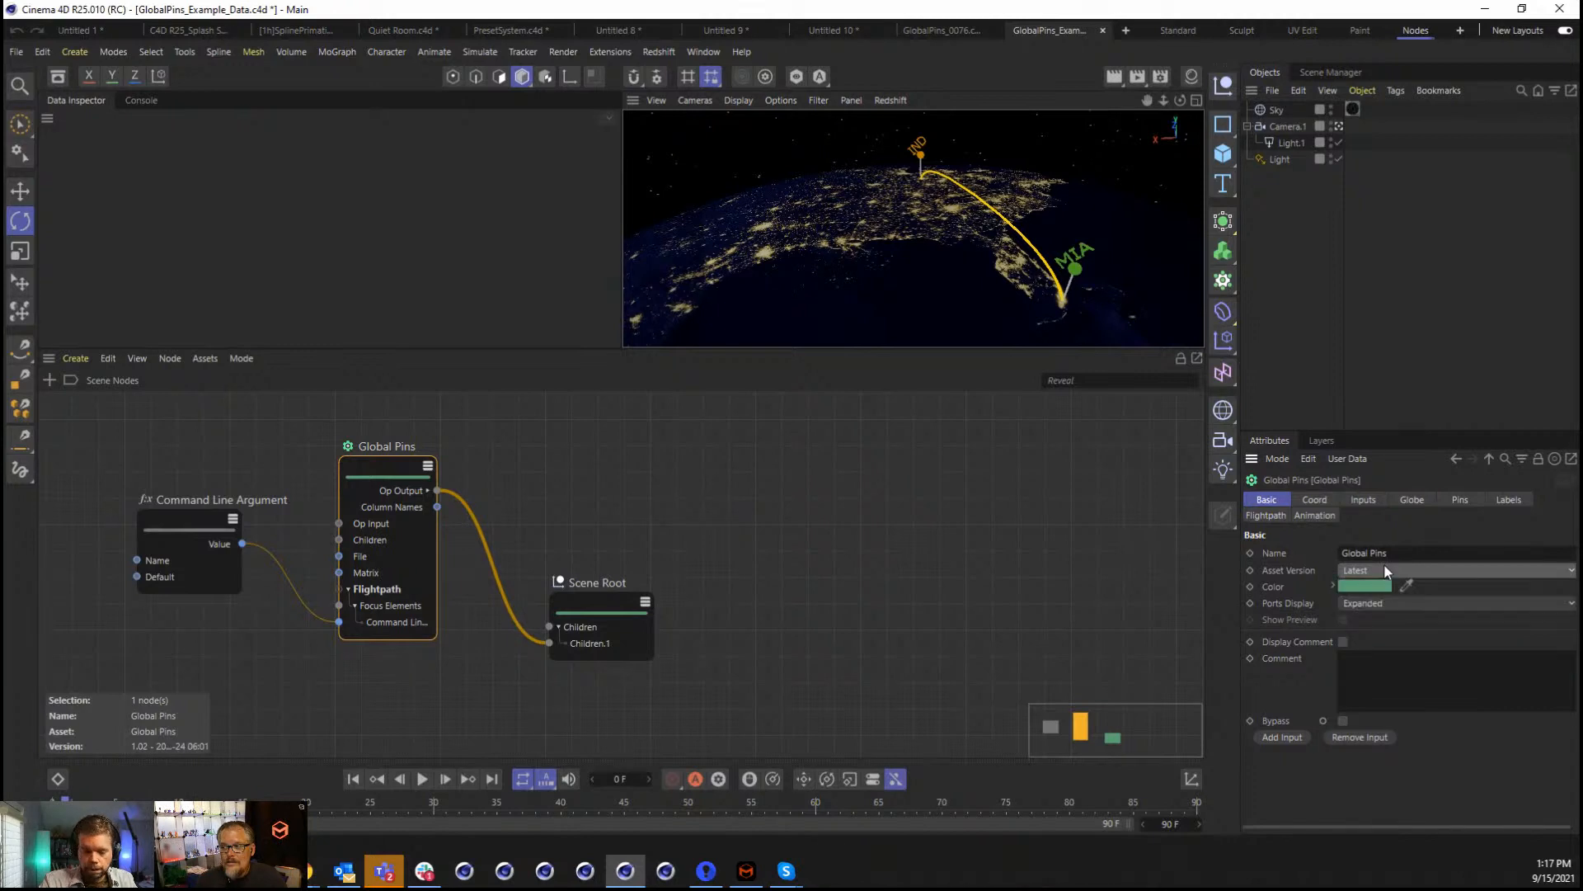
click(1384, 568)
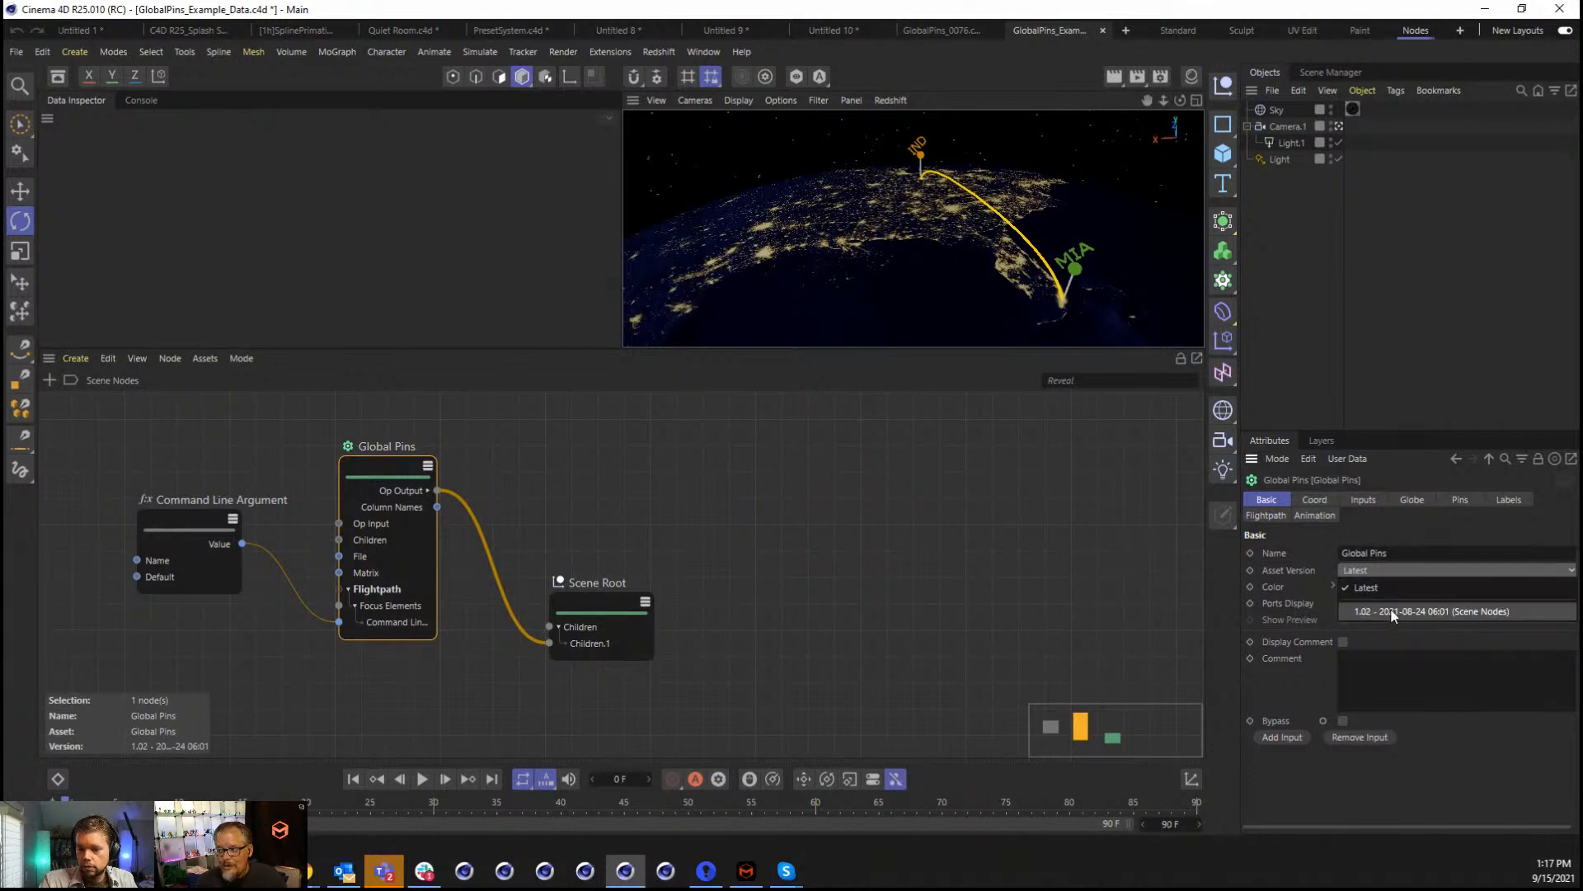
click(1359, 612)
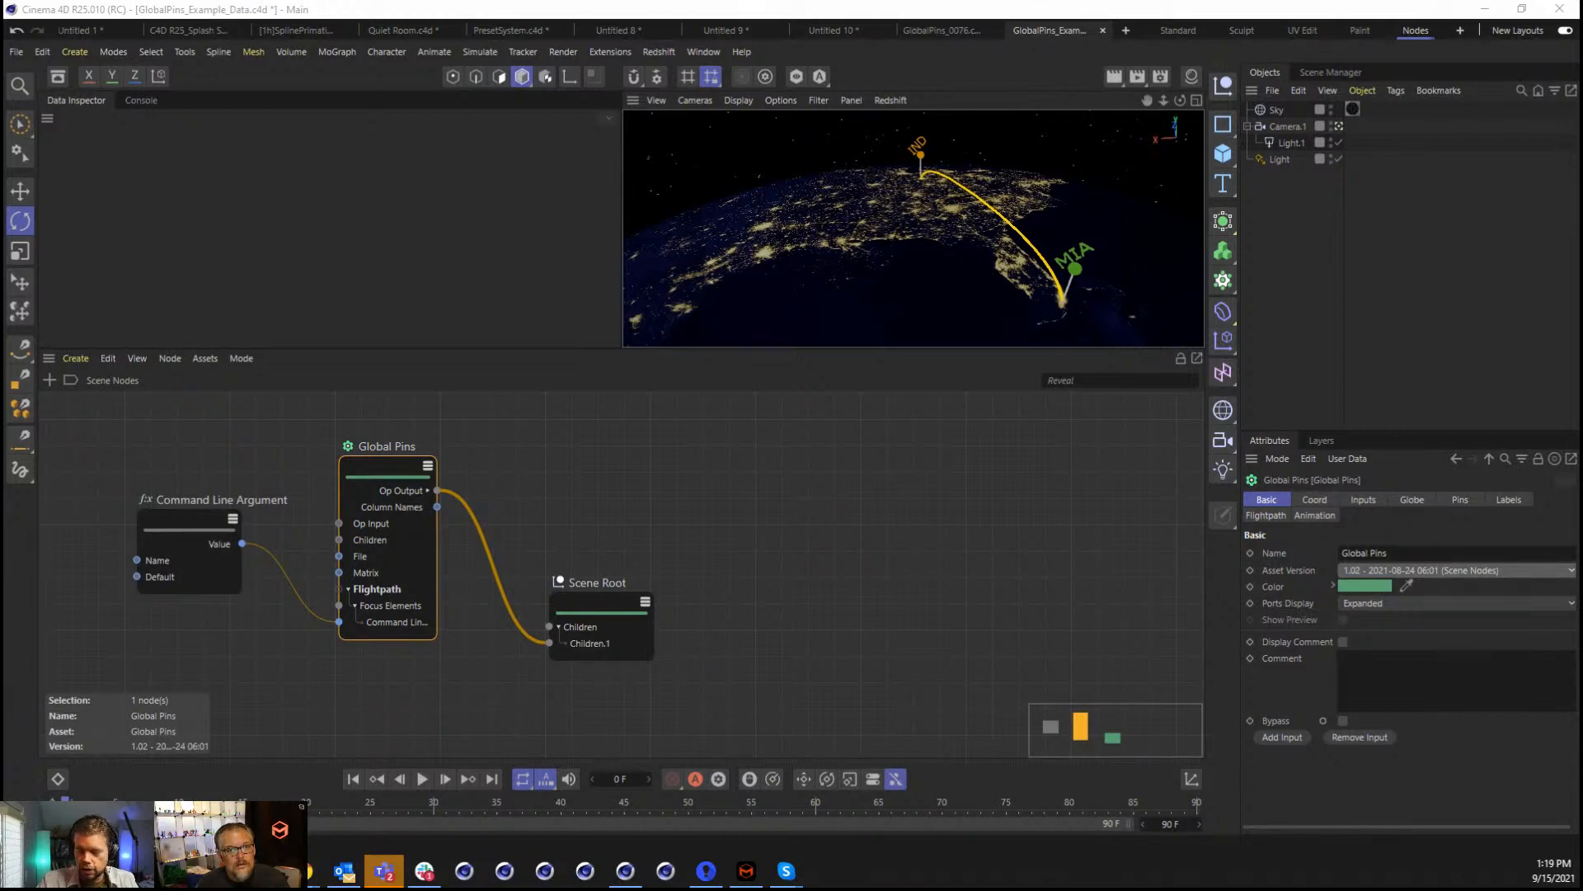
Open basic blue noise_0001.c4d and move the Surface Scaled Blue-Noise node farther from the Circle node it feeds.
drag(66, 494, 826, 643)
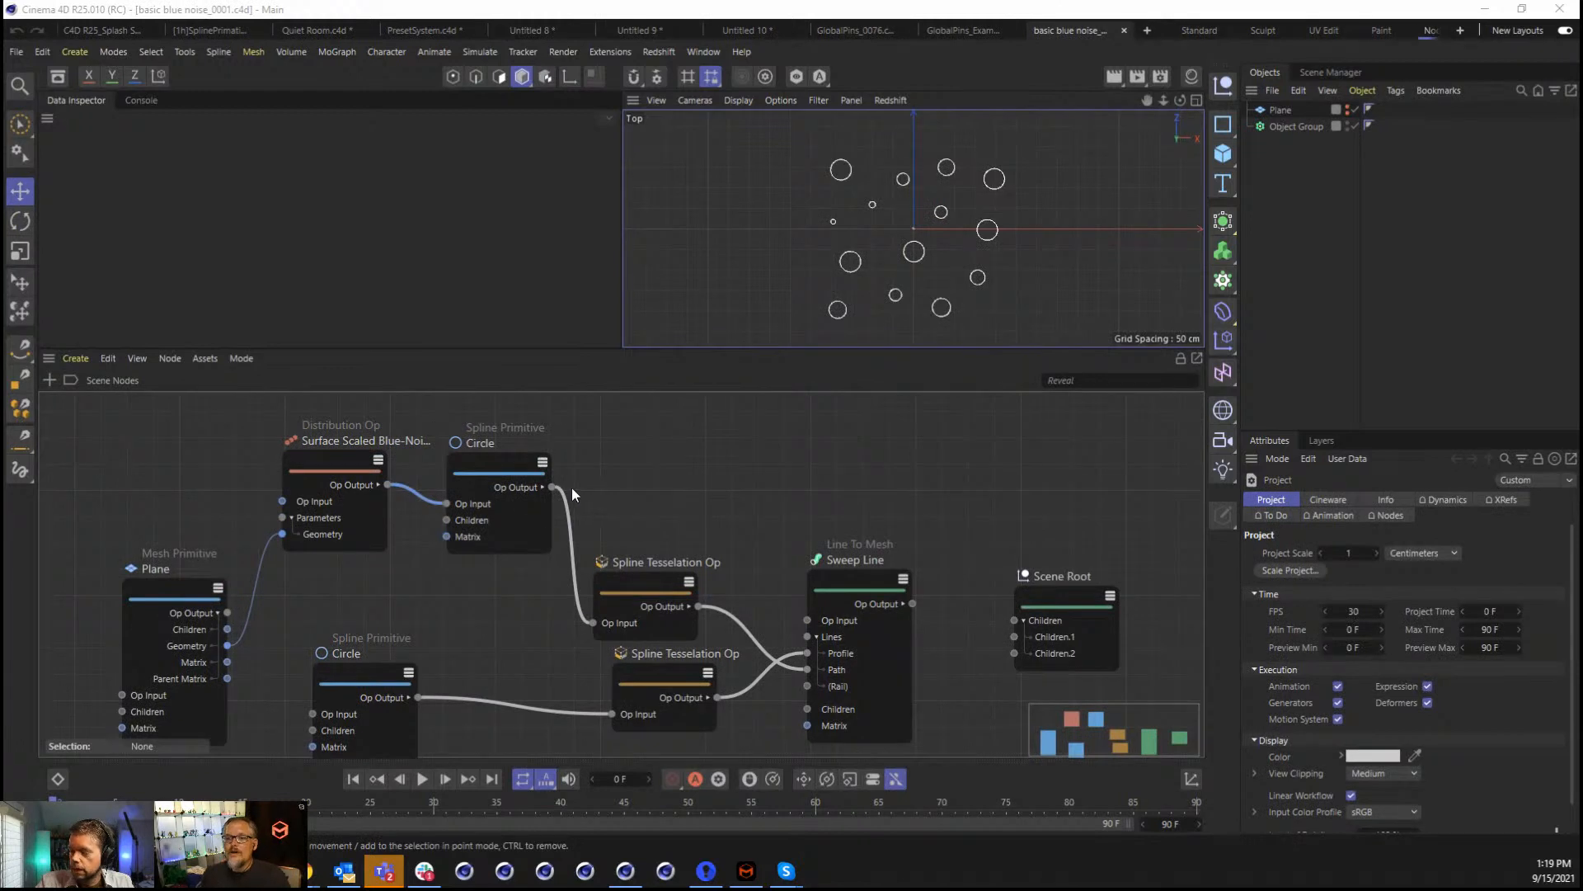
click(306, 462)
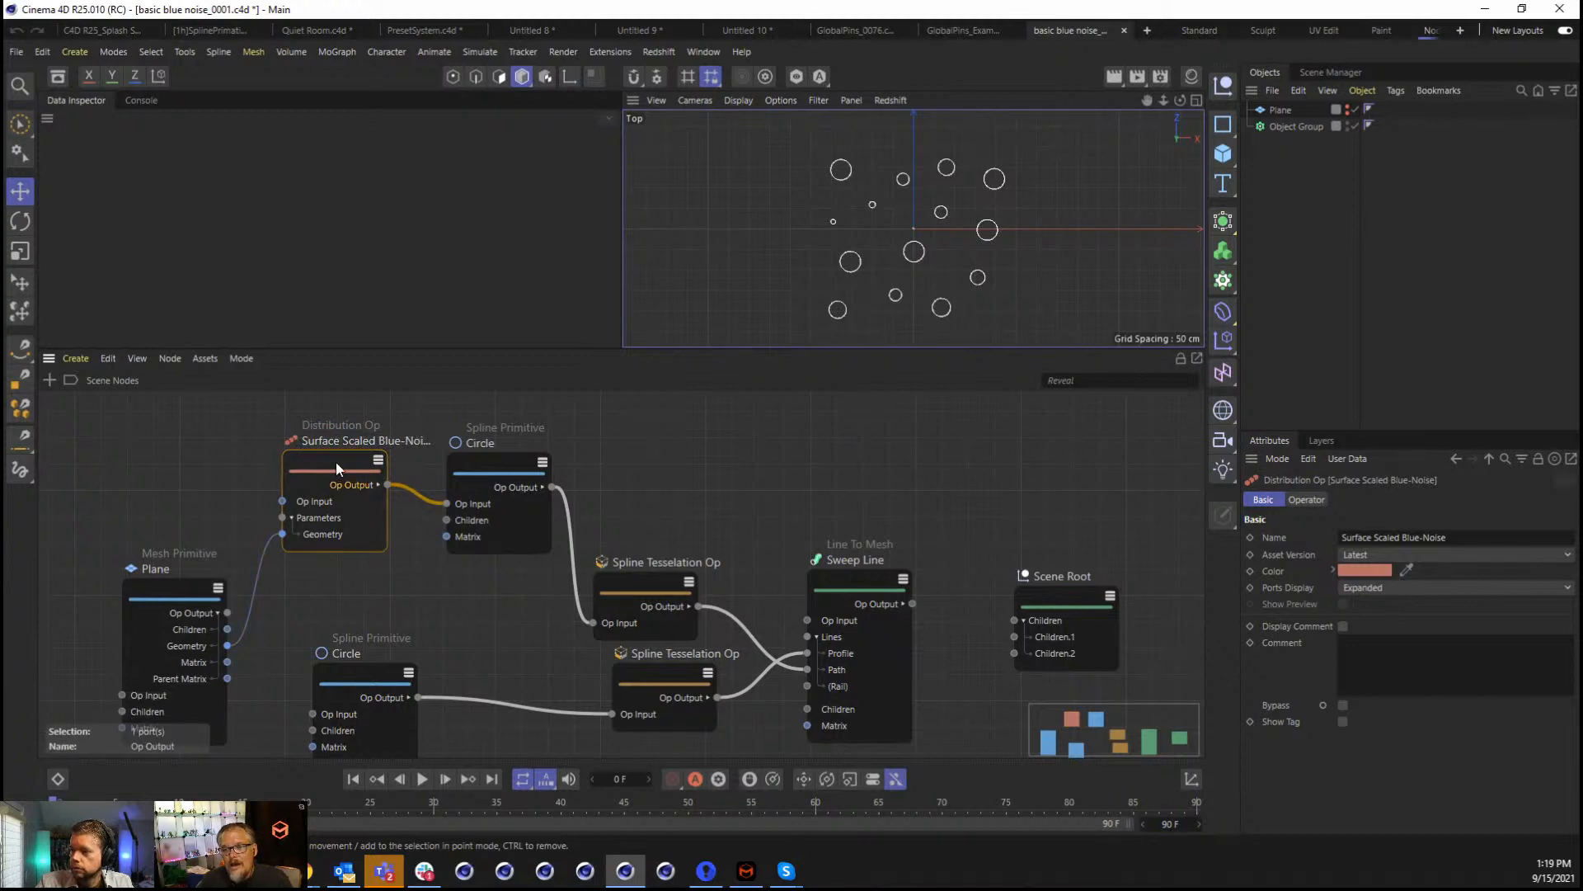
drag(334, 462, 339, 455)
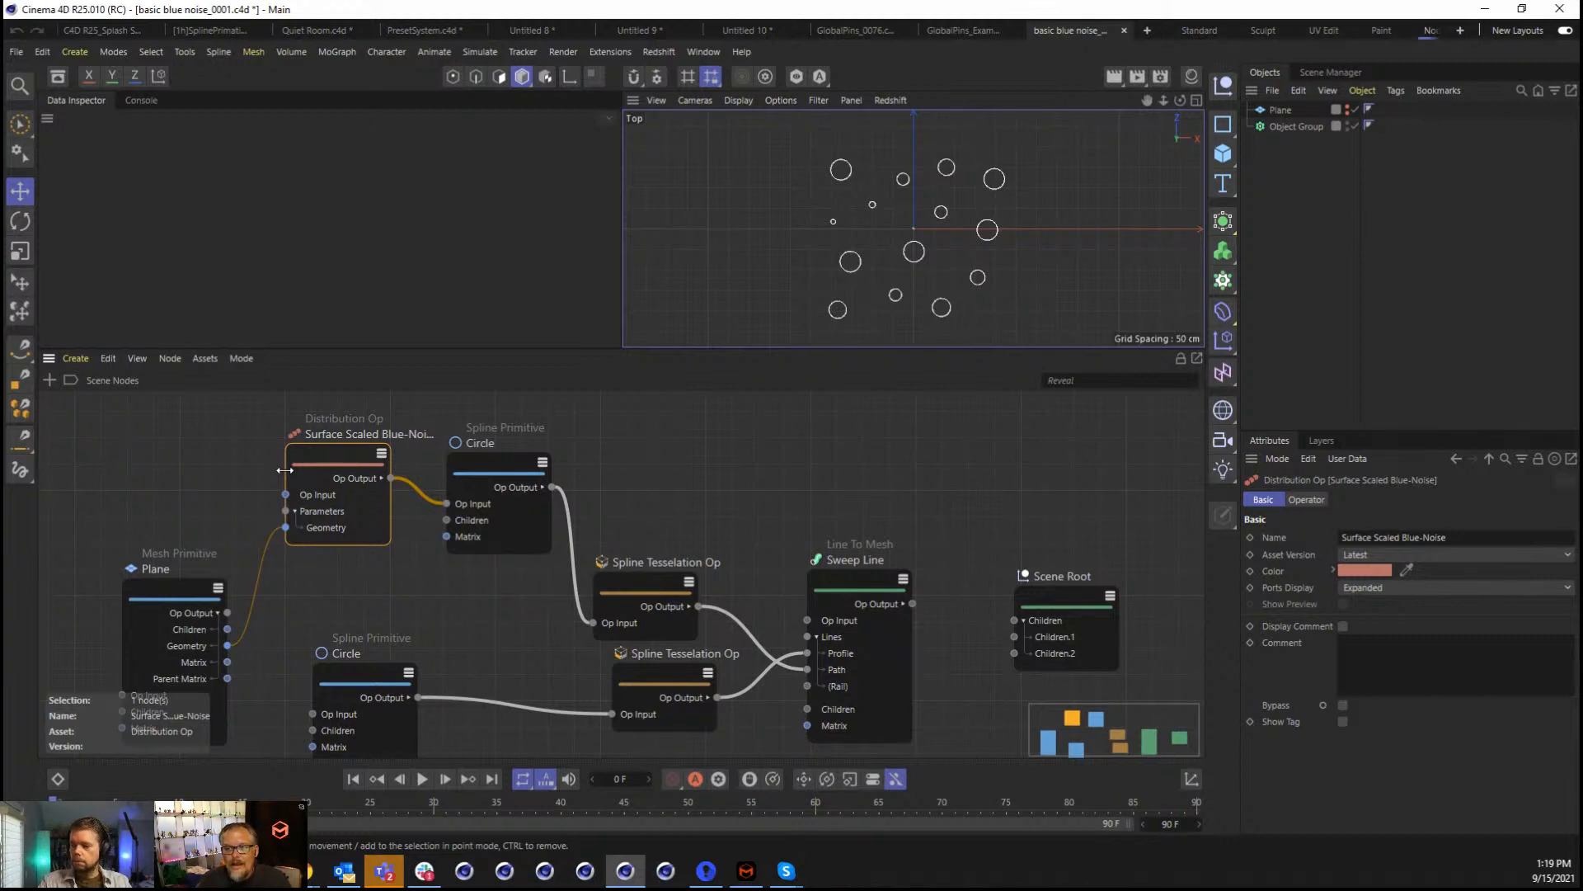
drag(305, 452, 281, 460)
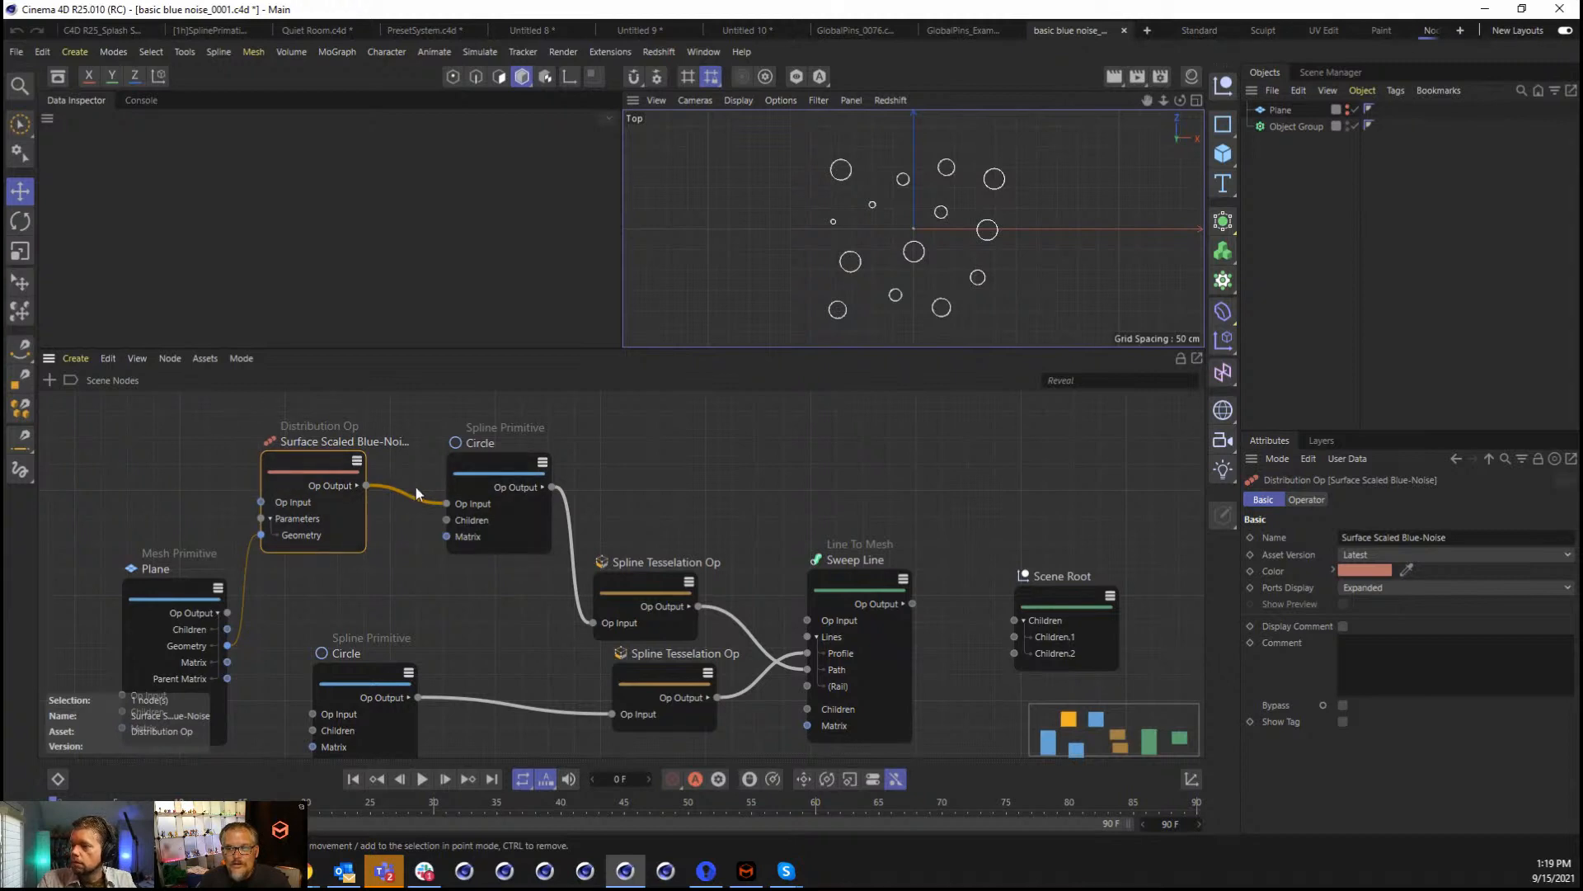
Review the object parameters of Circle and the operator settings of Surface Scaled Blue-Noise, and move the Plane node up beside the distribution.
click(498, 467)
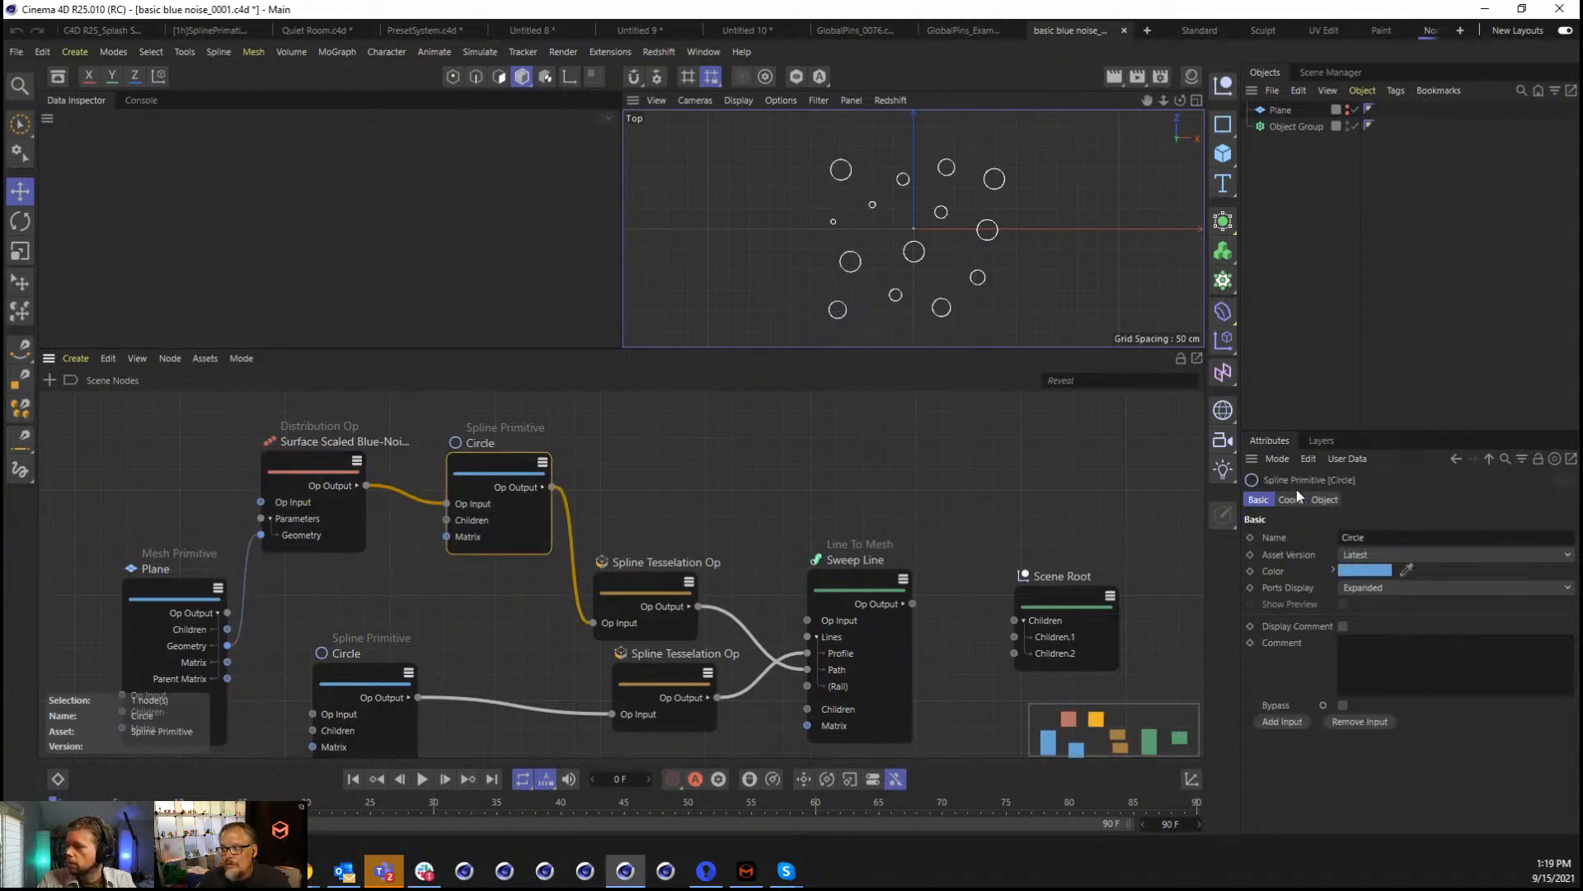
click(1324, 499)
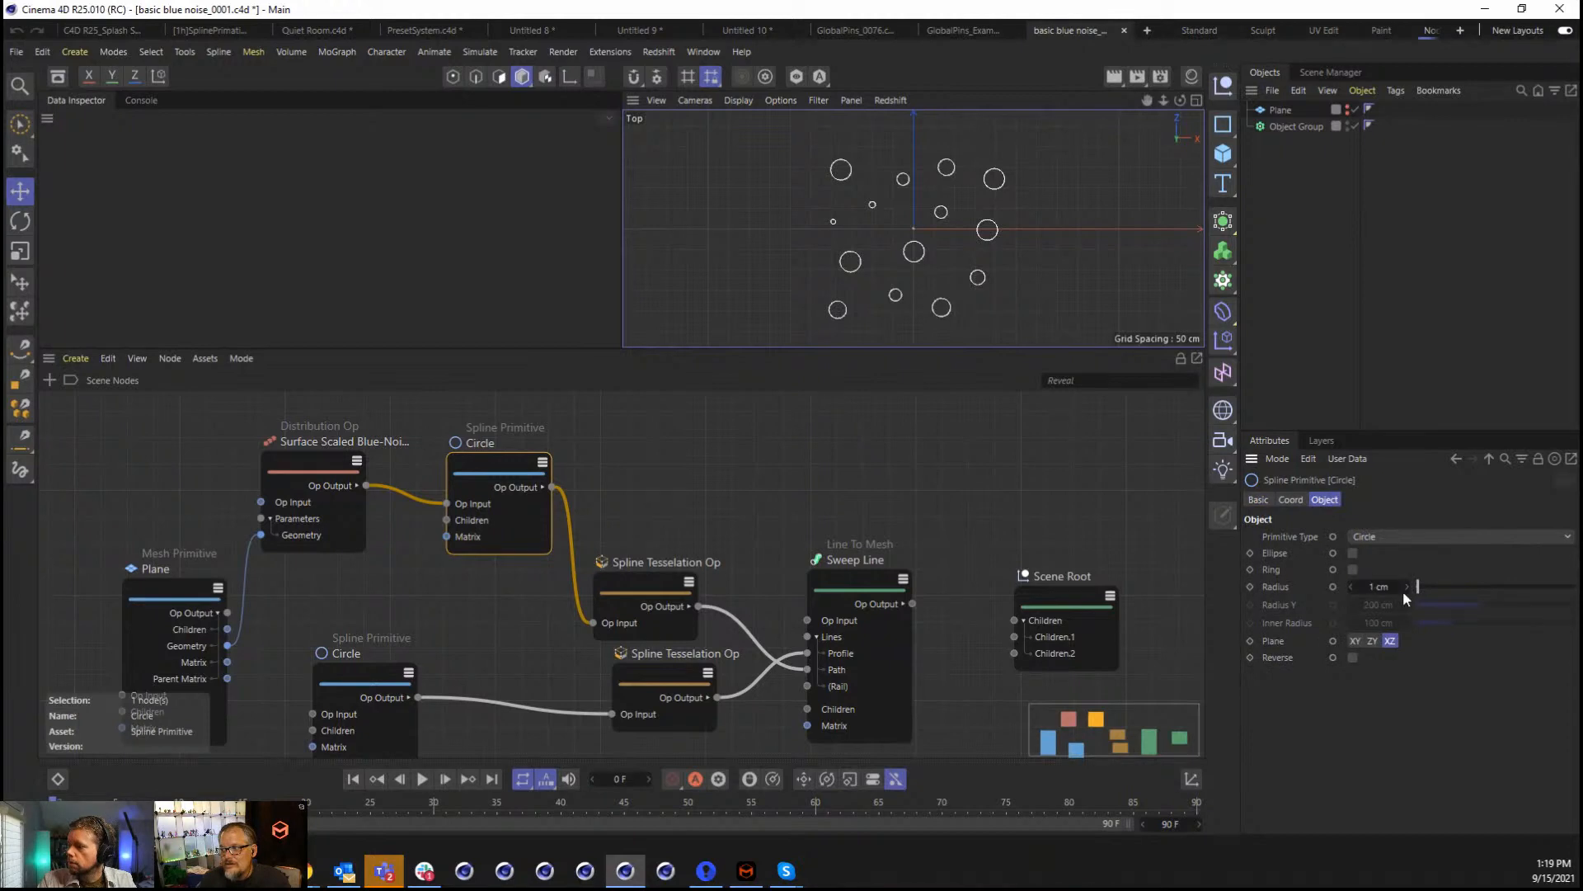
click(330, 467)
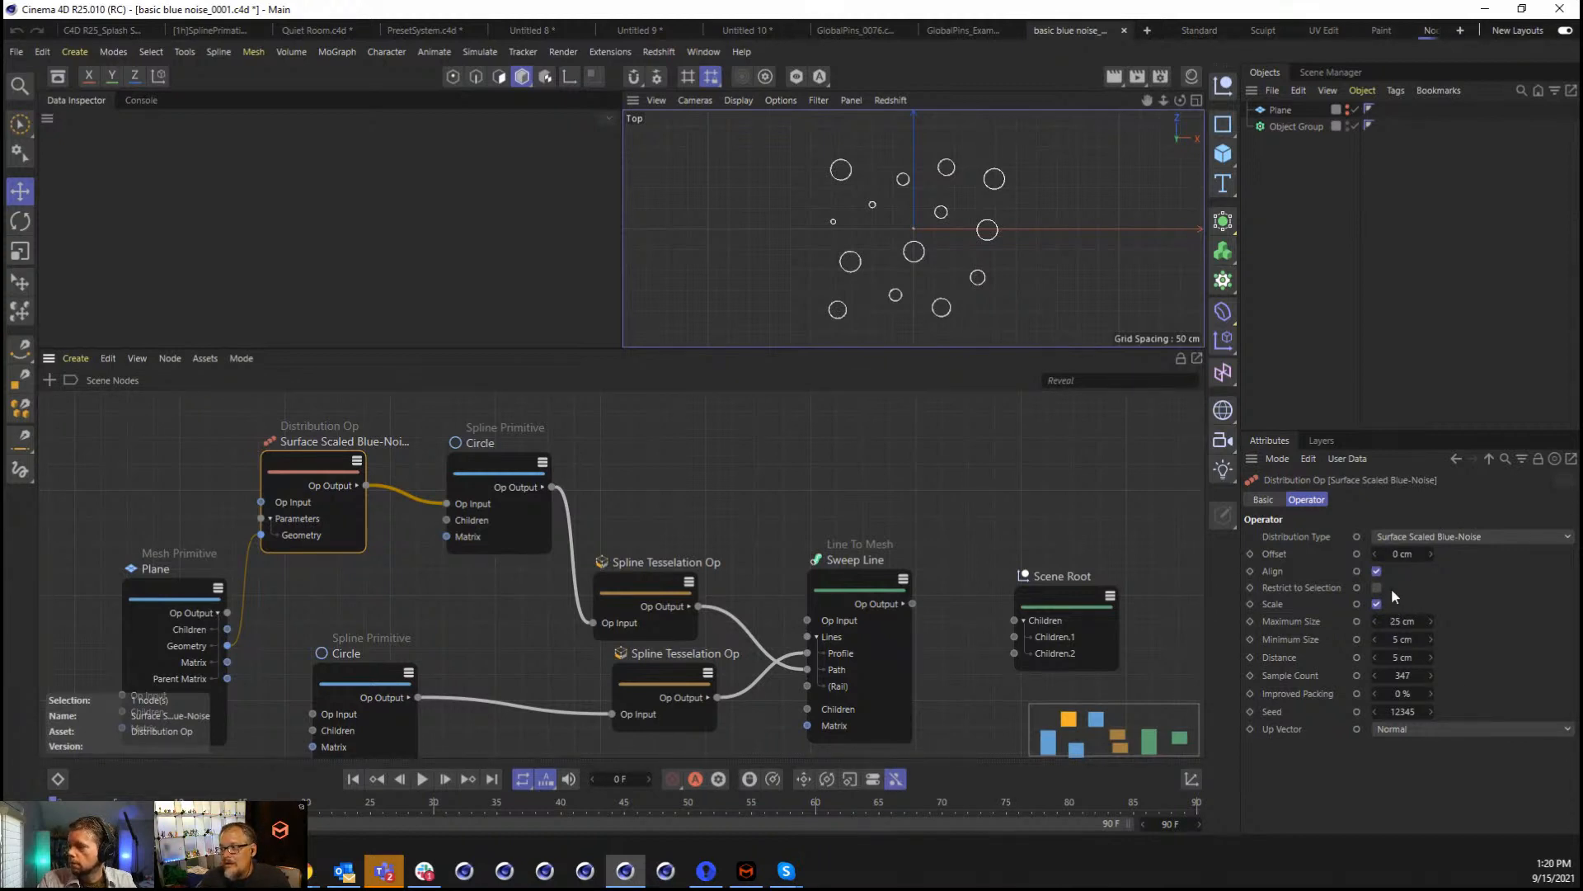
drag(146, 604, 106, 499)
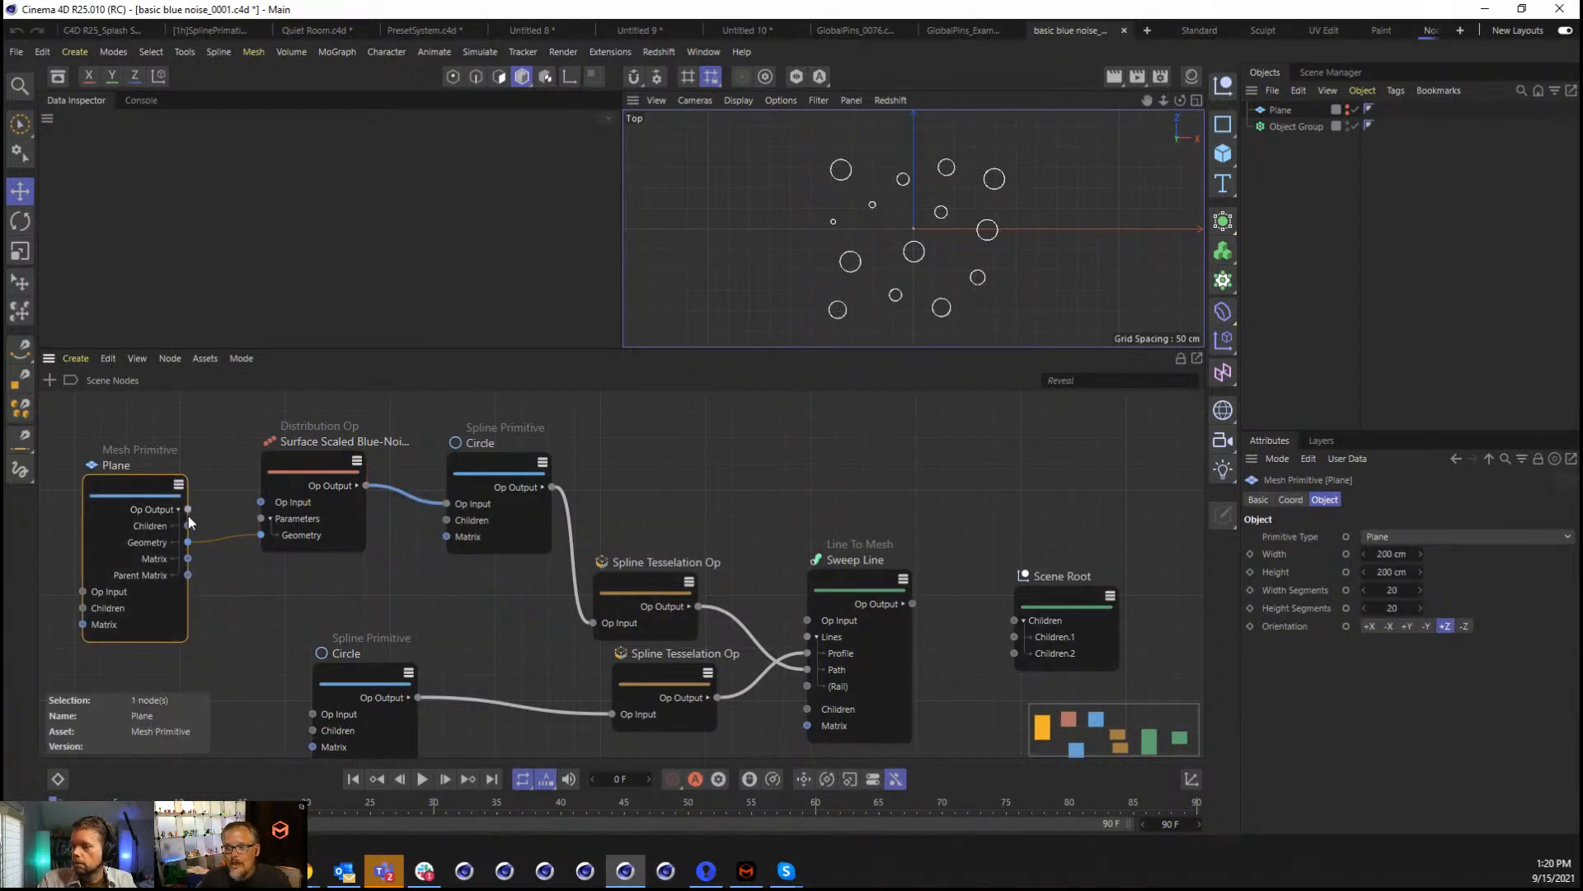
drag(187, 511, 1082, 446)
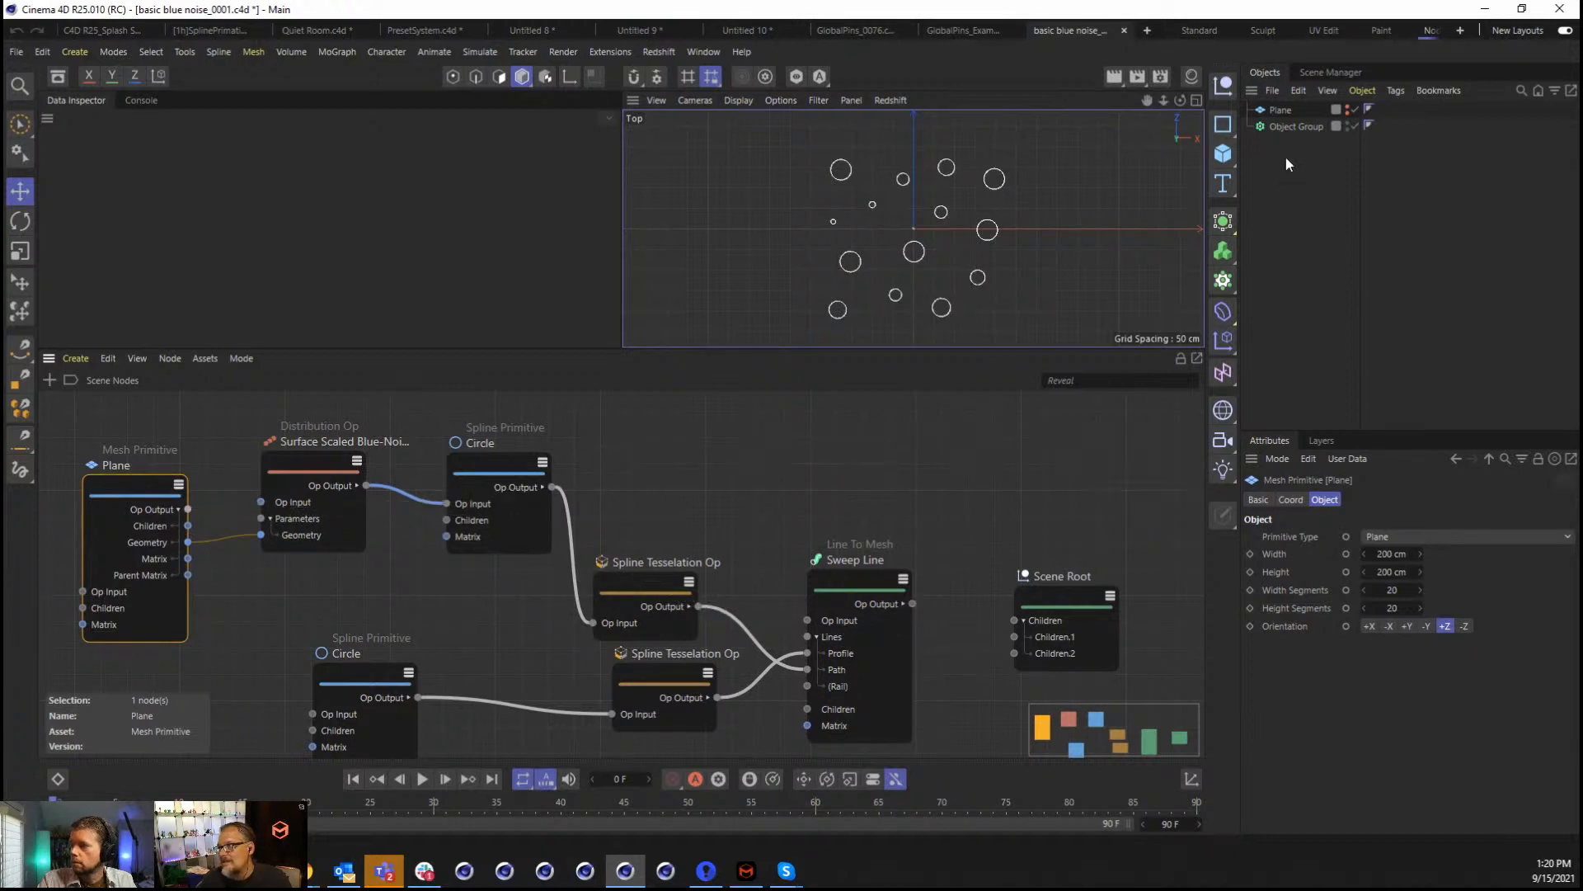
Show the Object Group's node graph and toggle the Plane object's visibility on and back off.
click(1261, 127)
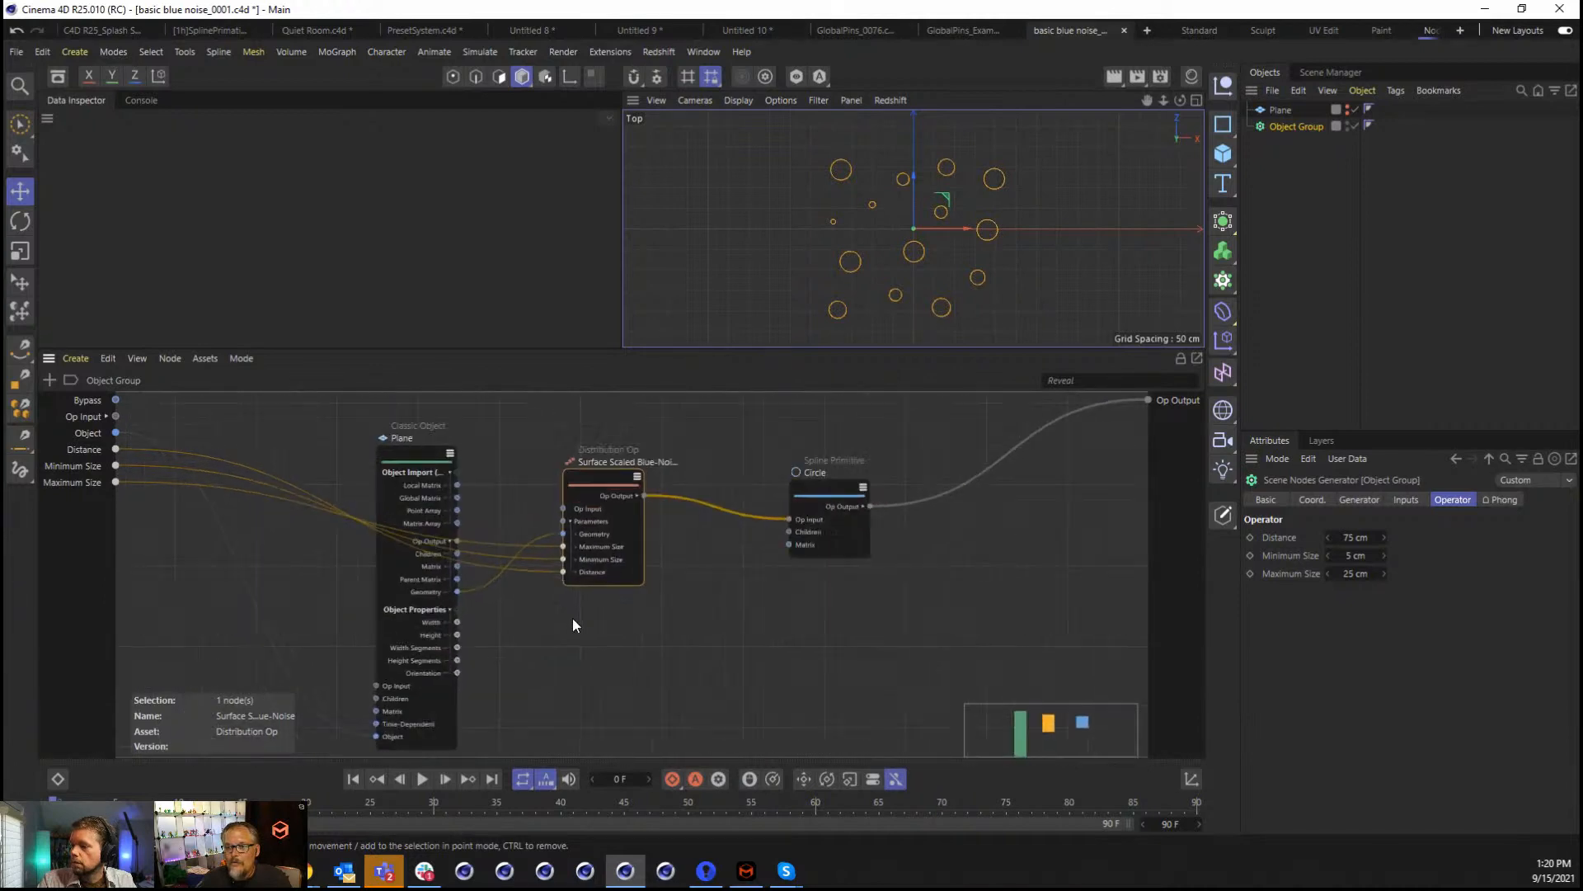
click(1347, 110)
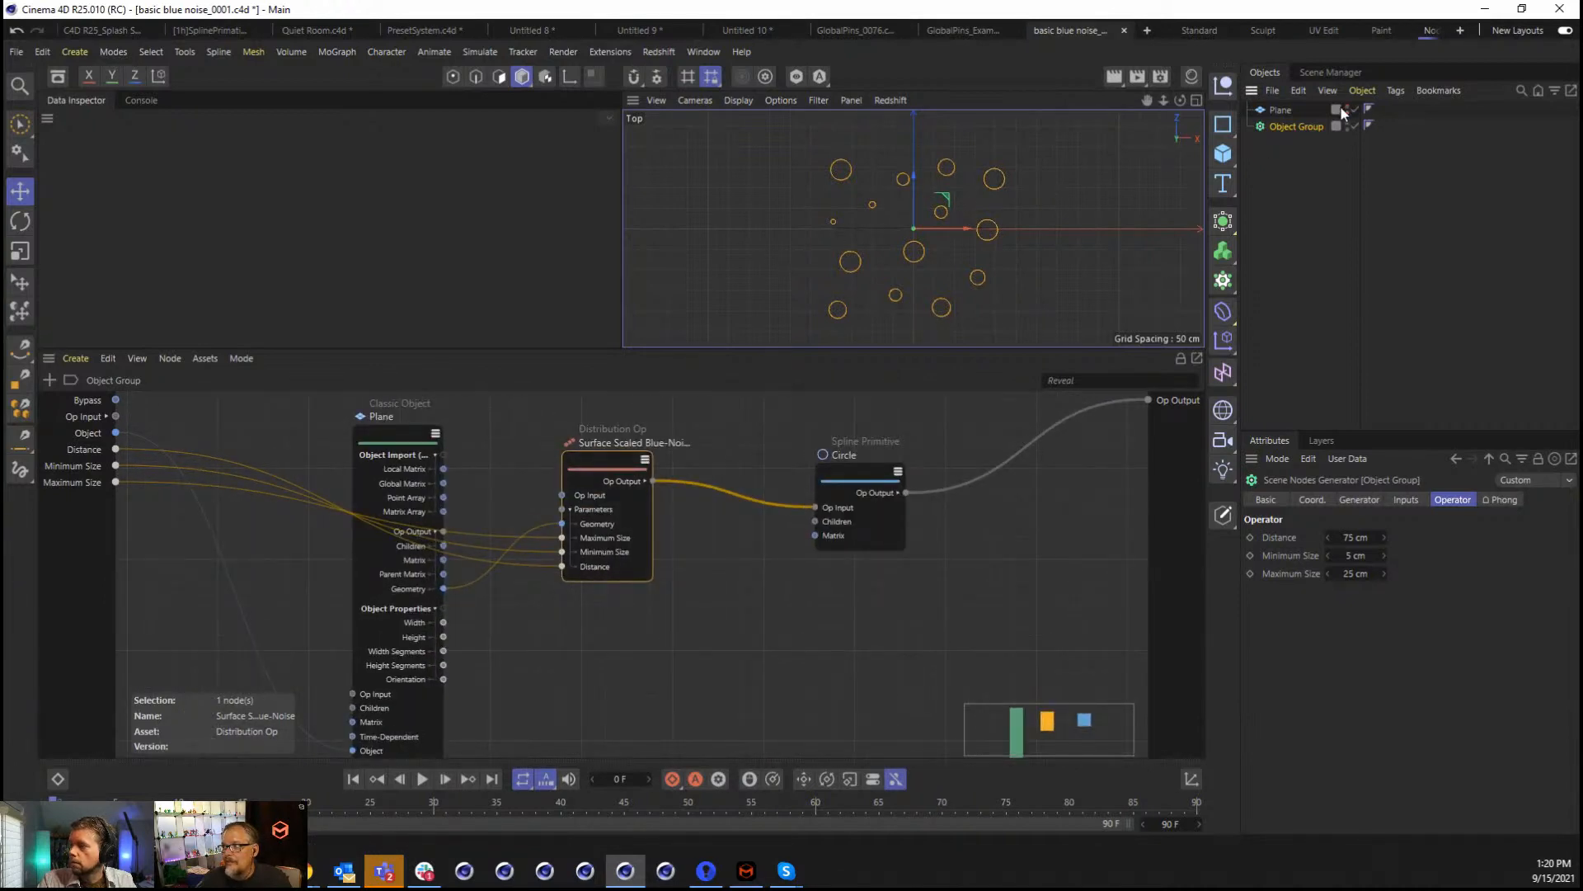
click(1355, 110)
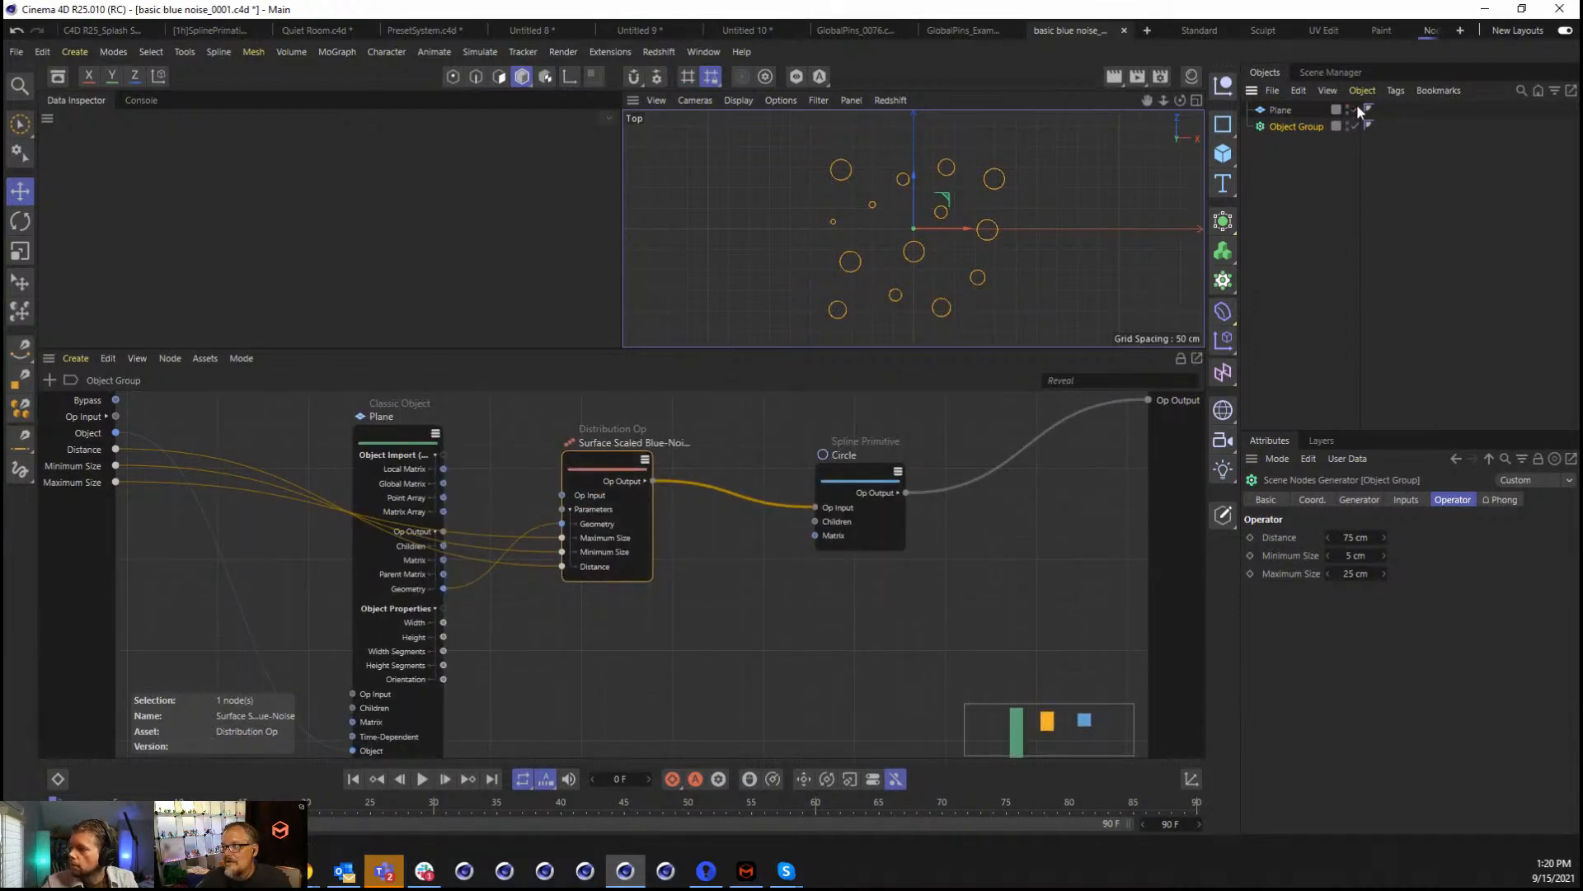
scroll(968, 191, down, 3)
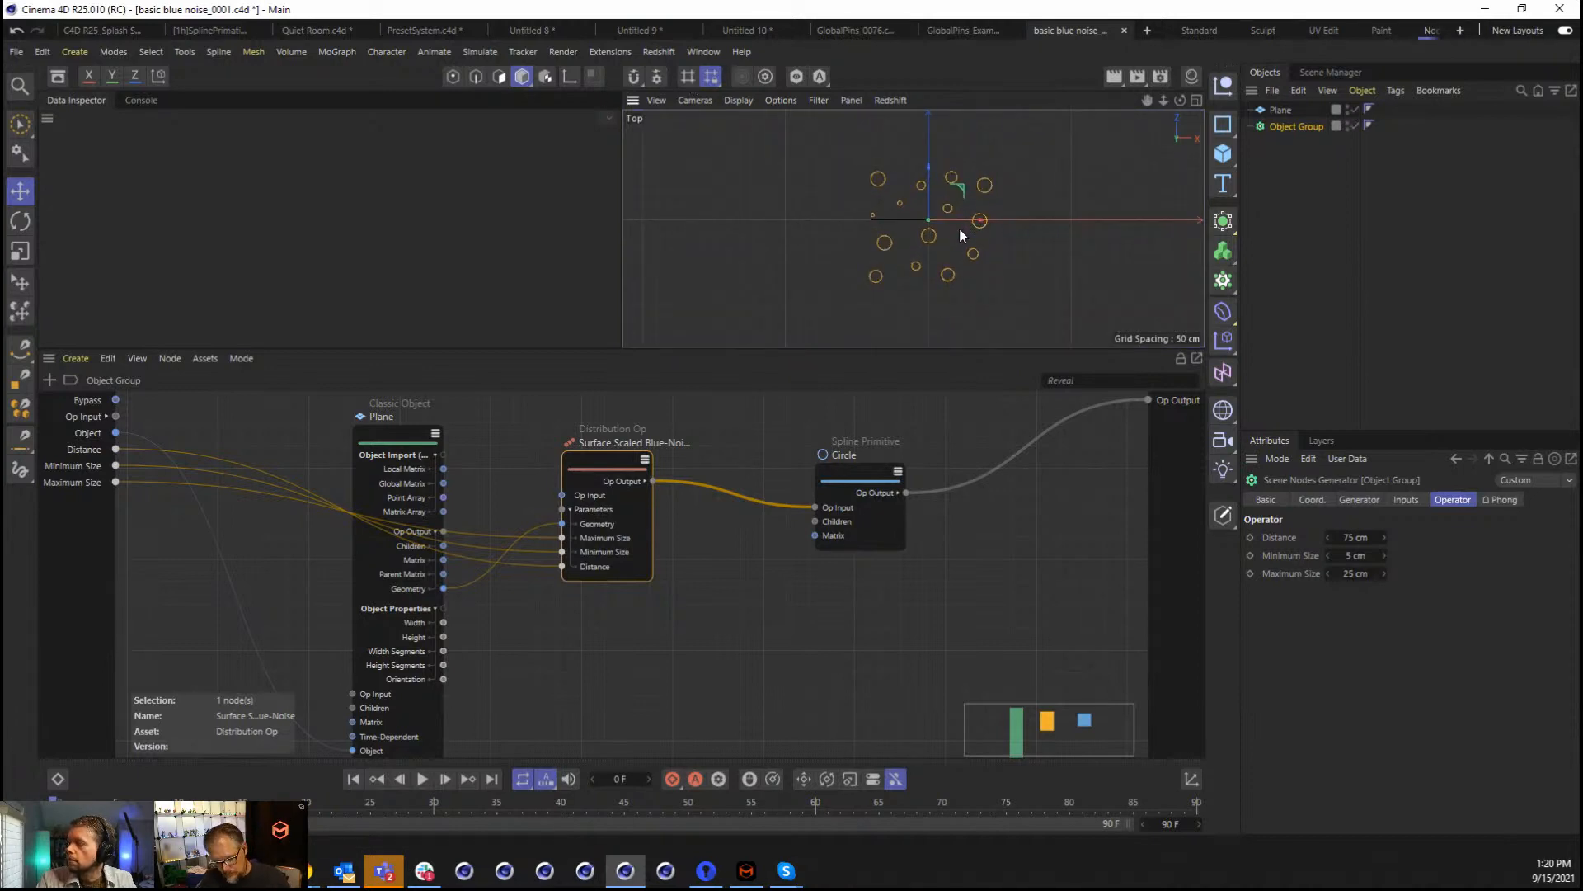
alt+click(1348, 108)
alt+click(1348, 108)
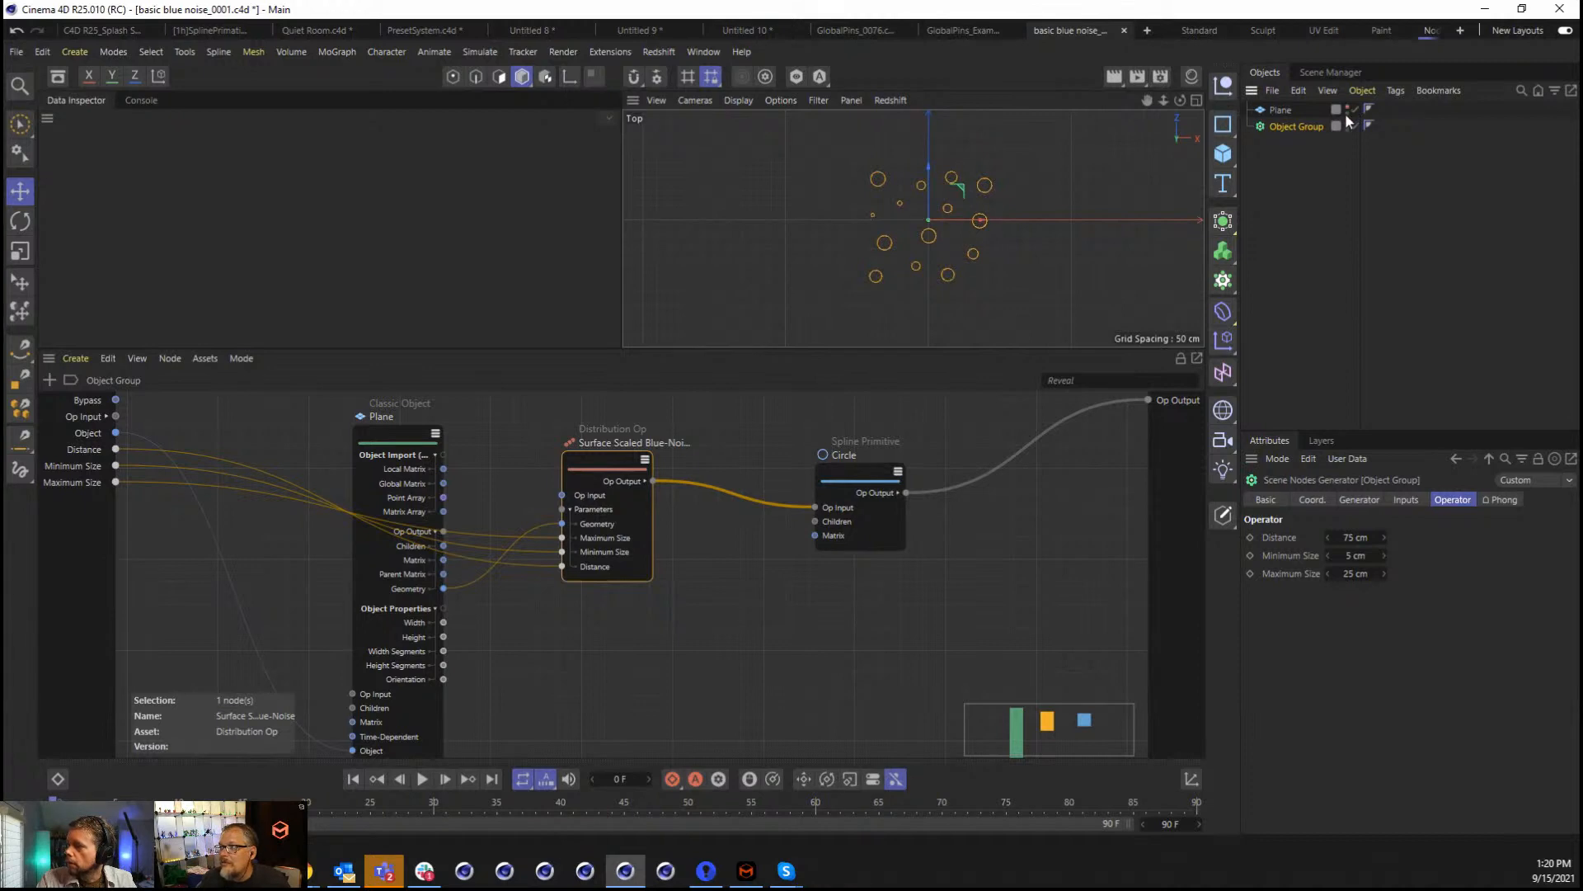
Move the Plane and Surface Scaled Blue-Noise nodes closer to the group inputs in the Object Group graph.
click(571, 449)
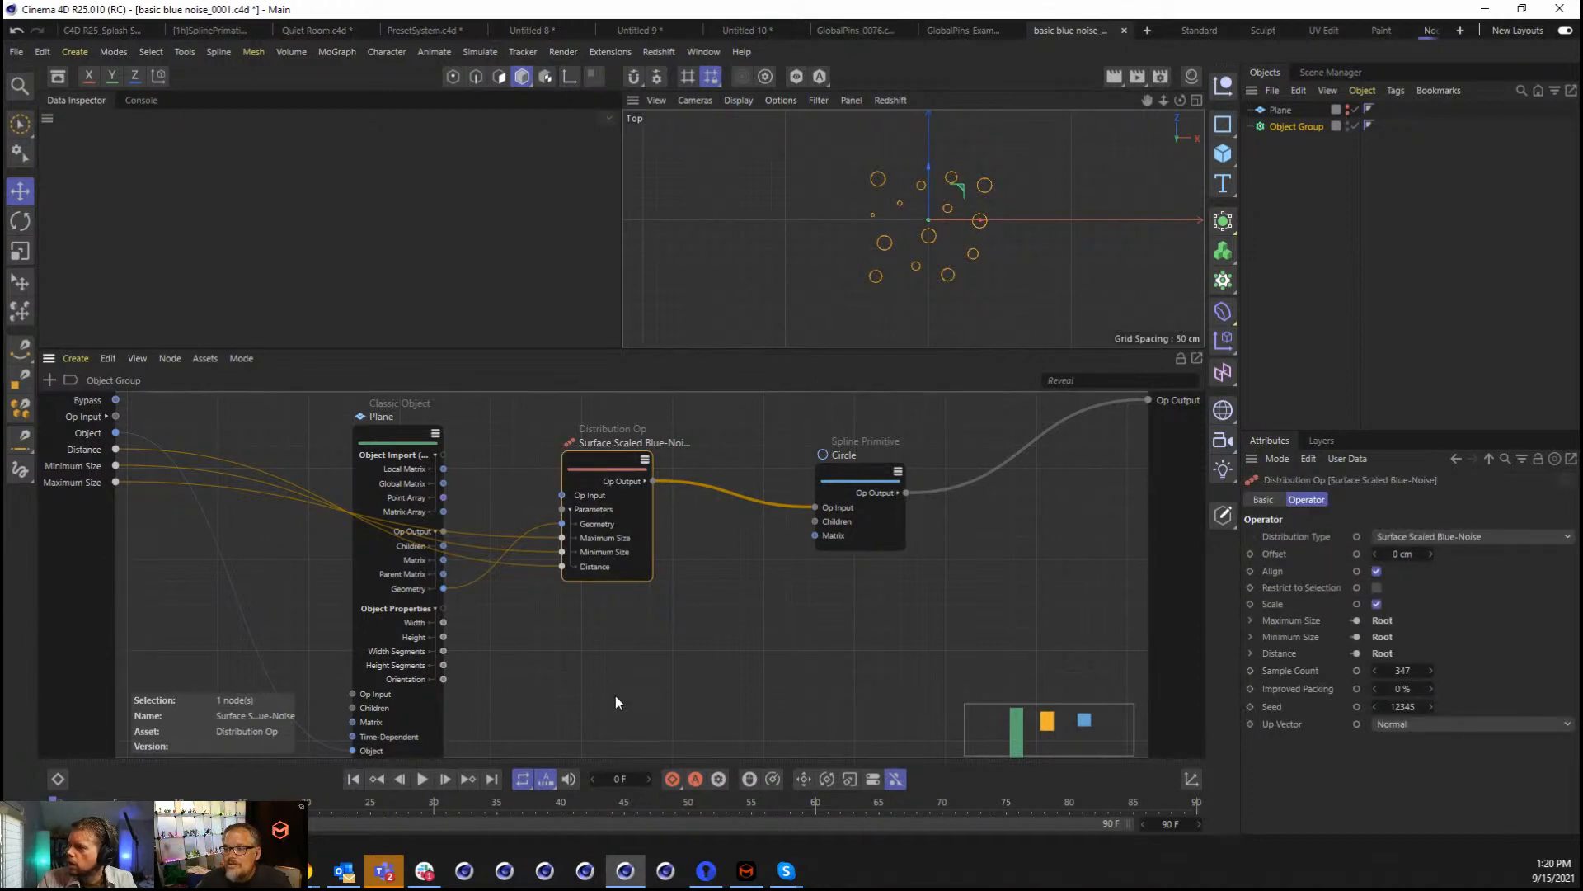
click(367, 461)
drag(388, 429, 336, 414)
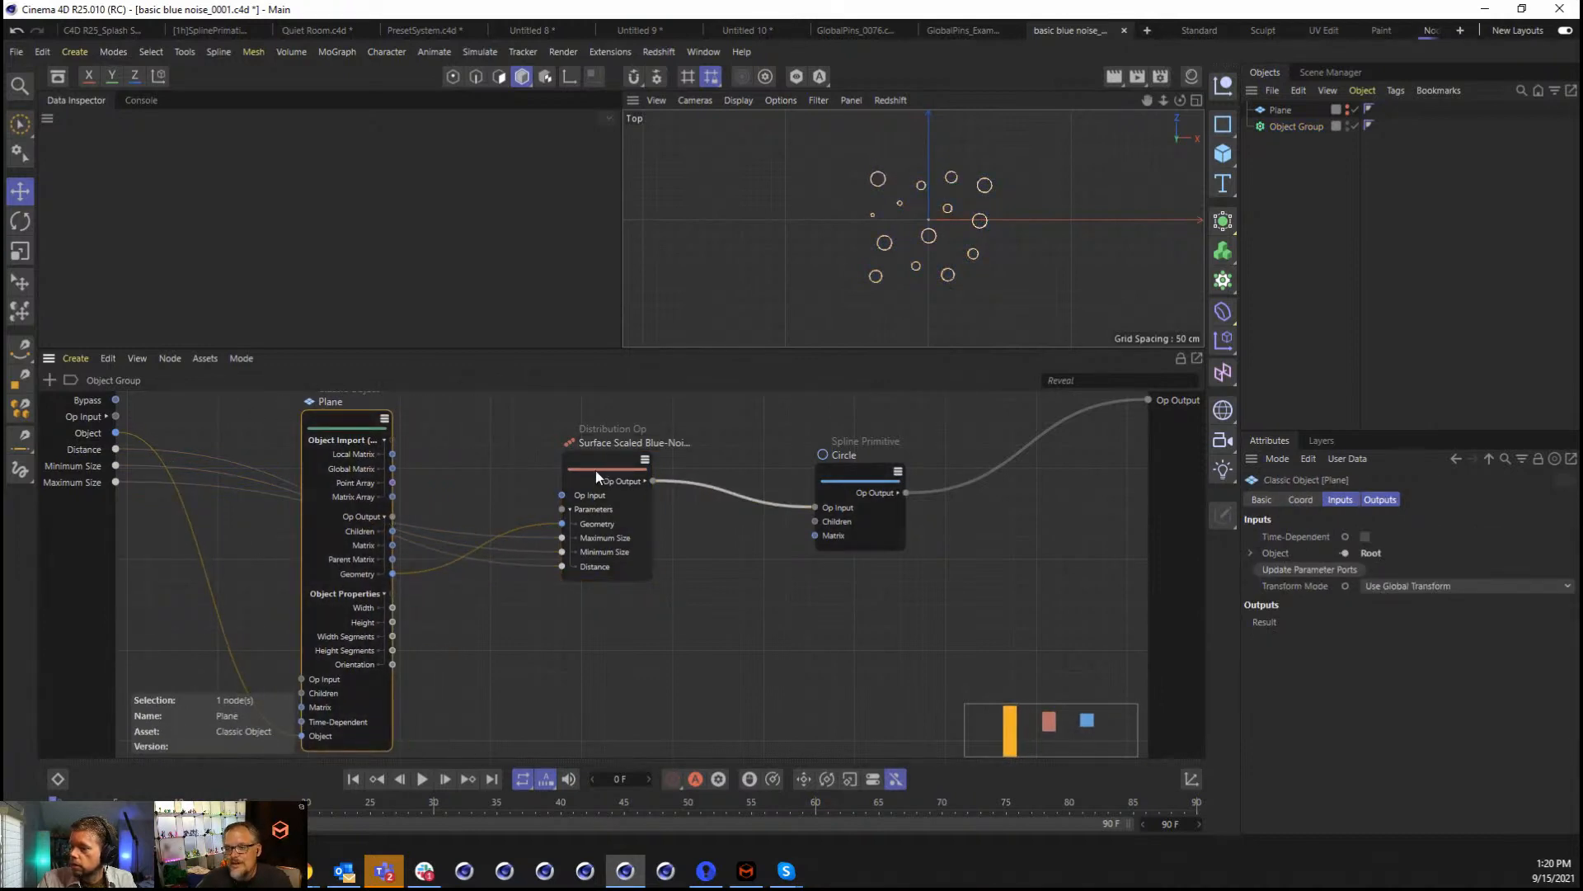
drag(596, 474, 553, 466)
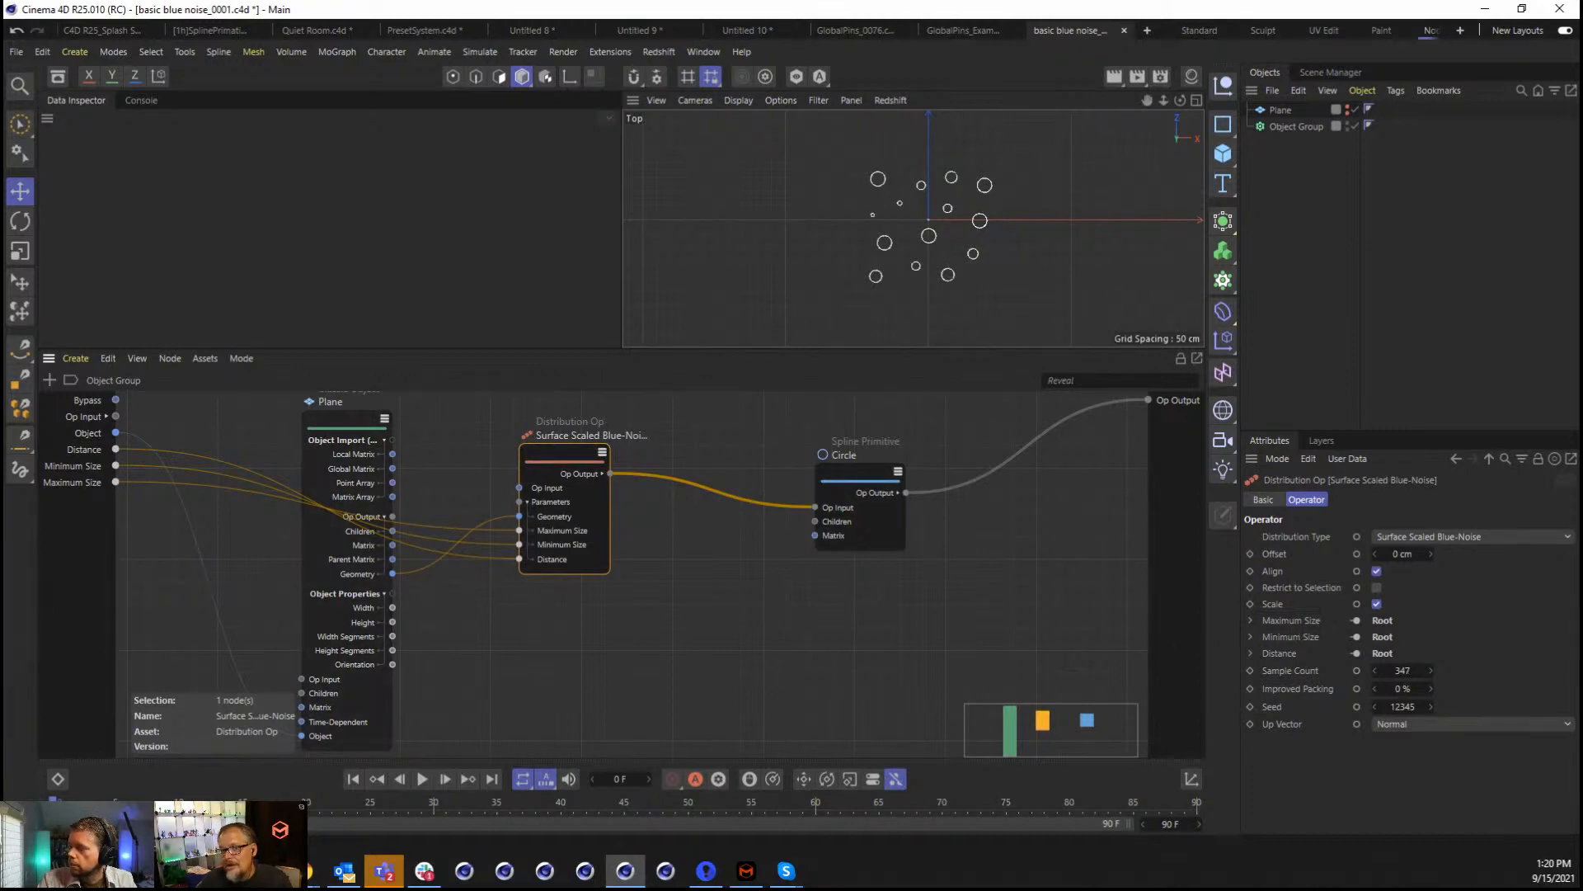
Set the Object Group's Distance to 7 cm and inspect the circle packing in perspective and from the top.
click(1283, 128)
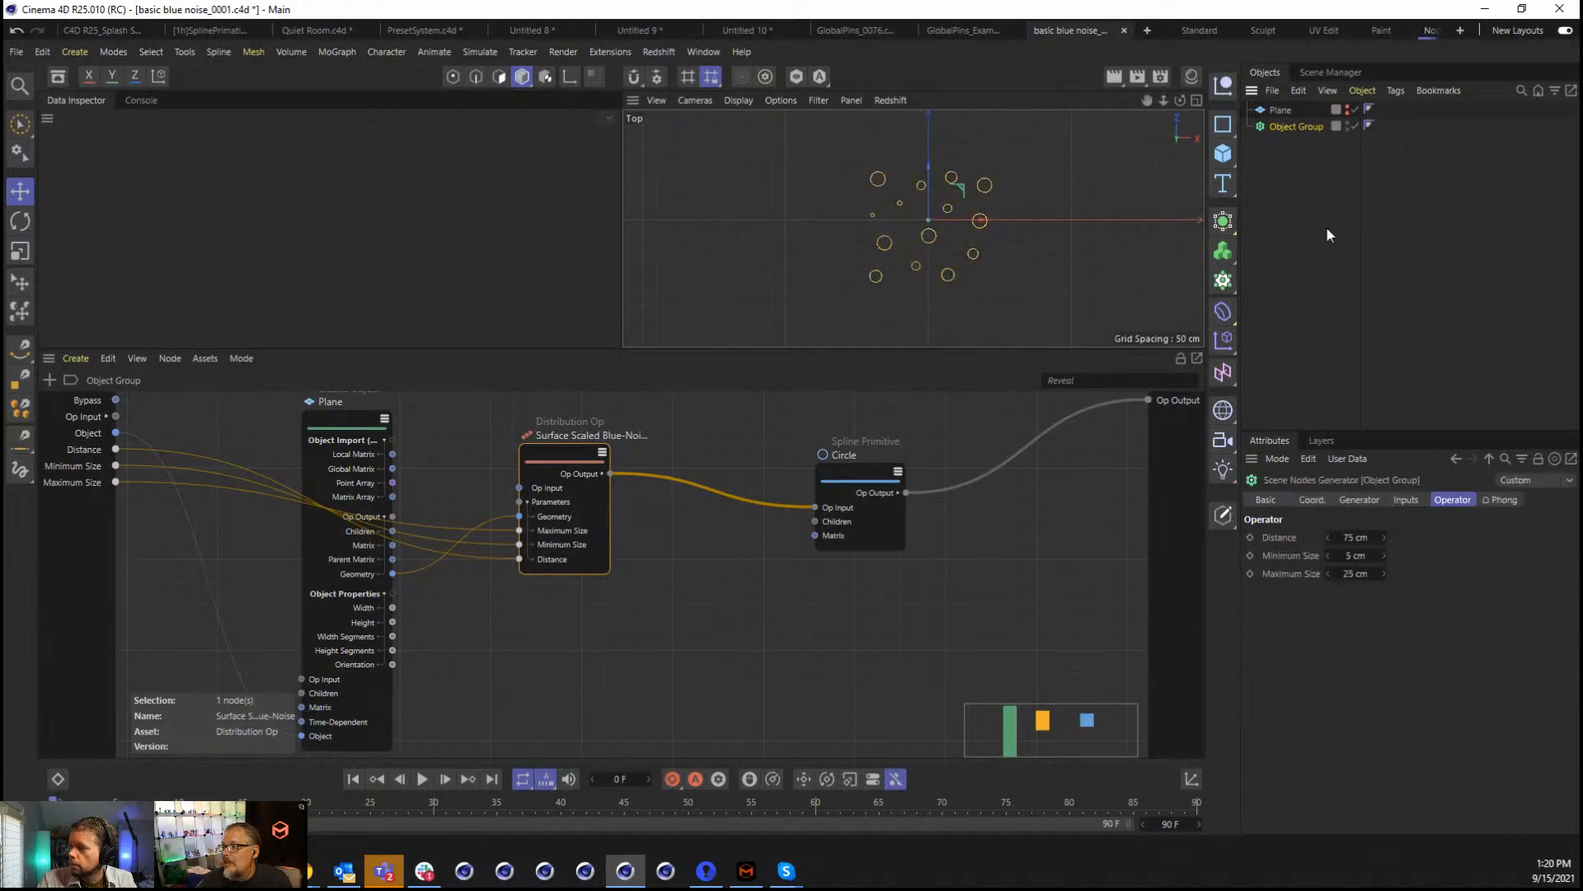
mouse_move(1352, 537)
mouse_down()
mouse_move(1303, 537)
mouse_move(1356, 537)
mouse_up()
scroll(903, 256, up, 3)
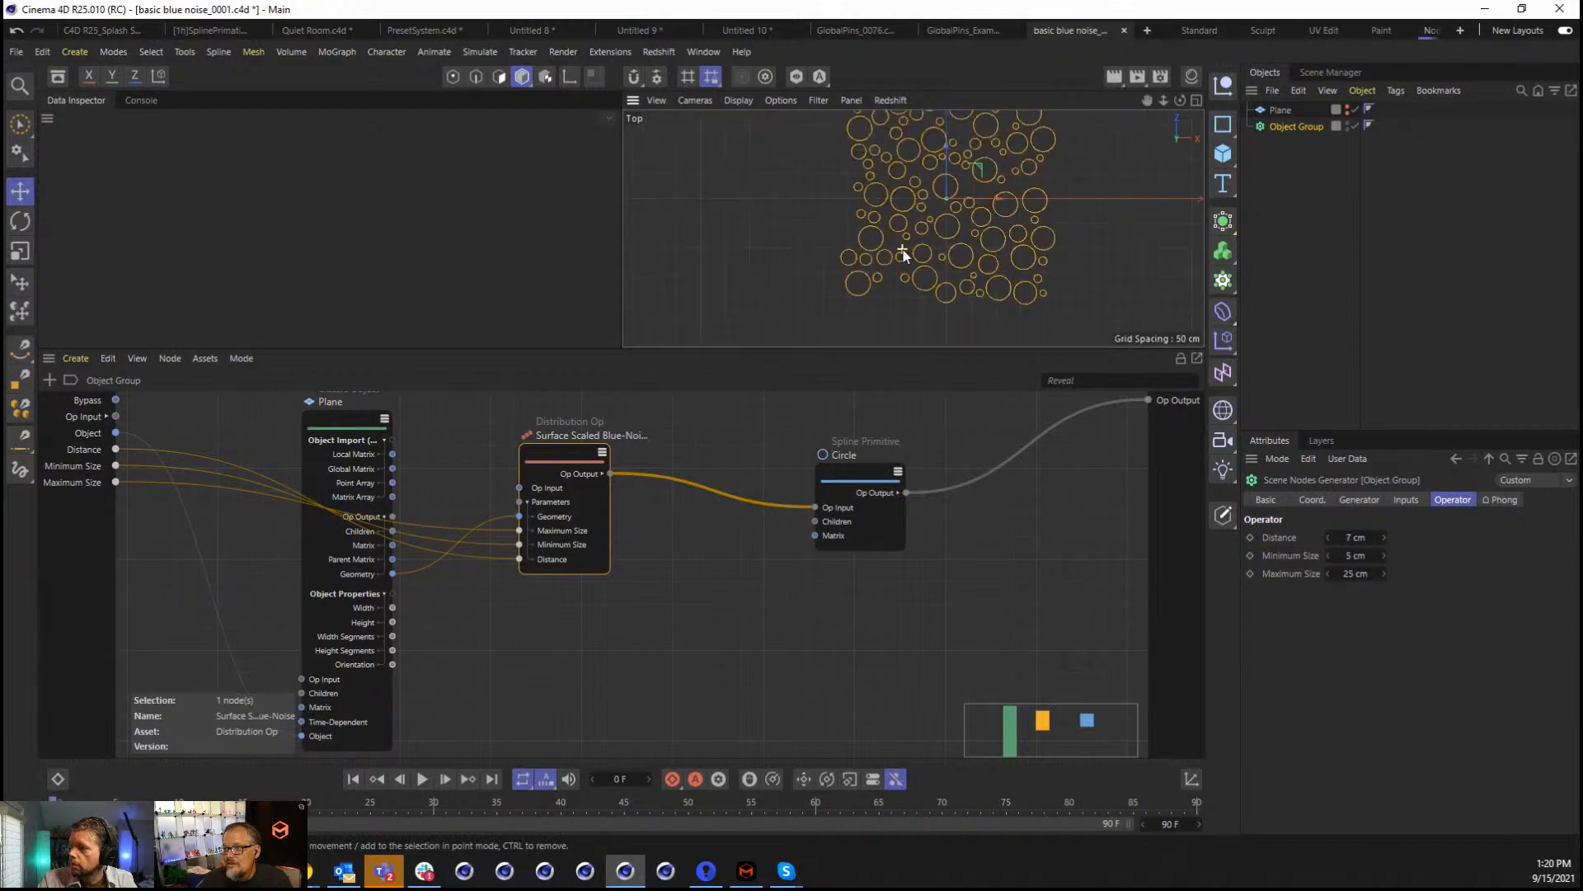
middle_click(918, 285)
middle_click(868, 166)
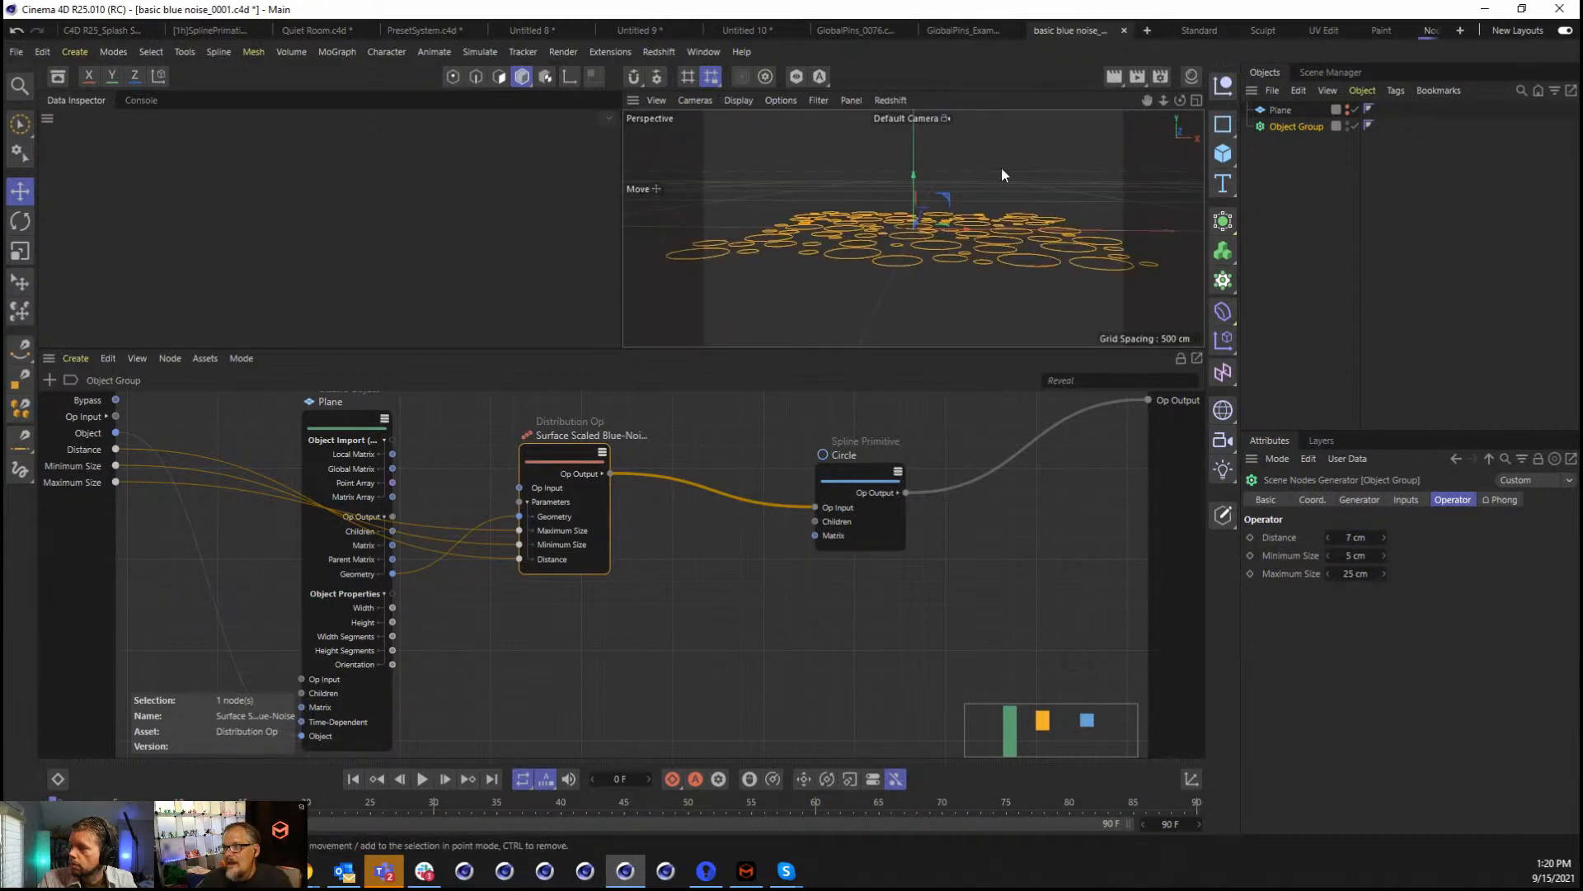
middle_click(1002, 172)
middle_click(1001, 176)
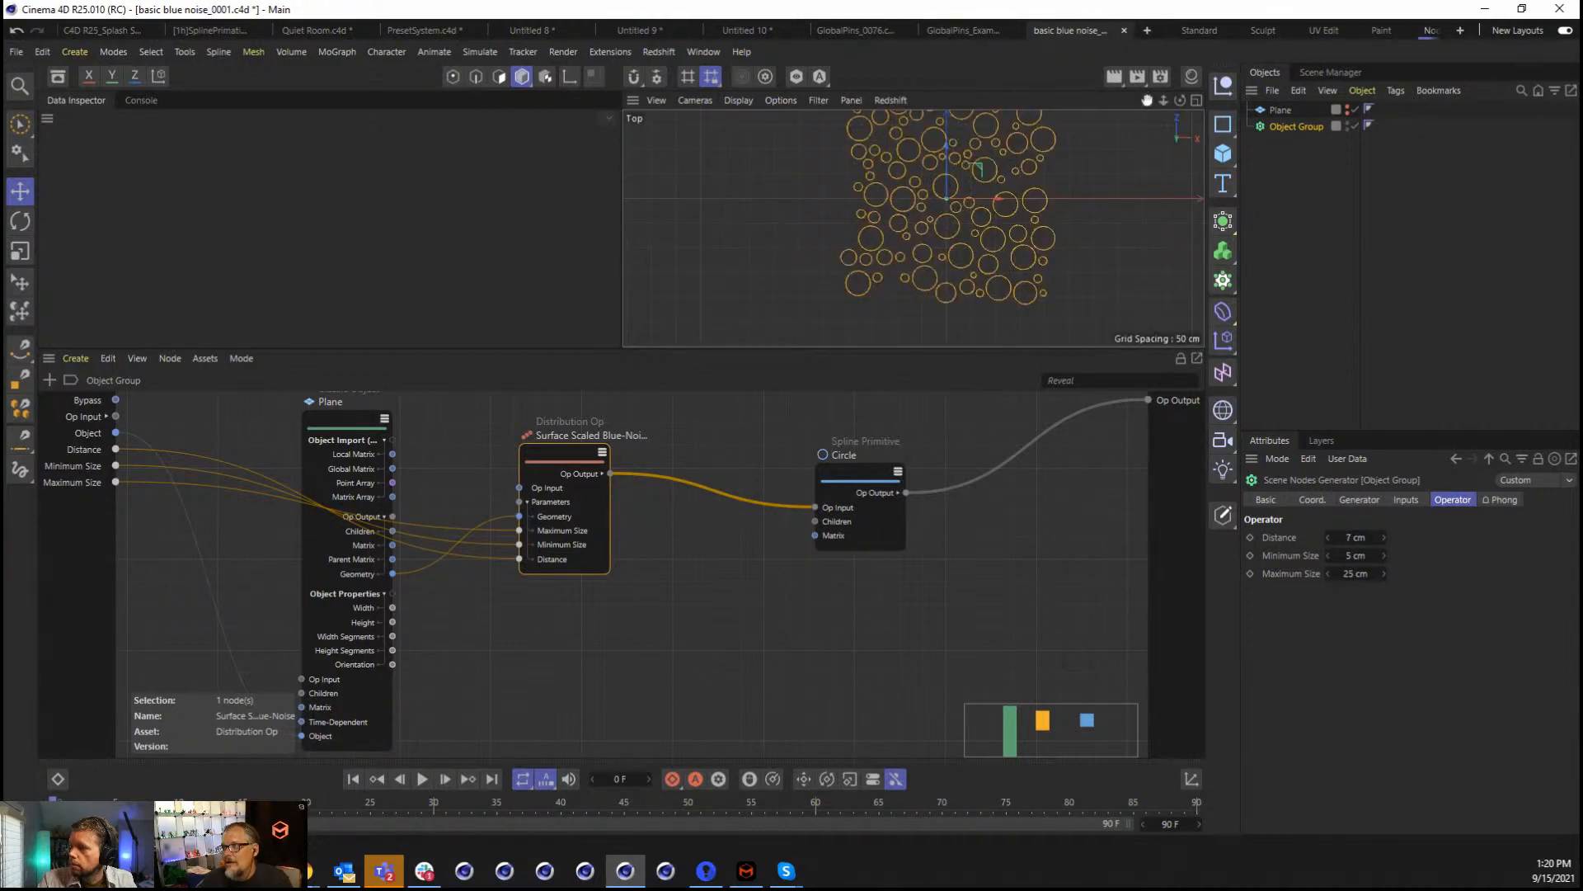
drag(1147, 100, 1129, 134)
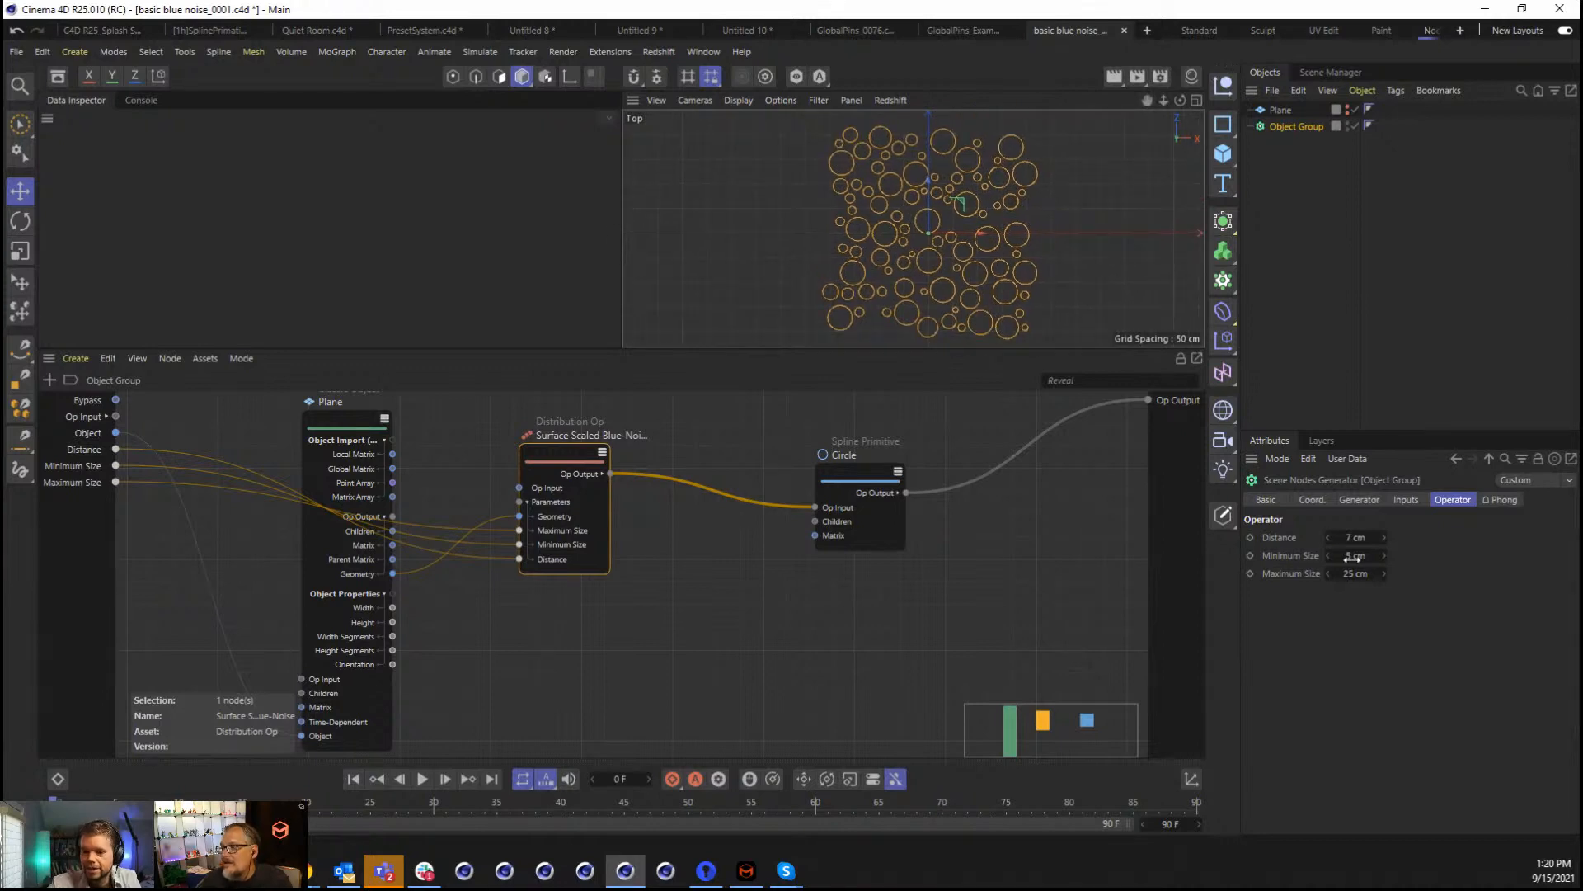
Set the Object Group's Minimum Size to 2 cm and Maximum Size to 60 cm.
drag(1353, 559, 1390, 569)
click(1384, 559)
click(1384, 559)
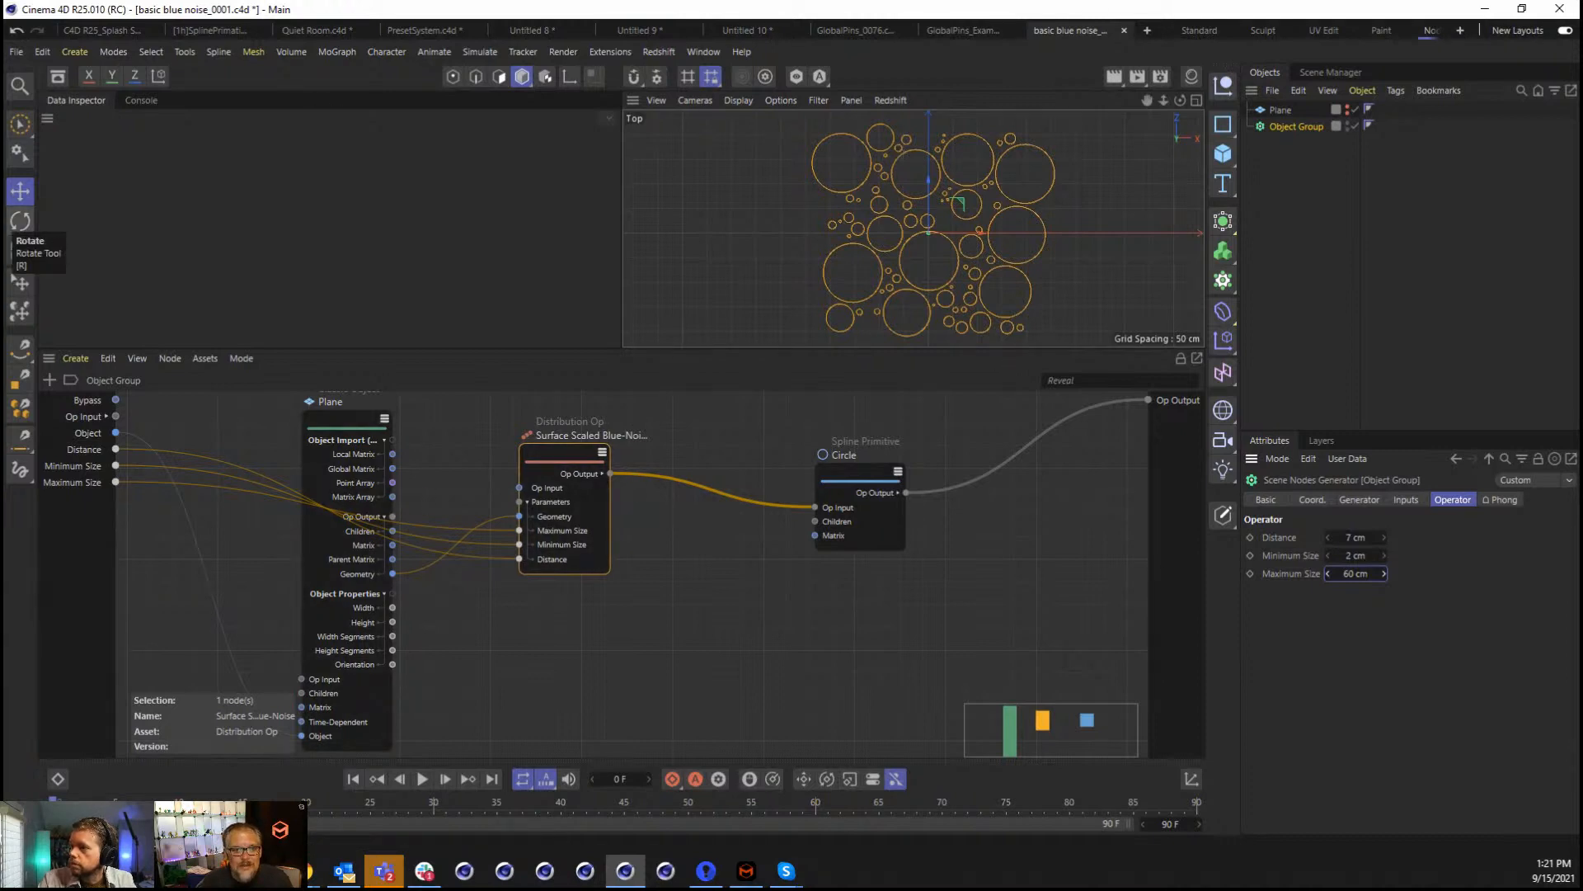
Open dist-scaled-blue-noise-virus_0001.c4d and display the operator settings of its Surface Scaled Blue-Noise node.
drag(1582, 347, 1046, 240)
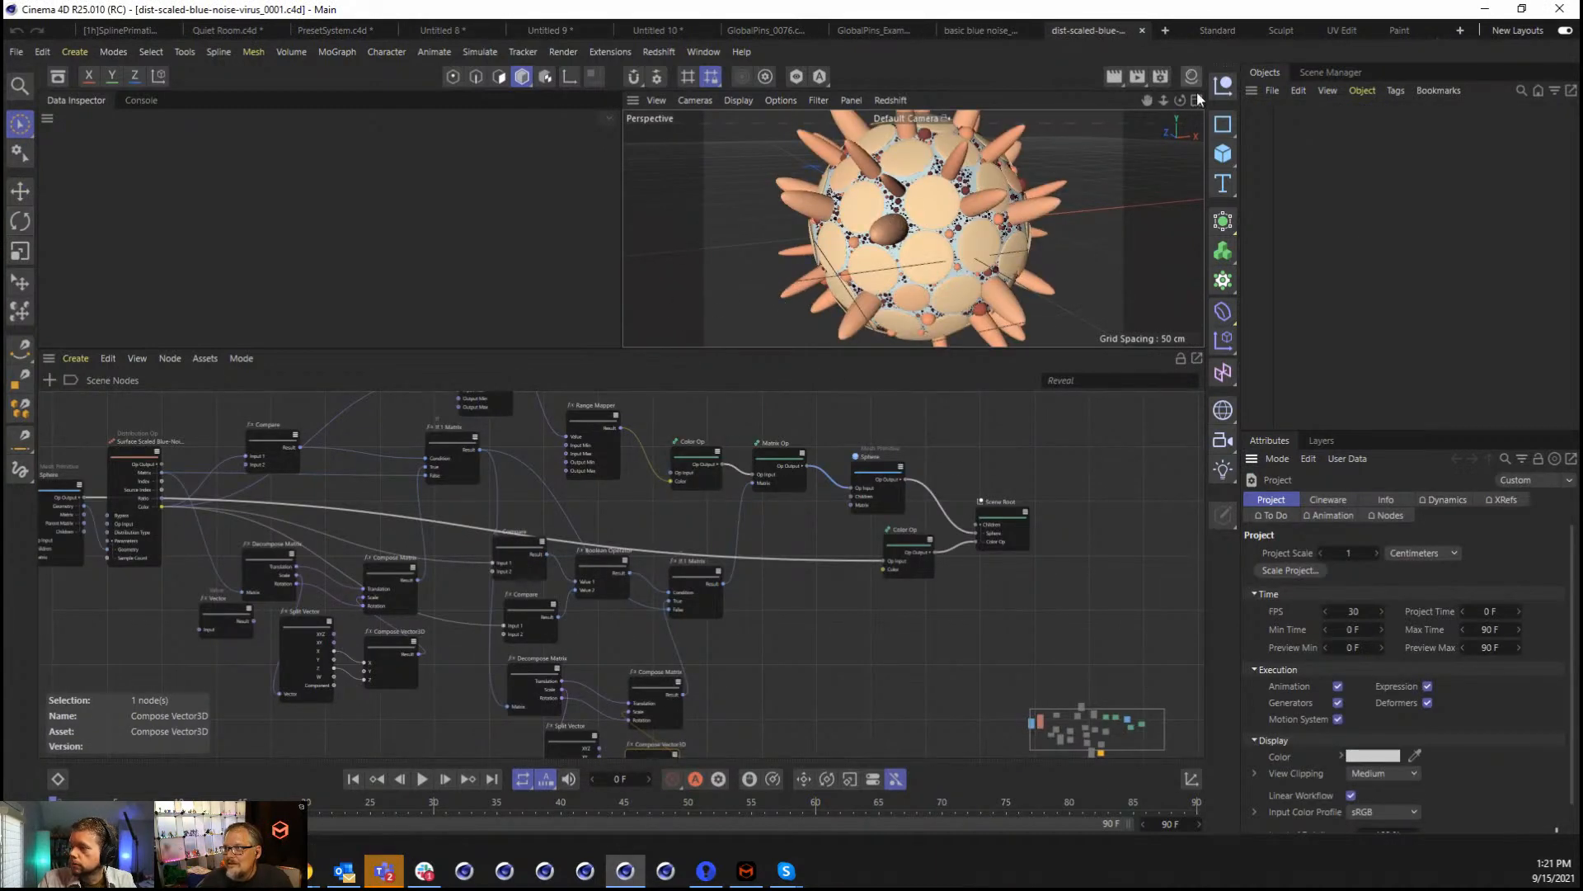
mouse_move(1180, 100)
mouse_down()
mouse_move(1200, 107)
mouse_move(1097, 112)
mouse_move(1150, 92)
mouse_move(1195, 105)
mouse_move(1180, 100)
mouse_up()
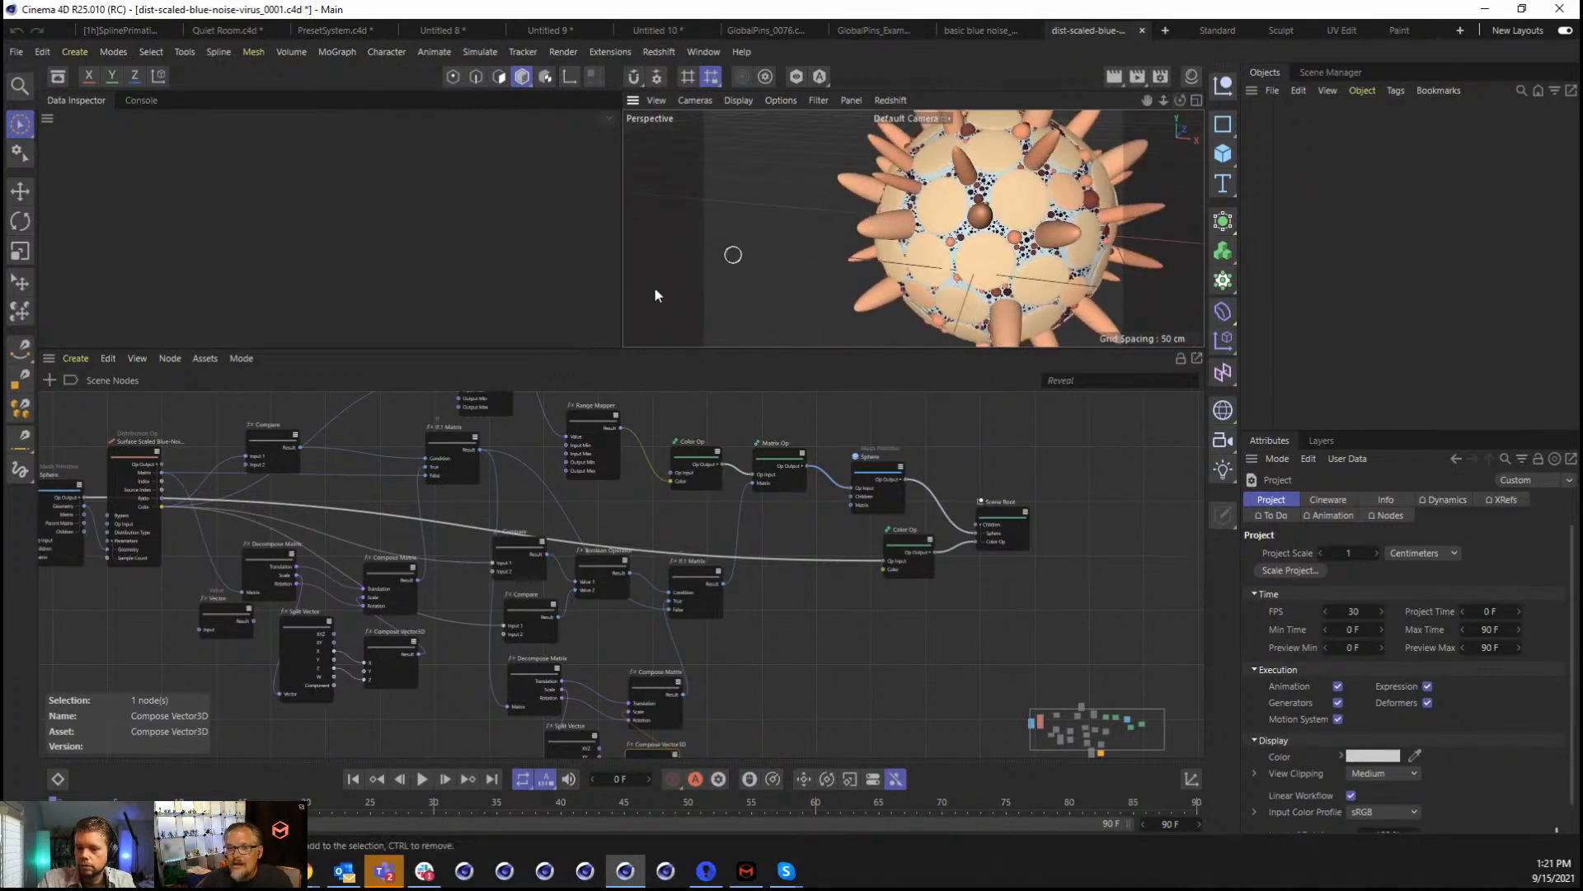
click(125, 454)
click(124, 462)
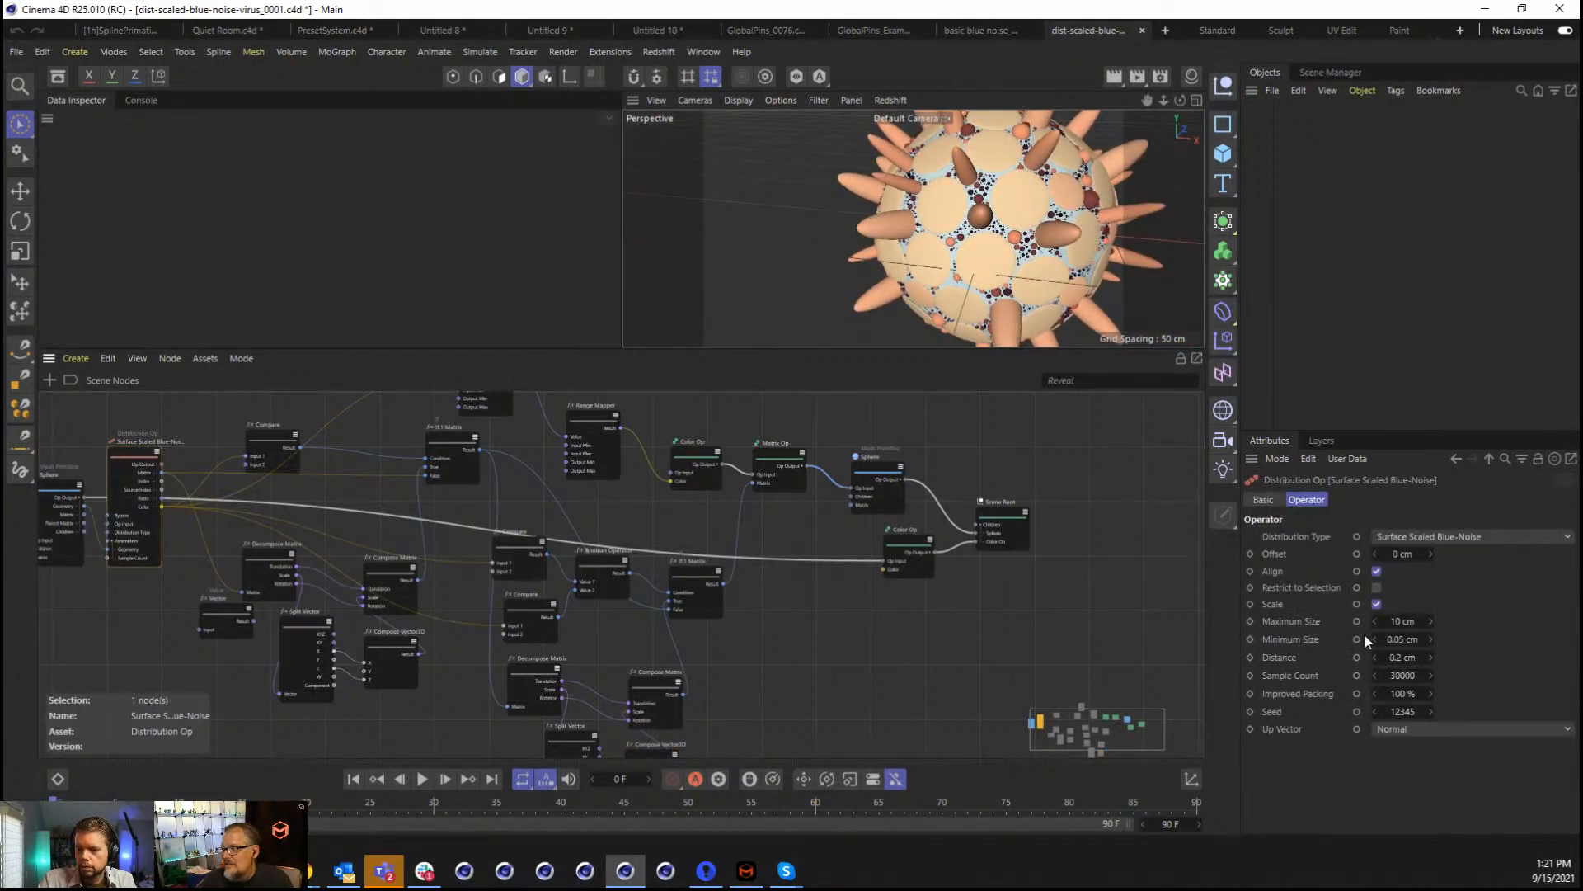
Set the virus distribution's Maximum Size to 8 cm and Minimum Size to 0 cm.
double_click(1400, 621)
text(5)
key(Return)
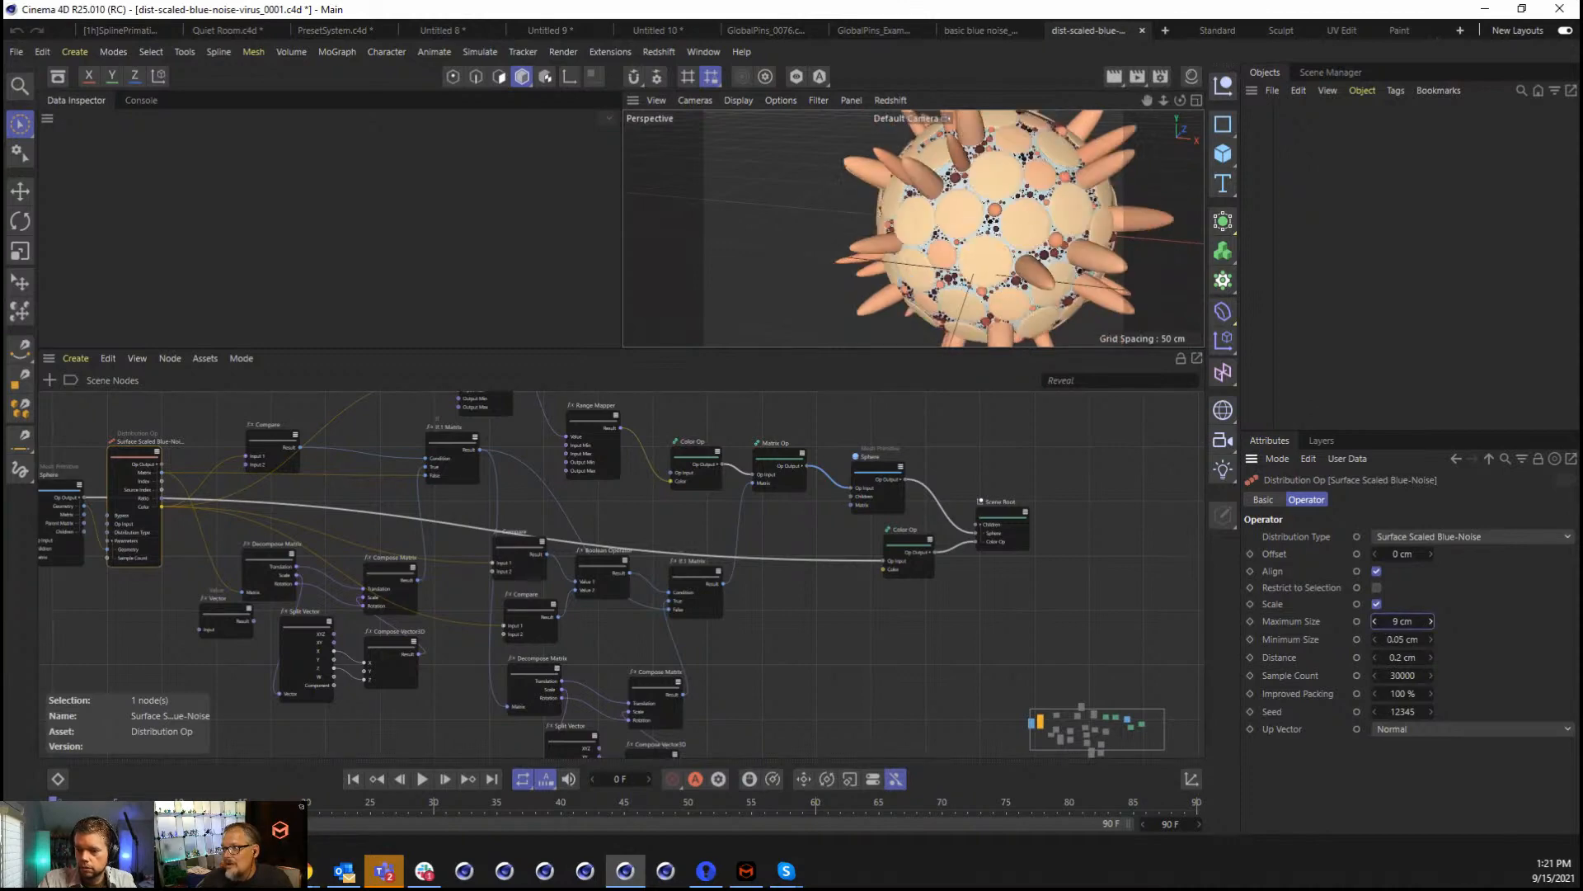
key(Up)
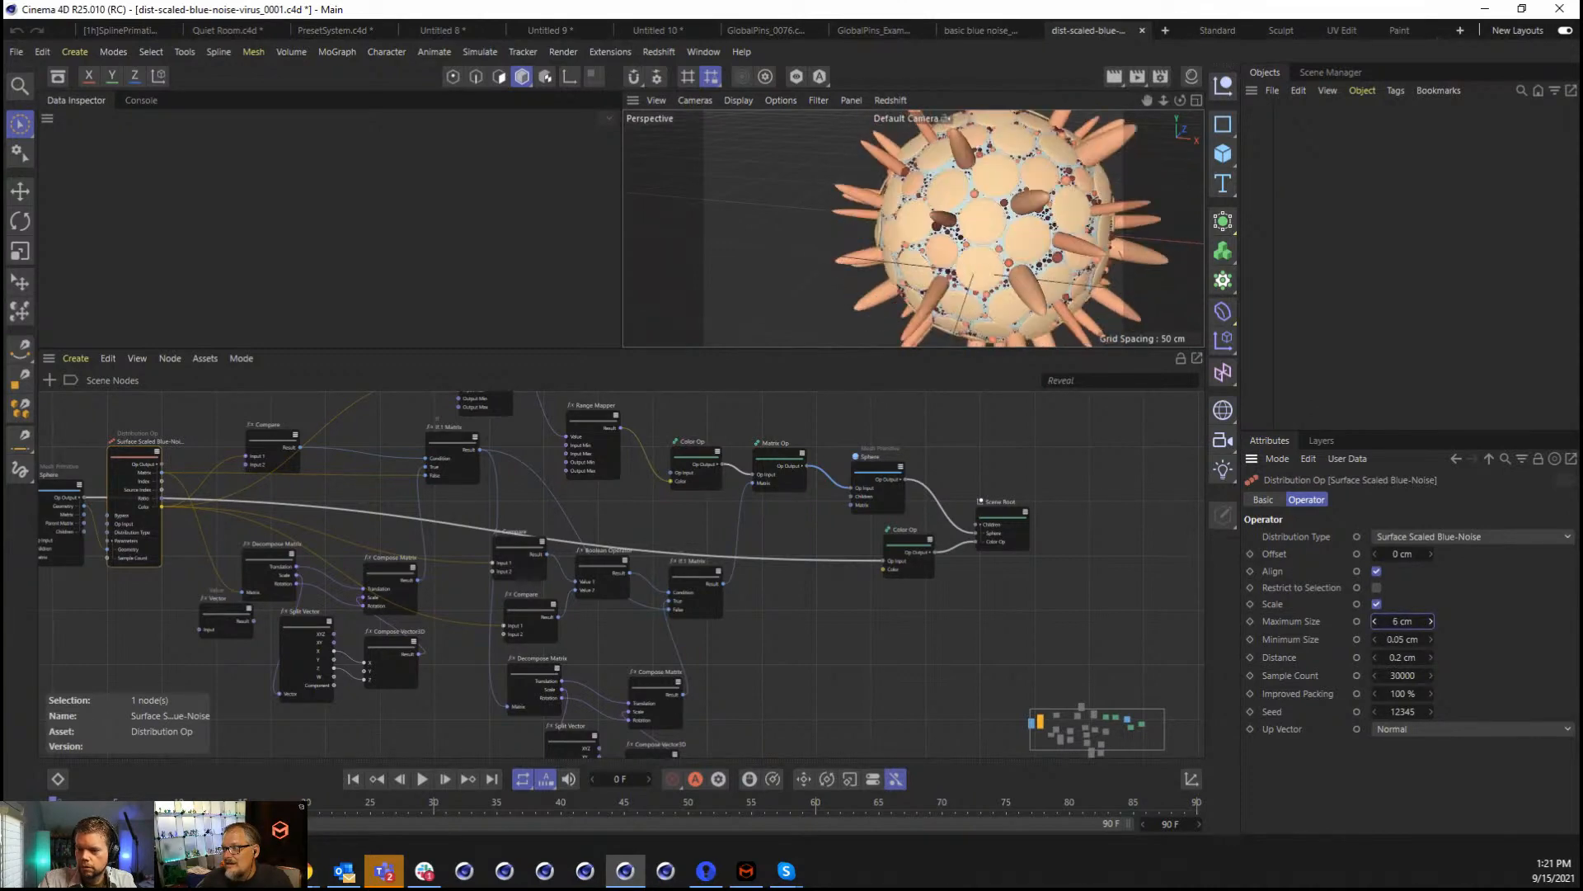
double_click(1400, 639)
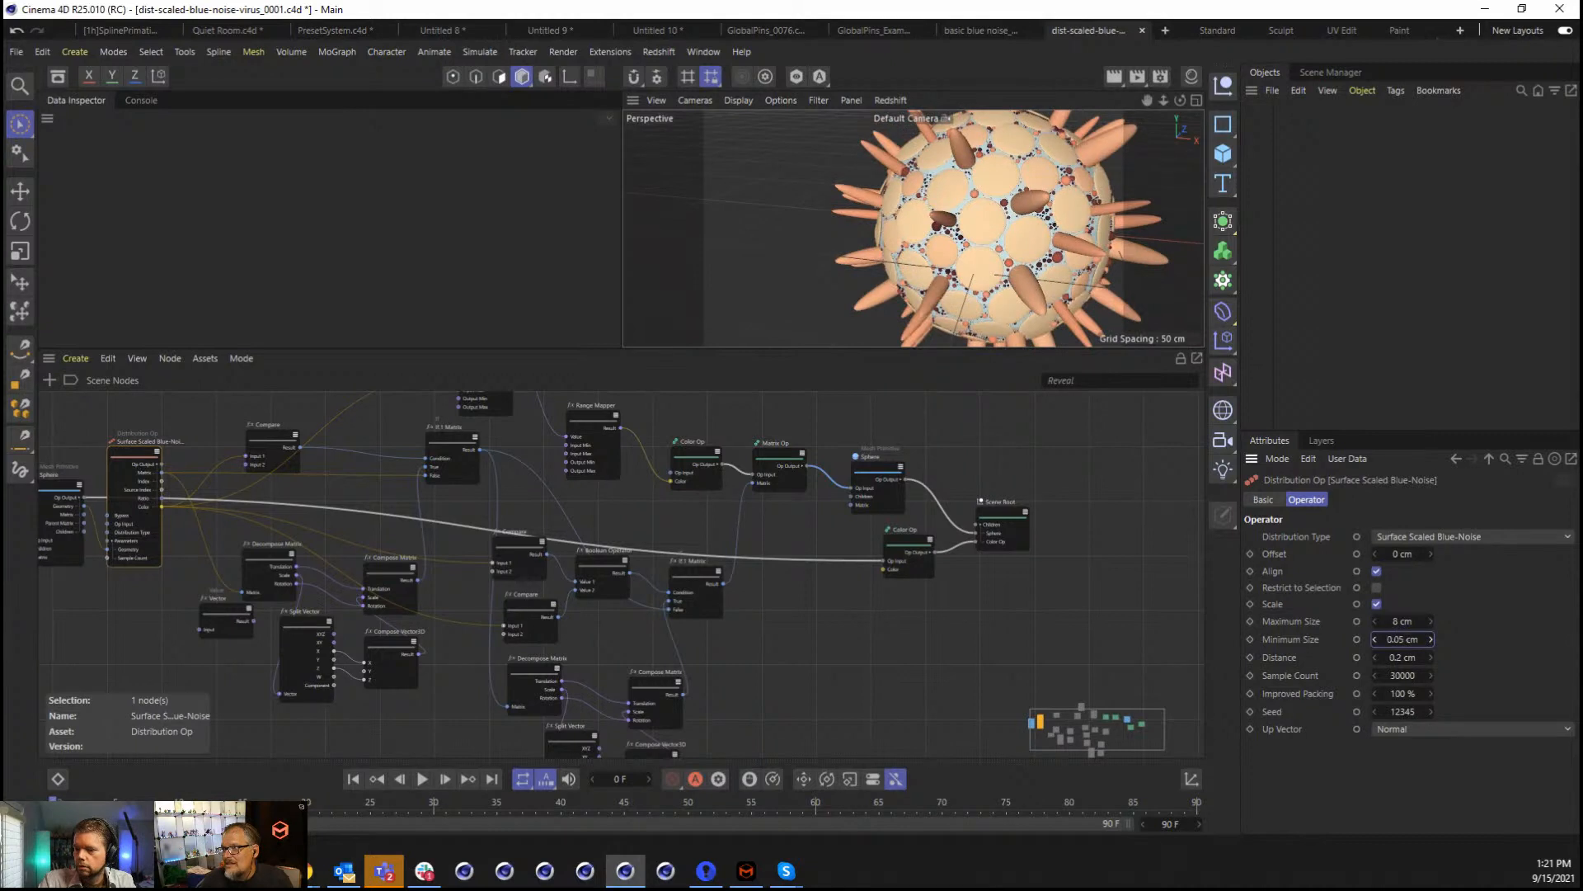
text(4)
key(Return)
drag(1431, 639, 1427, 640)
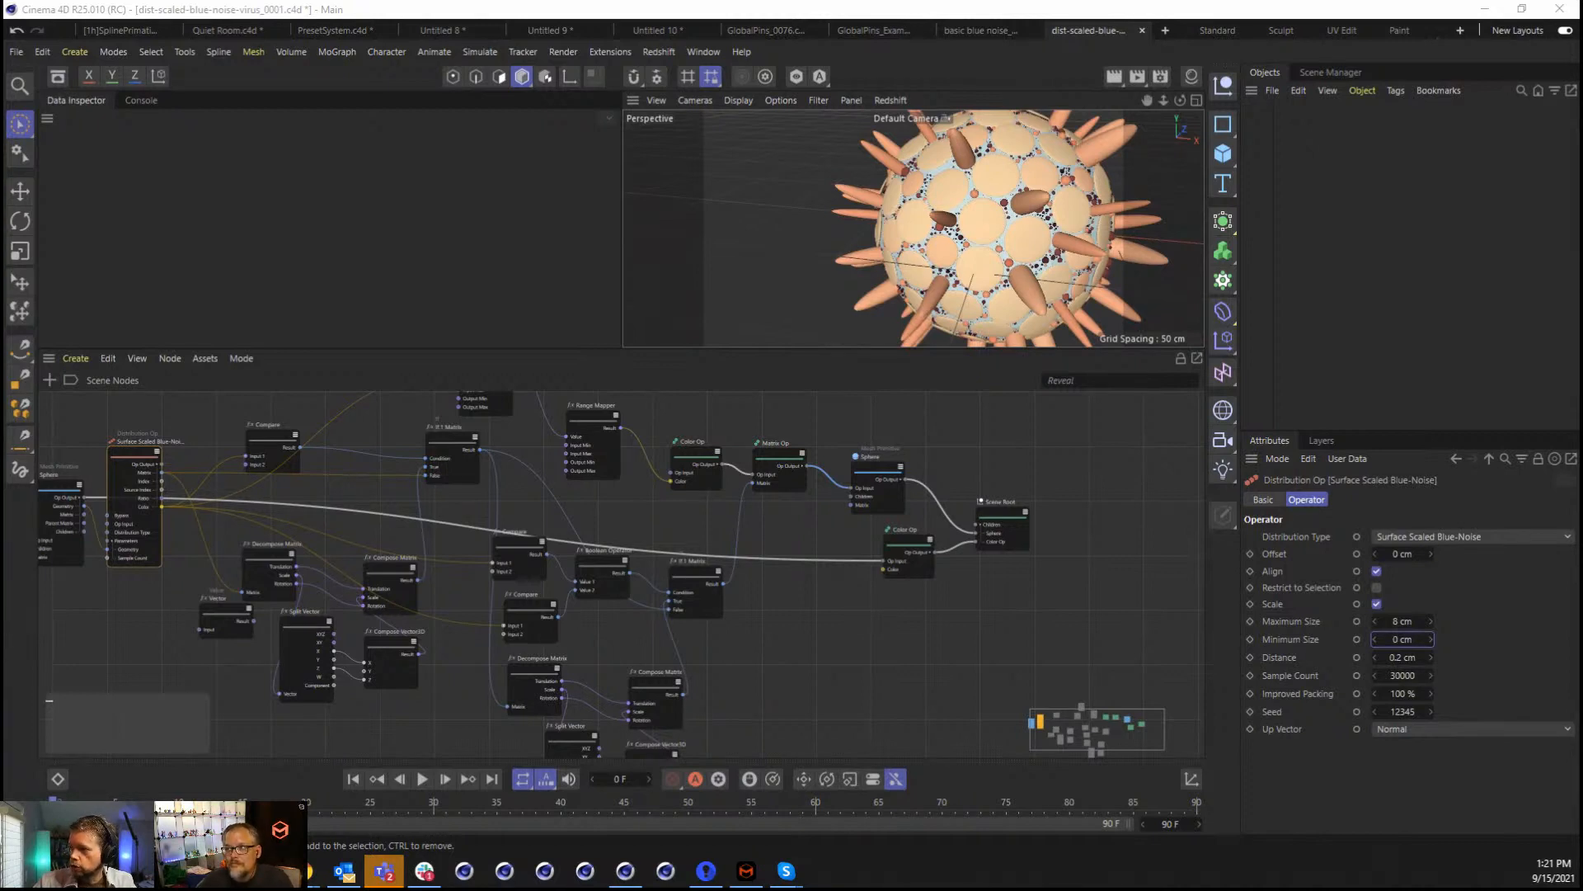
Return to basic blue noise_0001.c4d and change the primitive type of the Circle fed by the distribution to n-Side.
click(955, 31)
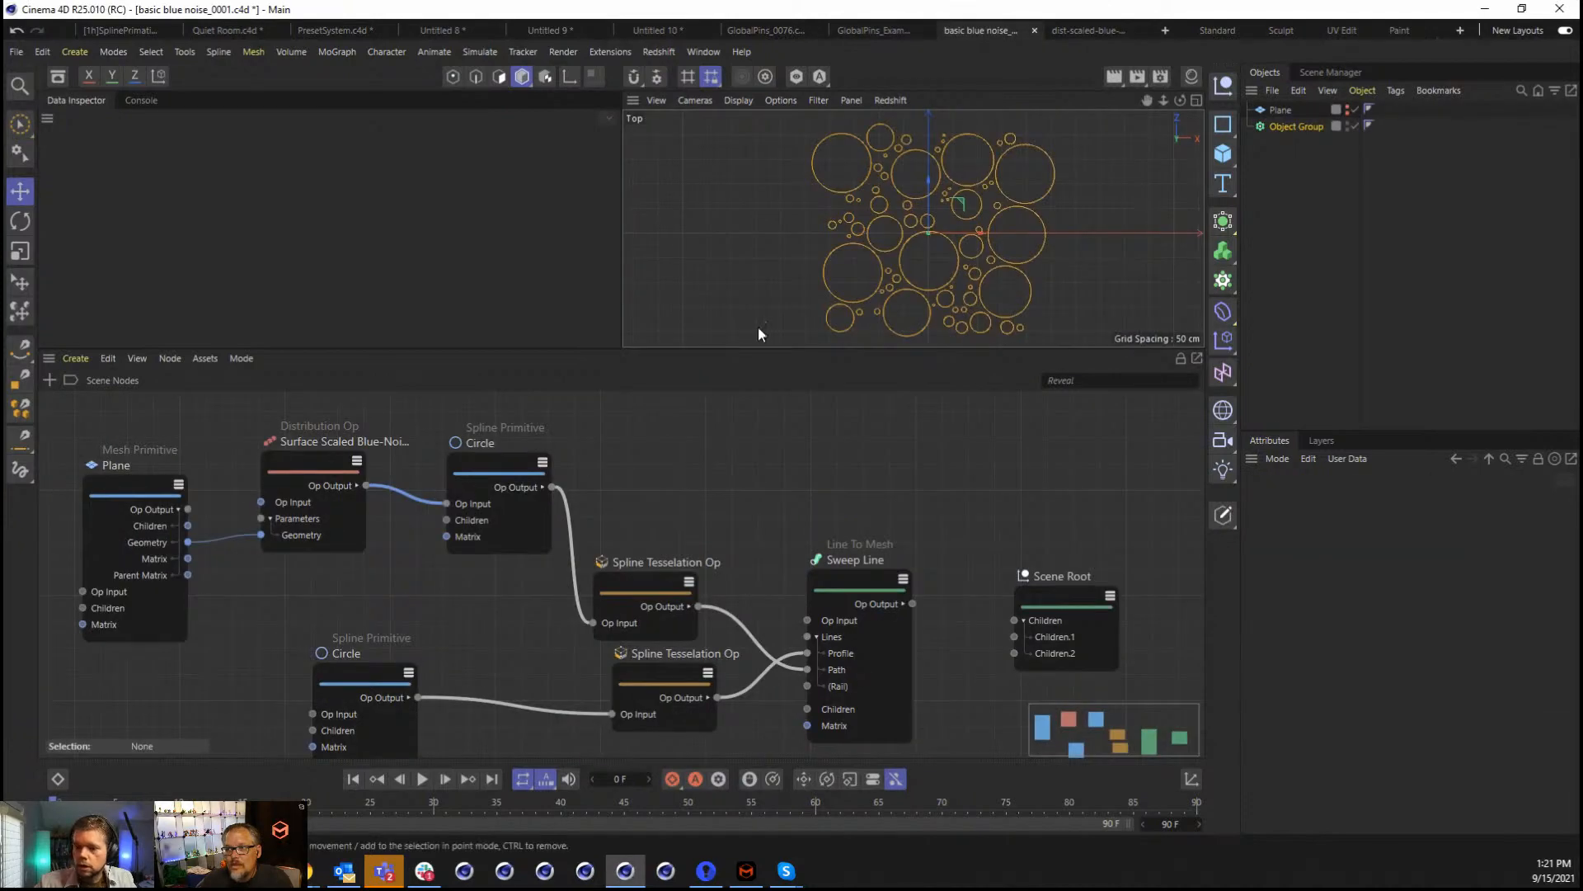
click(491, 493)
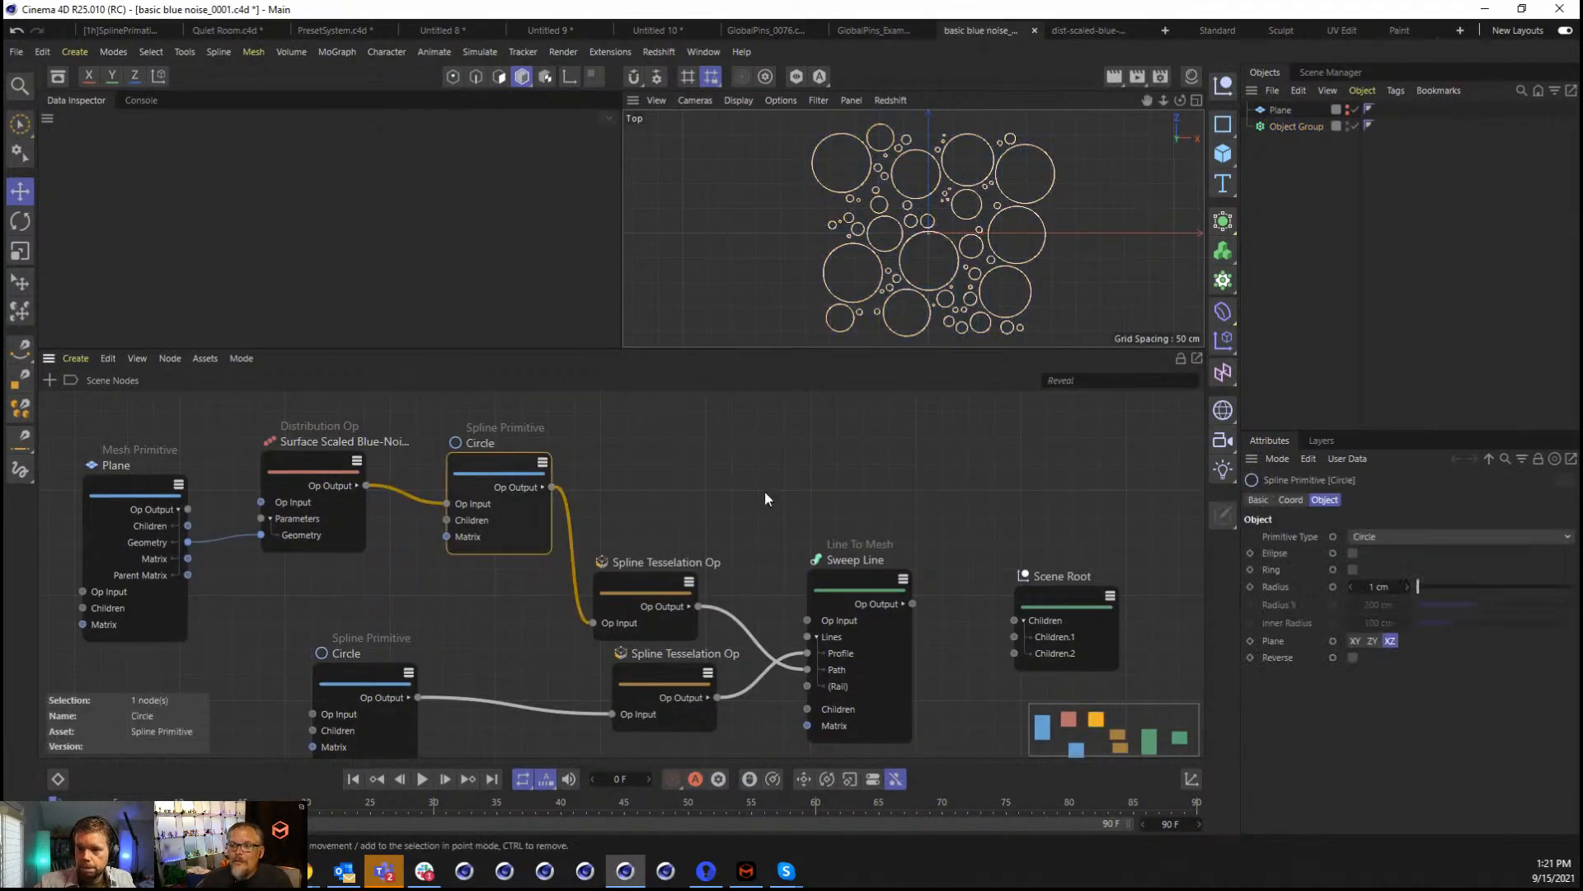
click(1491, 537)
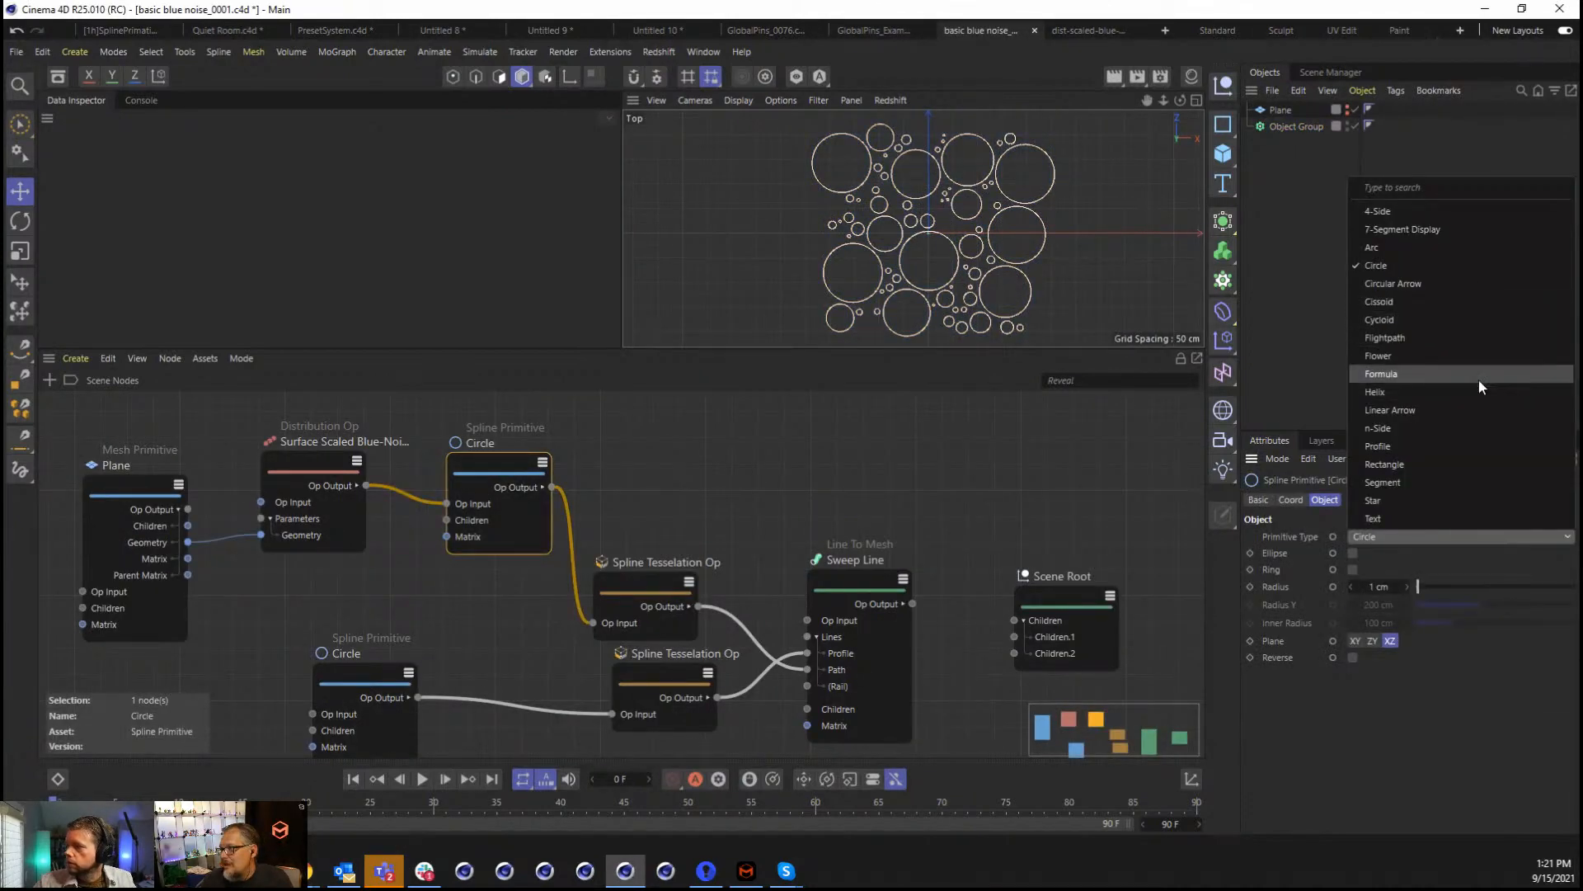
click(1473, 427)
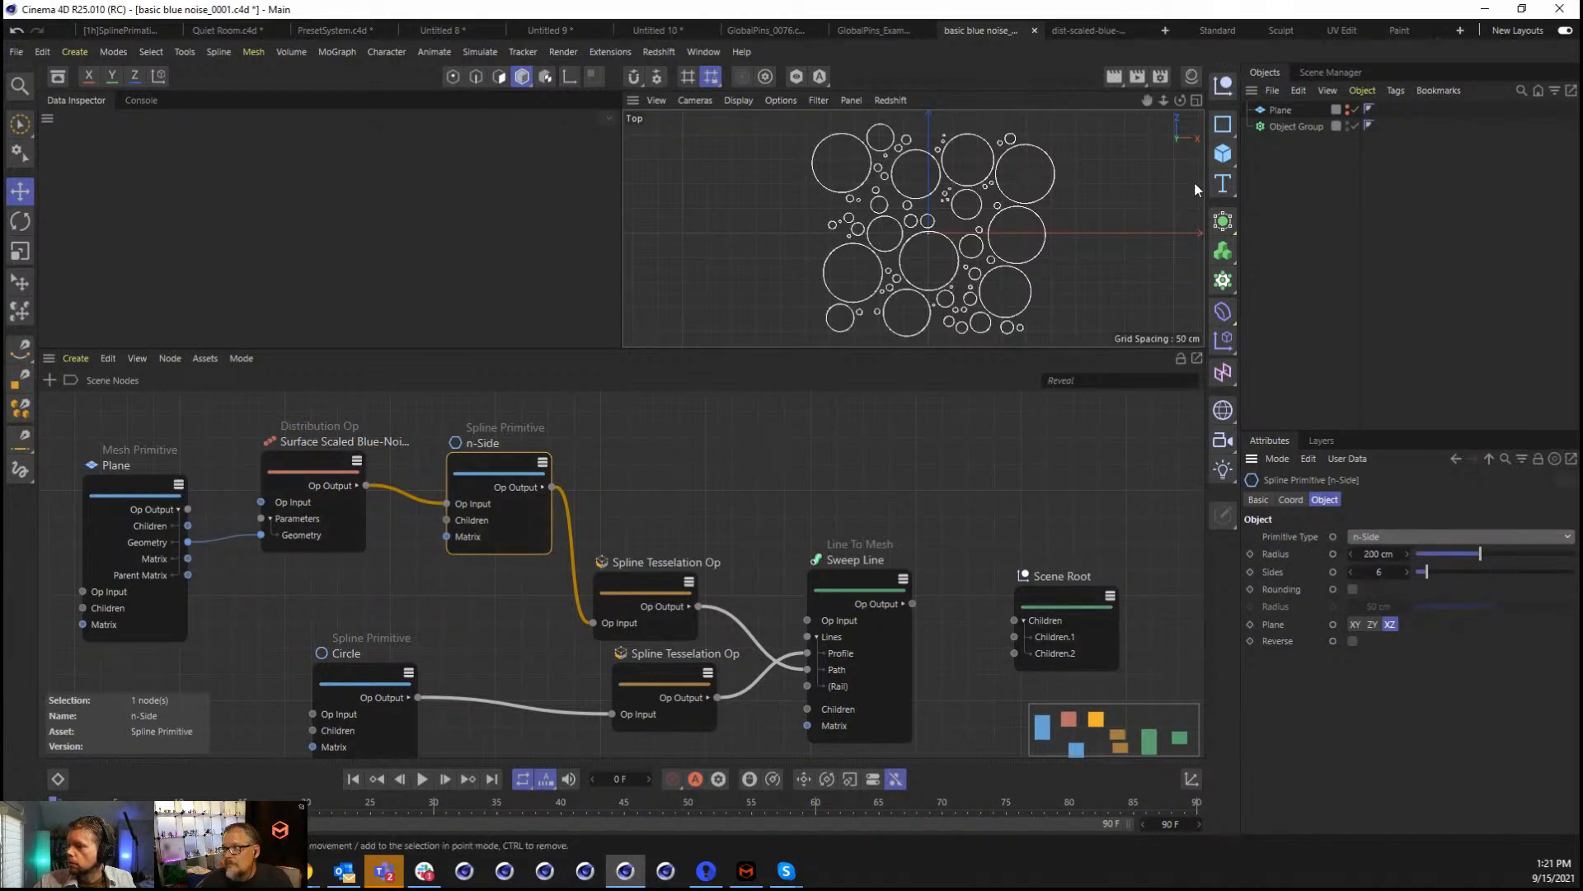
Inside the Object Group, change the Circle spline primitive to n-Side with a radius of 1 cm.
click(1260, 125)
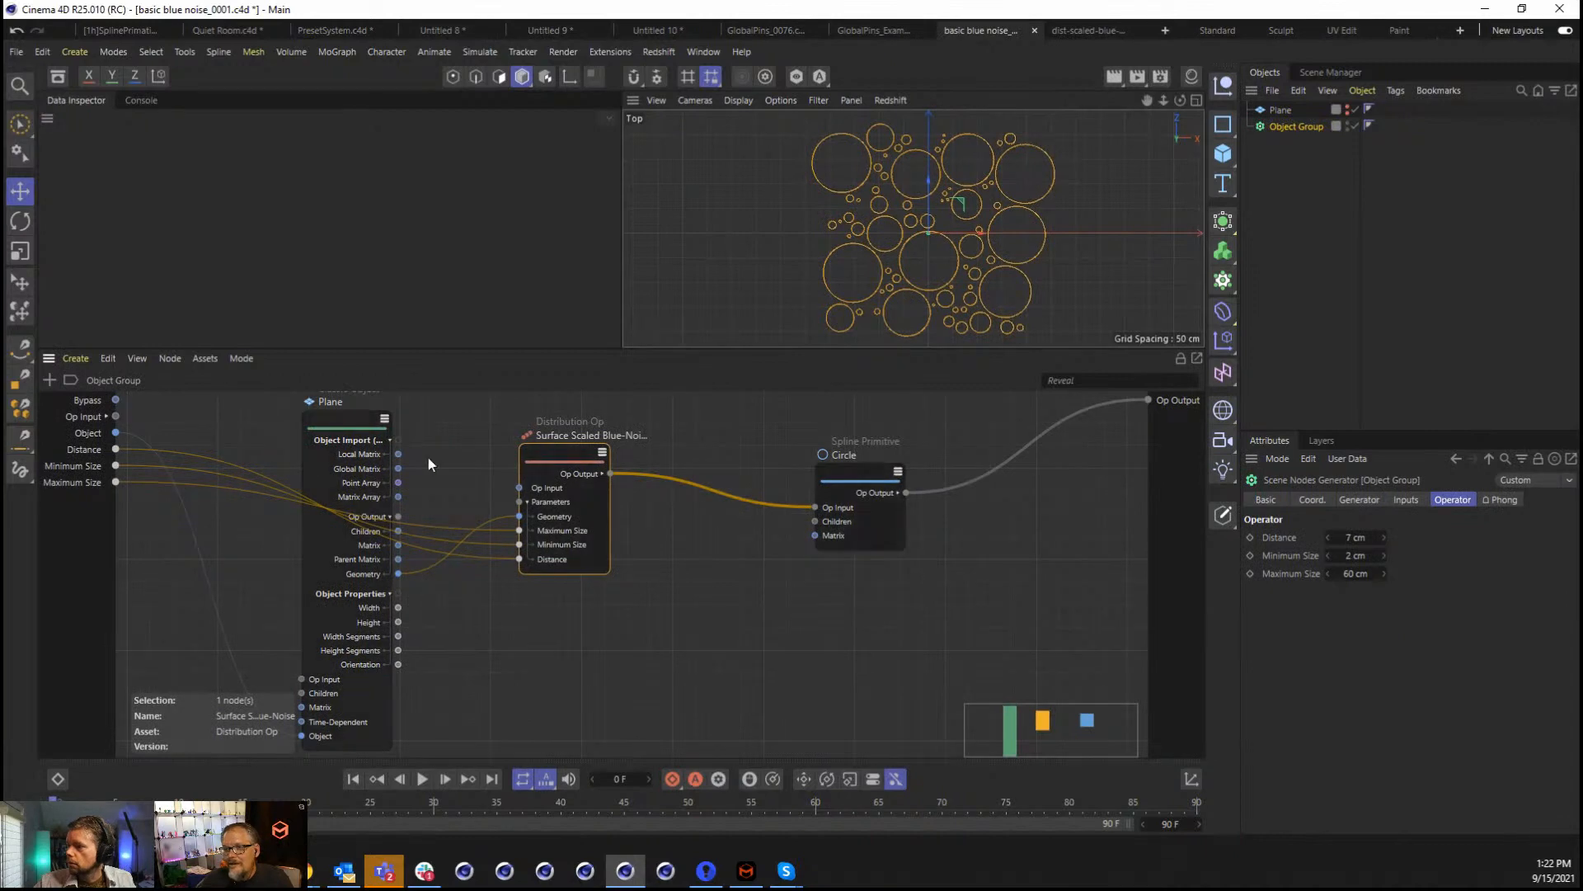
click(870, 488)
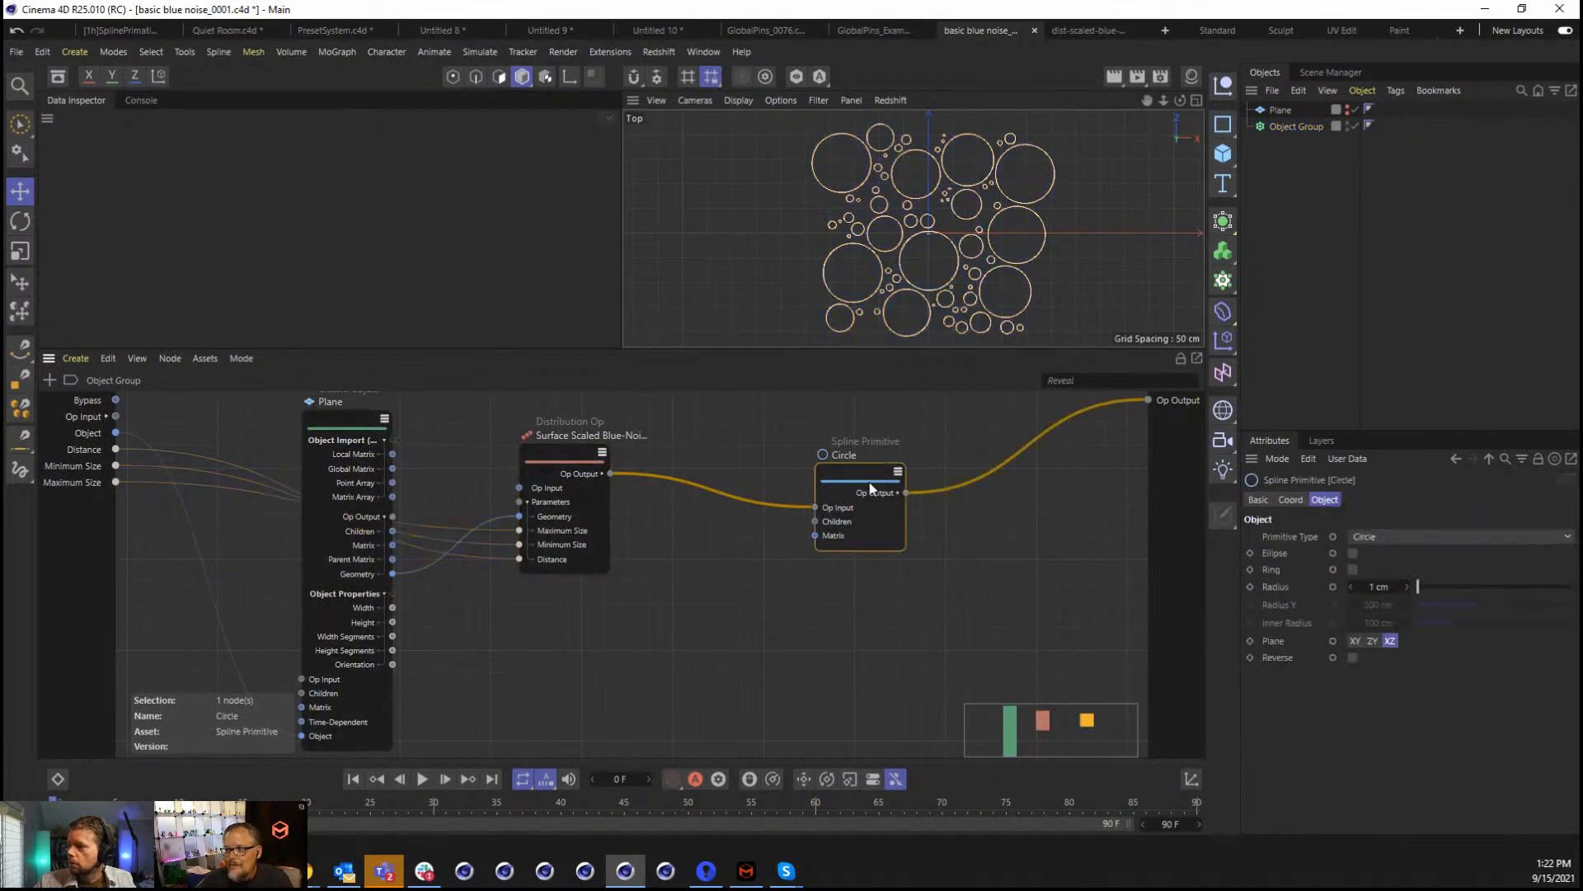
click(1398, 540)
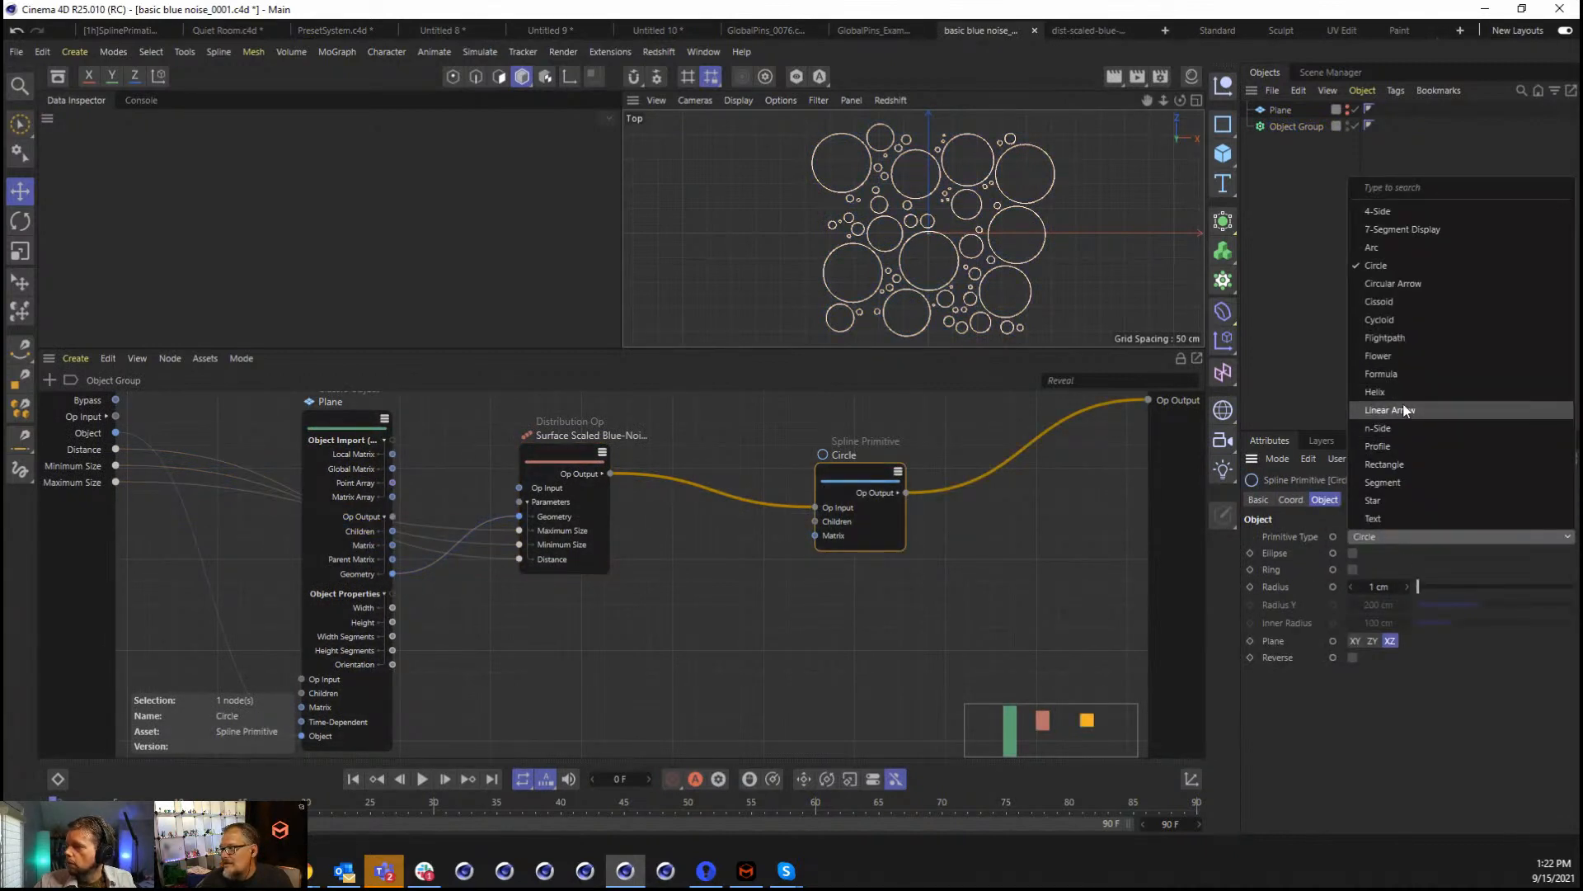
click(1402, 427)
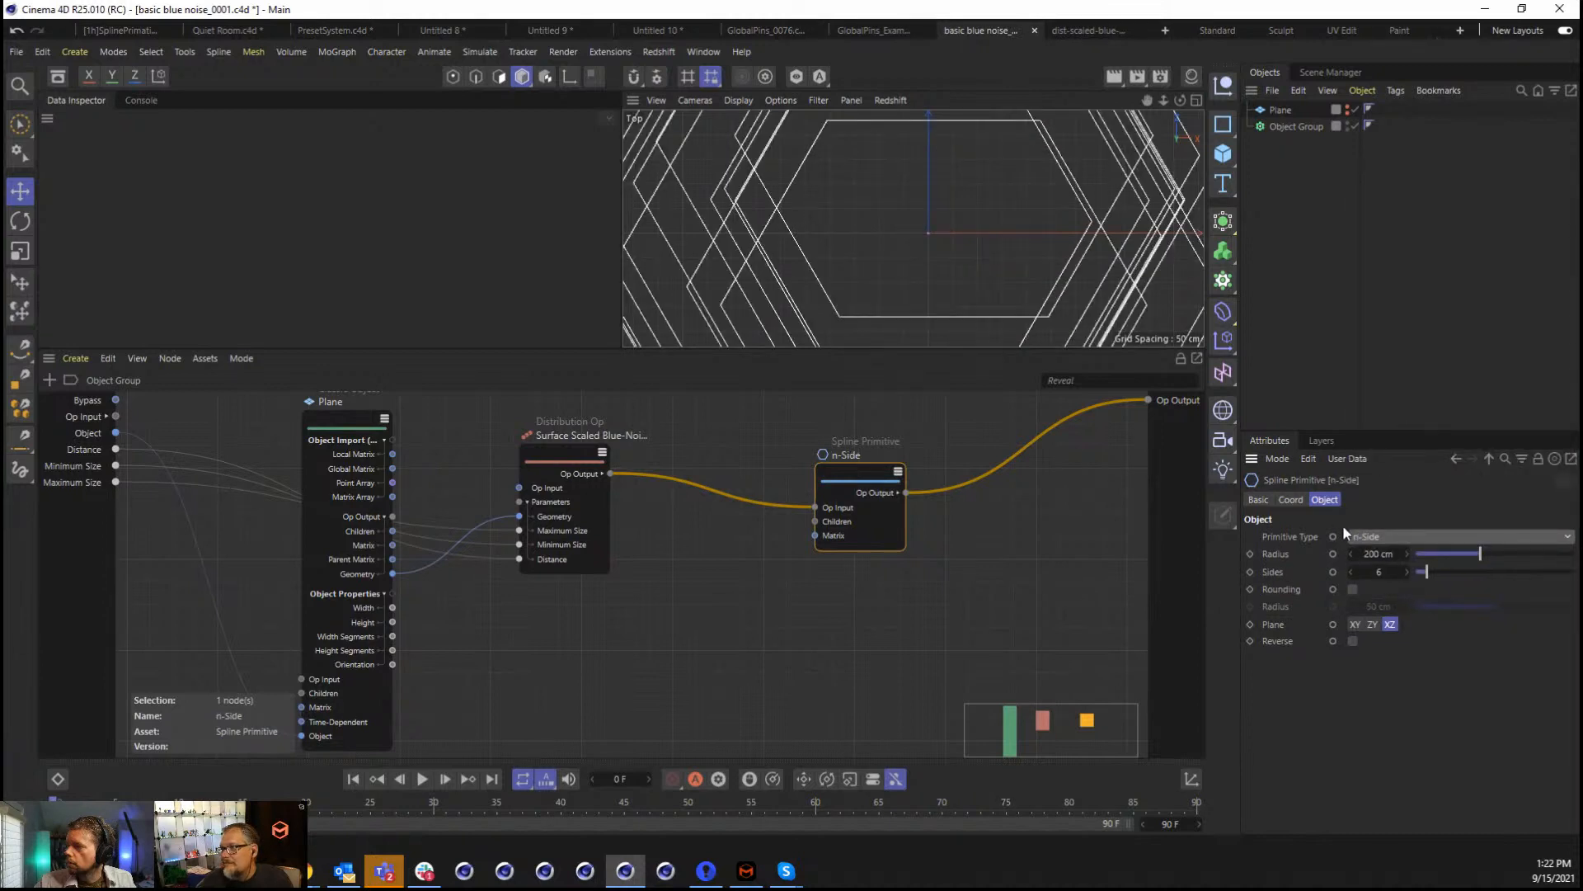
double_click(1388, 561)
text(1)
key(Return)
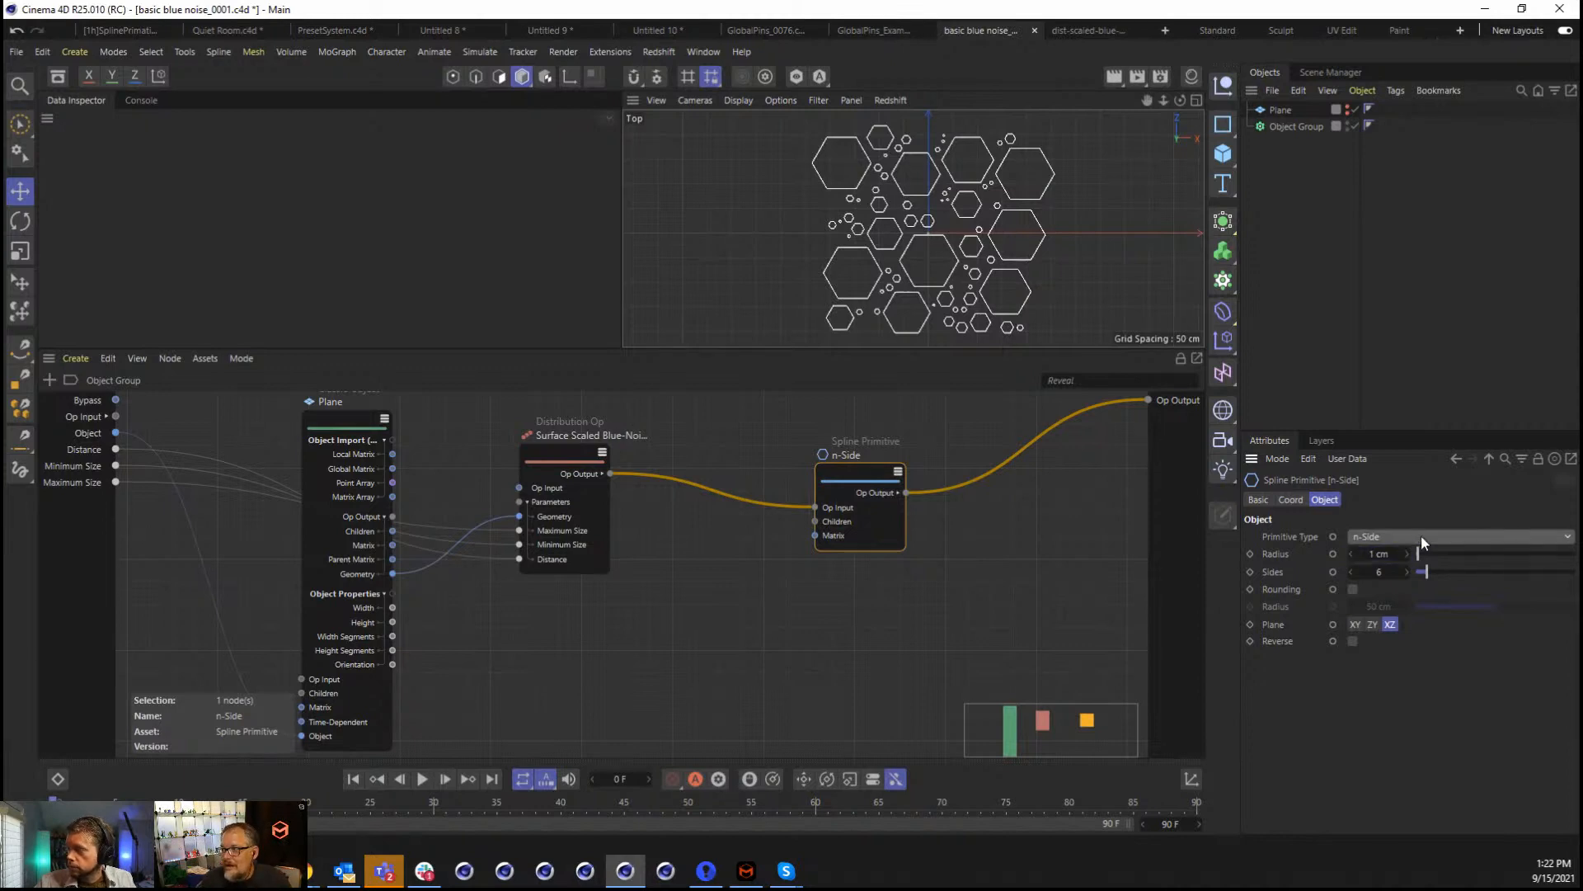
Change the distributed spline primitive to Star with an inner radius of 0.5 cm and an outer radius of 1 cm.
click(1422, 536)
click(1440, 499)
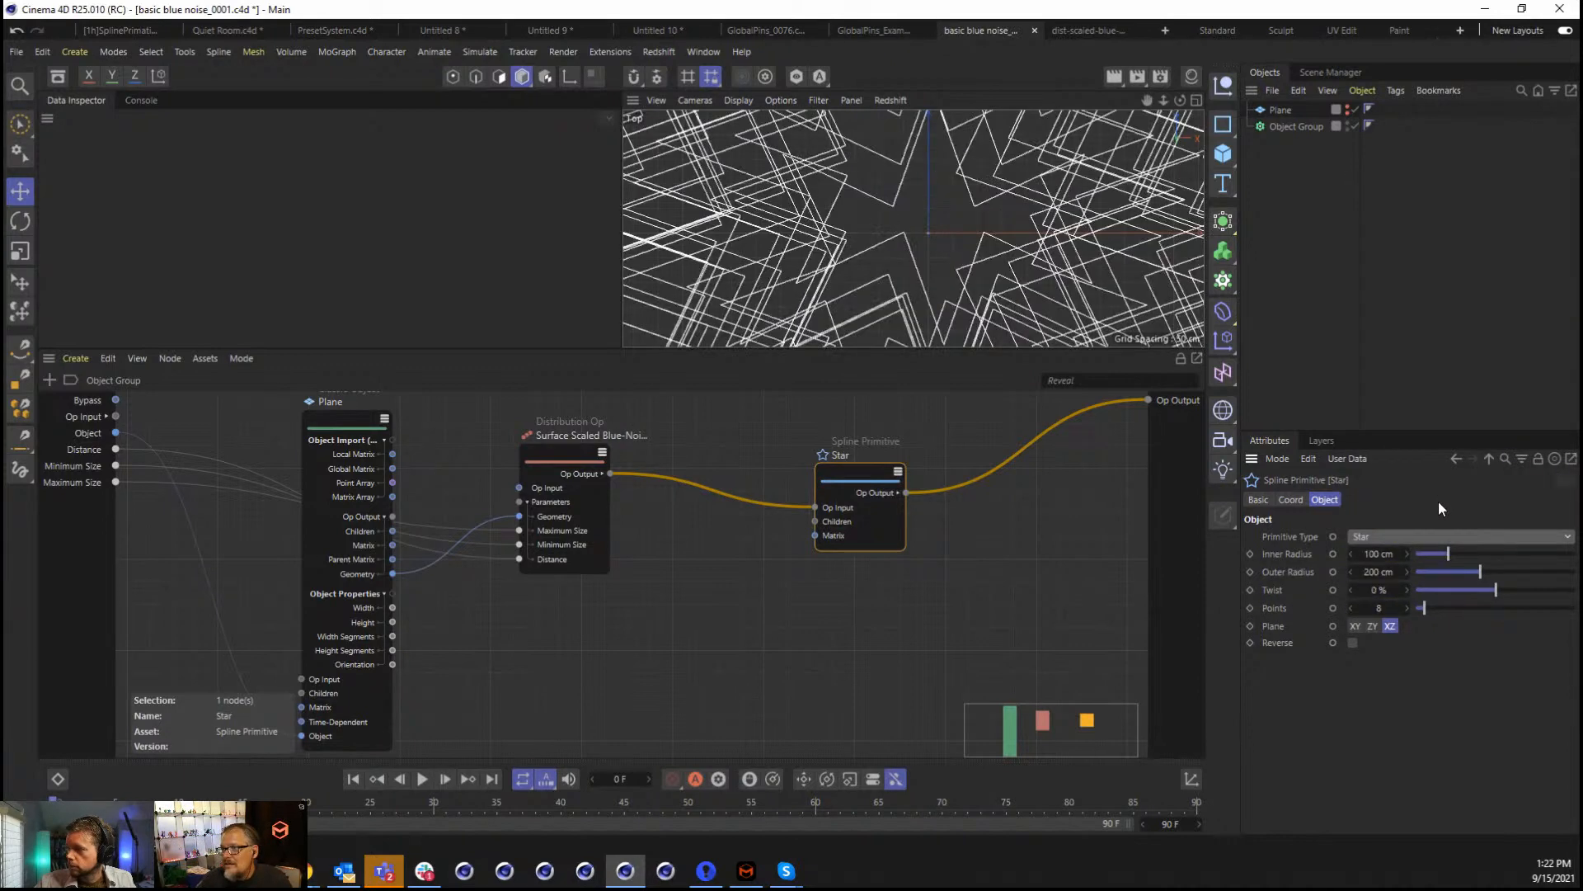
click(1393, 553)
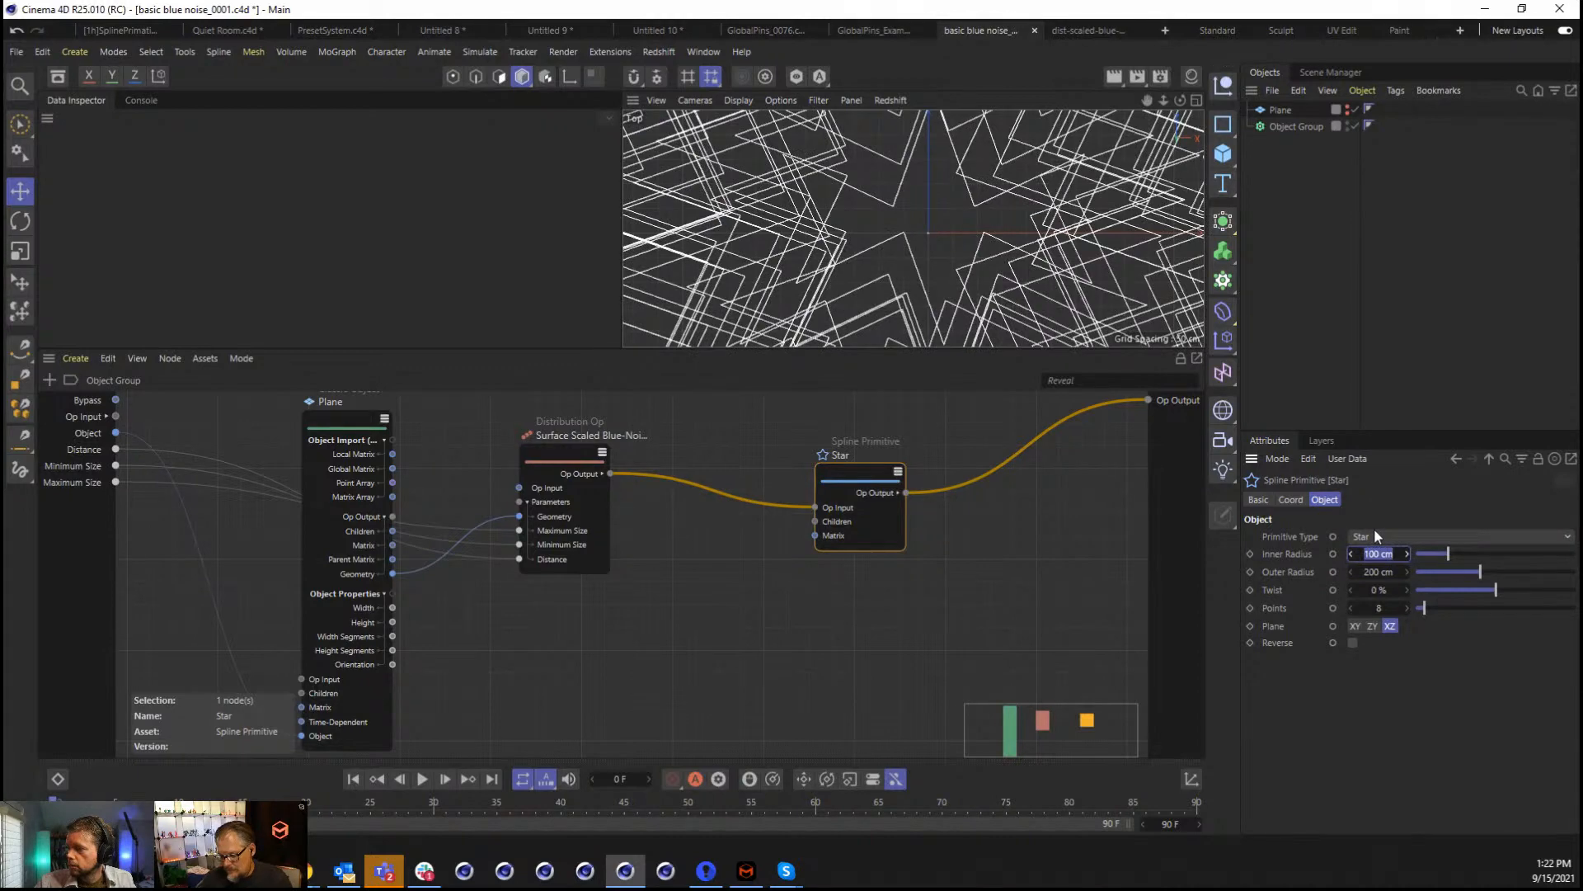
text(0.5)
key(Tab)
text(1)
key(Return)
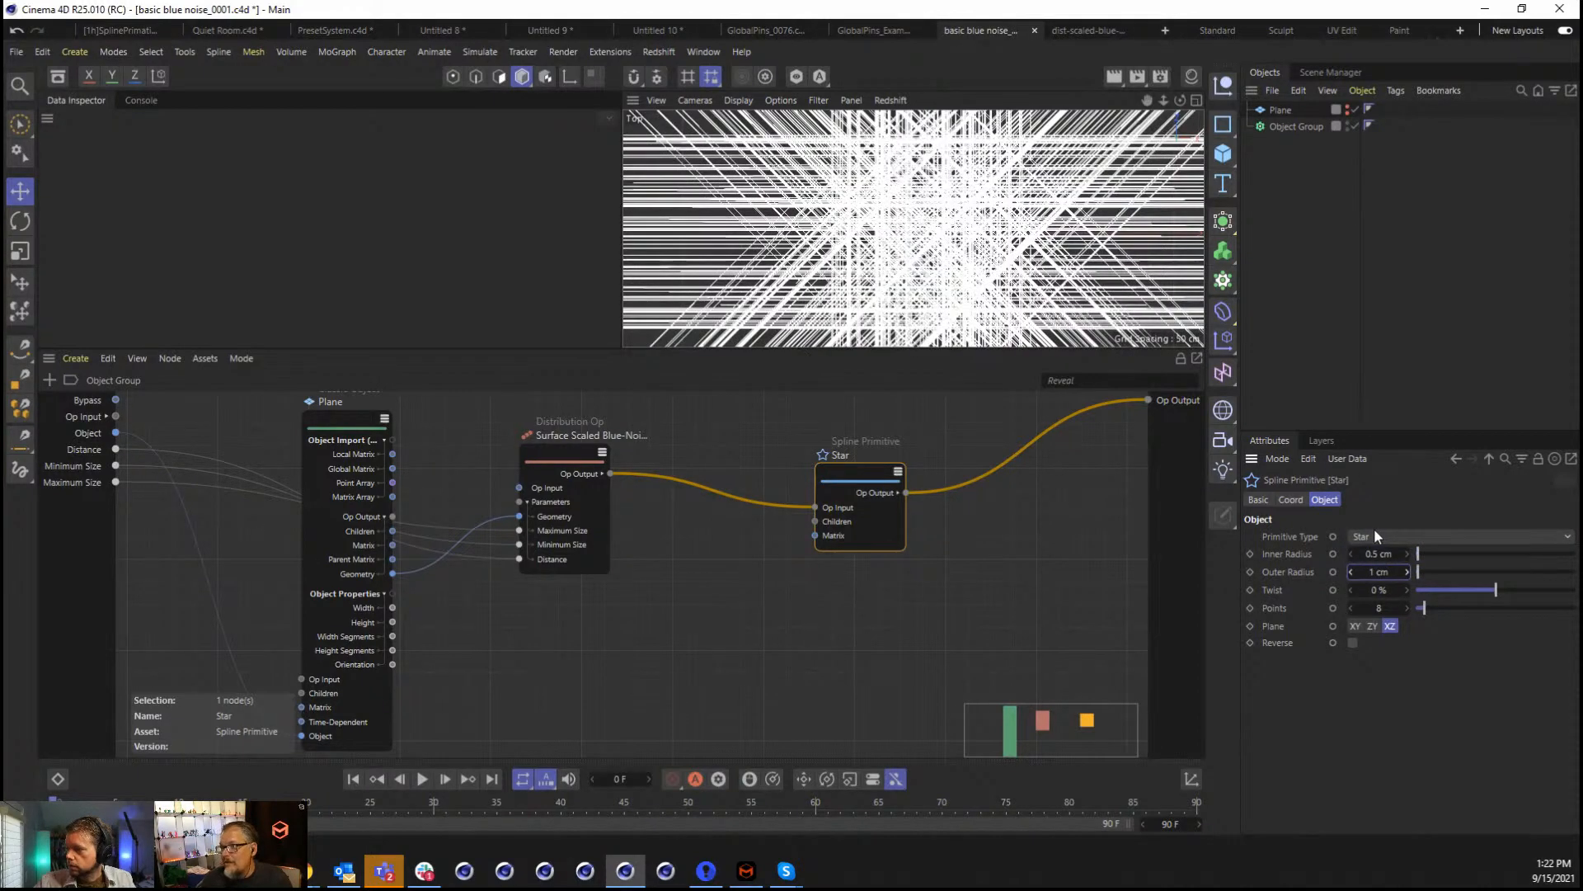
Change the distributed spline primitive to Rectangle with a width and height of 1 cm.
click(1467, 535)
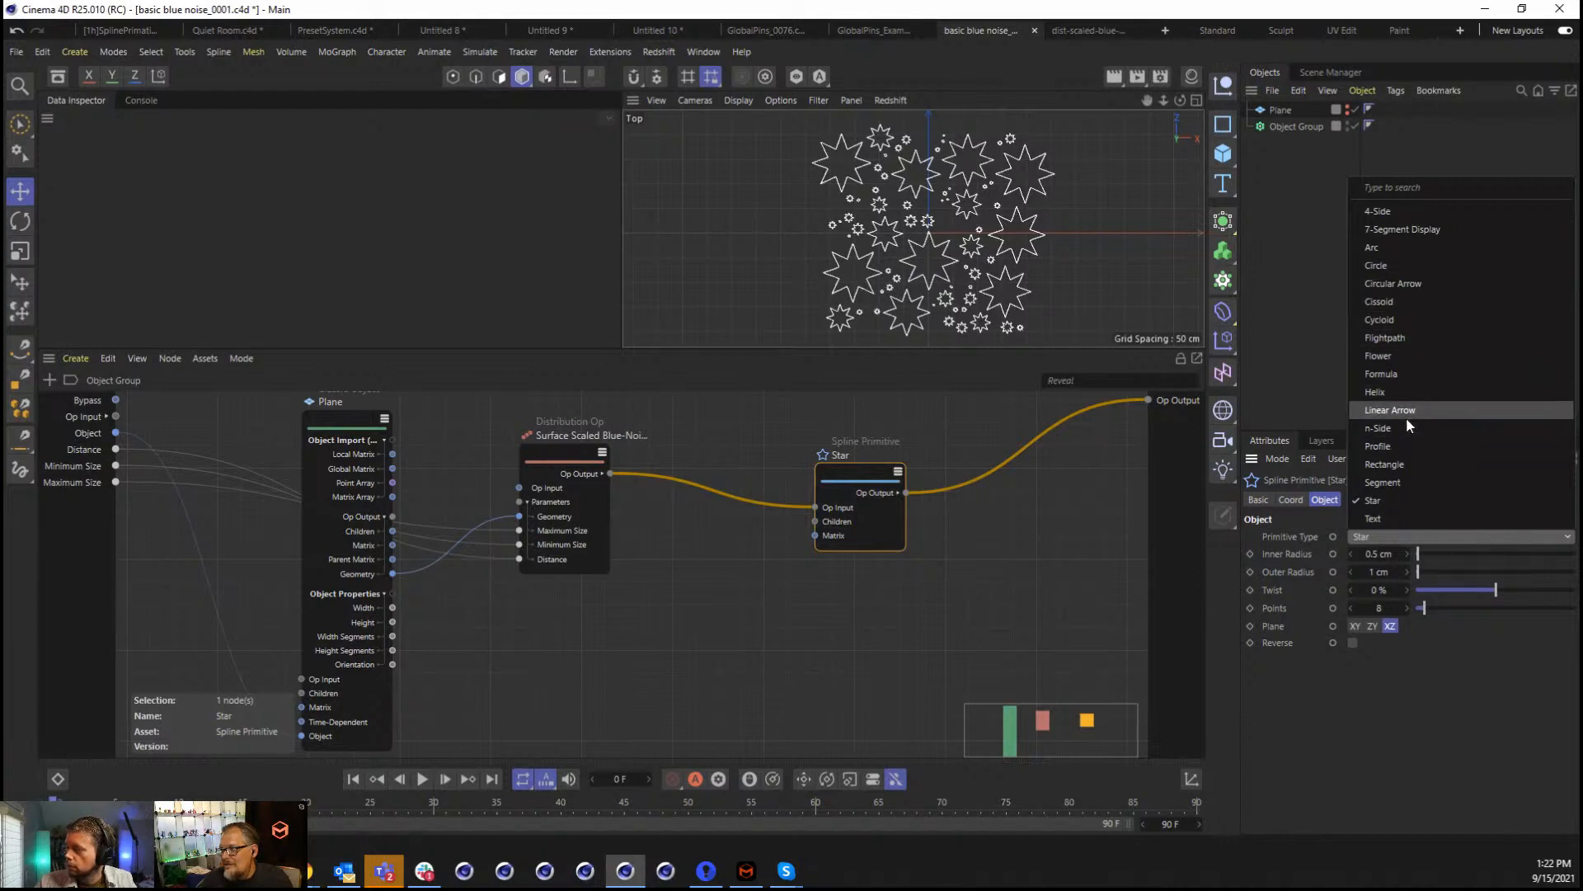
click(1407, 462)
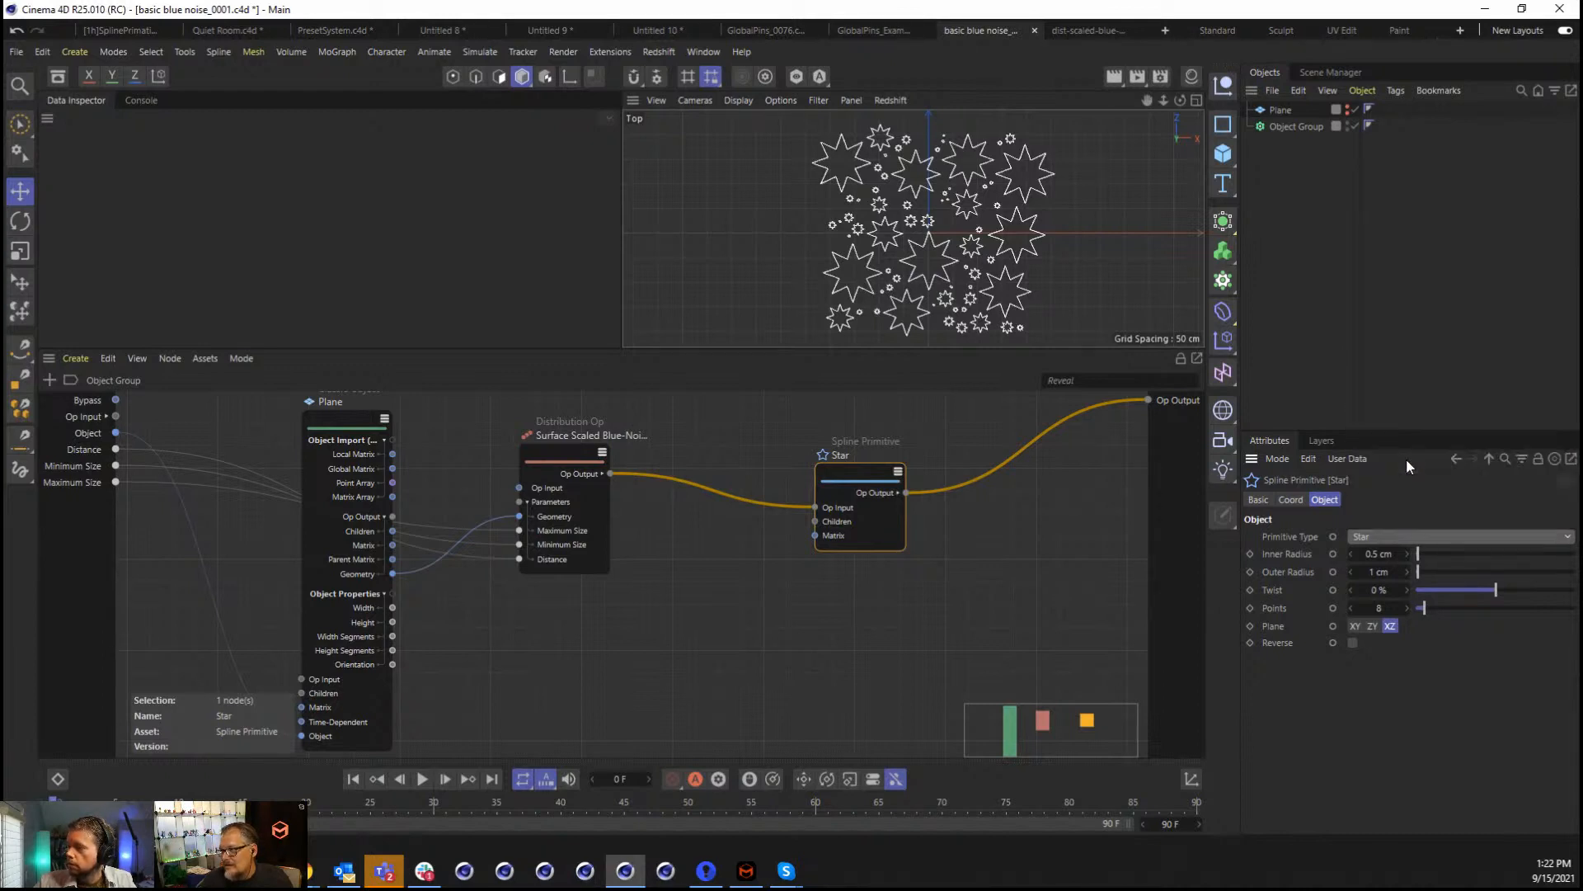
double_click(1385, 555)
text(1)
key(Tab)
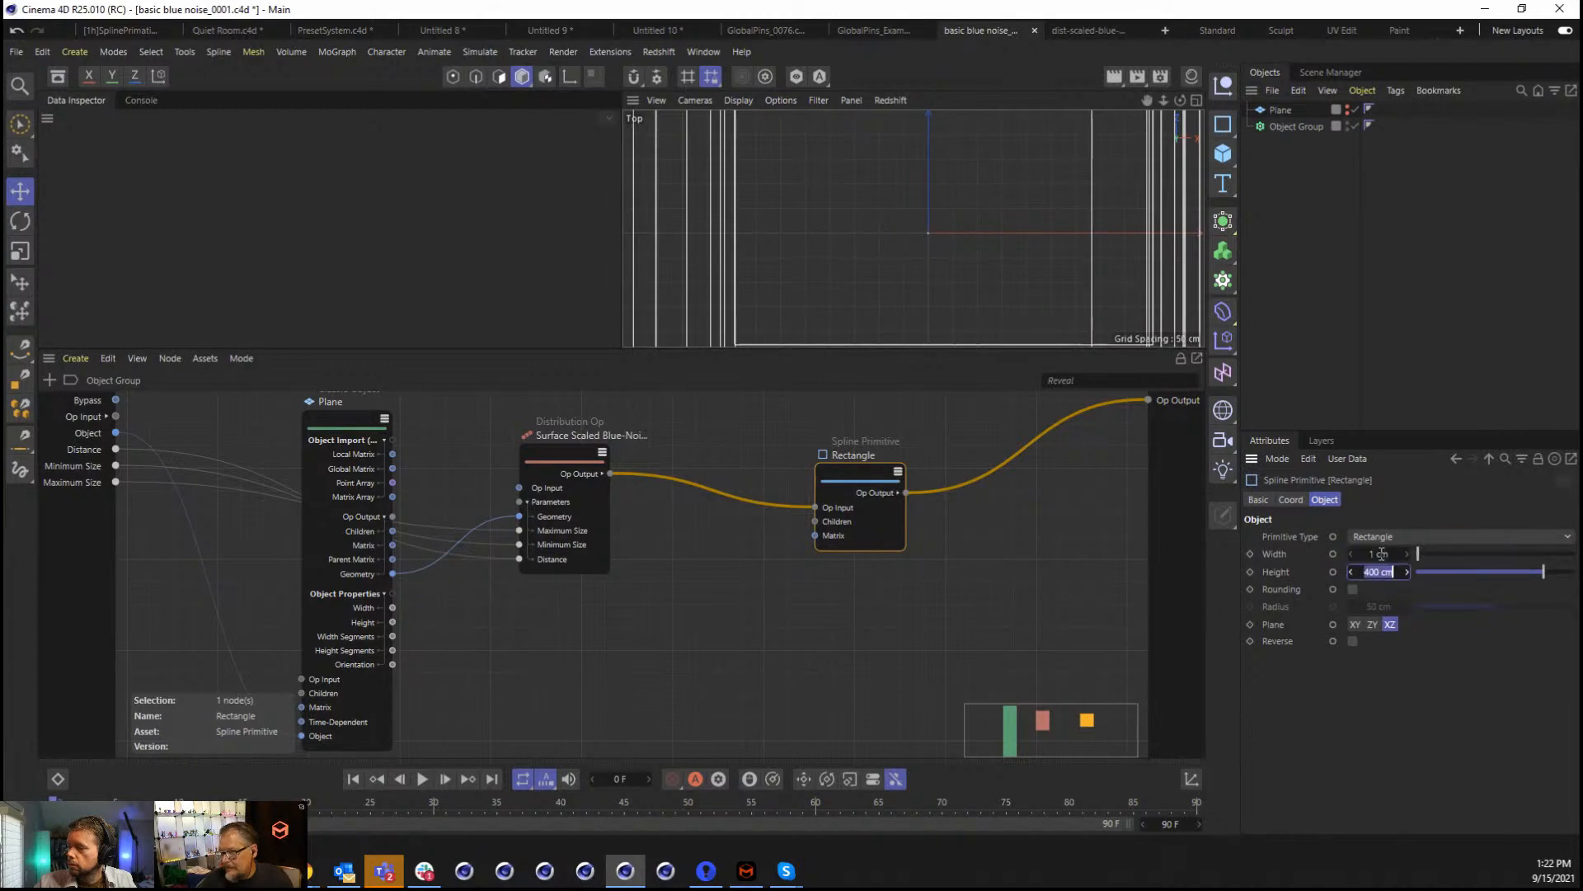
text(1)
key(Return)
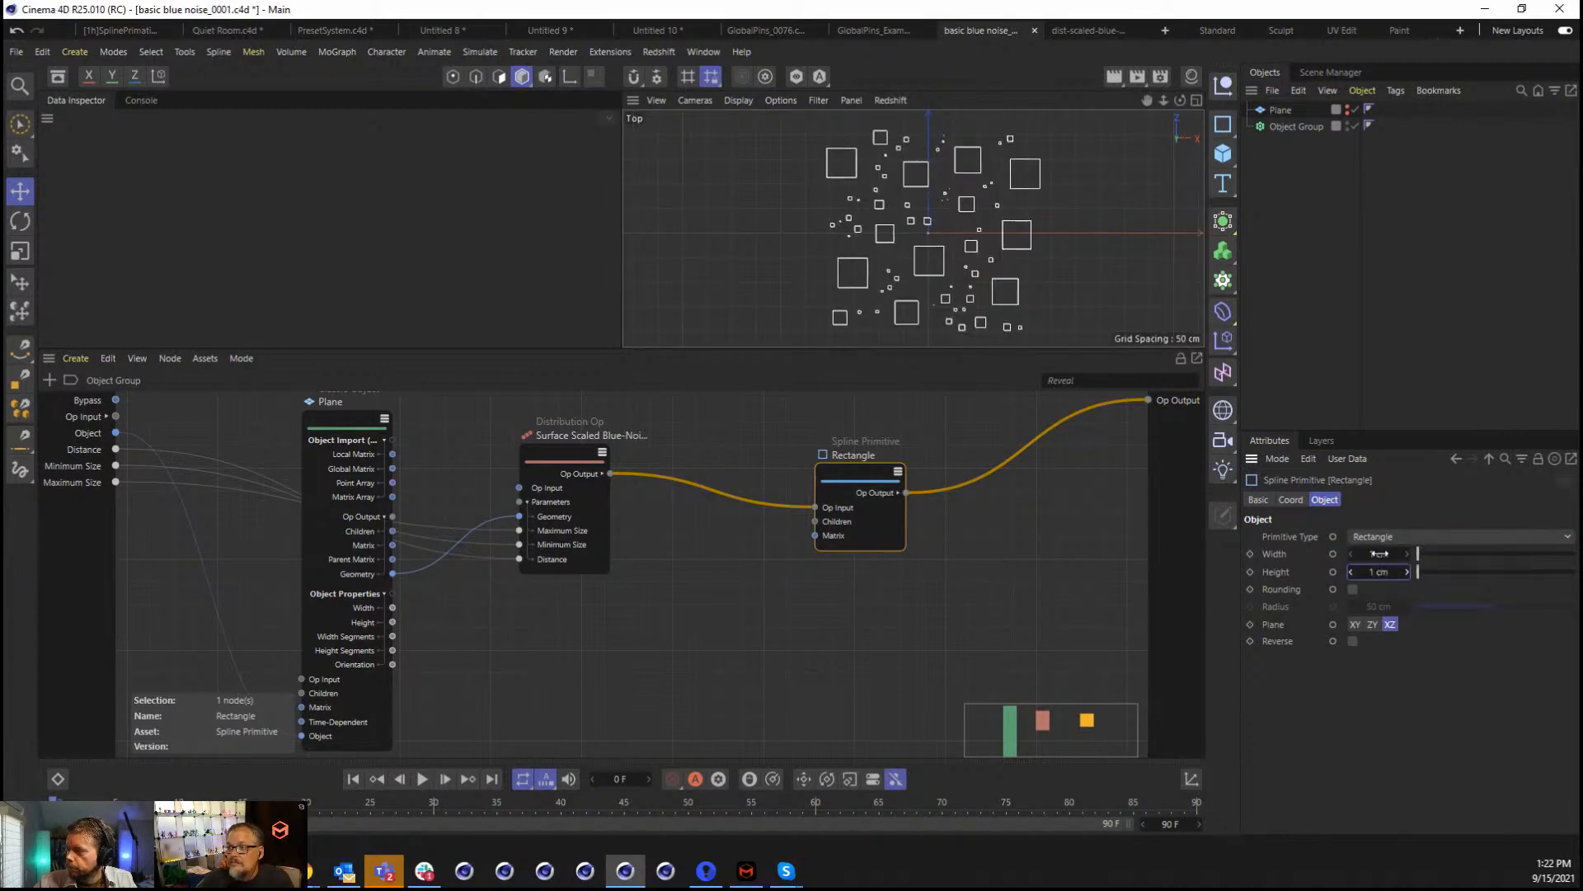
Set the Object Group's Distance to 0 cm and Maximum Size to 48 cm.
click(572, 467)
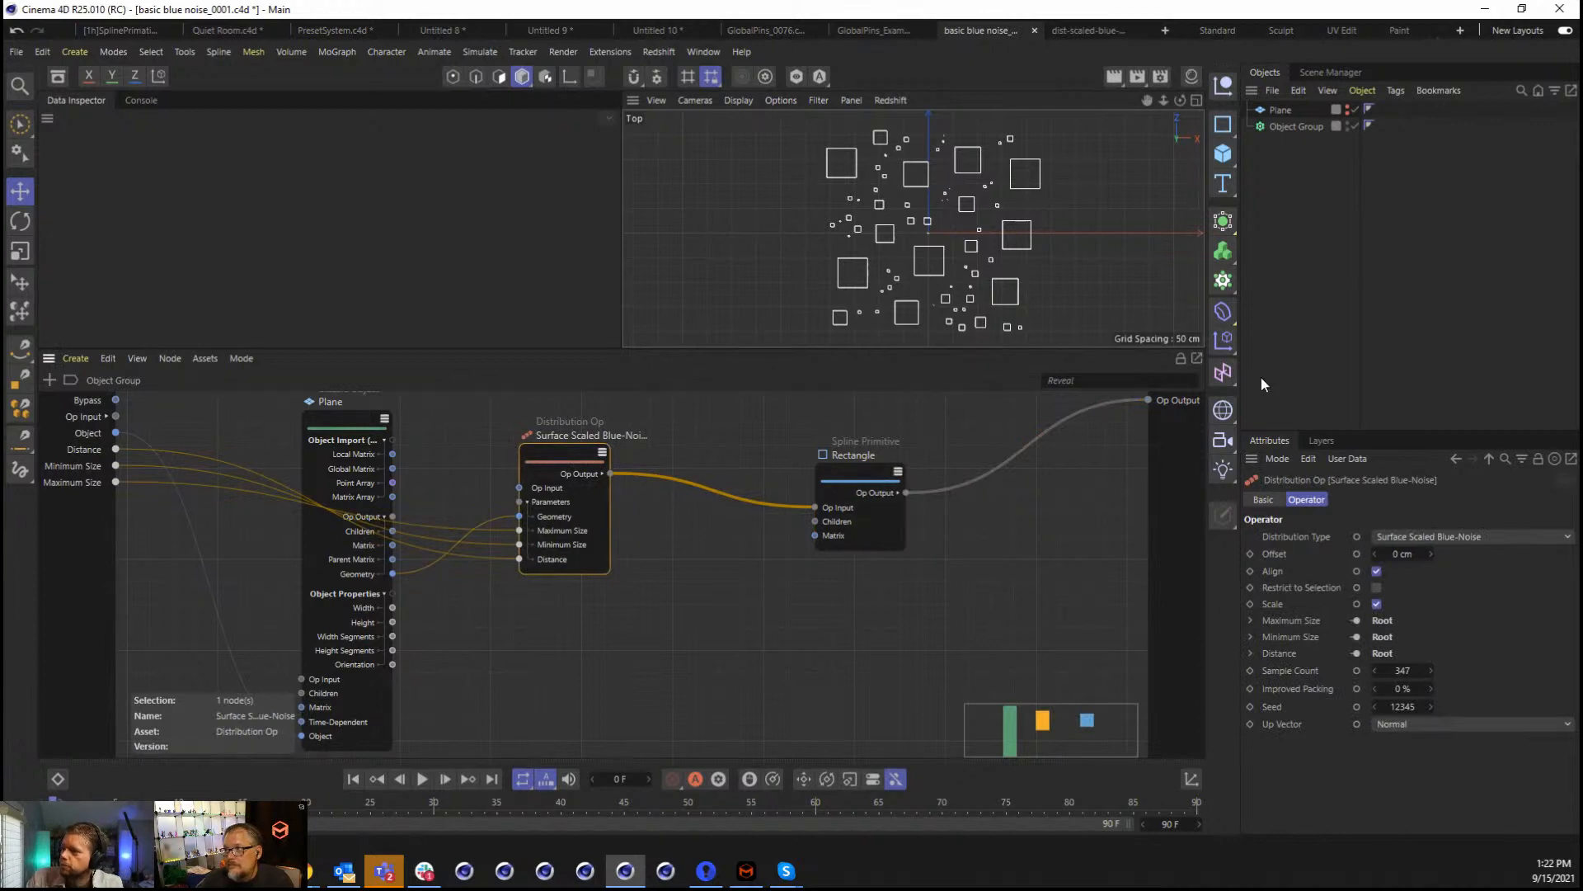
click(1262, 125)
drag(1340, 540, 1342, 575)
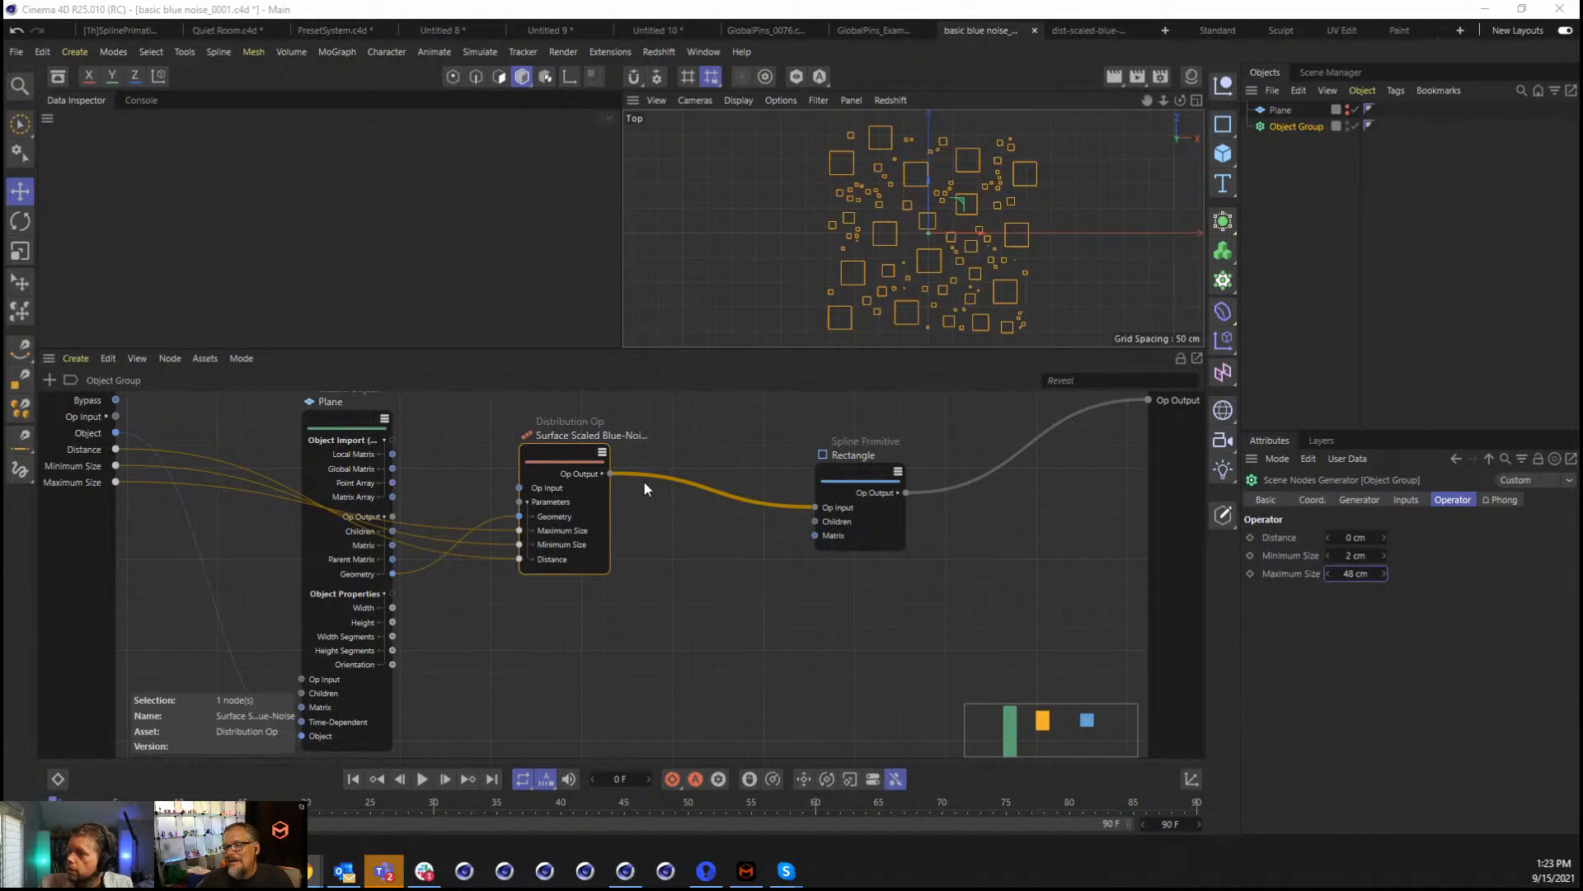
Expand the distribution node's outputs and change the spline primitive to Text, with a height of 1 cm and the text "T".
click(601, 473)
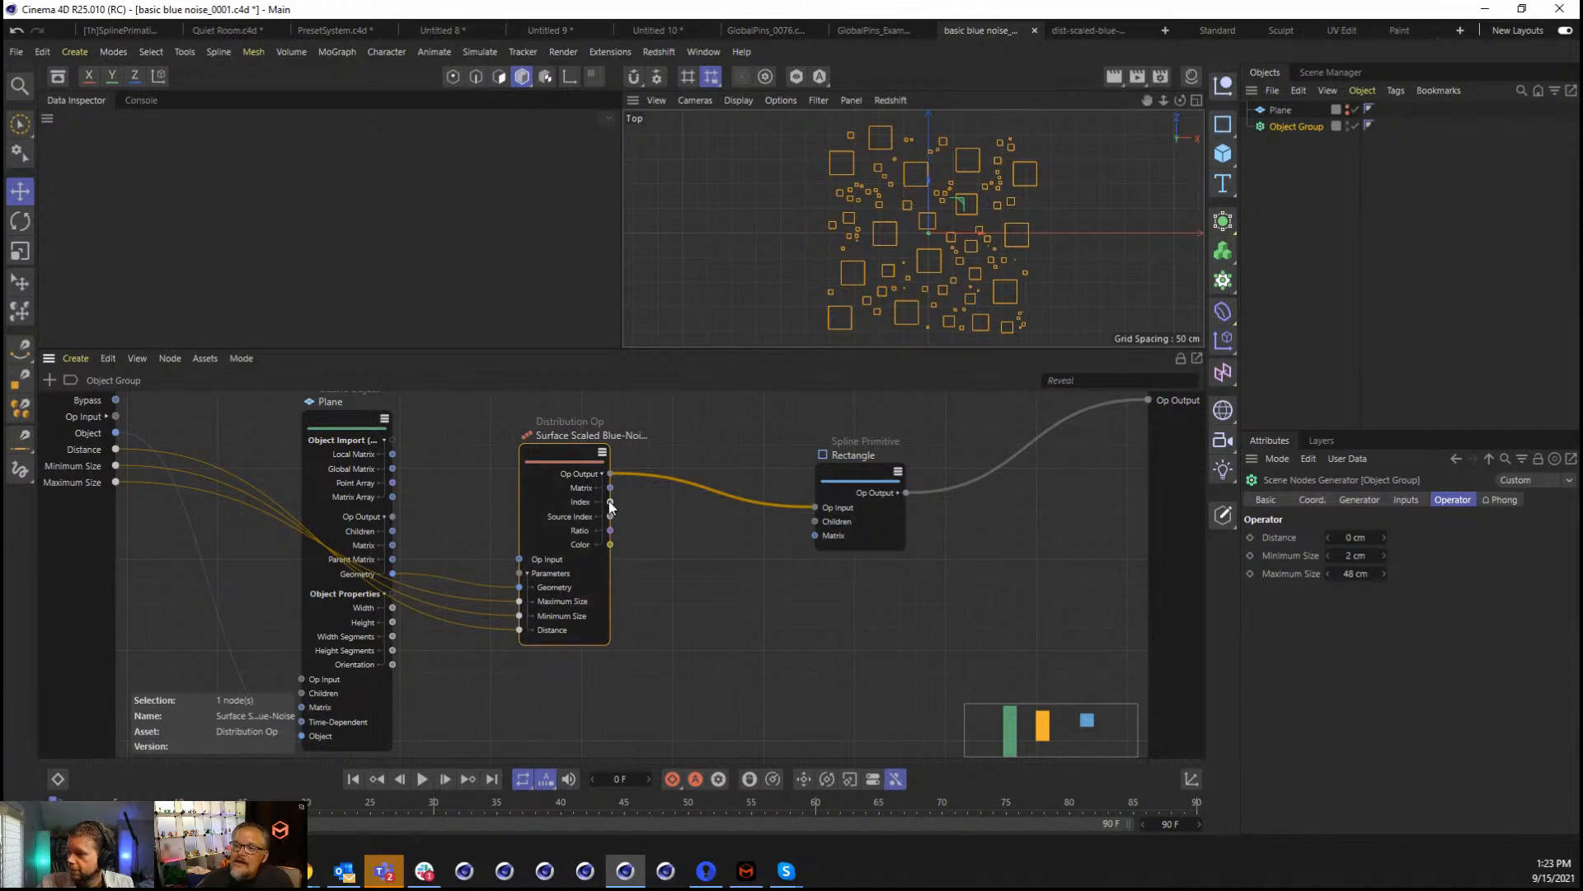
click(876, 485)
click(1409, 536)
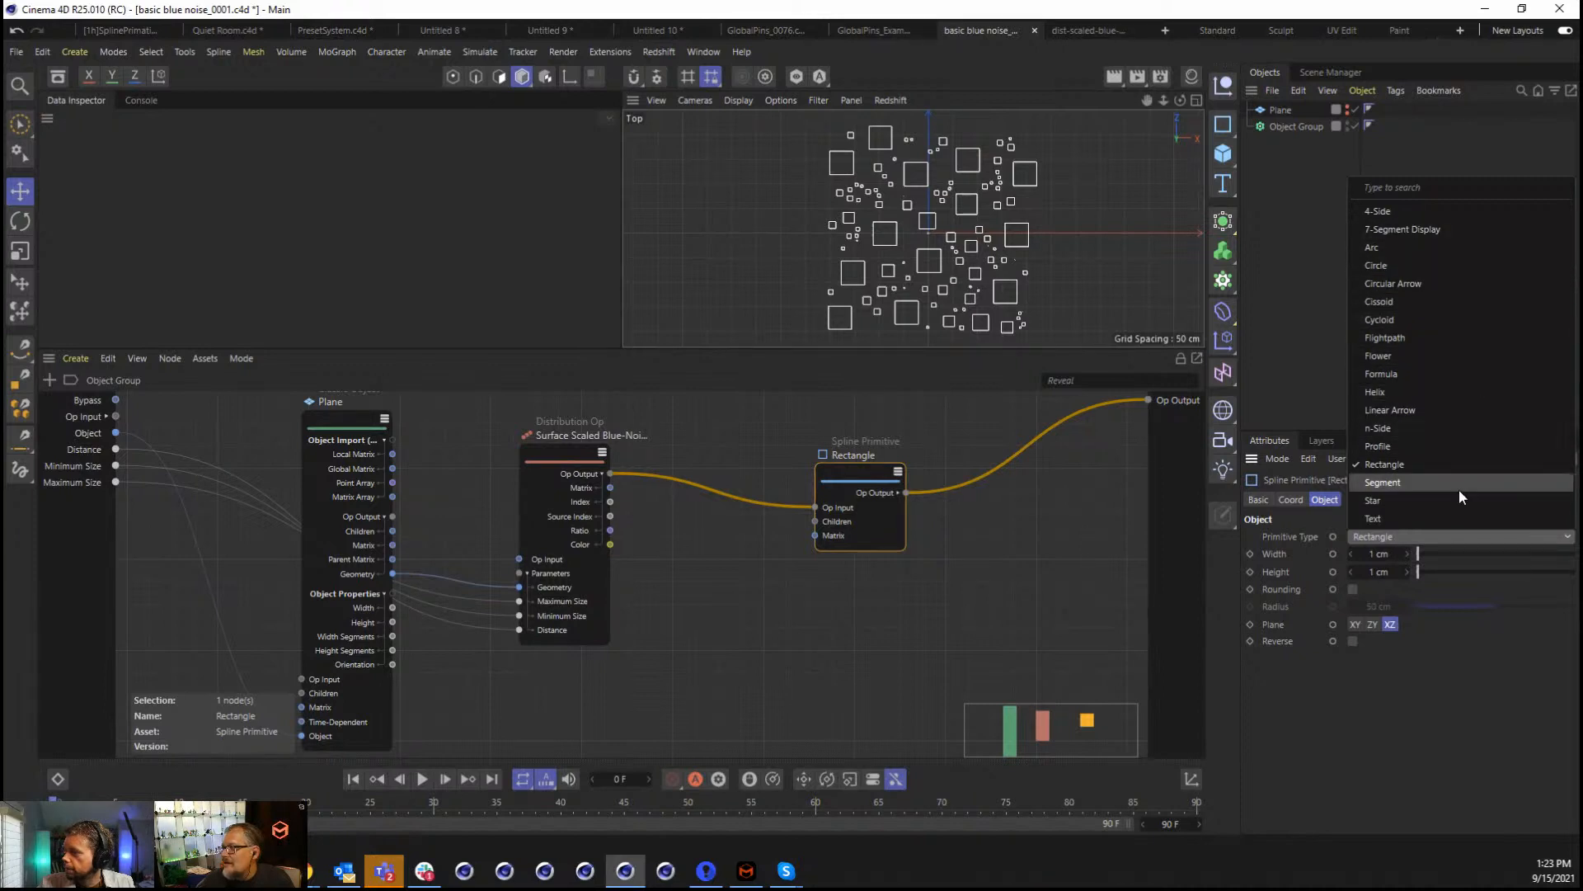
click(1456, 512)
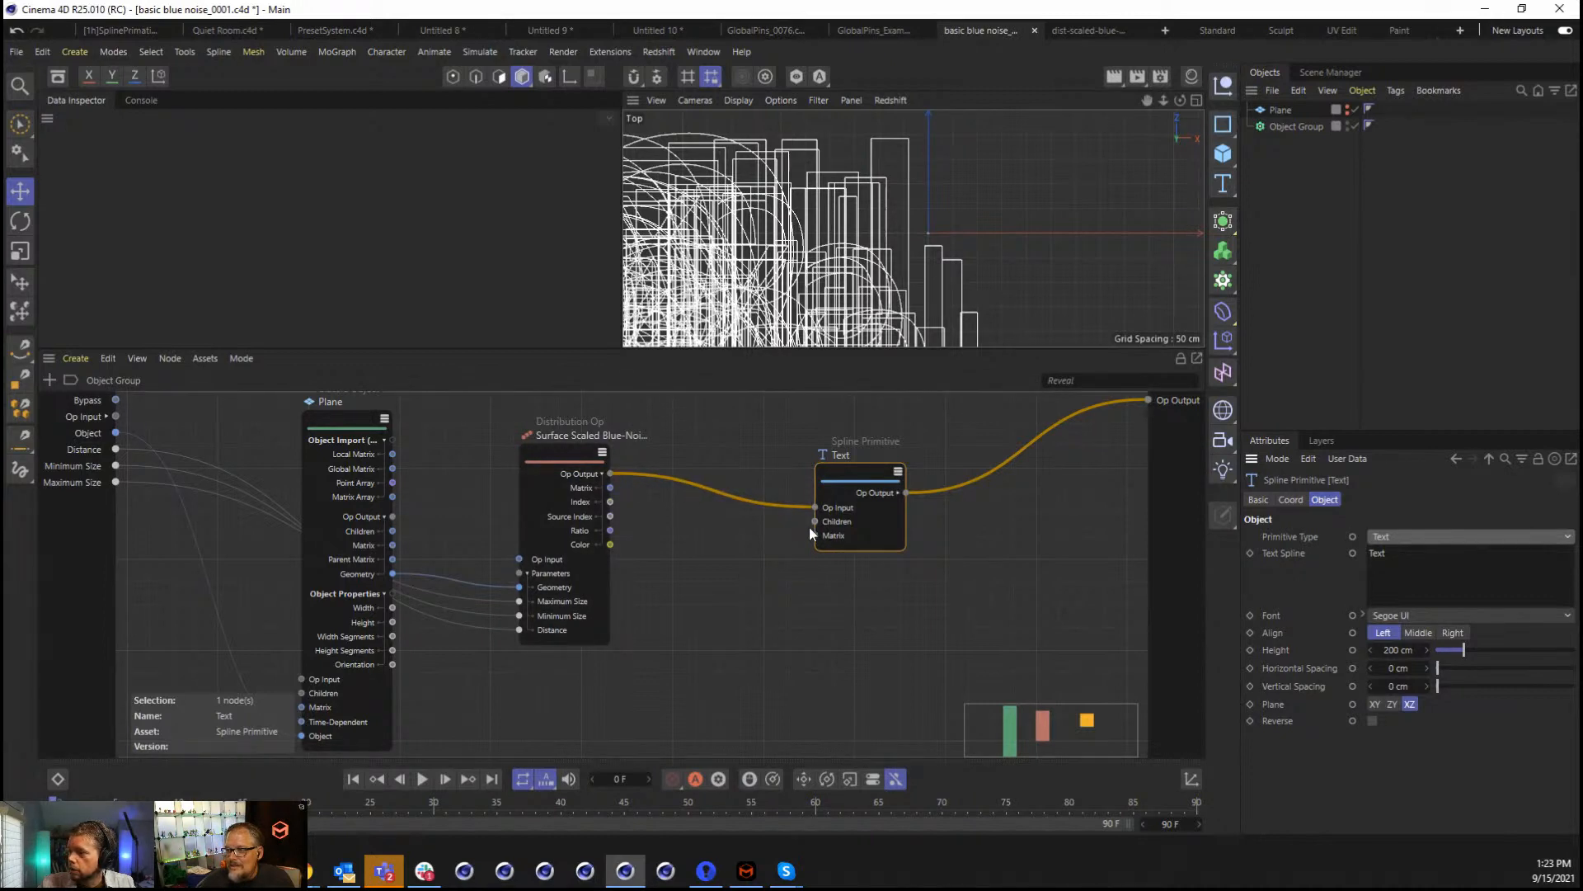
double_click(1389, 646)
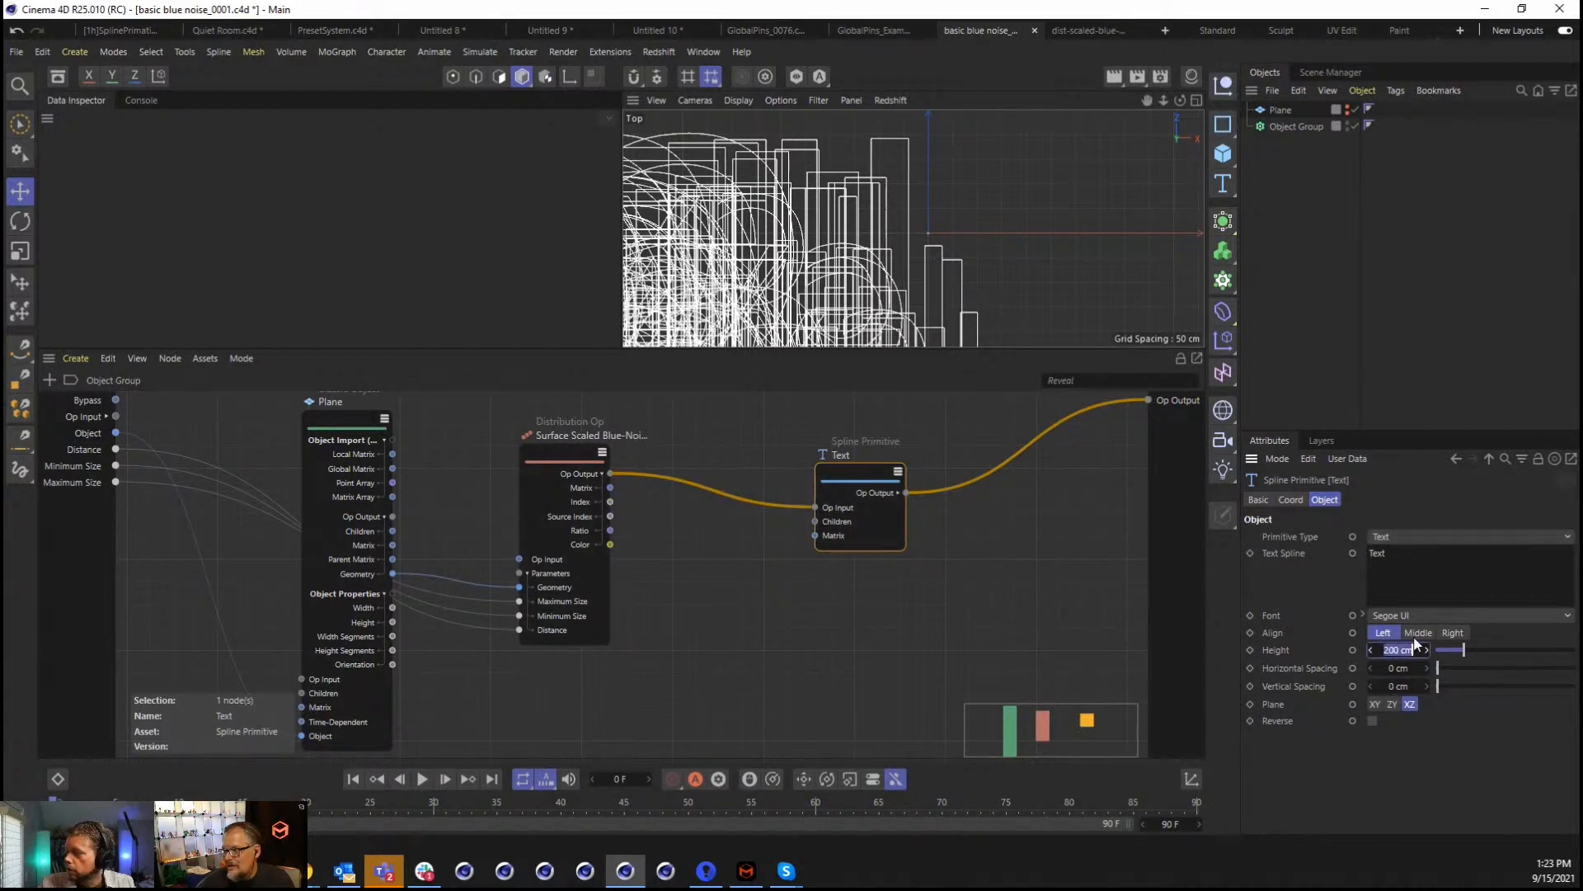
text(1)
key(Return)
drag(1429, 564, 1017, 512)
text(T)
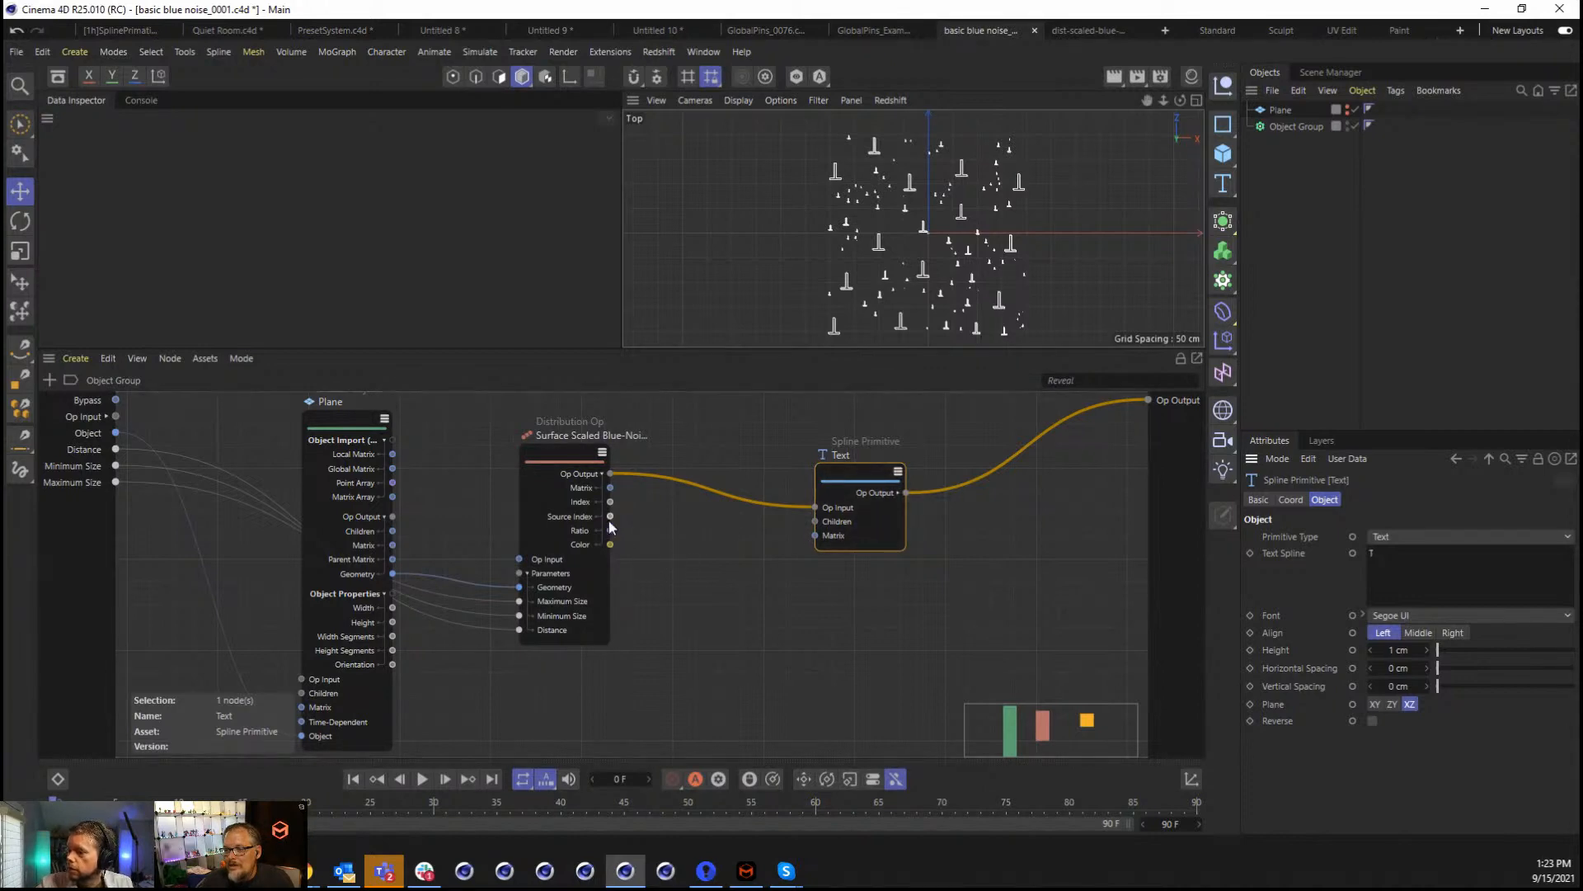
Connect the distribution's Index output to the Text node's Text Spline parameter.
drag(610, 501, 848, 541)
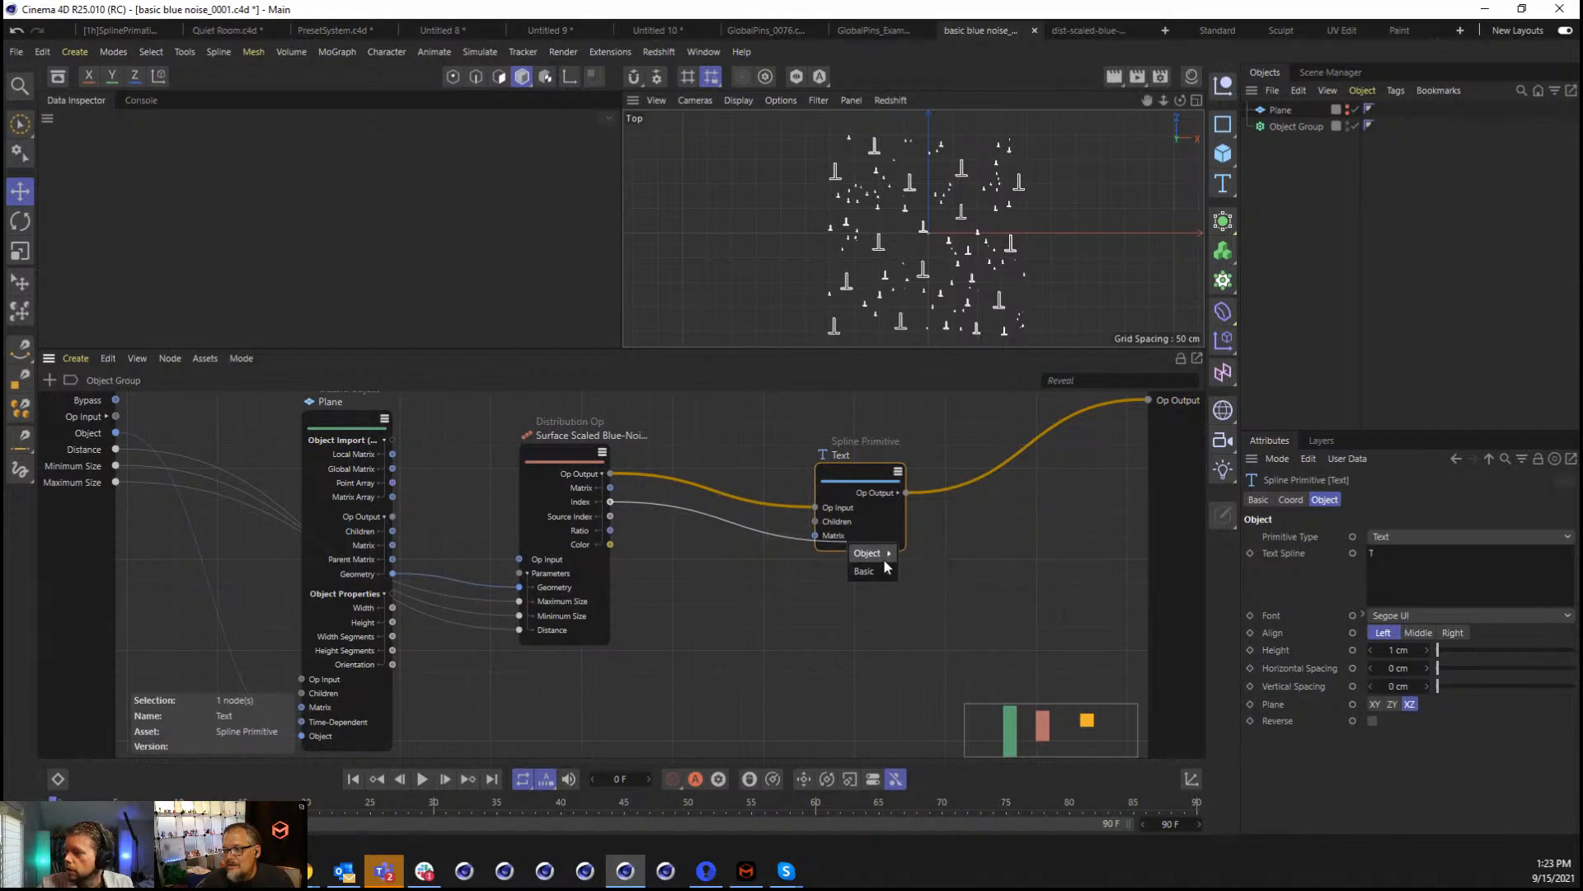
mouse_move(885, 560)
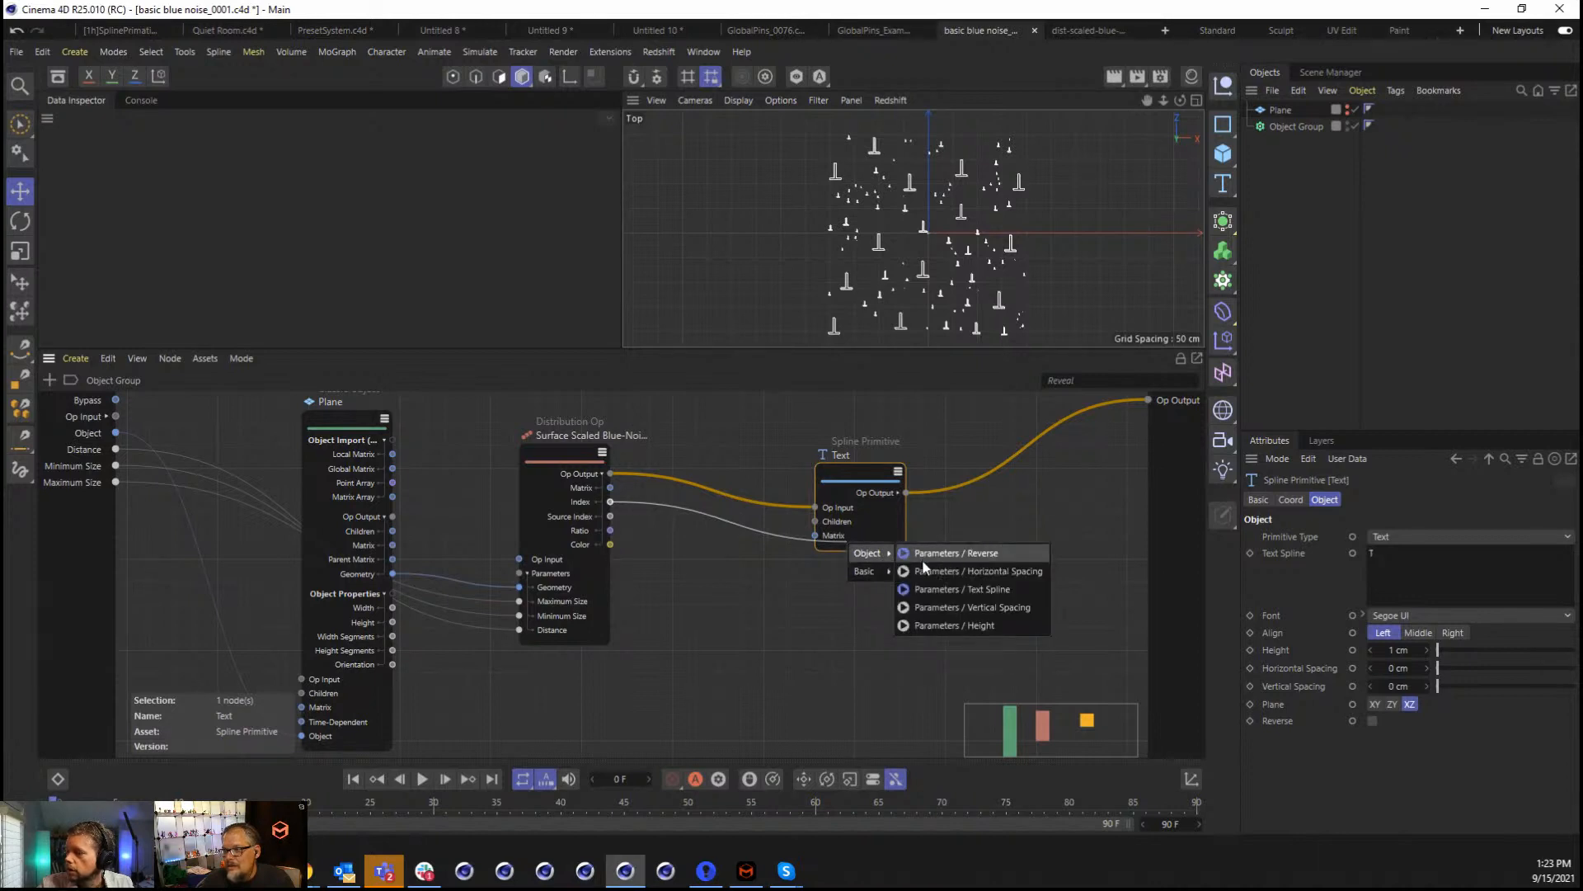
click(911, 589)
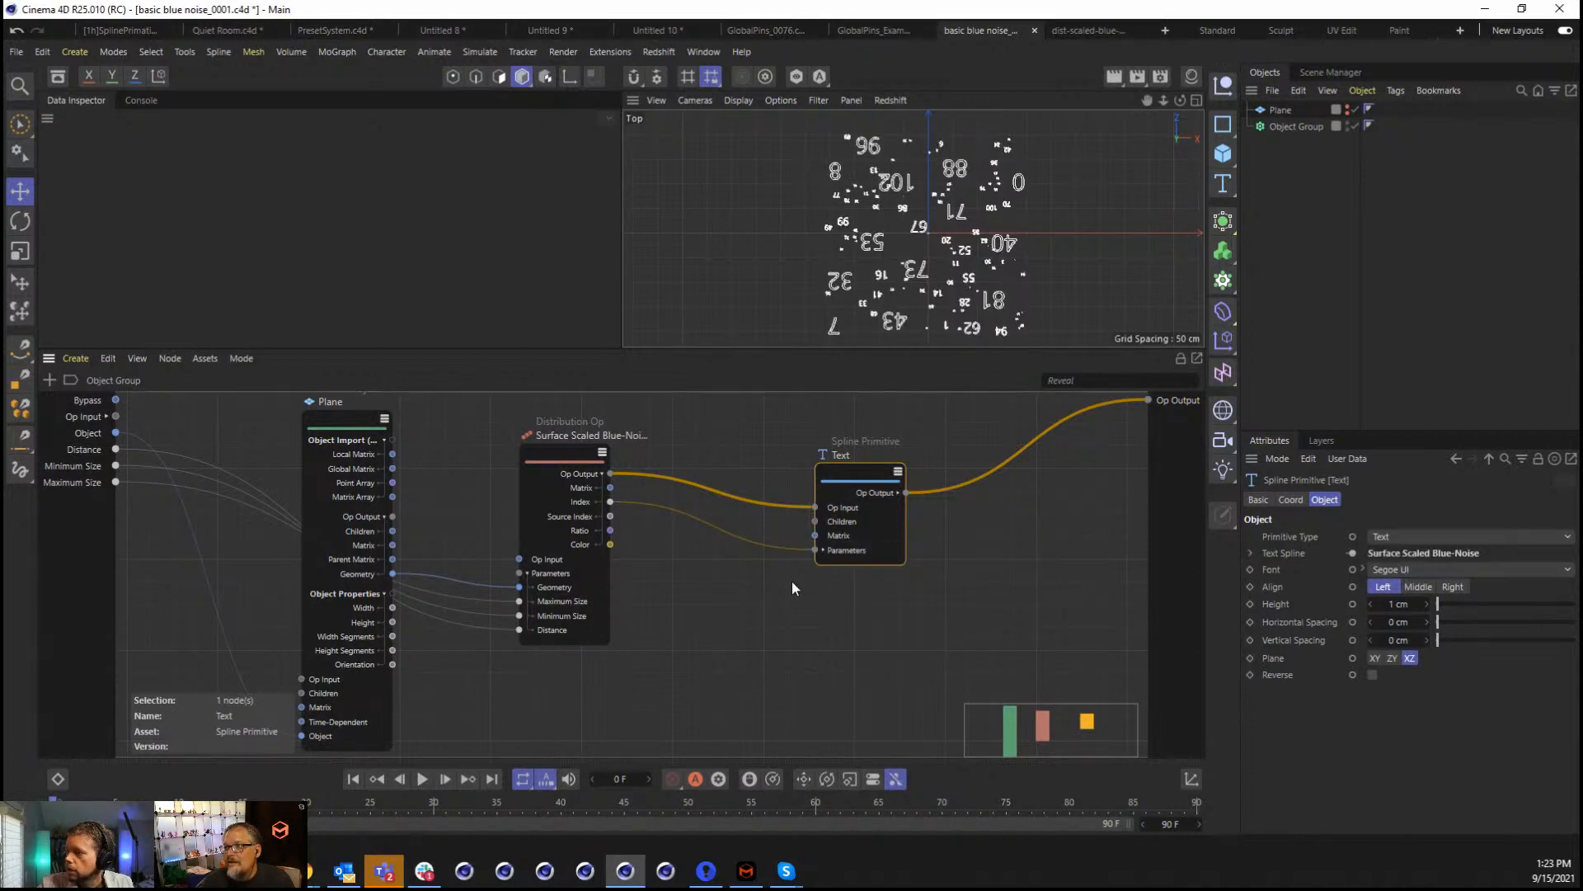
Search the node assets for "char", "asc" and "str" and examine the nodes in the String category.
double_click(680, 564)
text(ch)
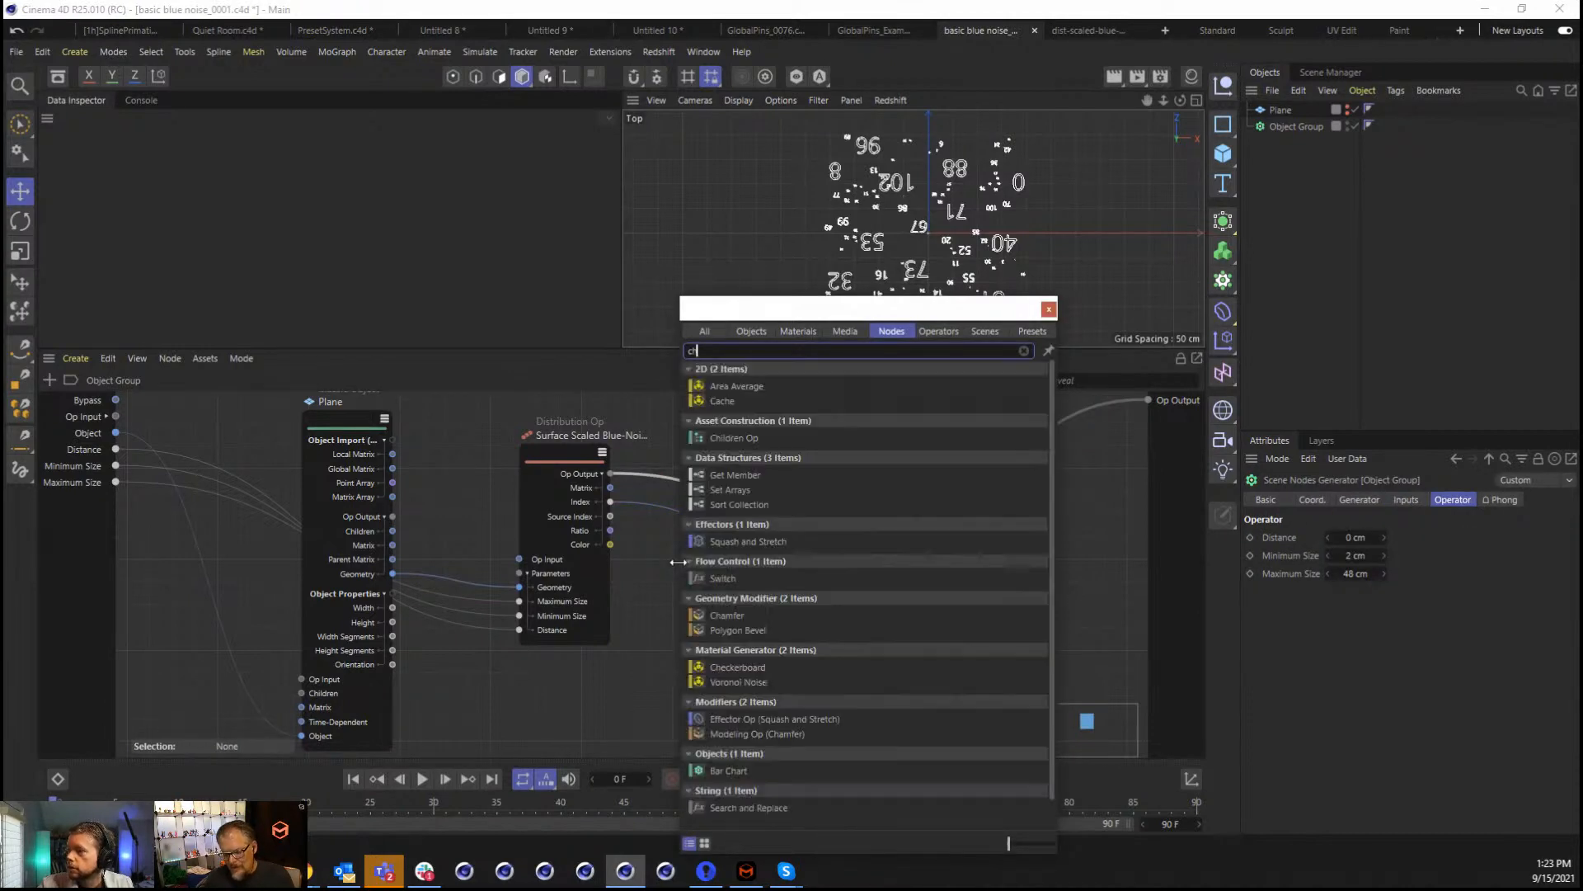
text(ar)
key(BackSpace)
key(BackSpace)
key(BackSpace)
key(BackSpace)
text(a)
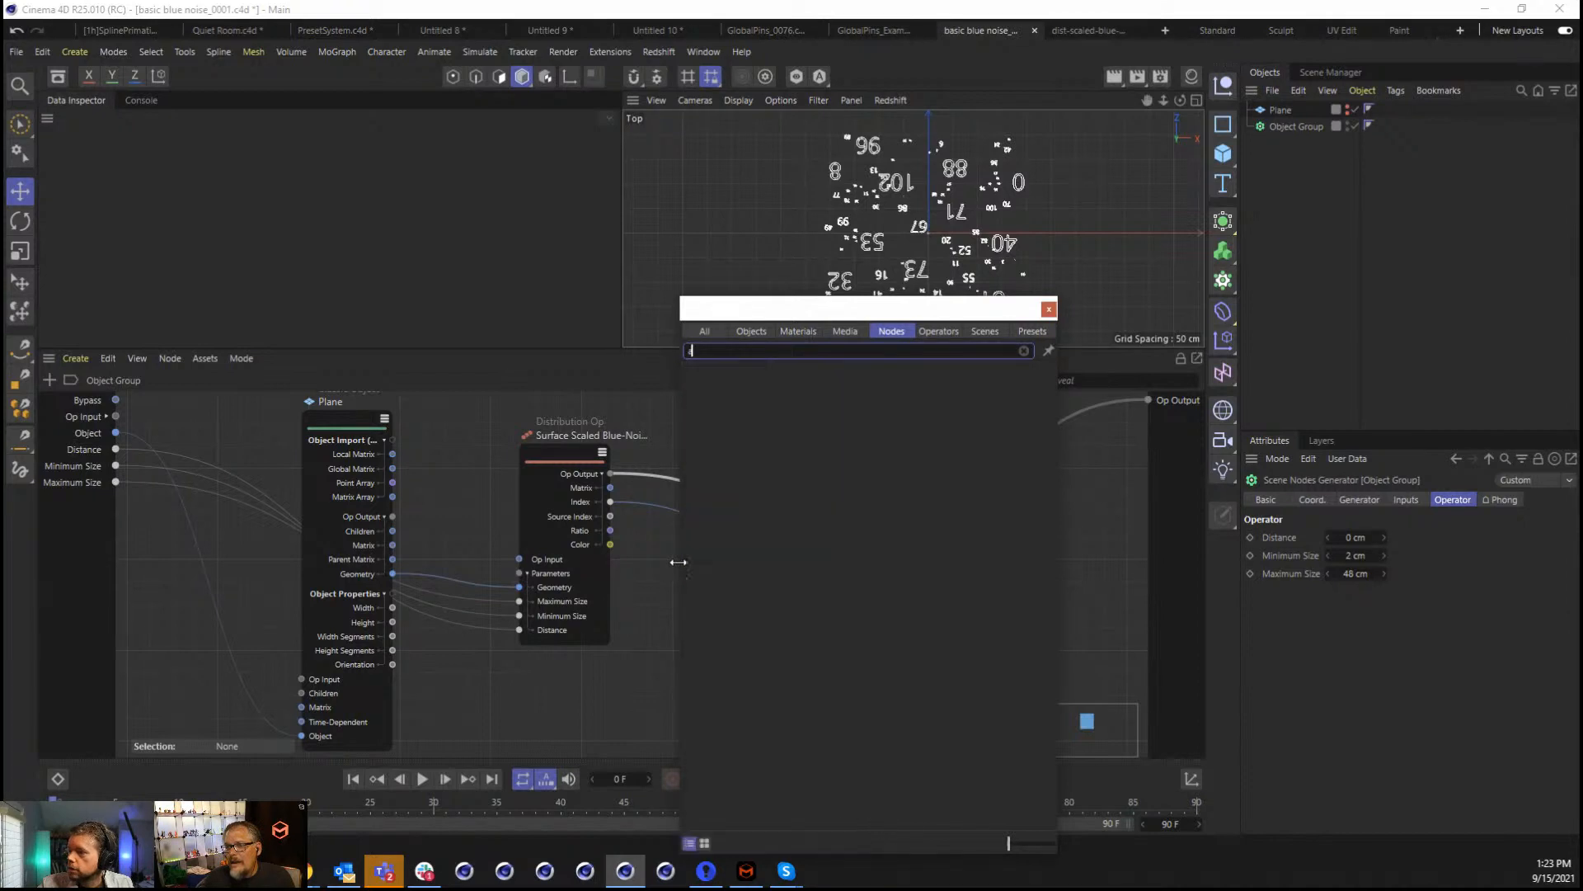
text(sc)
key(BackSpace)
key(BackSpace)
key(BackSpace)
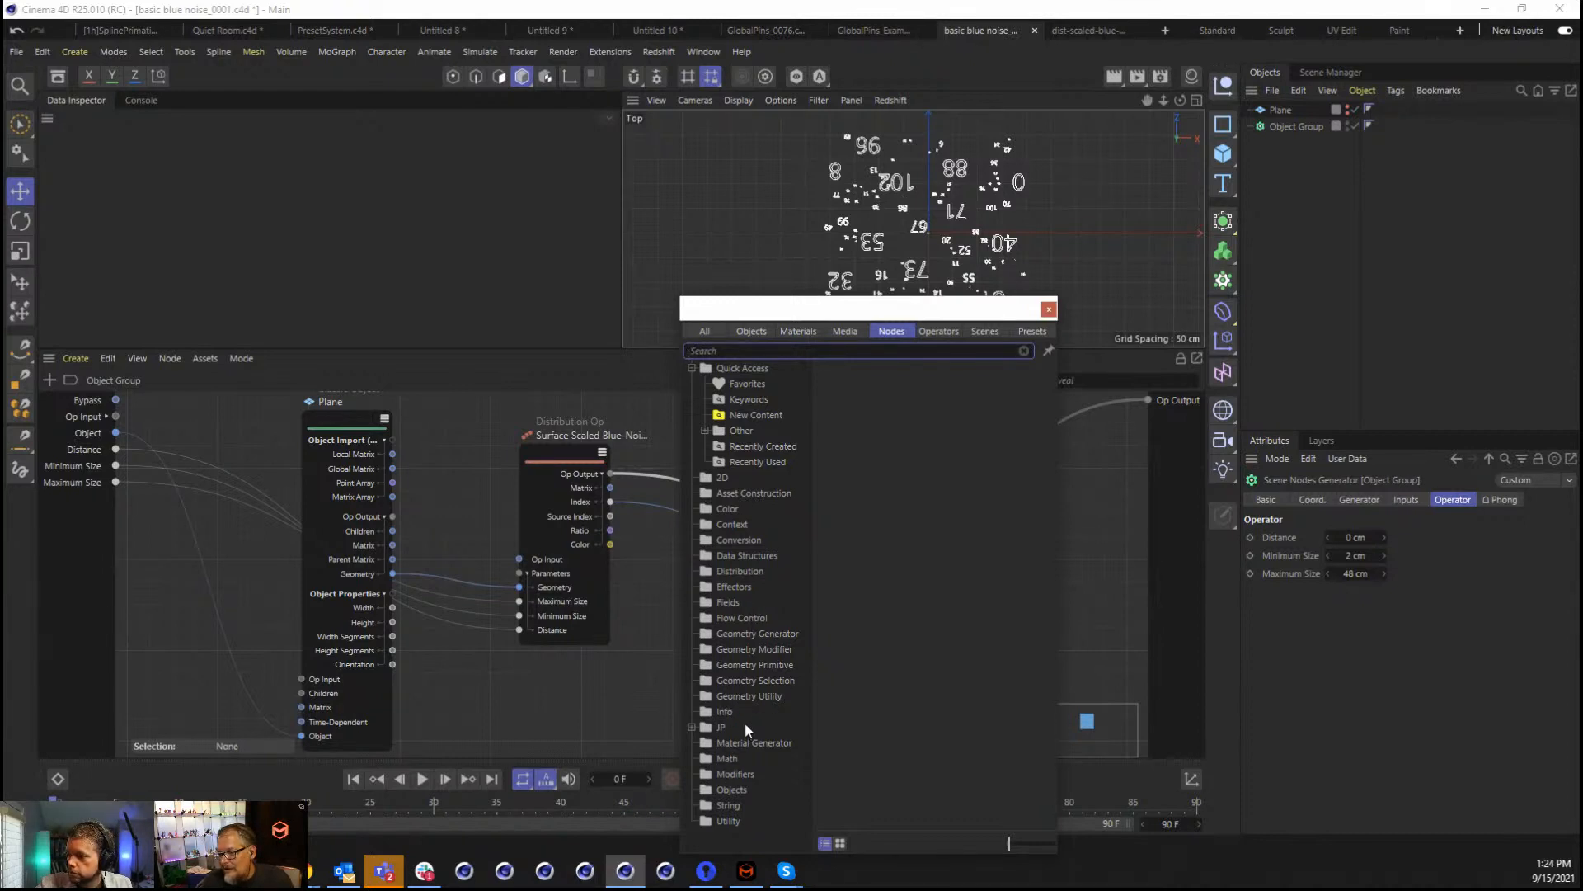
text(st)
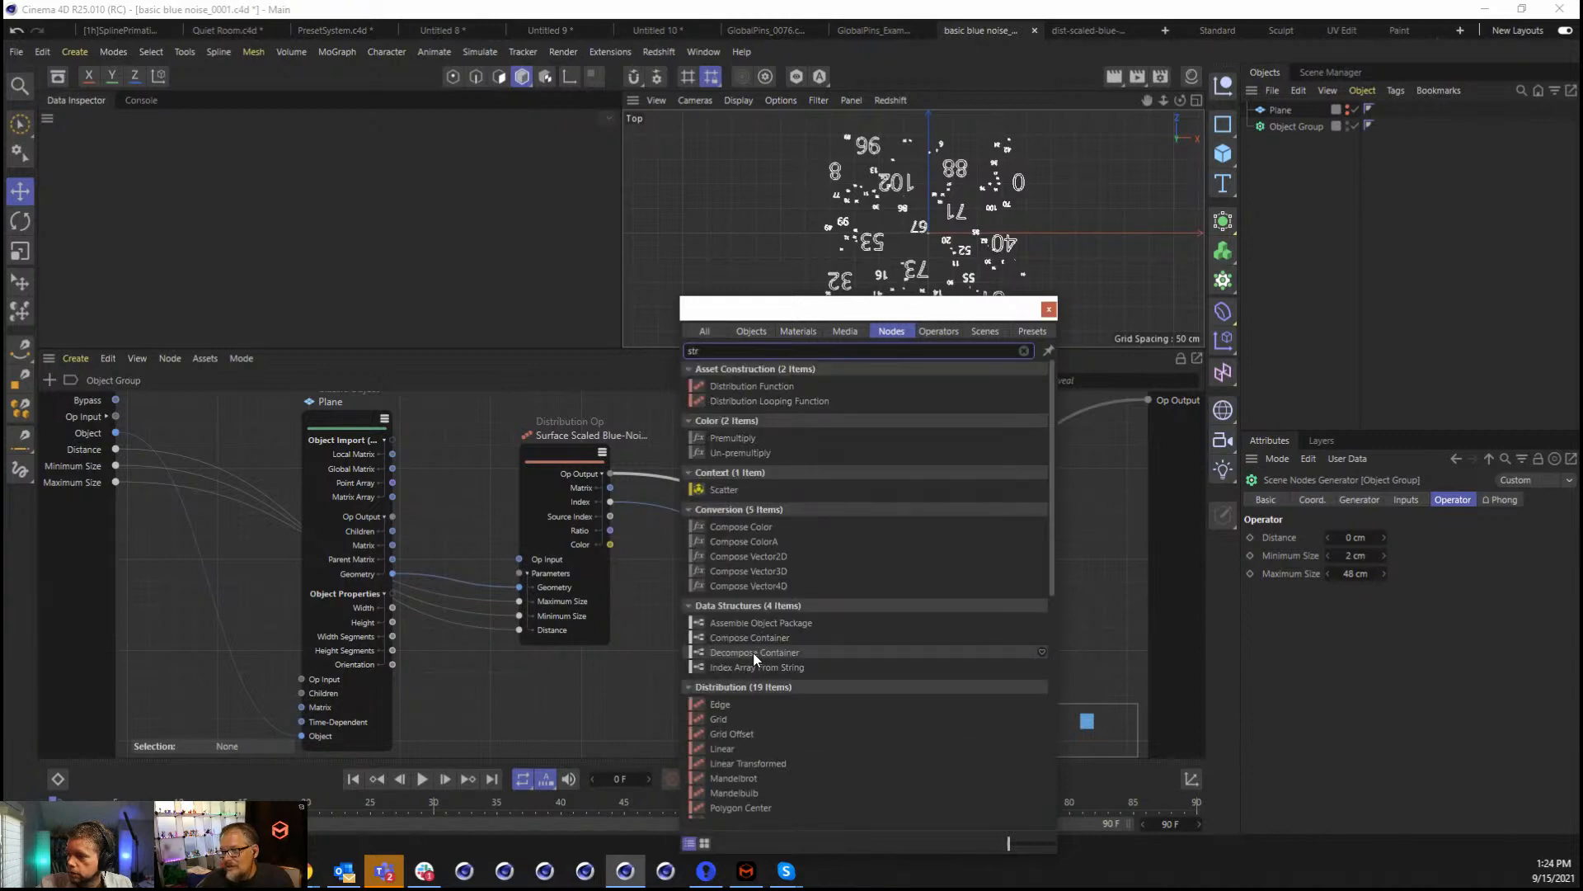
text(r)
key(BackSpace)
key(BackSpace)
key(BackSpace)
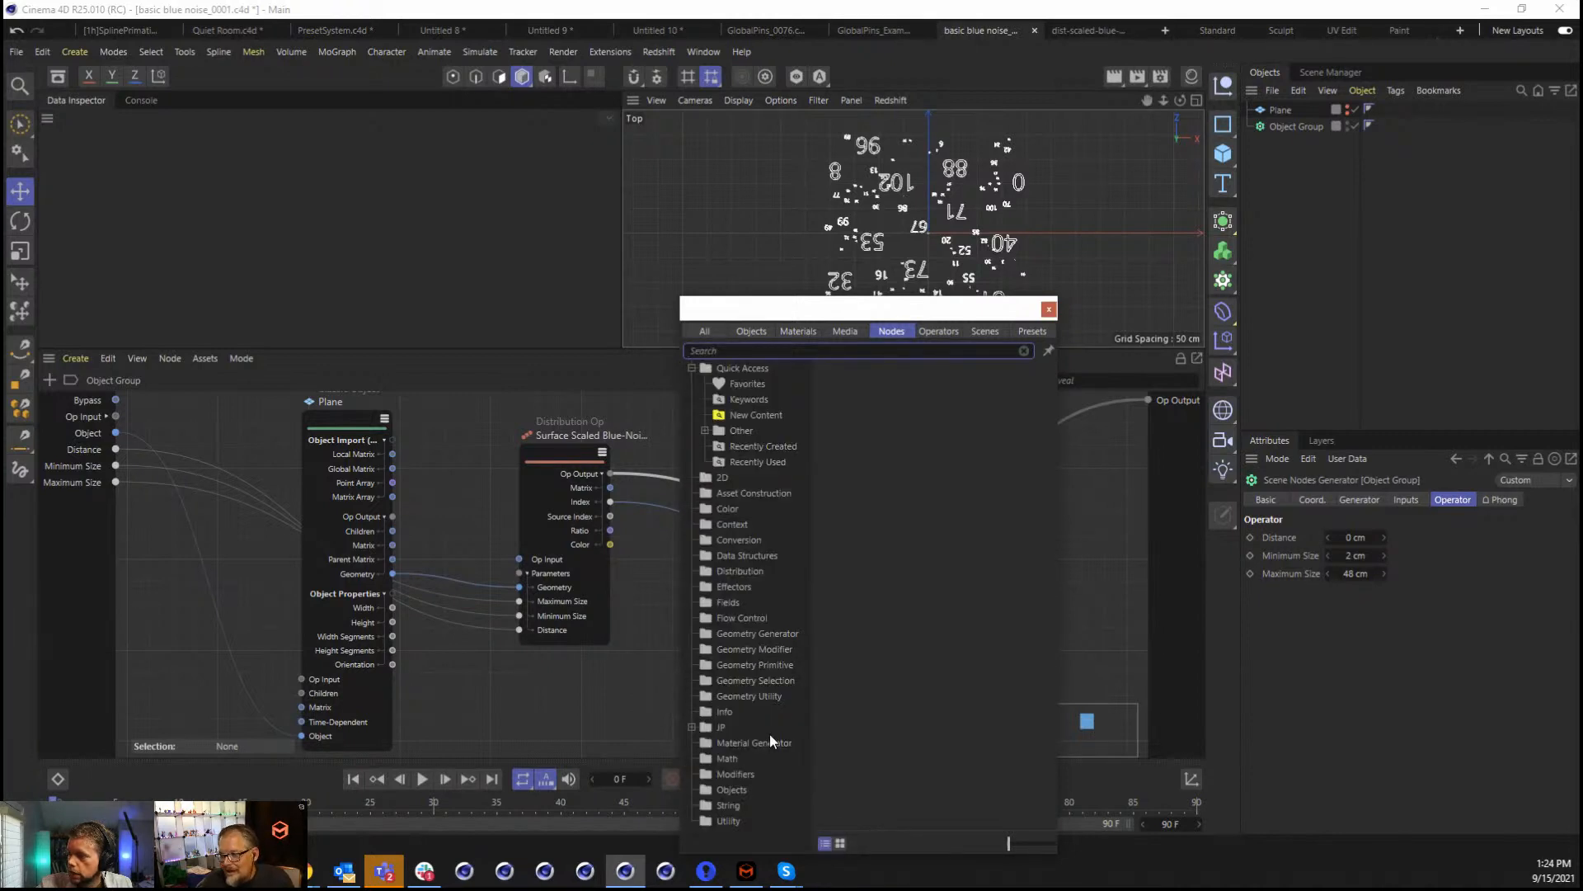
click(729, 806)
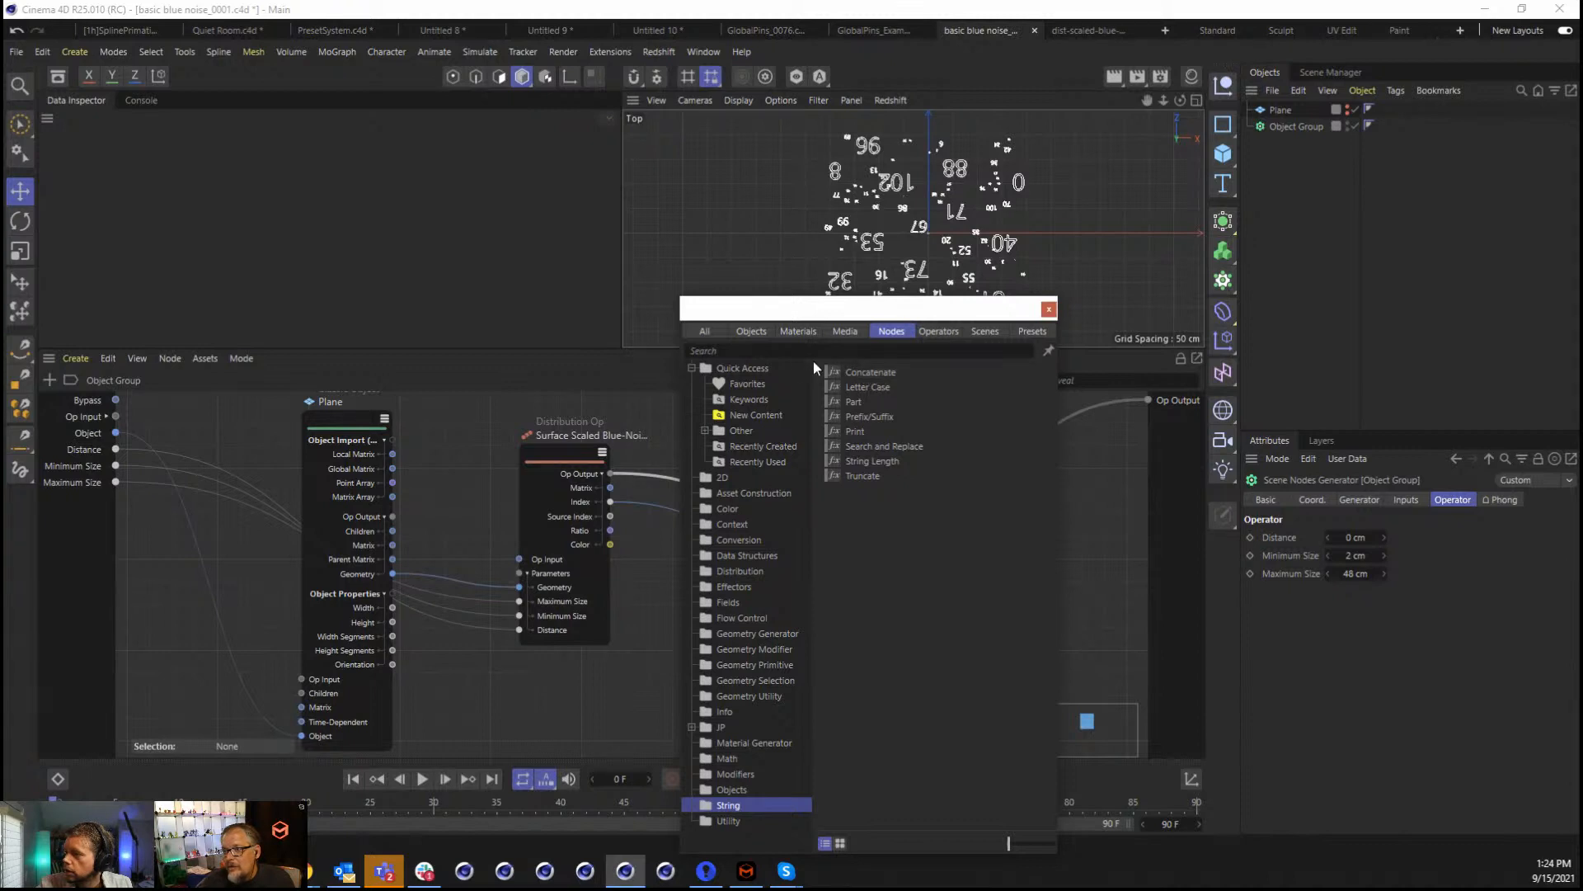
Add a Build node below the connection between the distribution and Text nodes and set its Data Type to String.
click(778, 351)
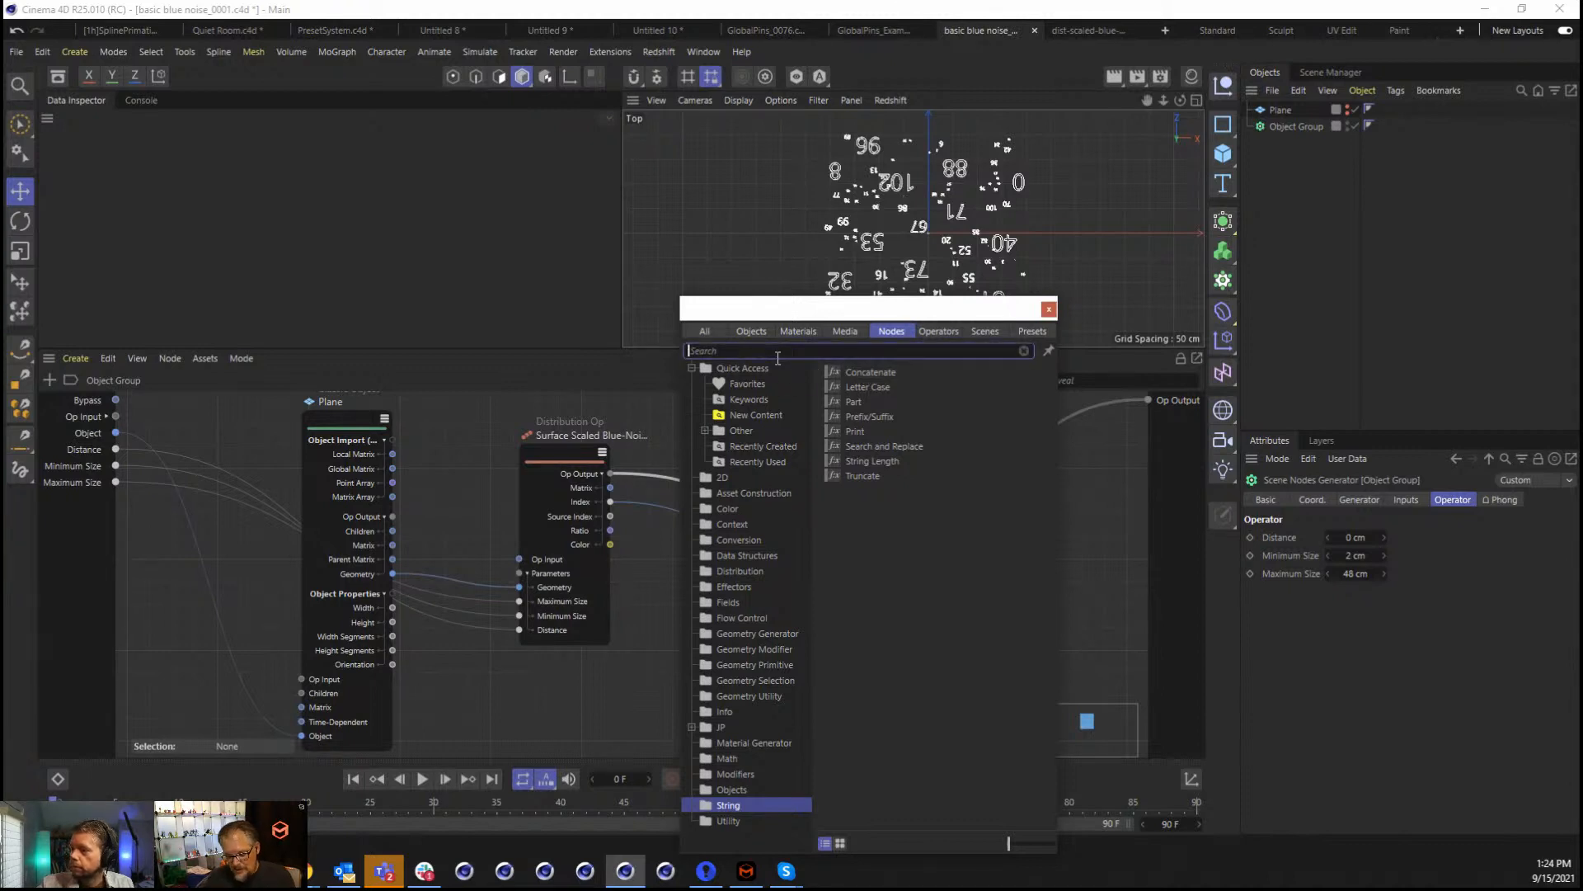
text(build)
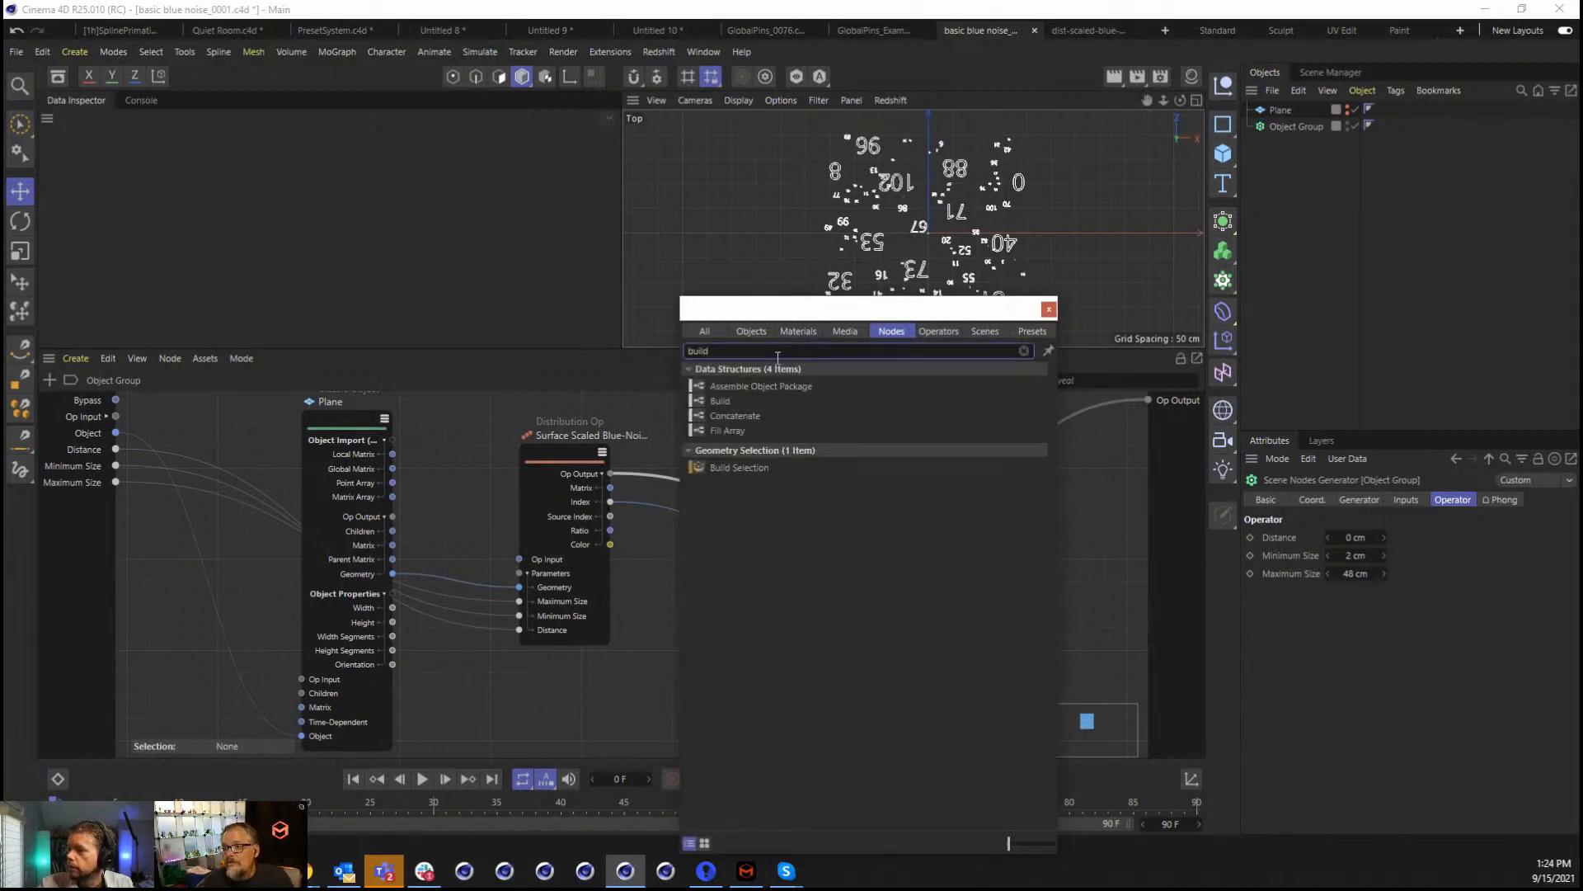
drag(735, 399, 707, 569)
click(1539, 541)
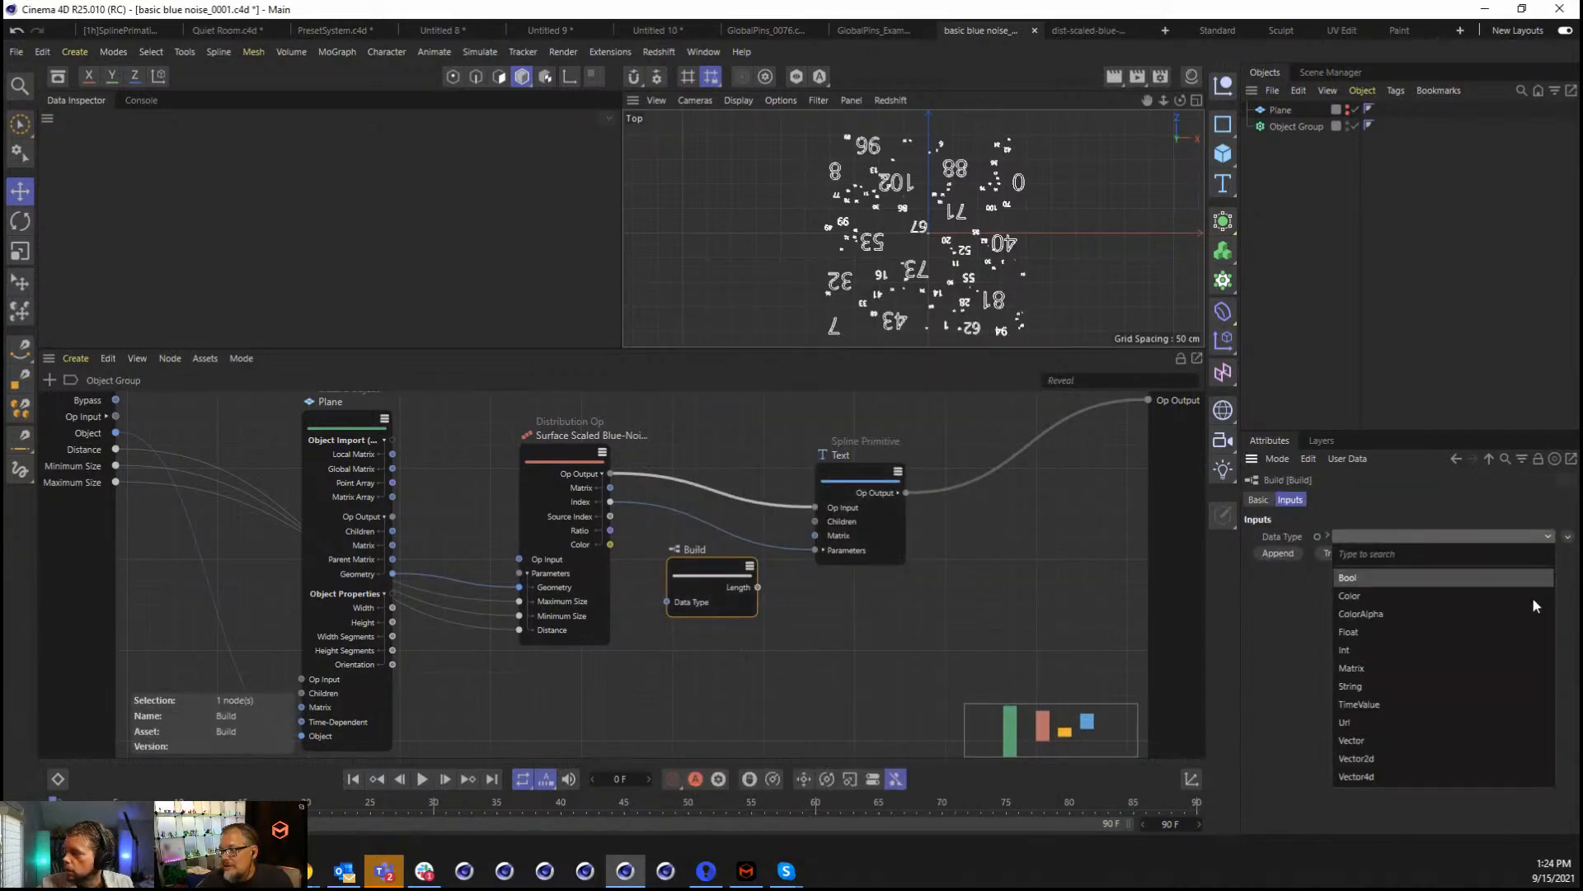
click(1483, 688)
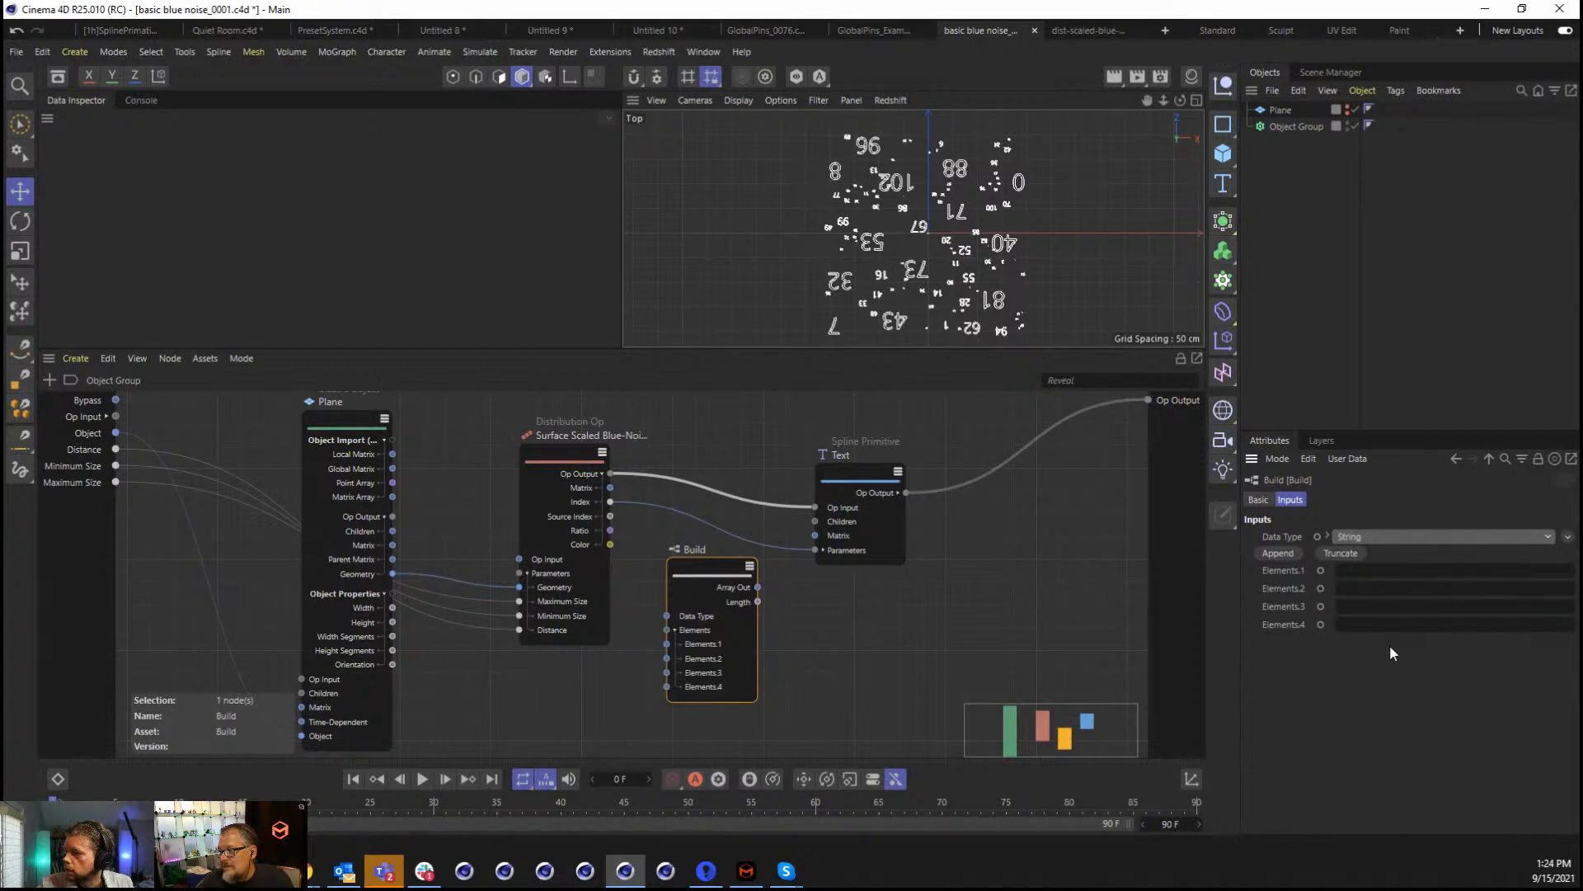
Fill the Build node's first four string elements with the letters R, O, C and K, one per element.
click(1433, 571)
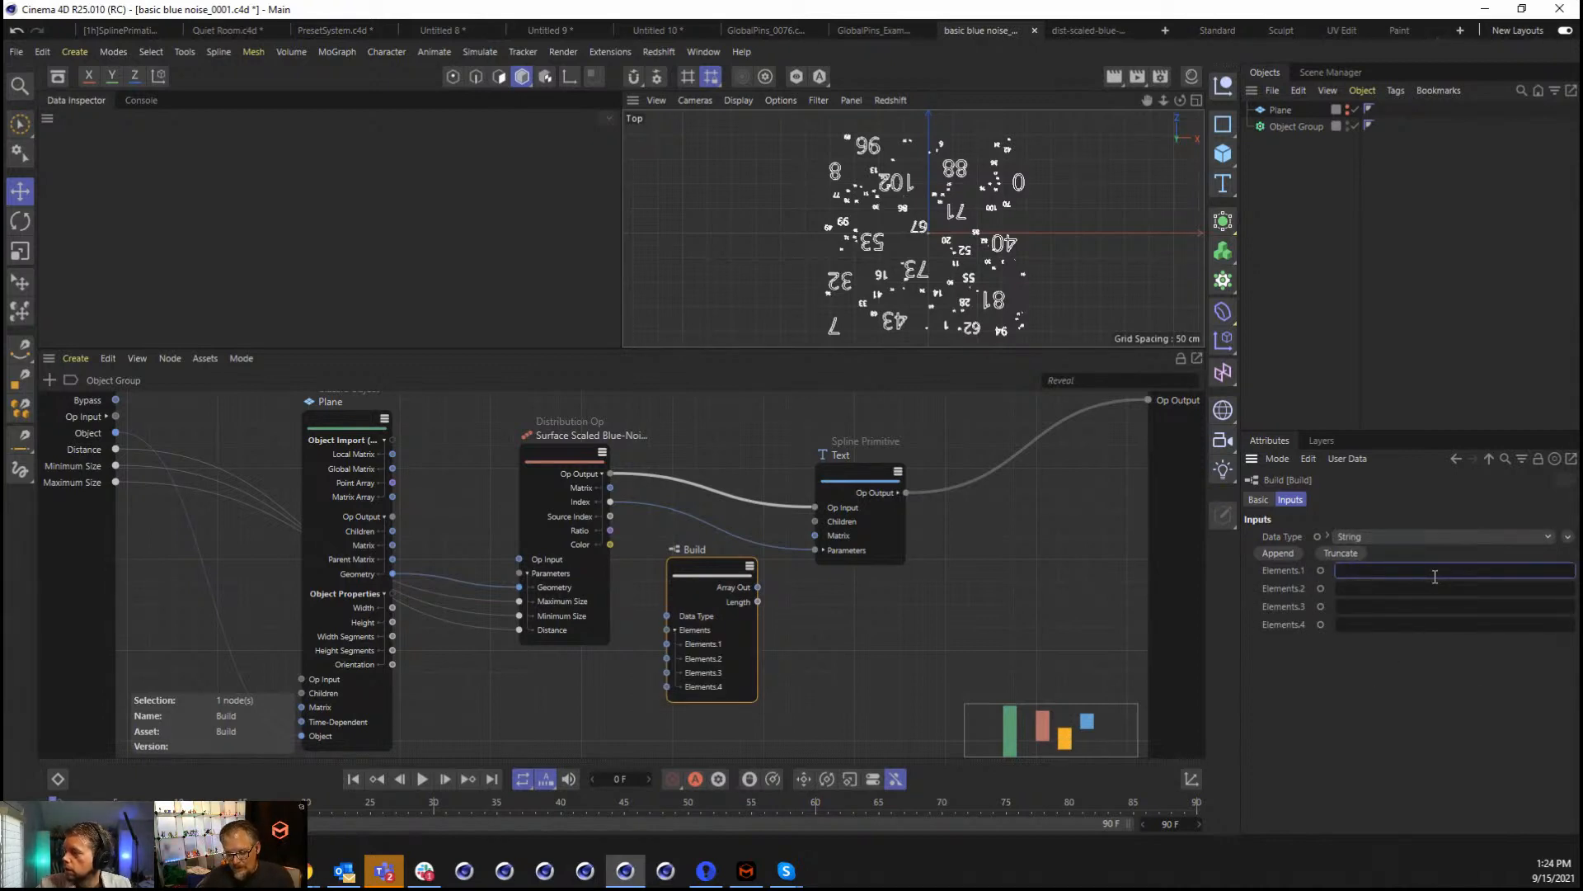
text(R)
key(Tab)
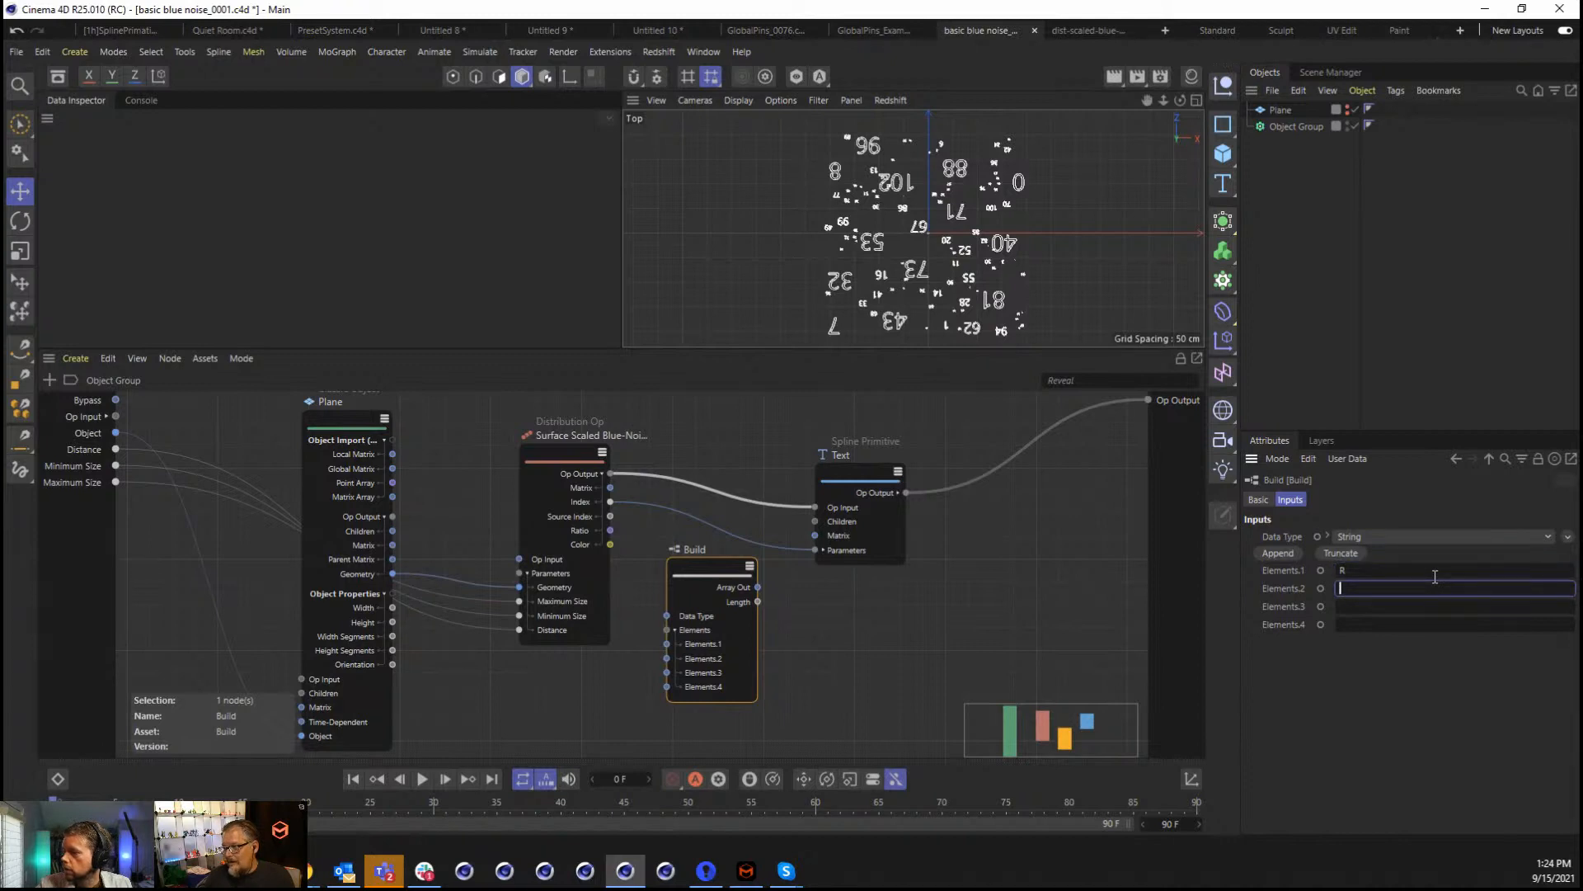
key(Tab)
text(CK)
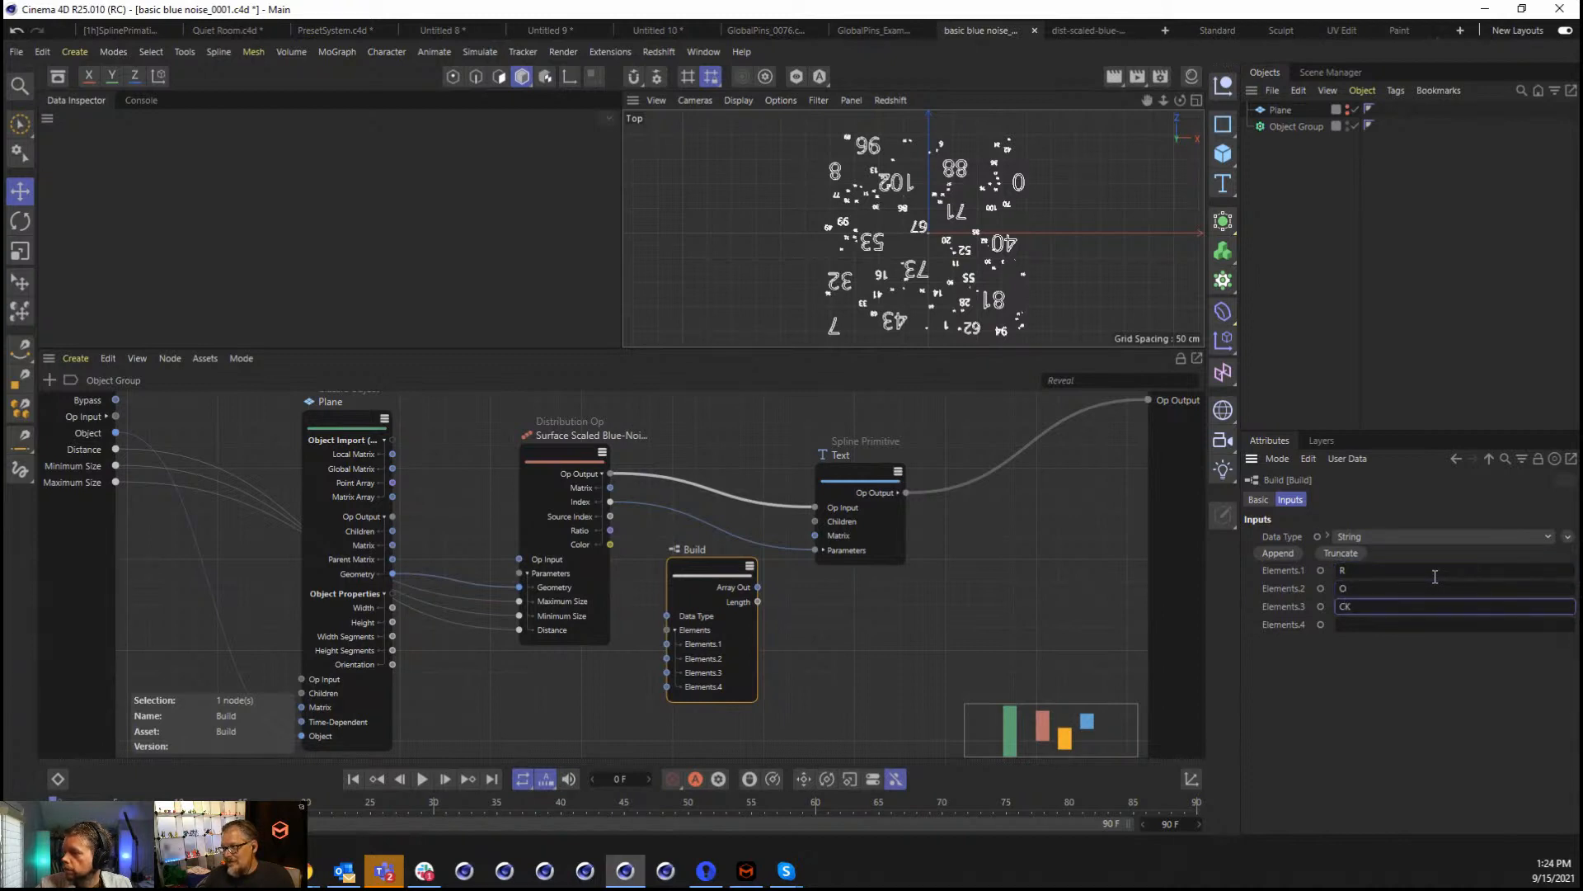
key(BackSpace)
key(Tab)
text(K)
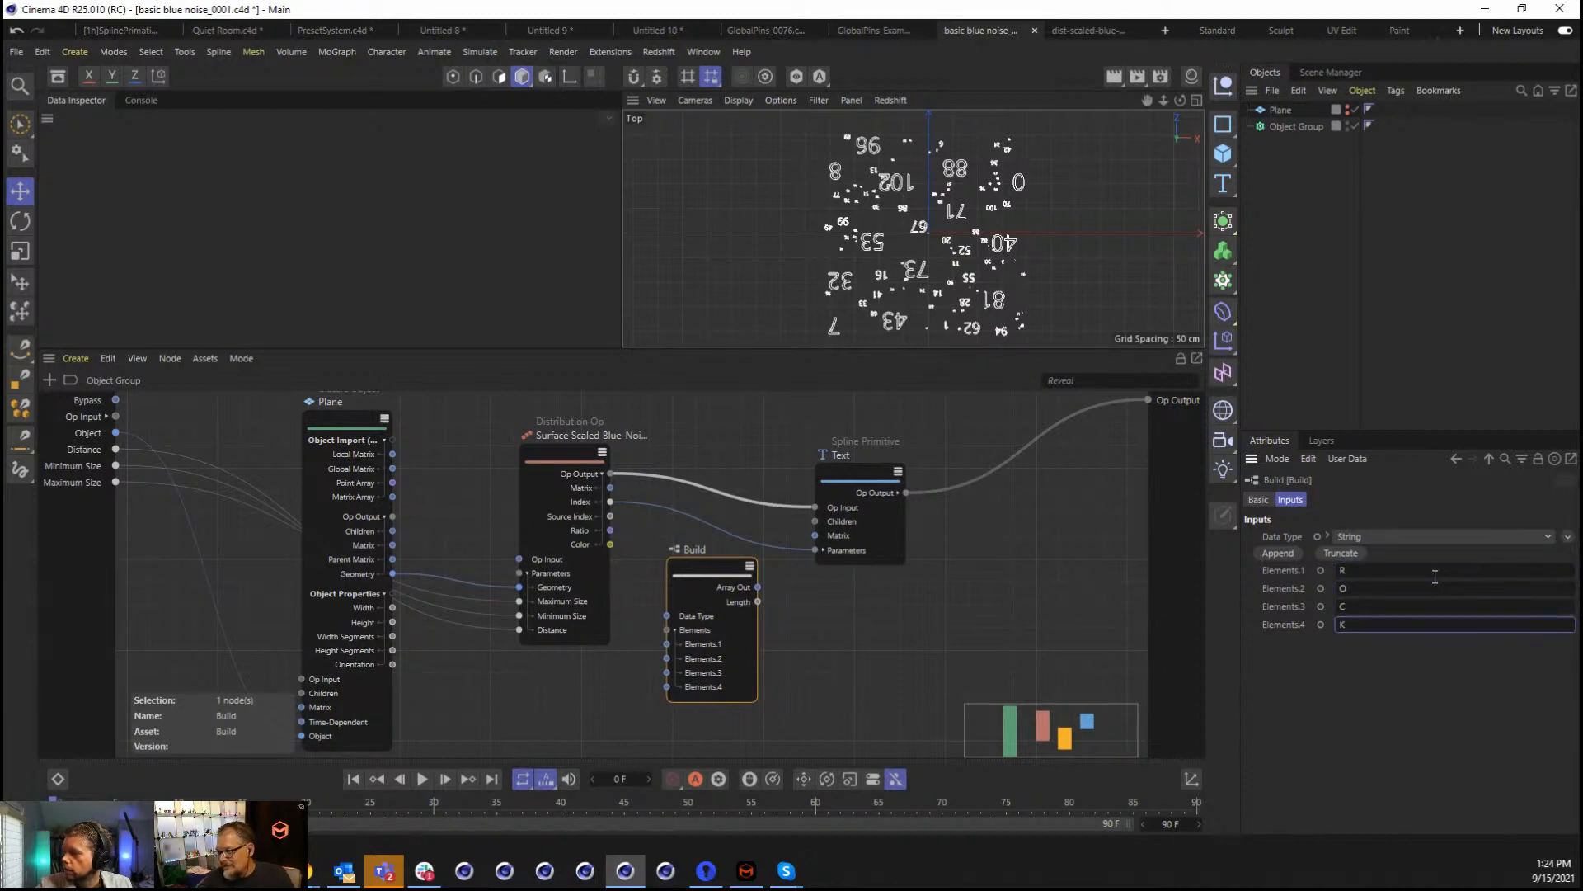
Append two more elements to the Build node and set them to E and T.
click(1265, 547)
click(1265, 548)
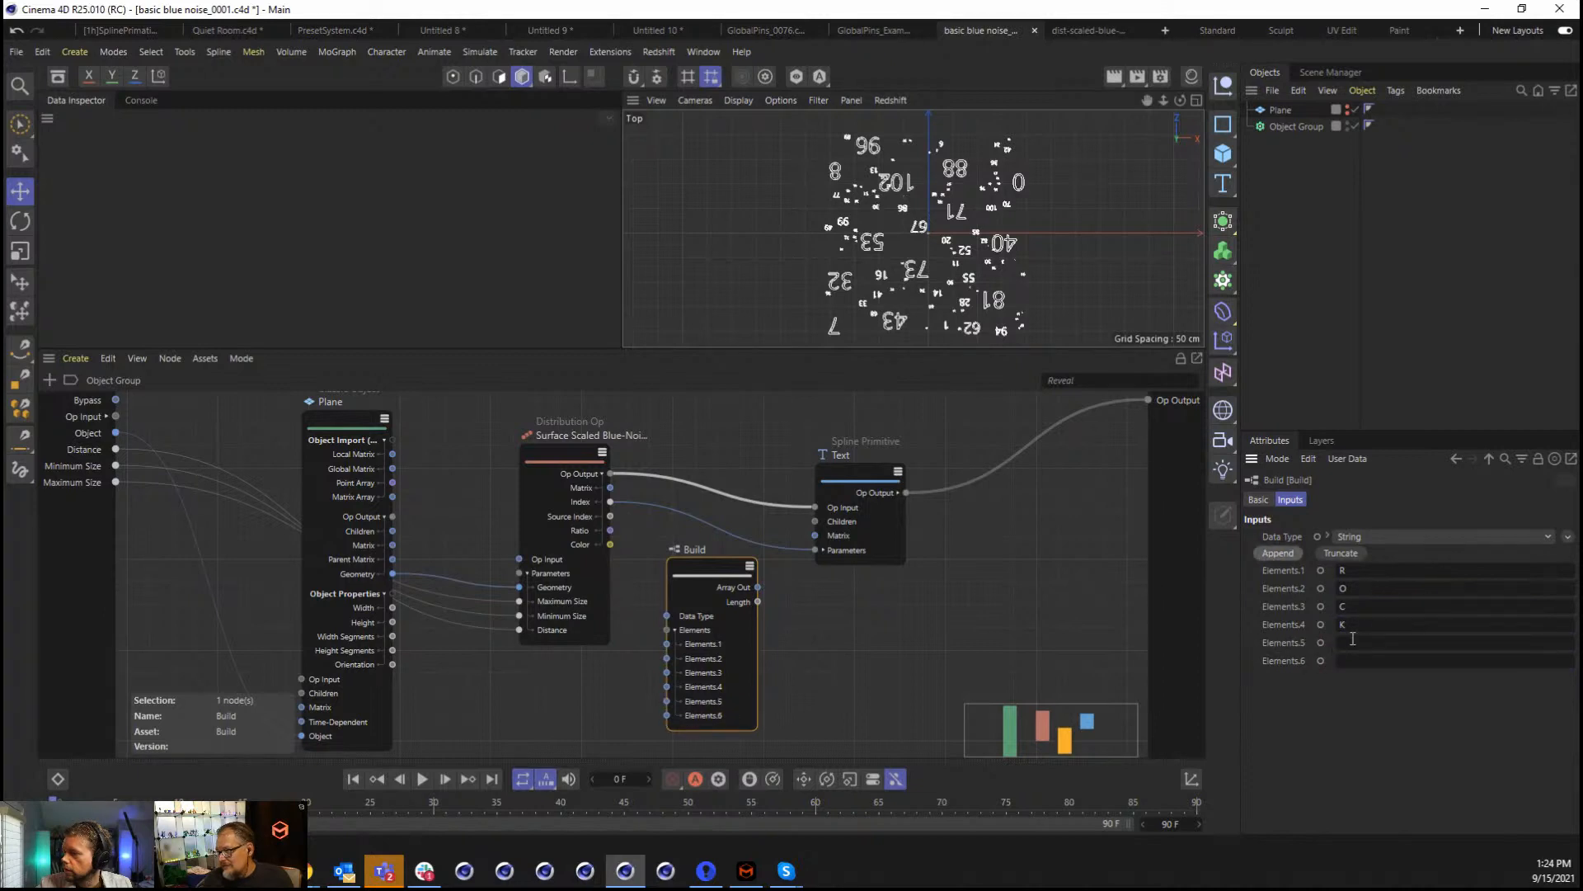
click(1353, 641)
text(E)
click(1356, 662)
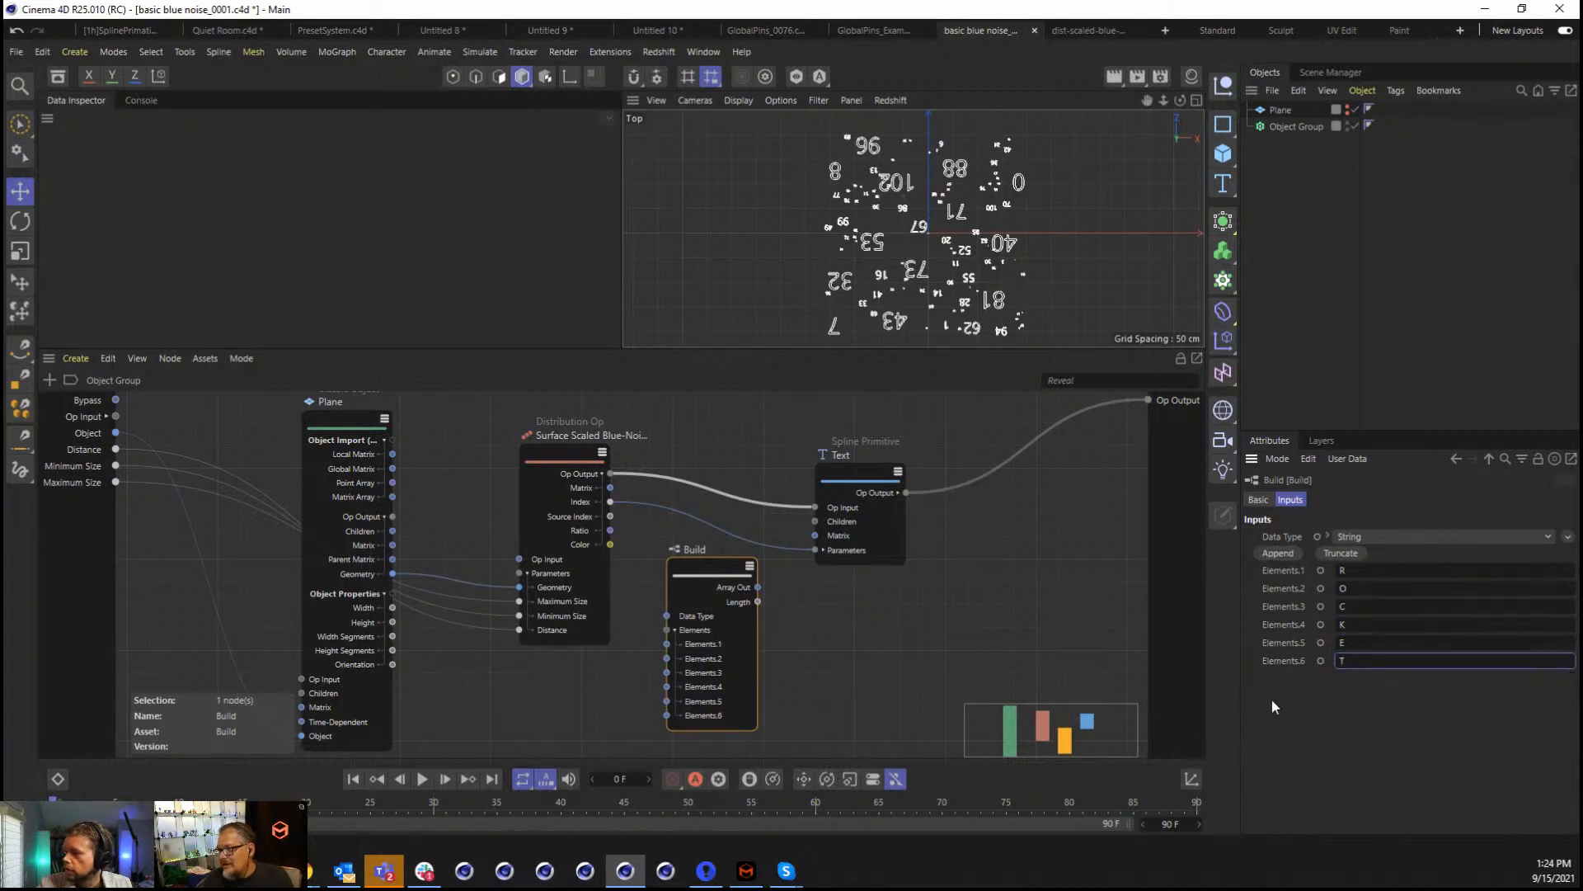
Move the Build node below the distribution node and add a Get Element node between it and the Text node.
drag(706, 569, 626, 634)
double_click(732, 597)
text(get)
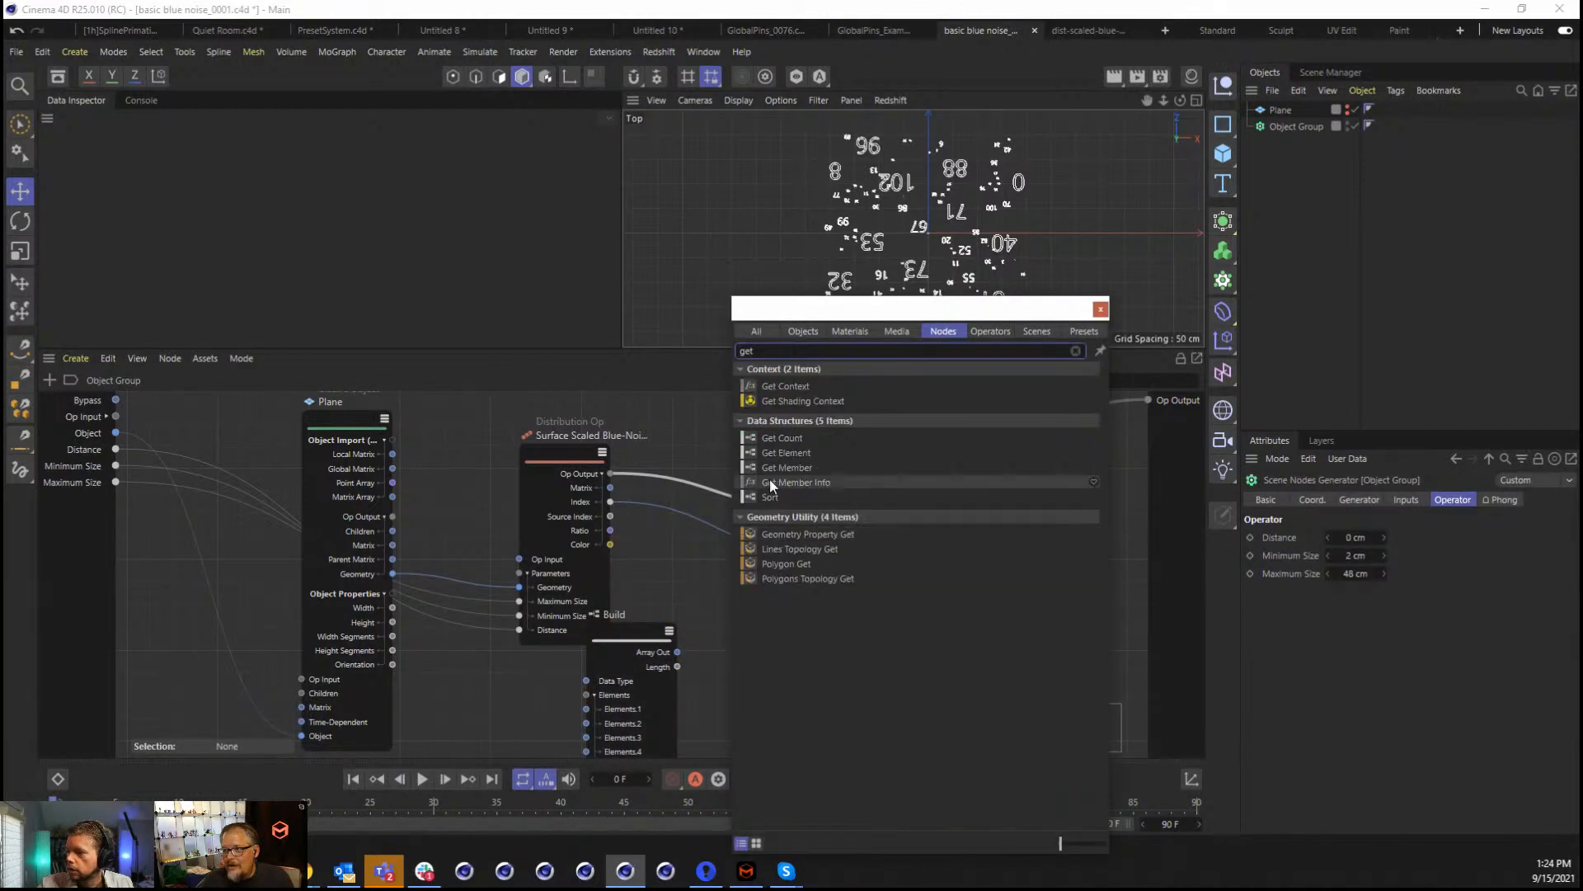
drag(761, 459, 744, 580)
Connect Build's Array Out to Get Element's Array In, the distribution's Index to its Index, and its Value to Text Spline.
click(663, 552)
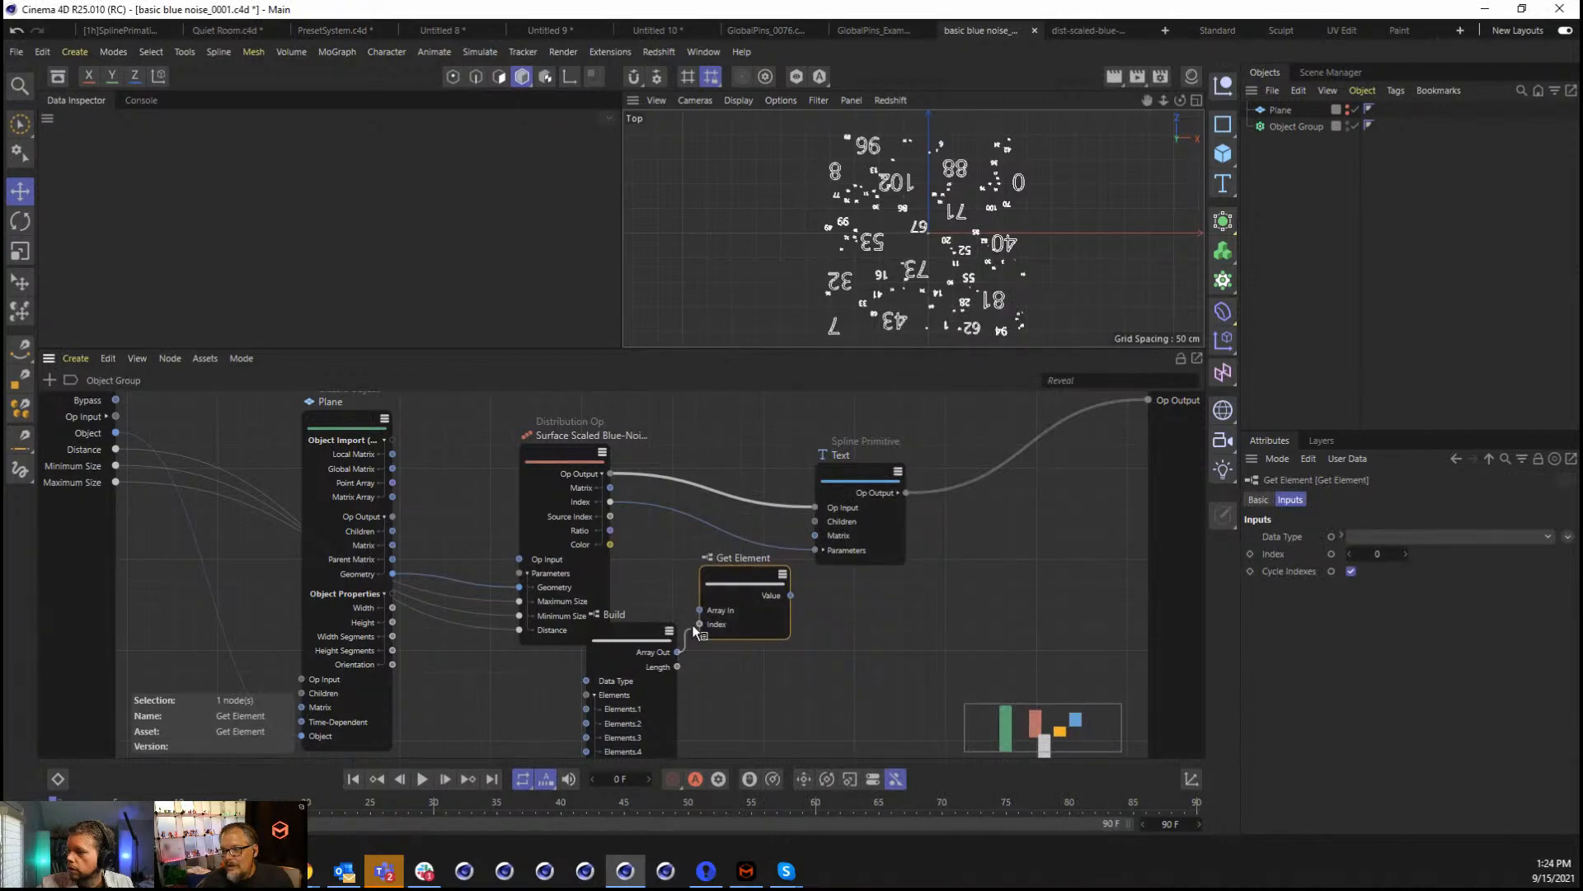
drag(693, 626, 700, 610)
drag(610, 502, 701, 624)
drag(792, 595, 823, 548)
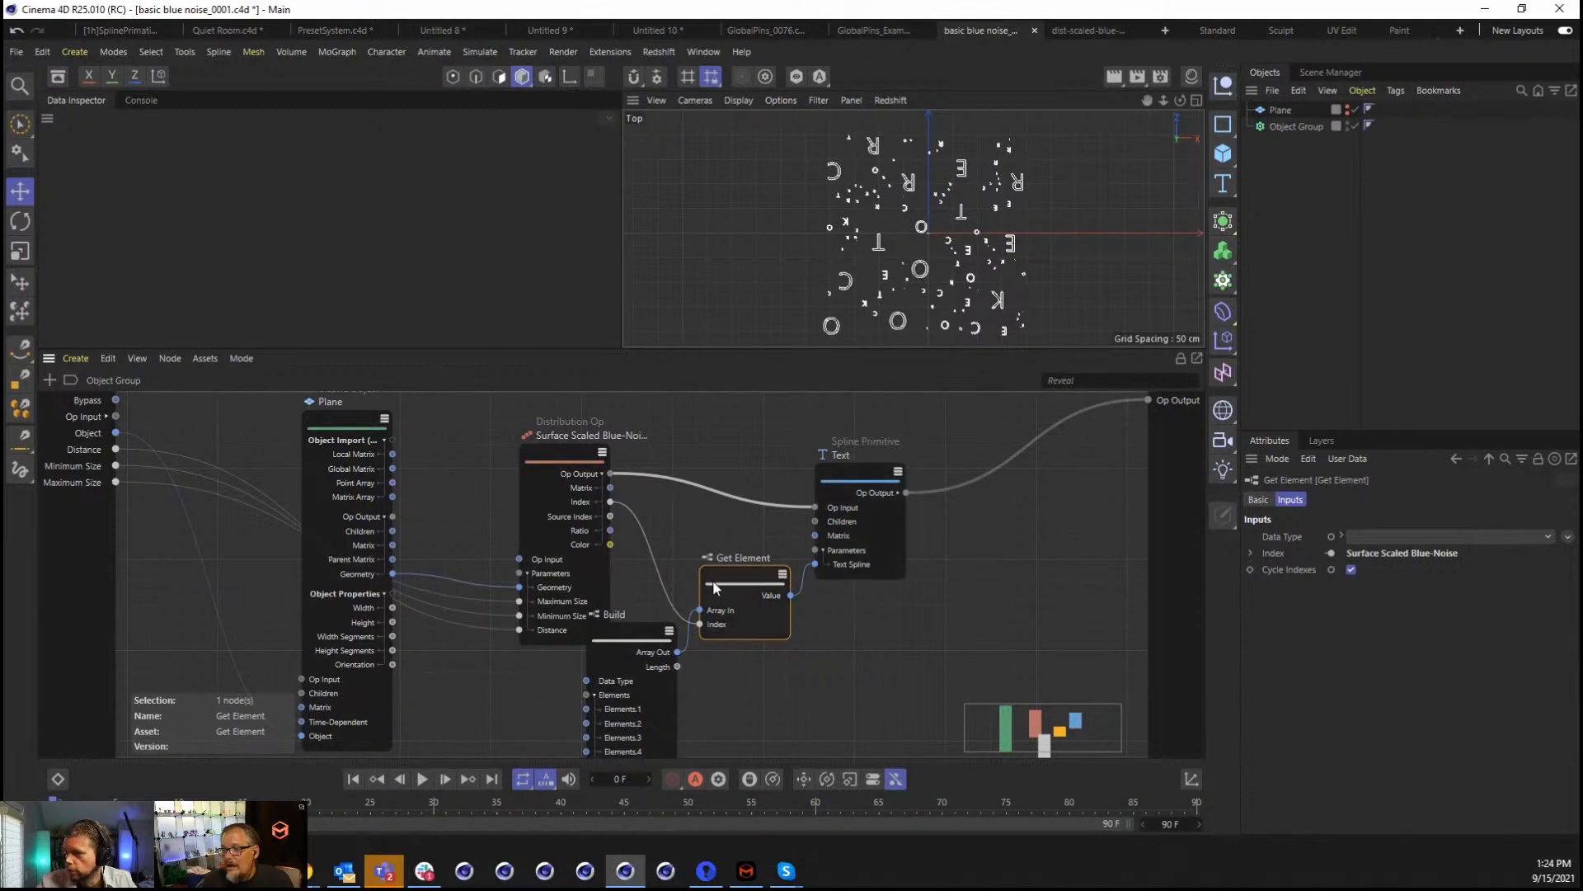
Turn Get Element's Cycle Indexes off and back on, and inspect the Build node's letter elements.
click(1351, 569)
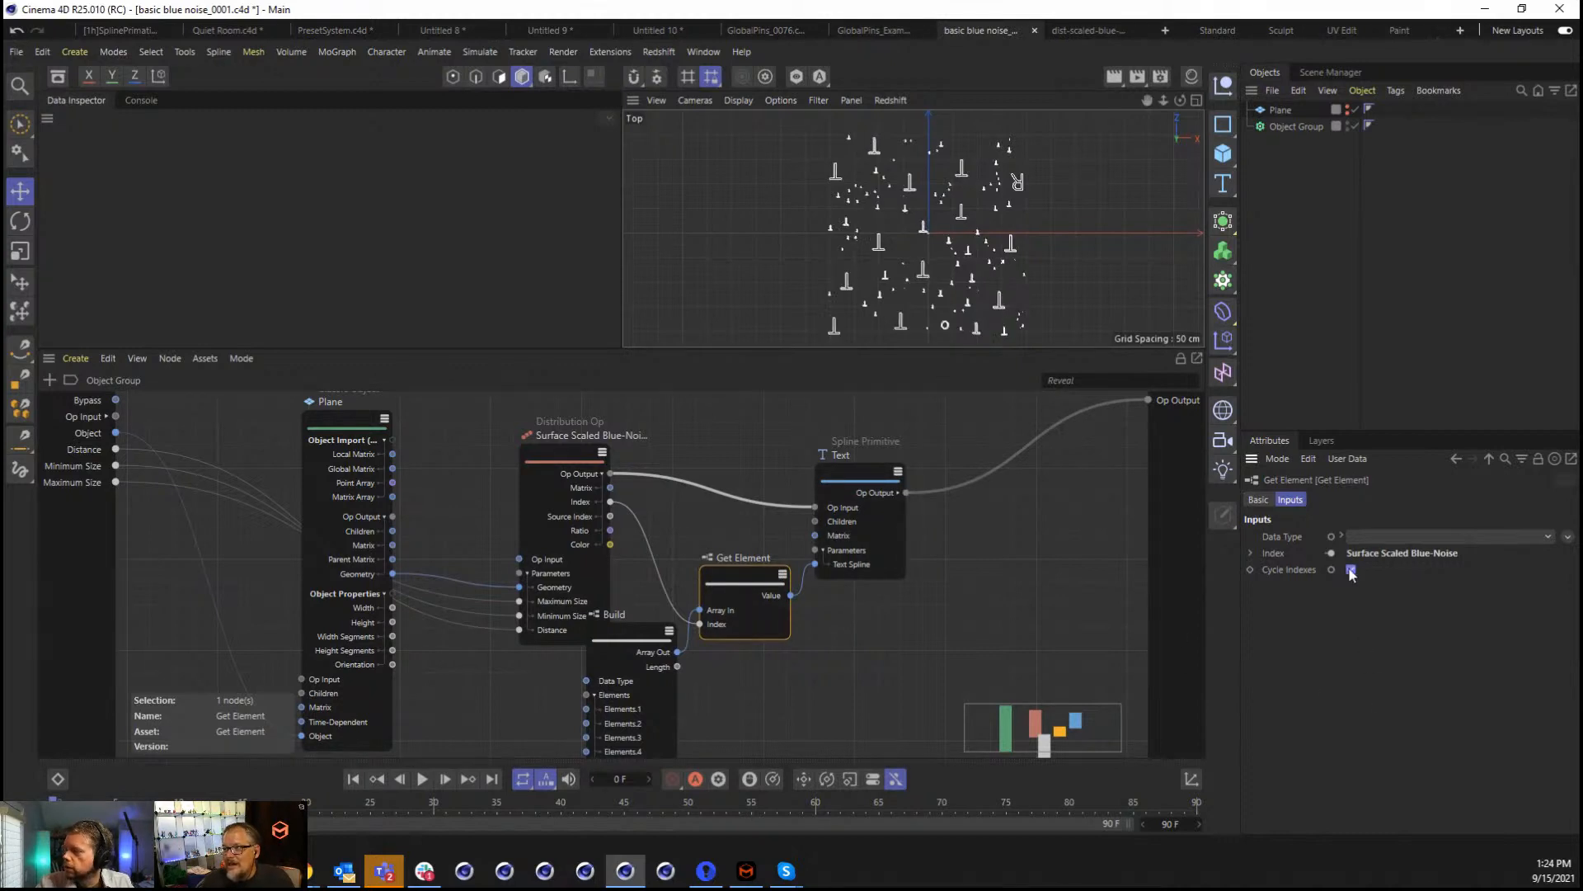
click(1351, 569)
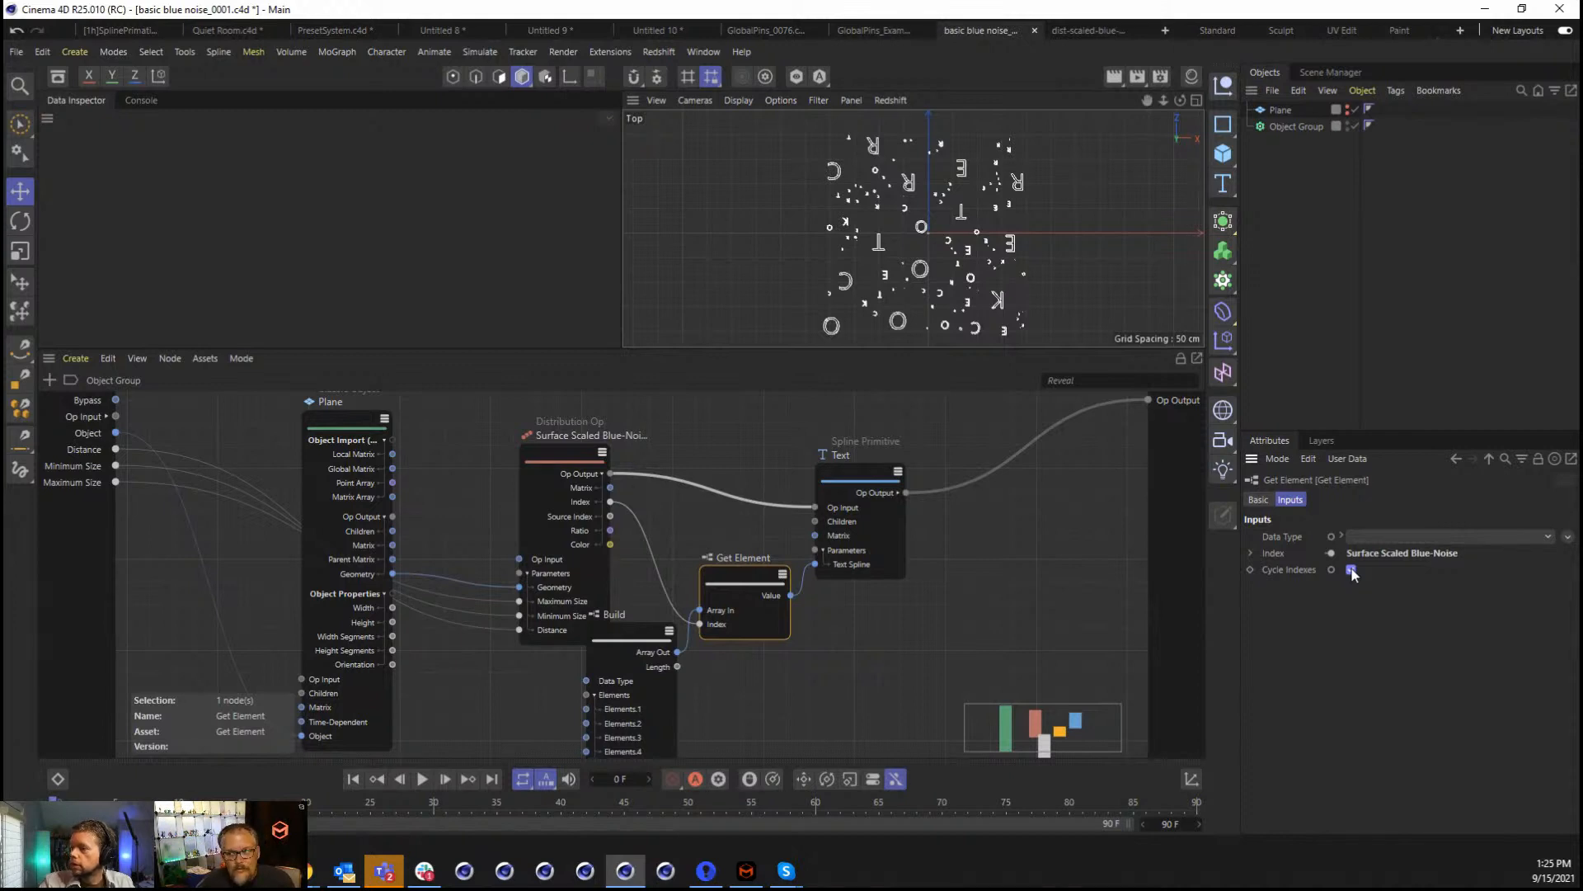
click(607, 644)
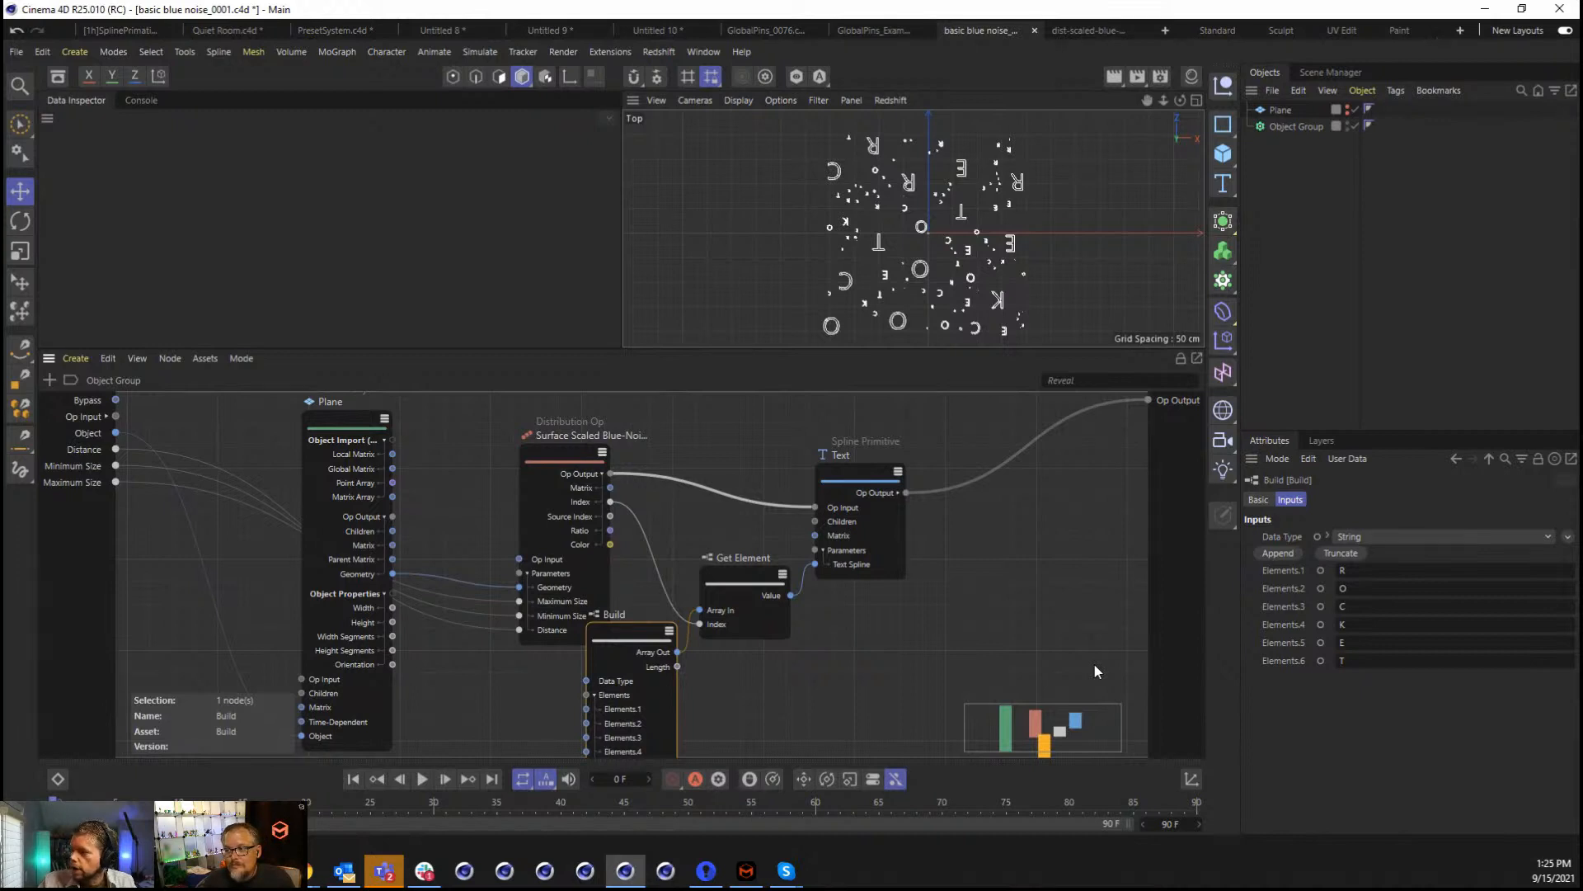
Spread out the graph by moving the Build and Get Element nodes farther from the distribution and Text nodes.
drag(642, 649, 592, 695)
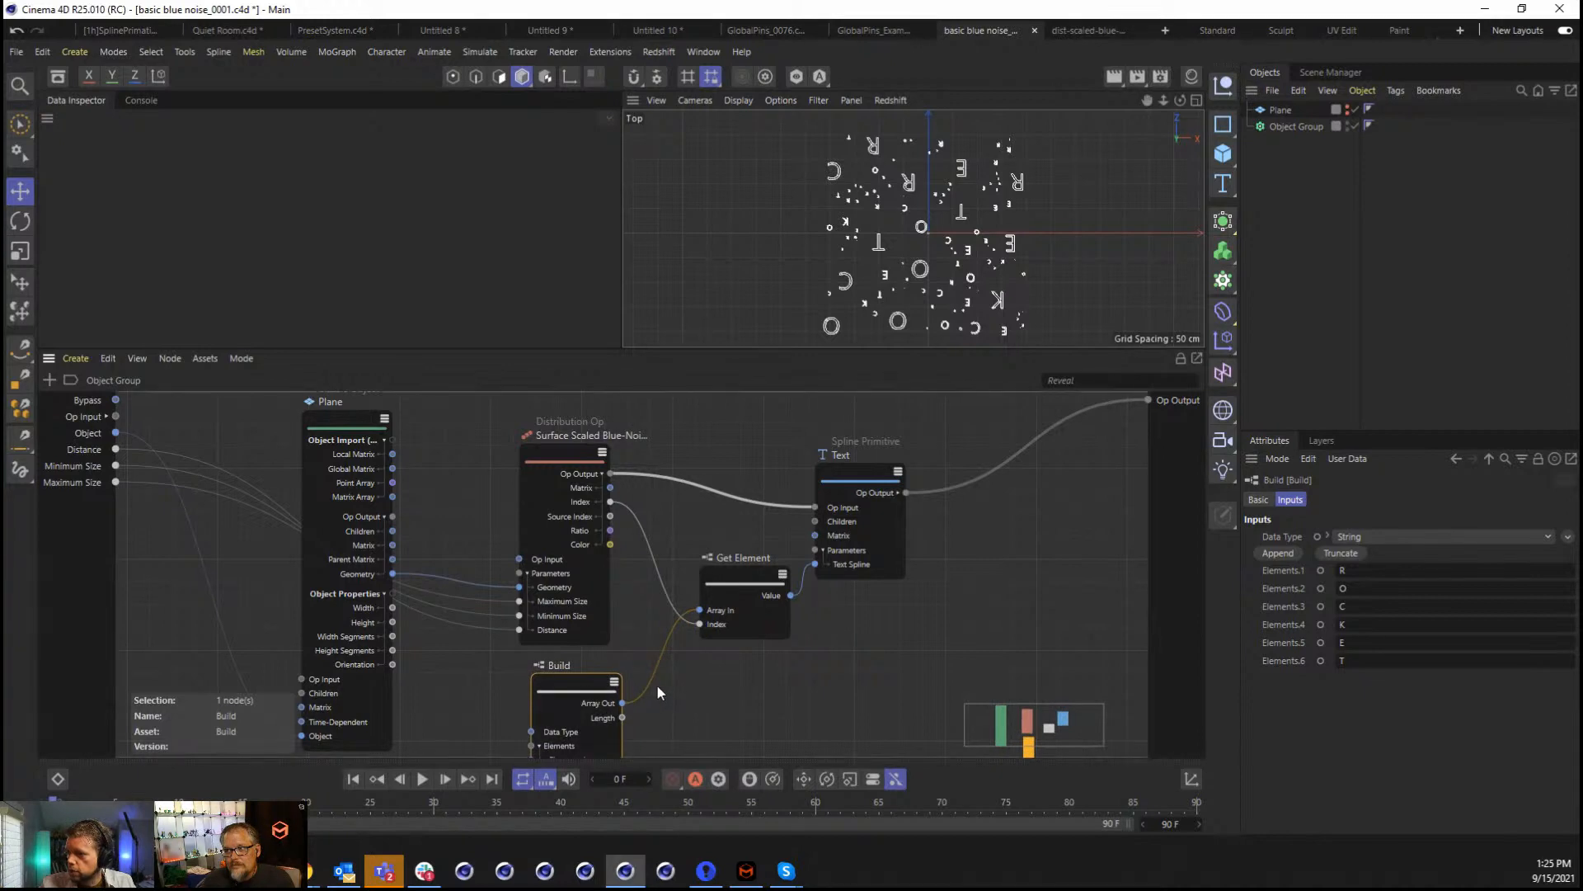
drag(740, 606, 721, 617)
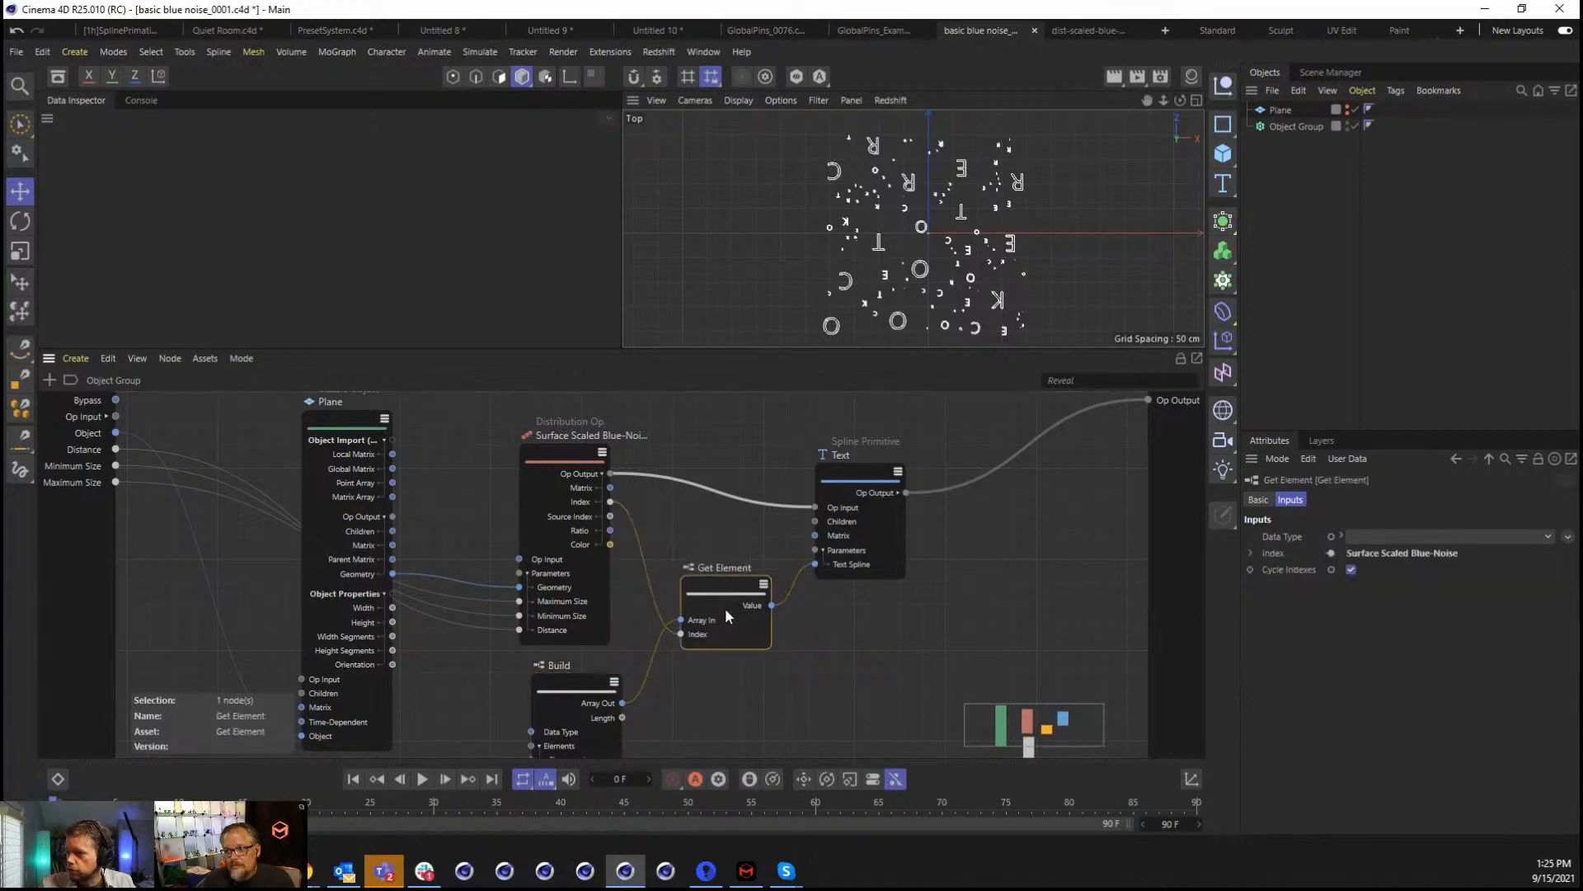
click(883, 487)
Insert a Color Op node between the Text node and the group's Op Output.
double_click(977, 534)
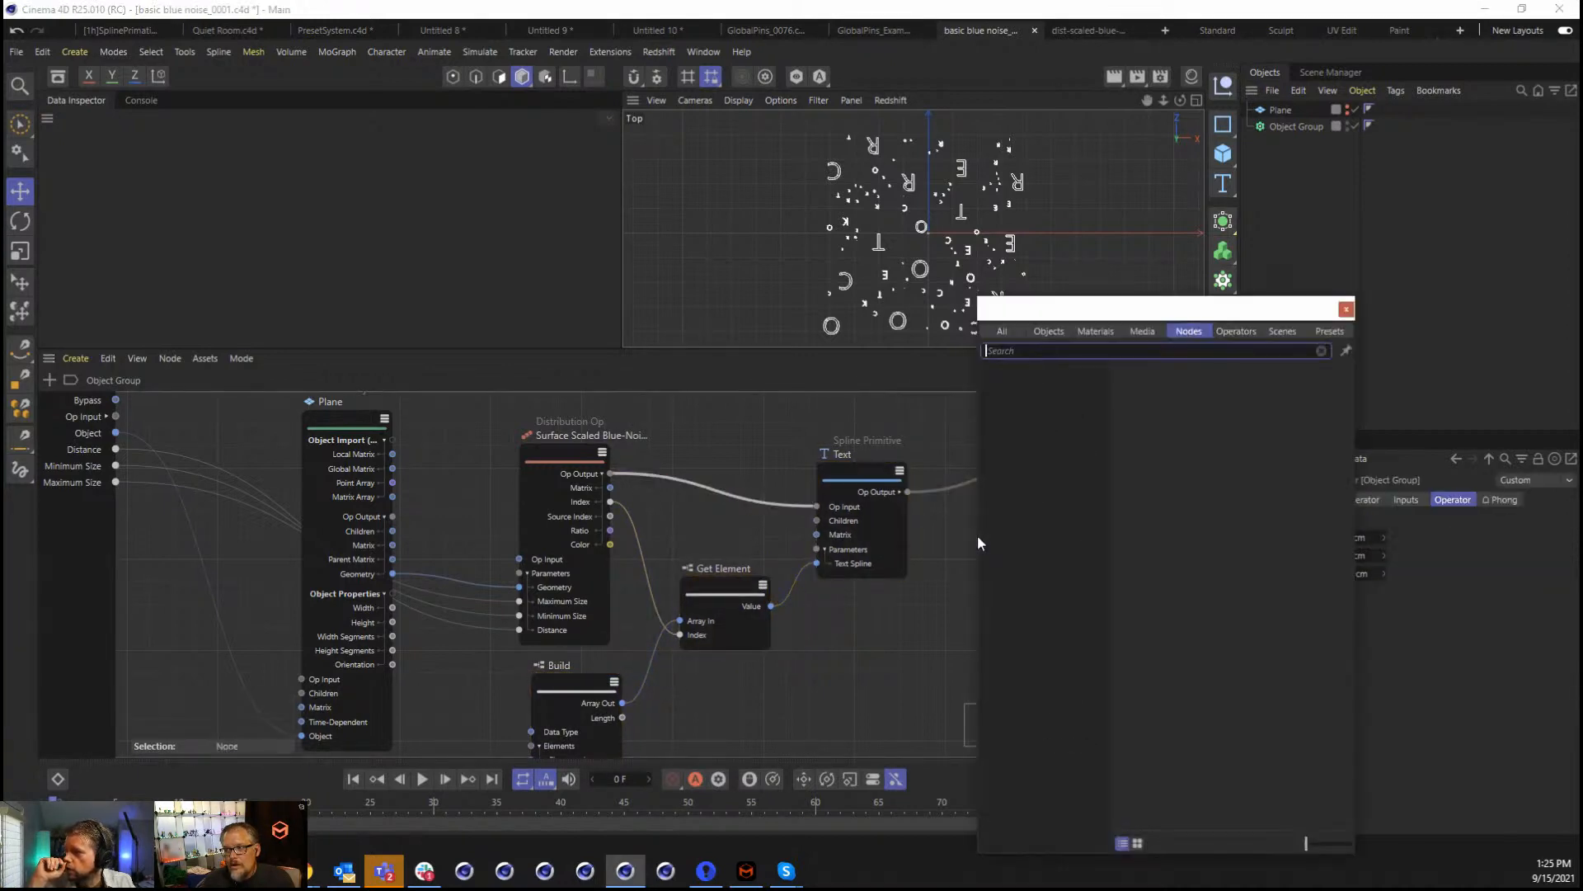
text(color)
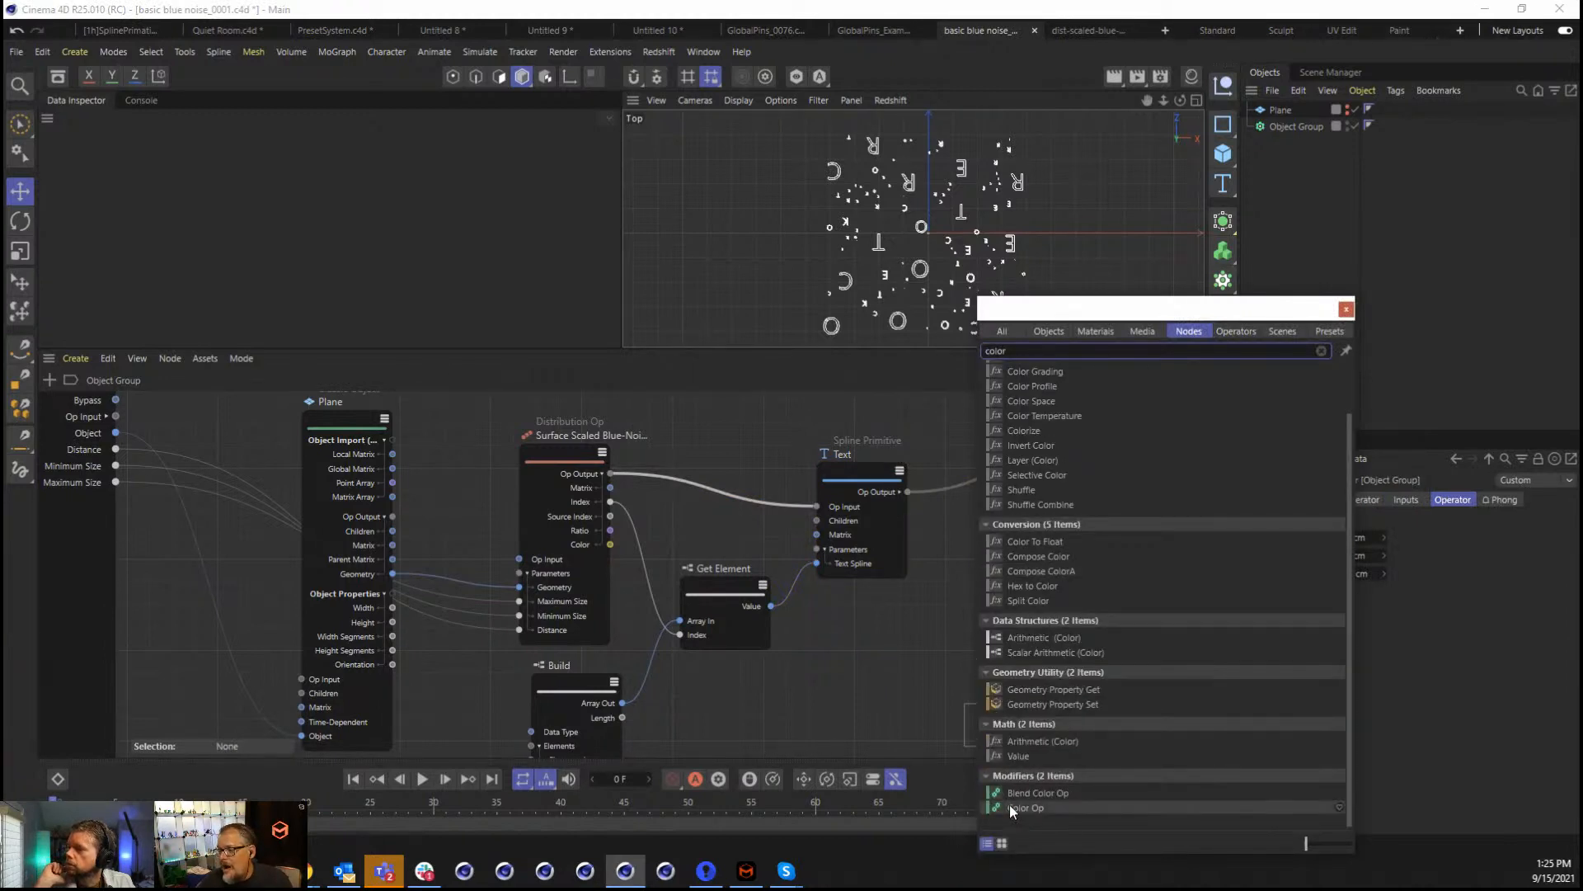
drag(1015, 808, 1013, 498)
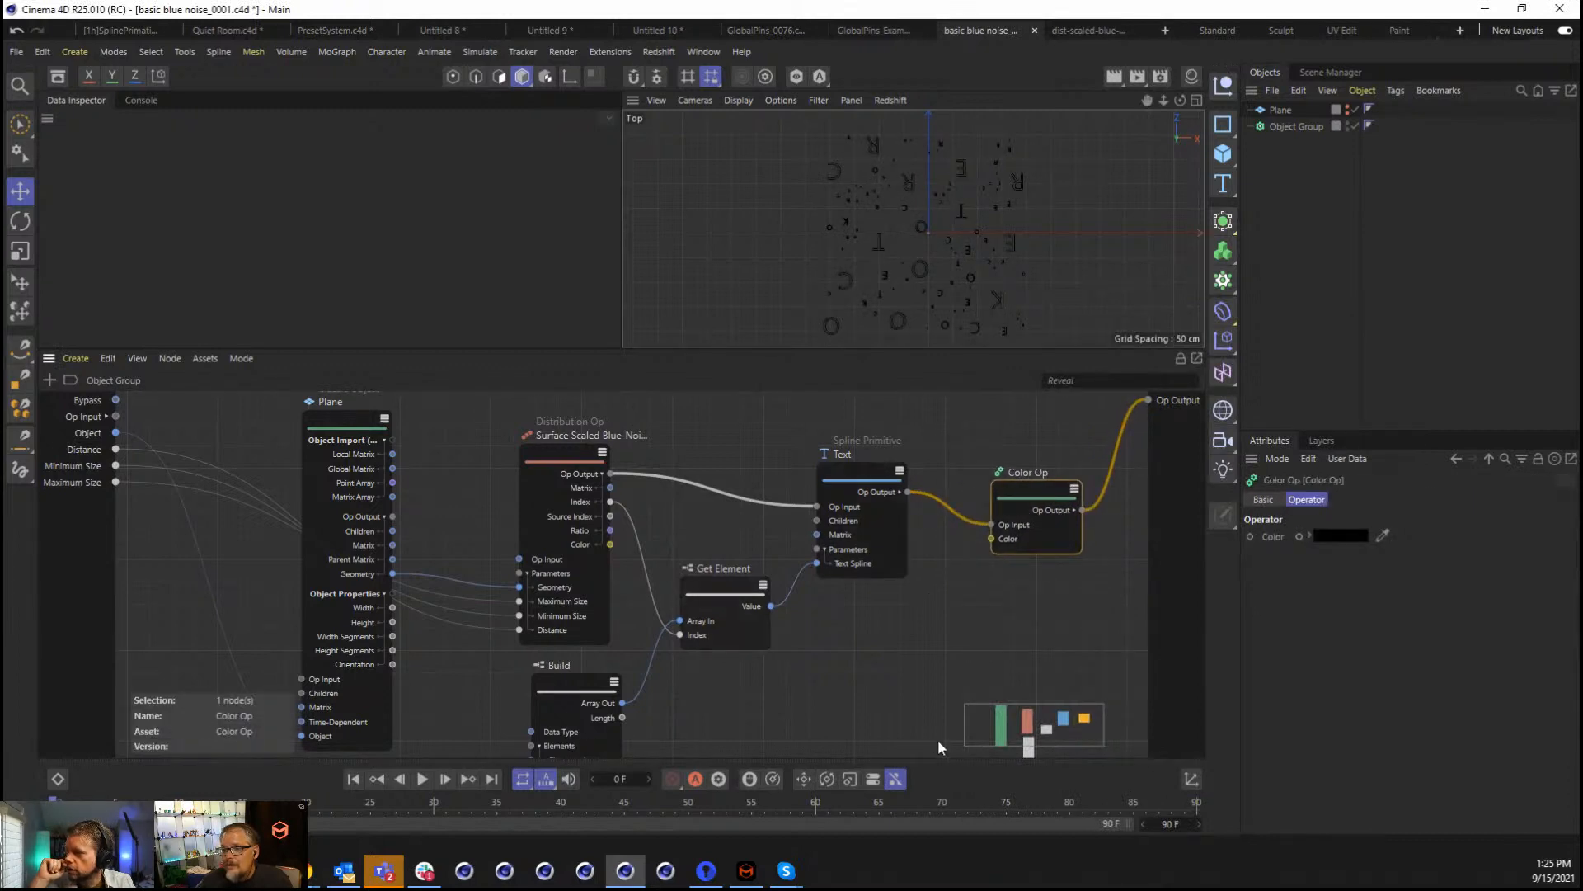
Add a Hash node below the Text node and connect its Color output to the Color Op's Color input.
double_click(867, 674)
text(hash)
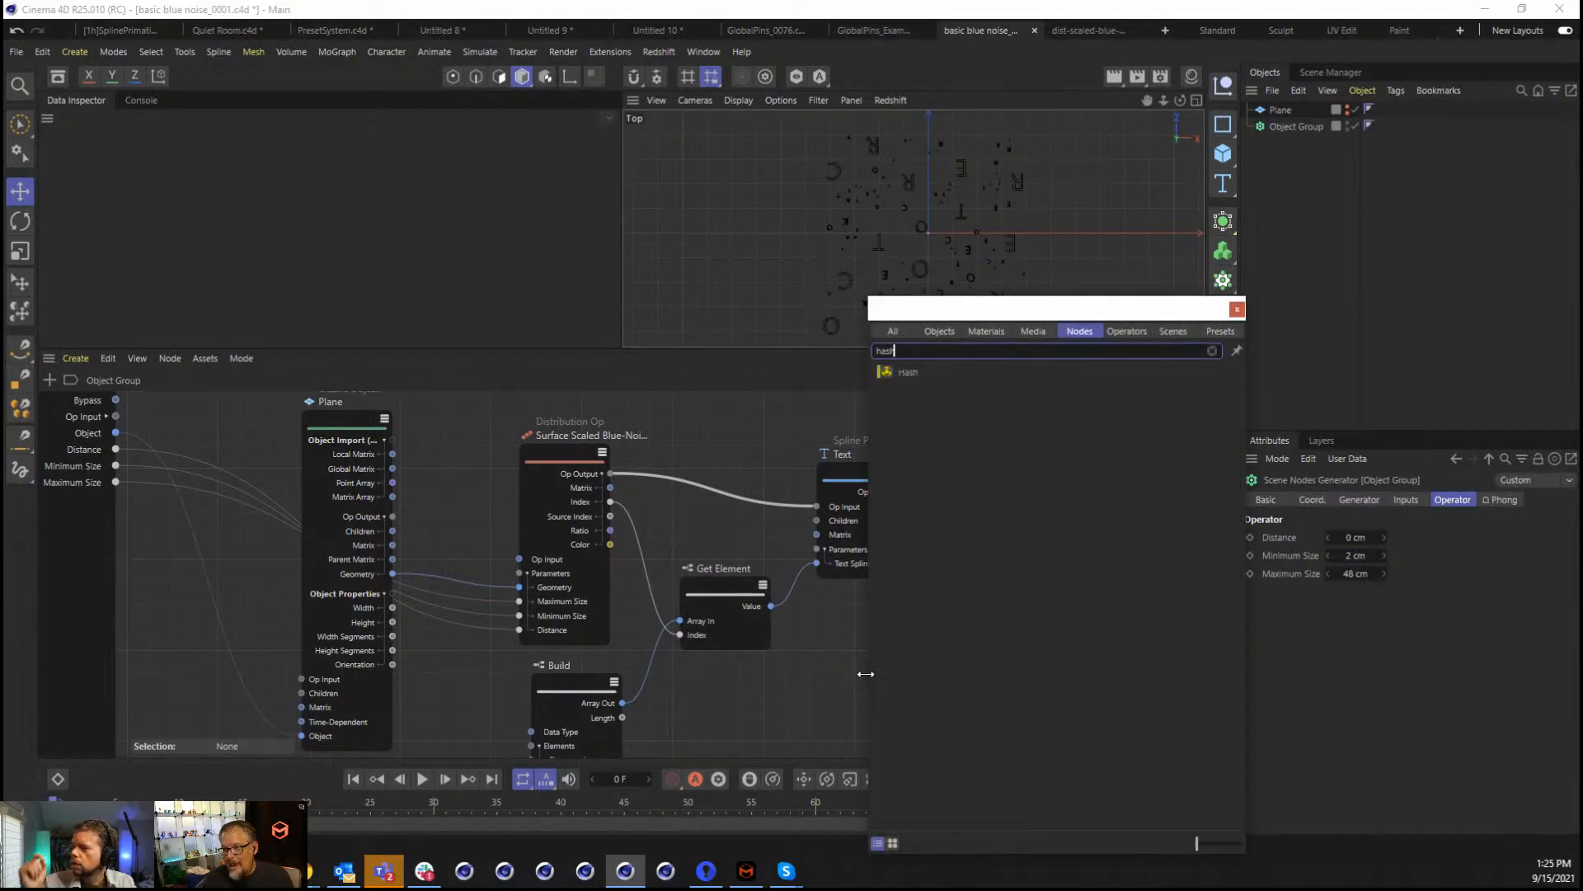
drag(910, 373, 844, 689)
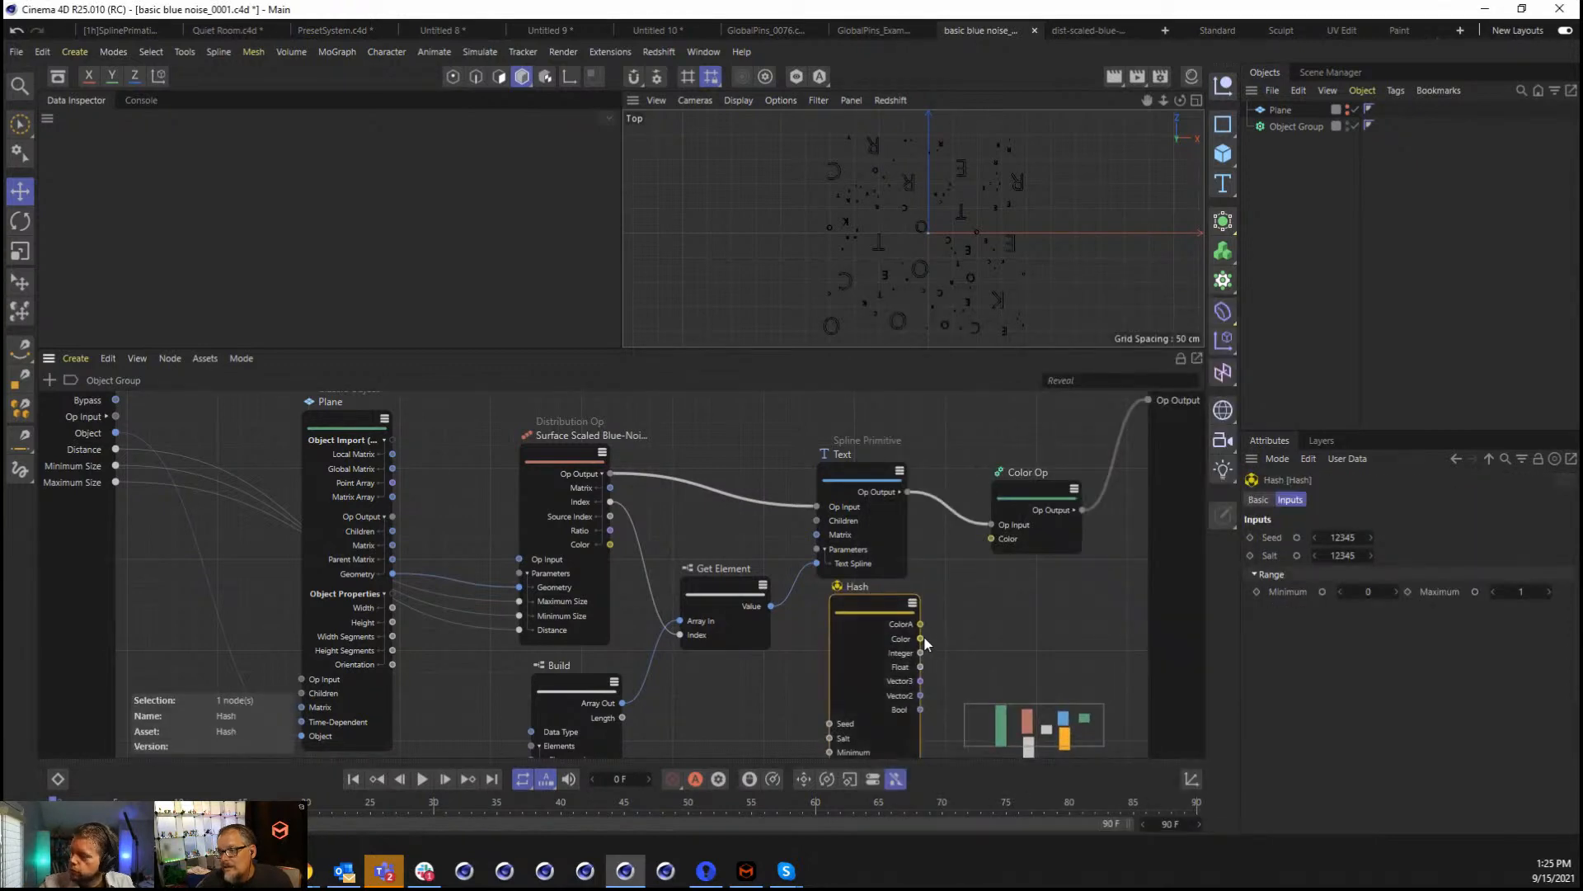
drag(988, 546, 991, 539)
scroll(949, 610, down, 2)
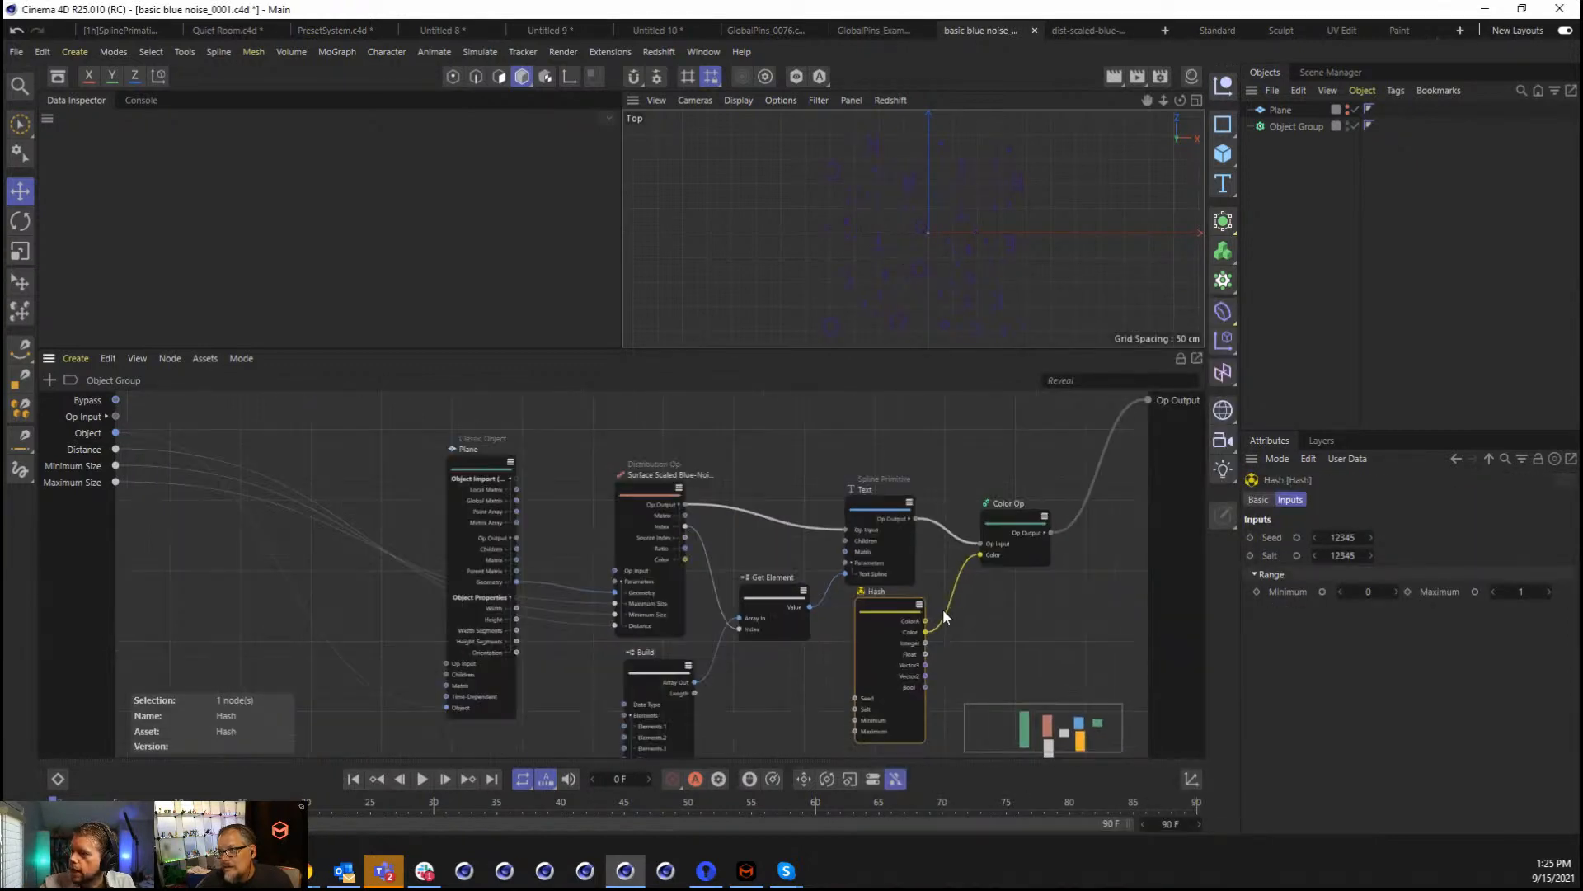
scroll(953, 676, up, 1)
middle_drag(954, 676, 867, 592)
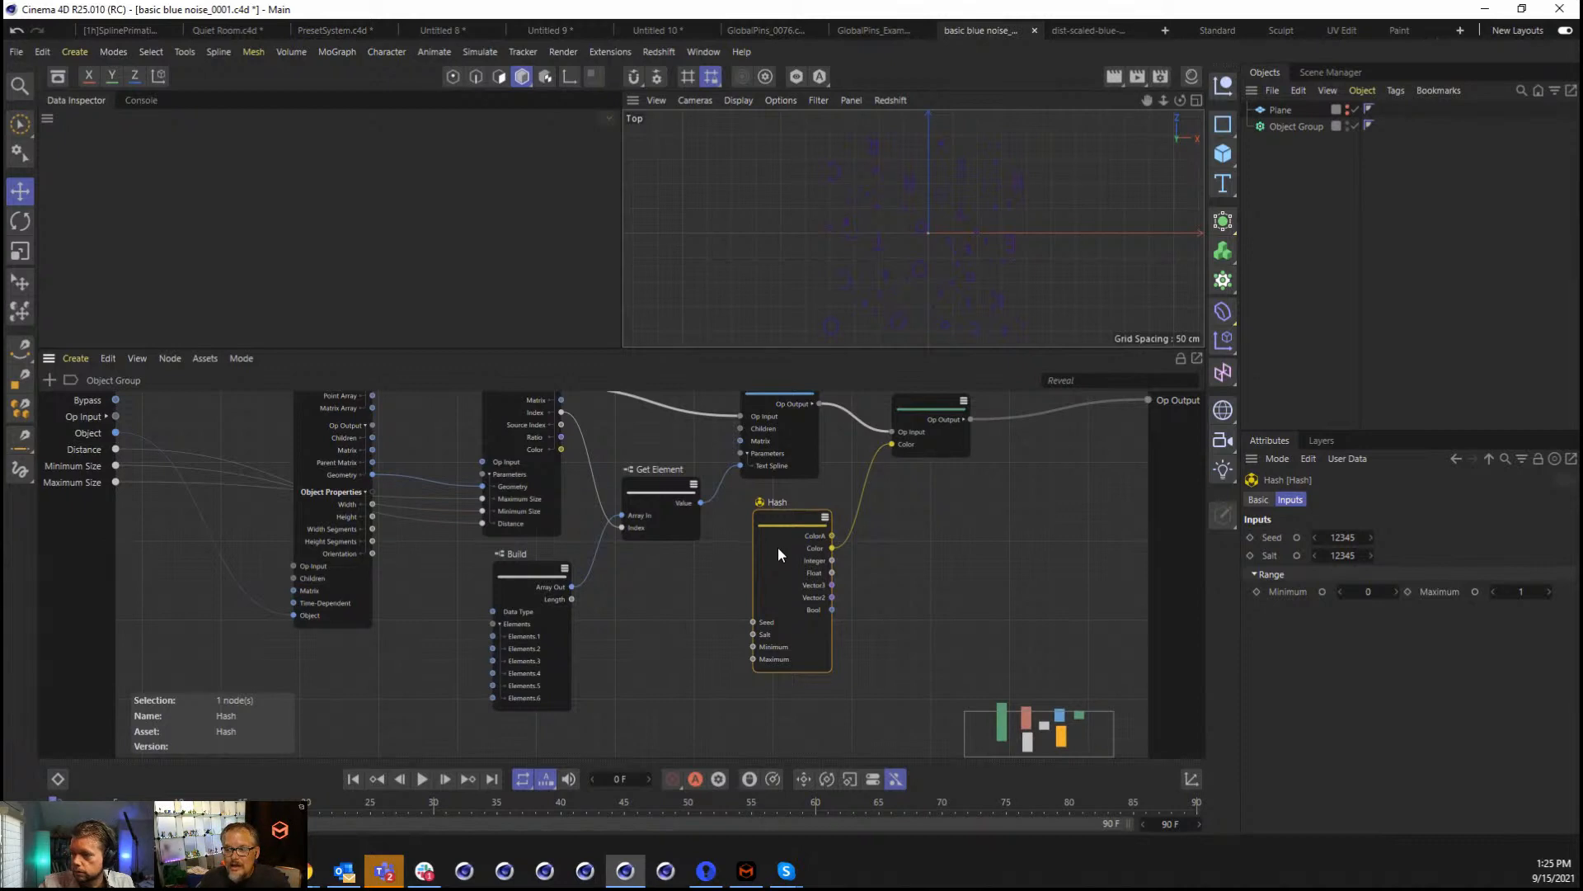
Connect the distribution's Index to the Hash node's Salt input and set the Hash Seed to 12365.
drag(779, 547, 767, 557)
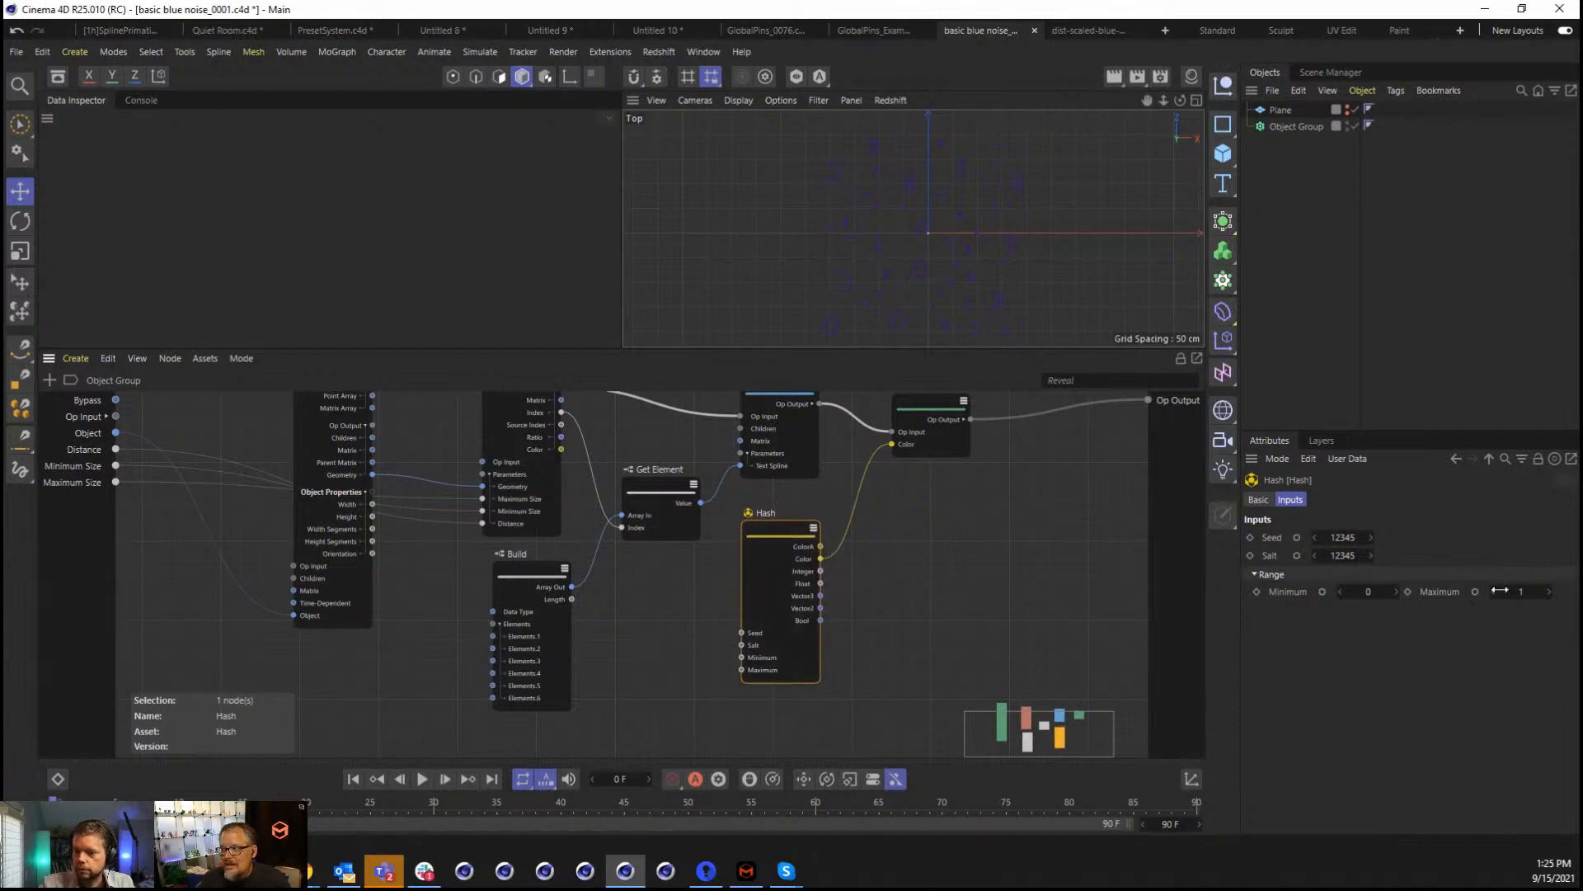
drag(566, 423, 739, 647)
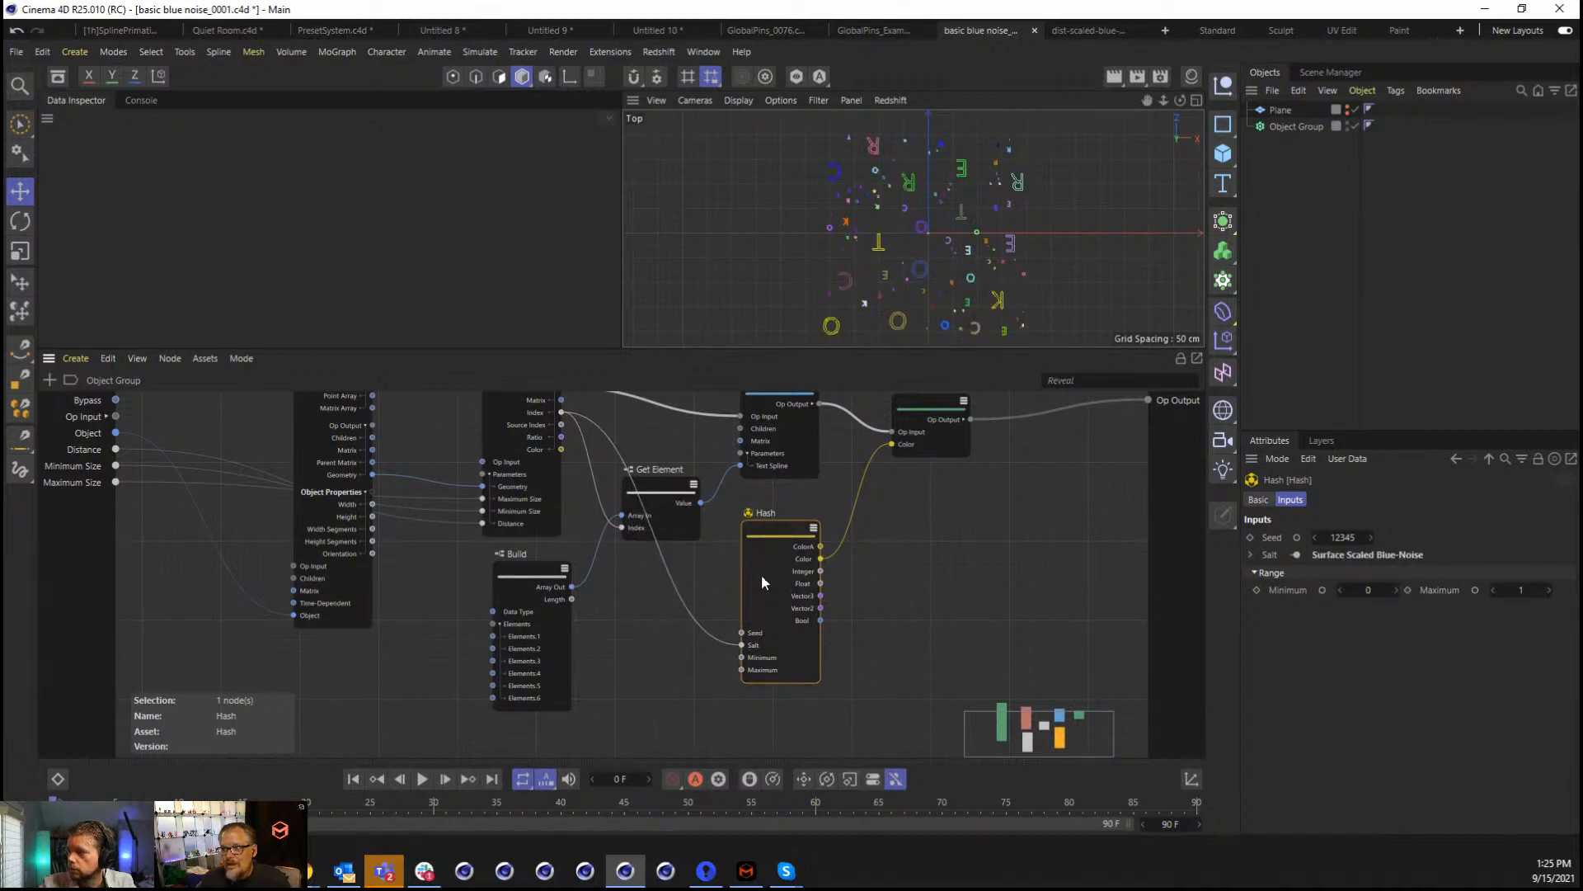
drag(1344, 537, 1189, 558)
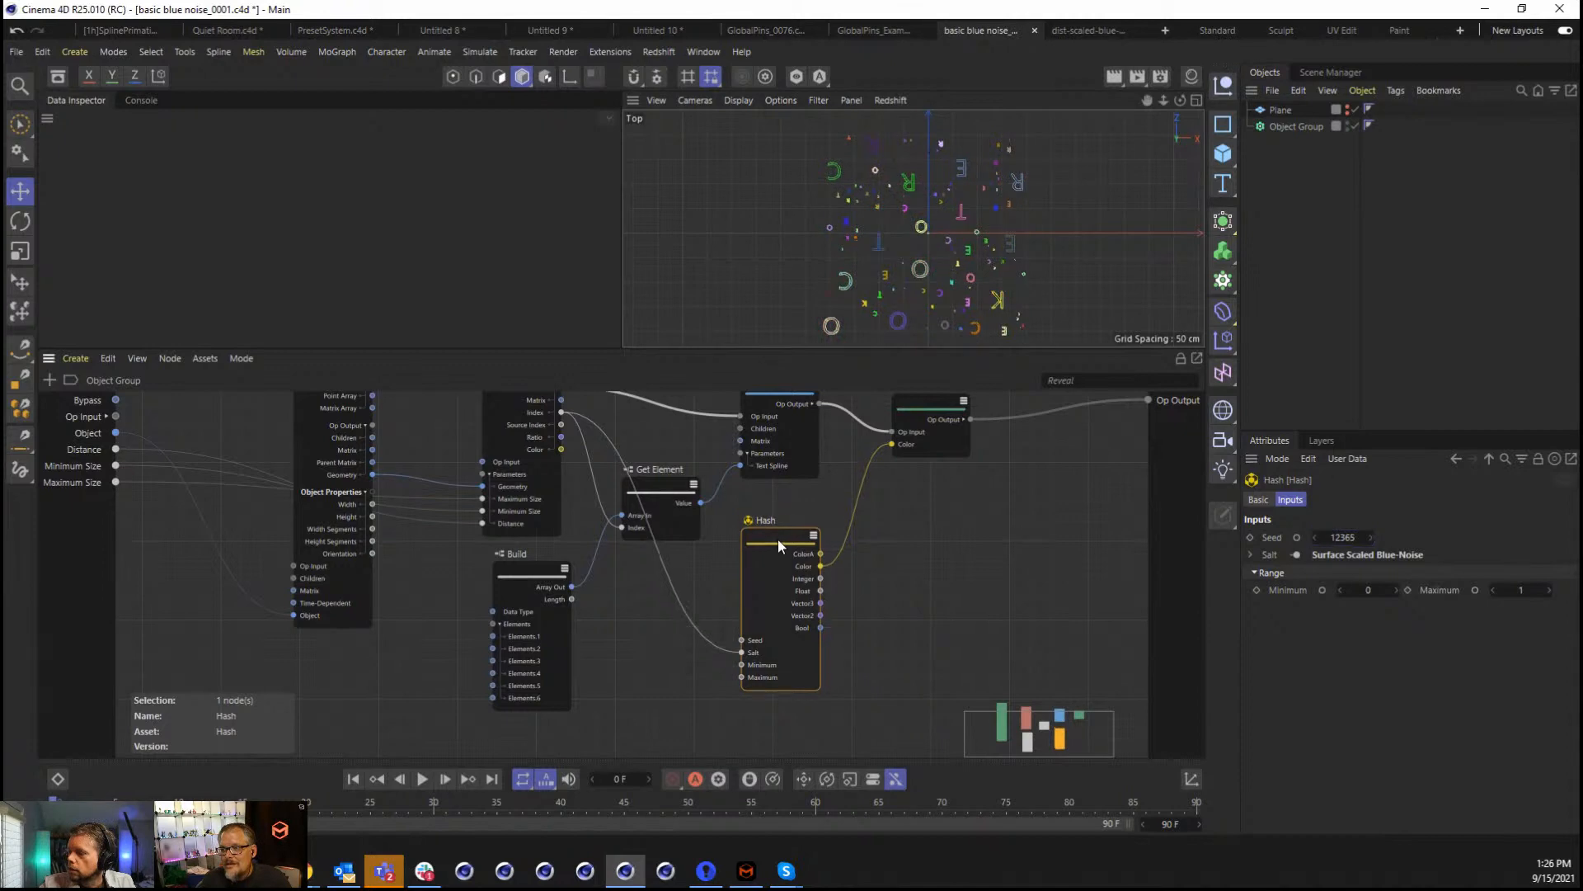
drag(779, 542, 780, 553)
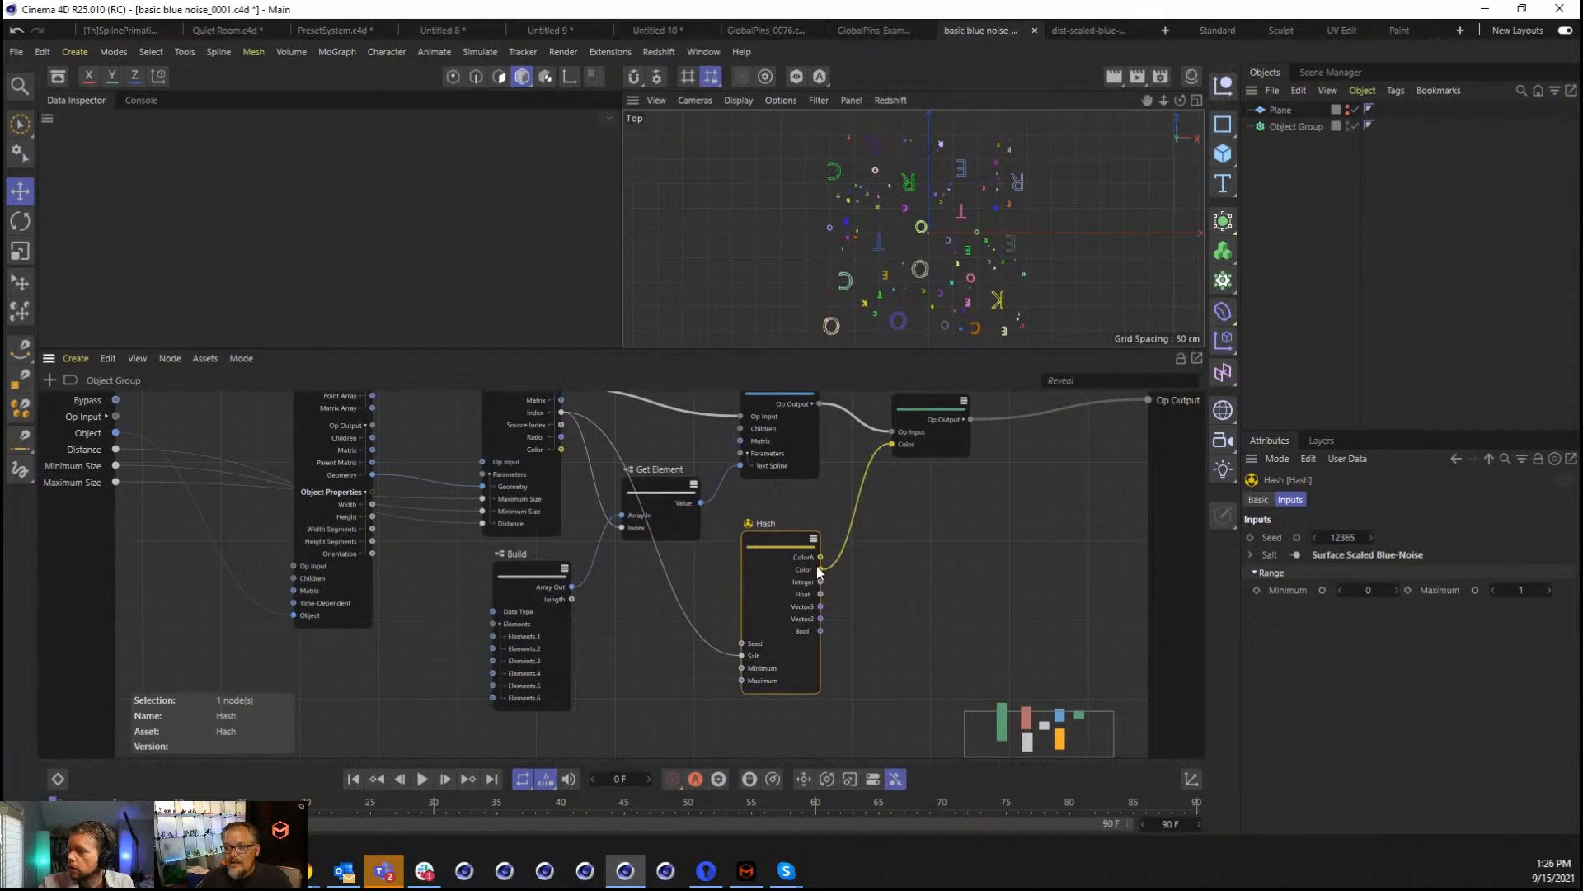
Route the Hash Float output through a new Basic Gradient into the Color Op, and load a stepped white, orange and brown gradient preset.
double_click(892, 521)
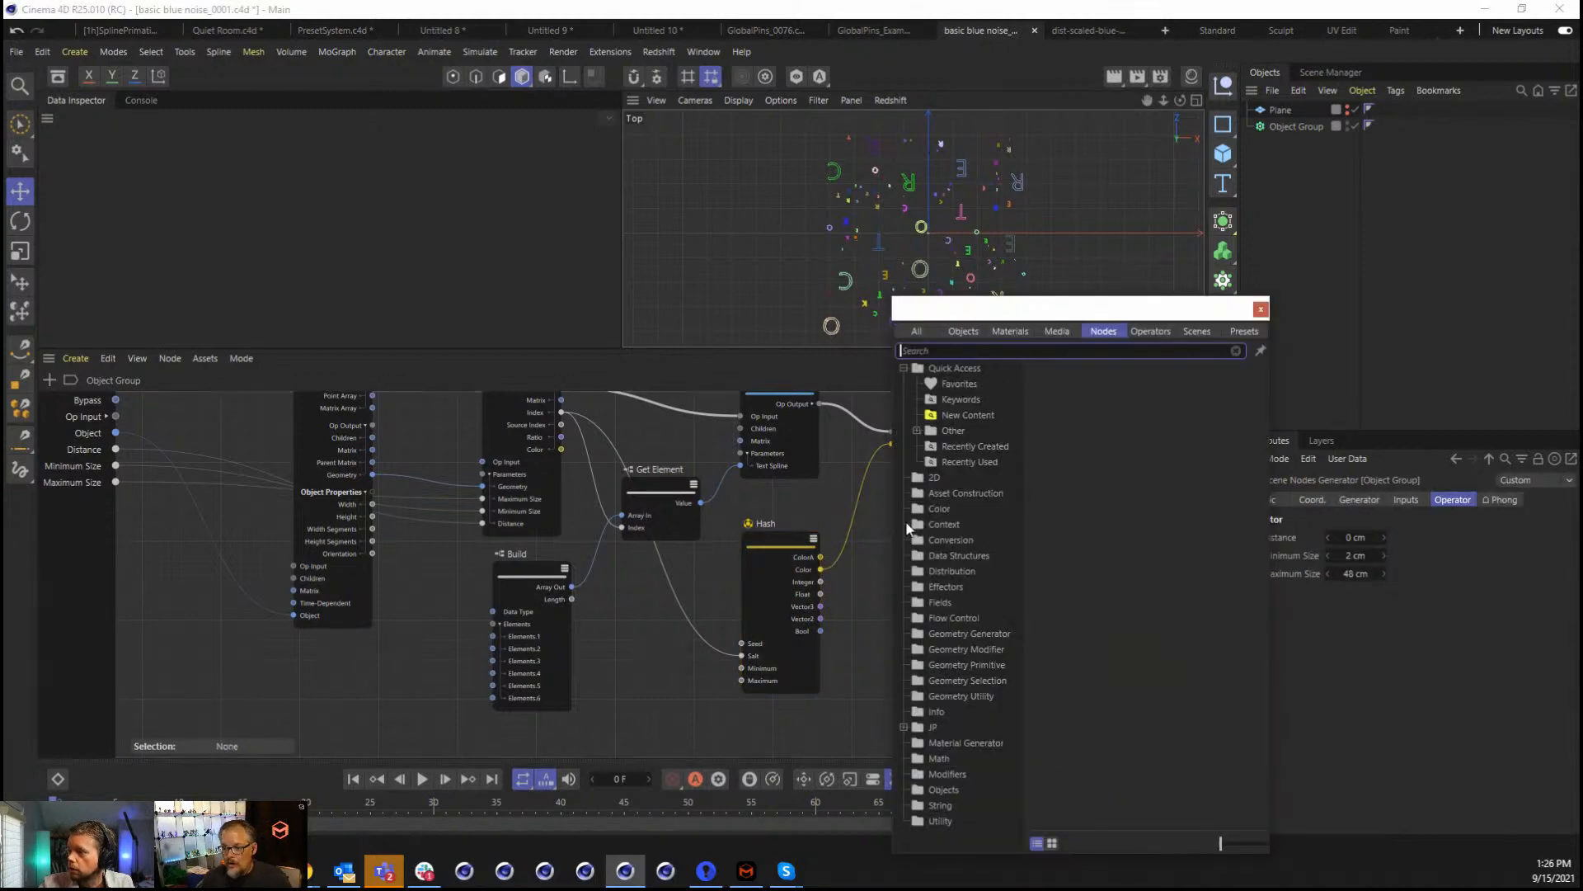
text(grad)
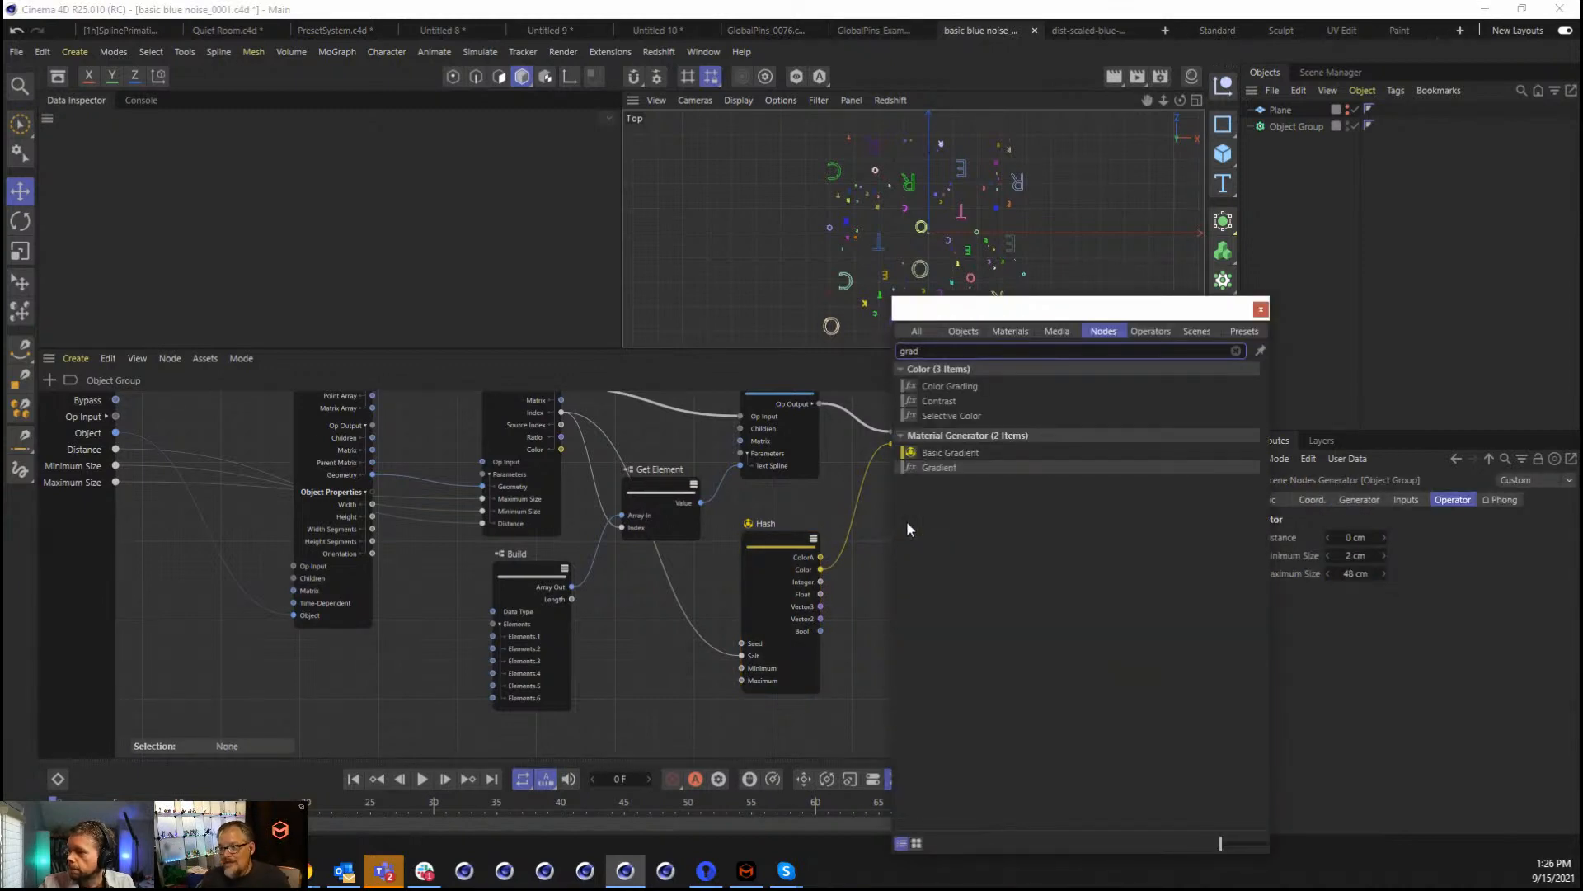
key(Return)
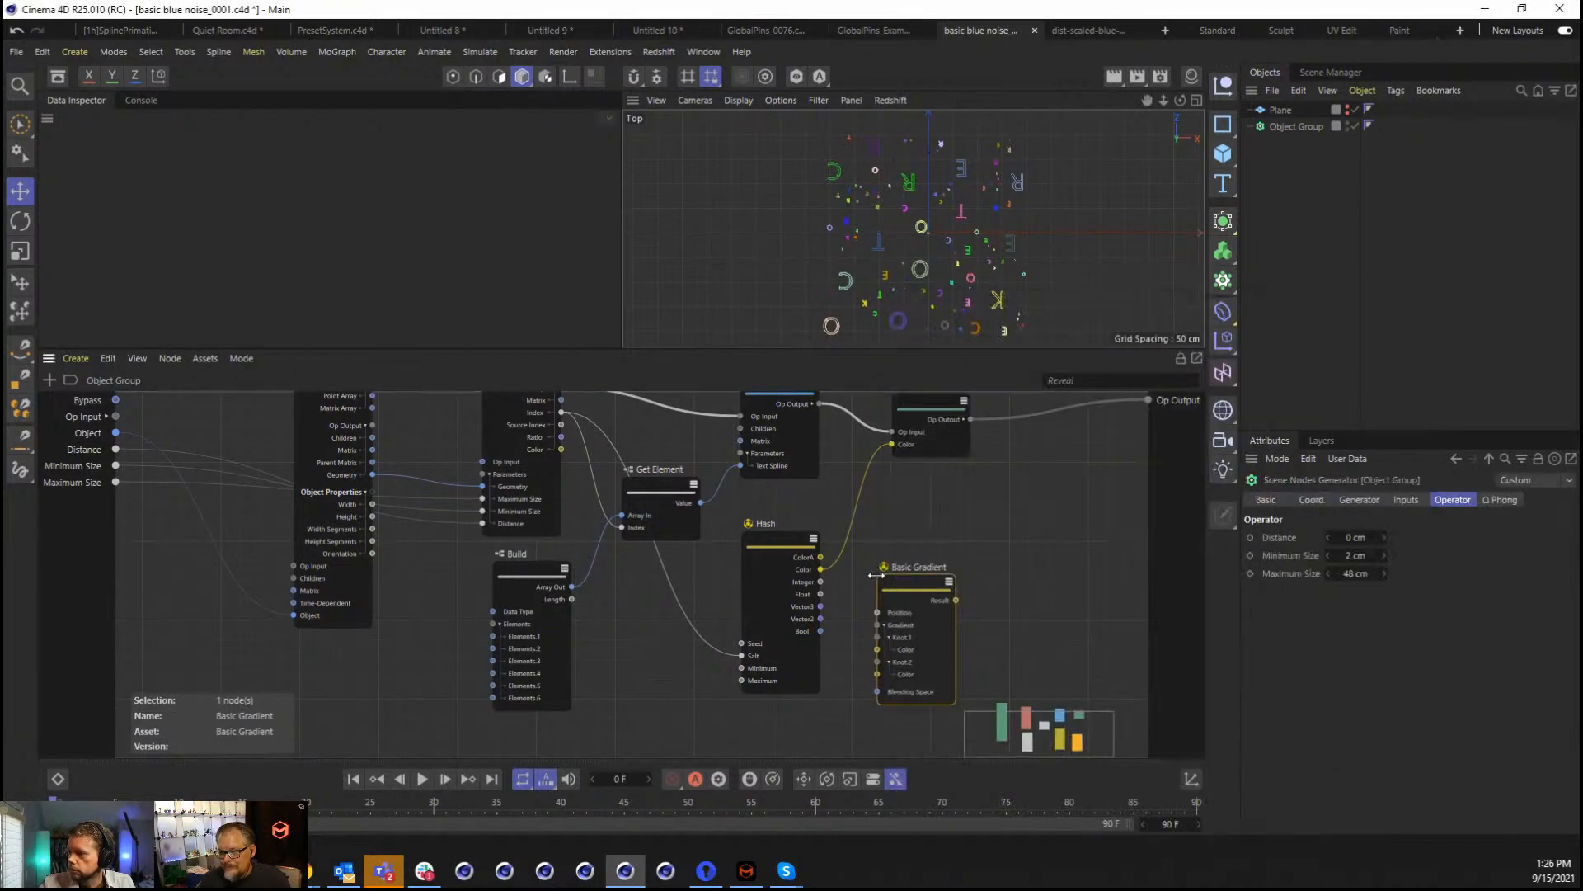
drag(823, 590, 891, 443)
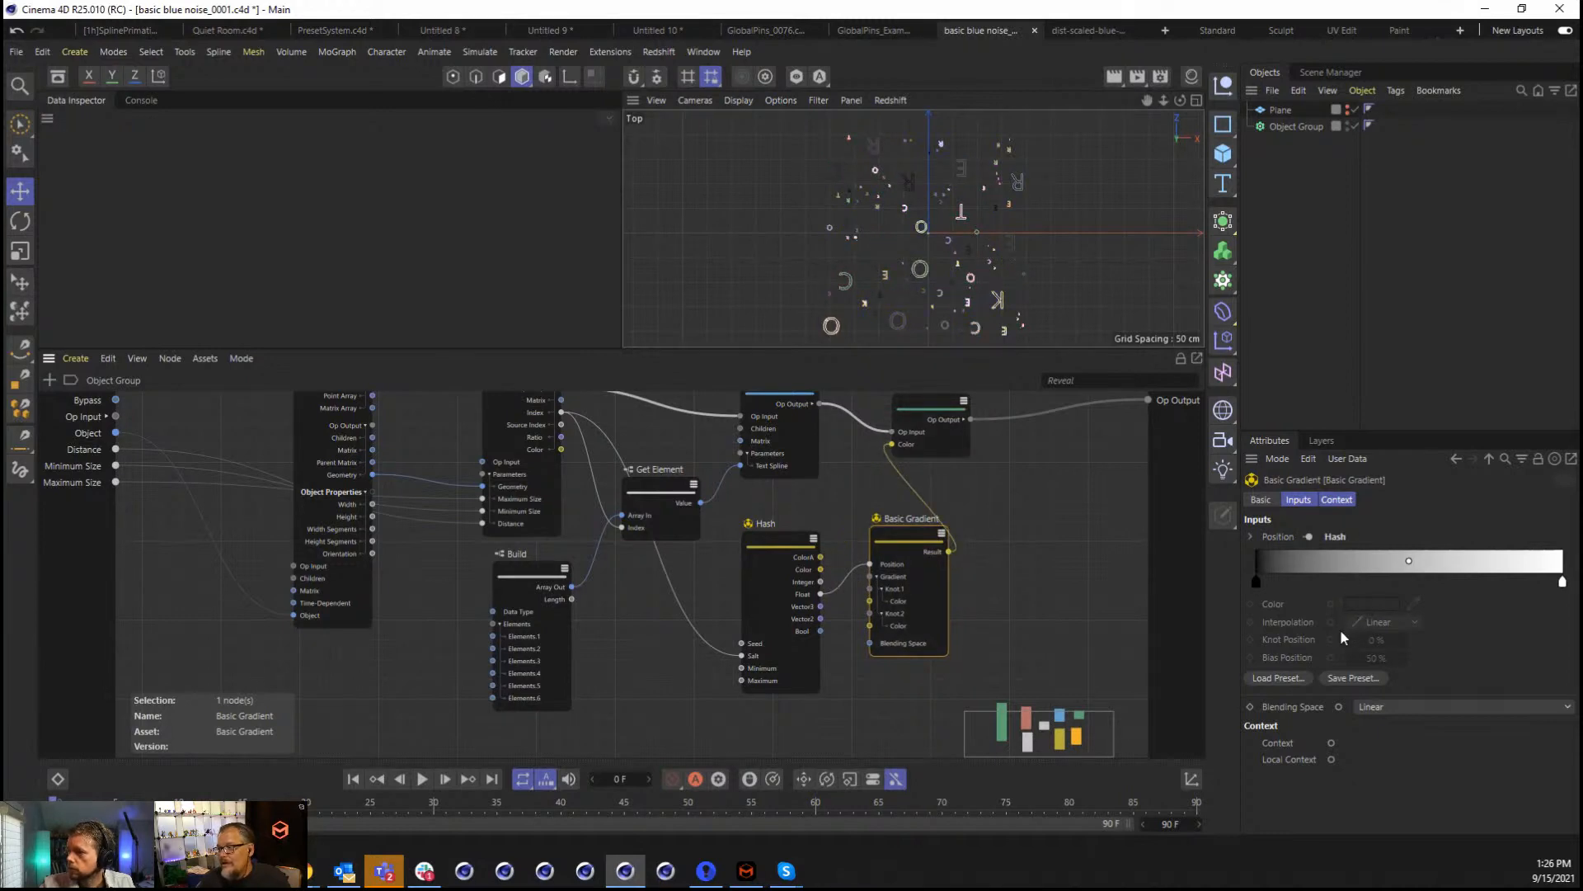
click(1294, 677)
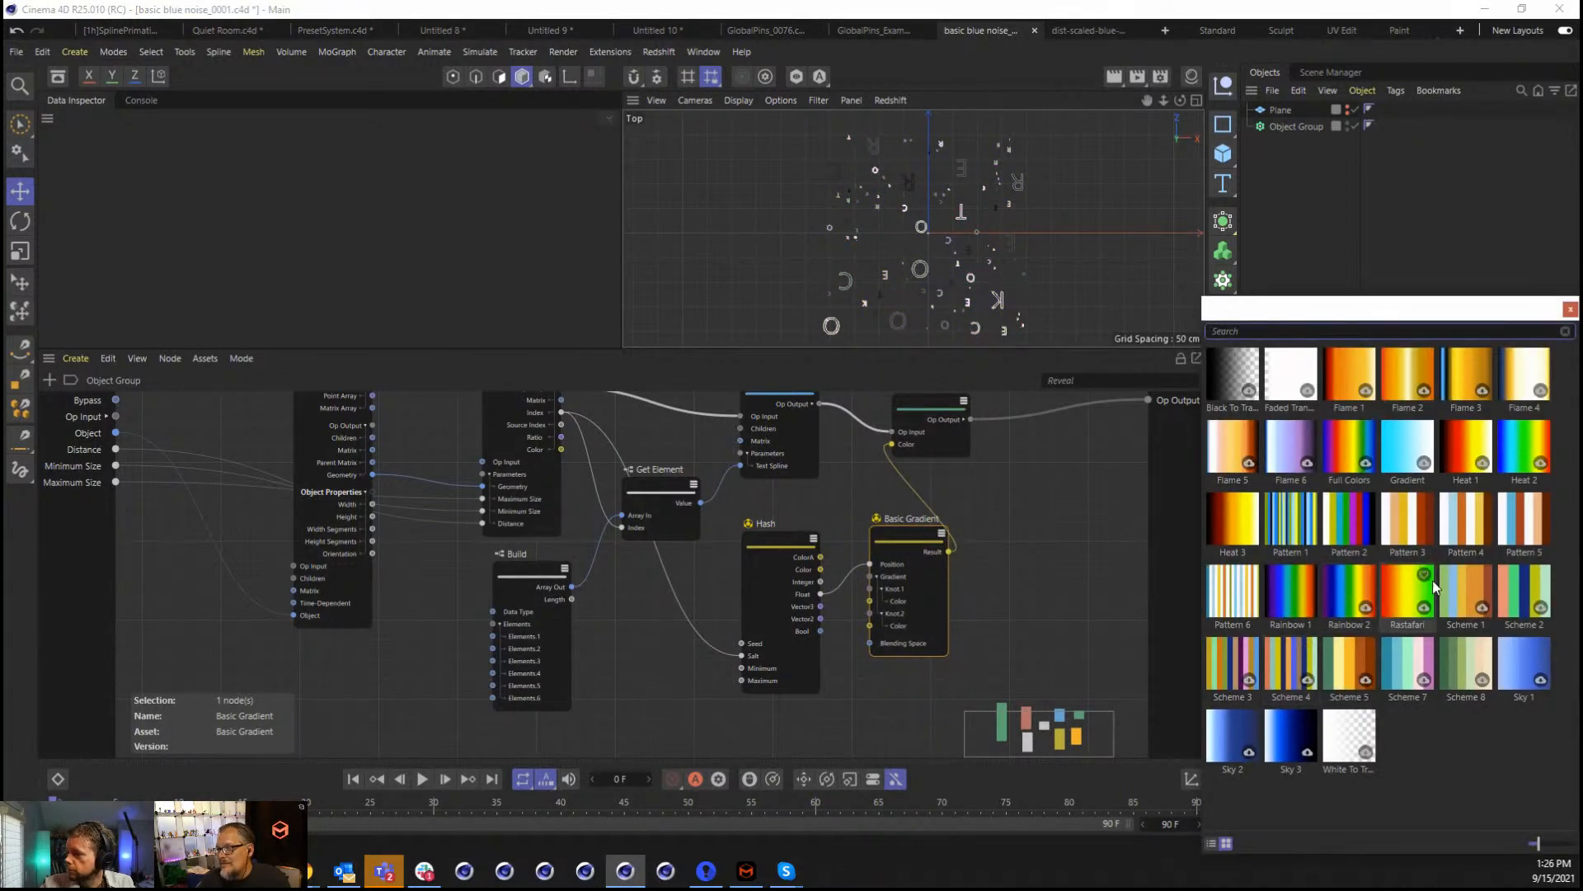
click(1393, 521)
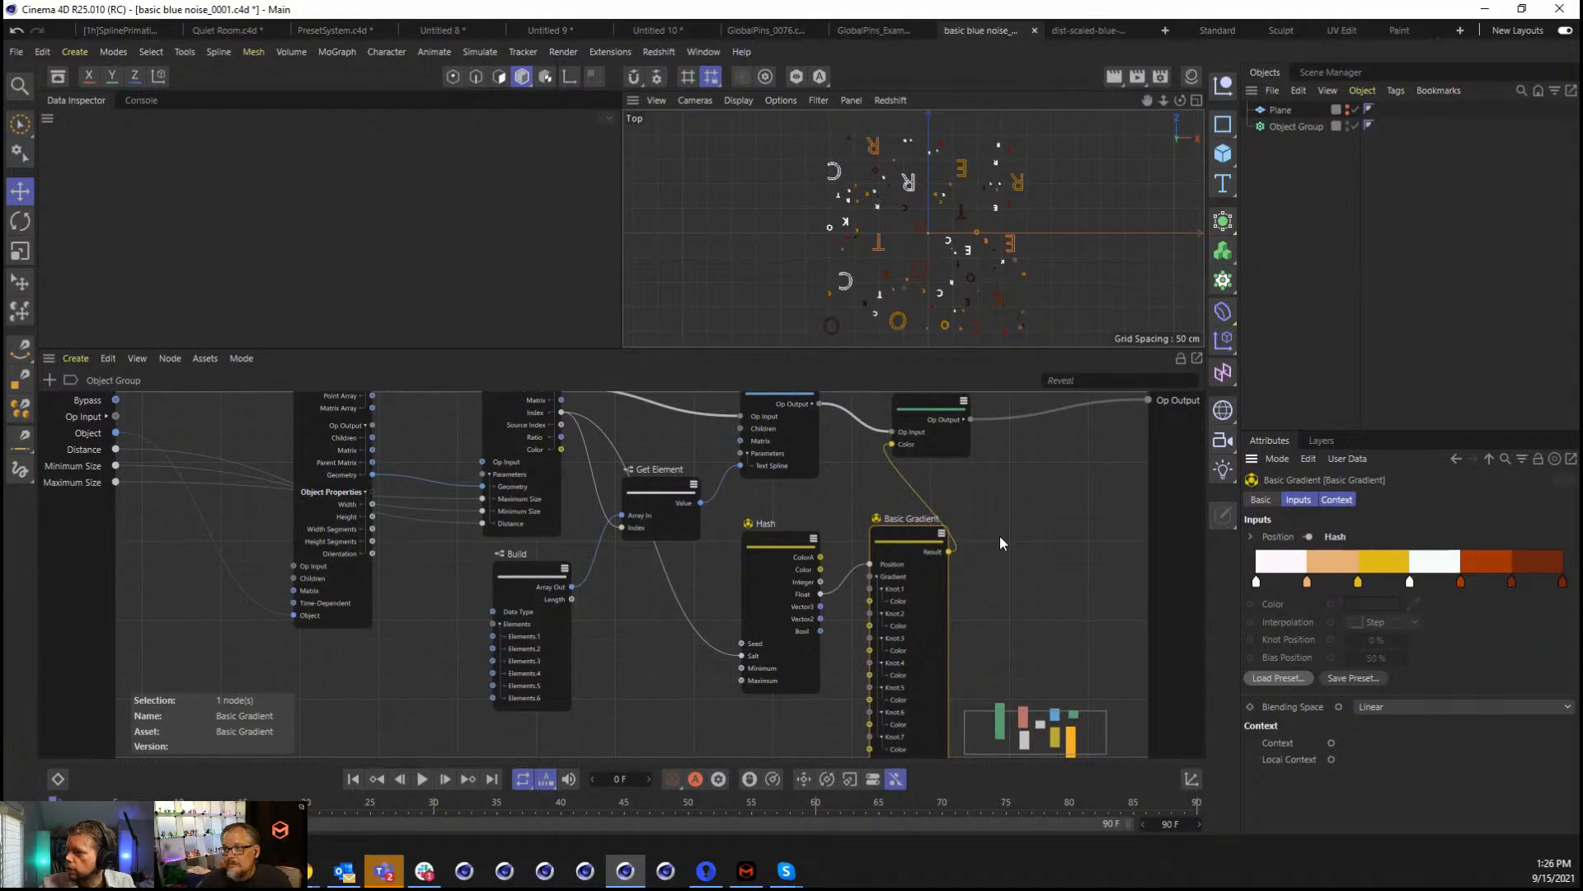
Move the Color Op farther from the Text node and insert a Line To Mesh node with the Extrude Line operation between them.
drag(928, 402, 1053, 427)
click(849, 459)
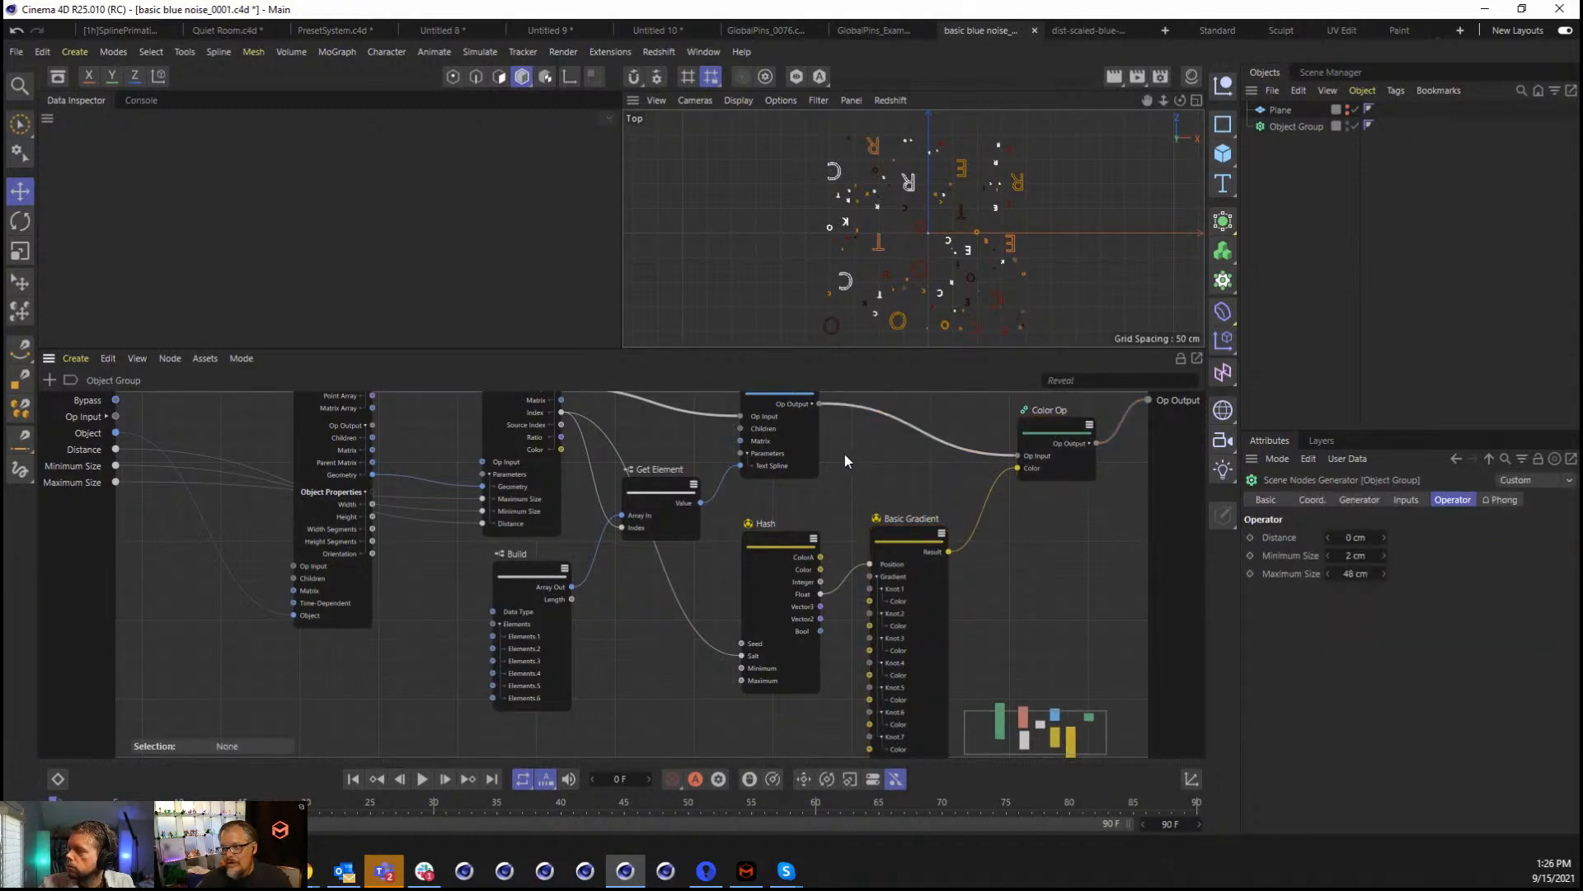
double_click(844, 459)
text(lin)
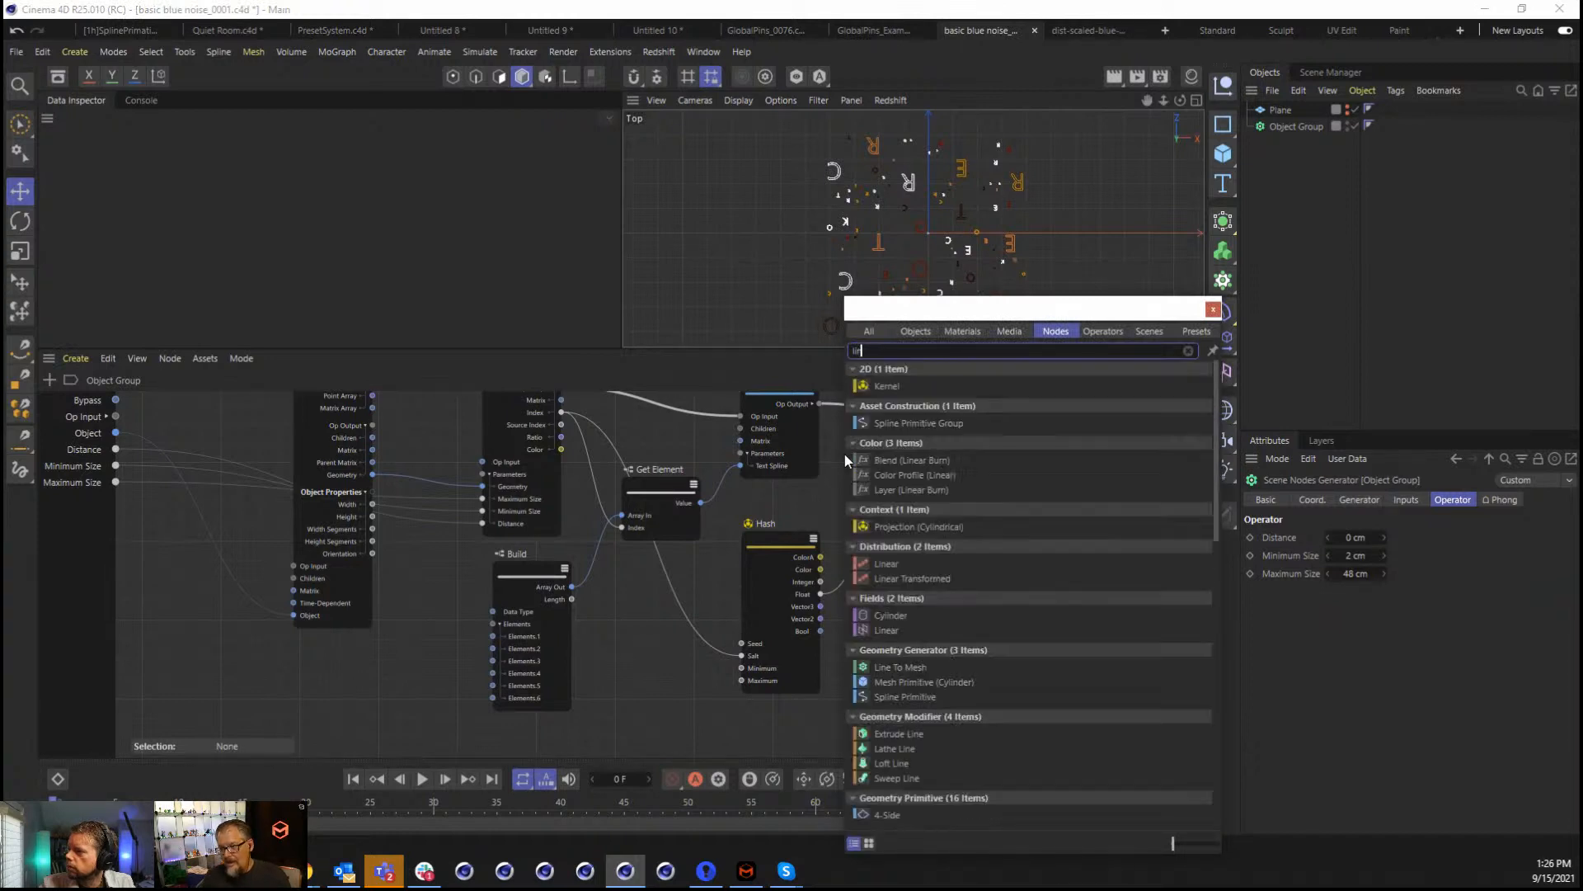
text(e)
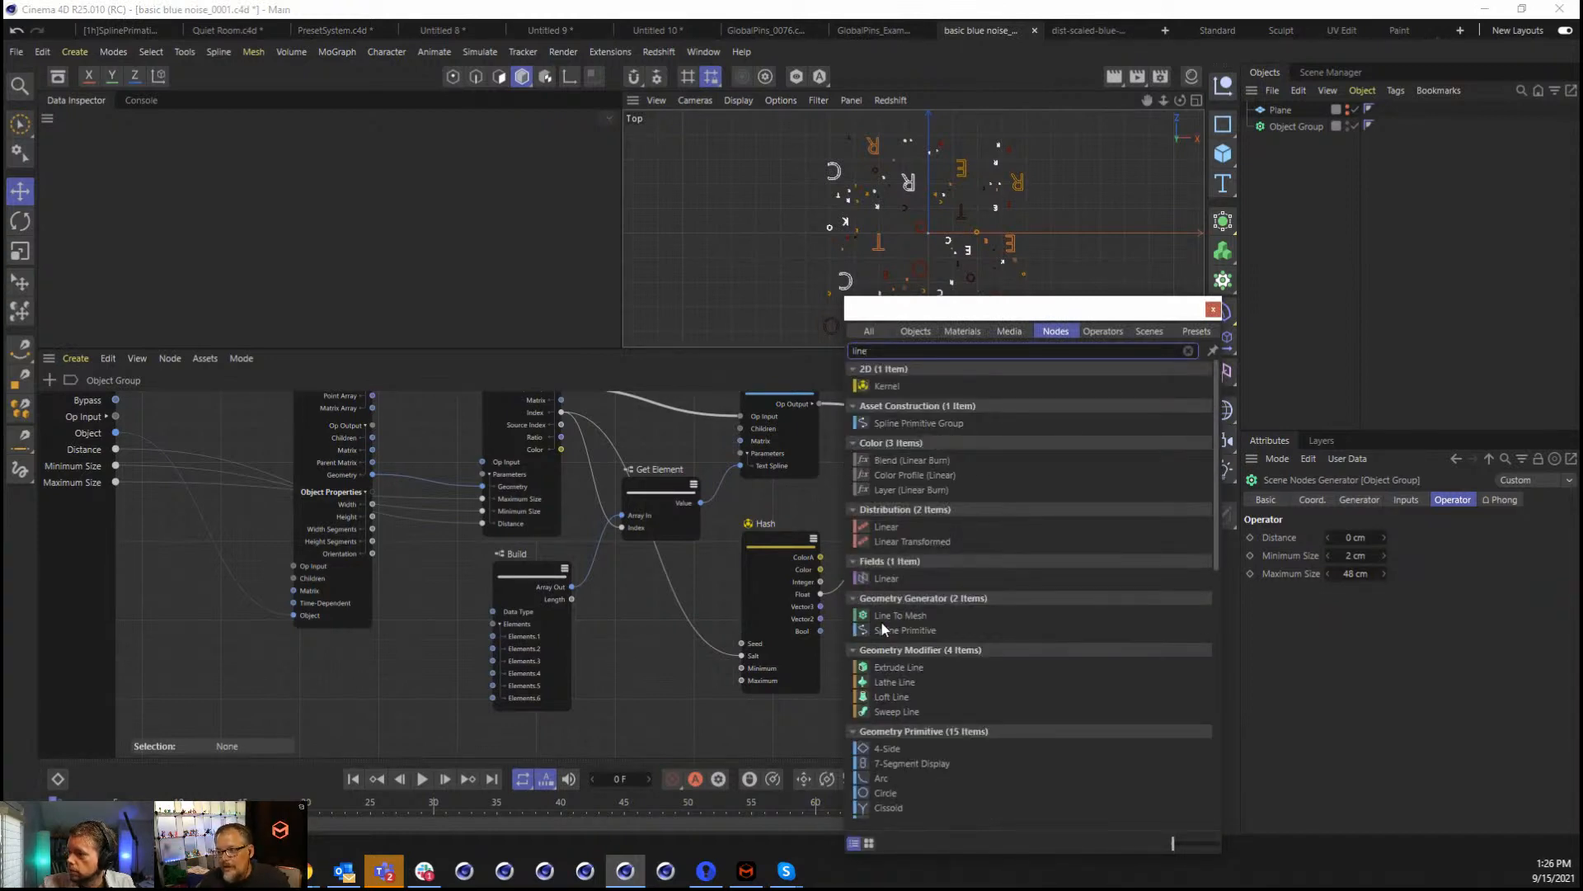
drag(884, 617, 888, 427)
click(829, 430)
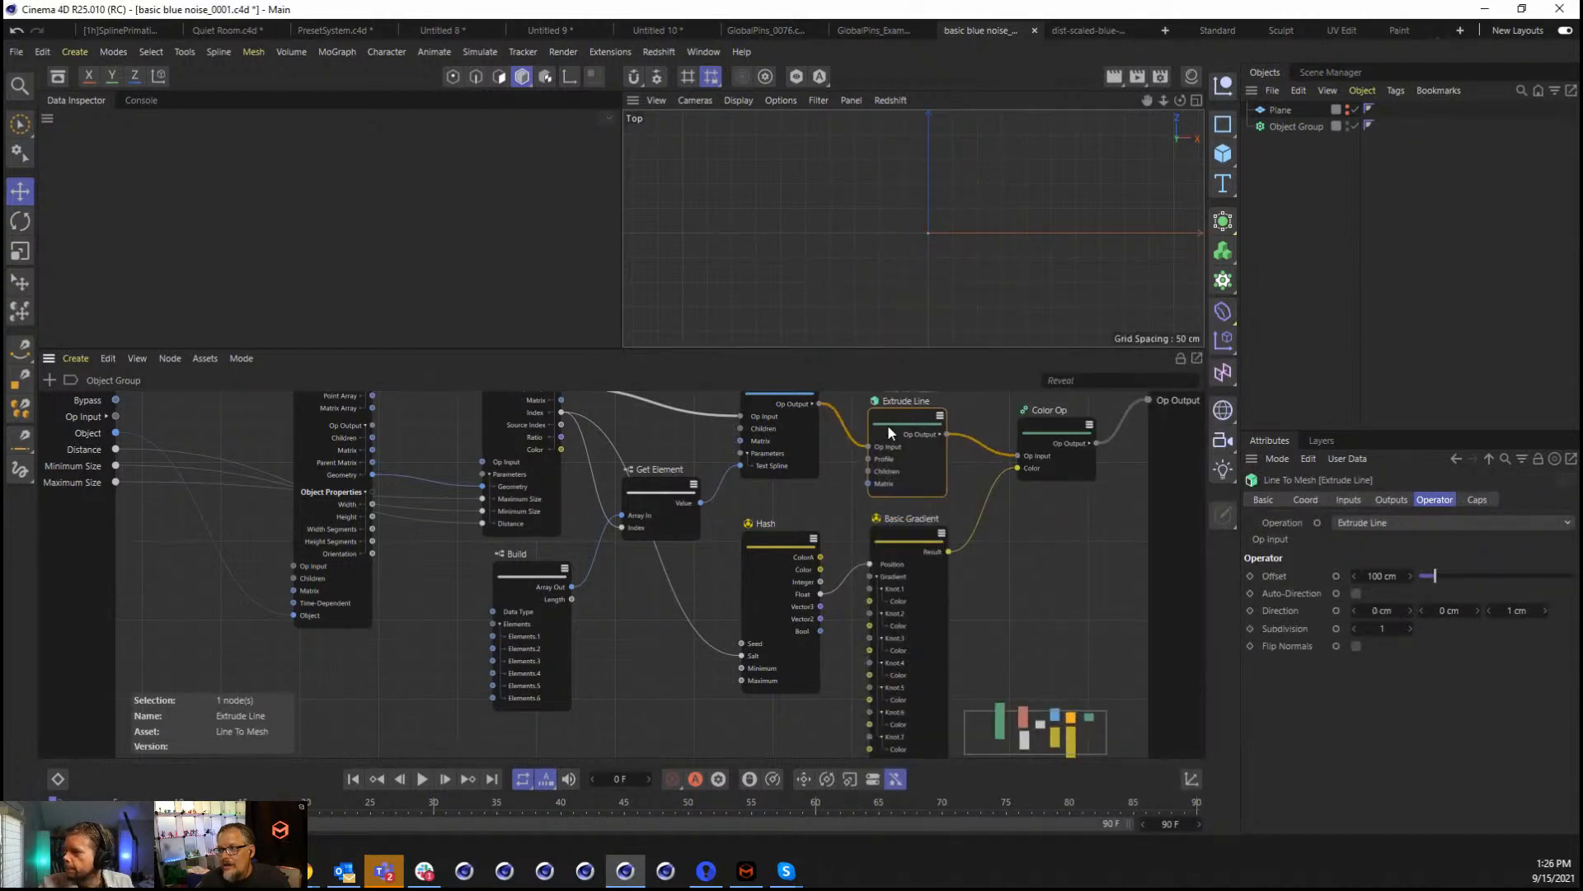
Set the Extrude Line offset to 1 cm and place the node a little higher, beside the Color Op.
double_click(1388, 574)
text(1)
key(Return)
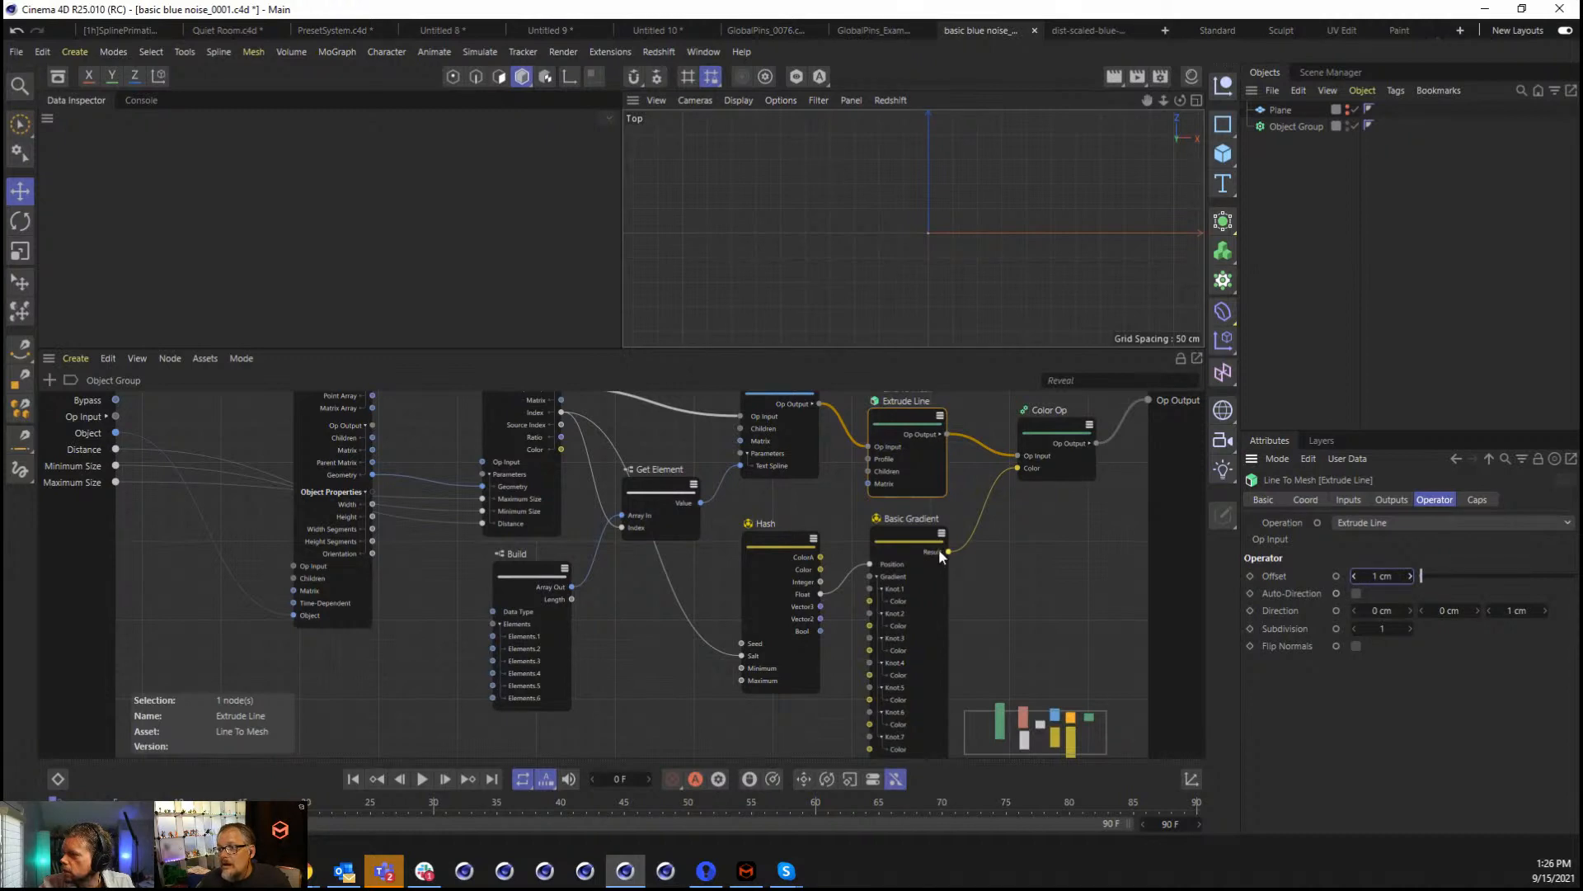
scroll(888, 514, down, 3)
middle_drag(968, 549, 784, 598)
scroll(734, 530, up, 3)
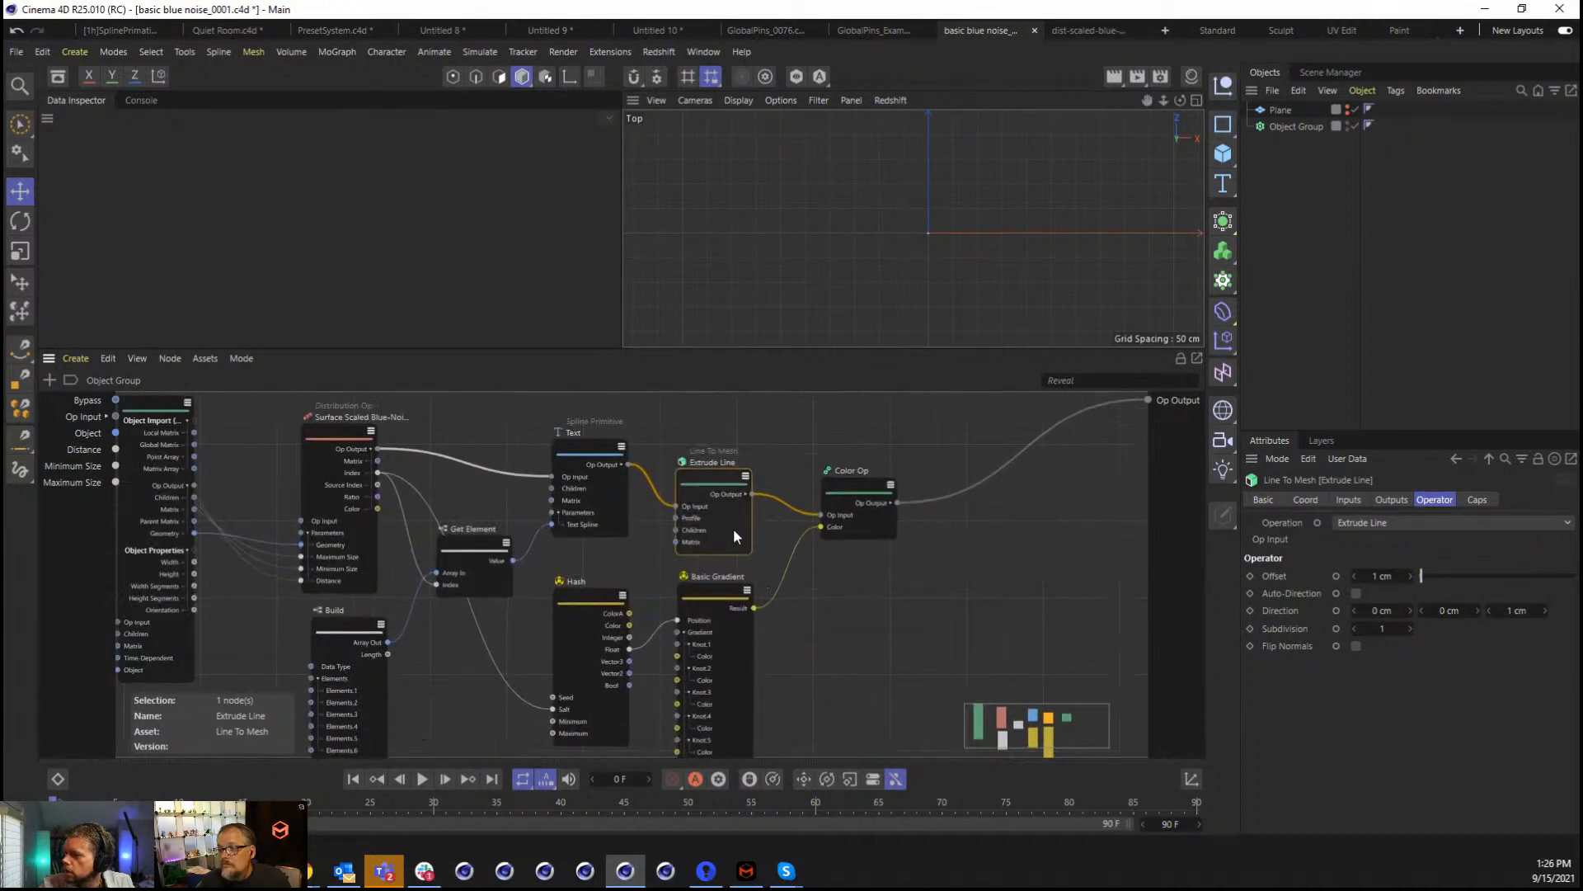
drag(716, 487, 743, 472)
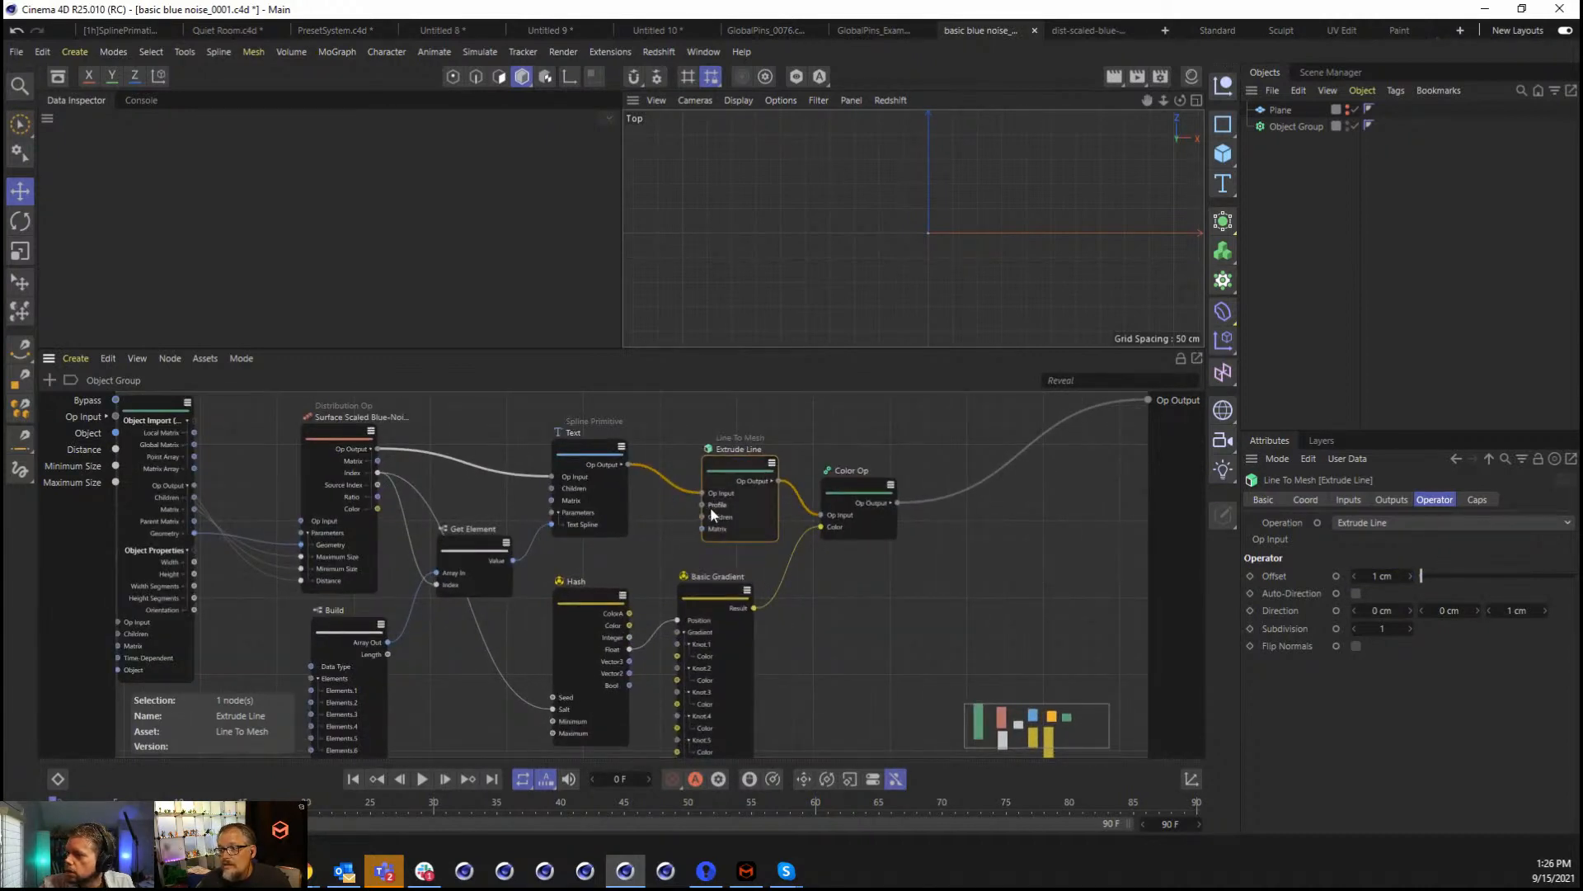
Disconnect the Text node from the Extrude Line and try to wire its Geometry output into the Profile input.
click(686, 486)
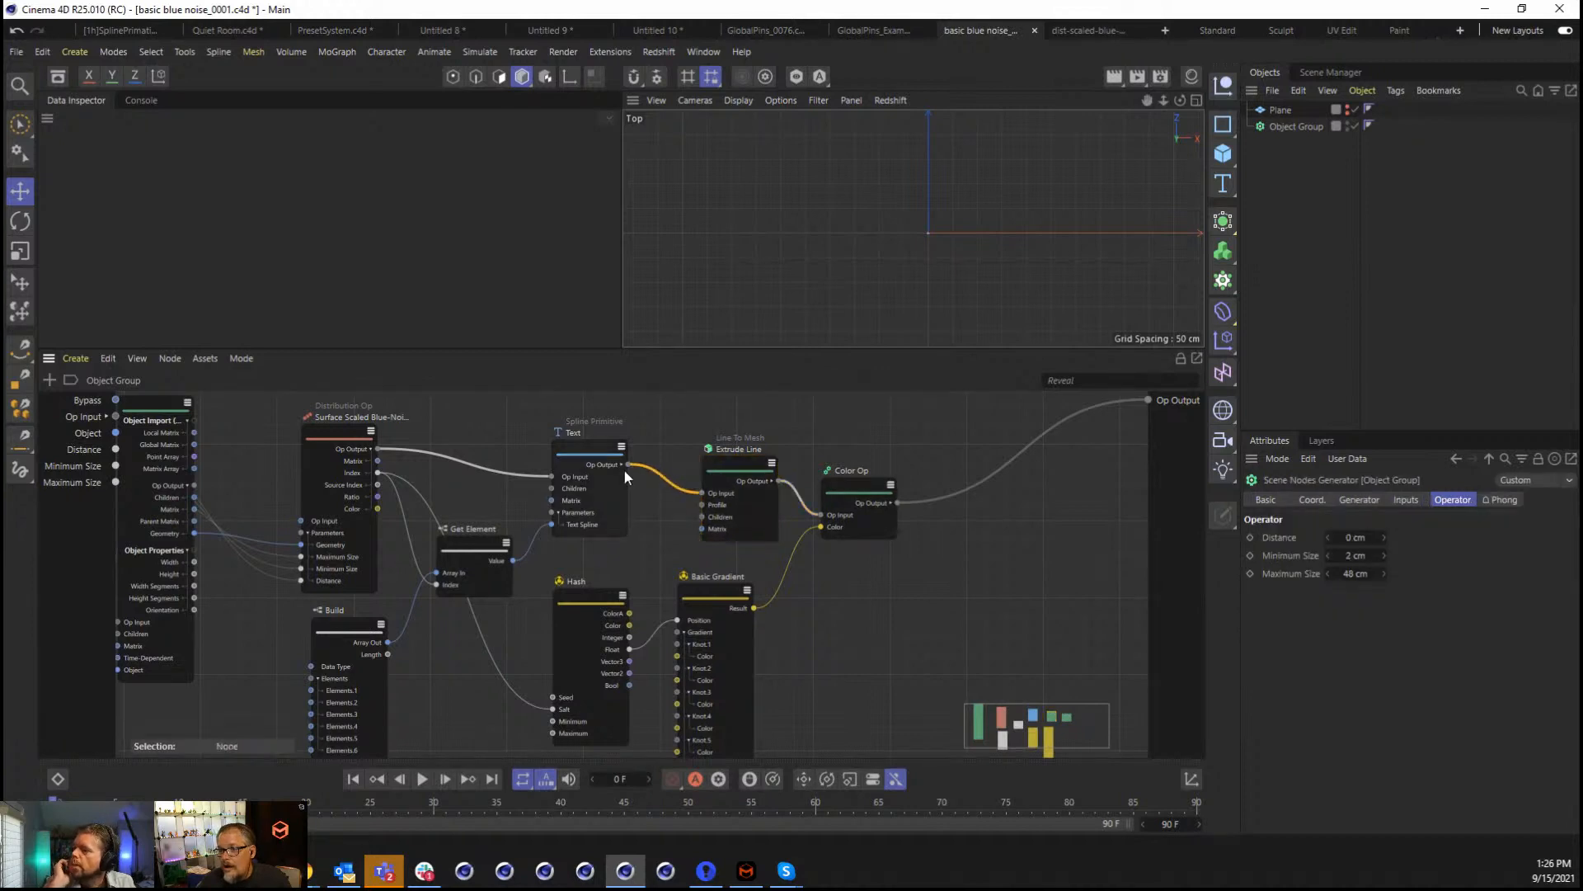
double_click(656, 472)
click(621, 463)
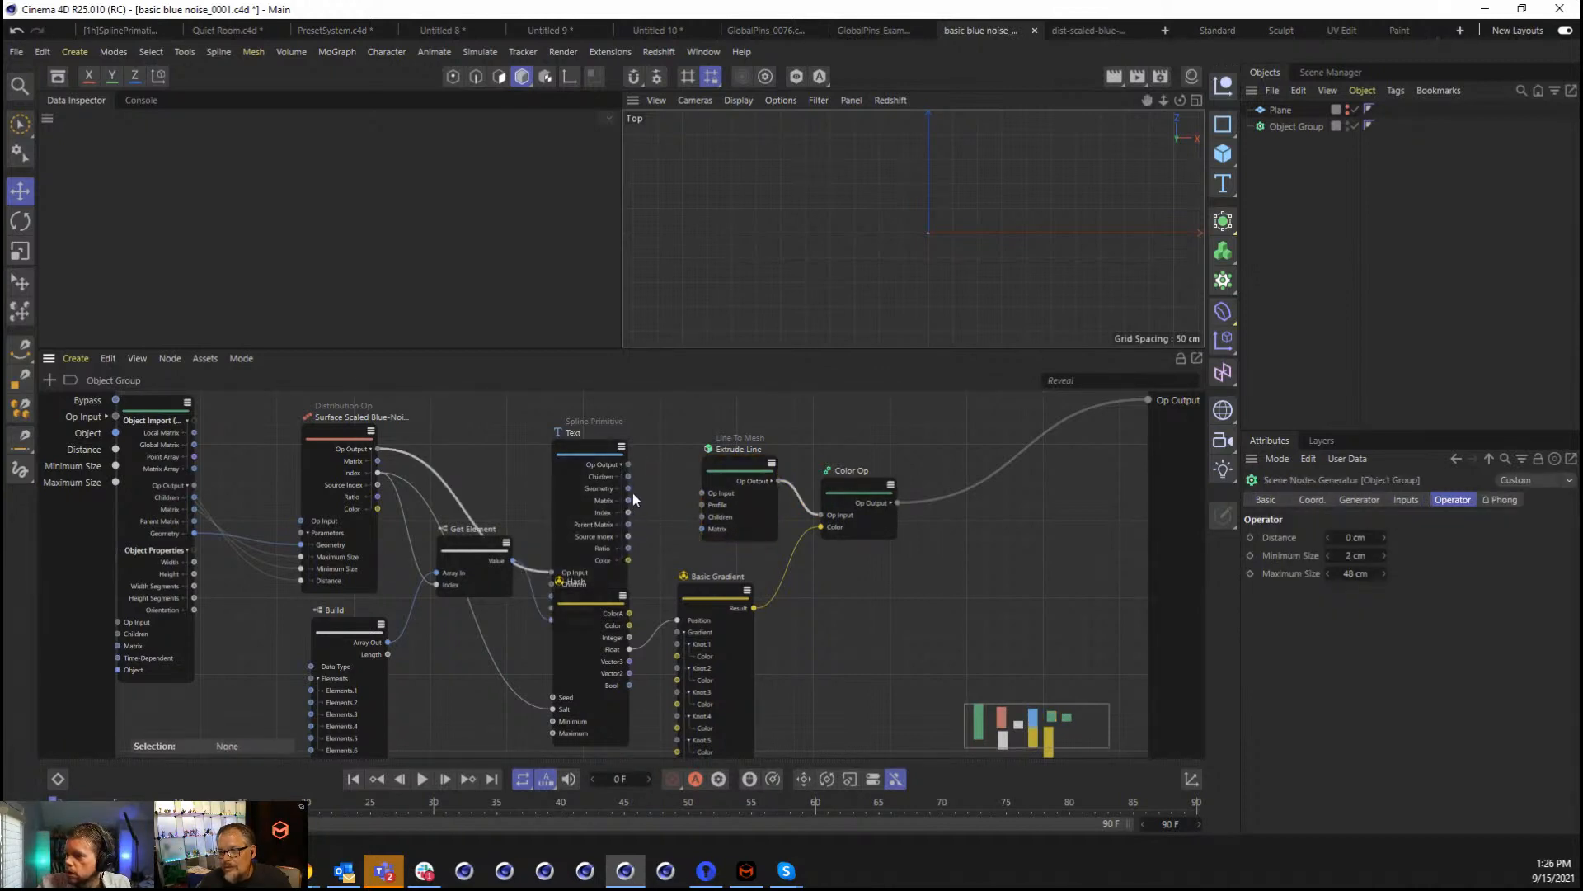
drag(629, 489, 707, 506)
click(747, 494)
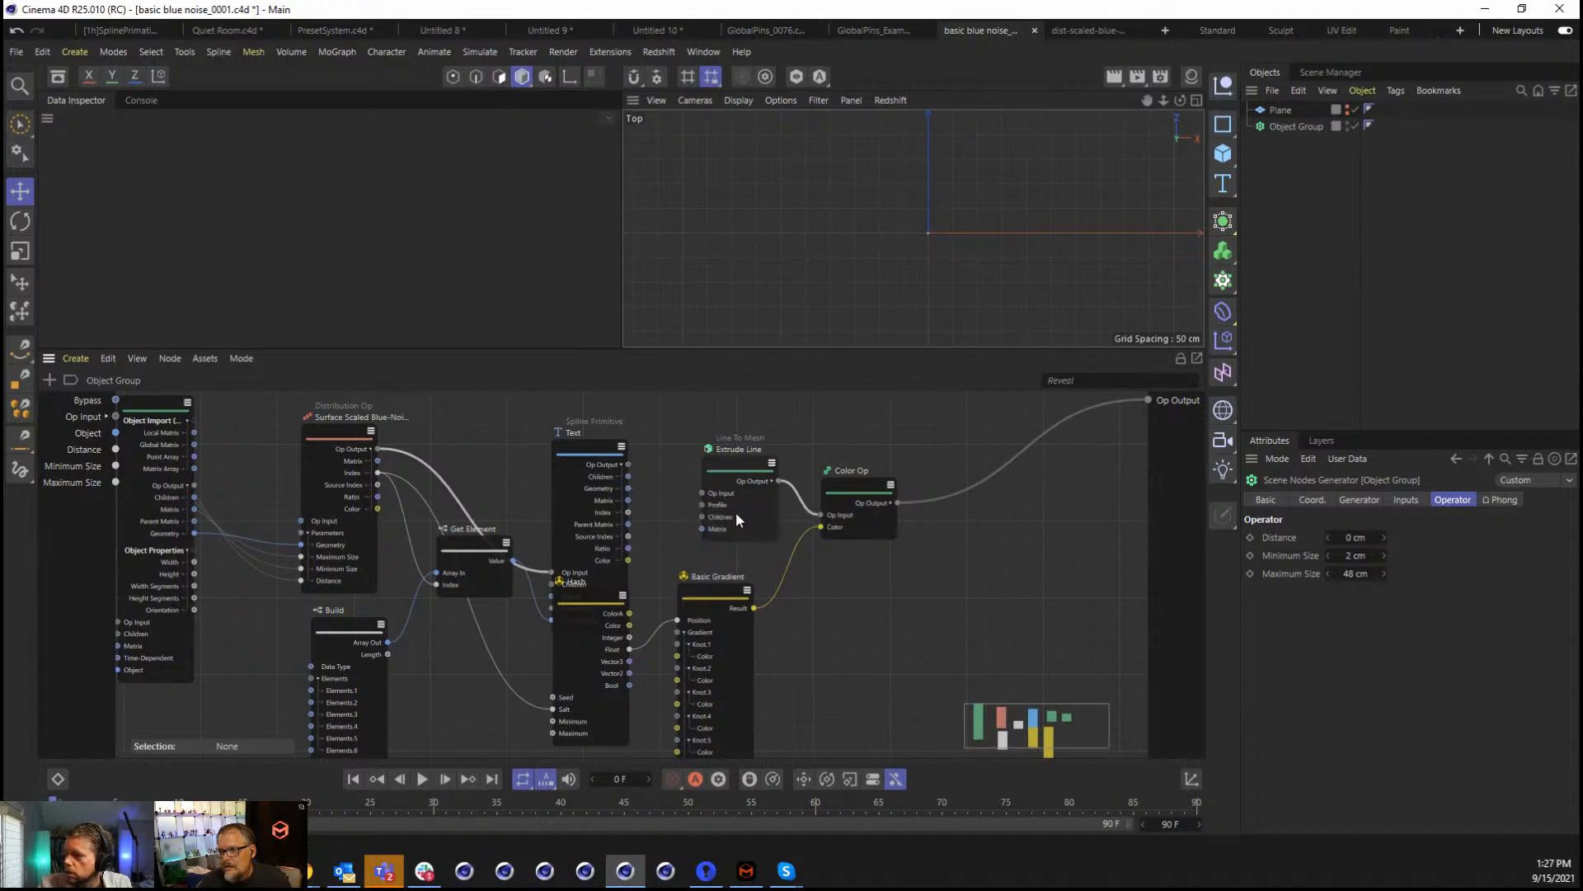
click(715, 464)
double_click(733, 411)
text(ext)
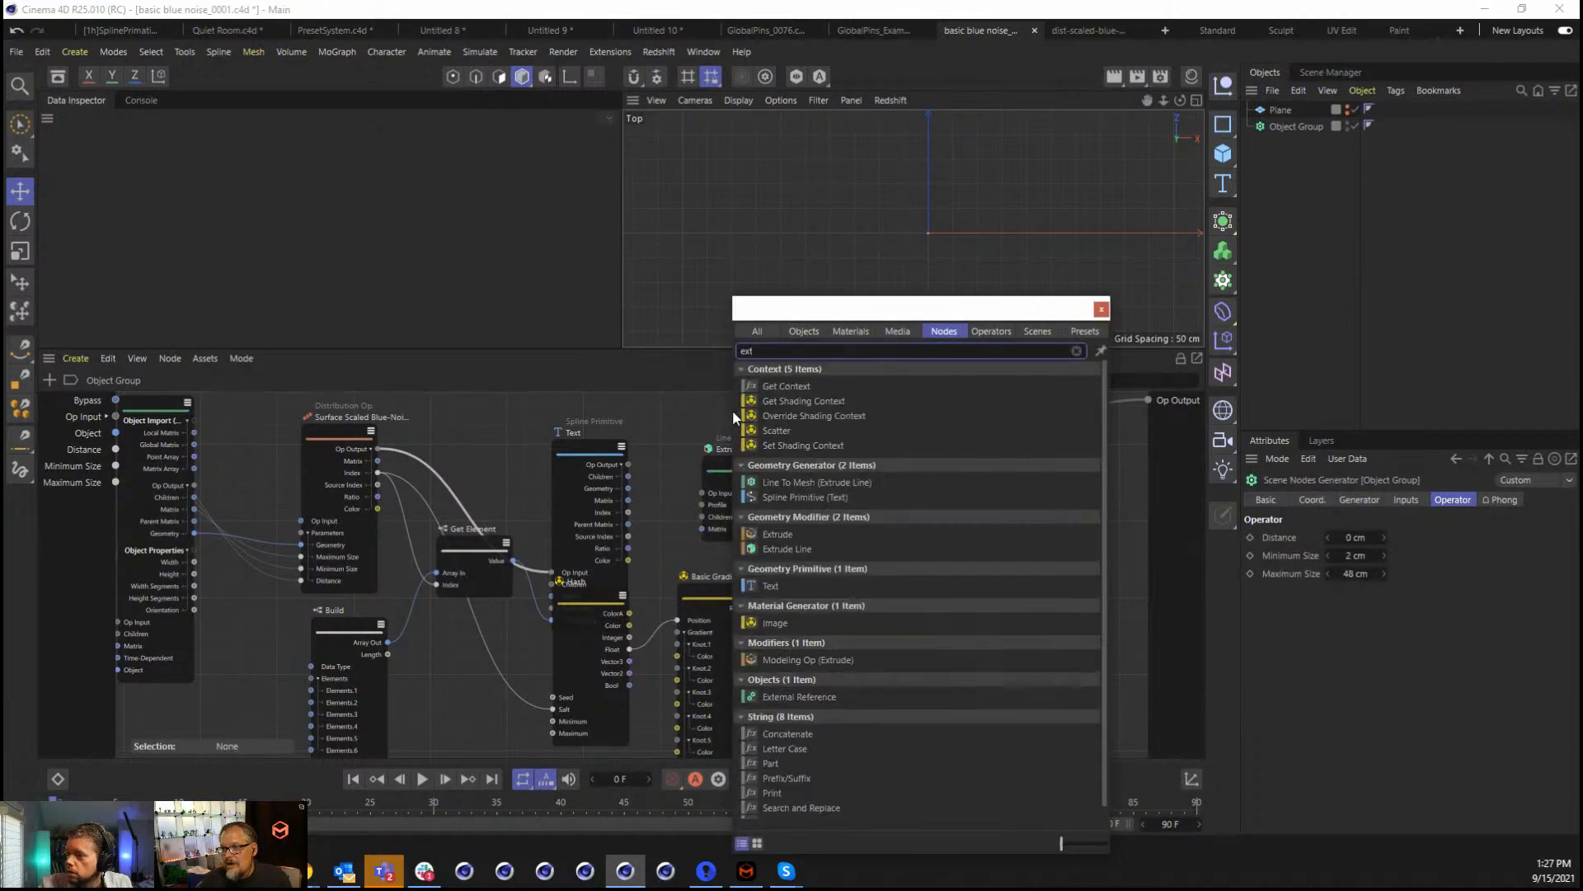
click(705, 461)
click(704, 460)
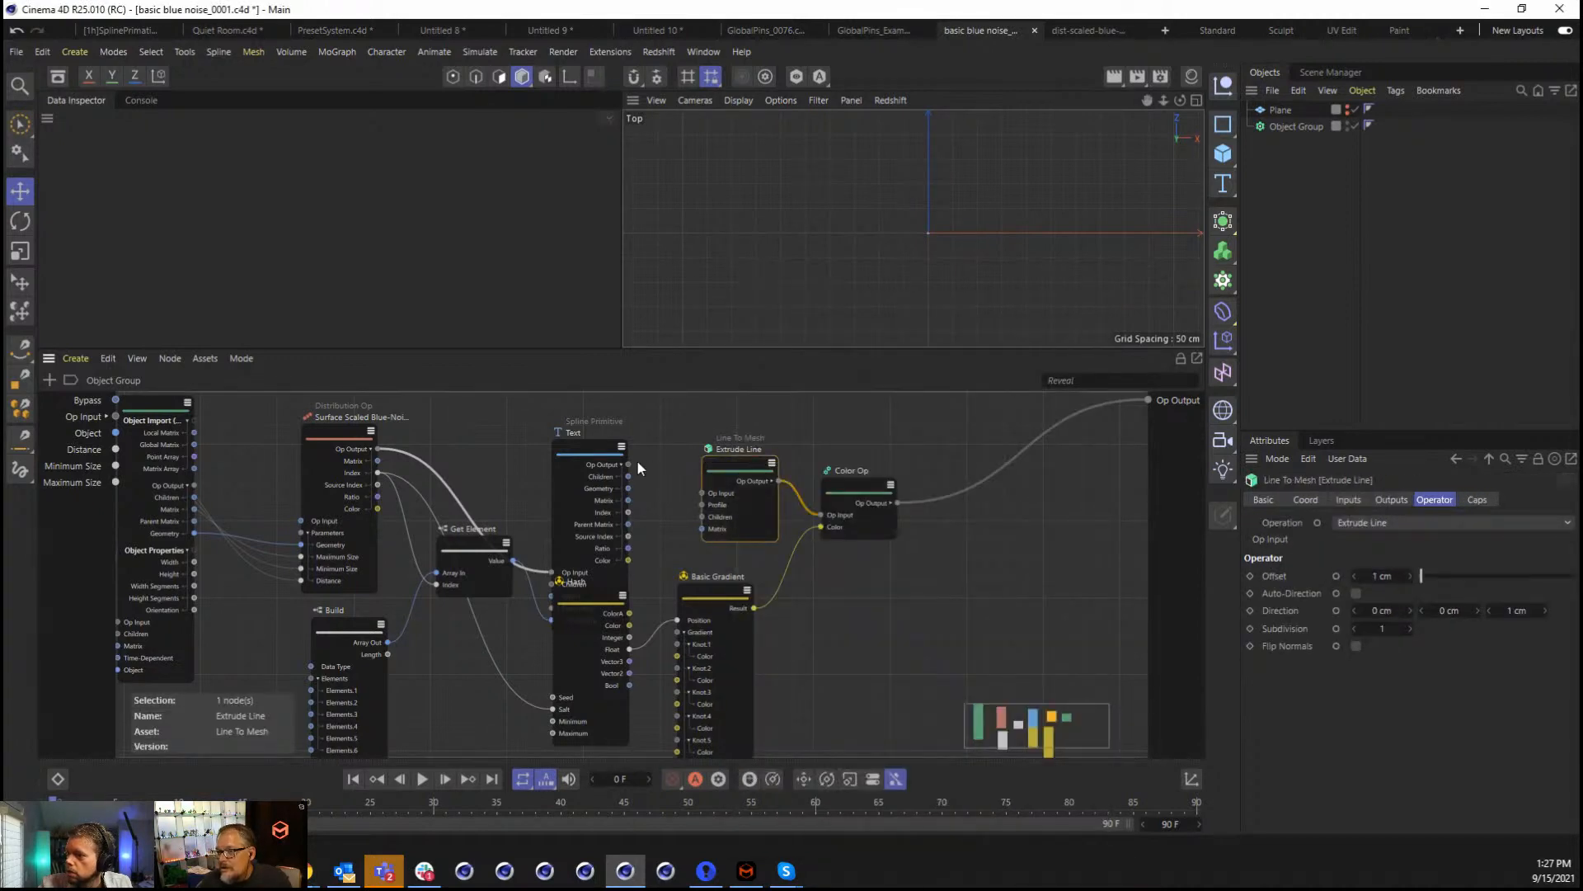
Reconnect the Text node's Op Output to the Extrude Line's Op Input and check the Extrude Line's cap settings.
drag(699, 494, 735, 452)
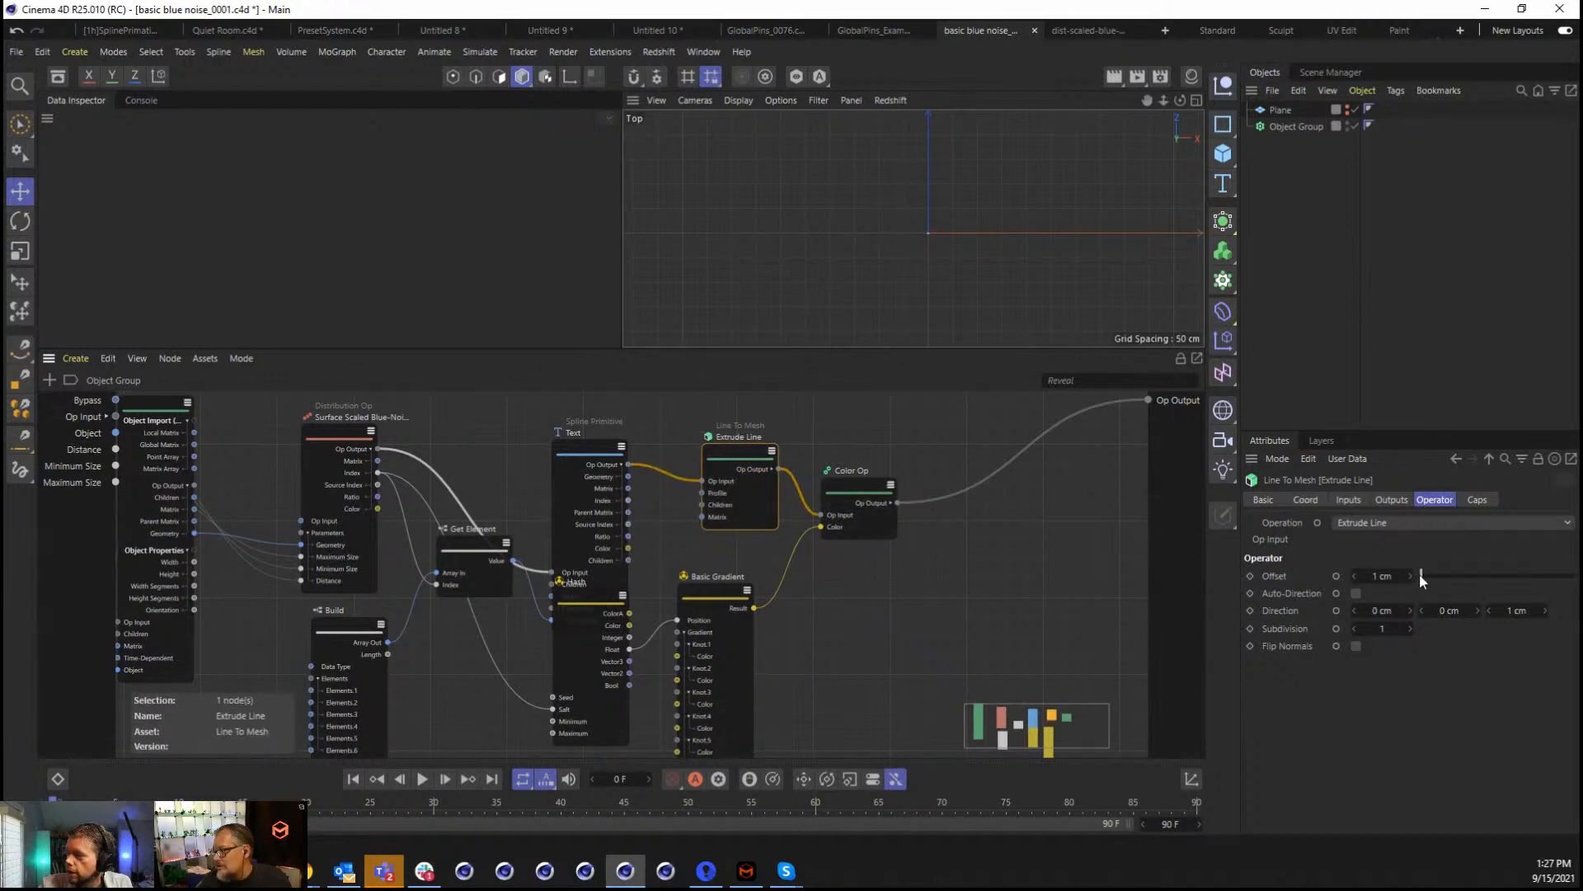
click(1400, 493)
click(1333, 497)
click(1393, 499)
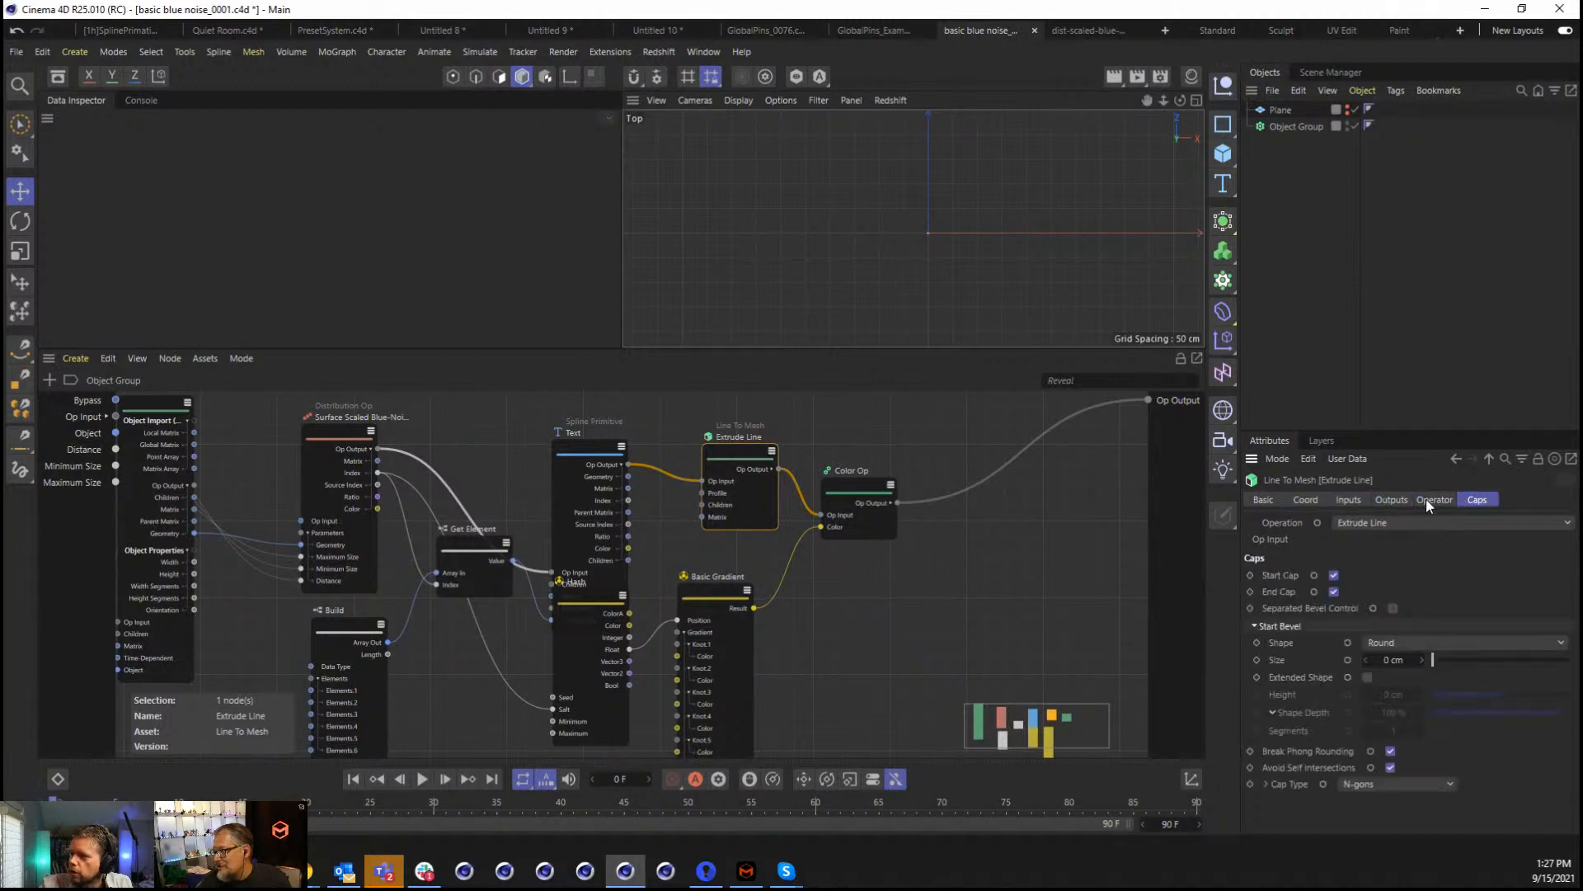
click(1431, 499)
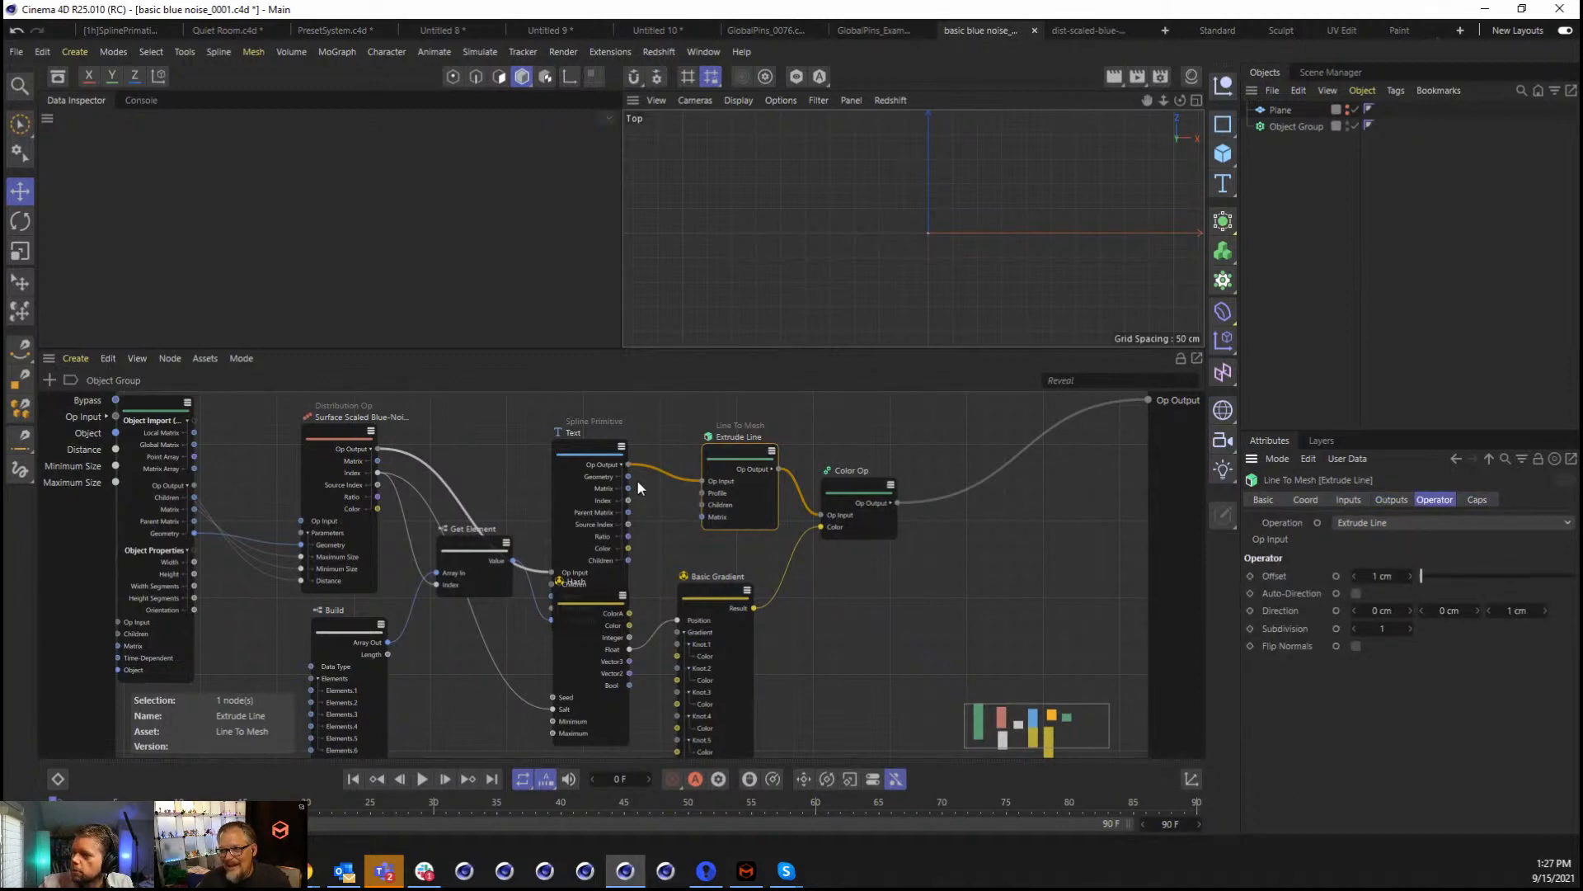
click(622, 448)
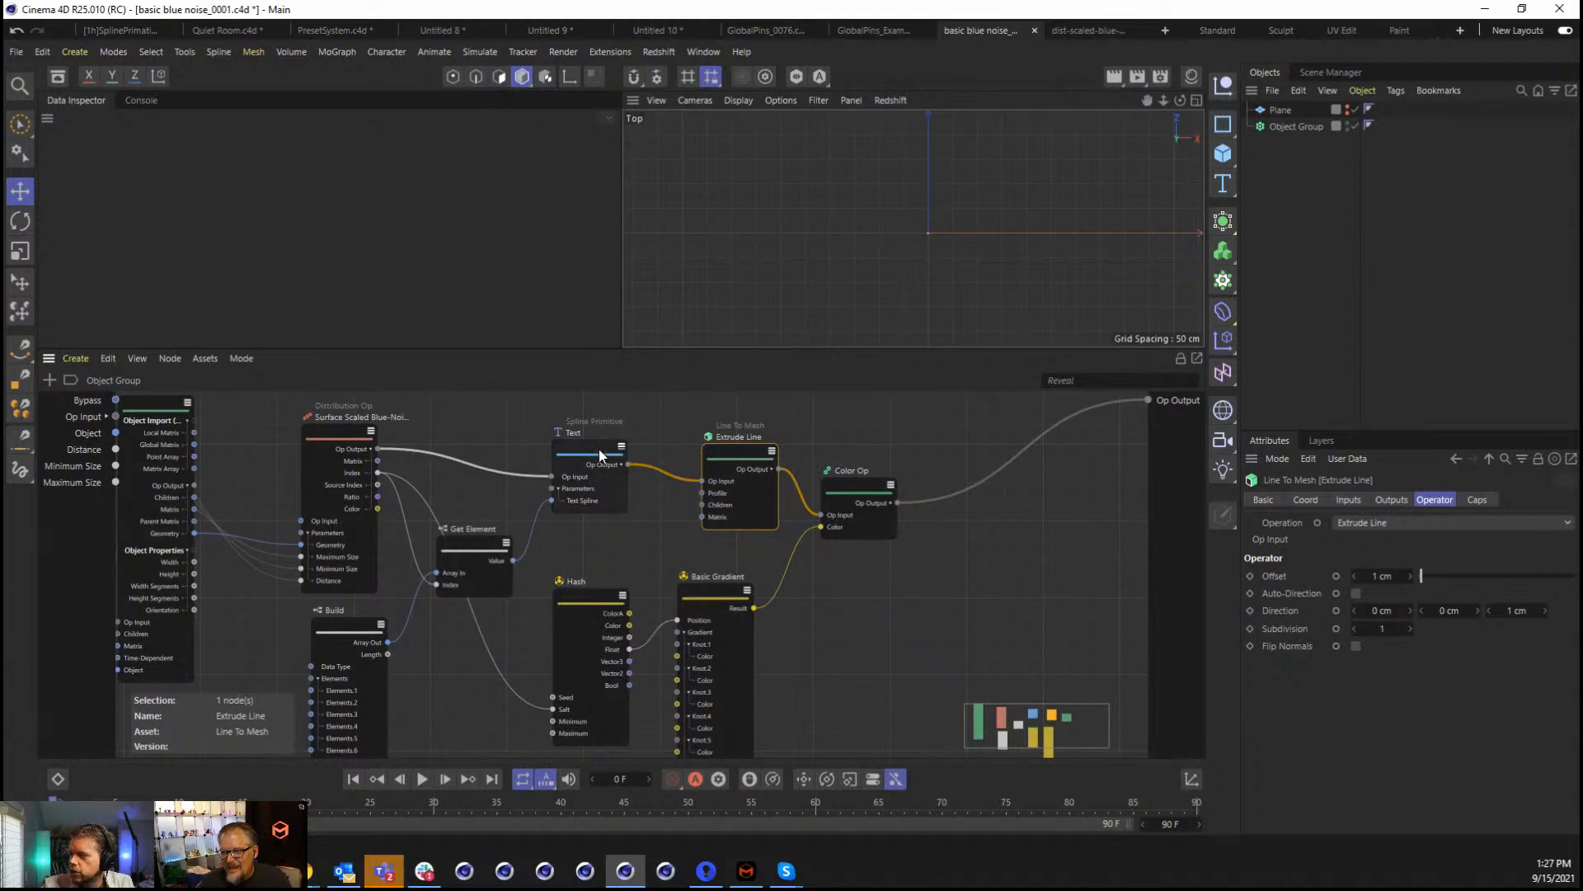
Connect the distribution's Matrix output to the Extrude Line's Matrix input and move the Text node higher in the graph.
click(587, 451)
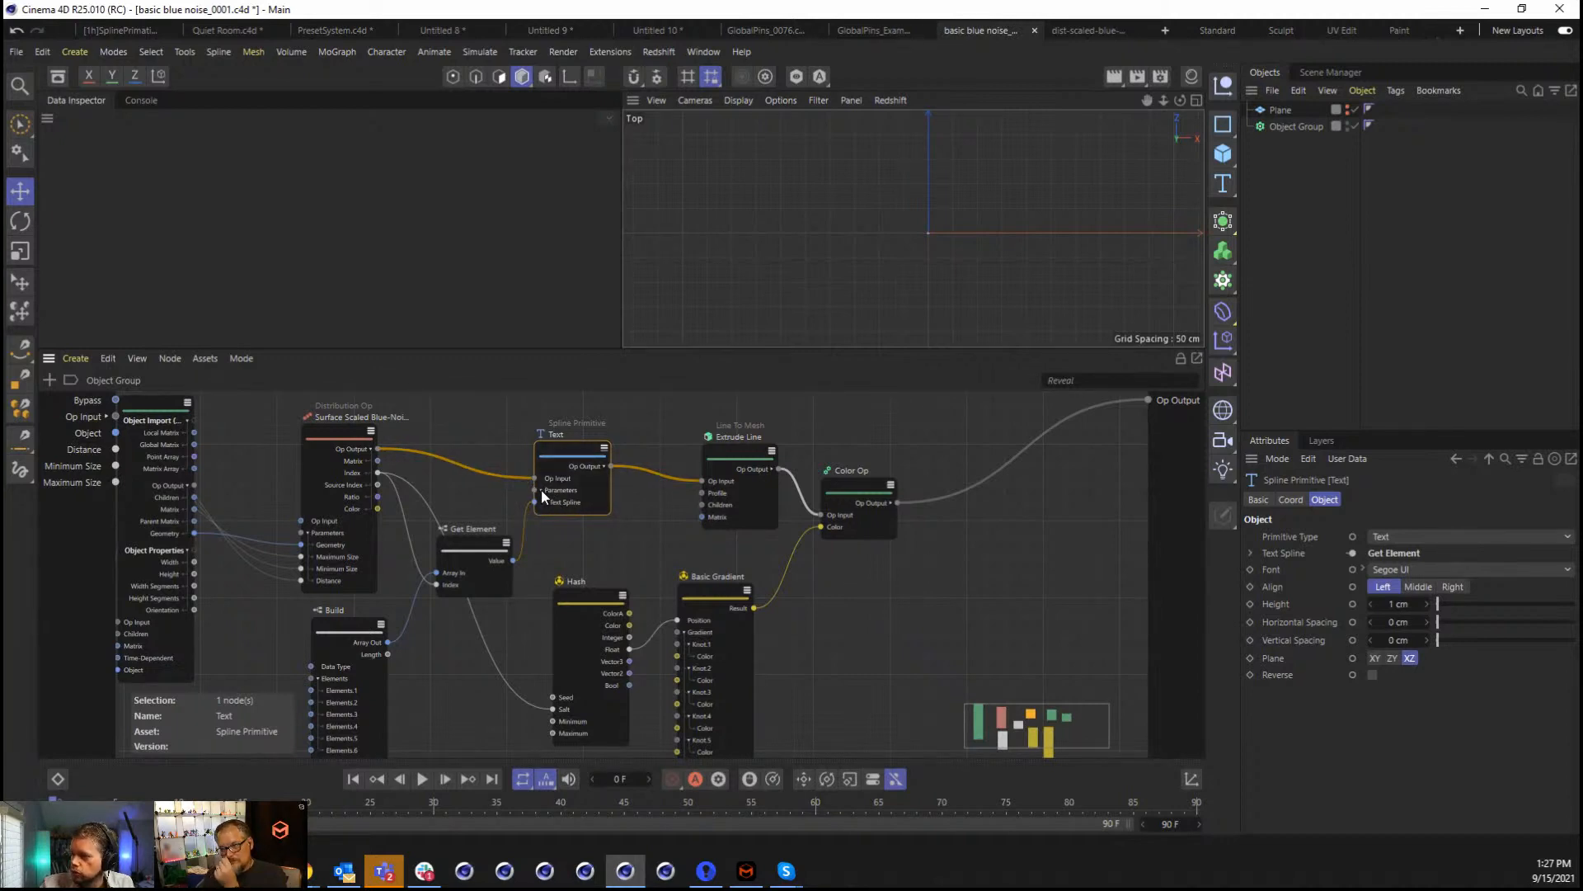
click(729, 460)
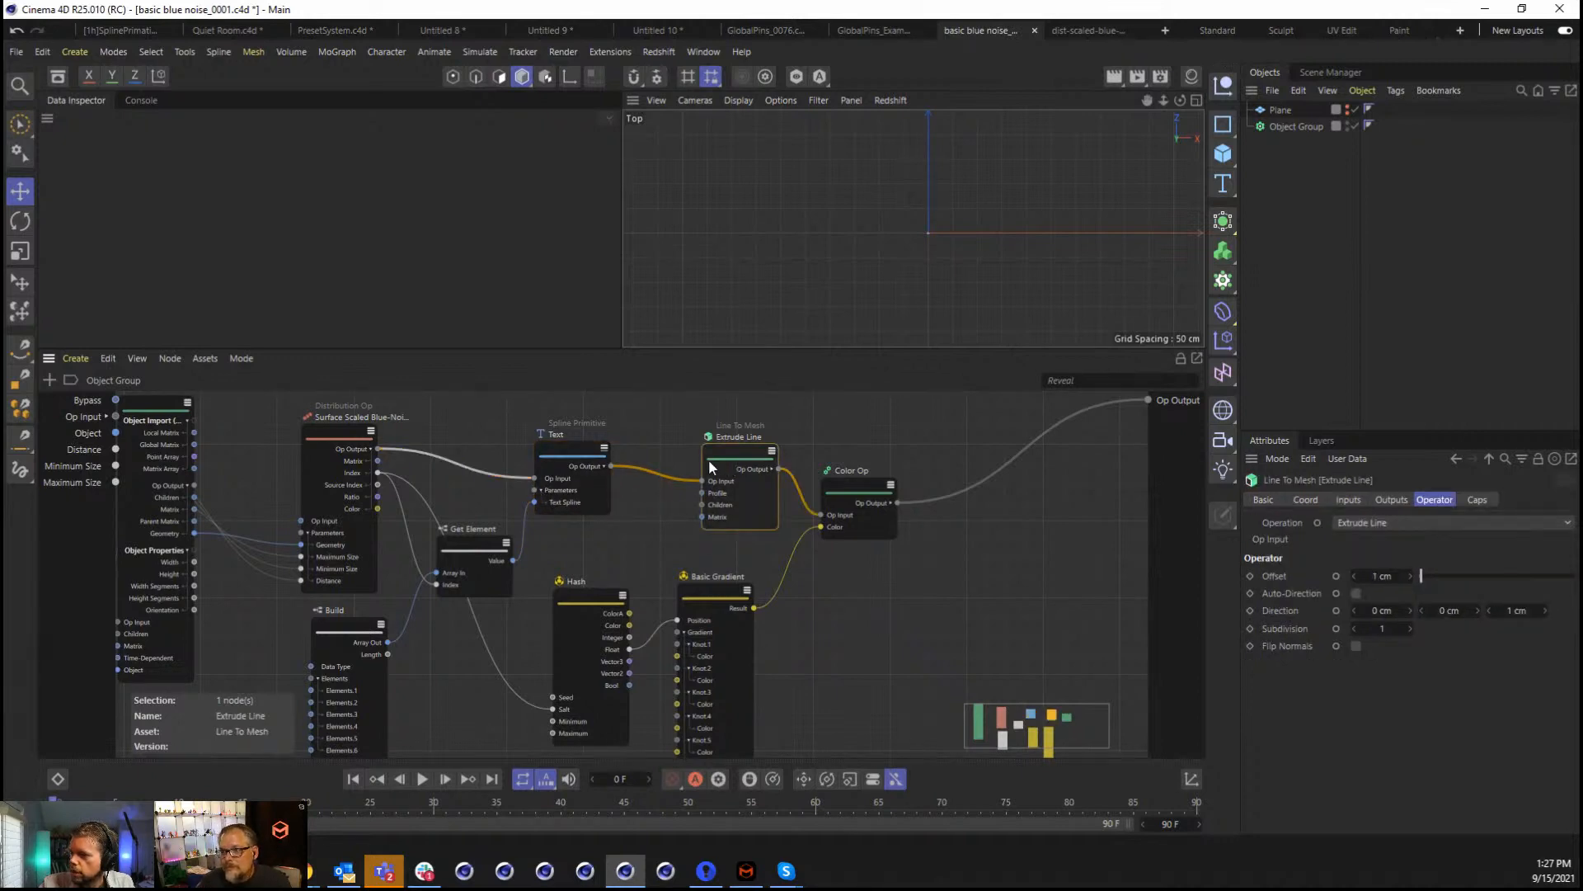
click(596, 462)
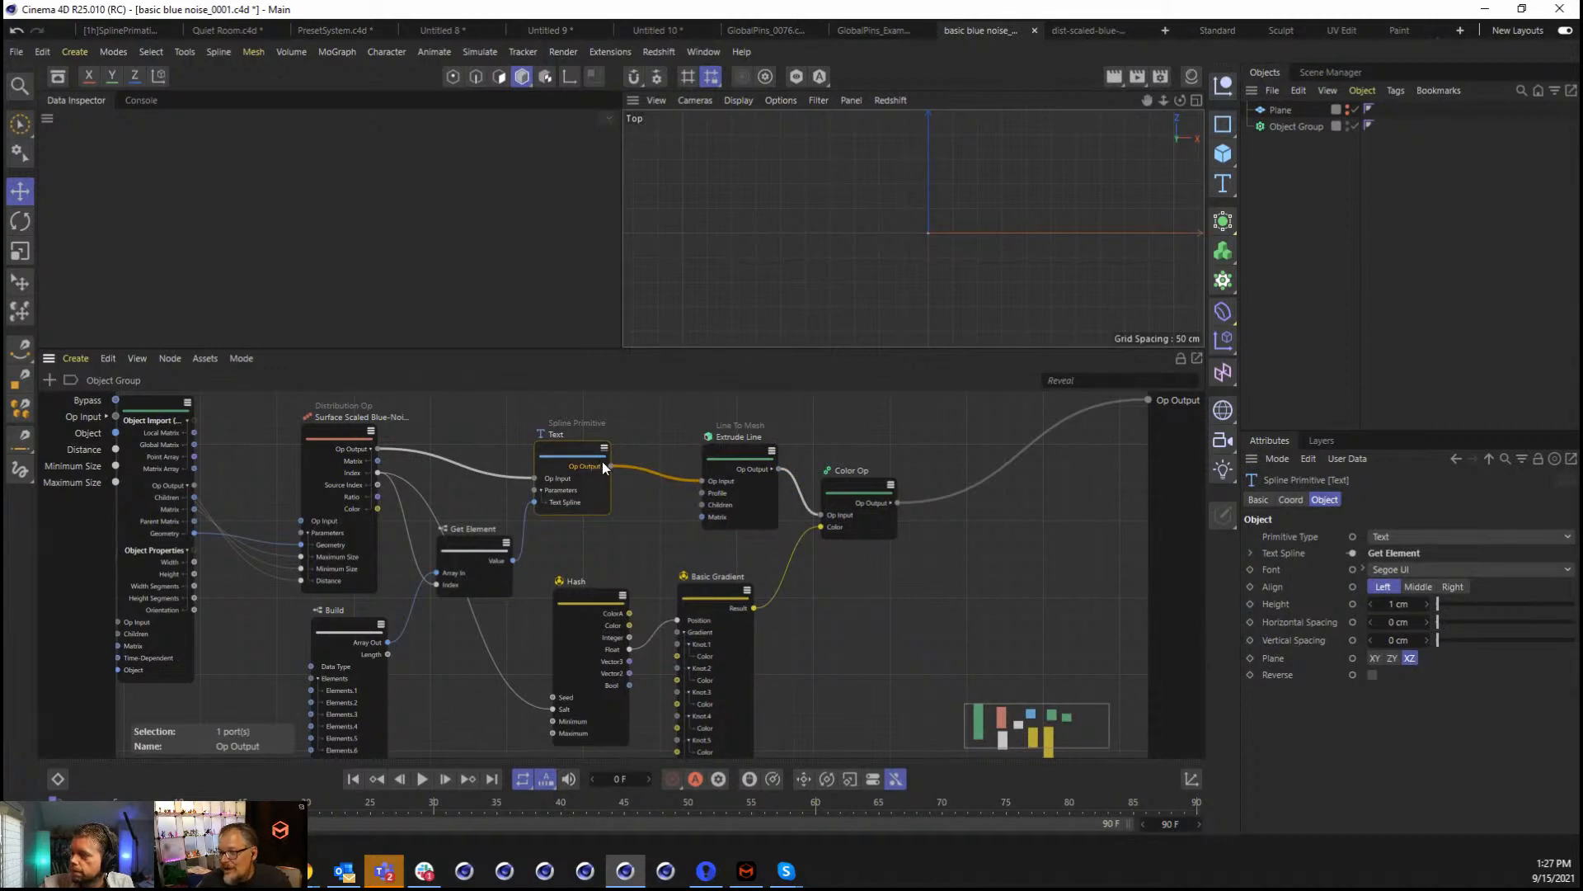
click(734, 455)
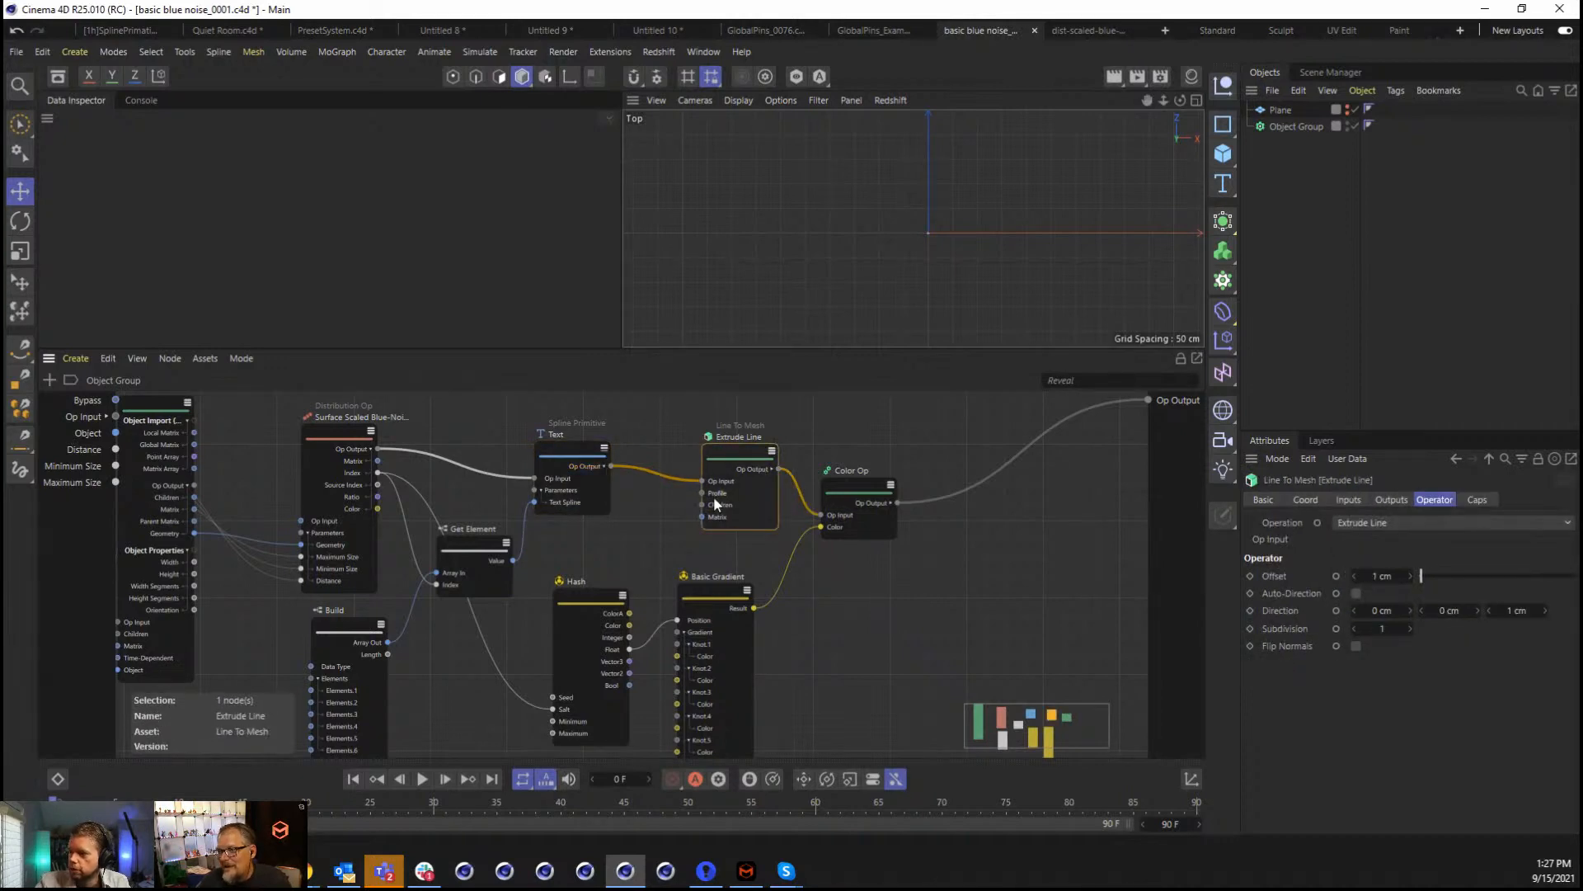
drag(701, 516, 378, 461)
drag(561, 446, 553, 404)
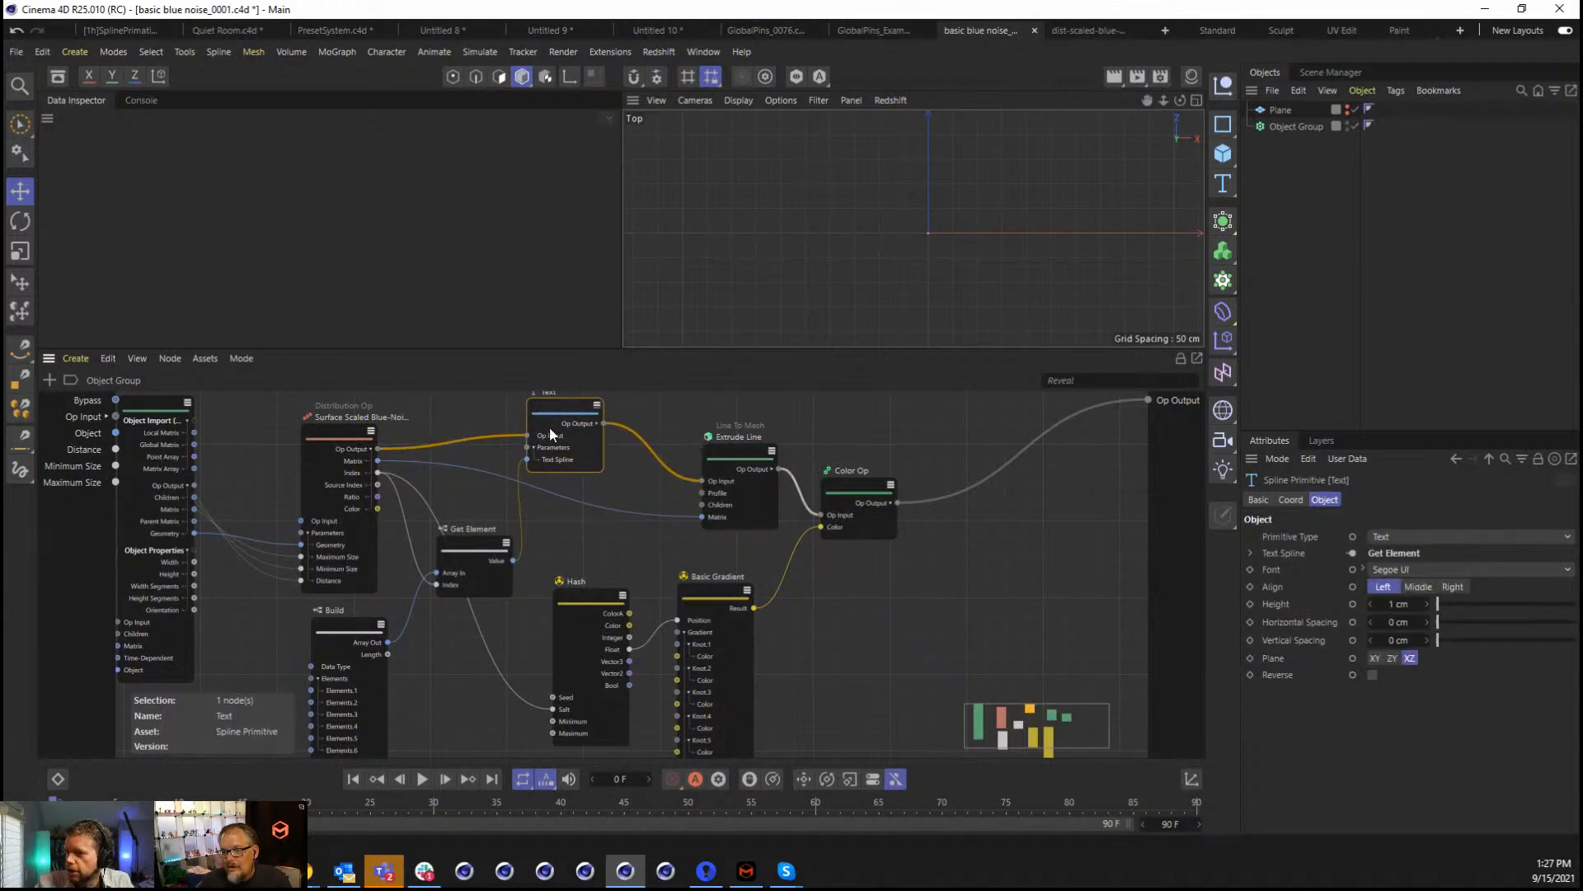
click(642, 404)
click(570, 411)
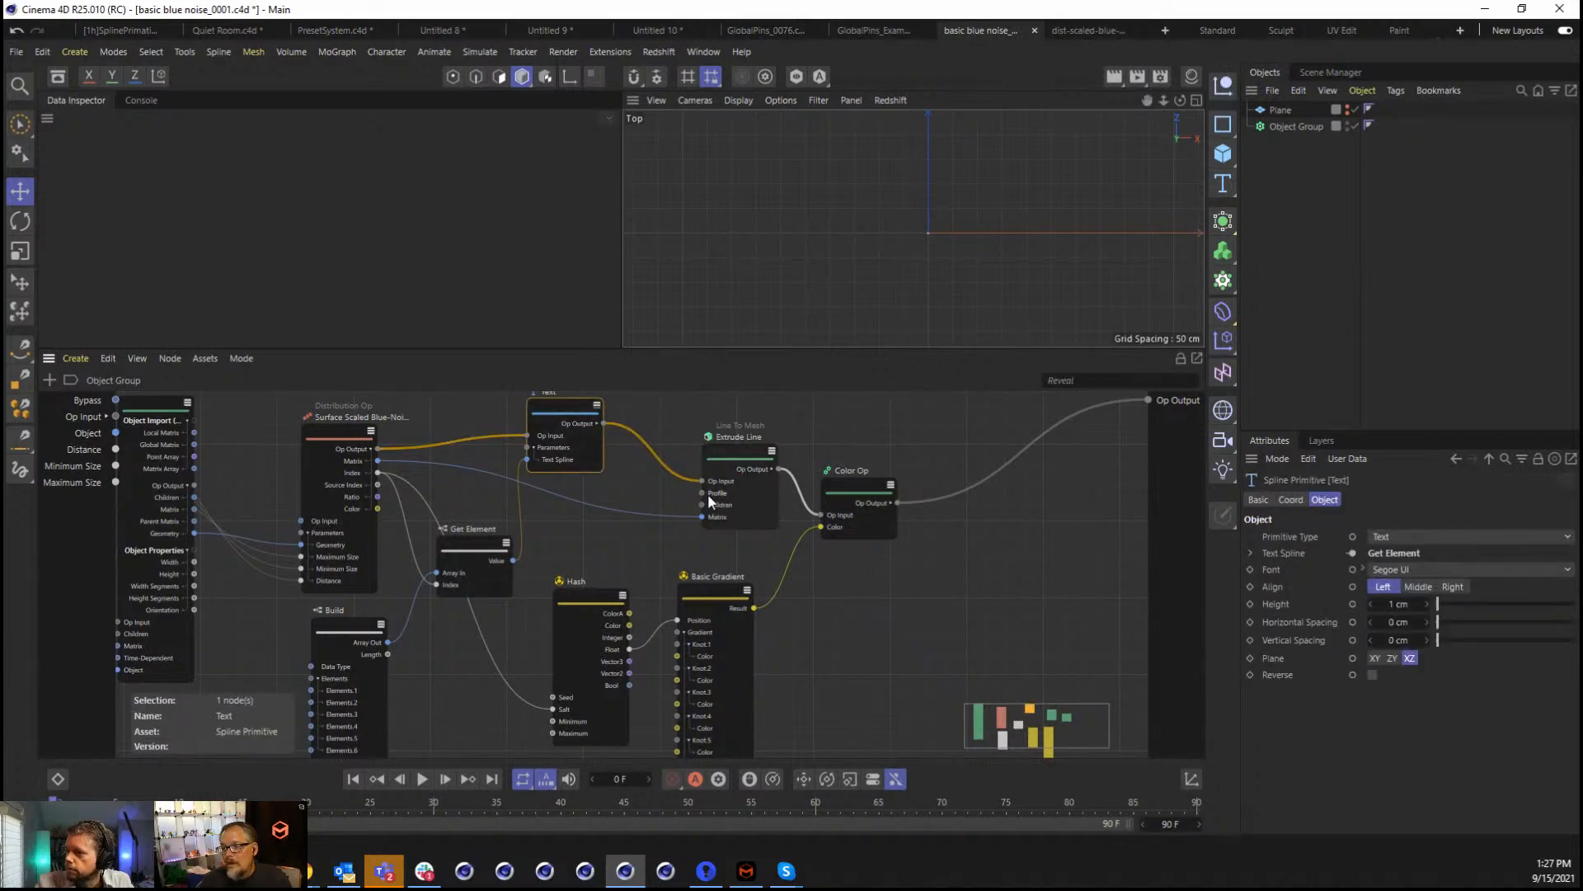
Wire the Text node's Op Output through a Spline Tesselation Op into the Extrude Line's Profile input and spread the nodes apart.
drag(605, 453, 599, 449)
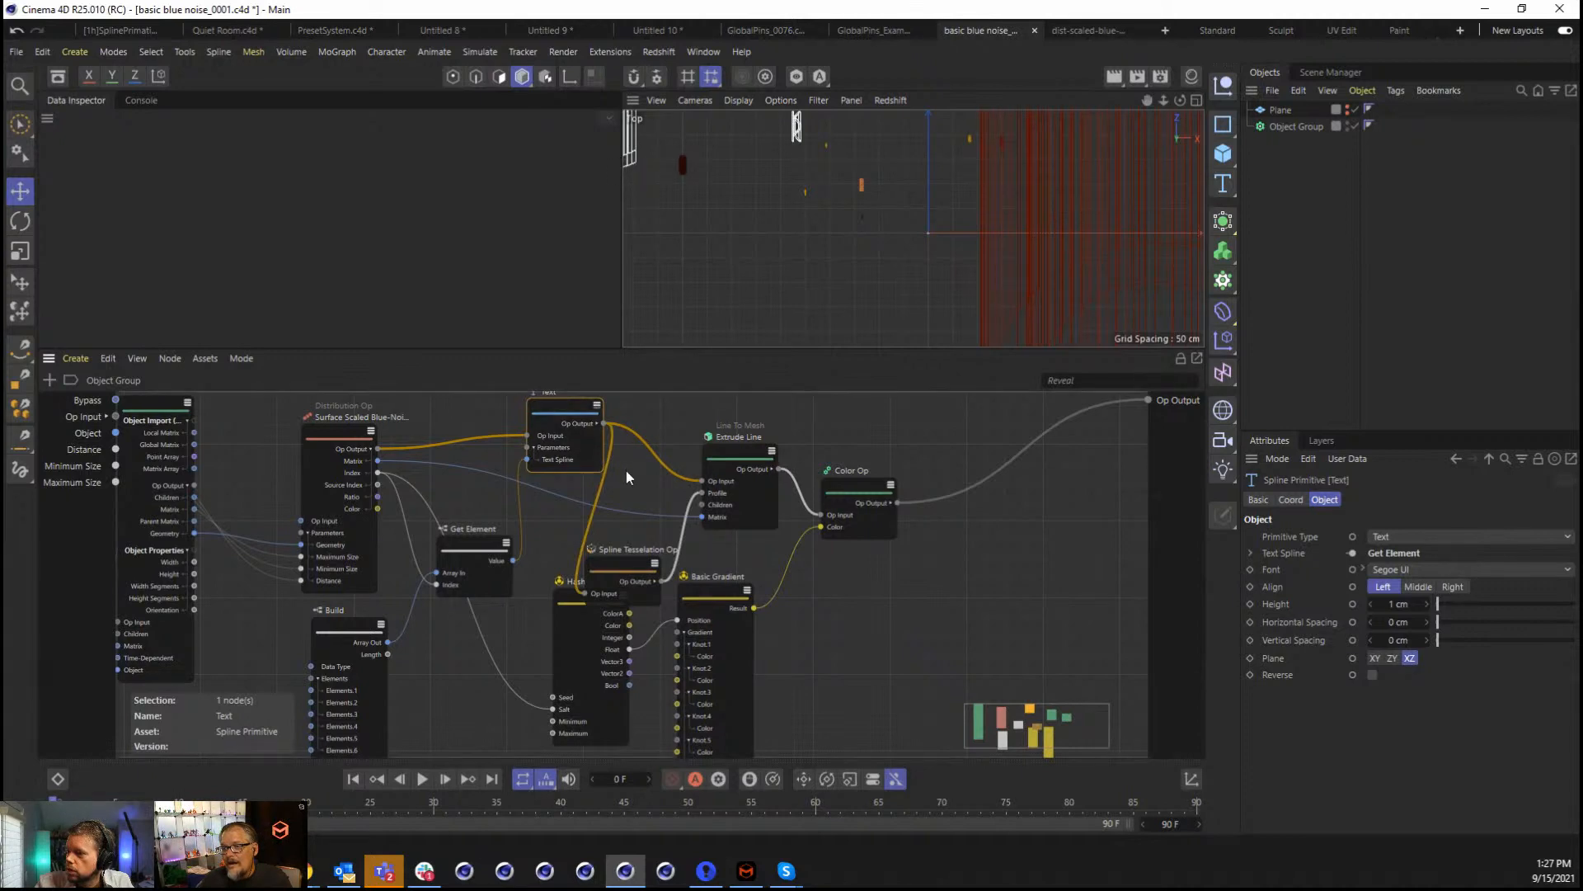
drag(623, 568, 630, 464)
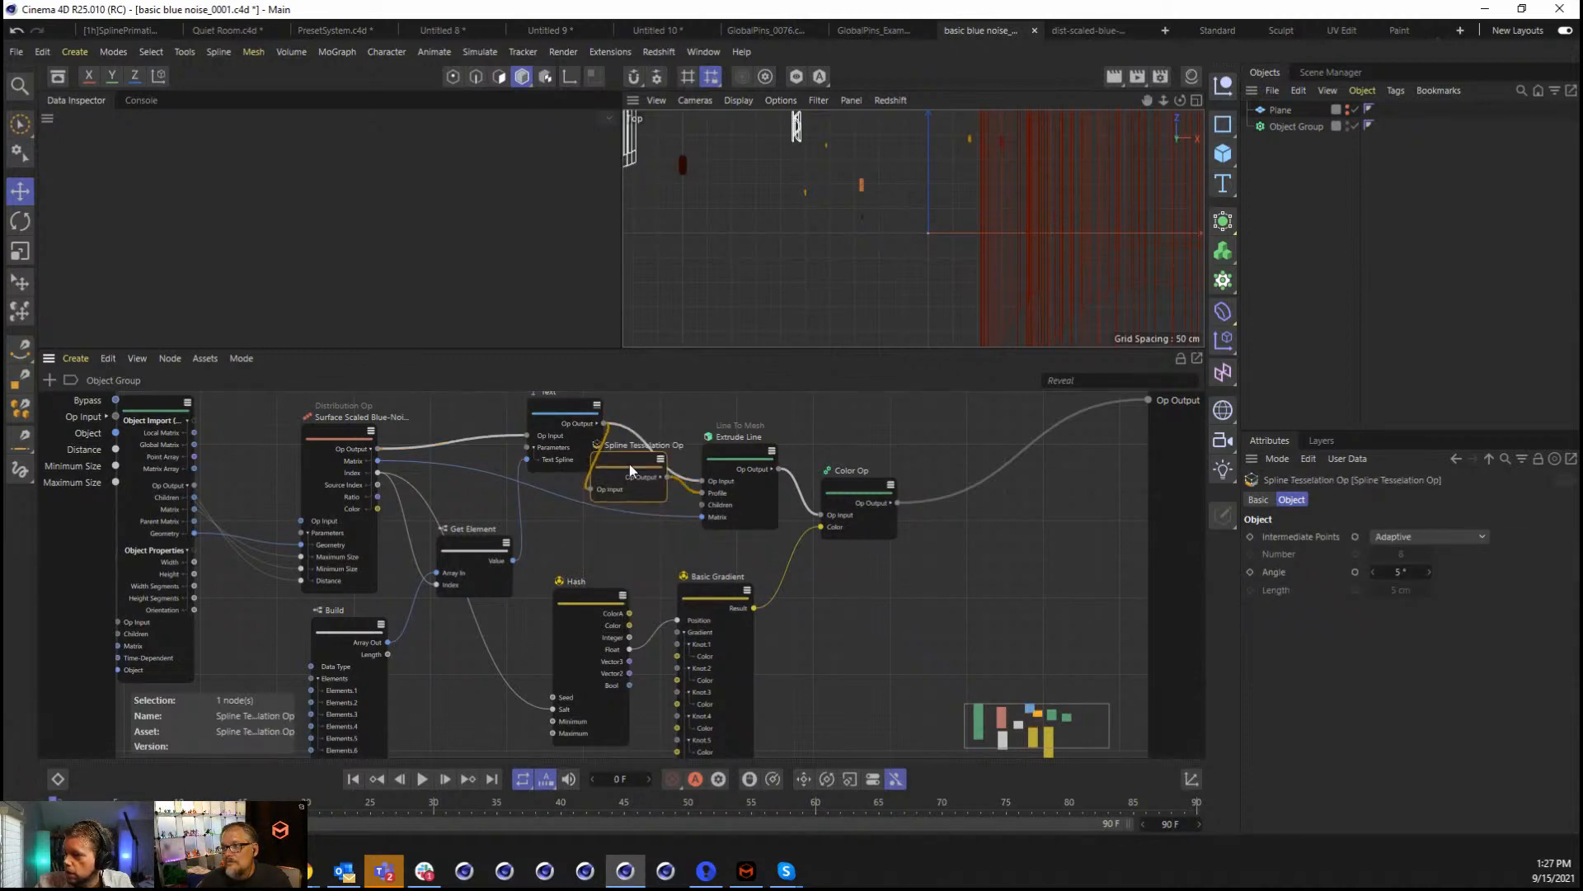
scroll(908, 294, down, 5)
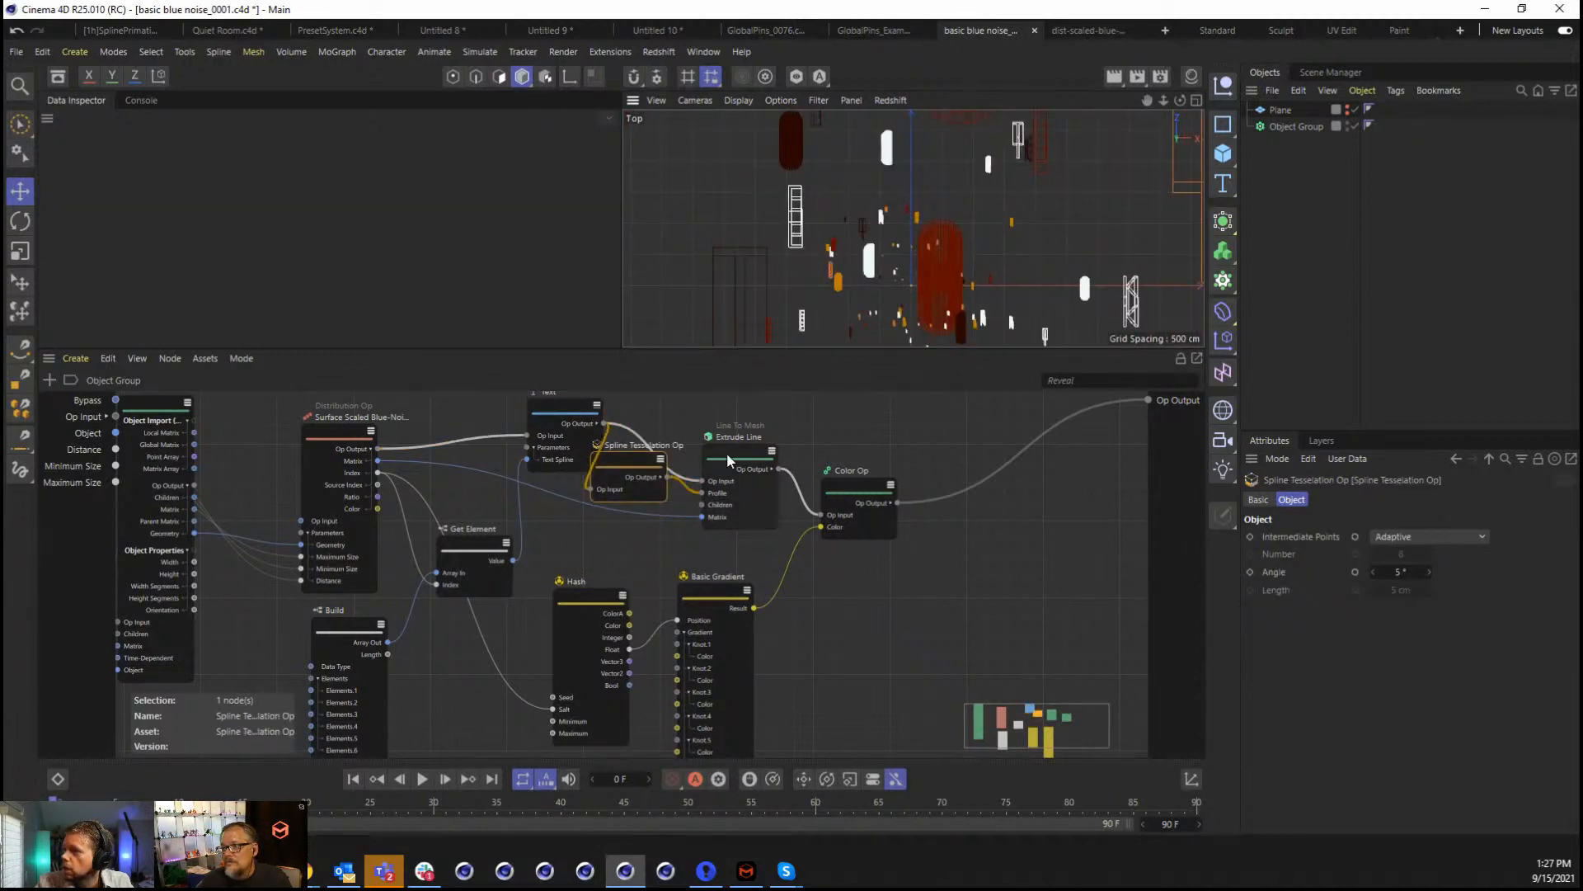
drag(726, 452, 789, 483)
drag(625, 470, 658, 505)
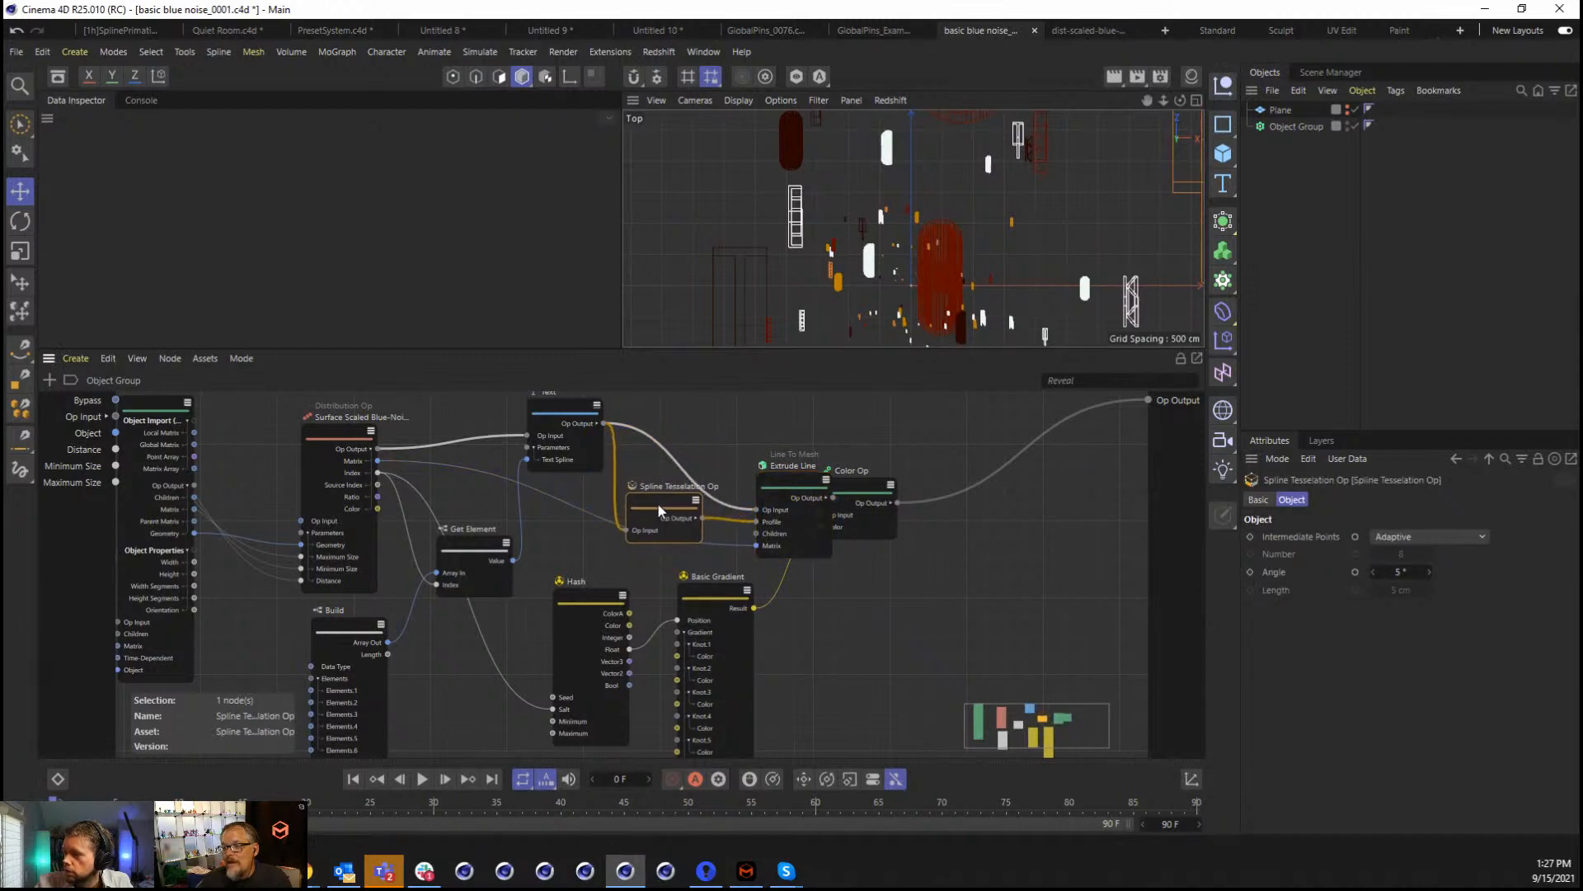
Delete the direct wire between the Text node and the Extrude Line, and move the Extrude Line closer to the Spline Tesselation Op.
click(670, 464)
key(Delete)
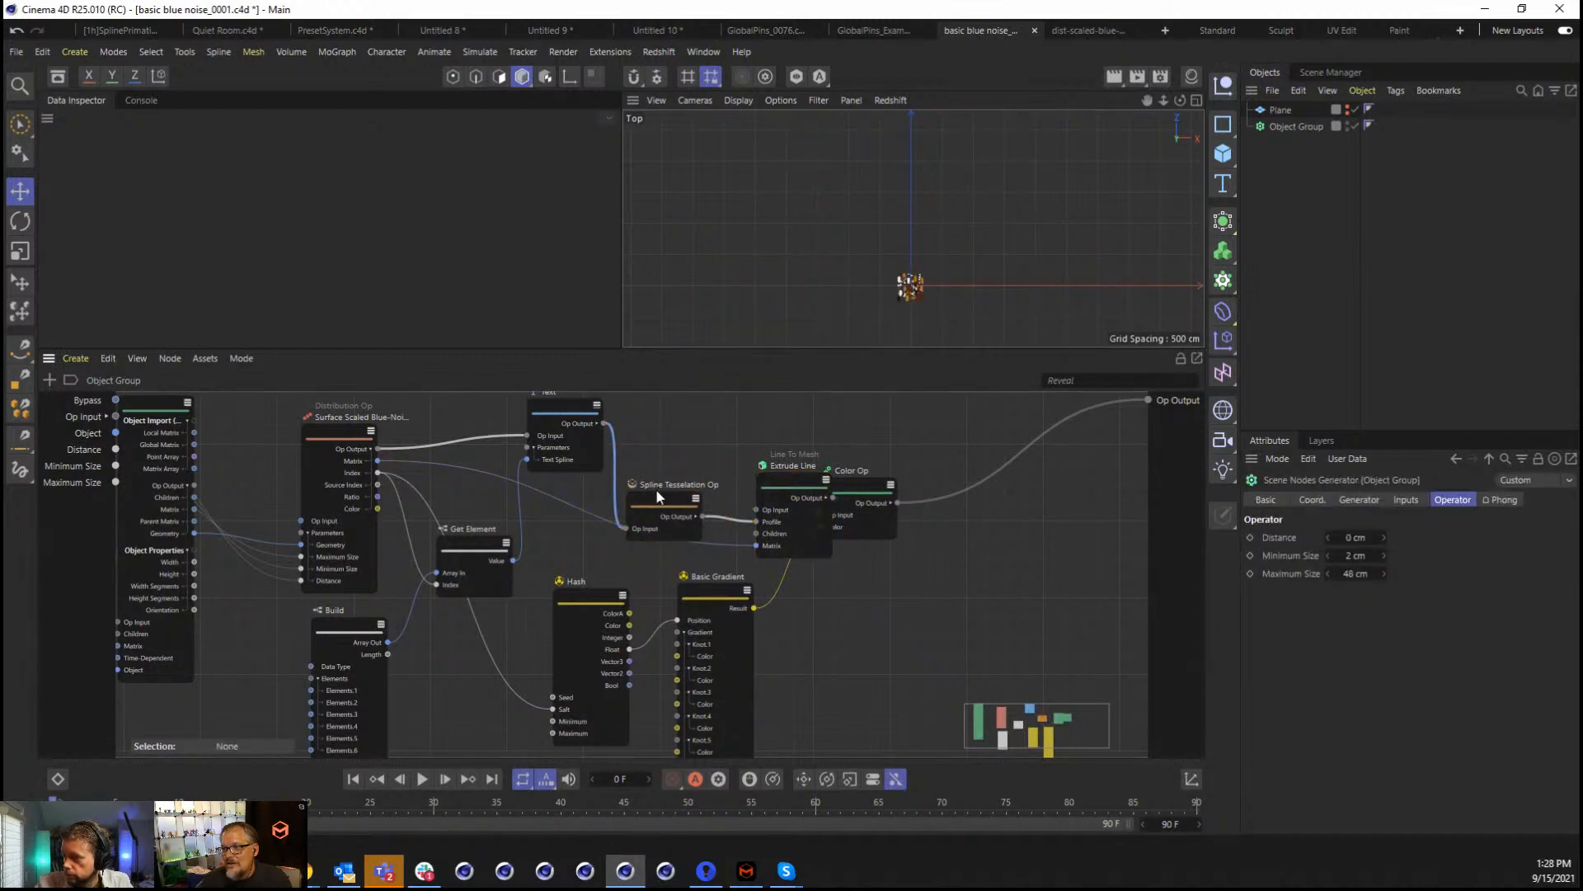
scroll(874, 262, up, 5)
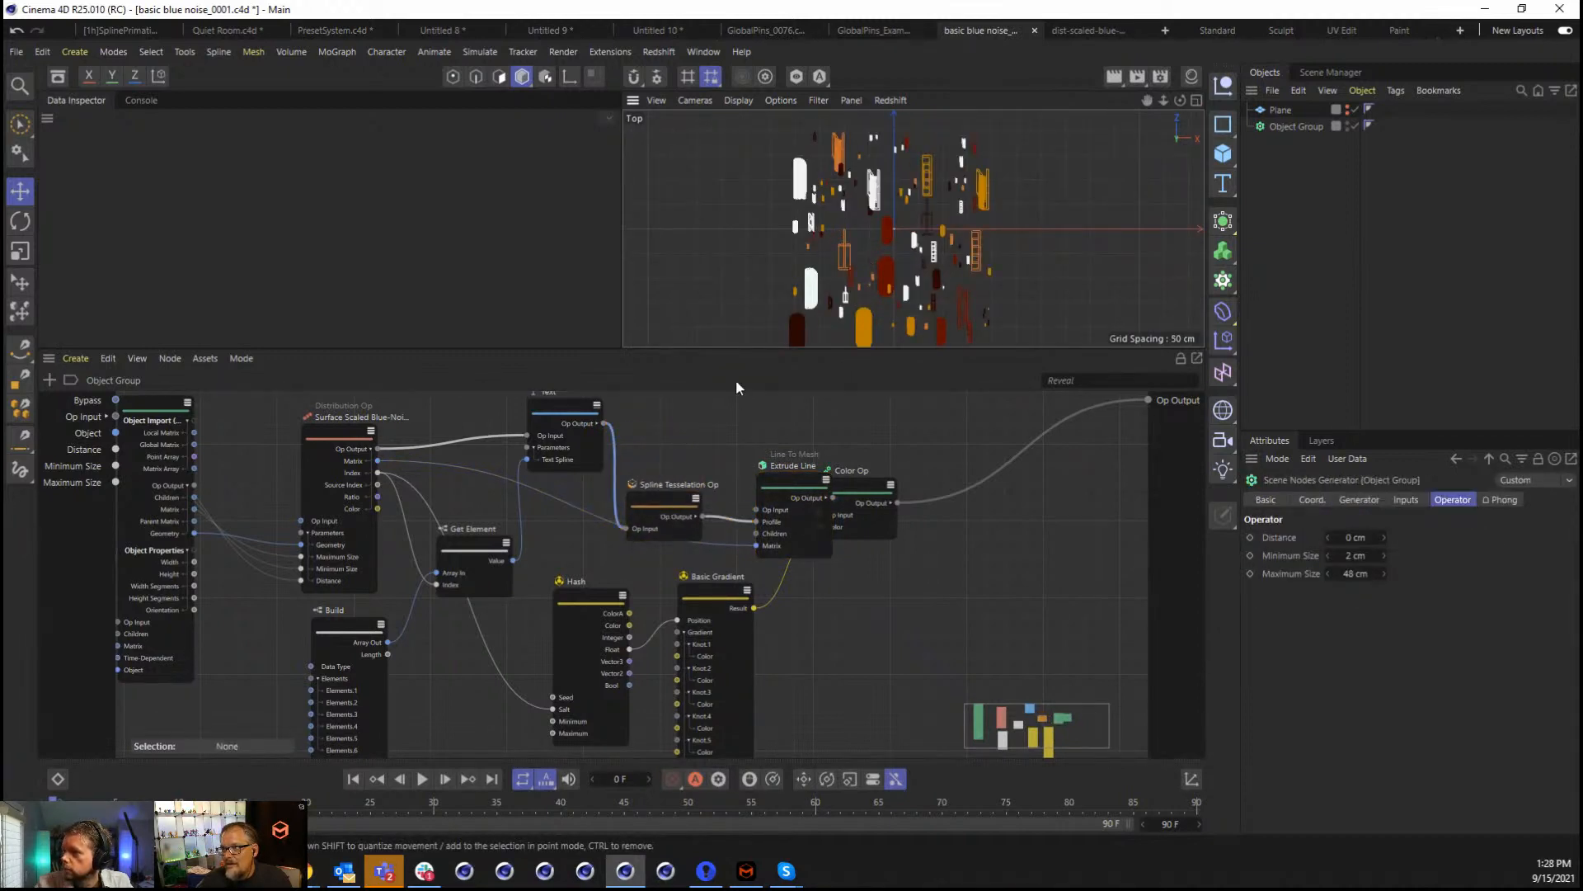
drag(779, 488, 747, 498)
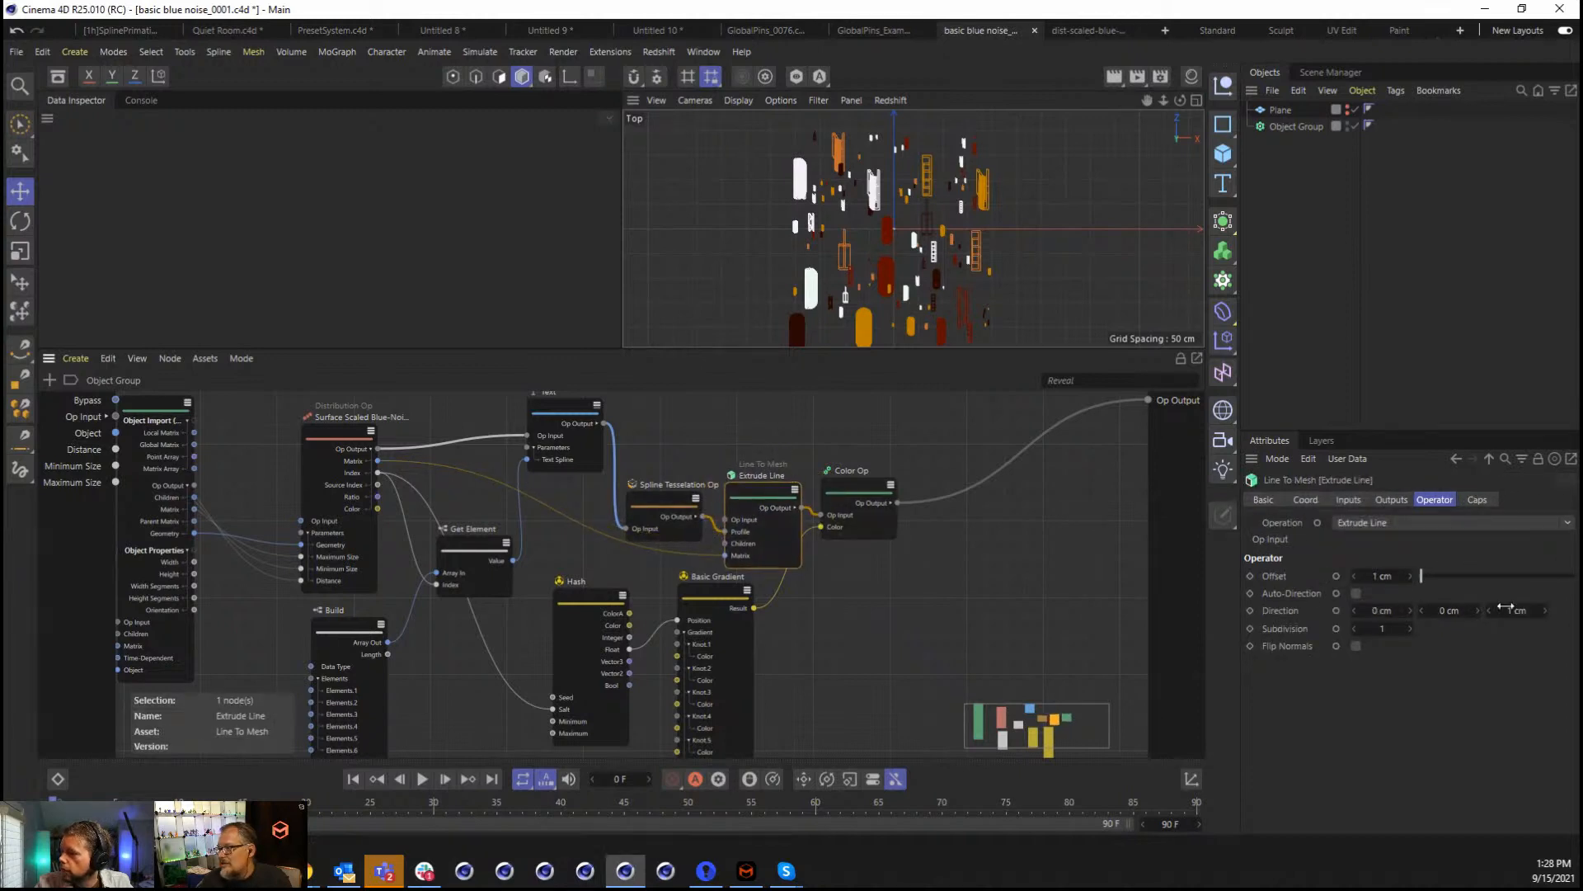
Enable Auto-Direction on the Extrude Line, reduce its Offset to 0 cm and switch the viewport to the perspective view.
click(1356, 593)
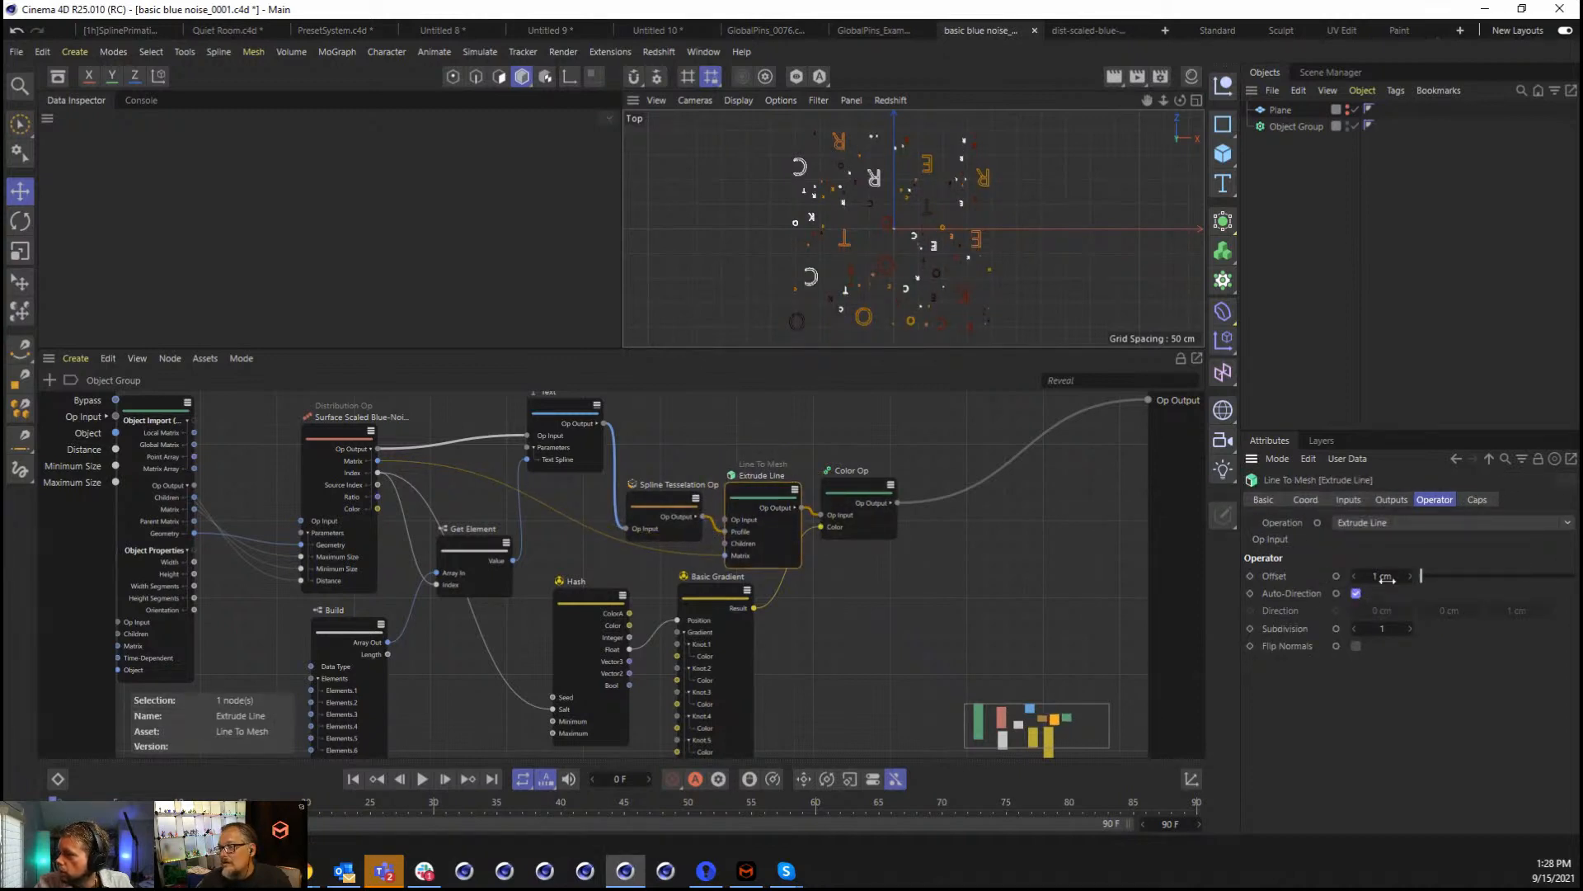
mouse_move(1388, 580)
mouse_down()
mouse_move(1402, 579)
mouse_move(1361, 575)
mouse_up()
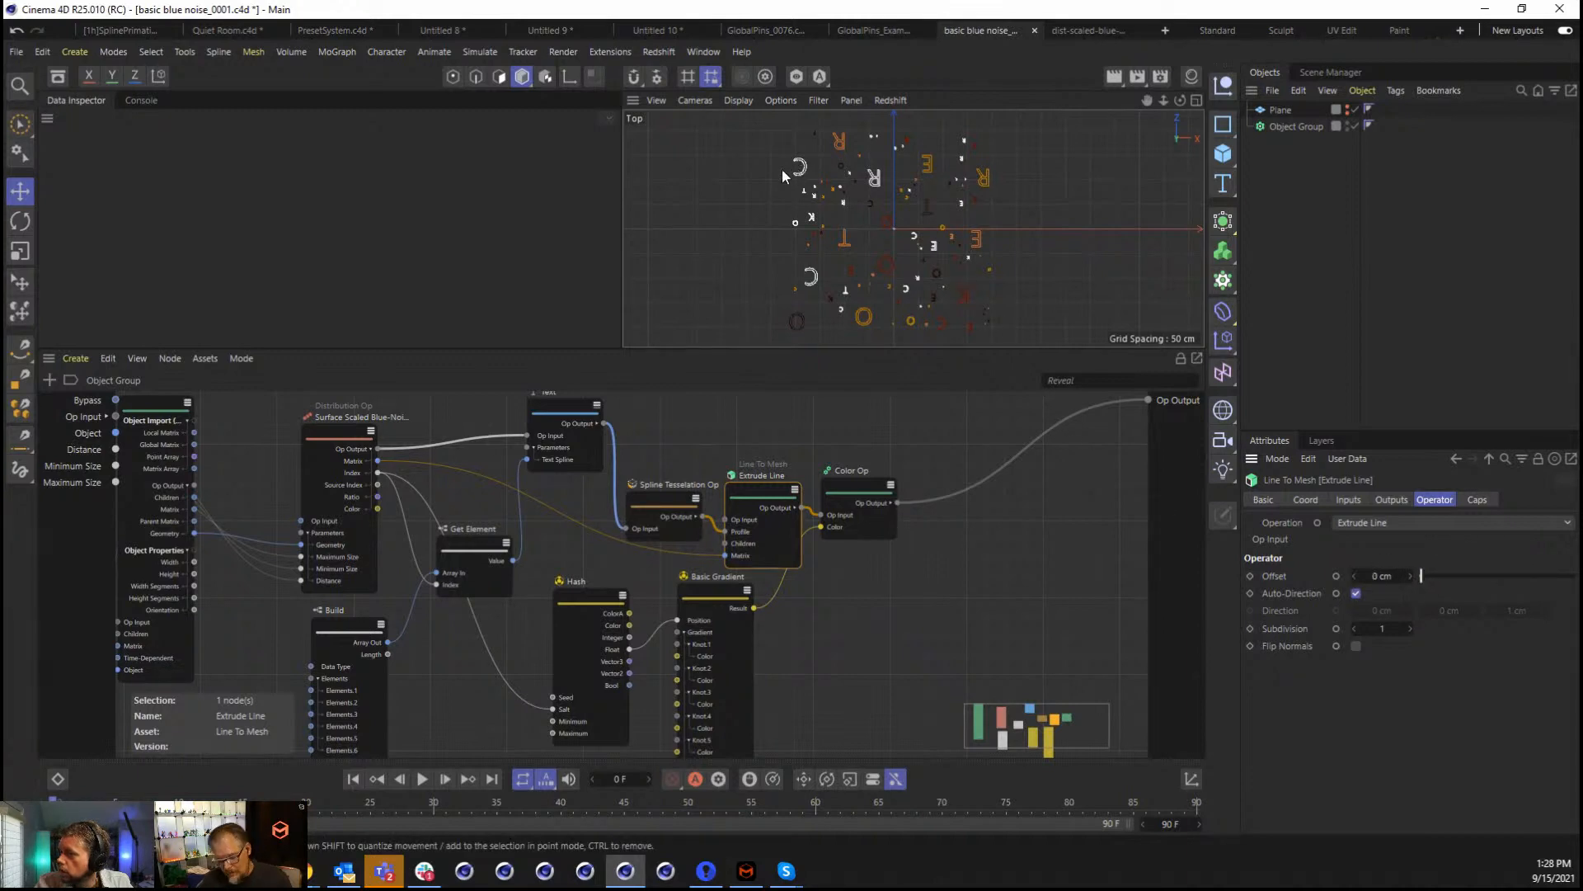
key(F1)
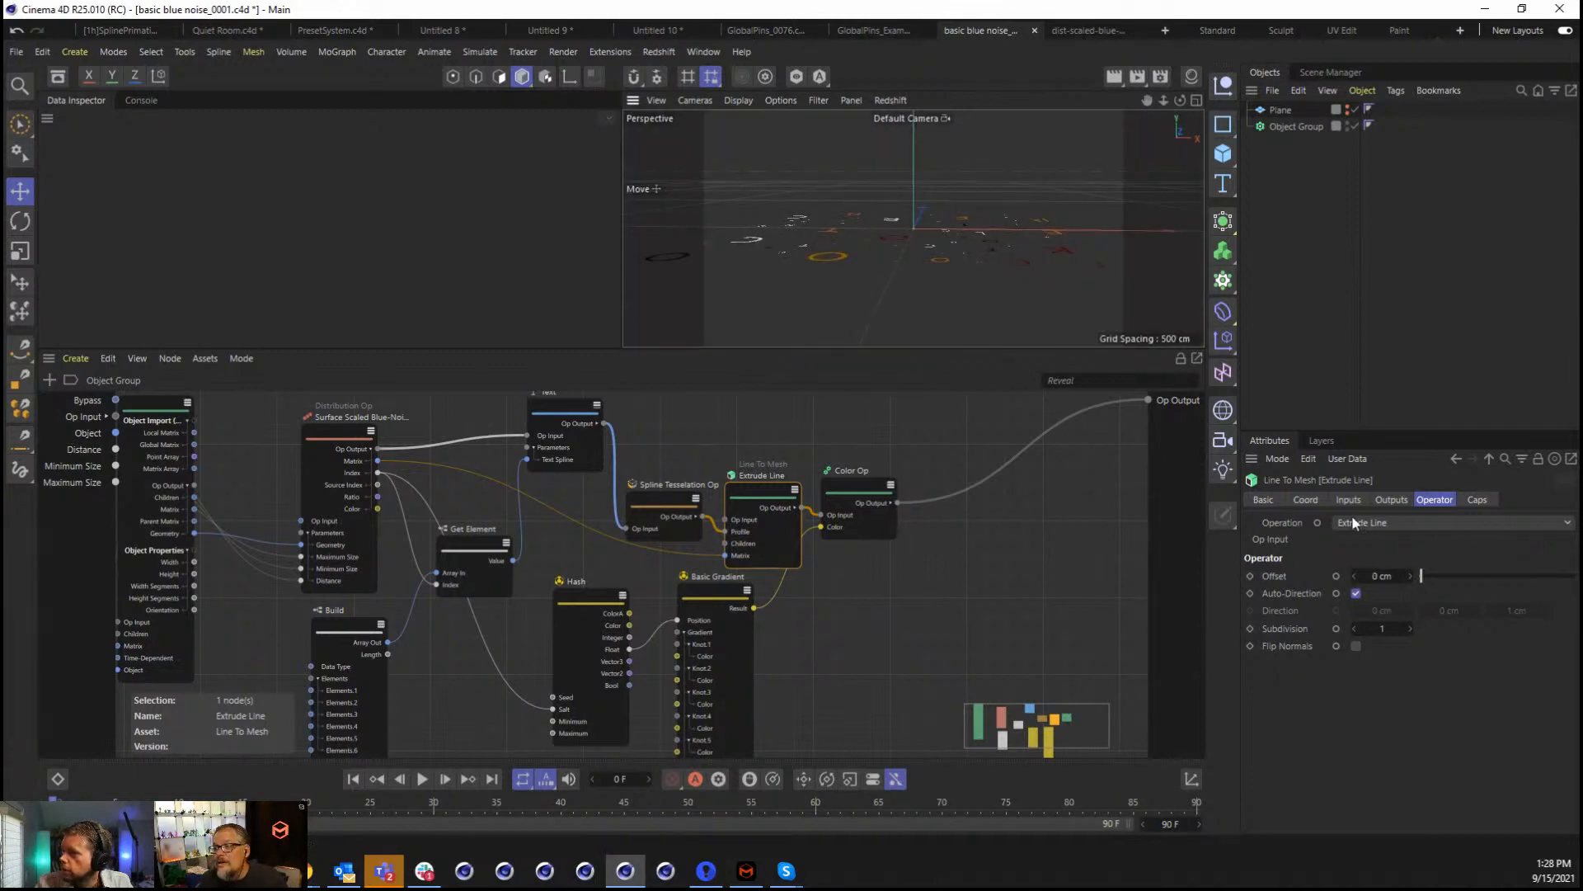
Try Extrude Line offsets of 61 cm and 5 cm, and settle on an Offset of 2 cm.
mouse_move(1429, 580)
mouse_down()
mouse_move(1446, 577)
mouse_move(1428, 574)
mouse_up()
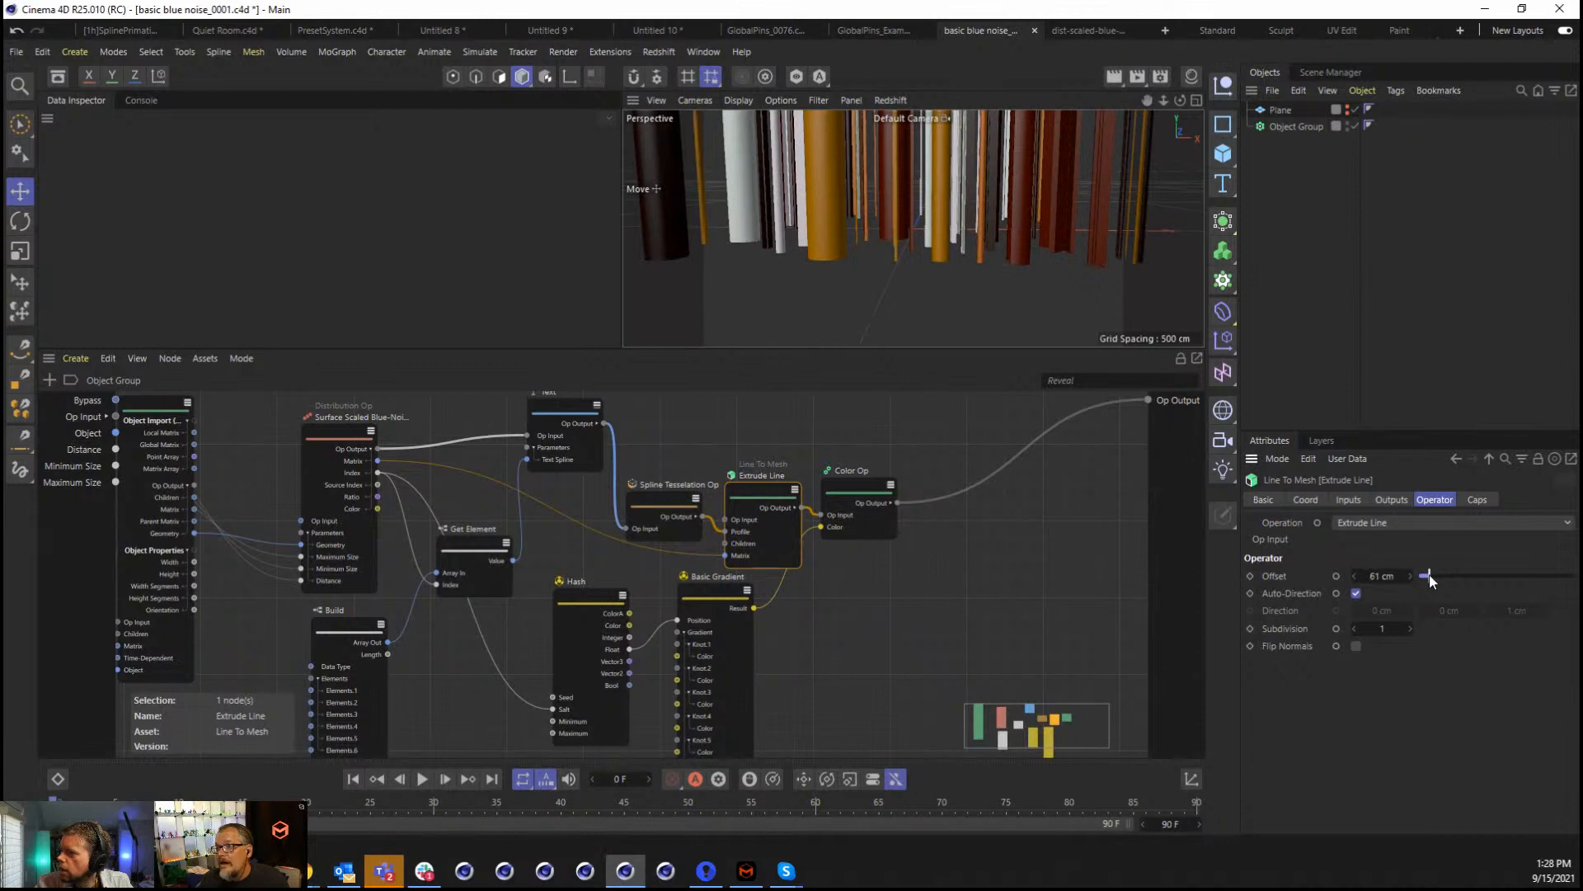
double_click(1380, 570)
text(5)
key(Return)
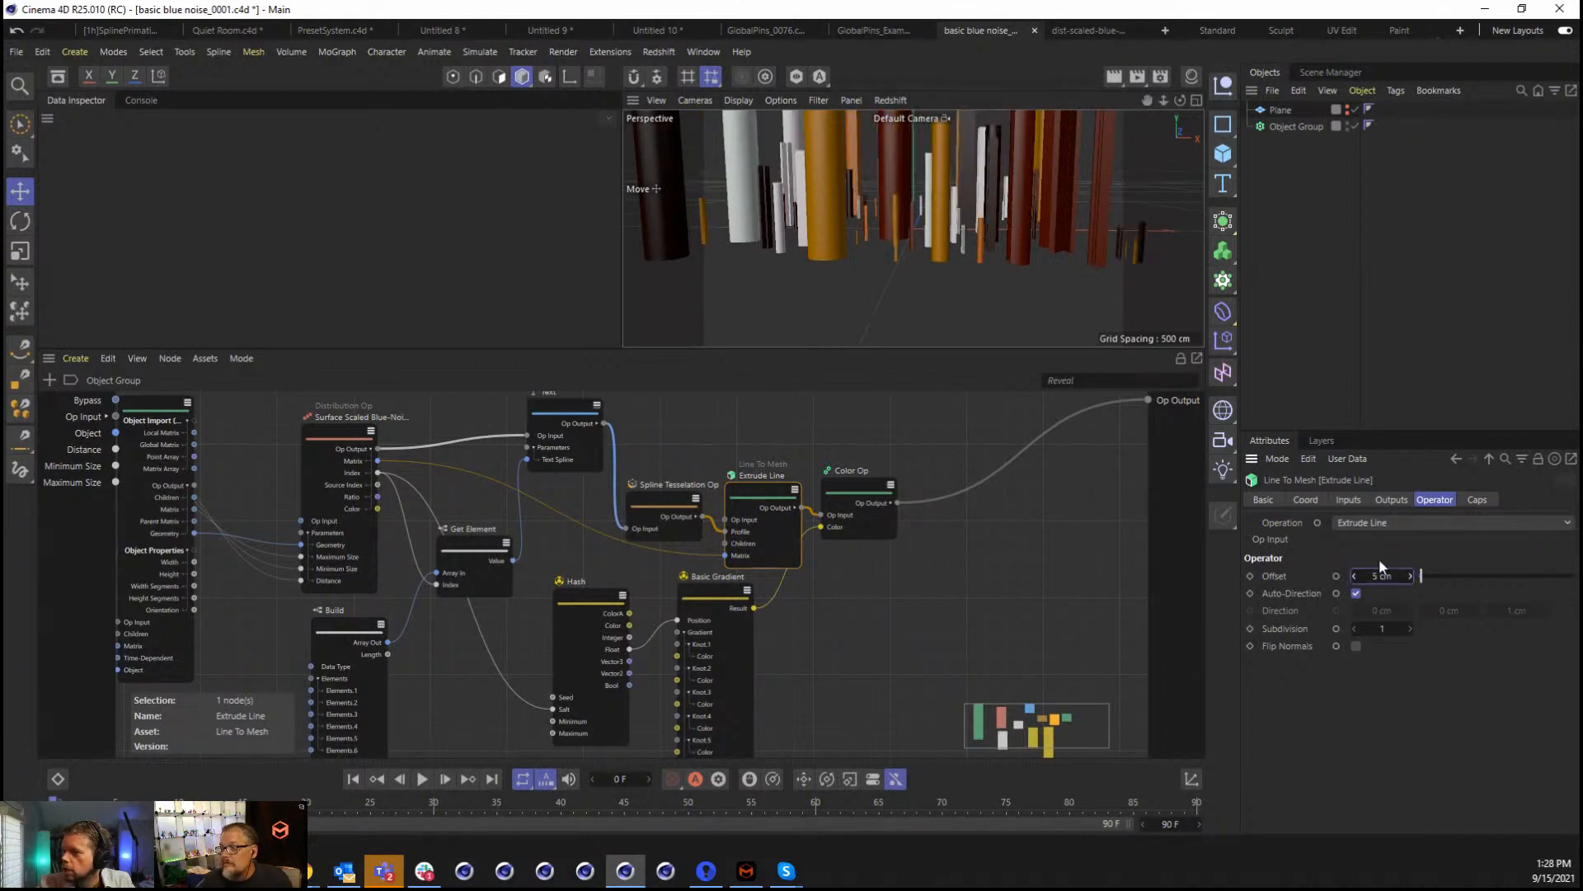
double_click(1360, 576)
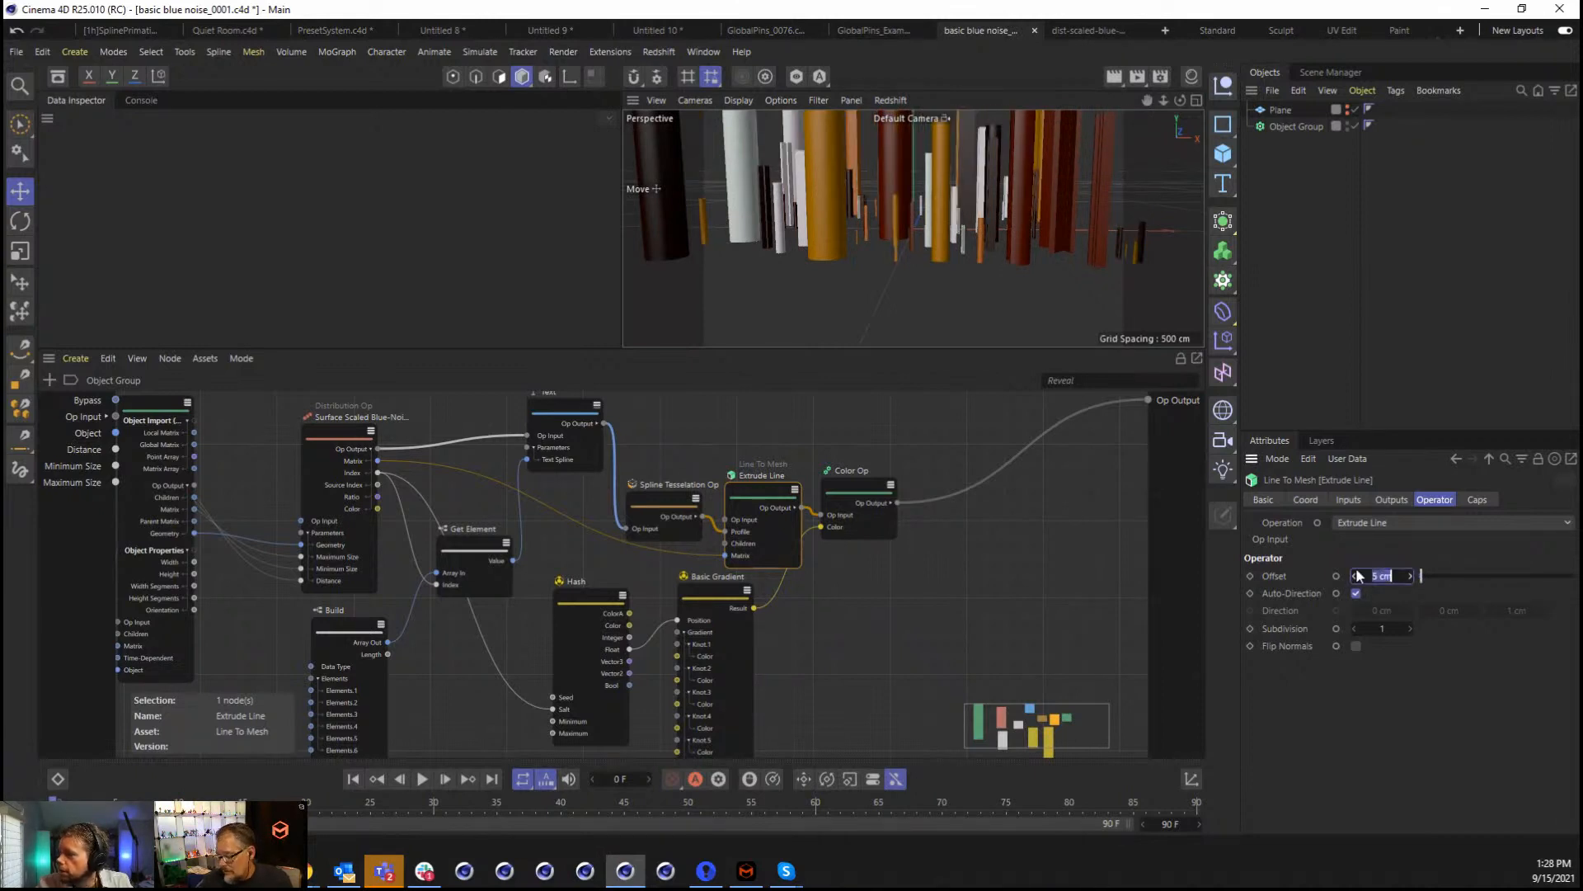
text(2)
key(Return)
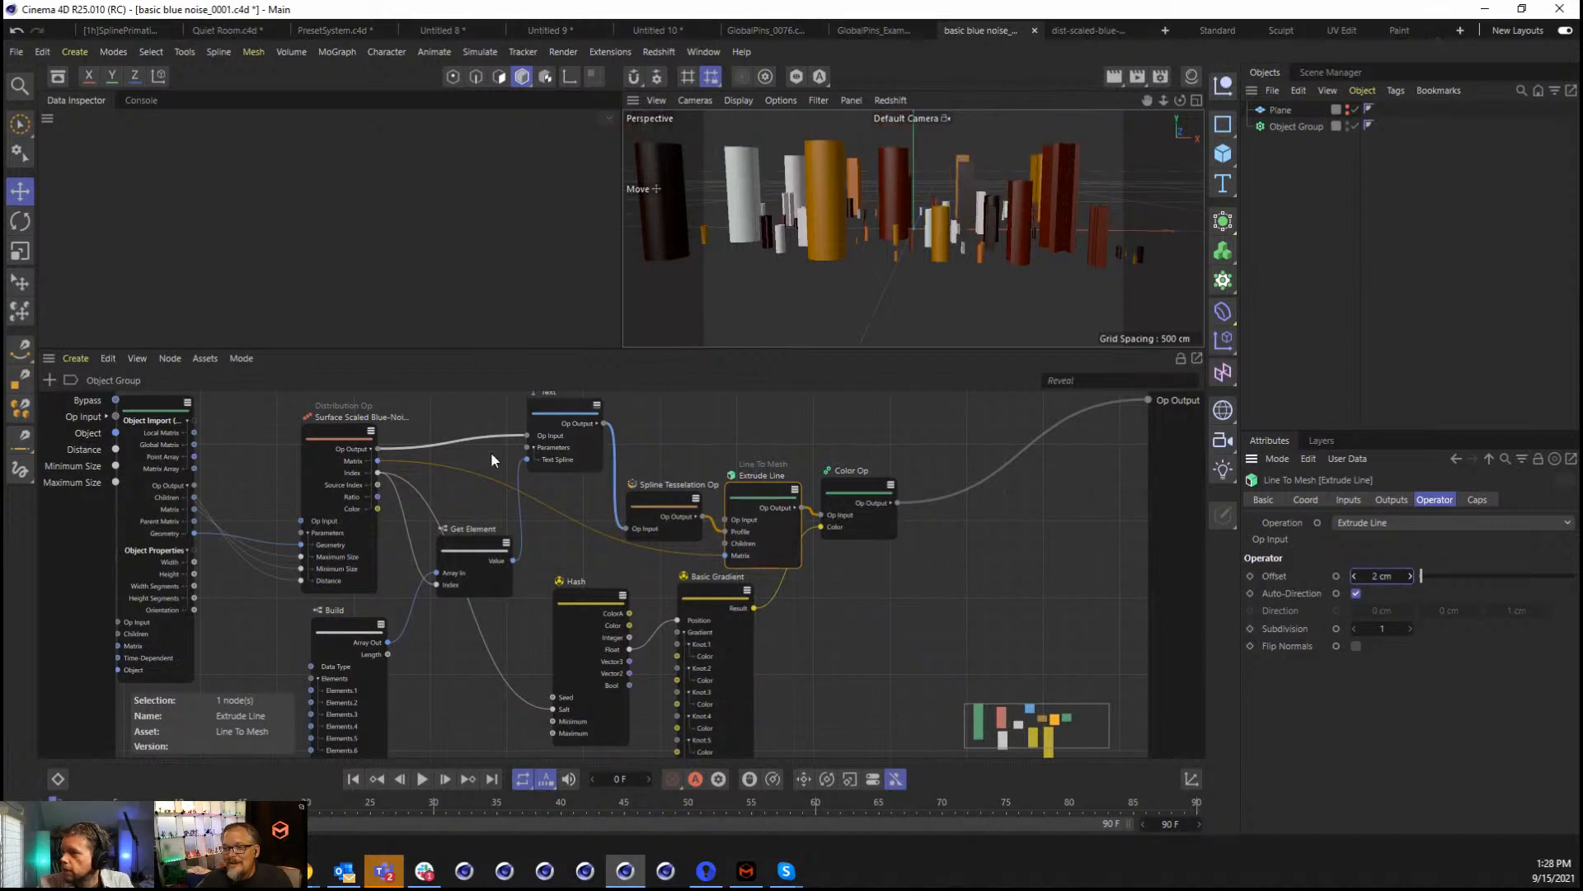
Move the Color Op away from the Extrude Line, lower the Basic Gradient node, and view the extruded letters from above.
drag(850, 493, 912, 543)
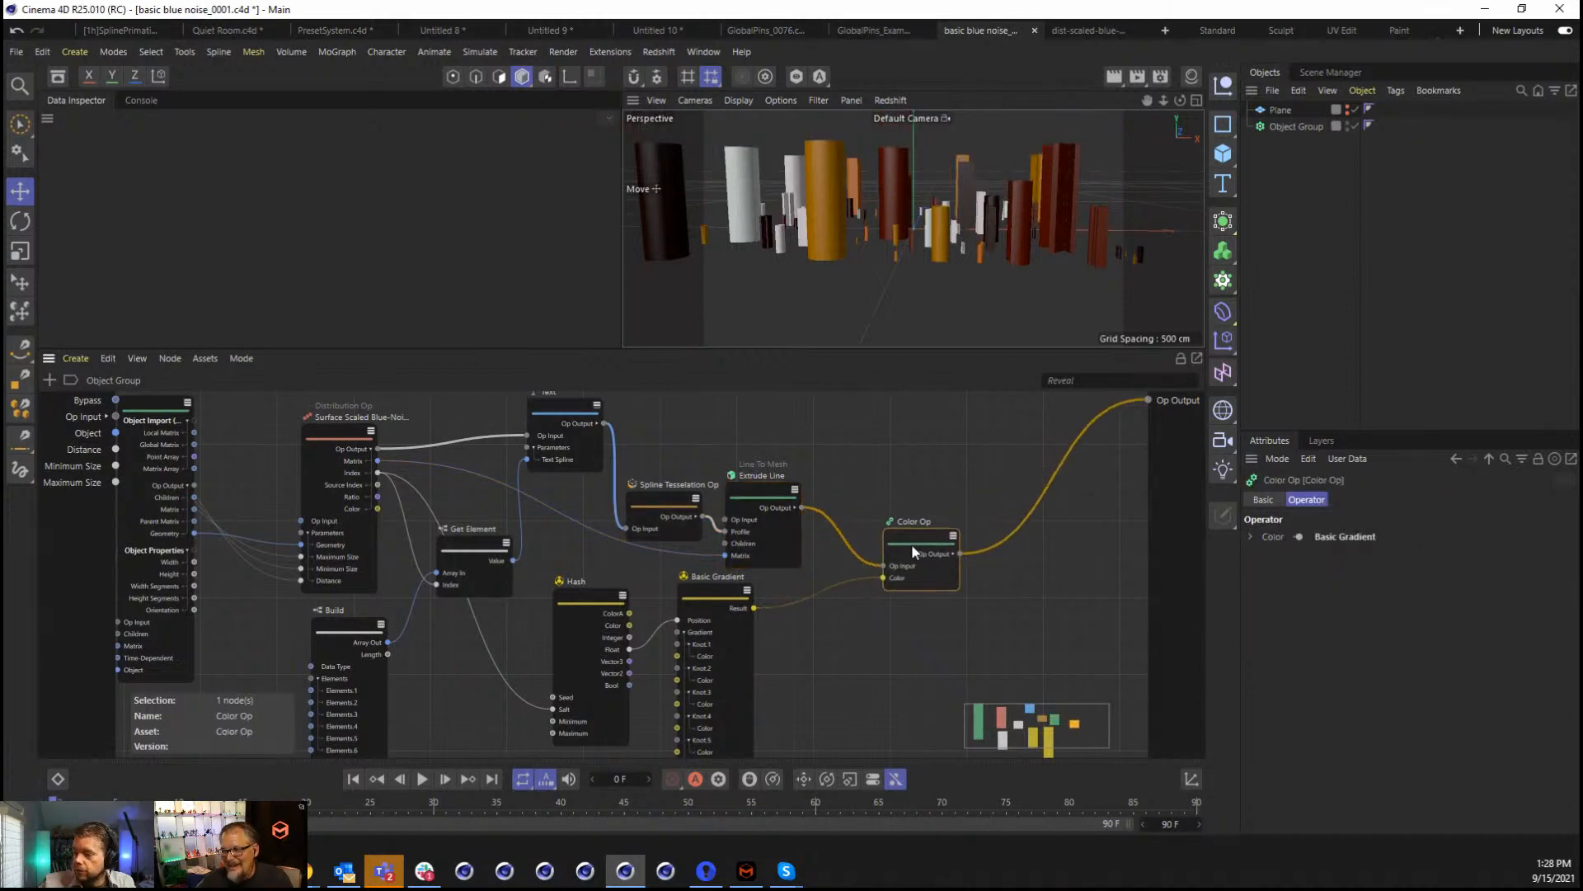
drag(715, 576, 713, 602)
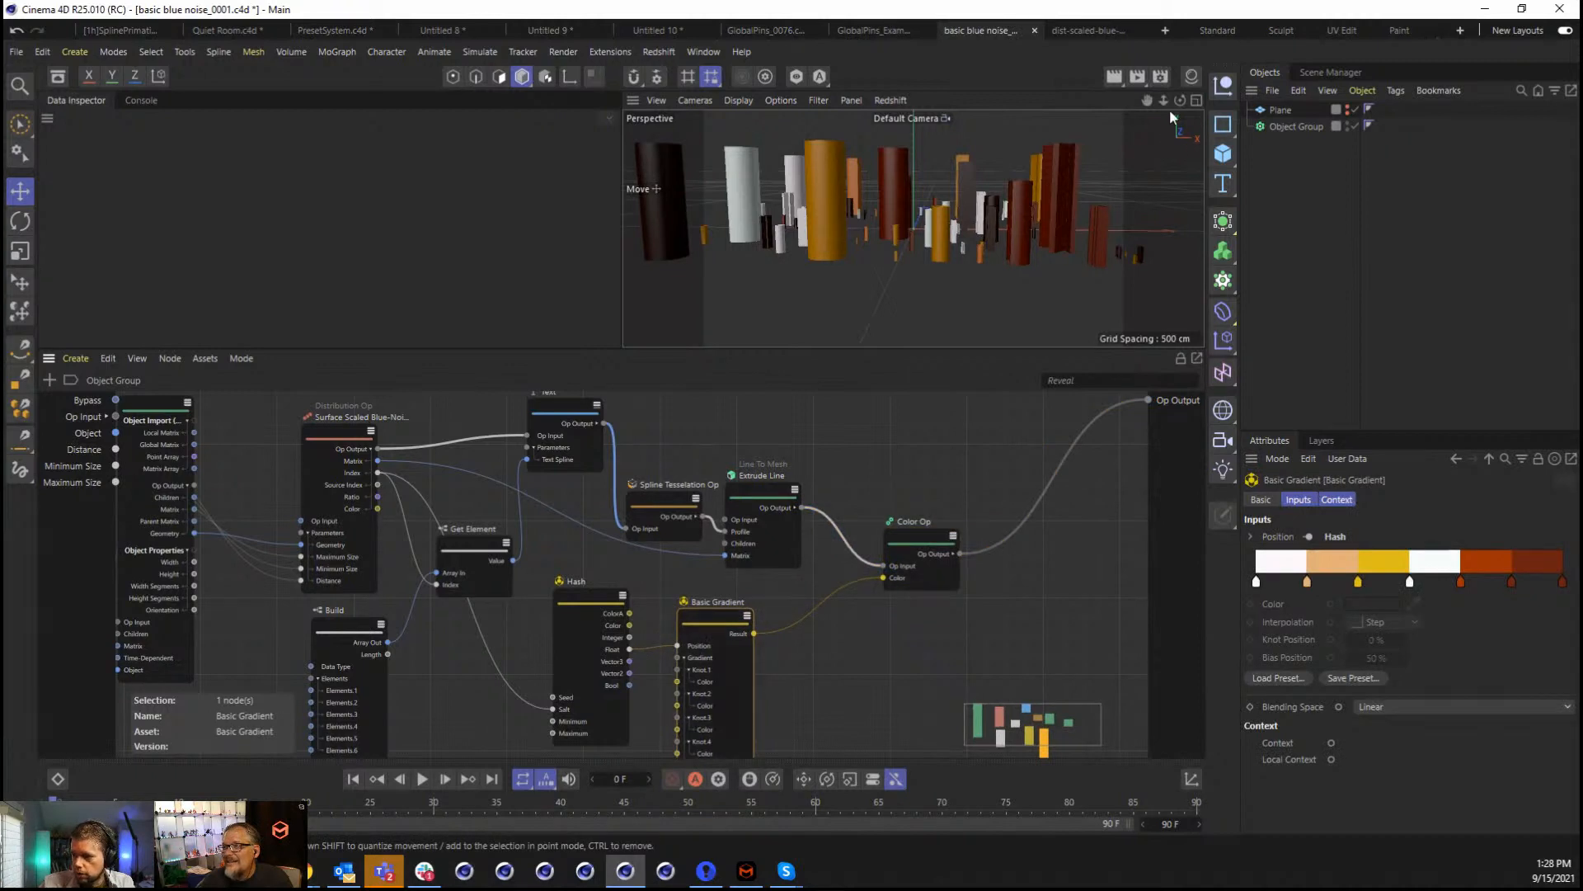
alt+drag(913, 228, 928, 326)
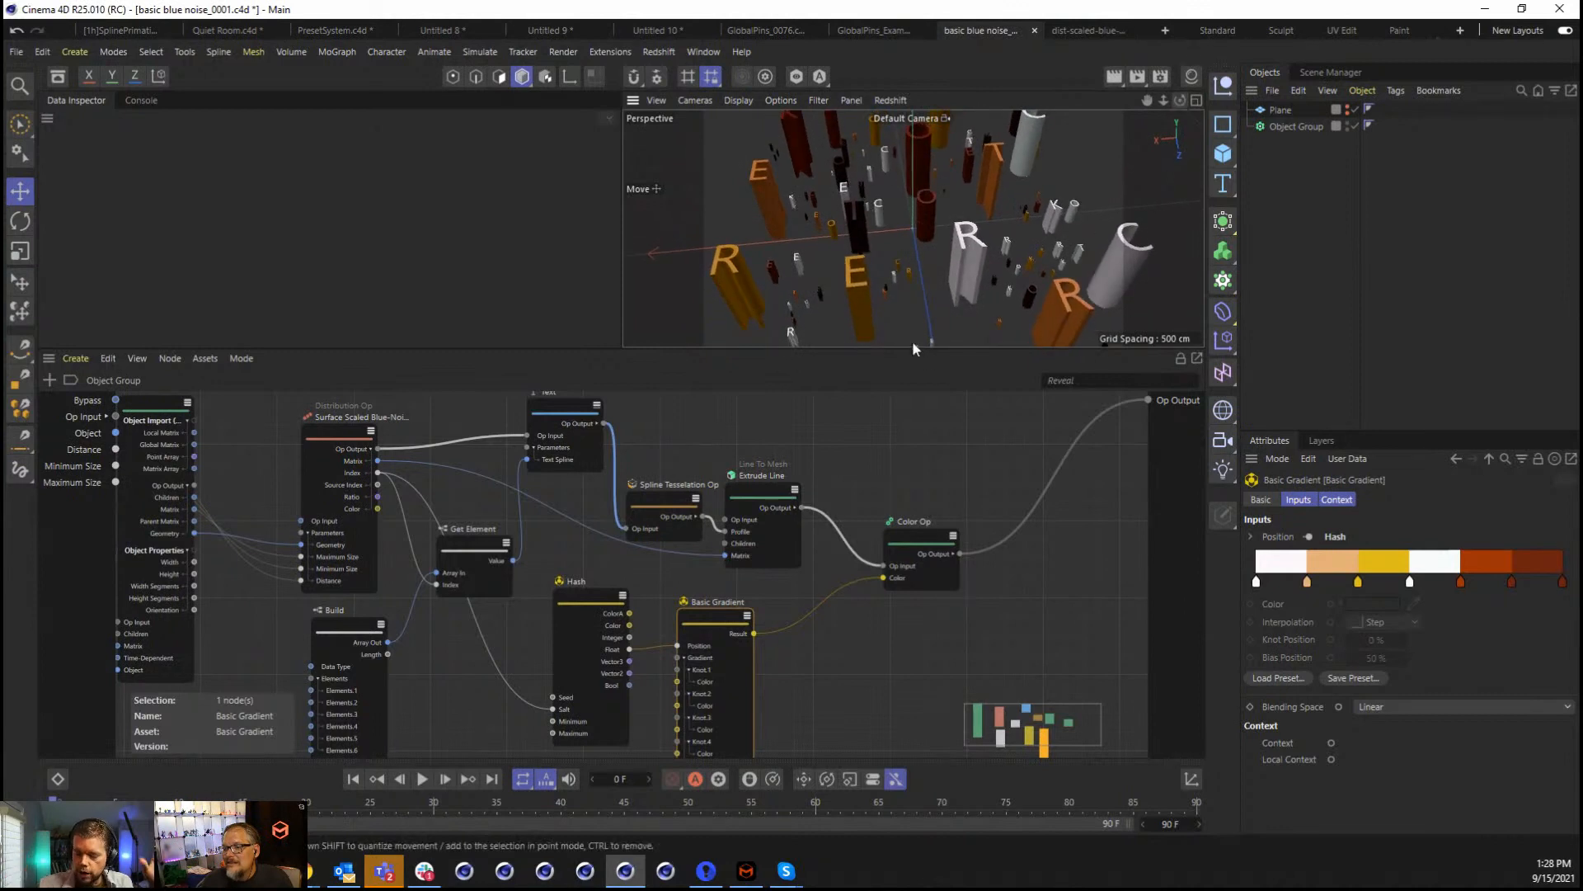
Change the Text node's font to Roboto Slab and select the Surface Scaled Blue-Noise distribution node.
click(572, 416)
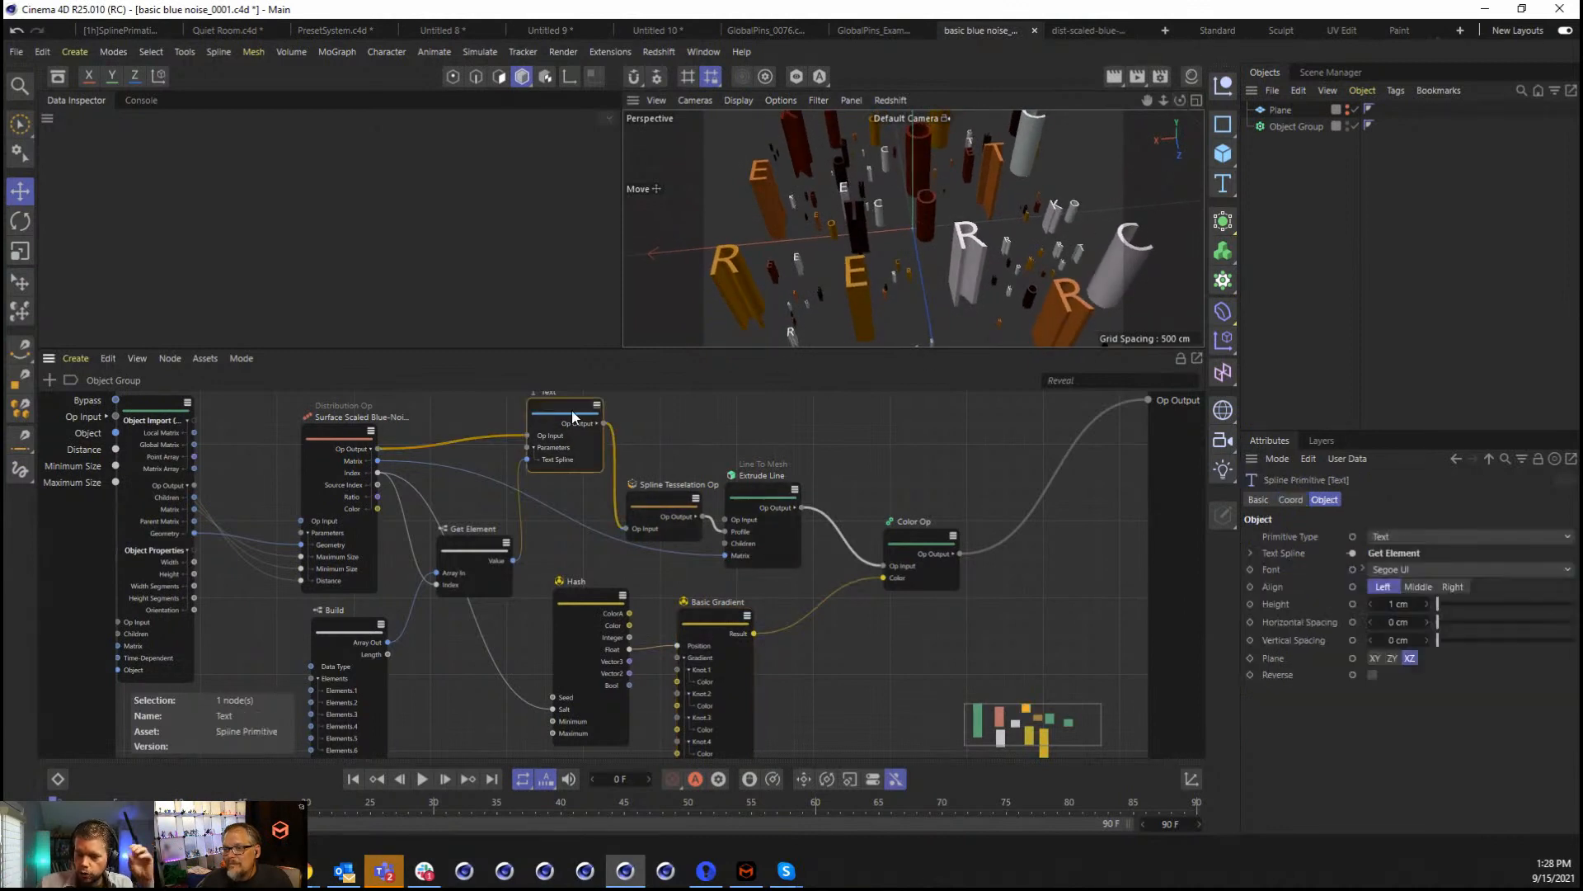
click(1438, 567)
click(1430, 275)
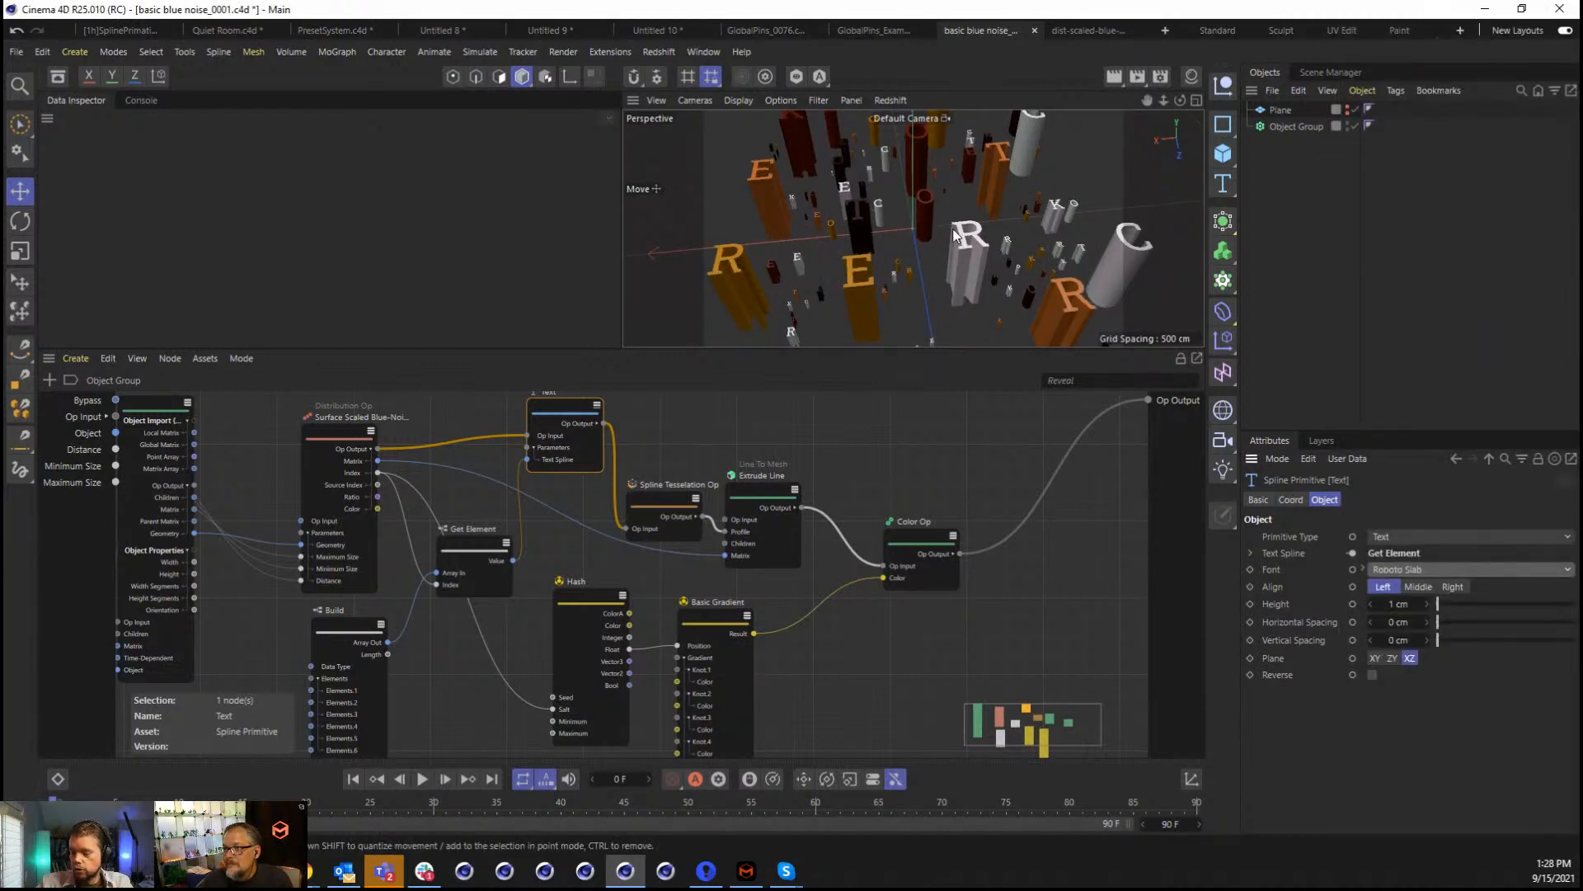
mouse_move(1147, 101)
right_down()
mouse_move(1022, 101)
mouse_move(1147, 100)
right_up()
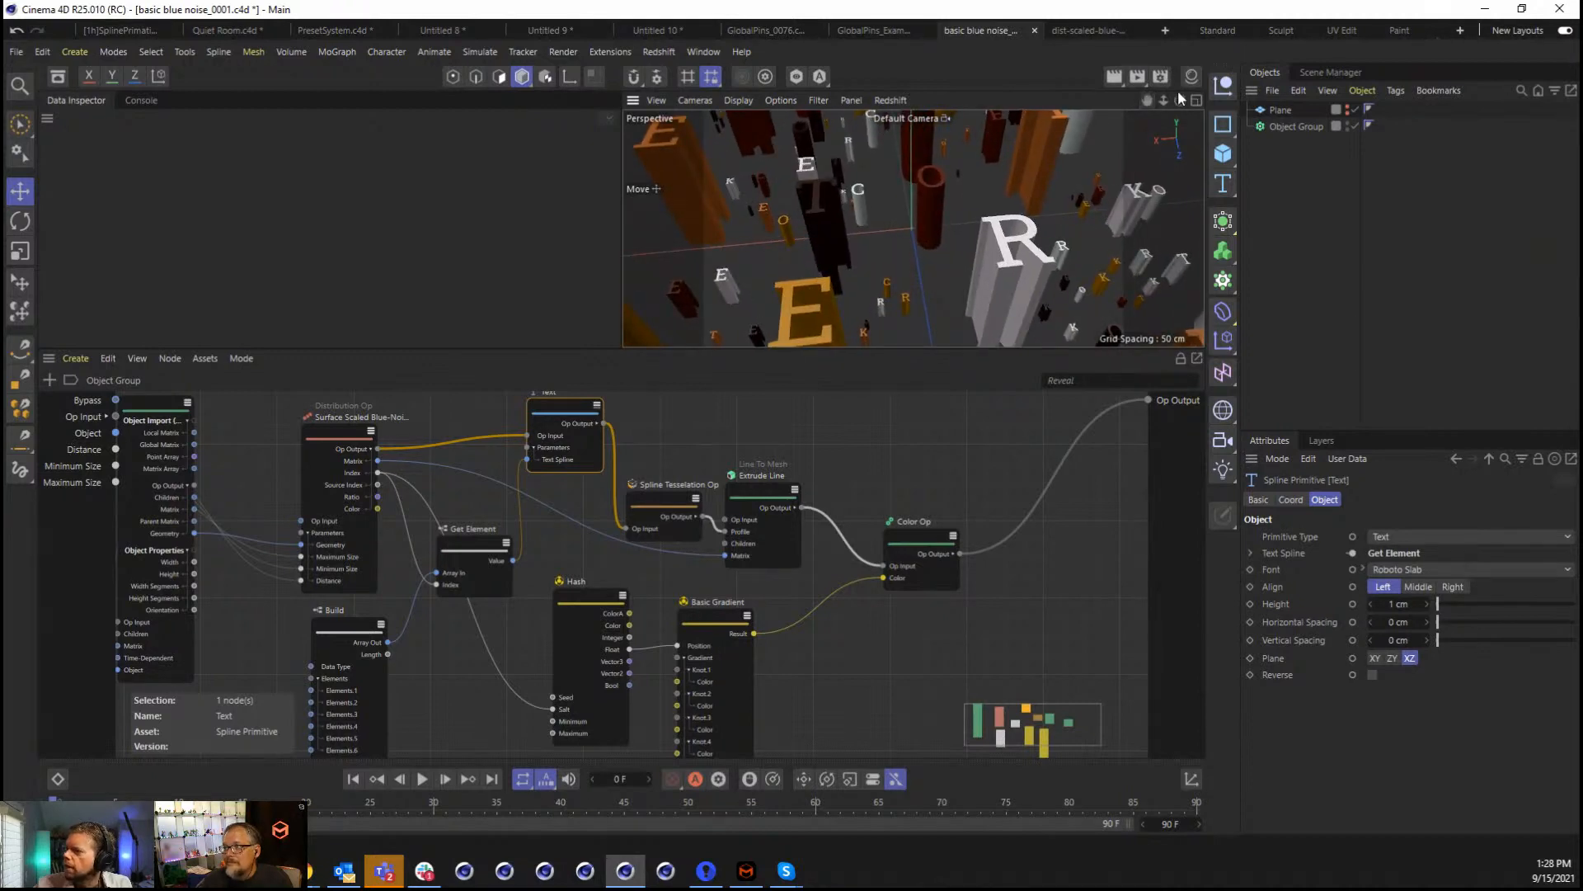
mouse_move(1180, 100)
mouse_down()
mouse_move(1191, 57)
mouse_move(1223, 30)
mouse_move(1171, 101)
mouse_move(1198, 97)
mouse_up()
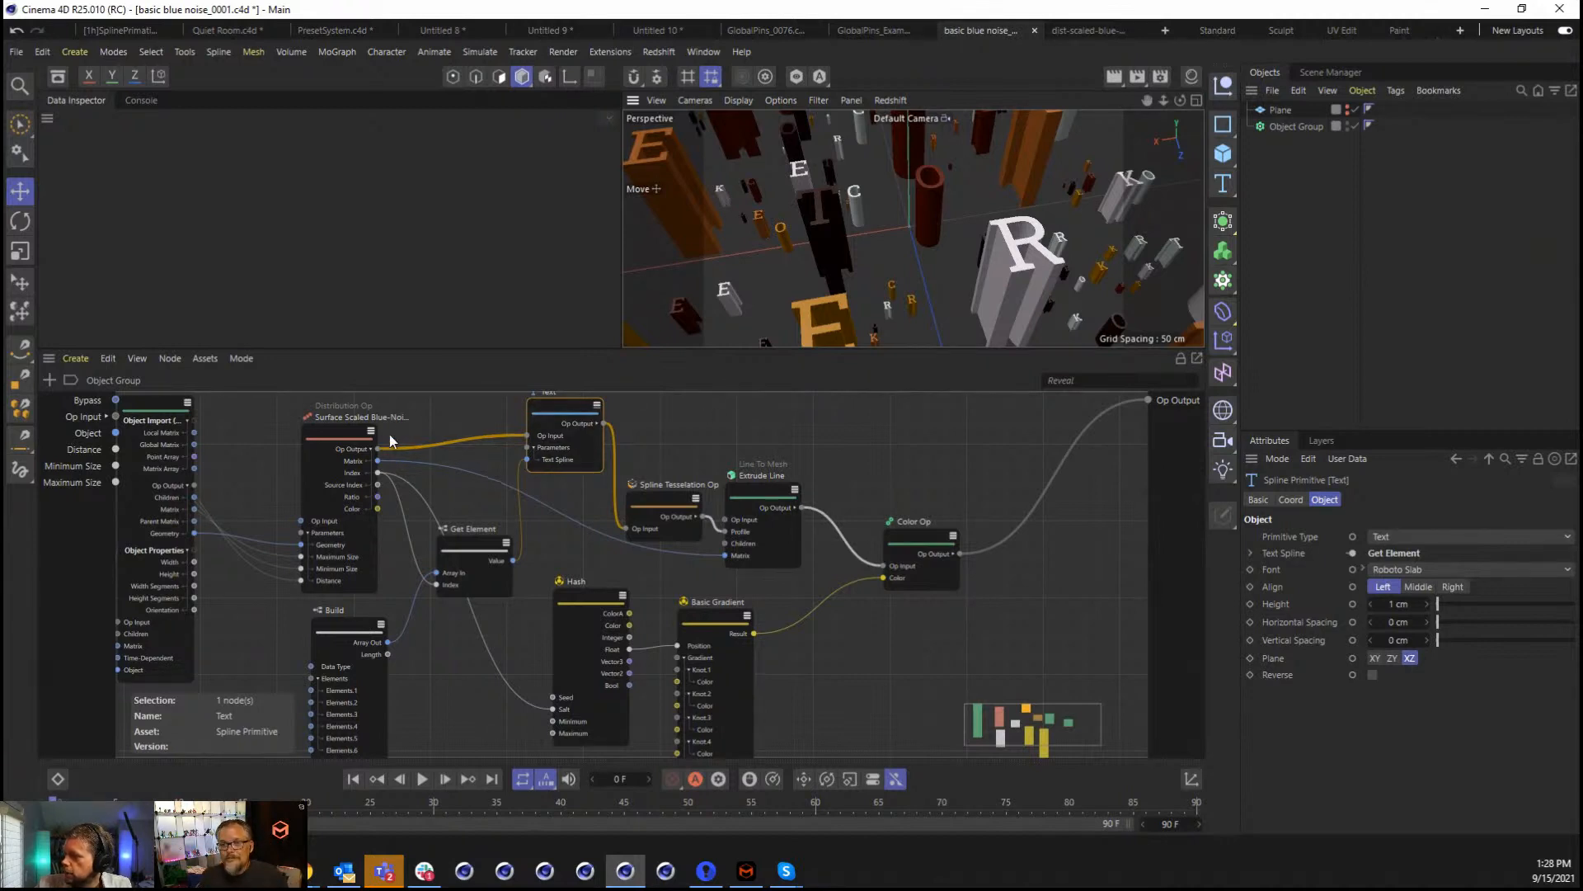
click(357, 428)
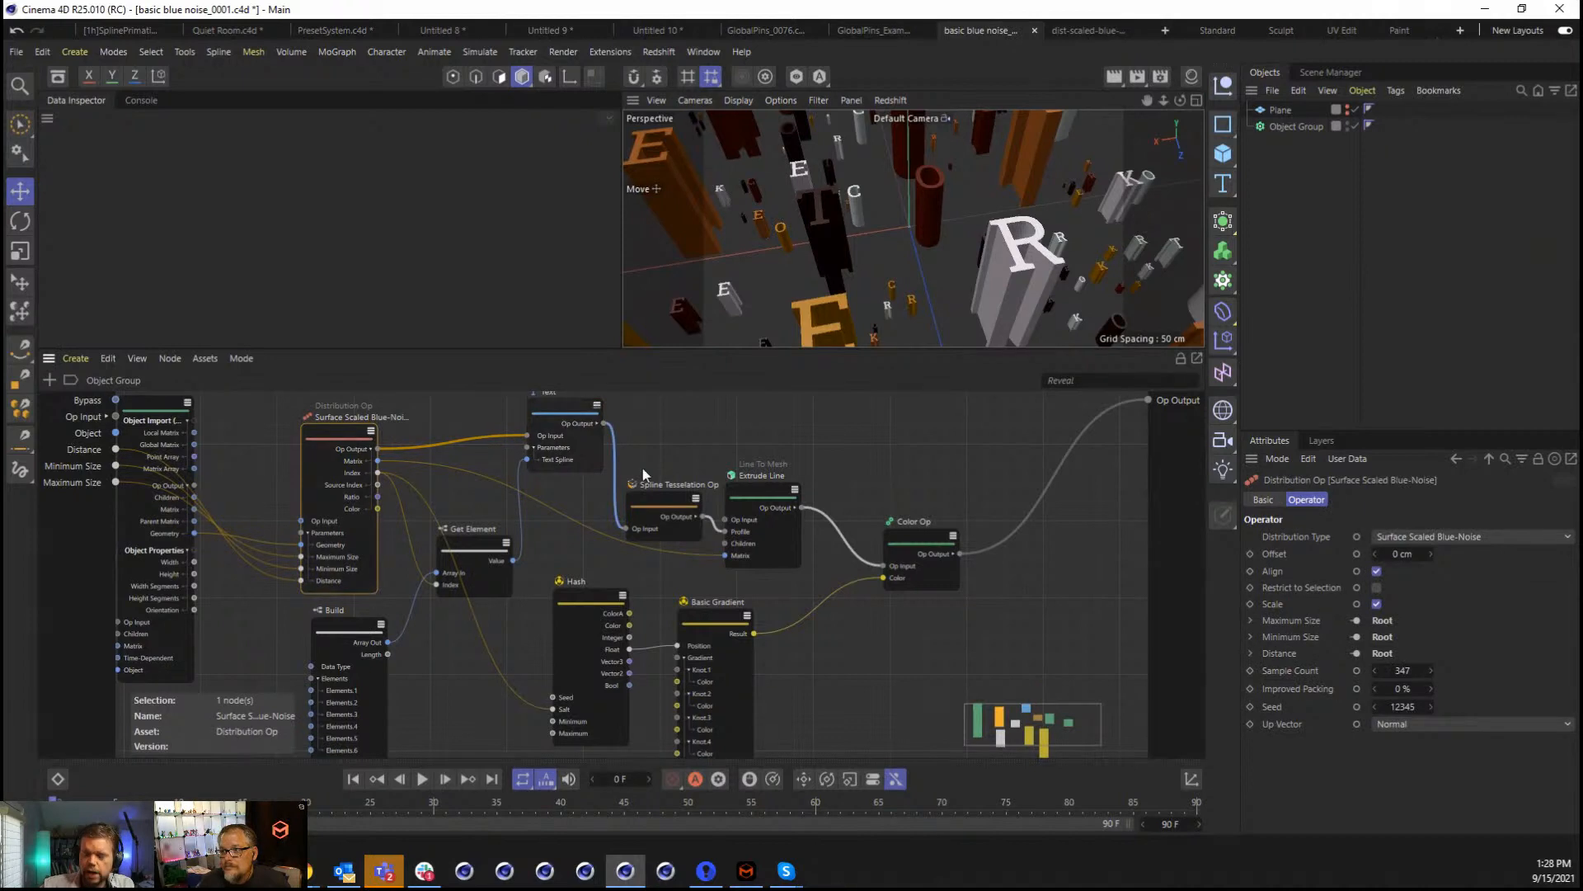
Examine the settings of the Text node and the Surface Scaled Blue-Noise distribution node.
click(542, 412)
click(1417, 586)
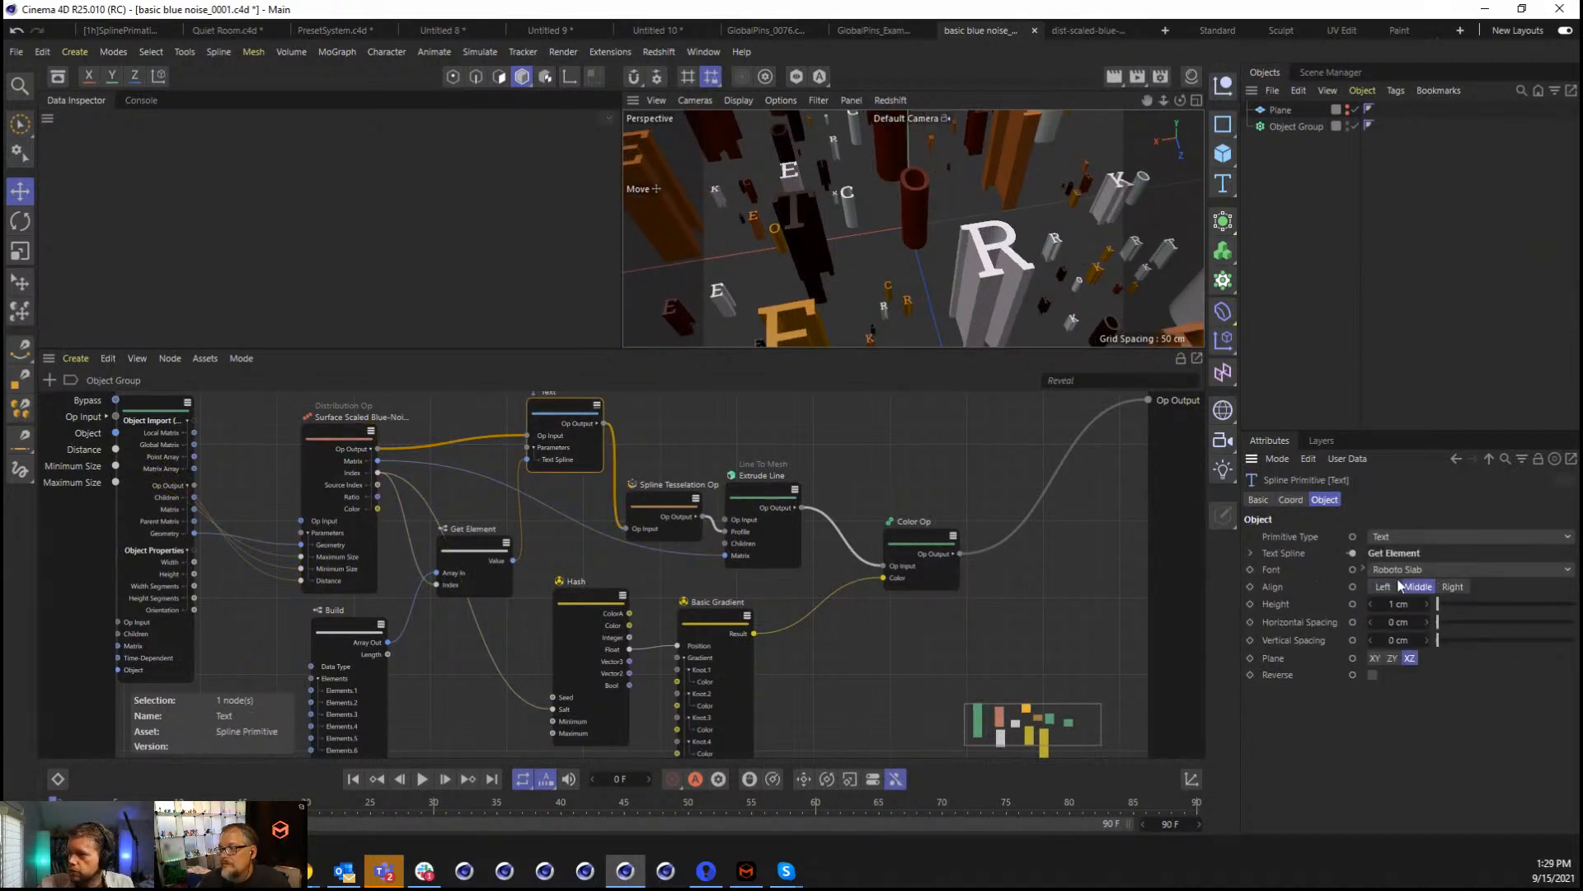
click(326, 445)
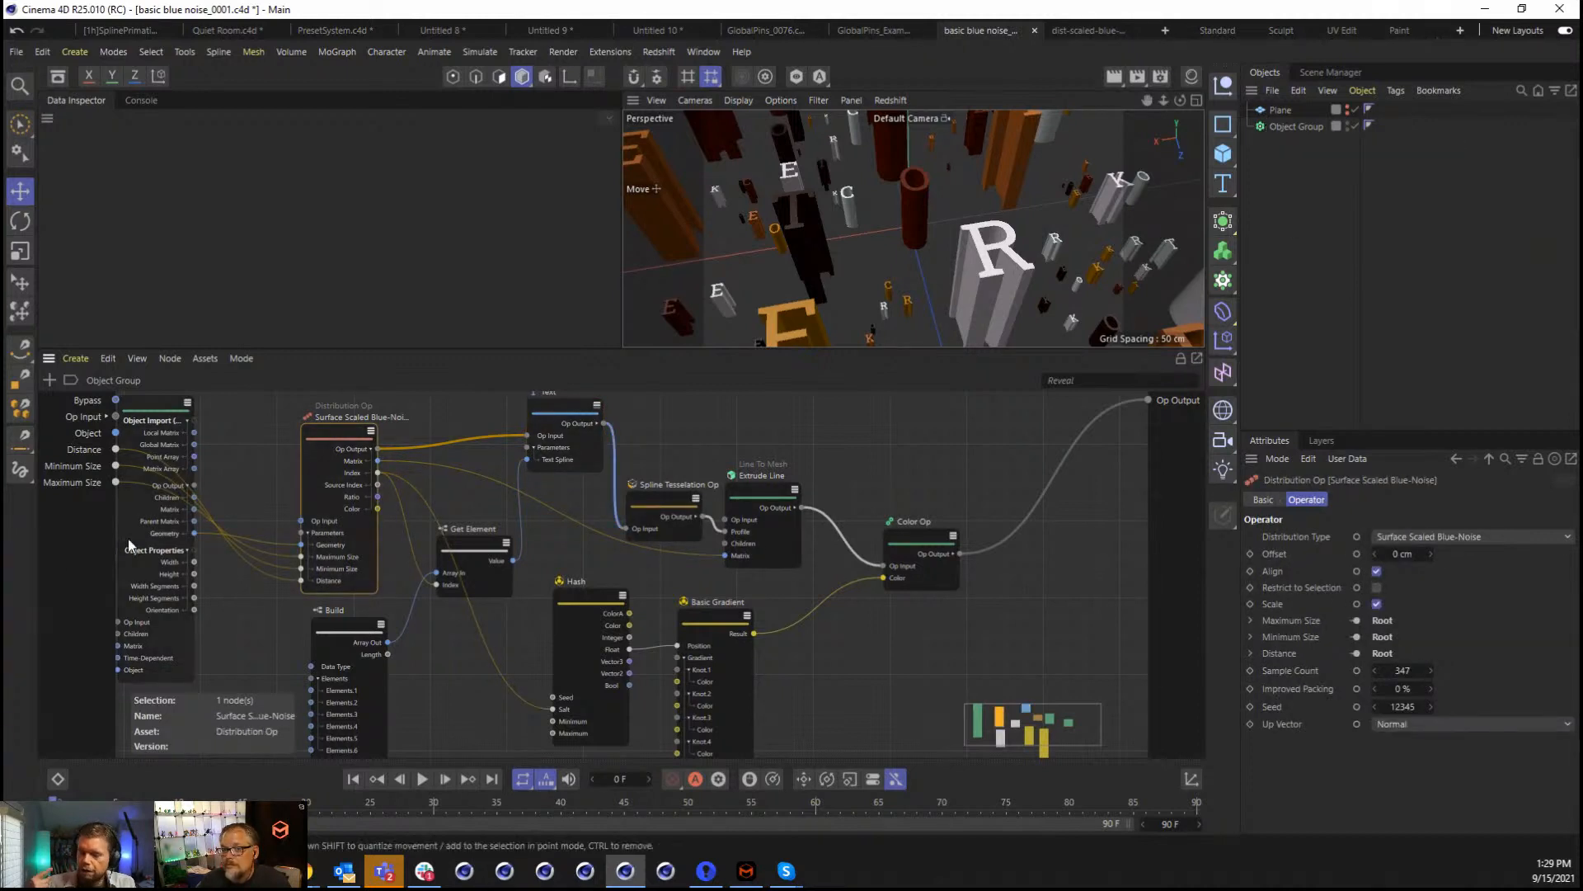
Set the Object Group's Maximum Size to 73 cm so the distributed letters can grow larger.
click(56, 558)
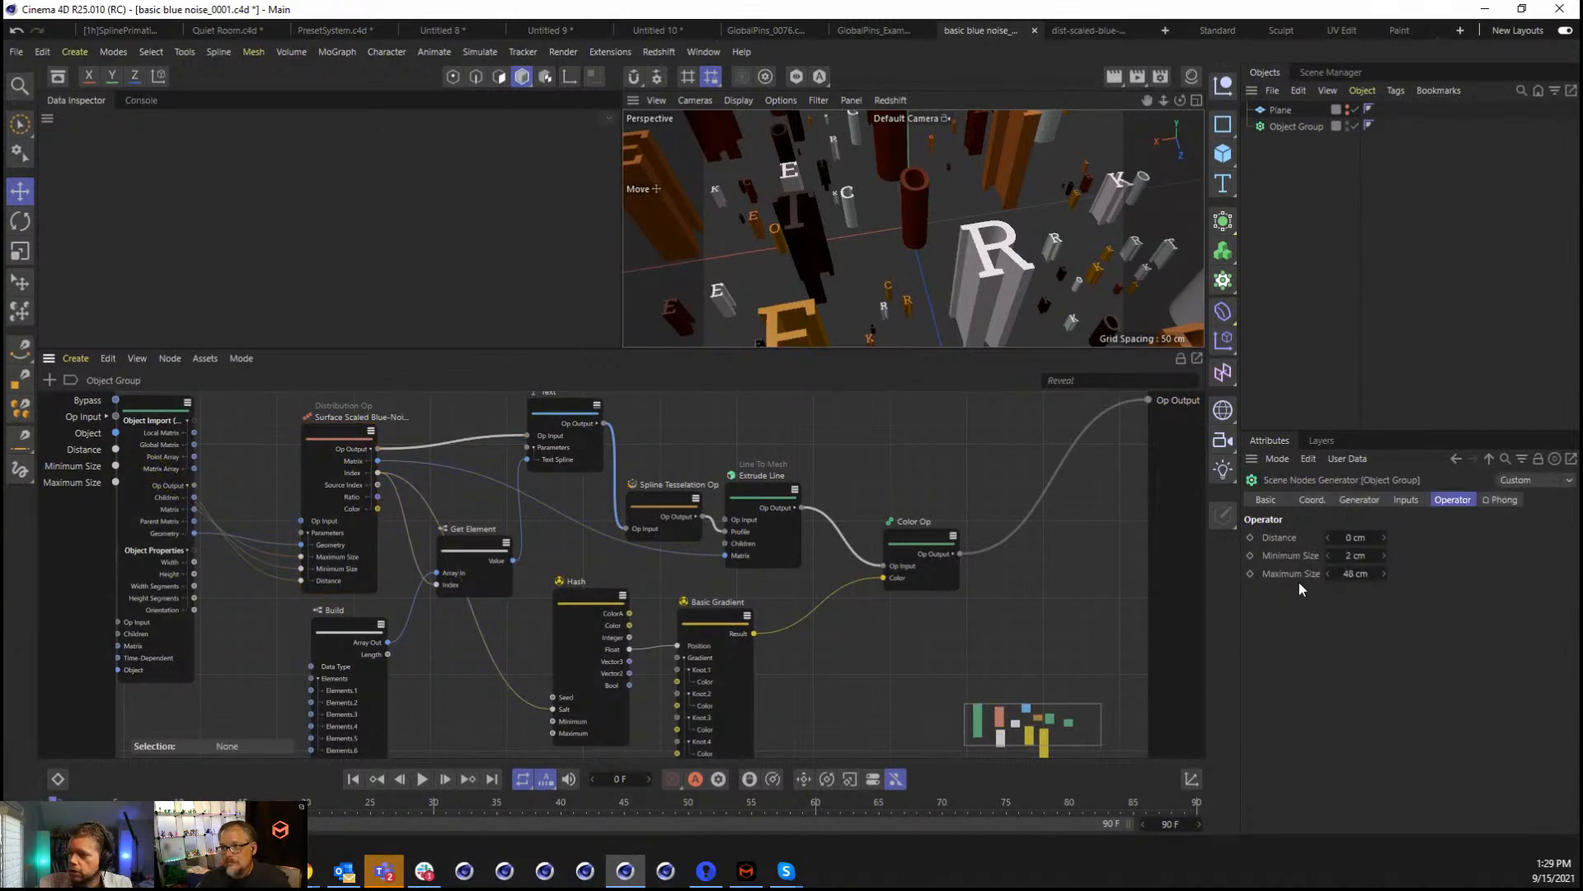
mouse_move(1024, 627)
mouse_down()
mouse_move(841, 537)
mouse_move(871, 527)
mouse_move(991, 585)
mouse_up()
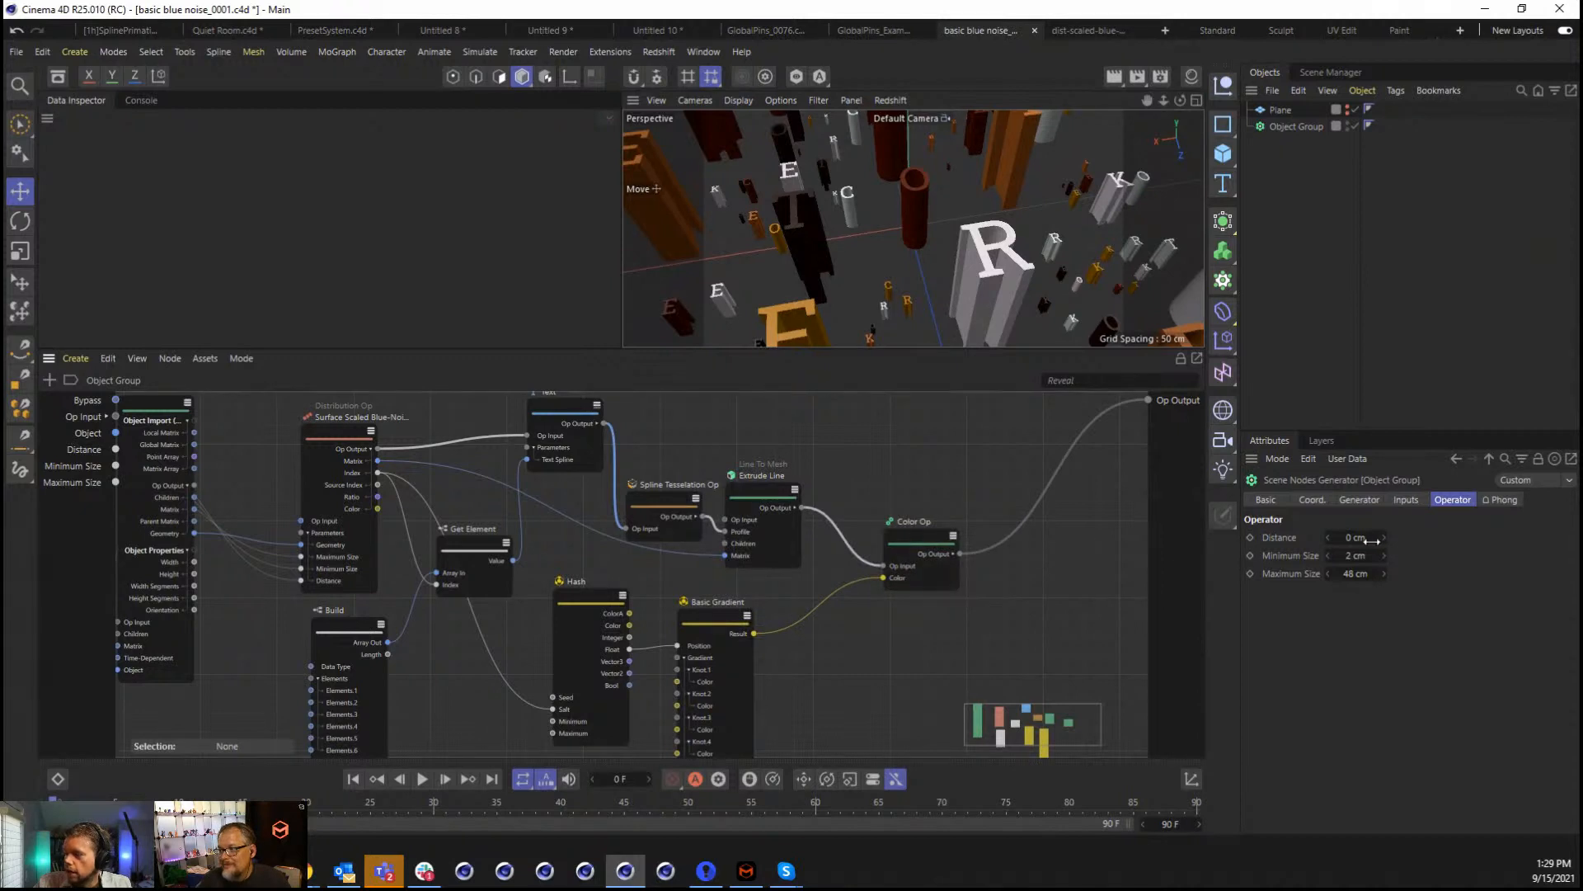
mouse_move(1360, 556)
mouse_down()
mouse_move(1369, 574)
mouse_move(1334, 557)
mouse_up()
drag(1384, 555, 1387, 555)
right_drag(1147, 99, 1026, 100)
drag(1148, 100, 1131, 149)
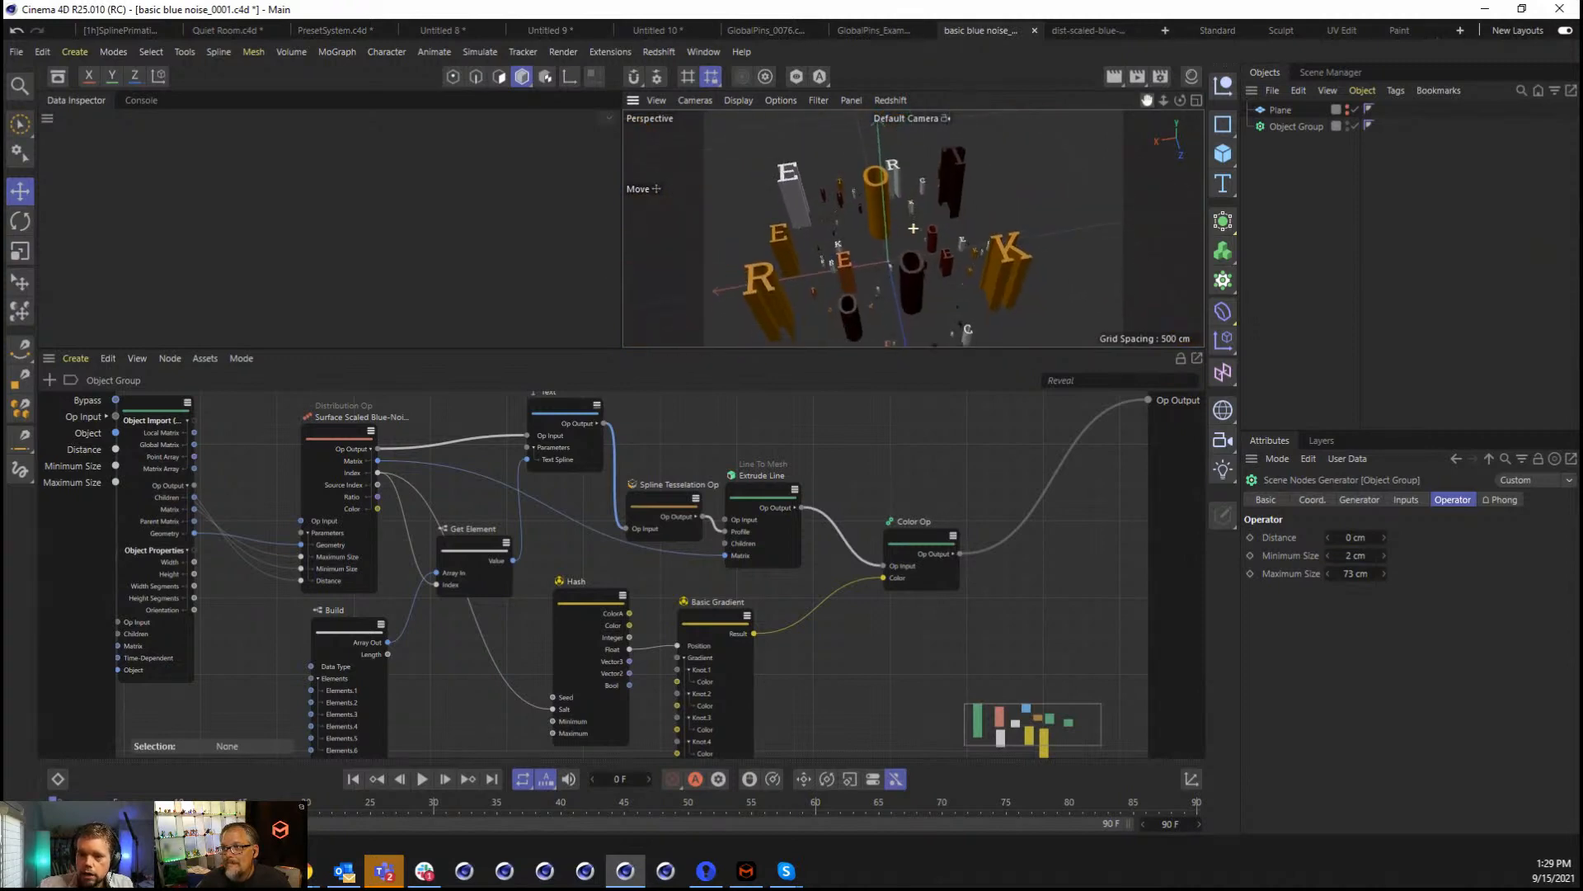
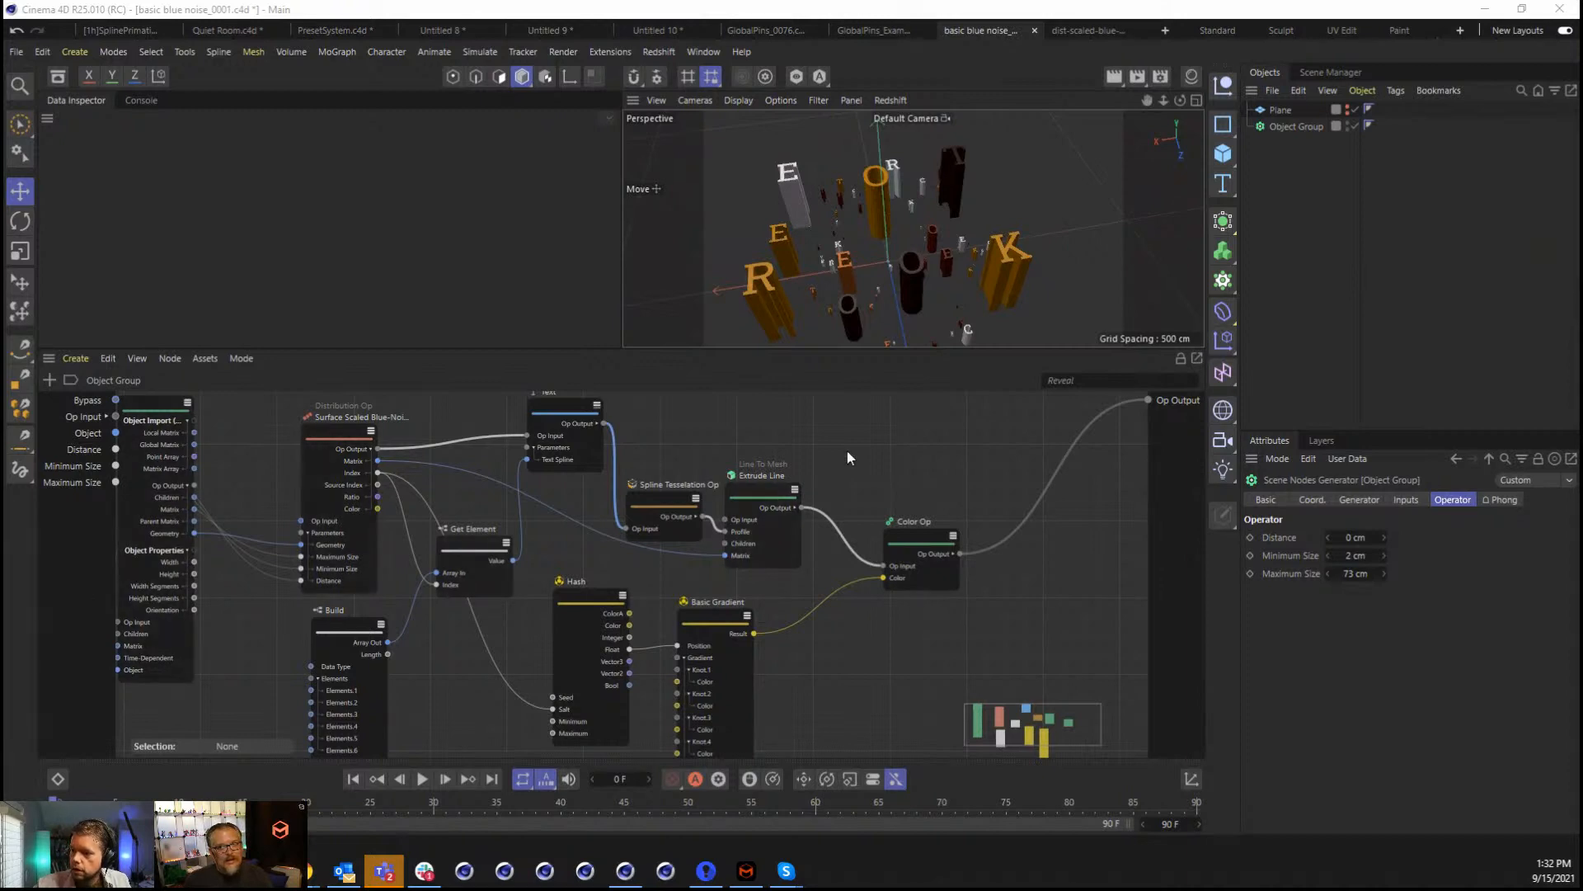
Create a new project and add a Spline Primitive Group node beside the Scene Root.
click(1170, 30)
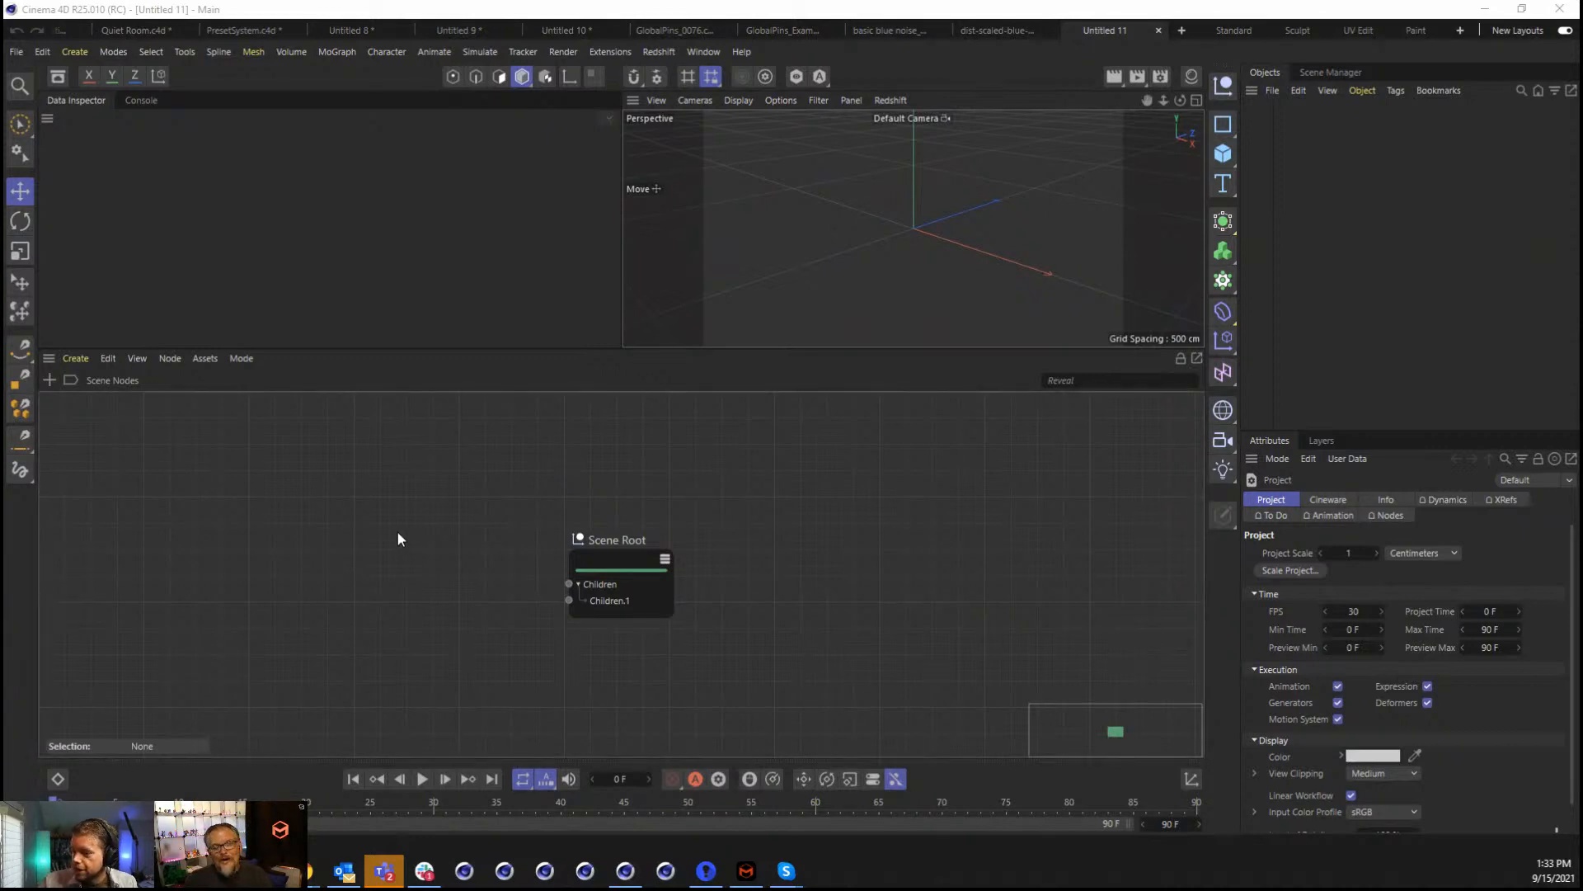
mouse_move(389, 512)
middle_down()
mouse_move(570, 485)
mouse_move(535, 475)
mouse_move(511, 519)
middle_up()
scroll(512, 519, up, 1)
scroll(444, 526, down, 1)
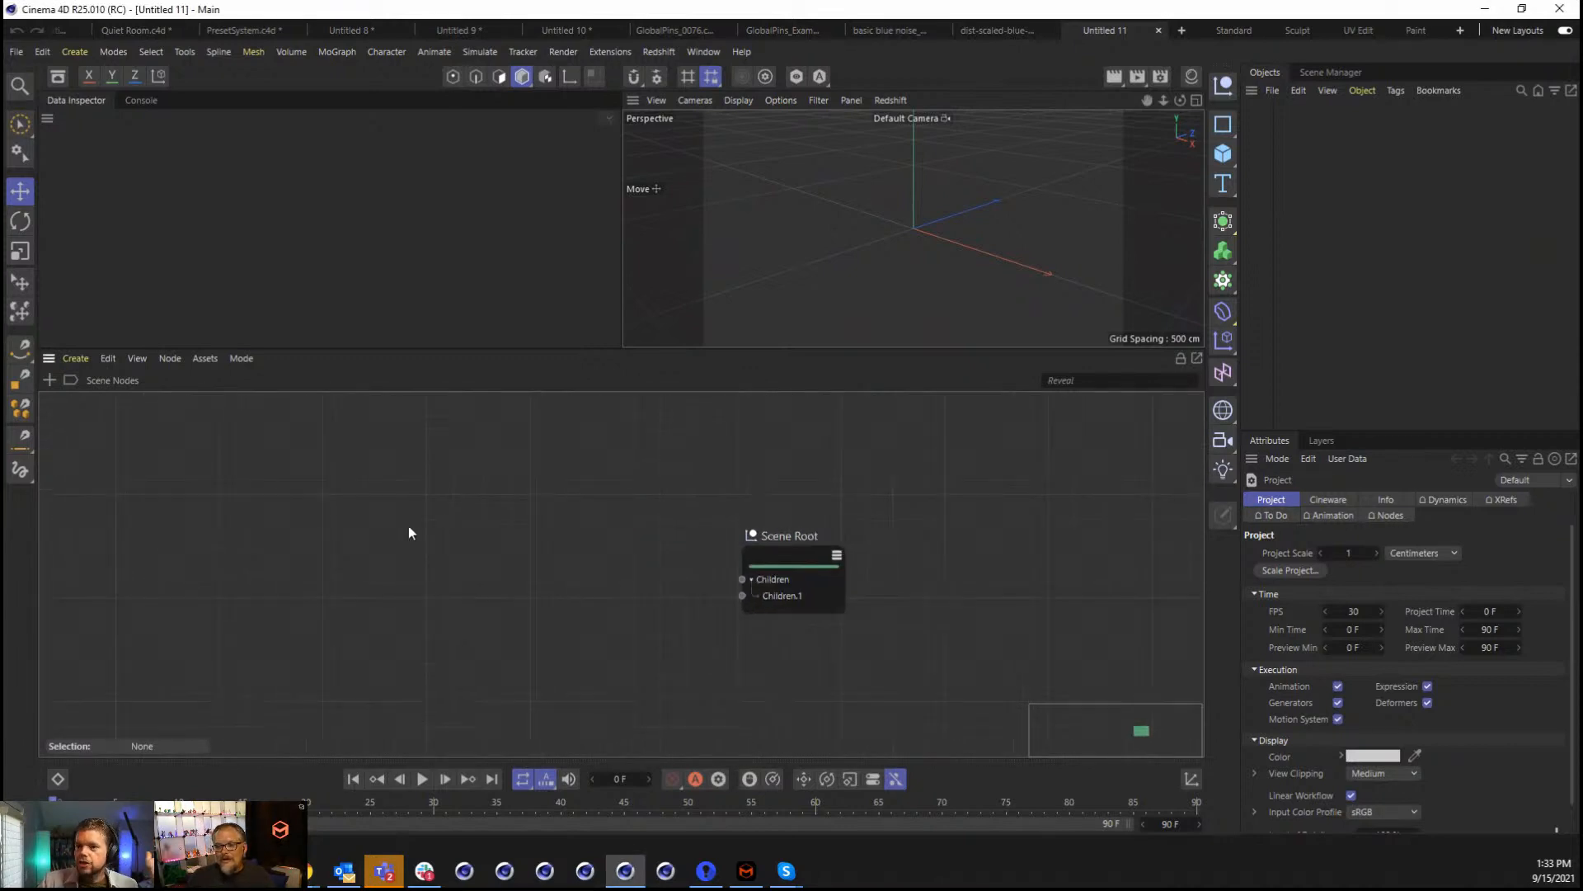
double_click(404, 528)
text(spline)
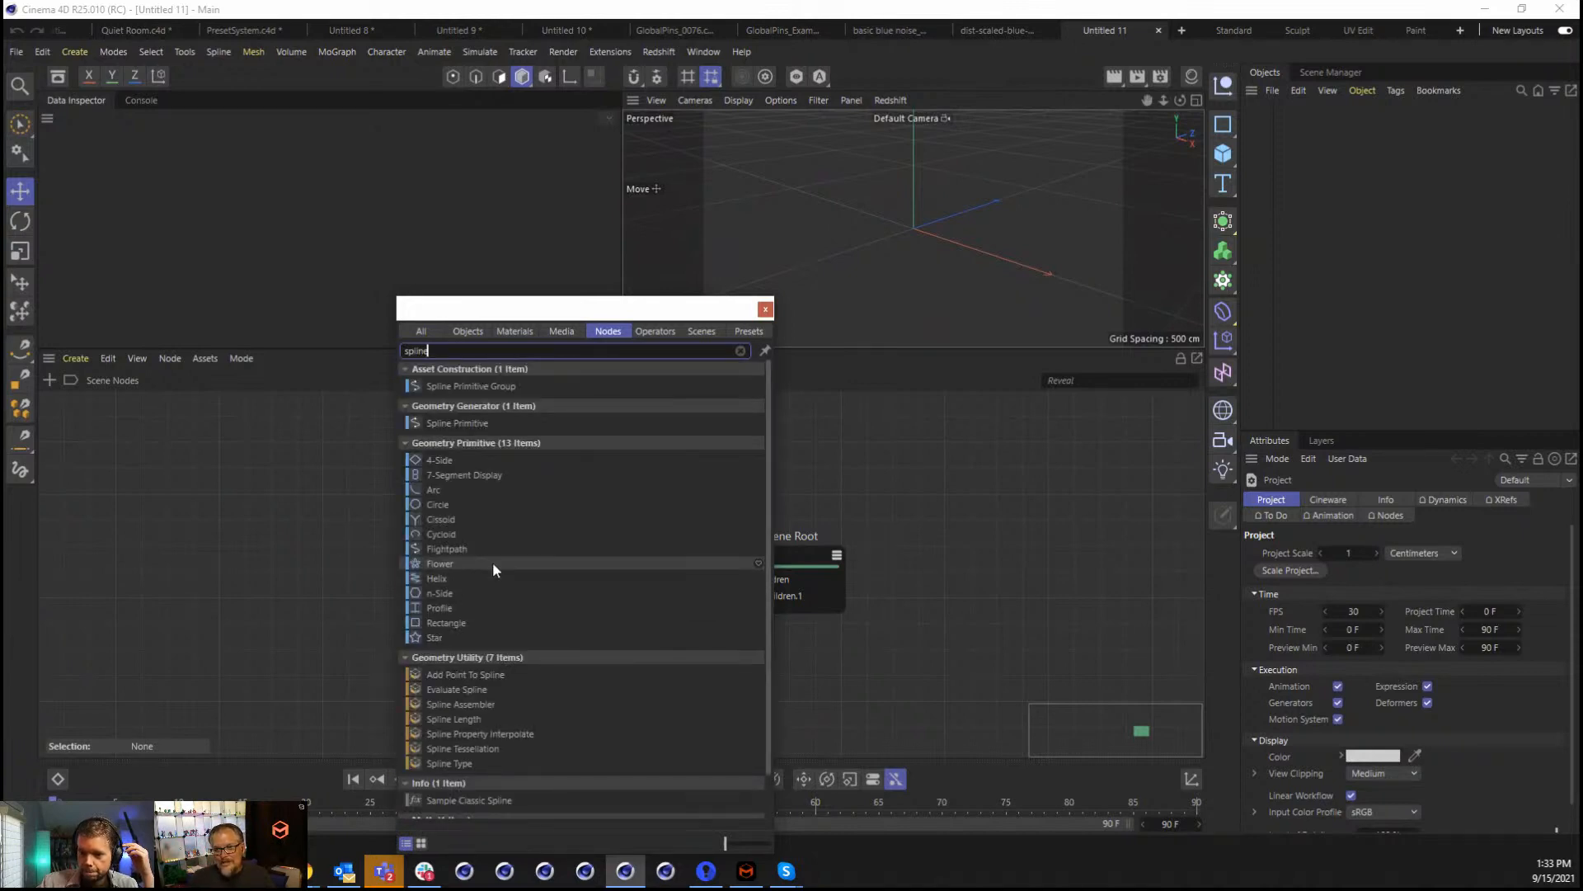
click(475, 389)
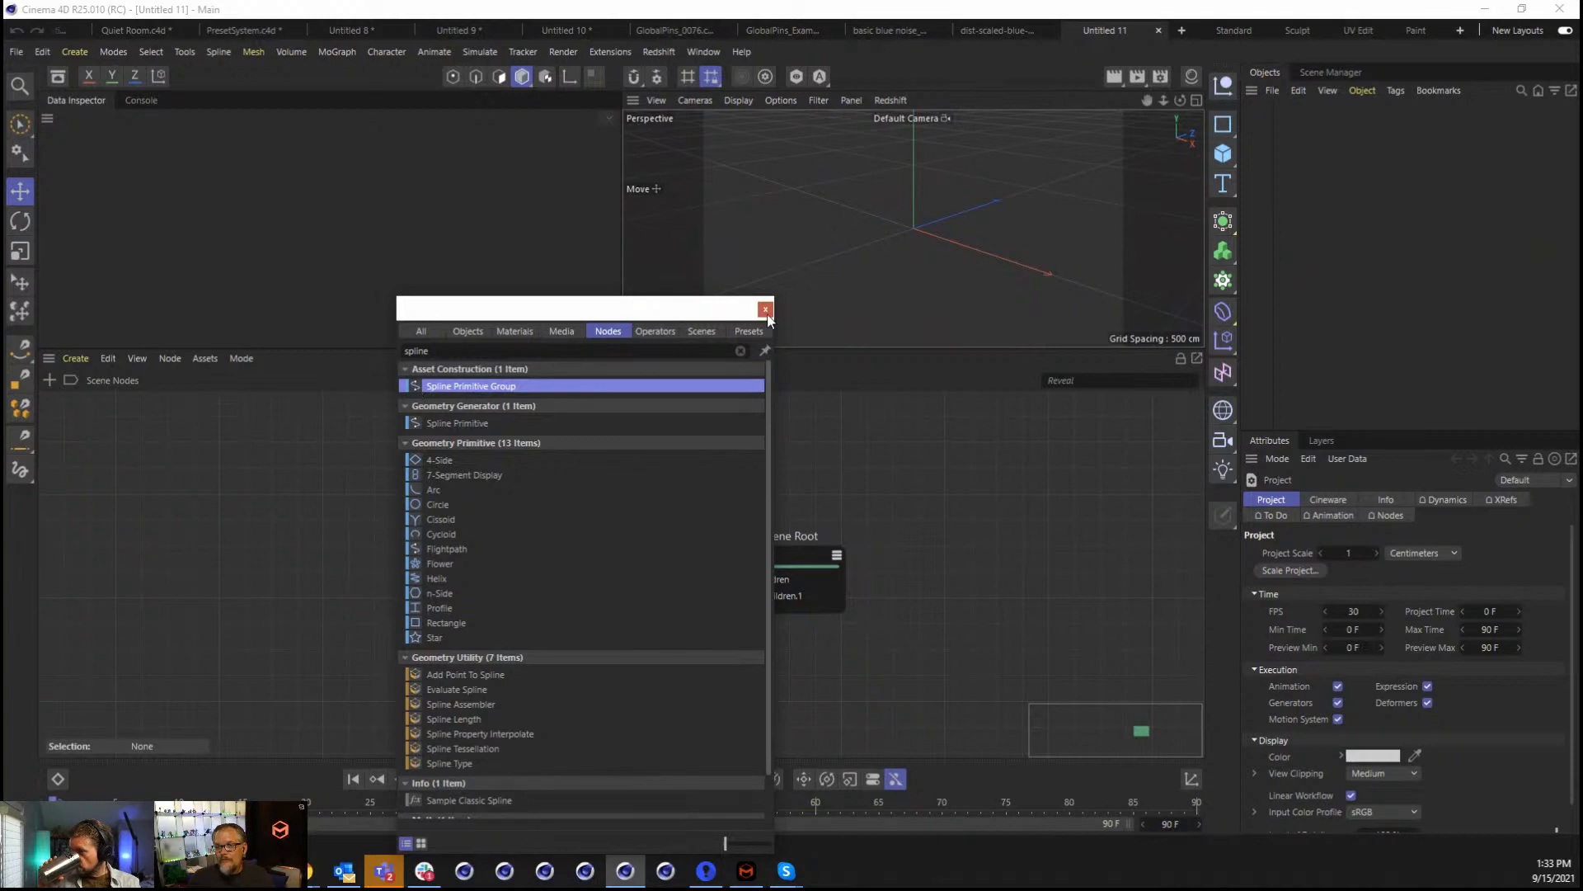
drag(409, 389, 492, 568)
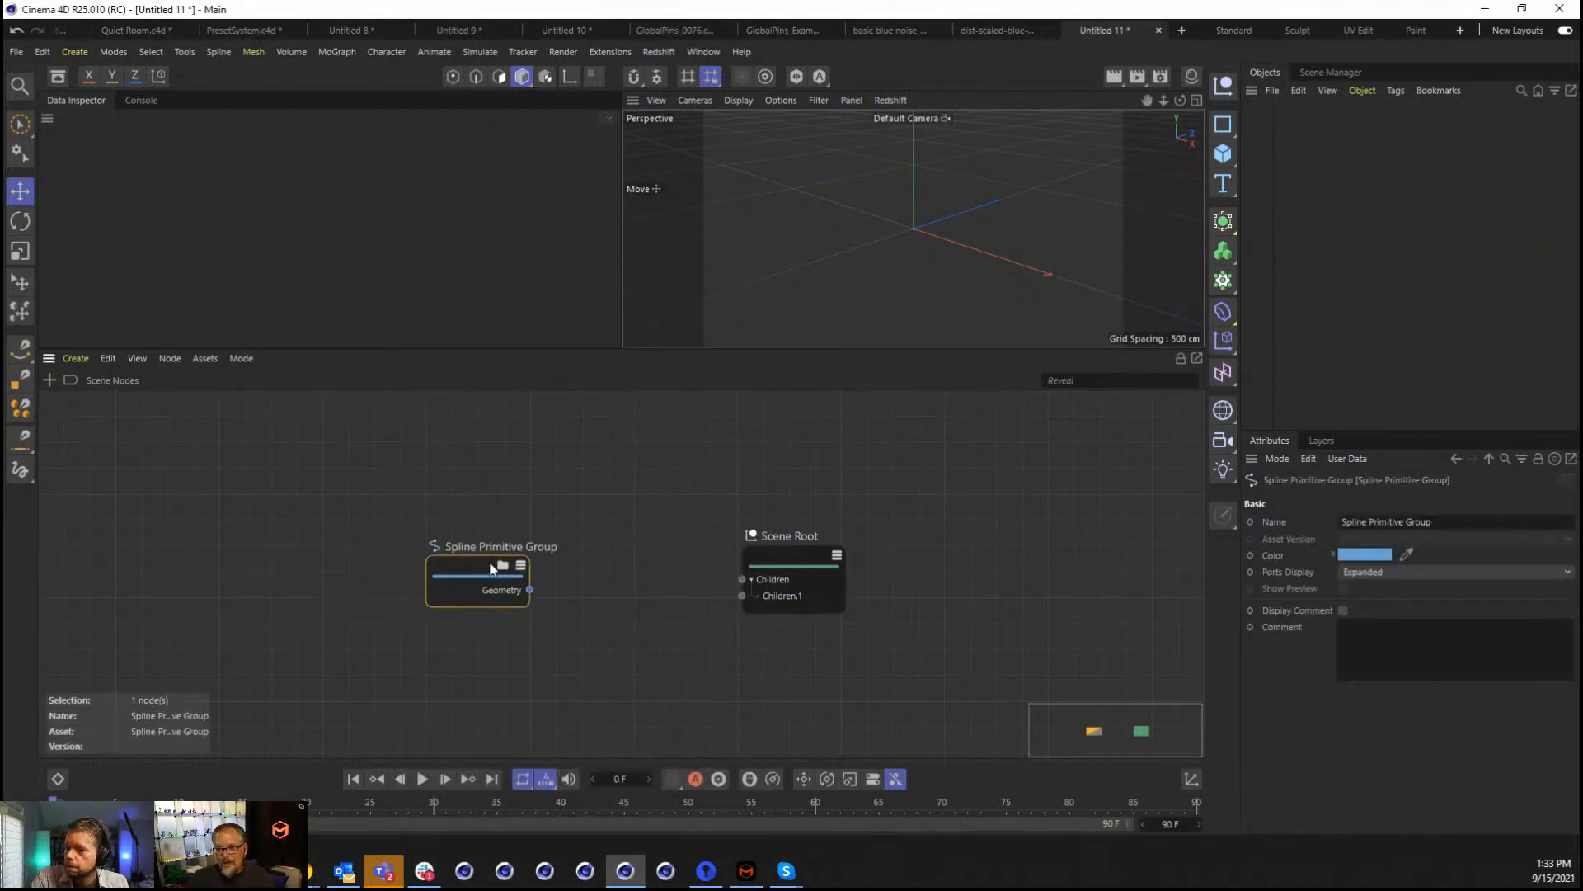
Add a Geometry Op fed by the Spline Primitive Group's Geometry and connect its Op Output to the Scene Root's child input.
double_click(650, 552)
text(get)
key(BackSpace)
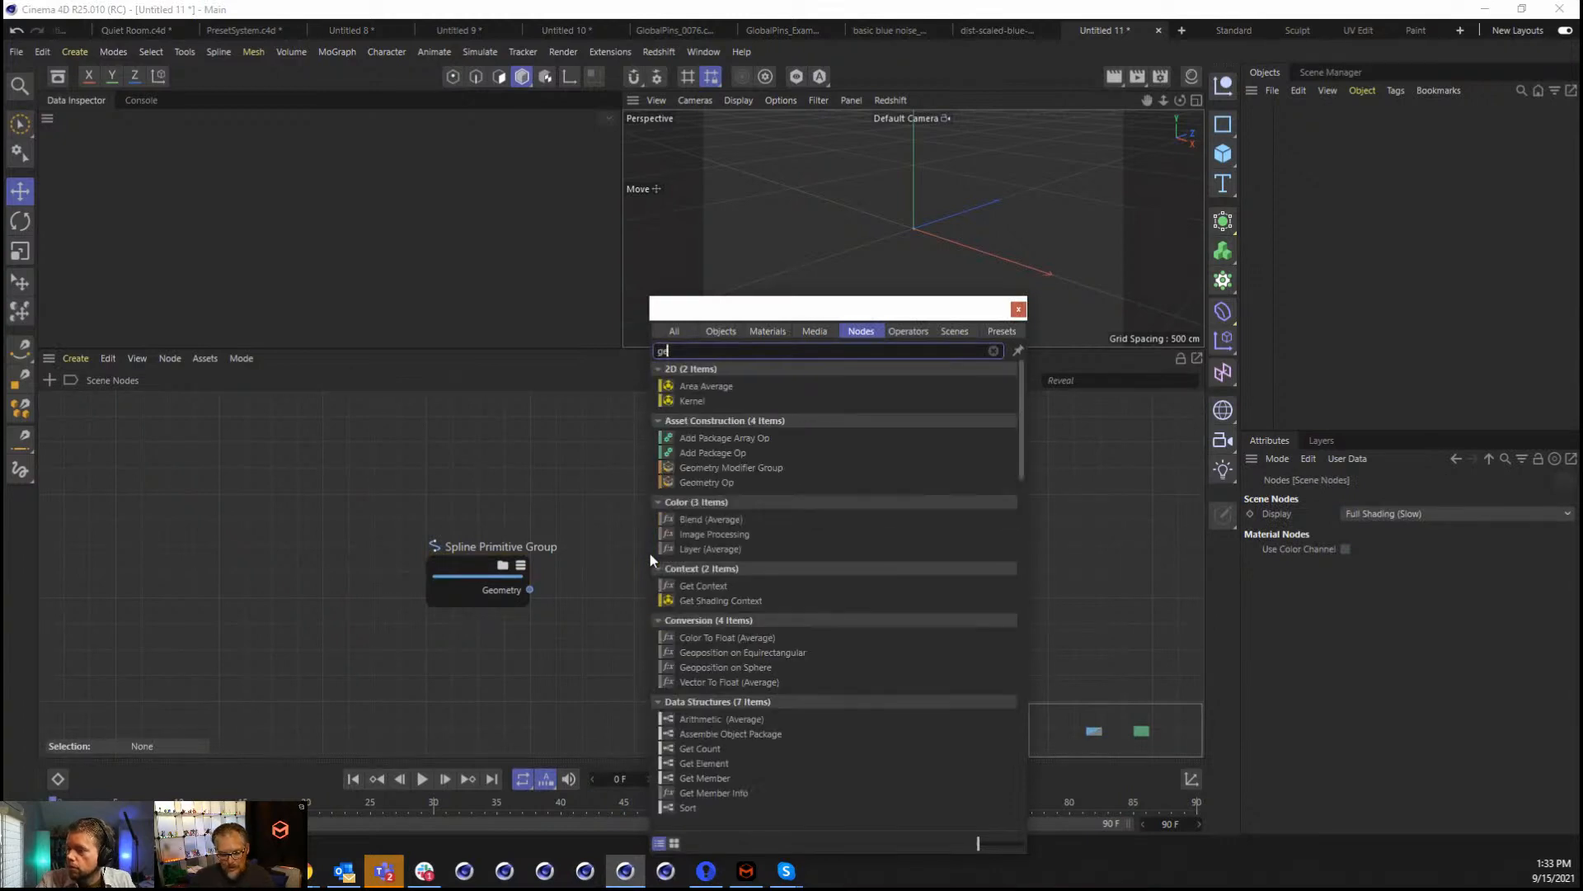
text(omet)
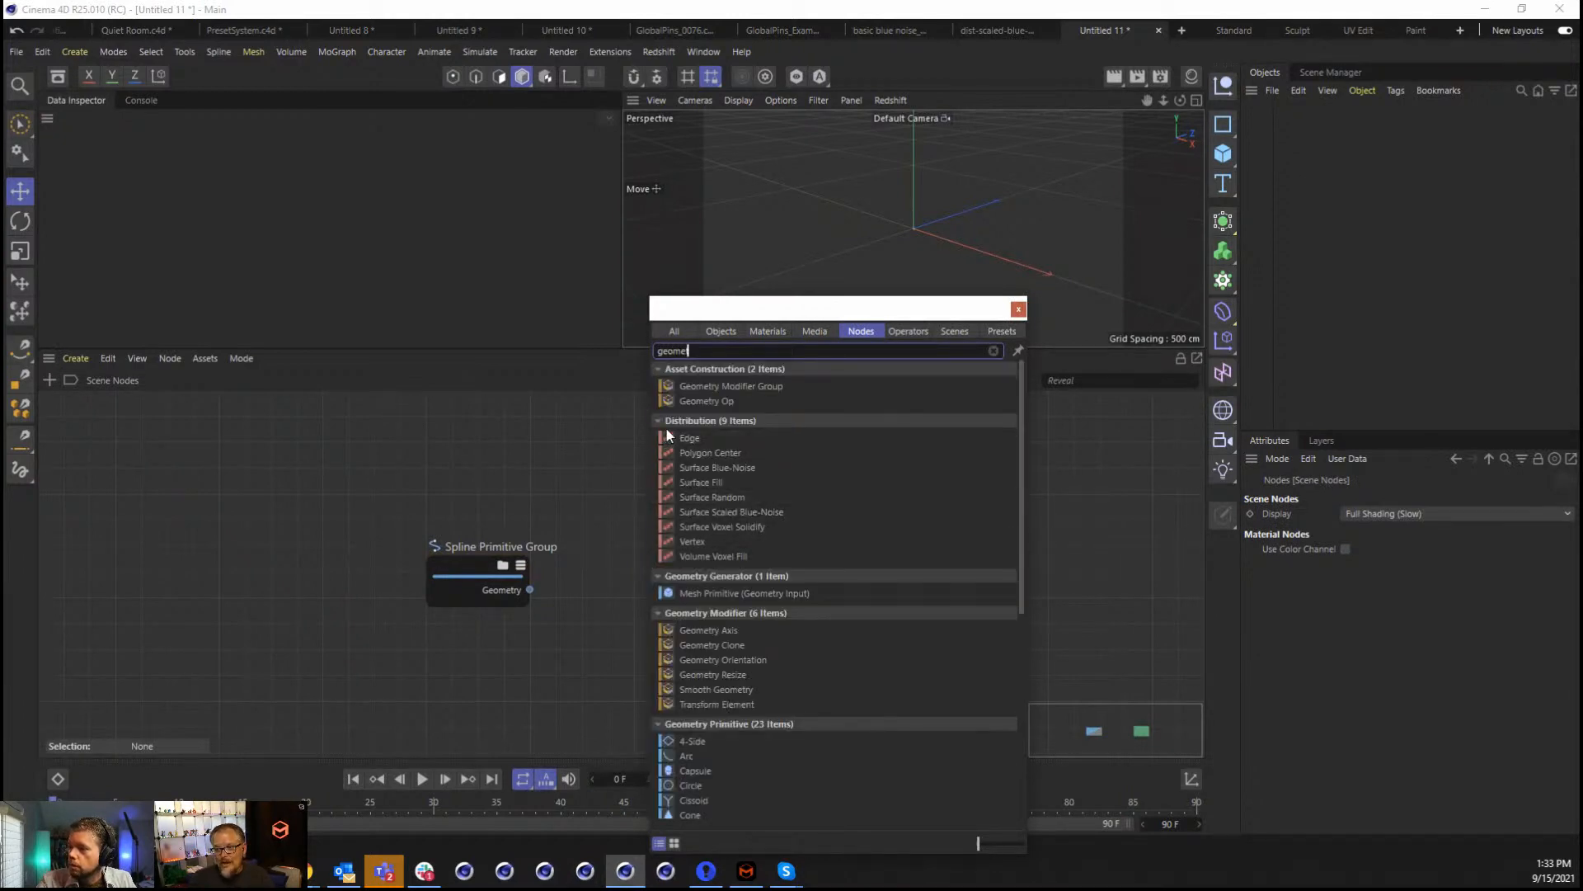
drag(707, 401, 587, 537)
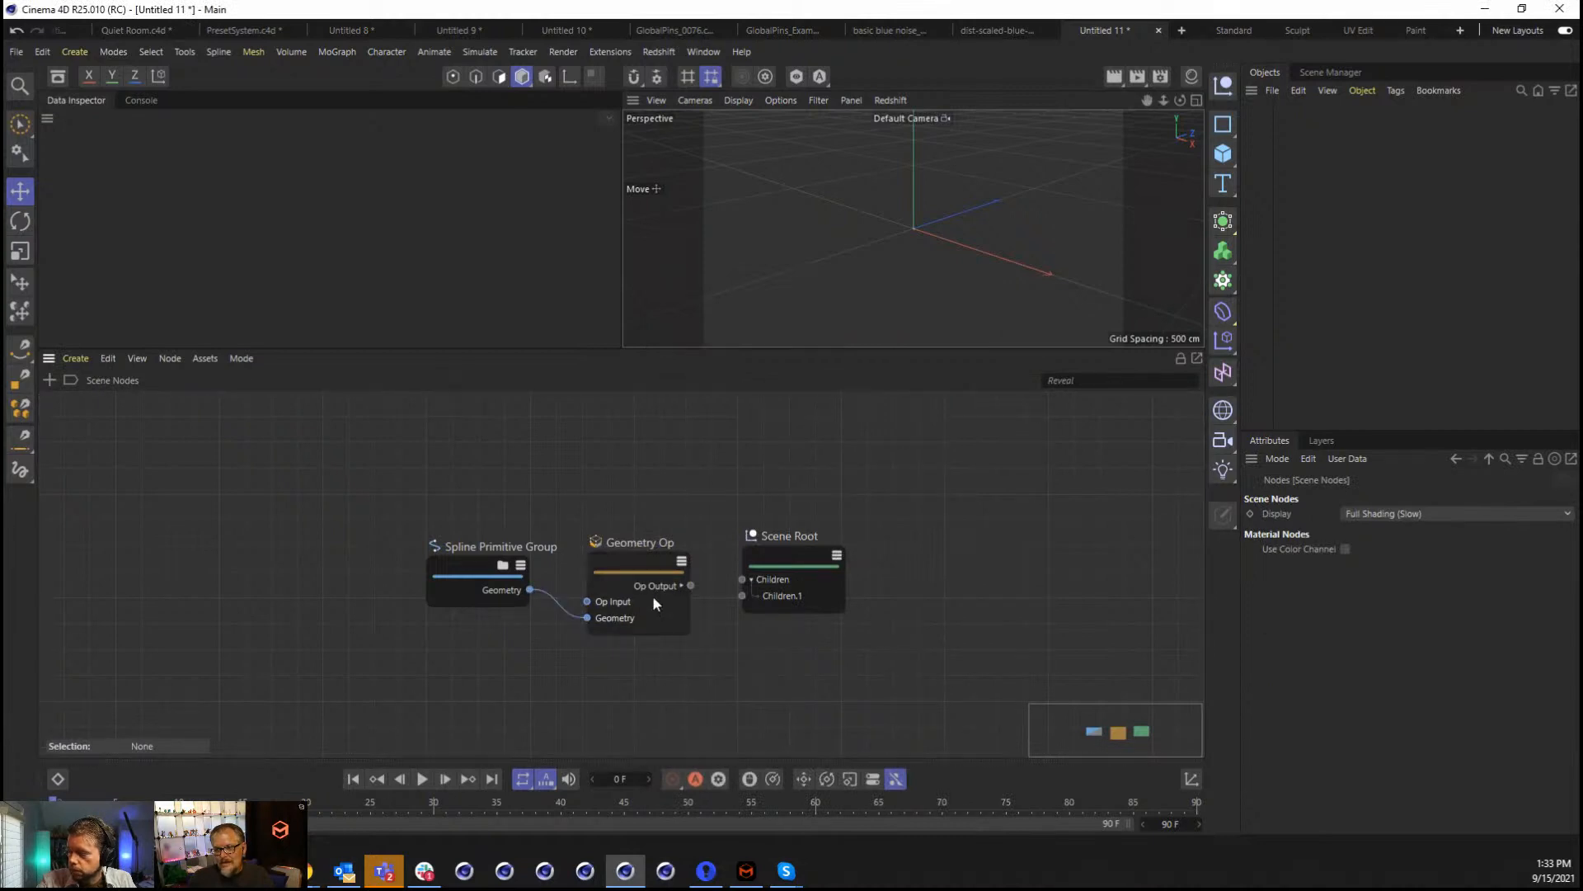
drag(693, 587, 743, 596)
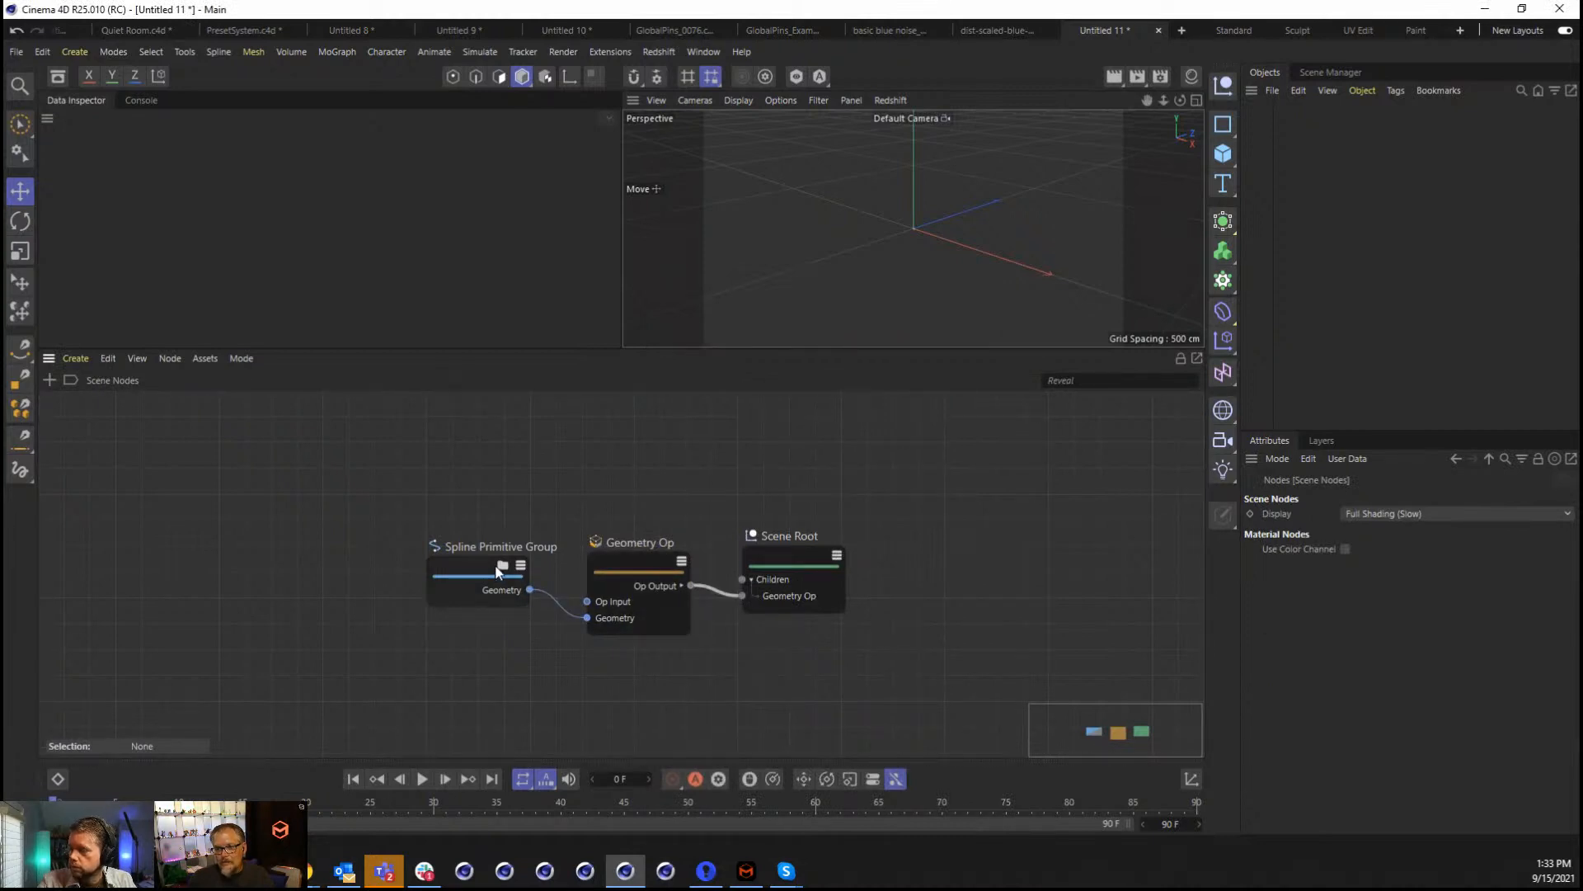
Inside the Spline Primitive Group, add a Spline Assembler wired to the Geometry output and set its Spline Type to Nurbs.
click(499, 572)
click(502, 568)
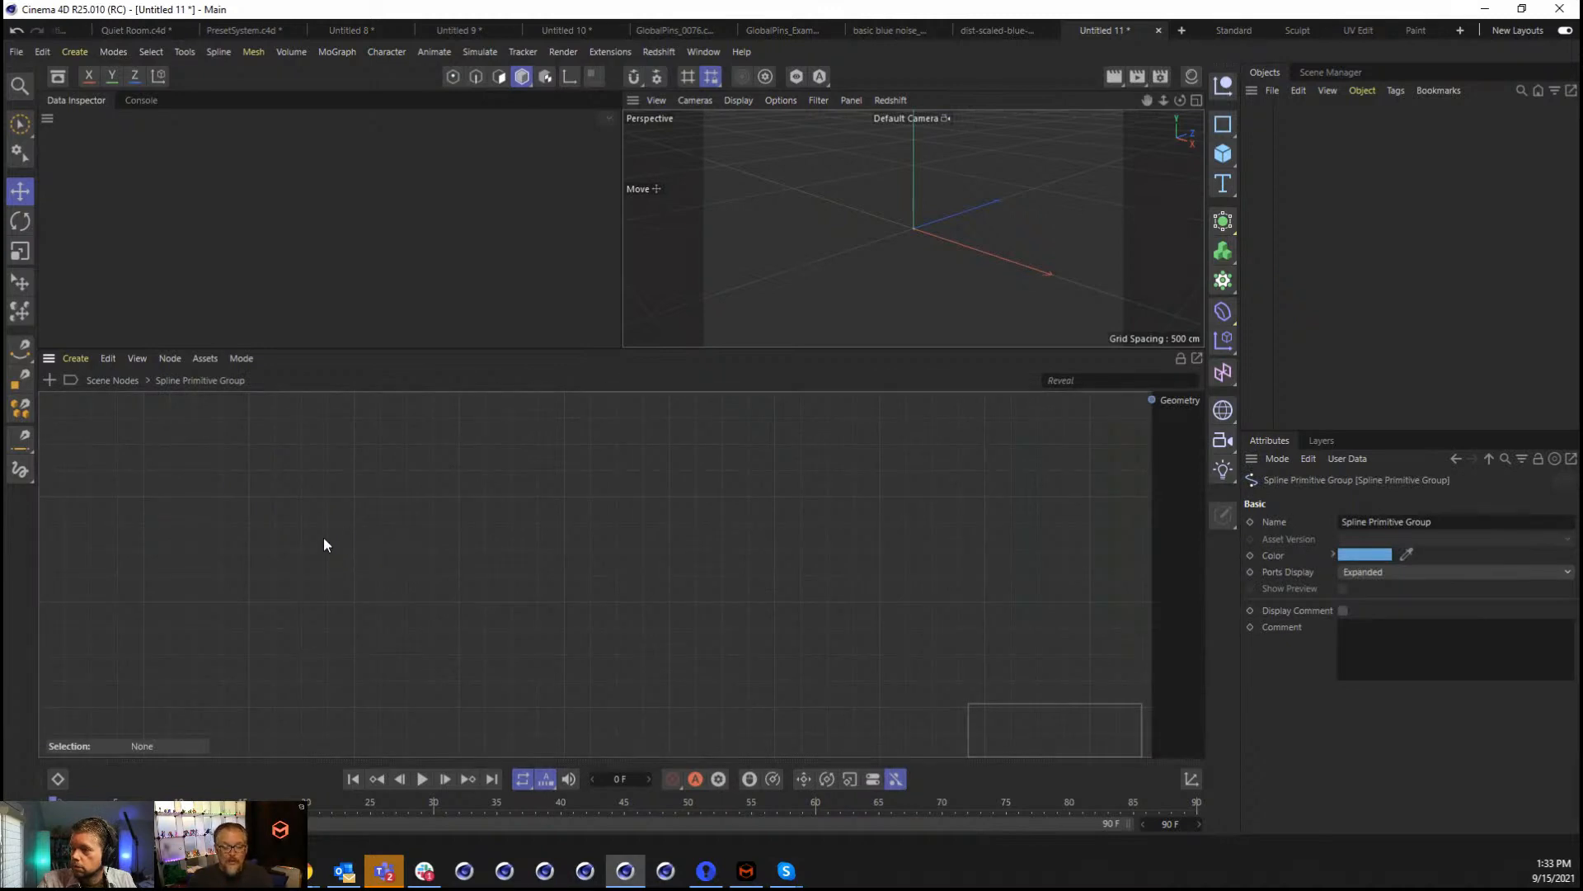
double_click(531, 455)
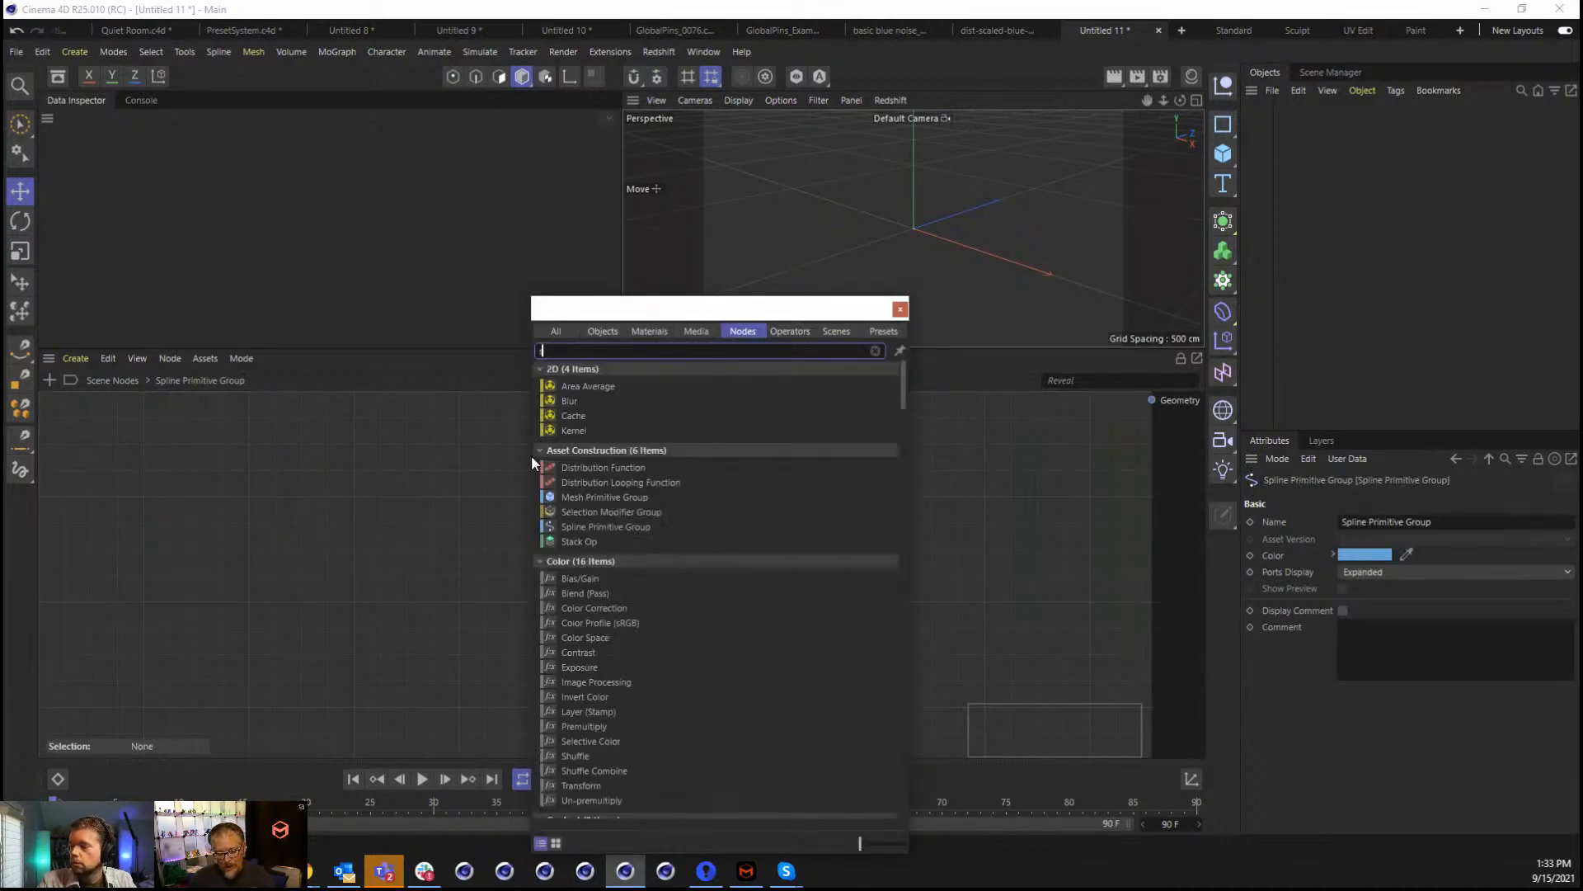
text(spline)
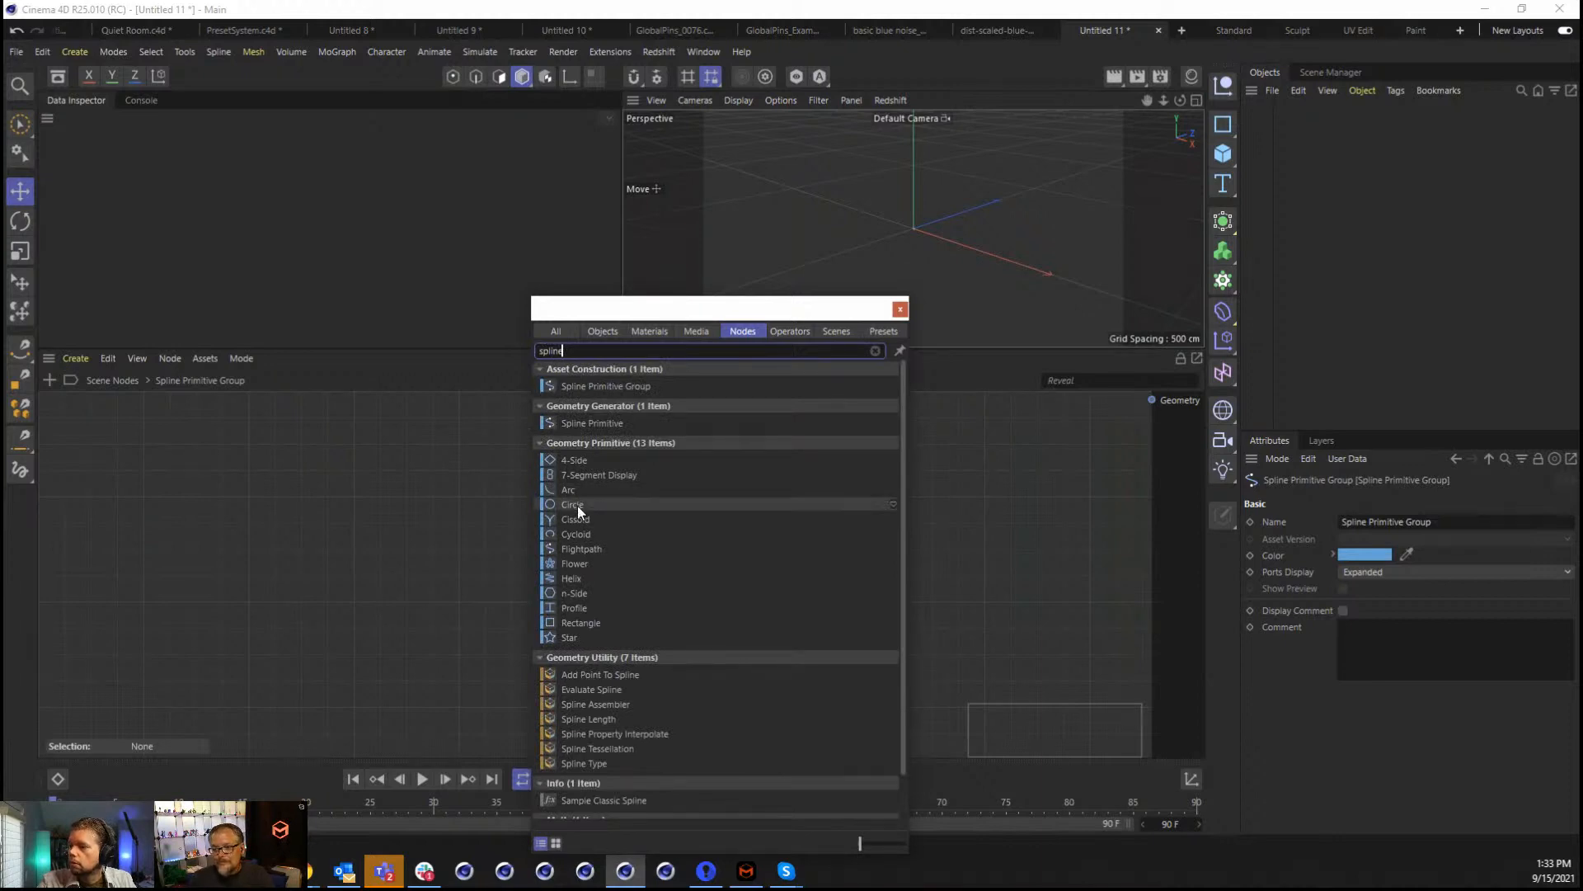
drag(584, 704, 1152, 400)
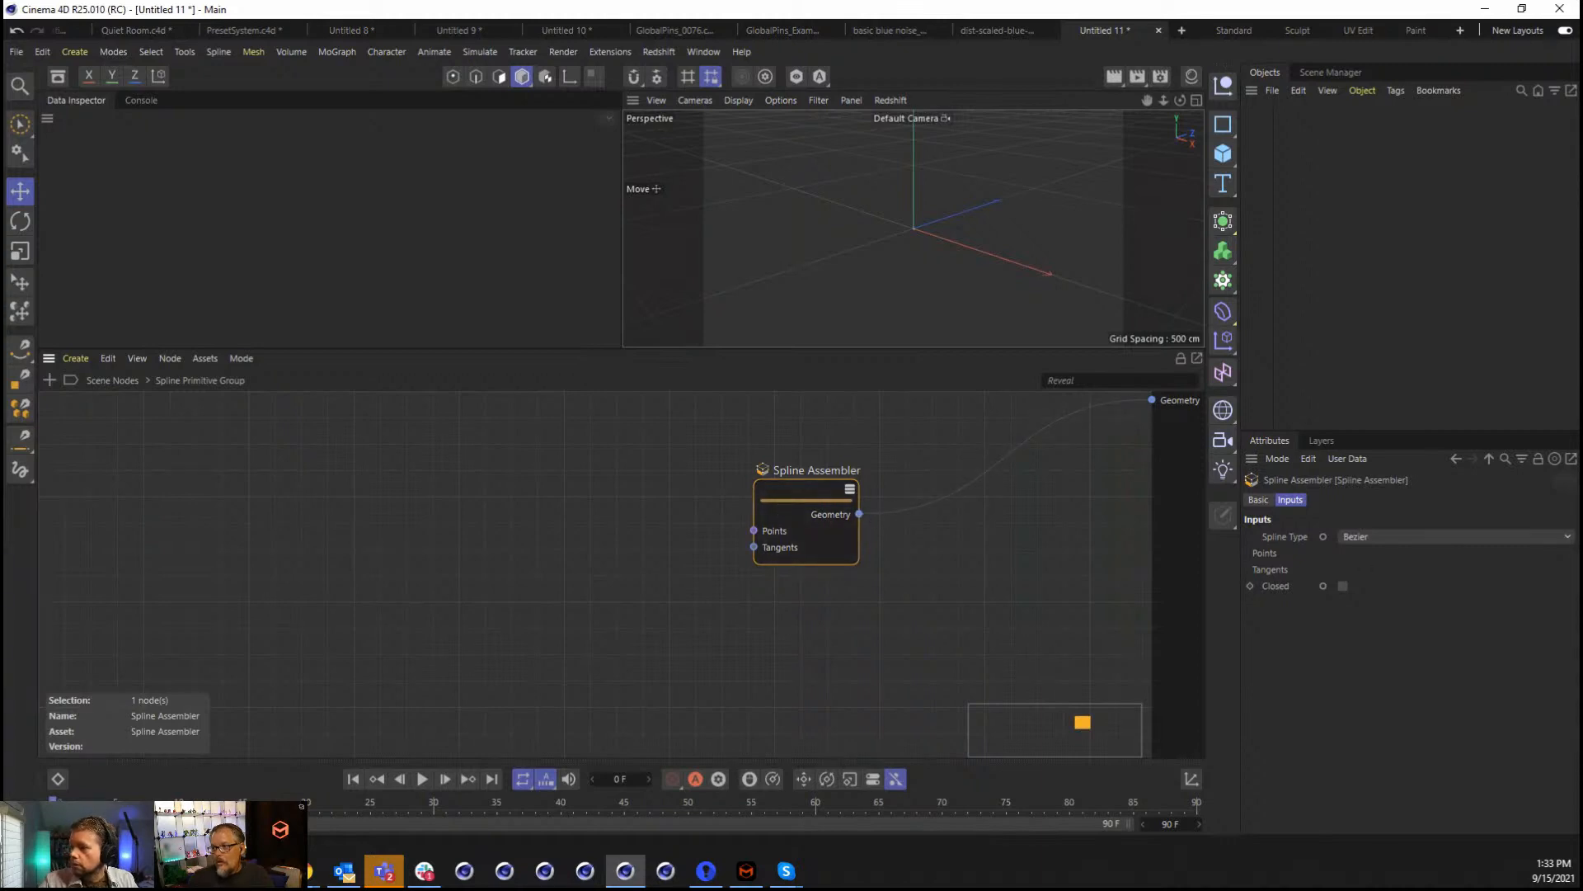
click(1425, 543)
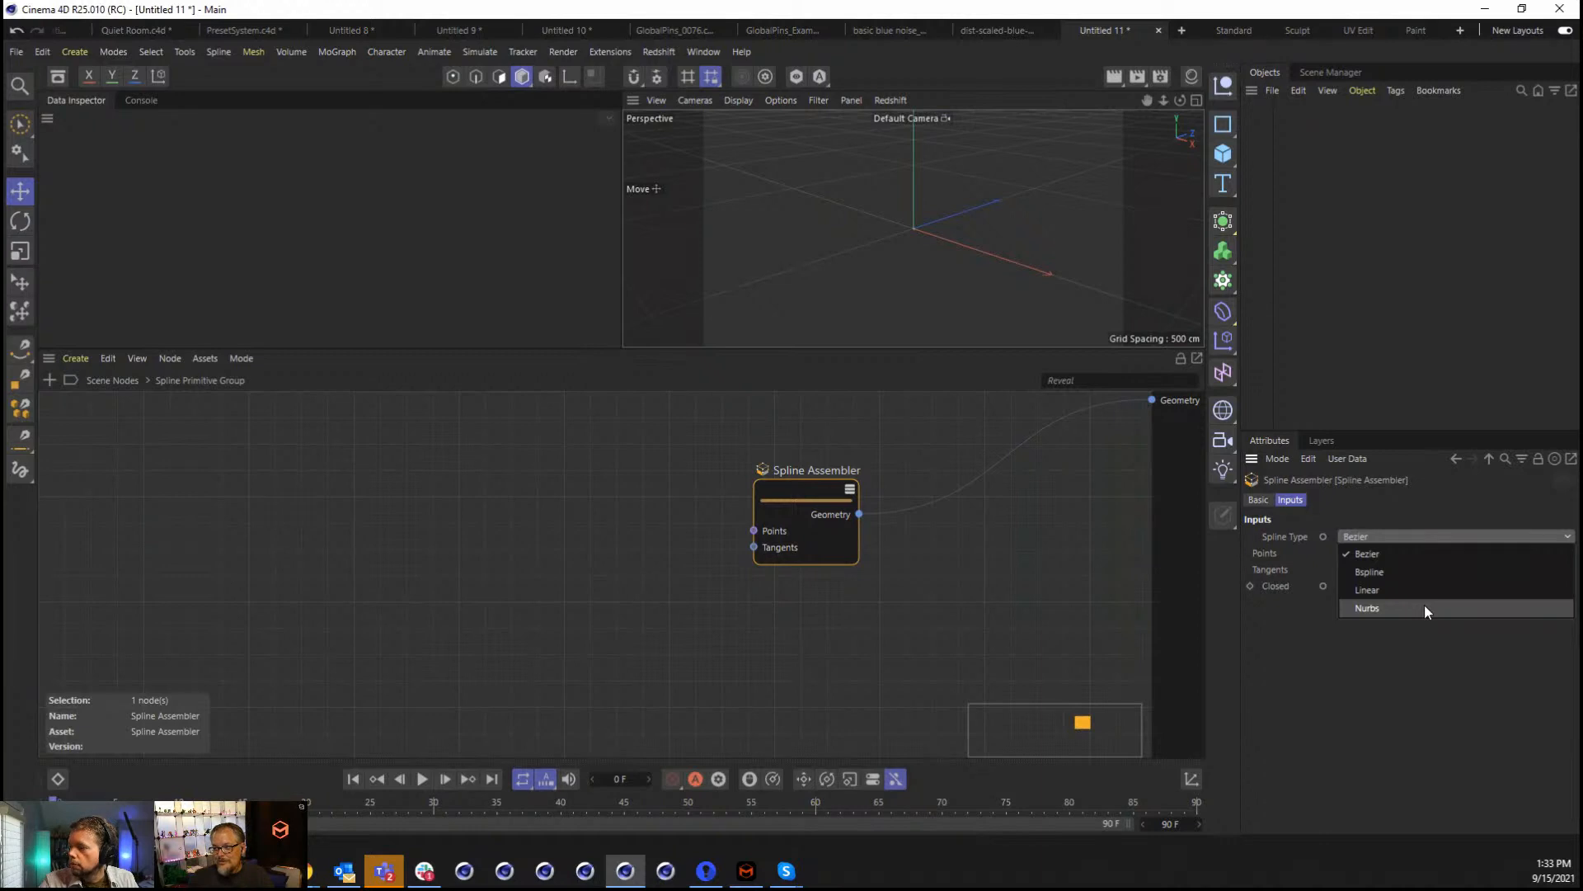
click(1424, 606)
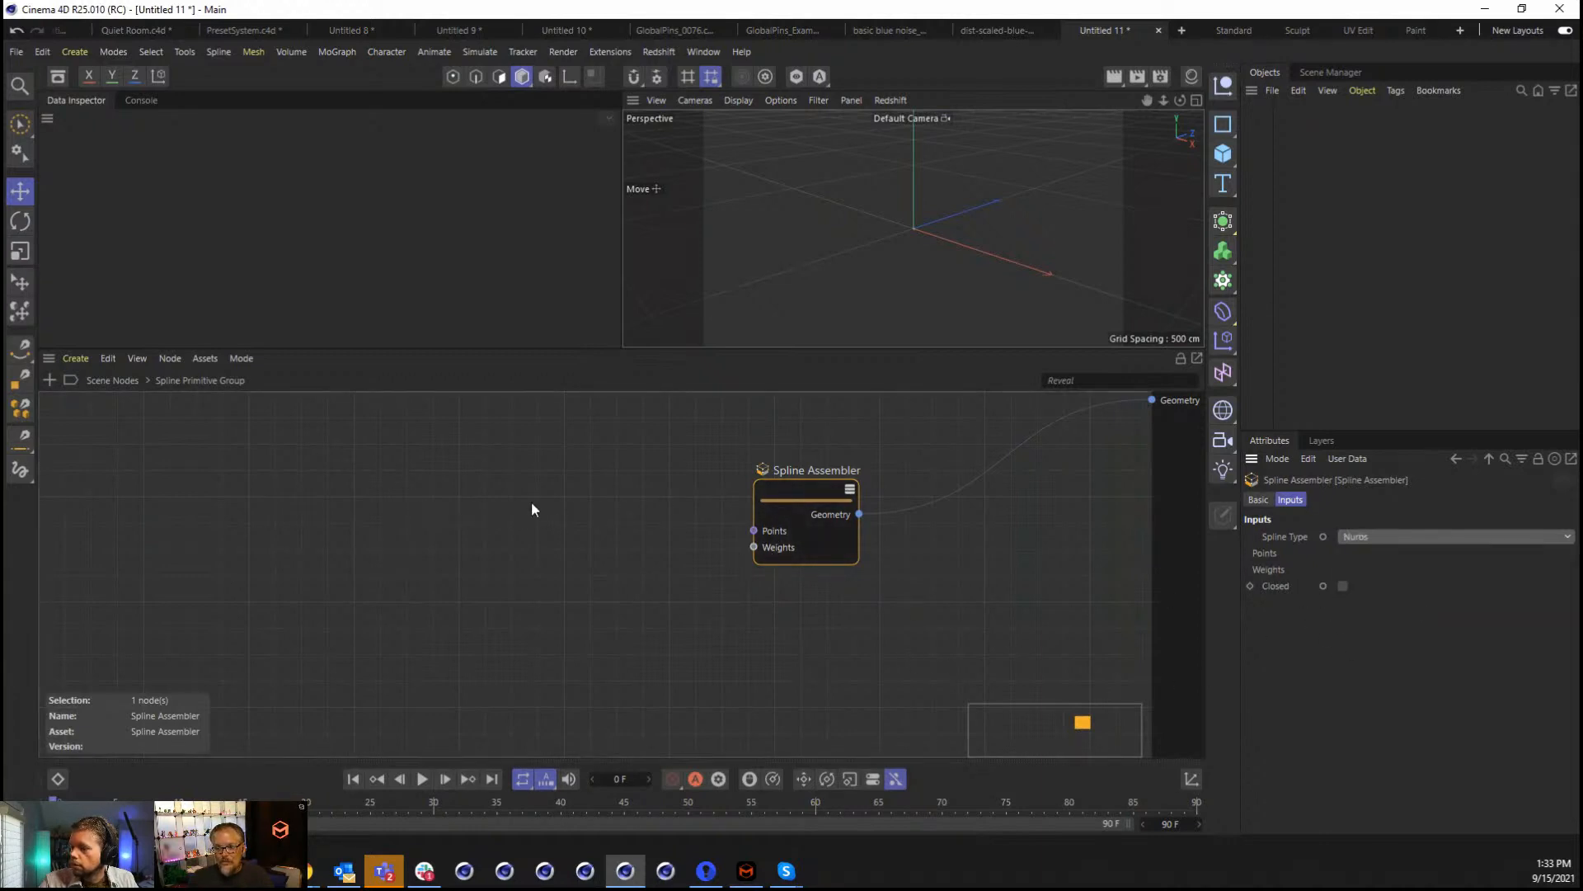
Add a Build node ahead of the Spline Assembler and set its Data Type to Vector.
double_click(481, 504)
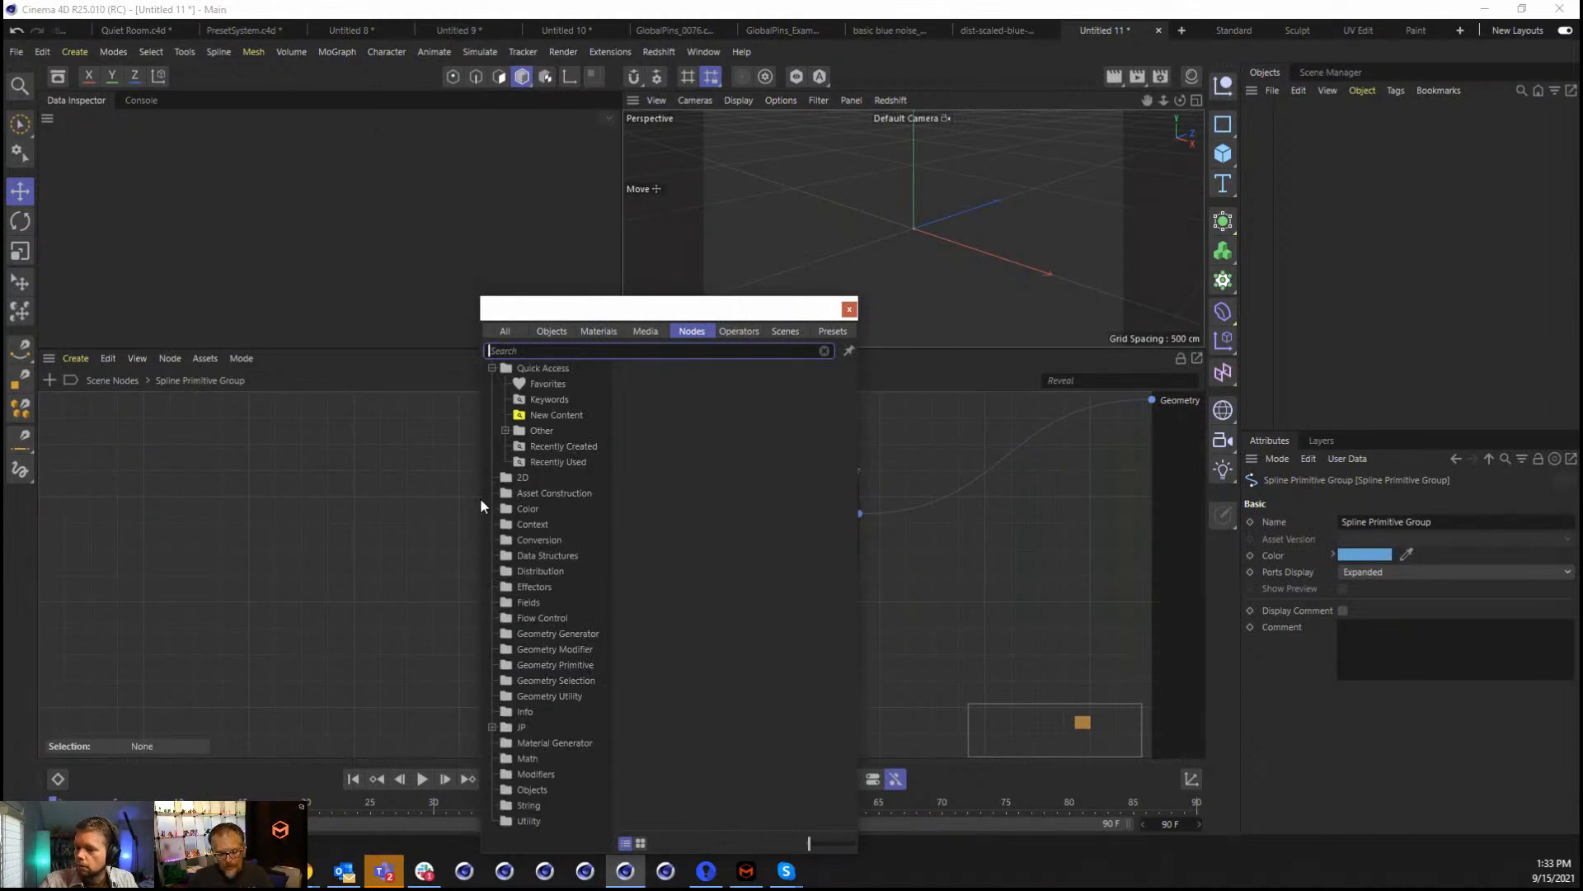
text(build)
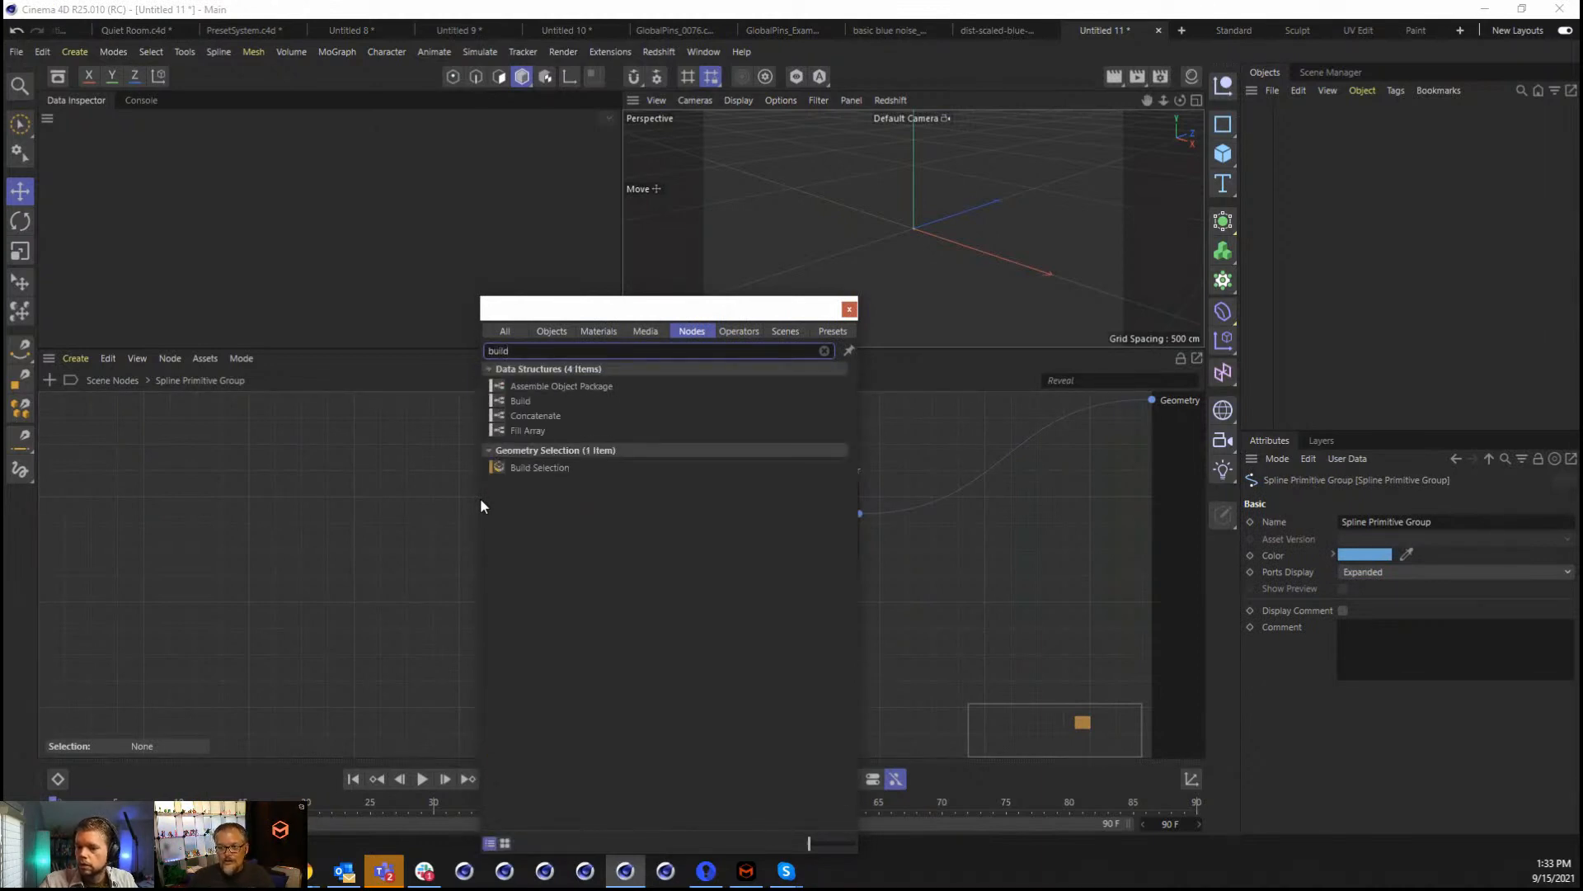
drag(524, 399, 409, 512)
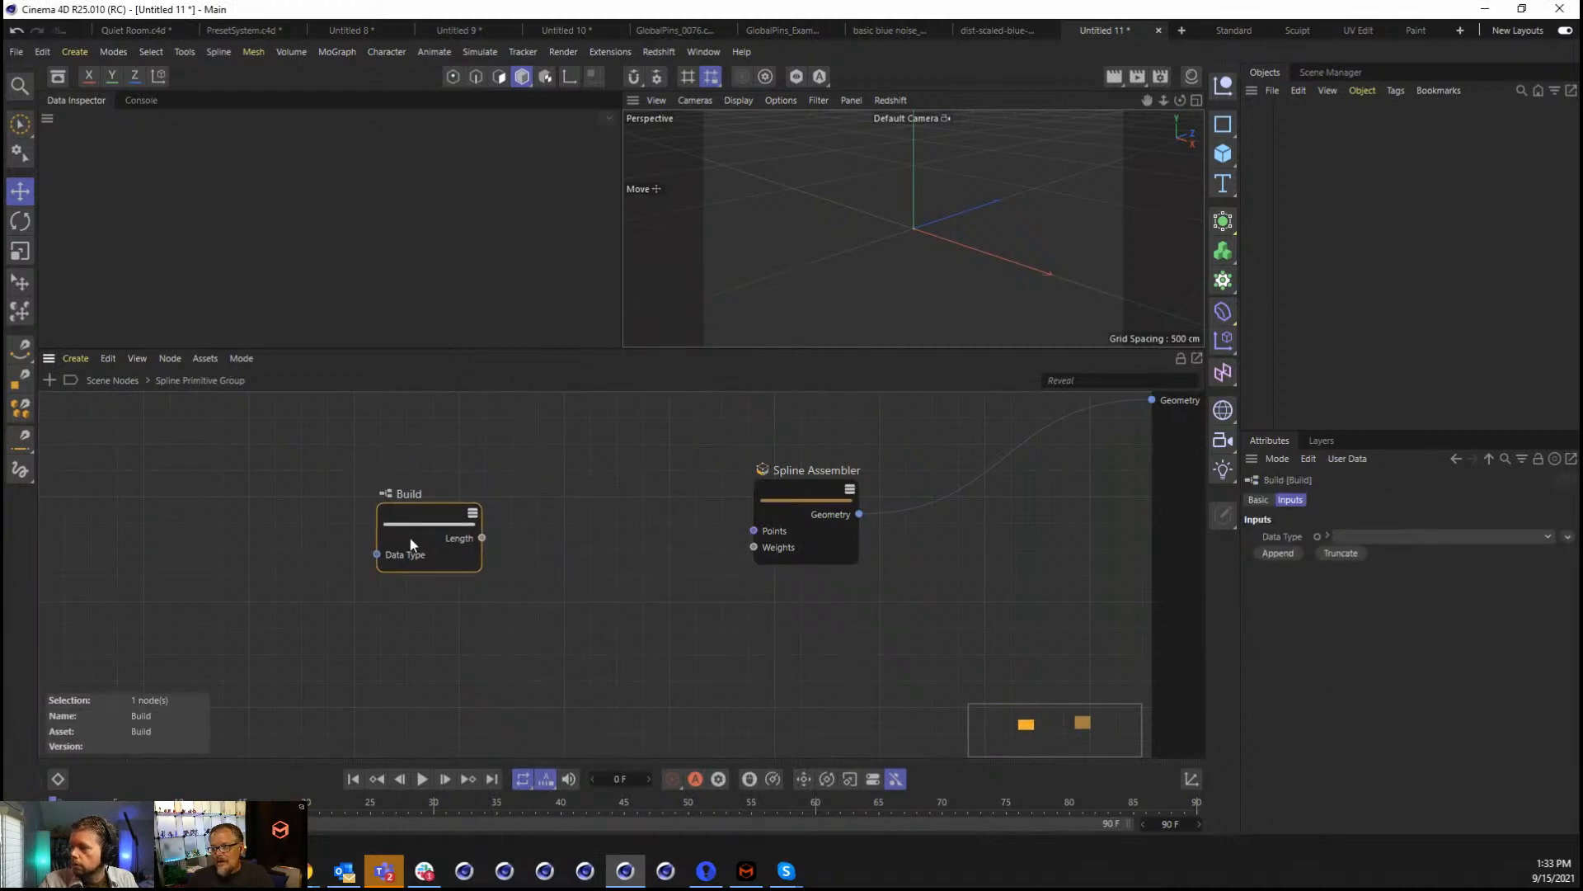
click(1439, 535)
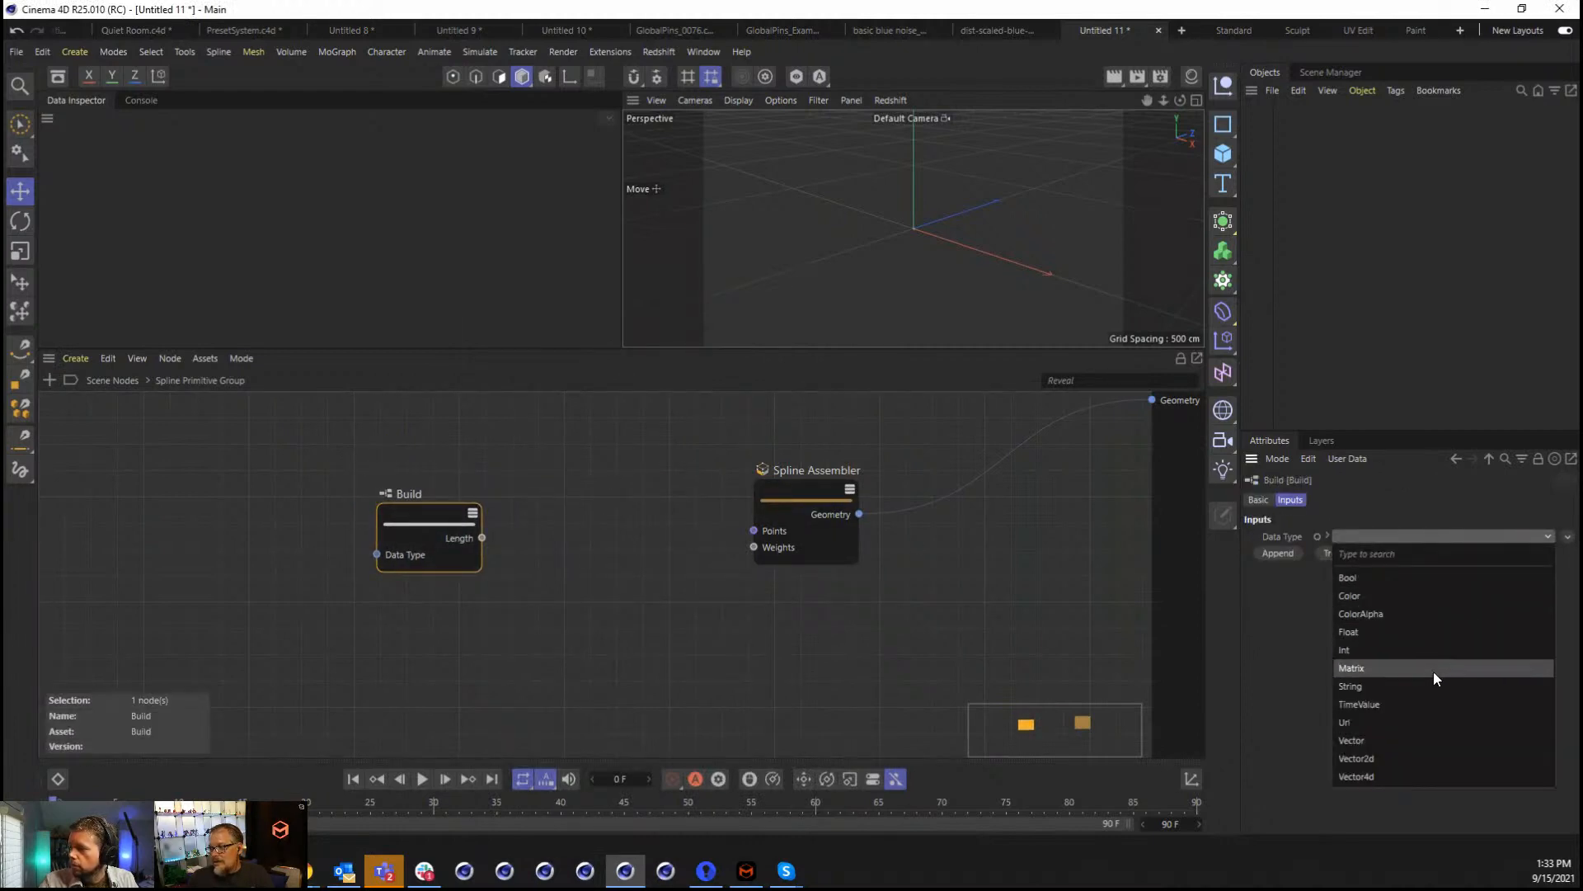
click(1407, 740)
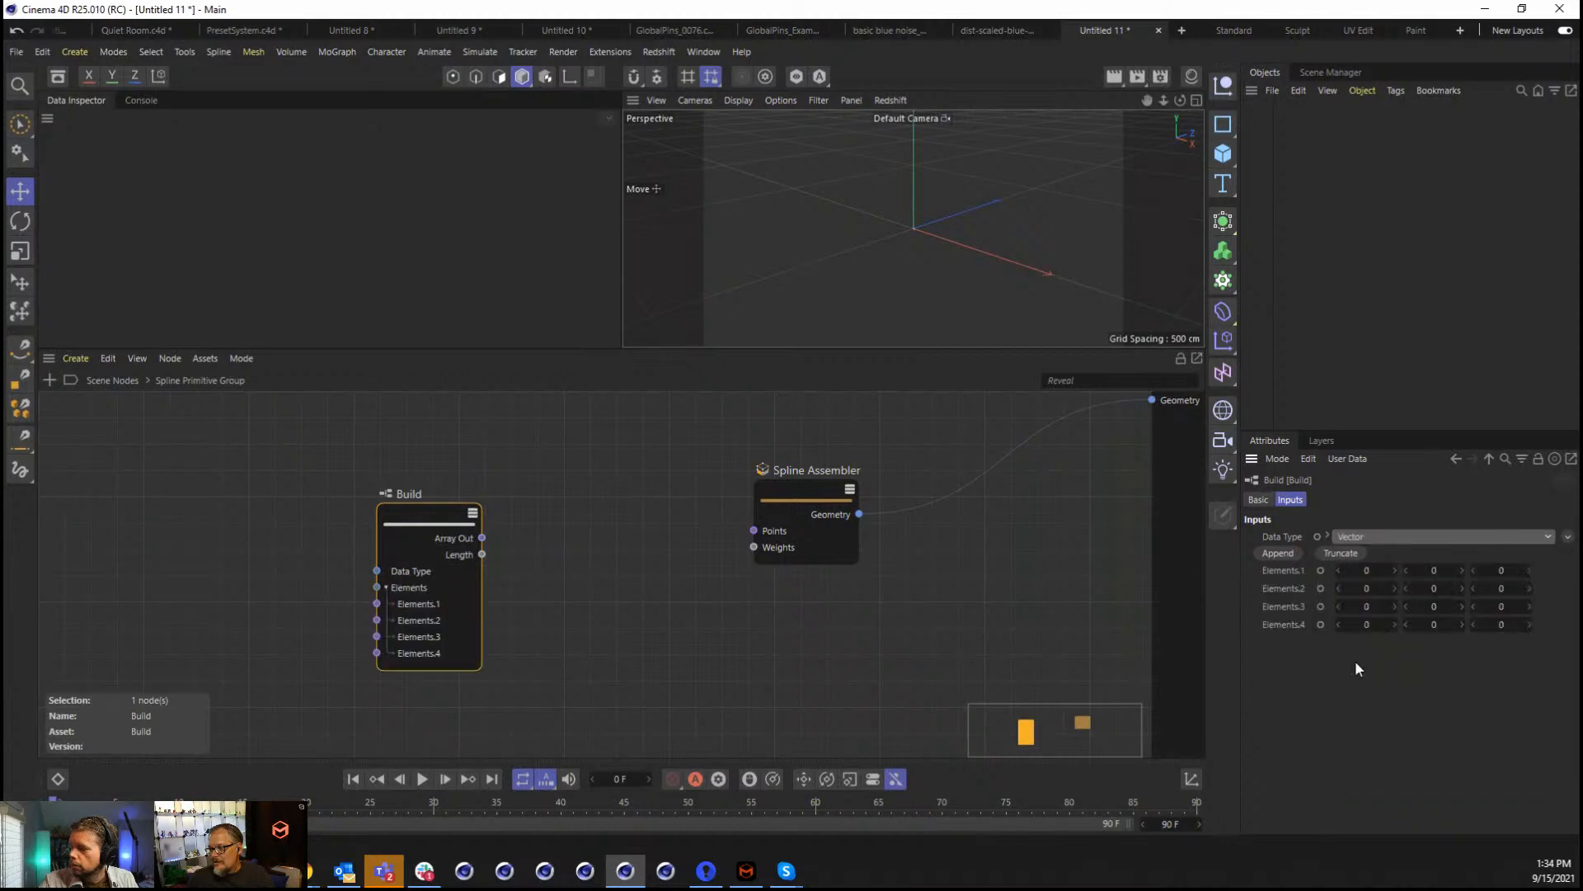
Set the Build node's Elements.1 to 100, 0, 100 and Elements.2 to 100, 0, -100.
click(1374, 570)
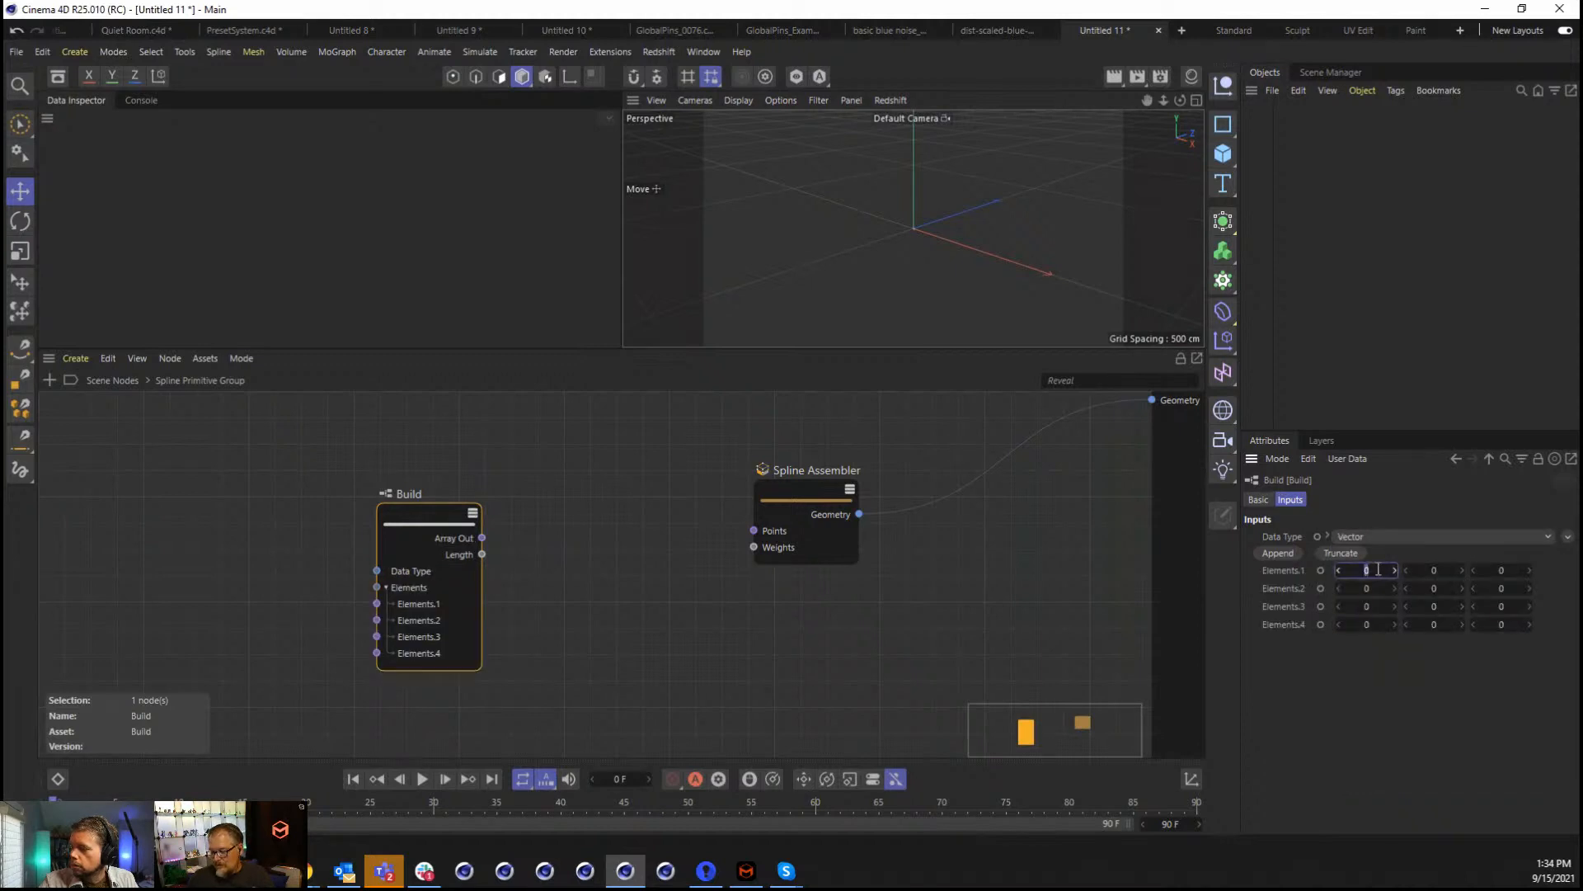
text(100)
key(Tab)
key(Tab)
text(10)
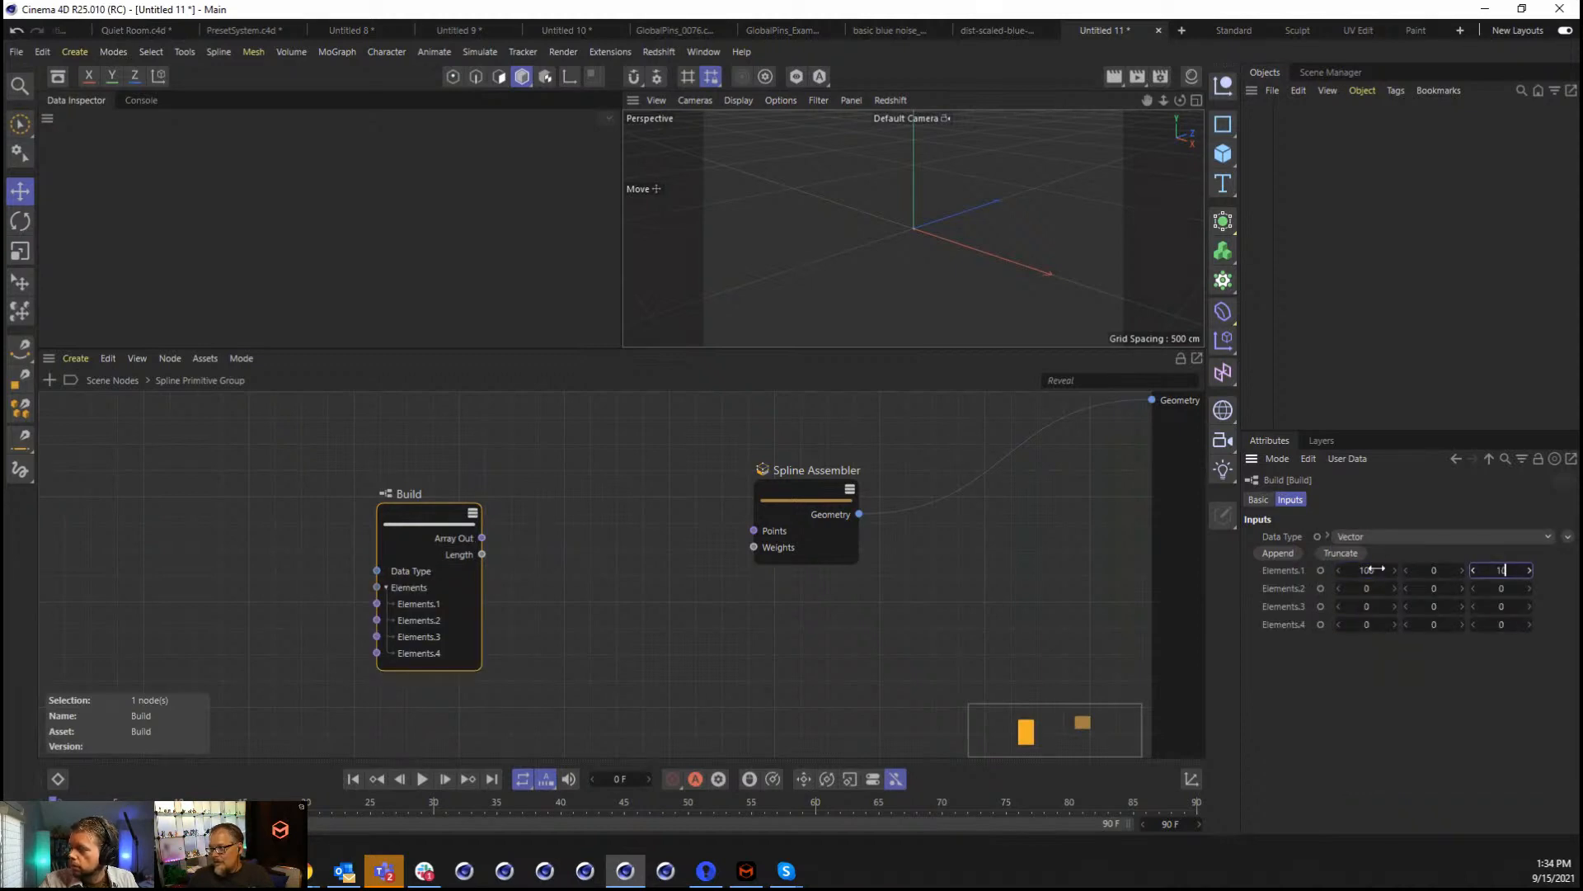
text(0)
key(Tab)
text(100)
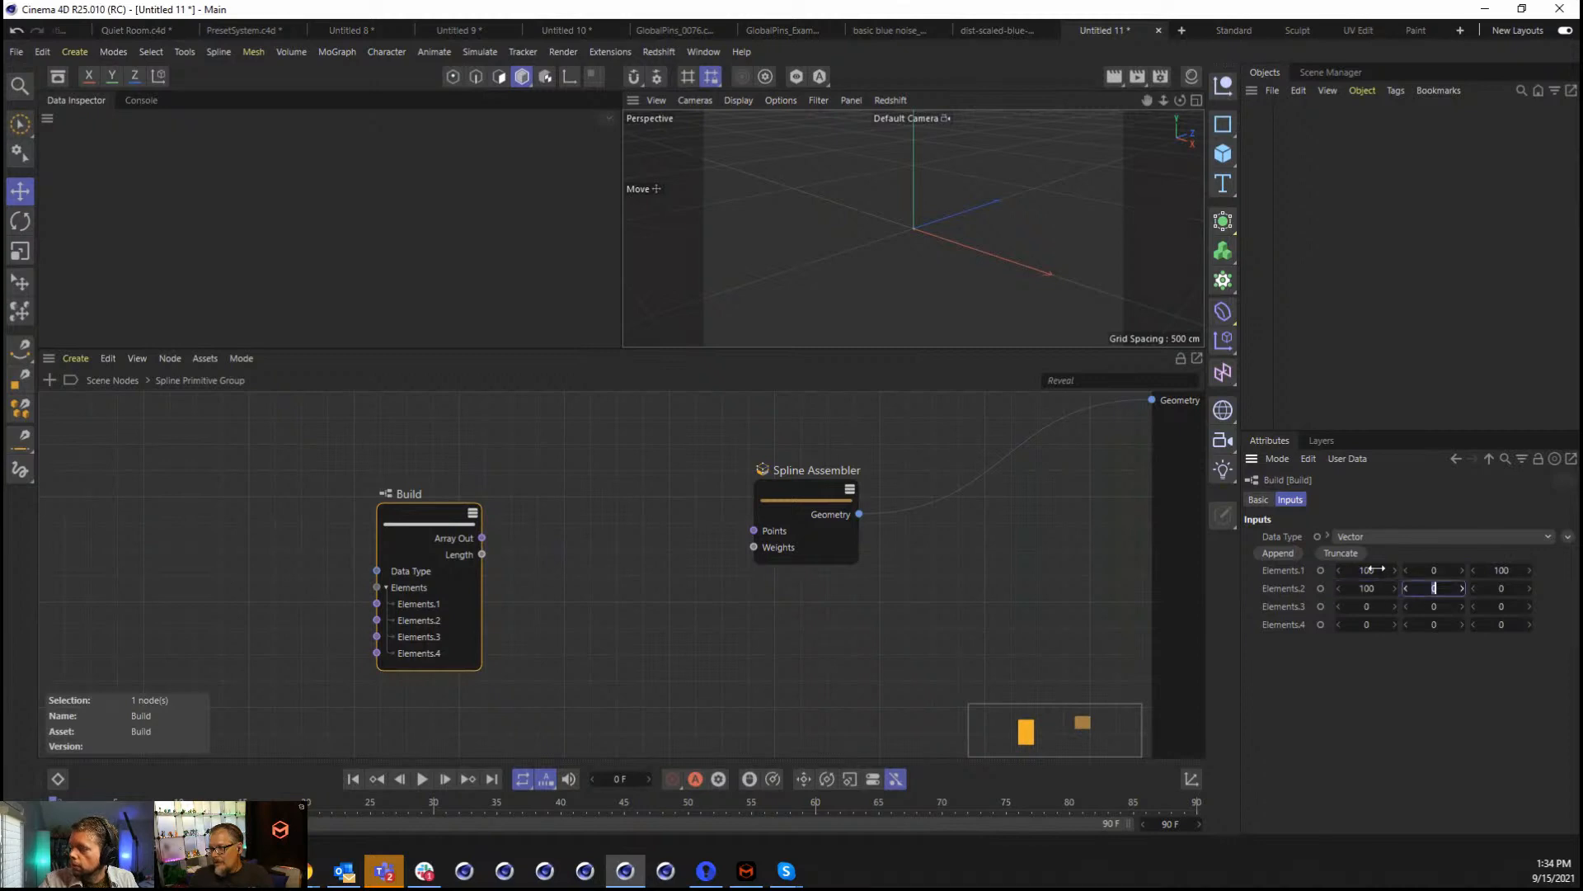
key(Tab)
key(Tab)
text(-100)
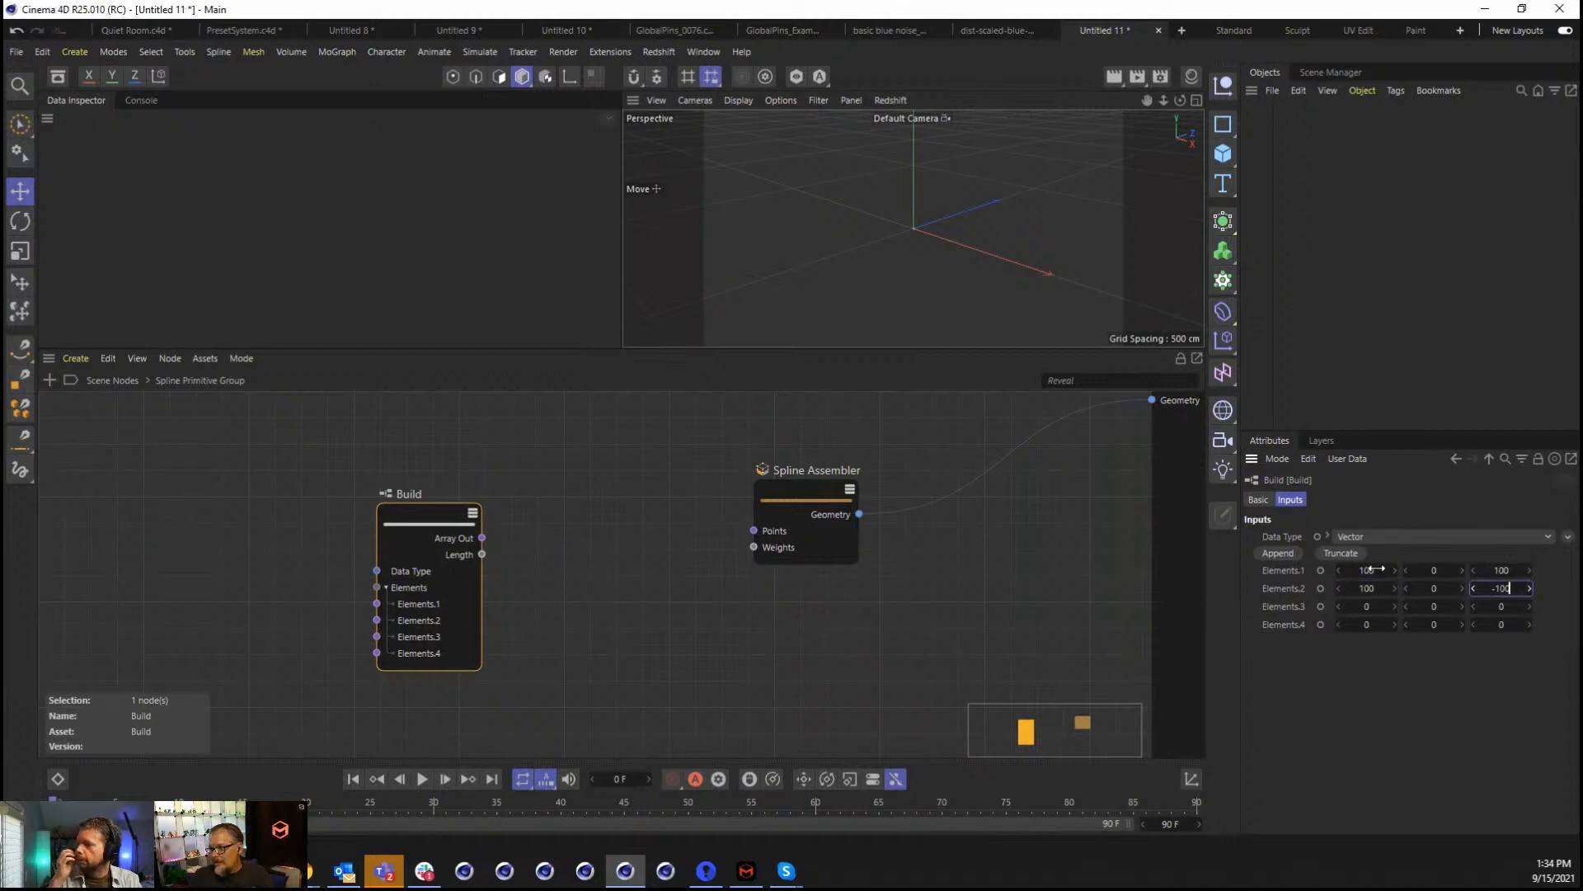
Set the Build node's Elements.3 to -100, 0, -100 and Elements.4 to -100, 0, 100.
key(Tab)
text(-100)
key(Tab)
key(Tab)
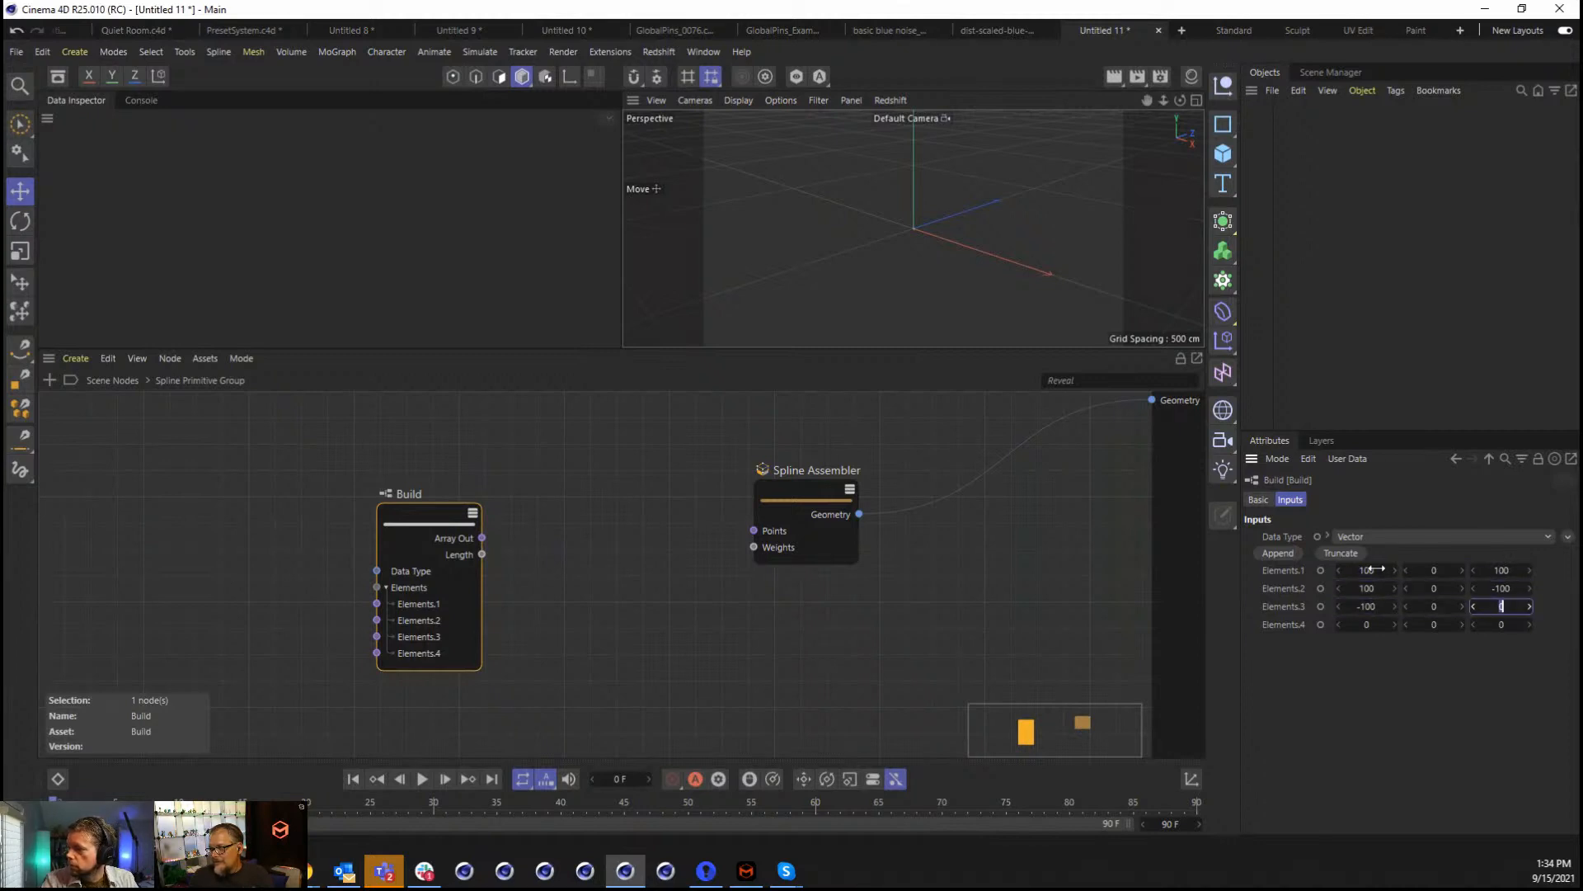
text(-100)
key(Tab)
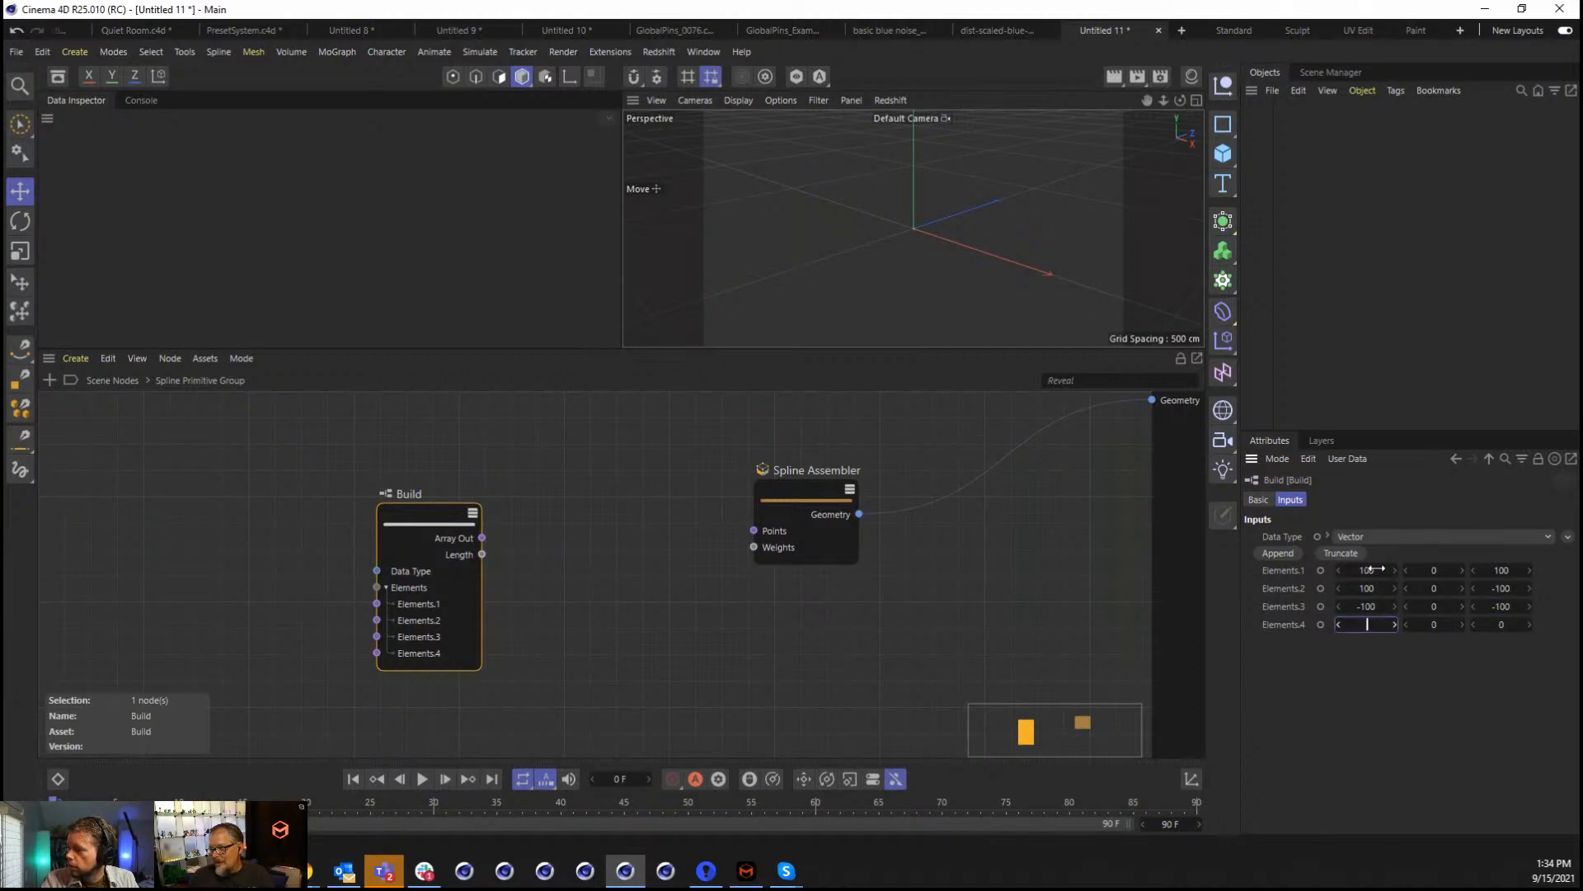
key(Tab)
key(Tab)
text(100)
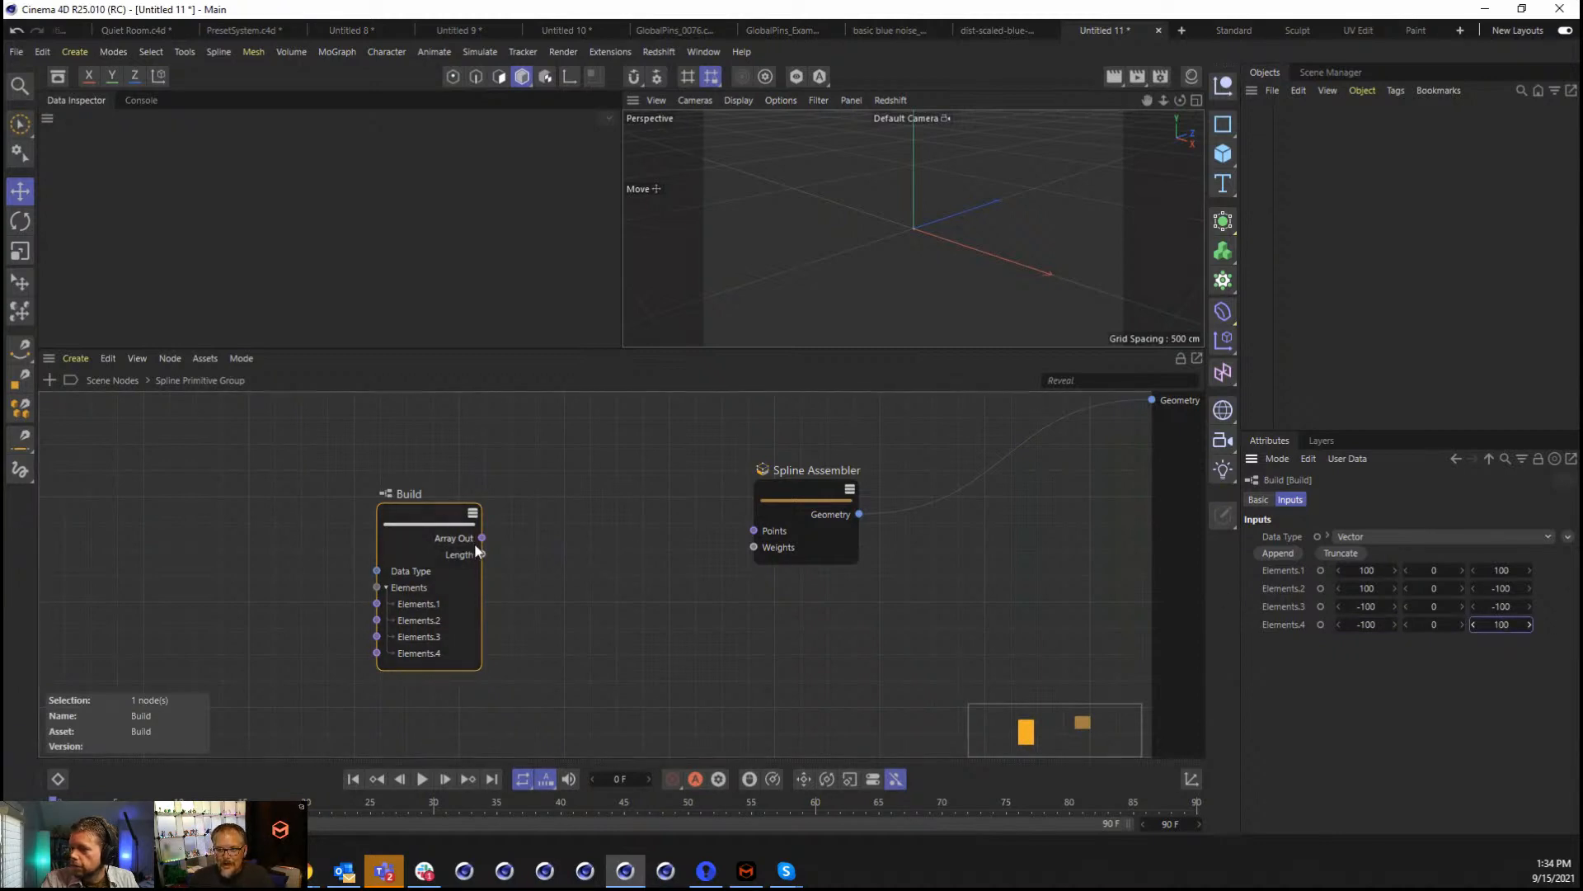
Connect the Build node's Array Out to the Spline Assembler's Points and open the Spline Assembler's settings.
drag(483, 538, 754, 531)
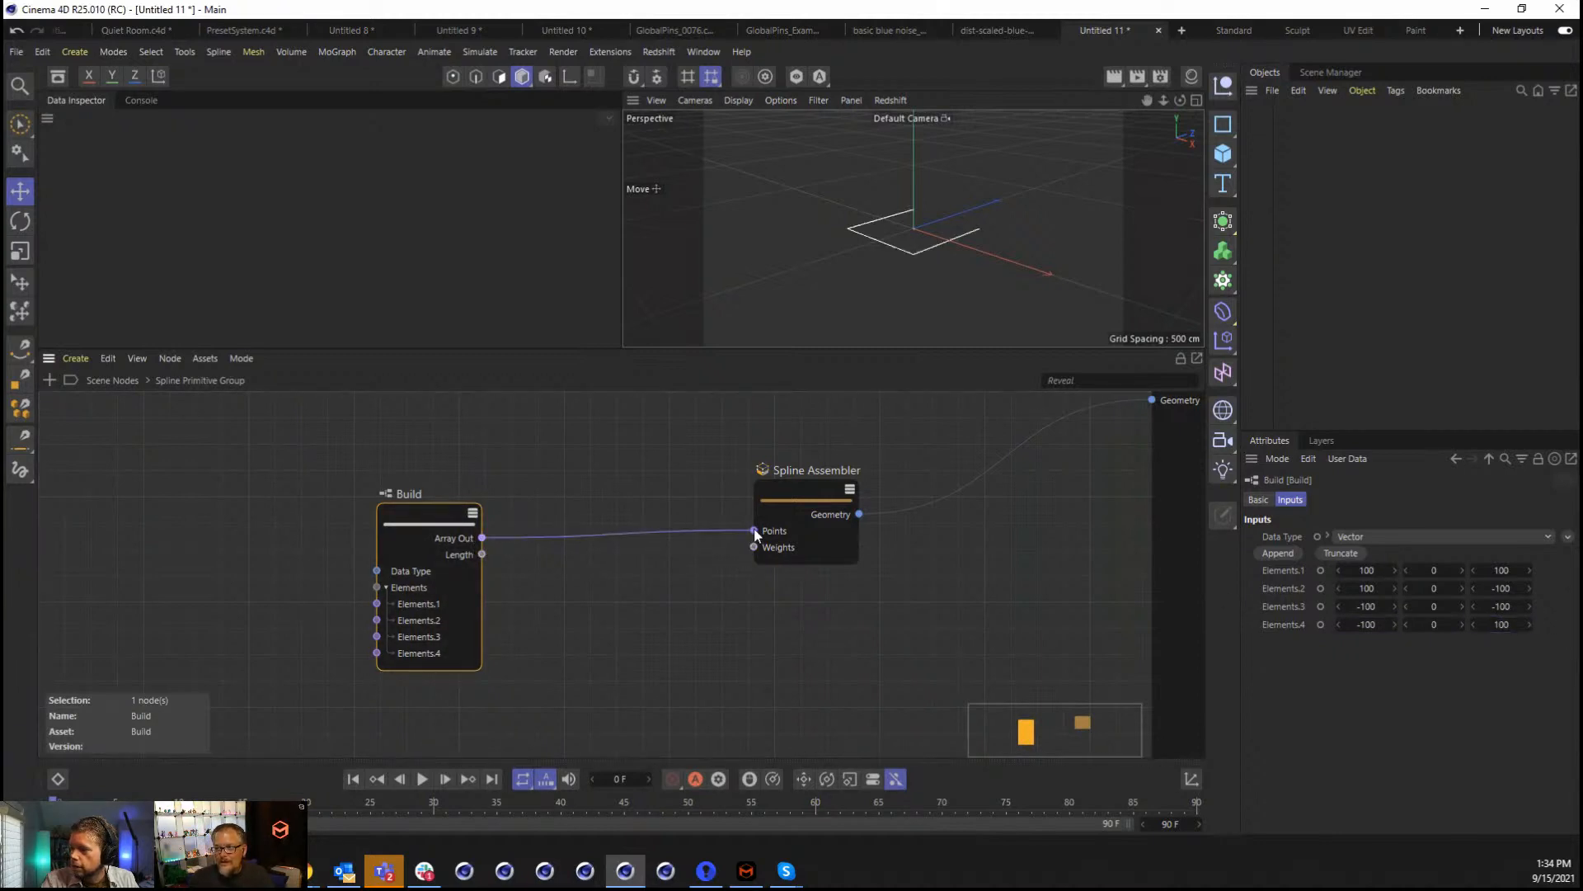
click(783, 506)
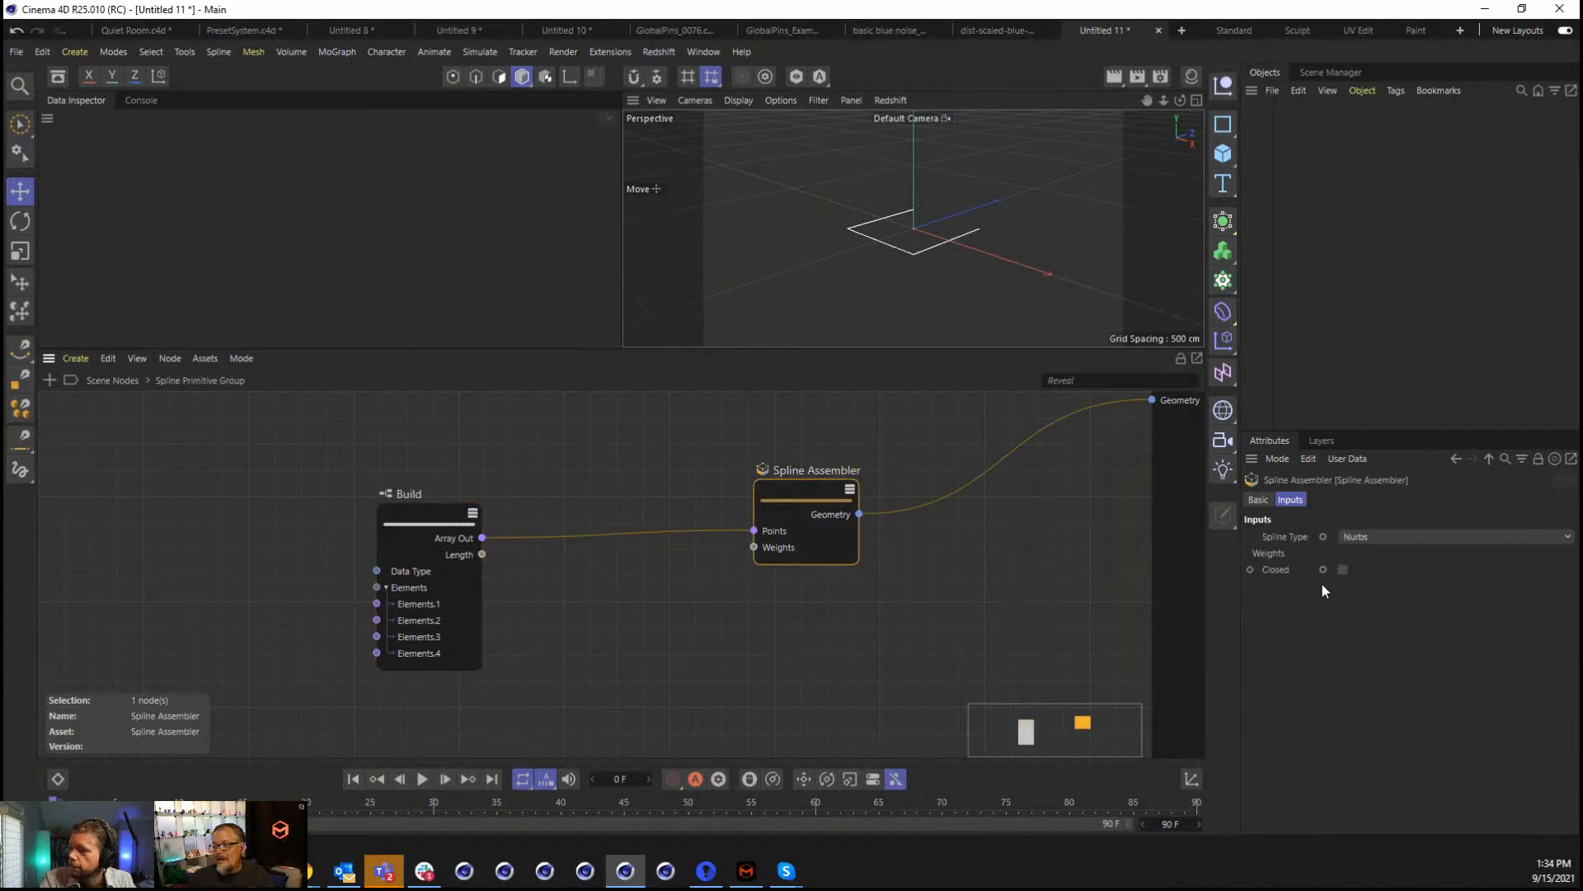
Enable Closed on the Spline Assembler, then feed its Weights from a duplicate of the Build node set to Data Type Float.
click(1342, 569)
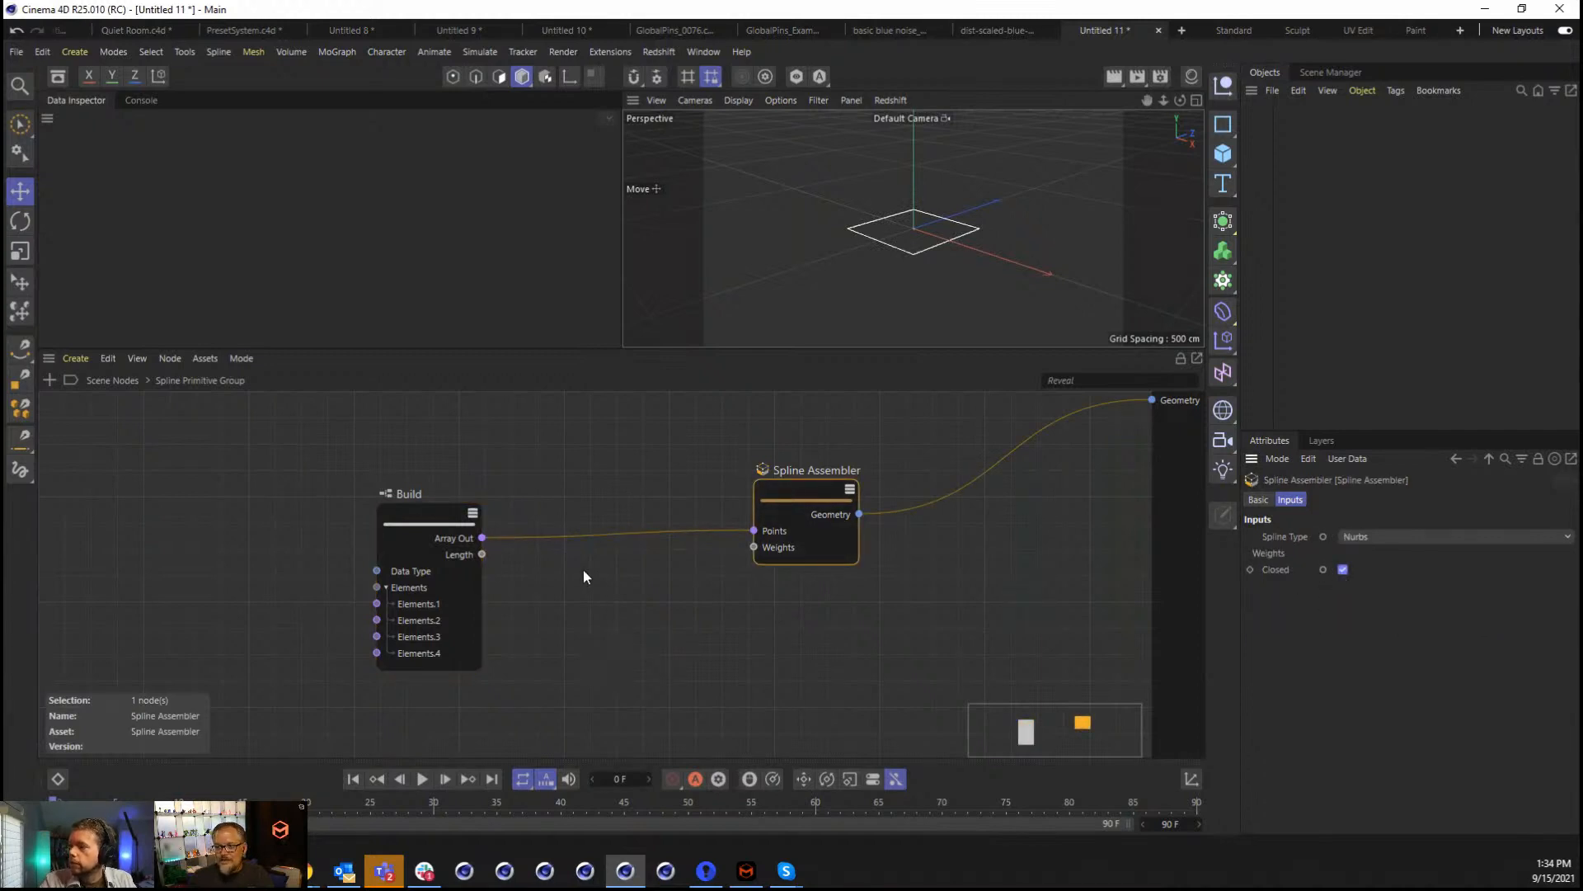
drag(402, 529, 430, 632)
click(1381, 536)
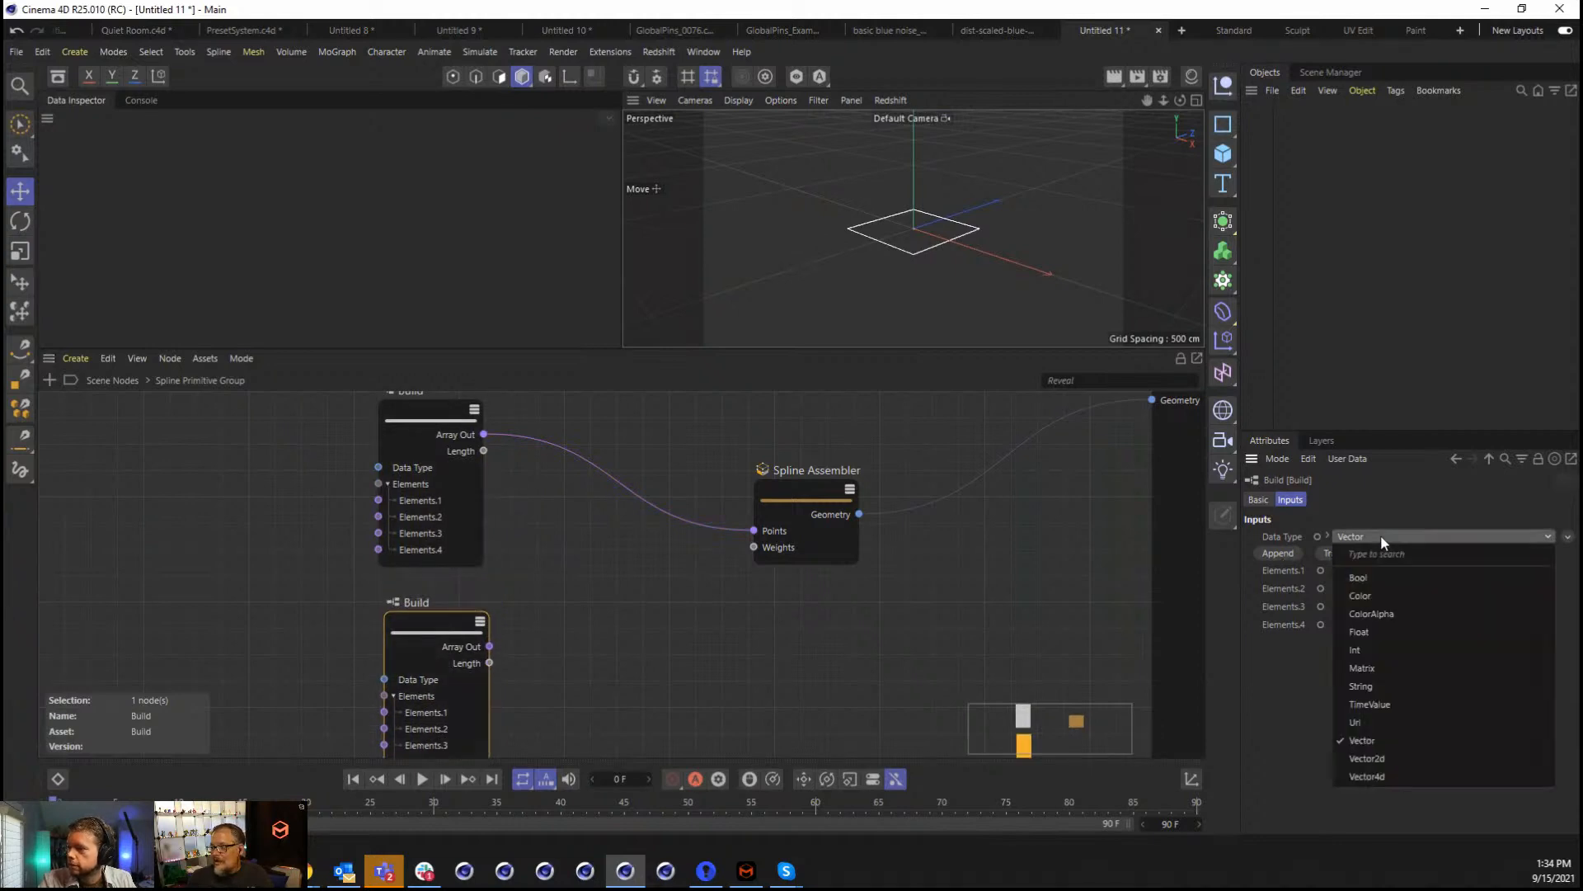
click(1367, 638)
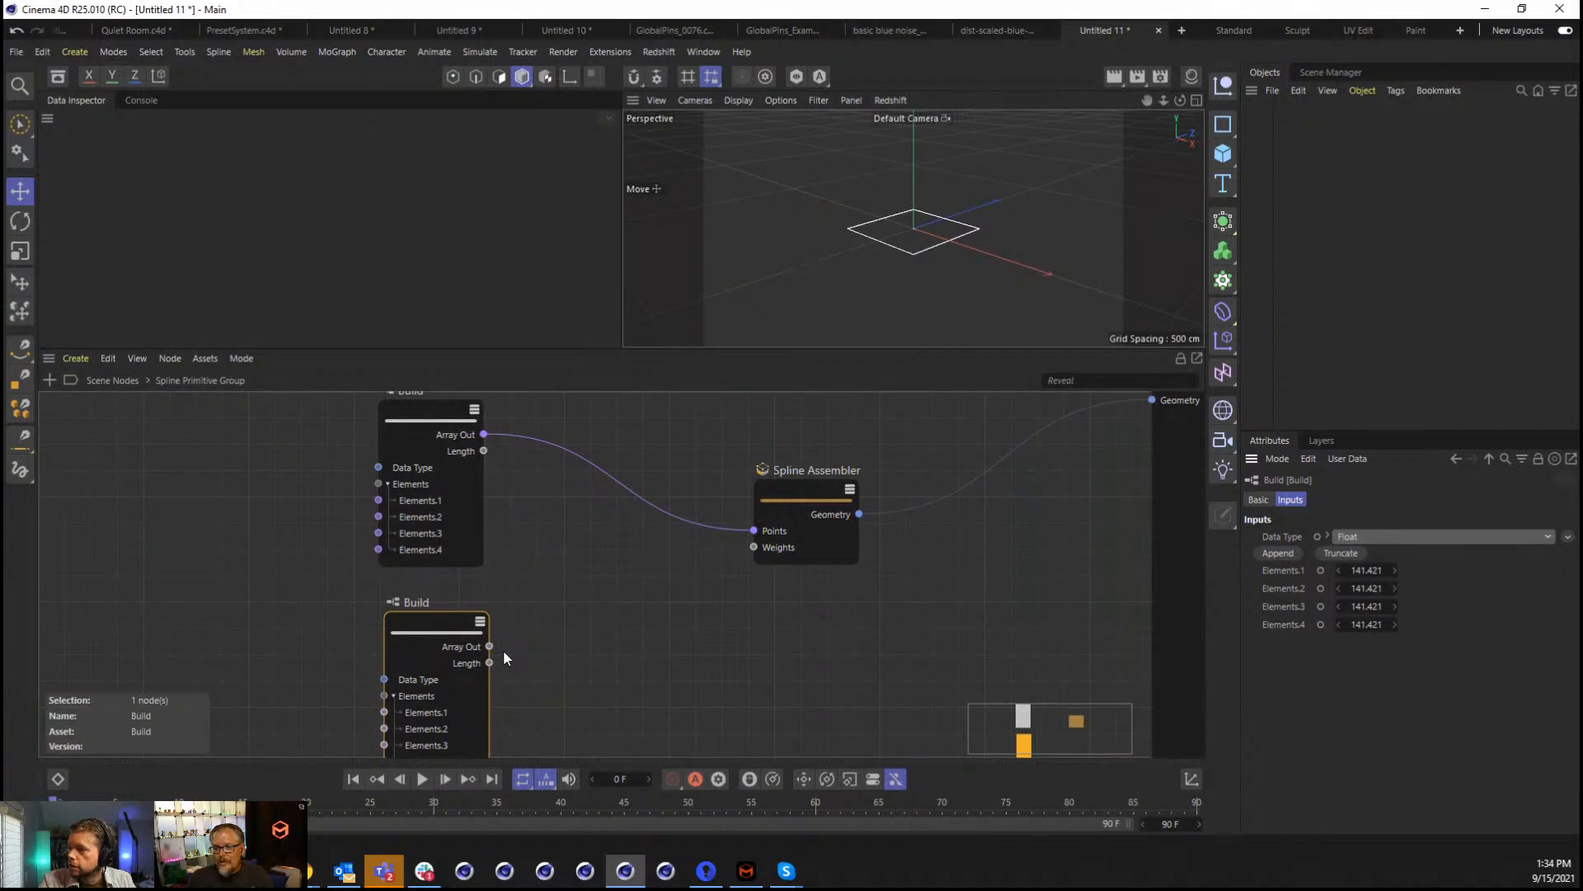
drag(489, 646, 754, 547)
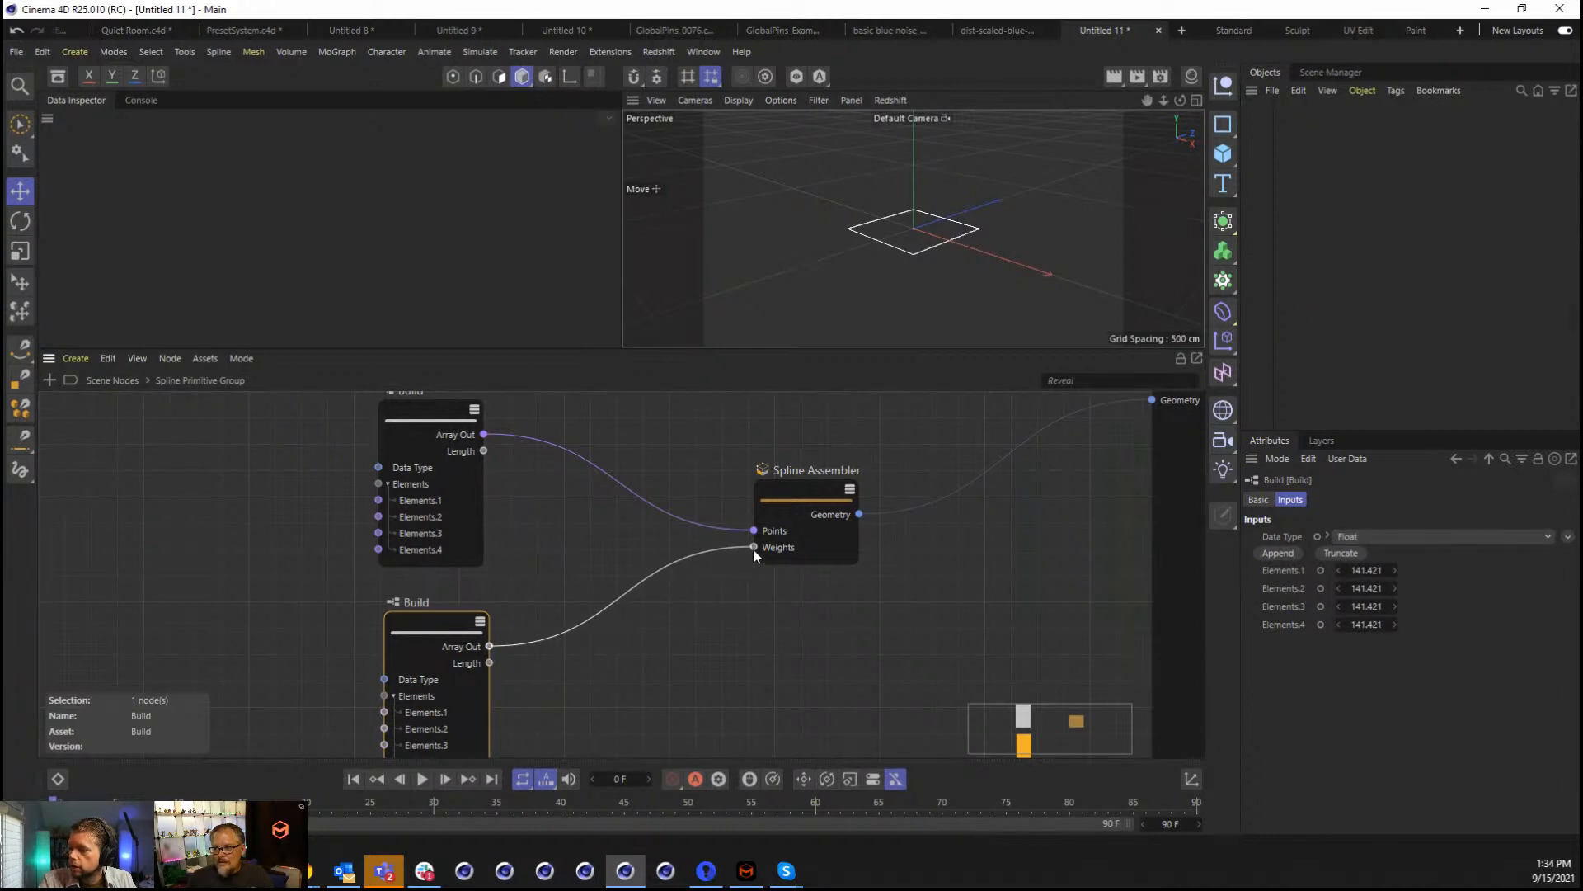
Set the Float Build node's Elements.1 to 0.25, Elements.2 to 0.5, Elements.3 to 0.75 and Elements.4 to 1.
click(1366, 570)
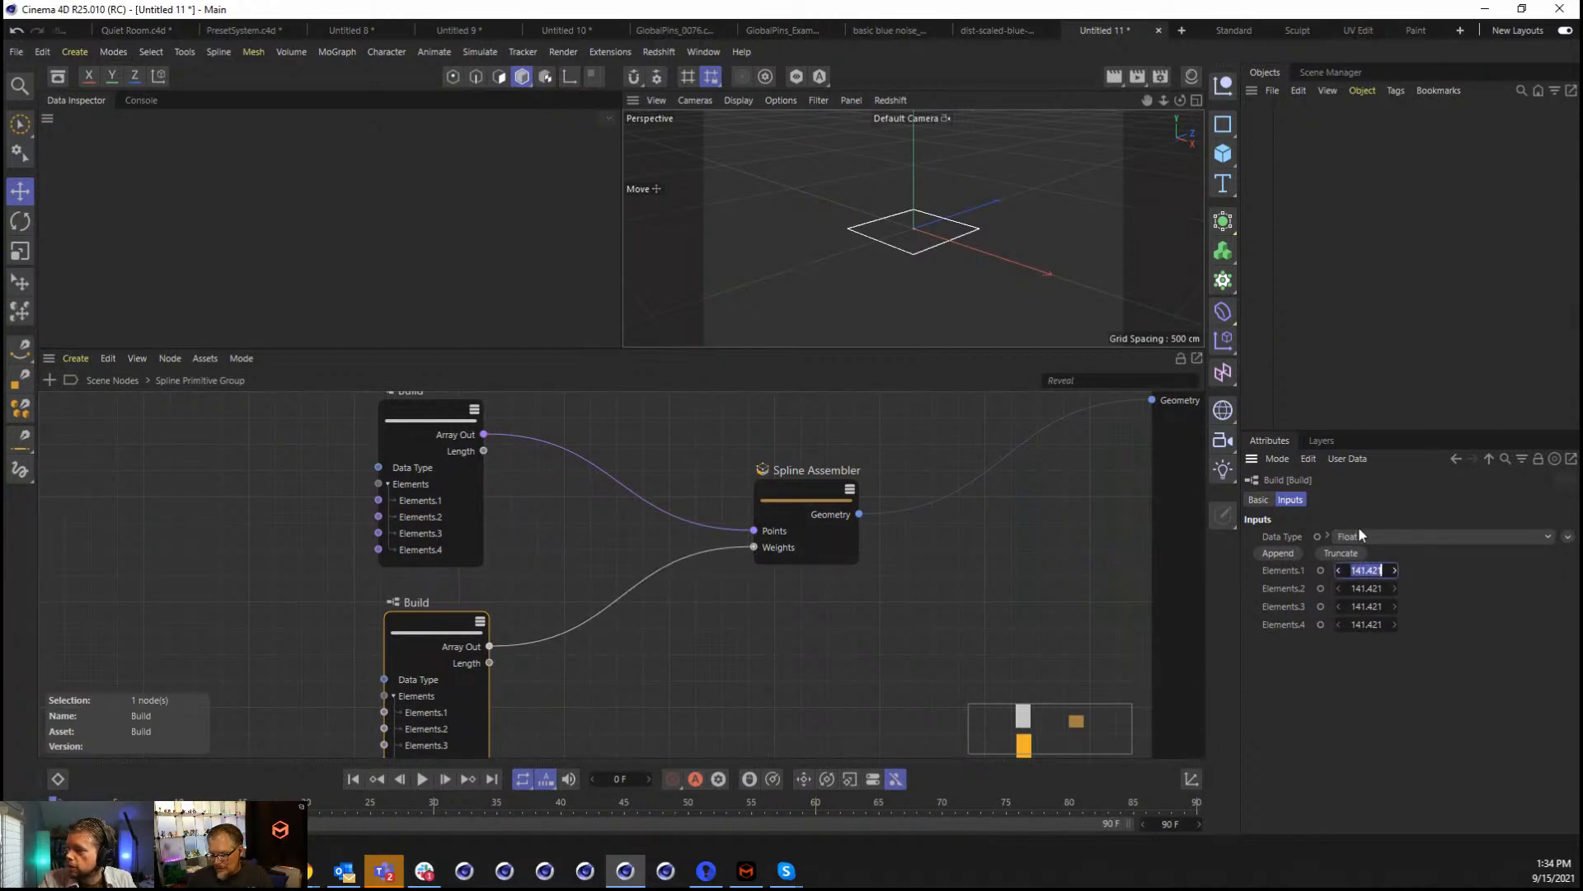
text(0.25)
key(Tab)
text(.)
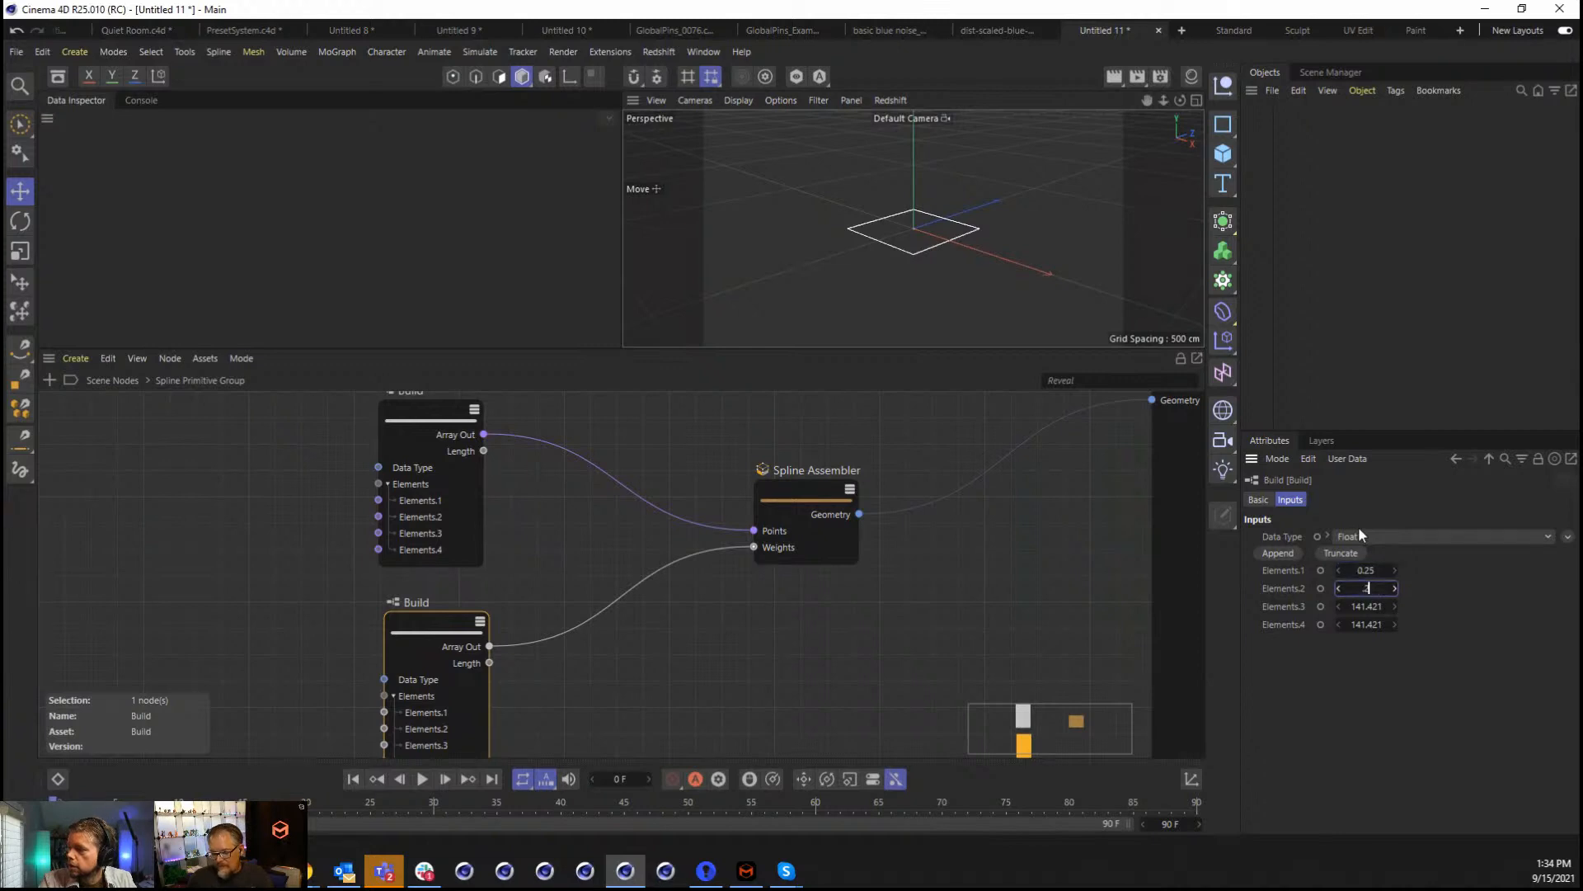
text(5)
key(Tab)
key(BackSpace)
text(.)
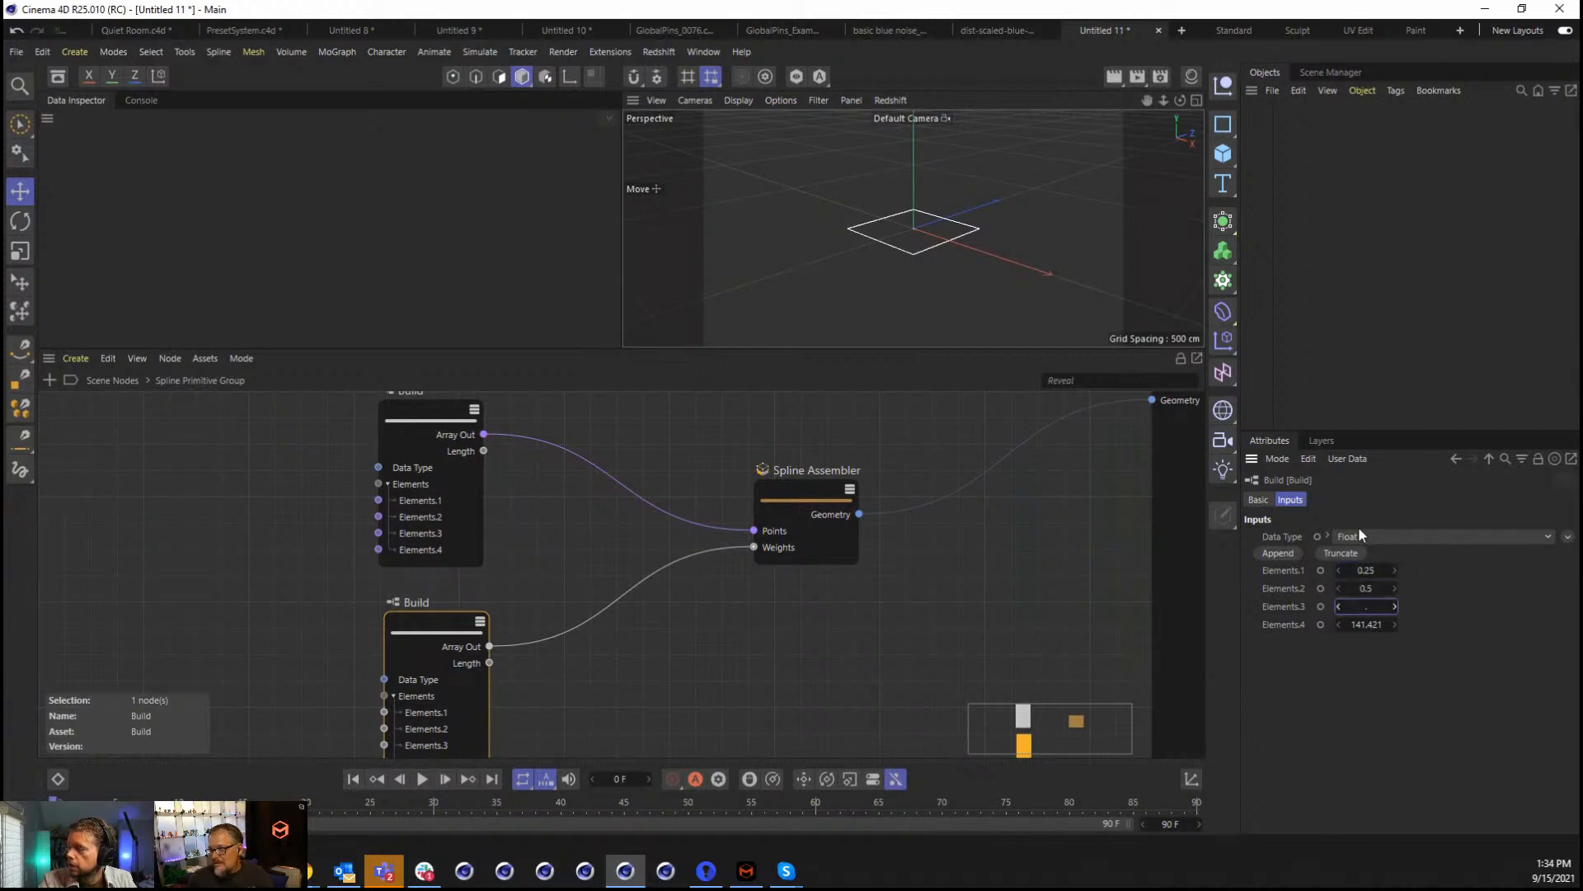
text(75)
key(Tab)
text(1)
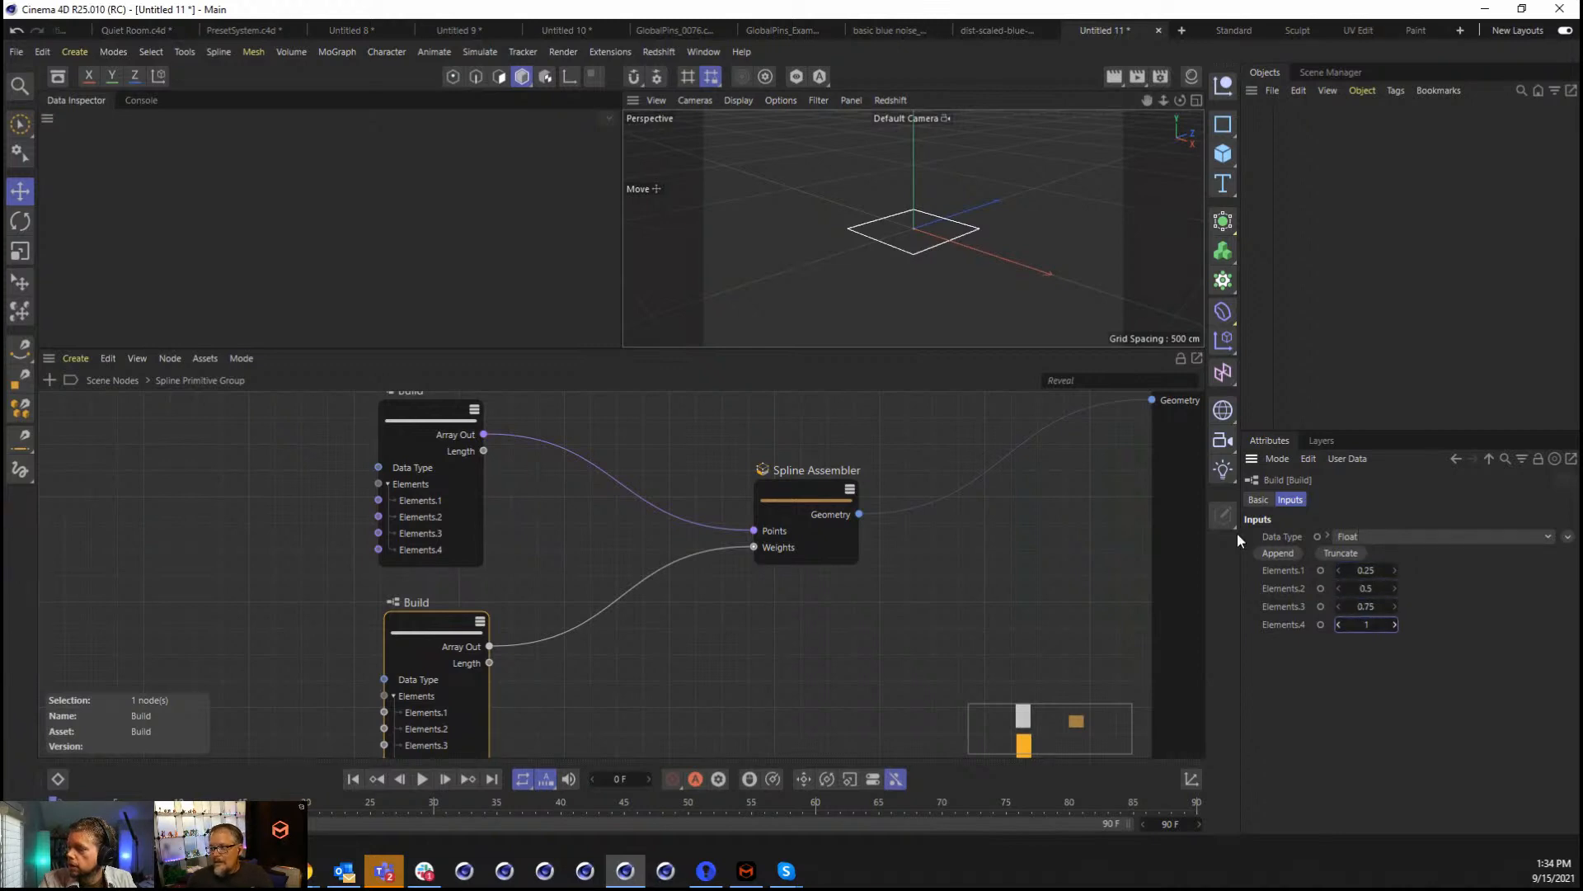
Set the project's Scene Nodes Display to Basic Shading (Fast).
drag(822, 499, 795, 499)
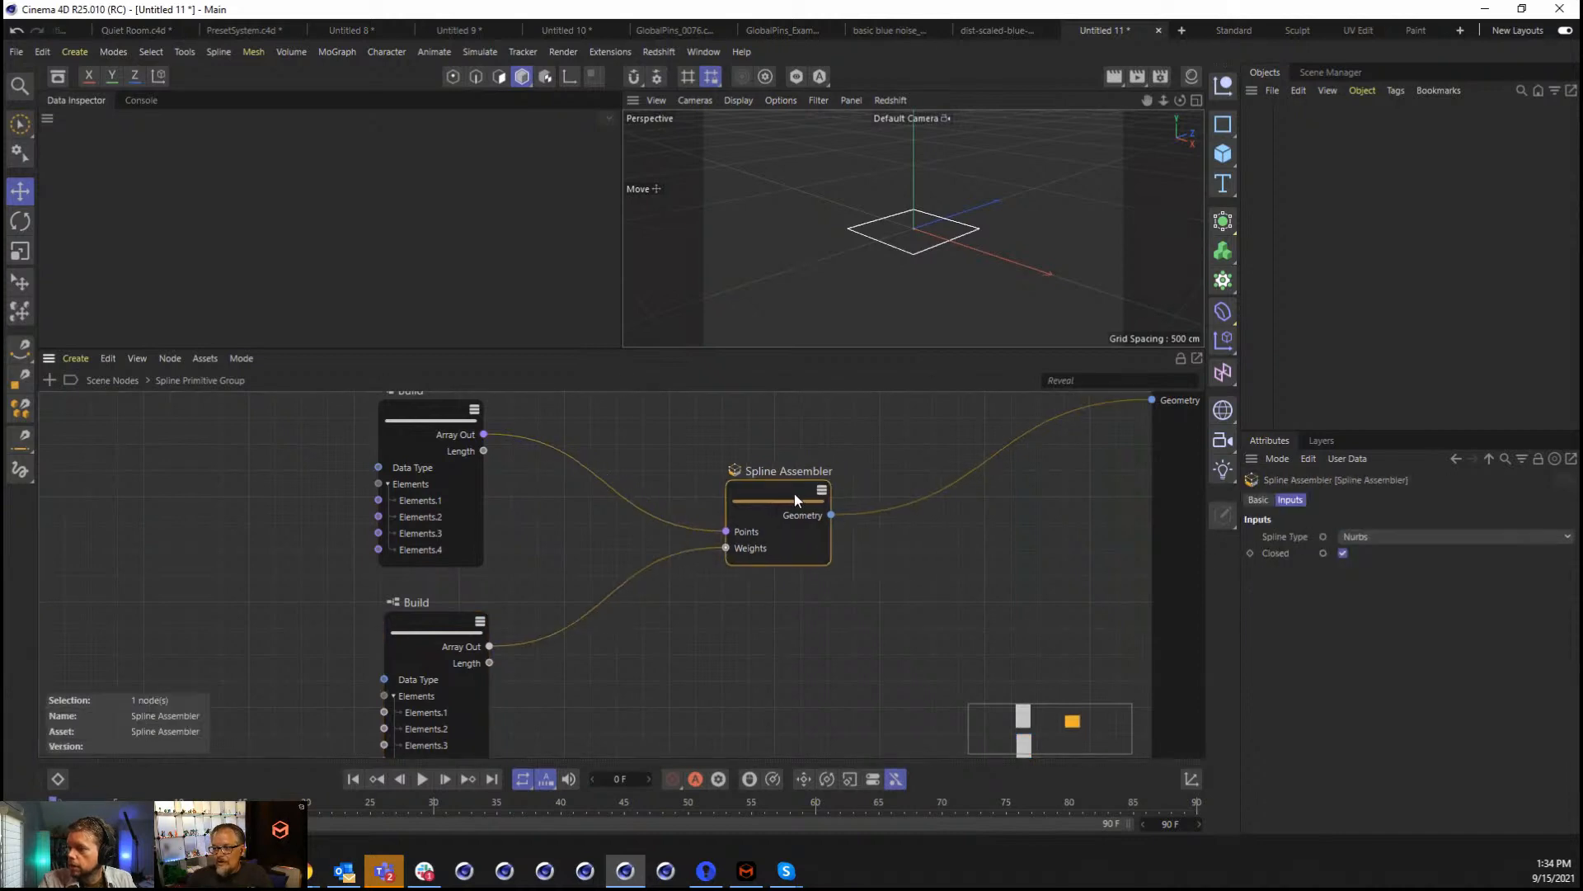
click(967, 566)
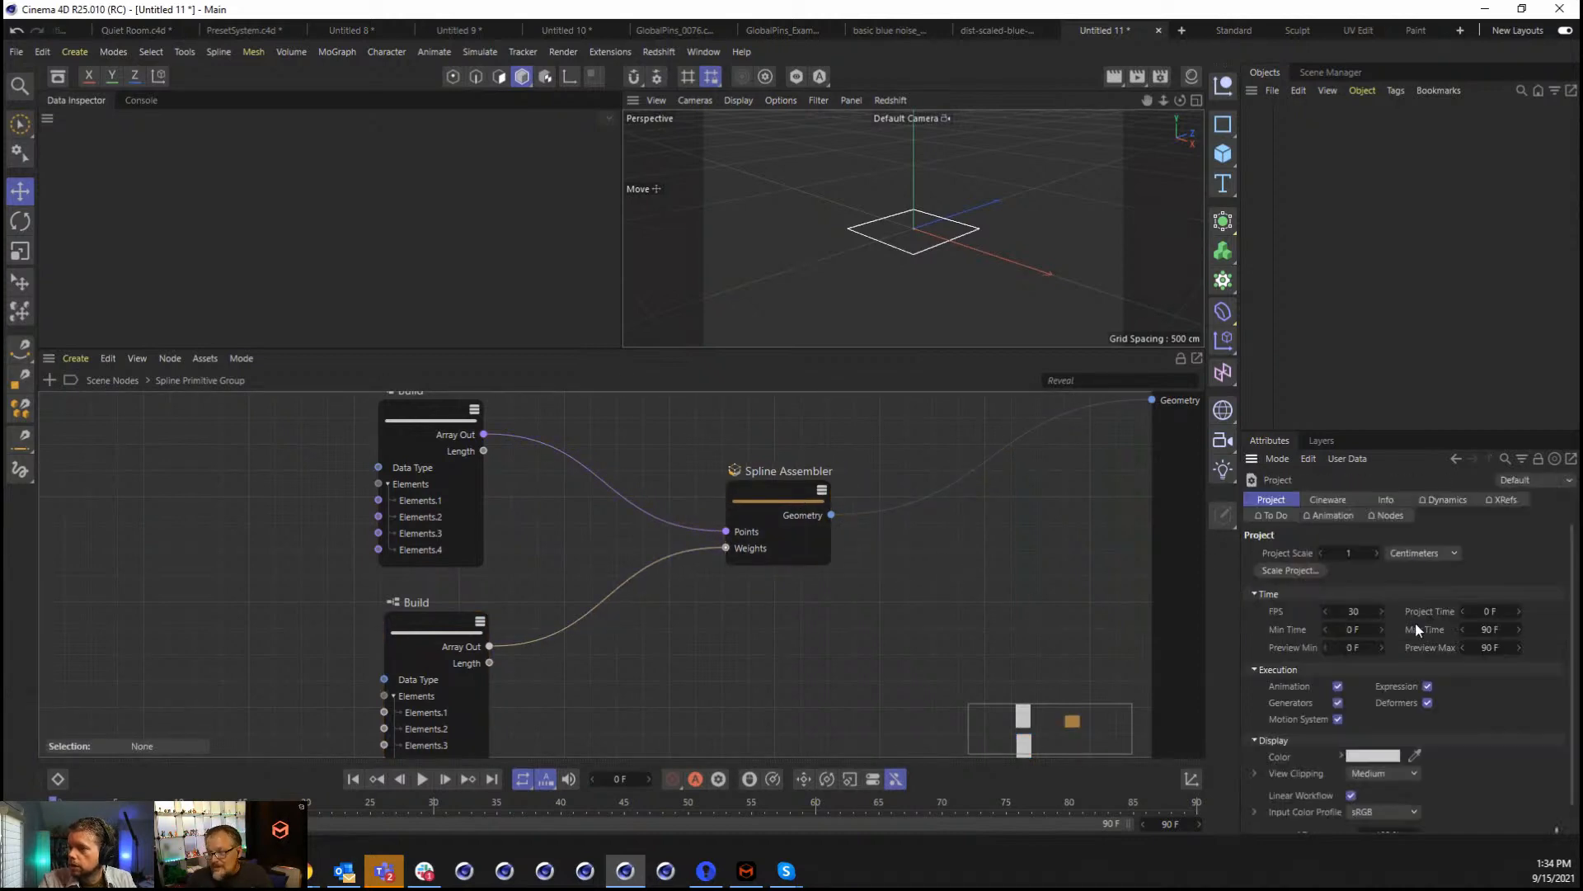
click(1391, 515)
click(1383, 566)
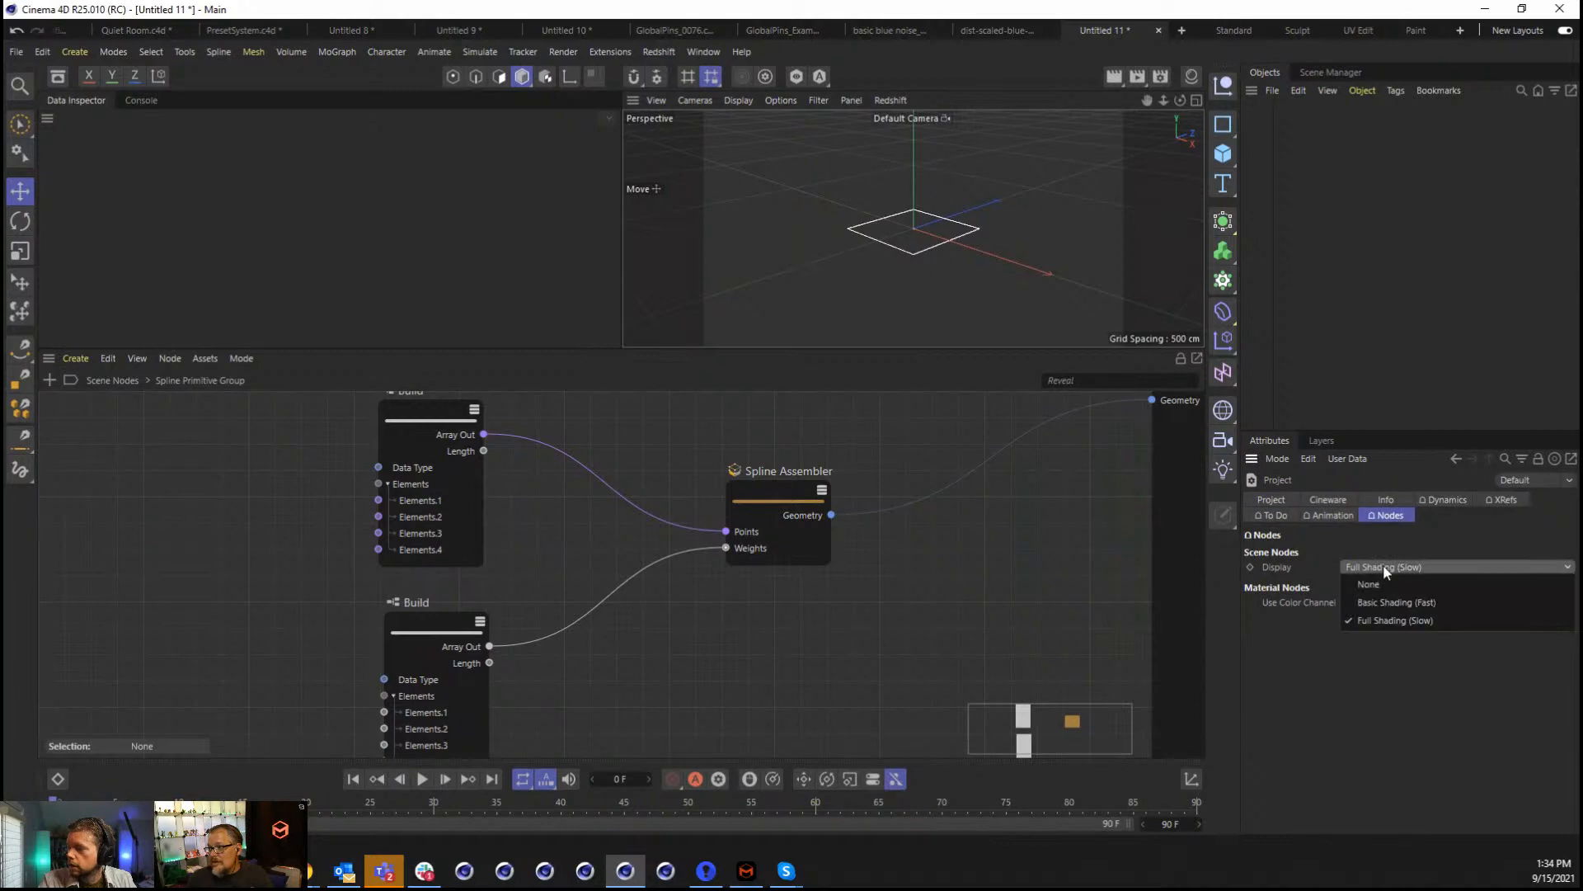
click(1392, 602)
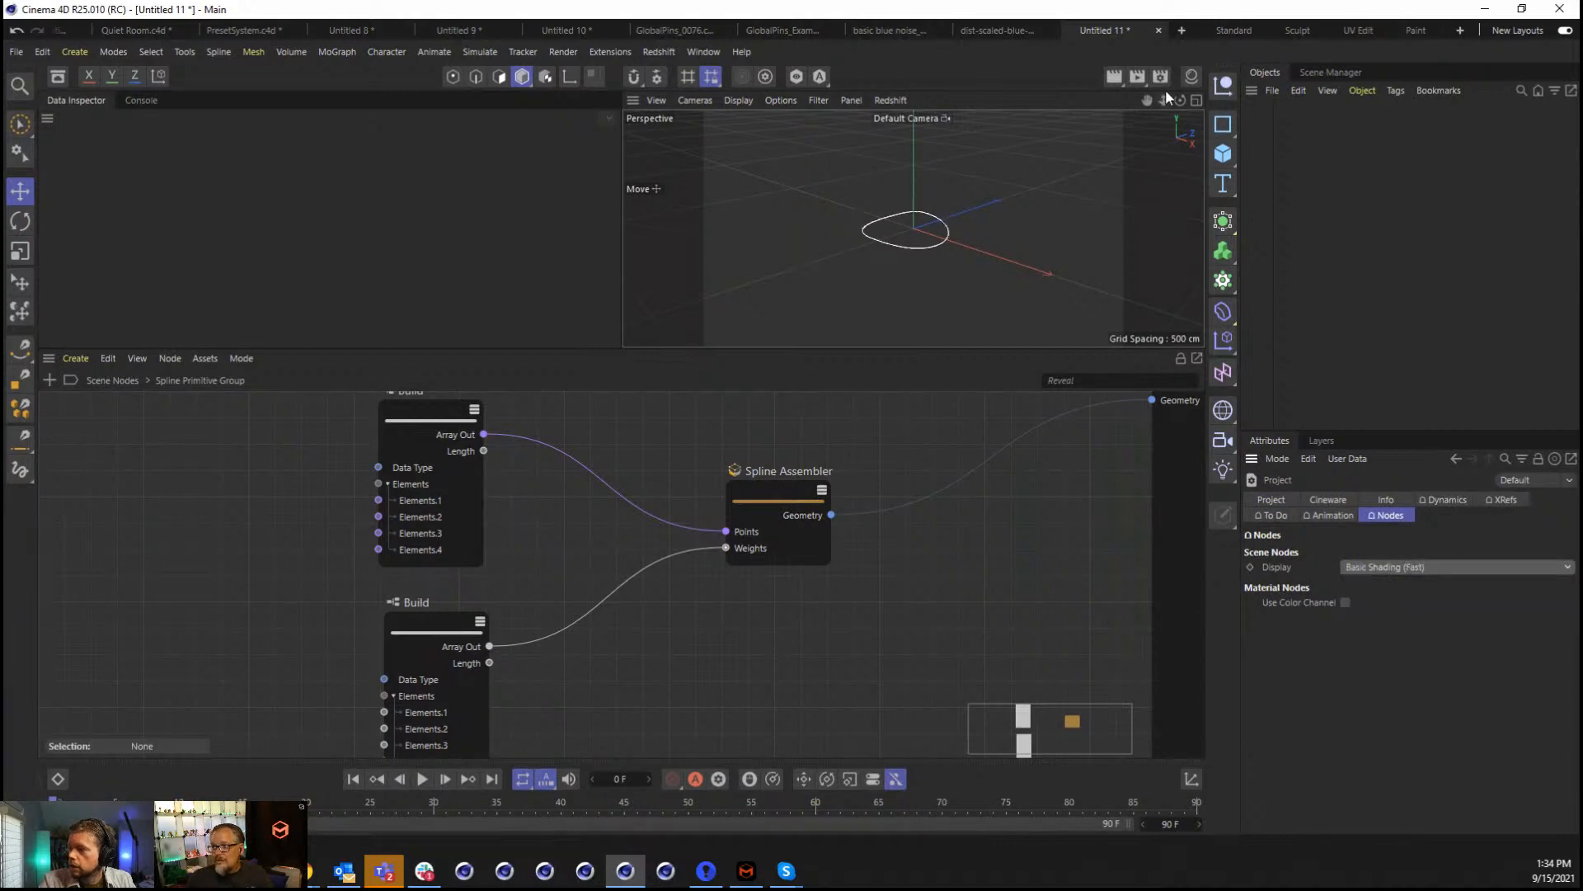
View the spline from above and set the Float Build node's Elements.1 weight to 0.1.
drag(1180, 101, 1180, 136)
alt+drag(925, 149, 1007, 145)
click(437, 627)
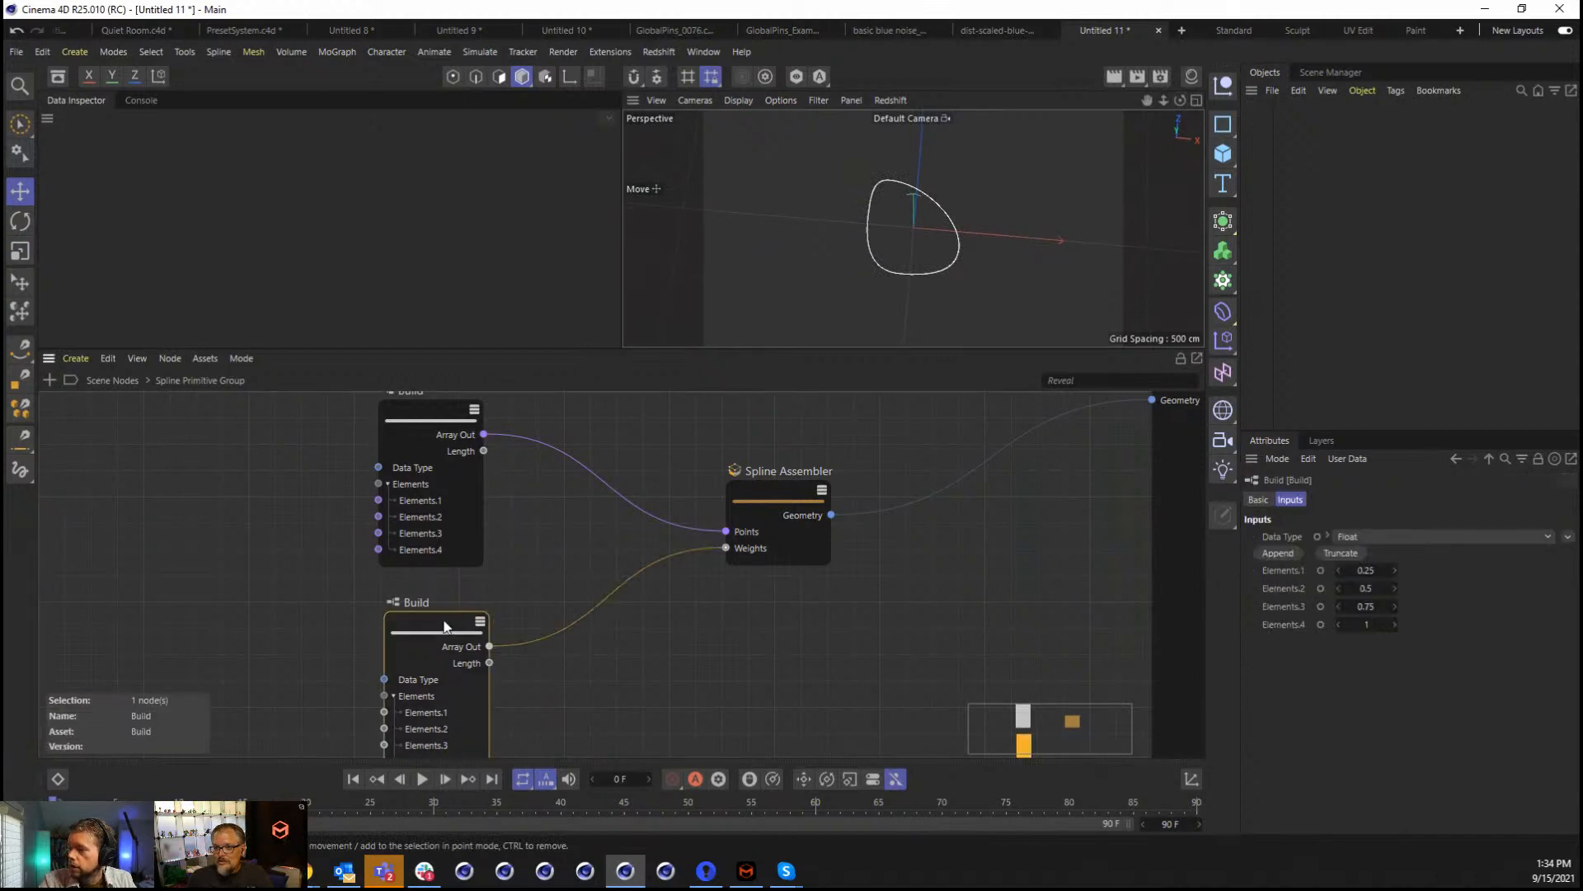
drag(1394, 570, 1394, 607)
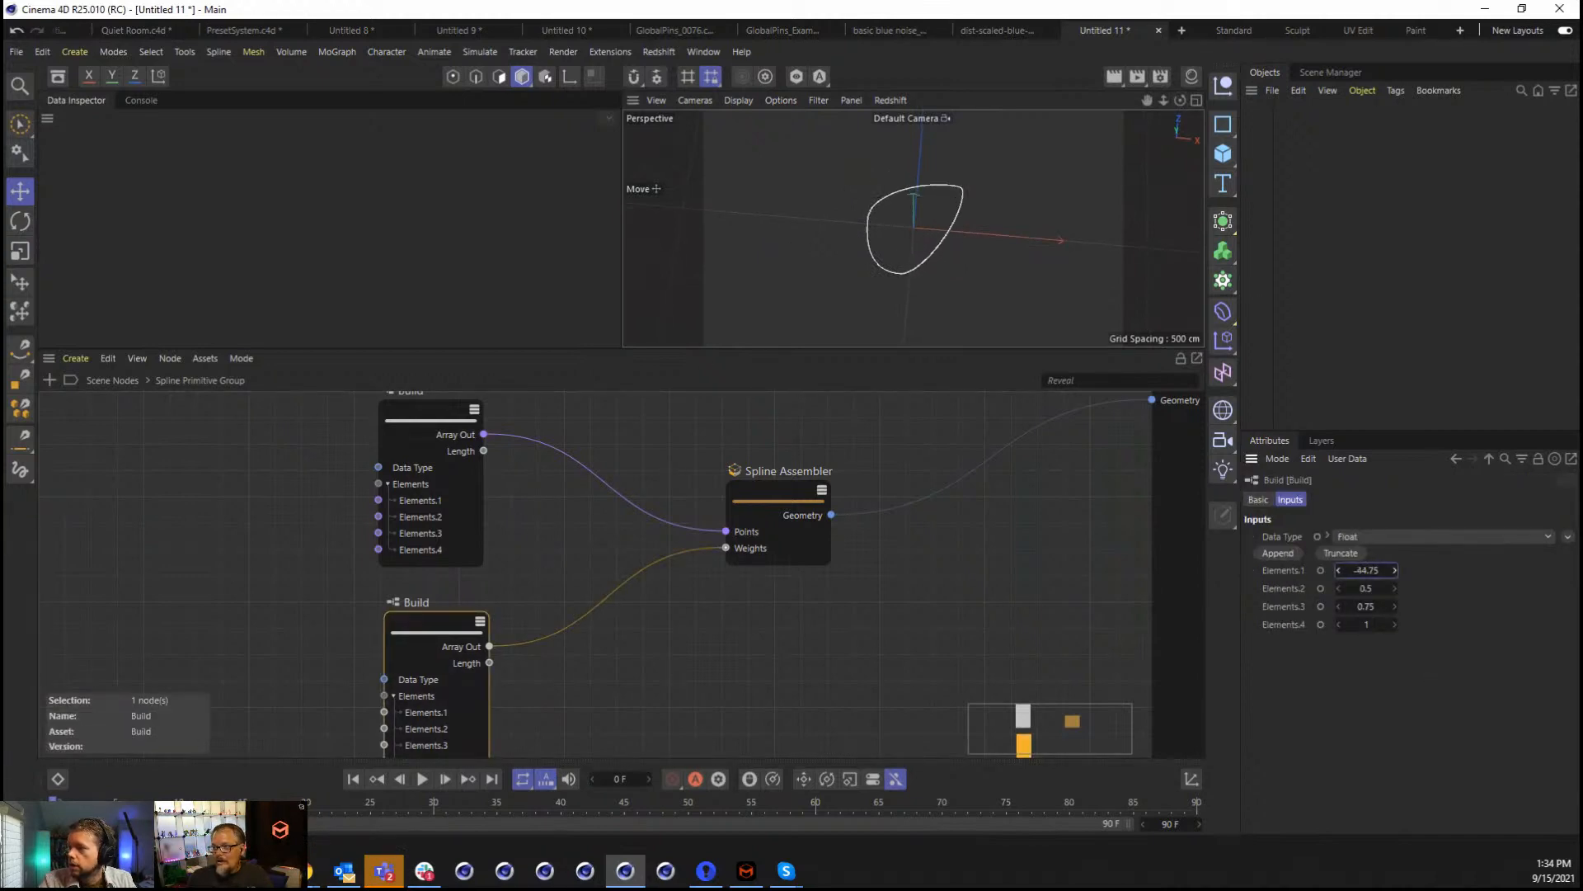
click(1369, 570)
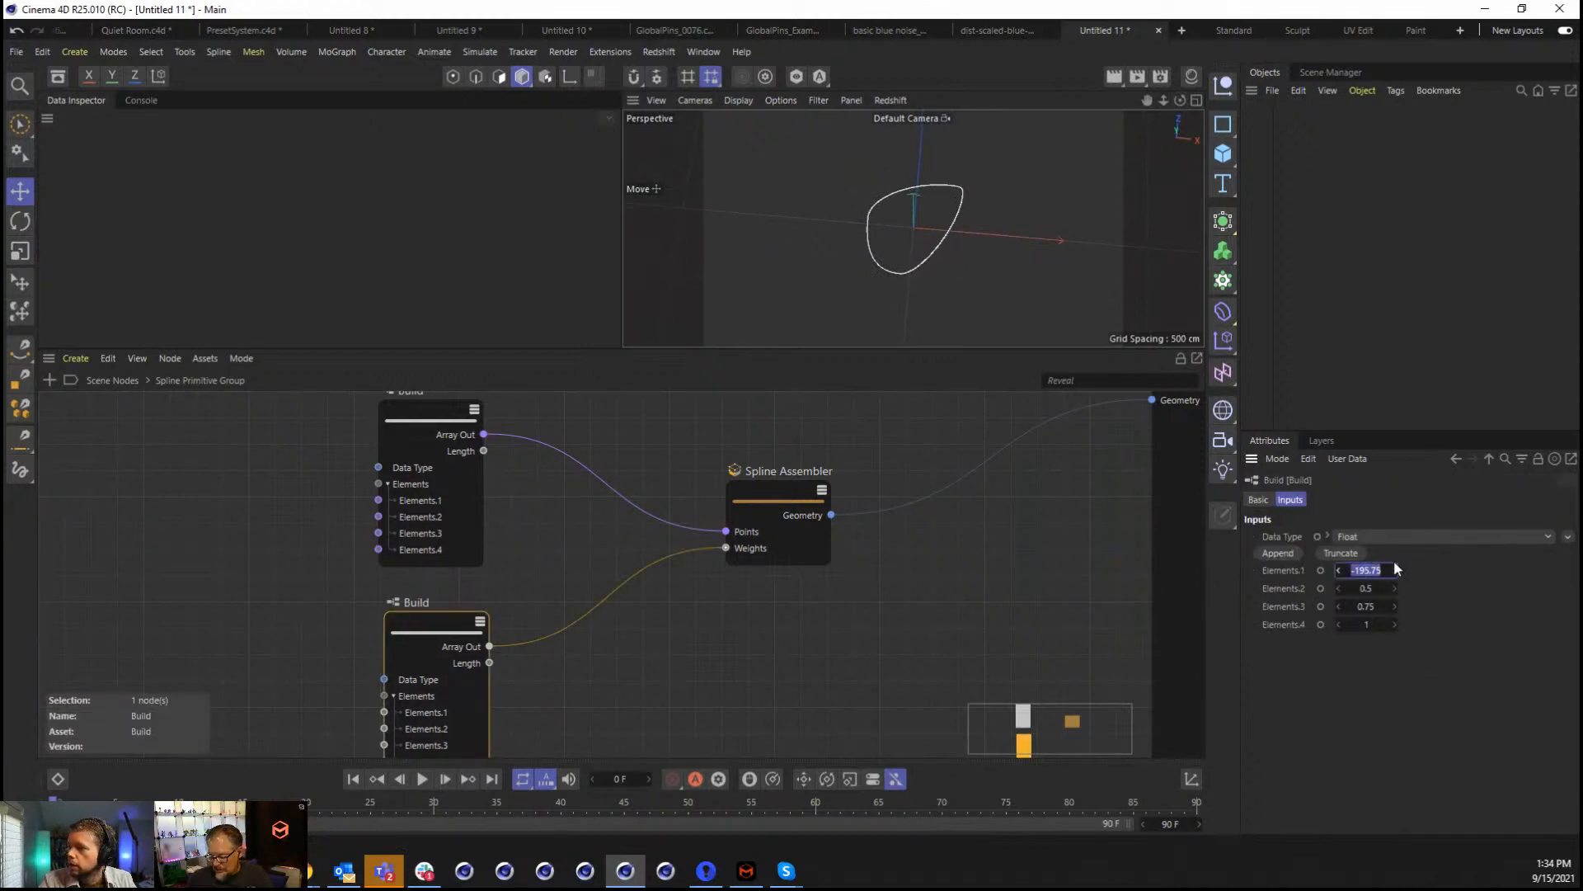
text(.1)
key(Return)
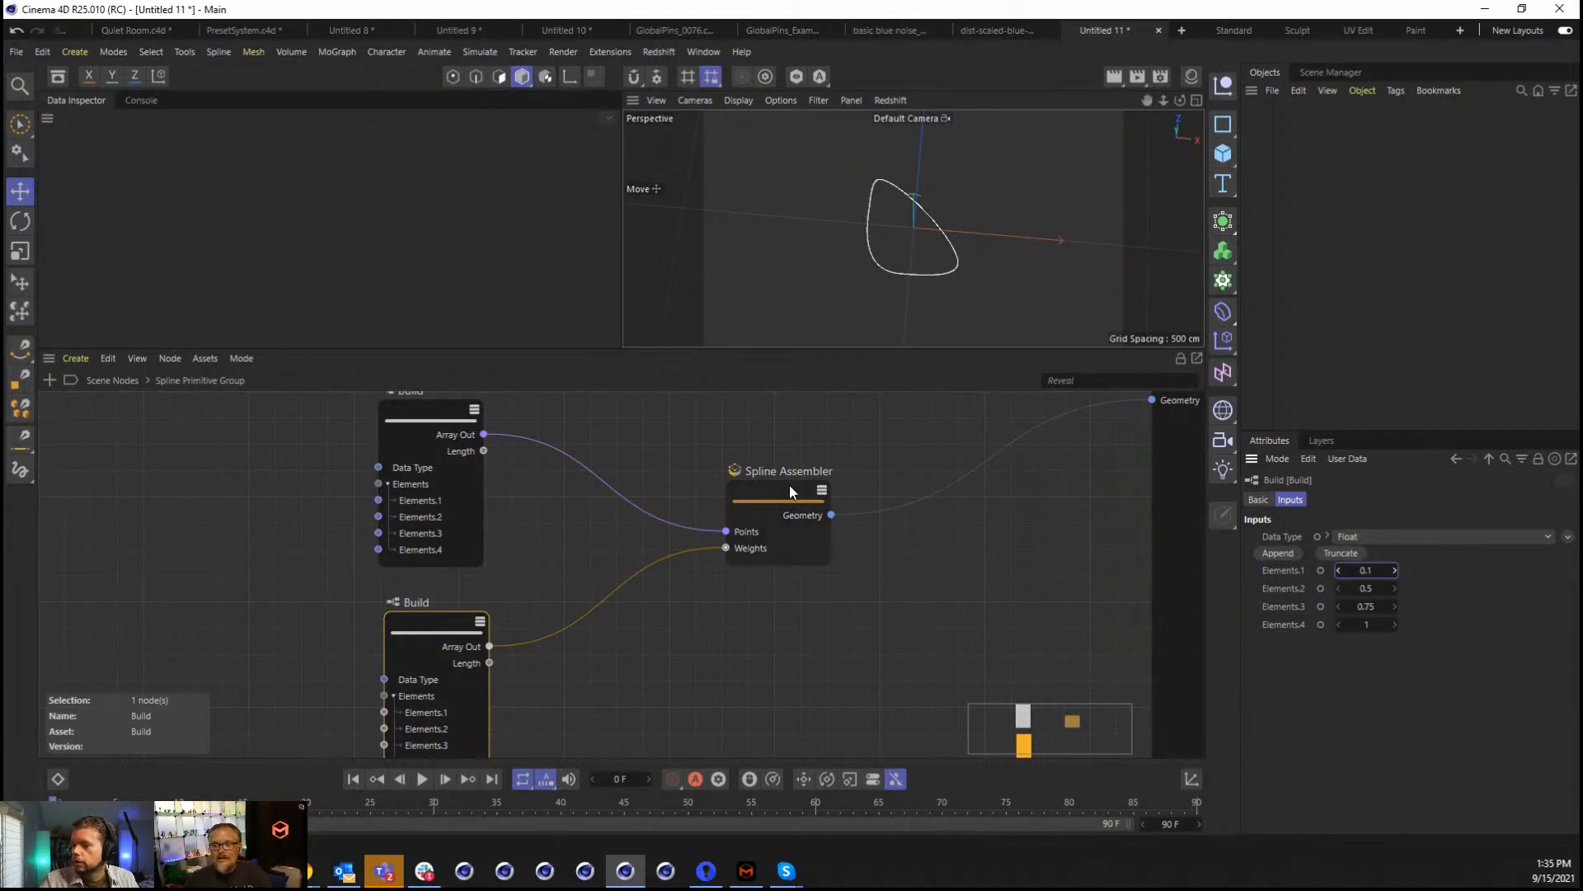
Search the node assets for spline primitives and add a Rectangle node in front of the Vector Build node.
click(453, 428)
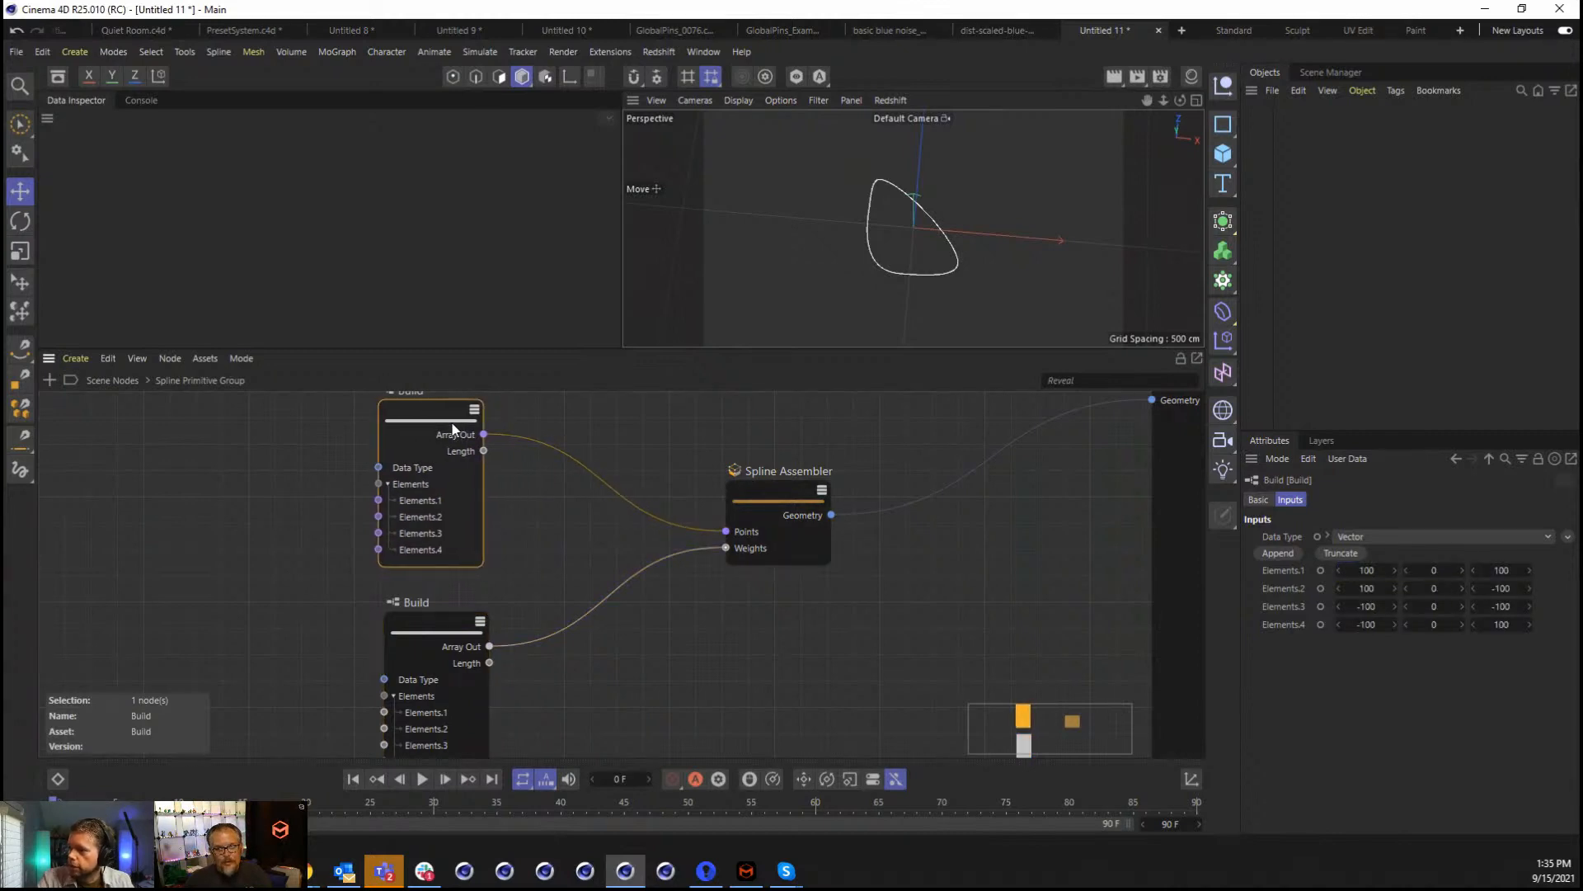
drag(454, 428, 446, 429)
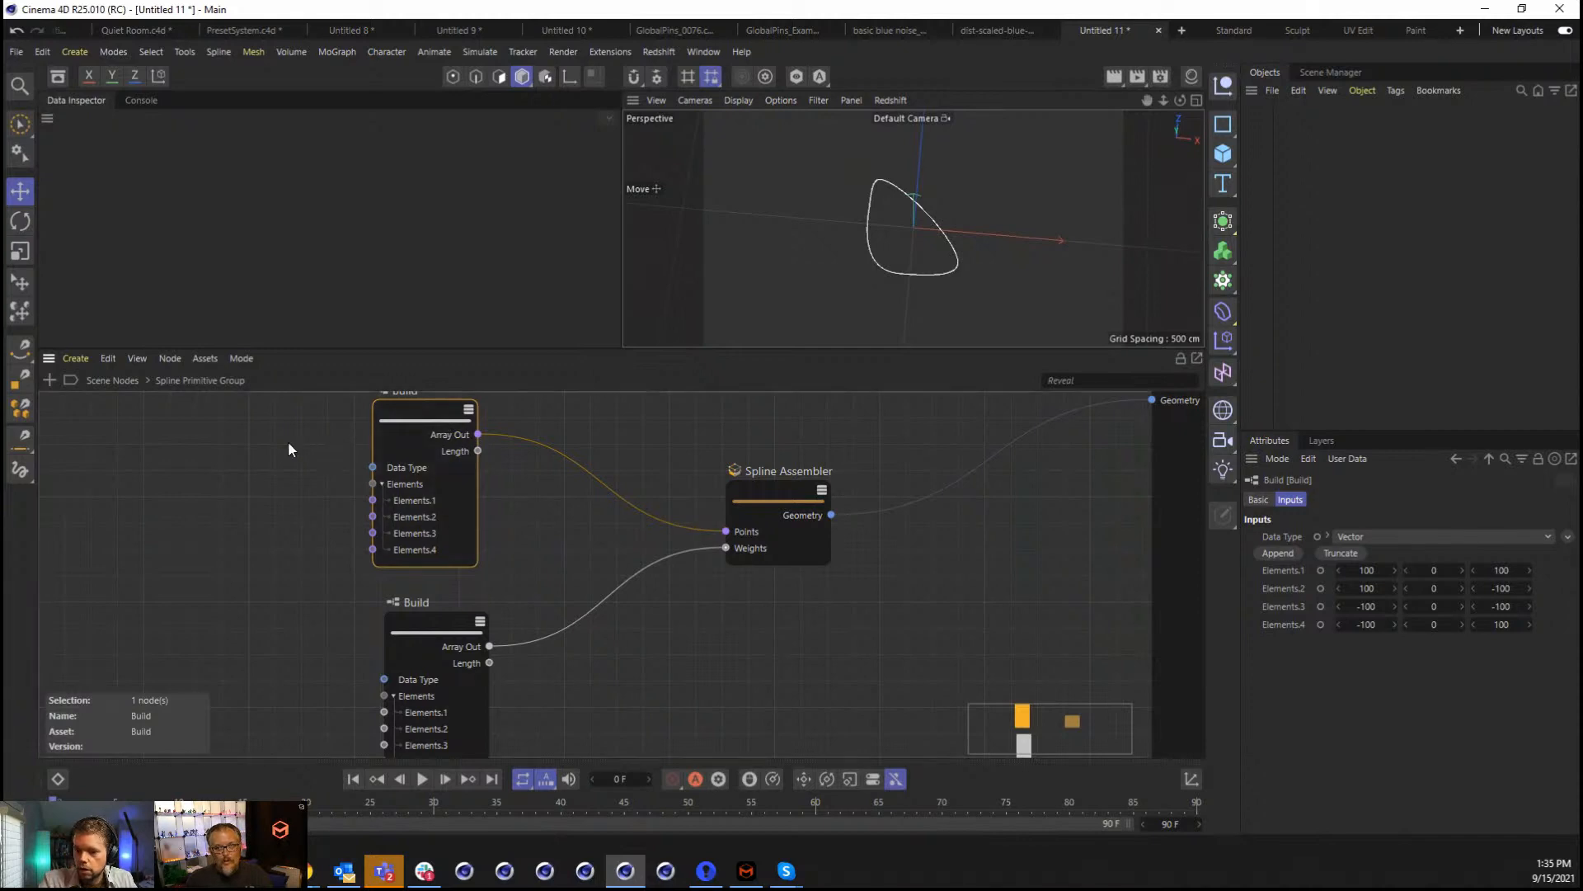
double_click(259, 440)
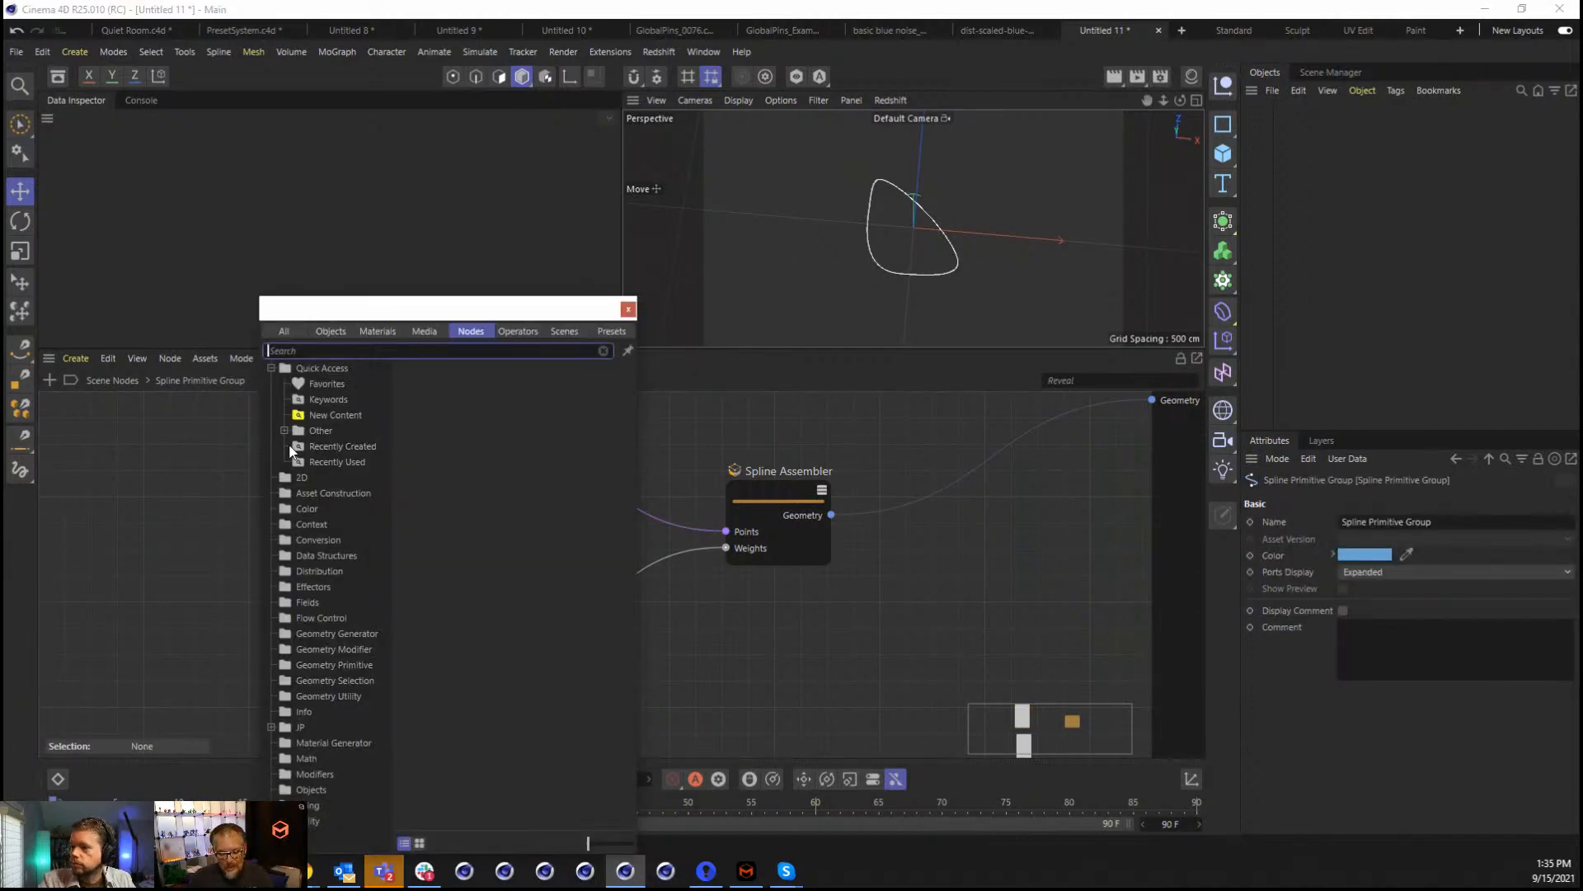
text(sp)
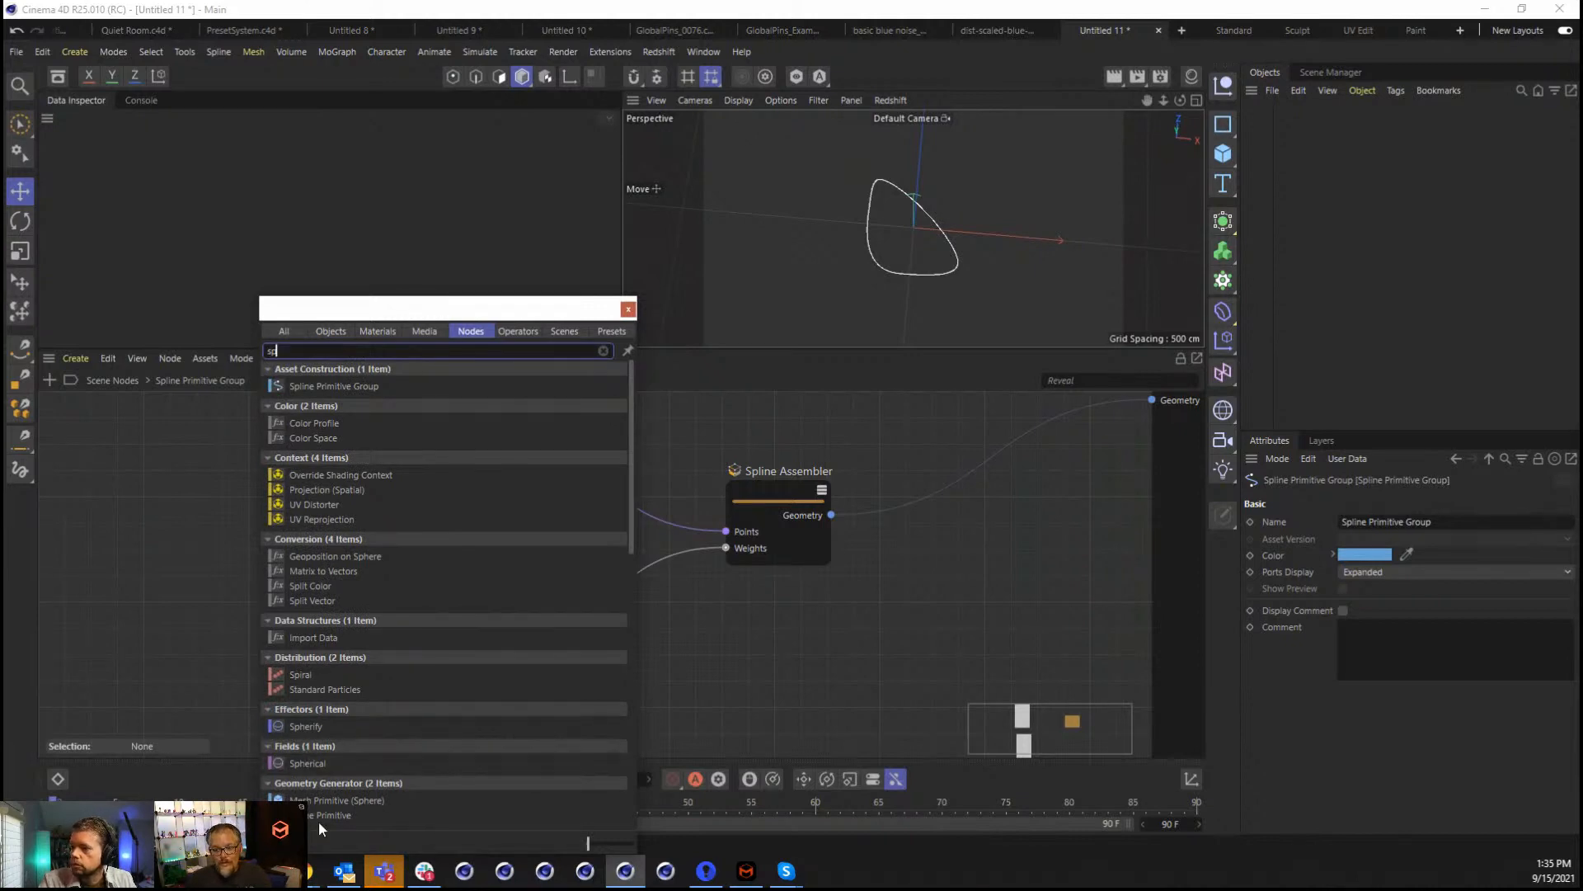
scroll(315, 754, down, 5)
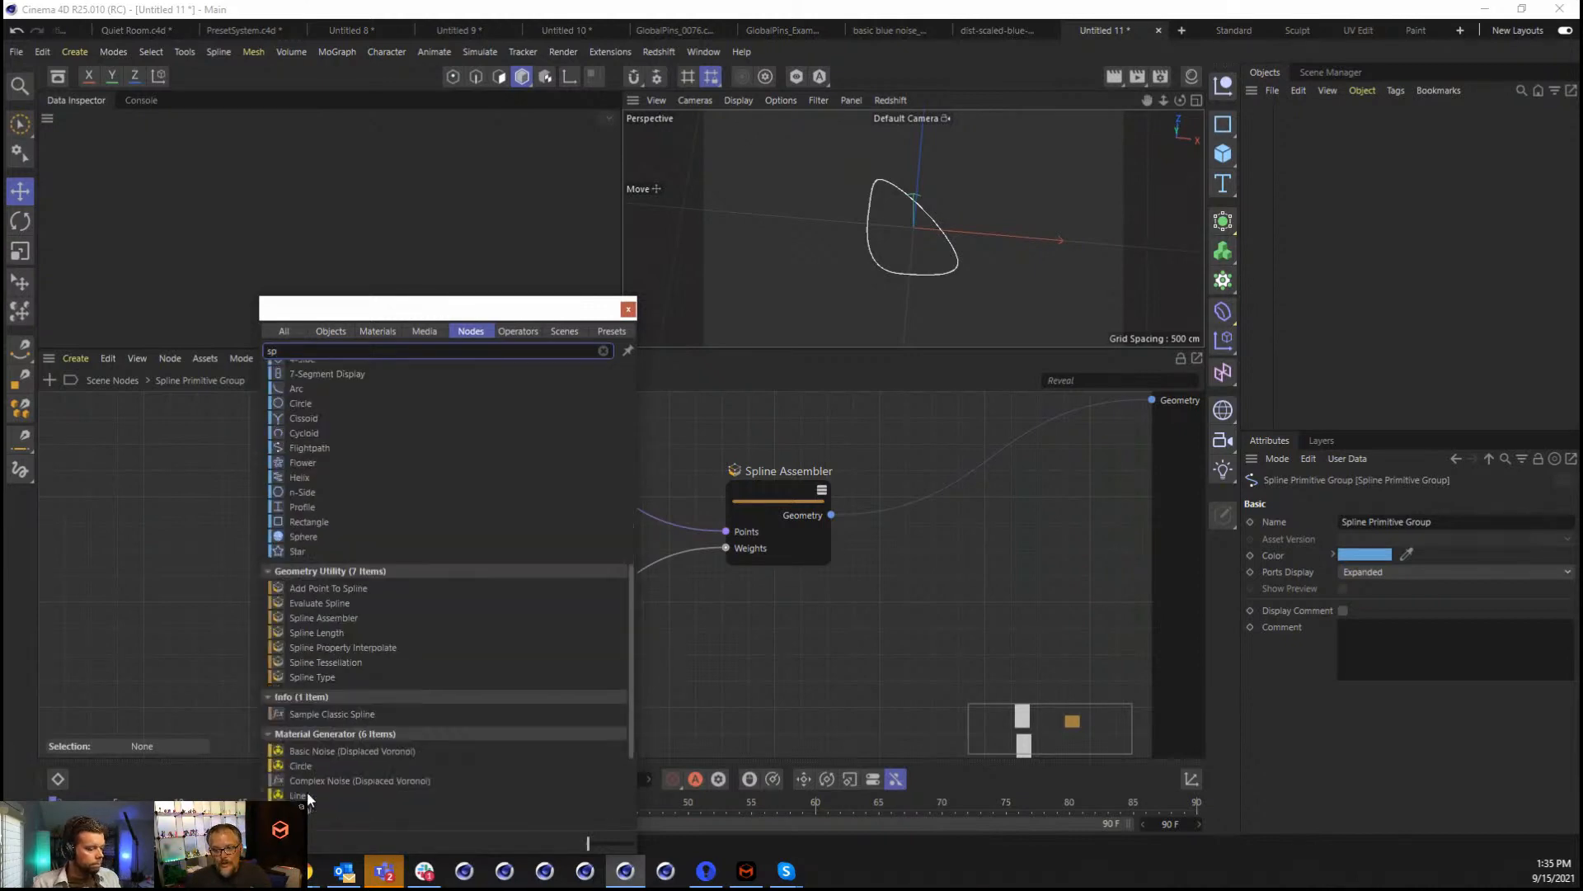
scroll(315, 754, up, 3)
drag(323, 715, 166, 463)
click(254, 508)
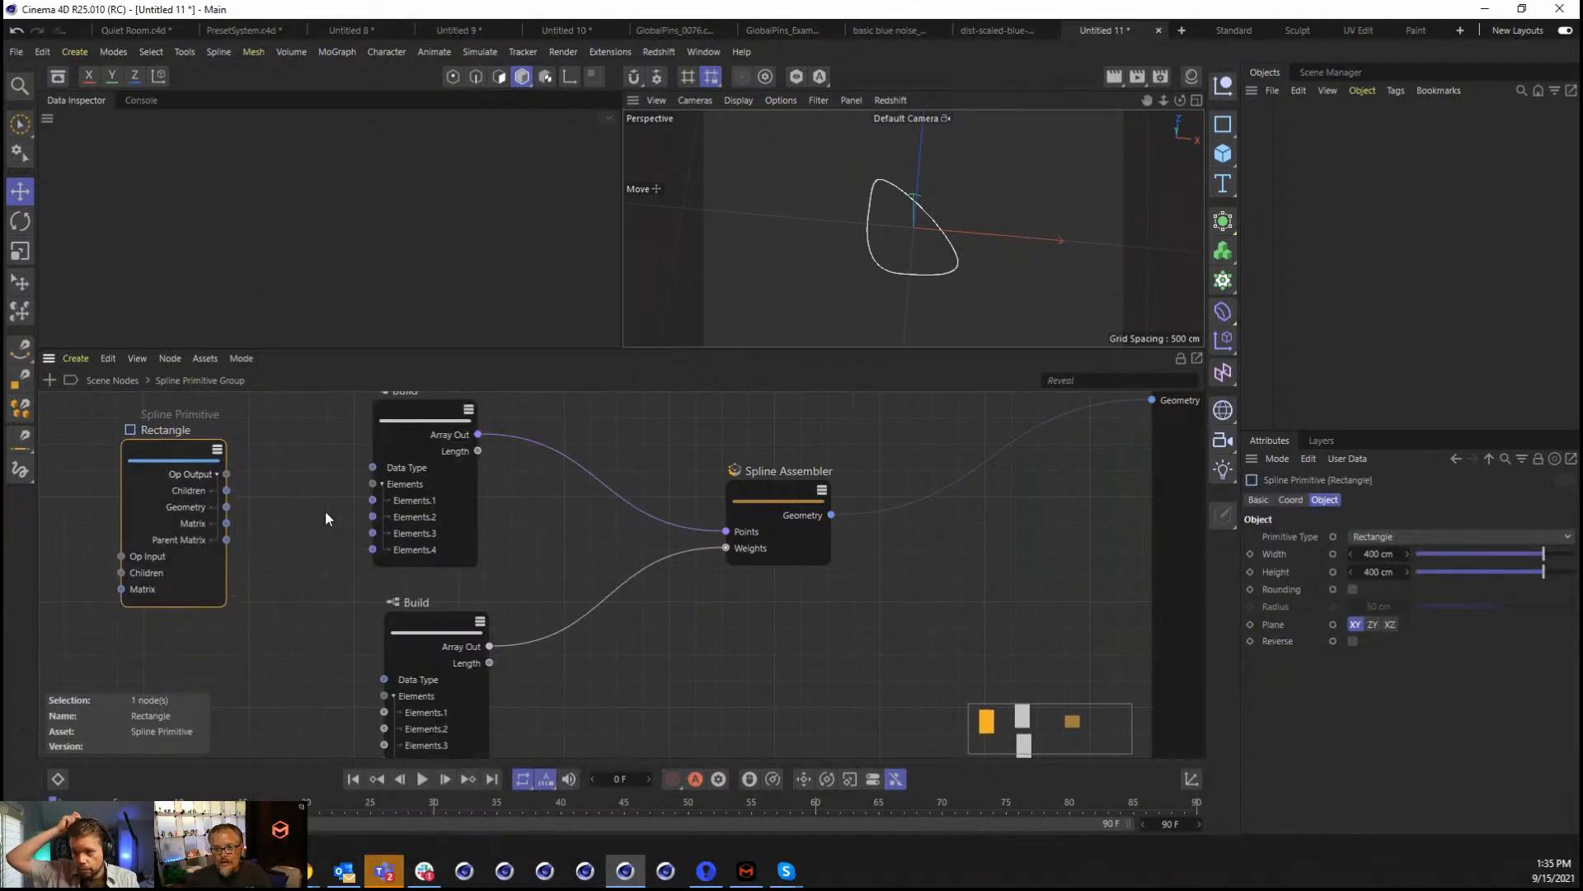
Add a Point Info node fed by the Rectangle's Geometry and connect its Point Positions to the Spline Assembler's Points.
double_click(300, 499)
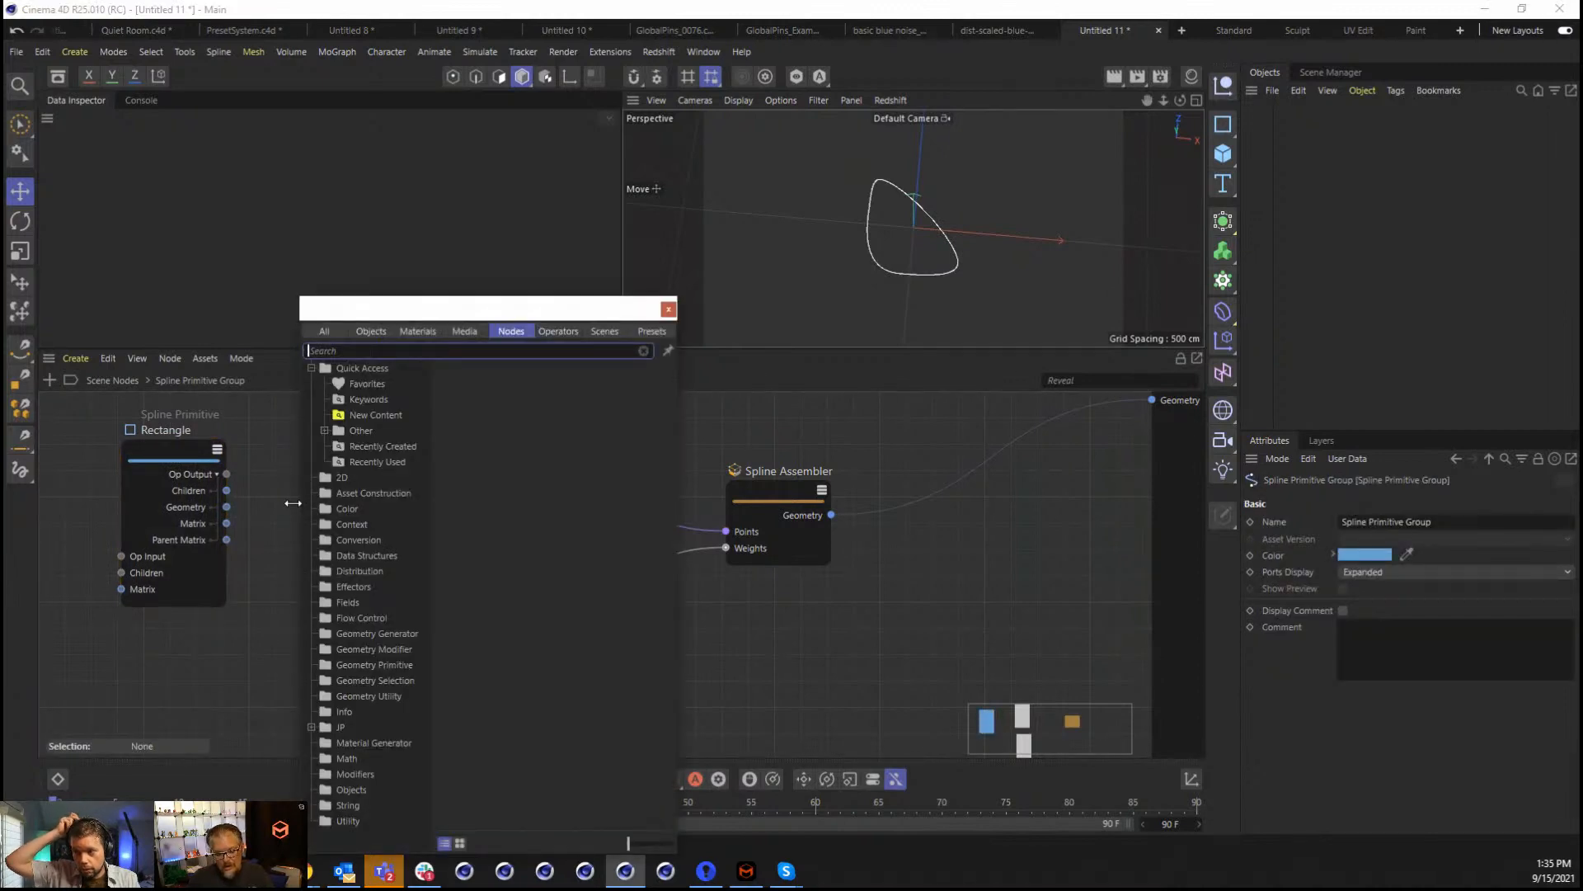
text(point)
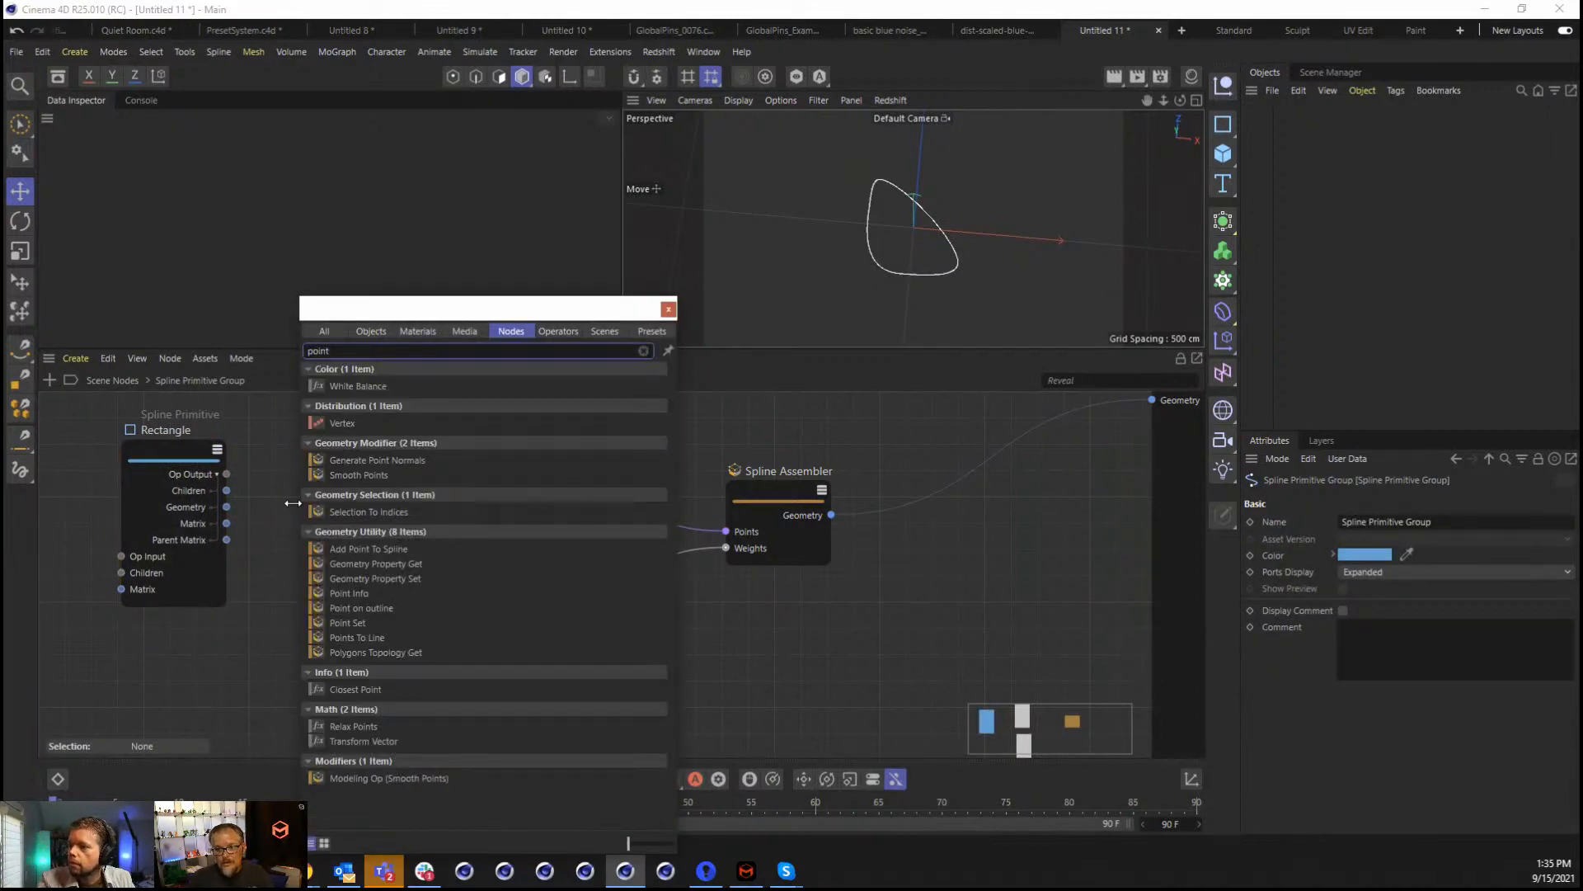
drag(337, 593, 276, 517)
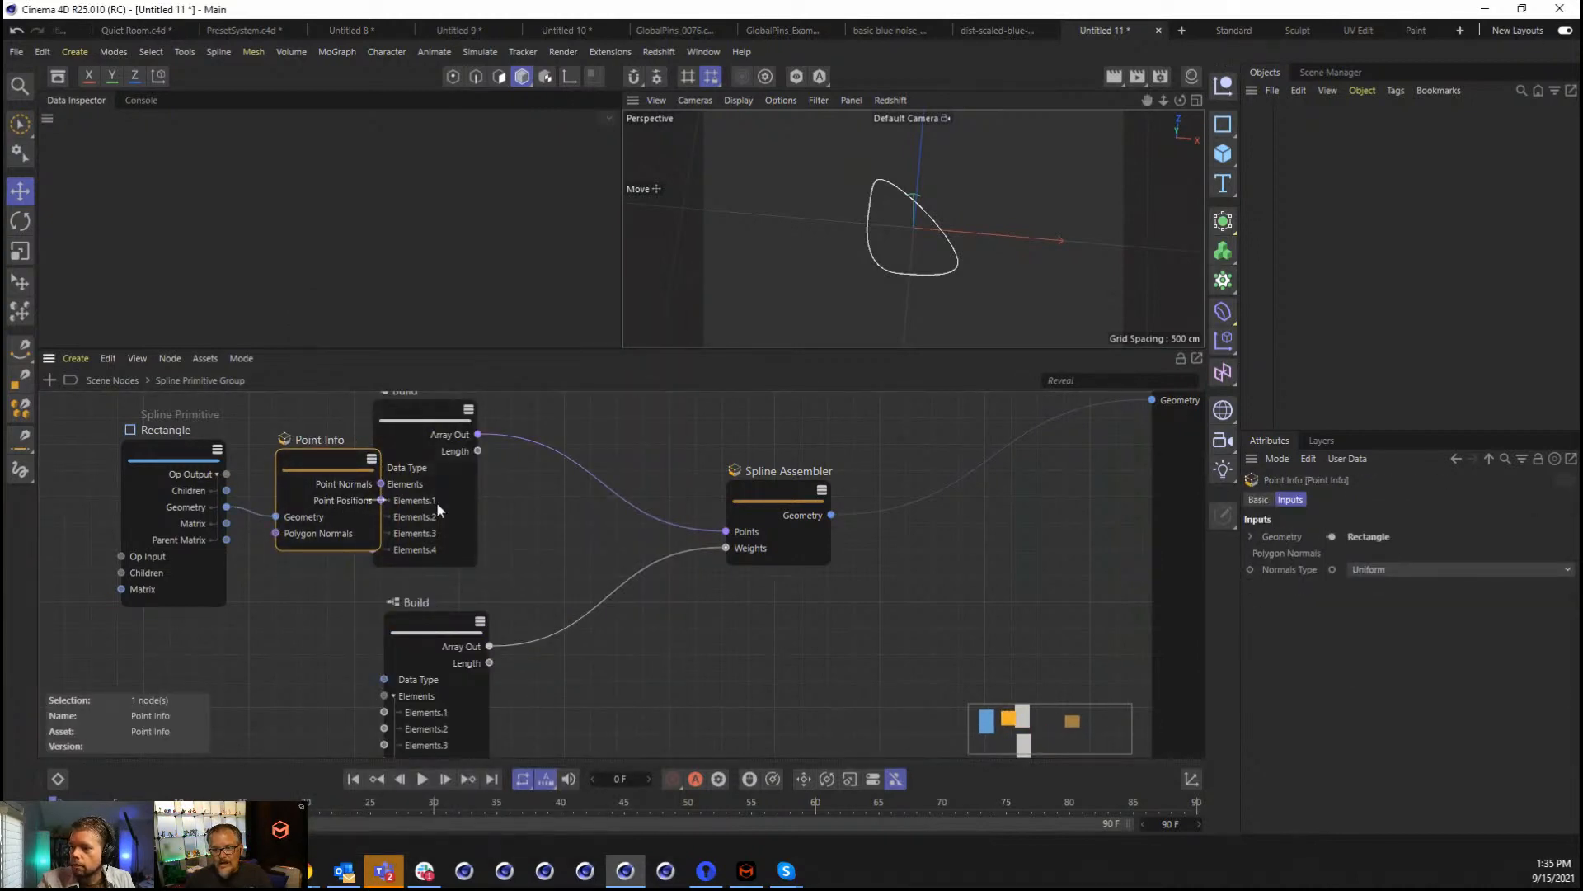
drag(437, 501, 725, 531)
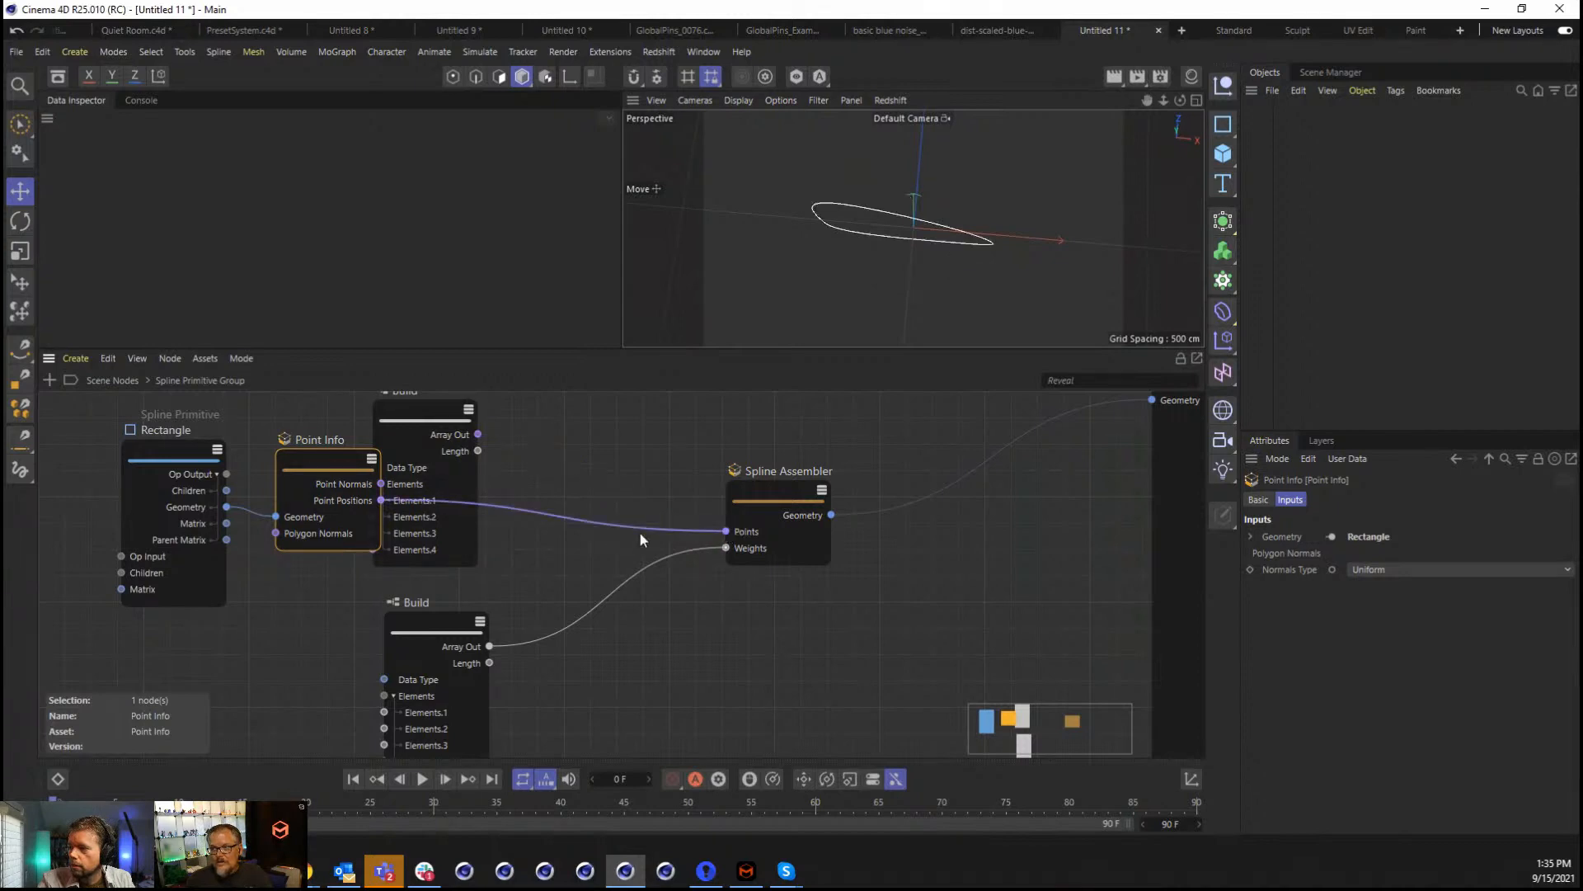
drag(418, 437, 484, 425)
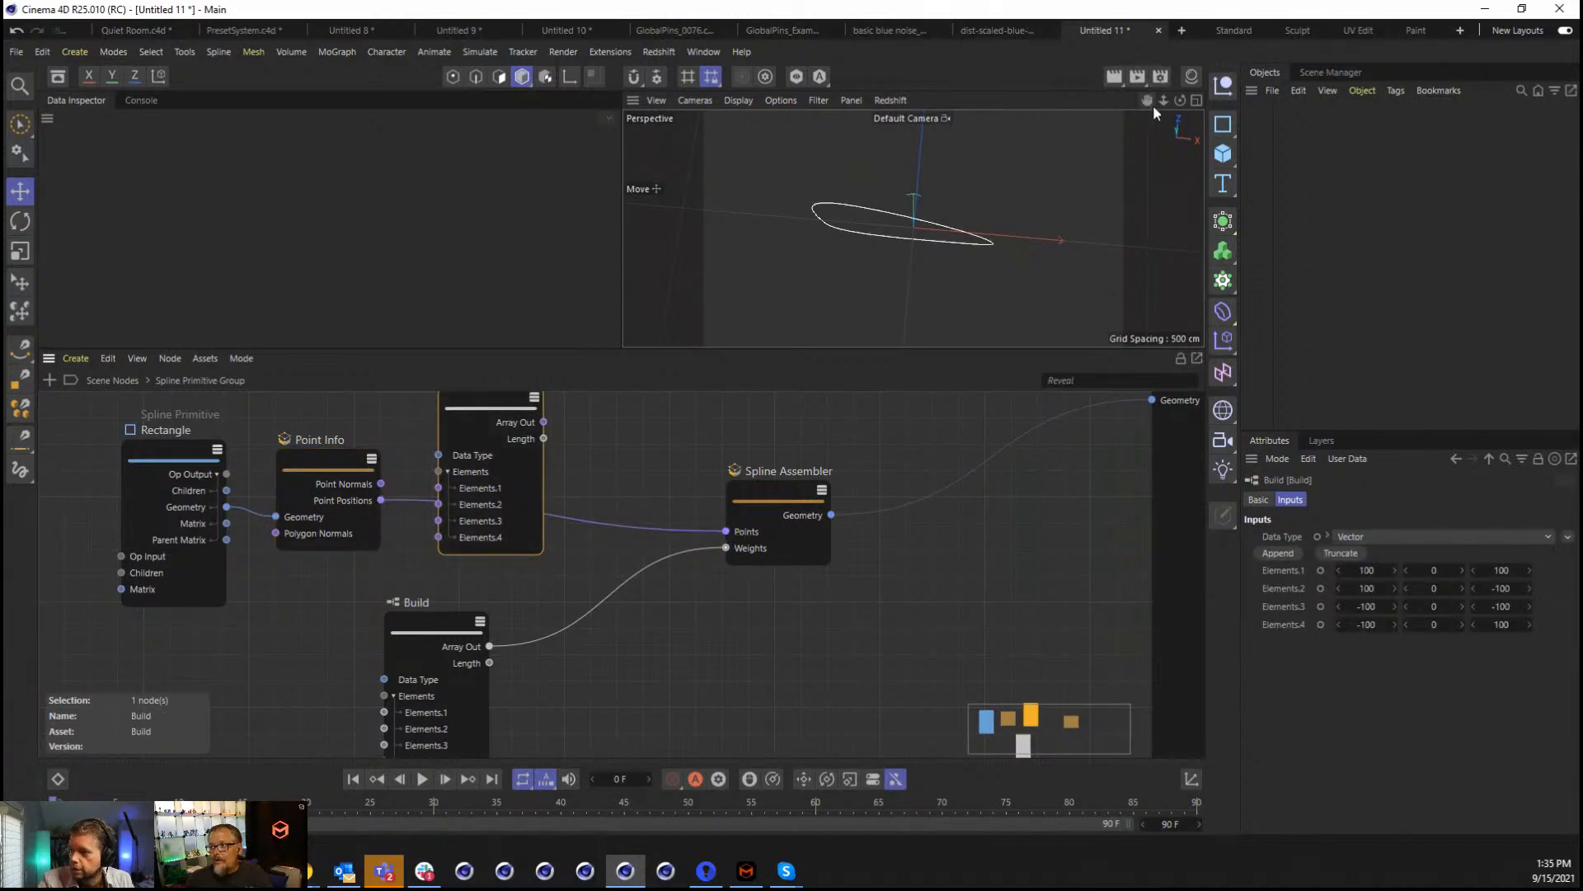
Change the Rectangle node's Primitive Type to Star and move the disconnected Vector Build node beside the Float one.
drag(1180, 101, 1167, 51)
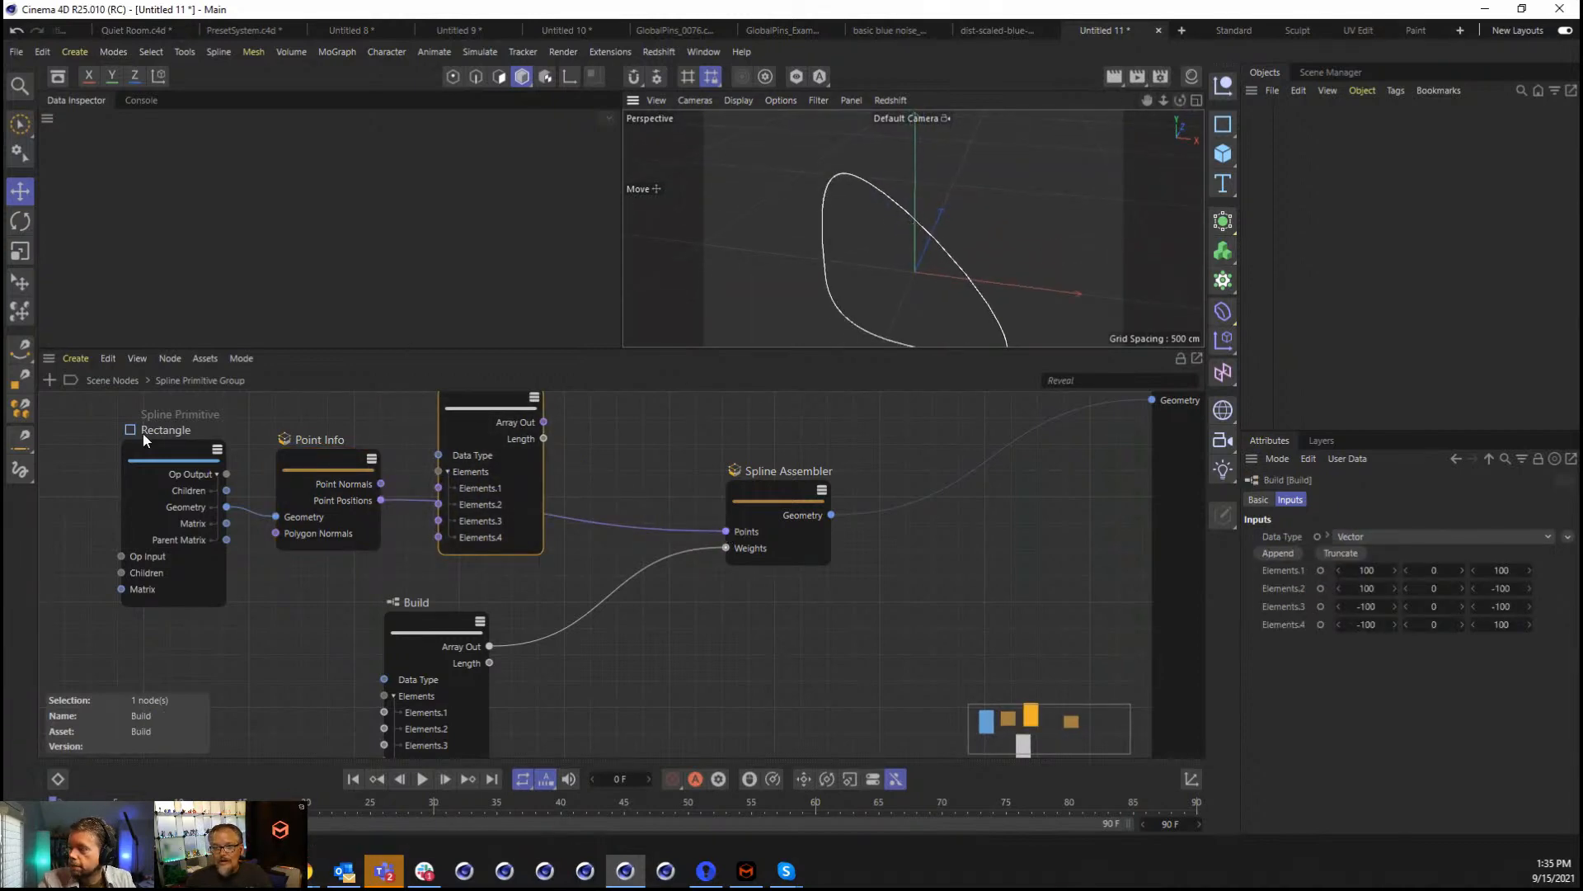
click(186, 460)
click(1383, 536)
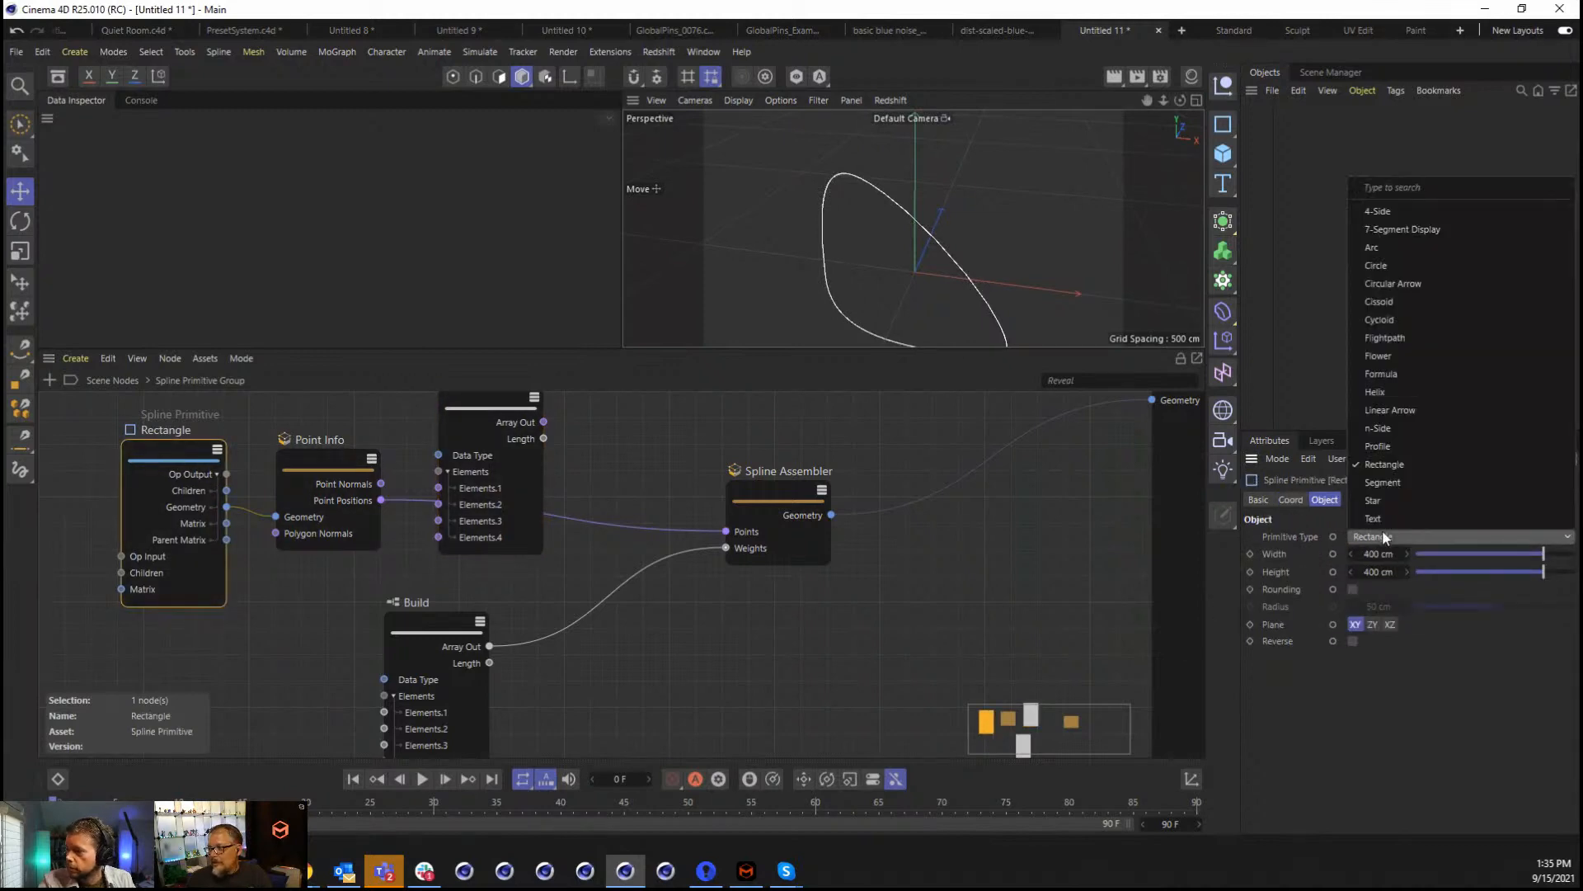
click(1386, 499)
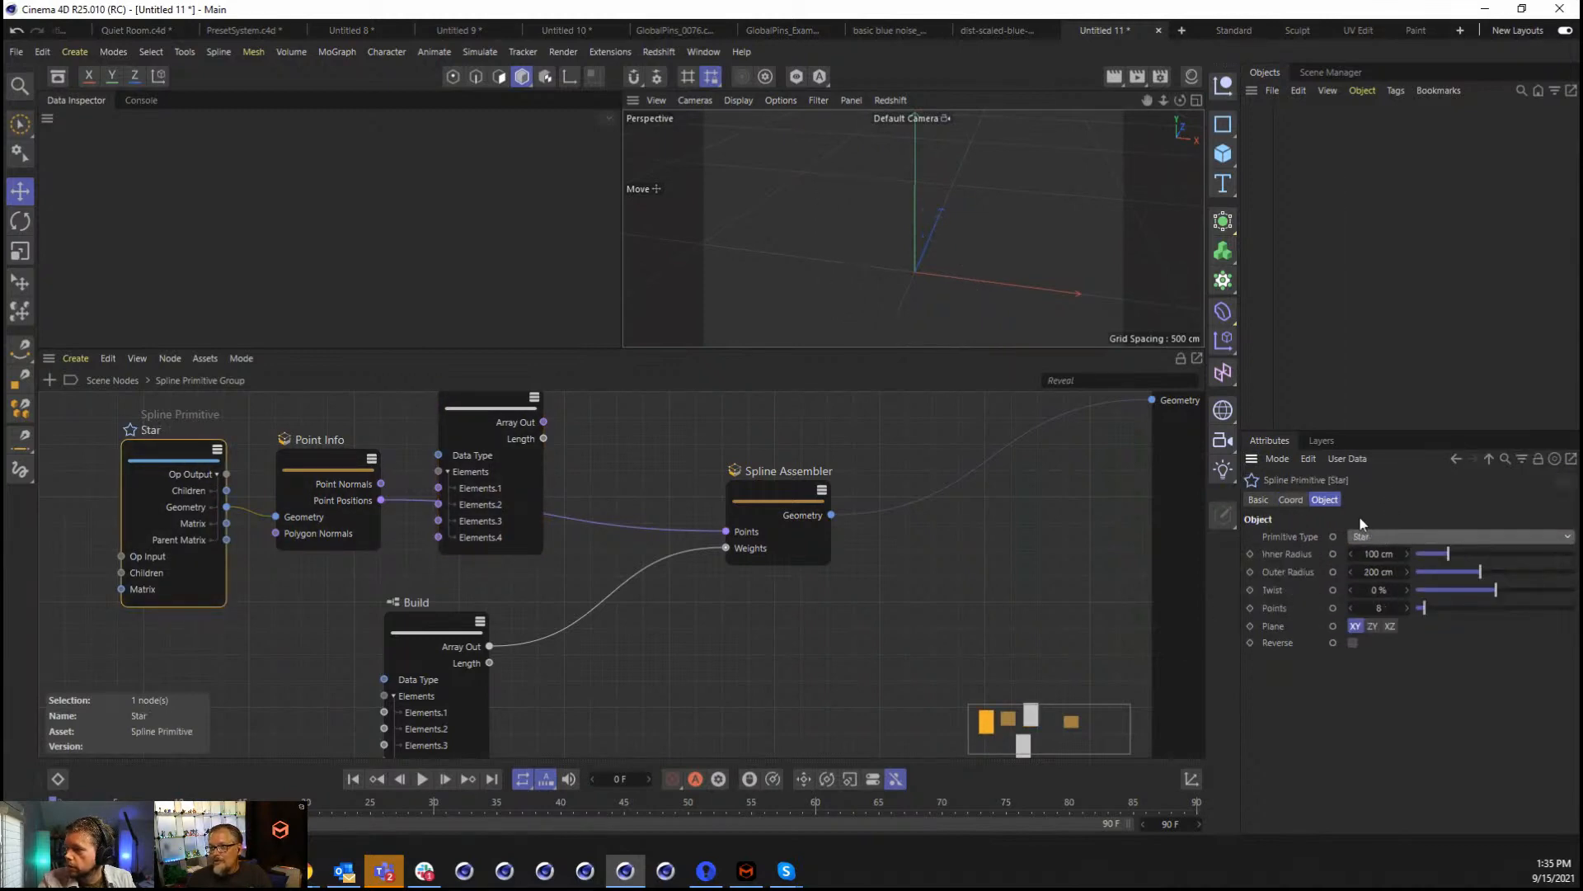
scroll(933, 240, down, 5)
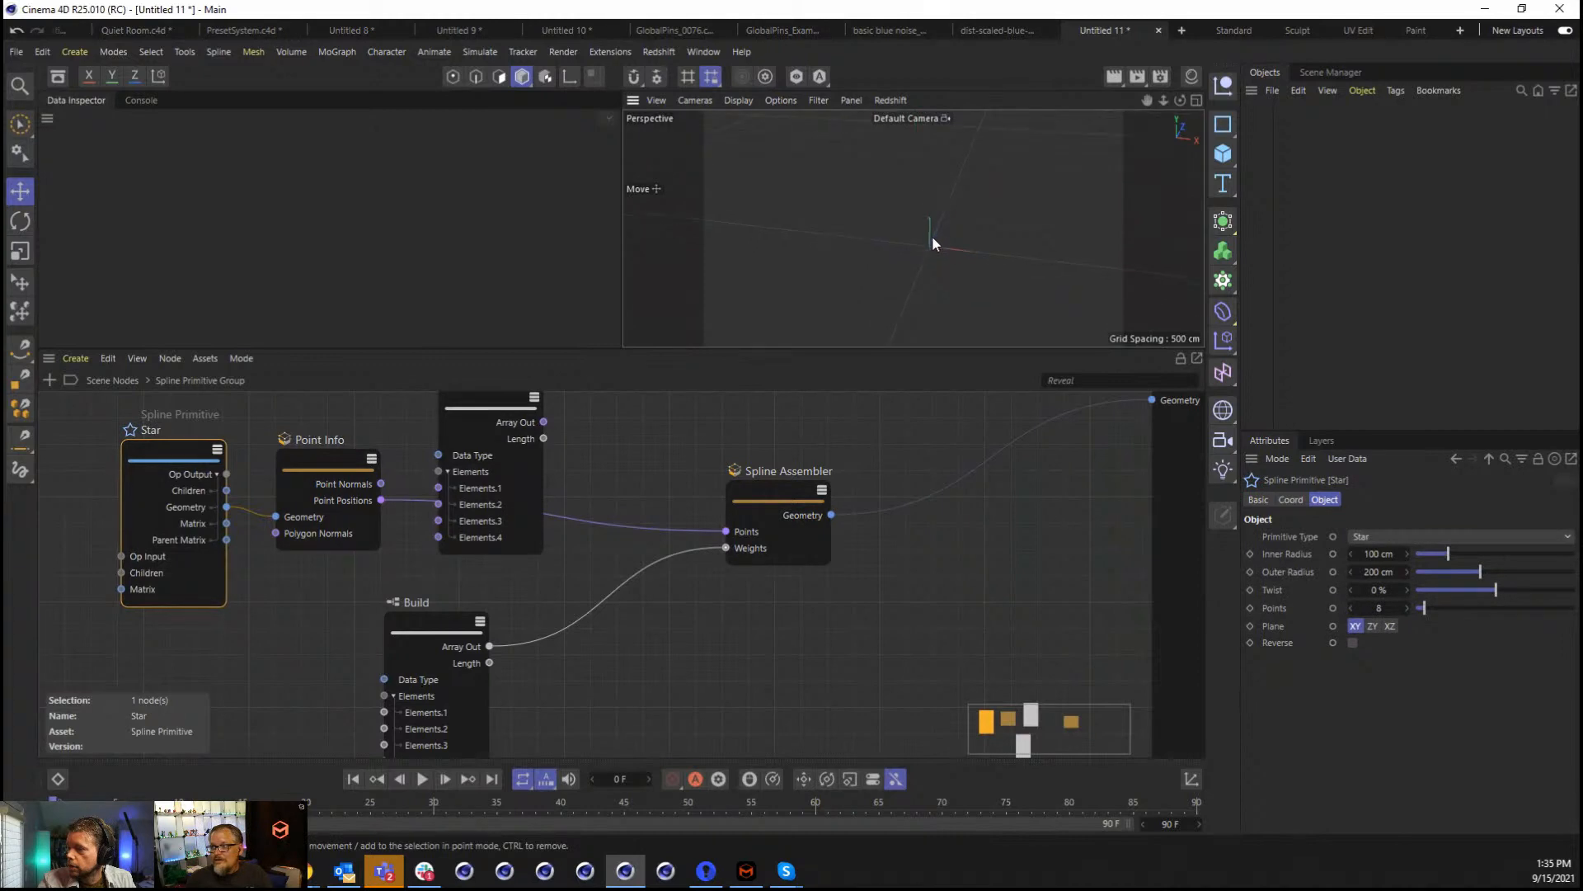
scroll(929, 248, up, 4)
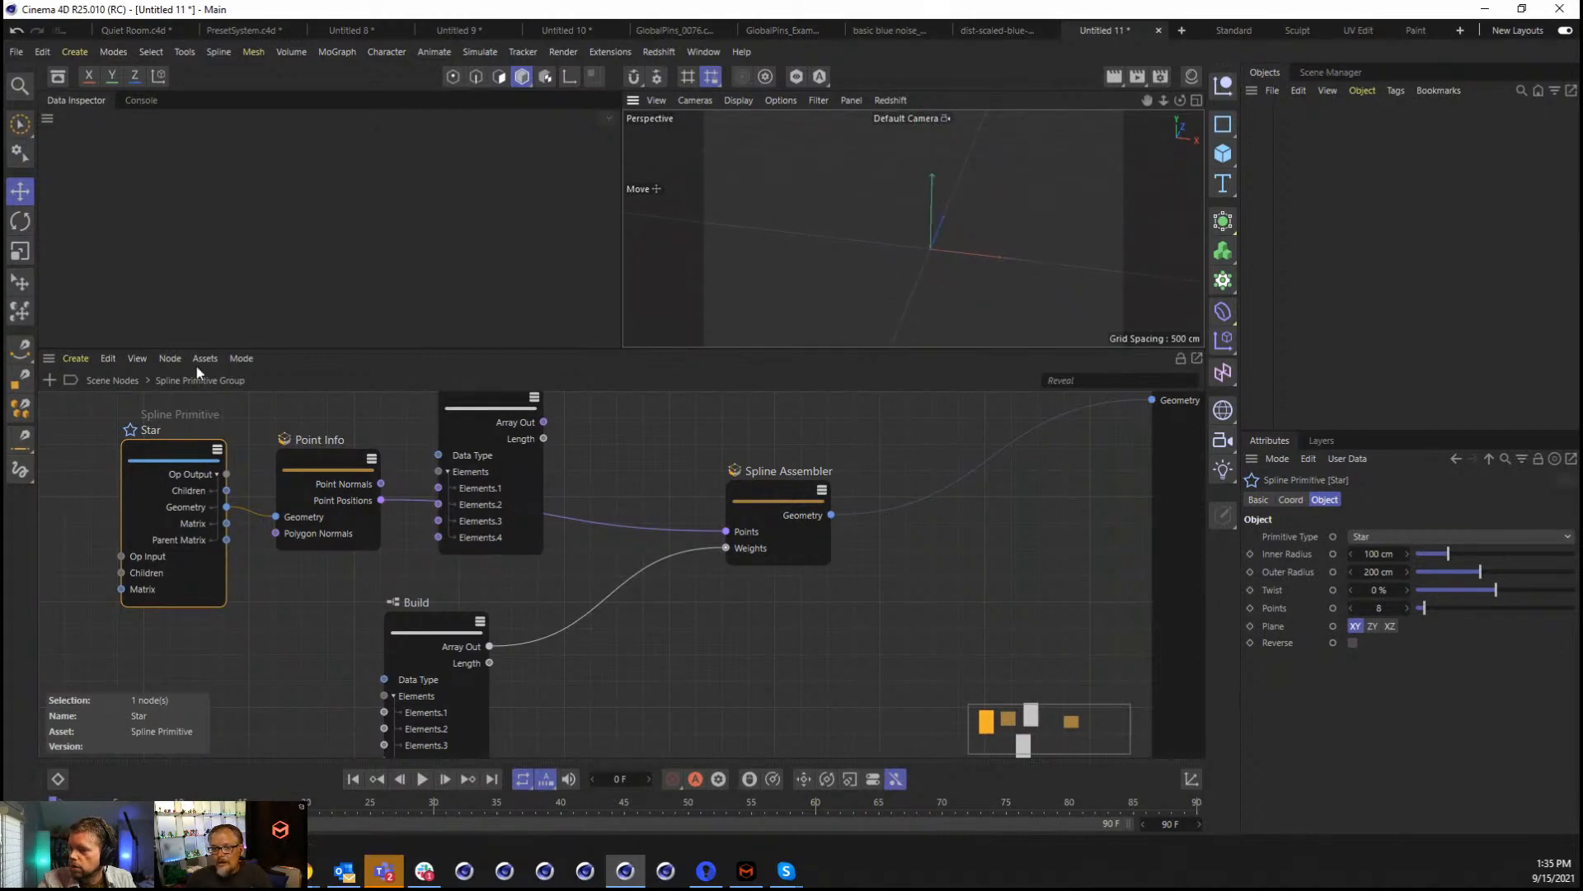
drag(156, 453, 152, 477)
drag(467, 422, 647, 674)
Truncate the Float Build node to a single element and delete its connection to the Spline Assembler's Weights.
click(442, 633)
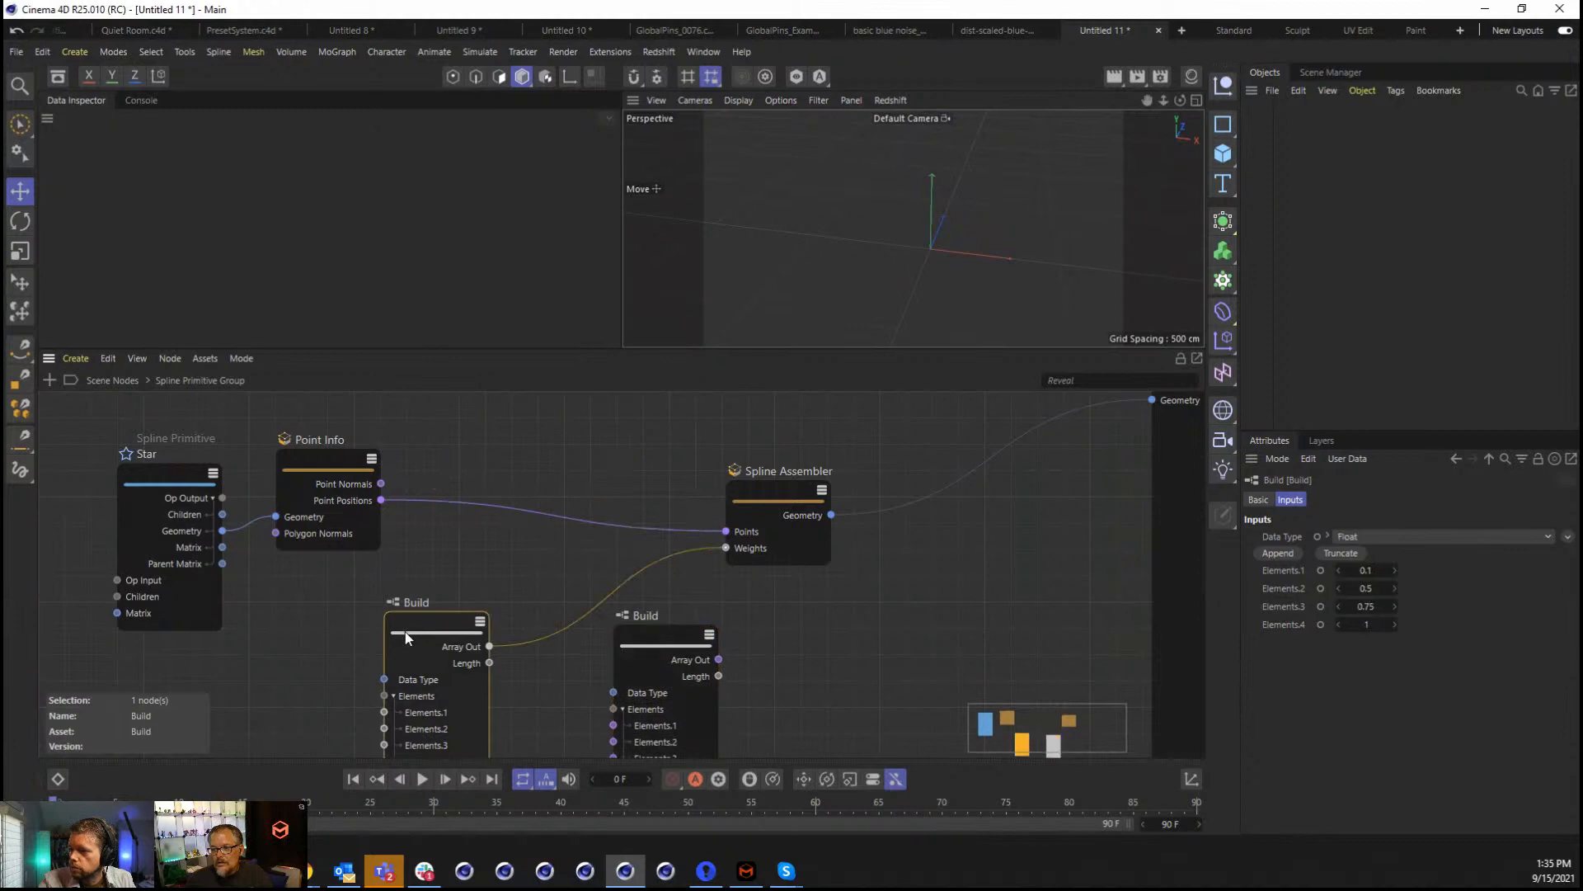
click(1333, 551)
click(1329, 554)
click(1326, 555)
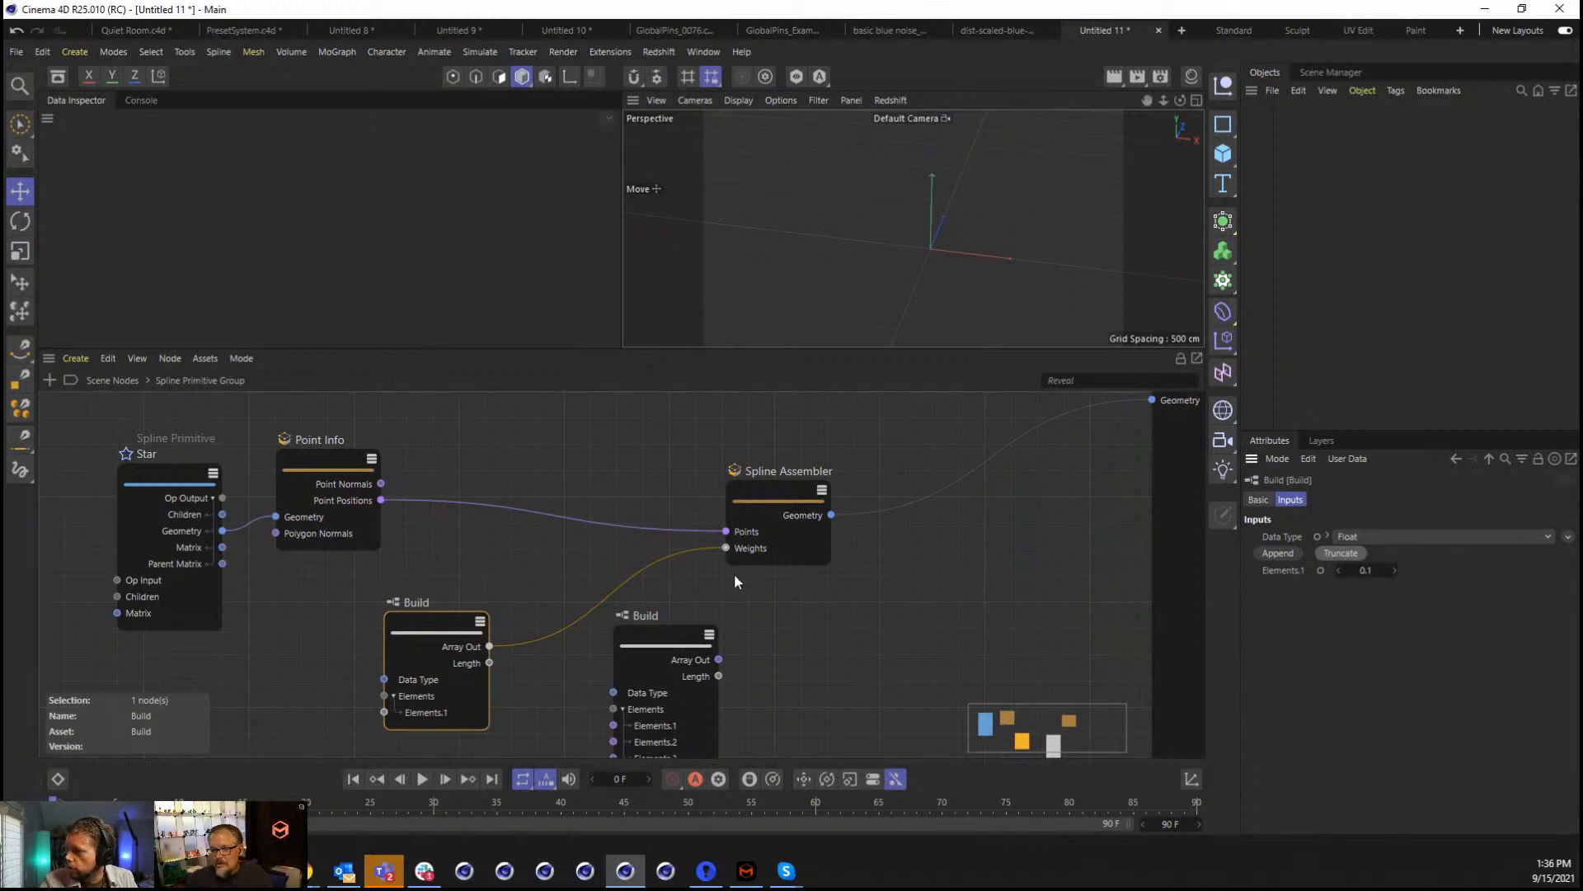
click(664, 557)
key(Delete)
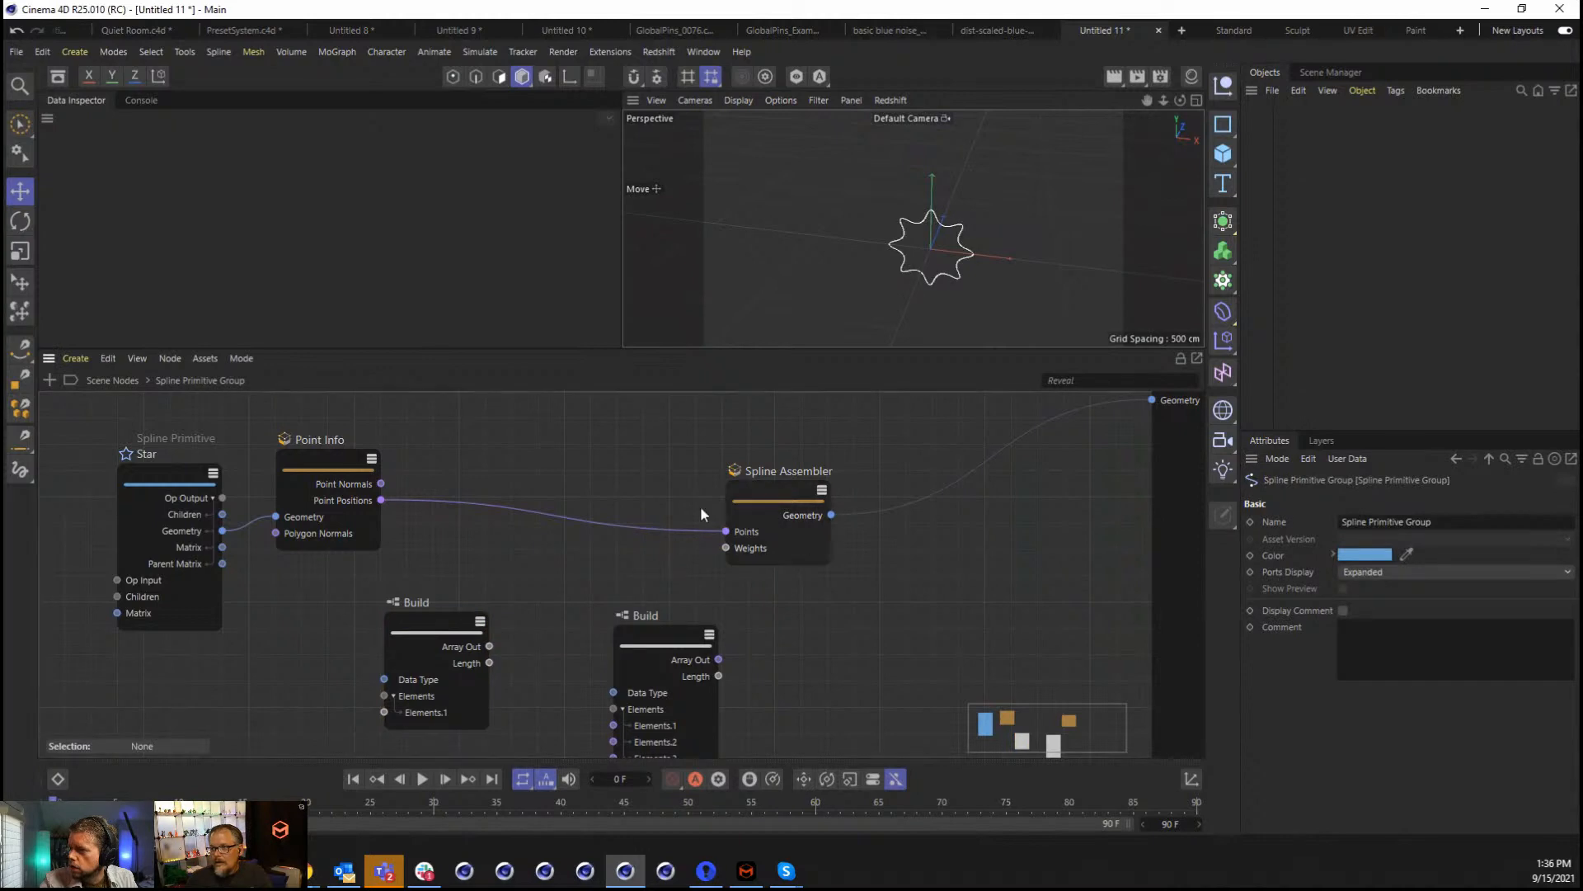
Add a Fill Array node to the graph and delete the Float Build node it replaces.
click(455, 613)
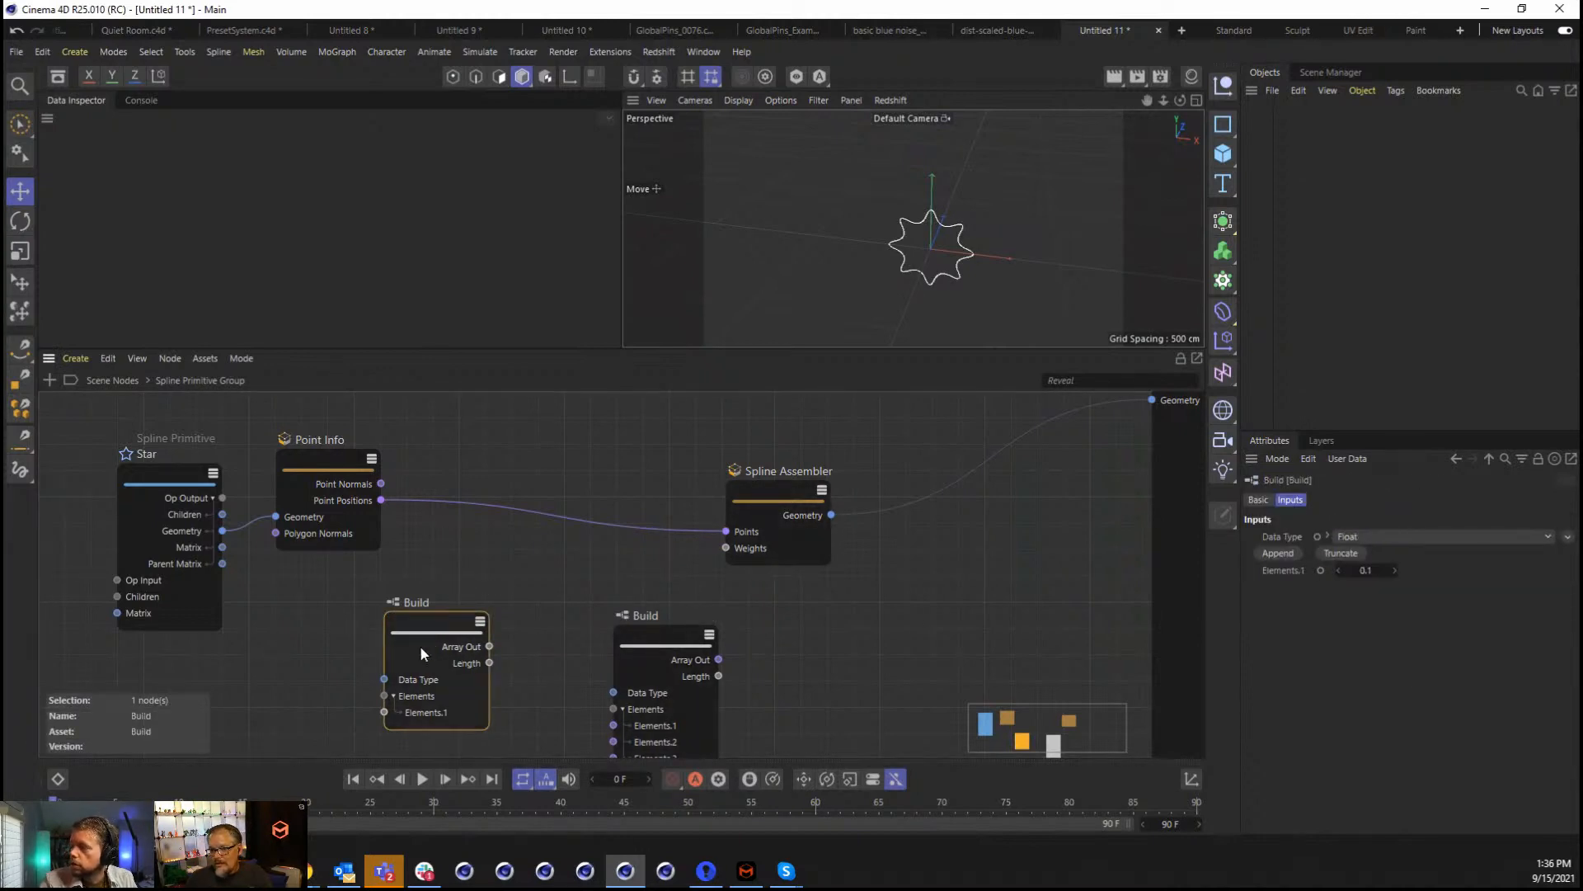
double_click(465, 577)
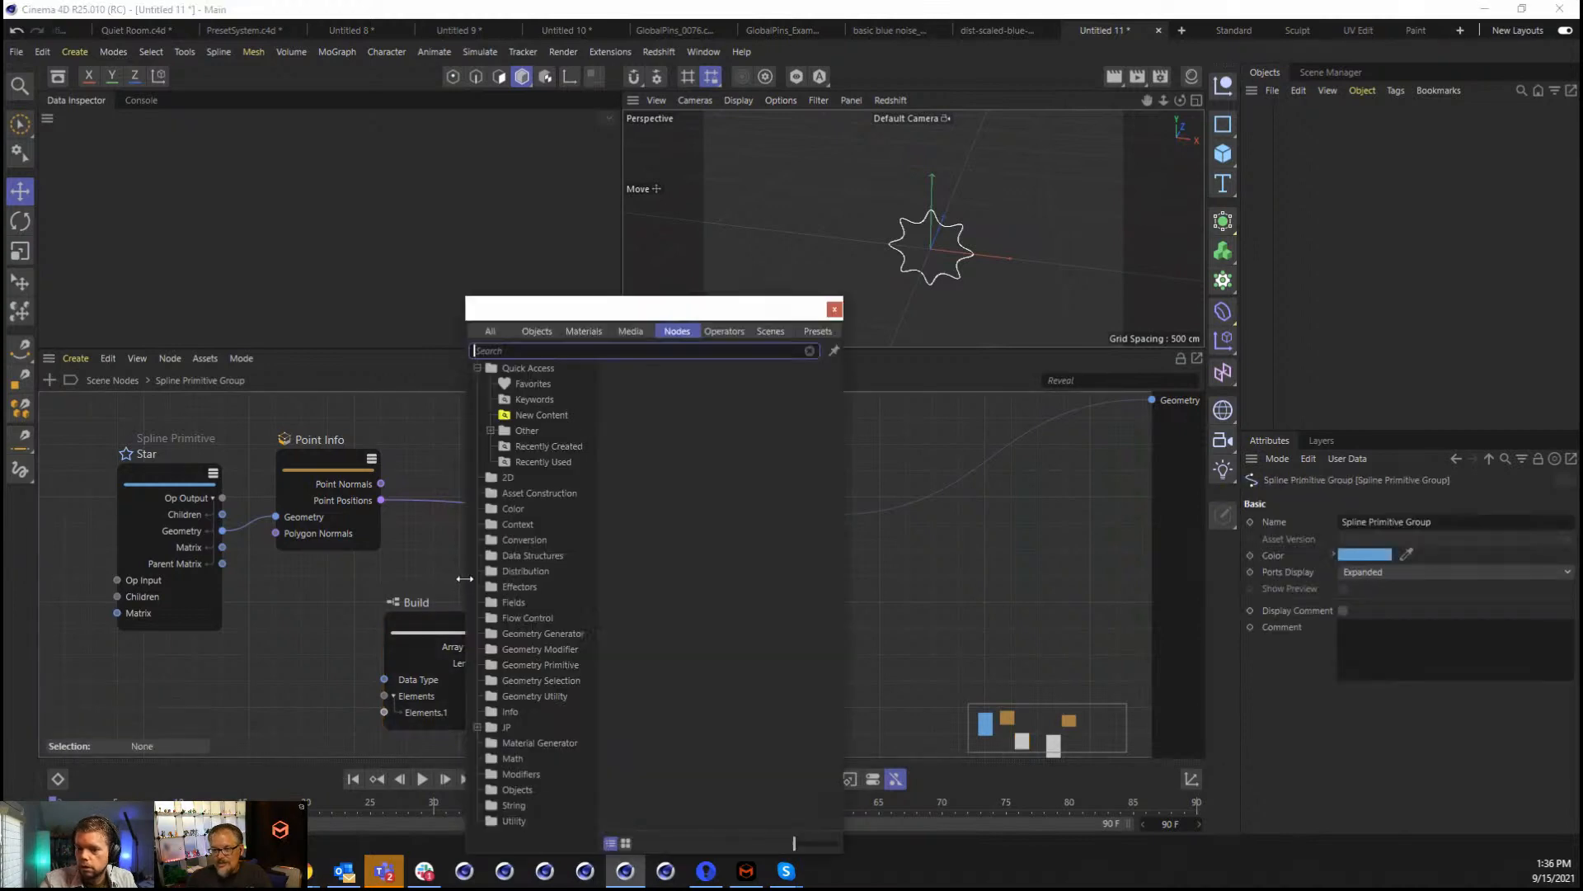
text(fill)
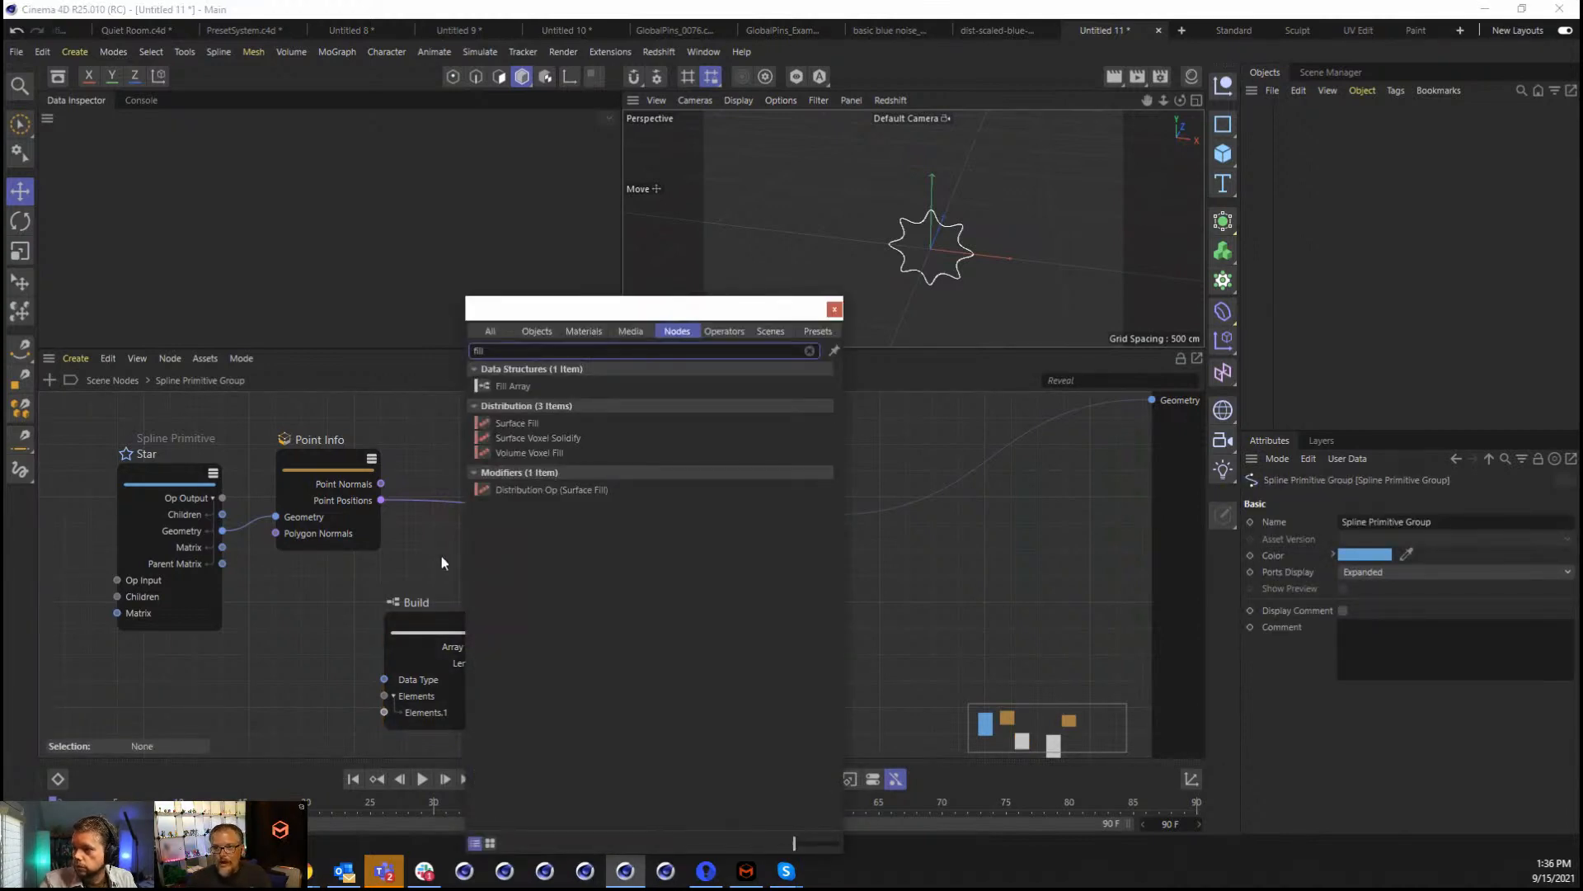
drag(517, 385, 435, 584)
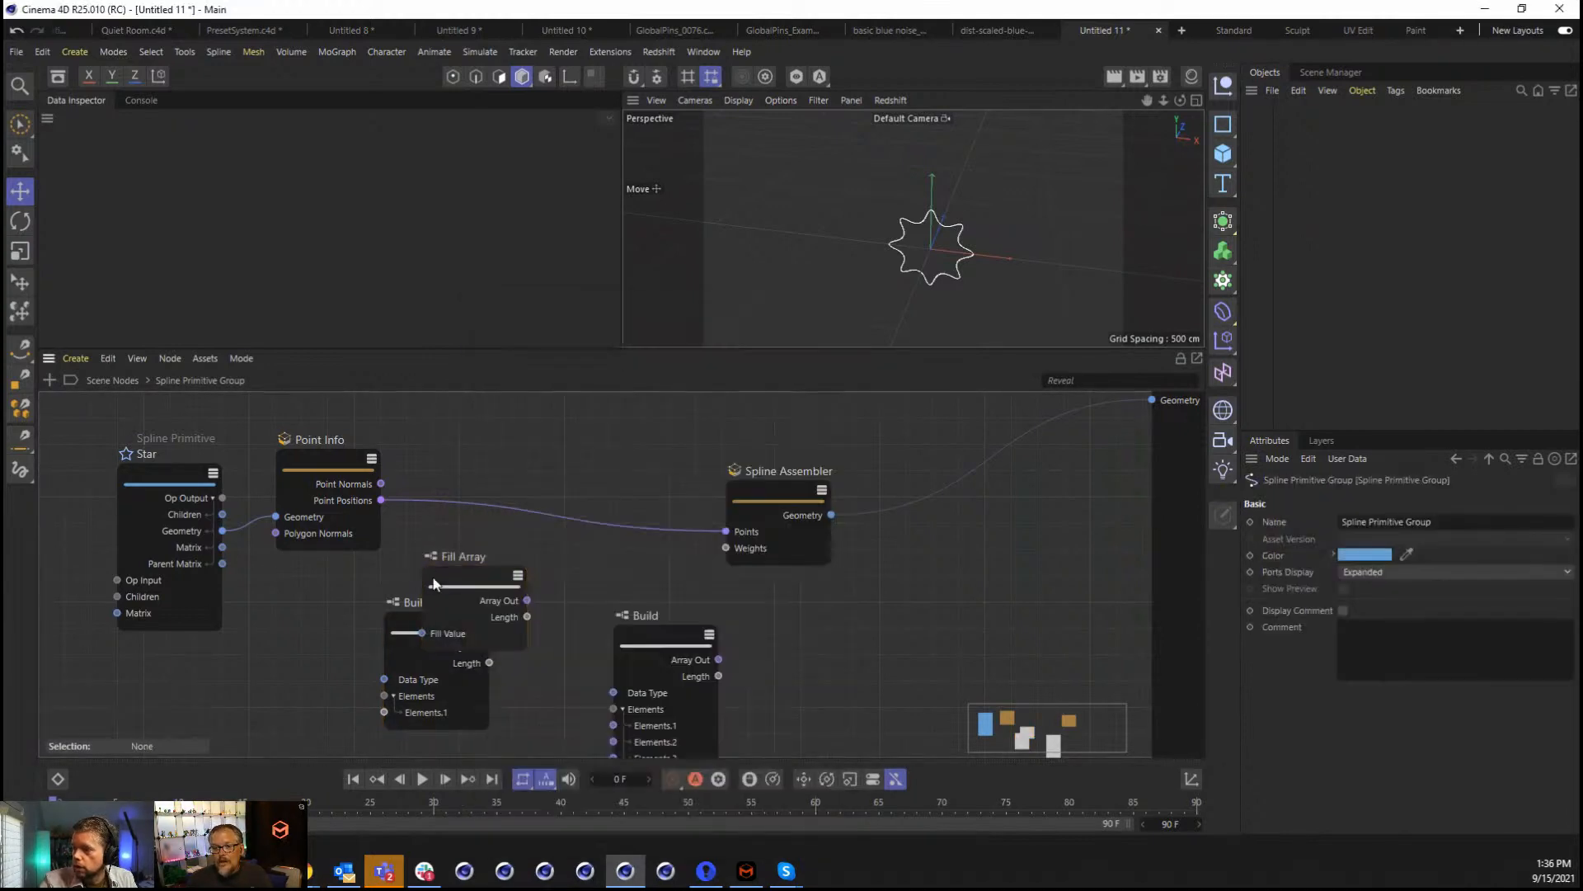
click(417, 668)
key(Delete)
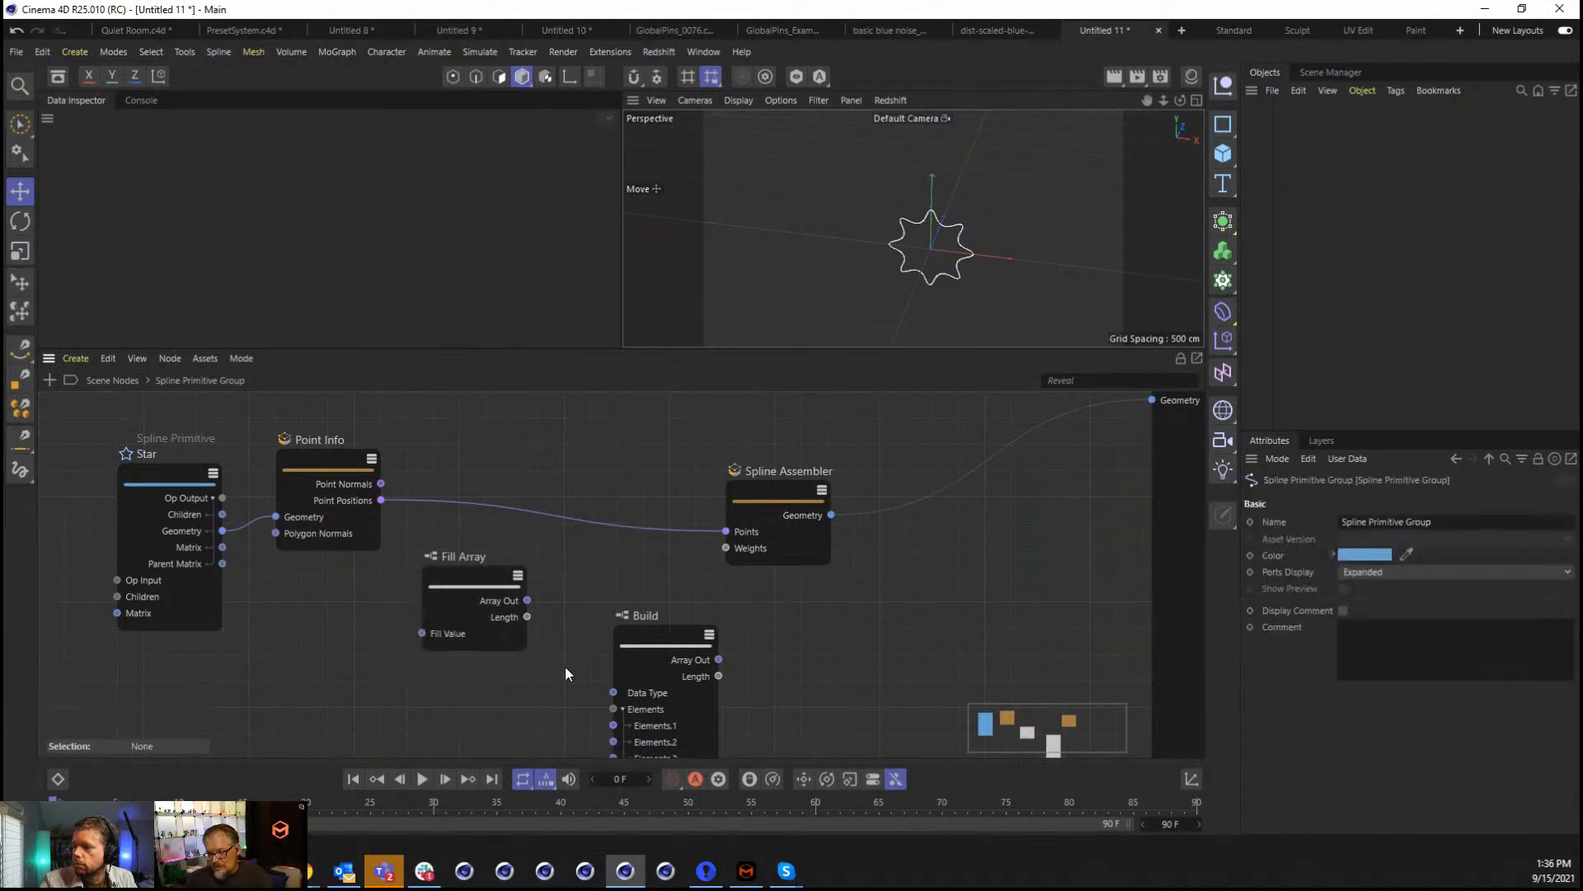
Set the Fill Array node's Data Type to Float and its Fill Value to 0.25, and move it closer to the Spline Assembler.
click(459, 593)
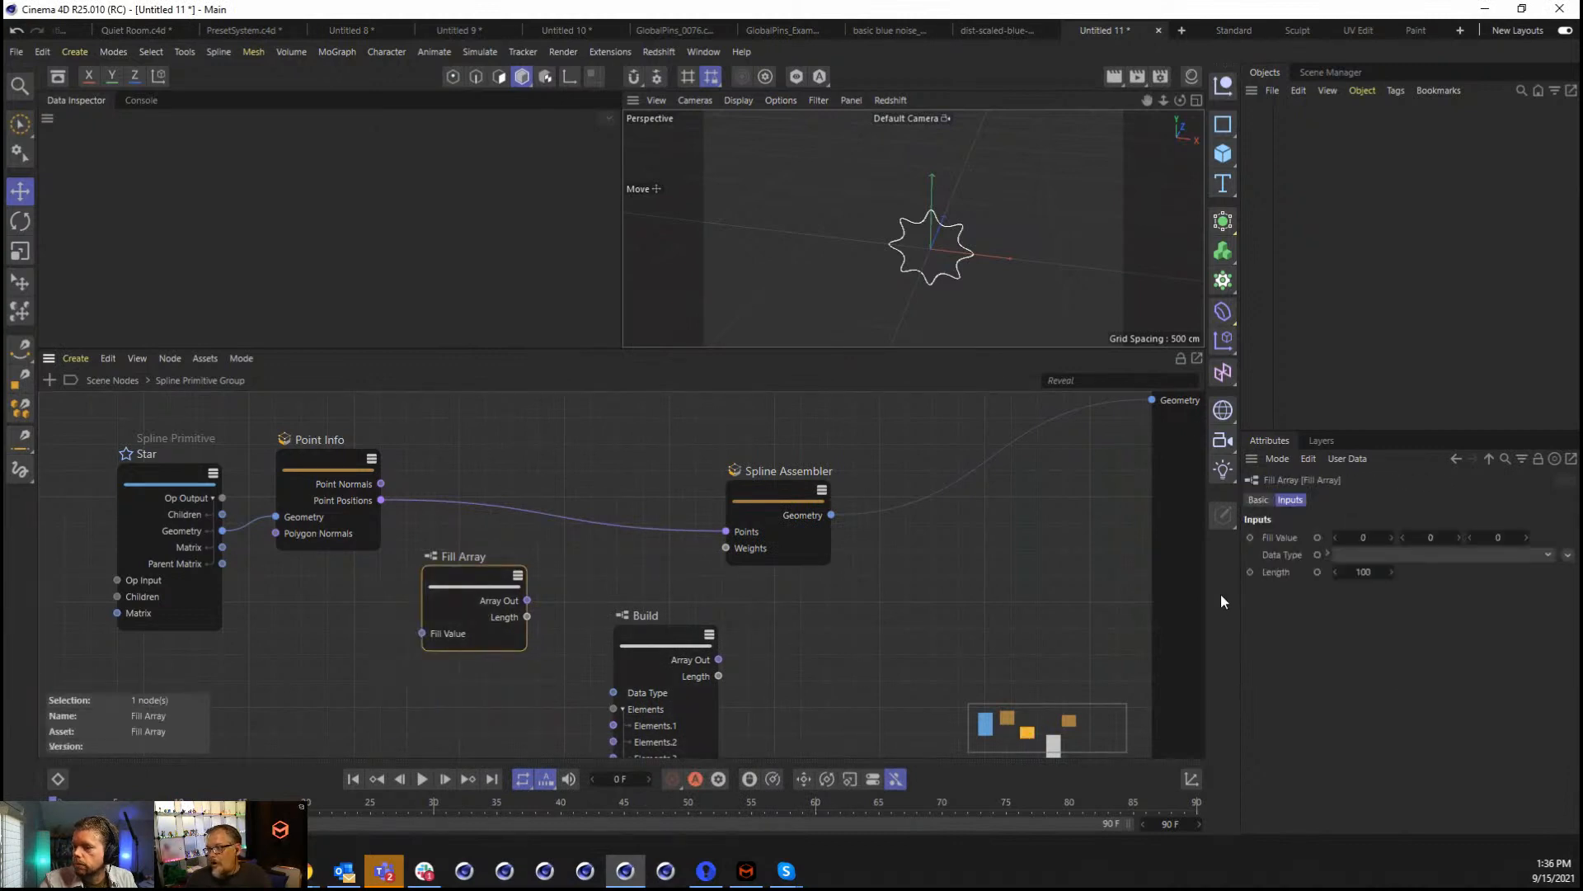
click(1369, 557)
click(1368, 652)
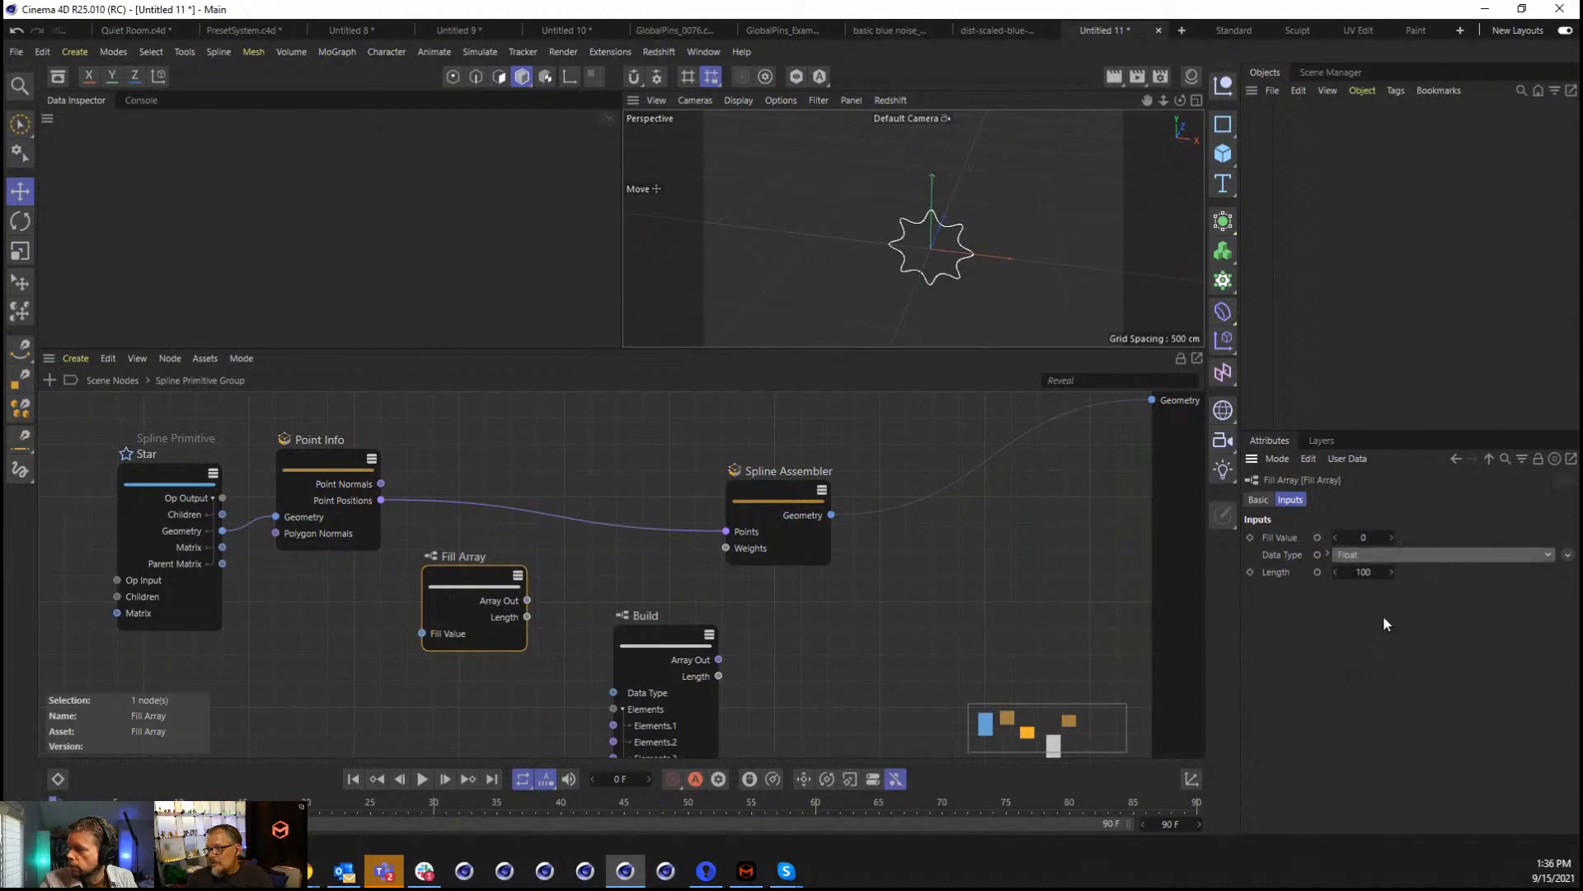
click(1368, 537)
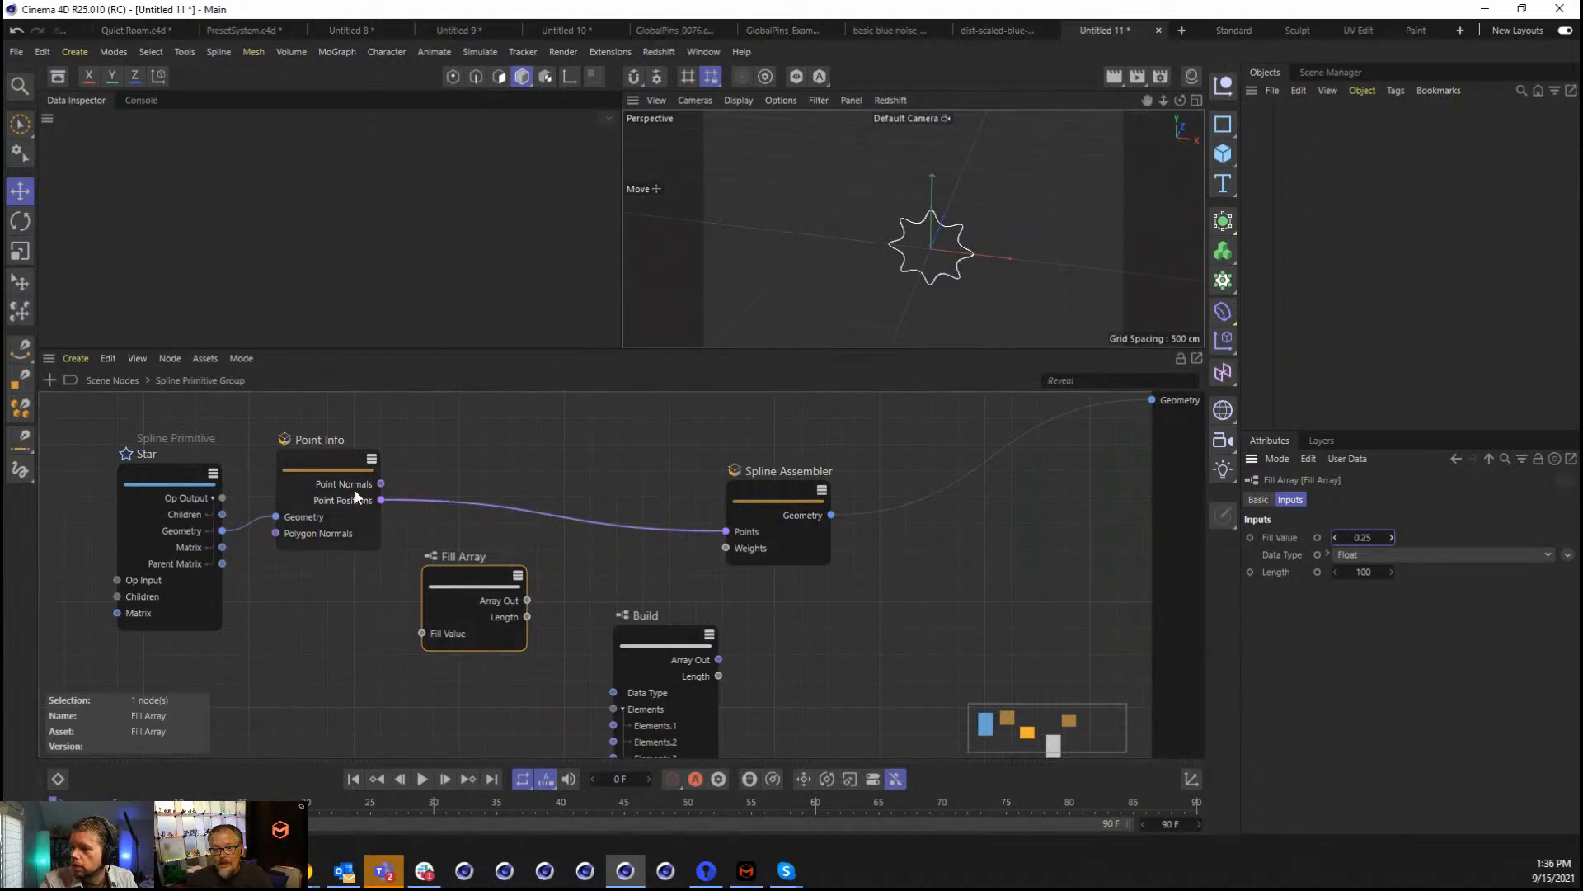
drag(475, 577, 546, 564)
click(424, 577)
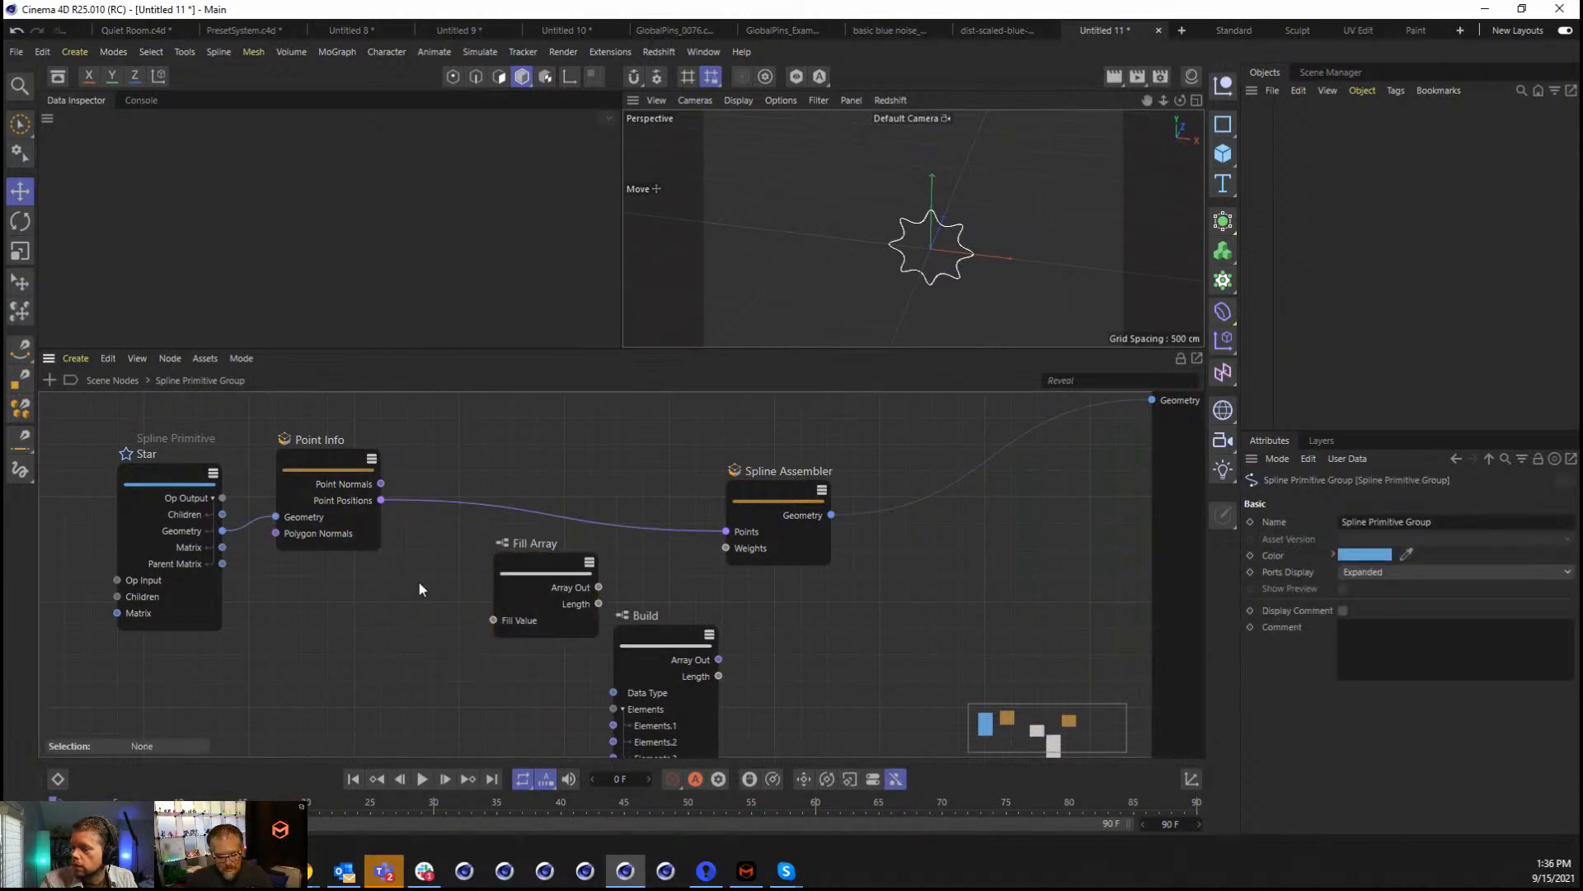
Add a Get Count node and connect the Point Info's Point Positions to its Array In.
double_click(418, 581)
text(get)
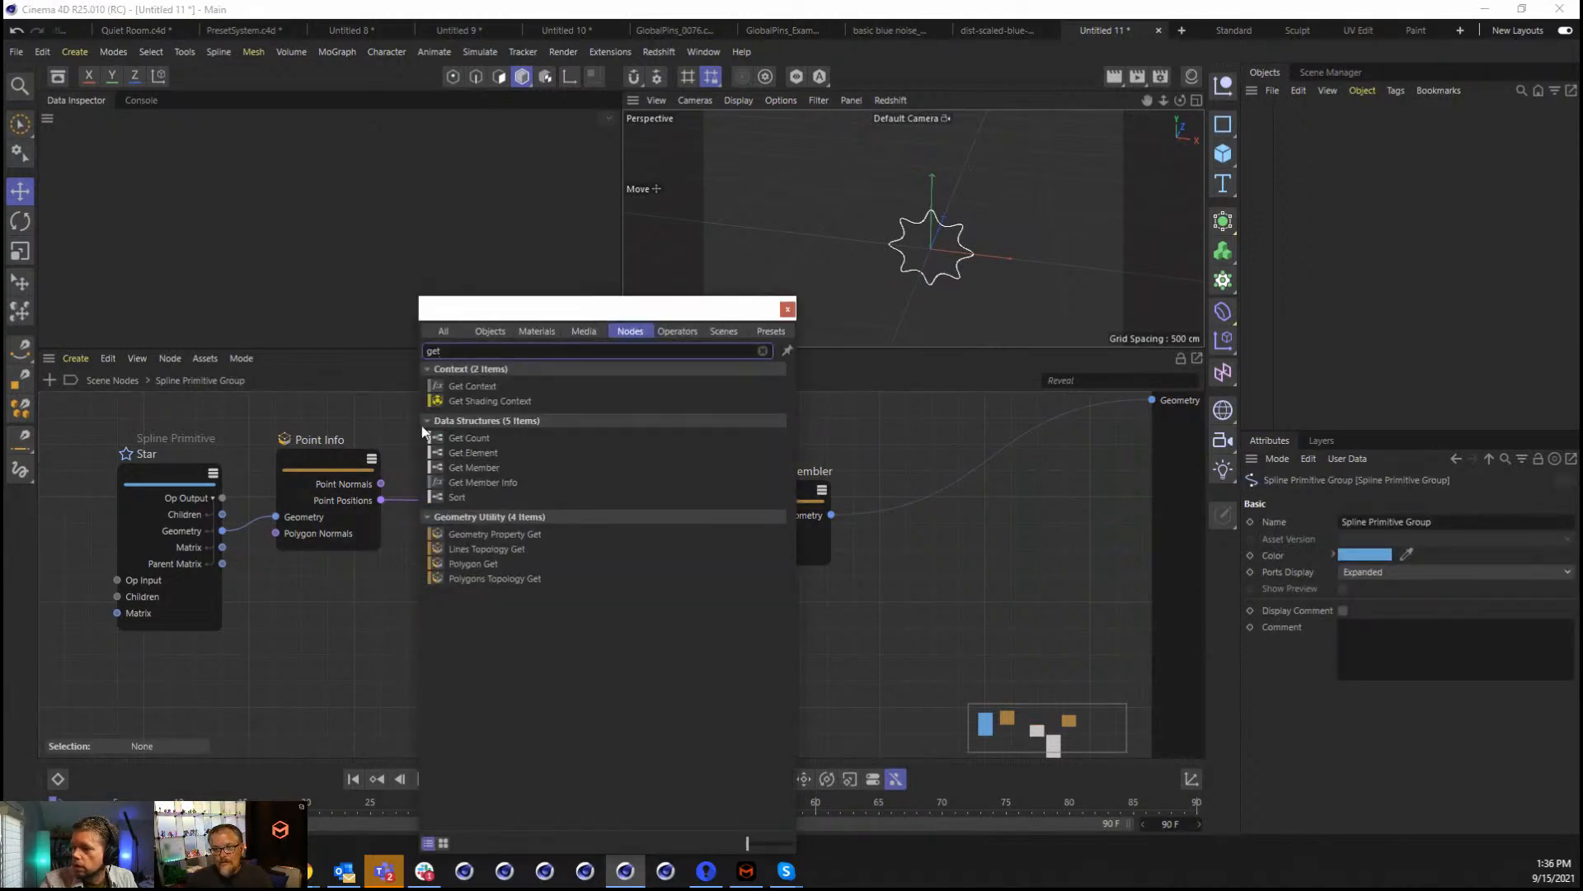
drag(463, 438, 364, 607)
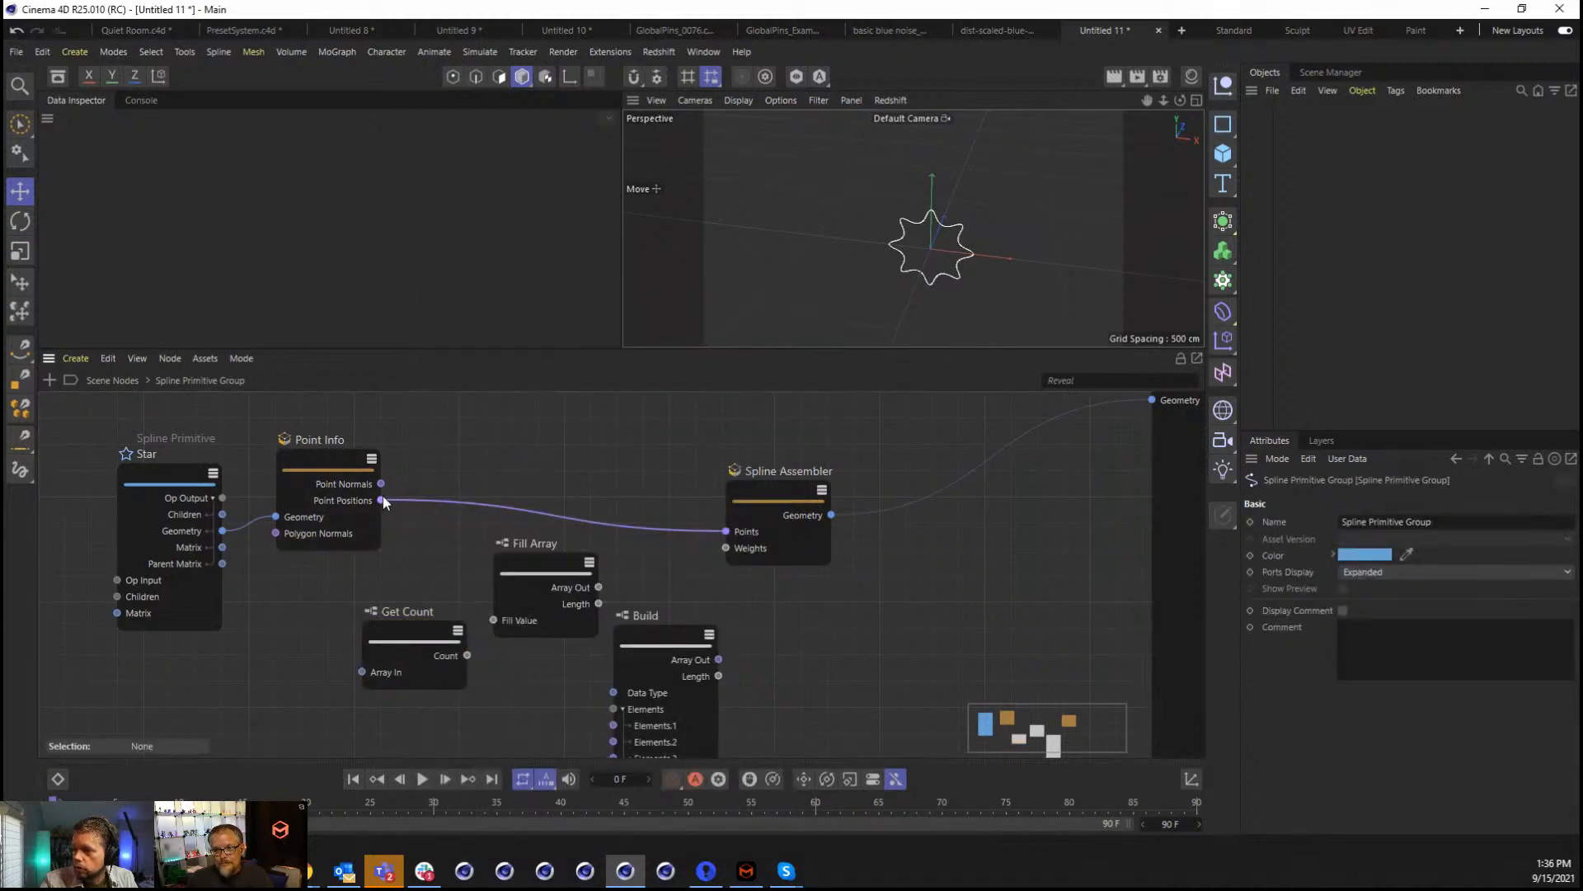
drag(381, 499, 361, 673)
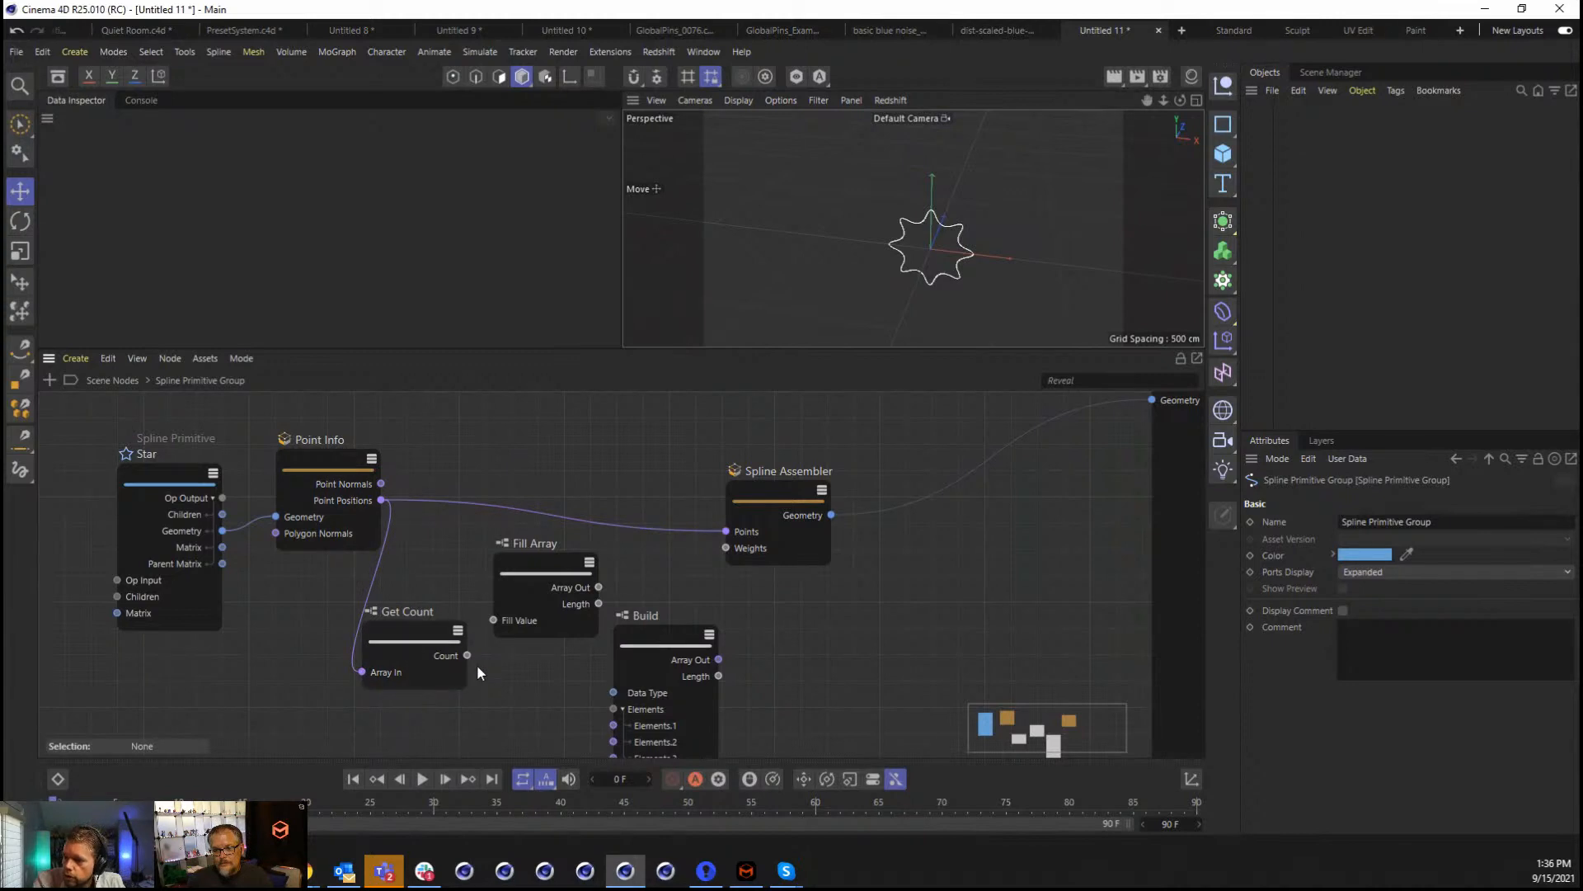
Connect Get Count's Count to the Fill Array's Length and the Fill Array's Array Out to the Spline Assembler's Weights.
drag(466, 655, 726, 547)
click(591, 601)
mouse_move(560, 551)
mouse_down()
mouse_move(563, 576)
mouse_move(585, 568)
mouse_up()
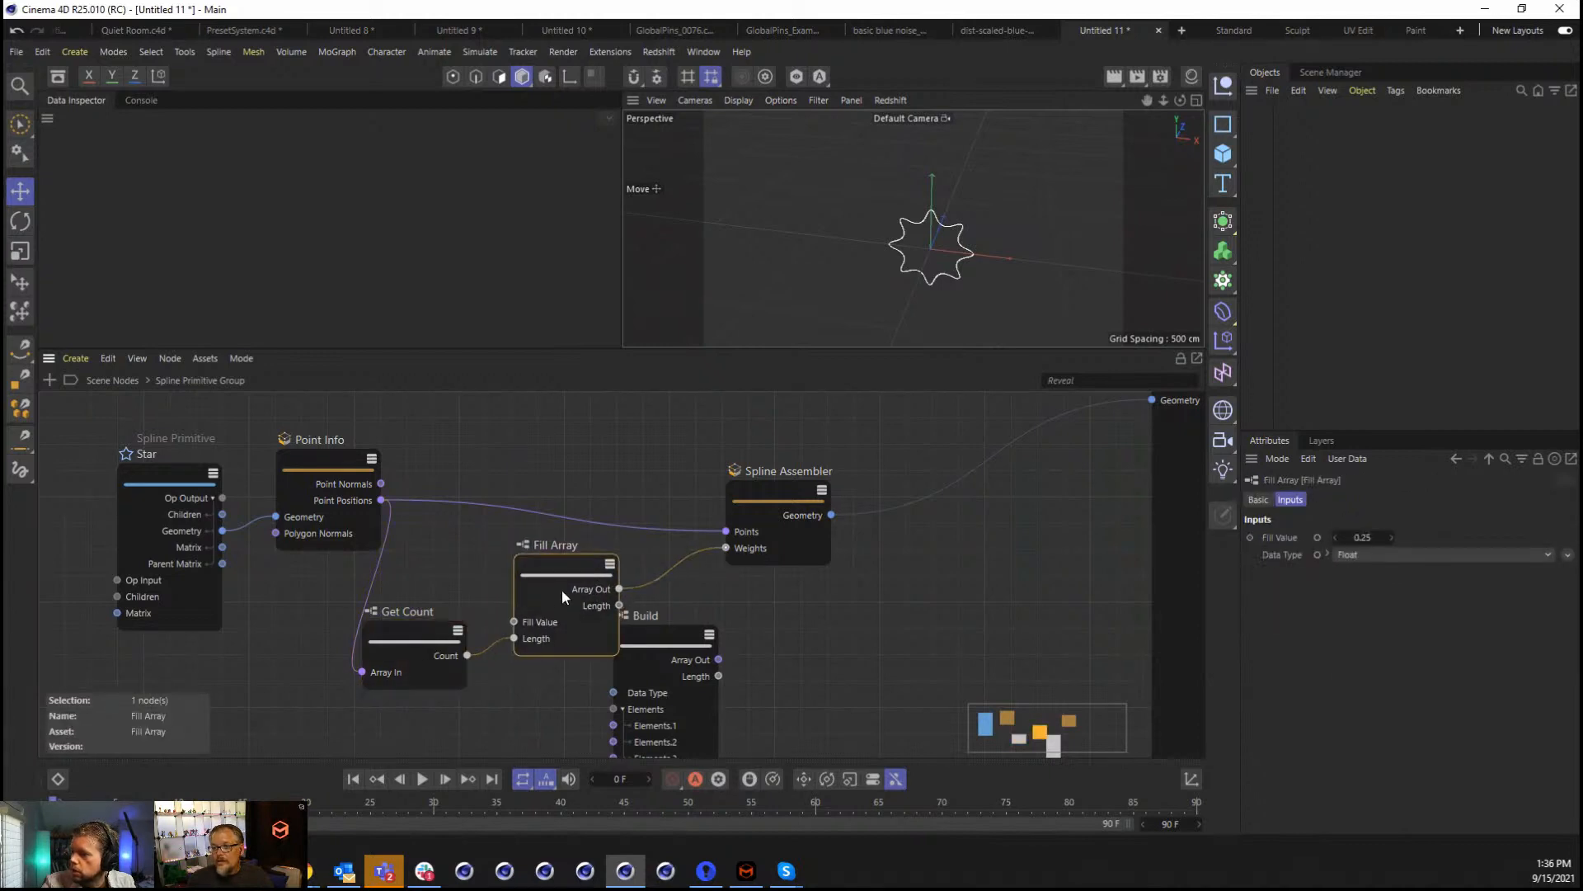
Try a Fill Value of 1 on the Fill Array node and return it to 0.25.
drag(1352, 537, 1381, 518)
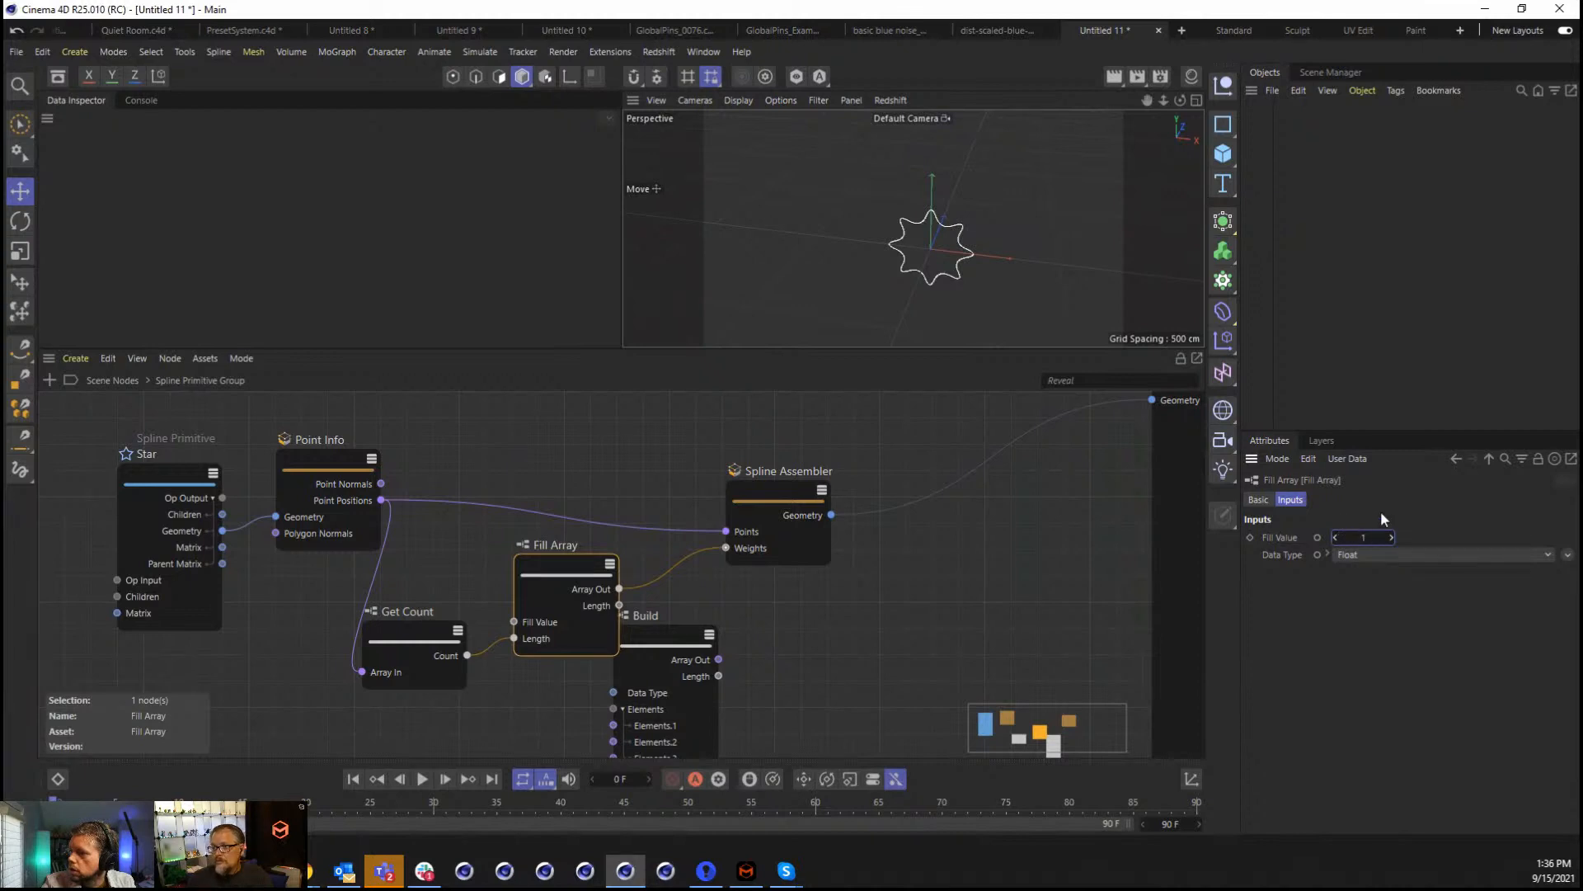
double_click(1369, 537)
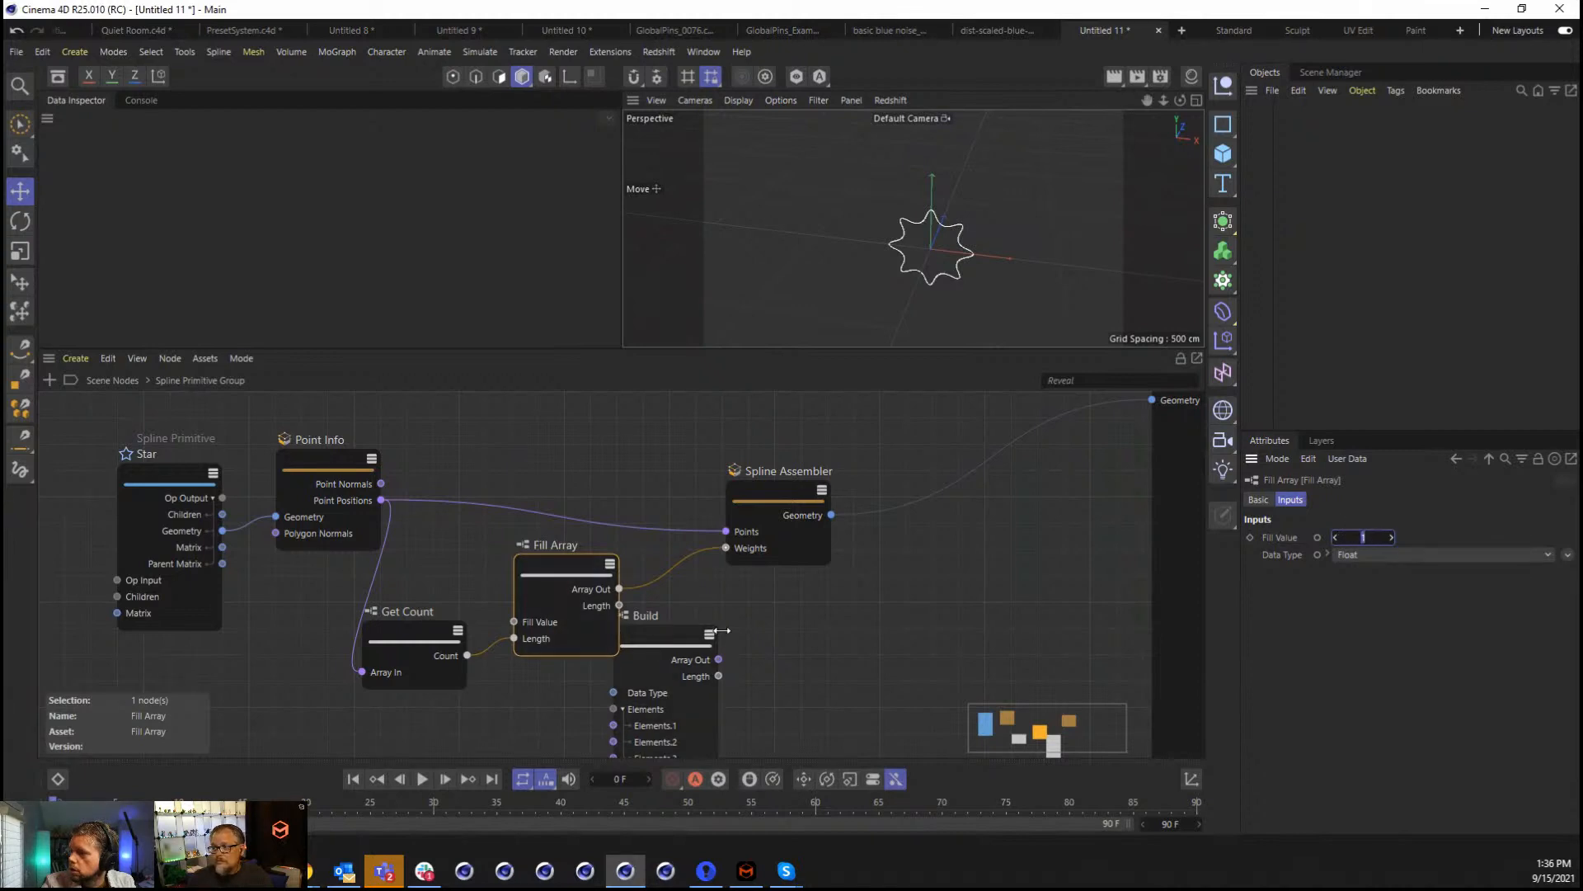
text(0.25)
key(Return)
Spread out the Get Count, Fill Array and Vector Build nodes to make room between Get Count and Fill Array.
drag(404, 650, 422, 647)
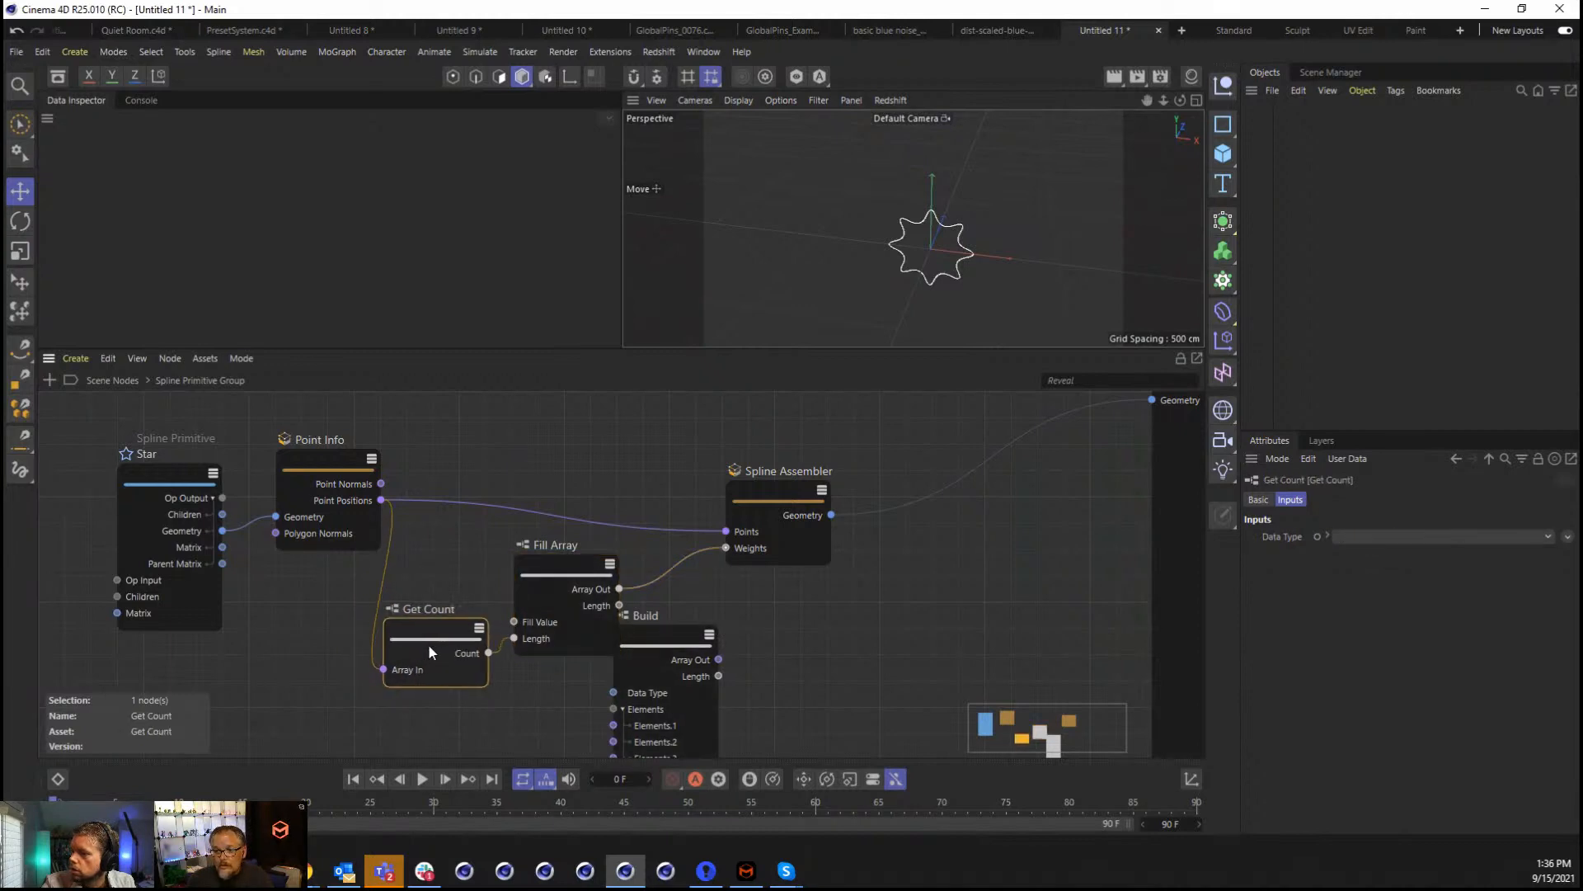
drag(663, 646, 705, 660)
click(580, 585)
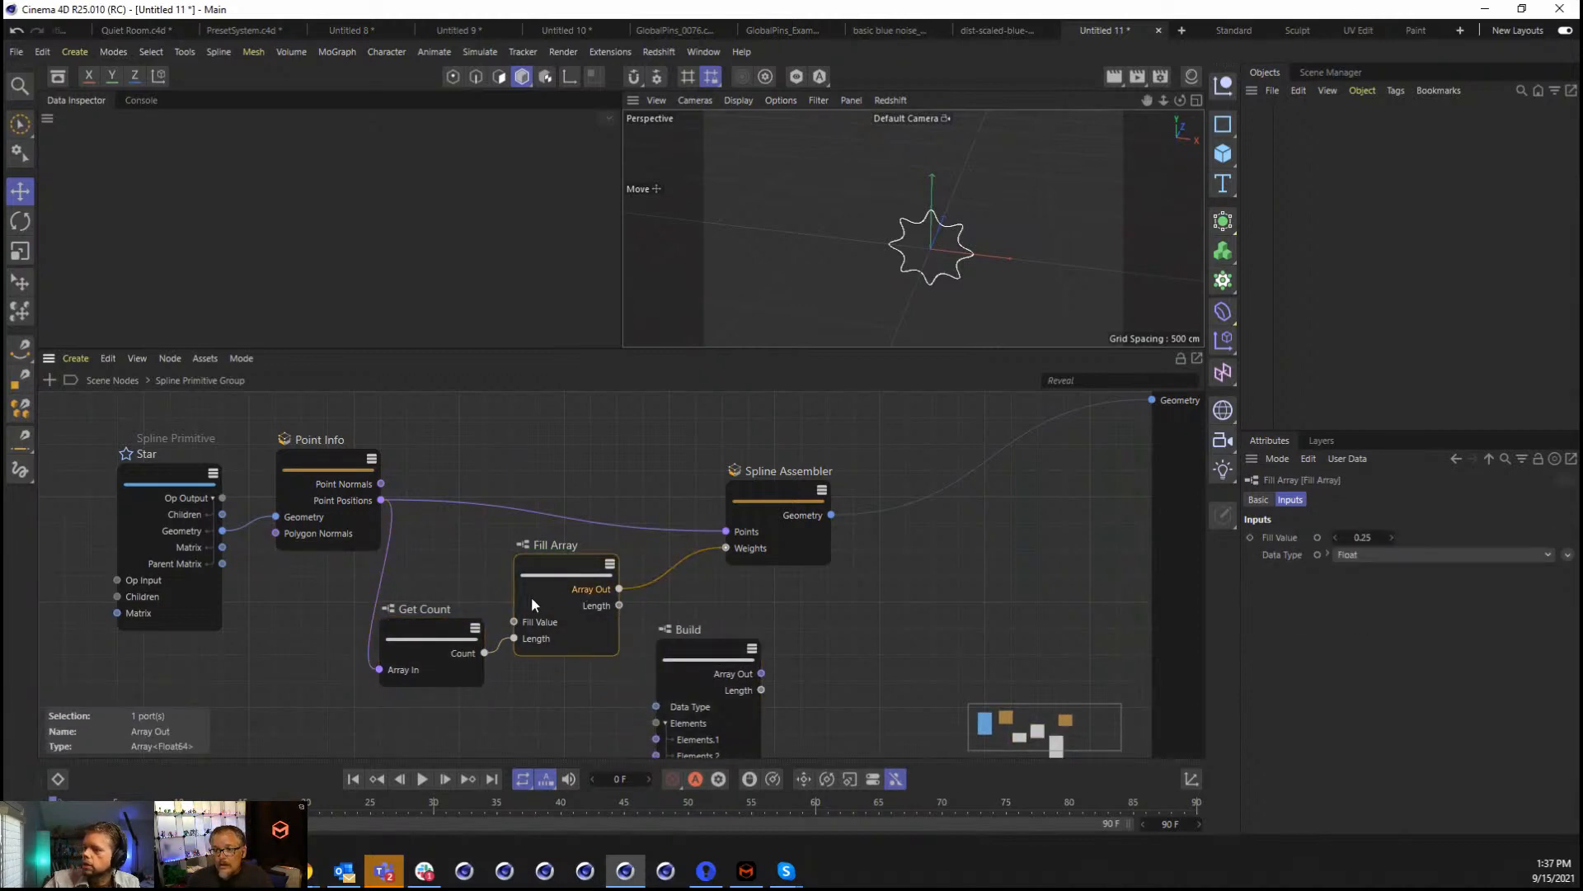
drag(531, 596, 612, 595)
drag(452, 641, 386, 643)
Insert a Subtract Arithmetic node between Get Count and the Fill Array's Length, with Input 2 set to 1.
double_click(470, 686)
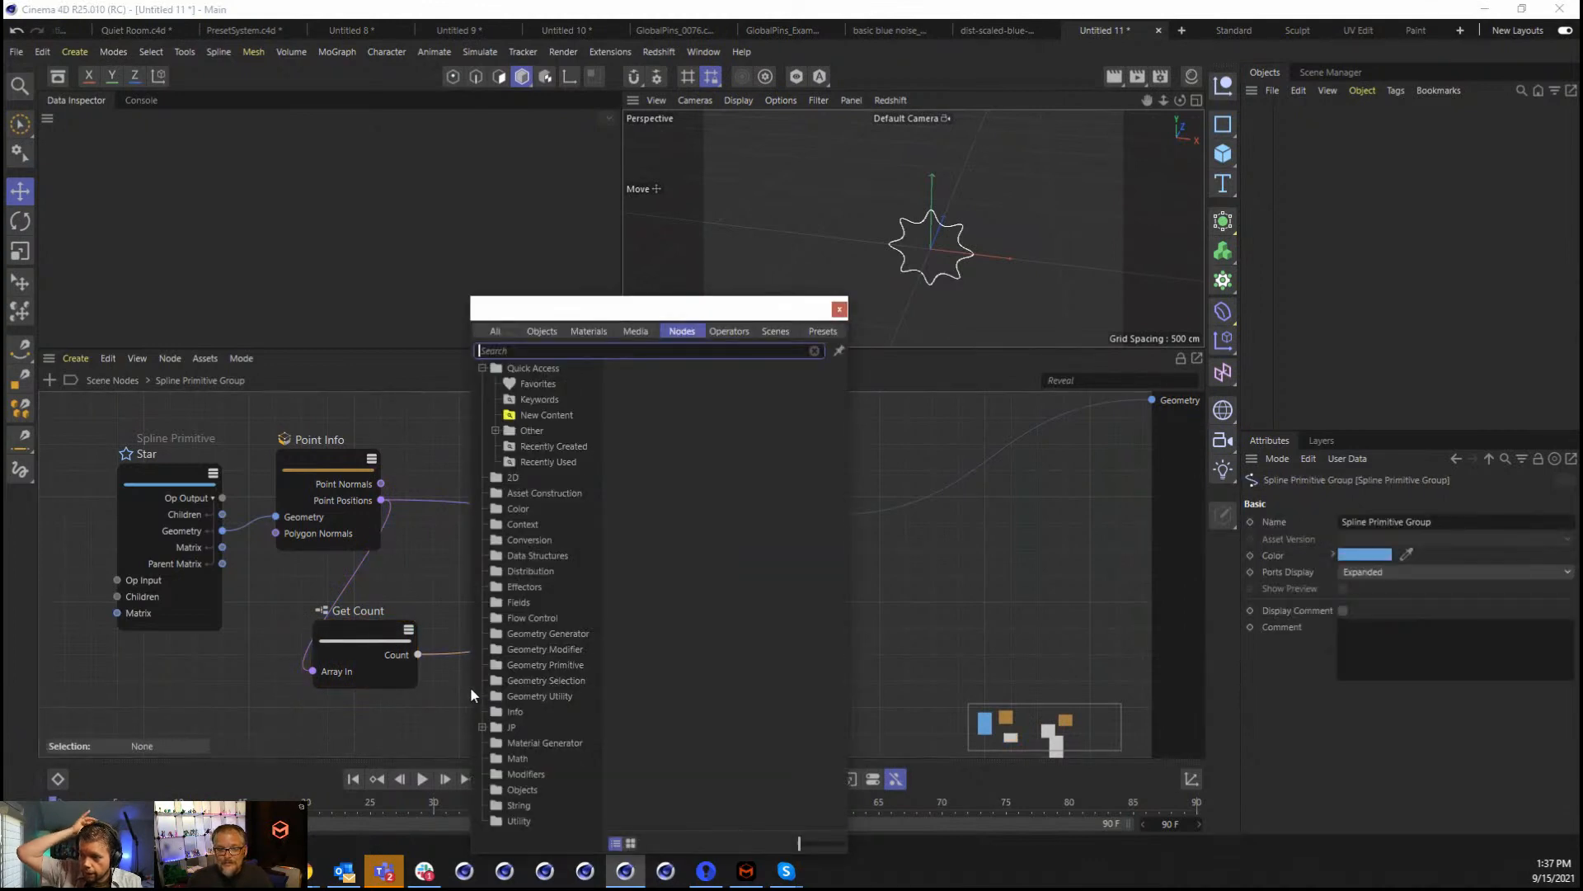
text(sub)
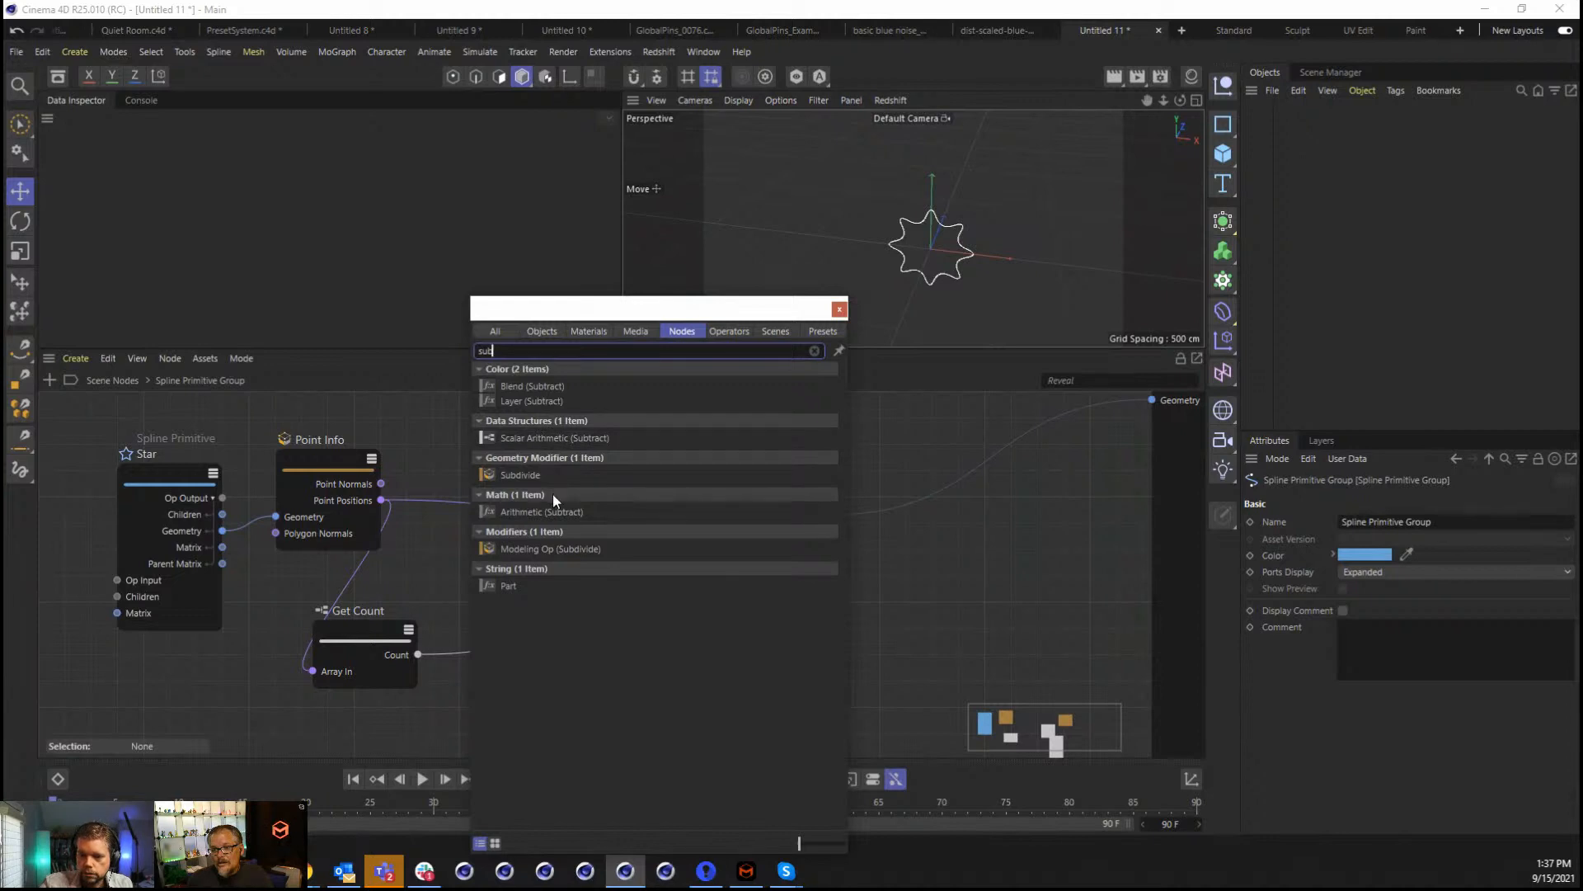
drag(541, 510, 441, 655)
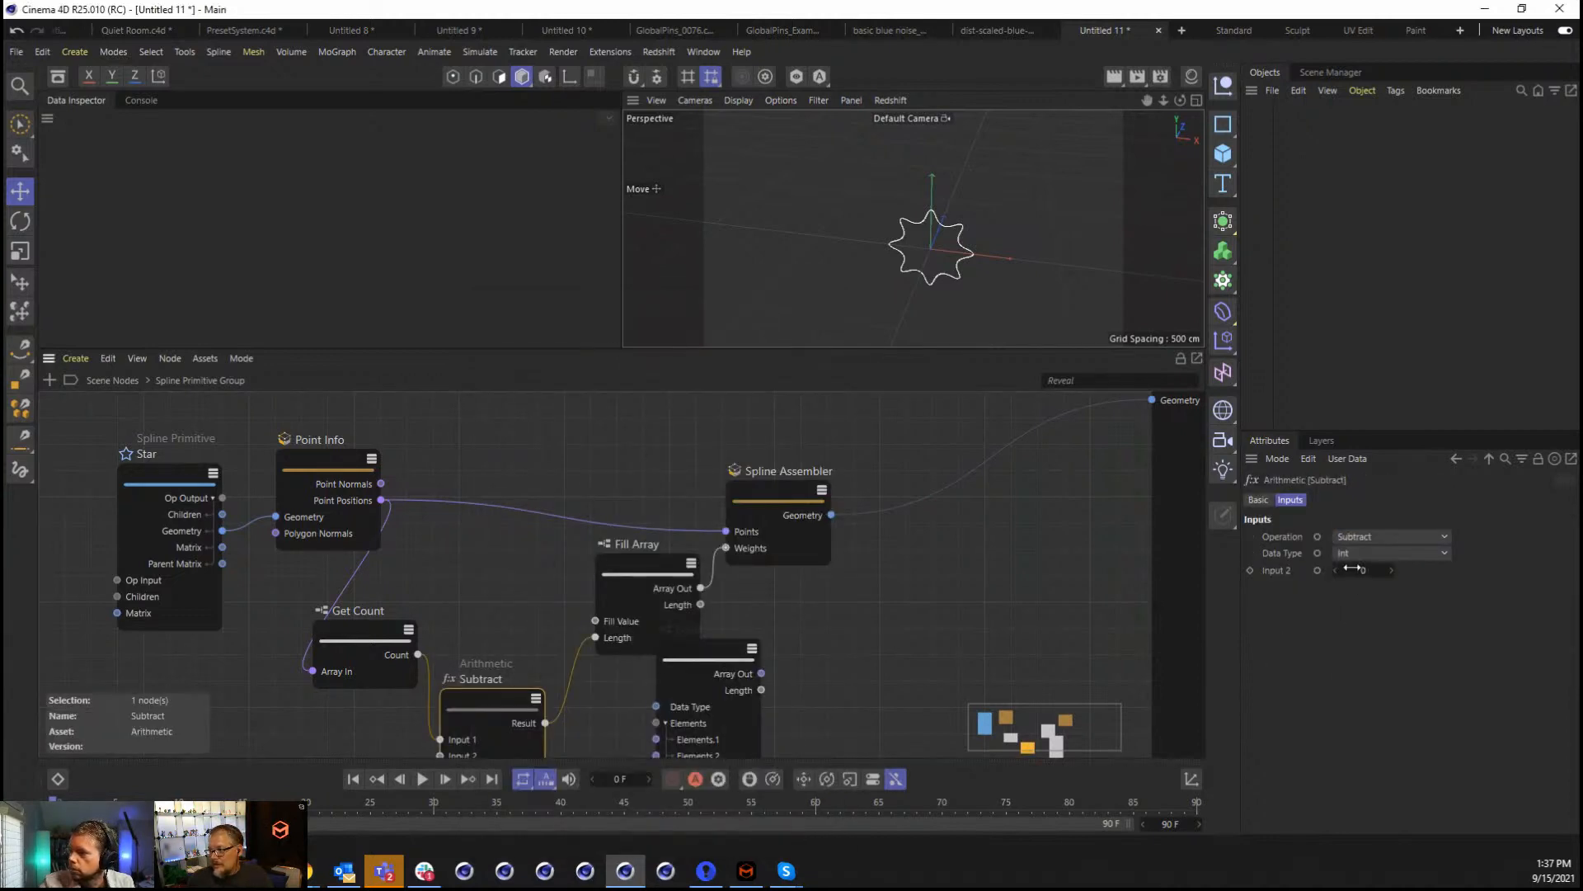
double_click(1356, 571)
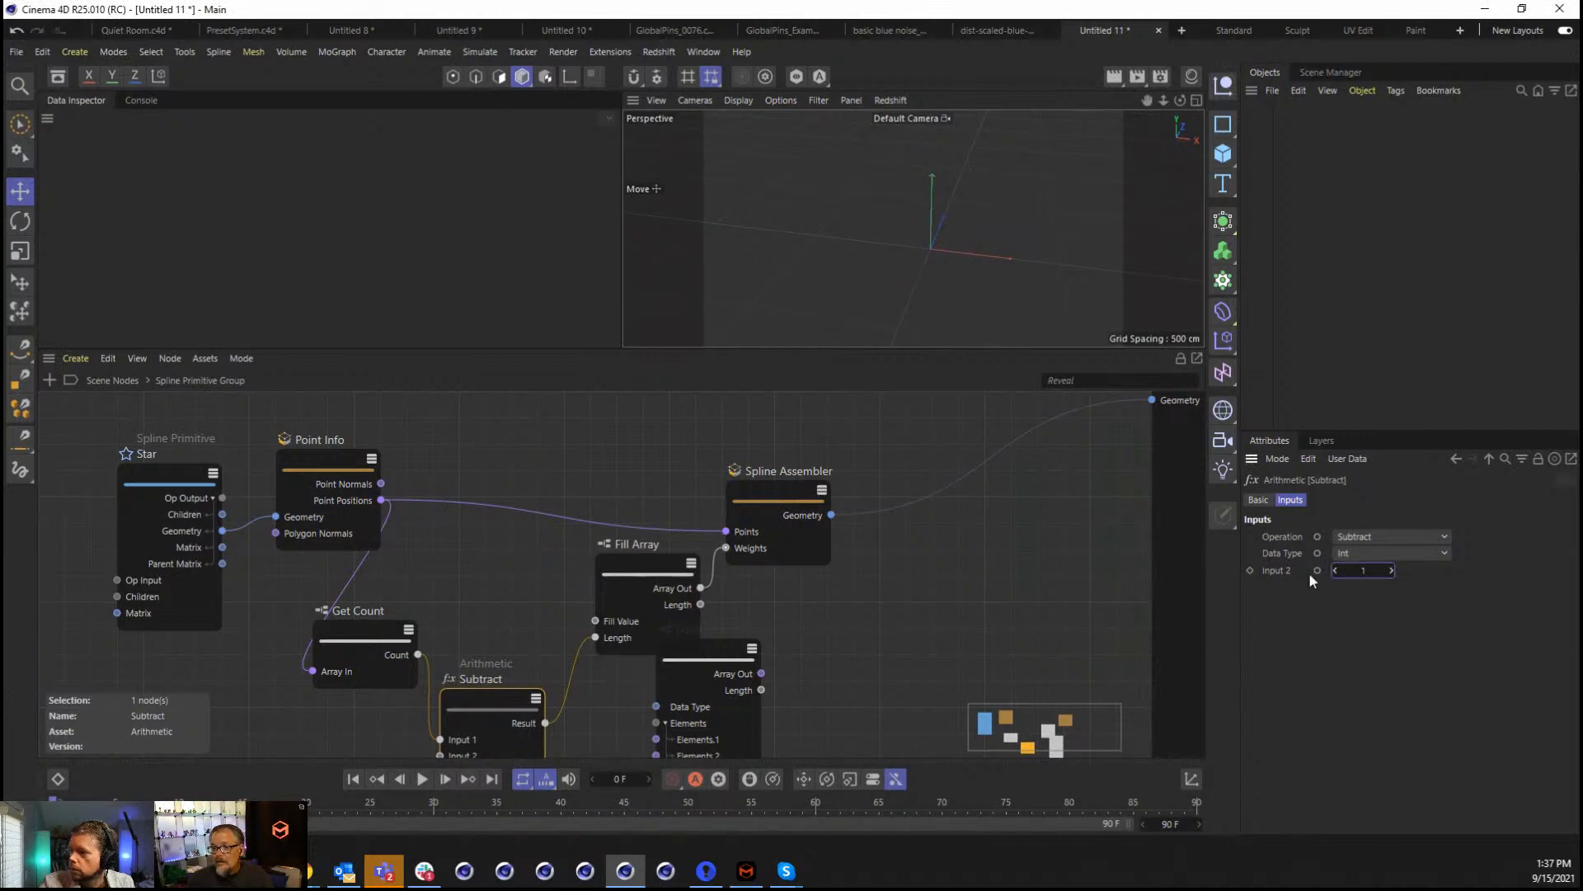
Move the Fill Array and Vector Build nodes apart and delete the Fill Array's connection to the Spline Assembler's Weights.
click(651, 610)
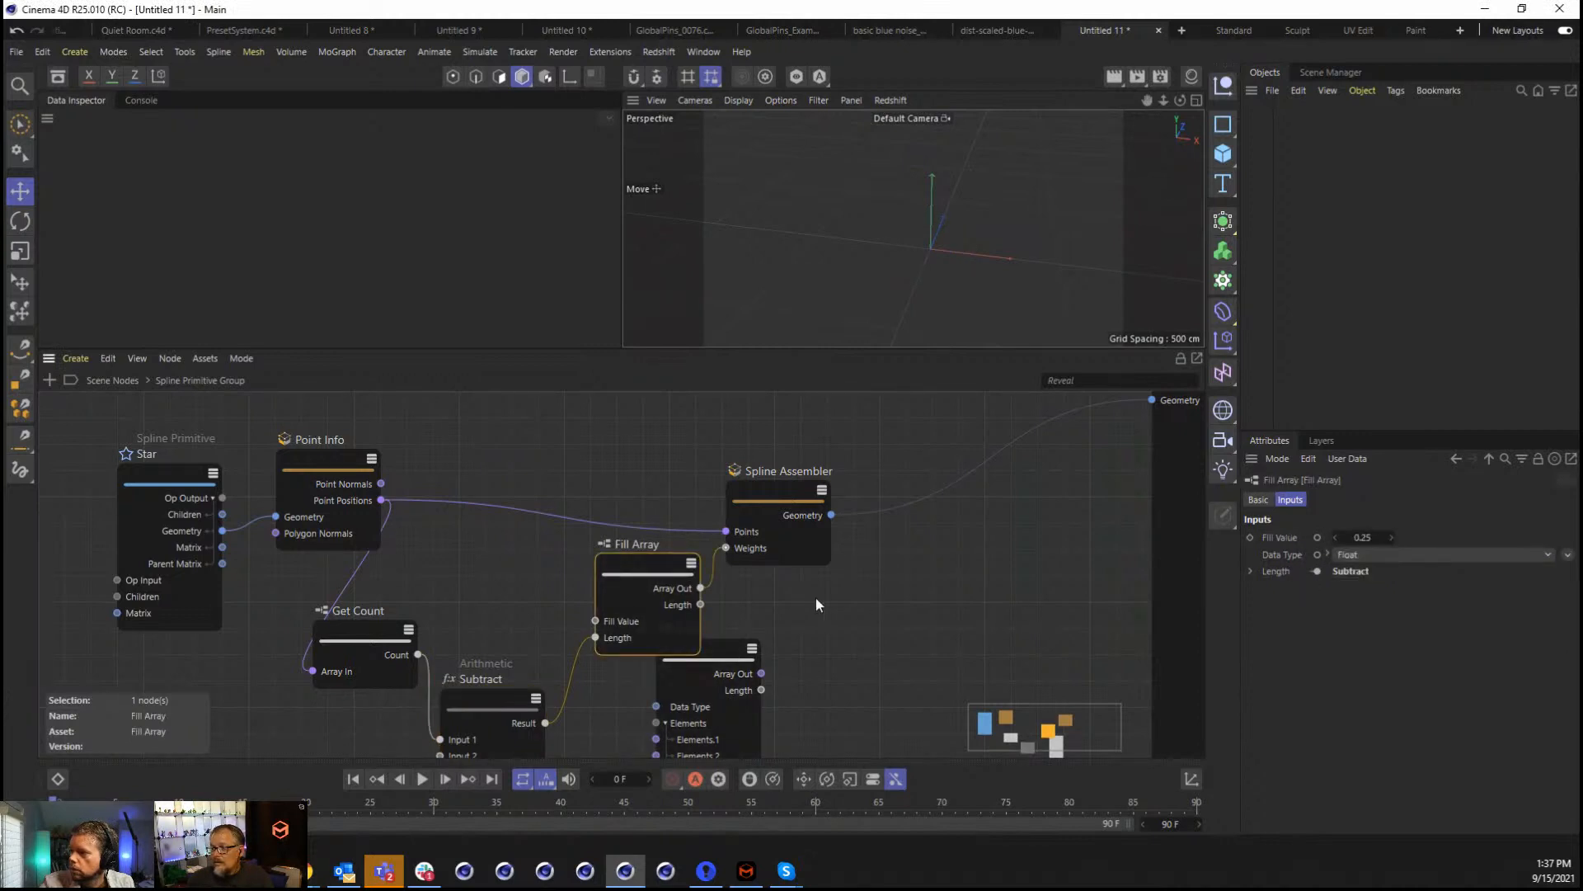
drag(626, 569, 614, 586)
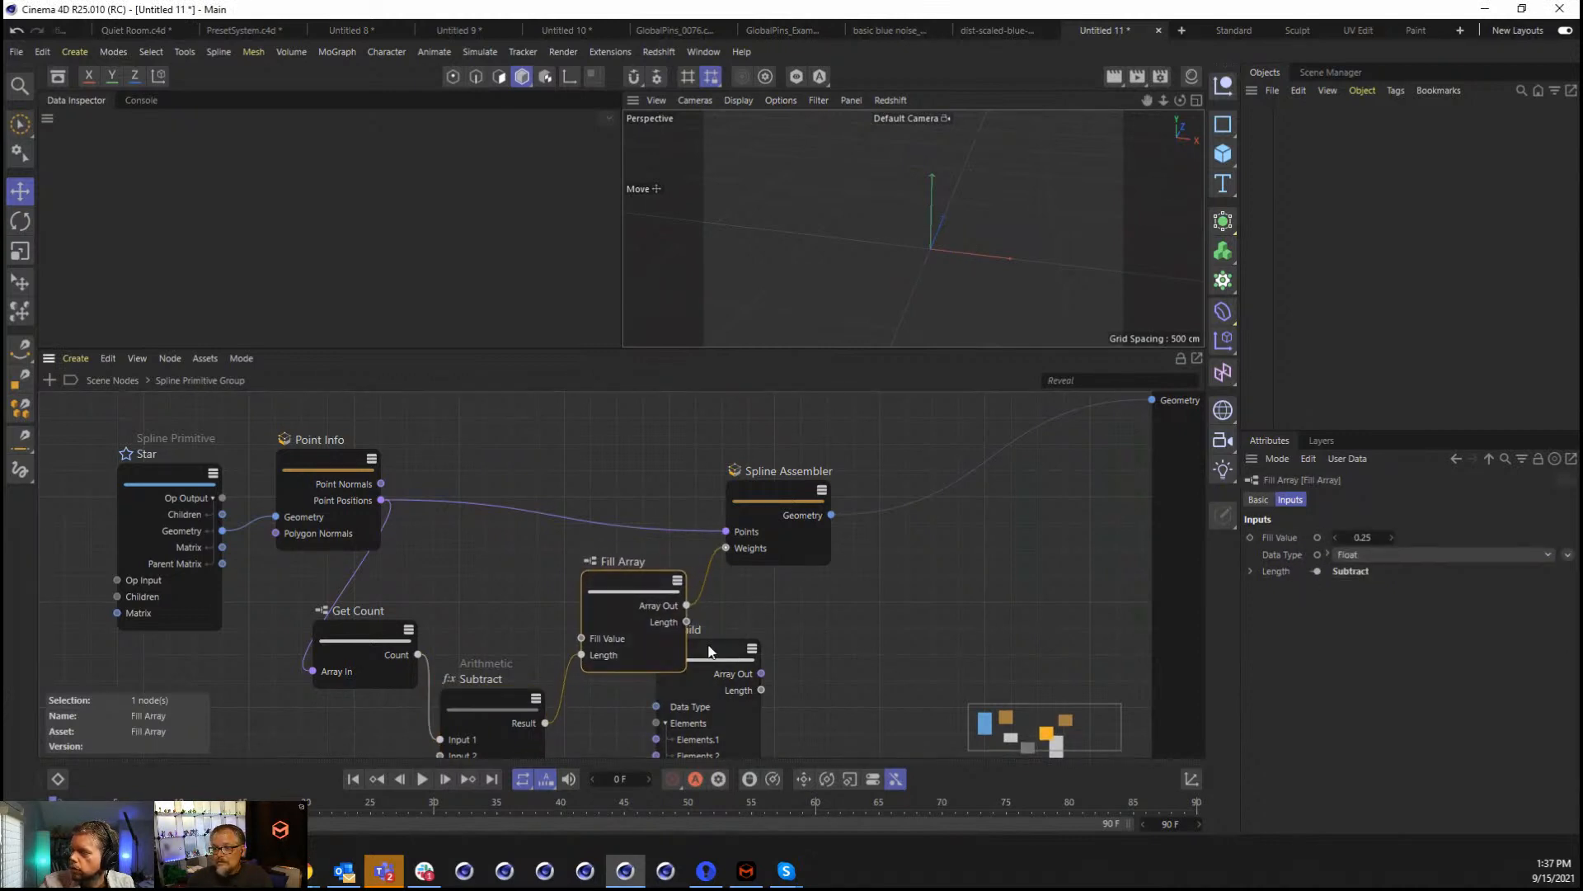
drag(709, 652, 785, 619)
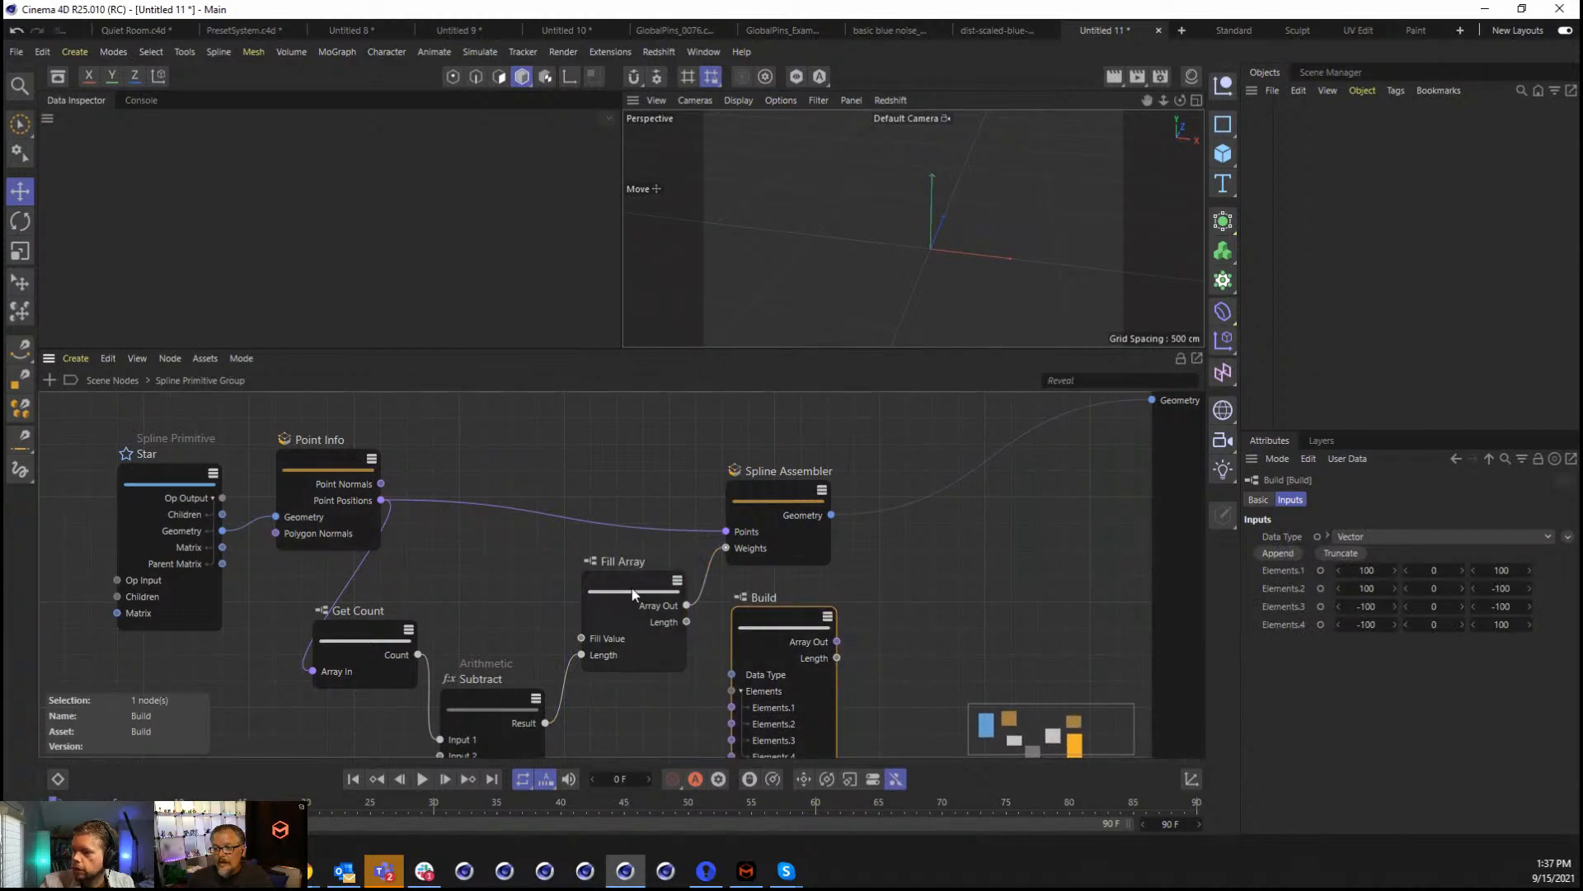
double_click(708, 573)
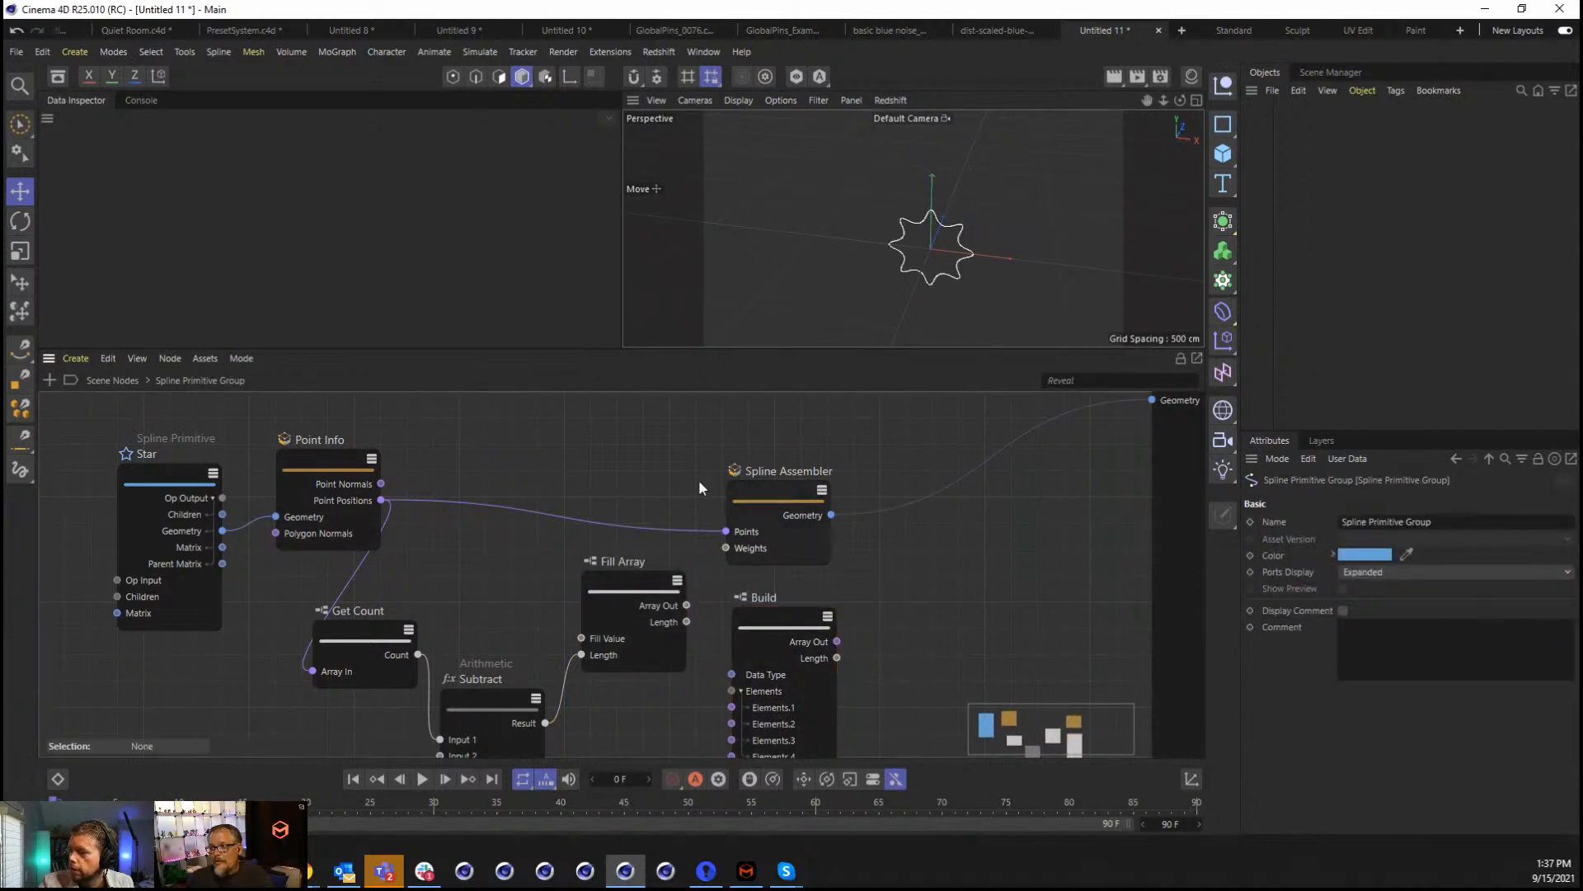
Try to change the Star node's Primitive Type to Flower.
click(175, 479)
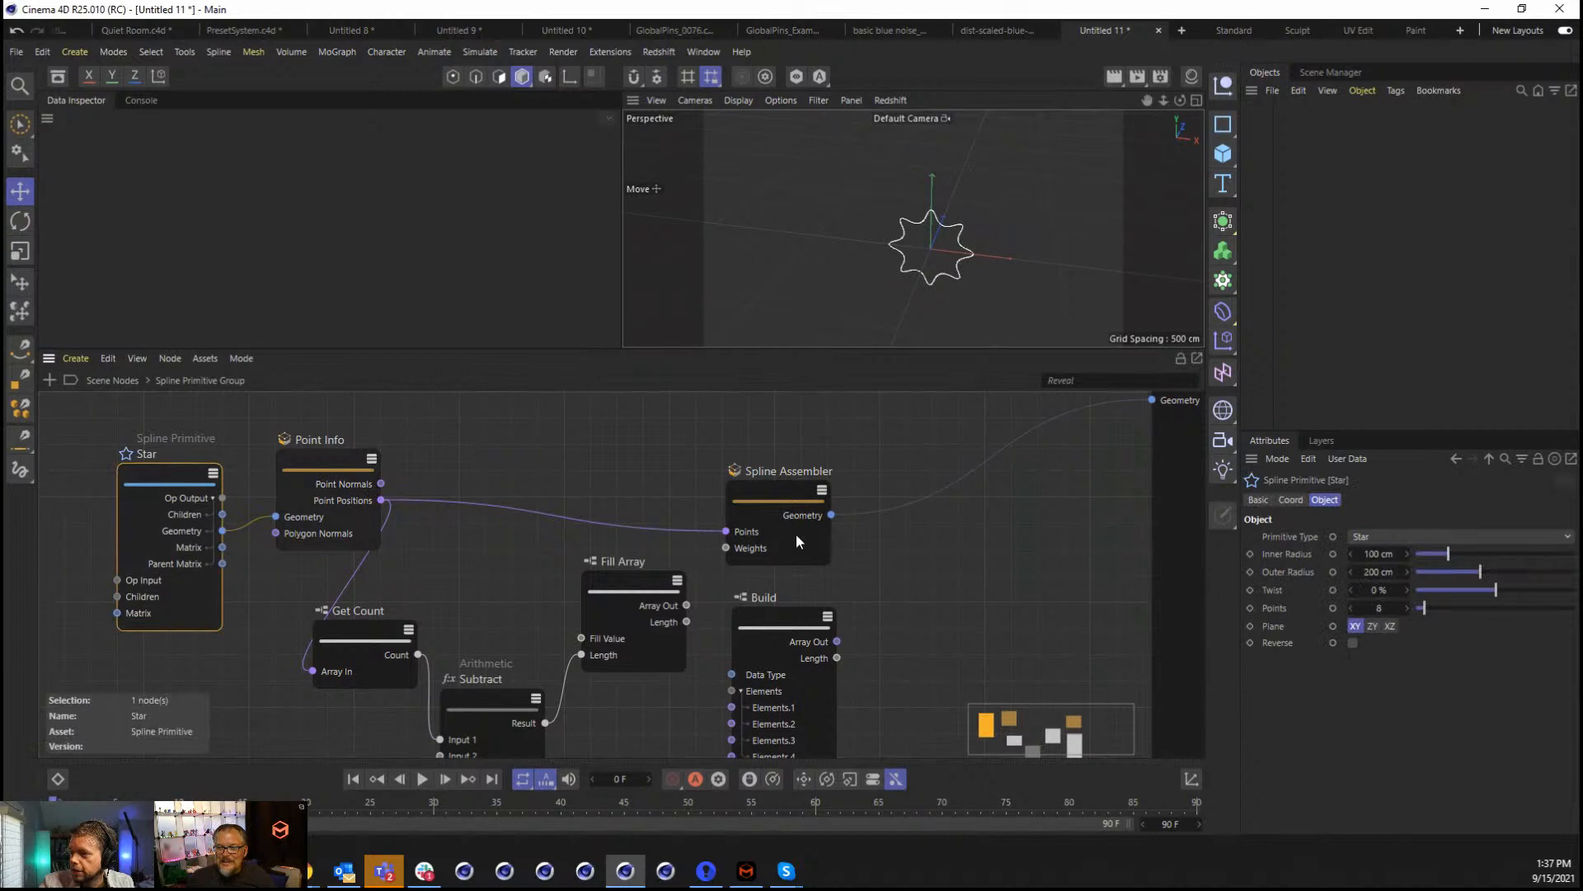
click(1481, 537)
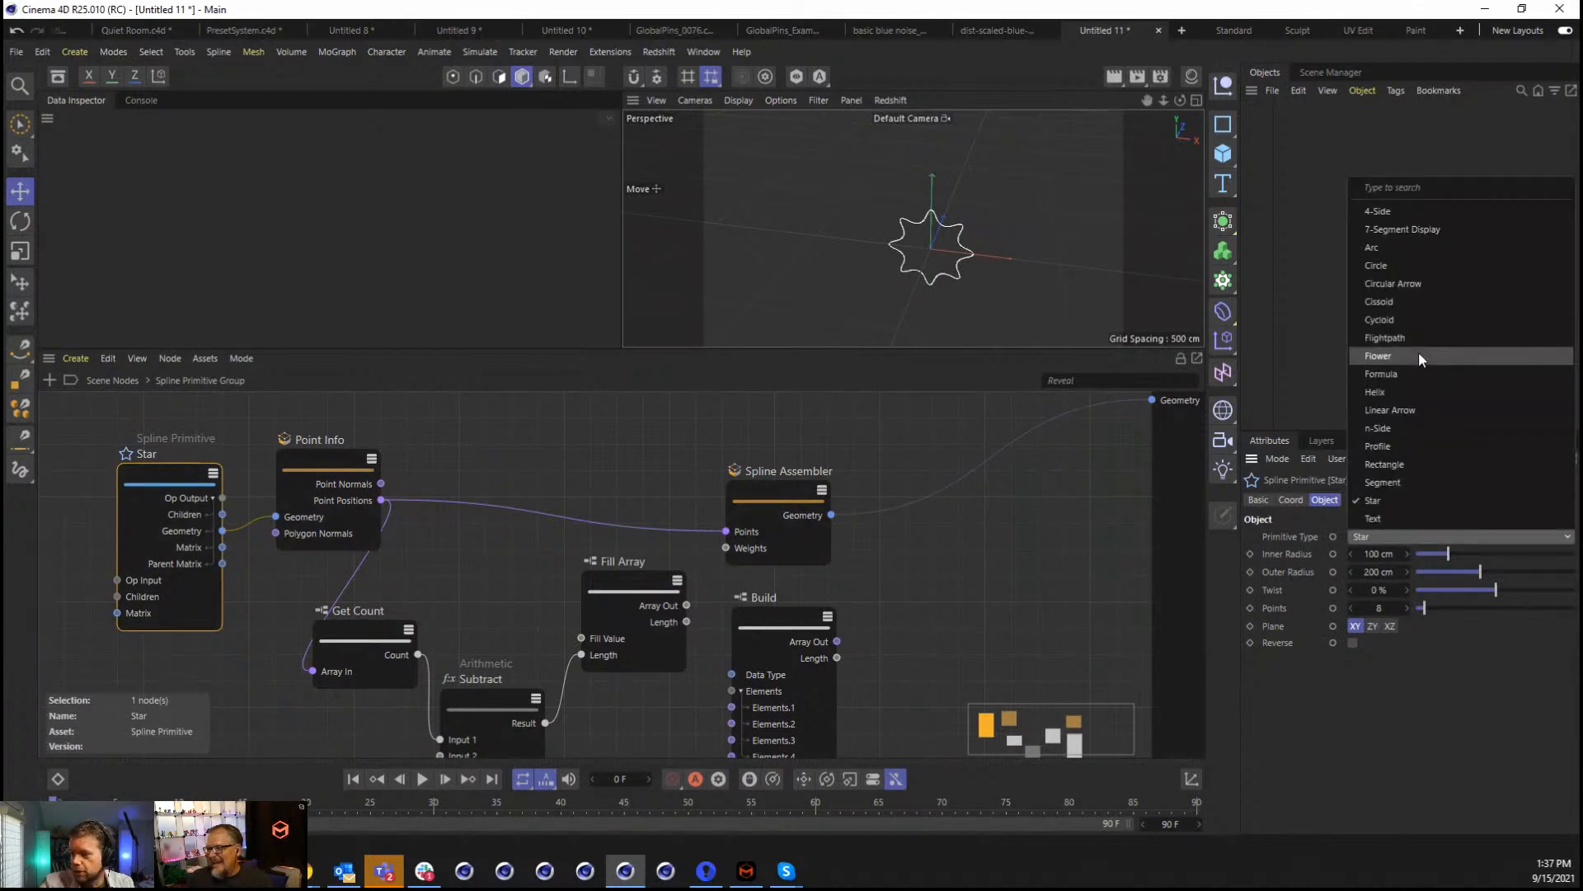
click(1418, 355)
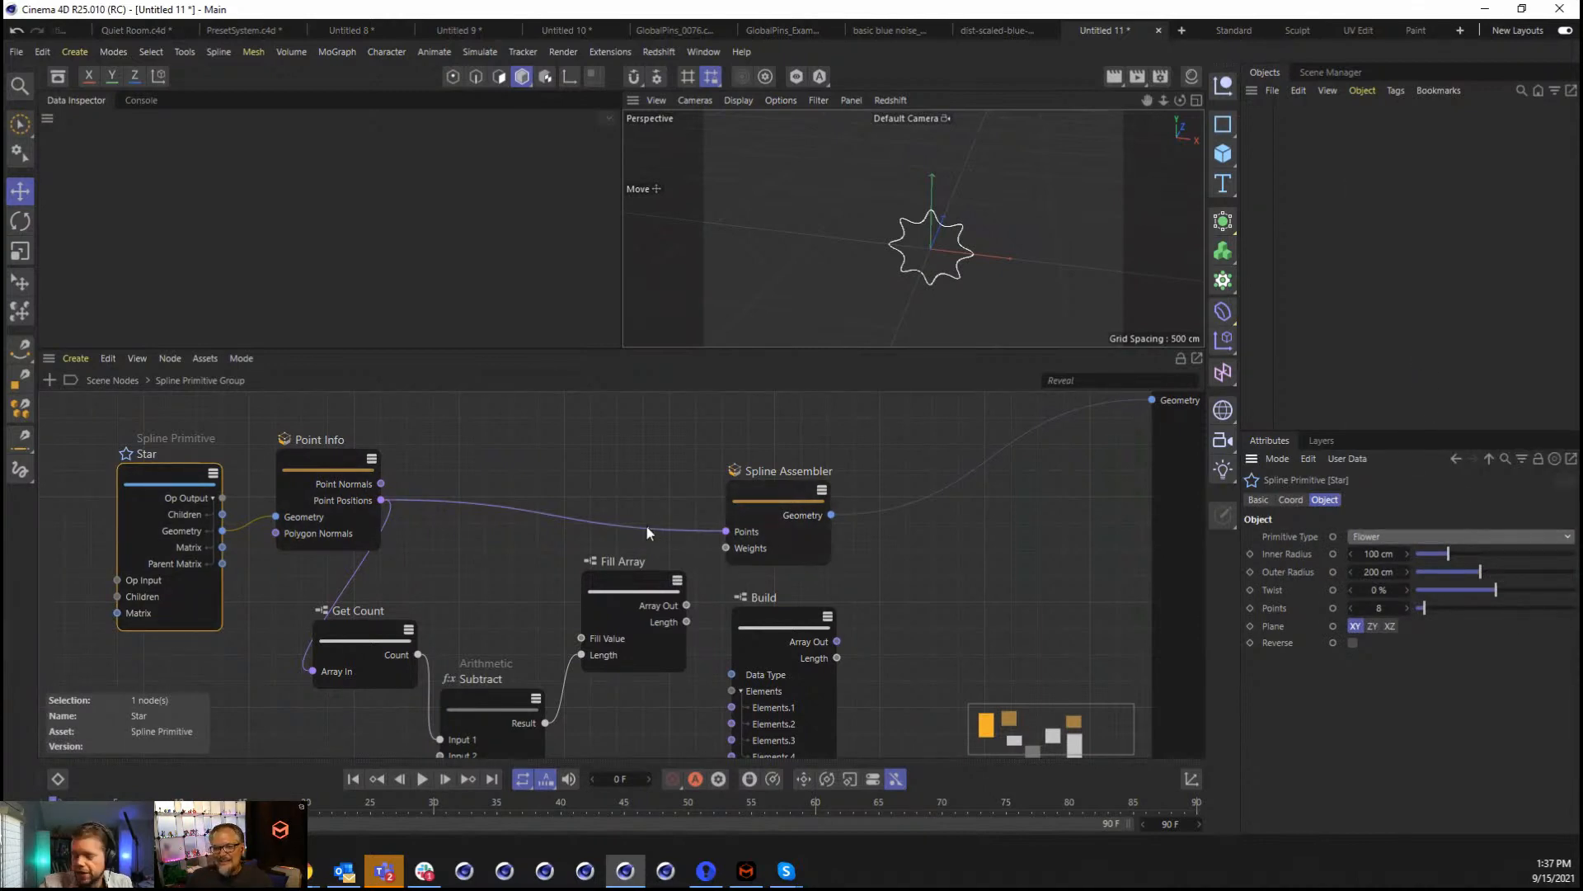
Reposition the Get Count, Spline Assembler and Point Info nodes and delete the connection from Point Positions to Get Count.
drag(363, 646, 374, 694)
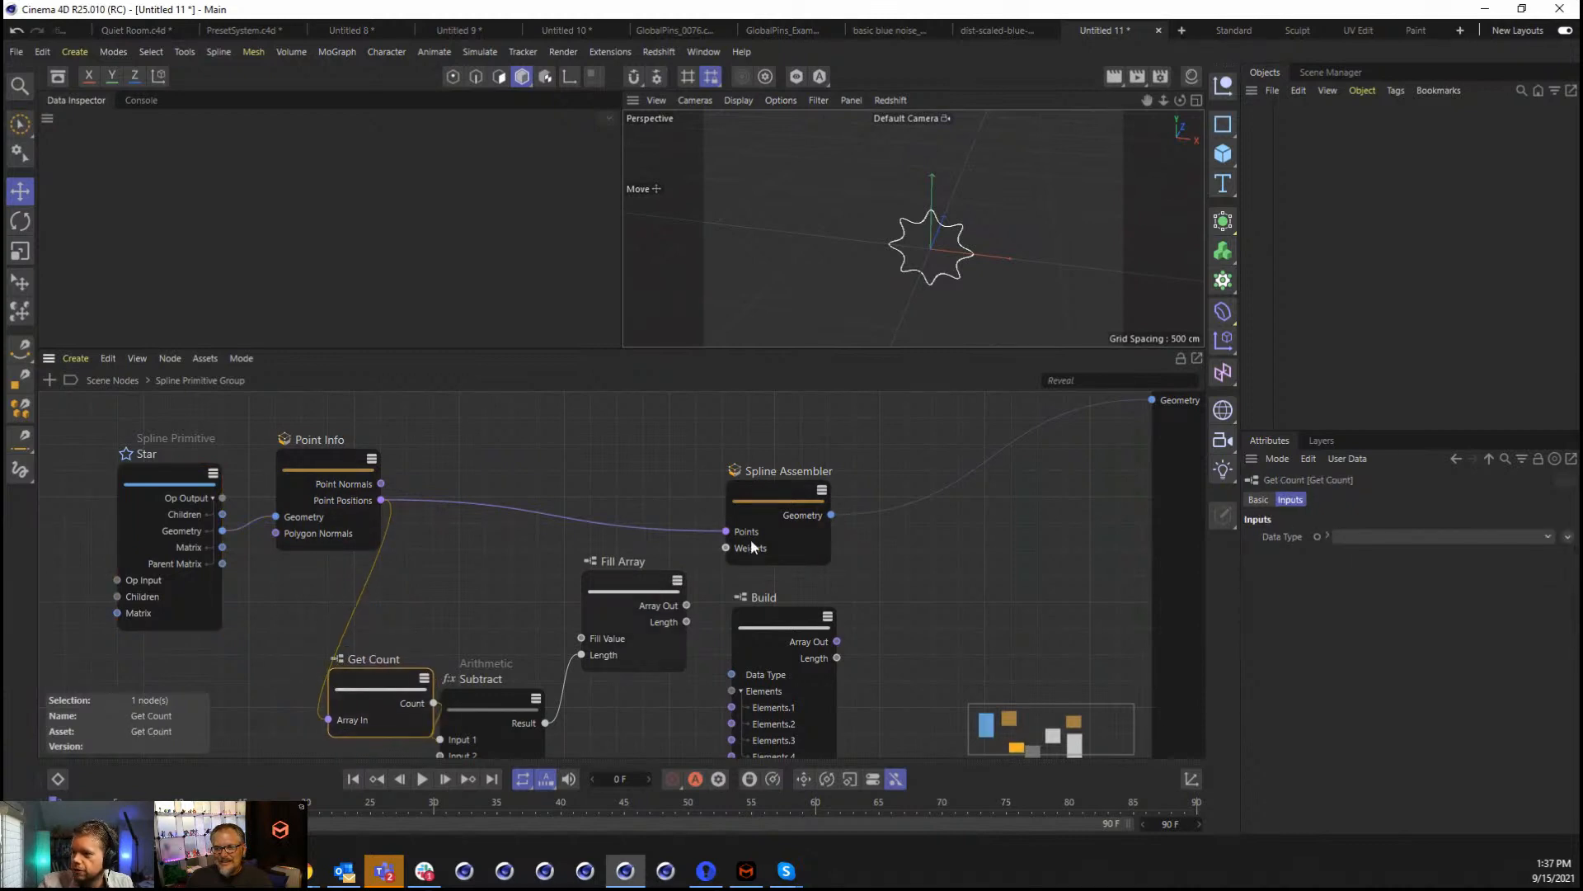
click(750, 538)
drag(780, 496, 823, 468)
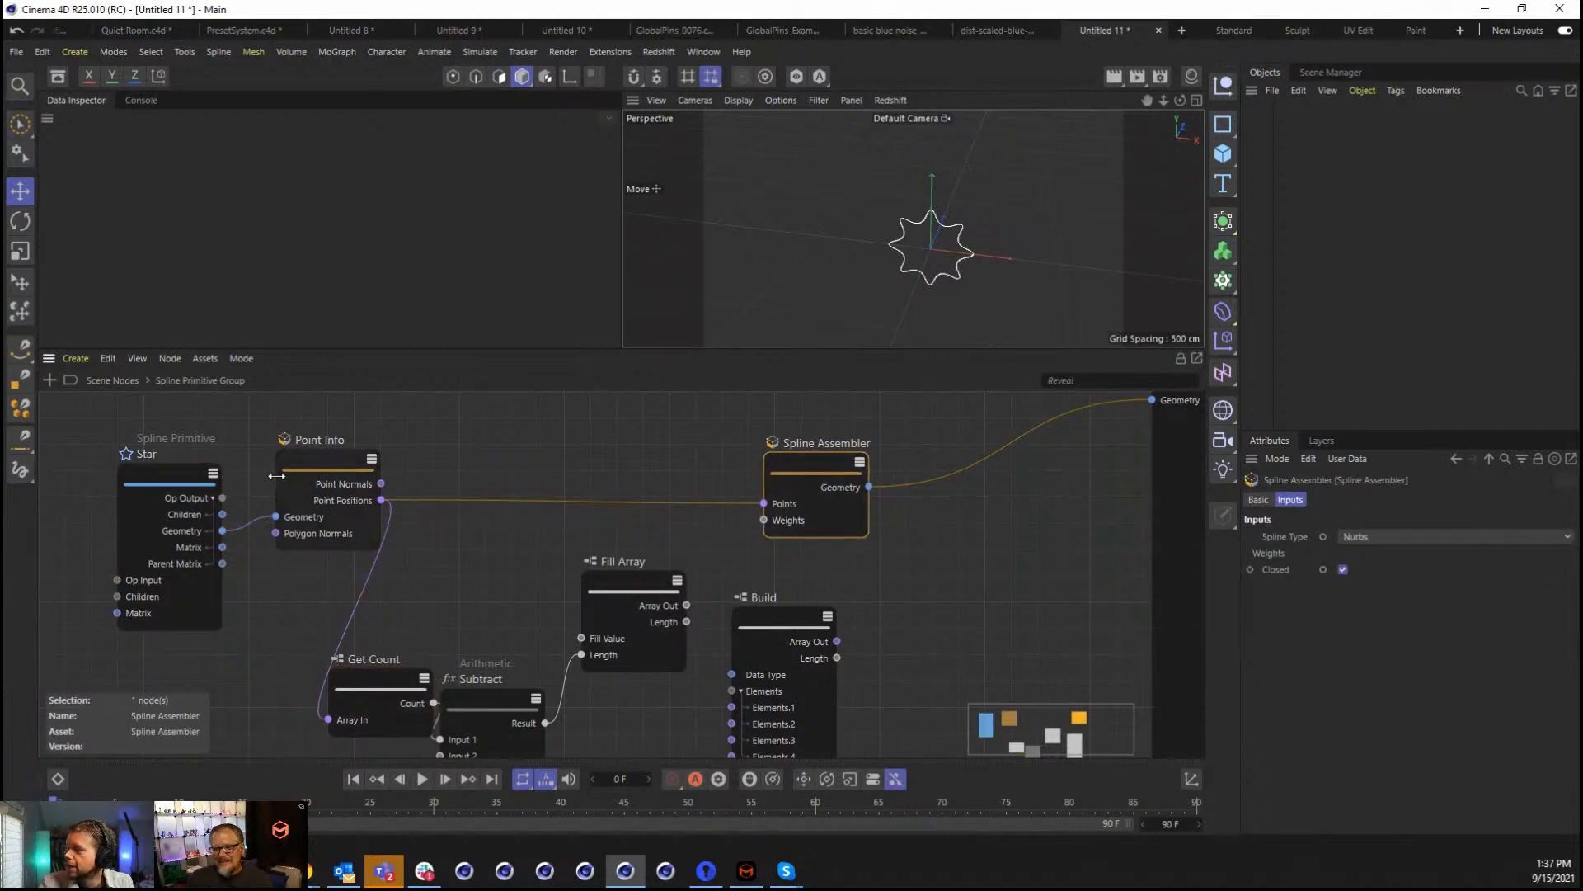
drag(325, 464, 300, 480)
click(206, 490)
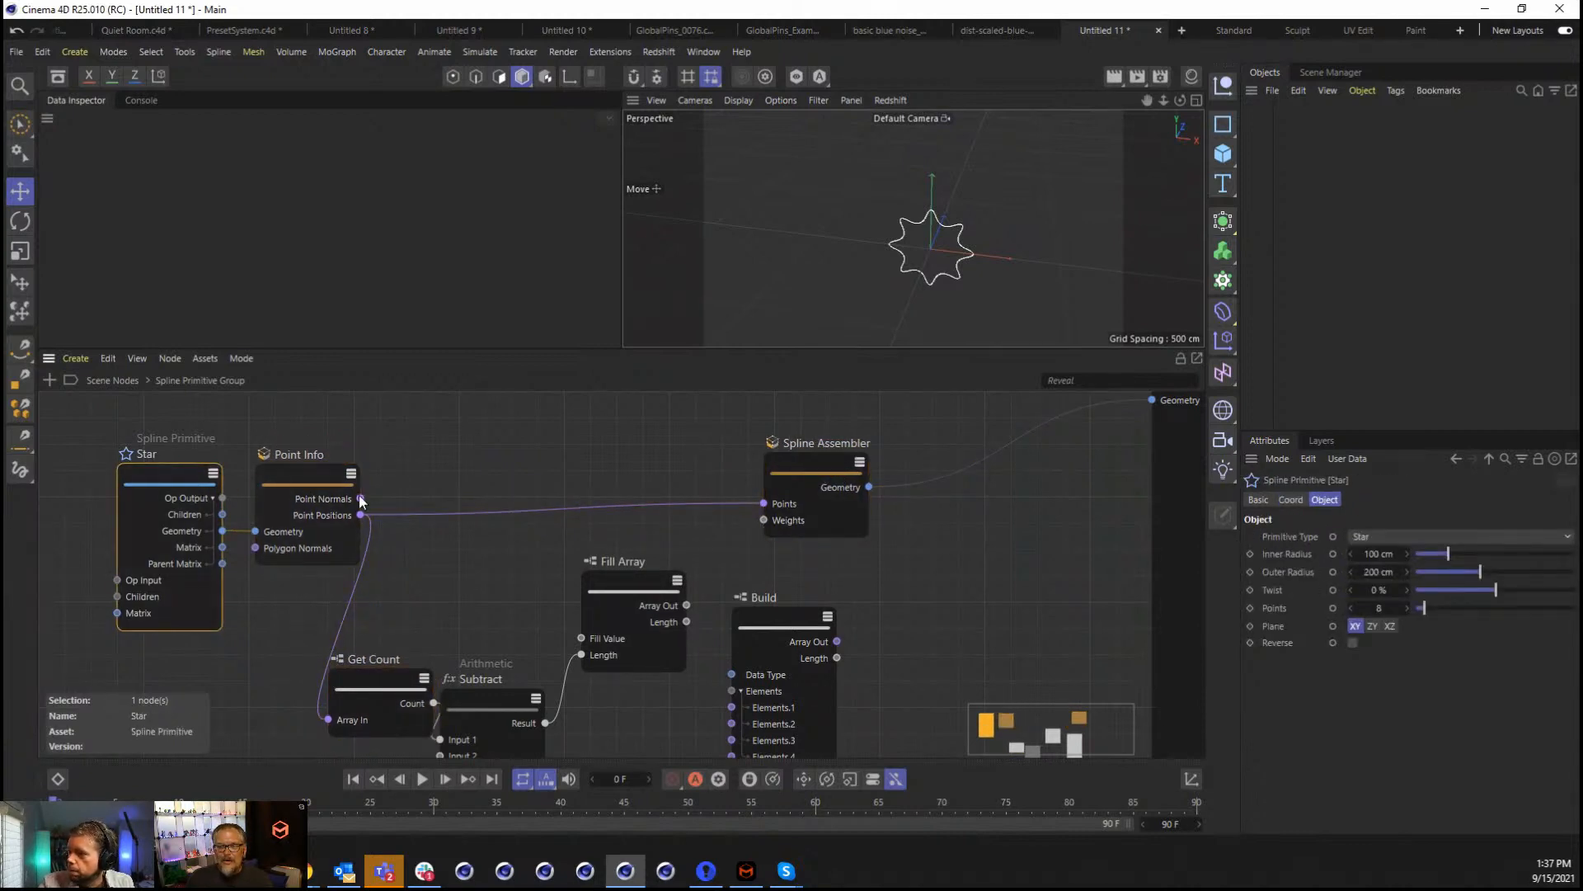
click(368, 551)
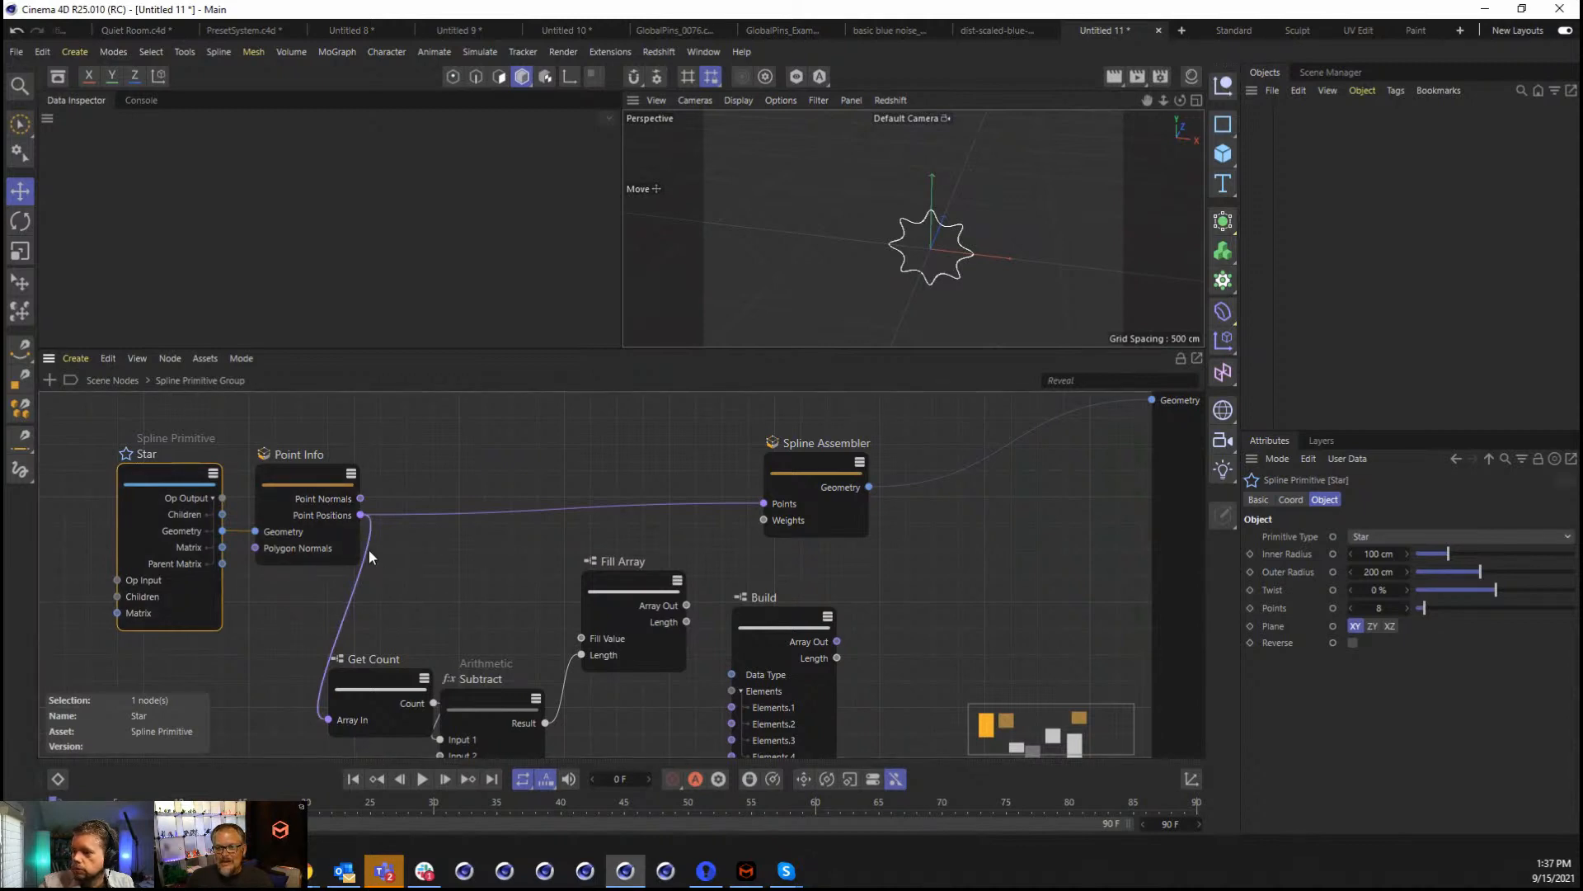
key(Delete)
click(820, 485)
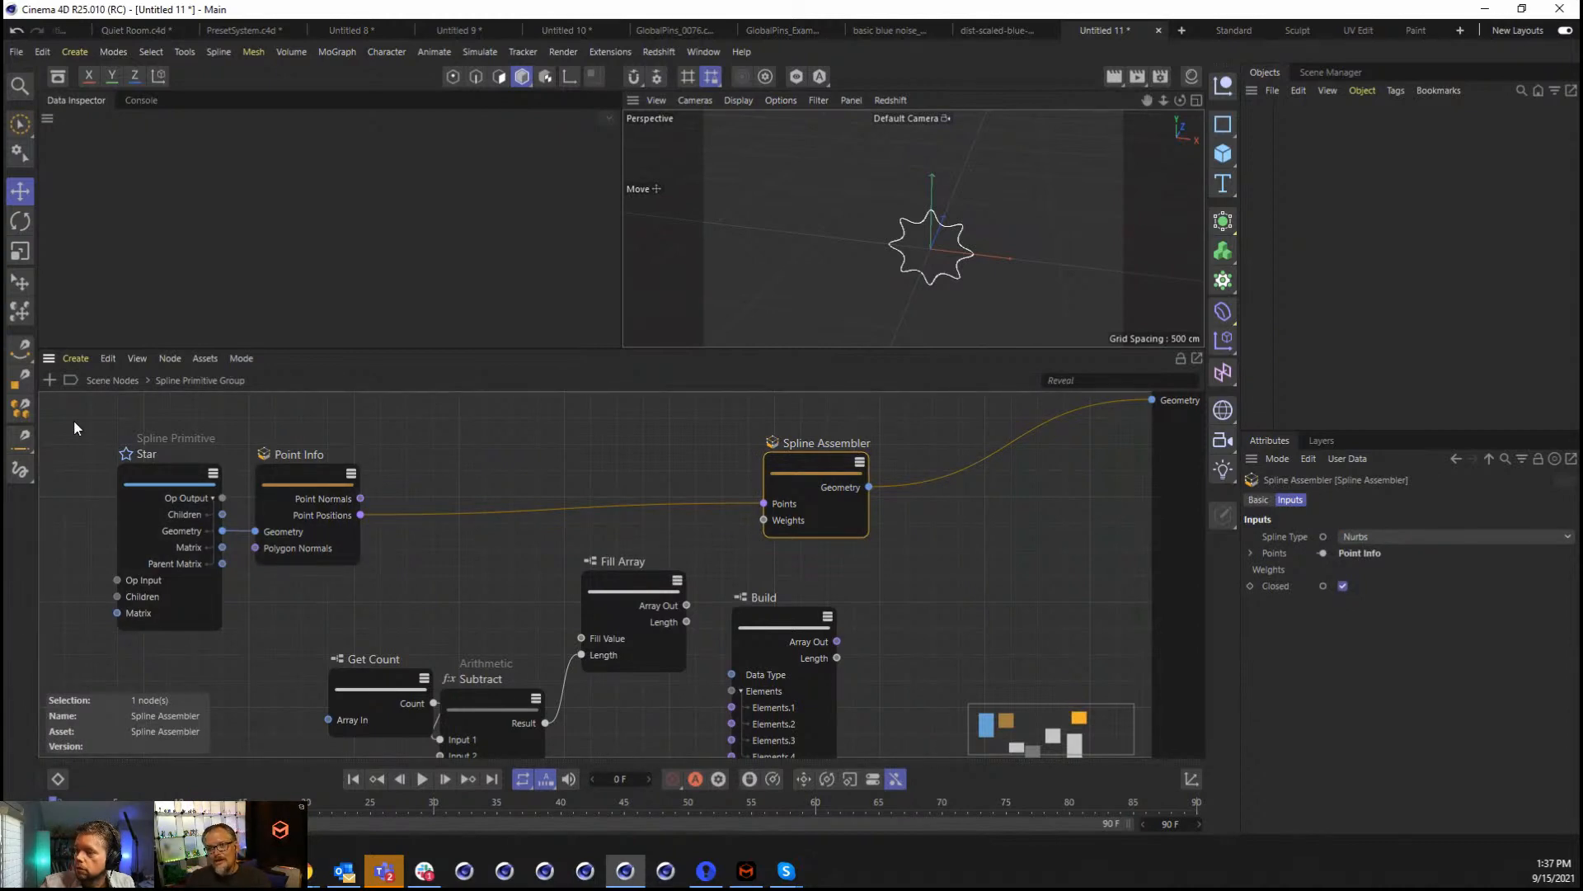
drag(72, 419, 416, 625)
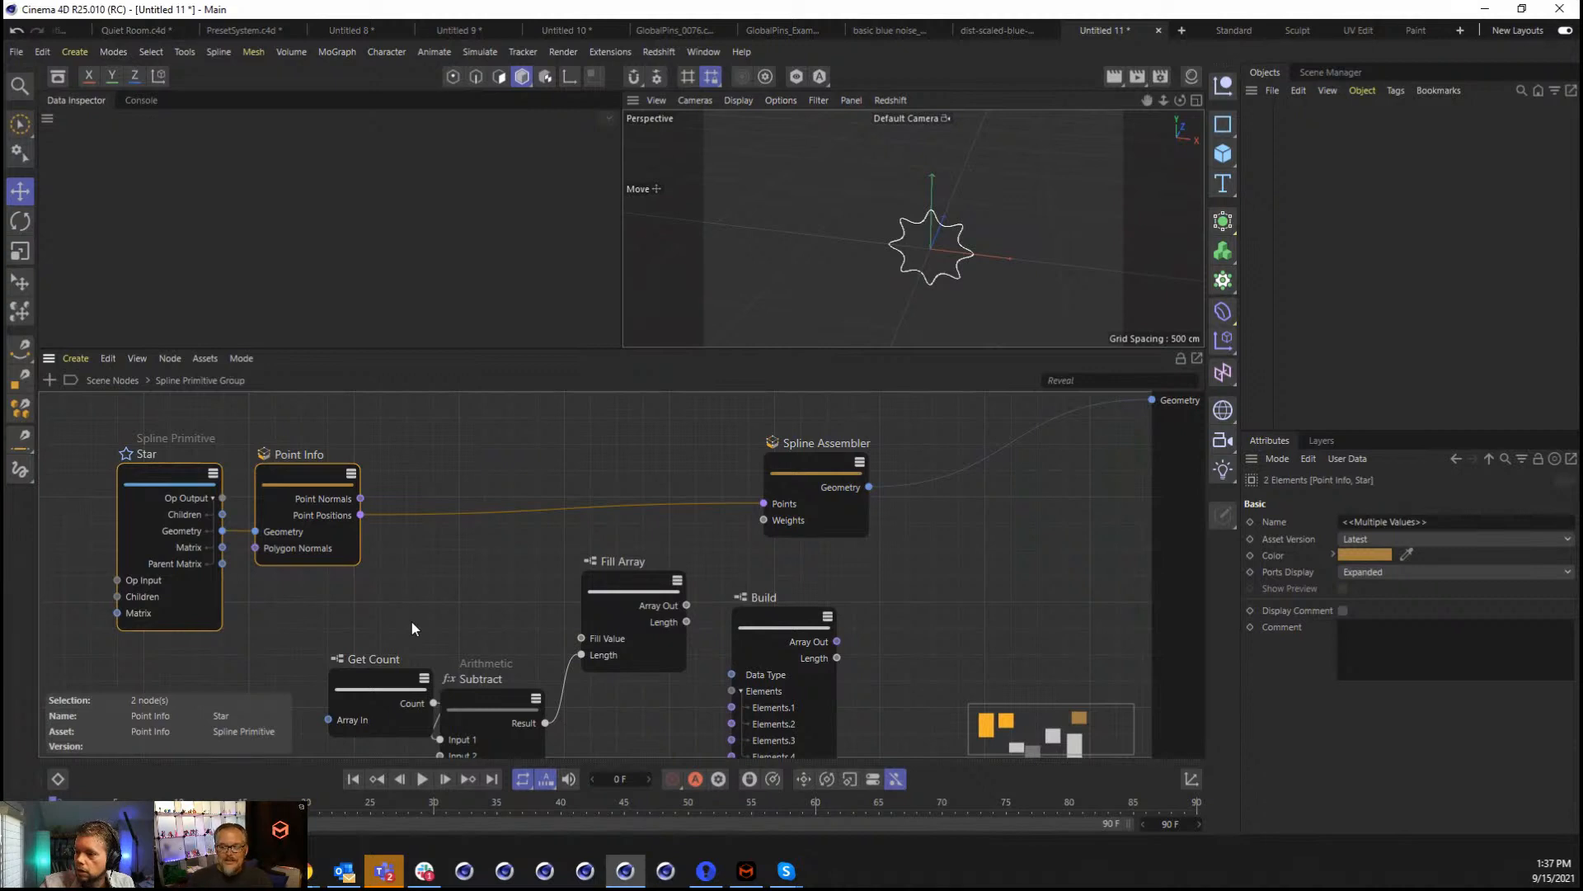
click(834, 455)
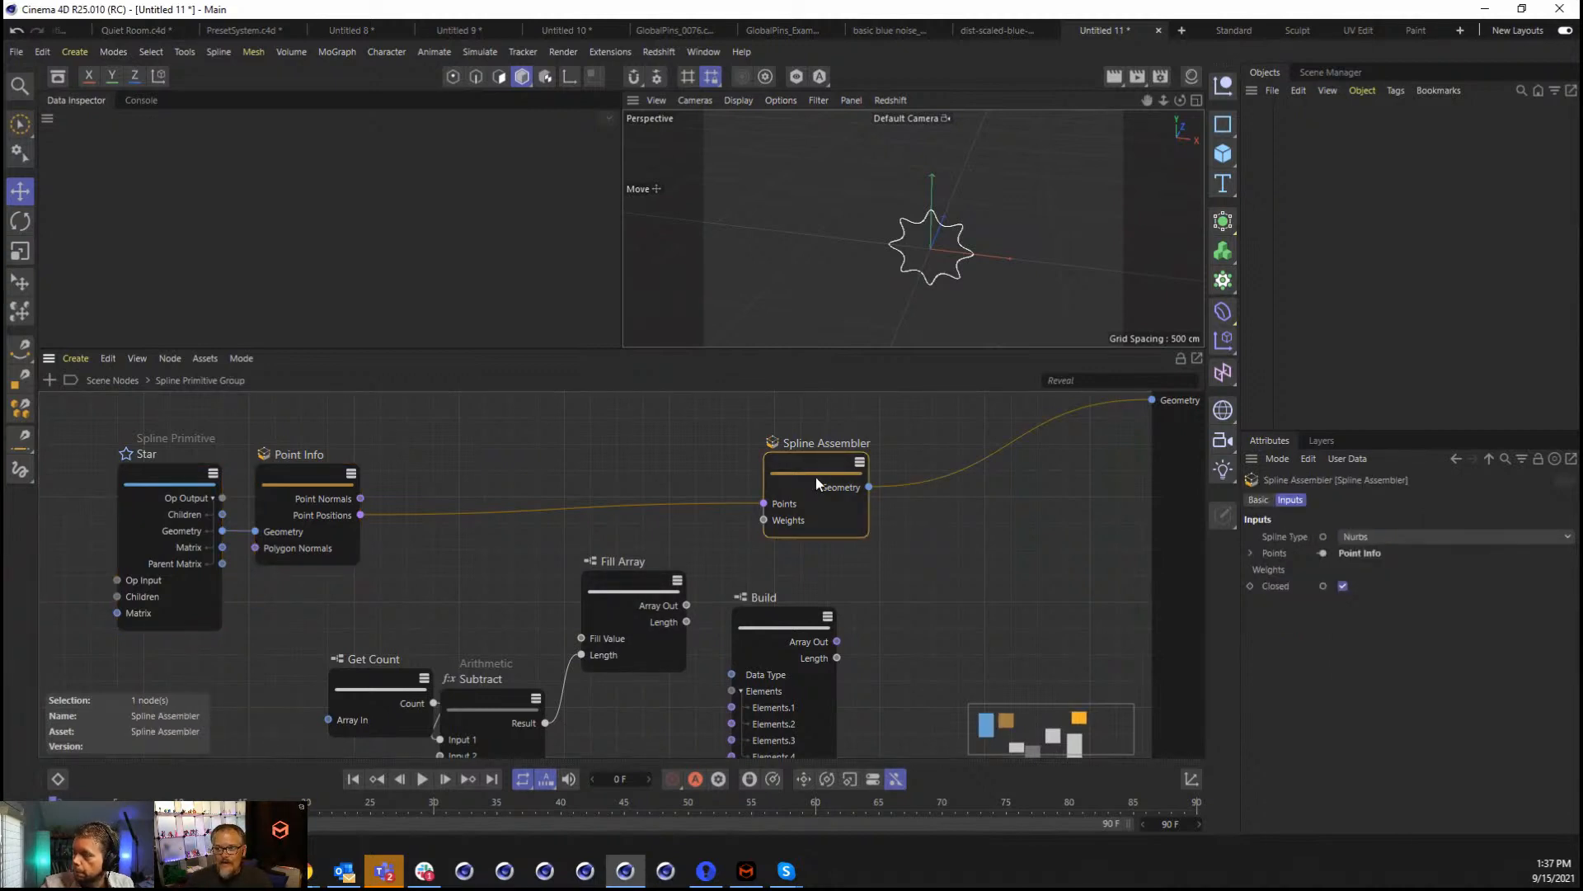
Reposition the Spline Assembler and Build nodes and return to the top-level Scene Nodes graph.
mouse_move(862, 465)
mouse_down()
mouse_move(960, 487)
mouse_move(872, 483)
mouse_move(887, 467)
mouse_up()
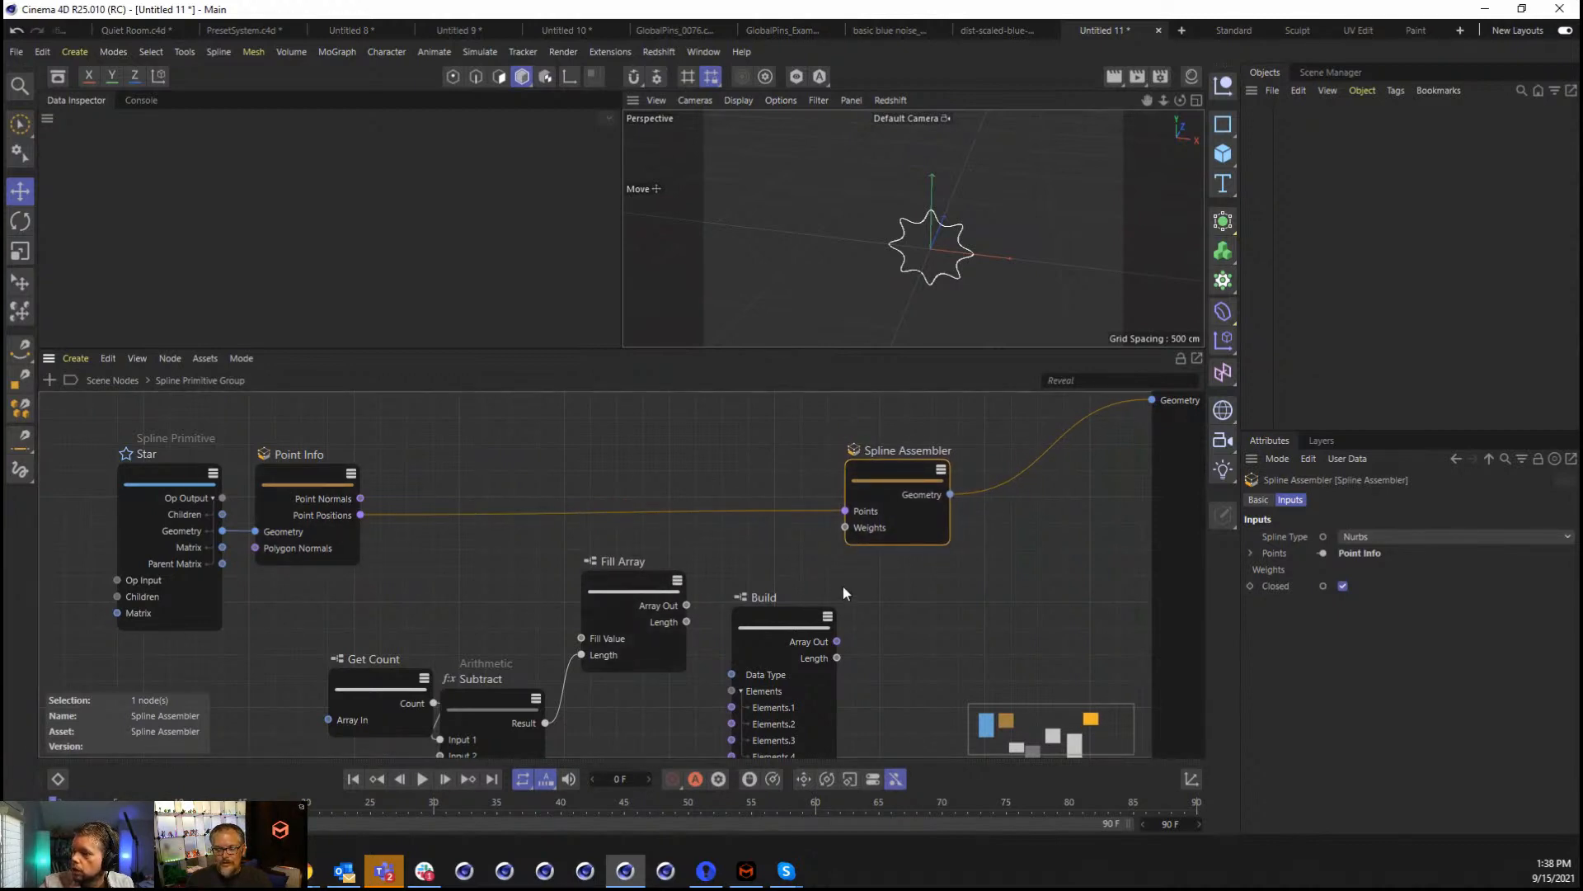
drag(825, 623, 796, 573)
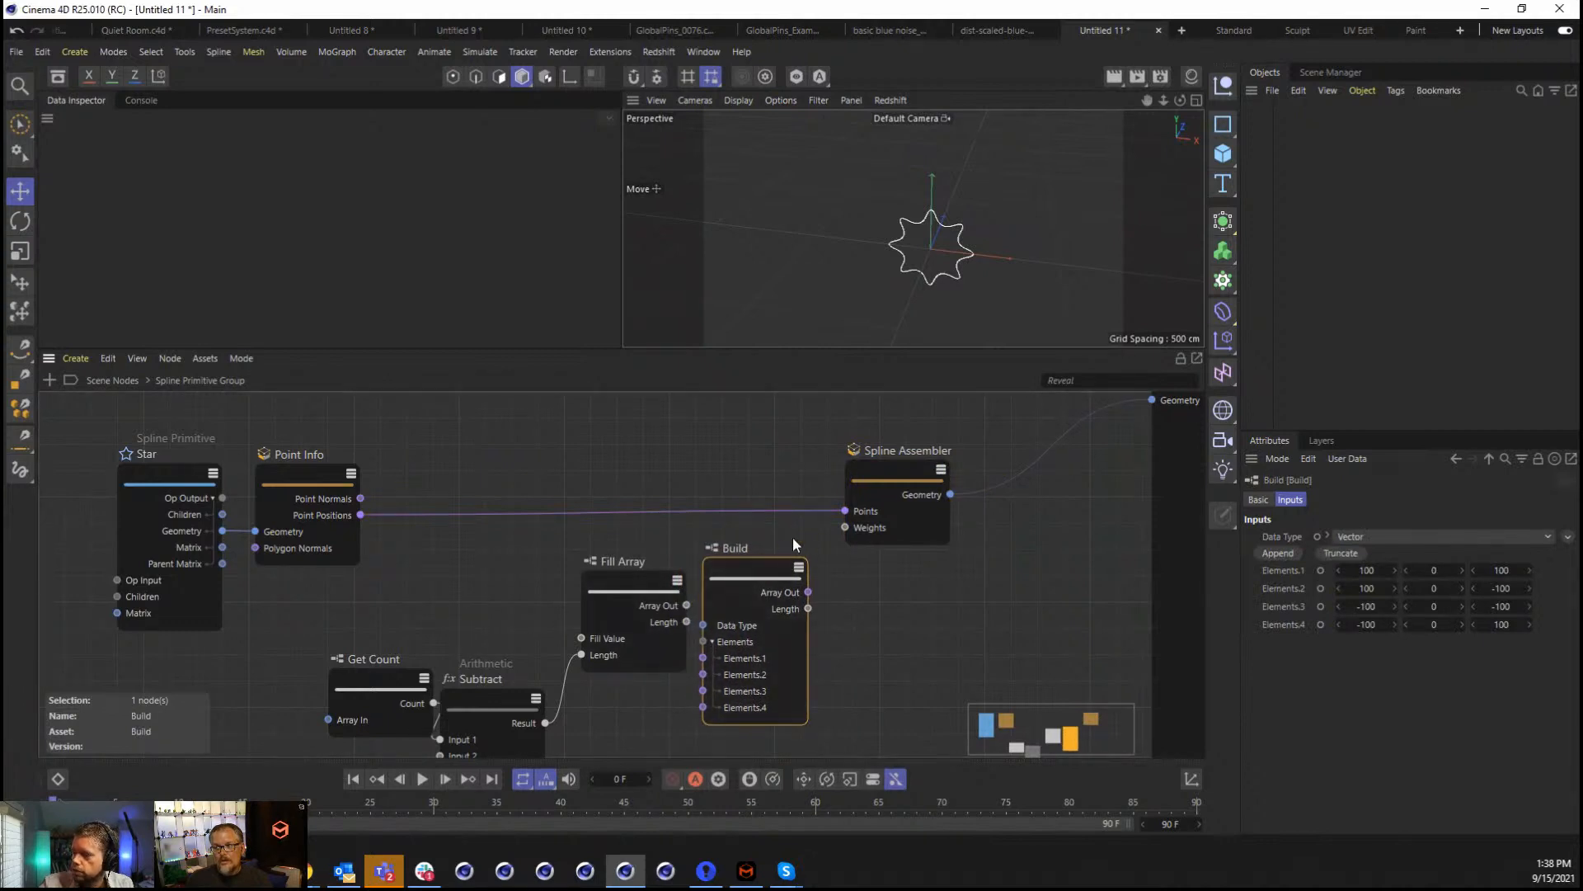
click(112, 380)
click(479, 572)
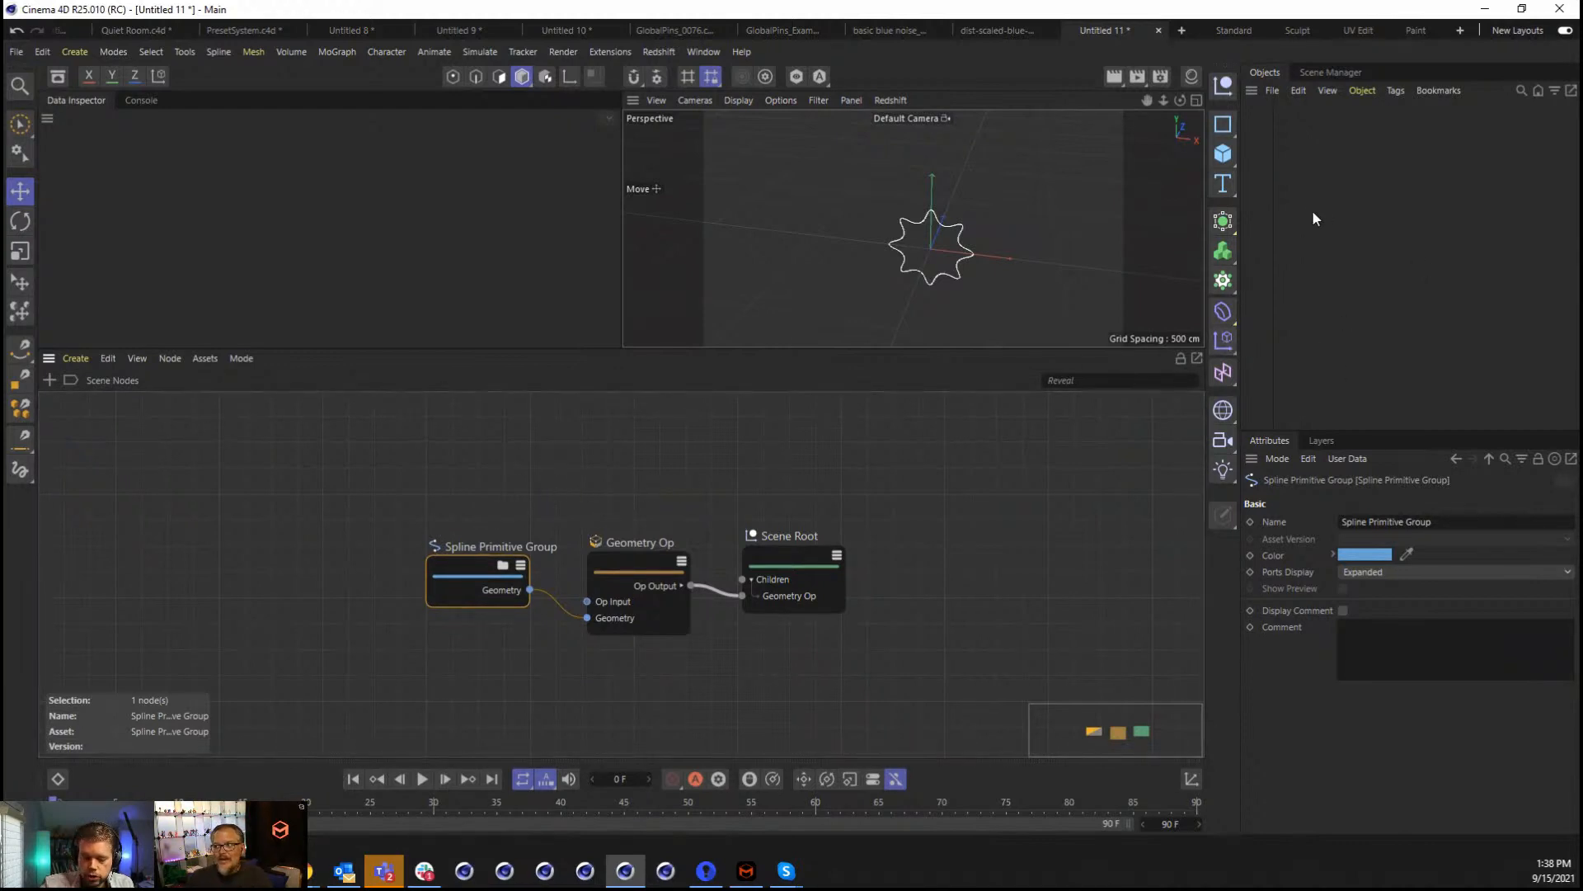
Search the asset library for mesh and try adding the Mesh Primitive operator to the scene objects.
click(58, 76)
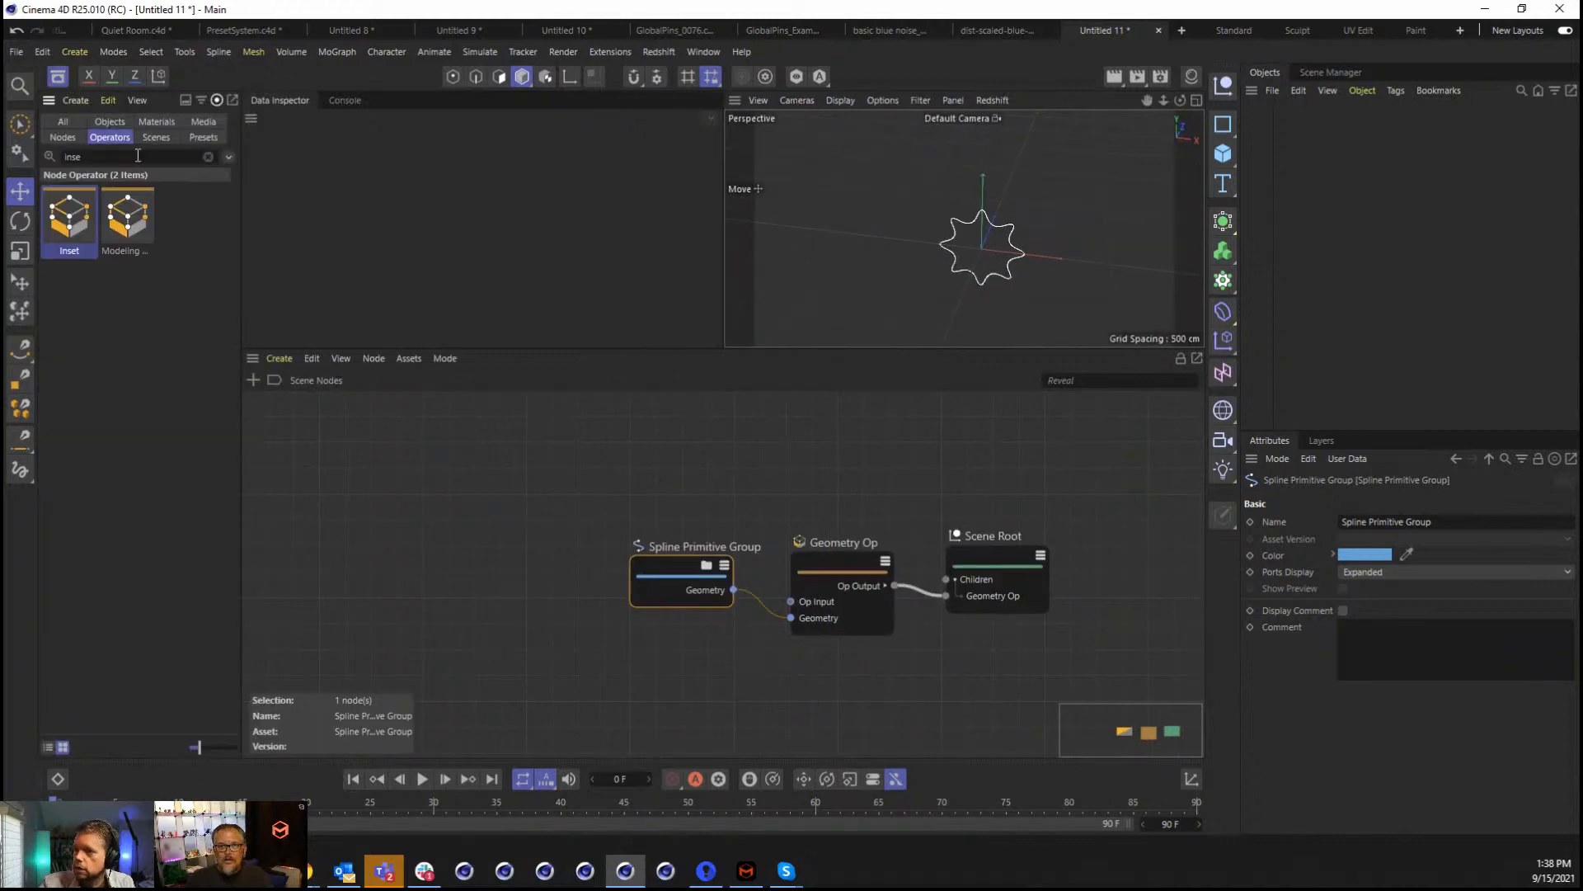
click(137, 159)
text(mesh)
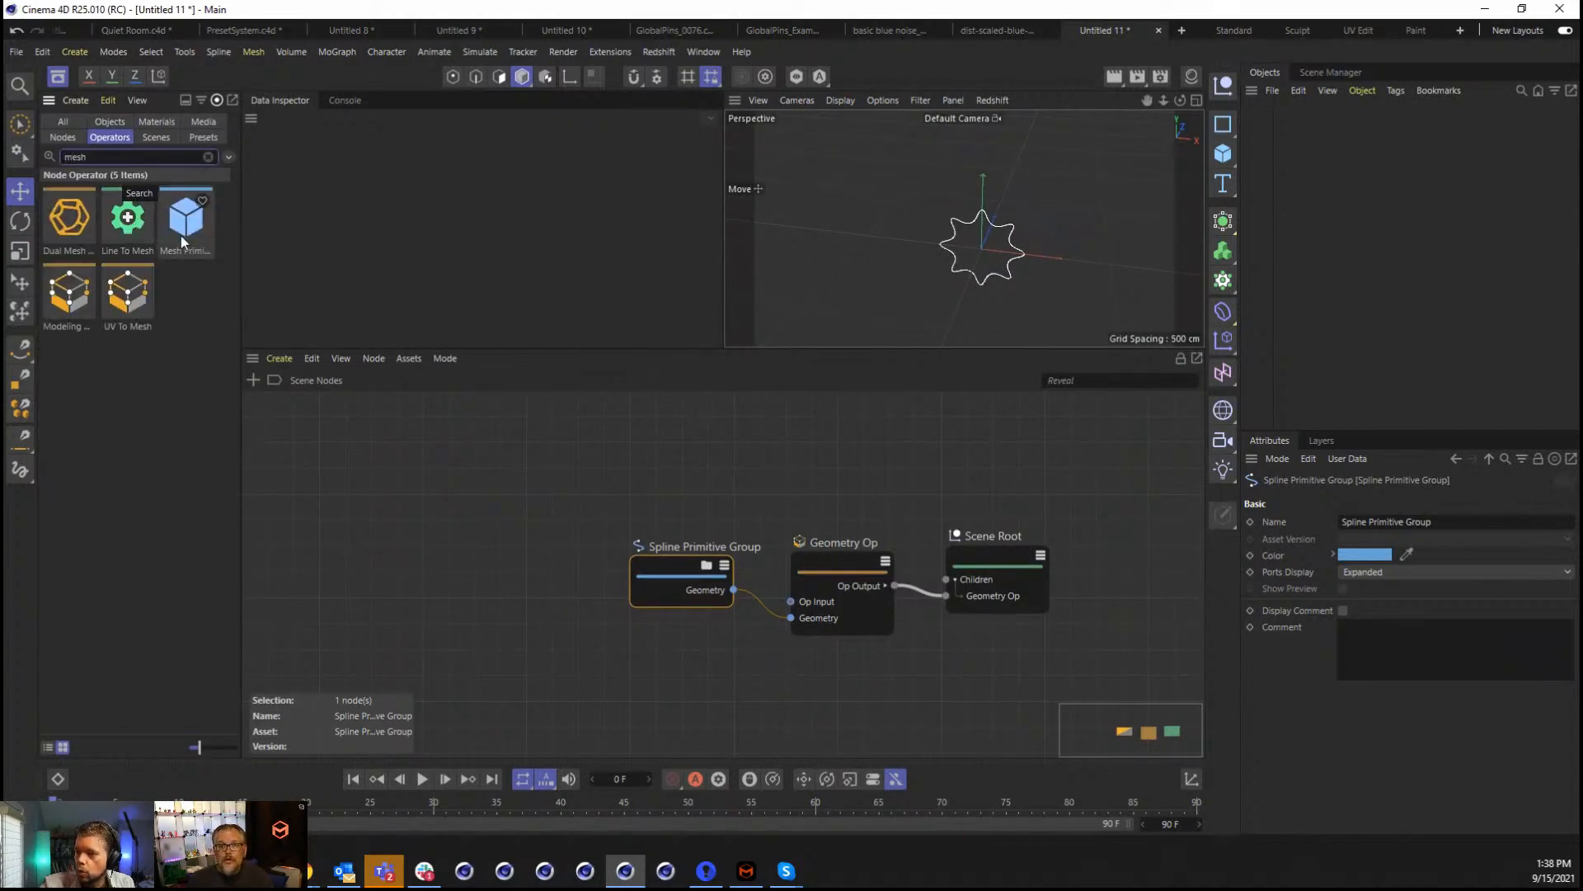
drag(183, 241, 1252, 145)
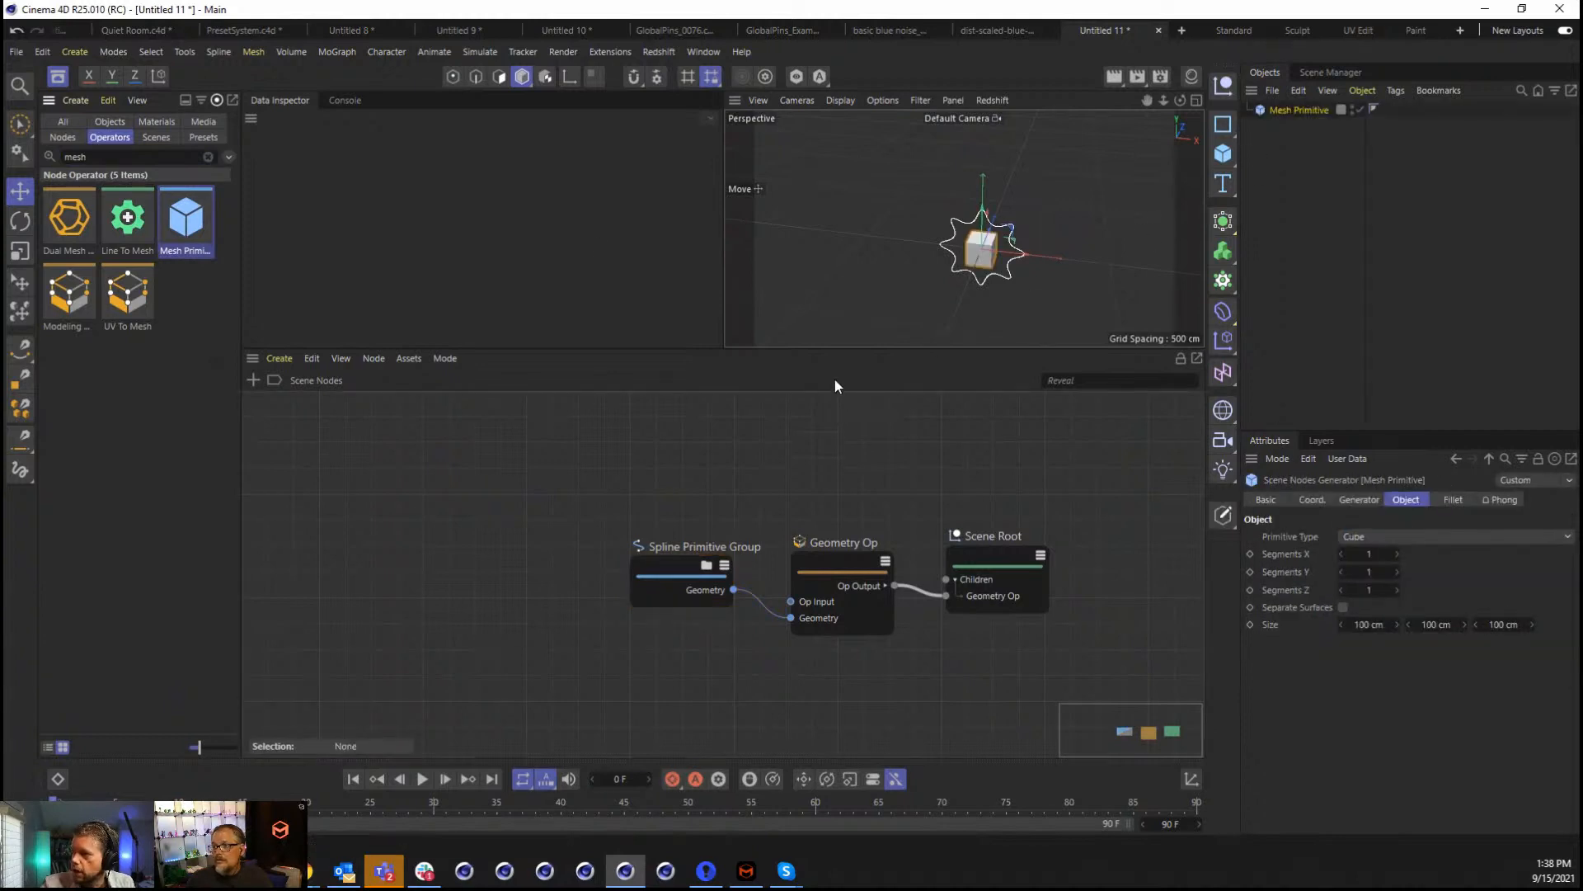
Replace the Mesh Primitive object with a Mesh Primitive Group node asset and open its node graph.
click(62, 137)
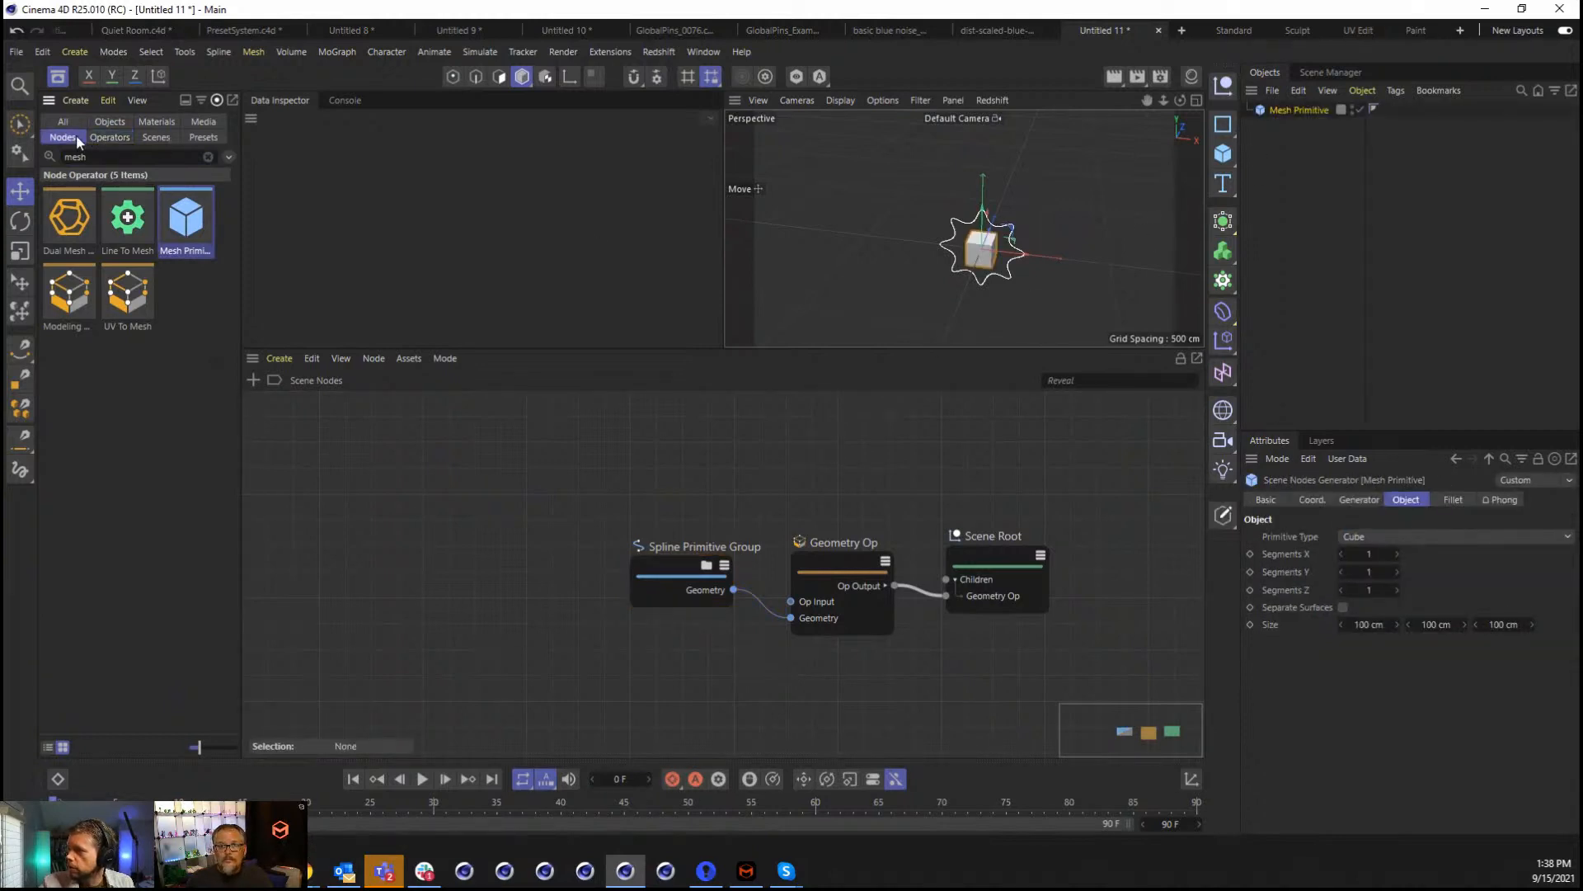
drag(70, 219, 1304, 137)
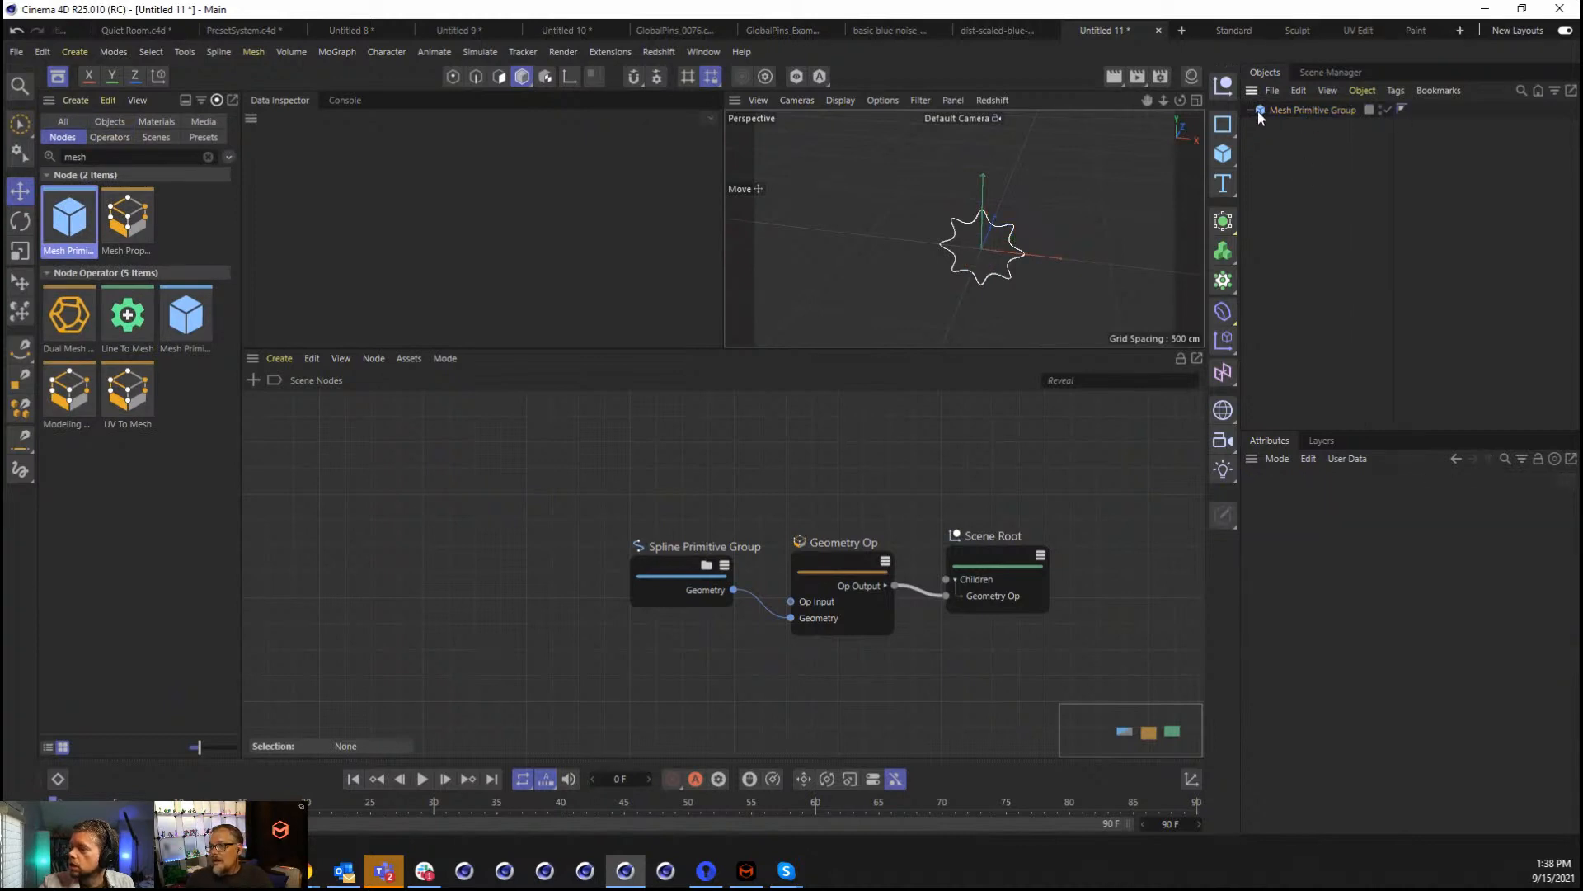
click(1258, 111)
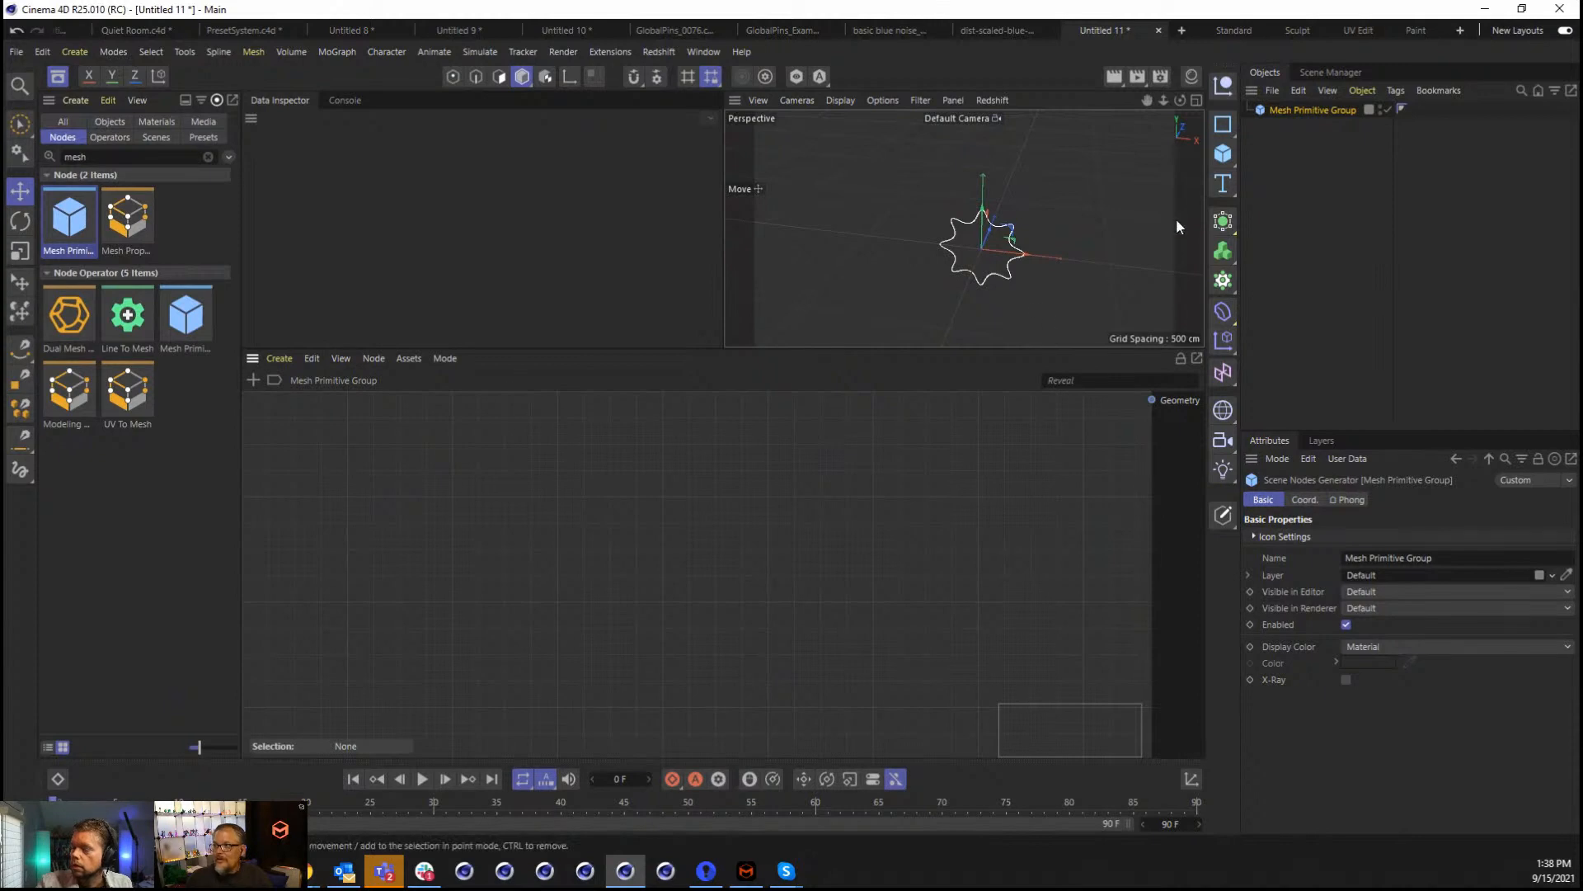
Copy the Star, Point Info and Spline Assembler nodes from inside the scene graph's Spline Primitive Group.
click(446, 358)
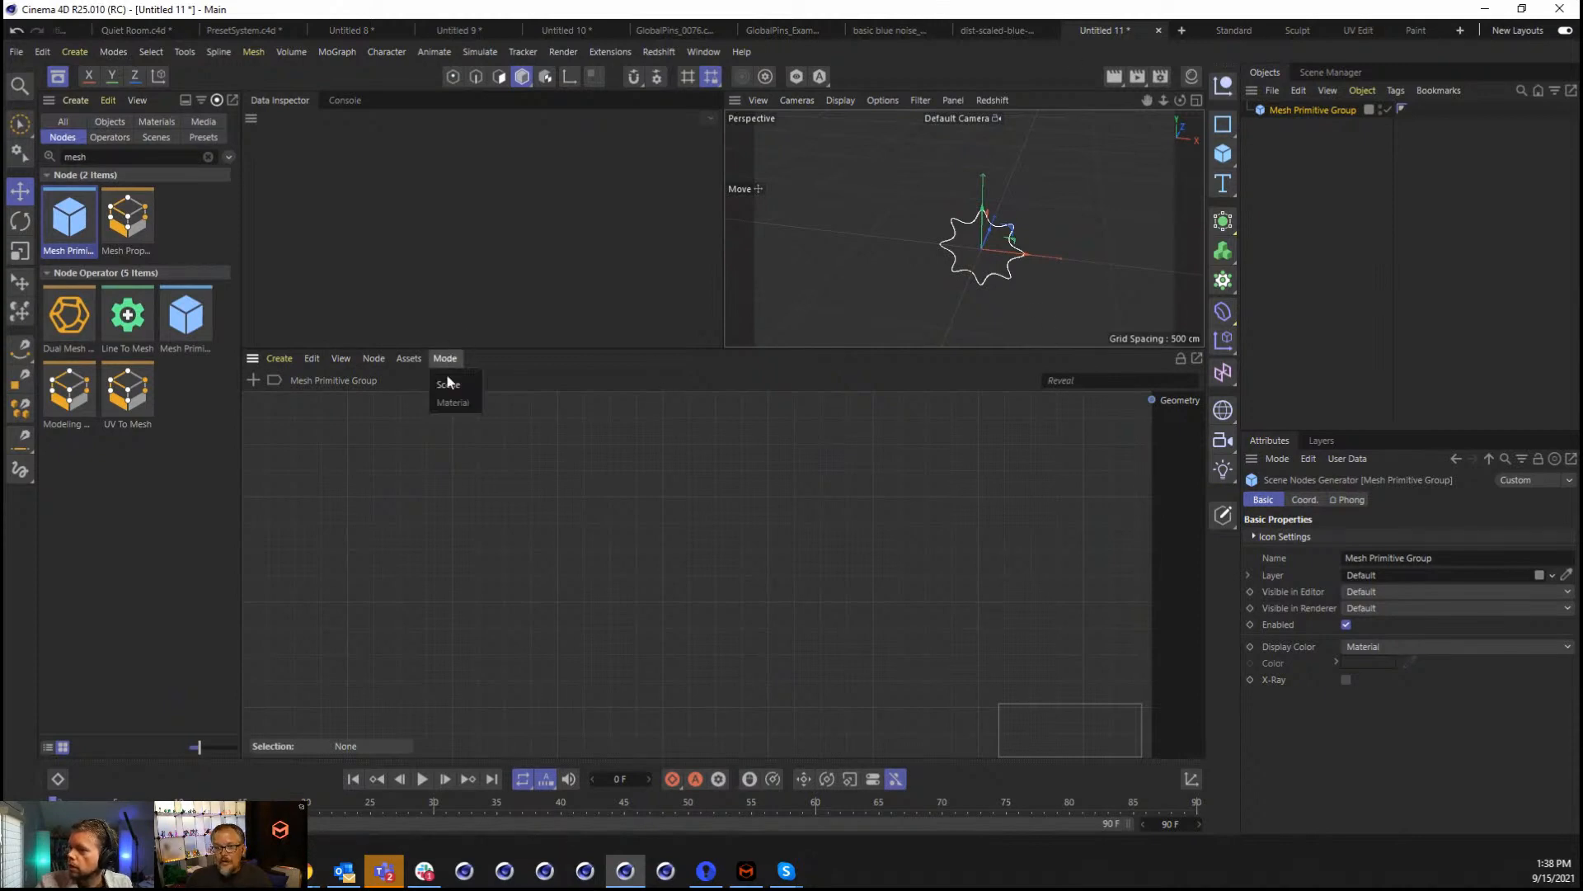
click(449, 386)
click(705, 568)
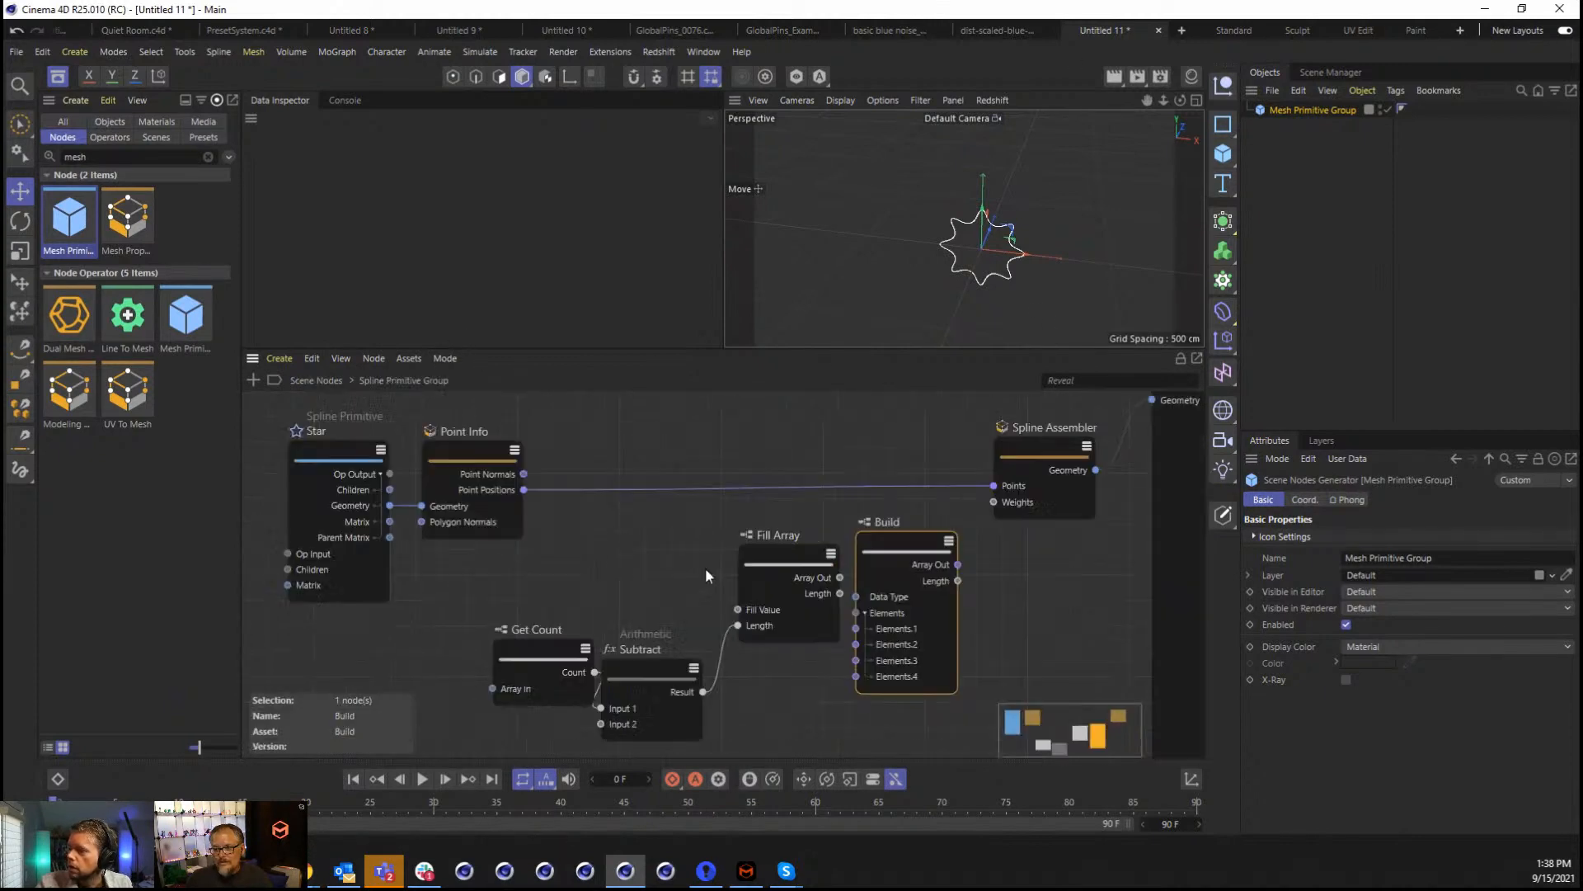
click(346, 422)
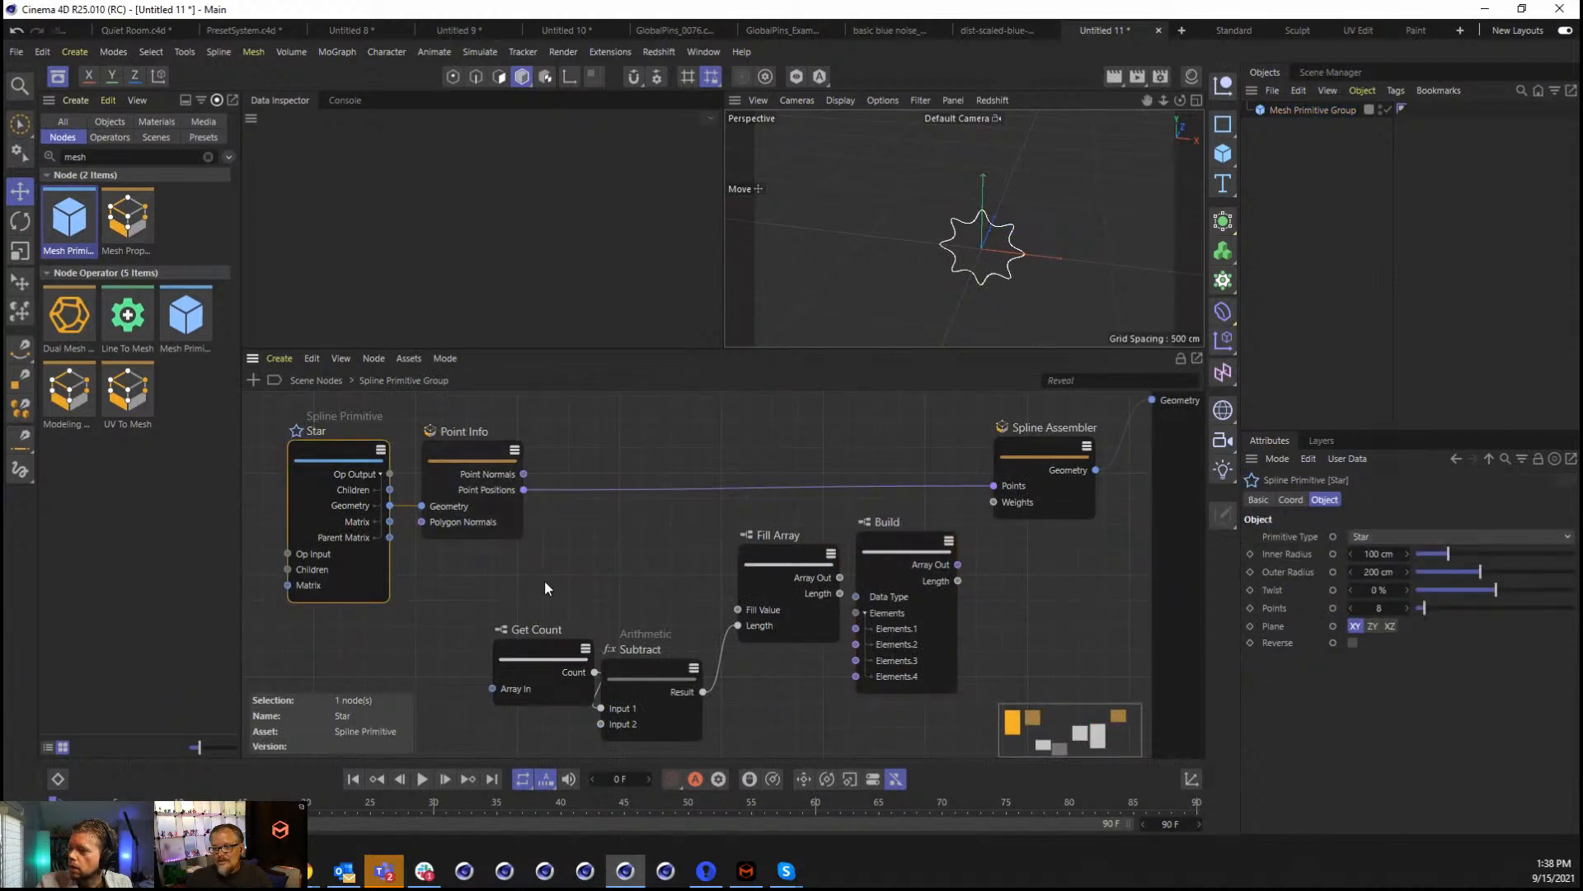
drag(586, 589, 353, 440)
shift+click(1049, 457)
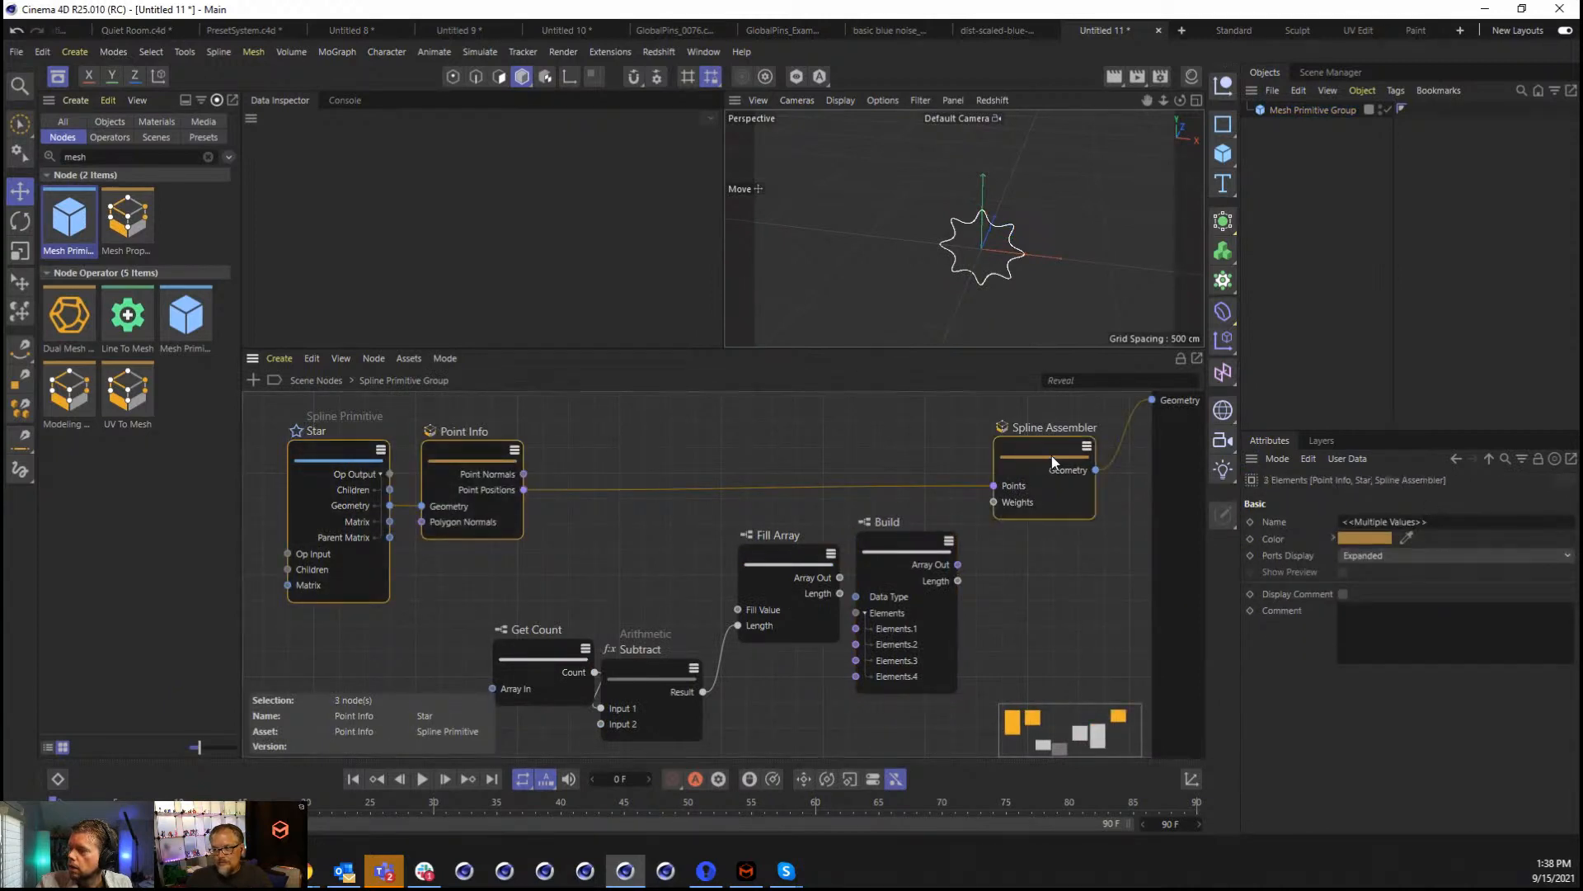
Paste the copied nodes into the Mesh Primitive Group and connect the Spline Assembler's Geometry to the group's Geometry output.
click(1265, 107)
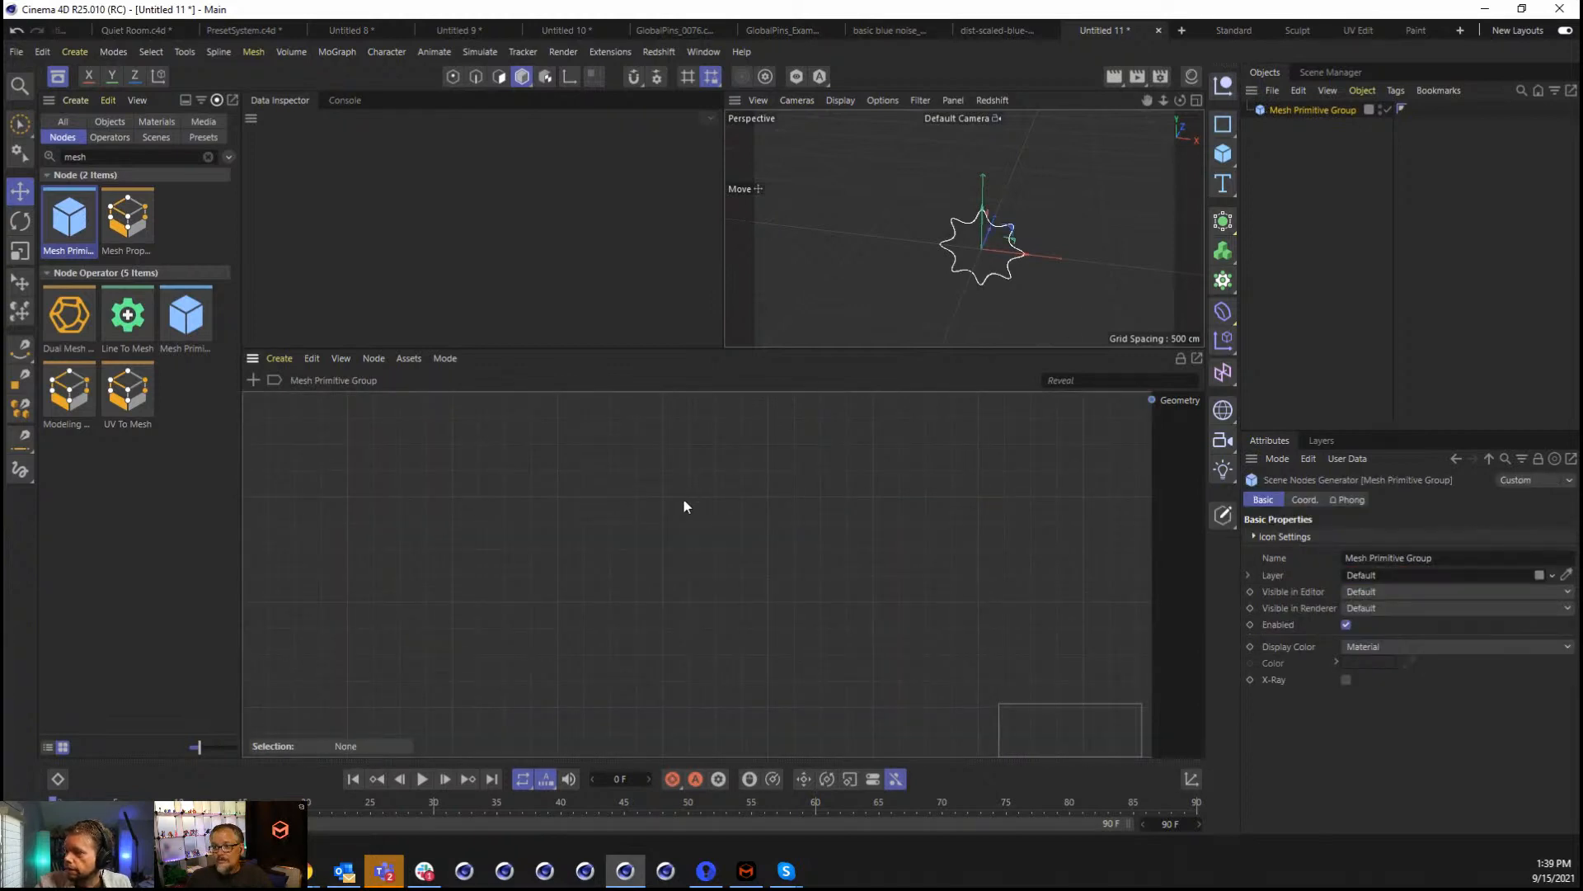
drag(1110, 537, 1155, 402)
drag(1027, 518, 642, 480)
click(859, 533)
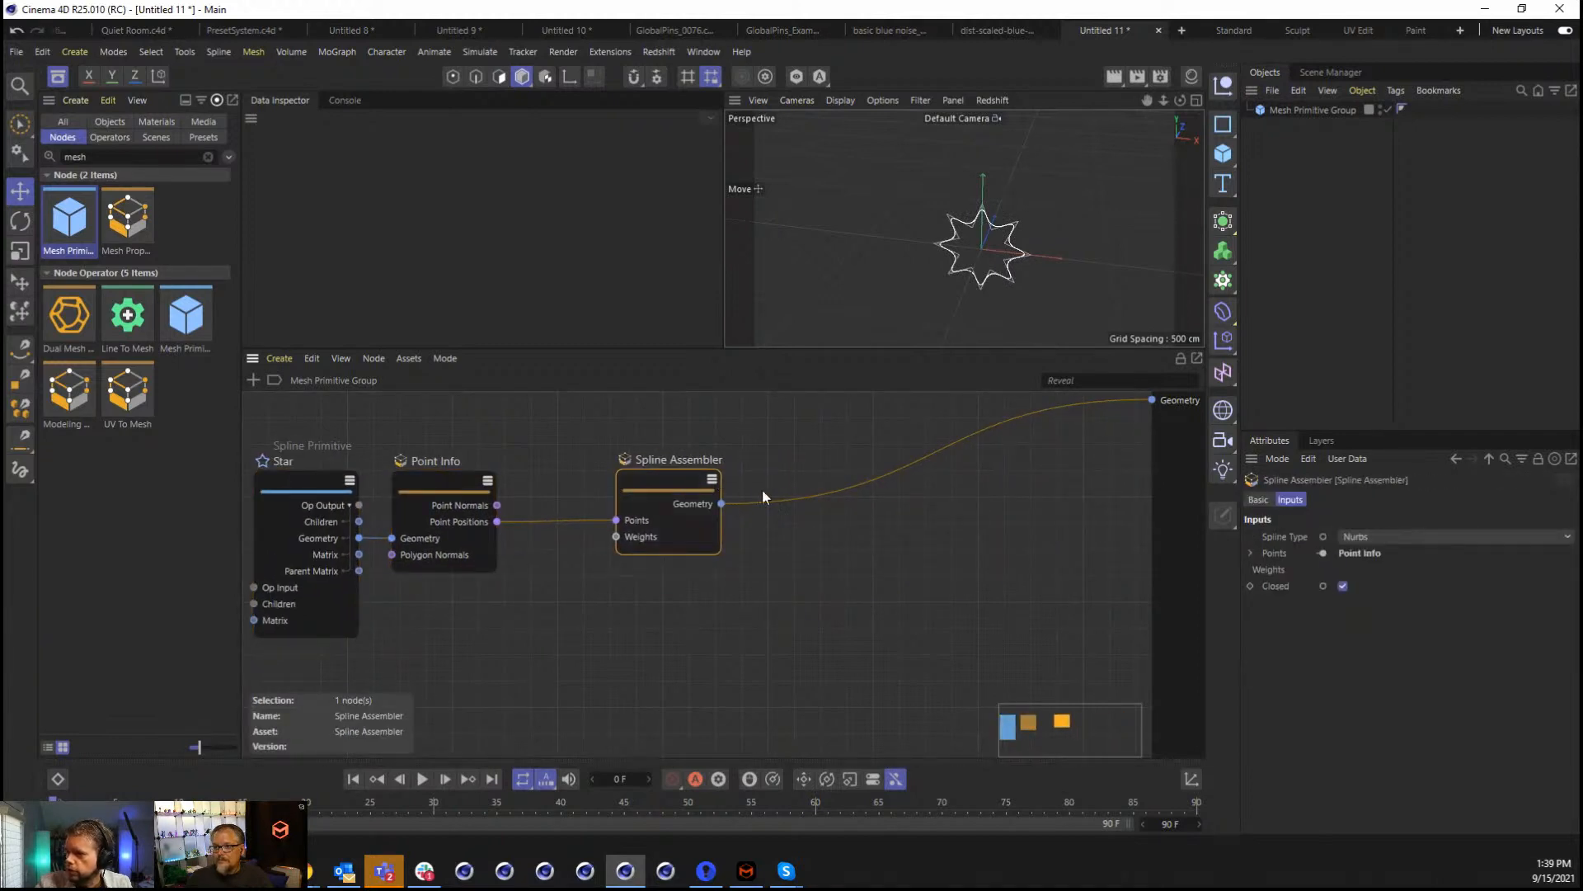
Delete the connection between the Geometry Op and the Scene Root in the top-level scene graph.
click(424, 358)
click(453, 379)
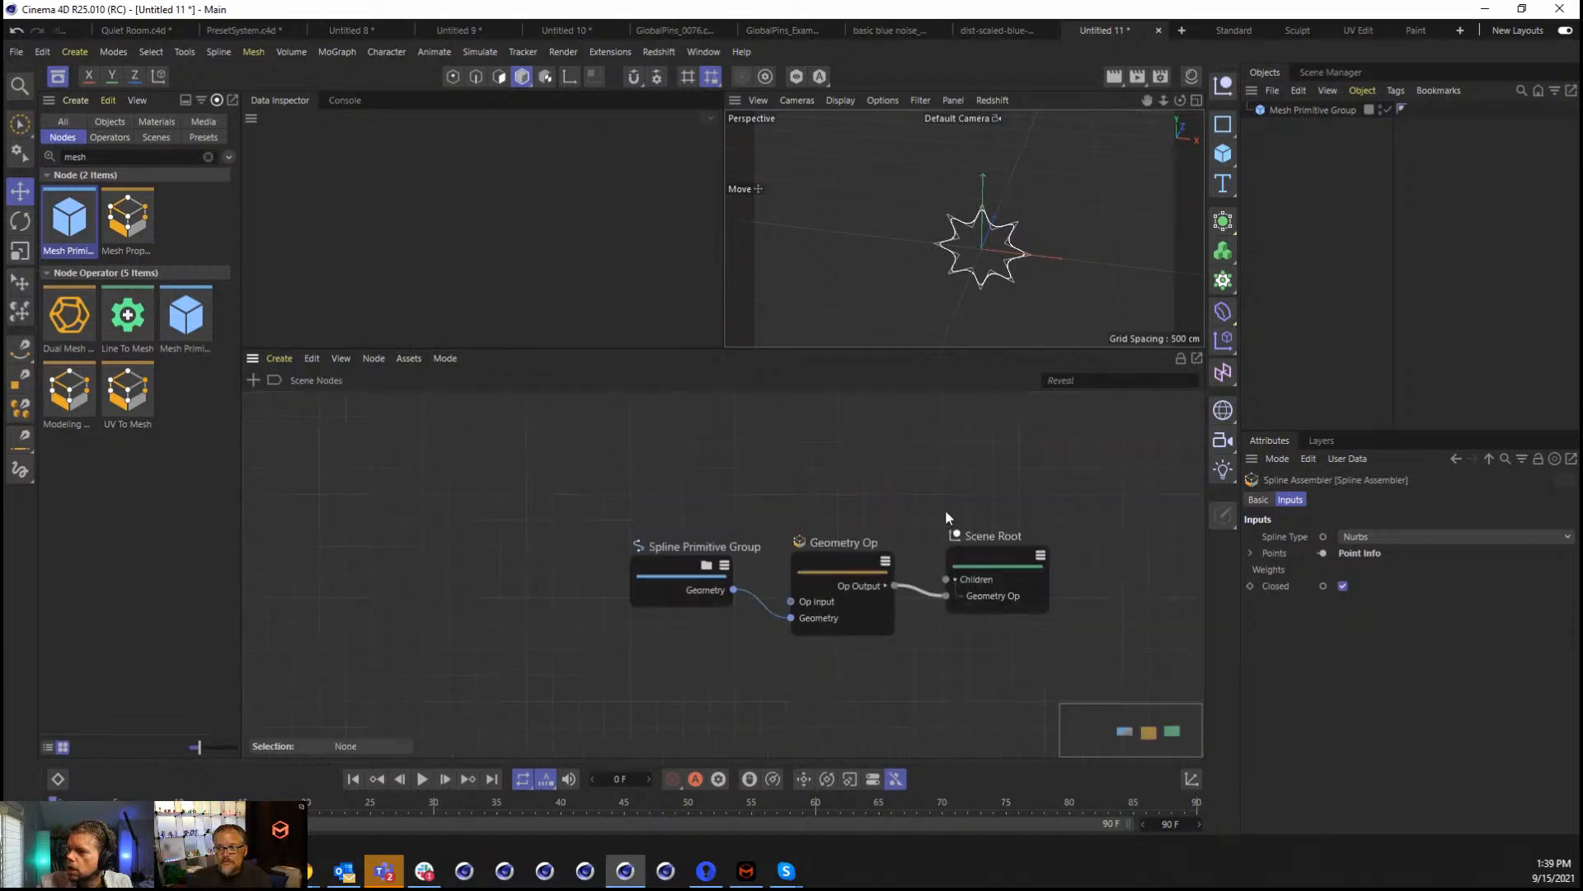
click(919, 593)
key(Delete)
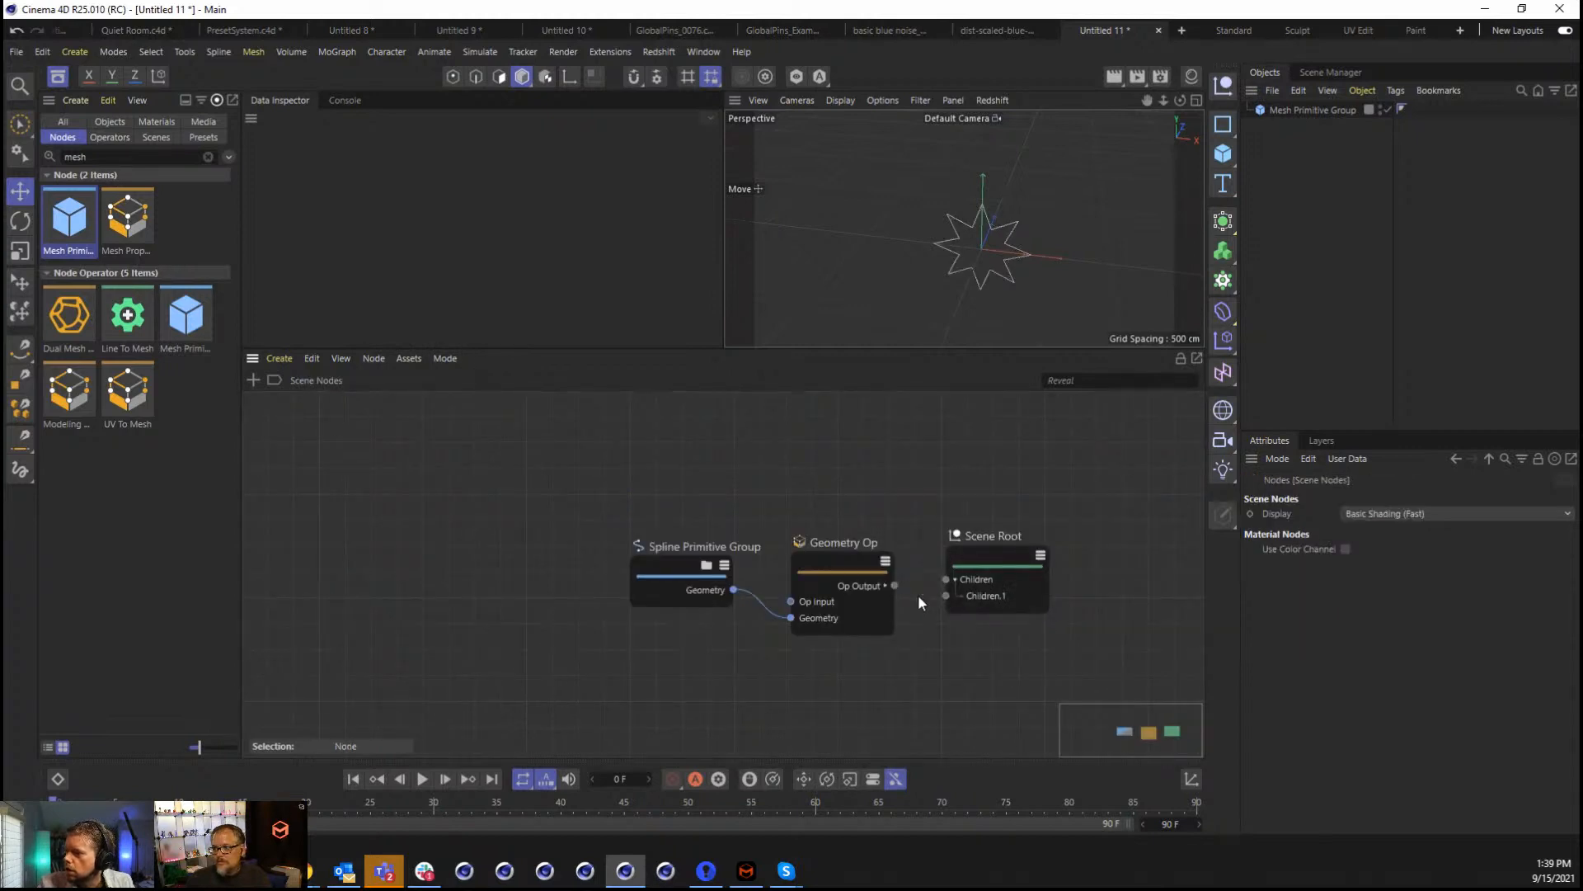
Move Point Info away from the Star node in the Mesh Primitive Group and set the Star's Primitive Type to n-Side.
double_click(1260, 109)
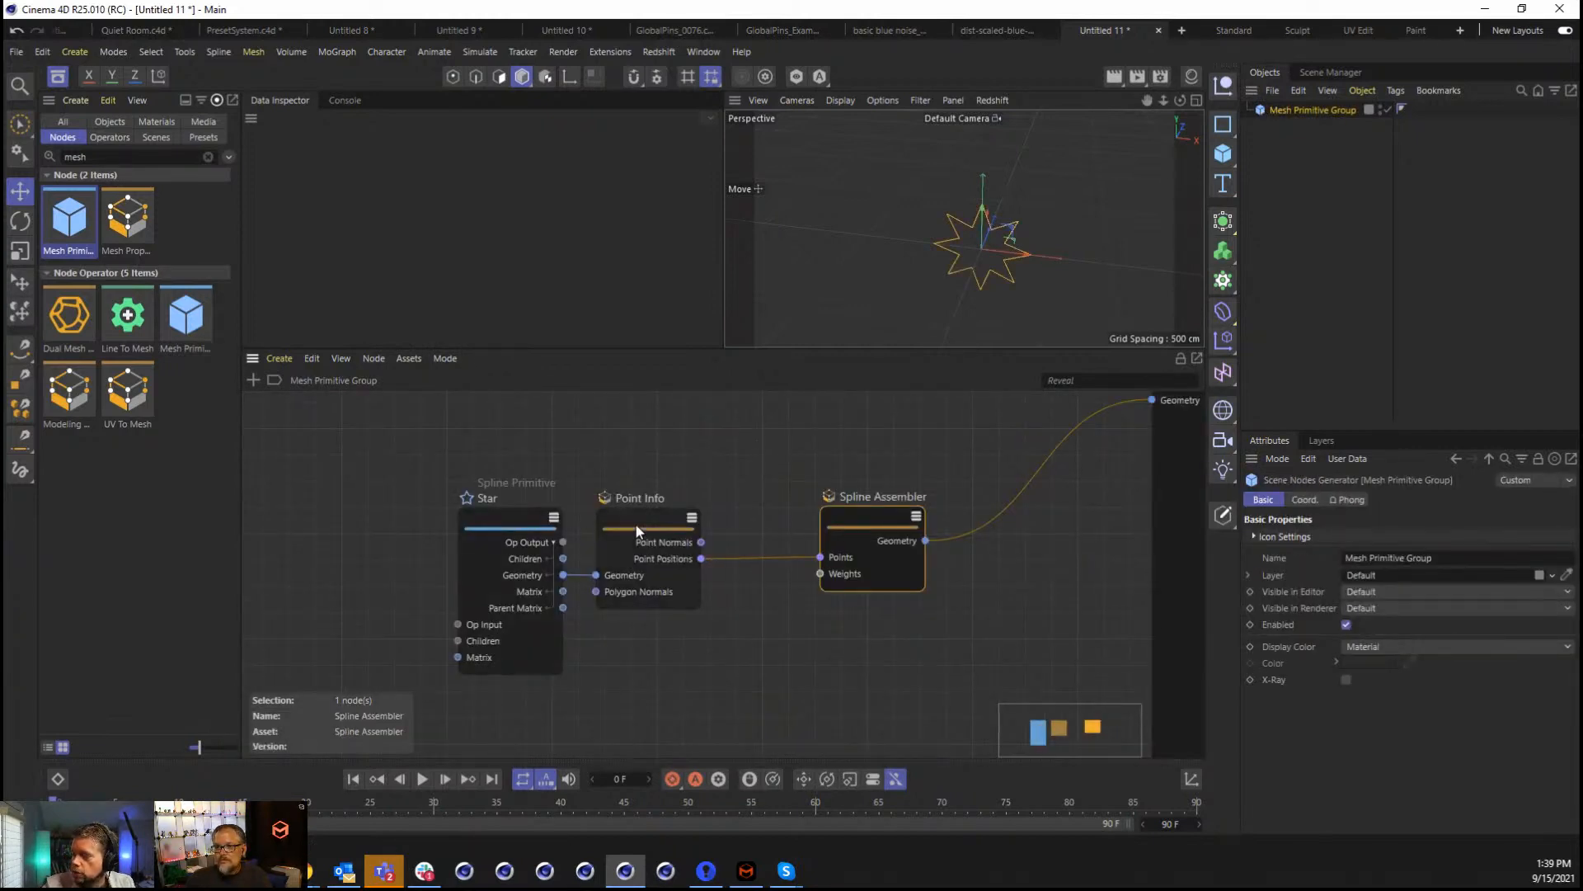
click(680, 521)
click(525, 518)
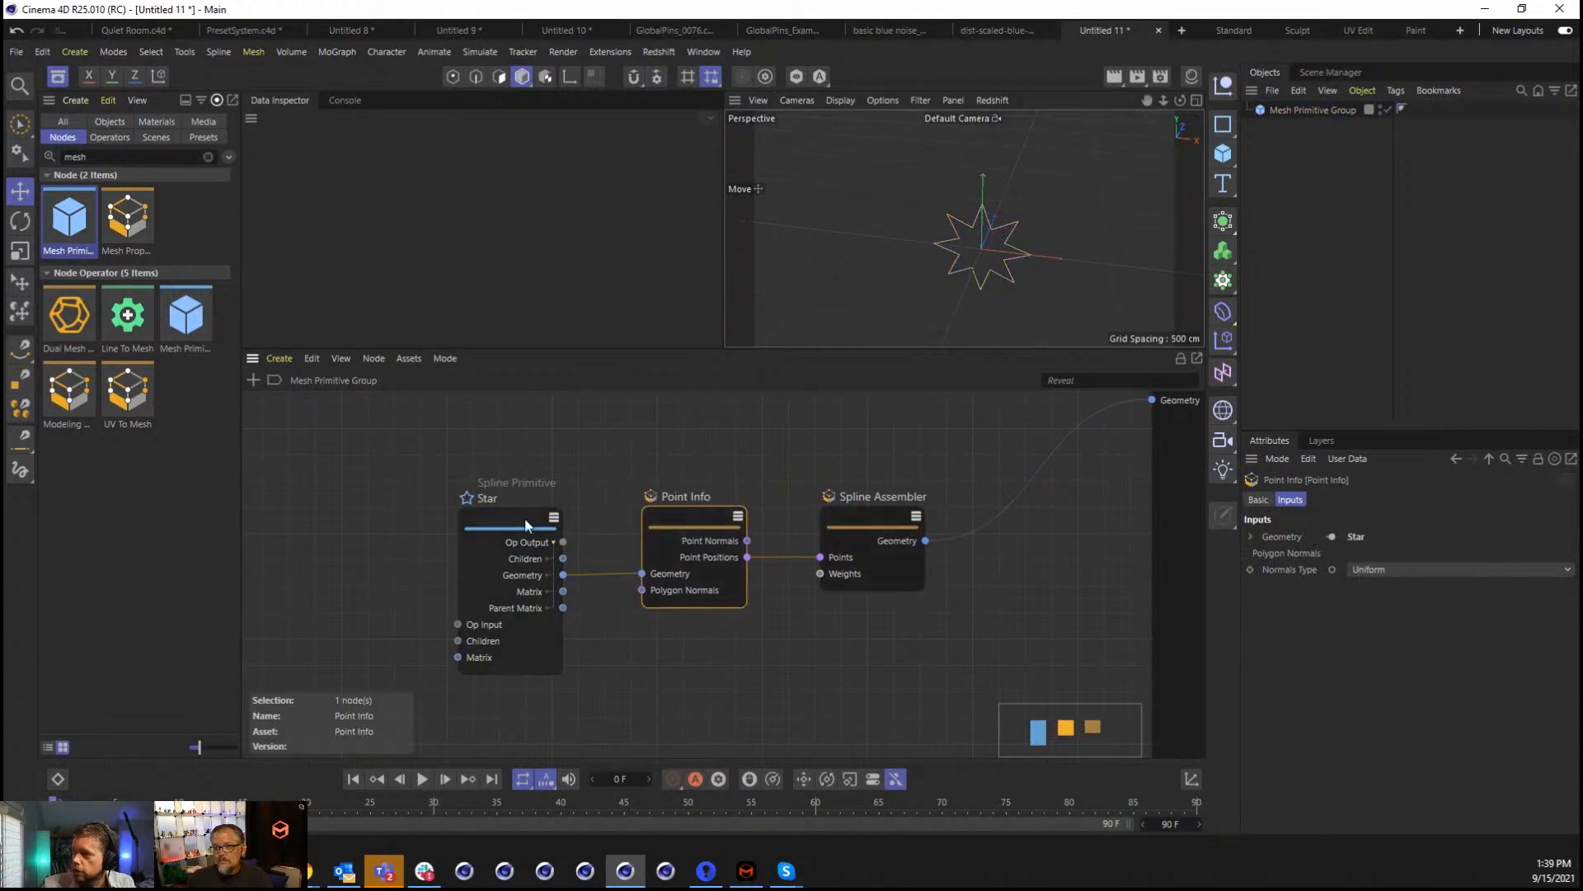
click(1384, 535)
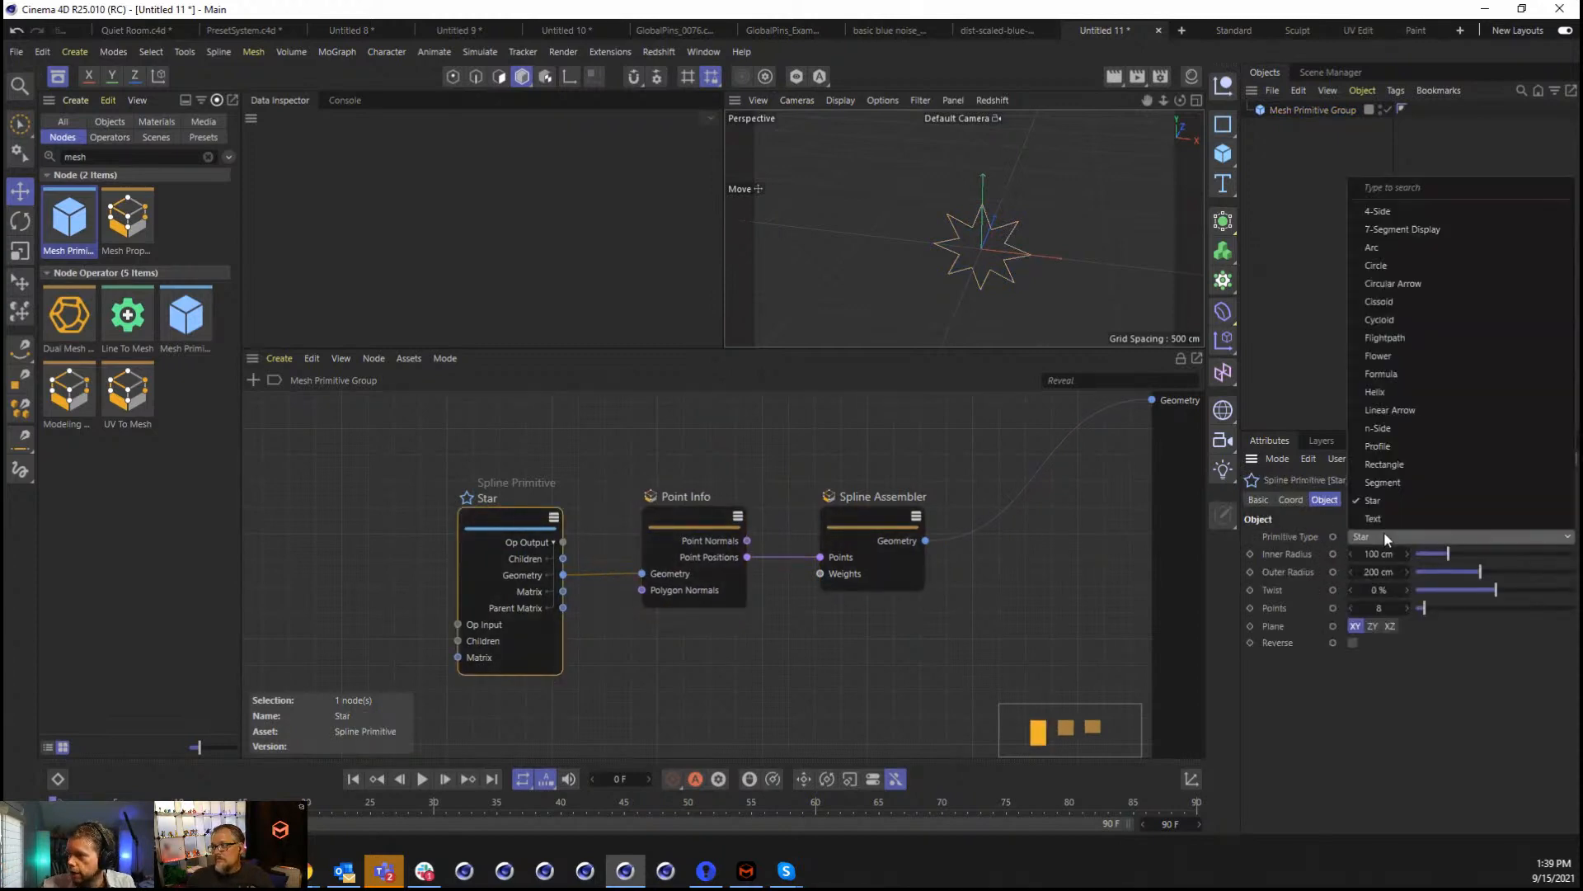
click(1383, 431)
Spread the Point Info and Spline Assembler nodes further apart.
drag(850, 515, 887, 530)
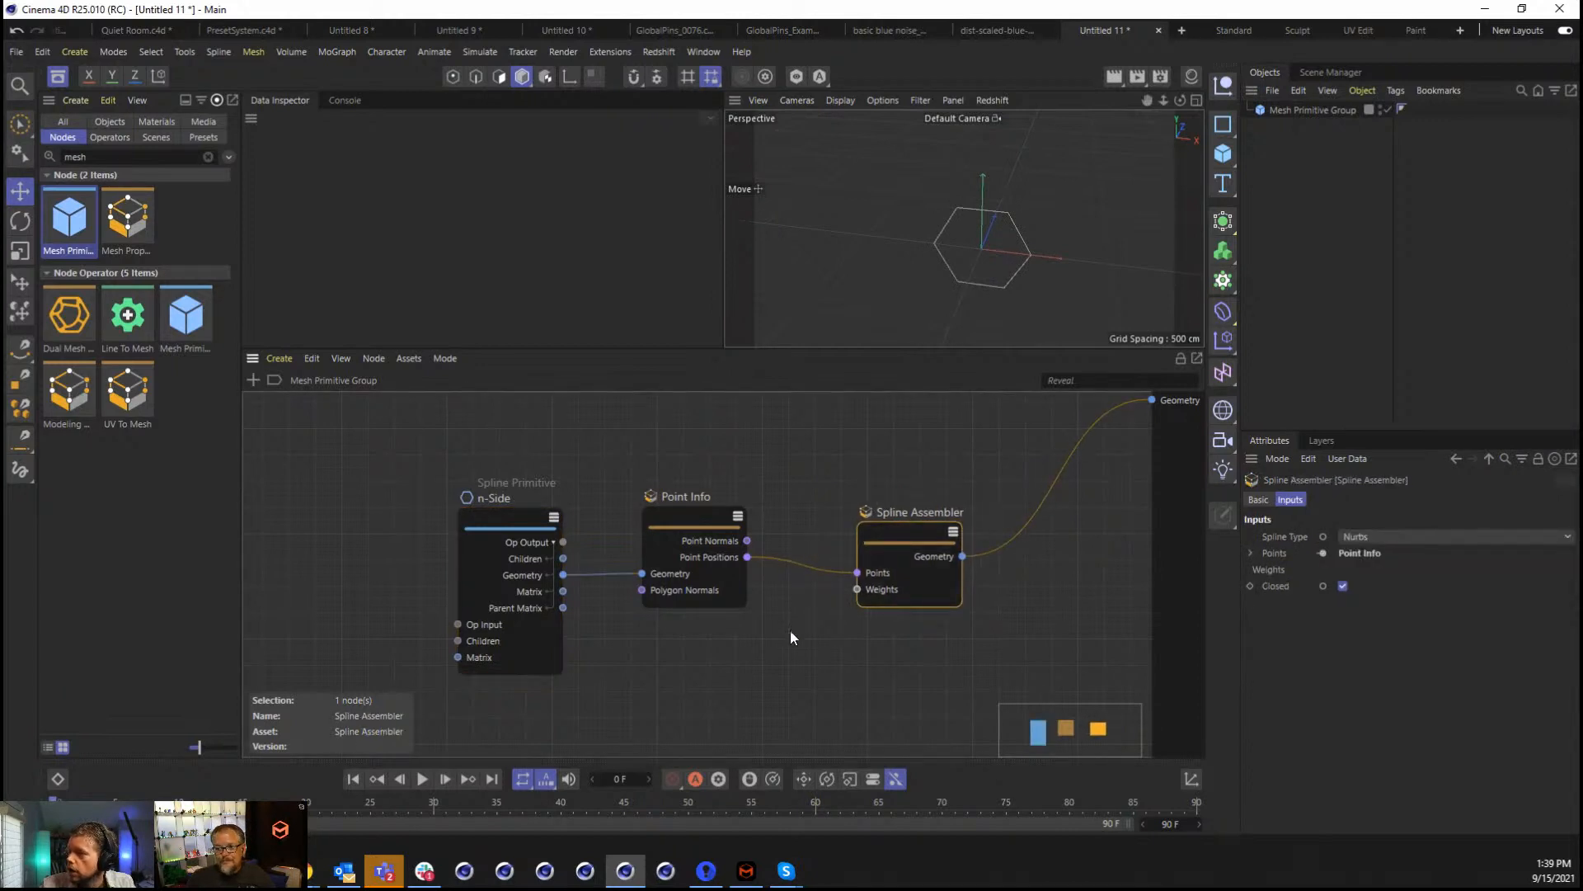
click(705, 539)
drag(653, 527, 639, 521)
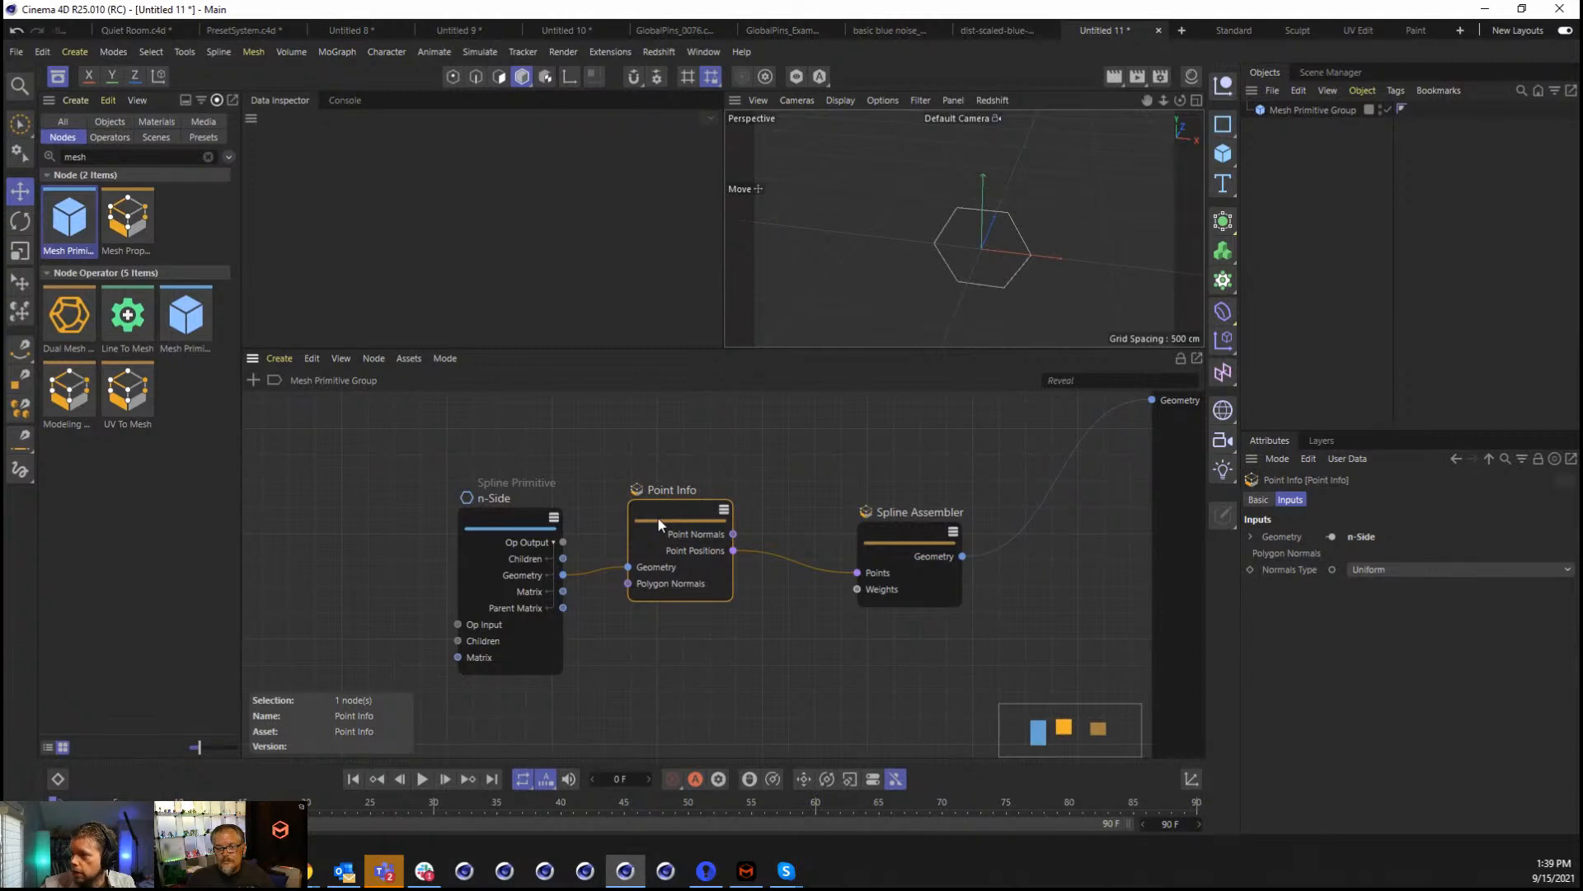
drag(658, 522, 631, 522)
drag(888, 543, 931, 528)
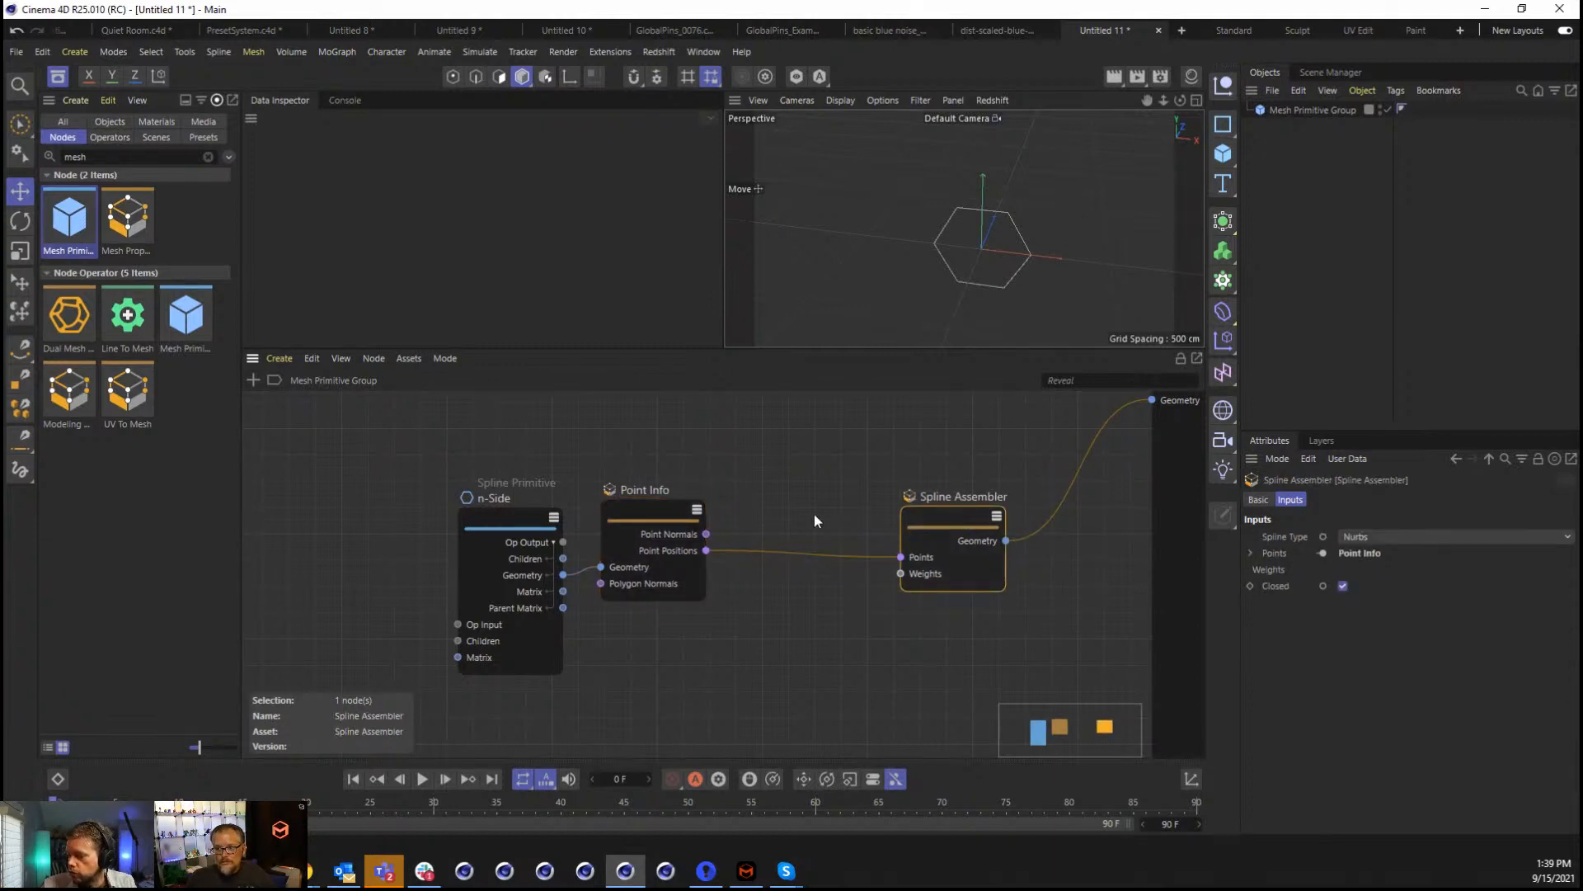
double_click(708, 645)
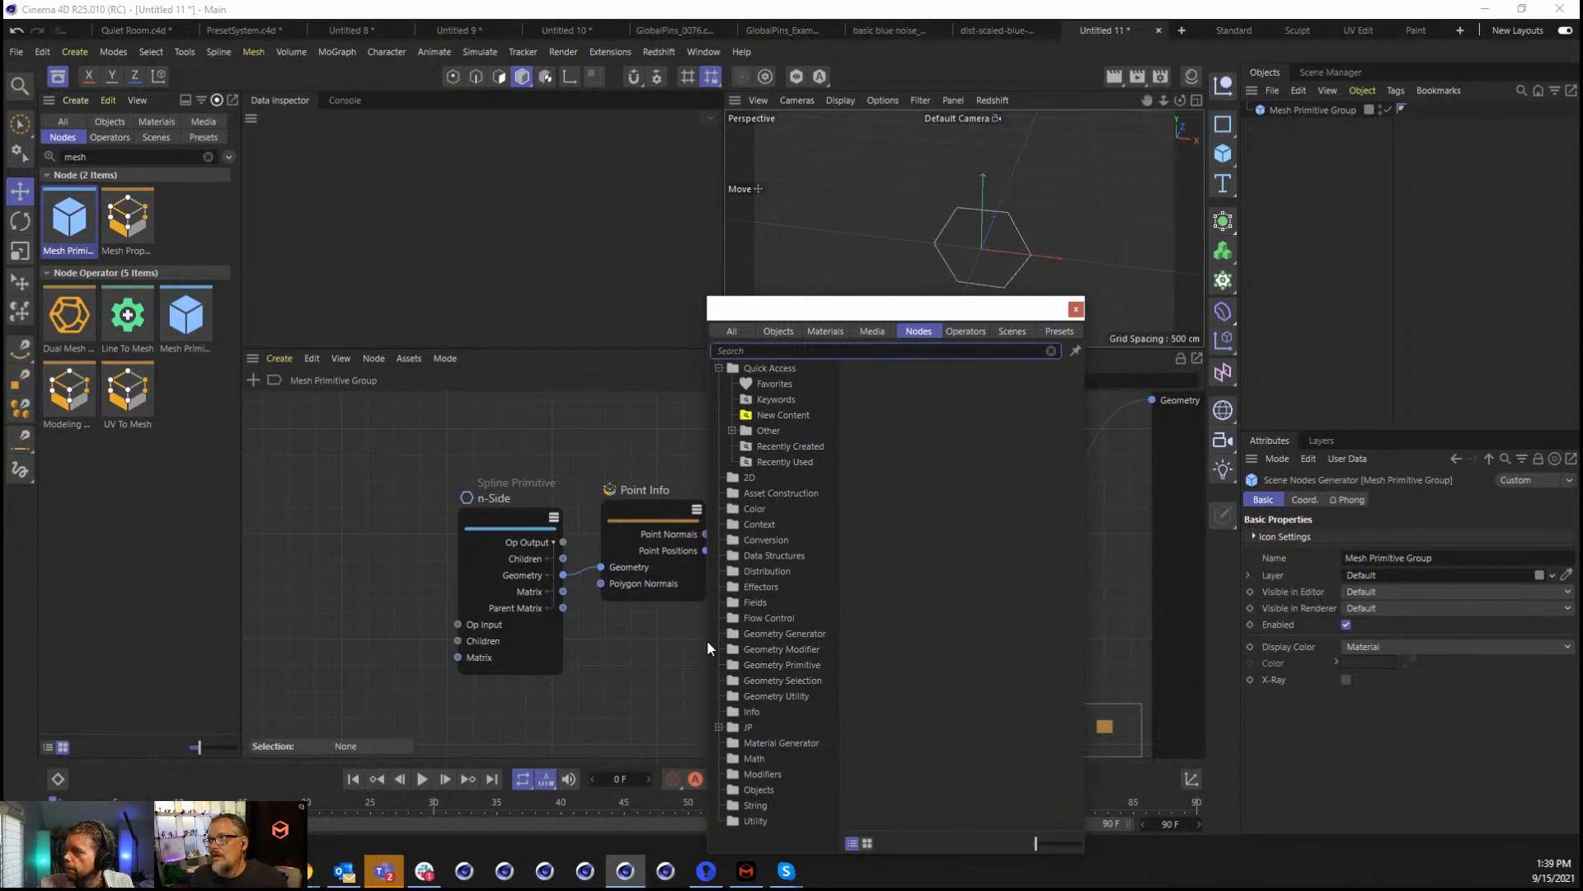
click(1293, 114)
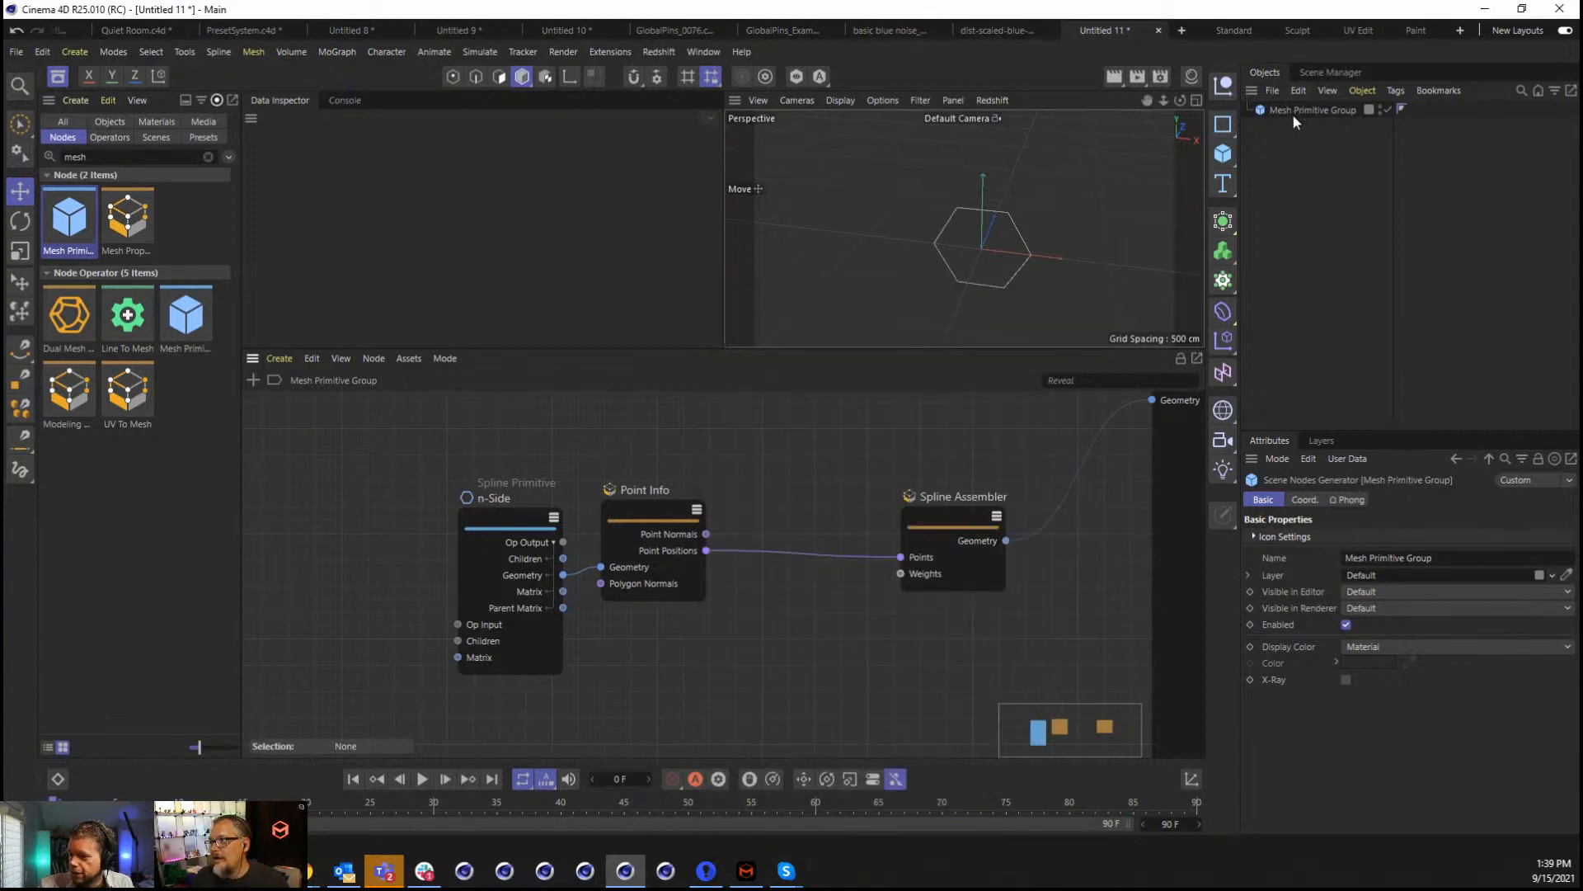
Add a Soft Body simulation tag to the Mesh Primitive Group object.
double_click(1293, 114)
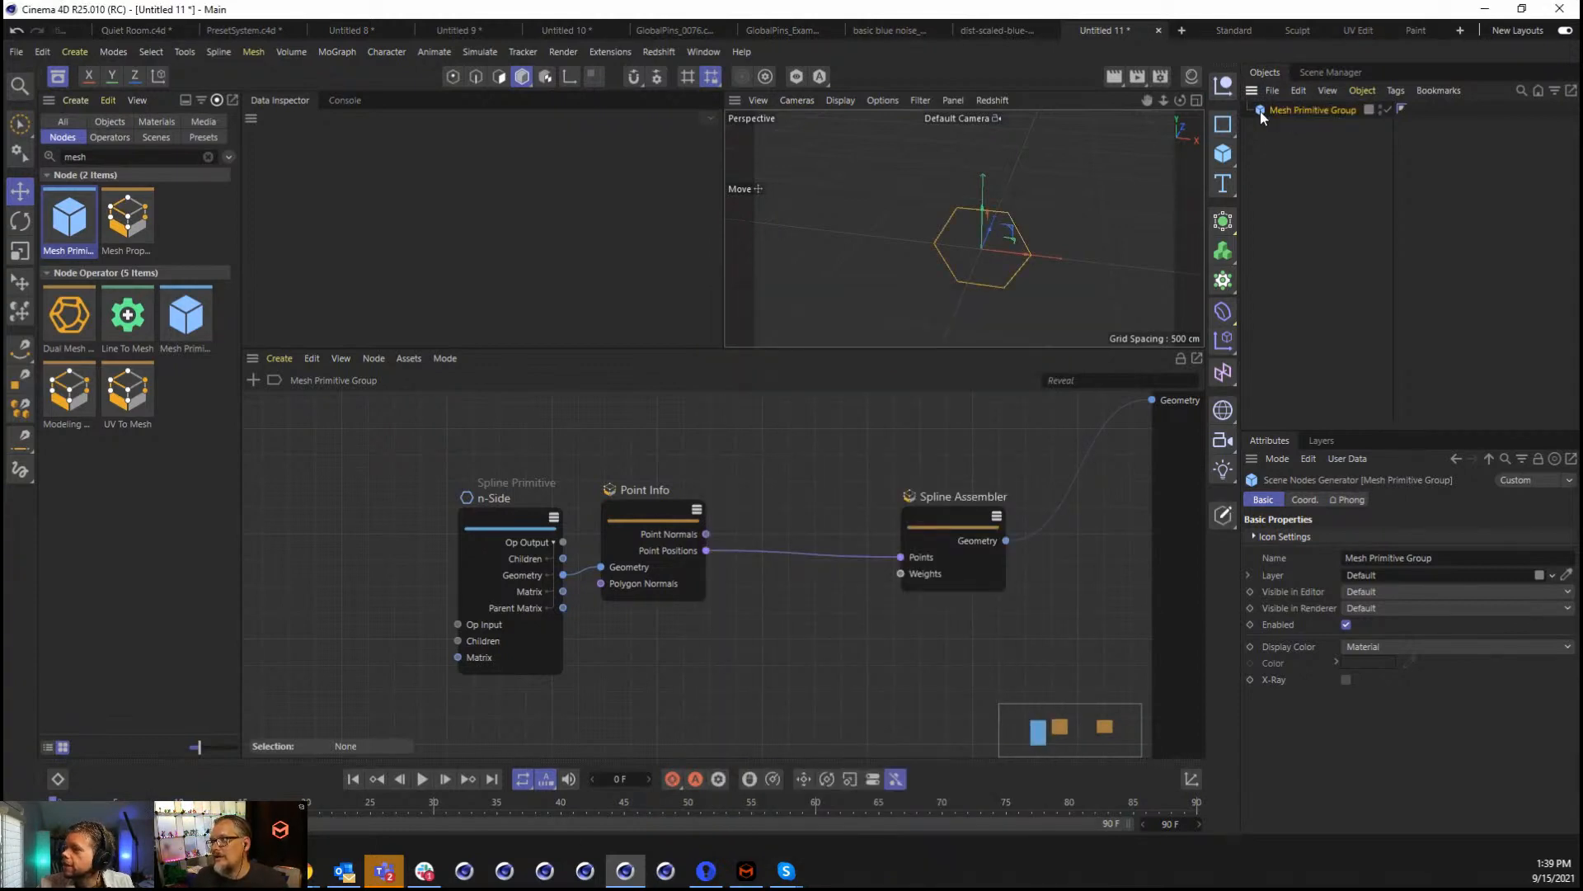
right_click(1260, 111)
mouse_move(1366, 223)
text(s)
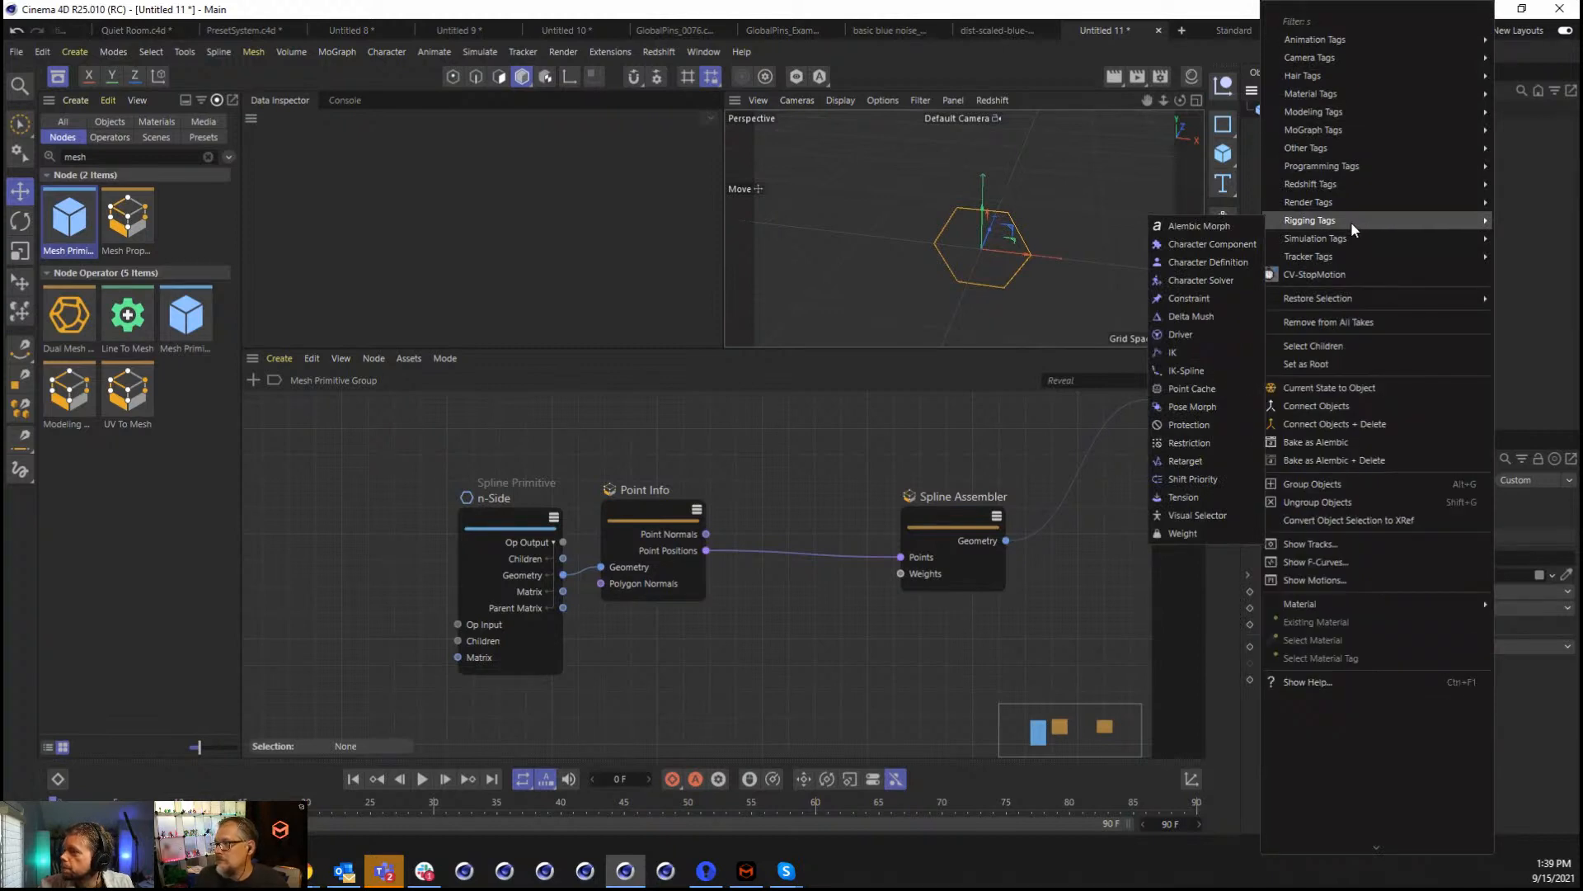
text(of)
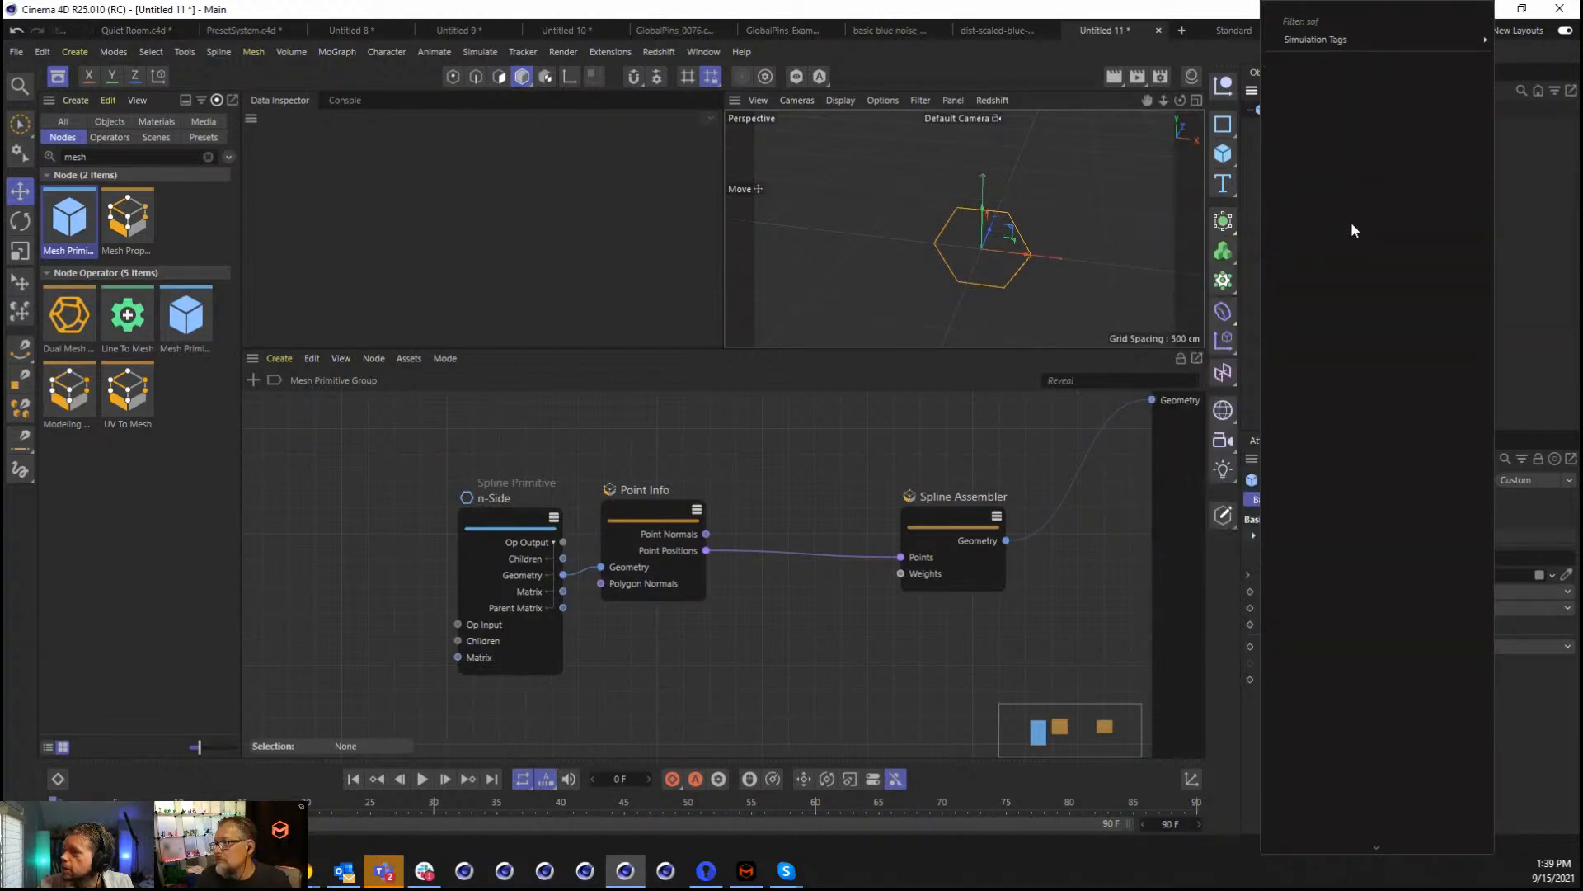
mouse_move(1401, 38)
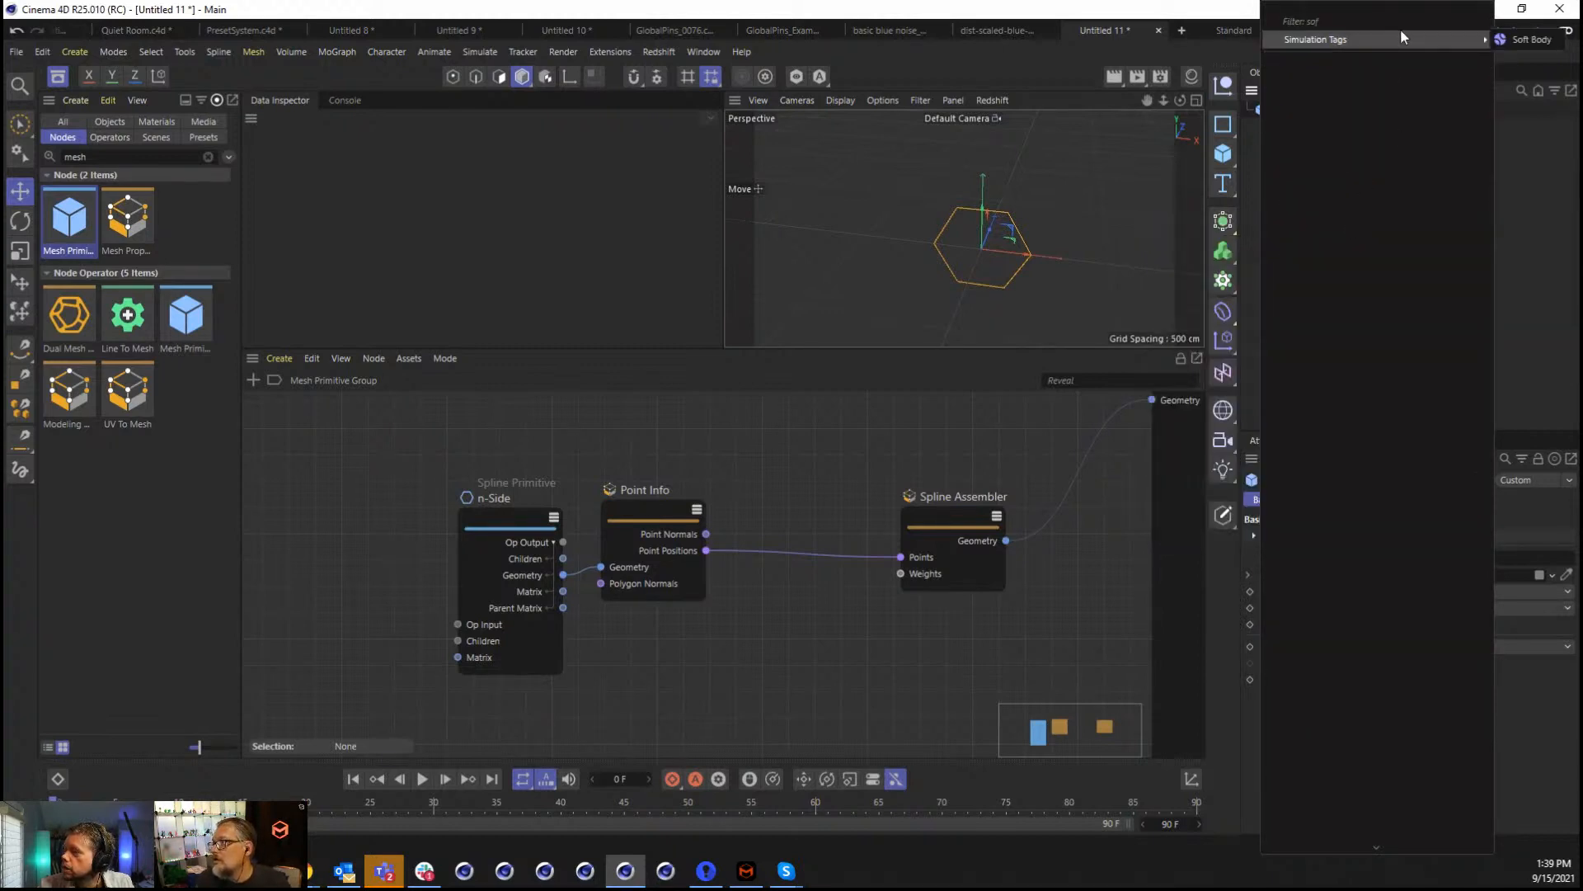
click(1542, 39)
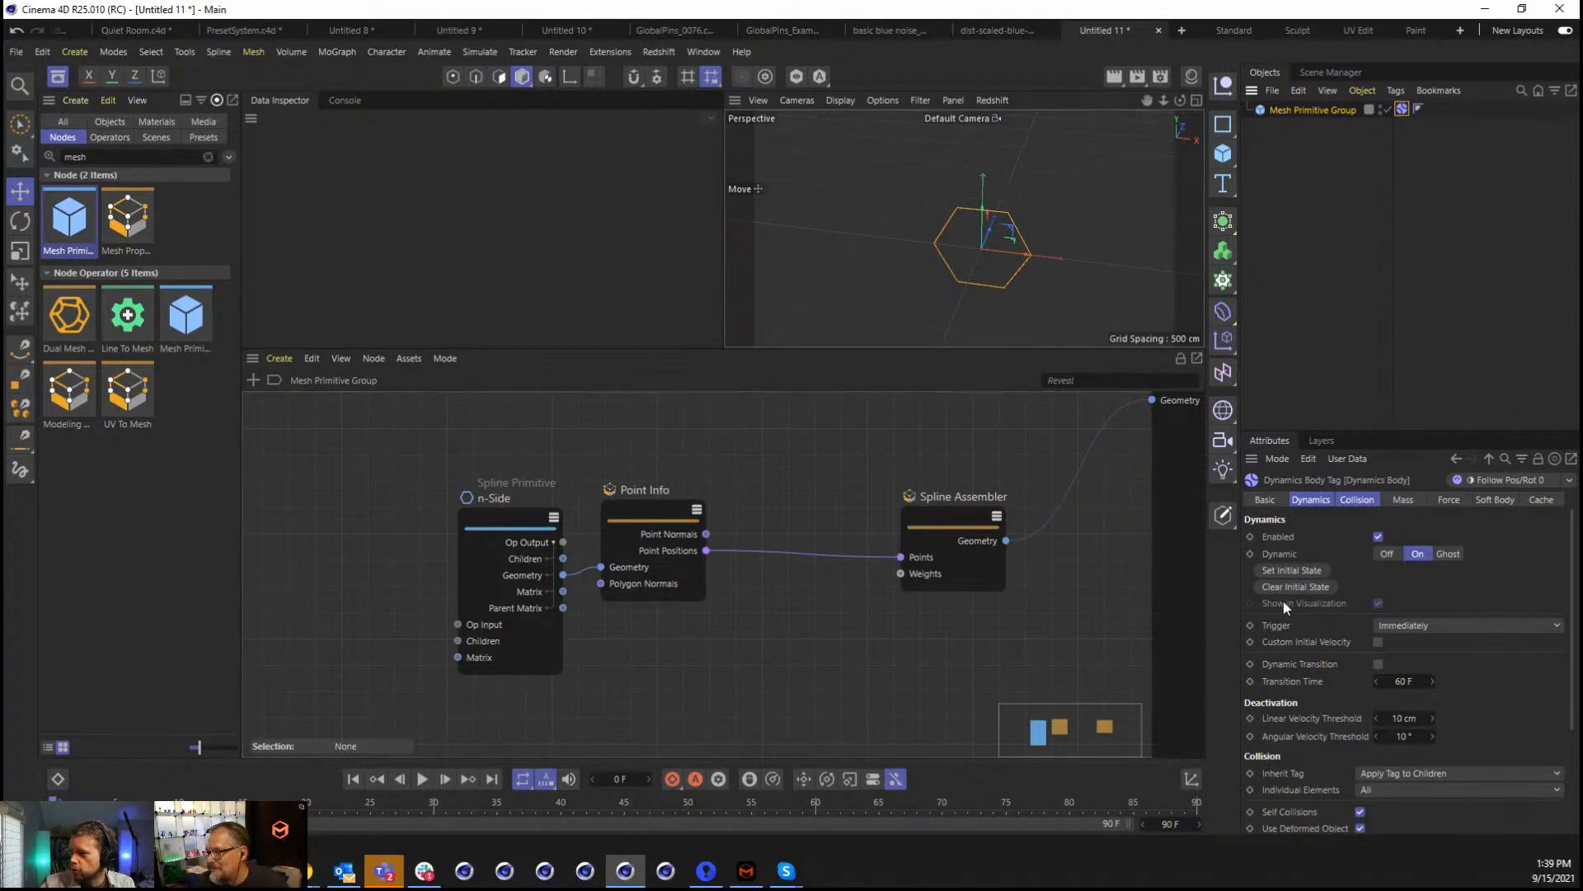
Test the simulation with the tag's Soft Body option set to Off, and restore it to Made of Polygons/Lines.
click(1497, 499)
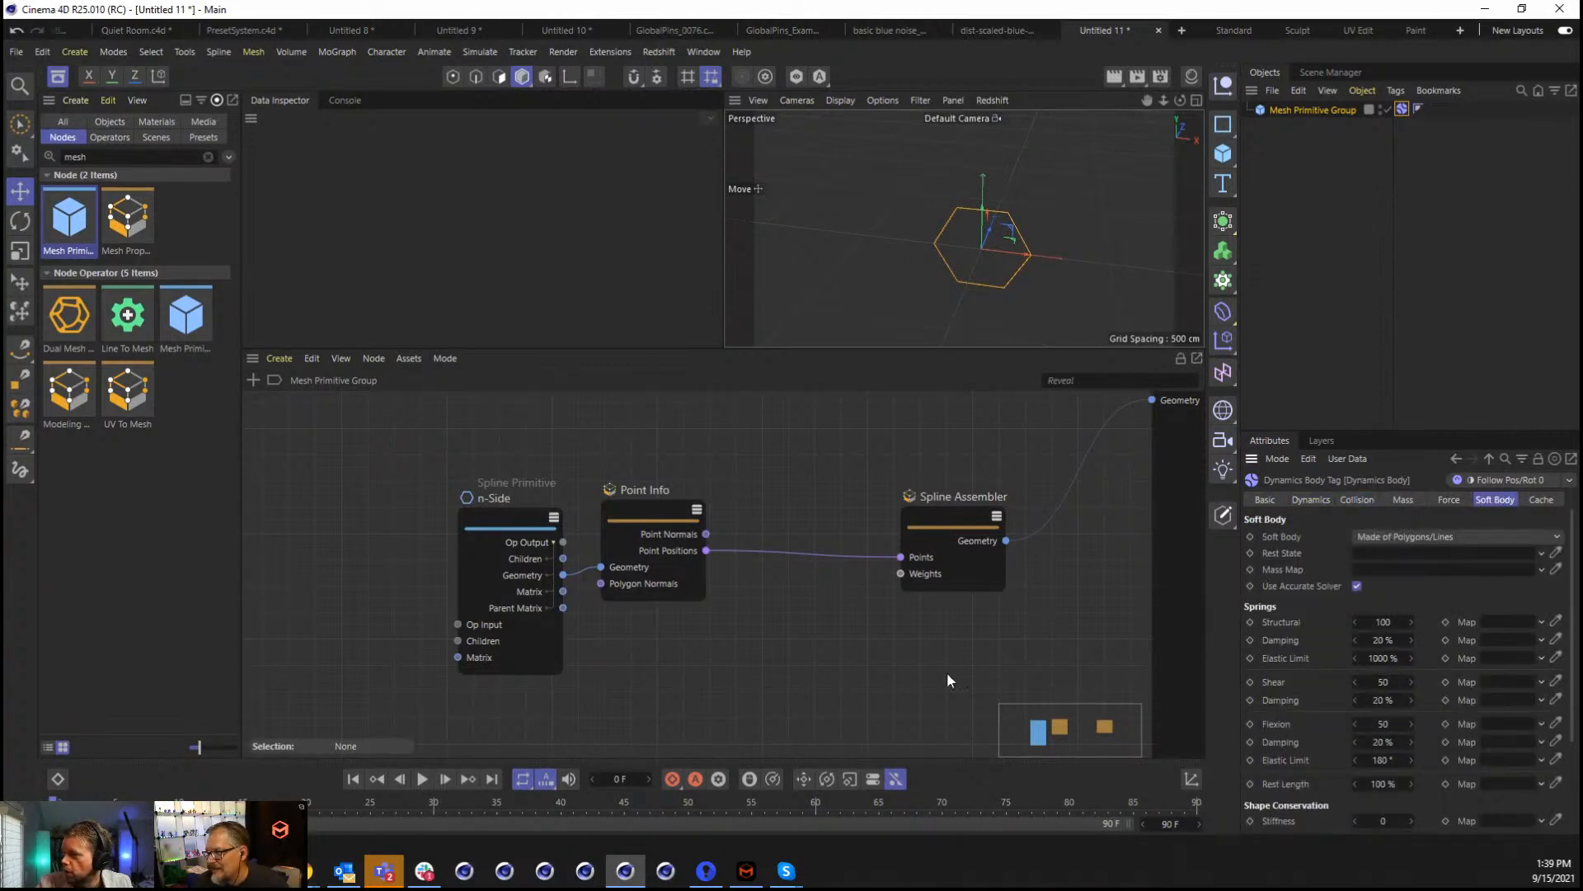
click(1428, 536)
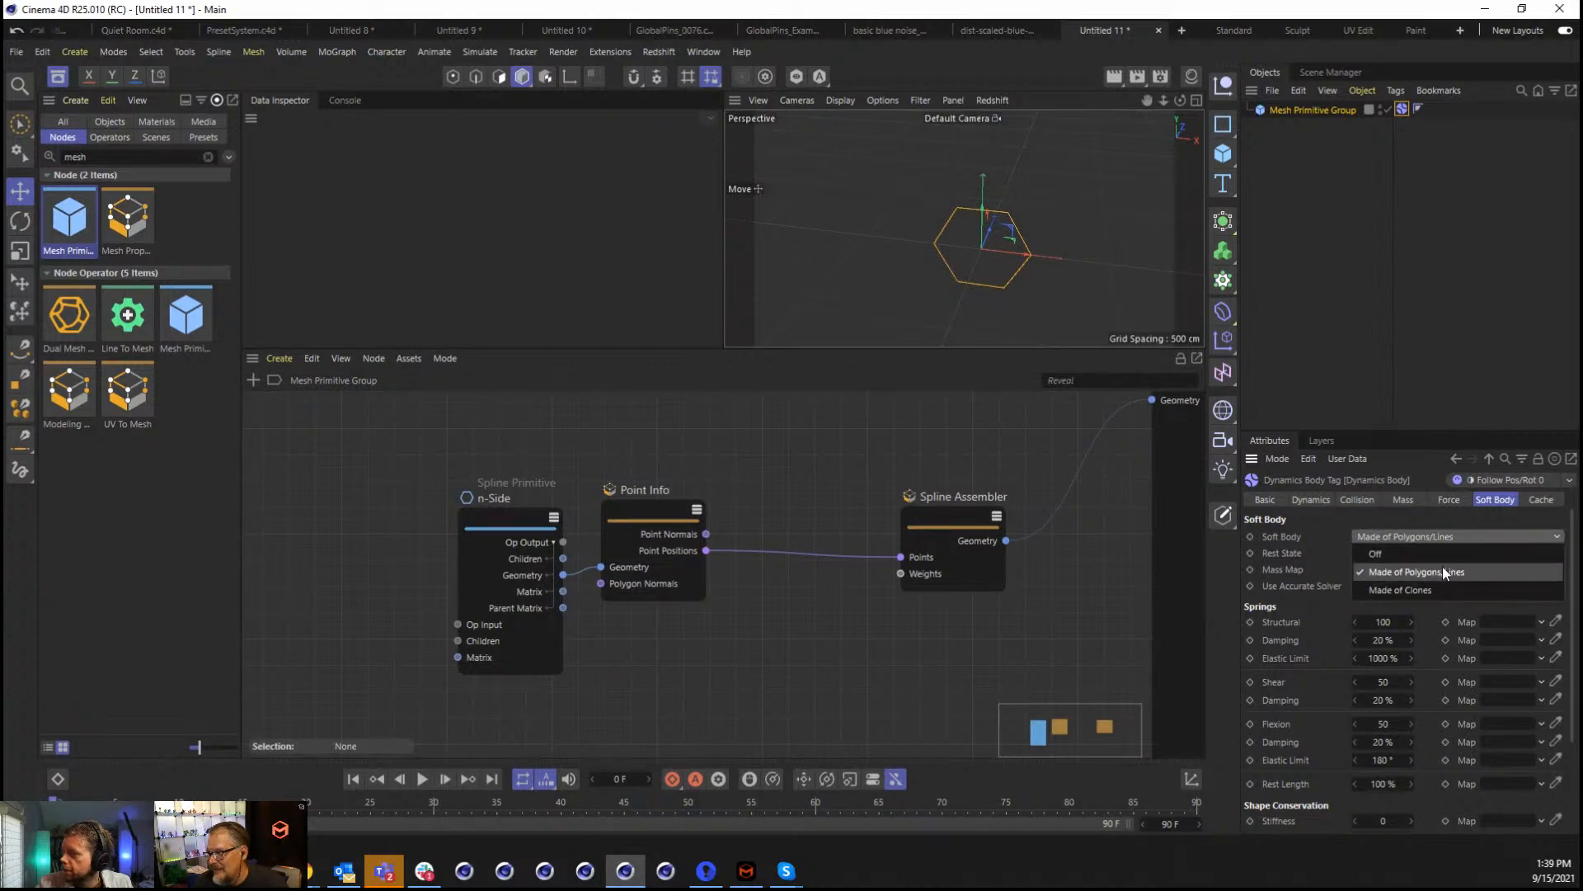
click(1442, 554)
click(418, 779)
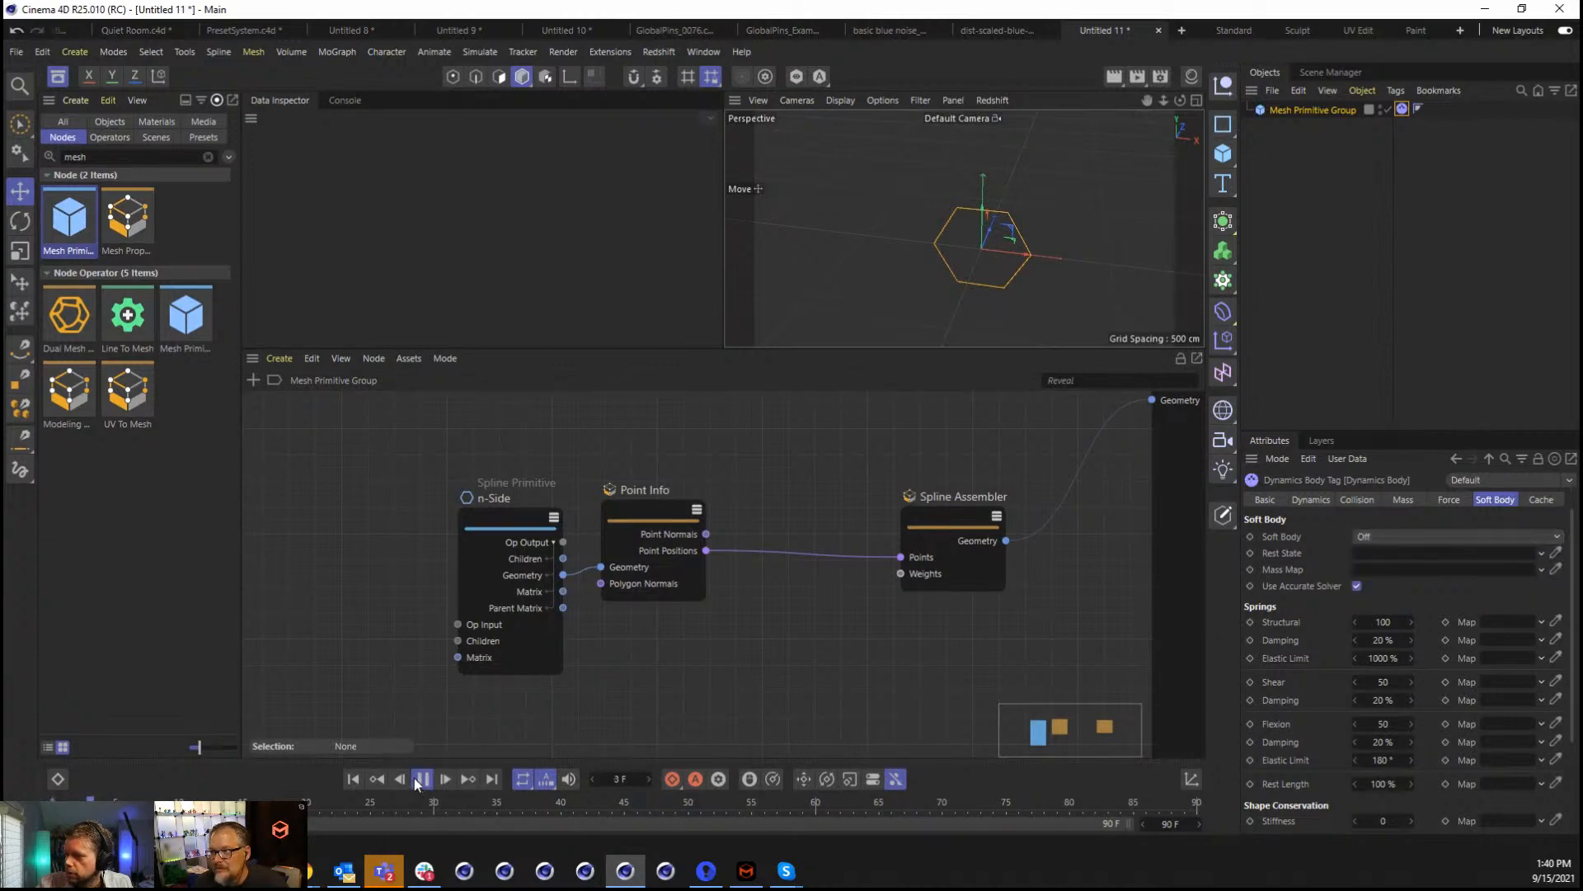
click(418, 779)
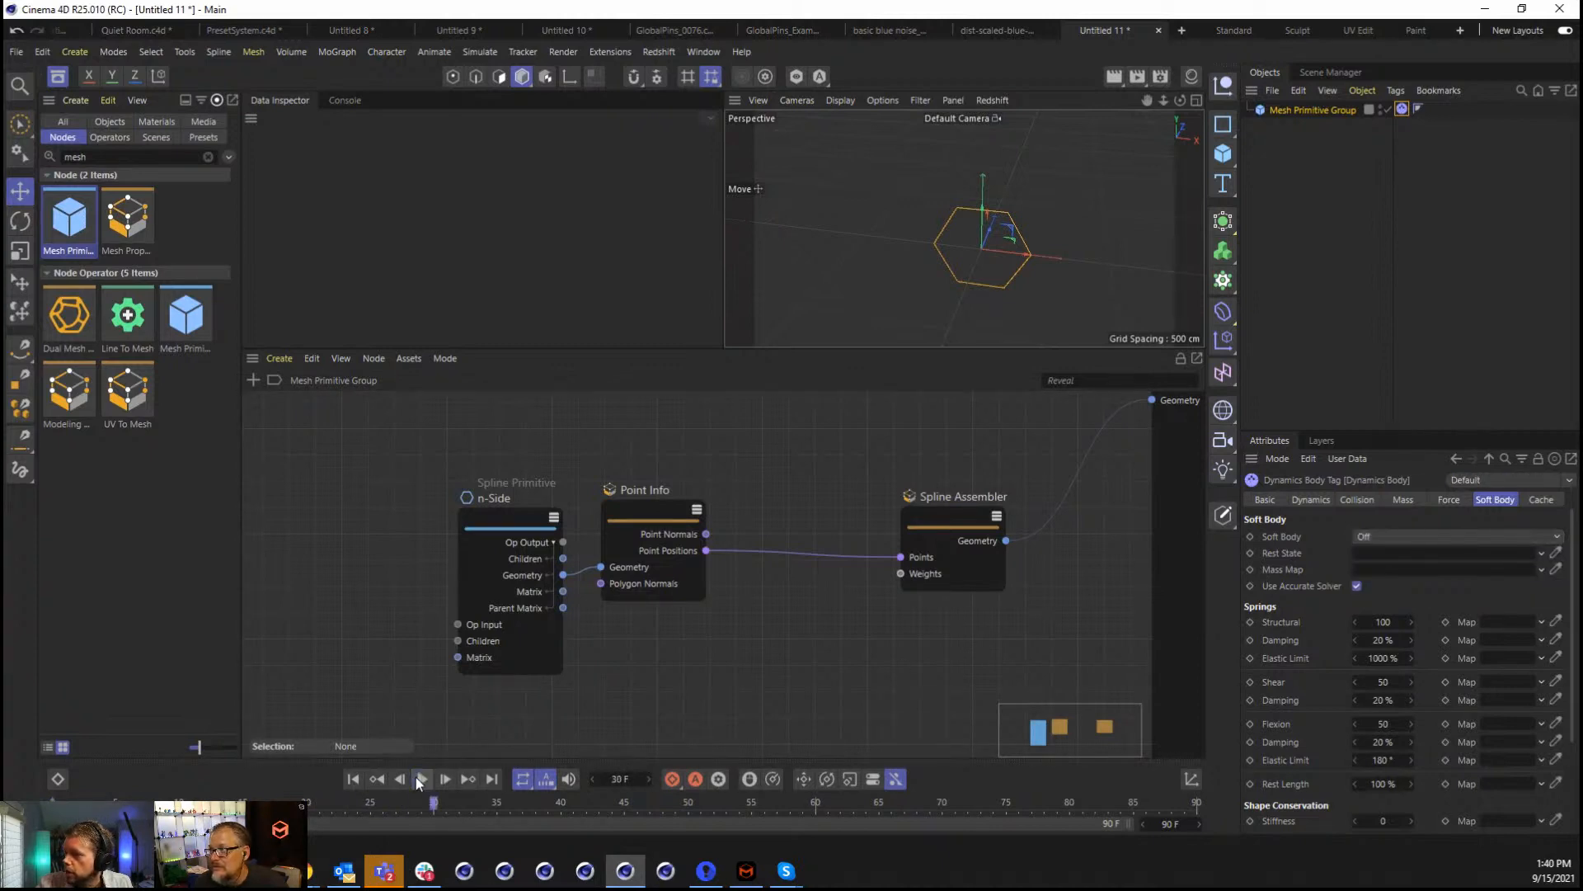
click(1419, 536)
click(1418, 569)
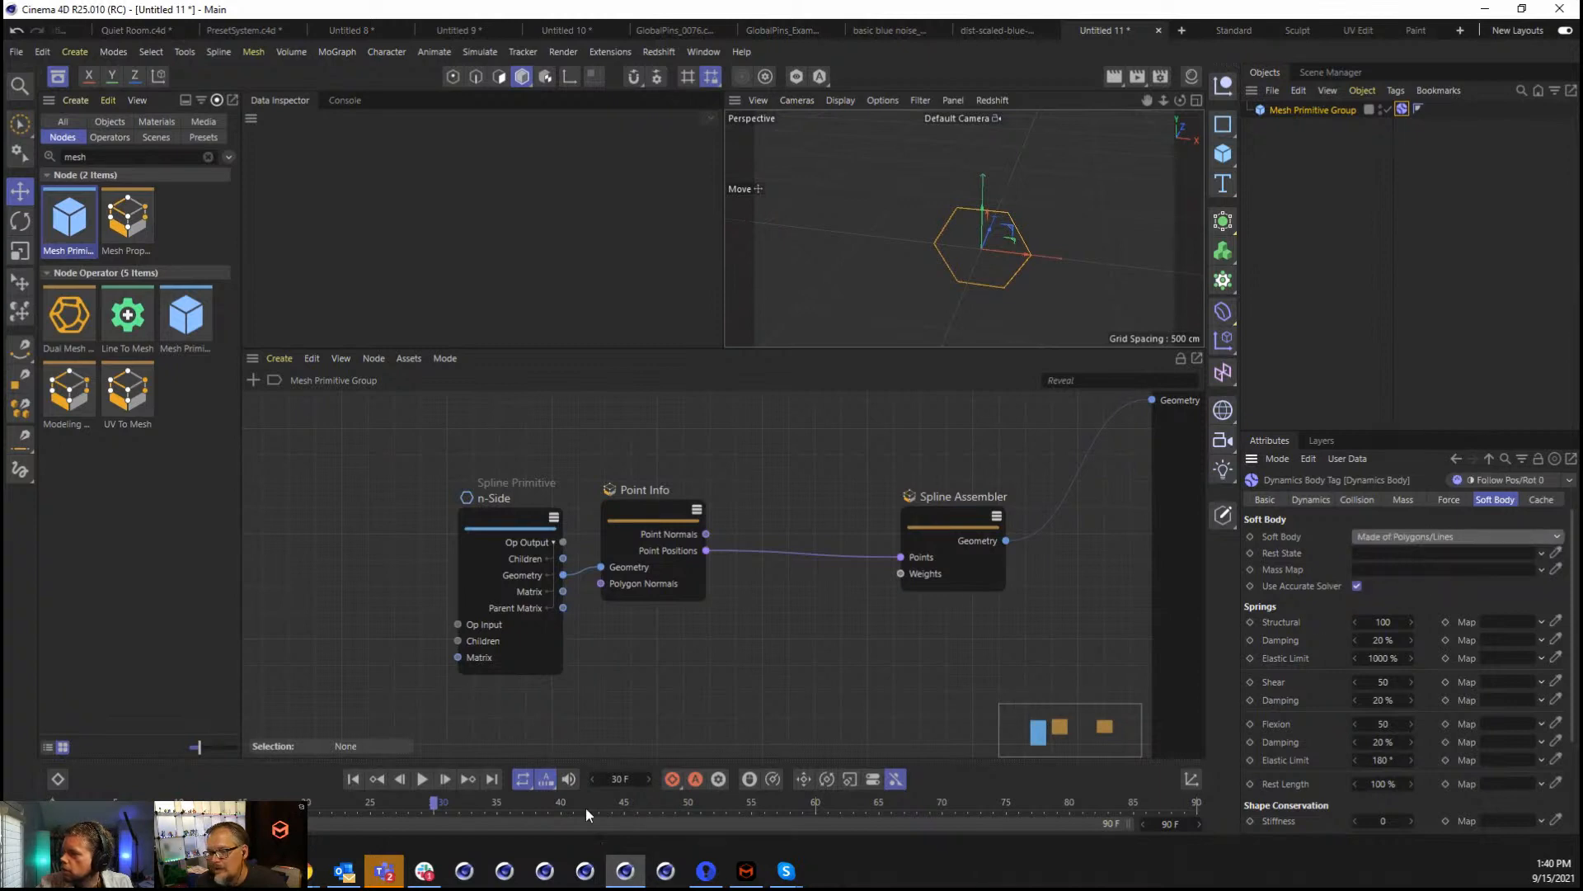
Add a Cylinder with +Z orientation and about 692 cm height, and lower it into the hexagonal spline.
click(423, 778)
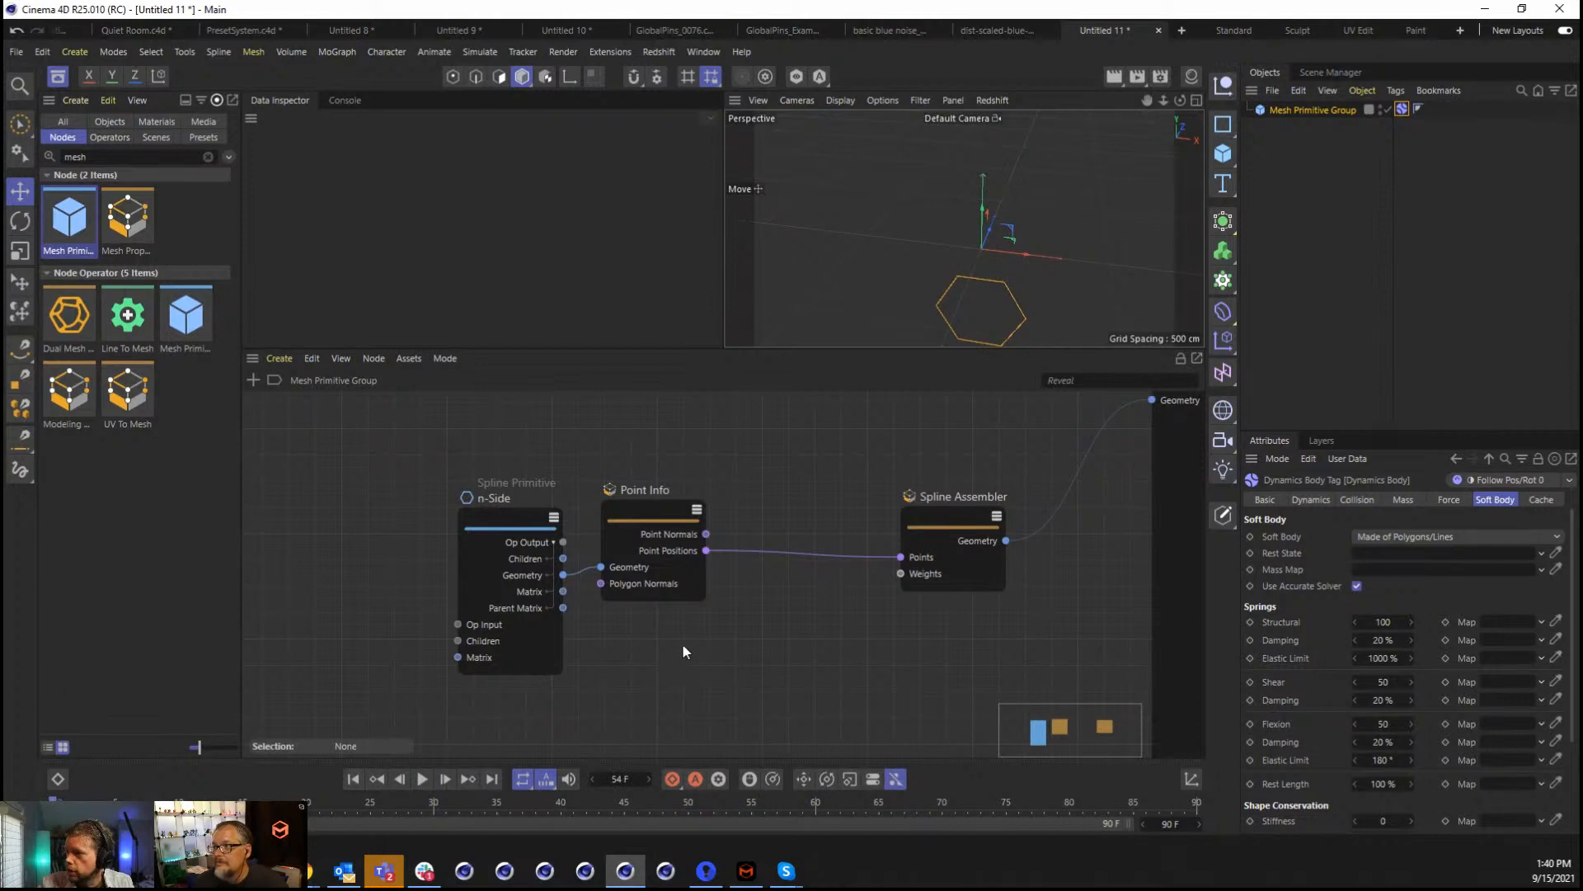
click(1227, 149)
click(1393, 177)
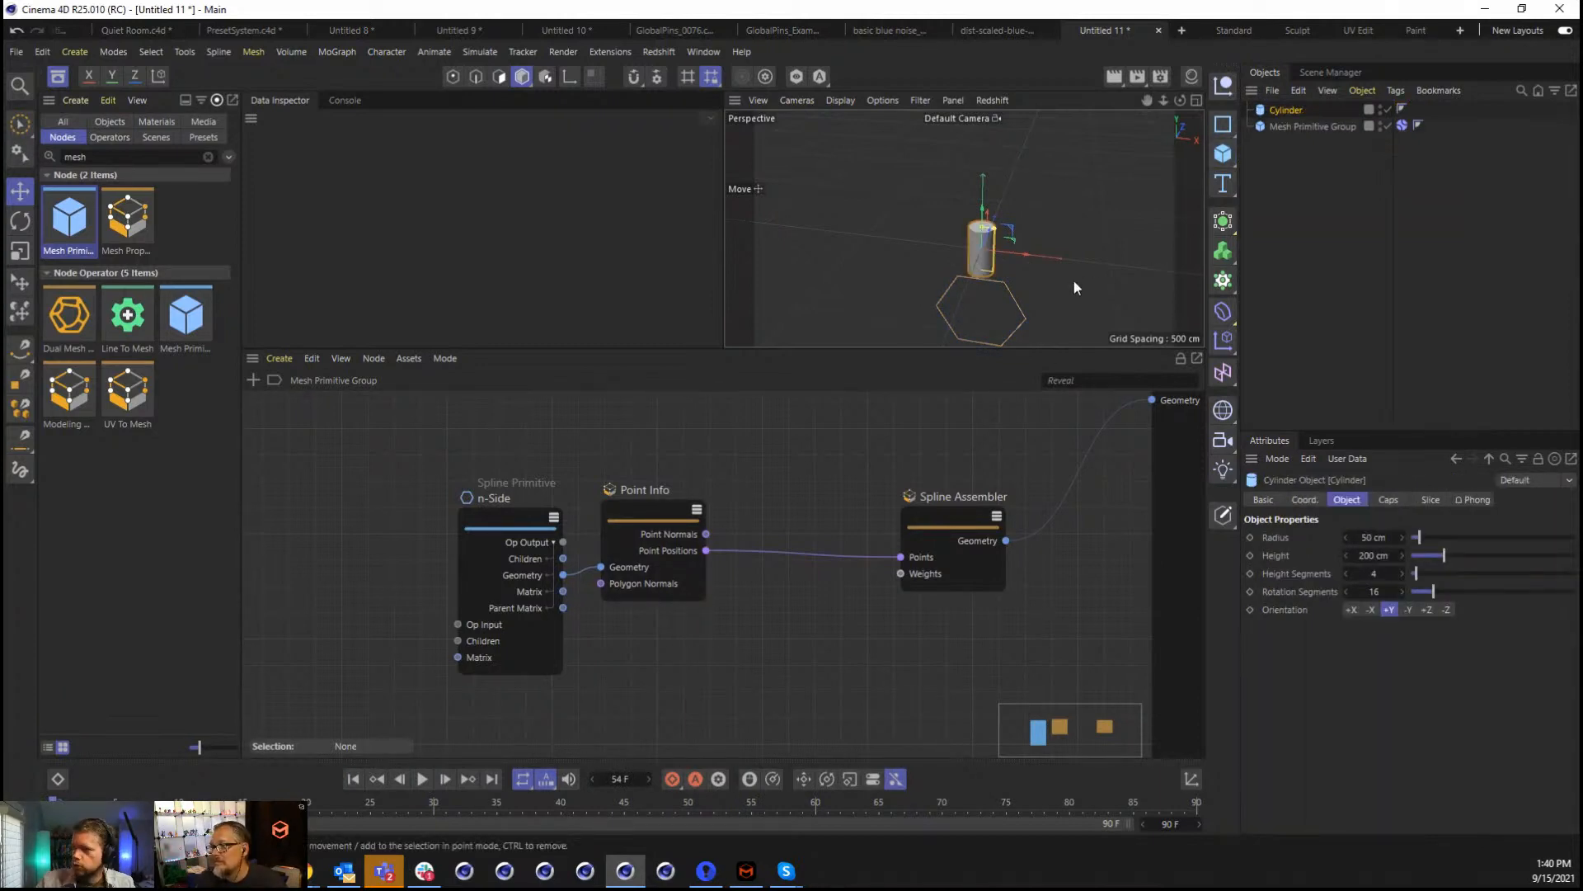
click(1428, 610)
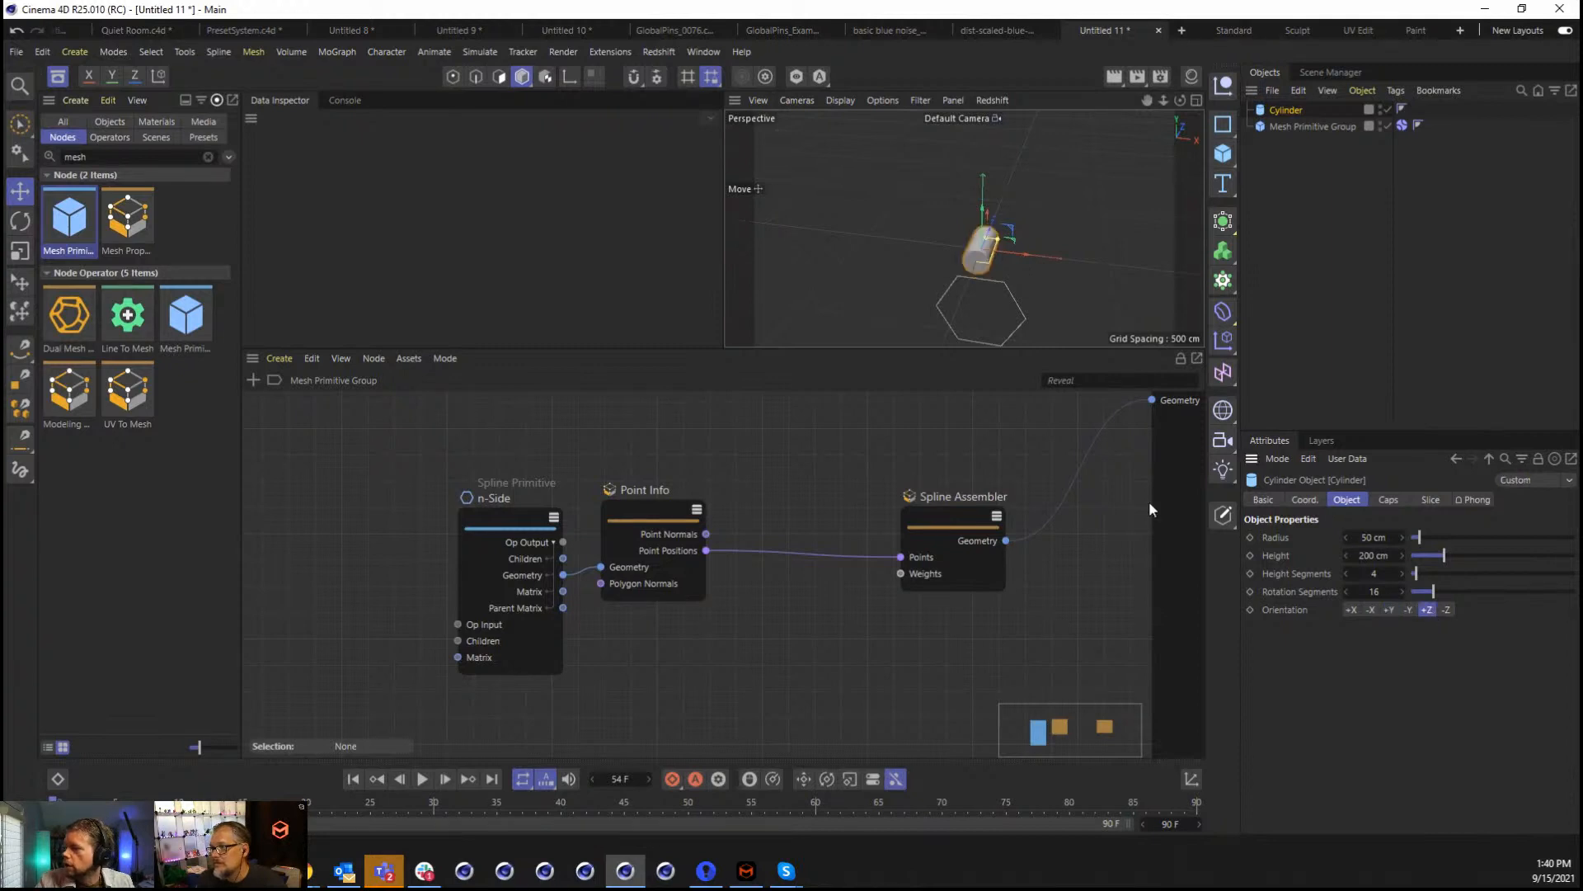
drag(981, 196, 998, 269)
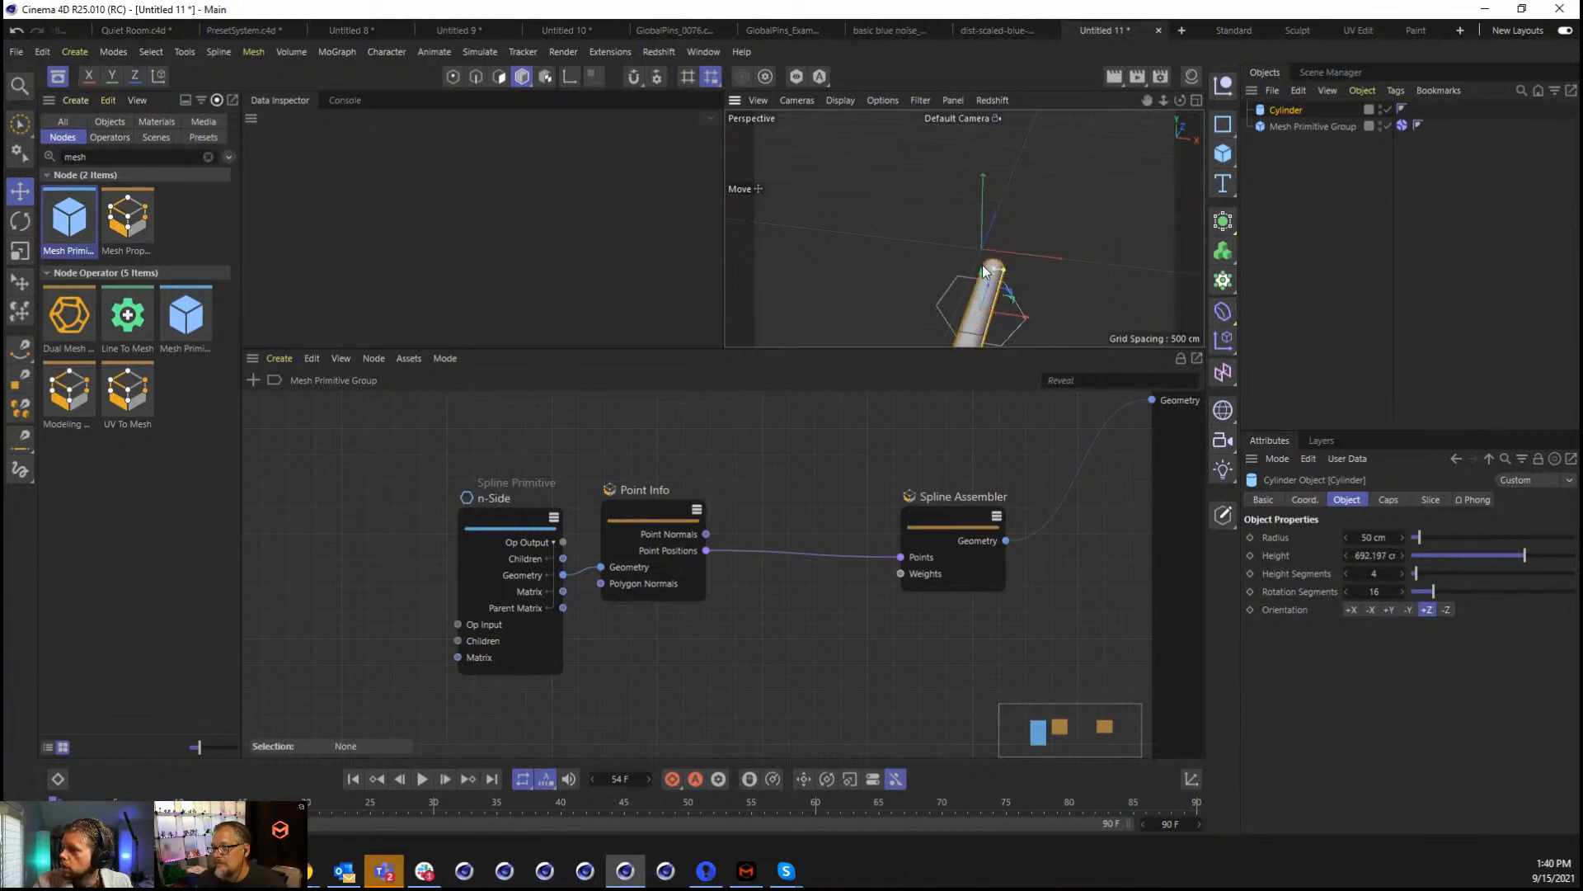
Give the Cylinder a Collider Body tag and play the simulation to test it against the soft-body hexagonal spline.
right_click(1291, 113)
mouse_move(1341, 241)
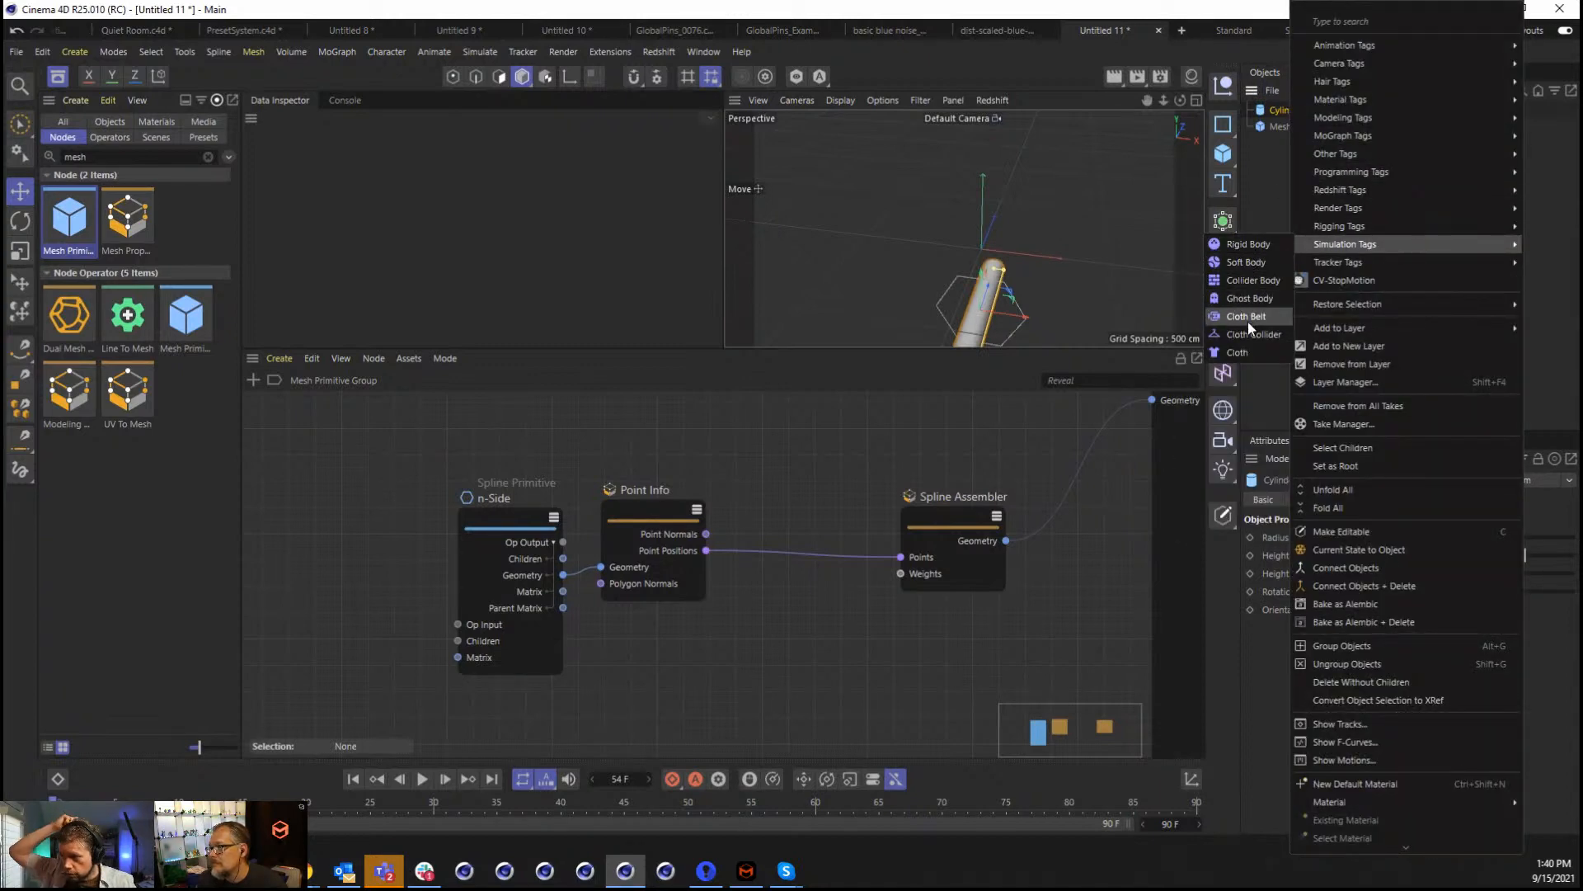
click(1249, 282)
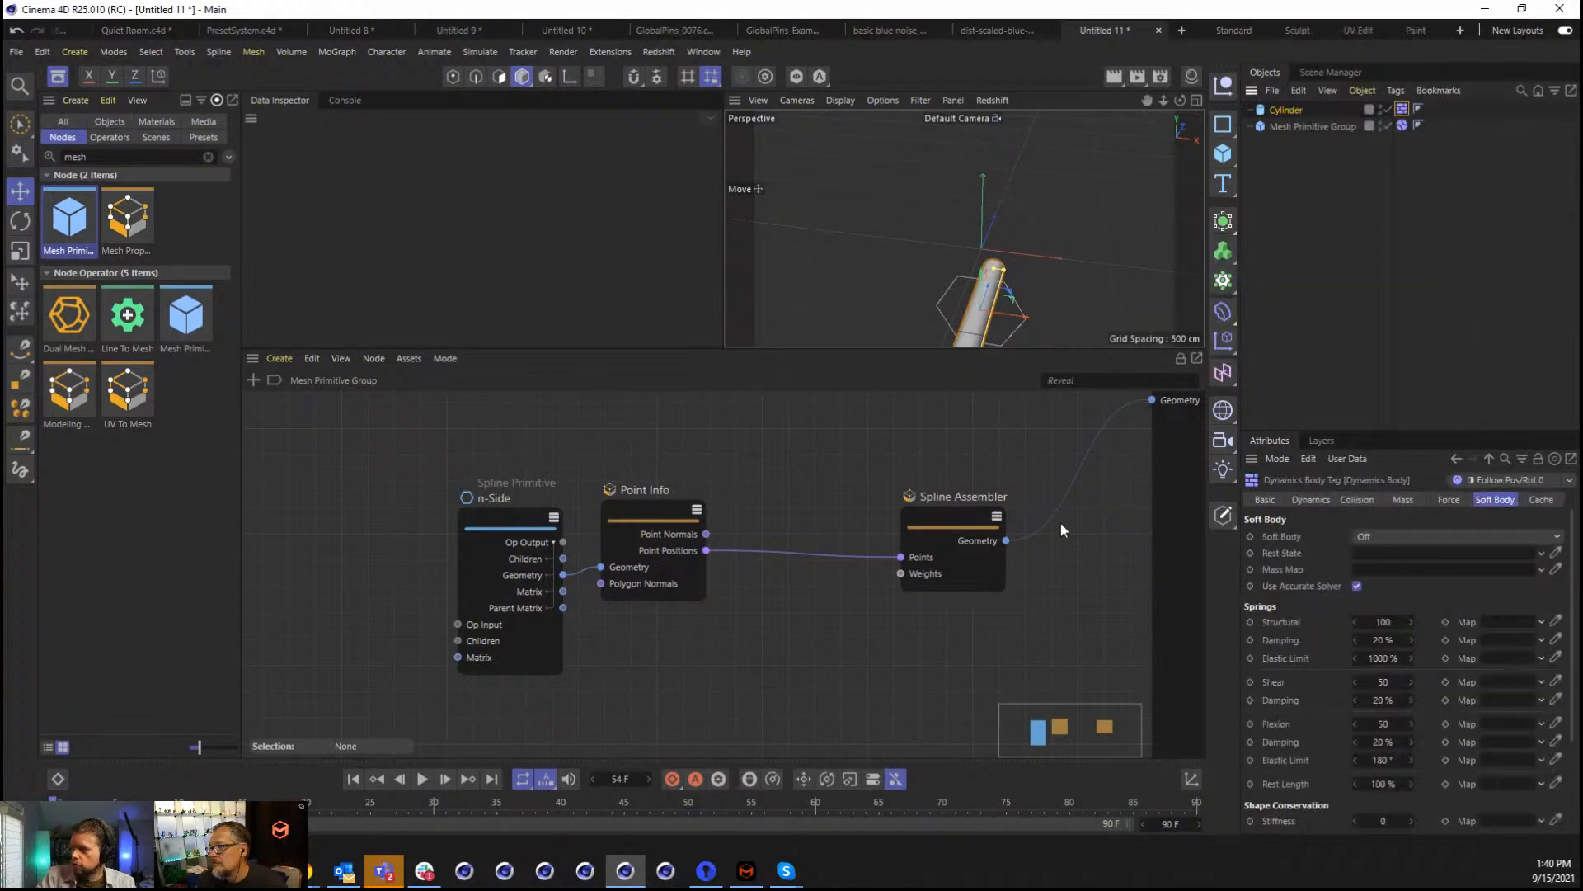
click(421, 780)
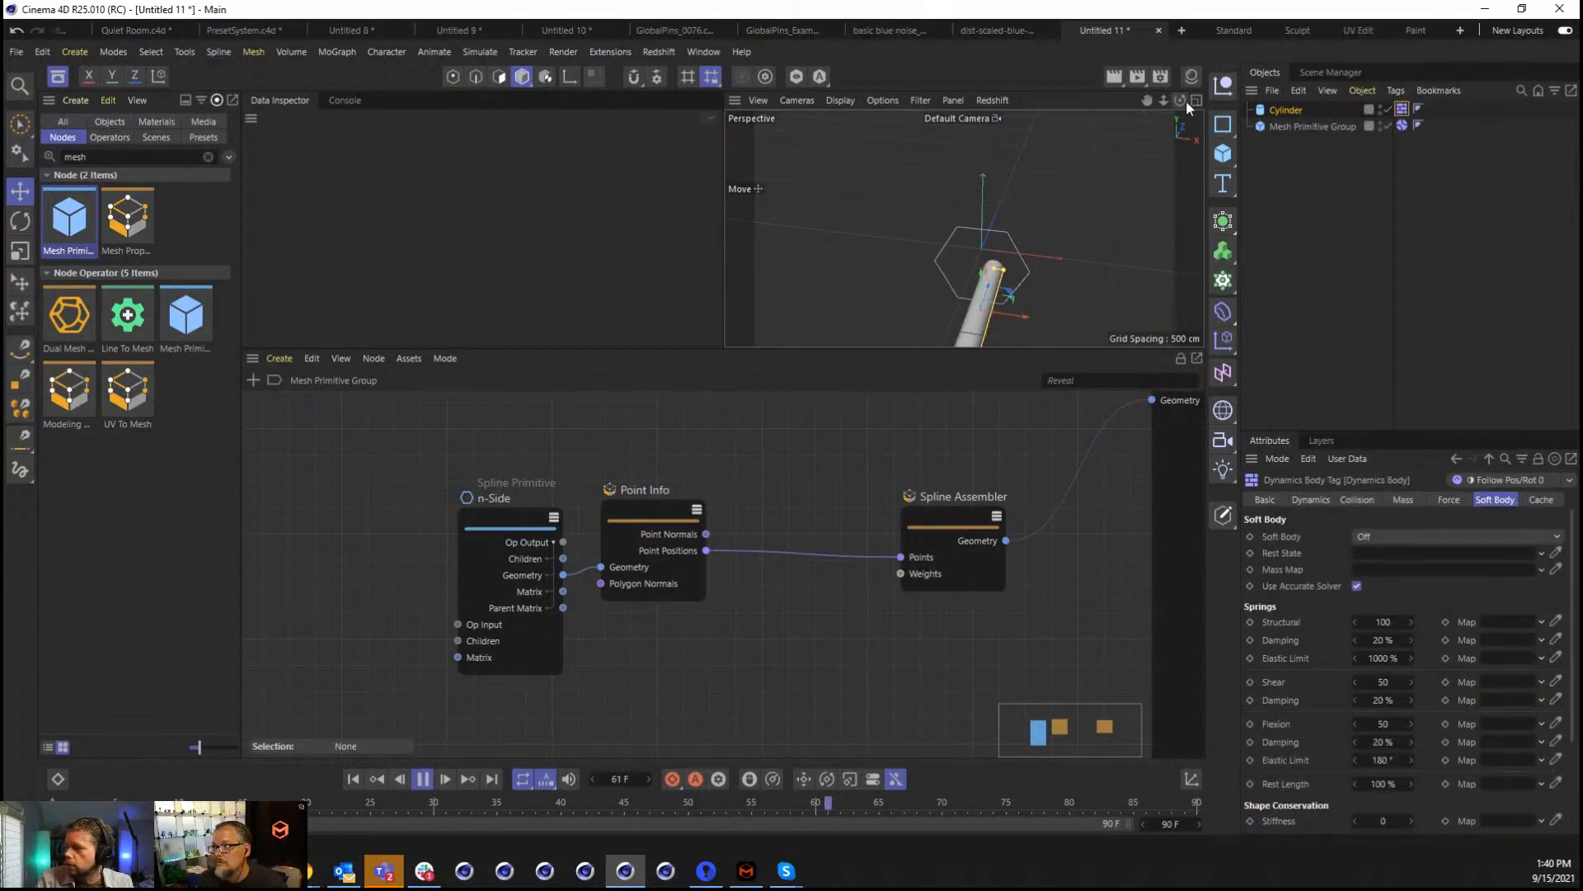
mouse_move(1183, 100)
mouse_down()
mouse_move(1183, 62)
mouse_move(1184, 99)
mouse_up()
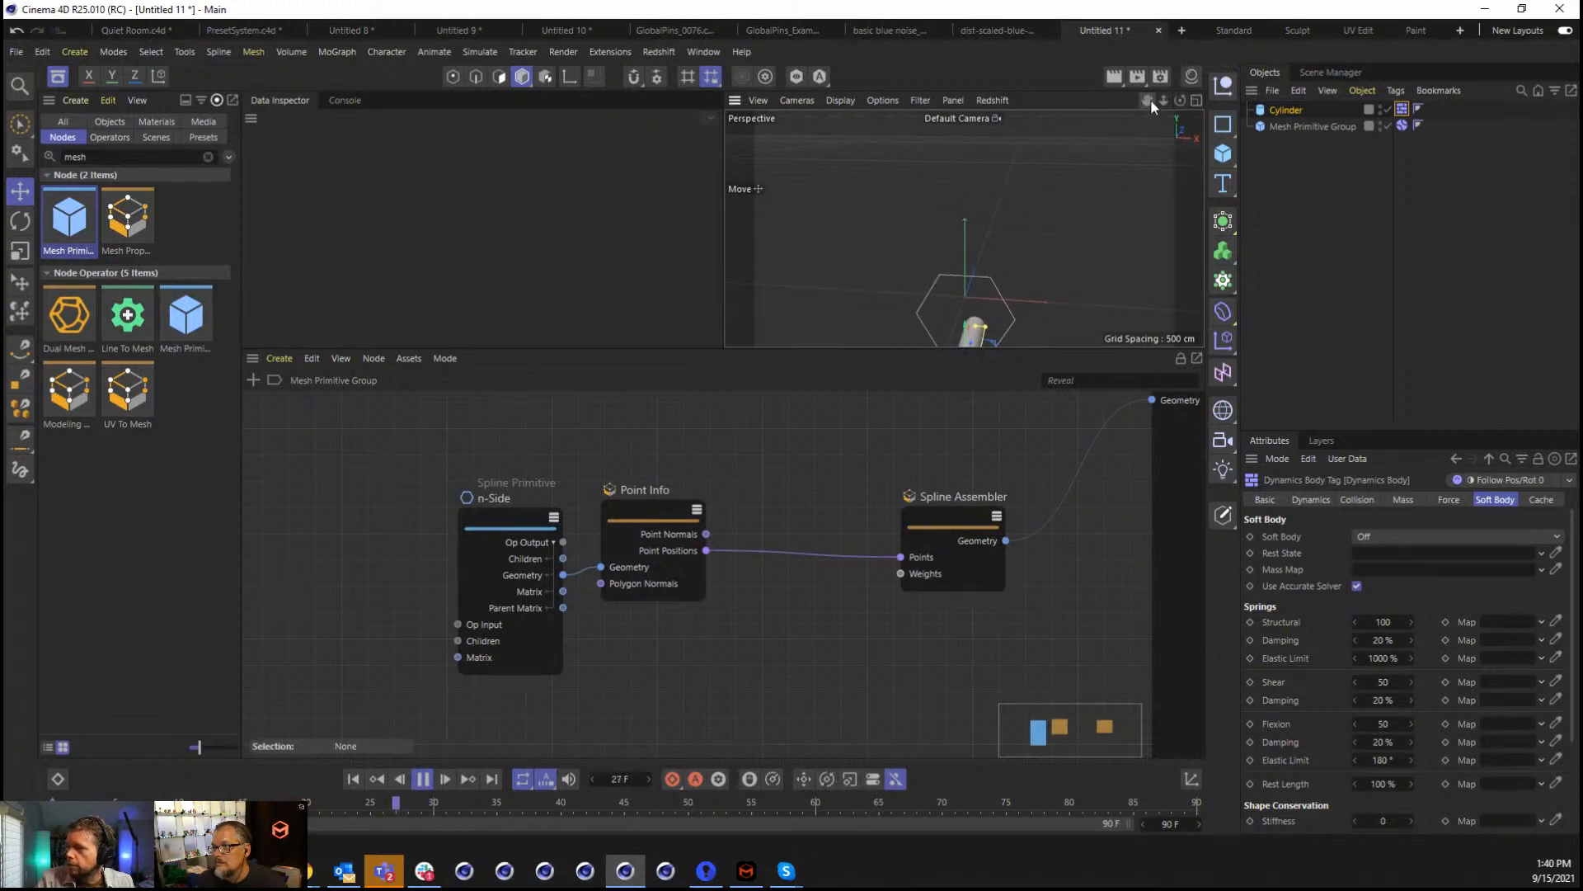
right_drag(1151, 101, 1110, 101)
drag(1150, 99, 1150, 87)
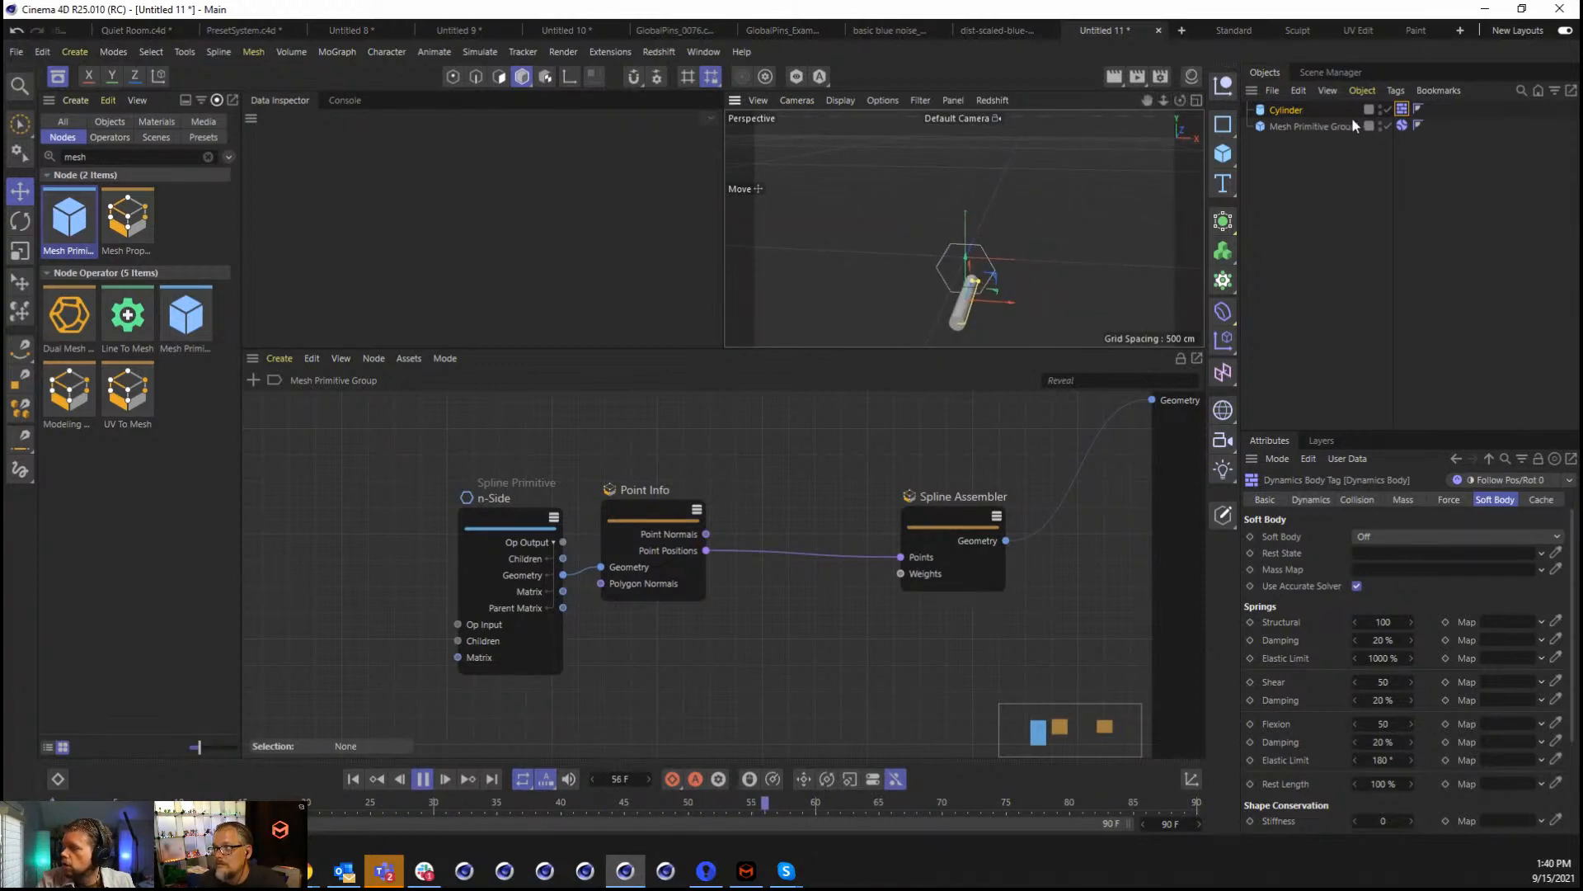
Delete the Cylinder and stop the playback.
click(1279, 110)
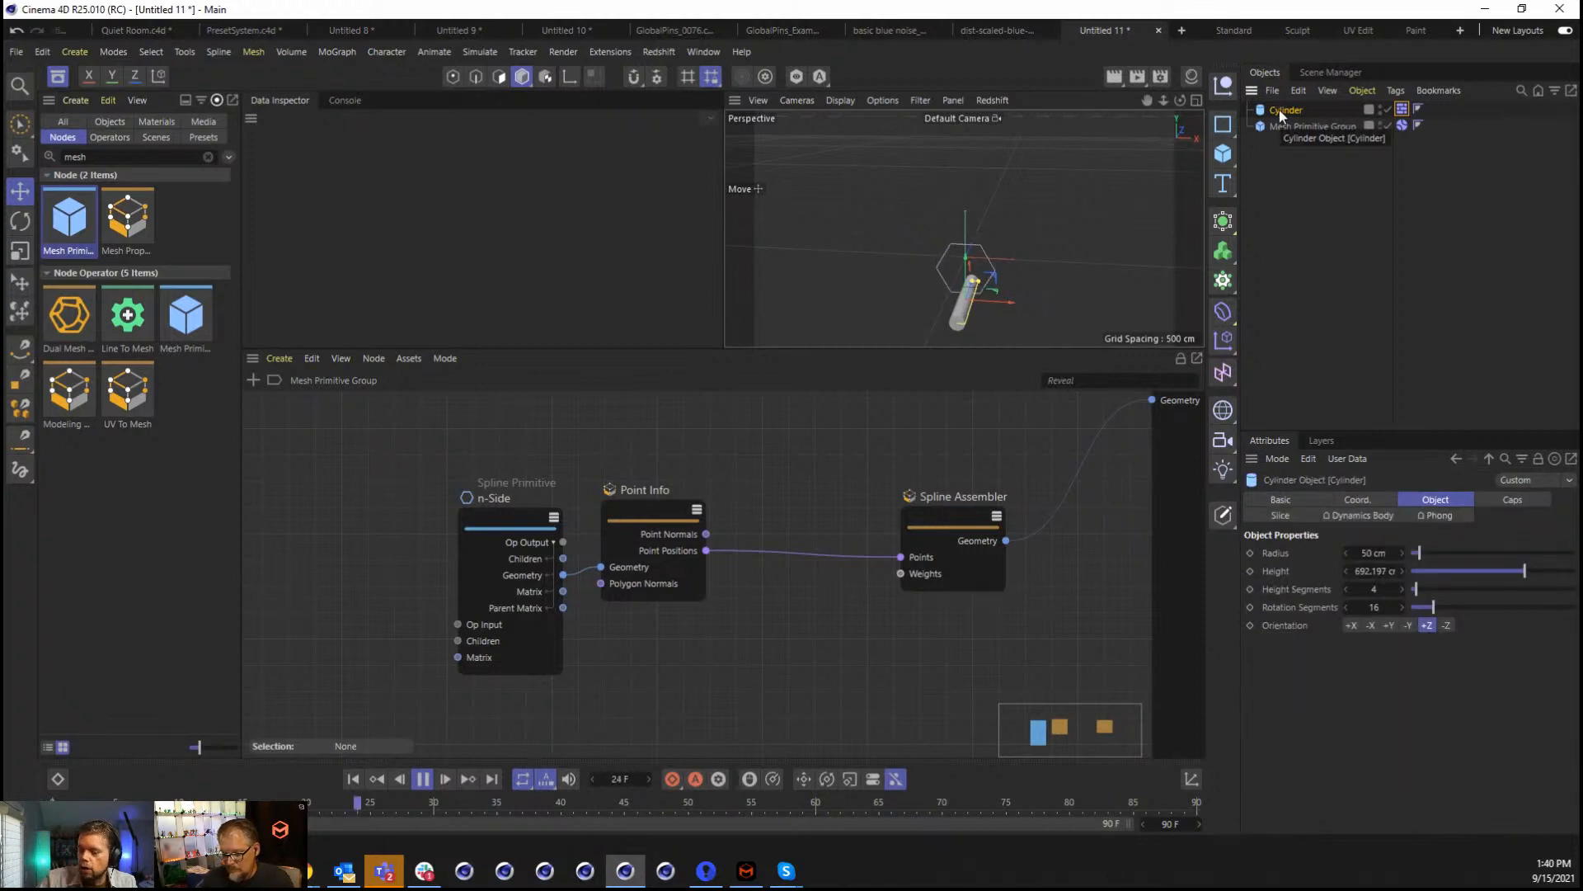
key(Delete)
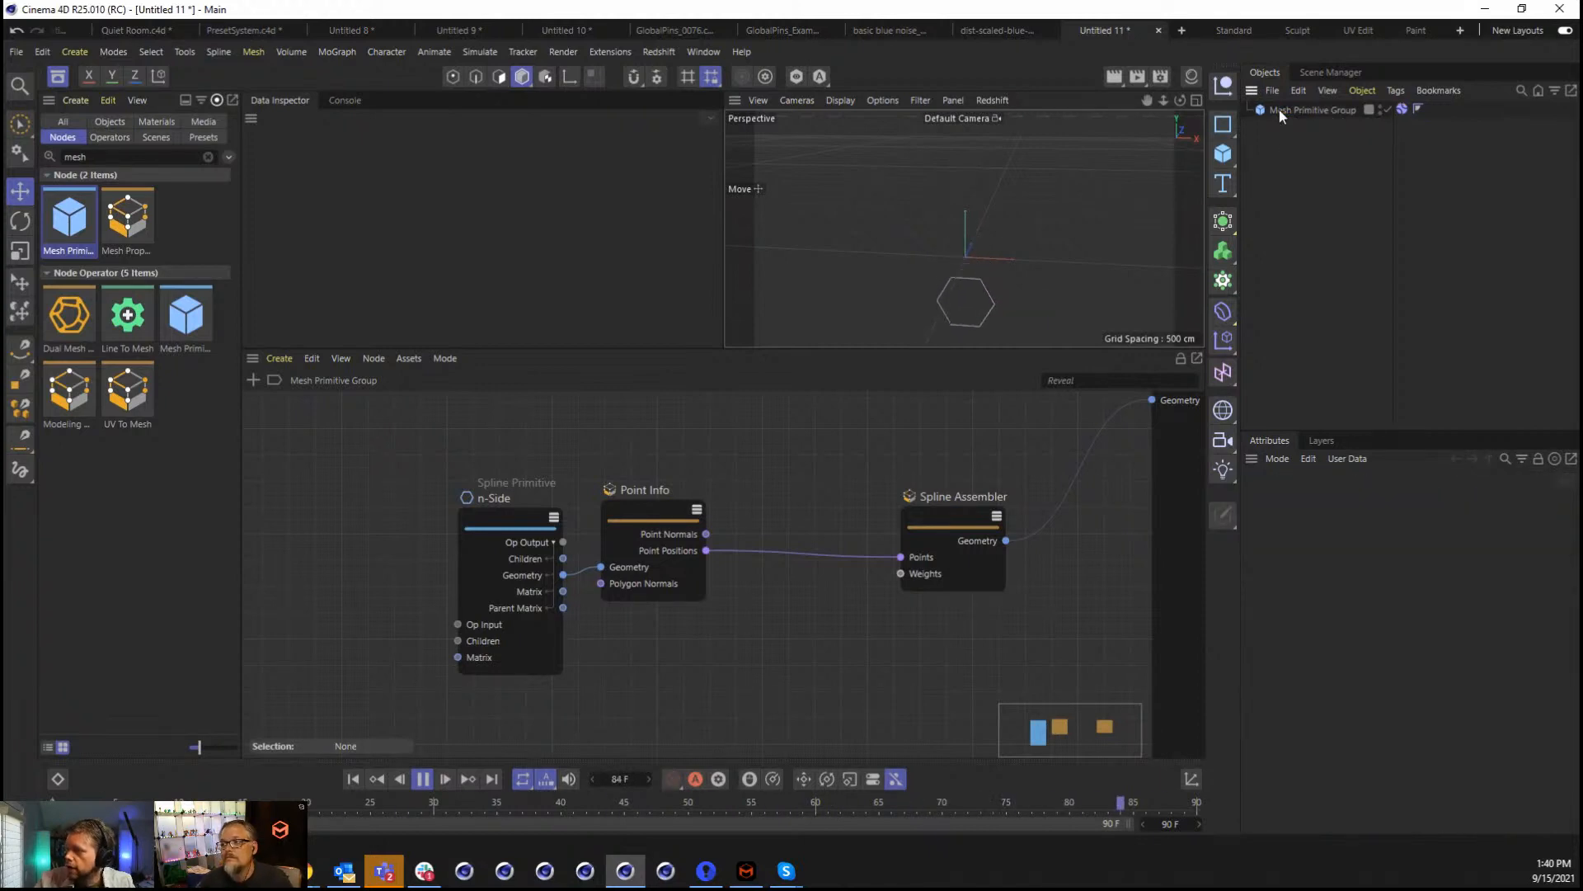
click(422, 779)
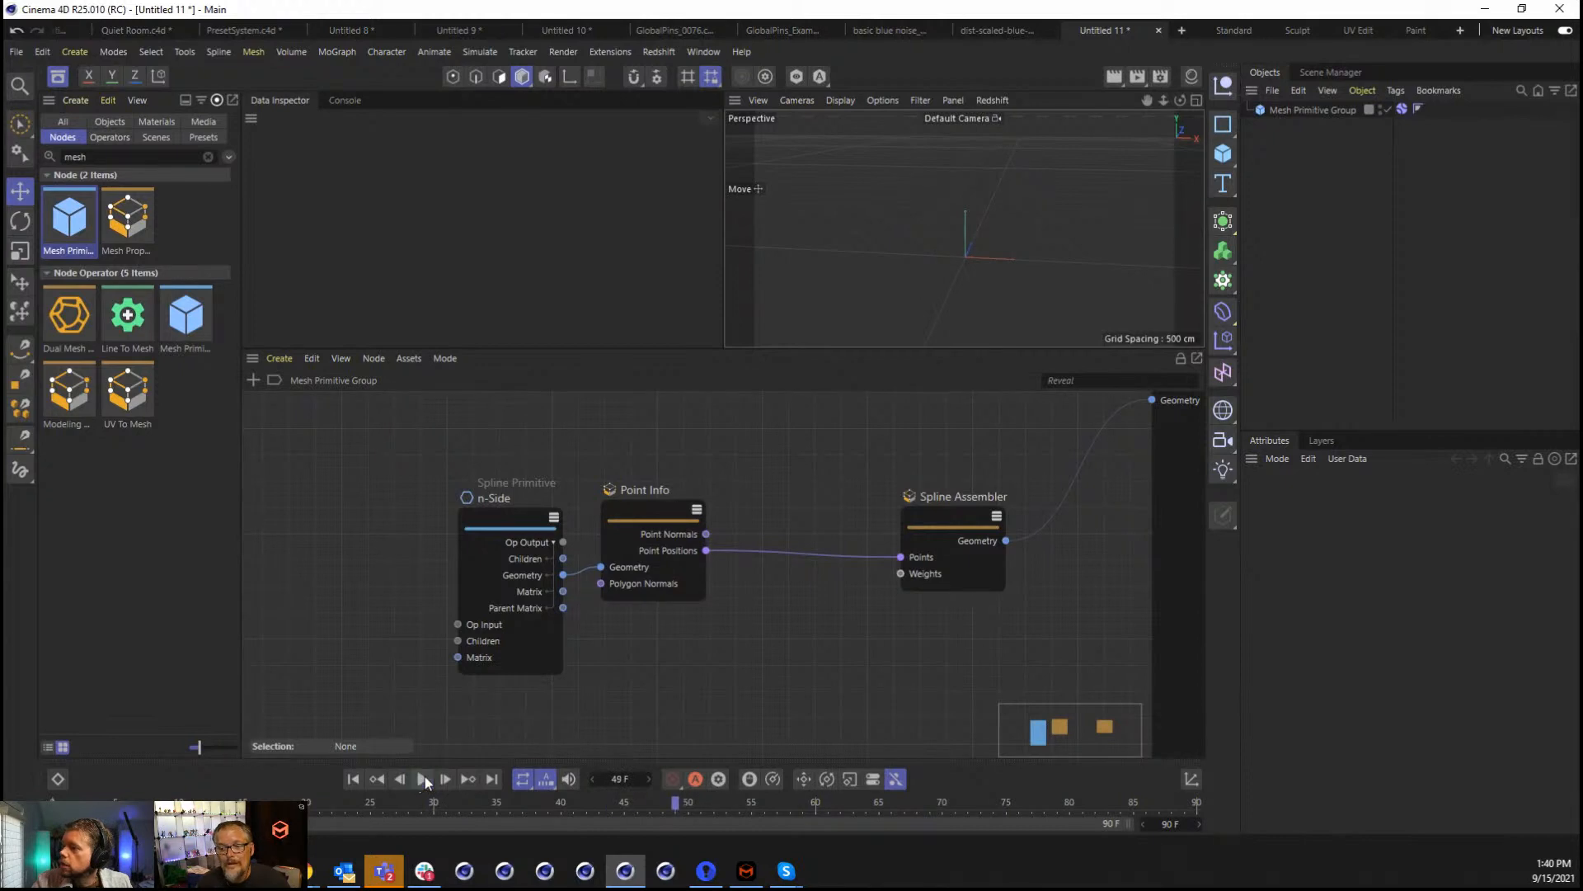
Add a Volume Builder and make the Mesh Primitive Group its child.
click(1319, 106)
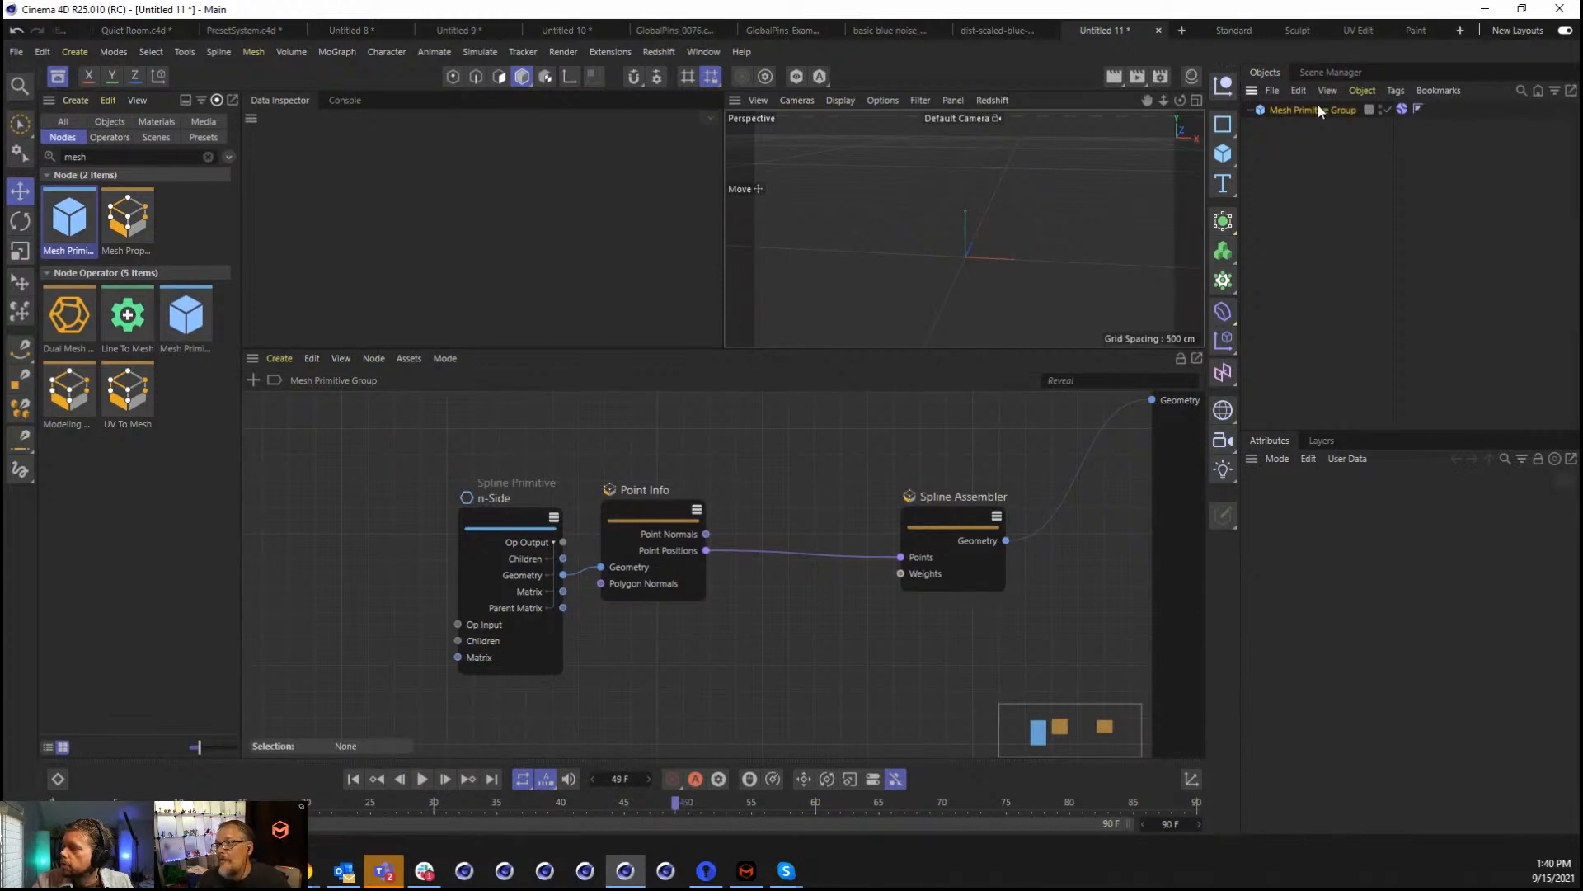
click(1222, 222)
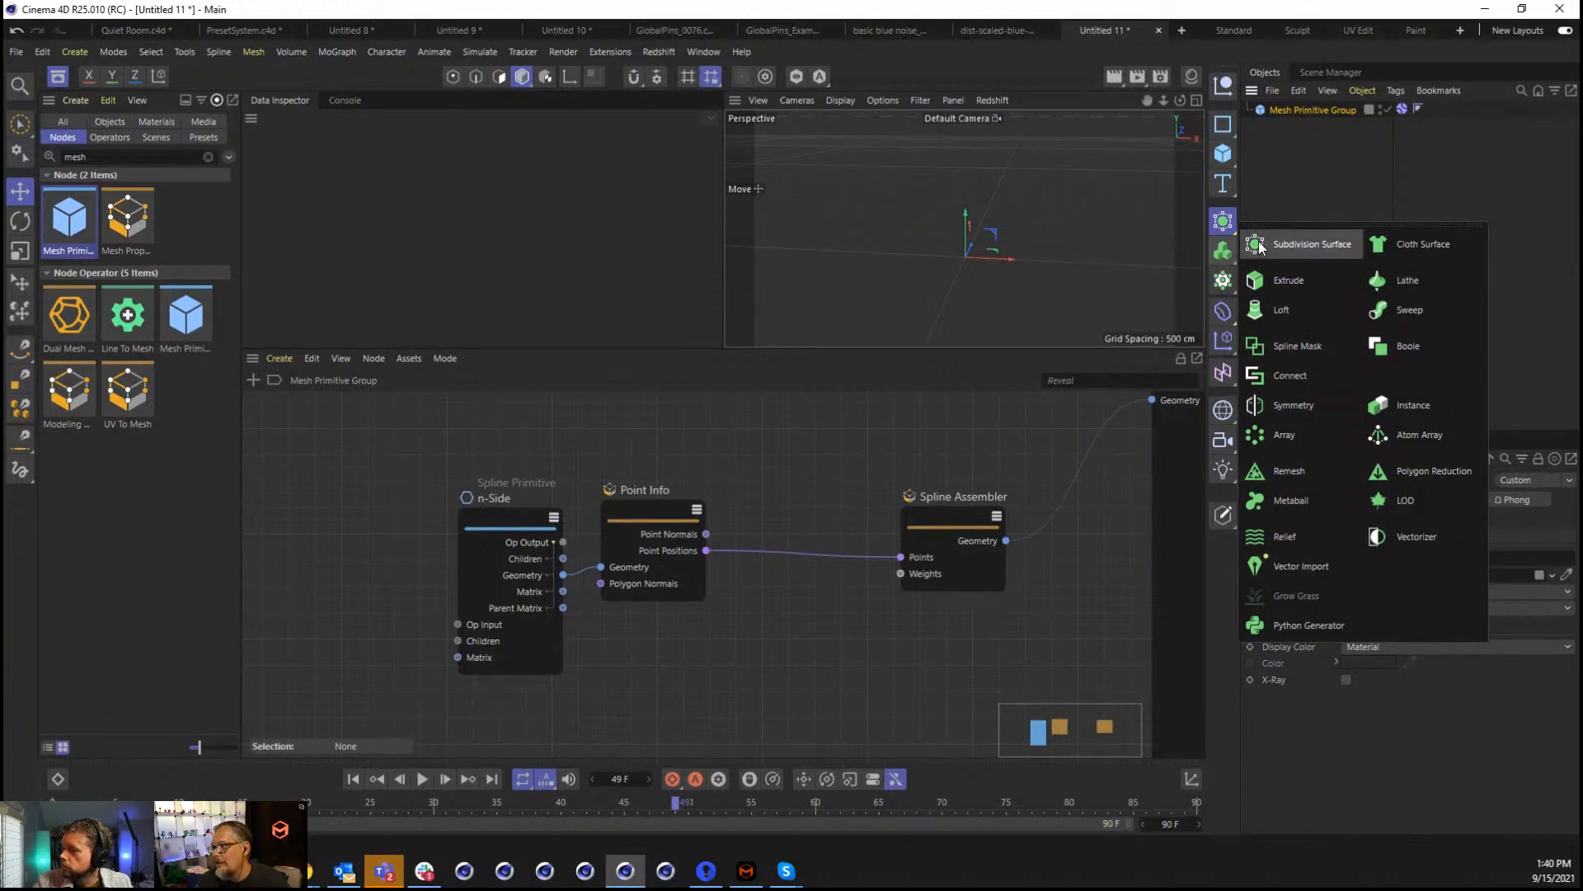
click(1223, 250)
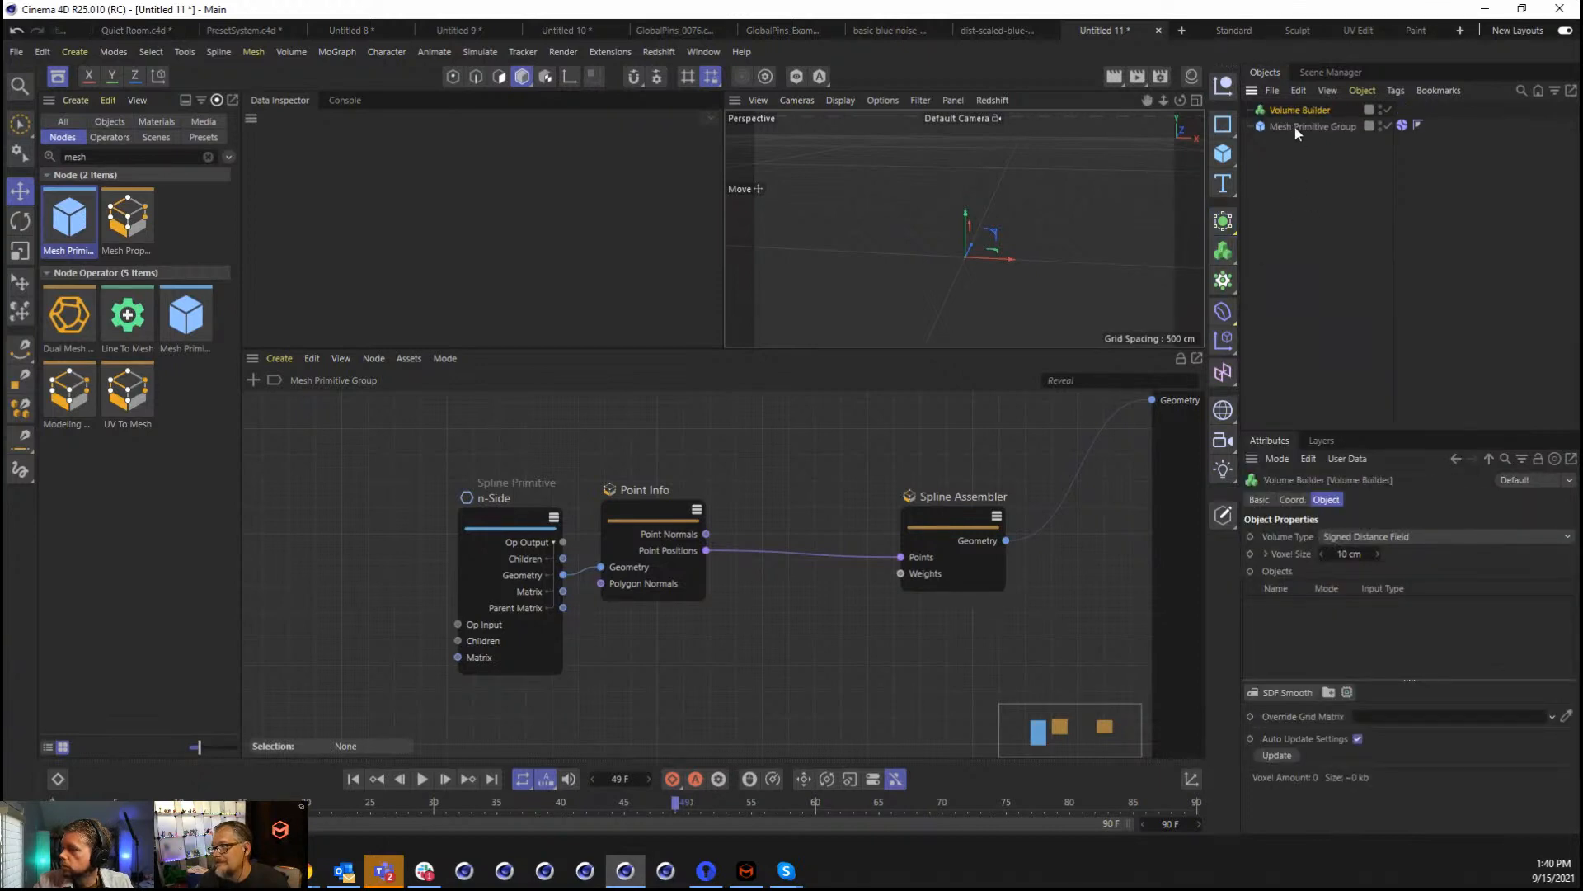
drag(1295, 127, 1295, 109)
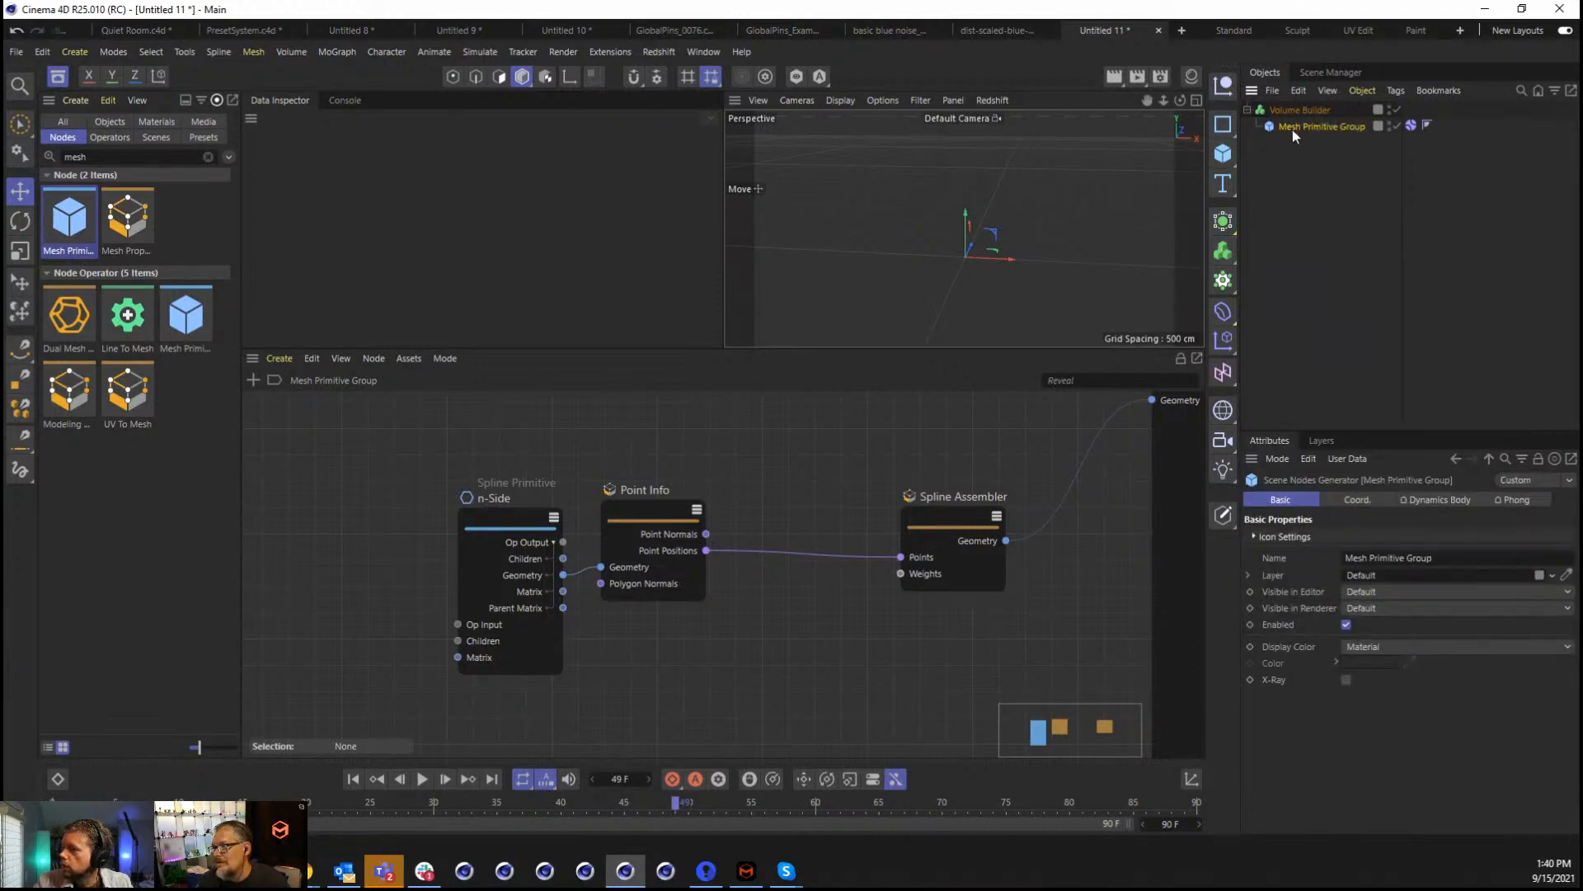
Inspect the fallen hexagonal volume in the viewport and return the timeline to frame 0.
click(1360, 500)
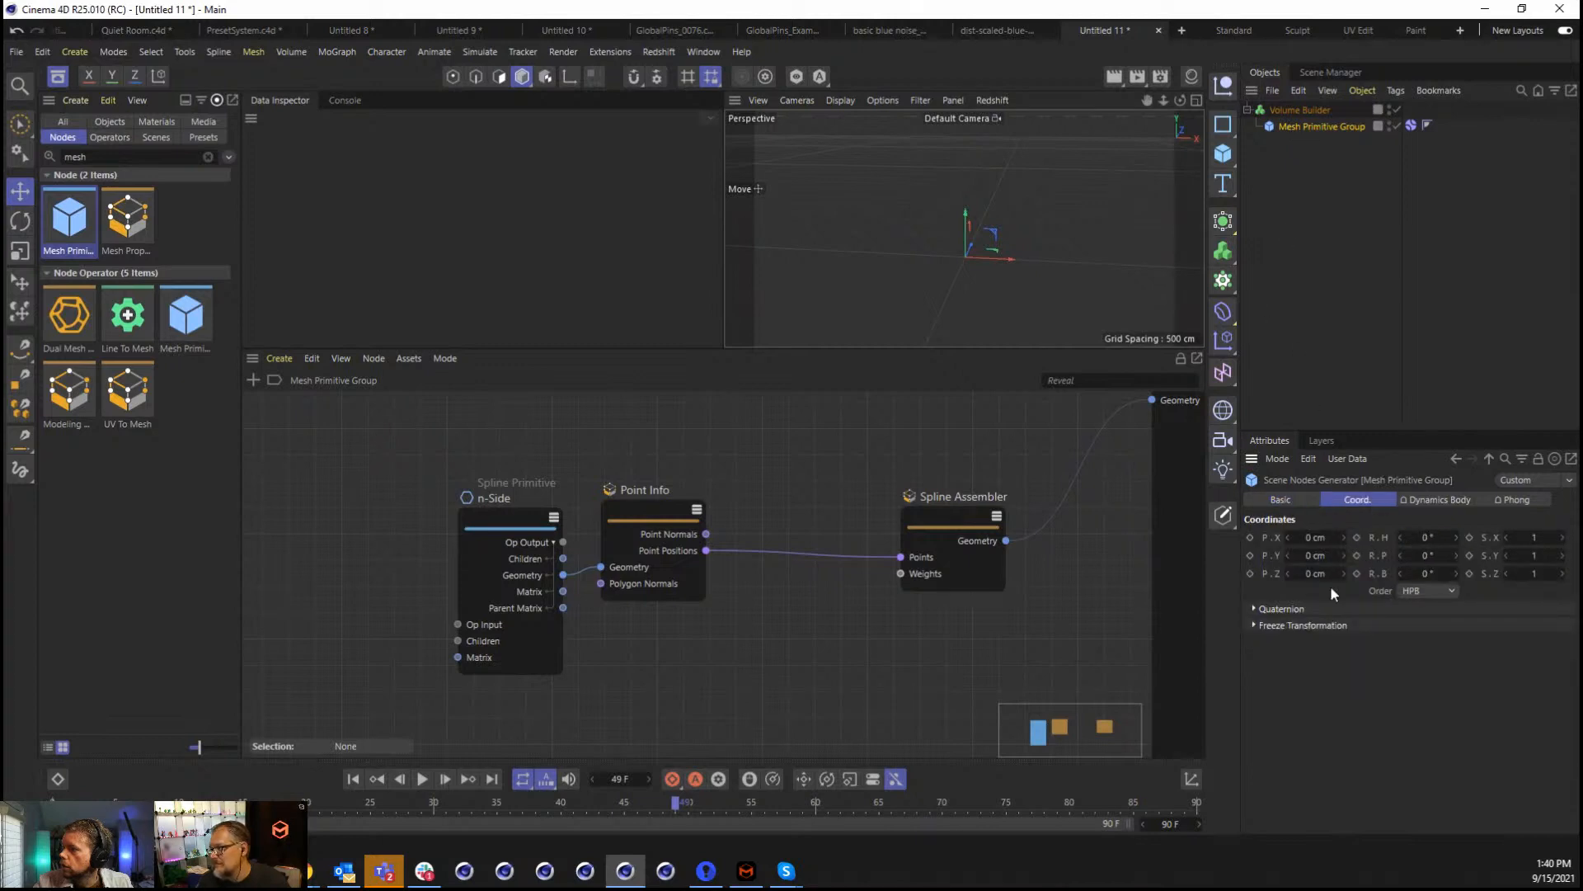
scroll(985, 318, down, 3)
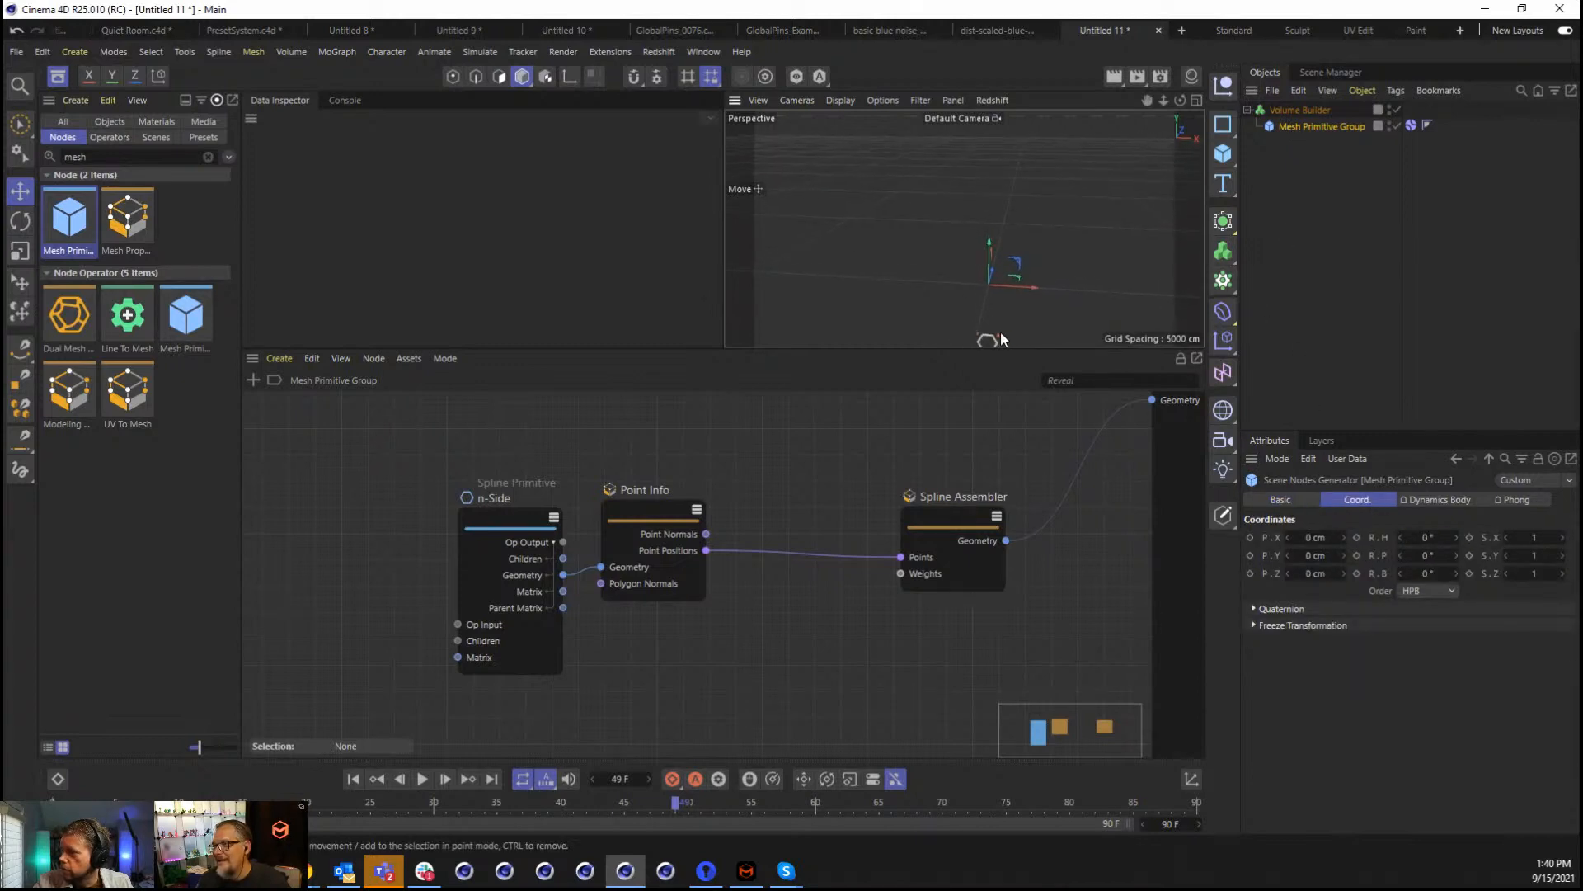
mouse_move(1146, 101)
mouse_down()
mouse_move(1133, 2)
mouse_move(1146, 95)
mouse_up()
right_drag(1147, 101, 1179, 99)
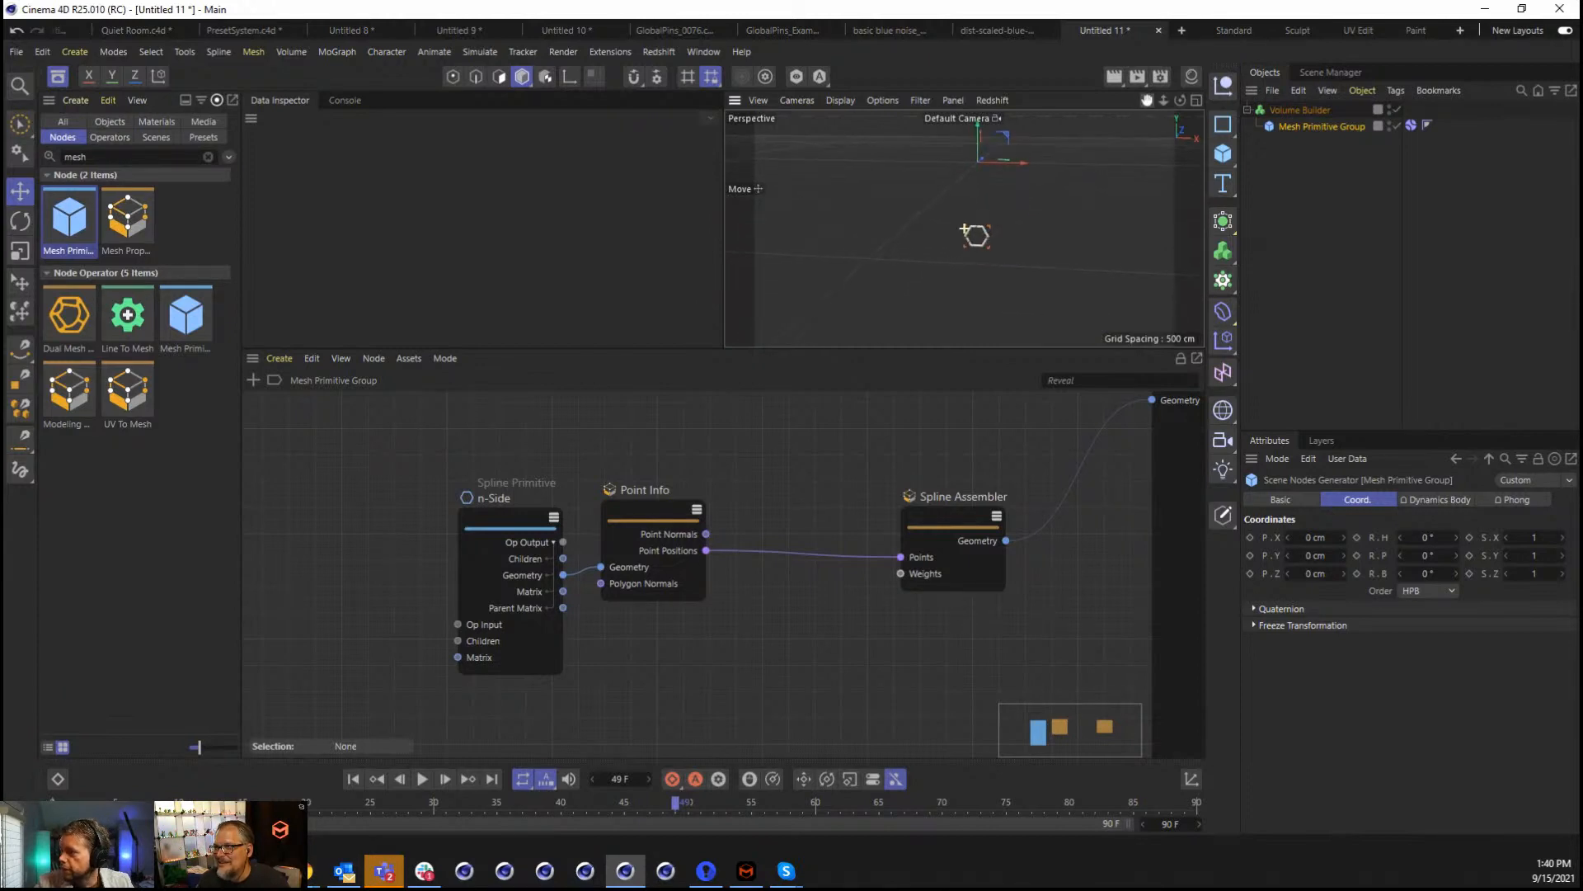
click(353, 779)
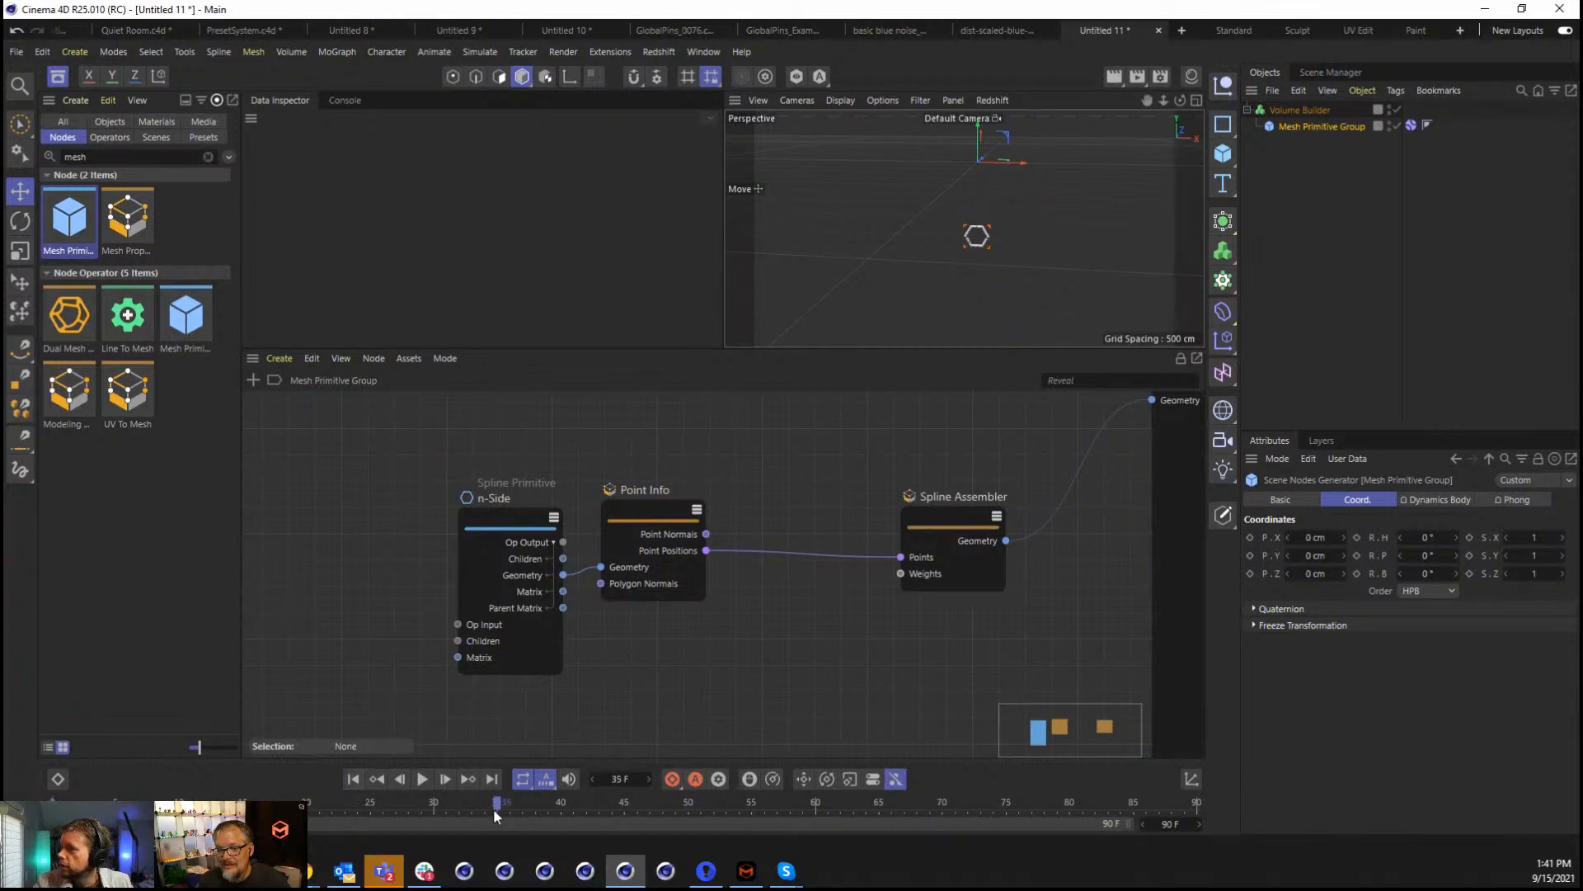
drag(493, 809, 52, 812)
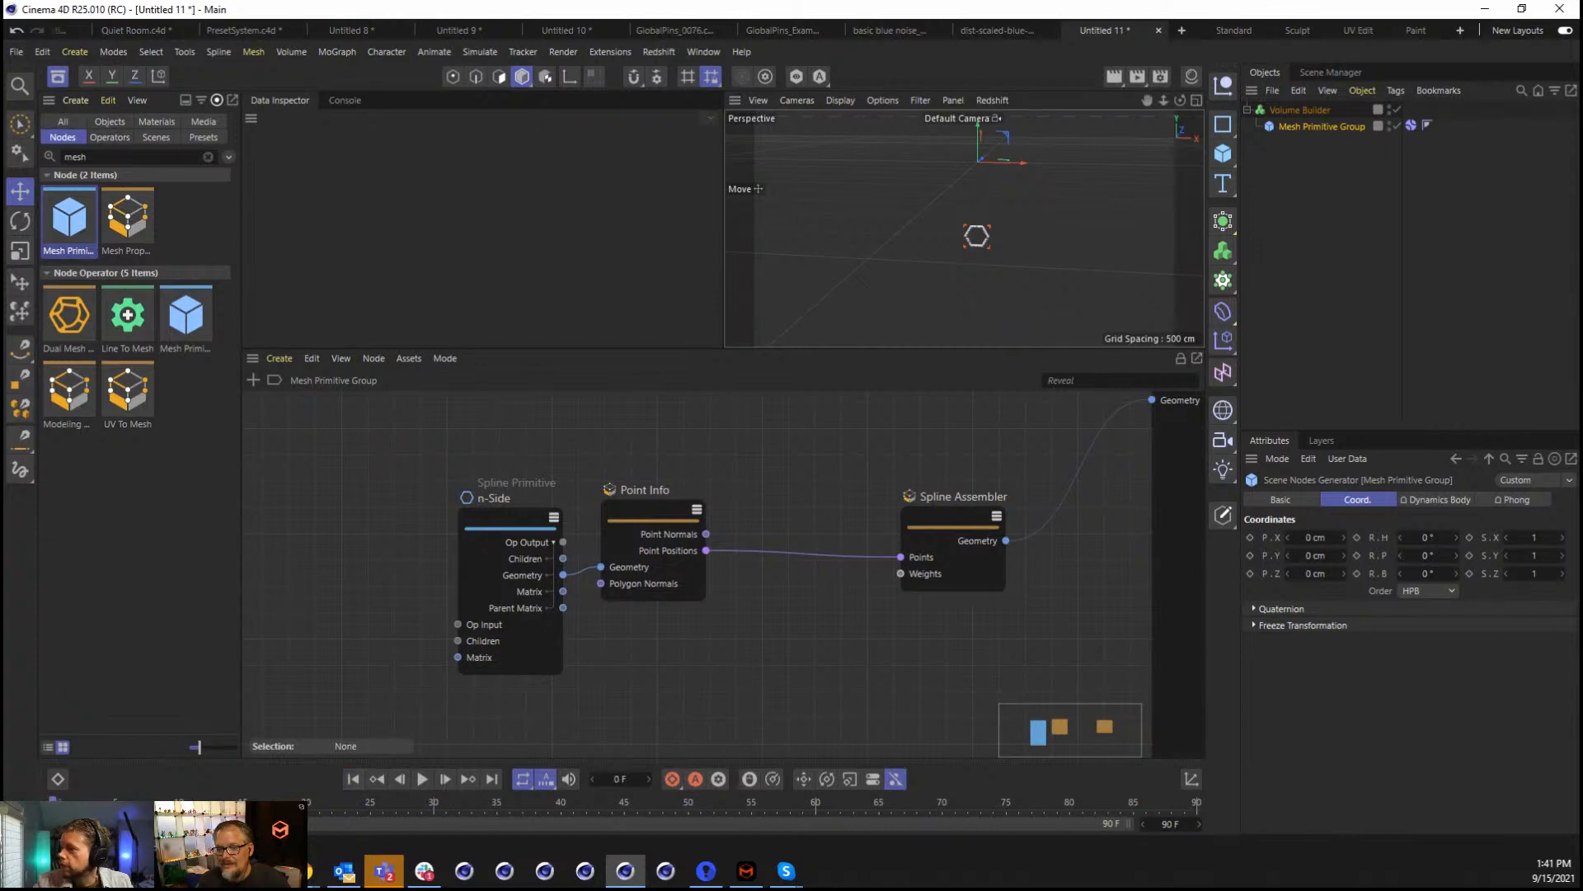
Delete the Dynamics Body tag from the Mesh Primitive Group and frame the hexagonal volume in the viewport.
click(1413, 127)
key(Delete)
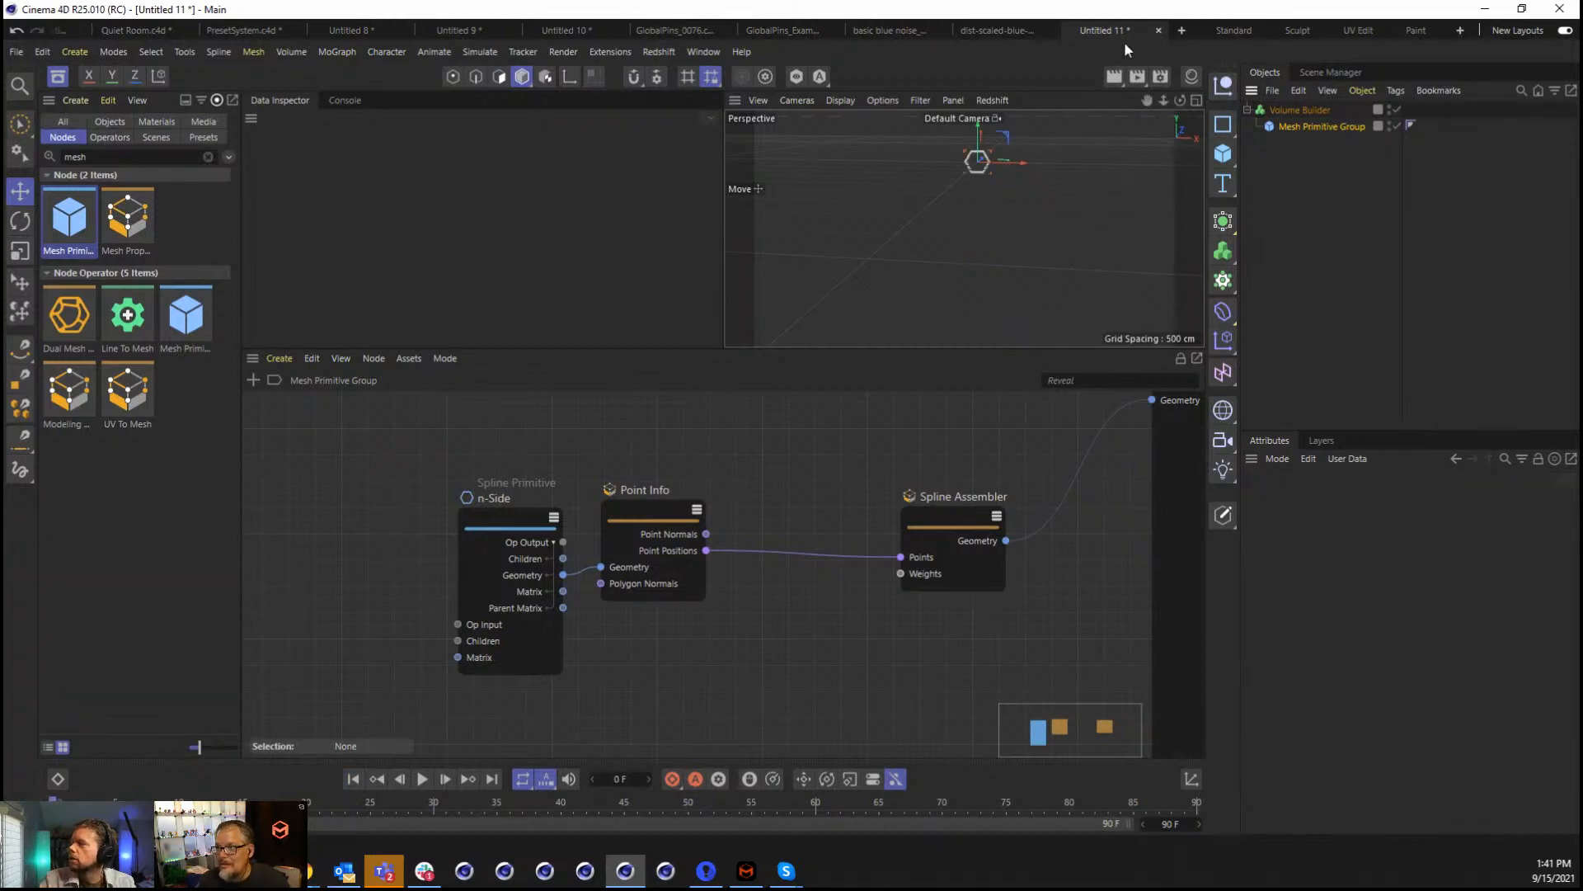
drag(1147, 101, 1139, 168)
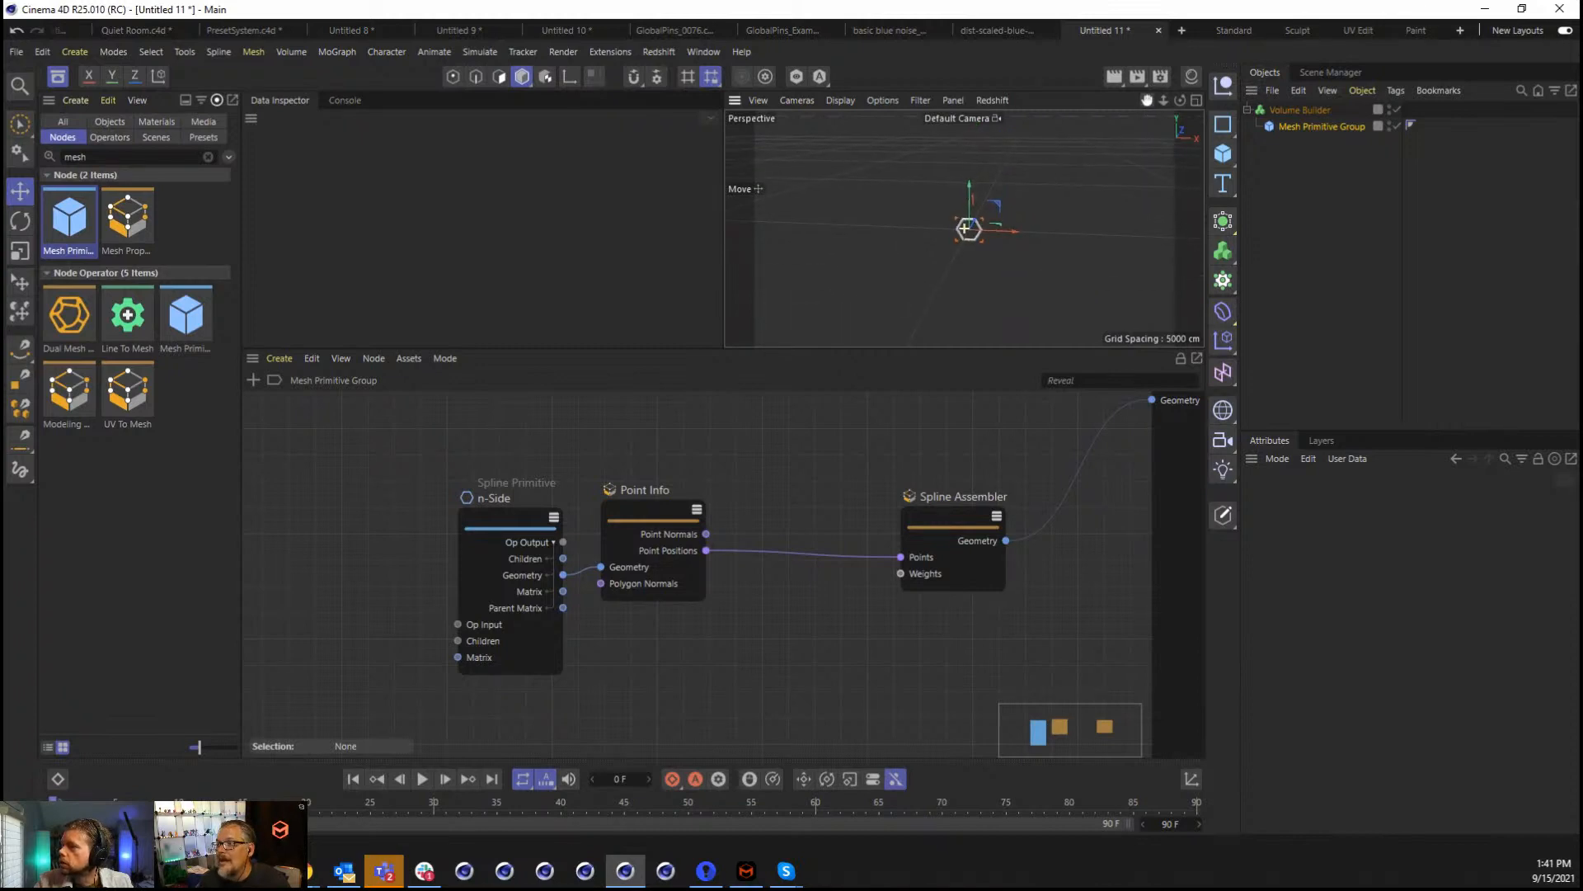
scroll(964, 229, up, 5)
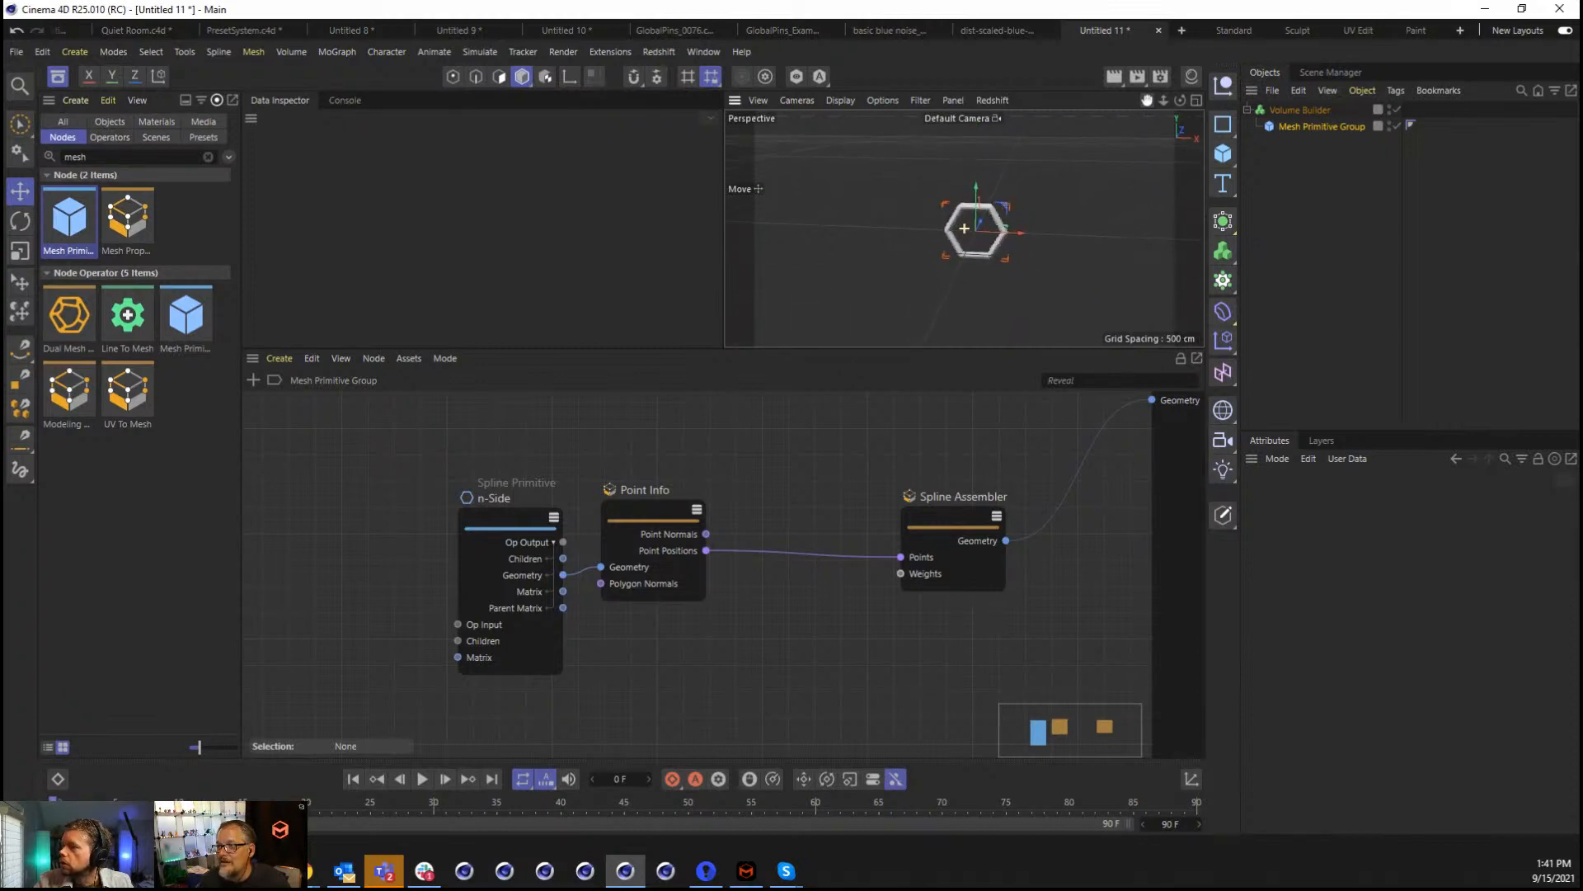
scroll(964, 229, up, 3)
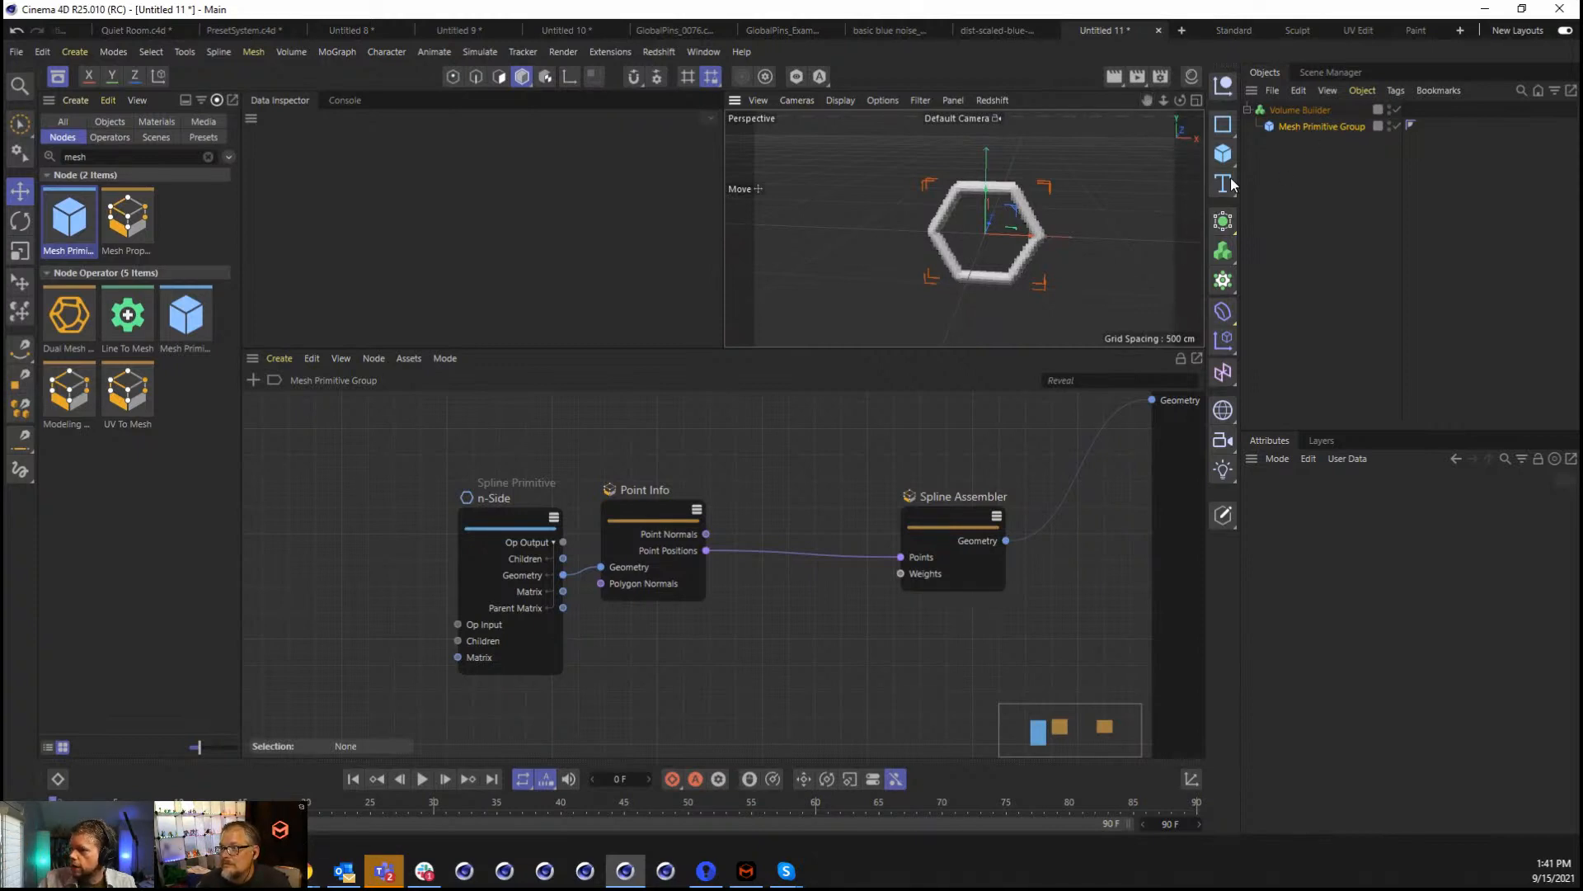
Duplicate the n-Side and Point Info nodes as a second pair above the originals.
drag(630, 518, 668, 627)
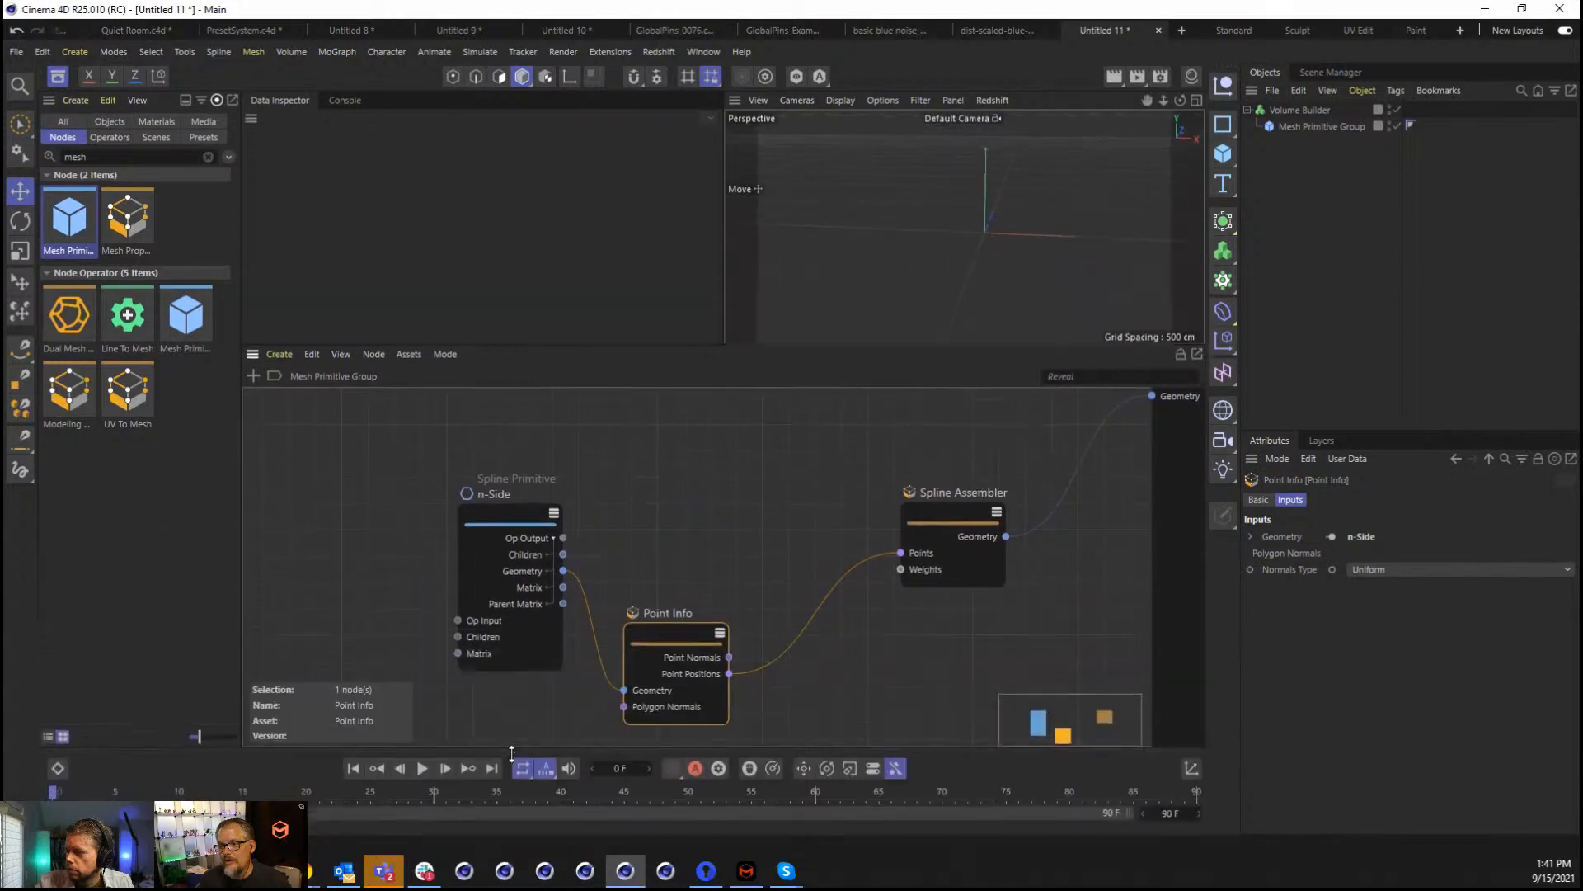
scroll(578, 561, down, 3)
drag(669, 675, 512, 378)
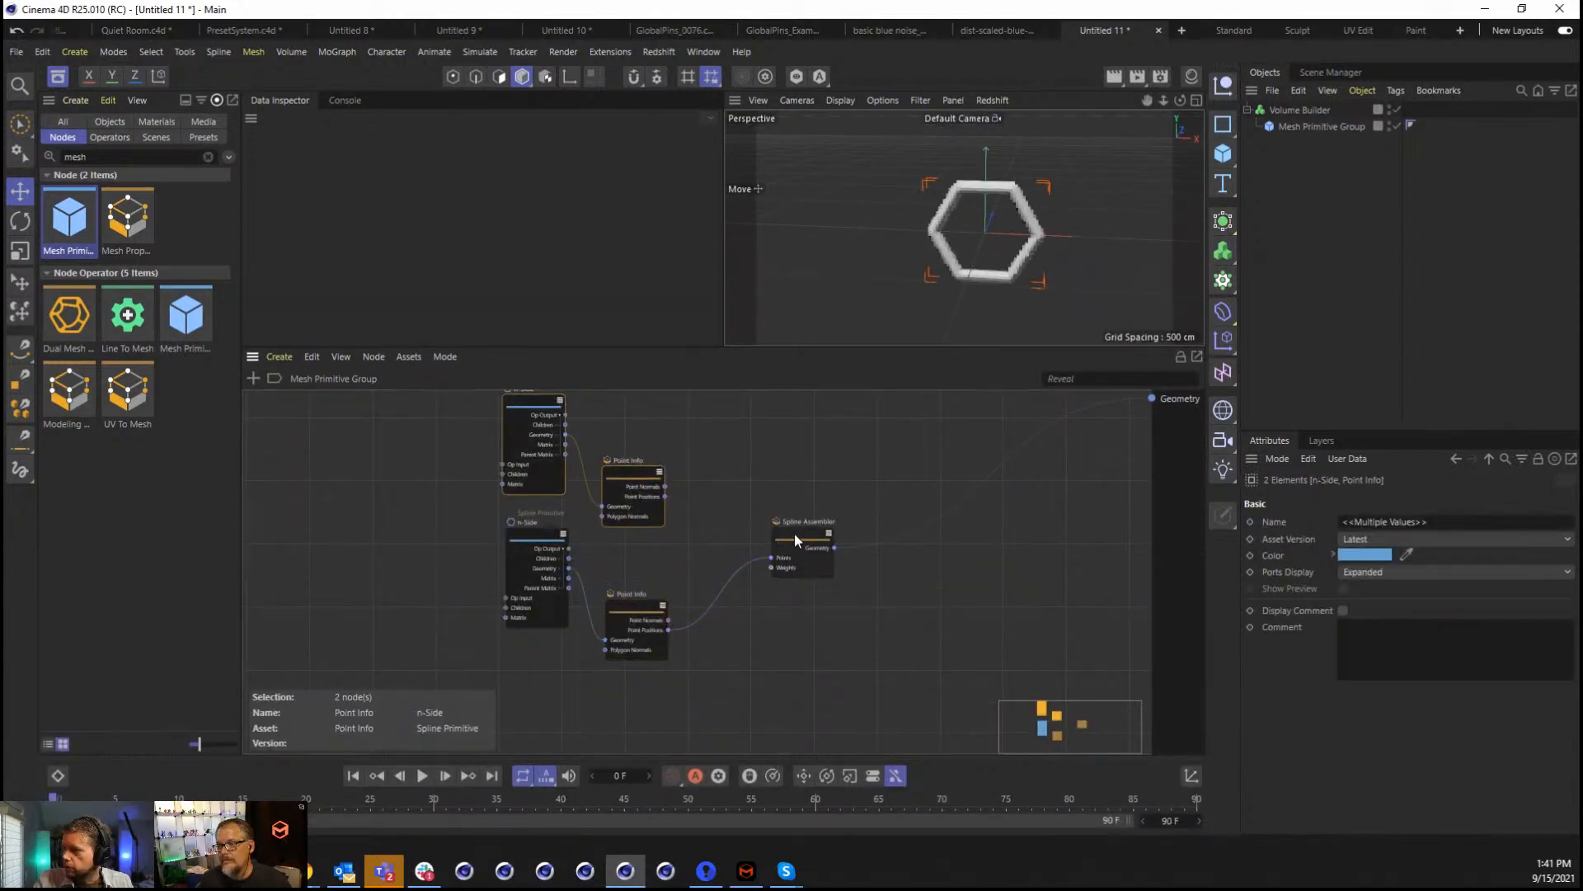
Examine the Data Structures category in the node library for a node that combines arrays.
double_click(730, 495)
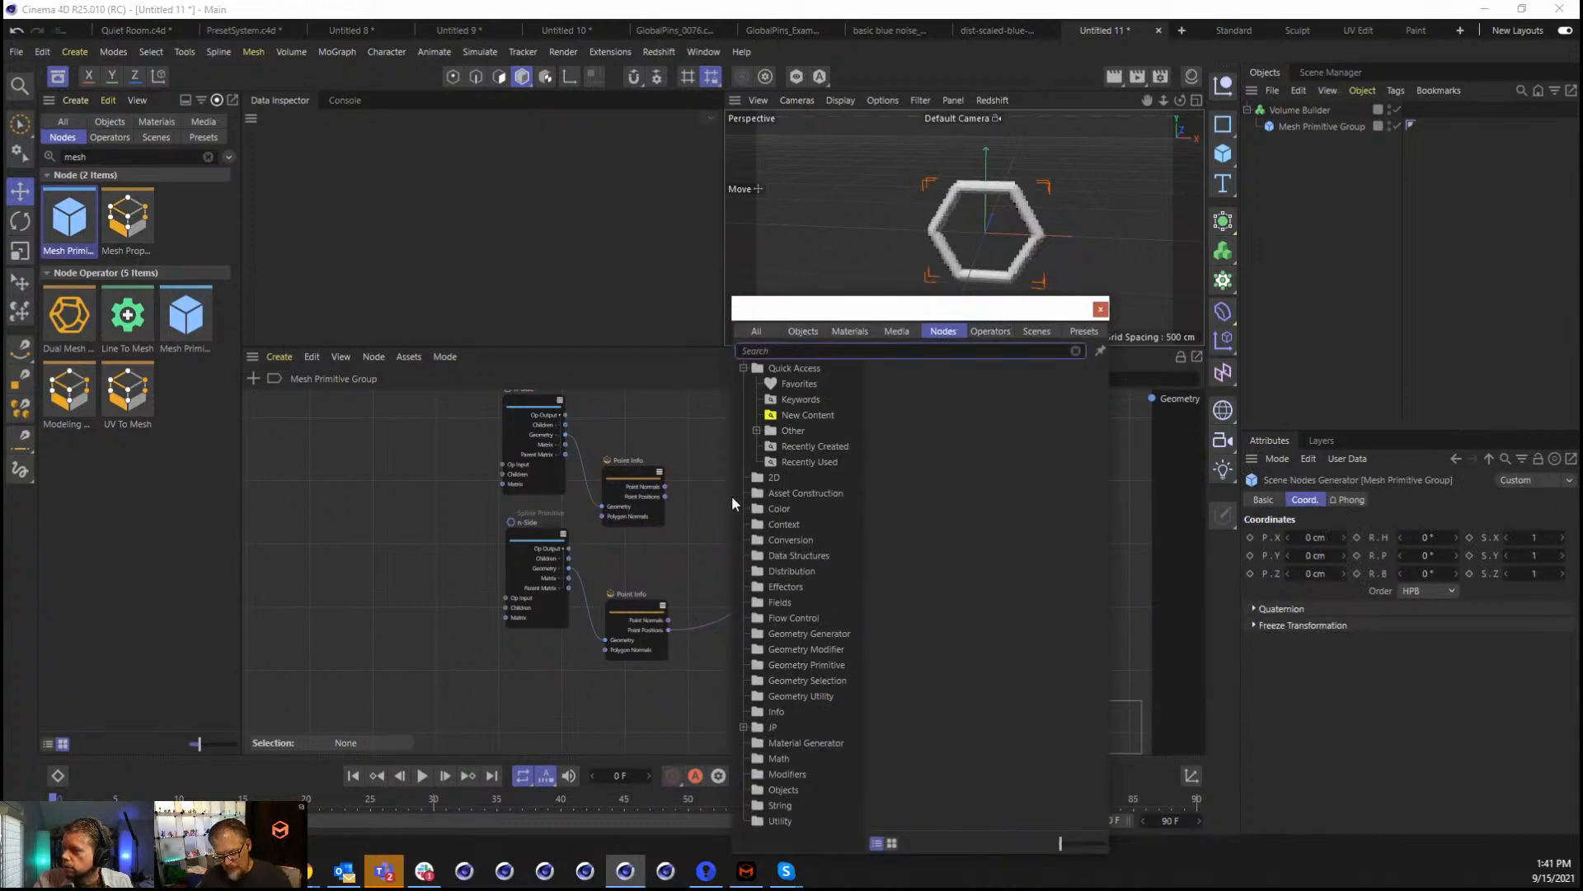
text(m)
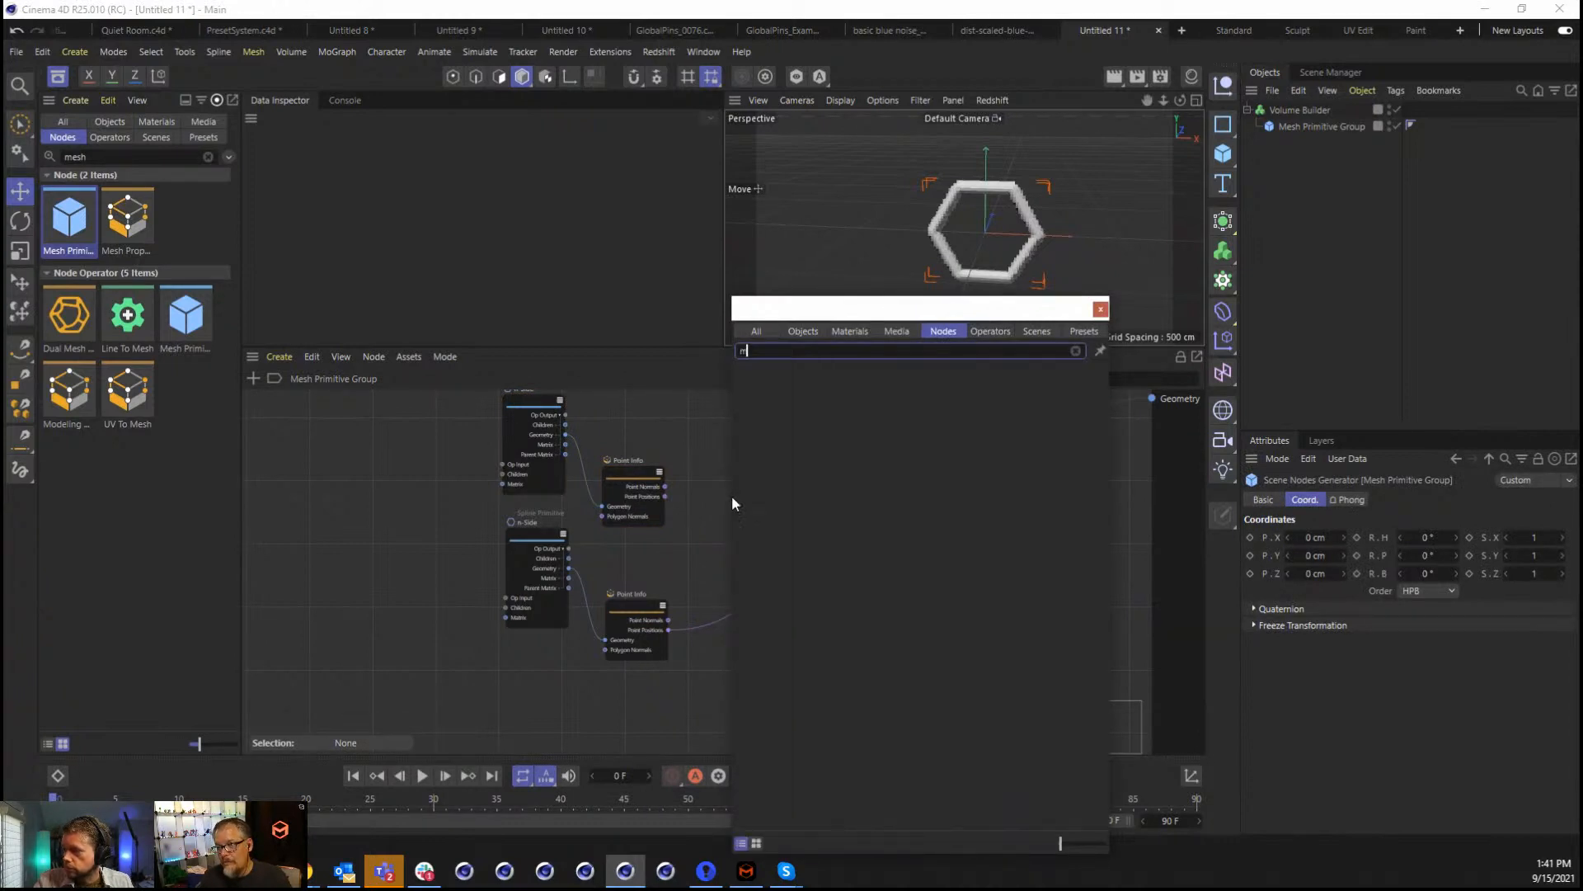
key(BackSpace)
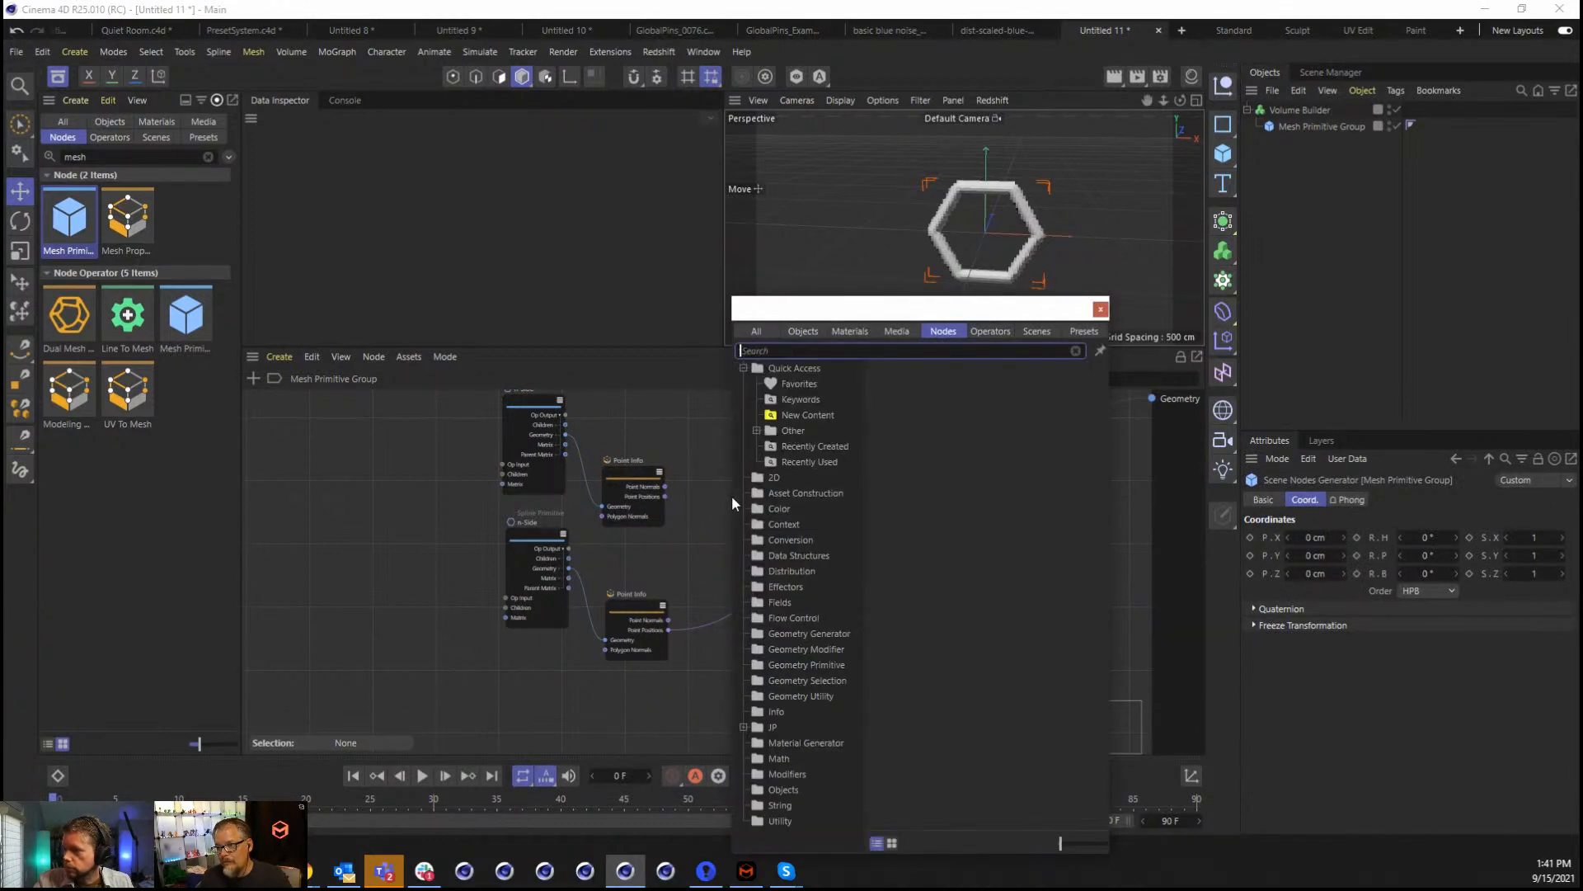
click(793, 557)
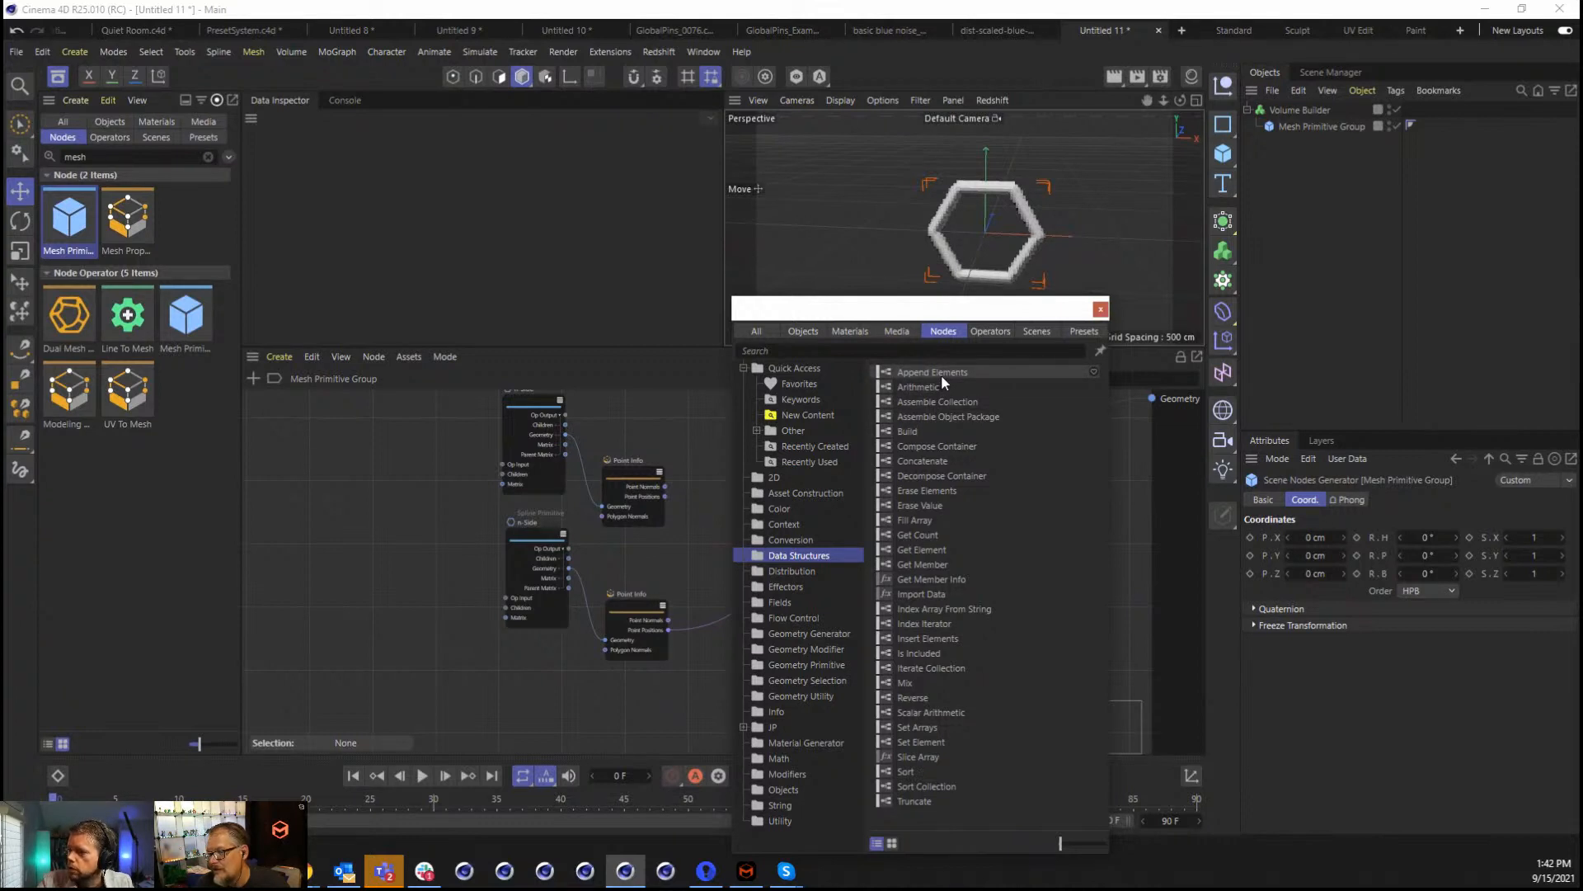
click(709, 456)
Move the original Point Info node closer to the Spline Assembler and delete the duplicate Point Info.
drag(611, 482, 622, 479)
click(616, 596)
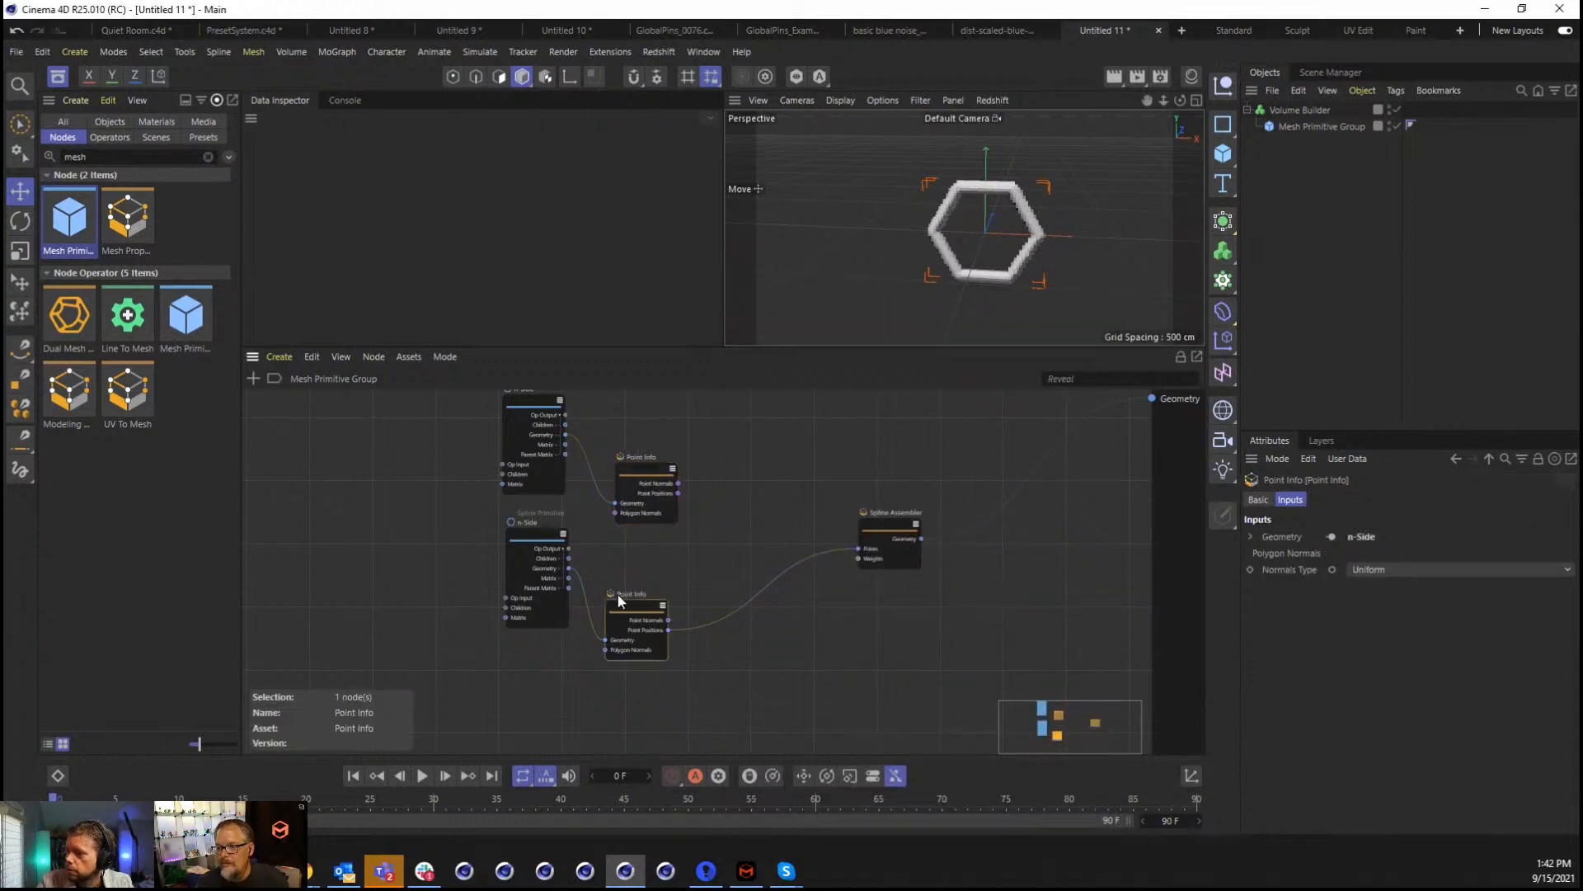
click(635, 620)
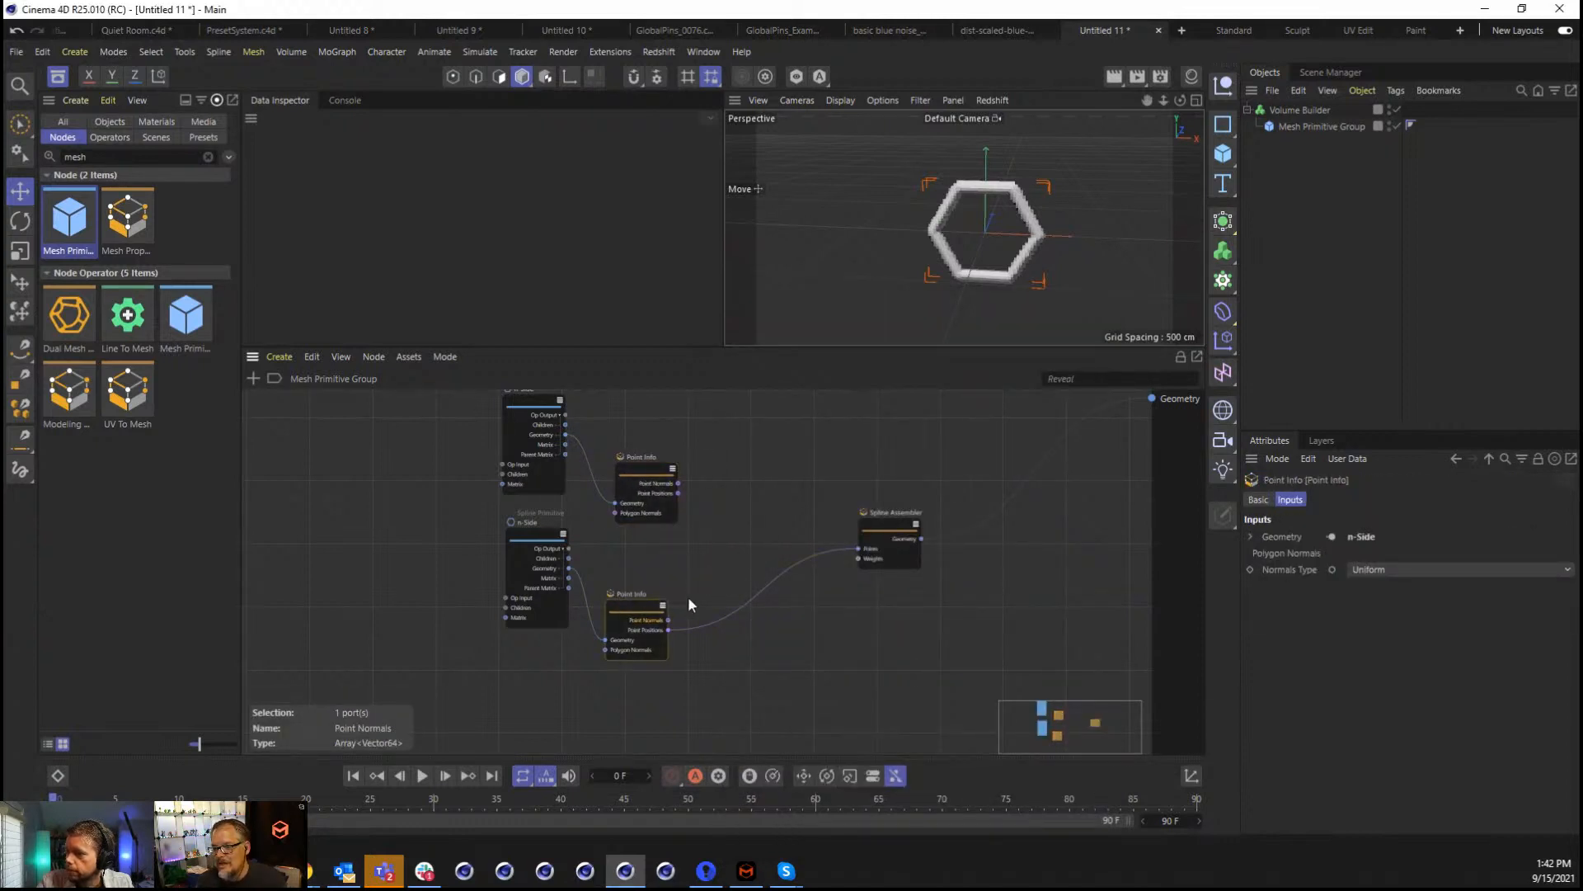
drag(641, 606, 759, 518)
drag(622, 607, 746, 536)
click(649, 473)
key(Delete)
Add a Connect node and route the geometry of both n-Side nodes through it into the Point Info node.
text(c)
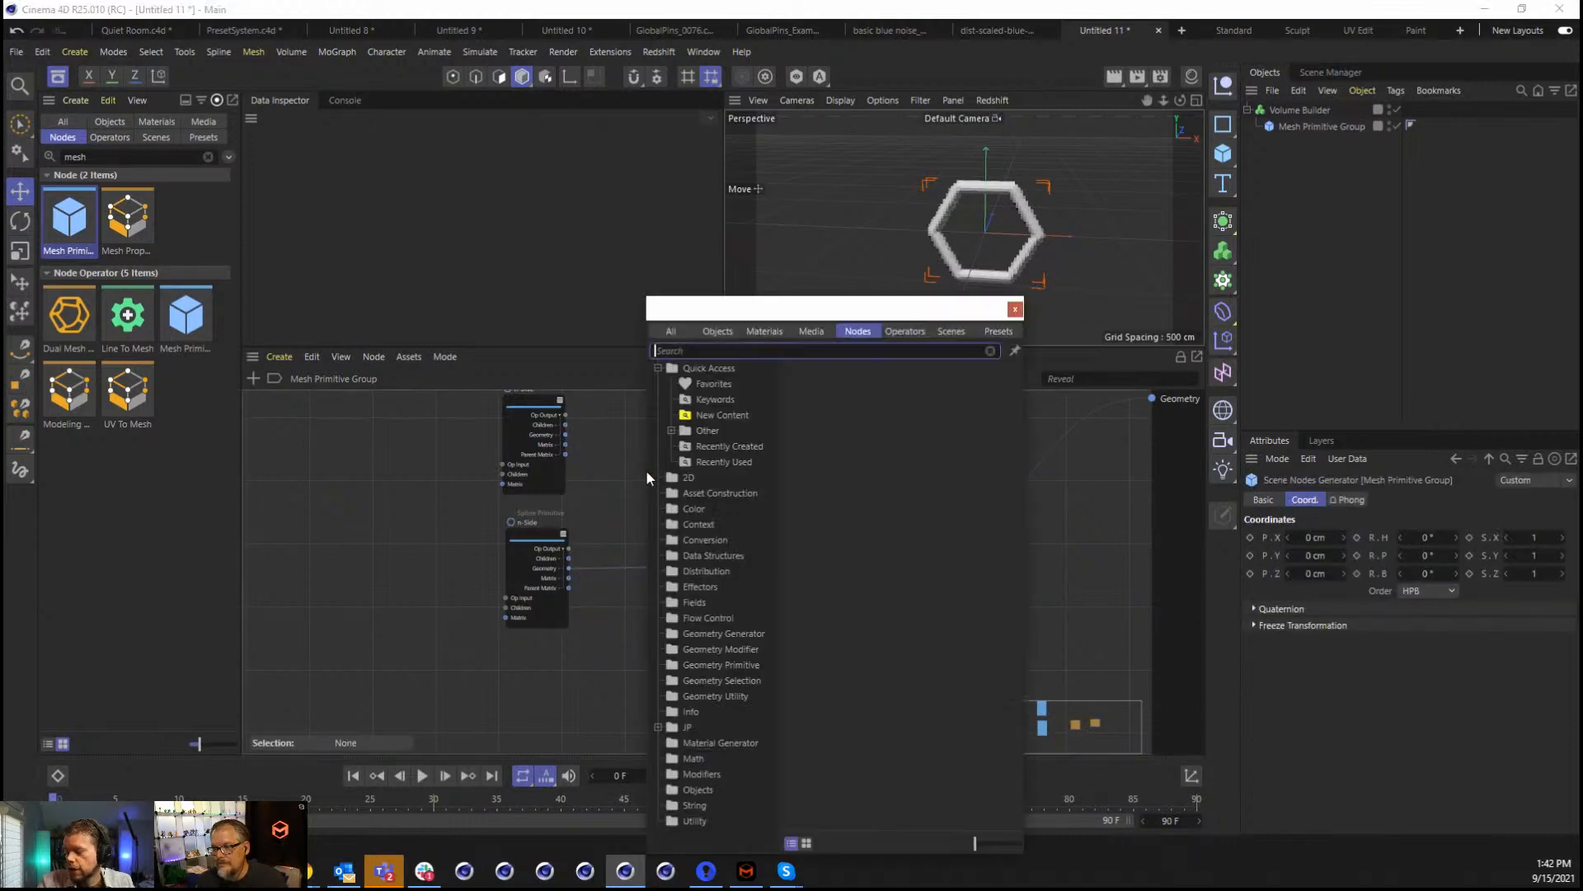
text(connec)
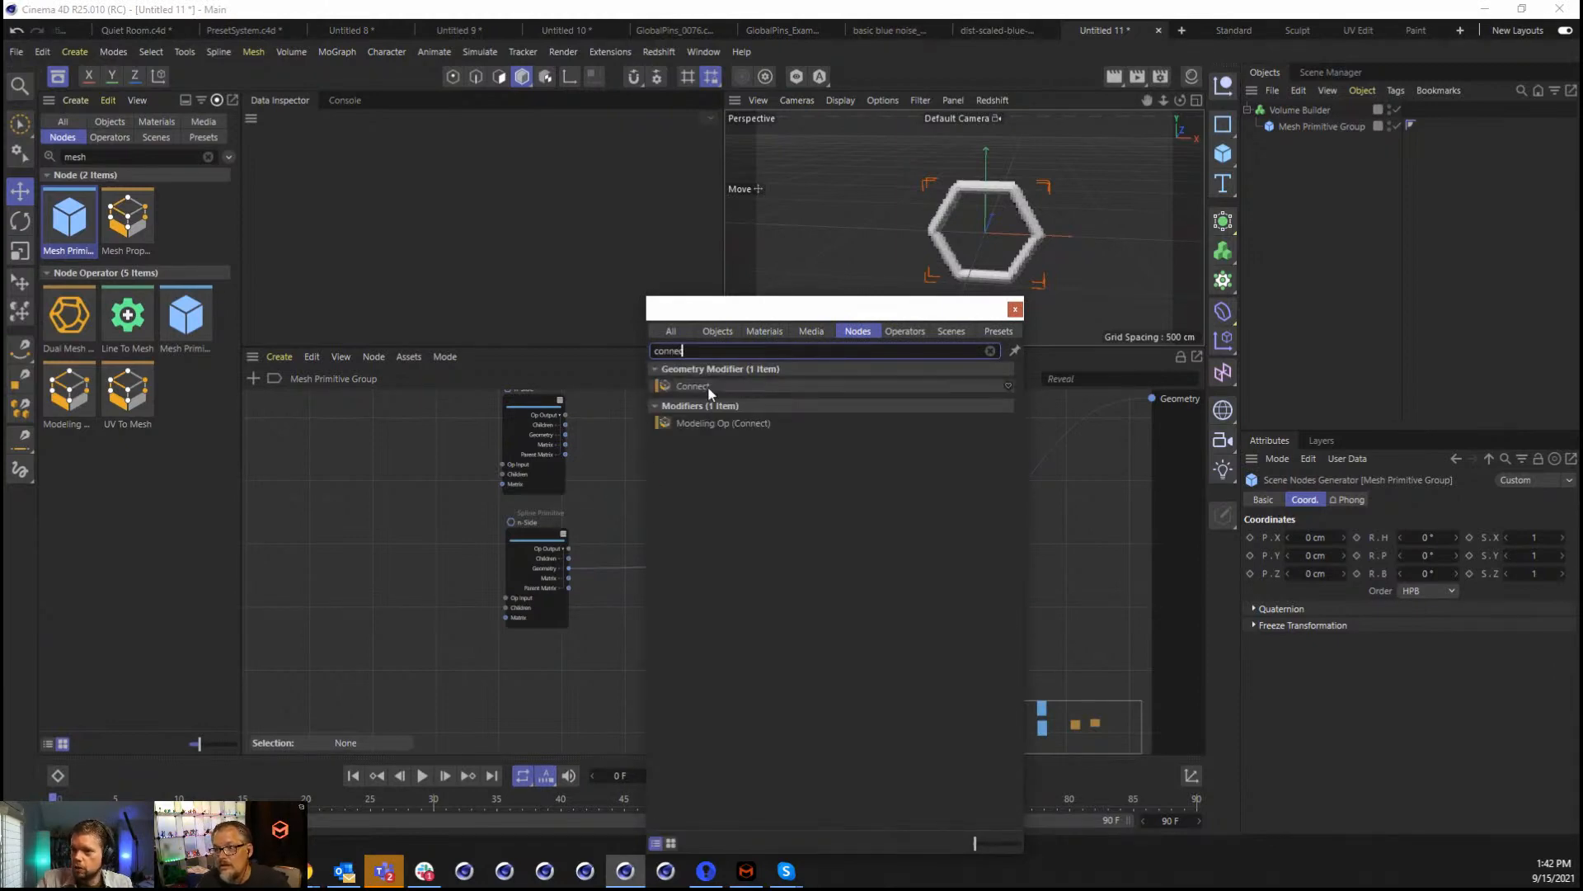
drag(708, 386, 659, 483)
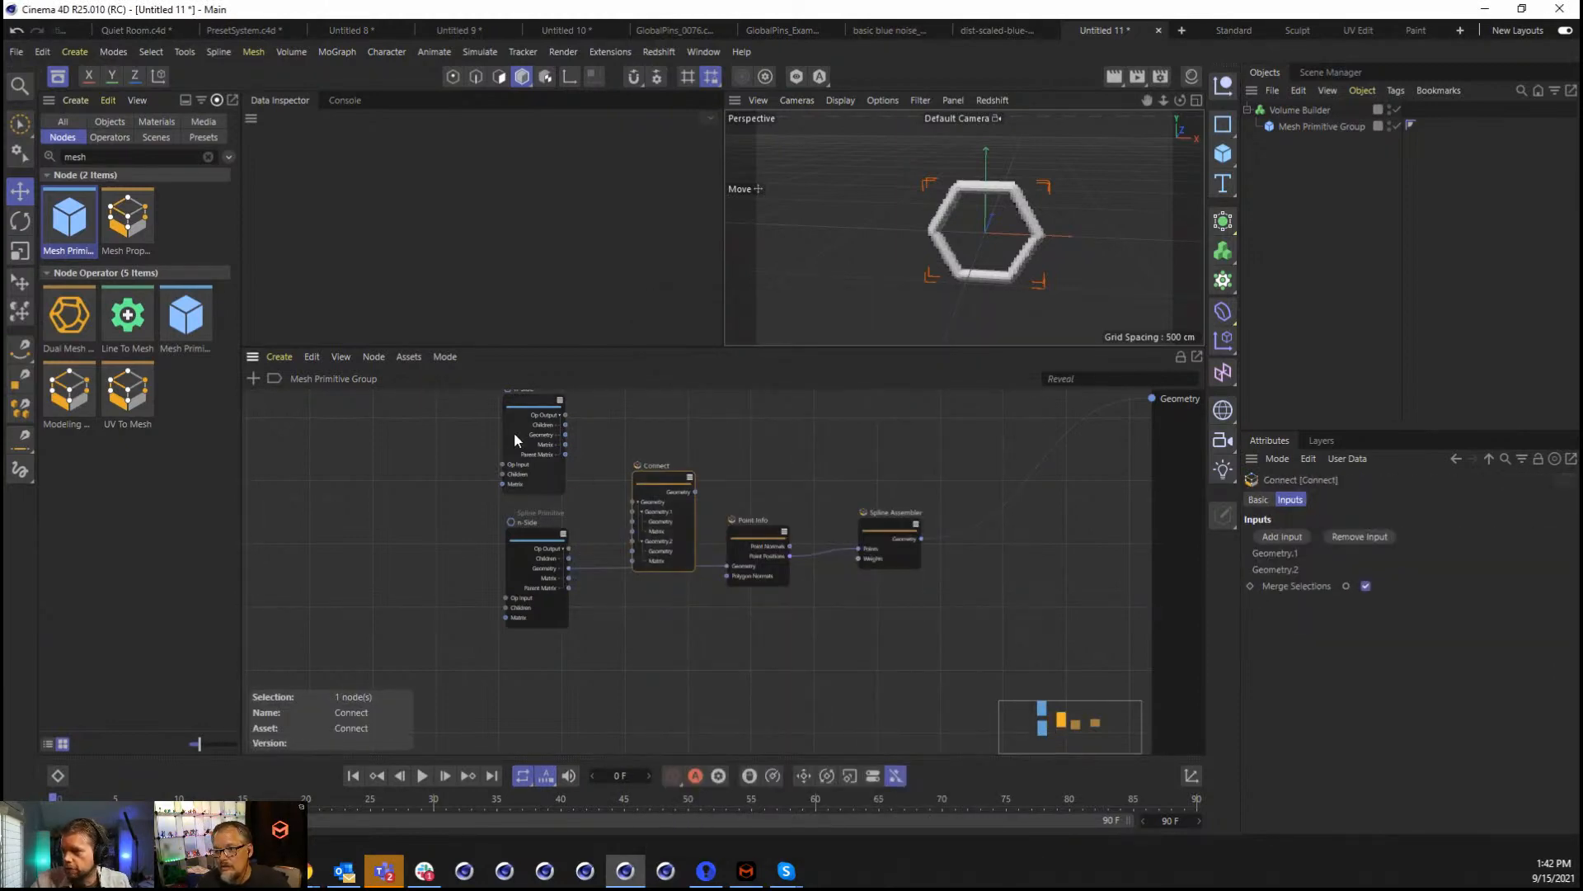
drag(566, 434, 633, 522)
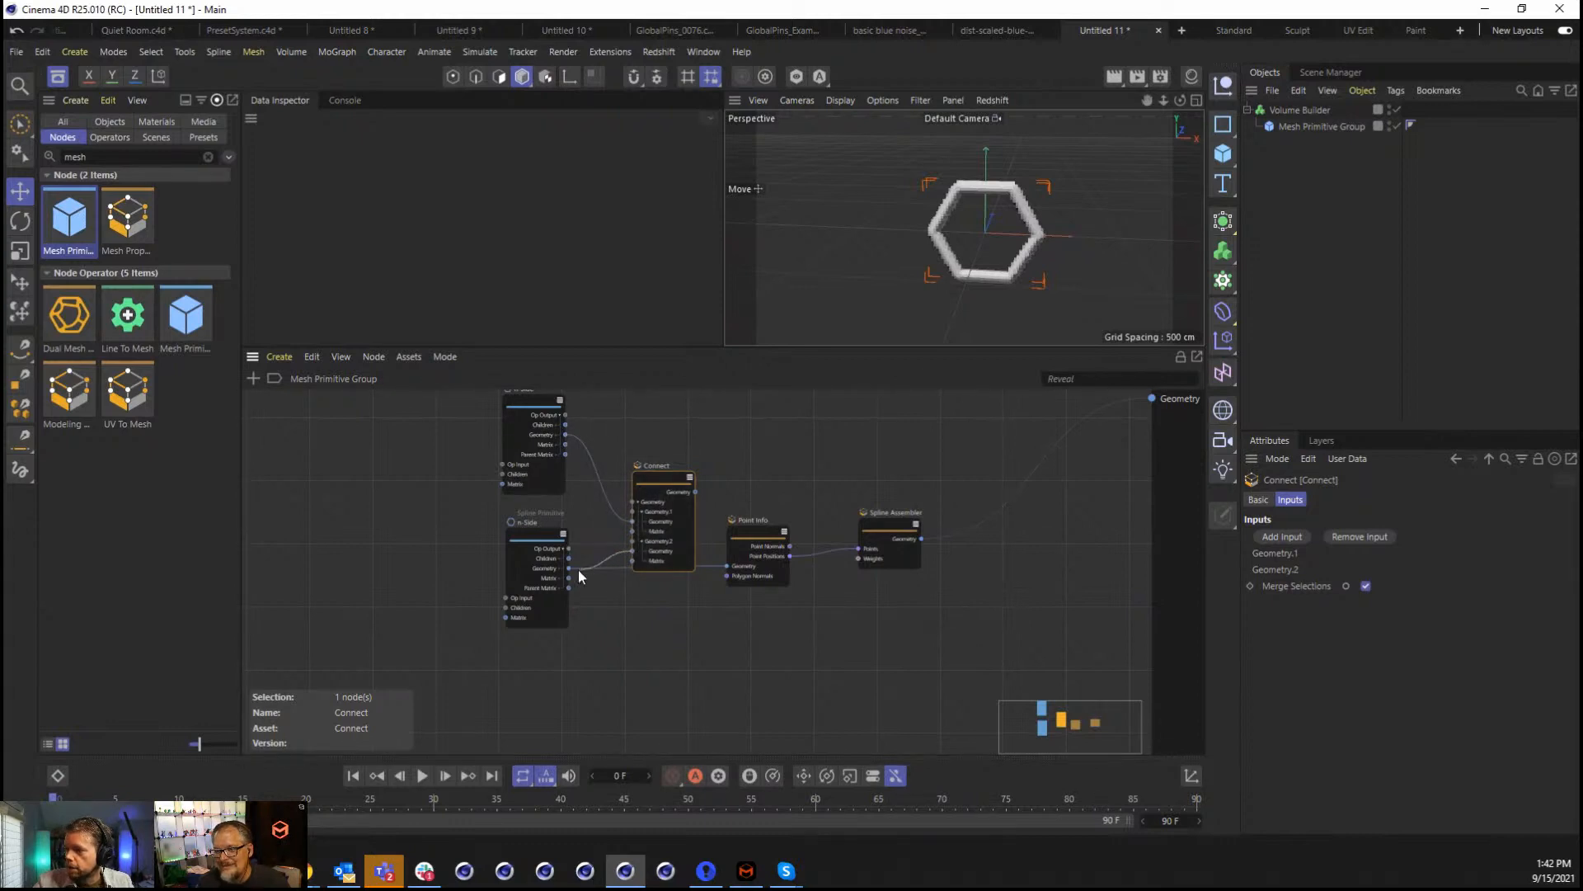
drag(696, 492, 729, 562)
Reduce the lower n-Side's radius to 91 cm and shift the Point Info node slightly down toward the Spline Assembler.
click(541, 530)
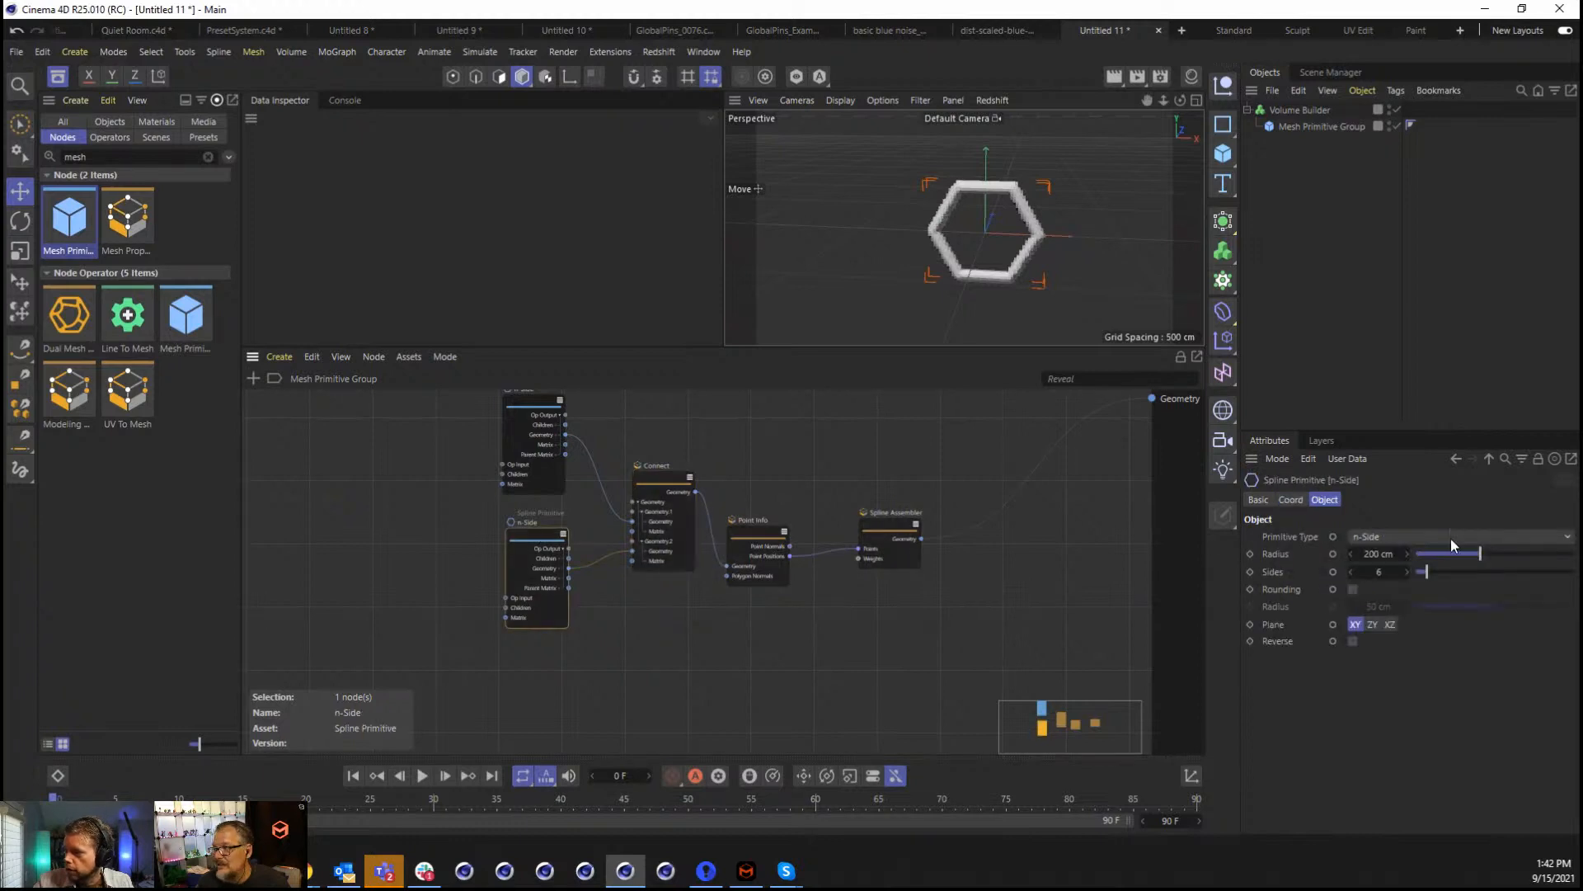
drag(1457, 556, 1447, 567)
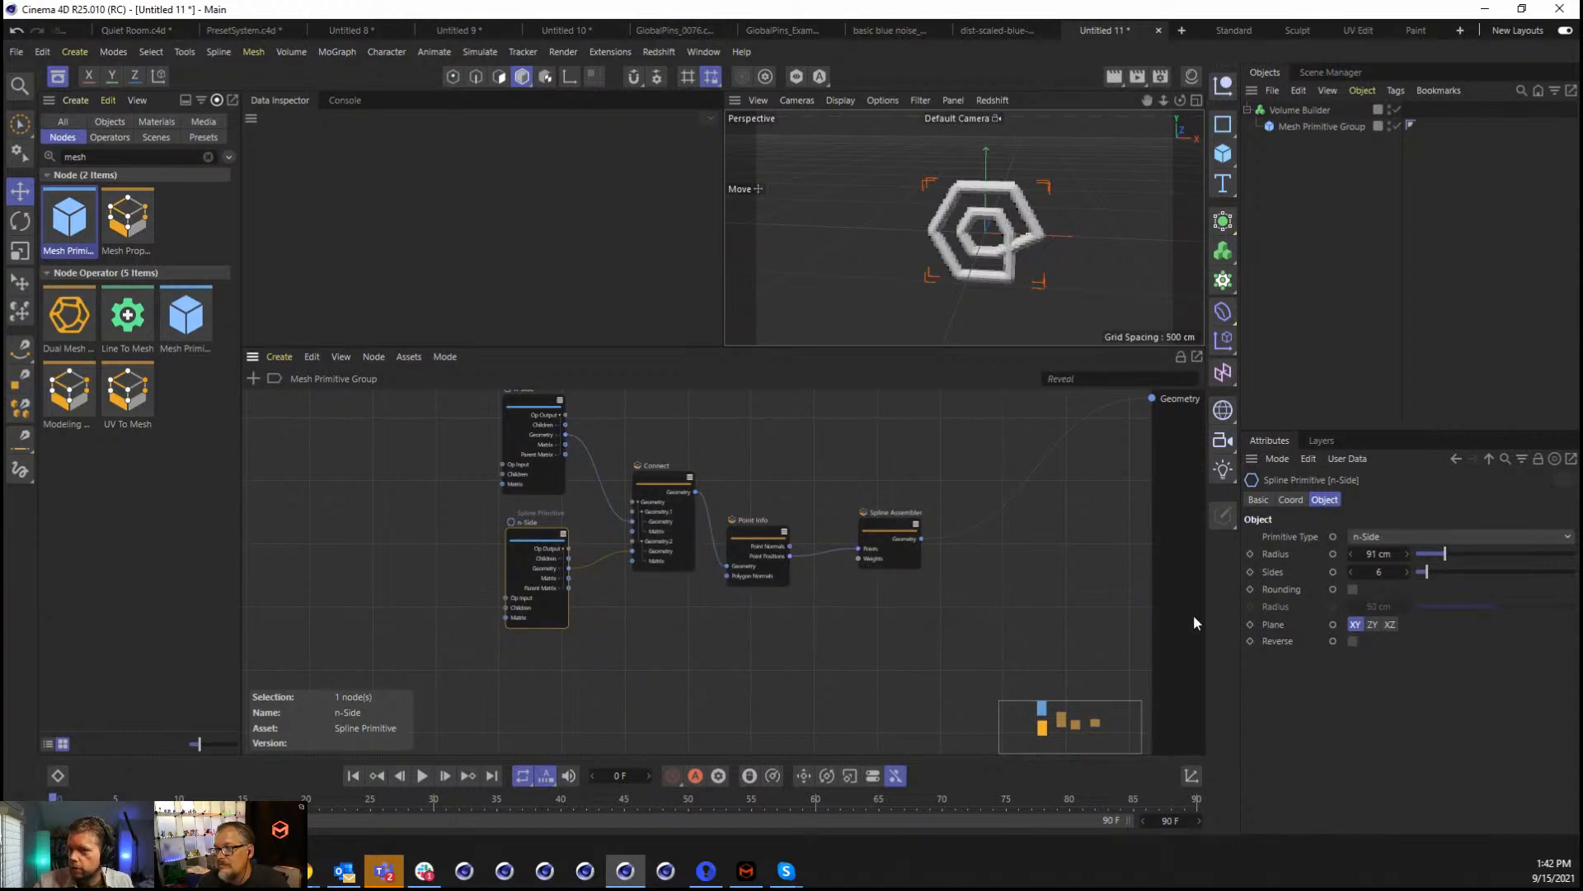
drag(748, 530, 783, 554)
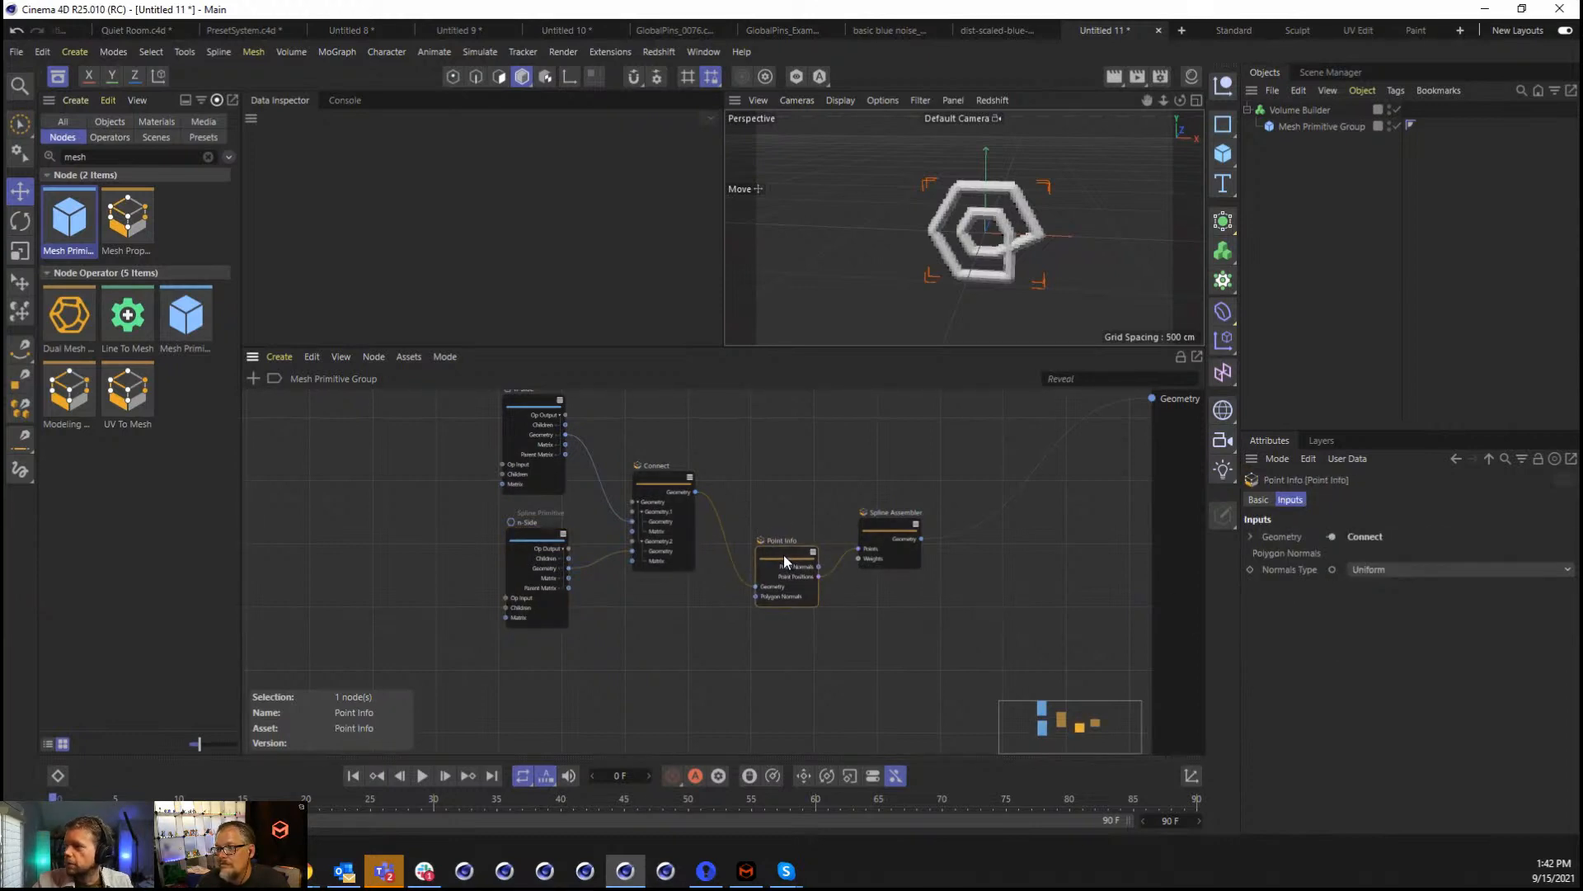
Turn off Closed on the Spline Assembler and set the lower n-Side's radius to 89 cm.
click(893, 528)
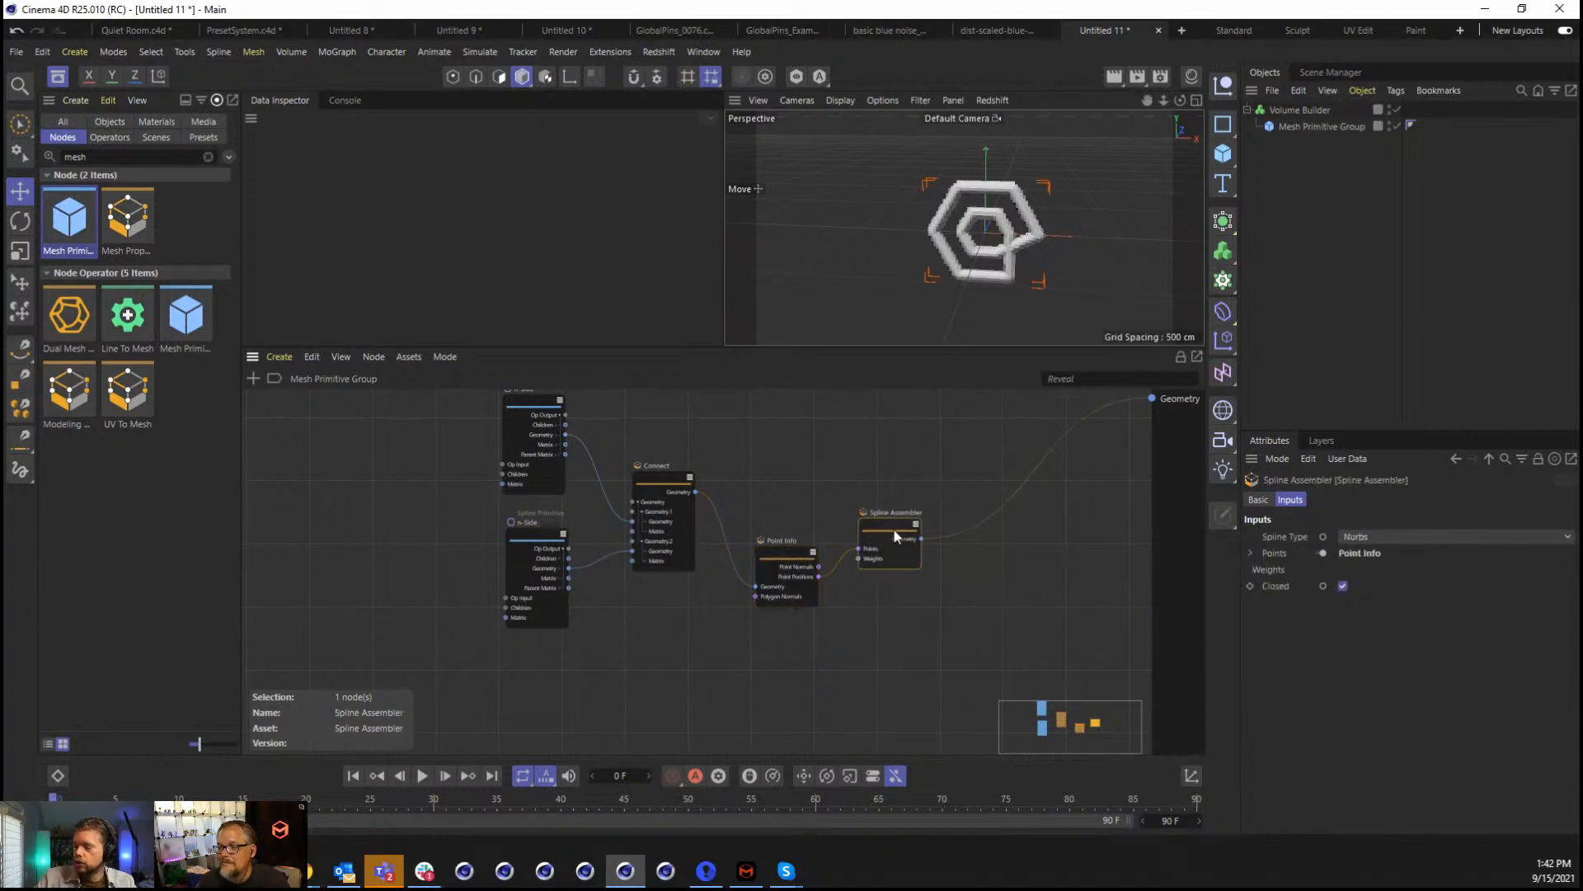
click(1342, 587)
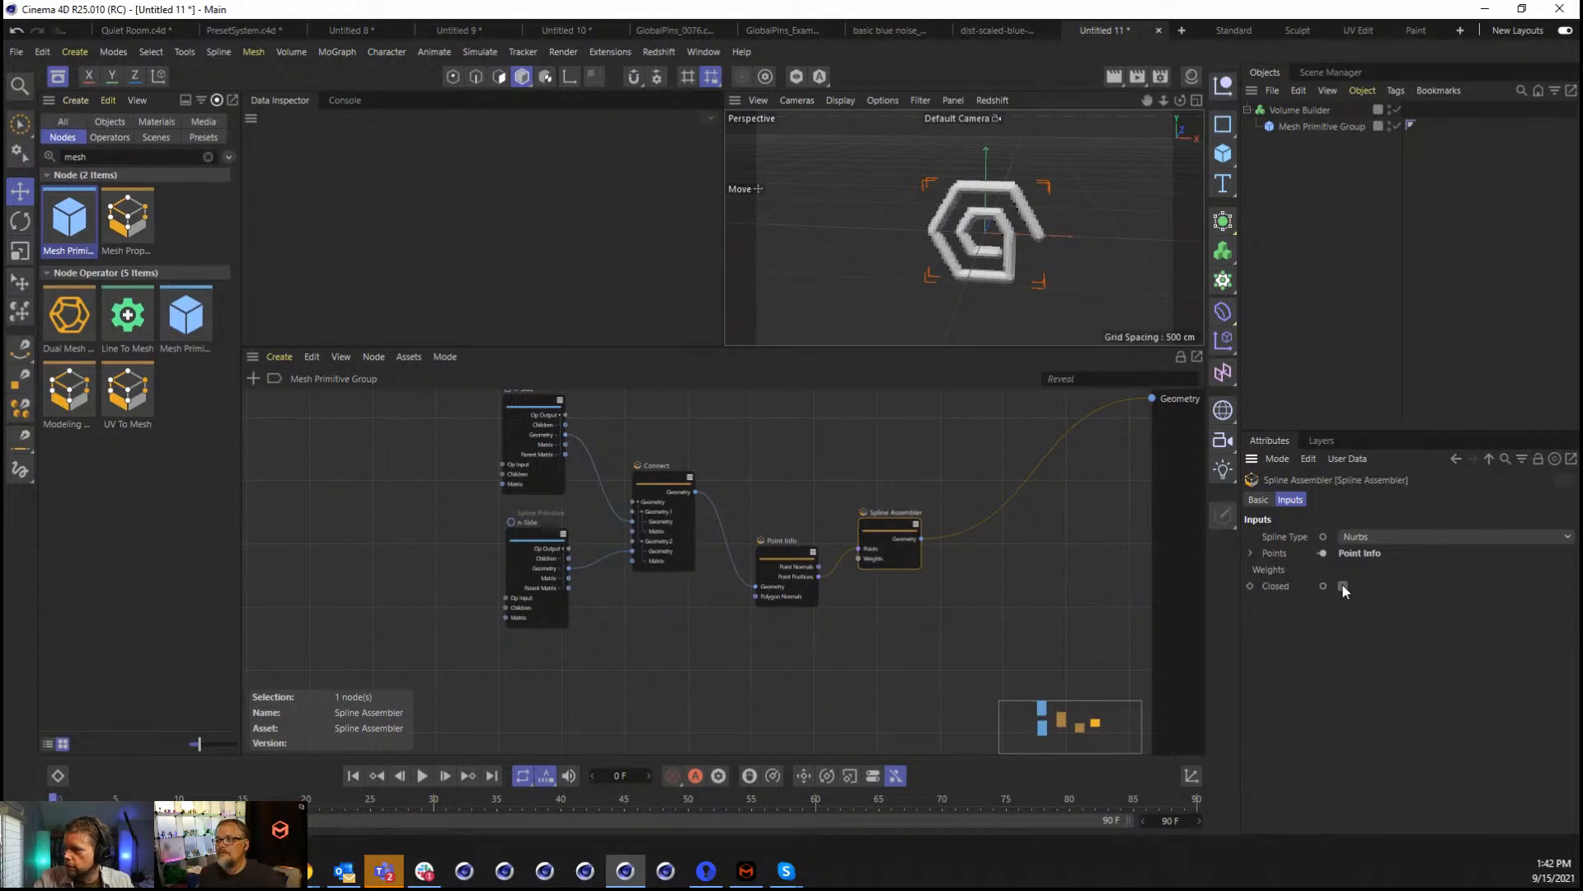
click(526, 528)
mouse_move(1448, 552)
mouse_down()
mouse_move(1468, 561)
mouse_move(1431, 566)
mouse_move(1444, 572)
mouse_up()
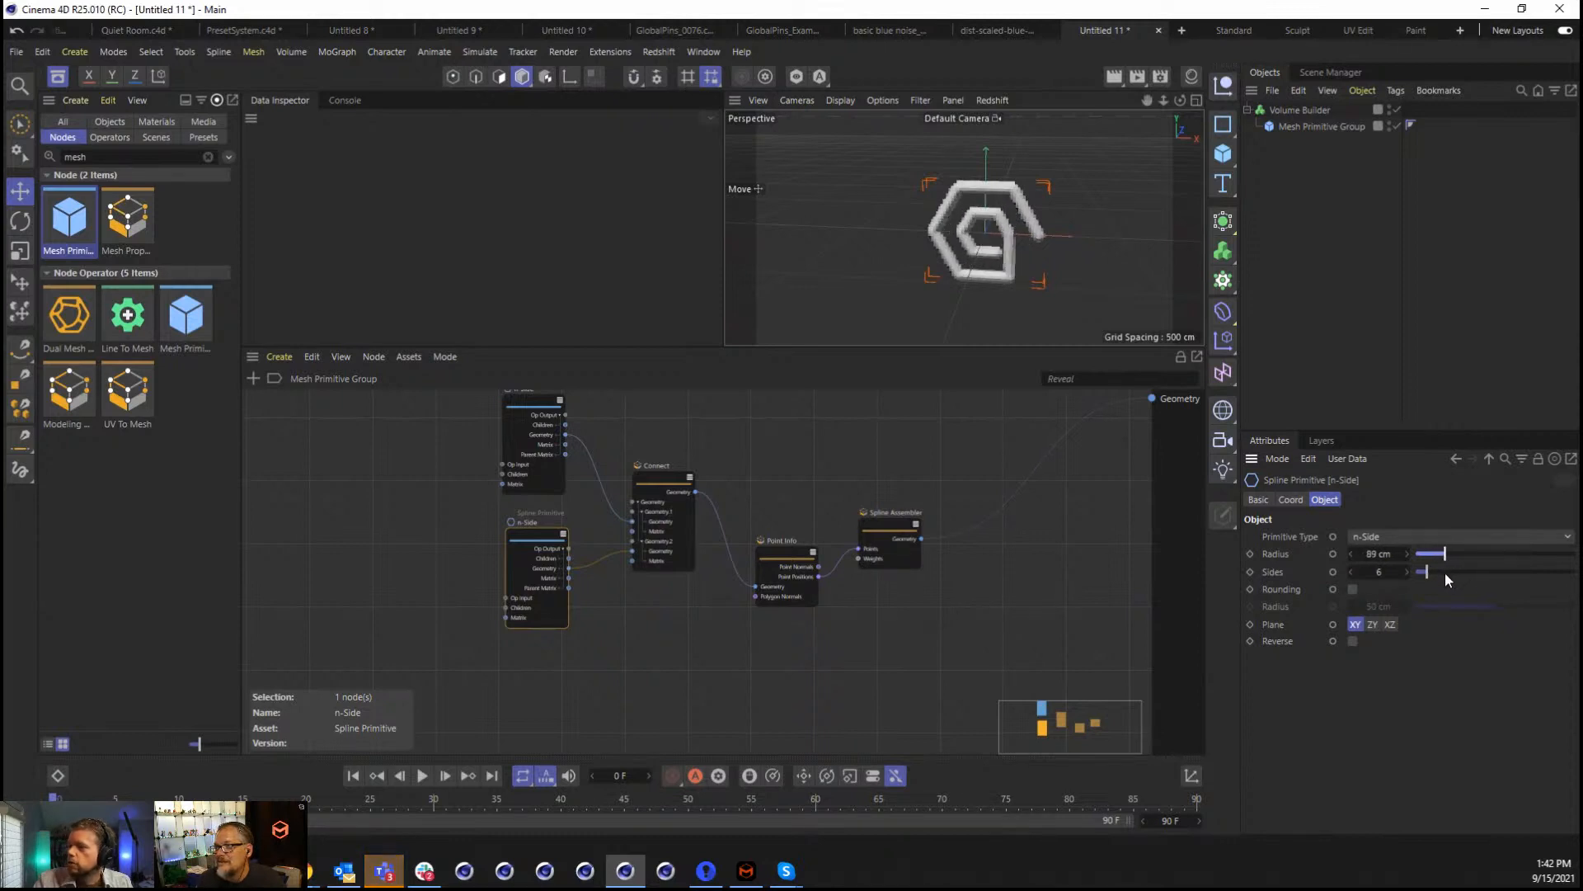
double_click(974, 531)
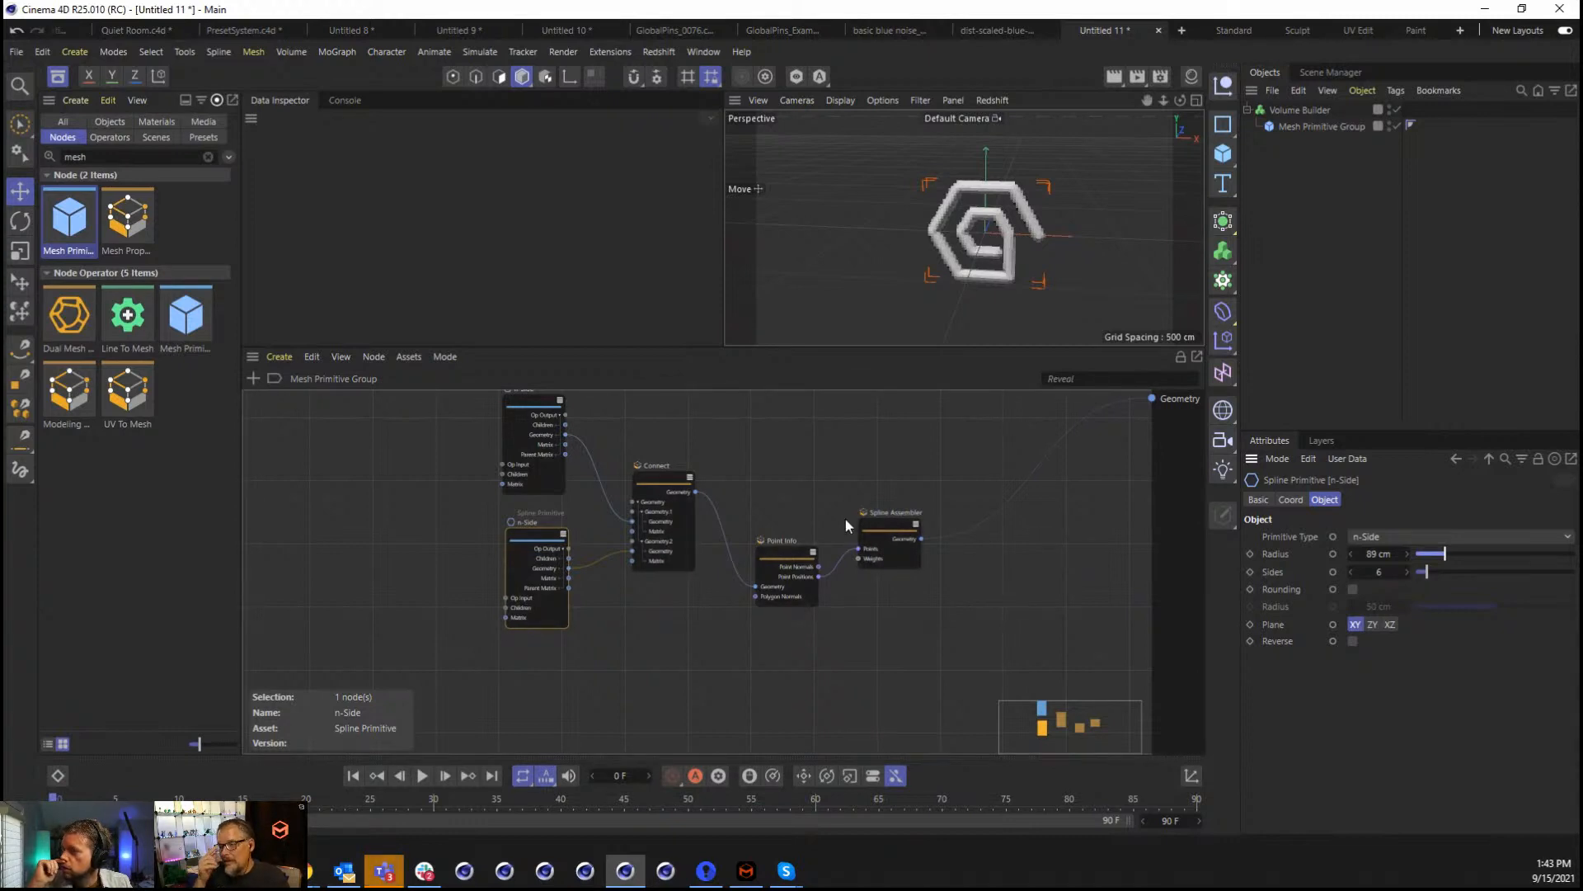
Expose the lower n-Side's Radius as an input of the Mesh Primitive Group by connecting it to the Root.
right_click(1332, 555)
mouse_move(1374, 590)
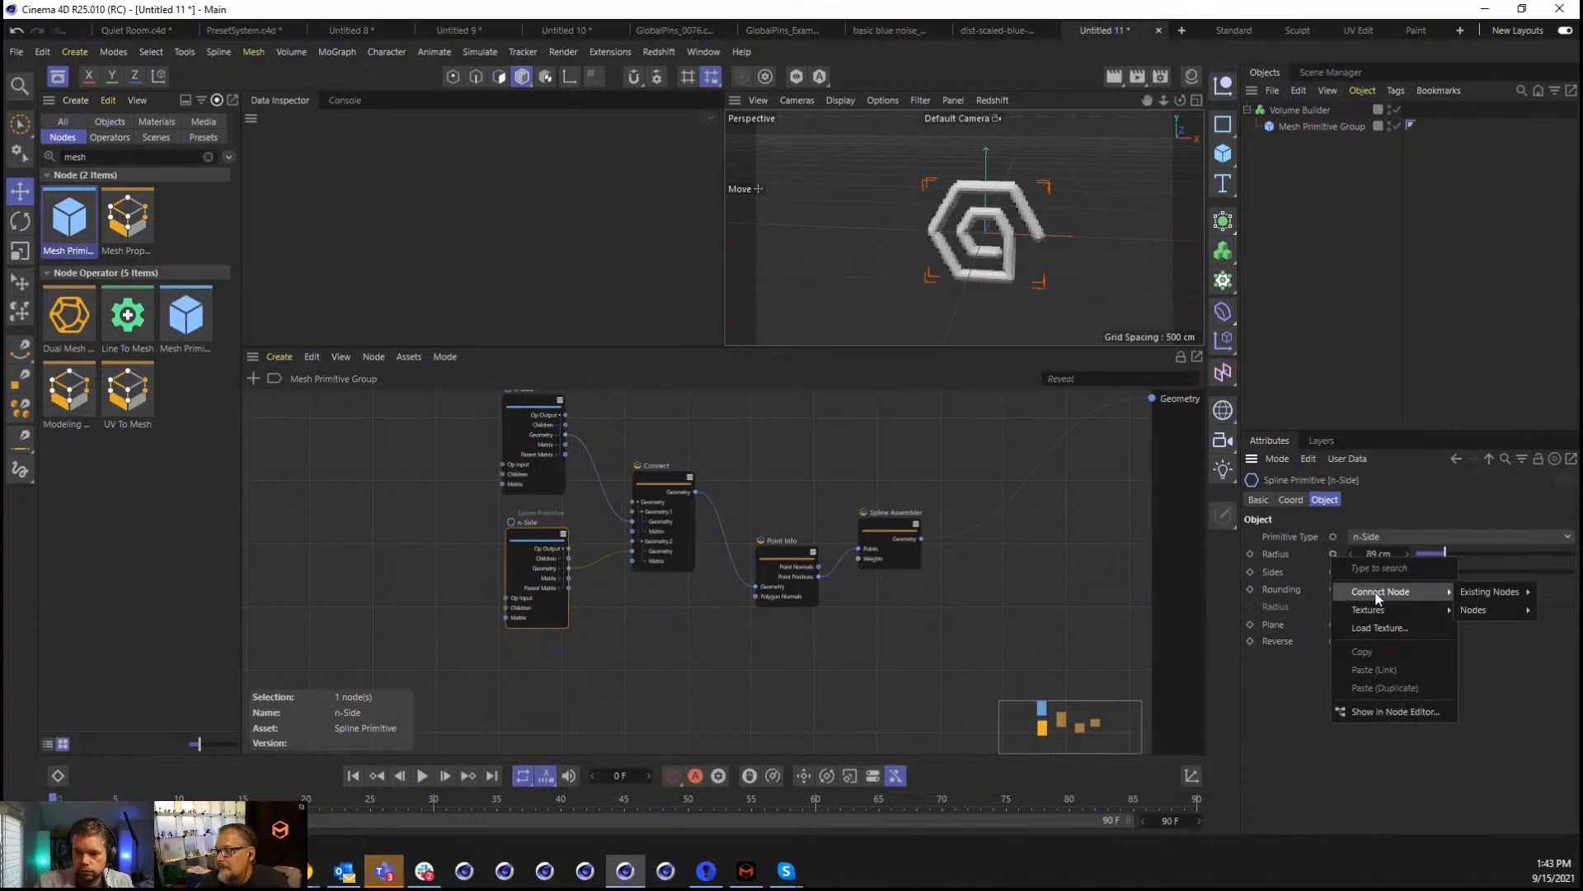
mouse_move(1509, 592)
click(1428, 594)
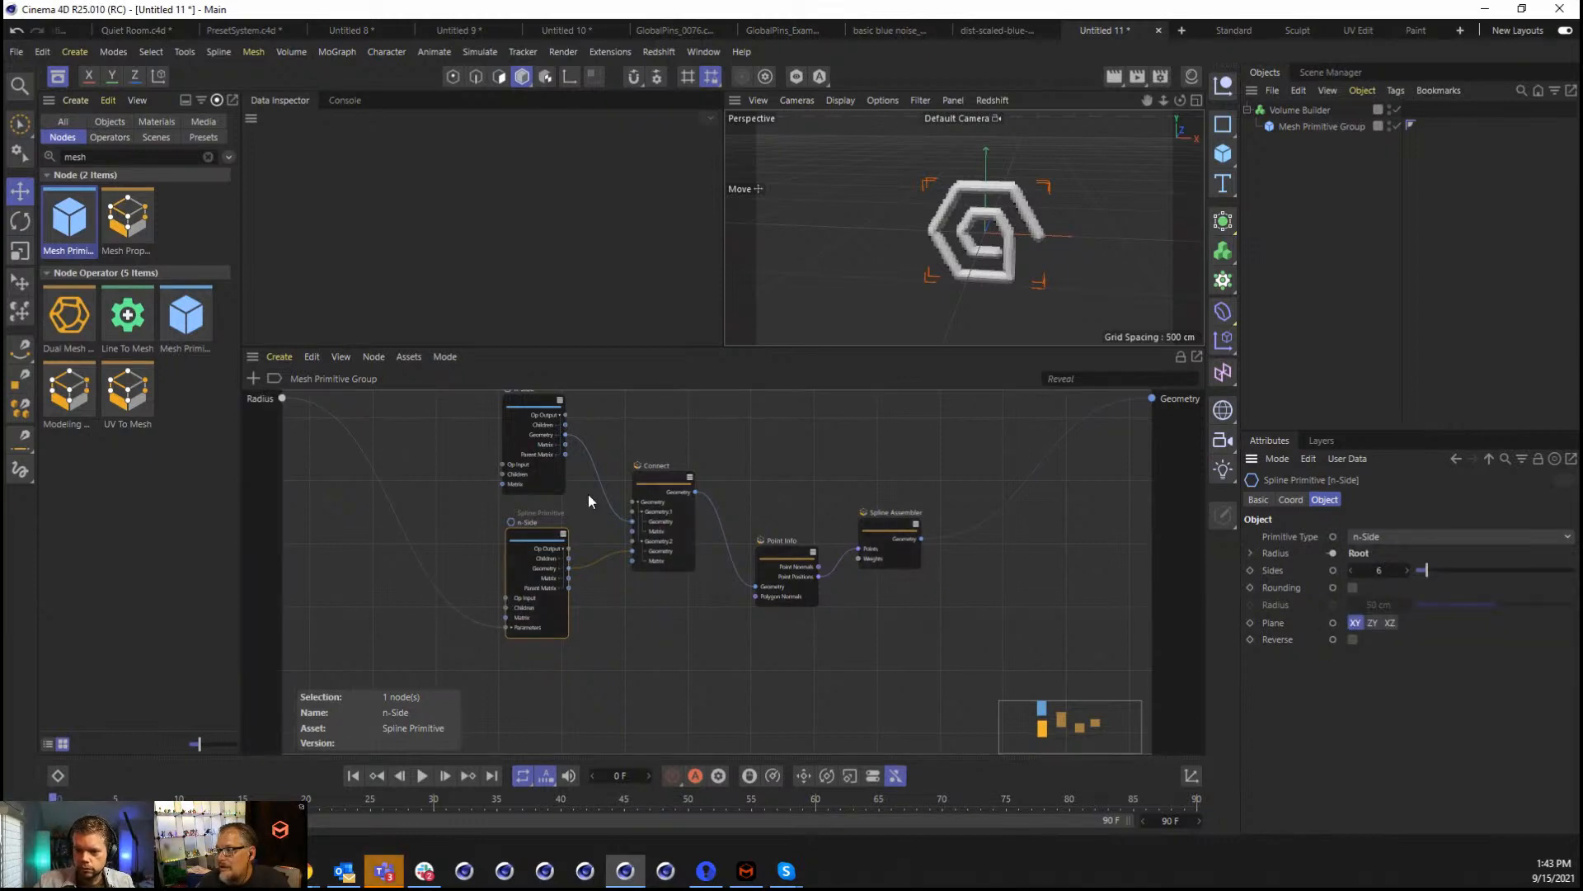
Expose the upper n-Side's Radius as a second Root input and show the group's parameters.
click(514, 404)
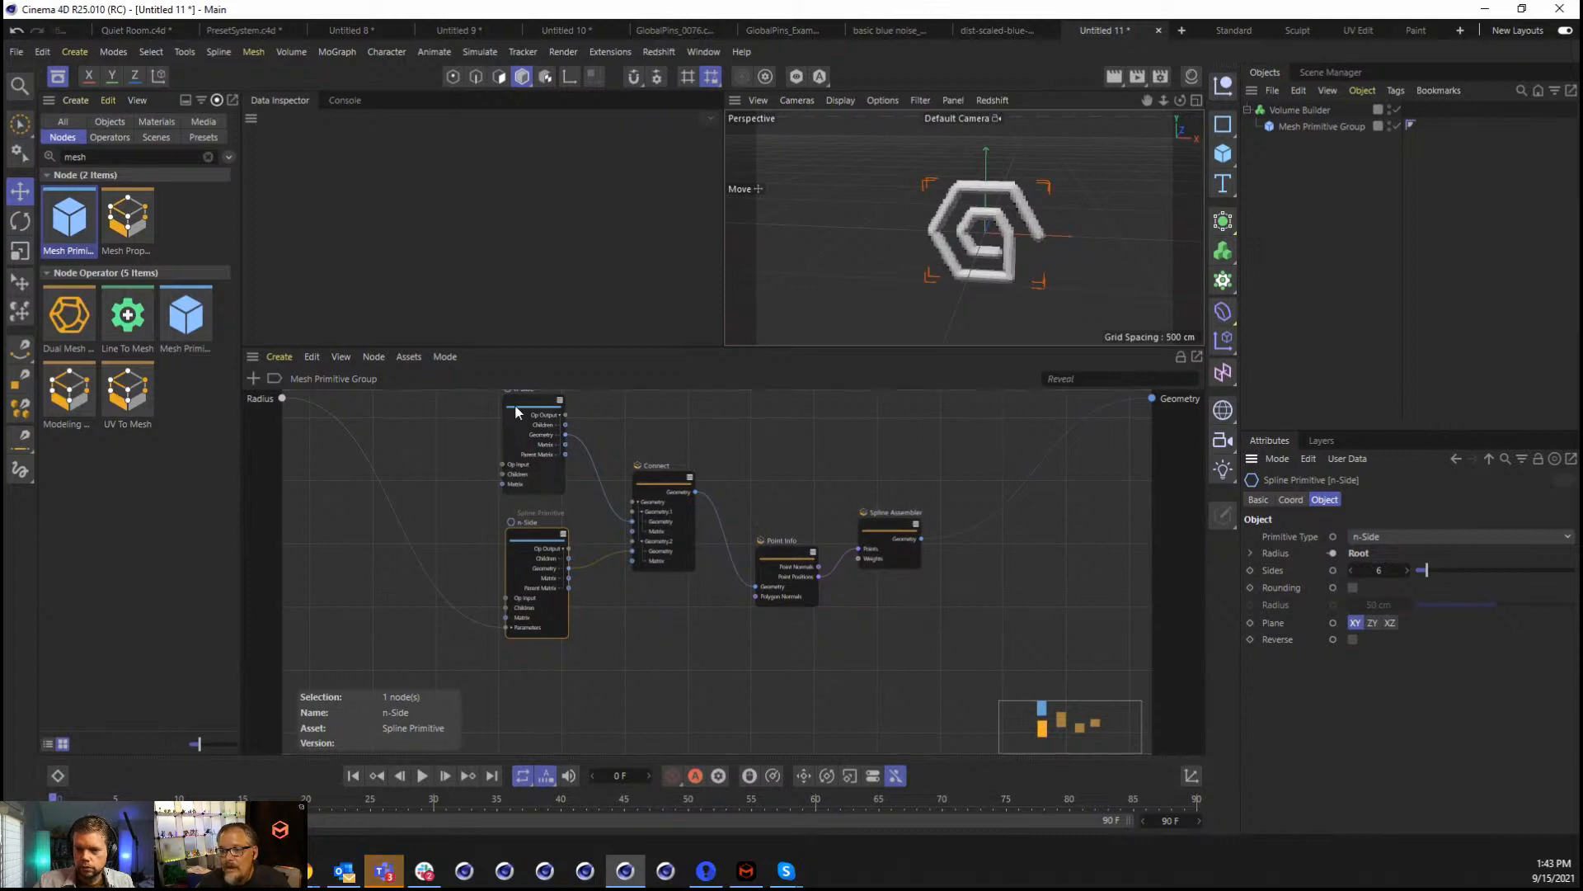
right_click(1333, 553)
mouse_move(1385, 585)
mouse_move(1436, 585)
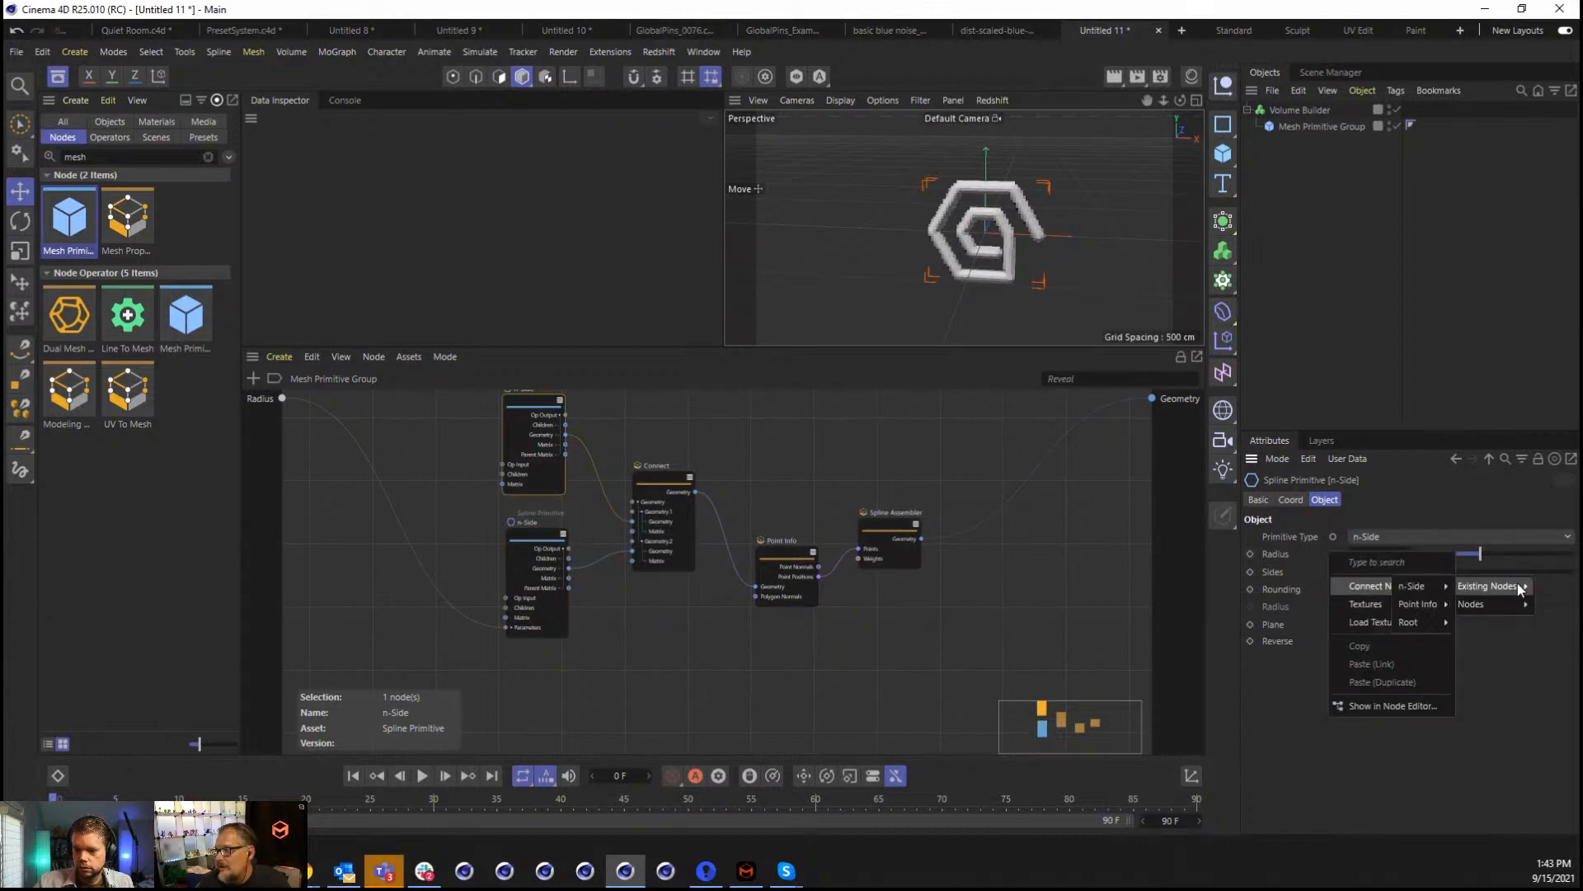
click(1462, 627)
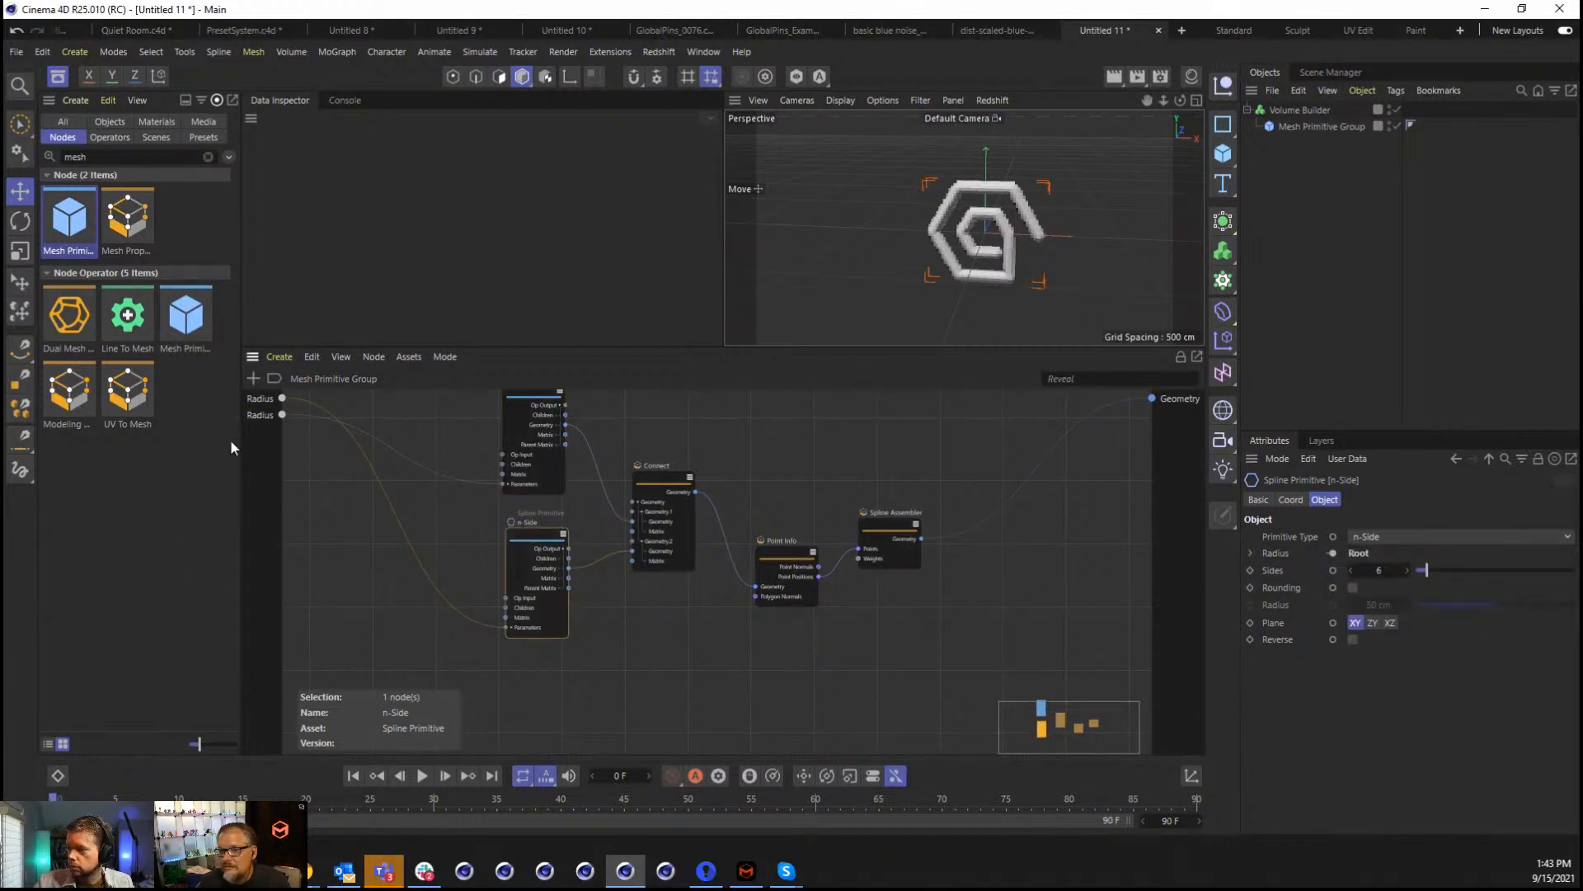
click(267, 466)
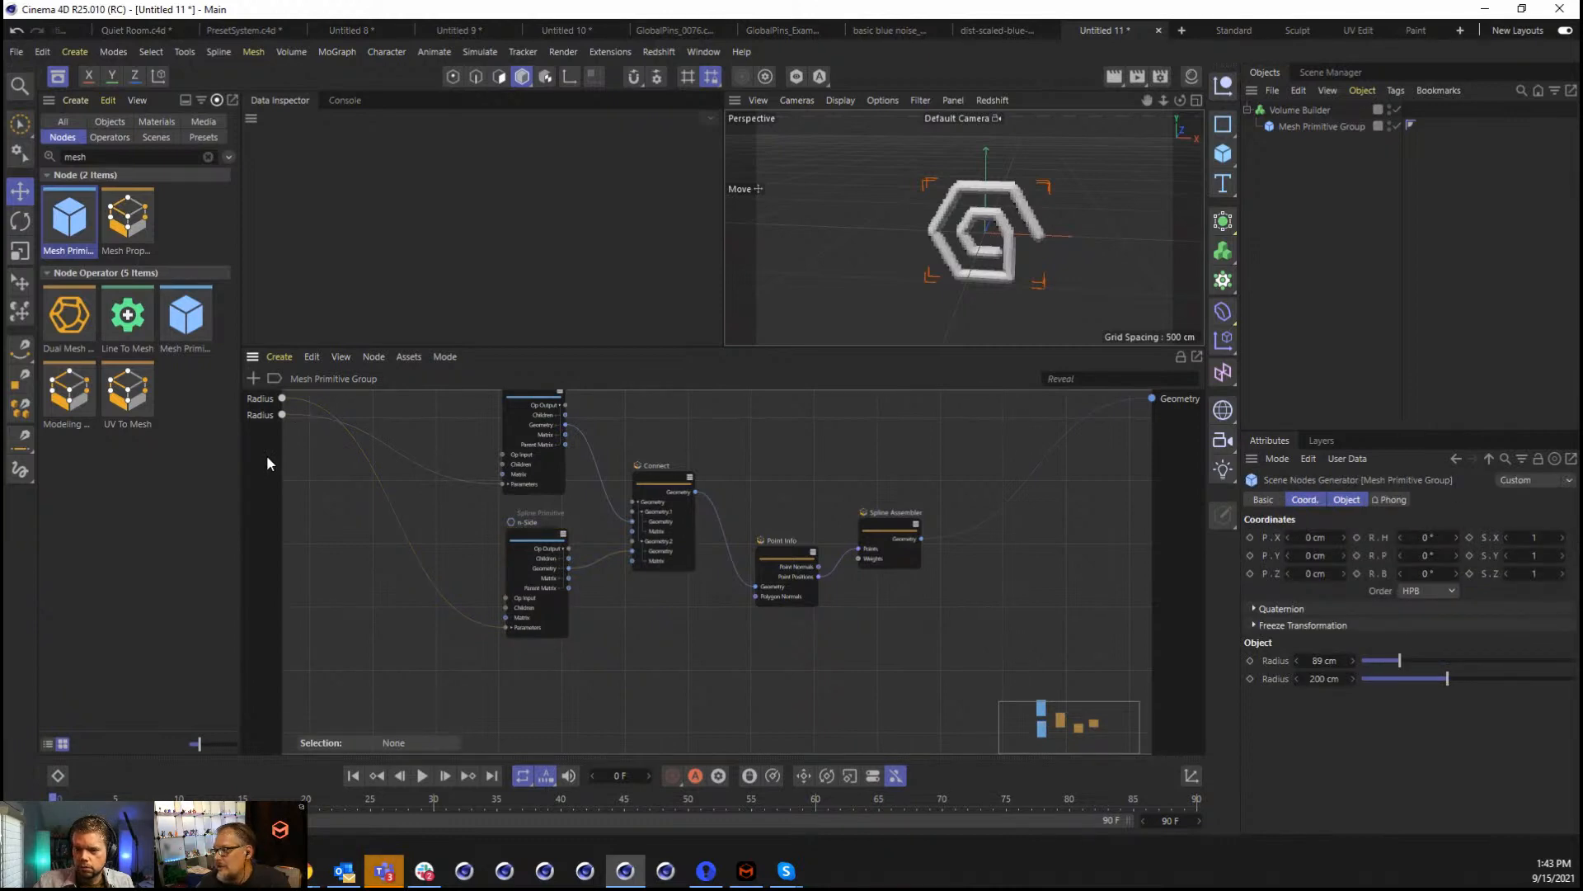
Rename the lower n-Side's exposed radius input to Inner and the upper n-Side's to Outer.
double_click(255, 399)
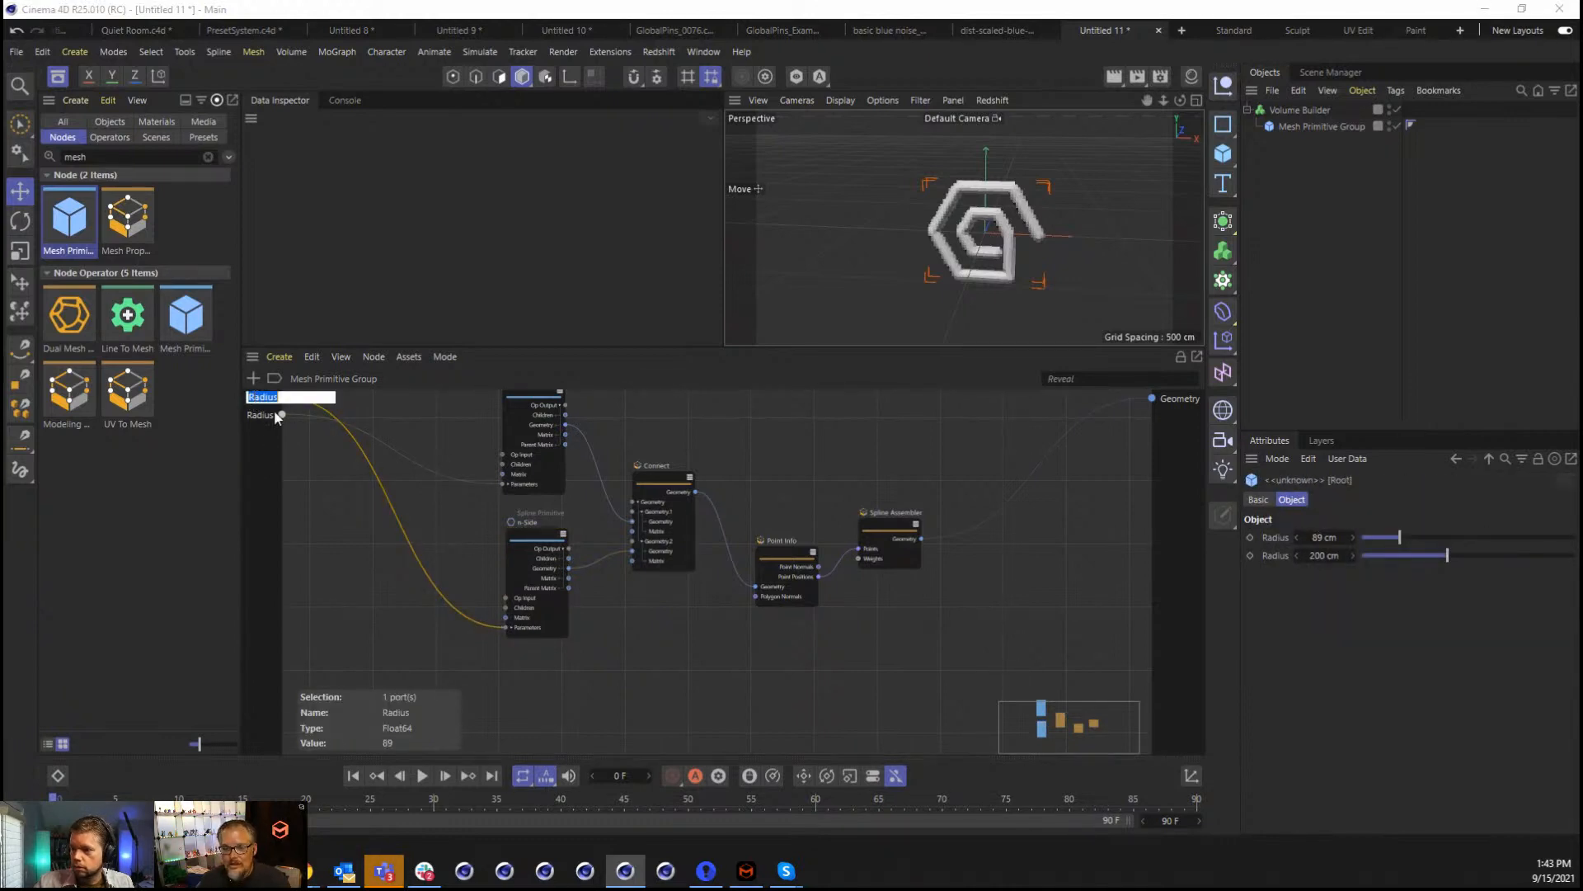
text(Inner)
key(Return)
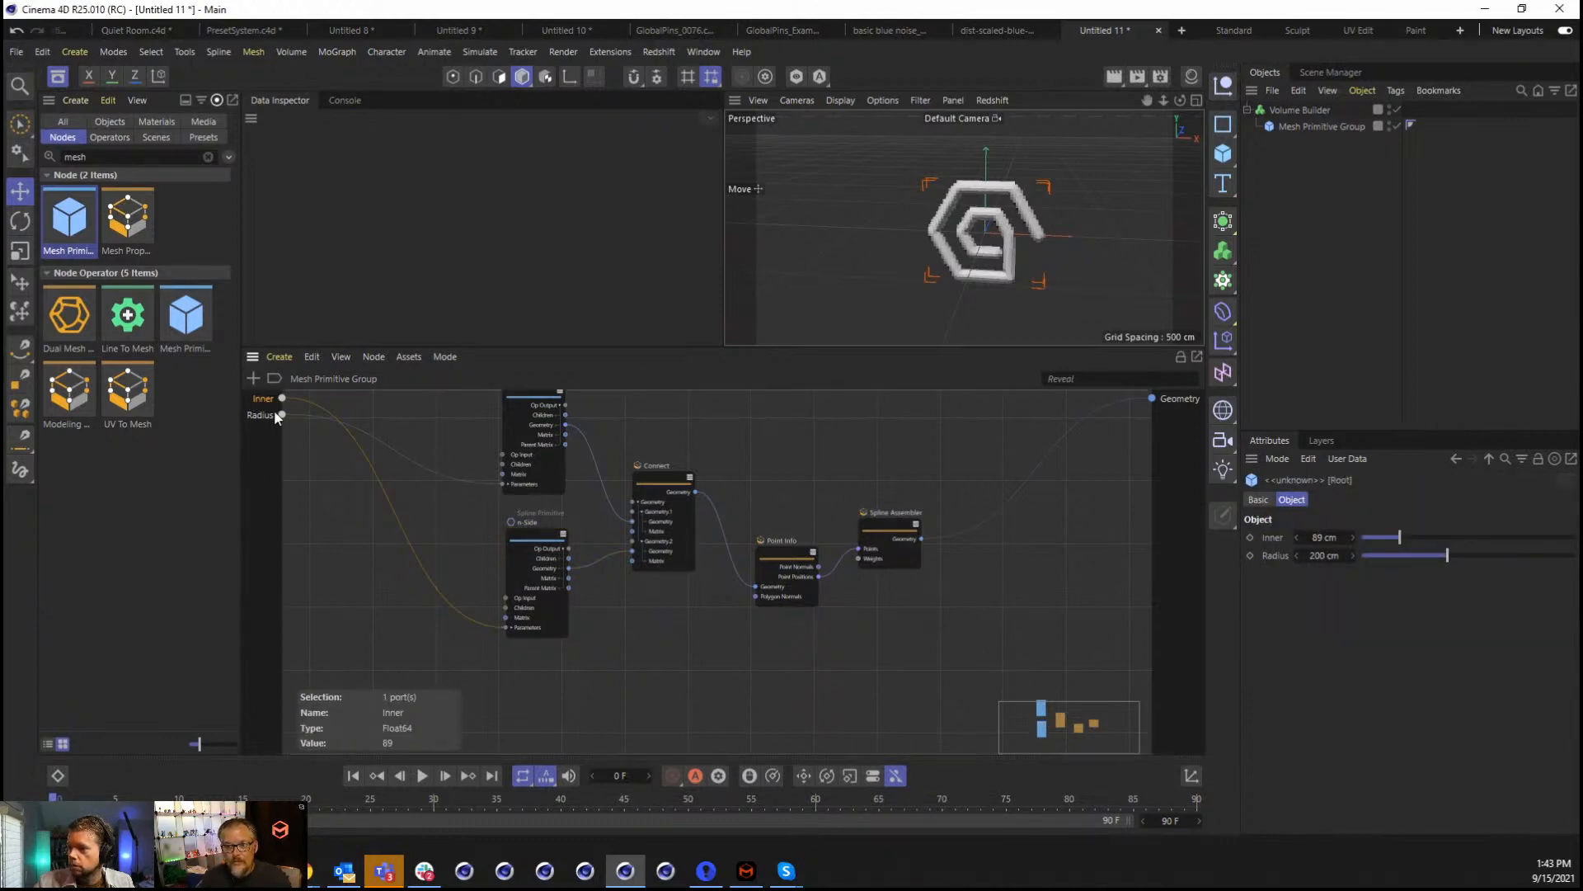
double_click(257, 415)
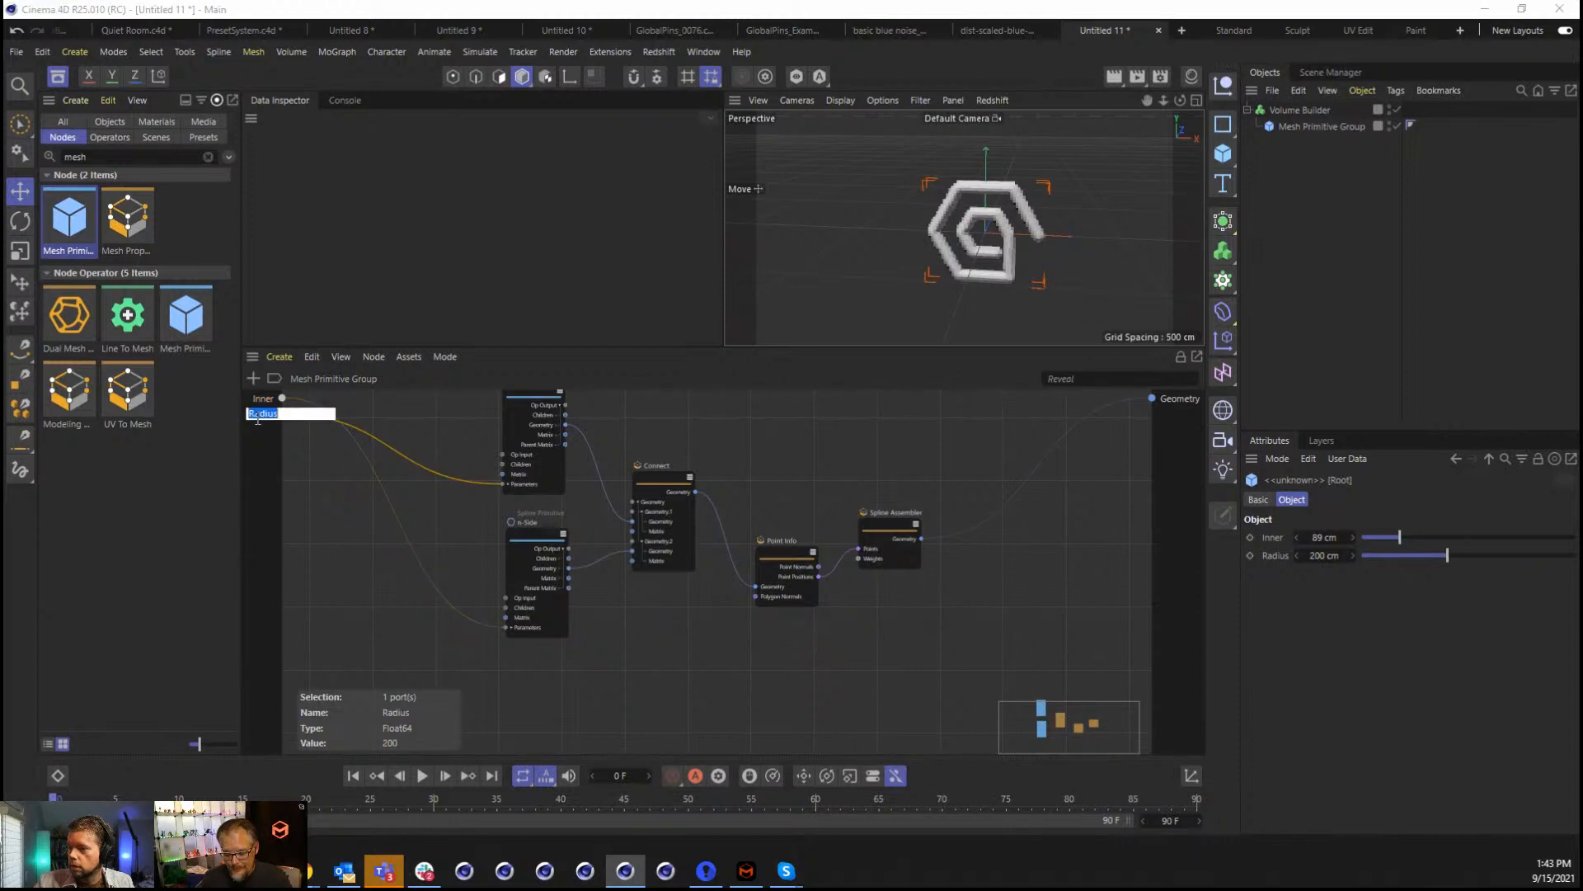
text(Outer)
key(Return)
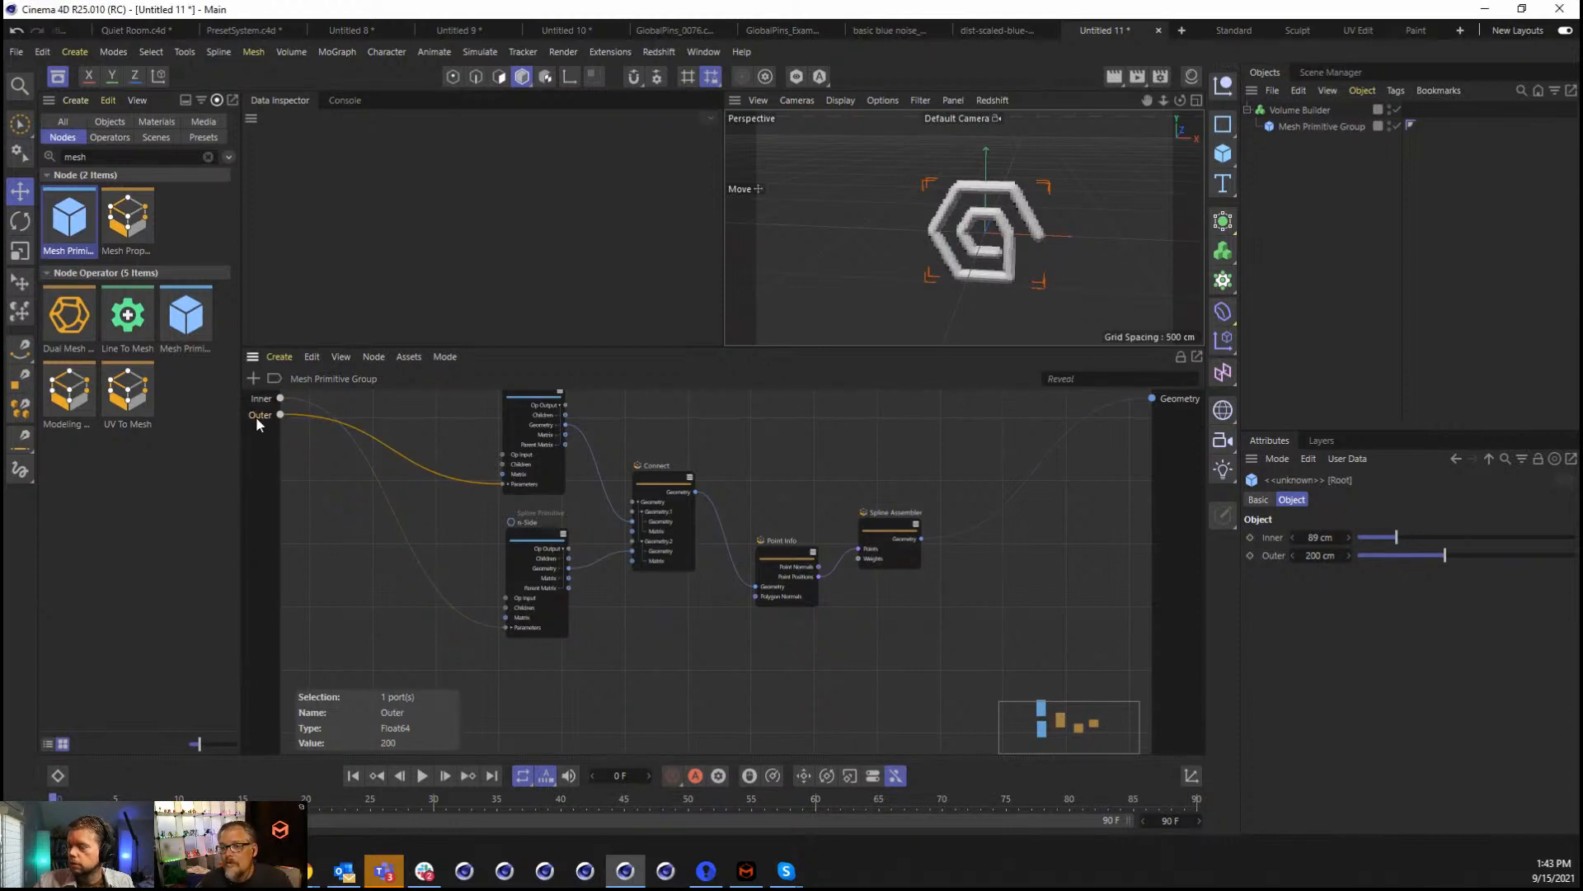
Set the Mesh Primitive Group's Inner radius to 110 cm and its Outer radius to 307 cm.
click(1343, 124)
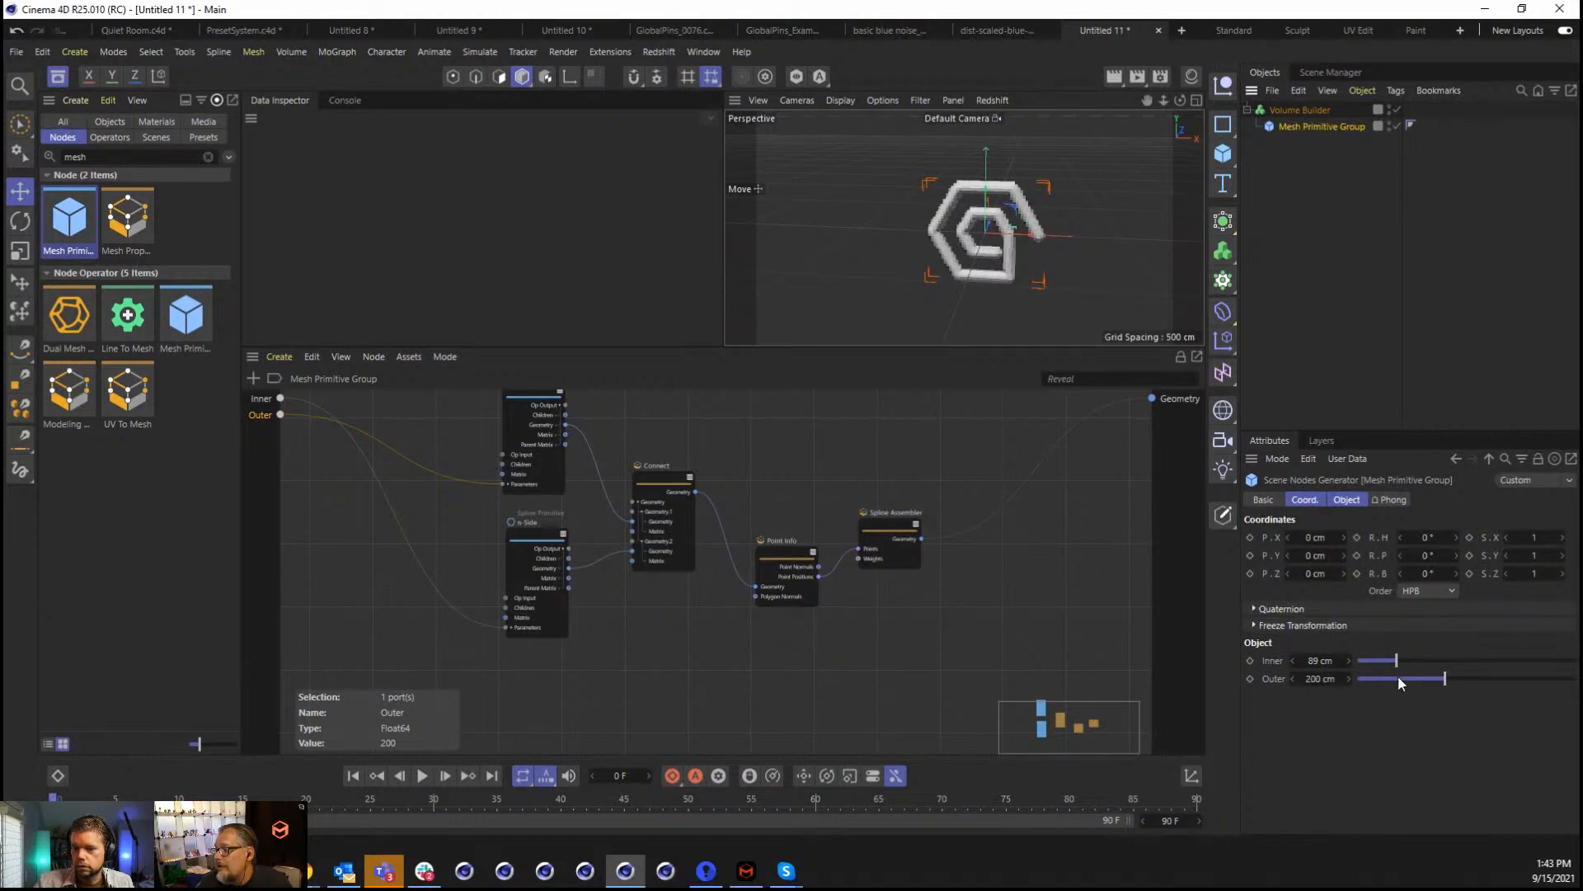
drag(1399, 661, 1492, 681)
click(1446, 679)
Expose the upper n-Side's Sides parameter as a new Root input of the group.
click(544, 540)
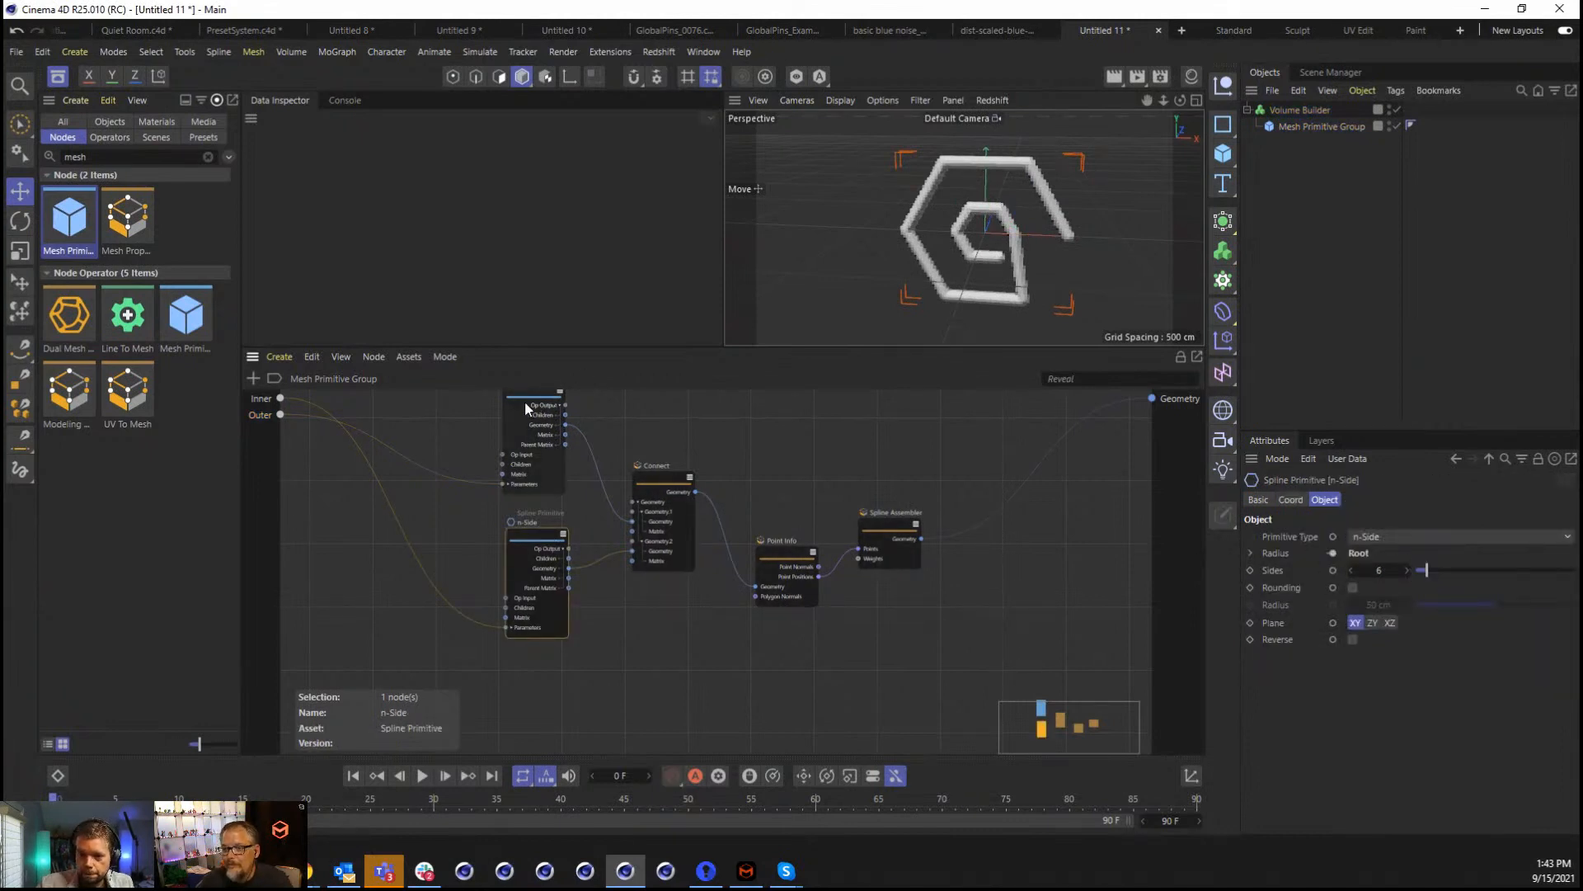
right_click(1331, 572)
mouse_move(1384, 609)
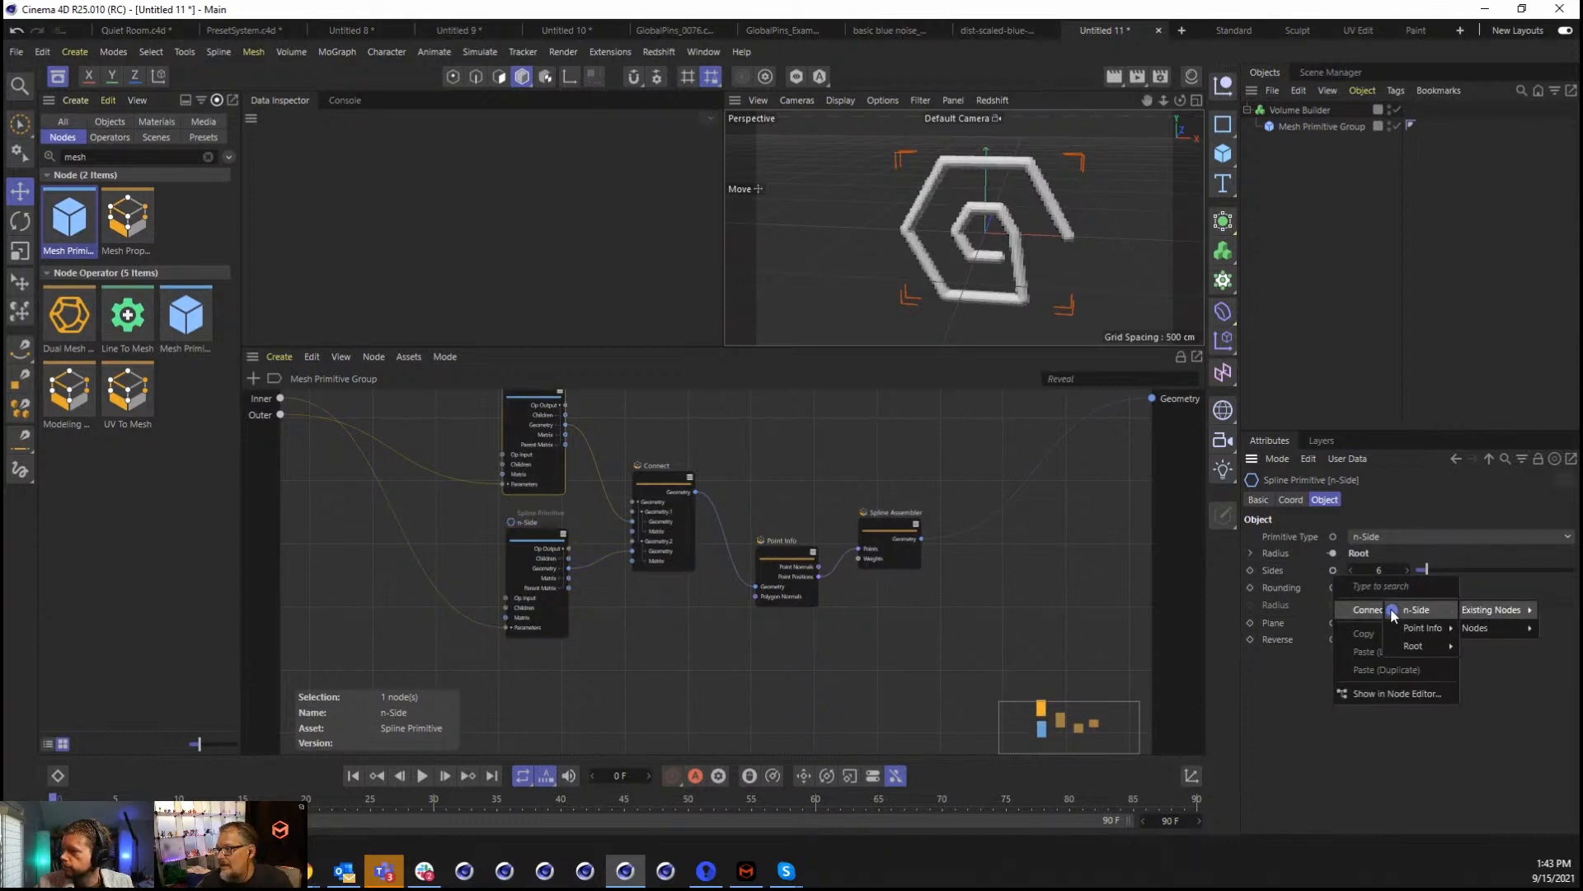
mouse_move(1417, 645)
click(1489, 648)
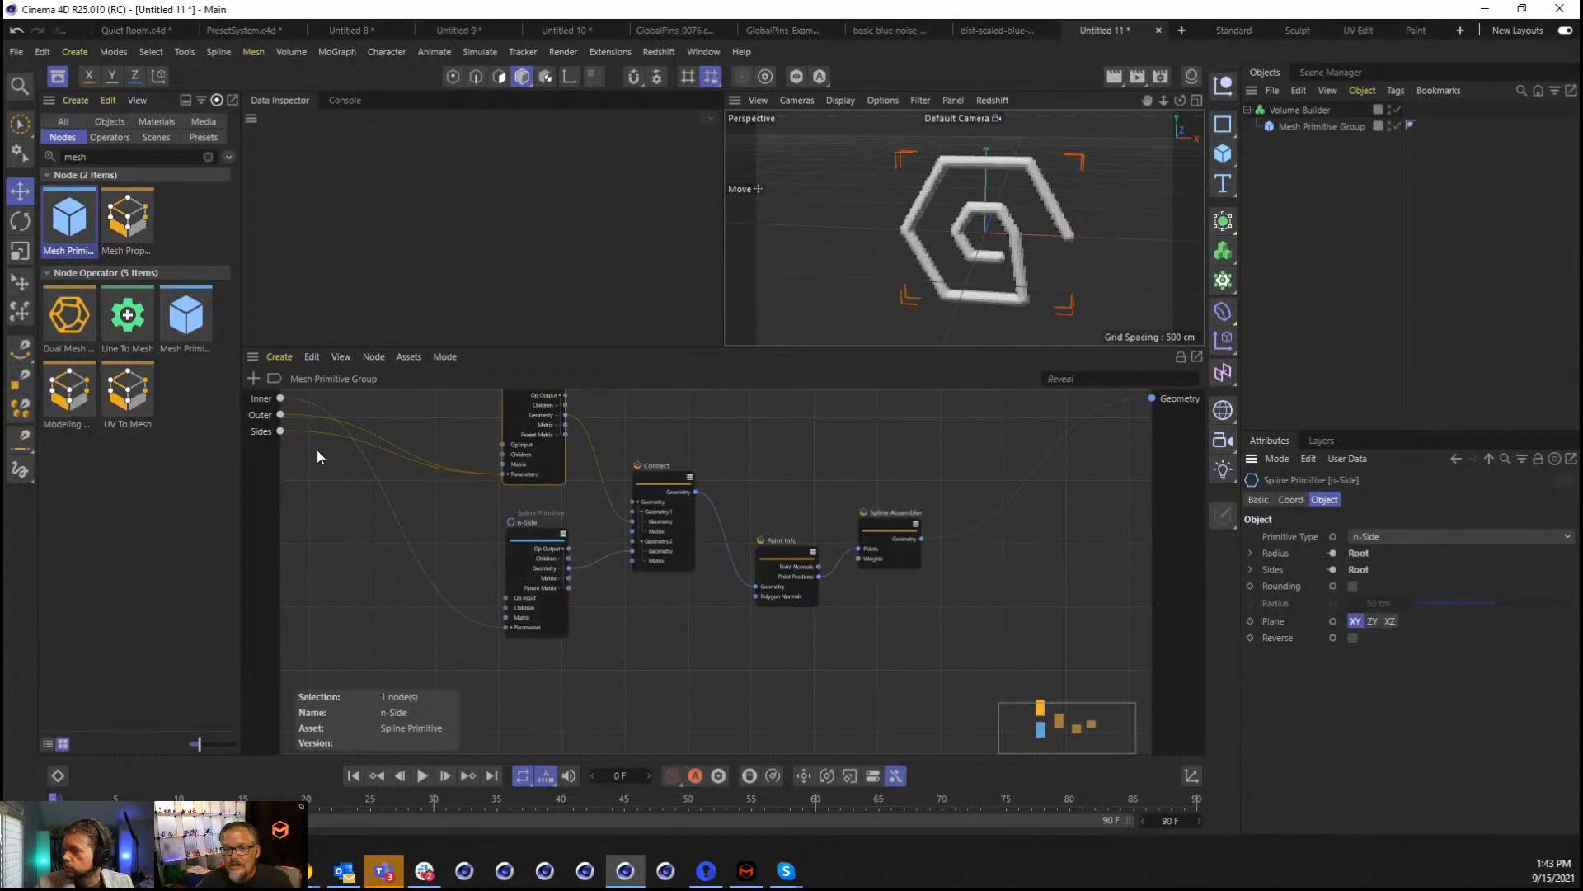
Set the Mesh Primitive Group's Sides to 37 and its Inner radius to 144 cm.
click(1329, 127)
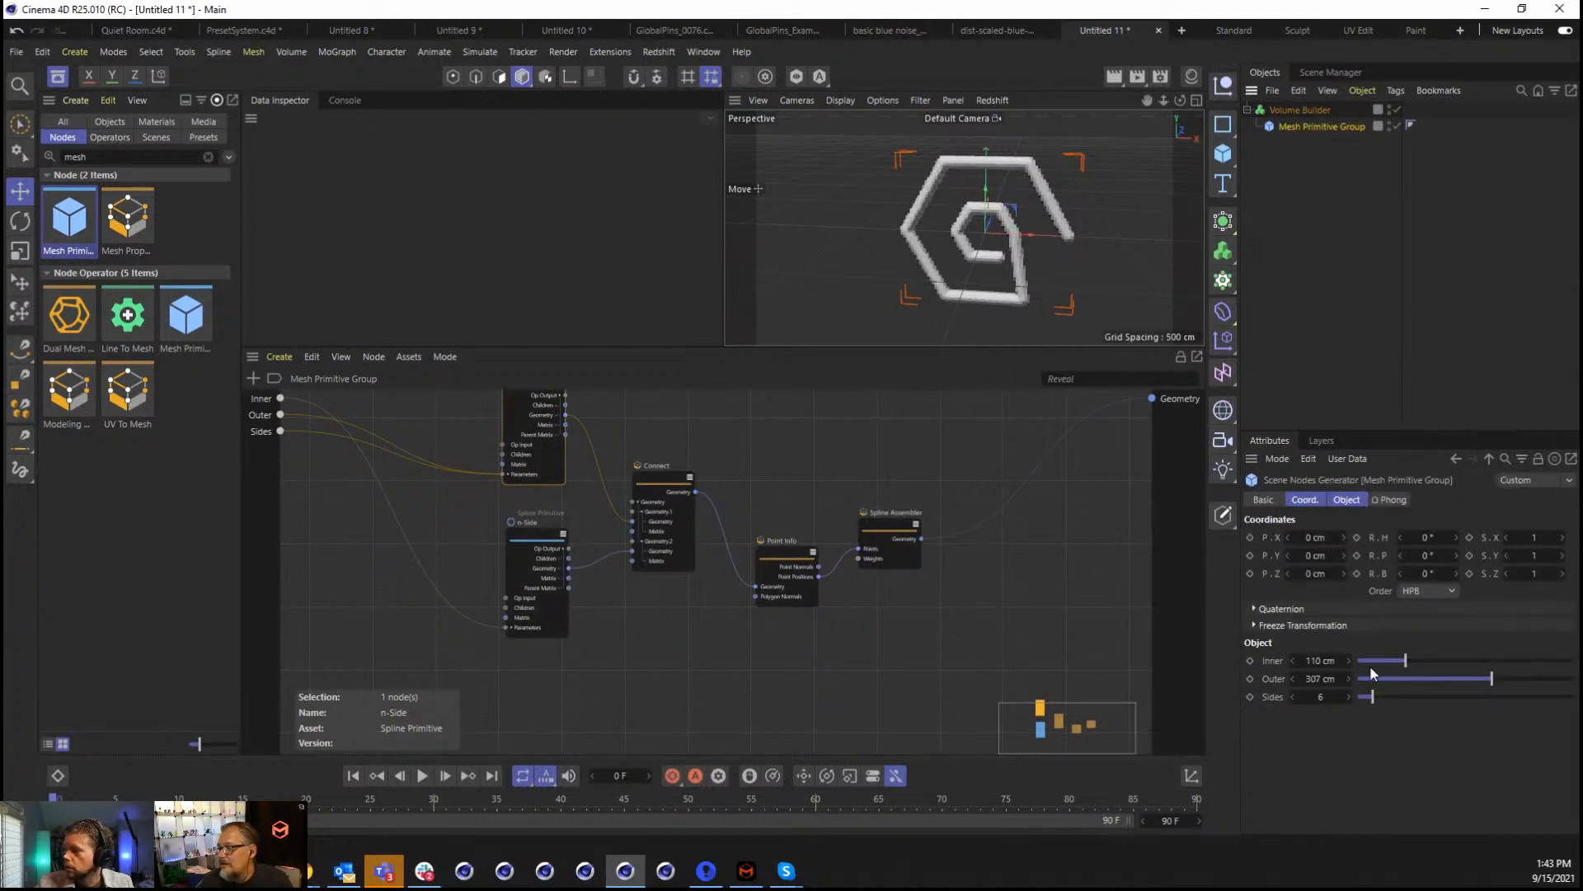
drag(1372, 698, 1495, 711)
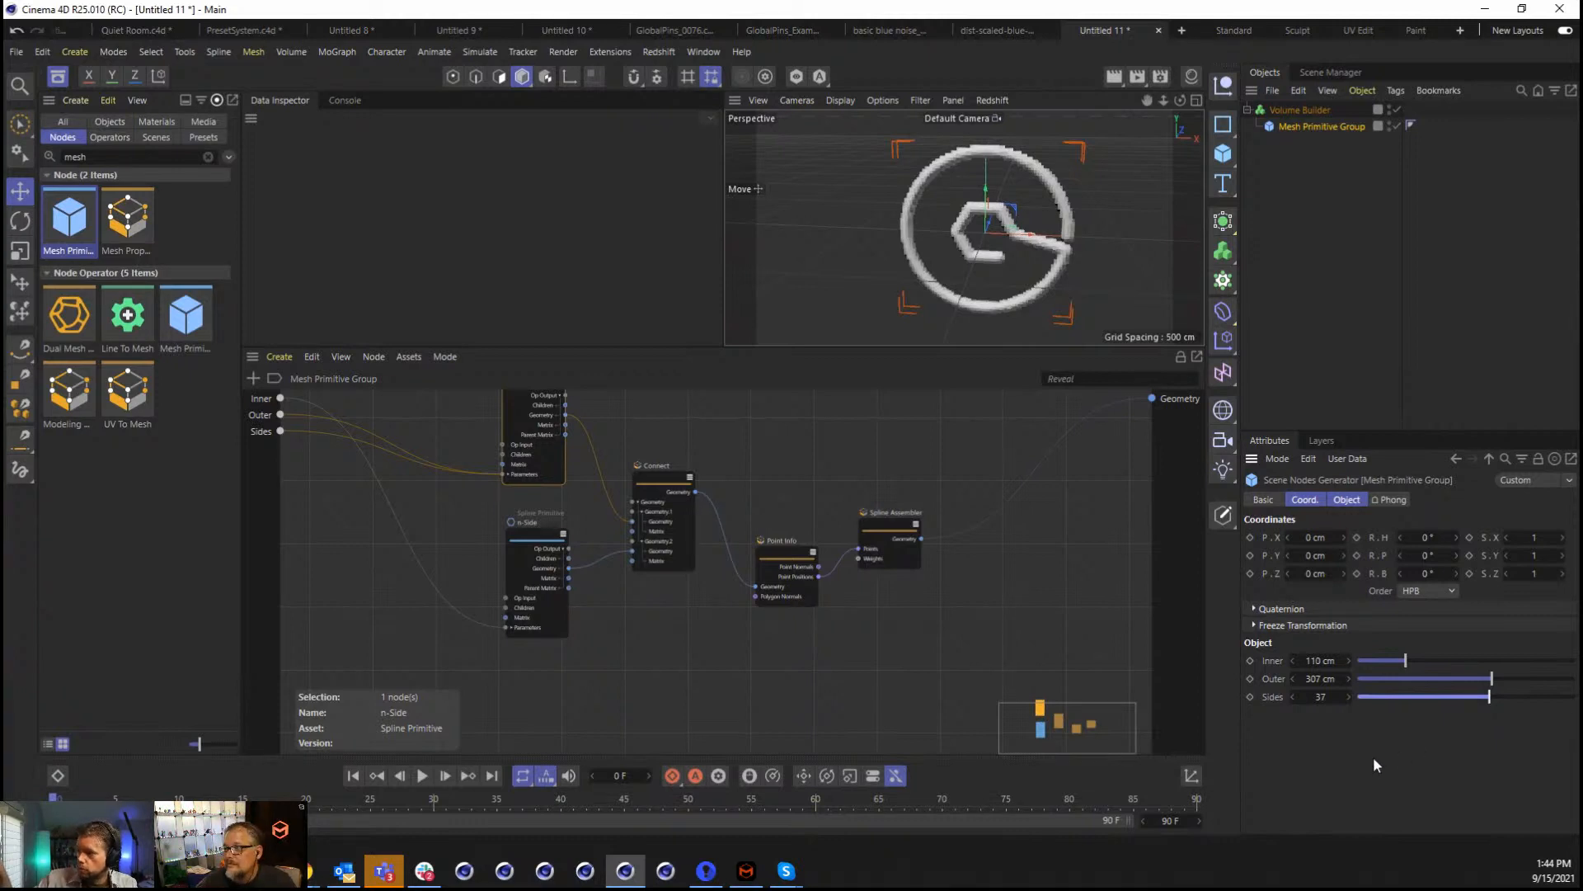
mouse_move(1405, 666)
mouse_down()
mouse_move(1374, 663)
mouse_move(1463, 673)
mouse_move(1388, 671)
mouse_move(1420, 664)
mouse_up()
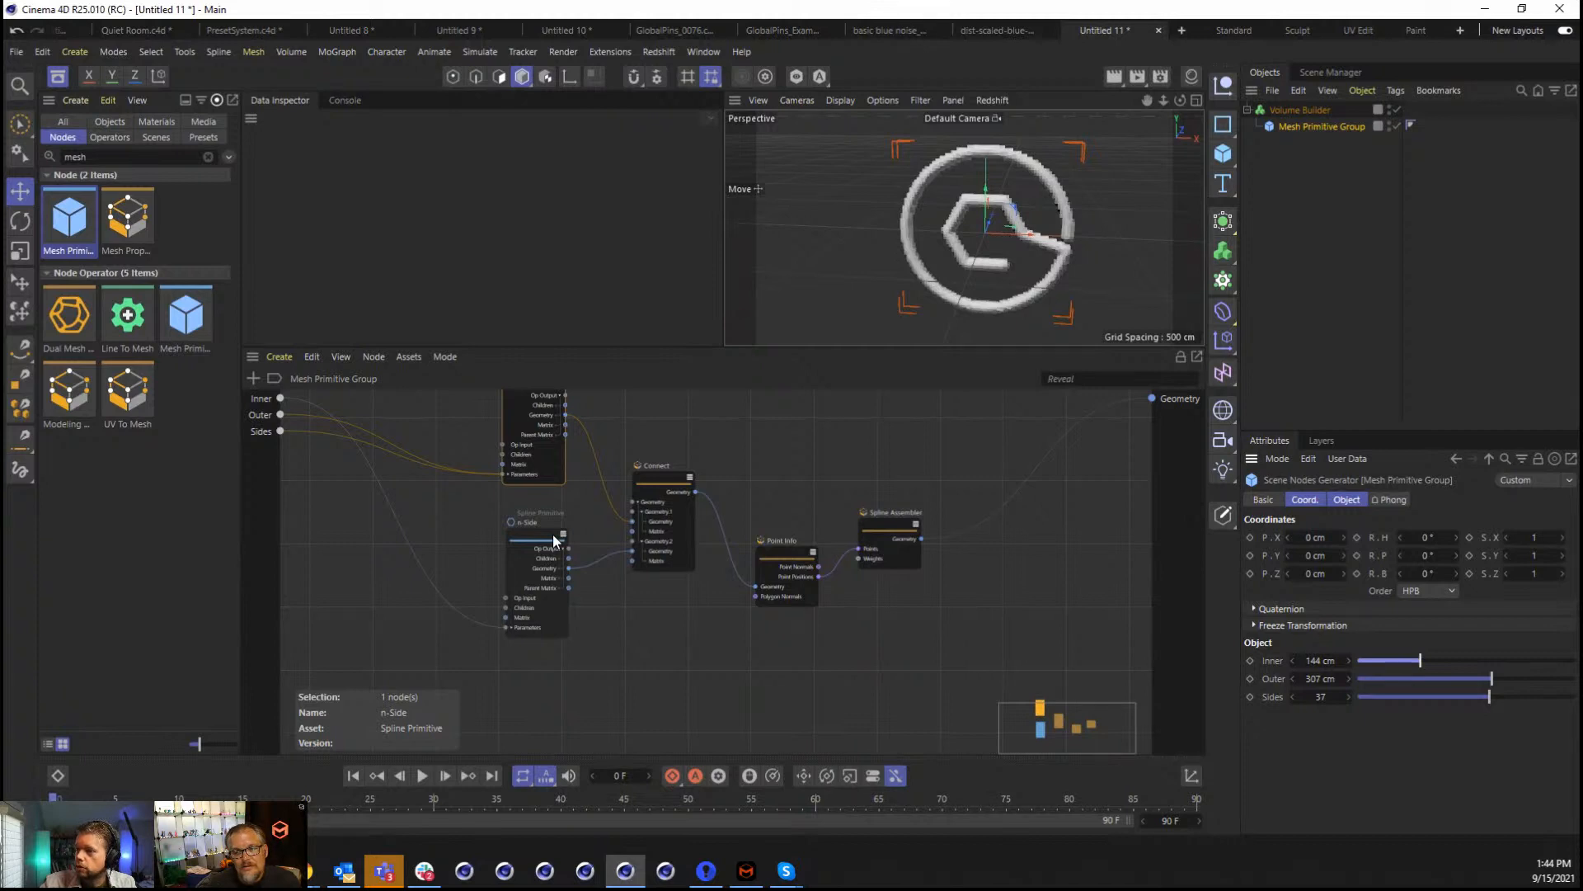
scroll(553, 536, down, 1)
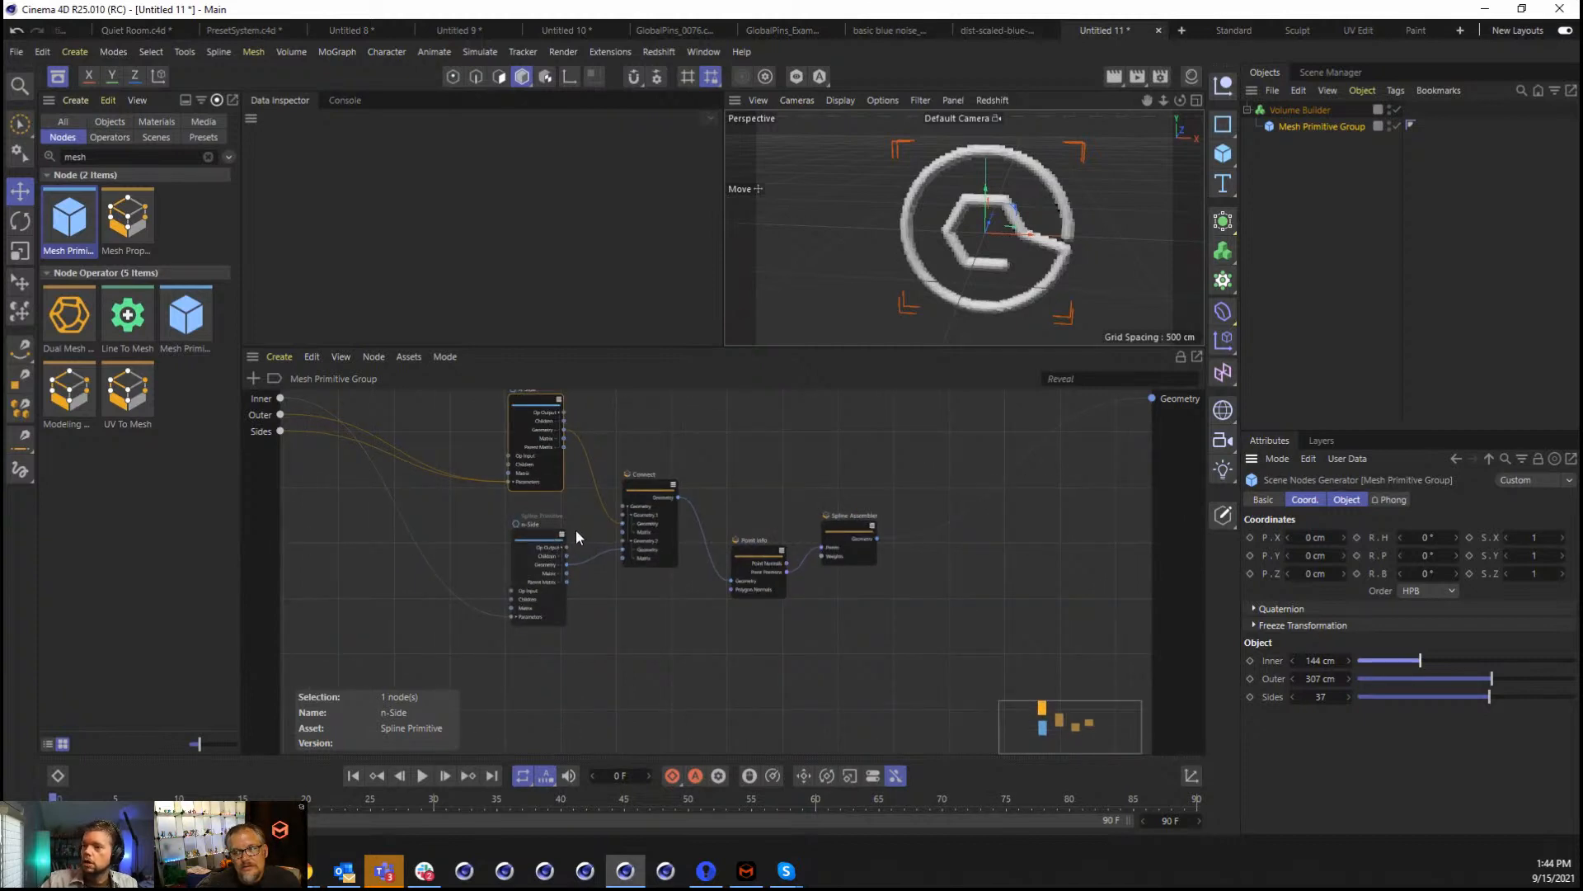
middle_drag(582, 524, 603, 572)
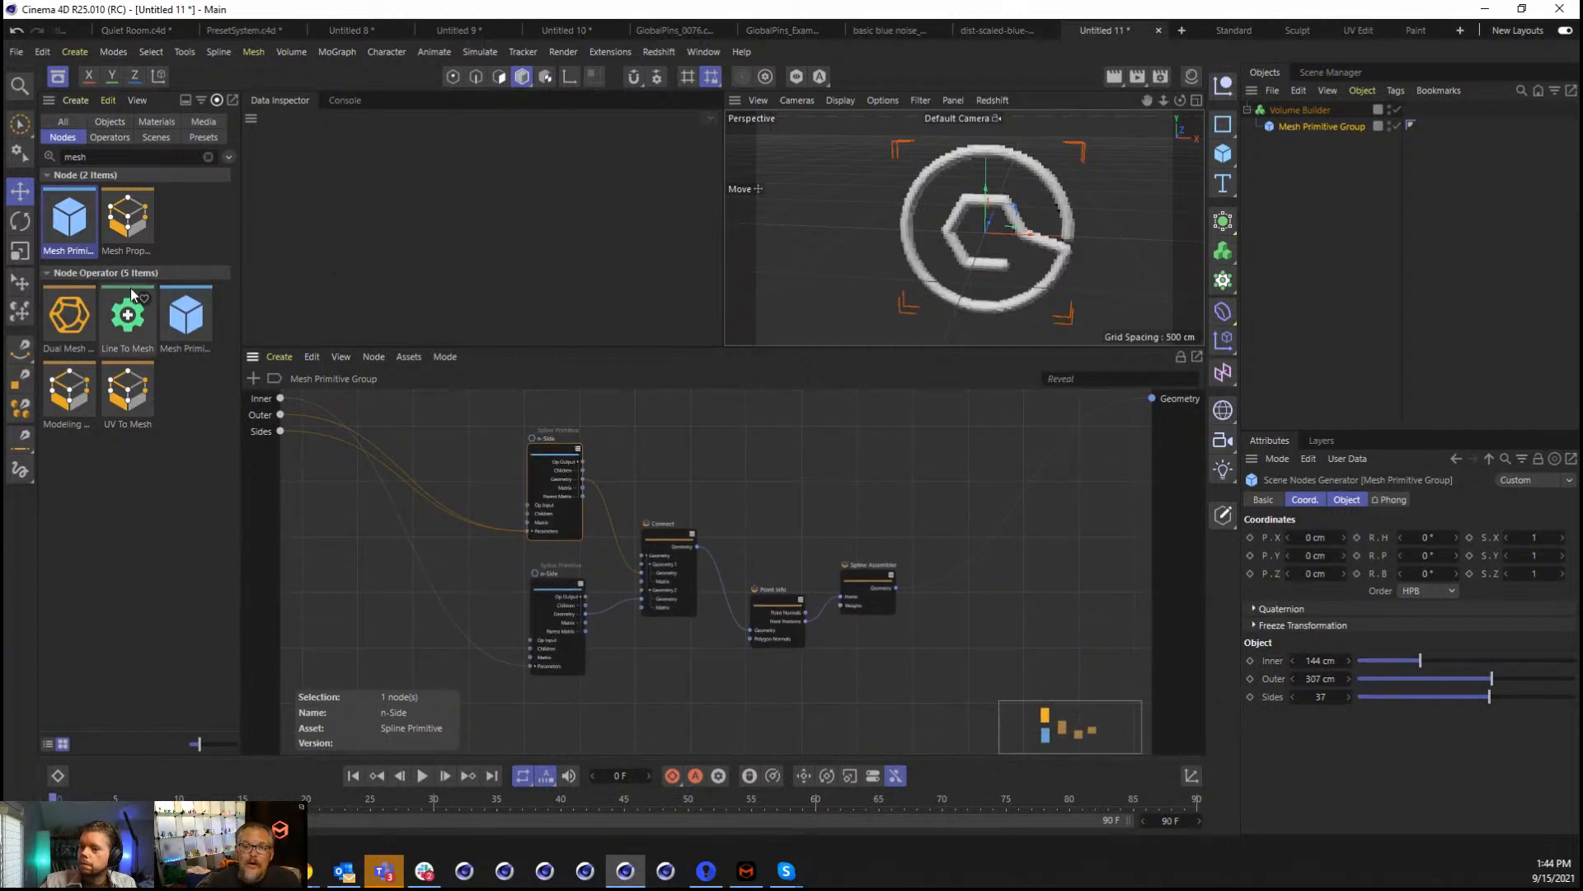
Clear the mesh search in the asset library and examine the object assets in the Celebration category.
click(63, 321)
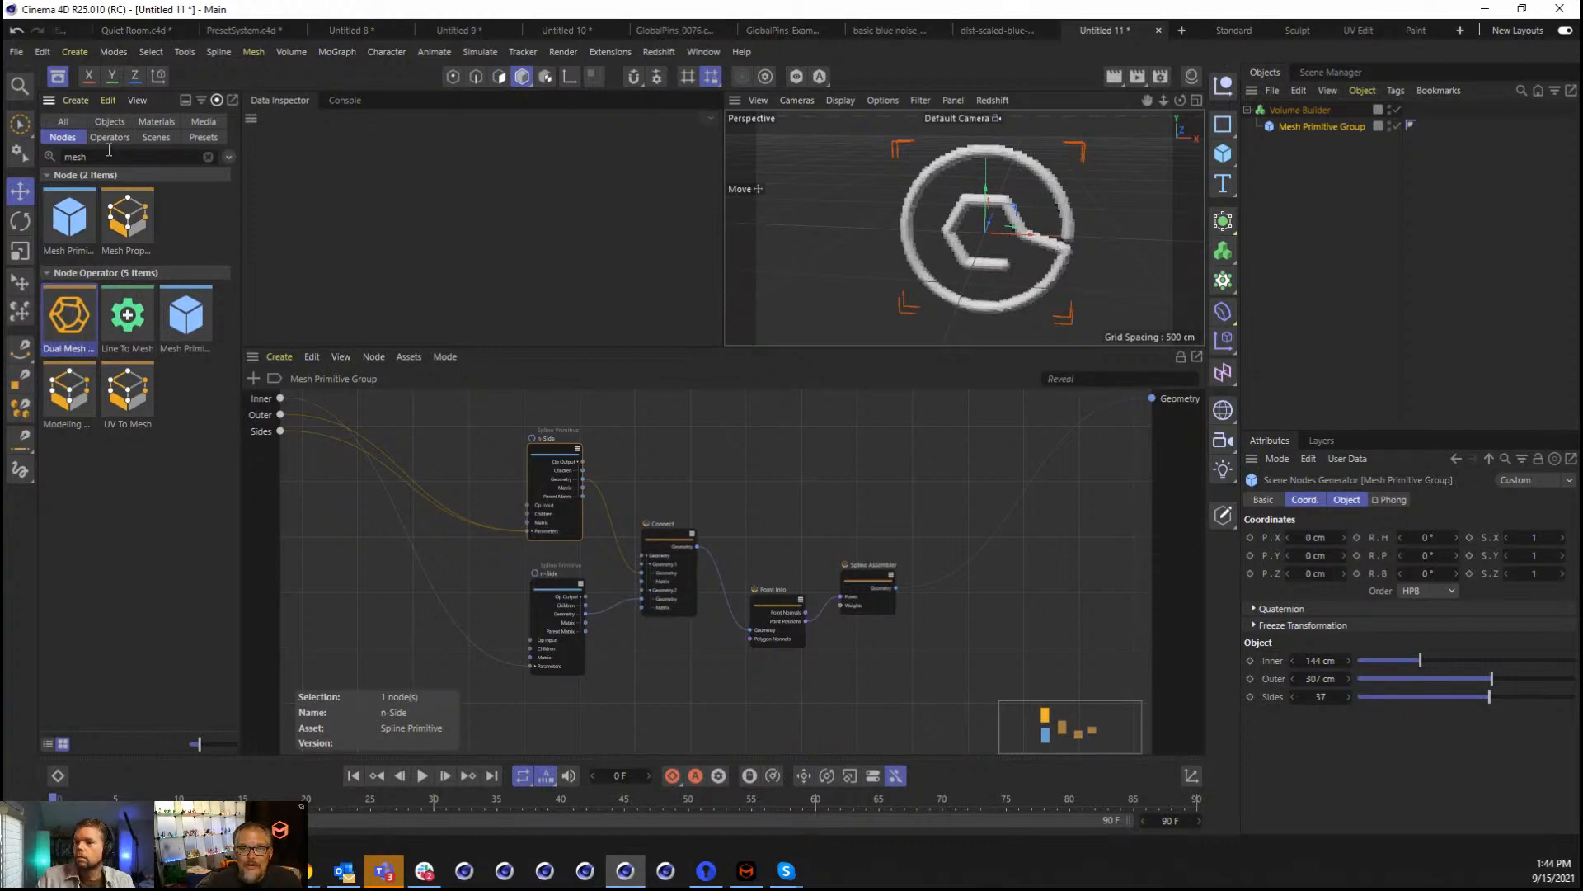
click(209, 157)
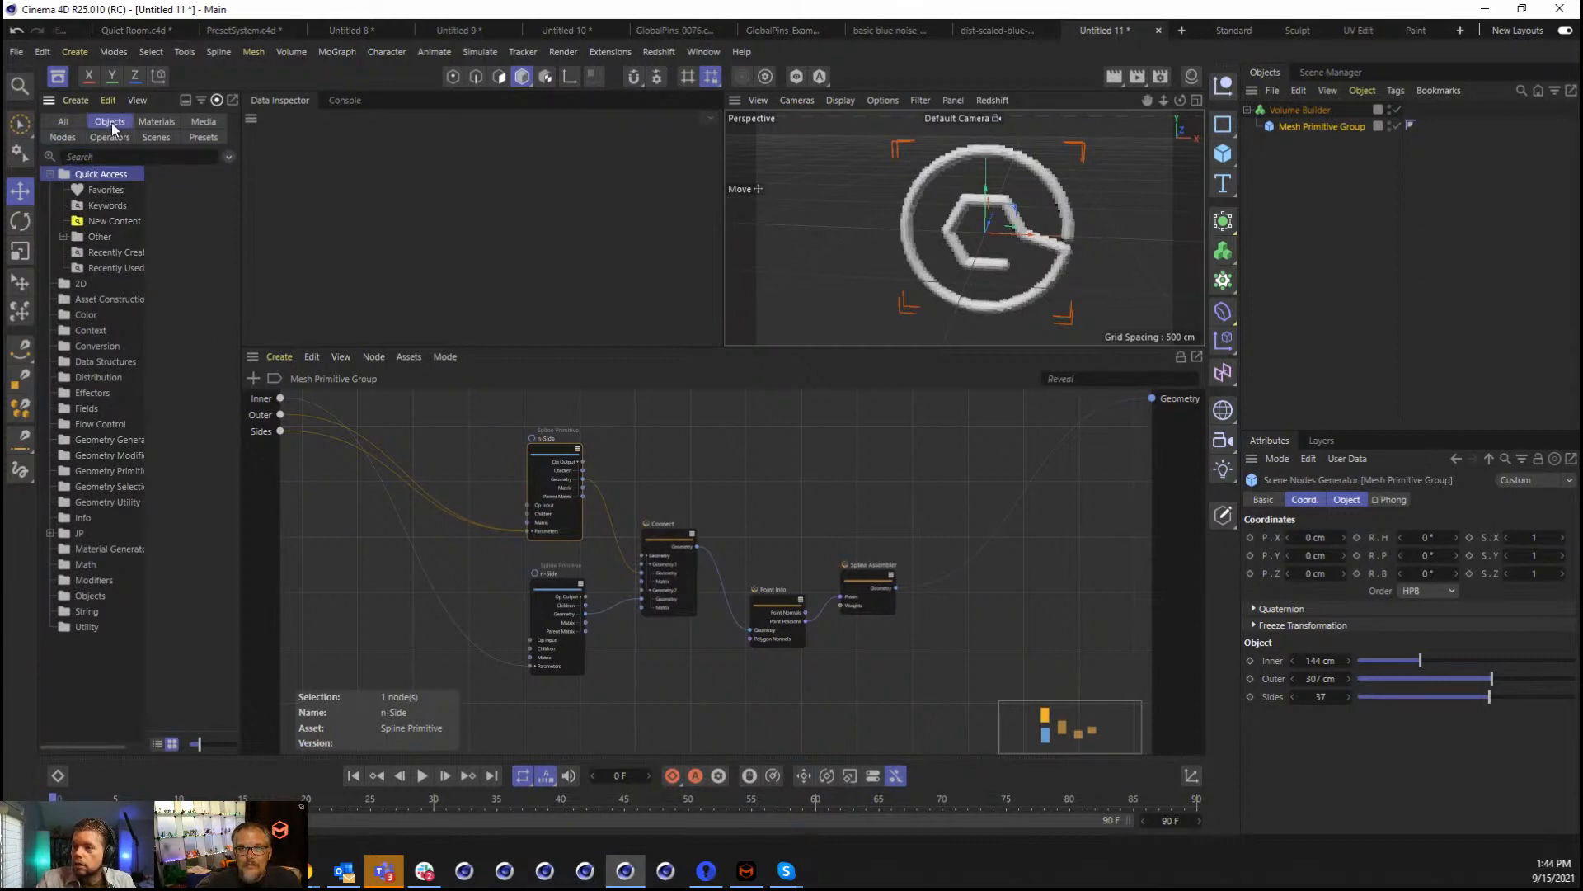
click(110, 121)
click(104, 285)
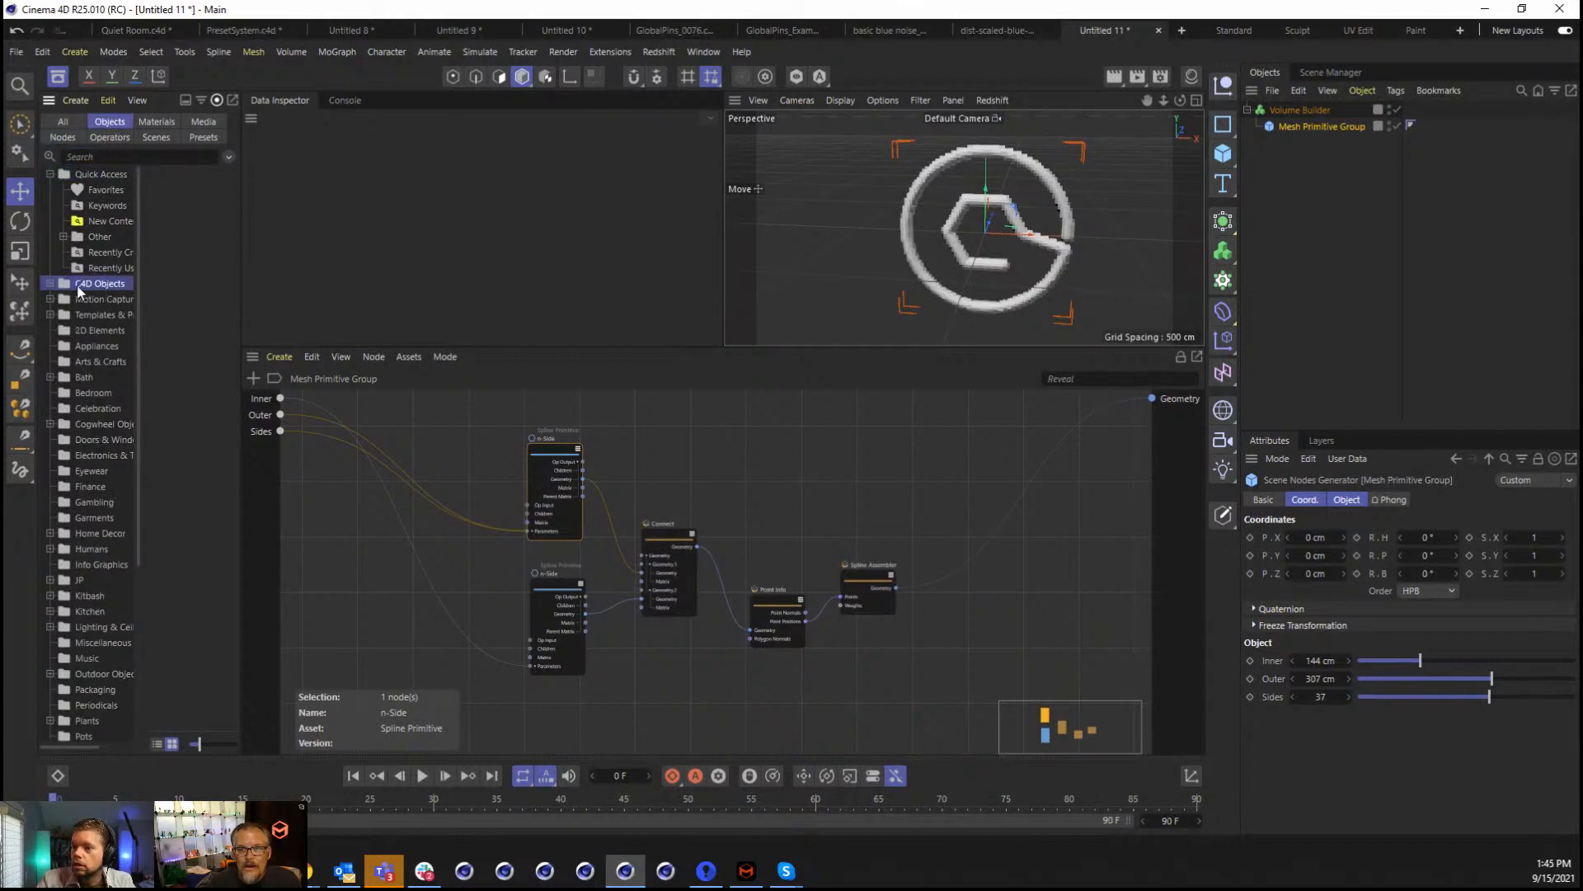
click(76, 409)
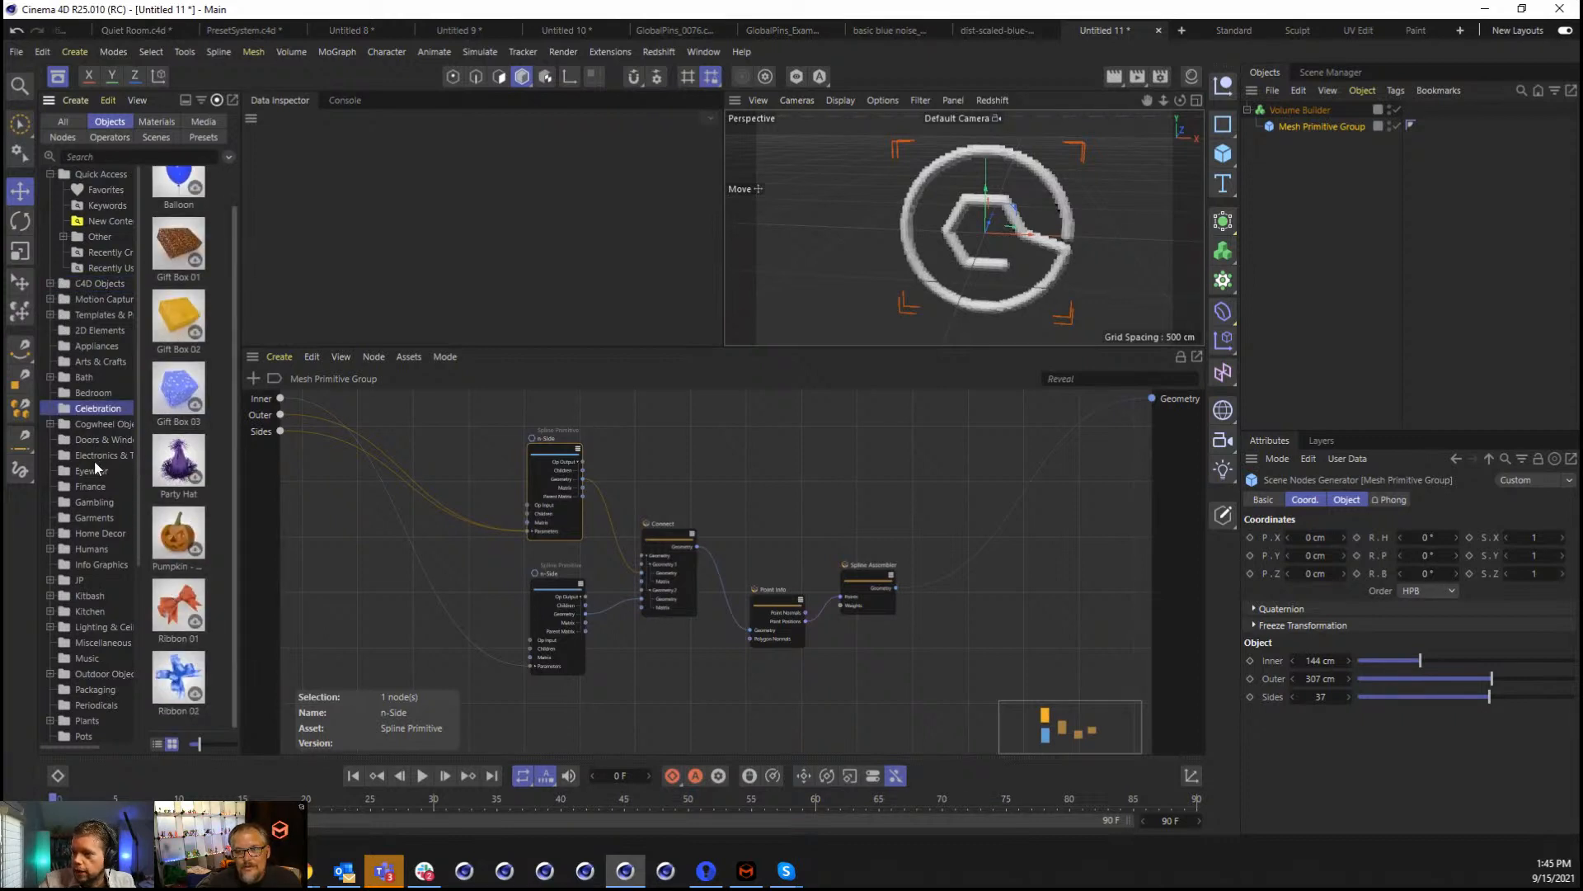
click(178, 462)
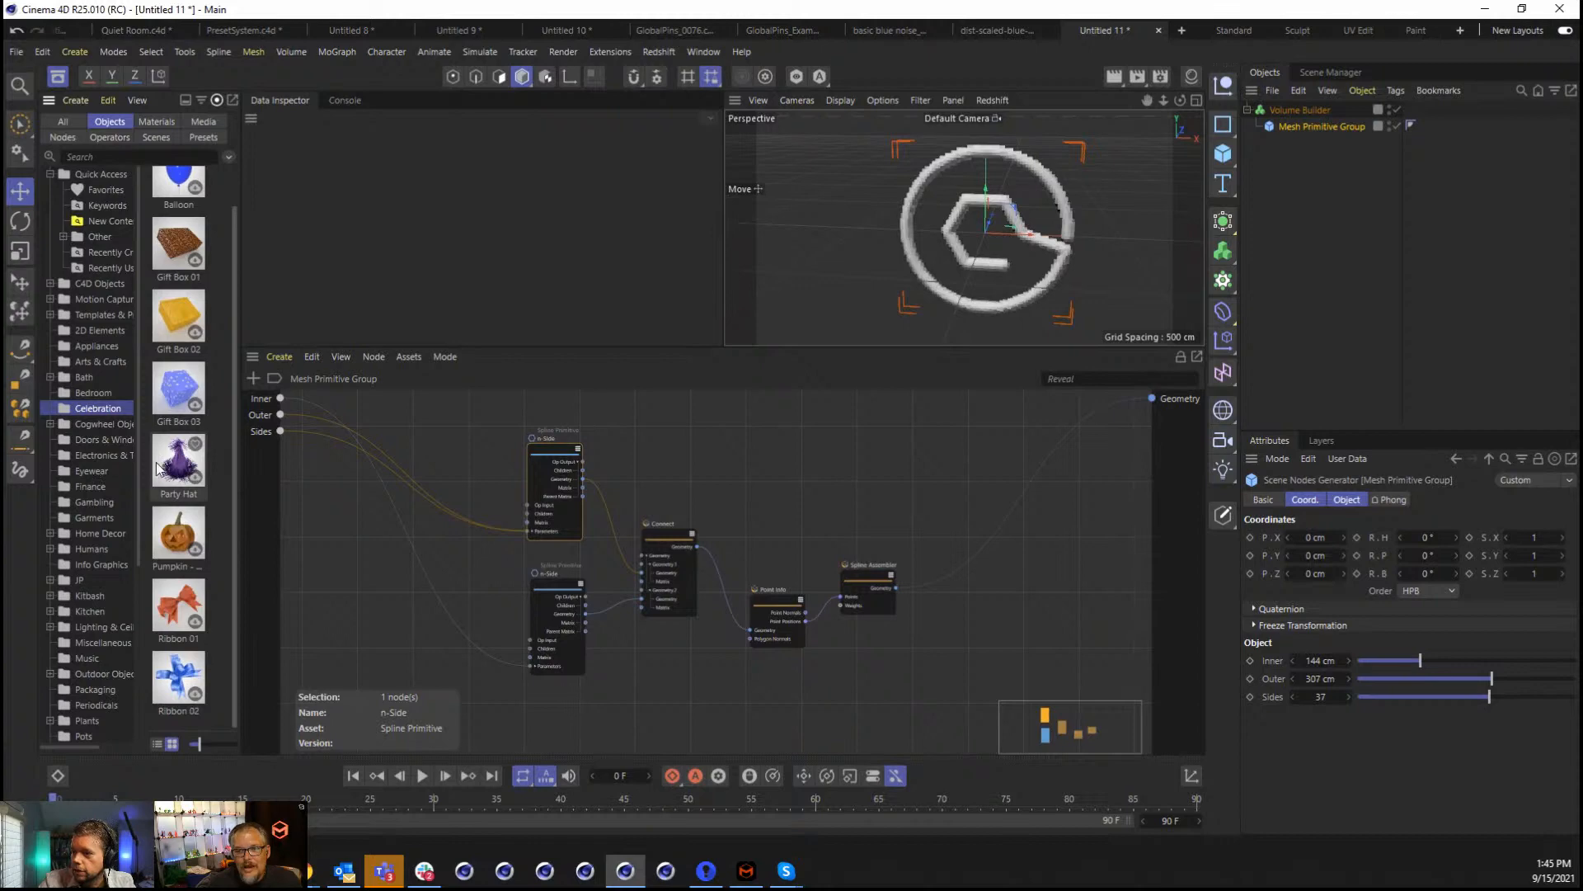
Turn on palette editing, add the Party Hat asset as a shortcut in the upper toolbar, and finish palette editing.
right_click(884, 64)
click(973, 466)
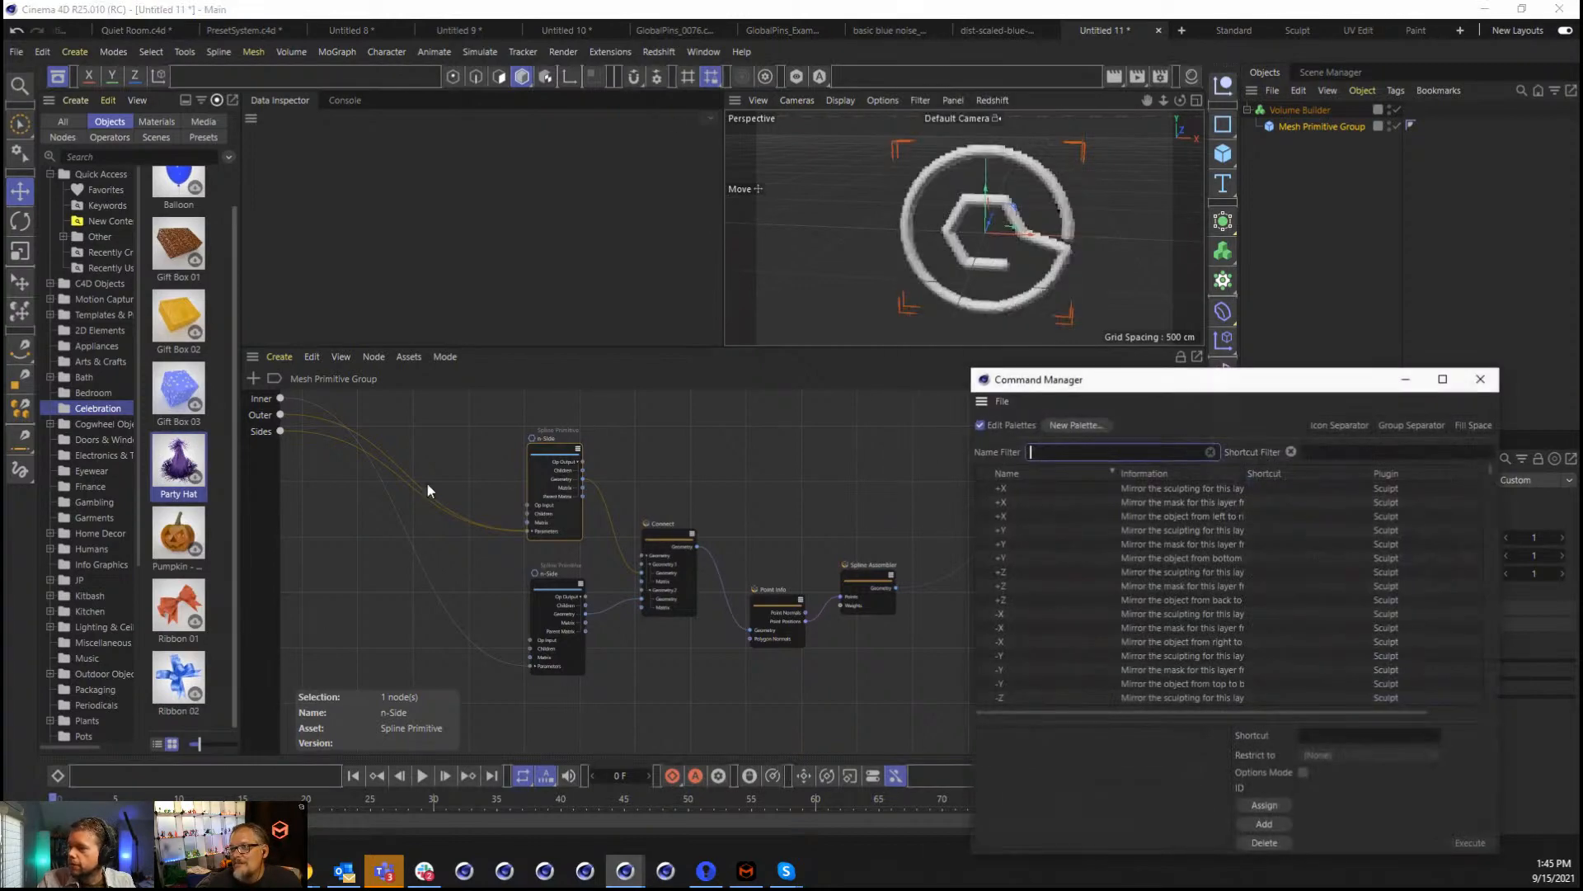
drag(196, 452, 833, 74)
click(980, 425)
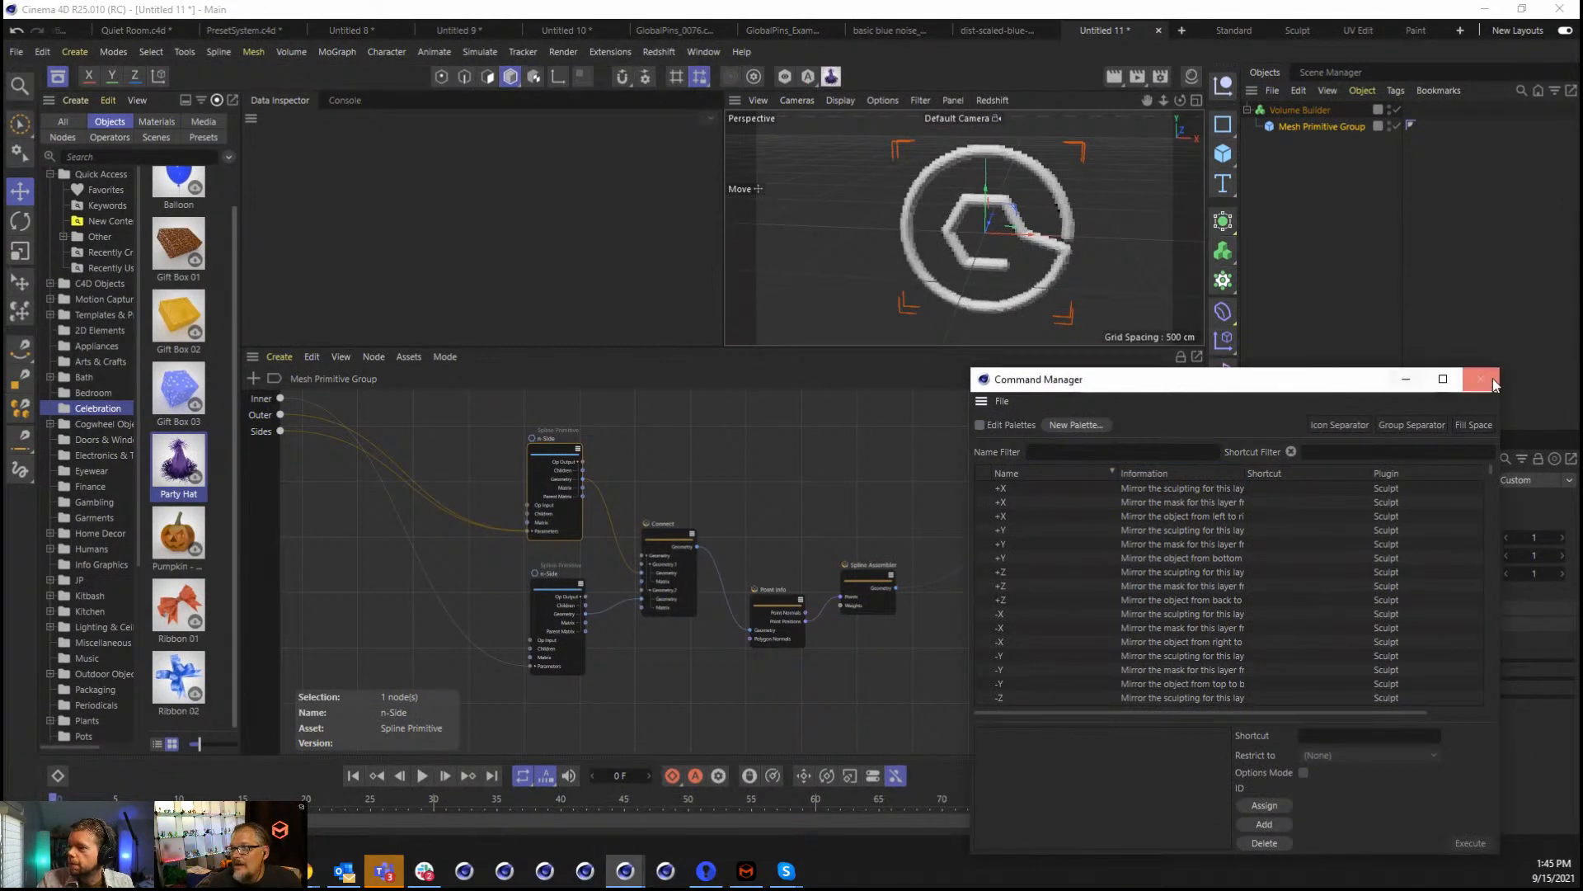
click(1493, 382)
Insert eight Party Hat objects using the new palette shortcut and delete all of them from the scene.
click(831, 77)
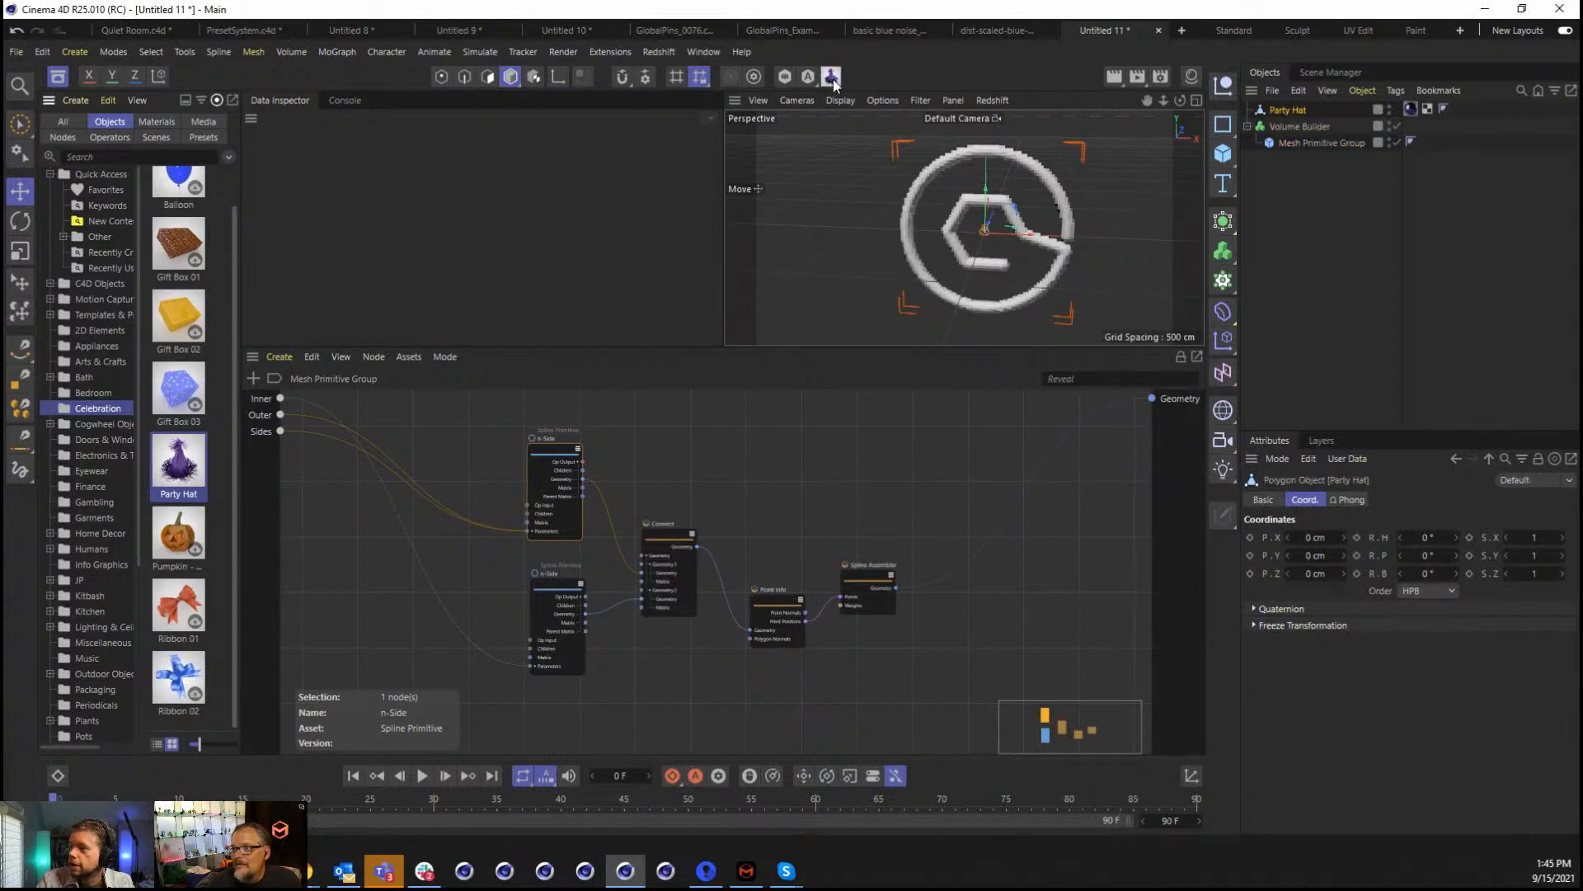
click(831, 77)
click(831, 76)
click(831, 77)
click(831, 77)
click(831, 77)
click(832, 77)
click(832, 77)
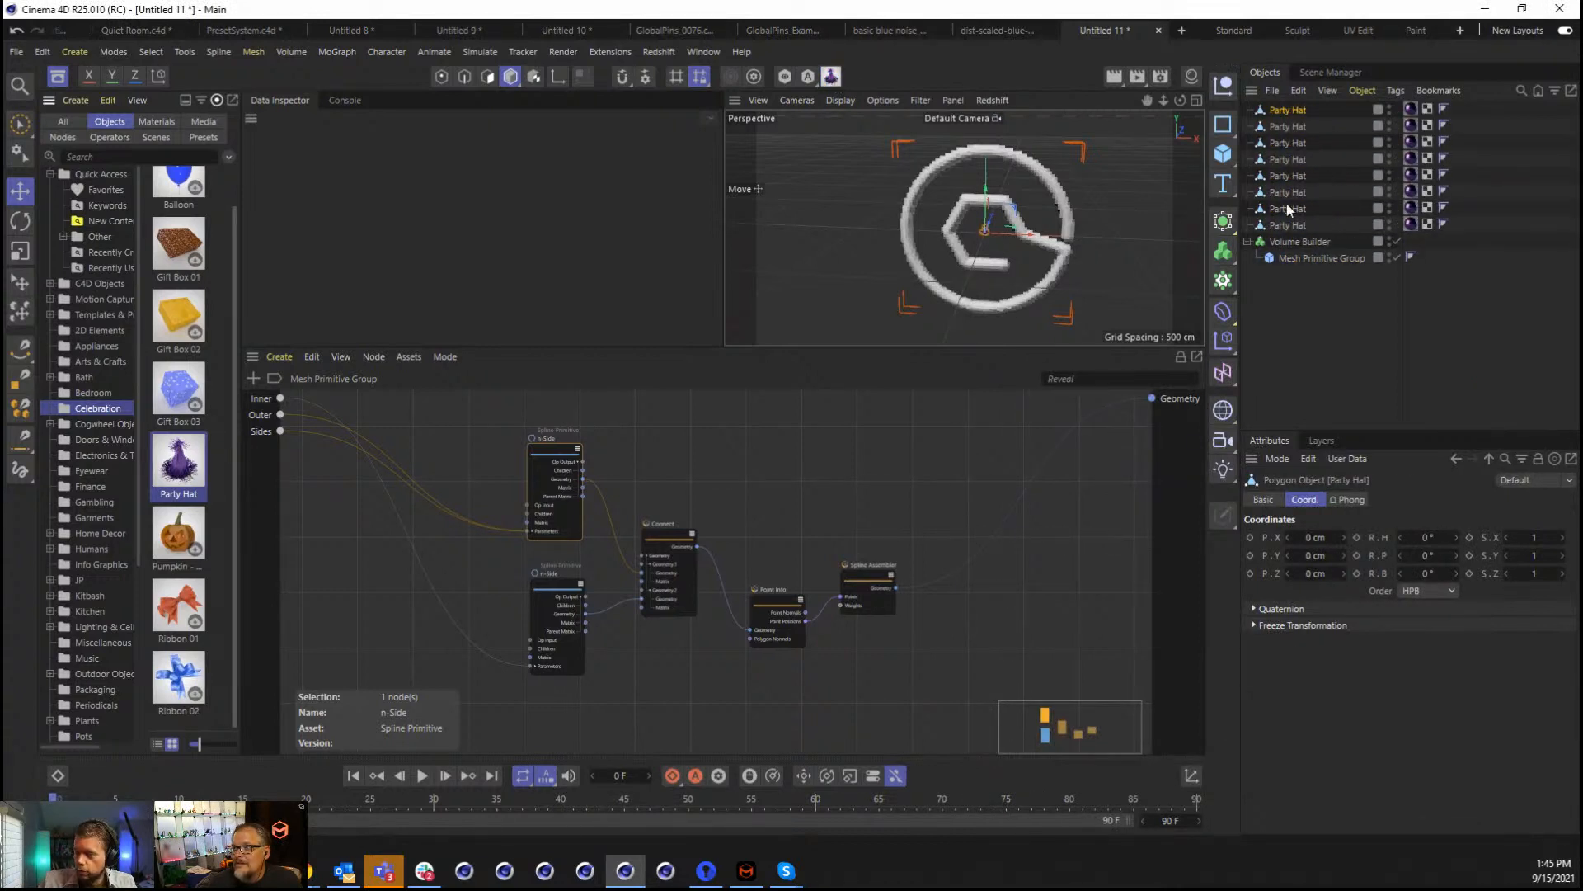
drag(1346, 234, 1260, 113)
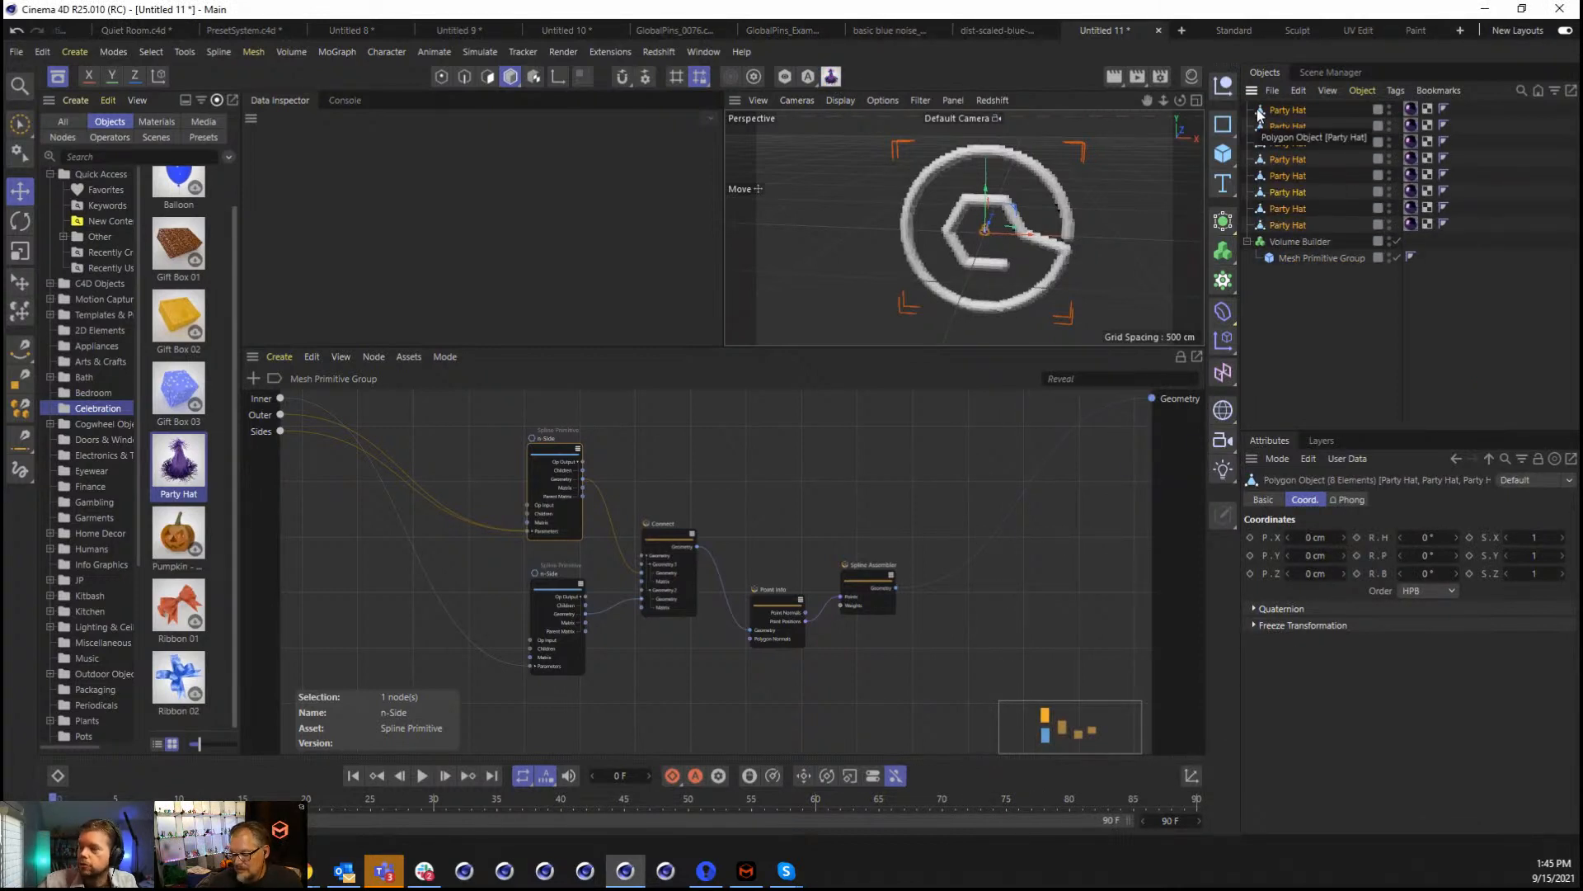
key(Delete)
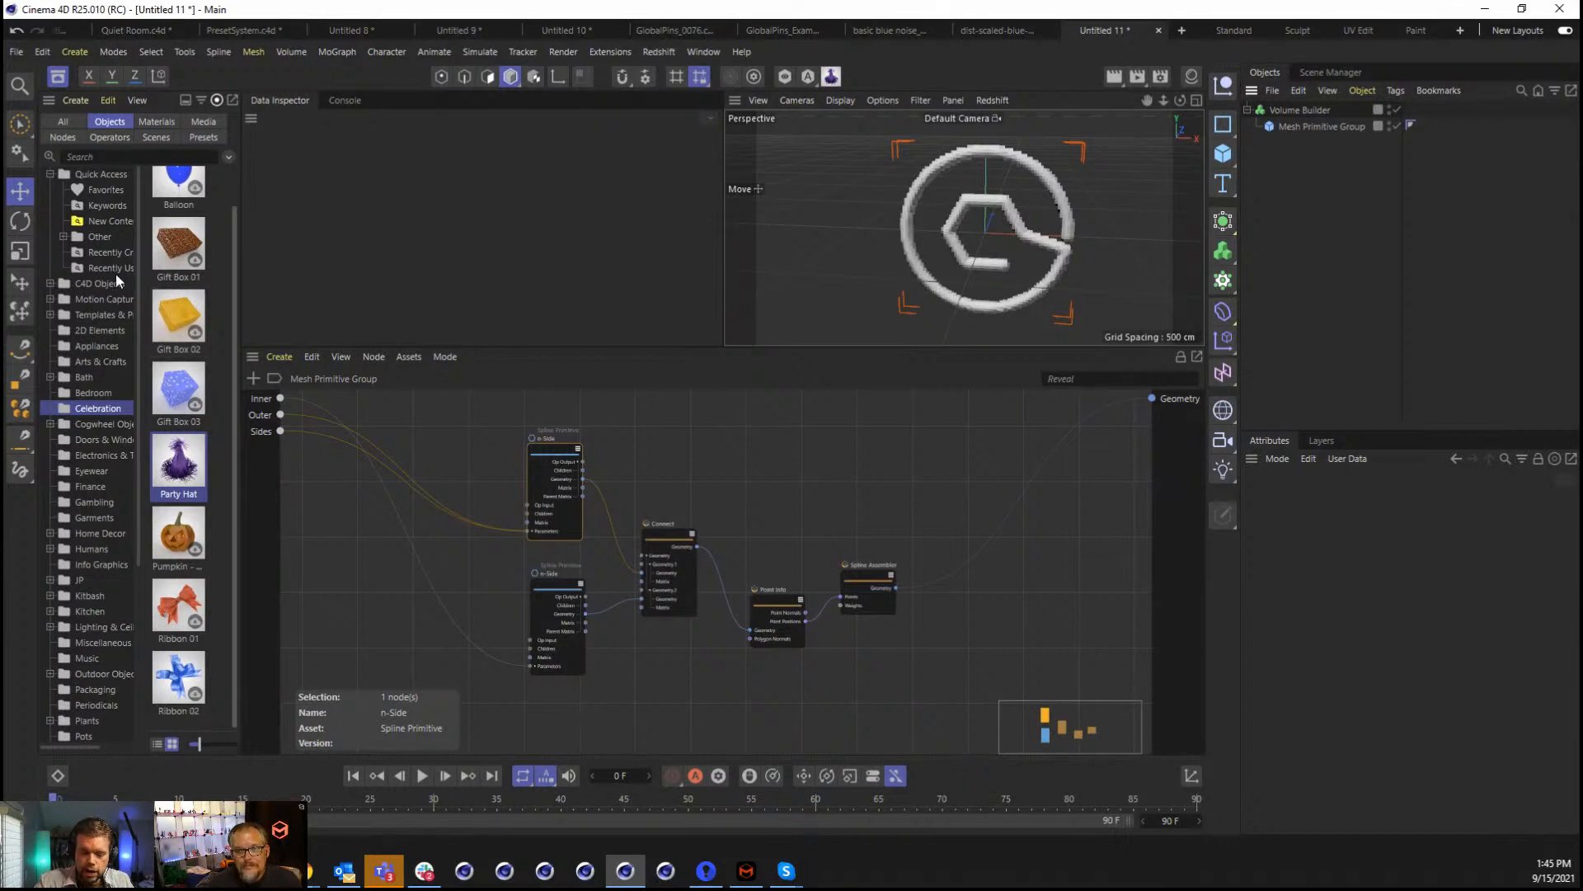
Examine the operator assets in the Asset Construction, Geometry Generator and Geometry Modifier categories, widening the asset library for a better view.
scroll(116, 277, down, 5)
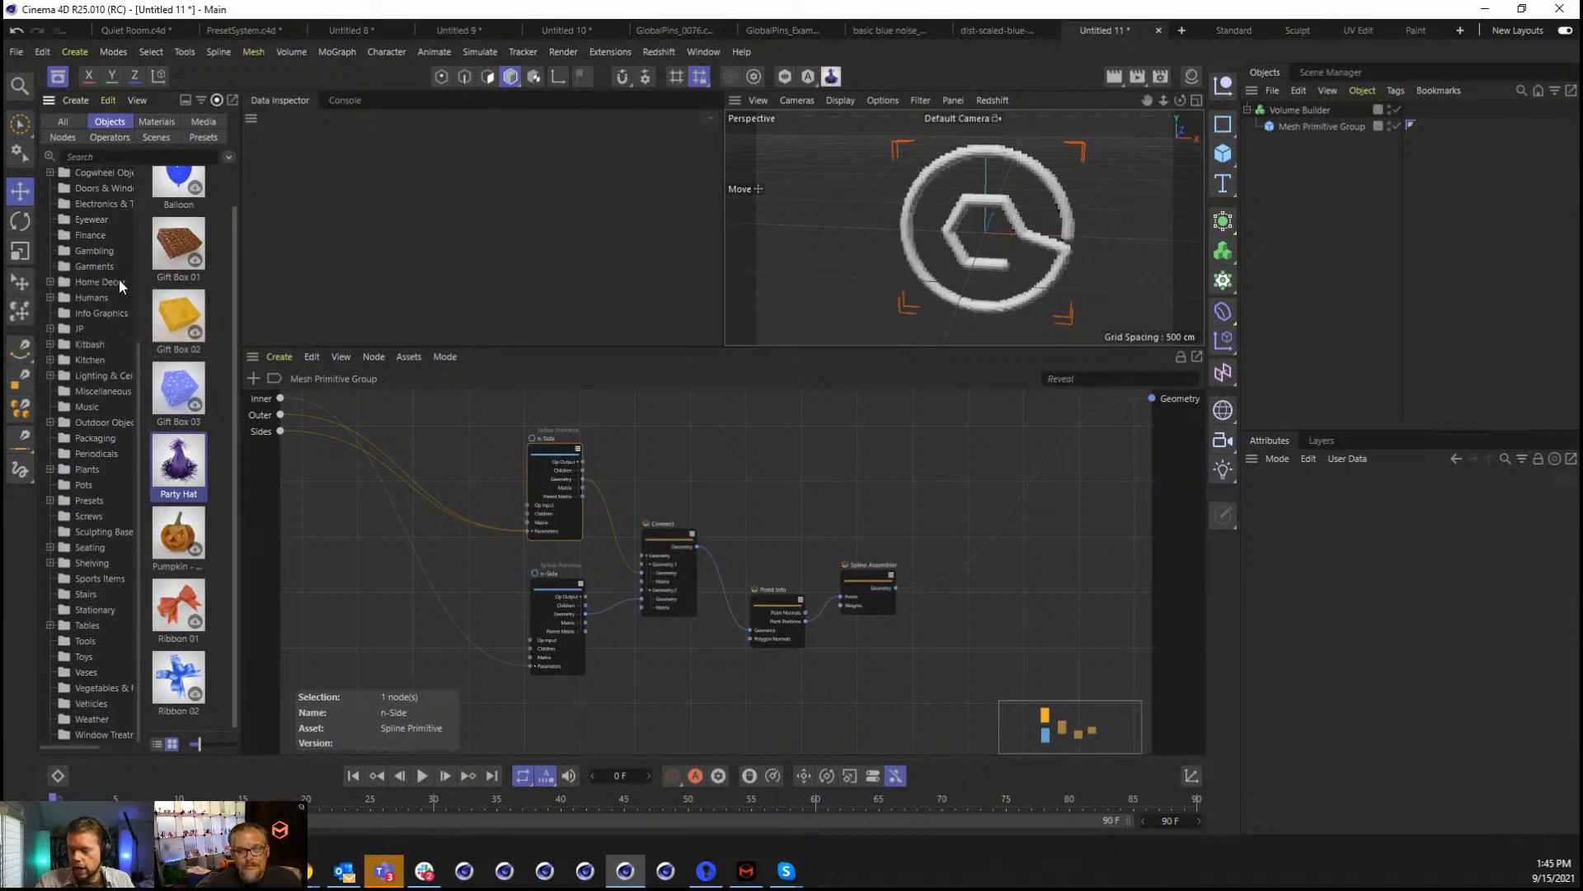
click(109, 136)
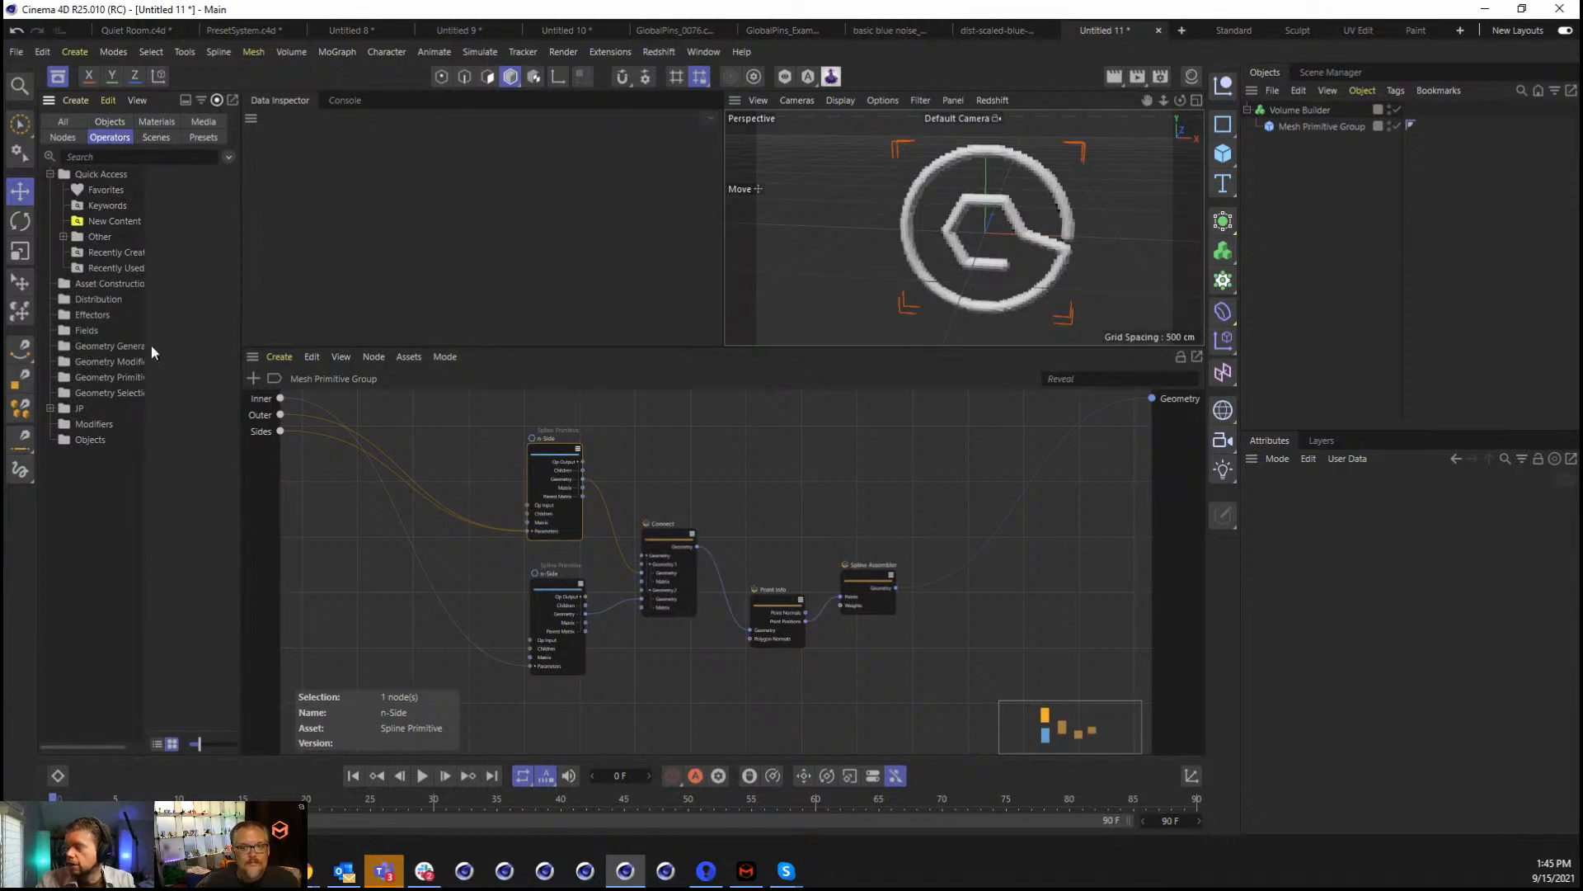
click(102, 286)
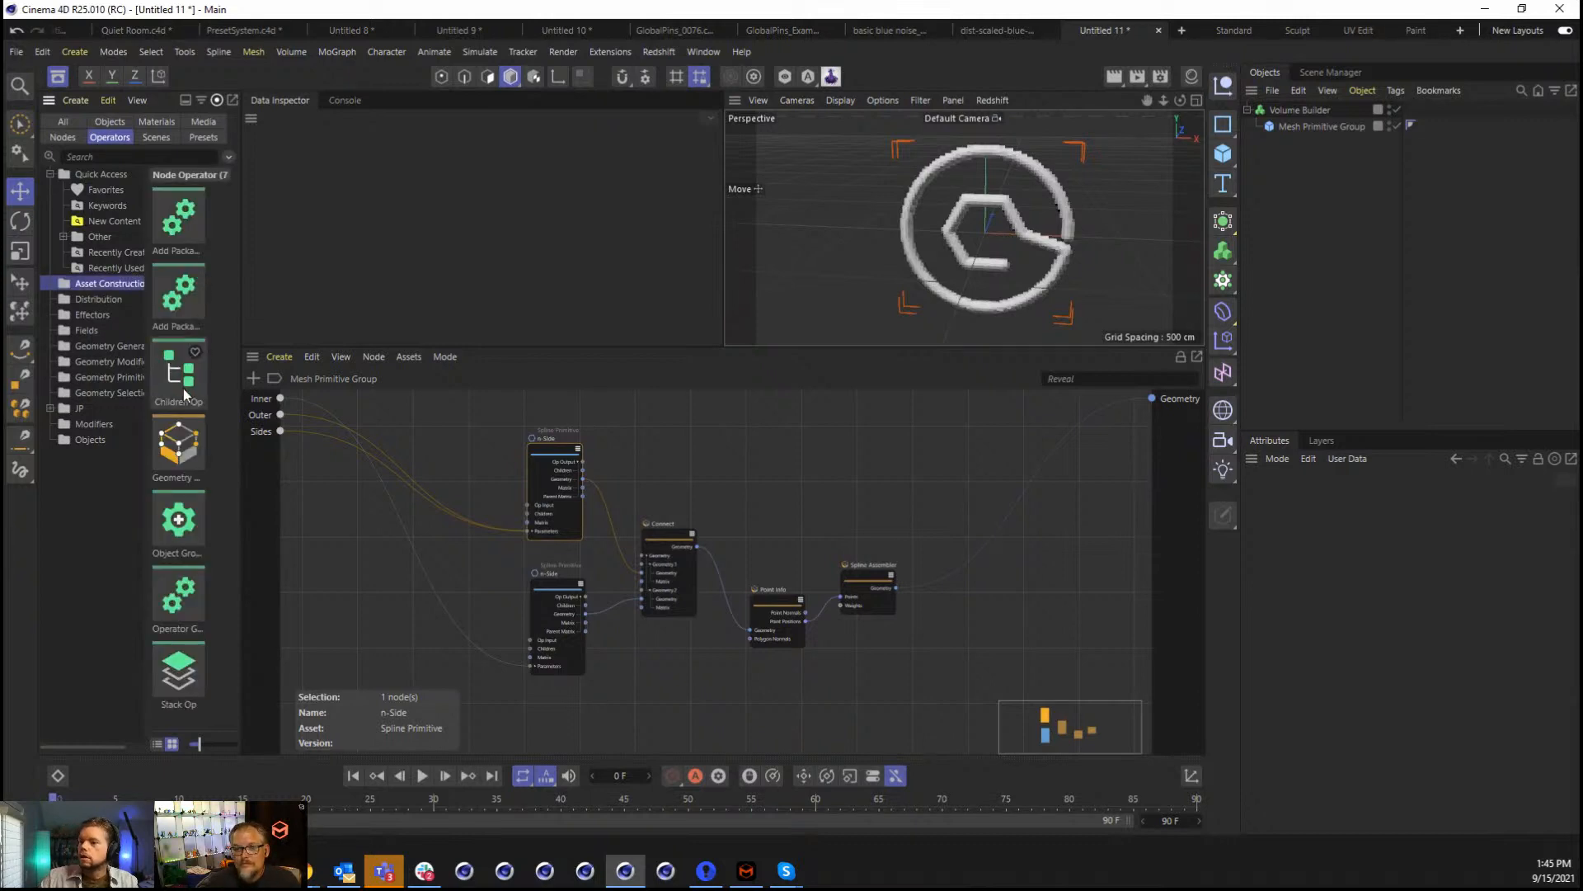
click(87, 347)
scroll(176, 385, down, 3)
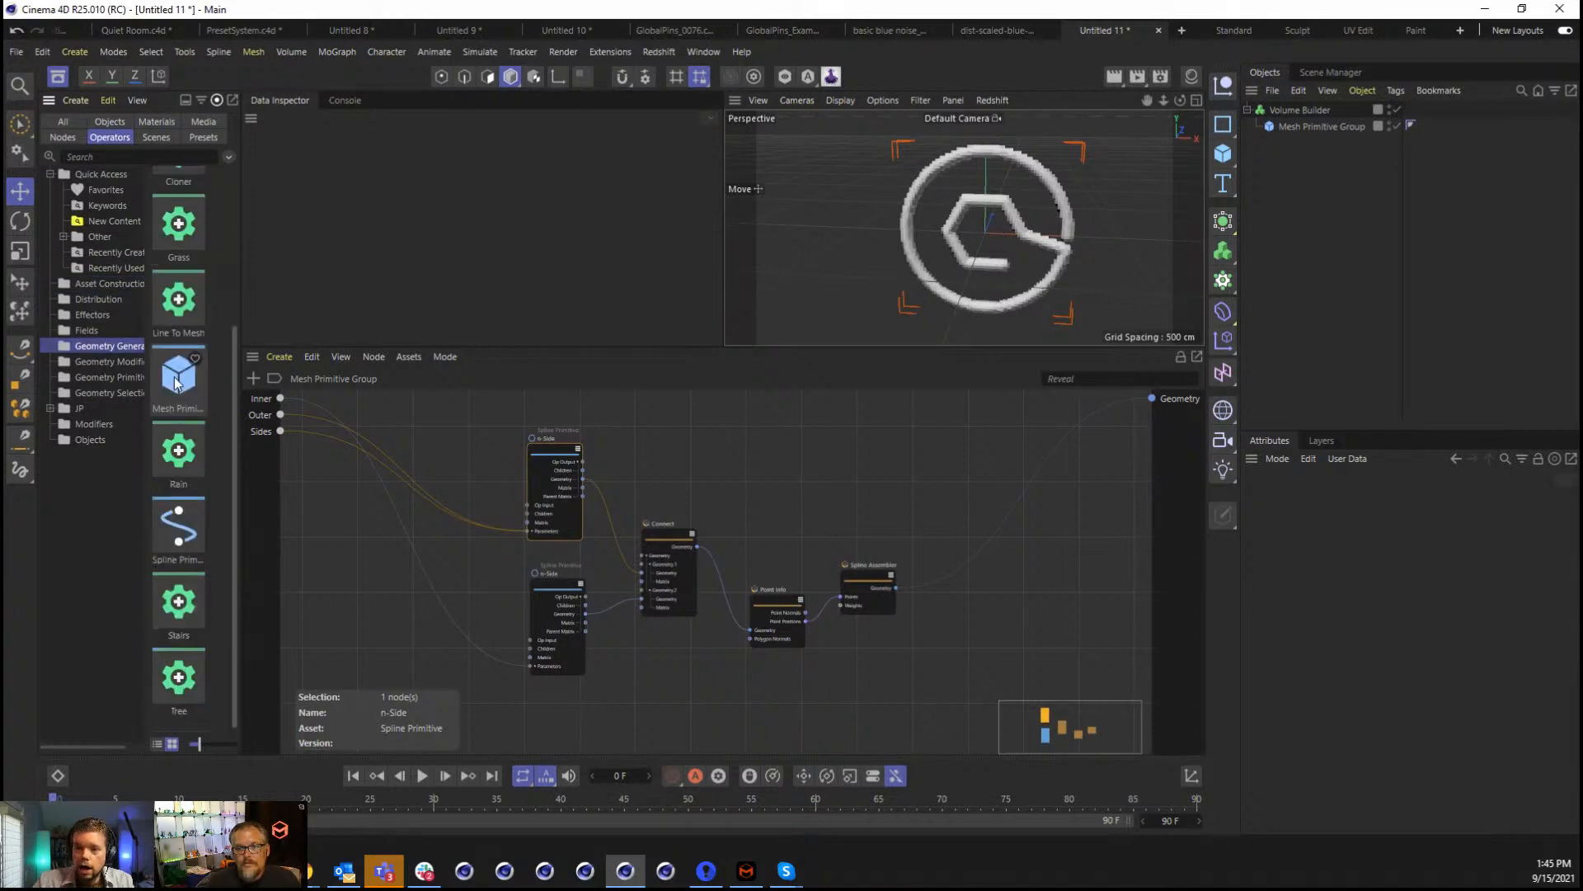
click(87, 361)
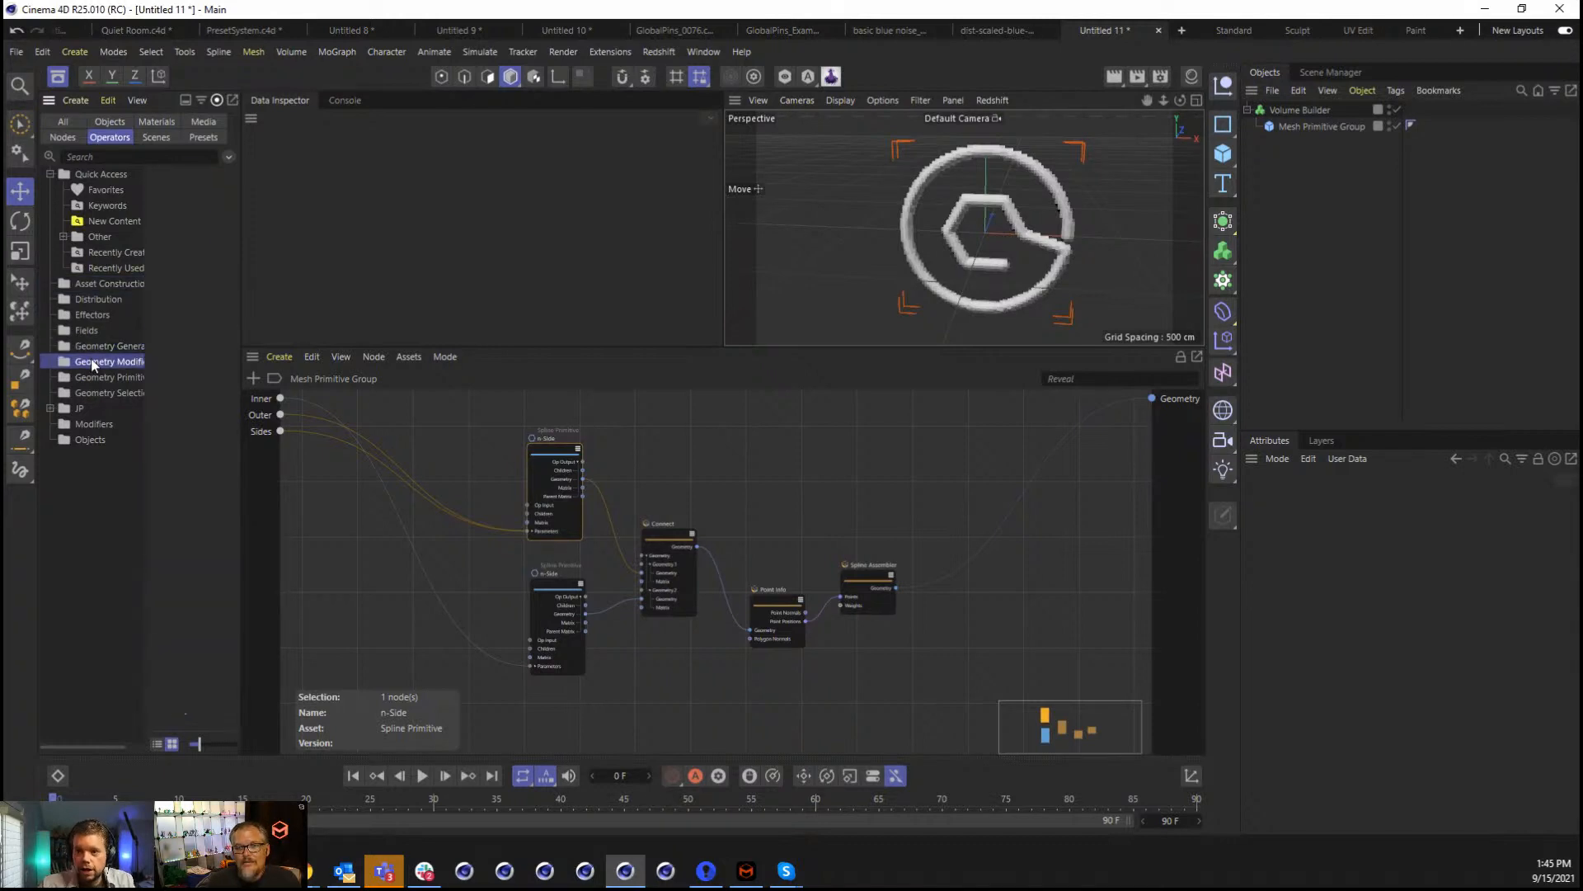
scroll(178, 379, down, 8)
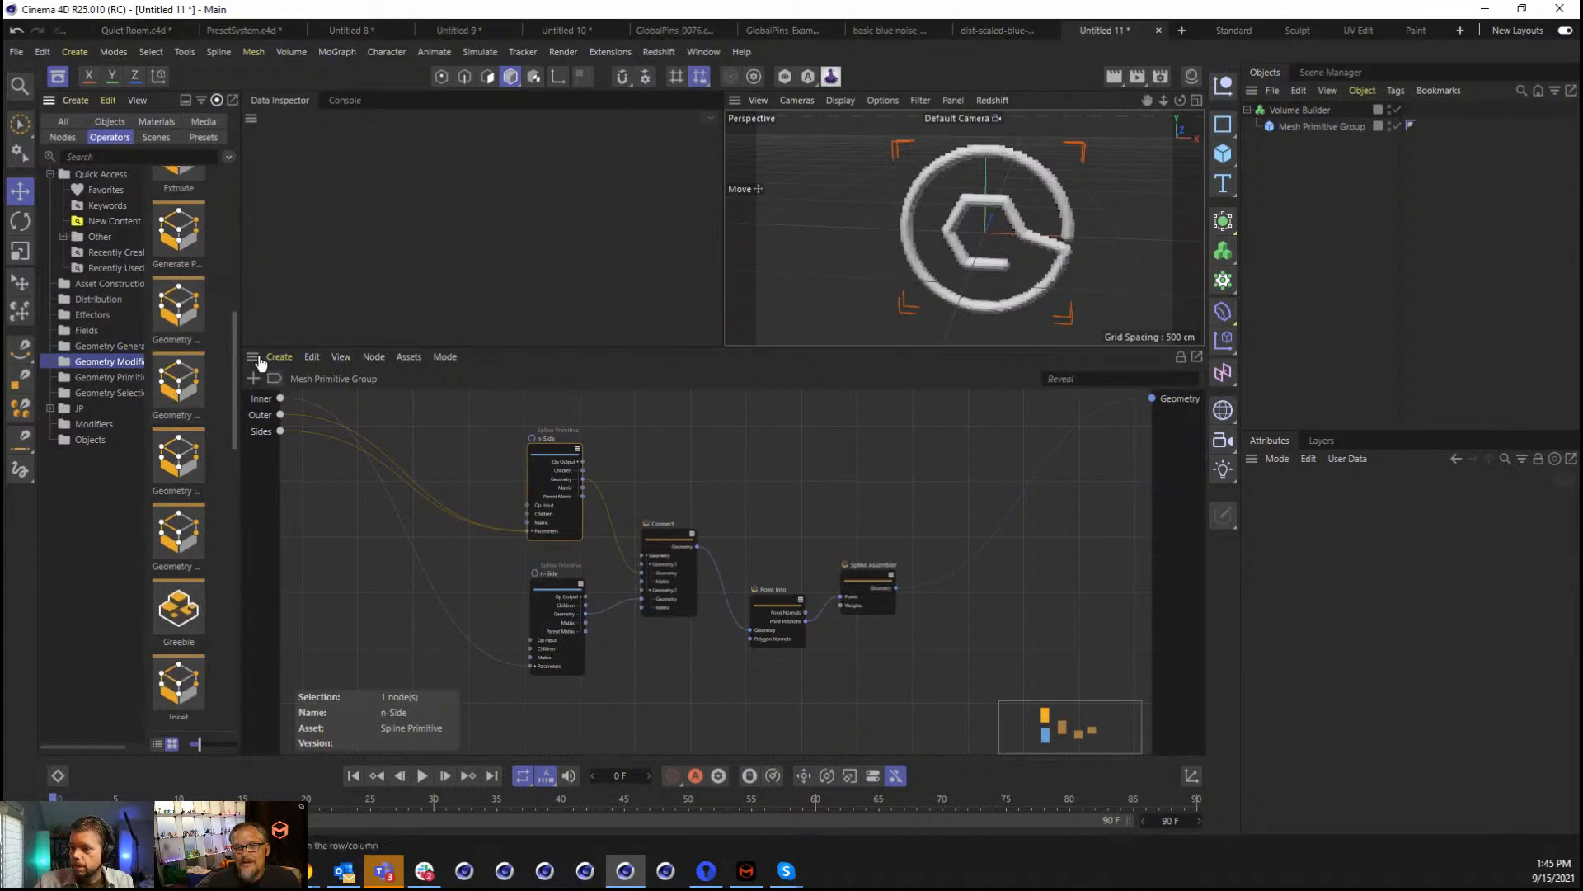
drag(247, 325, 302, 330)
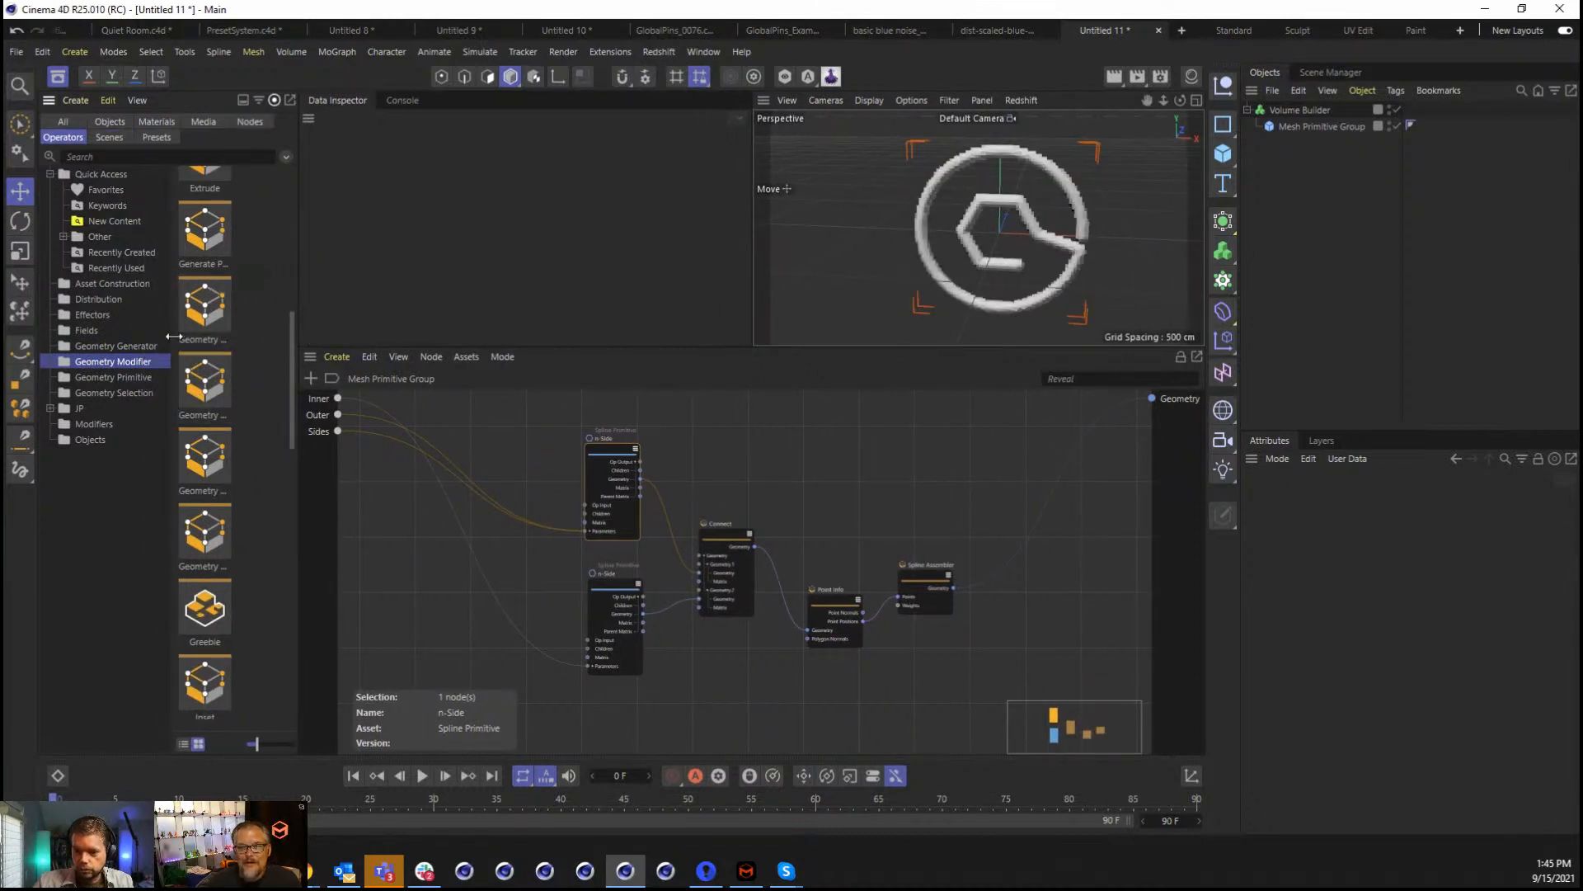
drag(172, 330, 166, 330)
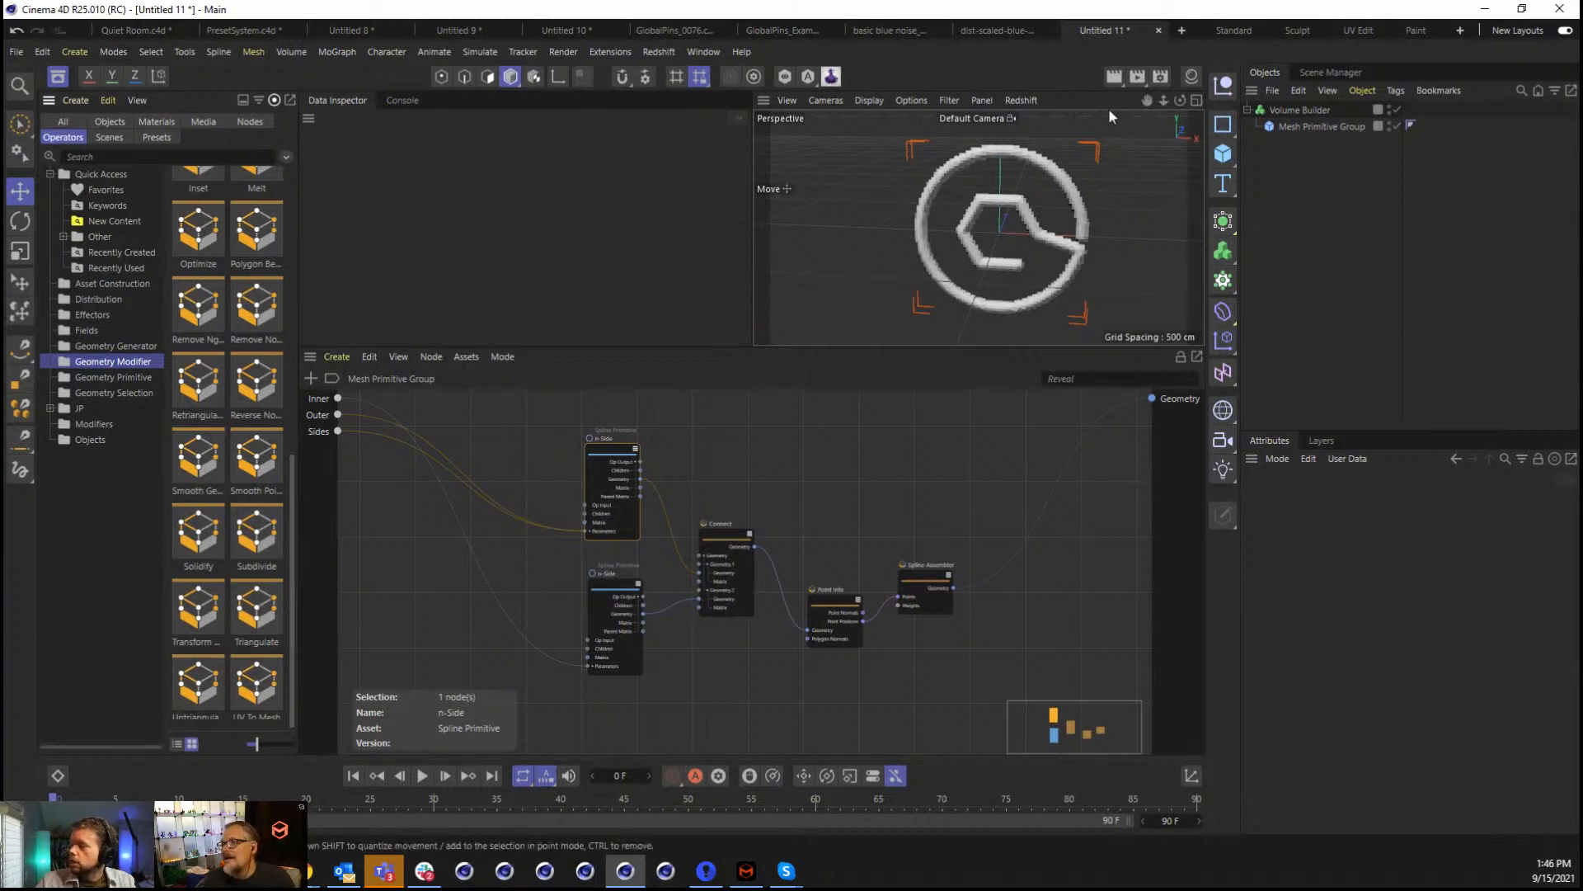
Add a Platonic primitive to the scene and open its Radius value for editing.
click(1226, 163)
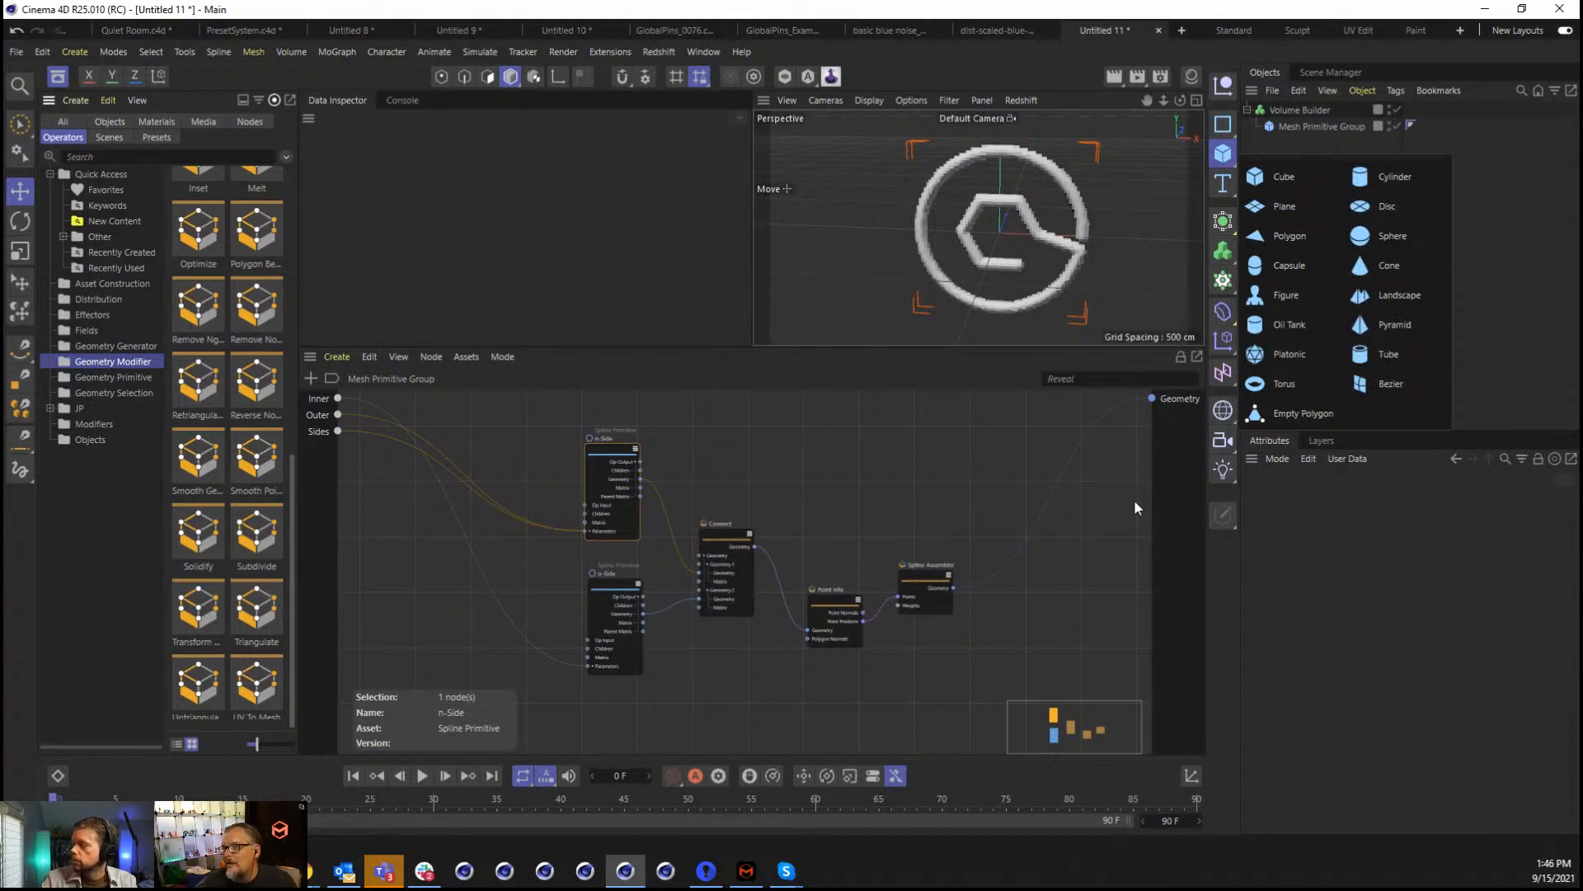
click(1275, 356)
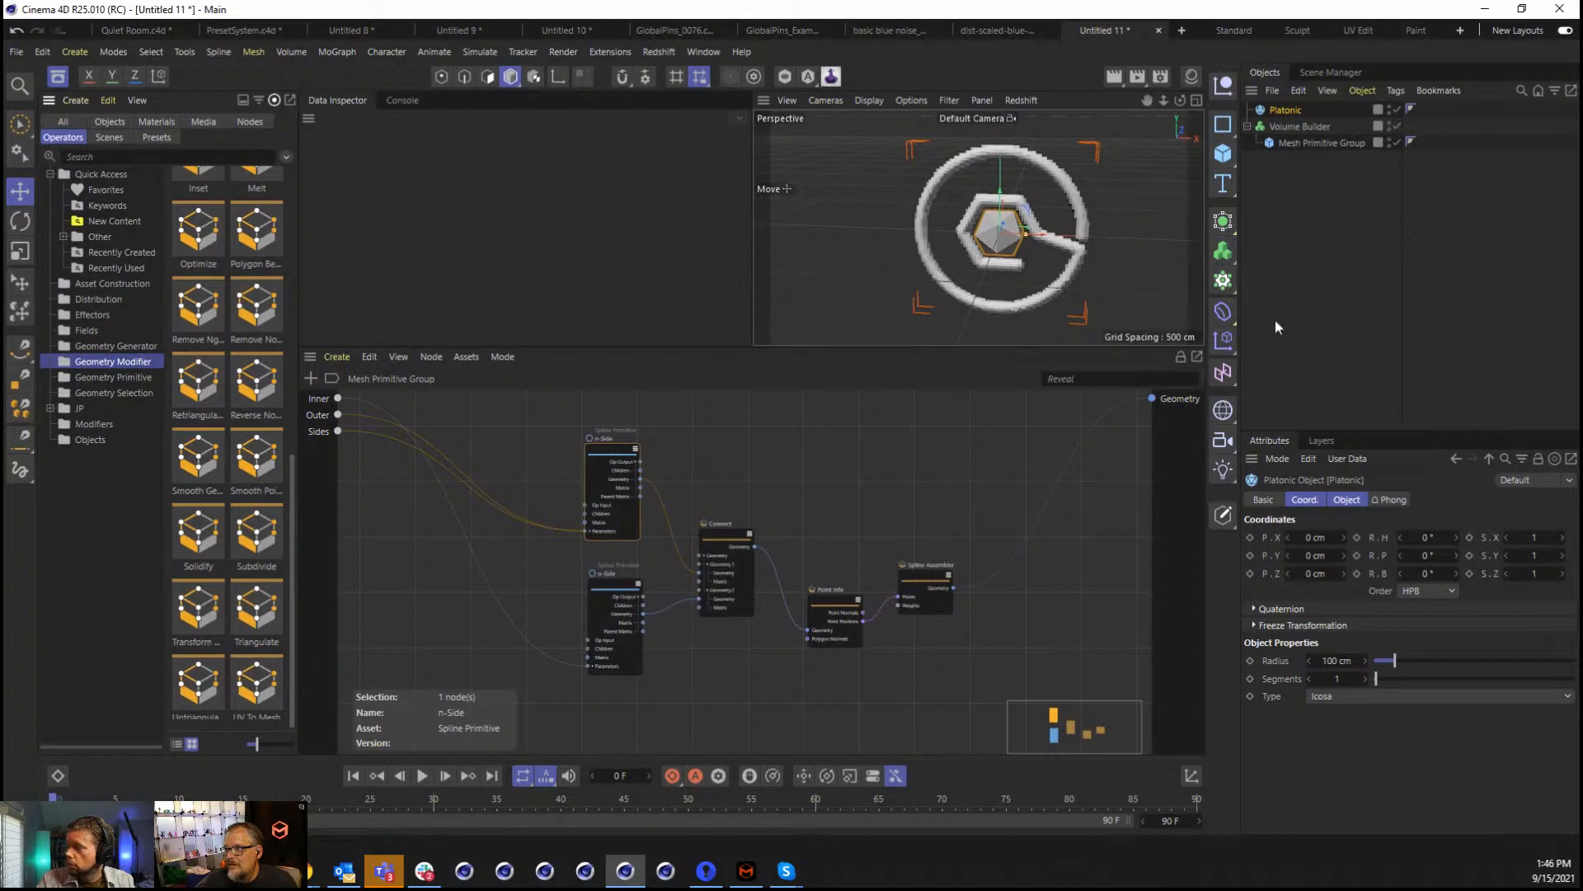
click(1340, 660)
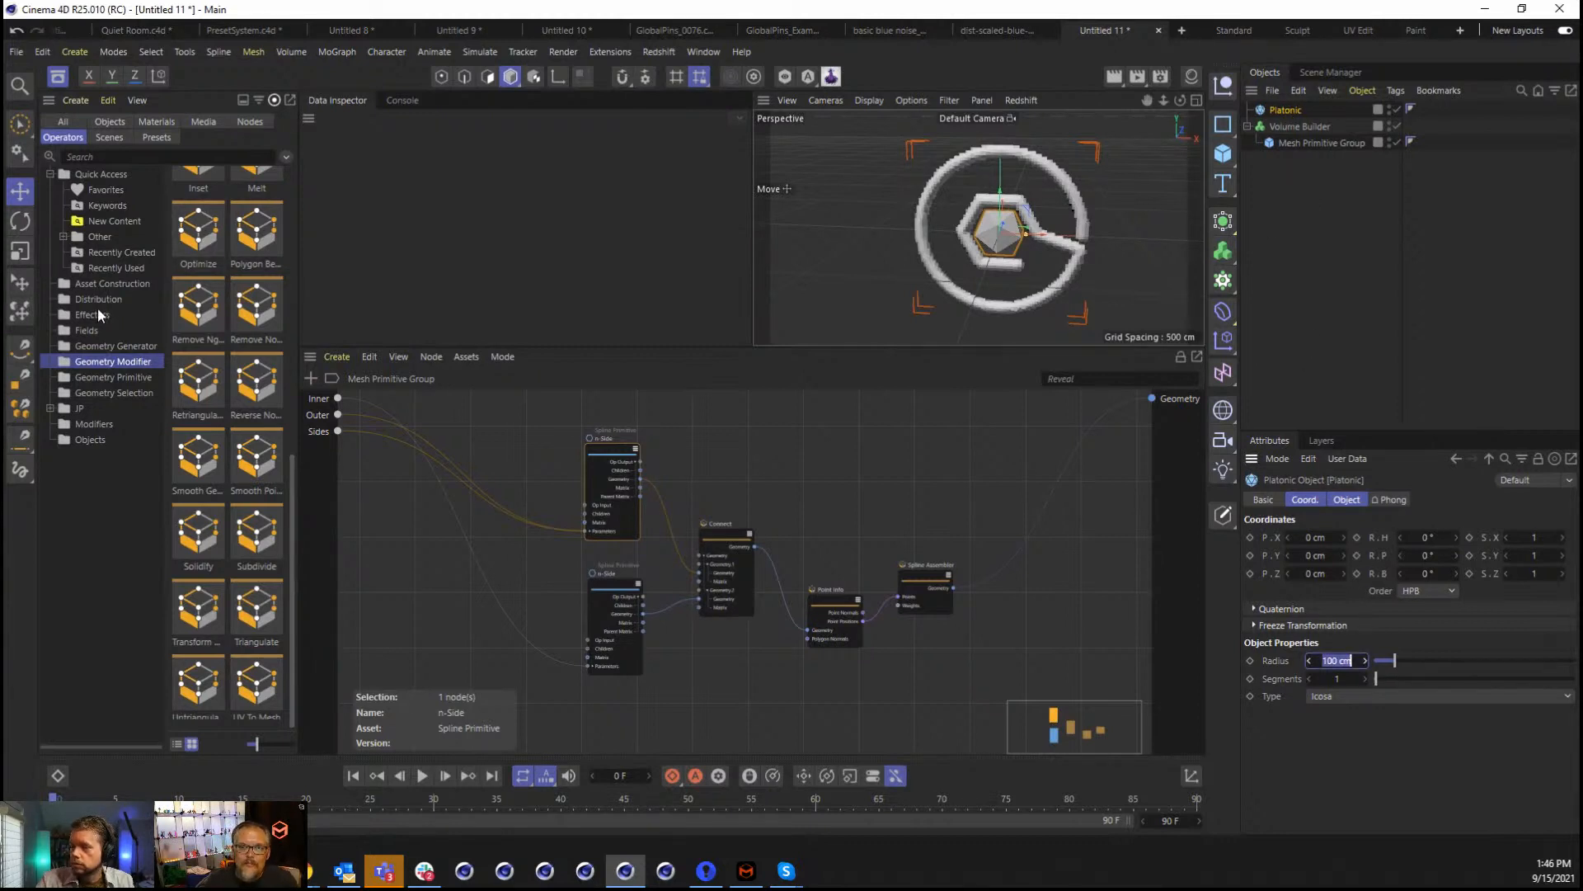
Search the object assets for "flag" and insert the Pin 04 - Flag asset into the scene.
click(113, 123)
click(121, 157)
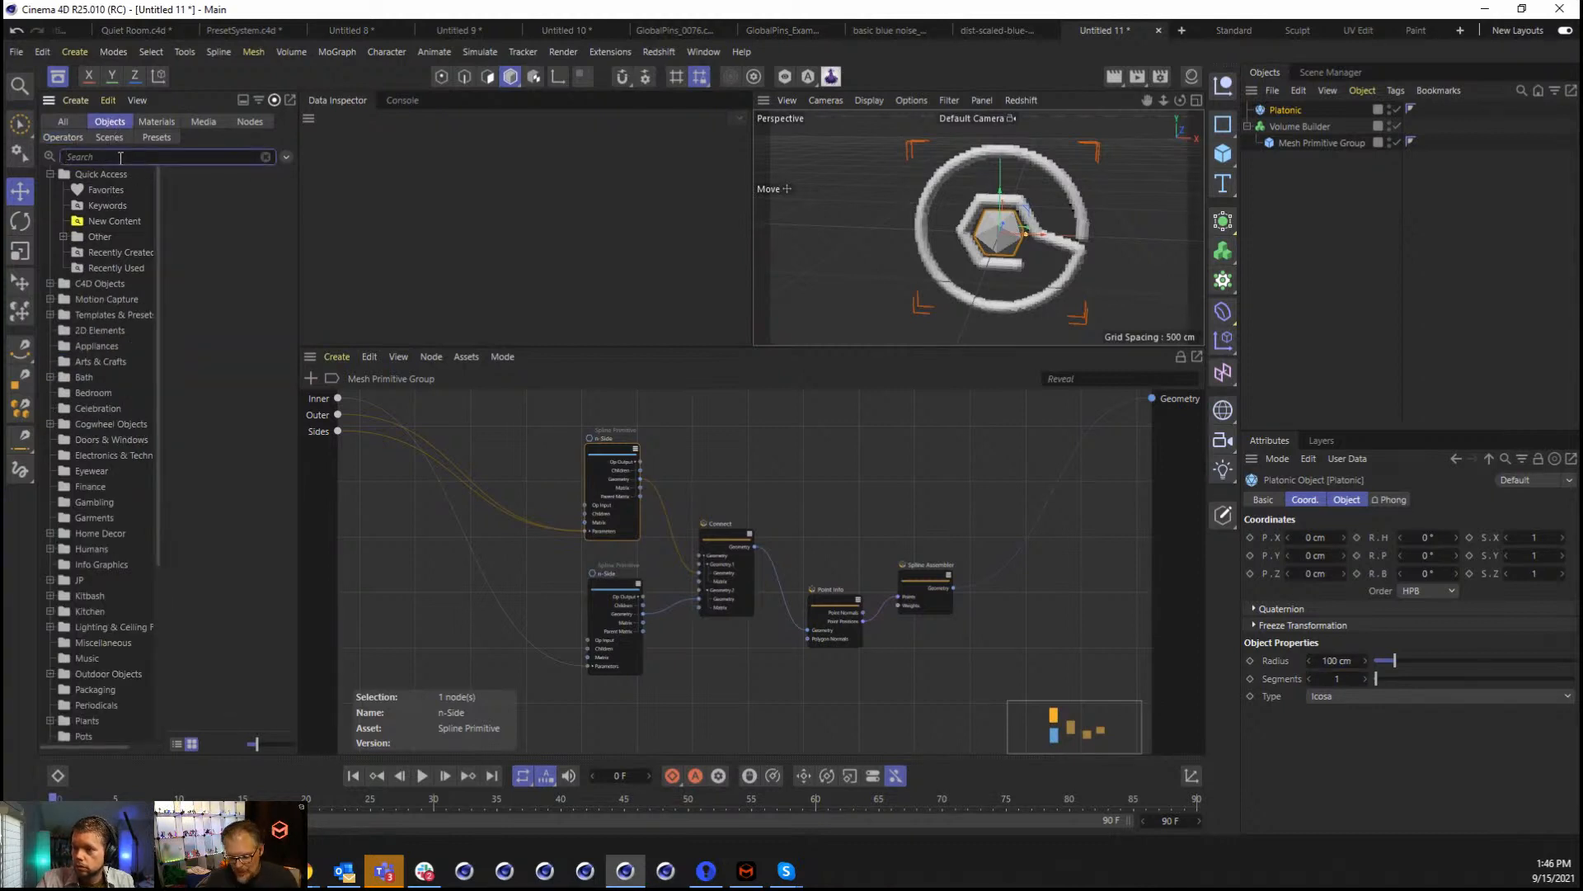
text(flag)
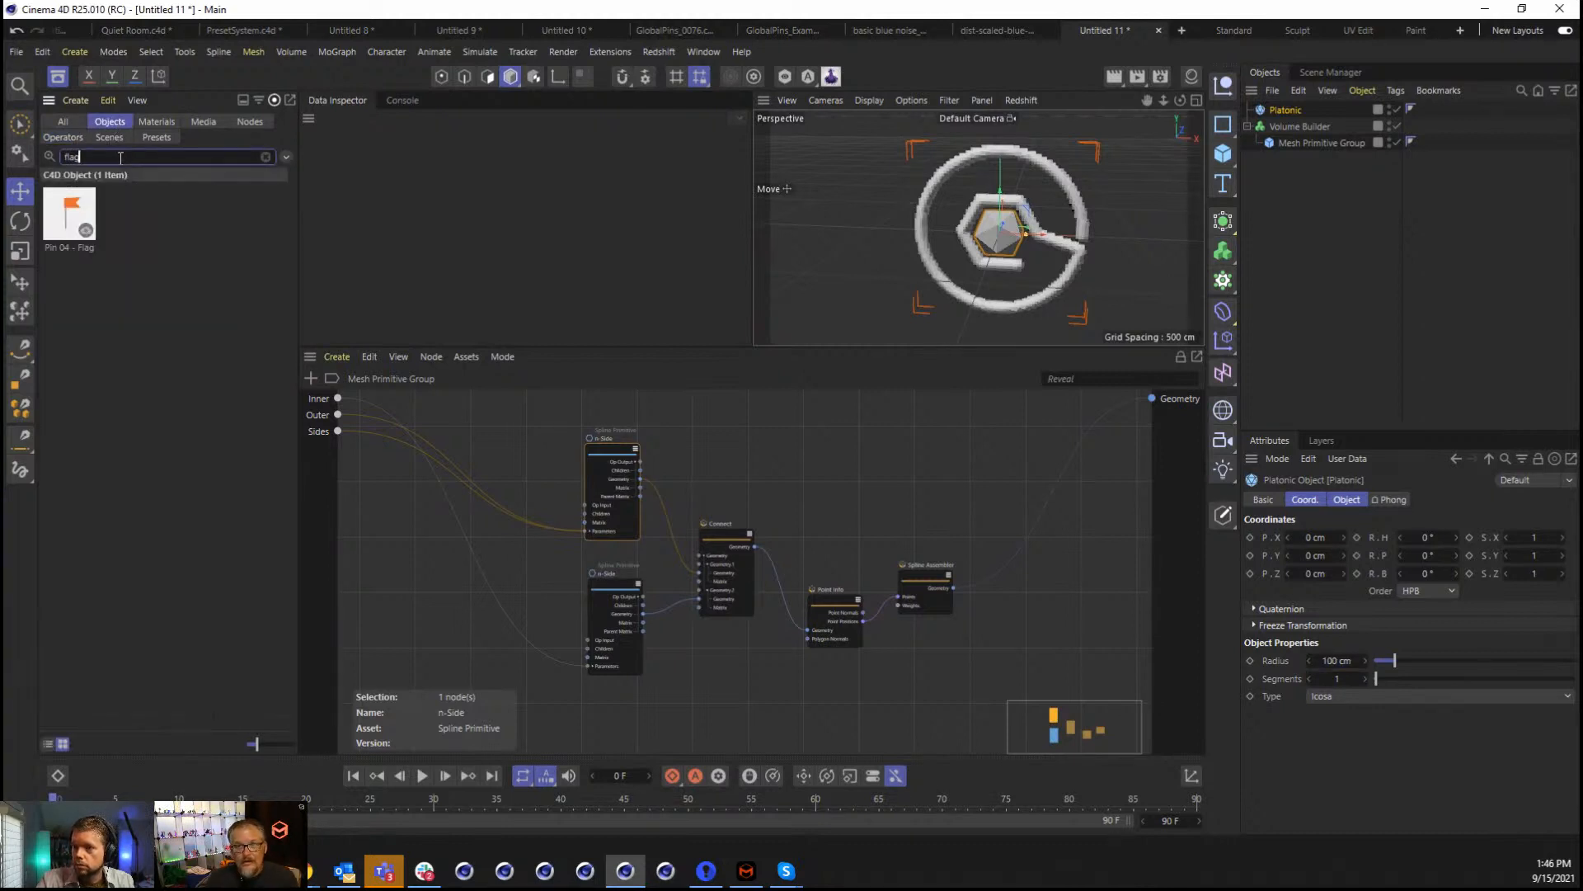
click(57, 221)
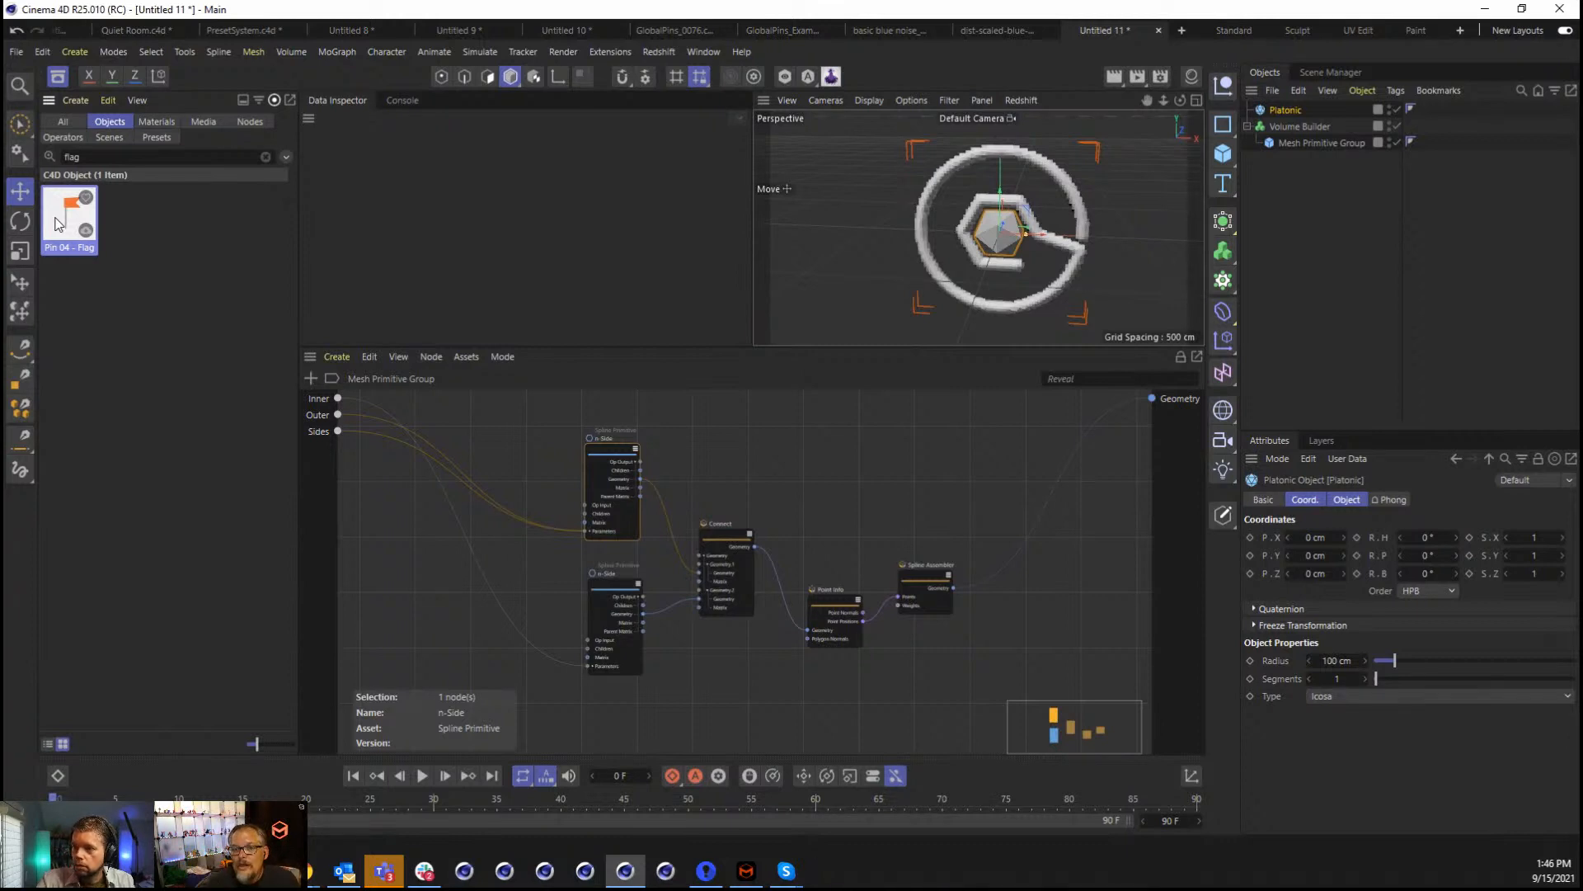
double_click(57, 222)
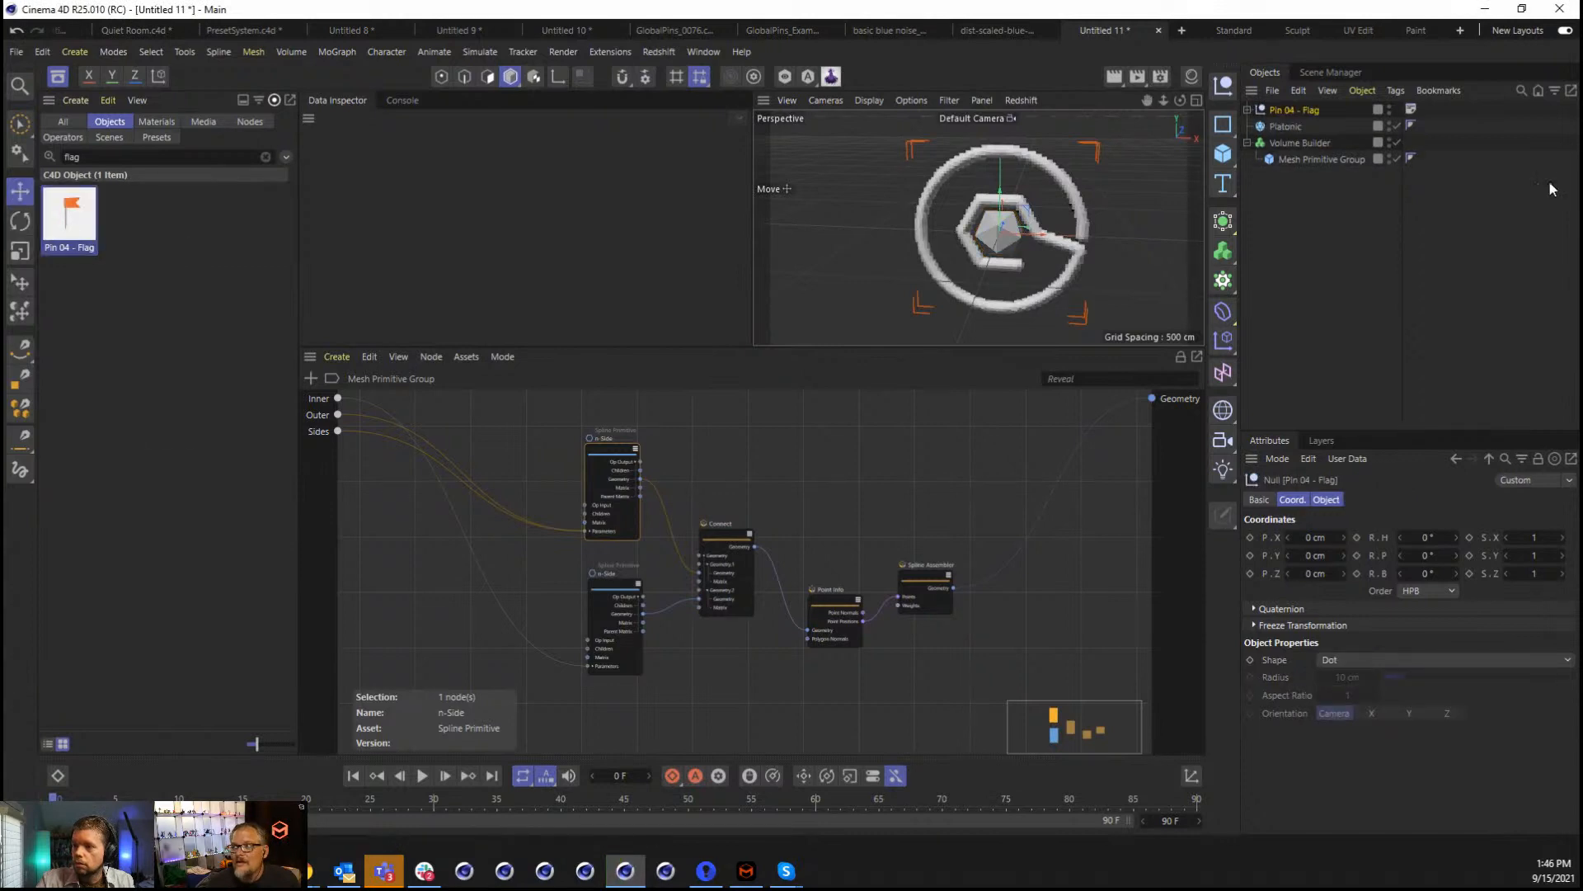
Merge the Pin 04 - Flag hierarchy into a single polygon object with Connect Objects + Delete.
click(1249, 109)
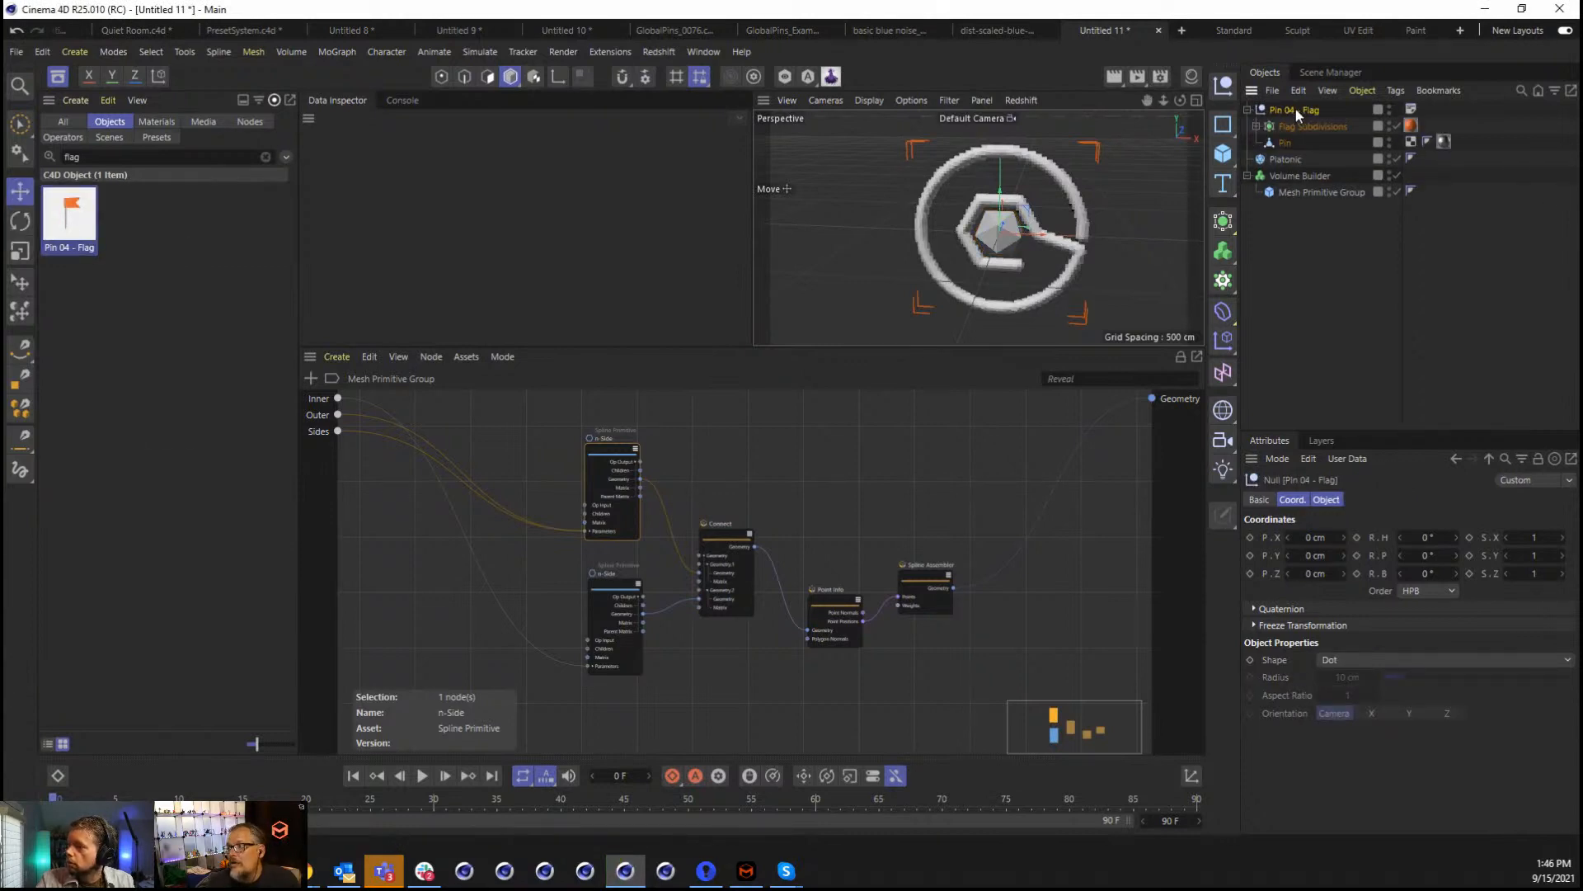
click(1361, 90)
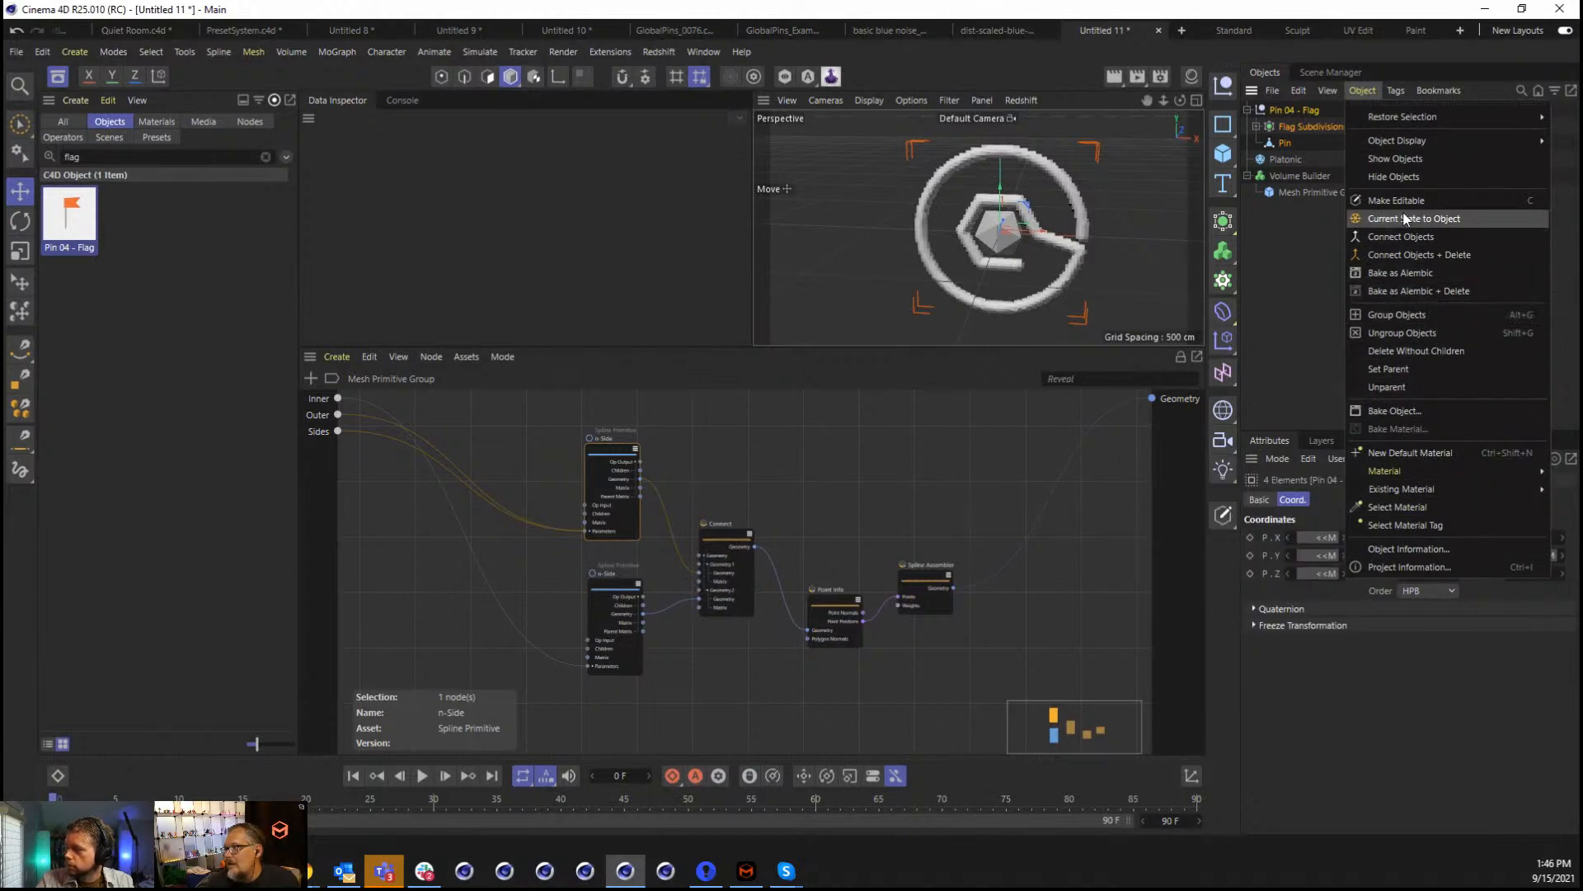
click(1412, 255)
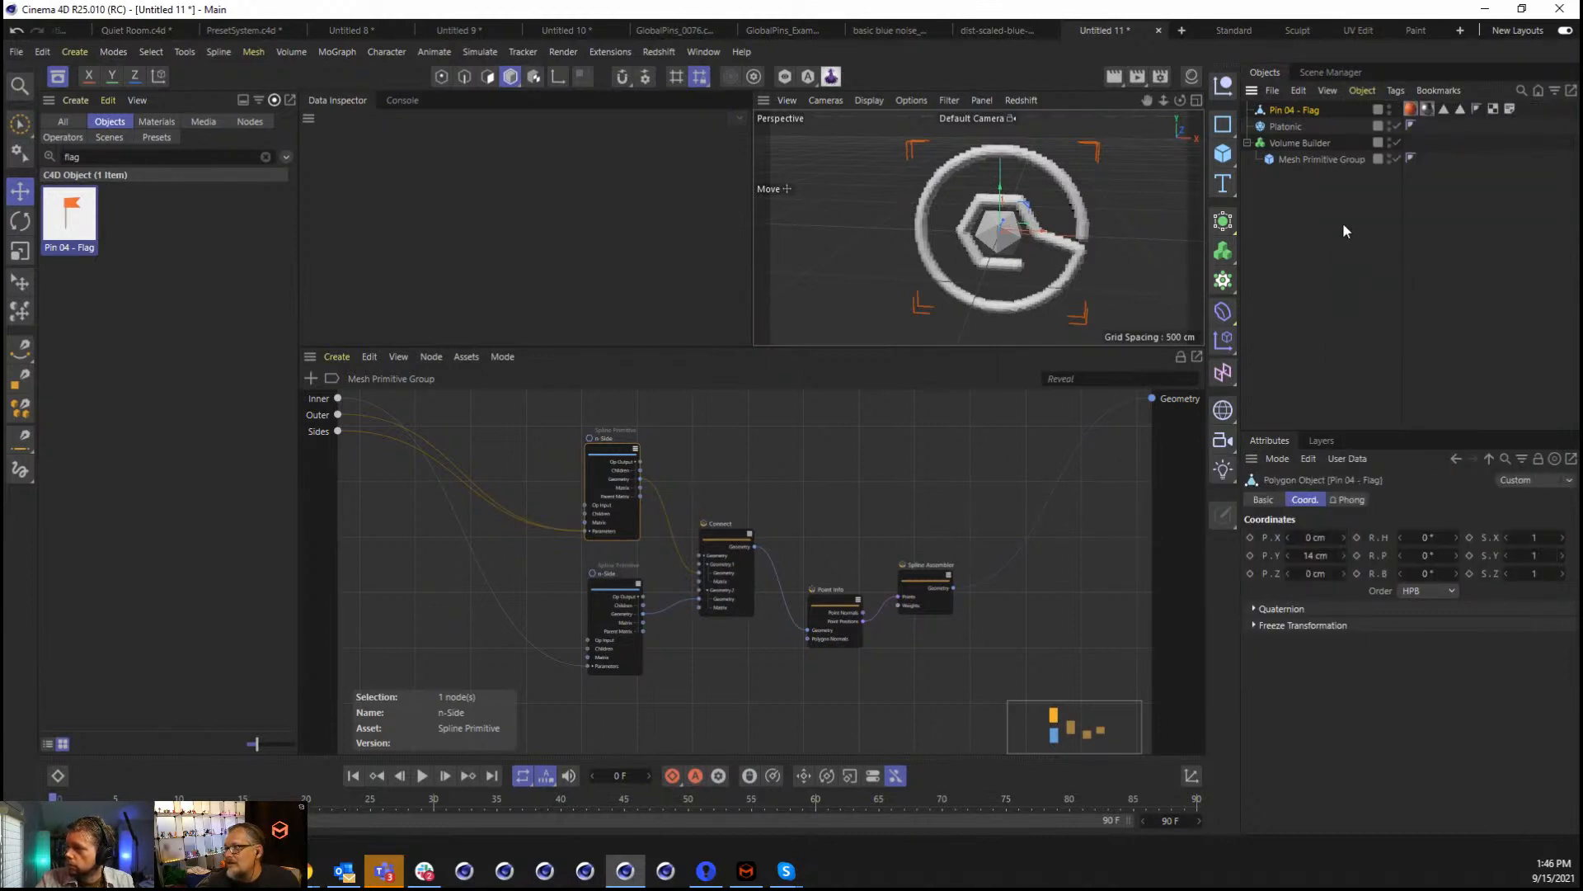
Import the merged Pin 04 - Flag object into the node graph as a node and expand its Op Output ports.
drag(1279, 111, 518, 460)
scroll(536, 498, up, 5)
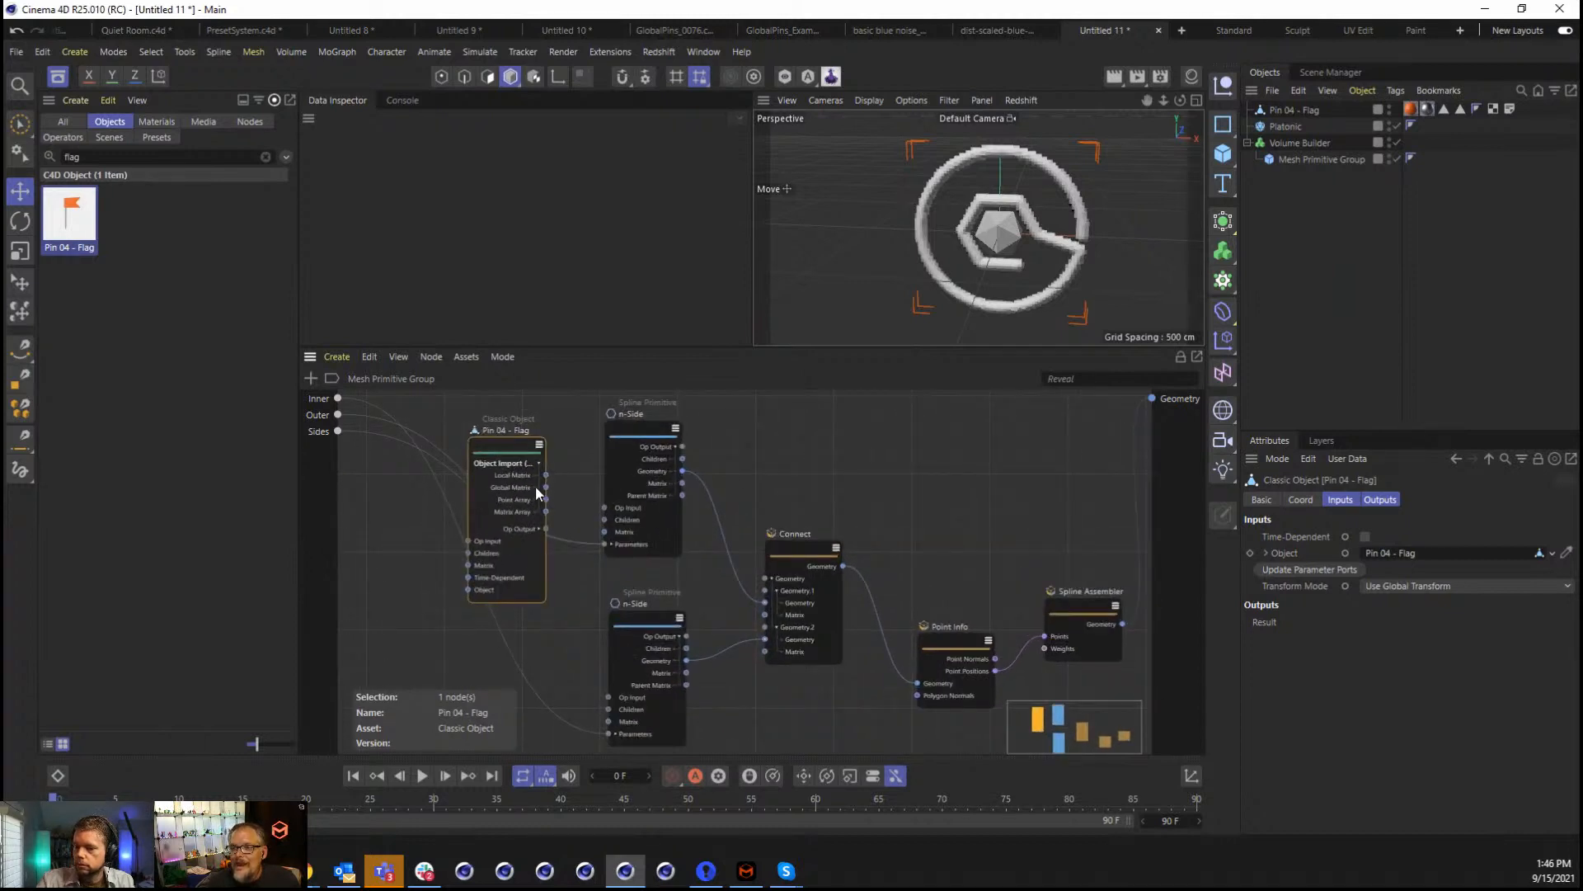
click(537, 534)
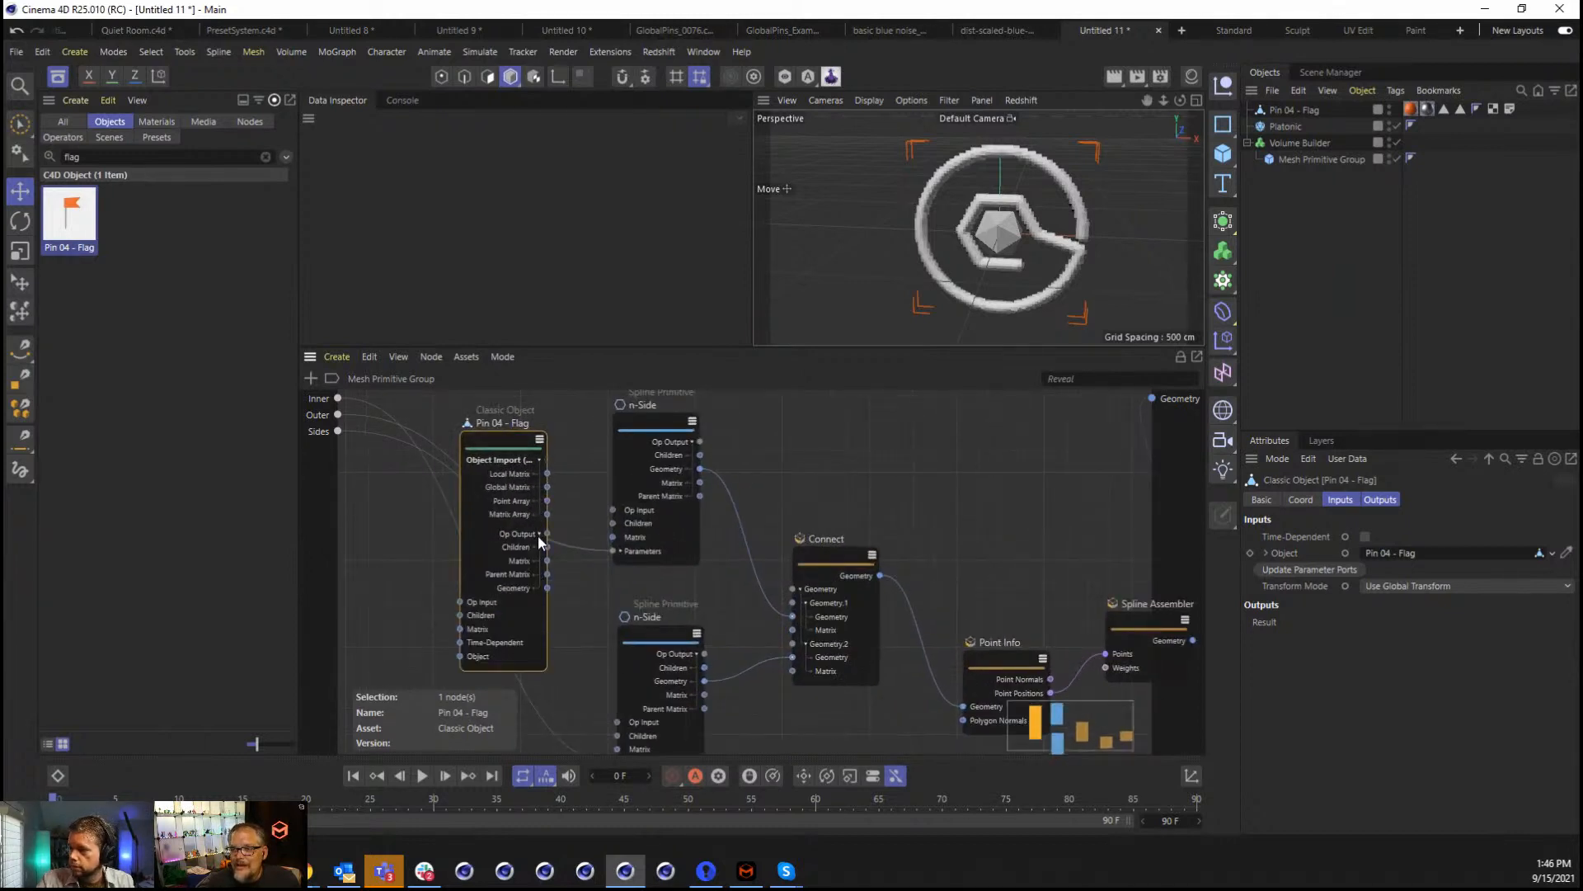
Try to copy the value of the Pin 04 - Flag node's Geometry output for creating a value node from it.
right_click(512, 587)
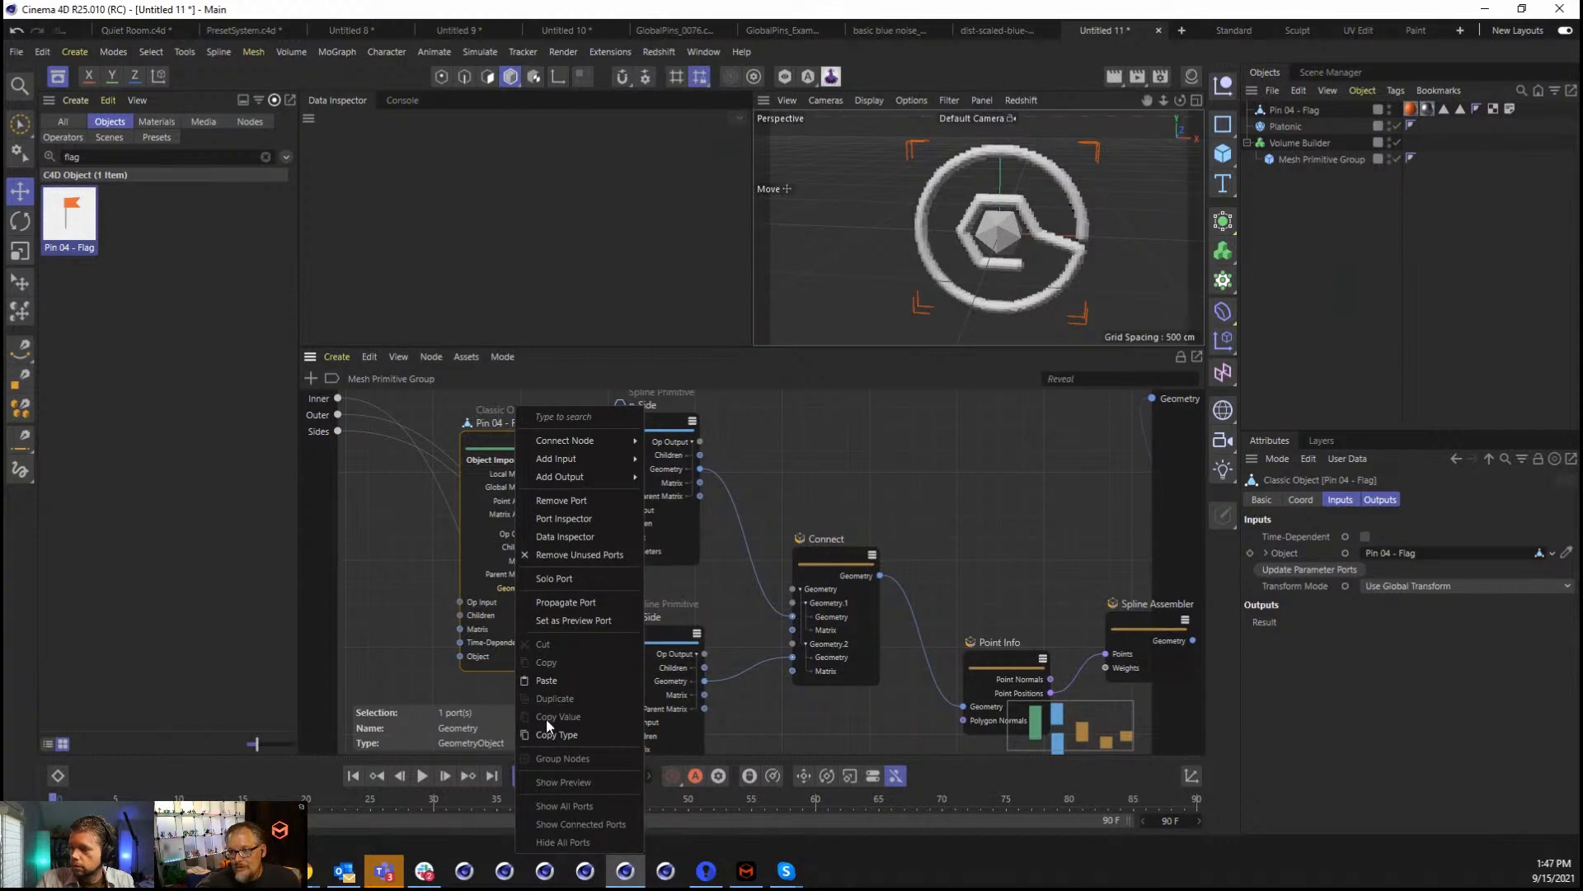
click(512, 585)
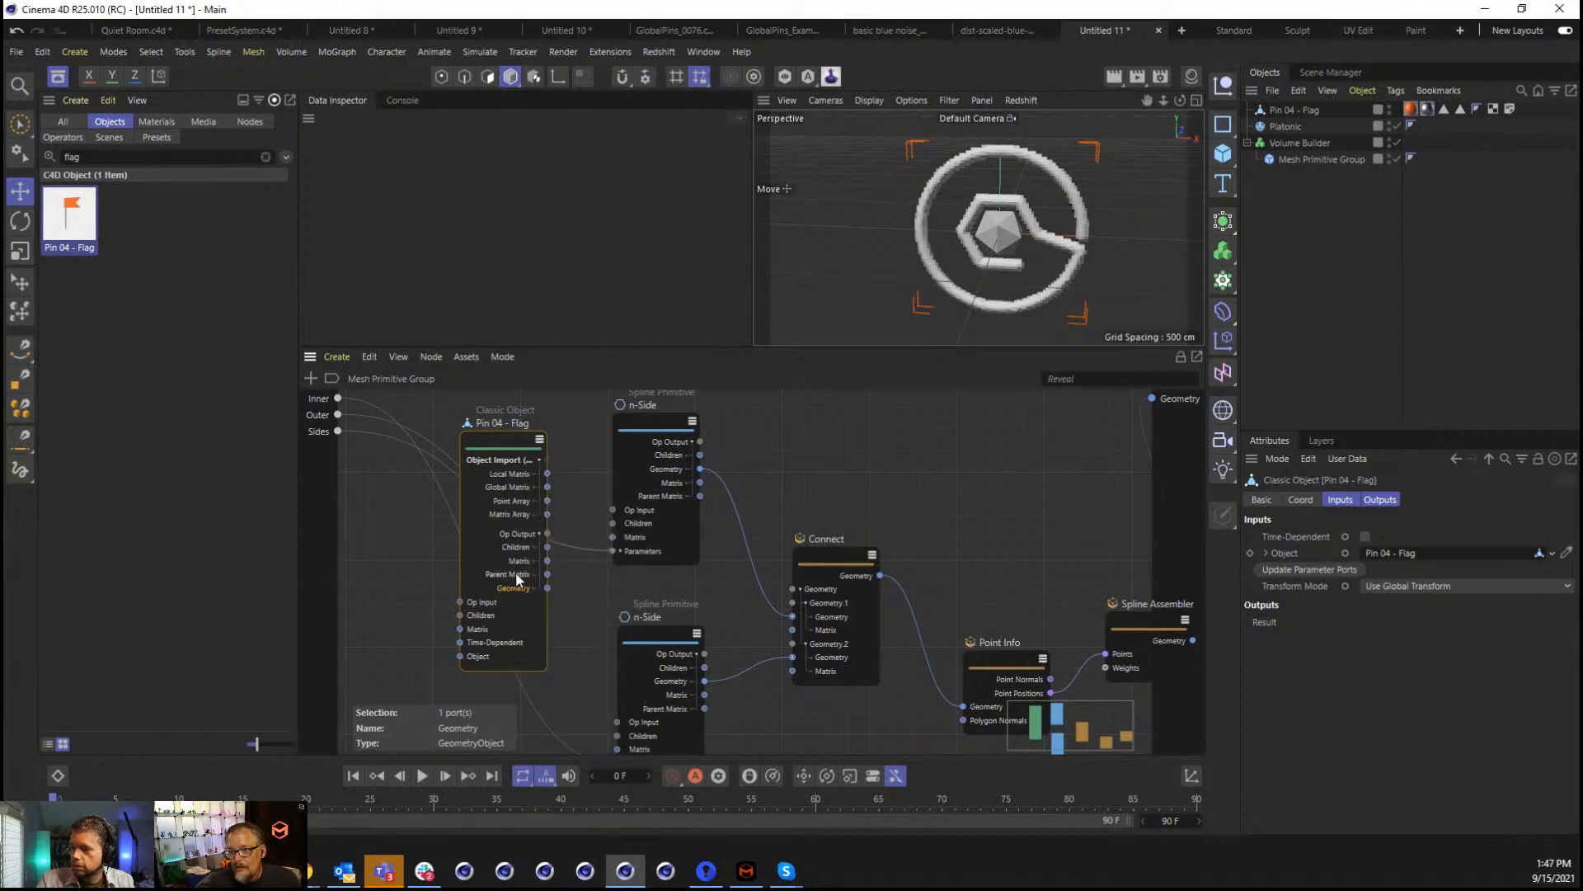
click(347, 356)
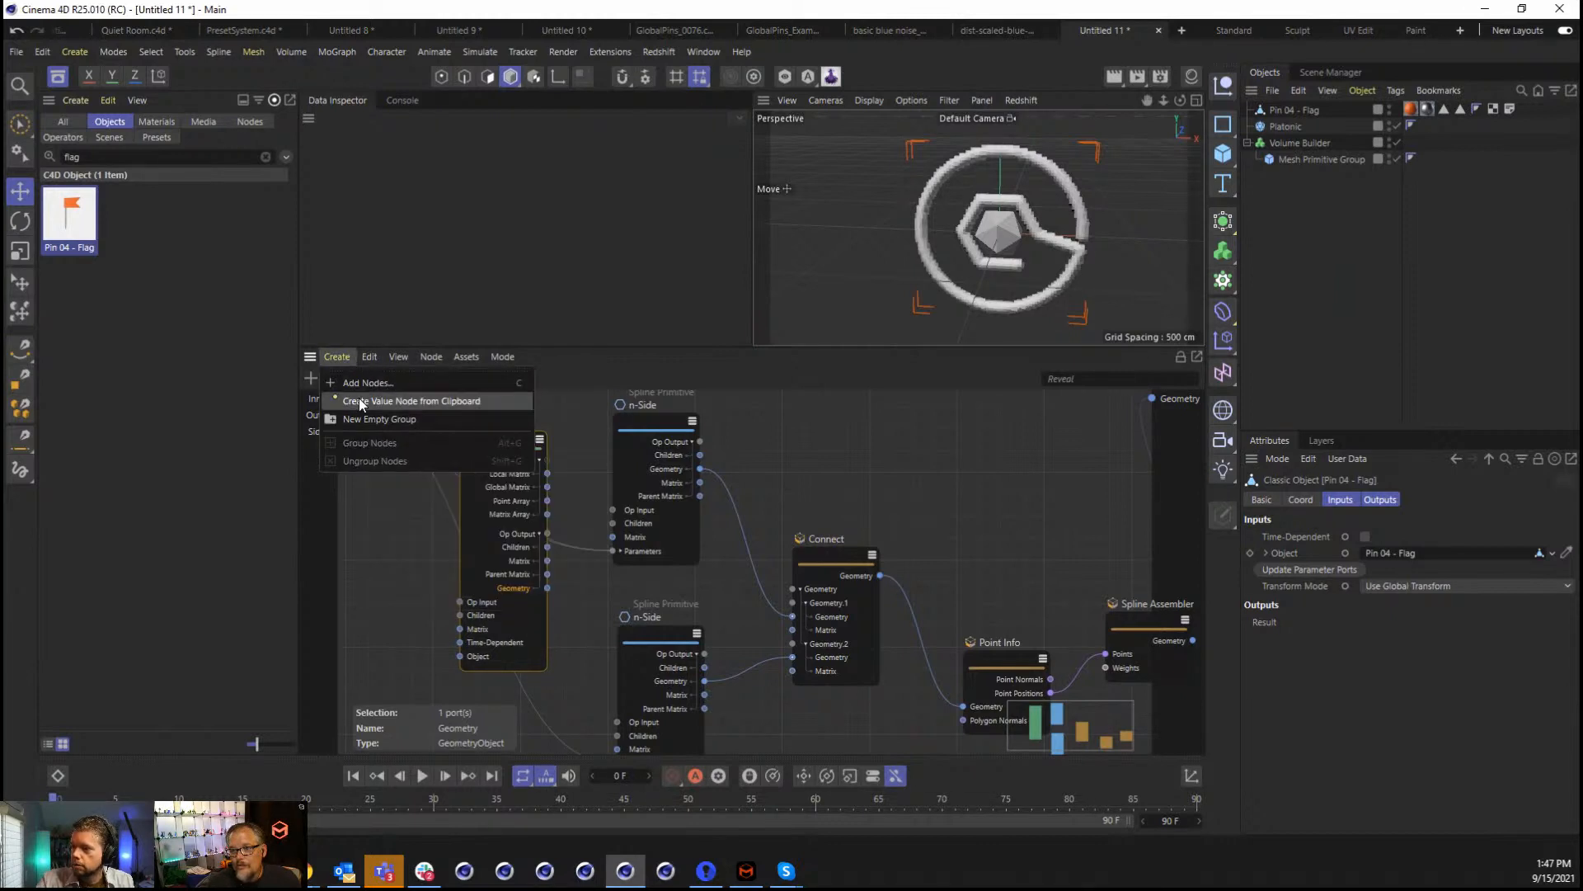
click(535, 594)
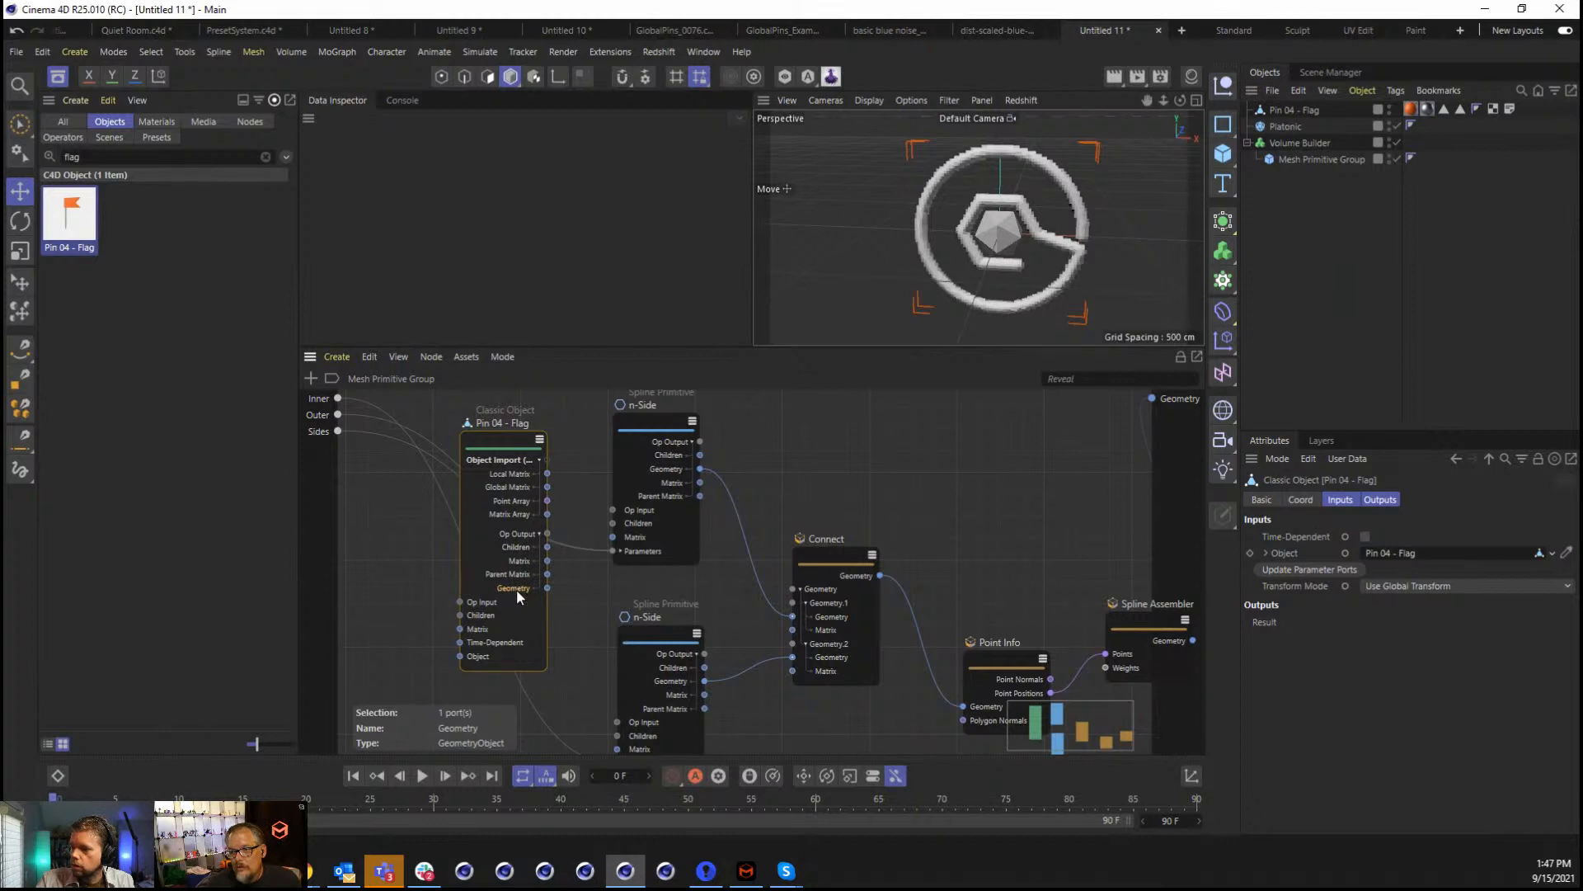
right_click(516, 589)
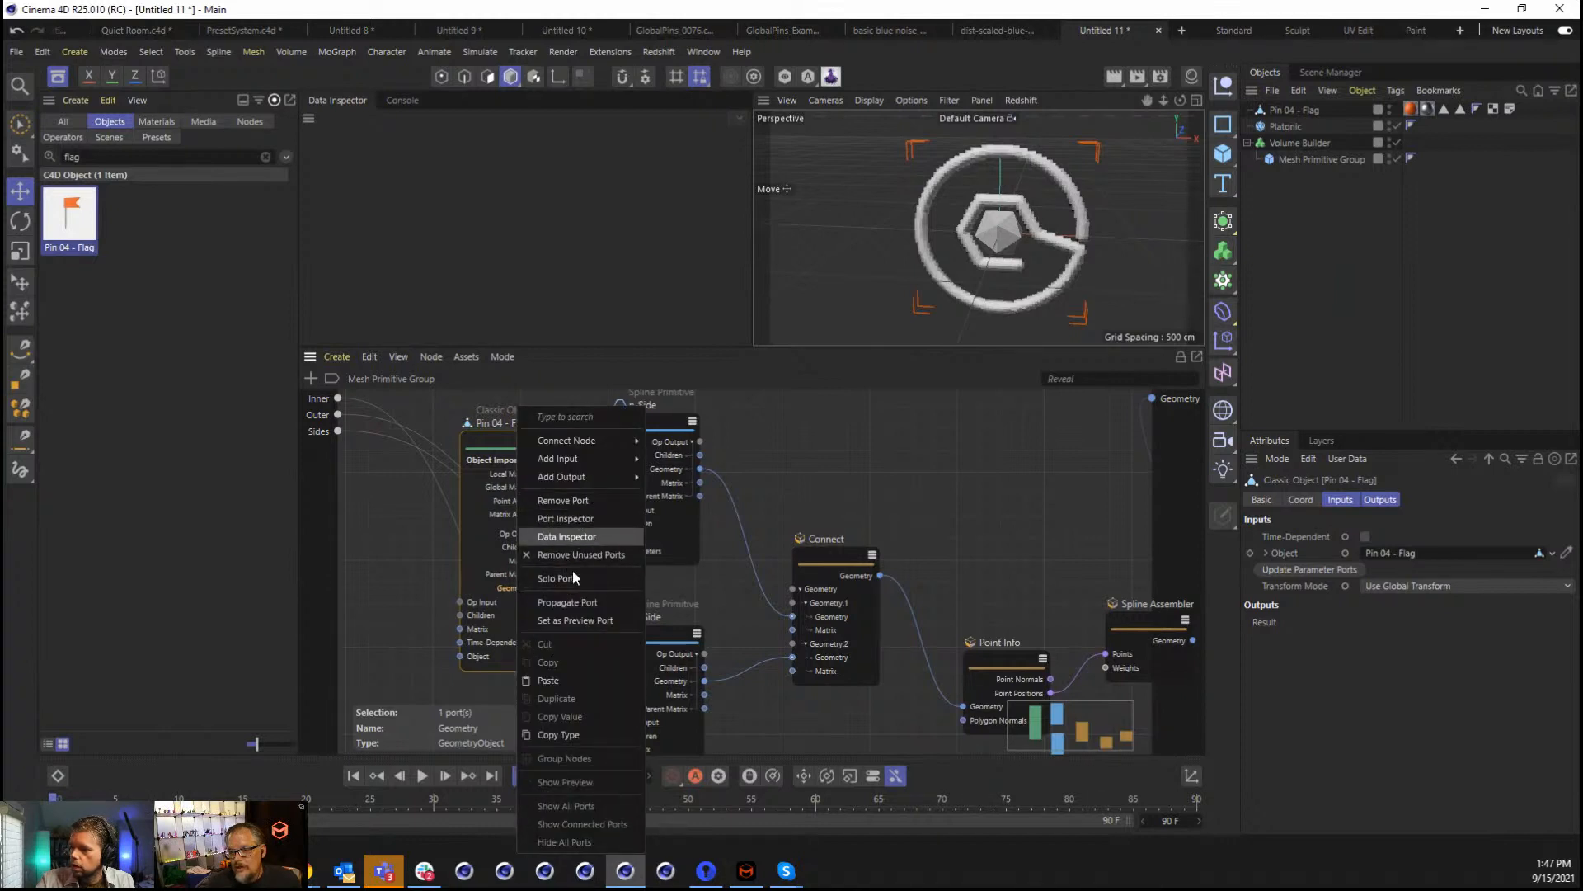
click(565, 715)
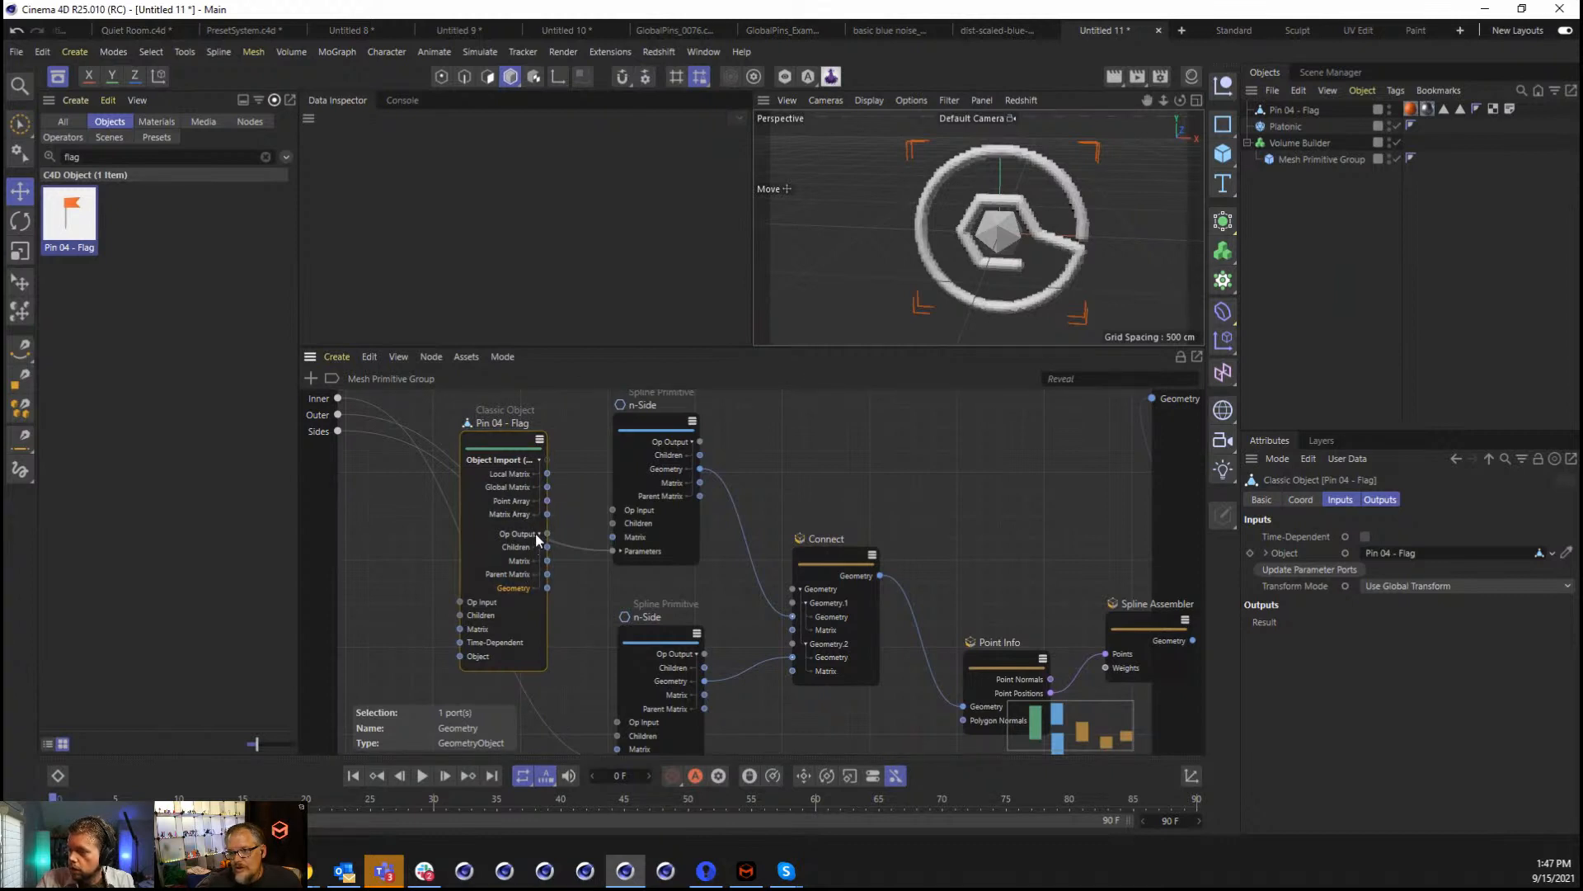
Make room beside the Pin 04 - Flag node, add a Geometry Op node, and feed the flag's Op Output into its Op Input.
drag(483, 454, 457, 450)
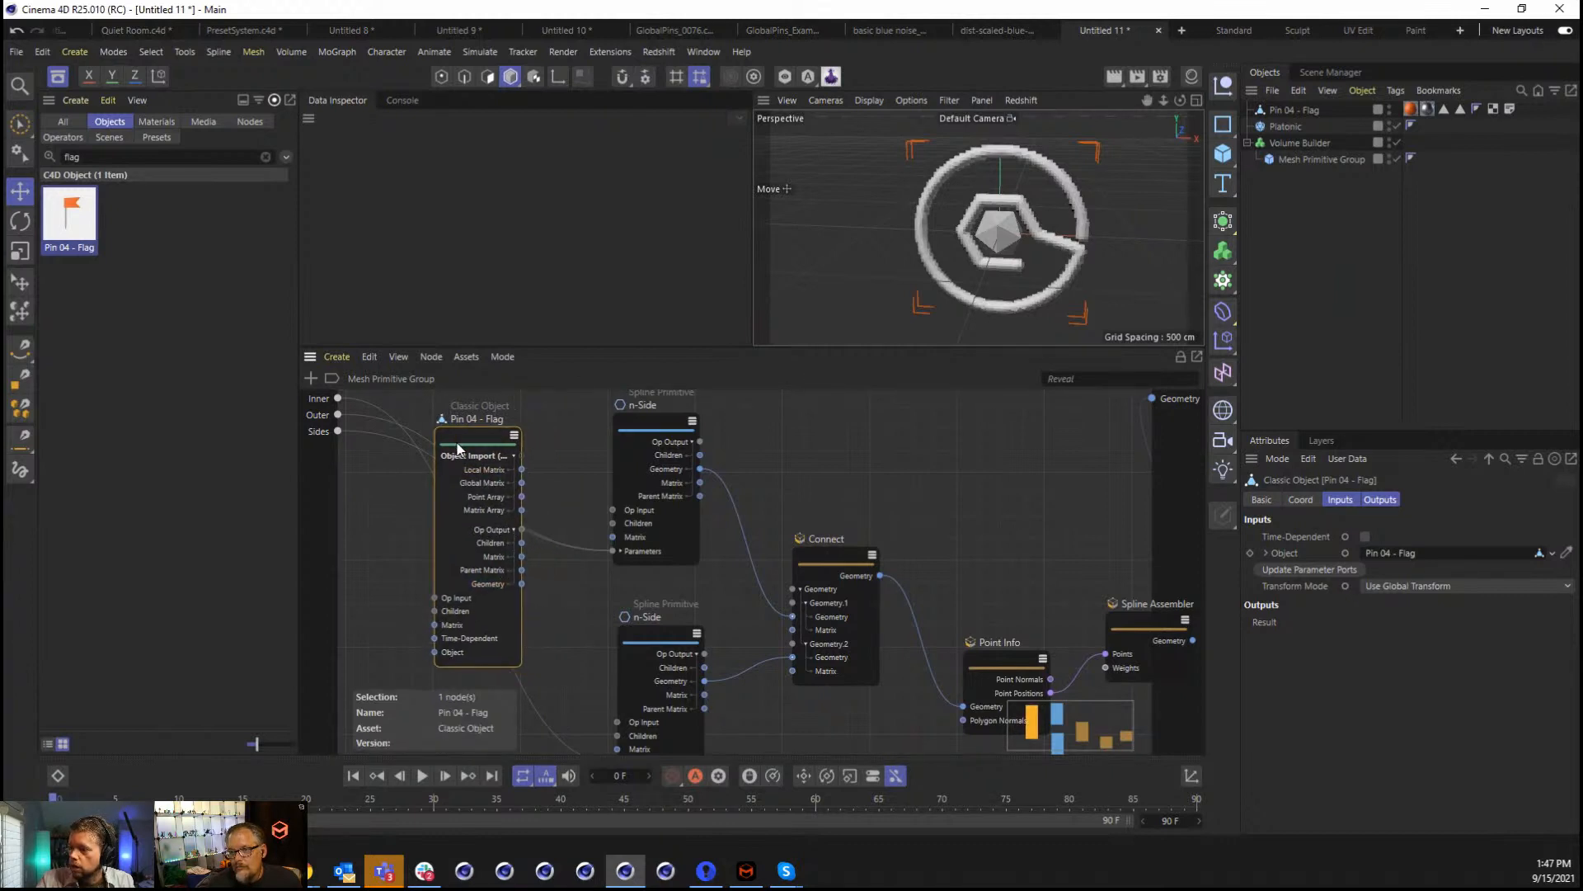
drag(660, 429, 761, 417)
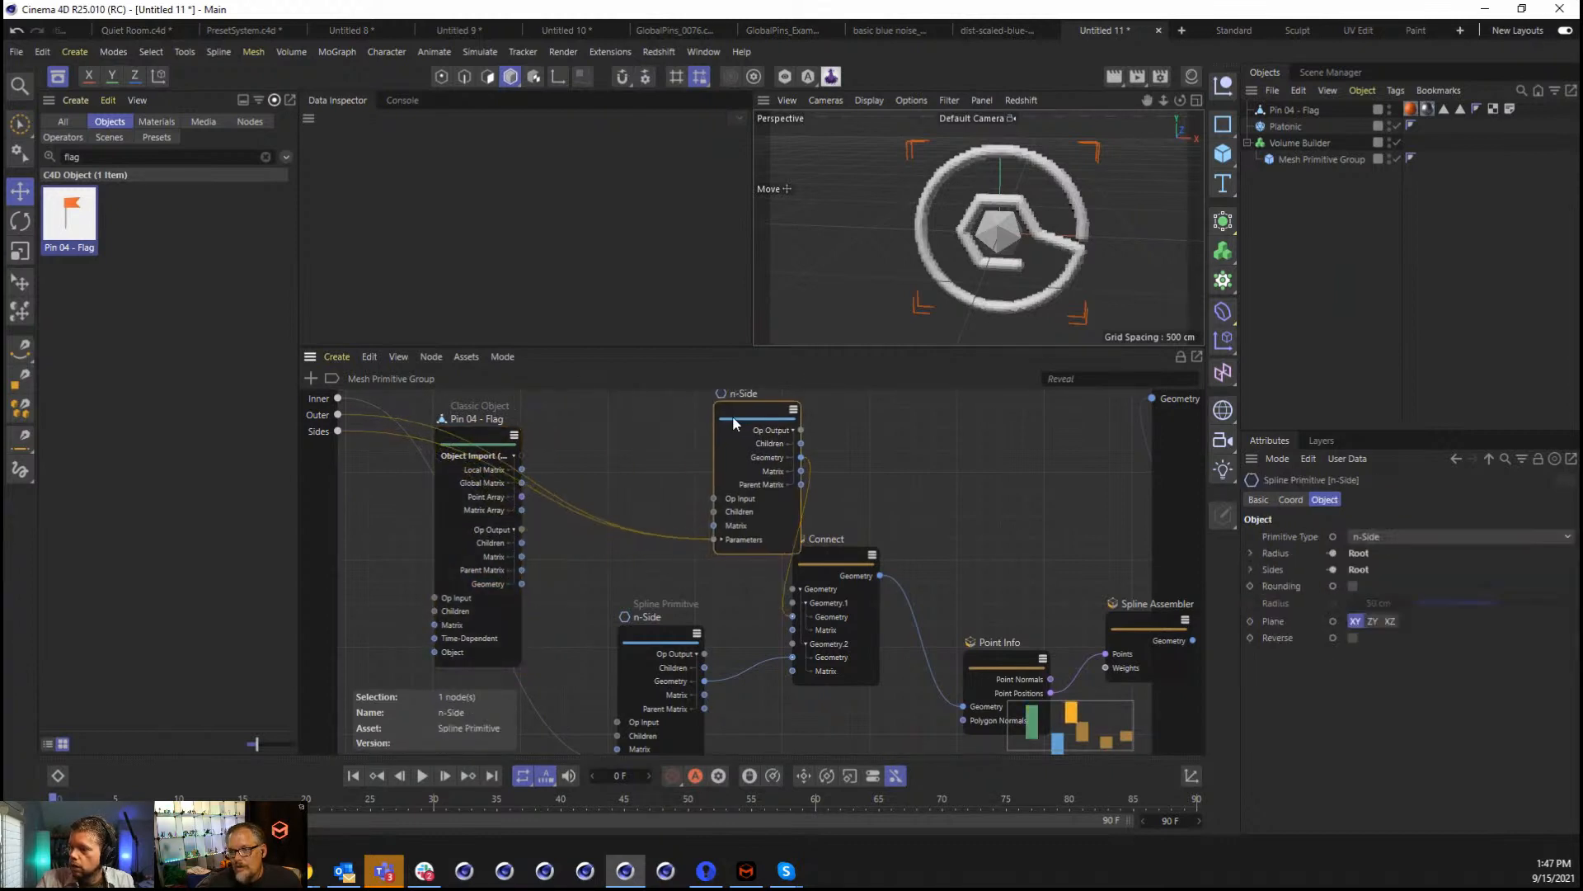
right_click(513, 522)
click(592, 447)
text(cge)
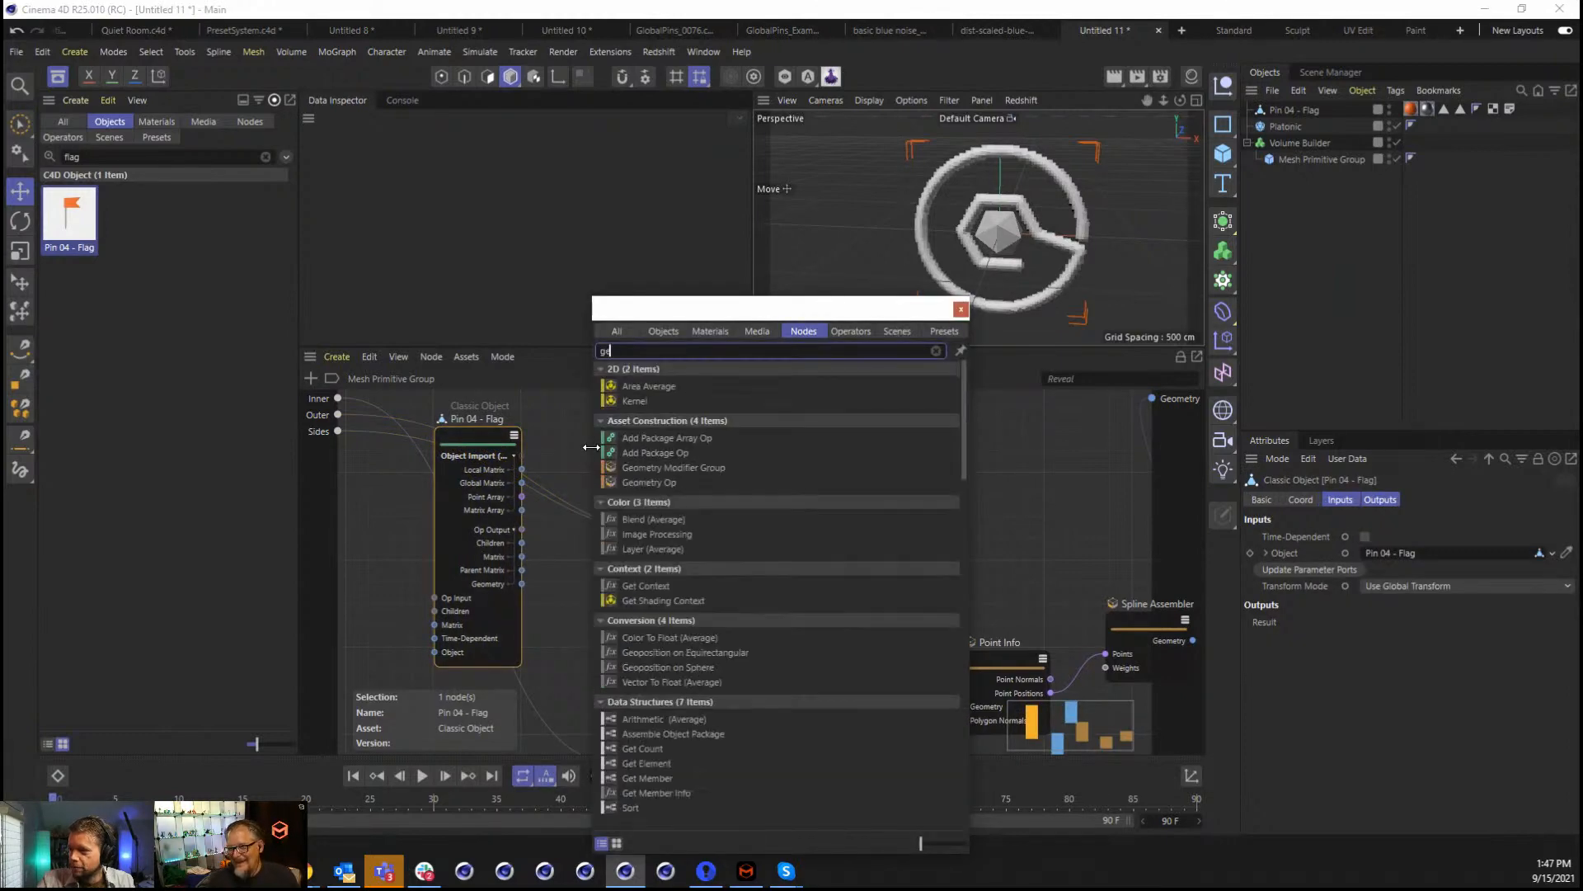
text(omet)
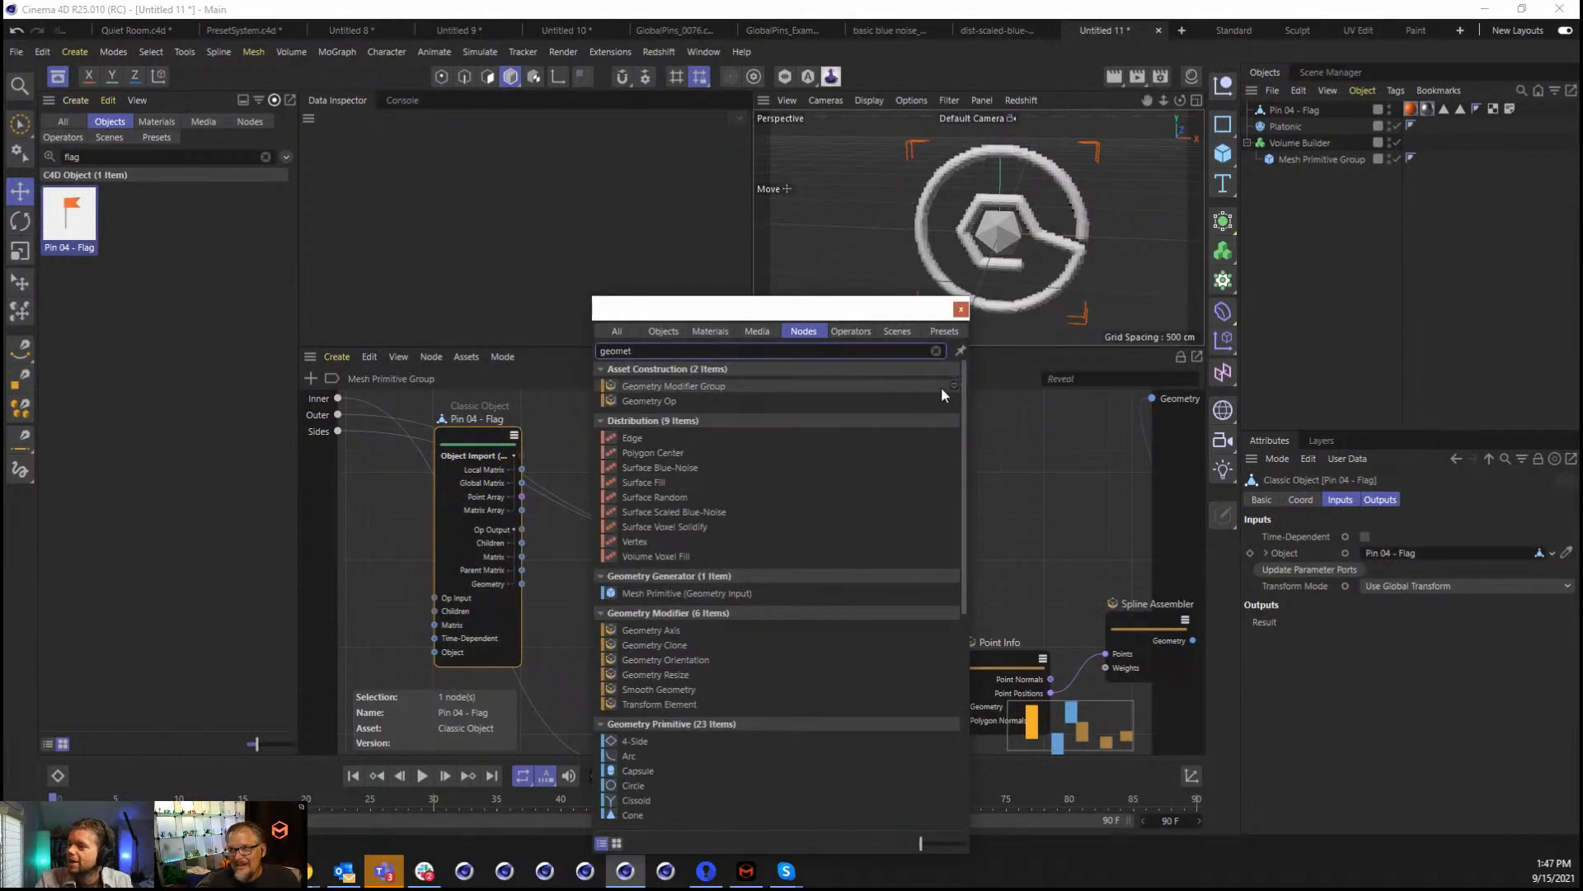
drag(675, 401, 541, 534)
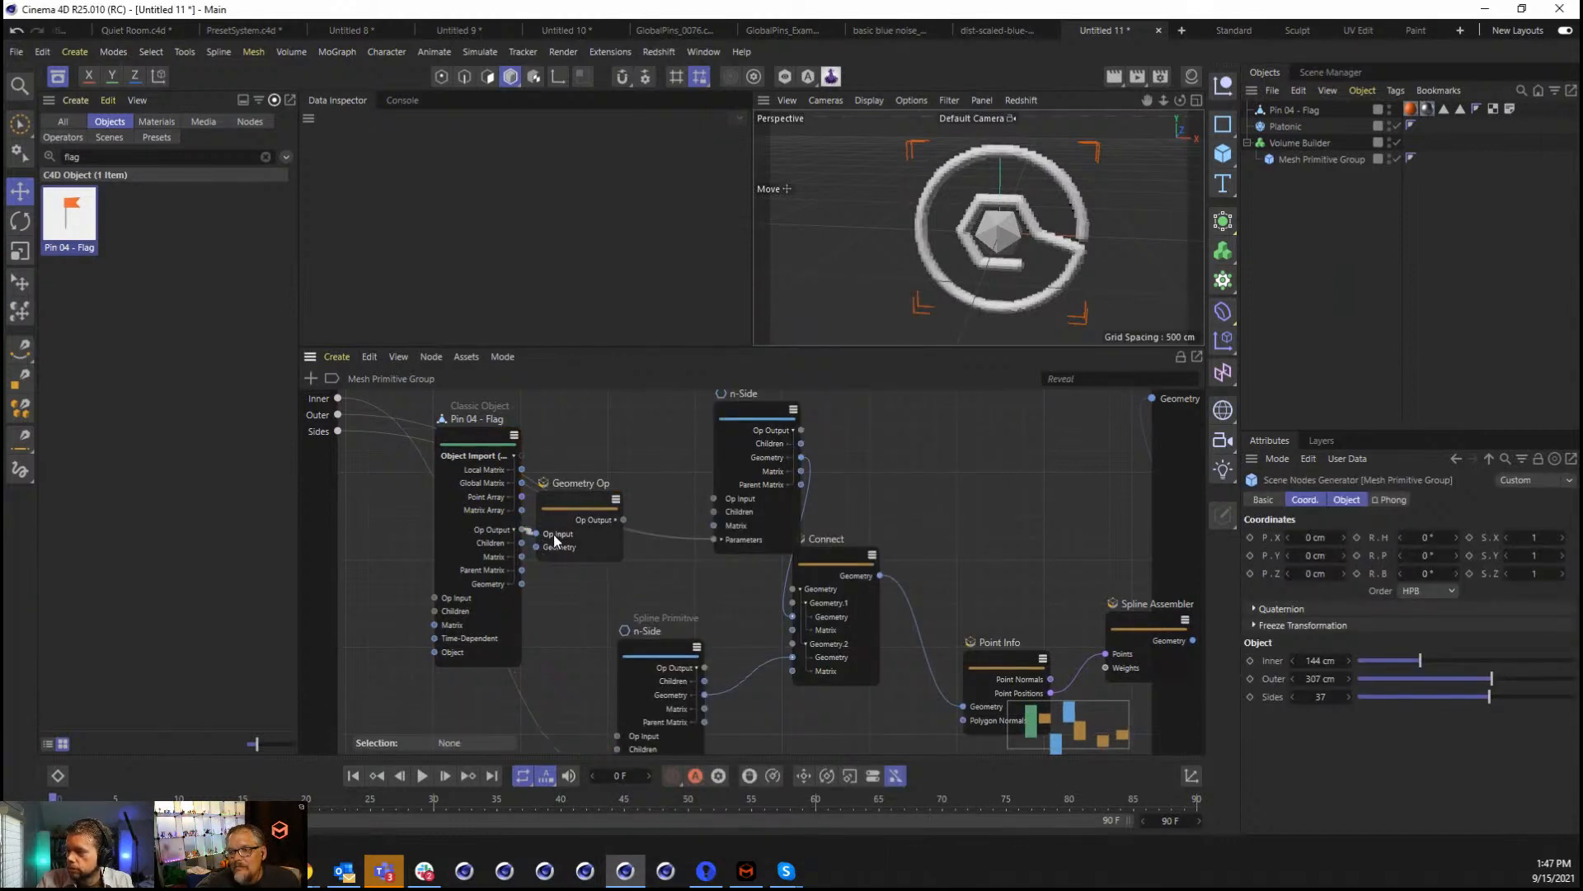
Copy the value of the Geometry Op node's Geometry output and create a value node from it.
click(615, 521)
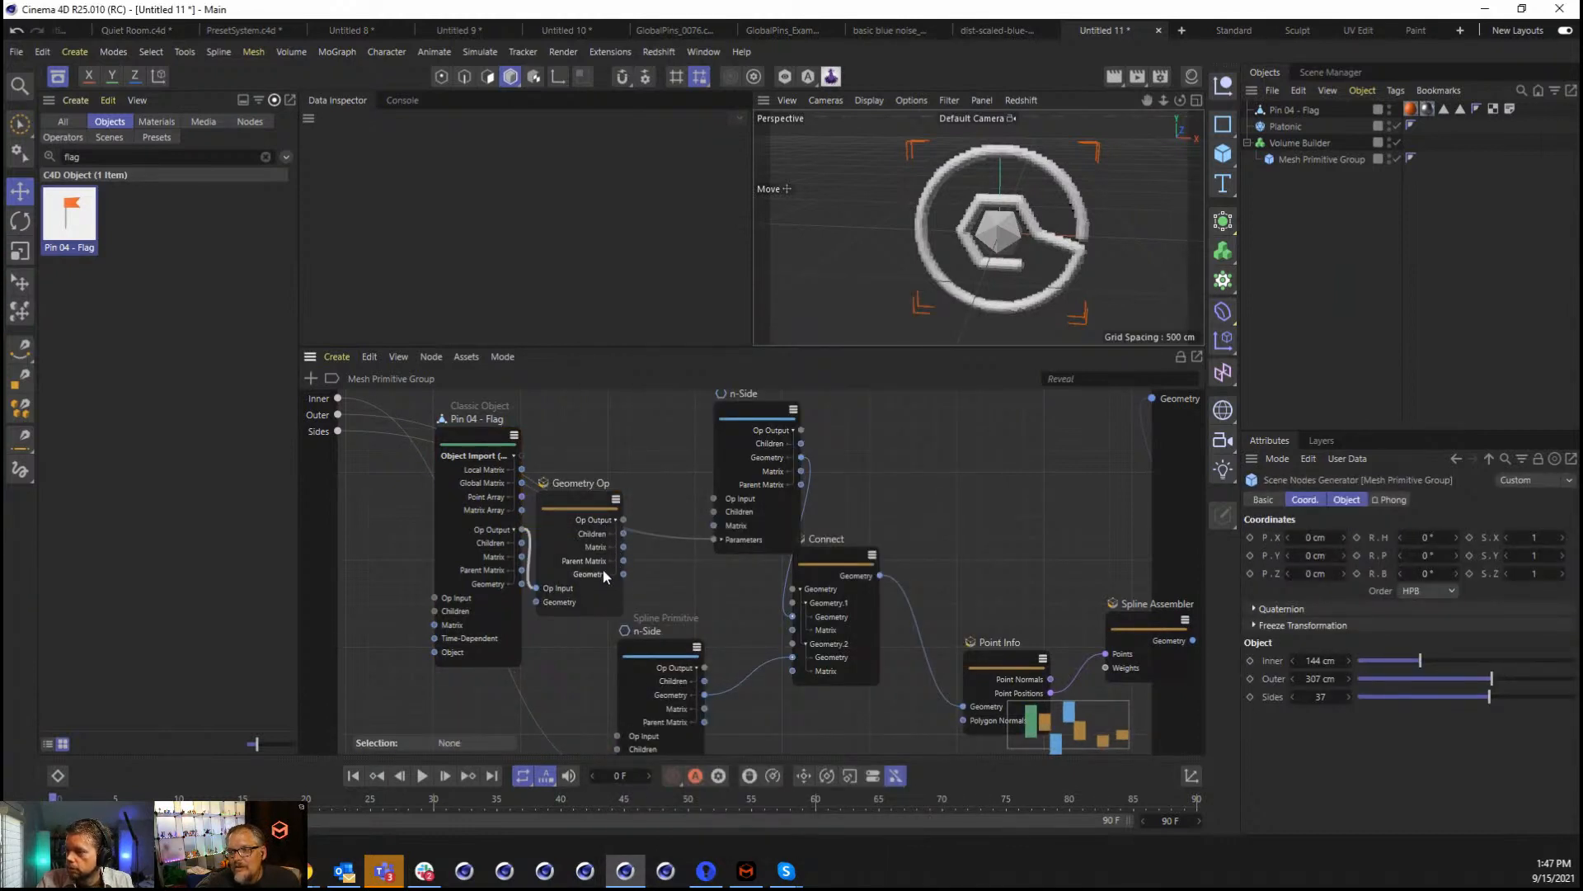
right_click(584, 570)
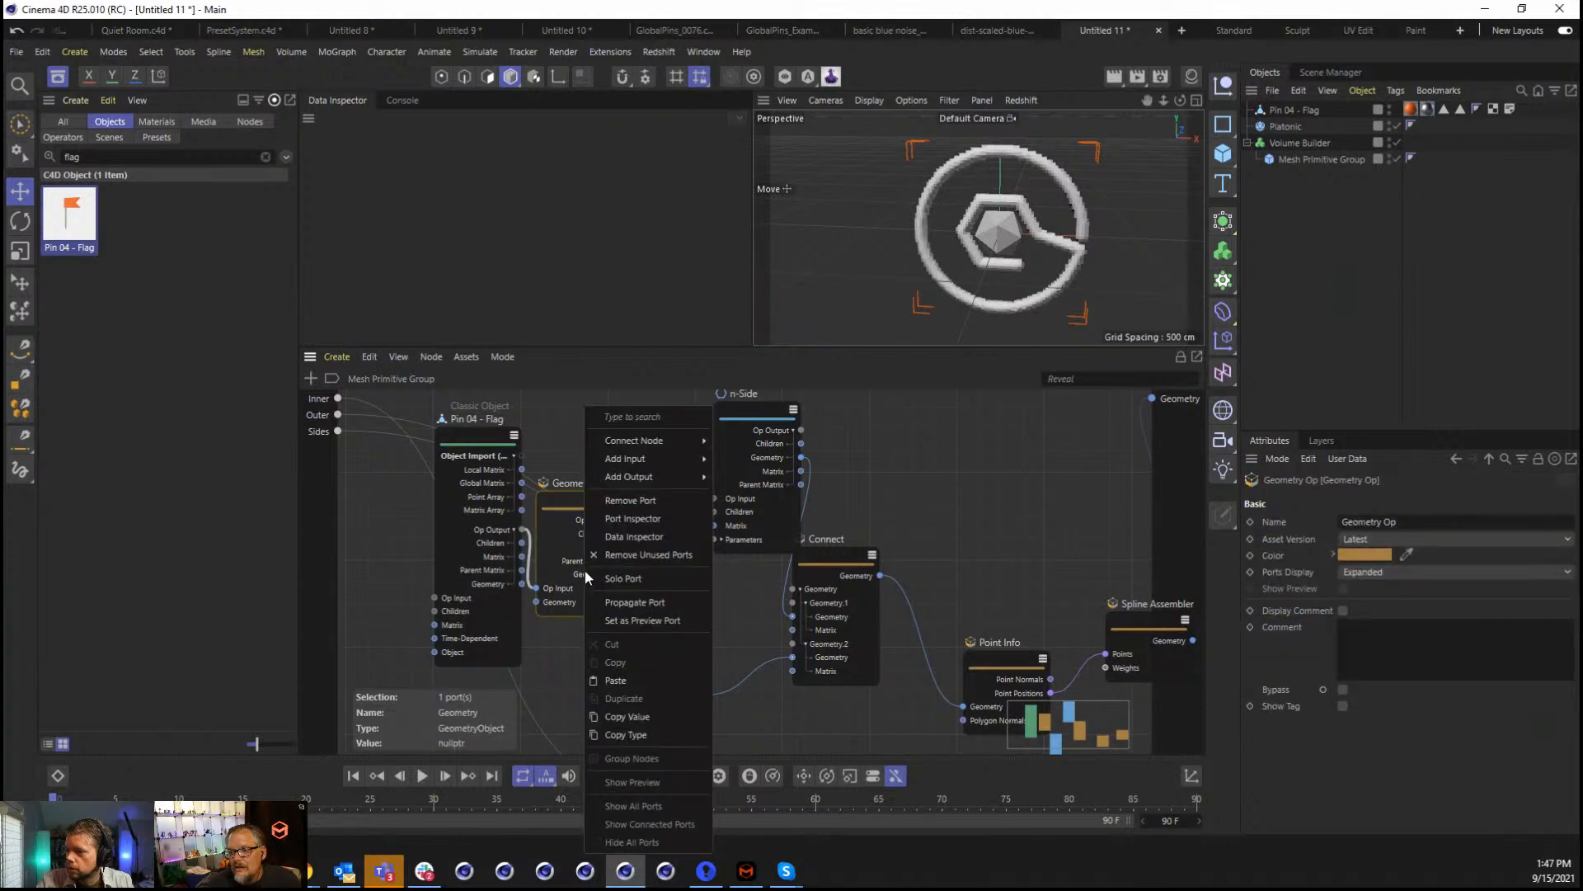
click(634, 718)
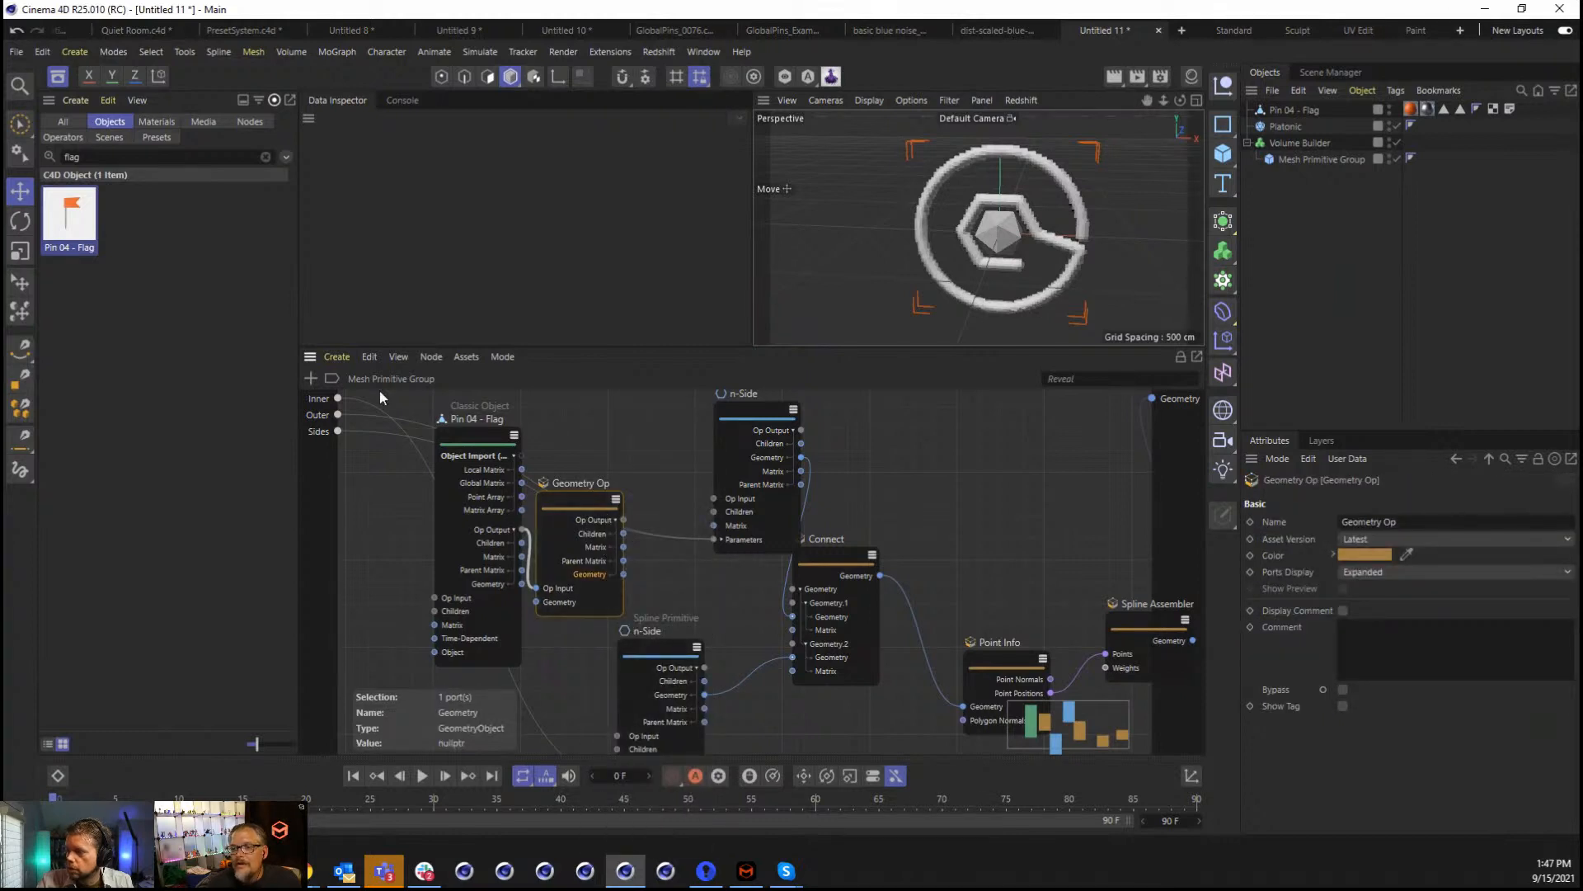
click(355, 358)
click(404, 400)
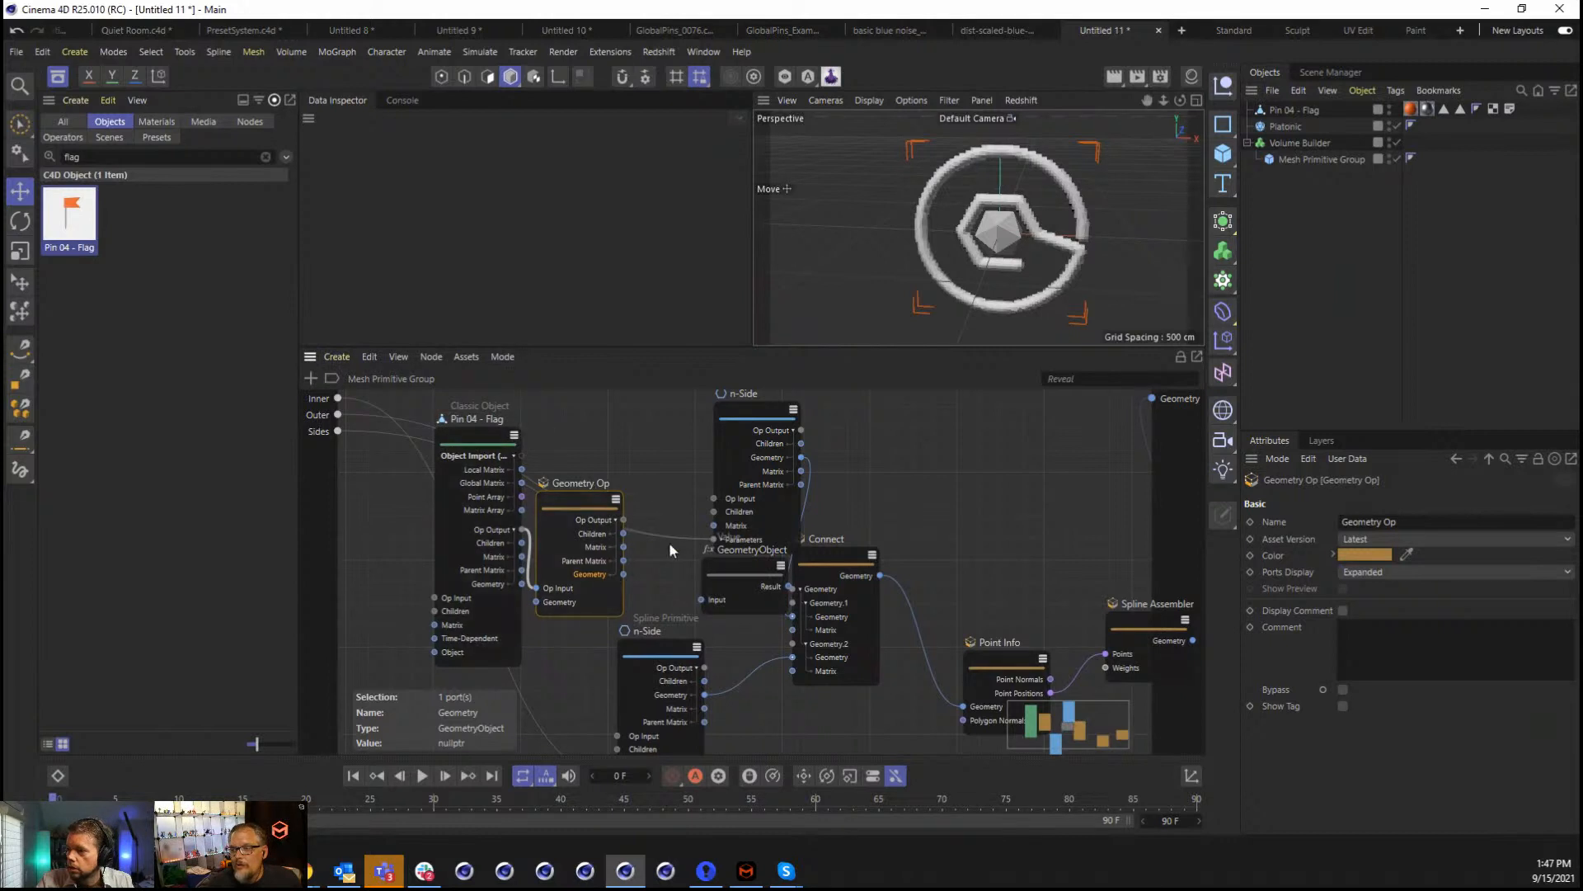
Delete the Geometry Op and Pin 04 - Flag nodes from the graph.
click(720, 565)
click(545, 497)
key(Delete)
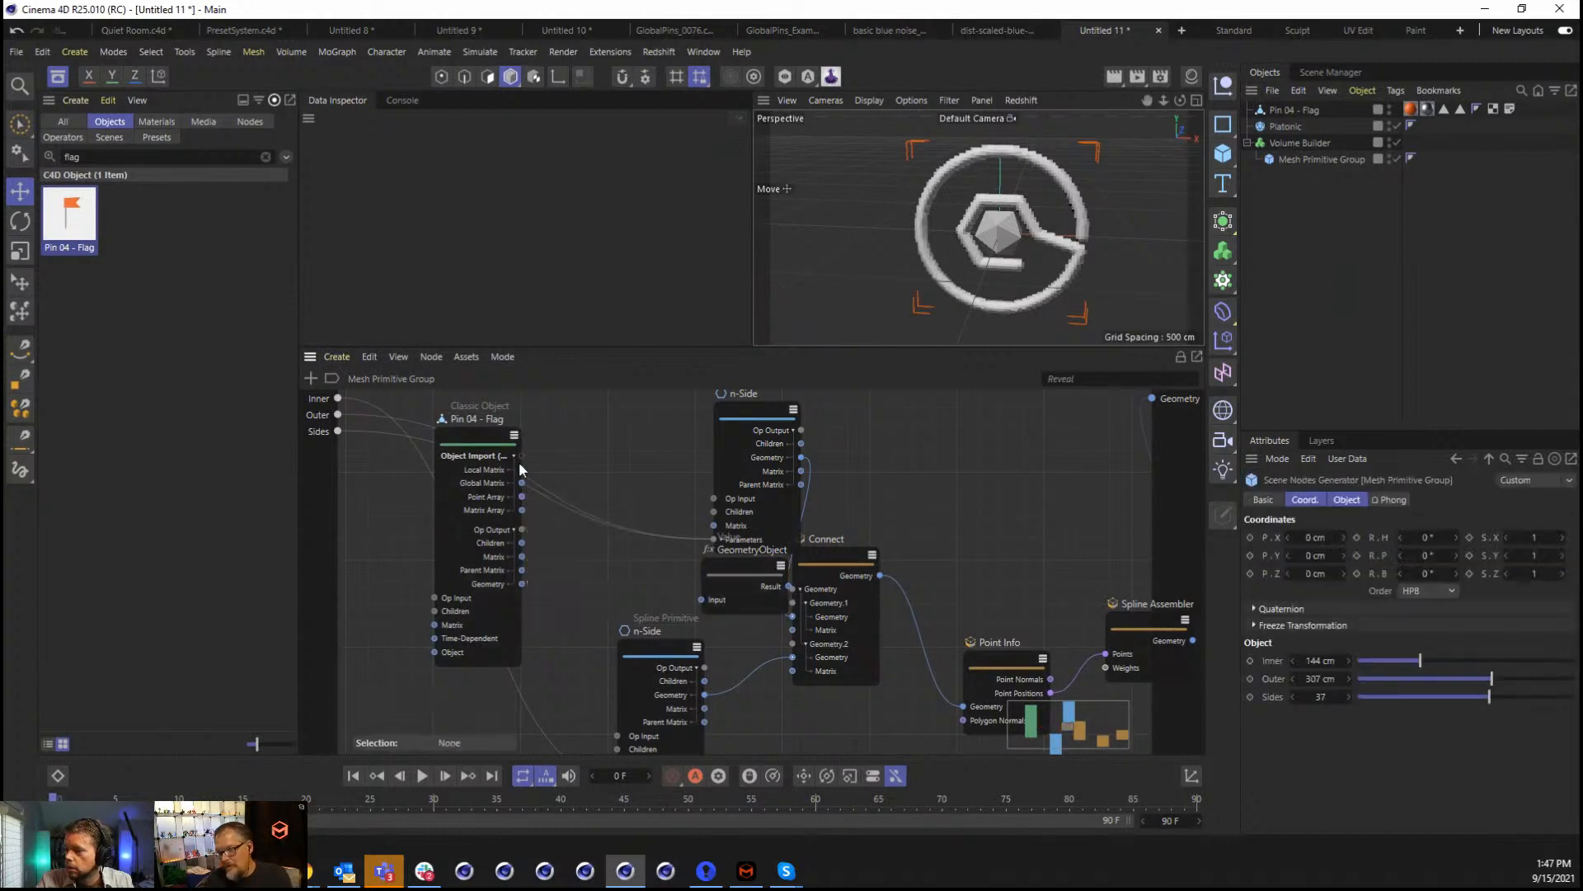
click(502, 447)
key(Delete)
Move the GeometryObject value node clear of the other nodes and connect its Result to the group's Geometry output.
drag(731, 569, 577, 504)
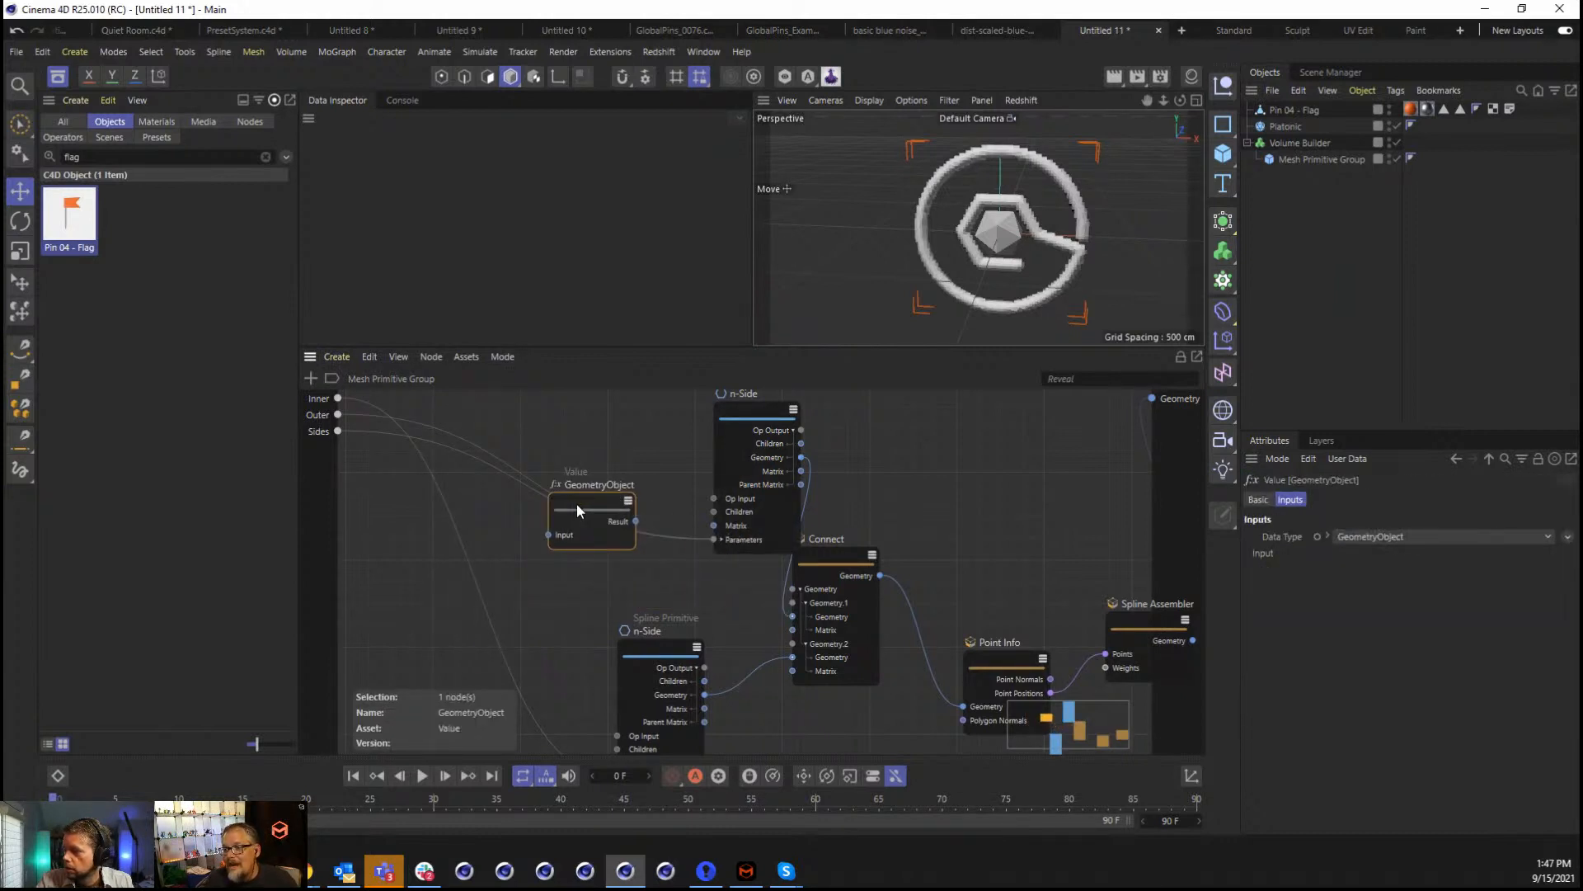
scroll(777, 561, down, 2)
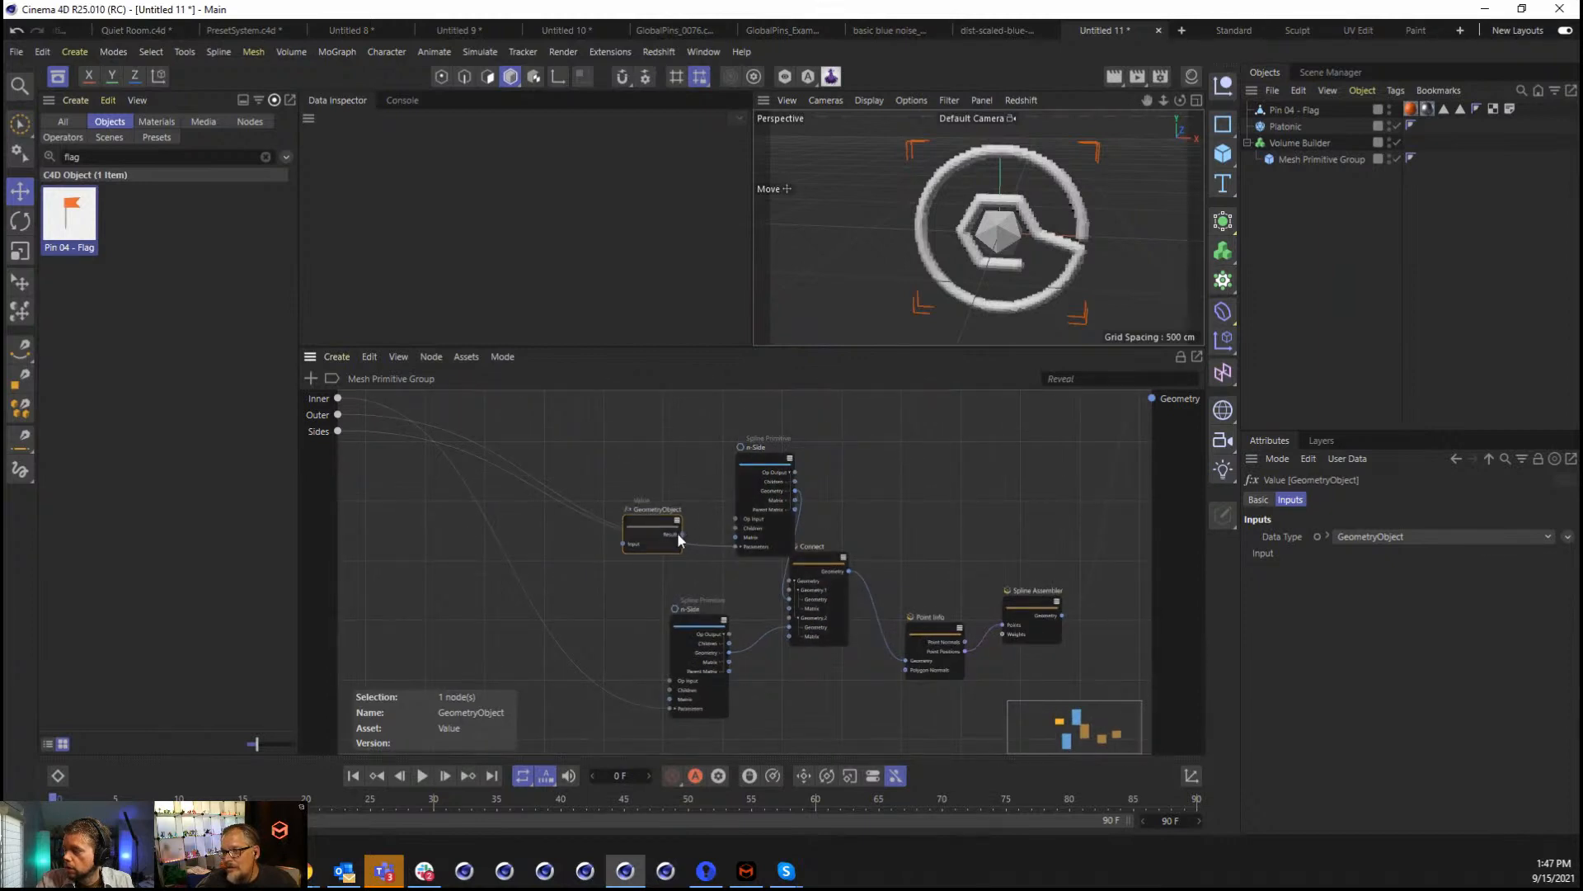
drag(682, 536, 1152, 399)
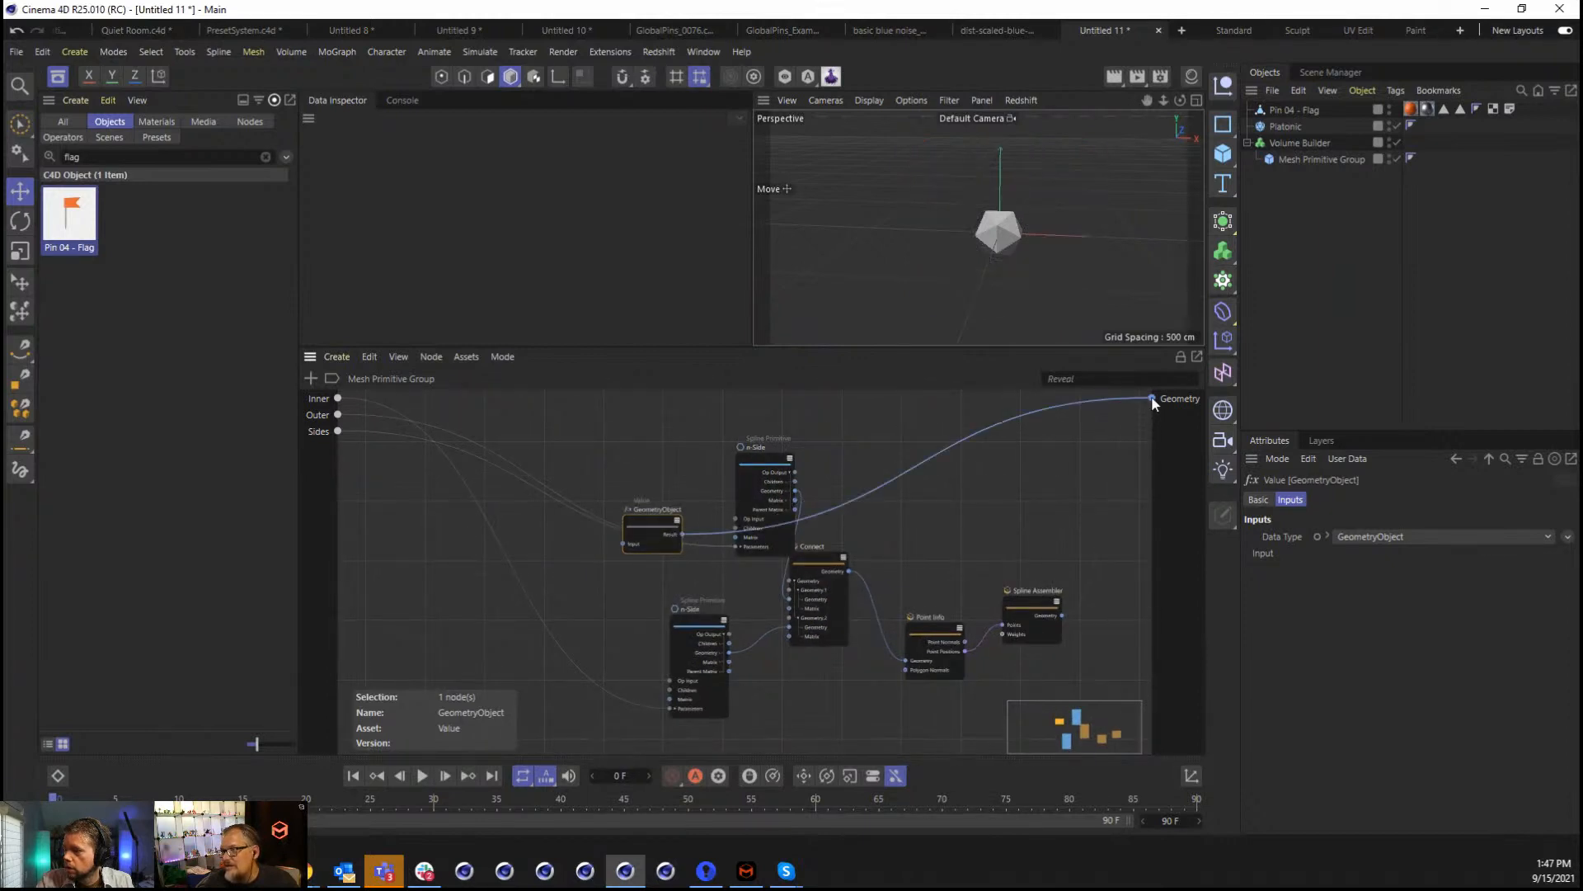
Delete the Platonic and Pin 04 - Flag objects from the scene and the GeometryObject value node from the graph.
click(1285, 127)
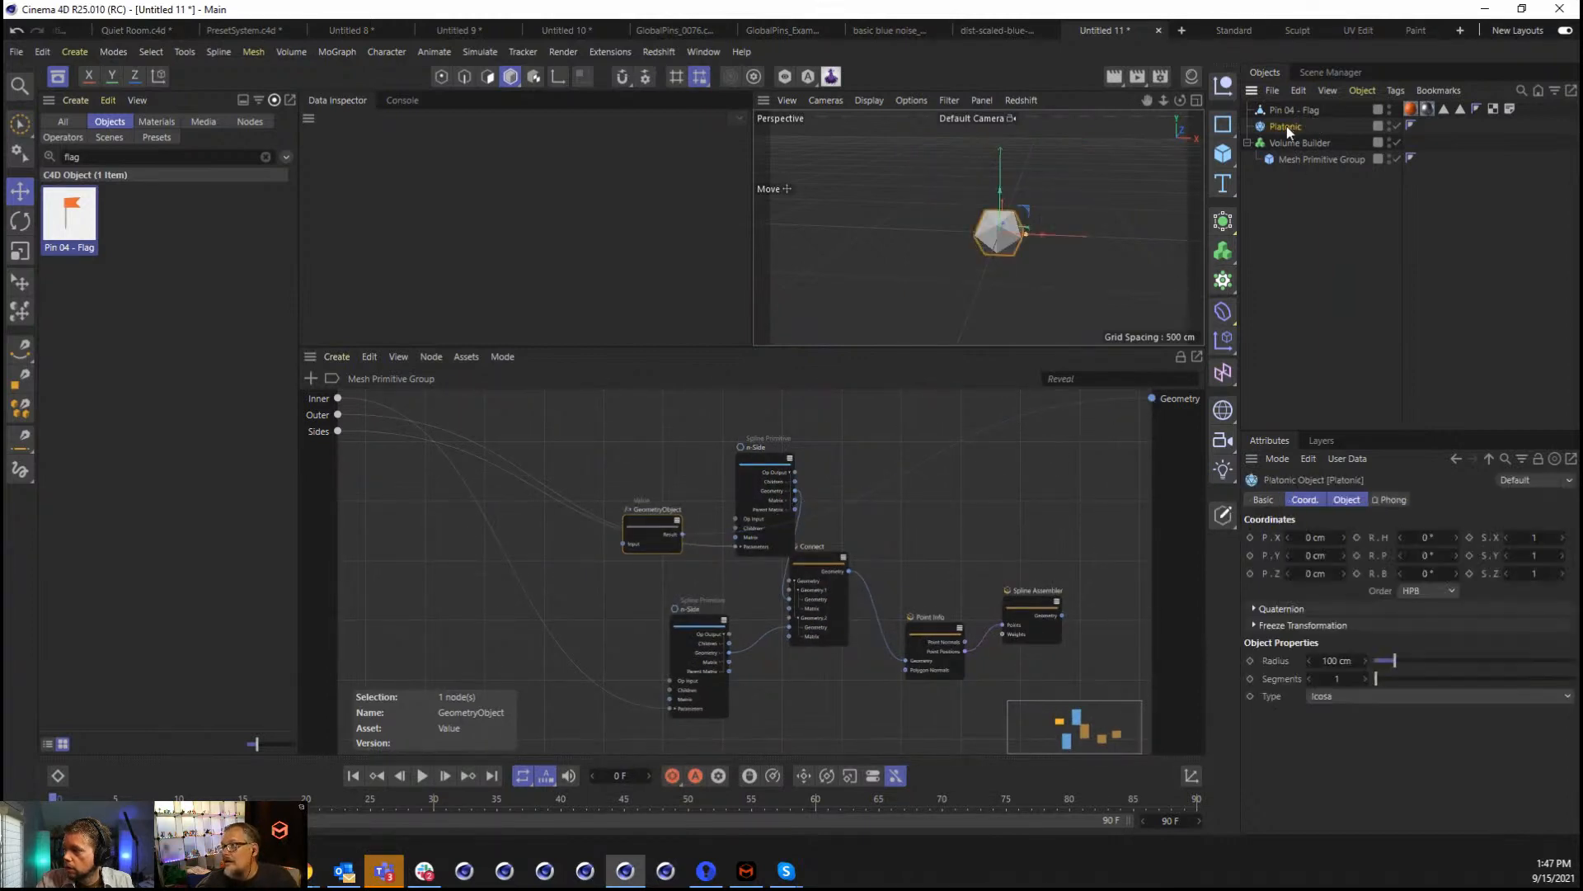
key(Delete)
alt+middle_drag(981, 198, 1058, 220)
alt+right_drag(1057, 220, 1173, 179)
click(1291, 107)
key(Delete)
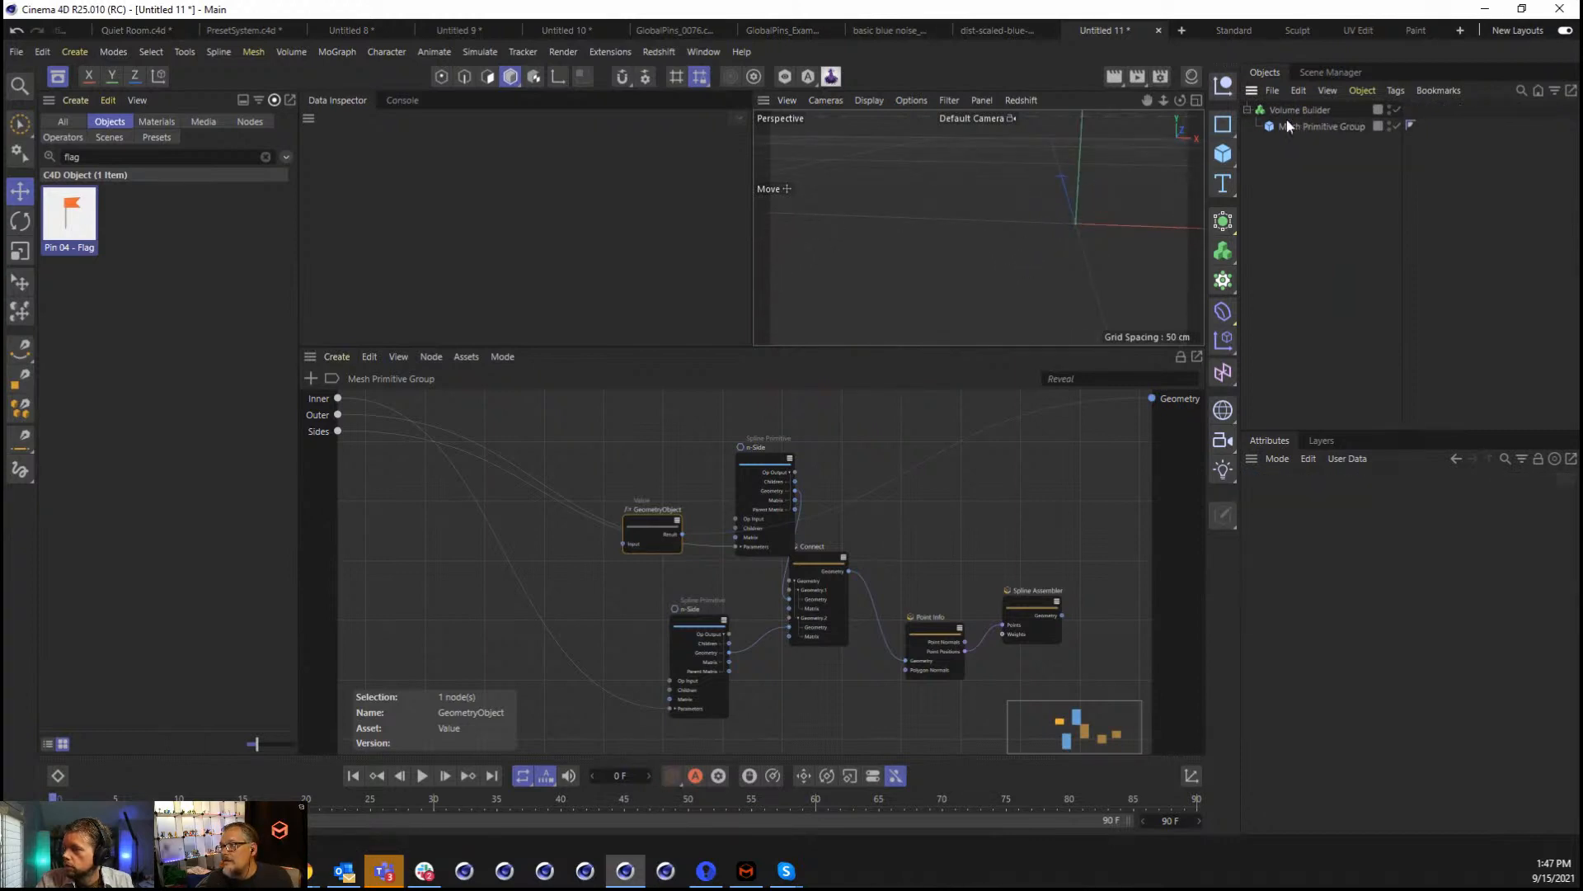
click(647, 524)
key(Delete)
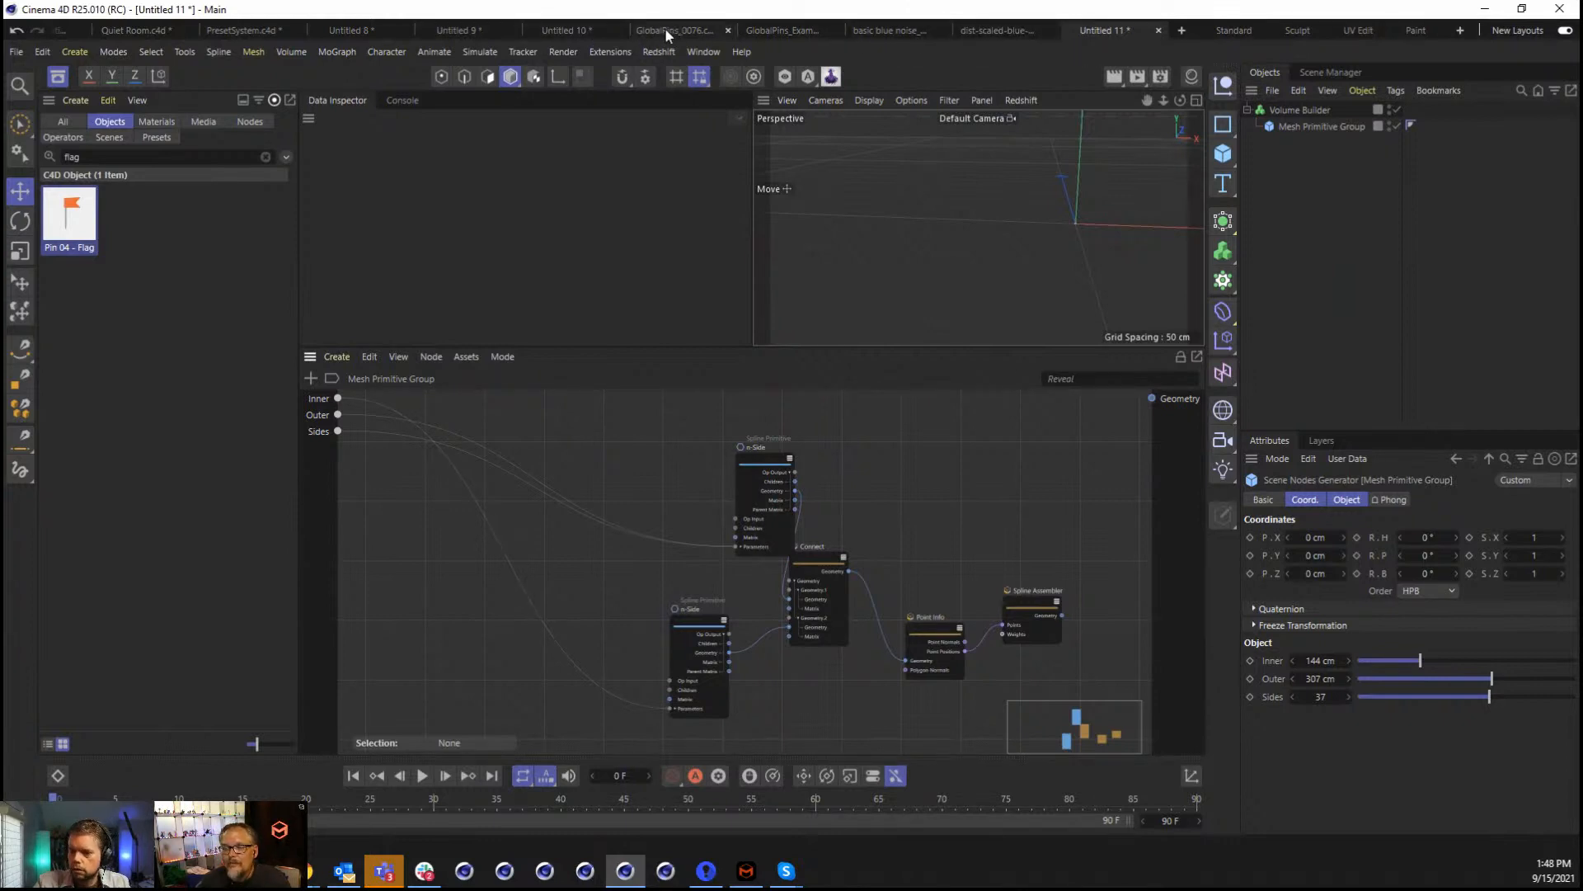
Switch to the GlobalPins_Example_Data document and open the Global Pins asset for editing in its own node editor.
click(760, 30)
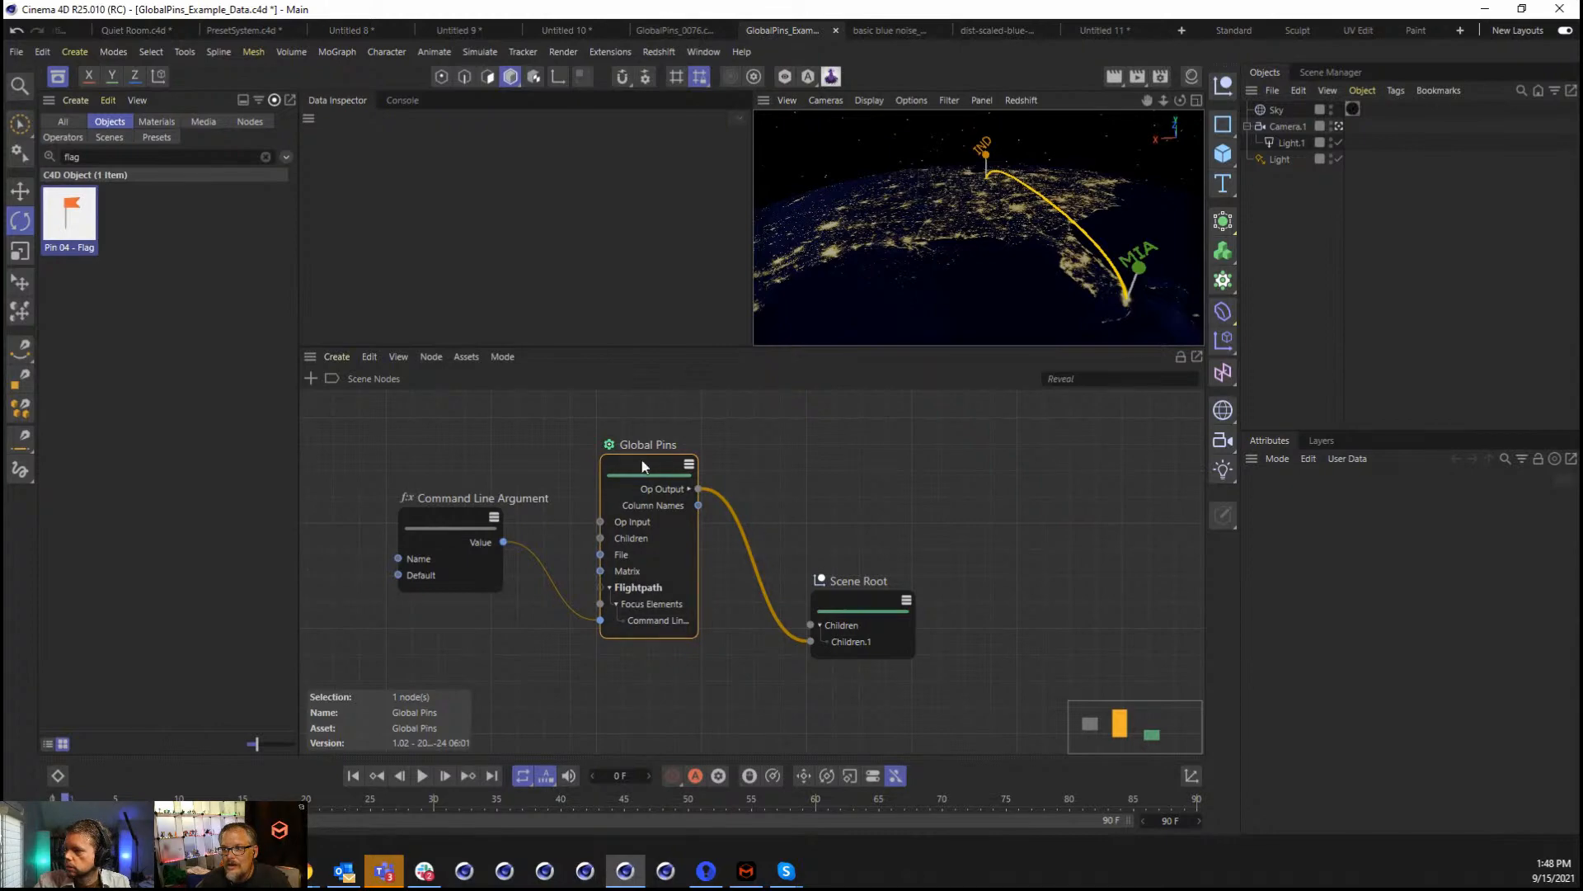
click(466, 356)
click(496, 388)
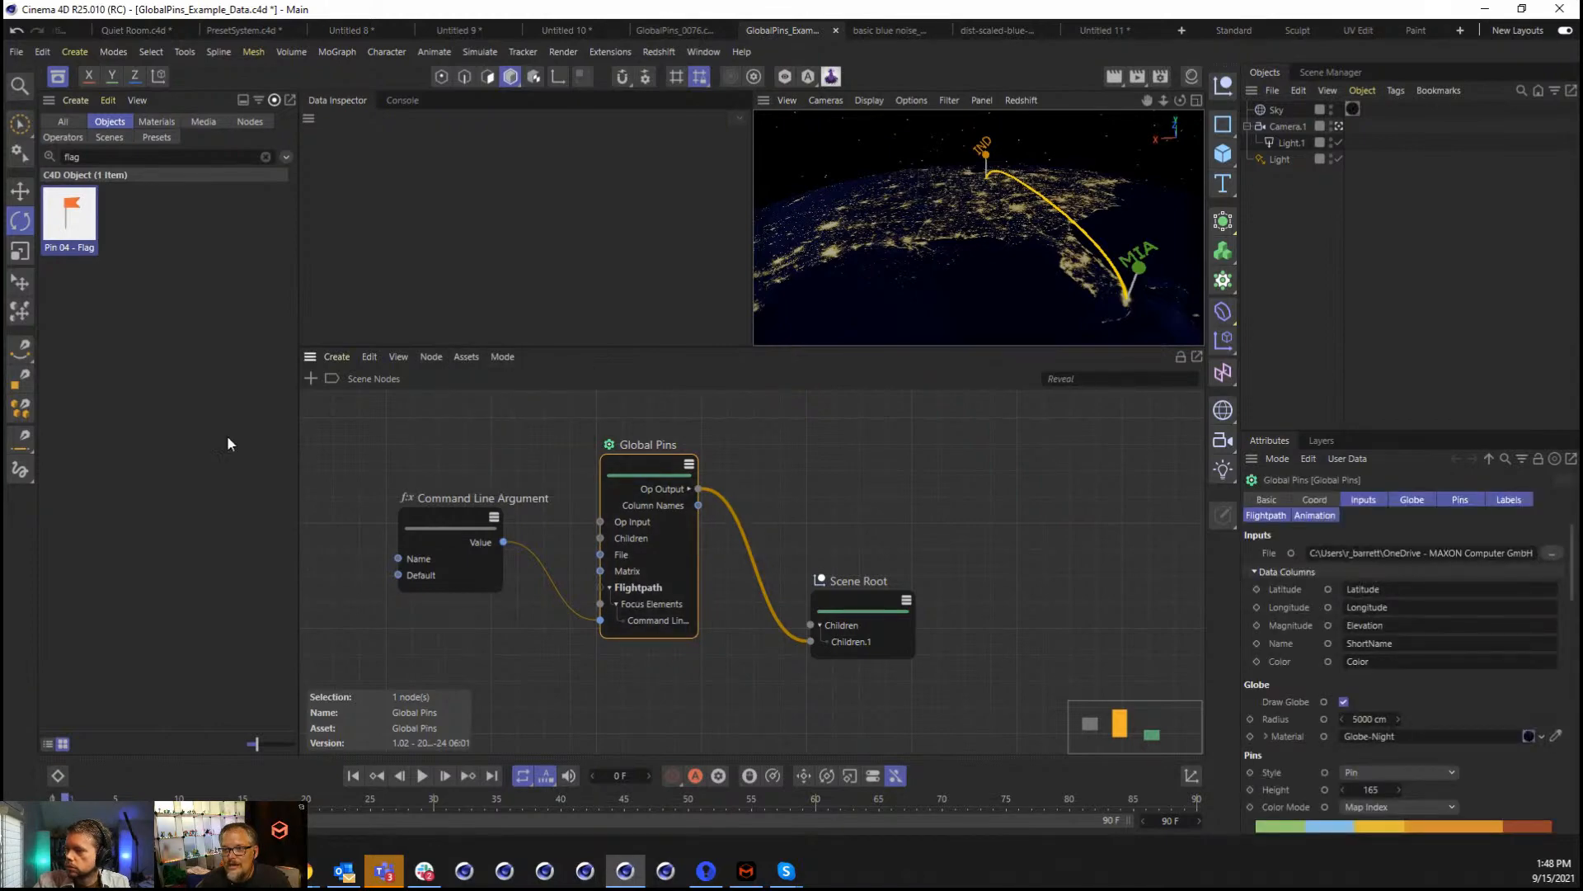
drag(713, 243, 1069, 228)
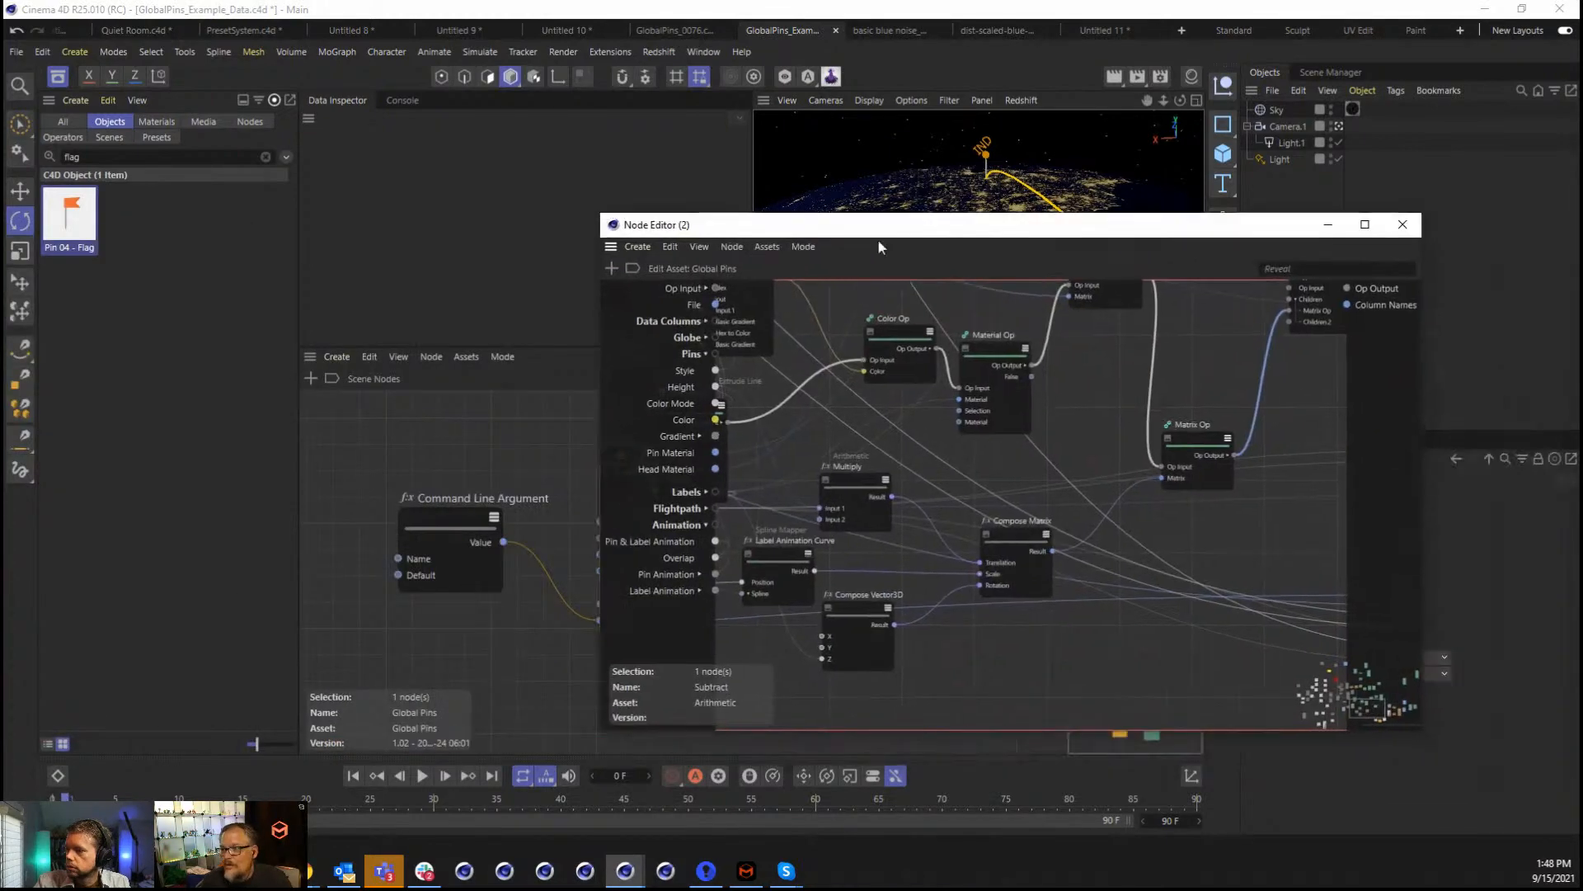
Examine the tack, pin, flag and other geometry value nodes feeding the Switch, spreading them apart, and close the asset's node editor.
scroll(977, 462, down, 3)
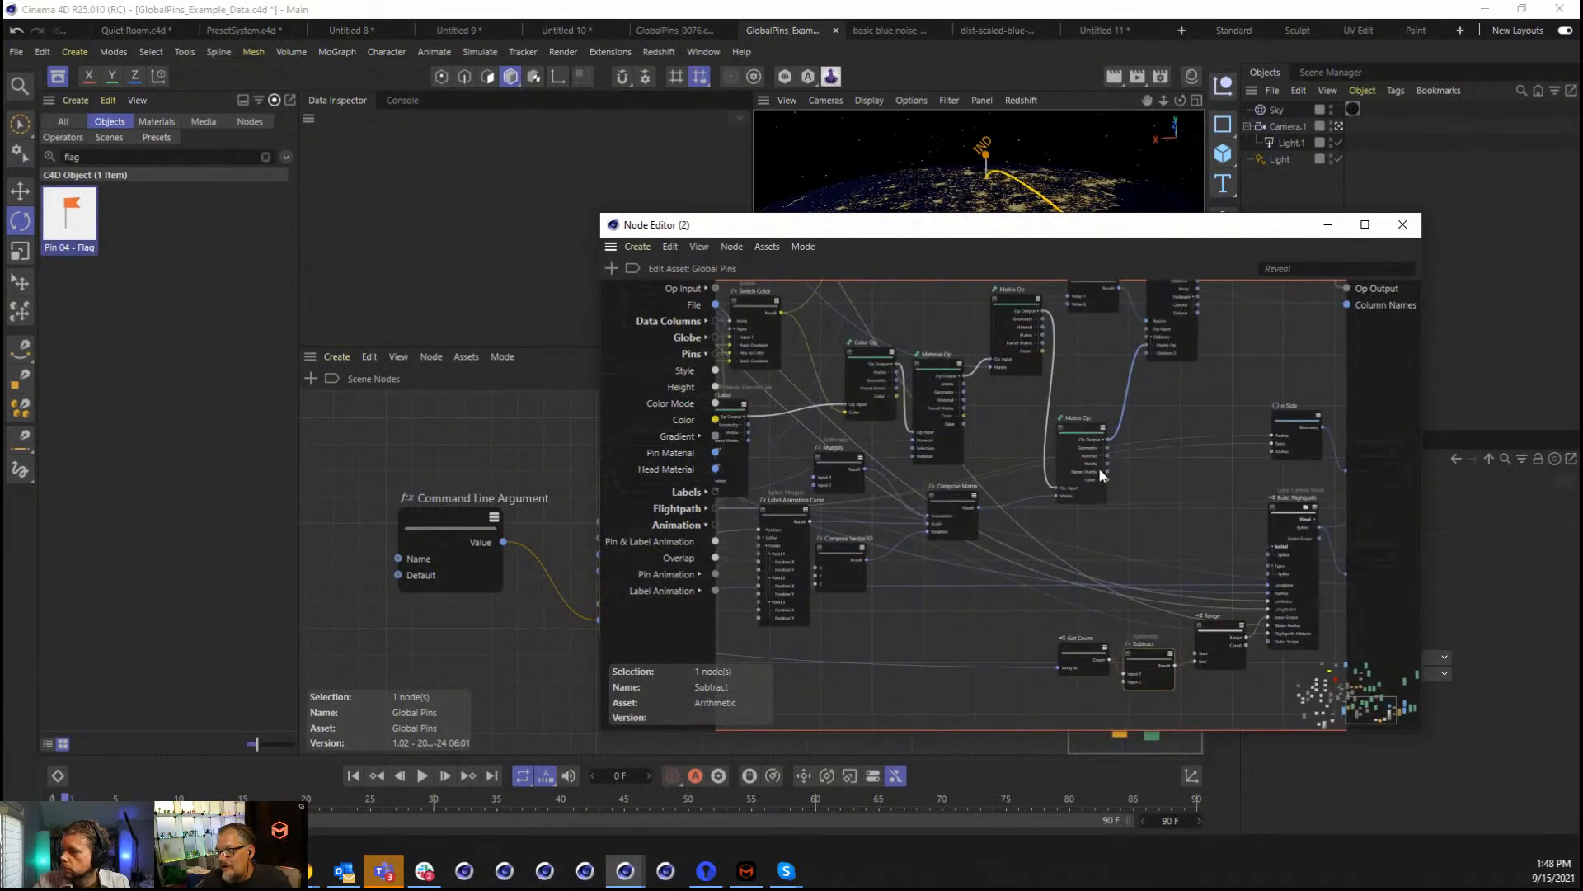
middle_drag(1111, 412, 1064, 640)
middle_drag(803, 593, 1151, 600)
scroll(897, 331, up, 5)
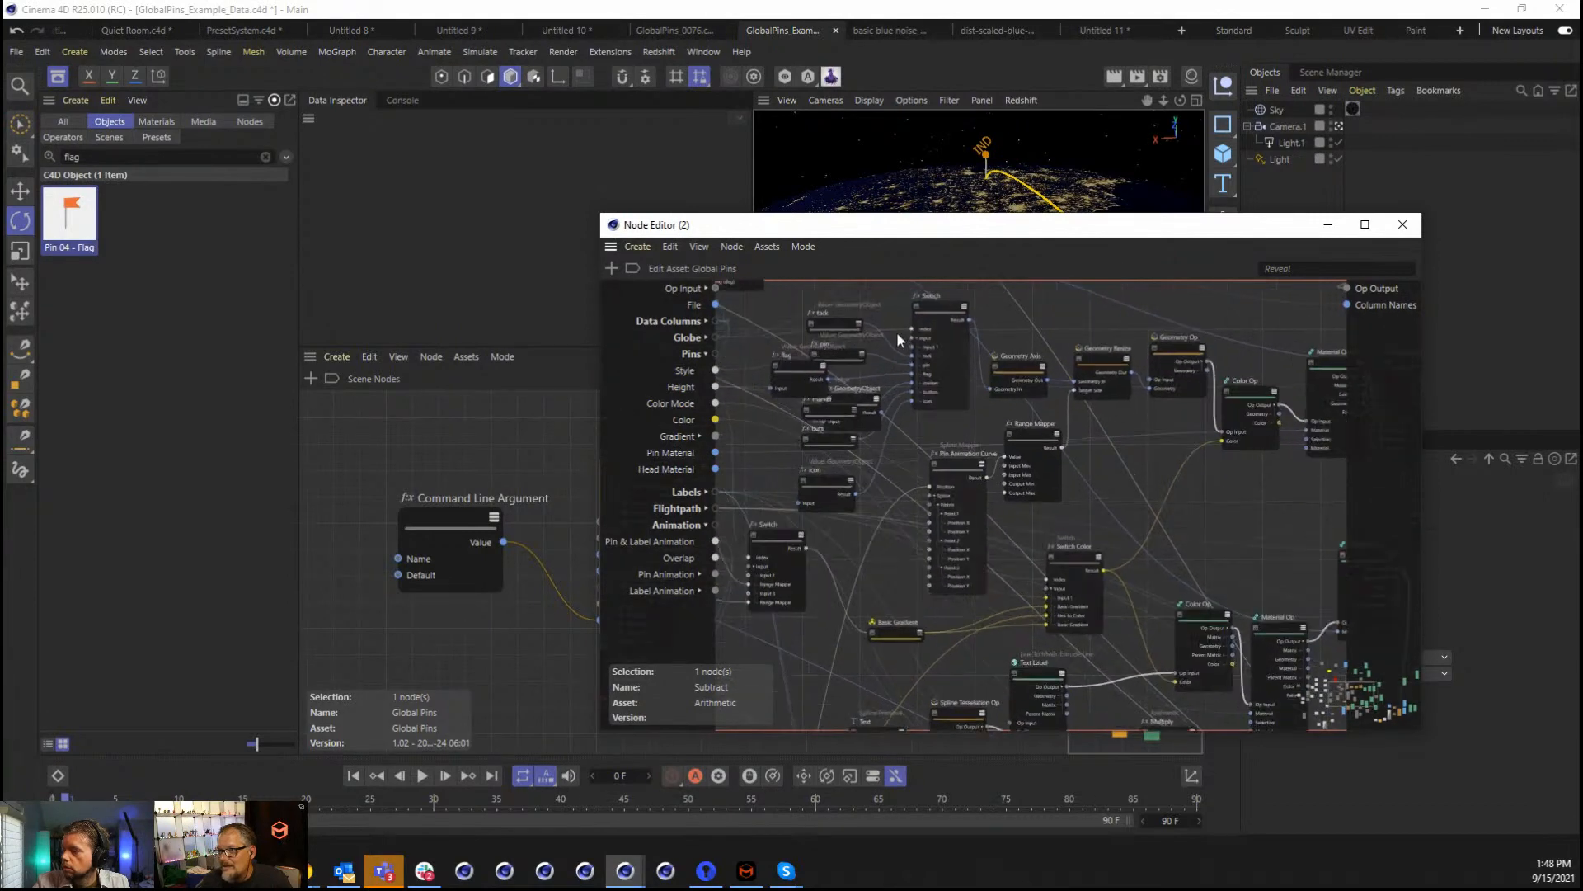
click(797, 319)
drag(807, 303, 807, 286)
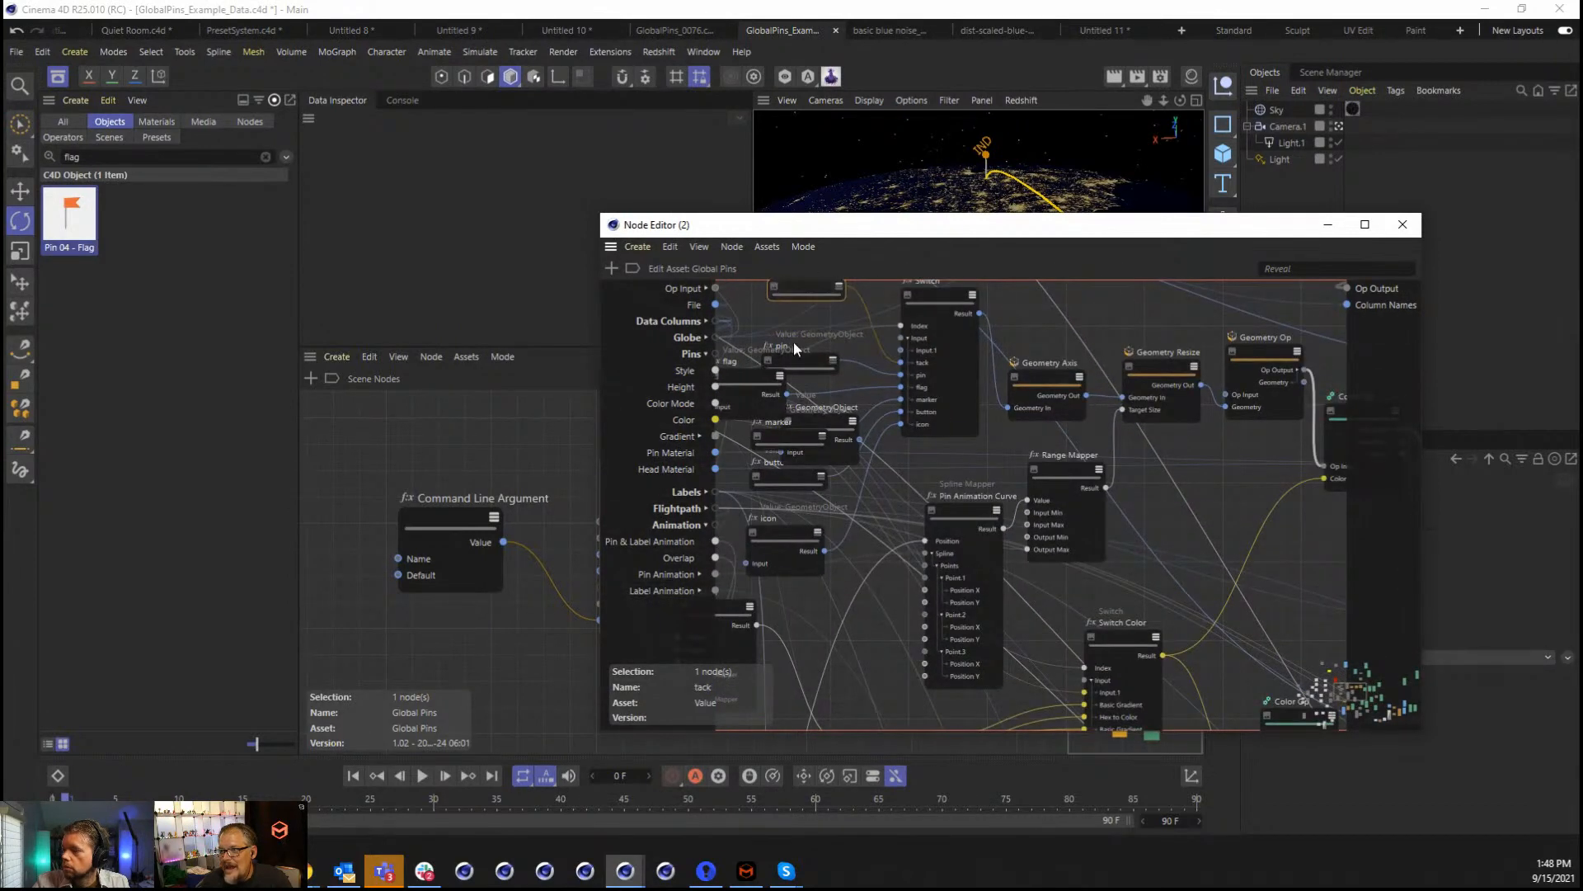
drag(809, 361, 814, 326)
drag(758, 380, 824, 374)
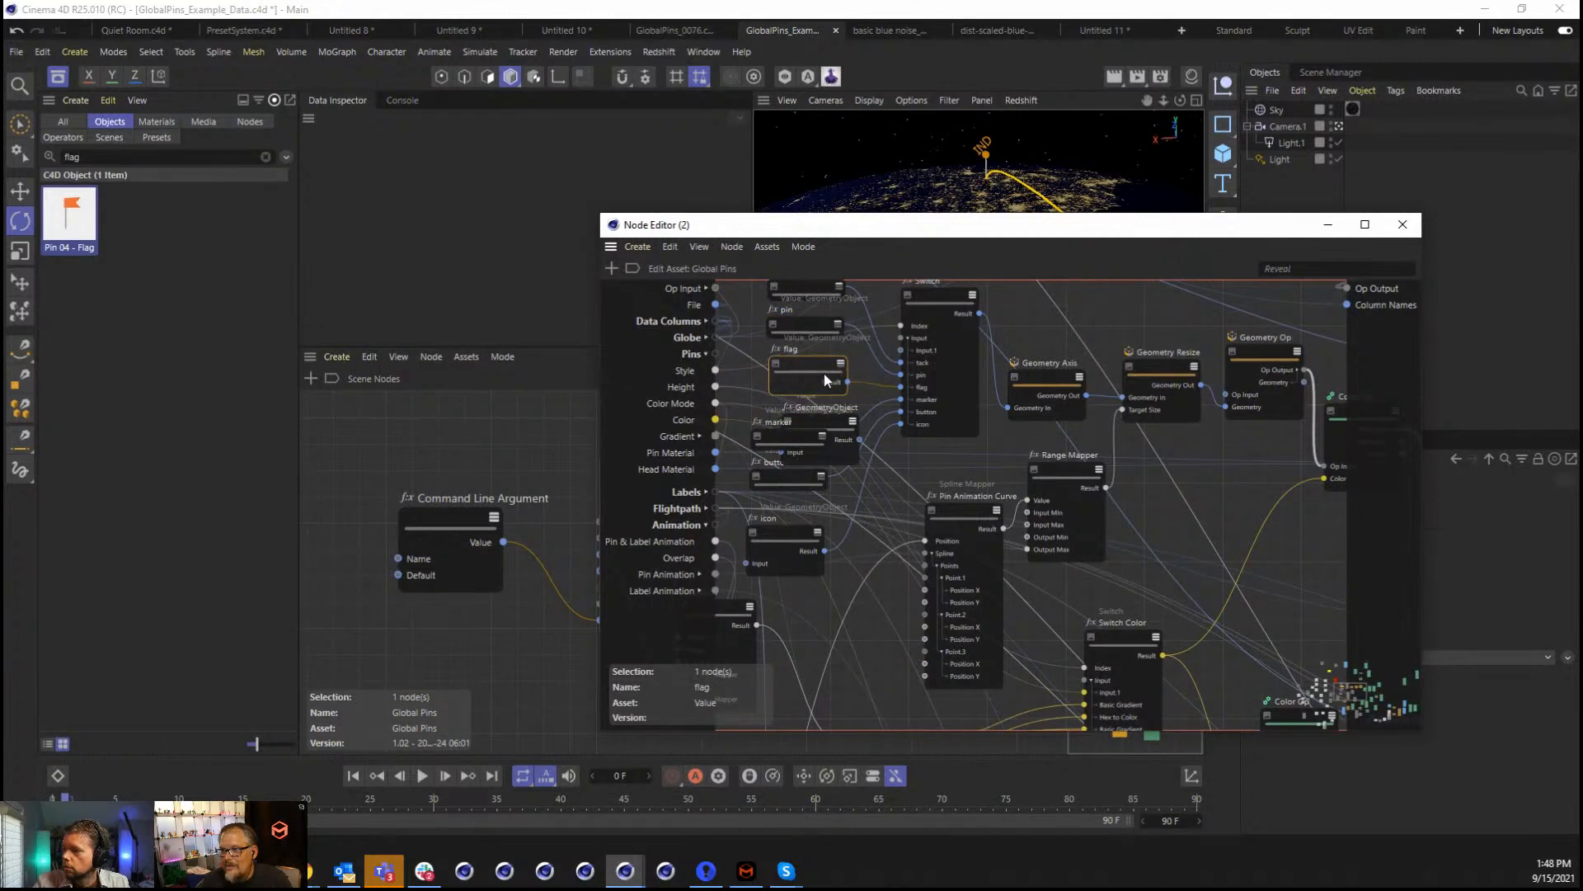
click(805, 416)
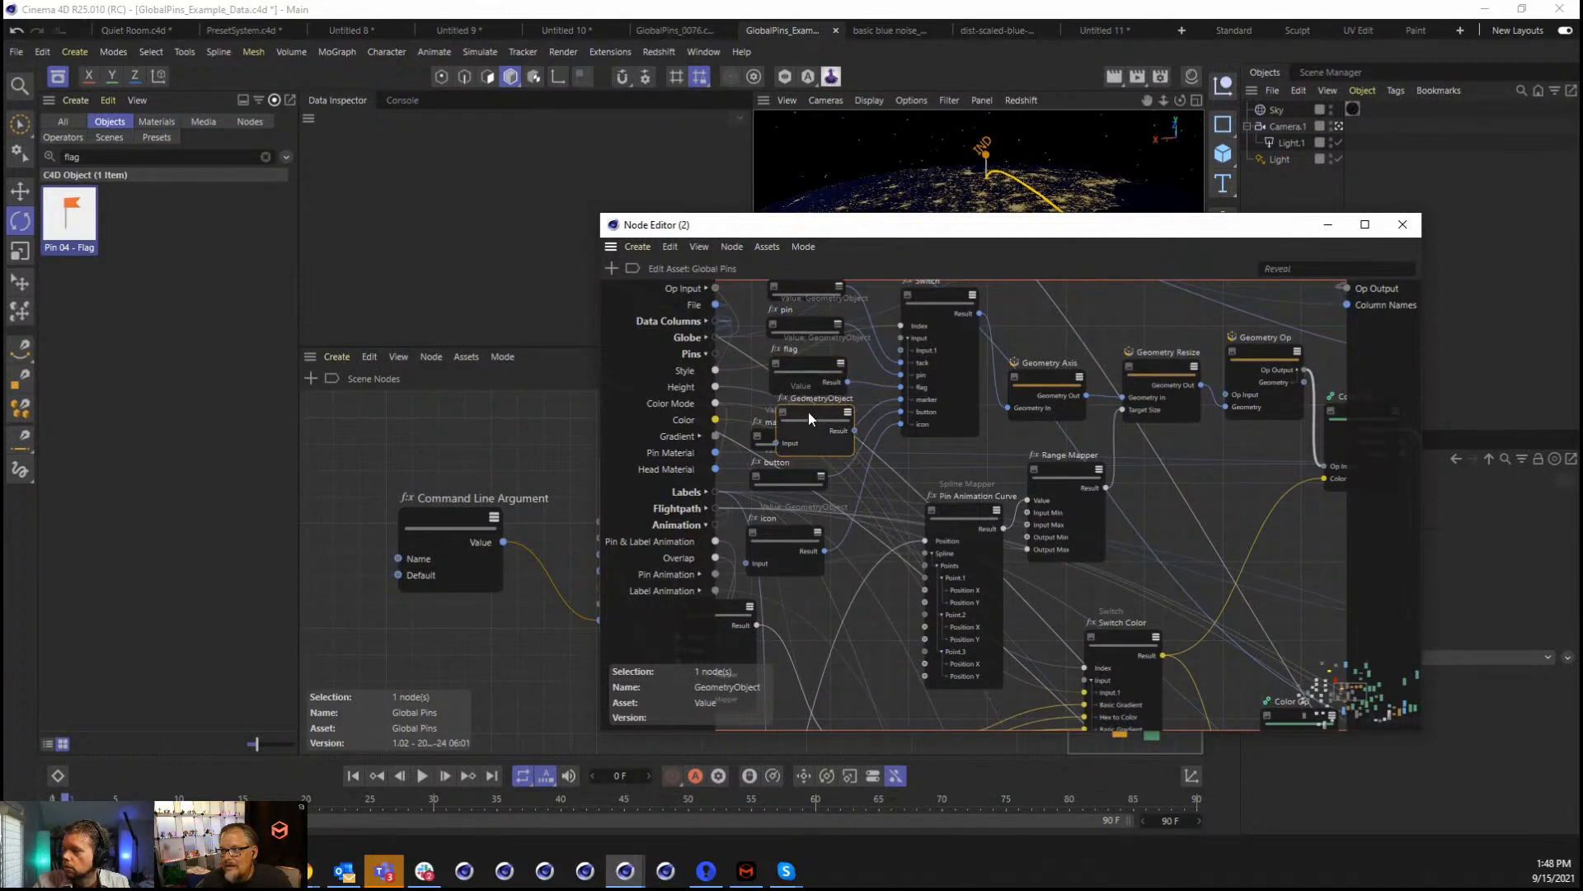
scroll(940, 322, down, 2)
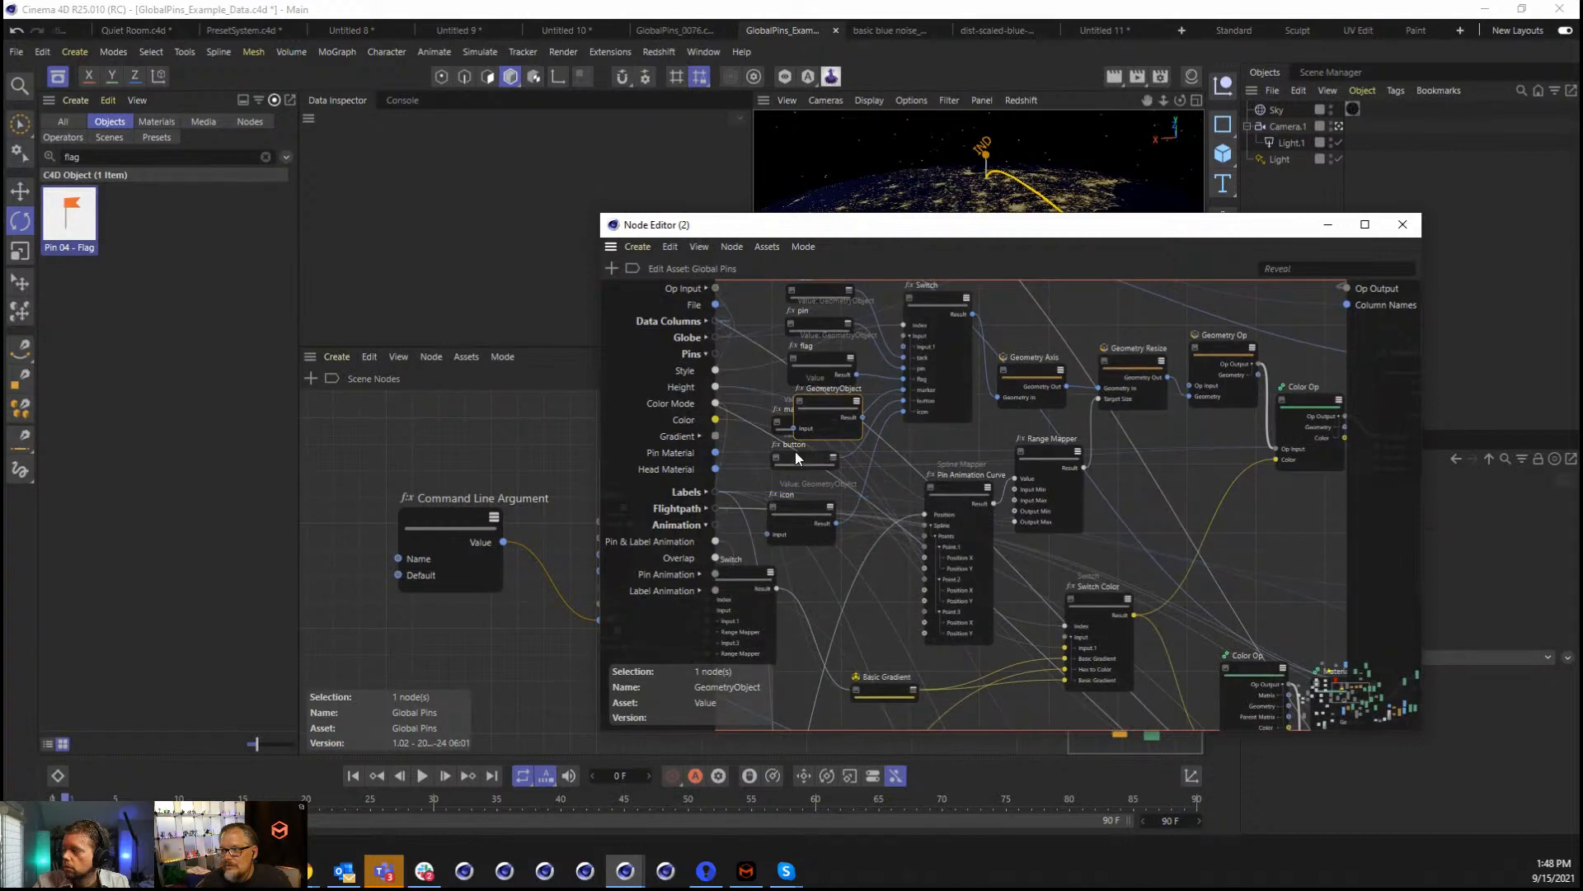
click(1413, 225)
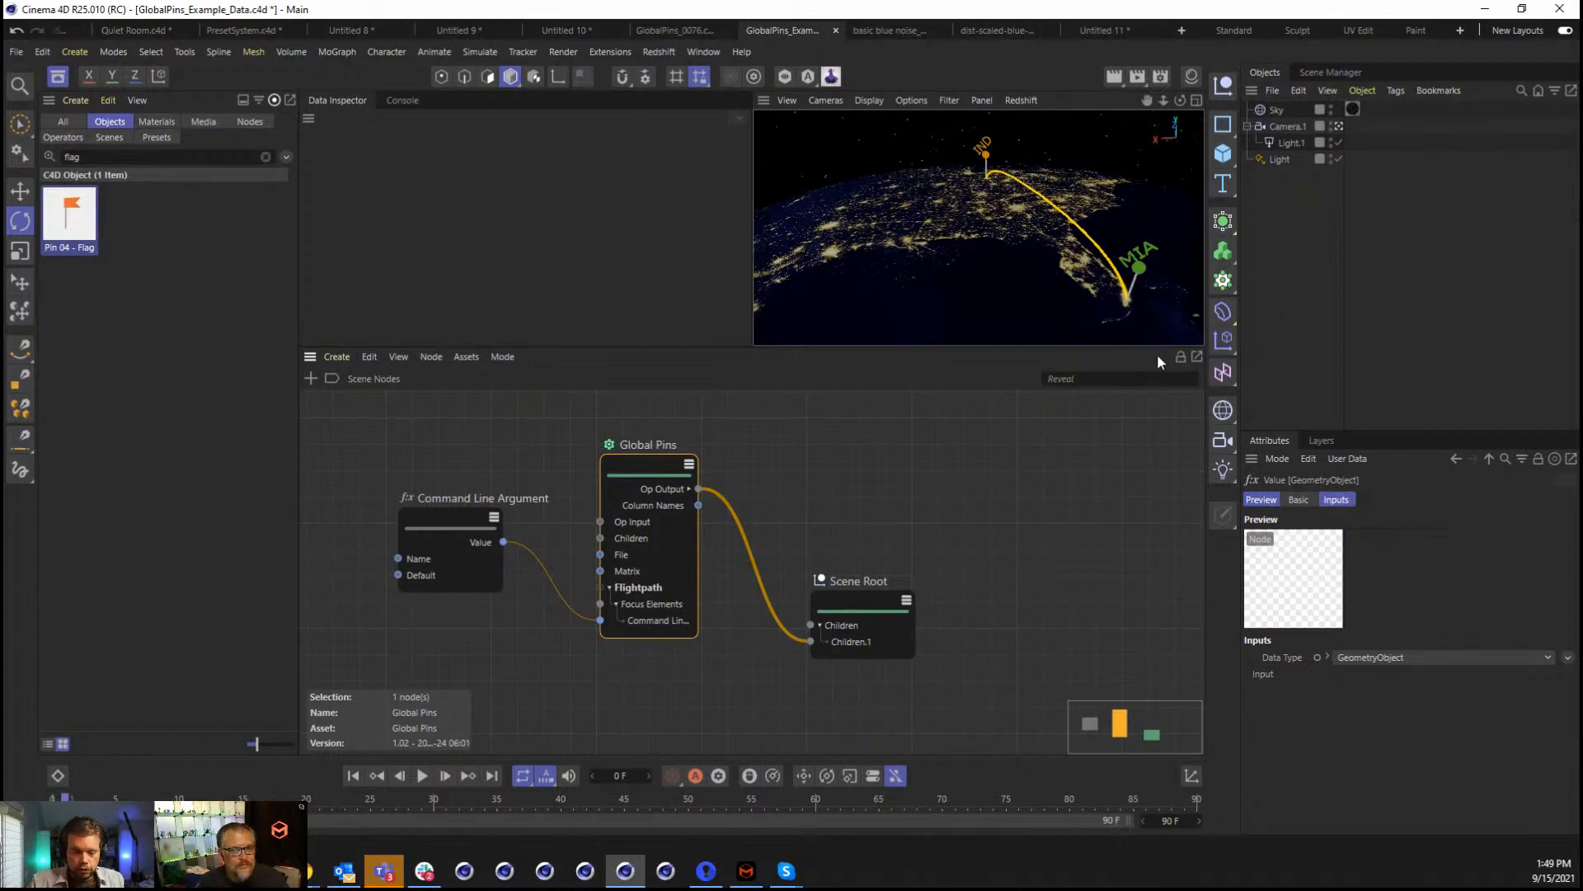
Give the Global Pins node the displayed comment "This is the one that does the stuff", and toggle its visibility off and on.
click(620, 478)
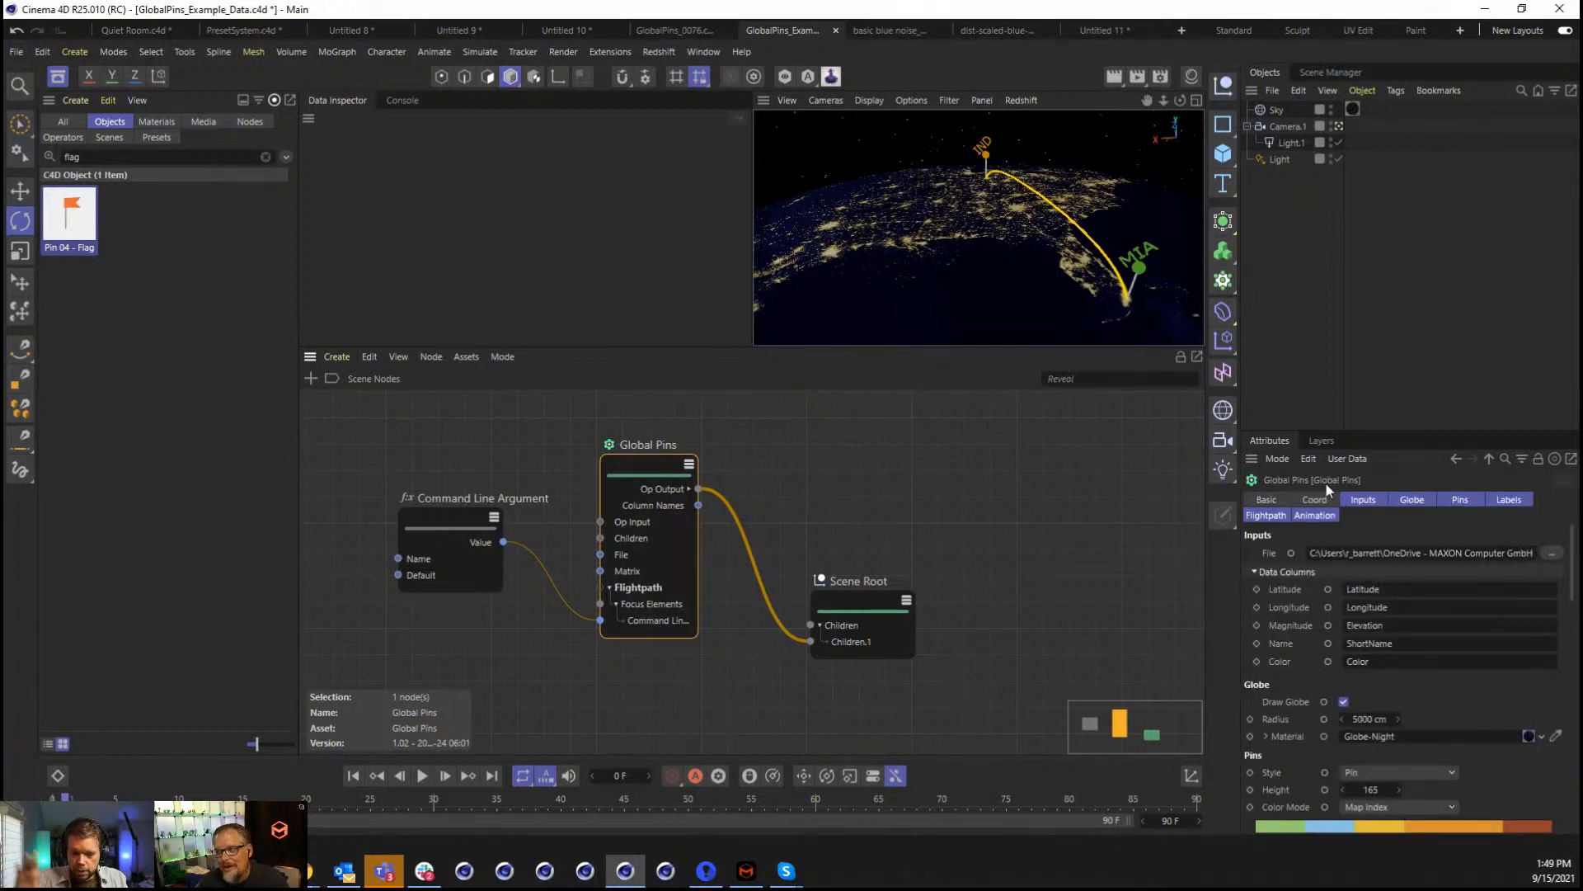
click(1273, 500)
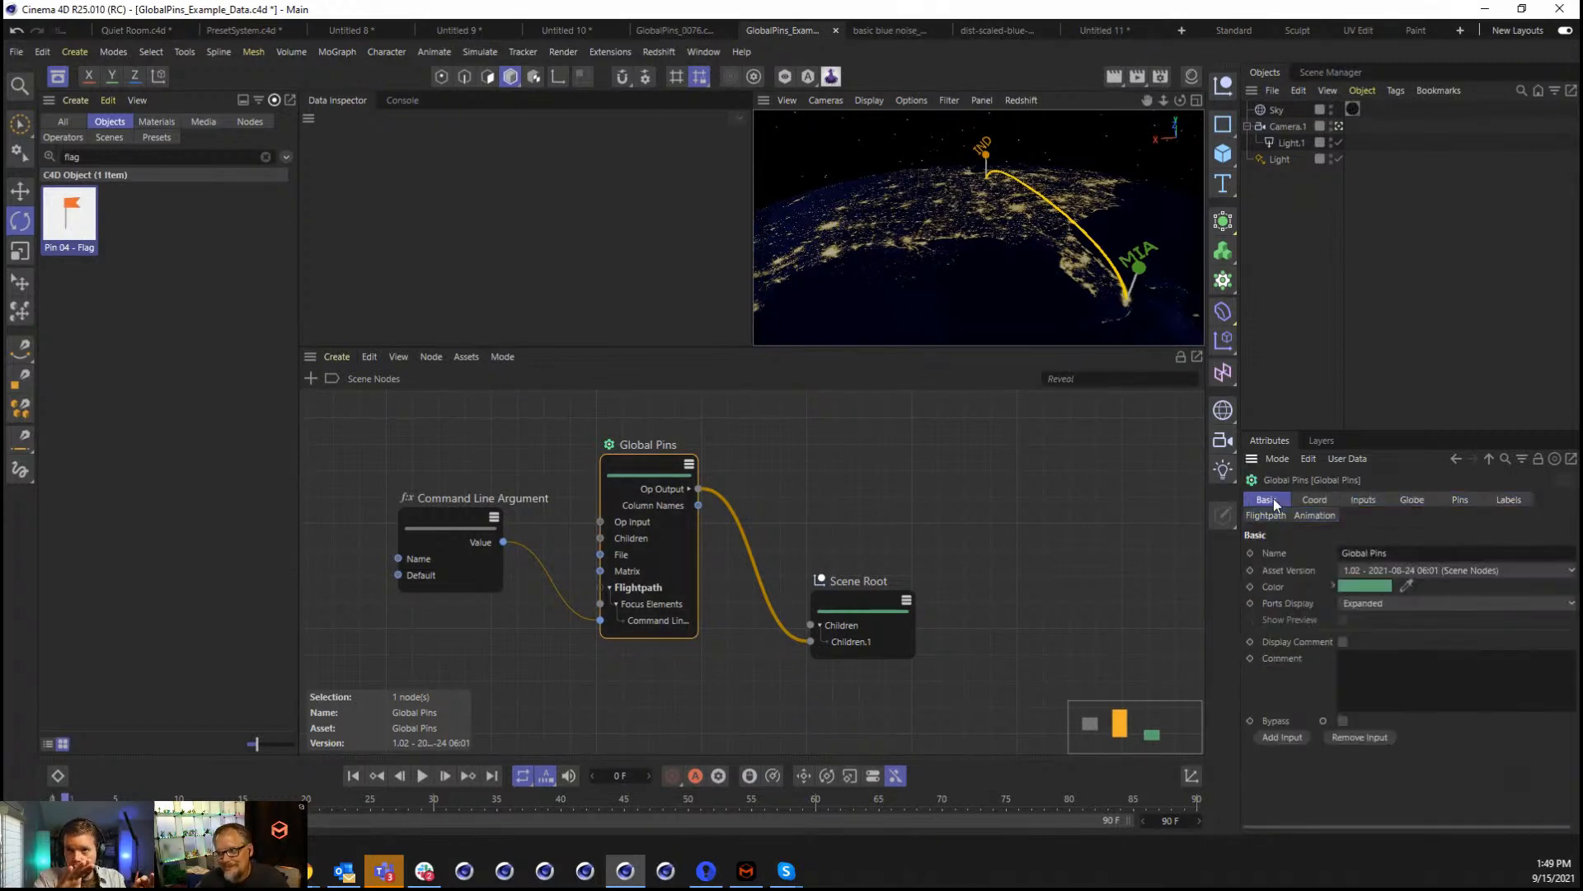
click(1343, 642)
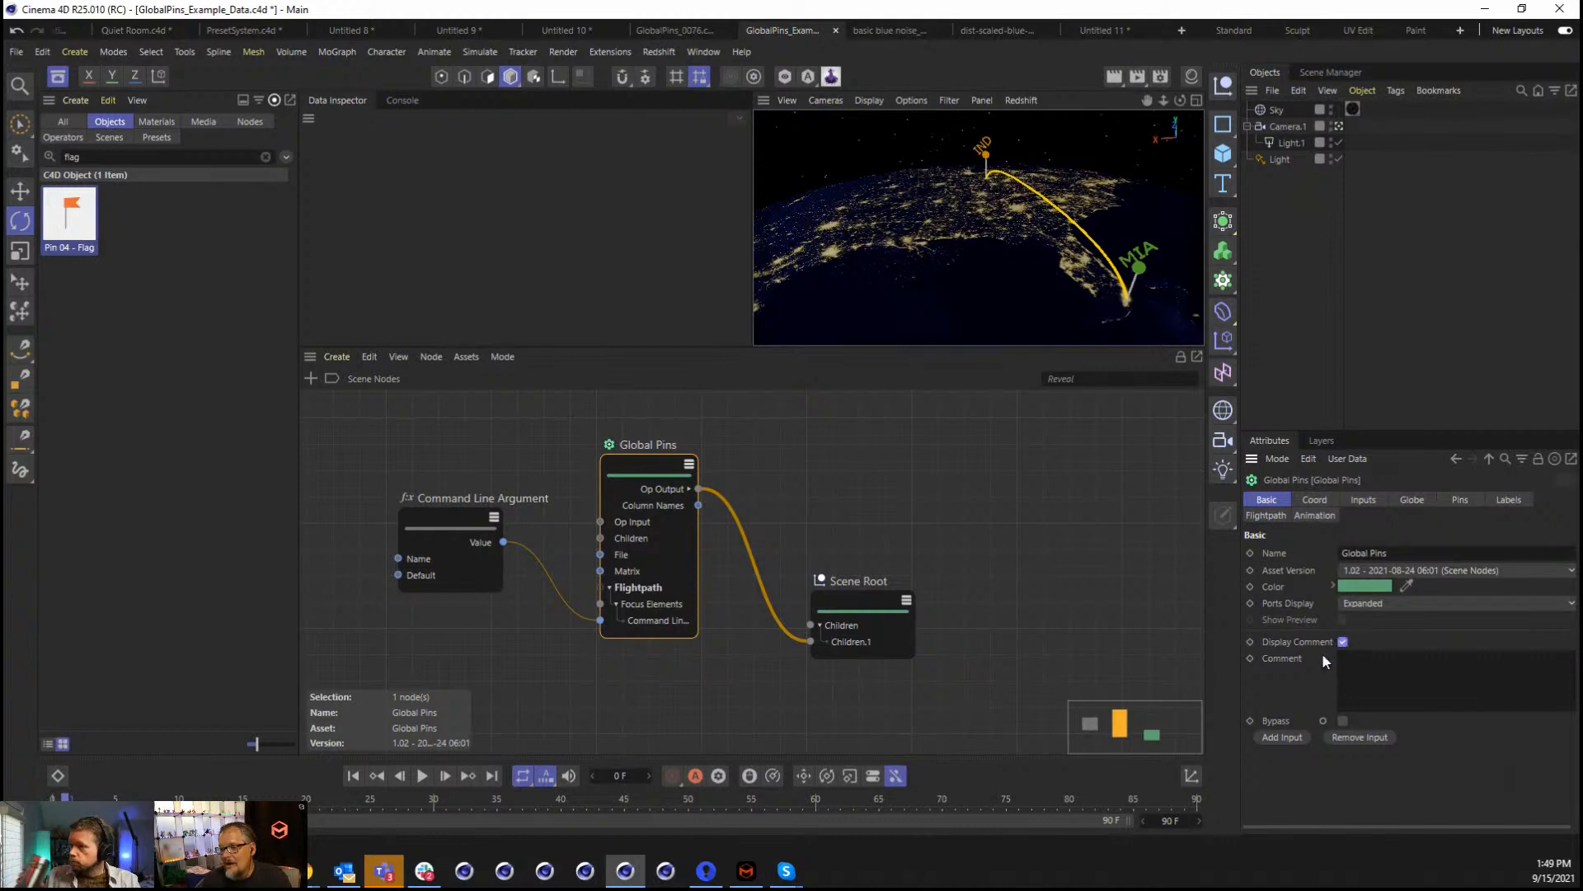
click(1391, 653)
text(This)
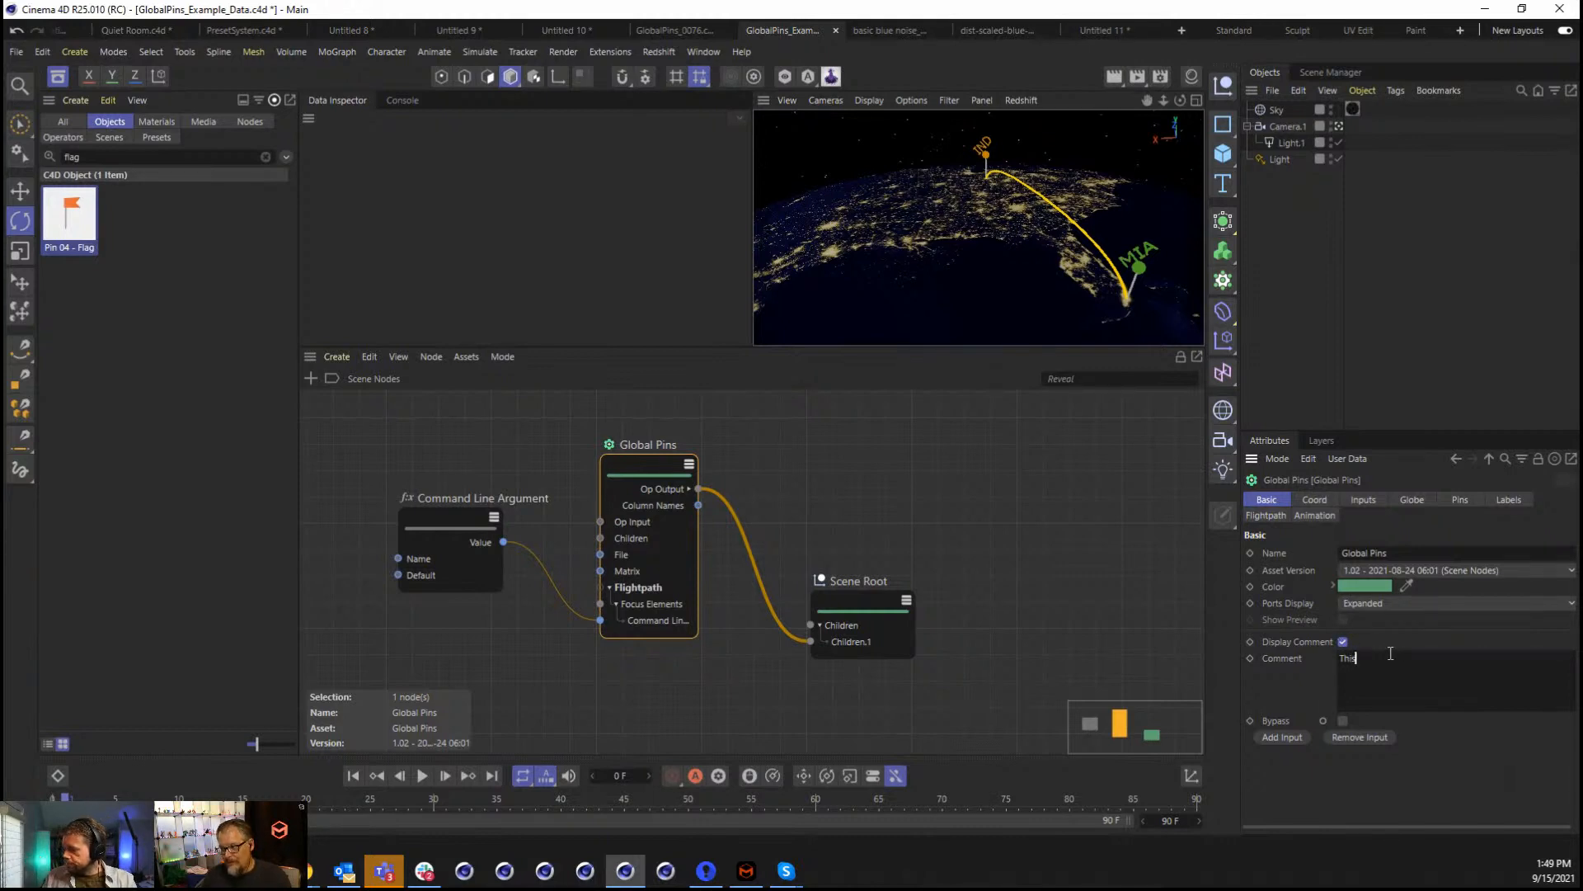
text( is the one tha)
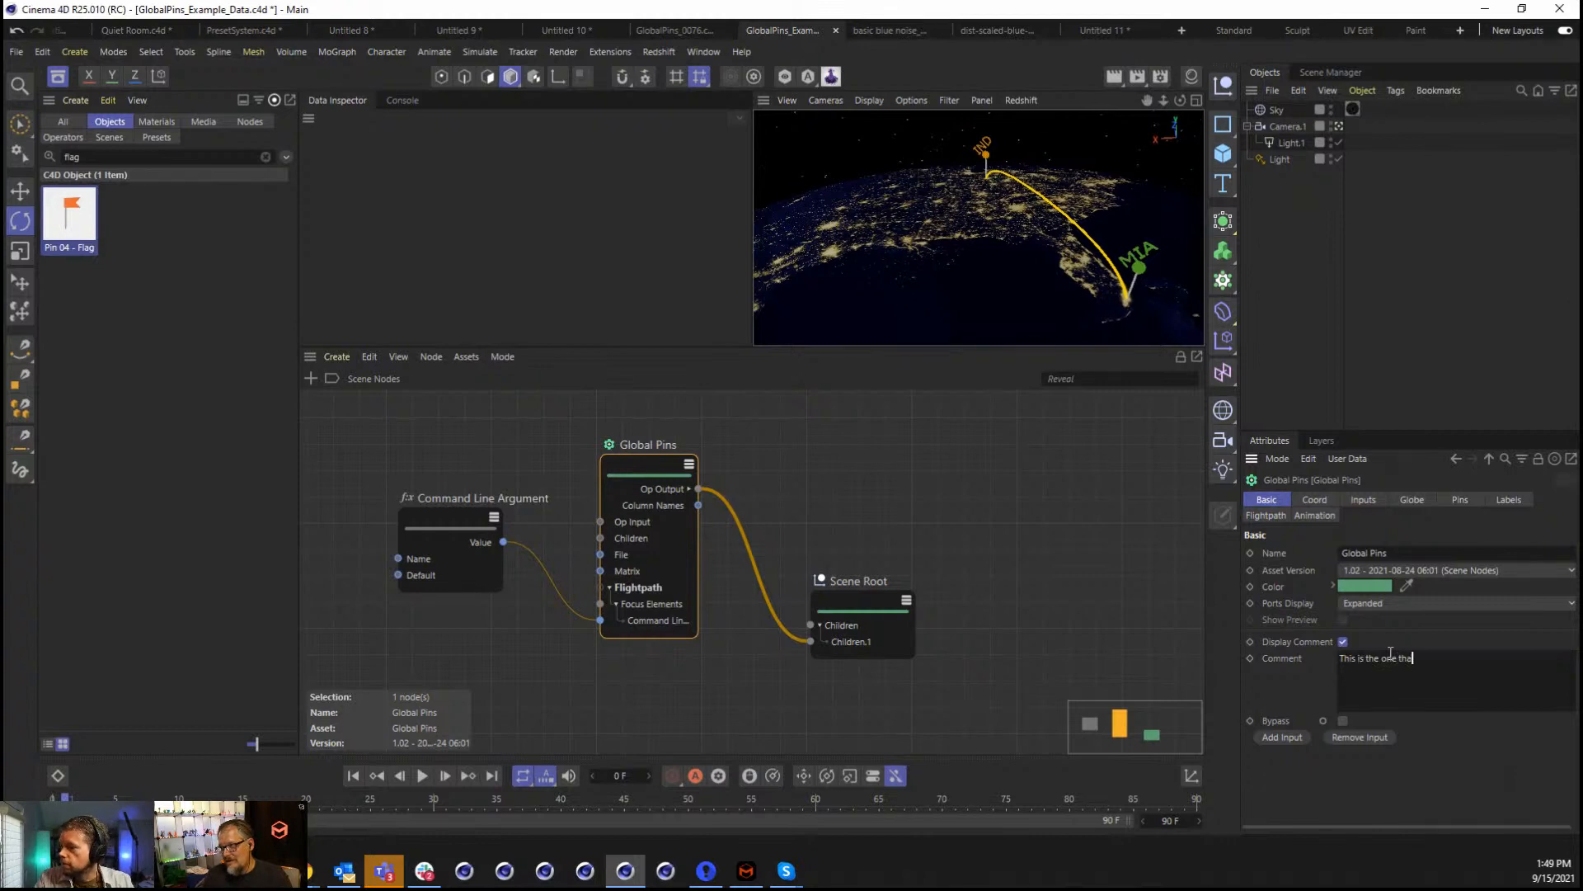
text(t does th)
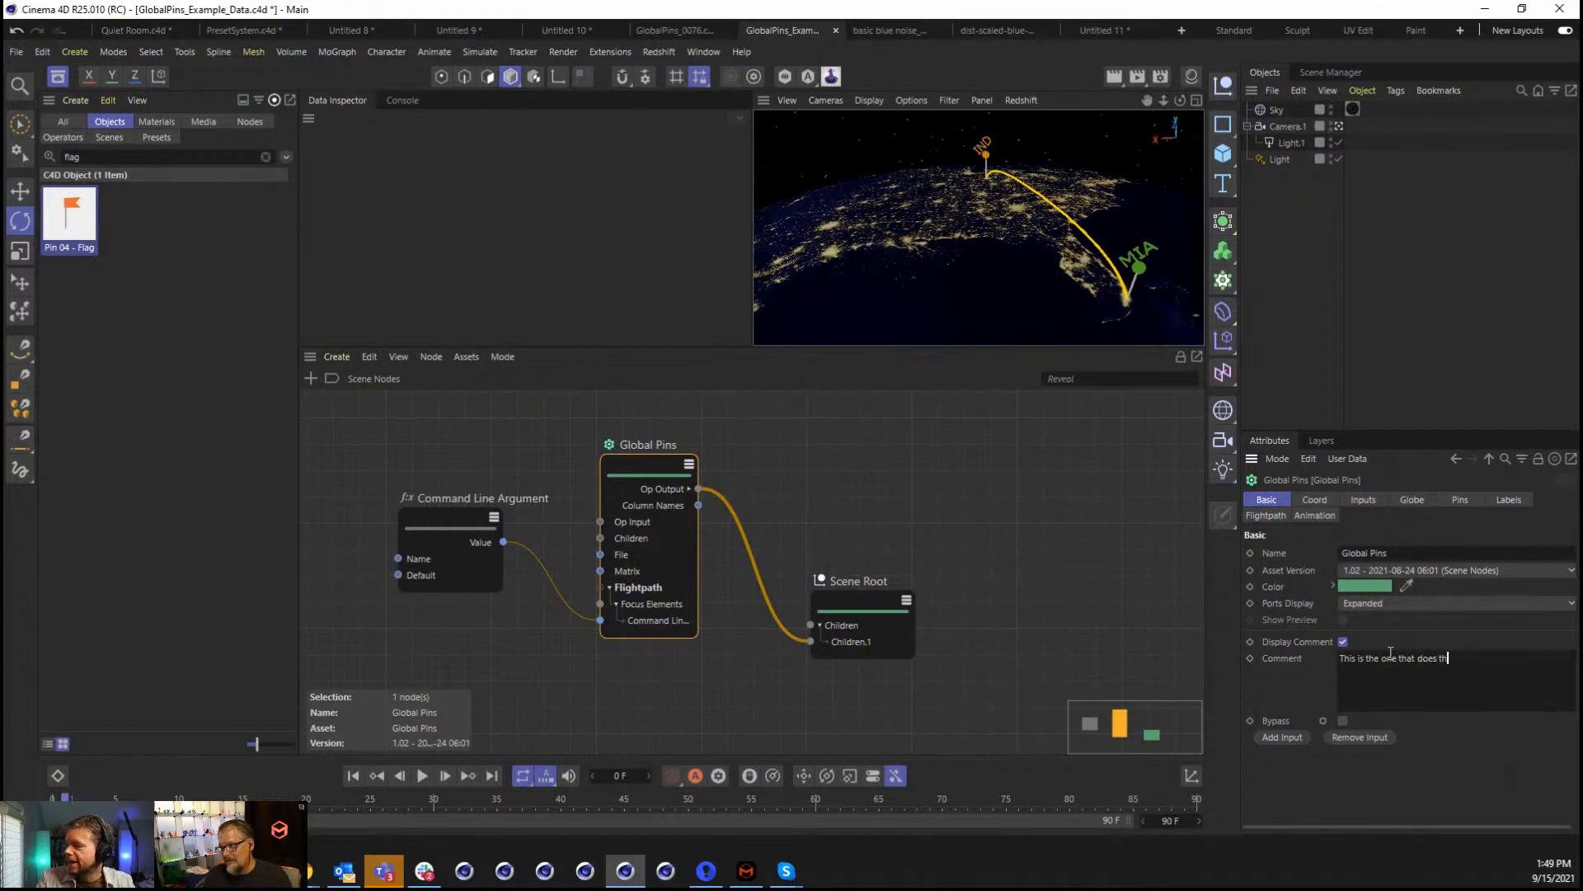
text(e stuff)
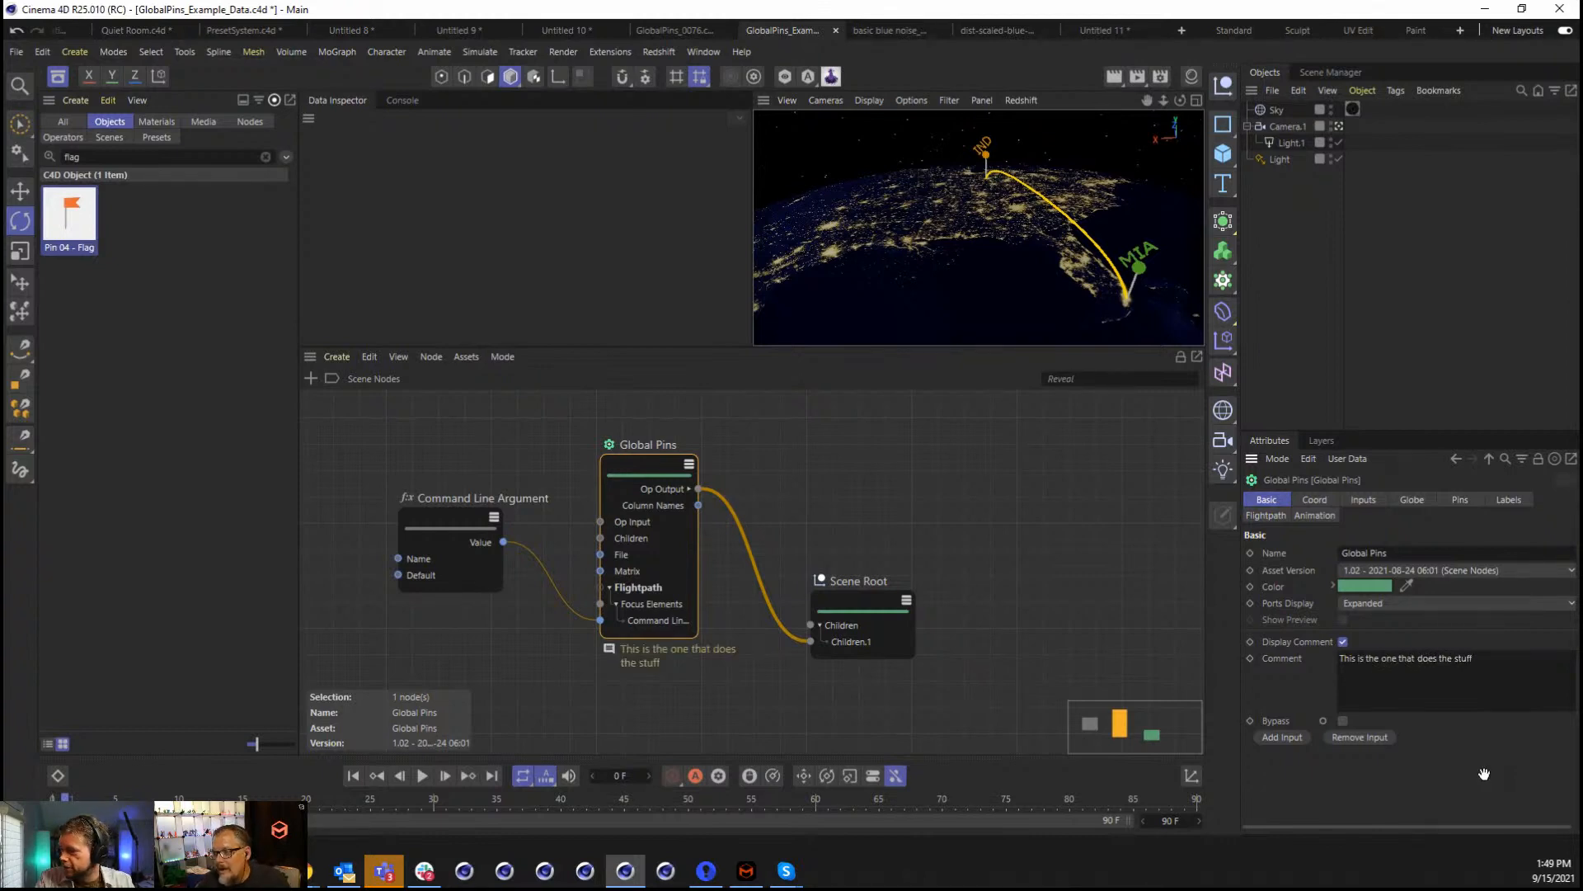
click(607, 648)
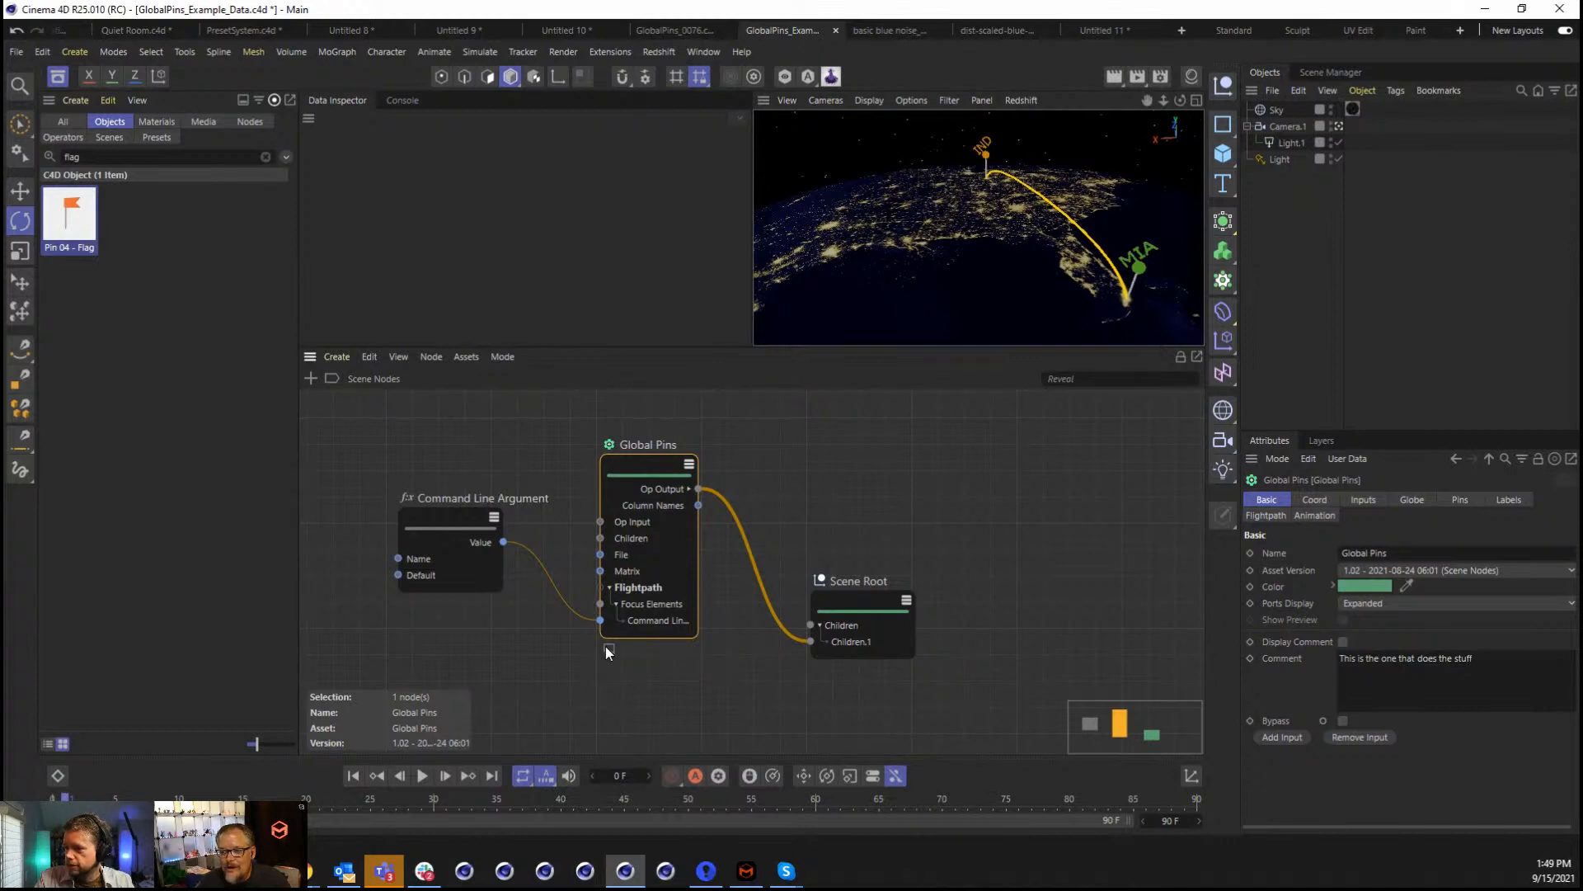
click(607, 648)
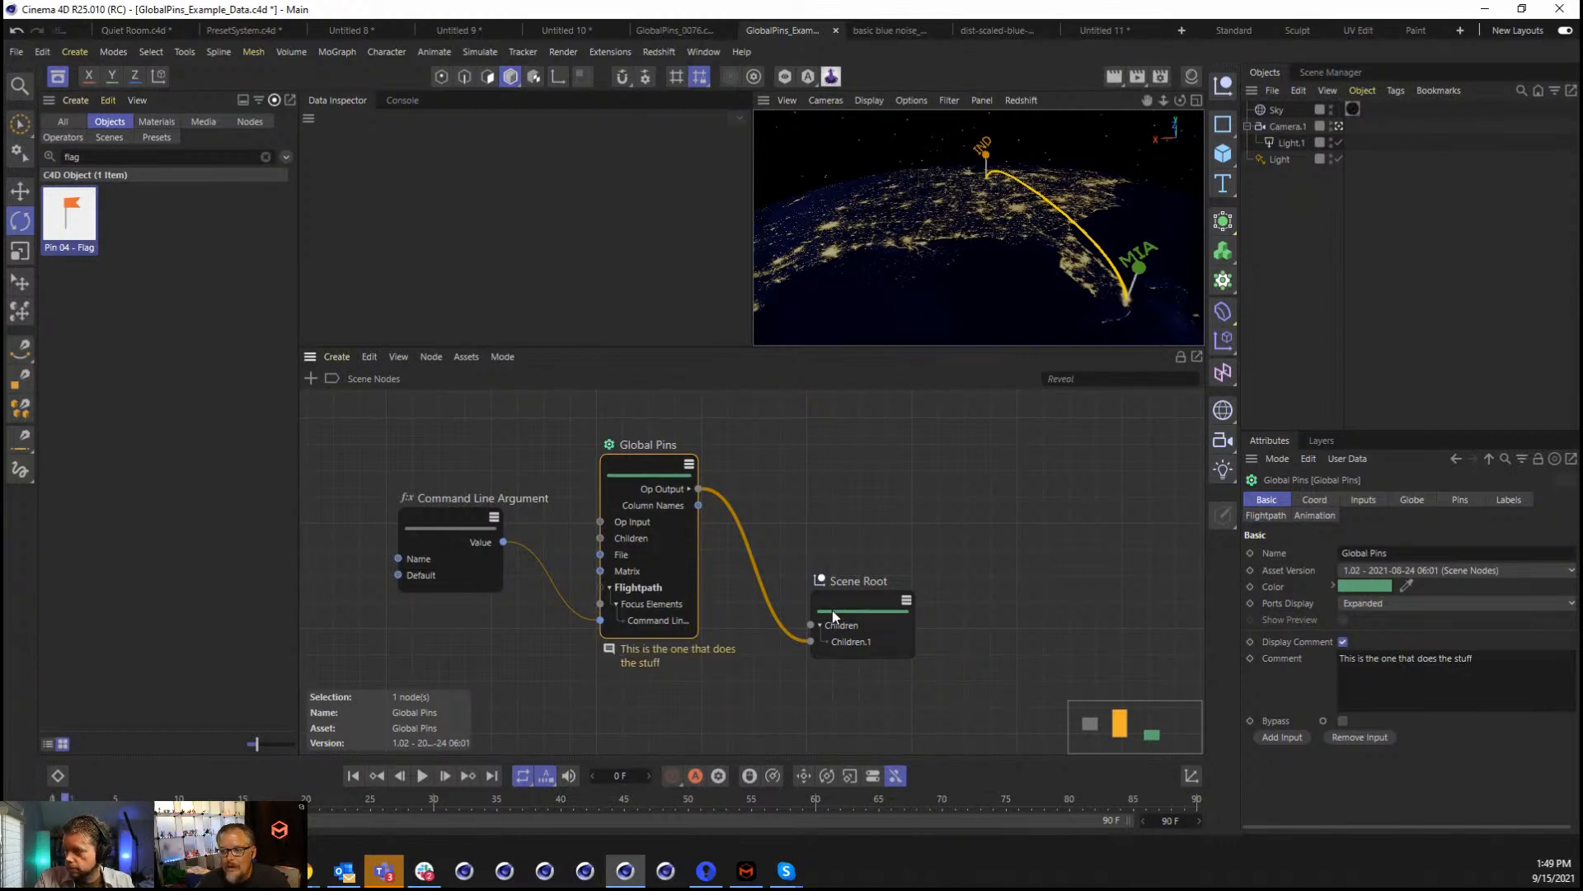
Shift the Scene Root node slightly away from Global Pins and open the Global Pins asset for editing.
drag(839, 612, 879, 612)
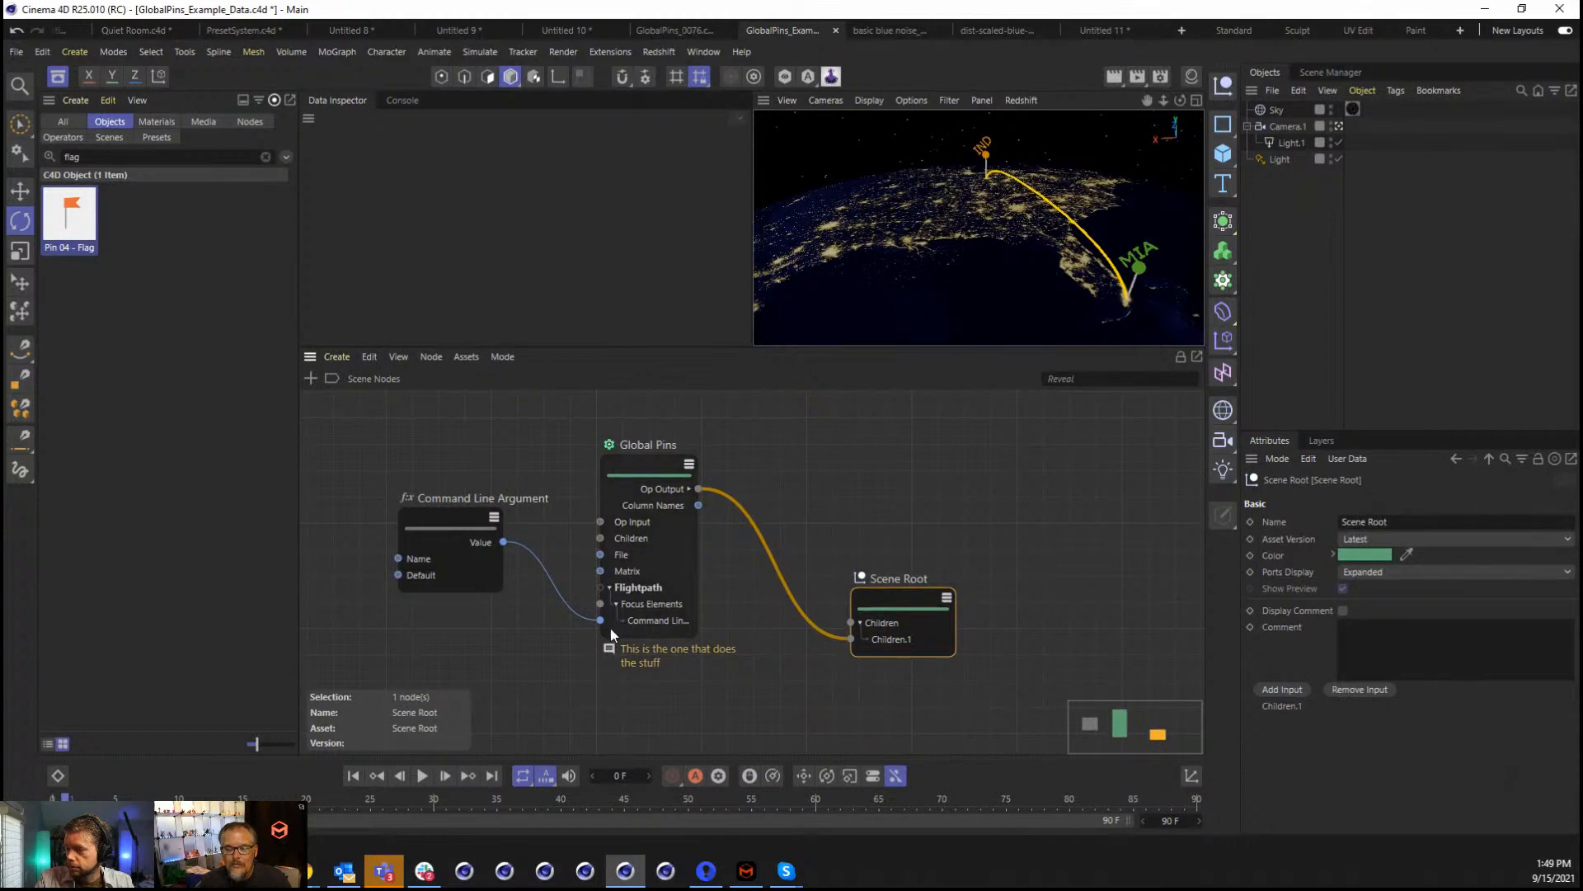
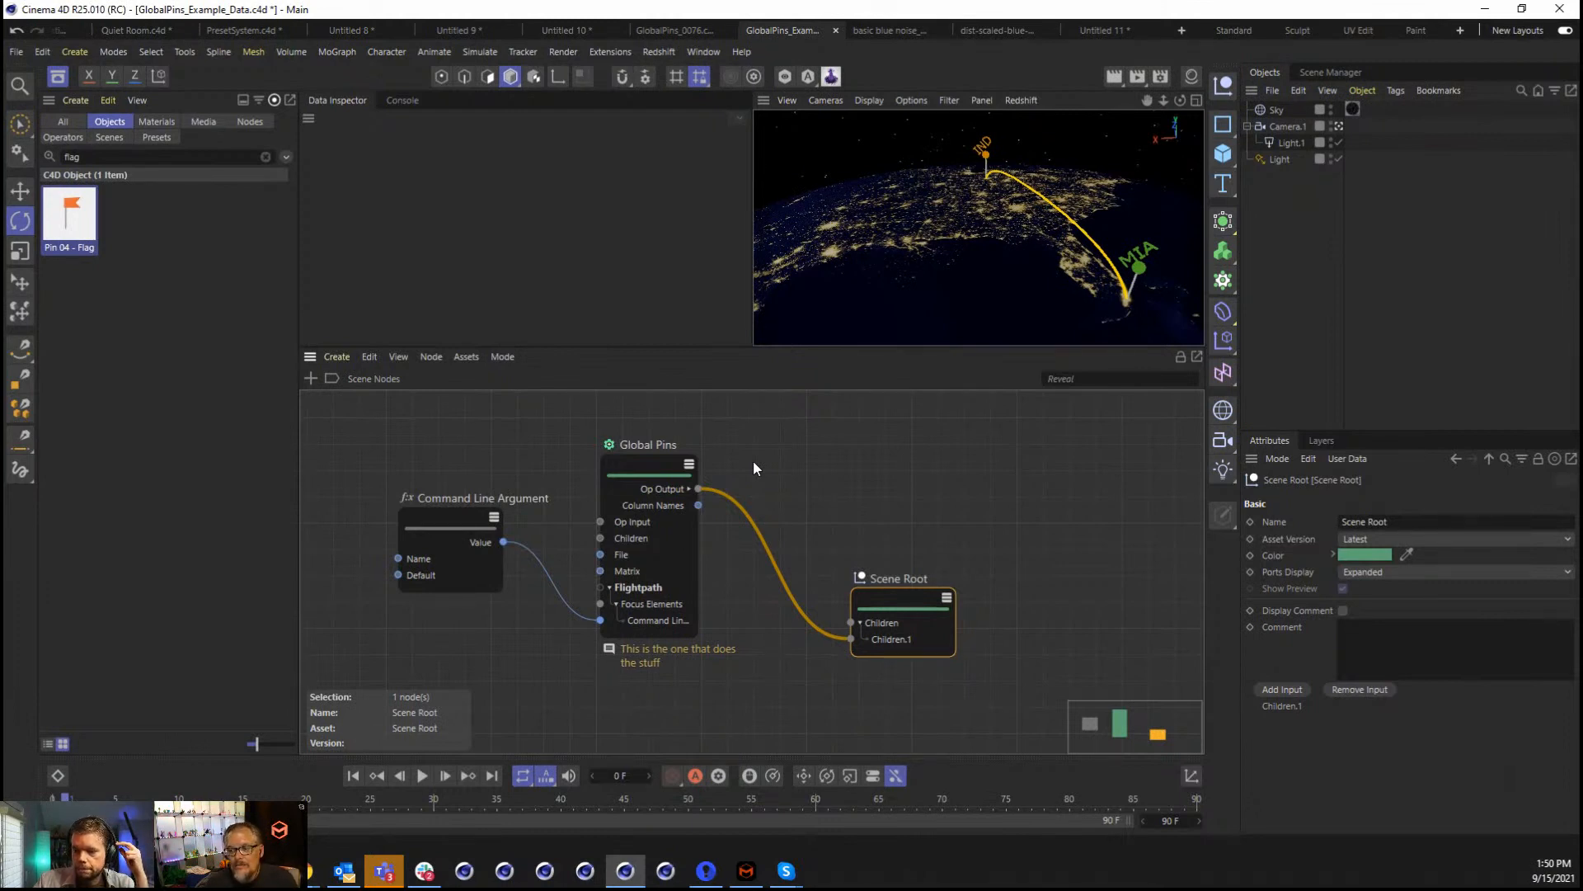
right_click(625, 500)
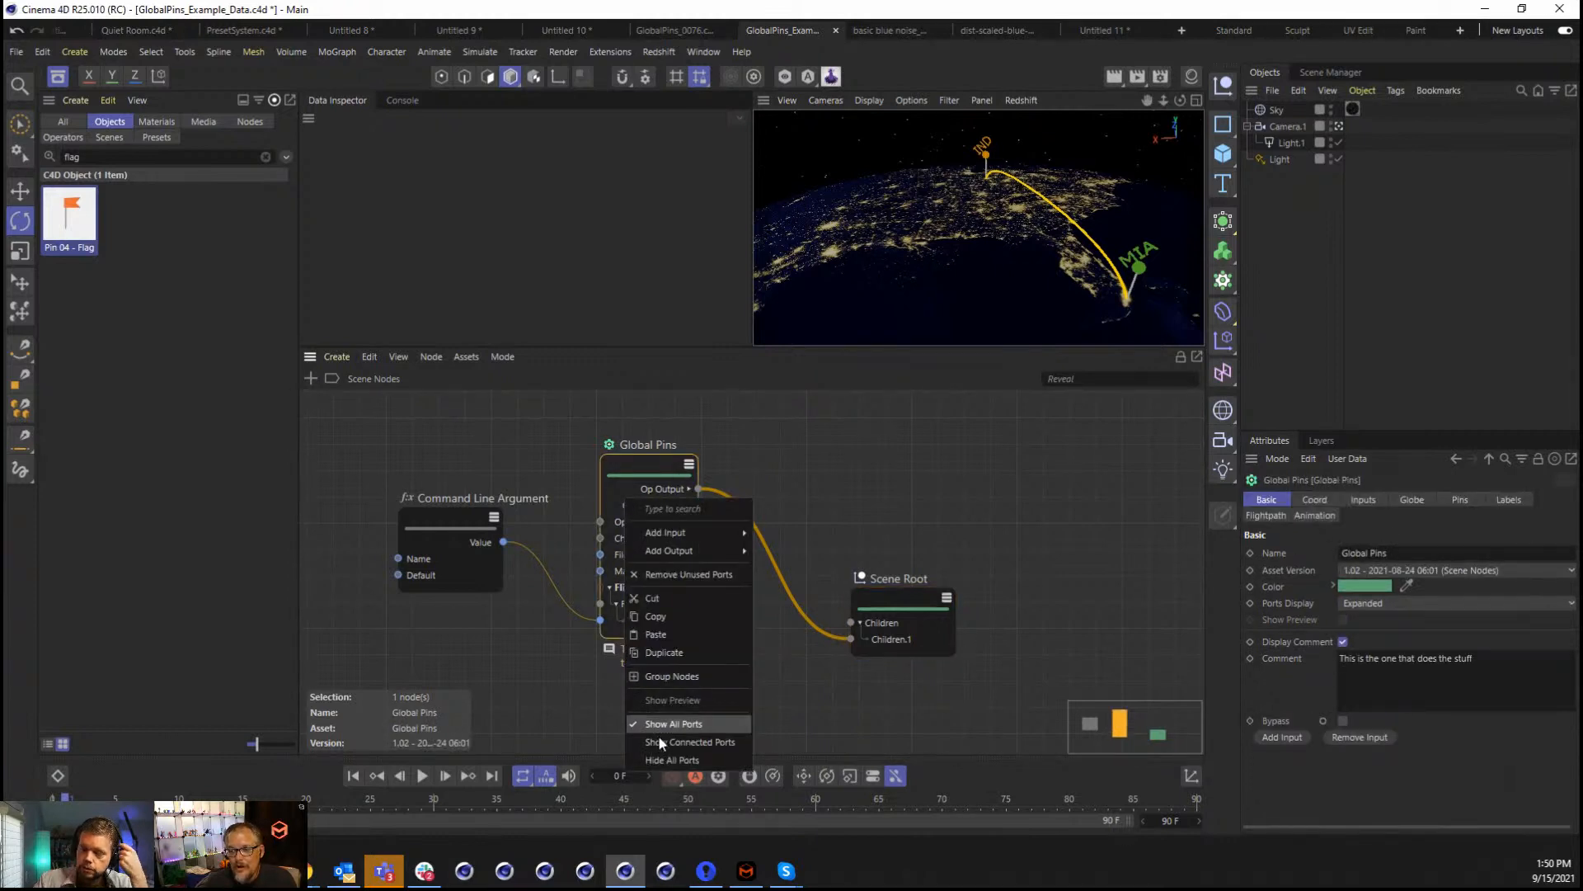
click(452, 360)
mouse_move(454, 347)
mouse_down()
mouse_move(454, 424)
mouse_move(454, 375)
mouse_up()
click(464, 382)
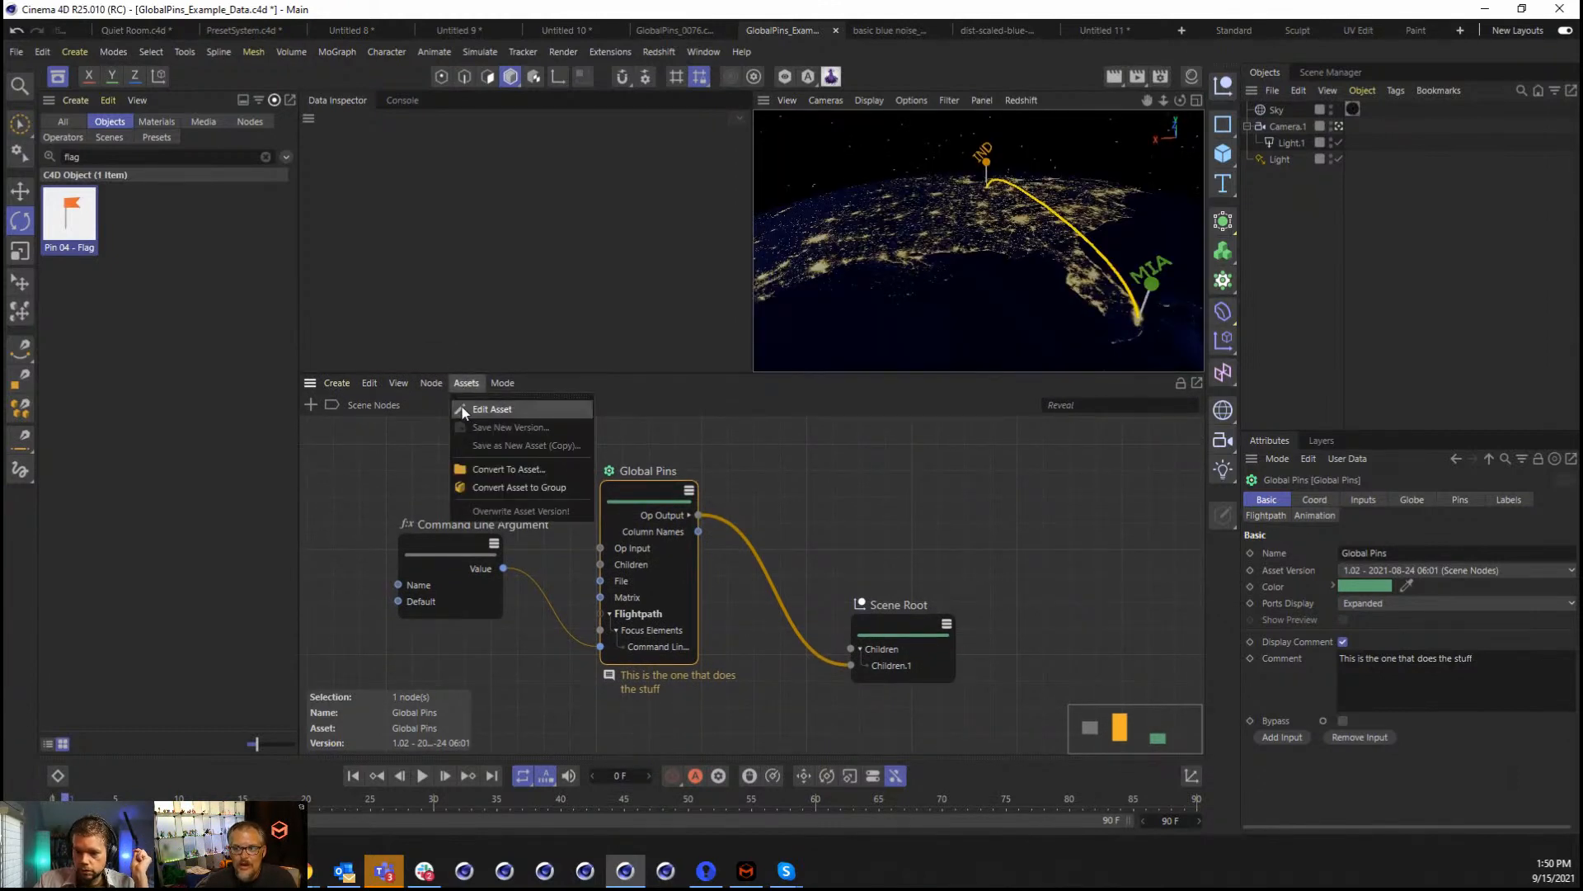
click(481, 410)
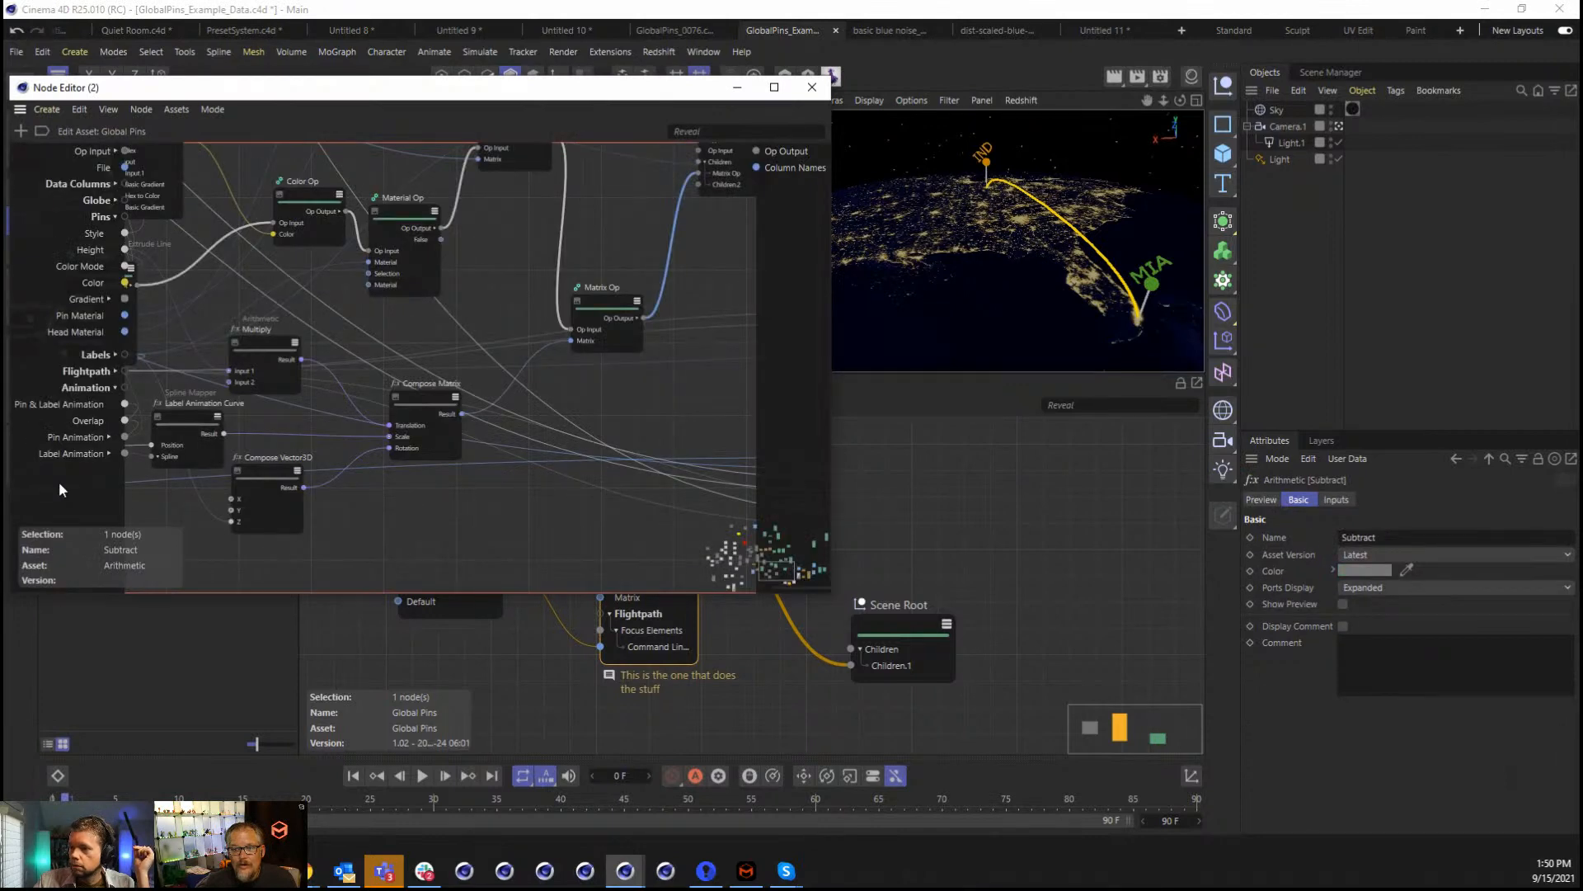
Examine the asset's entries in the Resource Editor with the list widened, and close both editors without saving the databases.
right_click(96, 502)
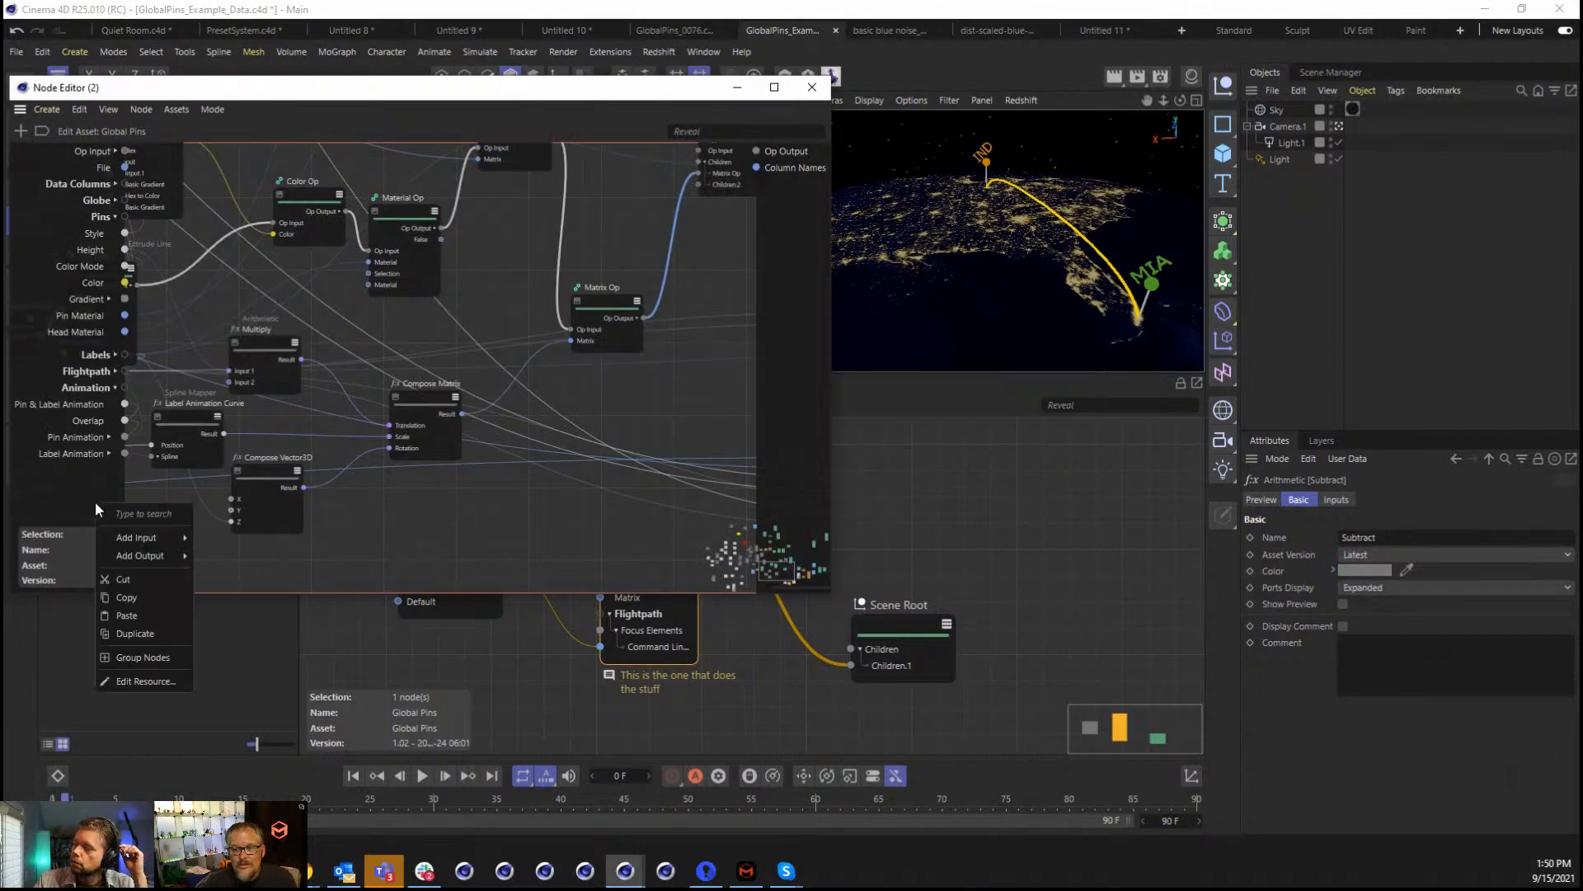
click(103, 687)
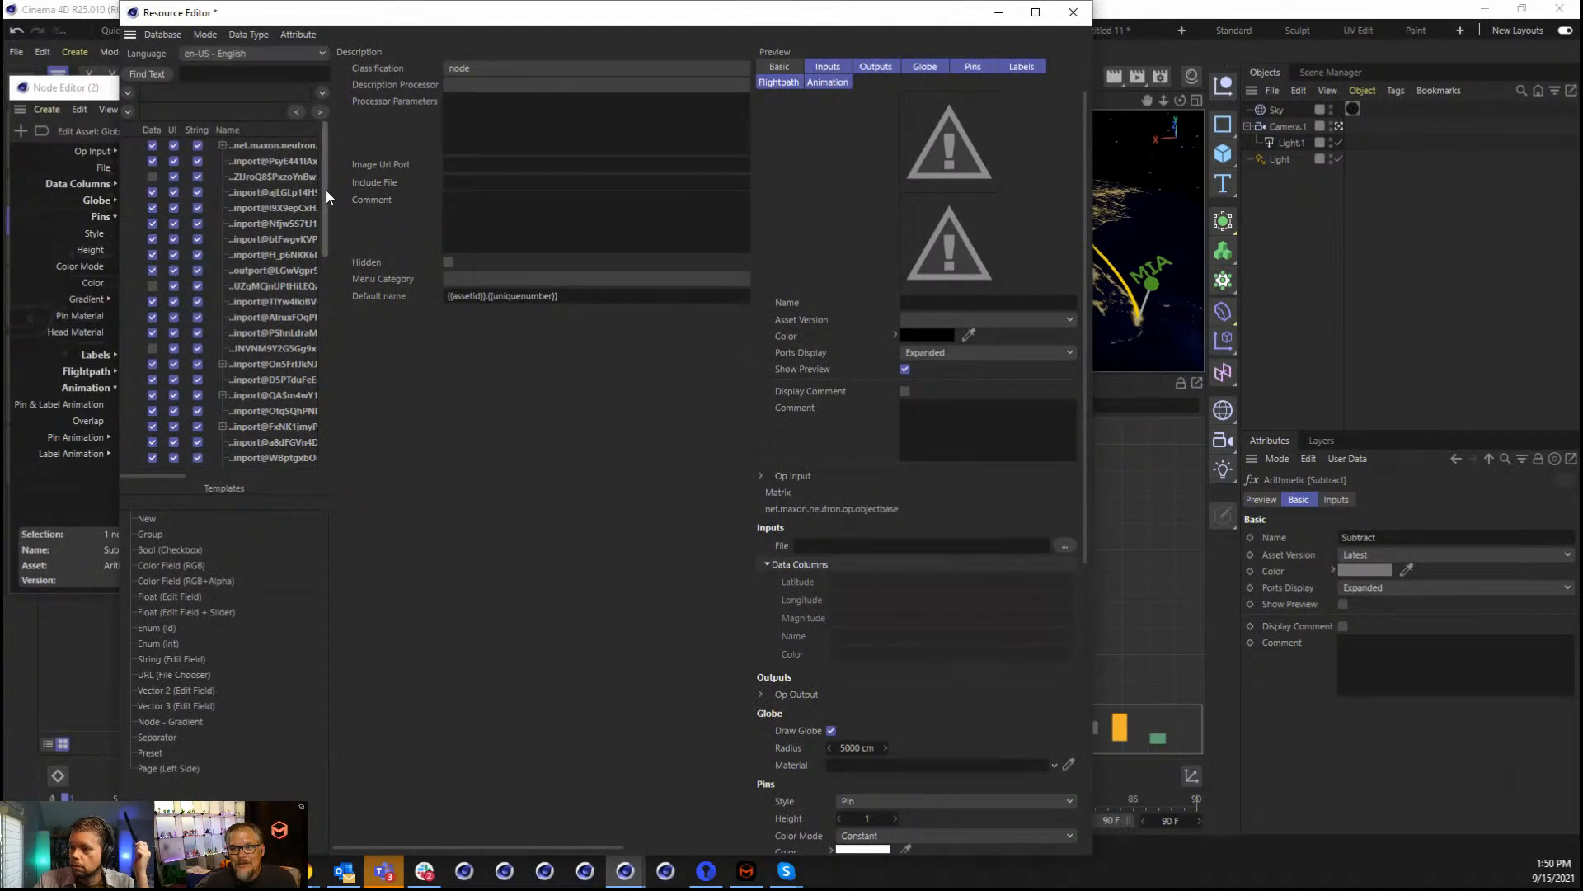
drag(325, 190, 318, 67)
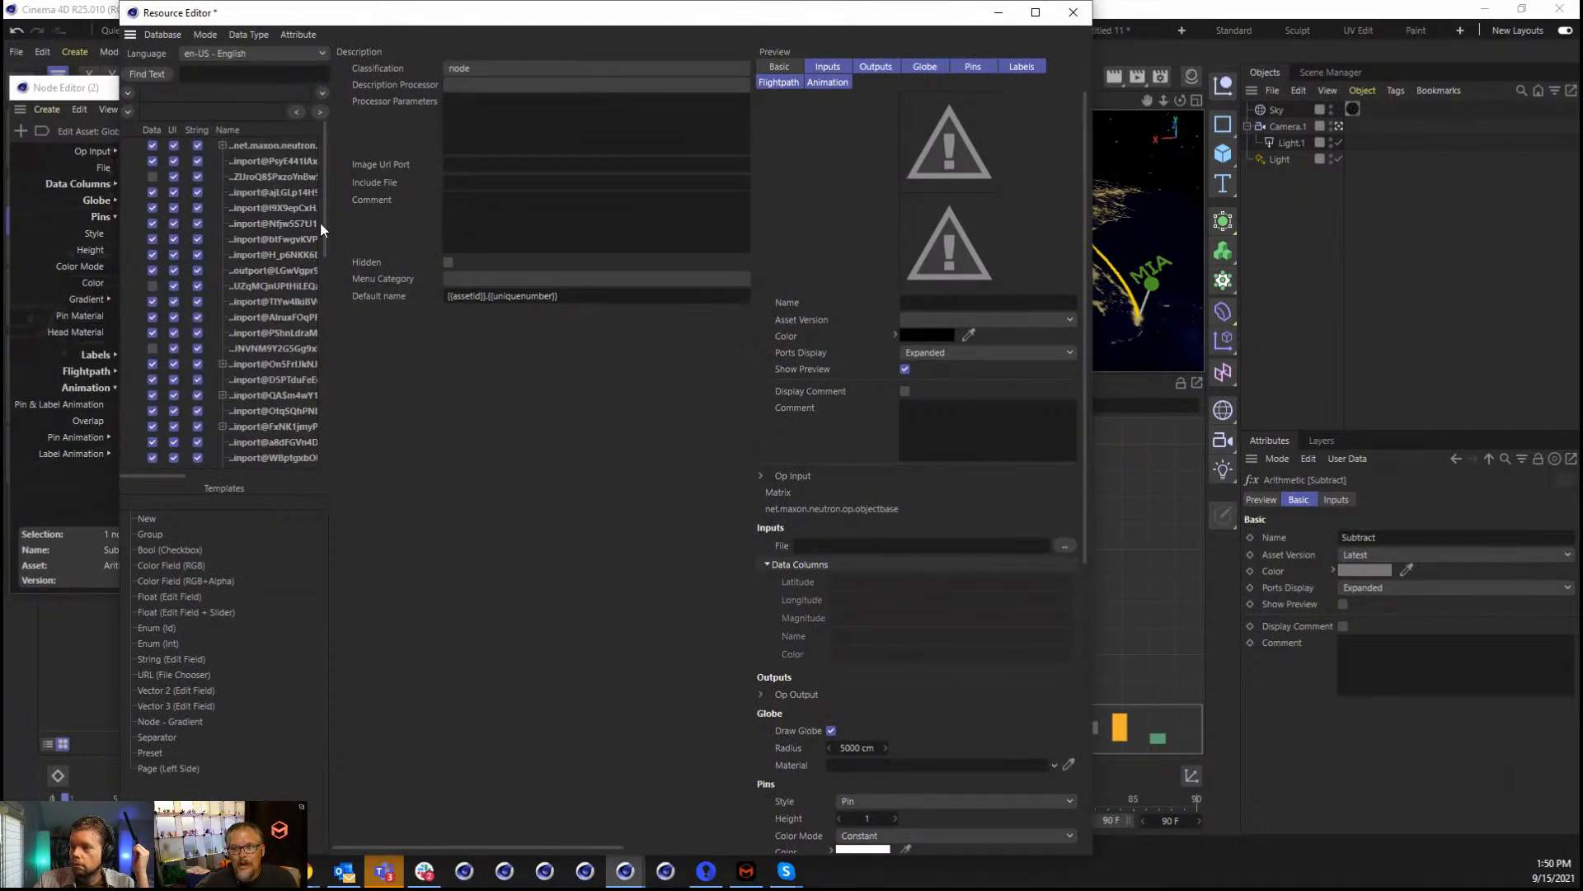
drag(328, 224, 447, 231)
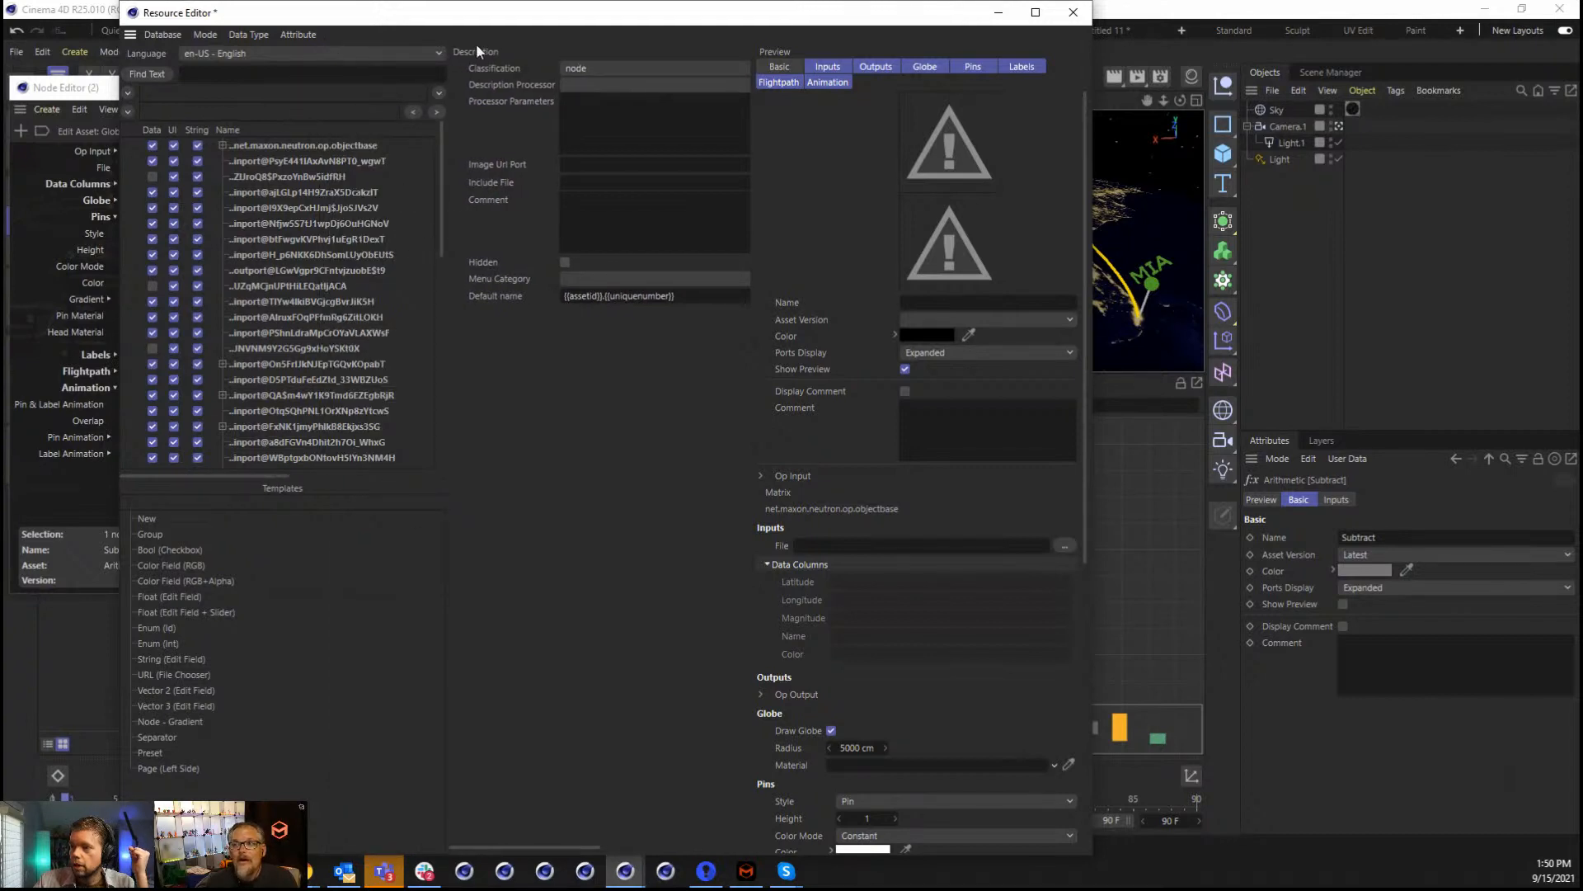
click(1073, 12)
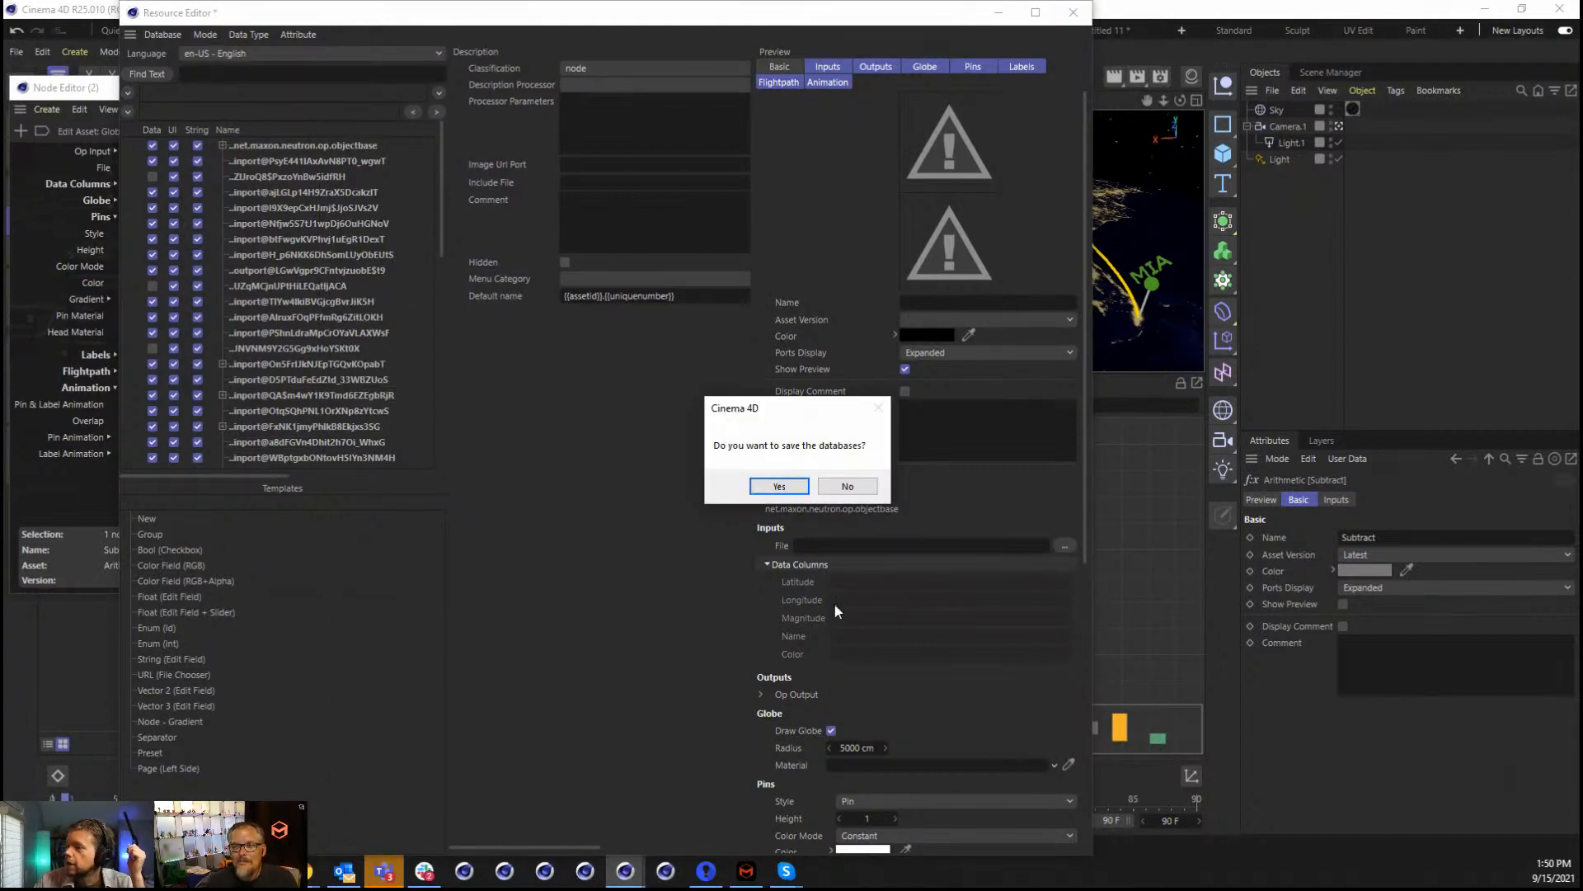
click(854, 487)
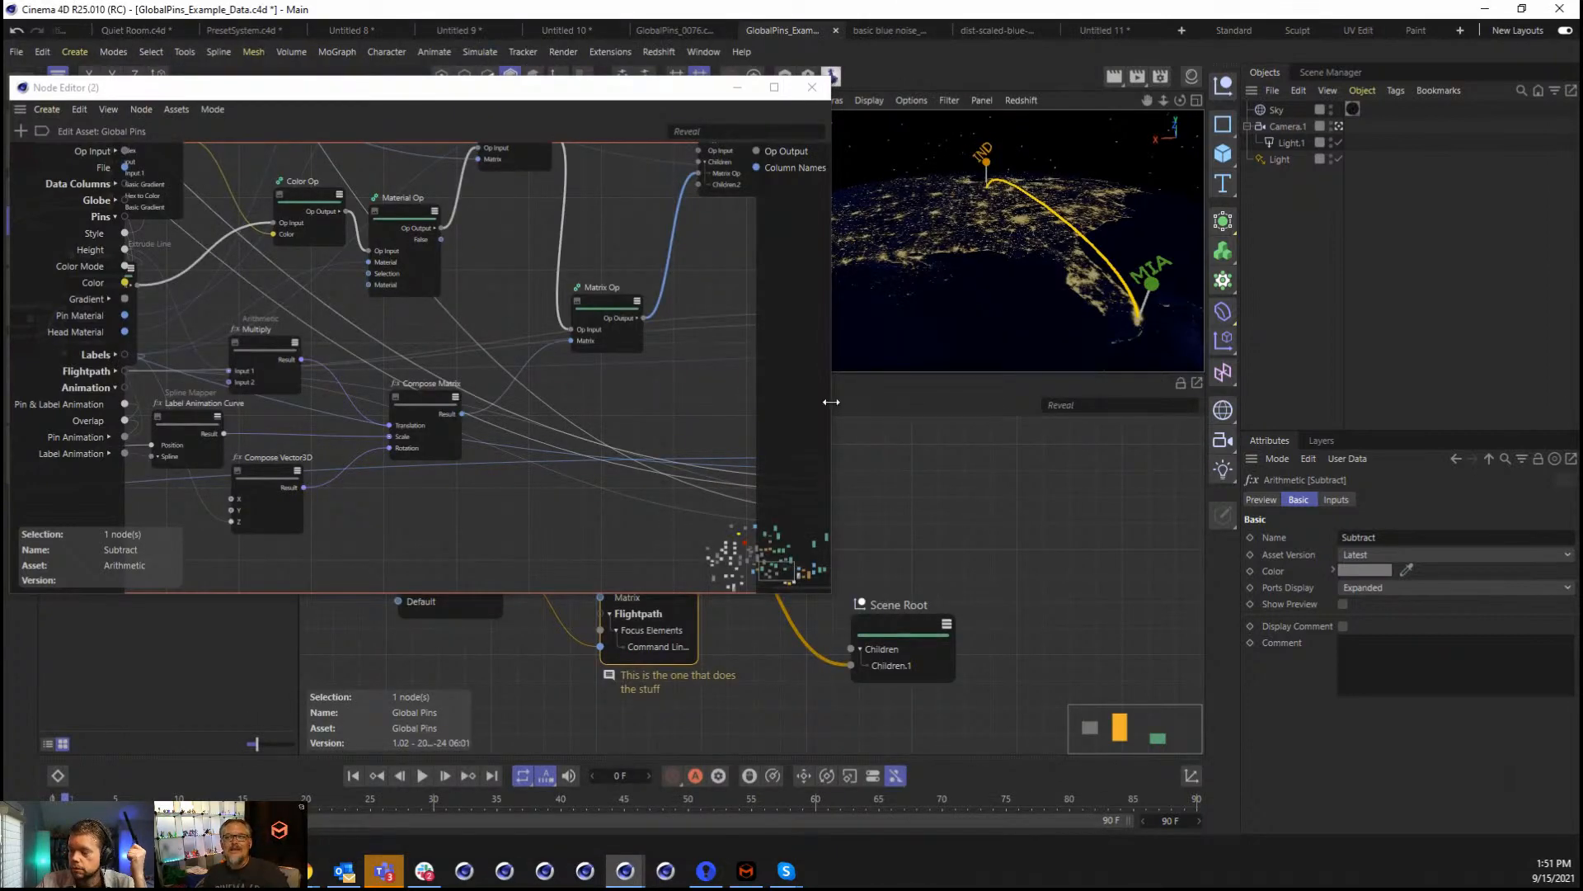
click(812, 86)
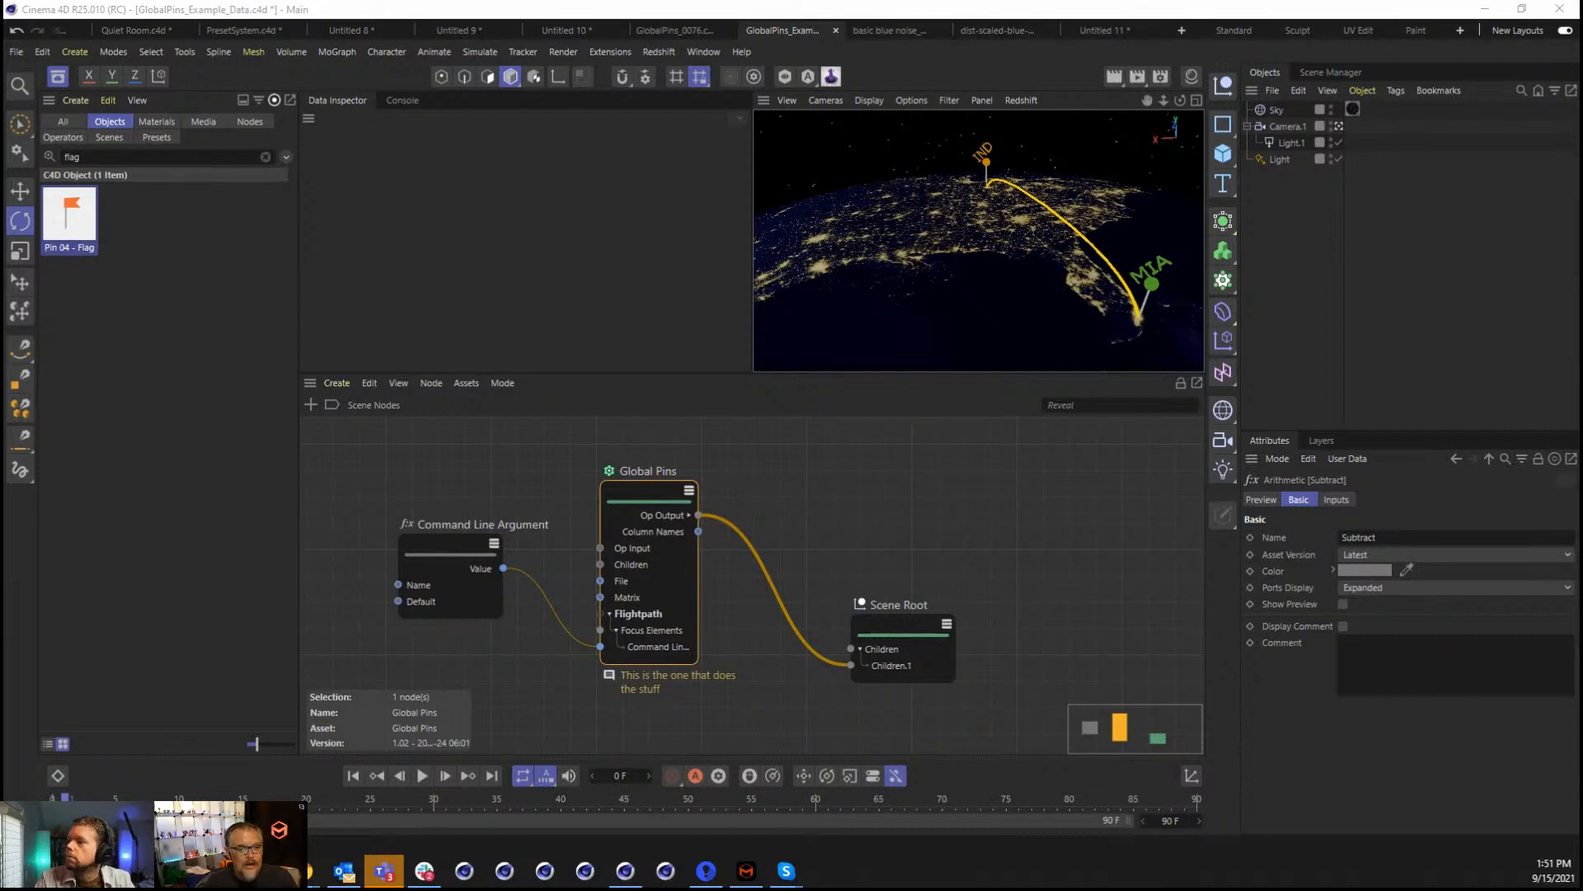
Import Spaceships_v03.ai at scale 1 centimeter with Create Vector Object off and switch to the Standard layout.
drag(2, 515, 307, 473)
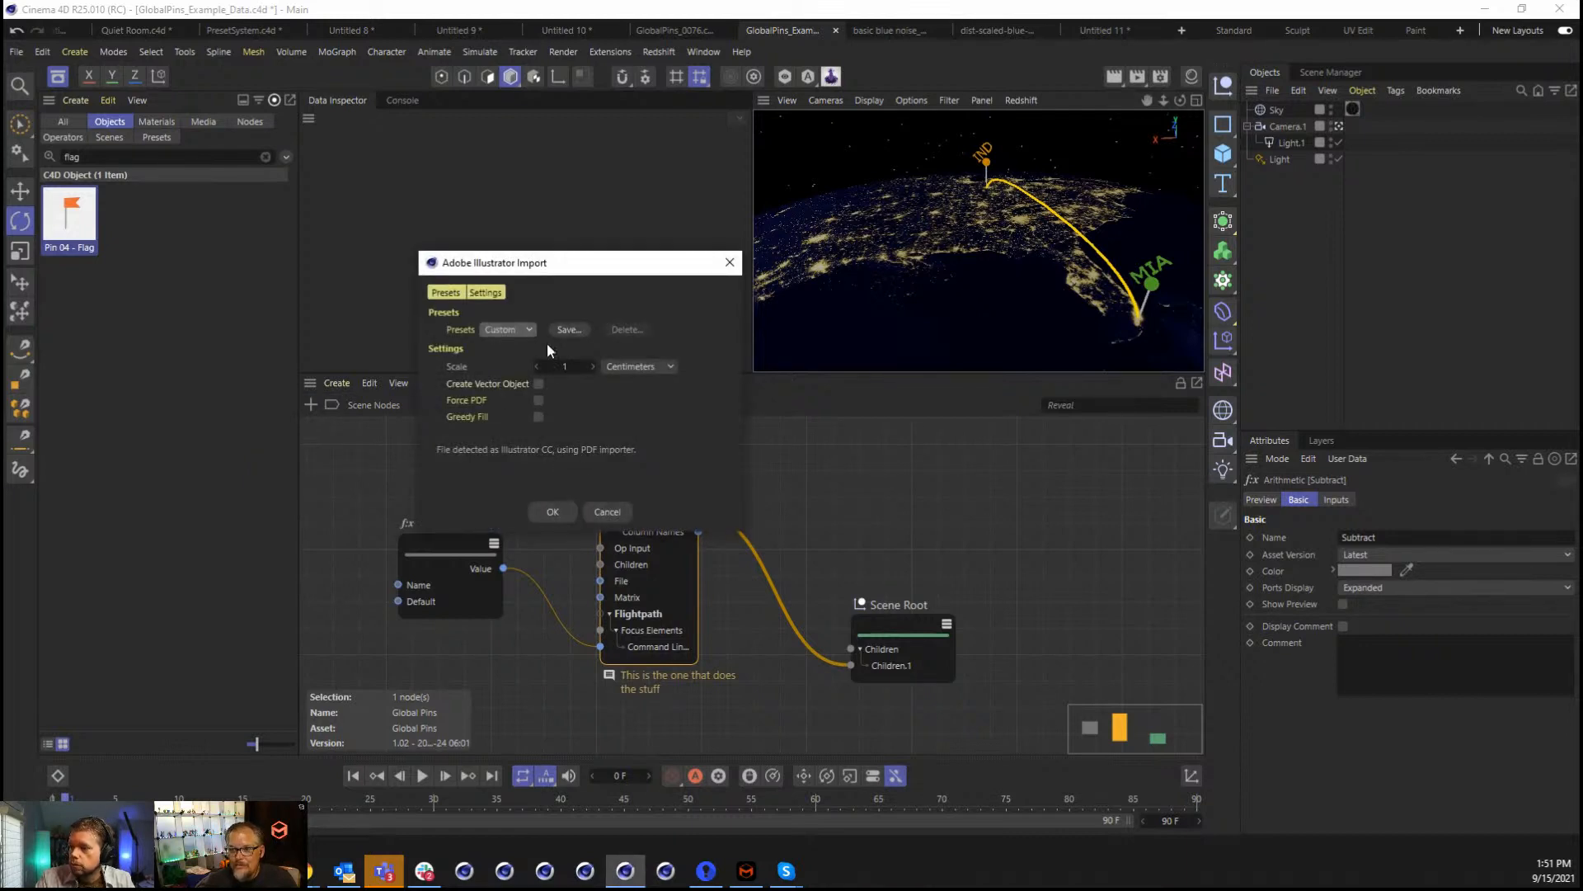
click(549, 511)
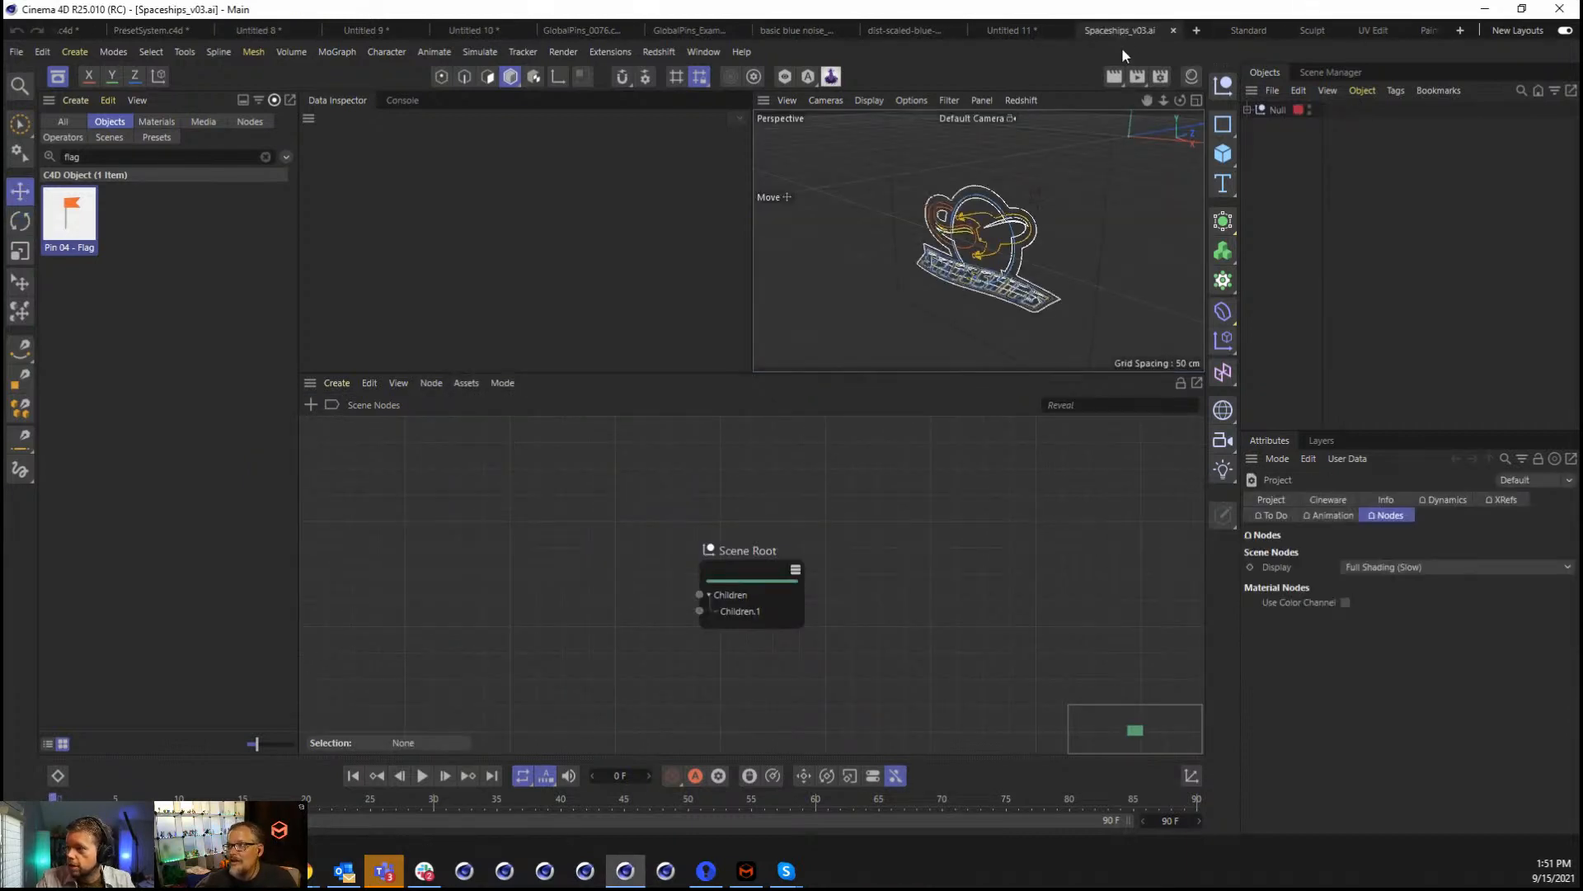
click(1232, 30)
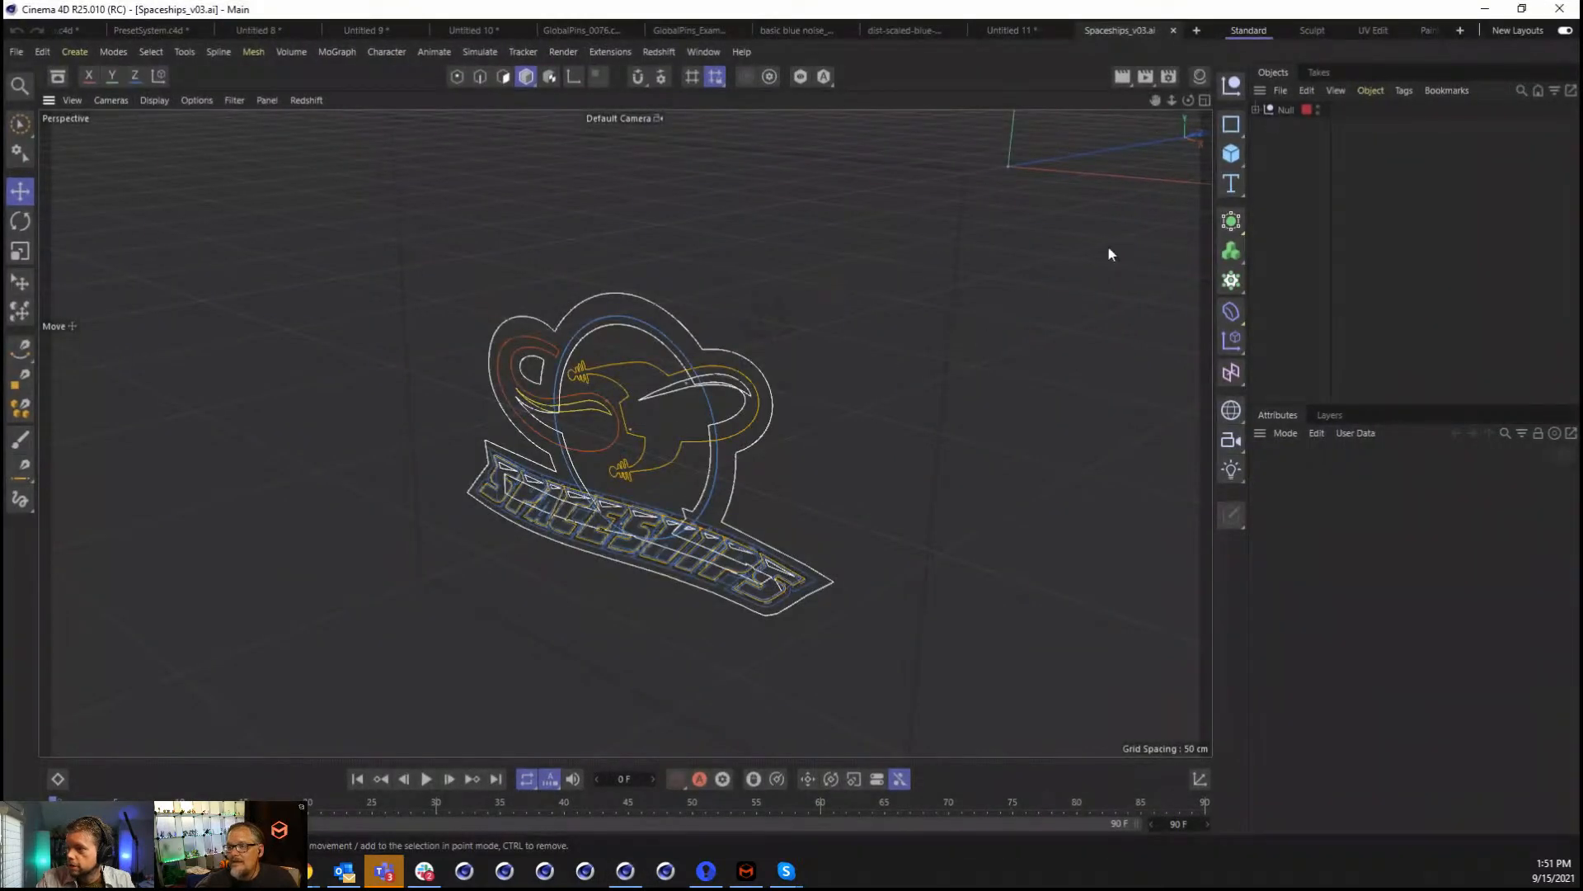
Expand the imported Null and its SPACESHIPS group and show the first spline's Vector Import Info tag properties.
click(1255, 110)
click(1264, 126)
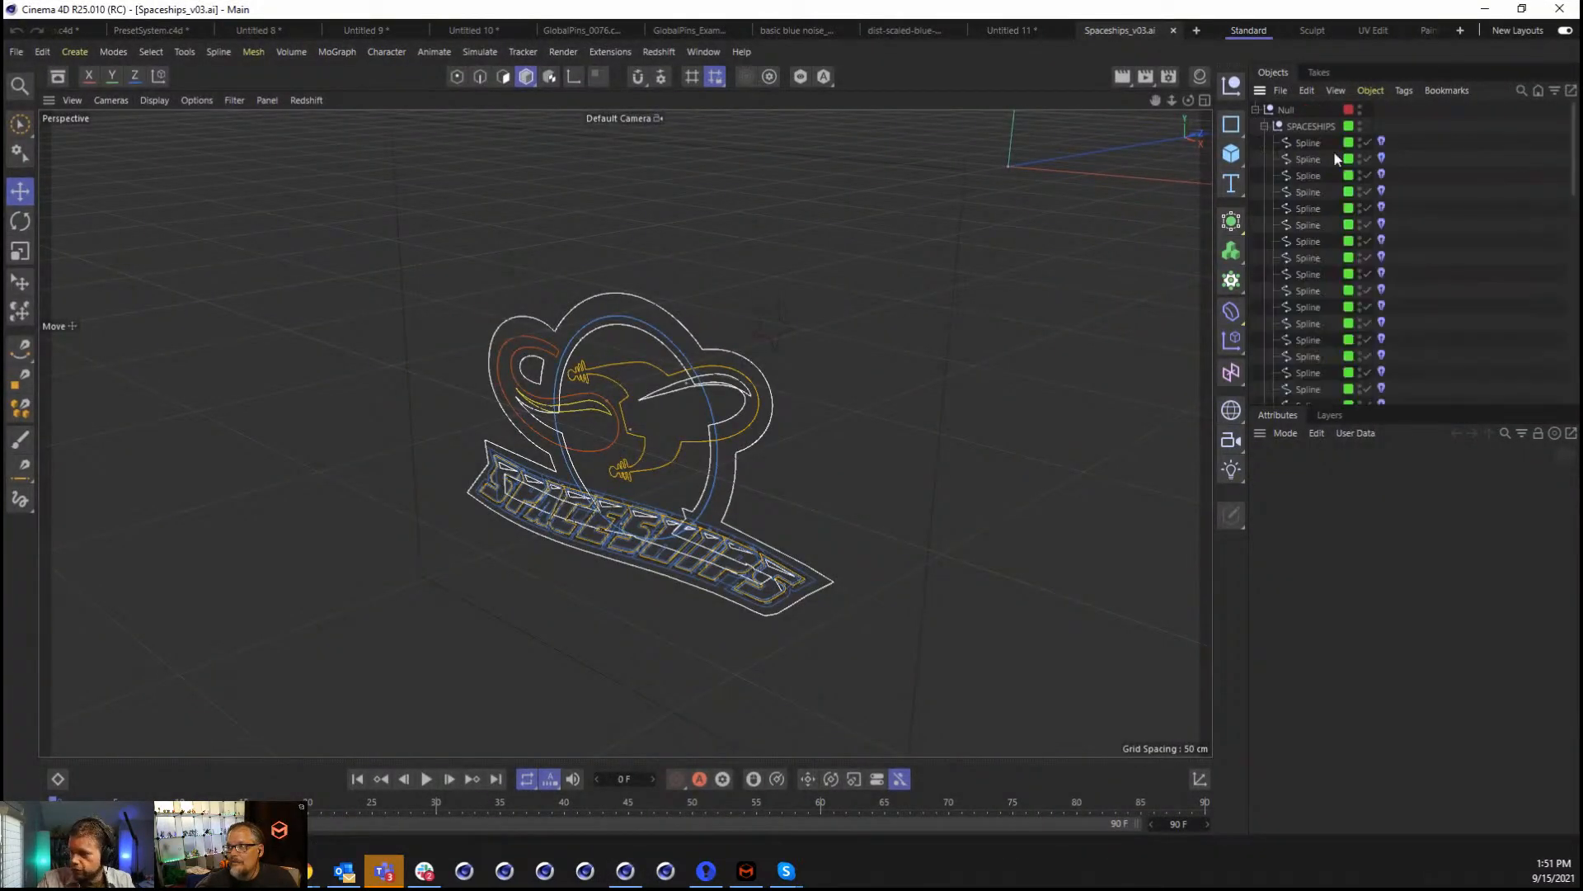
click(1382, 142)
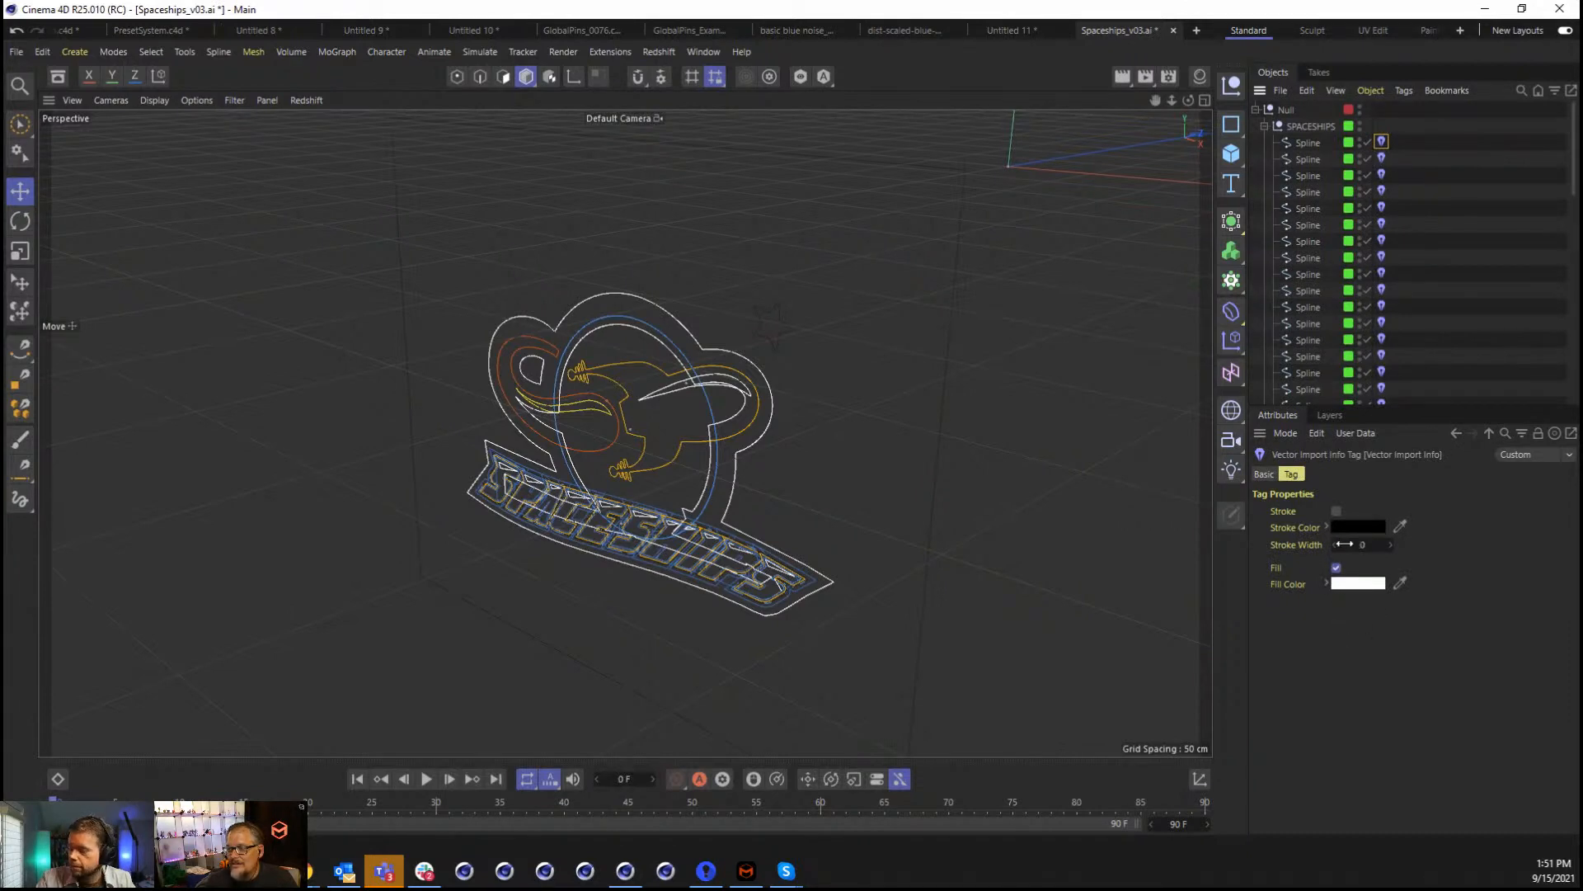
Import Spaceships_v03.ai again, this time as a vector object.
drag(40, 583, 448, 576)
click(770, 500)
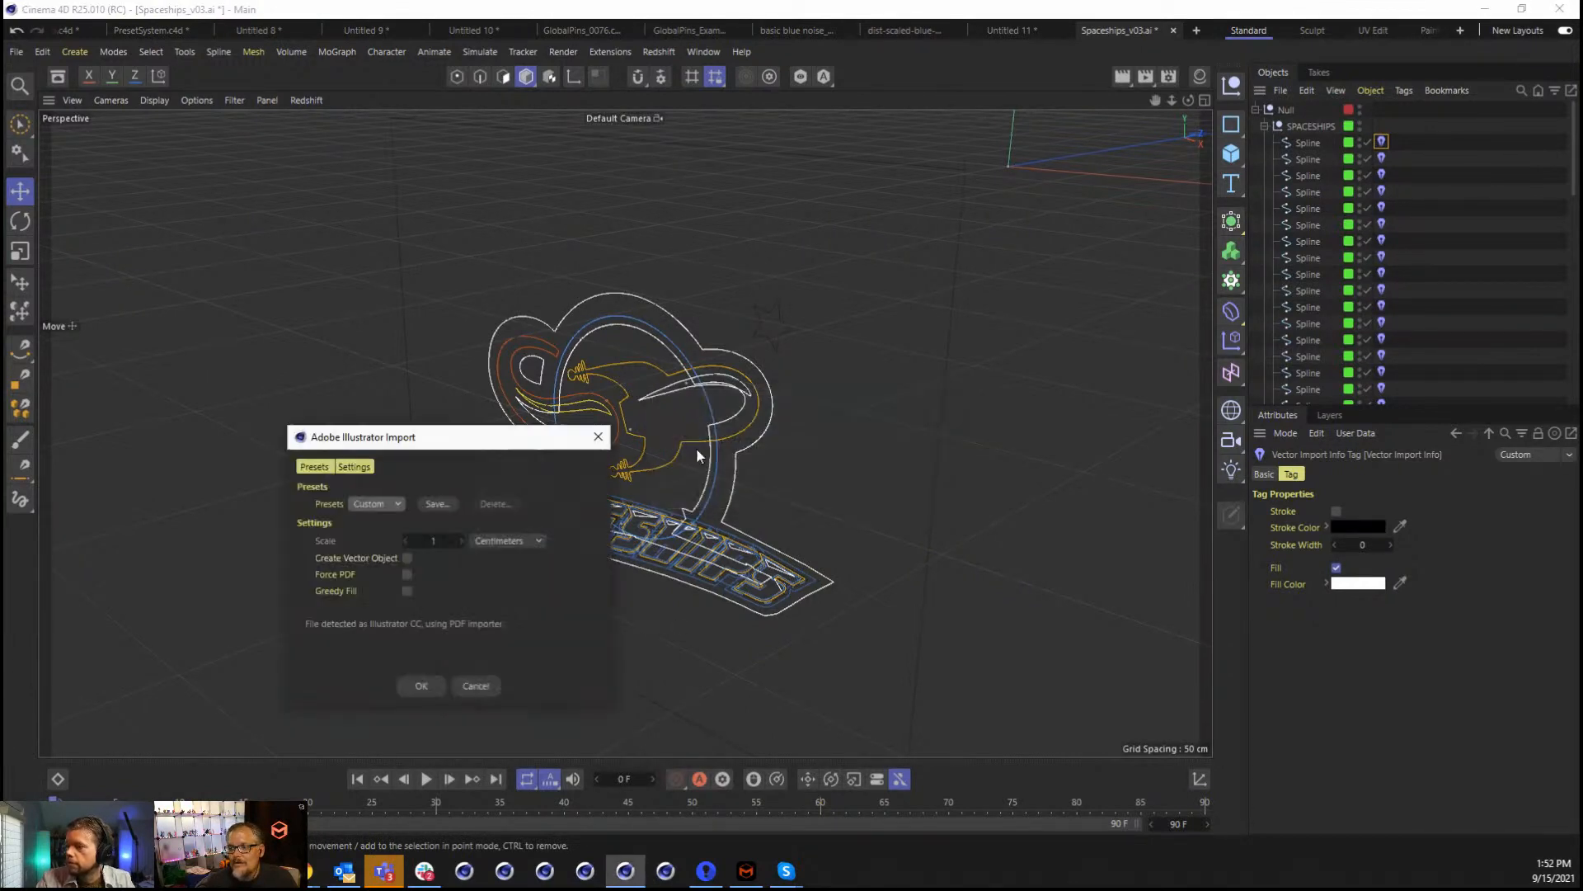
click(435, 683)
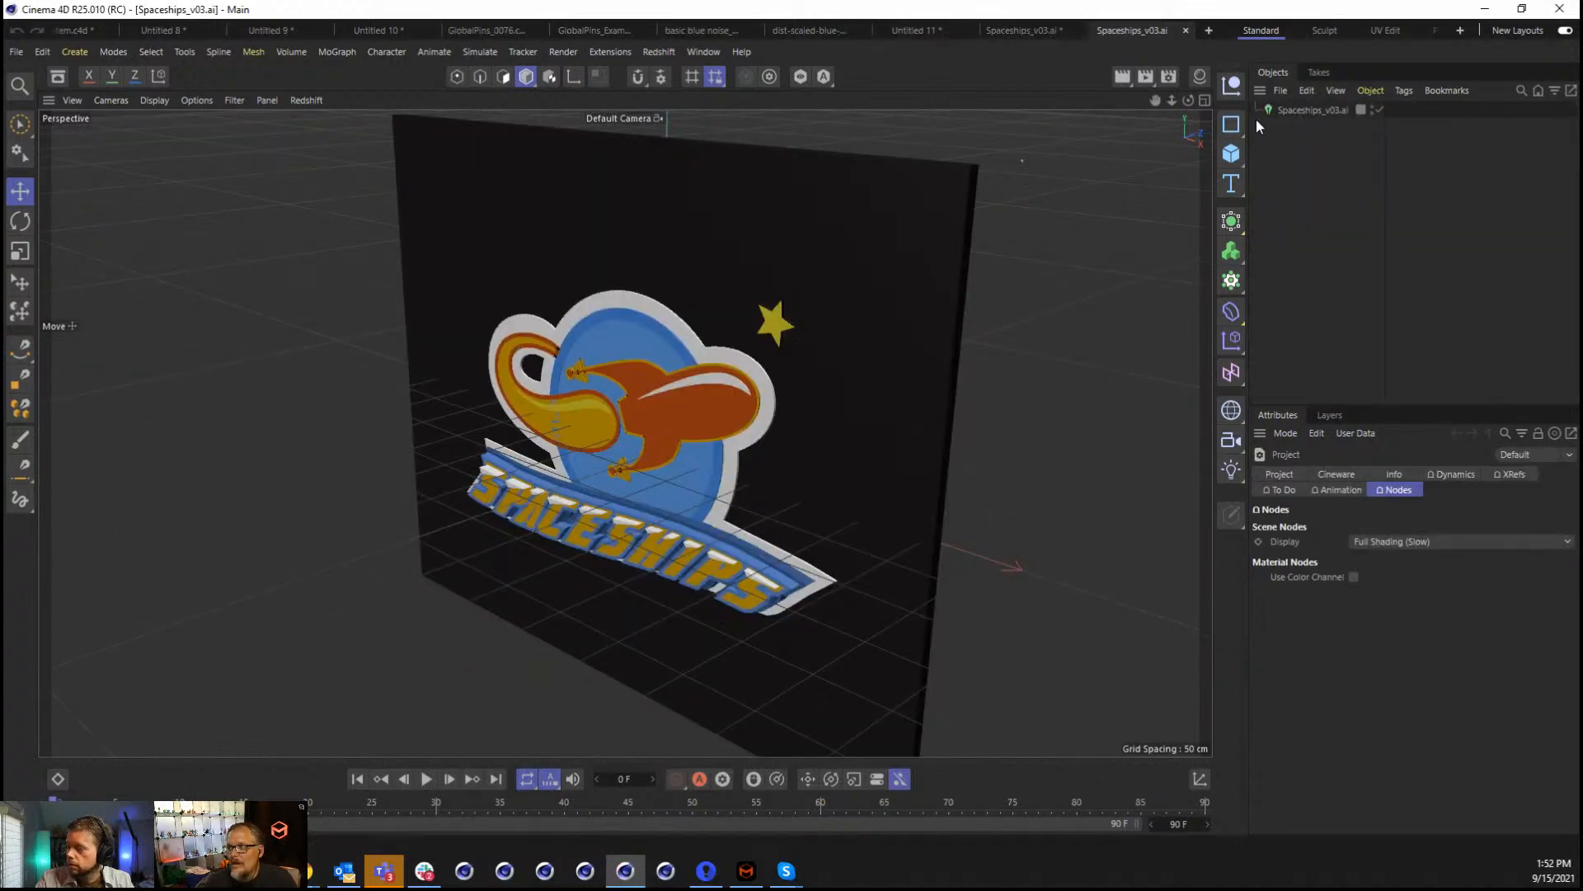
Set the Spaceships_v03.ai vector object's Extrude Depth to 68 cm and Layer Offset to 15 cm, keeping the stroke Width at 100 %.
click(1297, 111)
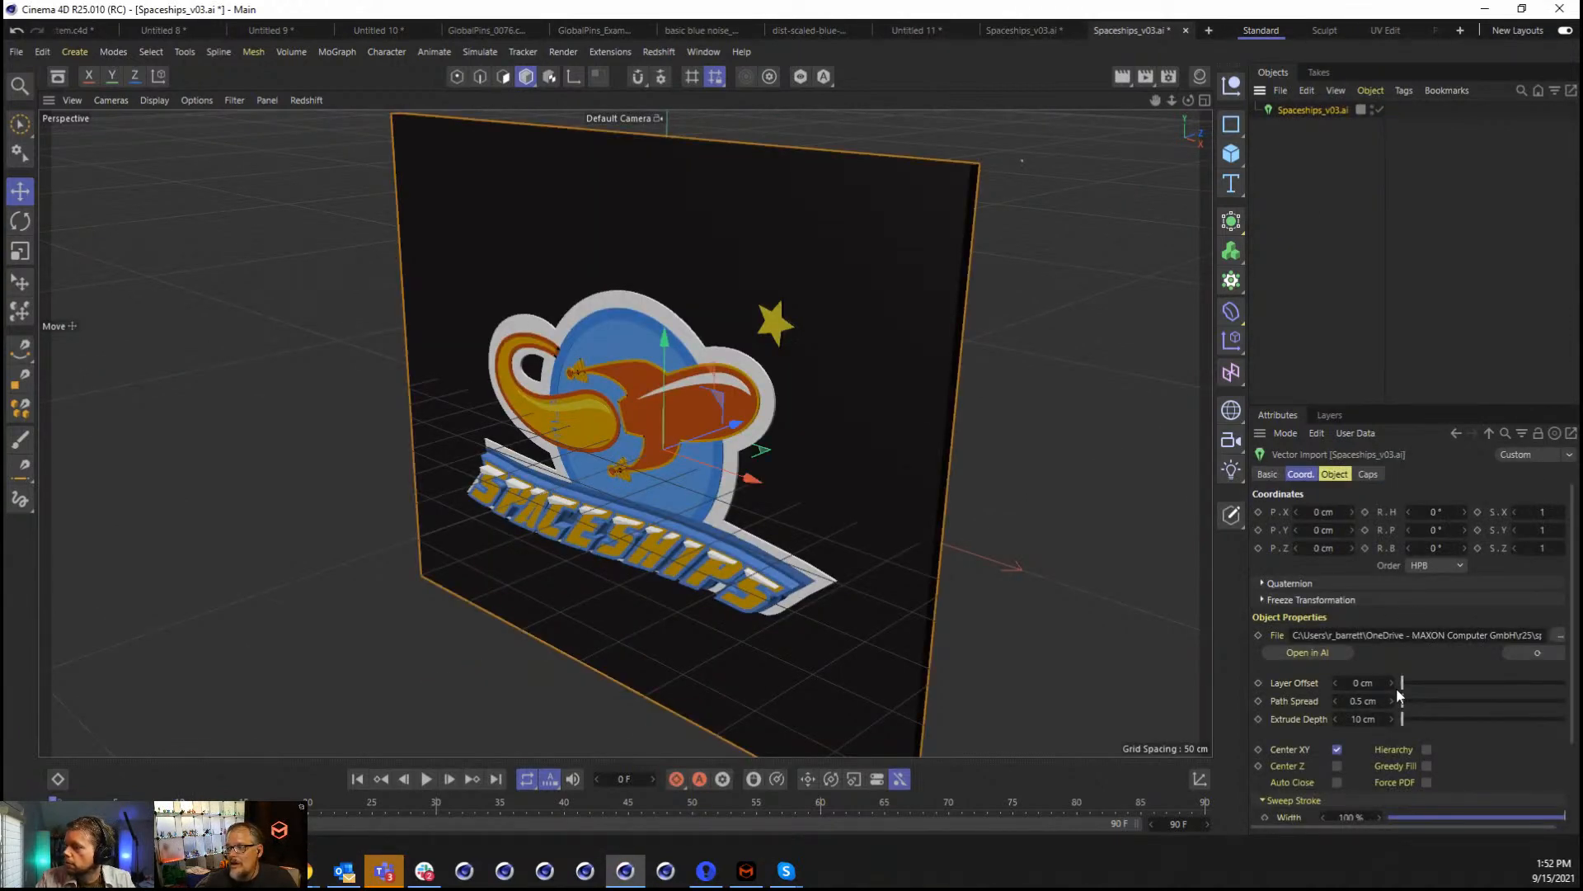
click(1343, 475)
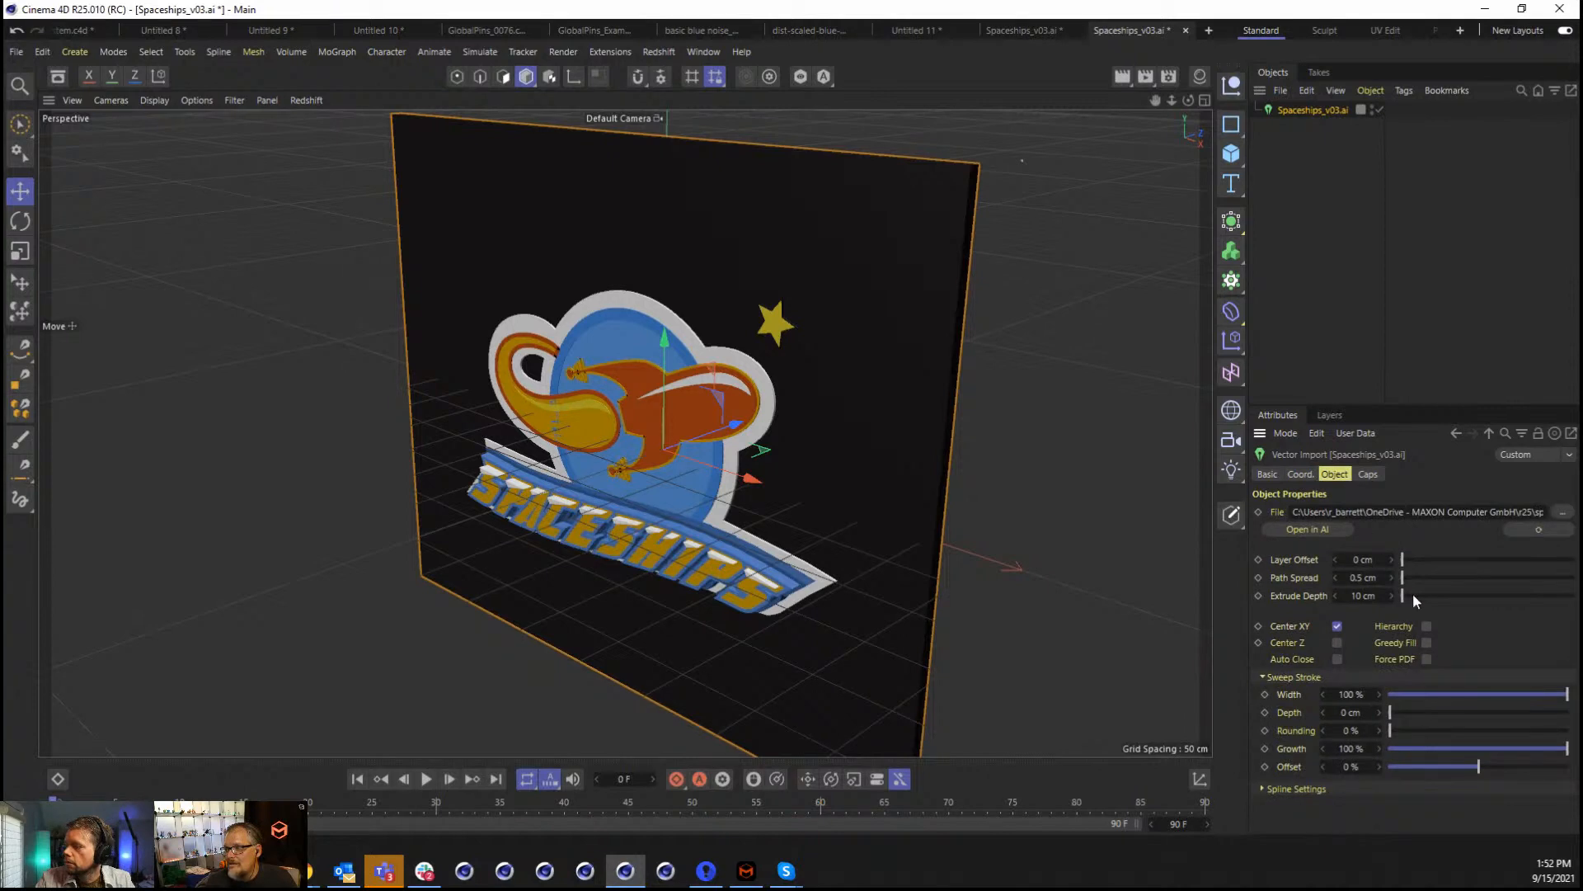
drag(1408, 594, 1426, 561)
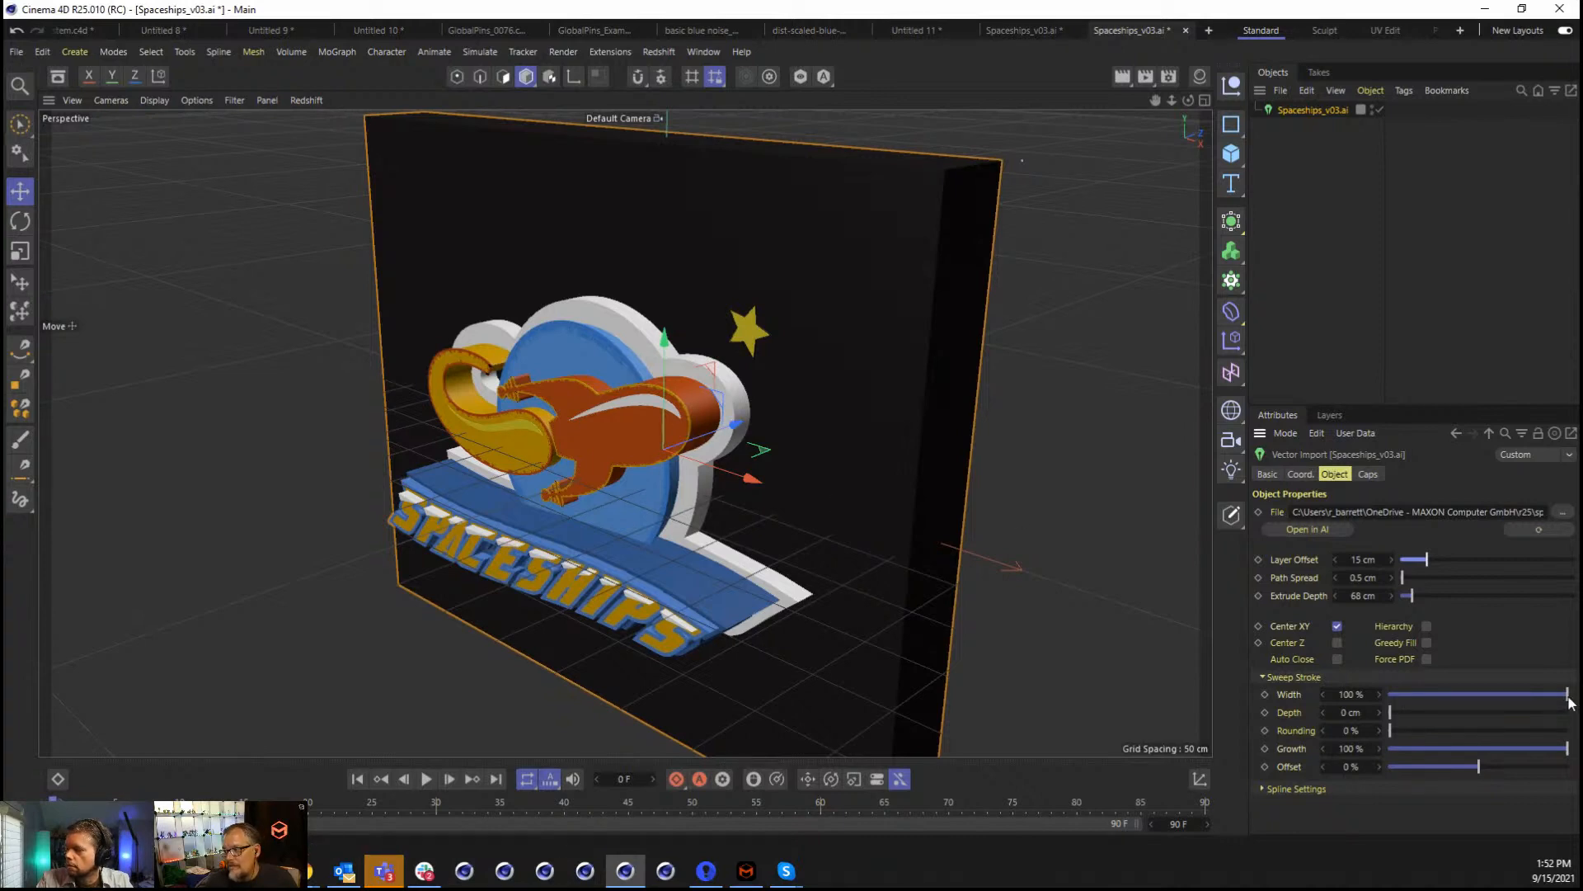
mouse_move(1548, 694)
mouse_down()
mouse_move(1430, 709)
mouse_move(1575, 701)
mouse_up()
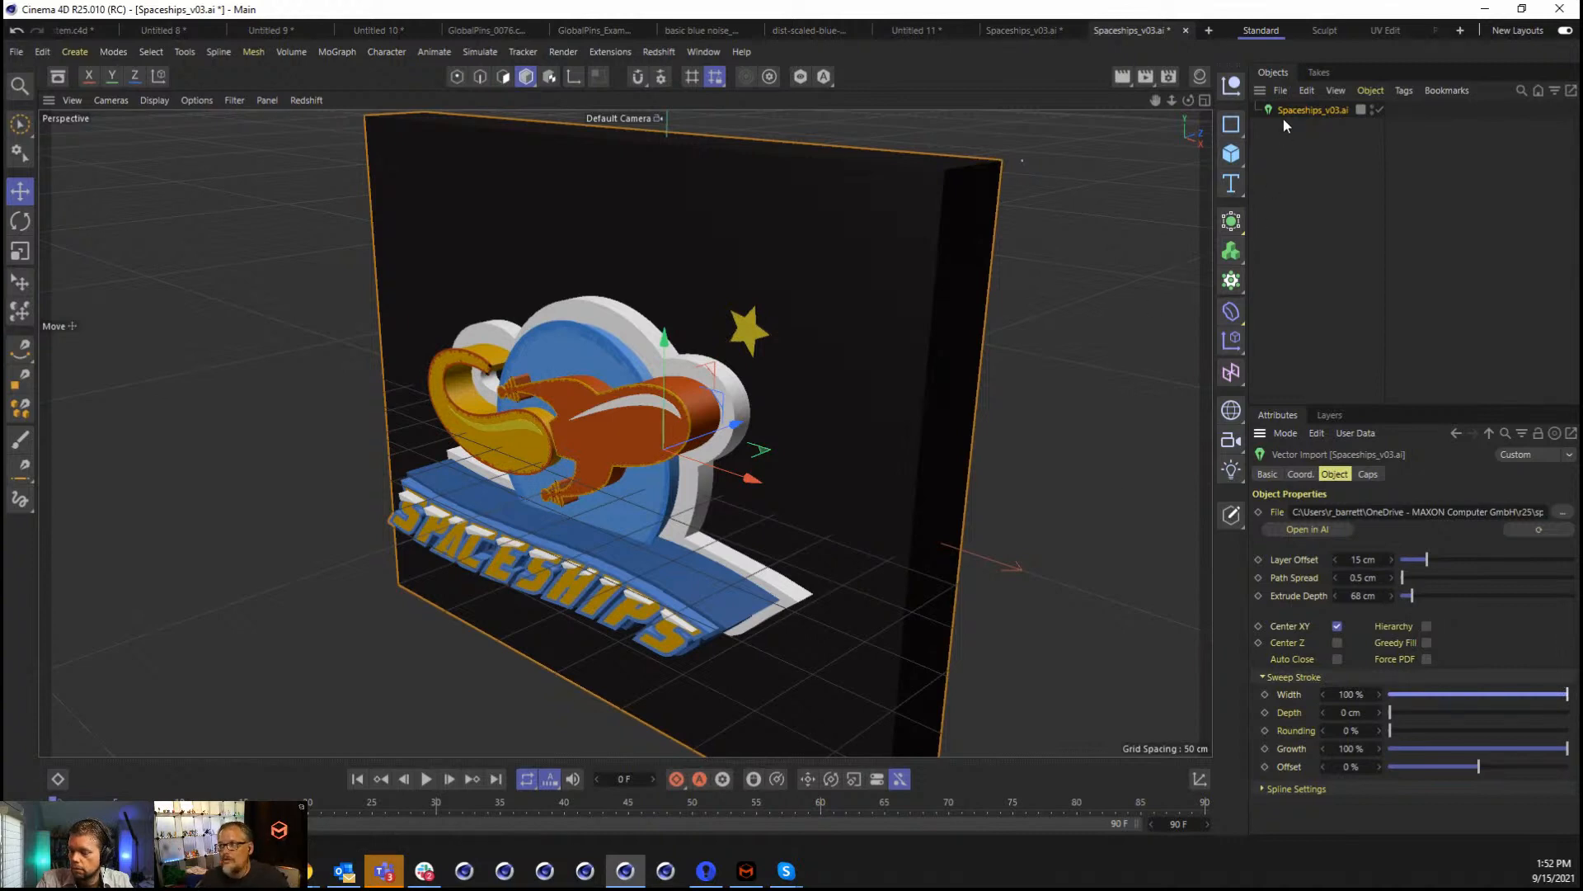
Make the vector object editable, expand its hierarchy, and try moving the SPACESHIPS group, undoing the move.
key(c)
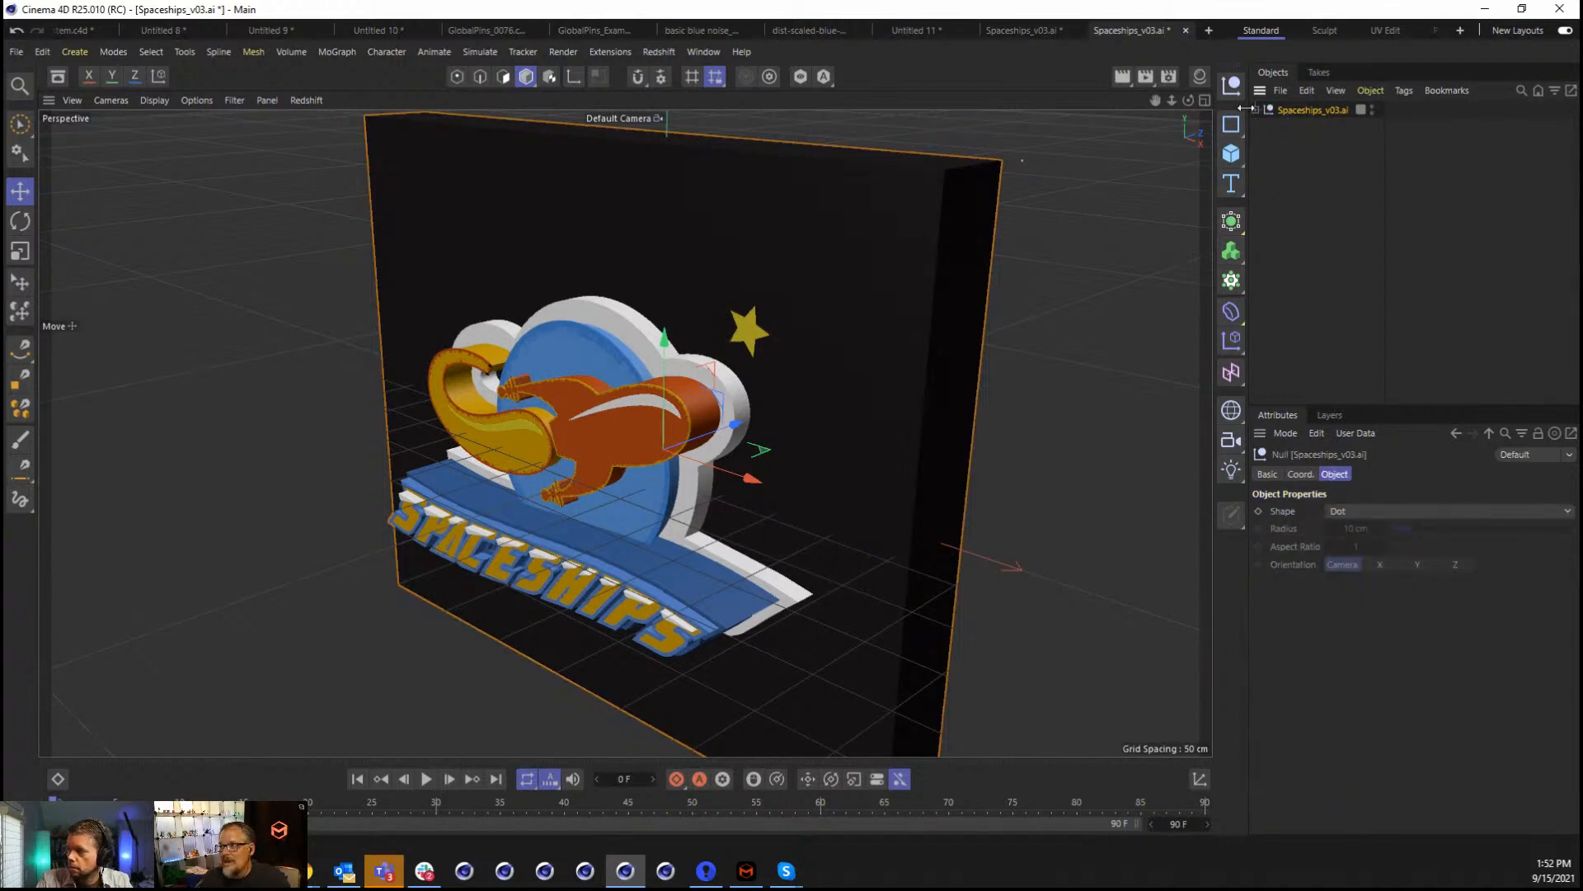
click(1264, 126)
click(1320, 142)
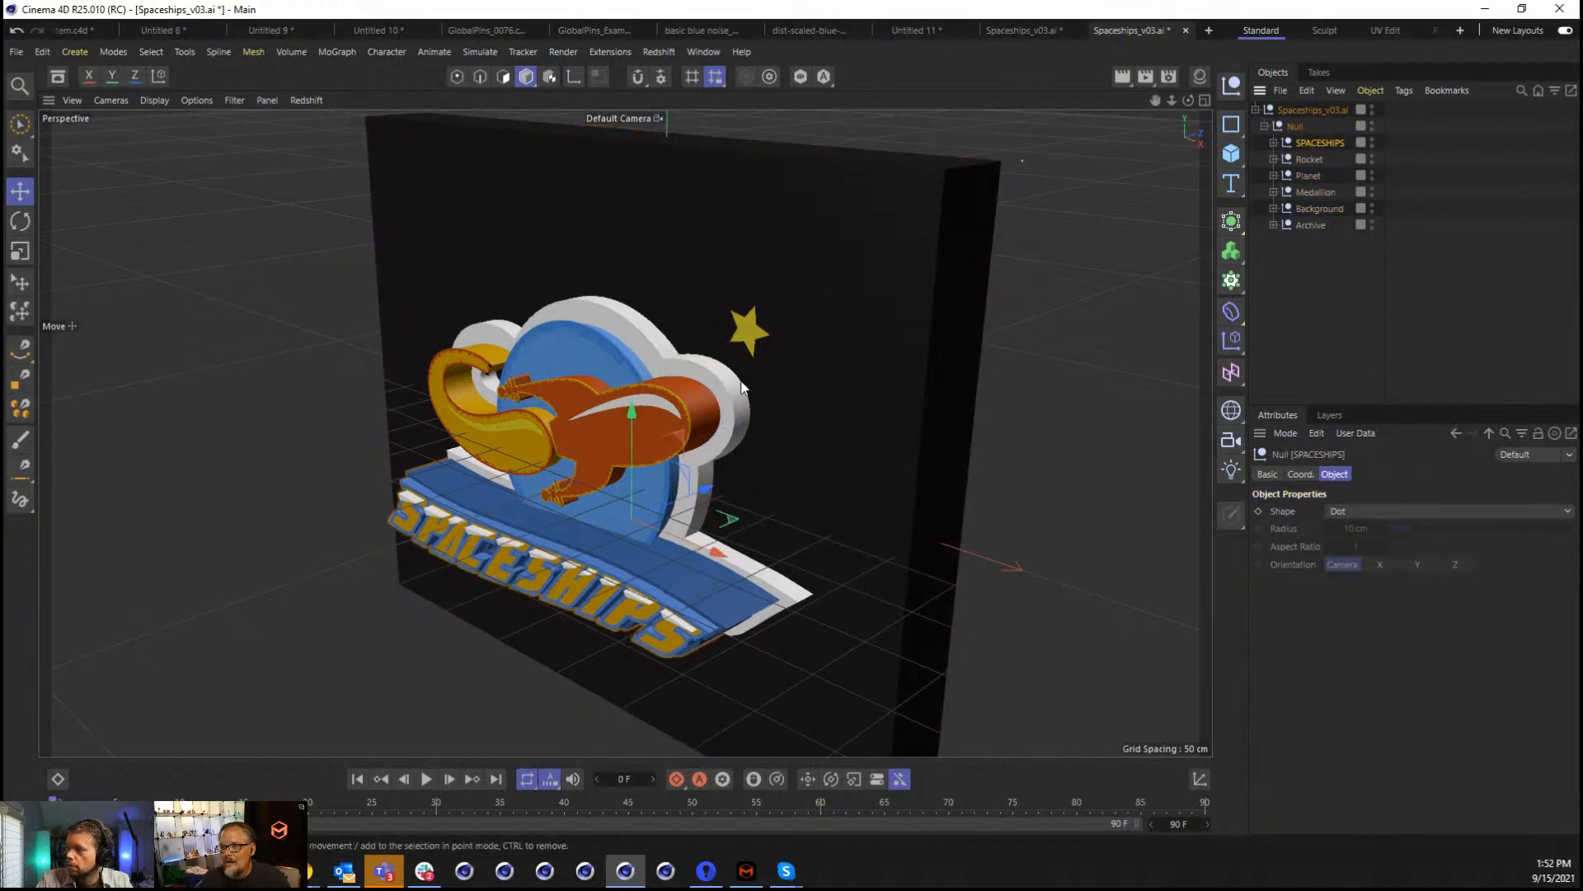
drag(701, 496, 701, 548)
key(ctrl+z)
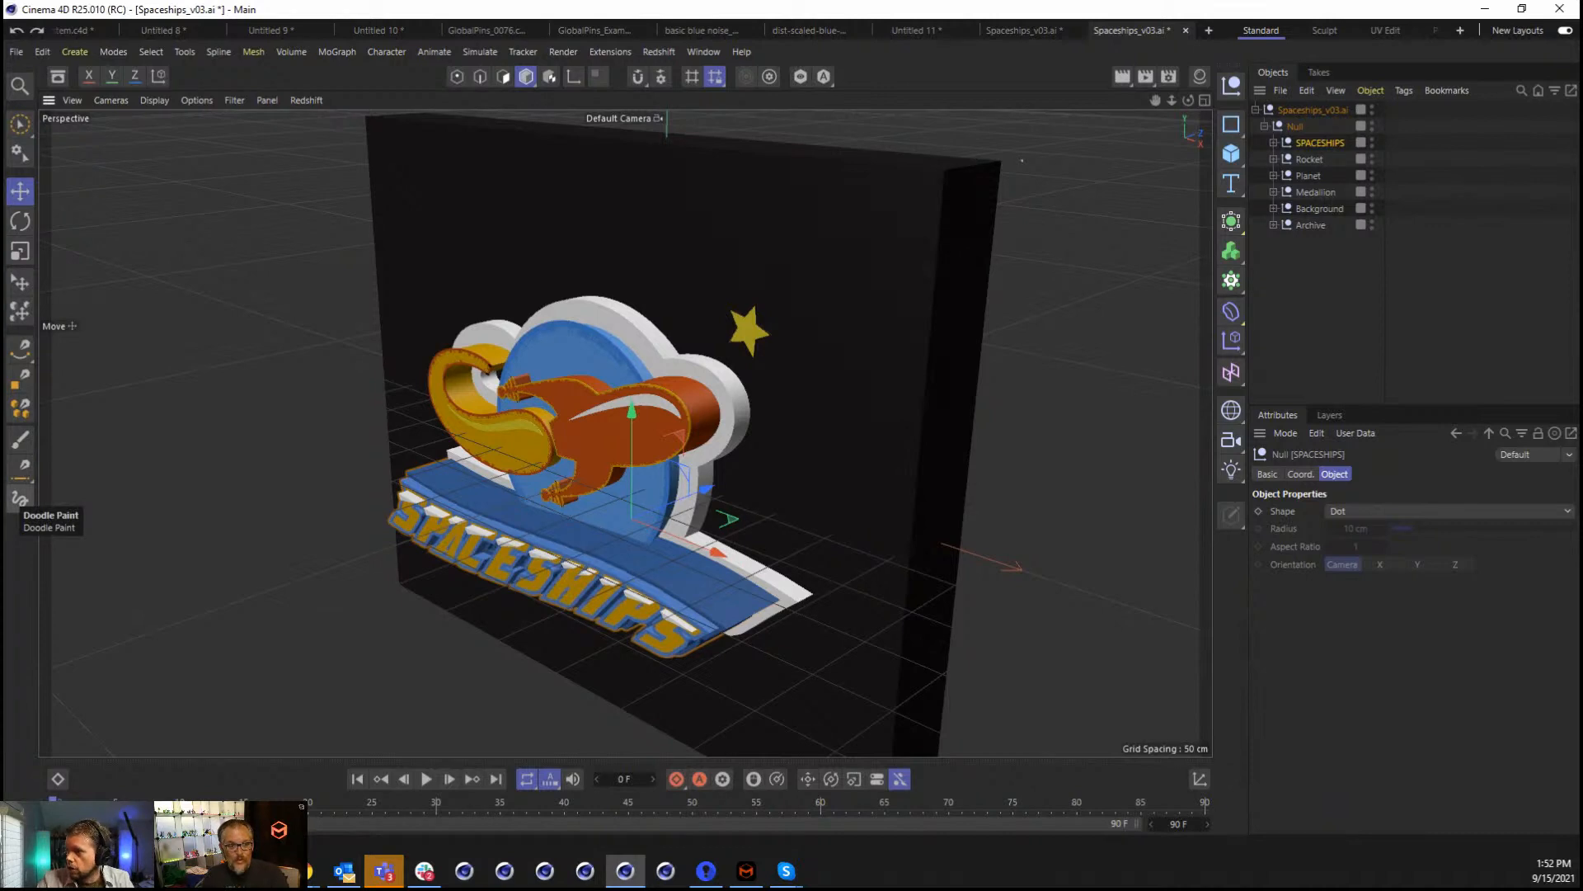
drag(445, 528, 790, 462)
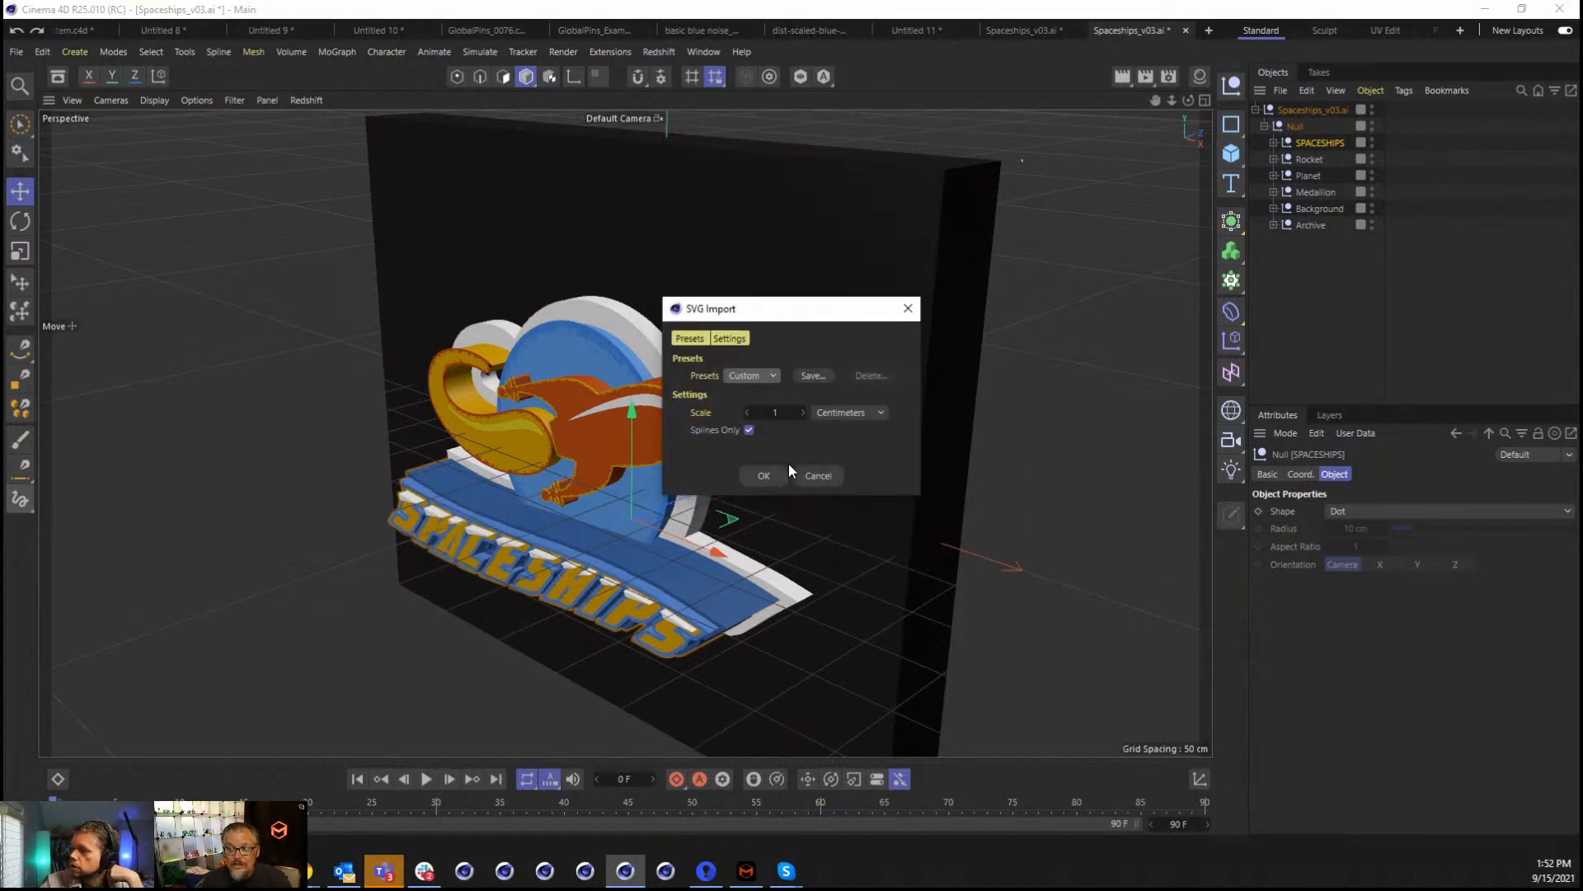
click(787, 467)
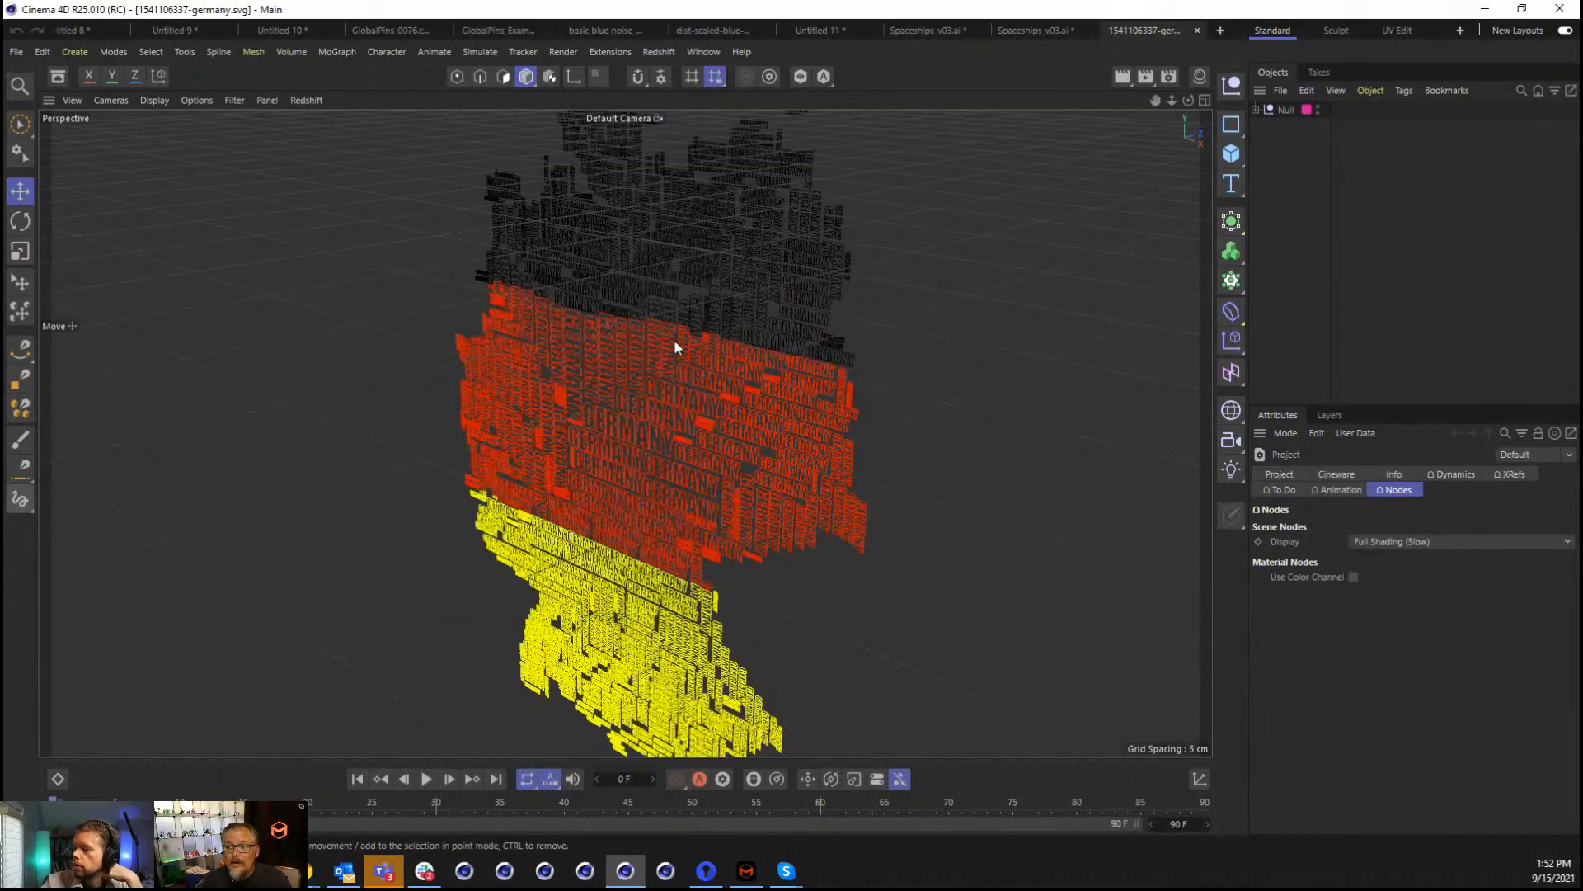
scroll(642, 434, down, 3)
scroll(641, 437, up, 2)
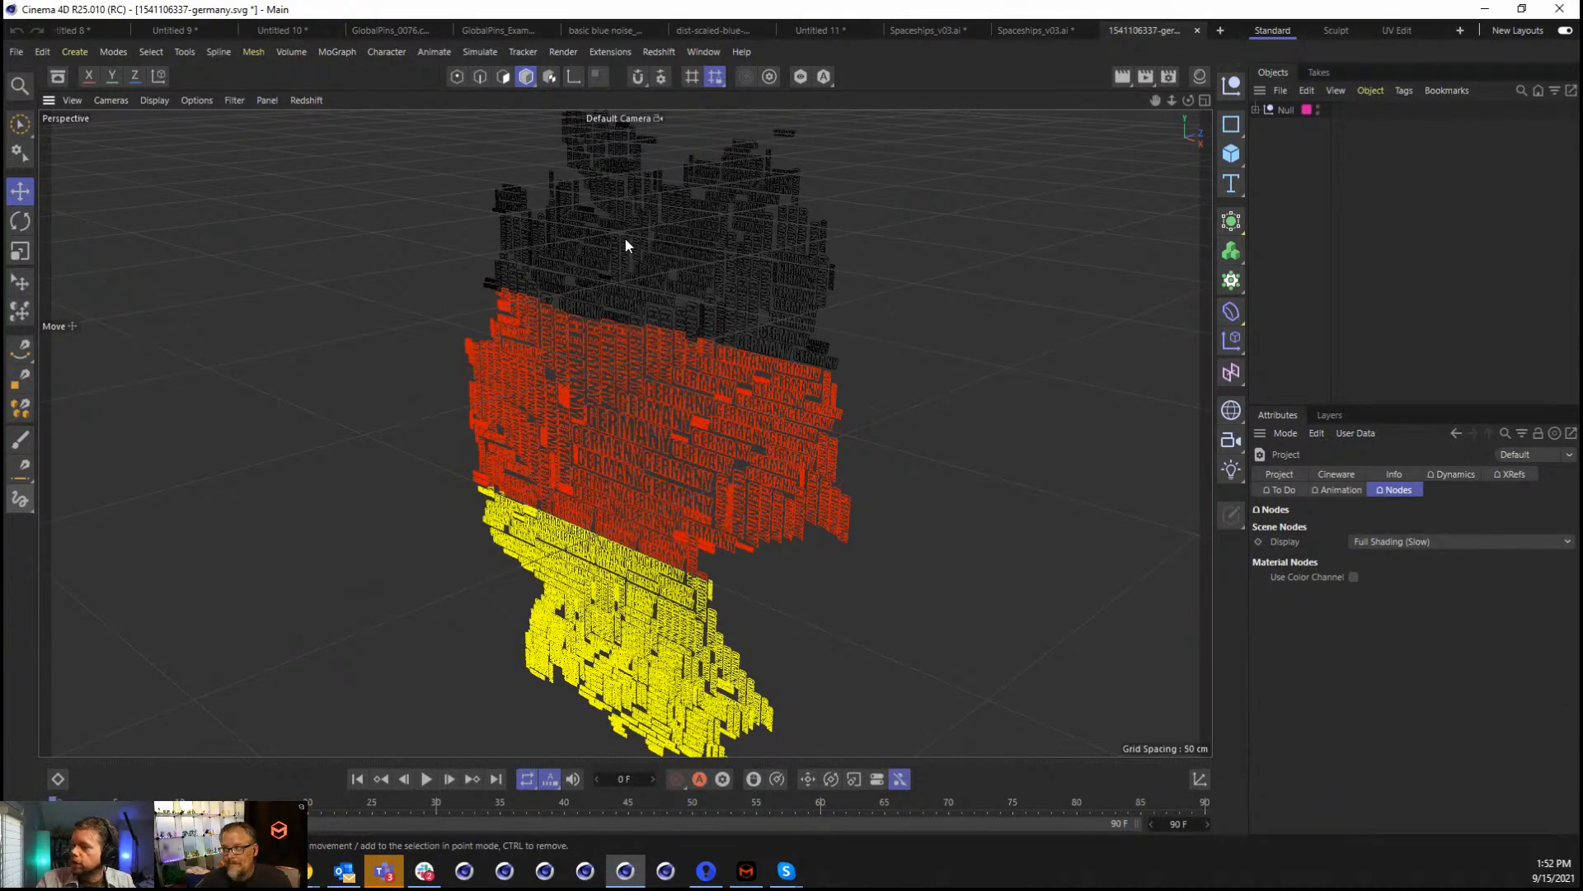
Return to the vector-object Spaceships_v03.ai document, undo making the object editable, and select the Vector Import object.
click(1027, 31)
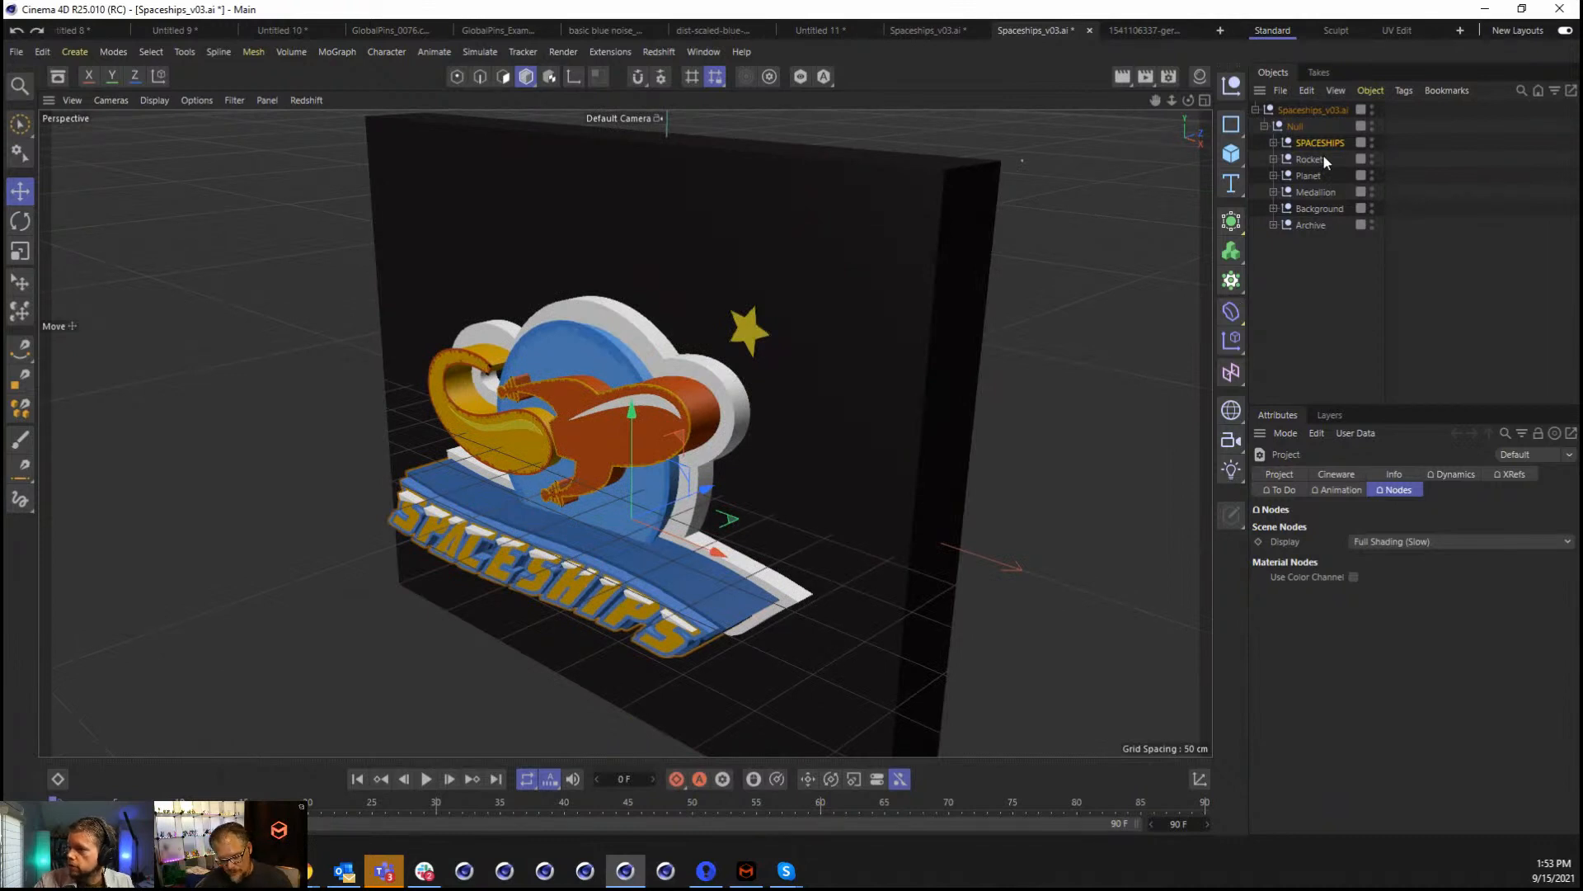
key(ctrl+z)
key(ctrl+z)
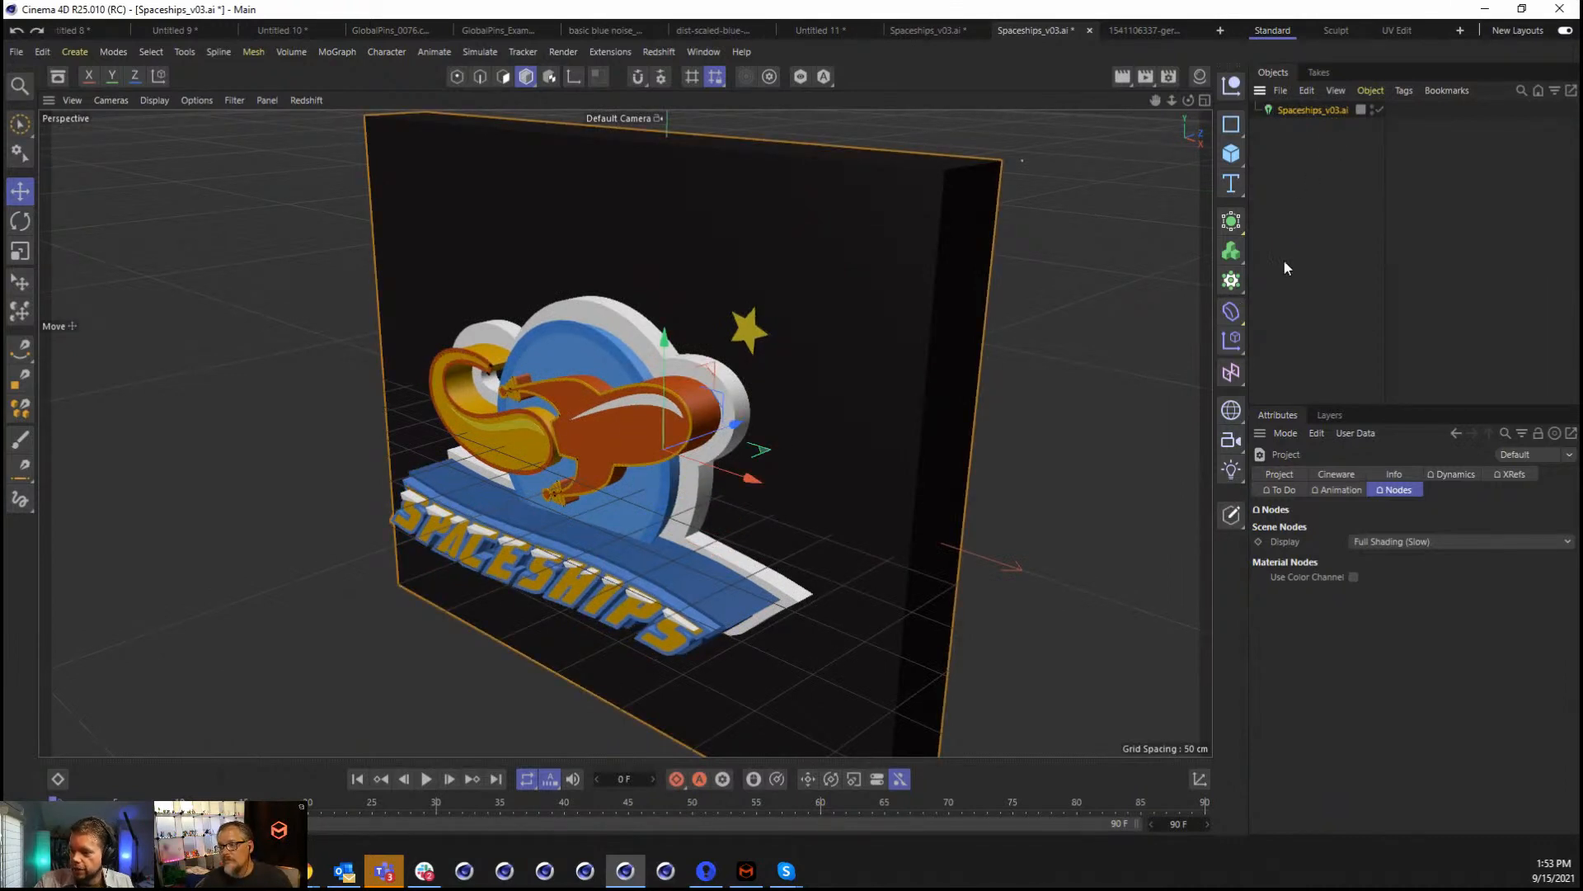
click(1267, 107)
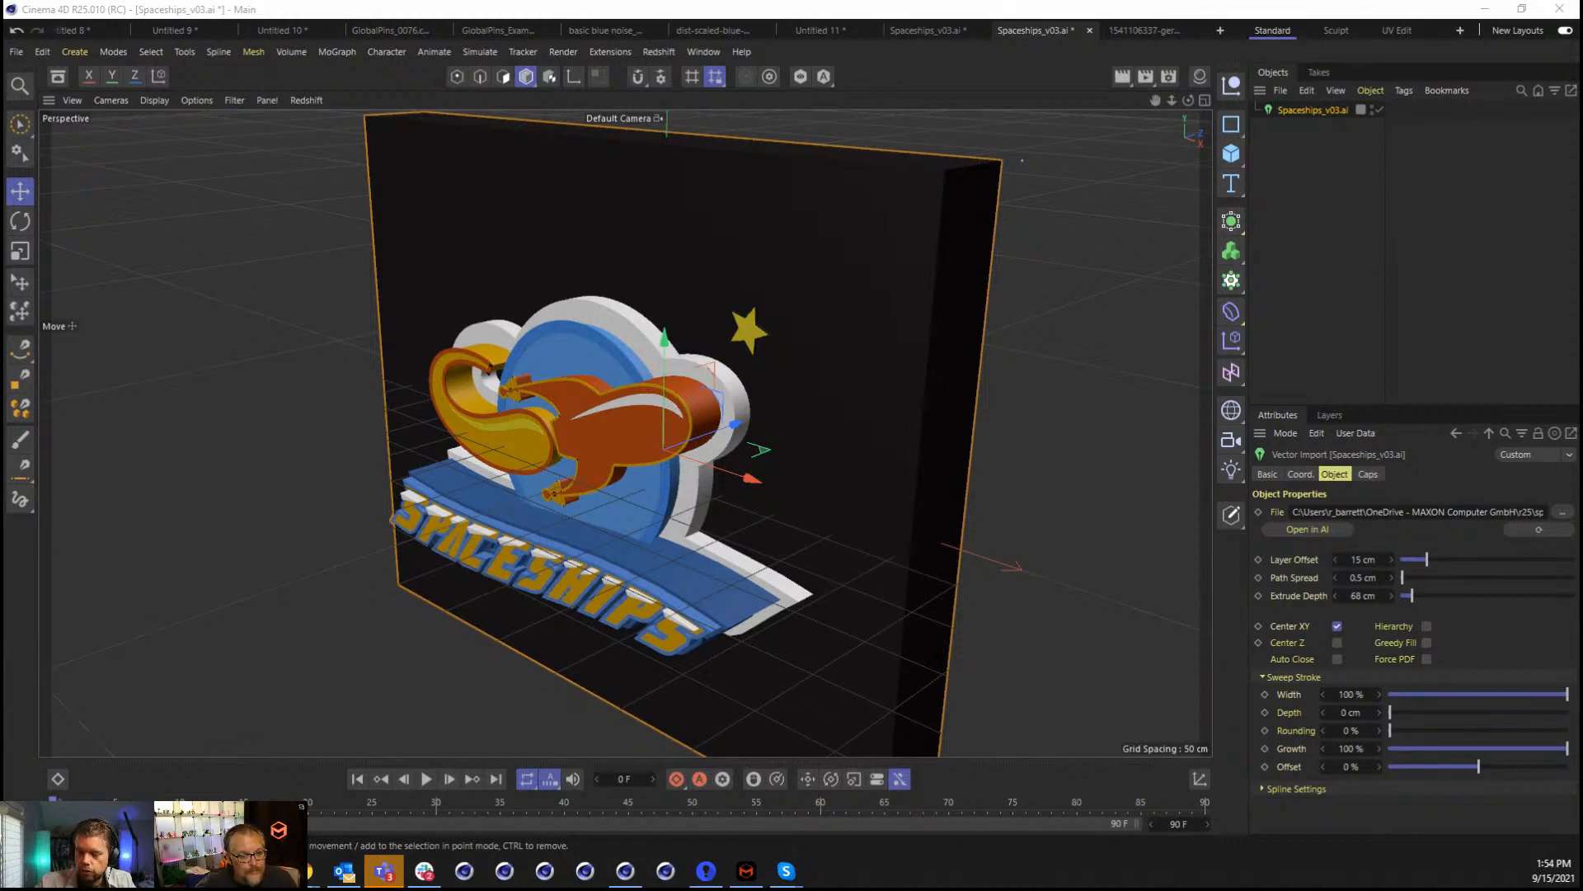
Open Track_Modifier.c4d, play its sphere animation, and select the Original sphere.
drag(780, 676, 781, 678)
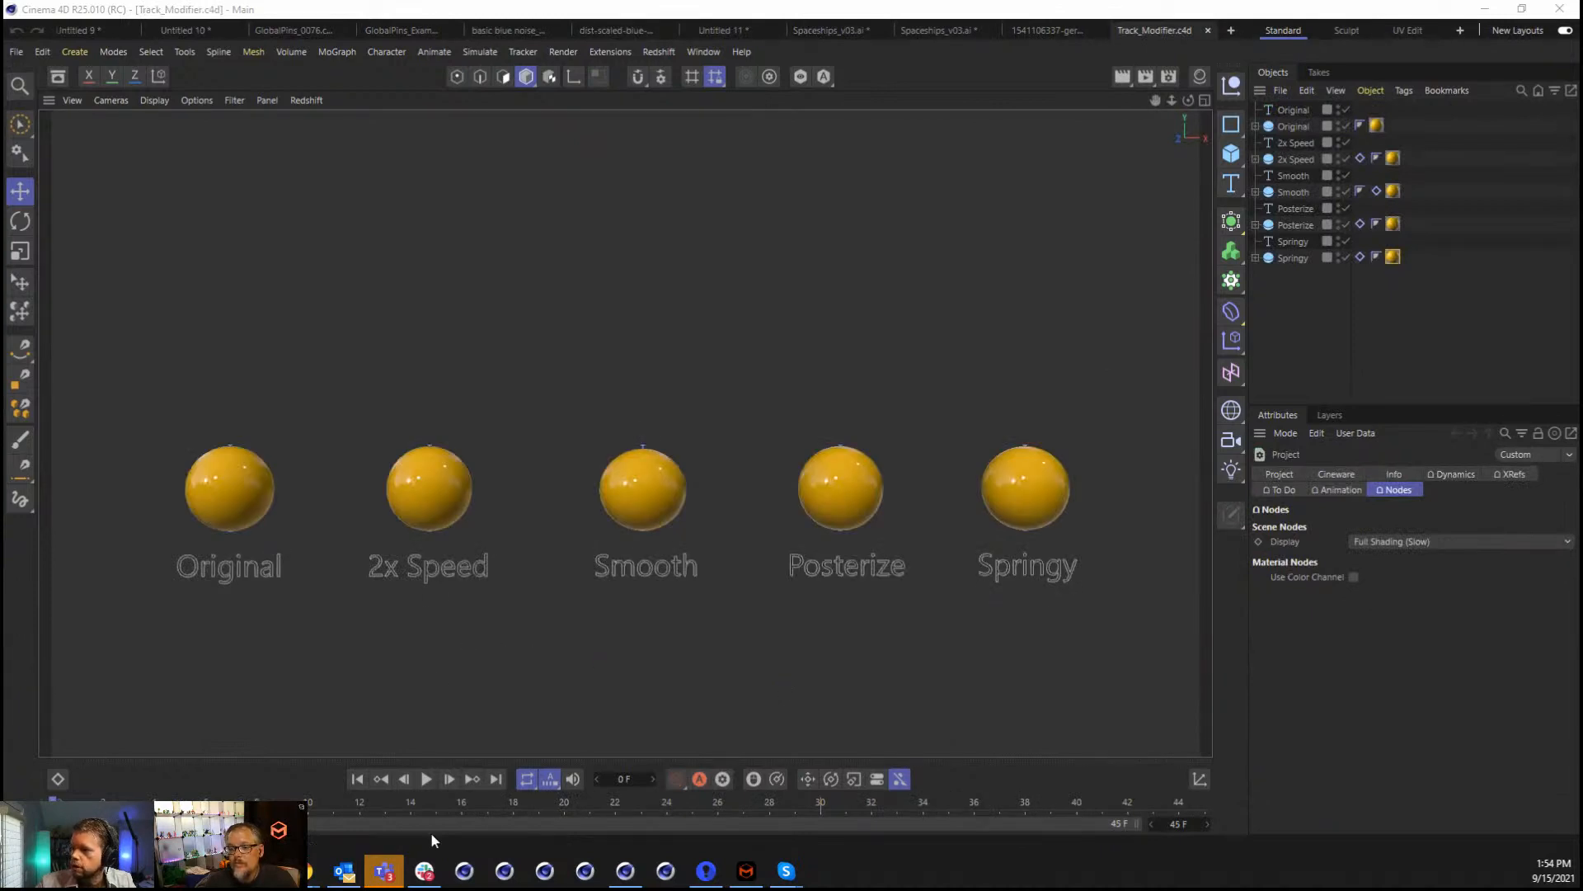
click(430, 793)
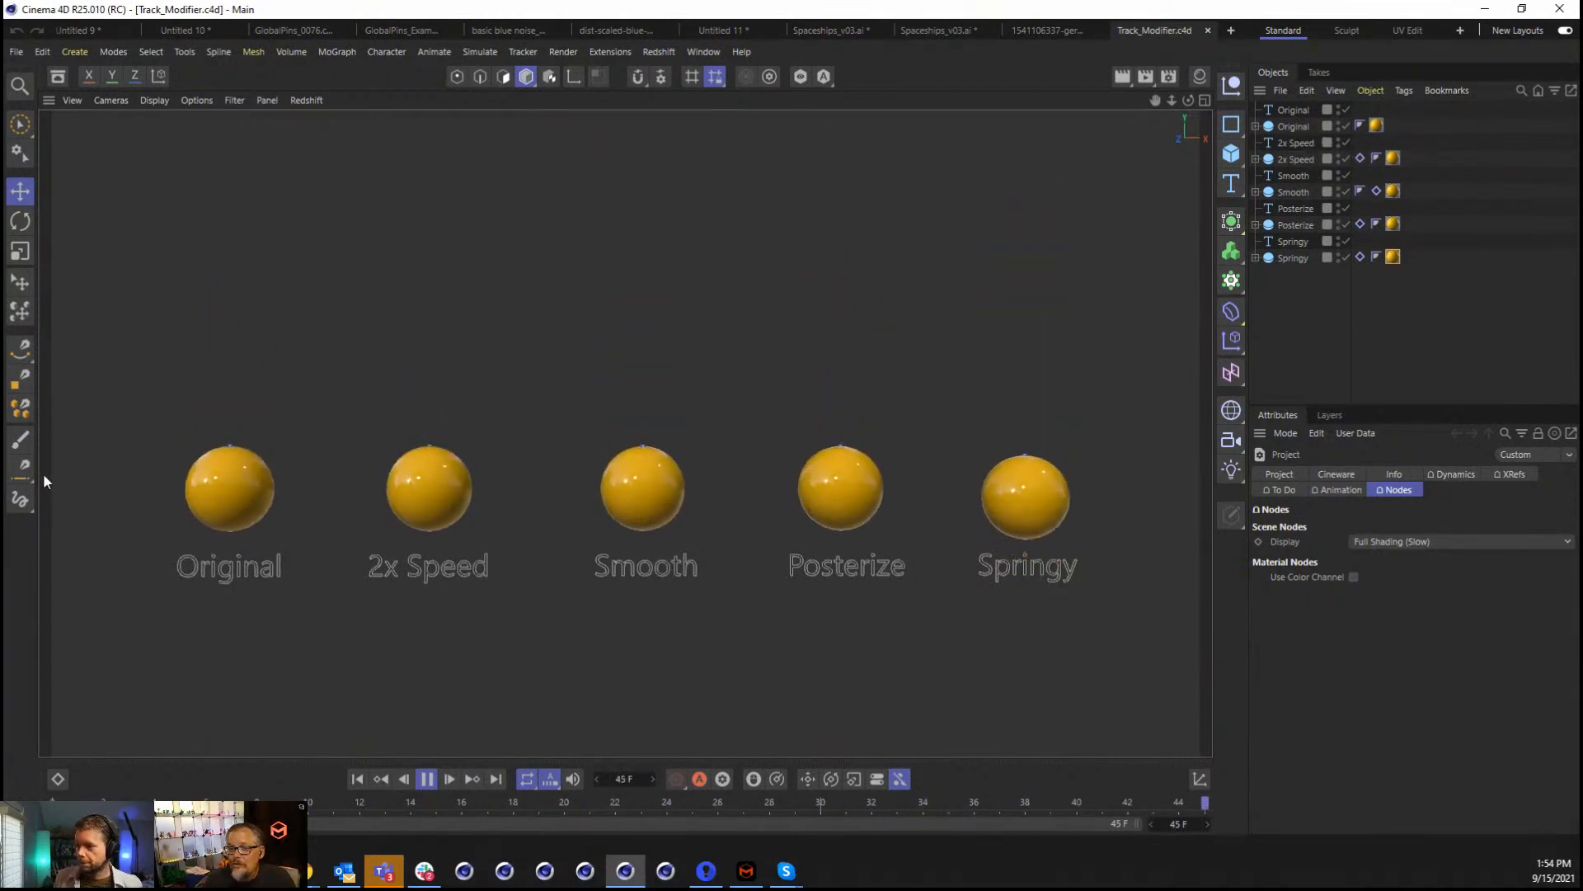
click(1294, 126)
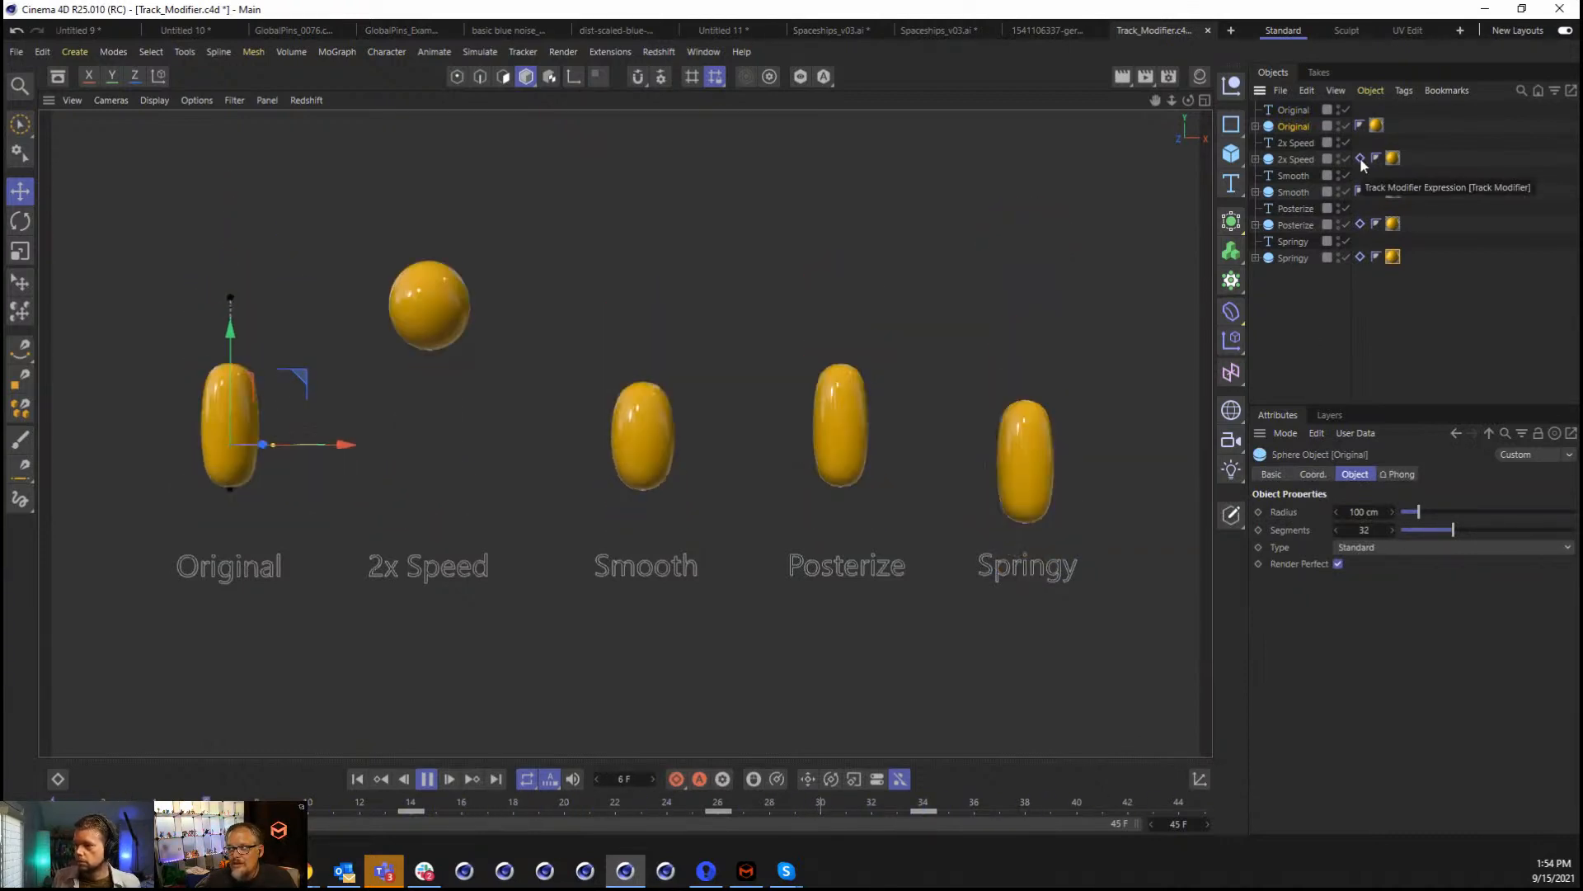
Add a Track Modifier tag to the Original sphere in Spring mode, with Strength about 68 % and Drag 0 %.
right_click(1293, 125)
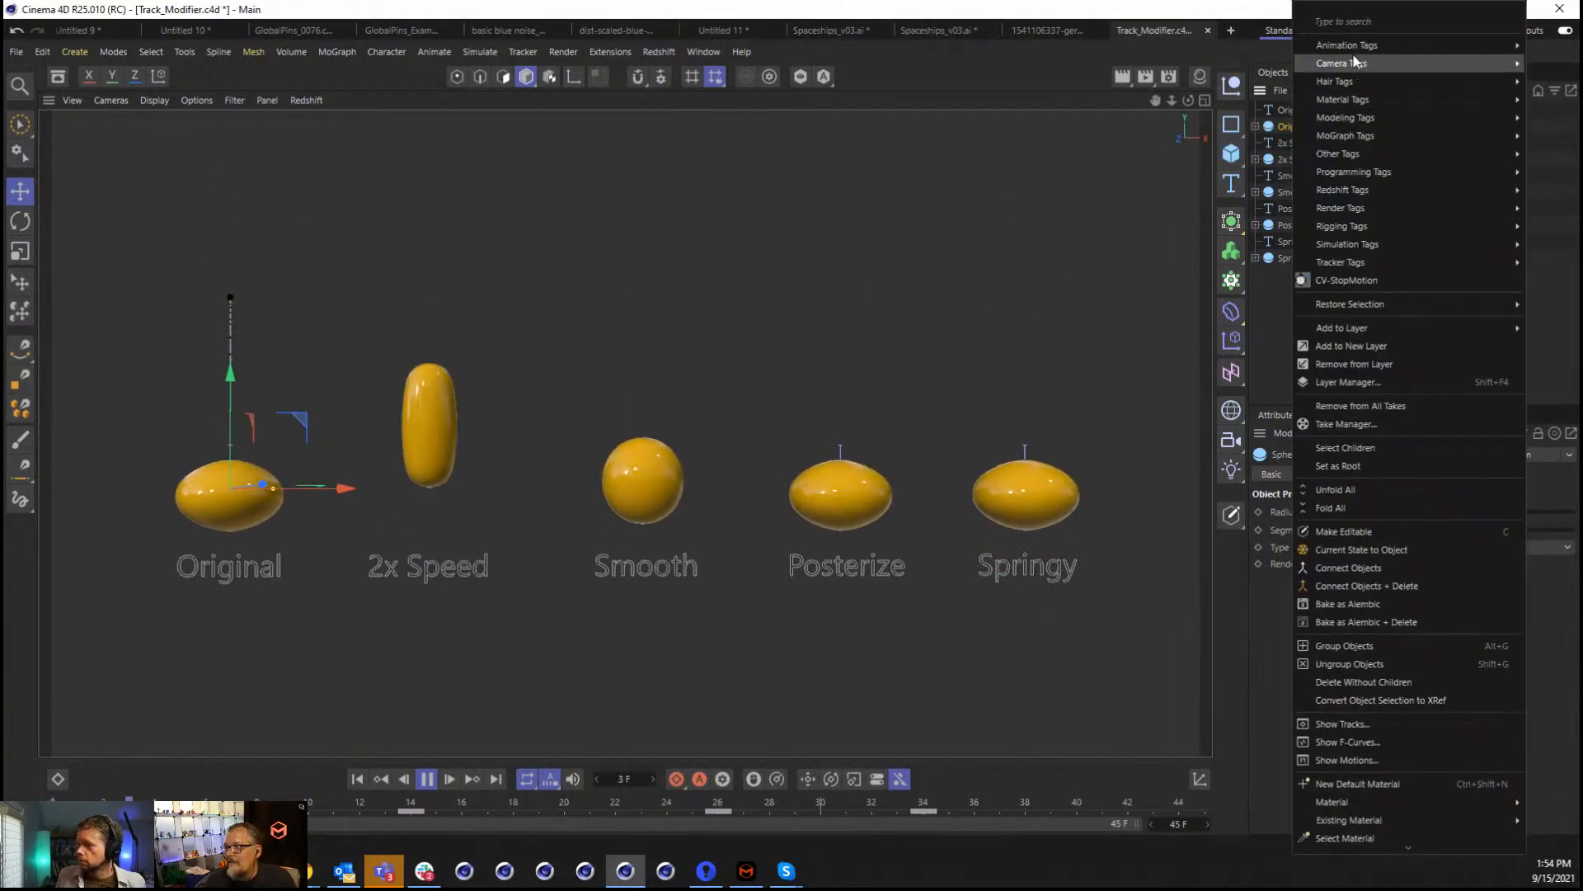
mouse_move(1320, 48)
click(1260, 119)
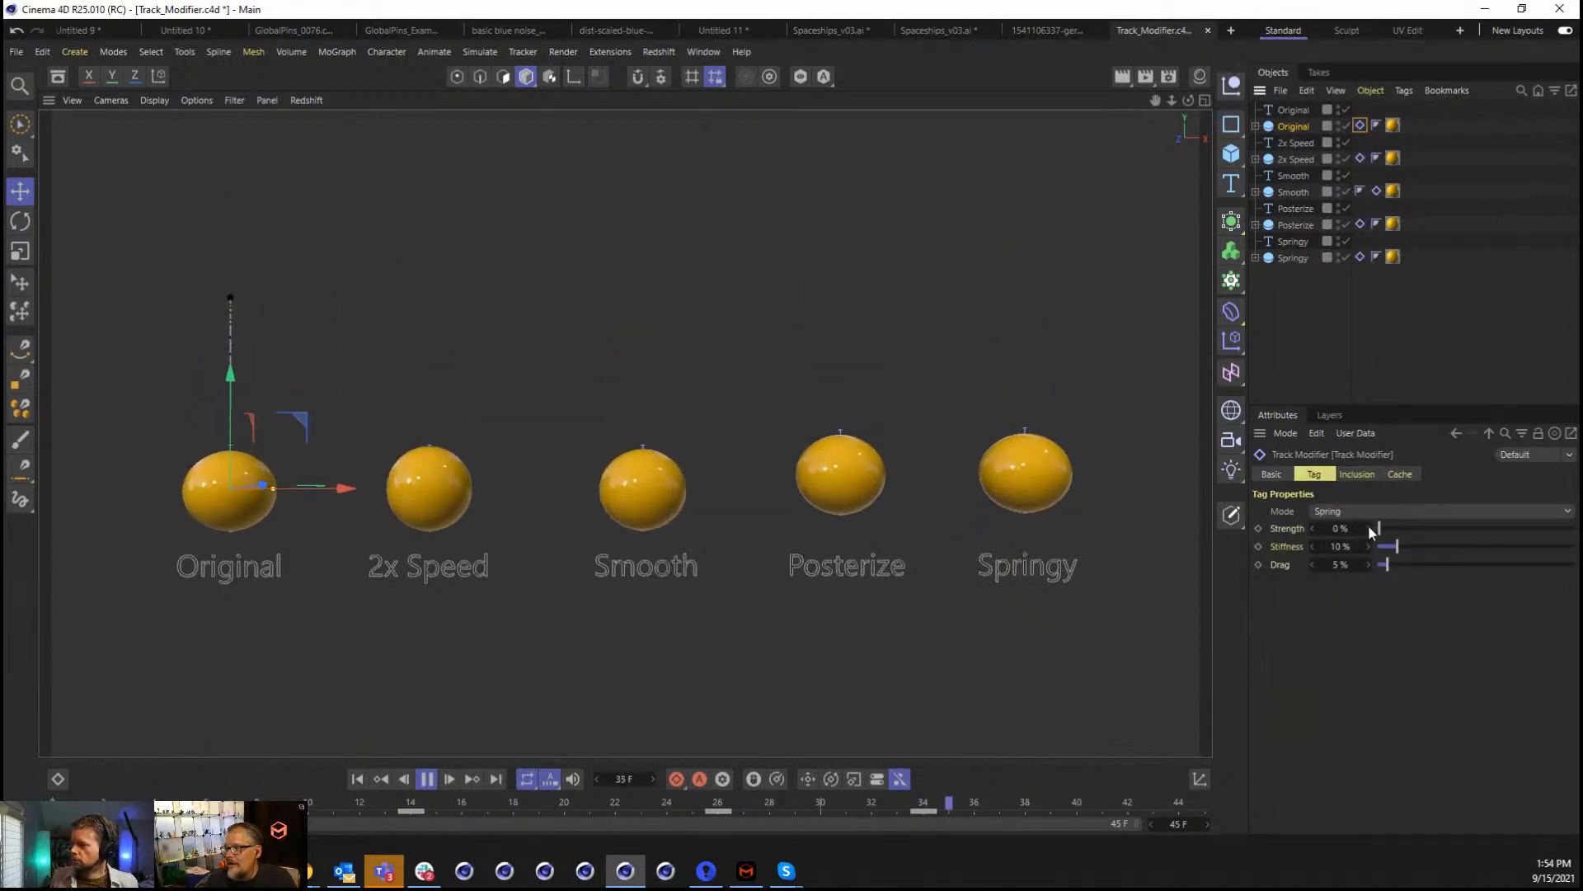
drag(1375, 530, 1538, 536)
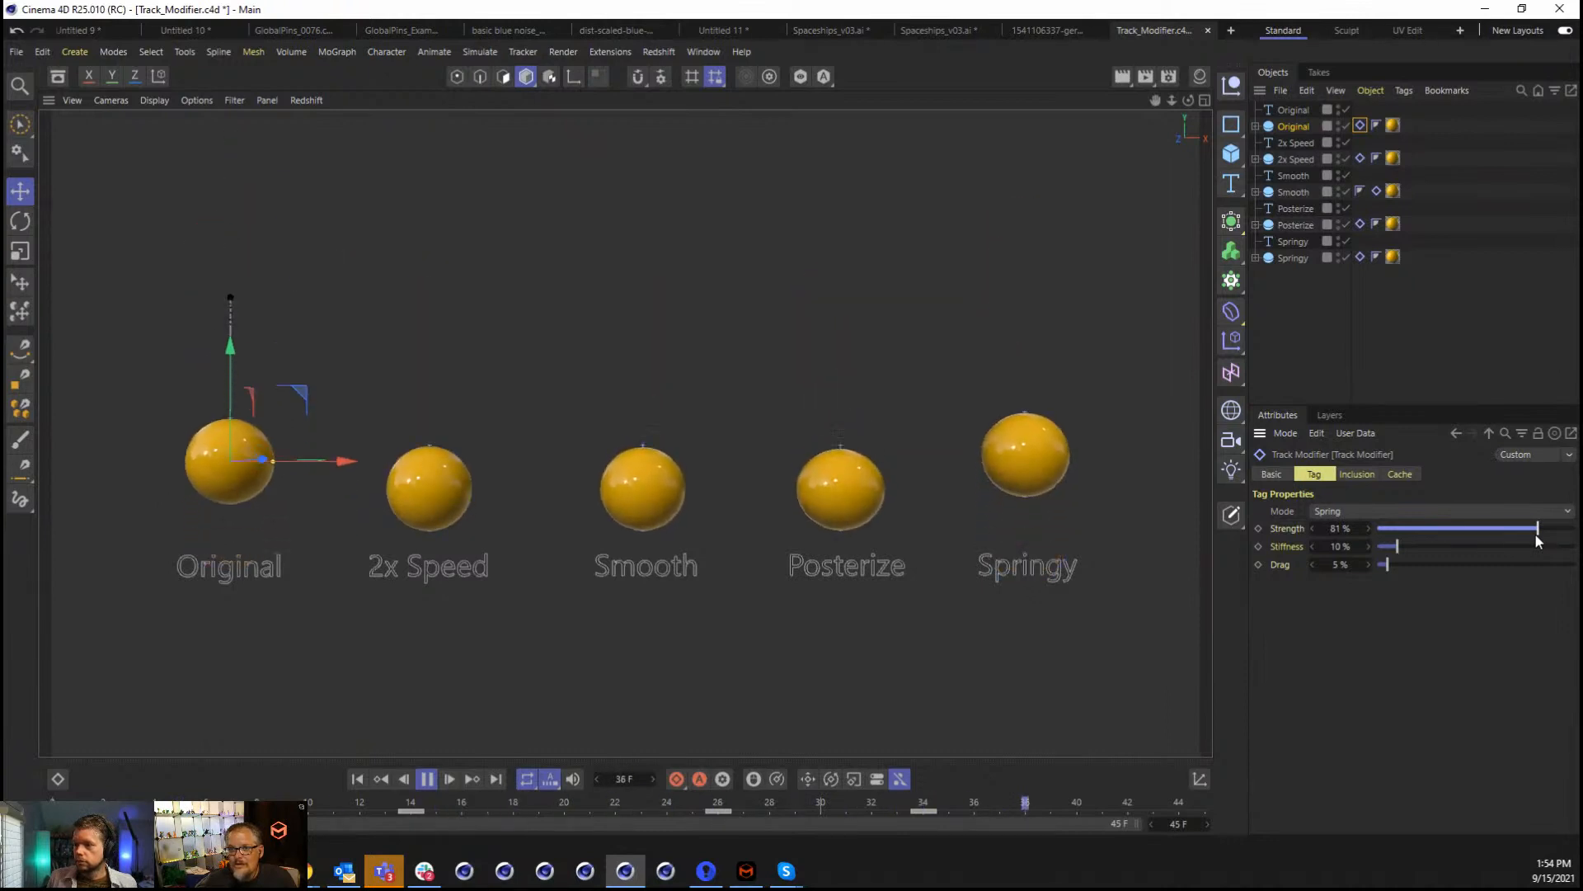
drag(1535, 534, 1324, 560)
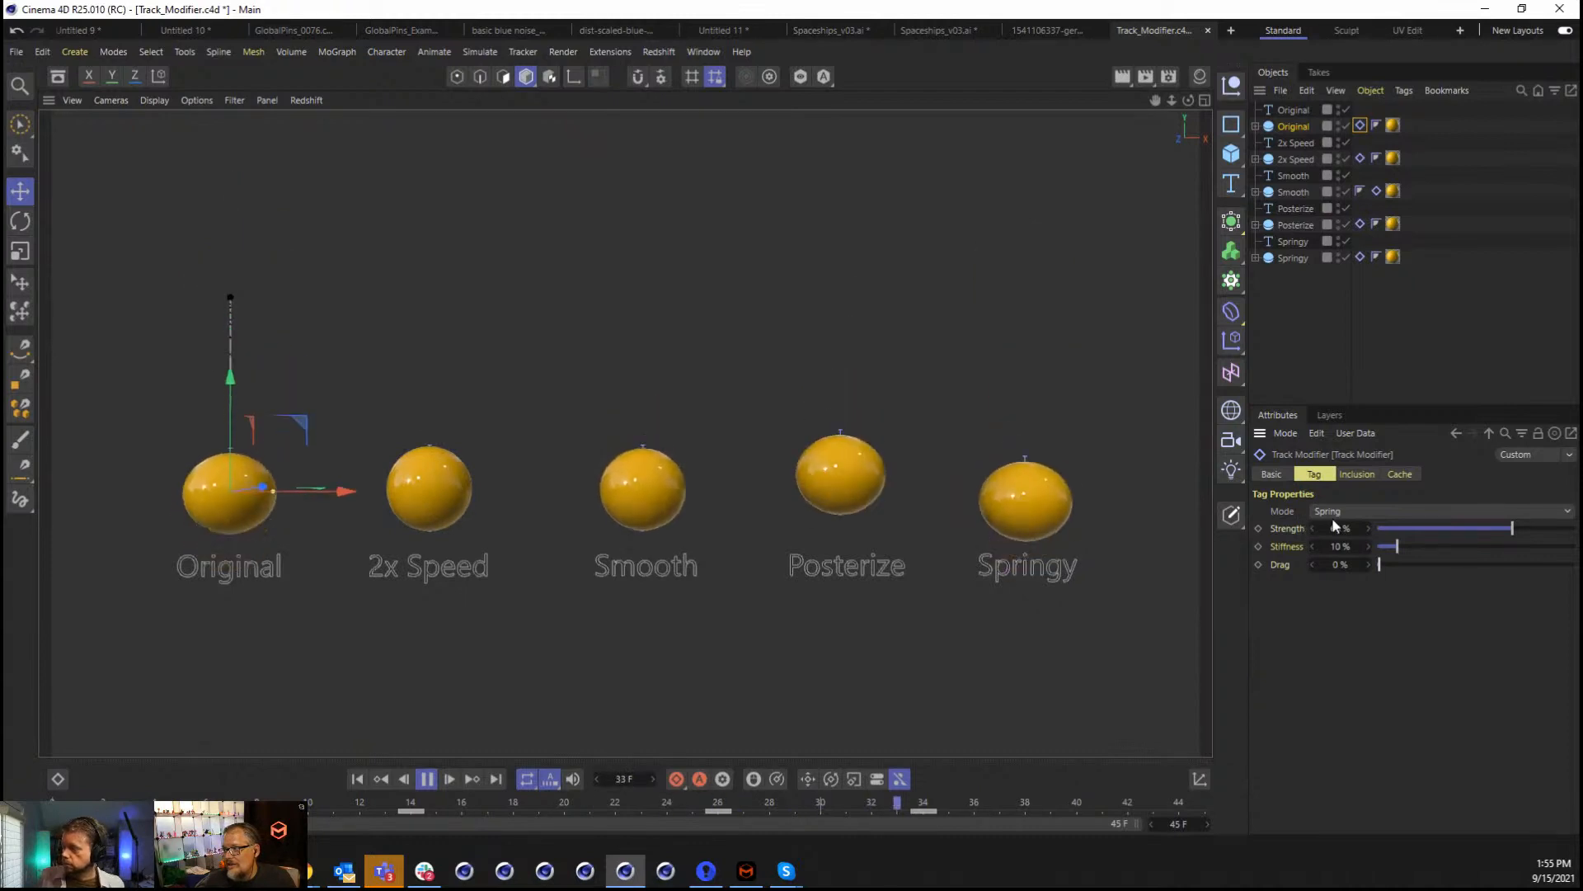
Switch the Track Modifier to Posterization mode and set its Frame Step to 15 F.
click(1333, 513)
click(1341, 545)
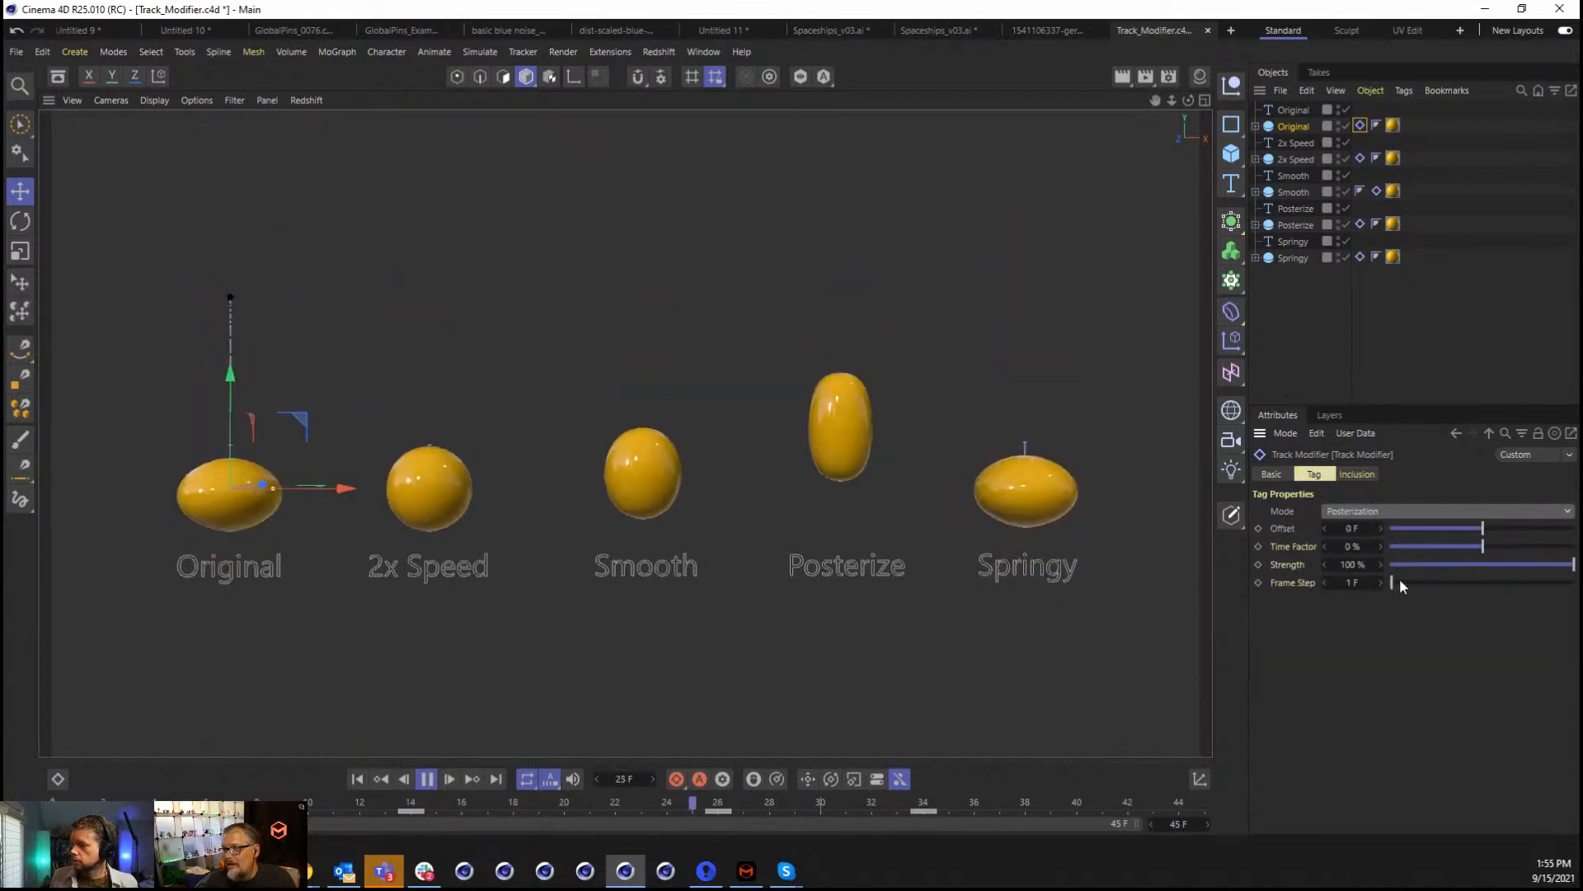
drag(1409, 583, 1481, 588)
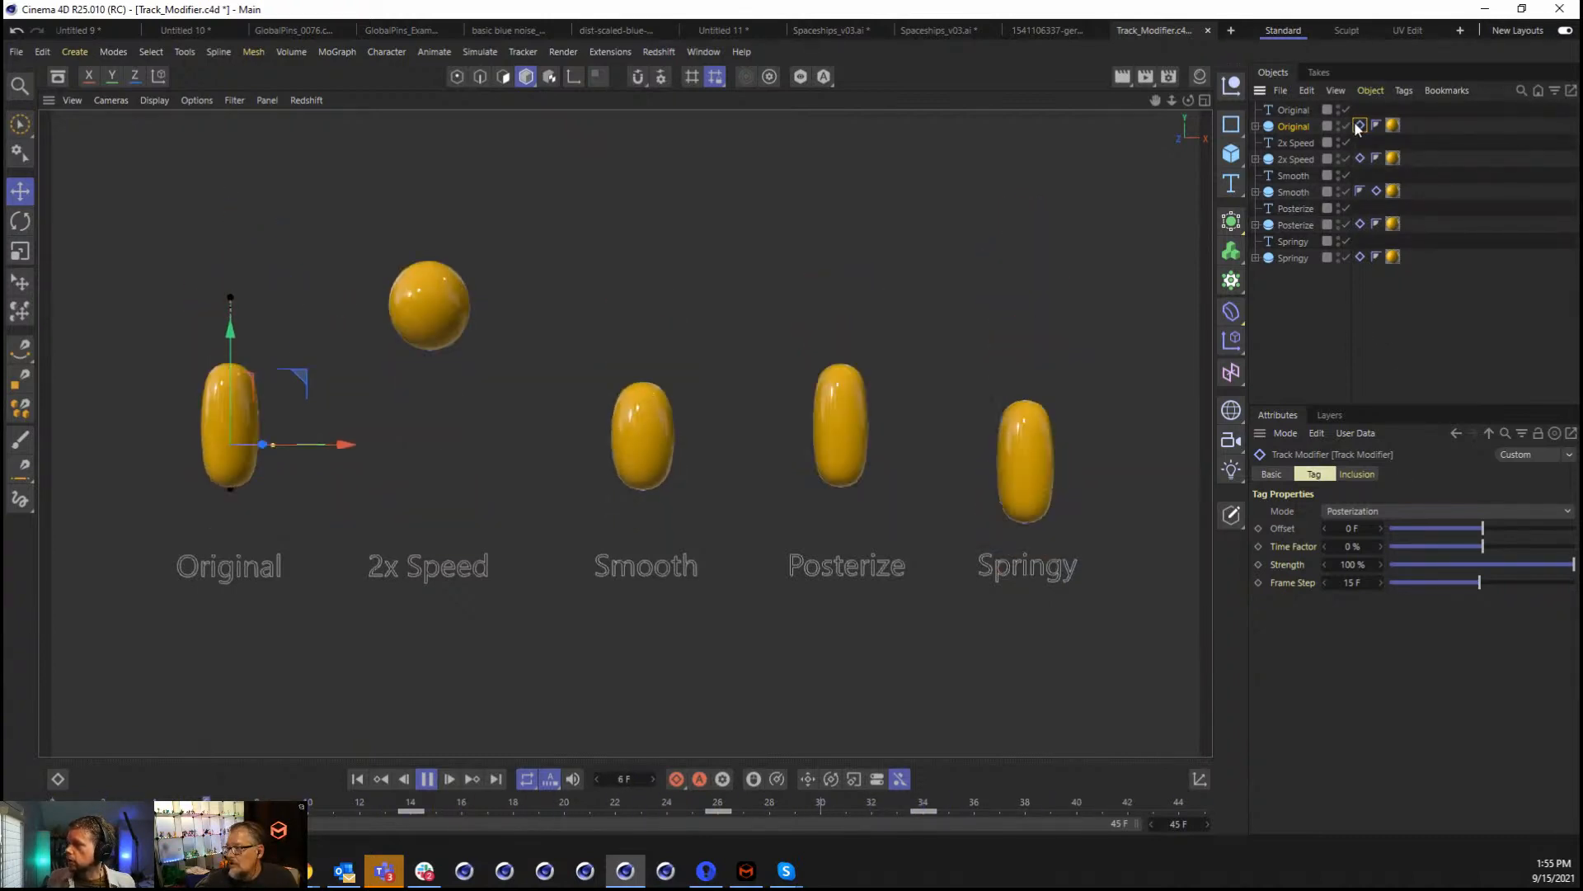
Switch the modifier to Spring for comparison, return it to Posterization, and set Frame Step to 10 F.
click(1389, 510)
click(1401, 528)
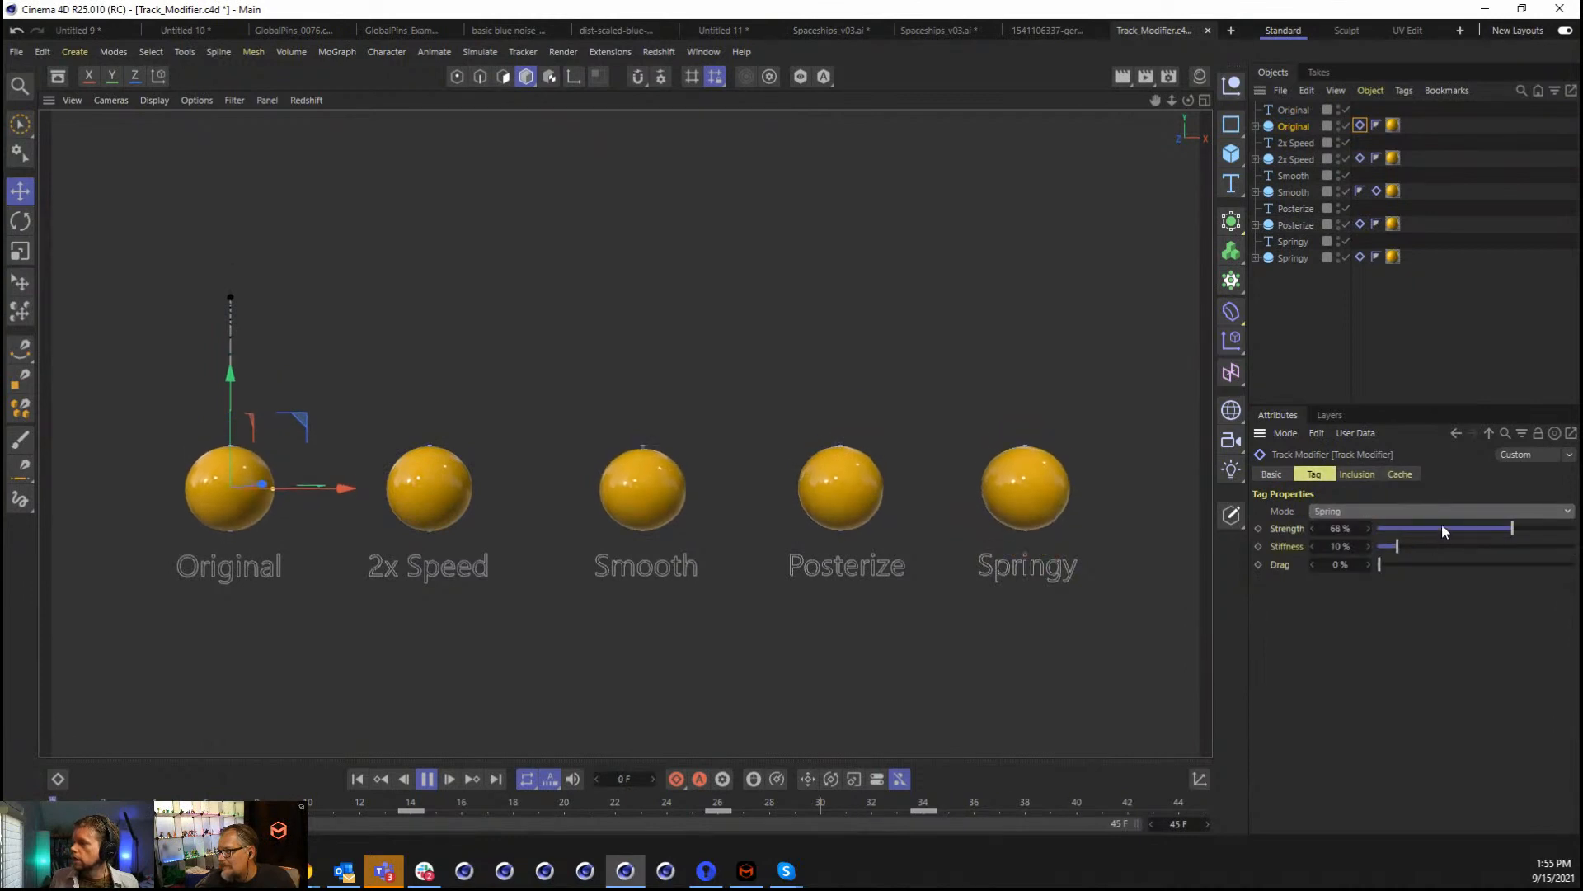
click(1357, 511)
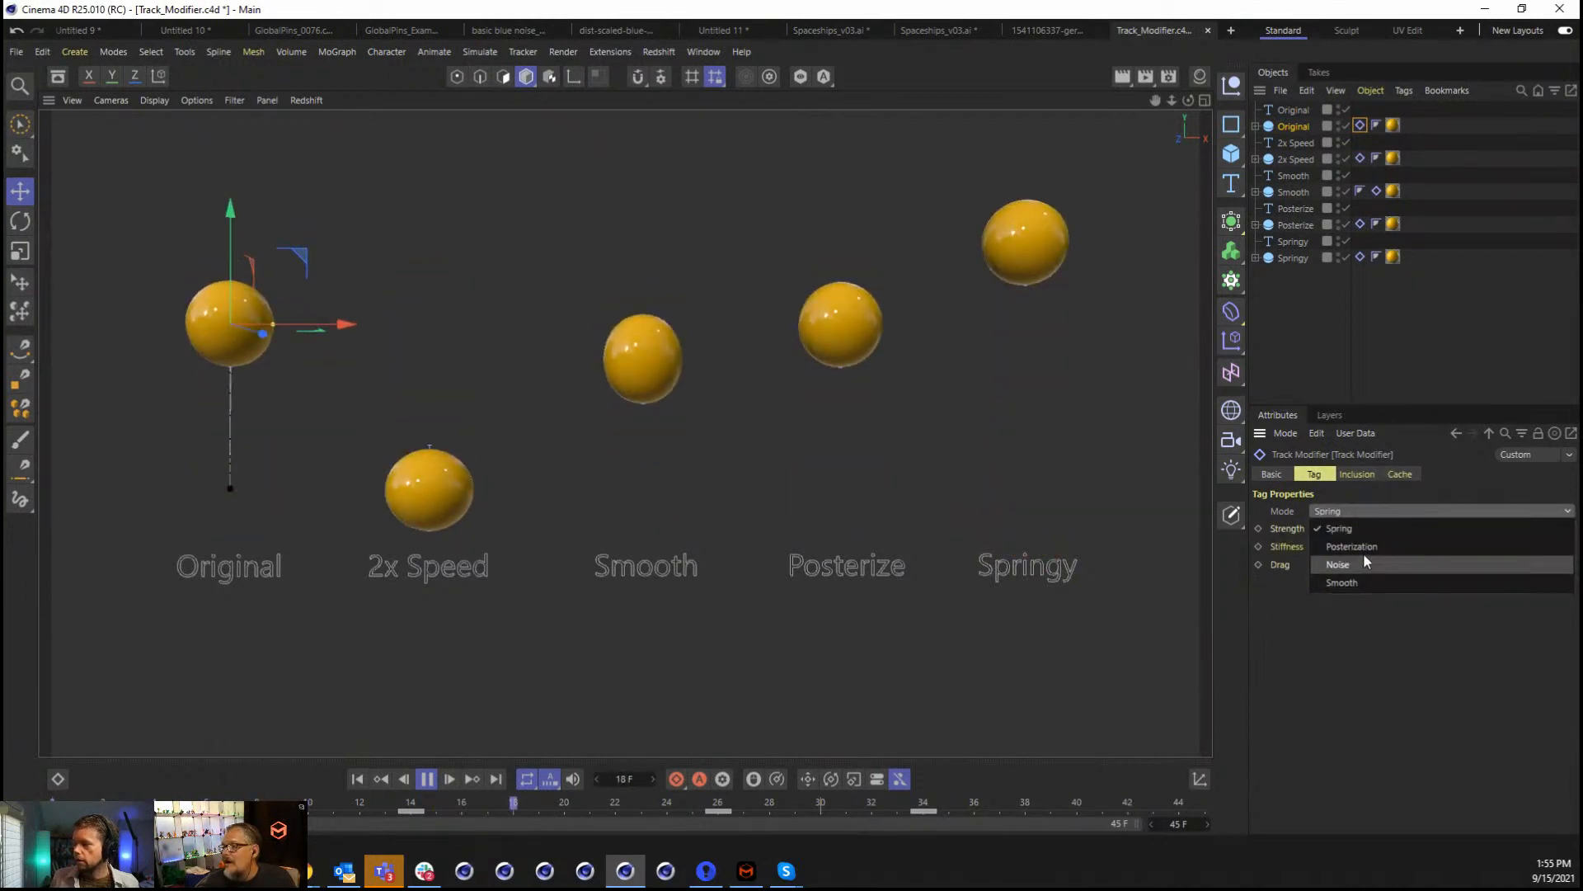
click(1359, 546)
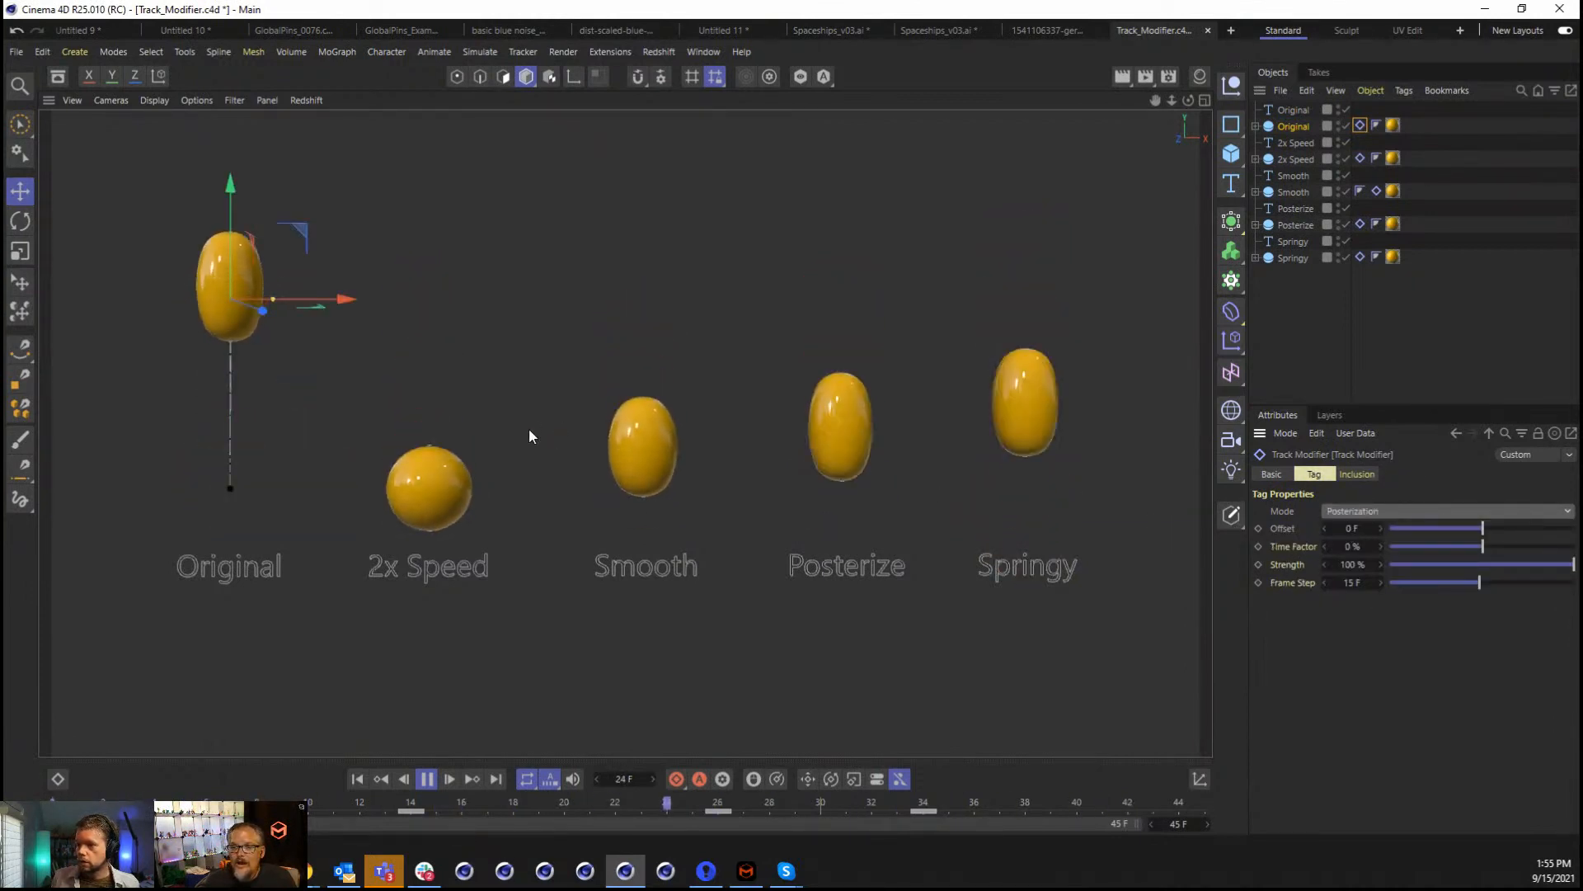
click(1449, 582)
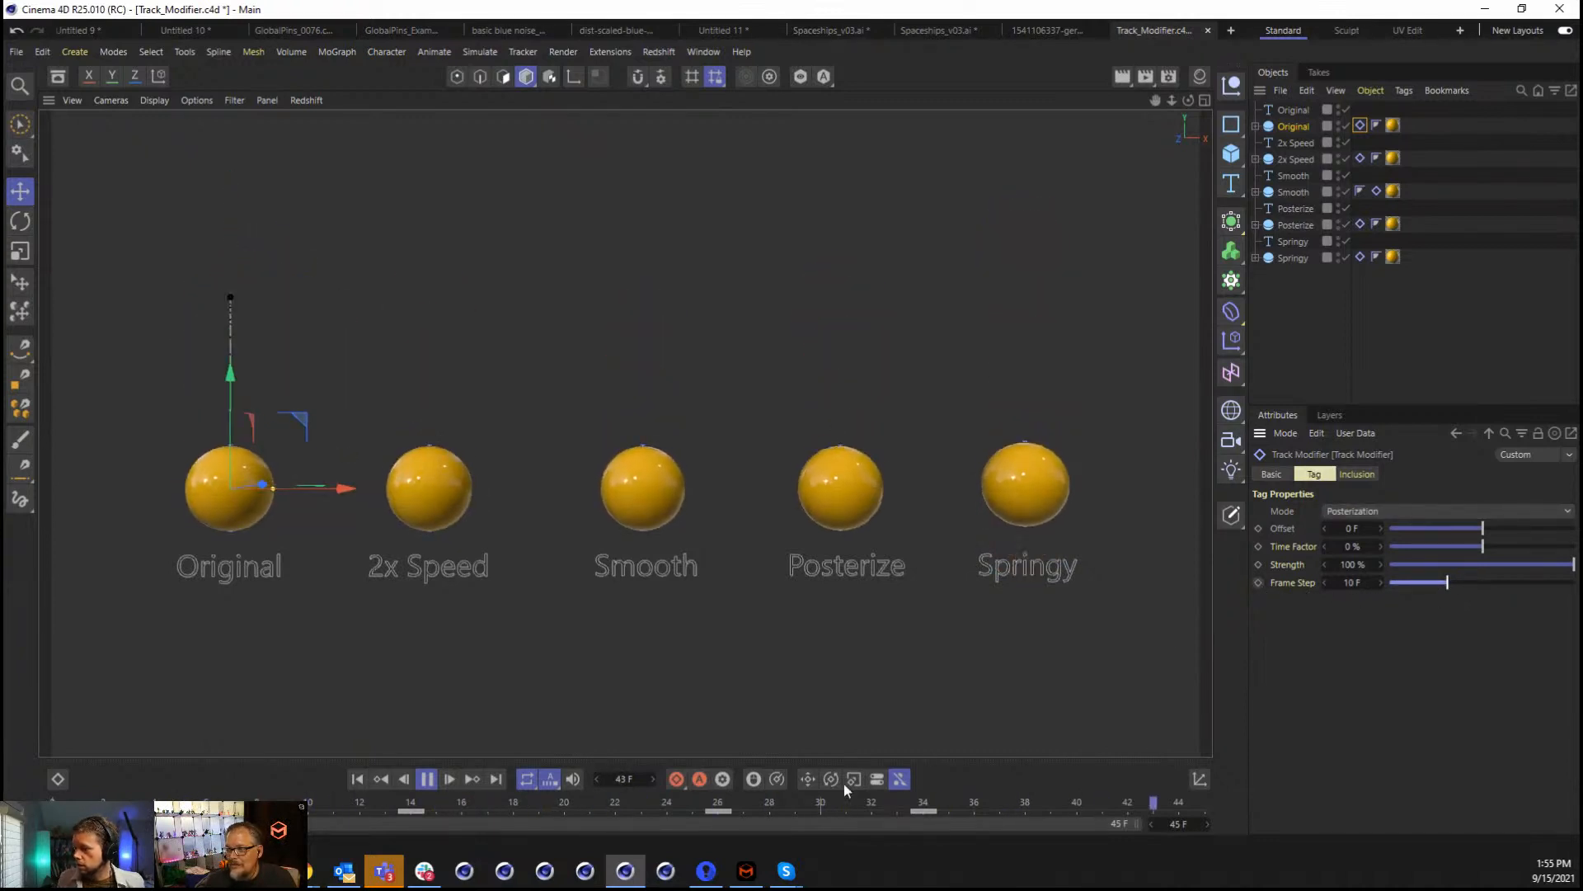
Keyframe the modifier's Frame Step at 1 F on frame 0 and 13 F on frame 14, and play the animation.
click(433, 784)
click(357, 779)
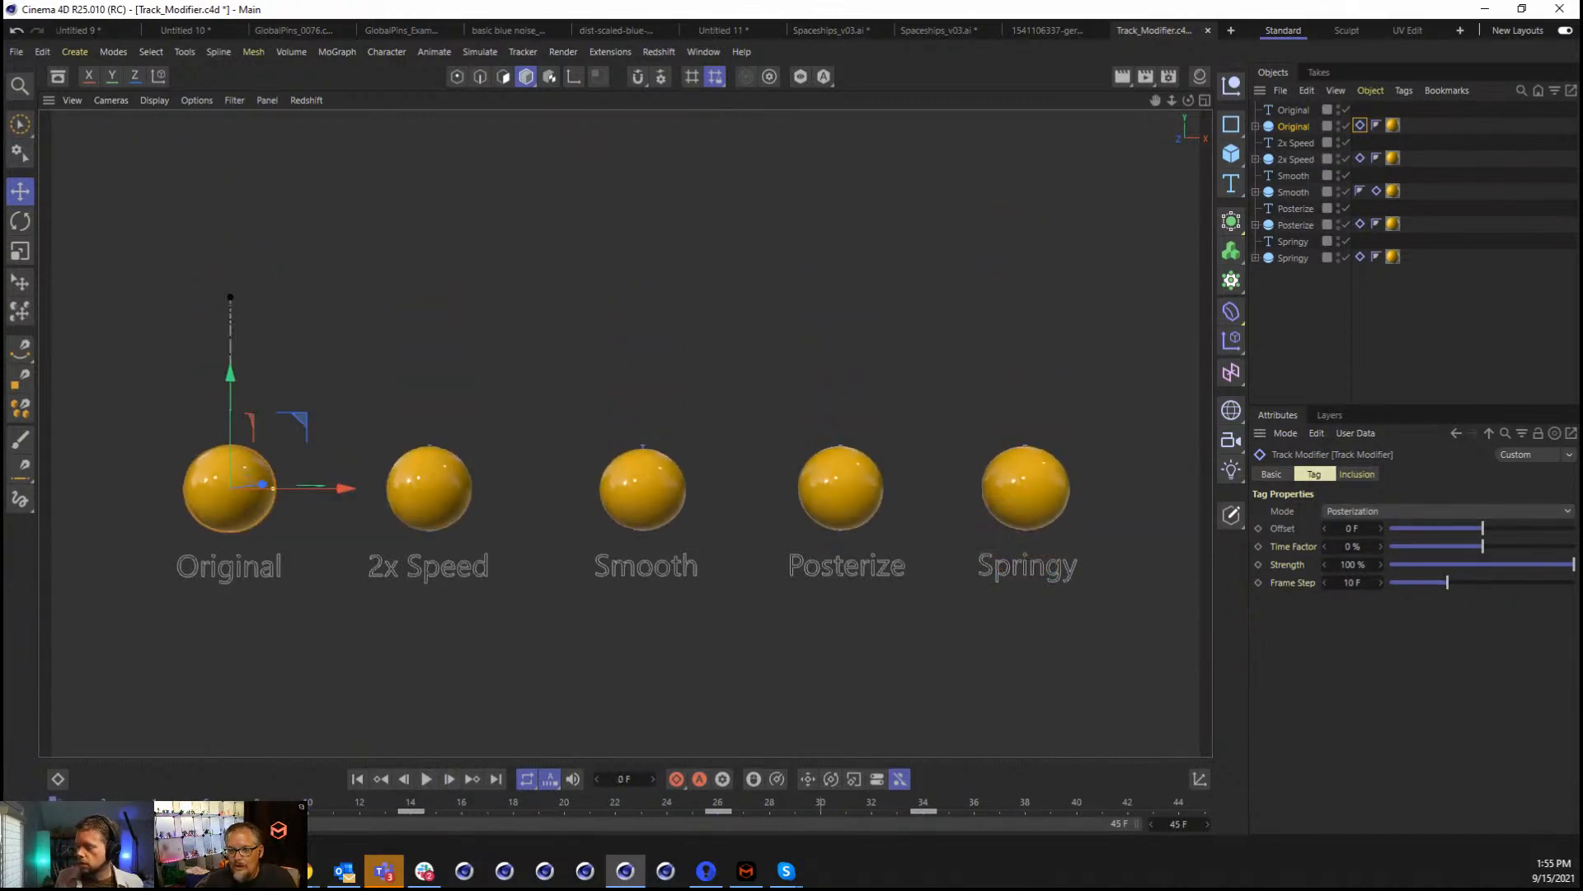
drag(1447, 582, 1392, 582)
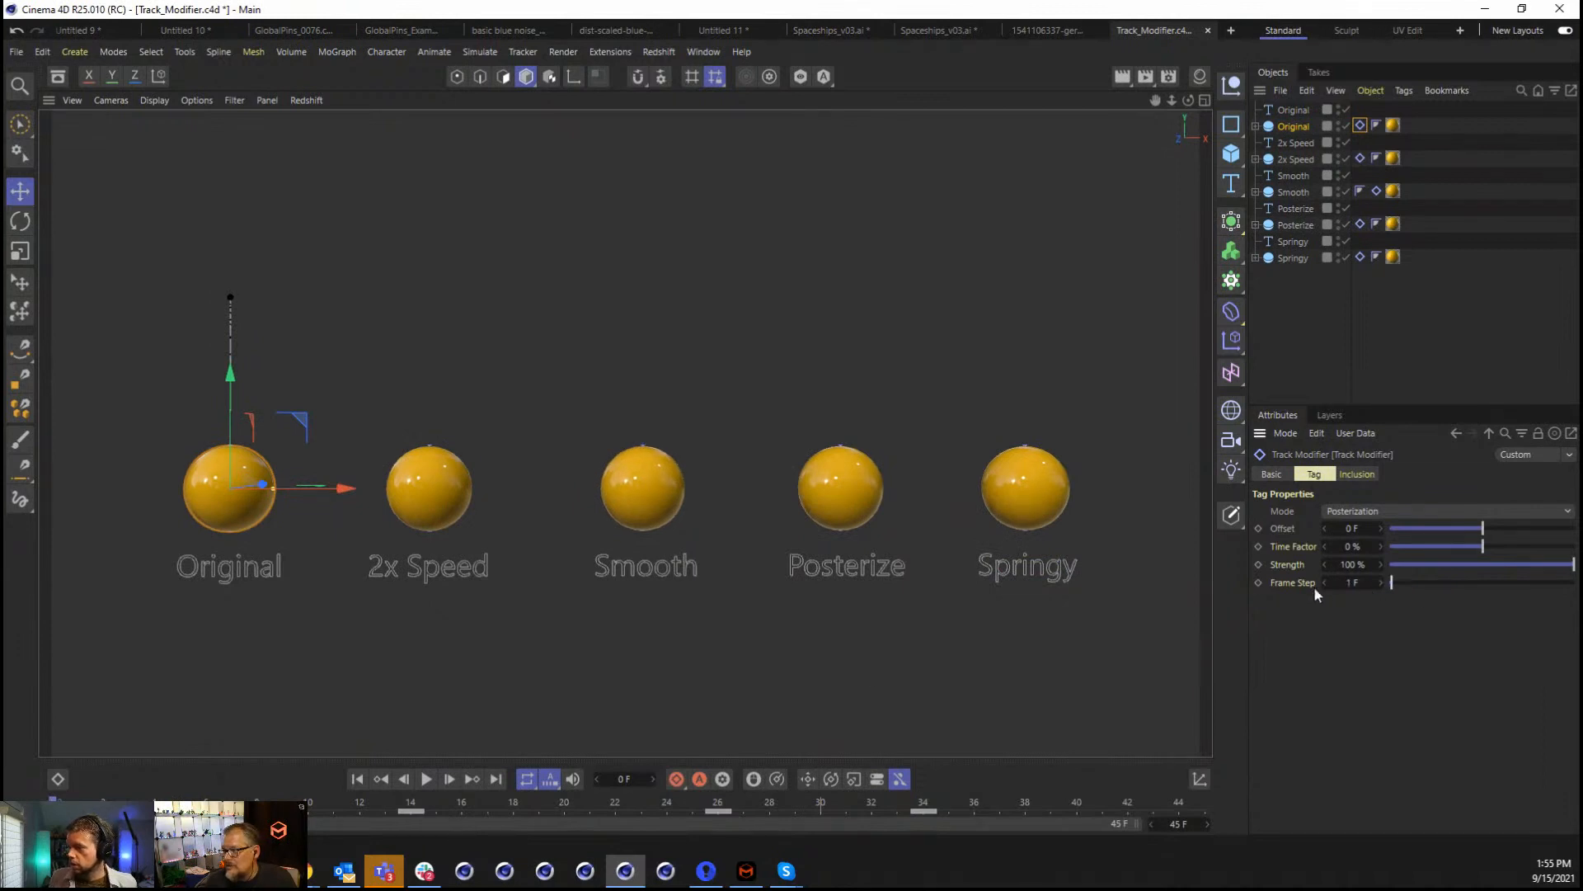
click(1258, 582)
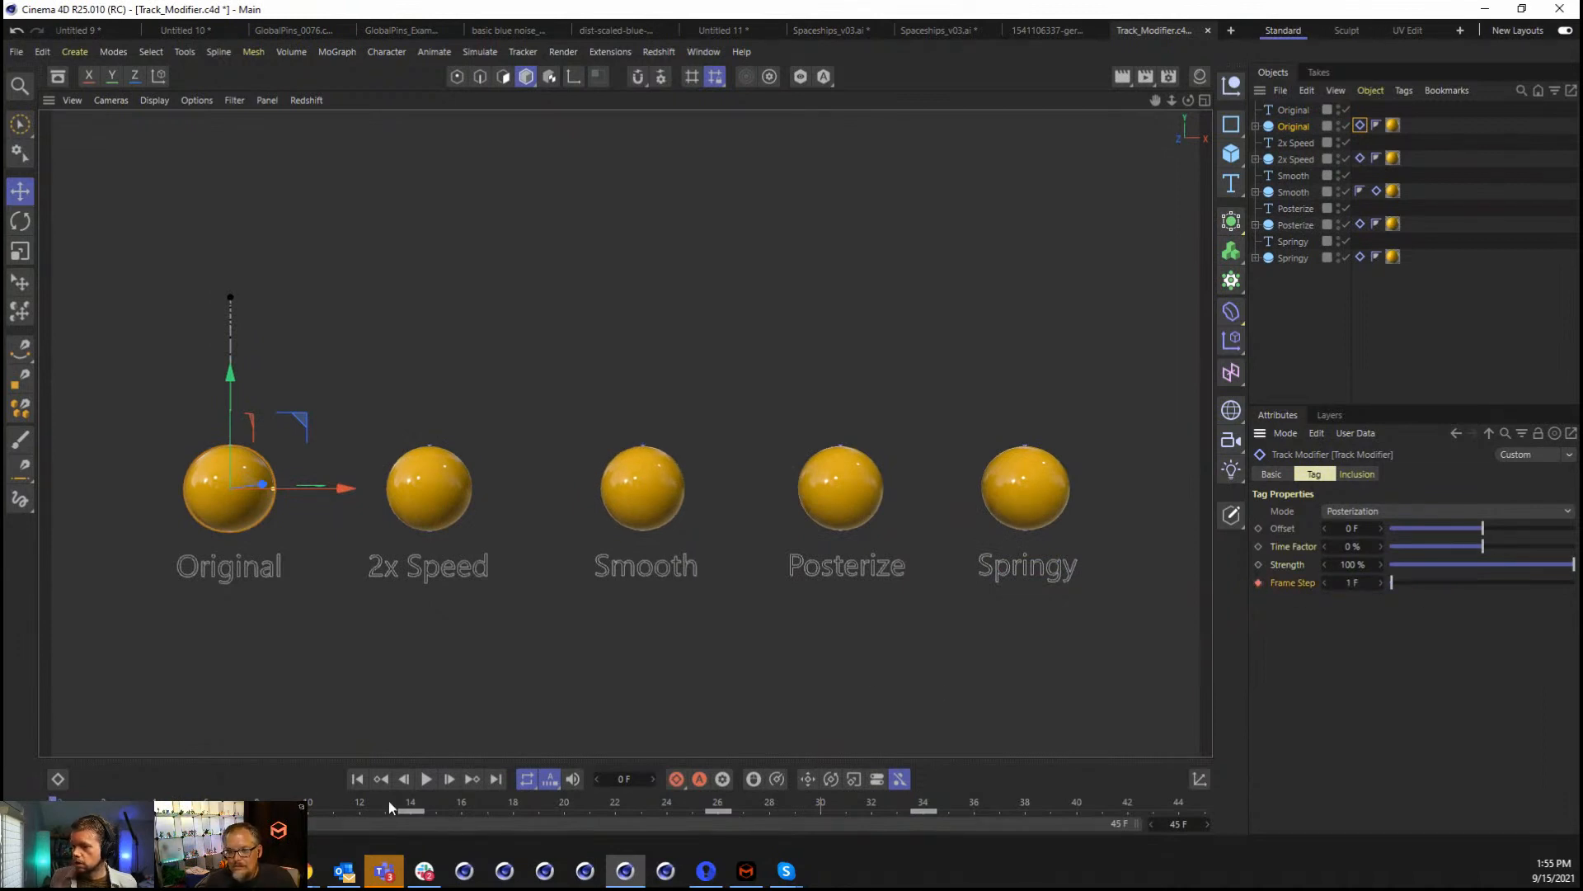
mouse_move(389, 800)
mouse_down()
mouse_move(427, 797)
mouse_move(406, 804)
mouse_up()
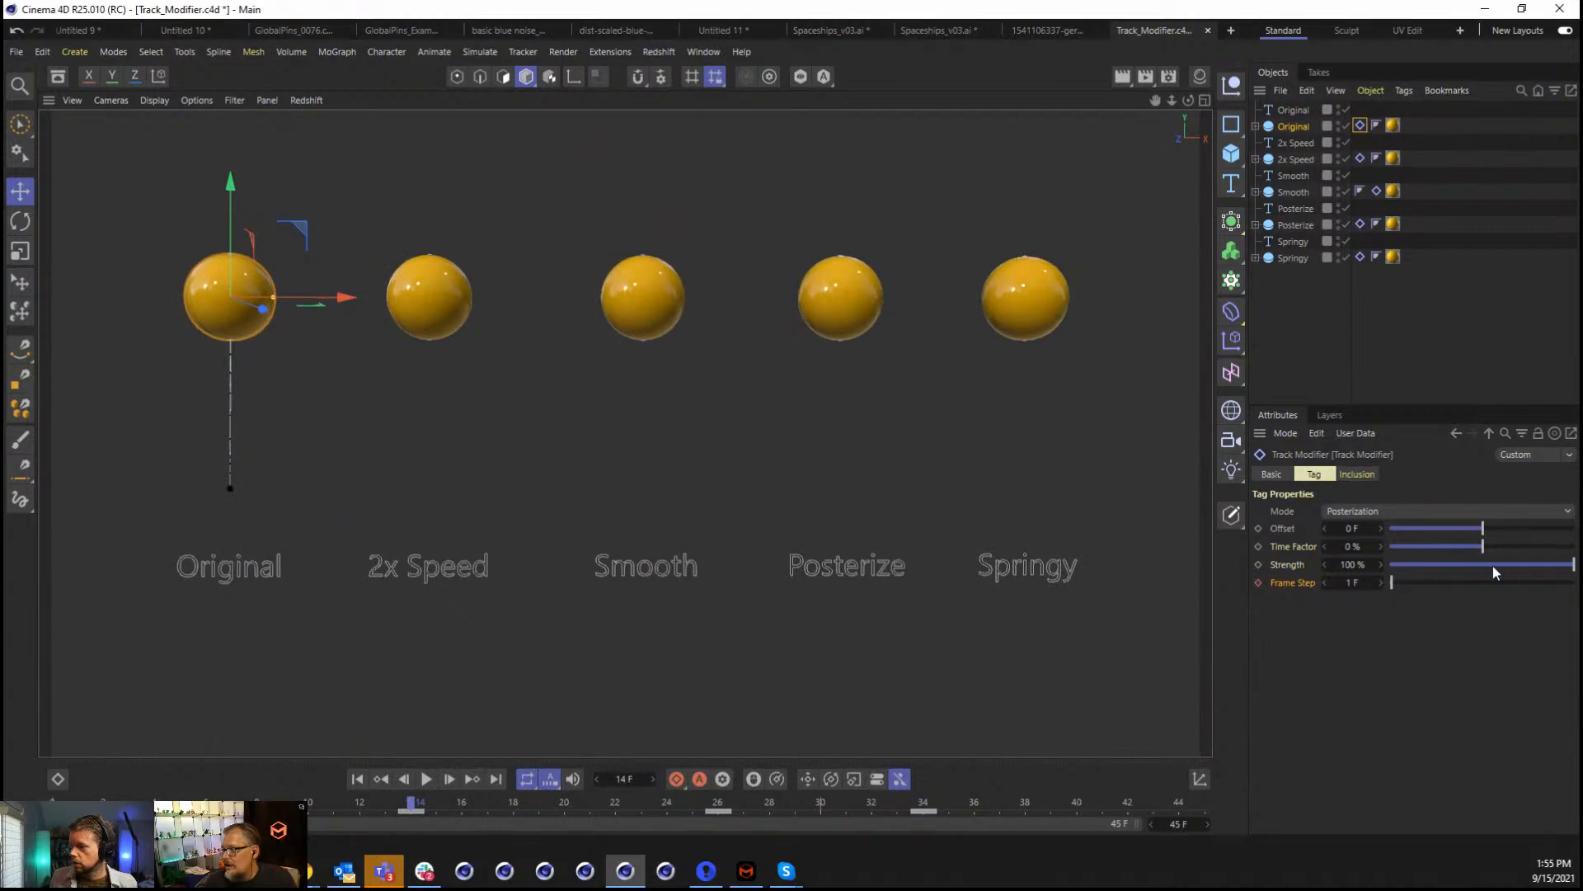
drag(1489, 581, 1467, 590)
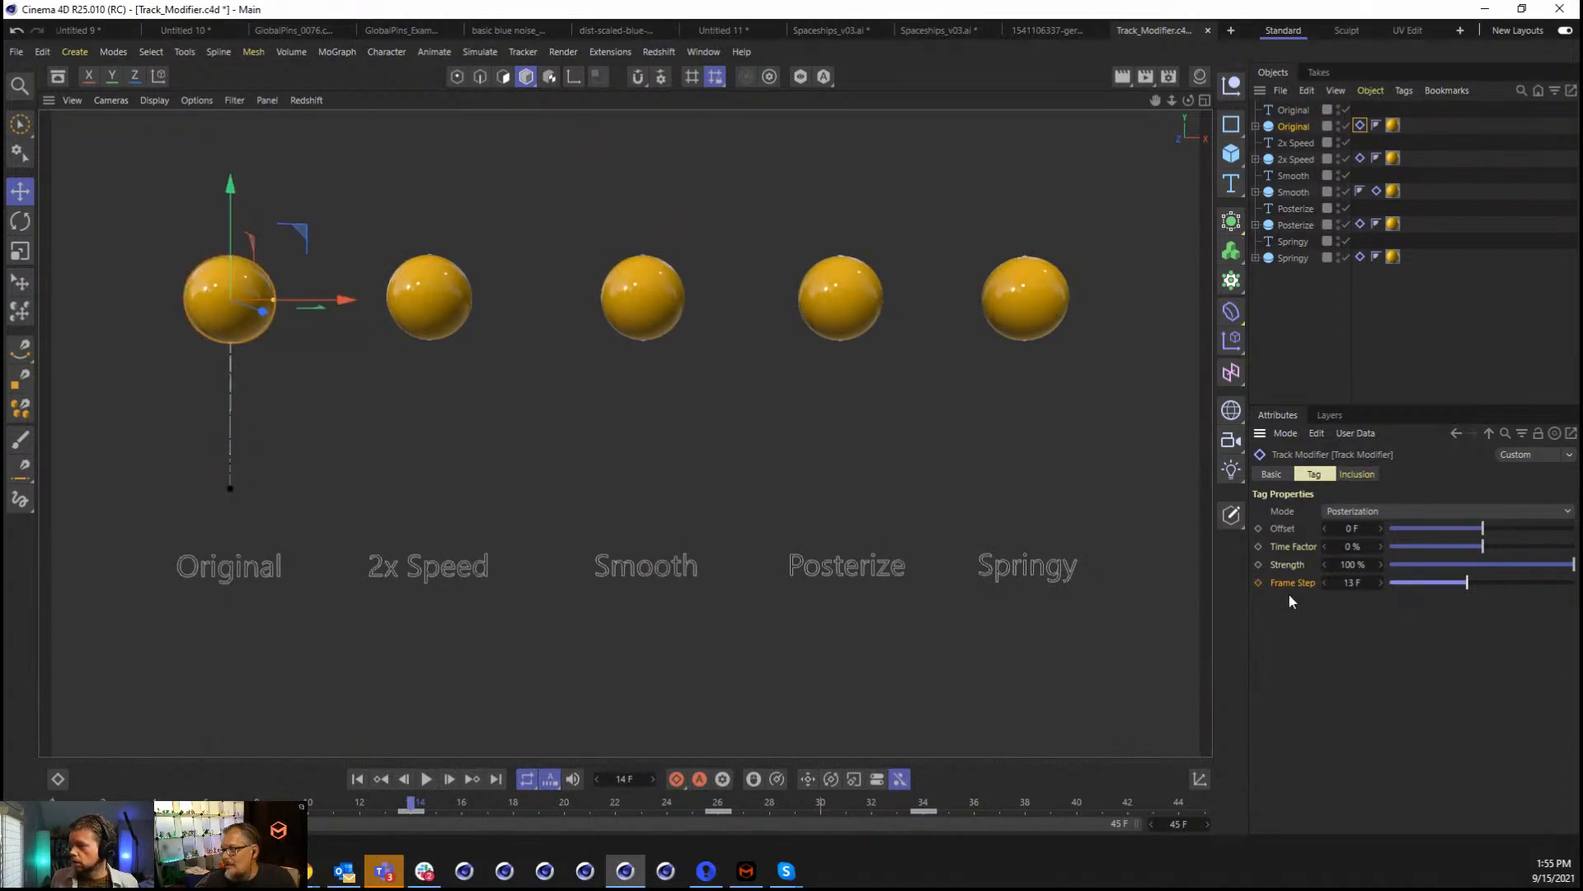
click(1259, 583)
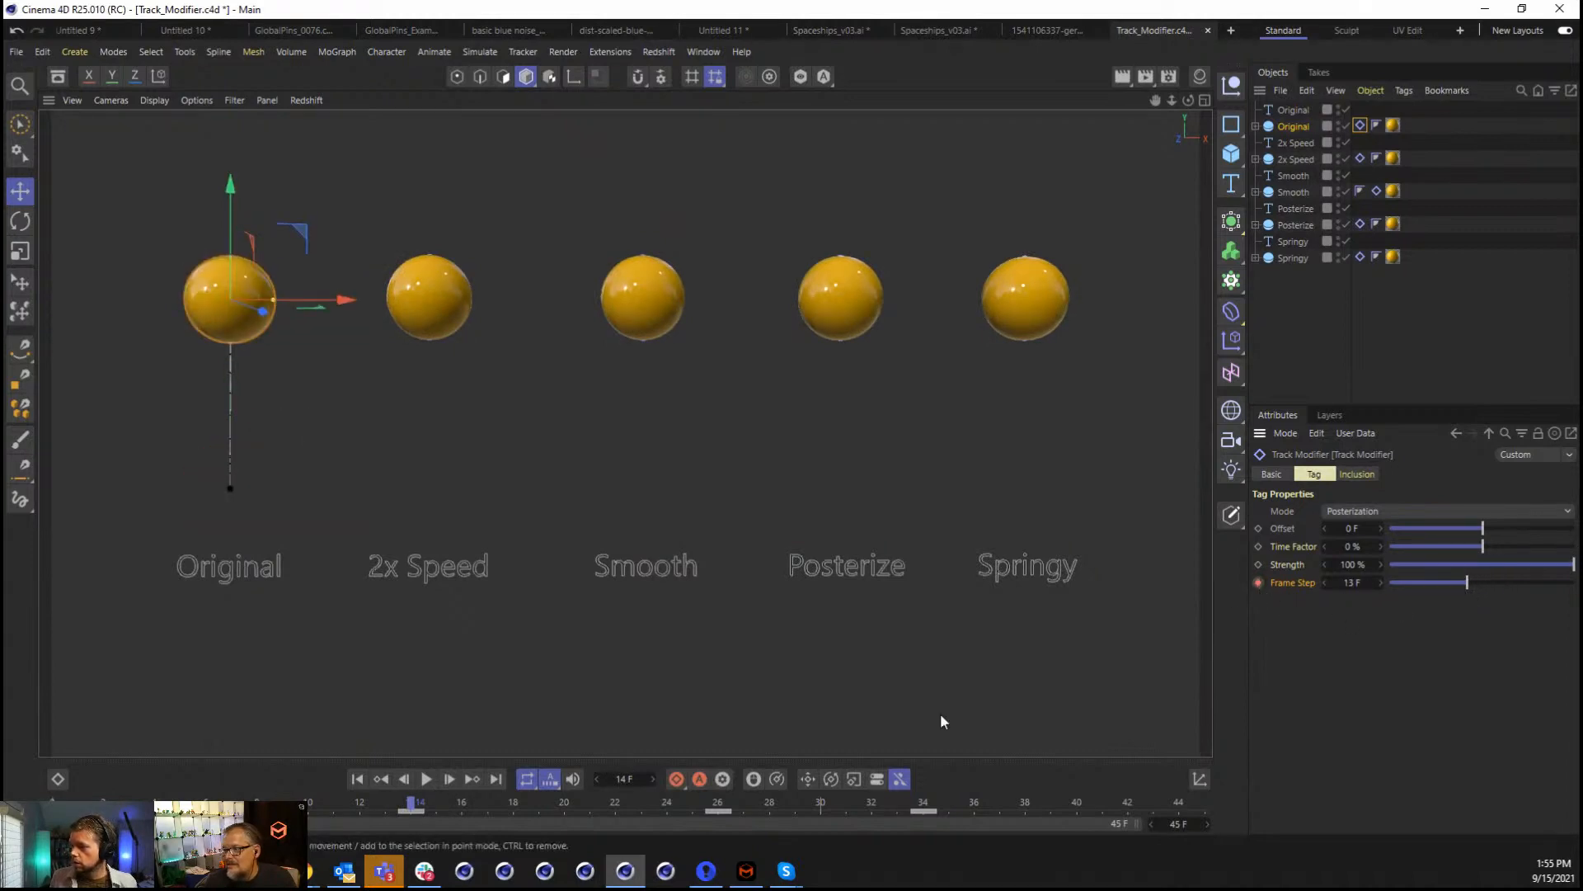
click(358, 779)
click(426, 780)
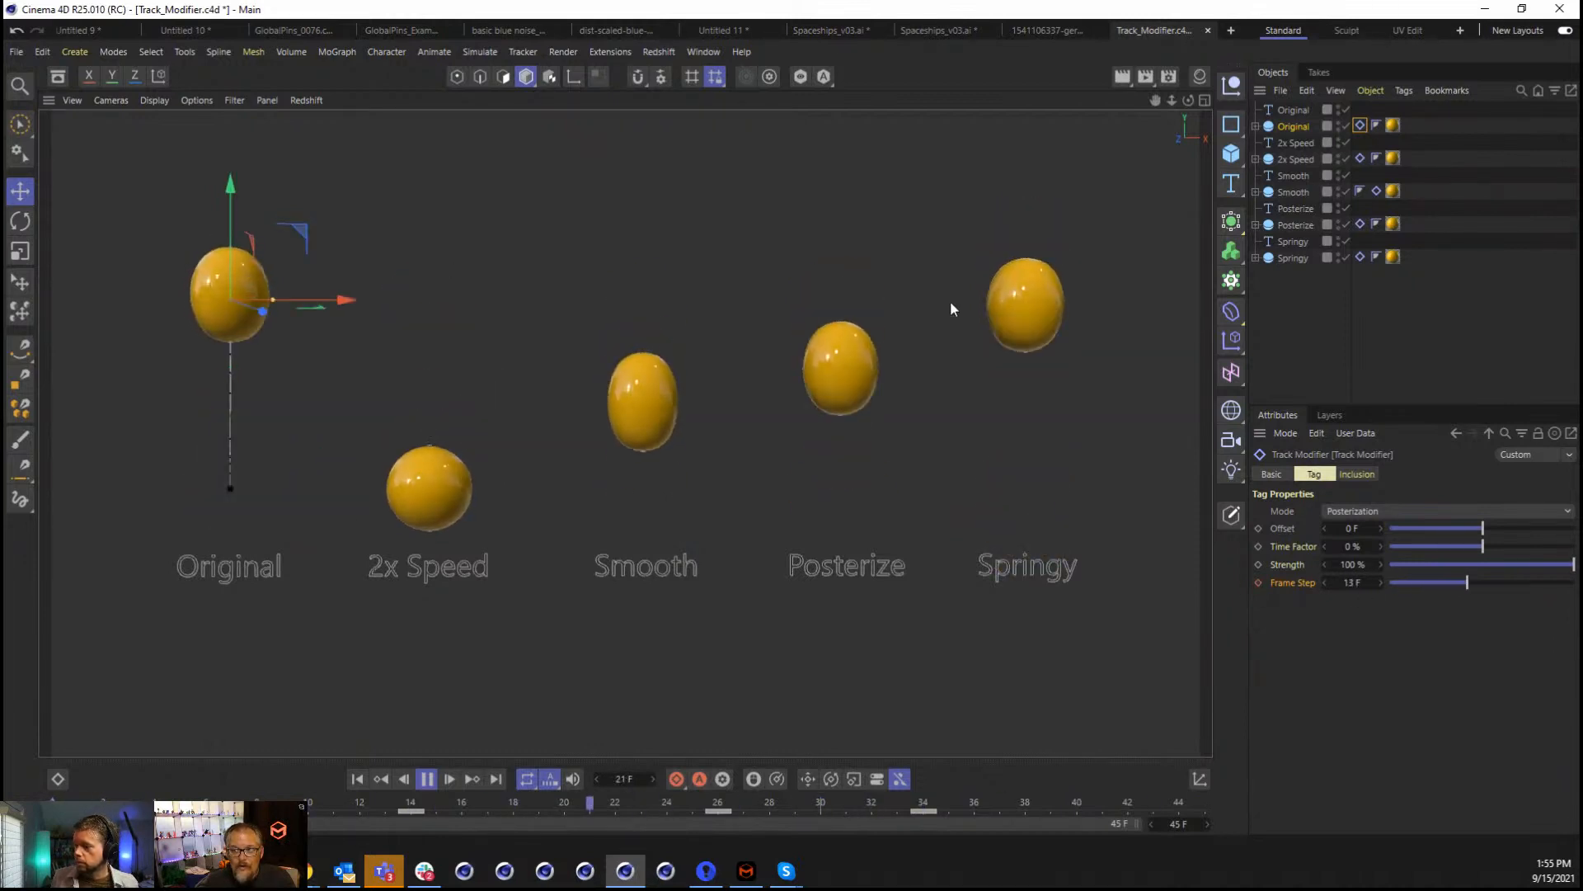
key(F8)
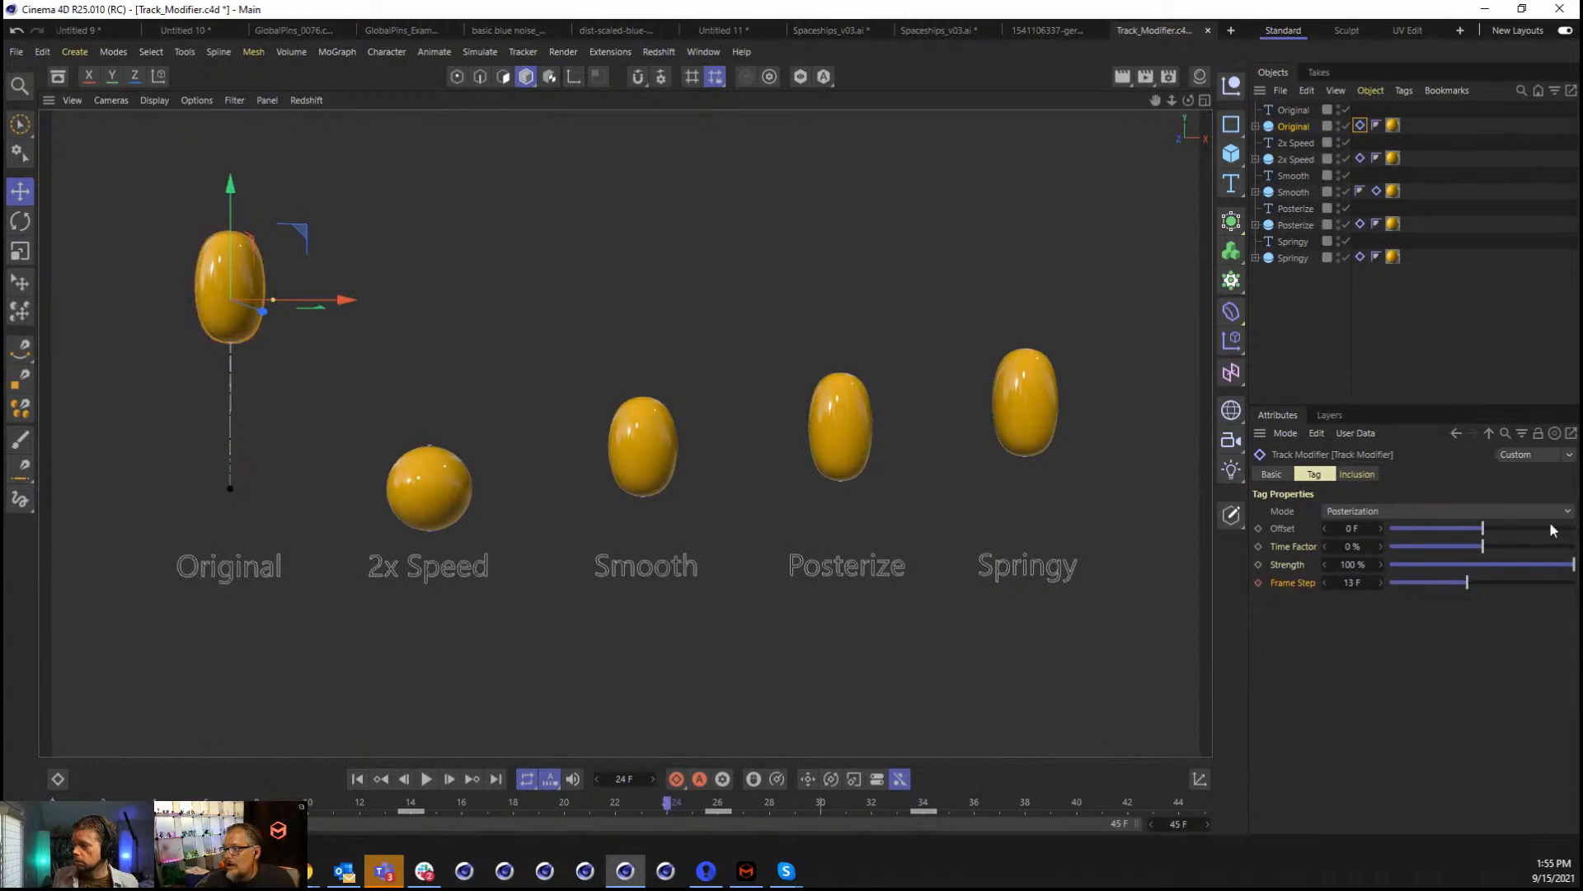
Delete the animation track from the modifier's Frame Step parameter.
right_click(1311, 579)
mouse_move(1387, 549)
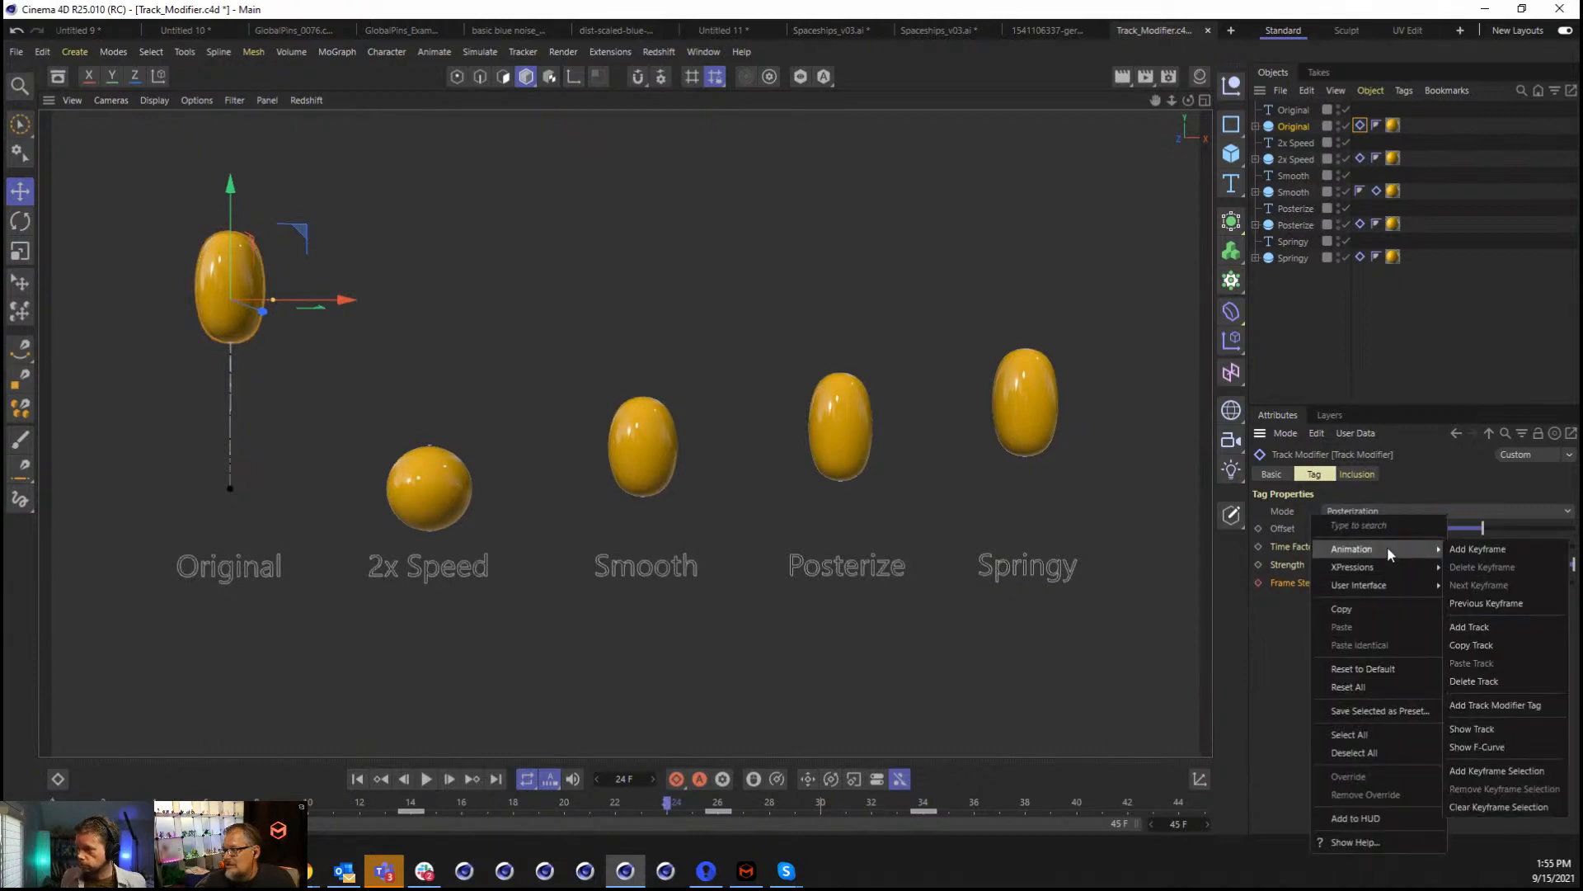
click(1488, 676)
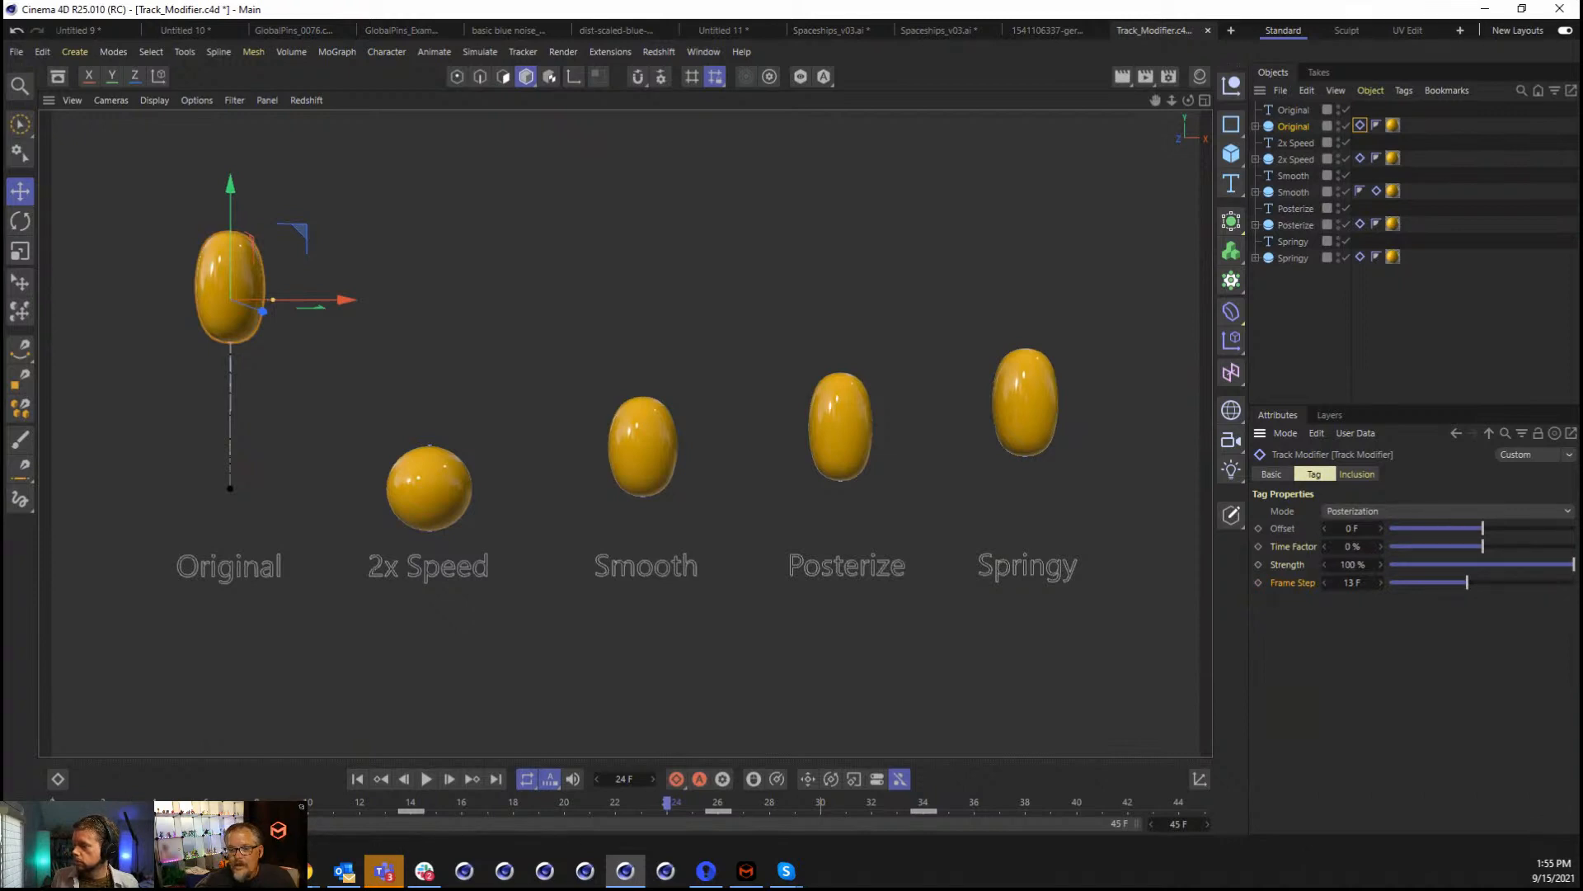
Try a modifier Offset of 31 F in playback from the start, and reset the Offset to 0 F.
click(358, 779)
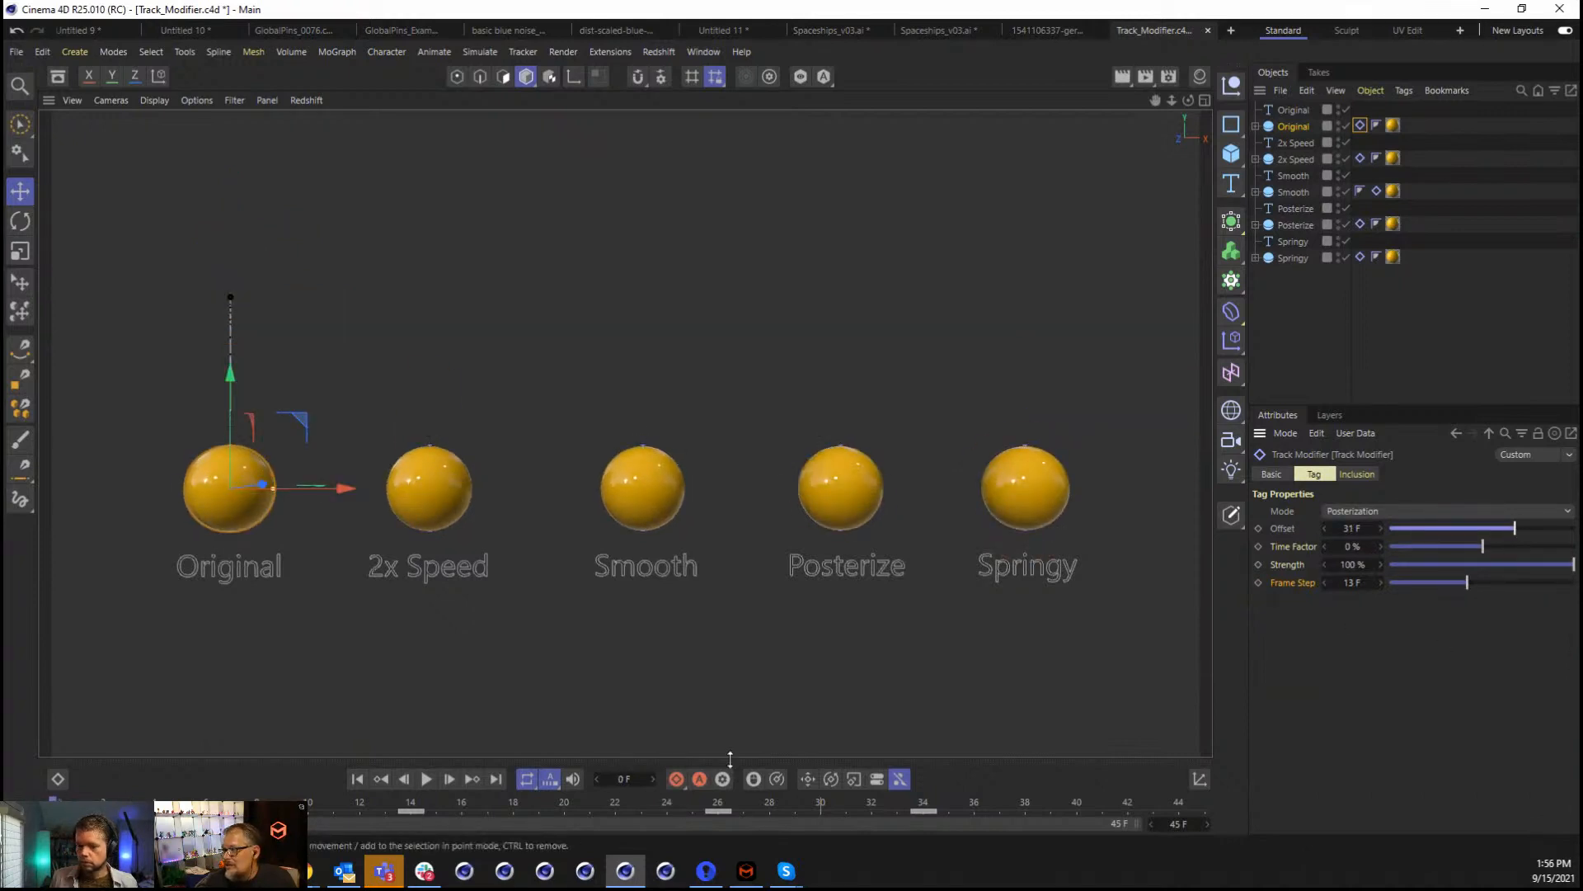
click(448, 780)
click(428, 778)
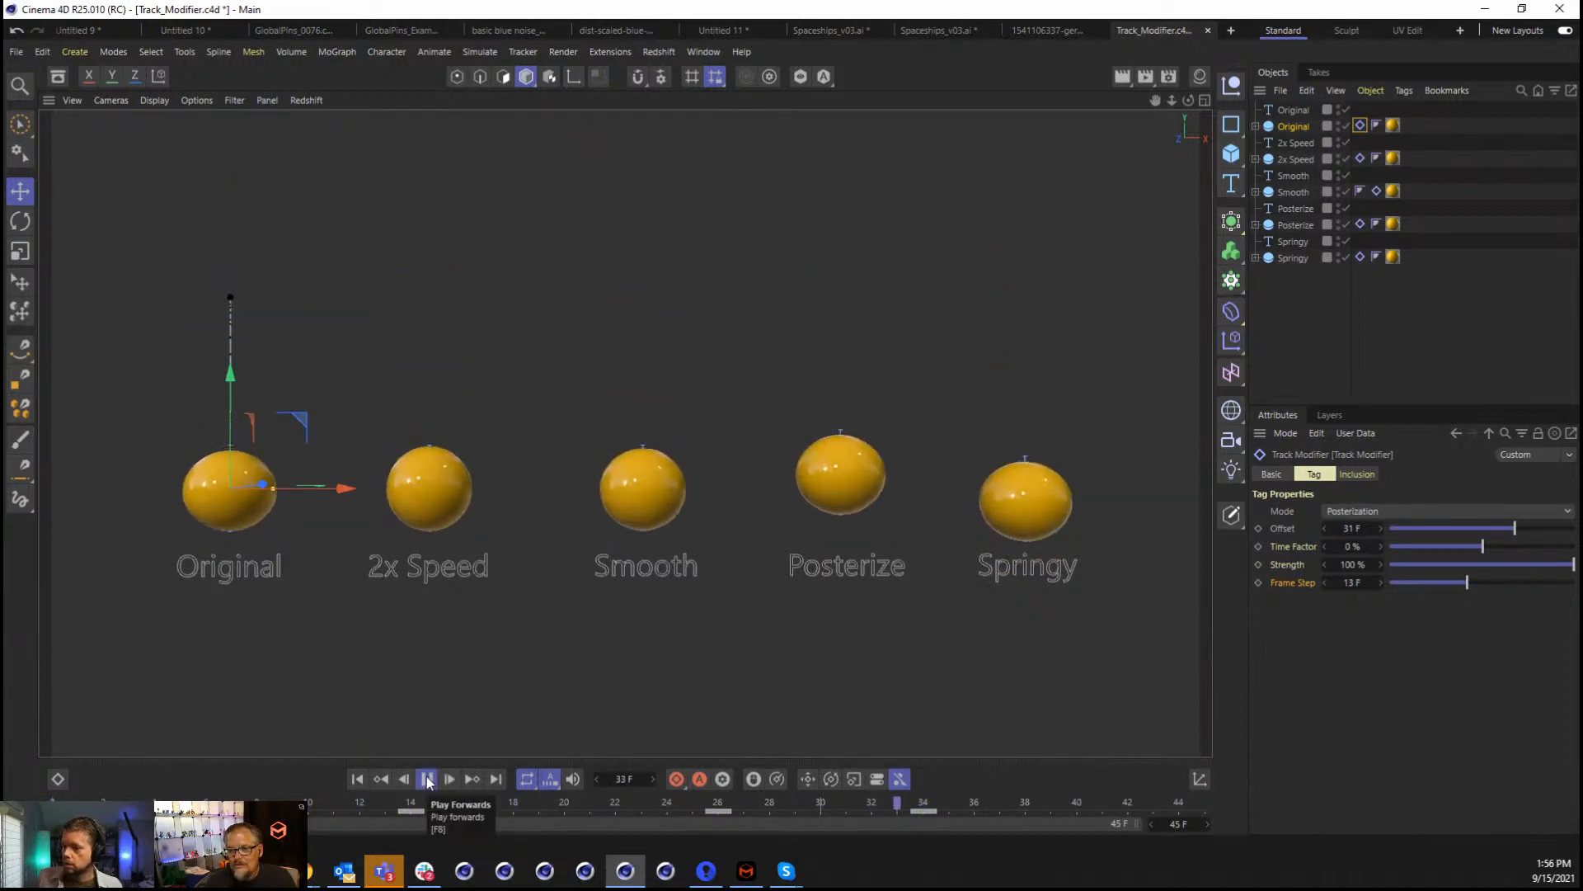
click(428, 779)
click(1350, 527)
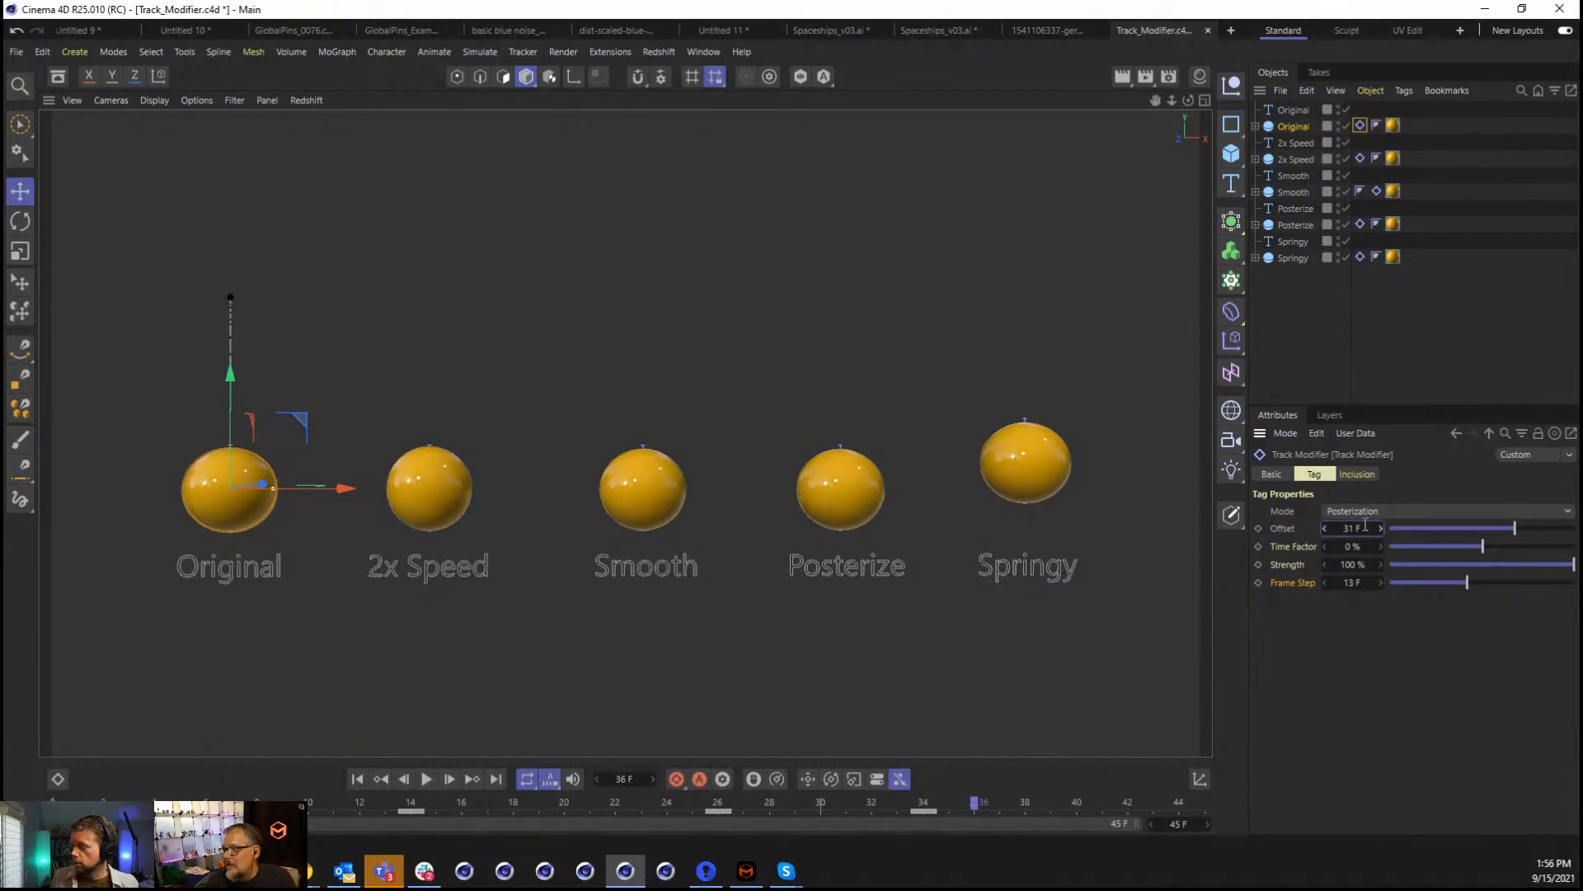
text(0)
key(Return)
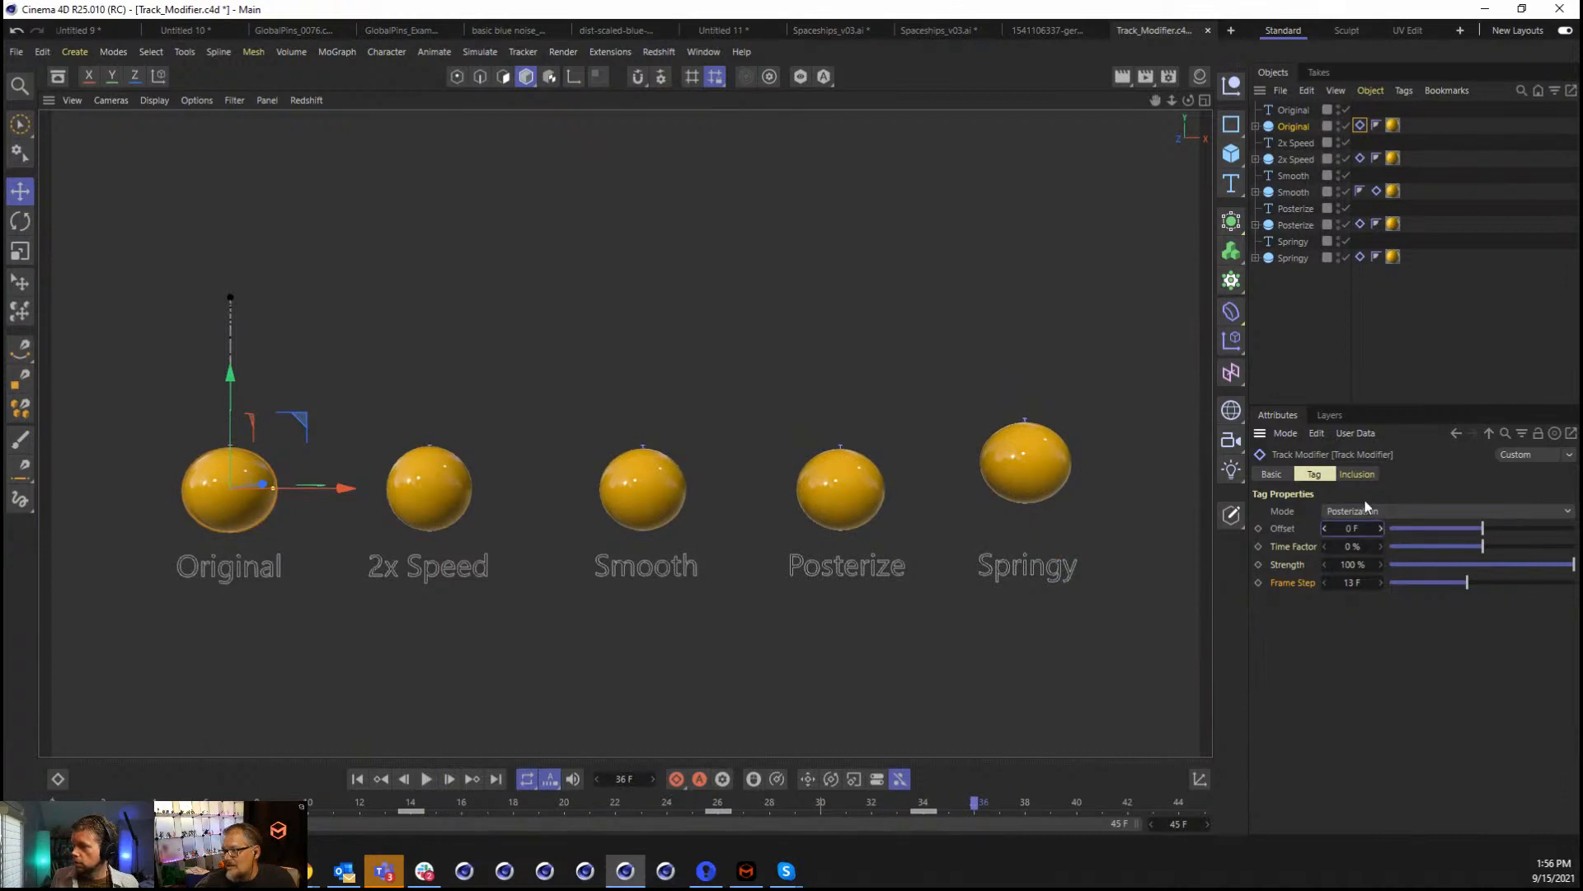
Set the modifier's Time Factor to 50 % and play the animation.
click(1344, 546)
text(50)
key(Return)
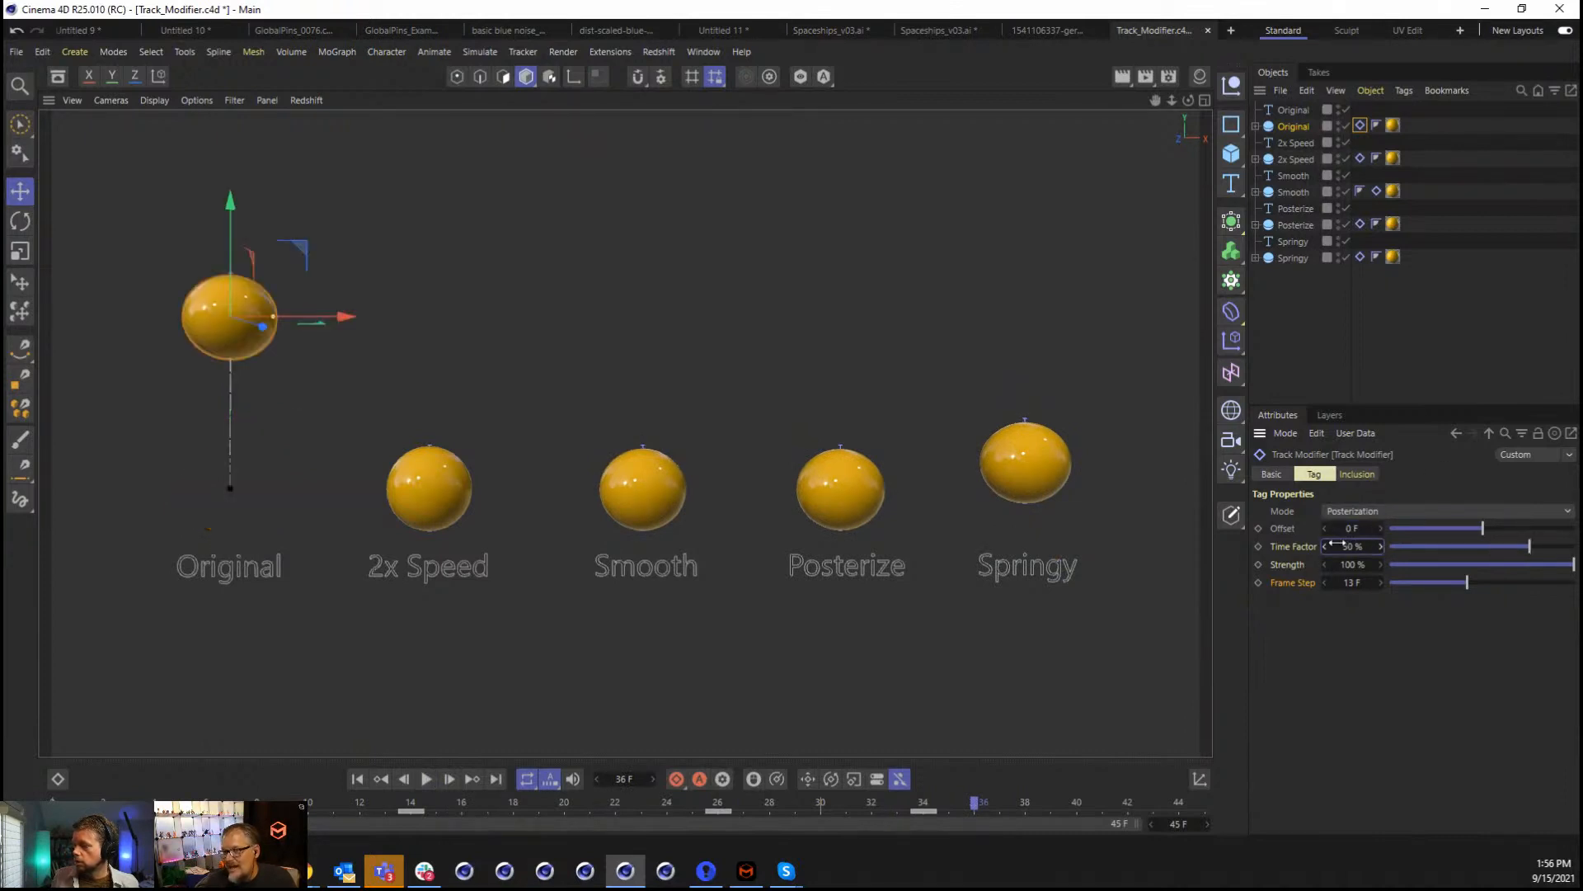
click(430, 780)
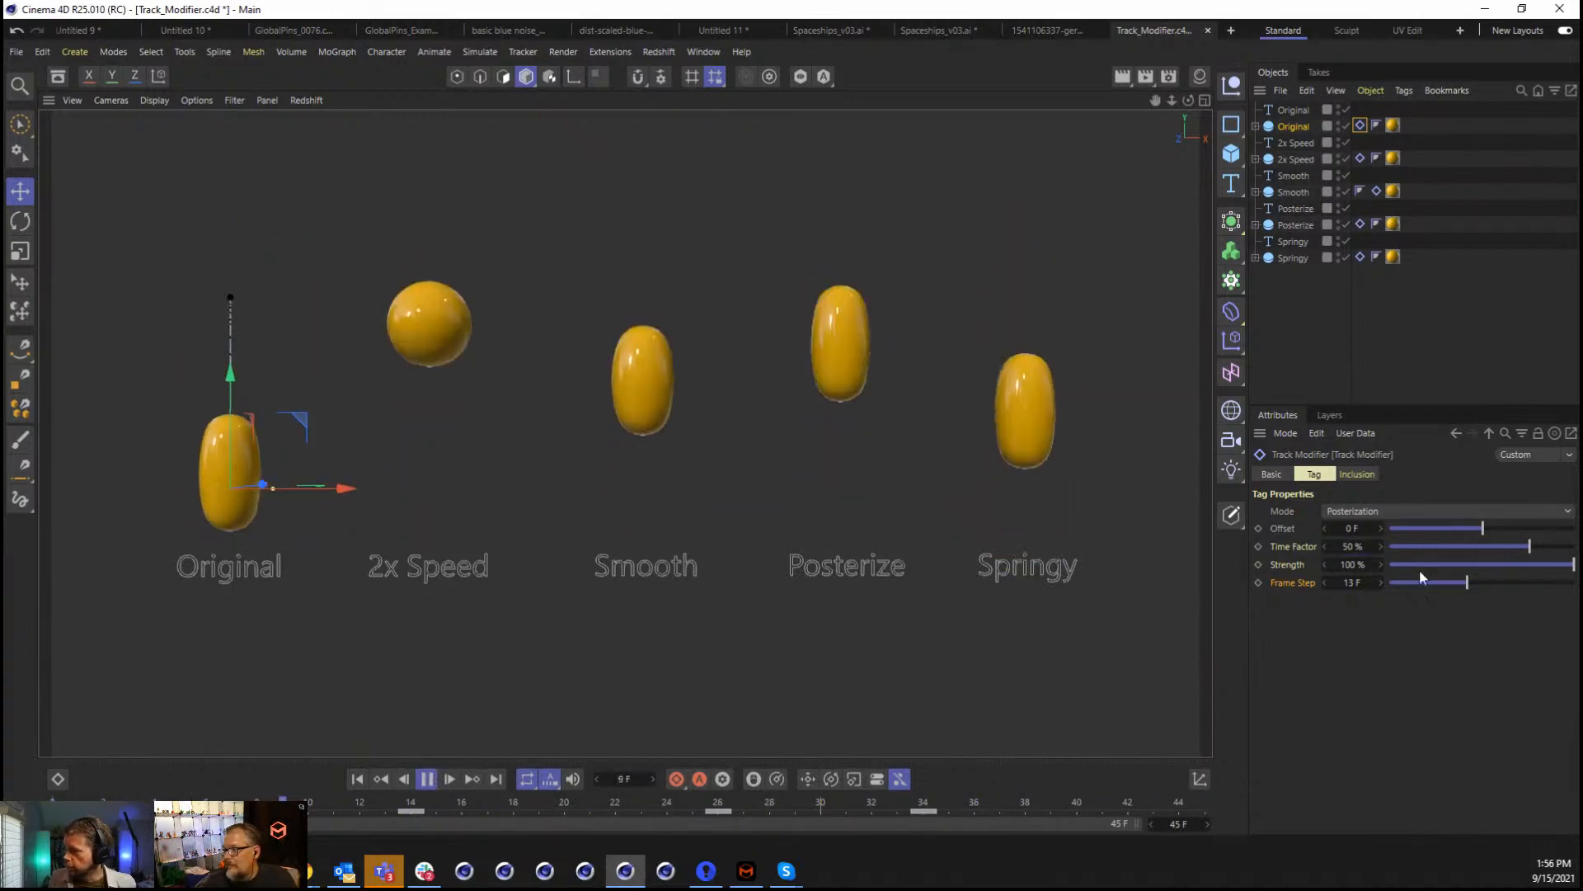
Set the modifier's Frame Step to 1 F and its Time Factor to 0 %.
drag(1418, 581, 1323, 585)
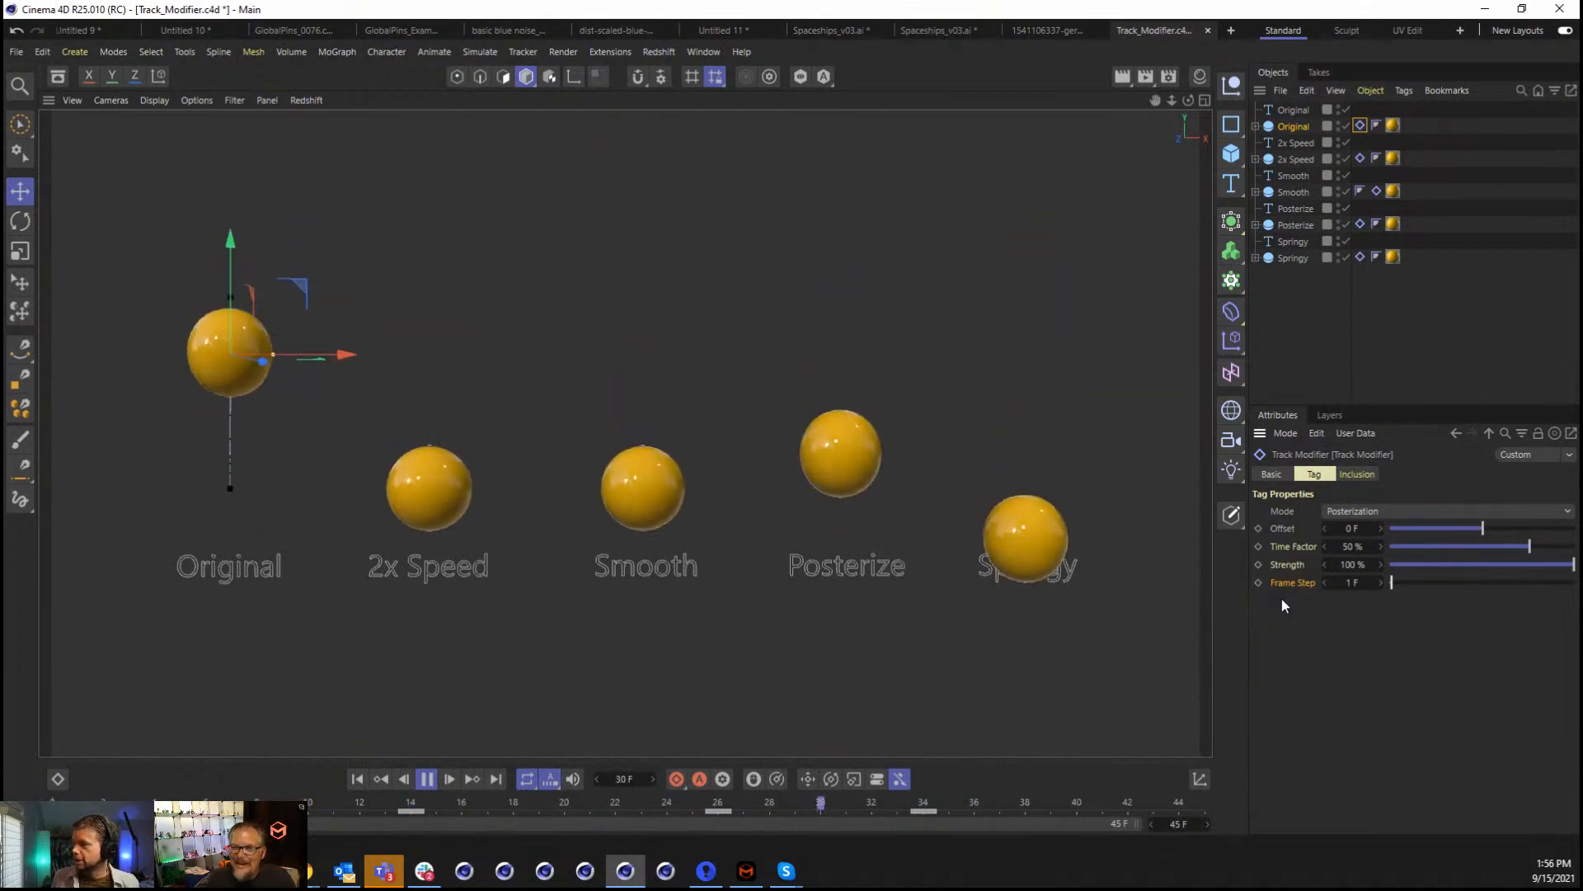
click(1384, 510)
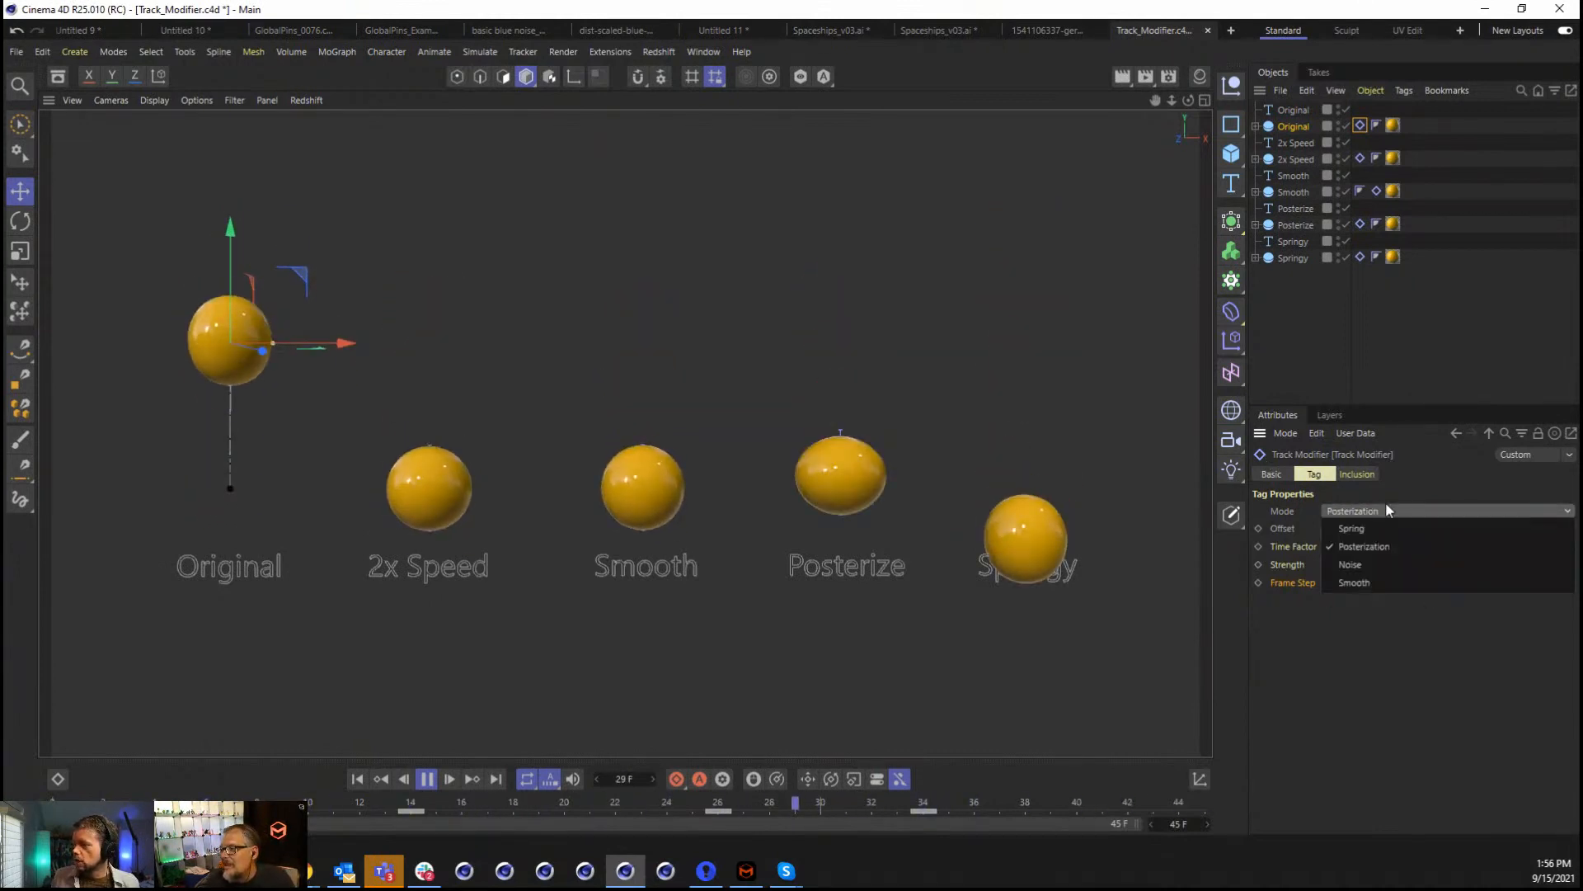
click(1504, 679)
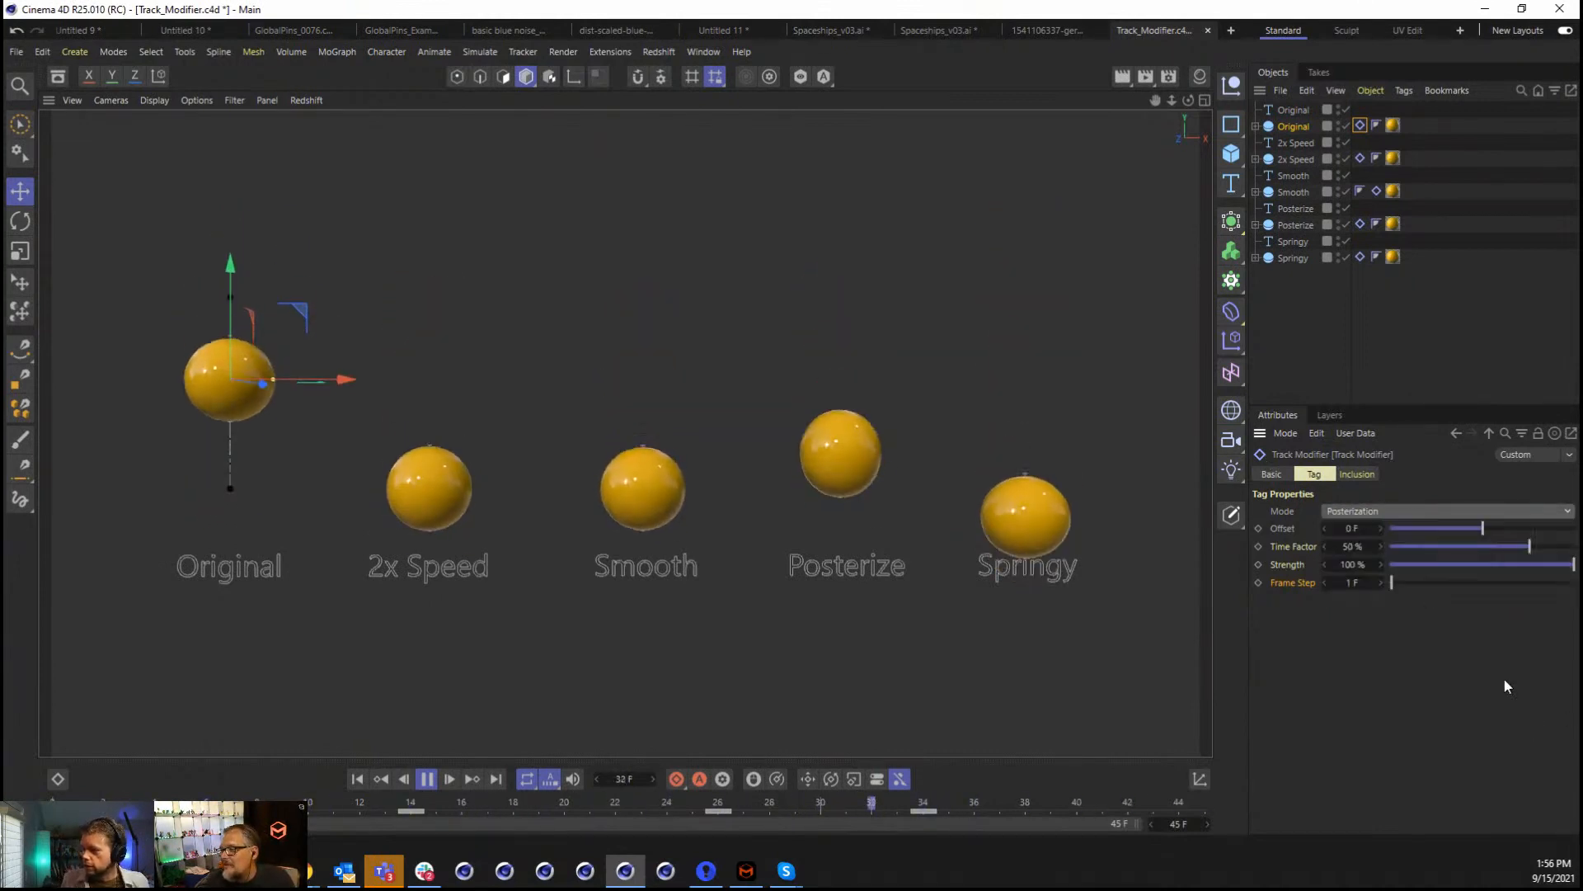
double_click(1360, 548)
text(0)
key(Return)
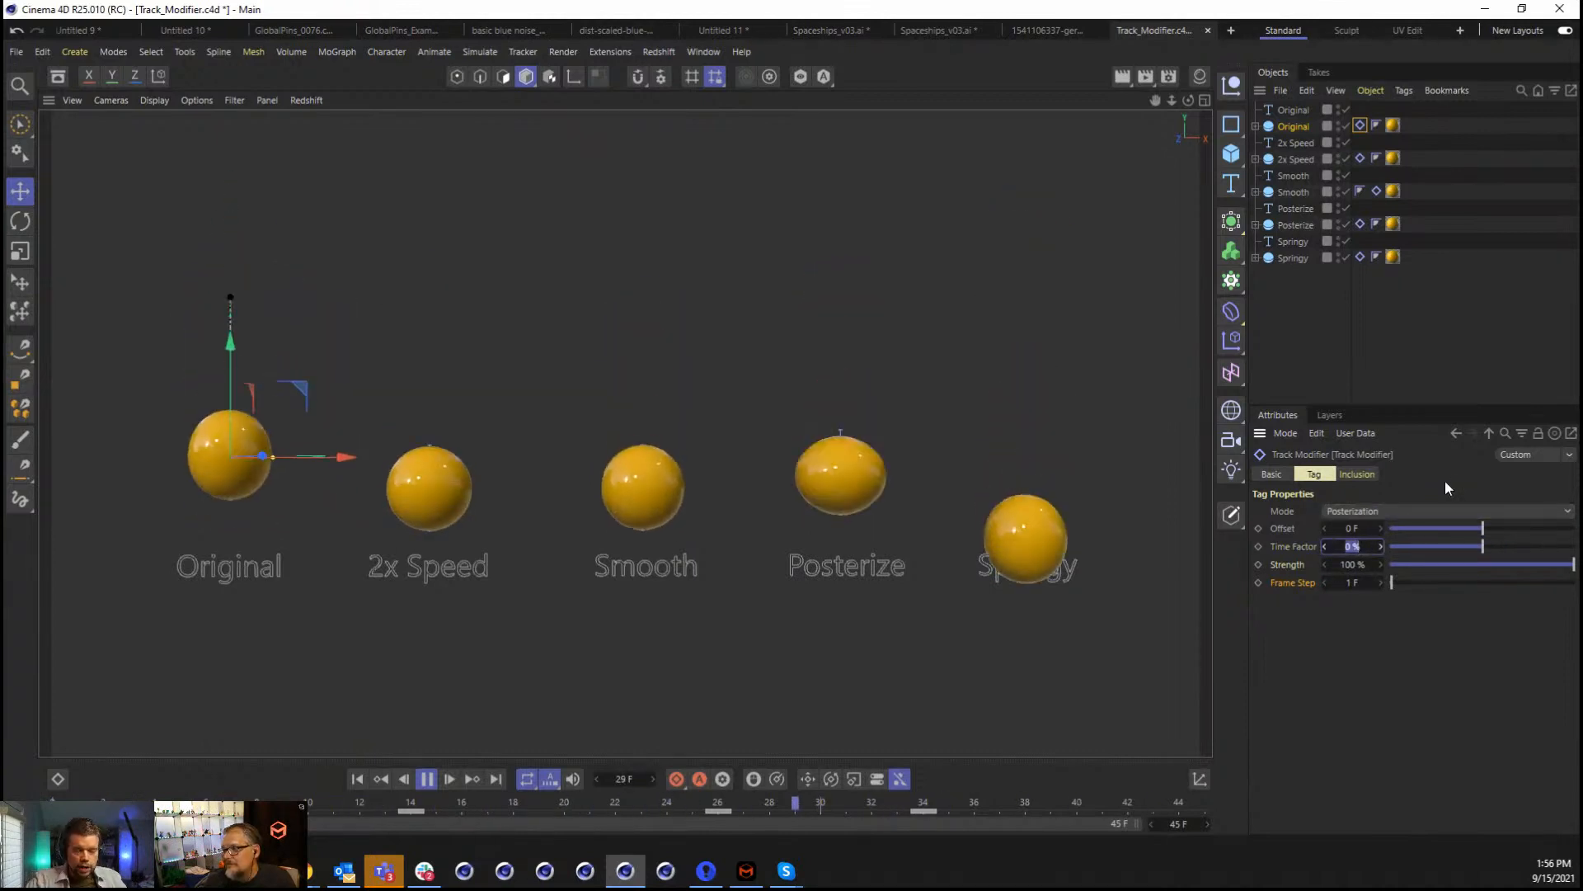
Change the modifier to Noise mode with Strength 24 and Speed 56 %, and expand the individual Strength parameters.
click(1394, 513)
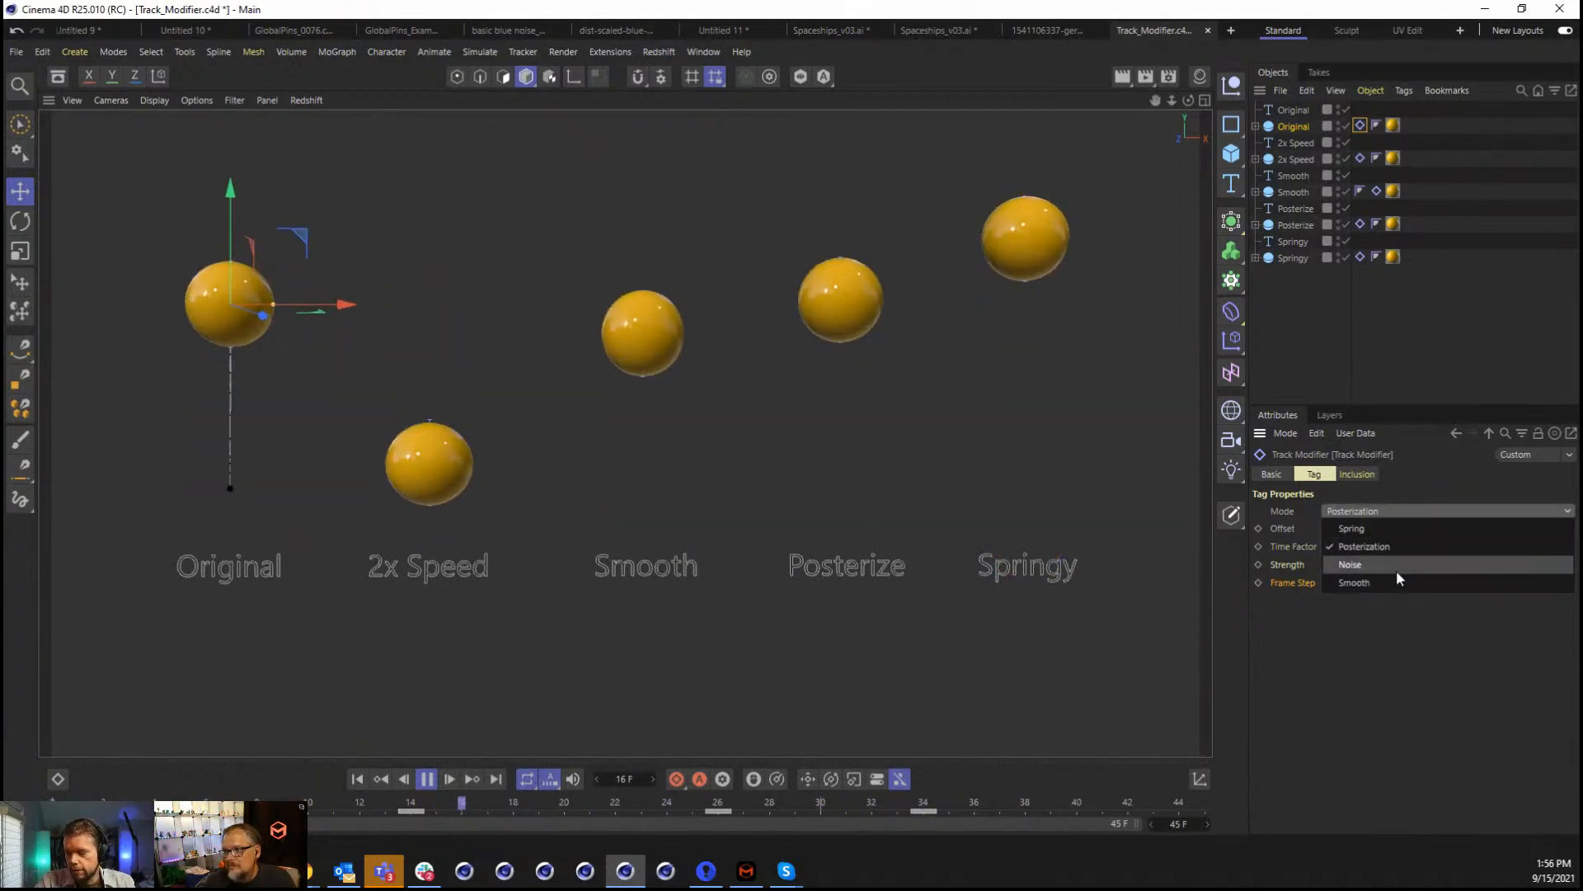
click(1396, 567)
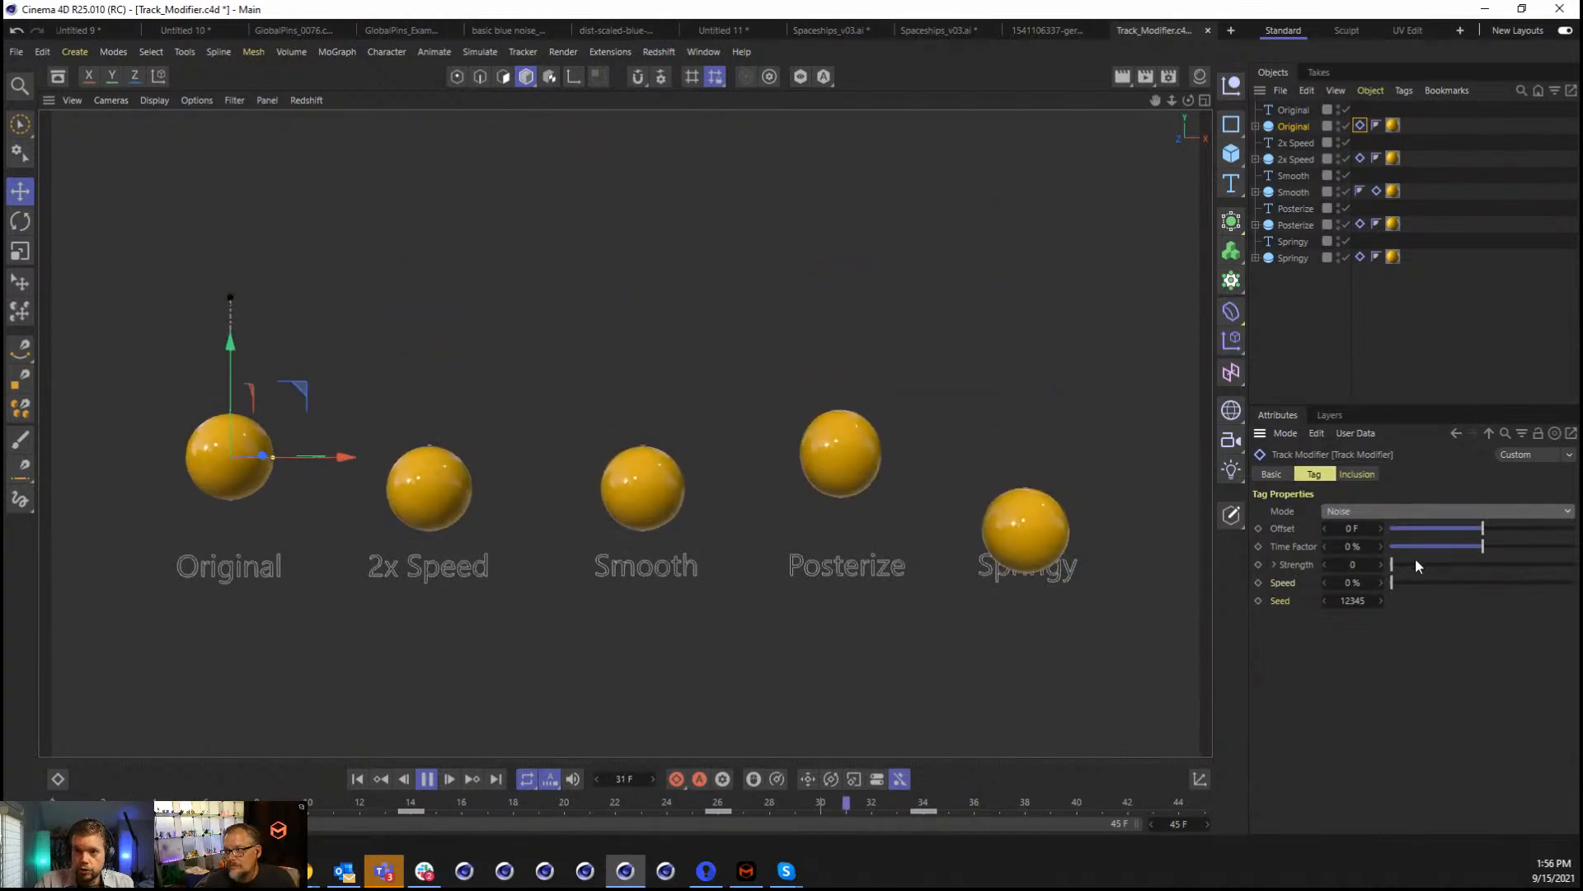
drag(1416, 563, 1497, 588)
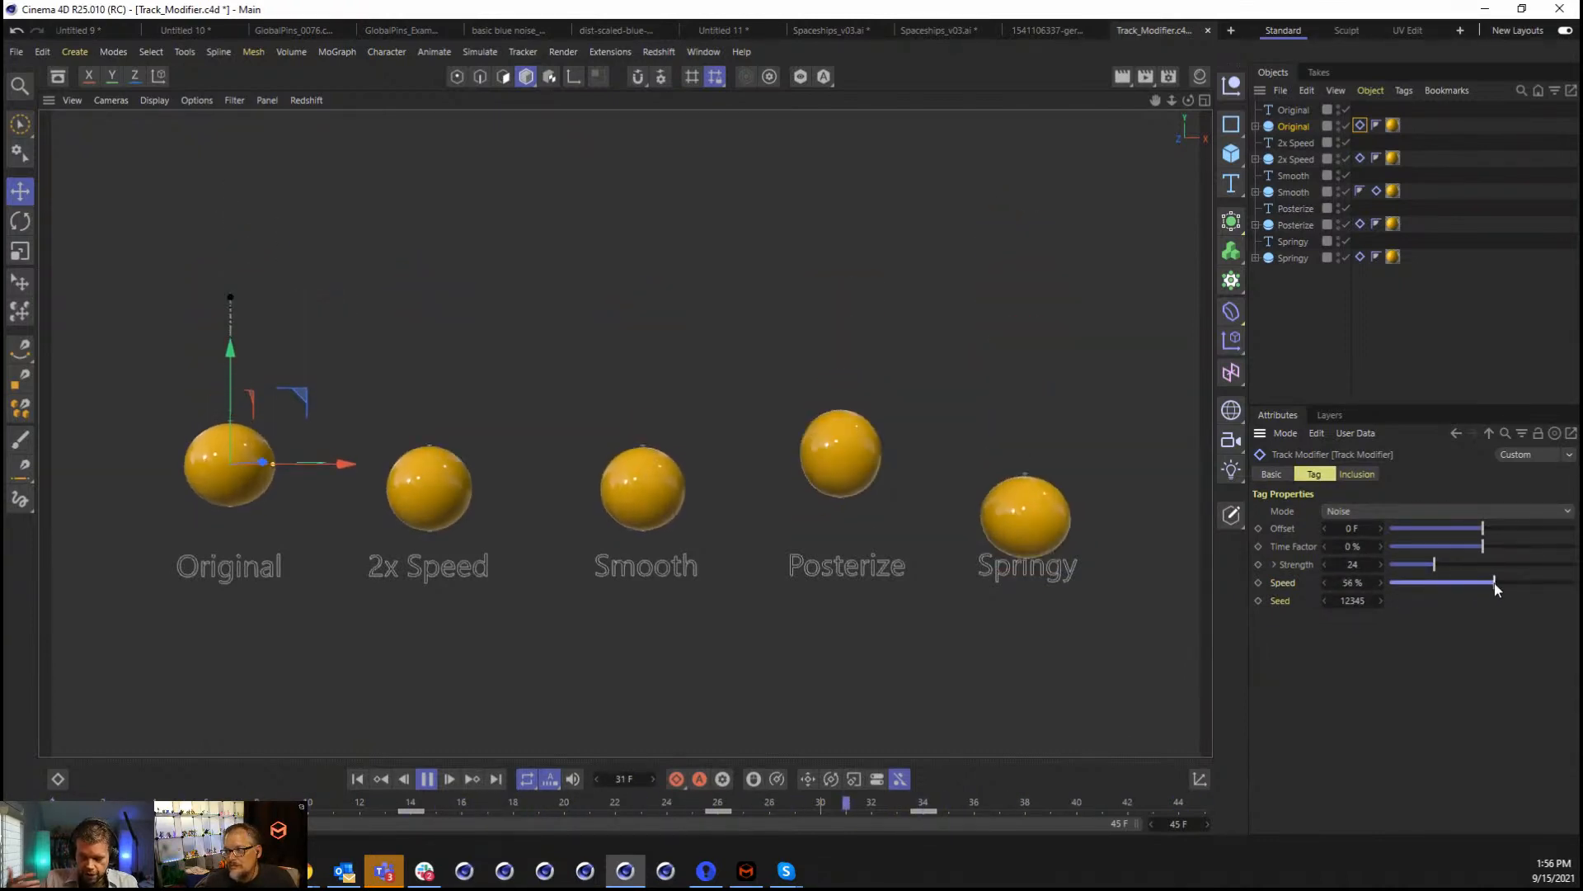
click(1274, 565)
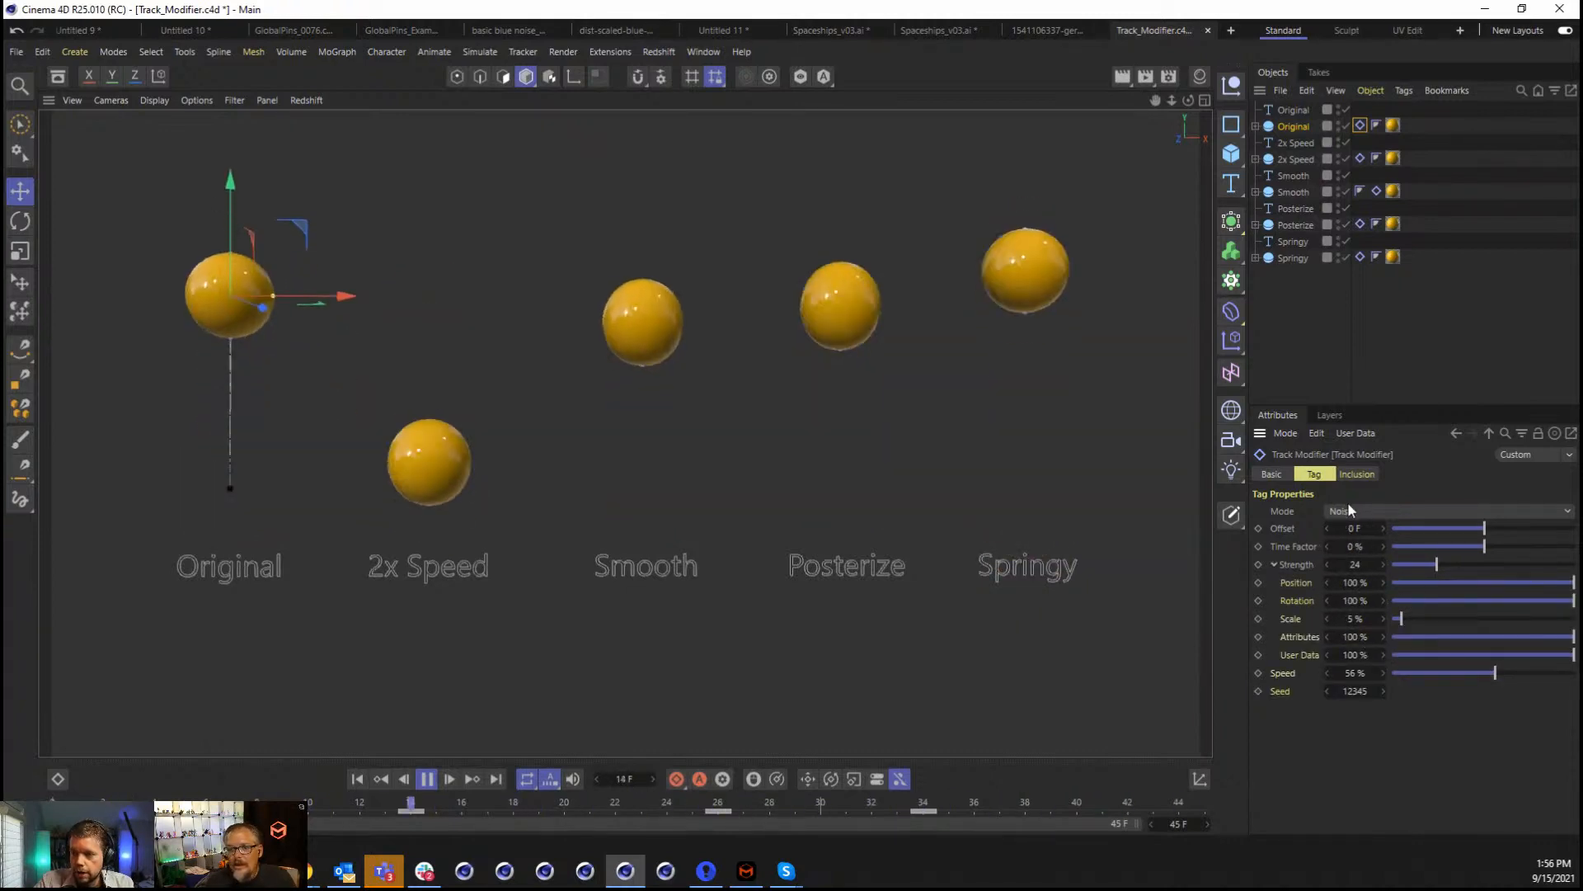
Change the Original sphere's Track Modifier to Smooth mode and set its Range to 21.
click(1385, 512)
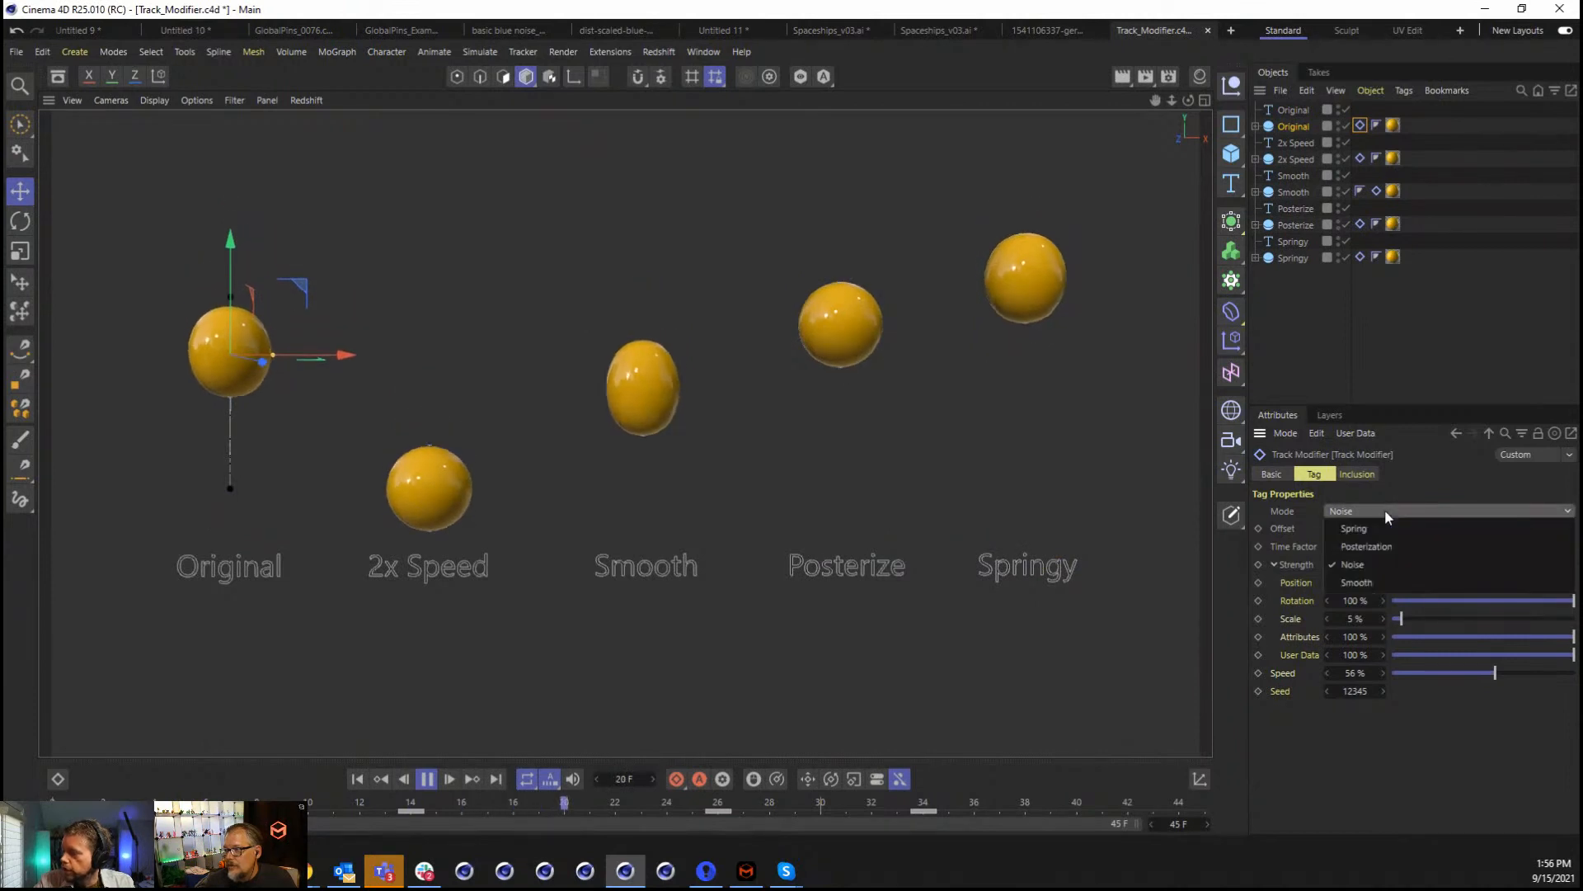
click(1378, 581)
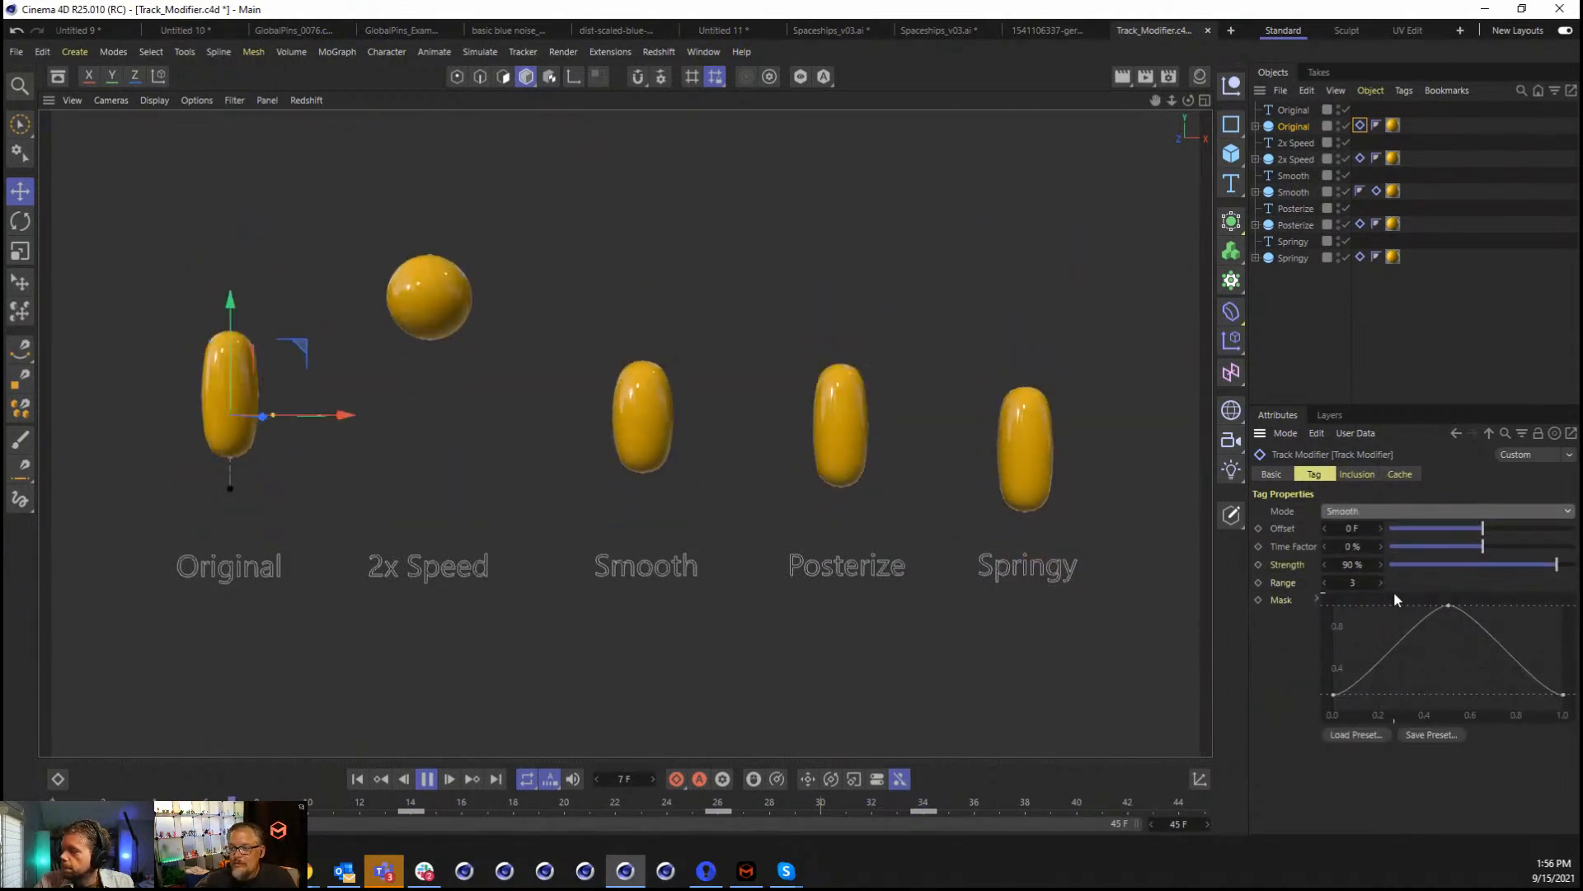
drag(1350, 578, 1365, 577)
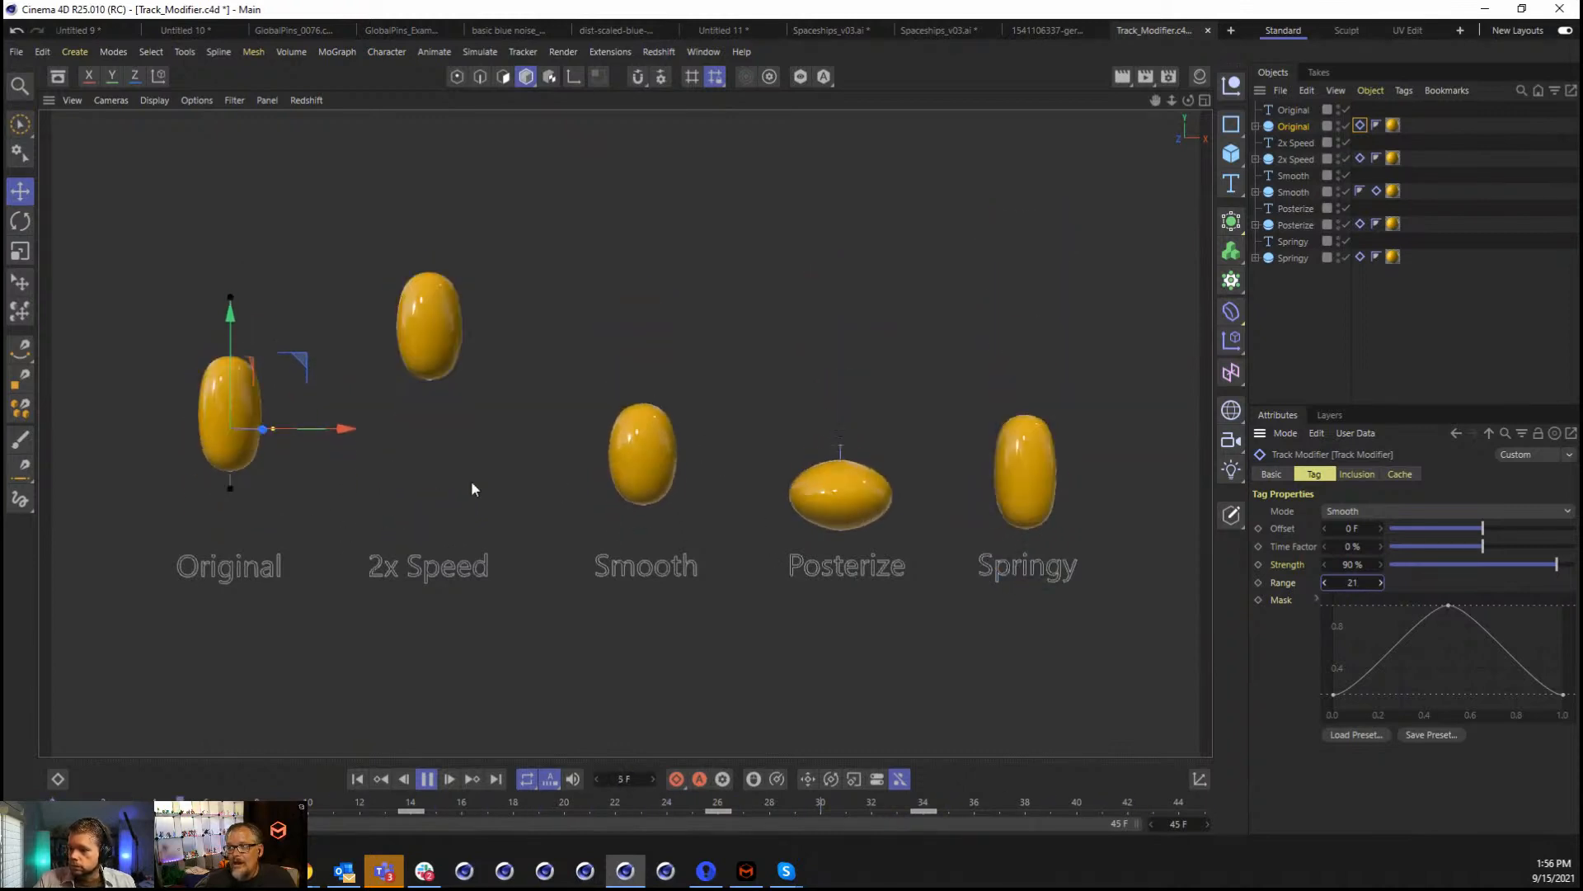
right_click(1448, 58)
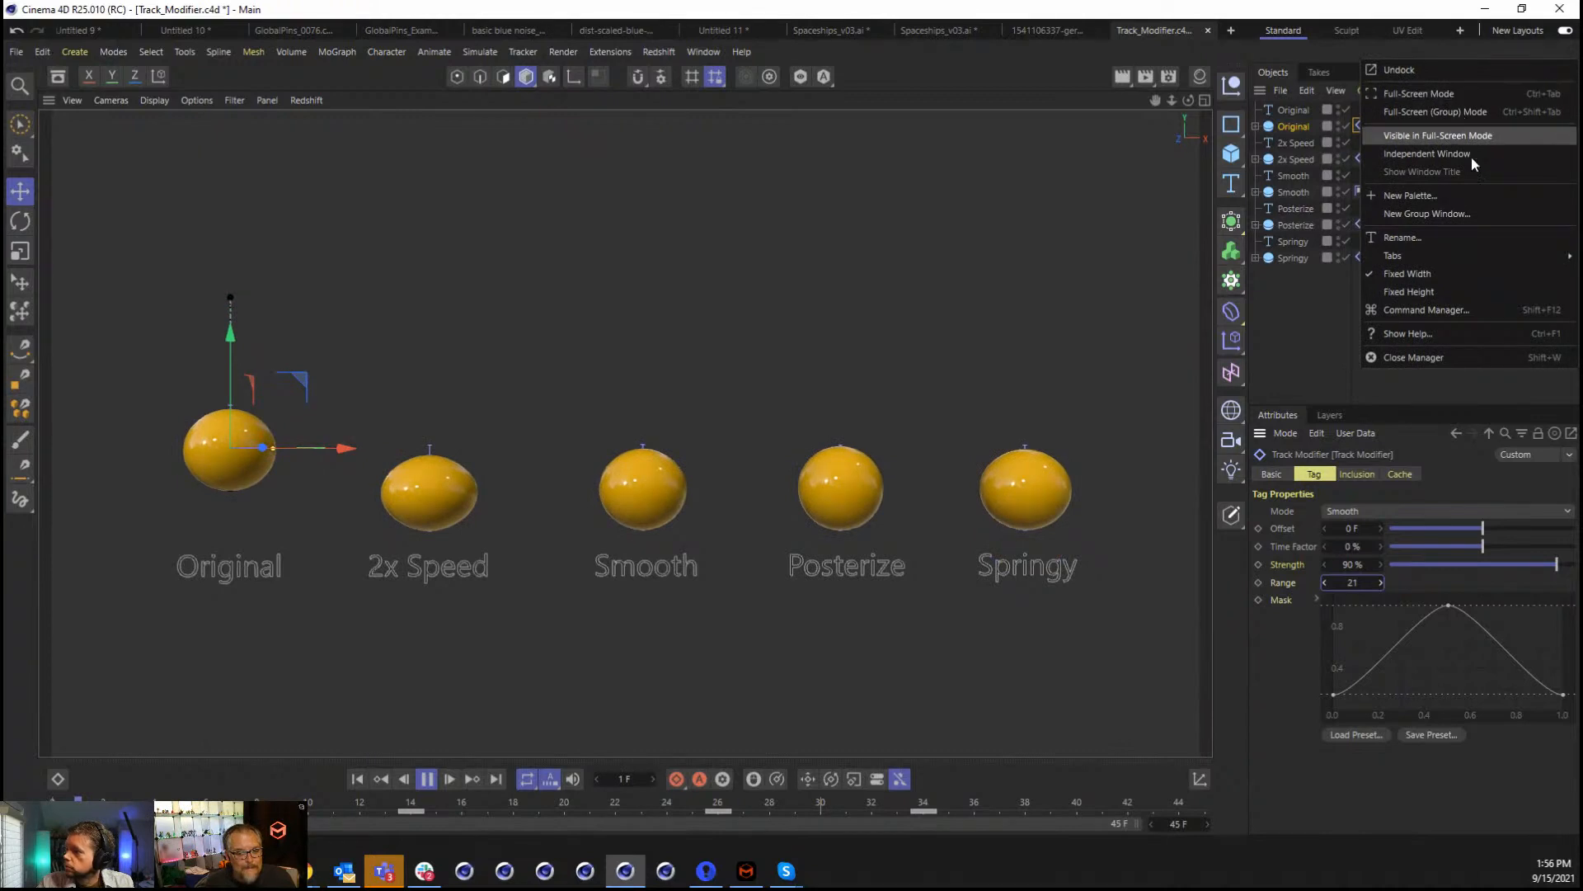
click(1532, 237)
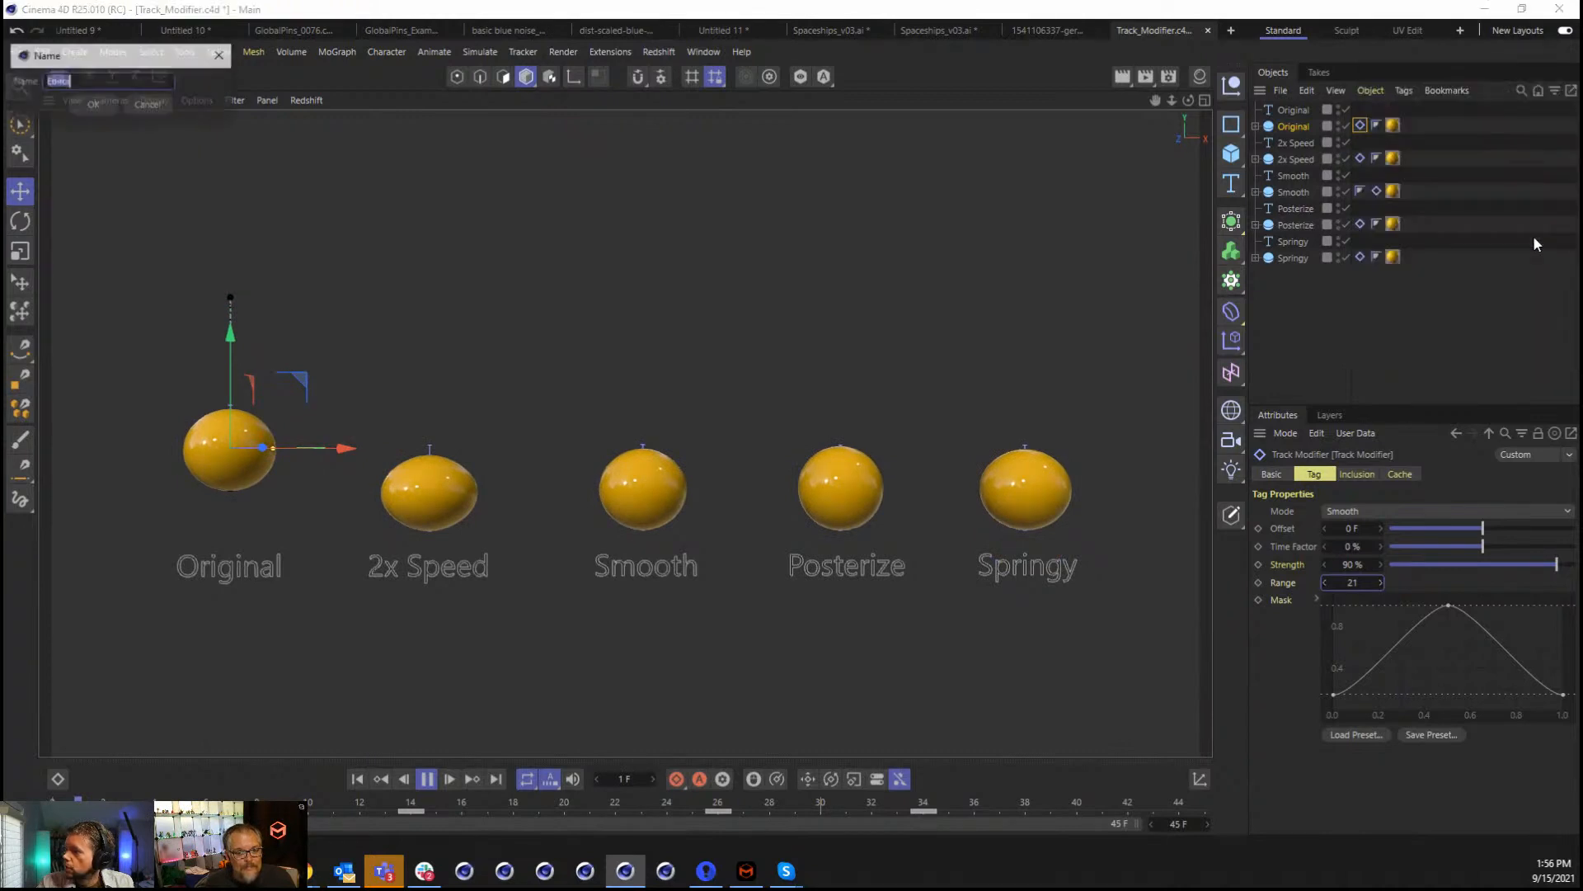
click(136, 107)
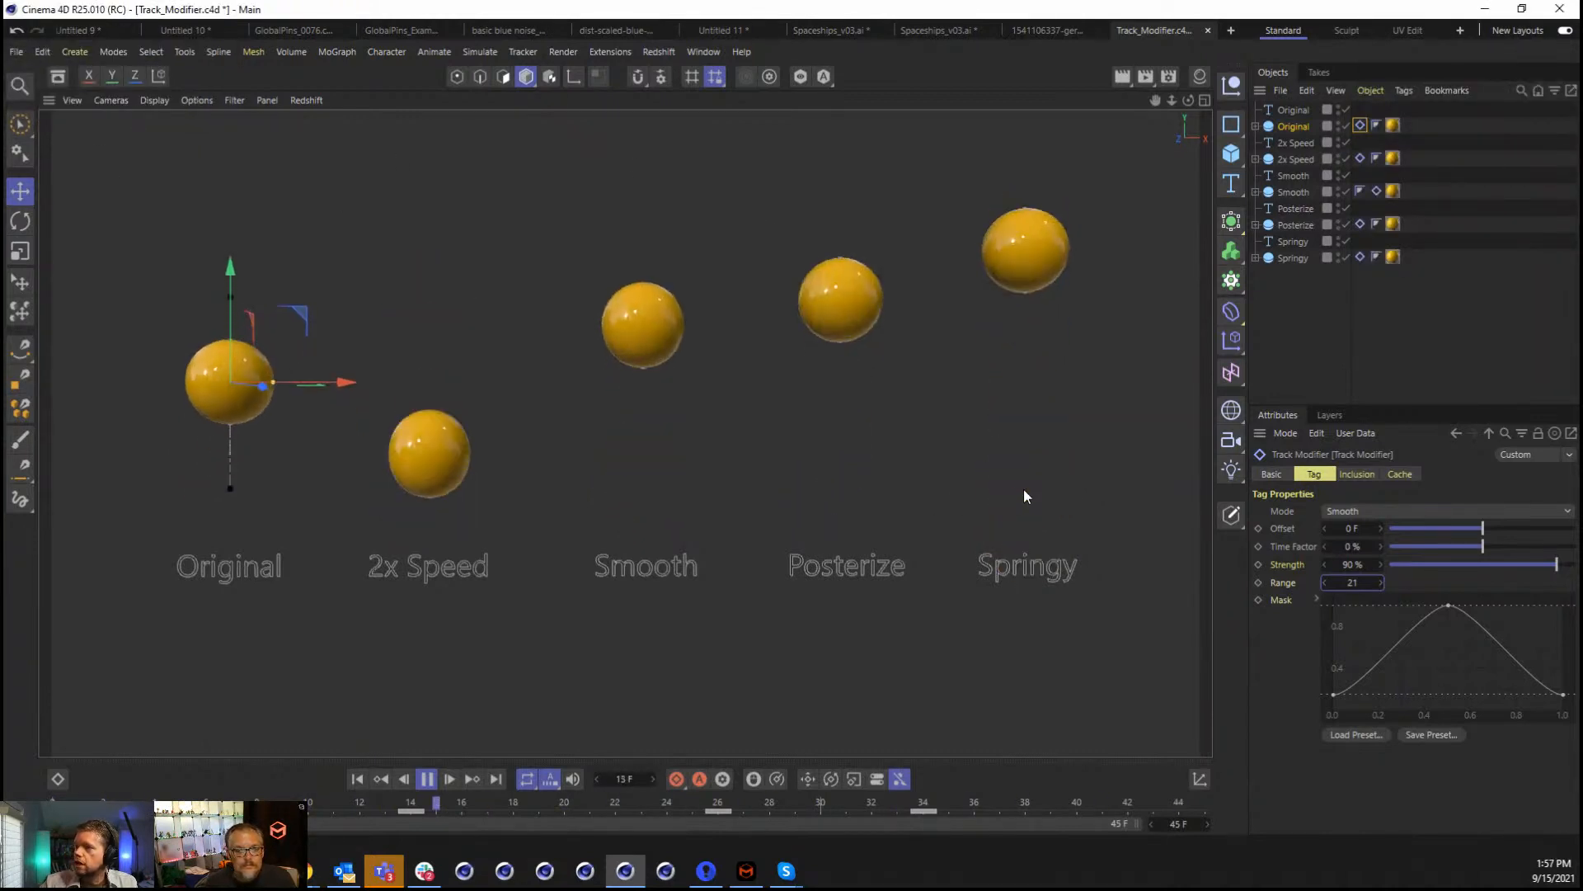
Stop the animation playback.
click(426, 778)
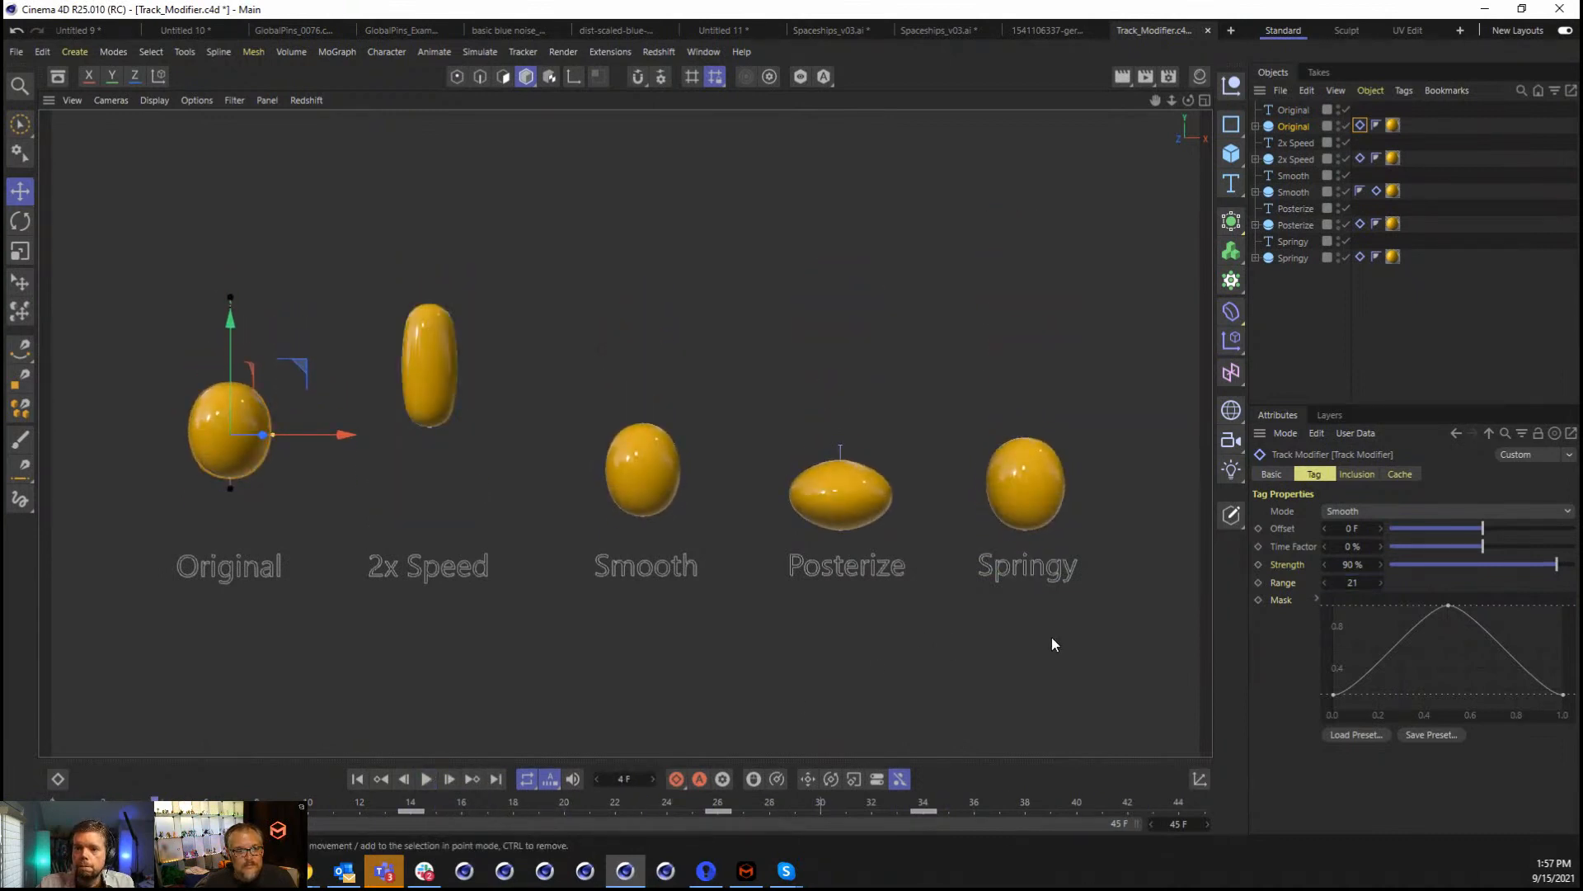